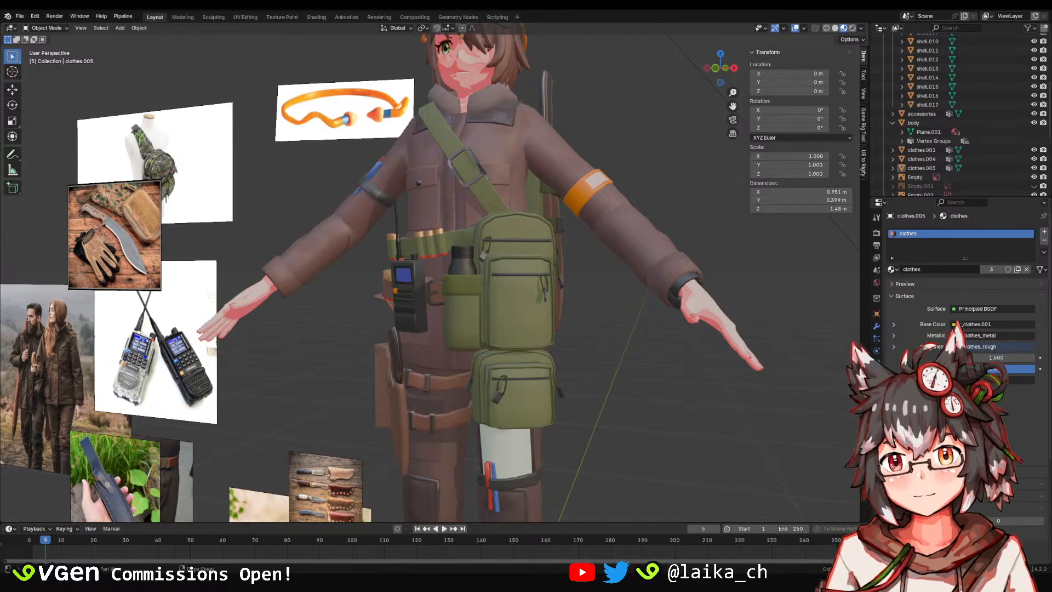
# Save the file and examine the character's chest strap, belt gear and front bags up close.
pyautogui.scroll(-3, 428, 239)
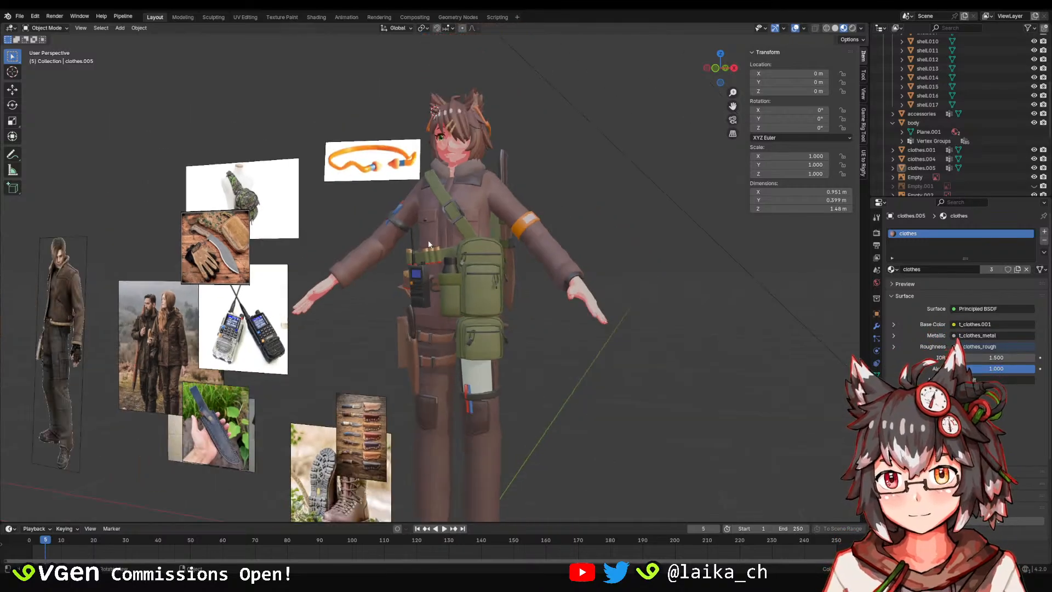
pyautogui.moveTo(428, 239); pyautogui.dragTo(484, 290, button='middle')
pyautogui.scroll(5, 484, 291)
pyautogui.hotkey('ctrl', 's')
pyautogui.moveTo(472, 216); pyautogui.dragTo(575, 344, button='middle')
pyautogui.scroll(-3, 427, 267)
pyautogui.click(427, 266)
pyautogui.scroll(6, 409, 255)
pyautogui.scroll(-3, 459, 260)
pyautogui.click(496, 284)
pyautogui.scroll(2, 496, 284)
pyautogui.scroll(-3, 496, 284)
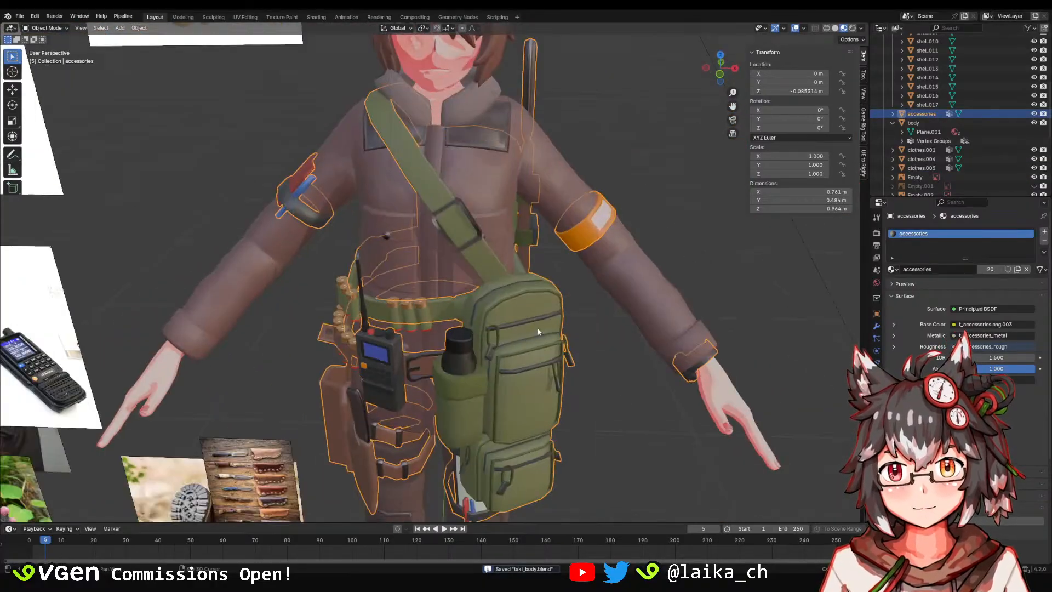
# Compare the front bags and sleeve accessories with the jacket from the front and side, and save the file.
pyautogui.scroll(6, 496, 284)
pyautogui.moveTo(496, 285); pyautogui.dragTo(494, 237, button='middle')
pyautogui.scroll(-2, 436, 247)
pyautogui.scroll(-4, 436, 247)
pyautogui.click(493, 238)
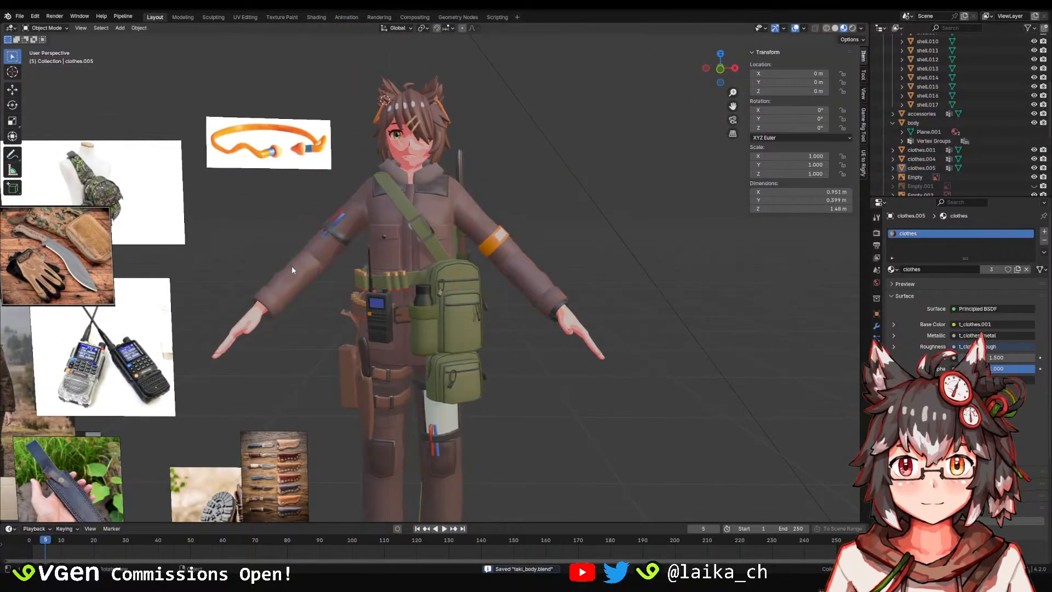
pyautogui.click(334, 238)
pyautogui.click(370, 271)
pyautogui.moveTo(369, 271)
pyautogui.mouseDown(button='middle')
pyautogui.moveTo(512, 351)
pyautogui.moveTo(383, 241)
pyautogui.moveTo(340, 230)
pyautogui.moveTo(304, 240)
pyautogui.moveTo(375, 255)
pyautogui.mouseUp(button='middle')
pyautogui.click(512, 350)
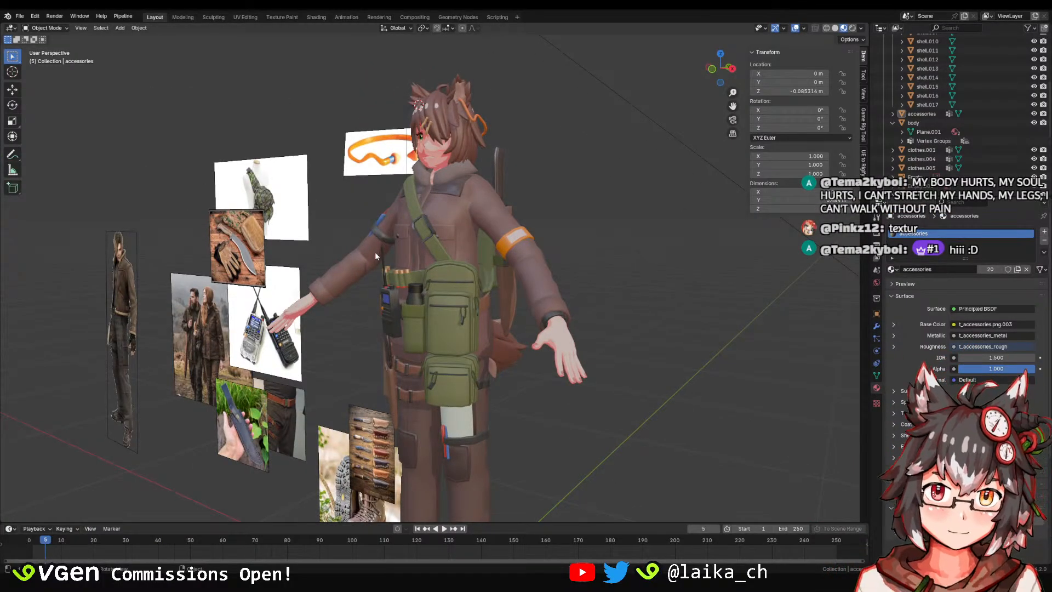
pyautogui.moveTo(375, 251); pyautogui.dragTo(511, 284, button='middle')
pyautogui.scroll(5, 511, 284)
pyautogui.hotkey('ctrl', 's')
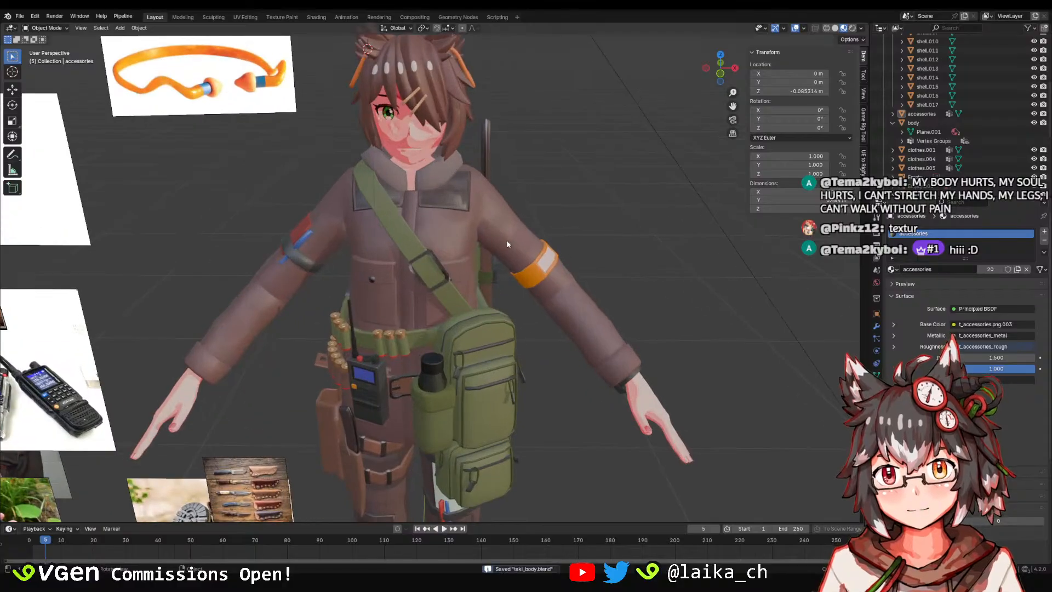
# Examine the clothes and leg pouches from a low angle, save the file, and inspect the radio and ammo belt closely.
pyautogui.click(506, 240)
pyautogui.moveTo(575, 232); pyautogui.dragTo(427, 161, button='middle')
pyautogui.scroll(2, 480, 170)
pyautogui.scroll(-5, 492, 189)
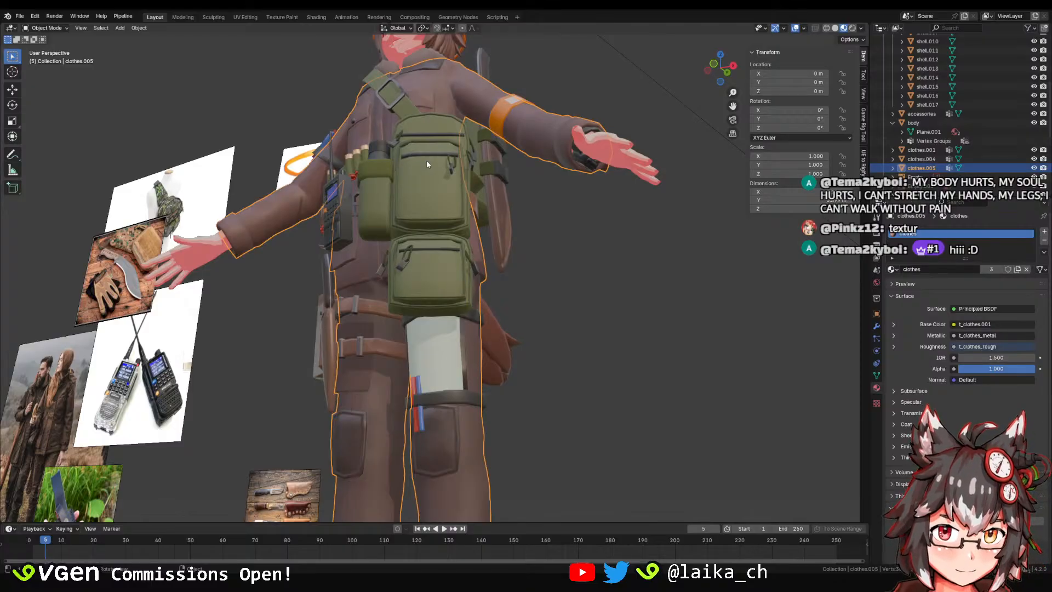
pyautogui.scroll(-3, 426, 160)
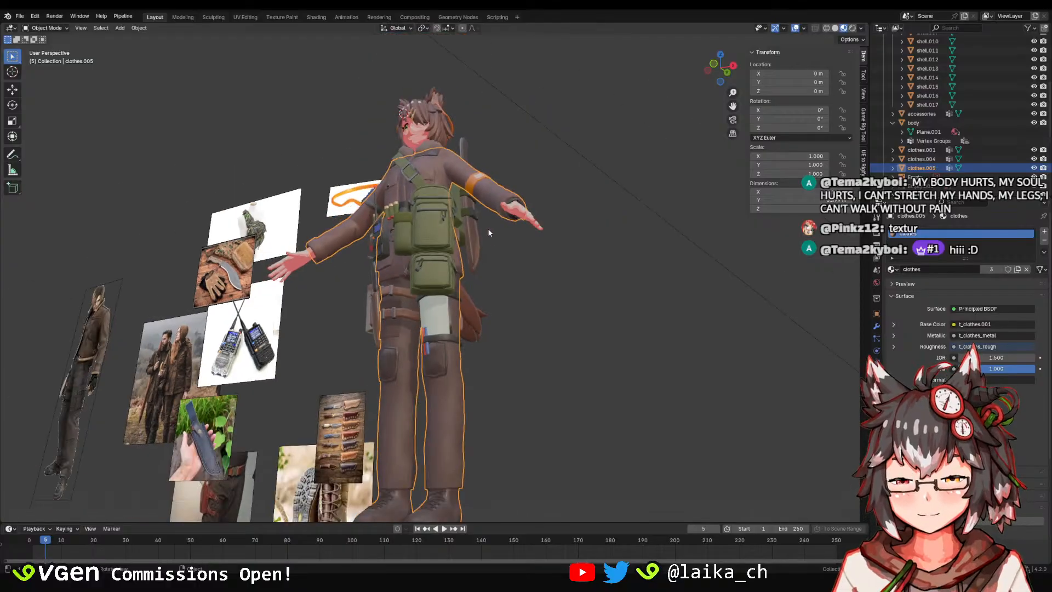
pyautogui.click(488, 229)
pyautogui.moveTo(489, 232); pyautogui.dragTo(548, 320, button='middle')
pyautogui.scroll(1, 430, 285)
pyautogui.hotkey('ctrl', 's')
pyautogui.scroll(5, 429, 285)
pyautogui.moveTo(433, 245); pyautogui.dragTo(519, 274, button='middle')
pyautogui.scroll(-3, 438, 204)
pyautogui.scroll(4, 455, 284)
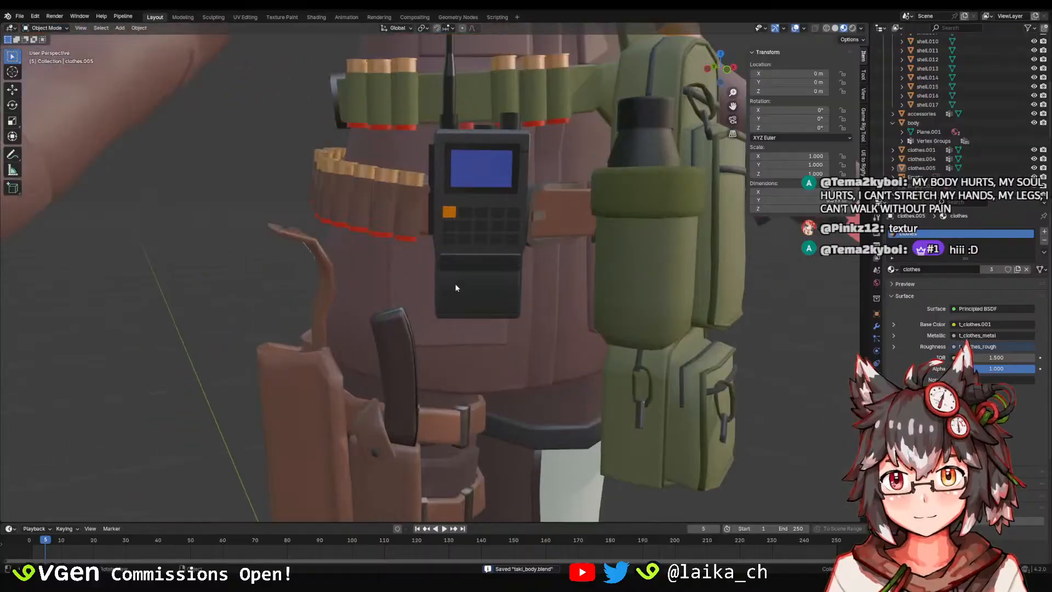
# Add a single loop cut across the radio's lower body in the accessories mesh and save the file.
pyautogui.click(455, 284)
pyautogui.press('Tab')
pyautogui.scroll(5, 435, 226)
pyautogui.scroll(-5, 435, 226)
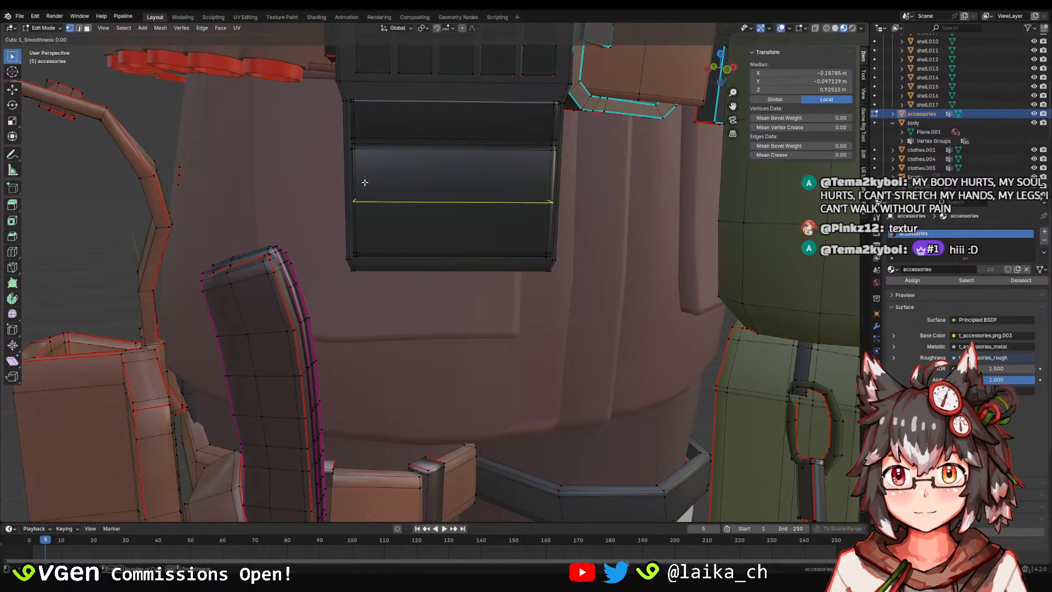
pyautogui.click(360, 137)
pyautogui.press('Tab')
pyautogui.scroll(-9, 469, 131)
pyautogui.hotkey('ctrl', 's')
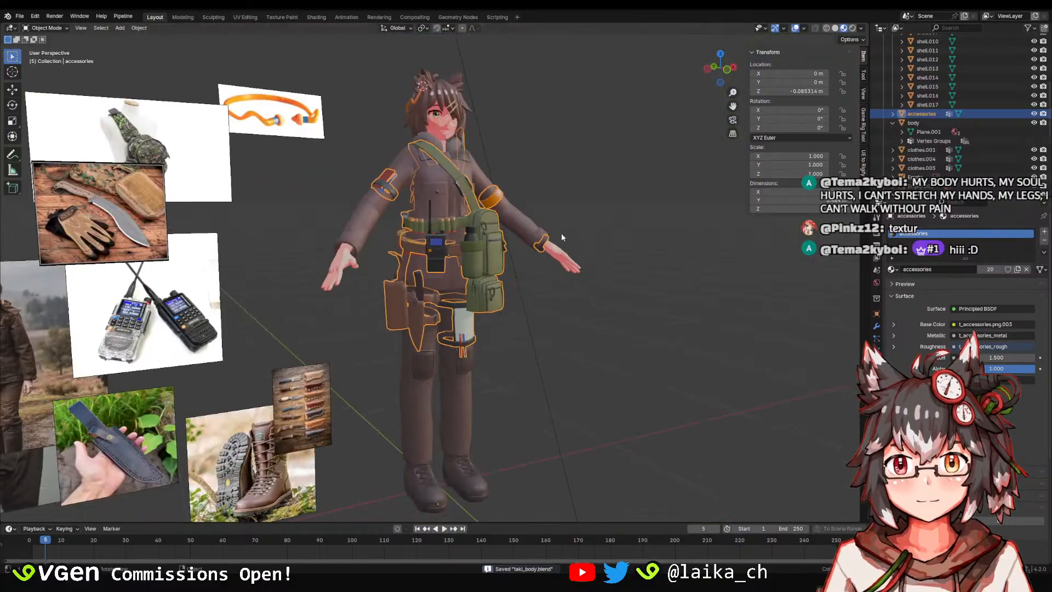
# Examine the water bottle, bags and belt gear from the front and the sheathed machete from the side.
pyautogui.click(561, 232)
pyautogui.moveTo(561, 232); pyautogui.dragTo(437, 233, button='middle')
pyautogui.scroll(4, 437, 232)
pyautogui.scroll(-8, 437, 232)
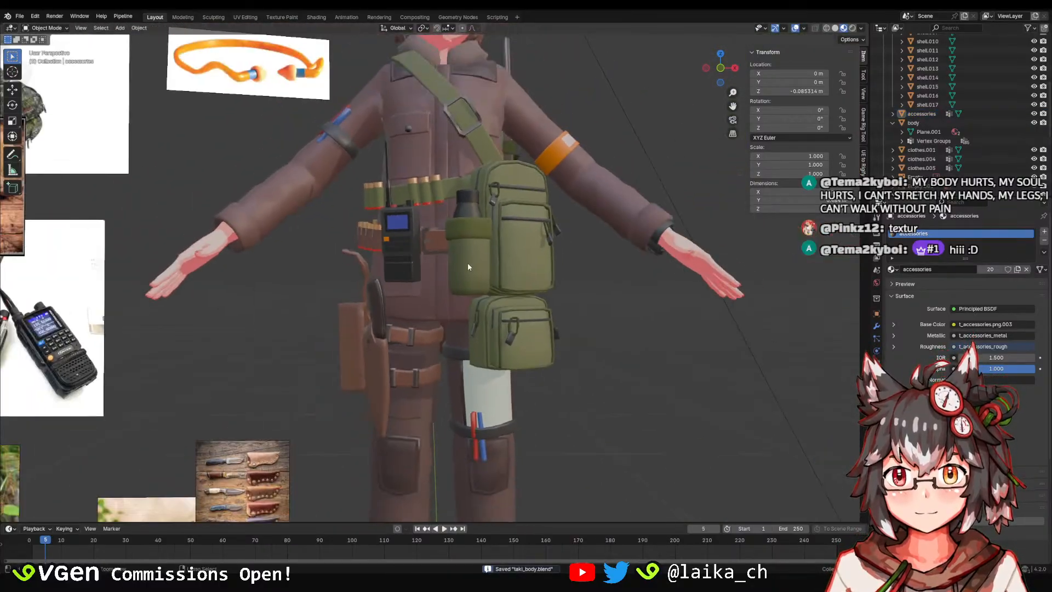
pyautogui.click(467, 263)
pyautogui.scroll(2, 542, 317)
pyautogui.click(582, 318)
pyautogui.moveTo(591, 315); pyautogui.dragTo(539, 306, button='middle')
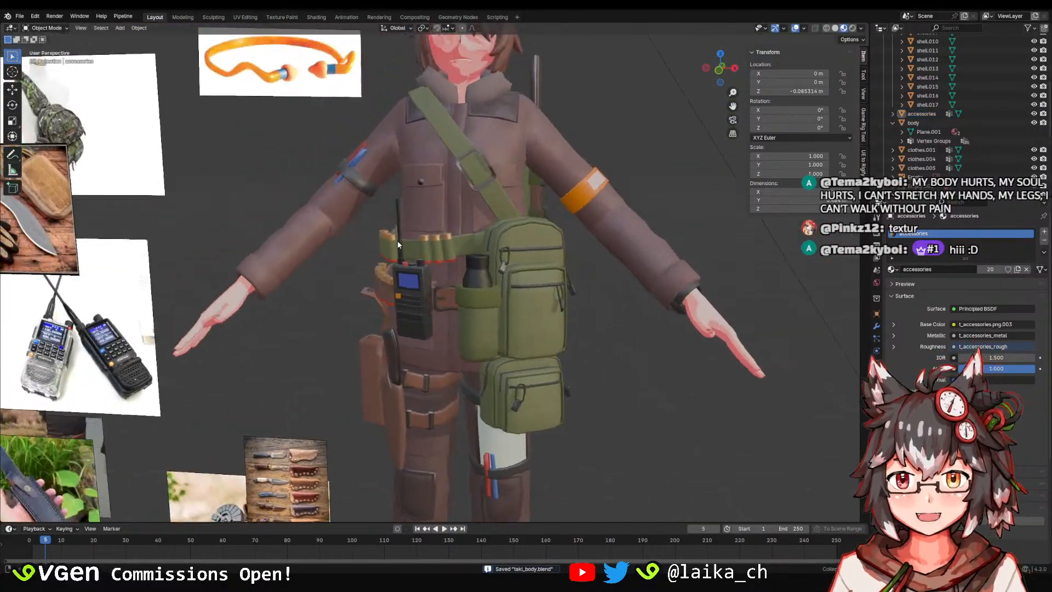
pyautogui.scroll(3, 480, 254)
pyautogui.click(482, 254)
pyautogui.scroll(-4, 480, 256)
pyautogui.moveTo(480, 255); pyautogui.dragTo(455, 321, button='middle')
pyautogui.scroll(2, 556, 294)
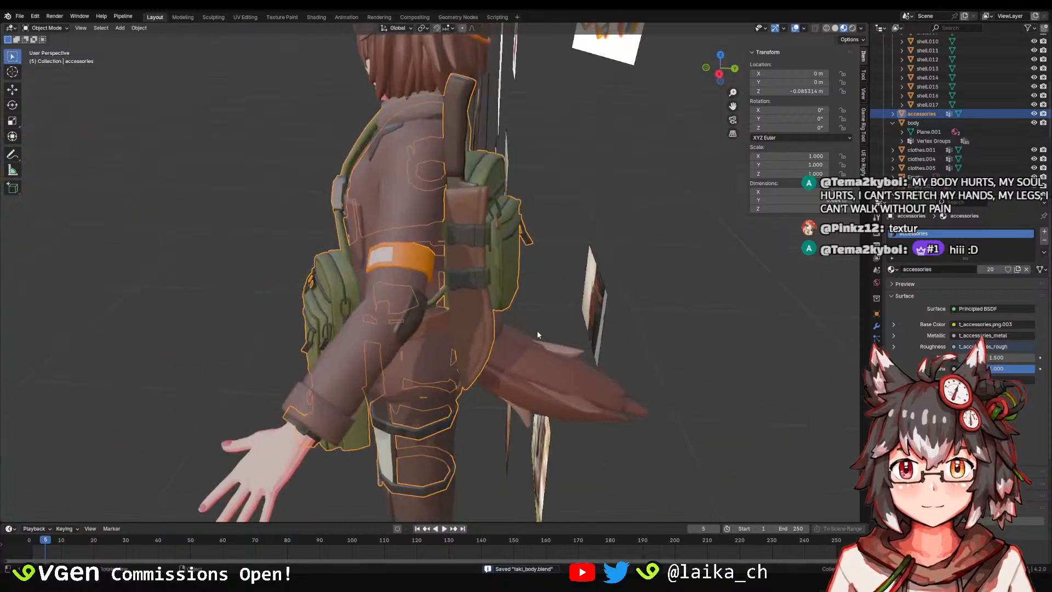
# Examine the backpack, machete and orange headband cord from behind, and save the file.
pyautogui.click(536, 332)
pyautogui.click(490, 256)
pyautogui.moveTo(551, 265); pyautogui.dragTo(477, 224, button='middle')
pyautogui.scroll(2, 500, 233)
pyautogui.hotkey('ctrl', 's')
pyautogui.click(535, 234)
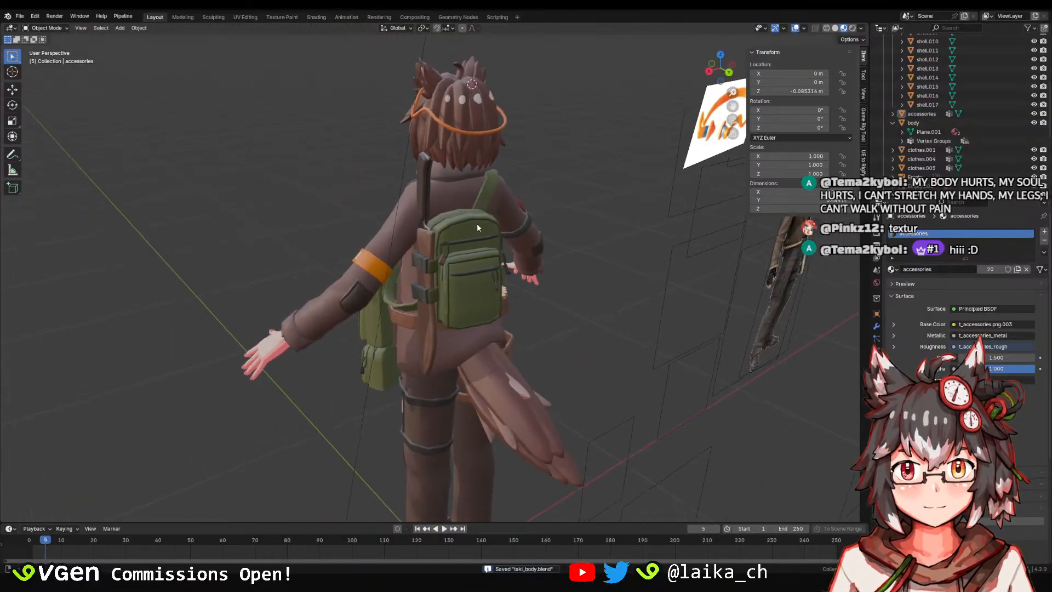
pyautogui.moveTo(405, 203); pyautogui.dragTo(458, 191, button='middle')
pyautogui.scroll(4, 471, 183)
pyautogui.click(540, 147)
pyautogui.click(541, 148)
pyautogui.scroll(-4, 541, 148)
pyautogui.moveTo(540, 148); pyautogui.dragTo(482, 163, button='middle')
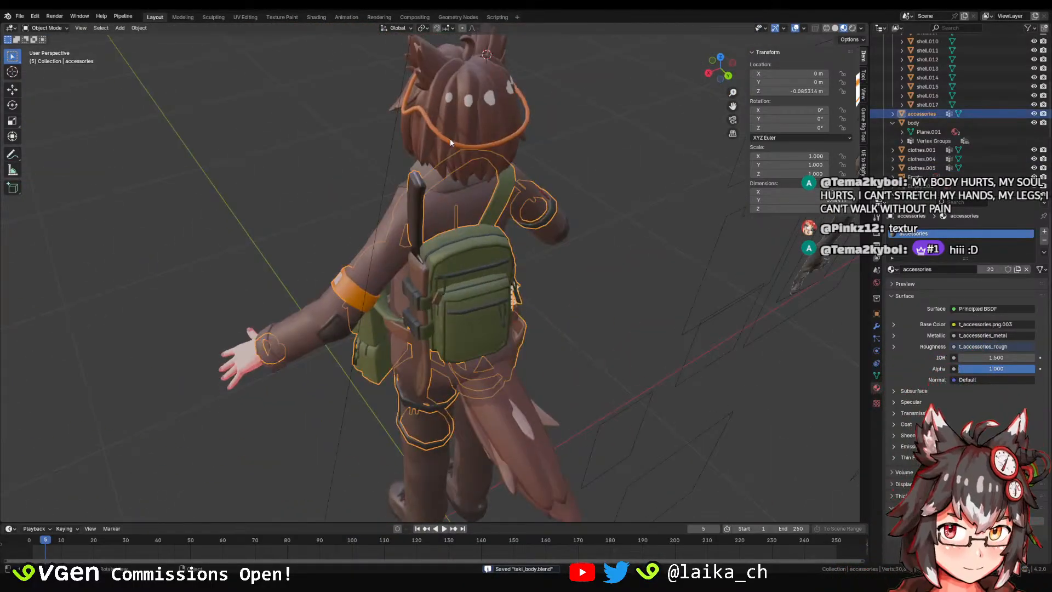
# Save the file and study the backpack, kukri knife and radio reference photos beside the character.
pyautogui.moveTo(490, 114); pyautogui.dragTo(399, 288, button='middle')
pyautogui.hotkey('ctrl', 's')
pyautogui.scroll(3, 450, 255)
pyautogui.press('Tab')
pyautogui.press('Tab')
pyautogui.scroll(-5, 392, 255)
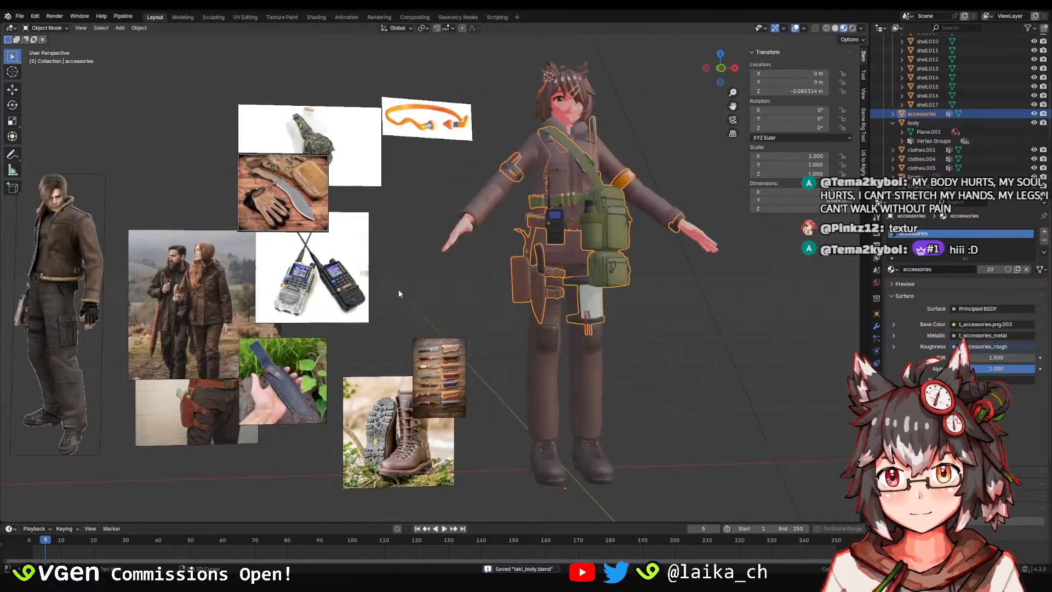
pyautogui.scroll(4, 411, 274)
pyautogui.scroll(1, 422, 260)
pyautogui.keyDown('shift'); pyautogui.moveTo(491, 232); pyautogui.dragTo(482, 419, button='middle'); pyautogui.keyUp('shift')
pyautogui.keyDown('shift'); pyautogui.moveTo(397, 189); pyautogui.dragTo(390, 300, button='middle'); pyautogui.keyUp('shift')
pyautogui.scroll(4, 381, 280)
pyautogui.scroll(2, 380, 282)
pyautogui.scroll(-10, 380, 282)
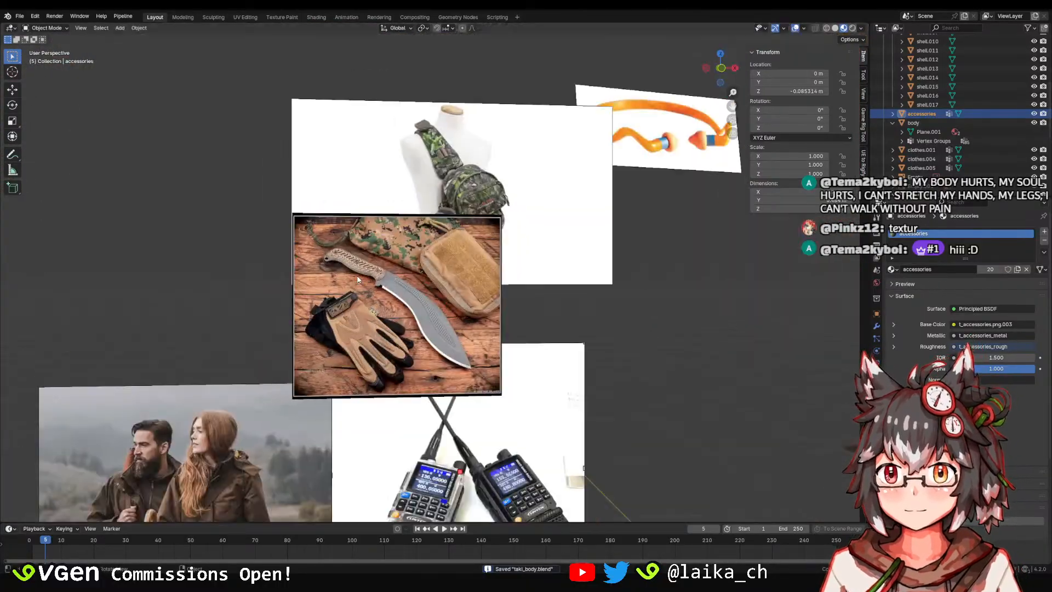
# Examine the machete's handle and sheath against the references, briefly view the accessories mesh in Edit Mode, and save the file.
pyautogui.moveTo(559, 224); pyautogui.dragTo(452, 203, button='middle')
pyautogui.scroll(3, 465, 203)
pyautogui.hotkey('ctrl', 's')
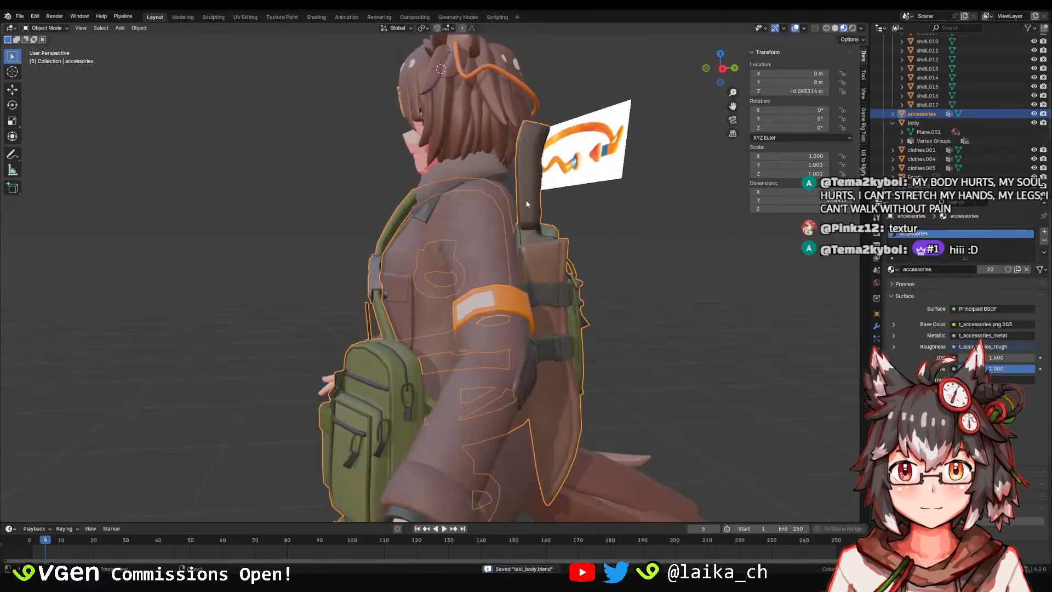
pyautogui.click(550, 214)
pyautogui.moveTo(551, 215); pyautogui.dragTo(515, 237, button='middle')
pyautogui.keyDown('shift'); pyautogui.moveTo(153, 372); pyautogui.dragTo(431, 233, button='middle'); pyautogui.keyUp('shift')
pyautogui.click(529, 201)
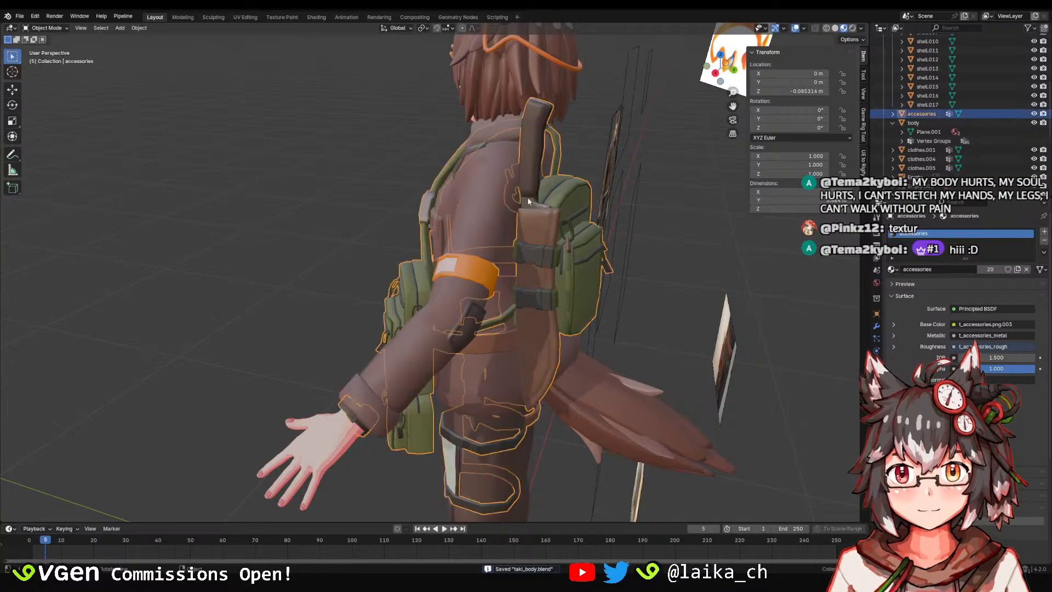
pyautogui.moveTo(529, 201); pyautogui.dragTo(436, 237, button='middle')
pyautogui.keyDown('shift'); pyautogui.moveTo(183, 261); pyautogui.dragTo(463, 348, button='middle'); pyautogui.keyUp('shift')
pyautogui.scroll(3, 512, 250)
pyautogui.press('Tab')
pyautogui.press('Tab')
pyautogui.moveTo(463, 348); pyautogui.dragTo(489, 313, button='middle')
pyautogui.scroll(1, 490, 313)
pyautogui.hotkey('ctrl', 's')
# Examine how the backpack and machete sit on the character's back.
pyautogui.keyDown('shift'); pyautogui.moveTo(553, 239); pyautogui.dragTo(531, 344, button='middle'); pyautogui.keyUp('shift')
pyautogui.click(567, 237)
pyautogui.moveTo(517, 239); pyautogui.dragTo(495, 223, button='middle')
pyautogui.click(496, 275)
pyautogui.scroll(-3, 491, 260)
pyautogui.click(470, 225)
pyautogui.scroll(2, 469, 226)
pyautogui.hotkey('shift', 'a')
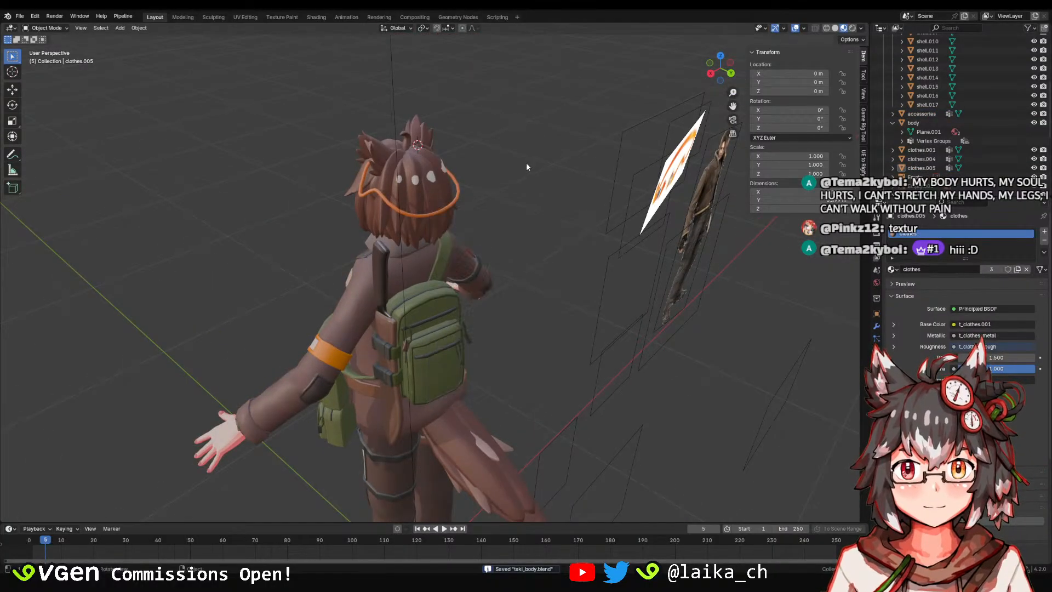
# Inspect the accessories mesh around the waist belt, shells and radio from the front.
pyautogui.moveTo(525, 268); pyautogui.dragTo(368, 226, button='middle')
pyautogui.scroll(4, 526, 335)
pyautogui.keyDown('shift'); pyautogui.moveTo(515, 391); pyautogui.dragTo(417, 332, button='middle'); pyautogui.keyUp('shift')
pyautogui.click(527, 335)
pyautogui.scroll(2, 433, 182)
pyautogui.press('Tab')
pyautogui.press('Tab')
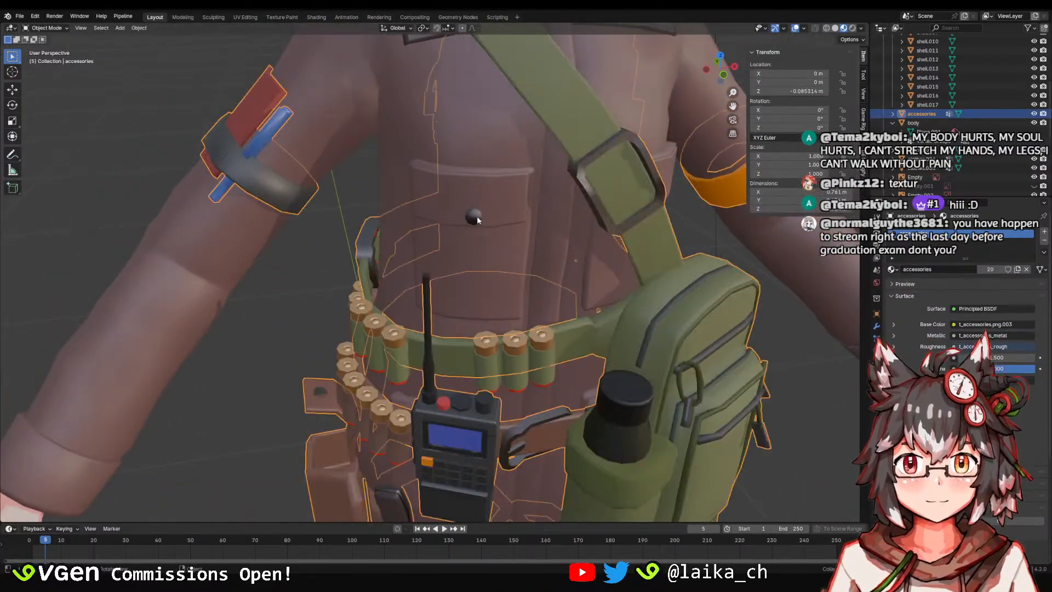
# Inspect the chest pocket button's mesh in Edit Mode, isolating it briefly in local view.
pyautogui.click(476, 216)
pyautogui.press('Tab')
pyautogui.moveTo(477, 216)
pyautogui.mouseDown(button='middle')
pyautogui.moveTo(528, 218)
pyautogui.moveTo(491, 201)
pyautogui.mouseUp(button='middle')
pyautogui.scroll(-1, 528, 218)
pyautogui.press('a')
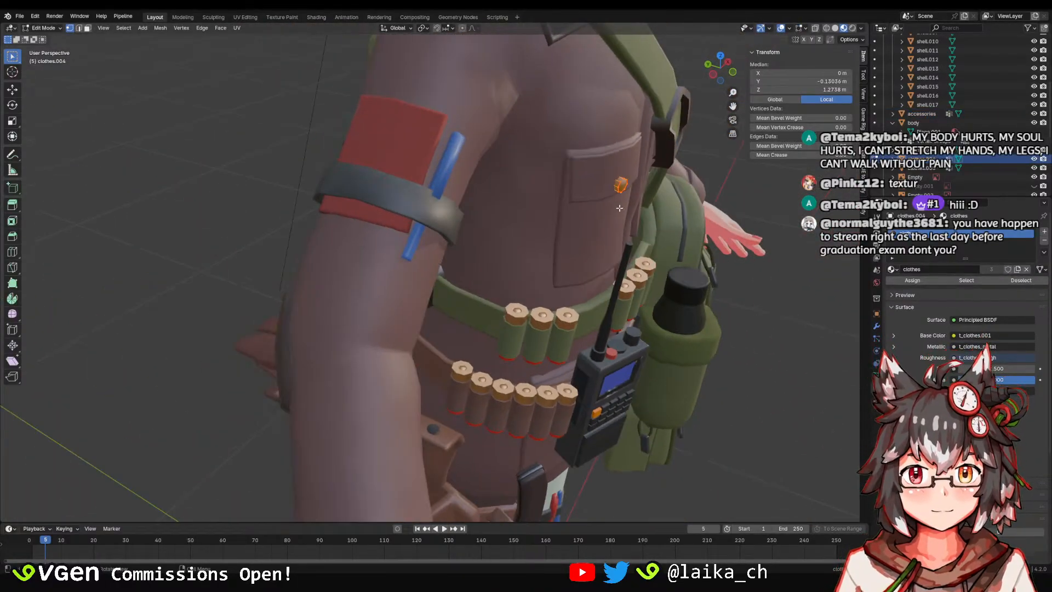
pyautogui.press('KP_Divide')
pyautogui.press('KP_Divide')
pyautogui.moveTo(575, 196); pyautogui.dragTo(461, 241, button='middle')
pyautogui.press('Tab')
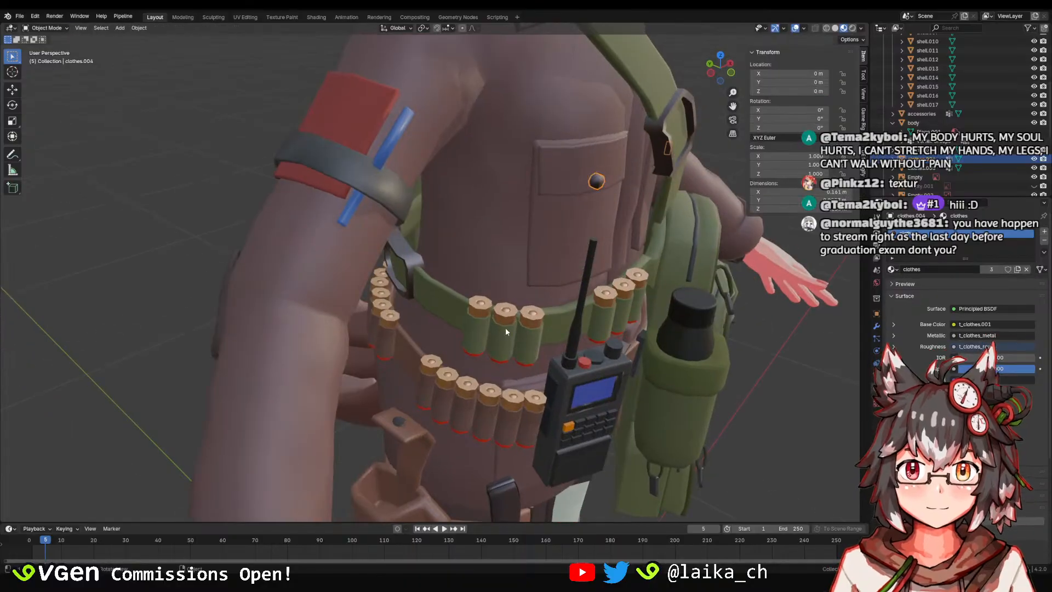
# Duplicate one linked shell loop from the belt in the accessories mesh and move the copy straight up along Z.
pyautogui.keyDown('shift'); pyautogui.moveTo(505, 328); pyautogui.dragTo(491, 265, button='middle'); pyautogui.keyUp('shift')
pyautogui.scroll(2, 490, 265)
pyautogui.scroll(-2, 490, 265)
pyautogui.click(429, 281)
pyautogui.scroll(5, 428, 282)
pyautogui.moveTo(428, 282); pyautogui.dragTo(487, 261, button='middle')
pyautogui.press('Tab')
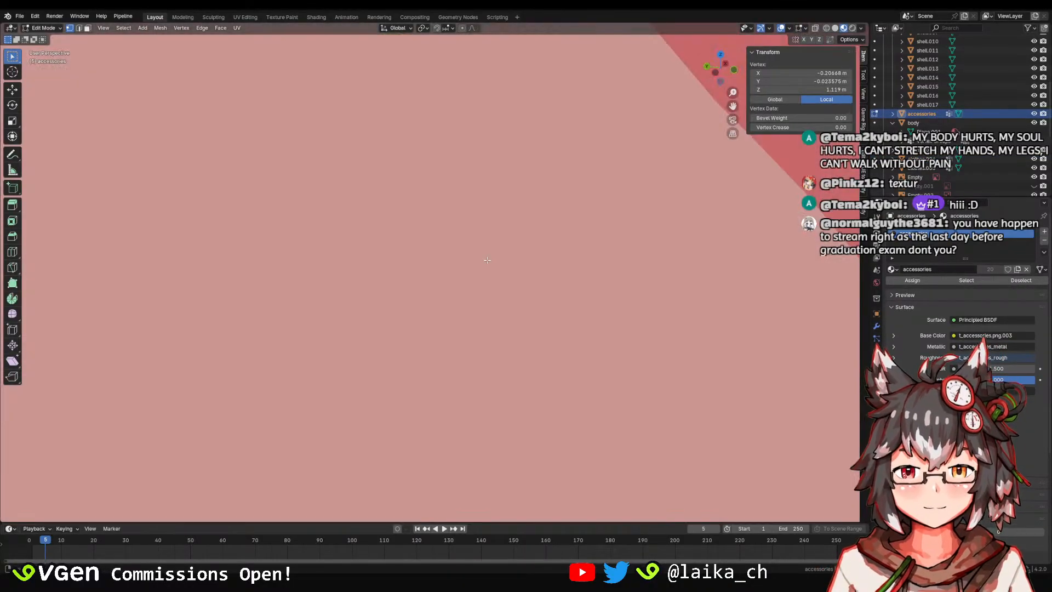
pyautogui.hotkey('ctrl', 'l')
pyautogui.scroll(-5, 629, 264)
pyautogui.moveTo(629, 264); pyautogui.dragTo(523, 250, button='middle')
pyautogui.hotkey('shift', 'd')
pyautogui.press('z')
pyautogui.click(517, 105)
# Raise the copied loop to about shoulder height and rotate it about 112° as seen from behind.
pyautogui.moveTo(517, 106); pyautogui.dragTo(557, 298, button='middle')
pyautogui.click(565, 201)
pyautogui.press('r')
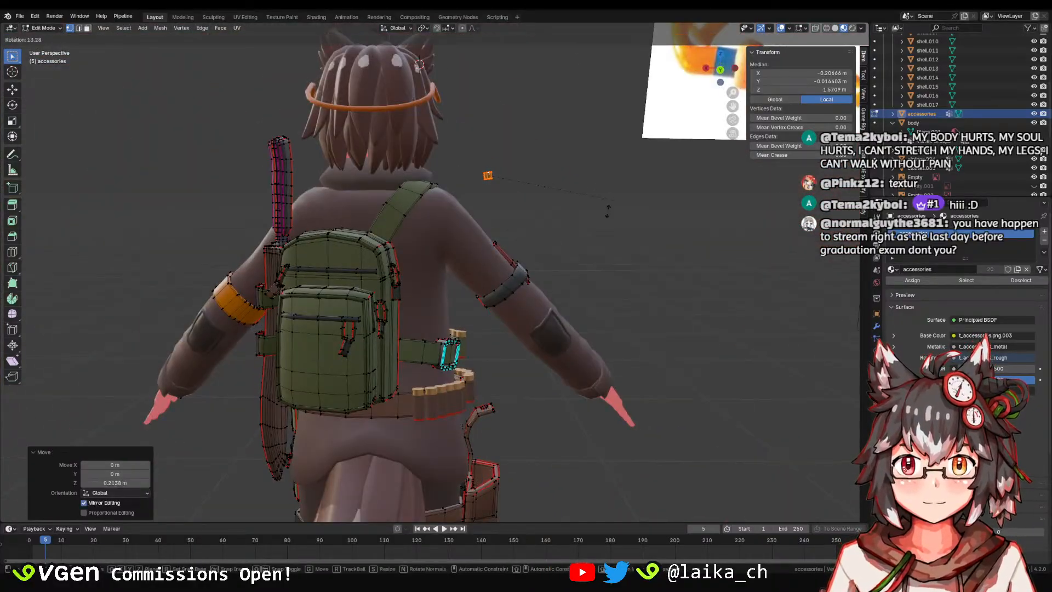
pyautogui.click(443, 303)
# Move the copied loop across the back onto the machete handle and adjust its position along X.
pyautogui.moveTo(482, 189); pyautogui.dragTo(521, 263, button='middle')
pyautogui.press('g')
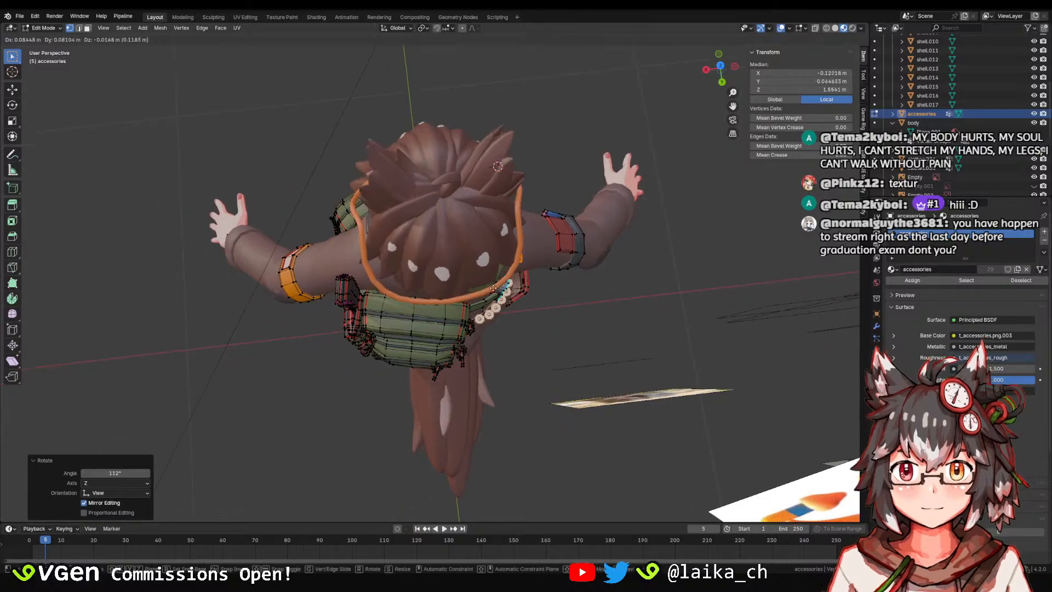
pyautogui.click(498, 165)
pyautogui.moveTo(497, 165); pyautogui.dragTo(378, 229, button='middle')
pyautogui.press('g')
pyautogui.press('x')
pyautogui.click(448, 277)
pyautogui.press('s')
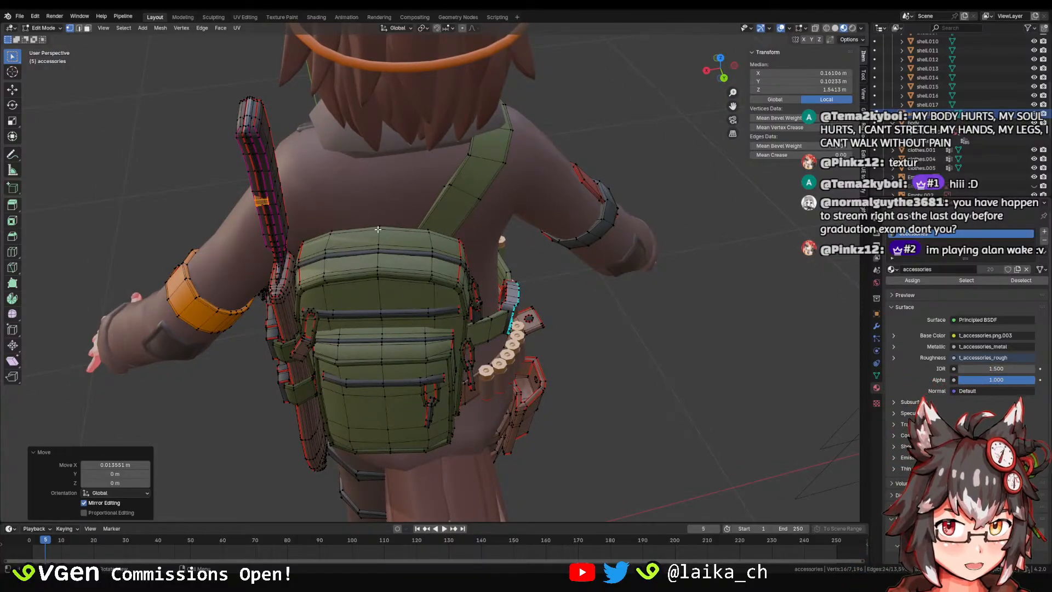
# Move the loop about 0.12 m along X, off the machete handle into empty space, in back orthographic view.
pyautogui.press('KP_1')
pyautogui.press('KP_3')
pyautogui.press('ctrl+KP_1')
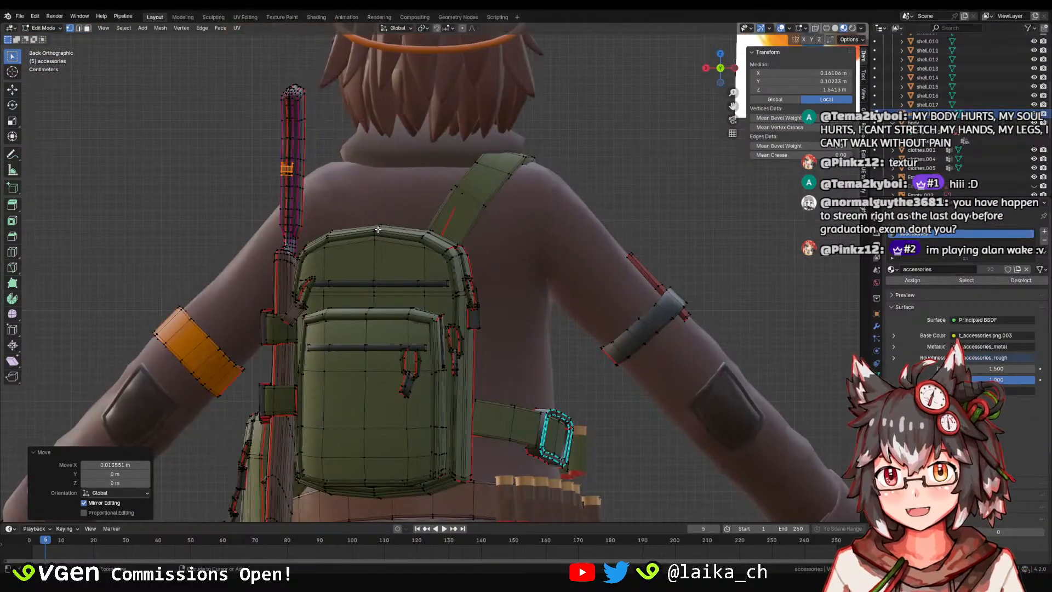
pyautogui.keyDown('shift'); pyautogui.moveTo(378, 229); pyautogui.dragTo(611, 189, button='middle'); pyautogui.keyUp('shift')
pyautogui.scroll(4, 612, 189)
pyautogui.press('g')
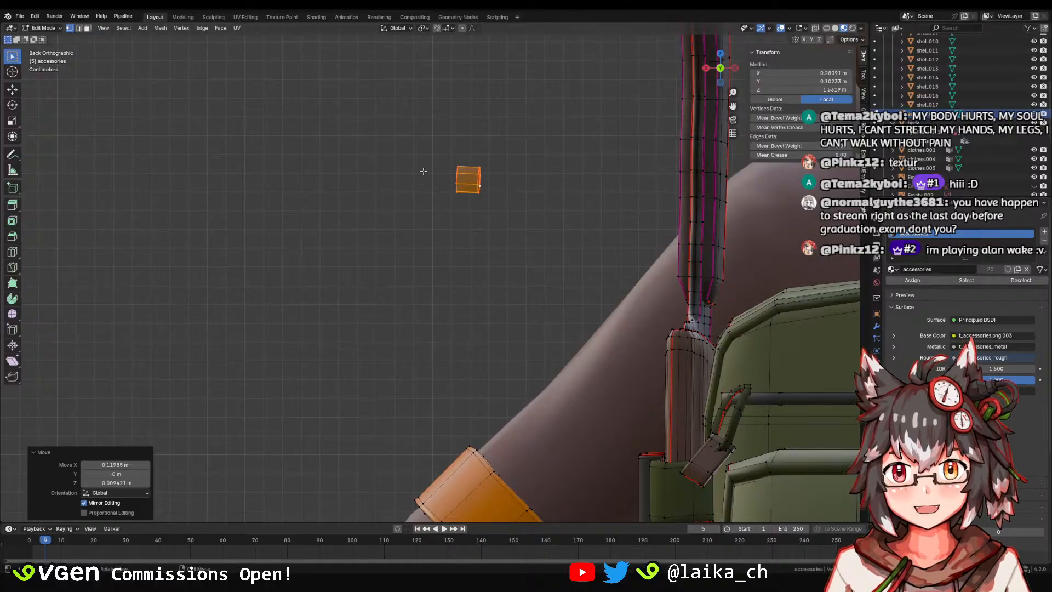
pyautogui.press('KP_Decimal')
# Straighten the copied loop by rotating it about -2.9° in back view and about 5.5° around global Z.
pyautogui.press('r')
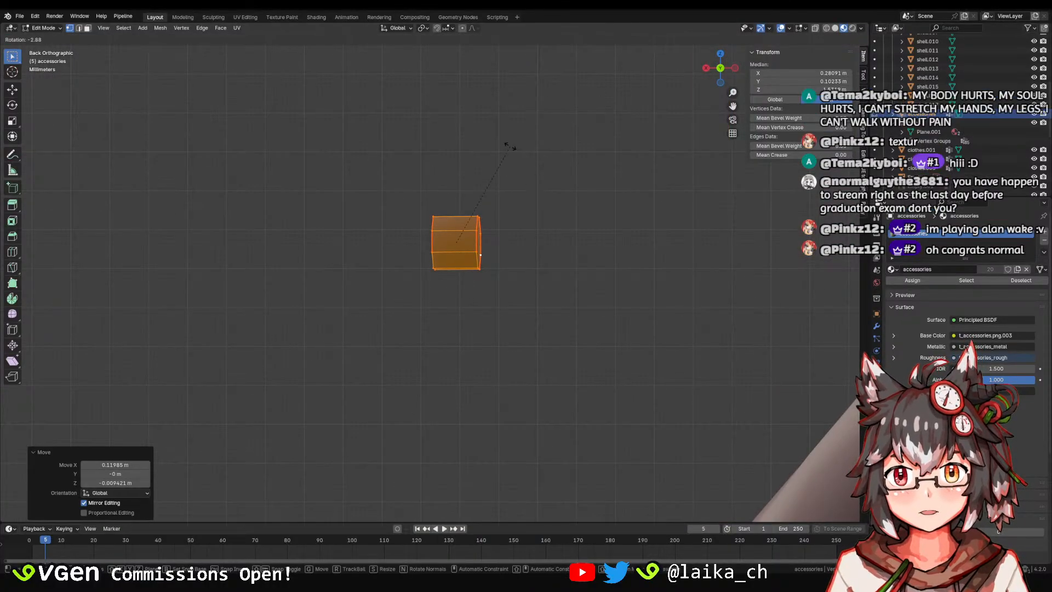
pyautogui.click(511, 146)
pyautogui.press('r')
pyautogui.press('z')
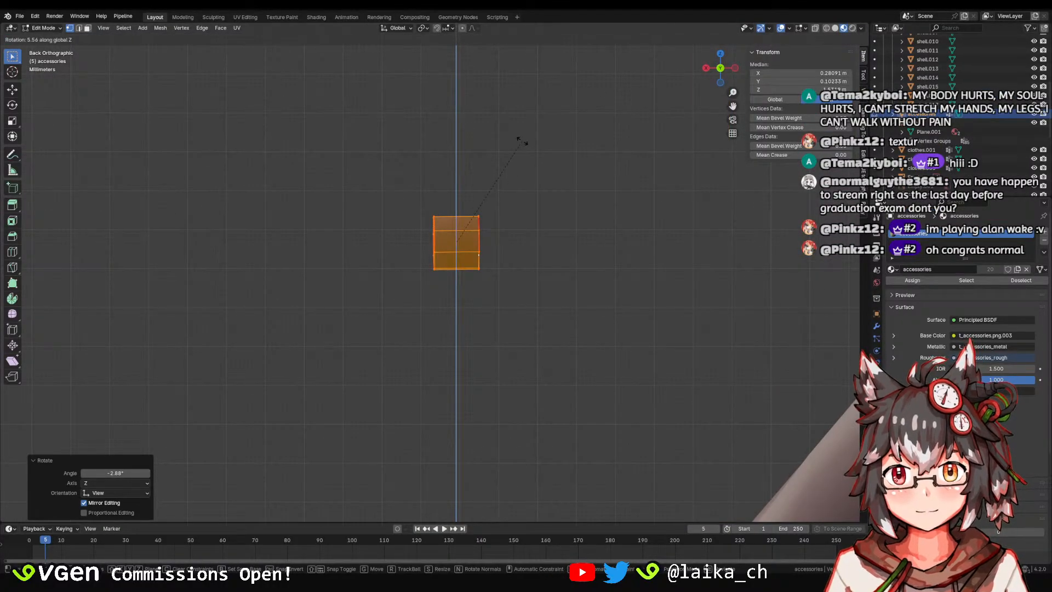
pyautogui.click(522, 141)
# Stretch the loop to 1.768 times its length along X and move it back through the machete handle.
pyautogui.scroll(-4, 510, 160)
pyautogui.moveTo(510, 159); pyautogui.dragTo(375, 253, button='middle')
pyautogui.click(512, 281)
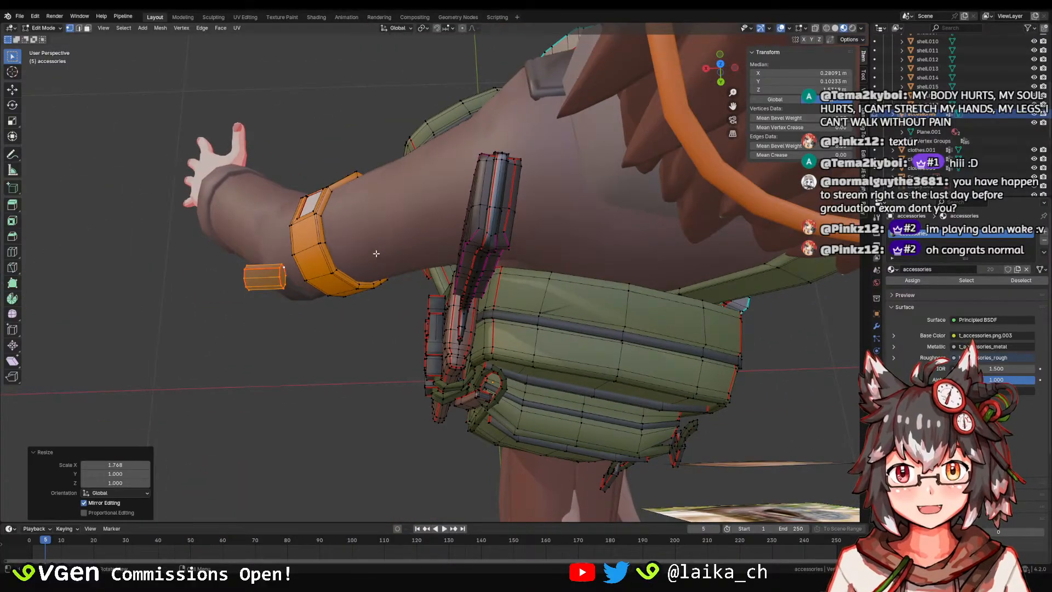
pyautogui.click(629, 232)
# Adjust the loop's length along X and rotate it -14.8° around Z to align it across the handle.
pyautogui.moveTo(629, 232); pyautogui.dragTo(613, 219, button='middle')
pyautogui.press('r')
pyautogui.press('z')
pyautogui.hotkey('ctrl', 'z')
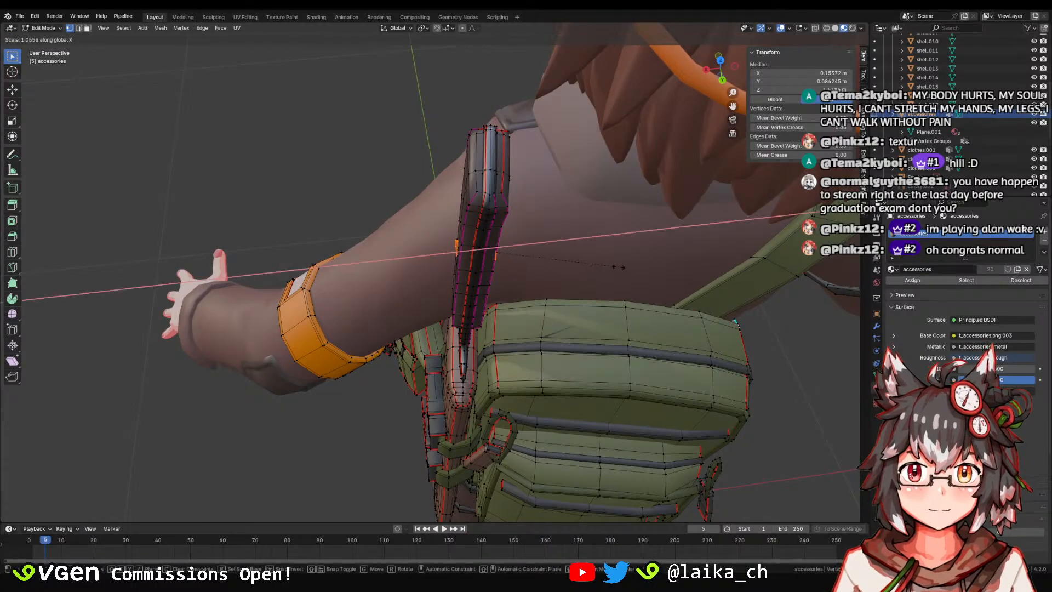
pyautogui.click(634, 265)
pyautogui.click(611, 299)
pyautogui.moveTo(611, 299); pyautogui.dragTo(559, 179, button='middle')
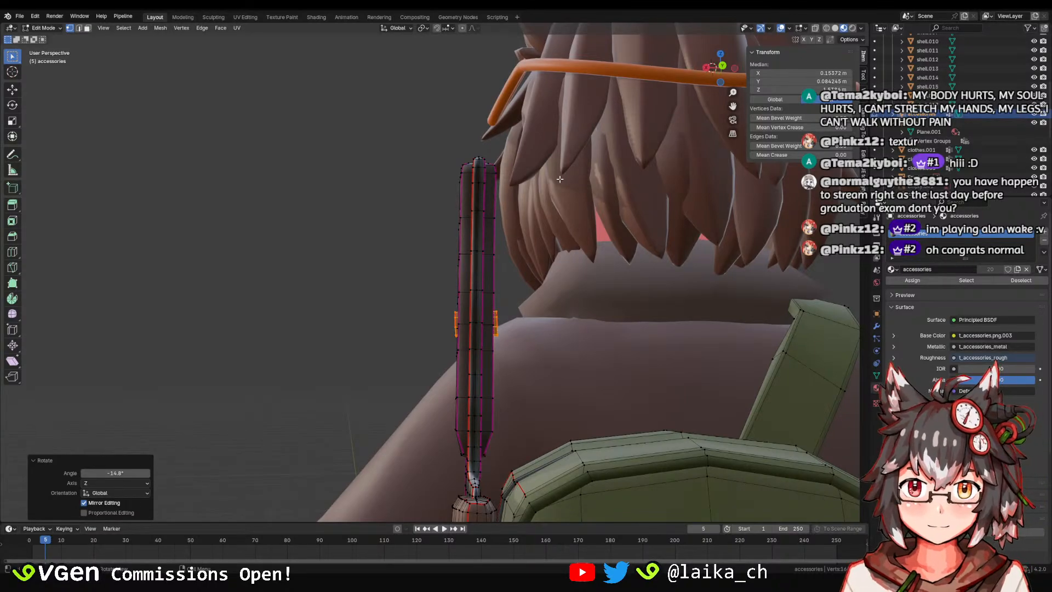
# Tilt the loop 2.52° in the rear view and move it about 0.008 m down the machete handle.
pyautogui.moveTo(493, 283); pyautogui.dragTo(527, 264, button='middle')
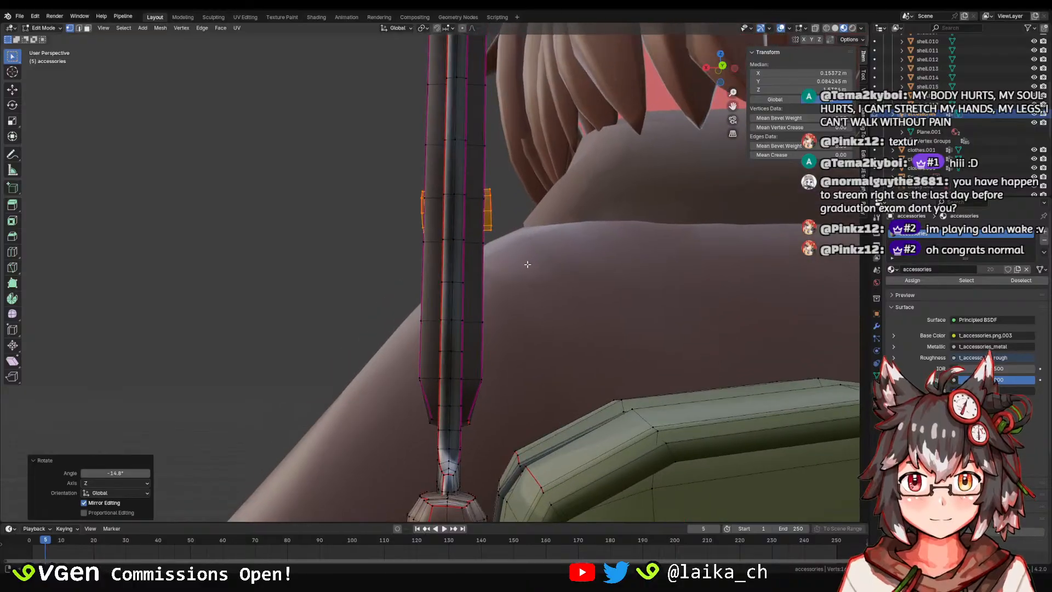
pyautogui.moveTo(524, 198); pyautogui.dragTo(541, 241, button='middle')
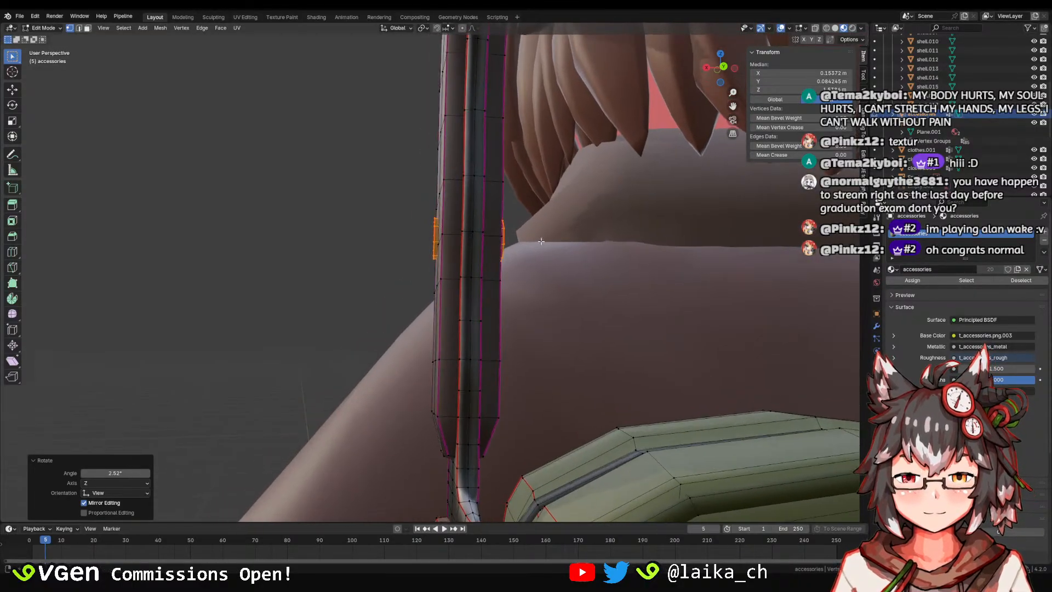
pyautogui.click(541, 291)
pyautogui.moveTo(540, 287); pyautogui.dragTo(406, 226, button='middle')
pyautogui.press('g')
pyautogui.click(434, 286)
pyautogui.moveTo(435, 286); pyautogui.dragTo(527, 249, button='middle')
# Scale the loop down slightly to act as a handle rivet and nudge it about 0.003 m further down.
pyautogui.press('s')
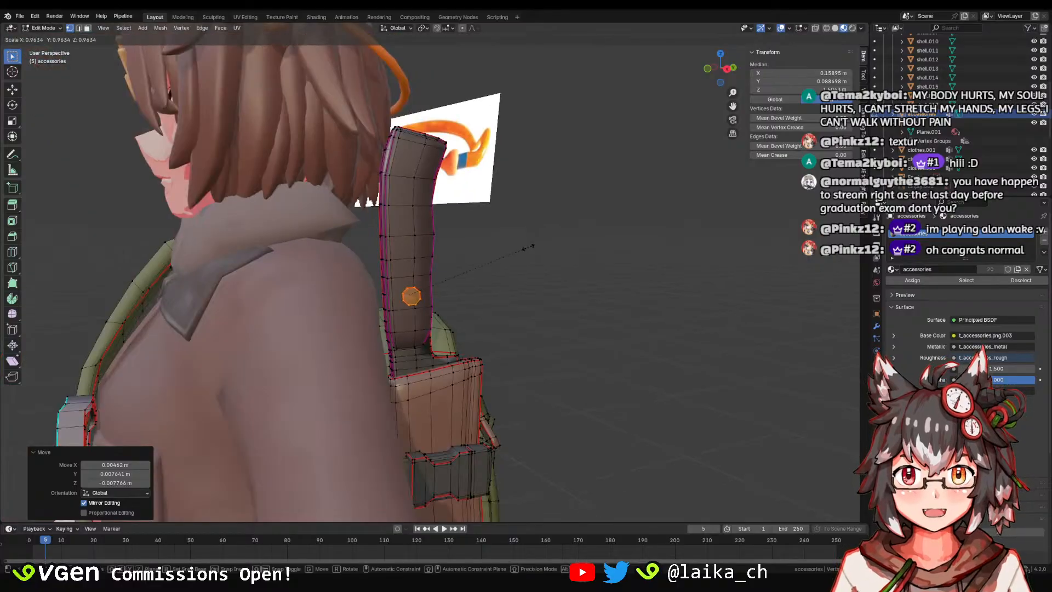
pyautogui.click(506, 265)
pyautogui.keyDown('shift'); pyautogui.moveTo(443, 272); pyautogui.dragTo(471, 274, button='middle'); pyautogui.keyUp('shift')
pyautogui.scroll(4, 462, 189)
pyautogui.press('g')
pyautogui.click(513, 243)
pyautogui.scroll(-5, 496, 214)
pyautogui.keyDown('shift'); pyautogui.moveTo(493, 203); pyautogui.dragTo(474, 271, button='middle'); pyautogui.keyUp('shift')
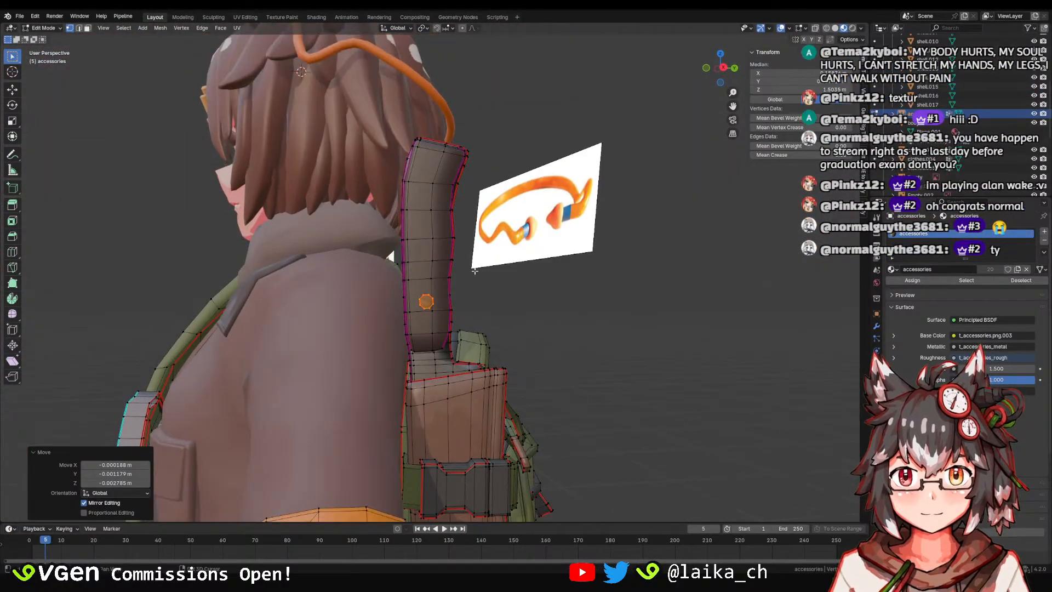
# Place a copy of the rivet higher on the machete handle and shift it about -0.0085 m along X.
pyautogui.click(474, 205)
pyautogui.moveTo(537, 206); pyautogui.dragTo(438, 202, button='middle')
pyautogui.scroll(3, 487, 200)
pyautogui.press('g')
pyautogui.moveTo(507, 193)
pyautogui.keyDown('shift'); pyautogui.mouseDown(button='middle')
pyautogui.moveTo(488, 239)
pyautogui.moveTo(519, 230)
pyautogui.moveTo(517, 209)
pyautogui.mouseUp(button='middle'); pyautogui.keyUp('shift')
pyautogui.click(515, 234)
pyautogui.moveTo(476, 211)
pyautogui.mouseDown(button='middle')
pyautogui.moveTo(517, 239)
pyautogui.moveTo(479, 215)
pyautogui.mouseUp(button='middle')
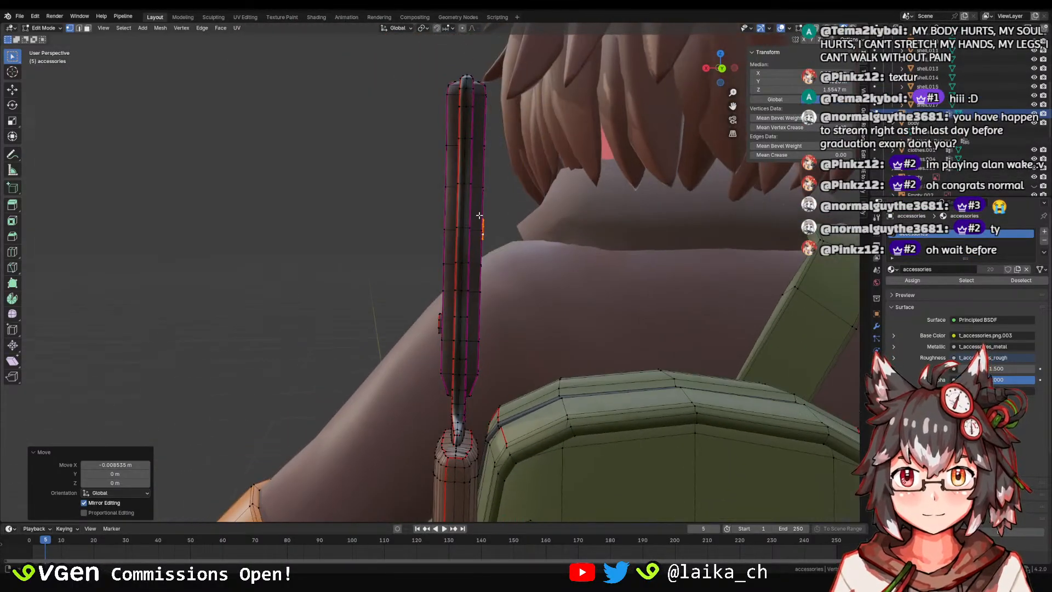
# Edge-slide the outer edge loop of the upper rivet to adjust how far it protrudes from the handle.
pyautogui.rightClick(556, 201)
pyautogui.moveTo(556, 201)
pyautogui.mouseDown(button='middle')
pyautogui.moveTo(546, 225)
pyautogui.moveTo(517, 180)
pyautogui.moveTo(516, 219)
pyautogui.moveTo(573, 218)
pyautogui.mouseUp(button='middle')
pyautogui.scroll(4, 528, 221)
pyautogui.scroll(-4, 466, 213)
pyautogui.hotkey('shift', 'z')
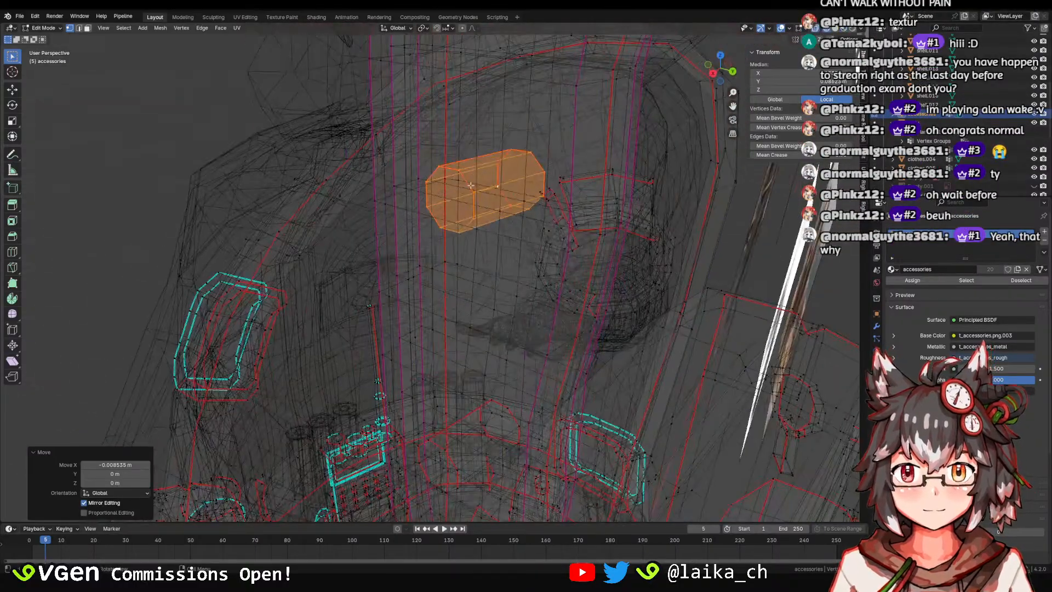
pyautogui.keyDown('alt'); pyautogui.click(462, 178); pyautogui.keyUp('alt')
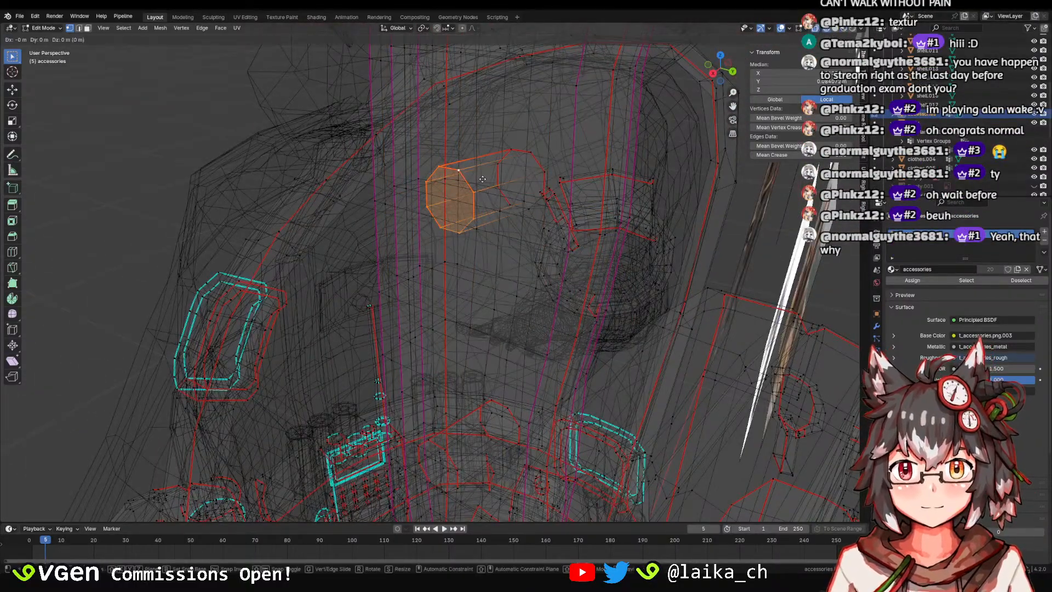
pyautogui.press('g')
pyautogui.click(472, 183)
pyautogui.hotkey('shift', 'z')
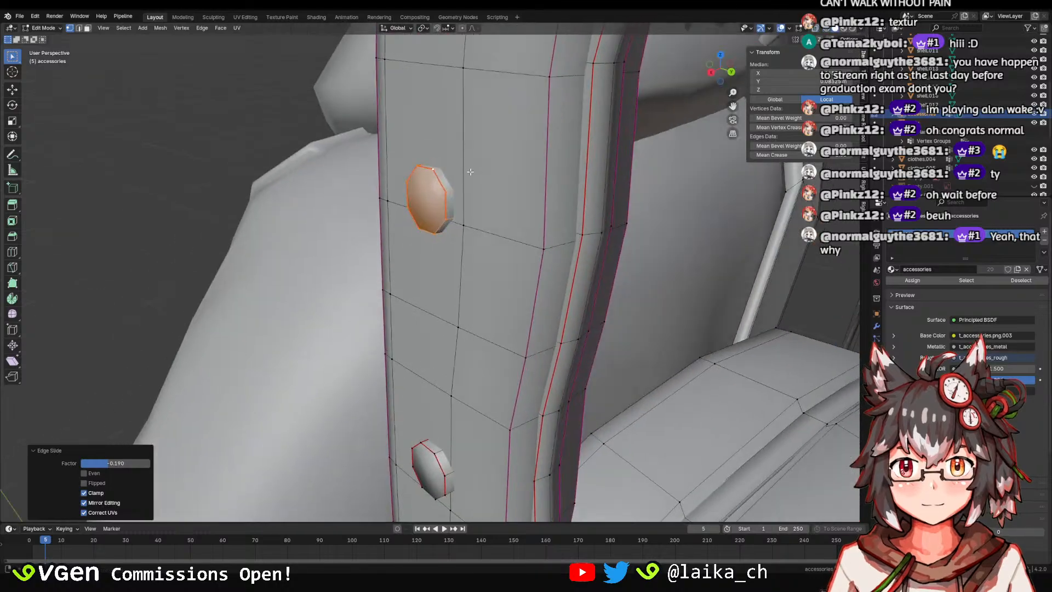
# Edge-slide an end edge loop of the lower rivet by a factor of -0.240 and save the file.
pyautogui.moveTo(469, 171); pyautogui.dragTo(481, 134, button='middle')
pyautogui.press('Tab')
pyautogui.moveTo(491, 256)
pyautogui.mouseDown(button='middle')
pyautogui.moveTo(435, 233)
pyautogui.moveTo(517, 221)
pyautogui.moveTo(495, 225)
pyautogui.moveTo(550, 240)
pyautogui.moveTo(540, 255)
pyautogui.mouseUp(button='middle')
pyautogui.hotkey('ctrl', 'l')
pyautogui.hotkey('alt', 'z')
pyautogui.click(515, 214)
pyautogui.press('g')
pyautogui.press('g')
pyautogui.click(553, 231)
pyautogui.hotkey('alt', 'z')
pyautogui.hotkey('ctrl', 's')
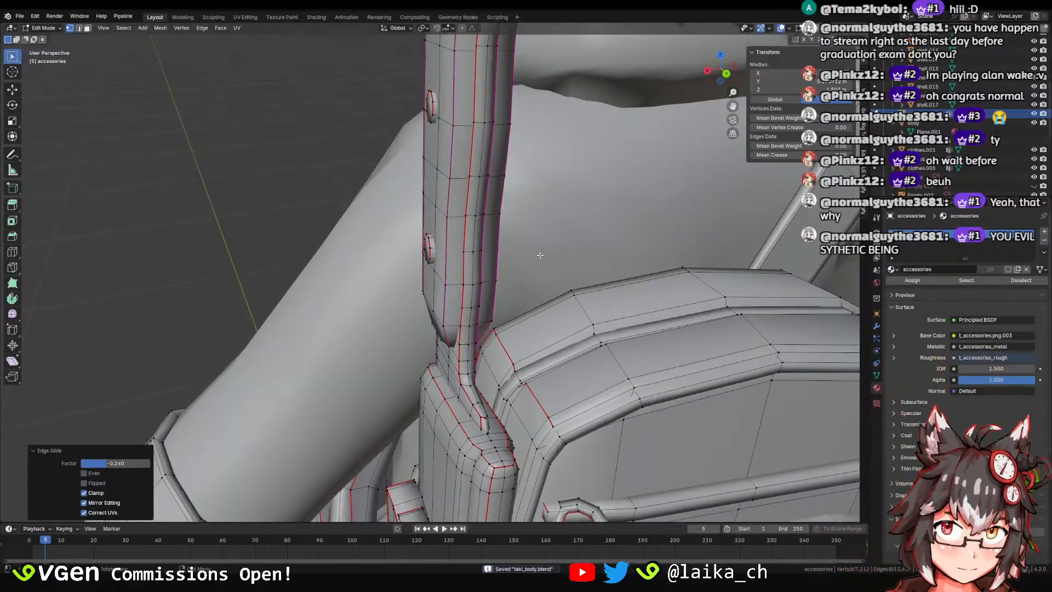
# Place a third copy of the rivet near the top of the machete handle and rotate it to fit the surface.
pyautogui.moveTo(536, 212); pyautogui.dragTo(537, 255, button='middle')
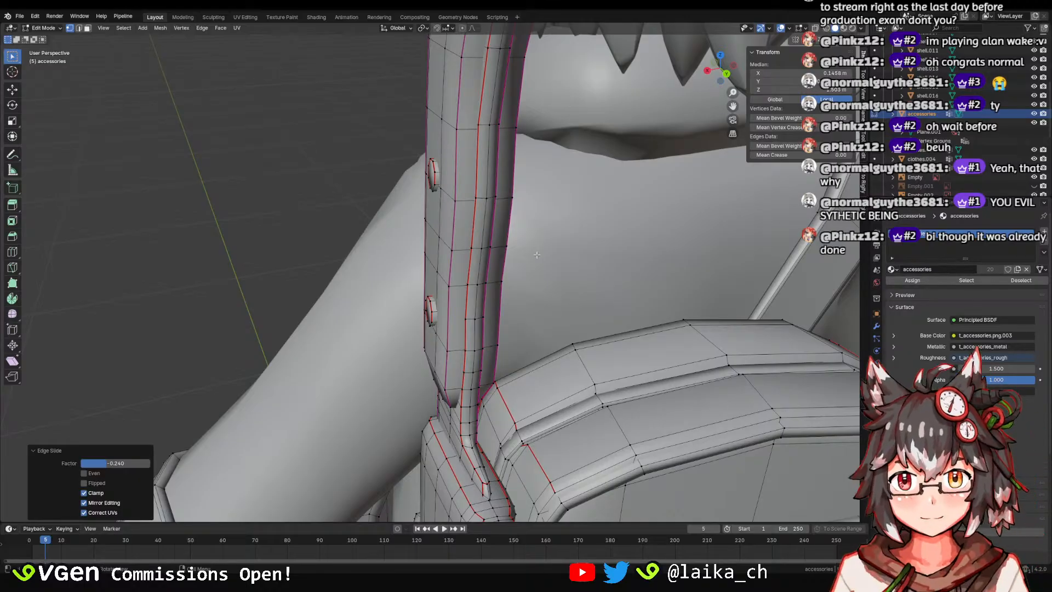
pyautogui.moveTo(537, 255); pyautogui.dragTo(464, 263, button='middle')
pyautogui.hotkey('ctrl', 's')
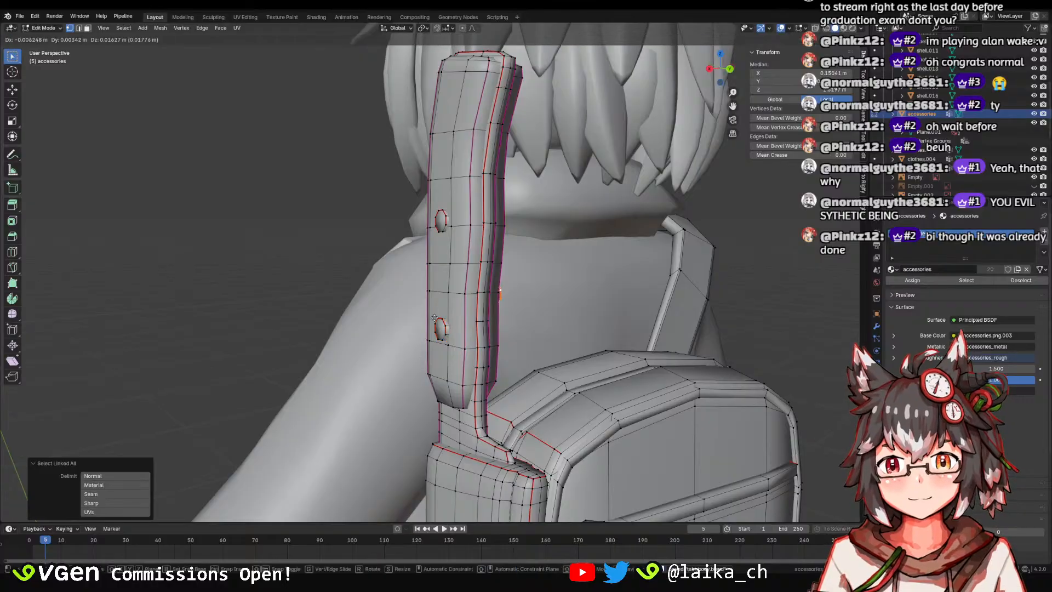
pyautogui.click(439, 156)
pyautogui.moveTo(439, 156); pyautogui.dragTo(450, 215, button='middle')
pyautogui.click(477, 233)
pyautogui.press('r')
pyautogui.click(472, 166)
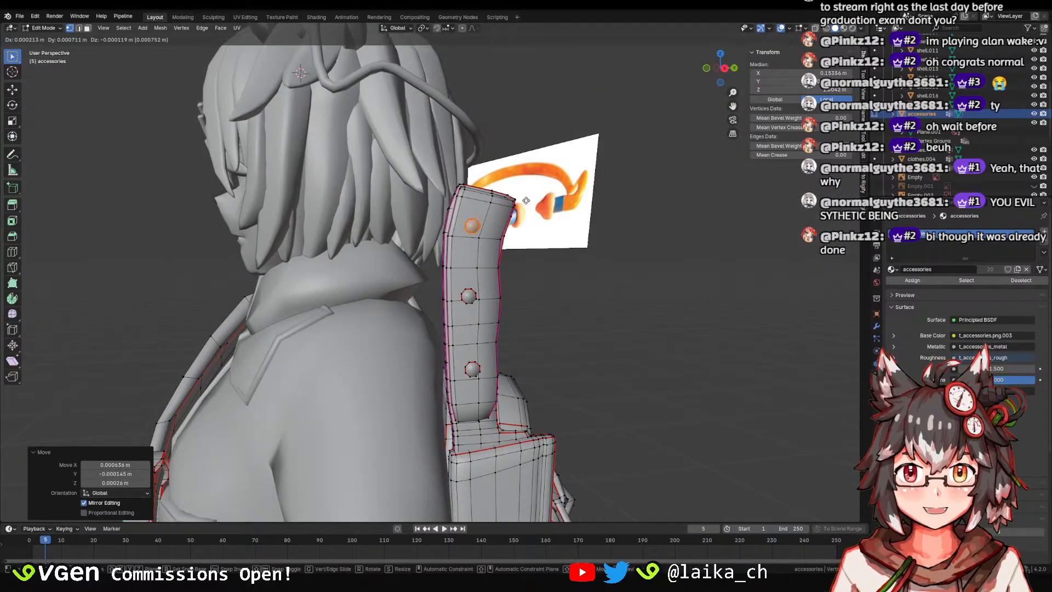
# Move the middle rivet slightly down the handle to even out the spacing, judging it with textured shading.
pyautogui.press('Tab')
pyautogui.scroll(-6, 553, 343)
pyautogui.moveTo(552, 343); pyautogui.dragTo(565, 324, button='middle')
pyautogui.press('z')
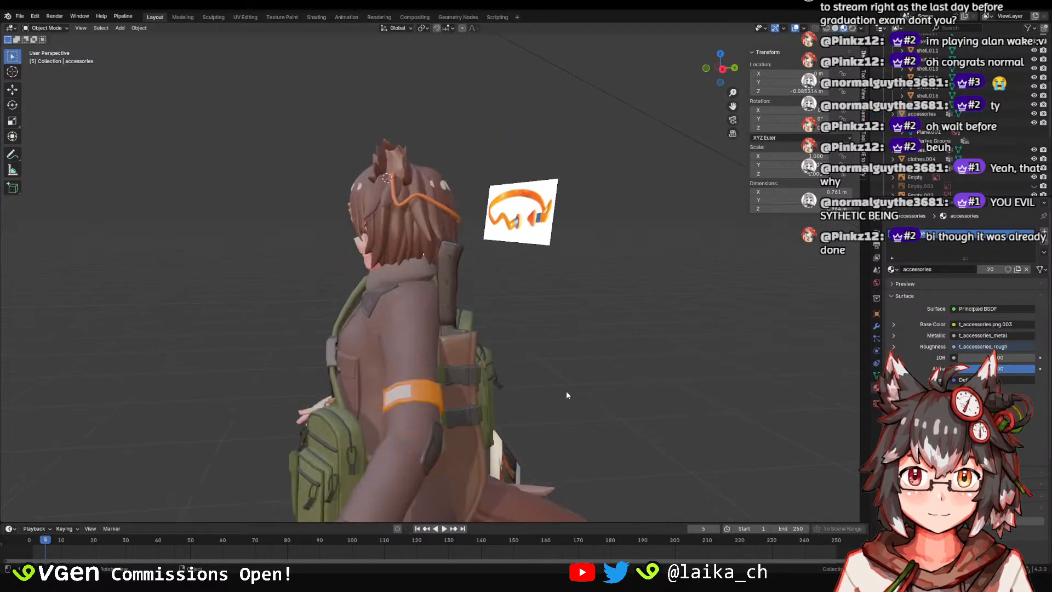
pyautogui.scroll(6, 491, 328)
pyautogui.press('Tab')
pyautogui.moveTo(491, 328); pyautogui.dragTo(443, 301, button='middle')
pyautogui.scroll(4, 439, 300)
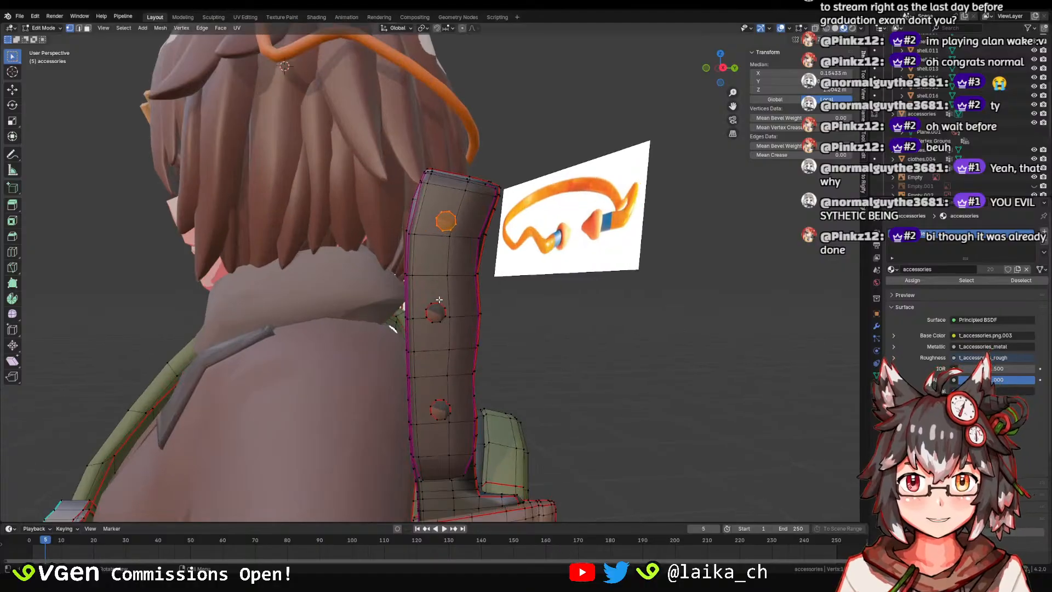
pyautogui.hotkey('ctrl', 'l')
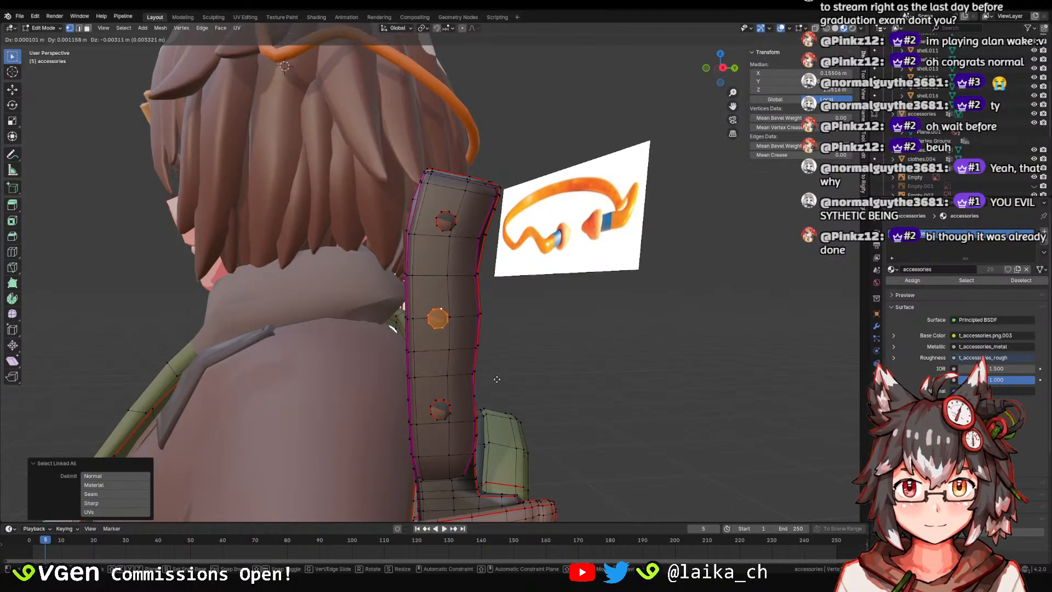
pyautogui.click(520, 402)
# Examine the three rivets on both sides of the machete handle in Object Mode.
pyautogui.press('Tab')
pyautogui.scroll(-5, 523, 362)
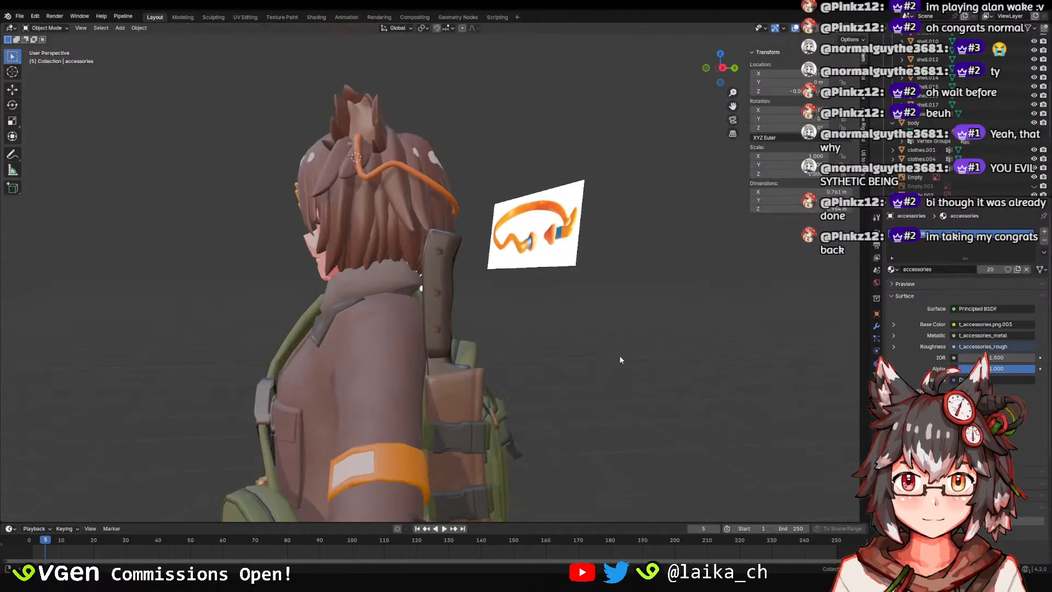
pyautogui.moveTo(619, 355); pyautogui.dragTo(307, 386, button='middle')
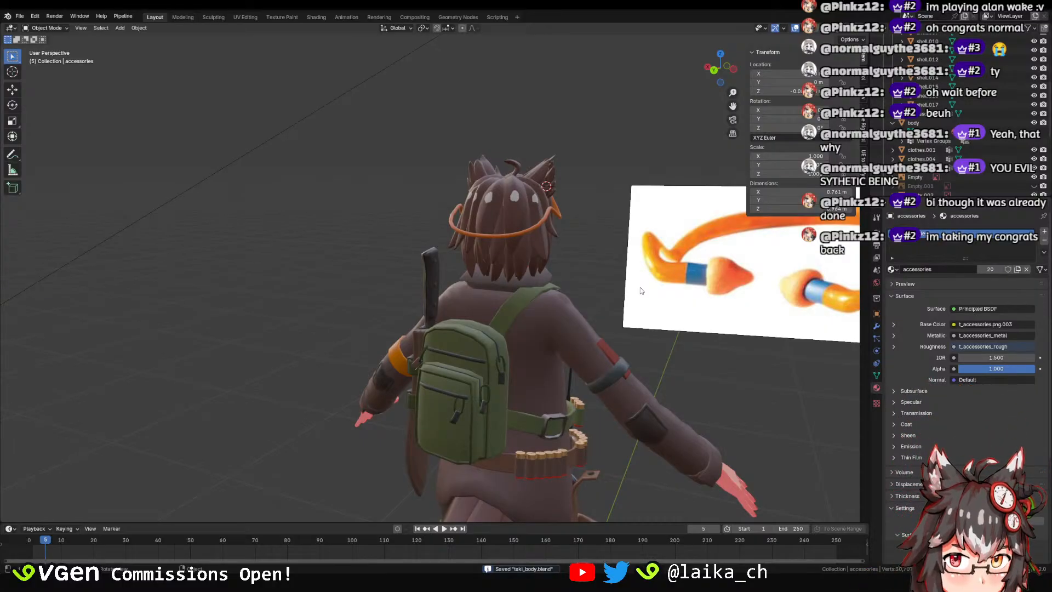
pyautogui.scroll(8, 452, 135)
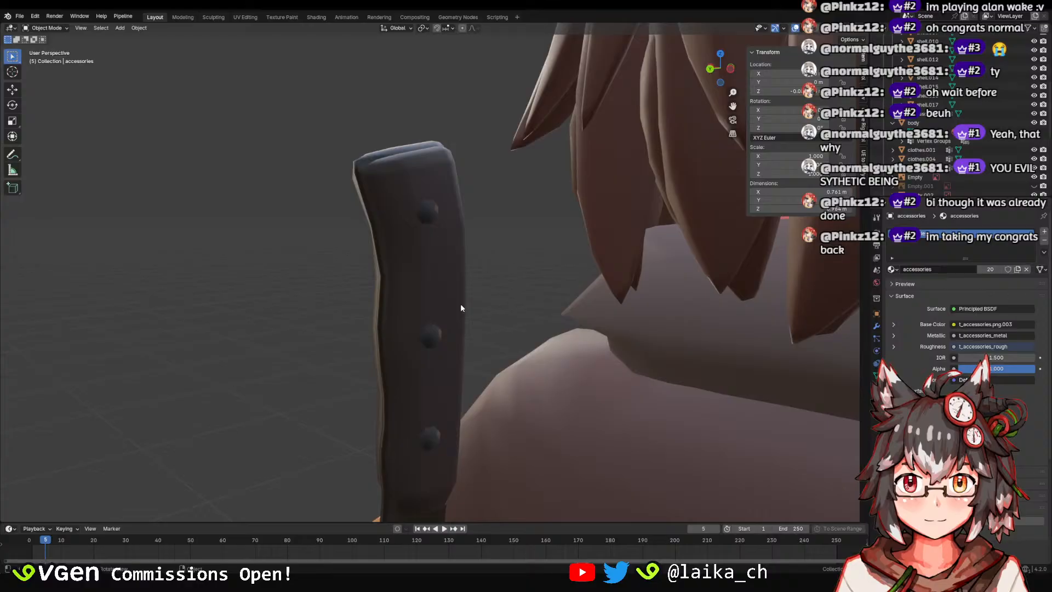
pyautogui.moveTo(461, 304)
pyautogui.mouseDown(button='middle')
pyautogui.moveTo(402, 291)
pyautogui.moveTo(520, 301)
pyautogui.moveTo(546, 280)
pyautogui.moveTo(461, 208)
pyautogui.mouseUp(button='middle')
# Select all three linked rivets in the accessories mesh and bring up their UVs in the UV Editing workspace.
pyautogui.press('z')
pyautogui.press('Tab')
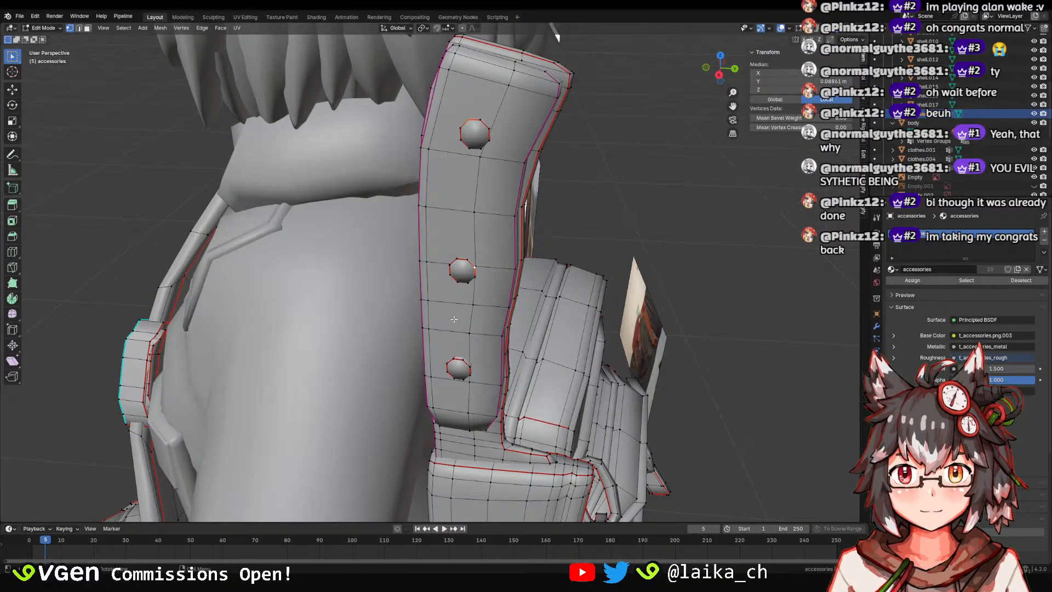
pyautogui.hotkey('ctrl', 'l')
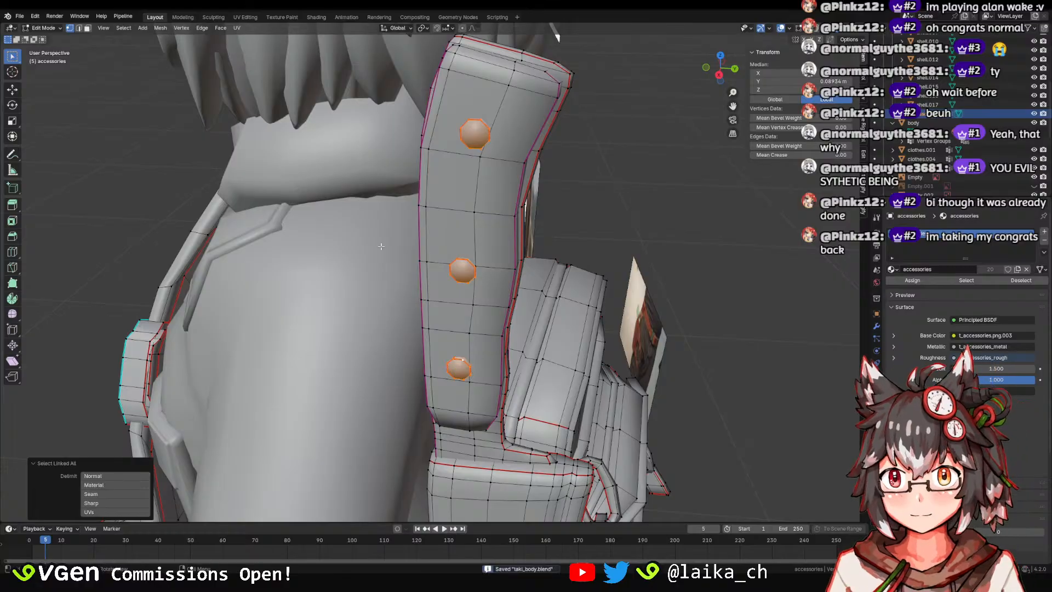
pyautogui.click(245, 17)
pyautogui.scroll(-8, 569, 292)
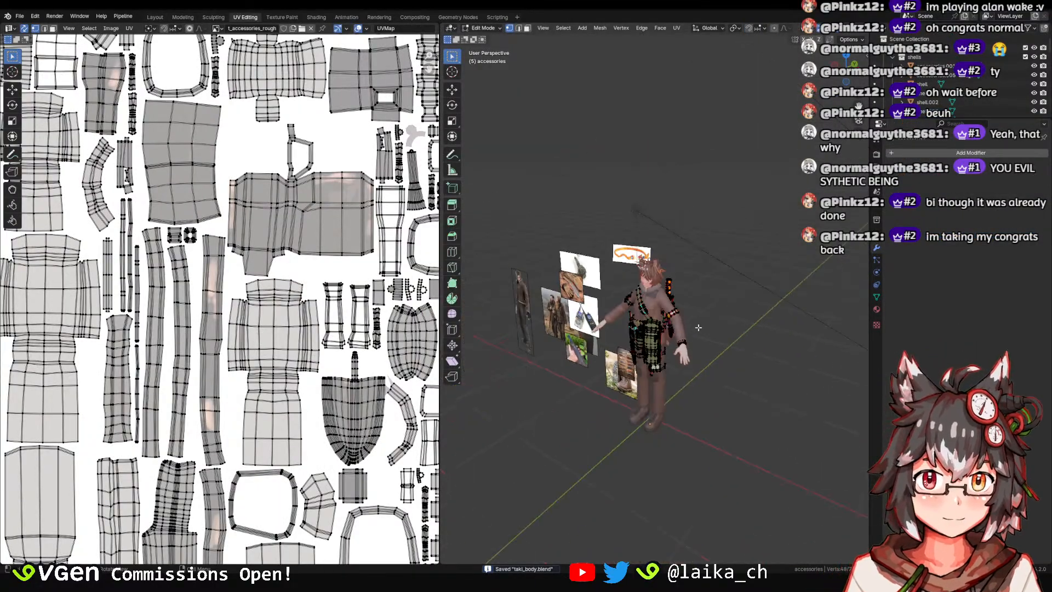
pyautogui.moveTo(698, 326); pyautogui.dragTo(614, 296, button='middle')
pyautogui.scroll(8, 695, 289)
pyautogui.moveTo(704, 270); pyautogui.dragTo(652, 276, button='middle')
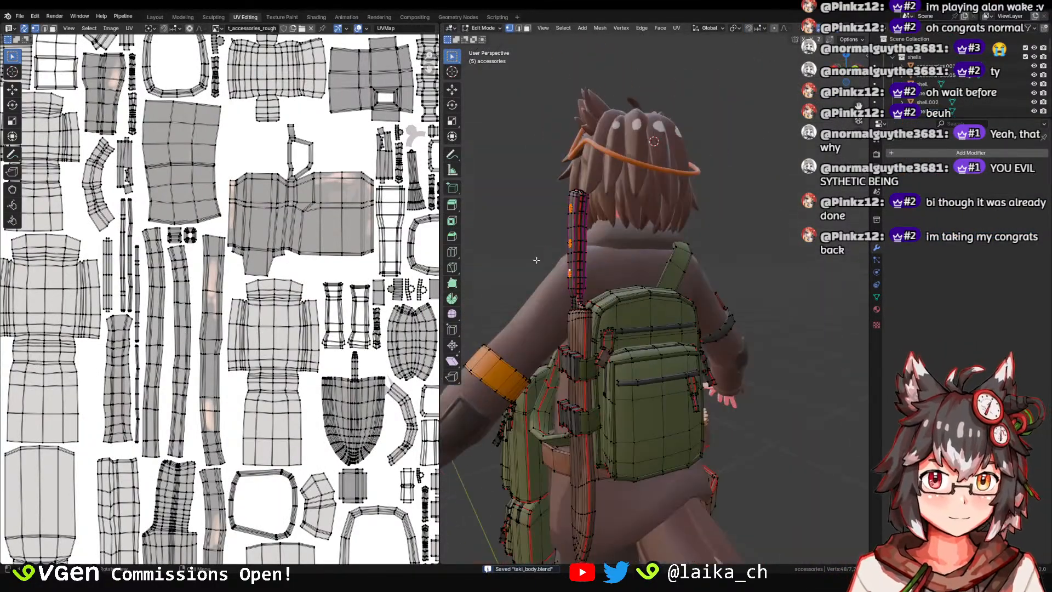
pyautogui.scroll(-6, 219, 307)
pyautogui.scroll(4, 208, 317)
pyautogui.moveTo(369, 374); pyautogui.dragTo(337, 355, button='middle')
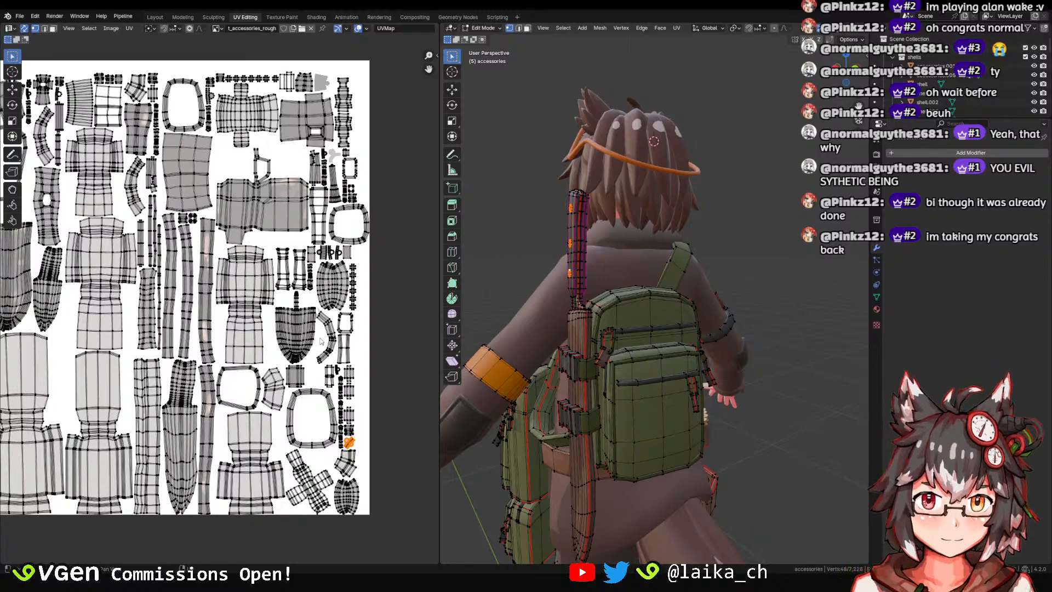
# Unwrap the three rivets and scale their UV islands down within the texture layout.
pyautogui.click(320, 337)
pyautogui.scroll(-3, 274, 164)
pyautogui.press('s')
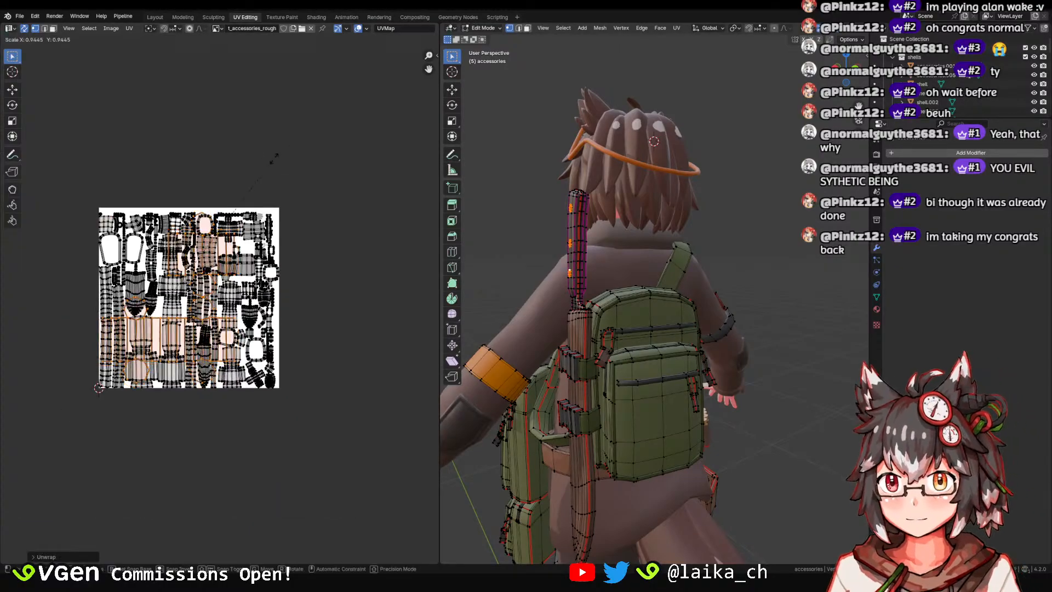
pyautogui.click(219, 304)
pyautogui.scroll(6, 220, 303)
pyautogui.press('s')
pyautogui.click(221, 303)
pyautogui.scroll(-4, 222, 303)
pyautogui.moveTo(221, 302); pyautogui.dragTo(210, 293, button='middle')
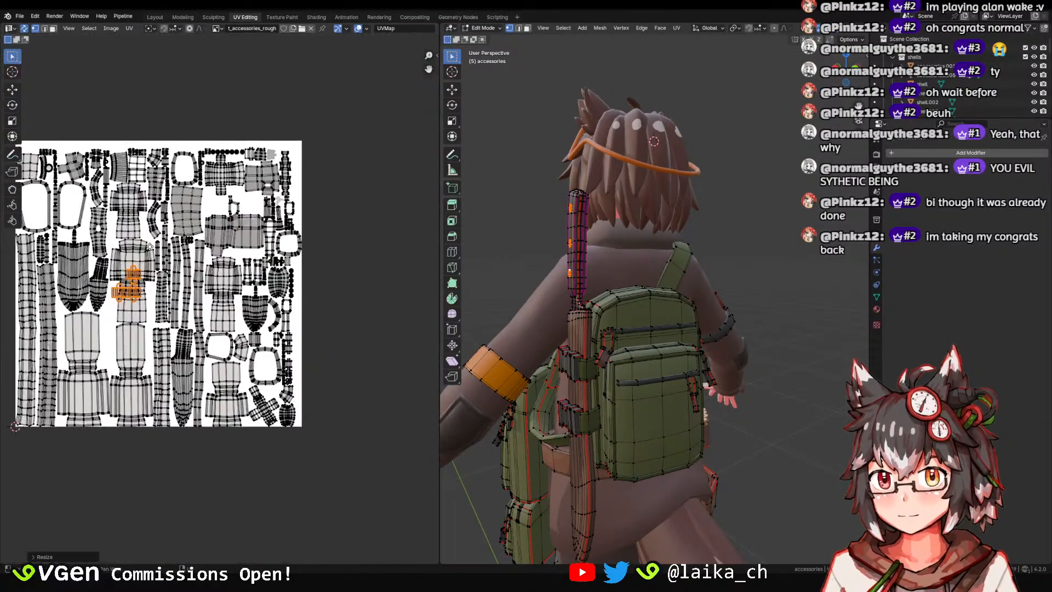
# Shrink the rivet islands further to about 0.21 scale and move them into an empty gap in the UV layout.
pyautogui.scroll(1, 203, 288)
pyautogui.press('g')
pyautogui.click(331, 165)
pyautogui.scroll(4, 329, 159)
pyautogui.moveTo(306, 60); pyautogui.dragTo(226, 378, button='middle')
pyautogui.press('s')
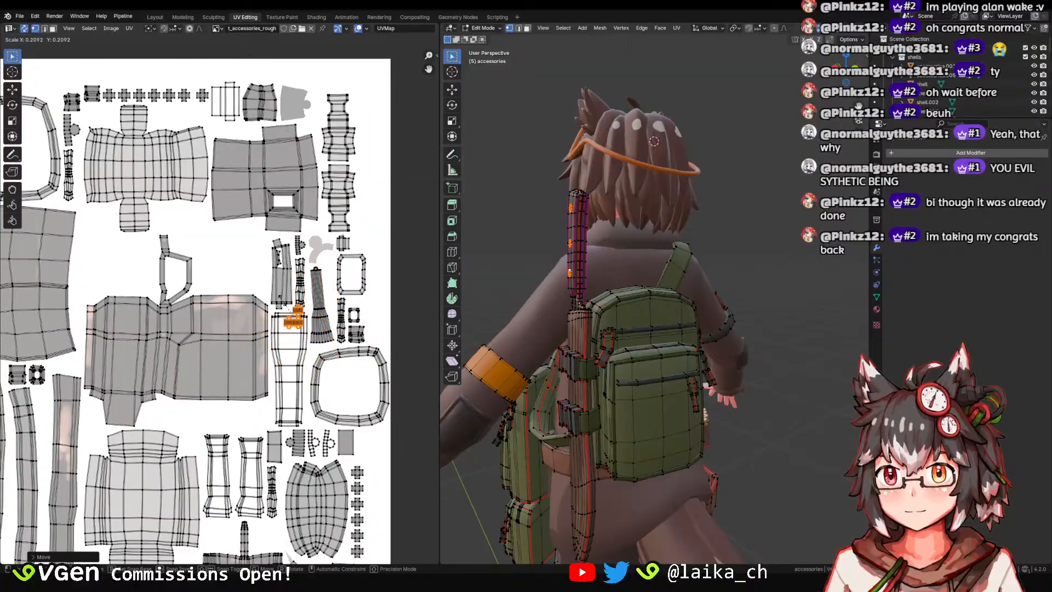
pyautogui.scroll(3, 260, 247)
# Enlarge the rivet islands about 1.34 times and fine-tune their fit inside the empty gap.
pyautogui.press('s')
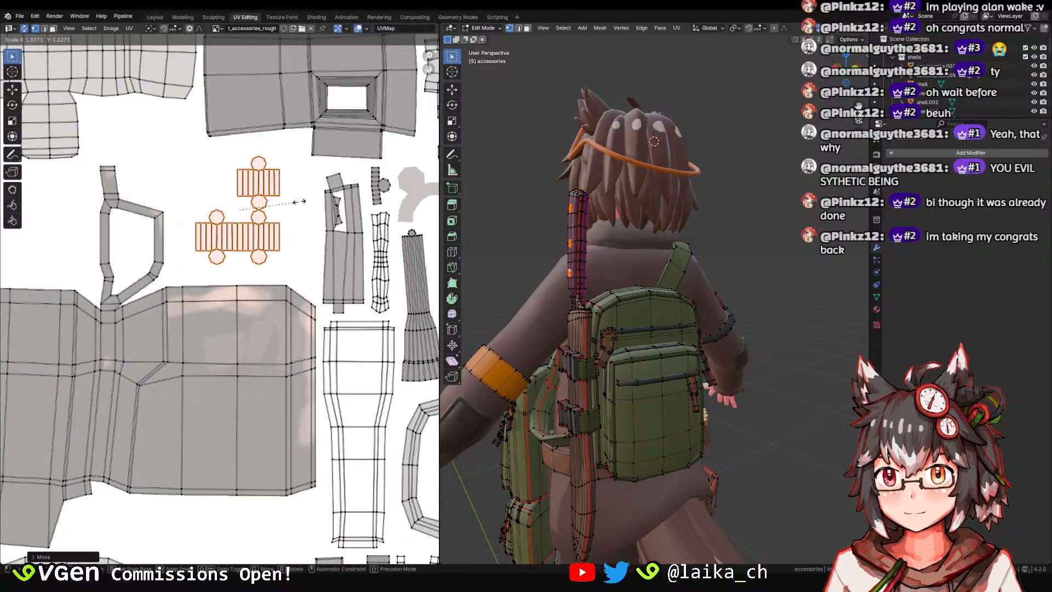
pyautogui.click(300, 203)
pyautogui.scroll(-1, 302, 202)
pyautogui.moveTo(315, 204); pyautogui.dragTo(310, 201, button='middle')
pyautogui.click(297, 206)
pyautogui.scroll(-4, 298, 207)
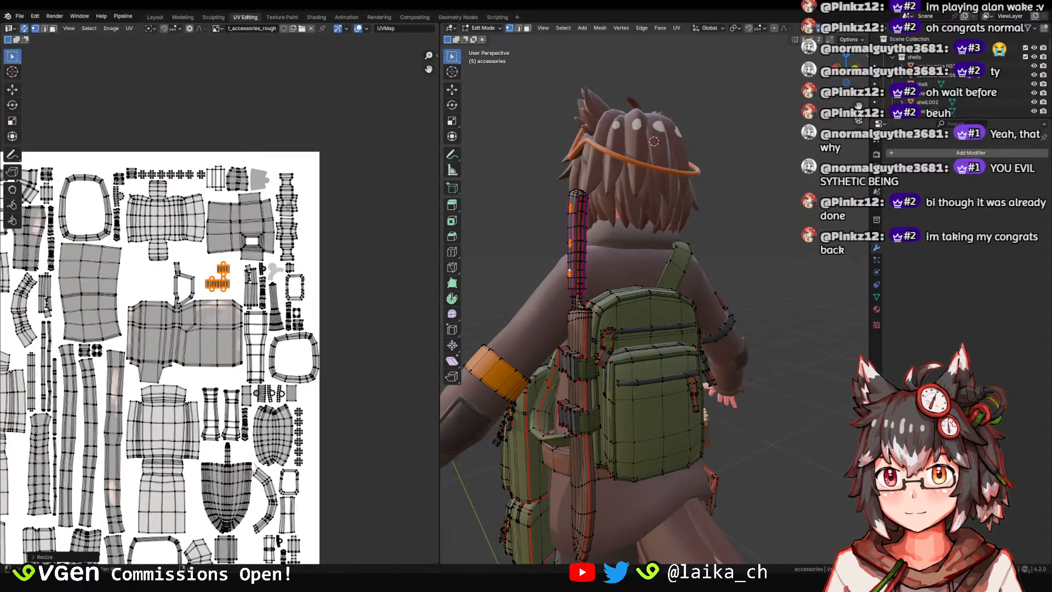
pyautogui.moveTo(317, 241); pyautogui.dragTo(308, 243, button='middle')
pyautogui.click(348, 297)
pyautogui.moveTo(347, 298); pyautogui.dragTo(371, 278, button='middle')
pyautogui.scroll(-2, 669, 291)
# Save the file and reopen the accessories mesh for editing with the three handle rivets selected.
pyautogui.press('Tab')
pyautogui.moveTo(669, 290); pyautogui.dragTo(651, 296, button='middle')
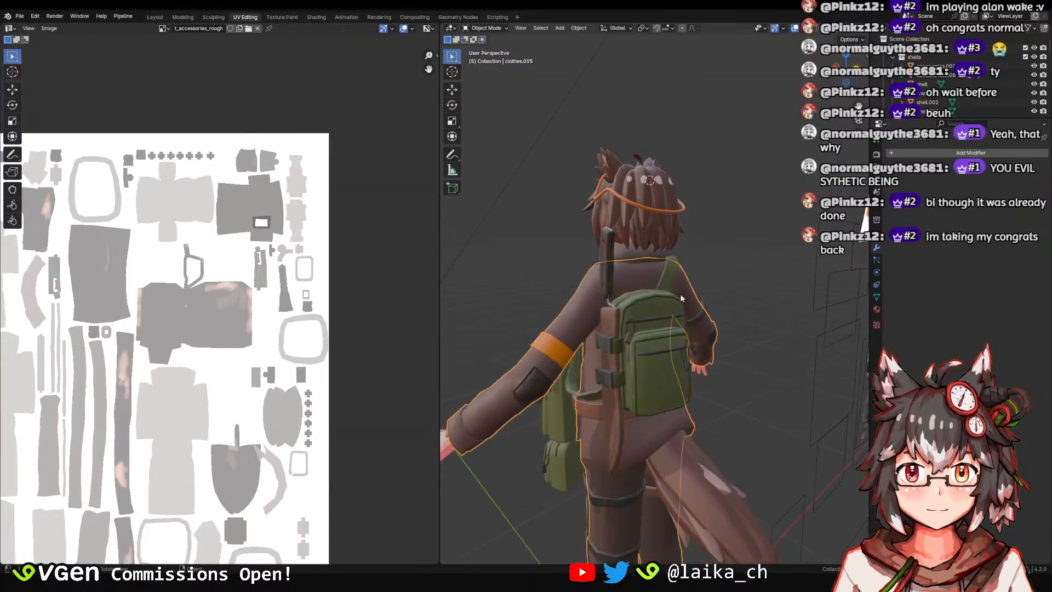
pyautogui.click(649, 296)
pyautogui.hotkey('ctrl', 's')
pyautogui.press('Tab')
pyautogui.scroll(5, 649, 254)
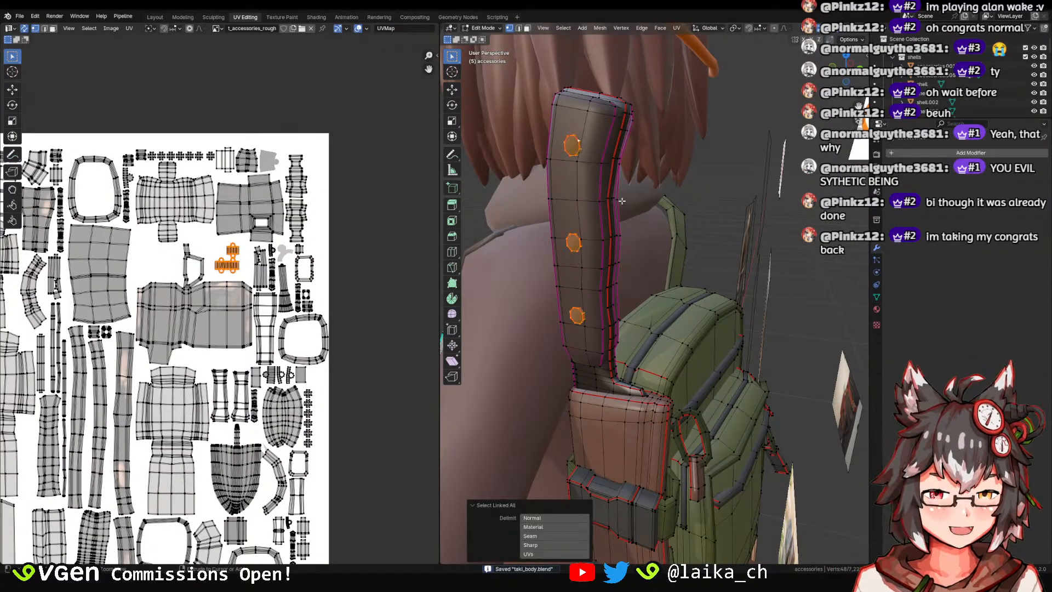
# Leave mesh editing of the accessories and save the file.
pyautogui.press('Tab')
pyautogui.click(584, 163)
pyautogui.moveTo(584, 164); pyautogui.dragTo(698, 321, button='middle')
pyautogui.scroll(-5, 479, 263)
pyautogui.hotkey('ctrl', 's')
pyautogui.scroll(3, 479, 263)
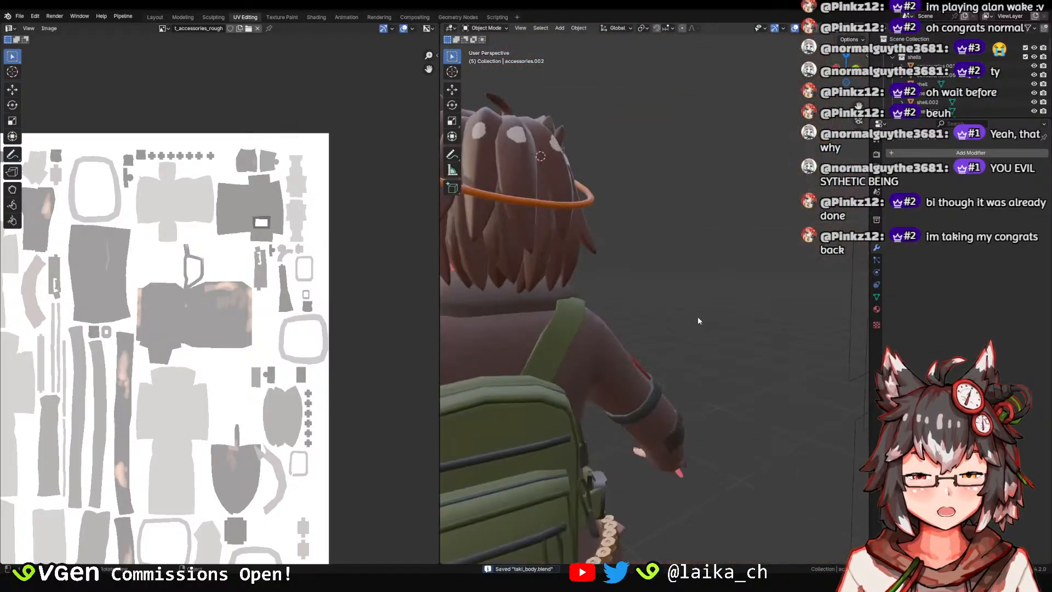
# Examine the three rivets on the machete handle from several angles in relation to the character's back.
pyautogui.moveTo(559, 301); pyautogui.dragTo(710, 267, button='middle')
pyautogui.click(639, 226)
pyautogui.click(602, 220)
pyautogui.scroll(3, 665, 314)
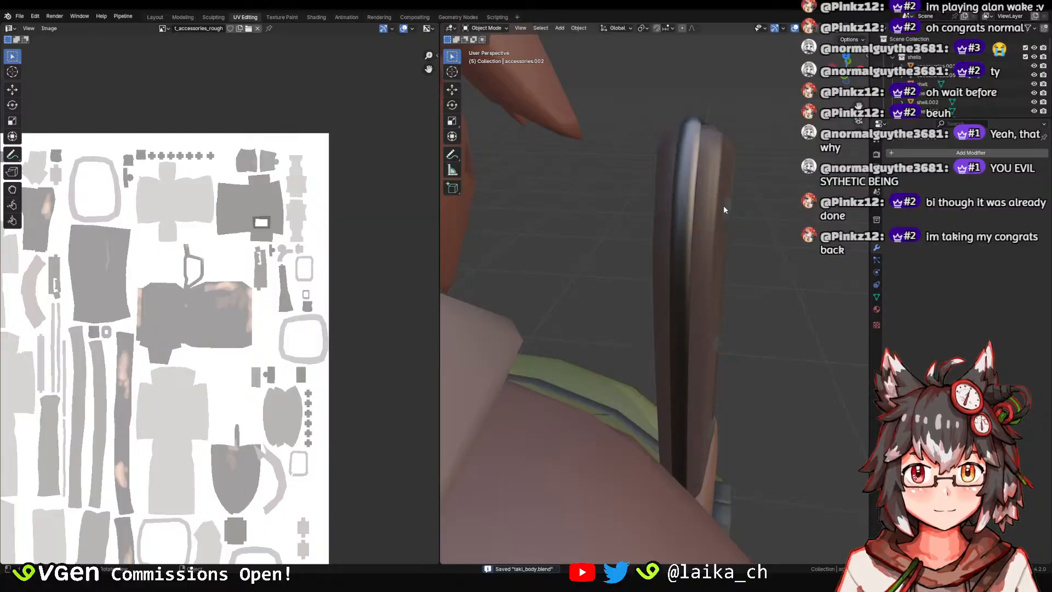
pyautogui.moveTo(731, 219); pyautogui.dragTo(630, 244, button='middle')
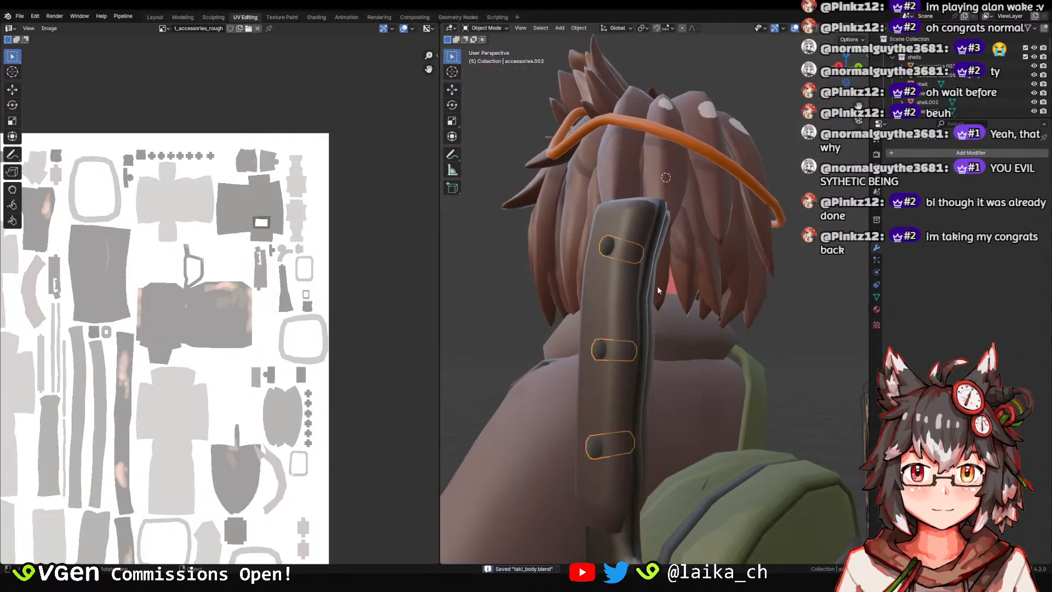
pyautogui.moveTo(658, 290); pyautogui.dragTo(610, 289, button='middle')
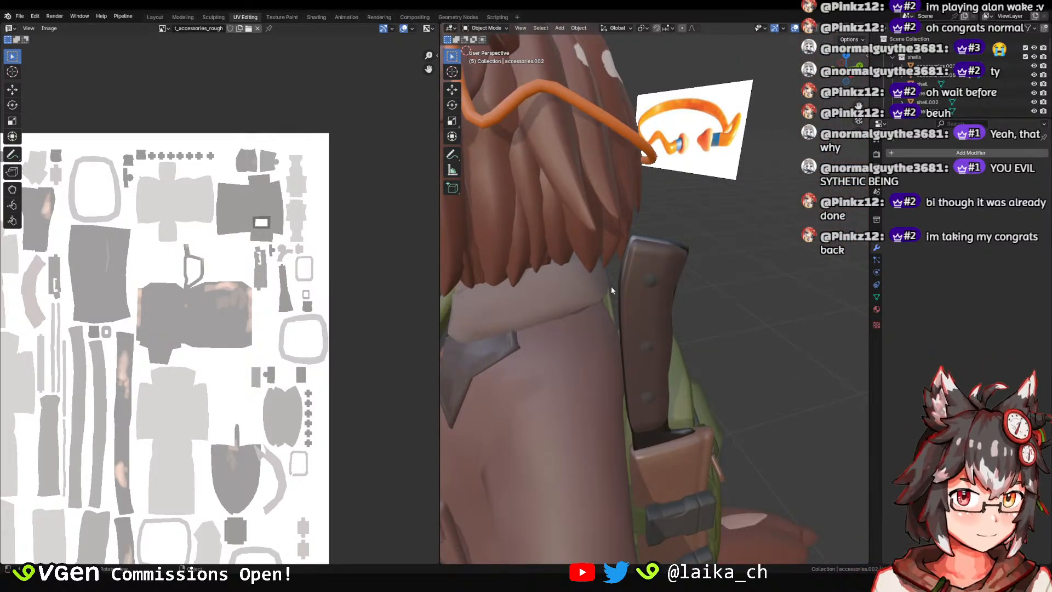
pyautogui.click(652, 282)
pyautogui.moveTo(653, 285); pyautogui.dragTo(610, 268, button='middle')
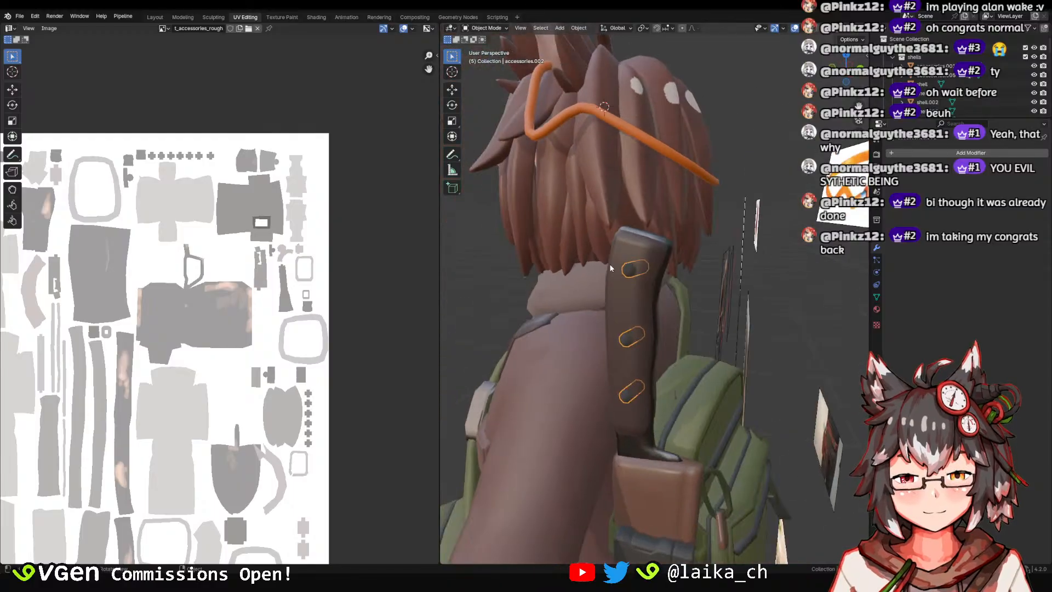
# Set up texture painting for the handle rivets and pick a light grey paint colour for the t_accessories_rough texture.
pyautogui.click(282, 17)
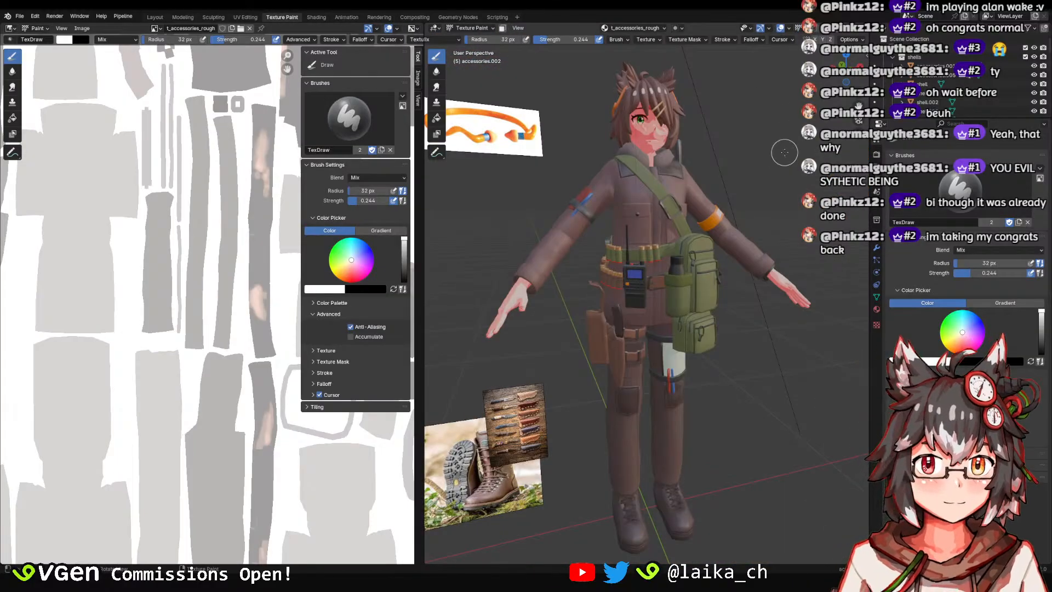
pyautogui.moveTo(785, 152); pyautogui.dragTo(578, 167, button='middle')
pyautogui.scroll(5, 638, 162)
pyautogui.scroll(-2, 122, 204)
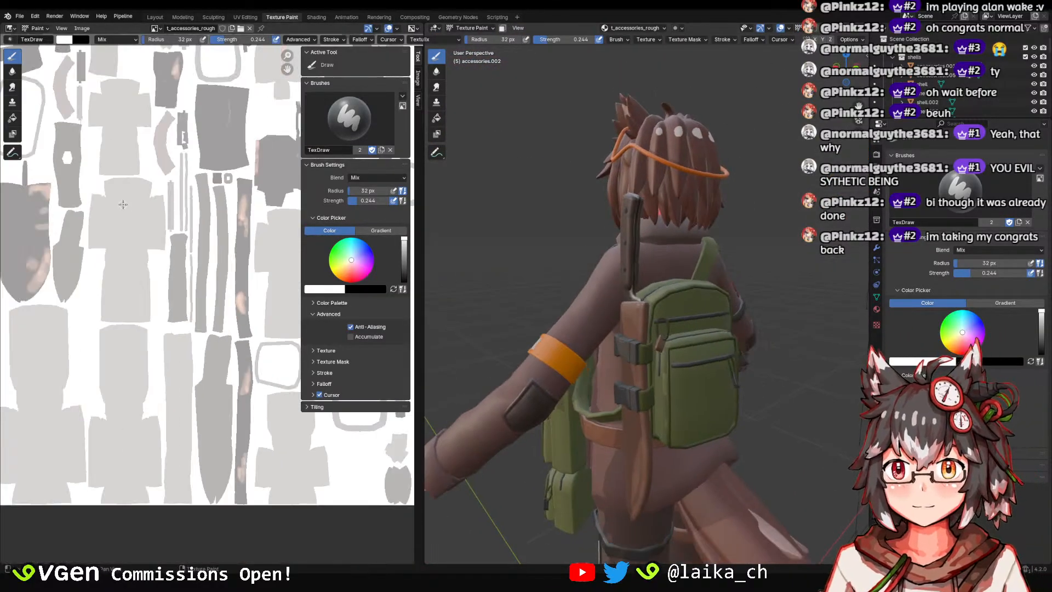
pyautogui.scroll(-4, 122, 204)
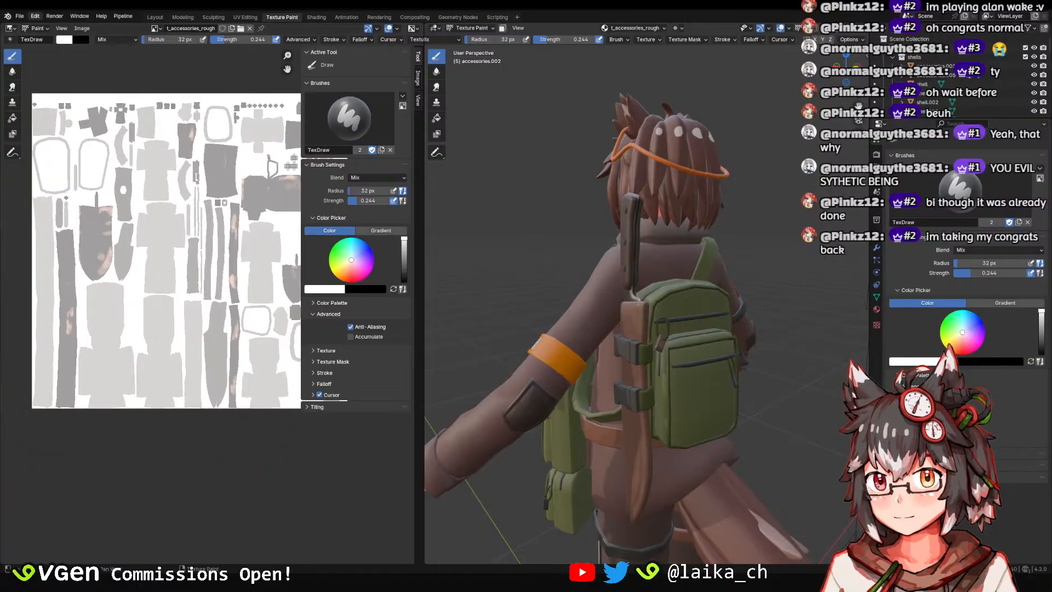
pyautogui.click(65, 39)
pyautogui.scroll(-3, 488, 254)
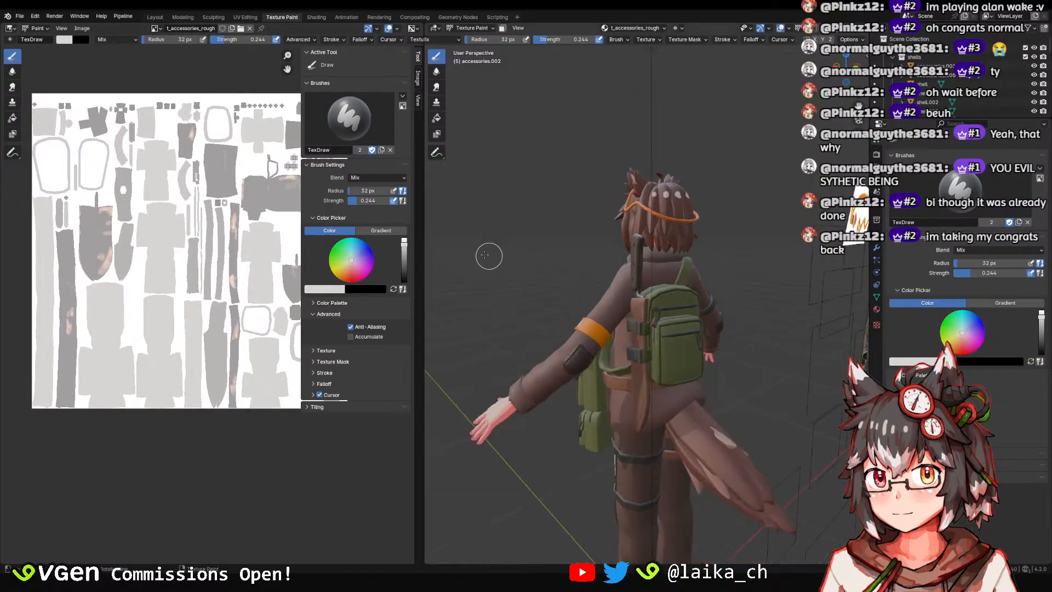
# Darken the light grey brush colour for the roughness texture while checking the rivets on the machete handle.
pyautogui.scroll(2, 277, 284)
pyautogui.scroll(3, 277, 284)
pyautogui.click(64, 39)
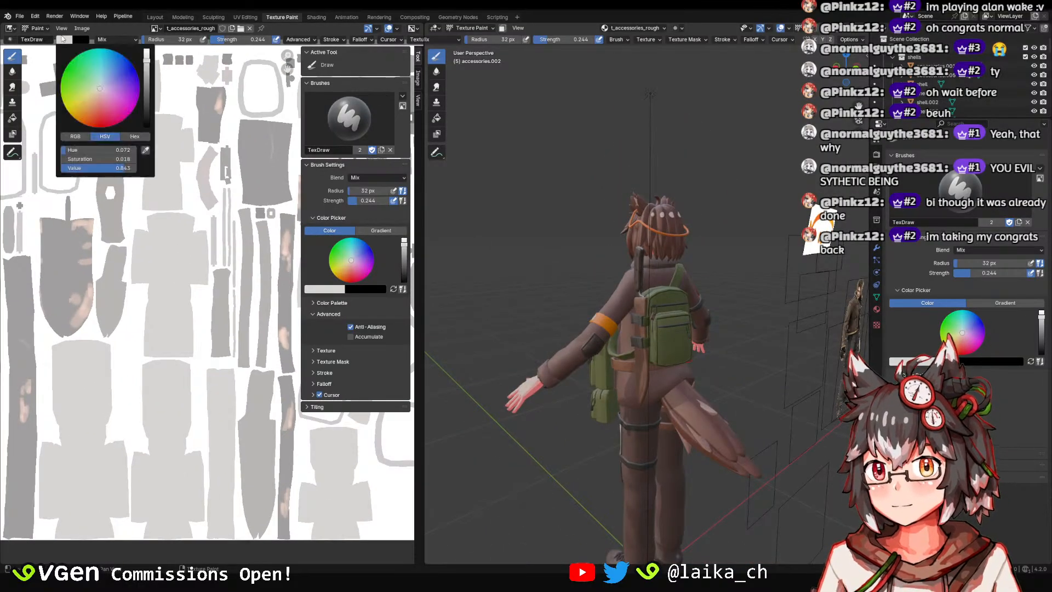
pyautogui.scroll(5, 508, 295)
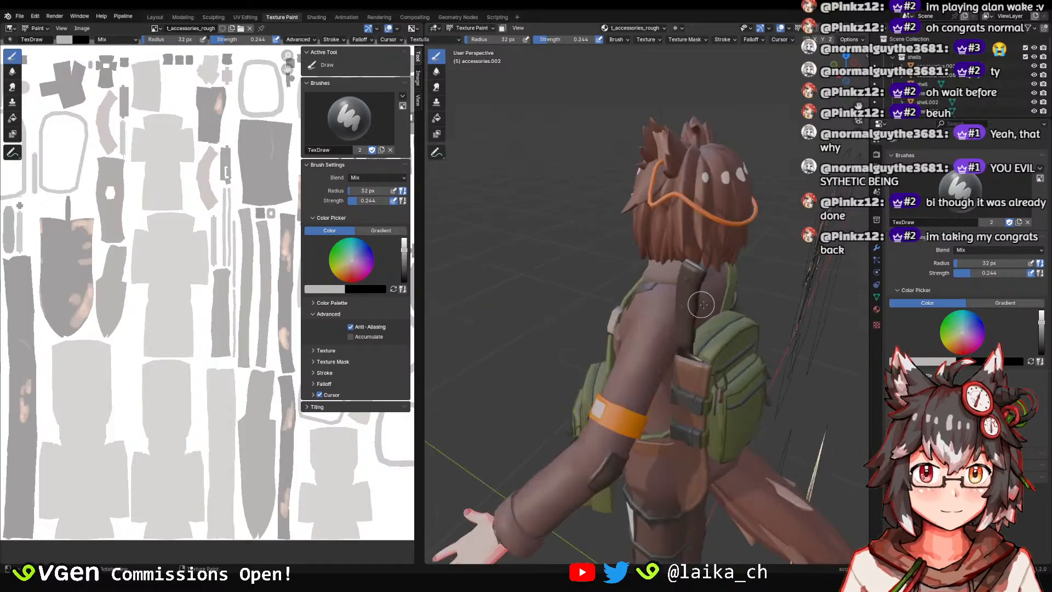
pyautogui.moveTo(672, 215); pyautogui.dragTo(667, 269, button='middle')
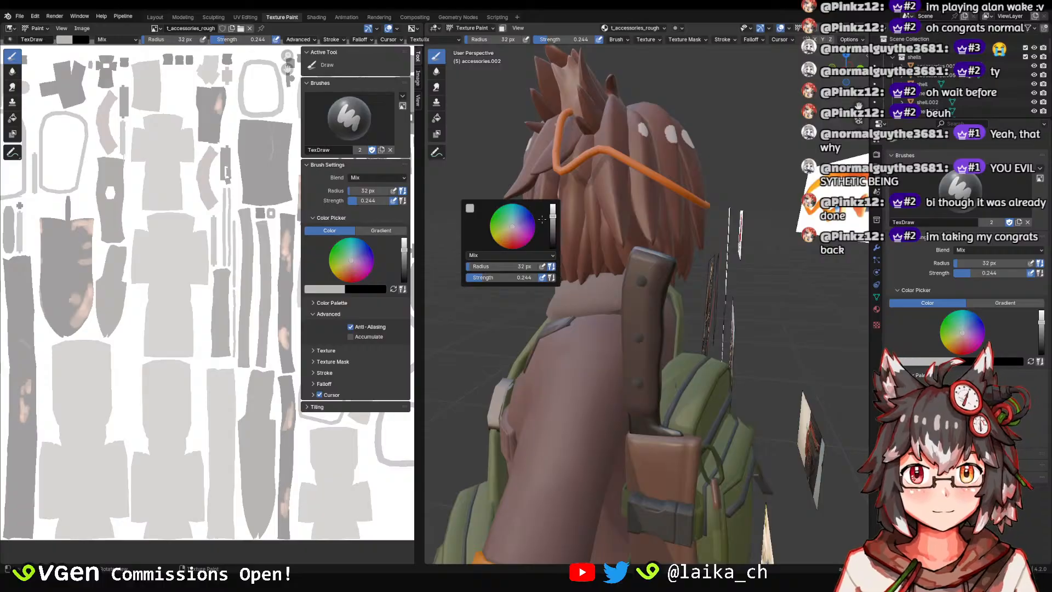
pyautogui.scroll(-3, 185, 241)
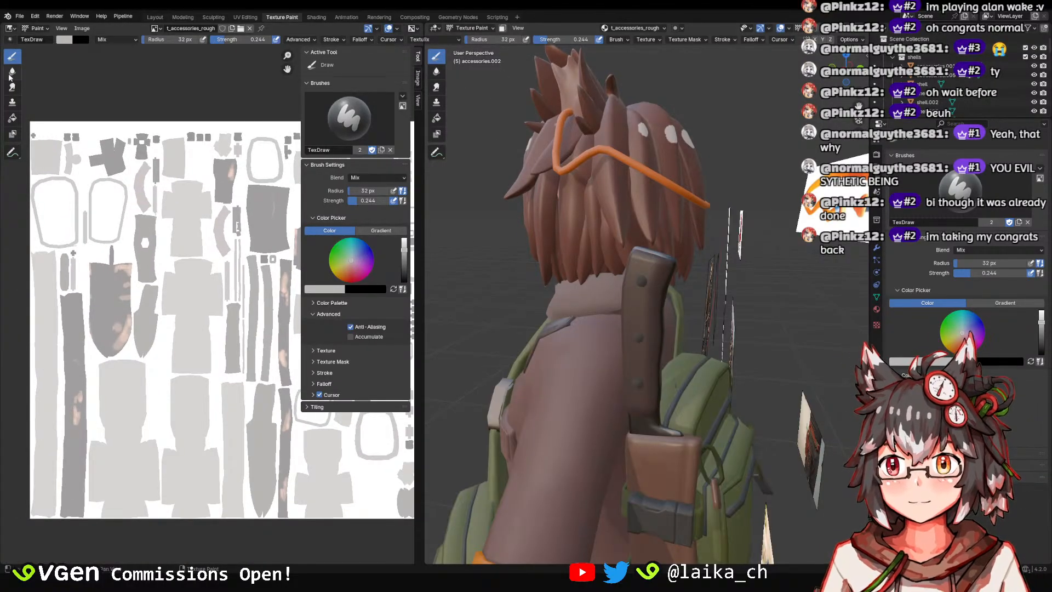
# Fill the three rivets with light grey on the t_accessories_rough texture using the Fill tool and save the image.
pyautogui.click(12, 118)
pyautogui.click(63, 41)
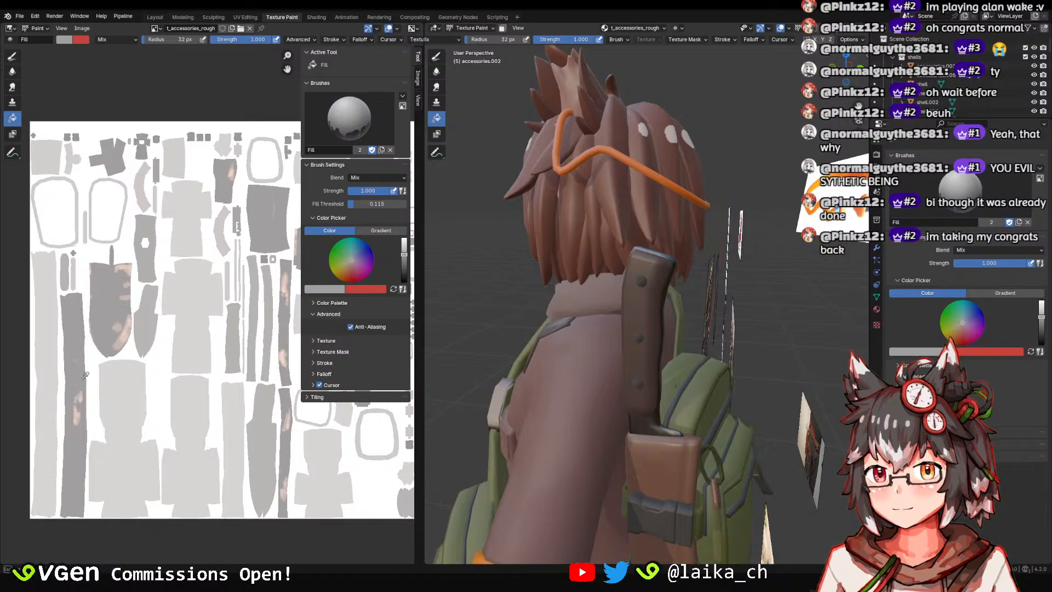
pyautogui.moveTo(733, 347)
pyautogui.mouseDown(button='middle')
pyautogui.moveTo(665, 344)
pyautogui.moveTo(739, 334)
pyautogui.mouseUp(button='middle')
pyautogui.keyDown('ctrl'); pyautogui.moveTo(597, 356); pyautogui.dragTo(588, 310, button='middle'); pyautogui.keyUp('ctrl')
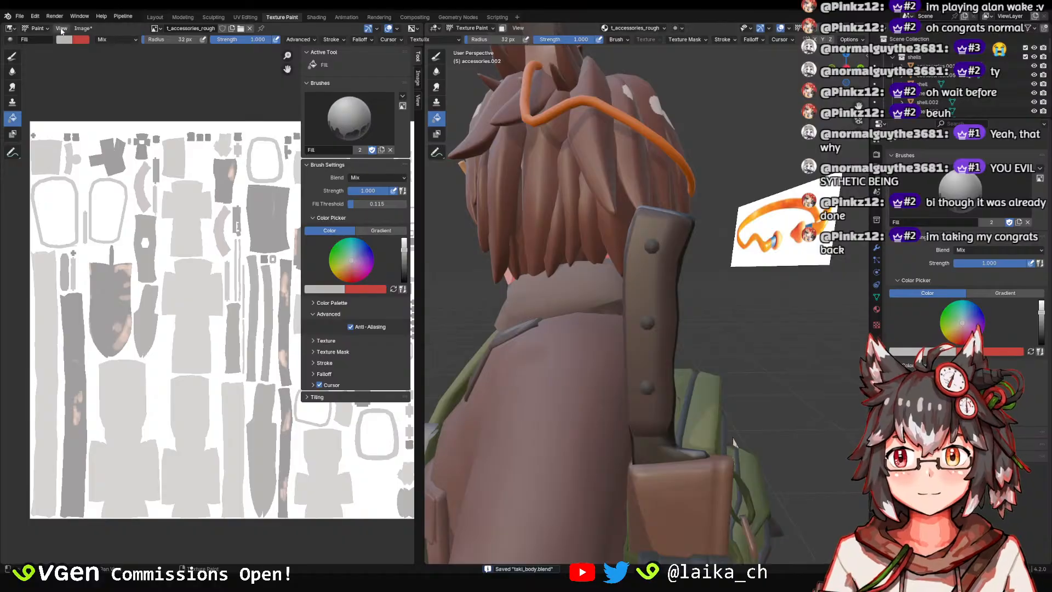
pyautogui.click(83, 28)
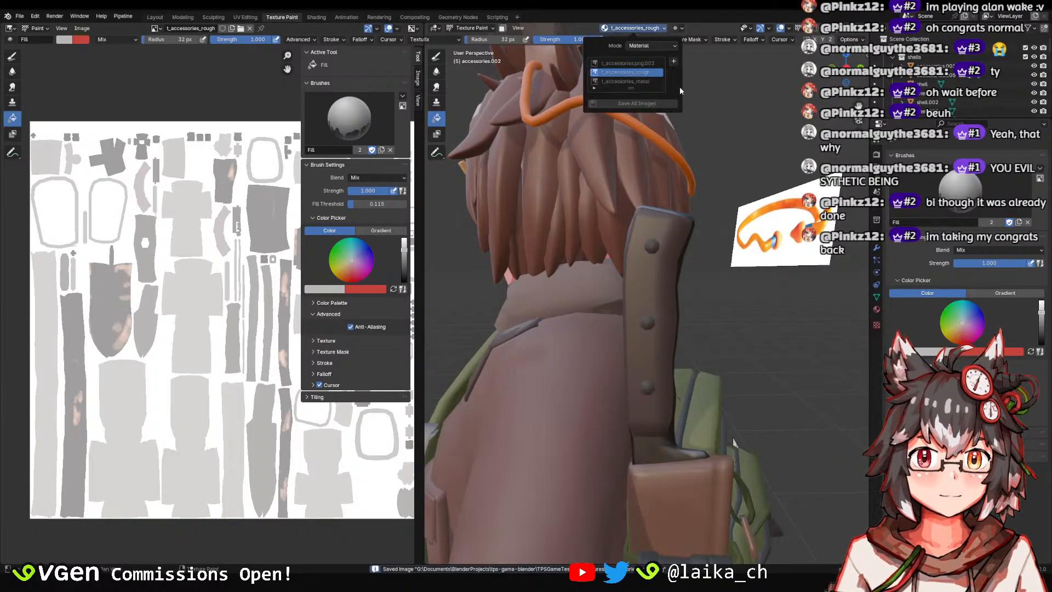
# Fill the rivets with white sampled from the metal parts on the t_accessories_metal texture and save the image.
pyautogui.click(628, 82)
pyautogui.moveTo(644, 306); pyautogui.dragTo(588, 316, button='middle')
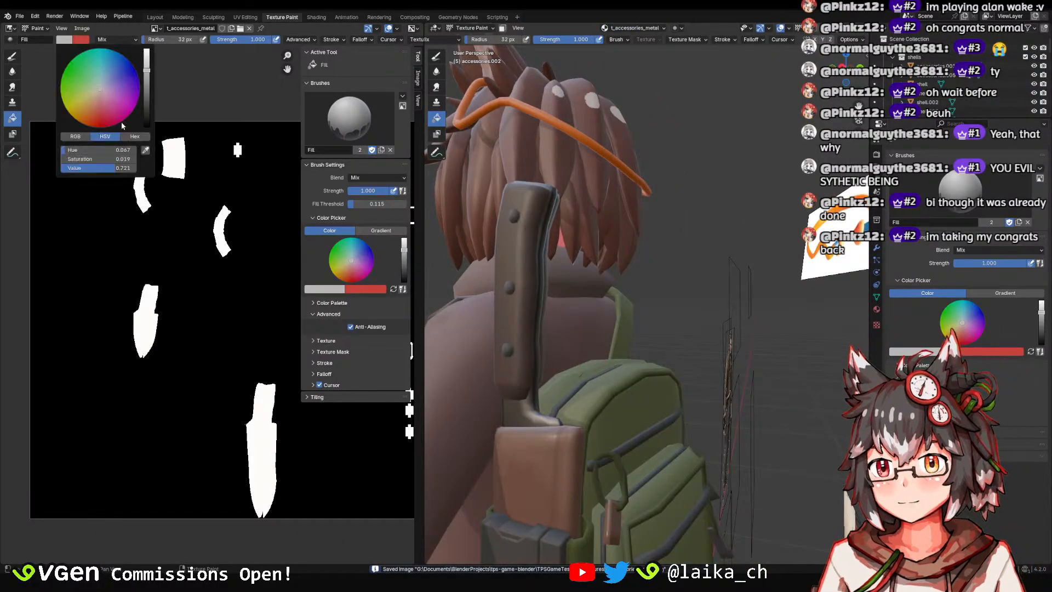
pyautogui.click(146, 150)
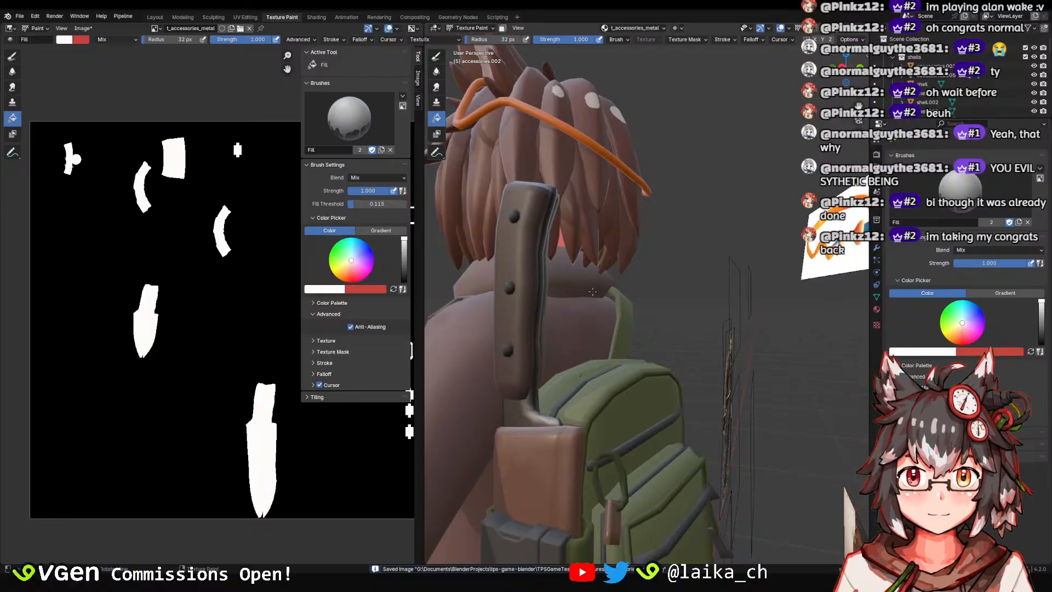
pyautogui.moveTo(592, 291); pyautogui.dragTo(654, 268, button='middle')
pyautogui.click(84, 29)
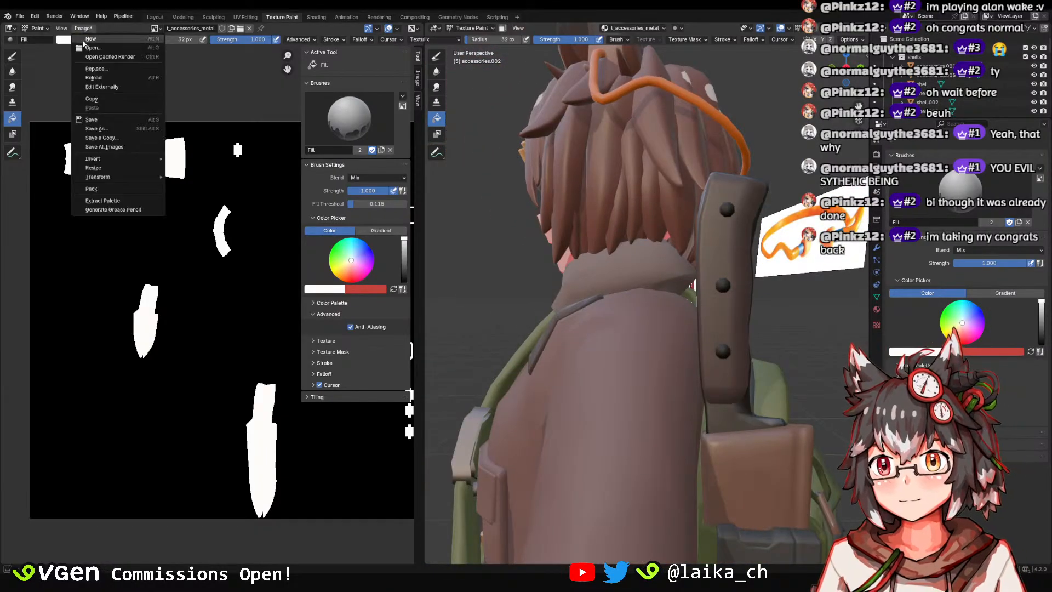
pyautogui.click(101, 119)
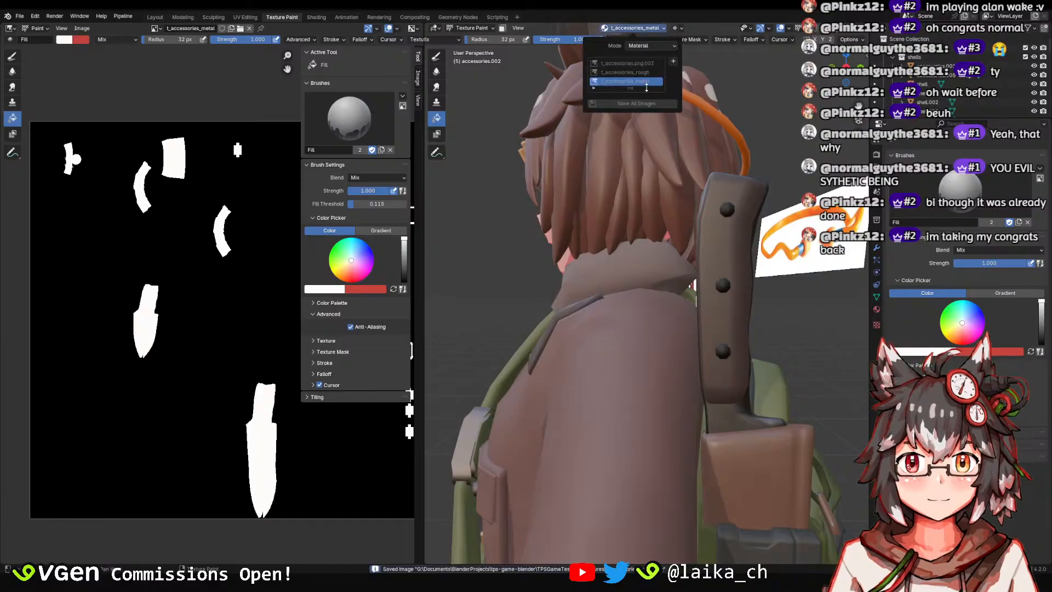
# Fill the rivets with a metal grey on the t_accessories.png.003 colour texture and save the image.
pyautogui.click(627, 64)
pyautogui.scroll(-2, 98, 56)
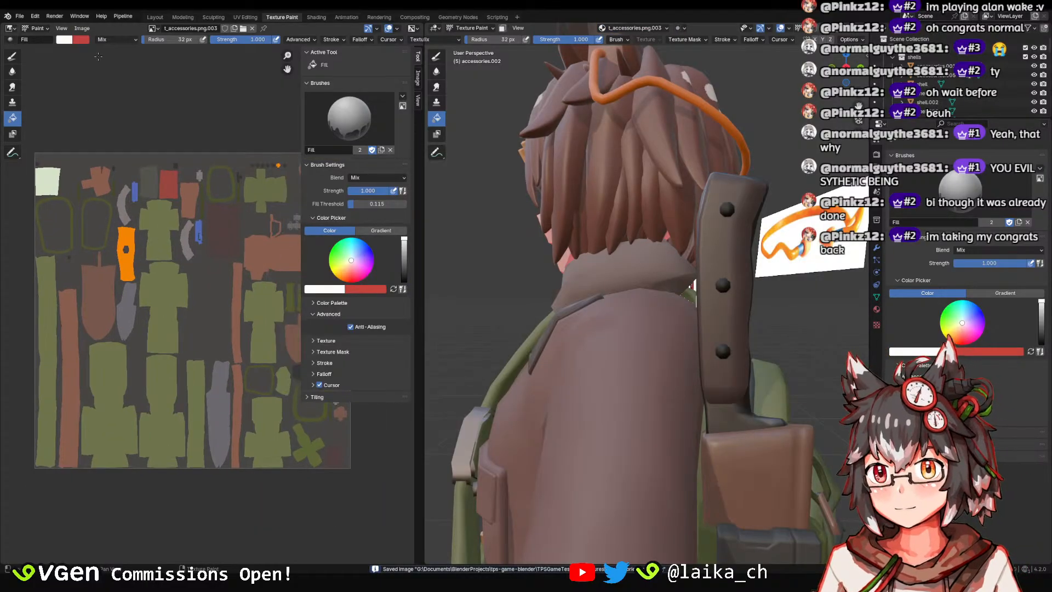
pyautogui.click(77, 42)
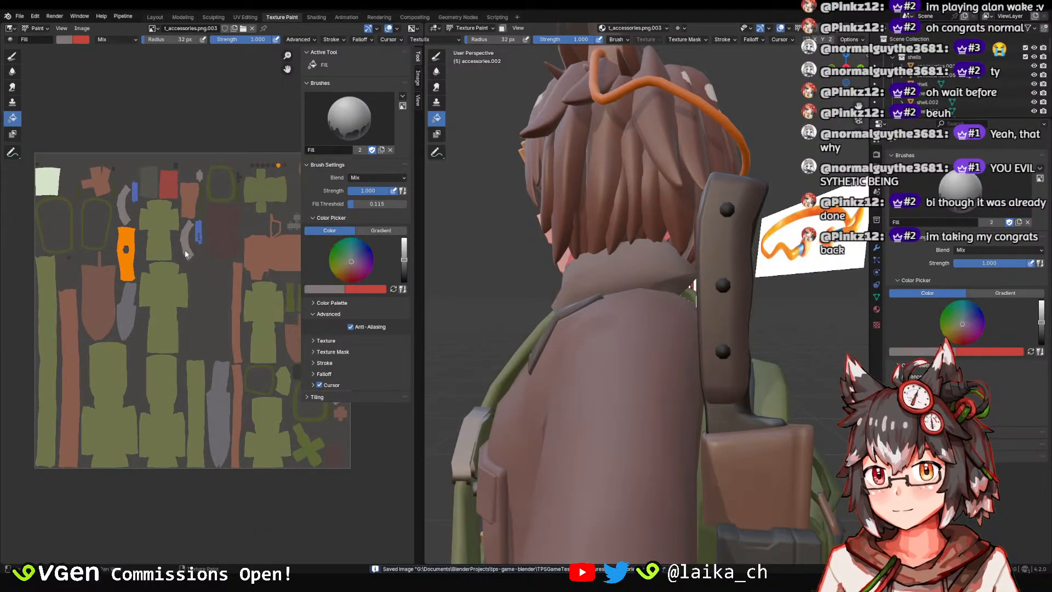
pyautogui.click(742, 279)
pyautogui.scroll(-4, 742, 279)
pyautogui.moveTo(743, 279); pyautogui.dragTo(548, 274, button='middle')
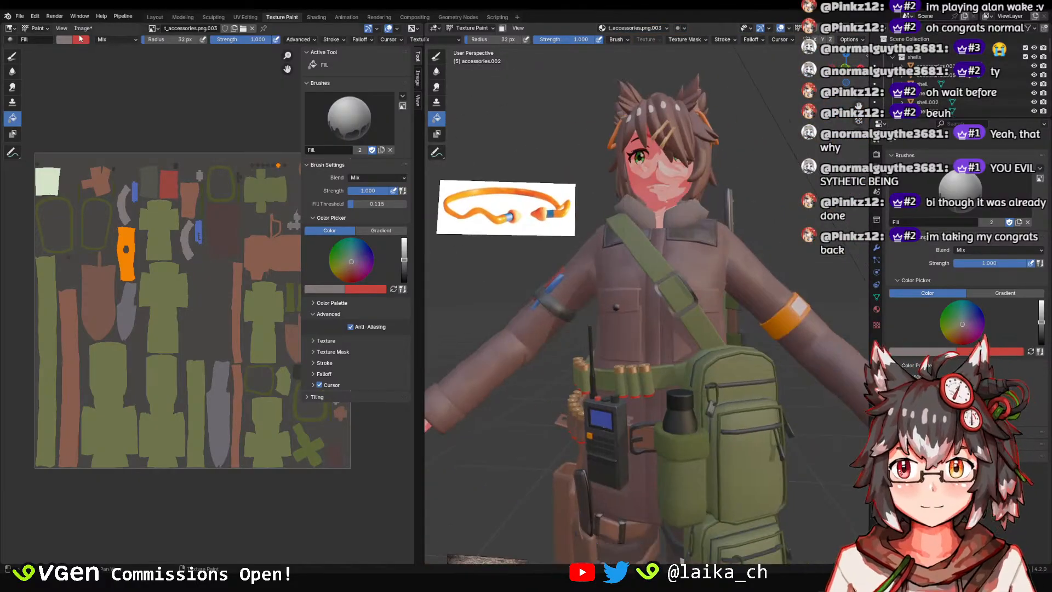
pyautogui.click(83, 28)
pyautogui.click(121, 119)
# Return to the Layout workspace, save the file and join the rivets into the main accessories mesh.
pyautogui.click(155, 17)
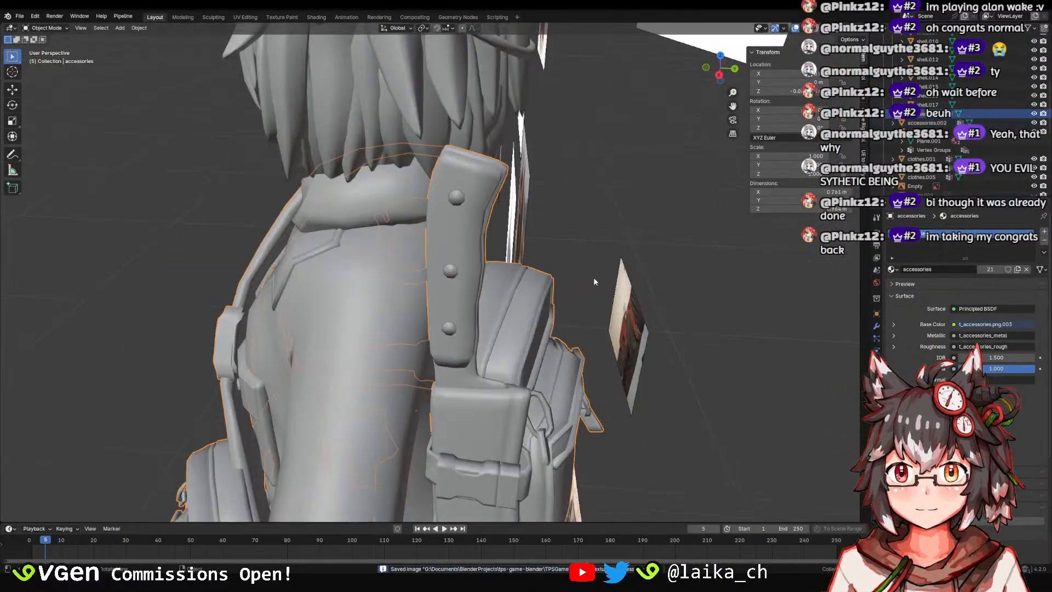
pyautogui.hotkey('ctrl', 's')
pyautogui.moveTo(605, 223); pyautogui.dragTo(487, 213, button='middle')
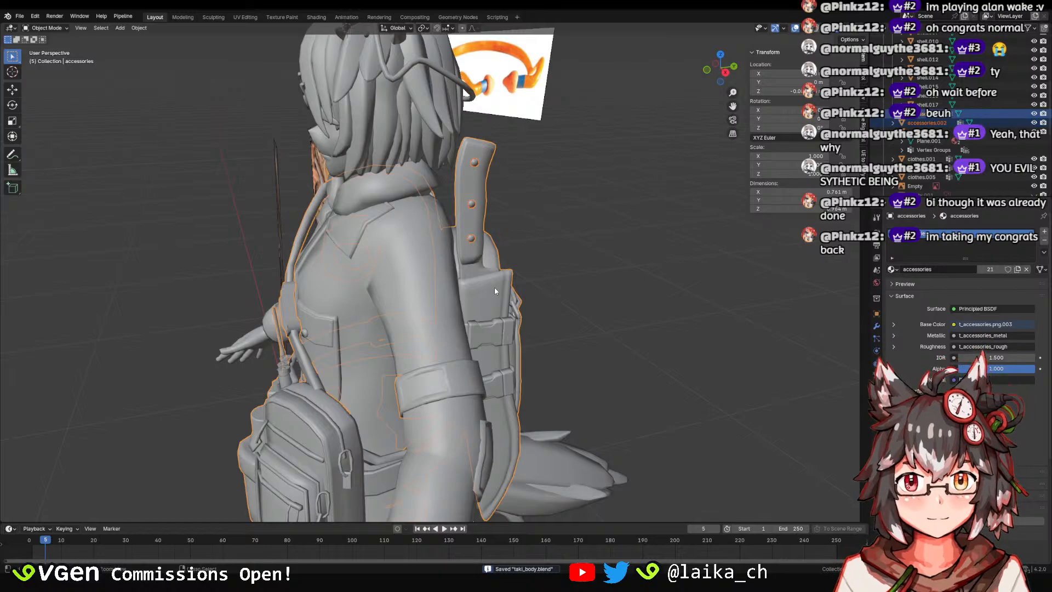
pyautogui.hotkey('ctrl', 'j')
pyautogui.scroll(-4, 602, 300)
# Deselect the accessories, display the character with textured material shading and view it from the front.
pyautogui.click(610, 299)
pyautogui.press('z')
pyautogui.moveTo(609, 299)
pyautogui.mouseDown(button='middle')
pyautogui.moveTo(564, 277)
pyautogui.moveTo(504, 315)
pyautogui.moveTo(535, 305)
pyautogui.moveTo(556, 282)
pyautogui.moveTo(475, 274)
pyautogui.moveTo(461, 284)
pyautogui.moveTo(504, 274)
pyautogui.moveTo(504, 244)
pyautogui.moveTo(343, 203)
pyautogui.moveTo(331, 161)
pyautogui.moveTo(304, 163)
pyautogui.moveTo(363, 186)
pyautogui.moveTo(390, 236)
pyautogui.moveTo(478, 273)
pyautogui.moveTo(522, 275)
pyautogui.moveTo(502, 299)
pyautogui.moveTo(469, 290)
pyautogui.mouseUp(button='middle')
pyautogui.click(564, 307)
pyautogui.scroll(2, 504, 314)
pyautogui.scroll(-3, 557, 281)
# Move the orange headband reference image by about -0.222, -0.082 and -0.051 m in X, Y and Z, and save the file.
pyautogui.click(461, 285)
pyautogui.press('g')
pyautogui.click(280, 160)
pyautogui.scroll(3, 522, 275)
pyautogui.hotkey('ctrl', 's')
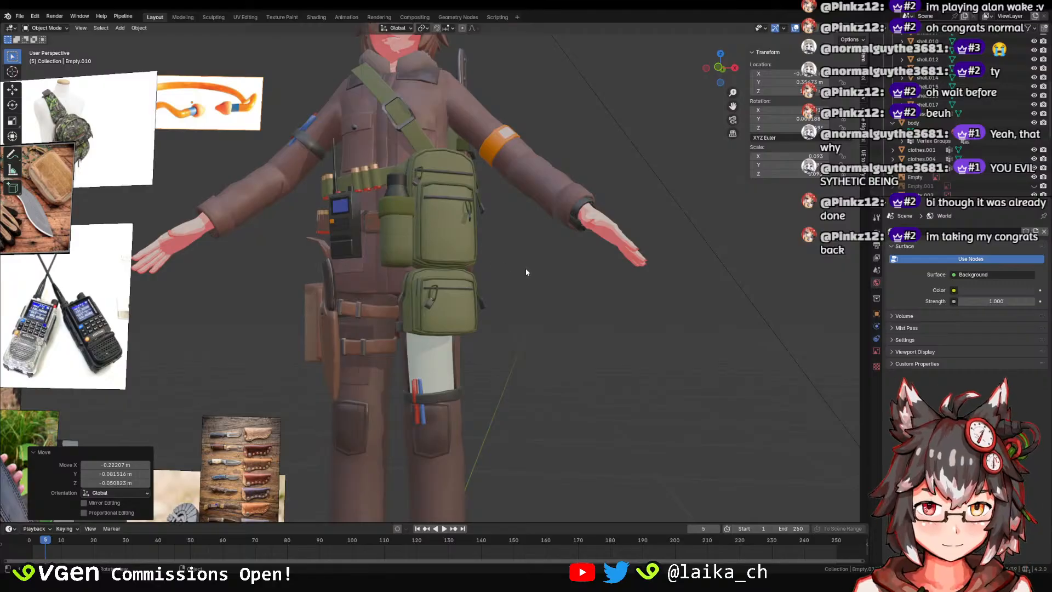
# Inspect the equipped character from several sides, select the clothes mesh and save the file.
pyautogui.keyDown('ctrl'); pyautogui.moveTo(525, 268); pyautogui.dragTo(493, 329, button='middle'); pyautogui.keyUp('ctrl')
pyautogui.moveTo(389, 230); pyautogui.dragTo(438, 274, button='middle')
pyautogui.click(432, 243)
pyautogui.keyDown('ctrl'); pyautogui.moveTo(438, 274); pyautogui.dragTo(496, 228, button='middle'); pyautogui.keyUp('ctrl')
pyautogui.click(498, 228)
pyautogui.hotkey('ctrl', 's')
pyautogui.moveTo(630, 211); pyautogui.dragTo(454, 241, button='middle')
pyautogui.click(596, 219)
pyautogui.moveTo(453, 241)
pyautogui.keyDown('ctrl'); pyautogui.mouseDown(button='middle')
pyautogui.moveTo(452, 225)
pyautogui.moveTo(497, 180)
pyautogui.moveTo(464, 249)
pyautogui.mouseUp(button='middle'); pyautogui.keyUp('ctrl')
pyautogui.keyDown('ctrl'); pyautogui.moveTo(464, 249); pyautogui.dragTo(577, 258, button='middle'); pyautogui.keyUp('ctrl')
pyautogui.hotkey('ctrl', 's')
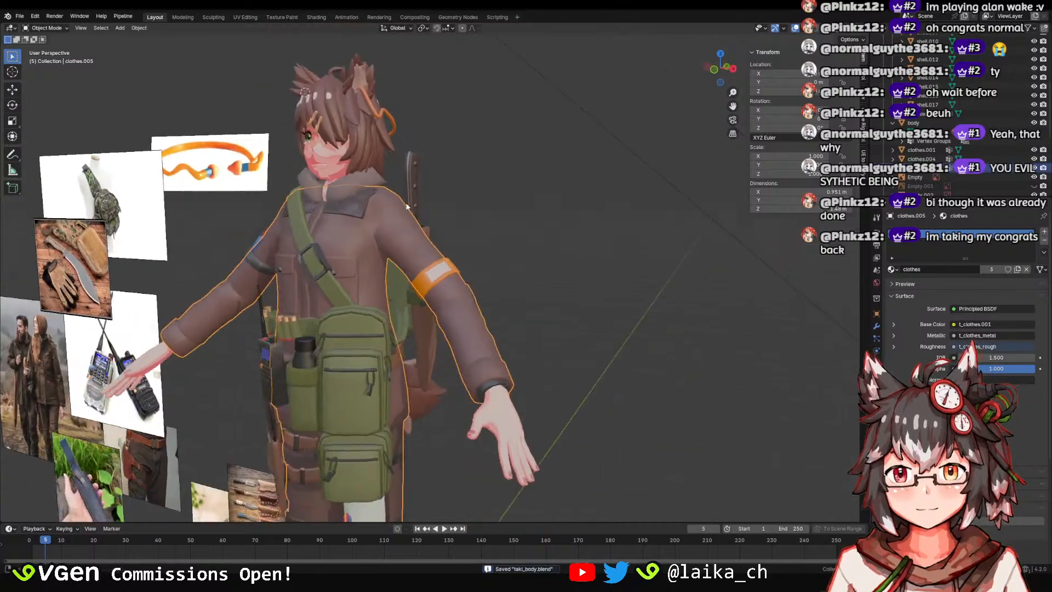
# Examine the clothing and equipment reference images beside the character.
pyautogui.moveTo(407, 206); pyautogui.dragTo(433, 395, button='middle')
pyautogui.click(416, 300)
pyautogui.scroll(-4, 493, 293)
pyautogui.scroll(2, 563, 236)
pyautogui.scroll(-5, 438, 398)
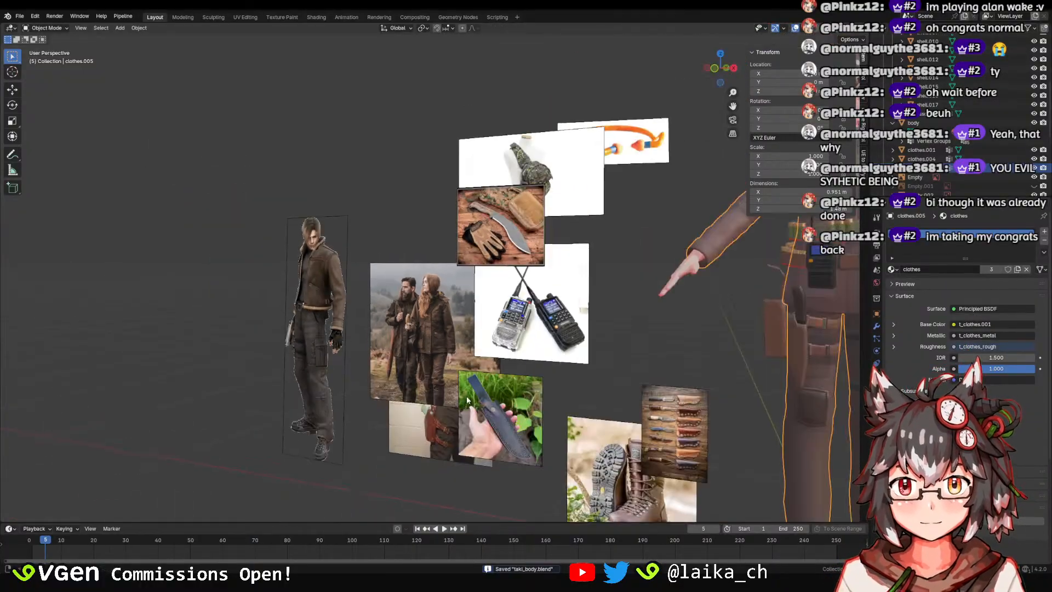
pyautogui.scroll(3, 418, 273)
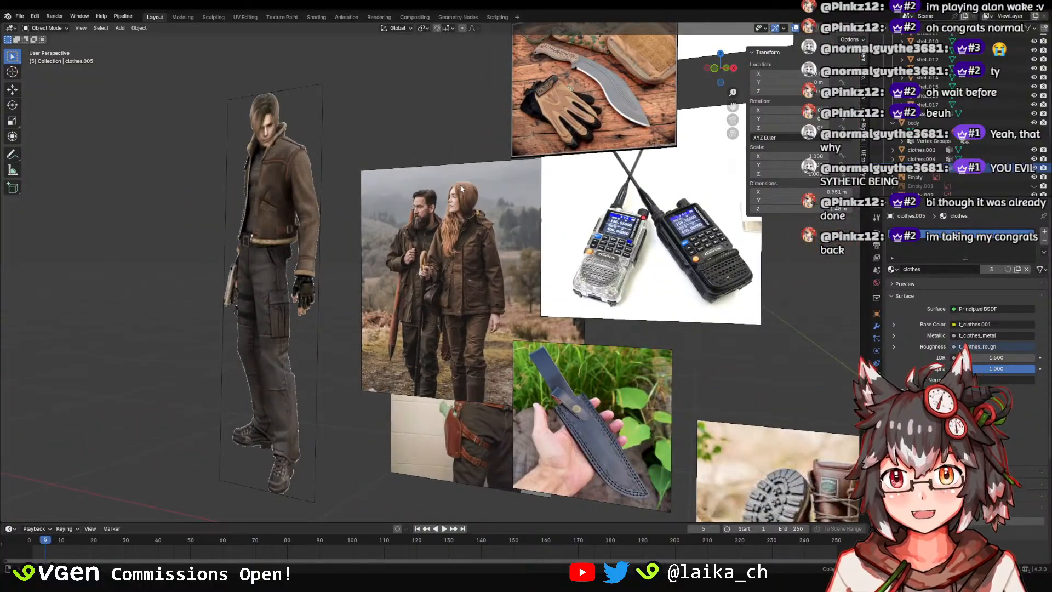
pyautogui.moveTo(461, 188); pyautogui.dragTo(372, 212, button='middle')
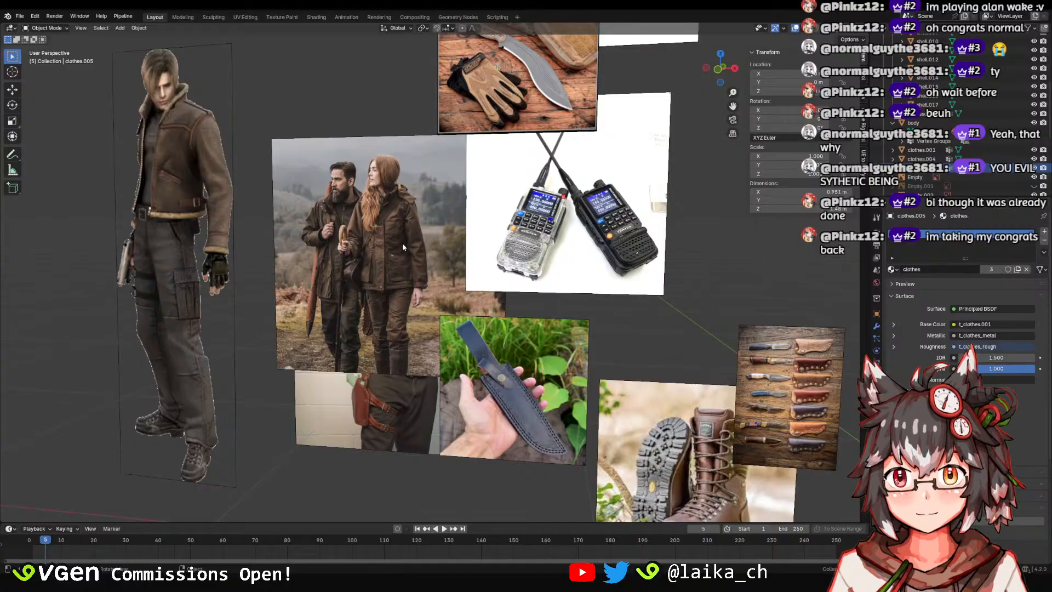
# Try moving the hunting-couple reference image closer to the character, and undo the move.
pyautogui.click(404, 248)
pyautogui.press('g')
pyautogui.click(755, 204)
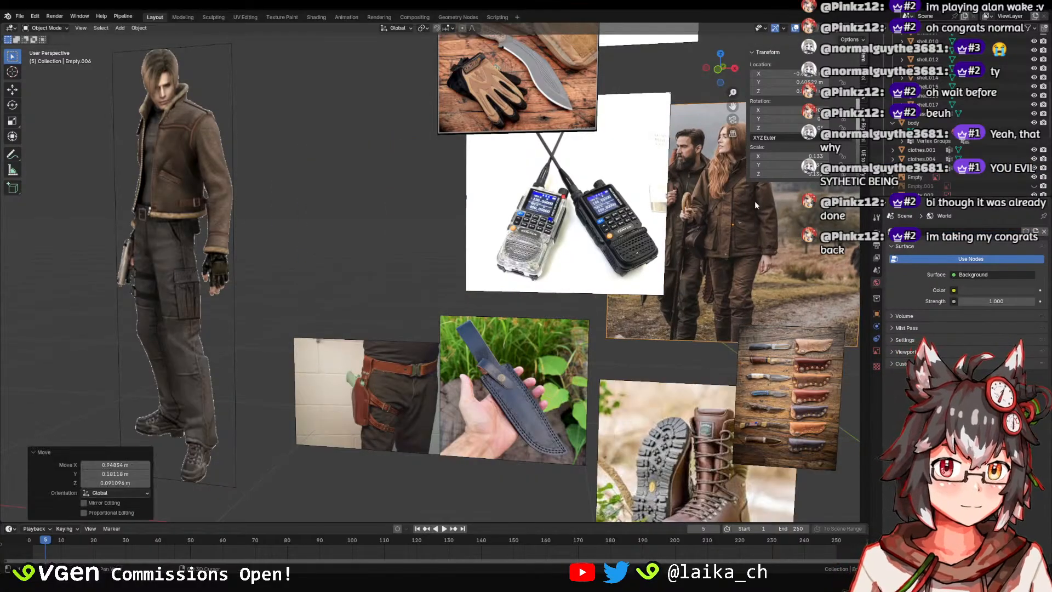
pyautogui.keyDown('shift'); pyautogui.moveTo(755, 205); pyautogui.dragTo(383, 251, button='middle'); pyautogui.keyUp('shift')
pyautogui.scroll(-2, 392, 250)
pyautogui.hotkey('ctrl', 'z')
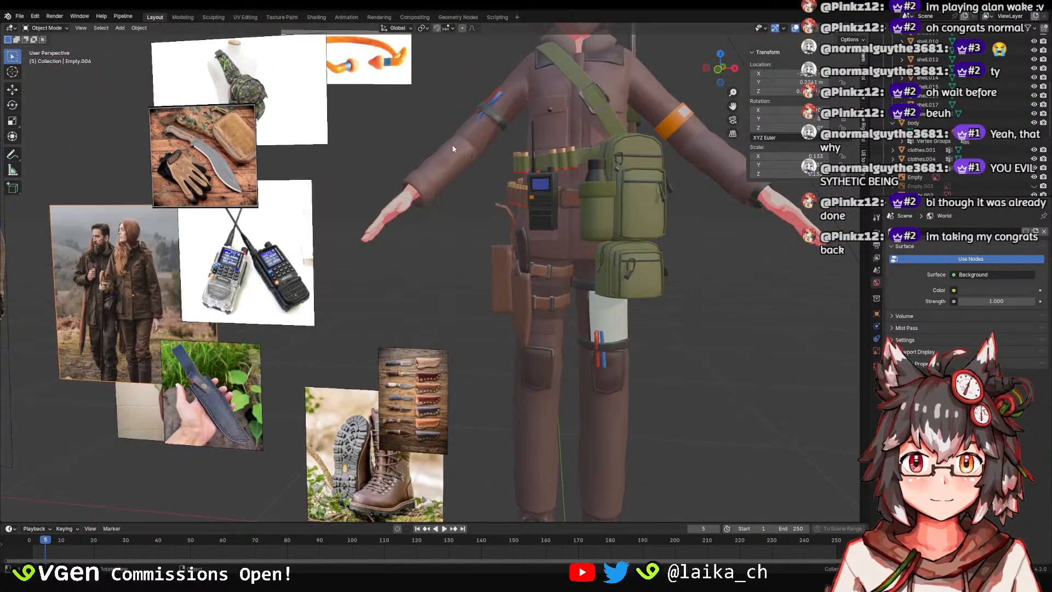
# Compare the equipment reference images with the full character and save the file.
pyautogui.moveTo(453, 149); pyautogui.dragTo(409, 212, button='middle')
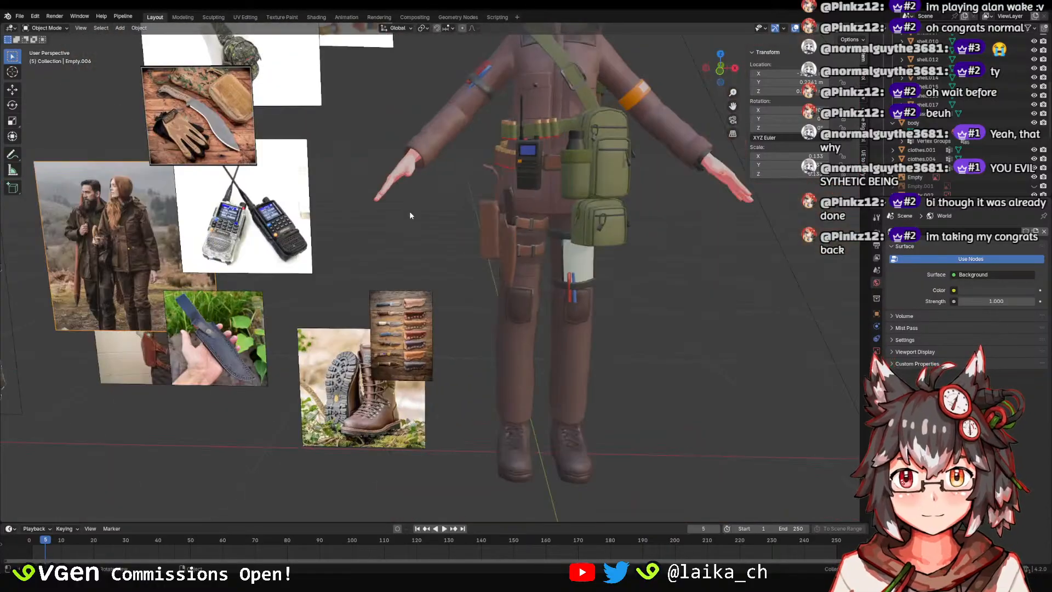
pyautogui.scroll(5, 186, 262)
pyautogui.keyDown('shift'); pyautogui.moveTo(253, 274); pyautogui.dragTo(321, 263, button='middle'); pyautogui.keyUp('shift')
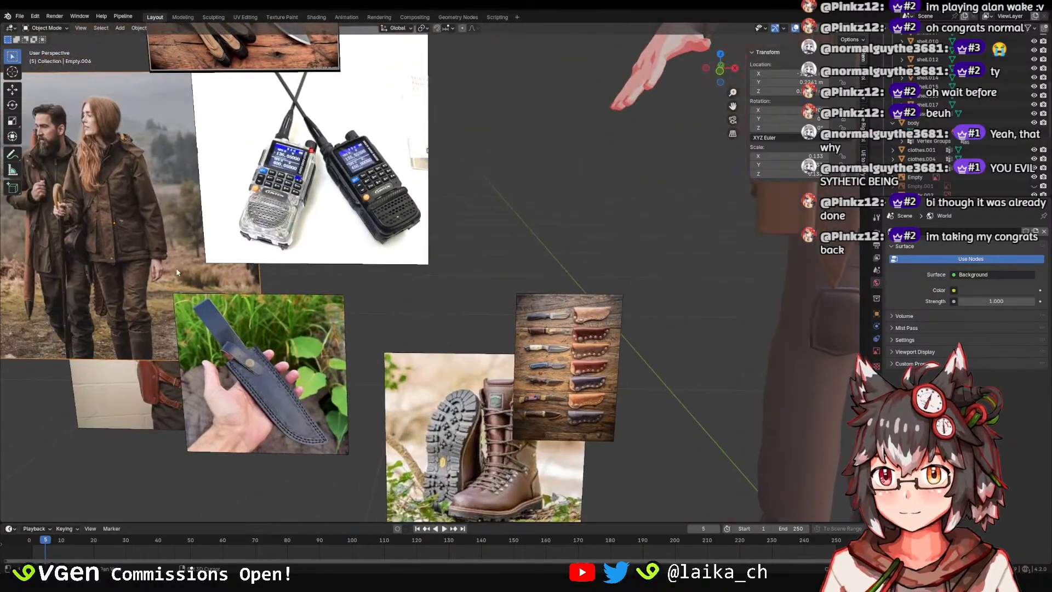
pyautogui.scroll(-2, 320, 263)
pyautogui.hotkey('ctrl', 's')
pyautogui.keyDown('shift'); pyautogui.moveTo(656, 139); pyautogui.dragTo(359, 294, button='middle'); pyautogui.keyUp('shift')
pyautogui.scroll(1, 424, 269)
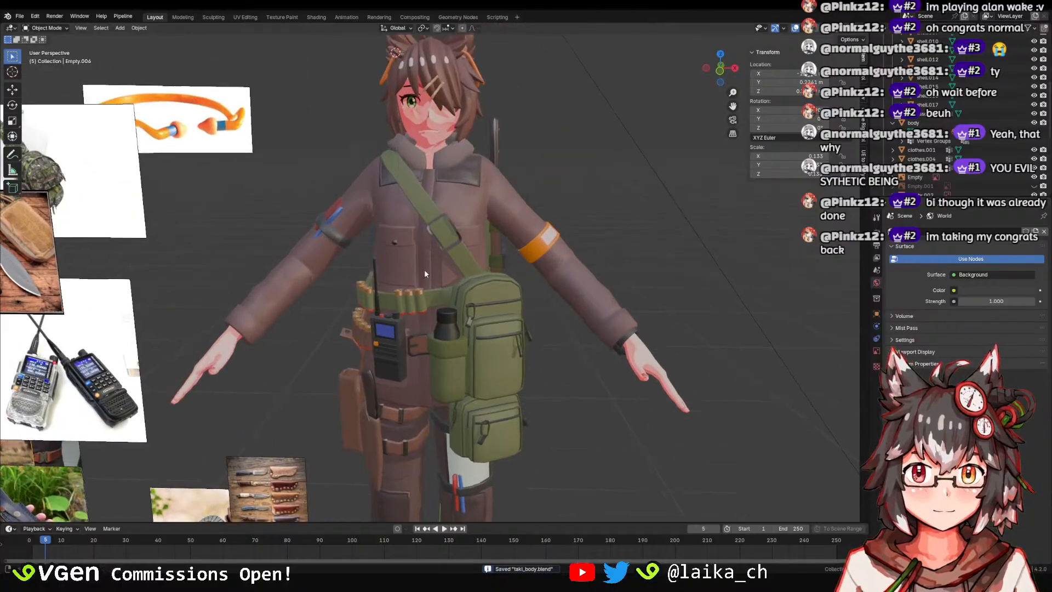
# Review the equipped character, select the accessories mesh and save the file.
pyautogui.click(514, 331)
pyautogui.hotkey('alt', 'a')
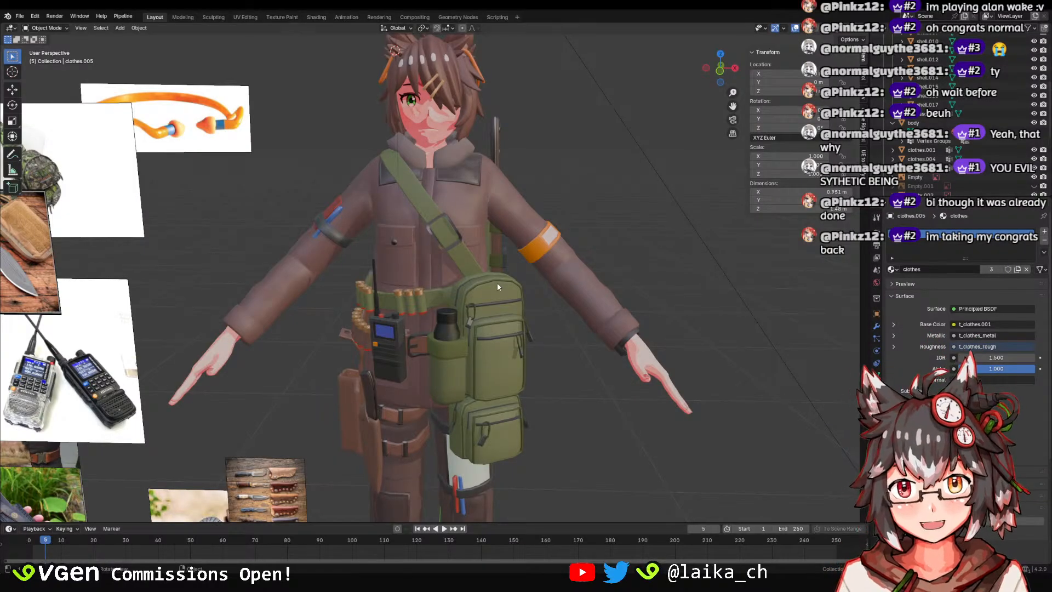
pyautogui.scroll(-4, 498, 282)
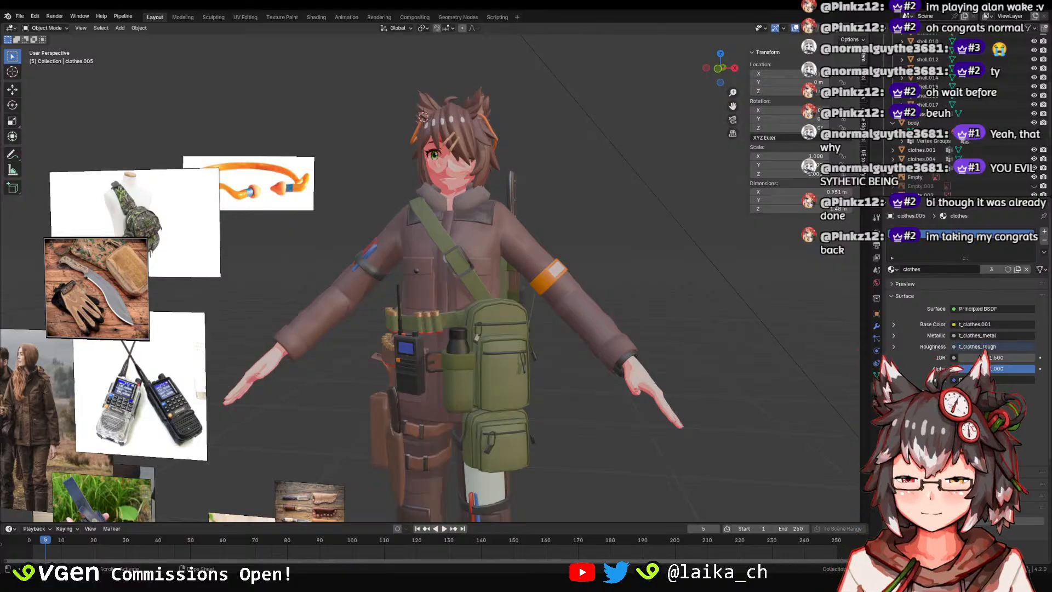
pyautogui.scroll(-3, 516, 229)
pyautogui.scroll(2, 516, 229)
pyautogui.click(516, 229)
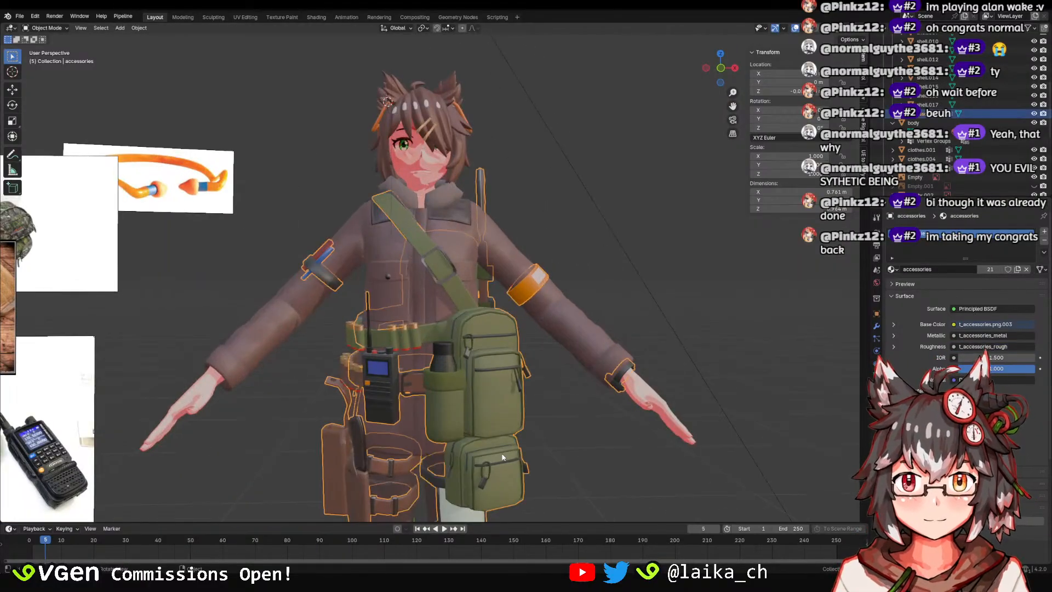
pyautogui.scroll(4, 516, 229)
pyautogui.scroll(-2, 516, 229)
pyautogui.hotkey('ctrl', 's')
# Inspect the accessories mesh around the backpack, radio and waist belt, comparing the shaded model with its edit-mode topology.
pyautogui.click(541, 294)
pyautogui.moveTo(541, 294); pyautogui.dragTo(468, 290, button='middle')
pyautogui.click(492, 251)
pyautogui.scroll(2, 437, 294)
pyautogui.press('Tab')
pyautogui.press('Tab')
pyautogui.press('Tab')
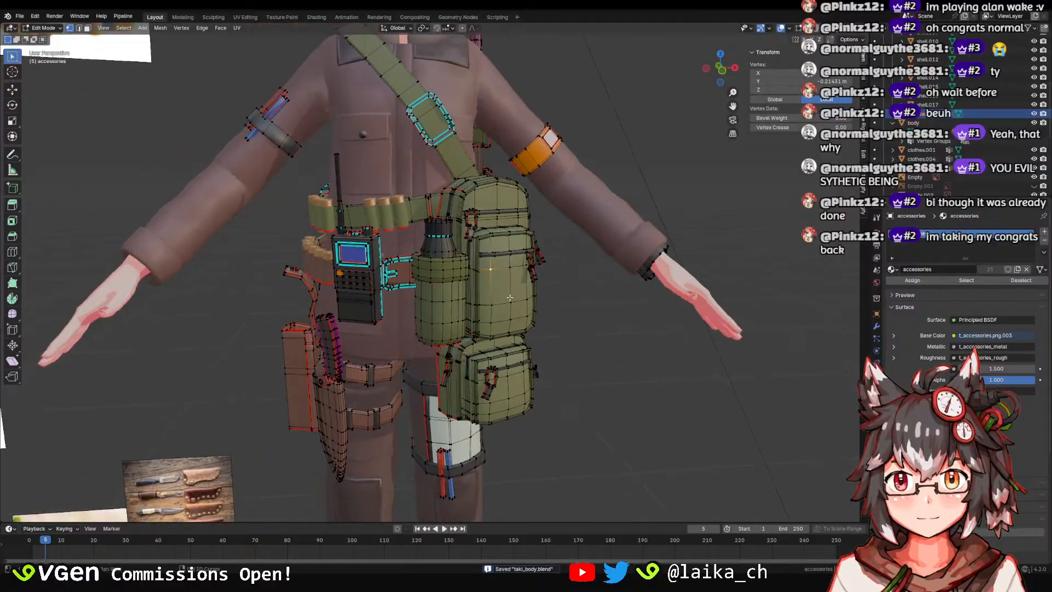
pyautogui.press('Tab')
pyautogui.moveTo(390, 317); pyautogui.dragTo(417, 307, button='middle')
pyautogui.press('Tab')
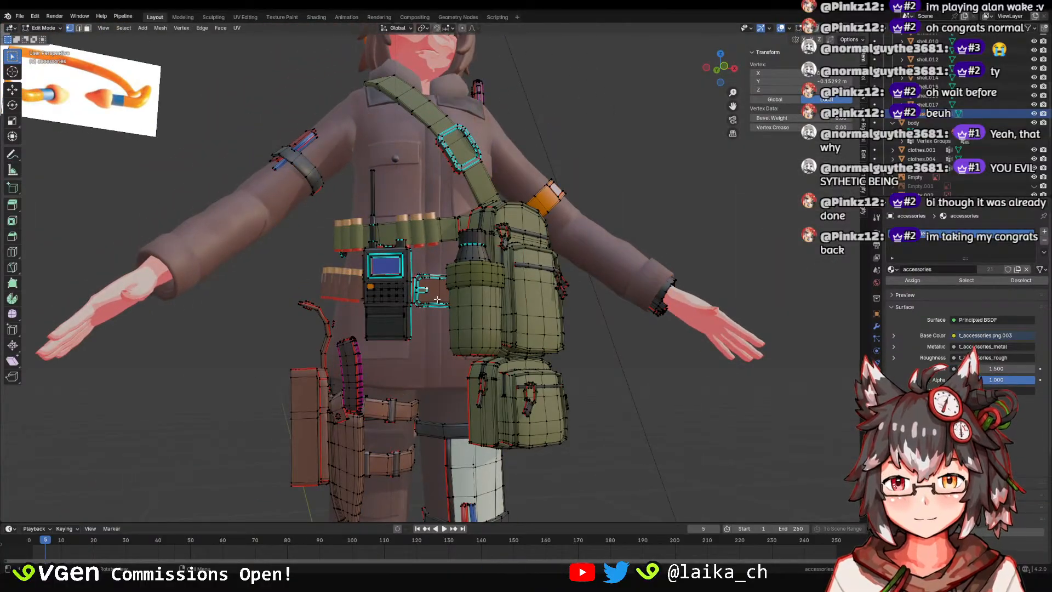
# Select all geometry linked to the brown leather waist belt beside the radio.
pyautogui.scroll(4, 448, 300)
pyautogui.scroll(1, 447, 301)
pyautogui.hotkey('ctrl', 'l')
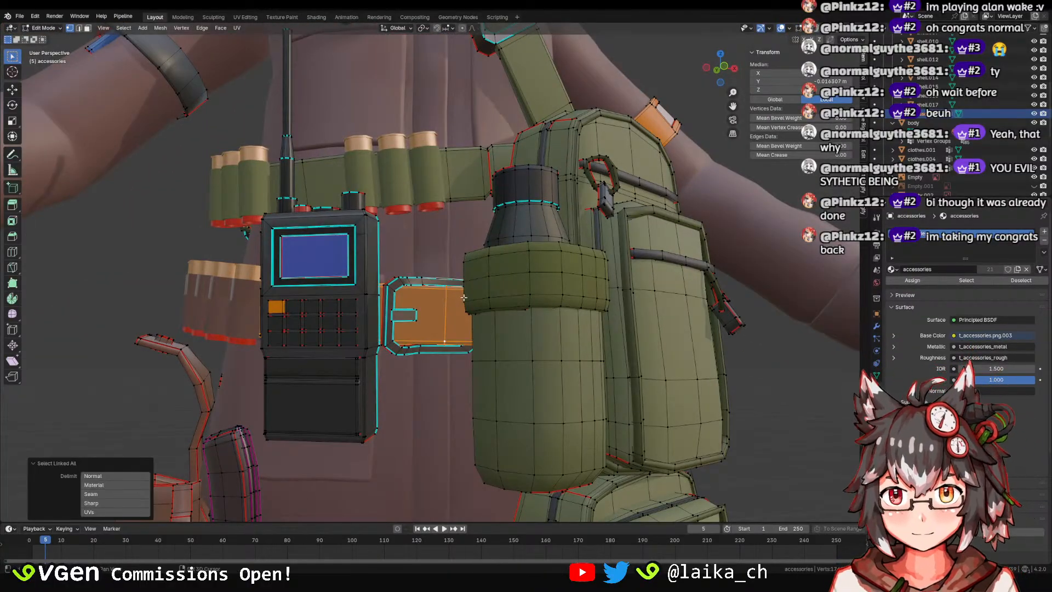
pyautogui.keyDown('shift'); pyautogui.moveTo(359, 266); pyautogui.dragTo(429, 212, button='middle'); pyautogui.keyUp('shift')
pyautogui.scroll(-3, 418, 181)
pyautogui.press('Tab')
# Separate the brown leather loop from the lower belt's shell beside the radio into its own object.
pyautogui.click(363, 232)
pyautogui.click(377, 237)
pyautogui.press('Tab')
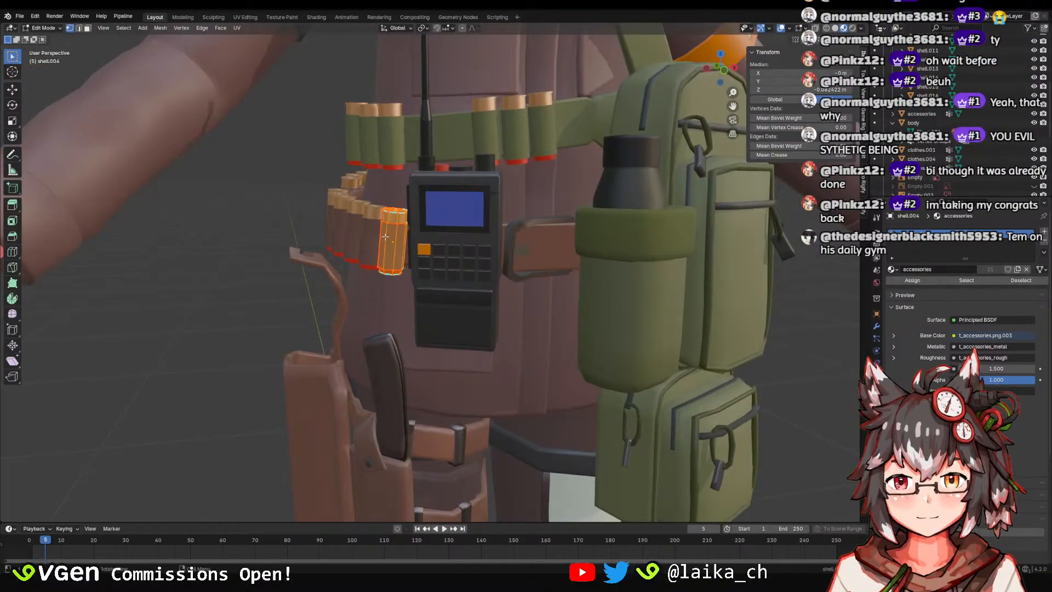
pyautogui.hotkey('ctrl', 'l')
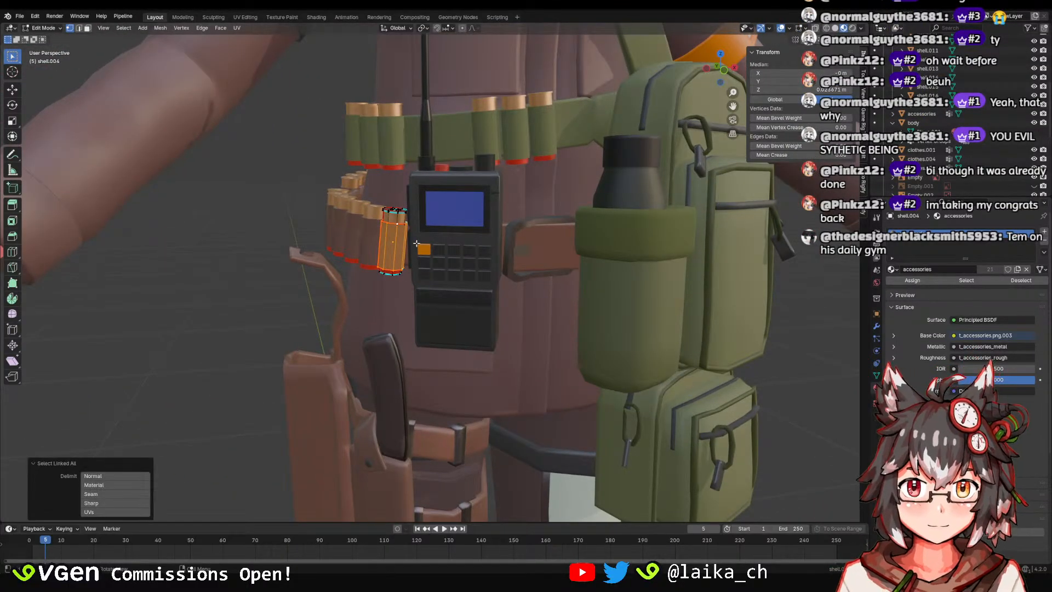
pyautogui.press('p')
pyautogui.click(416, 244)
pyautogui.press('Tab')
# Separate the brown leather waist belt from the accessories mesh into its own object.
pyautogui.click(545, 245)
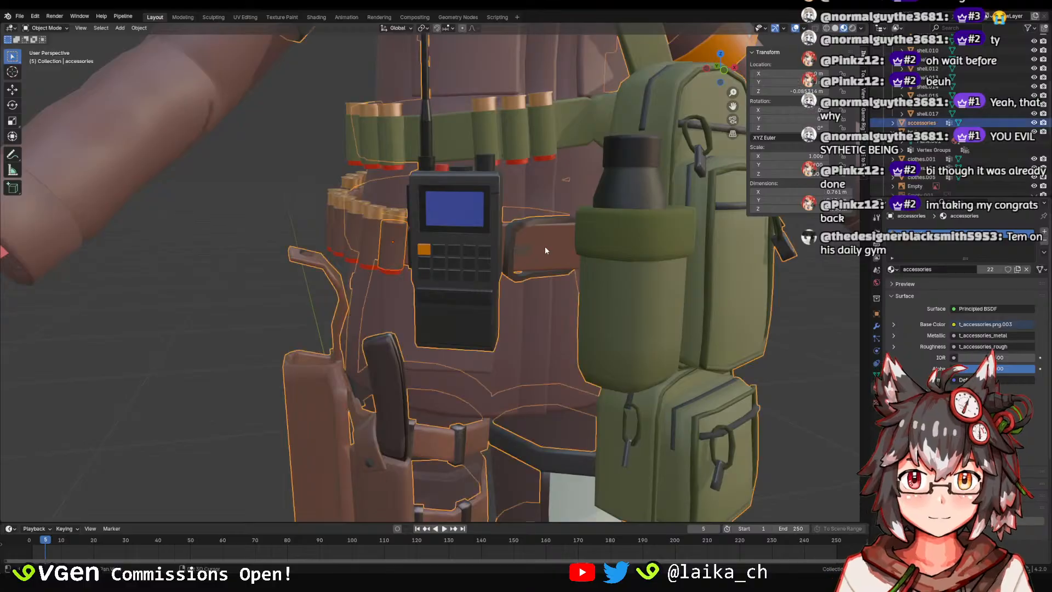
pyautogui.press('Tab')
pyautogui.click(552, 249)
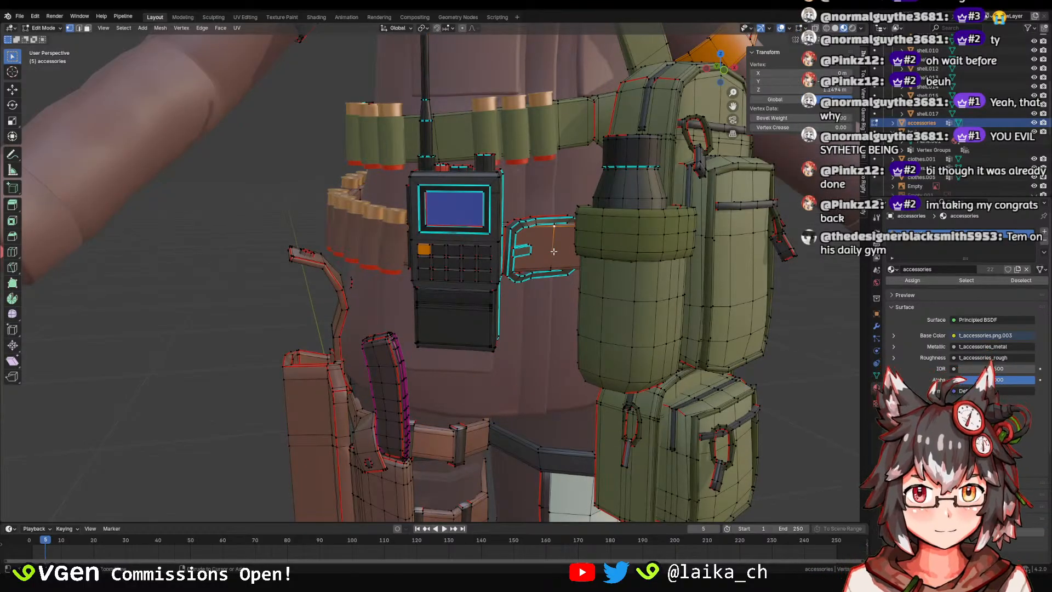
pyautogui.hotkey('ctrl', 'l')
pyautogui.press('p')
pyautogui.click(555, 252)
pyautogui.press('Tab')
# Open the separated shell loop and waist belt together for mesh editing, and switch to the Texture Paint workspace.
pyautogui.click(387, 238)
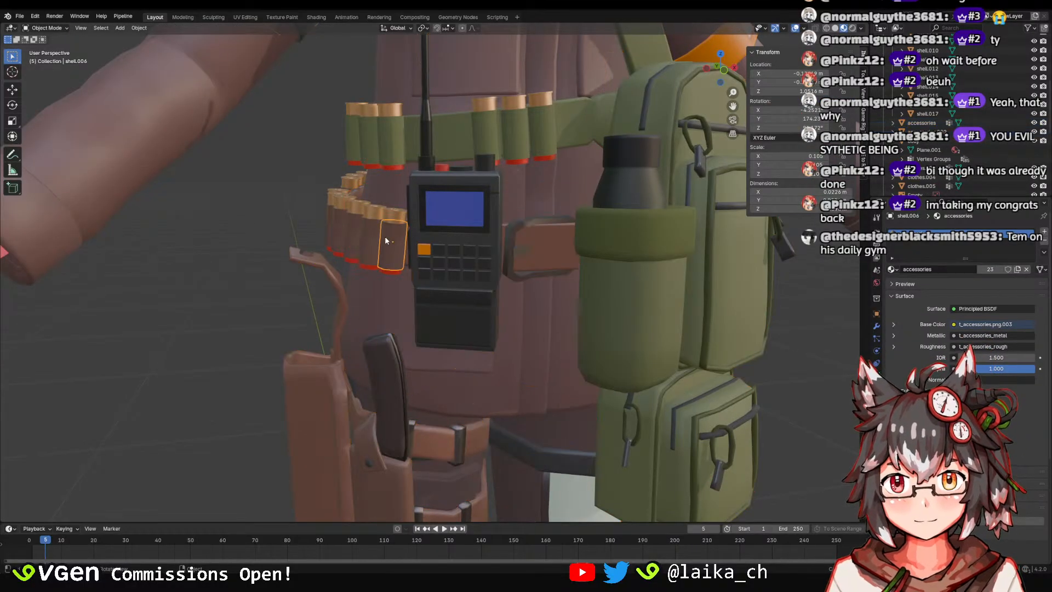
pyautogui.keyDown('shift'); pyautogui.click(549, 272); pyautogui.keyUp('shift')
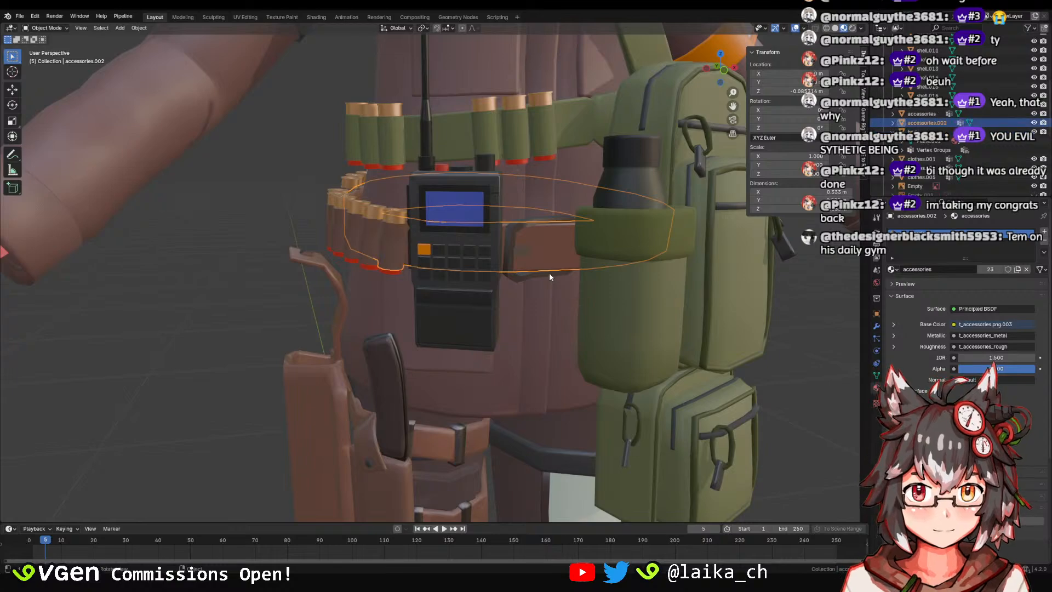
pyautogui.press('Tab')
pyautogui.click(282, 17)
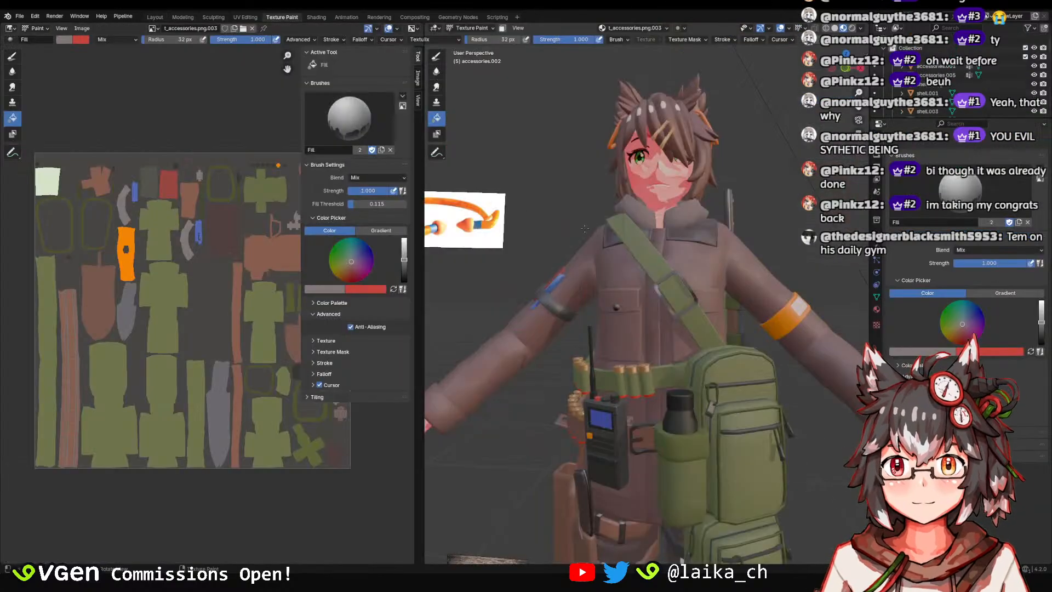
pyautogui.scroll(8, 611, 284)
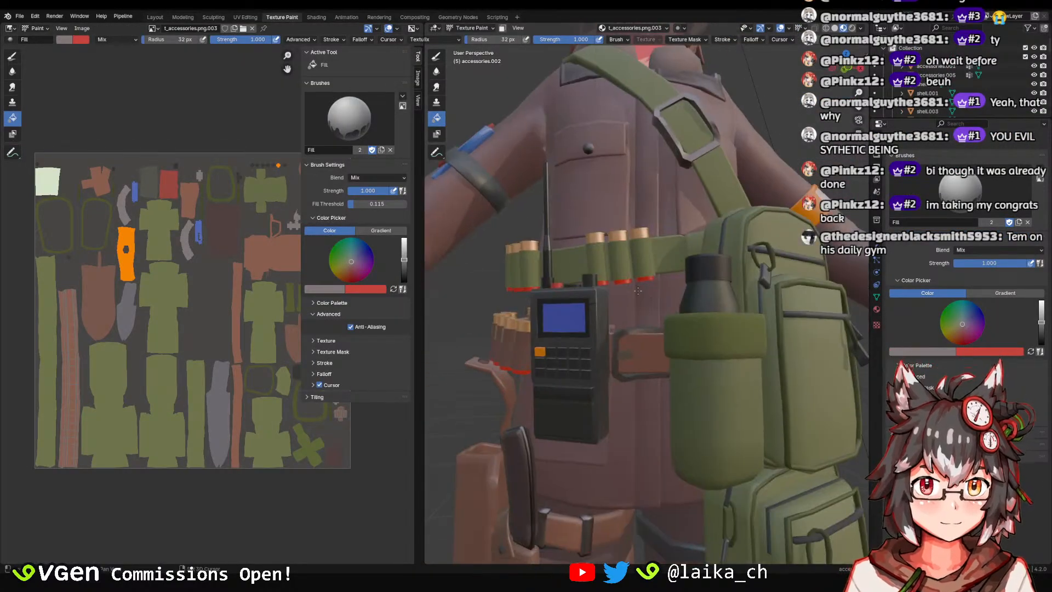
pyautogui.moveTo(665, 254); pyautogui.dragTo(704, 269, button='middle')
pyautogui.moveTo(219, 241); pyautogui.dragTo(196, 203, button='middle')
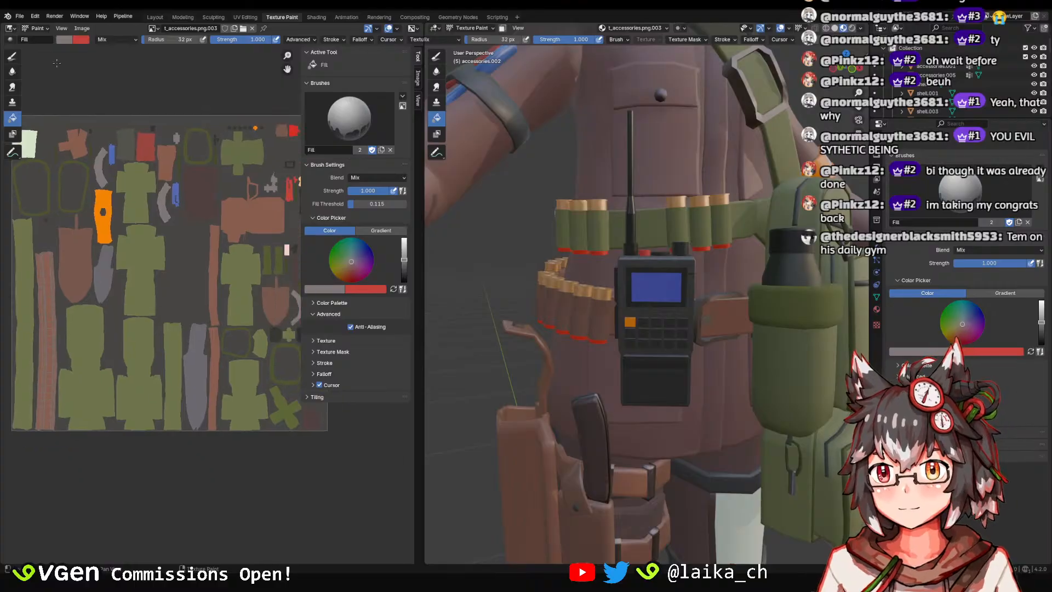
# Sample the leather brown from the accessories texture, set saturation 0.400 and value 0.409, and try it on the waist belt and shell loop.
pyautogui.click(64, 39)
pyautogui.click(146, 150)
pyautogui.click(167, 164)
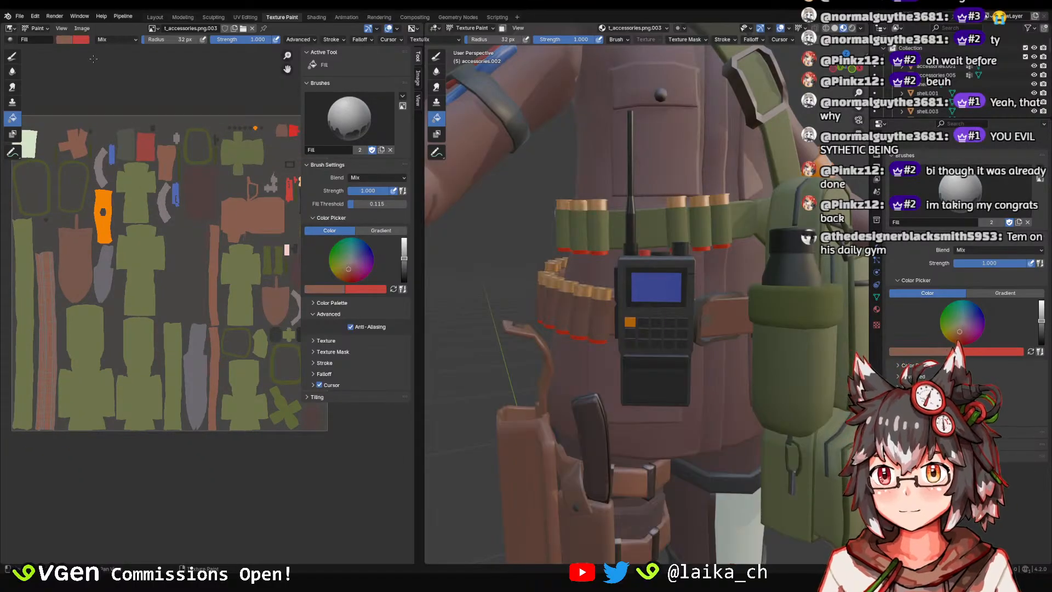
pyautogui.click(68, 40)
pyautogui.click(68, 40)
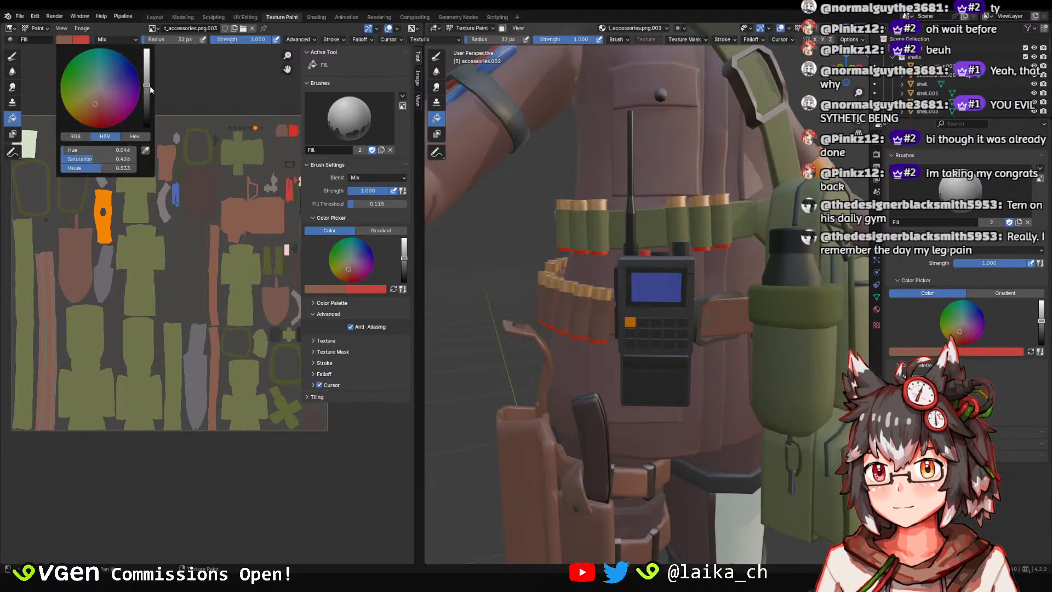
pyautogui.moveTo(146, 86); pyautogui.dragTo(147, 91)
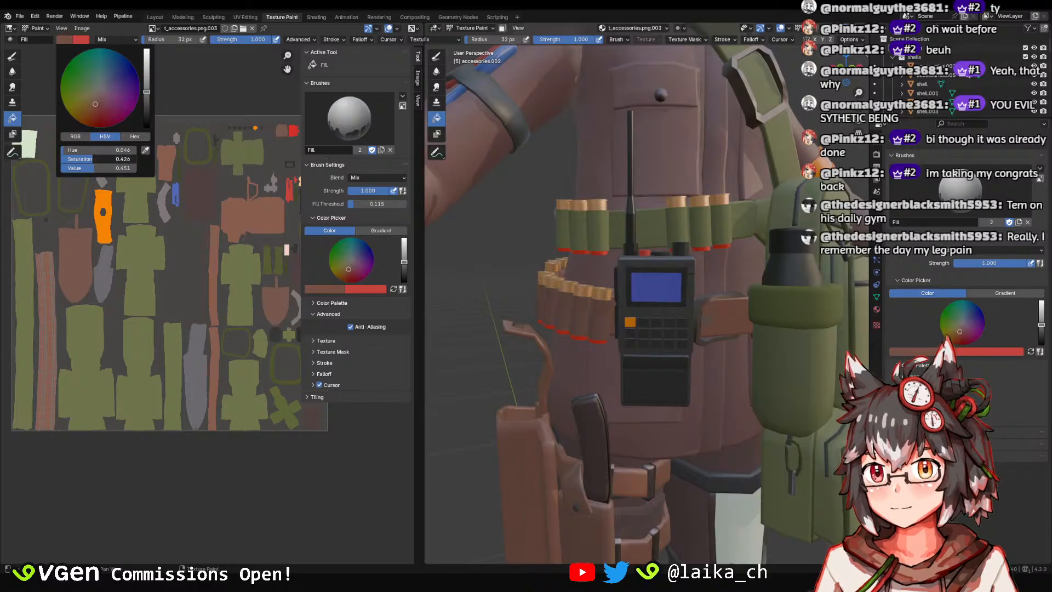
pyautogui.moveTo(91, 159); pyautogui.dragTo(91, 158)
pyautogui.moveTo(147, 92); pyautogui.dragTo(147, 96)
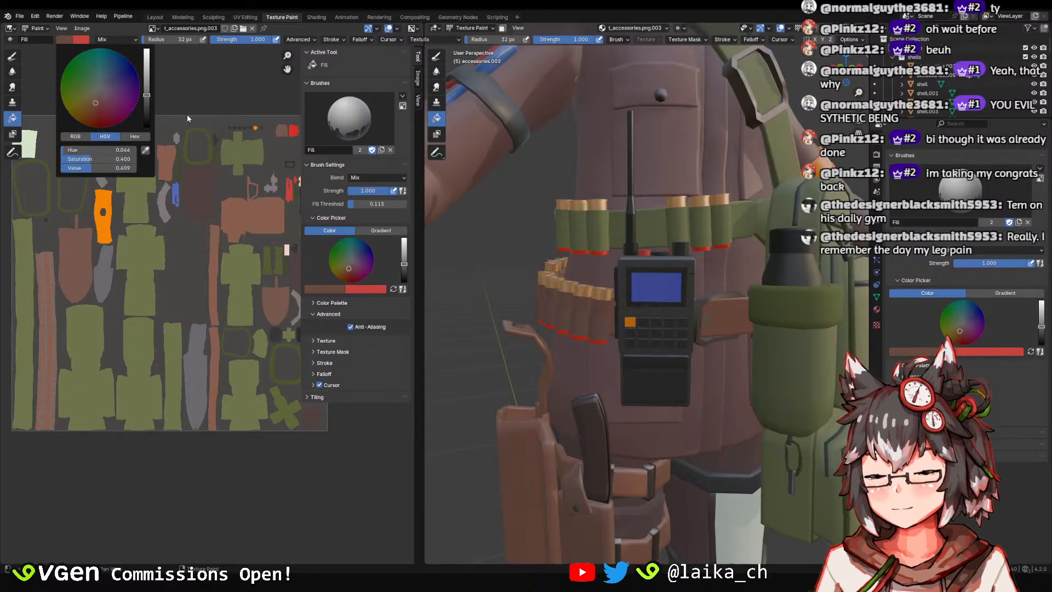
pyautogui.scroll(-8, 658, 284)
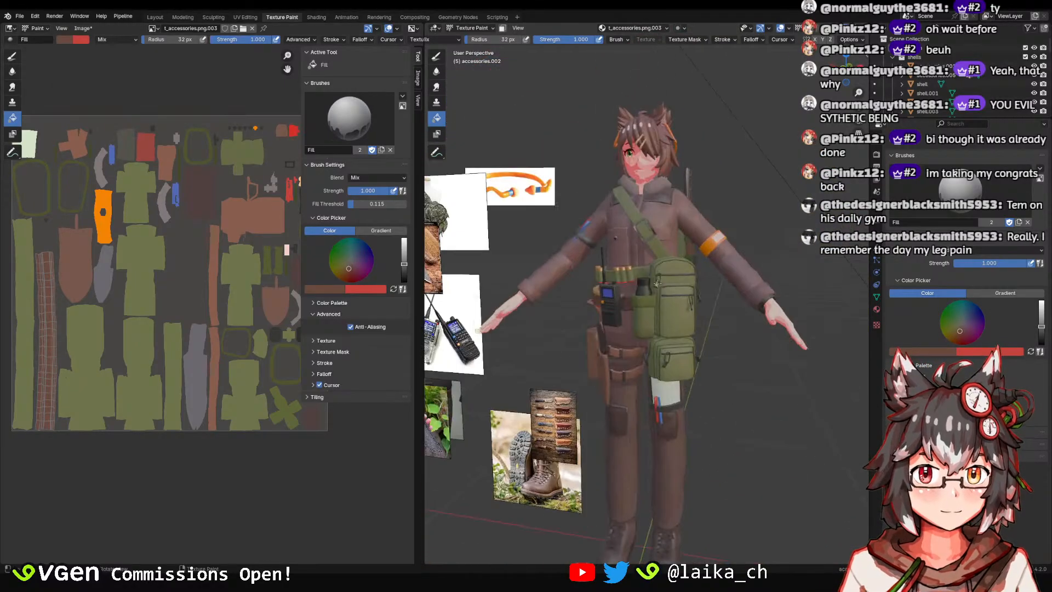
pyautogui.moveTo(657, 283); pyautogui.dragTo(589, 307, button='middle')
pyautogui.scroll(5, 635, 271)
pyautogui.scroll(2, 636, 270)
# Try a less saturated dark brown fill on the waist belt and shell loop, review the full character and save the file.
pyautogui.click(66, 40)
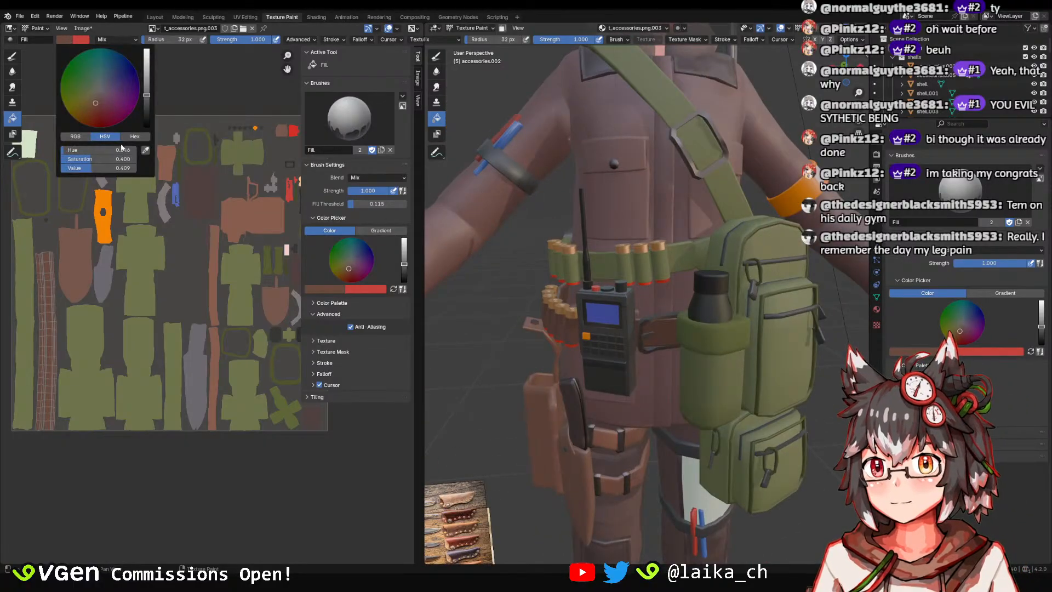
pyautogui.moveTo(121, 160); pyautogui.dragTo(109, 159)
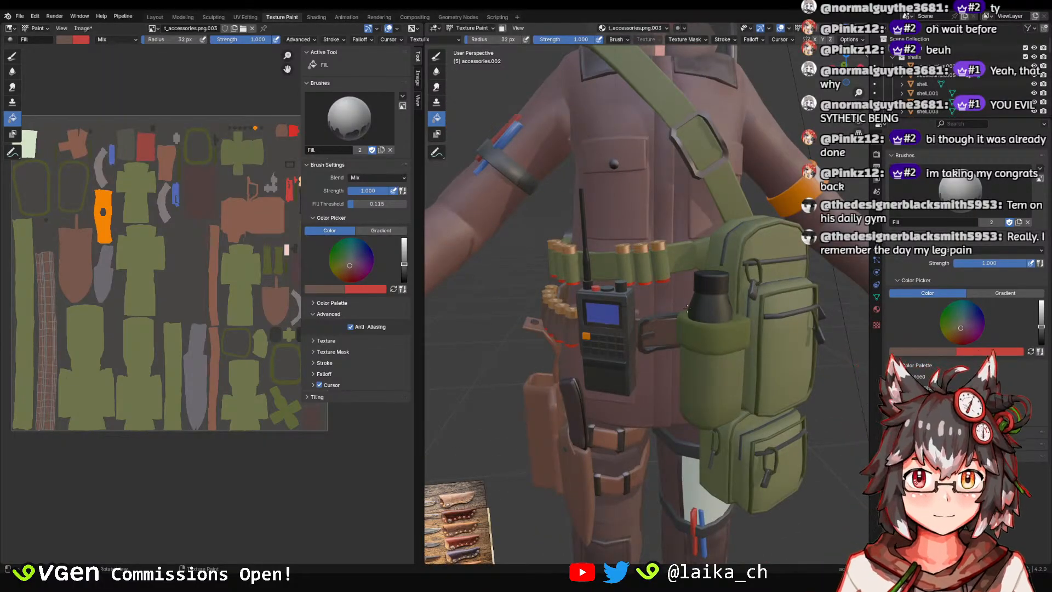
pyautogui.scroll(-8, 686, 308)
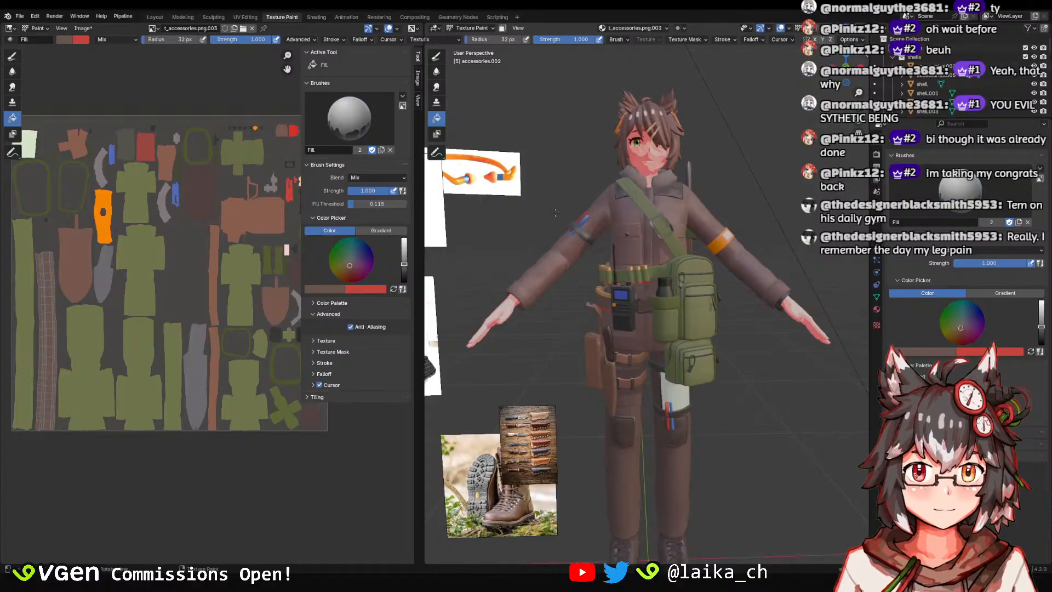
pyautogui.moveTo(555, 213); pyautogui.dragTo(720, 246, button='middle')
pyautogui.hotkey('ctrl', 's')
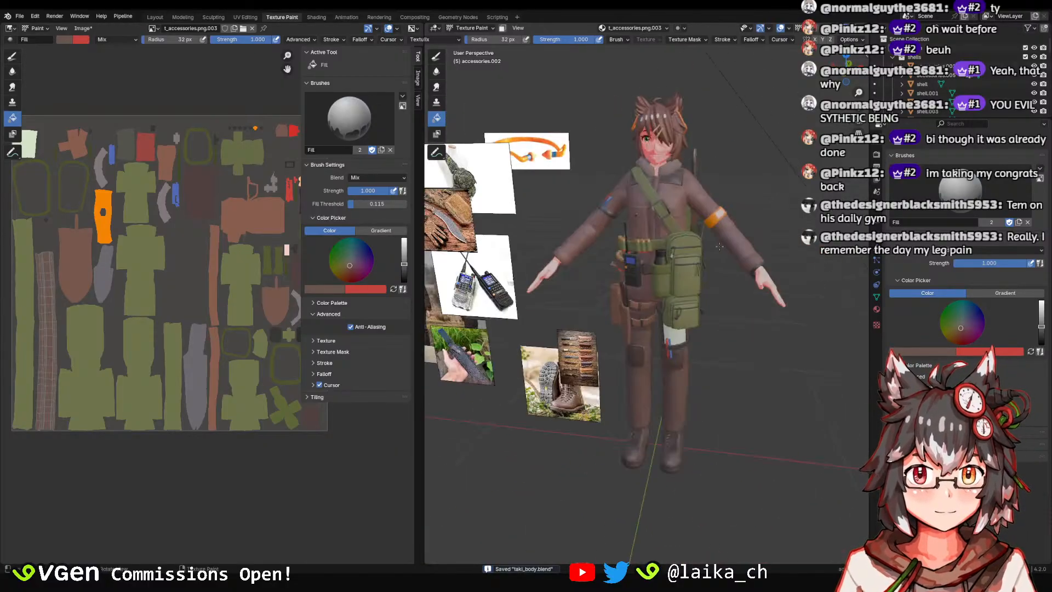
# Resample the original leather brown from the accessories texture and refill the waist belt and shell loop with it.
pyautogui.scroll(6, 641, 274)
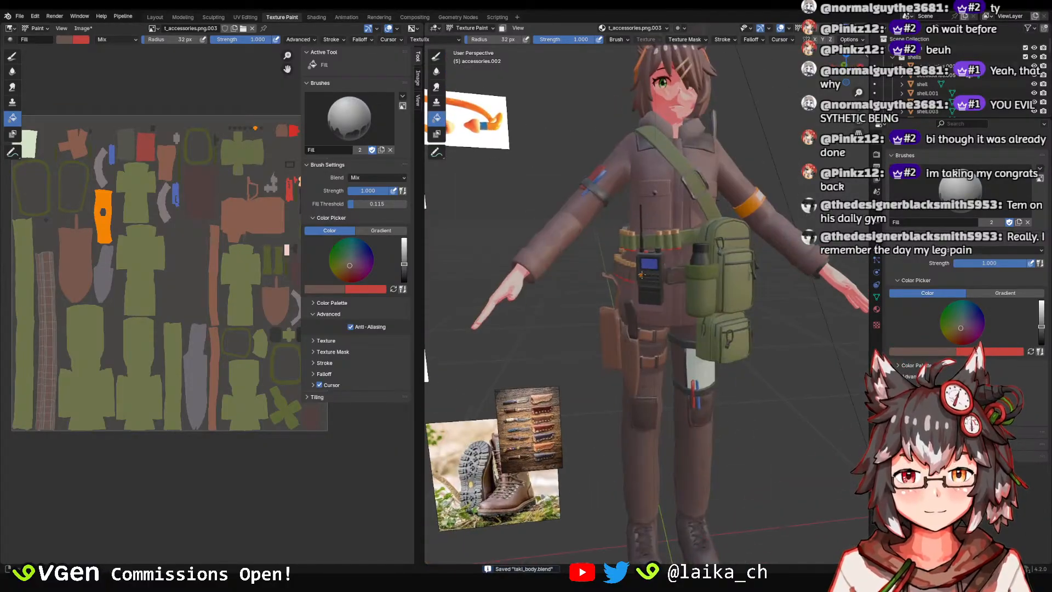
pyautogui.click(65, 39)
pyautogui.click(145, 152)
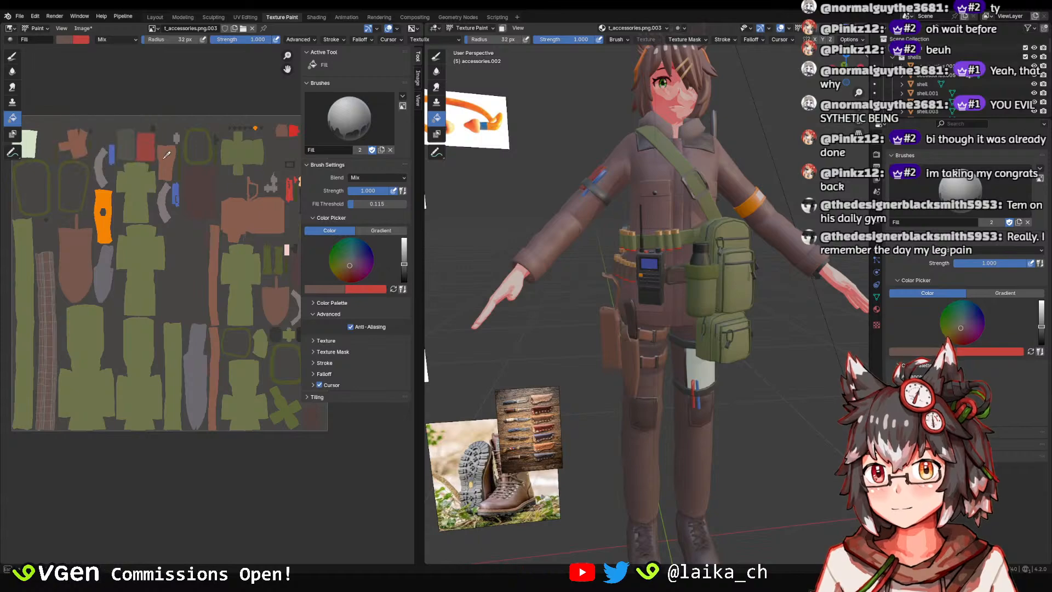
pyautogui.click(166, 156)
pyautogui.scroll(3, 650, 289)
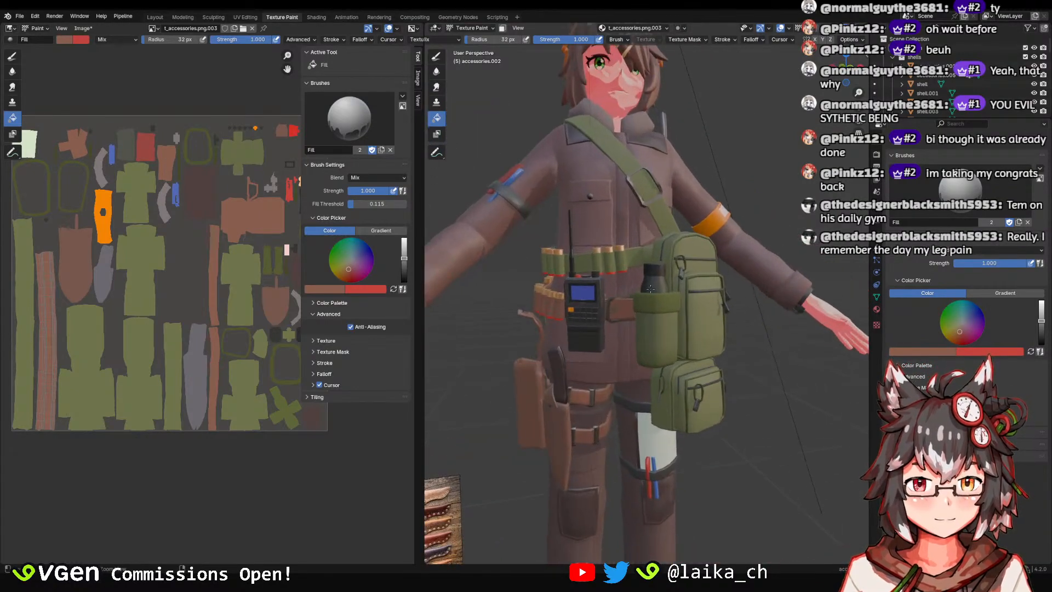
pyautogui.scroll(1, 650, 288)
# Set the leather brown to value 0.503 and saturation 0.340, and refill the waist belt and shell loop.
pyautogui.click(65, 39)
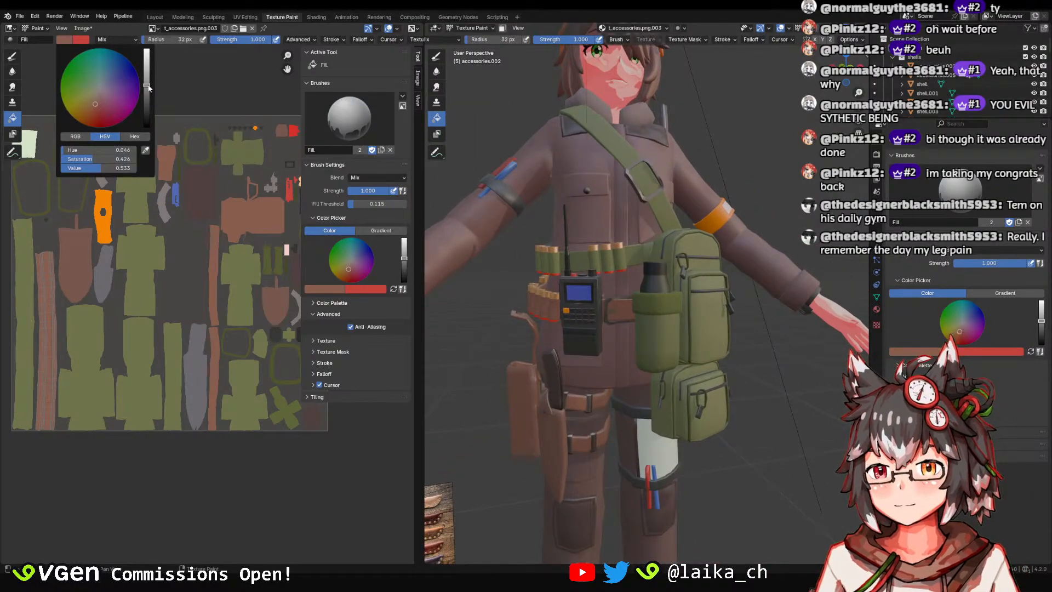
pyautogui.moveTo(148, 87); pyautogui.dragTo(149, 89)
pyautogui.scroll(-4, 554, 241)
pyautogui.moveTo(539, 242); pyautogui.dragTo(518, 243, button='middle')
pyautogui.scroll(3, 521, 241)
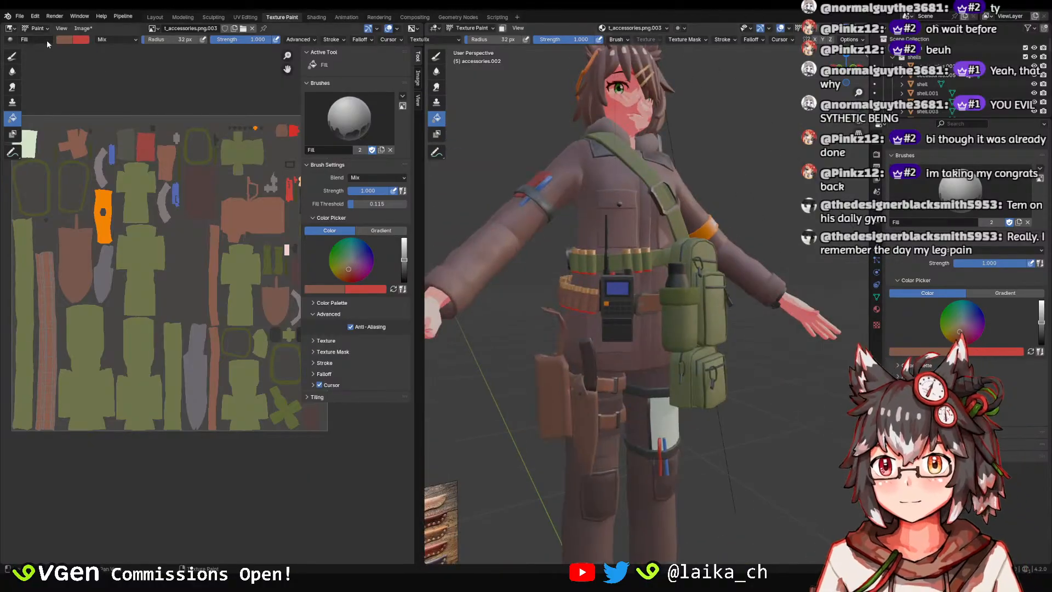
pyautogui.click(65, 39)
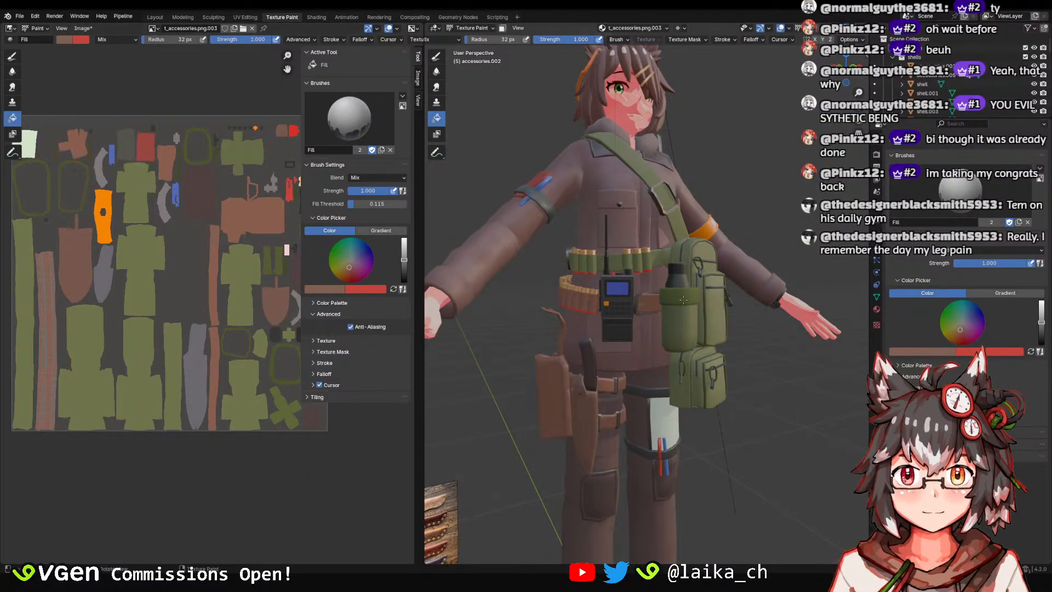
pyautogui.scroll(-5, 683, 299)
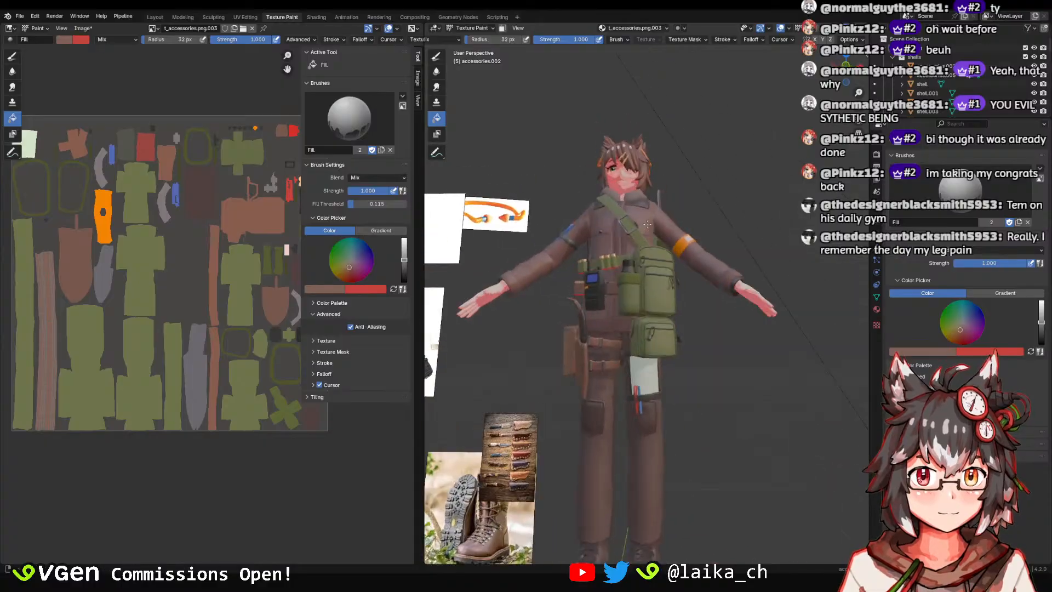
pyautogui.moveTo(647, 224); pyautogui.dragTo(624, 197, button='middle')
# Save the accessories colour texture image, review the recoloured belt on the character and save the file.
pyautogui.click(83, 27)
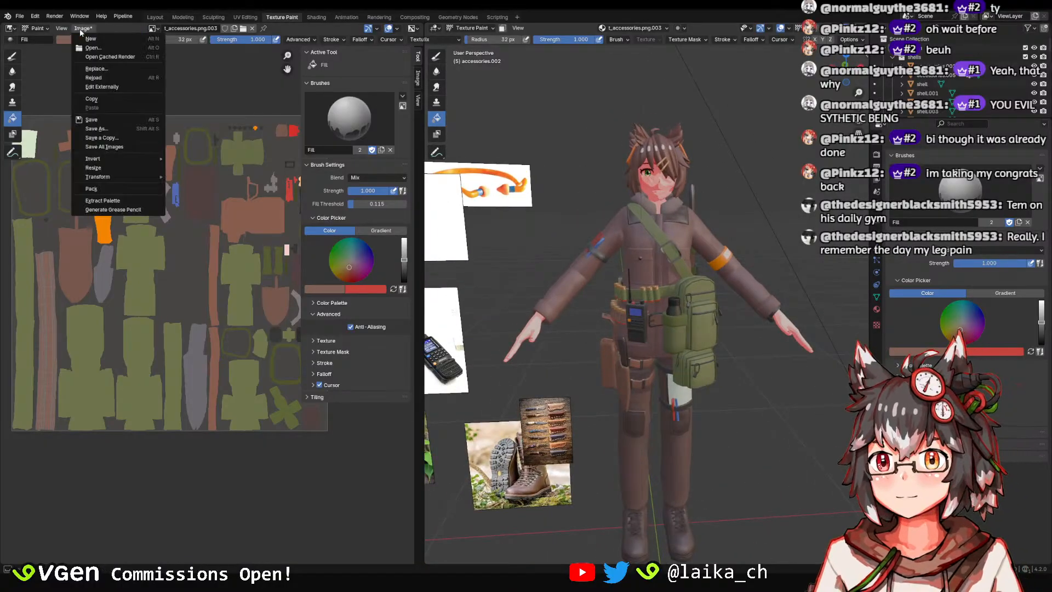
pyautogui.click(124, 119)
pyautogui.moveTo(651, 345); pyautogui.dragTo(666, 252, button='middle')
pyautogui.scroll(2, 667, 241)
pyautogui.hotkey('ctrl', 's')
pyautogui.moveTo(666, 216); pyautogui.dragTo(670, 269, button='middle')
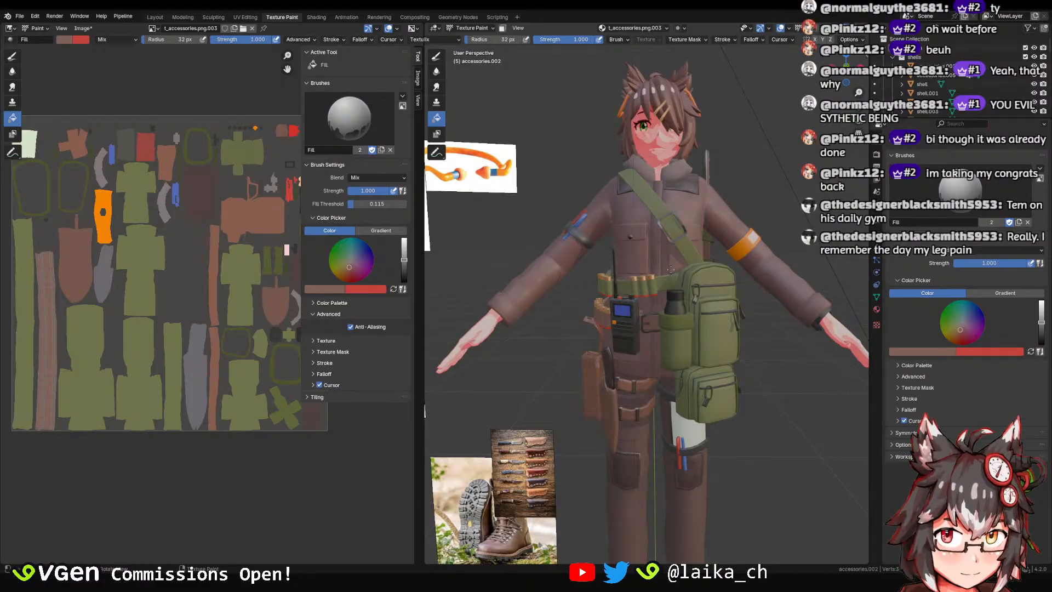
# Check the current fill colour, review the character from another side and save the file again.
pyautogui.click(70, 40)
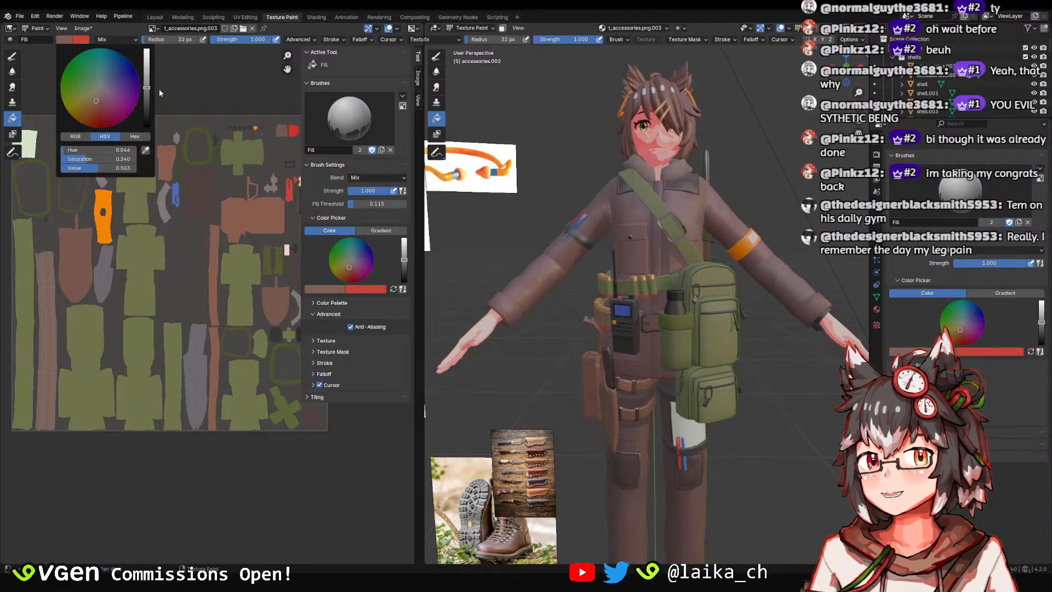
pyautogui.moveTo(663, 255)
pyautogui.mouseDown(button='middle')
pyautogui.moveTo(698, 249)
pyautogui.moveTo(679, 186)
pyautogui.moveTo(614, 267)
pyautogui.moveTo(783, 271)
pyautogui.moveTo(630, 233)
pyautogui.moveTo(716, 254)
pyautogui.moveTo(775, 286)
pyautogui.moveTo(836, 288)
pyautogui.moveTo(592, 266)
pyautogui.moveTo(622, 241)
pyautogui.moveTo(586, 233)
pyautogui.moveTo(671, 241)
pyautogui.mouseUp(button='middle')
pyautogui.scroll(4, 716, 254)
pyautogui.scroll(-5, 622, 241)
pyautogui.hotkey('ctrl', 's')
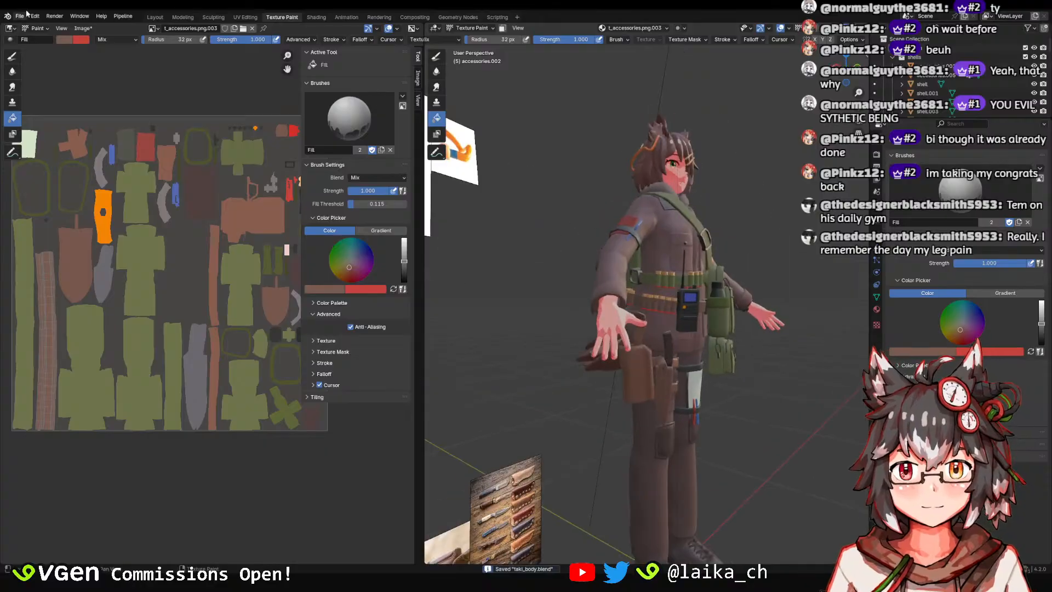
# Save the accessories texture image, review the leg and waist accessories in the Layout workspace, and save the file.
pyautogui.click(86, 29)
pyautogui.click(99, 118)
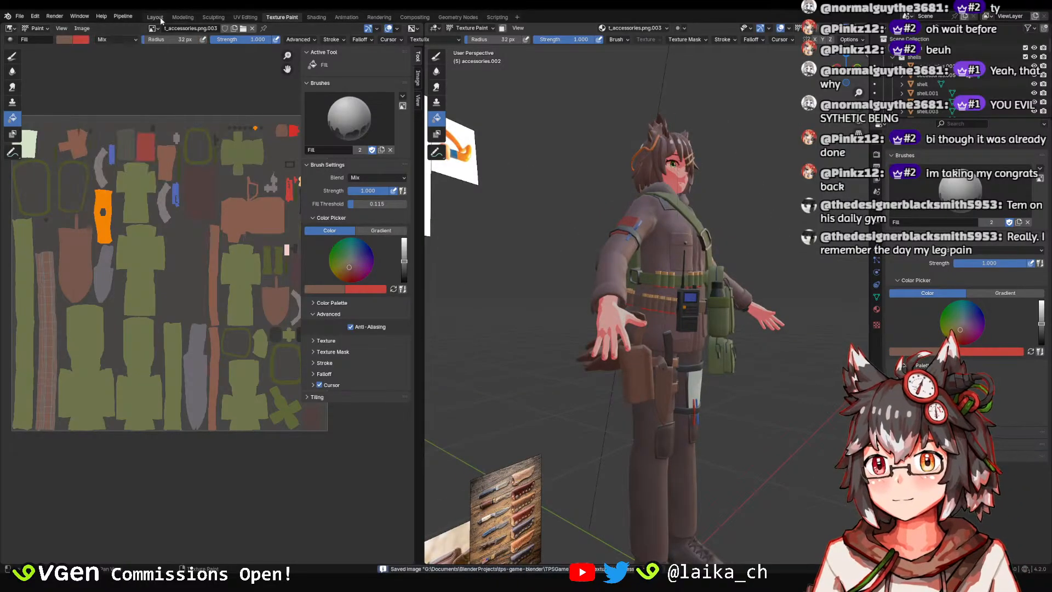
pyautogui.click(155, 17)
pyautogui.click(569, 352)
pyautogui.scroll(-2, 568, 349)
pyautogui.moveTo(567, 348); pyautogui.dragTo(487, 178, button='middle')
pyautogui.click(525, 270)
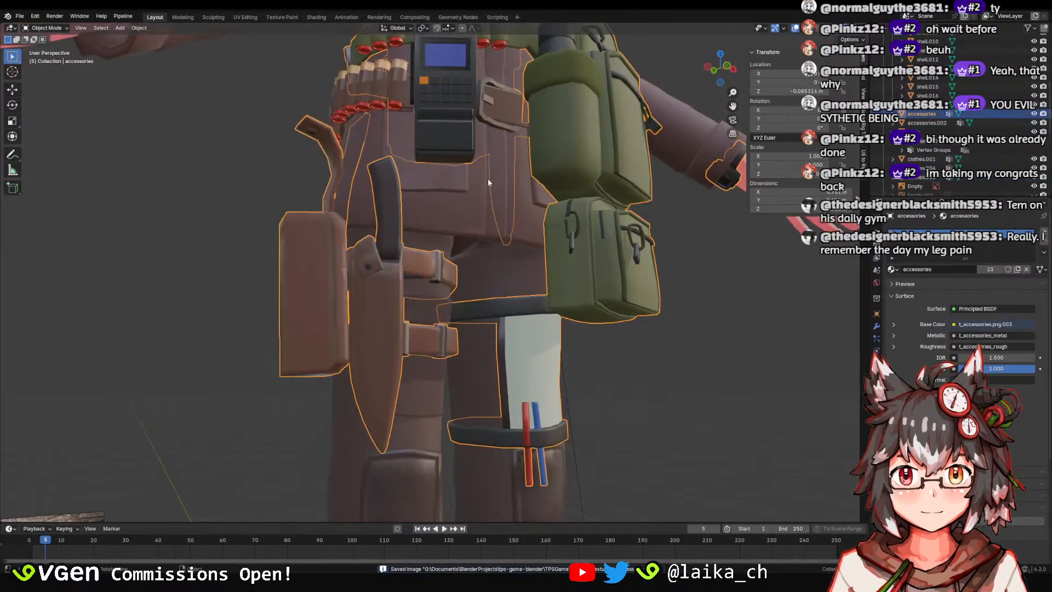
pyautogui.scroll(-2, 466, 247)
pyautogui.hotkey('ctrl', 's')
# Select all linked geometry of both boots in the clothes mesh and separate the selection into its own object.
pyautogui.moveTo(444, 317); pyautogui.dragTo(503, 356, button='middle')
pyautogui.keyDown('shift'); pyautogui.moveTo(494, 353); pyautogui.dragTo(478, 285, button='middle'); pyautogui.keyUp('shift')
pyautogui.click(493, 307)
pyautogui.press('Tab')
pyautogui.scroll(2, 520, 253)
pyautogui.click(479, 285)
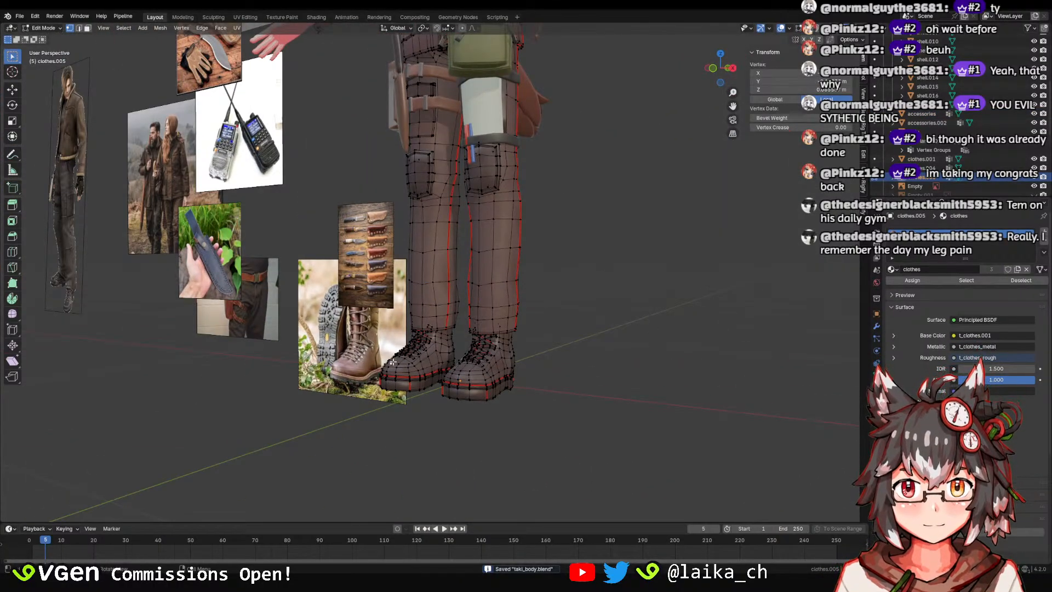
pyautogui.press('Tab')
pyautogui.scroll(3, 543, 409)
pyautogui.press('Tab')
pyautogui.moveTo(566, 295); pyautogui.dragTo(504, 265, button='middle')
pyautogui.press('Tab')
pyautogui.press('Tab')
pyautogui.hotkey('ctrl', 'l')
pyautogui.press('p')
pyautogui.click(514, 224)
pyautogui.press('Tab')
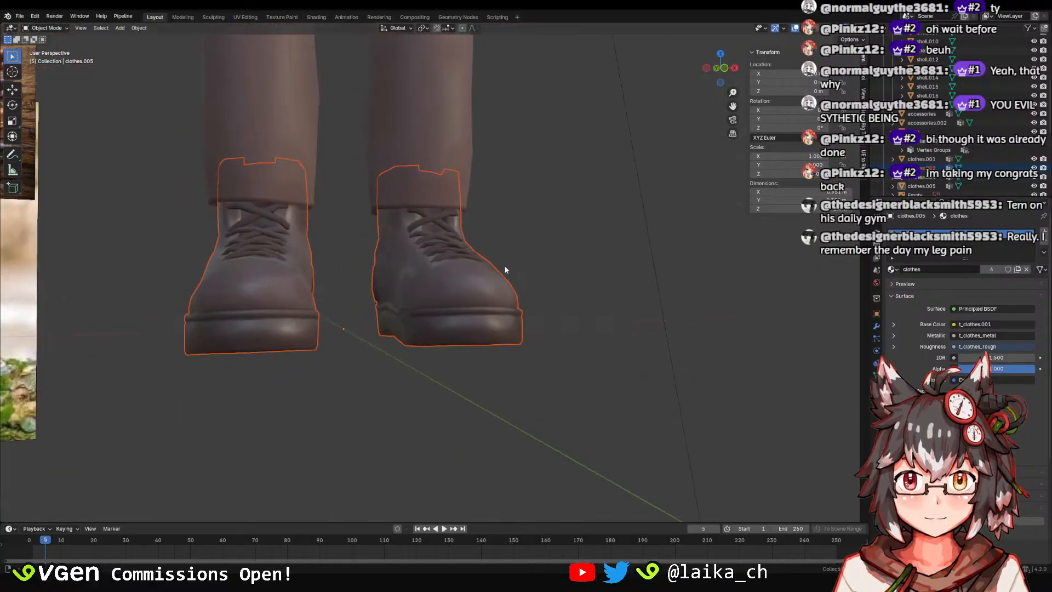
# Save the file and check the separated boots against the boot reference photo in the Texture Paint workspace.
pyautogui.scroll(2, 504, 265)
pyautogui.hotkey('ctrl', 's')
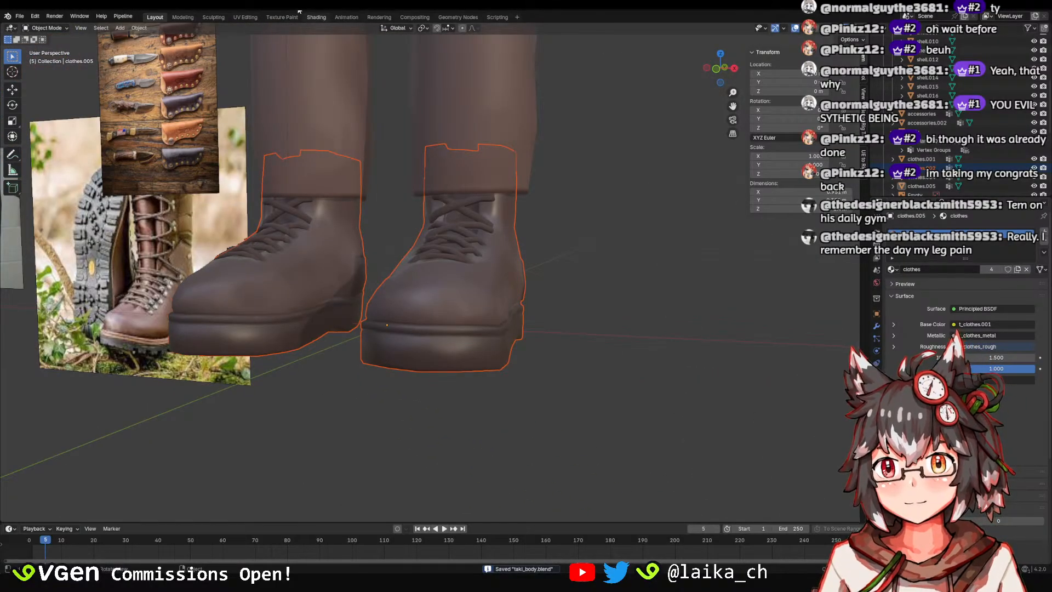
pyautogui.click(316, 17)
pyautogui.click(282, 17)
pyautogui.press('KP_Decimal')
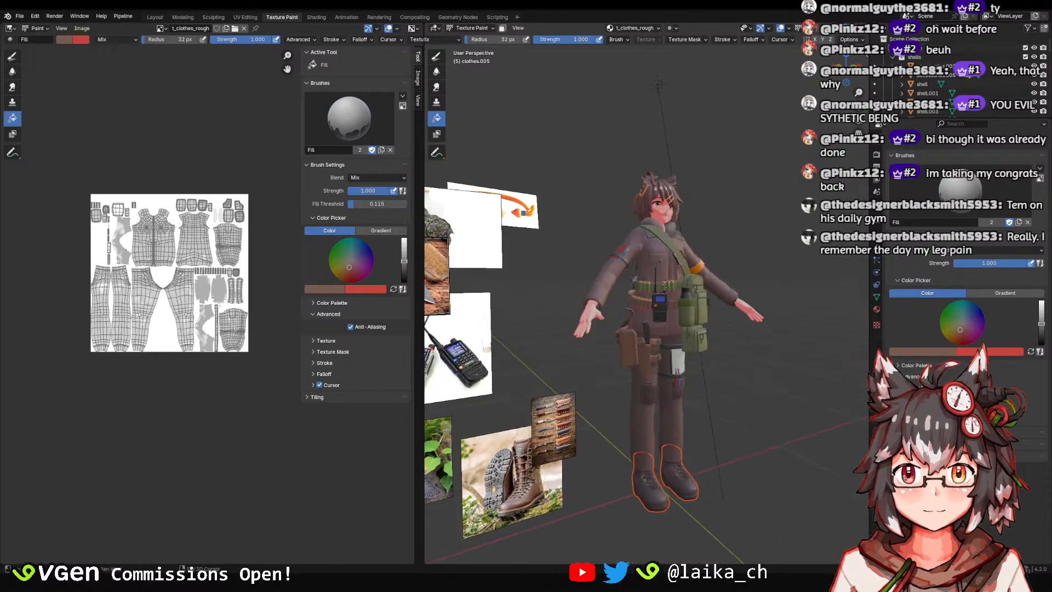
pyautogui.moveTo(673, 311); pyautogui.dragTo(657, 238, button='middle')
pyautogui.hotkey('ctrl', 's')
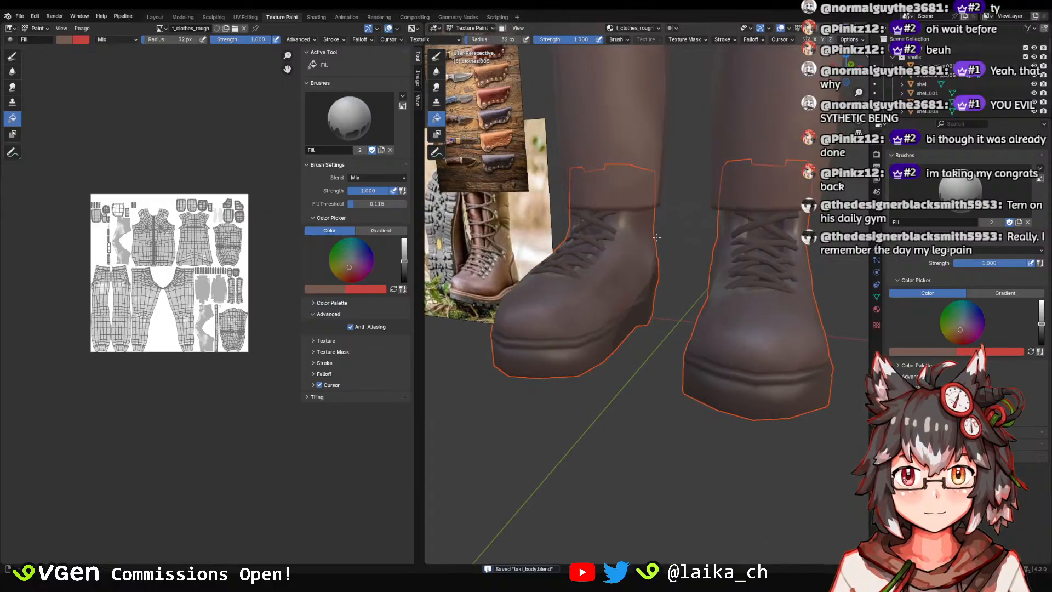
# In the Layout workspace, edit the boots mesh and select the face loops of the welt band above one boot's sole.
pyautogui.click(155, 17)
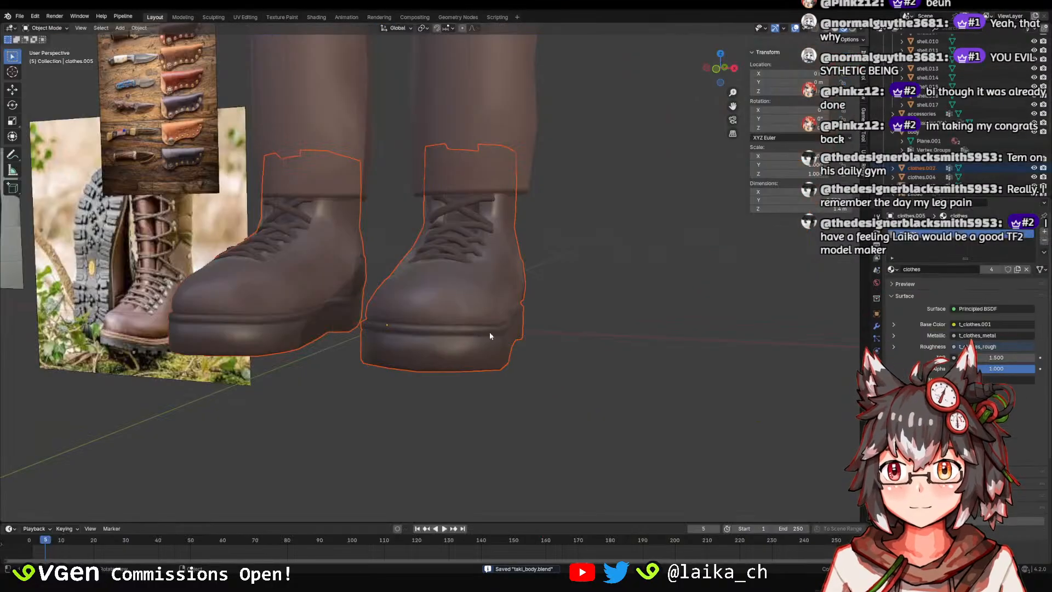
pyautogui.click(538, 343)
pyautogui.moveTo(604, 330); pyautogui.dragTo(464, 303, button='middle')
pyautogui.press('Tab')
pyautogui.scroll(5, 471, 312)
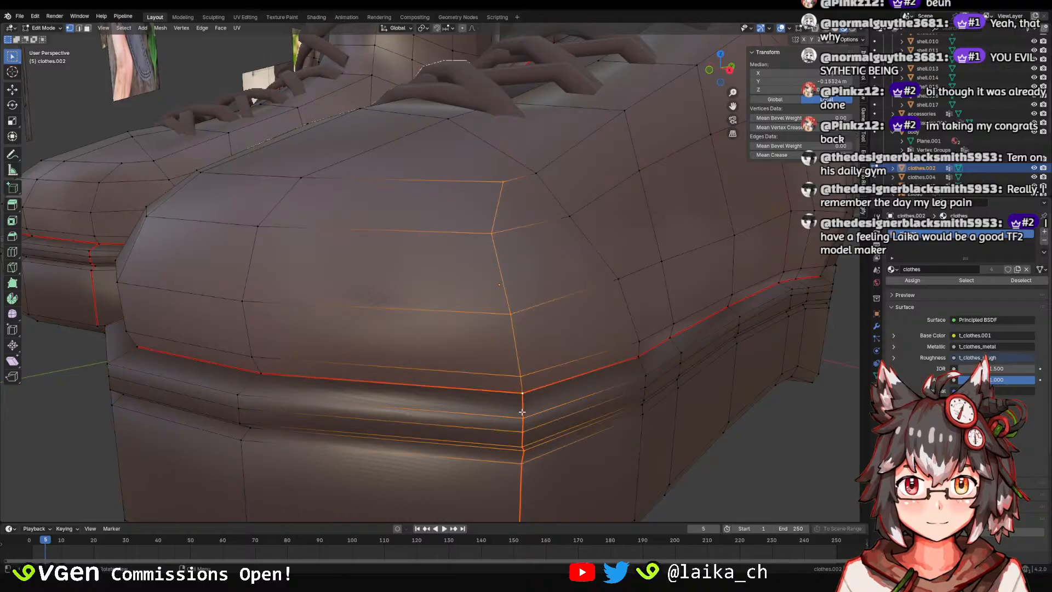
pyautogui.keyDown('alt'); pyautogui.click(522, 420); pyautogui.keyUp('alt')
pyautogui.hotkey('ctrl', 'z')
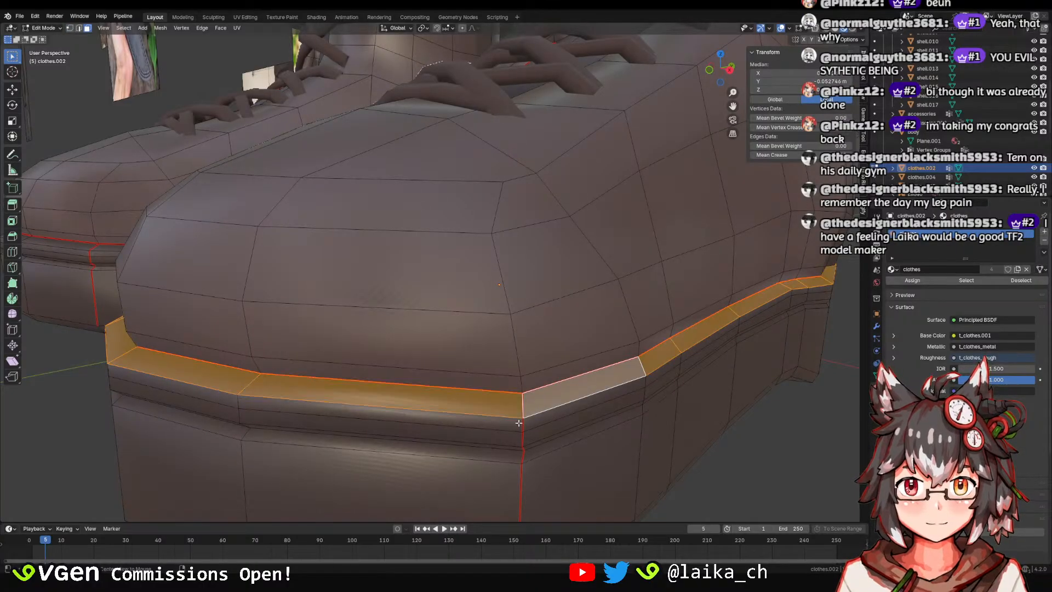
pyautogui.keyDown('alt'); pyautogui.keyDown('shift'); pyautogui.click(523, 425); pyautogui.keyUp('shift'); pyautogui.keyUp('alt')
pyautogui.keyDown('alt'); pyautogui.keyDown('shift'); pyautogui.click(523, 437); pyautogui.keyUp('shift'); pyautogui.keyUp('alt')
pyautogui.moveTo(503, 394); pyautogui.dragTo(509, 369, button='middle')
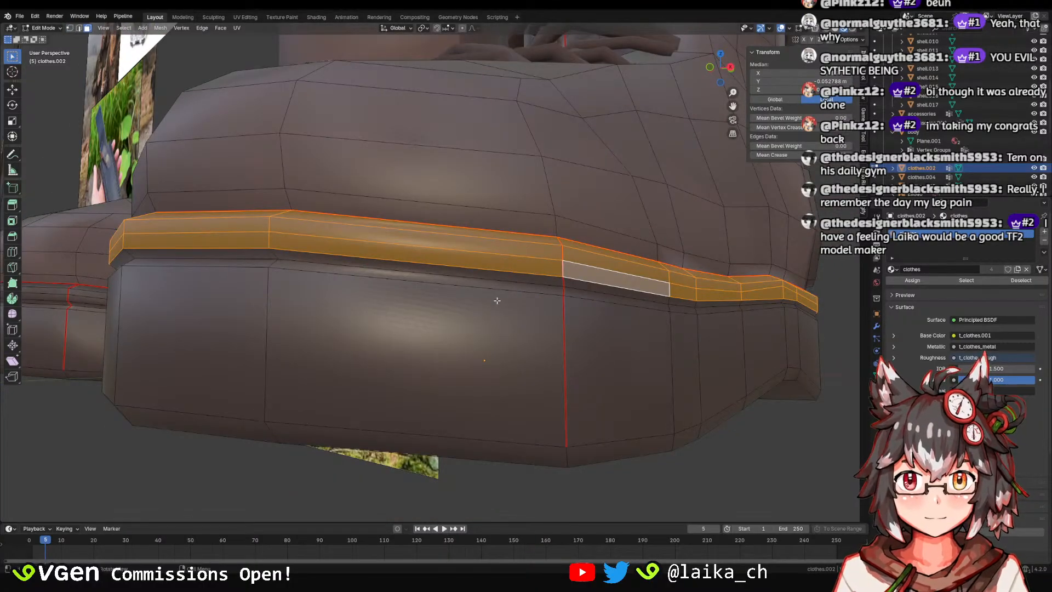
pyautogui.keyDown('alt'); pyautogui.keyDown('shift'); pyautogui.click(566, 283); pyautogui.keyUp('shift'); pyautogui.keyUp('alt')
pyautogui.scroll(-4, 593, 286)
pyautogui.moveTo(594, 286); pyautogui.dragTo(589, 303, button='middle')
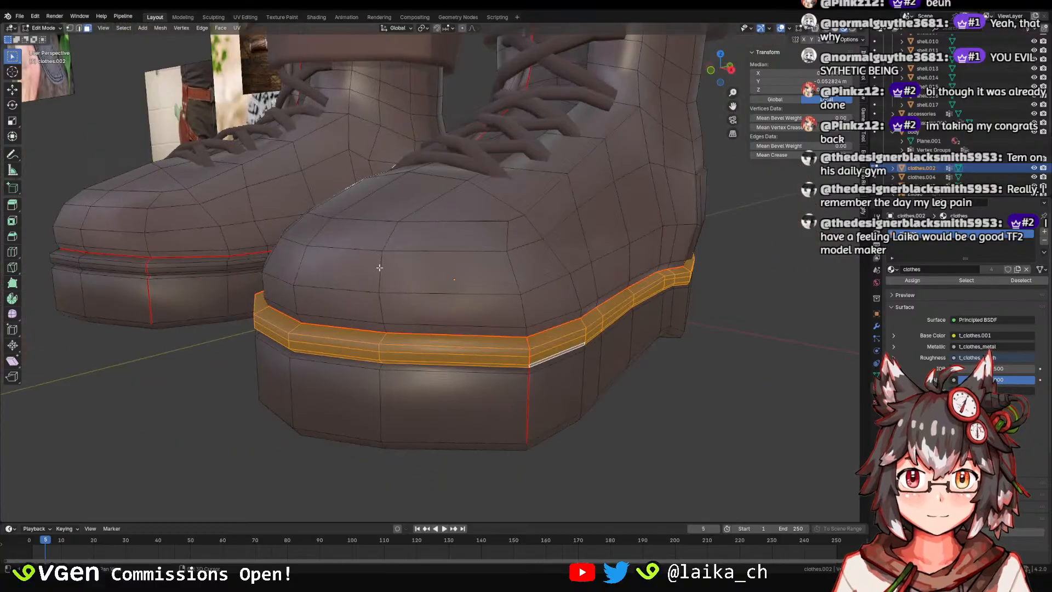
# Add the matching welt face loops of the other boot and separate the selected bands into their own object.
pyautogui.keyDown('shift'); pyautogui.moveTo(159, 274); pyautogui.dragTo(456, 251, button='middle'); pyautogui.keyUp('shift')
pyautogui.scroll(4, 493, 255)
pyautogui.keyDown('alt'); pyautogui.keyDown('shift'); pyautogui.click(602, 257); pyautogui.keyUp('shift'); pyautogui.keyUp('alt')
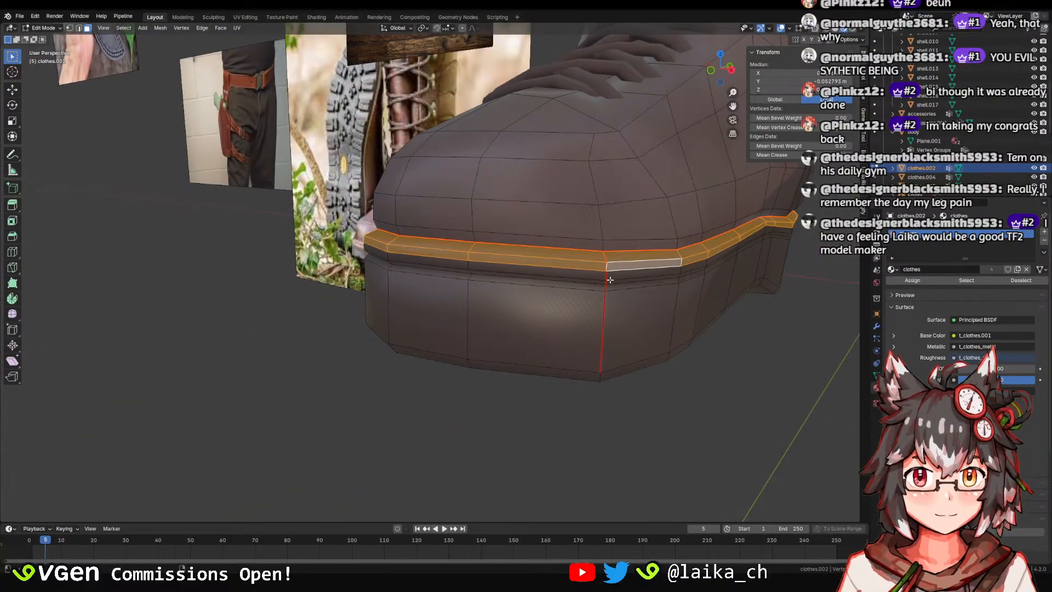
pyautogui.keyDown('alt'); pyautogui.keyDown('shift'); pyautogui.click(607, 277); pyautogui.keyUp('shift'); pyautogui.keyUp('alt')
pyautogui.moveTo(607, 276); pyautogui.dragTo(662, 340, button='middle')
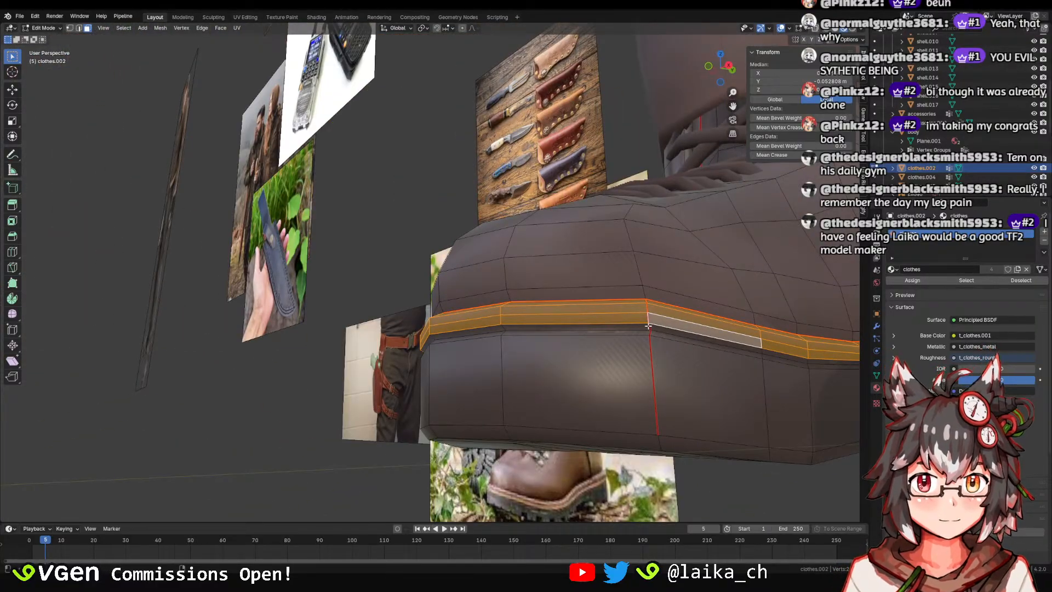
pyautogui.scroll(-4, 671, 323)
pyautogui.moveTo(622, 255); pyautogui.dragTo(628, 303, button='middle')
pyautogui.press('p')
pyautogui.click(622, 285)
pyautogui.press('Tab')
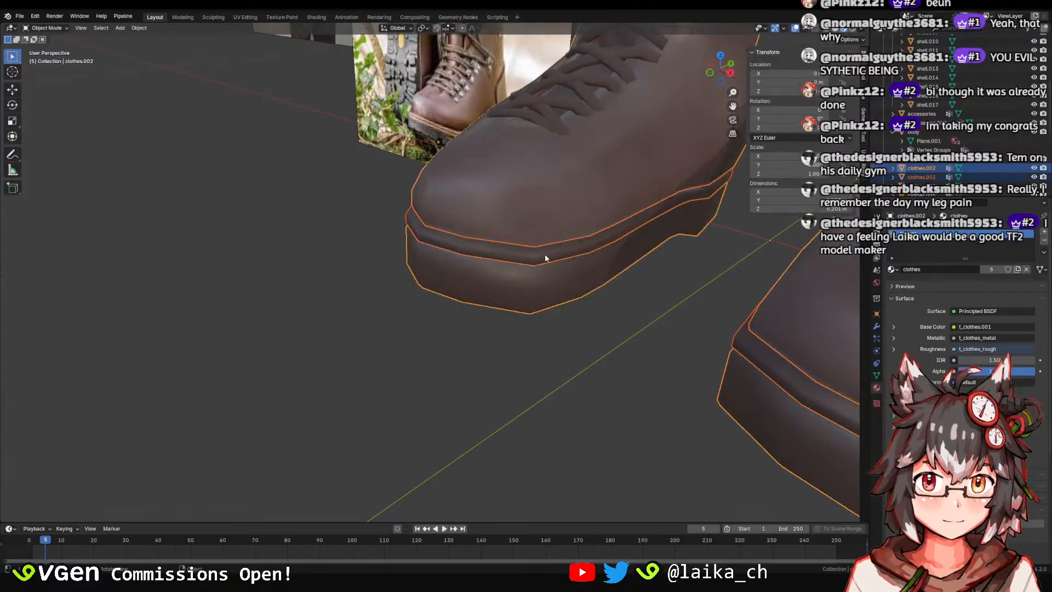
# Make the separated welt bands the only selected object, save the file and bring them into the Texture Paint workspace.
pyautogui.click(544, 258)
pyautogui.scroll(-4, 558, 263)
pyautogui.hotkey('ctrl', 's')
pyautogui.moveTo(566, 266); pyautogui.dragTo(619, 203, button='middle')
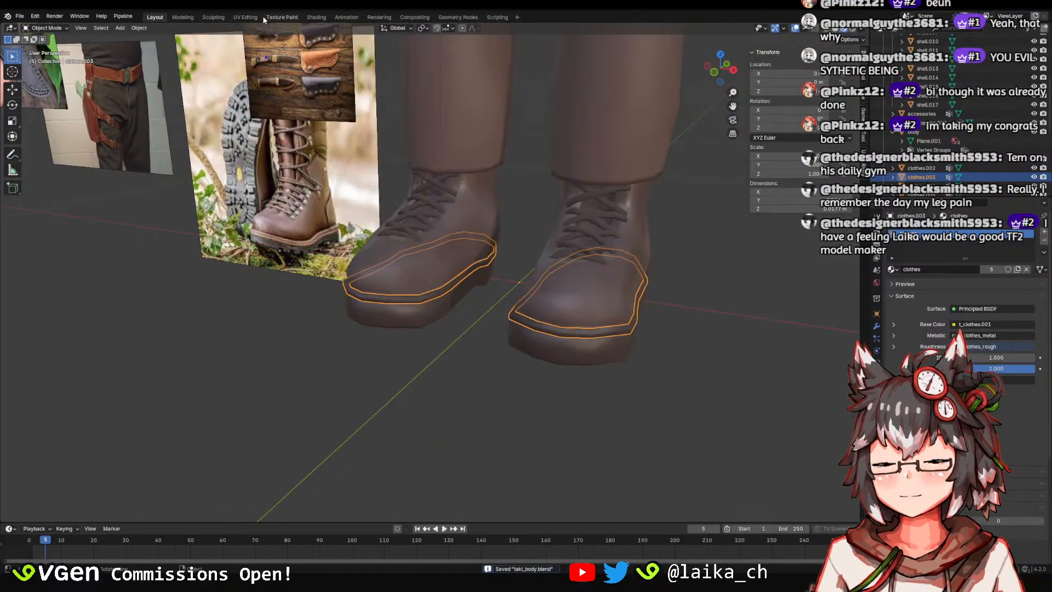
pyautogui.click(281, 17)
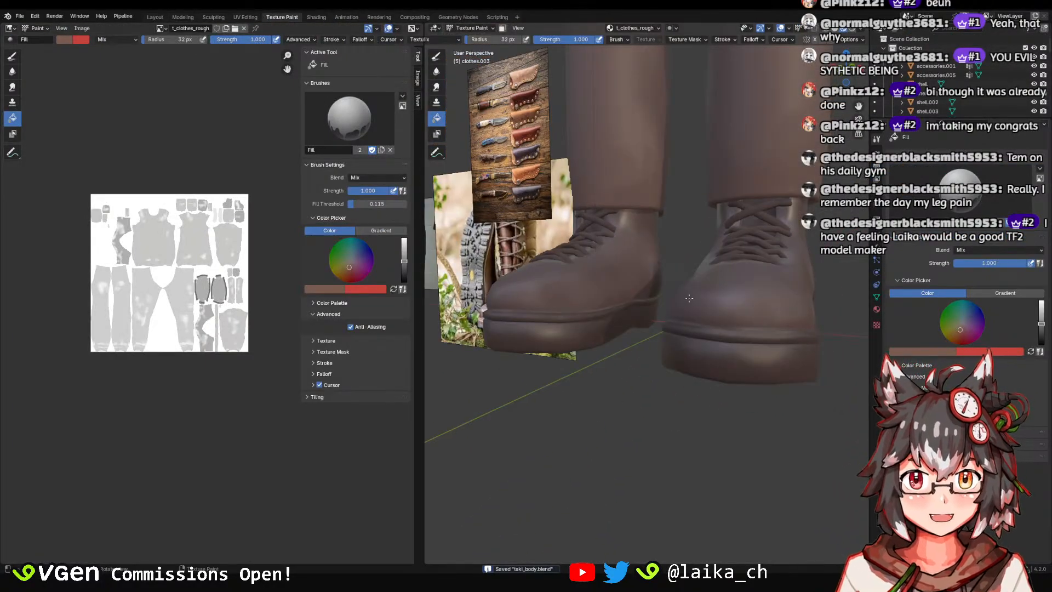
pyautogui.moveTo(689, 298); pyautogui.dragTo(684, 328, button='middle')
pyautogui.scroll(2, 212, 304)
# Make t_clothes.001 the active paint slot and fill the welt bands with brown at hue 0.052, saturation 0.342 and value 0.653.
pyautogui.click(640, 28)
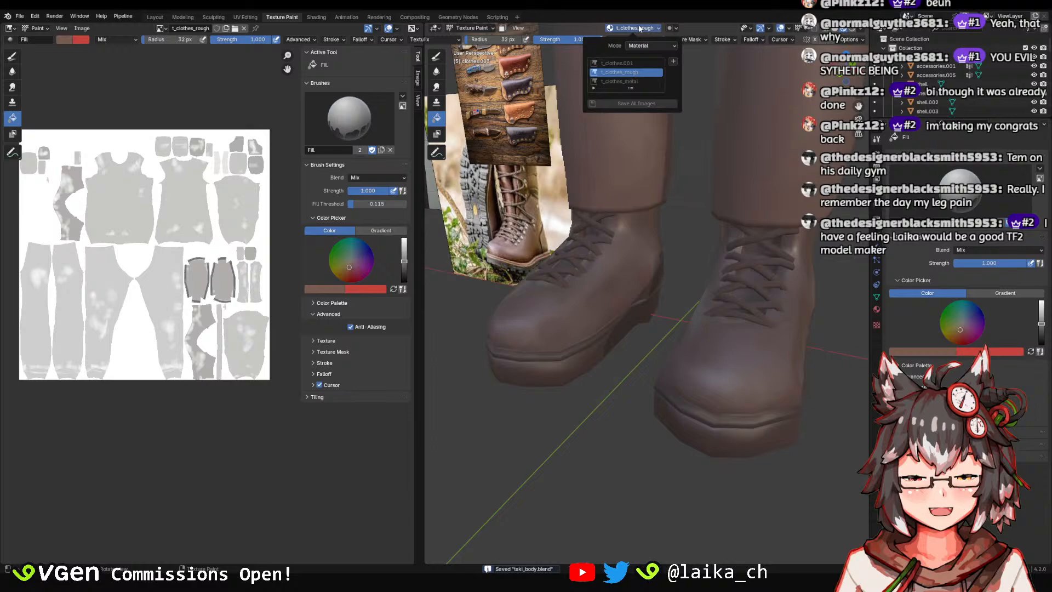
pyautogui.click(626, 68)
pyautogui.click(67, 40)
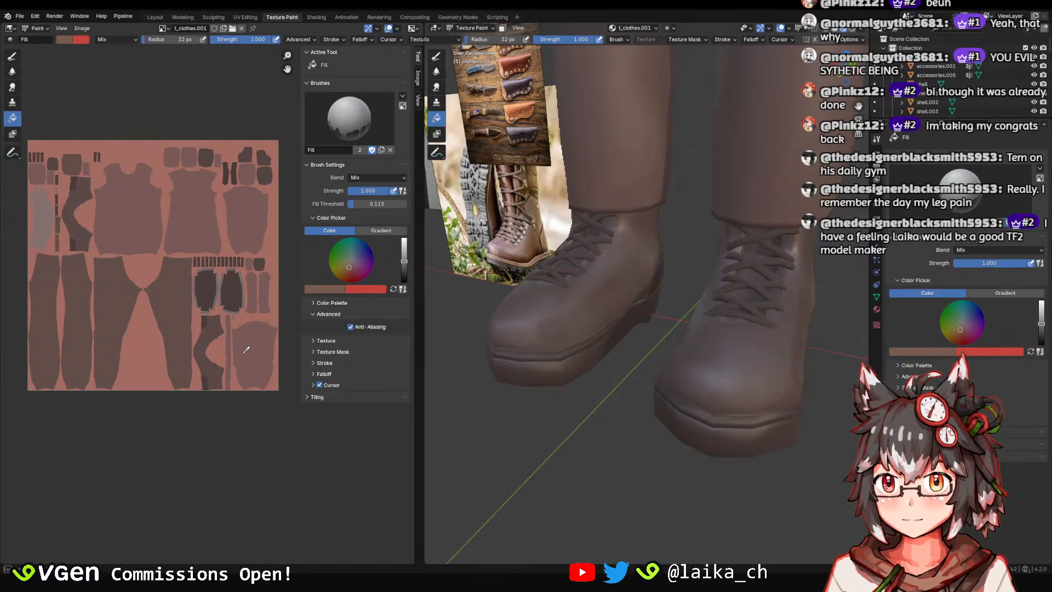
pyautogui.click(57, 39)
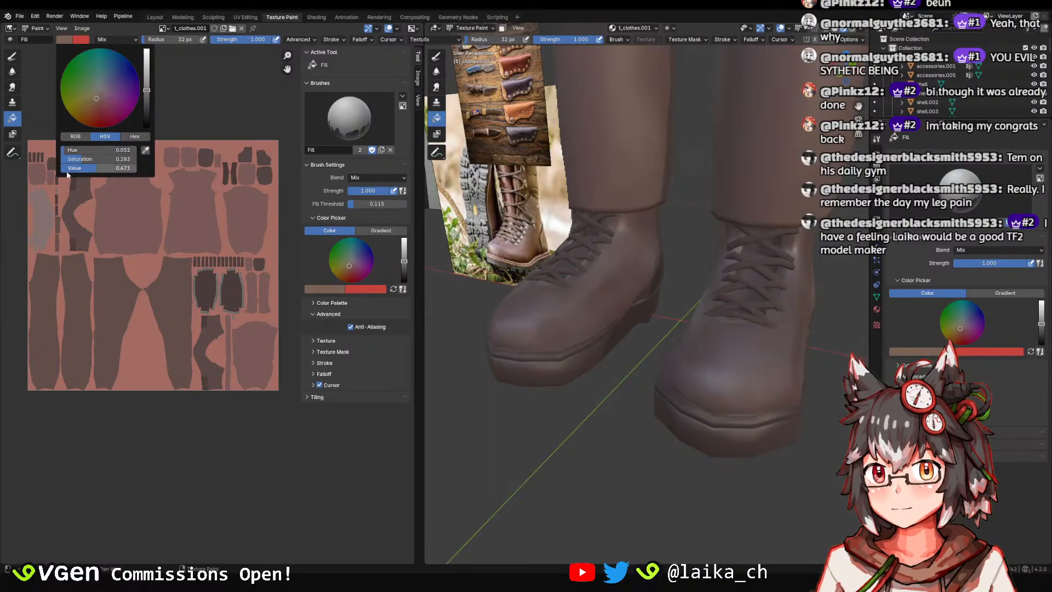
pyautogui.moveTo(151, 89); pyautogui.dragTo(149, 77)
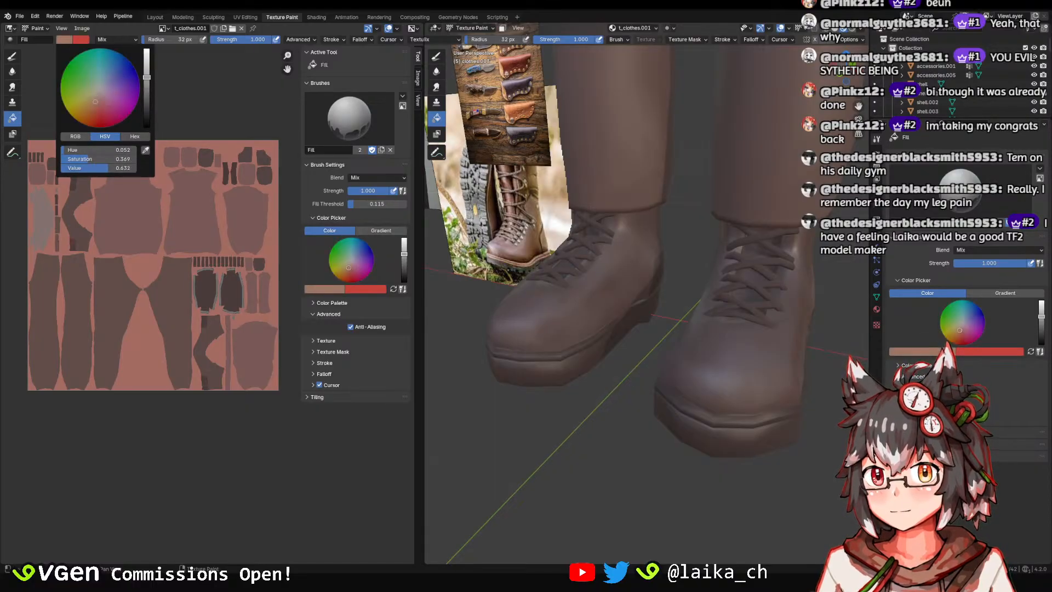
pyautogui.click(195, 291)
pyautogui.scroll(-2, 679, 427)
pyautogui.moveTo(707, 432); pyautogui.dragTo(686, 378, button='middle')
pyautogui.scroll(-3, 685, 403)
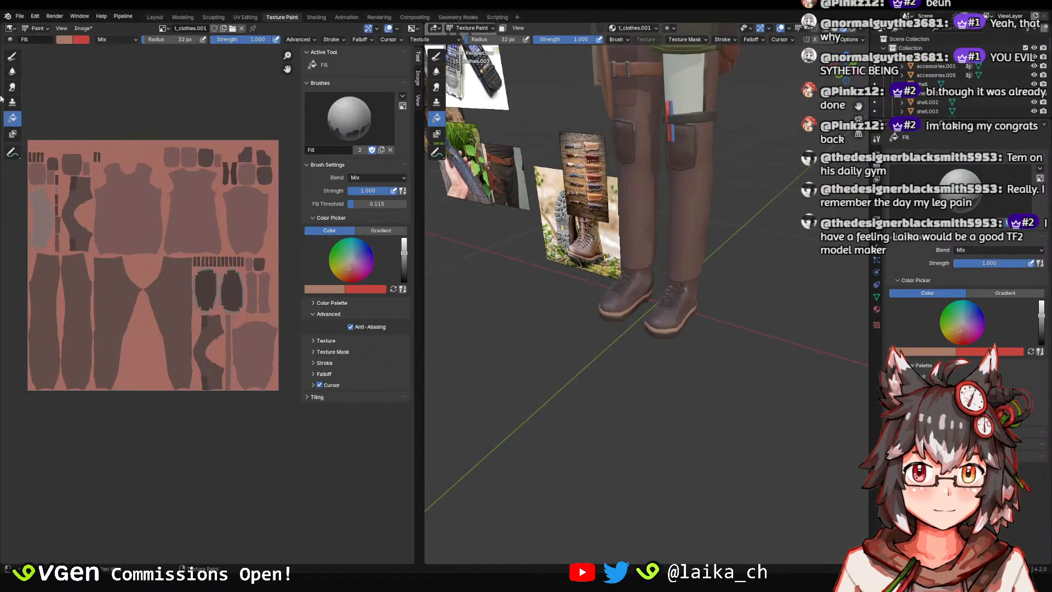
# Darken the fill brown in two passes, refilling the boots' welt bands after each change.
pyautogui.click(63, 40)
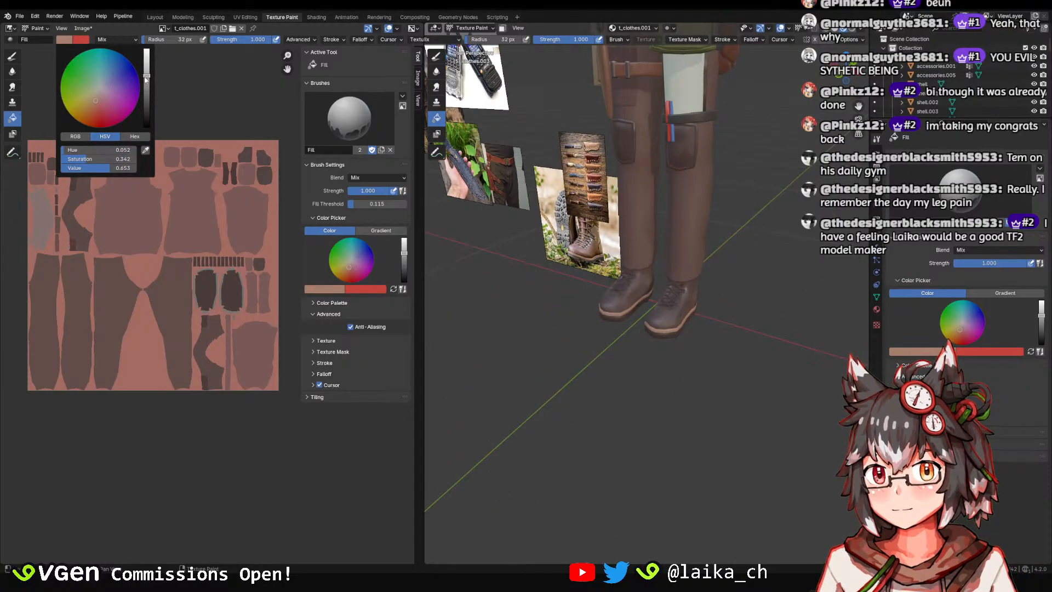
pyautogui.moveTo(145, 78); pyautogui.dragTo(146, 83)
pyautogui.click(195, 290)
pyautogui.moveTo(677, 368); pyautogui.dragTo(666, 342, button='middle')
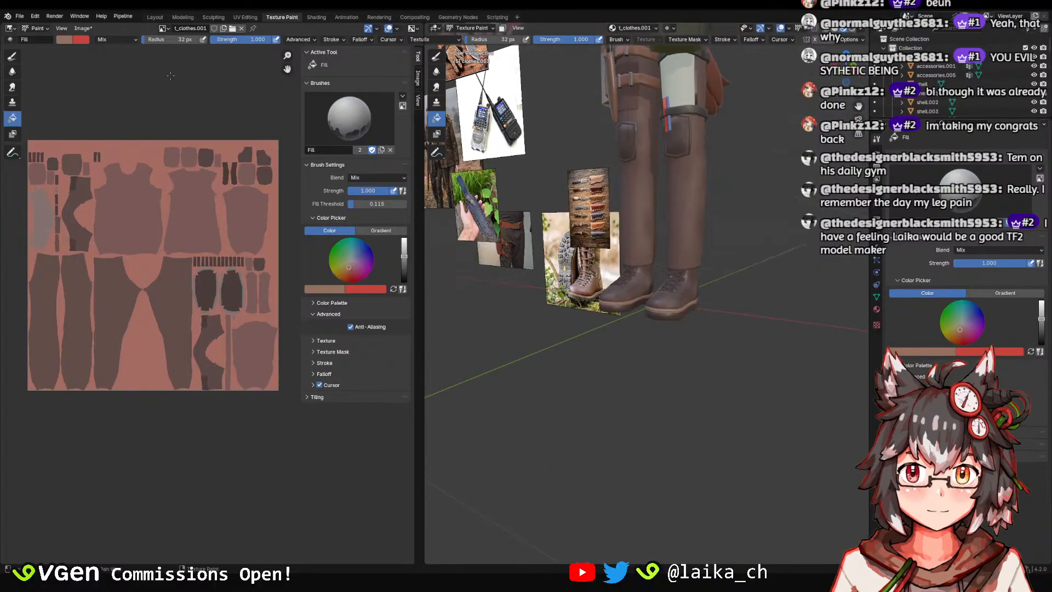
pyautogui.click(64, 40)
pyautogui.moveTo(146, 83); pyautogui.dragTo(146, 92)
pyautogui.click(195, 290)
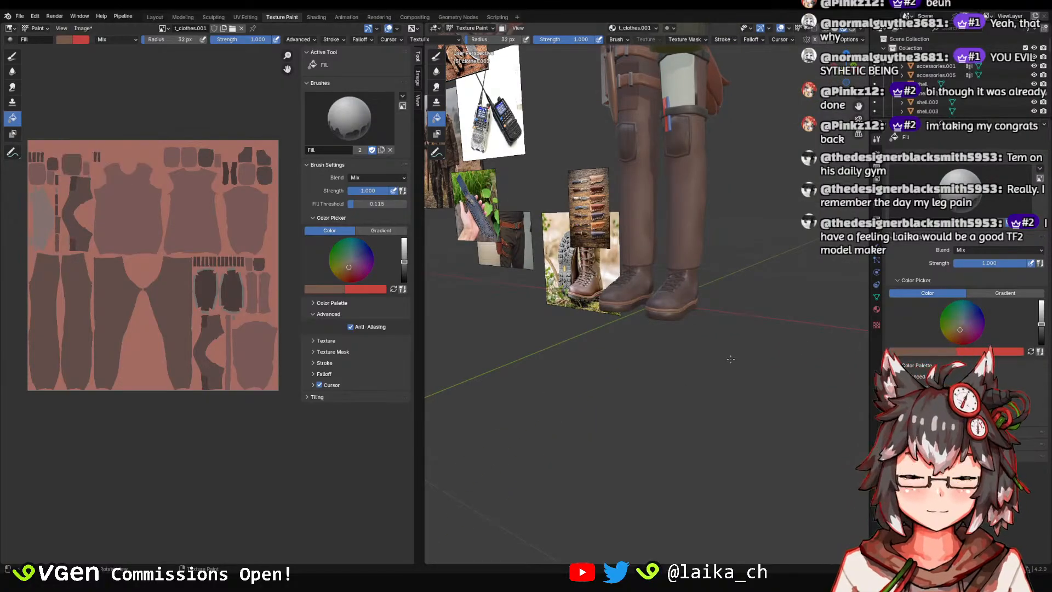
# Save the file and review the recoloured welt bands on the boots from several angles beside the reference photo.
pyautogui.moveTo(671, 361); pyautogui.dragTo(1048, 328, button='middle')
pyautogui.scroll(-3, 768, 368)
pyautogui.hotkey('ctrl', 's')
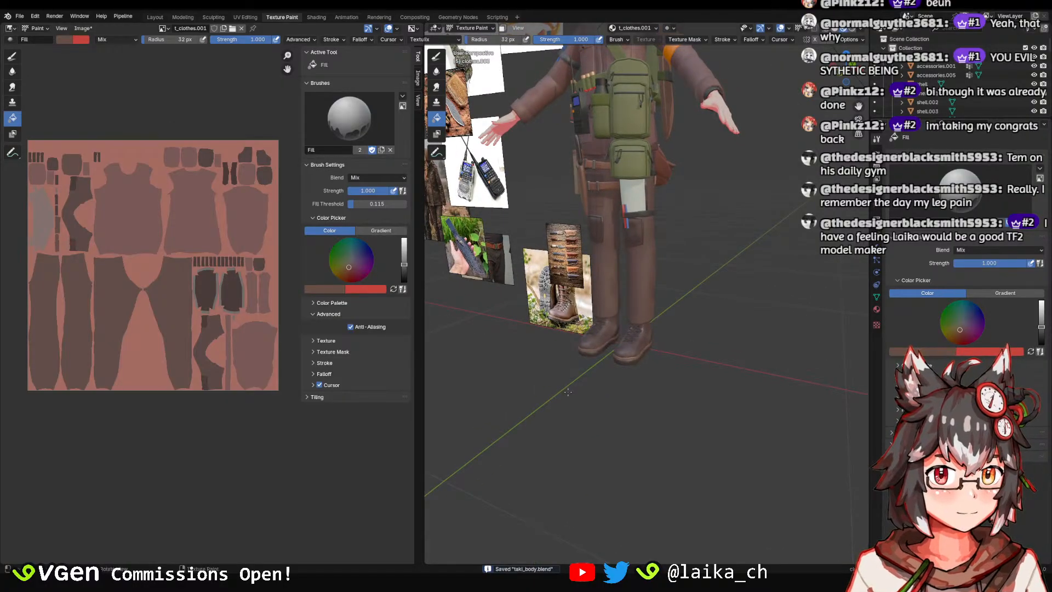
pyautogui.scroll(7, 568, 391)
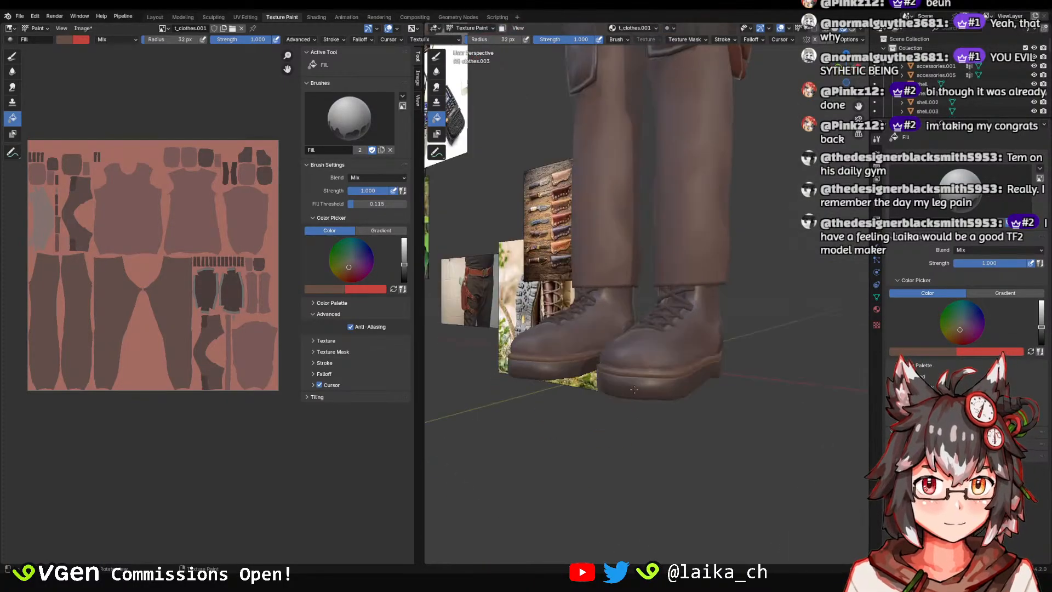
pyautogui.moveTo(634, 389); pyautogui.dragTo(622, 390, button='middle')
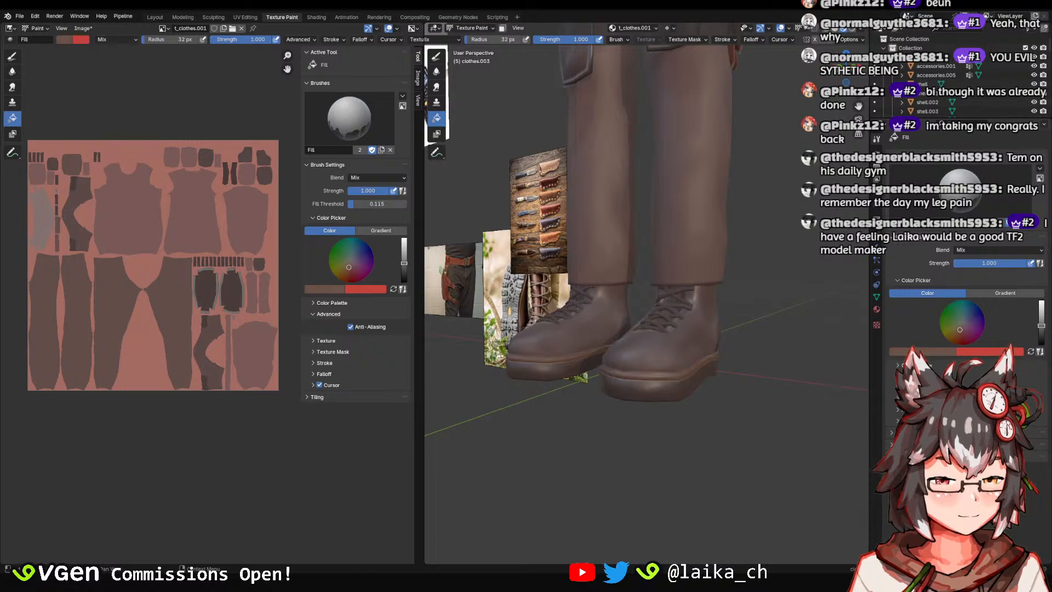
pyautogui.scroll(-2, 636, 395)
pyautogui.moveTo(636, 396); pyautogui.dragTo(653, 414, button='middle')
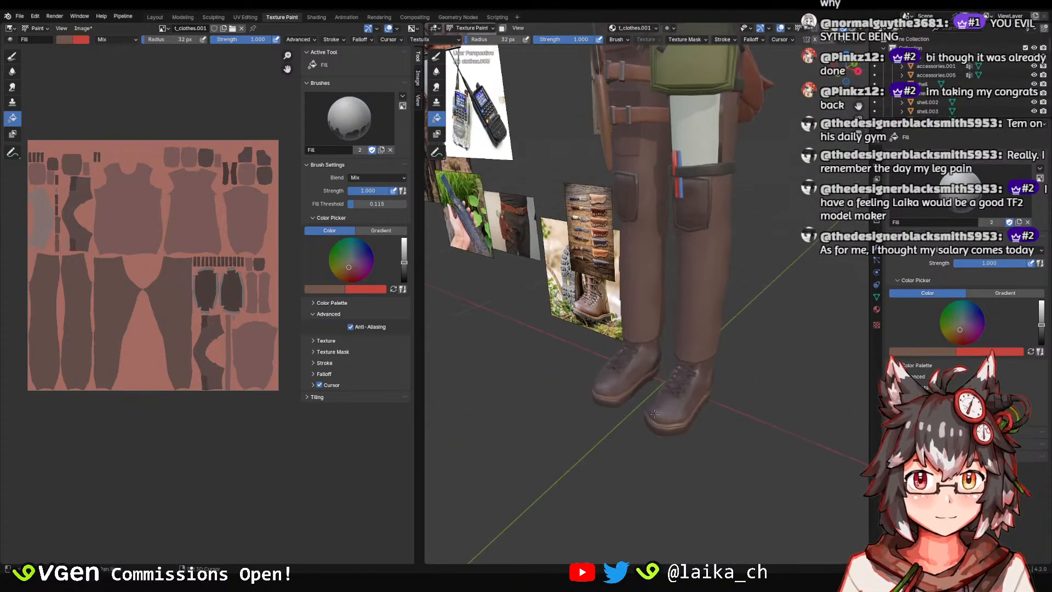
# Save the clothes colour texture image, return to the Layout workspace and save the file.
pyautogui.click(82, 28)
pyautogui.click(99, 107)
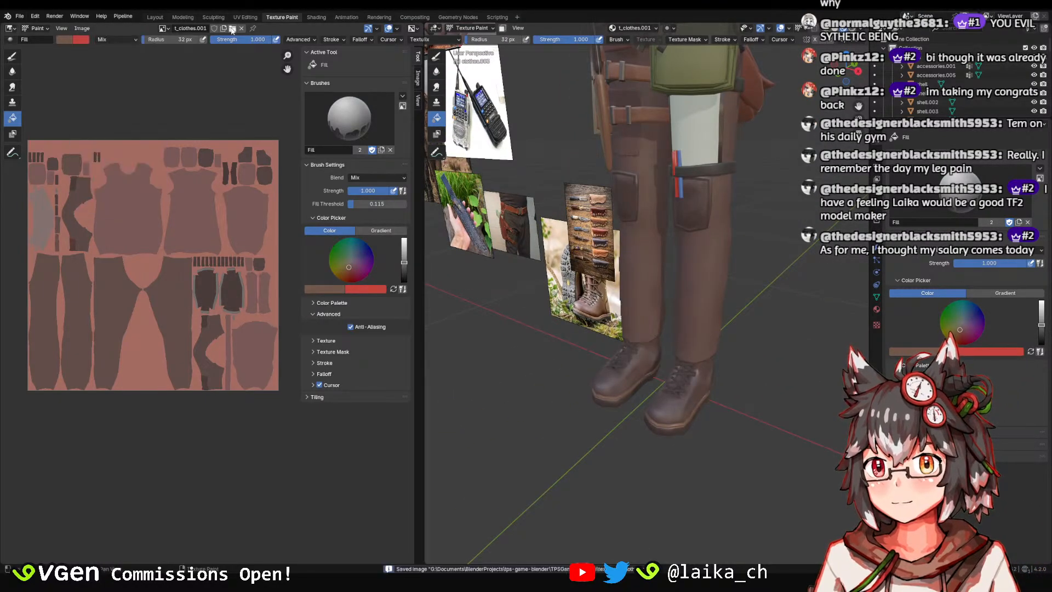
pyautogui.click(155, 17)
pyautogui.scroll(-3, 392, 326)
pyautogui.moveTo(407, 401); pyautogui.dragTo(436, 262, button='middle')
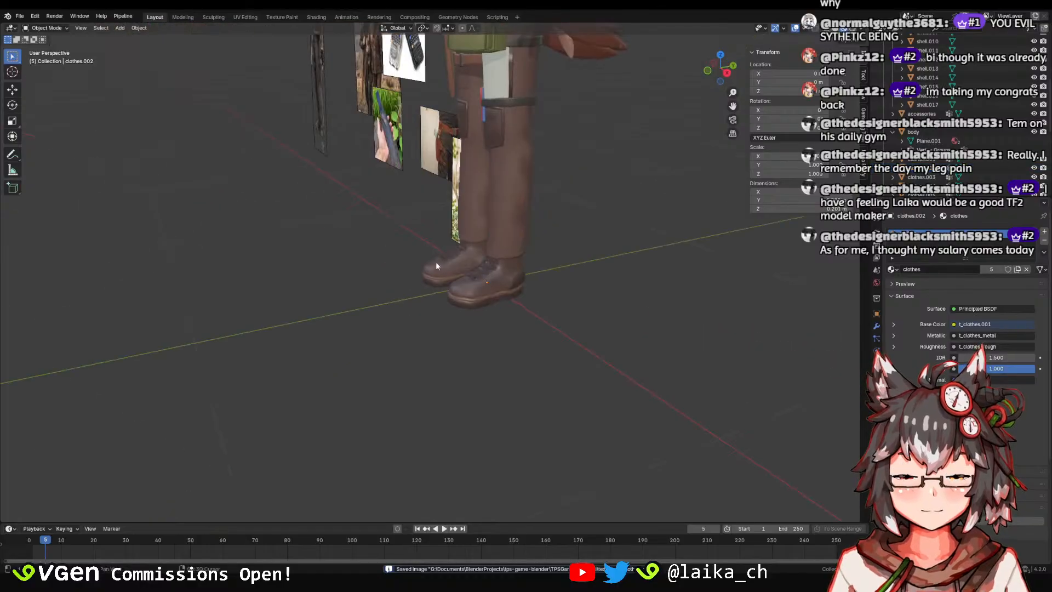
pyautogui.click(448, 328)
pyautogui.moveTo(455, 366); pyautogui.dragTo(431, 205, button='middle')
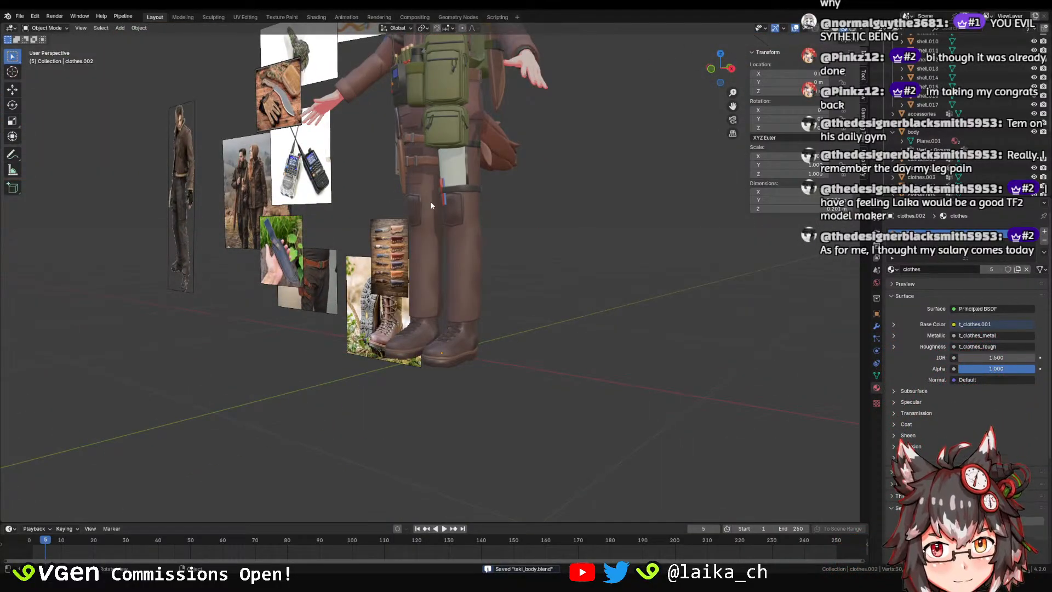
# Compare the boots, laces and trousers with the boot reference up close and save the file again.
pyautogui.moveTo(431, 206); pyautogui.dragTo(496, 247, button='middle')
pyautogui.click(460, 279)
pyautogui.moveTo(460, 280); pyautogui.dragTo(472, 307, button='middle')
pyautogui.click(435, 345)
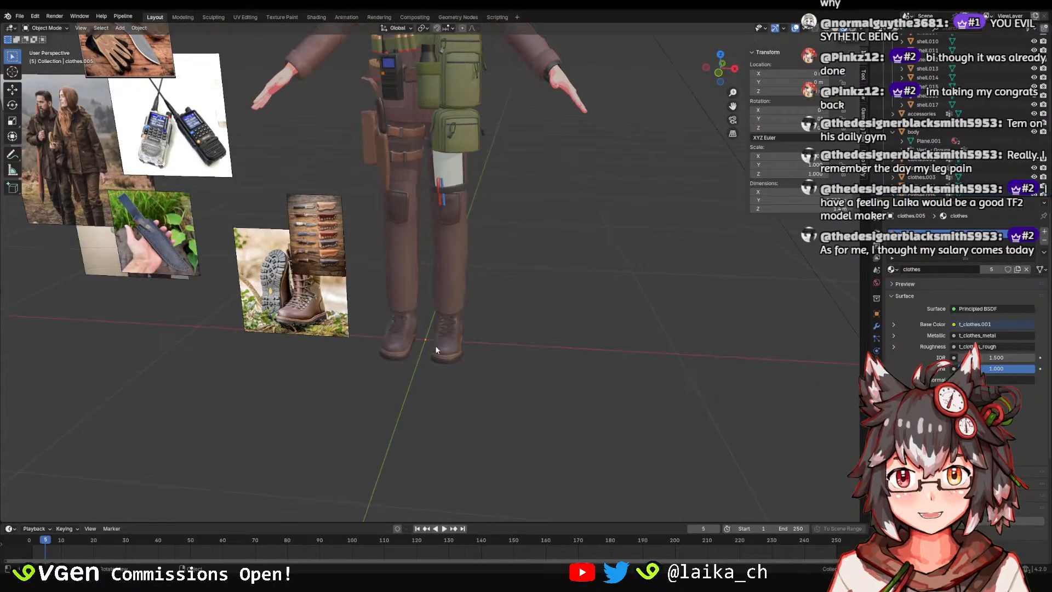
pyautogui.click(438, 344)
pyautogui.moveTo(441, 343); pyautogui.dragTo(455, 335, button='middle')
pyautogui.scroll(6, 455, 335)
pyautogui.click(475, 349)
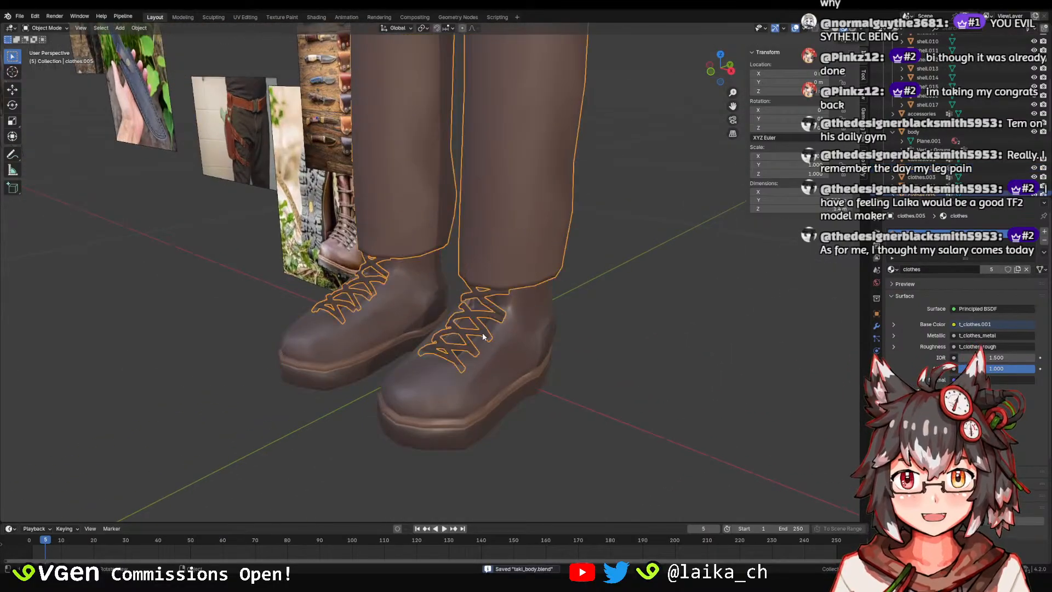
pyautogui.hotkey('ctrl', 's')
# Review the character's upper body, armband and backpack beside the reference images.
pyautogui.moveTo(488, 345); pyautogui.dragTo(554, 186, button='middle')
pyautogui.click(515, 309)
pyautogui.scroll(-3, 567, 331)
pyautogui.scroll(-1, 569, 327)
pyautogui.keyDown('shift'); pyautogui.moveTo(553, 187); pyautogui.dragTo(481, 360, button='middle'); pyautogui.keyUp('shift')
pyautogui.scroll(-1, 537, 284)
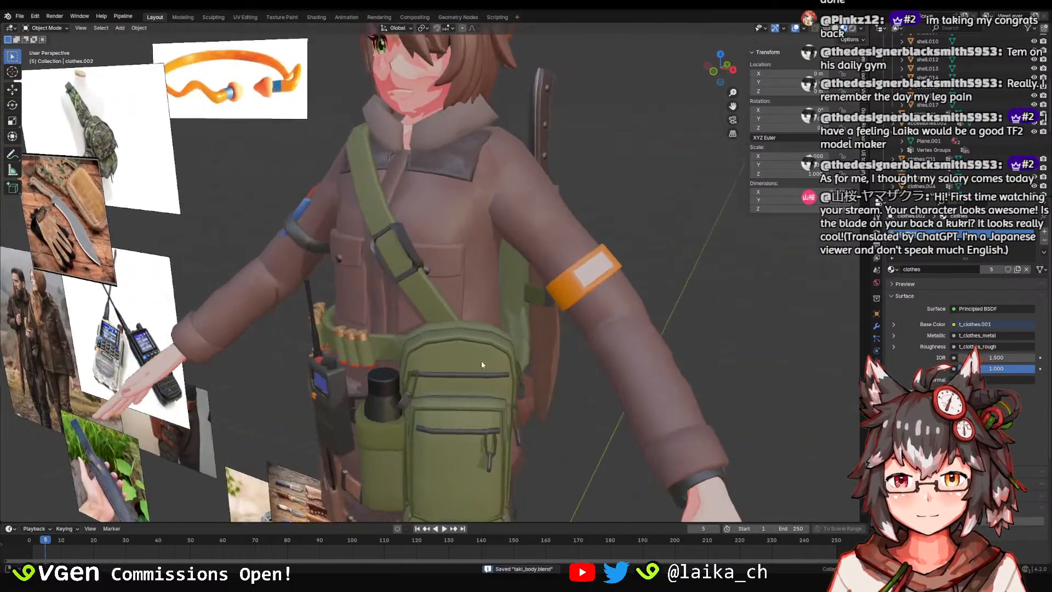
# Save the file and inspect the mesh up close in Edit Mode.
pyautogui.scroll(2, 469, 324)
pyautogui.hotkey('ctrl', 's')
pyautogui.click(469, 324)
pyautogui.press('Tab')
pyautogui.moveTo(469, 324); pyautogui.dragTo(519, 277, button='middle')
pyautogui.scroll(4, 447, 298)
pyautogui.scroll(-2, 446, 211)
pyautogui.scroll(3, 444, 274)
pyautogui.press('Tab')
# Review the boots and the full character beside the reference images, and save the file.
pyautogui.scroll(-7, 441, 259)
pyautogui.keyDown('shift'); pyautogui.moveTo(520, 277); pyautogui.dragTo(487, 251, button='middle'); pyautogui.keyUp('shift')
pyautogui.scroll(2, 486, 251)
pyautogui.click(512, 379)
pyautogui.moveTo(511, 379); pyautogui.dragTo(527, 305, button='middle')
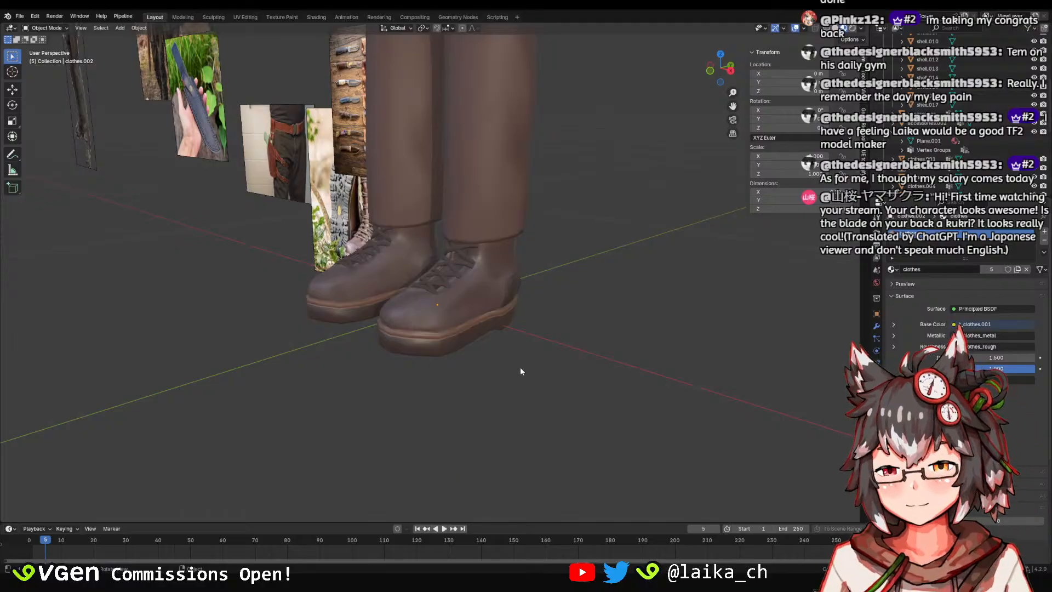
pyautogui.scroll(-5, 521, 370)
pyautogui.moveTo(520, 370); pyautogui.dragTo(344, 367, button='middle')
pyautogui.keyDown('shift'); pyautogui.moveTo(300, 115); pyautogui.dragTo(541, 282, button='middle'); pyautogui.keyUp('shift')
pyautogui.hotkey('ctrl', 's')
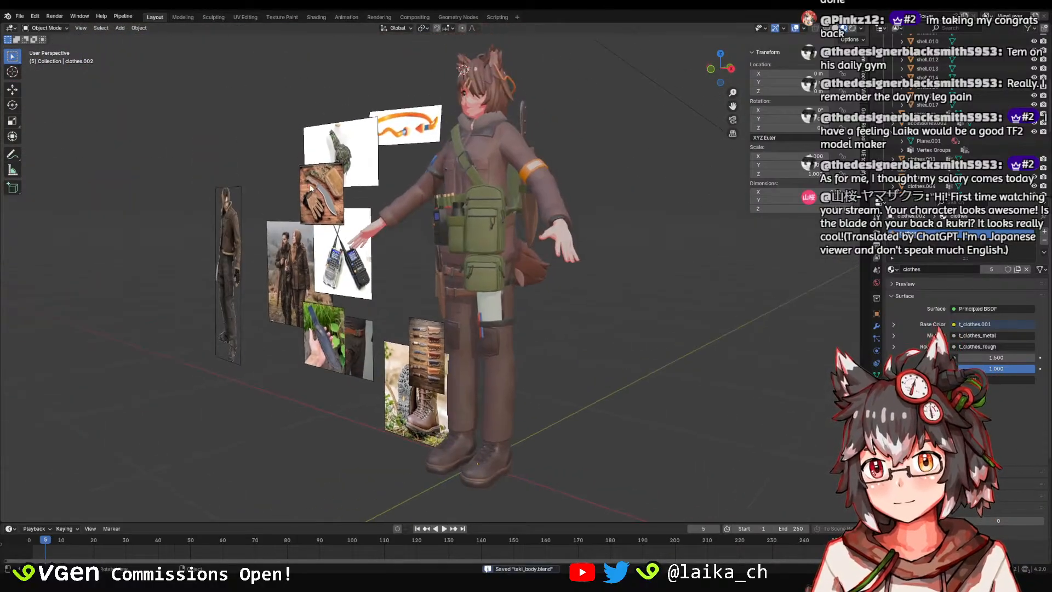
# Move the kukri and gloves reference image closer to the character's arm and enlarge it slightly.
pyautogui.moveTo(263, 210); pyautogui.dragTo(315, 209, button='middle')
pyautogui.click(212, 193)
pyautogui.press('g')
pyautogui.click(361, 160)
pyautogui.scroll(4, 362, 160)
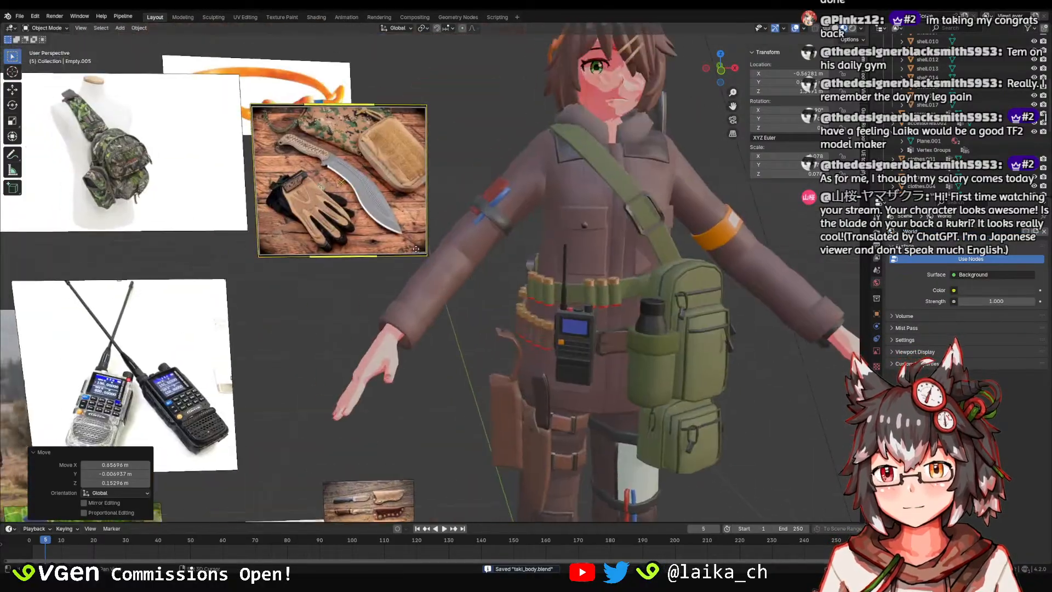
pyautogui.press('s')
pyautogui.keyDown('shift'); pyautogui.moveTo(405, 171); pyautogui.dragTo(369, 179, button='middle'); pyautogui.keyUp('shift')
pyautogui.click(492, 285)
# Reposition the kukri and gloves reference image among the other references, just above the radio photo.
pyautogui.press('g')
pyautogui.click(417, 313)
pyautogui.scroll(-3, 433, 285)
pyautogui.press('g')
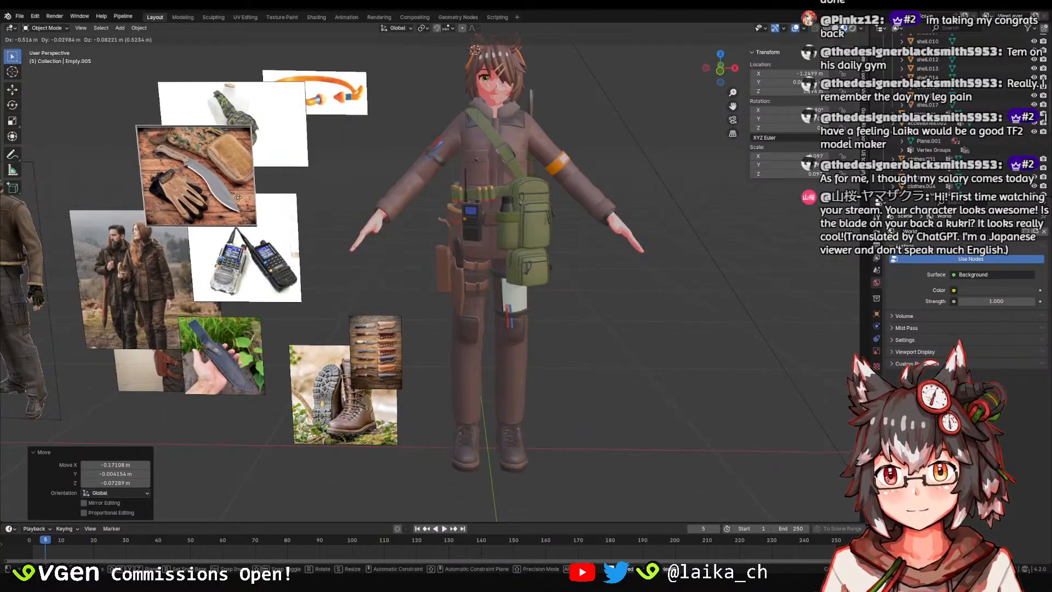
pyautogui.click(236, 198)
# Inspect the trouser legs, knee patches and the paper and pens strapped to the thigh up close.
pyautogui.moveTo(572, 201); pyautogui.dragTo(442, 198, button='middle')
pyautogui.keyDown('shift'); pyautogui.moveTo(573, 233); pyautogui.dragTo(537, 296, button='middle'); pyautogui.keyUp('shift')
pyautogui.keyDown('shift'); pyautogui.moveTo(515, 384); pyautogui.dragTo(493, 253, button='middle'); pyautogui.keyUp('shift')
pyautogui.scroll(2, 500, 301)
pyautogui.scroll(3, 493, 257)
pyautogui.keyDown('shift'); pyautogui.moveTo(517, 298); pyautogui.dragTo(486, 266, button='middle'); pyautogui.keyUp('shift')
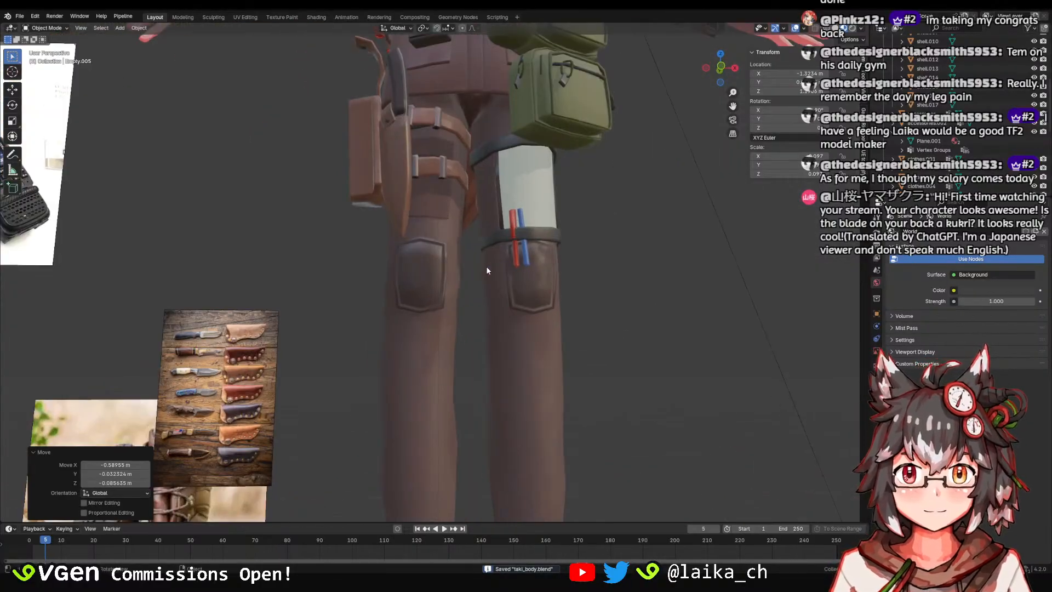
pyautogui.click(510, 260)
pyautogui.click(513, 262)
pyautogui.moveTo(603, 262); pyautogui.dragTo(465, 231, button='middle')
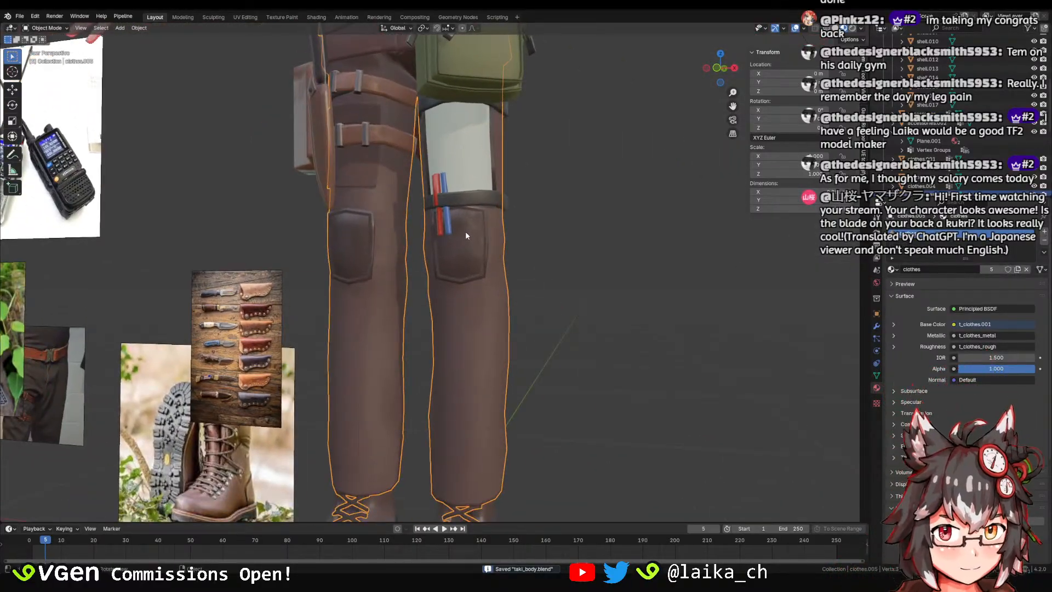
pyautogui.click(423, 275)
pyautogui.click(458, 268)
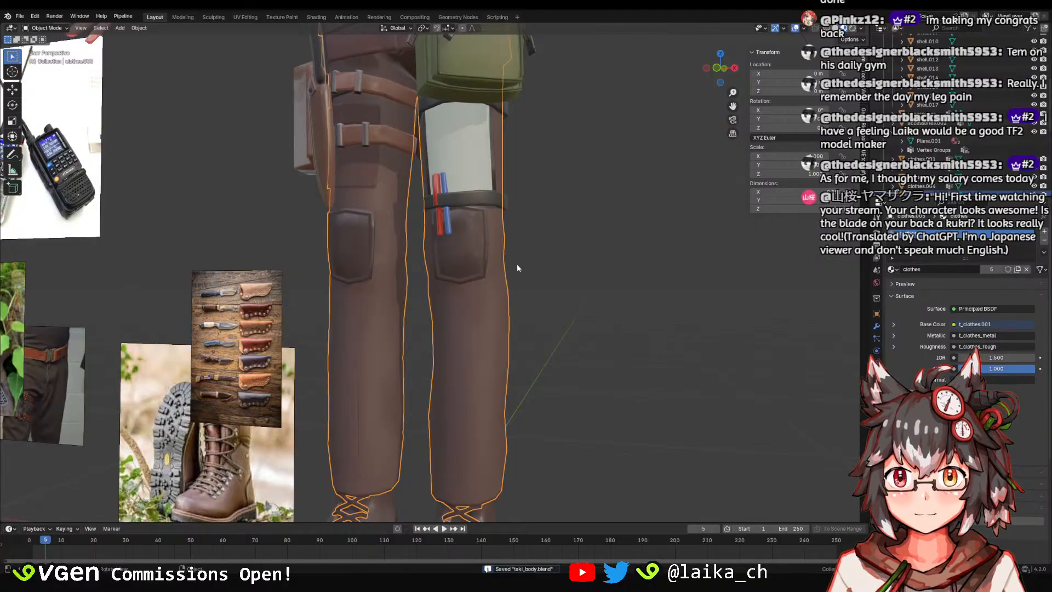
# Examine the thigh straps, knife sheath, radio and pouches on the character's lower body from several angles.
pyautogui.scroll(-3, 571, 275)
pyautogui.moveTo(517, 265)
pyautogui.mouseDown(button='middle')
pyautogui.moveTo(571, 274)
pyautogui.moveTo(511, 249)
pyautogui.mouseUp(button='middle')
pyautogui.scroll(4, 511, 249)
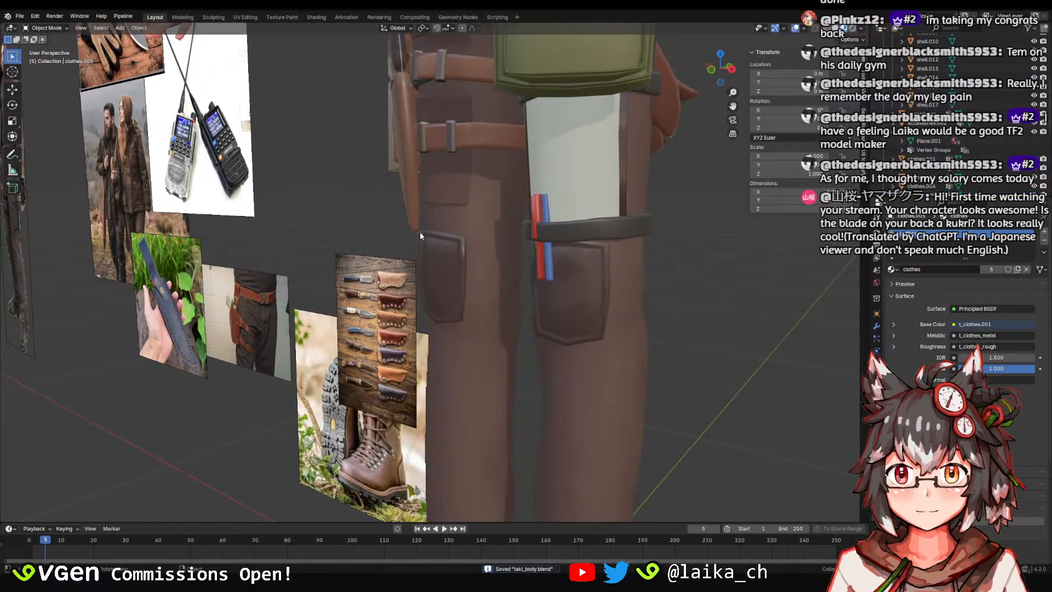
pyautogui.moveTo(420, 236); pyautogui.dragTo(511, 239, button='middle')
pyautogui.scroll(5, 467, 237)
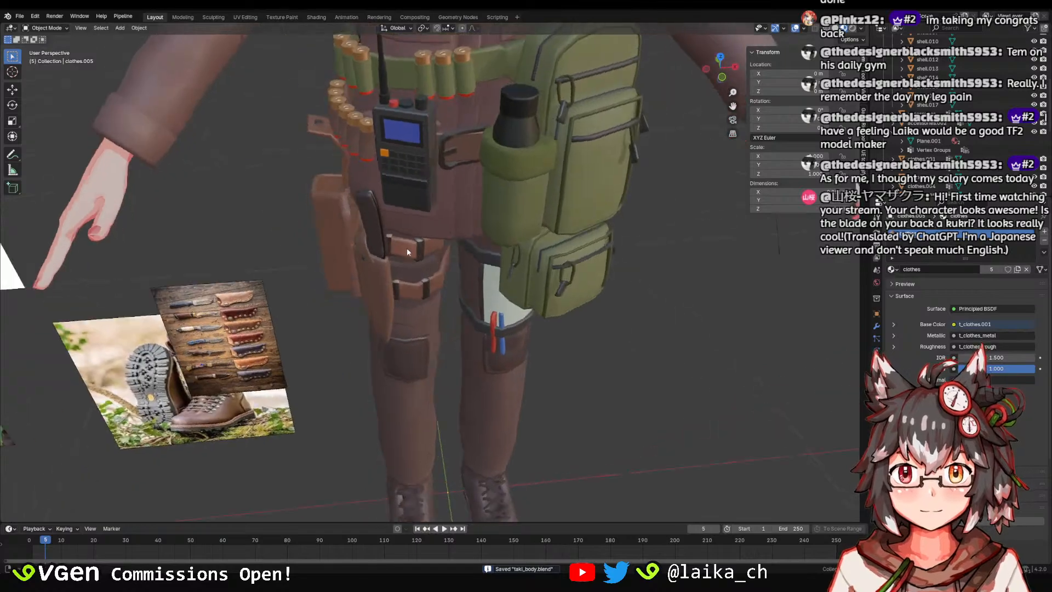
pyautogui.scroll(-3, 387, 233)
pyautogui.moveTo(406, 247); pyautogui.dragTo(512, 327, button='middle')
pyautogui.scroll(-3, 476, 290)
pyautogui.click(475, 290)
pyautogui.scroll(2, 476, 291)
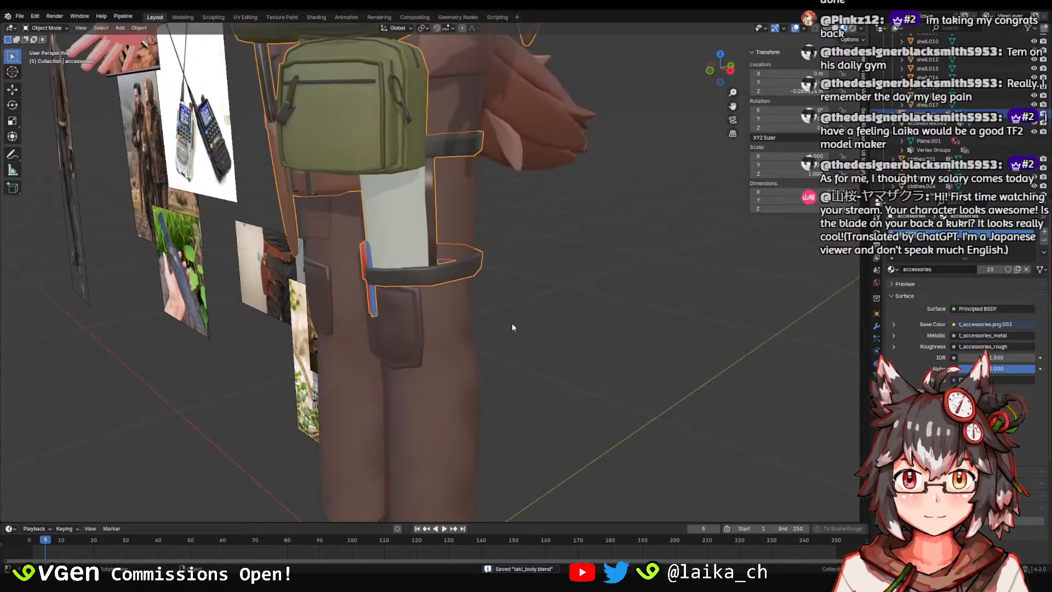
pyautogui.click(466, 285)
pyautogui.scroll(-4, 489, 219)
pyautogui.moveTo(489, 219); pyautogui.dragTo(501, 273, button='middle')
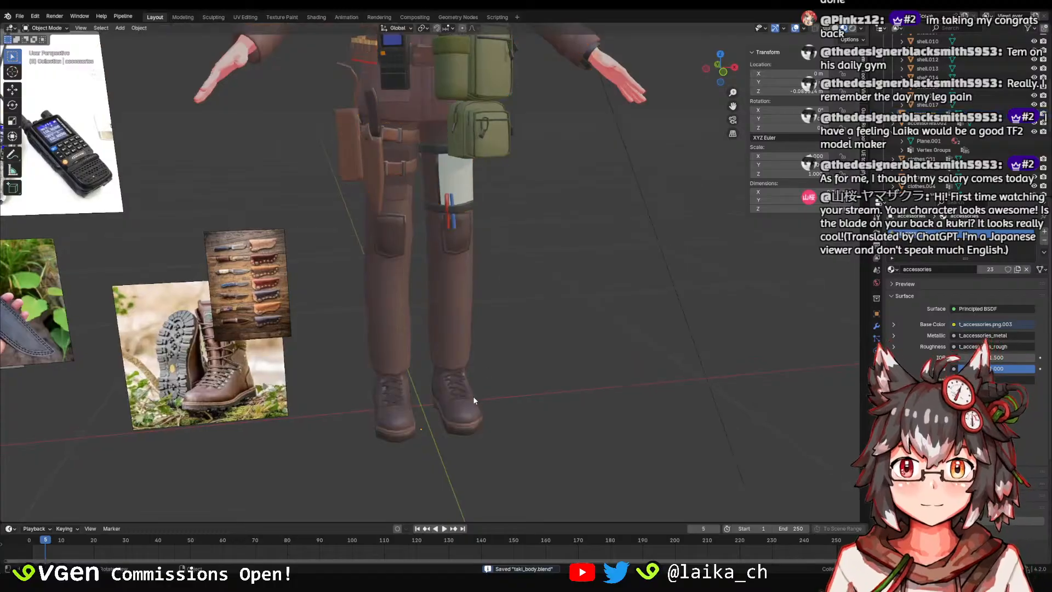
# Merge all vertices of the boots mesh by distance, using a merge distance of 0.00001 m.
pyautogui.moveTo(543, 378); pyautogui.dragTo(458, 224, button='middle')
pyautogui.scroll(5, 545, 255)
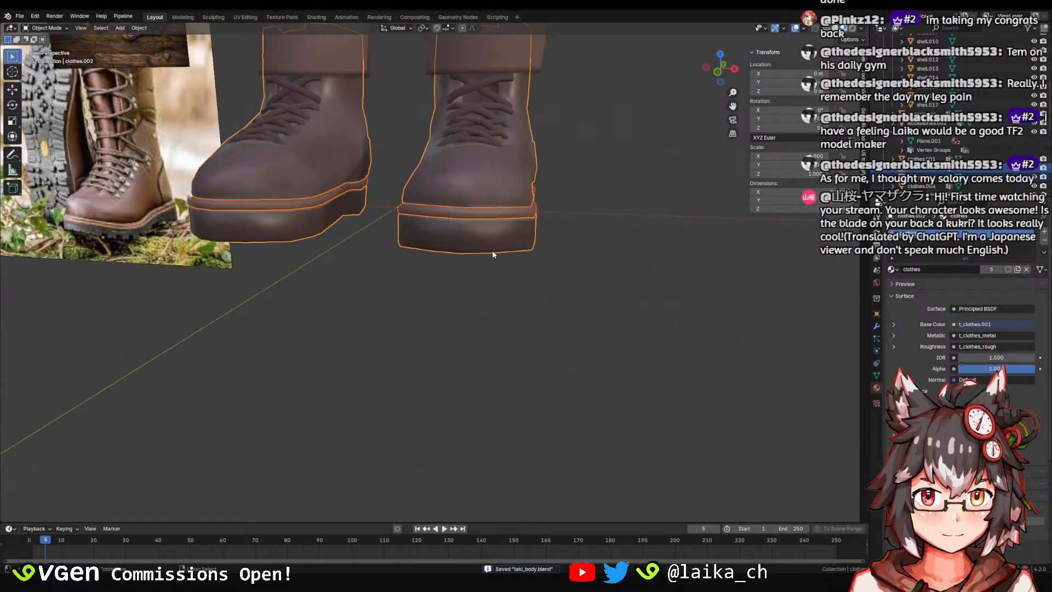
pyautogui.press('Tab')
pyautogui.press('a')
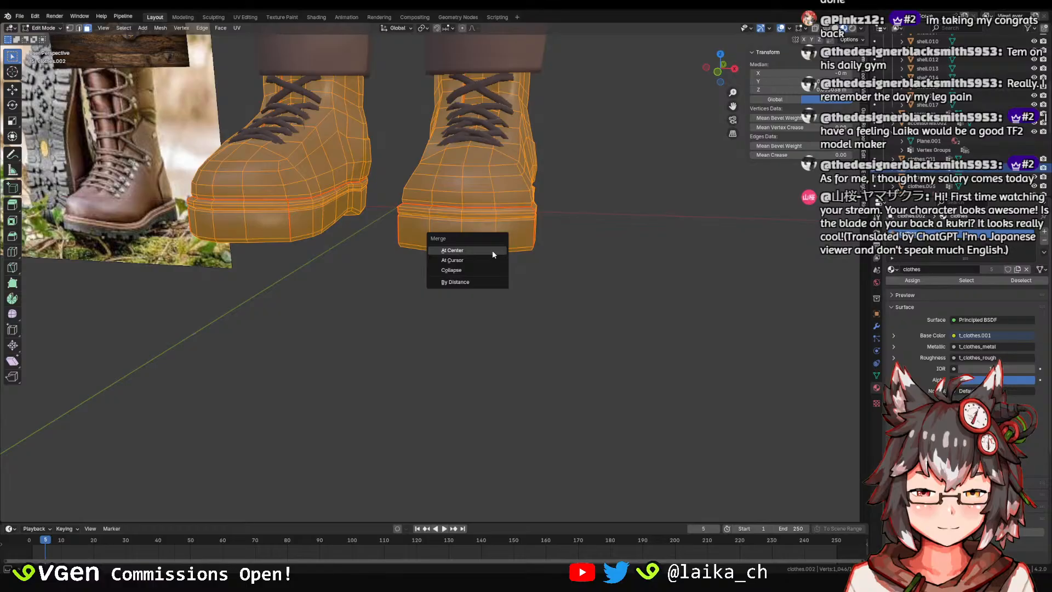
pyautogui.click(478, 281)
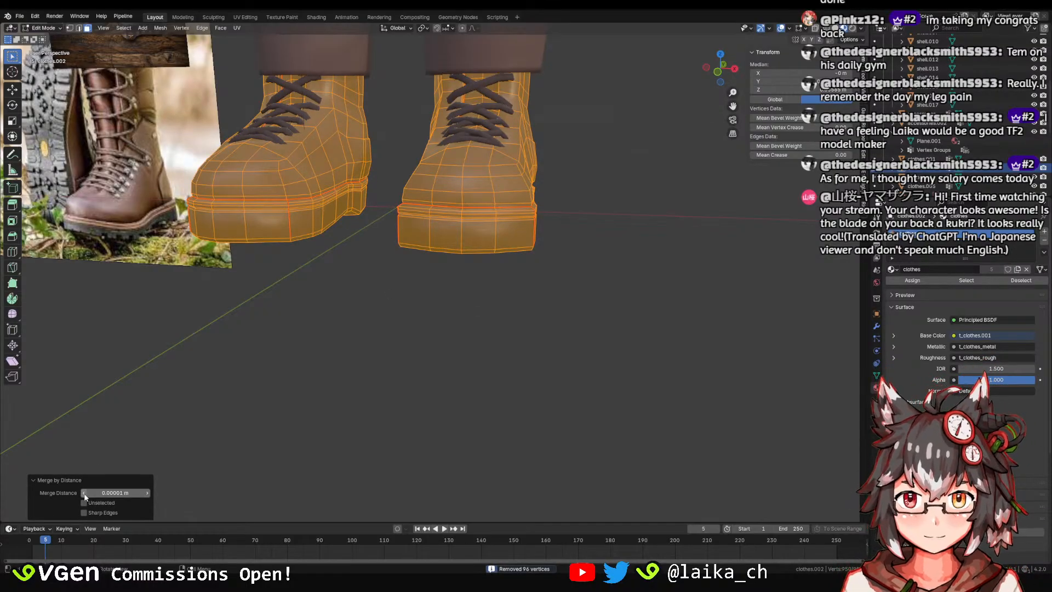
pyautogui.click(623, 288)
pyautogui.scroll(-4, 623, 288)
pyautogui.moveTo(623, 288); pyautogui.dragTo(570, 277, button='middle')
pyautogui.scroll(5, 521, 265)
pyautogui.press('Tab')
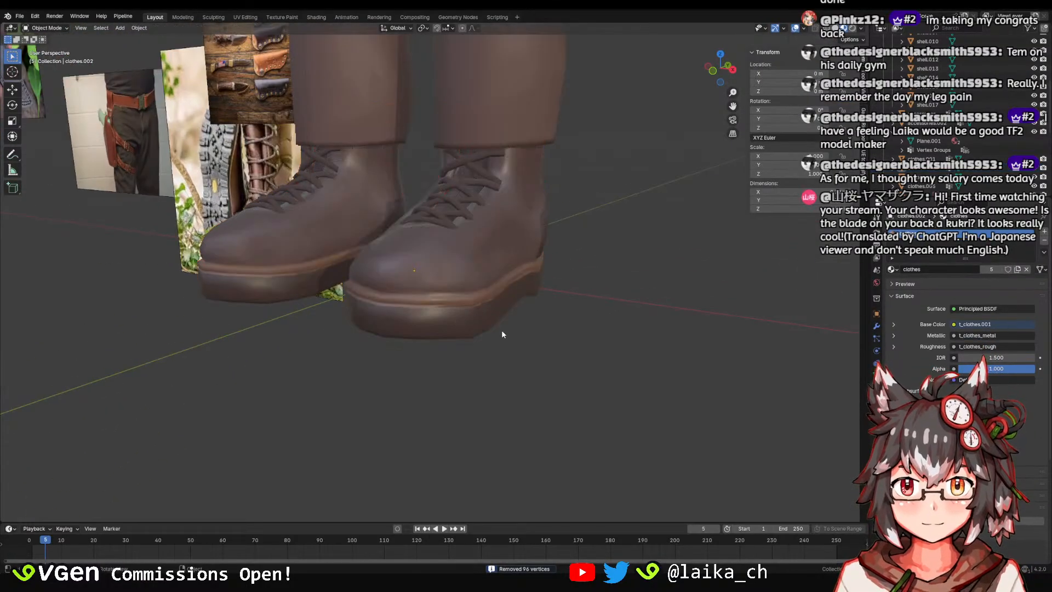
pyautogui.press('Tab')
pyautogui.press('Tab')
# Check the boots' shading up close and from a distance, and save the file.
pyautogui.moveTo(464, 307); pyautogui.dragTo(529, 243, button='middle')
pyautogui.scroll(5, 492, 297)
pyautogui.click(492, 298)
pyautogui.scroll(-5, 460, 327)
pyautogui.scroll(-3, 508, 371)
pyautogui.scroll(-4, 508, 370)
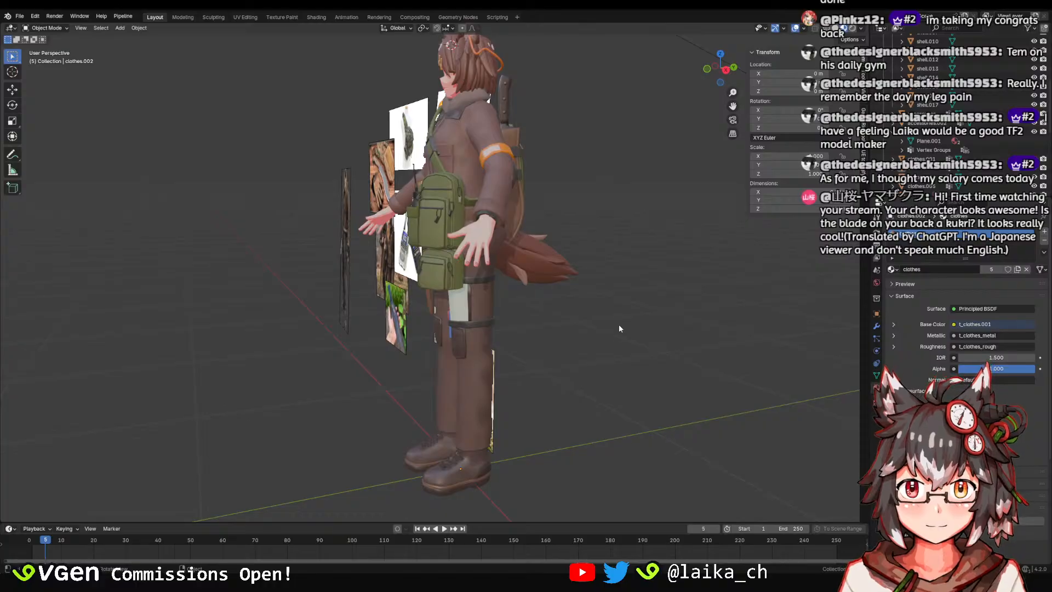
pyautogui.moveTo(434, 497); pyautogui.dragTo(455, 342, button='middle')
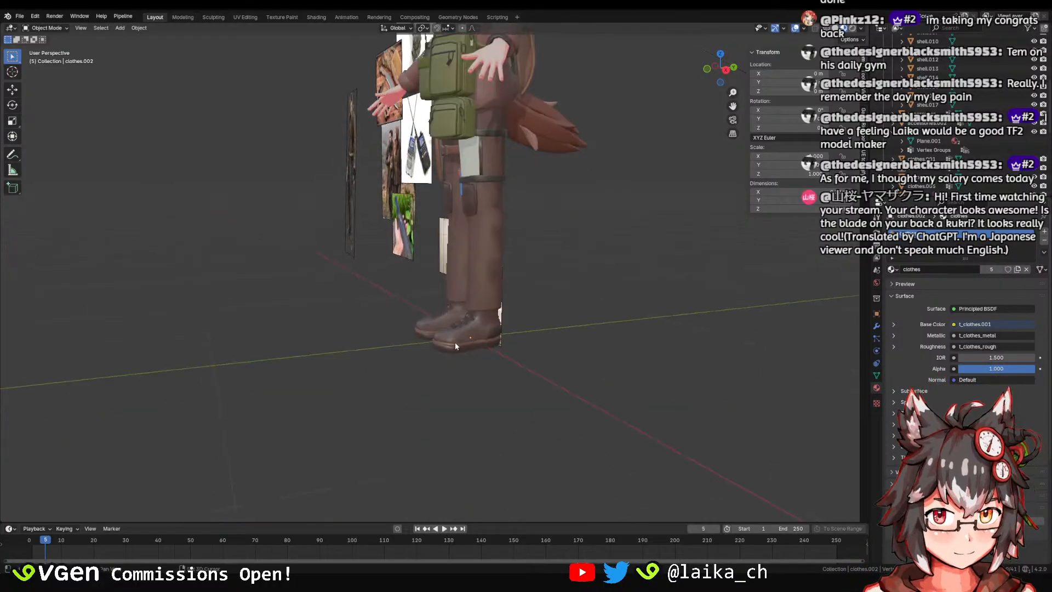
pyautogui.scroll(4, 454, 371)
pyautogui.moveTo(476, 382); pyautogui.dragTo(527, 406, button='middle')
pyautogui.click(497, 363)
pyautogui.hotkey('ctrl', 's')
# Compare the boots' toes, laces and welt bands with the brown boot reference photo, and save the file.
pyautogui.click(370, 369)
pyautogui.moveTo(455, 450); pyautogui.dragTo(475, 427, button='middle')
pyautogui.moveTo(431, 365); pyautogui.dragTo(438, 329, button='middle')
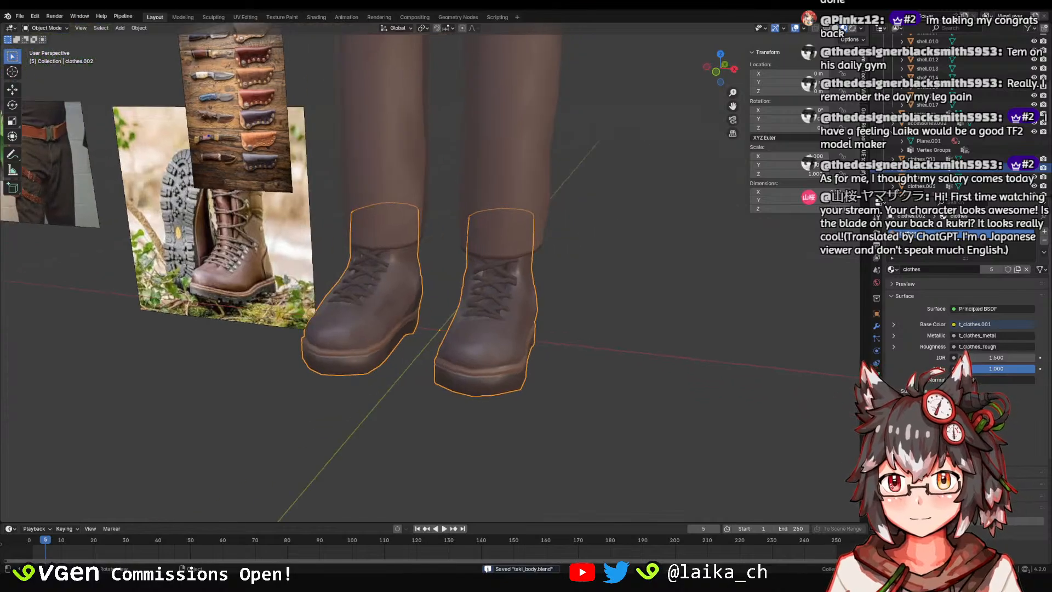
pyautogui.moveTo(196, 342); pyautogui.dragTo(494, 285, button='middle')
pyautogui.moveTo(493, 384); pyautogui.dragTo(411, 388, button='middle')
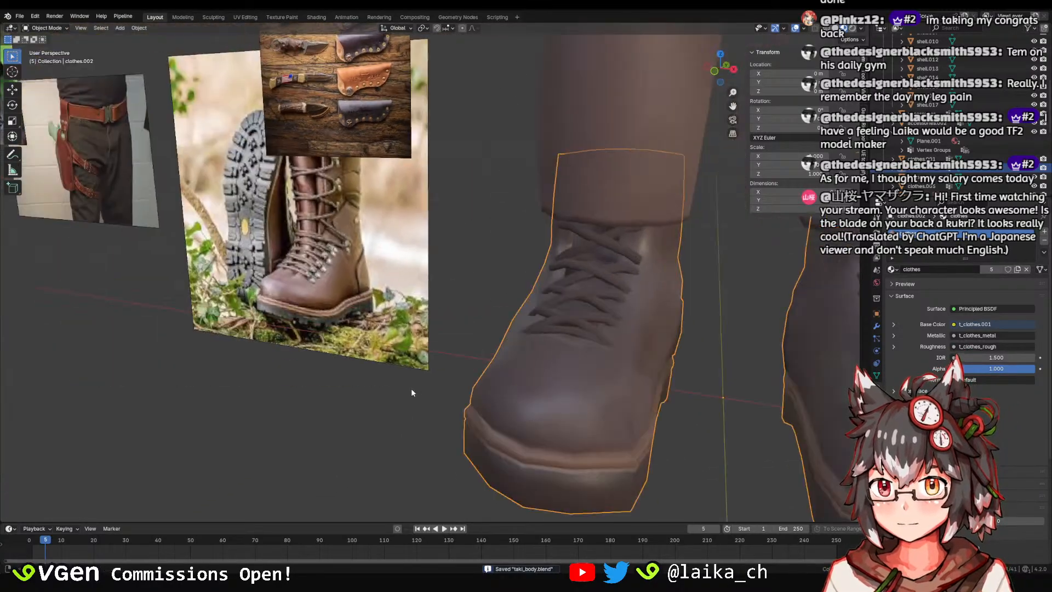
pyautogui.scroll(-3, 465, 376)
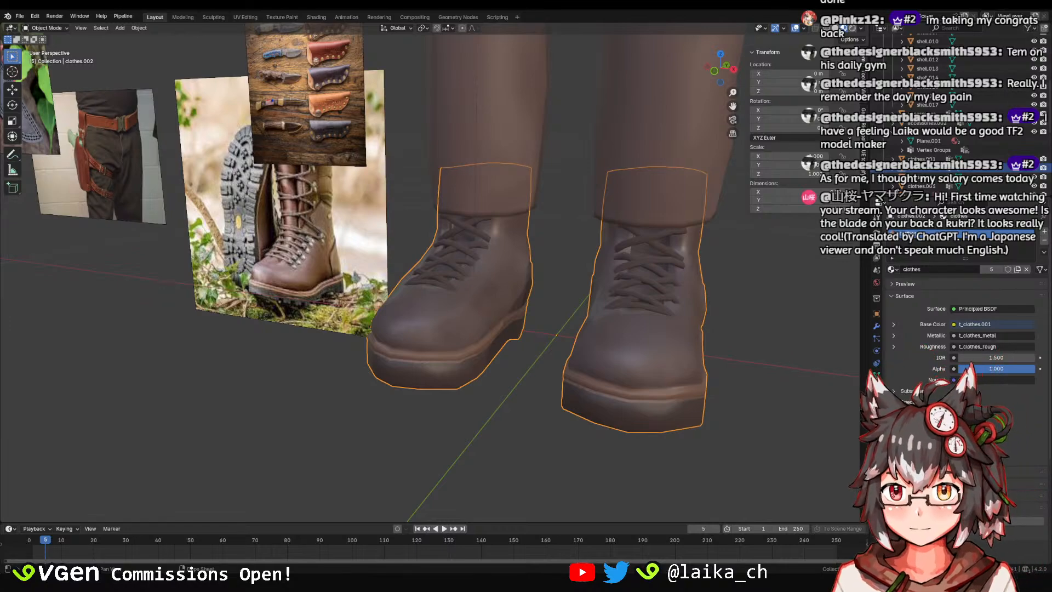
pyautogui.moveTo(383, 367)
pyautogui.mouseDown(button='middle')
pyautogui.moveTo(439, 358)
pyautogui.moveTo(388, 355)
pyautogui.mouseUp(button='middle')
pyautogui.scroll(-2, 387, 355)
pyautogui.hotkey('ctrl', 's')
# Review the boots together with the trouser legs from several distances and save the file again.
pyautogui.click(493, 360)
pyautogui.moveTo(501, 358); pyautogui.dragTo(408, 339, button='middle')
pyautogui.scroll(1, 462, 374)
pyautogui.click(487, 381)
pyautogui.click(510, 380)
pyautogui.click(512, 381)
pyautogui.click(641, 393)
pyautogui.scroll(-4, 539, 414)
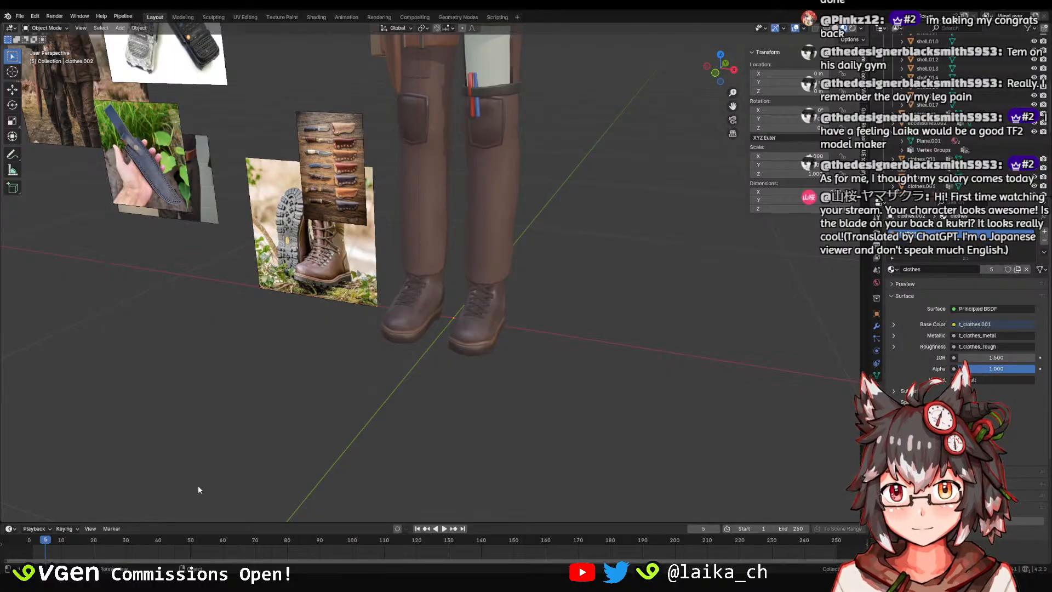
pyautogui.moveTo(469, 356); pyautogui.dragTo(470, 331, button='middle')
pyautogui.scroll(-2, 469, 331)
pyautogui.moveTo(485, 290); pyautogui.dragTo(492, 265, button='middle')
pyautogui.scroll(2, 490, 310)
pyautogui.scroll(2, 493, 258)
pyautogui.hotkey('ctrl', 's')
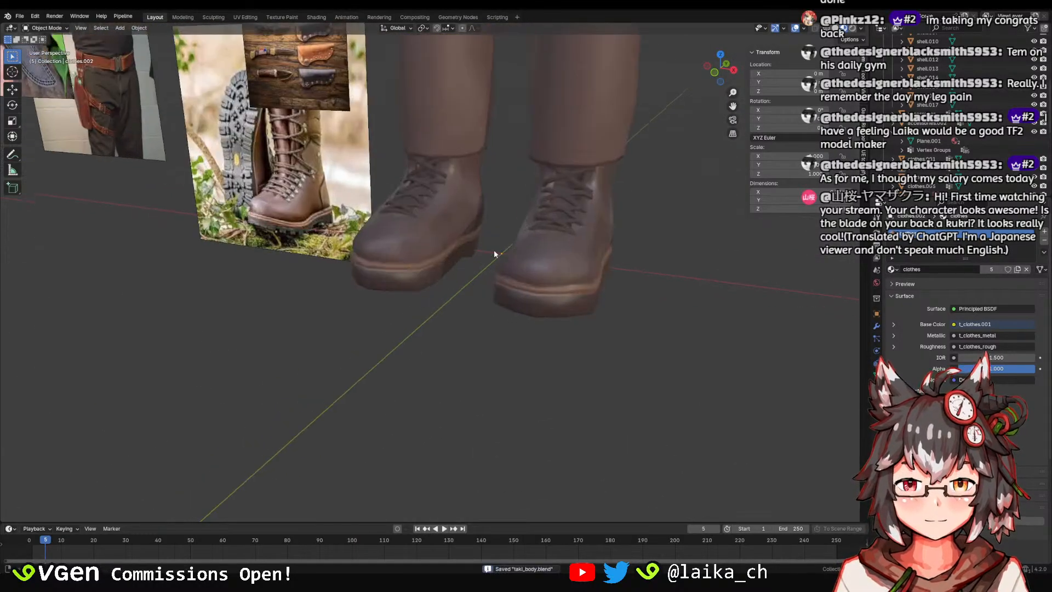
# Add a dark leather boots photo as a reference image, scale it down and place it beside the character's legs.
pyautogui.click(583, 277)
pyautogui.scroll(2, 570, 285)
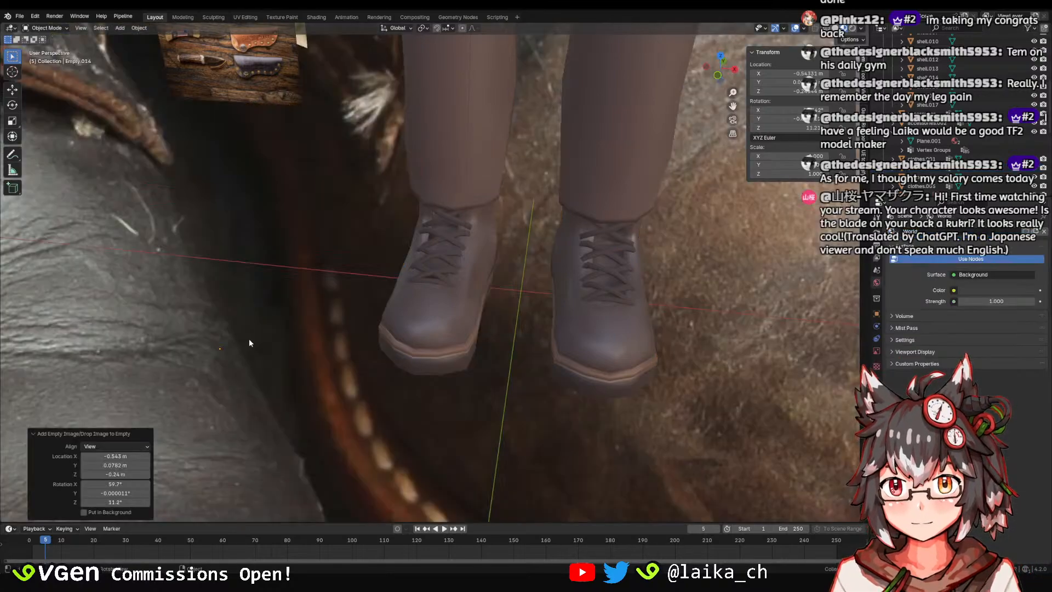
pyautogui.press('s')
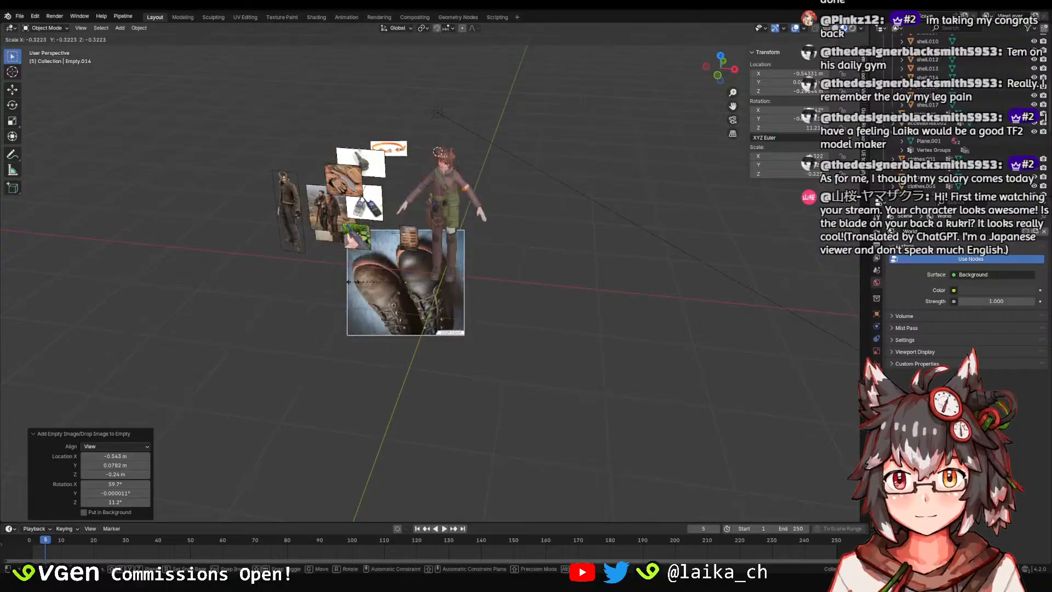
pyautogui.click(477, 308)
pyautogui.scroll(6, 476, 308)
pyautogui.press('g')
pyautogui.click(443, 205)
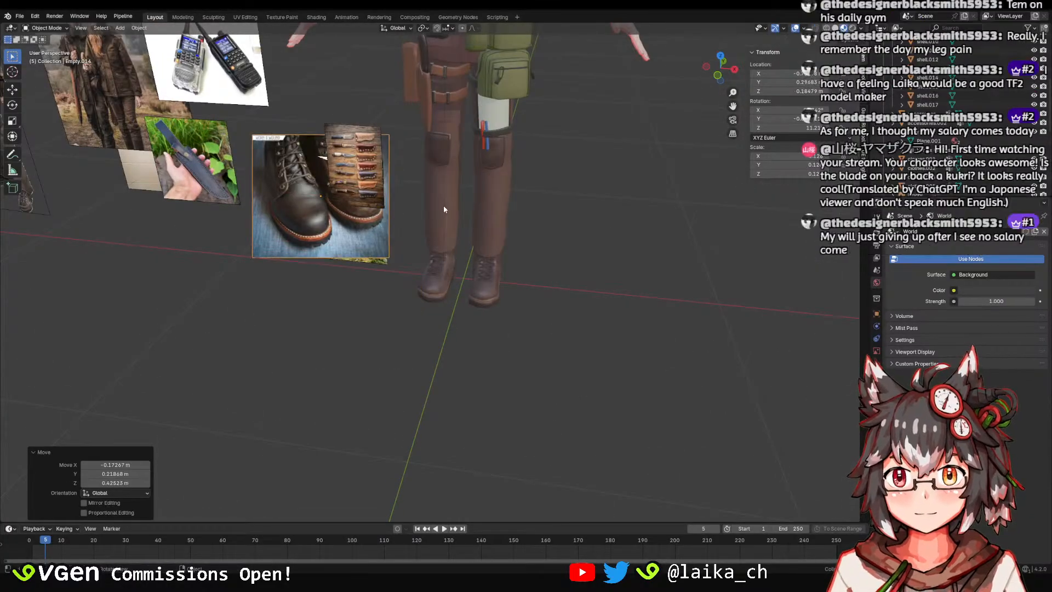
# Move the dark leather boots photo below the brown boot reference, next to the character's feet.
pyautogui.moveTo(442, 205); pyautogui.dragTo(399, 213, button='middle')
pyautogui.scroll(3, 405, 235)
pyautogui.press('g')
pyautogui.click(462, 331)
pyautogui.scroll(5, 482, 296)
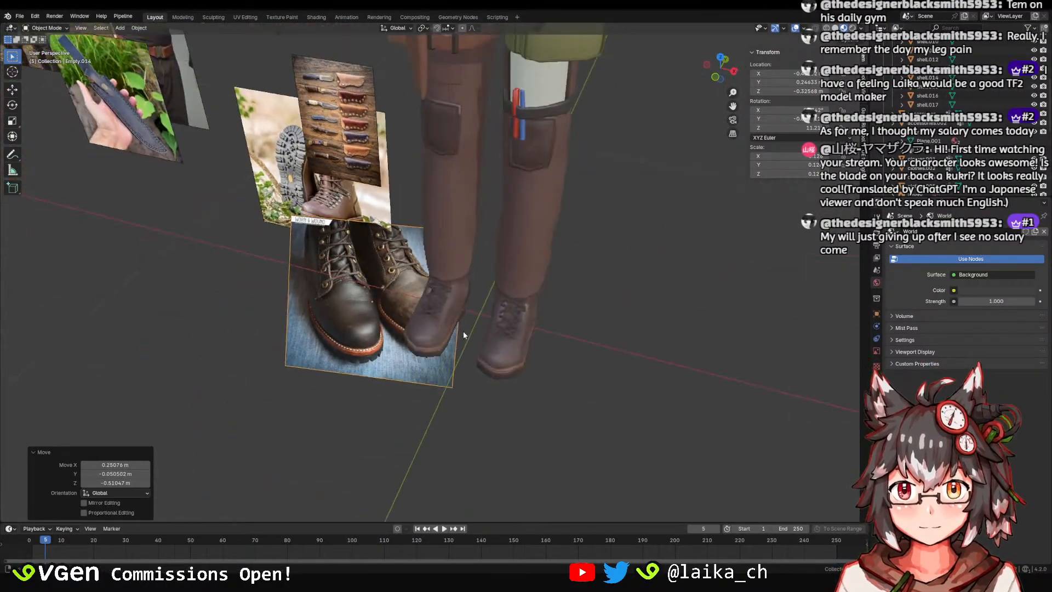
# Scale the dark leather boots photo by about 0.606 and position it just below the brown boot reference.
pyautogui.scroll(-3, 502, 264)
pyautogui.press('s')
pyautogui.click(495, 255)
pyautogui.press('g')
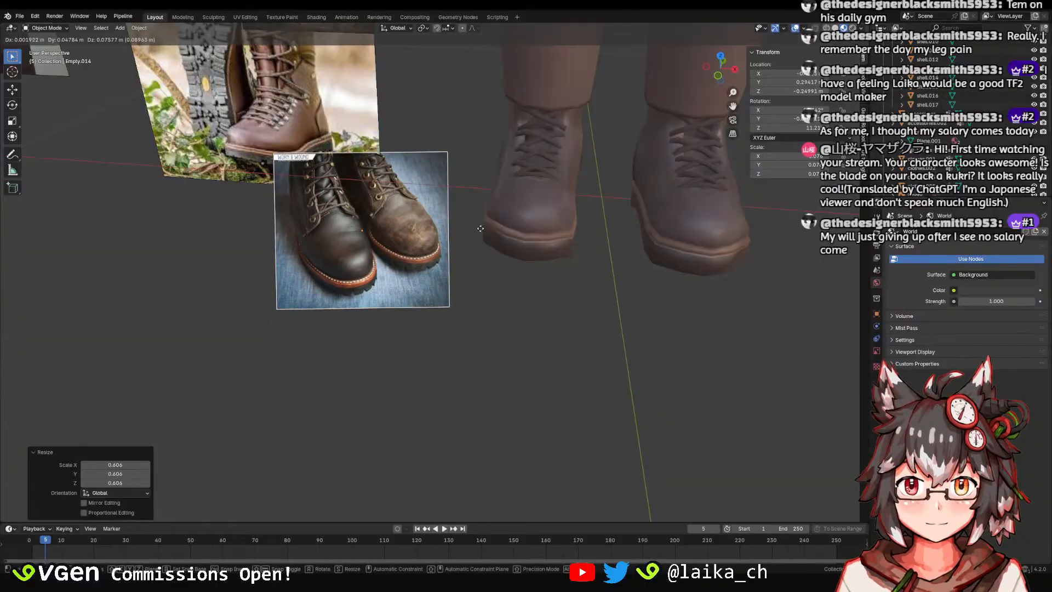
pyautogui.click(499, 221)
# Save the file and select the boots object.
pyautogui.moveTo(499, 225); pyautogui.dragTo(494, 315, button='middle')
pyautogui.click(445, 299)
pyautogui.click(374, 333)
pyautogui.hotkey('ctrl', 's')
pyautogui.click(415, 339)
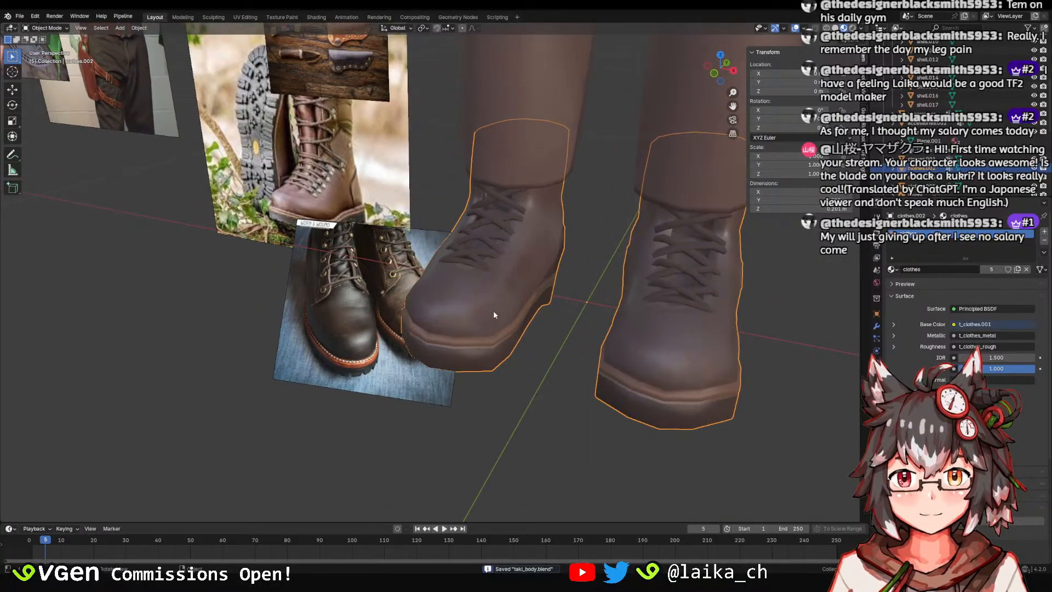
# Switch to the Texture Paint workspace, frame the boots and activate the Draw brush.
pyautogui.click(282, 17)
pyautogui.moveTo(581, 241); pyautogui.dragTo(607, 234, button='middle')
pyautogui.scroll(3, 607, 234)
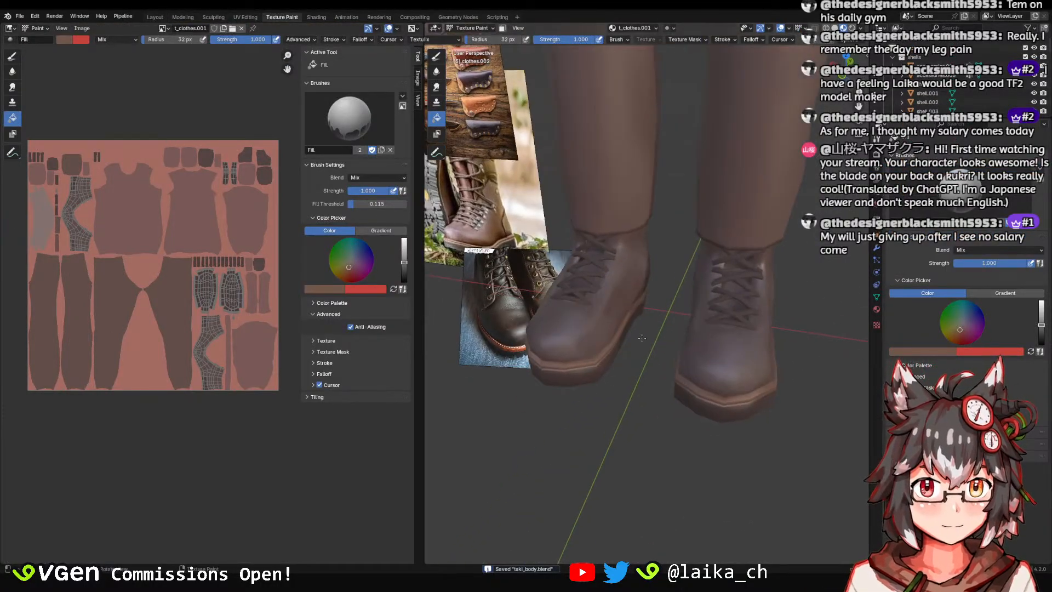
pyautogui.click(13, 56)
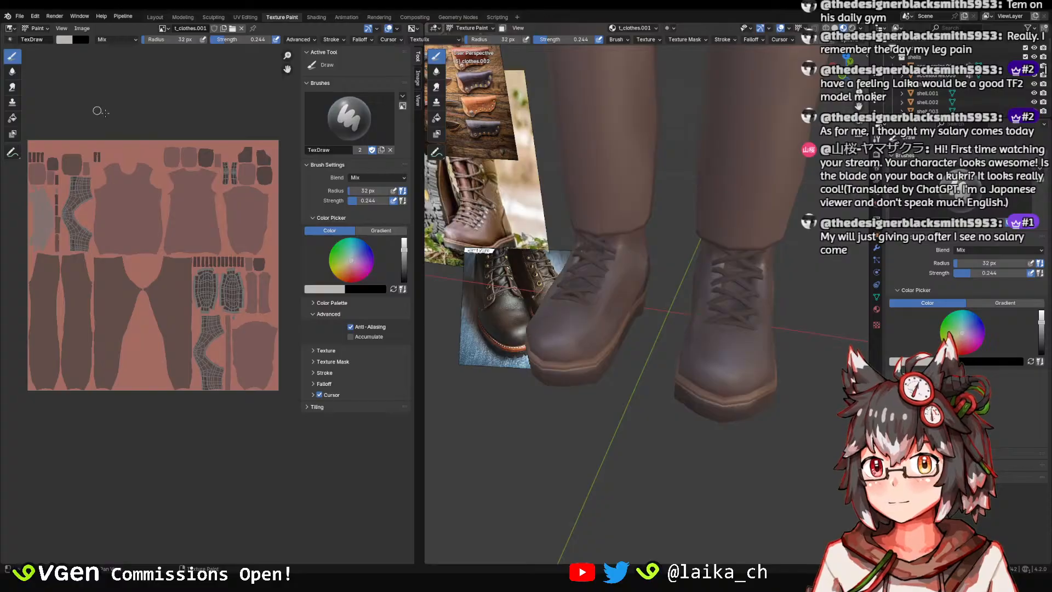
# Sample the reddish-brown clothing colour from the clothes texture as the brush colour and darken it slightly.
pyautogui.click(65, 40)
pyautogui.click(148, 152)
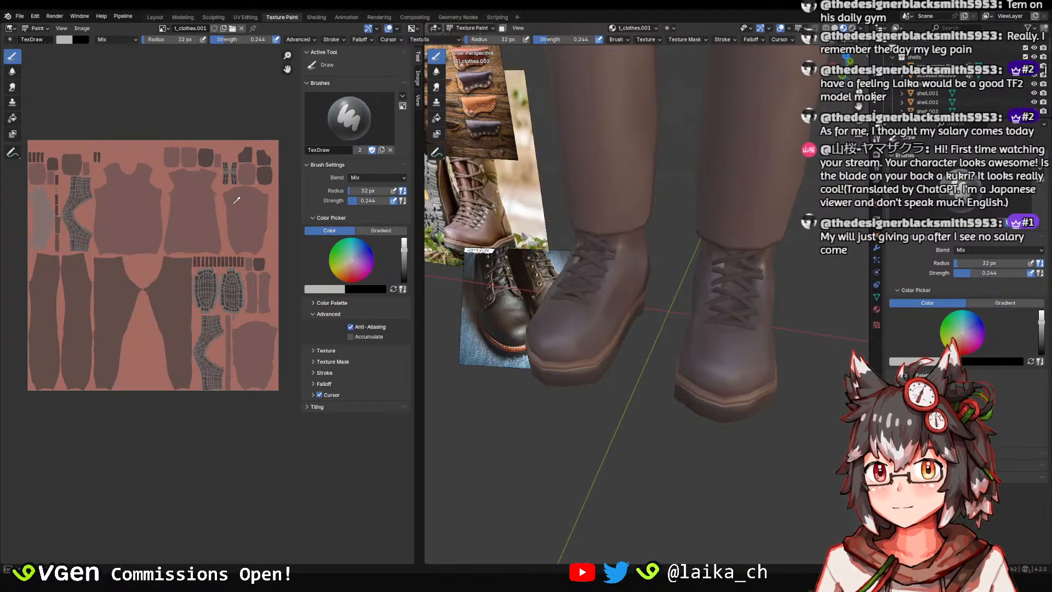
pyautogui.click(255, 192)
pyautogui.click(68, 41)
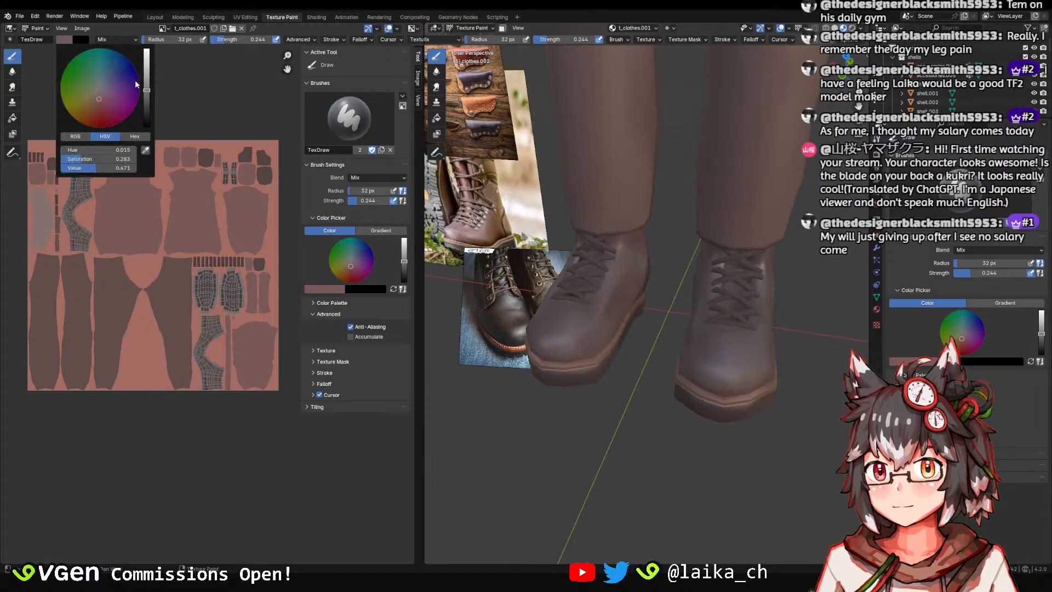
pyautogui.moveTo(146, 88); pyautogui.dragTo(147, 91)
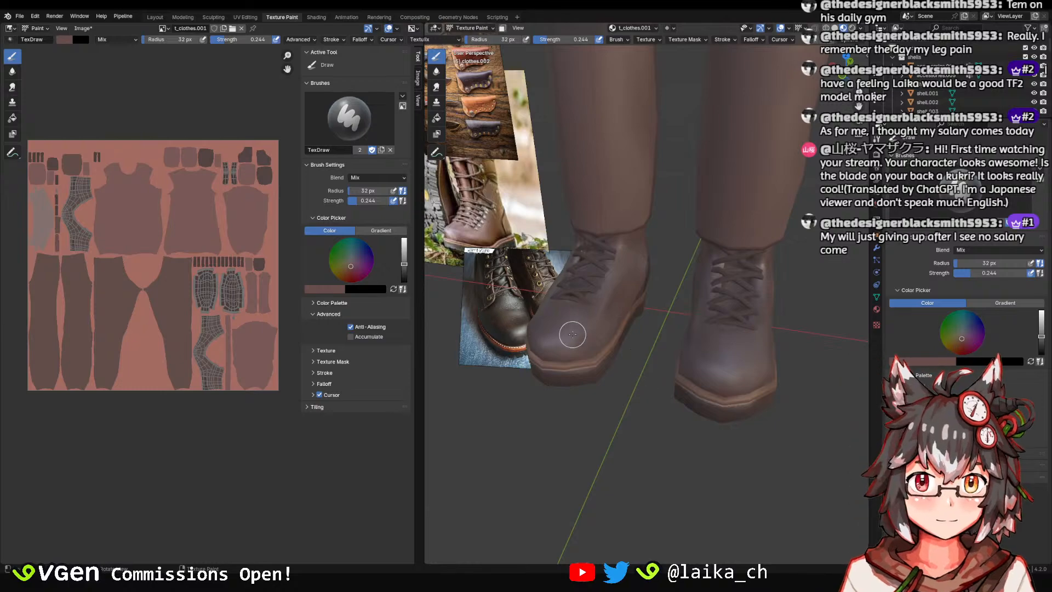
# Set the paint brush strength to about 0.605 for painting the boots.
pyautogui.scroll(4, 589, 335)
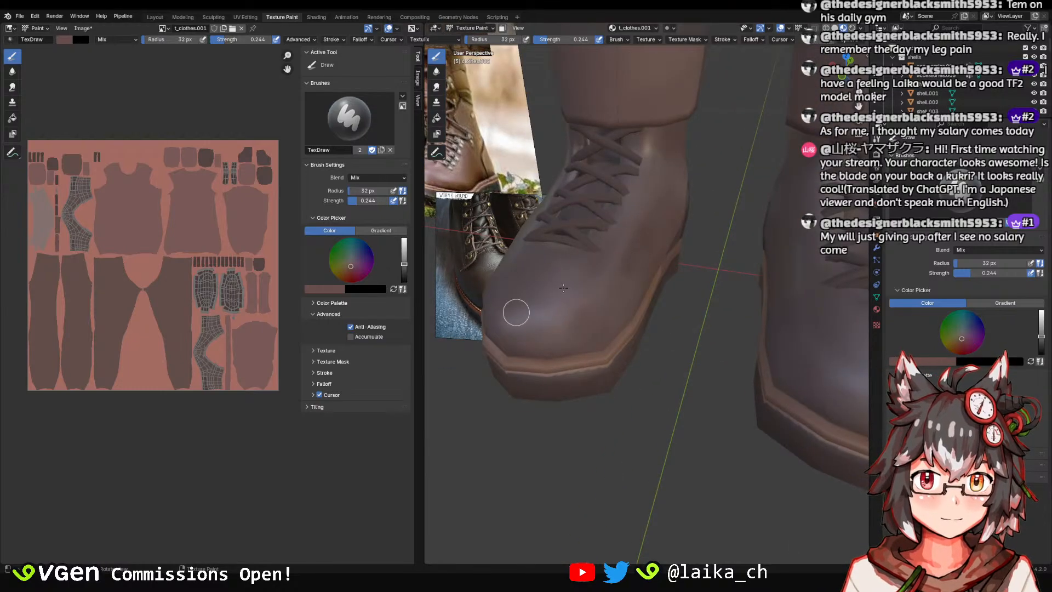
pyautogui.scroll(-4, 619, 301)
pyautogui.moveTo(685, 272); pyautogui.dragTo(593, 282, button='middle')
pyautogui.click(68, 41)
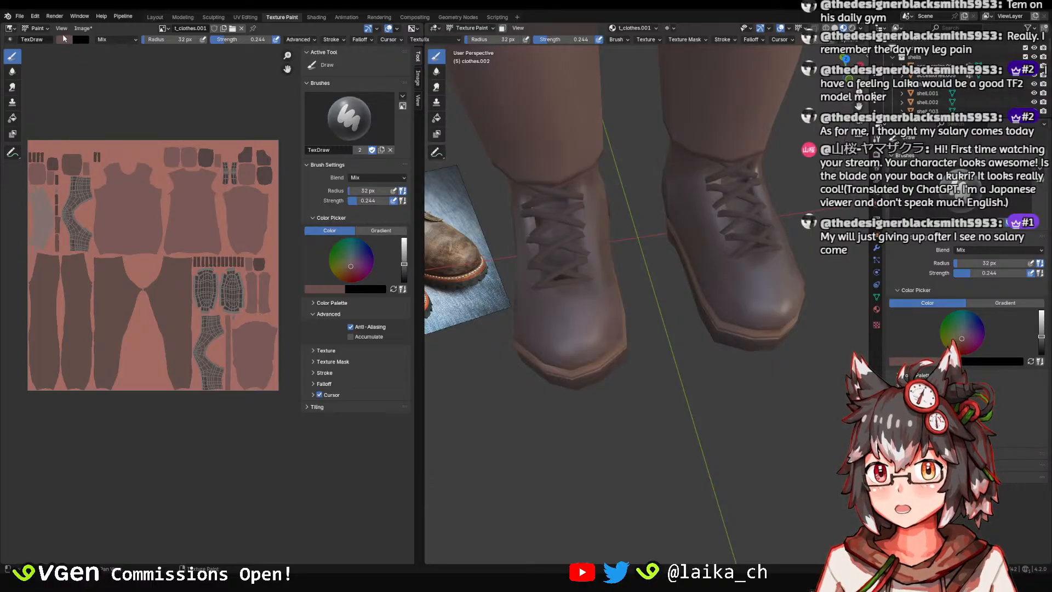
pyautogui.click(64, 38)
pyautogui.click(147, 95)
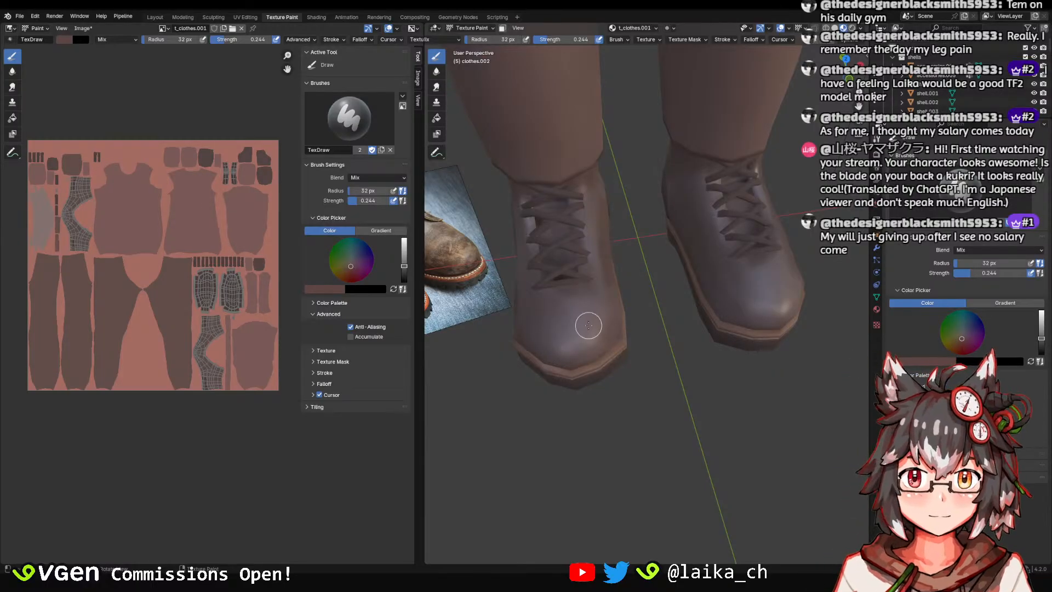
pyautogui.moveTo(588, 325)
pyautogui.mouseDown(button='middle')
pyautogui.moveTo(641, 265)
pyautogui.moveTo(634, 275)
pyautogui.moveTo(615, 266)
pyautogui.moveTo(674, 305)
pyautogui.moveTo(635, 343)
pyautogui.moveTo(669, 321)
pyautogui.mouseUp(button='middle')
pyautogui.rightClick(620, 300)
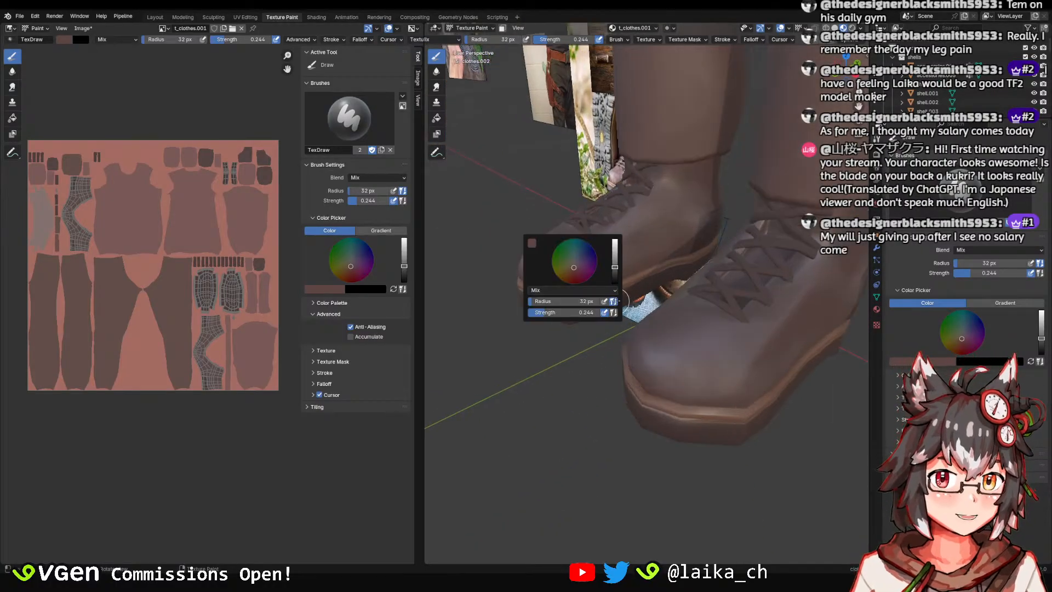
pyautogui.hotkey('shift', 'f')
pyautogui.click(530, 211)
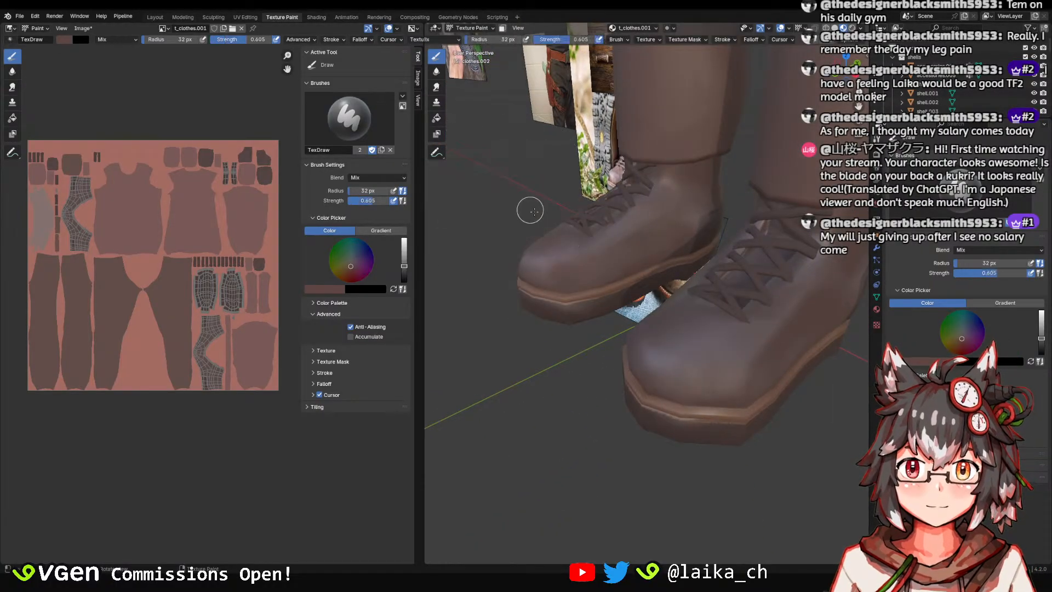
pyautogui.moveTo(609, 268); pyautogui.dragTo(639, 280, button='middle')
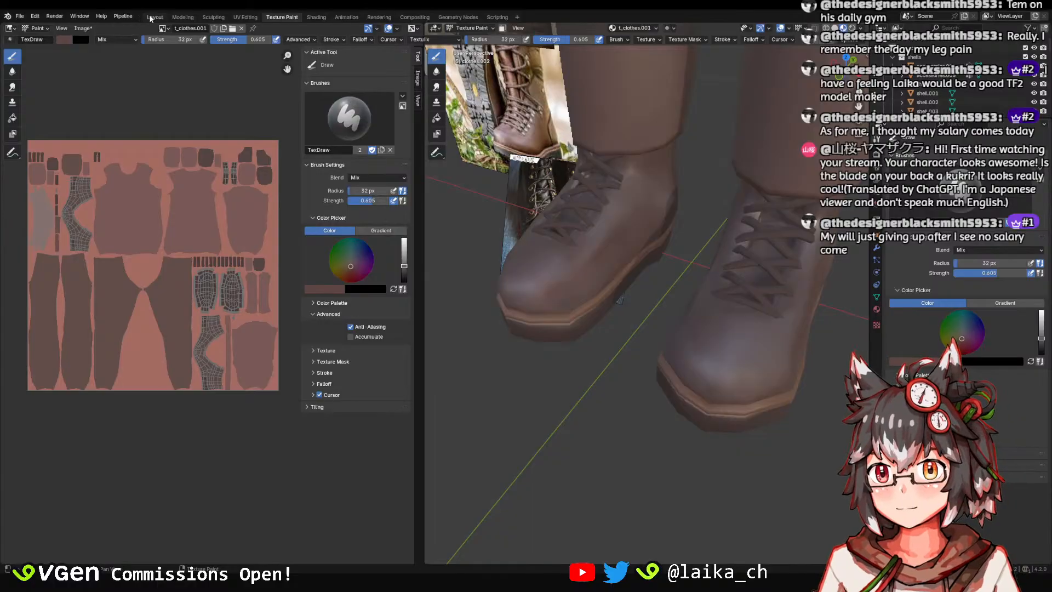
# Return to the Layout workspace, save the file and switch the viewport to Rendered shading.
pyautogui.click(151, 19)
pyautogui.moveTo(528, 300)
pyautogui.mouseDown(button='middle')
pyautogui.moveTo(548, 304)
pyautogui.moveTo(429, 193)
pyautogui.moveTo(449, 123)
pyautogui.mouseUp(button='middle')
pyautogui.hotkey('ctrl', 's')
pyautogui.press('z')
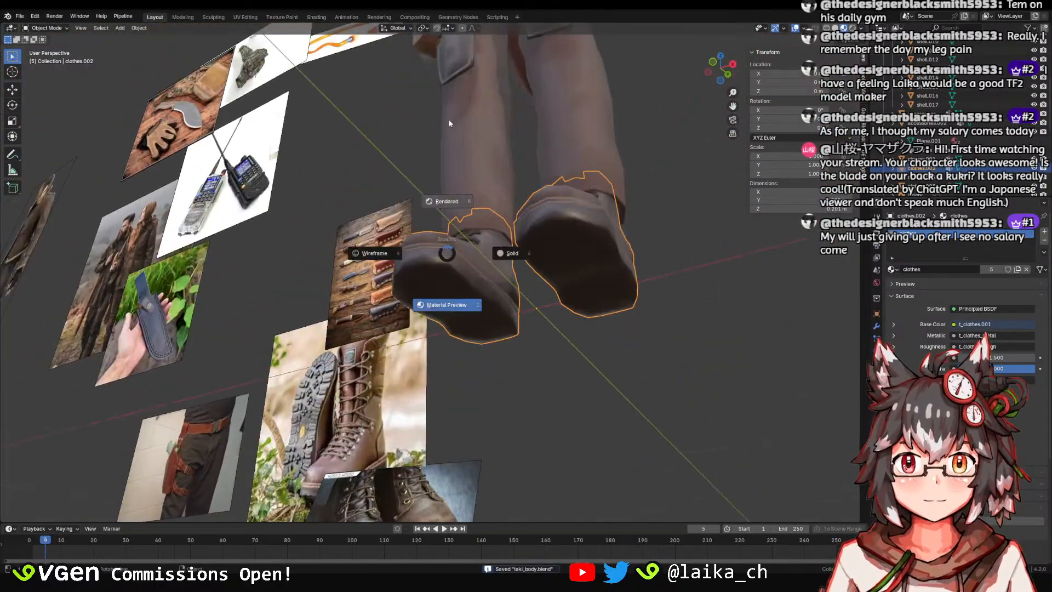
pyautogui.moveTo(433, 275); pyautogui.dragTo(424, 232, button='middle')
pyautogui.press('z')
pyautogui.press('z')
pyautogui.press('z')
pyautogui.press('z')
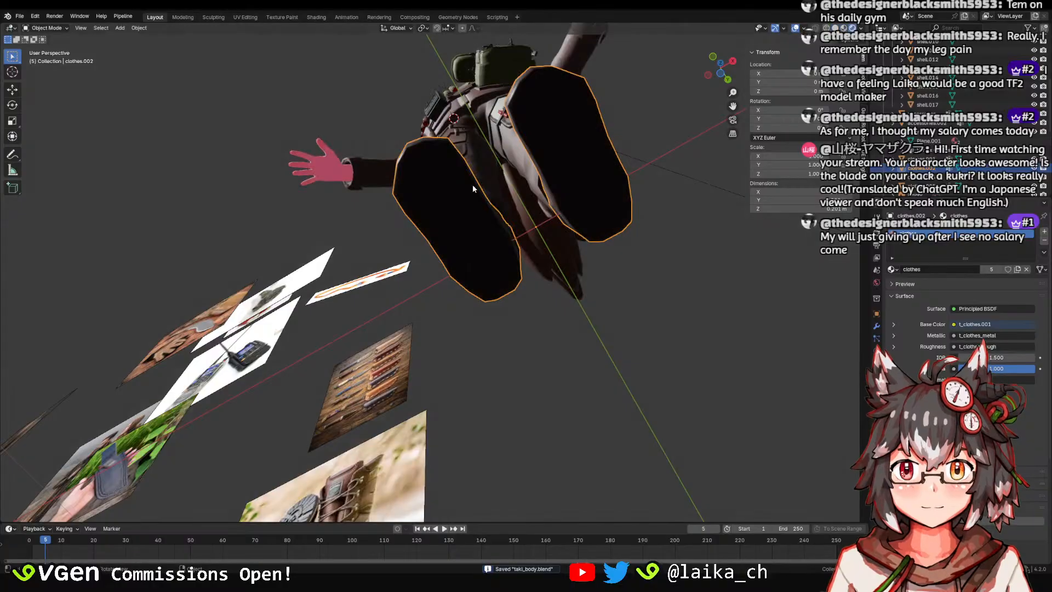
# Try rotating the sun light about the Z axis and then the X axis.
pyautogui.moveTo(472, 184); pyautogui.dragTo(477, 208, button='middle')
pyautogui.scroll(-7, 477, 208)
pyautogui.click(512, 182)
pyautogui.press('r')
pyautogui.press('z')
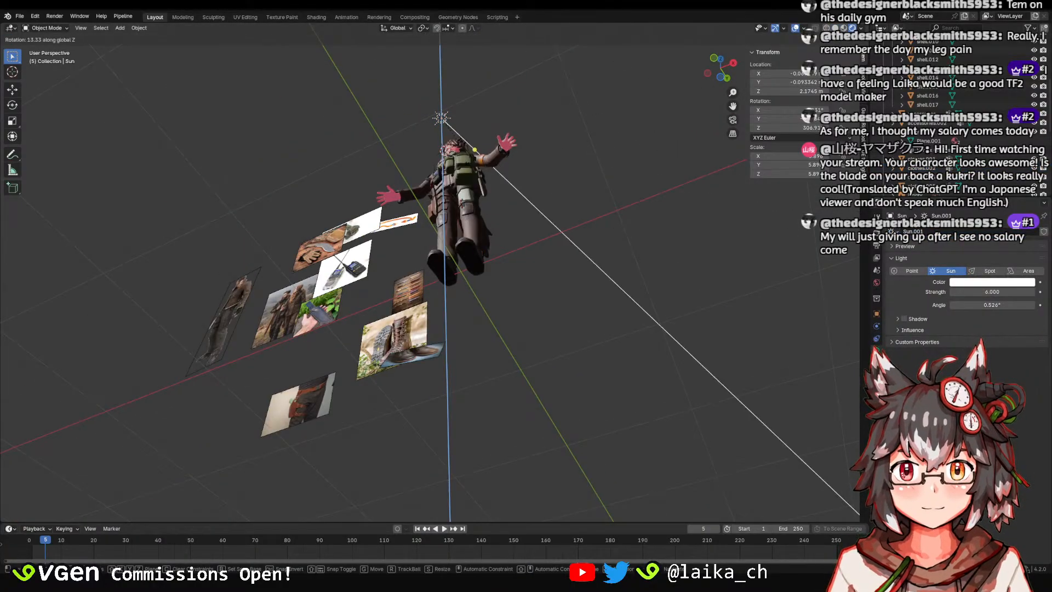
pyautogui.click(495, 134)
pyautogui.moveTo(495, 134); pyautogui.dragTo(501, 156, button='middle')
pyautogui.press('r')
pyautogui.press('y')
pyautogui.press('x')
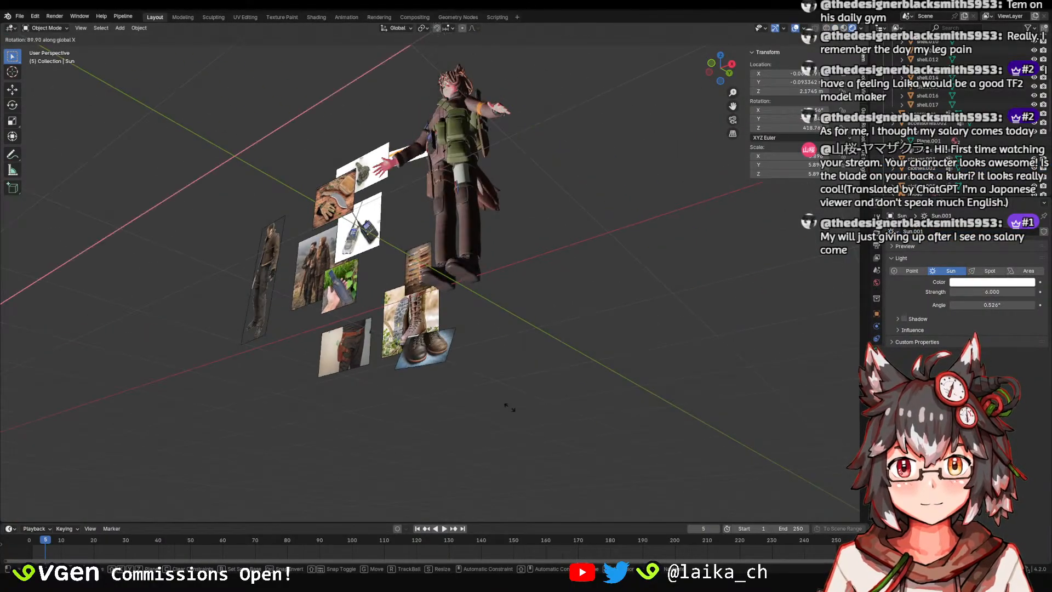
pyautogui.click(441, 354)
# Save the file and select the boots object beside the boot reference photos.
pyautogui.moveTo(445, 351); pyautogui.dragTo(499, 384, button='middle')
pyautogui.scroll(5, 447, 272)
pyautogui.hotkey('ctrl', 's')
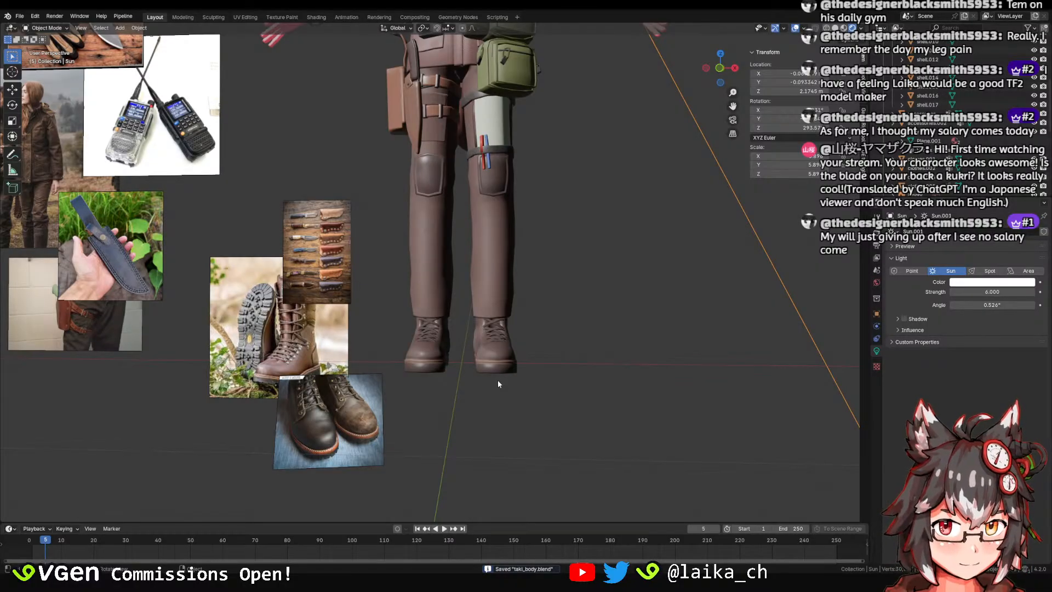
pyautogui.moveTo(498, 379)
pyautogui.mouseDown(button='middle')
pyautogui.moveTo(541, 382)
pyautogui.moveTo(506, 392)
pyautogui.mouseUp(button='middle')
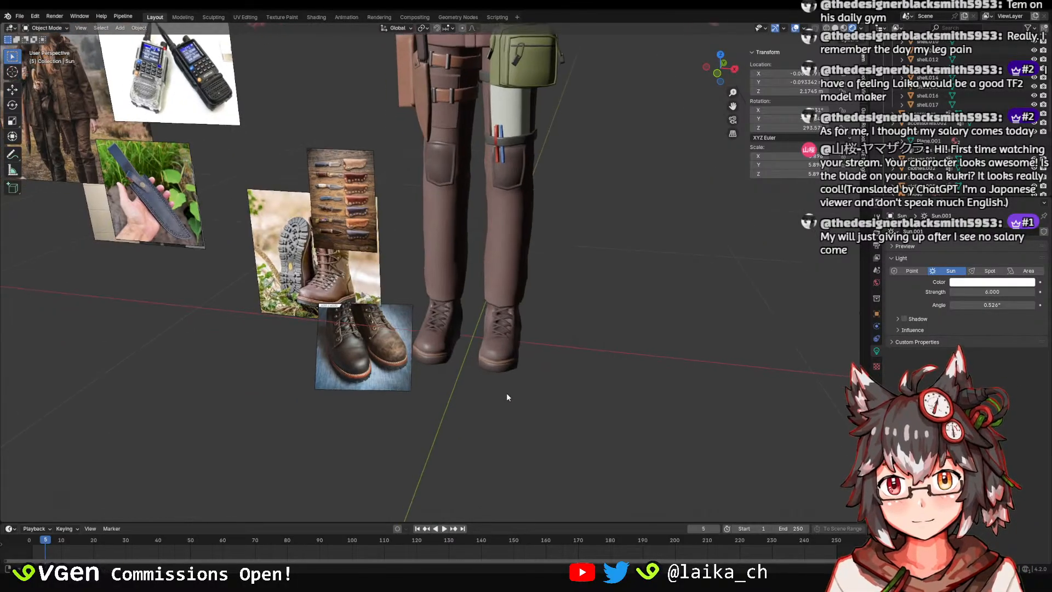
pyautogui.scroll(2, 507, 390)
pyautogui.click(516, 379)
pyautogui.moveTo(630, 366); pyautogui.dragTo(603, 270, button='middle')
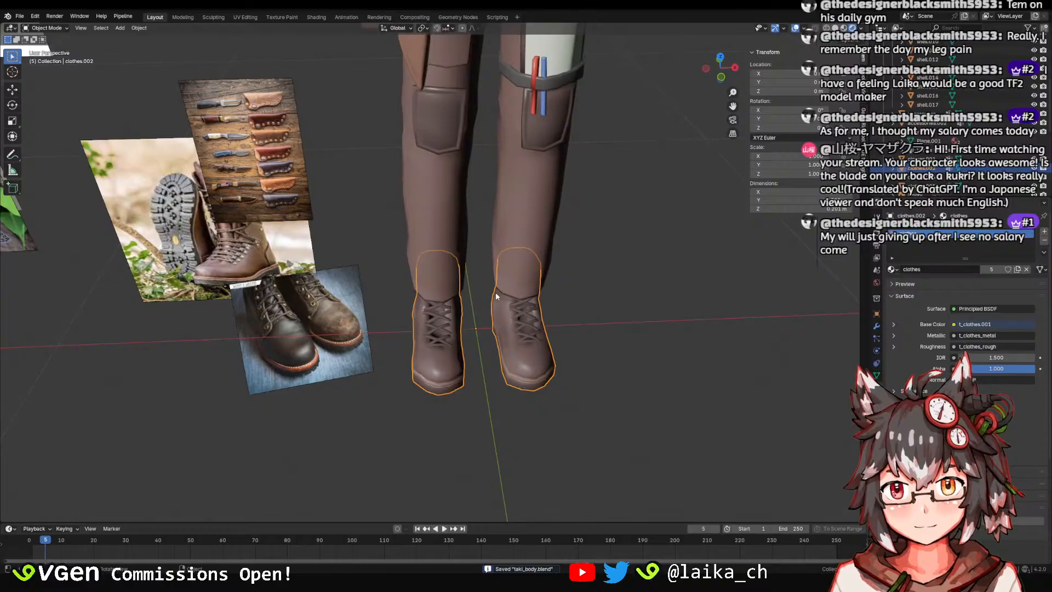
pyautogui.moveTo(495, 291); pyautogui.dragTo(458, 318, button='middle')
pyautogui.scroll(-6, 458, 318)
pyautogui.moveTo(465, 252); pyautogui.dragTo(505, 227, button='middle')
pyautogui.click(577, 177)
pyautogui.press('r')
pyautogui.press('z')
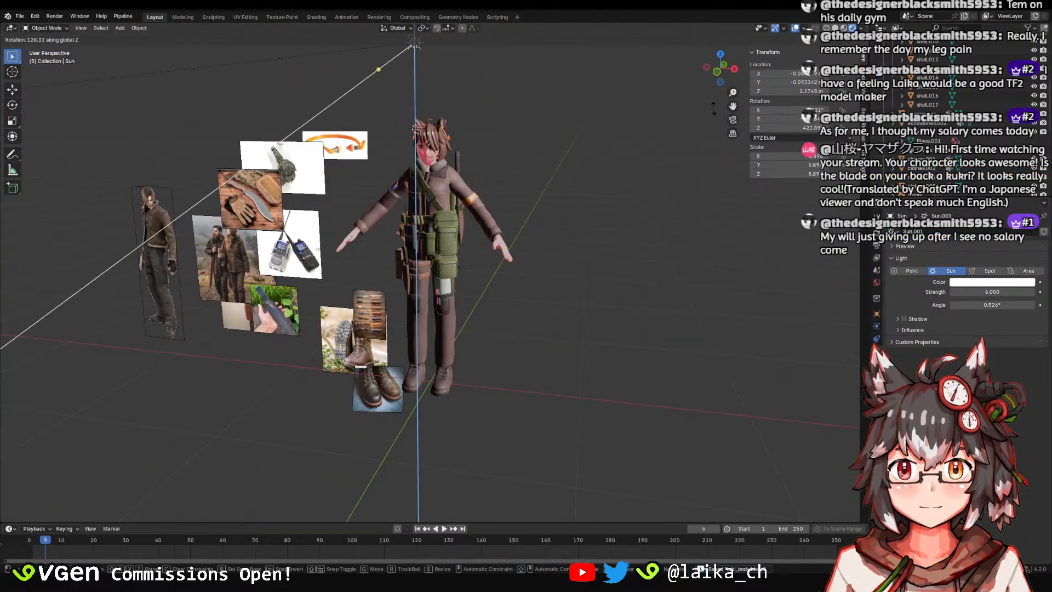
pyautogui.press('Escape')
pyautogui.moveTo(469, 122)
pyautogui.mouseDown(button='middle')
pyautogui.moveTo(474, 169)
pyautogui.moveTo(465, 141)
pyautogui.mouseUp(button='middle')
pyautogui.press('r')
pyautogui.press('z')
pyautogui.press('Escape')
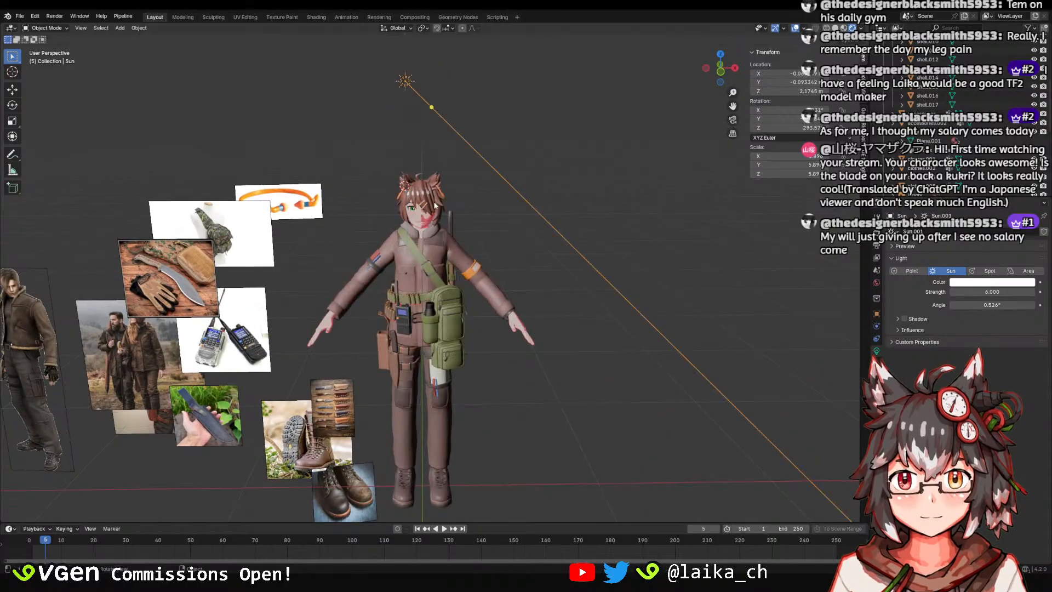
# Save the file, then select the character's iris object and open its mesh in Edit Mode.
pyautogui.moveTo(420, 204); pyautogui.dragTo(429, 186, button='middle')
pyautogui.keyDown('shift'); pyautogui.moveTo(429, 186); pyautogui.dragTo(449, 221, button='middle'); pyautogui.keyUp('shift')
pyautogui.scroll(10, 449, 221)
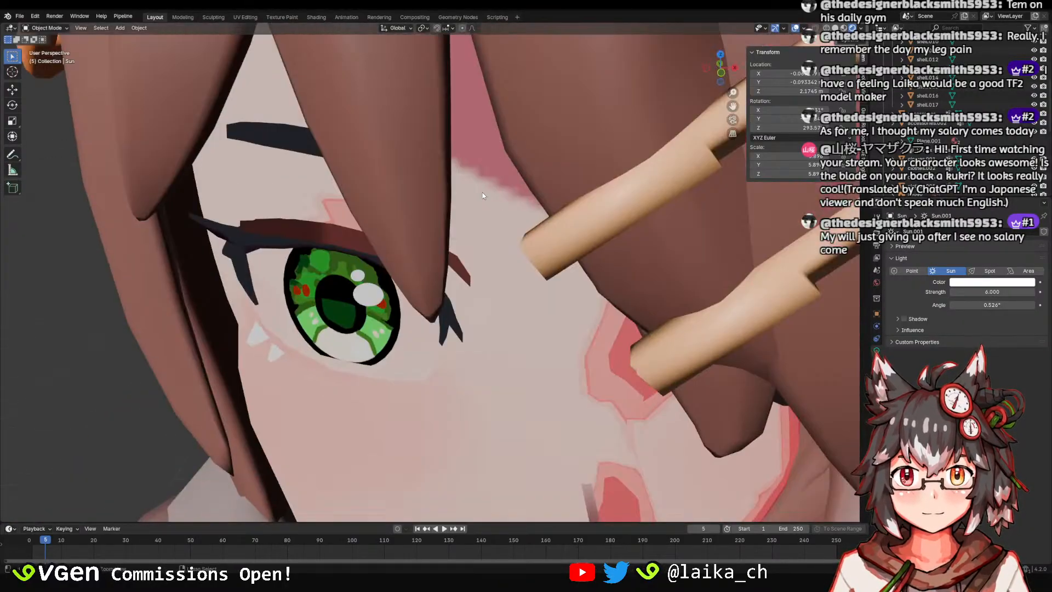
pyautogui.hotkey('ctrl', 's')
pyautogui.scroll(-6, 484, 207)
pyautogui.click(465, 194)
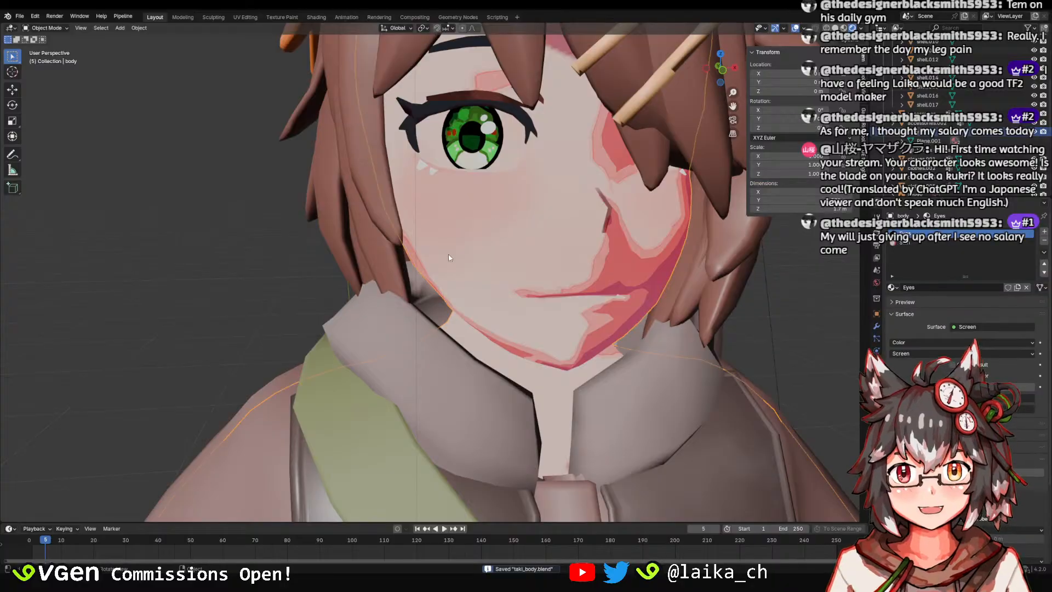
pyautogui.scroll(-5, 451, 258)
pyautogui.scroll(8, 457, 142)
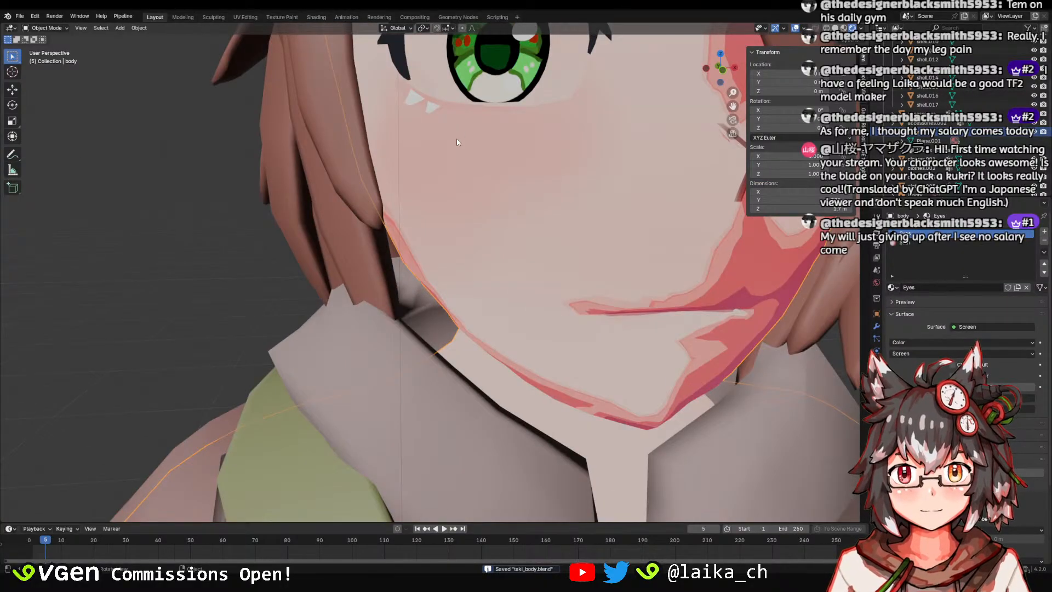
pyautogui.click(436, 111)
pyautogui.keyDown('shift'); pyautogui.moveTo(453, 126); pyautogui.dragTo(488, 241, button='middle'); pyautogui.keyUp('shift')
pyautogui.press('Tab')
# Select the small white triangular lash pieces beneath both eyes.
pyautogui.click(448, 212)
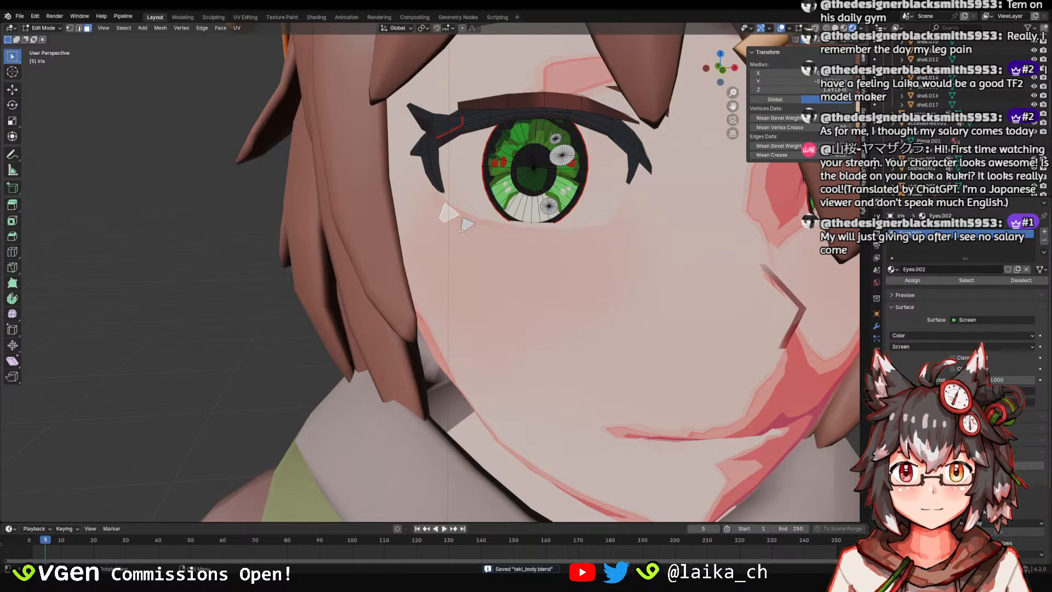
pyautogui.scroll(-5, 462, 231)
pyautogui.scroll(4, 454, 219)
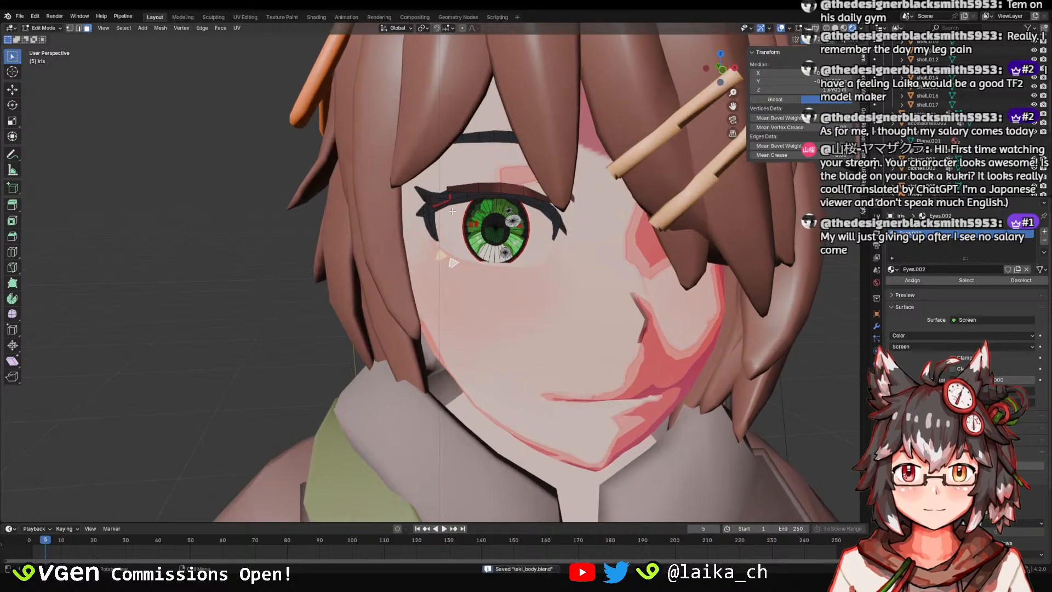
pyautogui.hotkey('alt', 'shift', 'z')
pyautogui.moveTo(557, 256); pyautogui.dragTo(526, 192, button='middle')
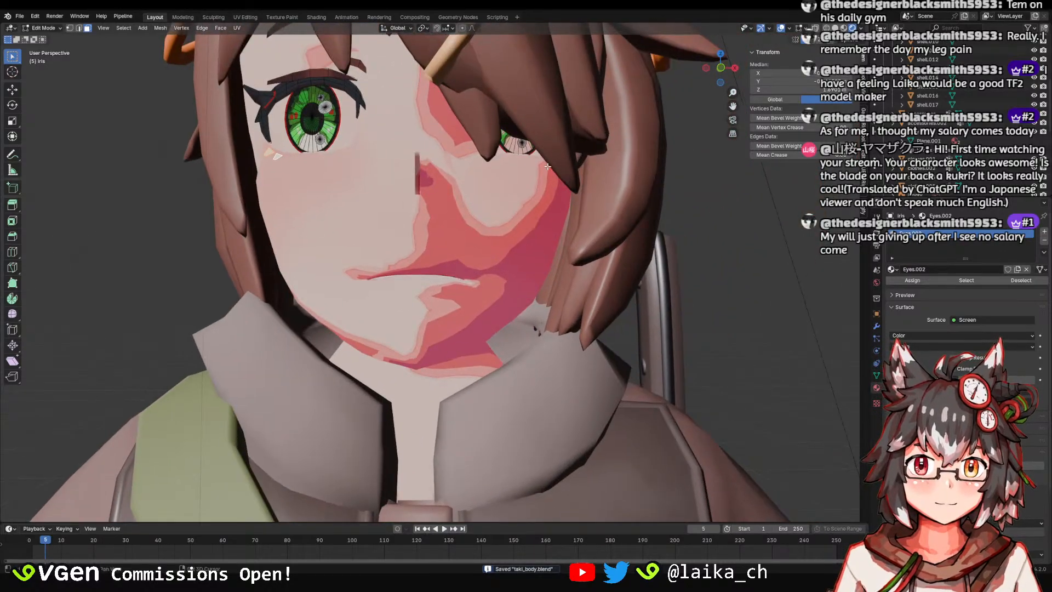
pyautogui.hotkey('alt', 'shift', 'z')
pyautogui.keyDown('shift'); pyautogui.moveTo(565, 160); pyautogui.dragTo(588, 161, button='middle'); pyautogui.keyUp('shift')
pyautogui.keyDown('shift'); pyautogui.click(667, 169); pyautogui.keyUp('shift')
pyautogui.keyDown('shift'); pyautogui.click(670, 165); pyautogui.keyUp('shift')
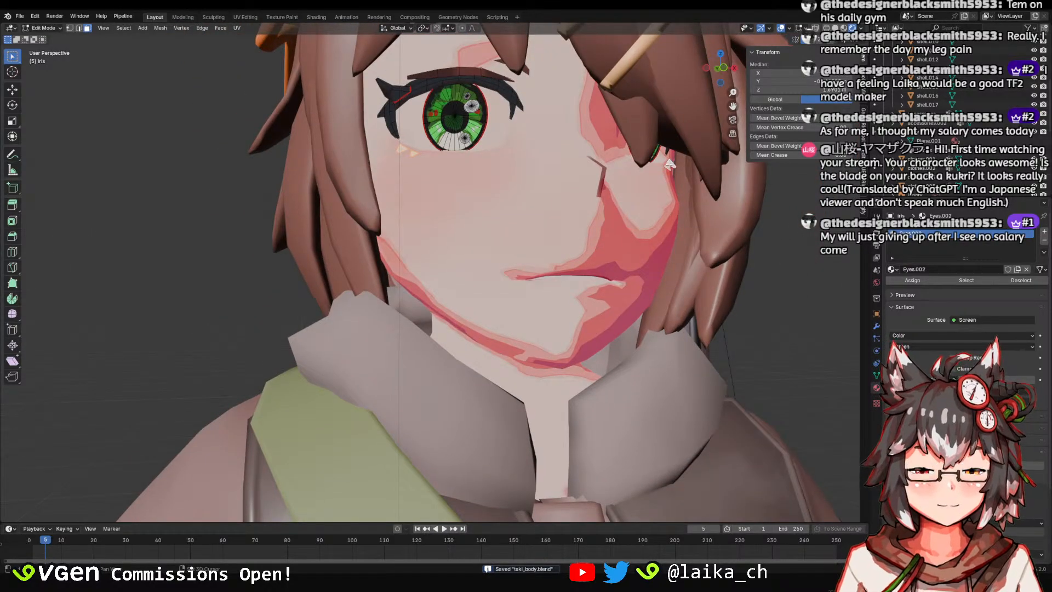
# Switch to the UV Editing workspace and enlarge the selected lash pieces' tiny UV island on the eye texture.
pyautogui.keyDown('ctrl'); pyautogui.moveTo(669, 165); pyautogui.dragTo(447, 97, button='middle'); pyautogui.keyUp('ctrl')
pyautogui.click(245, 17)
pyautogui.scroll(4, 605, 234)
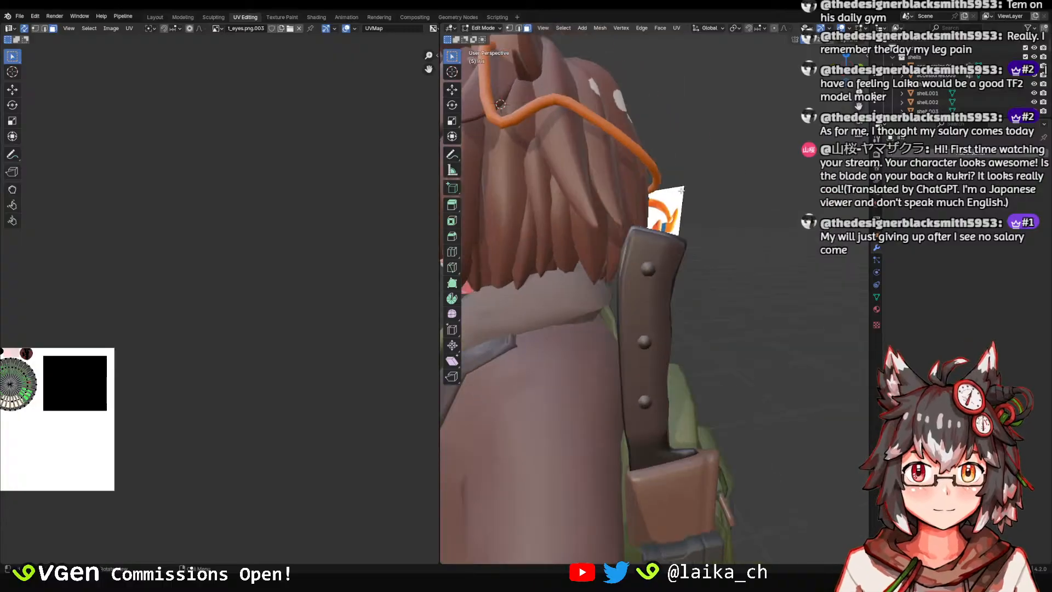
pyautogui.moveTo(120, 324); pyautogui.dragTo(273, 246, button='middle')
pyautogui.scroll(3, 192, 360)
pyautogui.moveTo(119, 360); pyautogui.dragTo(213, 321, button='middle')
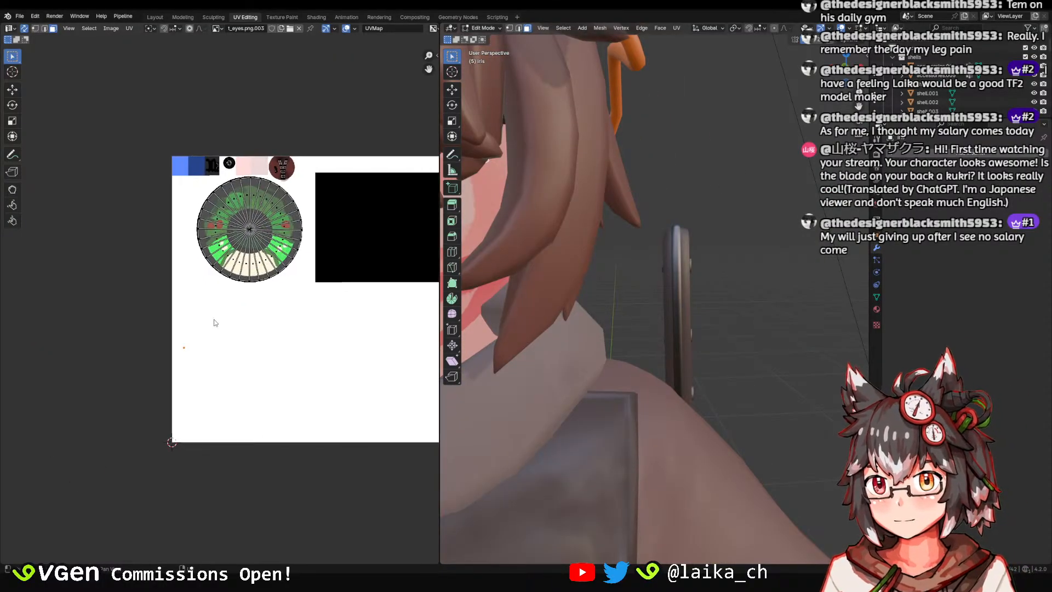
pyautogui.scroll(3, 208, 336)
pyautogui.moveTo(208, 416); pyautogui.dragTo(228, 296, button='middle')
pyautogui.scroll(8, 224, 299)
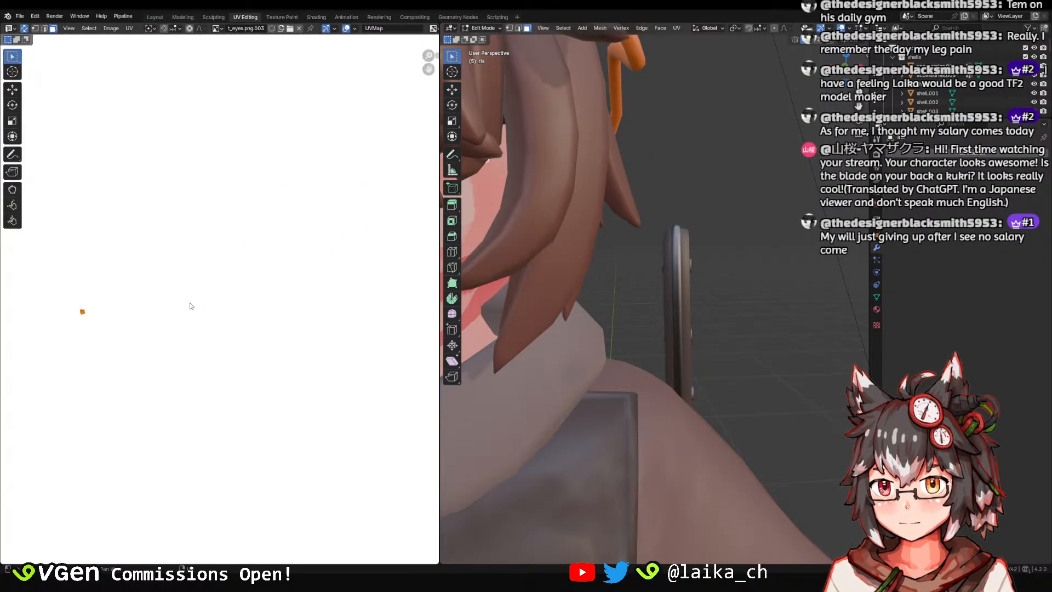
pyautogui.press('s')
pyautogui.click(207, 301)
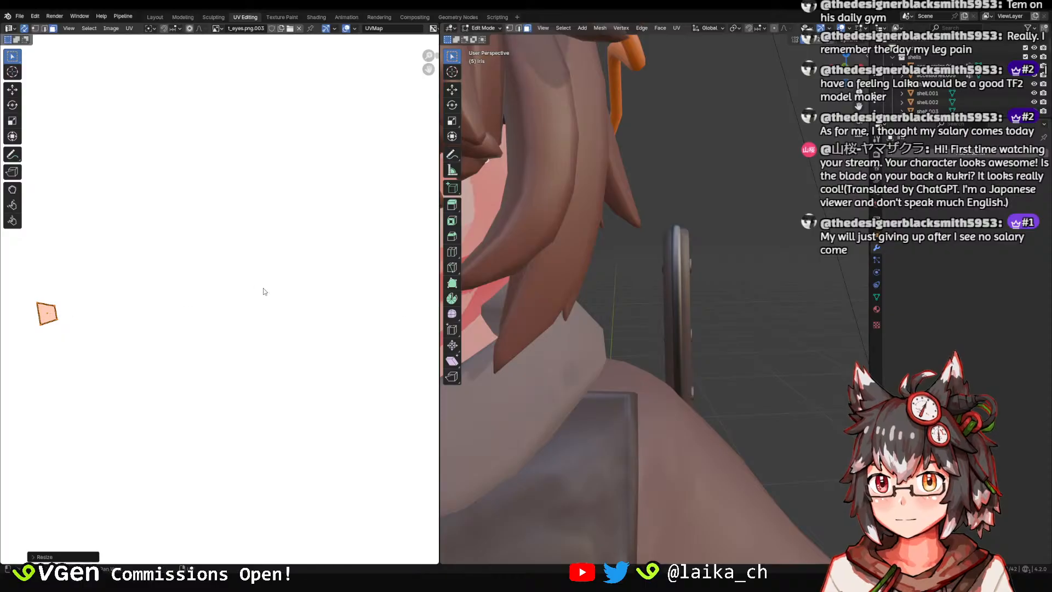
pyautogui.scroll(-4, 258, 275)
pyautogui.scroll(-3, 258, 275)
pyautogui.moveTo(309, 239); pyautogui.dragTo(242, 319, button='middle')
pyautogui.press('s')
pyautogui.click(75, 265)
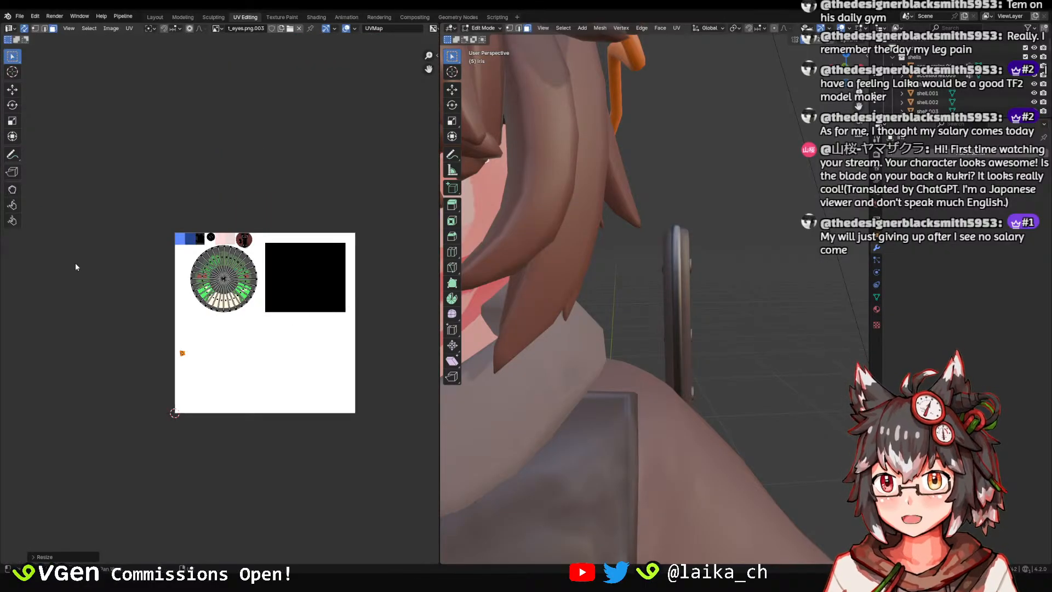
# Move the selected lash UVs from the white area onto the dark swatch at the eye texture's upper edge.
pyautogui.press('g')
pyautogui.click(307, 255)
pyautogui.scroll(5, 299, 257)
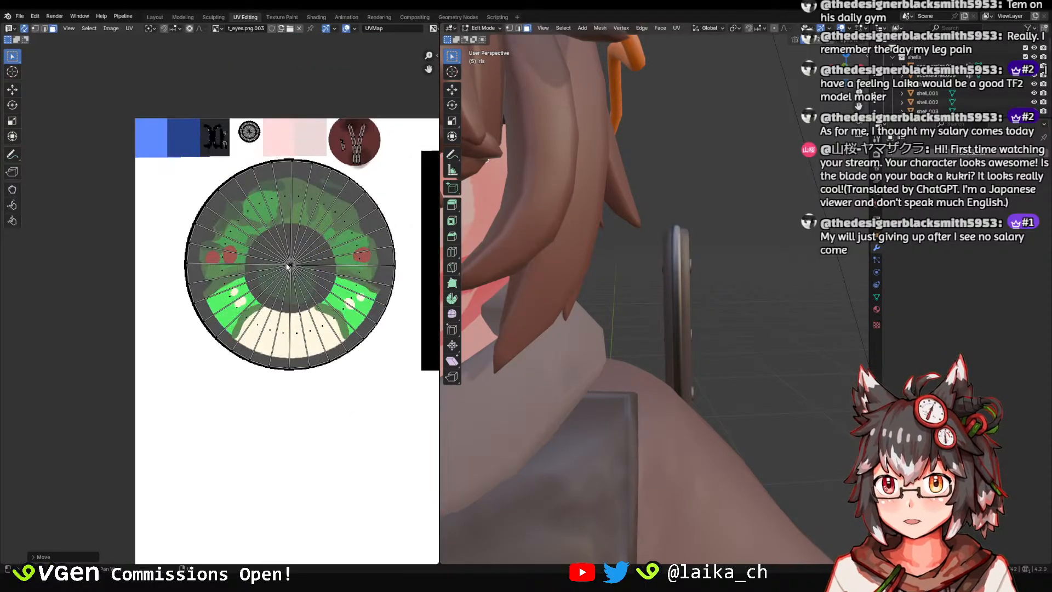
pyautogui.moveTo(364, 220); pyautogui.dragTo(247, 239, button='middle')
pyautogui.press('g')
pyautogui.click(156, 200)
pyautogui.moveTo(156, 200); pyautogui.dragTo(360, 229, button='middle')
pyautogui.press('g')
pyautogui.click(230, 201)
# Scale down the lash UVs and nudge them into the upper corner of the dark swatch, beside the existing islands.
pyautogui.press('s')
pyautogui.click(241, 215)
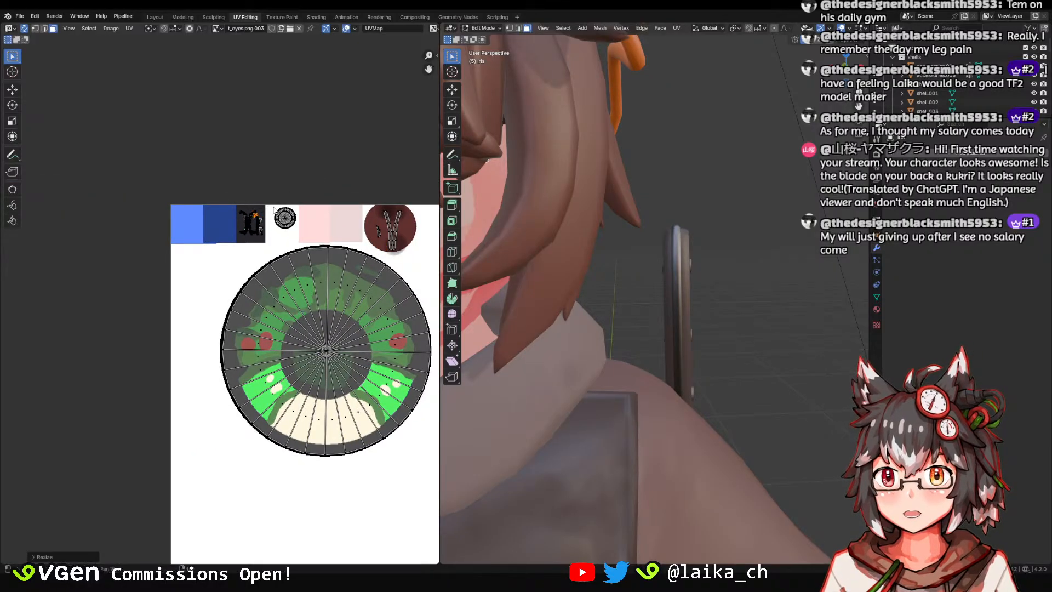
pyautogui.scroll(3, 217, 301)
pyautogui.moveTo(274, 219); pyautogui.dragTo(277, 334, button='middle')
pyautogui.press('g')
pyautogui.click(322, 278)
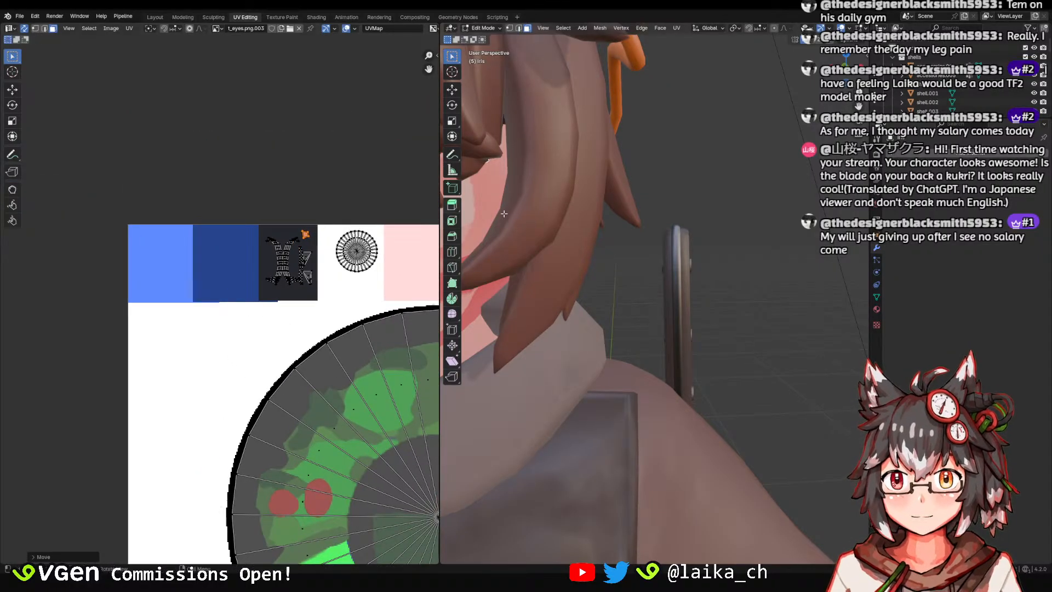
# Leave Edit Mode, save the file and return to the full character in the Layout workspace.
pyautogui.moveTo(547, 274); pyautogui.dragTo(621, 336, button='middle')
pyautogui.press('Tab')
pyautogui.scroll(-5, 751, 282)
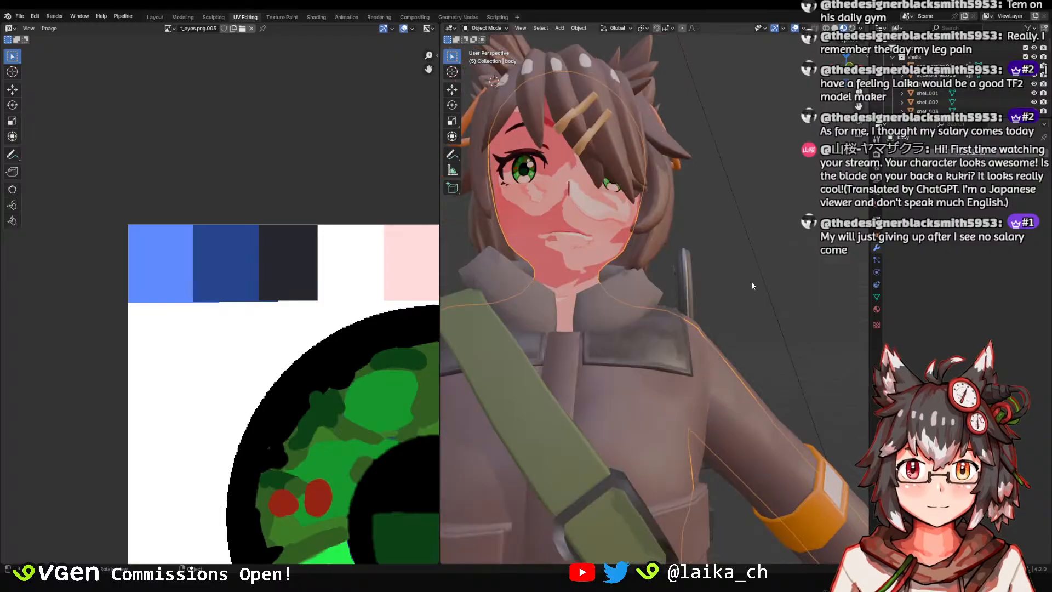
pyautogui.hotkey('ctrl', 's')
pyautogui.click(155, 17)
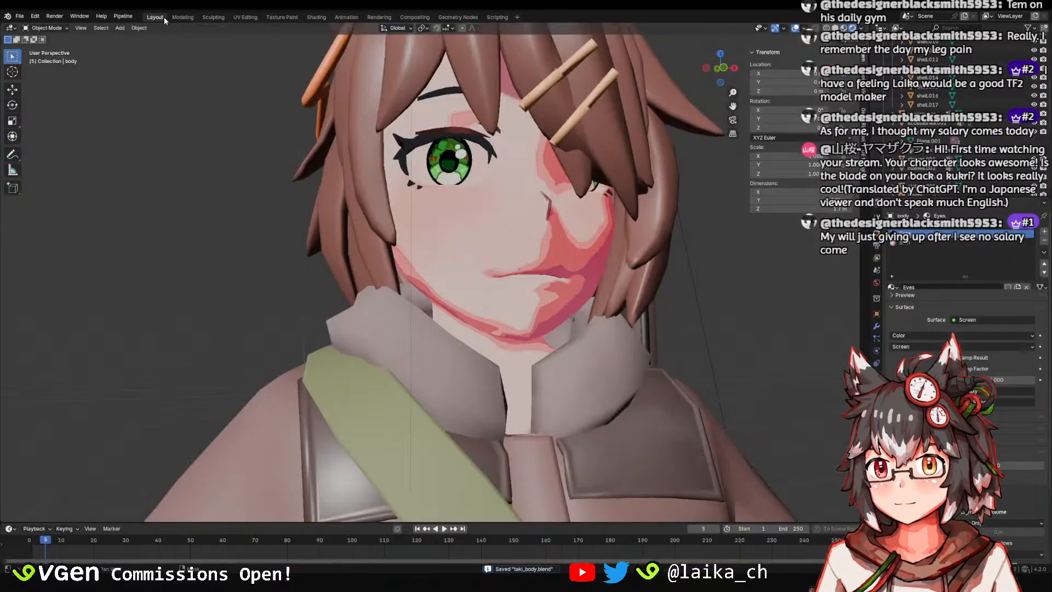
pyautogui.scroll(-5, 685, 295)
pyautogui.moveTo(493, 284); pyautogui.dragTo(560, 390, button='middle')
pyautogui.click(405, 246)
pyautogui.click(560, 390)
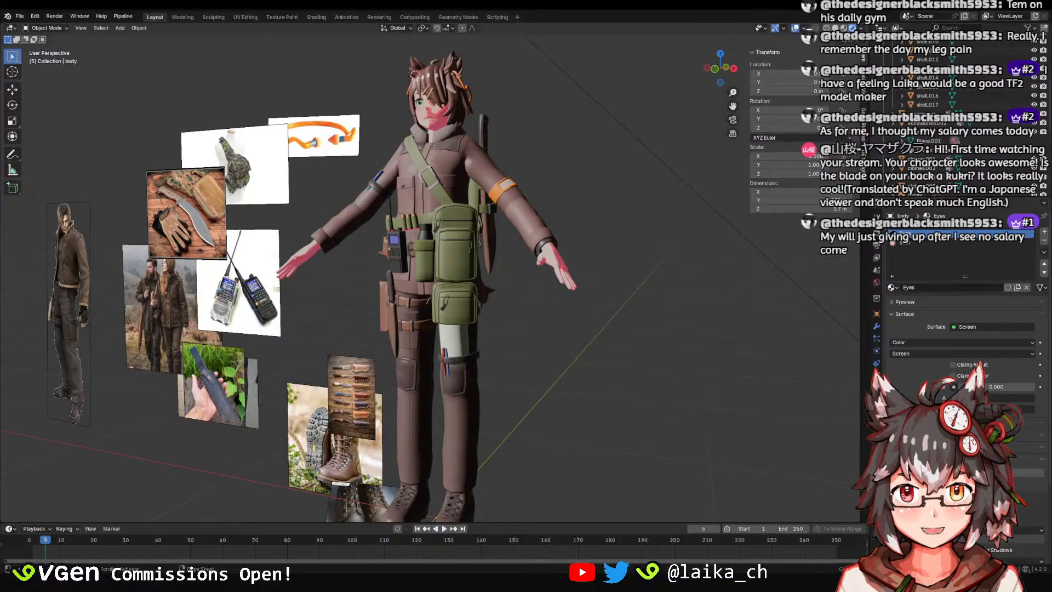
# Save the file, select the boots object and switch the viewport to Material Preview shading.
pyautogui.moveTo(430, 305); pyautogui.dragTo(483, 329, button='middle')
pyautogui.scroll(5, 495, 251)
pyautogui.hotkey('ctrl', 's')
pyautogui.keyDown('shift'); pyautogui.moveTo(501, 374); pyautogui.dragTo(469, 366, button='middle'); pyautogui.keyUp('shift')
pyautogui.scroll(2, 469, 366)
pyautogui.click(529, 311)
pyautogui.moveTo(528, 311); pyautogui.dragTo(510, 268, button='middle')
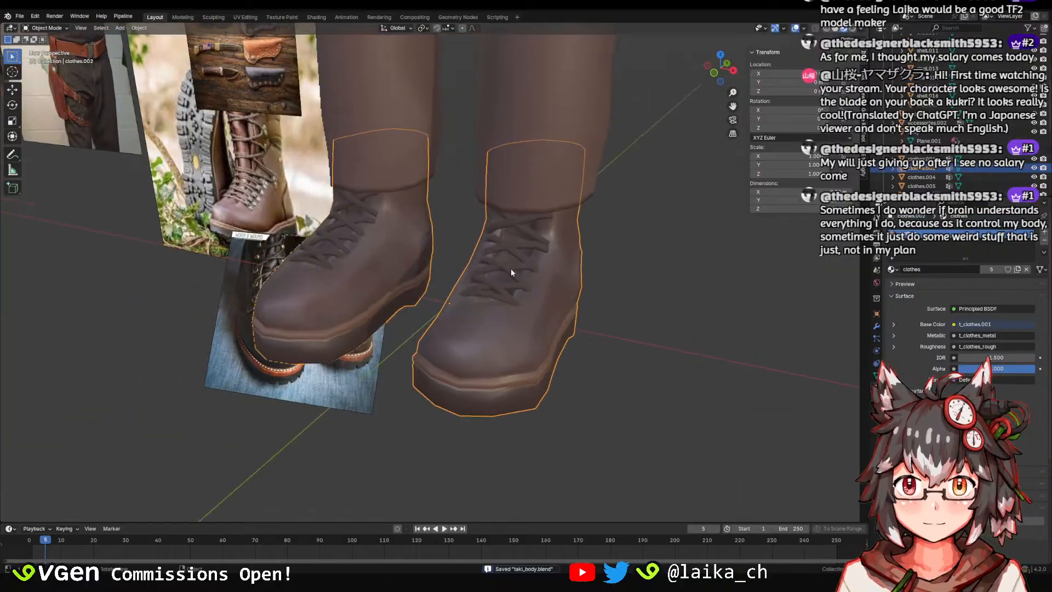
pyautogui.press('z')
pyautogui.press('z')
pyautogui.moveTo(507, 378); pyautogui.dragTo(528, 373, button='middle')
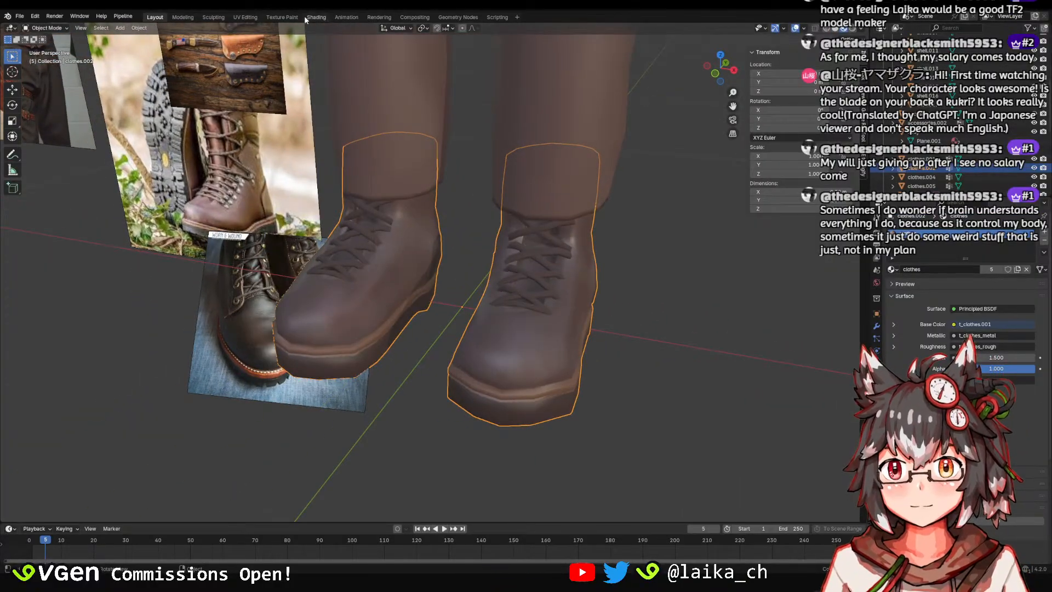
# Switch to the Texture Paint workspace with the laced boot framed close up beside the reference photos.
pyautogui.click(282, 17)
pyautogui.scroll(5, 658, 406)
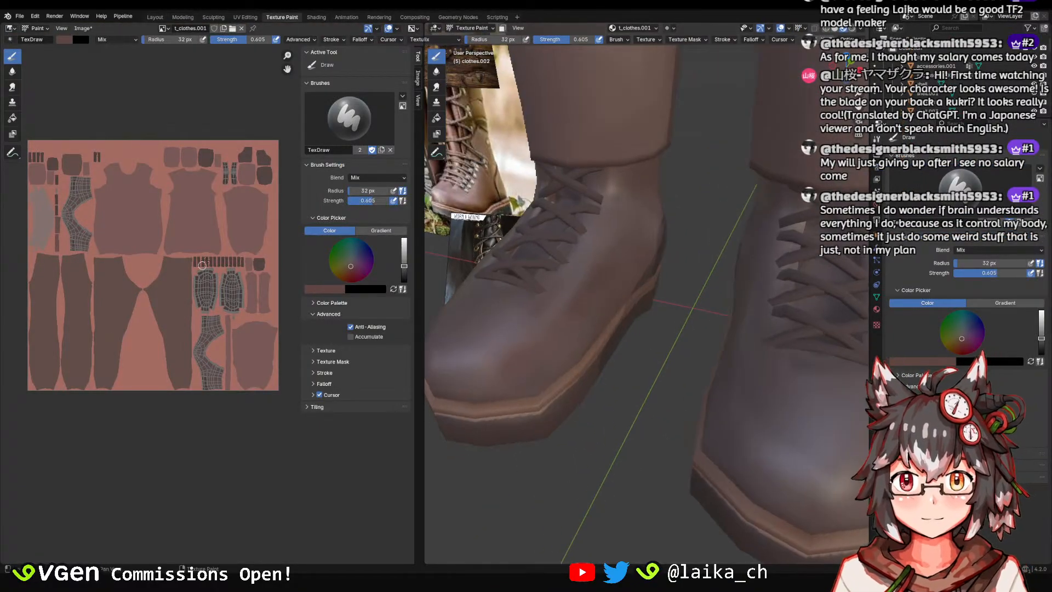
pyautogui.scroll(2, 202, 184)
pyautogui.click(155, 17)
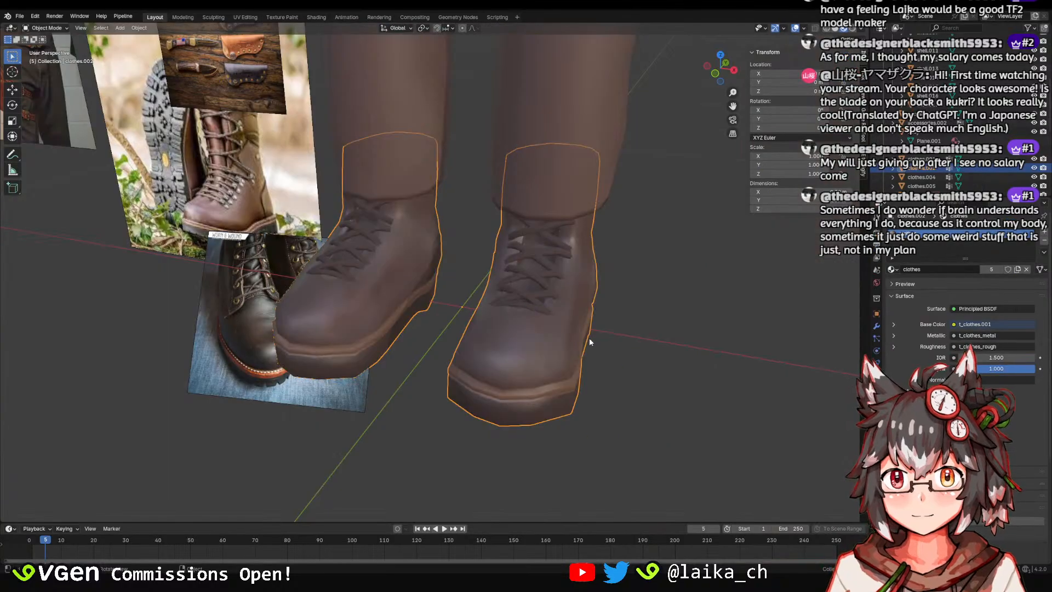
pyautogui.click(282, 17)
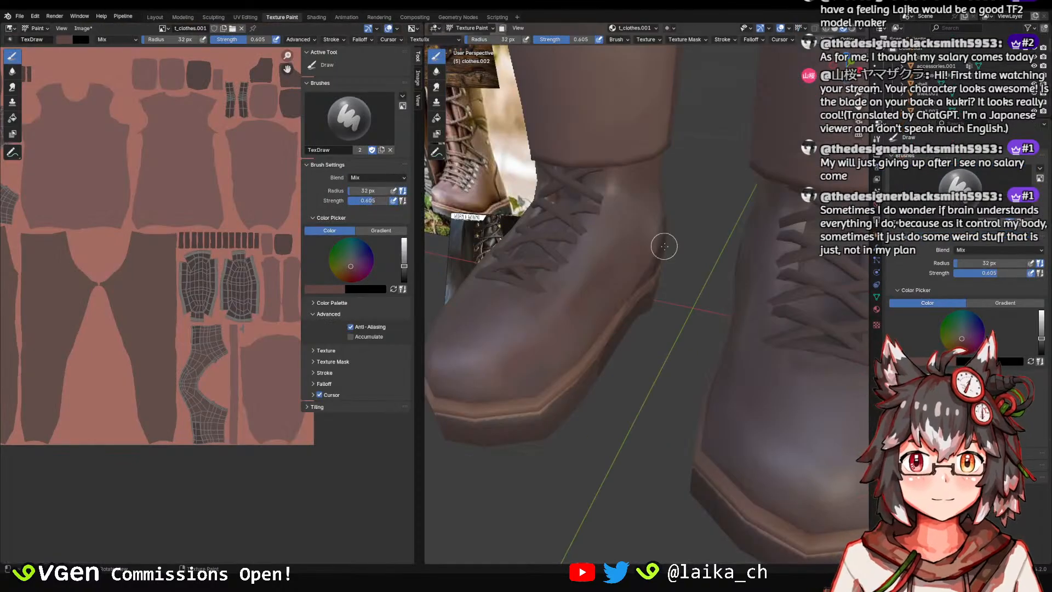
pyautogui.scroll(2, 664, 245)
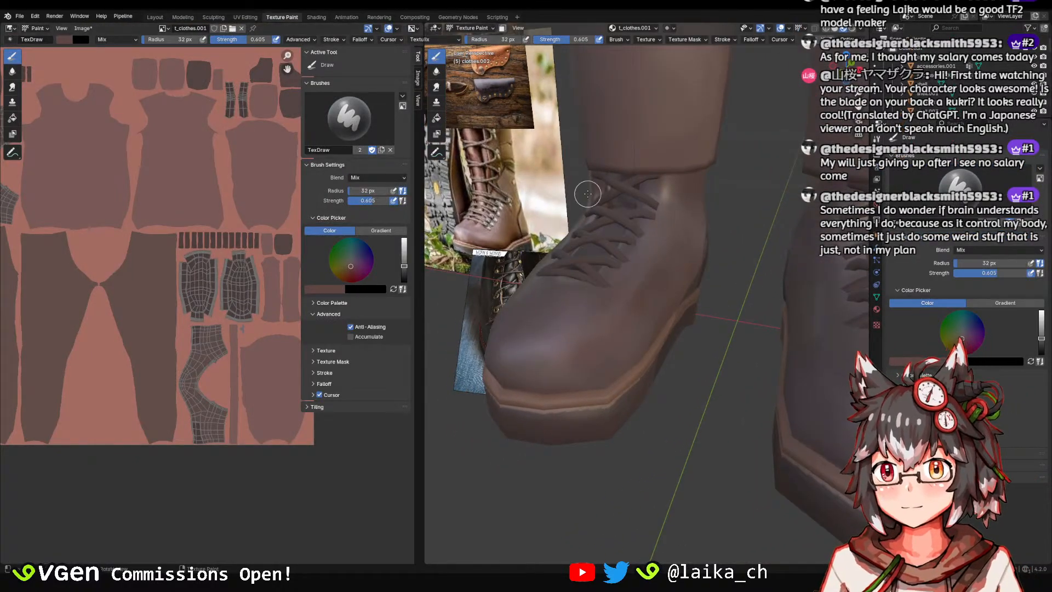
# Try a black paint stroke across the side of the boot.
pyautogui.rightClick(587, 194)
pyautogui.moveTo(597, 160); pyautogui.dragTo(597, 184)
pyautogui.moveTo(632, 305); pyautogui.dragTo(613, 305)
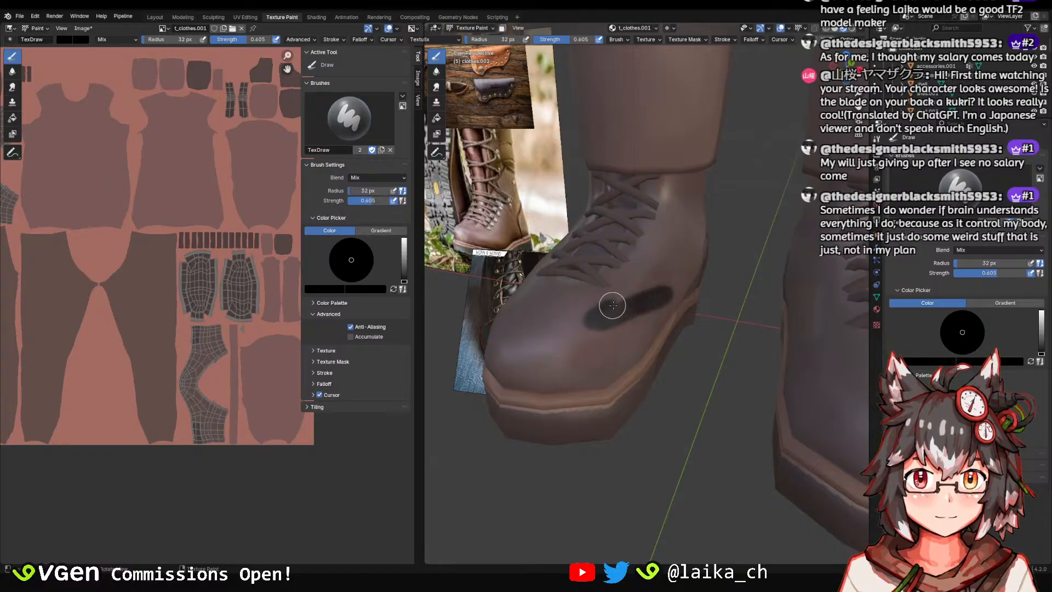
pyautogui.rightClick(602, 282)
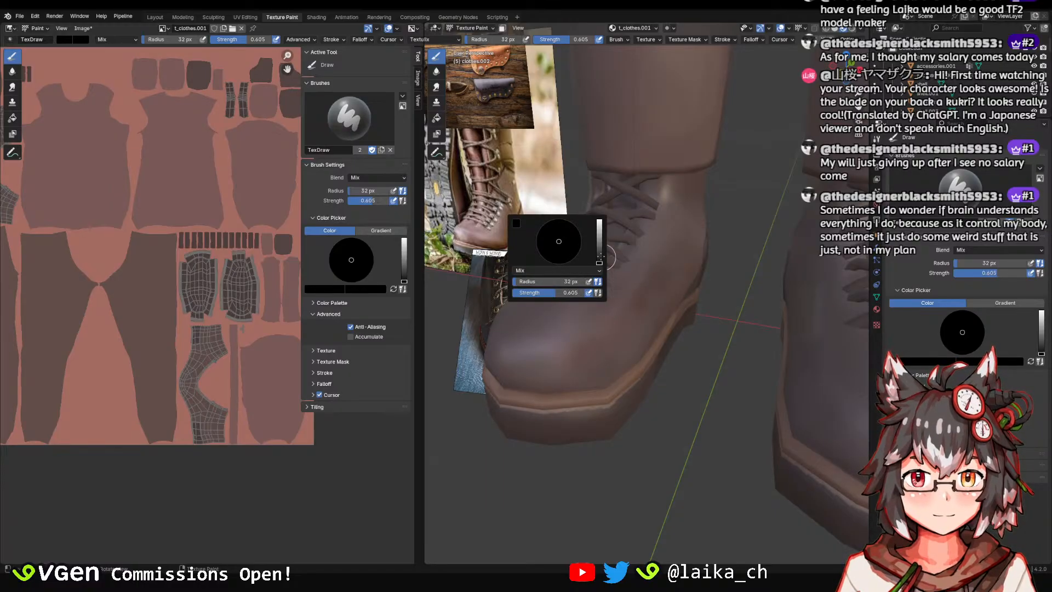
pyautogui.moveTo(599, 262); pyautogui.dragTo(599, 248)
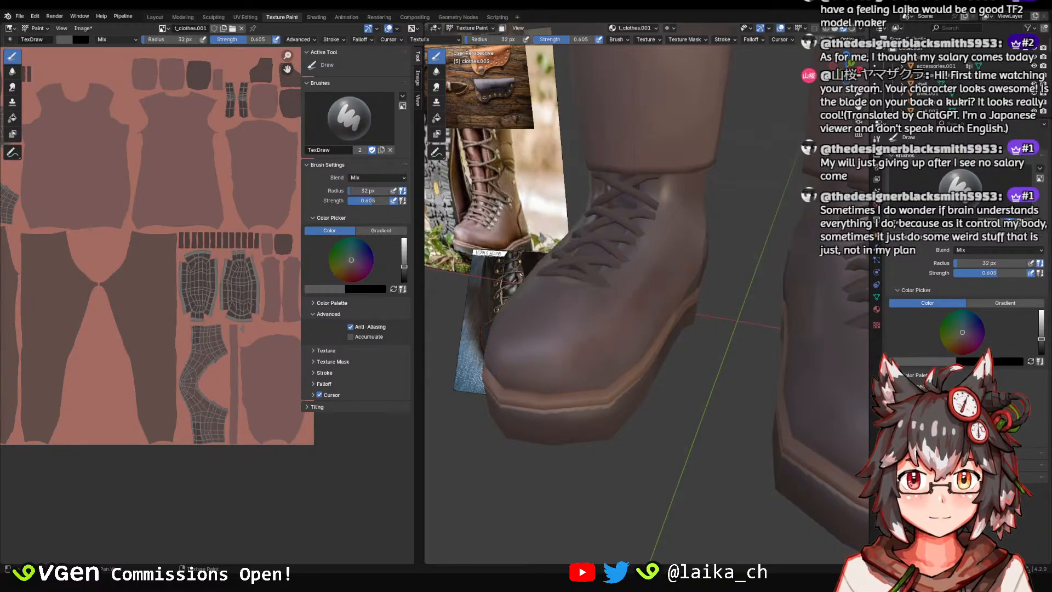
# Sample the brown of the shirt island in the clothes texture and darken it slightly as the brush colour.
pyautogui.click(62, 40)
pyautogui.click(145, 150)
pyautogui.click(159, 131)
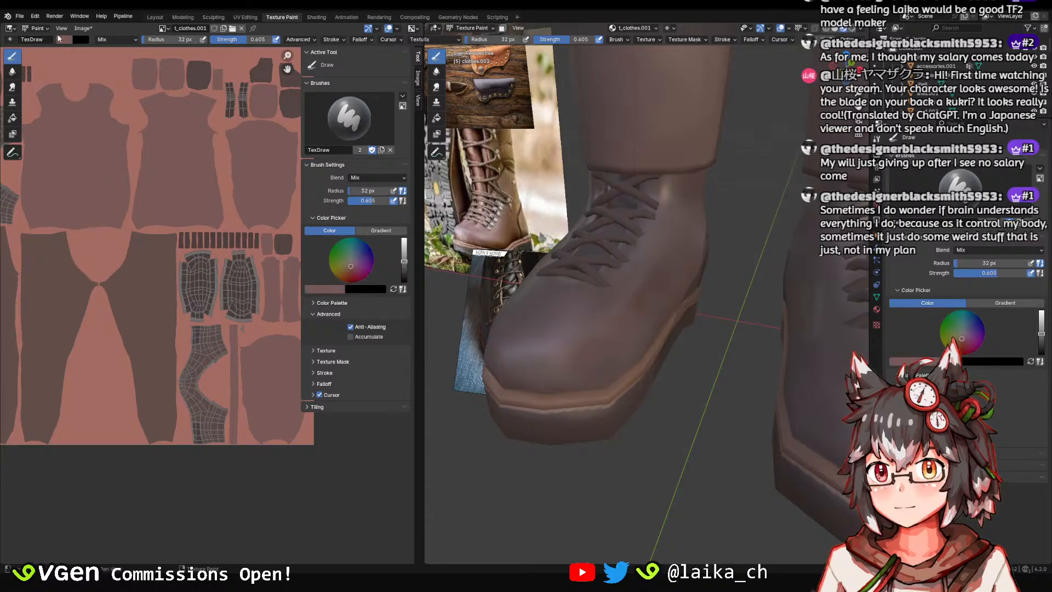
pyautogui.click(65, 41)
pyautogui.moveTo(146, 92); pyautogui.dragTo(147, 99)
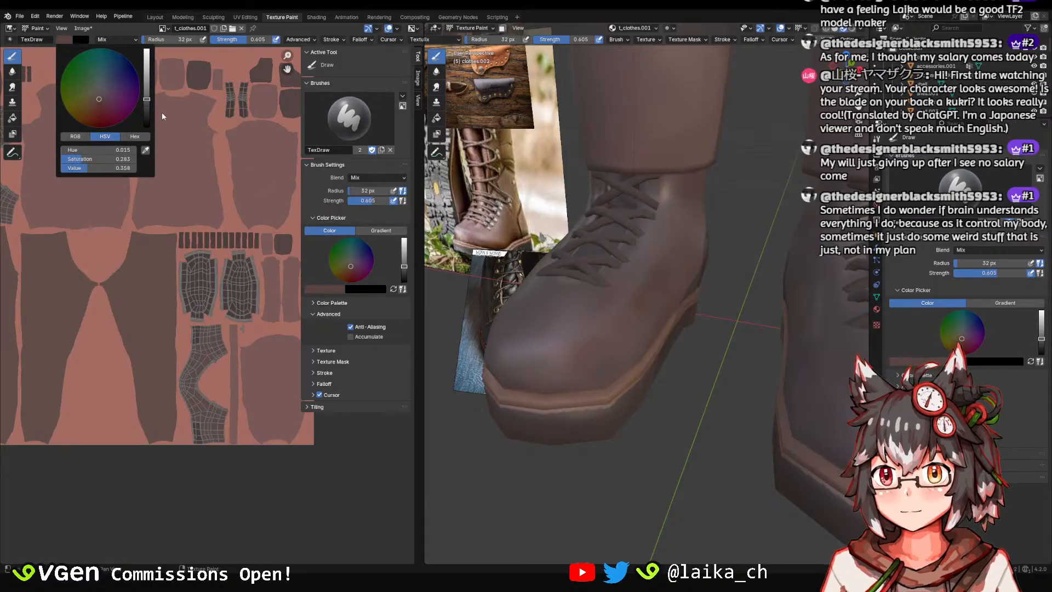
# Sample the dark brown of the small strip islands in the clothes texture as the brush colour.
pyautogui.moveTo(643, 327); pyautogui.dragTo(614, 315, button='middle')
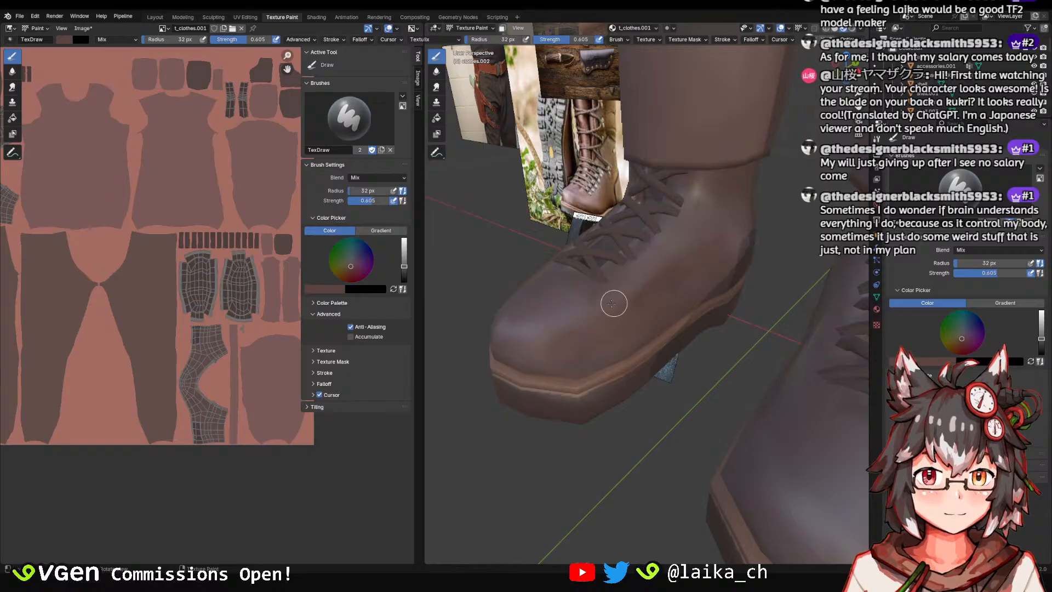
pyautogui.moveTo(613, 301)
pyautogui.mouseDown(button='middle')
pyautogui.moveTo(586, 288)
pyautogui.moveTo(601, 308)
pyautogui.mouseUp(button='middle')
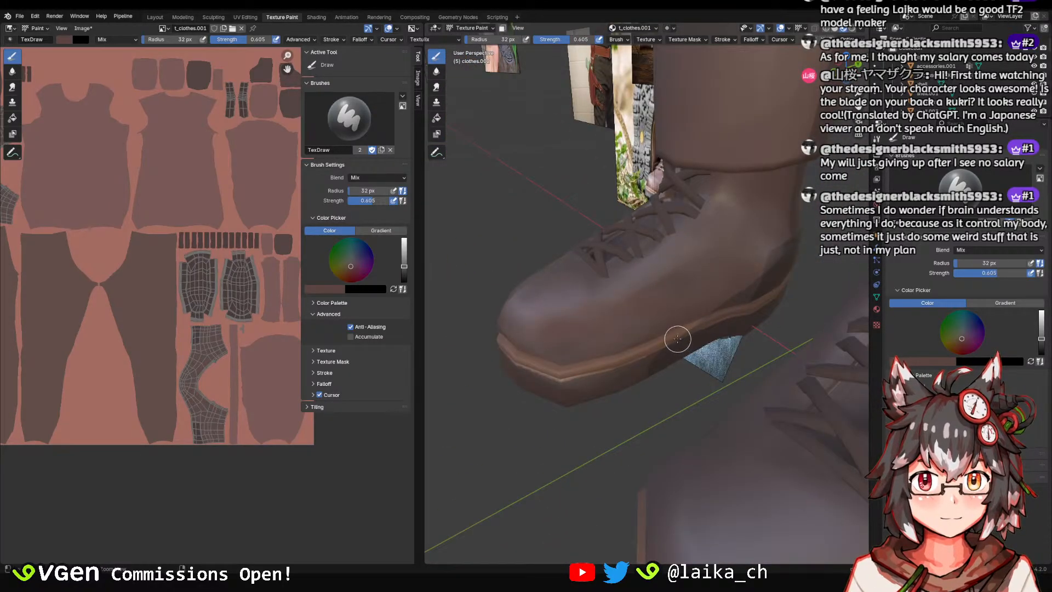
pyautogui.moveTo(626, 321); pyautogui.dragTo(591, 284, button='middle')
pyautogui.click(64, 40)
pyautogui.moveTo(230, 103); pyautogui.dragTo(178, 146, button='middle')
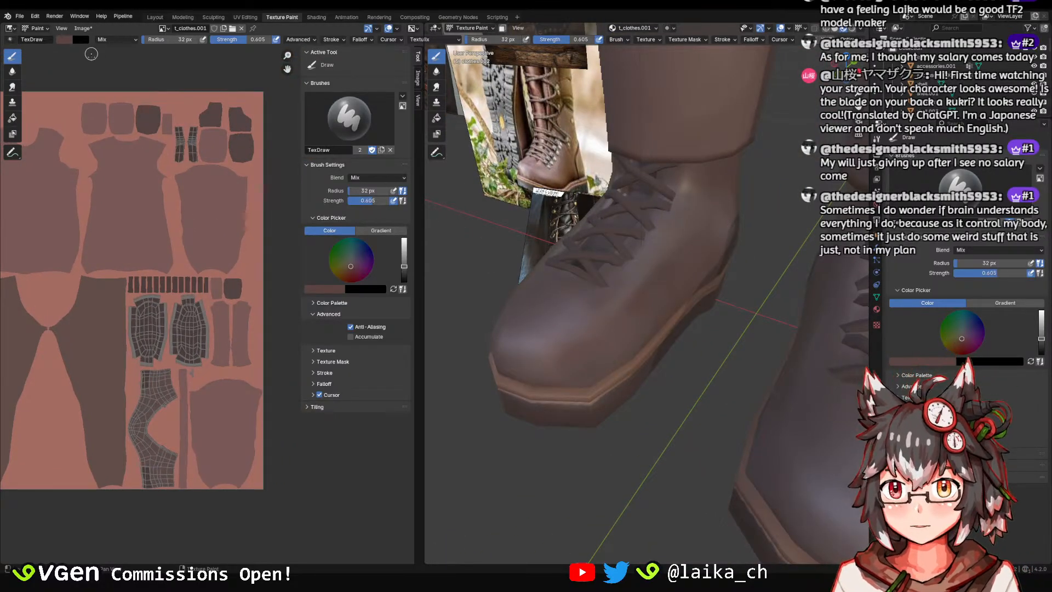
pyautogui.click(64, 42)
pyautogui.click(145, 153)
pyautogui.click(149, 285)
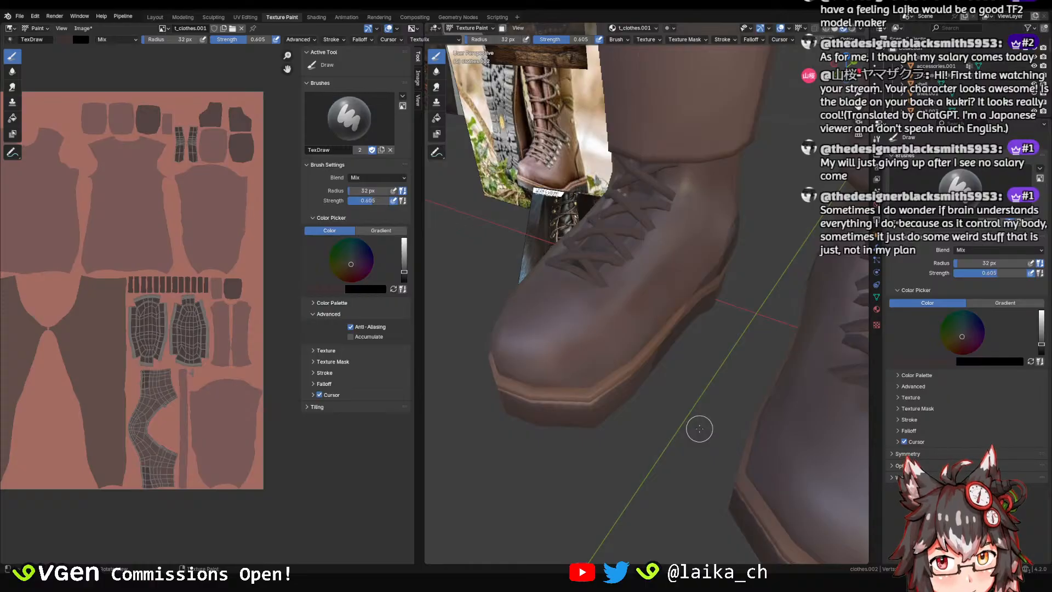
# Set the brush radius to 92 px and its strength to 0.136 for soft shading on the boot.
pyautogui.hotkey('shift', 'f')
pyautogui.click(639, 293)
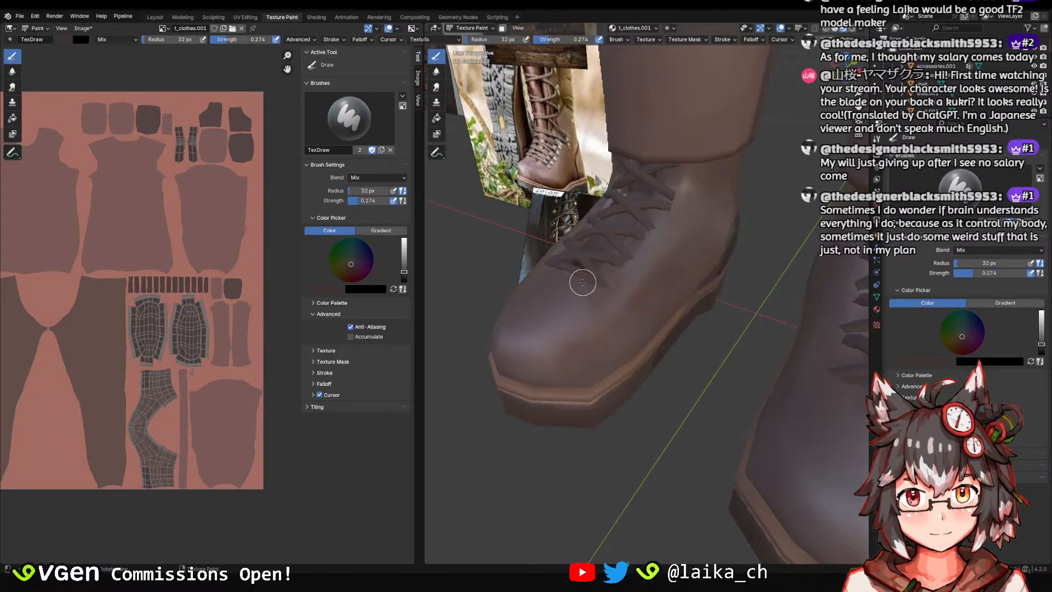
pyautogui.moveTo(638, 293); pyautogui.dragTo(637, 314, button='middle')
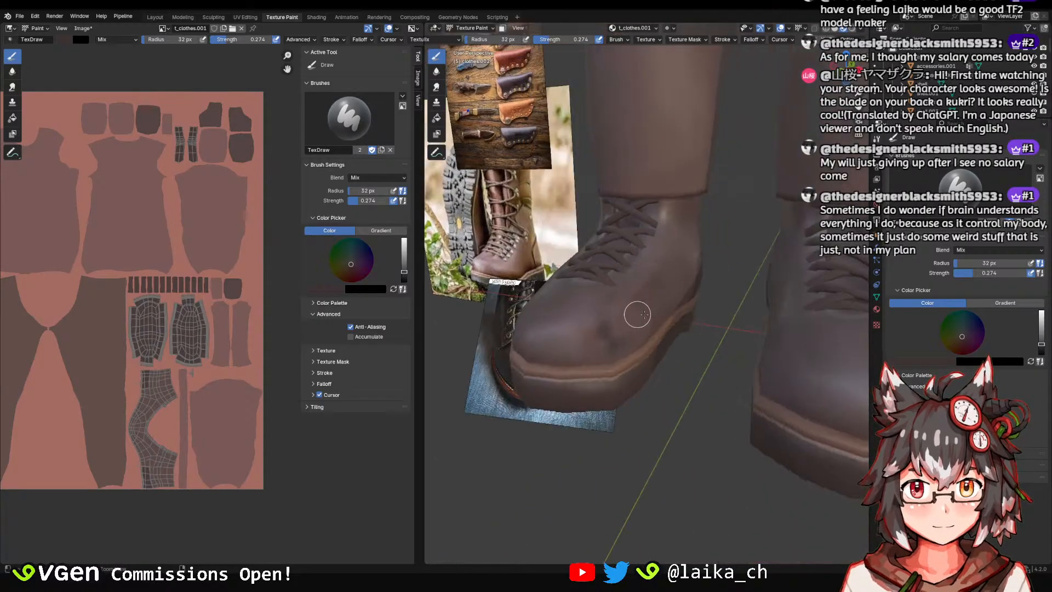
pyautogui.press('f')
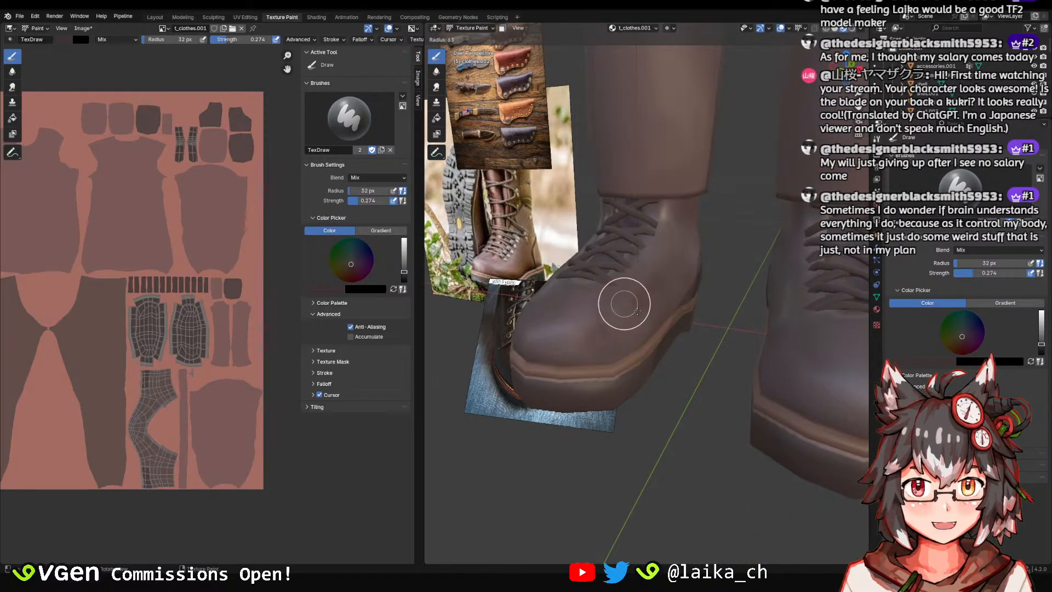
pyautogui.click(667, 346)
pyautogui.hotkey('shift', 'f')
pyautogui.click(629, 340)
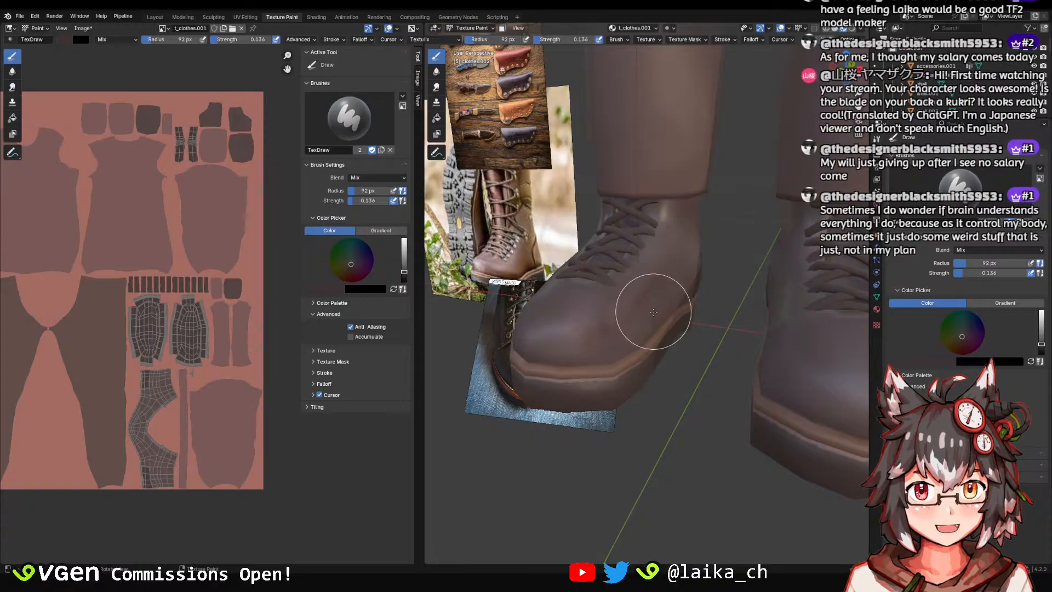
# Reduce the brush radius to 63 px and shade the side of the boot toward the heel.
pyautogui.moveTo(637, 323); pyautogui.dragTo(598, 318, button='middle')
pyautogui.press('f')
pyautogui.click(614, 320)
pyautogui.moveTo(701, 291)
pyautogui.mouseDown(button='middle')
pyautogui.moveTo(699, 272)
pyautogui.moveTo(670, 268)
pyautogui.moveTo(692, 251)
pyautogui.moveTo(670, 235)
pyautogui.moveTo(529, 284)
pyautogui.mouseUp(button='middle')
pyautogui.moveTo(648, 351)
pyautogui.mouseDown(button='middle')
pyautogui.moveTo(723, 333)
pyautogui.moveTo(603, 312)
pyautogui.moveTo(651, 359)
pyautogui.mouseUp(button='middle')
pyautogui.moveTo(715, 345); pyautogui.dragTo(594, 322, button='middle')
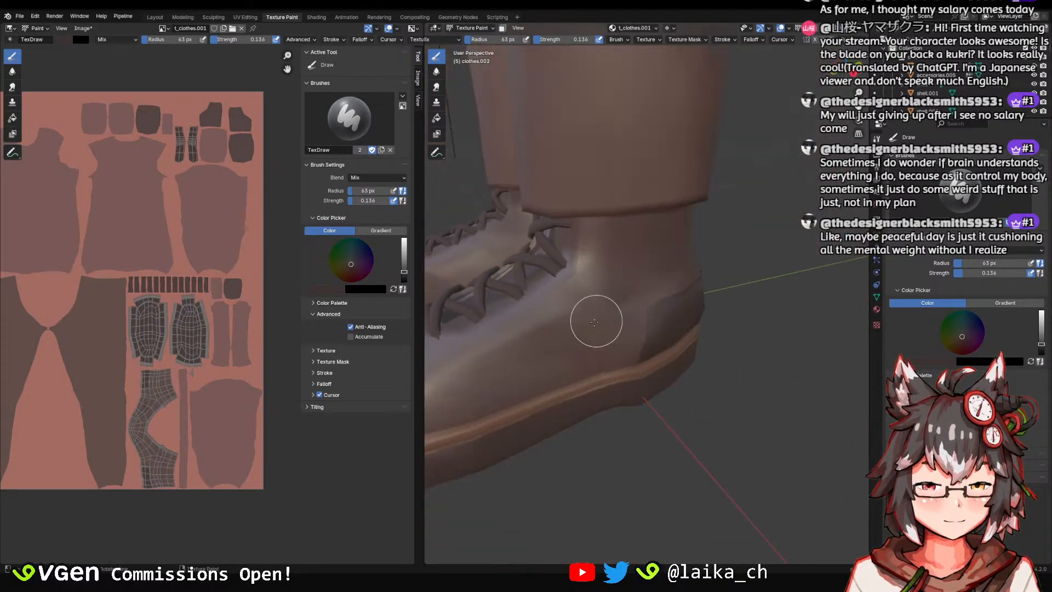
# Compare the boots' shading with the reference photo of the leather boots.
pyautogui.moveTo(603, 215)
pyautogui.mouseDown(button='middle')
pyautogui.moveTo(548, 241)
pyautogui.moveTo(648, 246)
pyautogui.moveTo(656, 308)
pyautogui.moveTo(609, 284)
pyautogui.moveTo(760, 49)
pyautogui.mouseUp(button='middle')
pyautogui.scroll(-3, 699, 257)
pyautogui.moveTo(699, 256); pyautogui.dragTo(635, 274, button='middle')
pyautogui.keyDown('shift'); pyautogui.moveTo(613, 340); pyautogui.dragTo(704, 255, button='middle'); pyautogui.keyUp('shift')
pyautogui.moveTo(683, 289); pyautogui.dragTo(573, 270, button='middle')
pyautogui.scroll(2, 639, 312)
pyautogui.moveTo(501, 304); pyautogui.dragTo(469, 311, button='middle')
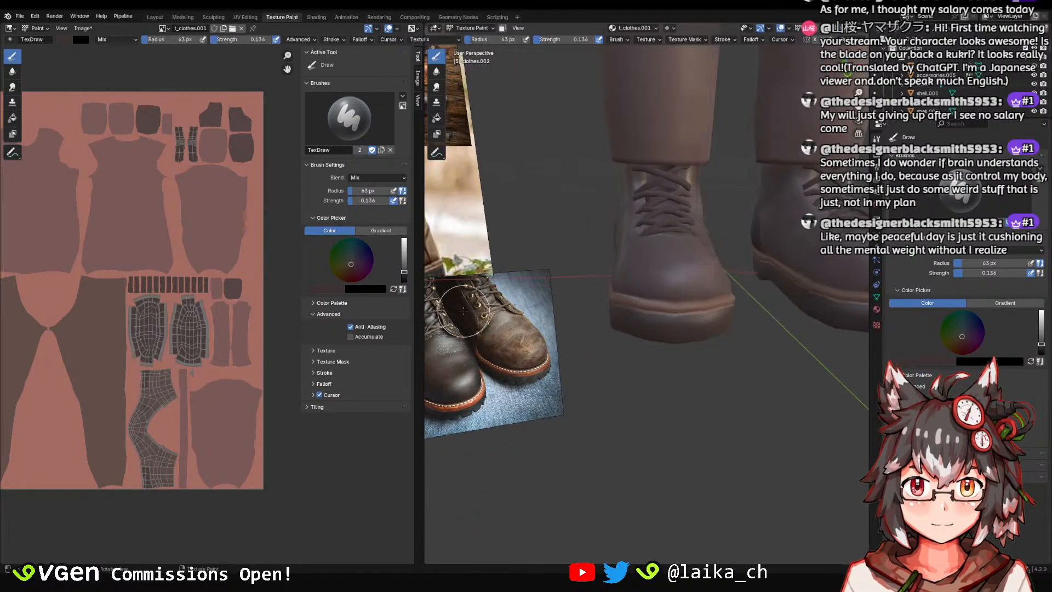
pyautogui.moveTo(489, 267)
pyautogui.mouseDown(button='middle')
pyautogui.moveTo(472, 264)
pyautogui.moveTo(487, 265)
pyautogui.mouseUp(button='middle')
pyautogui.scroll(2, 599, 301)
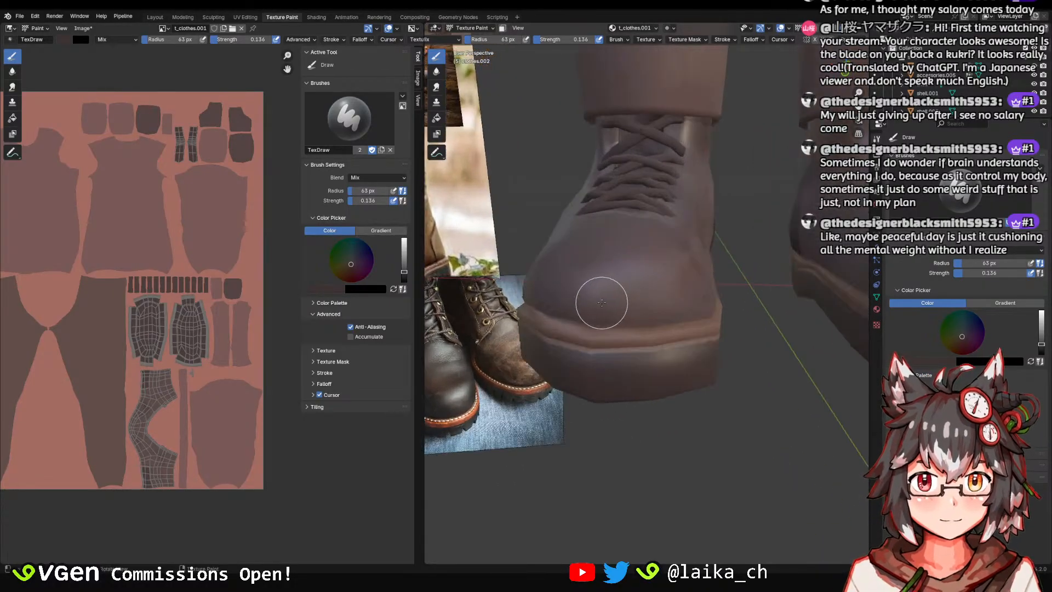
# Darken the boot's toe just above the sole with a 49 px brush and save the file.
pyautogui.press('f')
pyautogui.click(591, 305)
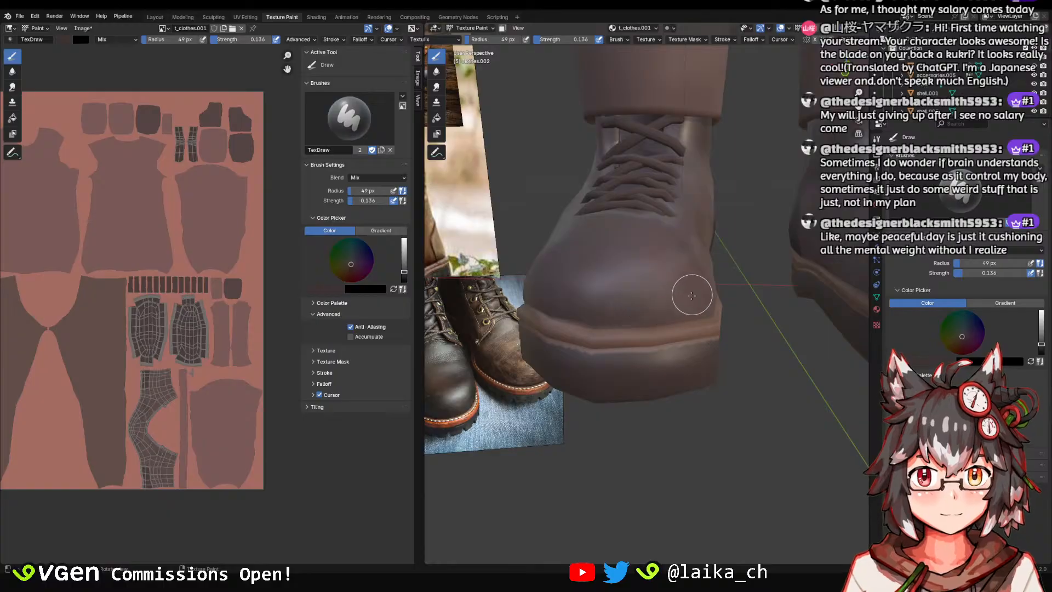
pyautogui.scroll(-4, 700, 290)
pyautogui.moveTo(756, 230); pyautogui.dragTo(652, 355, button='middle')
pyautogui.hotkey('ctrl', 's')
# Refine the soft dark shading on the boots with a 40 px brush and save the file.
pyautogui.scroll(2, 669, 305)
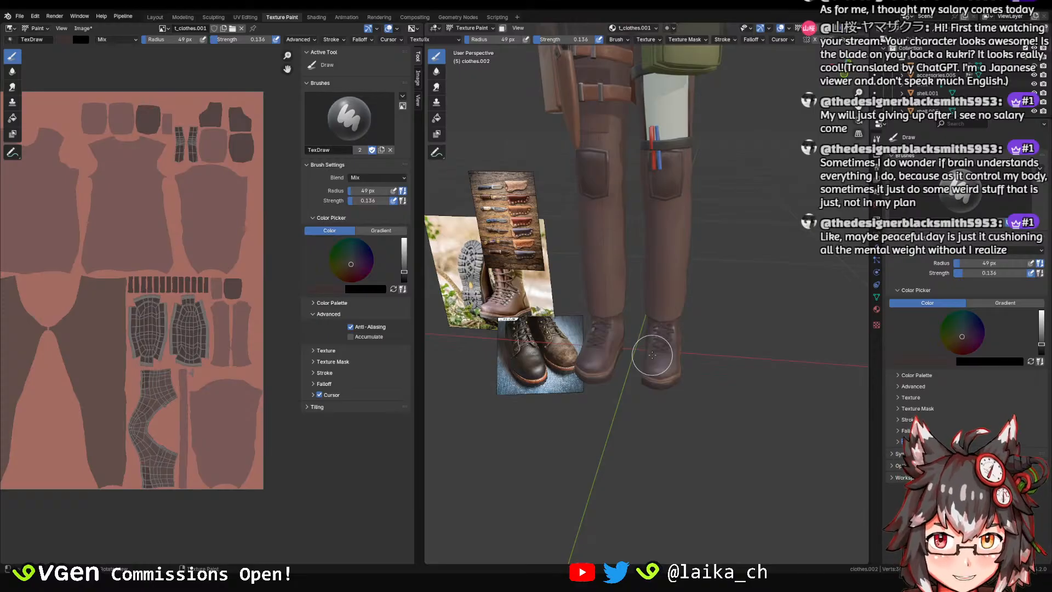
pyautogui.scroll(6, 649, 351)
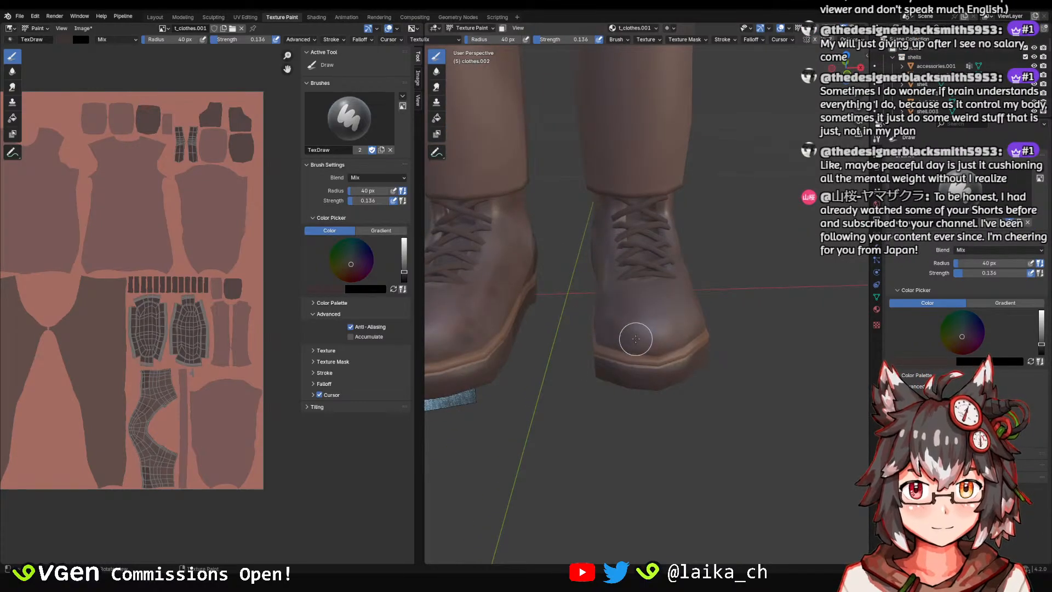
pyautogui.moveTo(645, 309); pyautogui.dragTo(675, 307, button='middle')
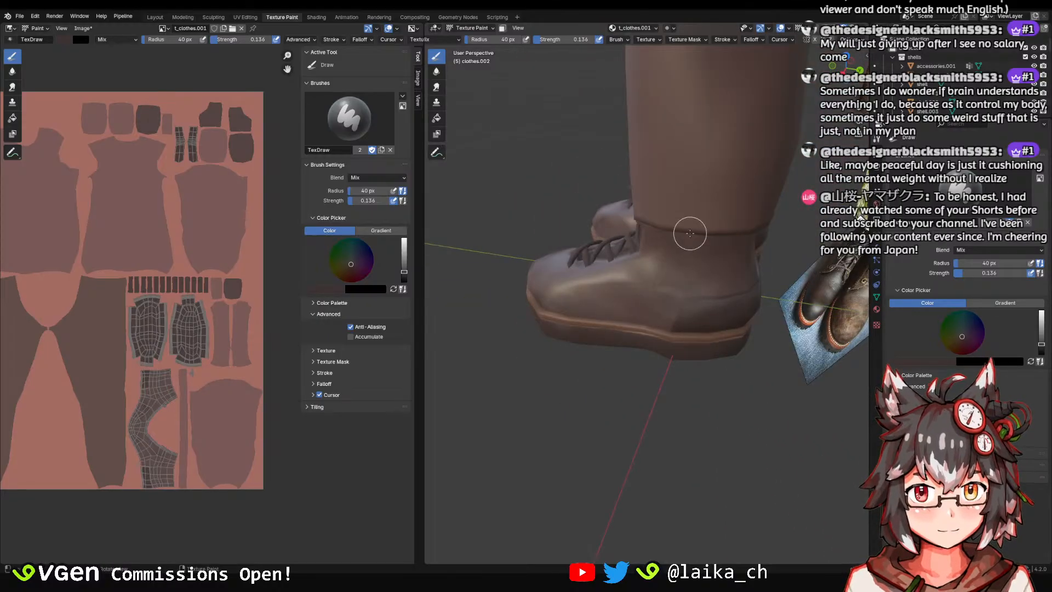
pyautogui.moveTo(690, 234); pyautogui.dragTo(732, 296, button='middle')
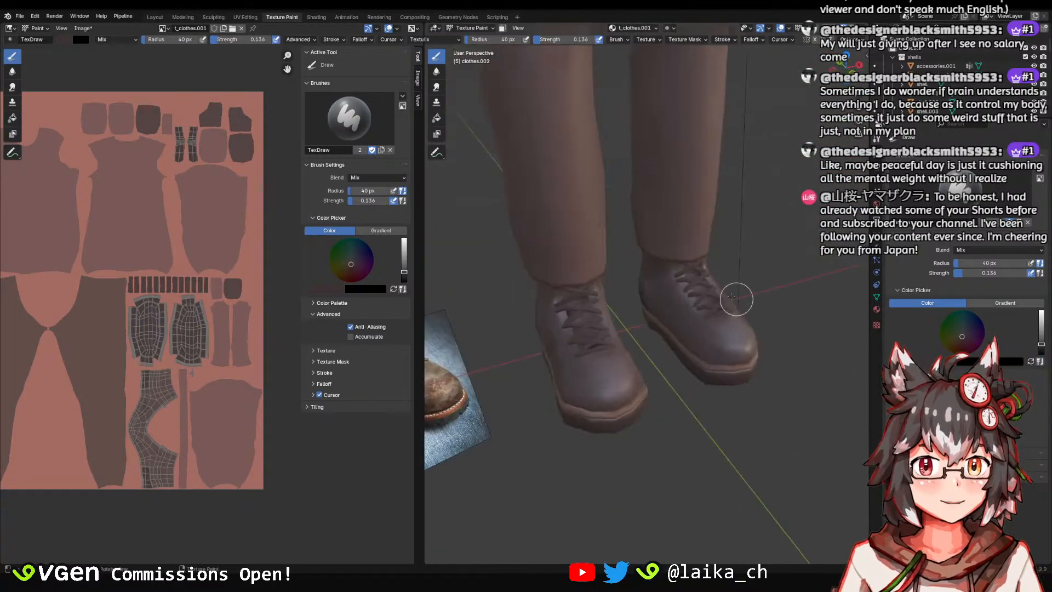
pyautogui.scroll(5, 731, 296)
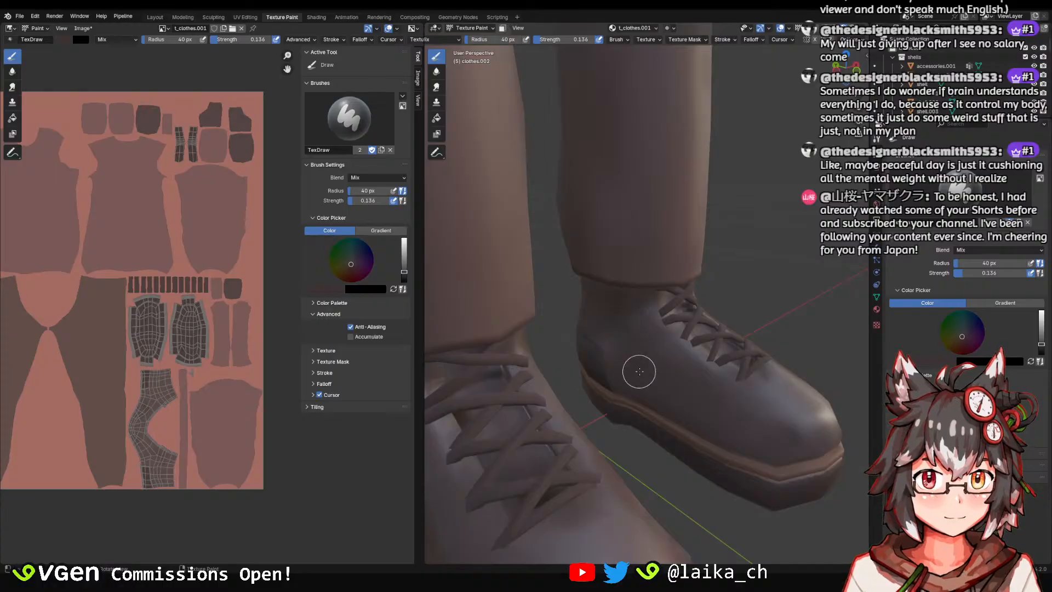
pyautogui.moveTo(680, 355)
pyautogui.mouseDown(button='middle')
pyautogui.moveTo(726, 352)
pyautogui.moveTo(772, 328)
pyautogui.moveTo(673, 362)
pyautogui.mouseUp(button='middle')
pyautogui.scroll(-4, 650, 334)
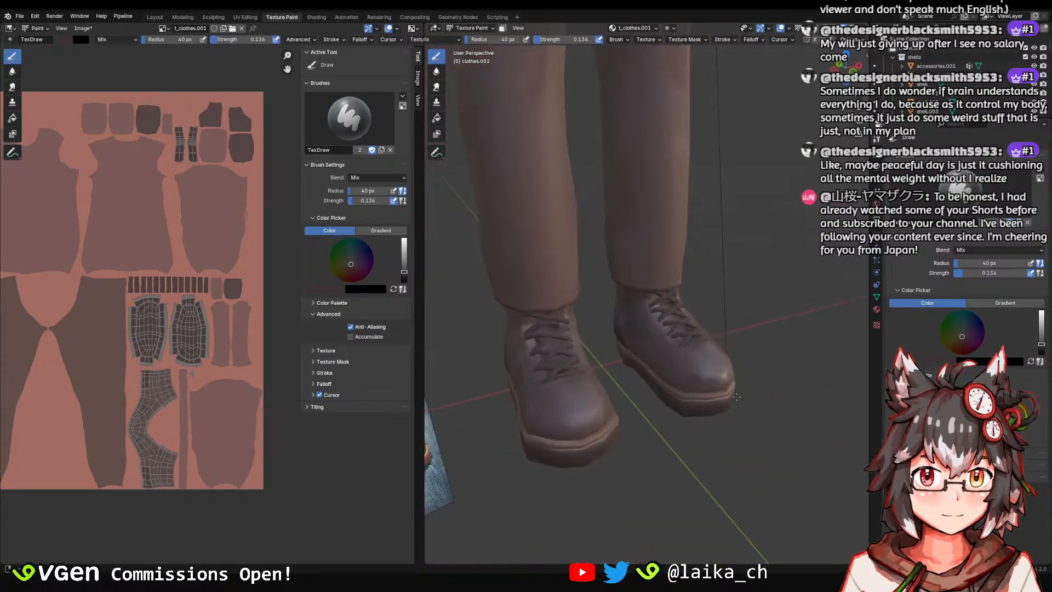
pyautogui.moveTo(651, 329); pyautogui.dragTo(527, 380, button='middle')
pyautogui.hotkey('ctrl', 's')
# Examine the boots' shading from low front and side angles, saving the file along the way.
pyautogui.scroll(3, 634, 345)
pyautogui.moveTo(633, 345)
pyautogui.mouseDown(button='middle')
pyautogui.moveTo(667, 303)
pyautogui.moveTo(644, 349)
pyautogui.mouseUp(button='middle')
pyautogui.scroll(-1, 712, 346)
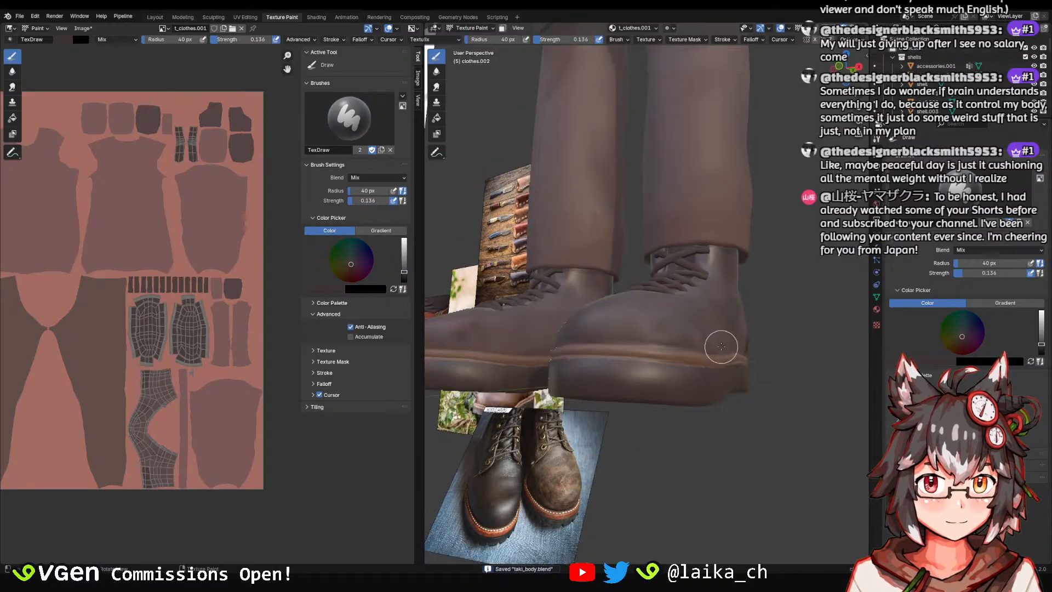
pyautogui.moveTo(723, 348); pyautogui.dragTo(654, 379, button='middle')
pyautogui.hotkey('ctrl', 's')
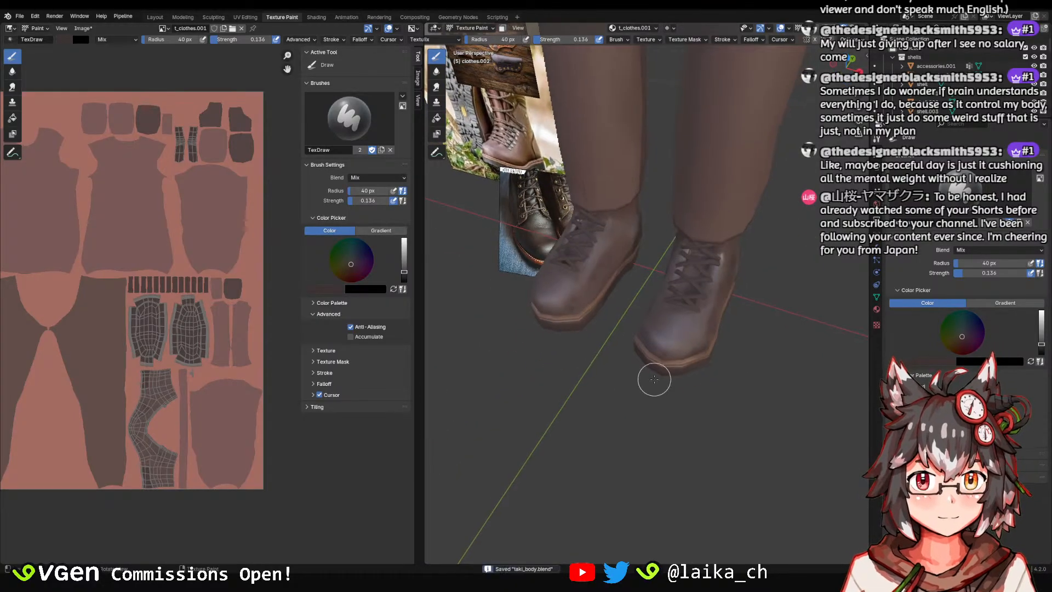
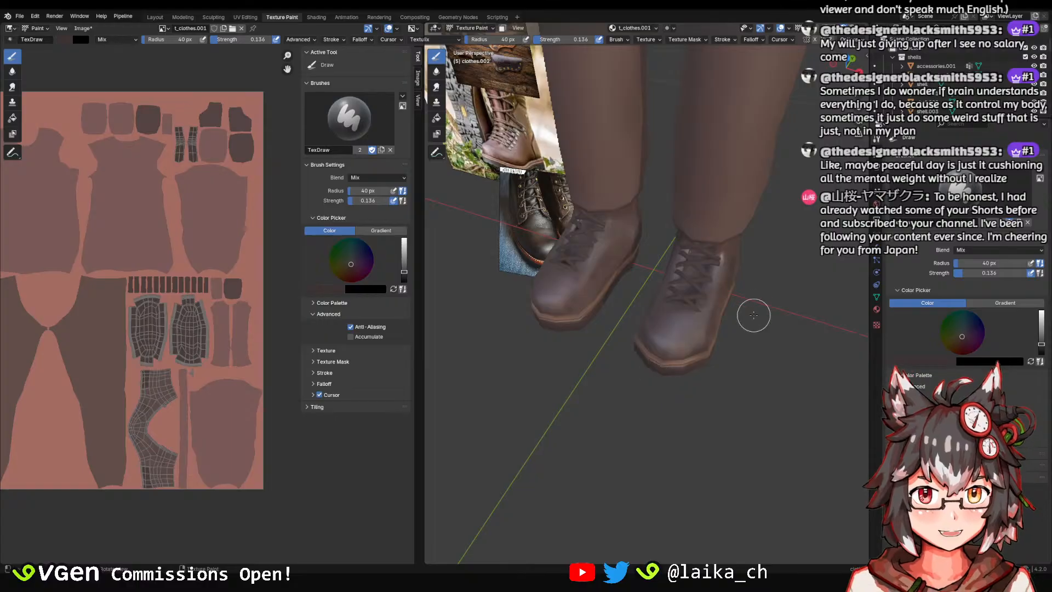
pyautogui.moveTo(754, 312); pyautogui.dragTo(617, 278, button='middle')
pyautogui.scroll(3, 617, 278)
pyautogui.moveTo(750, 339); pyautogui.dragTo(662, 302, button='middle')
pyautogui.hotkey('ctrl', 's')
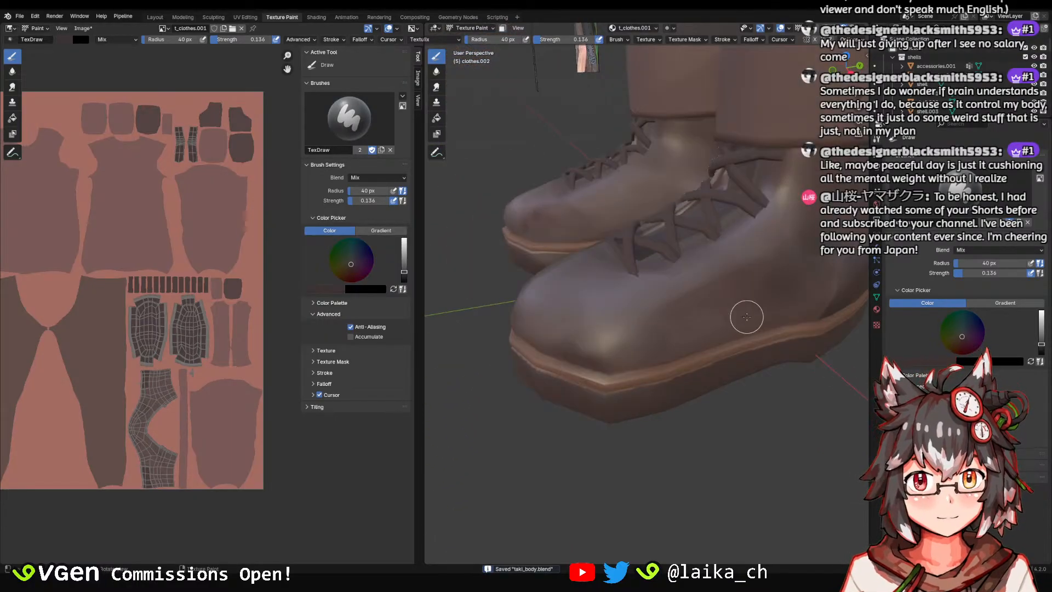
# Check the boots' shading beside the leather boot photo and set the paint brush to a 16 px radius and 0.478 strength.
pyautogui.moveTo(747, 314); pyautogui.dragTo(568, 312, button='middle')
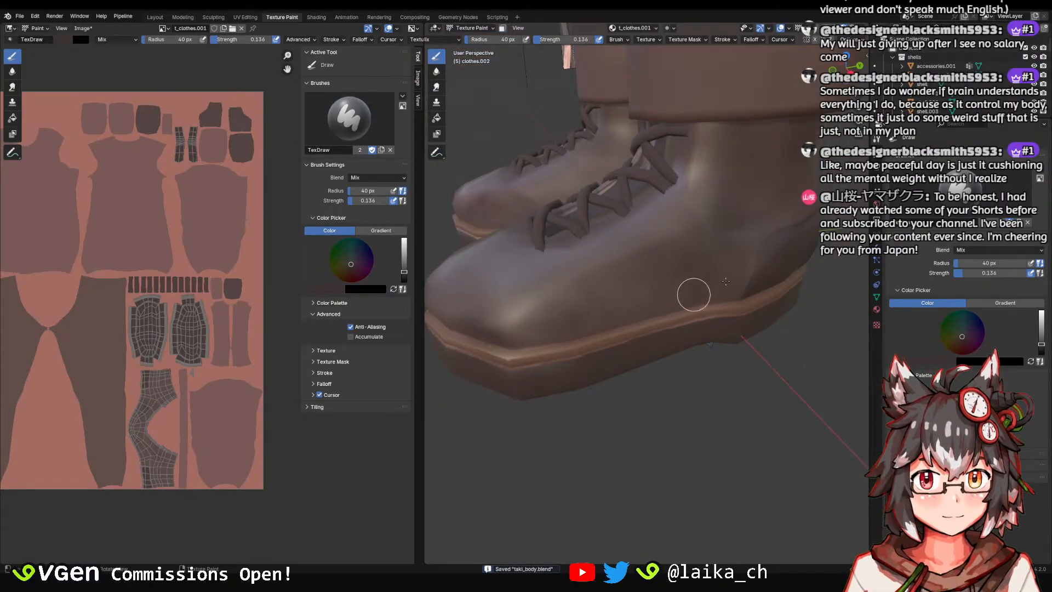
pyautogui.scroll(-3, 709, 298)
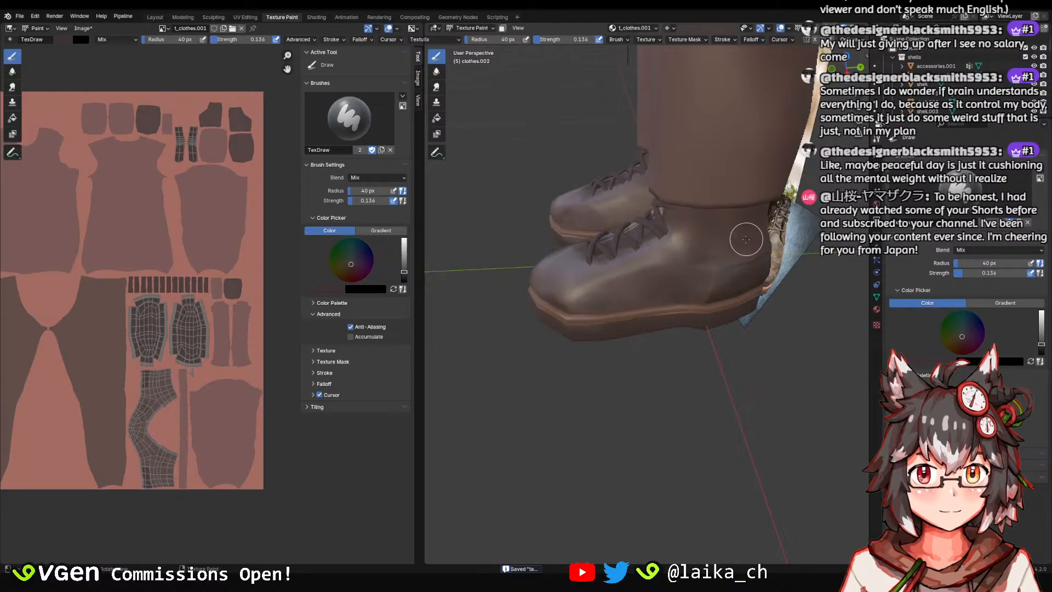
pyautogui.moveTo(741, 234); pyautogui.dragTo(630, 235, button='middle')
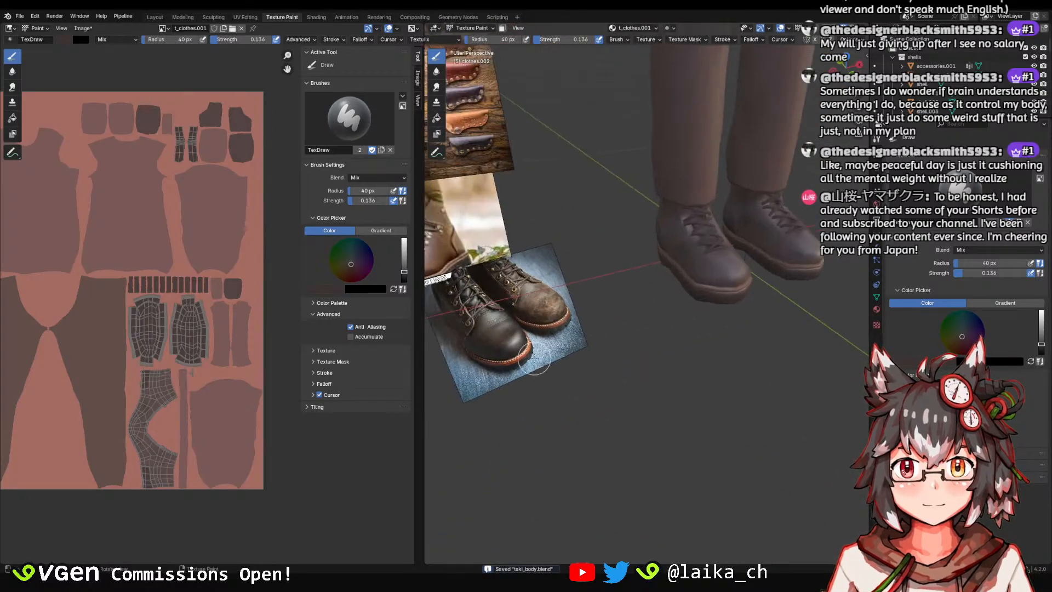
pyautogui.scroll(3, 531, 354)
pyautogui.moveTo(680, 289); pyautogui.dragTo(517, 187, button='middle')
pyautogui.press('f')
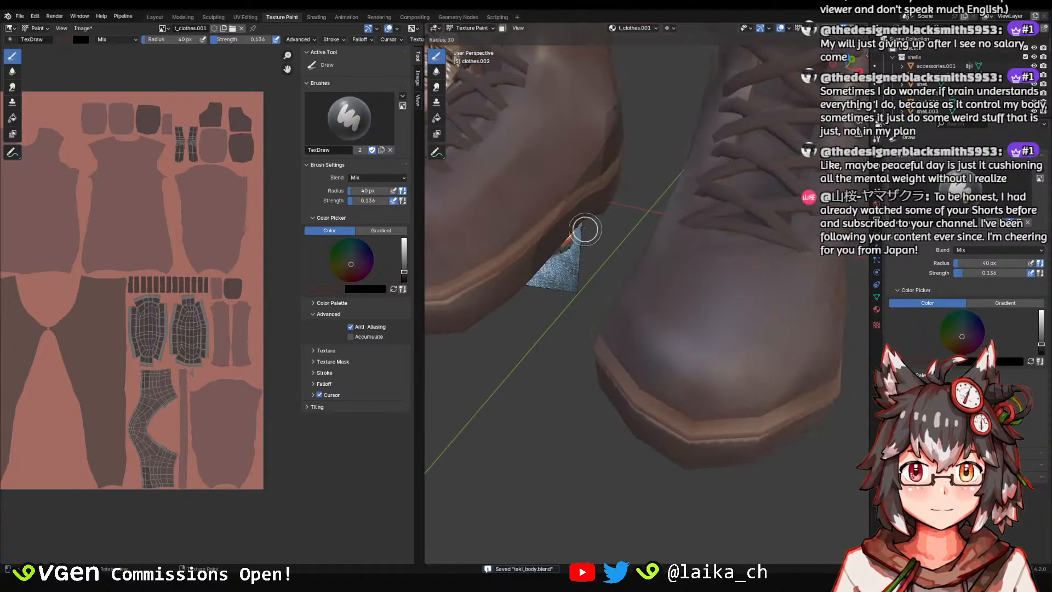
pyautogui.click(592, 232)
pyautogui.hotkey('shift', 'f')
pyautogui.click(615, 259)
pyautogui.press('f')
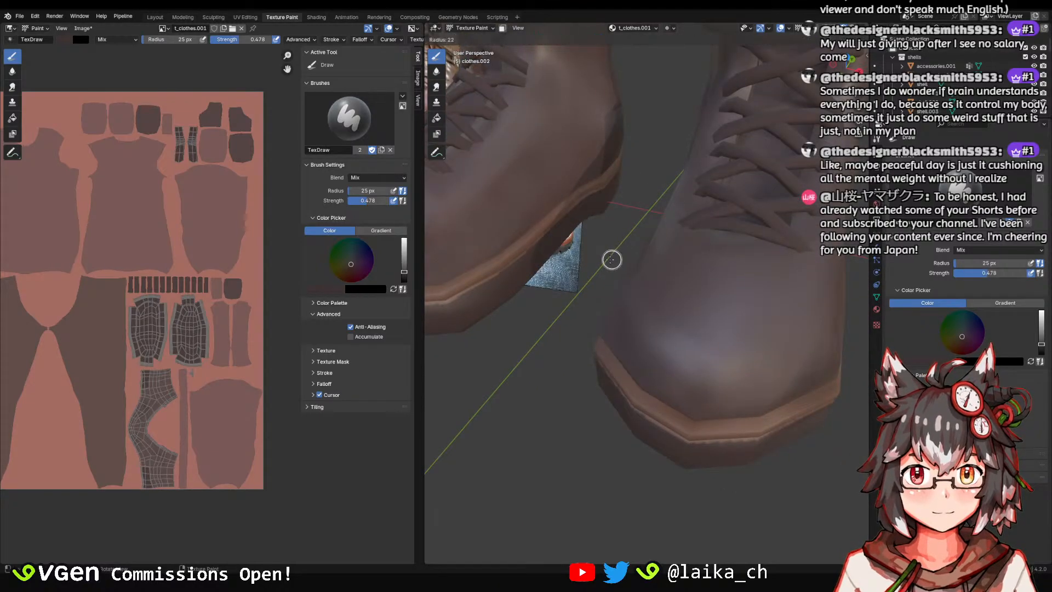
pyautogui.click(612, 259)
pyautogui.moveTo(611, 260); pyautogui.dragTo(652, 245, button='middle')
pyautogui.keyDown('shift'); pyautogui.moveTo(652, 245); pyautogui.dragTo(677, 245, button='middle'); pyautogui.keyUp('shift')
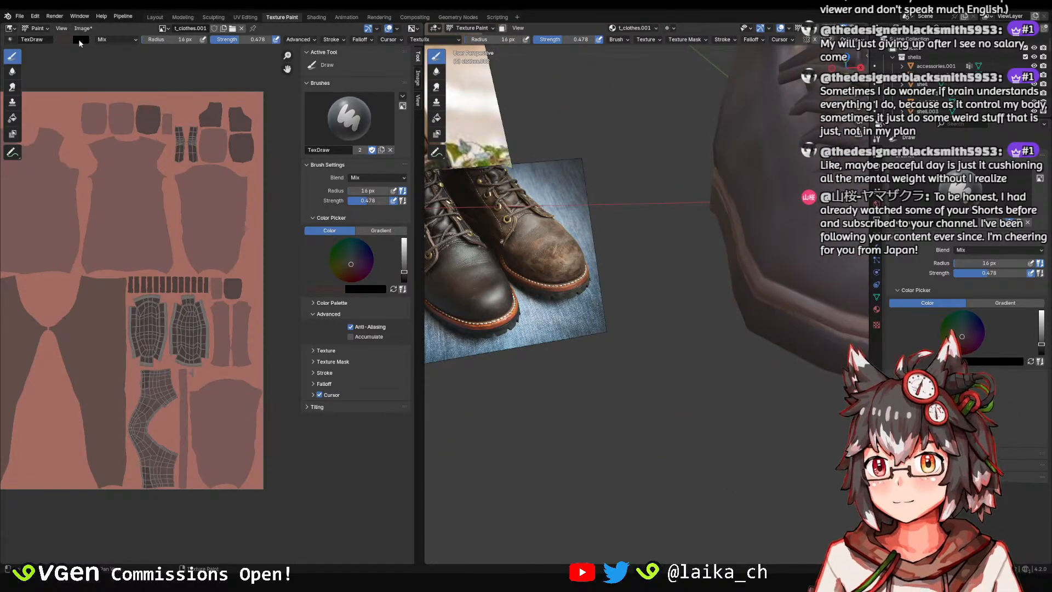
# Sample the tan-brown of the sole trim on the boots' UV island in the texture image as the paint colour.
pyautogui.moveTo(101, 135); pyautogui.dragTo(283, 165, button='middle')
pyautogui.moveTo(221, 292)
pyautogui.mouseDown(button='middle')
pyautogui.moveTo(206, 302)
pyautogui.moveTo(92, 233)
pyautogui.mouseUp(button='middle')
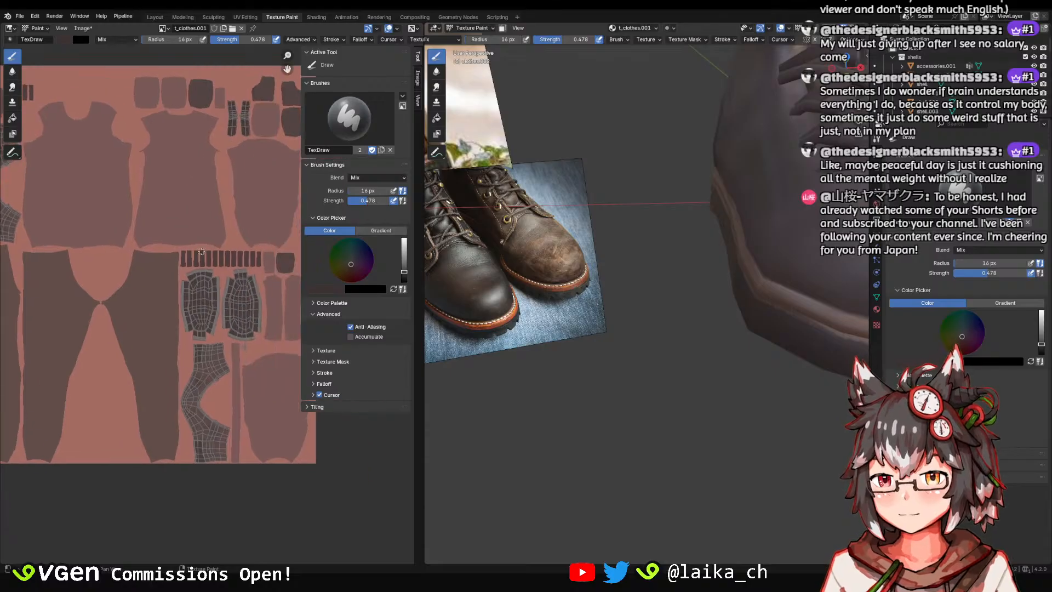
pyautogui.scroll(7, 201, 251)
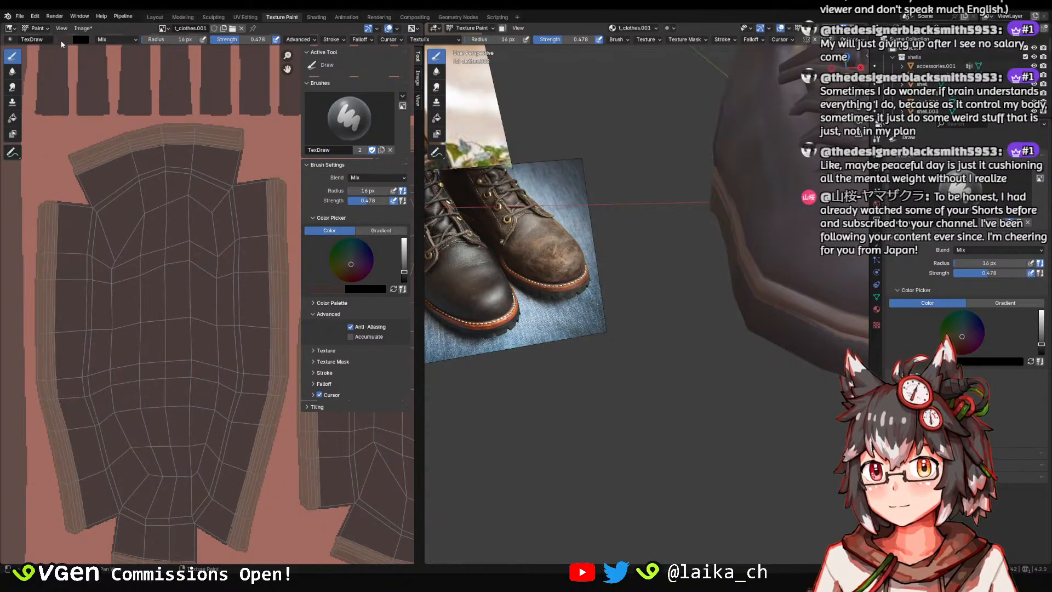
pyautogui.click(62, 43)
pyautogui.click(145, 151)
pyautogui.click(196, 138)
pyautogui.scroll(-5, 198, 145)
# Paint faint tan-brown scuffs on the boot's toe cap with a 12 px brush.
pyautogui.moveTo(641, 258); pyautogui.dragTo(570, 294, button='middle')
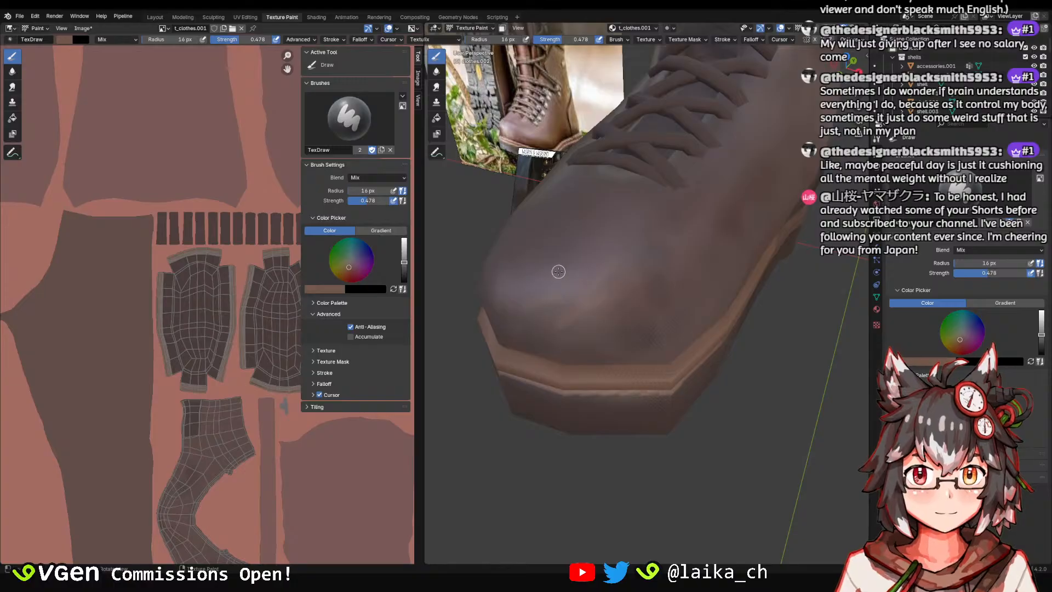
pyautogui.press('f')
pyautogui.click(572, 276)
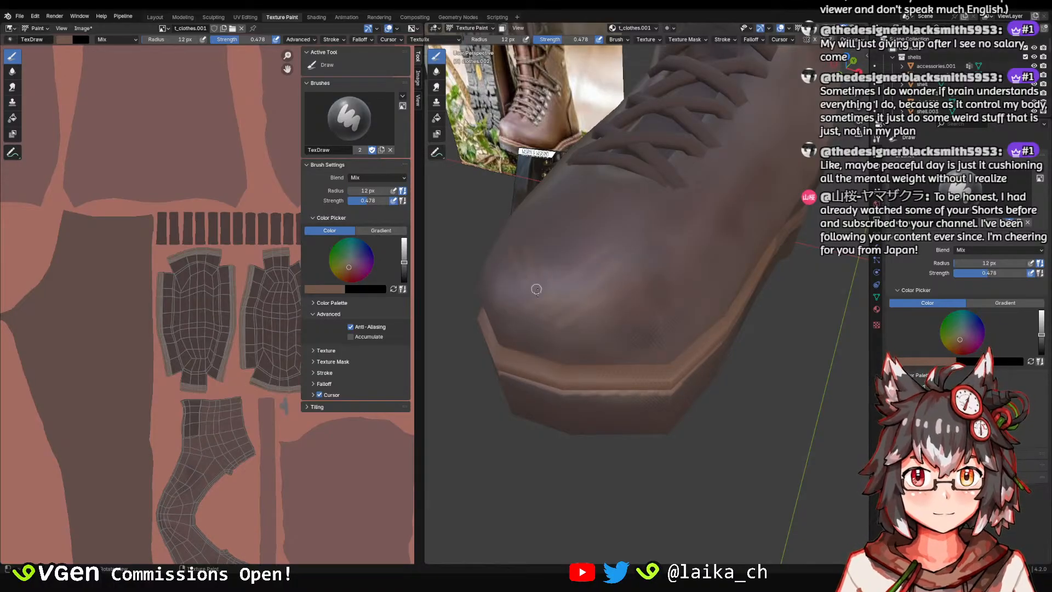
# Blend a soft tan-brown tint over the top of the boot's toe with a 70 px brush at 0.169 strength.
pyautogui.moveTo(536, 289)
pyautogui.mouseDown(button='middle')
pyautogui.moveTo(682, 284)
pyautogui.moveTo(698, 293)
pyautogui.moveTo(679, 306)
pyautogui.mouseUp(button='middle')
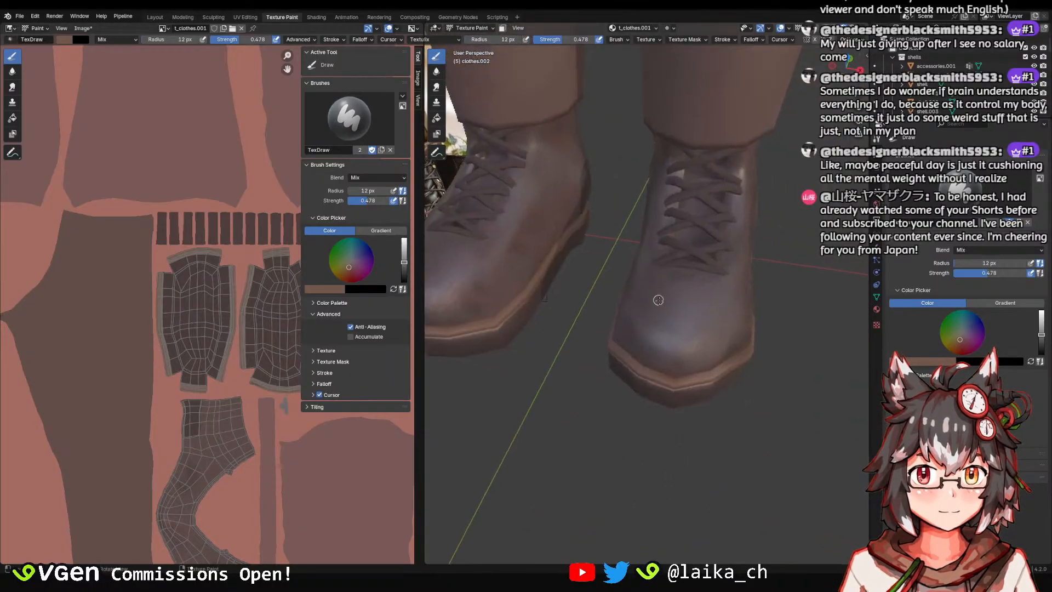
pyautogui.press('f')
pyautogui.click(680, 310)
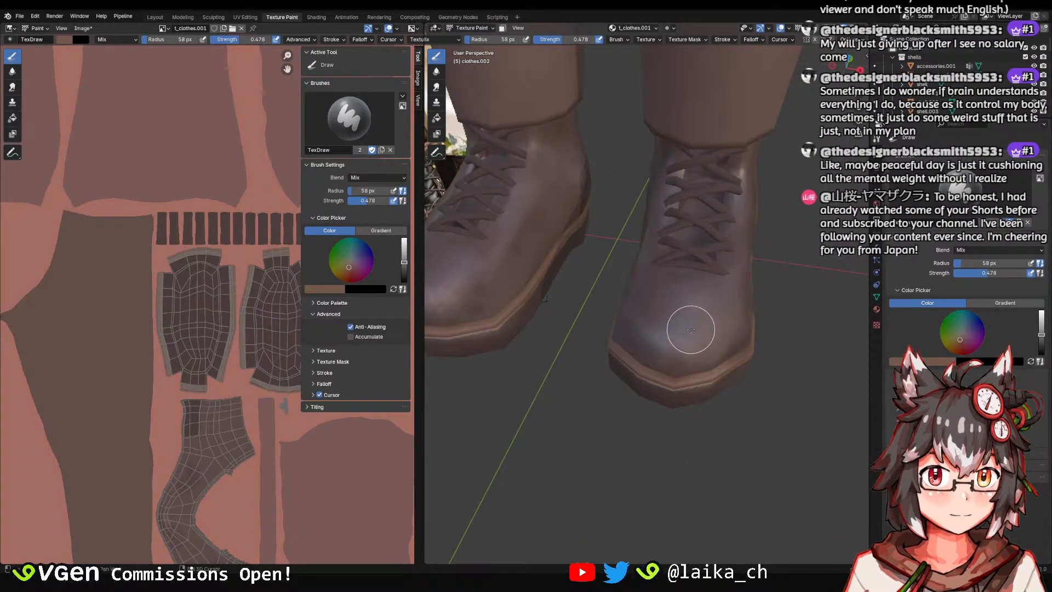
pyautogui.press('f')
pyautogui.click(655, 301)
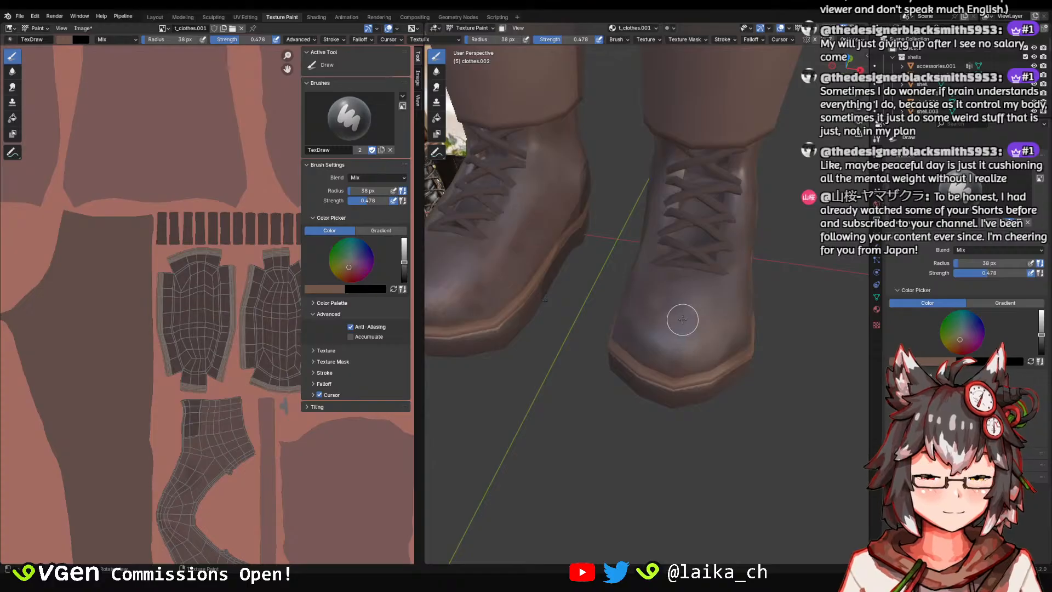
pyautogui.hotkey('shift', 'f')
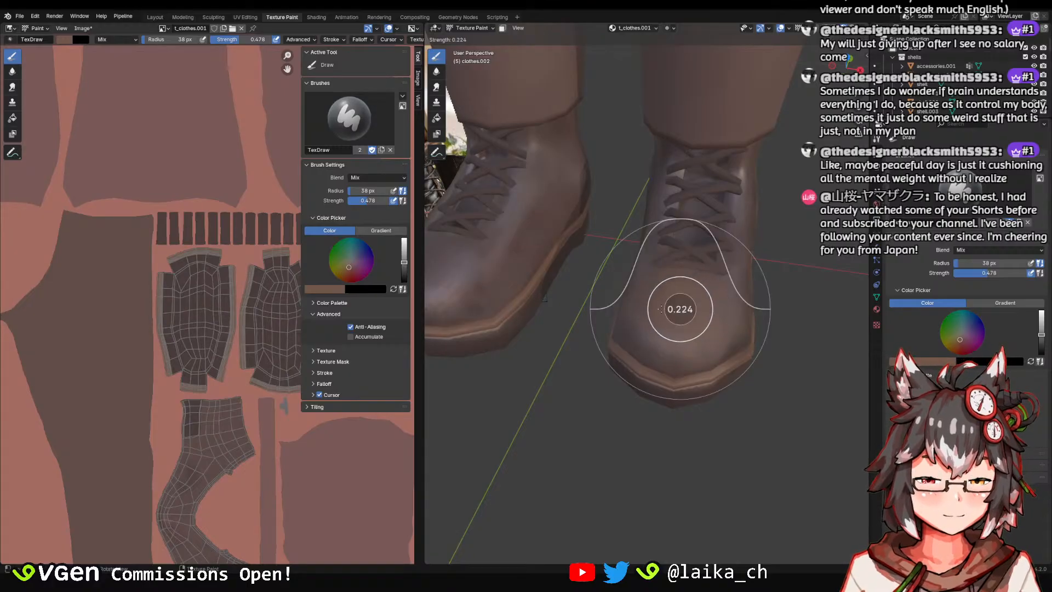
pyautogui.click(658, 309)
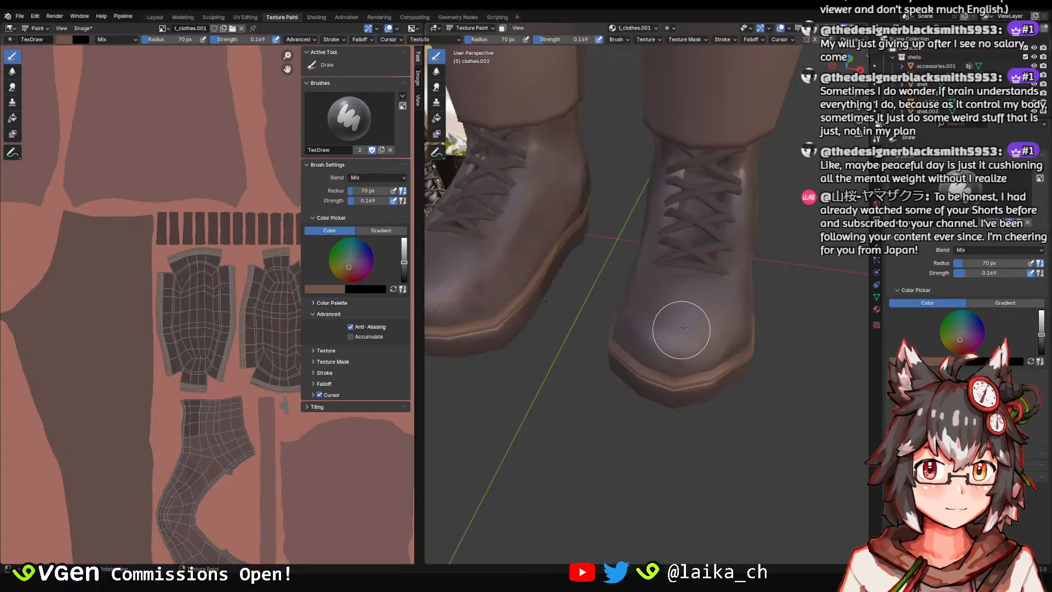
# Extend the soft tan-brown tint to the side of the boot's toe and save the file.
pyautogui.moveTo(719, 304); pyautogui.dragTo(568, 321, button='middle')
pyautogui.scroll(4, 623, 331)
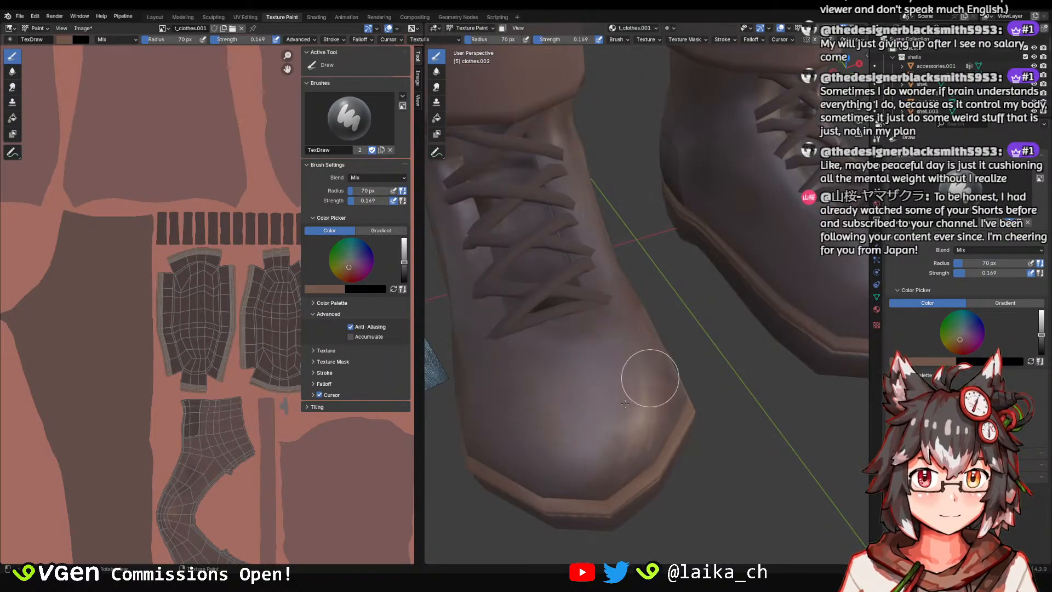
pyautogui.scroll(-5, 611, 356)
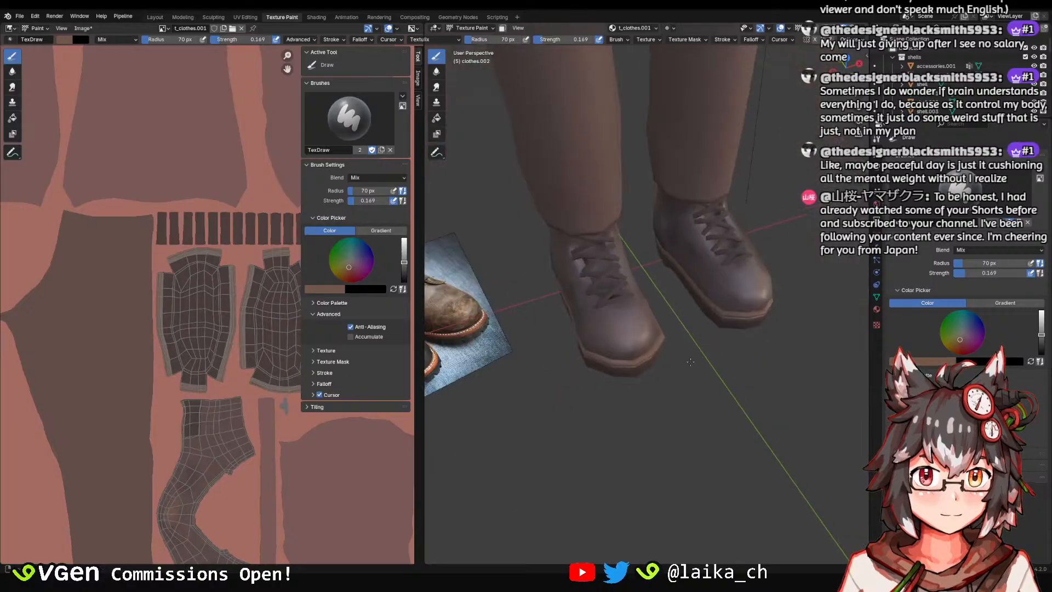
pyautogui.moveTo(605, 336); pyautogui.dragTo(723, 297, button='middle')
pyautogui.hotkey('ctrl', 's')
# Paint fine tan-brown wear marks across the boot's toe with a 16 px brush at 0.324 strength.
pyautogui.scroll(3, 594, 261)
pyautogui.scroll(8, 722, 298)
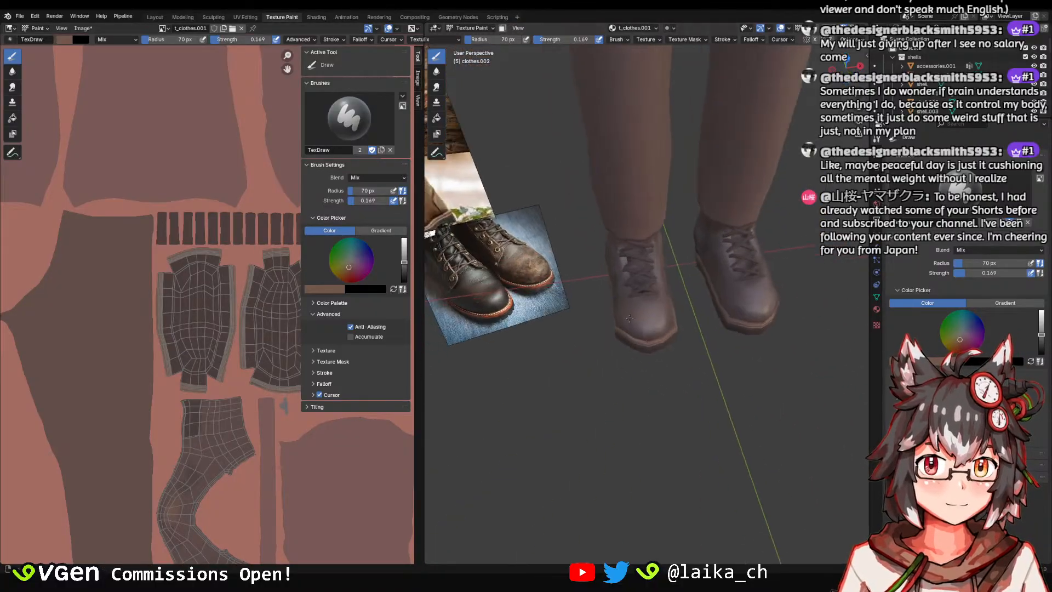
pyautogui.hotkey('shift', 'f')
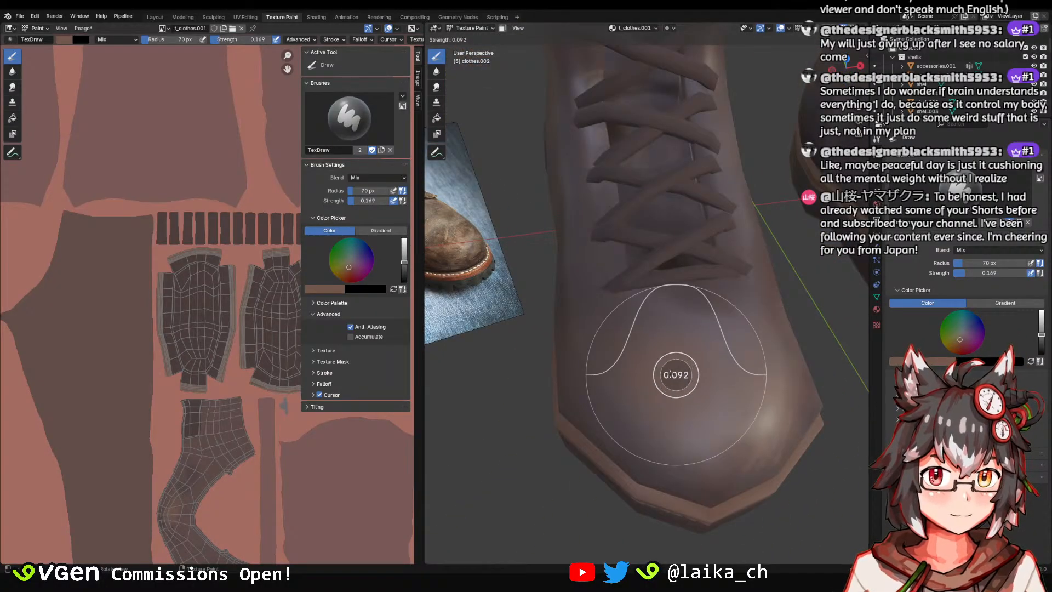
pyautogui.rightClick(671, 375)
pyautogui.press('f')
pyautogui.click(662, 361)
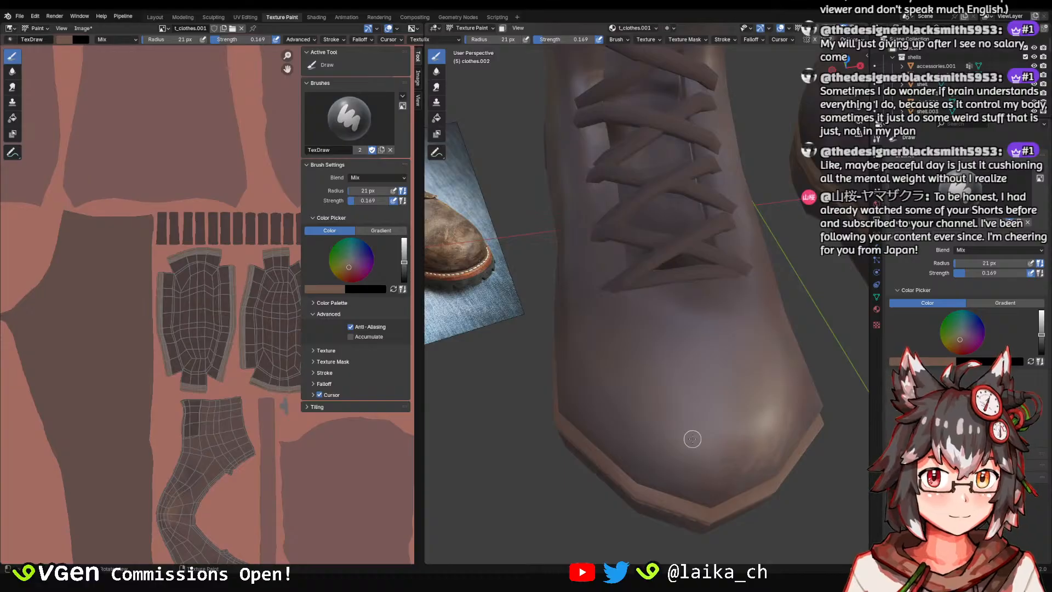
pyautogui.press('f')
pyautogui.click(657, 422)
pyautogui.hotkey('shift', 'f')
pyautogui.click(667, 429)
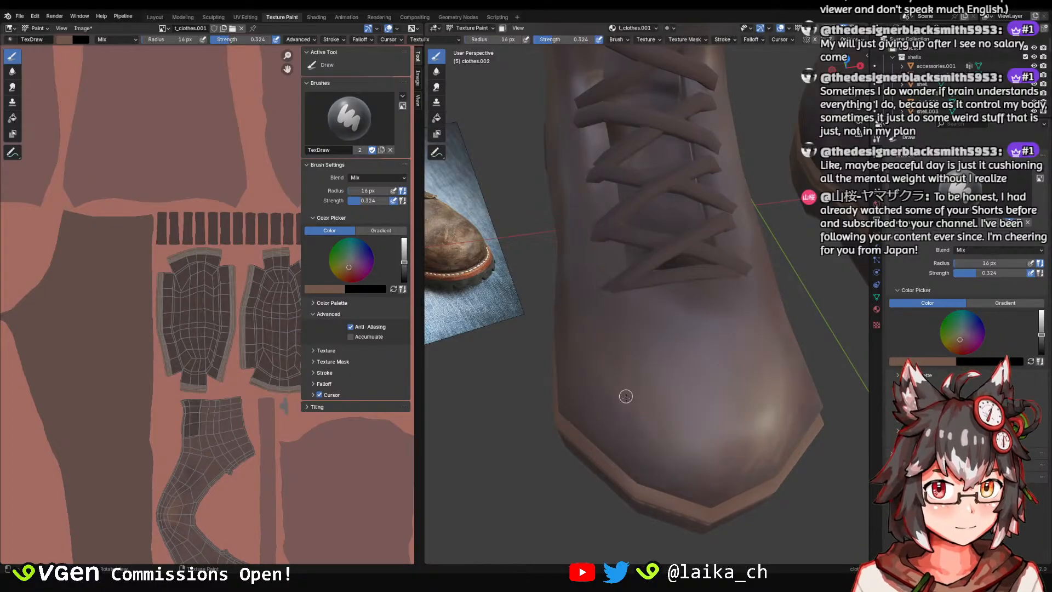
pyautogui.moveTo(624, 322); pyautogui.dragTo(576, 307, button='middle')
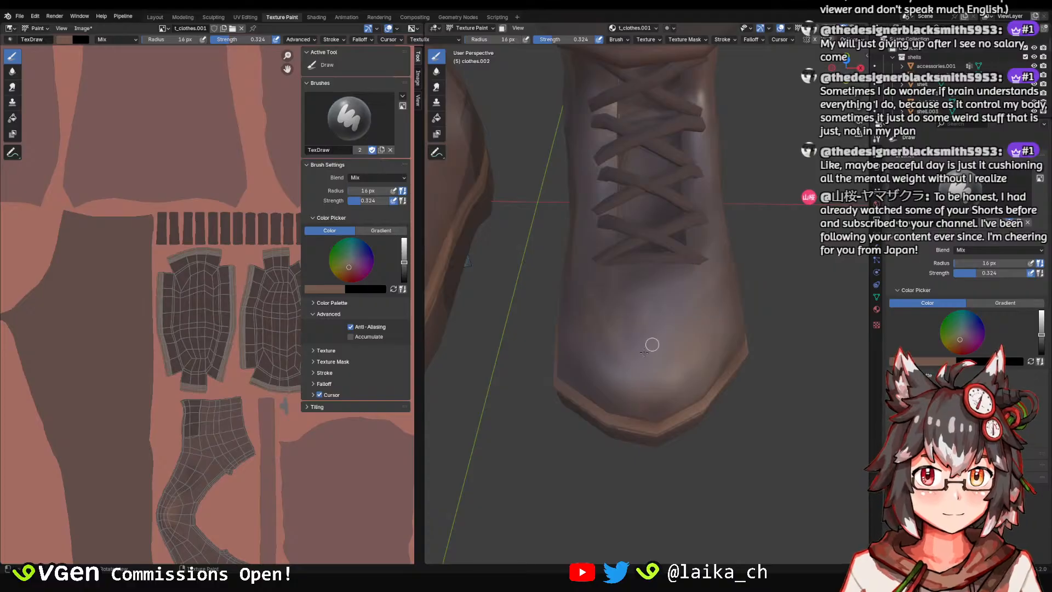
# Check the finished toe wear close up and at full boot height, and save the clothes texture image.
pyautogui.scroll(-5, 726, 334)
pyautogui.moveTo(734, 319); pyautogui.dragTo(695, 301, button='middle')
pyautogui.scroll(5, 671, 303)
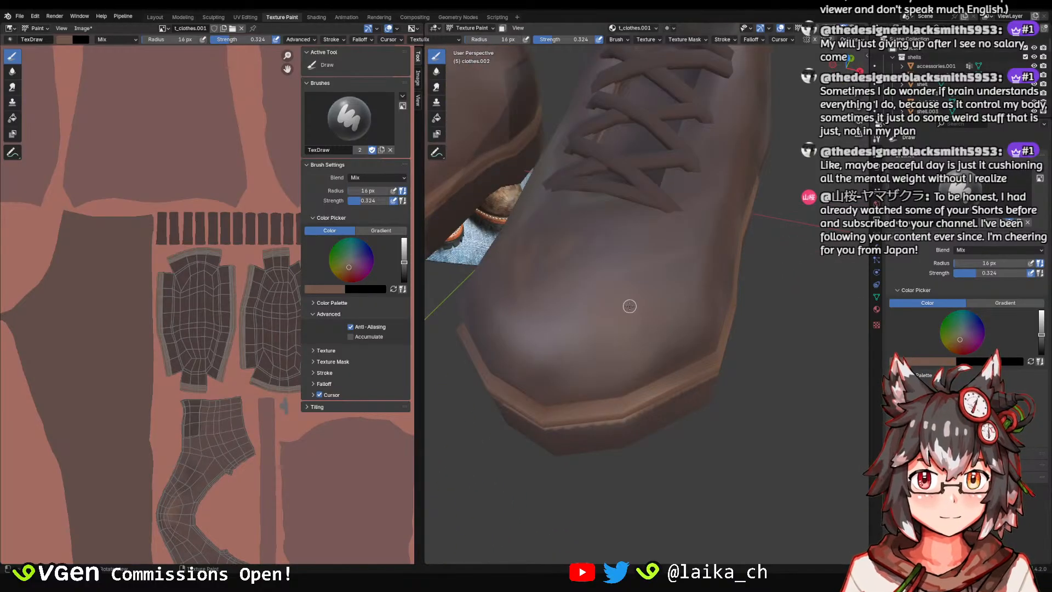
pyautogui.scroll(-8, 672, 273)
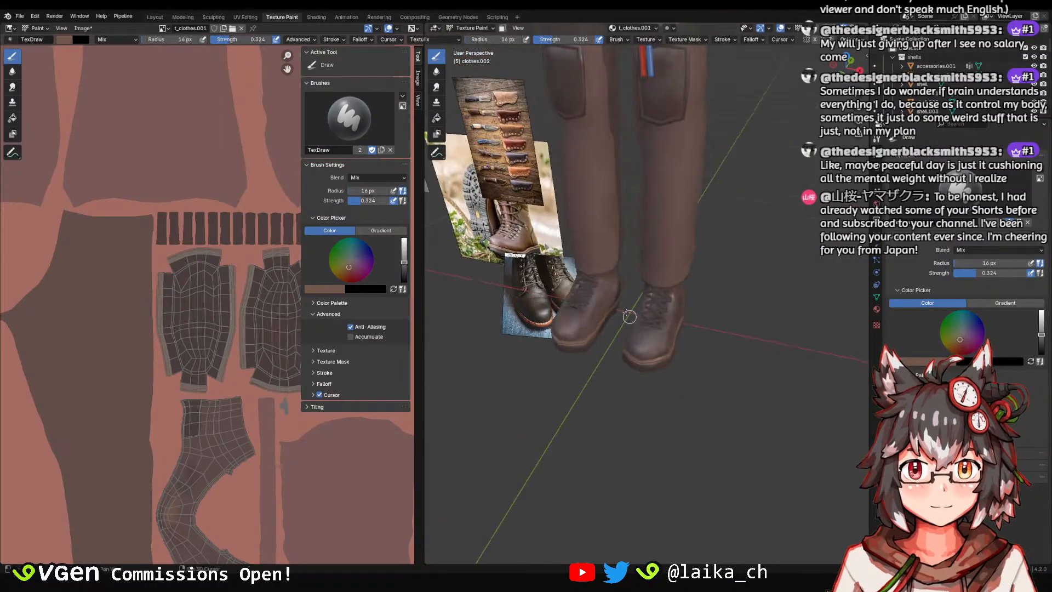
pyautogui.click(81, 28)
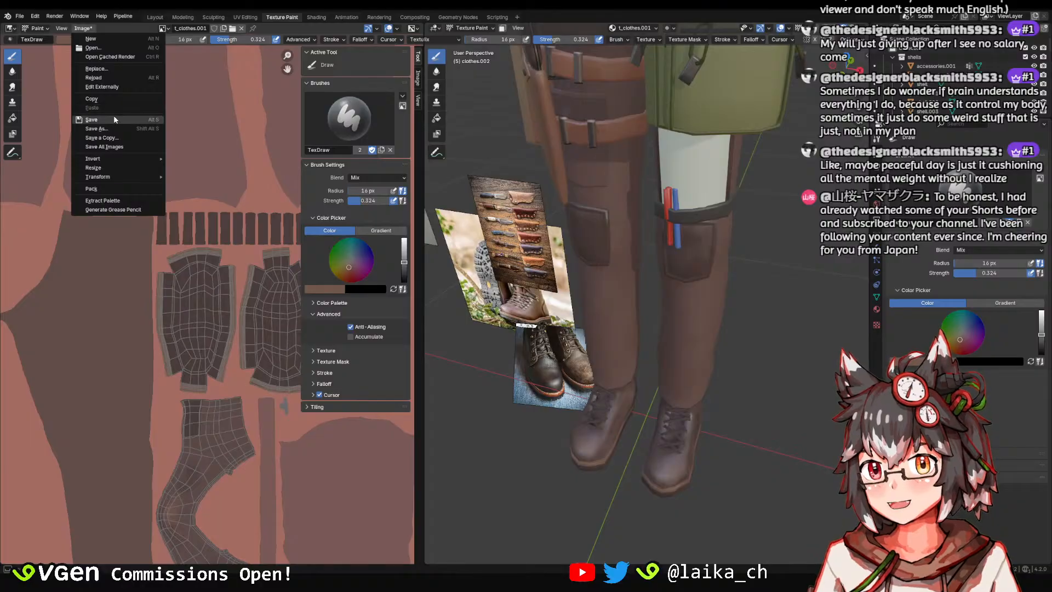
pyautogui.click(104, 118)
# Switch to the Layout workspace, select the boots together with the trousers, and save the file.
pyautogui.click(165, 18)
pyautogui.scroll(4, 603, 363)
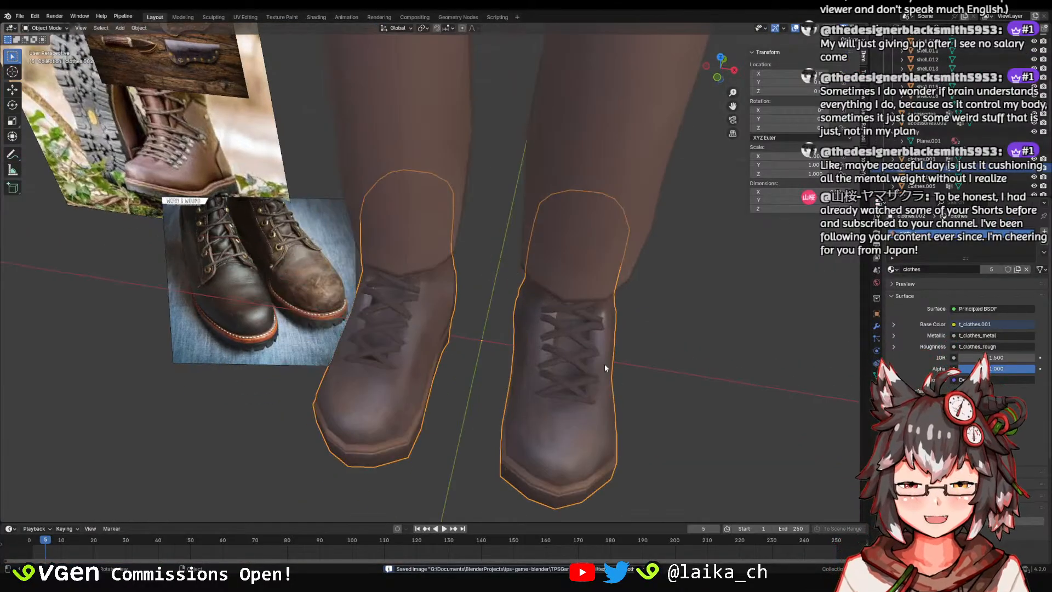
pyautogui.keyDown('shift'); pyautogui.click(578, 448); pyautogui.keyUp('shift')
pyautogui.click(580, 417)
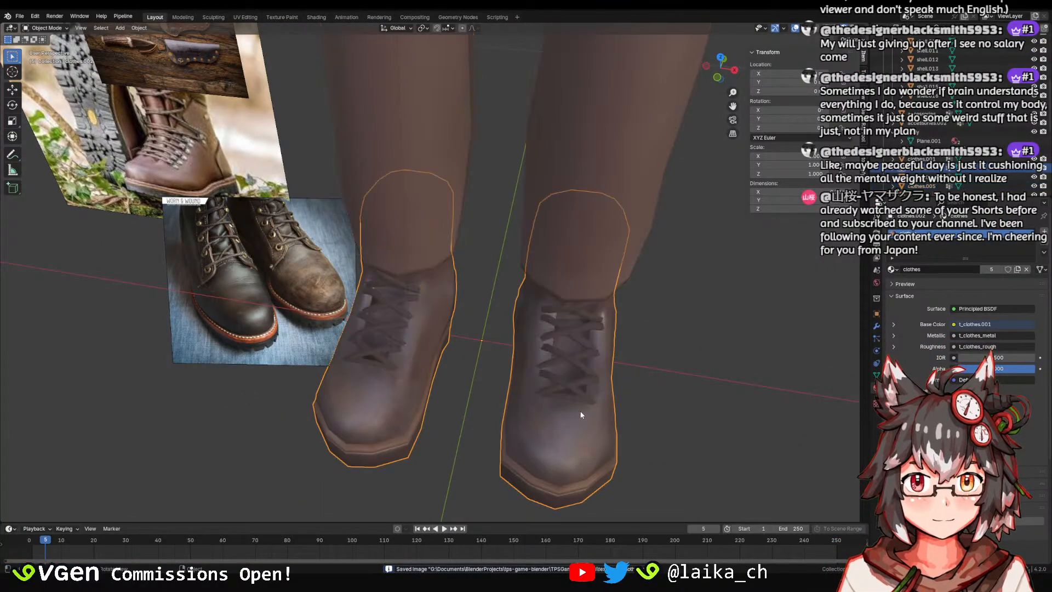
pyautogui.click(580, 399)
pyautogui.keyDown('shift'); pyautogui.click(579, 446); pyautogui.keyUp('shift')
pyautogui.click(580, 448)
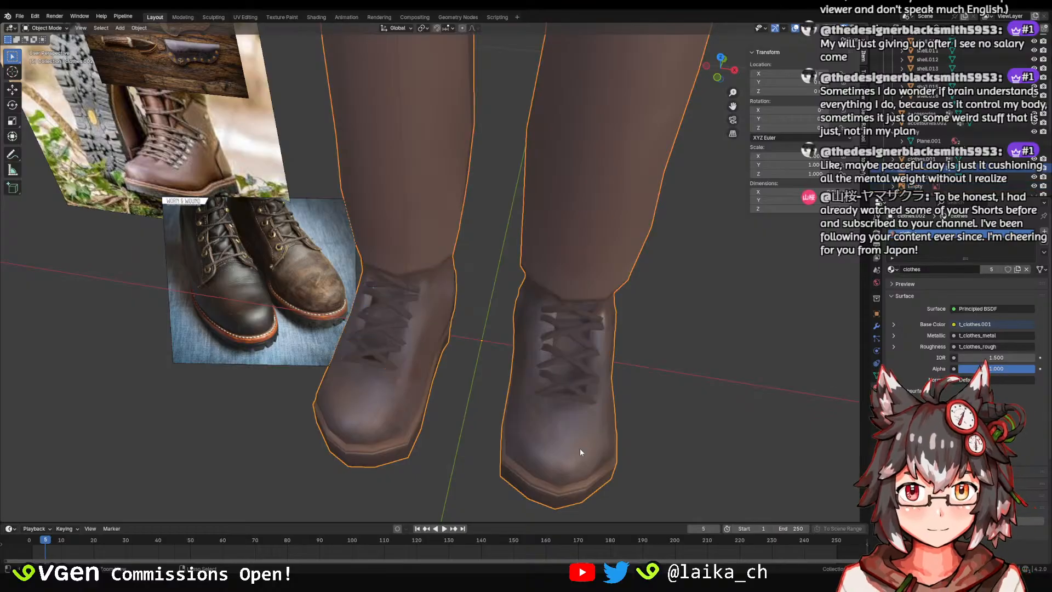
pyautogui.scroll(-5, 579, 448)
pyautogui.hotkey('ctrl', 's')
# Enter Edit Mode on the clothes and select a trouser leg as linked geometry from one shin face, delimited by seam.
pyautogui.moveTo(508, 272); pyautogui.dragTo(548, 278, button='middle')
pyautogui.scroll(-1, 526, 241)
pyautogui.scroll(2, 494, 321)
pyautogui.press('Tab')
pyautogui.click(479, 298)
pyautogui.click(415, 294)
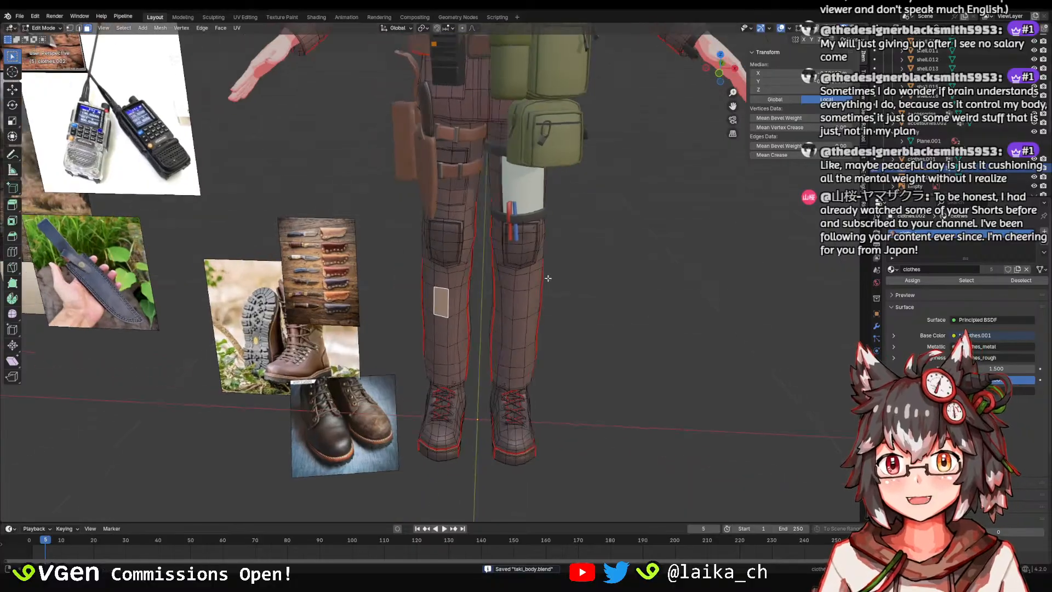
pyautogui.scroll(-2, 548, 278)
pyautogui.hotkey('ctrl', 'l')
pyautogui.scroll(2, 444, 338)
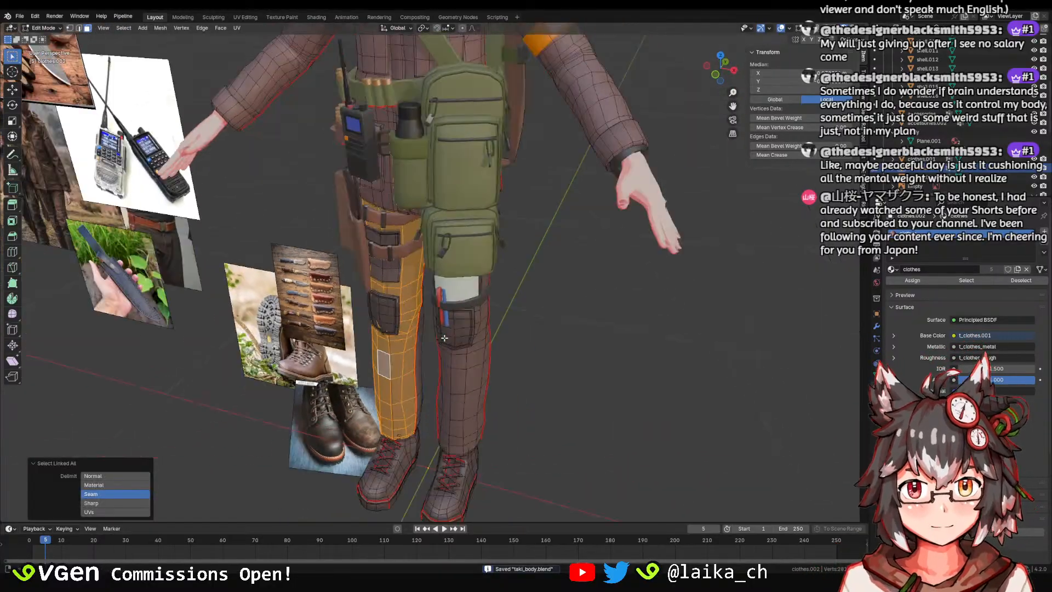
# Switch to vertex selection, extend the linked selection to both trouser legs without a delimiter, and return to Object Mode.
pyautogui.moveTo(444, 338); pyautogui.dragTo(488, 256, button='middle')
pyautogui.scroll(3, 488, 255)
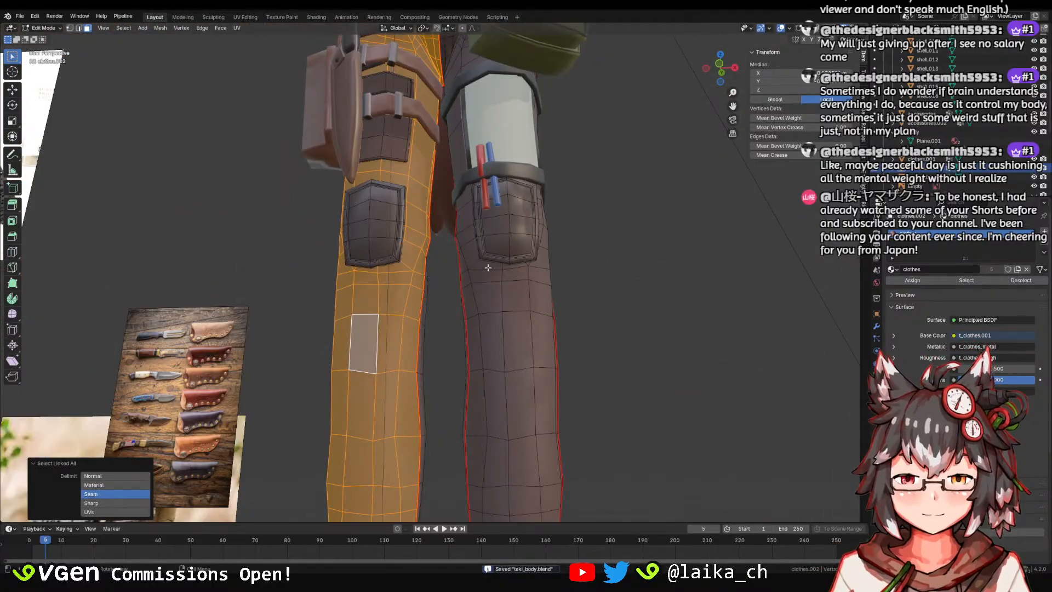
pyautogui.press('1')
pyautogui.hotkey('ctrl', 'l')
pyautogui.keyDown('shift'); pyautogui.moveTo(523, 293); pyautogui.dragTo(547, 371, button='middle'); pyautogui.keyUp('shift')
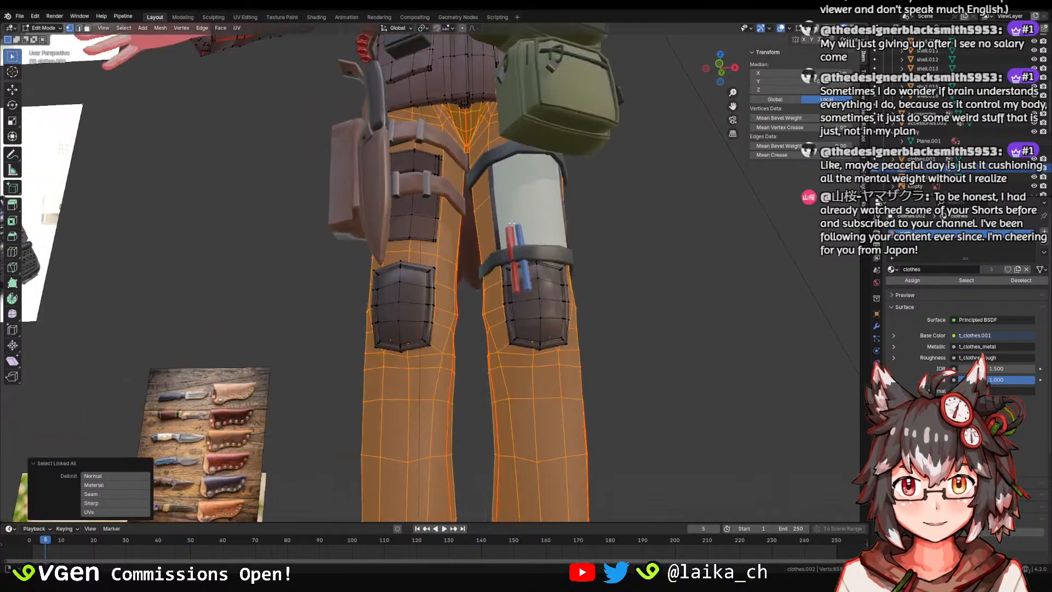
pyautogui.press('Tab')
# Re-enter Edit Mode on the clothes and select all linked geometry of both knee patches.
pyautogui.moveTo(516, 263)
pyautogui.mouseDown(button='middle')
pyautogui.moveTo(518, 293)
pyautogui.moveTo(520, 259)
pyautogui.mouseUp(button='middle')
pyautogui.keyDown('shift'); pyautogui.moveTo(528, 350); pyautogui.dragTo(524, 296, button='middle'); pyautogui.keyUp('shift')
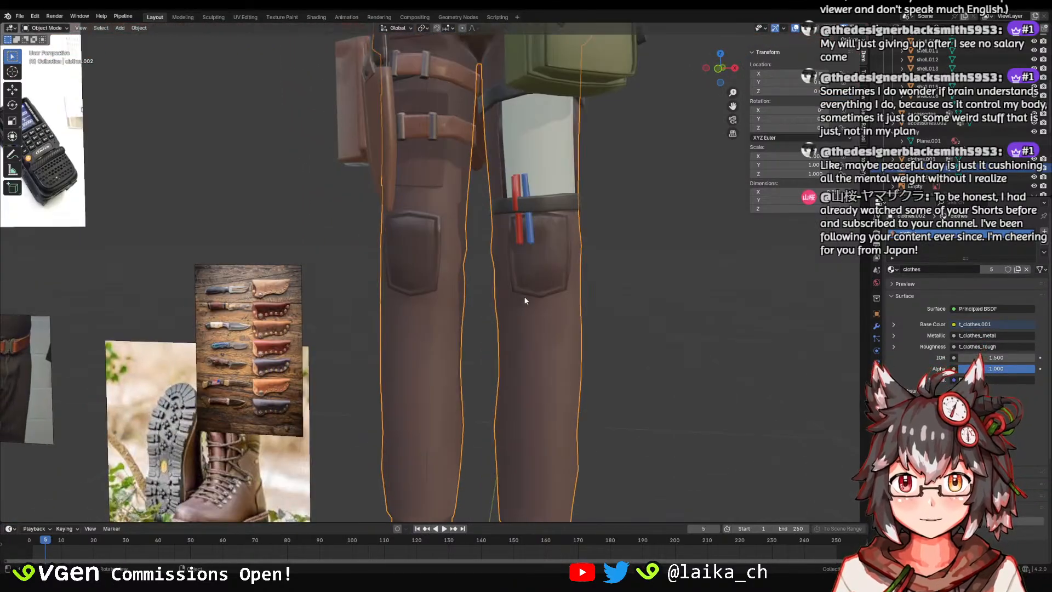
pyautogui.press('Tab')
pyautogui.click(560, 286)
pyautogui.hotkey('shift', 'l')
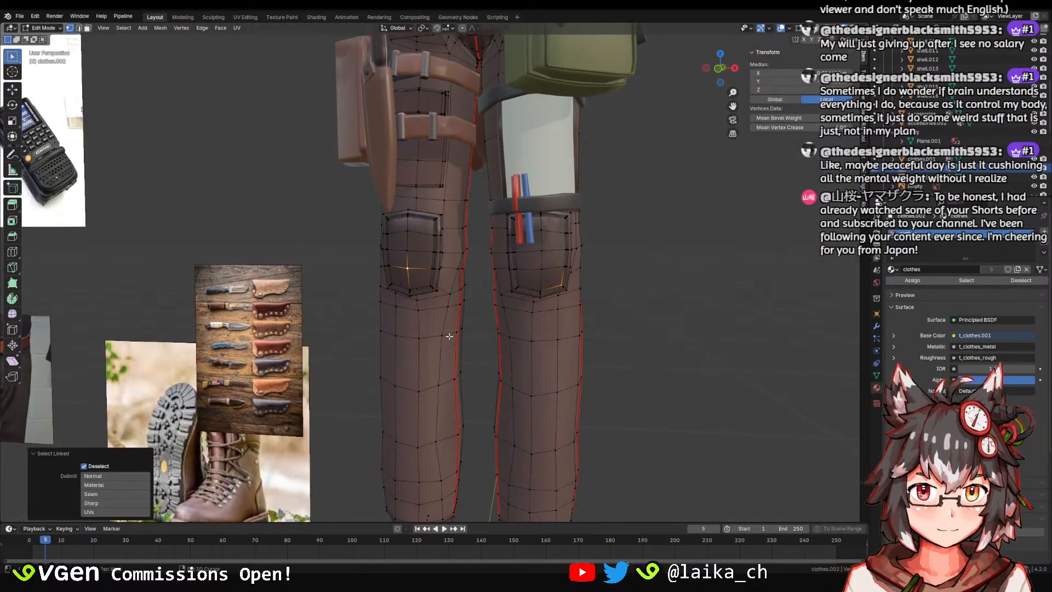
pyautogui.hotkey('ctrl', 'l')
pyautogui.keyDown('shift'); pyautogui.moveTo(650, 110); pyautogui.dragTo(621, 318, button='middle'); pyautogui.keyUp('shift')
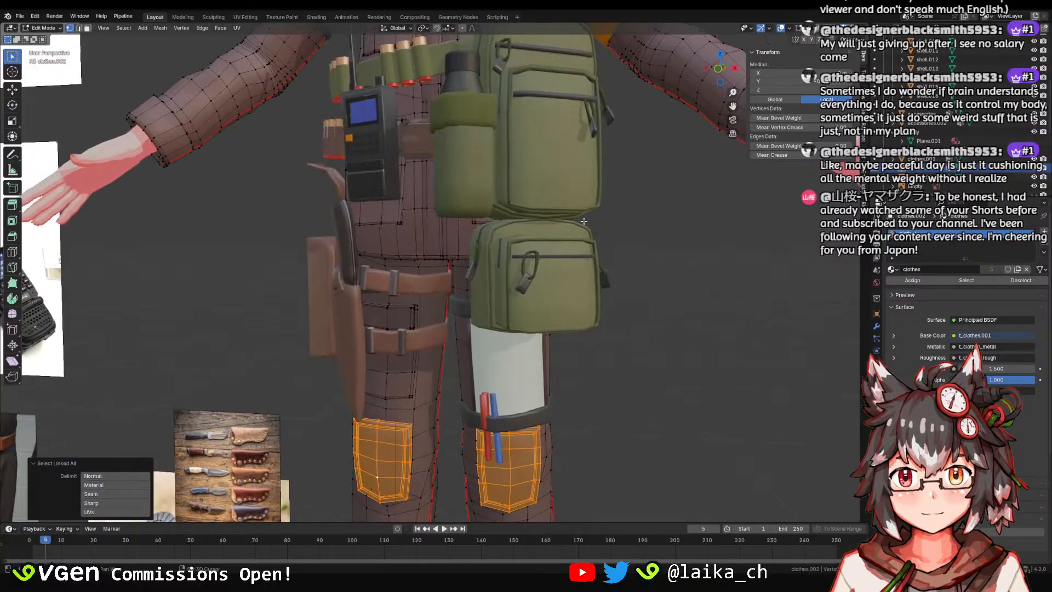
# Add the elbow patches on both sleeves to the knee patch selection, selecting all of their linked geometry.
pyautogui.scroll(-3, 549, 202)
pyautogui.moveTo(550, 202); pyautogui.dragTo(477, 226, button='middle')
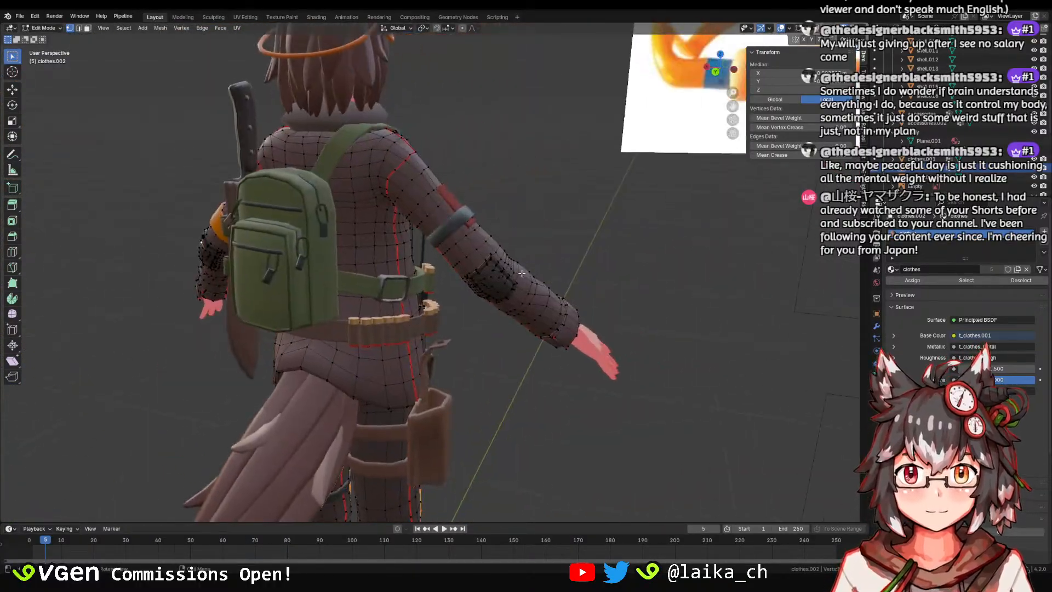
pyautogui.scroll(4, 536, 267)
pyautogui.keyDown('shift'); pyautogui.click(539, 260); pyautogui.keyUp('shift')
pyautogui.scroll(-2, 555, 262)
pyautogui.hotkey('ctrl', 'l')
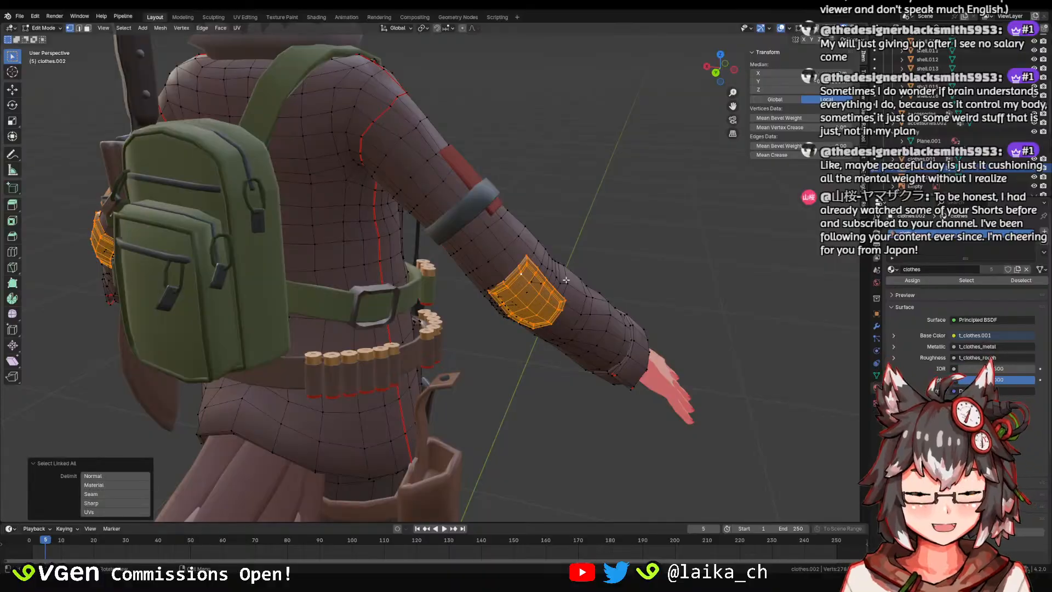
# Separate the selected knee and elbow patches into their own object, return to Object Mode and save the file.
pyautogui.scroll(-3, 566, 280)
pyautogui.moveTo(565, 280); pyautogui.dragTo(547, 308, button='middle')
pyautogui.scroll(3, 553, 263)
pyautogui.press('p')
pyautogui.press('s')
pyautogui.press('Tab')
pyautogui.scroll(3, 568, 290)
pyautogui.hotkey('ctrl', 's')
# Select the separated patches object, open it in the Texture Paint workspace facing the legs, and save the file.
pyautogui.click(570, 303)
pyautogui.scroll(-3, 582, 291)
pyautogui.scroll(3, 592, 301)
pyautogui.click(627, 296)
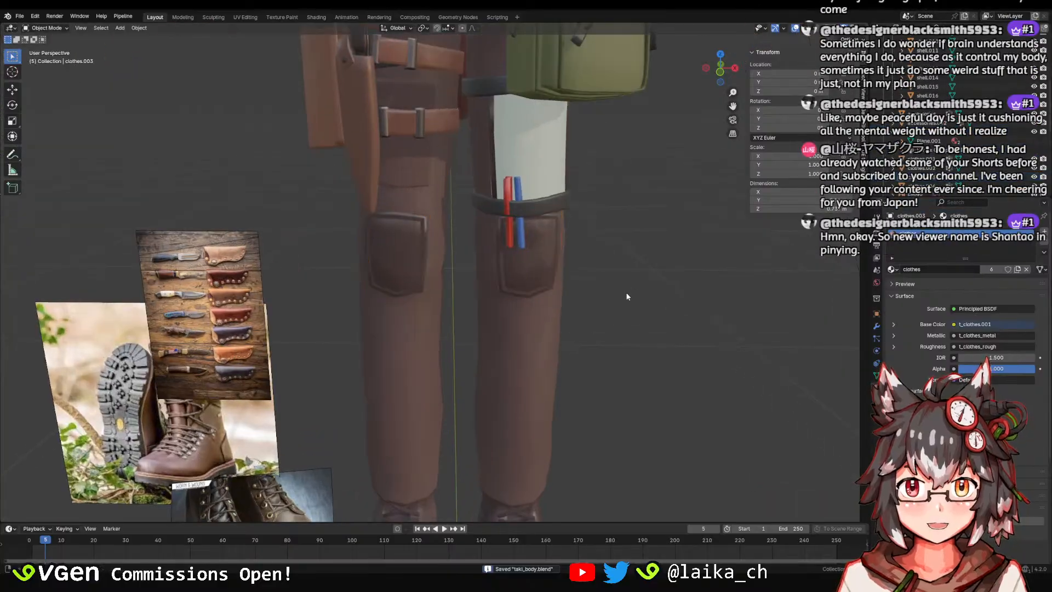
pyautogui.moveTo(627, 296); pyautogui.dragTo(591, 291, button='middle')
pyautogui.click(416, 269)
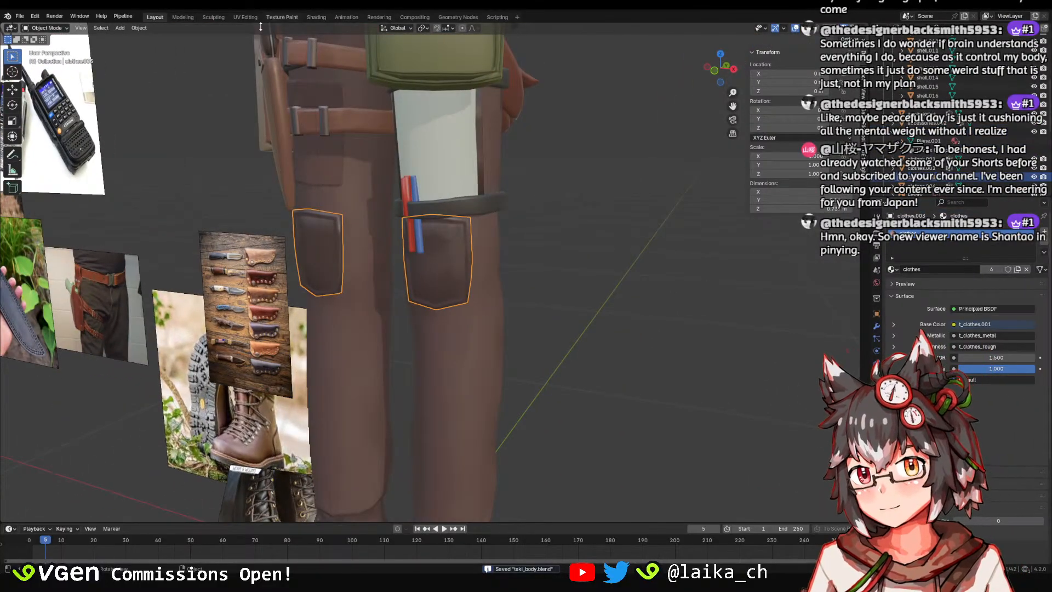
pyautogui.click(245, 17)
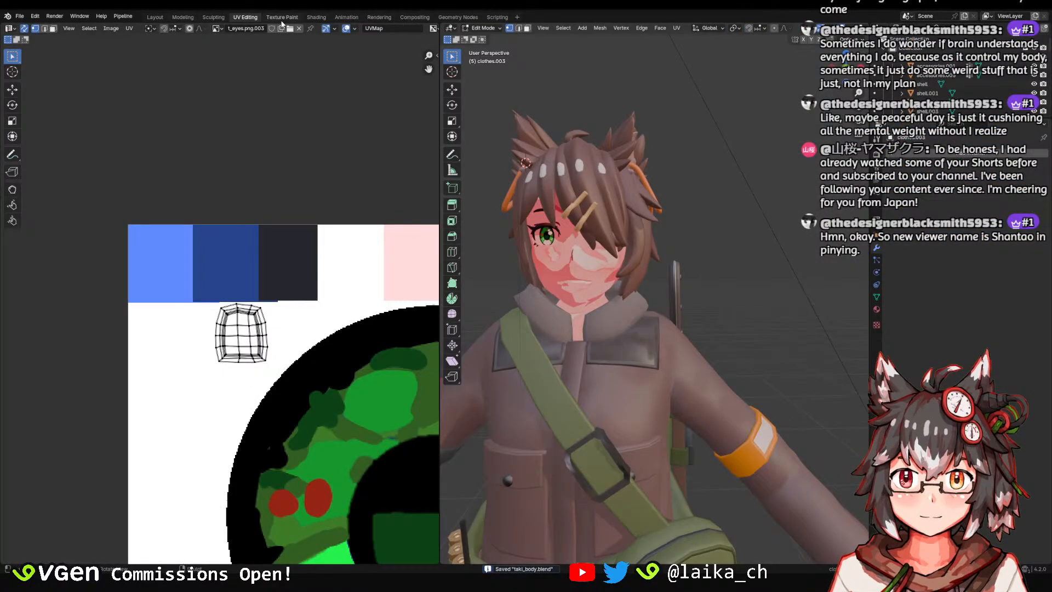
pyautogui.click(282, 17)
pyautogui.moveTo(661, 198); pyautogui.dragTo(626, 241, button='middle')
pyautogui.hotkey('ctrl', 's')
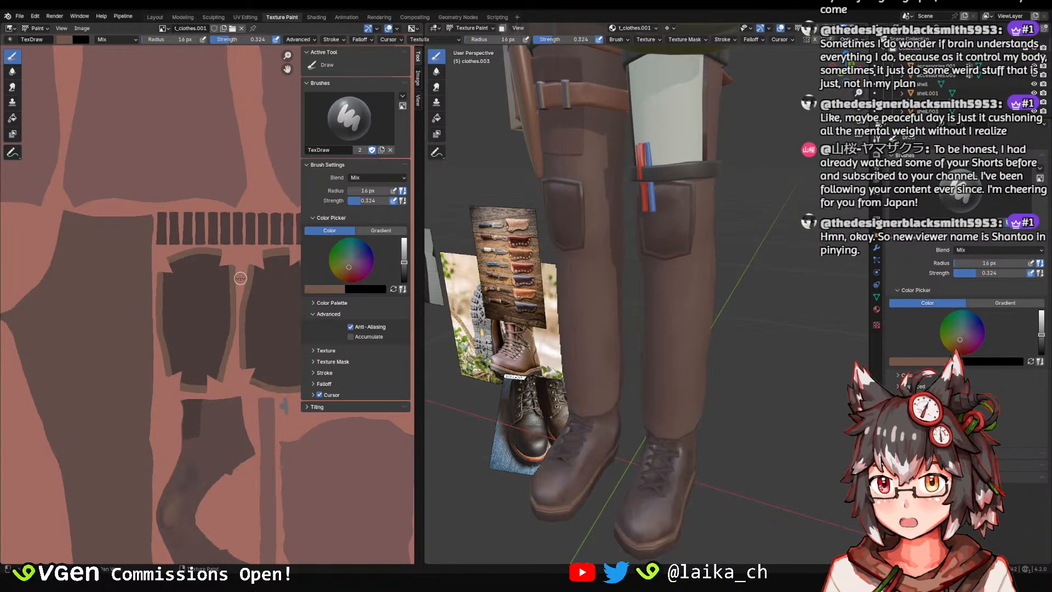
# Sample the brush colour from a small dark brown island in the t_clothes.001 texture and save the file.
pyautogui.scroll(-5, 240, 278)
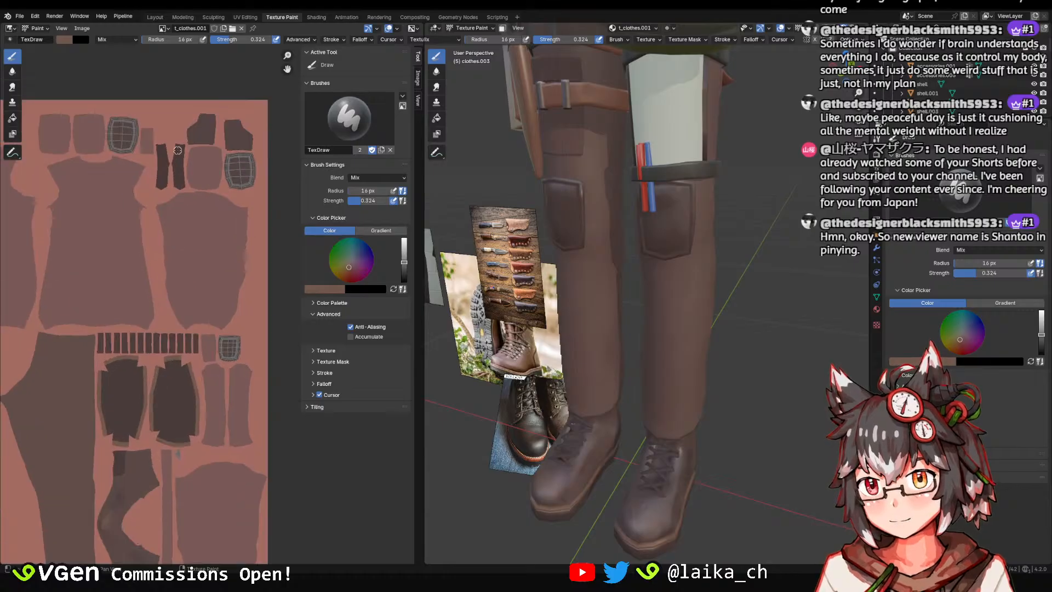
pyautogui.scroll(2, 177, 150)
pyautogui.click(62, 41)
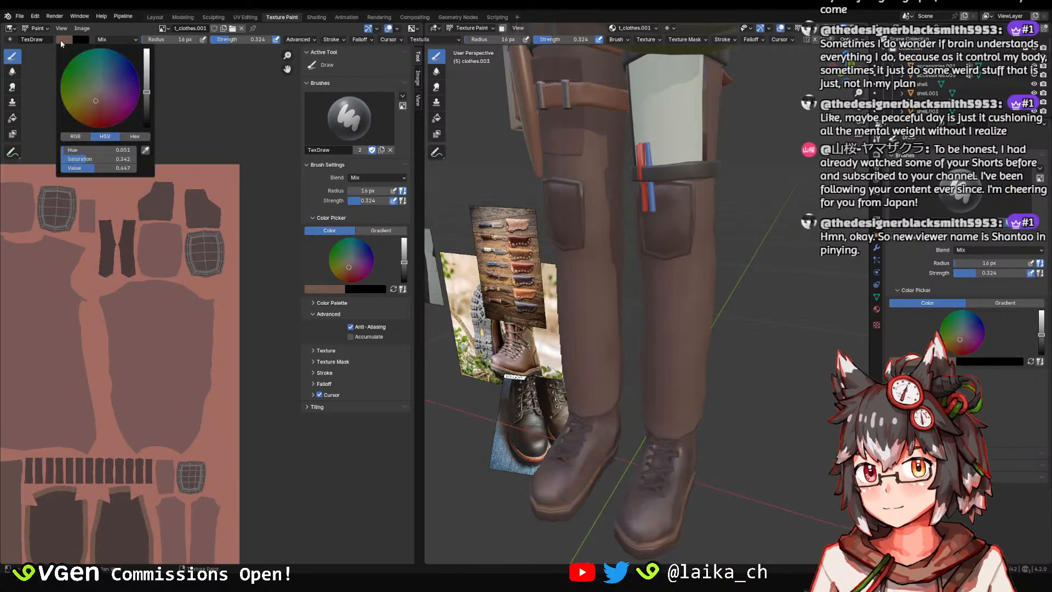
pyautogui.click(145, 150)
pyautogui.click(201, 212)
pyautogui.scroll(-1, 212, 303)
pyautogui.scroll(-2, 592, 281)
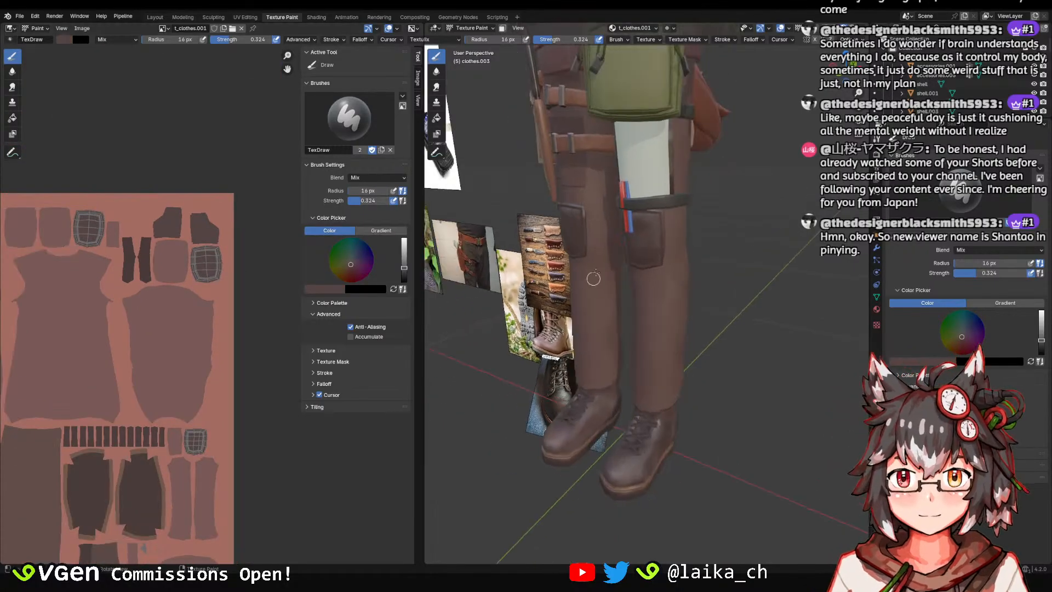
pyautogui.moveTo(594, 279); pyautogui.dragTo(627, 303, button='middle')
pyautogui.scroll(4, 627, 303)
pyautogui.hotkey('ctrl', 's')
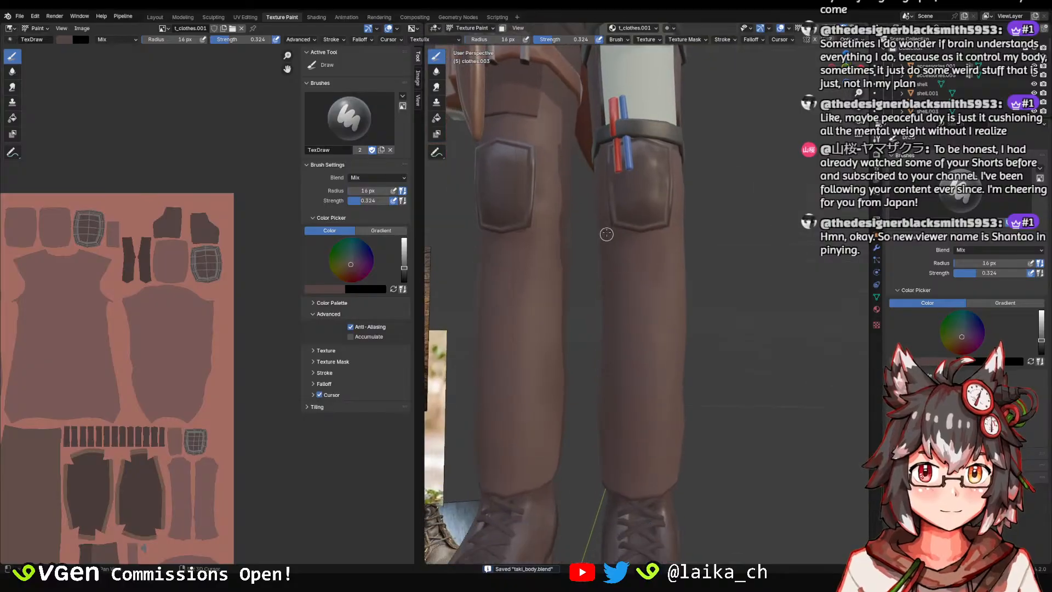
# Examine the knee patches, trousers and boots on the model and compare their islands in the clothes texture.
pyautogui.scroll(-2, 609, 228)
pyautogui.scroll(1, 610, 228)
pyautogui.moveTo(610, 228); pyautogui.dragTo(617, 257, button='middle')
pyautogui.scroll(-2, 126, 271)
pyautogui.click(82, 40)
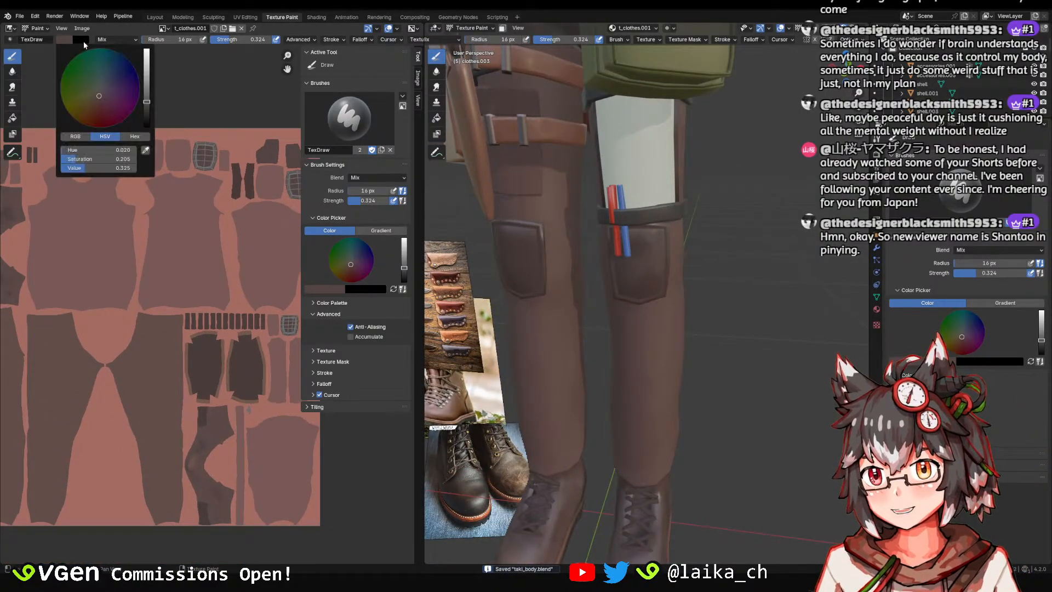
pyautogui.moveTo(633, 229); pyautogui.dragTo(659, 226, button='middle')
pyautogui.keyDown('shift'); pyautogui.moveTo(594, 392); pyautogui.dragTo(615, 271, button='middle'); pyautogui.keyUp('shift')
pyautogui.moveTo(204, 392); pyautogui.dragTo(183, 323, button='middle')
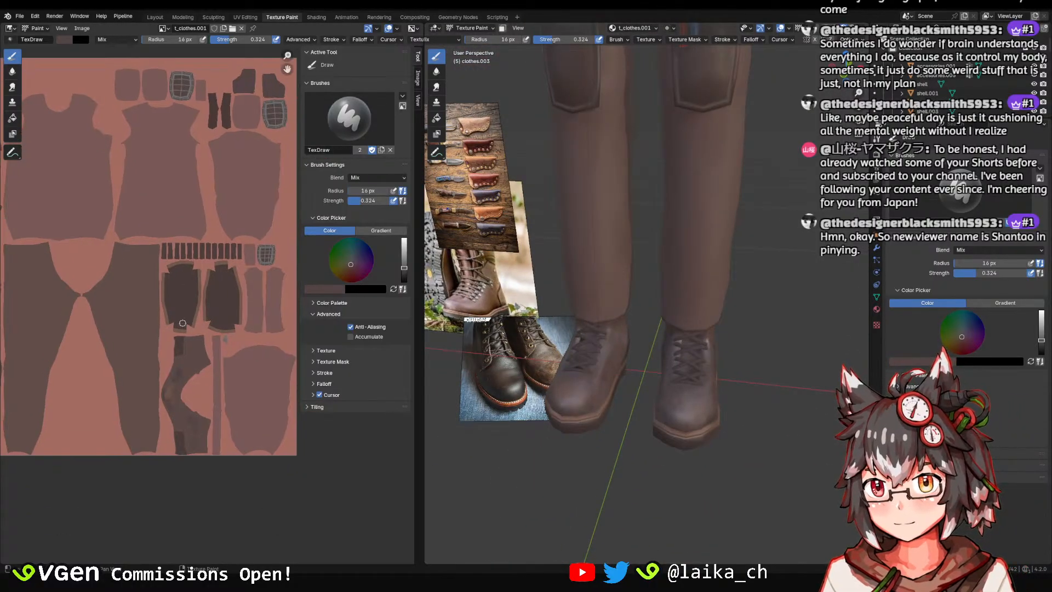
pyautogui.moveTo(191, 152); pyautogui.dragTo(176, 265, button='middle')
pyautogui.scroll(3, 152, 123)
pyautogui.scroll(-2, 161, 154)
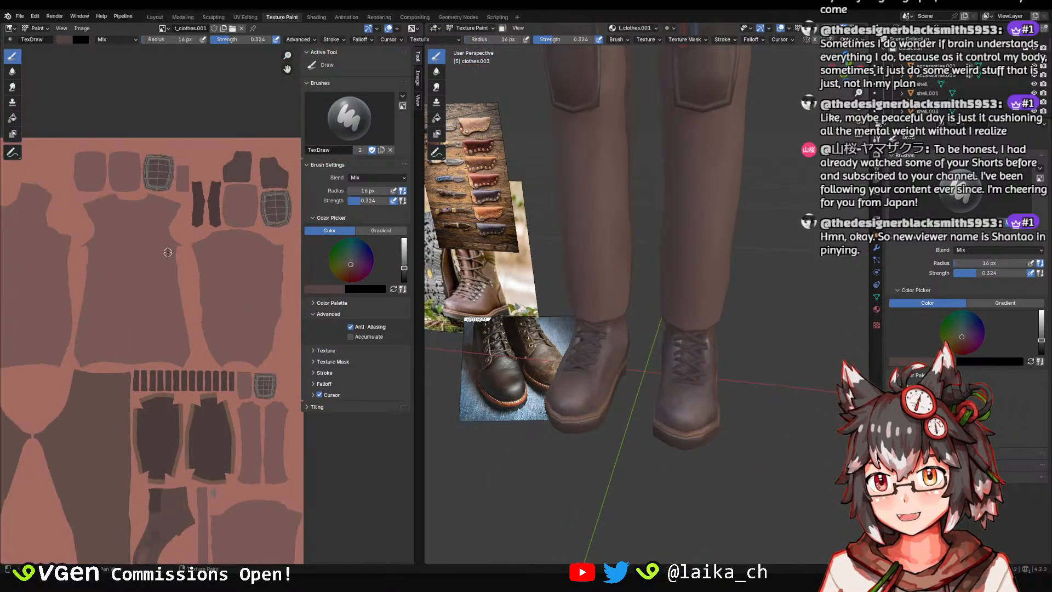
pyautogui.moveTo(145, 418); pyautogui.dragTo(180, 285, button='middle')
pyautogui.moveTo(242, 248); pyautogui.dragTo(194, 259, button='middle')
pyautogui.scroll(3, 218, 298)
pyautogui.scroll(2, 219, 260)
pyautogui.scroll(-1, 202, 267)
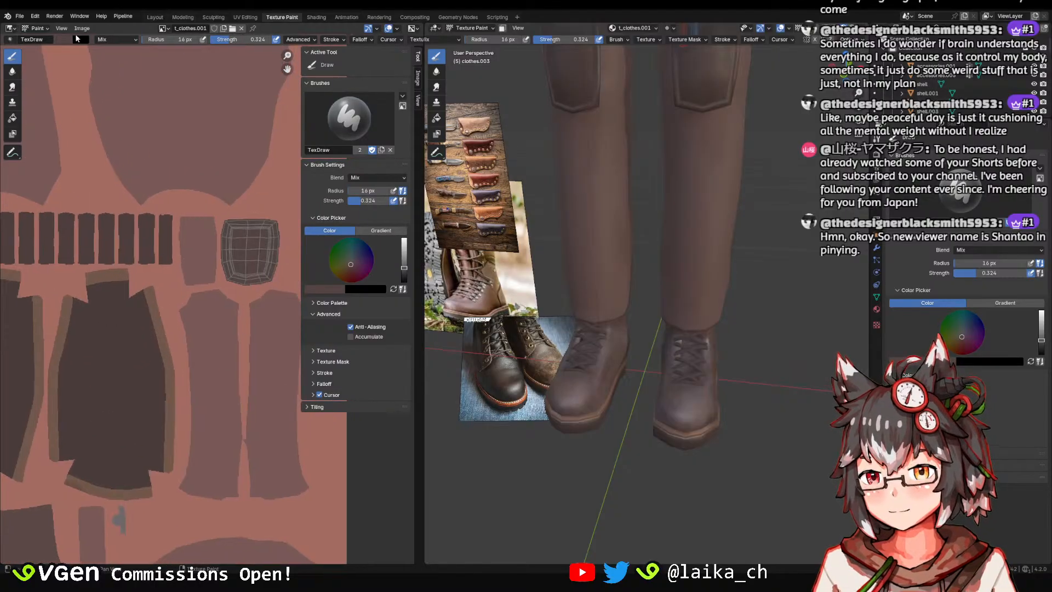
pyautogui.scroll(-5, 177, 196)
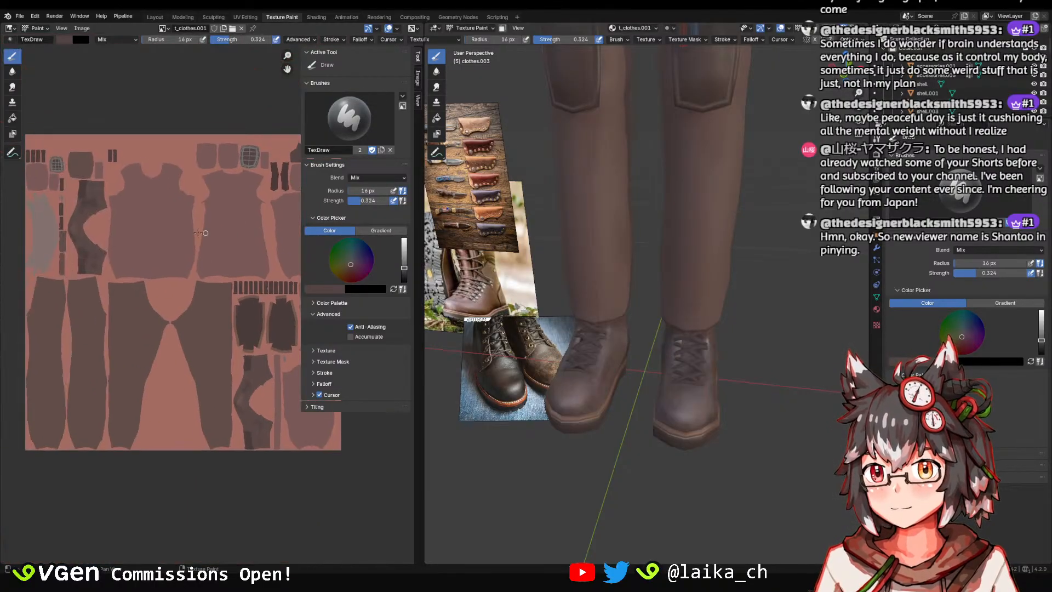
pyautogui.scroll(6, 133, 198)
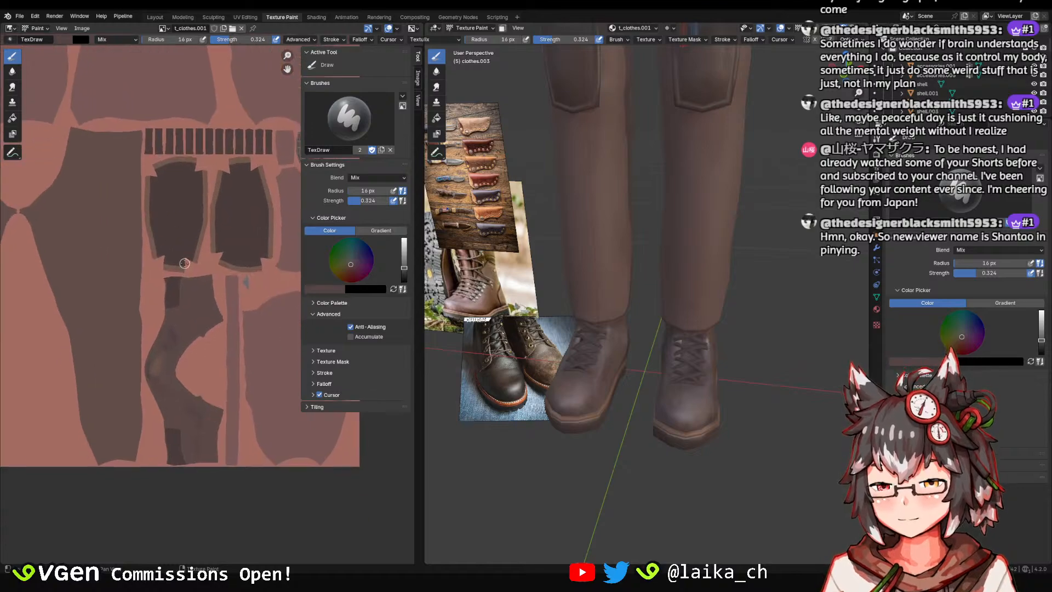
pyautogui.moveTo(227, 186); pyautogui.dragTo(195, 251, button='middle')
pyautogui.scroll(-1, 197, 235)
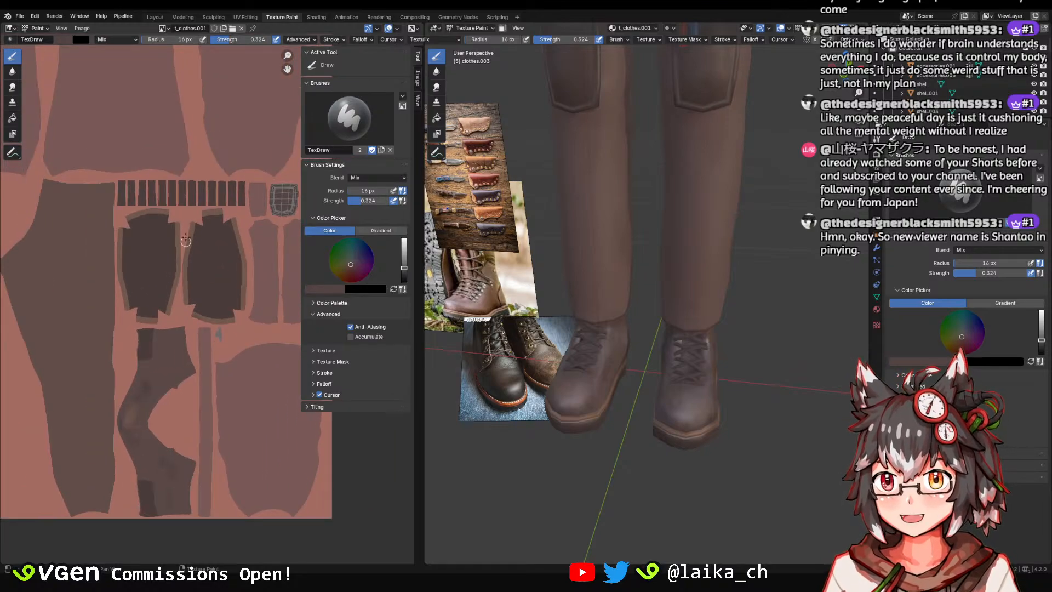
# Sample the dark brown of a large dark texture island, set the brush radius to 76 px and shade the knee patch below the pens.
pyautogui.click(81, 39)
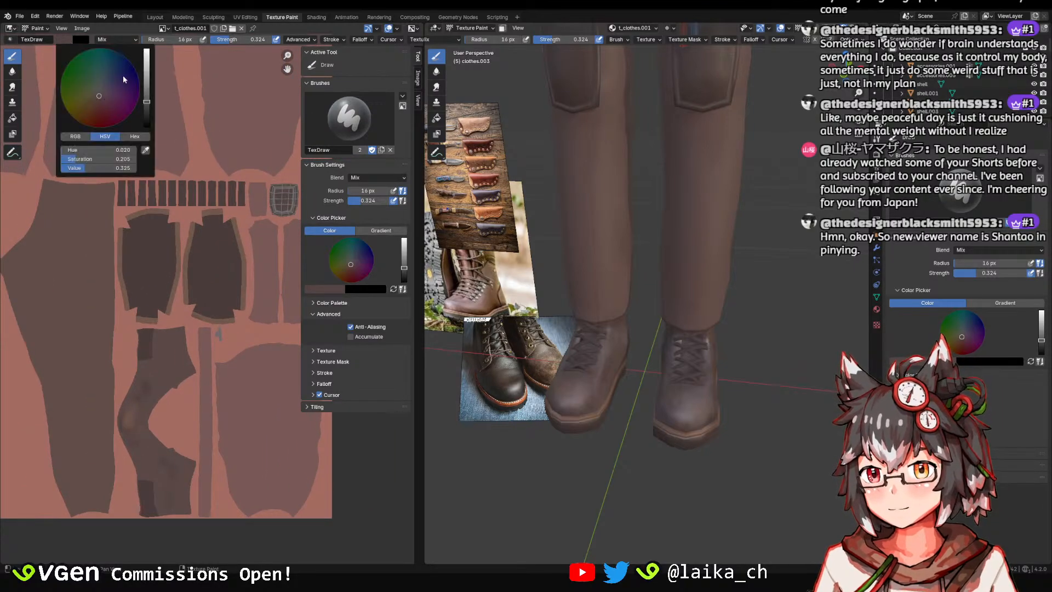
pyautogui.click(146, 151)
pyautogui.click(212, 290)
pyautogui.scroll(-1, 212, 302)
pyautogui.moveTo(663, 170); pyautogui.dragTo(630, 159, button='middle')
pyautogui.moveTo(630, 158)
pyautogui.keyDown('shift'); pyautogui.mouseDown(button='middle')
pyautogui.moveTo(645, 316)
pyautogui.moveTo(649, 263)
pyautogui.moveTo(613, 275)
pyautogui.mouseUp(button='middle'); pyautogui.keyUp('shift')
pyautogui.scroll(2, 657, 263)
pyautogui.press('f')
pyautogui.click(638, 278)
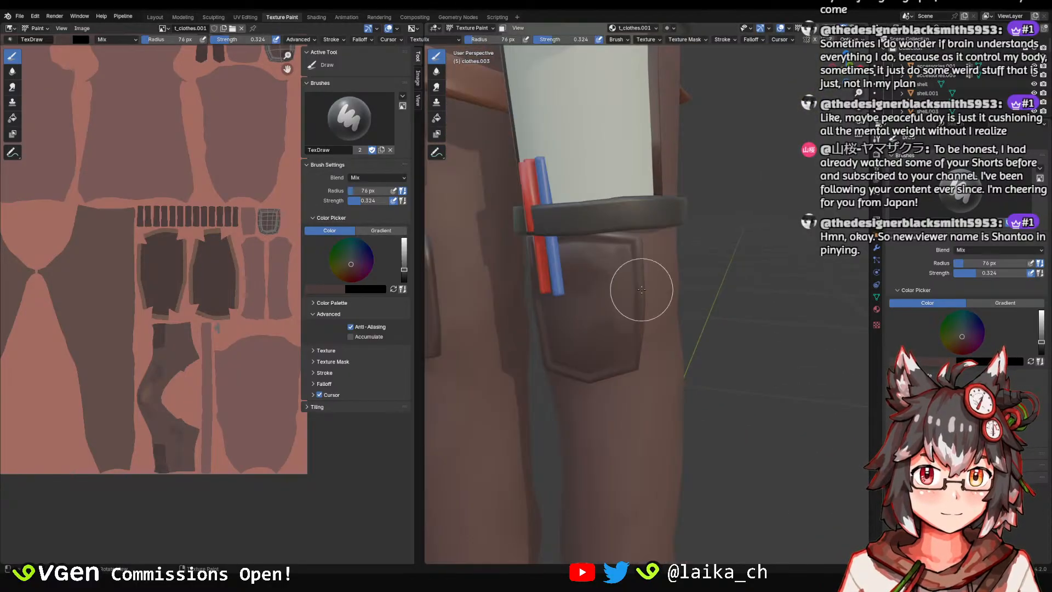
pyautogui.moveTo(640, 289); pyautogui.dragTo(612, 258)
# Reduce the brush radius to 52 px and pick a darker brush colour for shading the knee patch below the pens.
pyautogui.scroll(-4, 634, 286)
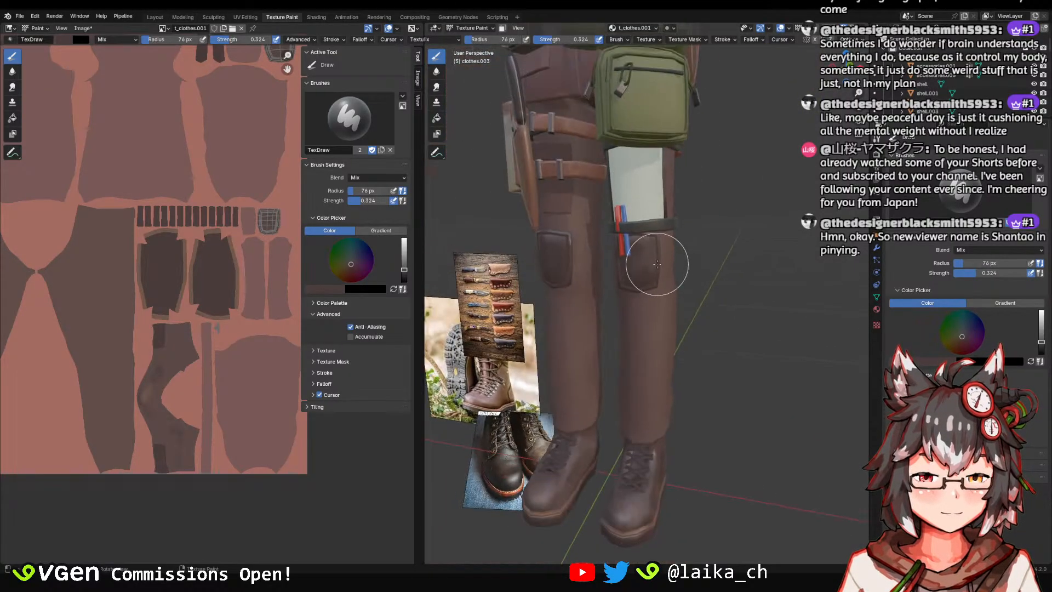
pyautogui.scroll(3, 657, 258)
pyautogui.press('f')
pyautogui.click(680, 248)
pyautogui.moveTo(687, 282); pyautogui.dragTo(659, 276, button='middle')
pyautogui.scroll(6, 676, 248)
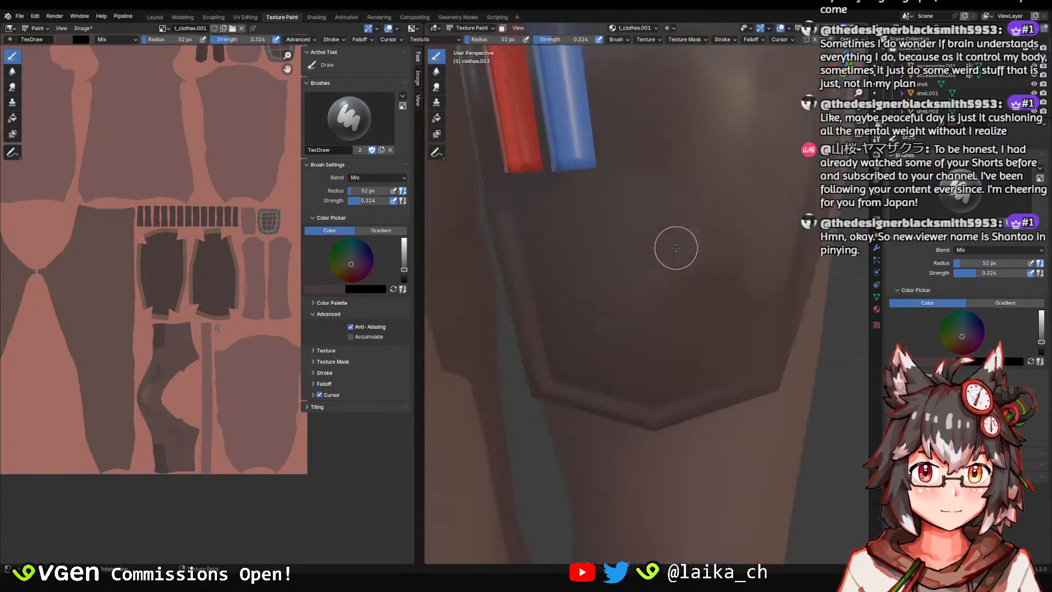
pyautogui.scroll(-4, 670, 241)
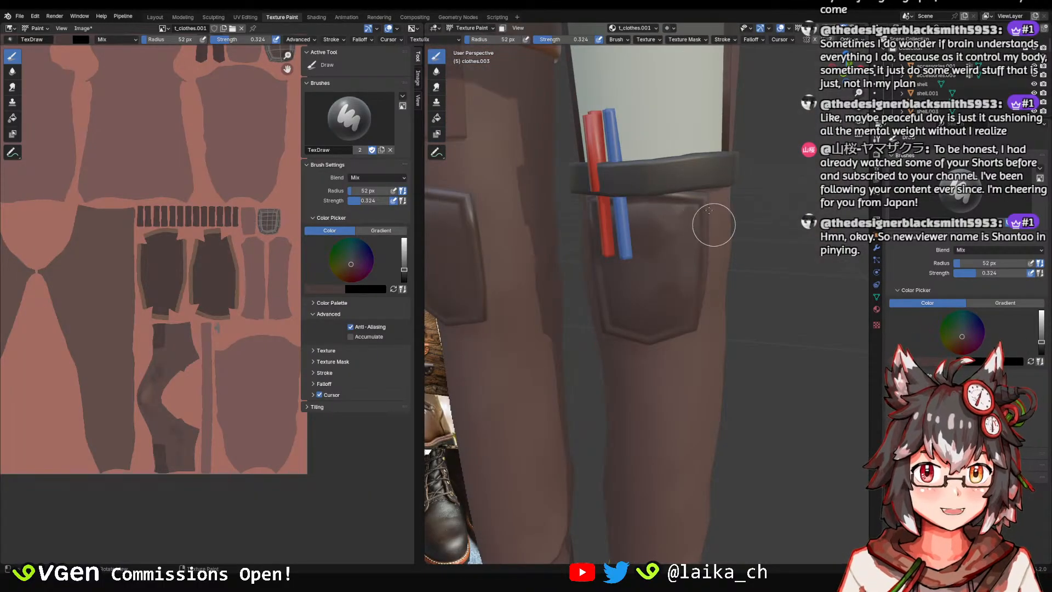
pyautogui.rightClick(553, 207)
pyautogui.click(554, 179)
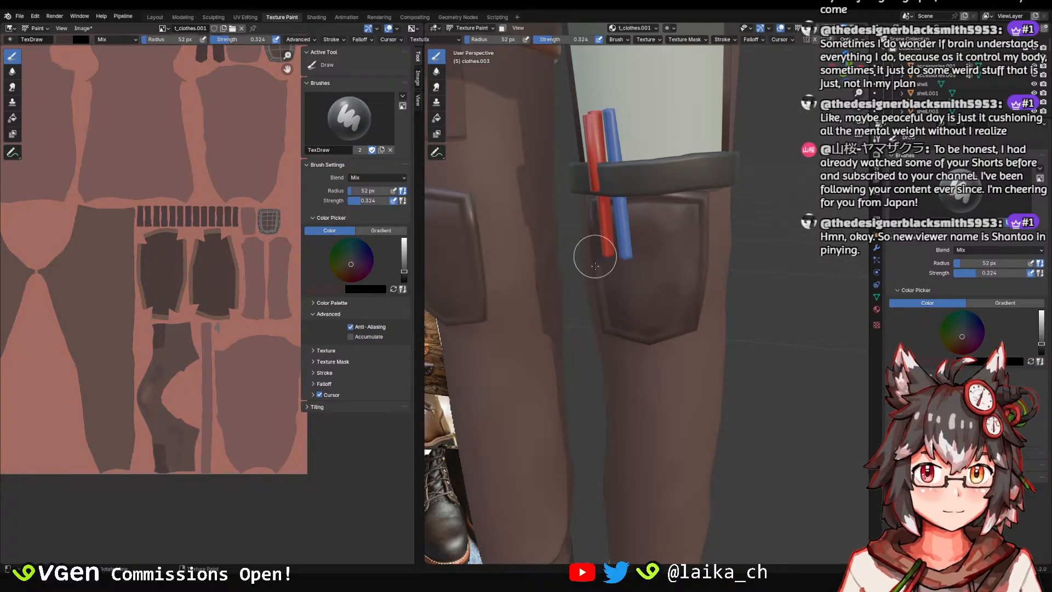
# Shade the knee patch below the knife sheath with the dark brush colour and save the file.
pyautogui.scroll(-8, 595, 267)
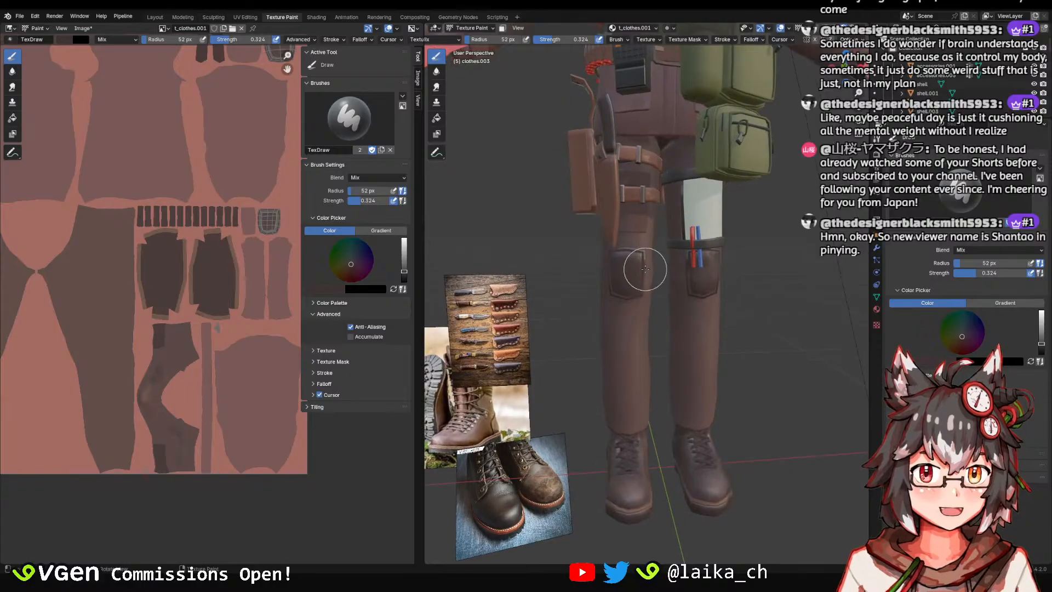
pyautogui.scroll(-2, 646, 269)
pyautogui.scroll(10, 639, 227)
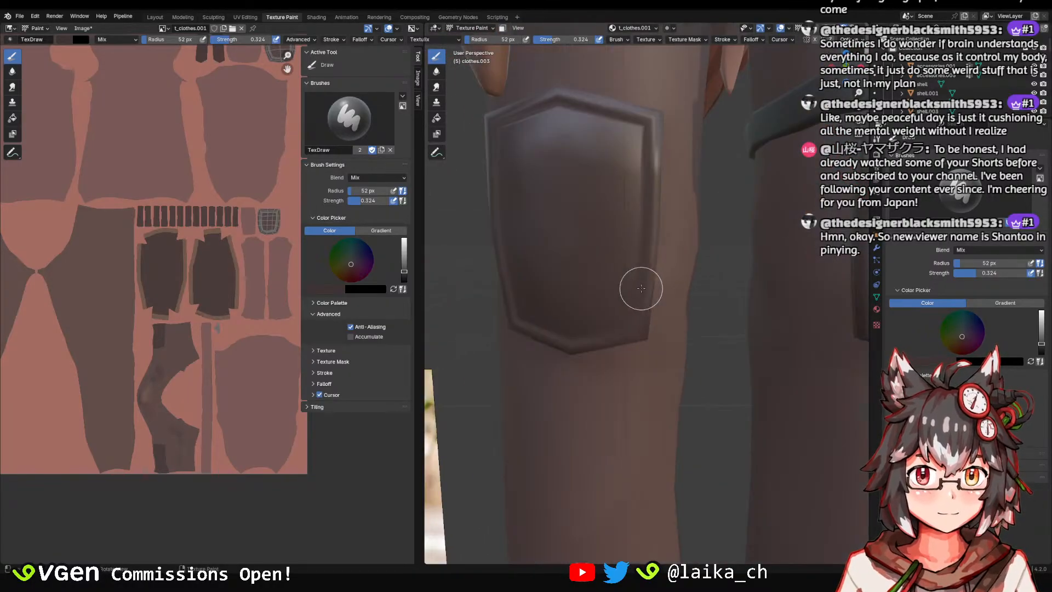
pyautogui.scroll(-6, 575, 334)
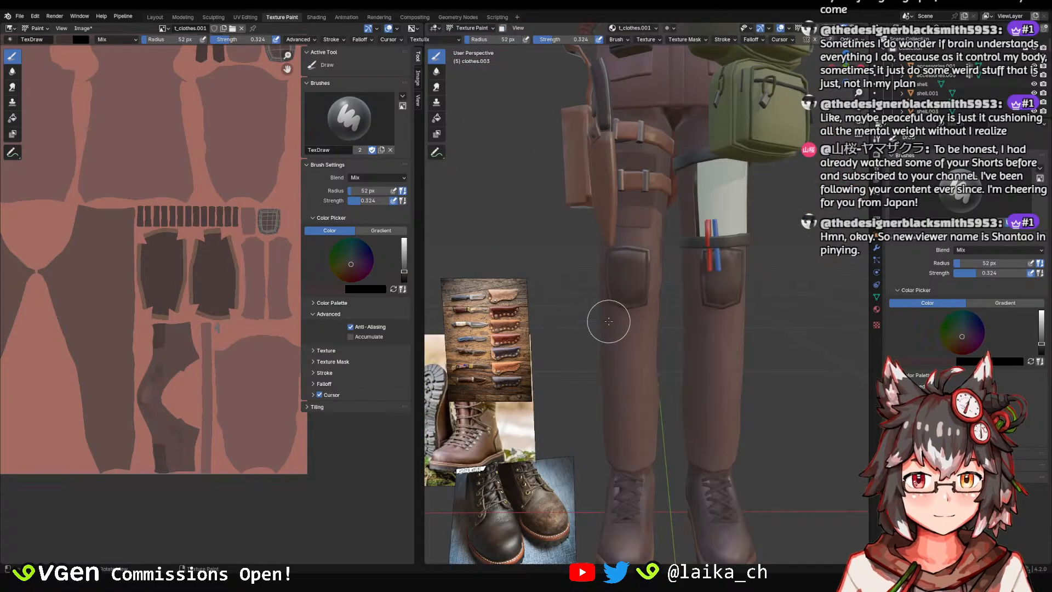
pyautogui.scroll(6, 608, 321)
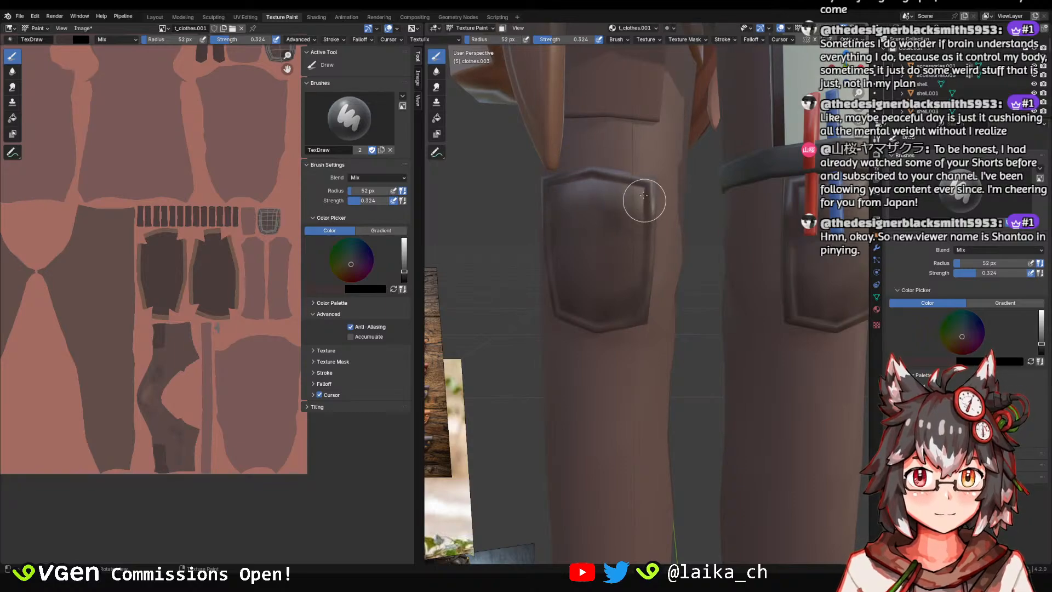
pyautogui.scroll(-10, 661, 307)
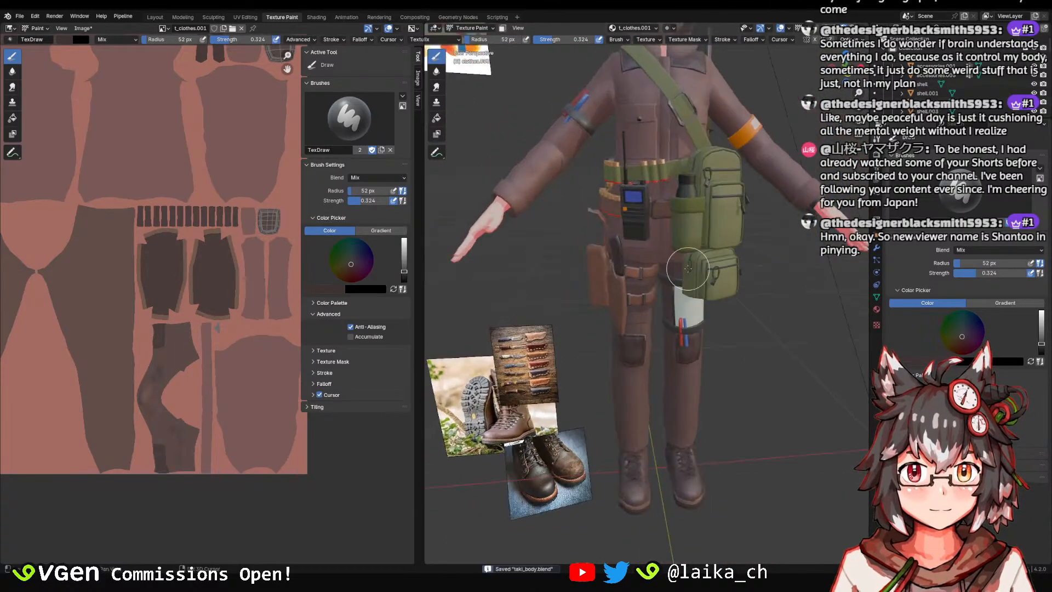
pyautogui.hotkey('ctrl', 's')
pyautogui.scroll(10, 659, 336)
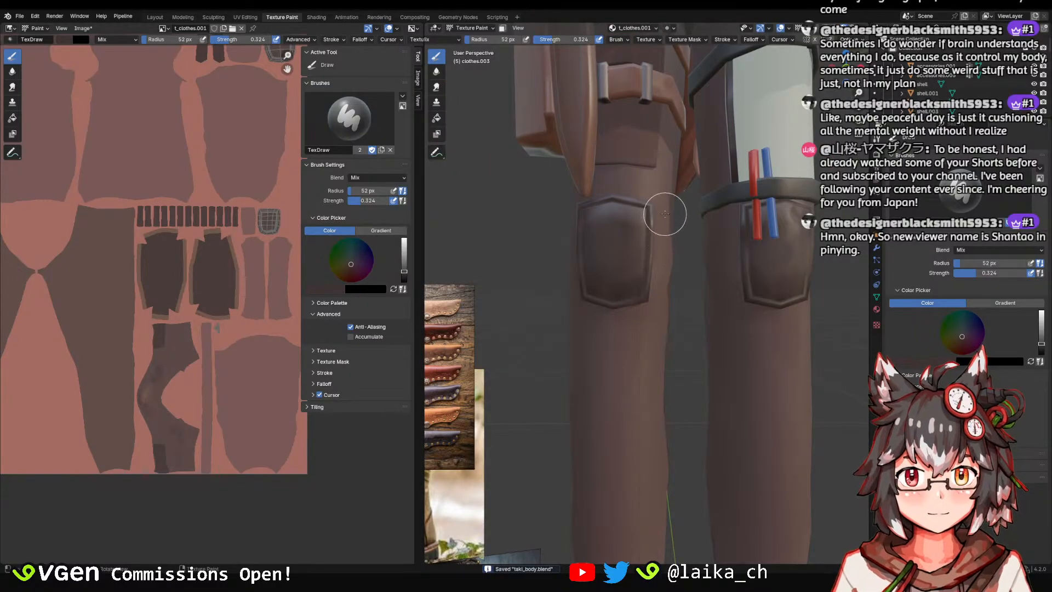
# Sample a lighter brown brush colour from the clothes texture around the gridded patch island.
pyautogui.scroll(-8, 683, 241)
pyautogui.moveTo(683, 245); pyautogui.dragTo(624, 311, button='middle')
pyautogui.scroll(9, 619, 313)
pyautogui.moveTo(216, 173); pyautogui.dragTo(218, 272, button='middle')
pyautogui.scroll(-2, 207, 180)
pyautogui.scroll(5, 216, 272)
pyautogui.moveTo(205, 231); pyautogui.dragTo(170, 353, button='middle')
pyautogui.scroll(3, 180, 207)
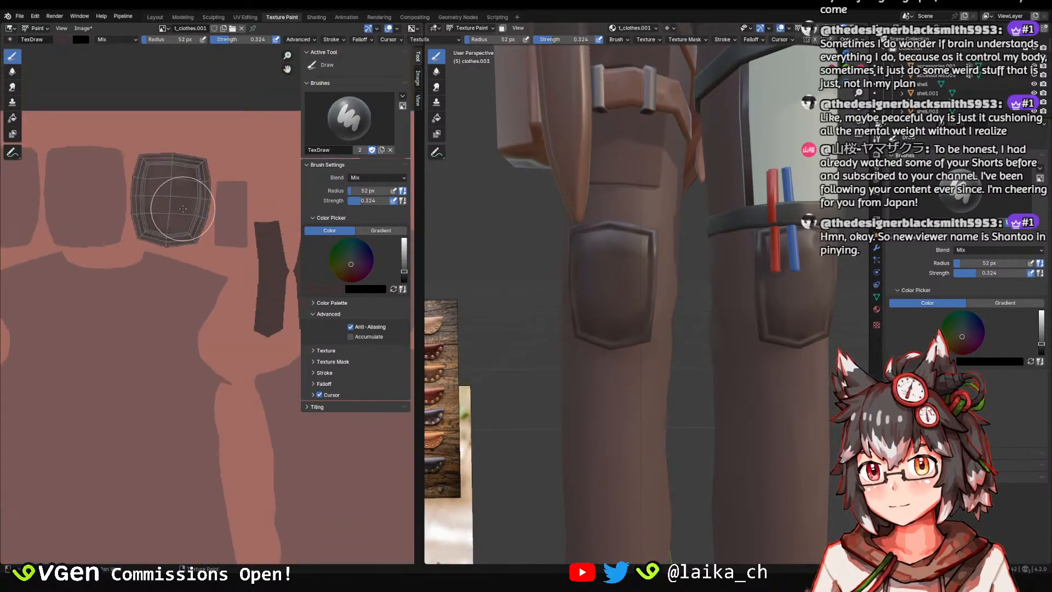
pyautogui.moveTo(181, 207); pyautogui.dragTo(167, 187, button='middle')
pyautogui.click(62, 40)
pyautogui.click(150, 136)
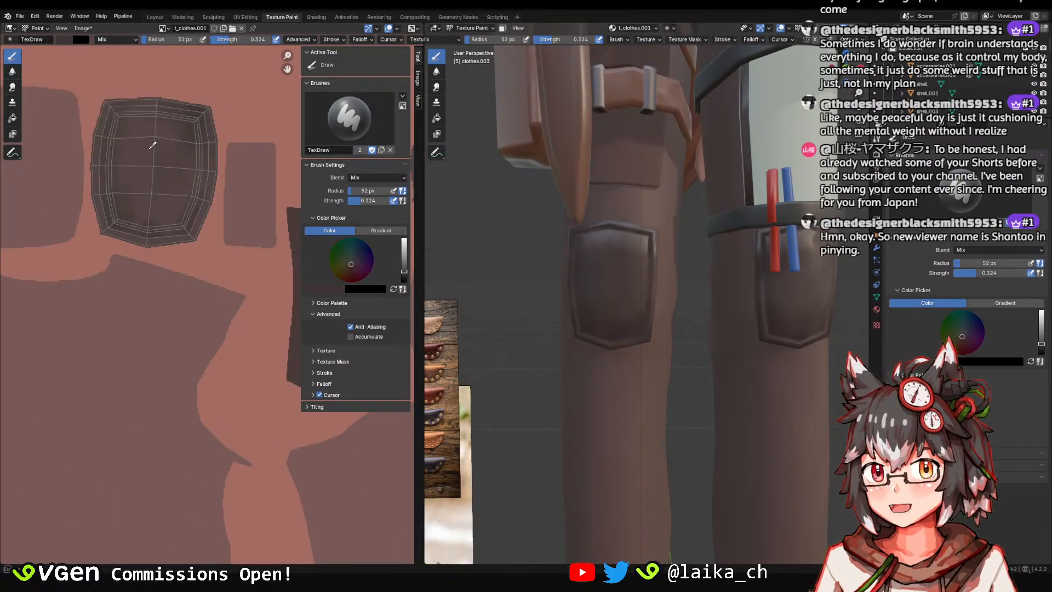
pyautogui.click(257, 212)
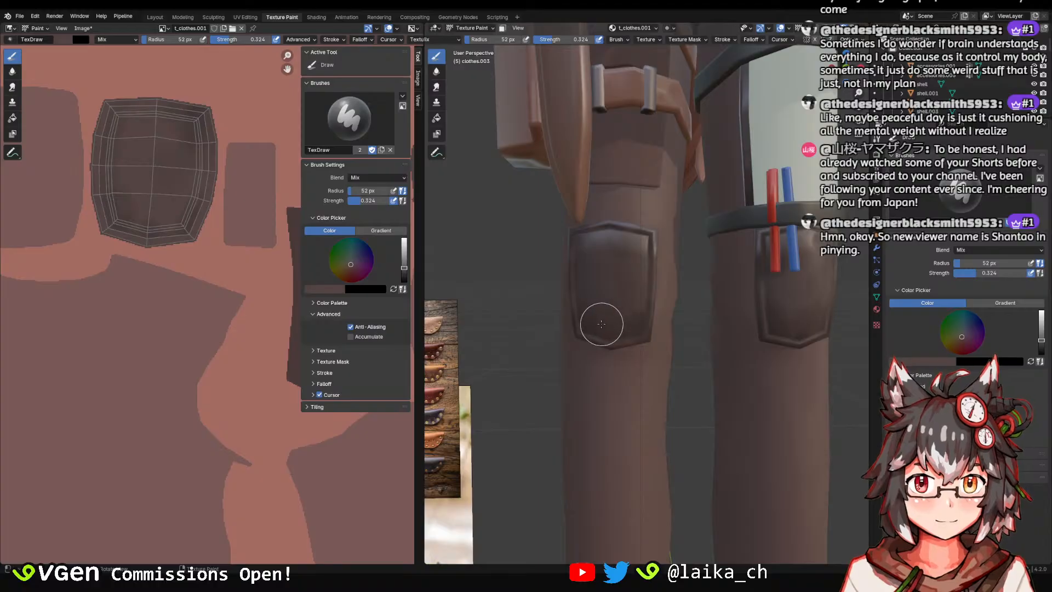
# Check the painted knee patches from near and far, and turn the model to view the elbow patch from the side.
pyautogui.scroll(-5, 601, 323)
pyautogui.scroll(5, 656, 284)
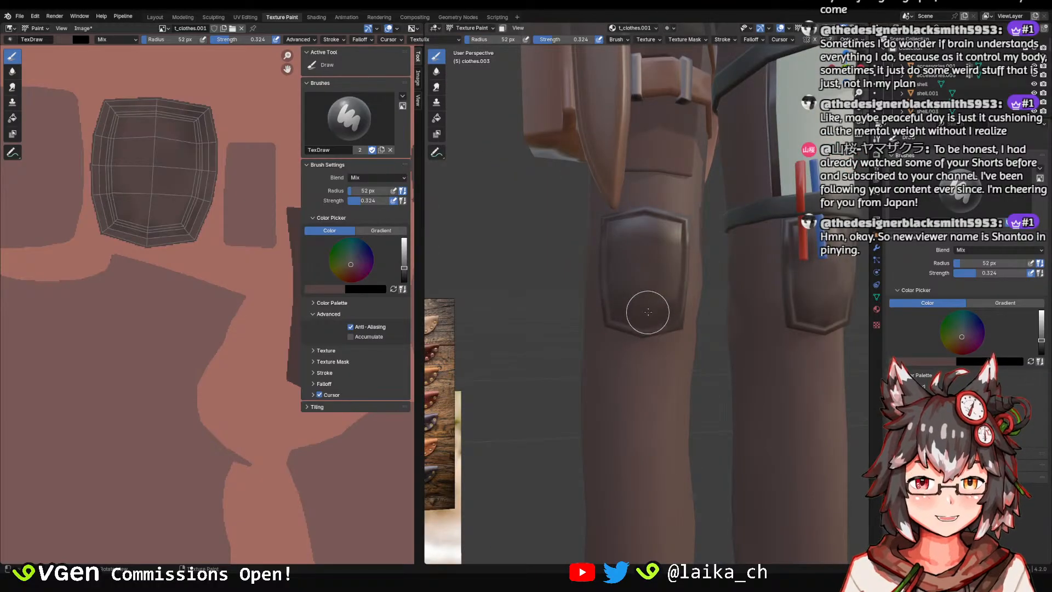
pyautogui.scroll(-6, 688, 289)
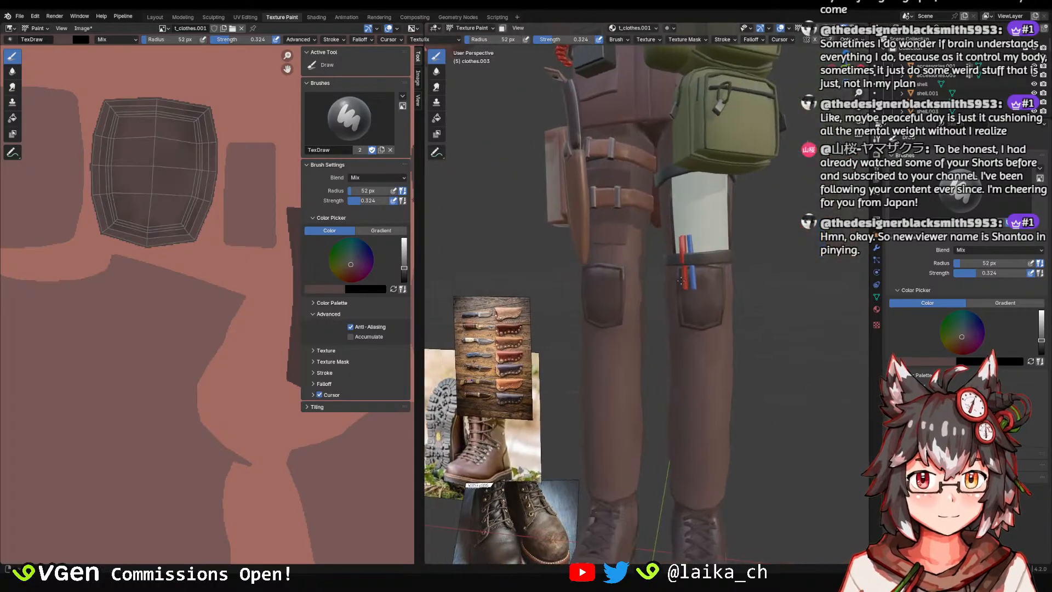
pyautogui.moveTo(666, 308); pyautogui.dragTo(521, 318, button='middle')
pyautogui.scroll(3, 689, 276)
pyautogui.scroll(-3, 689, 277)
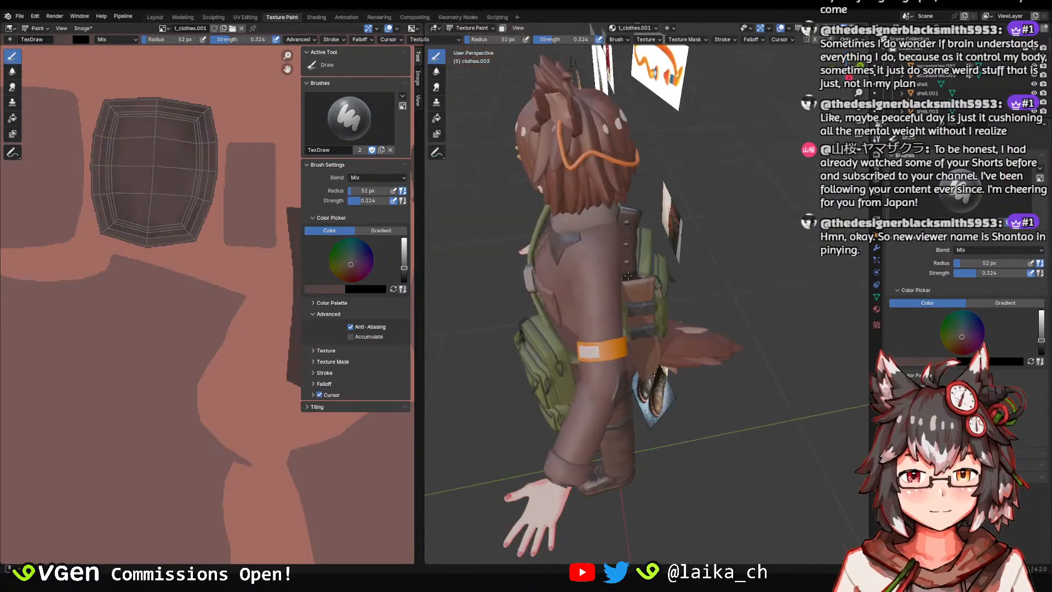
# Darken the brown brush colour slightly for shading the elbow patch and save the file.
pyautogui.scroll(-5, 180, 214)
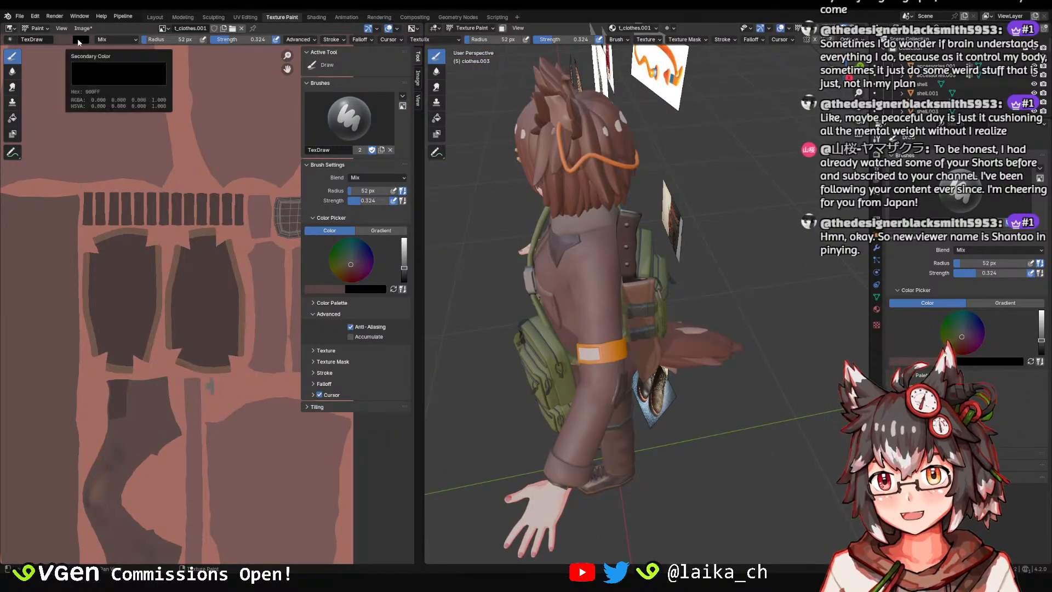
pyautogui.scroll(-3, 120, 141)
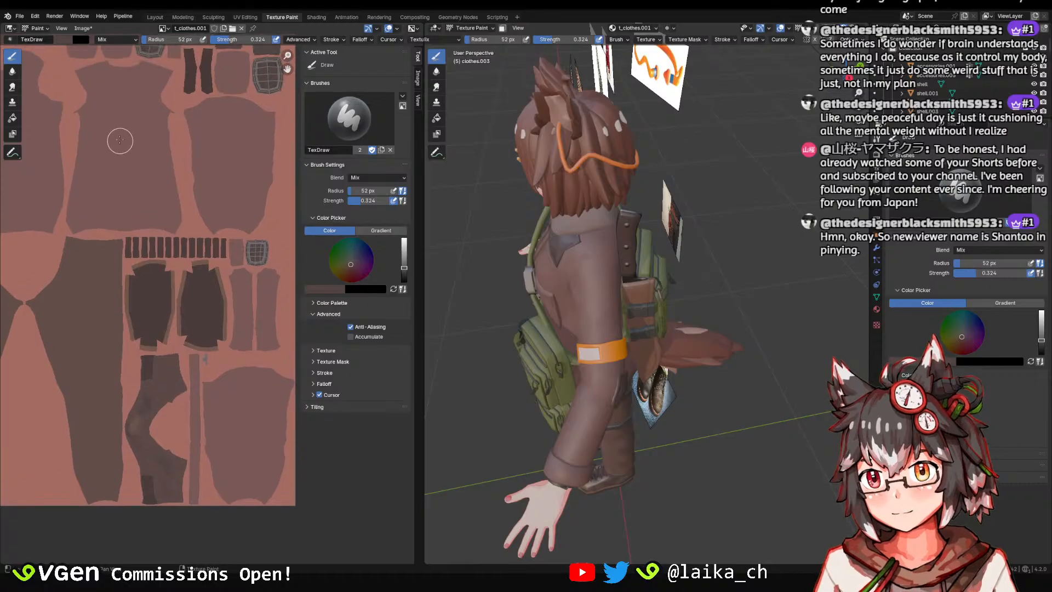
pyautogui.click(81, 40)
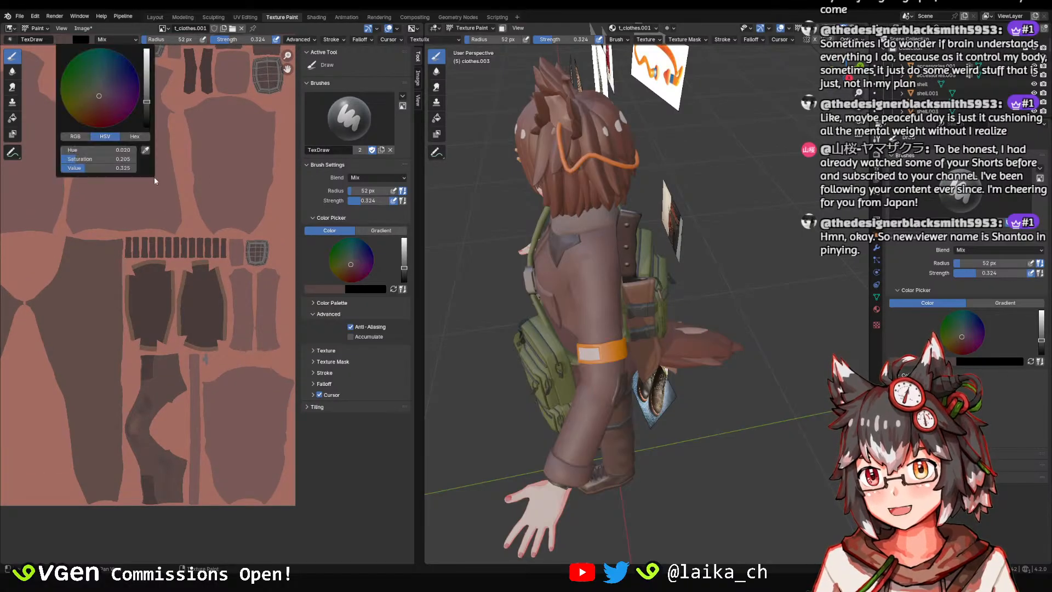
pyautogui.click(156, 180)
pyautogui.moveTo(630, 326); pyautogui.dragTo(642, 266, button='middle')
pyautogui.hotkey('ctrl', 's')
pyautogui.scroll(4, 650, 306)
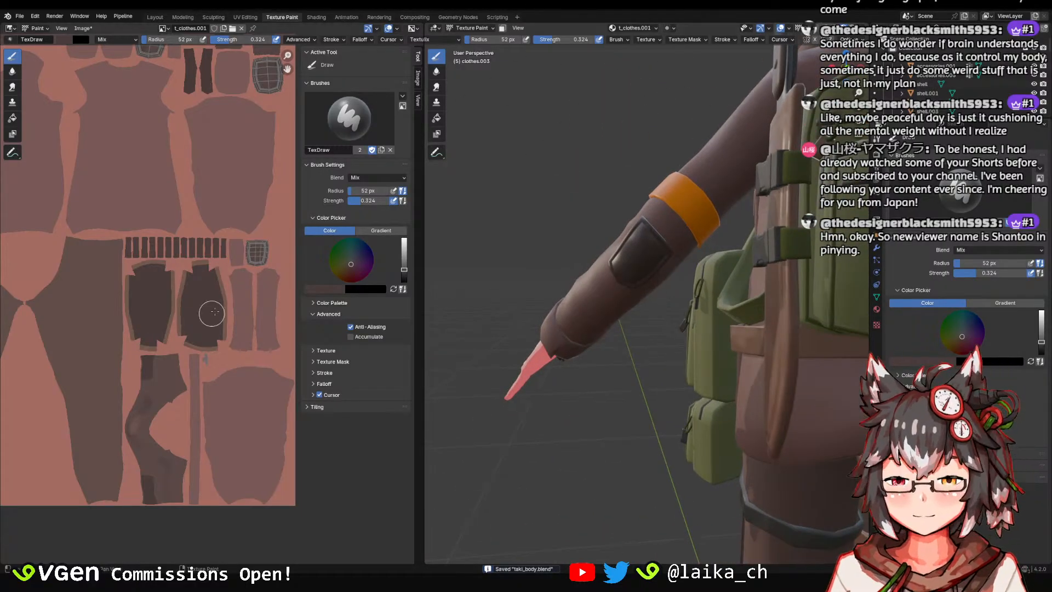
# Examine the elbow patches on both sleeves up close and compare them with the whole outfit and their texture islands.
pyautogui.moveTo(156, 228); pyautogui.dragTo(163, 399, button='middle')
pyautogui.scroll(4, 184, 230)
pyautogui.scroll(-7, 159, 196)
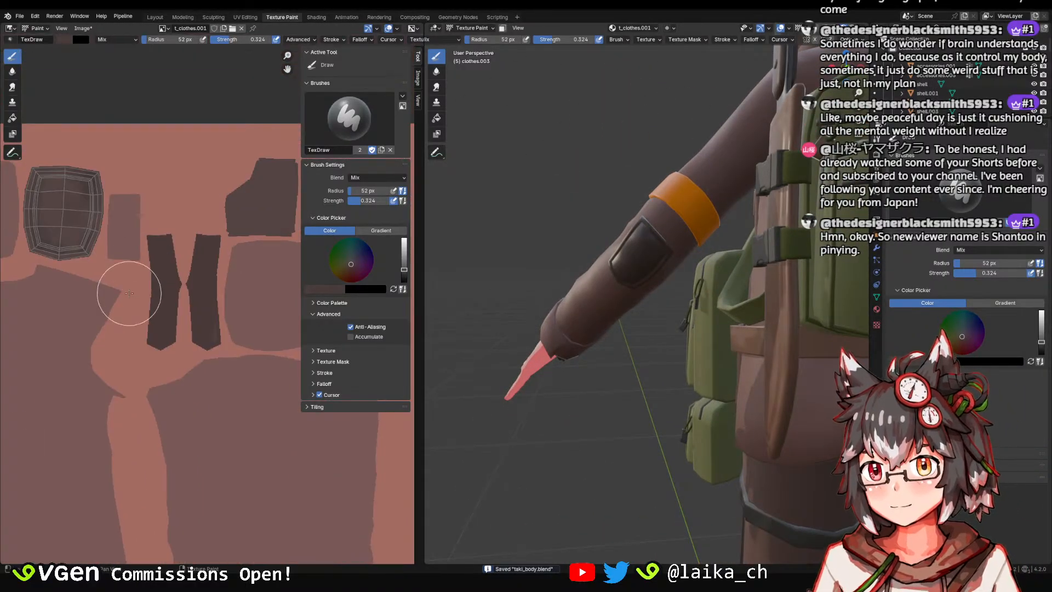
pyautogui.keyDown('shift'); pyautogui.moveTo(676, 212); pyautogui.dragTo(718, 269, button='middle'); pyautogui.keyUp('shift')
pyautogui.moveTo(717, 268); pyautogui.dragTo(690, 262, button='middle')
pyautogui.scroll(4, 699, 307)
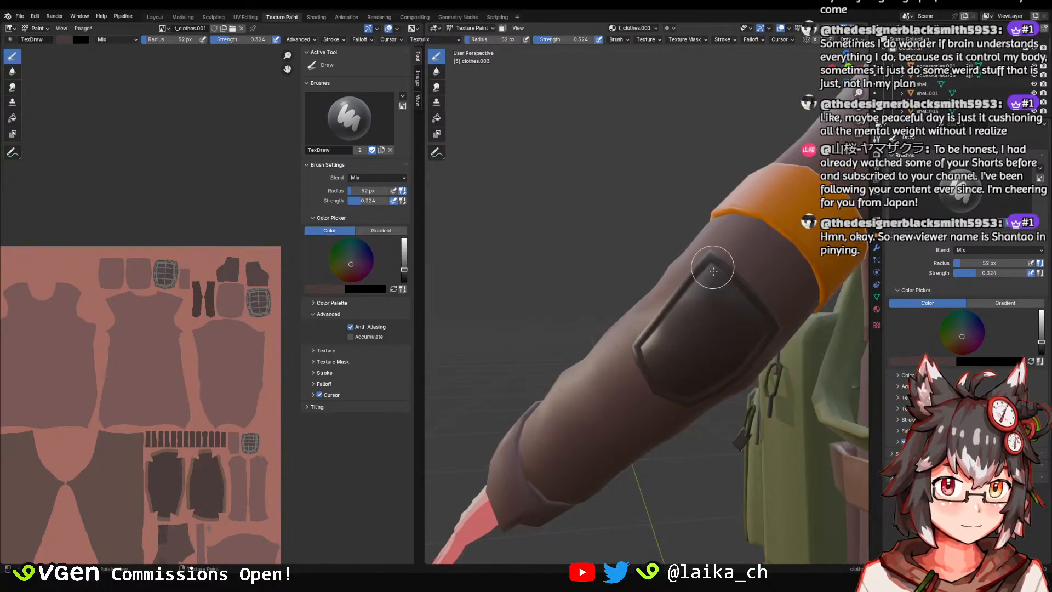
pyautogui.moveTo(645, 378)
pyautogui.mouseDown(button='middle')
pyautogui.moveTo(638, 345)
pyautogui.moveTo(644, 359)
pyautogui.mouseUp(button='middle')
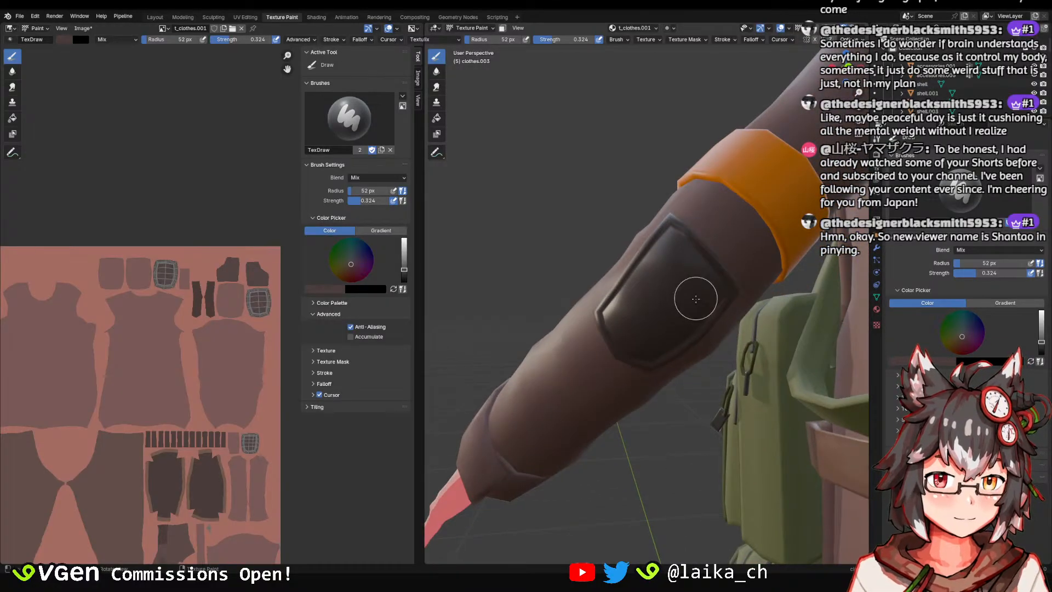
pyautogui.scroll(-6, 767, 287)
pyautogui.keyDown('shift'); pyautogui.moveTo(768, 282); pyautogui.dragTo(619, 271, button='middle'); pyautogui.keyUp('shift')
pyautogui.scroll(3, 620, 271)
pyautogui.moveTo(619, 271); pyautogui.dragTo(571, 314, button='middle')
pyautogui.scroll(3, 540, 306)
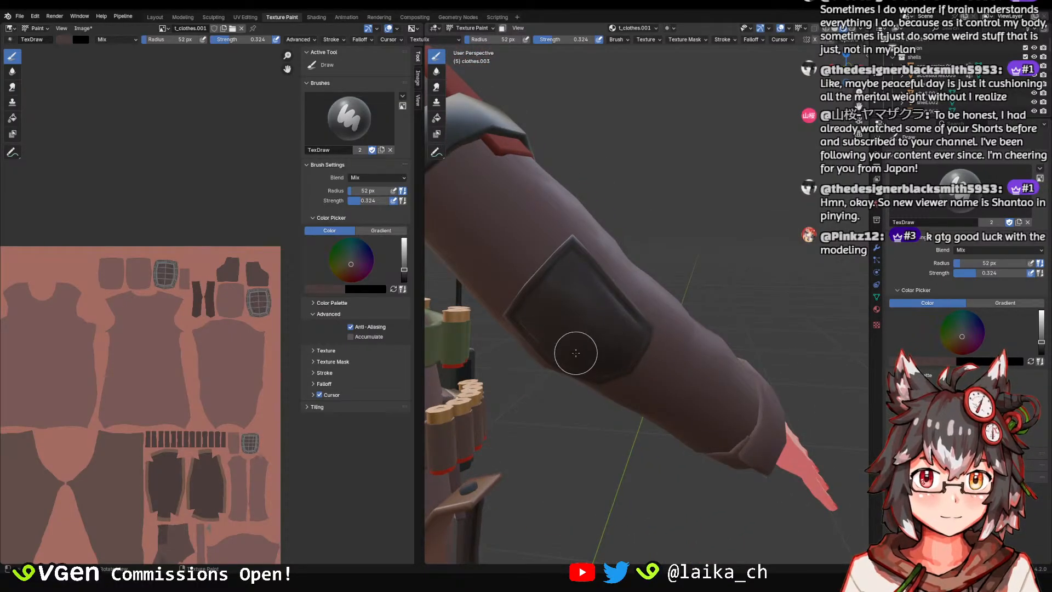
pyautogui.scroll(-6, 617, 364)
pyautogui.moveTo(646, 359); pyautogui.dragTo(493, 320, button='middle')
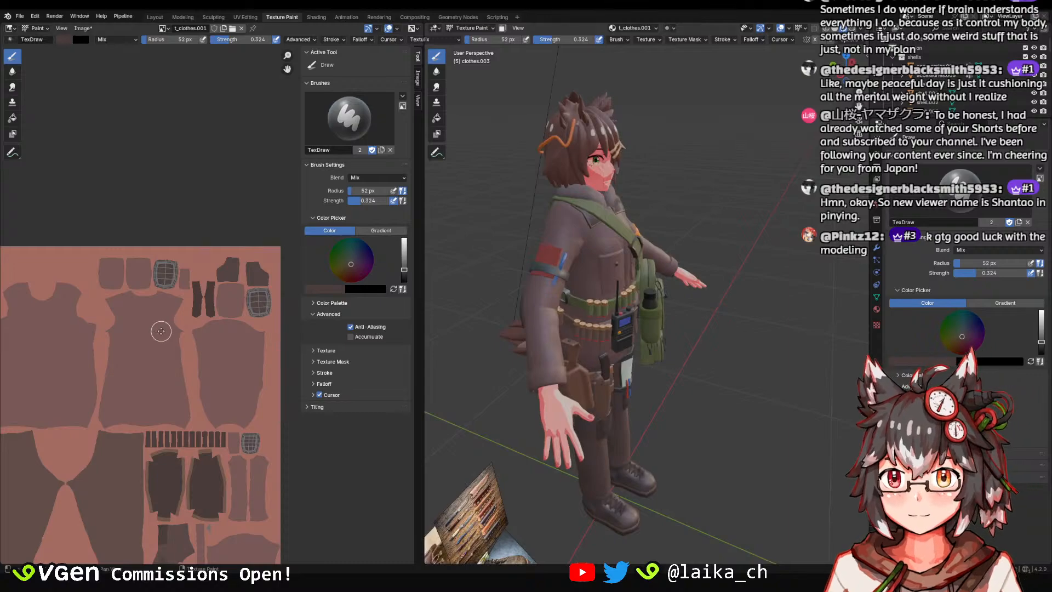
pyautogui.scroll(6, 161, 331)
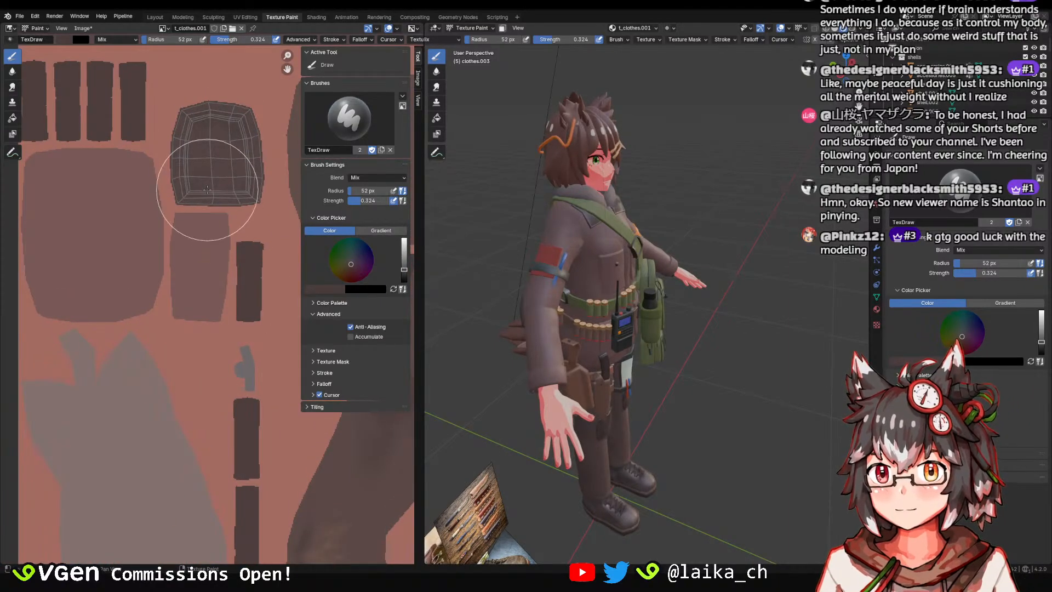
pyautogui.moveTo(207, 190); pyautogui.dragTo(199, 232, button='middle')
# Reduce the brush radius to 27 px while inspecting the elbow patches on both arms, and save the file.
pyautogui.moveTo(697, 364); pyautogui.dragTo(794, 340, button='middle')
pyautogui.scroll(2, 795, 328)
pyautogui.keyDown('shift'); pyautogui.moveTo(758, 298); pyautogui.dragTo(664, 253, button='middle'); pyautogui.keyUp('shift')
pyautogui.scroll(1, 675, 289)
pyautogui.hotkey('ctrl', 's')
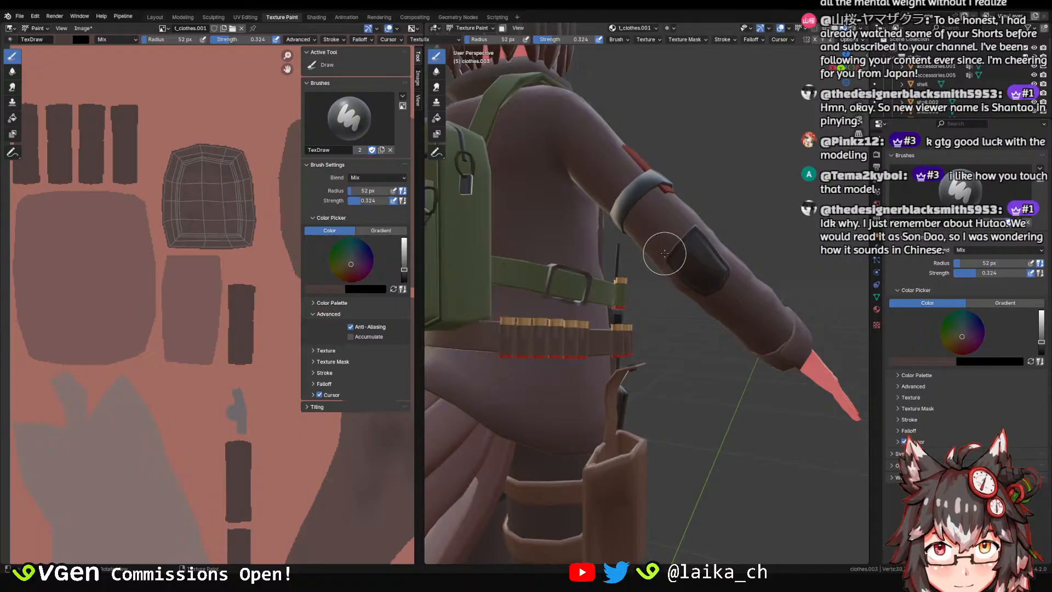
pyautogui.scroll(2, 664, 254)
pyautogui.scroll(-3, 234, 235)
pyautogui.scroll(2, 232, 256)
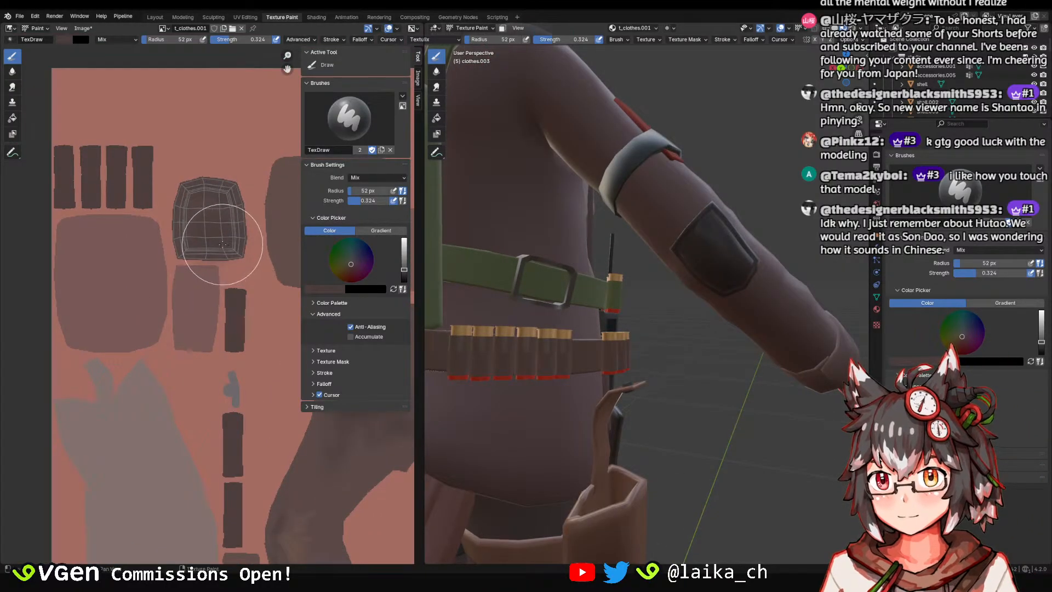
pyautogui.press('f')
pyautogui.click(771, 309)
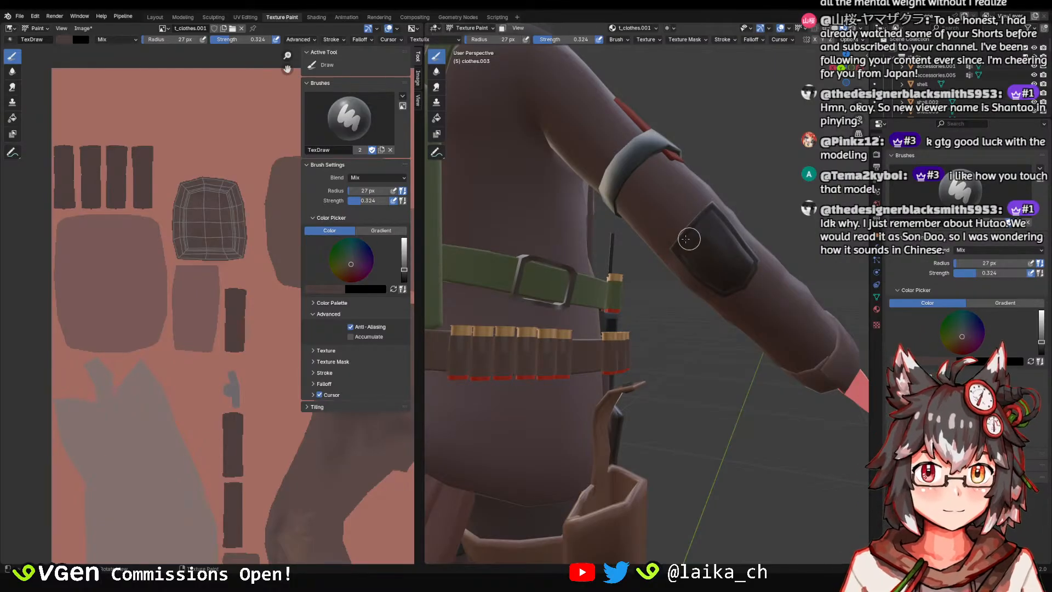
pyautogui.moveTo(689, 239)
pyautogui.mouseDown(button='middle')
pyautogui.moveTo(675, 278)
pyautogui.moveTo(626, 265)
pyautogui.moveTo(656, 233)
pyautogui.mouseUp(button='middle')
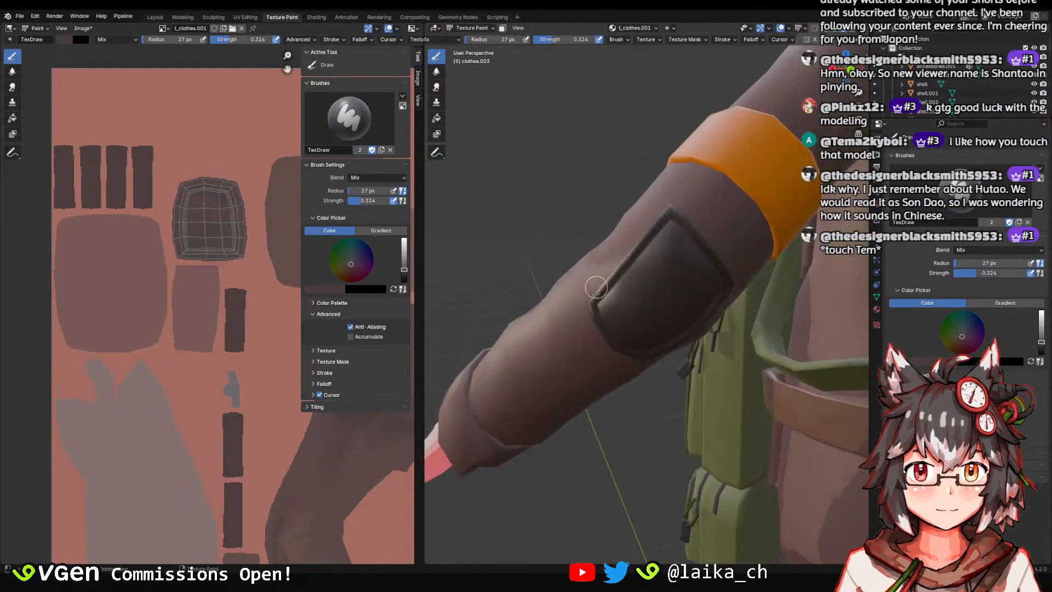
pyautogui.scroll(-9, 678, 275)
pyautogui.moveTo(678, 274); pyautogui.dragTo(755, 278, button='middle')
pyautogui.hotkey('ctrl', 's')
# Save the clothes texture image and the blend file, checking the knee patches from the front.
pyautogui.moveTo(608, 417); pyautogui.dragTo(624, 279, button='middle')
pyautogui.scroll(2, 652, 281)
pyautogui.click(82, 28)
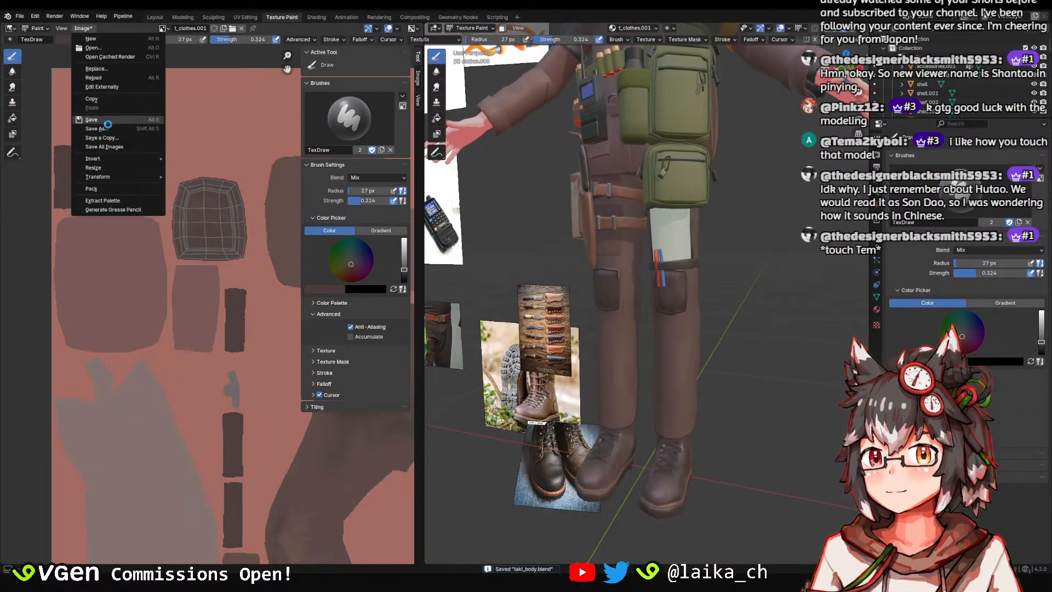
pyautogui.click(97, 124)
pyautogui.scroll(2, 683, 255)
pyautogui.moveTo(684, 255); pyautogui.dragTo(653, 363, button='middle')
pyautogui.hotkey('ctrl', 's')
pyautogui.scroll(3, 636, 235)
pyautogui.scroll(-2, 636, 235)
pyautogui.hotkey('ctrl', 's')
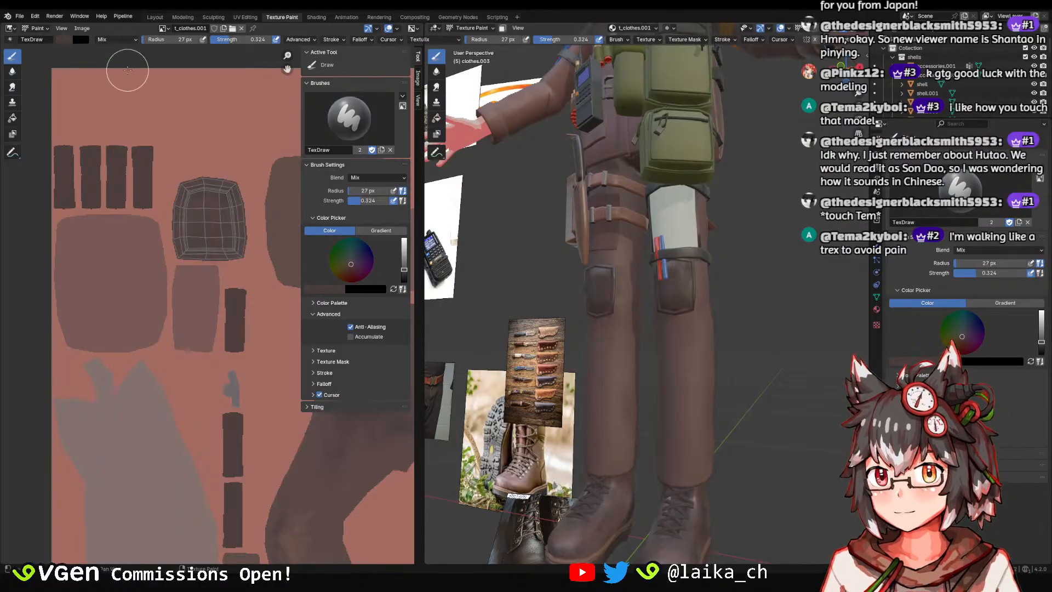
# Handwrite 胡桃 on the empty texture area above the gridded patch island with a near-black brush, strength 1.000, radius 2 px.
pyautogui.moveTo(127, 70); pyautogui.dragTo(124, 97, button='middle')
pyautogui.scroll(1, 124, 96)
pyautogui.click(65, 40)
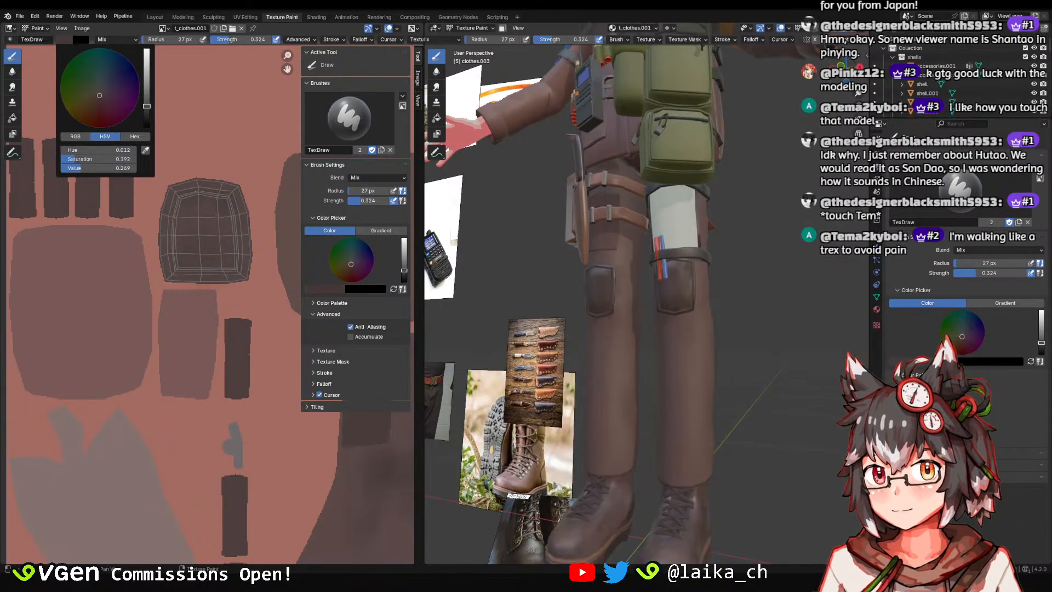
pyautogui.moveTo(147, 105); pyautogui.dragTo(146, 117)
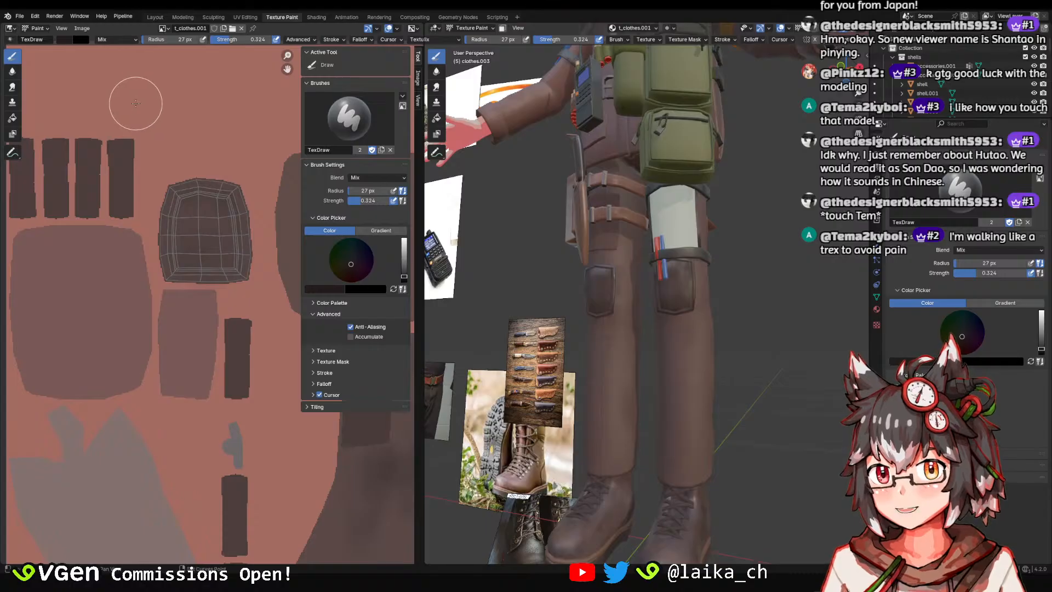
pyautogui.hotkey('shift', 'f')
pyautogui.click(147, 105)
pyautogui.press('f')
pyautogui.click(170, 102)
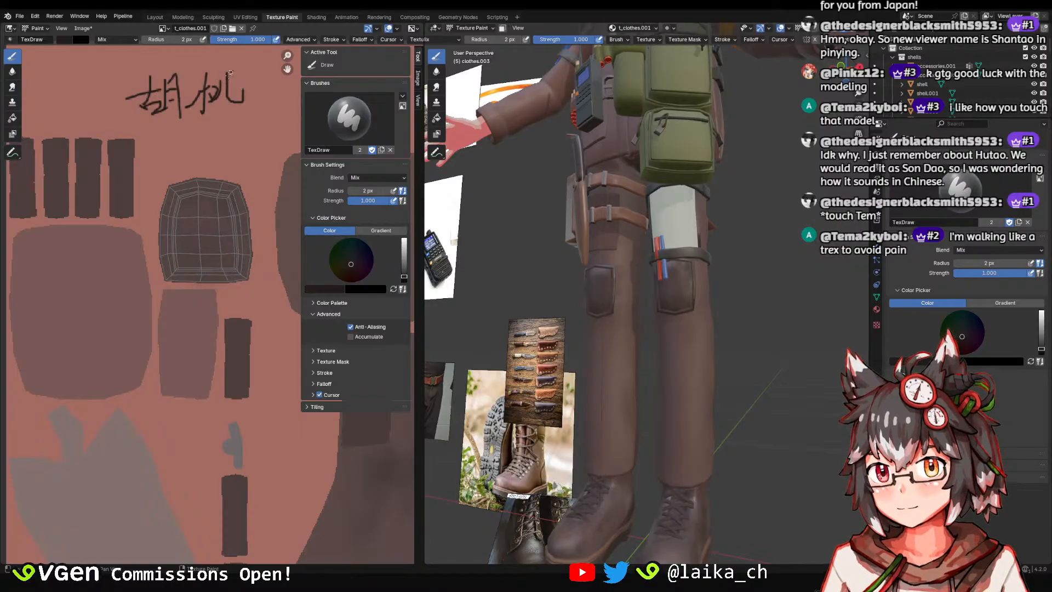
# Paint over the handwritten characters on the t_clothes.001 texture with the sampled pink background colour and a 37 px brush.
pyautogui.scroll(-4, 228, 86)
pyautogui.scroll(3, 228, 86)
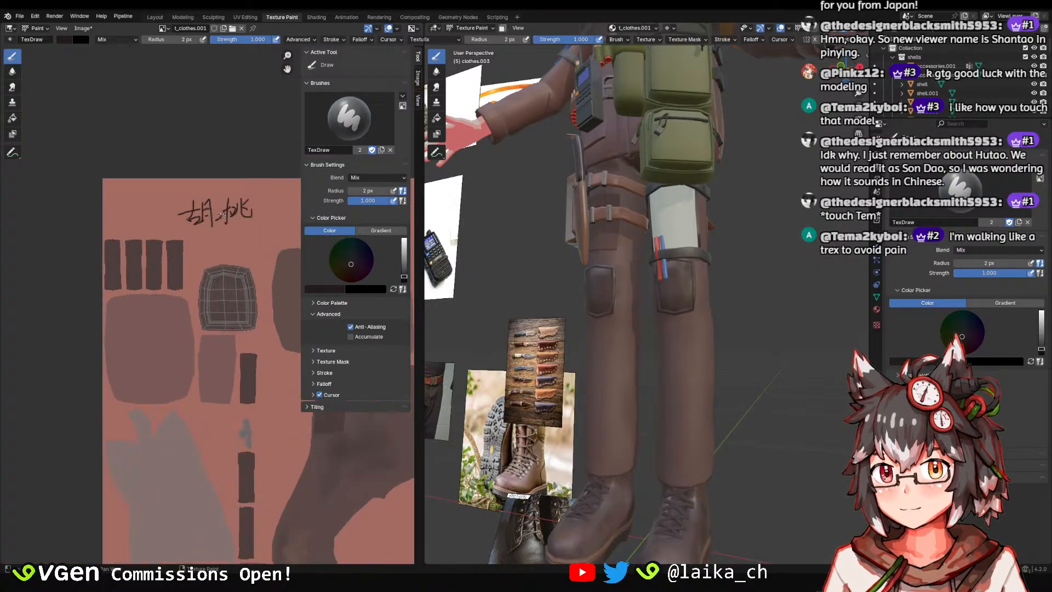
pyautogui.click(66, 40)
pyautogui.click(146, 149)
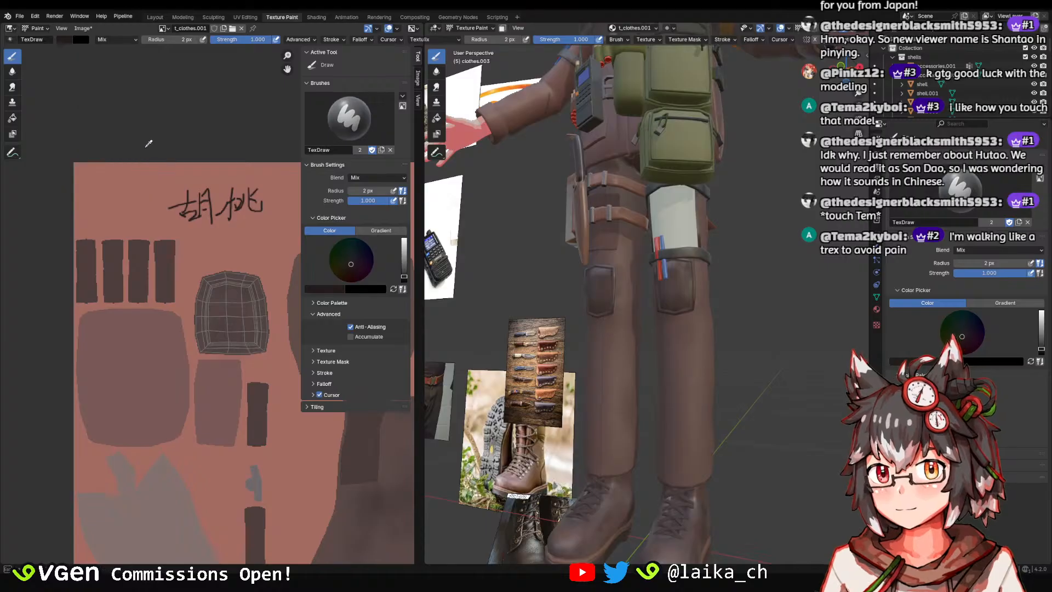
pyautogui.click(138, 179)
pyautogui.press('f')
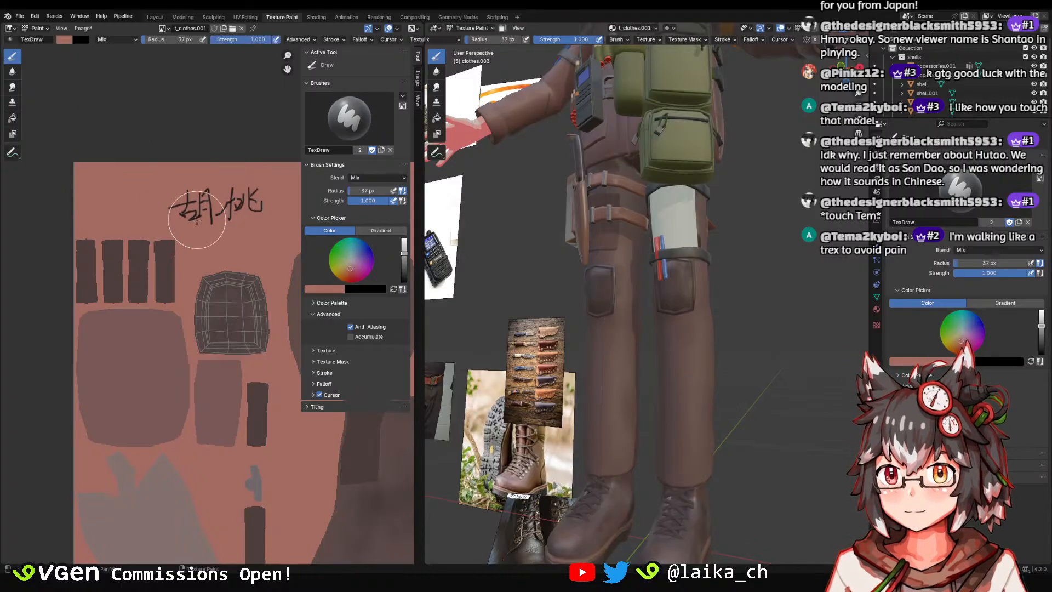
pyautogui.click(188, 202)
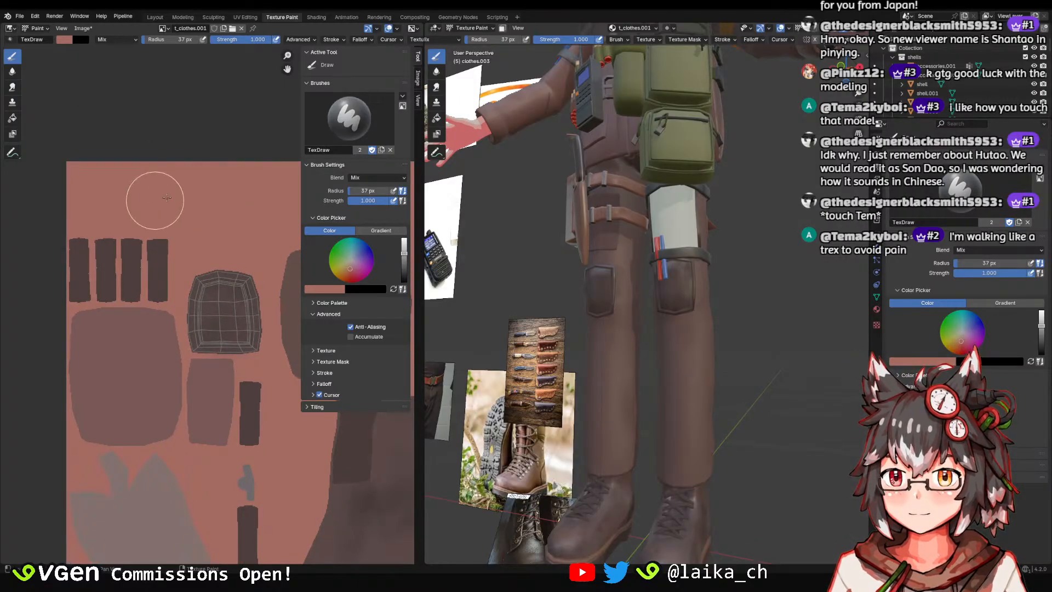
# Save the cleaned clothes texture image and the project file.
pyautogui.scroll(-4, 258, 193)
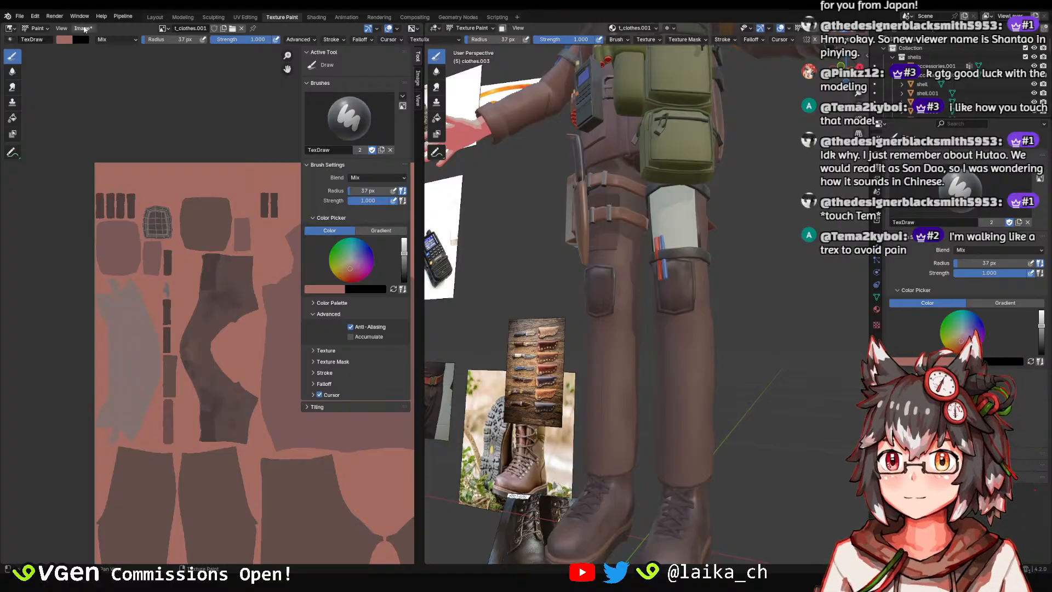
pyautogui.click(82, 29)
pyautogui.click(101, 120)
pyautogui.hotkey('ctrl', 's')
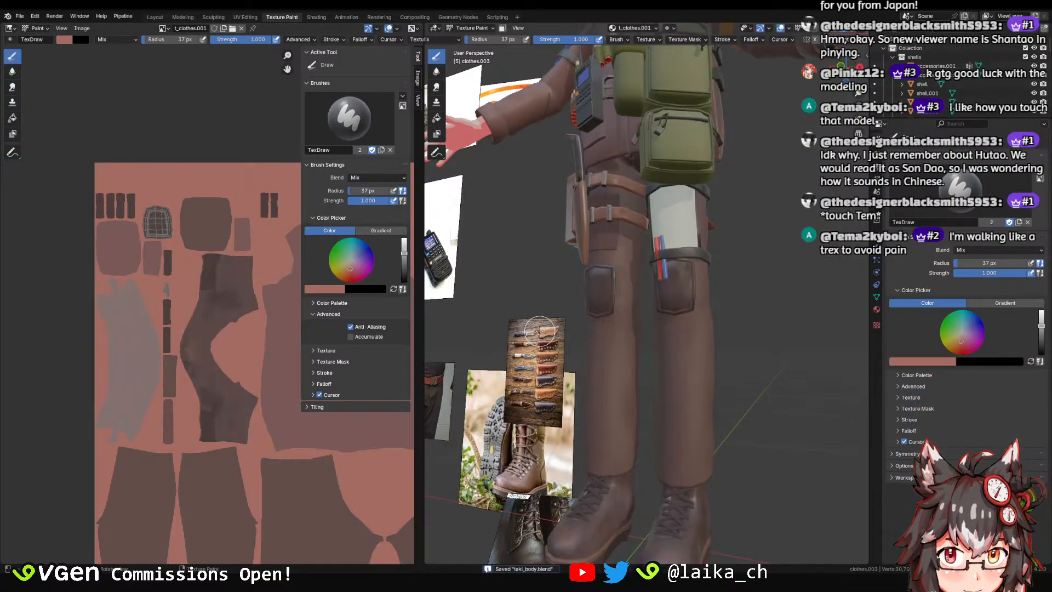
# Sample the brown border of the dark knee patches in the clothes texture as the brush colour.
pyautogui.scroll(5, 620, 240)
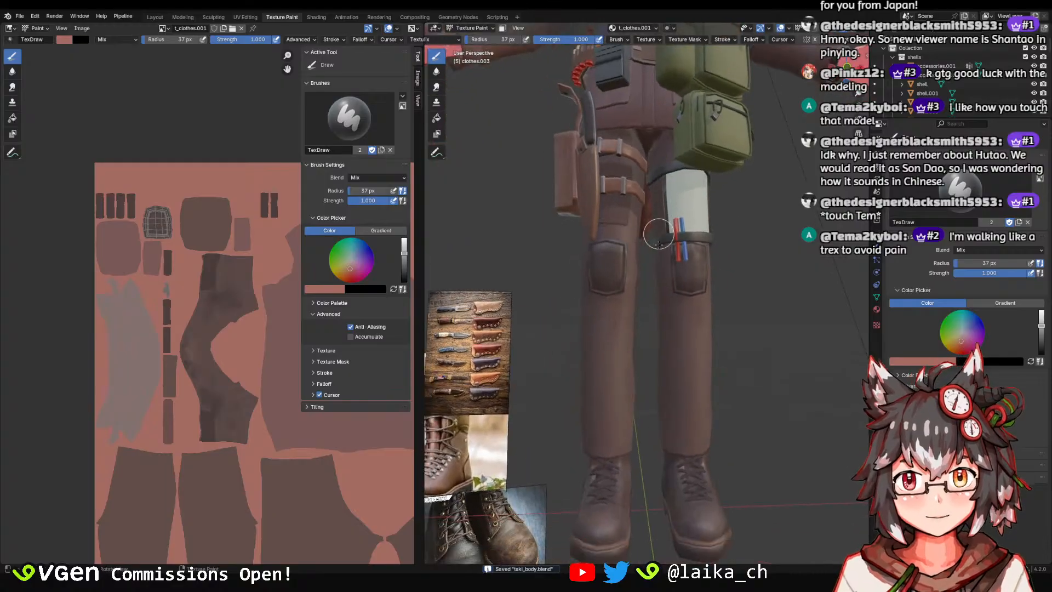
pyautogui.scroll(-2, 646, 277)
pyautogui.moveTo(646, 277)
pyautogui.keyDown('shift'); pyautogui.mouseDown(button='middle')
pyautogui.moveTo(670, 181)
pyautogui.moveTo(658, 279)
pyautogui.mouseUp(button='middle'); pyautogui.keyUp('shift')
pyautogui.keyDown('shift'); pyautogui.moveTo(658, 323); pyautogui.dragTo(660, 262, button='middle'); pyautogui.keyUp('shift')
pyautogui.moveTo(660, 274)
pyautogui.mouseDown(button='middle')
pyautogui.moveTo(619, 313)
pyautogui.moveTo(669, 290)
pyautogui.mouseUp(button='middle')
pyautogui.scroll(1, 670, 289)
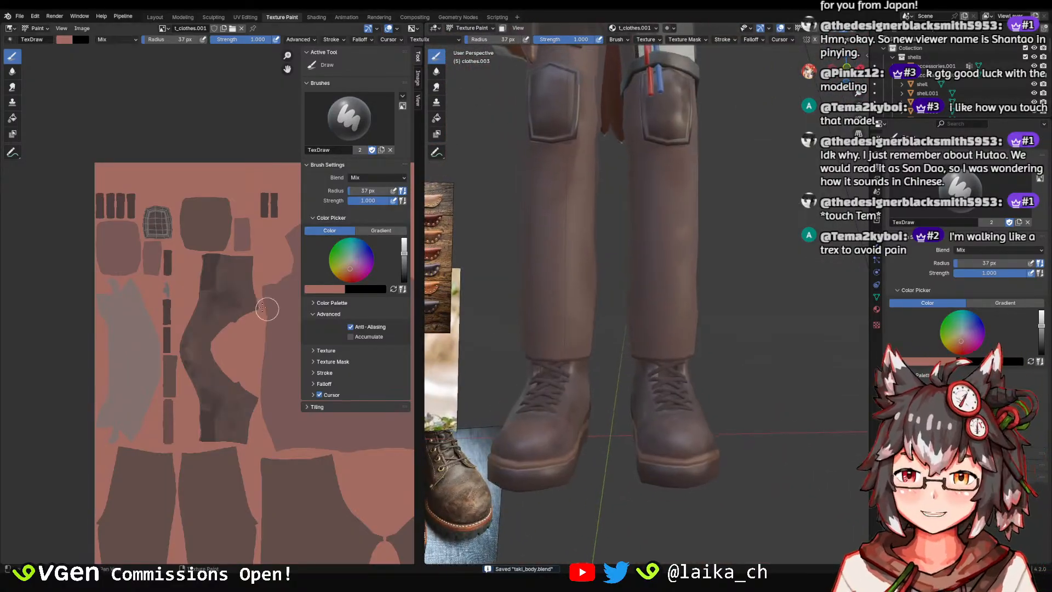
pyautogui.scroll(5, 140, 275)
pyautogui.moveTo(106, 257); pyautogui.dragTo(2, 126, button='middle')
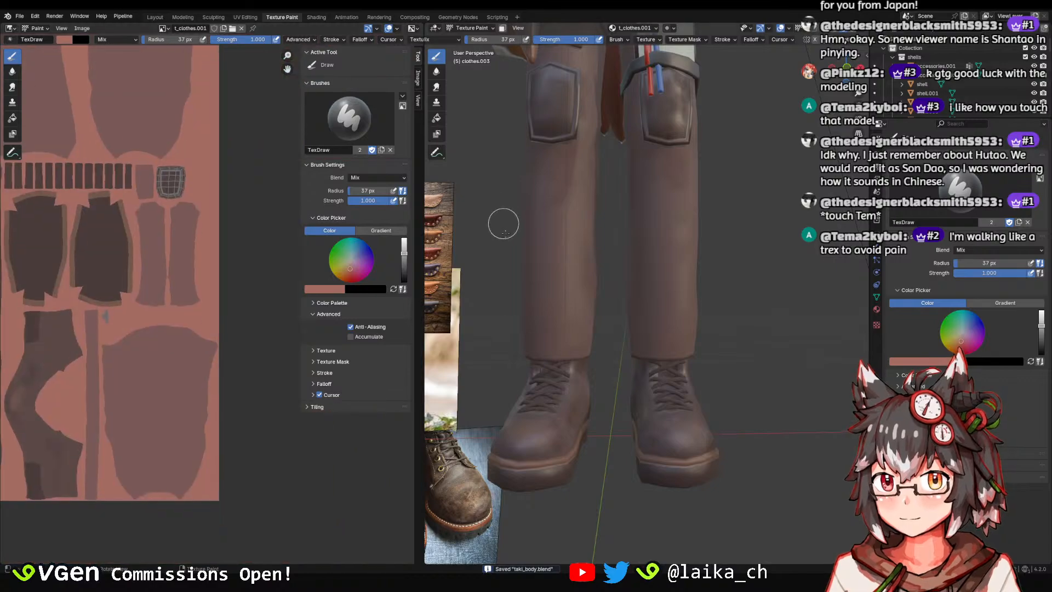
pyautogui.moveTo(117, 94); pyautogui.dragTo(162, 287, button='middle')
pyautogui.scroll(-1, 162, 287)
pyautogui.moveTo(74, 321); pyautogui.dragTo(98, 215, button='middle')
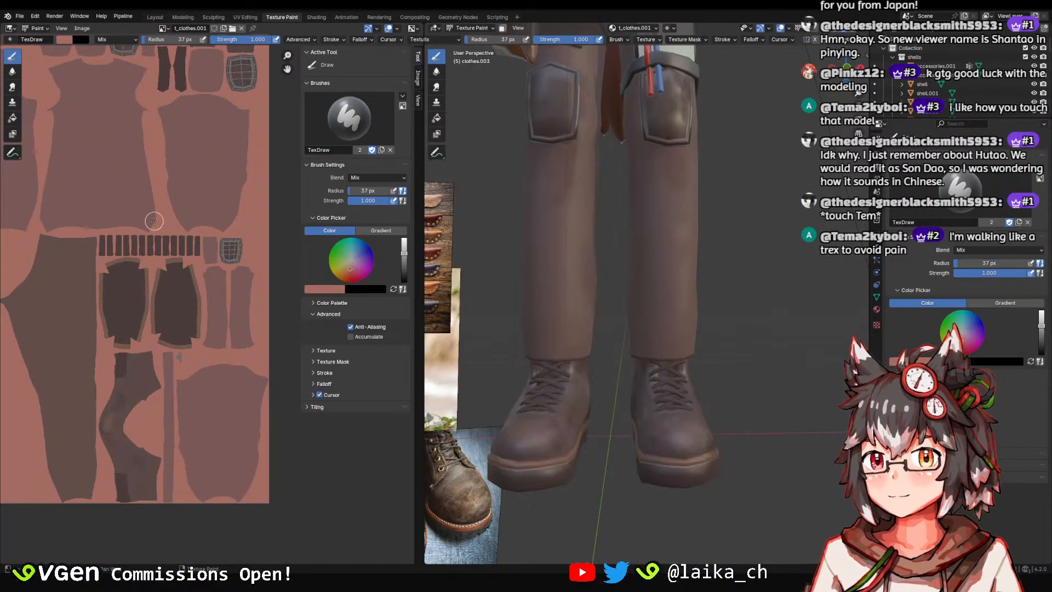
pyautogui.click(64, 40)
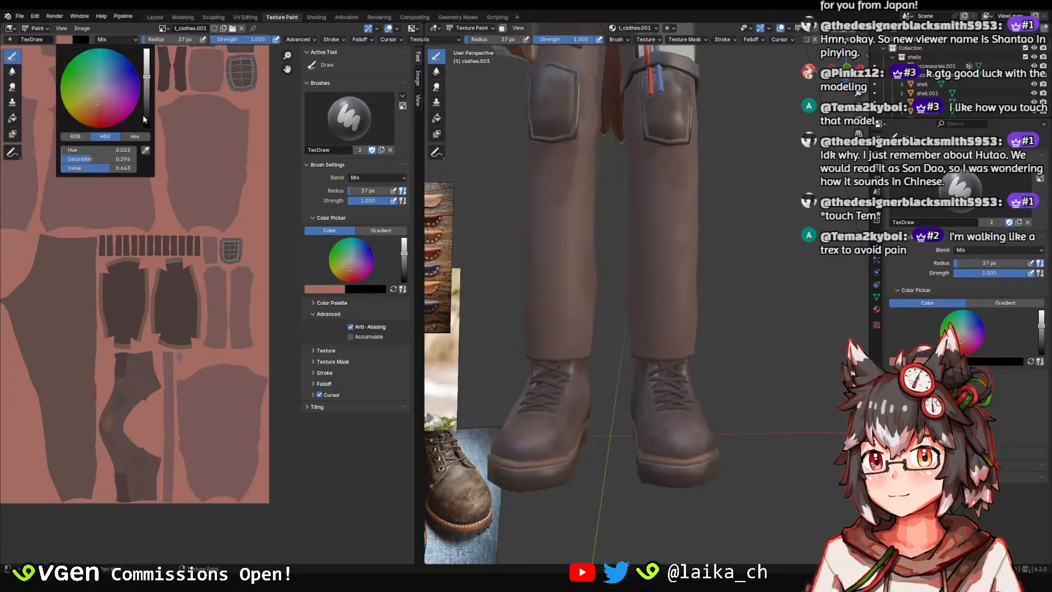
pyautogui.click(145, 151)
pyautogui.click(173, 262)
# Set the brush to 47 px radius and 0.390 strength and paint the brown onto the knee patch below the red and blue sticks.
pyautogui.moveTo(728, 64); pyautogui.dragTo(665, 127, button='middle')
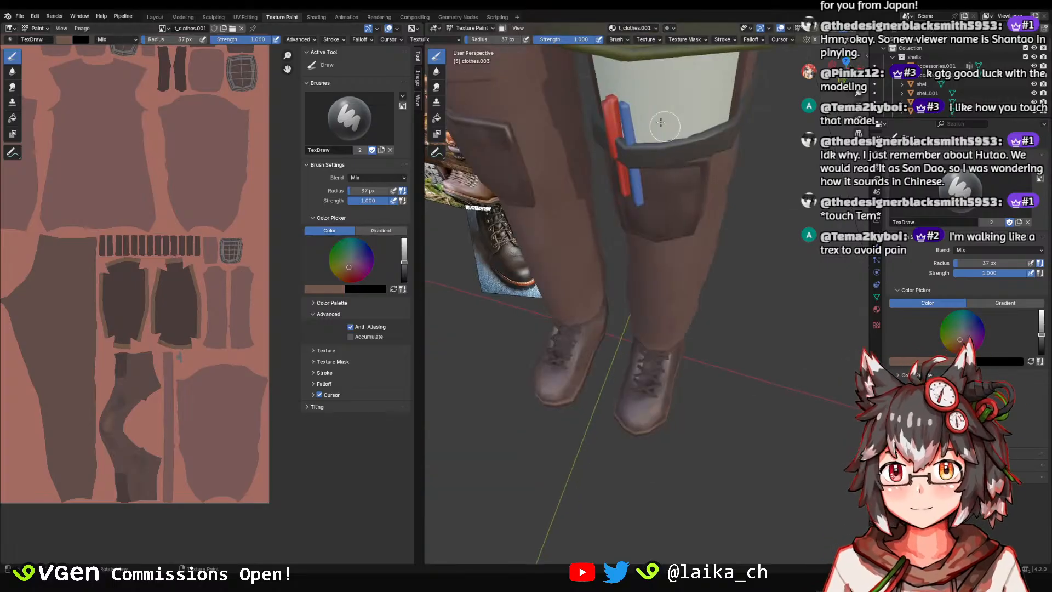
pyautogui.moveTo(651, 193)
pyautogui.mouseDown(button='middle')
pyautogui.moveTo(666, 110)
pyautogui.moveTo(658, 258)
pyautogui.mouseUp(button='middle')
pyautogui.scroll(3, 652, 254)
pyautogui.press('f')
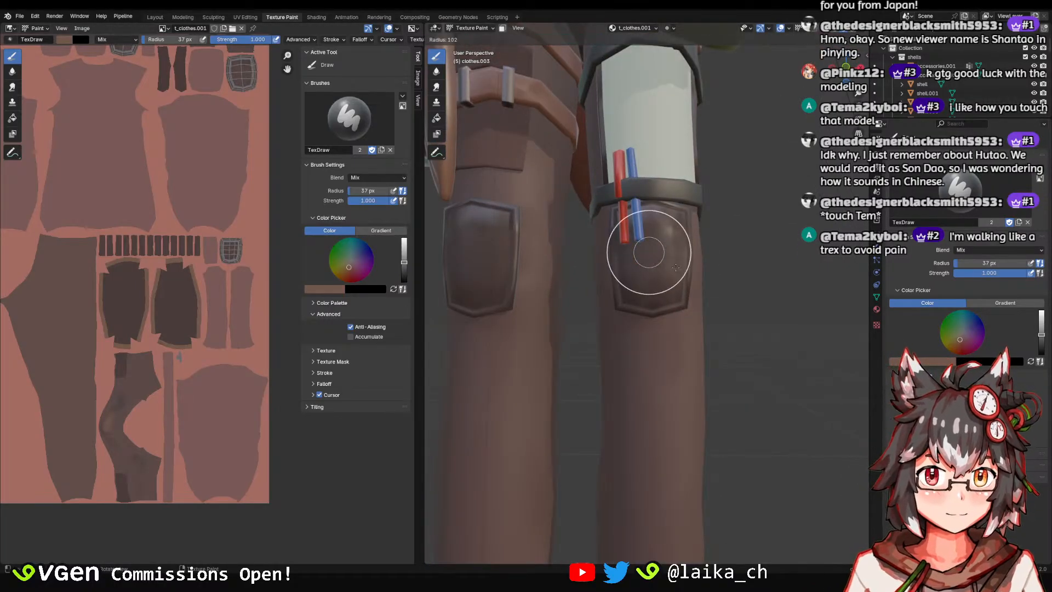
pyautogui.click(679, 257)
pyautogui.hotkey('shift', 'f')
pyautogui.click(669, 282)
pyautogui.press('f')
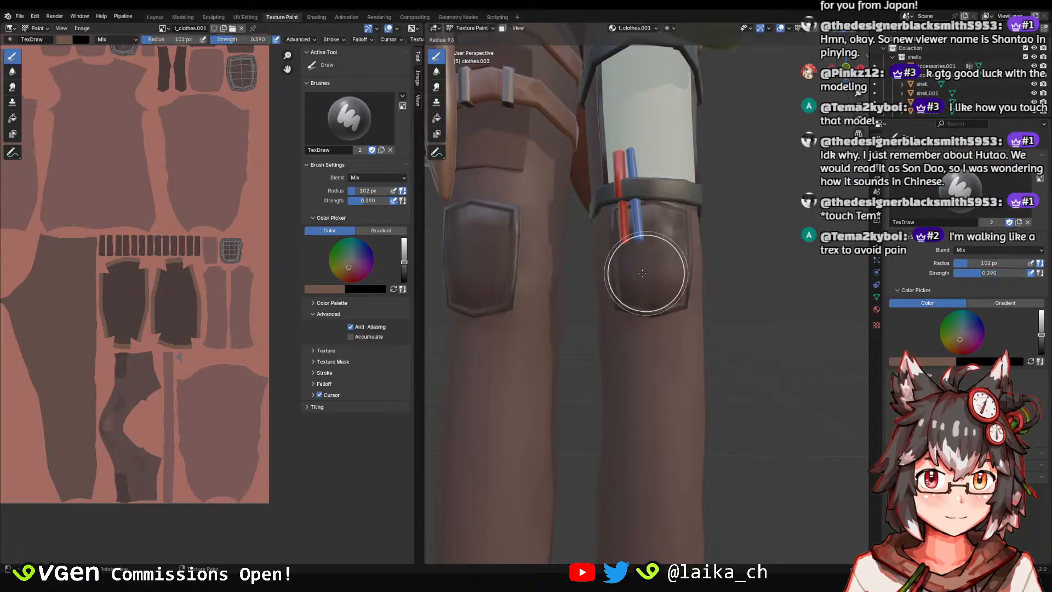
pyautogui.click(624, 277)
pyautogui.scroll(2, 635, 263)
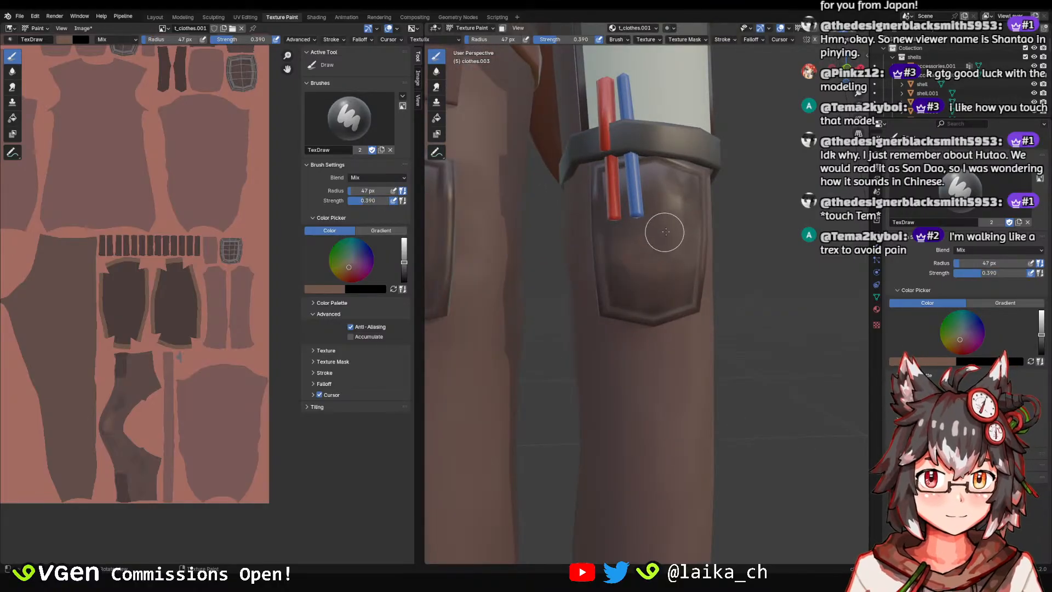
pyautogui.scroll(-2, 665, 232)
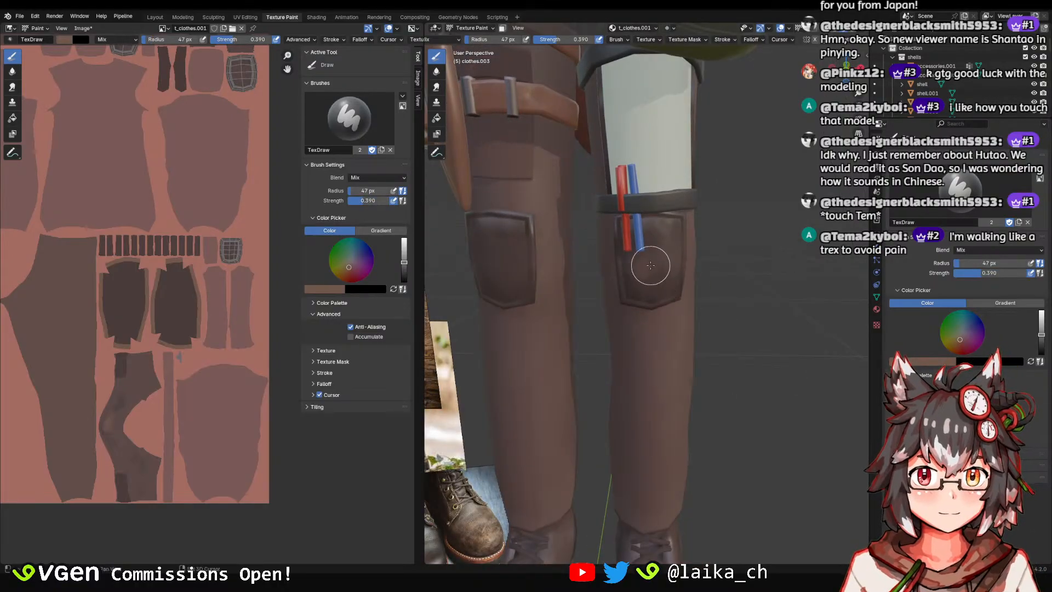
# Set the brush strength to 0.097 for soft shading of the knee patches and save the project file.
pyautogui.hotkey('shift', 'f')
pyautogui.click(638, 266)
pyautogui.hotkey('shift', 'f')
pyautogui.click(631, 265)
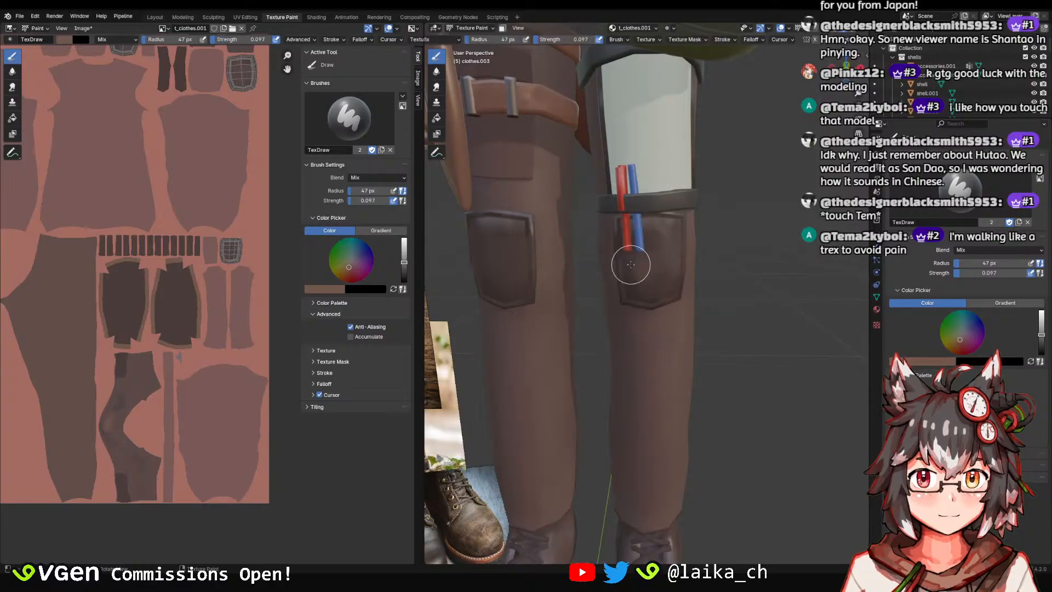
pyautogui.scroll(-2, 662, 271)
pyautogui.scroll(4, 685, 273)
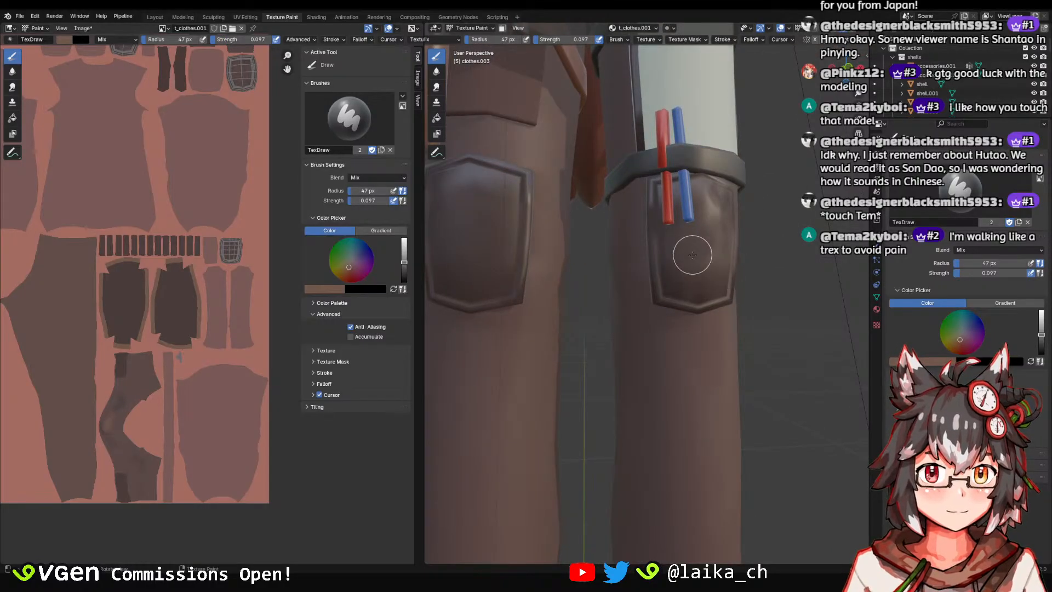
pyautogui.moveTo(681, 258); pyautogui.dragTo(705, 252, button='middle')
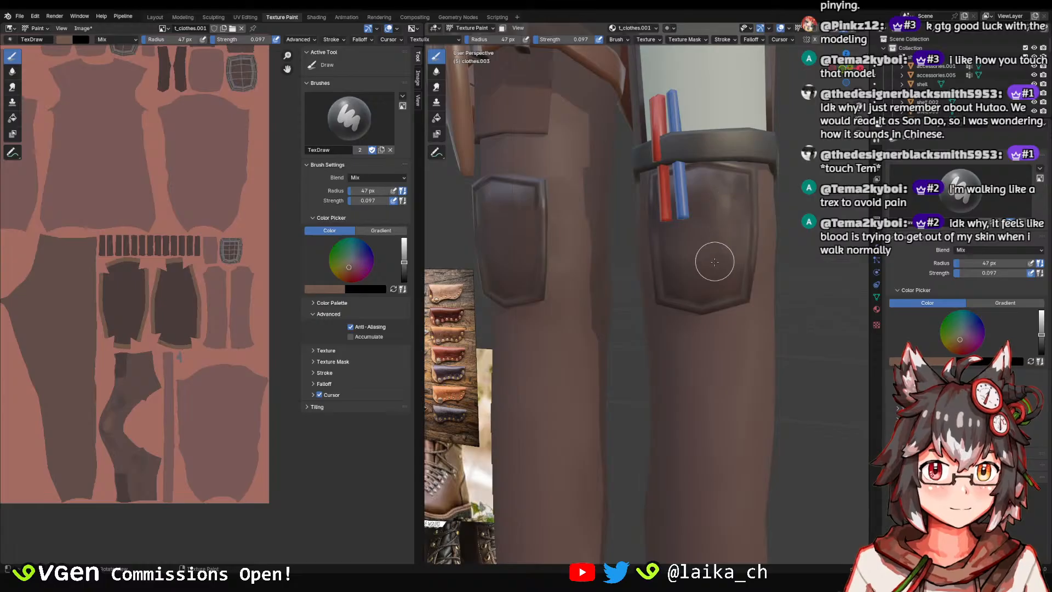
pyautogui.scroll(-7, 715, 262)
pyautogui.hotkey('ctrl', 's')
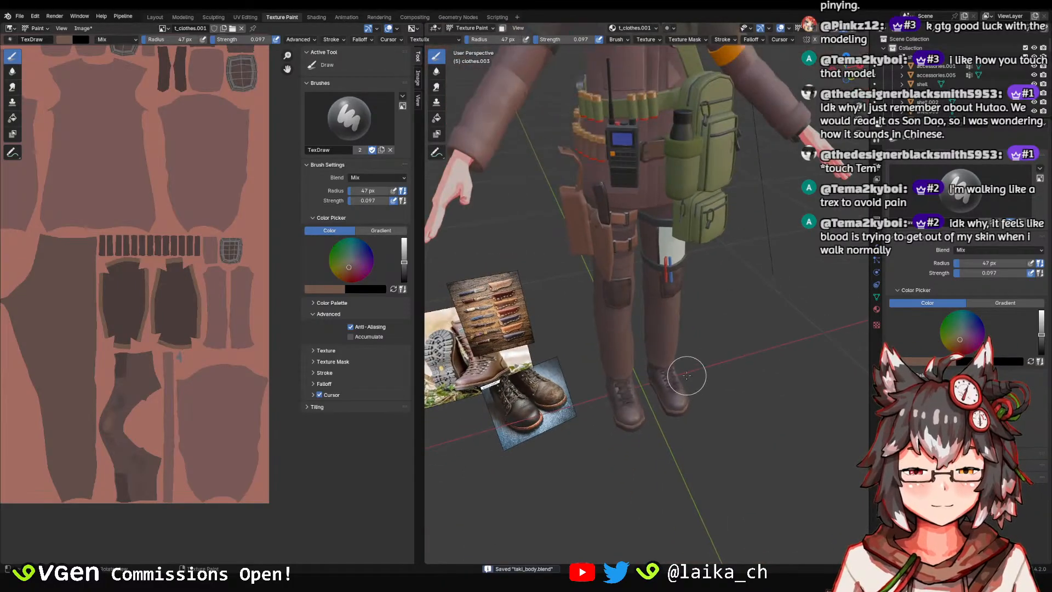
# Examine the knee and elbow patches on the character from several angles.
pyautogui.moveTo(687, 376); pyautogui.dragTo(716, 355, button='middle')
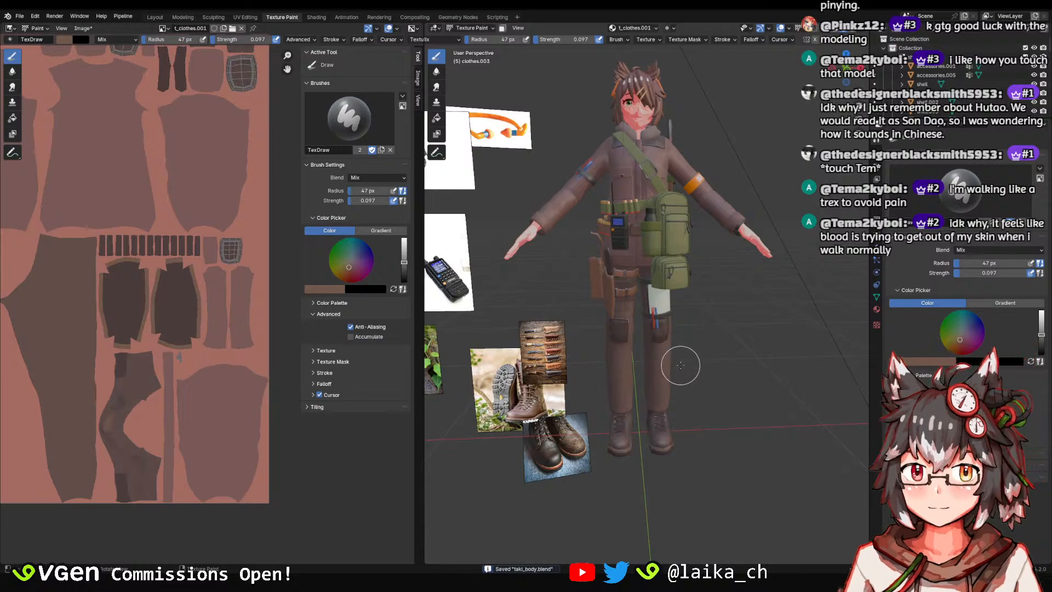
pyautogui.scroll(10, 630, 361)
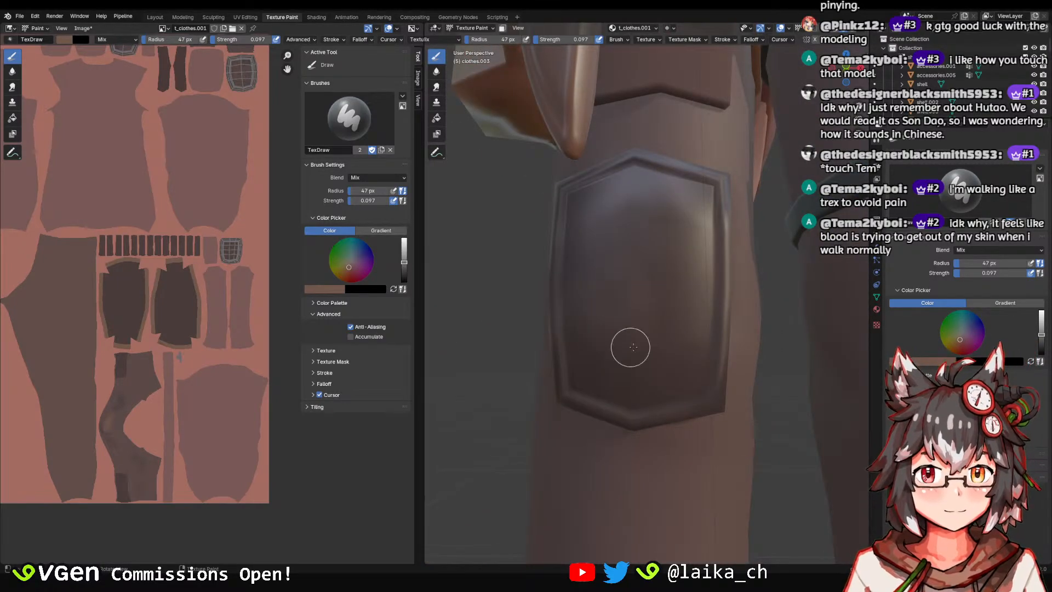
pyautogui.moveTo(660, 309); pyautogui.dragTo(670, 240, button='middle')
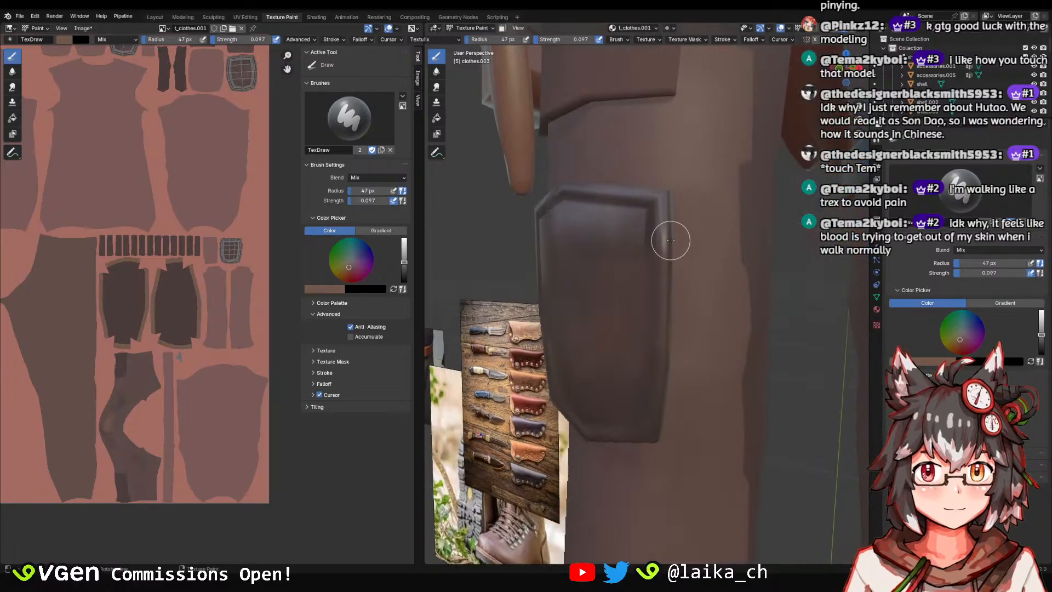
pyautogui.moveTo(677, 344); pyautogui.dragTo(616, 226, button='middle')
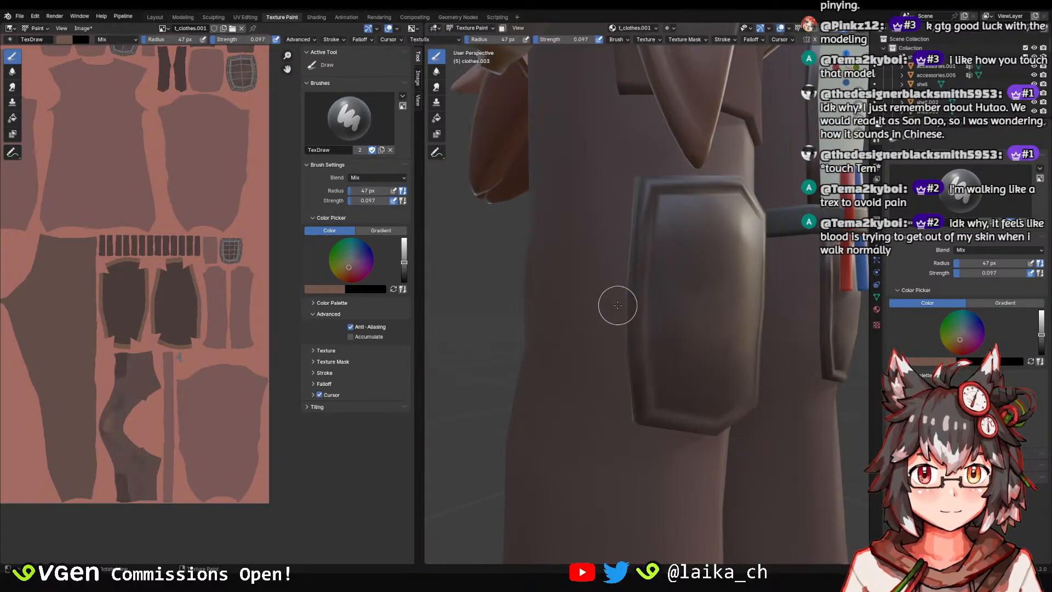
pyautogui.scroll(-8, 641, 244)
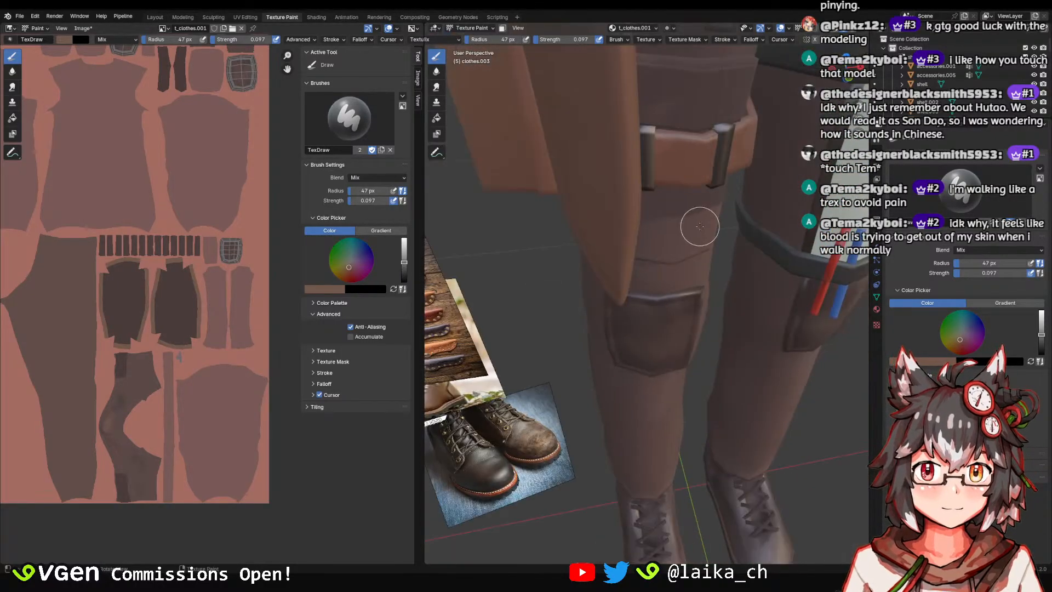
pyautogui.moveTo(695, 272); pyautogui.dragTo(676, 300, button='middle')
pyautogui.scroll(6, 676, 300)
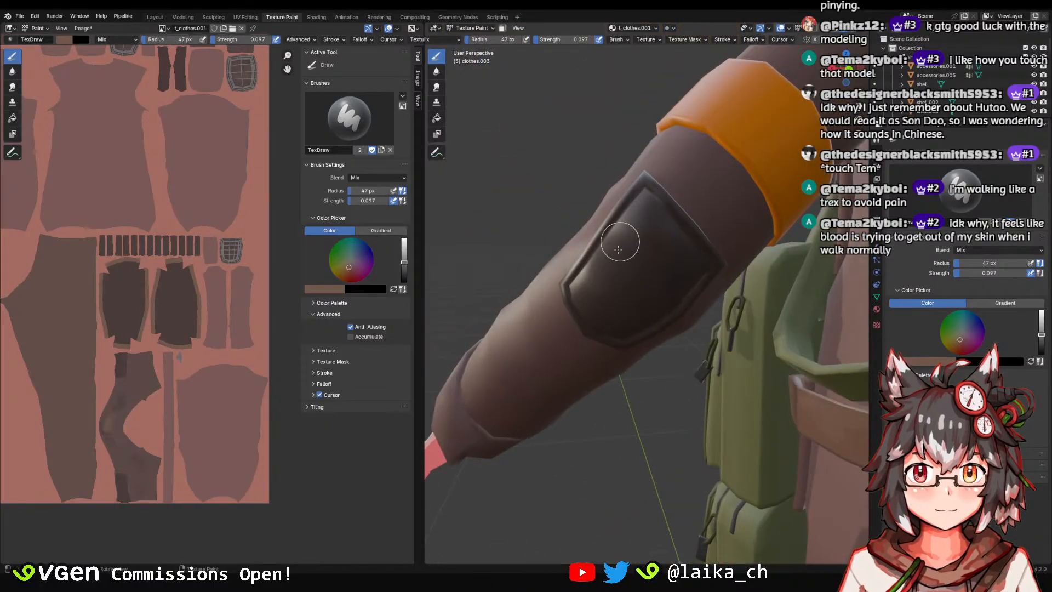
pyautogui.moveTo(637, 292); pyautogui.dragTo(693, 256, button='middle')
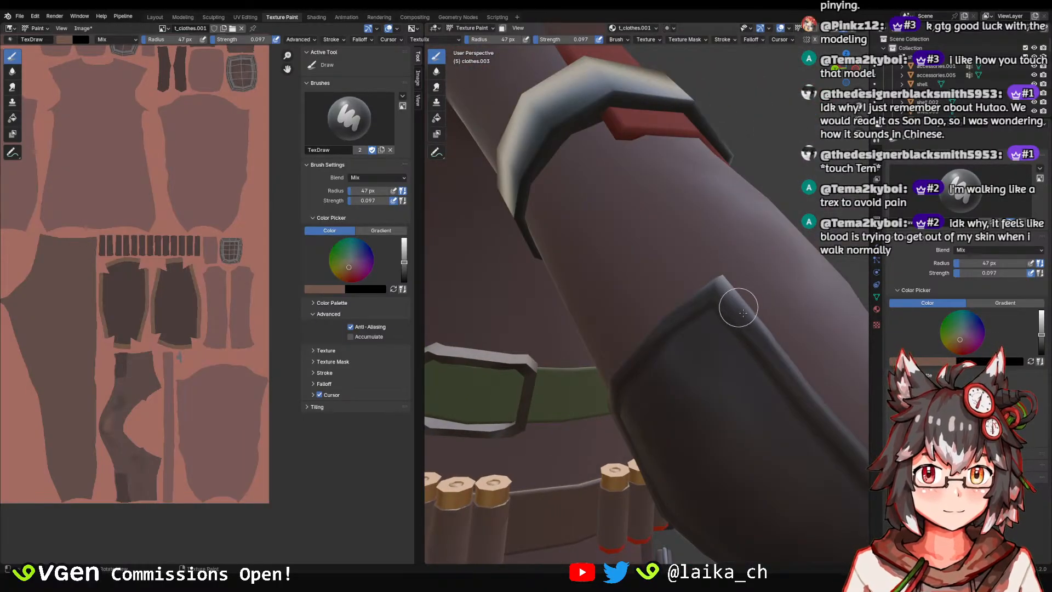
pyautogui.scroll(-4, 769, 328)
pyautogui.moveTo(769, 329); pyautogui.dragTo(658, 302, button='middle')
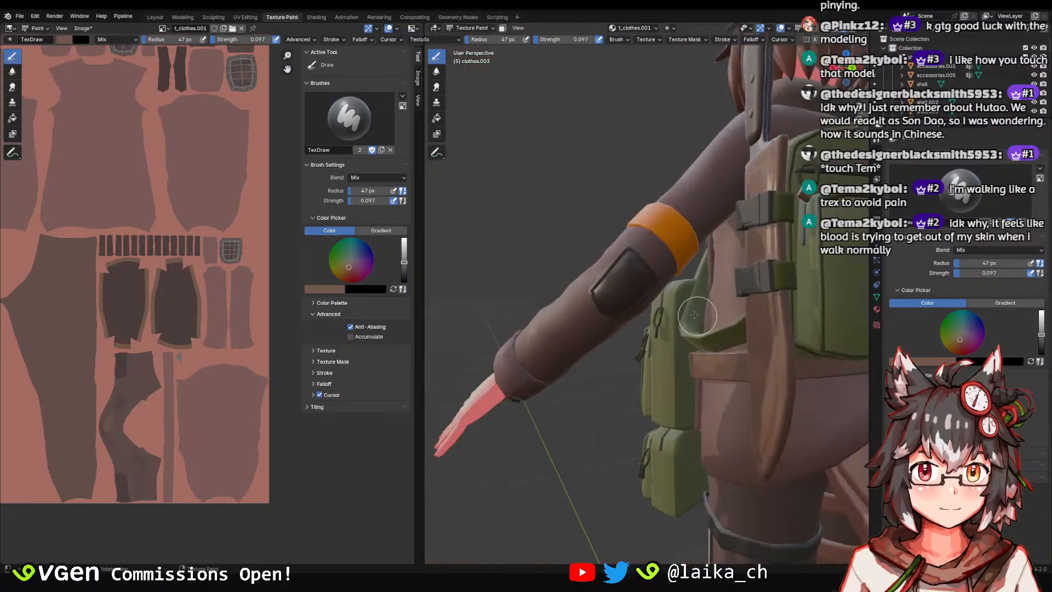
pyautogui.scroll(4, 628, 295)
pyautogui.scroll(-5, 592, 304)
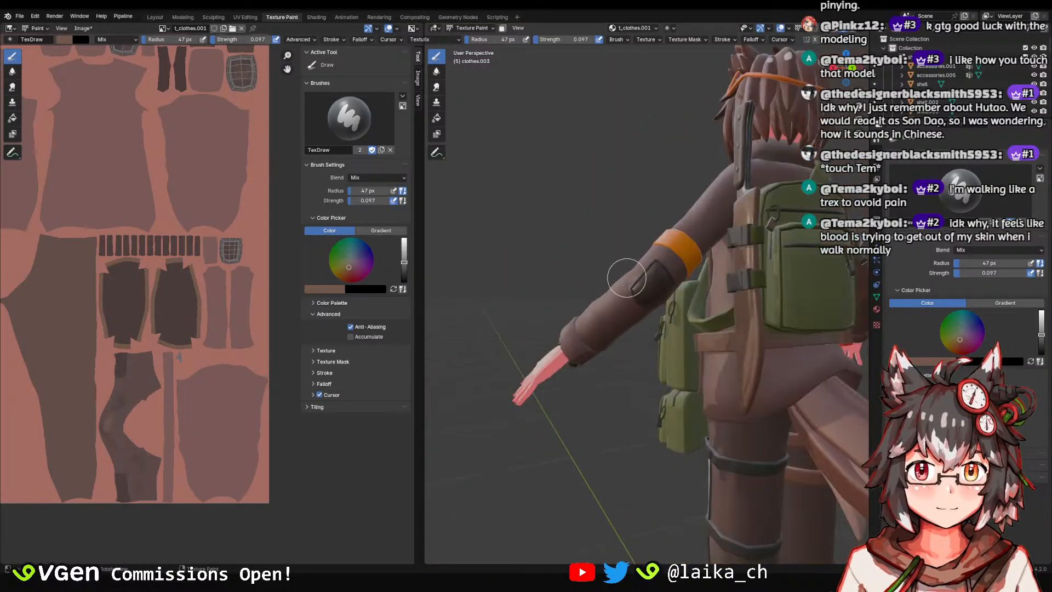
pyautogui.moveTo(593, 304); pyautogui.dragTo(622, 389, button='middle')
pyautogui.scroll(2, 622, 390)
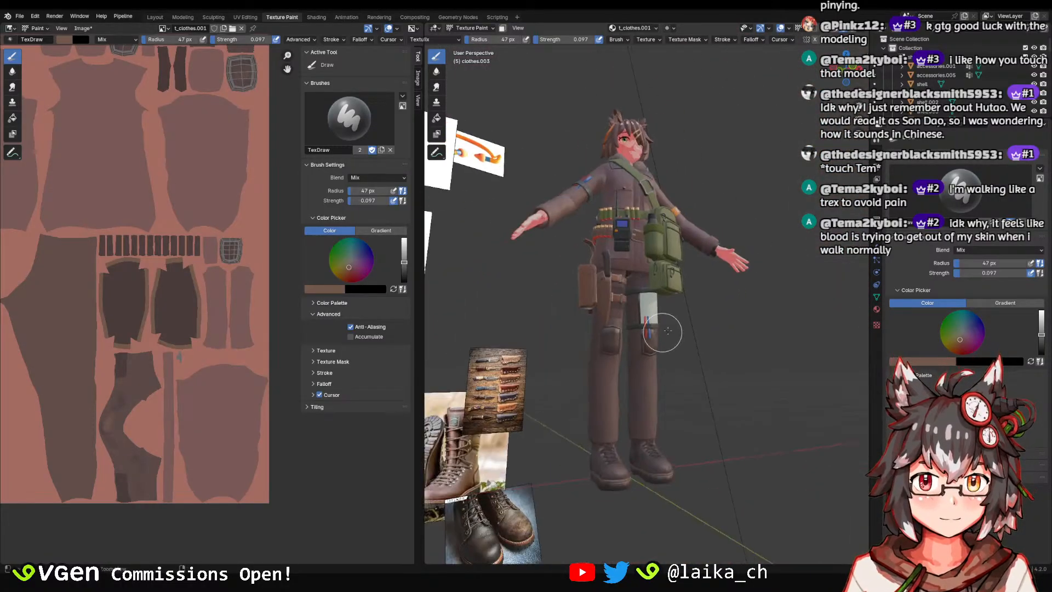
pyautogui.scroll(5, 665, 388)
pyautogui.scroll(-3, 658, 291)
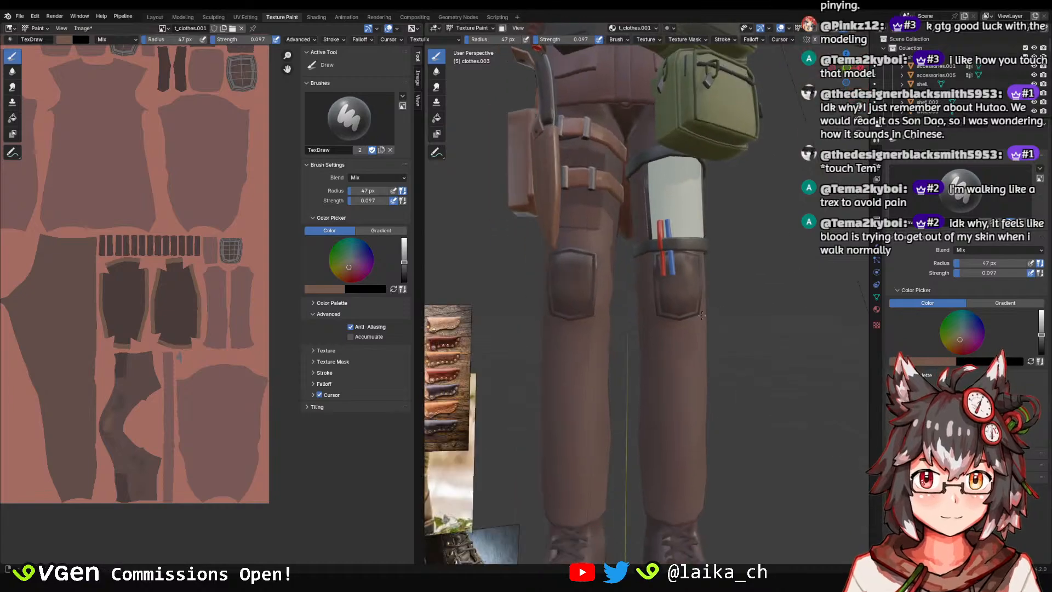
# Save the painted t_clothes.001 texture image.
pyautogui.click(76, 28)
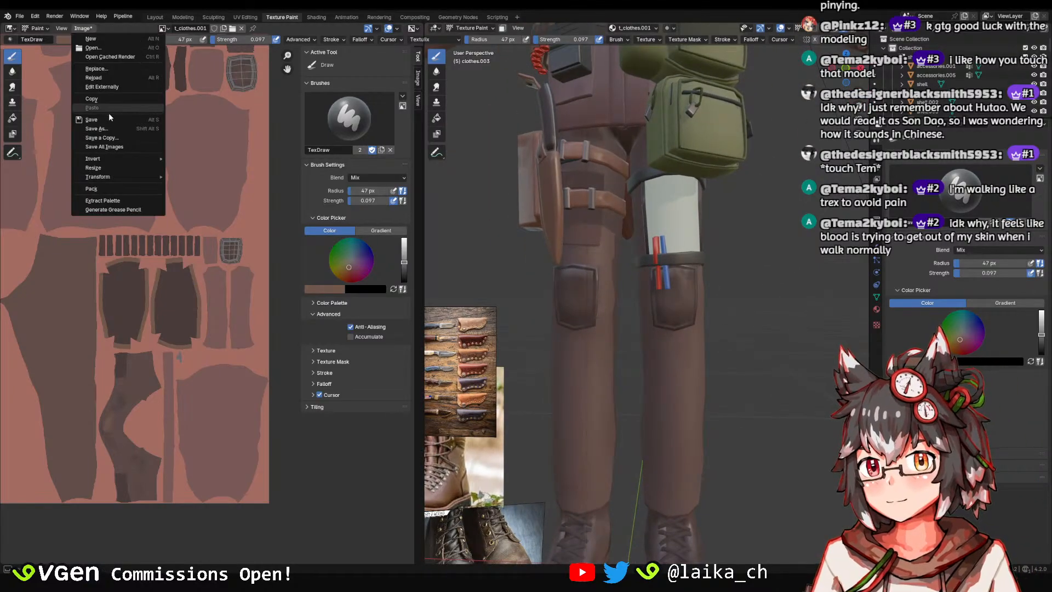
pyautogui.click(90, 108)
pyautogui.scroll(-6, 639, 249)
pyautogui.moveTo(639, 249); pyautogui.dragTo(635, 323, button='middle')
pyautogui.scroll(3, 635, 315)
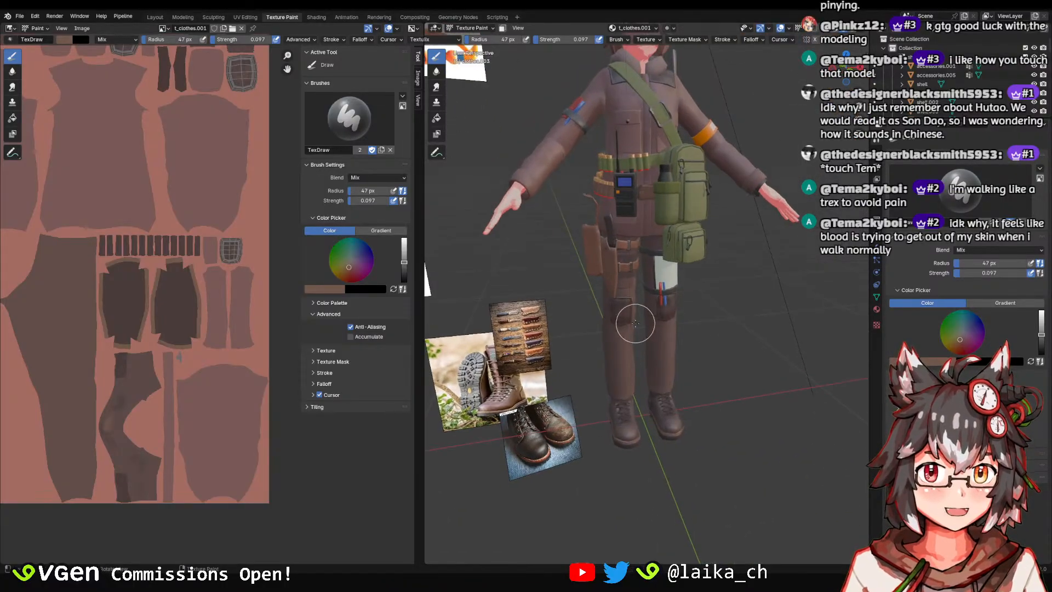
pyautogui.scroll(-3, 619, 328)
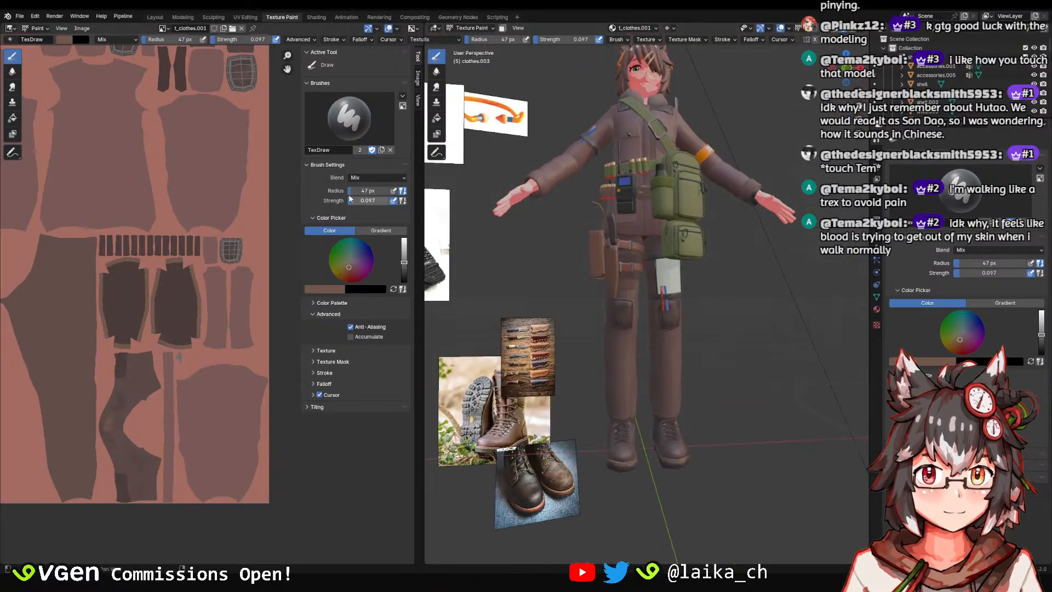
# Switch to the Layout workspace, bring the reference photos into view and save the project file.
pyautogui.click(155, 17)
pyautogui.moveTo(427, 284); pyautogui.dragTo(139, 212, button='middle')
pyautogui.hotkey('ctrl', 's')
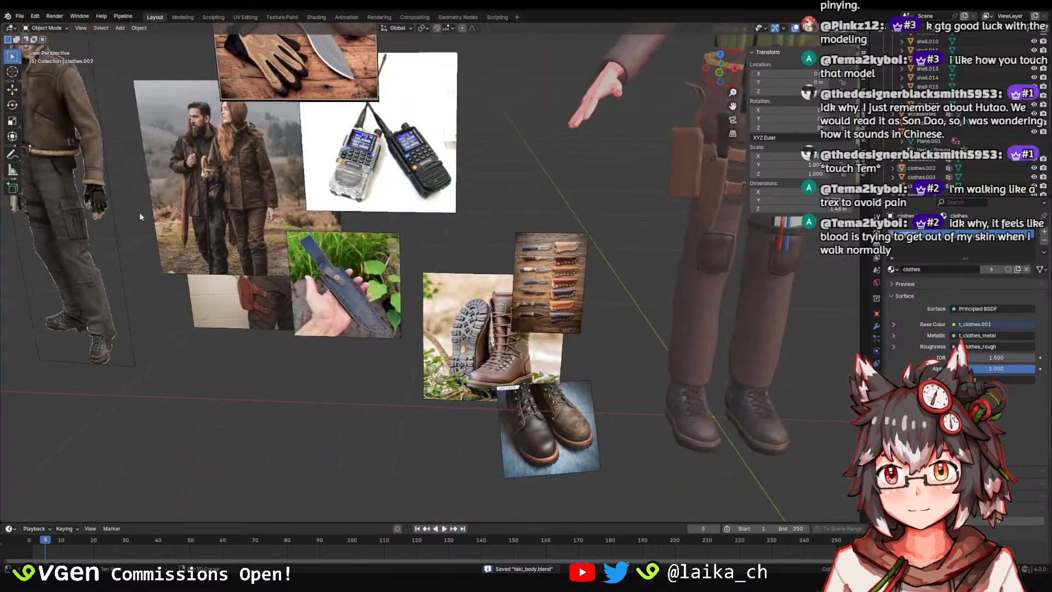
# Look over the clothing and gear reference photos beside the character and save the project file.
pyautogui.scroll(5, 297, 228)
pyautogui.scroll(-1, 266, 211)
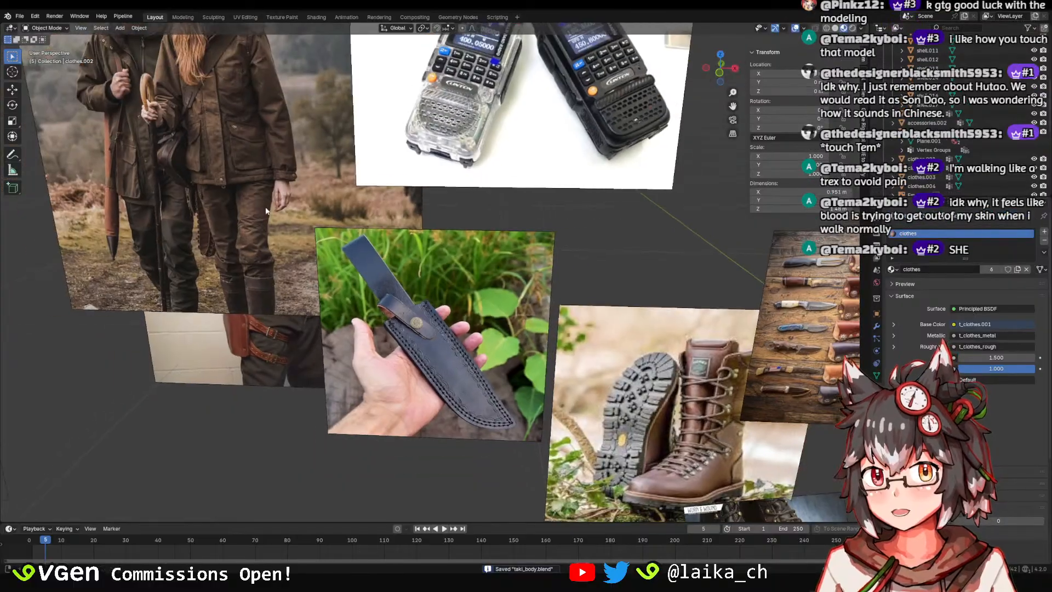
pyautogui.scroll(-6, 266, 211)
pyautogui.scroll(3, 511, 339)
pyautogui.moveTo(645, 230); pyautogui.dragTo(534, 317, button='middle')
pyautogui.click(499, 340)
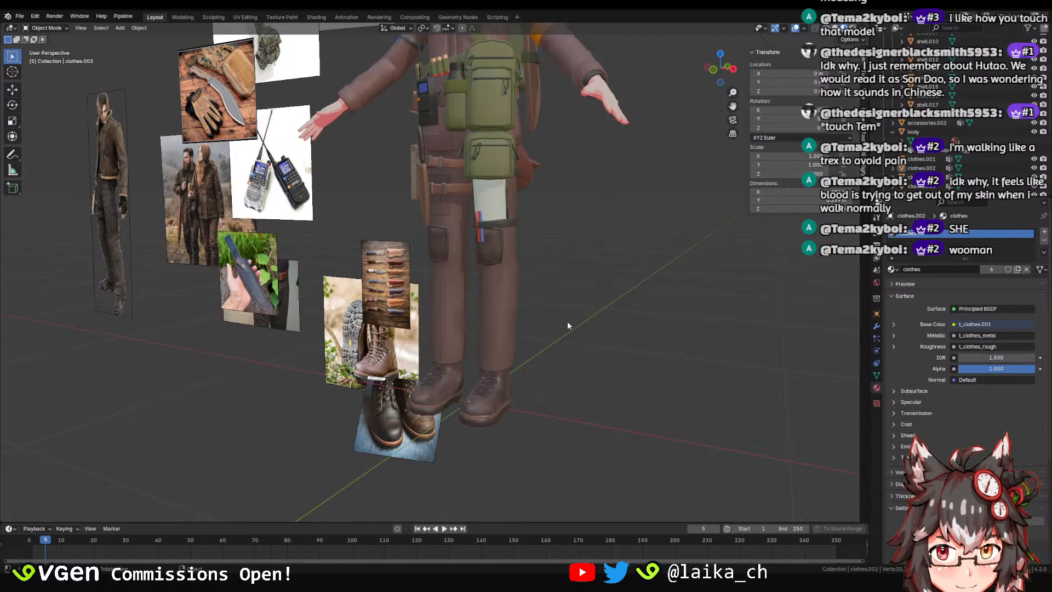
pyautogui.hotkey('ctrl', 's')
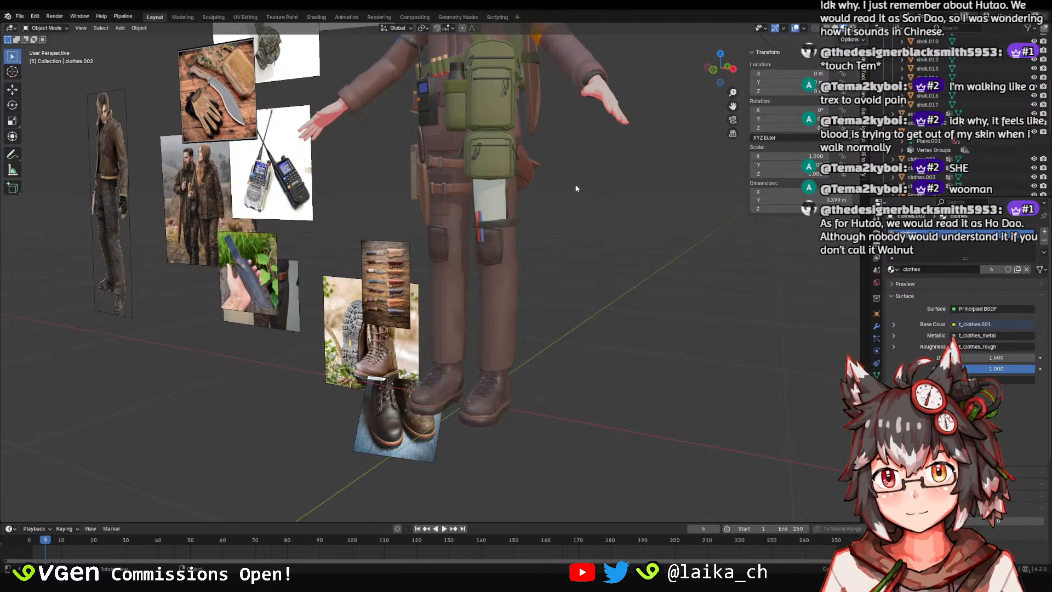
# Examine the whole character with its accessories from the side and the front.
pyautogui.scroll(4, 574, 183)
pyautogui.keyDown('shift'); pyautogui.moveTo(553, 203); pyautogui.dragTo(453, 133, button='middle'); pyautogui.keyUp('shift')
pyautogui.scroll(-2, 471, 168)
pyautogui.scroll(1, 453, 133)
pyautogui.click(457, 151)
pyautogui.click(485, 182)
pyautogui.click(523, 234)
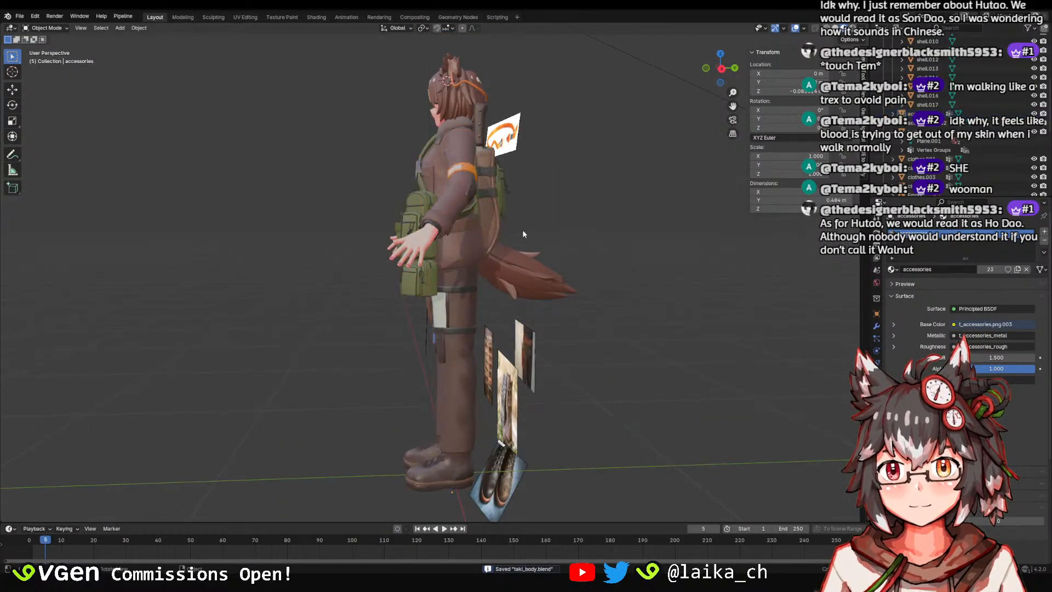
pyautogui.moveTo(568, 225); pyautogui.dragTo(533, 241, button='middle')
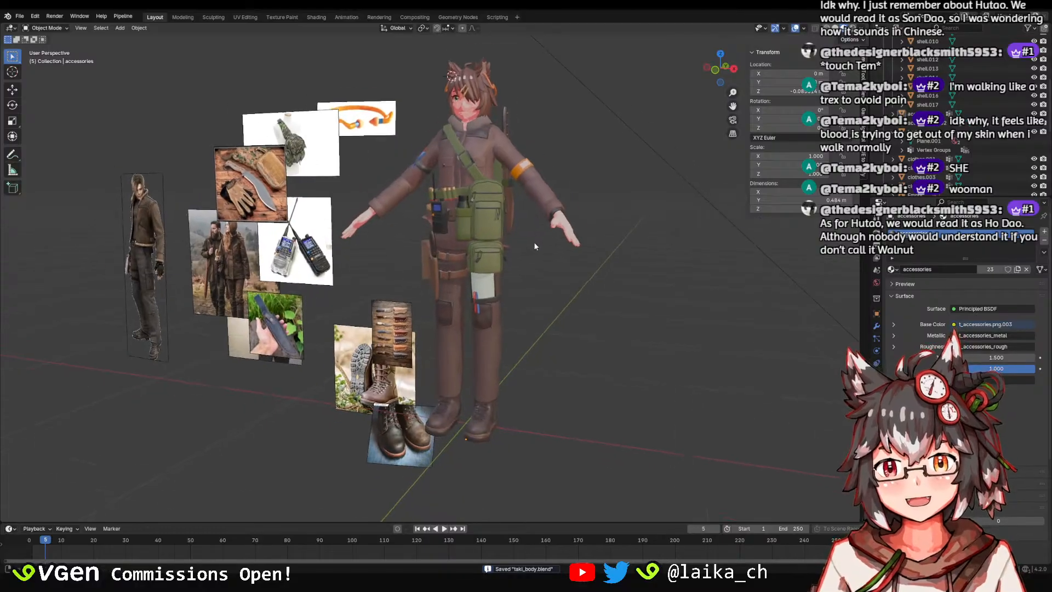
# Move the two boot reference photos away from the character, closer to the other reference photos.
pyautogui.scroll(4, 440, 286)
pyautogui.keyDown('shift'); pyautogui.moveTo(439, 287); pyautogui.dragTo(442, 283, button='middle'); pyautogui.keyUp('shift')
pyautogui.click(399, 425)
pyautogui.press('g')
pyautogui.click(130, 399)
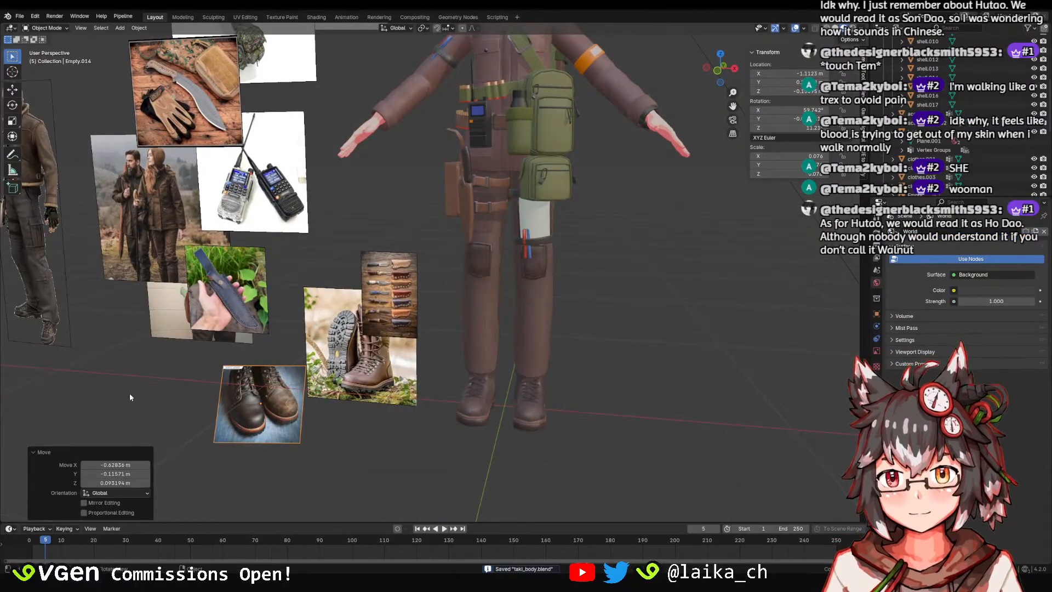
pyautogui.click(330, 340)
pyautogui.press('g')
pyautogui.click(206, 274)
# Move the knife collection photo next to the walkie-talkie photo and save the project file.
pyautogui.click(402, 284)
pyautogui.press('g')
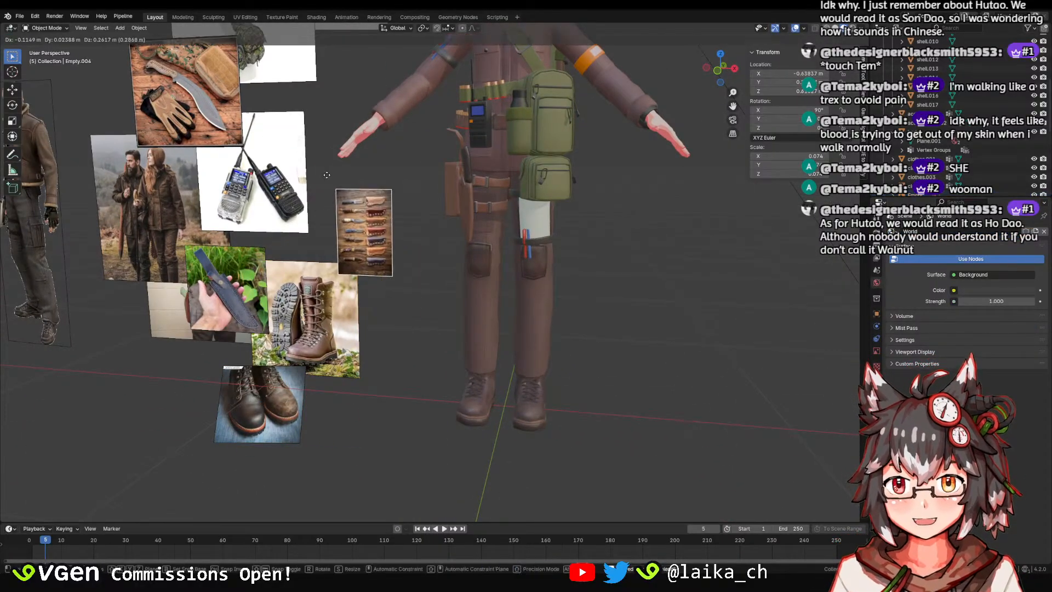
pyautogui.click(296, 176)
pyautogui.moveTo(464, 233); pyautogui.dragTo(442, 239, button='middle')
pyautogui.click(442, 242)
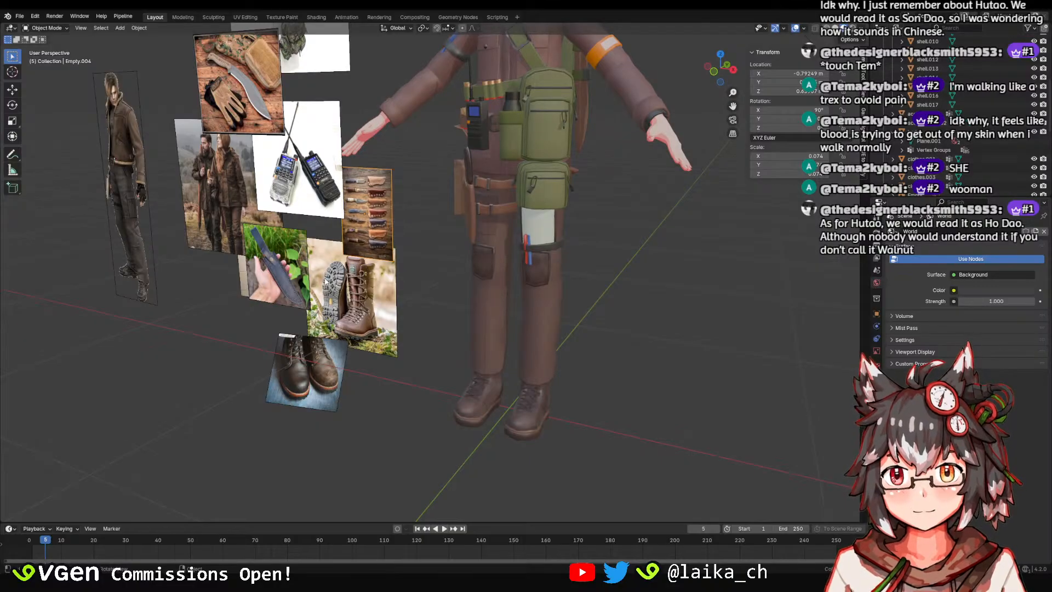
pyautogui.moveTo(439, 189); pyautogui.dragTo(516, 233, button='middle')
pyautogui.scroll(-3, 467, 182)
pyautogui.hotkey('ctrl', 's')
# Examine the jacket, the bags and the leg accessories on the character up close.
pyautogui.scroll(4, 516, 231)
pyautogui.keyDown('shift'); pyautogui.moveTo(540, 170); pyautogui.dragTo(526, 216, button='middle'); pyautogui.keyUp('shift')
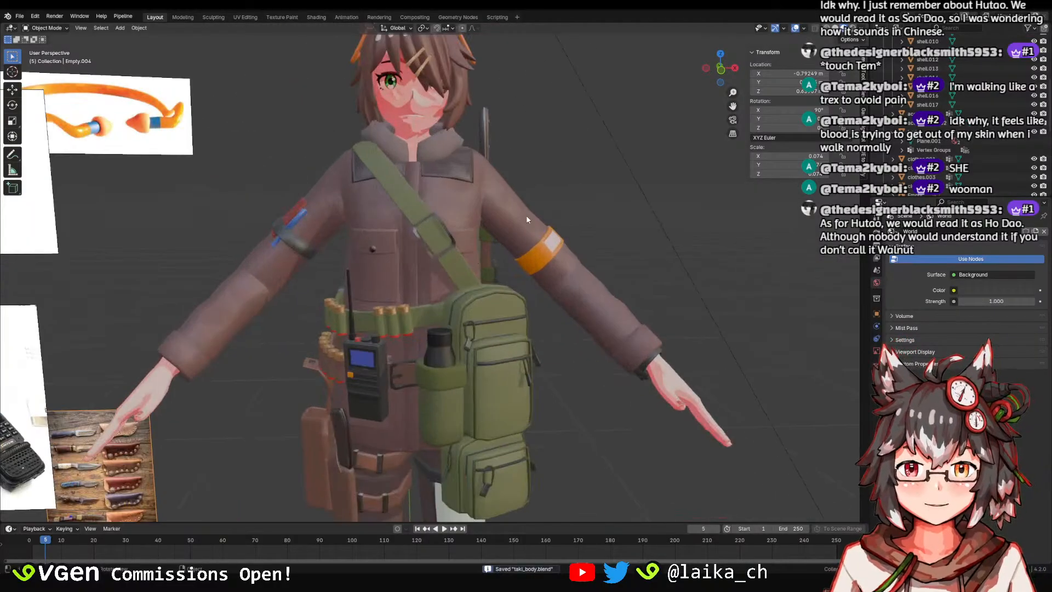
pyautogui.click(526, 219)
pyautogui.scroll(-5, 502, 296)
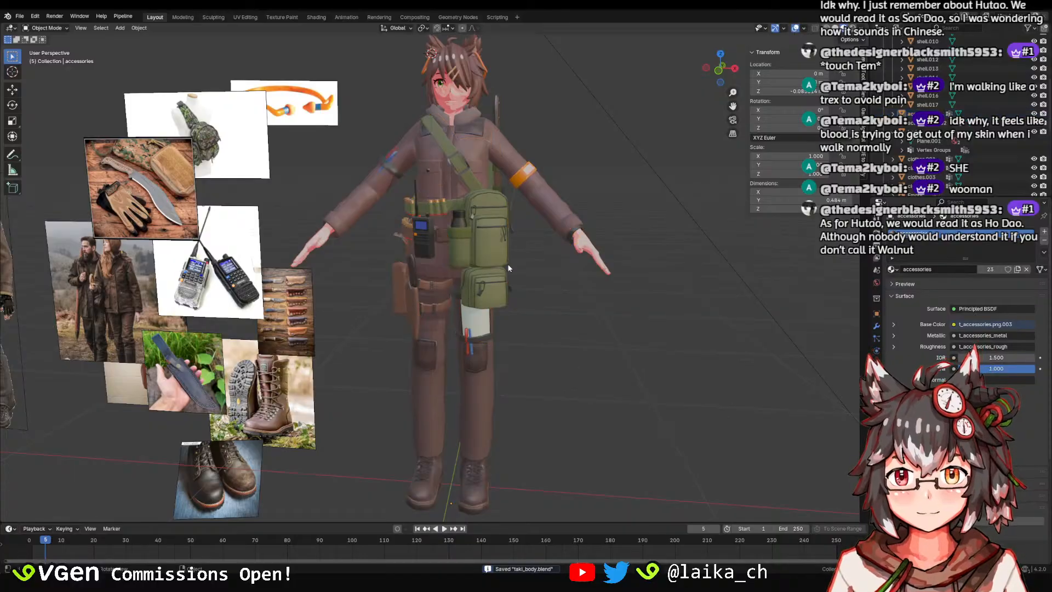
pyautogui.moveTo(521, 325); pyautogui.dragTo(575, 276, button='middle')
pyautogui.scroll(2, 592, 268)
pyautogui.click(604, 277)
pyautogui.keyDown('shift'); pyautogui.moveTo(574, 277); pyautogui.dragTo(567, 211, button='middle'); pyautogui.keyUp('shift')
pyautogui.scroll(2, 549, 265)
pyautogui.click(550, 265)
pyautogui.scroll(-2, 550, 265)
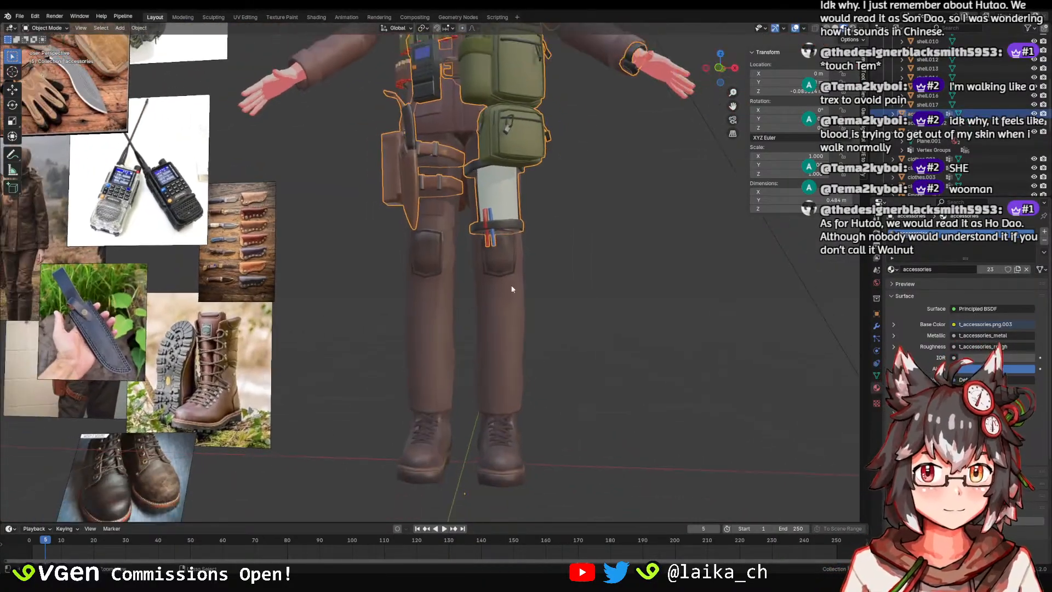
# Select the clothes mesh with the trousers and check its geometry in Edit Mode.
pyautogui.click(512, 289)
pyautogui.scroll(-1, 593, 310)
pyautogui.moveTo(593, 310); pyautogui.dragTo(531, 282, button='middle')
pyautogui.press('Tab')
pyautogui.press('Tab')
pyautogui.press('Tab')
pyautogui.press('Tab')
# Study the trousers in the reference photo of the couple and compare them with the character.
pyautogui.moveTo(499, 377); pyautogui.dragTo(513, 303, button='middle')
pyautogui.moveTo(653, 250); pyautogui.dragTo(734, 255, button='middle')
pyautogui.scroll(4, 415, 278)
pyautogui.keyDown('shift'); pyautogui.moveTo(219, 307); pyautogui.dragTo(415, 278, button='middle'); pyautogui.keyUp('shift')
pyautogui.scroll(3, 415, 278)
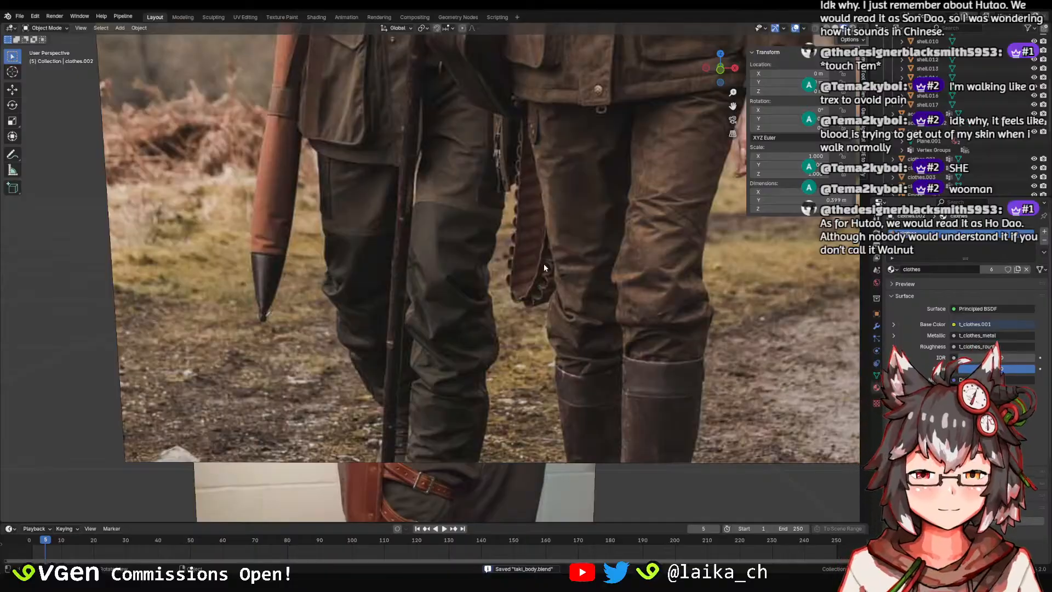
pyautogui.scroll(-11, 544, 267)
pyautogui.keyDown('shift'); pyautogui.moveTo(660, 201); pyautogui.dragTo(538, 195, button='middle'); pyautogui.keyUp('shift')
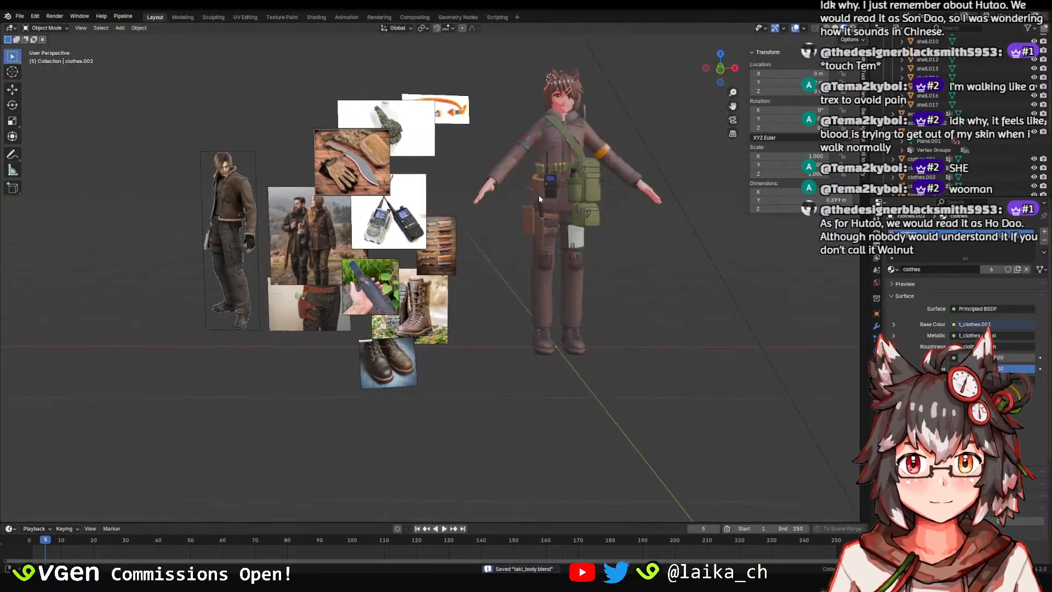
pyautogui.scroll(3, 589, 307)
# Select all linked trouser geometry of the clothes mesh in Edit Mode.
pyautogui.click(589, 312)
pyautogui.moveTo(718, 302); pyautogui.dragTo(626, 291, button='middle')
pyautogui.click(626, 291)
pyautogui.scroll(1, 554, 239)
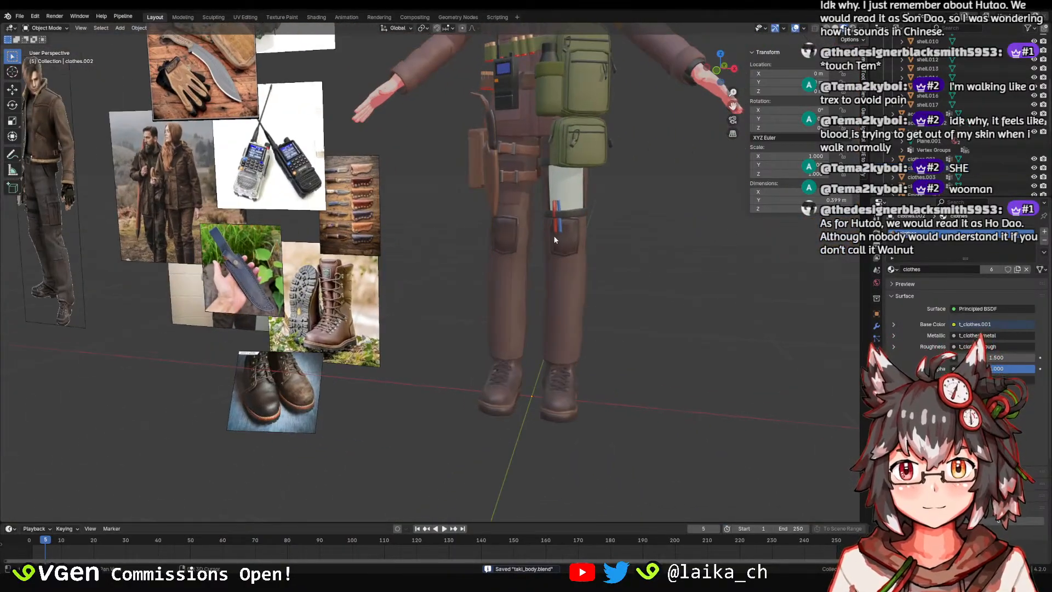
pyautogui.keyDown('shift'); pyautogui.moveTo(554, 137); pyautogui.dragTo(465, 247, button='middle'); pyautogui.keyUp('shift')
pyautogui.scroll(2, 491, 245)
pyautogui.click(509, 447)
pyautogui.keyDown('shift'); pyautogui.moveTo(510, 446); pyautogui.dragTo(472, 183, button='middle'); pyautogui.keyUp('shift')
pyautogui.press('Tab')
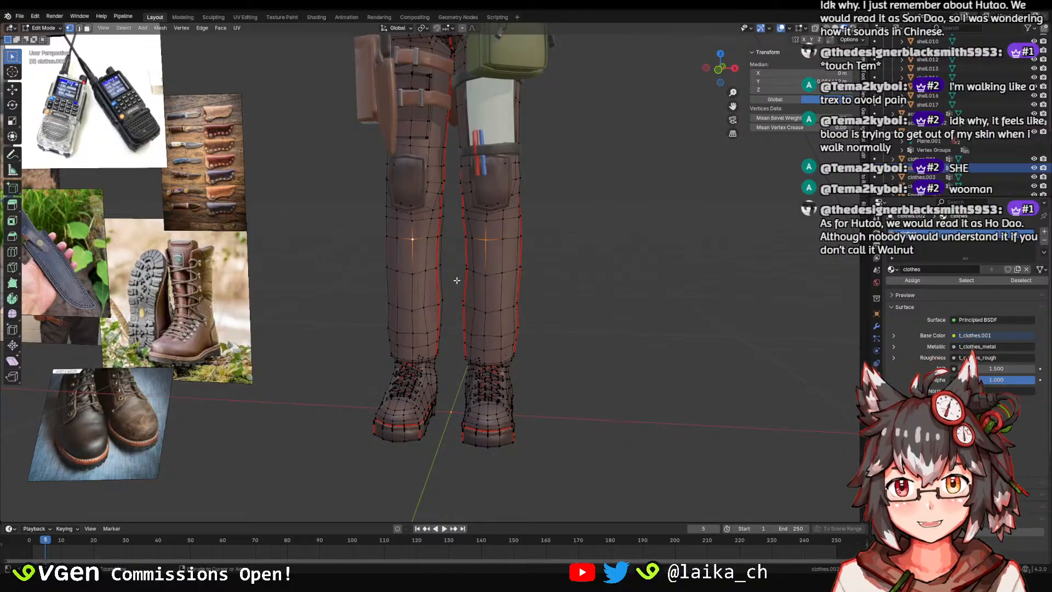
pyautogui.hotkey('ctrl', 'l')
pyautogui.keyDown('shift'); pyautogui.moveTo(469, 210); pyautogui.dragTo(469, 321, button='middle'); pyautogui.keyUp('shift')
pyautogui.scroll(-1, 469, 320)
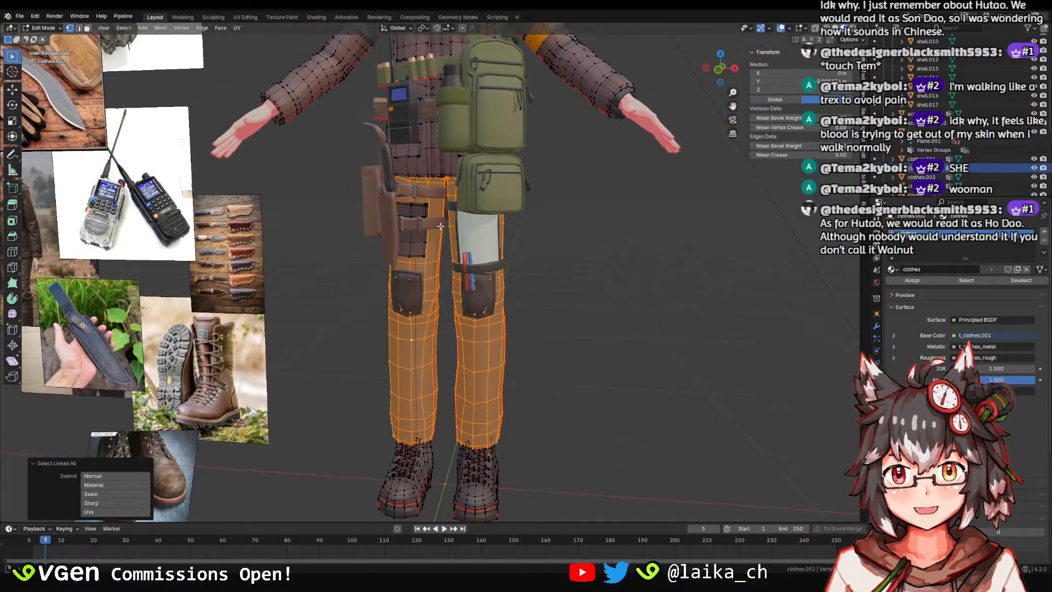
# Save the project file, separate the selected trouser geometry into its own object and return to Object Mode.
pyautogui.hotkey('ctrl', 's')
pyautogui.moveTo(469, 247)
pyautogui.mouseDown(button='middle')
pyautogui.moveTo(493, 252)
pyautogui.moveTo(456, 257)
pyautogui.mouseUp(button='middle')
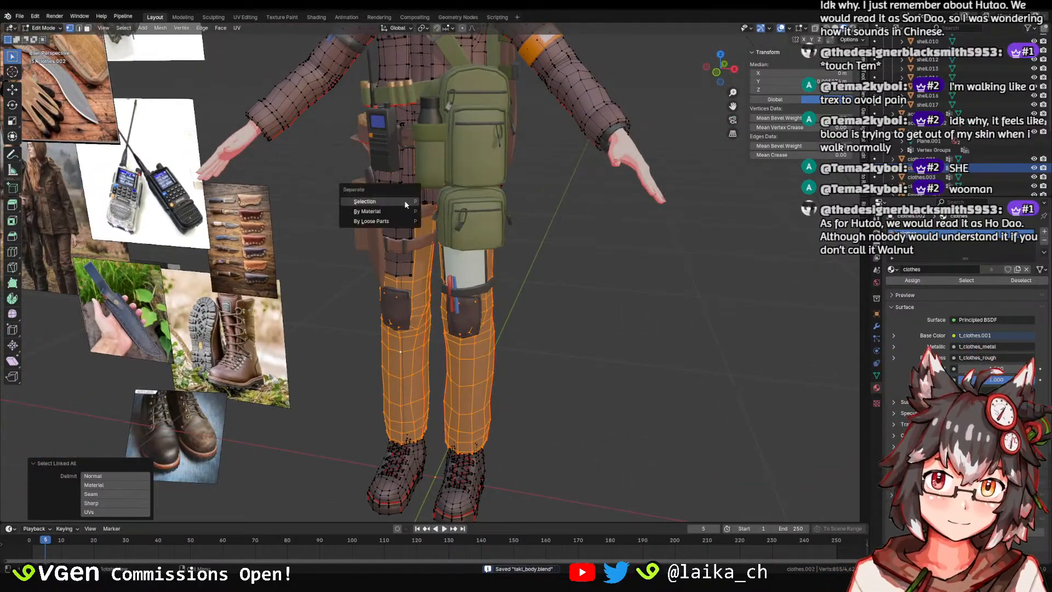
pyautogui.click(404, 201)
pyautogui.press('Tab')
pyautogui.moveTo(405, 201); pyautogui.dragTo(518, 327, button='middle')
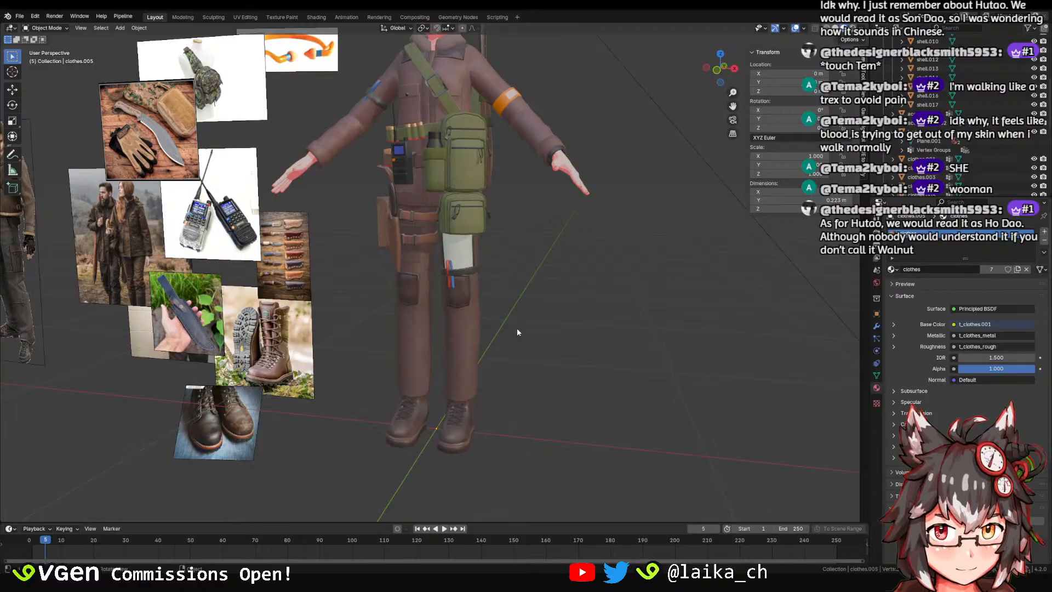
# Select the separated trousers object, save the project file and inspect the legs from the side.
pyautogui.click(471, 316)
pyautogui.scroll(4, 494, 316)
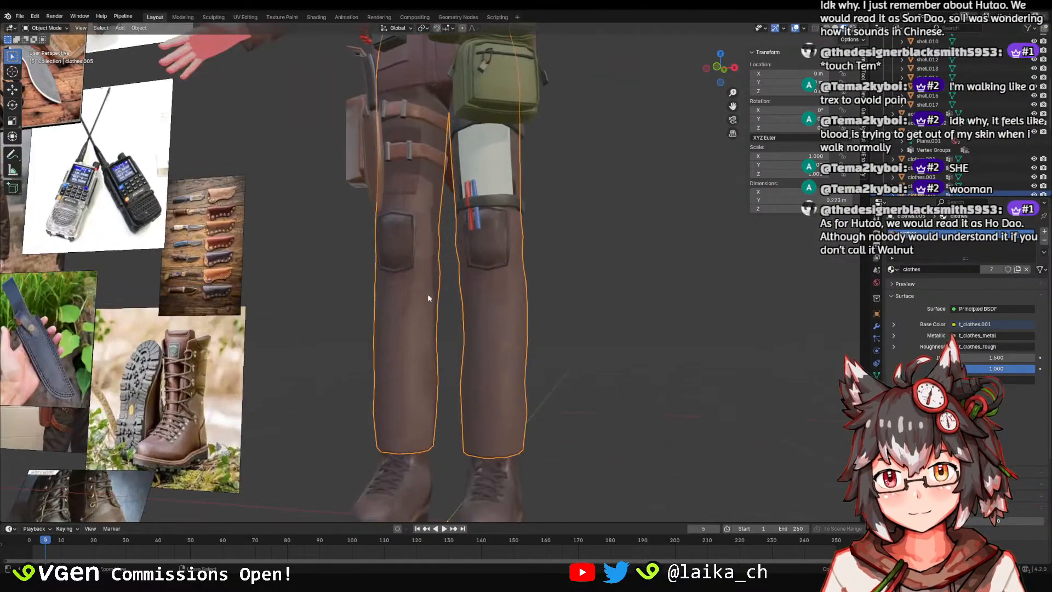
pyautogui.scroll(3, 427, 298)
pyautogui.hotkey('ctrl', 's')
pyautogui.moveTo(382, 262); pyautogui.dragTo(455, 286, button='middle')
pyautogui.click(603, 311)
pyautogui.scroll(-3, 530, 294)
pyautogui.click(455, 286)
pyautogui.scroll(2, 480, 280)
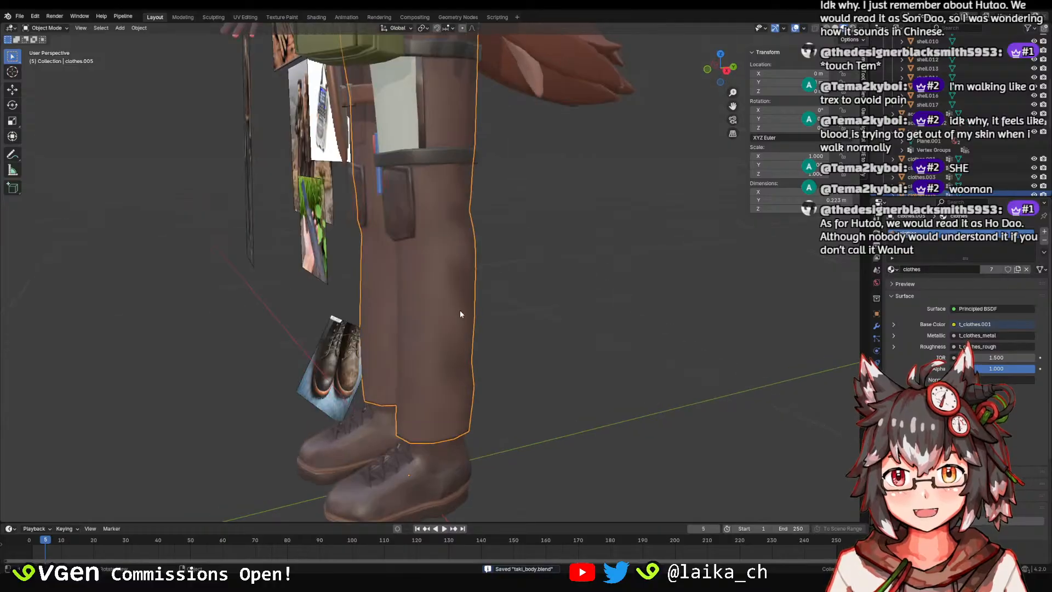
# Examine the shading and knee patches of the trouser legs from several angles.
pyautogui.click(459, 311)
pyautogui.click(502, 320)
pyautogui.click(444, 310)
pyautogui.click(445, 311)
pyautogui.click(487, 308)
pyautogui.click(465, 307)
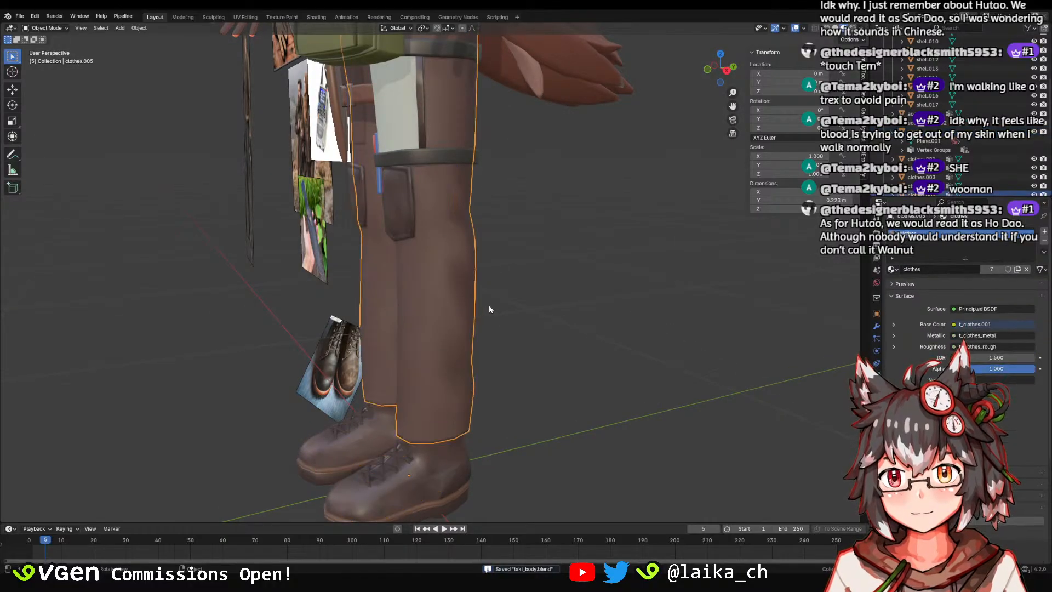
pyautogui.moveTo(490, 309); pyautogui.dragTo(506, 210, button='middle')
pyautogui.click(538, 293)
pyautogui.scroll(3, 569, 249)
pyautogui.scroll(2, 468, 183)
pyautogui.click(514, 202)
pyautogui.scroll(-2, 513, 201)
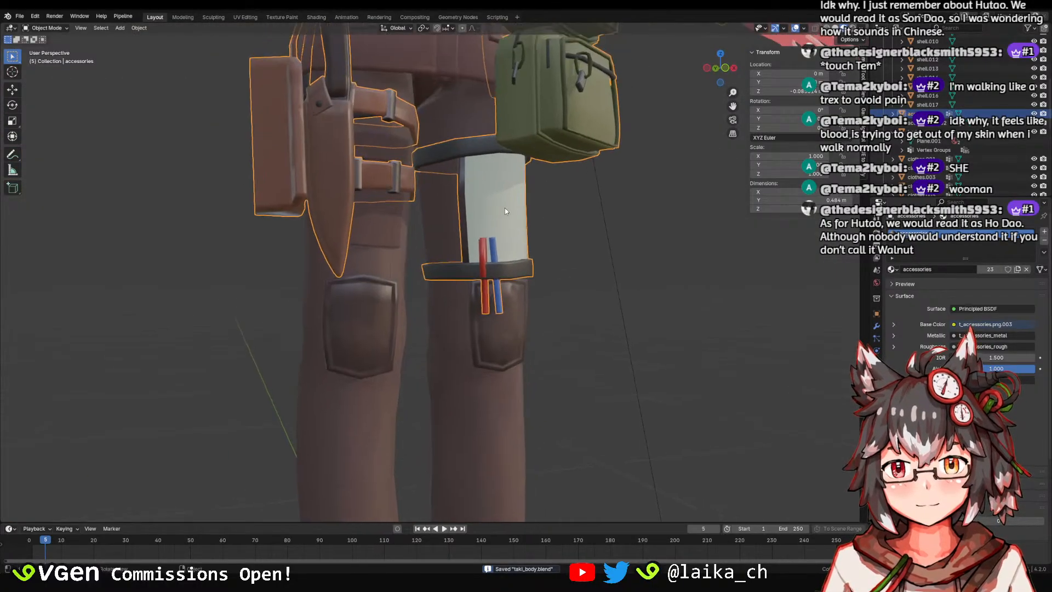
pyautogui.click(573, 221)
pyautogui.hotkey('ctrl', 'z')
pyautogui.moveTo(573, 221); pyautogui.dragTo(519, 245, button='middle')
pyautogui.scroll(-3, 519, 245)
pyautogui.click(690, 240)
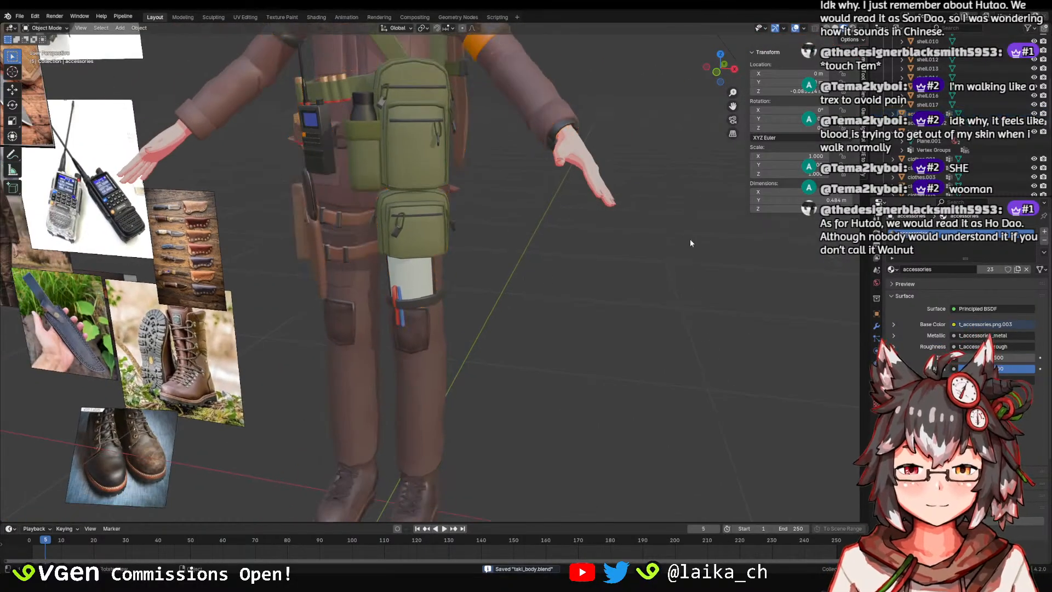
# Move the sun light about 0.075 m along the X axis and save the project file.
pyautogui.scroll(-5, 657, 249)
pyautogui.click(501, 91)
pyautogui.scroll(-2, 513, 112)
pyautogui.moveTo(513, 113); pyautogui.dragTo(530, 124, button='middle')
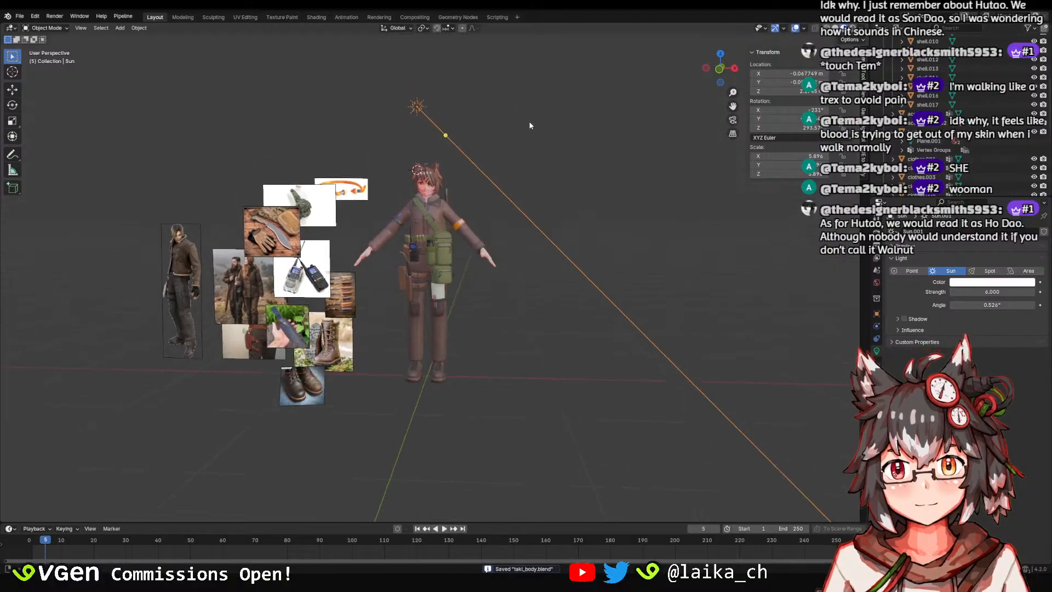
pyautogui.scroll(3, 528, 122)
pyautogui.keyDown('shift'); pyautogui.moveTo(475, 49); pyautogui.dragTo(477, 140, button='middle'); pyautogui.keyUp('shift')
pyautogui.press('g')
pyautogui.press('x')
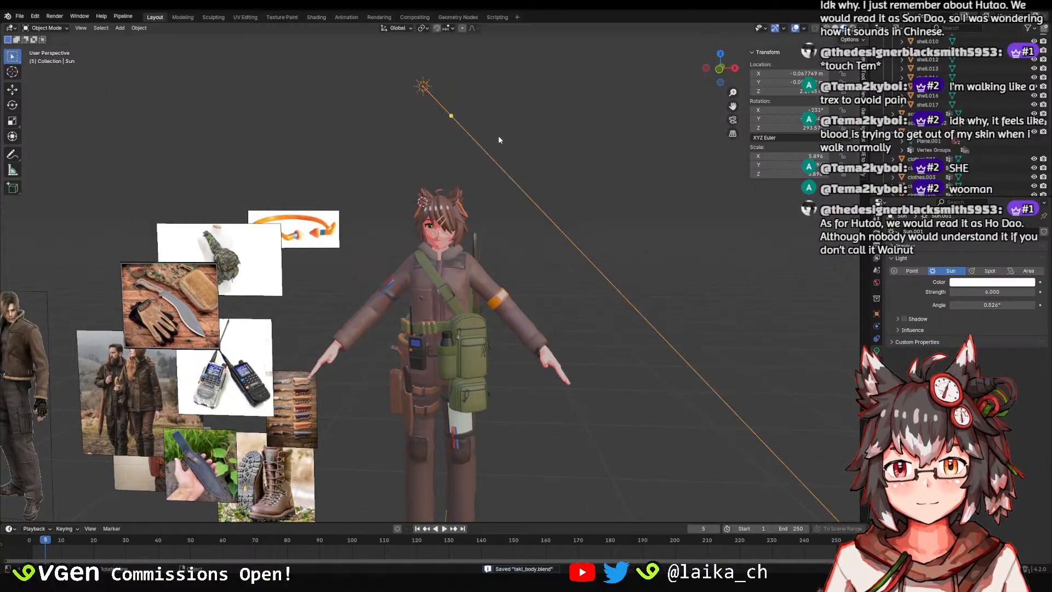
pyautogui.click(516, 143)
pyautogui.moveTo(516, 143); pyautogui.dragTo(527, 151, button='middle')
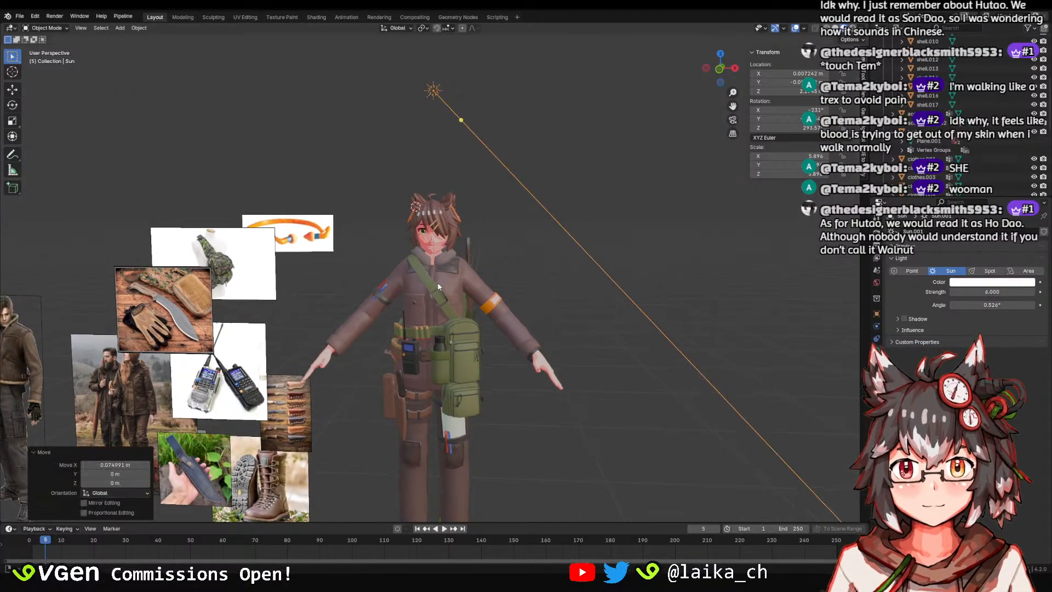
pyautogui.scroll(3, 527, 150)
pyautogui.hotkey('ctrl', 's')
pyautogui.moveTo(608, 219); pyautogui.dragTo(515, 261, button='middle')
pyautogui.scroll(-3, 515, 262)
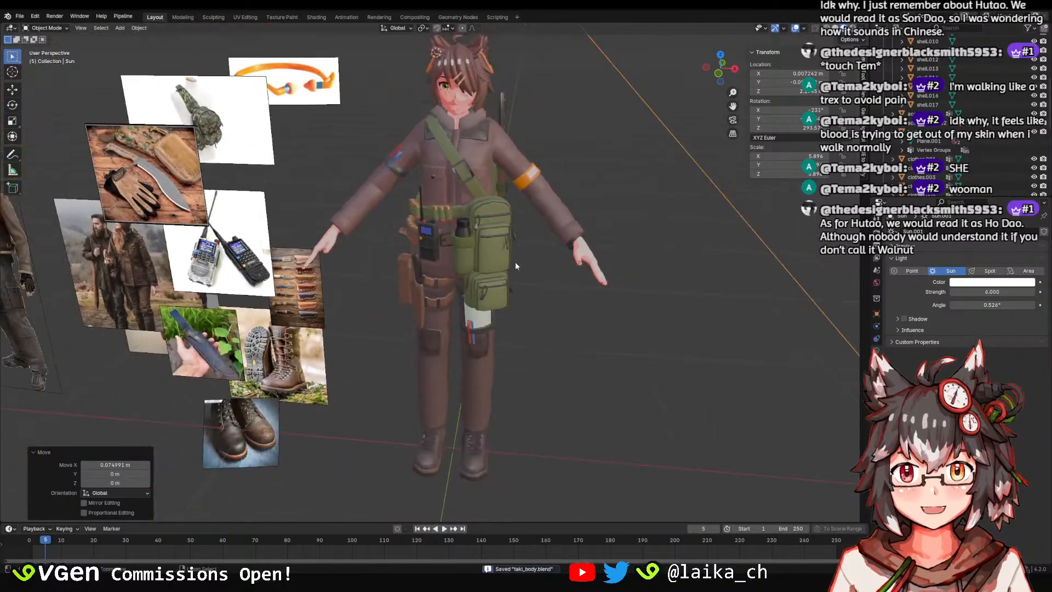
# Select the trousers object and switch to the Texture Paint workspace.
pyautogui.keyDown('shift'); pyautogui.moveTo(507, 340); pyautogui.dragTo(492, 221, button='middle'); pyautogui.keyUp('shift')
pyautogui.scroll(3, 492, 221)
pyautogui.click(519, 330)
pyautogui.moveTo(521, 331); pyautogui.dragTo(516, 239, button='middle')
pyautogui.hotkey('ctrl', 'pagedown')
pyautogui.hotkey('ctrl', 'pagedown')
pyautogui.hotkey('ctrl', 'pagedown')
pyautogui.hotkey('ctrl', 'pagedown')
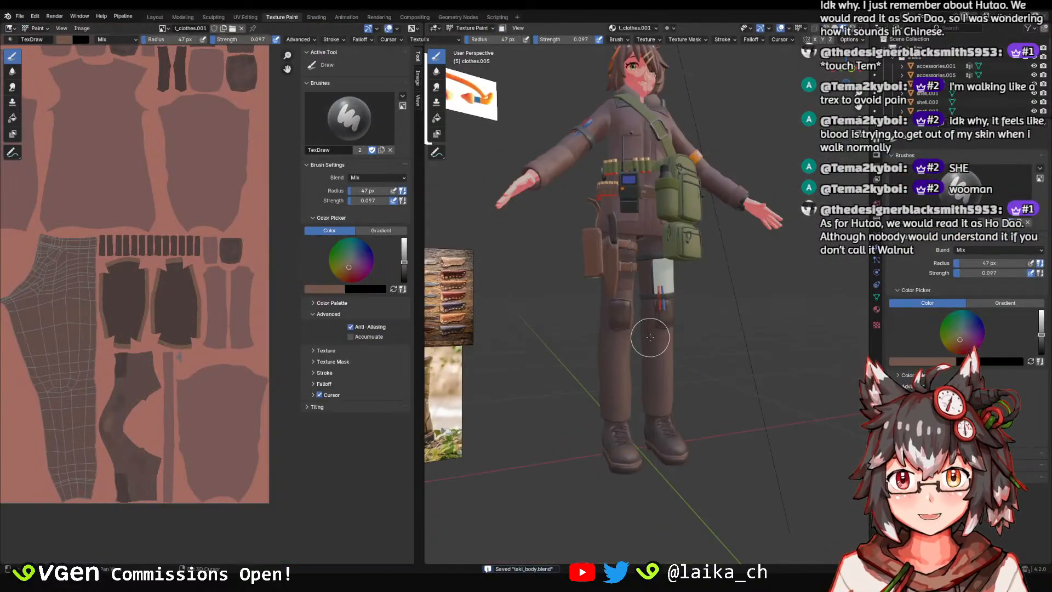
# Sample a darker brown for the brush from the patch area of the clothes texture.
pyautogui.moveTo(650, 337); pyautogui.dragTo(631, 421, button='middle')
pyautogui.keyDown('shift'); pyautogui.moveTo(631, 422); pyautogui.dragTo(580, 257, button='middle'); pyautogui.keyUp('shift')
pyautogui.scroll(3, 613, 334)
pyautogui.click(63, 40)
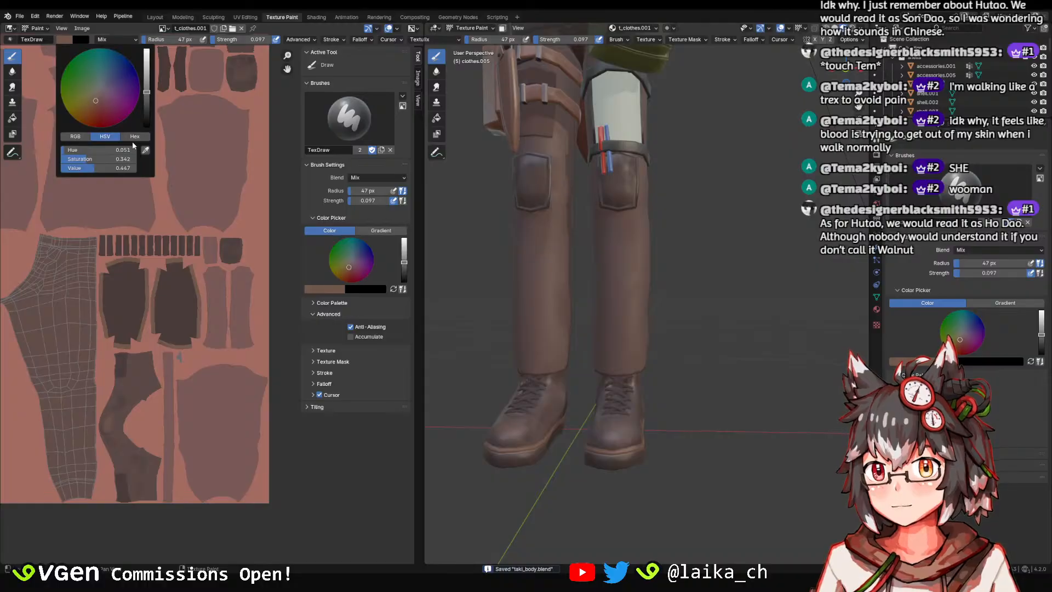
pyautogui.click(145, 151)
pyautogui.click(137, 308)
# Shade the lower trouser legs in the darker brown with a brush strength of 0.307 and a radius of 59 px.
pyautogui.scroll(-3, 118, 298)
pyautogui.moveTo(66, 271); pyautogui.dragTo(88, 232, button='middle')
pyautogui.scroll(1, 184, 269)
pyautogui.moveTo(564, 356); pyautogui.dragTo(609, 370, button='middle')
pyautogui.keyDown('ctrl'); pyautogui.moveTo(610, 370); pyautogui.dragTo(650, 360, button='middle'); pyautogui.keyUp('ctrl')
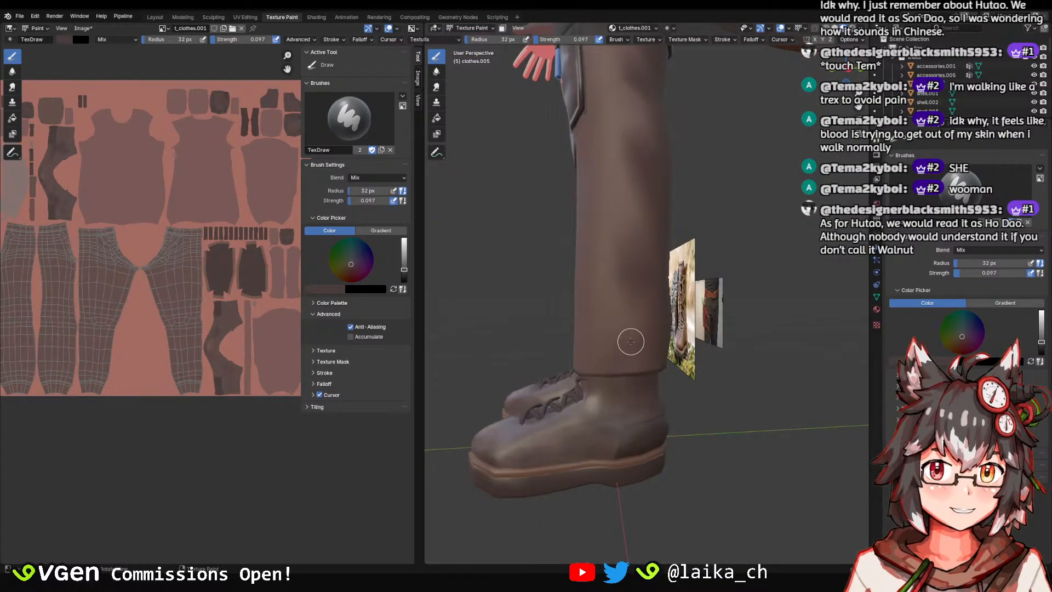
pyautogui.hotkey('shift', 'f')
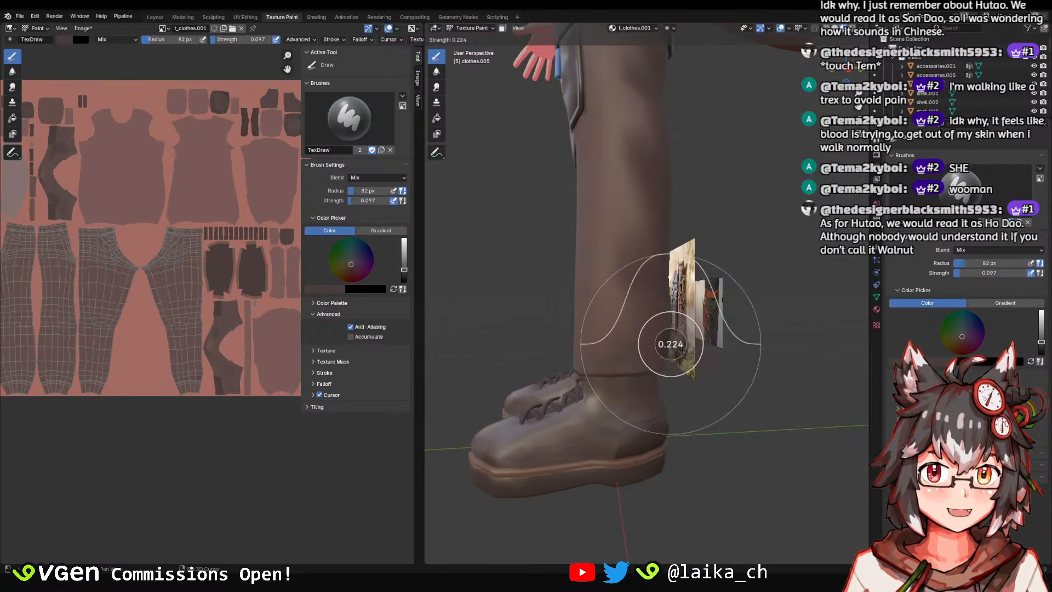
pyautogui.click(629, 361)
pyautogui.moveTo(704, 371); pyautogui.dragTo(694, 351, button='middle')
pyautogui.moveTo(606, 340); pyautogui.dragTo(667, 372, button='middle')
# Save the project file and the painted t_clothes.001 texture image.
pyautogui.hotkey('ctrl', 's')
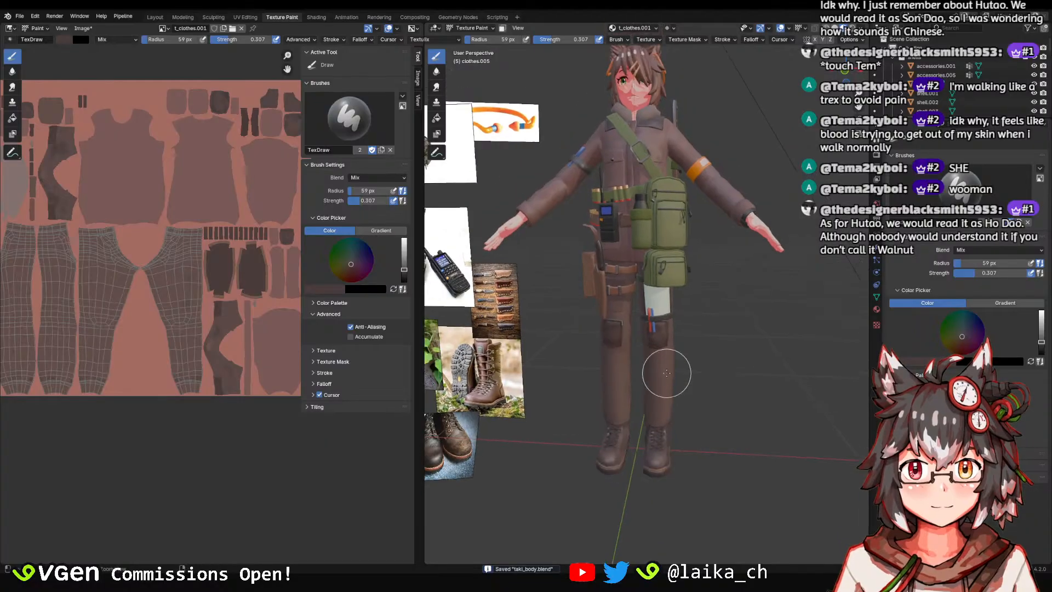
pyautogui.keyDown('shift'); pyautogui.moveTo(668, 301); pyautogui.dragTo(680, 307, button='middle'); pyautogui.keyUp('shift')
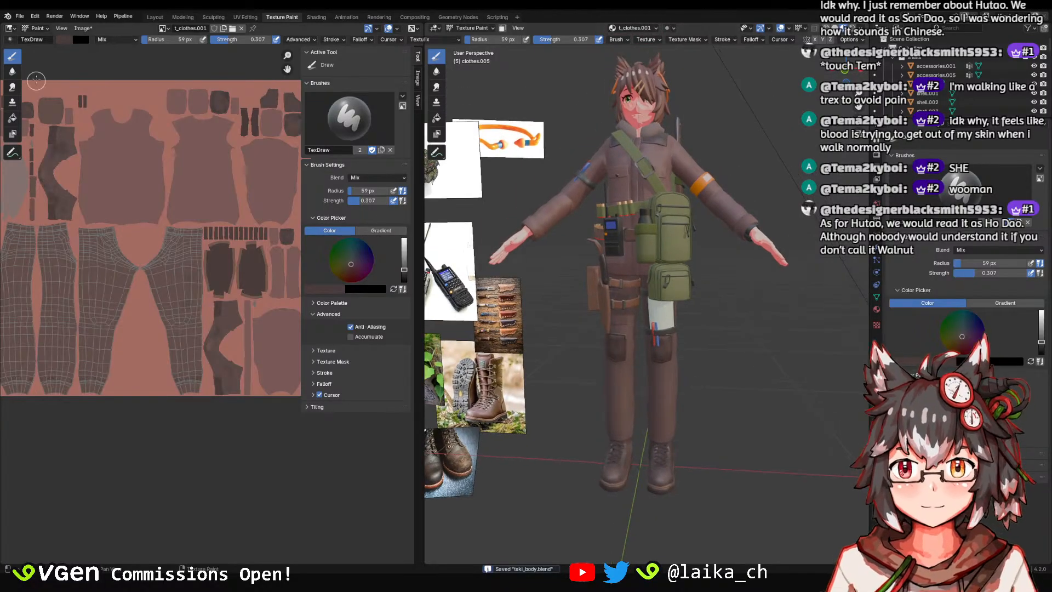
pyautogui.click(82, 29)
pyautogui.click(93, 124)
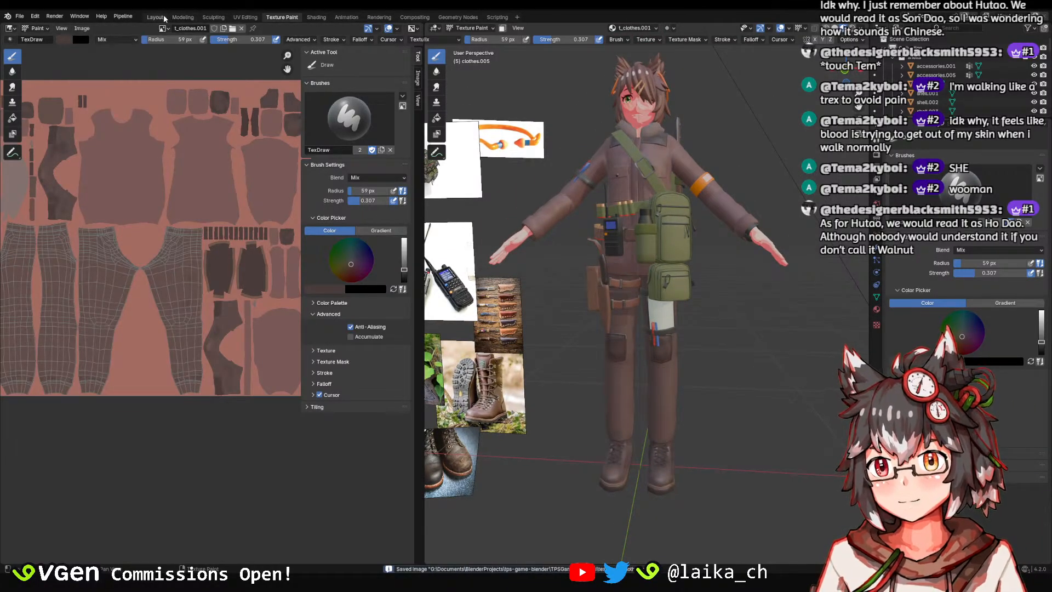
# Return to the Layout workspace, view the shaded trousers beside the reference photos and save the project file.
pyautogui.click(164, 18)
pyautogui.moveTo(578, 367); pyautogui.dragTo(570, 360, button='middle')
pyautogui.scroll(-2, 547, 350)
pyautogui.keyDown('shift'); pyautogui.moveTo(504, 307); pyautogui.dragTo(524, 347, button='middle'); pyautogui.keyUp('shift')
pyautogui.hotkey('ctrl', 's')
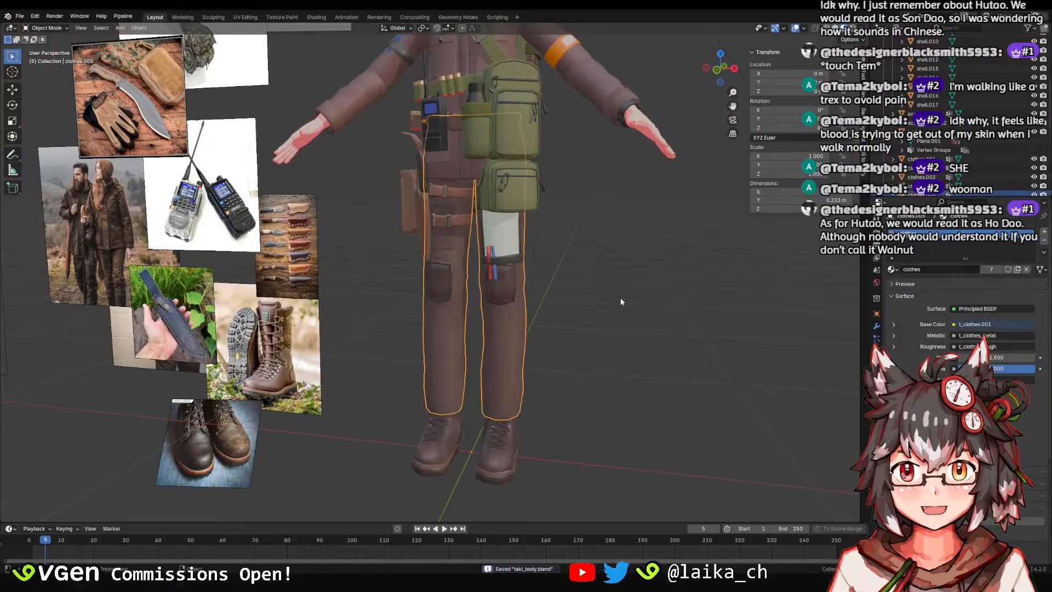
# Deselect the trousers, view them beside the reference photos without the selection outline and save the project file.
pyautogui.hotkey('alt', 'a')
pyautogui.moveTo(621, 302); pyautogui.dragTo(591, 328, button='middle')
pyautogui.click(435, 343)
pyautogui.moveTo(428, 344); pyautogui.dragTo(534, 330, button='middle')
pyautogui.click(561, 327)
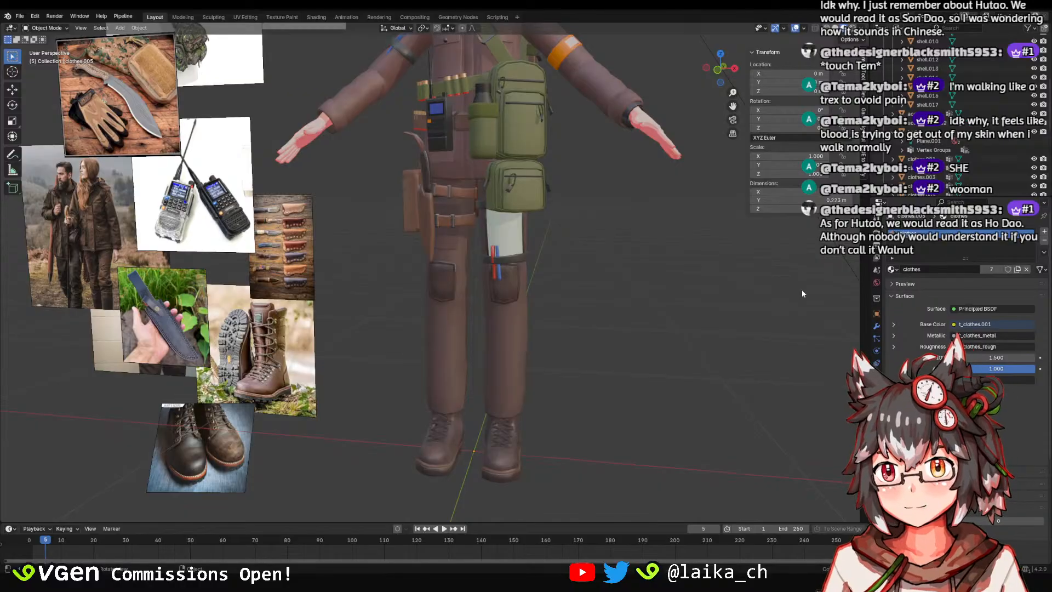
pyautogui.moveTo(520, 318); pyautogui.dragTo(540, 341, button='middle')
pyautogui.scroll(1, 630, 331)
pyautogui.hotkey('ctrl', 's')
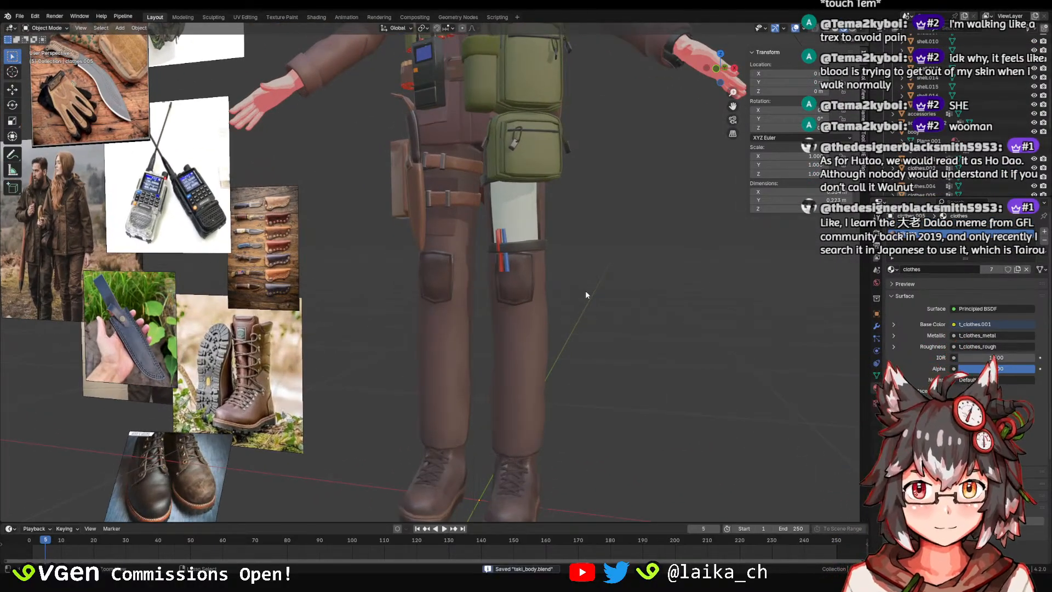
# Reopen the trousers in the Texture Paint workspace and touch up the legs with the dark brown brush at 59 px.
pyautogui.moveTo(586, 295); pyautogui.dragTo(483, 278, button='middle')
pyautogui.click(529, 301)
pyautogui.scroll(1, 638, 271)
pyautogui.click(282, 17)
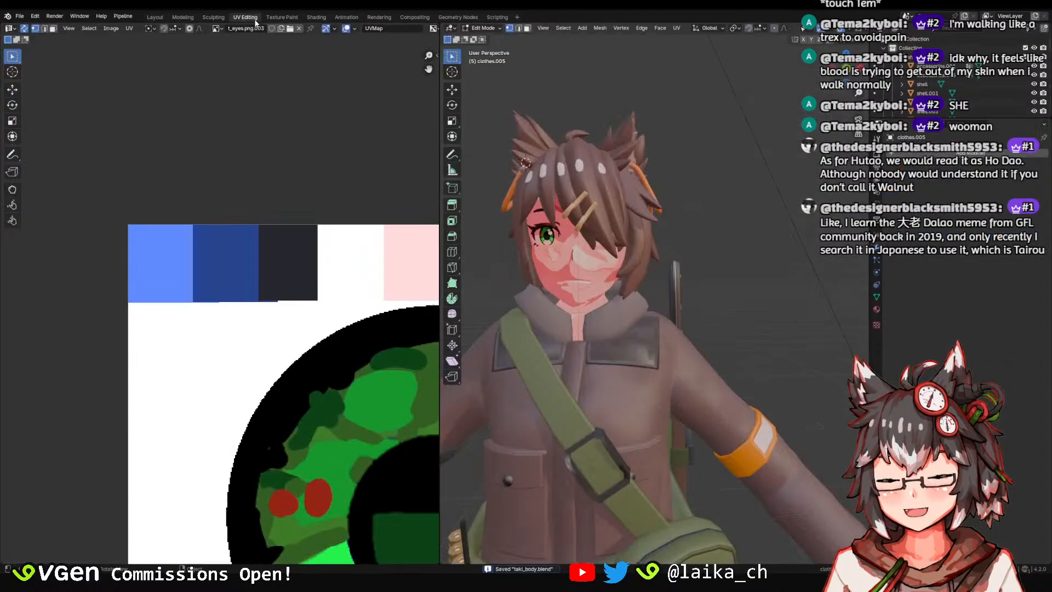
pyautogui.scroll(2, 593, 300)
pyautogui.scroll(4, 592, 300)
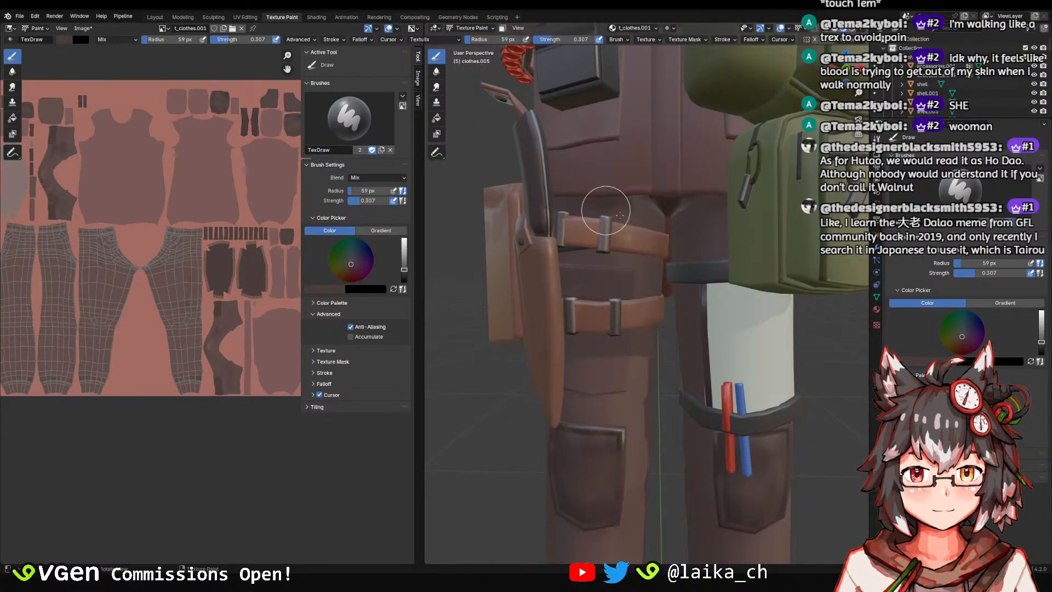
pyautogui.scroll(-3, 620, 216)
pyautogui.scroll(2, 660, 212)
pyautogui.keyDown('shift'); pyautogui.moveTo(707, 318); pyautogui.dragTo(662, 161, button='middle'); pyautogui.keyUp('shift')
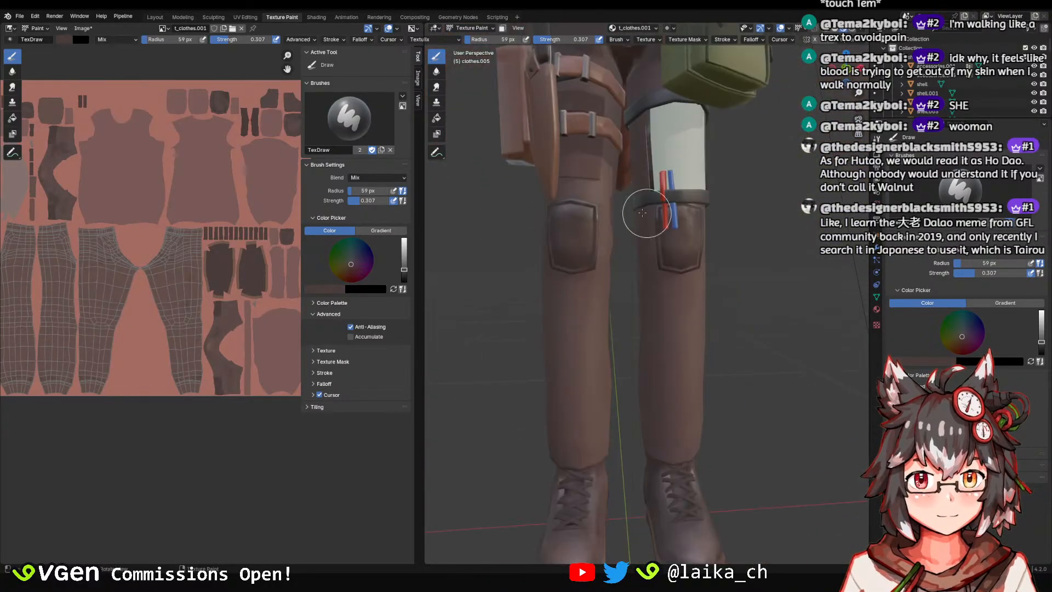
pyautogui.moveTo(607, 245); pyautogui.dragTo(688, 301, button='middle')
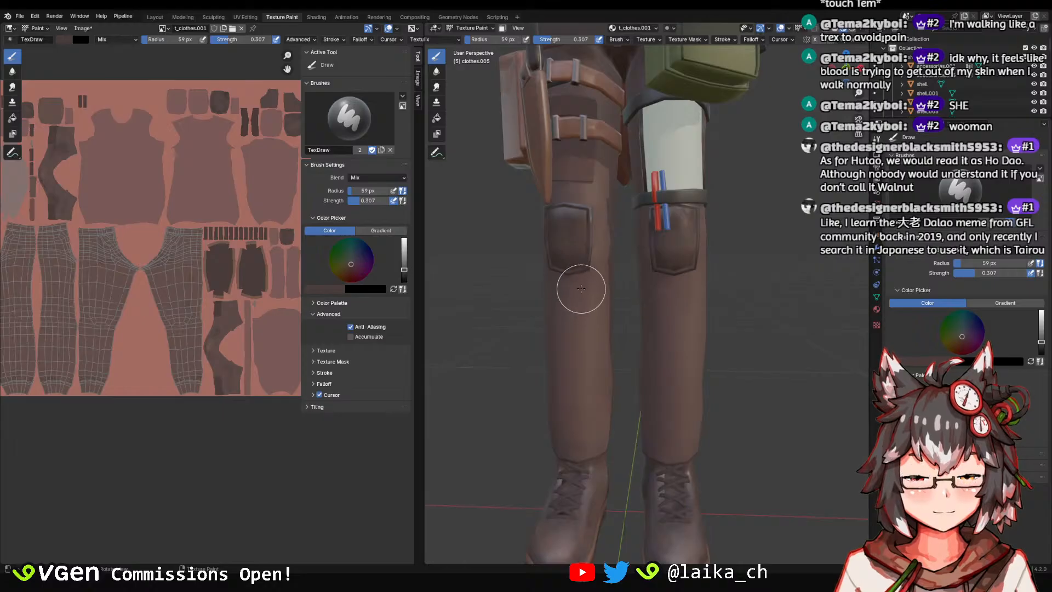
pyautogui.moveTo(625, 322); pyautogui.dragTo(680, 277, button='middle')
pyautogui.scroll(-6, 685, 285)
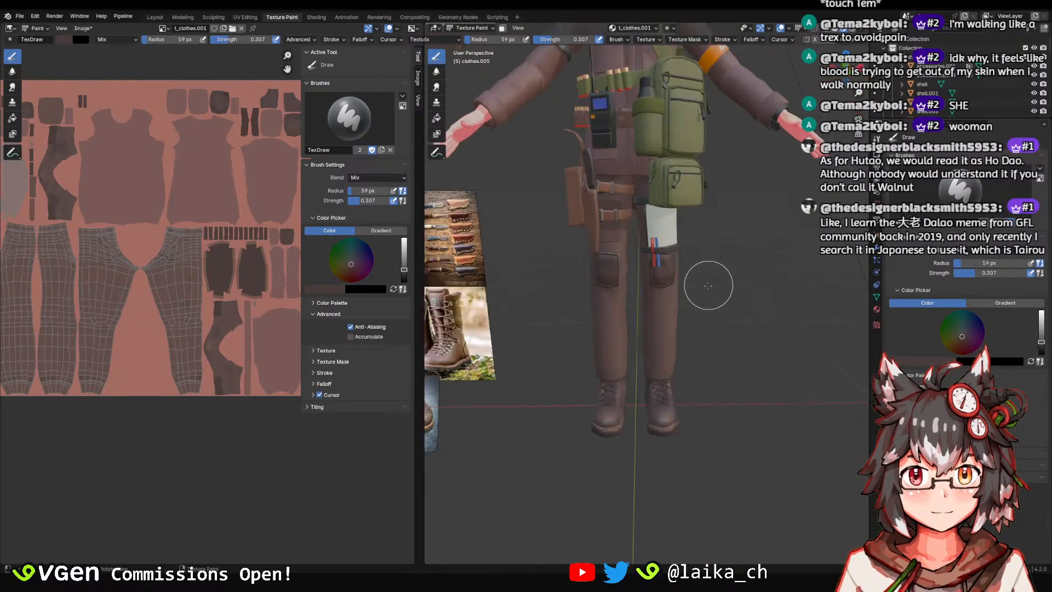
# Save the project file and the repainted t_clothes.001 texture image.
pyautogui.hotkey('ctrl', 's')
pyautogui.moveTo(687, 327); pyautogui.dragTo(521, 228, button='middle')
pyautogui.click(83, 28)
pyautogui.click(105, 118)
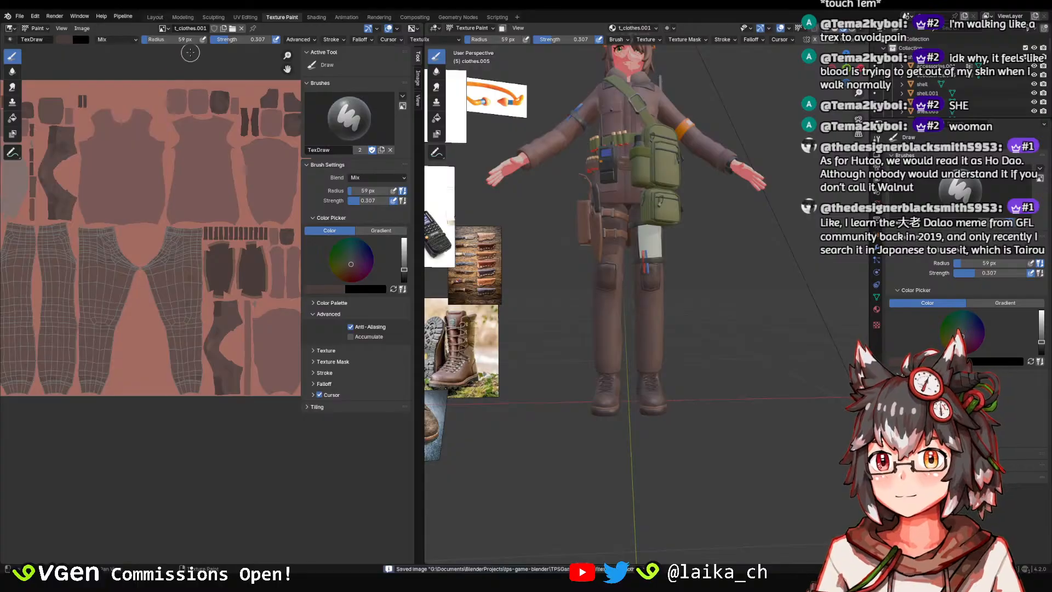
# Return to the Layout workspace, change the viewport shading, rotate the sun light about the Z axis and save the project file.
pyautogui.click(155, 17)
pyautogui.moveTo(581, 345)
pyautogui.mouseDown(button='middle')
pyautogui.moveTo(377, 330)
pyautogui.moveTo(463, 235)
pyautogui.moveTo(433, 273)
pyautogui.mouseUp(button='middle')
pyautogui.press('z')
pyautogui.click(450, 361)
pyautogui.moveTo(449, 361)
pyautogui.mouseDown(button='middle')
pyautogui.moveTo(501, 240)
pyautogui.moveTo(521, 291)
pyautogui.moveTo(497, 120)
pyautogui.mouseUp(button='middle')
pyautogui.click(406, 127)
pyautogui.scroll(-3, 406, 127)
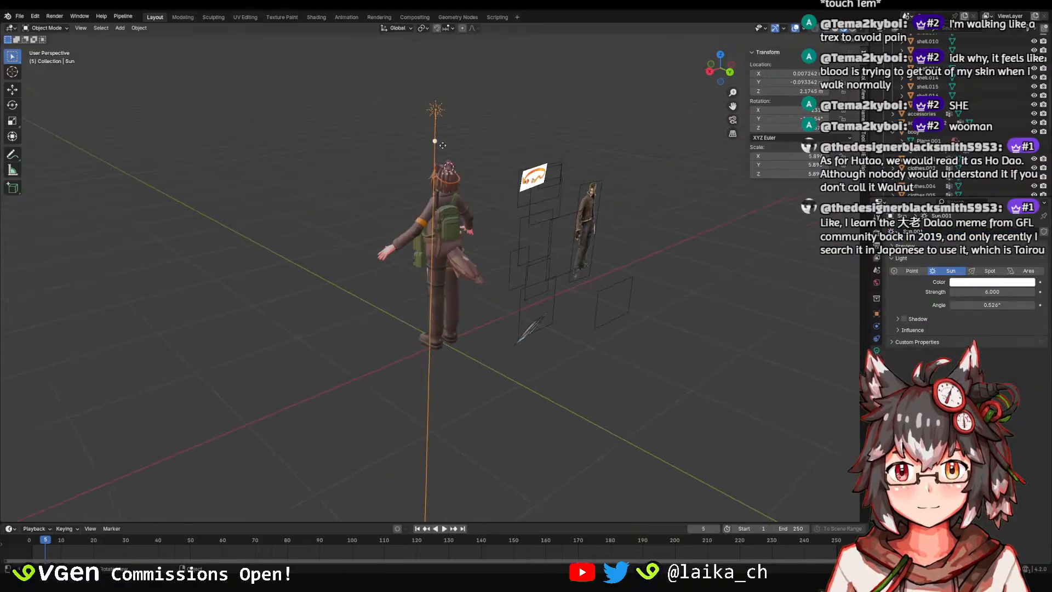
pyautogui.press('r')
pyautogui.press('z')
pyautogui.click(520, 263)
pyautogui.moveTo(520, 262); pyautogui.dragTo(589, 252, button='middle')
pyautogui.scroll(6, 589, 252)
pyautogui.hotkey('ctrl', 's')
# Try rotating the sun light a further 72.8° about the global Z axis.
pyautogui.press('r')
pyautogui.keyDown('shift'); pyautogui.moveTo(612, 290); pyautogui.dragTo(606, 250, button='middle'); pyautogui.keyUp('shift')
pyautogui.press('z')
pyautogui.click(819, 292)
pyautogui.scroll(-2, 668, 250)
pyautogui.keyDown('shift'); pyautogui.moveTo(546, 214); pyautogui.dragTo(548, 236, button='middle'); pyautogui.keyUp('shift')
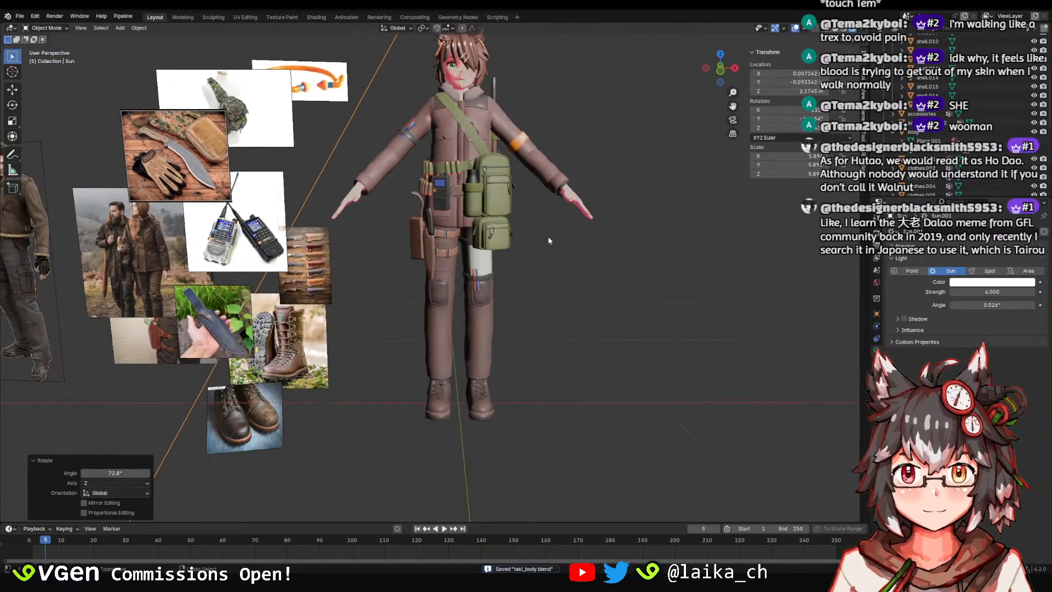
pyautogui.hotkey('ctrl', 'z')
# Switch the viewport back to Material Preview shading, save the project file and deselect the sun light.
pyautogui.press('z')
pyautogui.click(528, 398)
pyautogui.moveTo(493, 268); pyautogui.dragTo(516, 274, button='middle')
pyautogui.scroll(2, 517, 274)
pyautogui.keyDown('shift'); pyautogui.moveTo(514, 318); pyautogui.dragTo(509, 268, button='middle'); pyautogui.keyUp('shift')
pyautogui.hotkey('ctrl', 's')
pyautogui.click(553, 301)
pyautogui.moveTo(567, 323); pyautogui.dragTo(589, 344, button='middle')
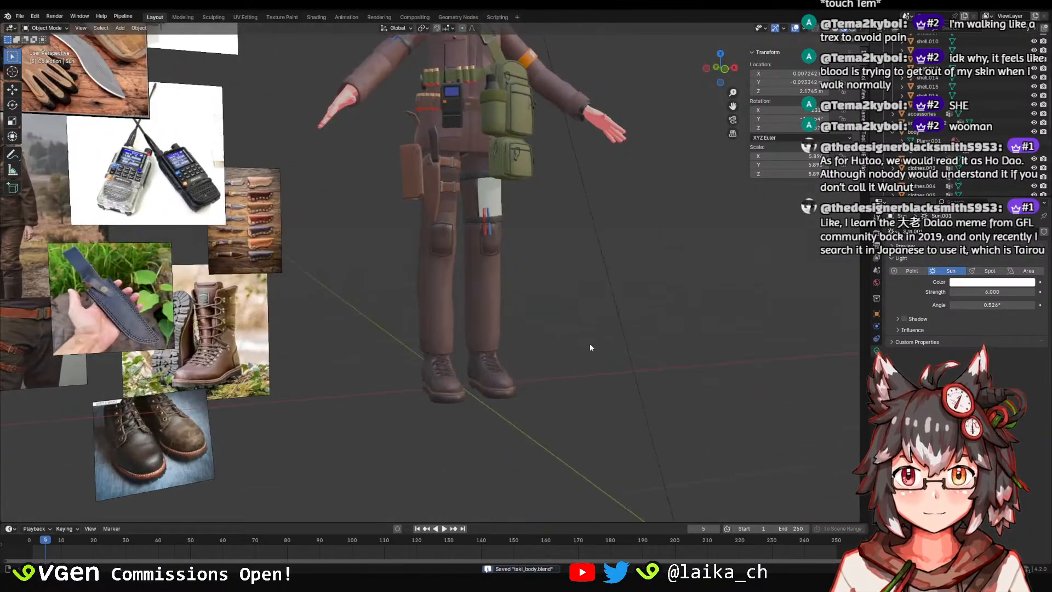
# Examine the trouser legs from several angles, with and without the selection outline, against the clothing and boot reference photos.
pyautogui.click(491, 301)
pyautogui.moveTo(594, 298); pyautogui.dragTo(552, 331, button='middle')
pyautogui.scroll(1, 552, 331)
pyautogui.click(552, 332)
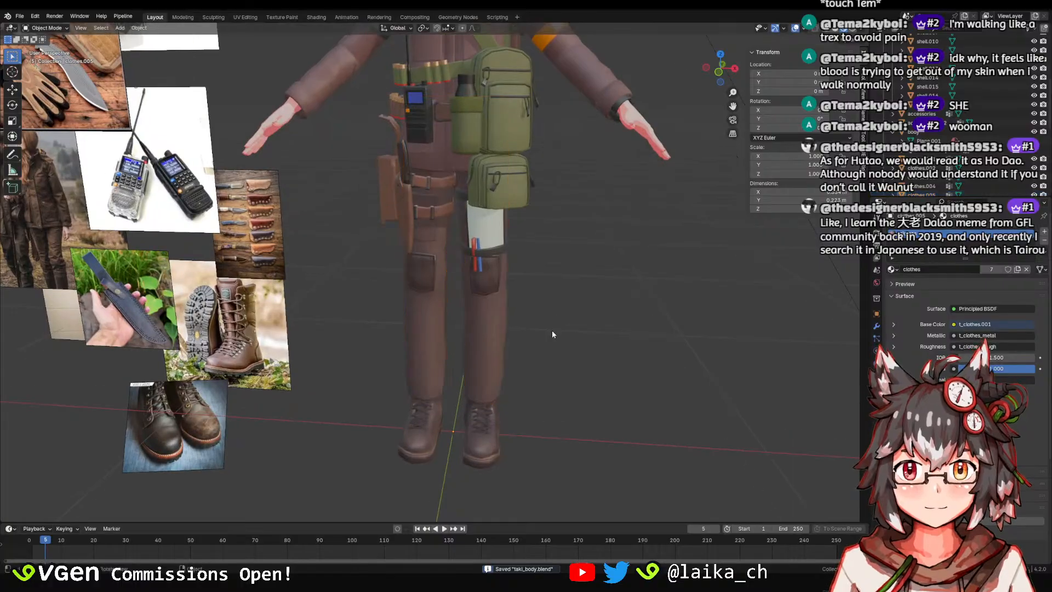
pyautogui.moveTo(482, 347); pyautogui.dragTo(509, 335, button='middle')
pyautogui.keyDown('shift'); pyautogui.moveTo(510, 335); pyautogui.dragTo(515, 300, button='middle'); pyautogui.keyUp('shift')
pyautogui.click(497, 282)
pyautogui.scroll(-1, 542, 285)
pyautogui.keyDown('shift'); pyautogui.moveTo(515, 300); pyautogui.dragTo(505, 256, button='middle'); pyautogui.keyUp('shift')
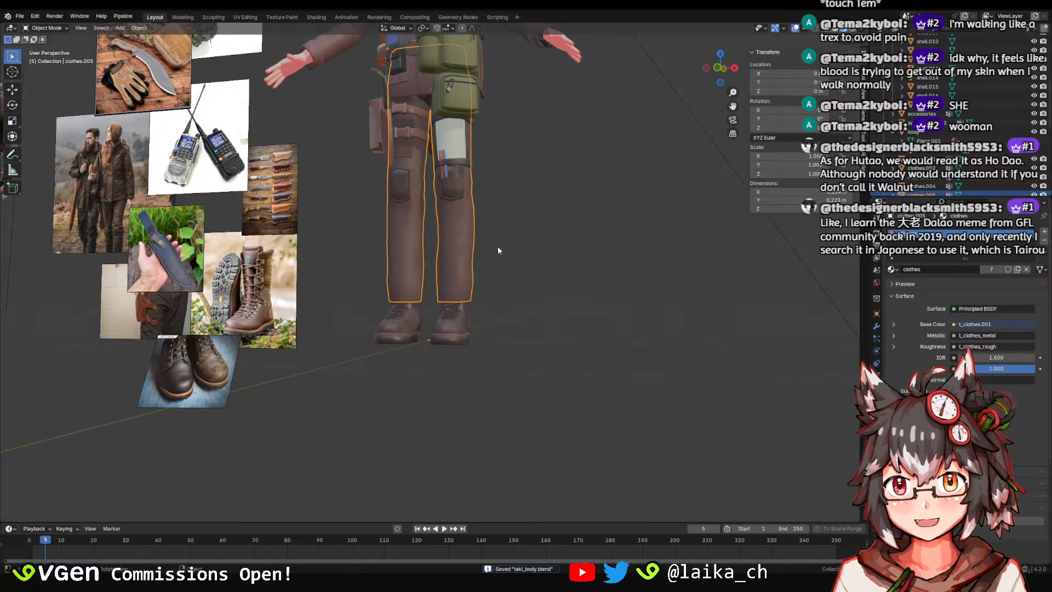
pyautogui.click(533, 231)
pyautogui.moveTo(534, 231); pyautogui.dragTo(556, 250, button='middle')
pyautogui.keyDown('shift'); pyautogui.moveTo(556, 250); pyautogui.dragTo(506, 276, button='middle'); pyautogui.keyUp('shift')
pyautogui.scroll(1, 492, 311)
pyautogui.click(478, 306)
pyautogui.keyDown('shift'); pyautogui.moveTo(506, 276); pyautogui.dragTo(603, 274, button='middle'); pyautogui.keyUp('shift')
pyautogui.scroll(1, 506, 272)
pyautogui.click(519, 286)
pyautogui.click(454, 288)
pyautogui.click(558, 269)
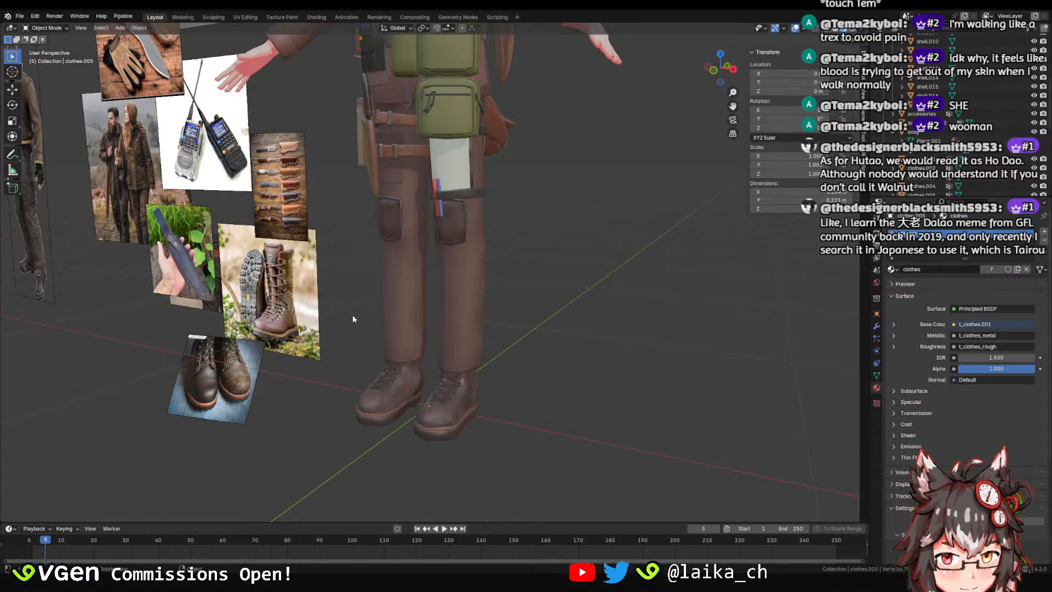
# Save the project file, select the trousers and reopen them in the Texture Paint workspace.
pyautogui.moveTo(353, 314); pyautogui.dragTo(505, 264, button='middle')
pyautogui.hotkey('ctrl', 's')
pyautogui.scroll(2, 453, 299)
pyautogui.click(467, 285)
pyautogui.click(538, 277)
pyautogui.click(502, 266)
pyautogui.click(536, 282)
pyautogui.click(515, 266)
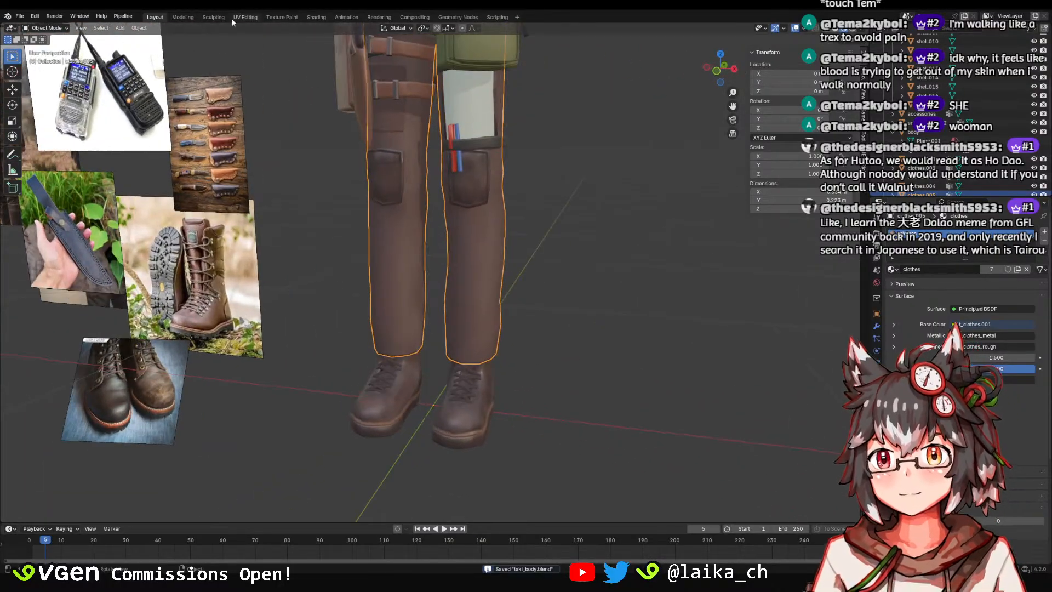
pyautogui.click(243, 18)
pyautogui.click(215, 17)
pyautogui.click(281, 17)
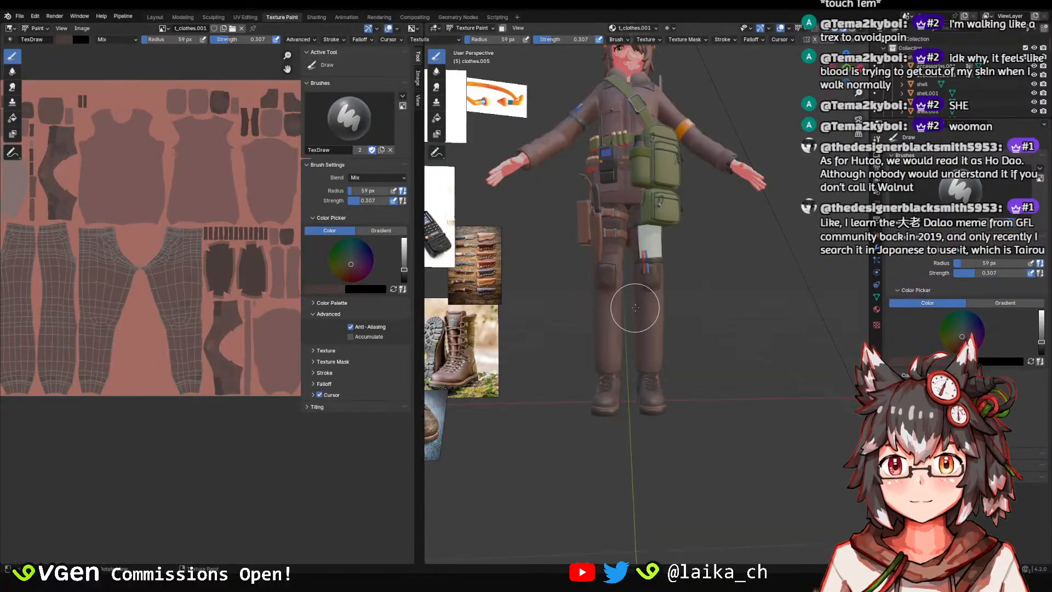
# Look over the lower trouser legs up close and save the project file.
pyautogui.scroll(5, 633, 302)
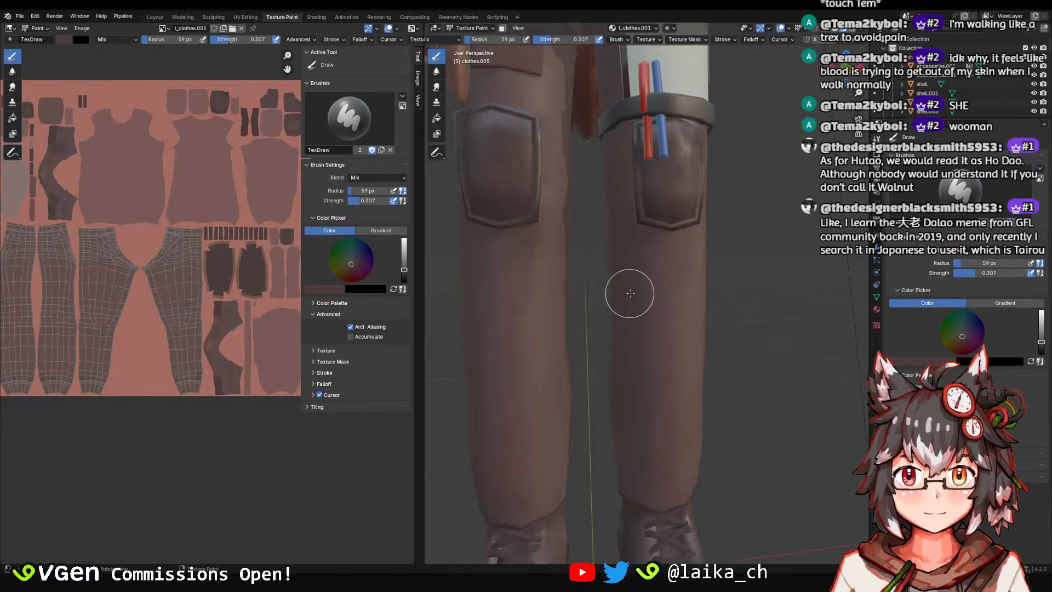
pyautogui.scroll(-2, 630, 293)
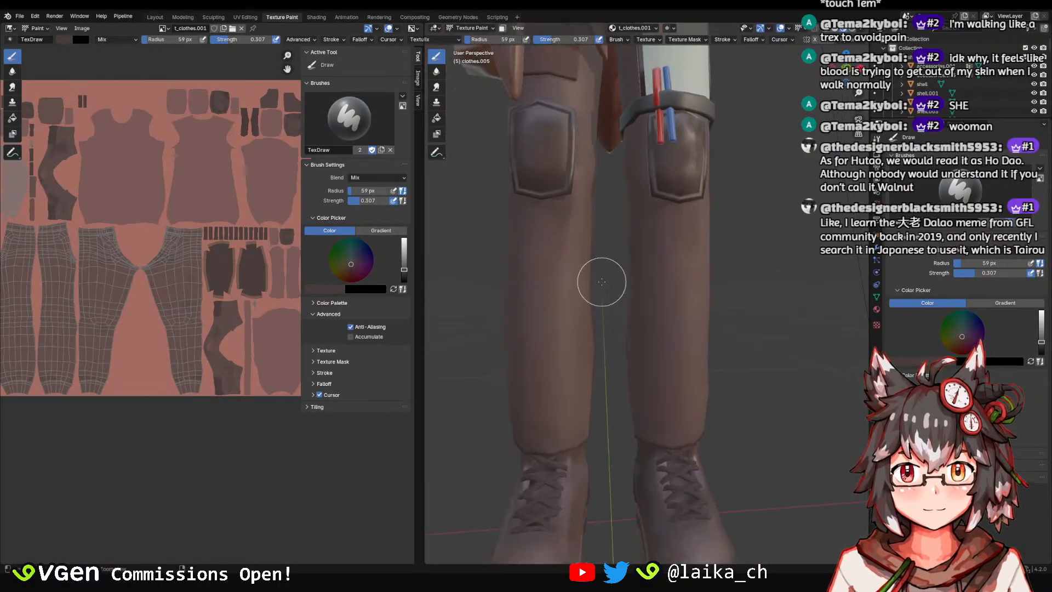
pyautogui.moveTo(767, 310); pyautogui.dragTo(602, 268, button='middle')
pyautogui.hotkey('ctrl', 's')
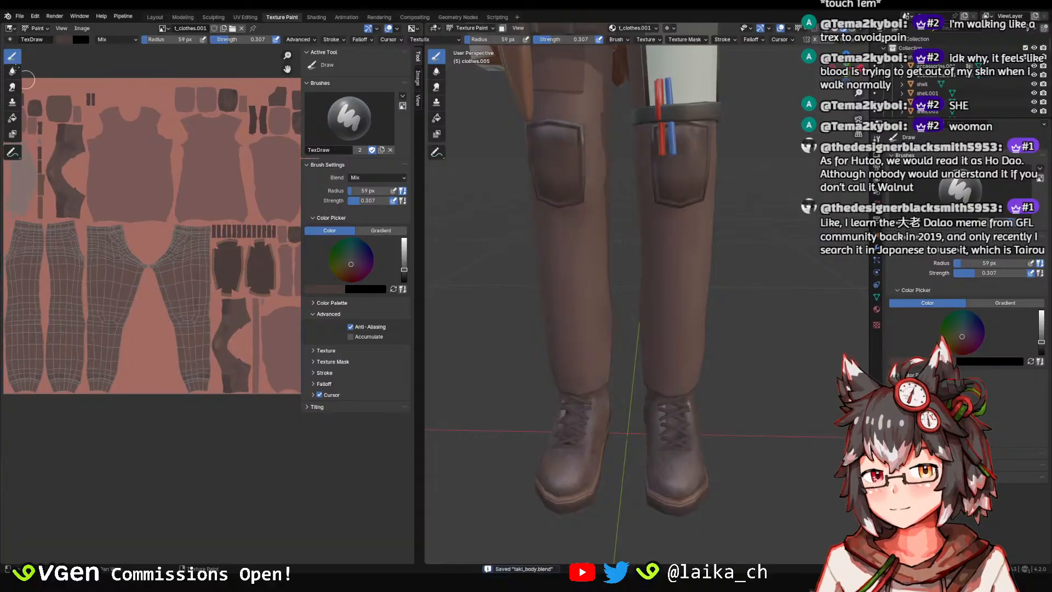
# Sample a lighter brown from the clothes texture and set the brush radius to 38 px.
pyautogui.rightClick(104, 76)
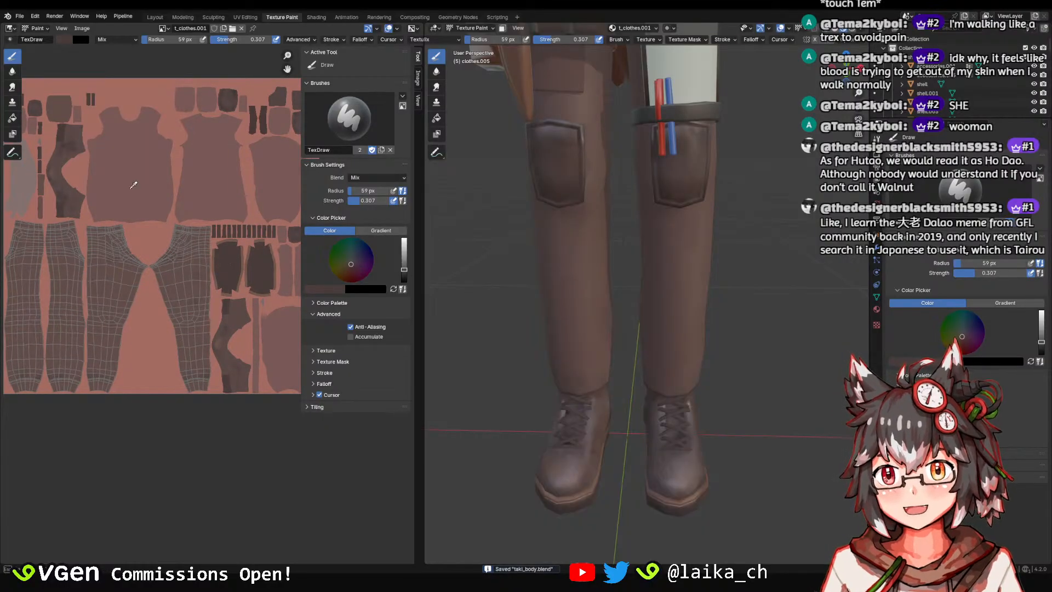
pyautogui.click(268, 241)
pyautogui.scroll(2, 700, 239)
pyautogui.moveTo(700, 238); pyautogui.dragTo(685, 244, button='middle')
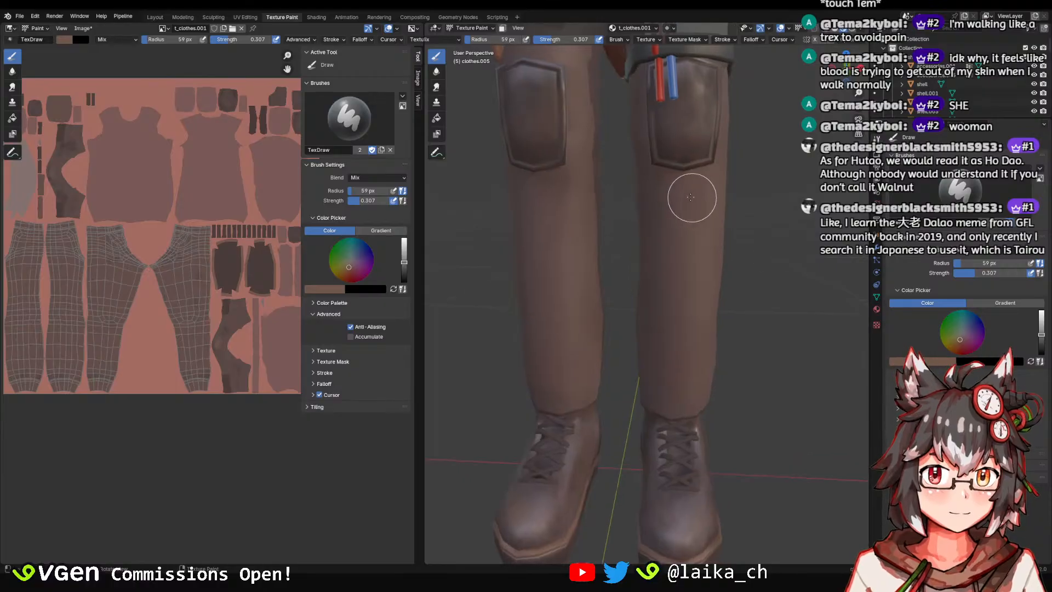
pyautogui.press('f')
pyautogui.click(698, 198)
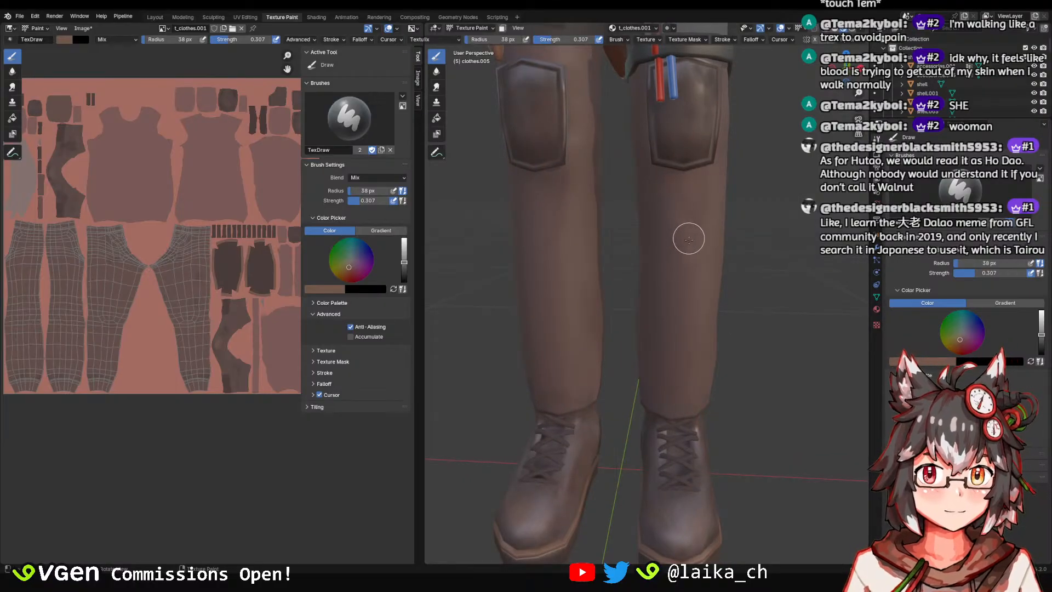
# Brighten the lower trouser legs with the lighter brown at strength 0.307, check the whole outfit and save the project file.
pyautogui.scroll(-3, 688, 235)
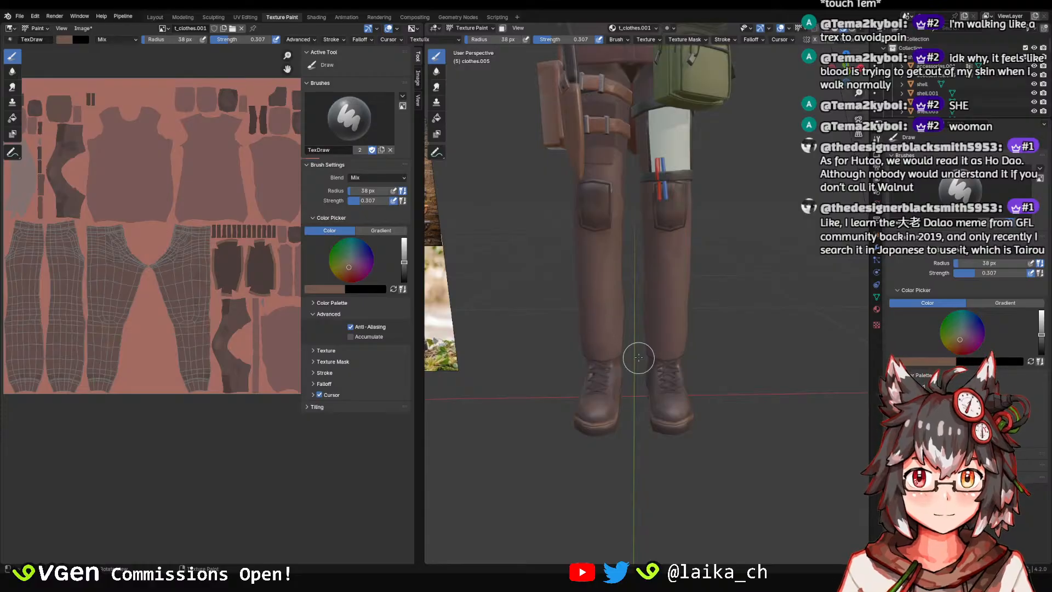
pyautogui.scroll(-3, 685, 248)
pyautogui.moveTo(686, 249)
pyautogui.mouseDown(button='middle')
pyautogui.moveTo(703, 279)
pyautogui.moveTo(669, 298)
pyautogui.moveTo(611, 299)
pyautogui.moveTo(678, 318)
pyautogui.mouseUp(button='middle')
pyautogui.scroll(1, 668, 298)
pyautogui.scroll(3, 643, 301)
pyautogui.scroll(-2, 594, 244)
pyautogui.scroll(-3, 684, 276)
pyautogui.hotkey('ctrl', 's')
# Paint finer lighter-brown highlights below the knee patch on the character's right leg, reducing the brush radius to 19 px and 10 px.
pyautogui.moveTo(491, 202); pyautogui.dragTo(531, 209, button='middle')
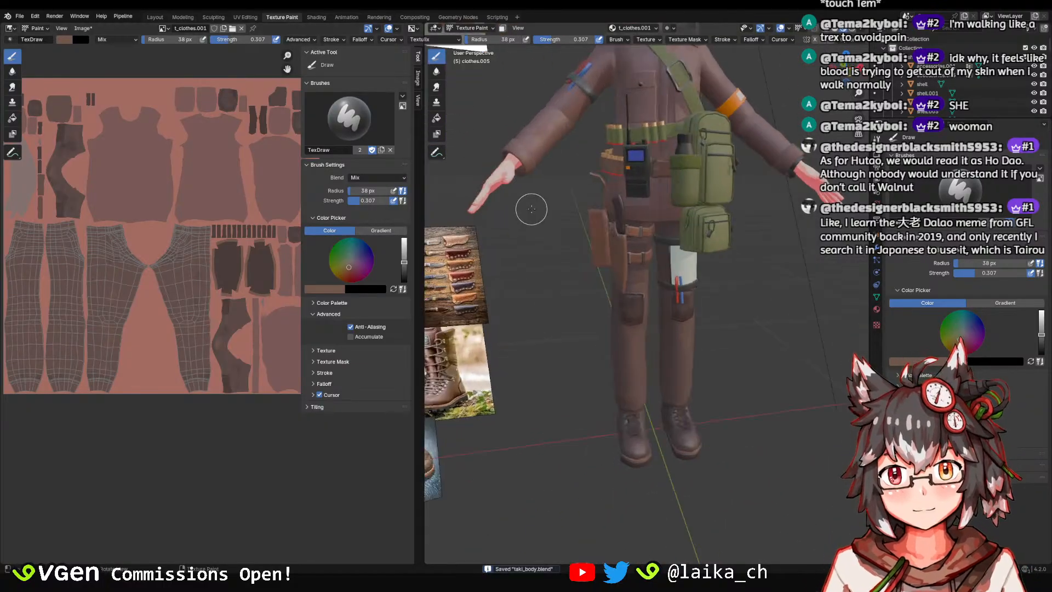
pyautogui.keyDown('shift'); pyautogui.moveTo(624, 310); pyautogui.dragTo(644, 227, button='middle'); pyautogui.keyUp('shift')
pyautogui.scroll(3, 657, 248)
pyautogui.scroll(1, 644, 227)
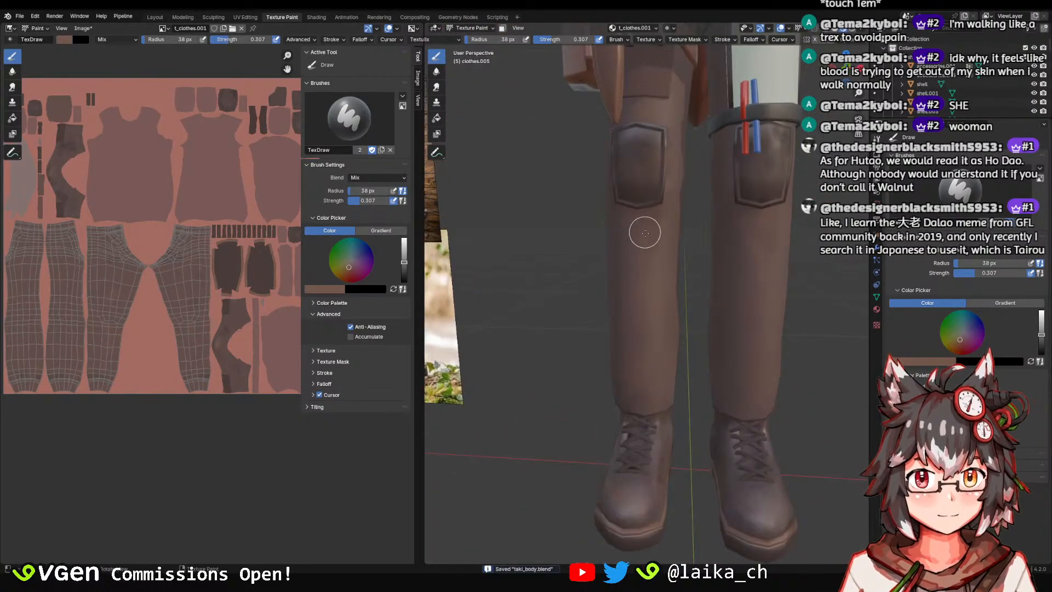
pyautogui.moveTo(657, 299); pyautogui.dragTo(677, 291, button='middle')
pyautogui.press('f')
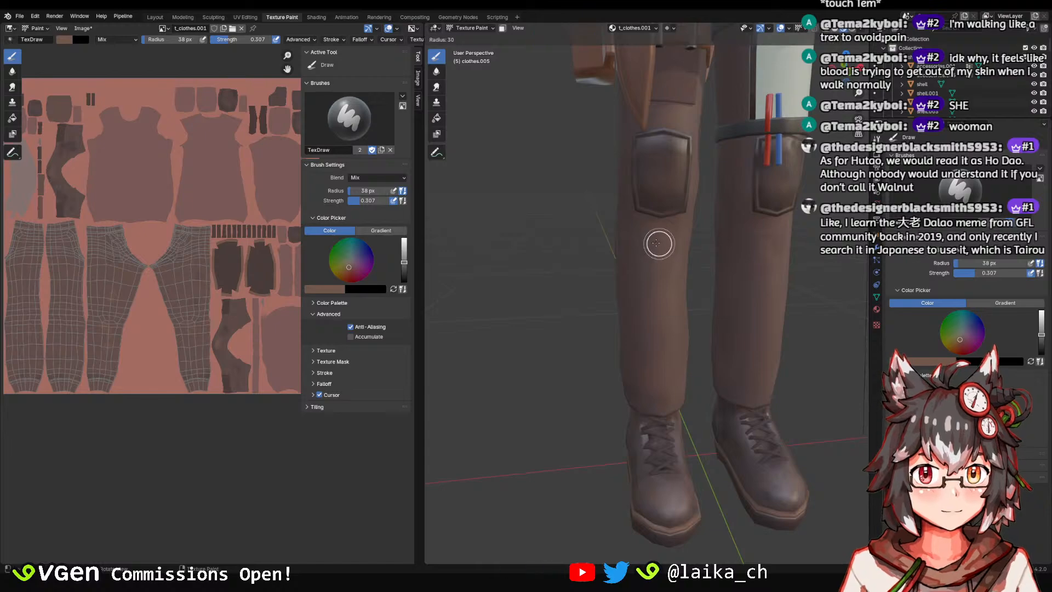
pyautogui.click(662, 241)
pyautogui.scroll(4, 654, 214)
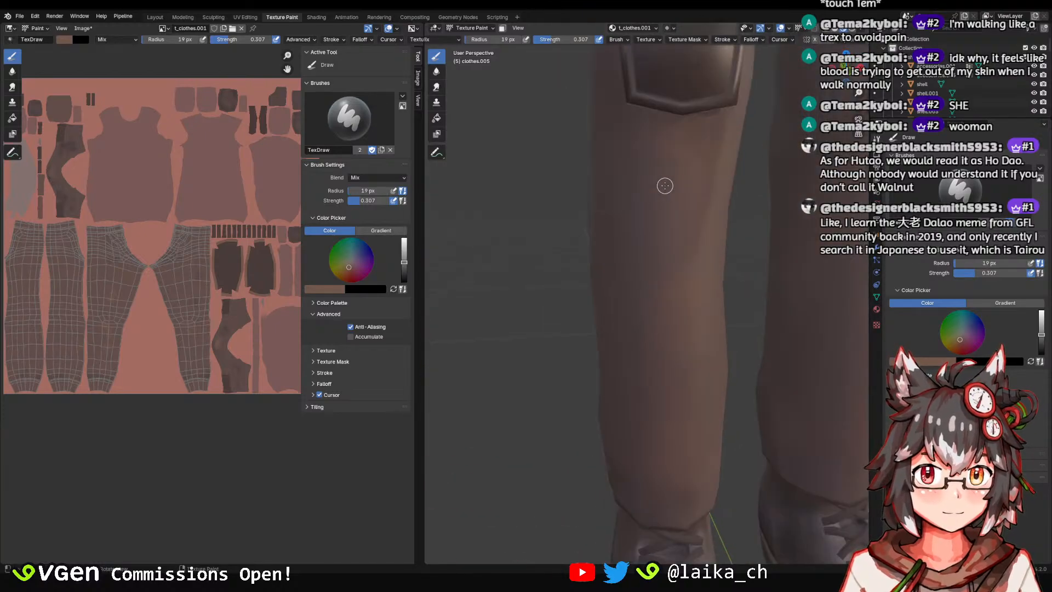
pyautogui.press('f')
pyautogui.click(661, 185)
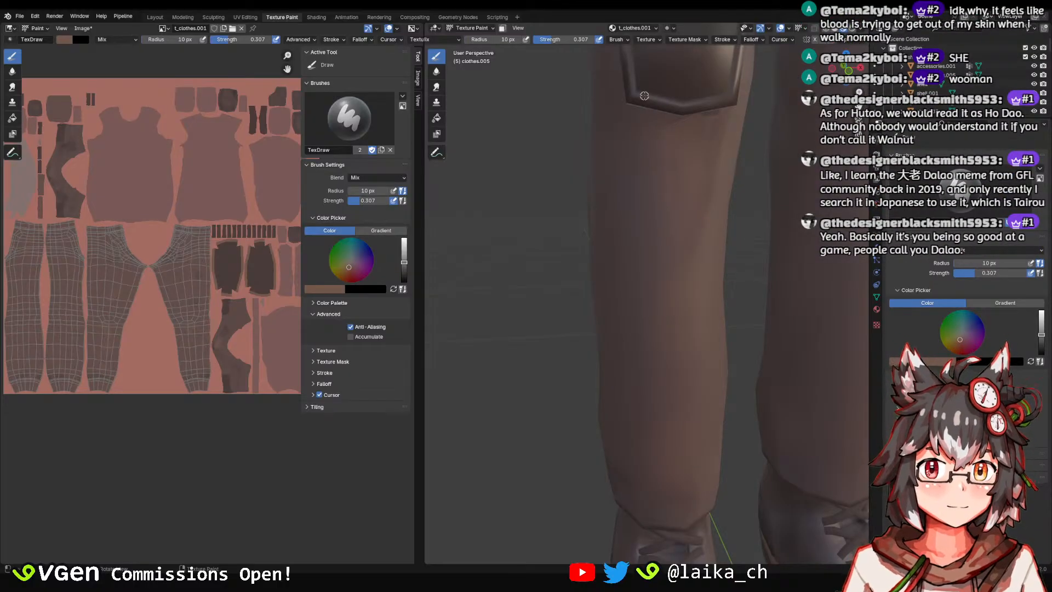
pyautogui.moveTo(679, 251); pyautogui.dragTo(659, 228, button='middle')
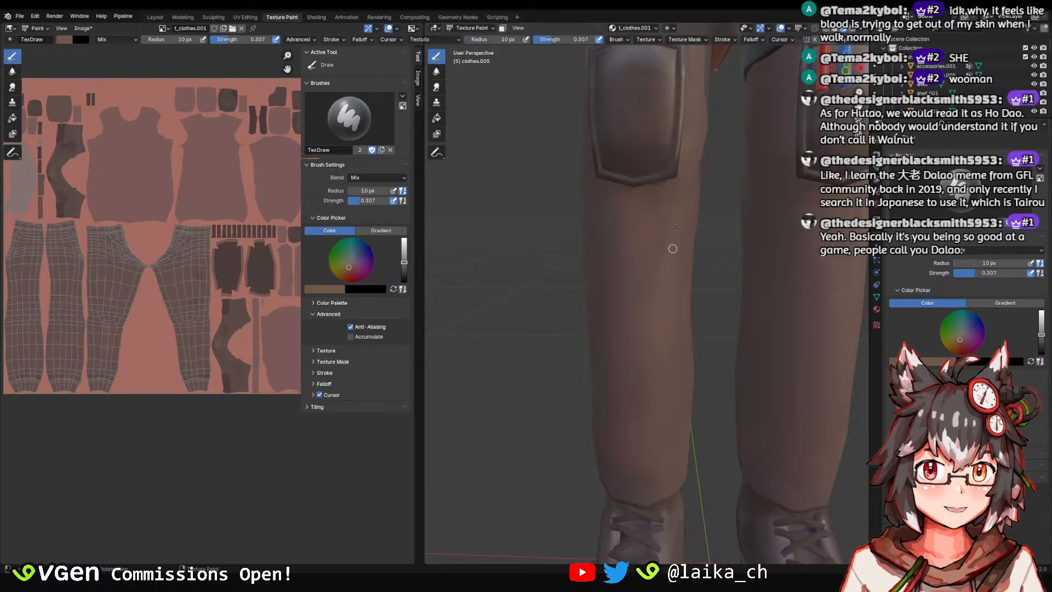
# Check the highlights on both trouser legs from near and far and save the project file.
pyautogui.scroll(-5, 643, 363)
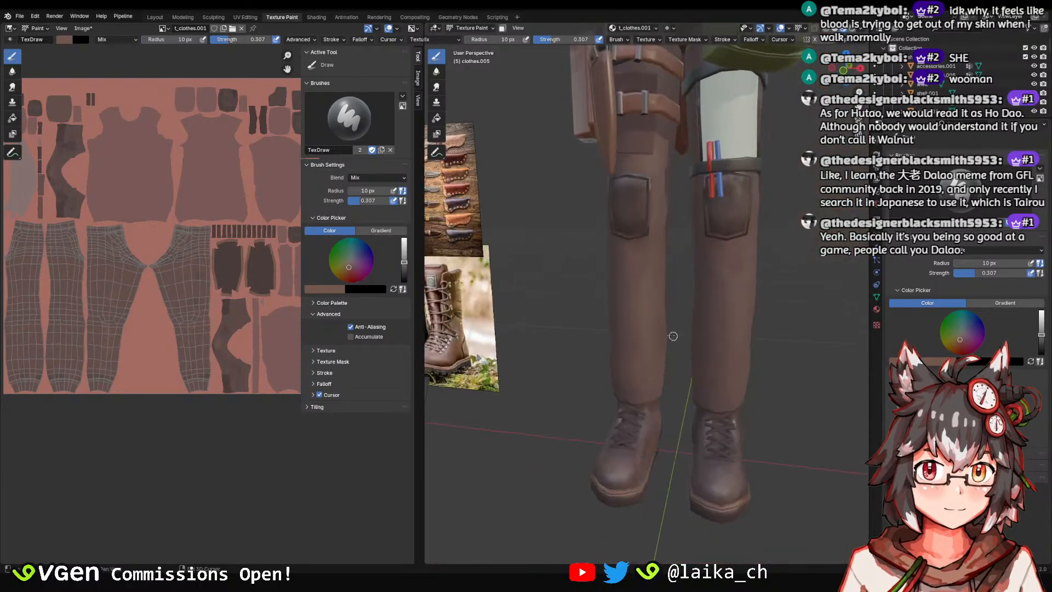
pyautogui.scroll(-3, 643, 378)
pyautogui.moveTo(642, 378); pyautogui.dragTo(646, 352, button='middle')
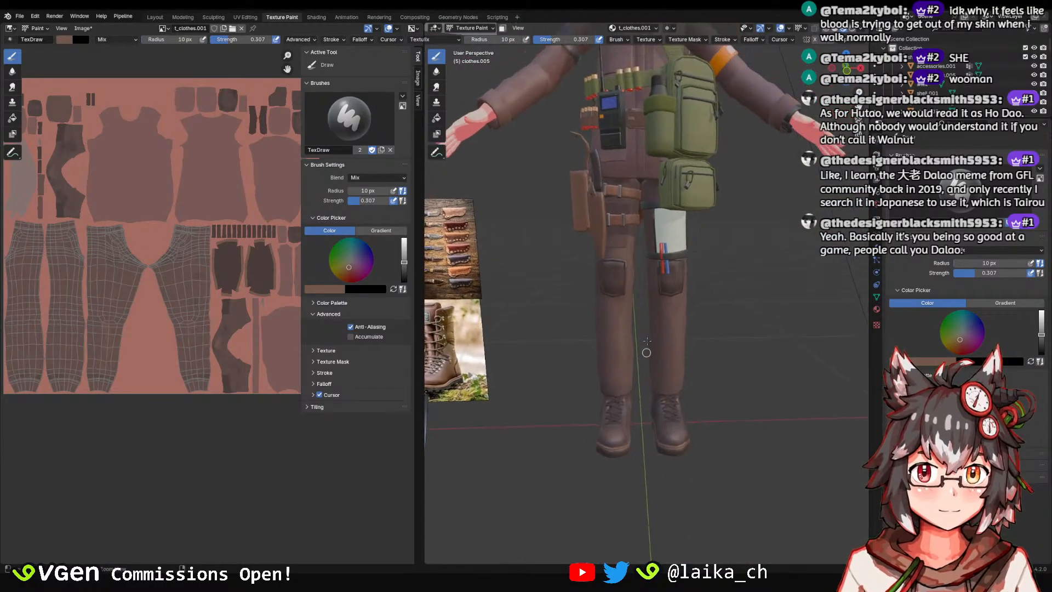
pyautogui.scroll(3, 651, 328)
pyautogui.scroll(4, 662, 292)
pyautogui.scroll(-2, 666, 230)
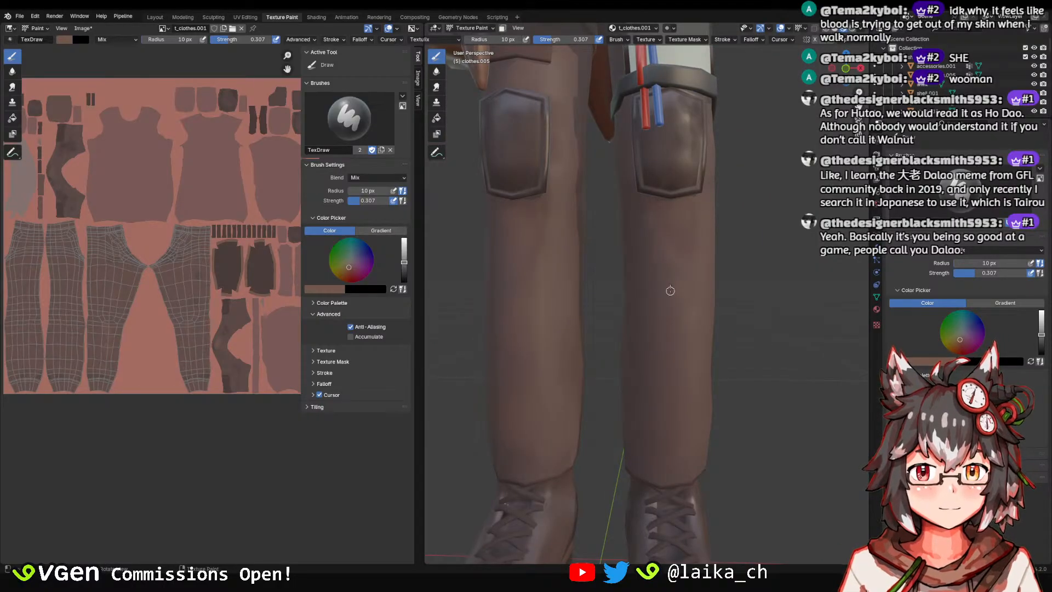
pyautogui.moveTo(700, 233); pyautogui.dragTo(672, 212, button='middle')
pyautogui.scroll(-4, 681, 175)
pyautogui.keyDown('shift'); pyautogui.moveTo(628, 215); pyautogui.dragTo(639, 296, button='middle'); pyautogui.keyUp('shift')
pyautogui.scroll(3, 570, 292)
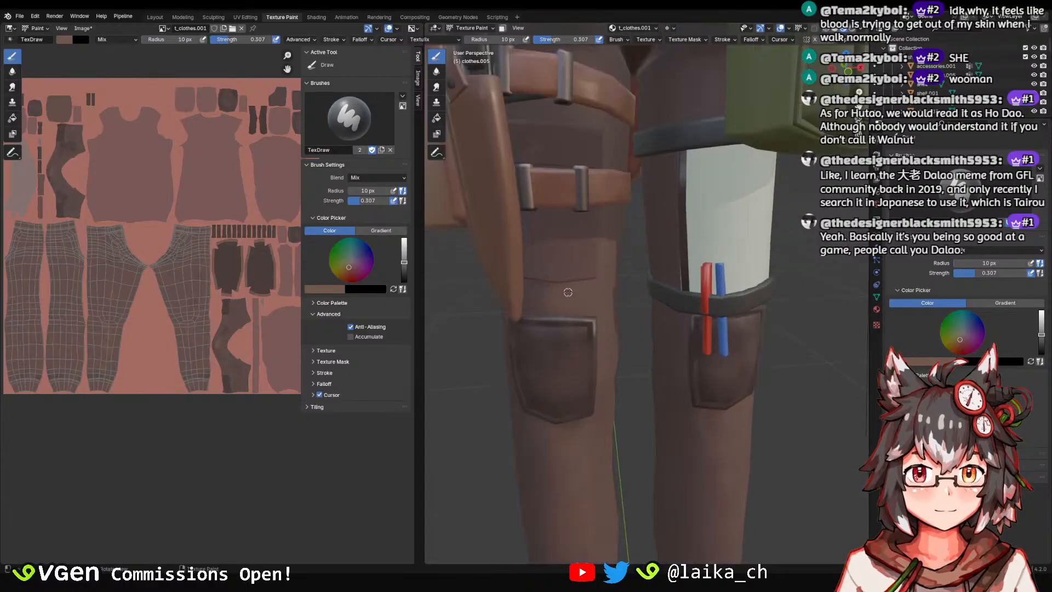
pyautogui.scroll(-8, 586, 325)
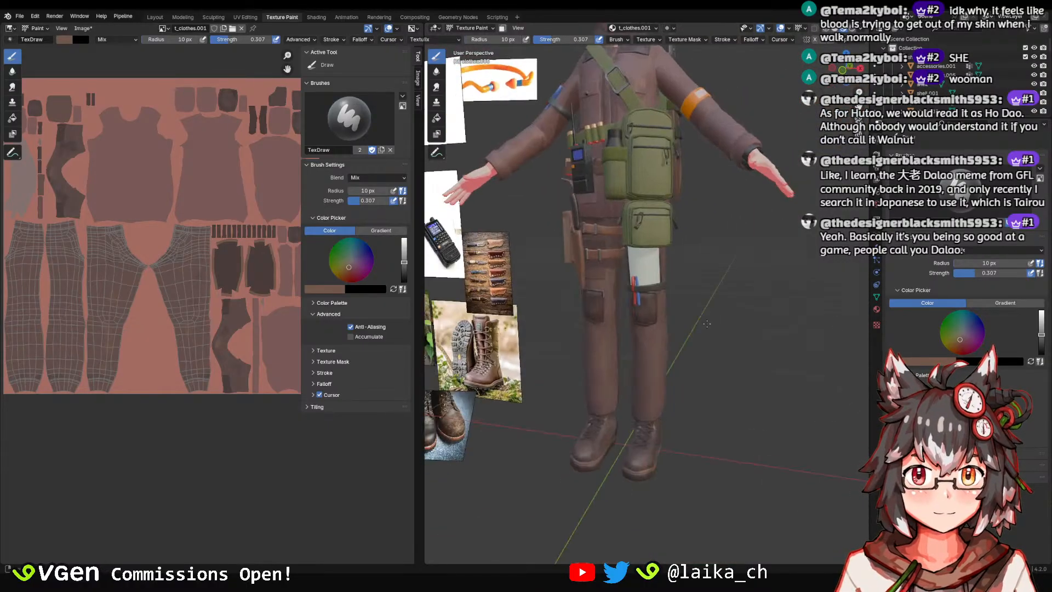
pyautogui.moveTo(703, 303)
pyautogui.mouseDown(button='middle')
pyautogui.moveTo(619, 285)
pyautogui.moveTo(598, 225)
pyautogui.mouseUp(button='middle')
pyautogui.hotkey('ctrl', 's')
# Set the brush radius to 47 px and go over the outer side of the character's right trouser leg.
pyautogui.scroll(5, 617, 278)
pyautogui.press('f')
pyautogui.click(613, 252)
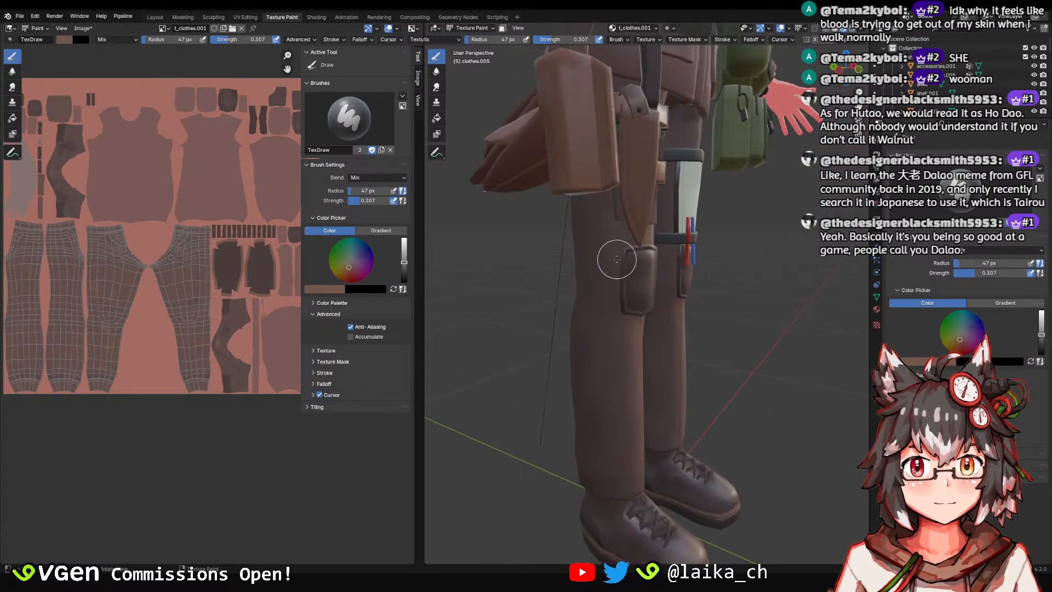
pyautogui.scroll(-2, 624, 293)
pyautogui.moveTo(636, 235); pyautogui.dragTo(616, 192, button='middle')
pyautogui.scroll(3, 617, 191)
pyautogui.scroll(-3, 615, 310)
pyautogui.moveTo(615, 310)
pyautogui.mouseDown(button='middle')
pyautogui.moveTo(615, 362)
pyautogui.moveTo(603, 337)
pyautogui.moveTo(707, 303)
pyautogui.moveTo(698, 282)
pyautogui.moveTo(625, 305)
pyautogui.moveTo(649, 340)
pyautogui.mouseUp(button='middle')
pyautogui.scroll(-1, 615, 362)
# Check the trousers in another viewport shading mode and from behind, and save the project file.
pyautogui.press('z')
pyautogui.click(668, 229)
pyautogui.moveTo(668, 229); pyautogui.dragTo(659, 264, button='middle')
pyautogui.press('z')
pyautogui.click(660, 304)
pyautogui.moveTo(659, 304); pyautogui.dragTo(673, 298, button='middle')
pyautogui.scroll(-1, 670, 329)
pyautogui.hotkey('ctrl', 's')
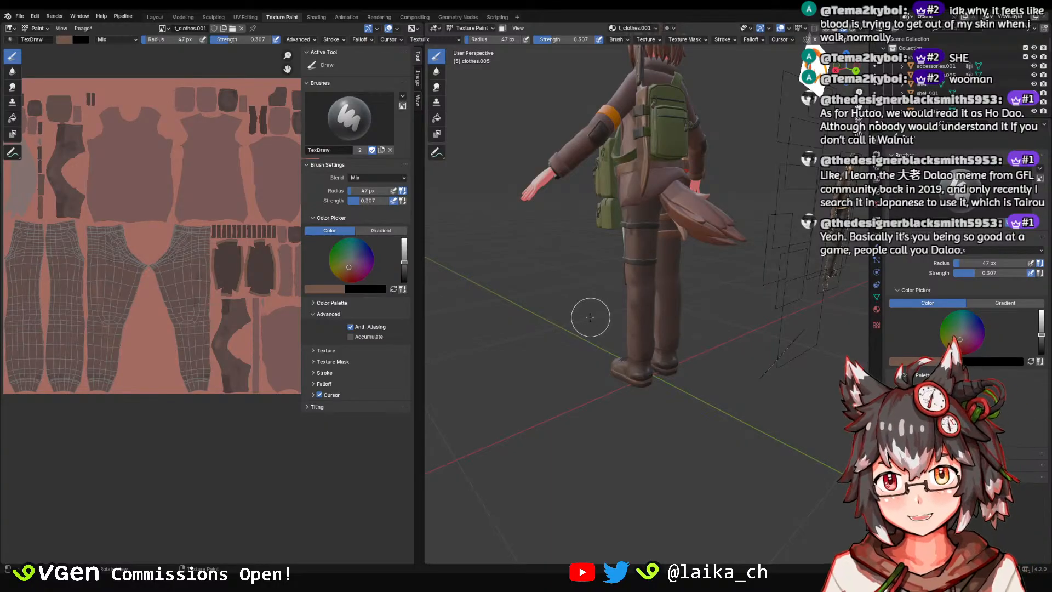
pyautogui.moveTo(591, 318); pyautogui.dragTo(613, 285, button='middle')
pyautogui.hotkey('ctrl', 's')
# Switch to the Layout workspace and select the clothing object containing the patch on the character's right thigh.
pyautogui.scroll(3, 610, 326)
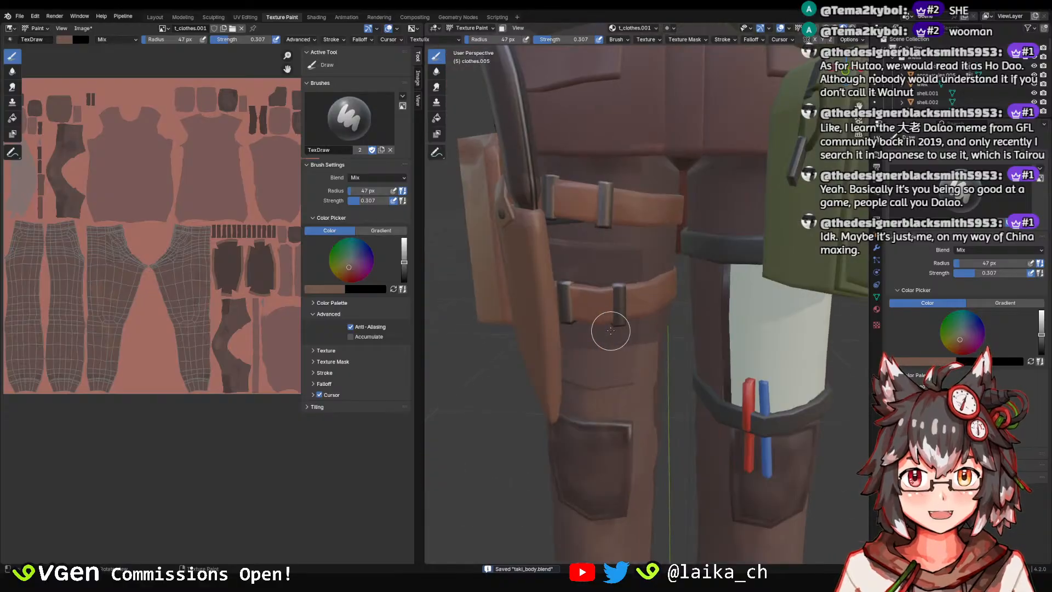
pyautogui.scroll(4, 629, 324)
pyautogui.scroll(-3, 634, 337)
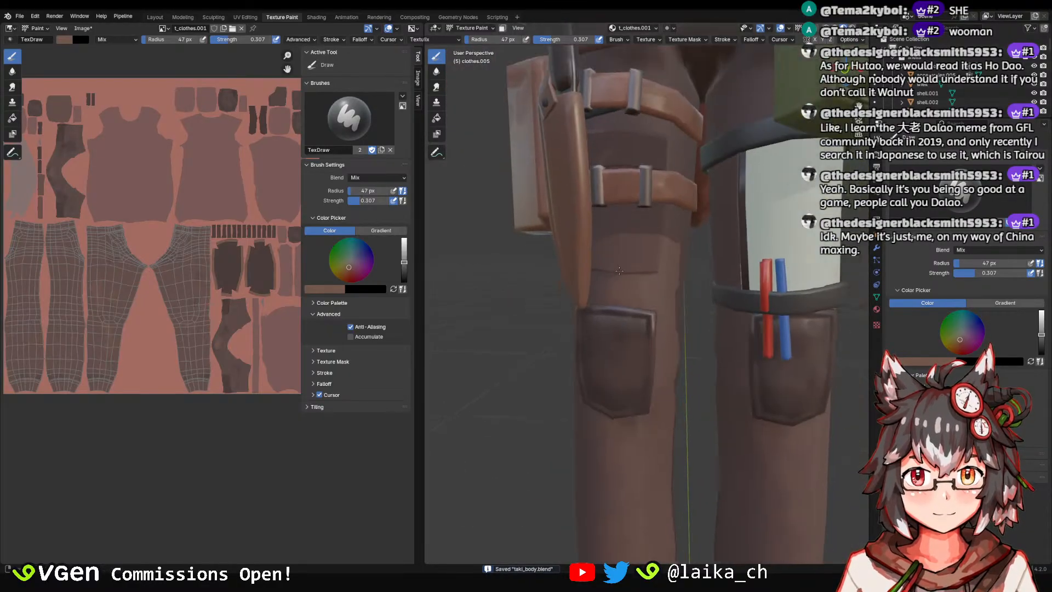
pyautogui.moveTo(176, 205); pyautogui.dragTo(156, 235, button='middle')
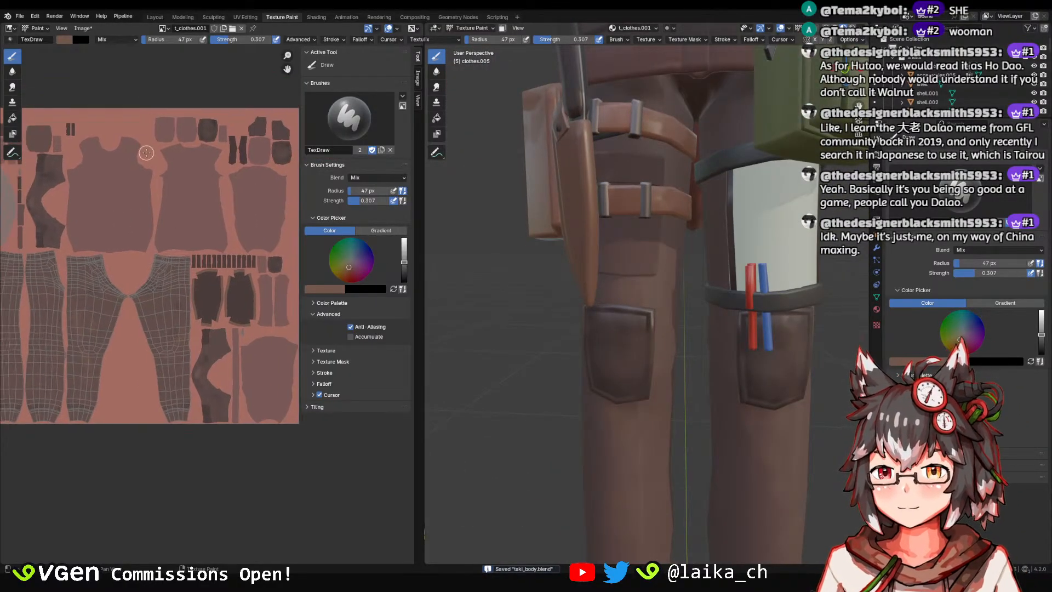
pyautogui.click(155, 17)
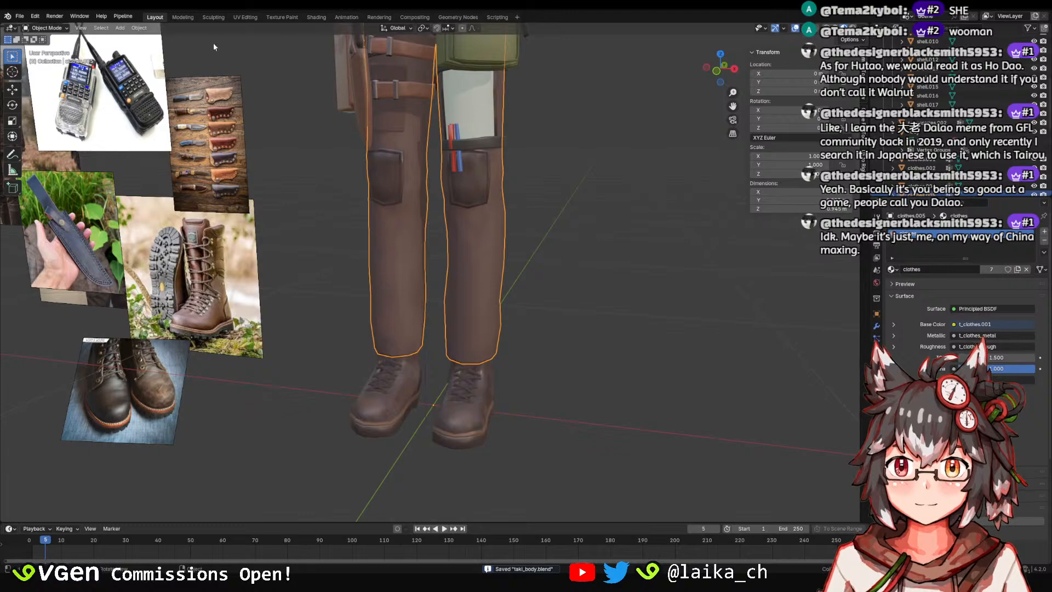
pyautogui.moveTo(383, 130); pyautogui.dragTo(435, 214, button='middle')
pyautogui.click(436, 213)
pyautogui.moveTo(460, 247); pyautogui.dragTo(466, 248, button='middle')
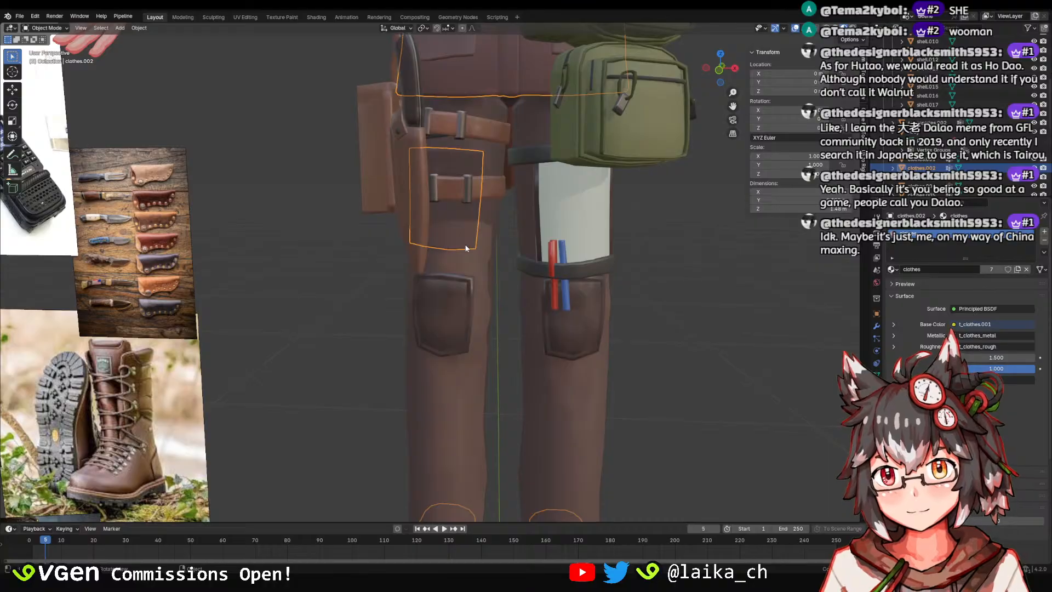
# Separate the whole right-thigh patch from the jacket mesh, join it to the trousers and save the project file.
pyautogui.press('Tab')
pyautogui.hotkey('ctrl', 'l')
pyautogui.press('p')
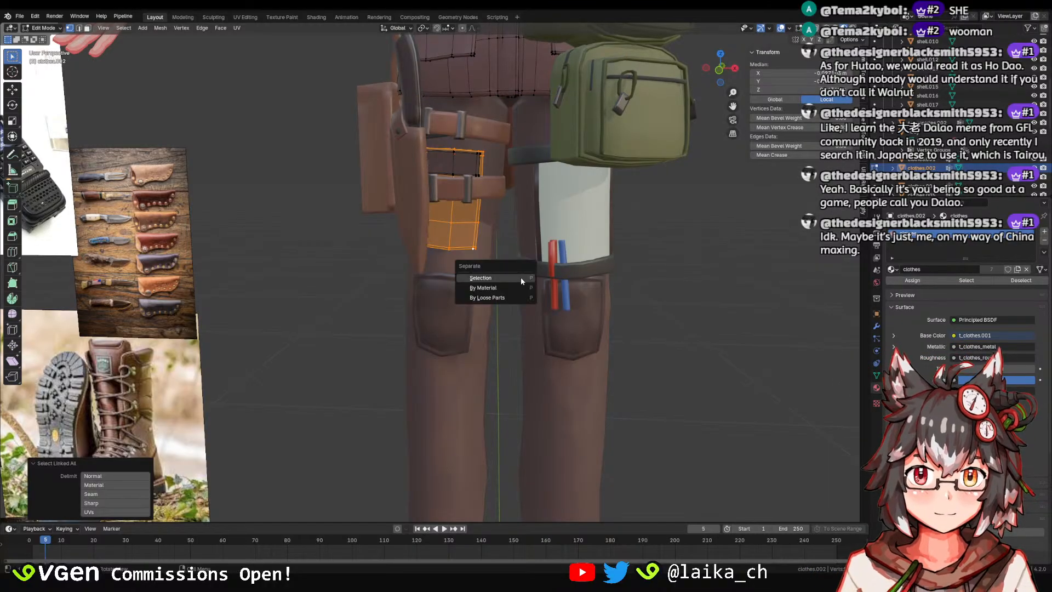
pyautogui.press('Escape')
pyautogui.hotkey('ctrl', 'l')
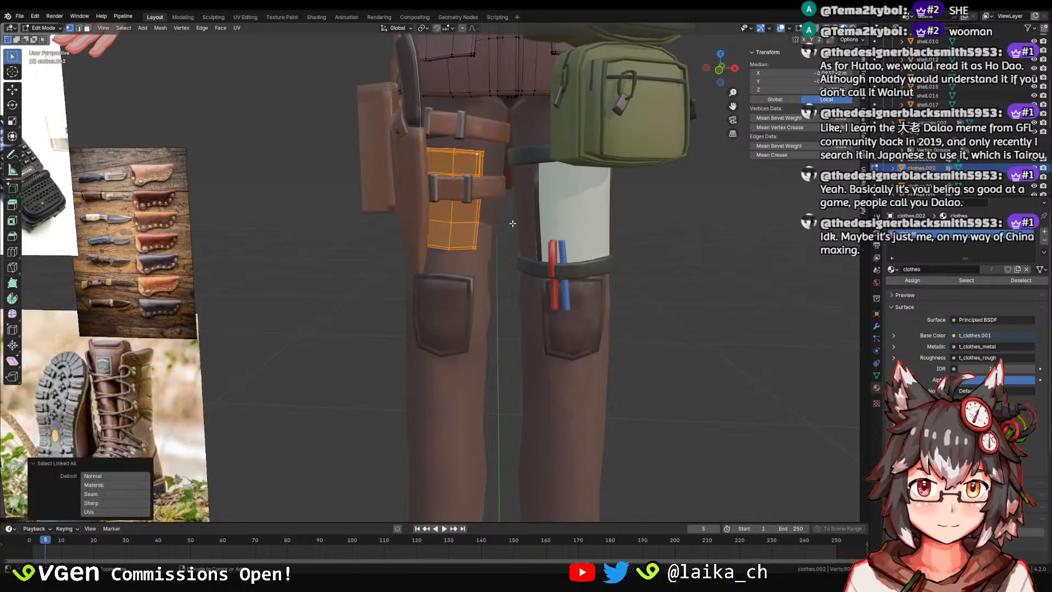
pyautogui.press('p')
pyautogui.click(511, 223)
pyautogui.press('Tab')
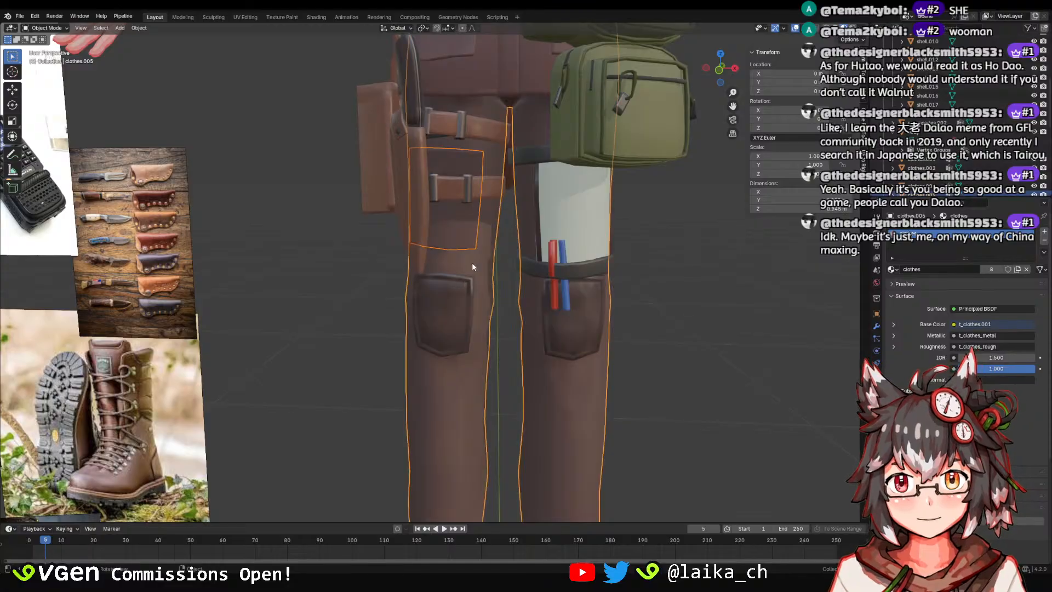
pyautogui.hotkey('ctrl', 's')
pyautogui.scroll(-5, 422, 137)
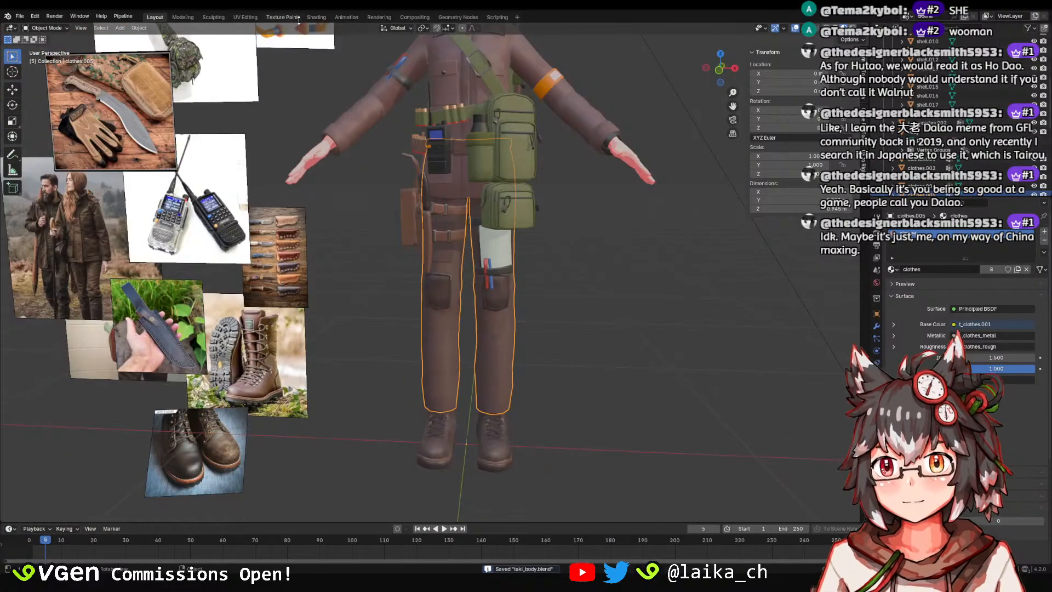
# Return to texture painting, sample a dark brown from the clothes texture and set the brush radius to 74 px.
pyautogui.click(282, 17)
pyautogui.scroll(4, 627, 250)
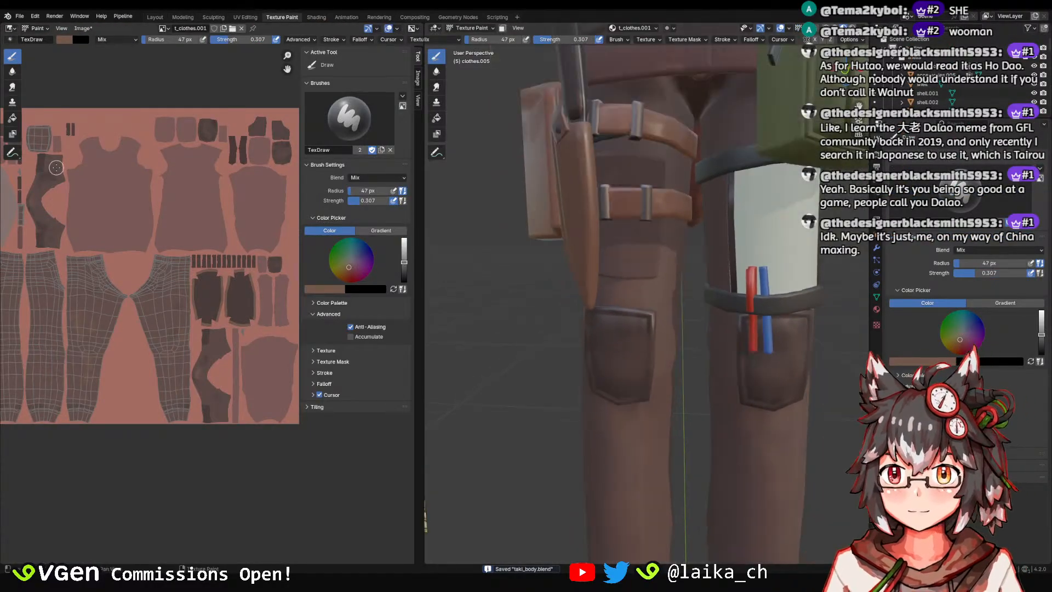
pyautogui.click(65, 39)
pyautogui.moveTo(104, 151); pyautogui.dragTo(82, 151)
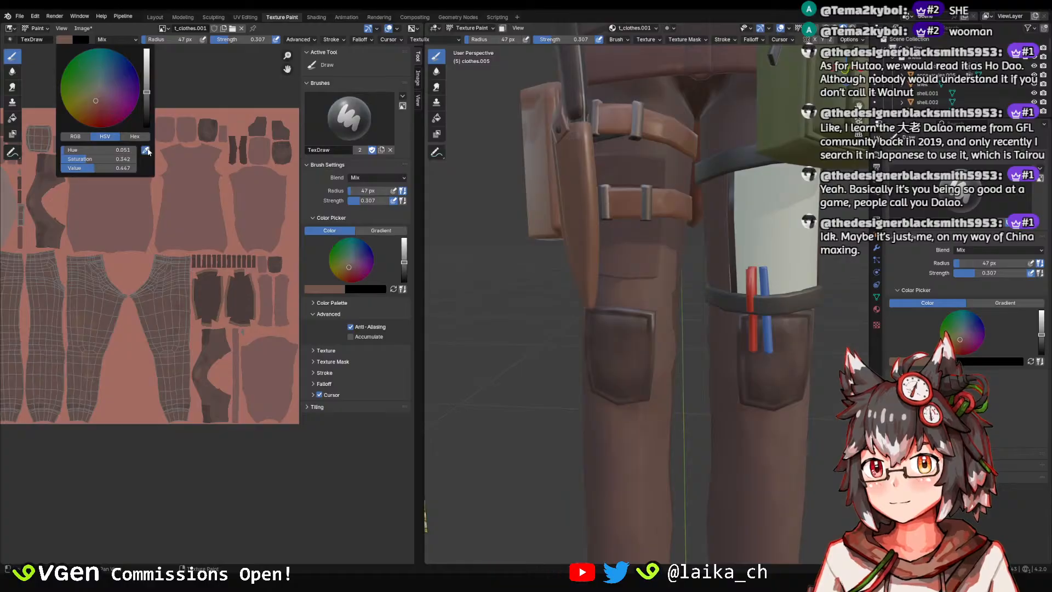
pyautogui.scroll(2, 698, 296)
pyautogui.press('f')
pyautogui.click(615, 242)
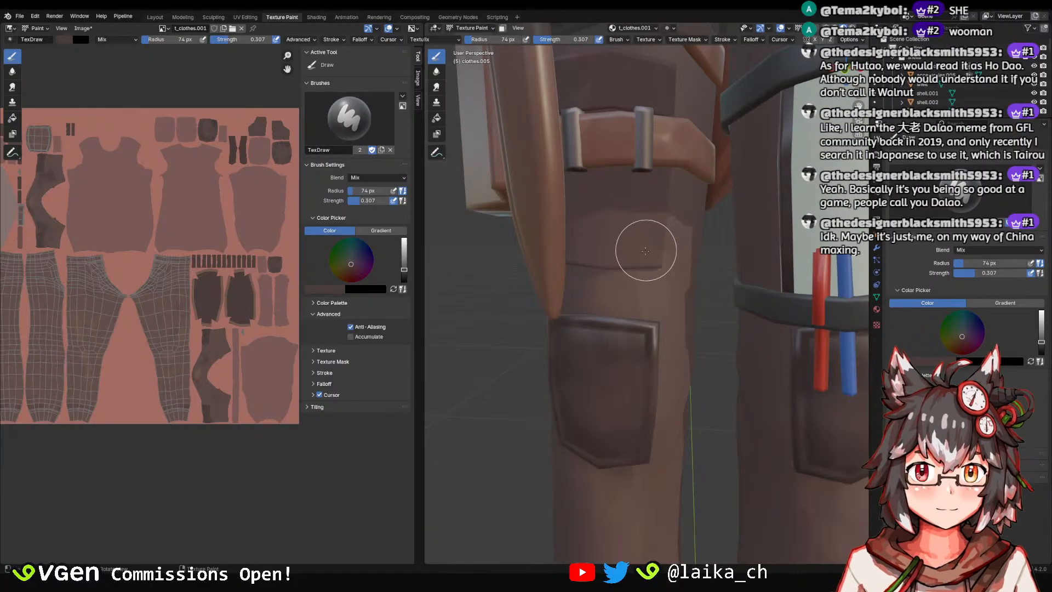
# Shade the right-thigh patch below the lower strap with the dark brown and reduce the brush strength to 0.097.
pyautogui.scroll(-4, 619, 259)
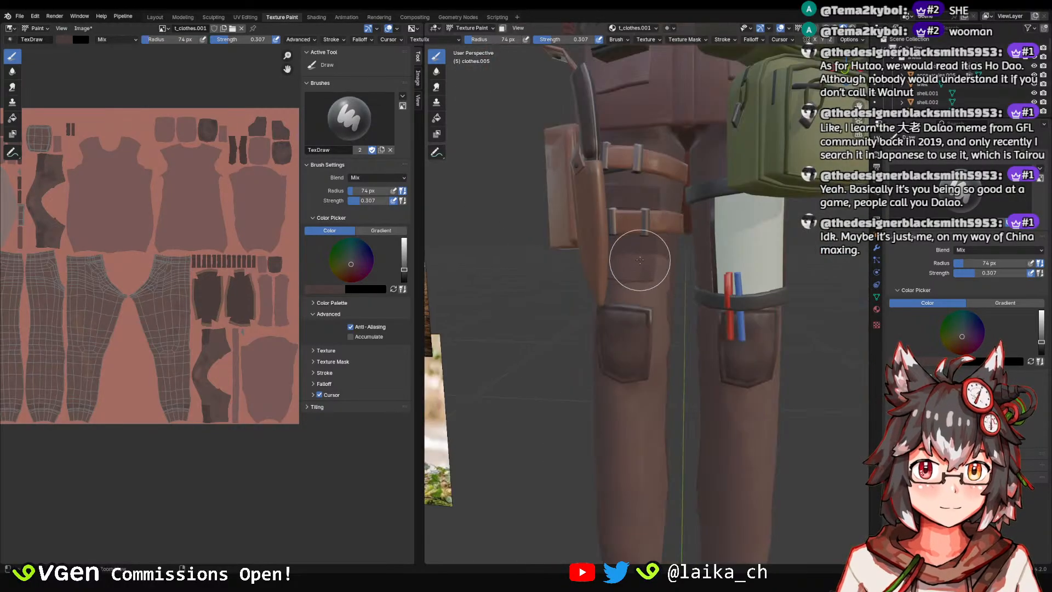
pyautogui.scroll(3, 636, 260)
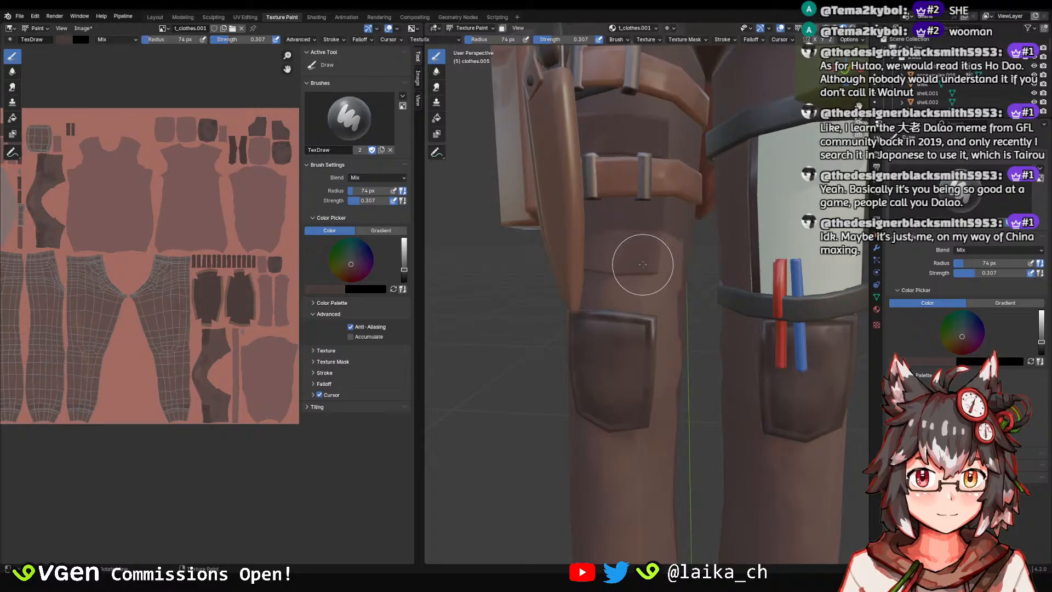
pyautogui.scroll(-4, 643, 233)
pyautogui.scroll(4, 654, 208)
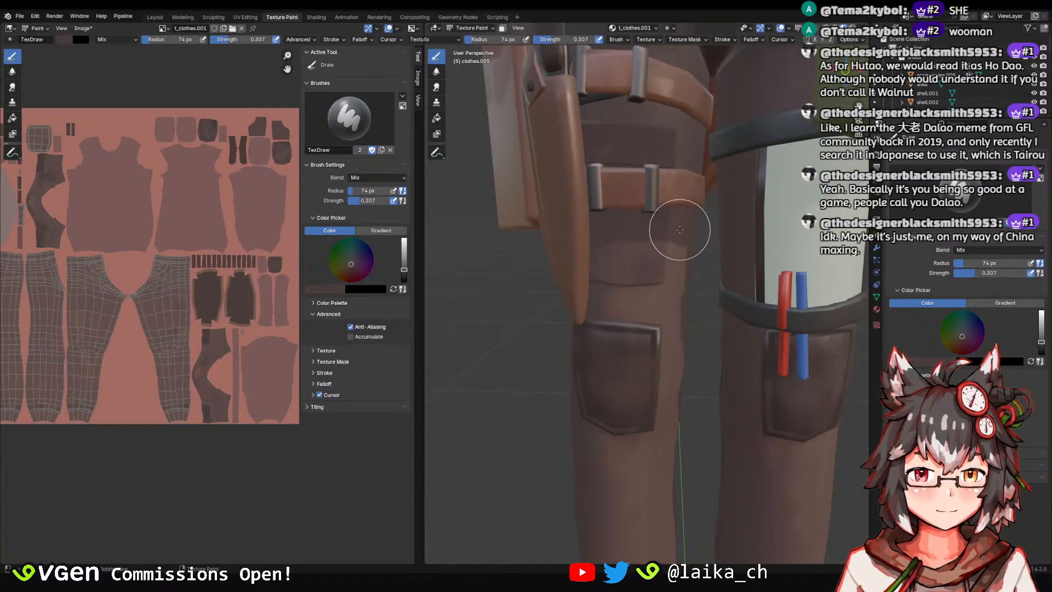
pyautogui.moveTo(679, 229); pyautogui.dragTo(667, 256, button='middle')
pyautogui.hotkey('shift', 'f')
pyautogui.click(658, 289)
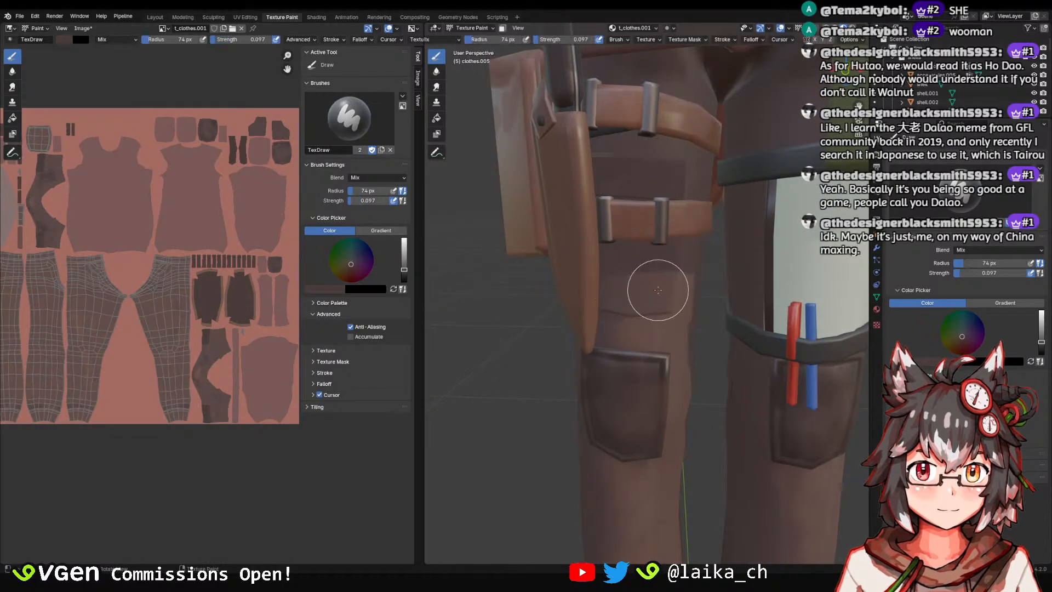
# Soften the thigh patch's shading at strength 0.097, compare it from near and far and save the project file.
pyautogui.scroll(-2, 671, 219)
pyautogui.moveTo(674, 214); pyautogui.dragTo(591, 264, button='middle')
pyautogui.scroll(-2, 638, 269)
pyautogui.moveTo(658, 274); pyautogui.dragTo(652, 258, button='middle')
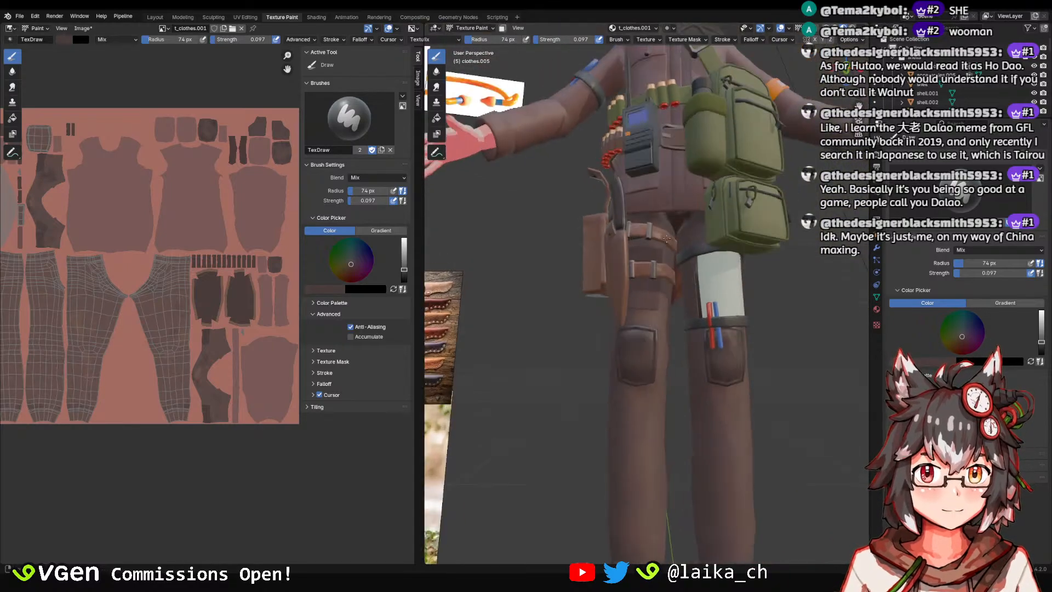
pyautogui.scroll(2, 652, 257)
pyautogui.scroll(-3, 654, 263)
pyautogui.scroll(5, 685, 293)
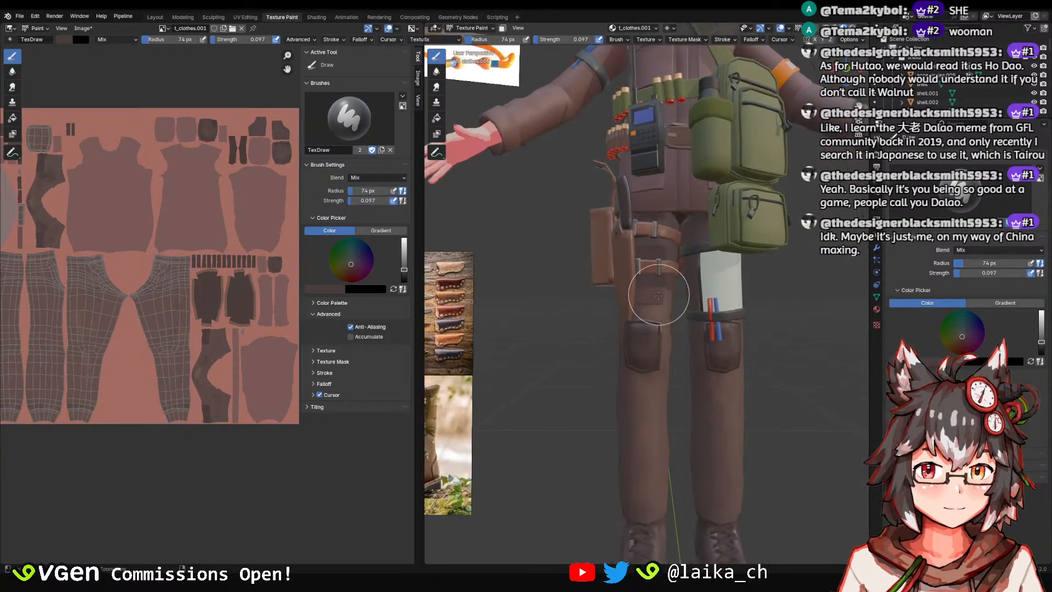
pyautogui.scroll(-4, 661, 359)
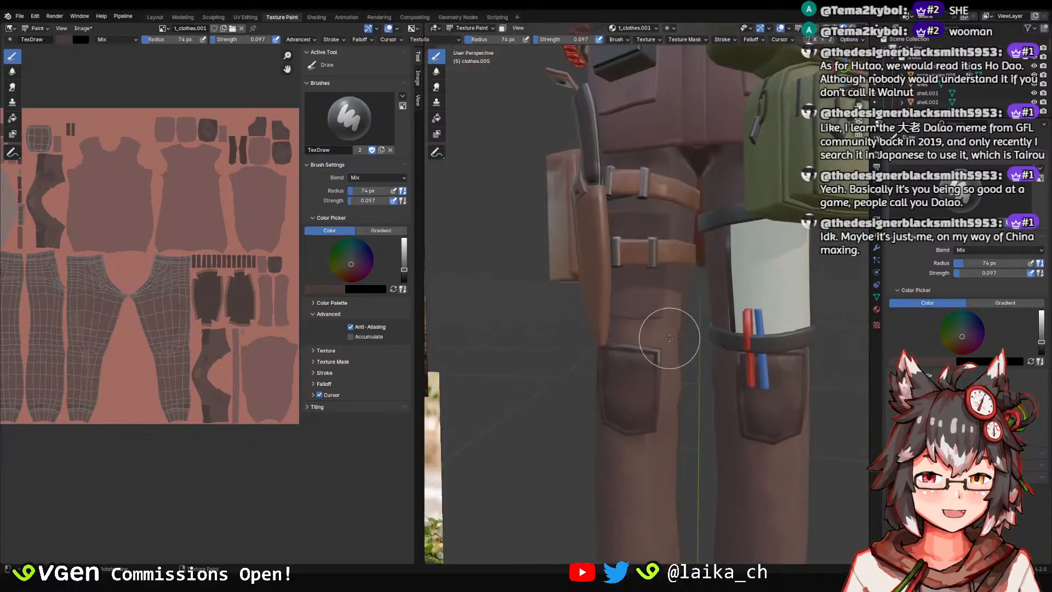
pyautogui.hotkey('ctrl', 's')
# Review the patch shading around both thigh straps against the whole outfit and save the project file again.
pyautogui.scroll(-1, 680, 285)
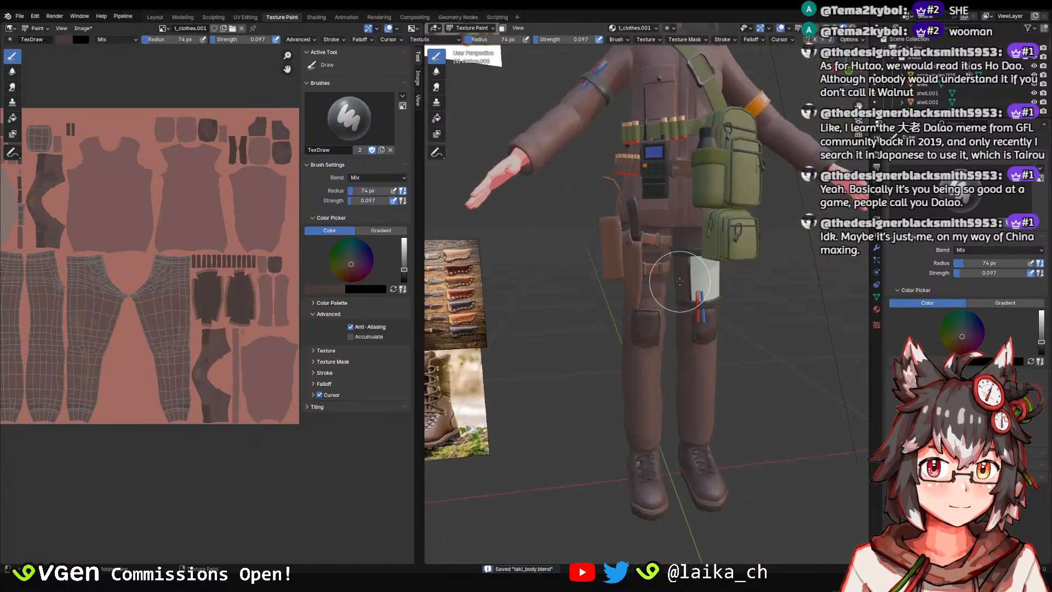
pyautogui.moveTo(680, 285); pyautogui.dragTo(681, 248, button='middle')
pyautogui.scroll(6, 682, 248)
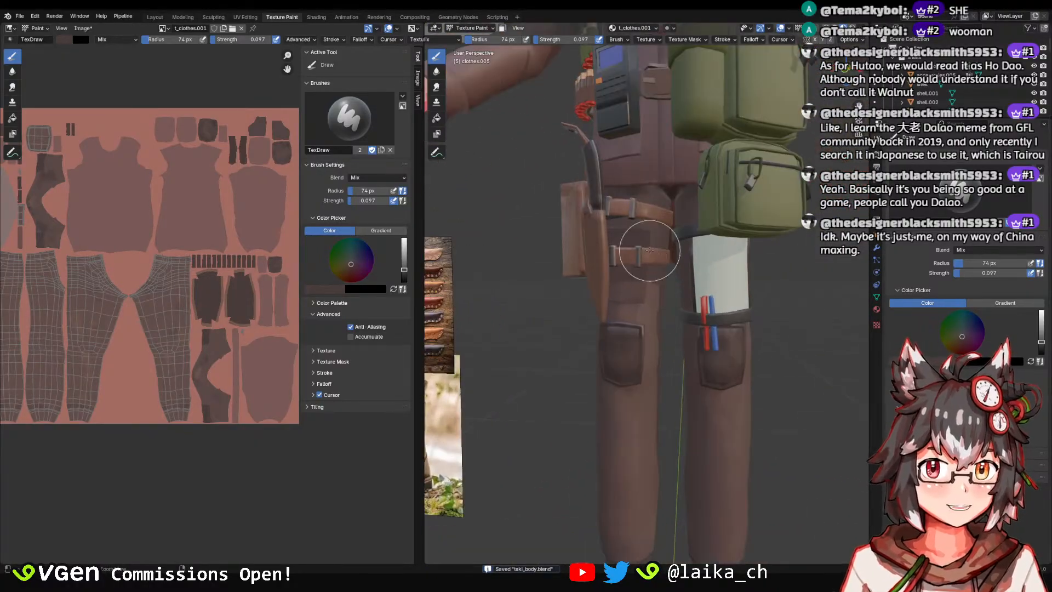
pyautogui.hotkey('ctrl', 's')
pyautogui.moveTo(599, 279); pyautogui.dragTo(661, 284, button='middle')
pyautogui.scroll(-3, 592, 260)
pyautogui.moveTo(619, 257); pyautogui.dragTo(639, 245, button='middle')
pyautogui.scroll(5, 614, 236)
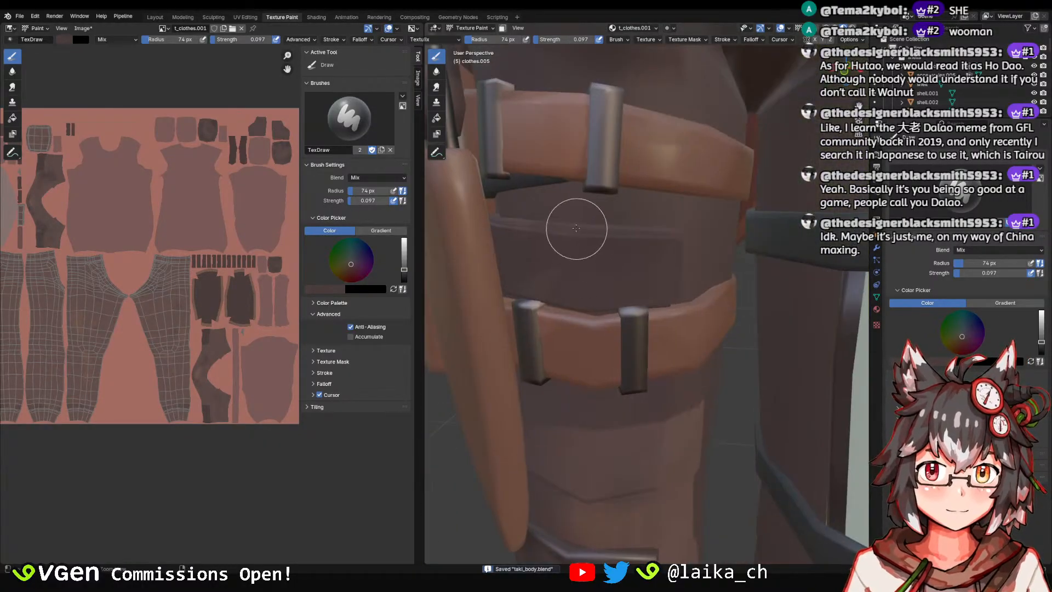
pyautogui.scroll(-3, 576, 236)
pyautogui.moveTo(577, 263); pyautogui.dragTo(608, 306, button='middle')
pyautogui.scroll(-3, 612, 279)
pyautogui.moveTo(619, 251); pyautogui.dragTo(639, 289, button='middle')
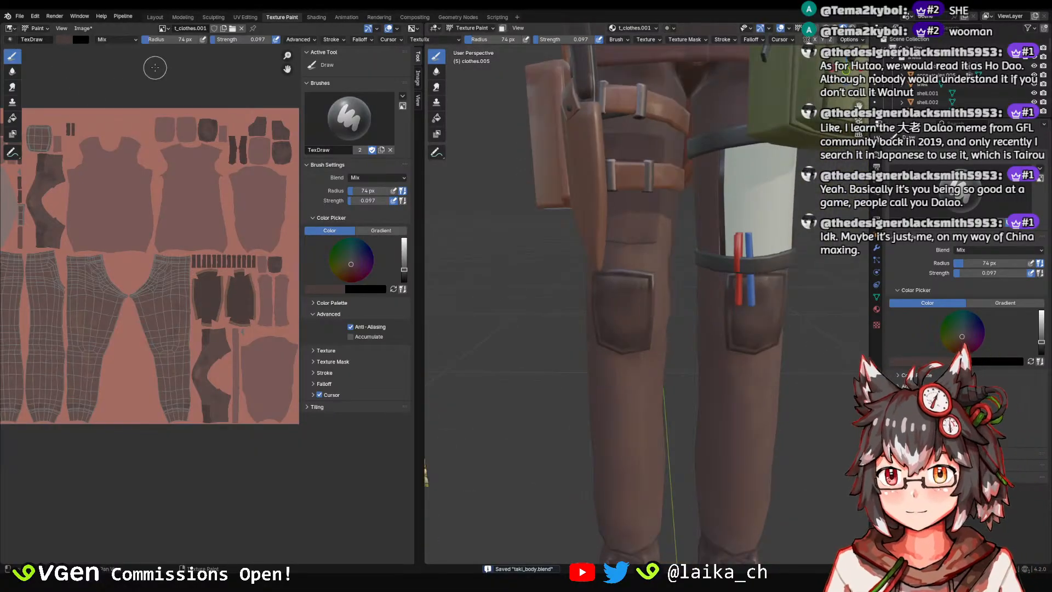
# Sample a lighter brown from the clothes texture and set the brush radius to 38 px and strength to 0.186.
pyautogui.click(73, 38)
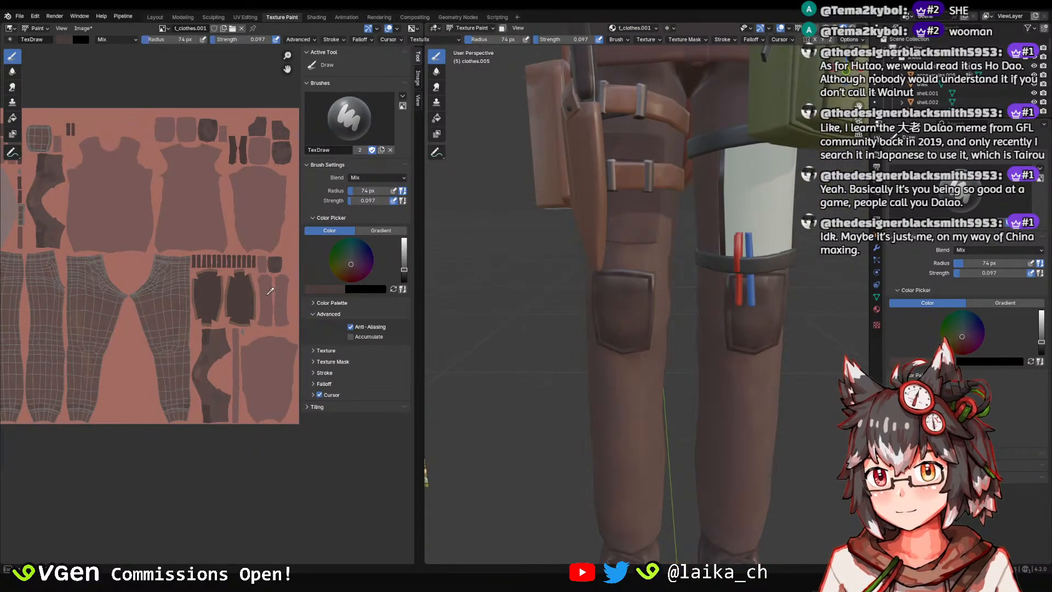
pyautogui.click(632, 229)
pyautogui.scroll(2, 640, 208)
pyautogui.press('f')
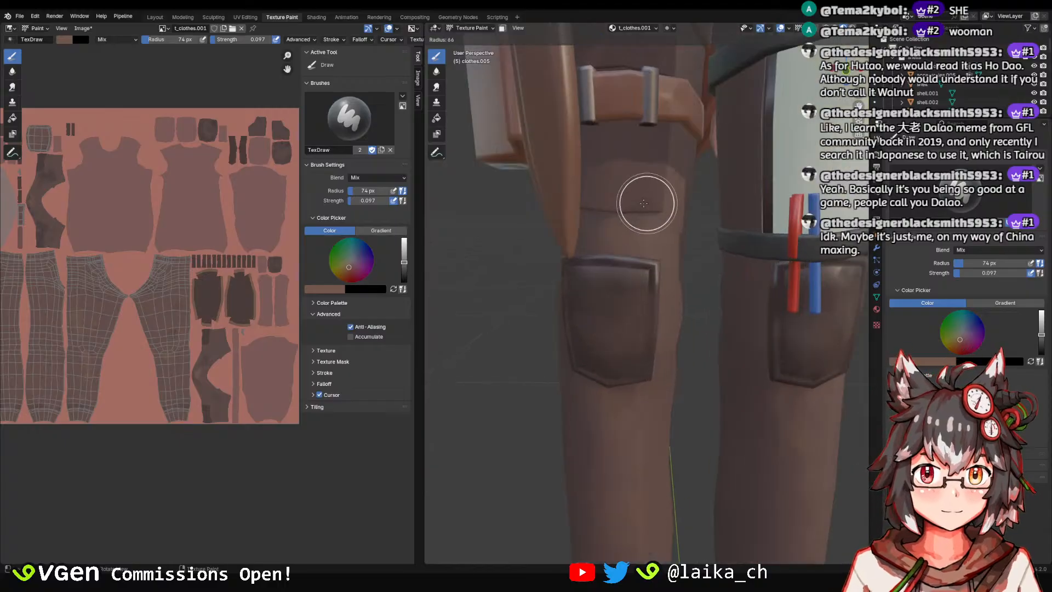
pyautogui.click(631, 204)
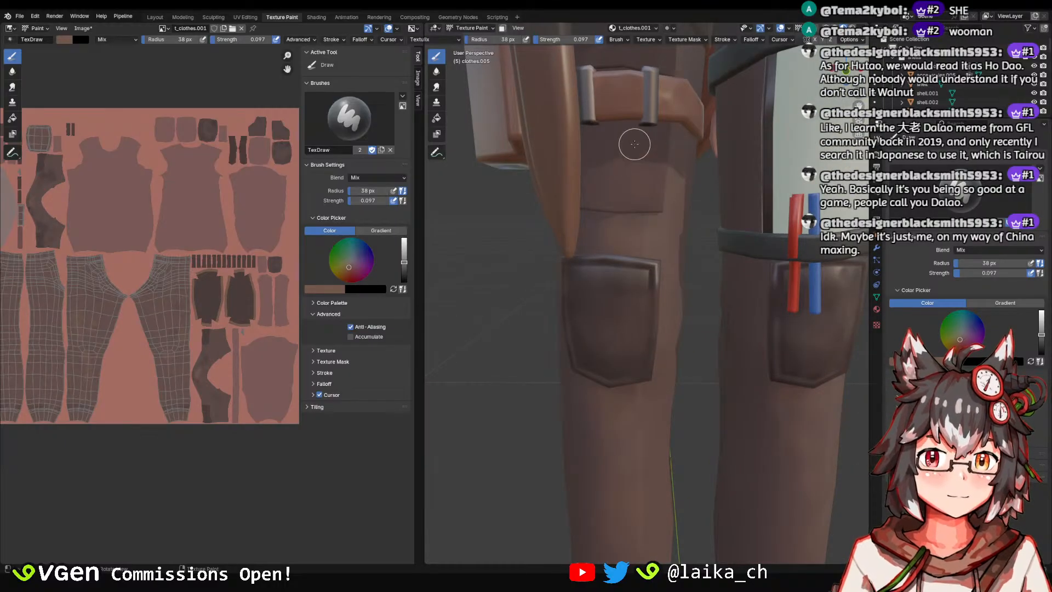
pyautogui.hotkey('shift', 'f')
pyautogui.click(640, 182)
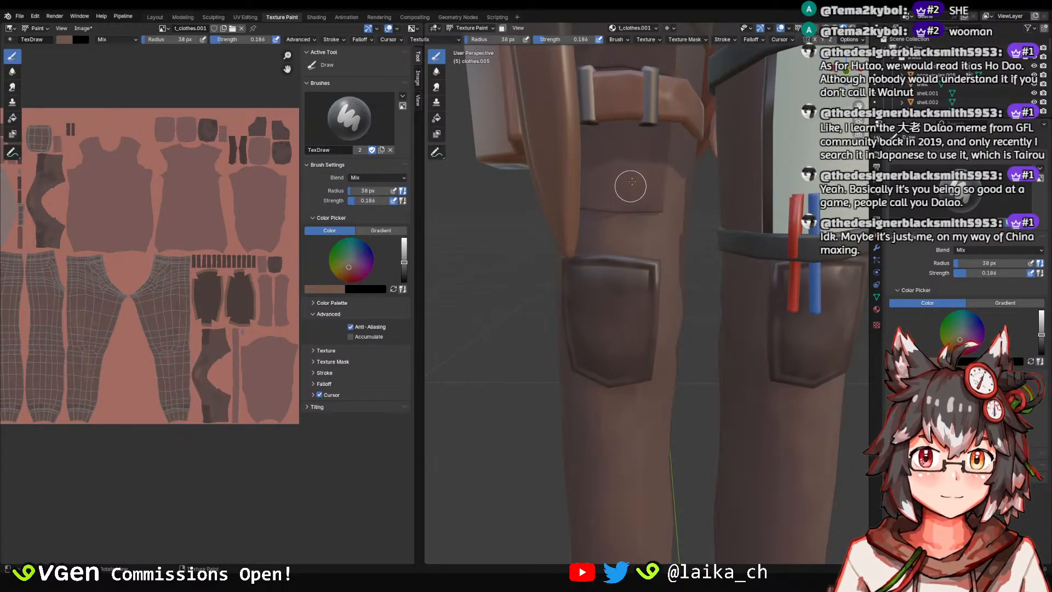
# Check the thigh patch highlights against the whole outfit and save the clothes texture image.
pyautogui.scroll(-4, 647, 136)
pyautogui.scroll(3, 661, 171)
pyautogui.scroll(-5, 665, 177)
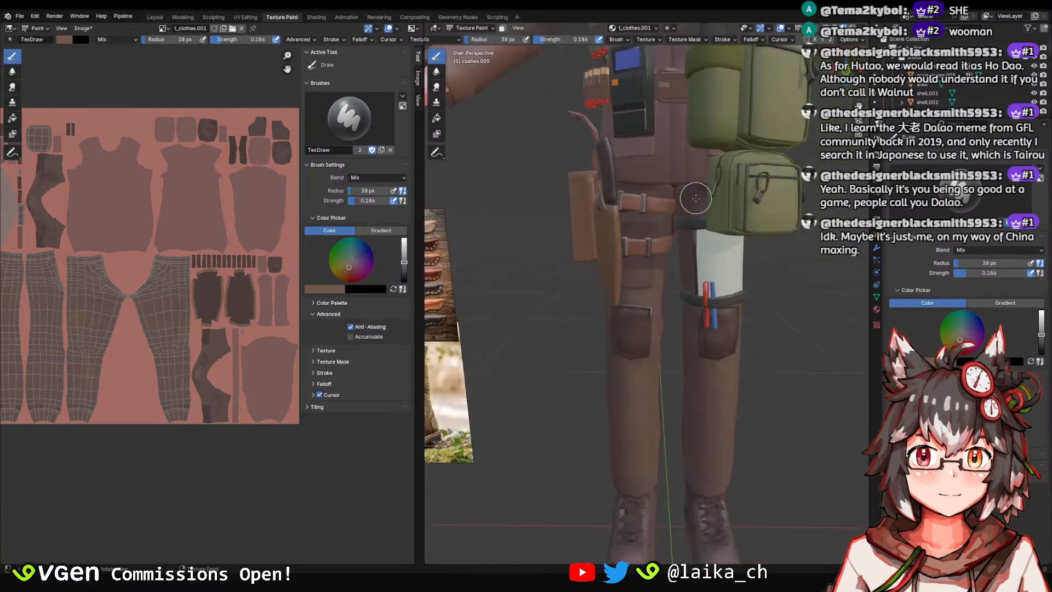
pyautogui.moveTo(666, 178); pyautogui.dragTo(746, 209, button='middle')
pyautogui.scroll(-4, 746, 206)
pyautogui.click(83, 28)
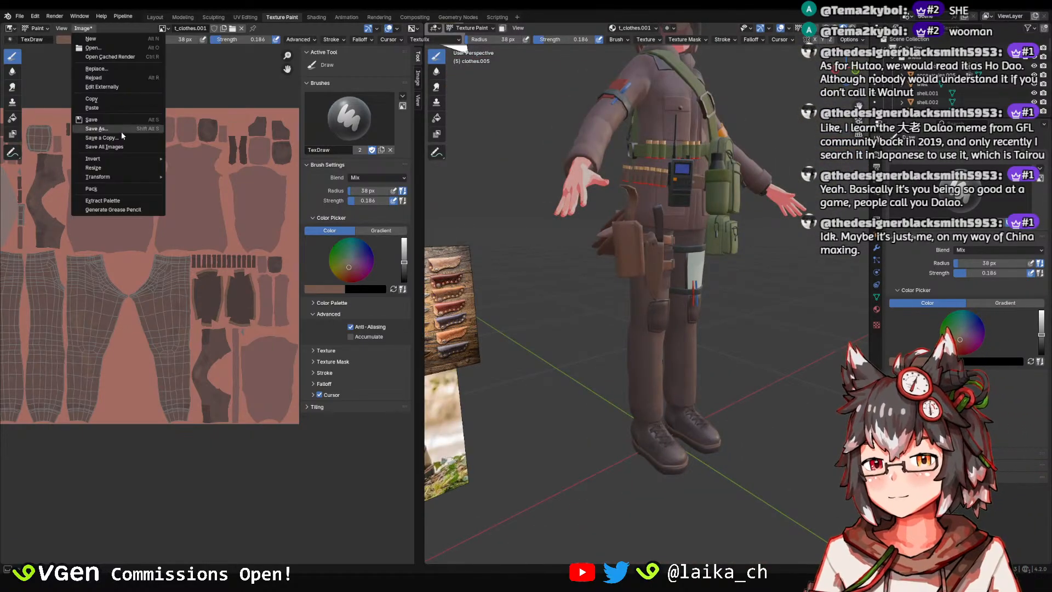
pyautogui.click(99, 126)
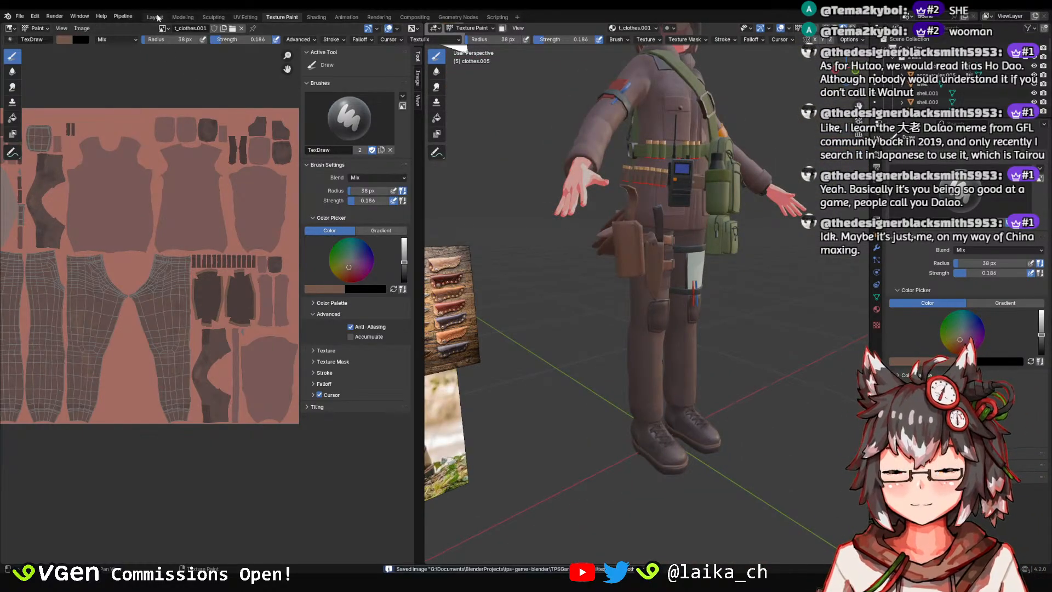
# Switch to the Layout workspace, save the project file and view the full character from the front.
pyautogui.click(158, 17)
pyautogui.scroll(3, 585, 287)
pyautogui.scroll(-2, 593, 313)
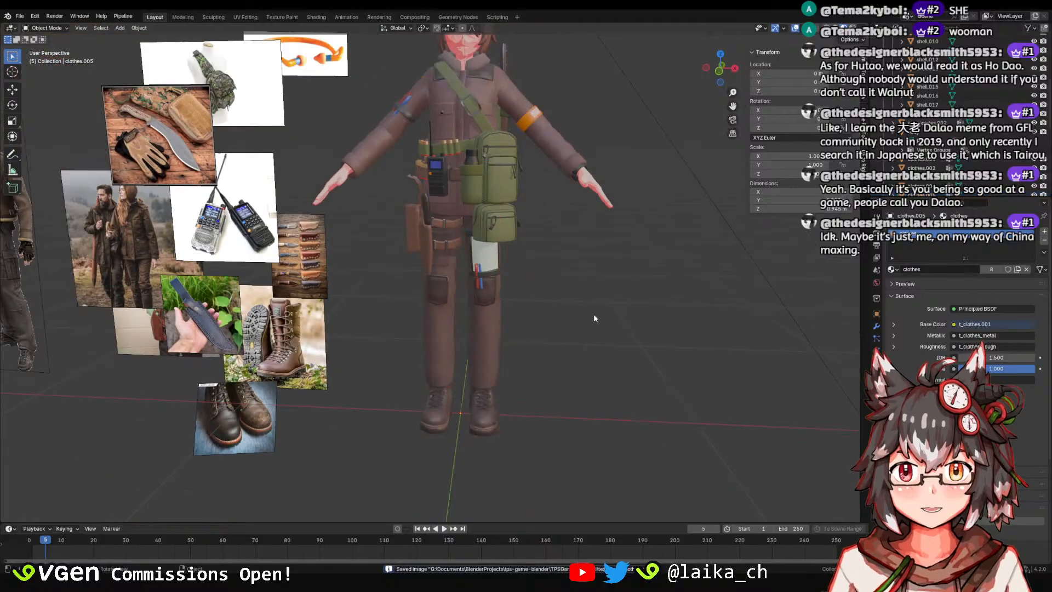
pyautogui.hotkey('ctrl', 's')
pyautogui.moveTo(594, 314); pyautogui.dragTo(535, 329, button='middle')
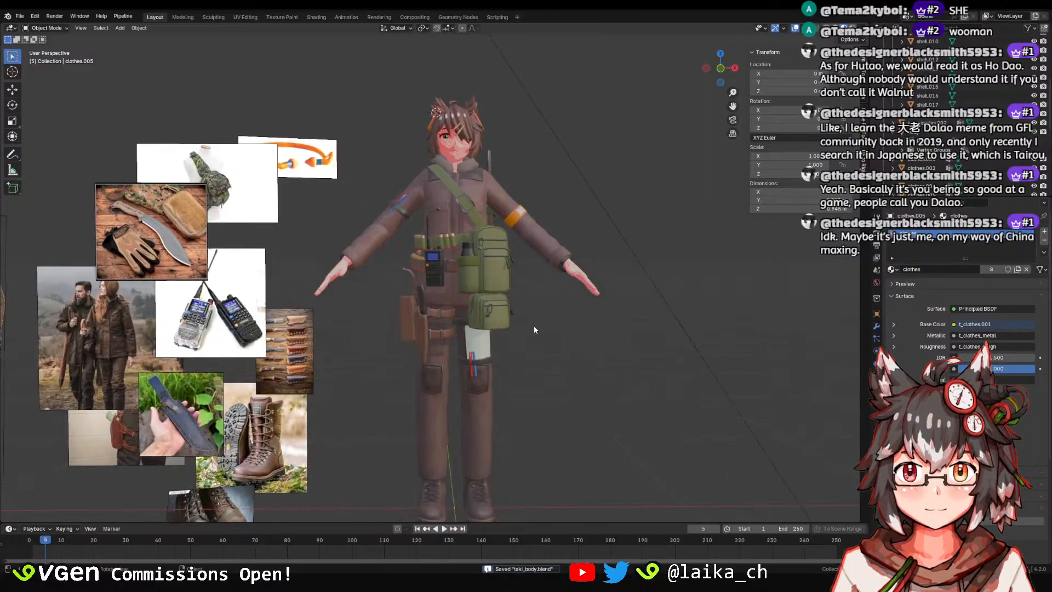
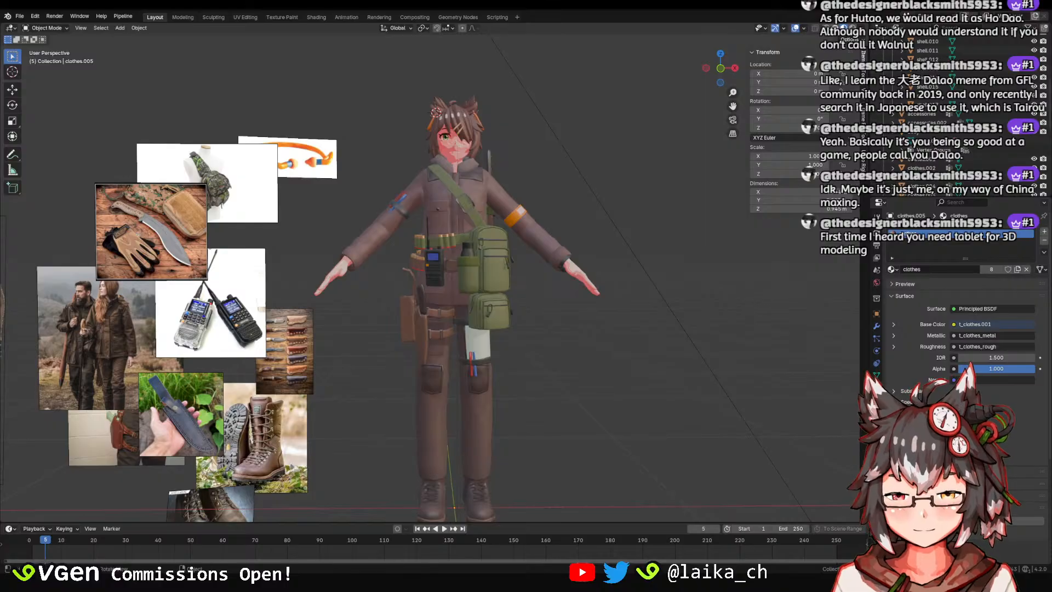
# Save the project file and select the accessories object that includes the thigh patch, straps and pouches.
pyautogui.scroll(6, 465, 268)
pyautogui.hotkey('ctrl', 's')
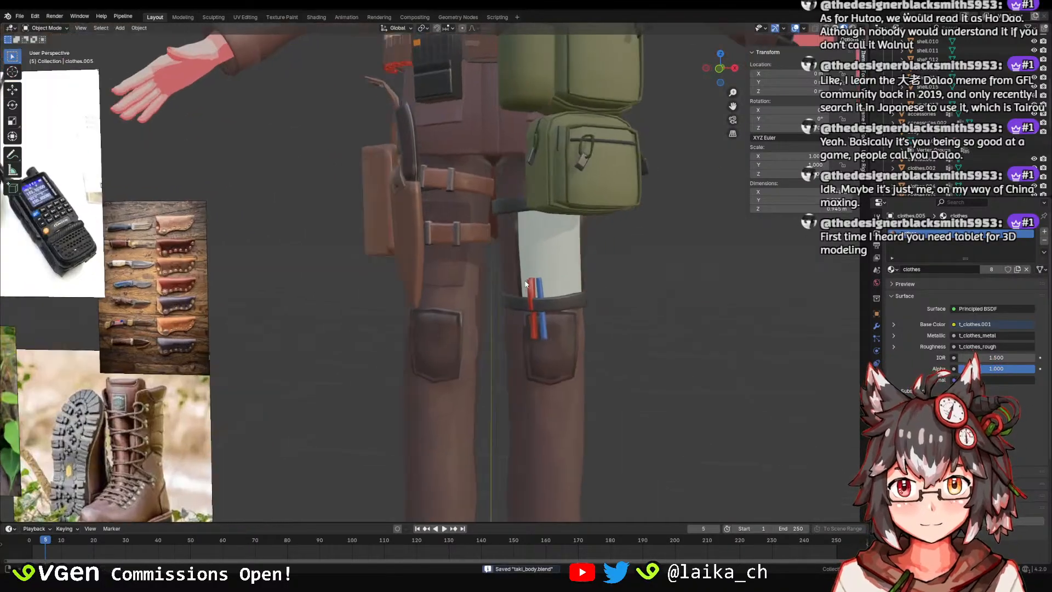
pyautogui.moveTo(526, 284); pyautogui.dragTo(537, 292, button='middle')
pyautogui.click(528, 292)
pyautogui.click(551, 305)
pyautogui.moveTo(635, 293); pyautogui.dragTo(470, 223, button='middle')
pyautogui.scroll(3, 465, 268)
pyautogui.click(534, 277)
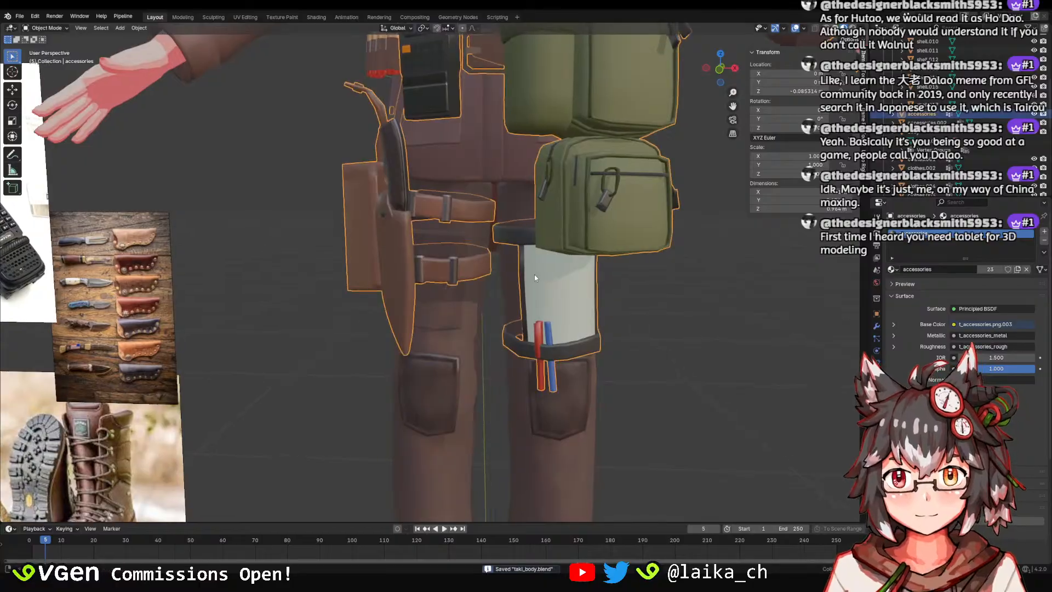
# Join the knee pockets, the jacket-and-boots mesh and the trousers into one clothing object and save the project file.
pyautogui.scroll(-5, 535, 275)
pyautogui.click(489, 271)
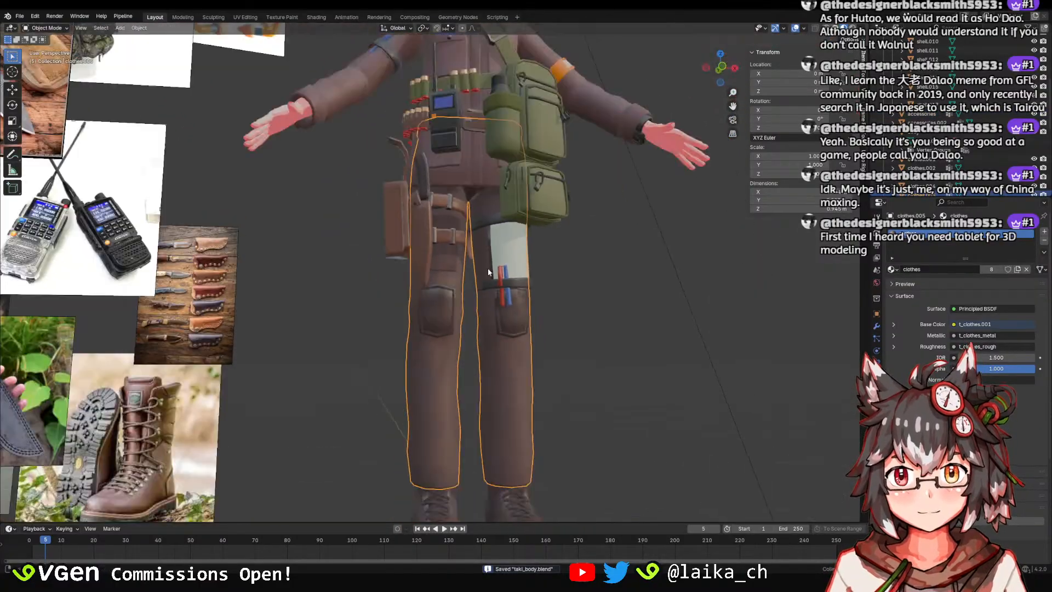
pyautogui.moveTo(489, 272); pyautogui.dragTo(449, 318, button='middle')
pyautogui.click(449, 318)
pyautogui.moveTo(470, 368); pyautogui.dragTo(457, 362, button='middle')
pyautogui.click(458, 477)
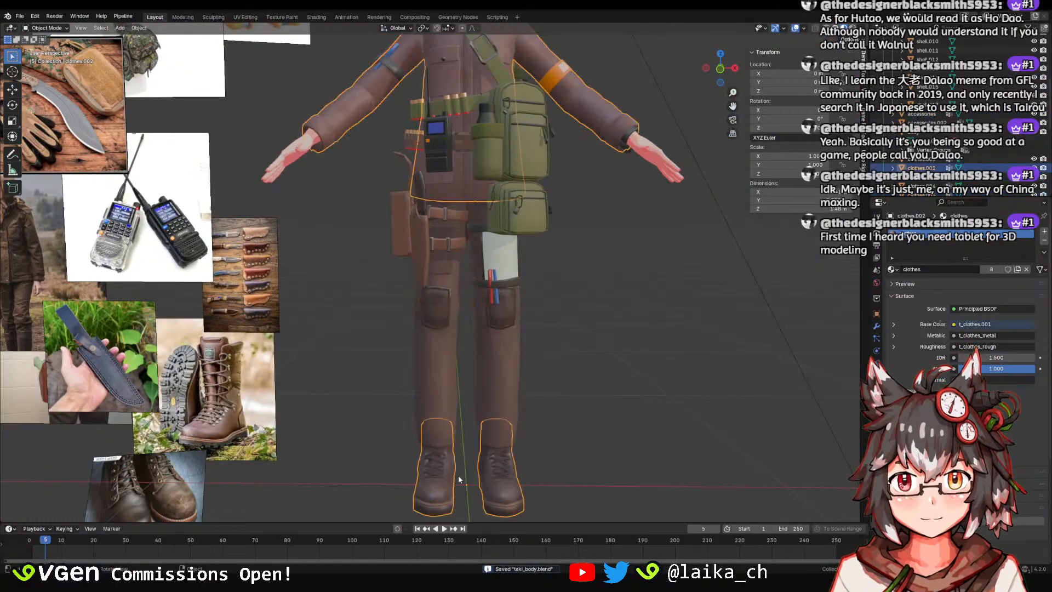
pyautogui.click(445, 319)
pyautogui.keyDown('shift'); pyautogui.click(450, 491); pyautogui.keyUp('shift')
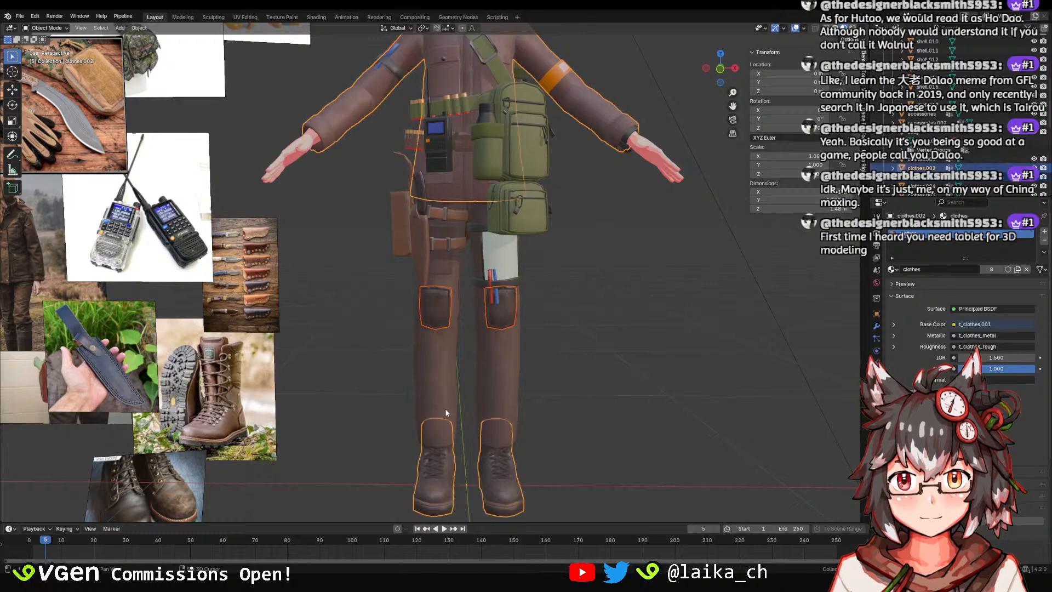
pyautogui.keyDown('shift'); pyautogui.click(447, 413); pyautogui.keyUp('shift')
pyautogui.hotkey('ctrl', 'j')
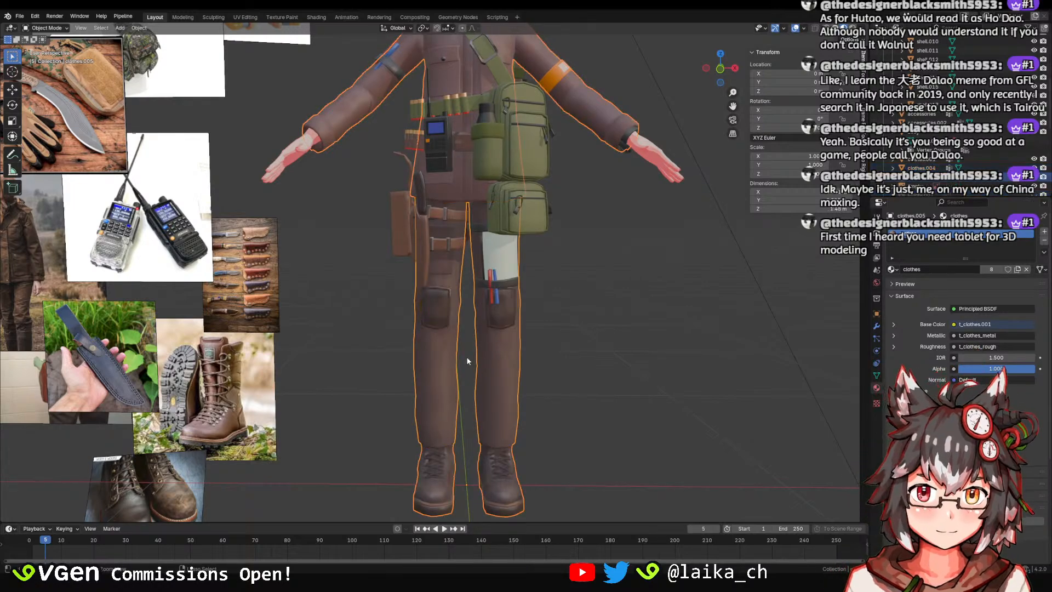
pyautogui.hotkey('ctrl', 's')
# Check the joined clothing in the Texture Paint workspace and return to the Layout workspace.
pyautogui.keyDown('shift'); pyautogui.moveTo(524, 197); pyautogui.dragTo(515, 262, button='middle'); pyautogui.keyUp('shift')
pyautogui.moveTo(606, 323); pyautogui.dragTo(351, 114, button='middle')
pyautogui.click(277, 18)
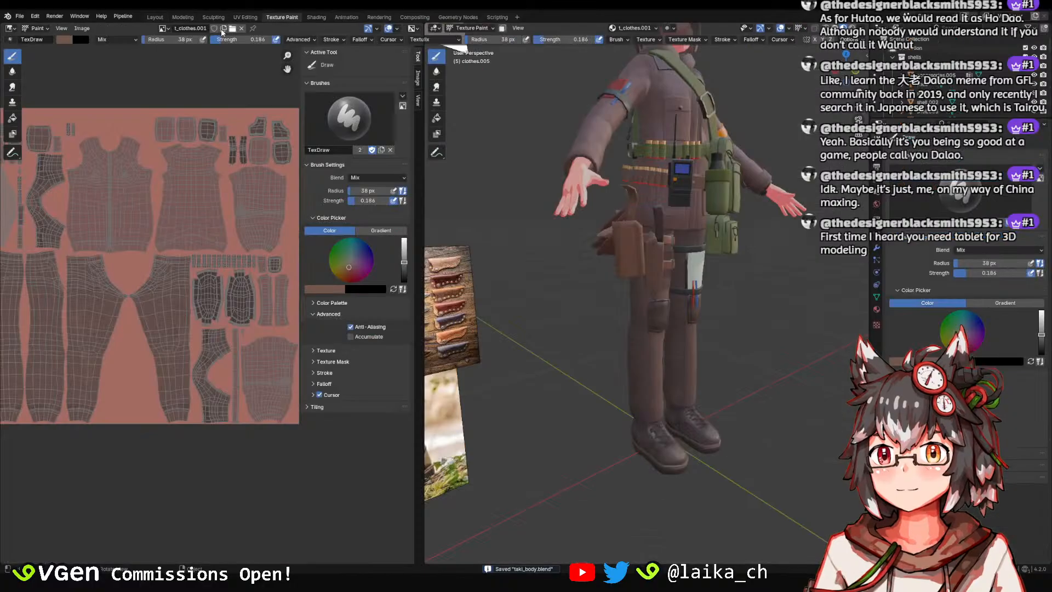
pyautogui.click(154, 18)
pyautogui.scroll(5, 505, 277)
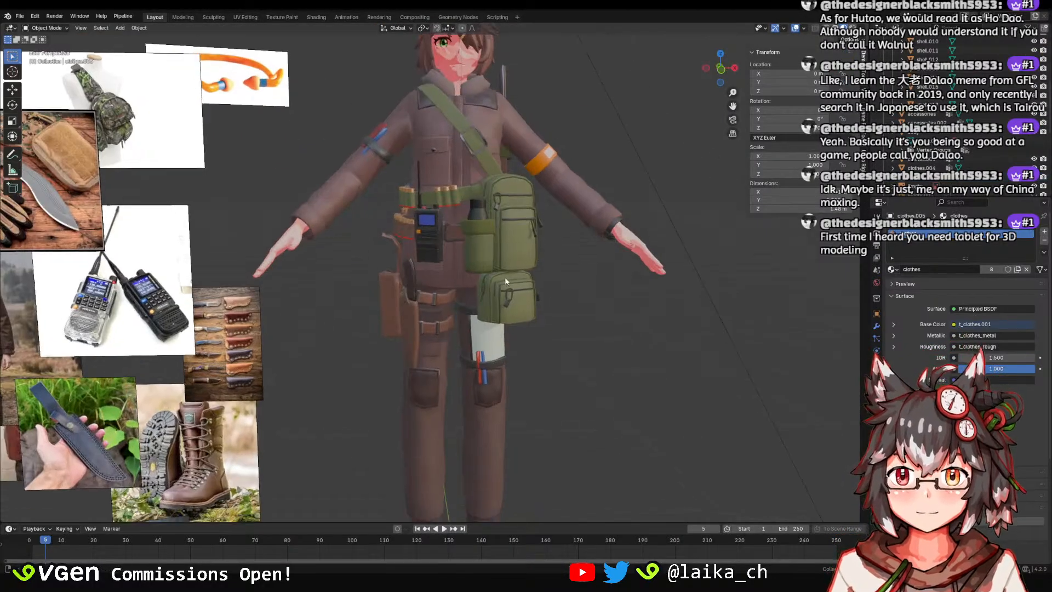
# Enter Edit Mode on the accessories object and select all linked geometry of the two straps holding the thigh patch.
pyautogui.moveTo(495, 320); pyautogui.dragTo(466, 246, button='middle')
pyautogui.scroll(5, 475, 273)
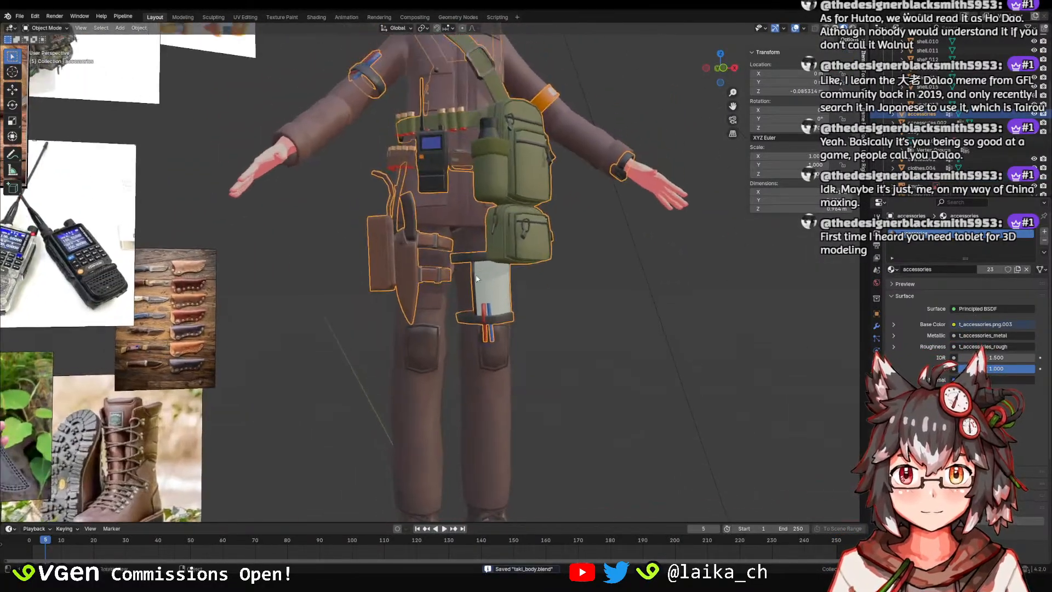
pyautogui.click(446, 327)
pyautogui.click(448, 288)
pyautogui.press('Tab')
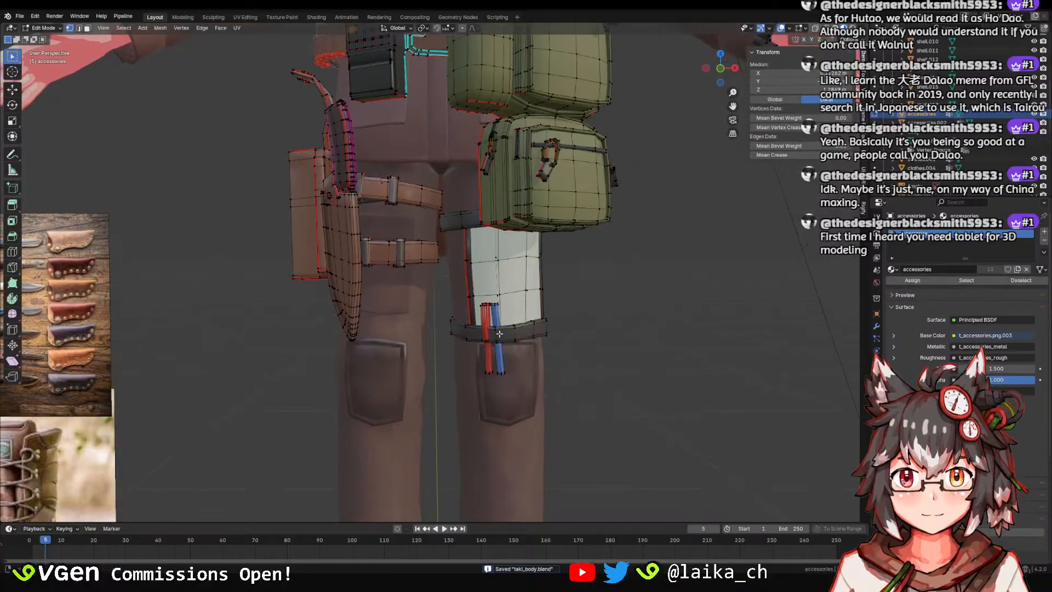
pyautogui.scroll(3, 480, 343)
pyautogui.keyDown('shift'); pyautogui.click(486, 205); pyautogui.keyUp('shift')
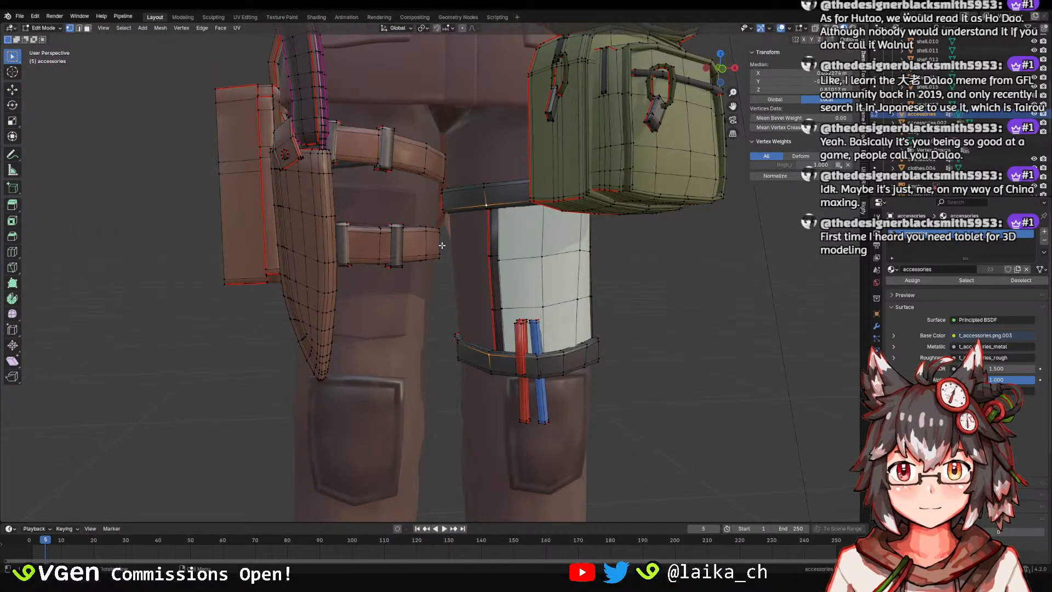
pyautogui.hotkey('ctrl', 'l')
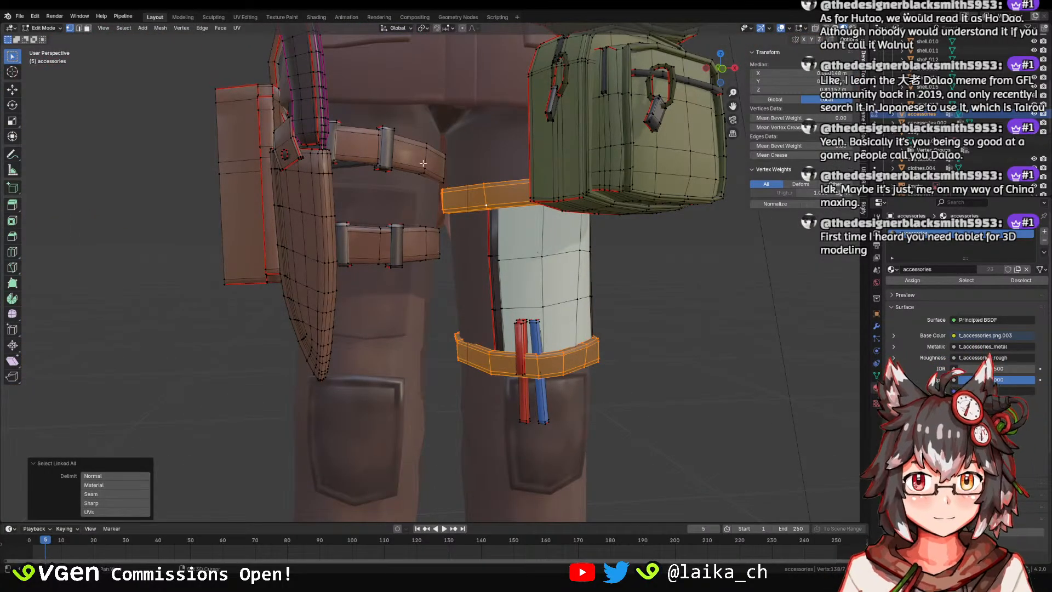
# Add the dark upper-arm strap to the selection, separate the straps into their own object and save the project file.
pyautogui.scroll(-8, 423, 163)
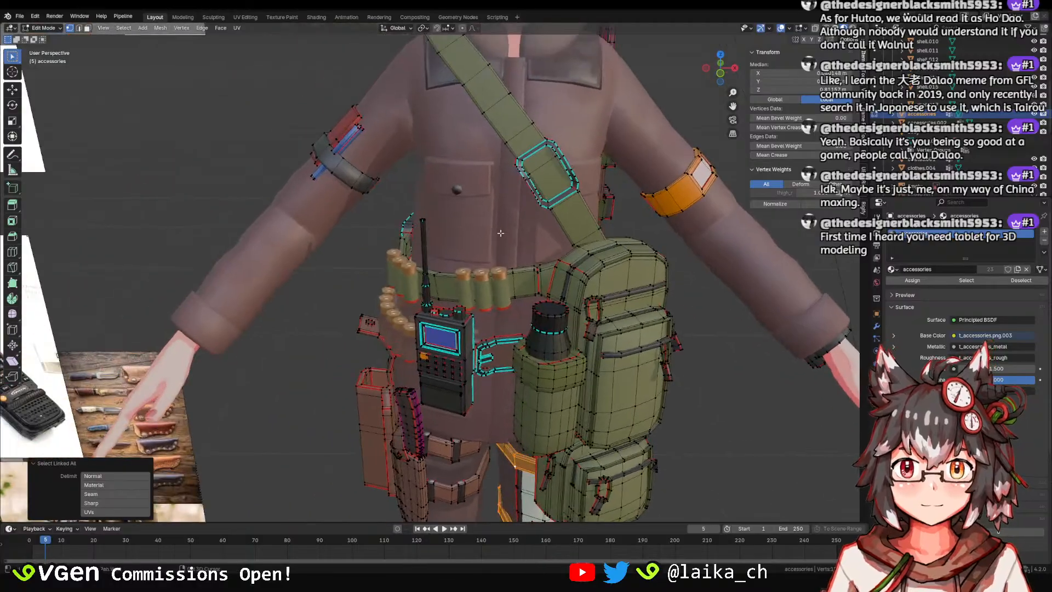
pyautogui.keyDown('shift'); pyautogui.click(351, 185); pyautogui.keyUp('shift')
pyautogui.hotkey('ctrl', 'l')
pyautogui.press('p')
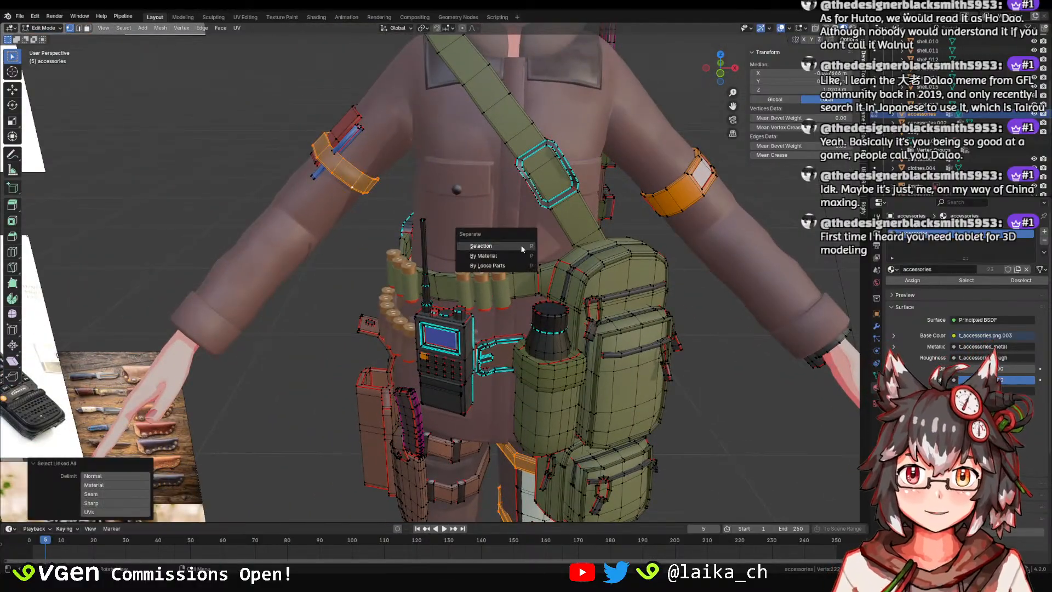
pyautogui.click(521, 246)
pyautogui.press('Tab')
pyautogui.scroll(-5, 400, 230)
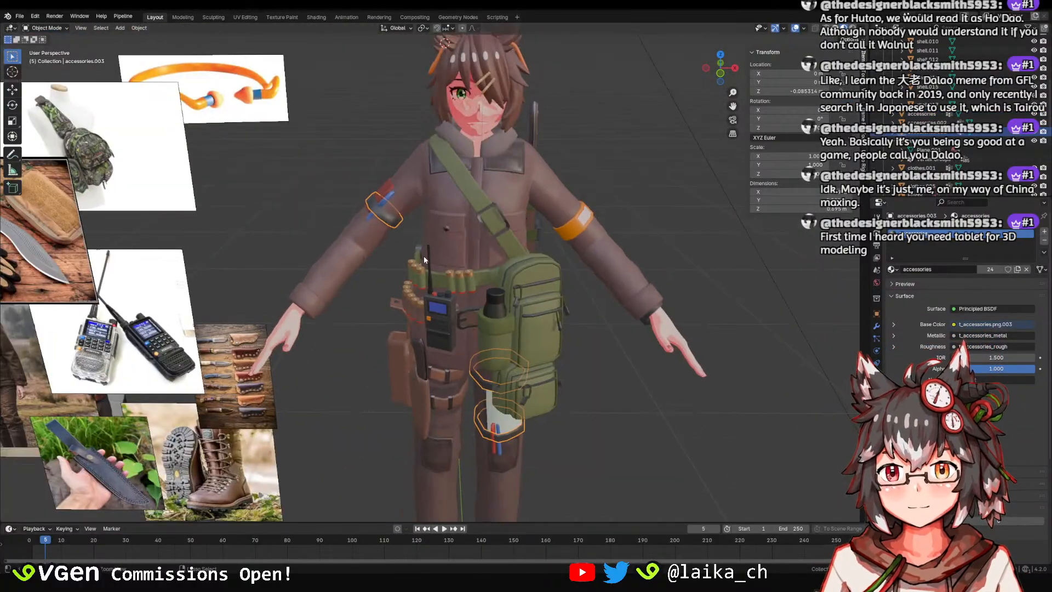
pyautogui.hotkey('ctrl', 's')
# Separate the trousers' linked geometry from the joined clothing mesh into its own object and return to Object Mode.
pyautogui.keyDown('shift'); pyautogui.moveTo(480, 316); pyautogui.dragTo(478, 241, button='middle'); pyautogui.keyUp('shift')
pyautogui.click(432, 314)
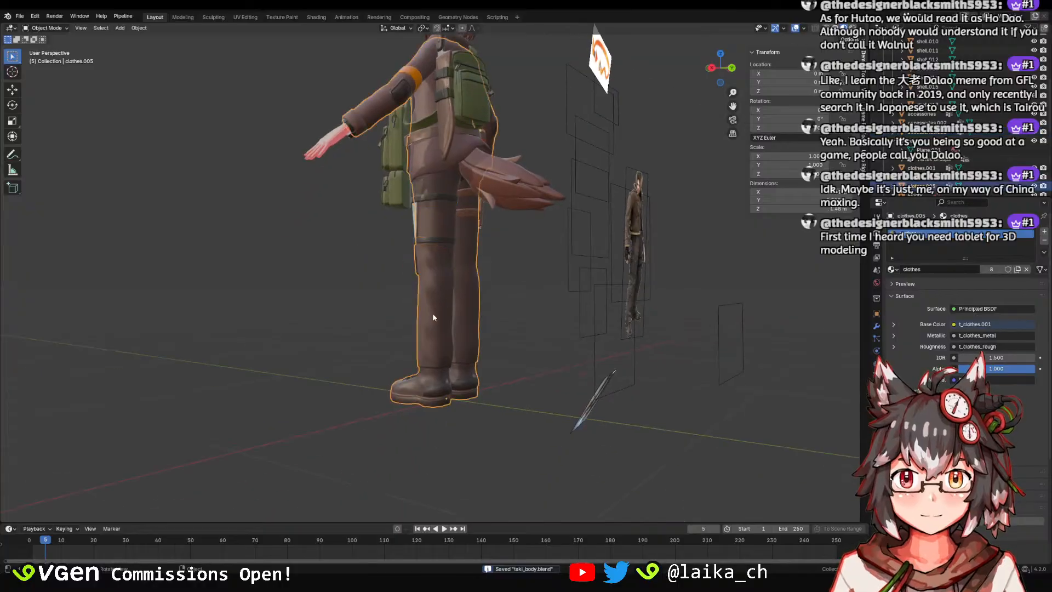
pyautogui.moveTo(433, 314); pyautogui.dragTo(480, 274, button='middle')
pyautogui.scroll(5, 480, 276)
pyautogui.press('Tab')
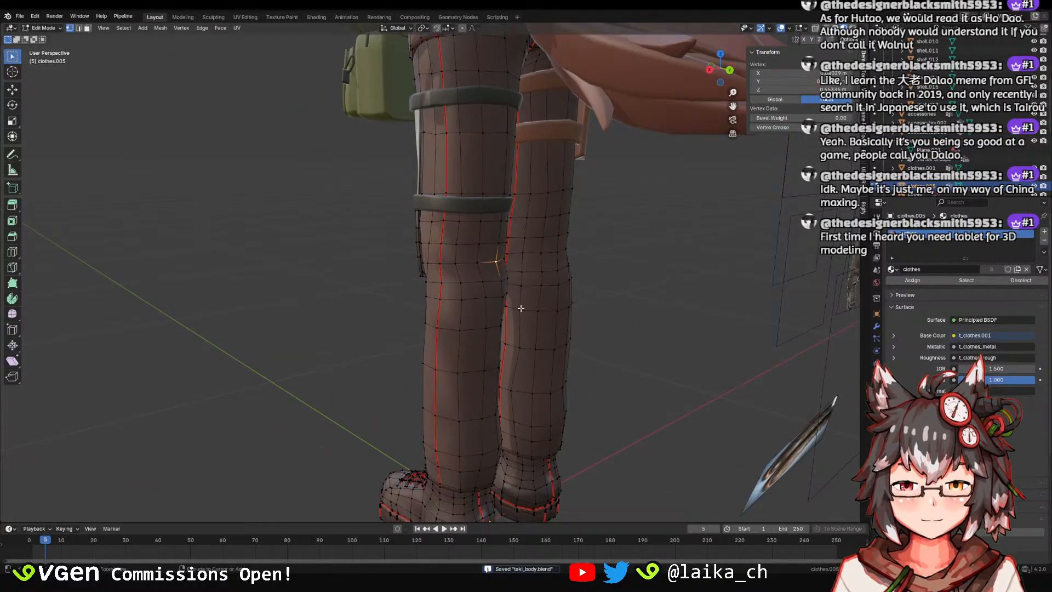
pyautogui.hotkey('ctrl', 'l')
pyautogui.press('p')
pyautogui.click(520, 309)
pyautogui.scroll(-5, 519, 183)
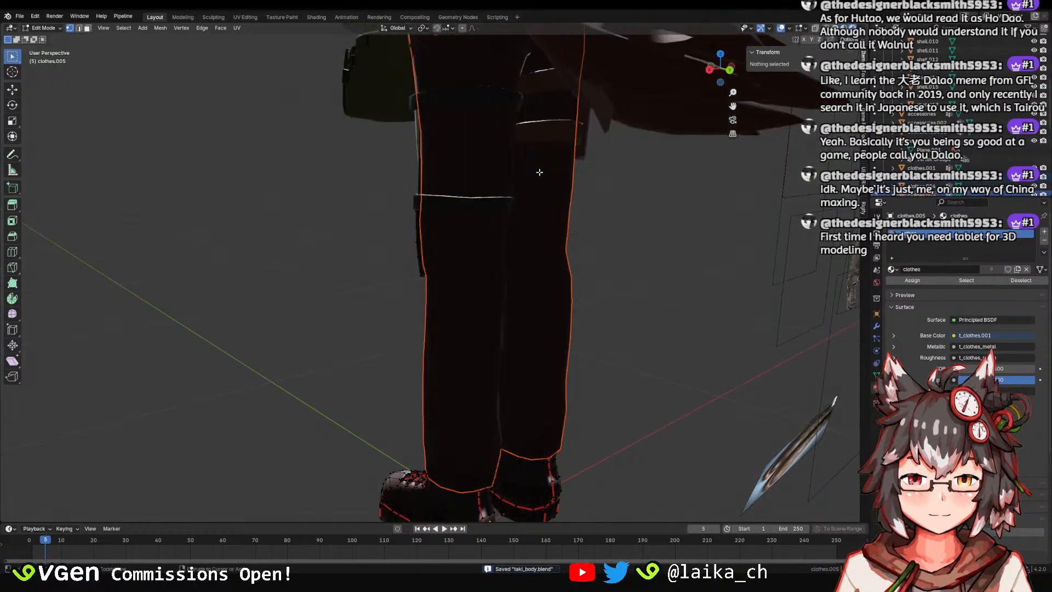
pyautogui.moveTo(519, 184); pyautogui.dragTo(485, 302, button='middle')
pyautogui.press('Tab')
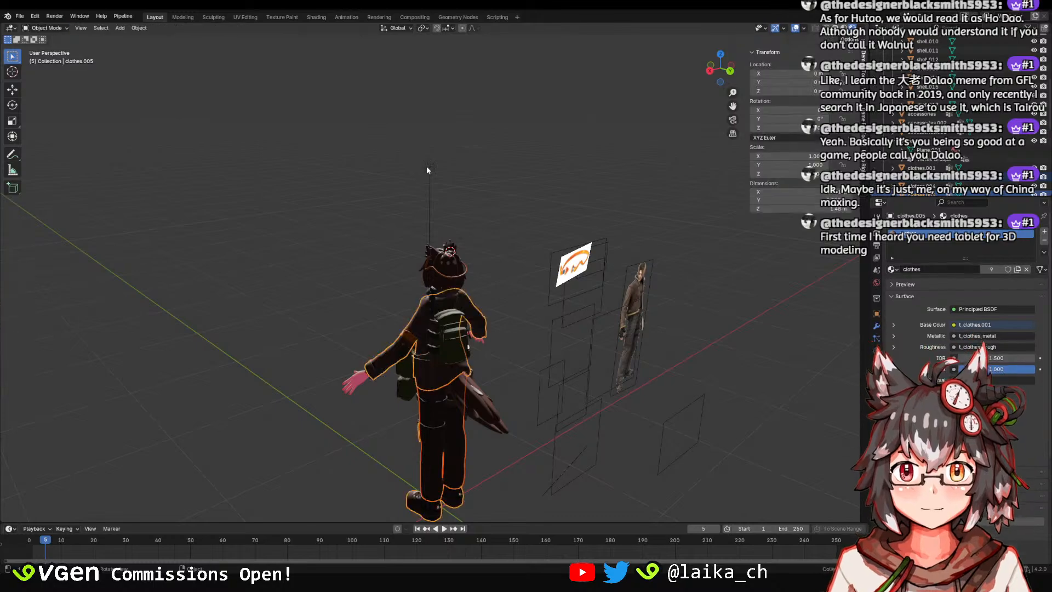
# Rotate the sun light above the character by -143° about the Z axis.
pyautogui.click(429, 166)
pyautogui.press('r')
pyautogui.press('z')
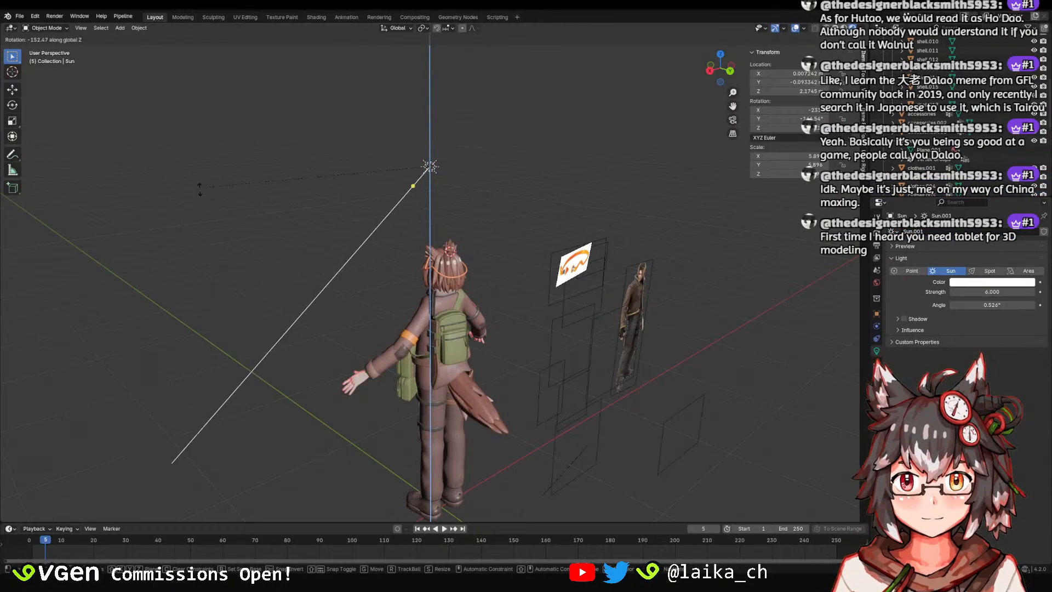
pyautogui.click(207, 233)
pyautogui.moveTo(211, 256); pyautogui.dragTo(350, 159, button='middle')
pyautogui.keyDown('ctrl'); pyautogui.moveTo(575, 329); pyautogui.dragTo(502, 278, button='middle'); pyautogui.keyUp('ctrl')
pyautogui.scroll(-8, 502, 278)
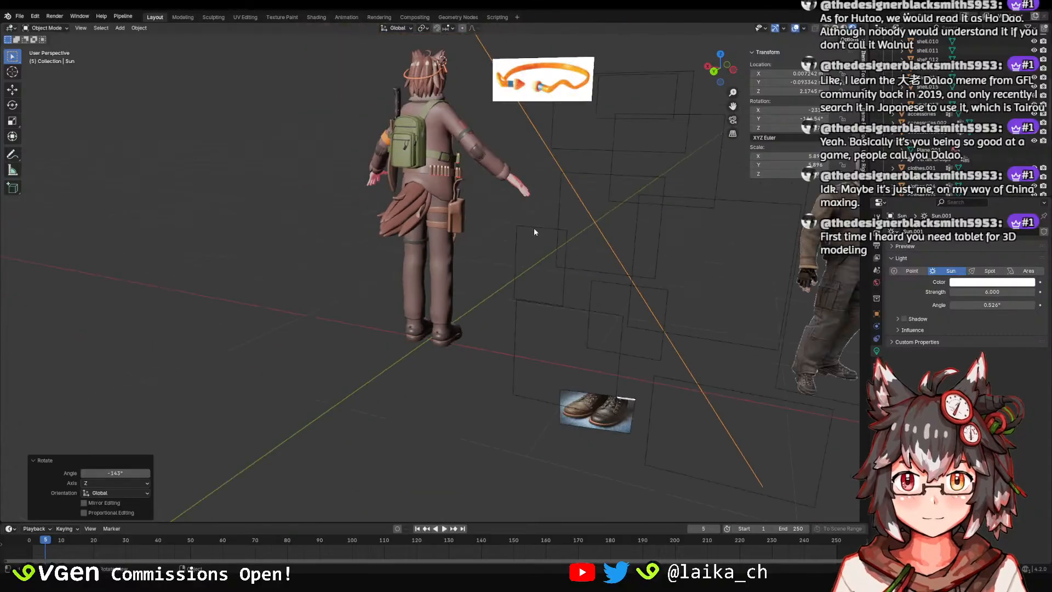
# Delete the sun light from the scene.
pyautogui.moveTo(533, 228); pyautogui.dragTo(496, 204, button='middle')
pyautogui.press('x')
pyautogui.click(487, 202)
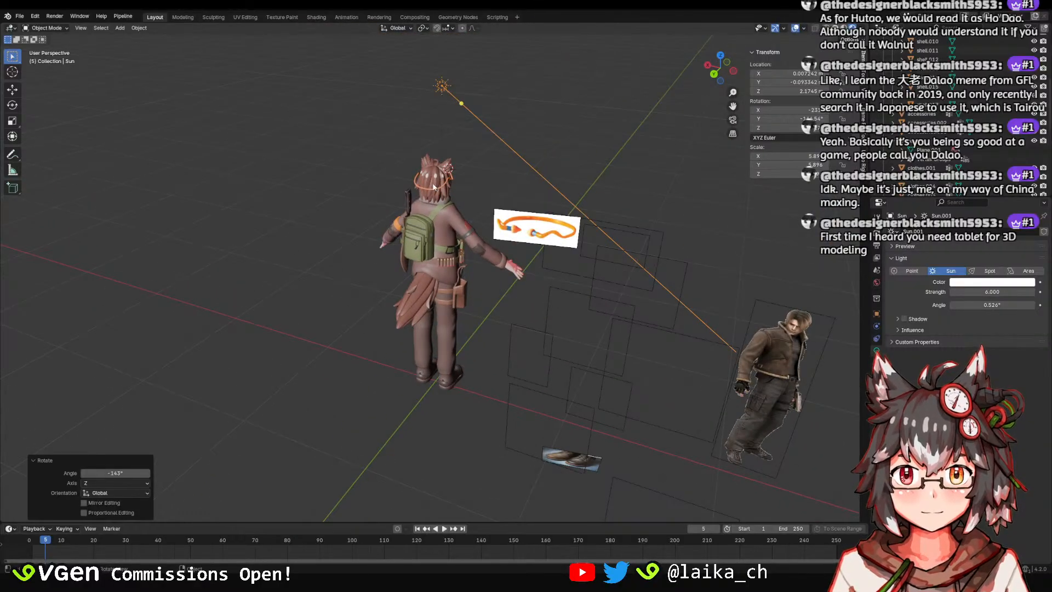
# Add a point light at the character's head and move it along the Z axis.
pyautogui.hotkey('shift', 'a')
pyautogui.moveTo(471, 141)
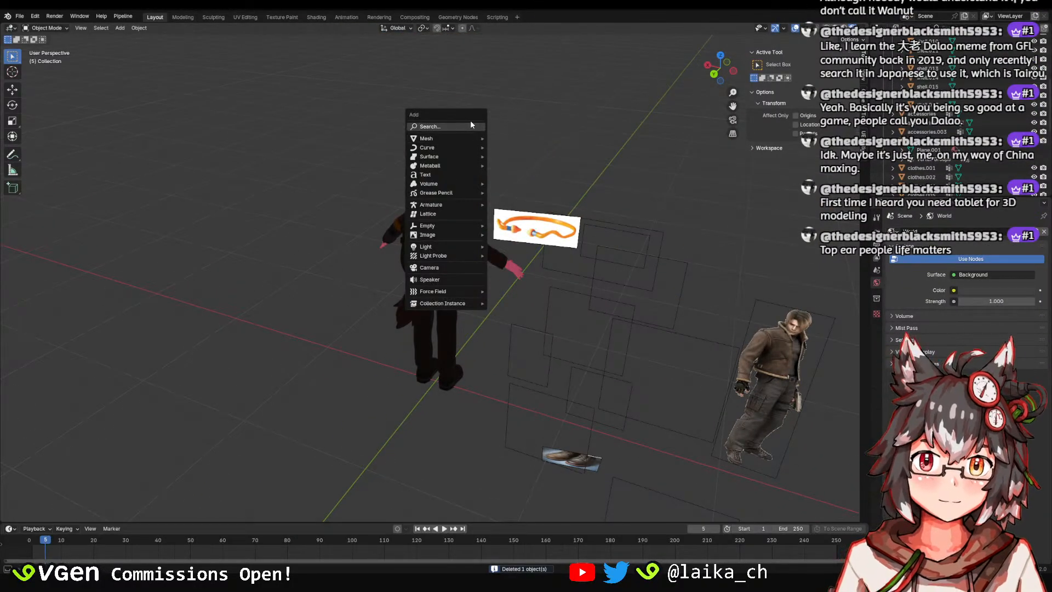
pyautogui.write('po')
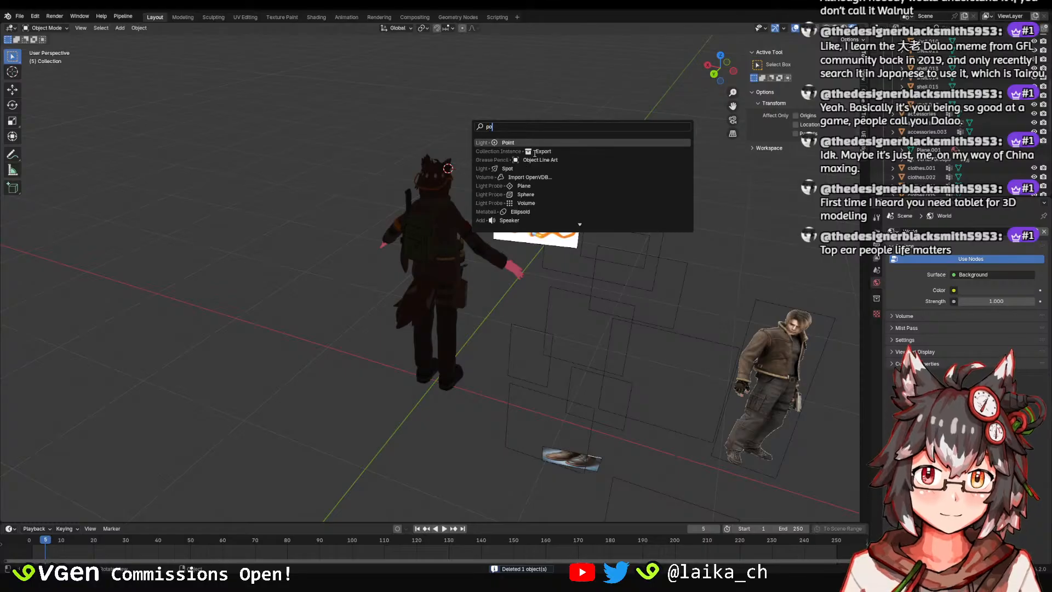
pyautogui.press('Return')
pyautogui.press('g')
pyautogui.press('z')
pyautogui.click(528, 174)
# Move the point light in front of the character's head and raise its power to 87.3 W.
pyautogui.scroll(-2, 531, 171)
pyautogui.moveTo(548, 167); pyautogui.dragTo(476, 176, button='middle')
pyautogui.press('g')
pyautogui.click(545, 194)
pyautogui.moveTo(545, 194); pyautogui.dragTo(460, 228, button='middle')
pyautogui.moveTo(980, 292); pyautogui.dragTo(1036, 292)
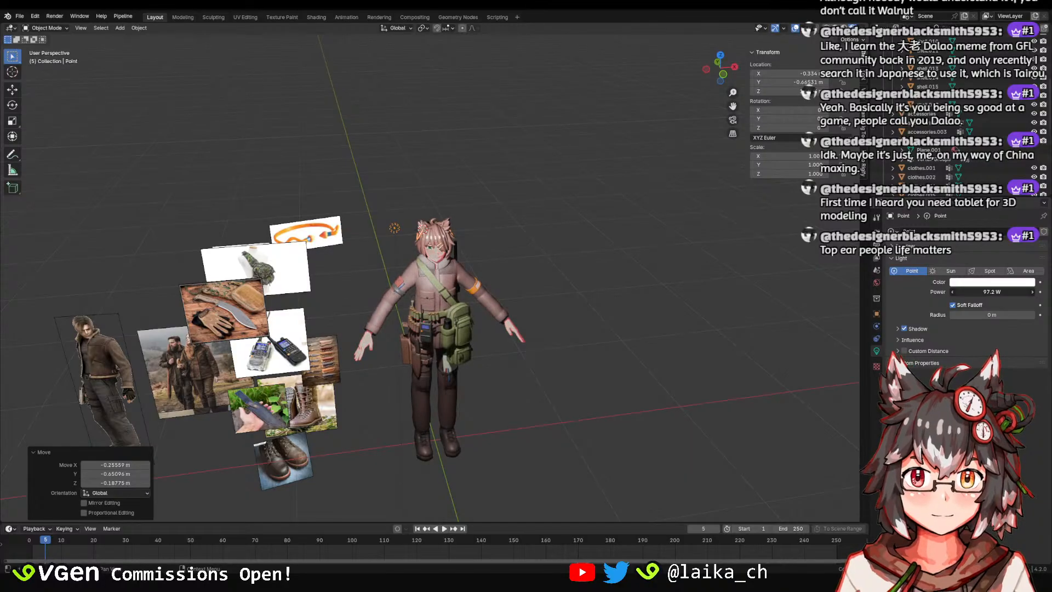
pyautogui.moveTo(405, 235); pyautogui.dragTo(418, 226, button='middle')
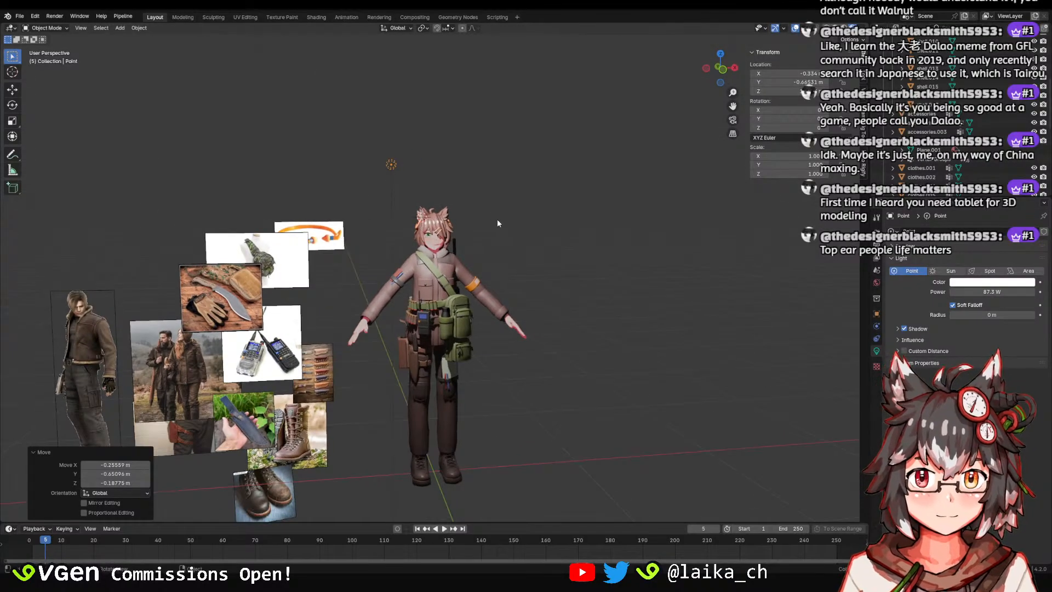
# Move the point light about 0.35 m further to the character's side, check the lighting on the outfit and delete the light.
pyautogui.moveTo(499, 223); pyautogui.dragTo(453, 229, button='middle')
pyautogui.keyDown('shift'); pyautogui.moveTo(454, 229); pyautogui.dragTo(480, 211, button='middle'); pyautogui.keyUp('shift')
pyautogui.scroll(1, 480, 212)
pyautogui.press('g')
pyautogui.click(392, 196)
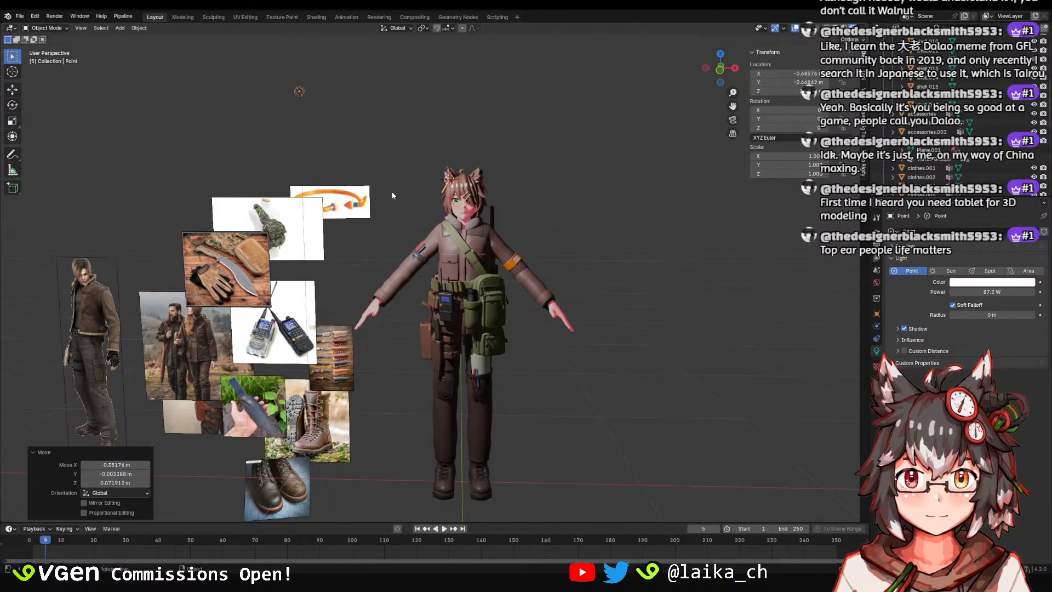
pyautogui.moveTo(392, 195); pyautogui.dragTo(426, 242, button='middle')
pyautogui.scroll(4, 483, 189)
pyautogui.scroll(-5, 503, 208)
pyautogui.press('Delete')
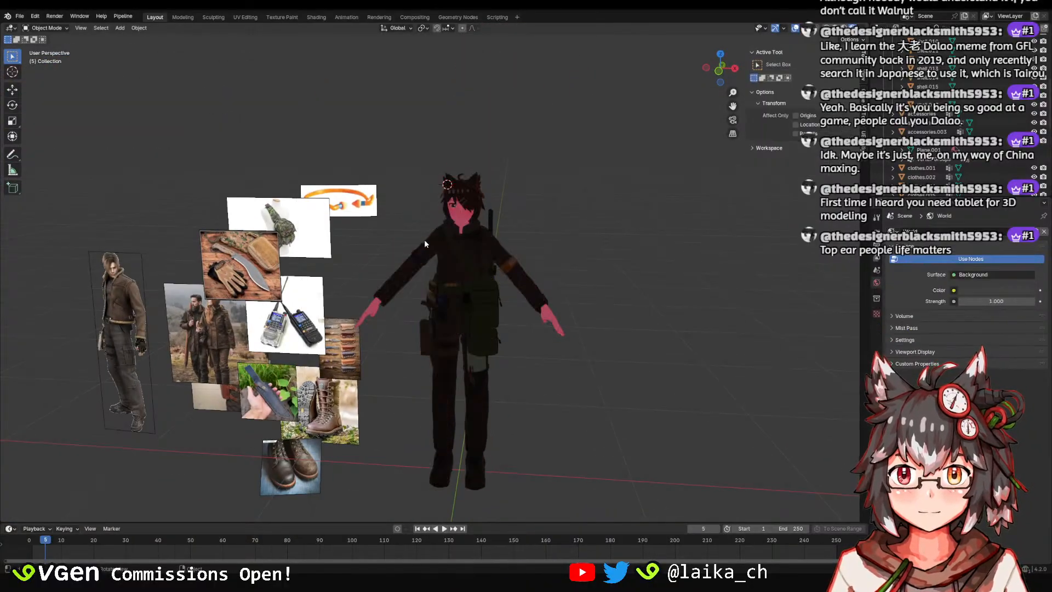
# Add a spot light at the character's head and tilt its beam diagonally sideways.
pyautogui.click(442, 199)
pyautogui.hotkey('shift', 'a')
pyautogui.hotkey('shift', 'a')
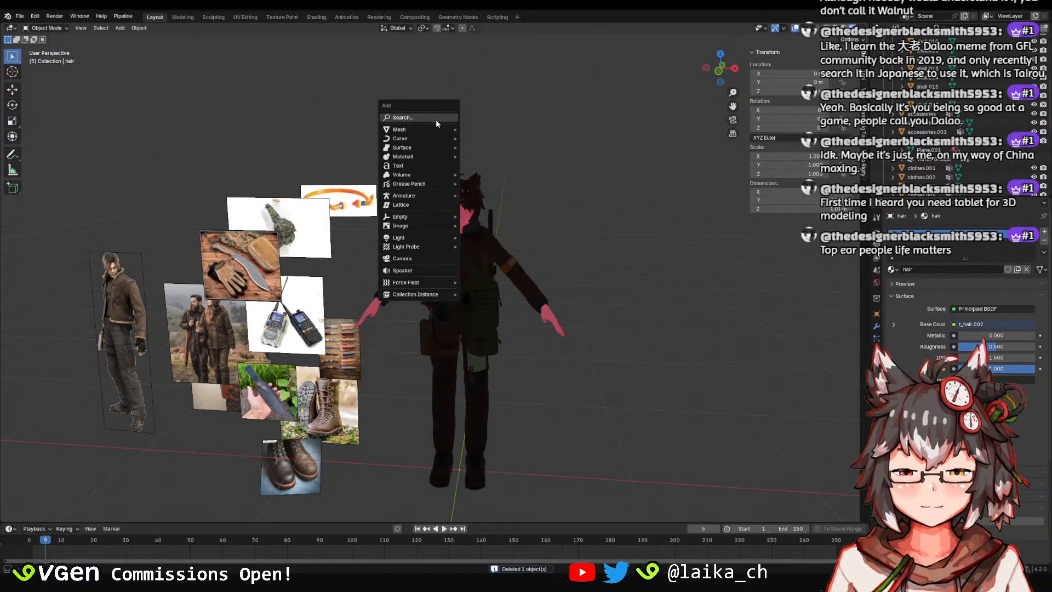
pyautogui.write('s')
pyautogui.click(463, 145)
pyautogui.press('r')
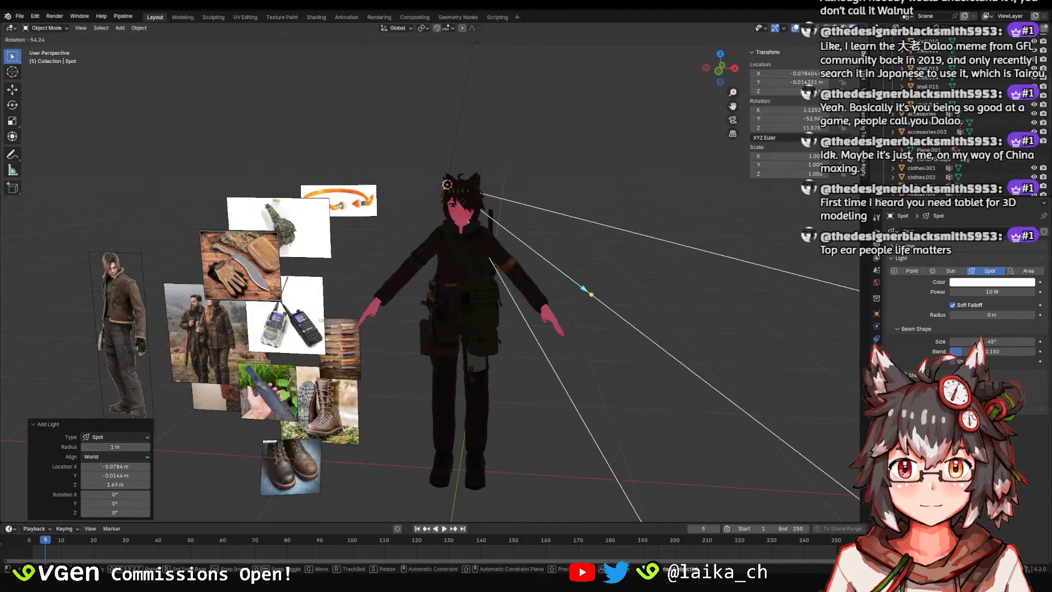
pyautogui.click(480, 48)
# Move the spot light about 1.29 m to the character's side and reposition it in front of the body from above.
pyautogui.moveTo(484, 108); pyautogui.dragTo(474, 175, button='middle')
pyautogui.press('g')
pyautogui.click(263, 108)
pyautogui.moveTo(306, 132); pyautogui.dragTo(453, 208, button='middle')
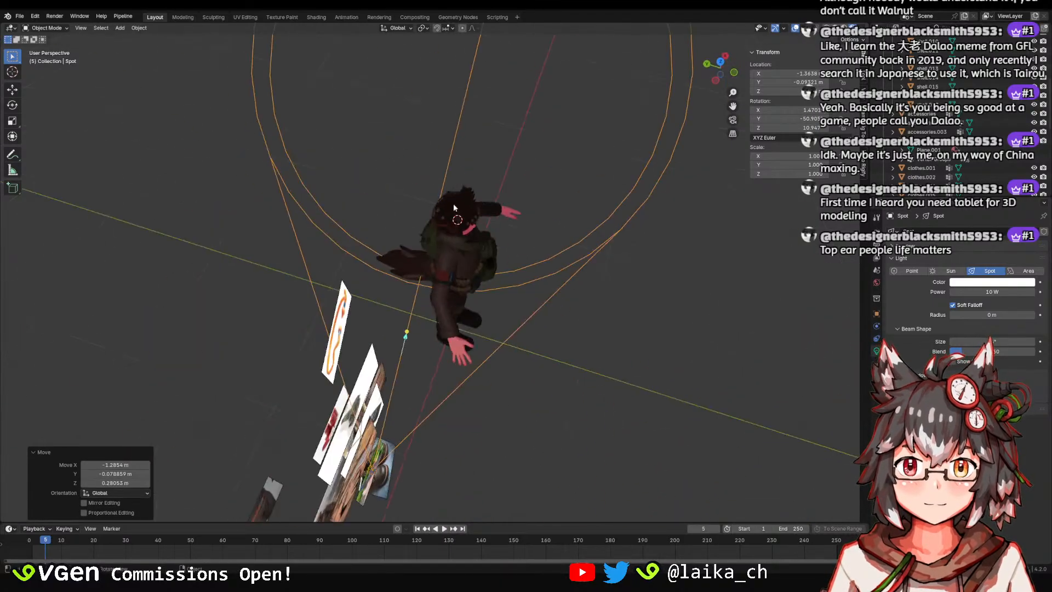
pyautogui.press('g')
pyautogui.click(595, 219)
# Turn the spot light about the Z axis to about 34° to face the character and raise it about 0.29 m.
pyautogui.press('r')
pyautogui.press('z')
pyautogui.click(515, 235)
pyautogui.keyDown('shift'); pyautogui.moveTo(548, 265); pyautogui.dragTo(452, 186, button='middle'); pyautogui.keyUp('shift')
pyautogui.press('g')
pyautogui.click(491, 153)
pyautogui.moveTo(490, 153); pyautogui.dragTo(467, 205, button='middle')
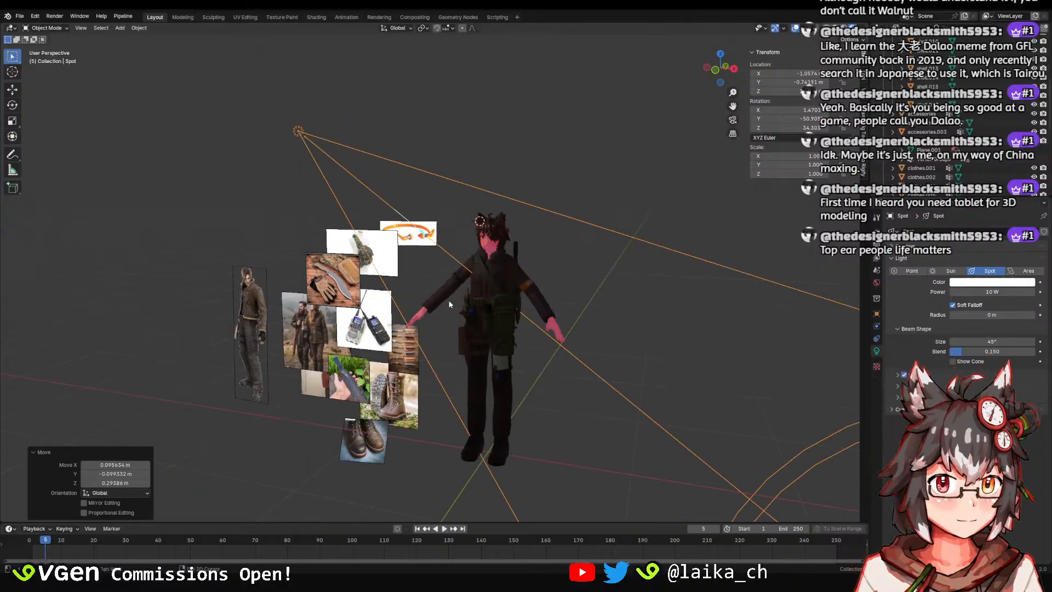
# Set the spot light's beam size to 90° and save the project file.
pyautogui.moveTo(971, 344); pyautogui.dragTo(1019, 343)
pyautogui.write('9')
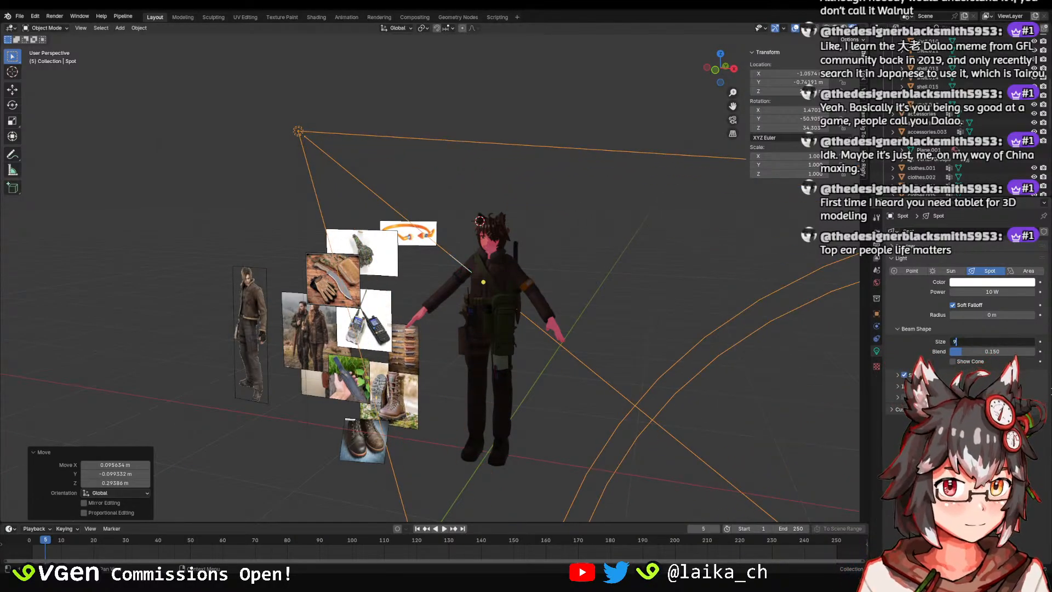
pyautogui.write('0')
pyautogui.press('Return')
pyautogui.moveTo(511, 305); pyautogui.dragTo(558, 268, button='middle')
pyautogui.scroll(2, 619, 285)
pyautogui.hotkey('ctrl', 's')
# Set the spot light's radius to 0.19 m and its power to 200.5 W.
pyautogui.click(992, 292)
pyautogui.write('50')
pyautogui.press('Return')
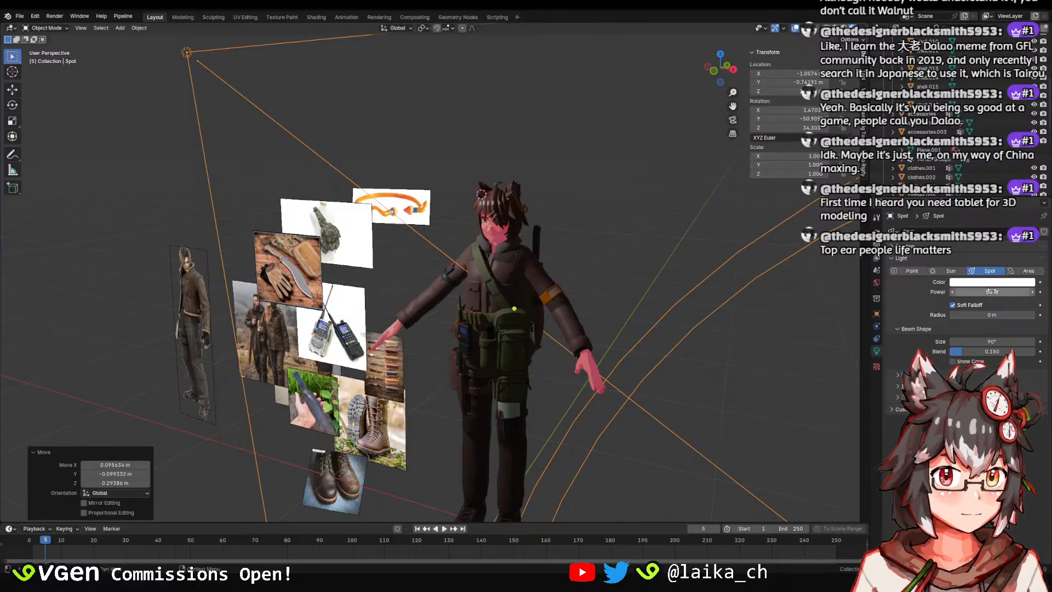
pyautogui.moveTo(987, 315)
pyautogui.mouseDown()
pyautogui.moveTo(1024, 315)
pyautogui.moveTo(1007, 315)
pyautogui.mouseUp()
pyautogui.moveTo(992, 291); pyautogui.dragTo(1013, 291)
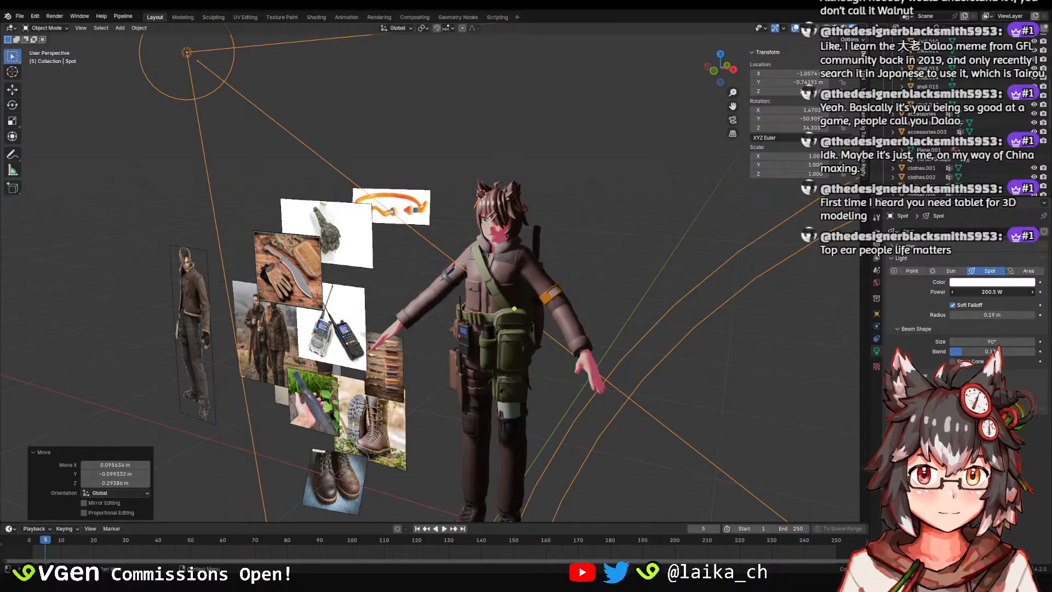
# Set the spot light's power to 163.3 W and change its type to Area.
pyautogui.hotkey('ctrl', 's')
pyautogui.moveTo(411, 236); pyautogui.dragTo(306, 228, button='middle')
pyautogui.scroll(-4, 306, 228)
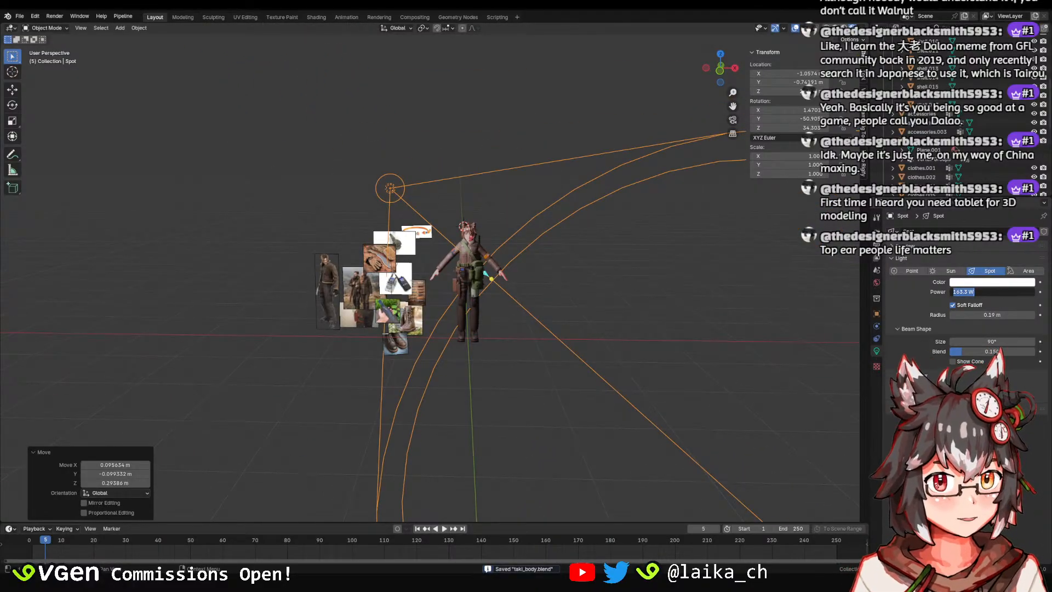
pyautogui.click(1026, 272)
pyautogui.scroll(5, 500, 167)
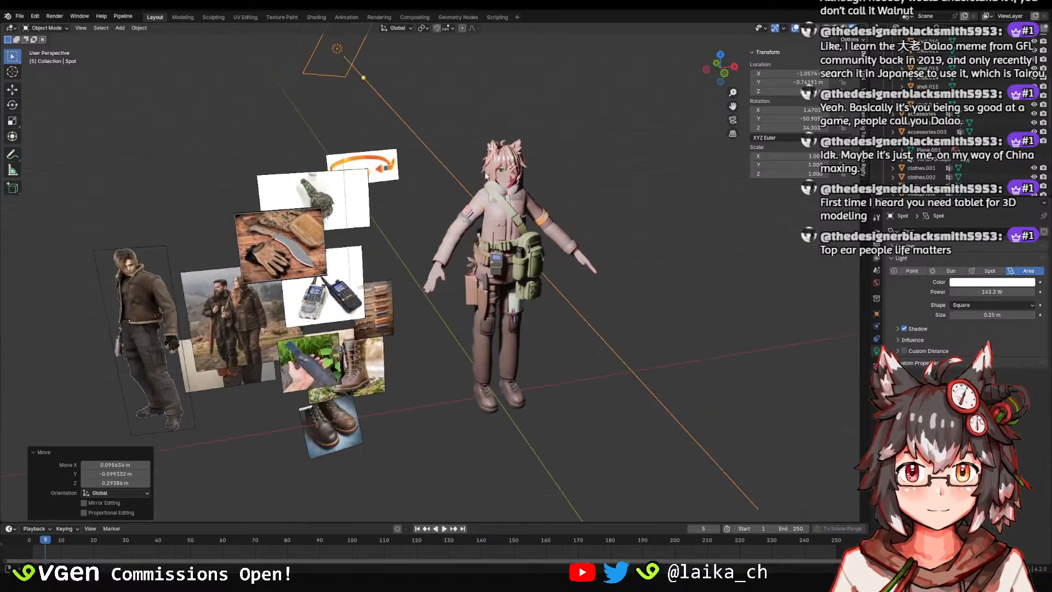
pyautogui.moveTo(500, 167); pyautogui.dragTo(492, 176, button='middle')
pyautogui.hotkey('ctrl', 's')
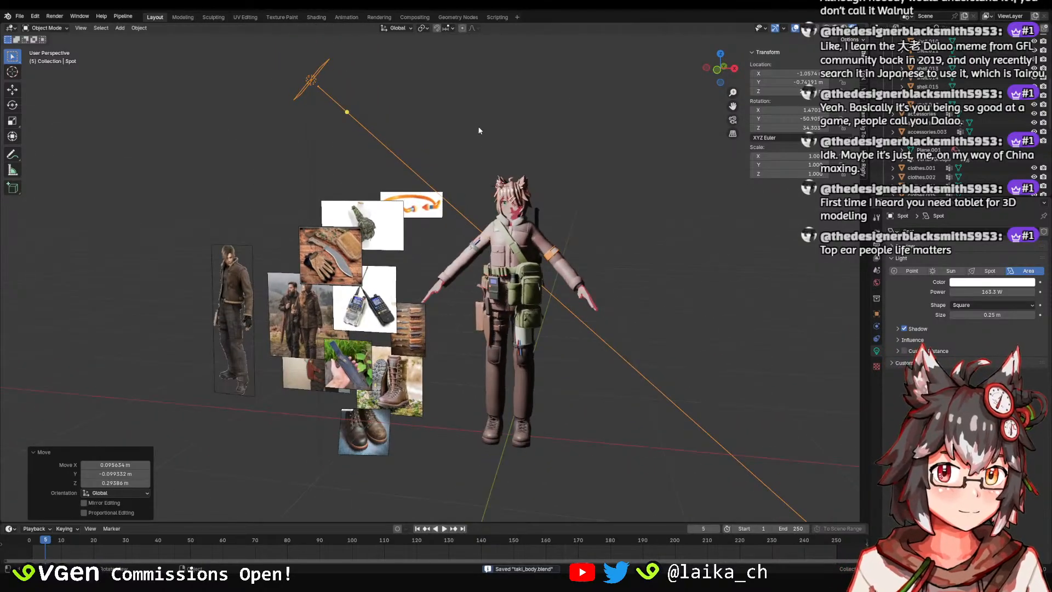
pyautogui.press('s')
pyautogui.moveTo(572, 122); pyautogui.dragTo(597, 110, button='middle')
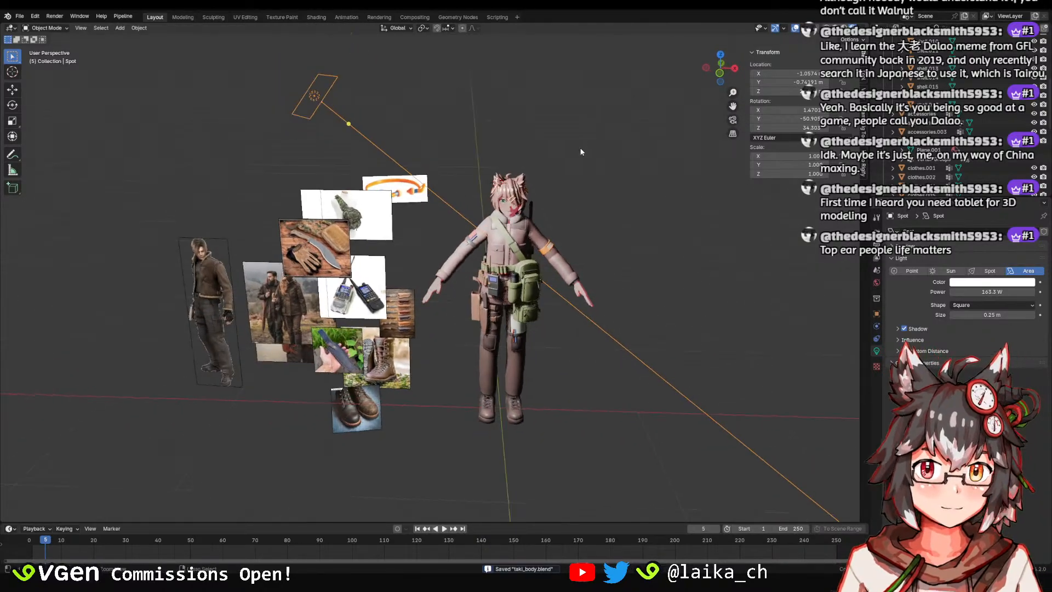
pyautogui.press('Escape')
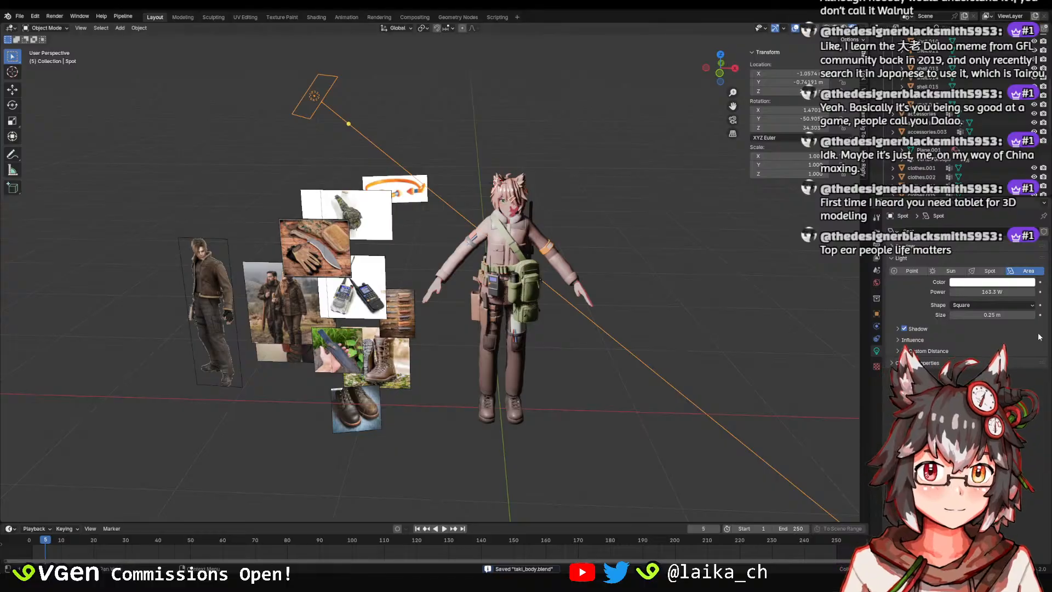
# Set the square area light's size to 0.68 m and save the project file.
pyautogui.moveTo(1003, 315); pyautogui.dragTo(1024, 315)
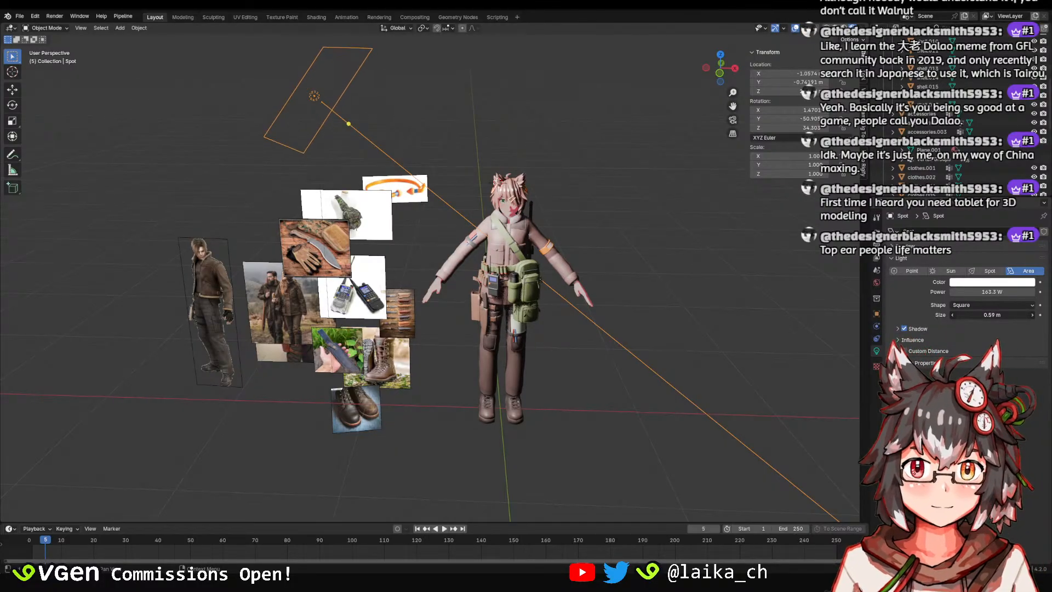
pyautogui.moveTo(493, 230); pyautogui.dragTo(519, 224, button='middle')
pyautogui.scroll(3, 519, 223)
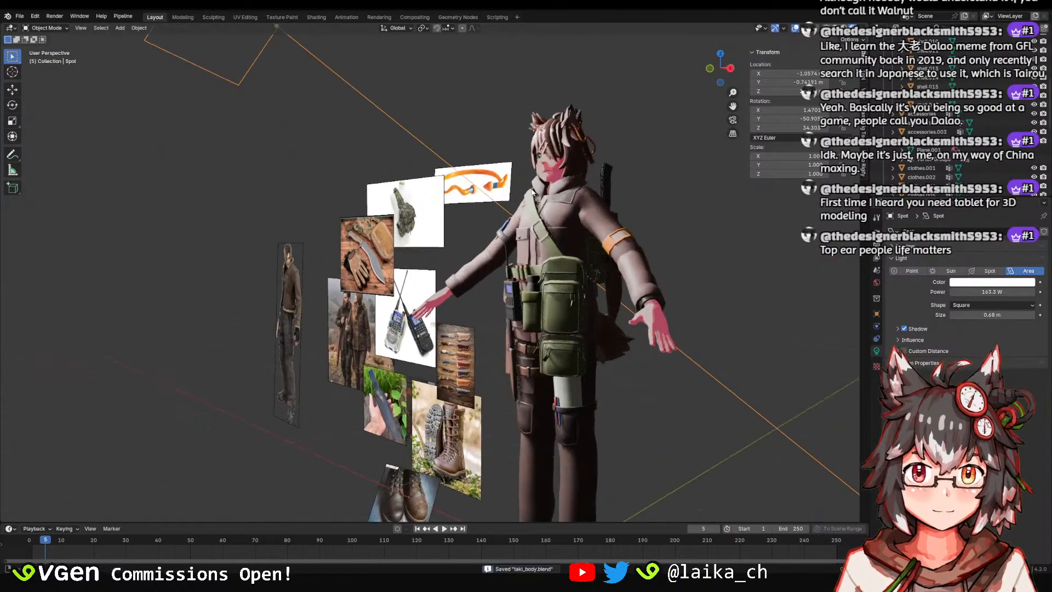
pyautogui.hotkey('ctrl', 's')
# Set the area light's power to 120 W.
pyautogui.scroll(-4, 519, 223)
pyautogui.moveTo(425, 119); pyautogui.dragTo(449, 142, button='middle')
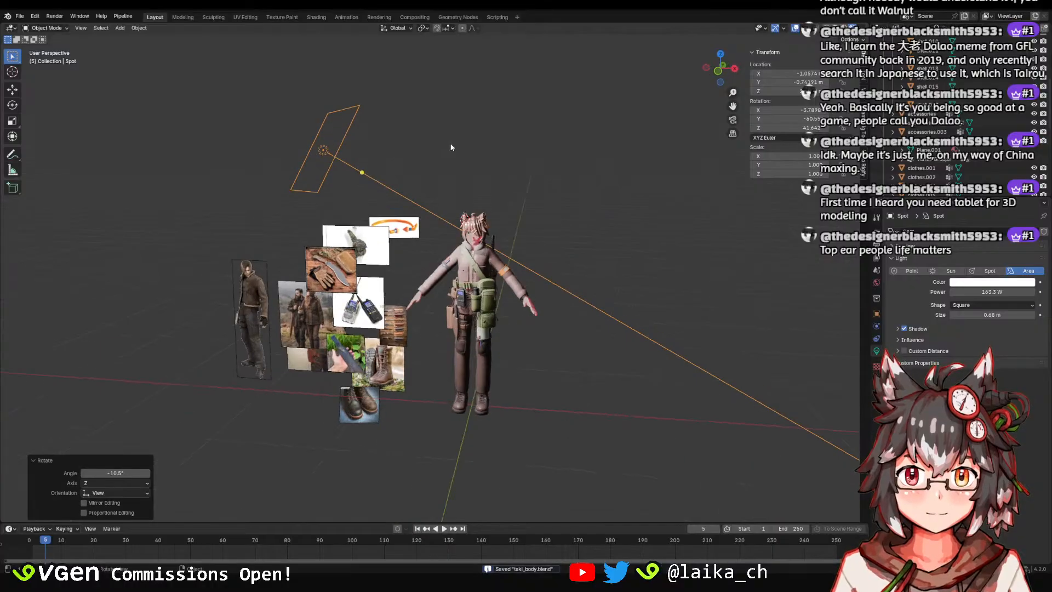
pyautogui.moveTo(480, 186); pyautogui.dragTo(616, 263, button='middle')
pyautogui.scroll(4, 616, 262)
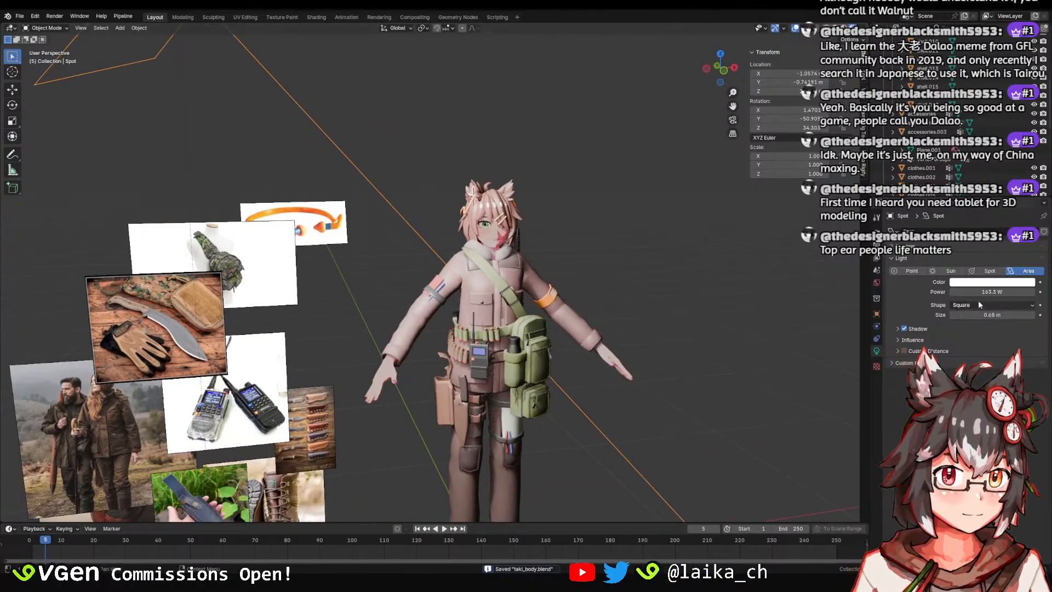
pyautogui.write('120')
pyautogui.press('Return')
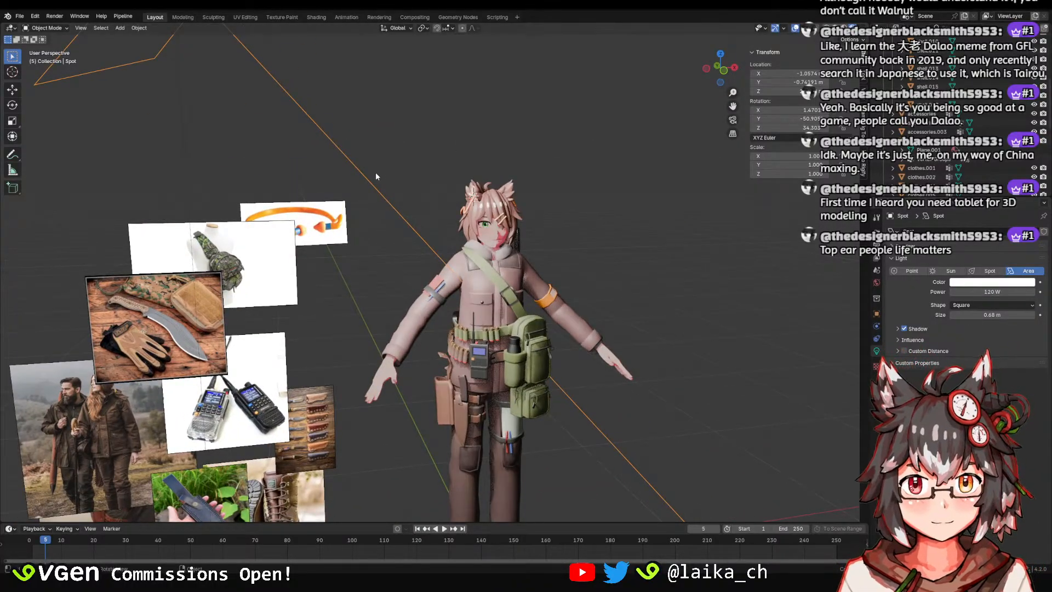
# Shift the area light about 0.05 m in X, −0.03 m in Y and −0.07 m in Z, and set its power to 100 W.
pyautogui.scroll(-3, 376, 177)
pyautogui.scroll(2, 559, 192)
pyautogui.moveTo(564, 192); pyautogui.dragTo(517, 185, button='middle')
pyautogui.press('g')
pyautogui.click(554, 248)
pyautogui.scroll(-1, 554, 247)
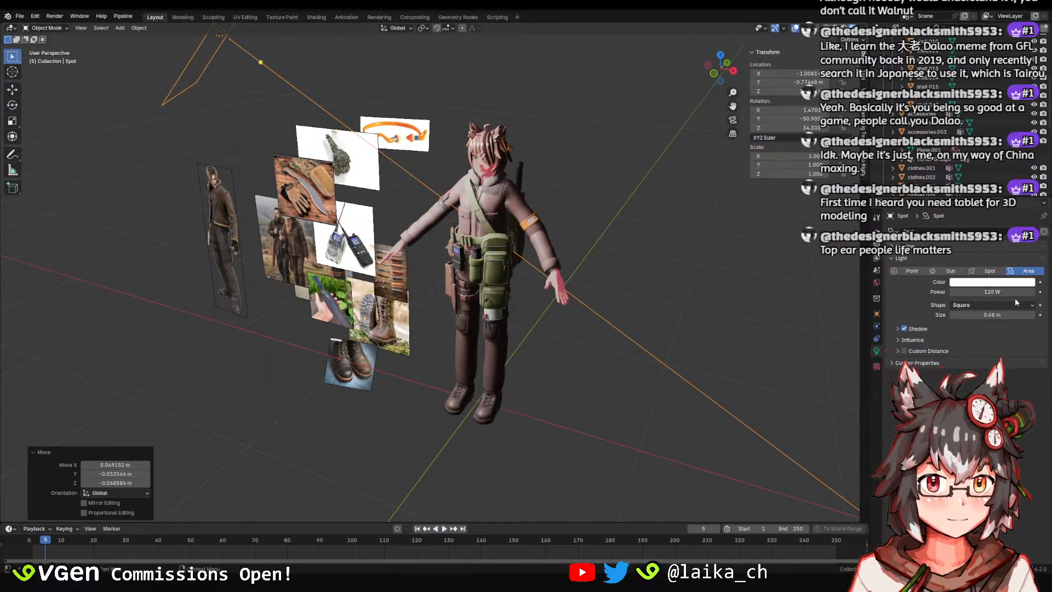
pyautogui.moveTo(445, 196); pyautogui.dragTo(472, 230, button='middle')
pyautogui.scroll(-4, 474, 207)
# Duplicate the area light about 2.45 m along X and turn the copy about 93.7° around Z to face the character.
pyautogui.hotkey('shift', 'd')
pyautogui.press('x')
pyautogui.click(746, 253)
pyautogui.press('r')
pyautogui.press('z')
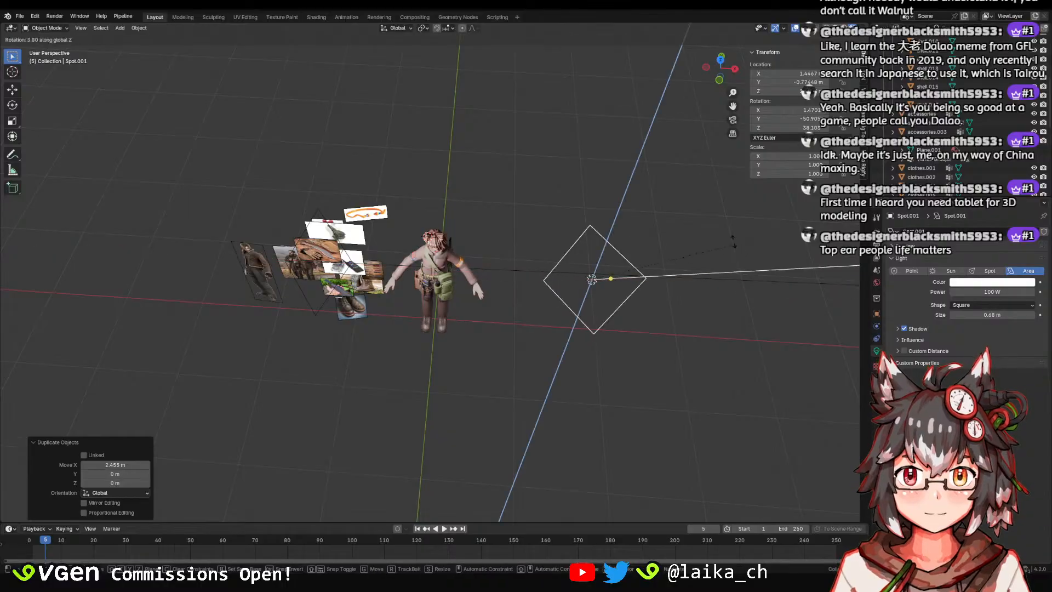
pyautogui.click(562, 155)
# Move the duplicated area light further in front of the character, working from an overhead view.
pyautogui.moveTo(550, 226)
pyautogui.mouseDown(button='middle')
pyautogui.moveTo(540, 169)
pyautogui.moveTo(546, 206)
pyautogui.moveTo(529, 227)
pyautogui.moveTo(551, 205)
pyautogui.mouseUp(button='middle')
pyautogui.scroll(4, 538, 243)
pyautogui.scroll(-2, 554, 223)
pyautogui.press('g')
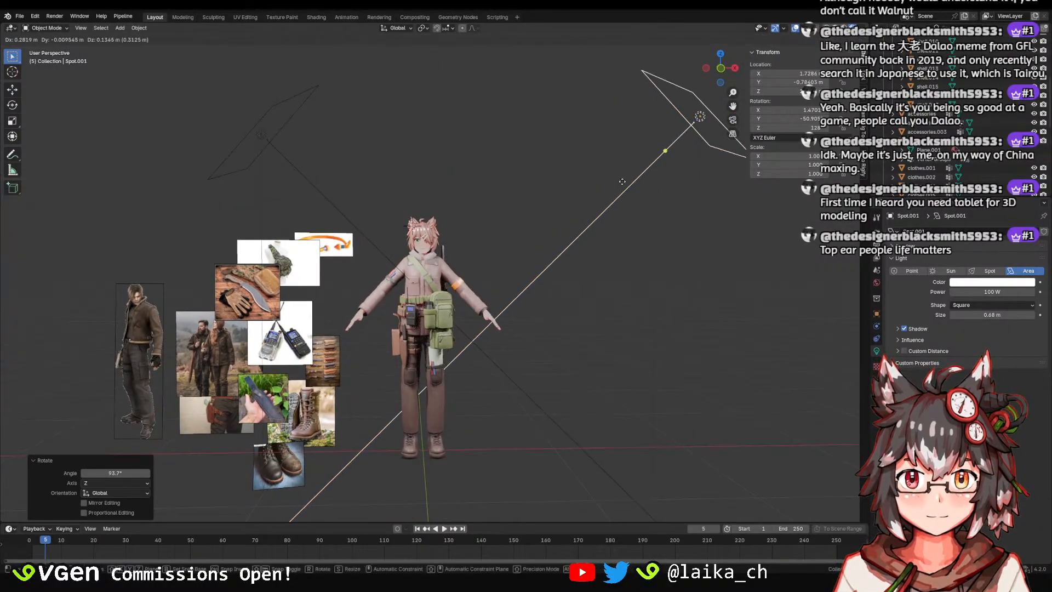
pyautogui.rightClick(608, 172)
pyautogui.moveTo(608, 175); pyautogui.dragTo(633, 235, button='middle')
pyautogui.press('g')
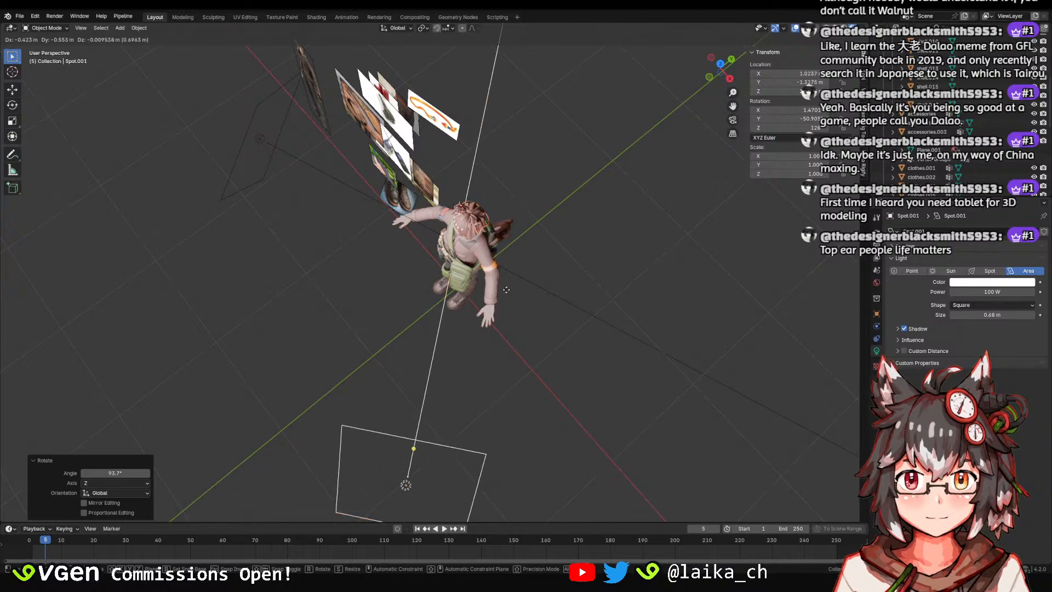
pyautogui.click(492, 243)
# Turn the front area light around Z to about 109.8° and move it about −0.31 m in X and −0.17 m in Y.
pyautogui.press('r')
pyautogui.press('z')
pyautogui.click(630, 362)
pyautogui.press('g')
pyautogui.click(560, 327)
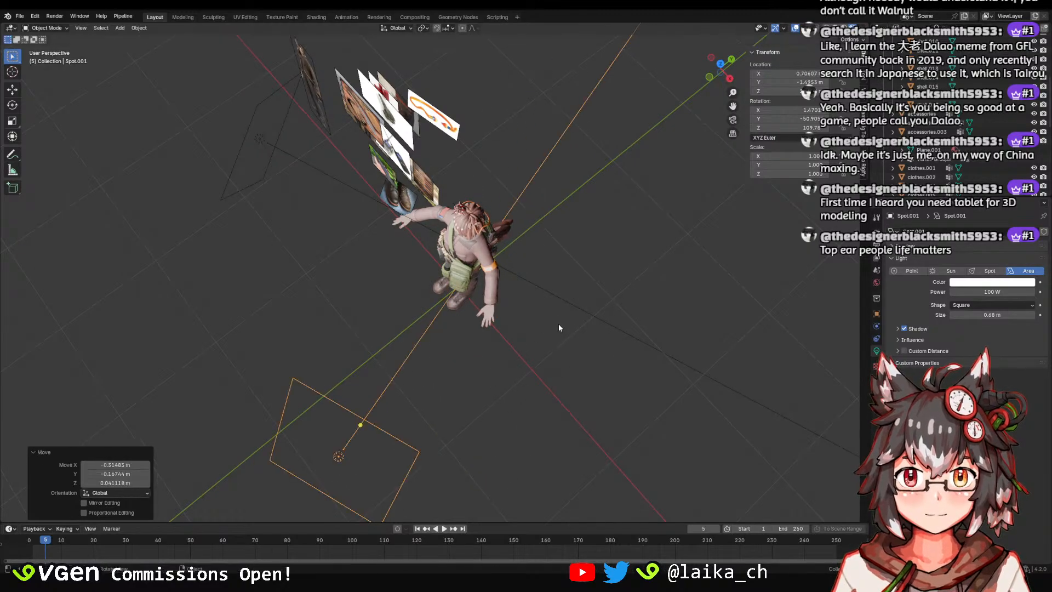
# Duplicate the front area light horizontally to behind the character and turn the copy around Z to about 205° to face the body.
pyautogui.scroll(-3, 509, 273)
pyautogui.moveTo(559, 326); pyautogui.dragTo(496, 269, button='middle')
pyautogui.hotkey('shift', 'd')
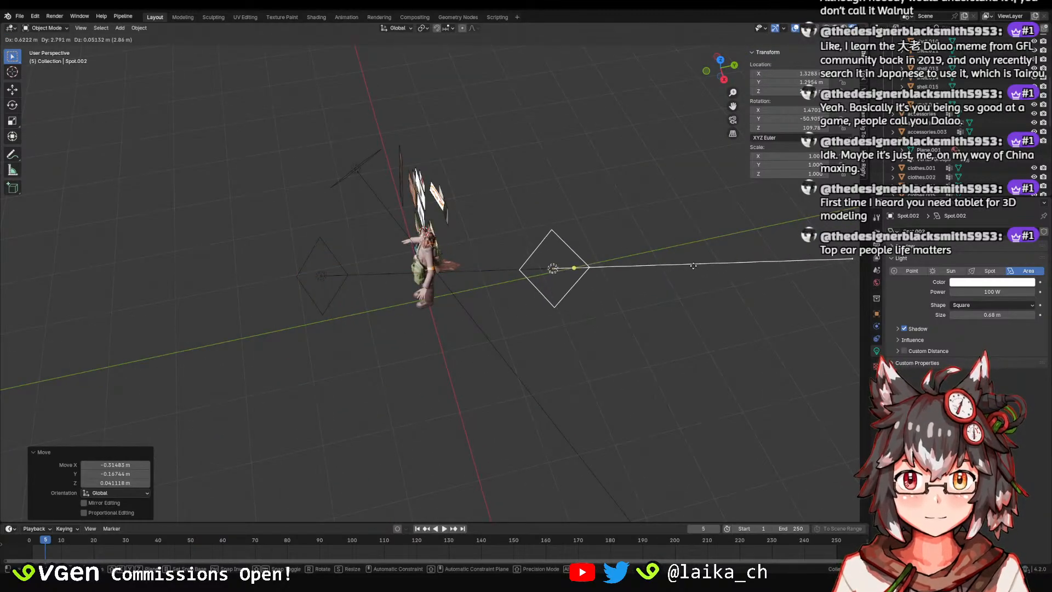
pyautogui.hotkey('shift', 'z')
pyautogui.click(696, 263)
pyautogui.press('r')
pyautogui.press('z')
pyautogui.click(543, 148)
# Move the rear area light about −0.22 m in X, −0.07 m in Y and −0.09 m in Z.
pyautogui.moveTo(575, 210); pyautogui.dragTo(553, 264, button='middle')
pyautogui.scroll(5, 593, 242)
pyautogui.scroll(-4, 511, 263)
pyautogui.press('g')
pyautogui.click(501, 184)
# Turn the rear area light about 23.3° around Z and shift it about −0.12 m along X.
pyautogui.moveTo(501, 184); pyautogui.dragTo(516, 275, button='middle')
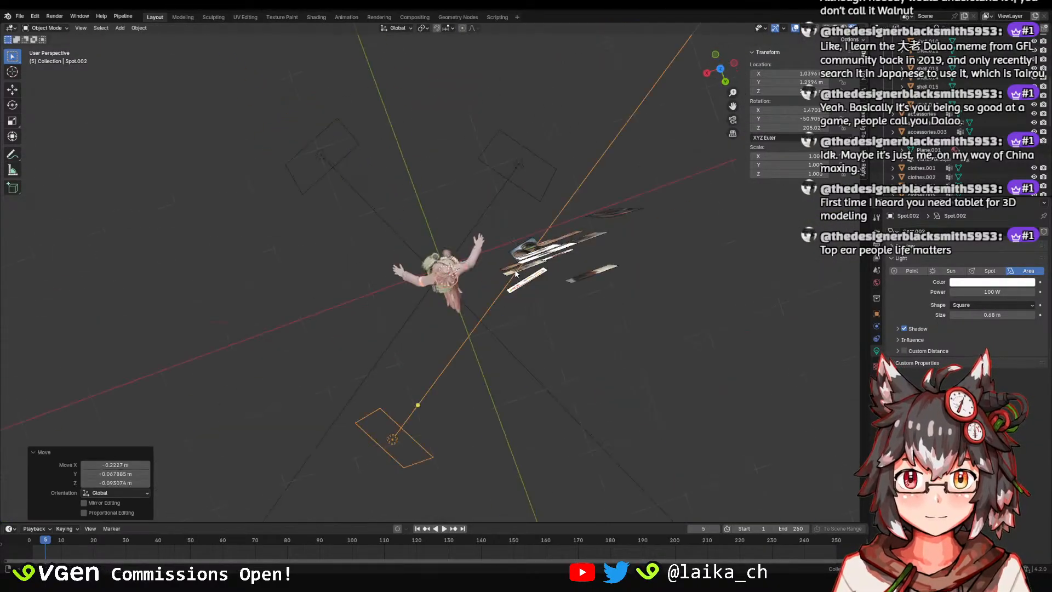
pyautogui.press('r')
pyautogui.press('z')
pyautogui.click(433, 310)
pyautogui.moveTo(438, 314); pyautogui.dragTo(409, 239, button='middle')
pyautogui.scroll(3, 408, 239)
pyautogui.press('g')
pyautogui.press('x')
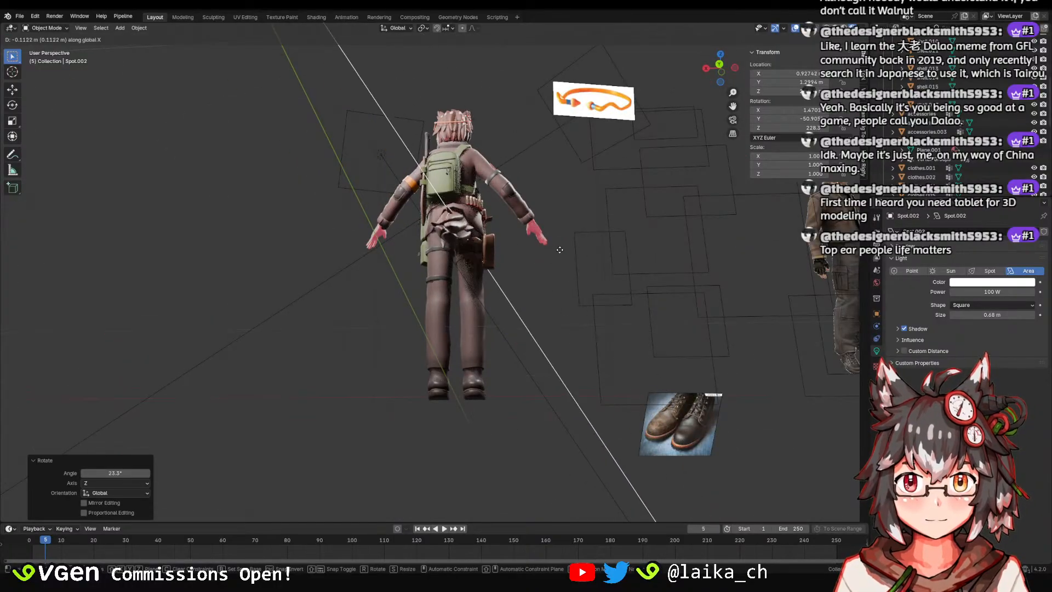
pyautogui.click(512, 251)
# Examine the lit outfit and accessories from behind and from the front.
pyautogui.moveTo(513, 251); pyautogui.dragTo(479, 290, button='middle')
pyautogui.scroll(2, 479, 290)
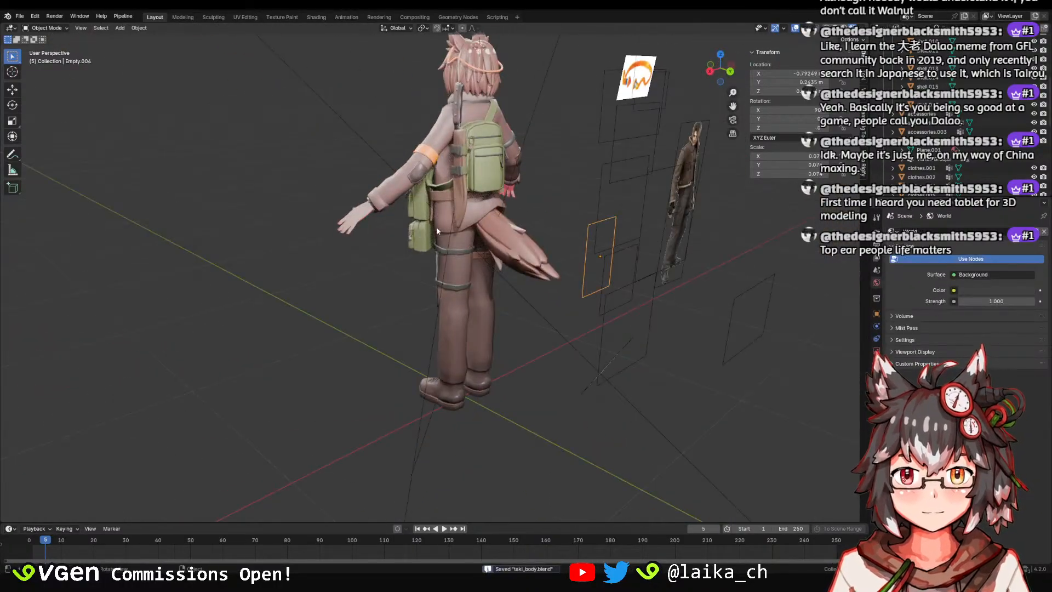
pyautogui.moveTo(437, 230); pyautogui.dragTo(600, 226, button='middle')
pyautogui.keyDown('shift'); pyautogui.moveTo(534, 174); pyautogui.dragTo(516, 238, button='middle'); pyautogui.keyUp('shift')
pyautogui.scroll(2, 517, 238)
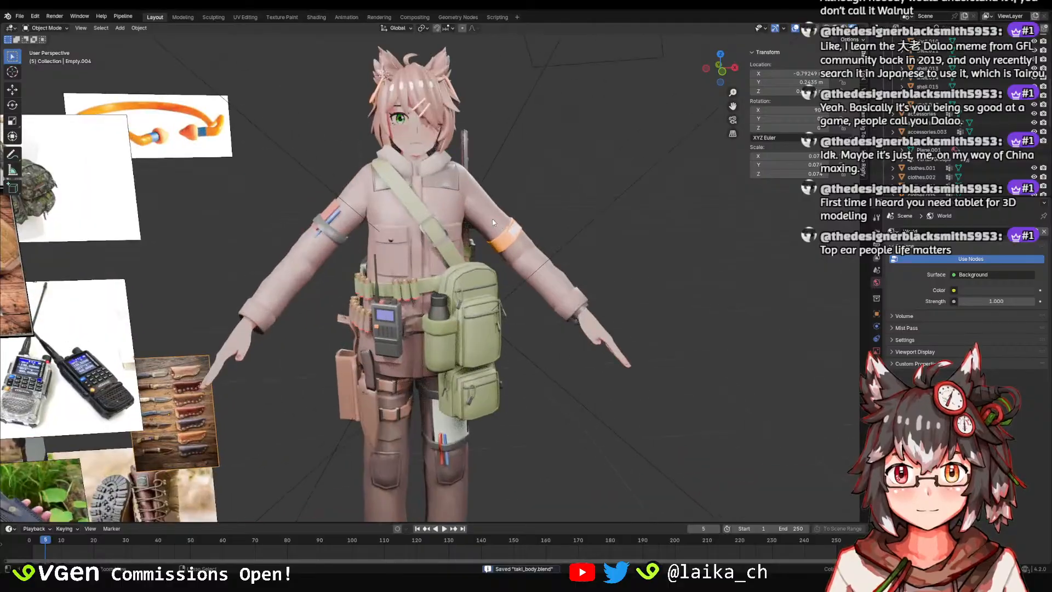
pyautogui.scroll(-3, 516, 238)
pyautogui.scroll(-3, 471, 297)
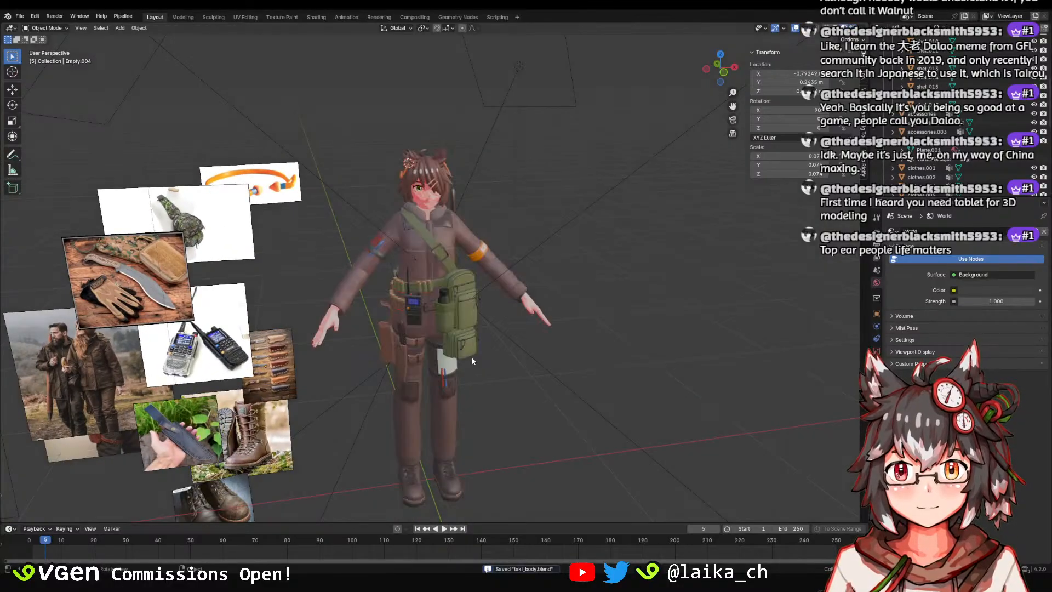
pyautogui.scroll(-1, 471, 297)
# Select all three area lights, set the active front light's power to 20 W and save the project file.
pyautogui.click(495, 127)
pyautogui.keyDown('shift'); pyautogui.click(290, 148); pyautogui.keyUp('shift')
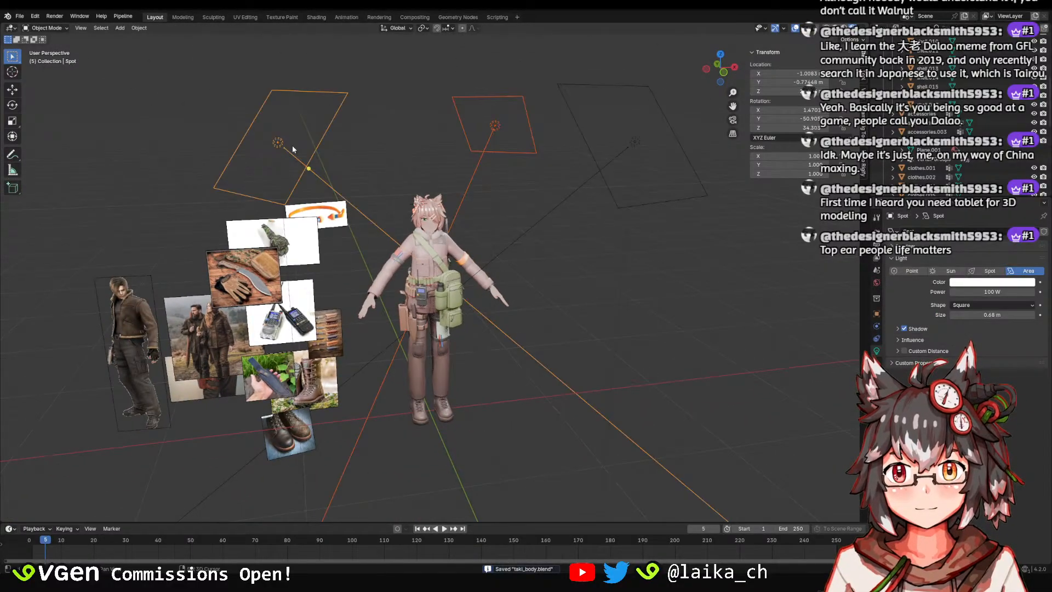
pyautogui.keyDown('shift'); pyautogui.click(636, 152); pyautogui.keyUp('shift')
pyautogui.moveTo(609, 208); pyautogui.dragTo(582, 194, button='middle')
pyautogui.click(979, 283)
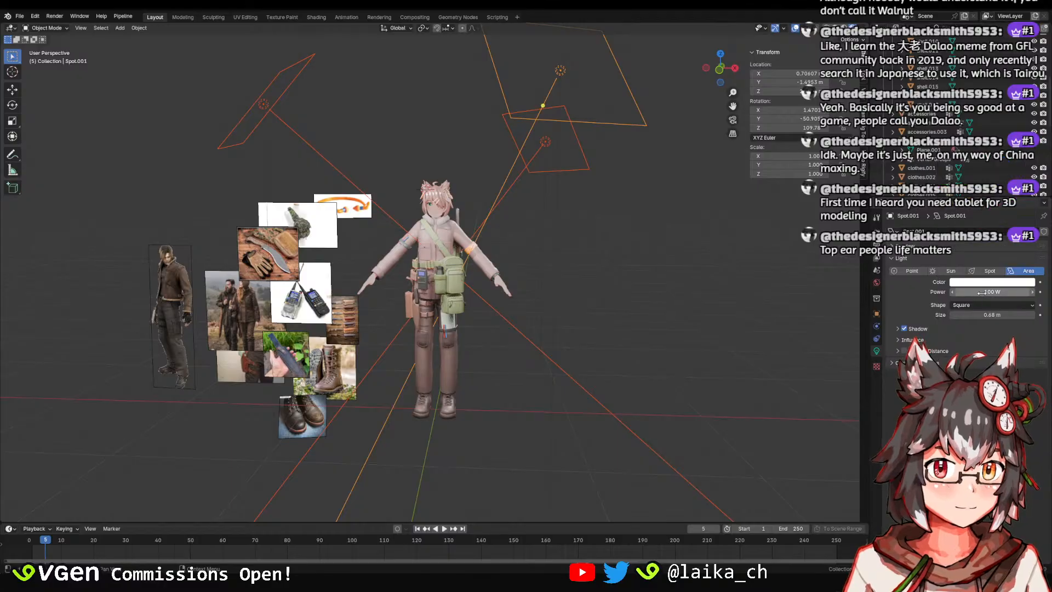
pyautogui.click(981, 292)
pyautogui.write('20')
pyautogui.press('Return')
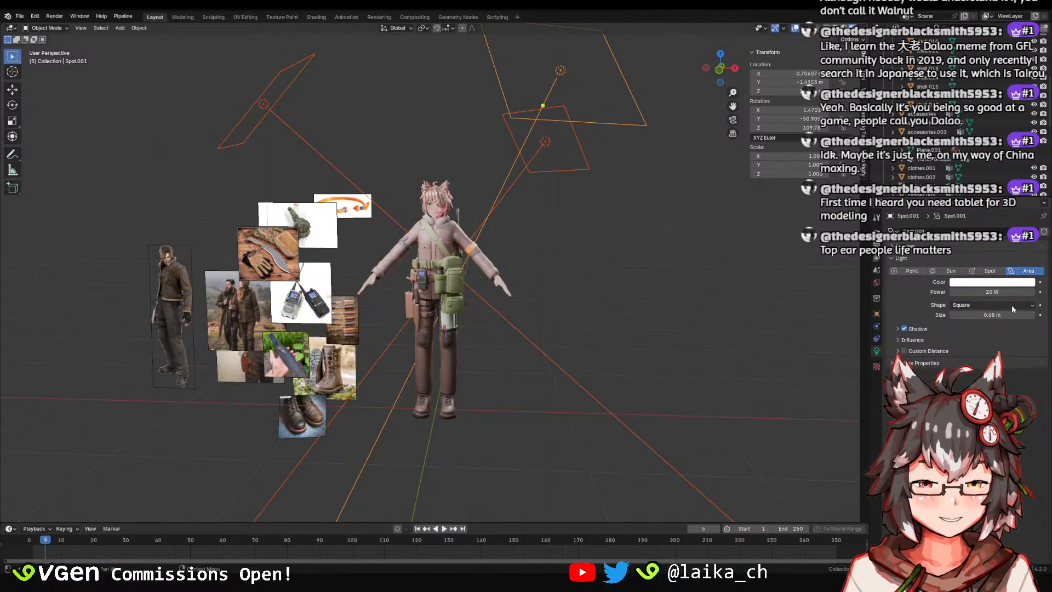
pyautogui.moveTo(478, 207); pyautogui.dragTo(445, 190, button='middle')
pyautogui.scroll(-2, 445, 189)
pyautogui.hotkey('ctrl', 's')
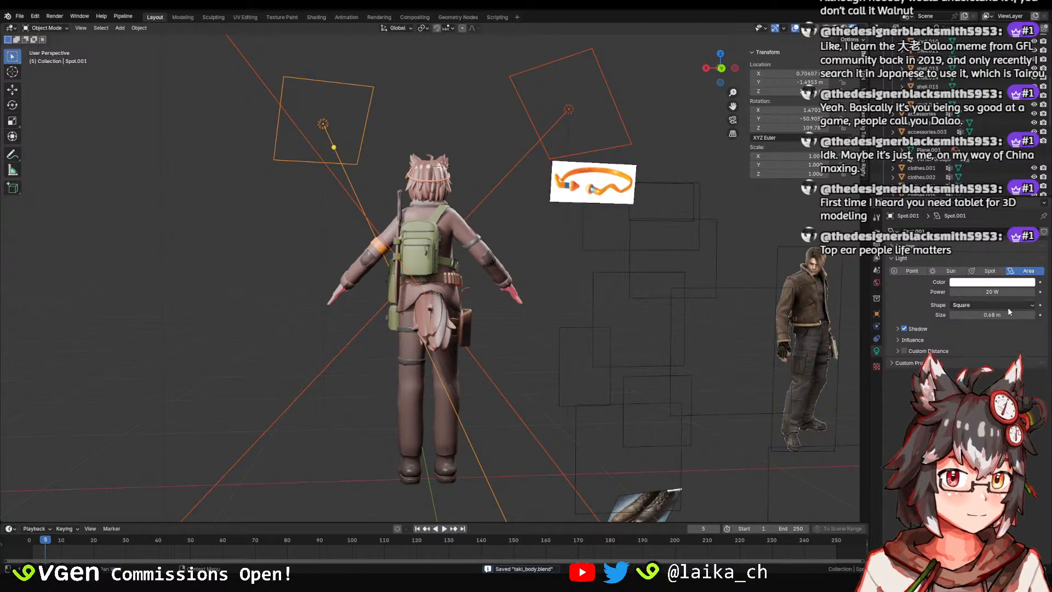
# Try the Disk shape on the front area light and restore the Square shape.
pyautogui.click(1007, 305)
pyautogui.click(984, 335)
pyautogui.click(983, 339)
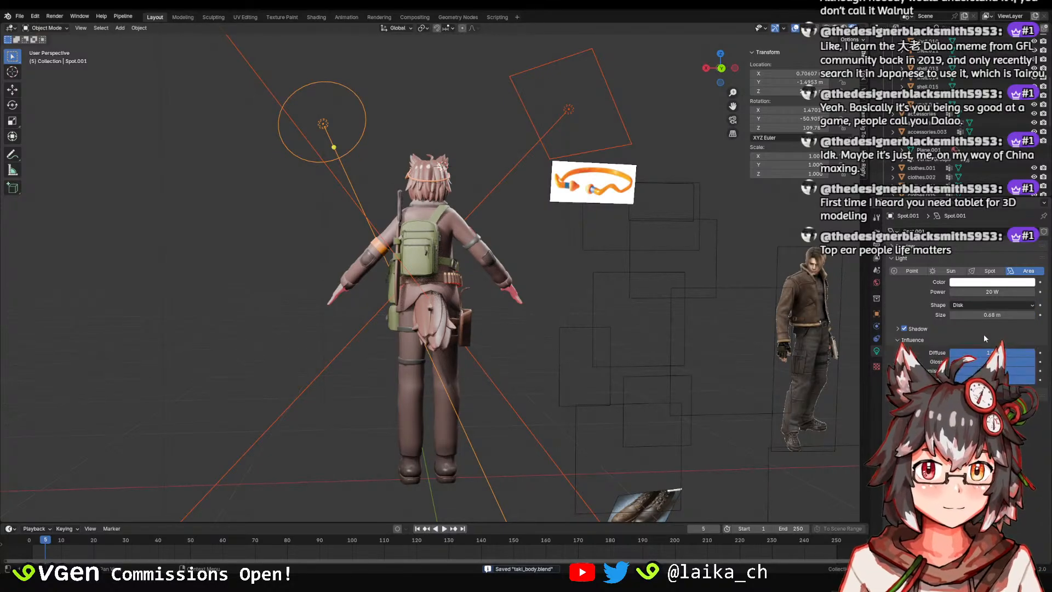
pyautogui.click(986, 305)
pyautogui.click(976, 315)
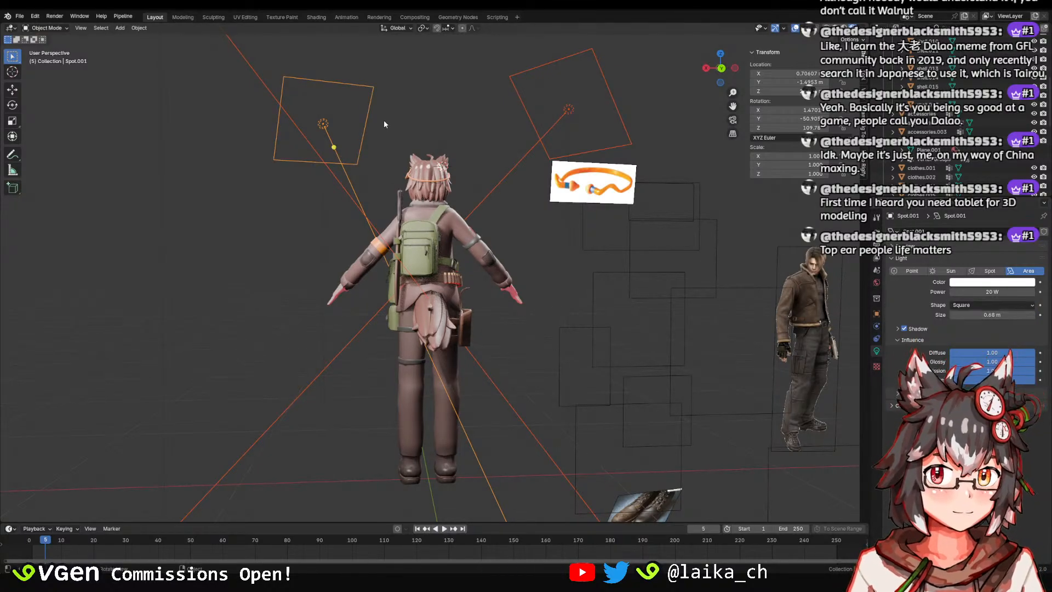
# Select only the front area light and set its power to 30 W.
pyautogui.click(343, 112)
pyautogui.click(329, 120)
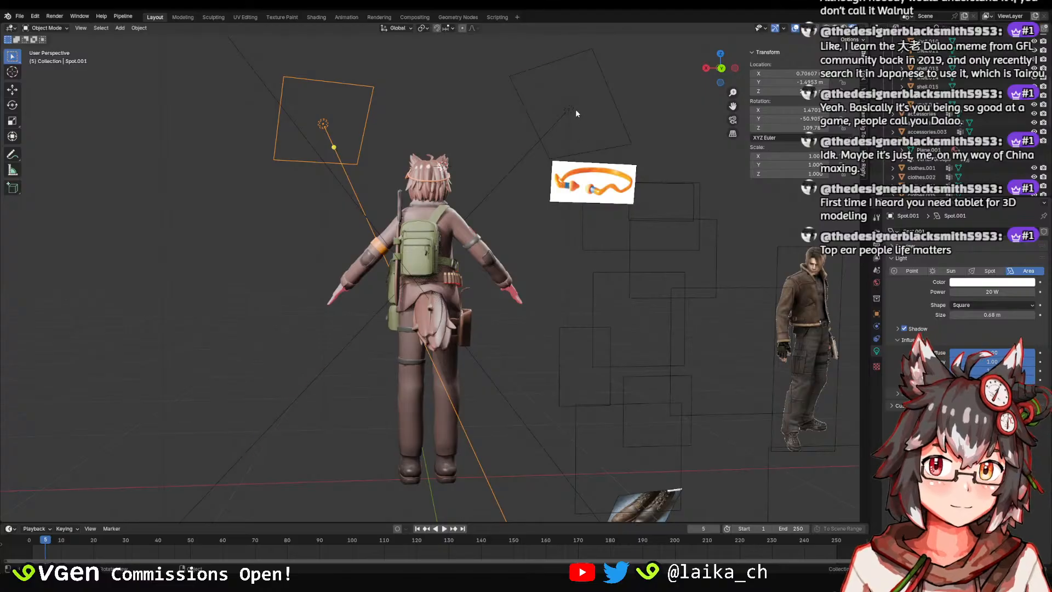
pyautogui.click(568, 109)
pyautogui.click(325, 123)
pyautogui.click(969, 291)
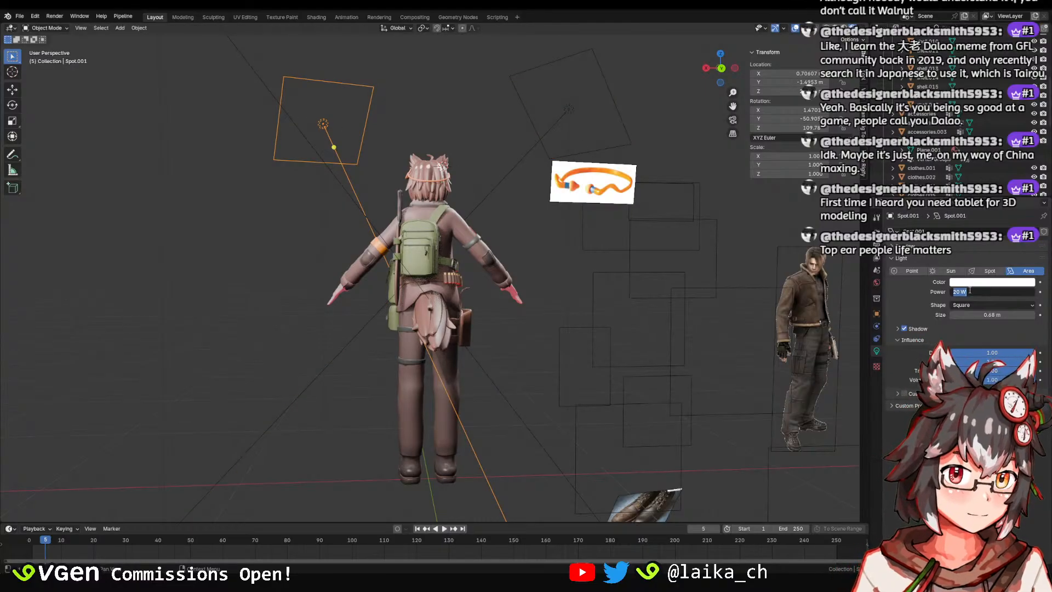
pyautogui.press('Return')
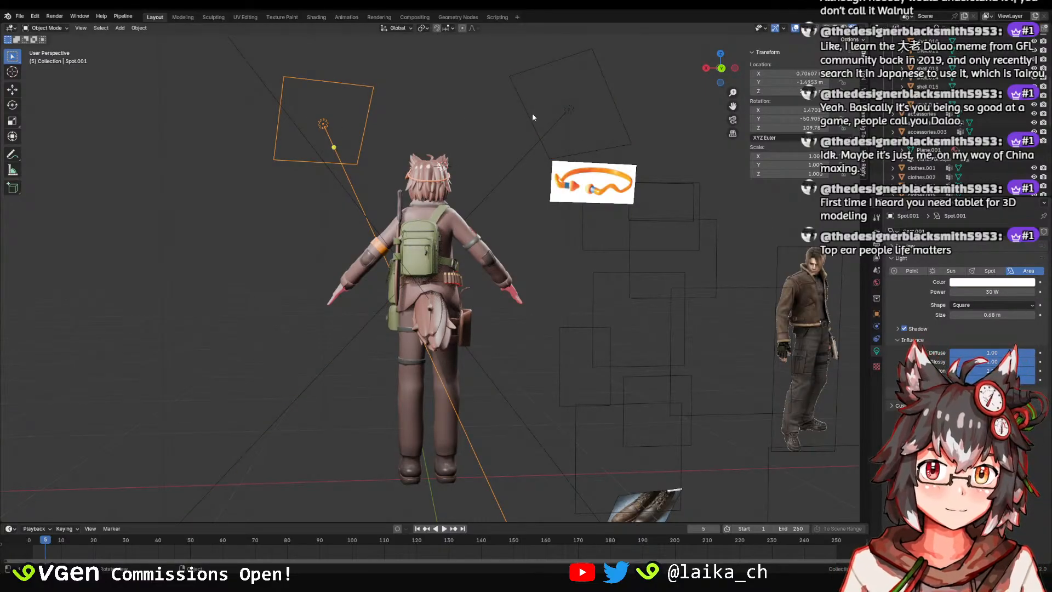
# Lower the original area light's power and set the rear area light's power to 30 W.
pyautogui.click(567, 109)
pyautogui.click(999, 293)
pyautogui.write('3')
pyautogui.press('Return')
pyautogui.moveTo(351, 198); pyautogui.dragTo(230, 165, button='middle')
pyautogui.click(225, 164)
pyautogui.click(987, 293)
pyautogui.write('30')
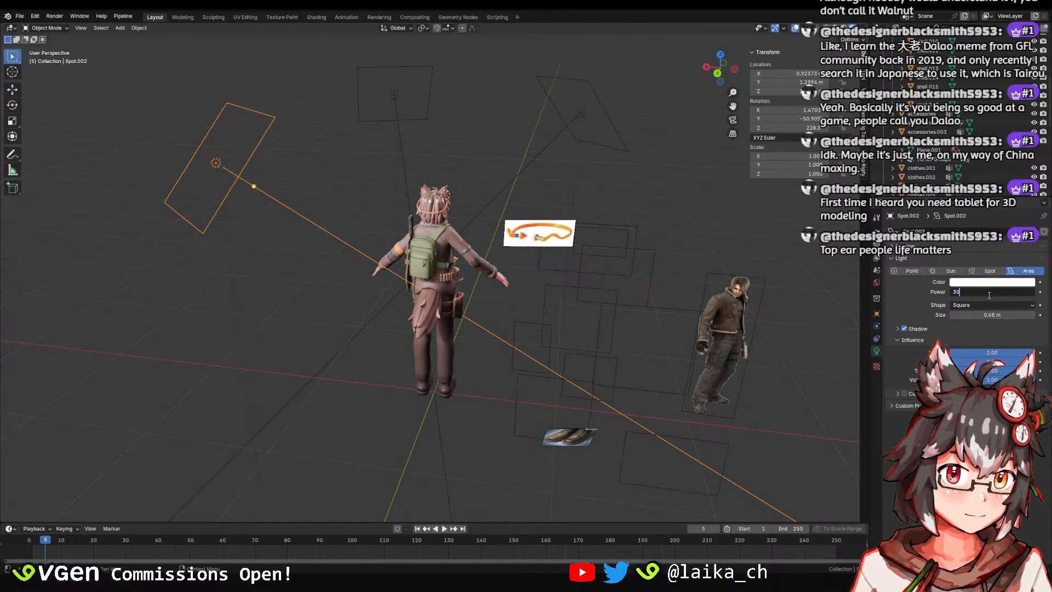
pyautogui.press('Return')
# Examine the outfit from the head down to the boots under the dimmed area lights and save the project file.
pyautogui.click(465, 347)
pyautogui.moveTo(517, 241); pyautogui.dragTo(351, 225, button='middle')
pyautogui.scroll(2, 448, 228)
pyautogui.hotkey('ctrl', 's')
pyautogui.moveTo(447, 225); pyautogui.dragTo(519, 255, button='middle')
pyautogui.keyDown('shift'); pyautogui.moveTo(485, 504); pyautogui.dragTo(536, 378, button='middle'); pyautogui.keyUp('shift')
pyautogui.click(535, 377)
pyautogui.keyDown('shift'); pyautogui.moveTo(621, 341); pyautogui.dragTo(554, 356, button='middle'); pyautogui.keyUp('shift')
pyautogui.click(624, 300)
pyautogui.hotkey('ctrl', 's')
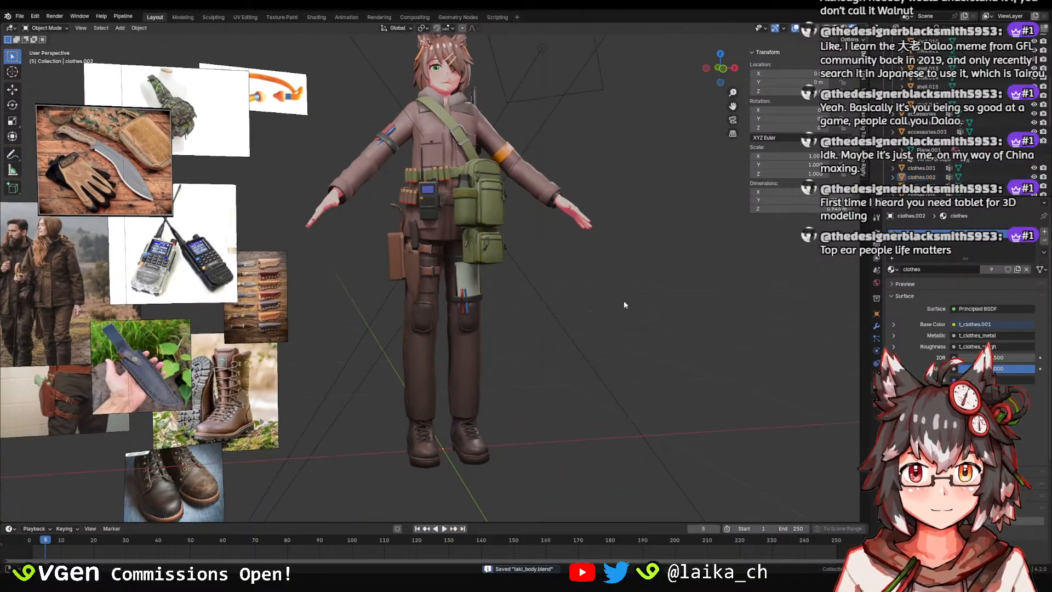
pyautogui.moveTo(624, 300); pyautogui.dragTo(594, 188, button='middle')
pyautogui.click(611, 223)
pyautogui.press('g')
pyautogui.press('z')
pyautogui.rightClick(596, 209)
pyautogui.press('g')
pyautogui.press('z')
pyautogui.rightClick(599, 251)
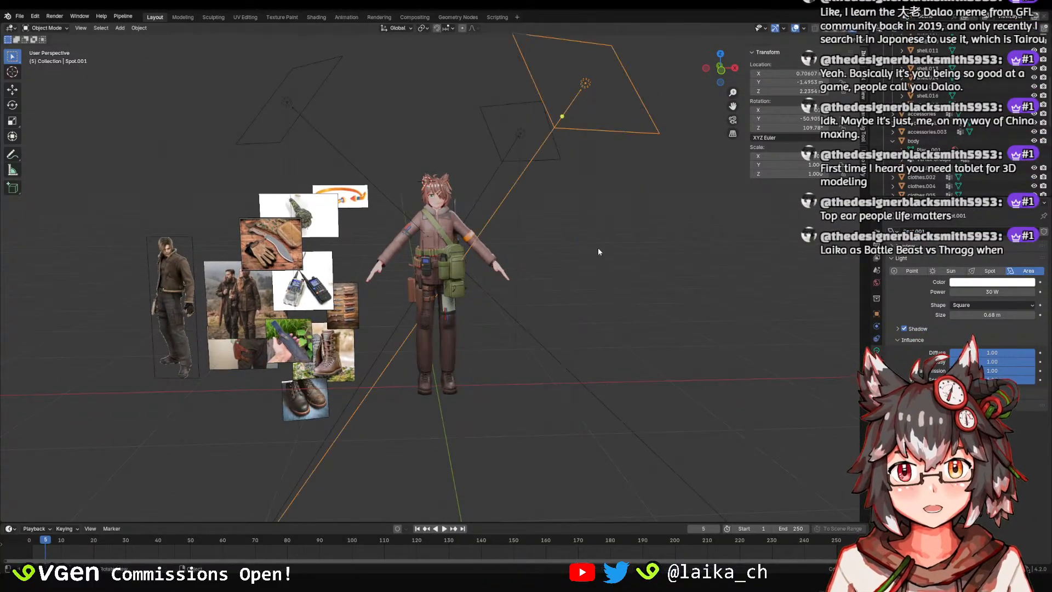
pyautogui.moveTo(597, 248); pyautogui.dragTo(625, 245, button='middle')
pyautogui.keyDown('ctrl'); pyautogui.moveTo(564, 189); pyautogui.dragTo(692, 209, button='middle'); pyautogui.keyUp('ctrl')
pyautogui.press('g')
pyautogui.press('z')
pyautogui.rightClick(562, 196)
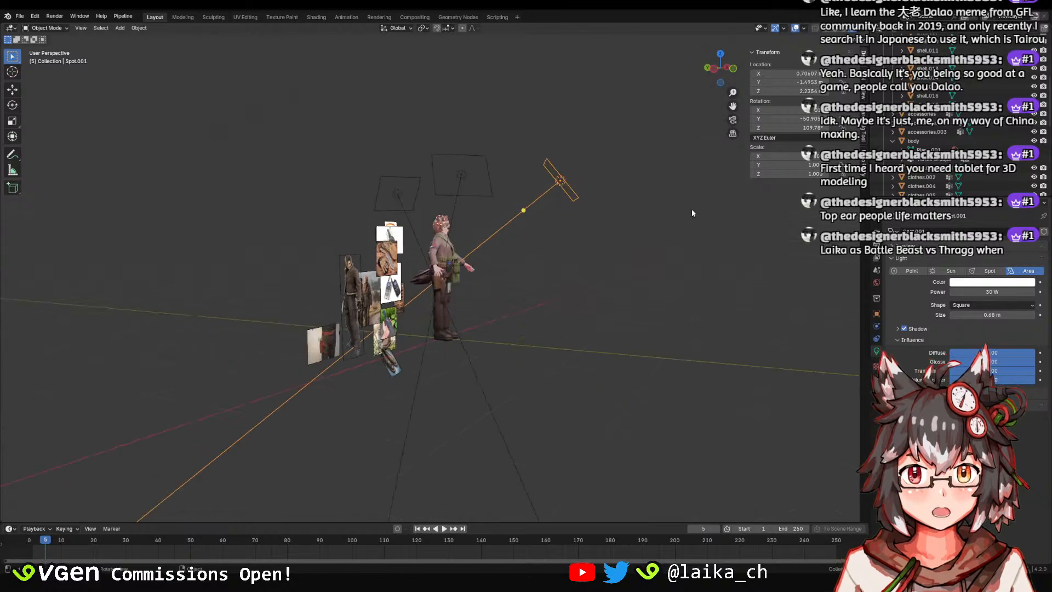
# Tilt the front area light to about −54.6° in Y and lower it about 0.18 m along Z.
pyautogui.press('r')
pyautogui.click(664, 231)
pyautogui.press('g')
pyautogui.press('z')
pyautogui.click(663, 245)
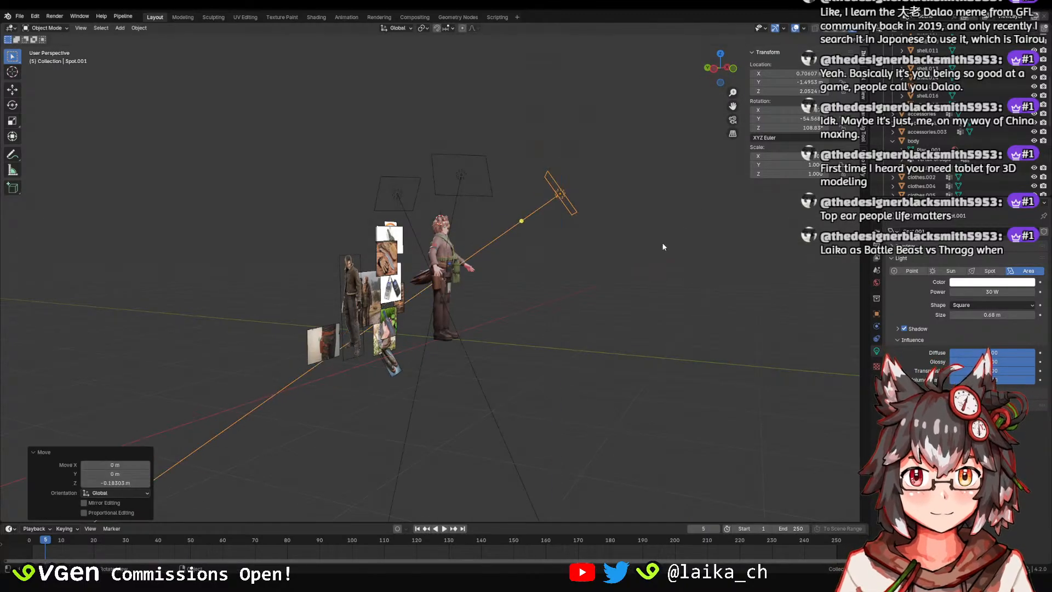
# Save the project file and enter 40 W as the front area light's power, checking the outfit from behind.
pyautogui.moveTo(663, 244); pyautogui.dragTo(518, 229, button='middle')
pyautogui.hotkey('ctrl', 's')
pyautogui.keyDown('ctrl'); pyautogui.moveTo(517, 229); pyautogui.dragTo(535, 194, button='middle'); pyautogui.keyUp('ctrl')
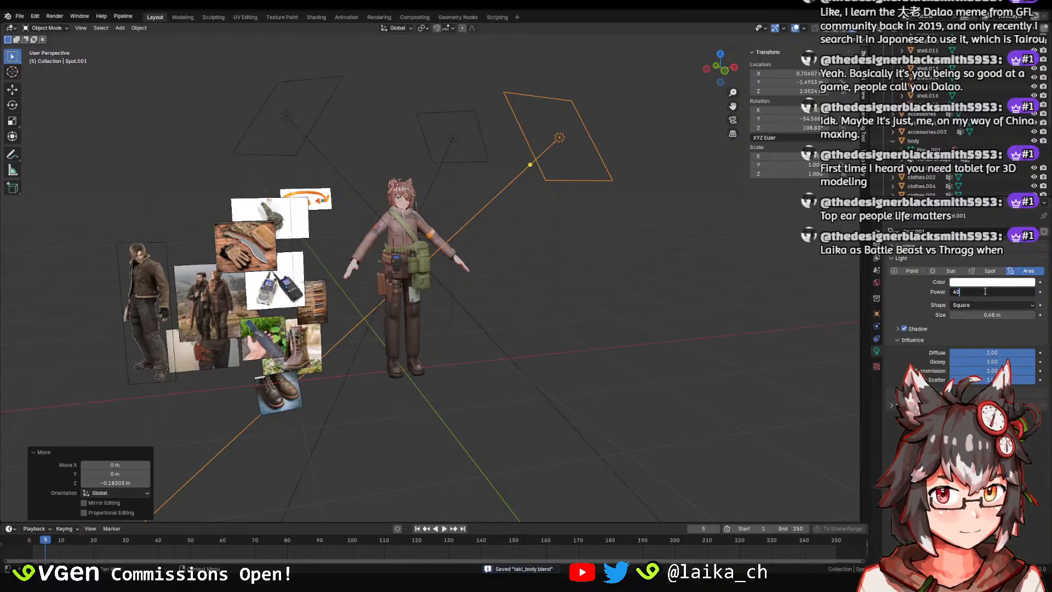
pyautogui.moveTo(519, 182); pyautogui.dragTo(484, 219, button='middle')
pyautogui.keyDown('ctrl'); pyautogui.moveTo(484, 219); pyautogui.dragTo(383, 207, button='middle'); pyautogui.keyUp('ctrl')
pyautogui.keyDown('ctrl'); pyautogui.moveTo(476, 193); pyautogui.dragTo(476, 165, button='middle'); pyautogui.keyUp('ctrl')
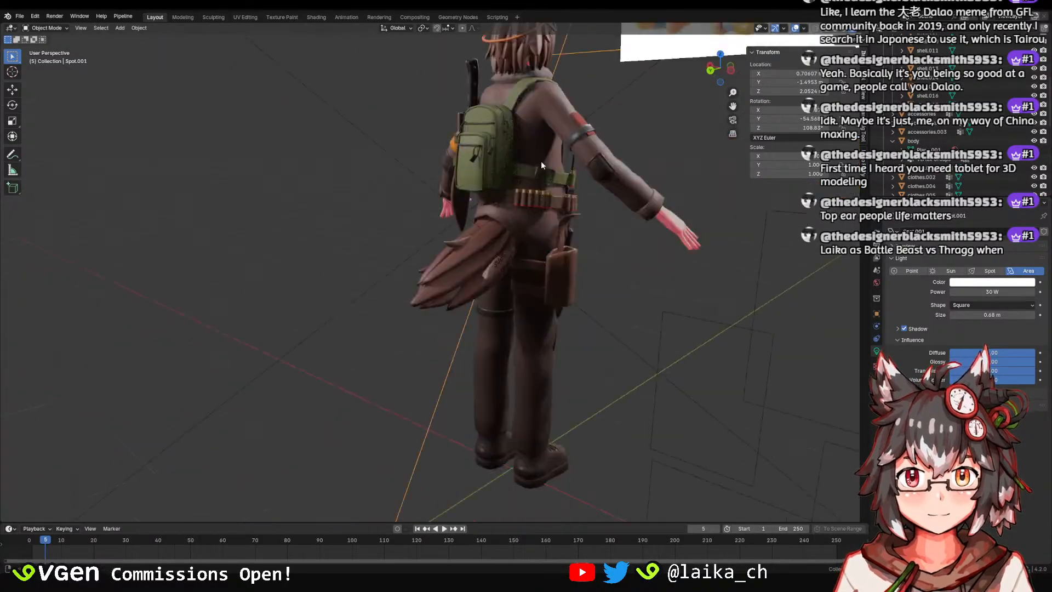
# Select the rear area light and lower it about 0.39 m along Z.
pyautogui.keyDown('ctrl'); pyautogui.moveTo(515, 71); pyautogui.dragTo(375, 119, button='middle'); pyautogui.keyUp('ctrl')
pyautogui.click(276, 94)
pyautogui.press('g')
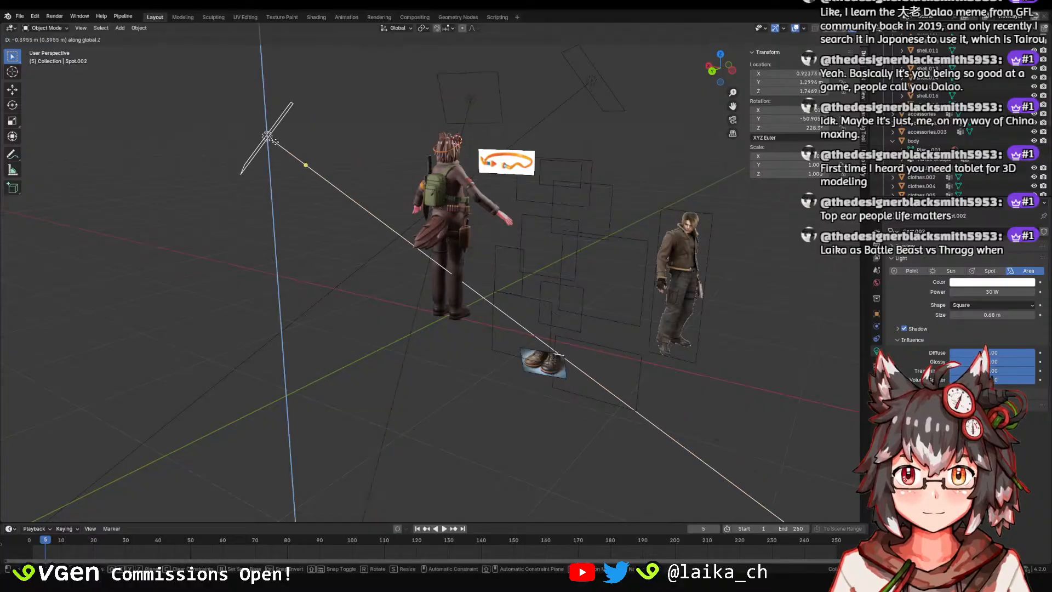
pyautogui.press('z')
pyautogui.click(387, 143)
# Rotate the rear area light −10° about the view axis.
pyautogui.press('r')
pyautogui.press('x')
pyautogui.rightClick(372, 121)
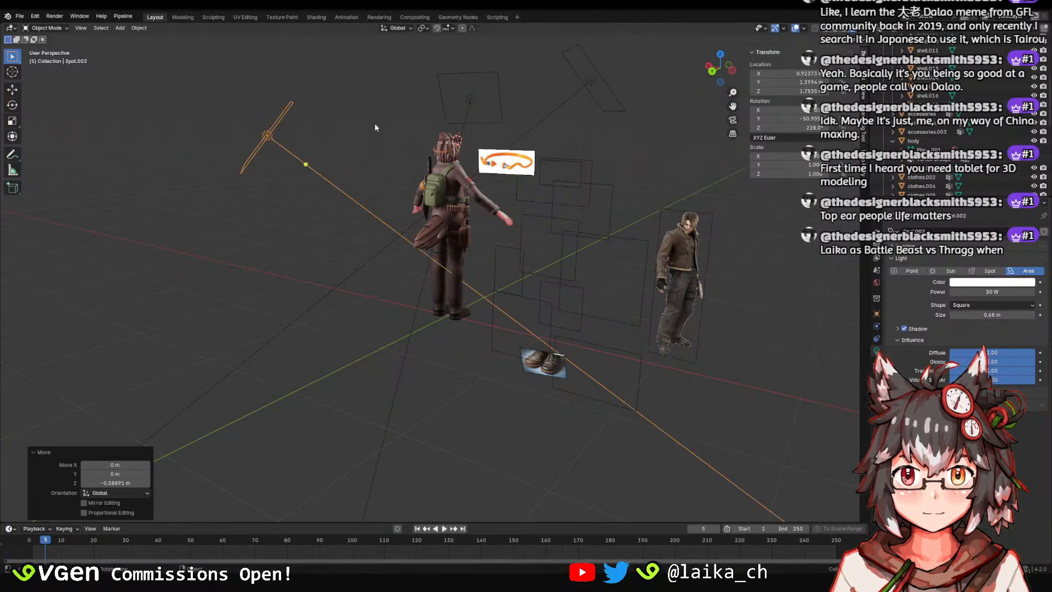
pyautogui.press('r')
pyautogui.click(371, 127)
pyautogui.moveTo(371, 126); pyautogui.dragTo(444, 145, button='middle')
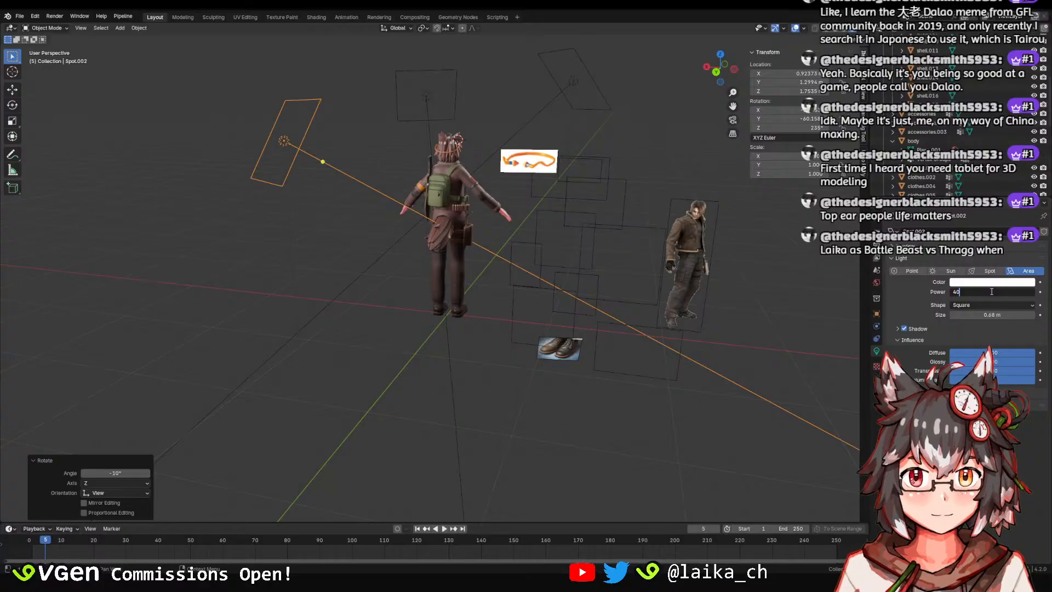
# Set the rear area light's power to 40 W and save the project file.
pyautogui.moveTo(274, 307); pyautogui.dragTo(492, 258, button='middle')
pyautogui.scroll(3, 416, 318)
pyautogui.hotkey('ctrl', 's')
pyautogui.scroll(5, 540, 288)
# Reselect the front area light, examine the lit outfit from the front, and save the project file.
pyautogui.click(593, 297)
pyautogui.click(594, 267)
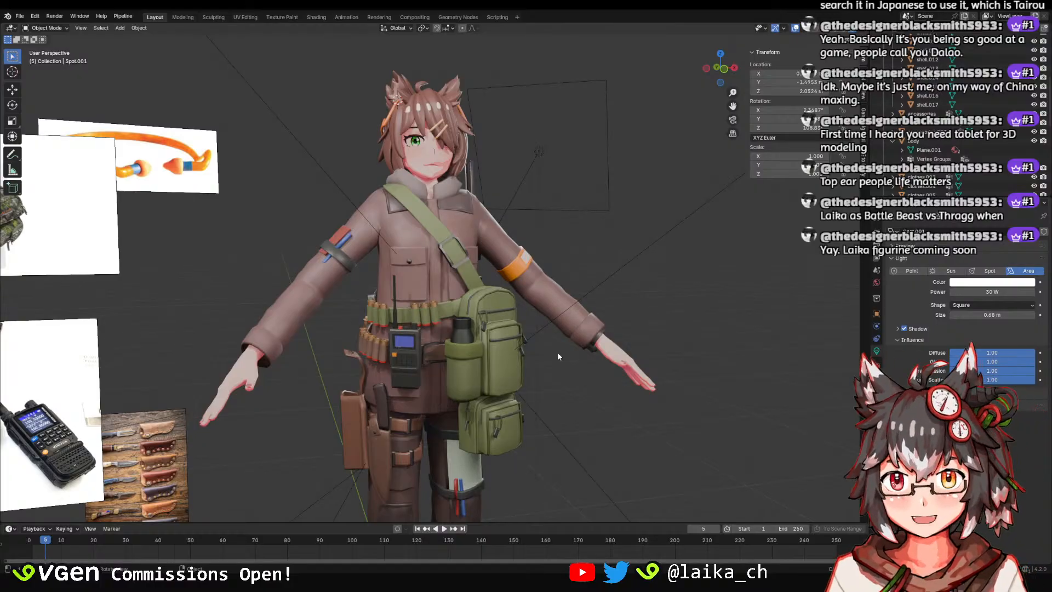
pyautogui.scroll(-3, 558, 356)
pyautogui.click(516, 177)
pyautogui.moveTo(587, 283)
pyautogui.mouseDown(button='middle')
pyautogui.moveTo(439, 291)
pyautogui.moveTo(524, 260)
pyautogui.mouseUp(button='middle')
pyautogui.click(438, 323)
pyautogui.hotkey('ctrl', 's')
pyautogui.scroll(-2, 438, 324)
pyautogui.scroll(2, 446, 297)
# Select the trousers, switch the viewport shading to inspect the backs of the legs, and save the project file.
pyautogui.click(451, 299)
pyautogui.press('z')
pyautogui.click(529, 449)
pyautogui.moveTo(515, 345)
pyautogui.mouseDown(button='middle')
pyautogui.moveTo(463, 389)
pyautogui.moveTo(452, 342)
pyautogui.moveTo(621, 310)
pyautogui.moveTo(459, 334)
pyautogui.mouseUp(button='middle')
pyautogui.scroll(2, 550, 332)
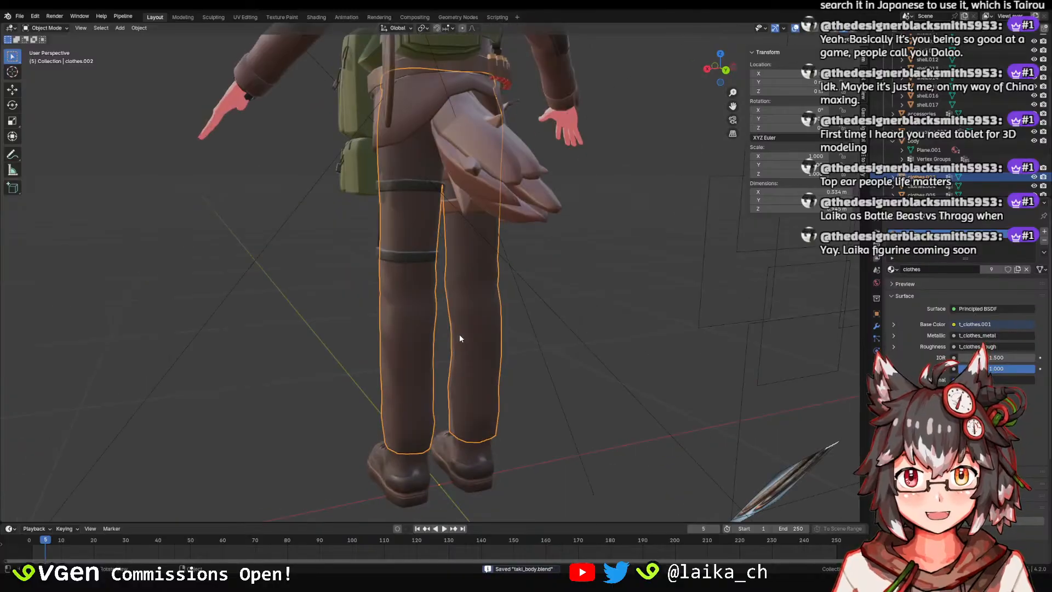
pyautogui.click(547, 336)
pyautogui.moveTo(547, 337); pyautogui.dragTo(505, 235, button='middle')
pyautogui.hotkey('ctrl', 's')
pyautogui.scroll(-1, 497, 230)
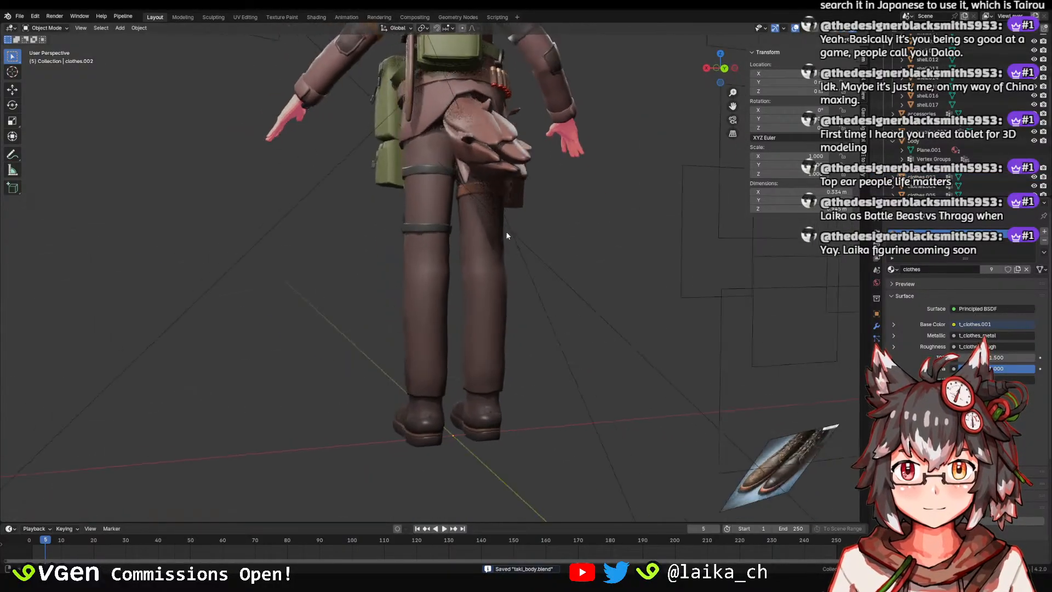
pyautogui.moveTo(427, 293); pyautogui.dragTo(376, 265, button='middle')
# Open the trousers in the Texture Paint workspace, framing the backs of the legs, and save the project file.
pyautogui.click(469, 299)
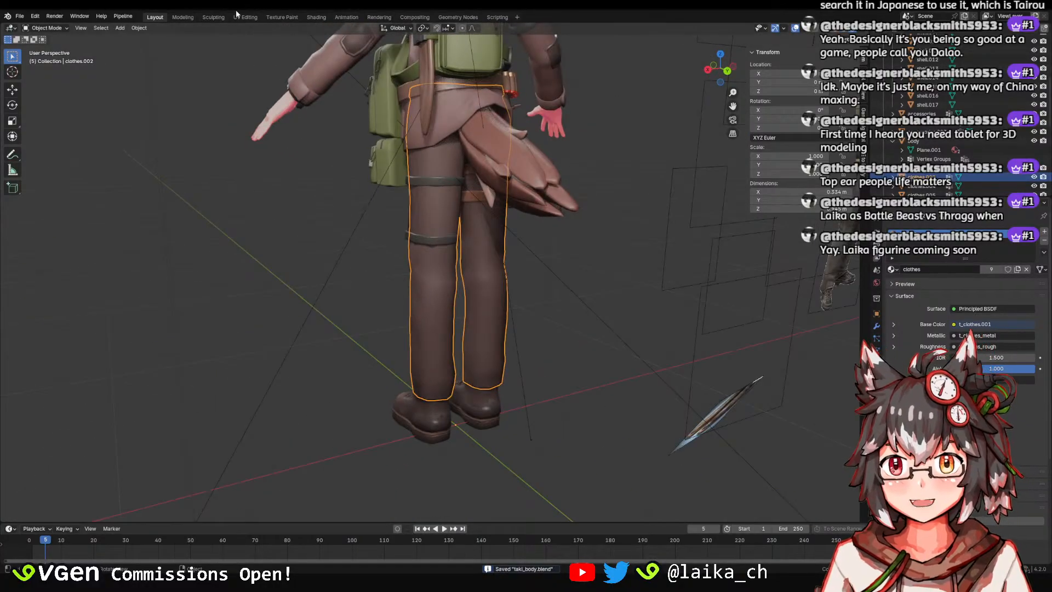
pyautogui.click(274, 16)
pyautogui.moveTo(554, 212); pyautogui.dragTo(672, 253, button='middle')
pyautogui.scroll(6, 616, 242)
pyautogui.hotkey('ctrl', 's')
pyautogui.scroll(-2, 623, 240)
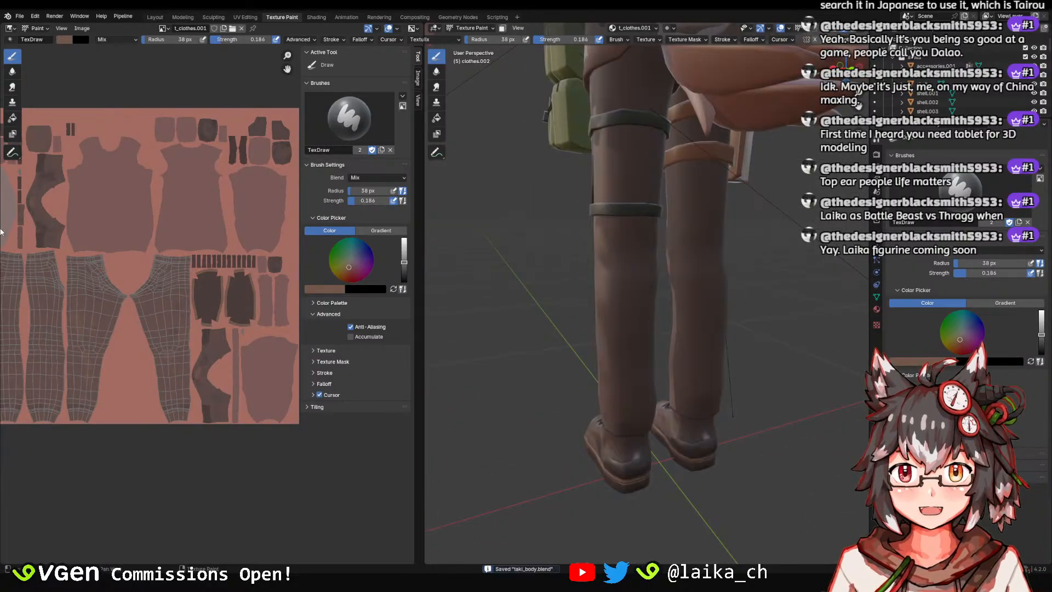
# Sample a darker brown as the brush colour and set the brush radius to 96 px.
pyautogui.click(70, 40)
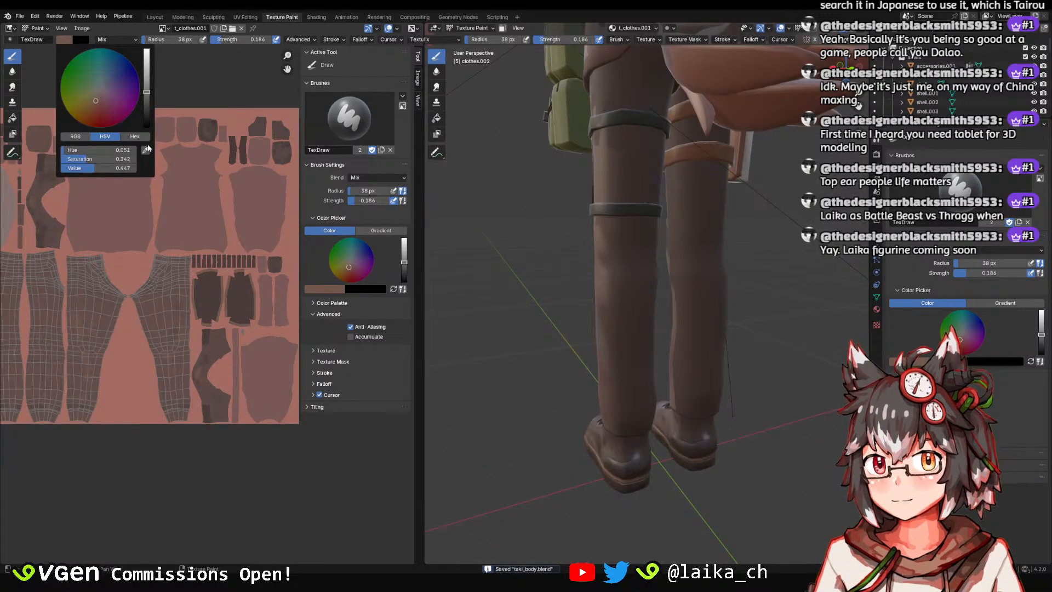
pyautogui.click(147, 149)
pyautogui.moveTo(581, 201); pyautogui.dragTo(591, 193, button='middle')
pyautogui.press('f')
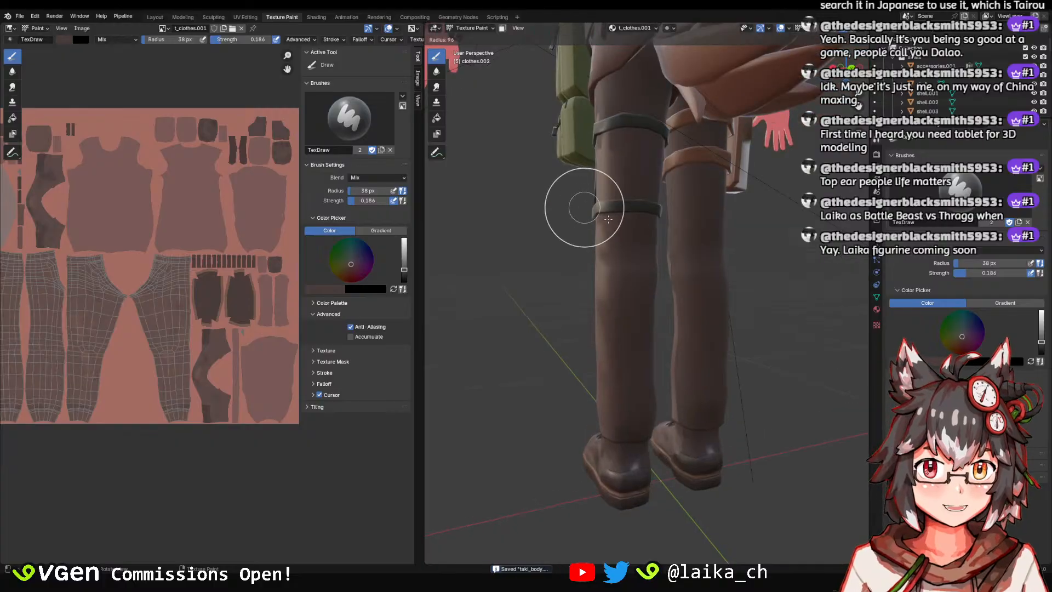
pyautogui.click(623, 210)
# Paint soft dark brown shading over the backs and sides of the lower trouser legs.
pyautogui.moveTo(643, 385); pyautogui.dragTo(684, 319, button='middle')
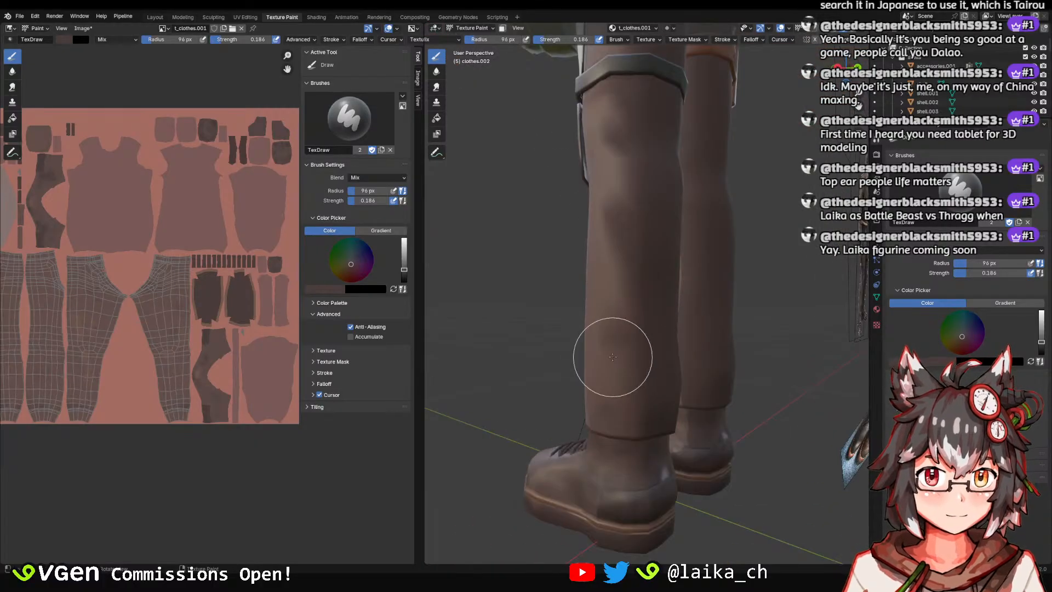
pyautogui.moveTo(604, 407); pyautogui.dragTo(652, 362, button='middle')
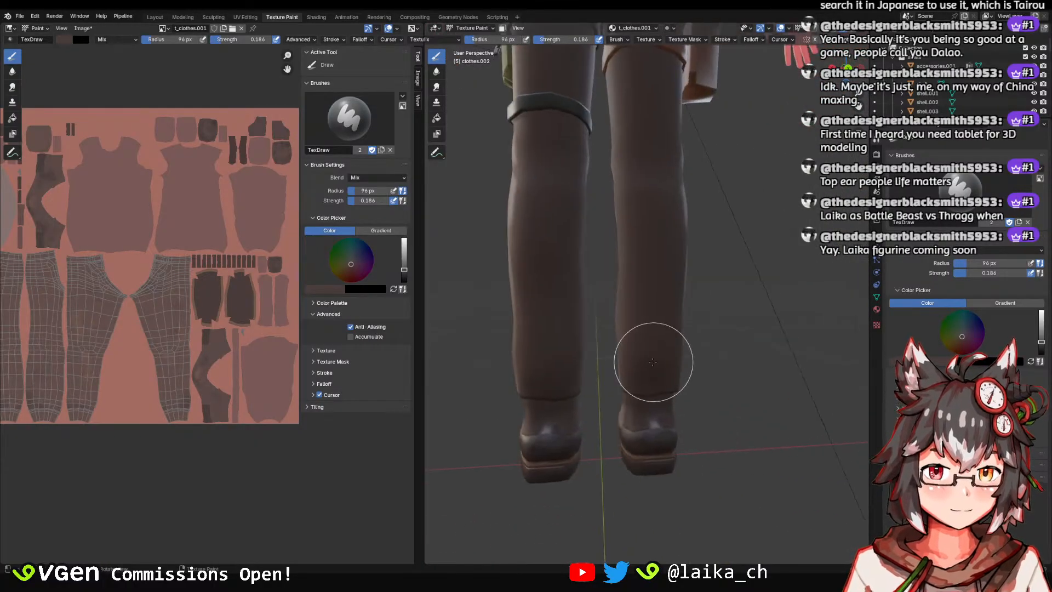
pyautogui.moveTo(709, 316)
pyautogui.mouseDown(button='middle')
pyautogui.moveTo(666, 350)
pyautogui.moveTo(657, 294)
pyautogui.moveTo(613, 302)
pyautogui.moveTo(594, 291)
pyautogui.mouseUp(button='middle')
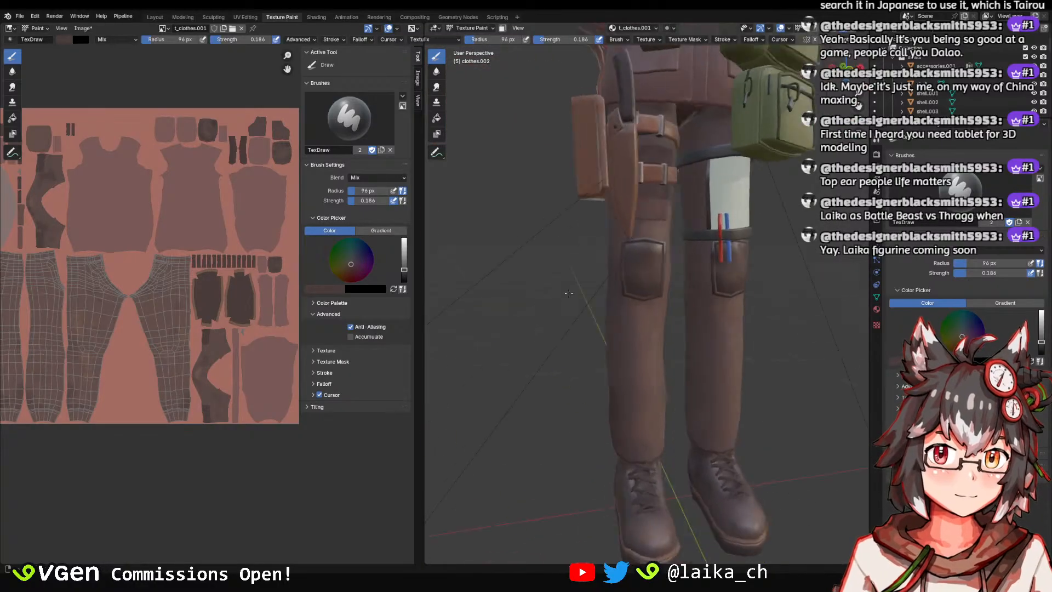
# Examine the shaded trouser legs from near and far.
pyautogui.moveTo(717, 268); pyautogui.dragTo(624, 232, button='middle')
pyautogui.scroll(-4, 550, 188)
pyautogui.scroll(3, 614, 227)
pyautogui.scroll(-4, 632, 216)
pyautogui.scroll(2, 681, 204)
pyautogui.scroll(-4, 700, 220)
pyautogui.scroll(3, 646, 239)
pyautogui.scroll(5, 646, 227)
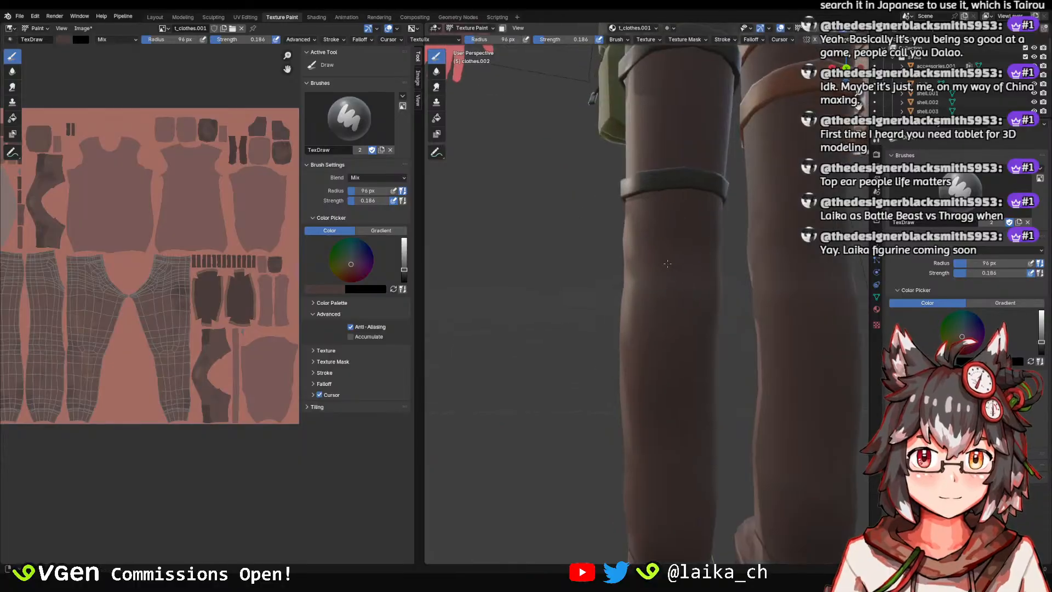
# Add more dark brown shading around the backs of the knees on both trouser legs.
pyautogui.keyDown('shift'); pyautogui.moveTo(649, 290); pyautogui.dragTo(701, 237, button='middle'); pyautogui.keyUp('shift')
pyautogui.scroll(-2, 639, 240)
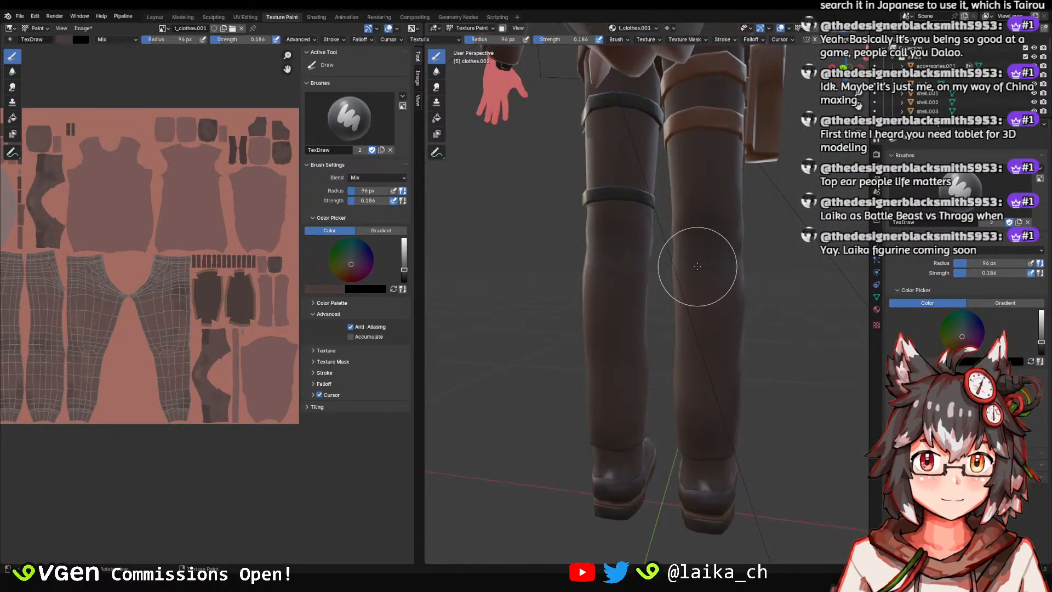
pyautogui.moveTo(699, 282); pyautogui.dragTo(649, 321, button='middle')
pyautogui.moveTo(609, 303); pyautogui.dragTo(610, 284, button='middle')
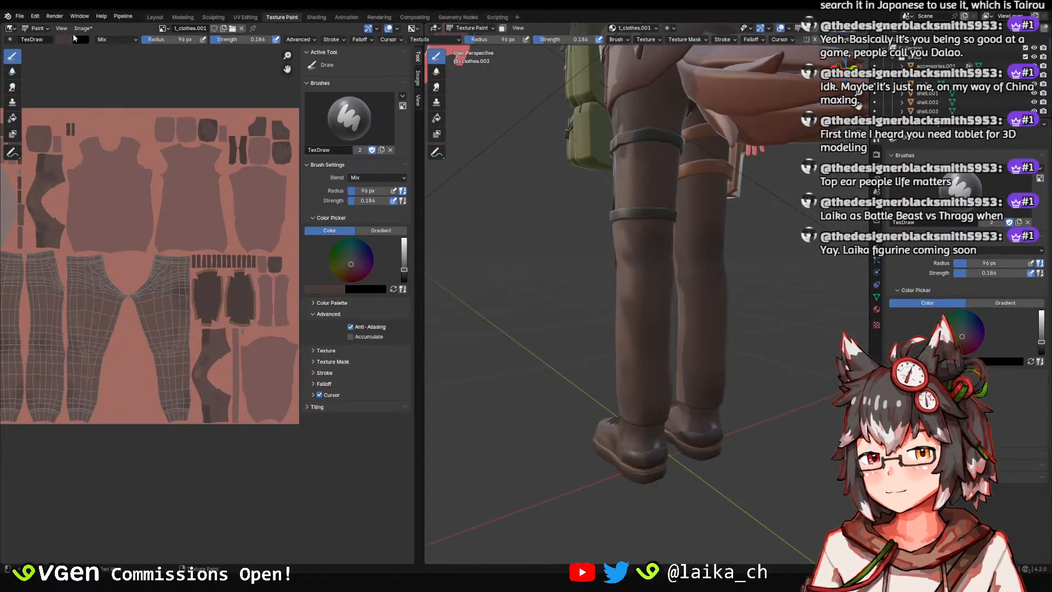
# Sample a lighter brown as the brush colour and set the brush radius to 34 px.
pyautogui.click(64, 40)
pyautogui.click(145, 150)
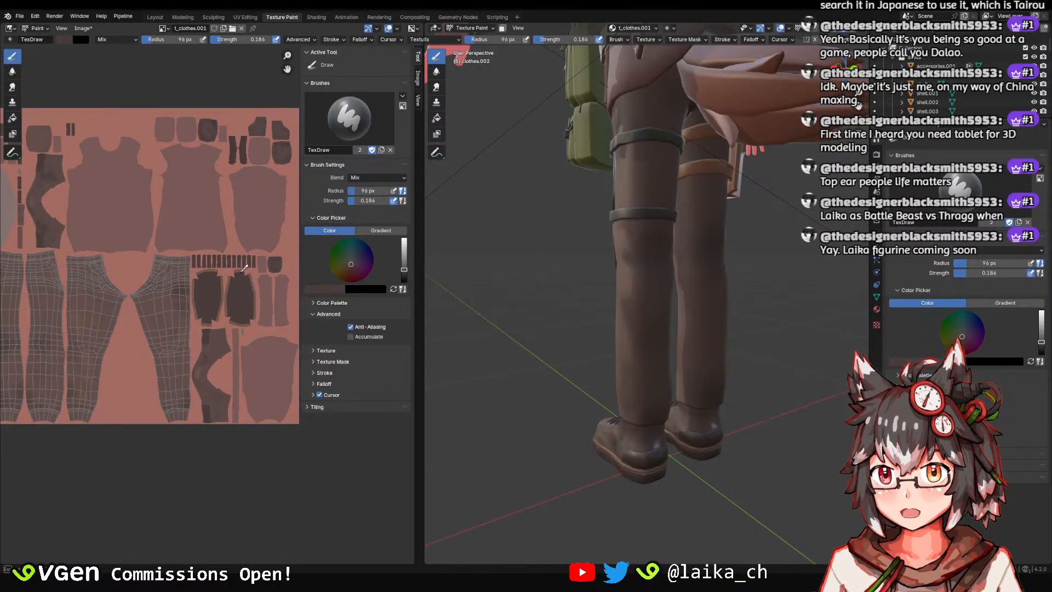
pyautogui.click(244, 267)
pyautogui.scroll(3, 662, 237)
pyautogui.press('f')
pyautogui.click(596, 248)
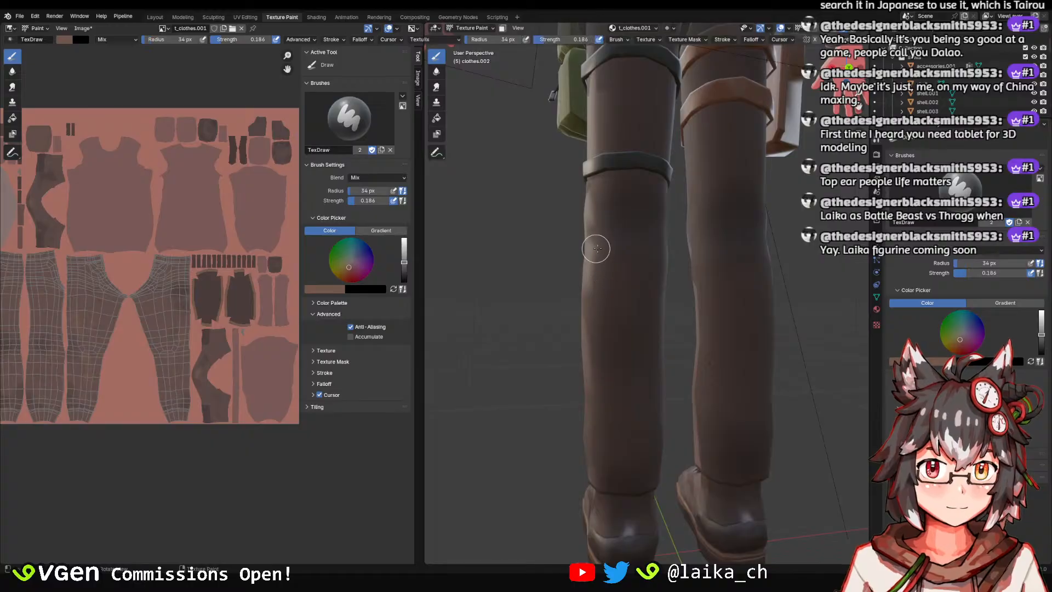
# Paint lighter brown tones down the backs of both trouser legs, checking them from several angles.
pyautogui.moveTo(596, 249); pyautogui.dragTo(629, 277, button='middle')
pyautogui.moveTo(641, 323); pyautogui.dragTo(637, 272, button='middle')
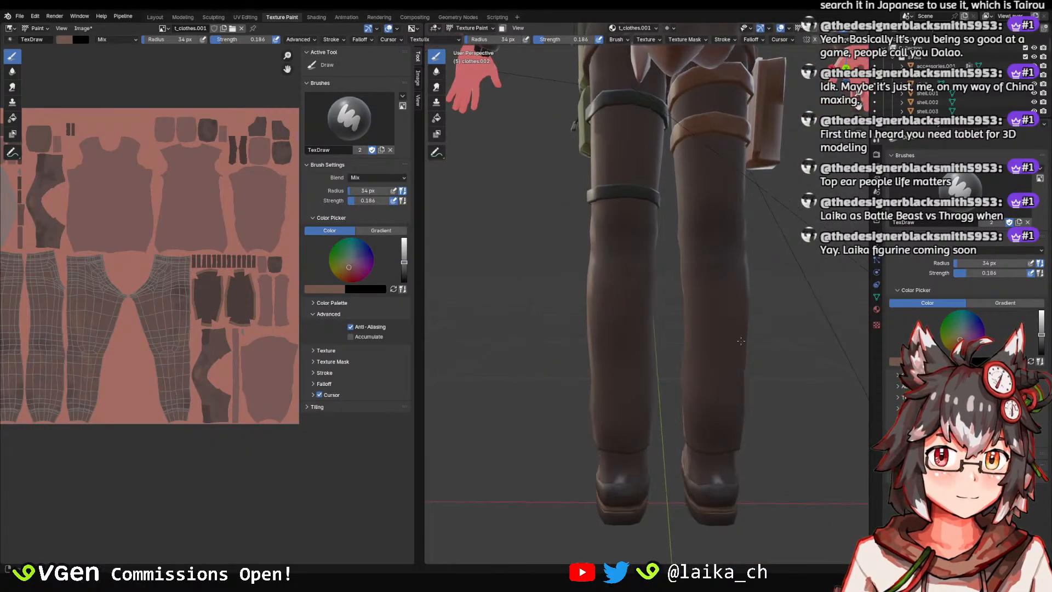
pyautogui.moveTo(727, 366); pyautogui.dragTo(632, 279, button='middle')
pyautogui.moveTo(681, 363); pyautogui.dragTo(702, 219, button='middle')
pyautogui.scroll(-5, 703, 219)
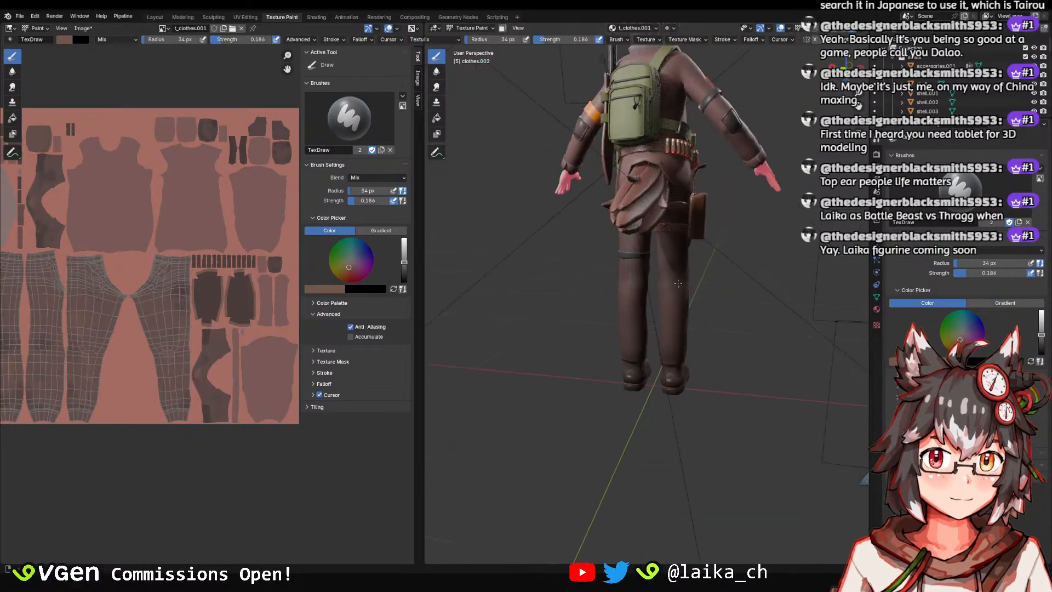
pyautogui.scroll(5, 617, 329)
pyautogui.moveTo(661, 358); pyautogui.dragTo(619, 170, button='middle')
pyautogui.scroll(-5, 674, 270)
pyautogui.scroll(6, 701, 224)
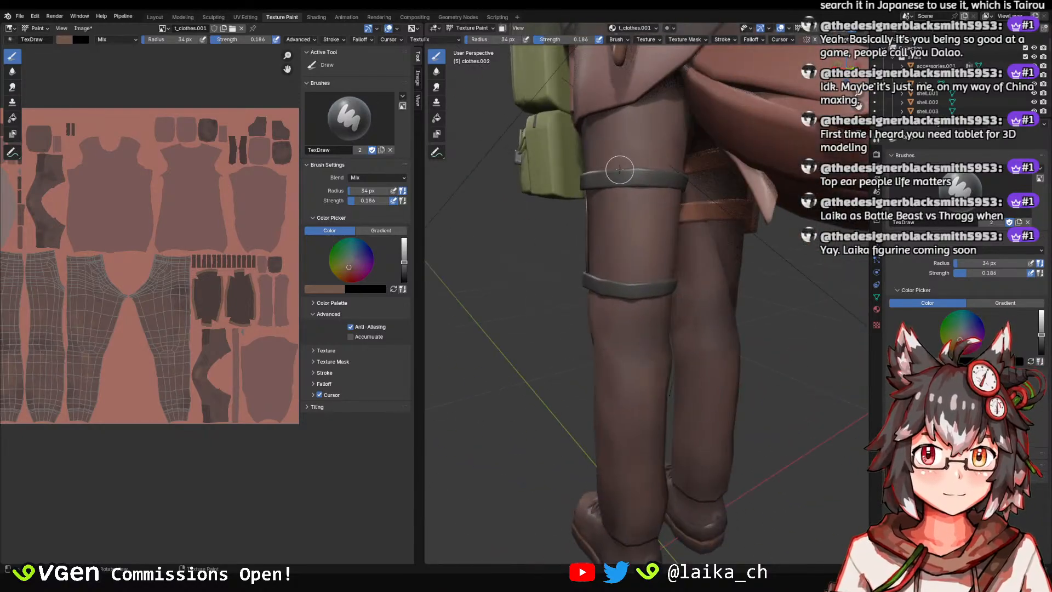
# Set the brush radius to 16 px and strength to 0.412 for detailing the upper trouser leg.
pyautogui.press('f')
pyautogui.click(629, 136)
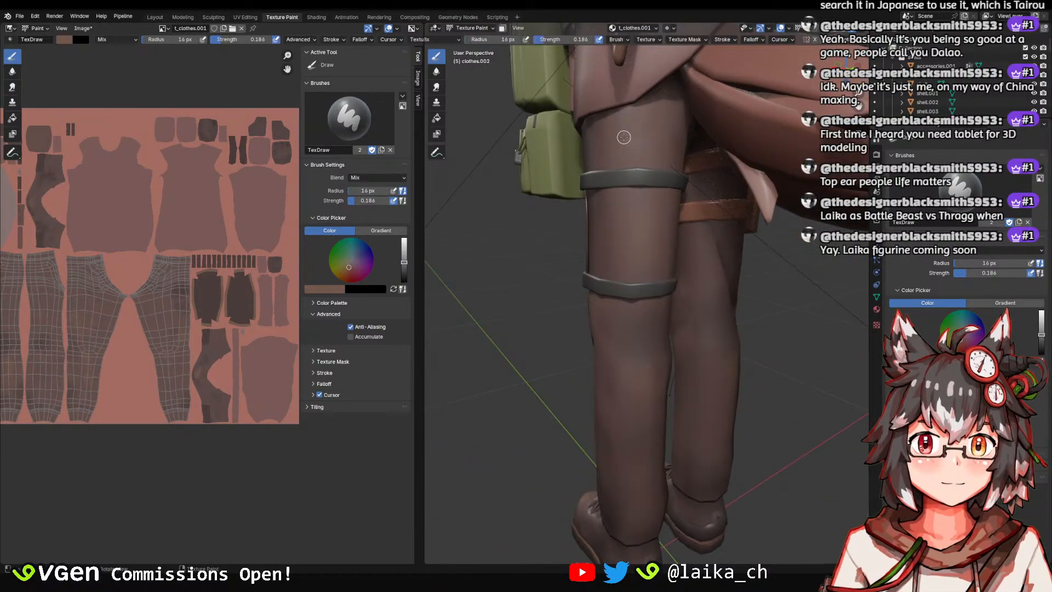
pyautogui.hotkey('shift', 'f')
pyautogui.click(637, 143)
pyautogui.moveTo(647, 156); pyautogui.dragTo(641, 146, button='middle')
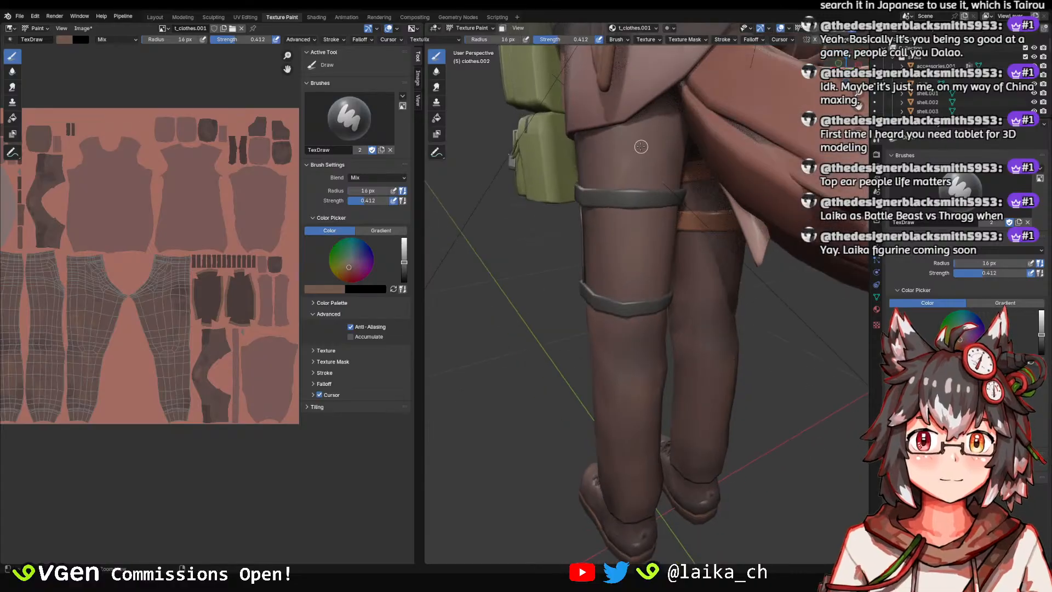
# Reduce the brush radius to 9 px and set its strength to 0.208 for the thigh between the leg straps.
pyautogui.press('f')
pyautogui.click(622, 156)
pyautogui.hotkey('shift', 'f')
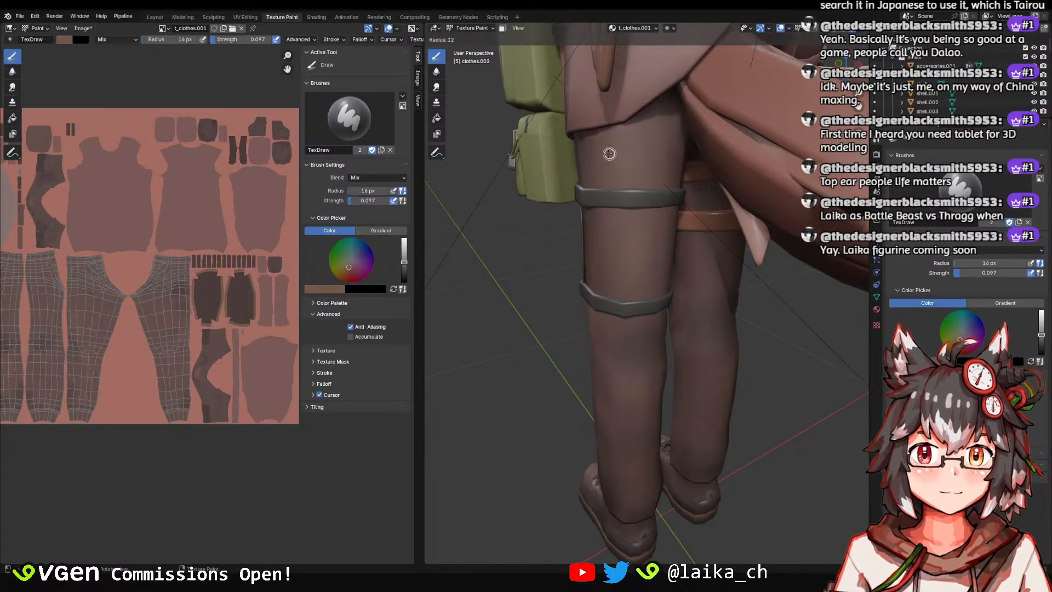
pyautogui.click(623, 164)
pyautogui.scroll(3, 630, 172)
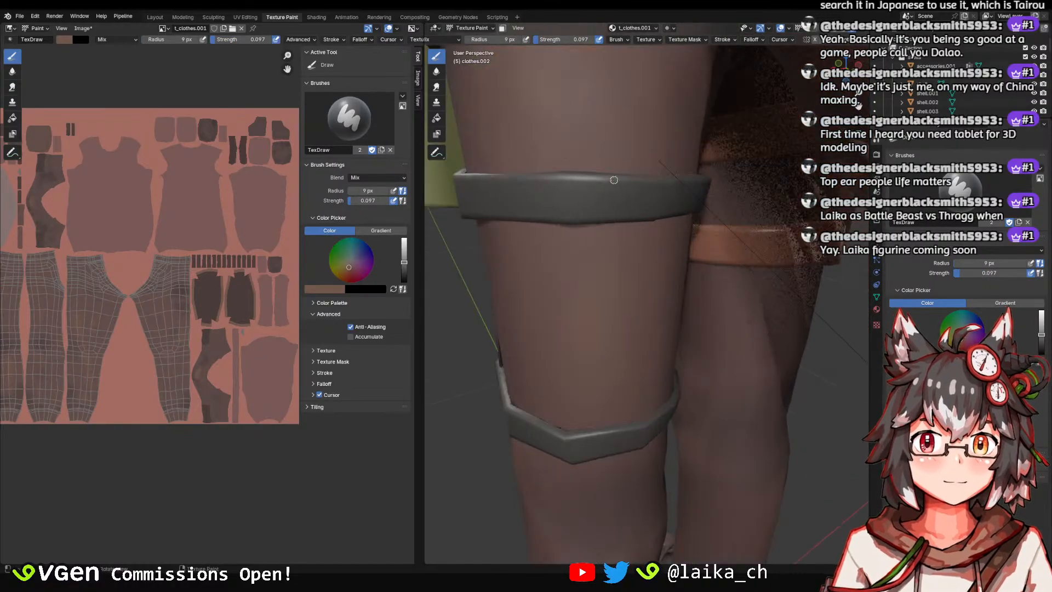
pyautogui.hotkey('shift', 'f')
pyautogui.click(625, 181)
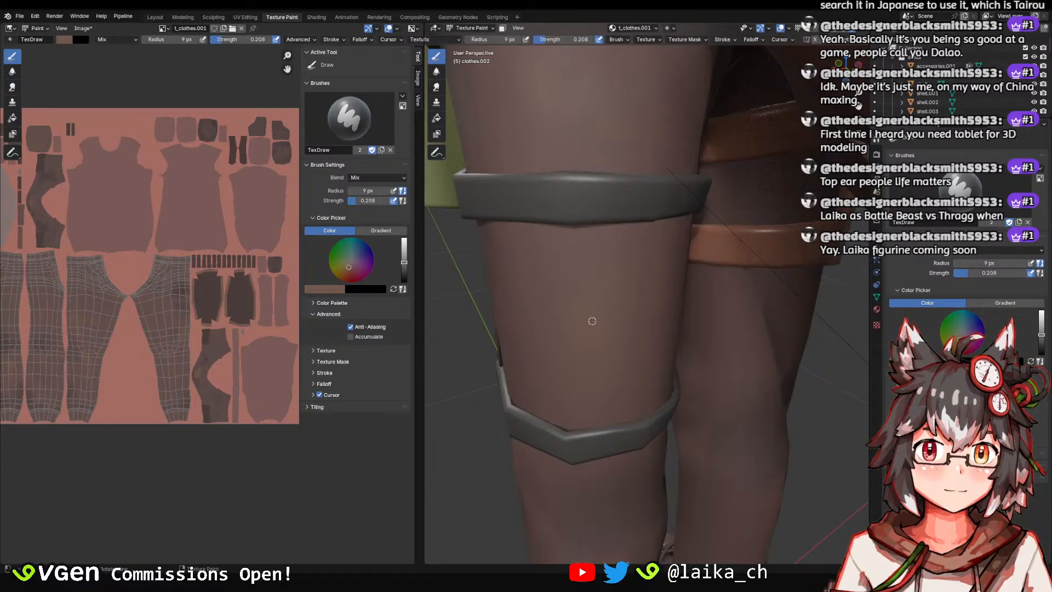
# Set the brush radius to 20 px for the lighter brown on the back of the strapped thigh.
pyautogui.scroll(-3, 597, 282)
pyautogui.moveTo(595, 290); pyautogui.dragTo(578, 208, button='middle')
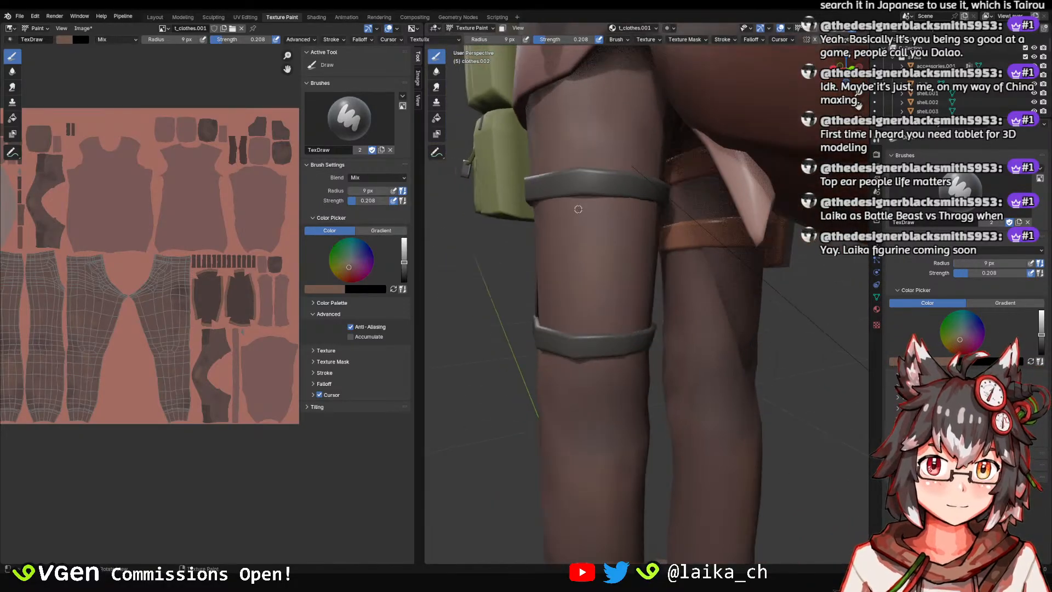
pyautogui.press('f')
pyautogui.click(583, 203)
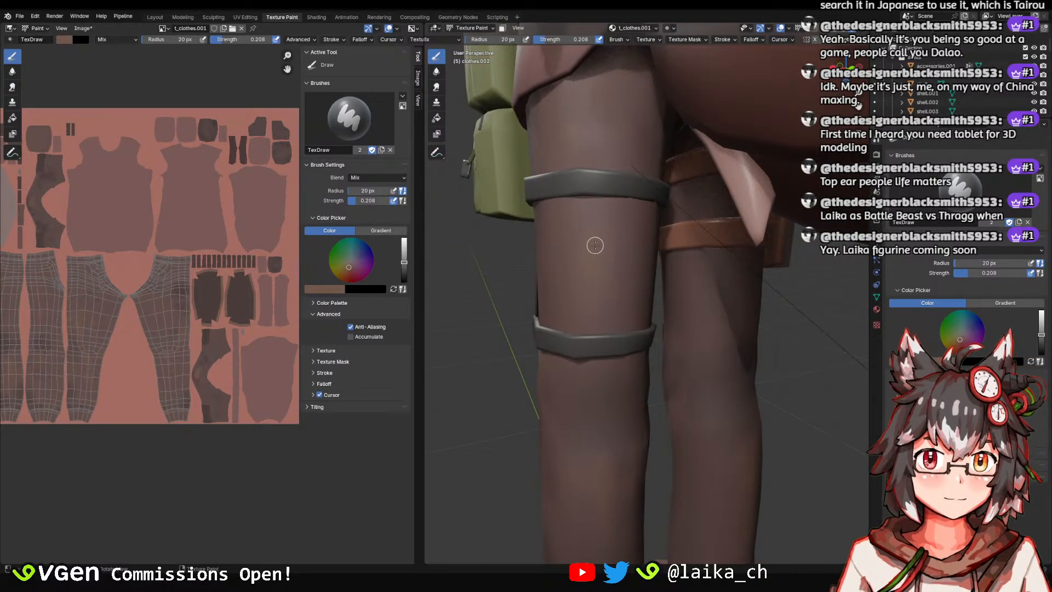
# Set the brush radius to 11 px and its strength to 0.246.
pyautogui.press('f')
pyautogui.click(595, 244)
pyautogui.press('f')
pyautogui.click(591, 241)
pyautogui.hotkey('shift', 'f')
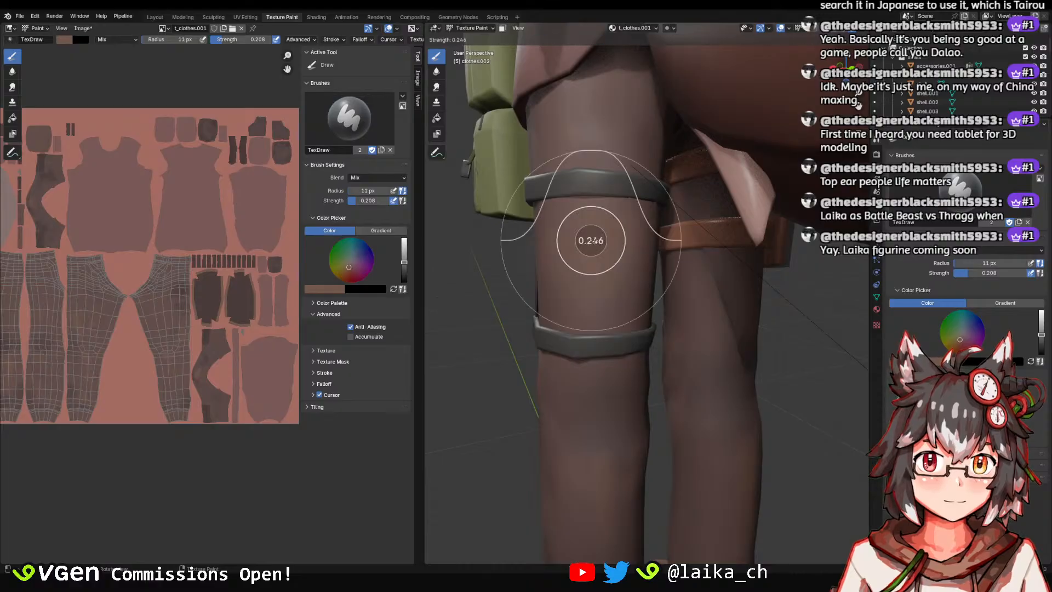
pyautogui.click(592, 203)
# Touch up the strapped trouser leg with lighter brown around the lower strap, checking both legs from behind.
pyautogui.scroll(-3, 596, 283)
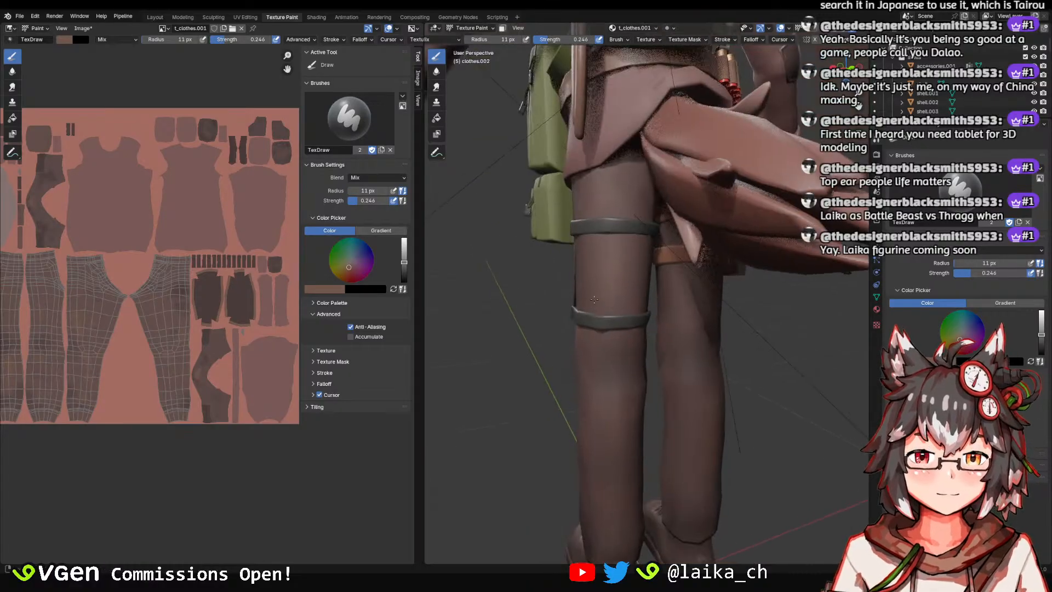
pyautogui.scroll(-2, 608, 340)
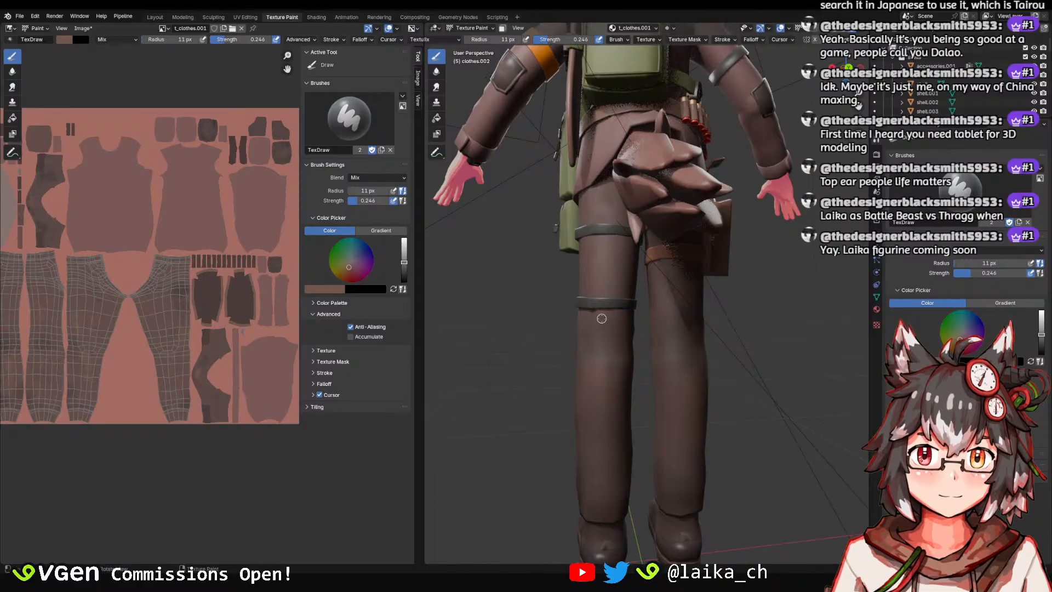
pyautogui.moveTo(603, 337); pyautogui.dragTo(641, 284, button='middle')
pyautogui.scroll(3, 641, 283)
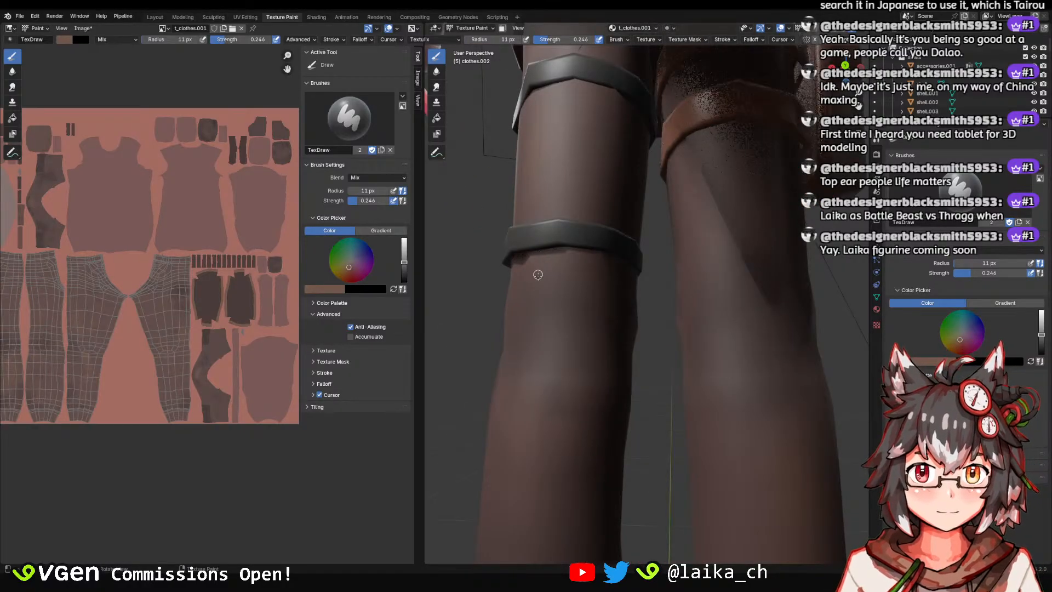
pyautogui.scroll(-4, 575, 268)
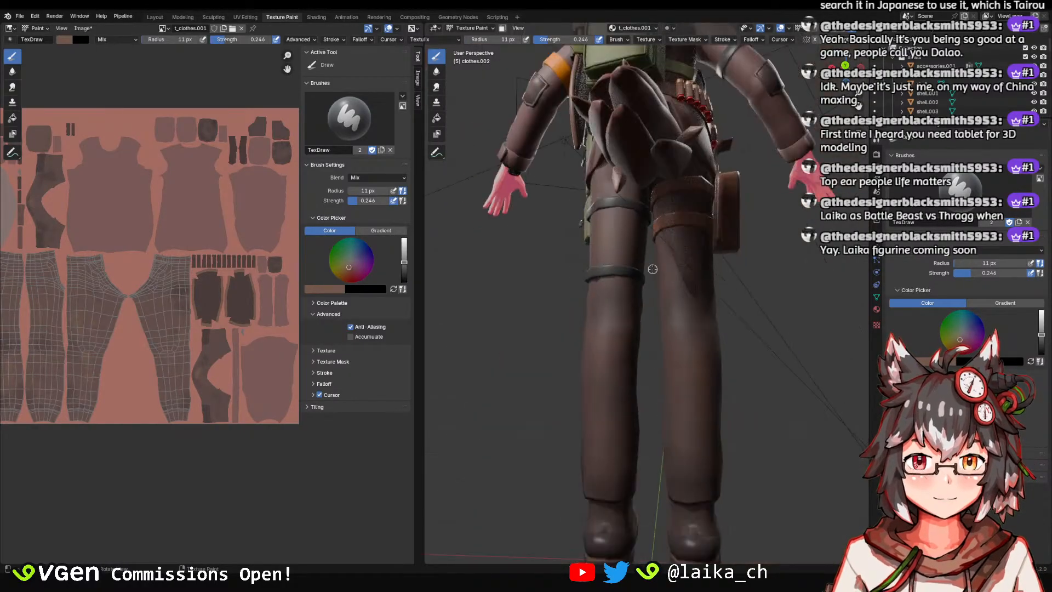
# Save the project file and the painted clothes texture image.
pyautogui.moveTo(575, 267); pyautogui.dragTo(576, 406, button='middle')
pyautogui.hotkey('ctrl', 's')
pyautogui.moveTo(685, 315); pyautogui.dragTo(607, 309, button='middle')
pyautogui.scroll(-1, 608, 308)
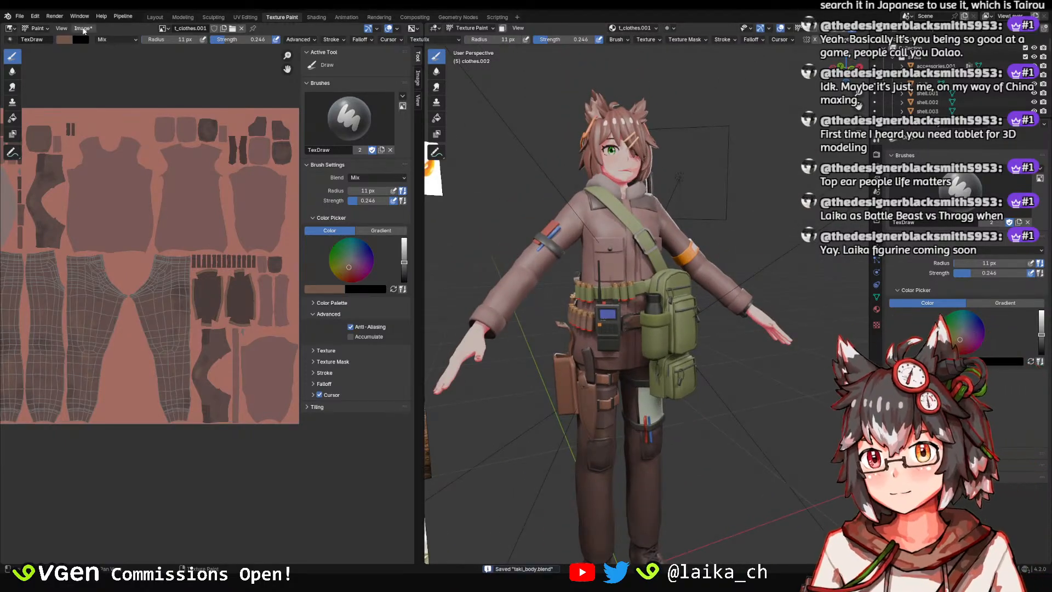
pyautogui.click(83, 30)
pyautogui.click(113, 120)
# Rotate the 30 W area light around the Z axis in the Layout workspace and save the project.
pyautogui.click(155, 17)
pyautogui.scroll(-3, 608, 326)
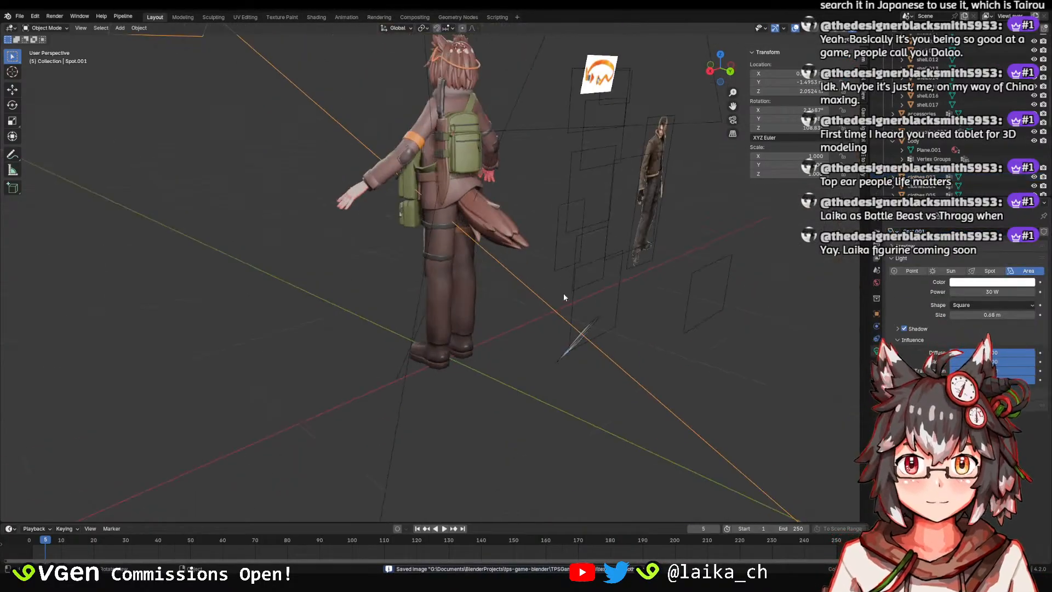
pyautogui.moveTo(345, 213); pyautogui.dragTo(295, 195, button='middle')
pyautogui.moveTo(365, 189); pyautogui.dragTo(409, 201, button='middle')
pyautogui.press('r')
pyautogui.press('z')
pyautogui.rightClick(341, 240)
pyautogui.scroll(-2, 341, 240)
pyautogui.moveTo(341, 240); pyautogui.dragTo(359, 258, button='middle')
pyautogui.press('r')
pyautogui.press('z')
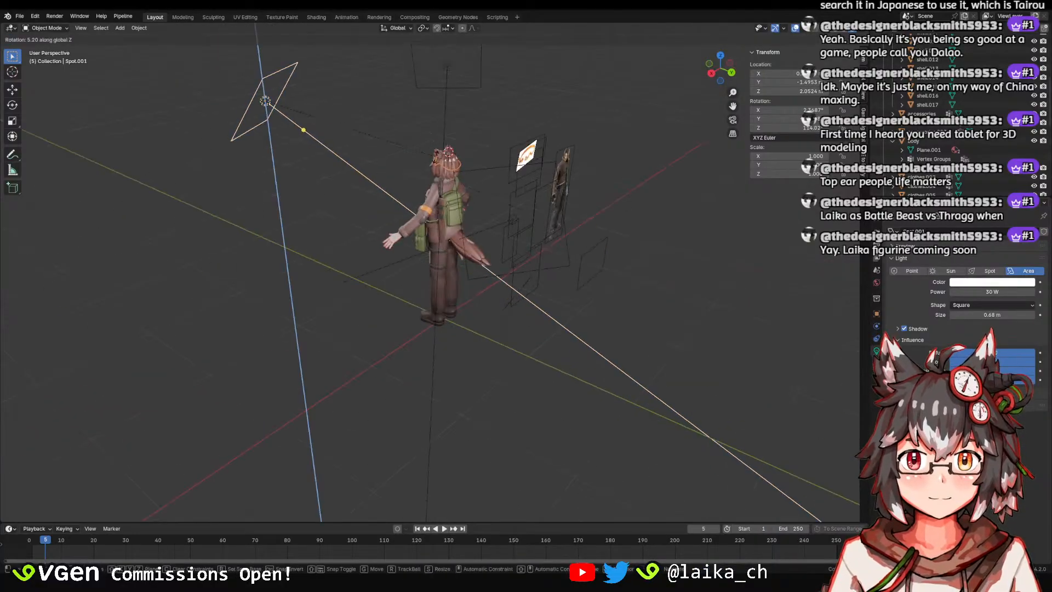
pyautogui.click(303, 223)
pyautogui.moveTo(303, 222); pyautogui.dragTo(614, 310, button='middle')
pyautogui.scroll(6, 453, 221)
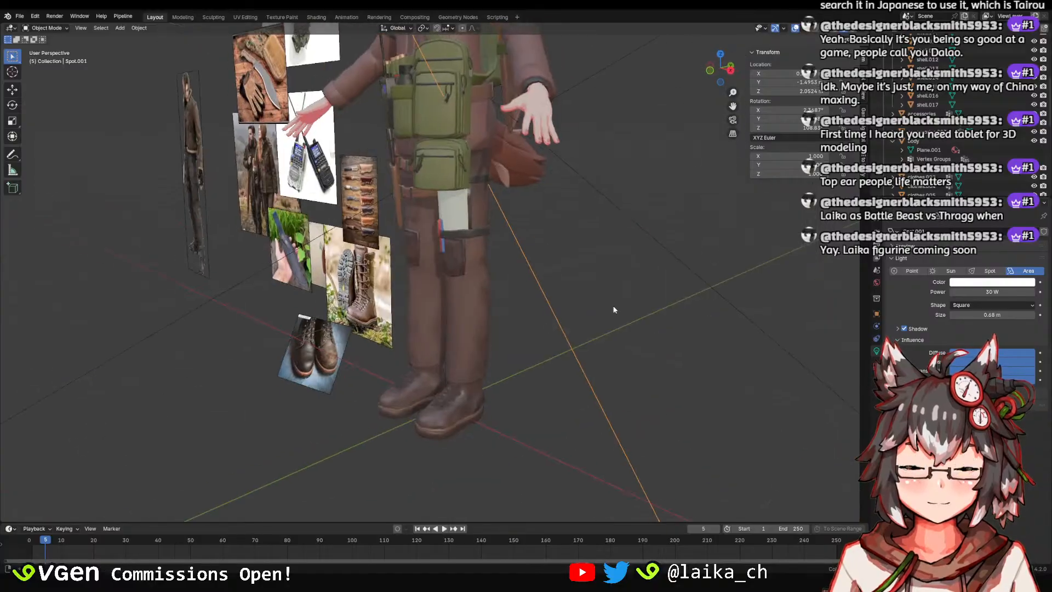
pyautogui.scroll(-2, 614, 310)
pyautogui.moveTo(558, 276); pyautogui.dragTo(549, 337, button='middle')
pyautogui.scroll(-2, 532, 312)
pyautogui.hotkey('ctrl', 's')
# Examine the accessories, leg straps and area lighting on the character from the front and sides.
pyautogui.click(556, 373)
pyautogui.scroll(3, 563, 343)
pyautogui.click(550, 340)
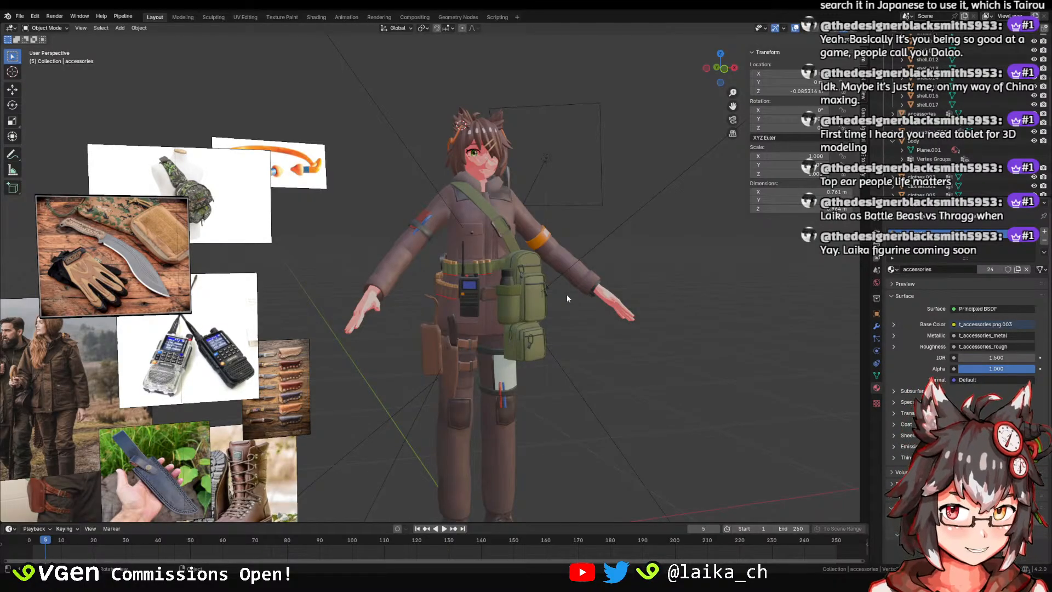
pyautogui.click(510, 312)
pyautogui.moveTo(510, 312); pyautogui.dragTo(493, 383, button='middle')
pyautogui.hotkey('ctrl', 's')
pyautogui.scroll(7, 350, 265)
pyautogui.scroll(-3, 328, 258)
pyautogui.click(331, 276)
pyautogui.moveTo(328, 258); pyautogui.dragTo(405, 234, button='middle')
pyautogui.scroll(-4, 406, 235)
pyautogui.keyDown('shift'); pyautogui.moveTo(439, 295); pyautogui.dragTo(414, 224, button='middle'); pyautogui.keyUp('shift')
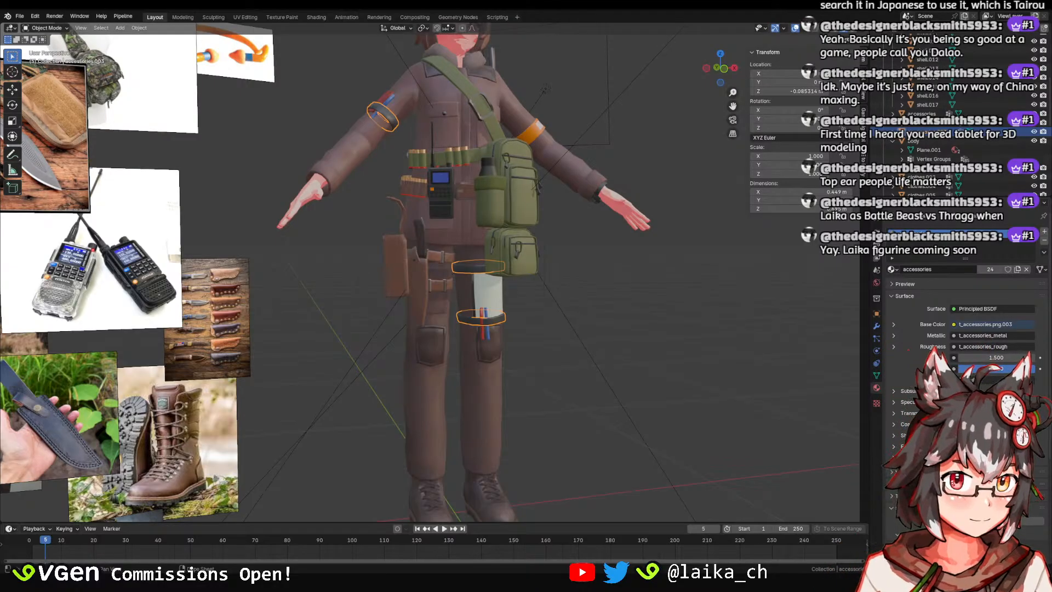
pyautogui.scroll(-2, 530, 252)
pyautogui.moveTo(529, 252); pyautogui.dragTo(493, 260, button='middle')
pyautogui.click(557, 321)
pyautogui.moveTo(558, 320); pyautogui.dragTo(466, 282, button='middle')
pyautogui.scroll(2, 466, 281)
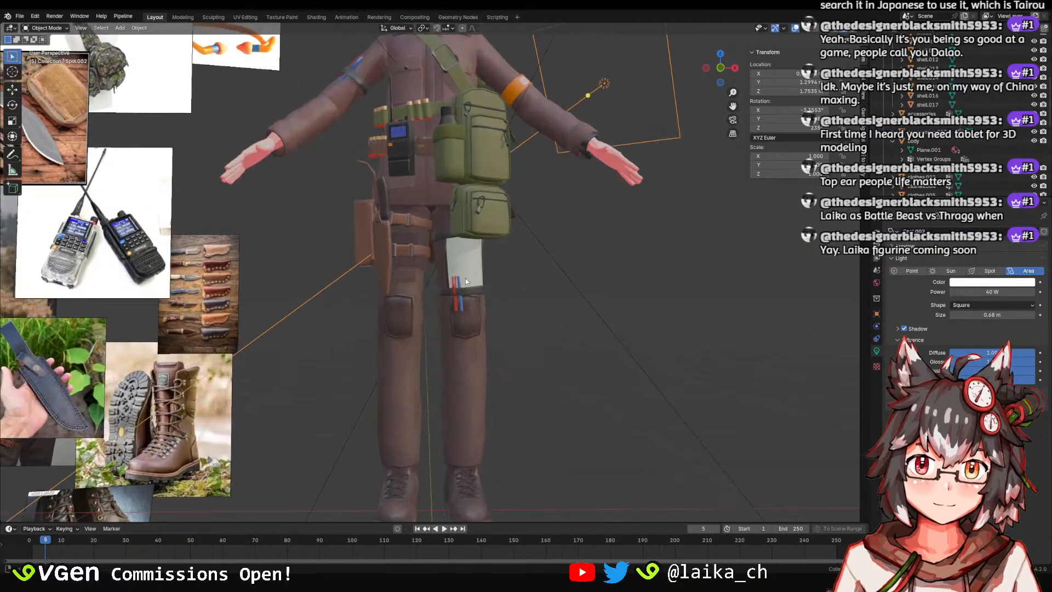
# Save the project and bring the leg straps' accessories texture into the Texture Paint workspace.
pyautogui.scroll(-3, 466, 281)
pyautogui.hotkey('ctrl', 's')
pyautogui.click(461, 289)
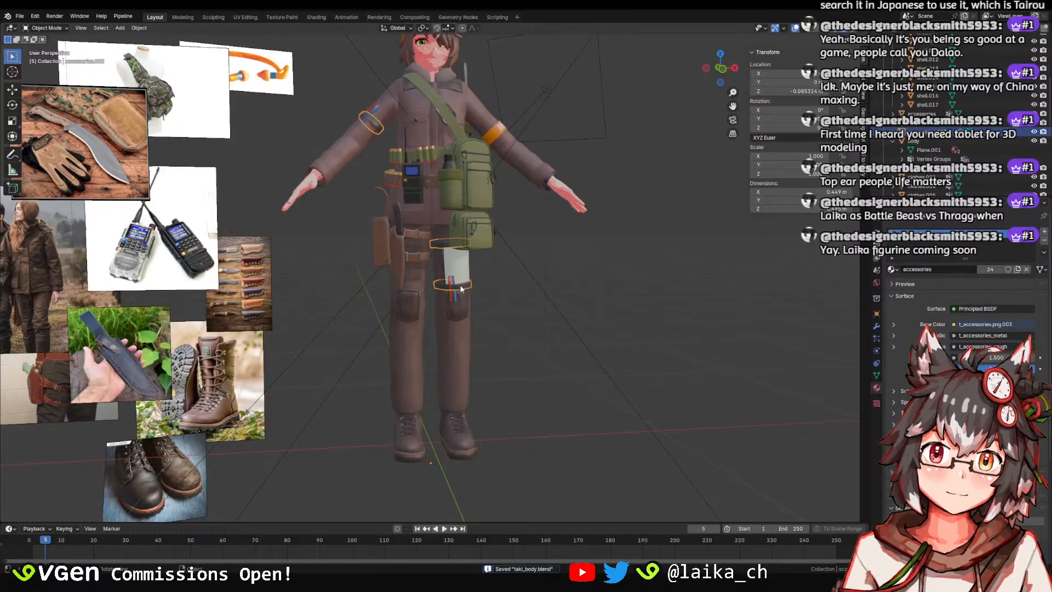
pyautogui.click(282, 17)
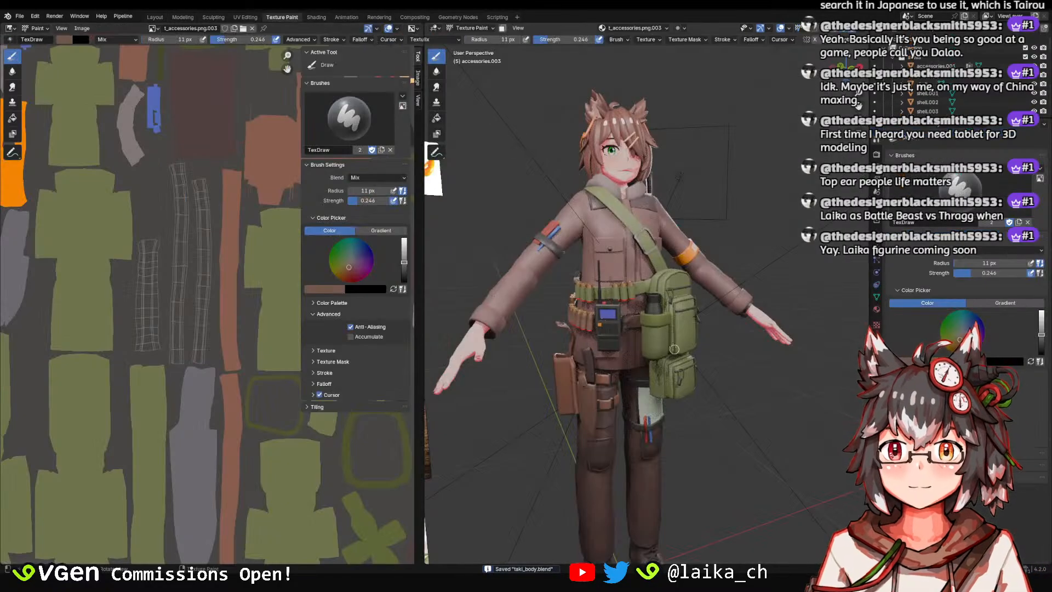
pyautogui.scroll(5, 616, 285)
pyautogui.scroll(3, 616, 285)
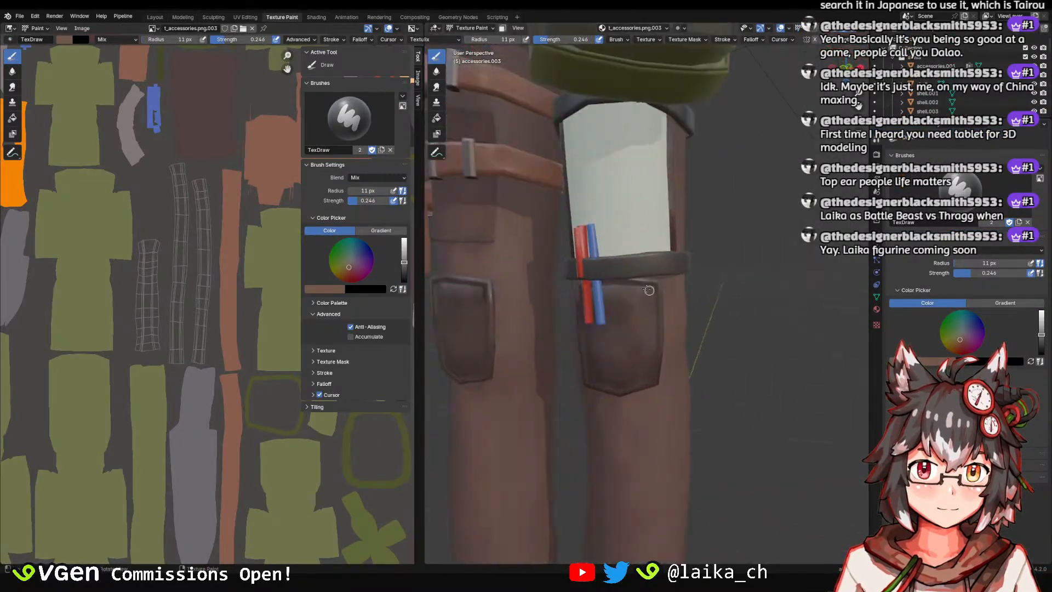
pyautogui.scroll(-4, 196, 173)
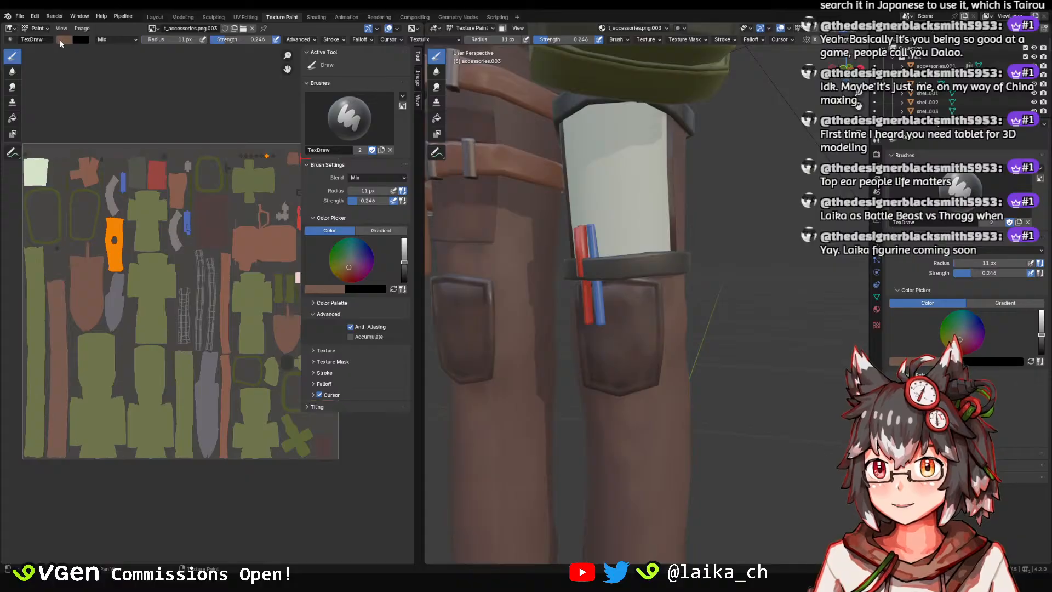
# Set the brush to black with a 122 px radius and 0.837 strength for the lower leg strap.
pyautogui.click(60, 39)
pyautogui.click(146, 151)
pyautogui.click(164, 154)
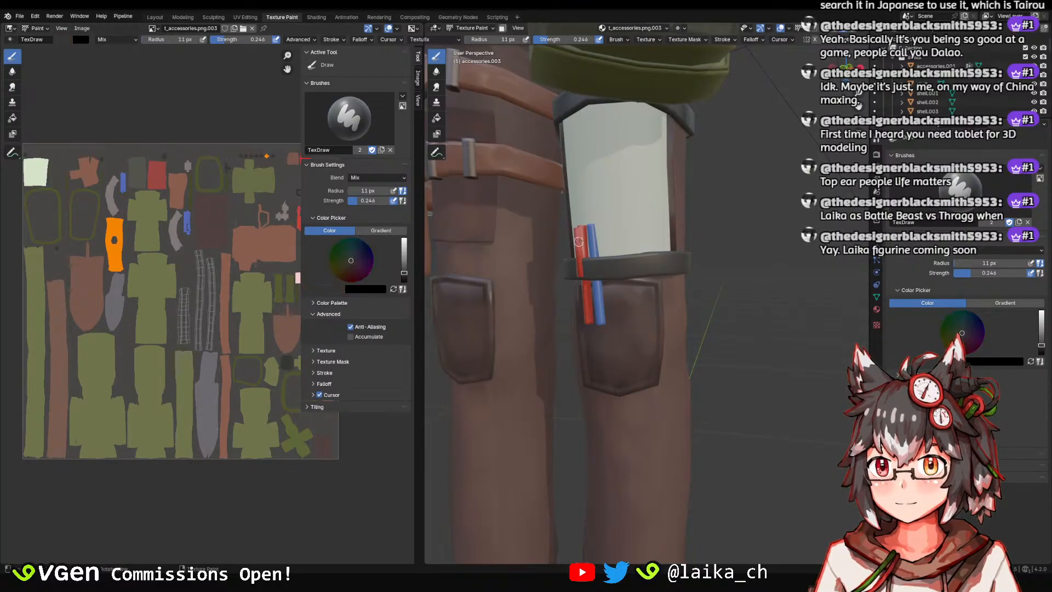
pyautogui.press('f')
pyautogui.click(642, 271)
pyautogui.moveTo(661, 274); pyautogui.dragTo(637, 264)
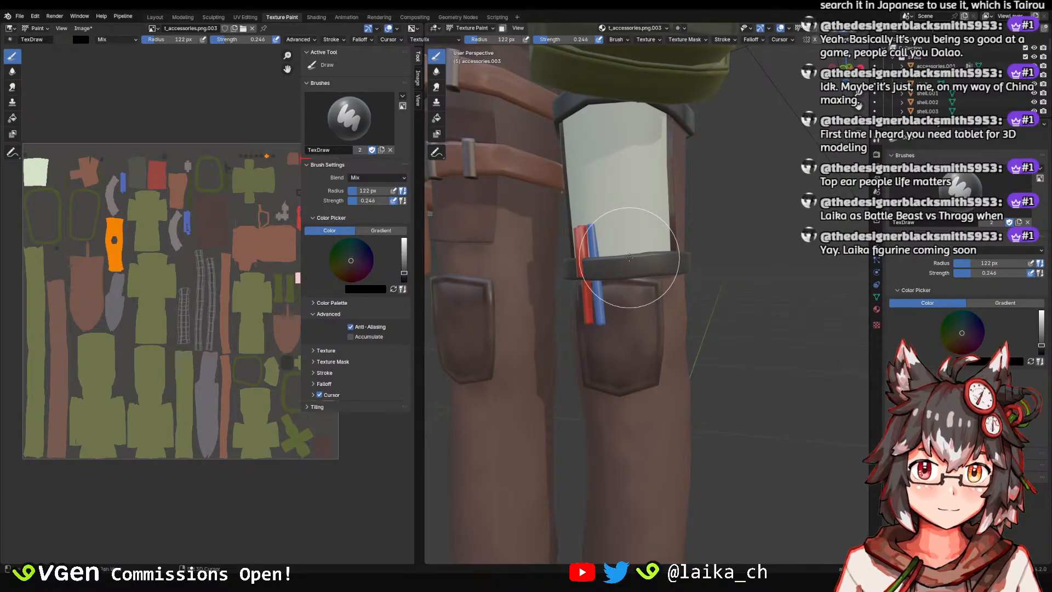
pyautogui.hotkey('shift', 'f')
pyautogui.click(671, 274)
# Darken part of the lower leg strap with black, using a 48 px radius and 0.975 strength.
pyautogui.moveTo(619, 287); pyautogui.dragTo(676, 258, button='middle')
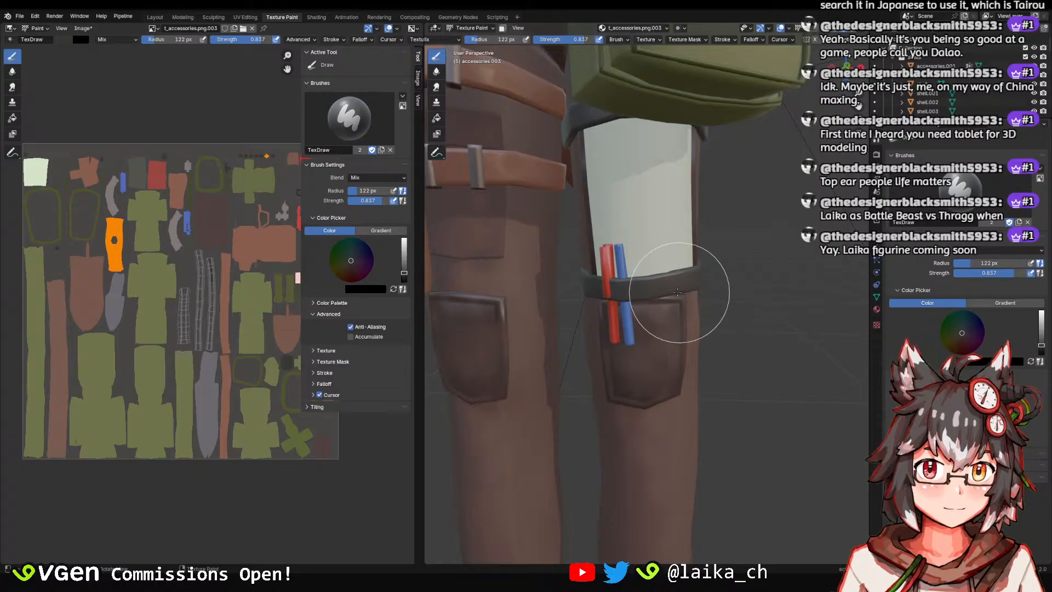
pyautogui.press('f')
pyautogui.click(651, 294)
pyautogui.rightClick(616, 275)
pyautogui.moveTo(650, 293)
pyautogui.mouseDown(button='middle')
pyautogui.moveTo(616, 275)
pyautogui.moveTo(697, 288)
pyautogui.moveTo(697, 256)
pyautogui.moveTo(709, 248)
pyautogui.moveTo(575, 258)
pyautogui.moveTo(674, 219)
pyautogui.mouseUp(button='middle')
pyautogui.press('f')
pyautogui.click(625, 261)
pyautogui.hotkey('shift', 'f')
pyautogui.click(587, 241)
pyautogui.scroll(5, 199, 289)
pyautogui.scroll(3, 208, 299)
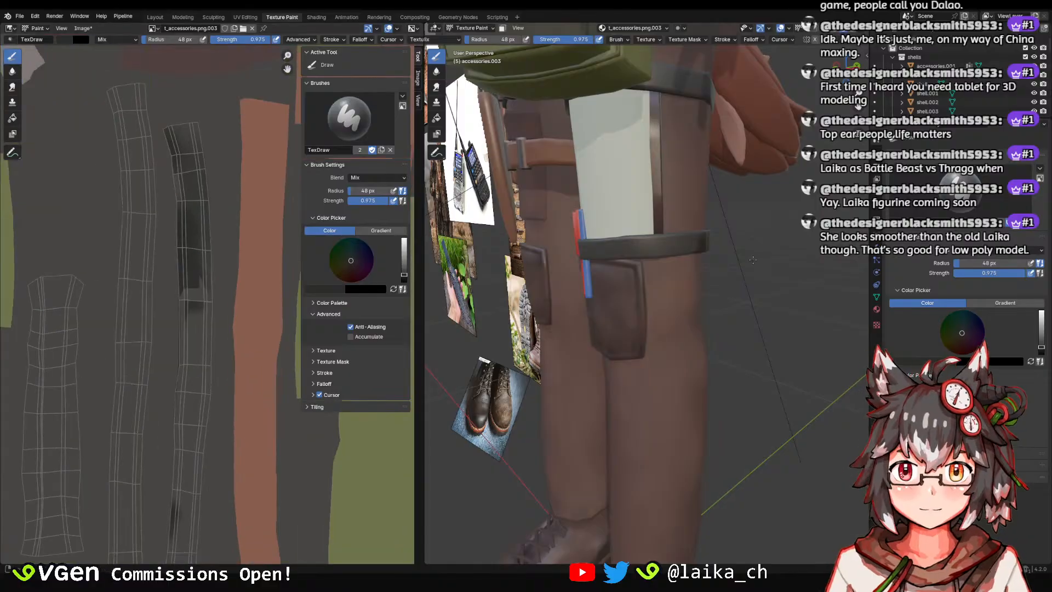
# Paint black along the darkened strap's UV strip in the texture and undo the last strokes.
pyautogui.moveTo(636, 263); pyautogui.dragTo(771, 260, button='middle')
pyautogui.scroll(-3, 657, 236)
pyautogui.moveTo(646, 224)
pyautogui.mouseDown(button='middle')
pyautogui.moveTo(737, 213)
pyautogui.moveTo(683, 212)
pyautogui.moveTo(685, 263)
pyautogui.moveTo(641, 241)
pyautogui.mouseUp(button='middle')
pyautogui.scroll(5, 659, 214)
pyautogui.scroll(-4, 679, 221)
pyautogui.scroll(4, 636, 201)
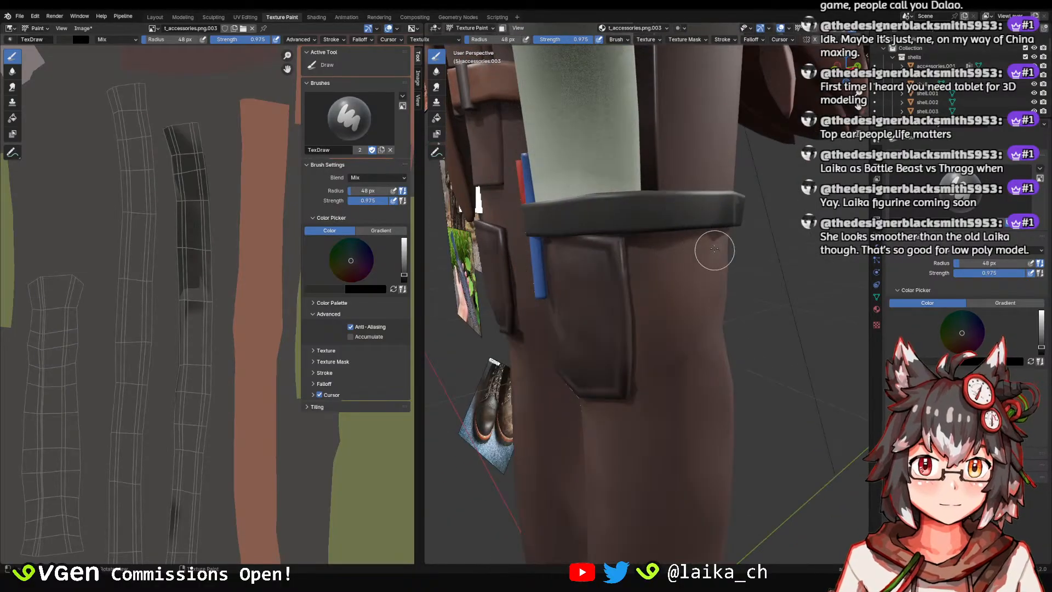
pyautogui.moveTo(714, 250); pyautogui.dragTo(689, 244, button='middle')
pyautogui.moveTo(216, 265)
pyautogui.mouseDown()
pyautogui.moveTo(178, 307)
pyautogui.moveTo(211, 300)
pyautogui.moveTo(207, 327)
pyautogui.mouseUp()
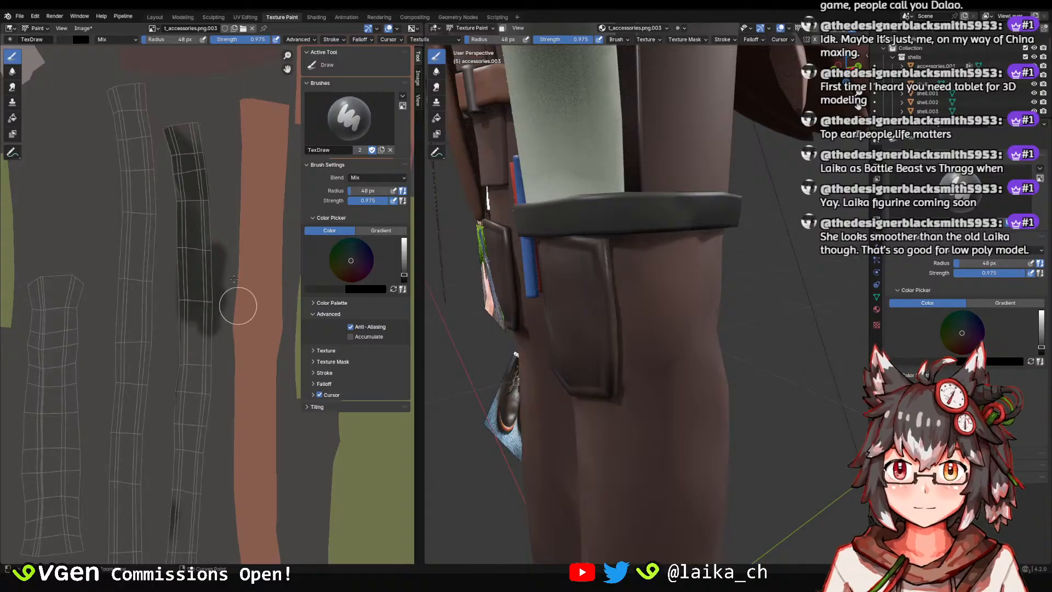
pyautogui.hotkey('ctrl', 'z')
pyautogui.hotkey('ctrl', 'z')
# Check the leg straps from the front and back and save the accessories texture image.
pyautogui.moveTo(575, 241)
pyautogui.mouseDown(button='middle')
pyautogui.moveTo(660, 229)
pyautogui.moveTo(643, 212)
pyautogui.moveTo(666, 245)
pyautogui.mouseUp(button='middle')
pyautogui.scroll(-4, 660, 229)
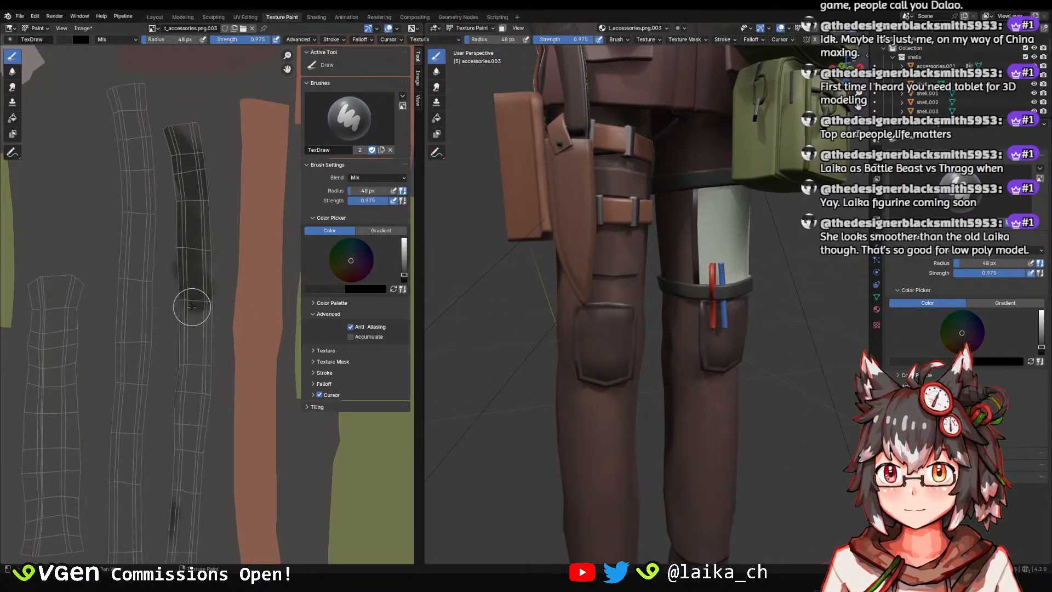
pyautogui.scroll(-3, 192, 307)
pyautogui.moveTo(523, 281)
pyautogui.mouseDown(button='middle')
pyautogui.moveTo(650, 246)
pyautogui.moveTo(571, 276)
pyautogui.moveTo(619, 304)
pyautogui.moveTo(679, 256)
pyautogui.mouseUp(button='middle')
pyautogui.scroll(5, 571, 275)
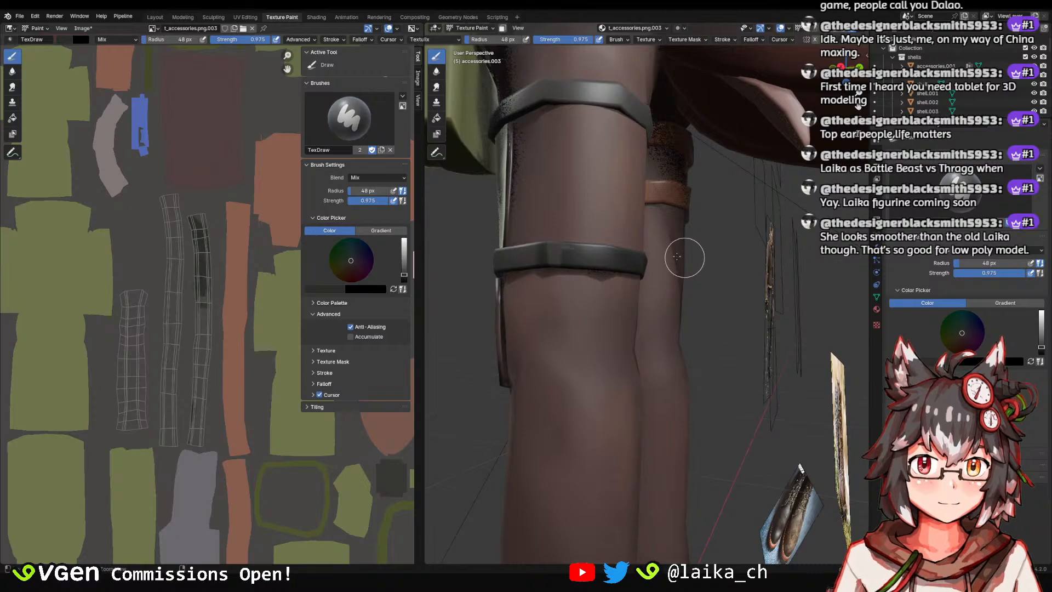
pyautogui.moveTo(235, 232); pyautogui.dragTo(238, 247, button='middle')
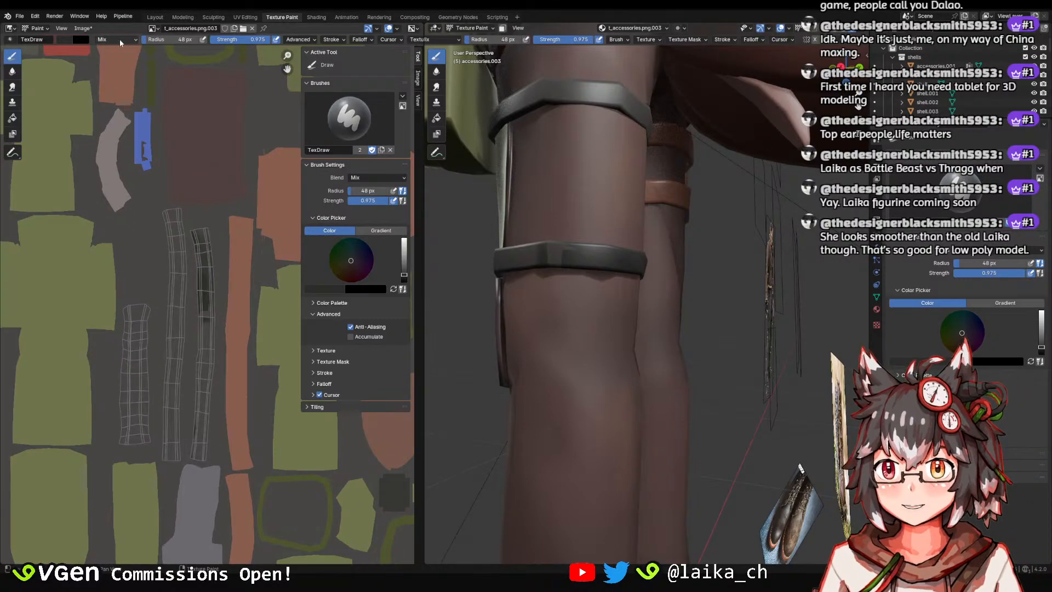
pyautogui.click(83, 27)
pyautogui.click(91, 119)
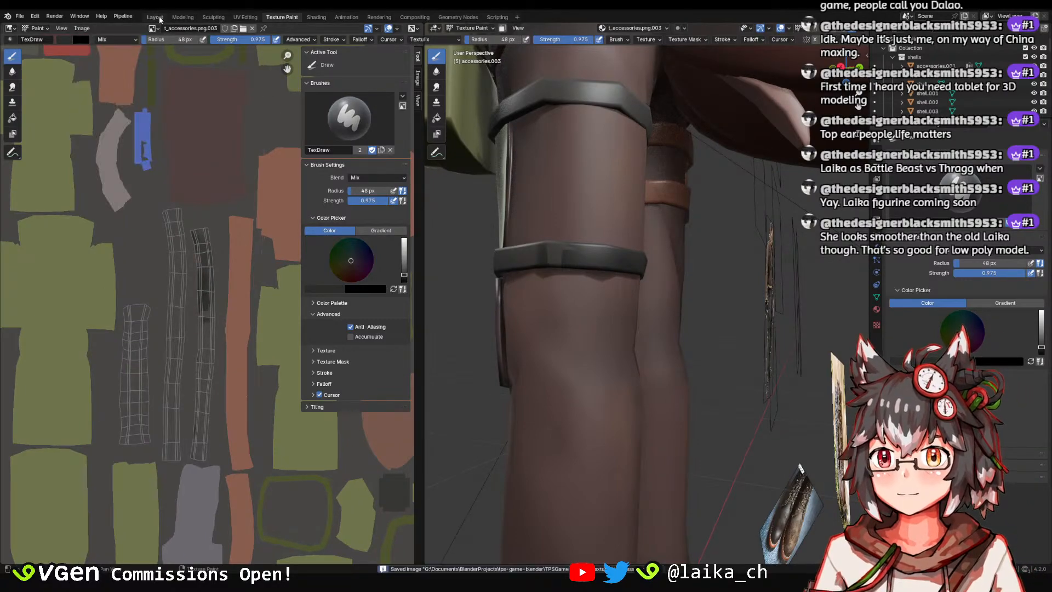
# Enable the Face Orientation overlay in the Layout workspace and inspect the leg straps' mesh.
pyautogui.click(155, 17)
pyautogui.click(801, 31)
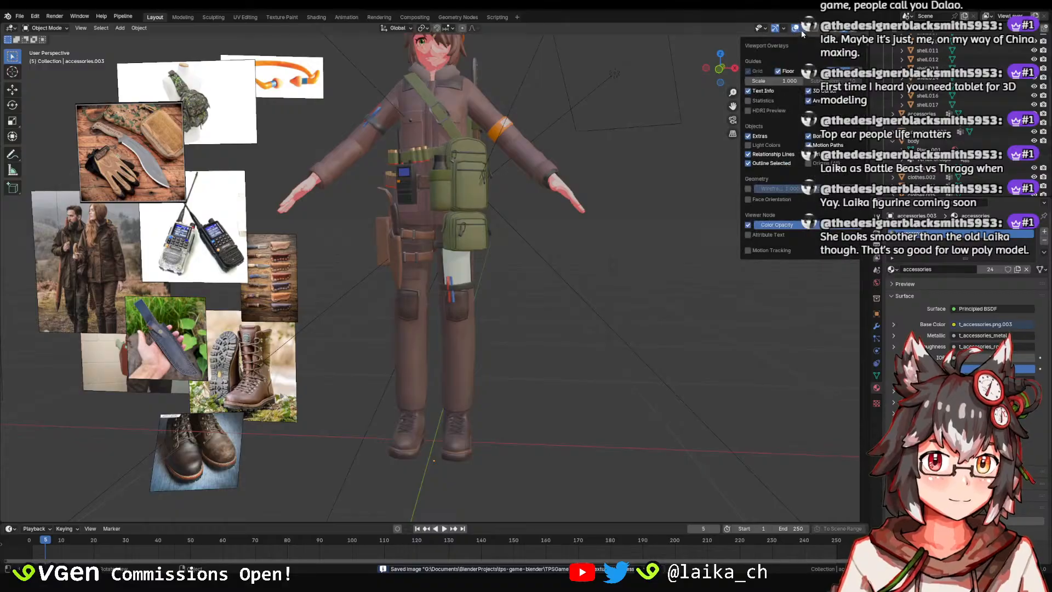
pyautogui.click(760, 201)
pyautogui.scroll(6, 493, 290)
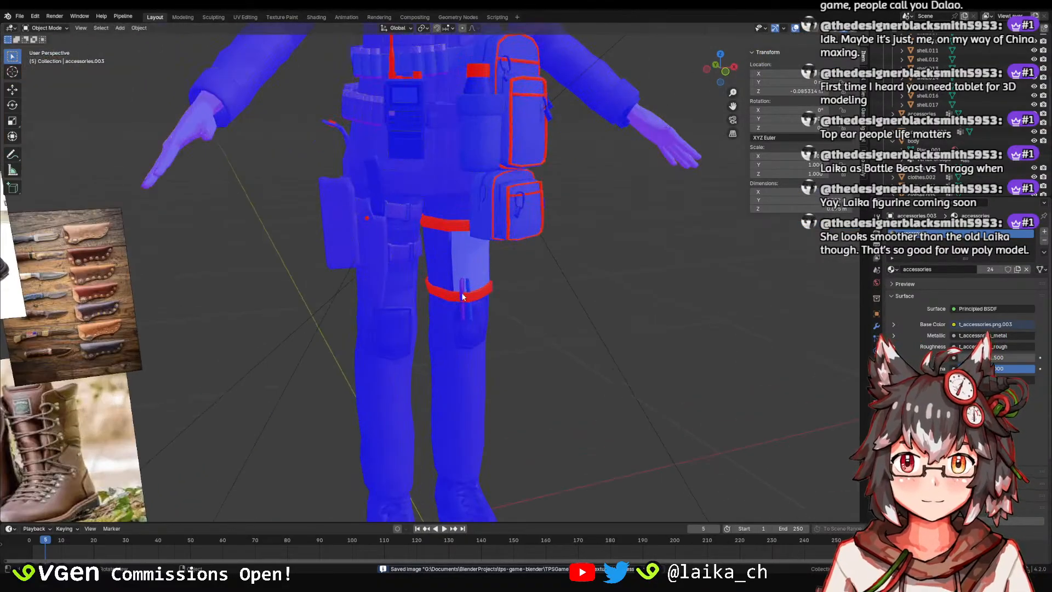
pyautogui.click(495, 292)
pyautogui.moveTo(496, 292); pyautogui.dragTo(482, 268, button='middle')
pyautogui.scroll(3, 420, 249)
pyautogui.press('Tab')
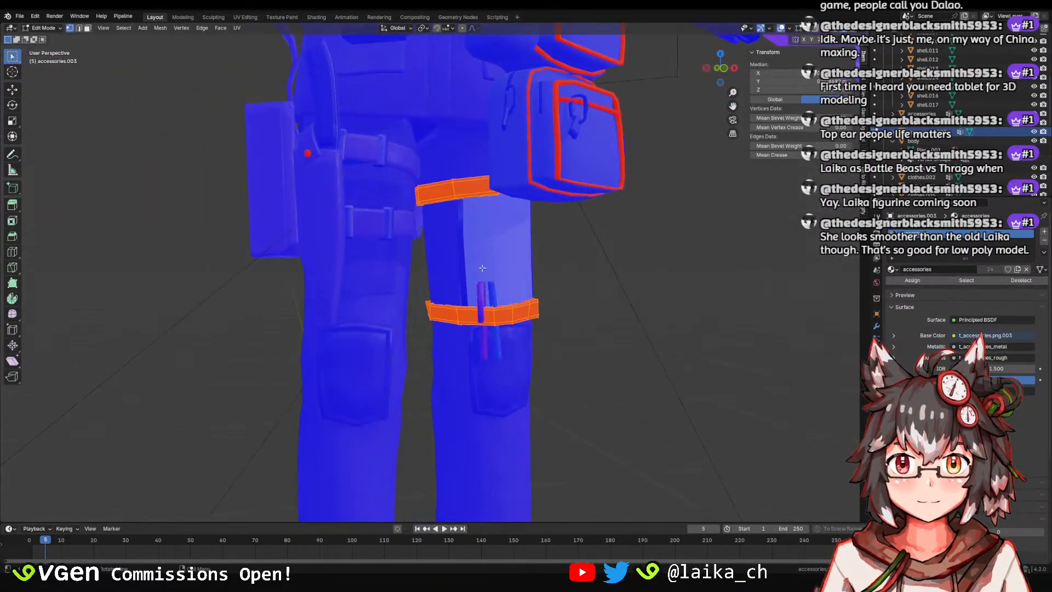
pyautogui.scroll(-5, 540, 239)
pyautogui.press('Tab')
# Recalculate the normals of the whole accessories mesh to face outward and save the project.
pyautogui.moveTo(386, 89); pyautogui.dragTo(467, 242, button='middle')
pyautogui.scroll(2, 415, 138)
pyautogui.click(419, 137)
pyautogui.press('Tab')
pyautogui.press('a')
pyautogui.hotkey('shift', 'n')
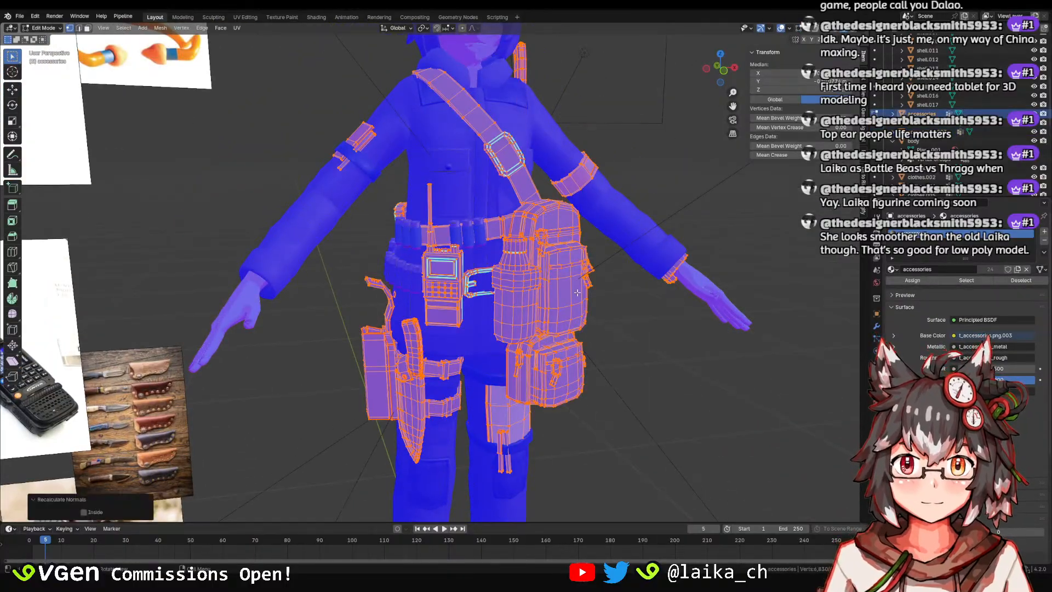
pyautogui.press('Tab')
pyautogui.moveTo(597, 286); pyautogui.dragTo(455, 321, button='middle')
pyautogui.scroll(-4, 540, 290)
pyautogui.hotkey('ctrl', 's')
# Examine the face orientation on the legs and accessories from the side and below, saving the project.
pyautogui.click(530, 293)
pyautogui.keyDown('shift'); pyautogui.moveTo(454, 320); pyautogui.dragTo(427, 263, button='middle'); pyautogui.keyUp('shift')
pyautogui.scroll(6, 439, 260)
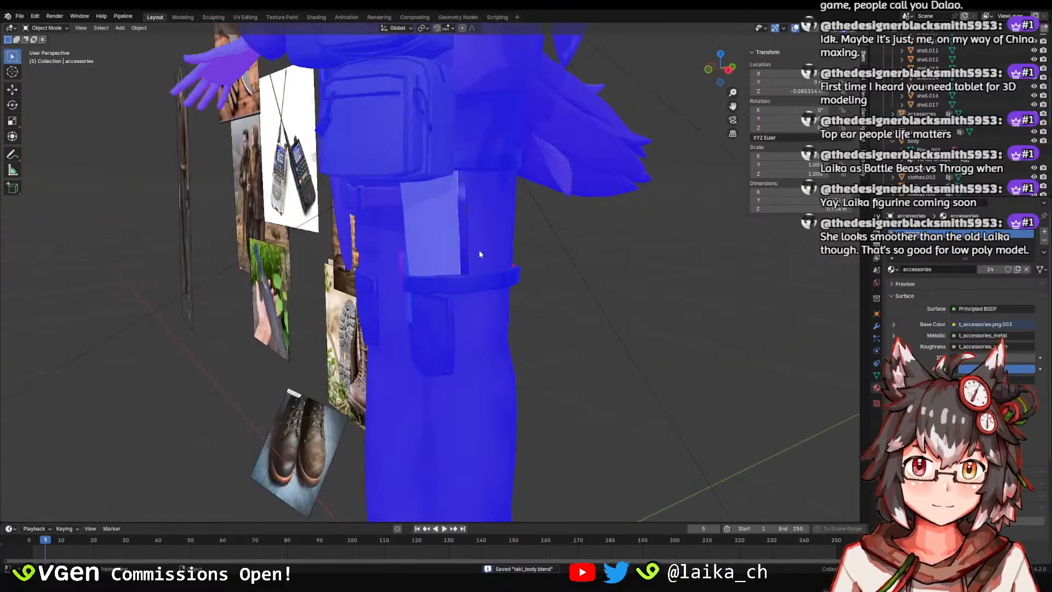
pyautogui.moveTo(556, 291); pyautogui.dragTo(523, 295, button='middle')
pyautogui.click(522, 294)
pyautogui.click(608, 299)
pyautogui.scroll(-6, 625, 251)
pyautogui.moveTo(485, 222); pyautogui.dragTo(507, 239, button='middle')
pyautogui.scroll(-5, 507, 228)
pyautogui.hotkey('ctrl', 's')
pyautogui.scroll(3, 482, 213)
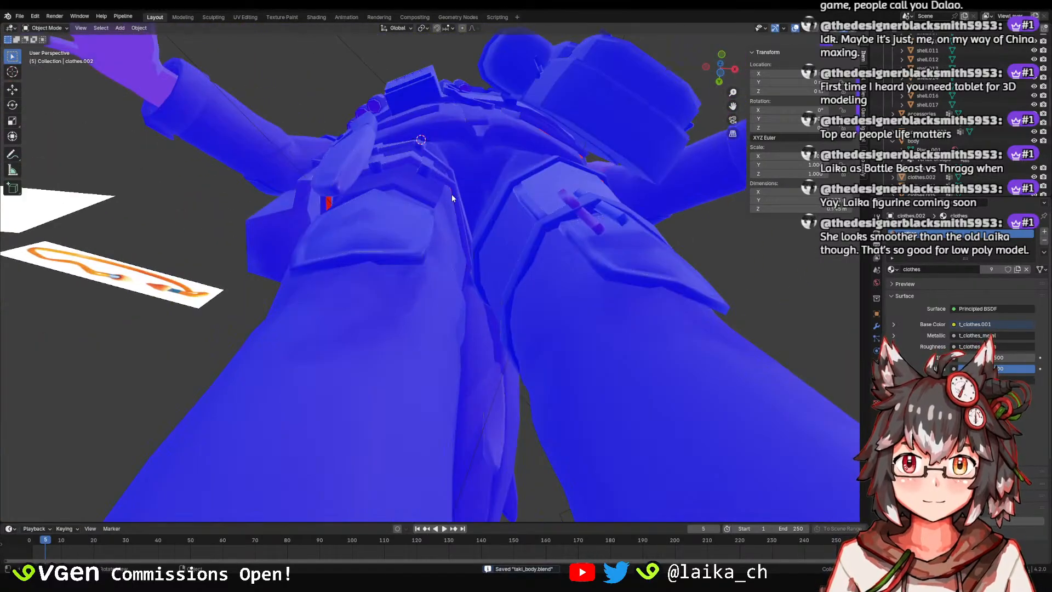
# Rotate and move the inner end edge of the holster's lower thigh strap to fit it closer to the leg.
pyautogui.click(456, 248)
pyautogui.press('Tab')
pyautogui.scroll(5, 447, 187)
pyautogui.press('2')
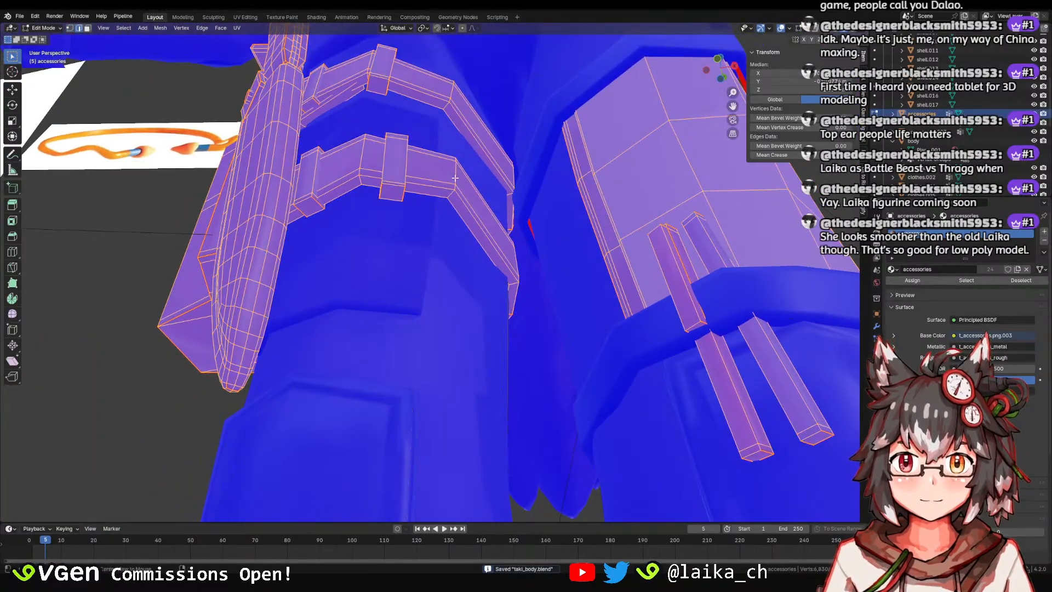
pyautogui.moveTo(447, 187); pyautogui.dragTo(548, 241, button='middle')
pyautogui.press('g')
pyautogui.press('r')
pyautogui.click(619, 263)
pyautogui.moveTo(619, 263); pyautogui.dragTo(577, 252, button='middle')
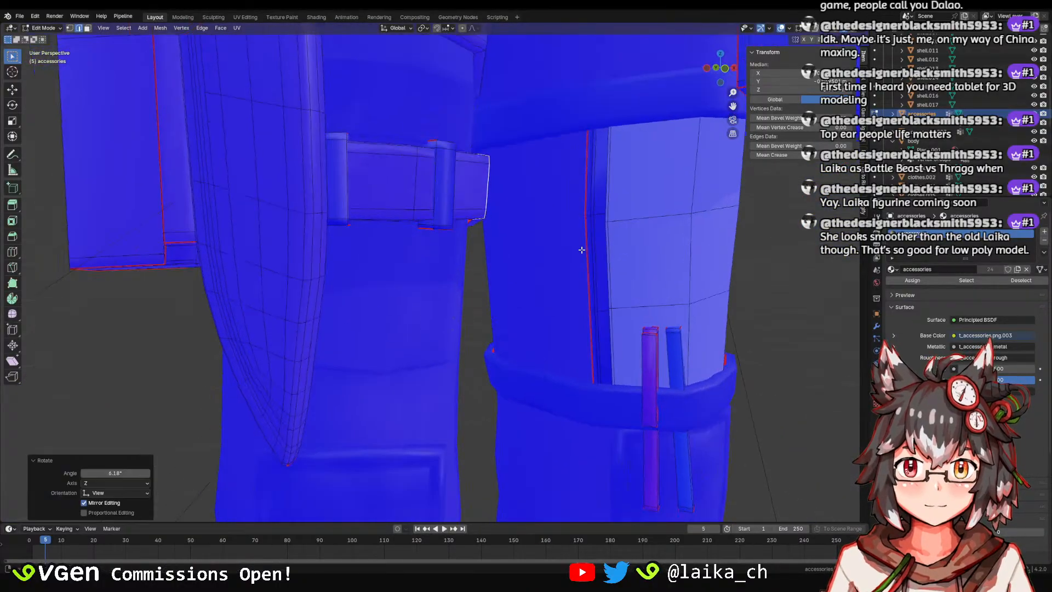
pyautogui.press('g')
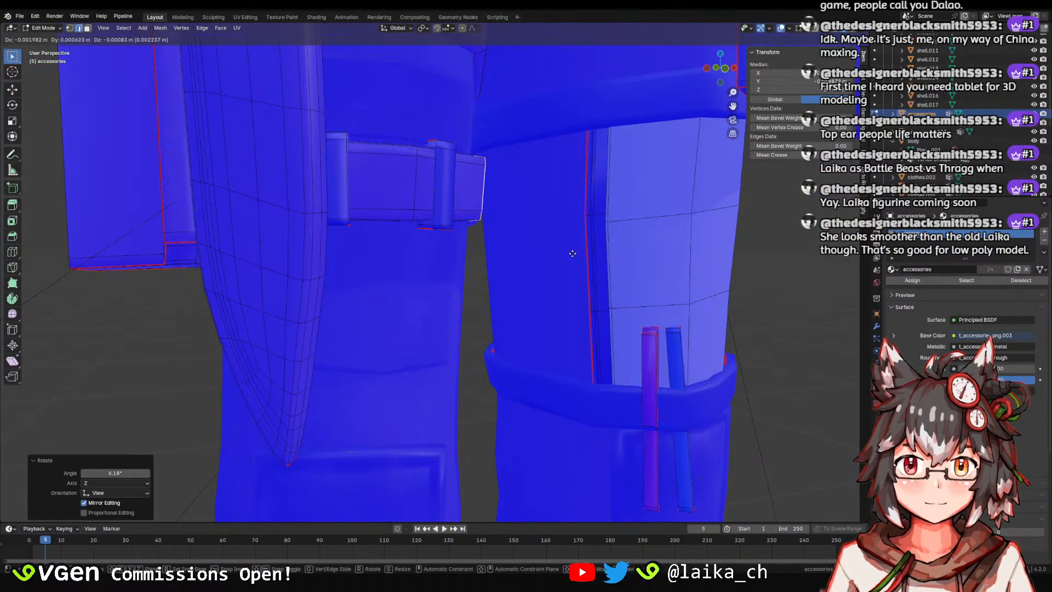
pyautogui.click(573, 254)
pyautogui.moveTo(573, 254); pyautogui.dragTo(504, 271, button='middle')
pyautogui.scroll(-8, 504, 271)
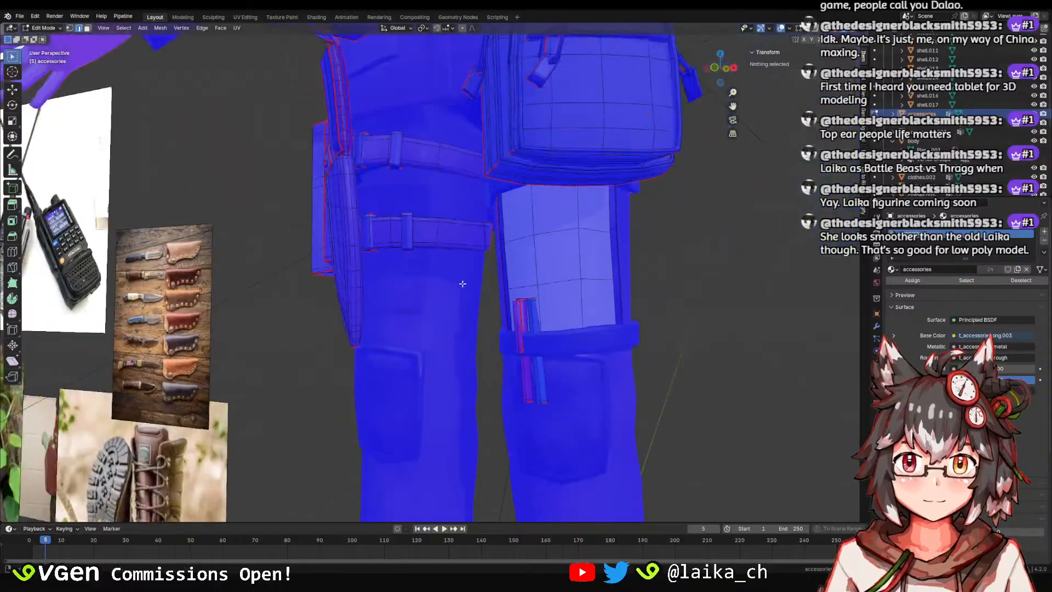
# Finish editing the accessories mesh, save the project and turn off the Face Orientation overlay.
pyautogui.press('Tab')
pyautogui.hotkey('ctrl', 's')
pyautogui.moveTo(559, 316); pyautogui.dragTo(515, 298, button='middle')
pyautogui.press('z')
pyautogui.click(564, 305)
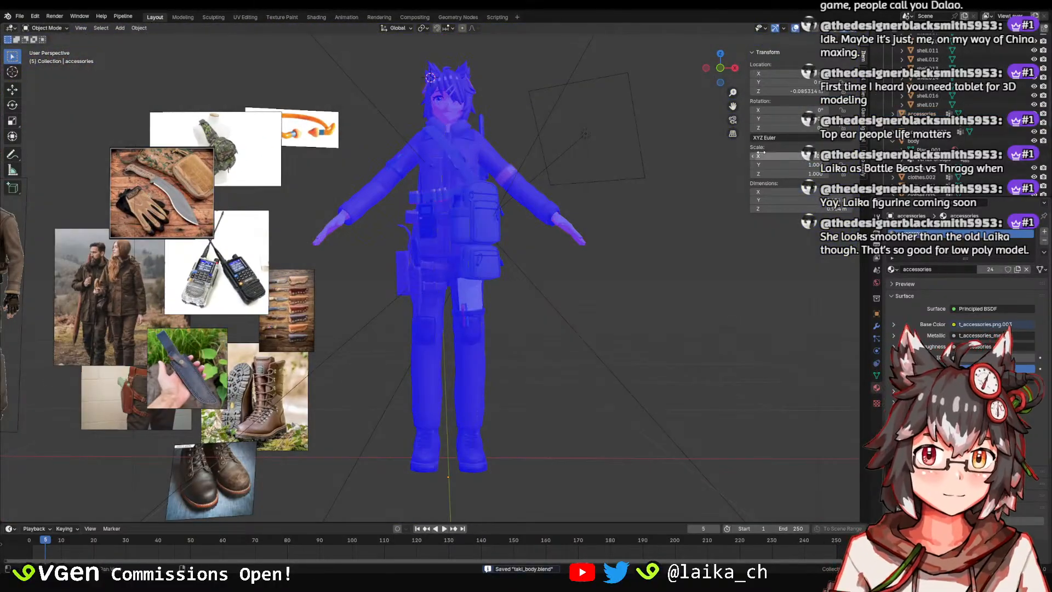
pyautogui.click(804, 28)
pyautogui.press('n')
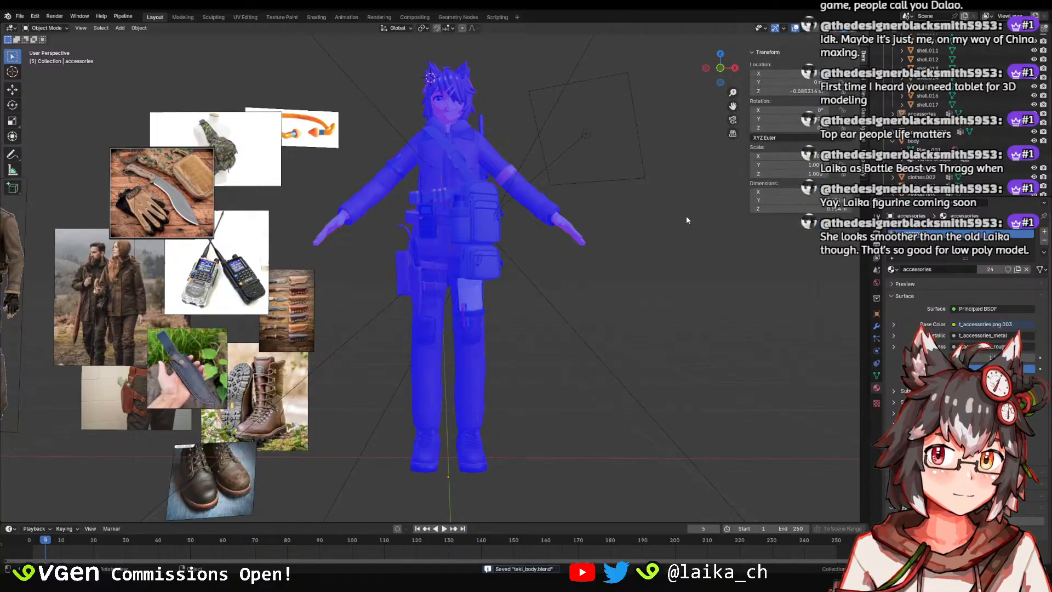
pyautogui.click(802, 29)
pyautogui.click(771, 199)
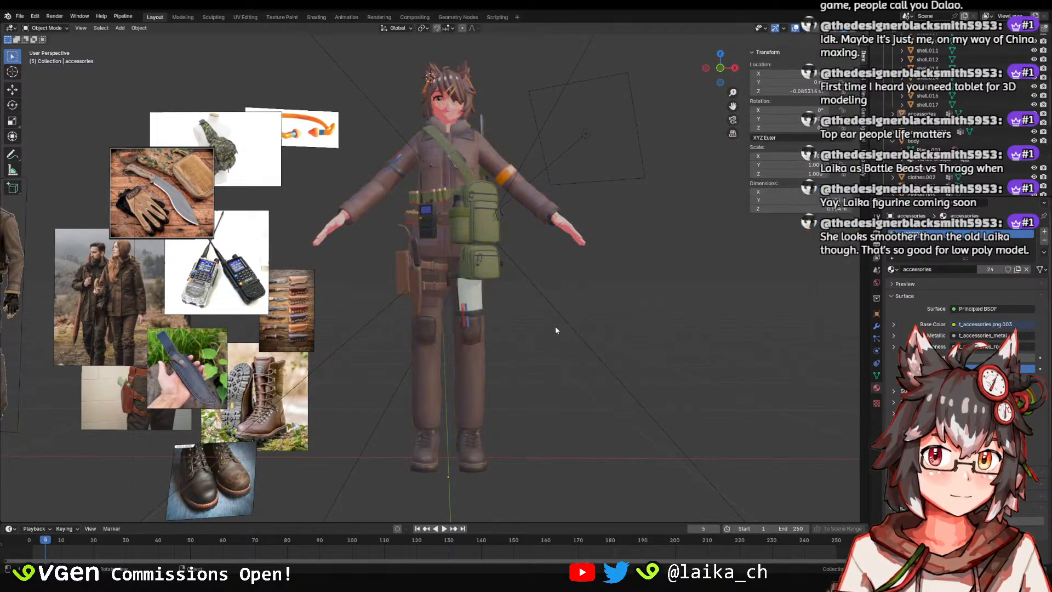
# Save the project and examine the lower leg strap and glow sticks above the knee pocket up close.
pyautogui.scroll(-2, 553, 327)
pyautogui.moveTo(527, 325); pyautogui.dragTo(505, 325, button='middle')
pyautogui.scroll(8, 507, 329)
pyautogui.hotkey('ctrl', 's')
pyautogui.scroll(-2, 646, 211)
pyautogui.click(613, 174)
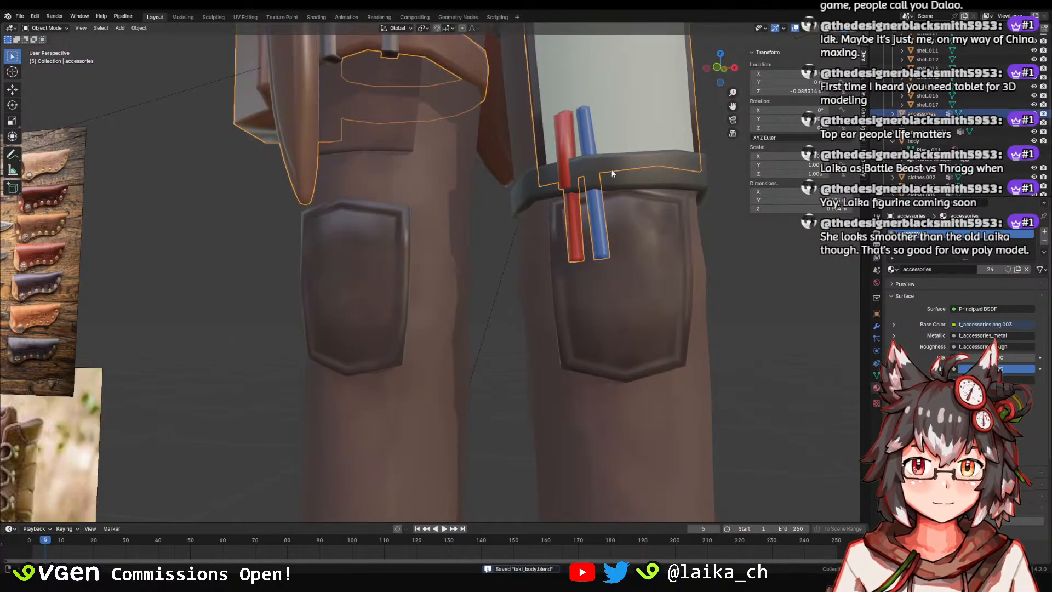
# Examine the leg straps' UV islands on the accessories texture and save the project.
pyautogui.scroll(-1, 616, 178)
pyautogui.moveTo(676, 222); pyautogui.dragTo(400, 278, button='middle')
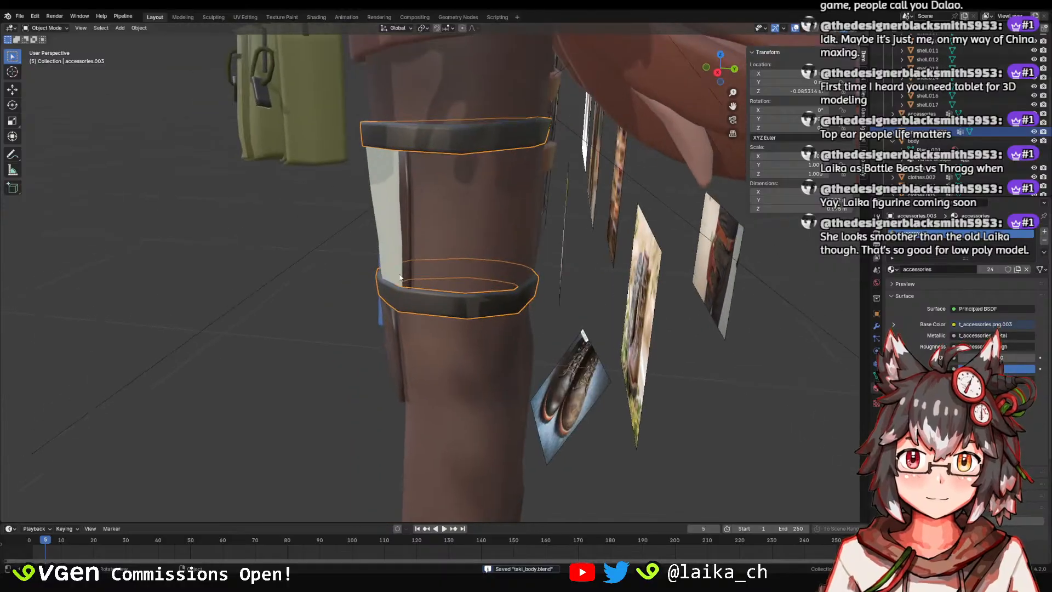
pyautogui.click(245, 17)
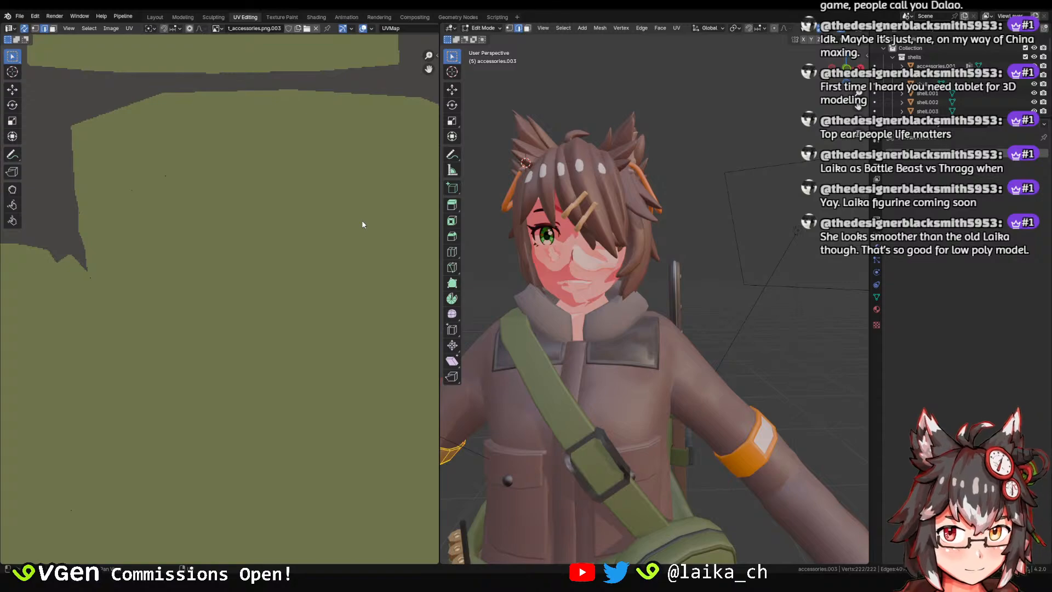
pyautogui.scroll(-8, 274, 247)
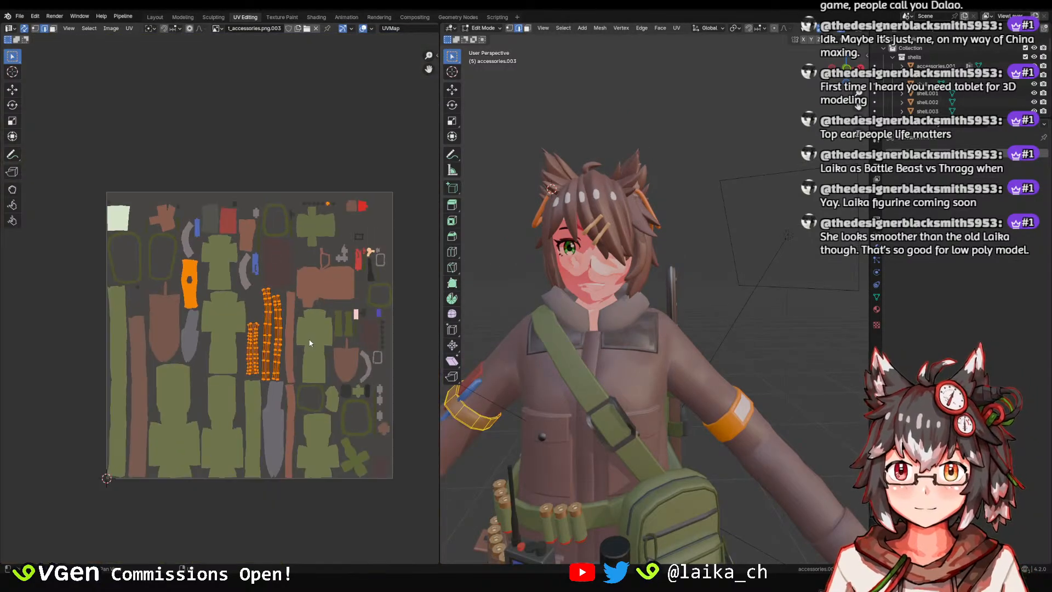
pyautogui.scroll(4, 361, 221)
pyautogui.scroll(-3, 648, 399)
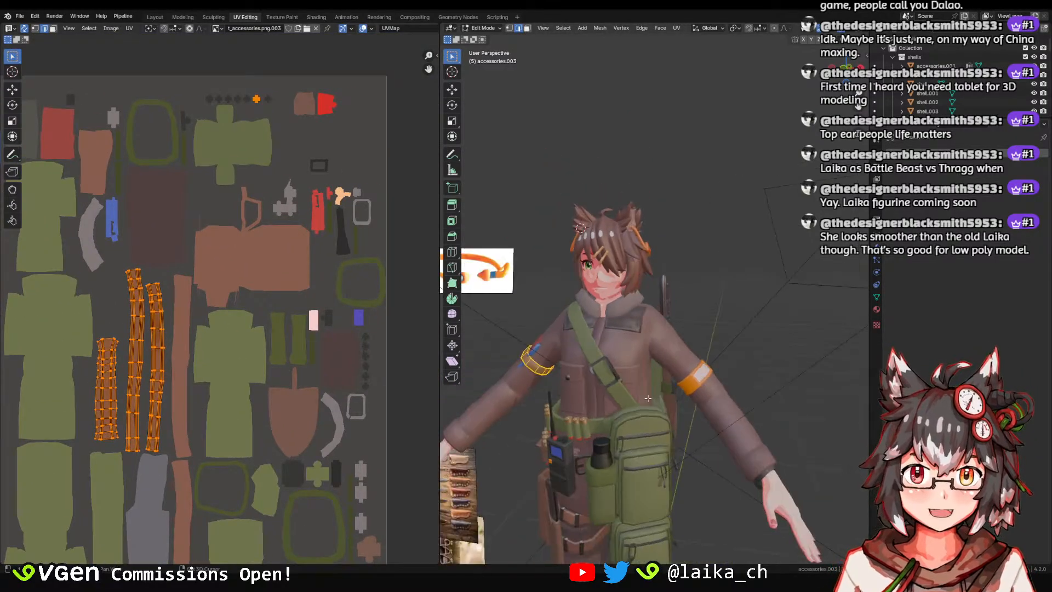
pyautogui.keyDown('shift'); pyautogui.moveTo(648, 398); pyautogui.dragTo(688, 292, button='middle'); pyautogui.keyUp('shift')
pyautogui.hotkey('ctrl', 's')
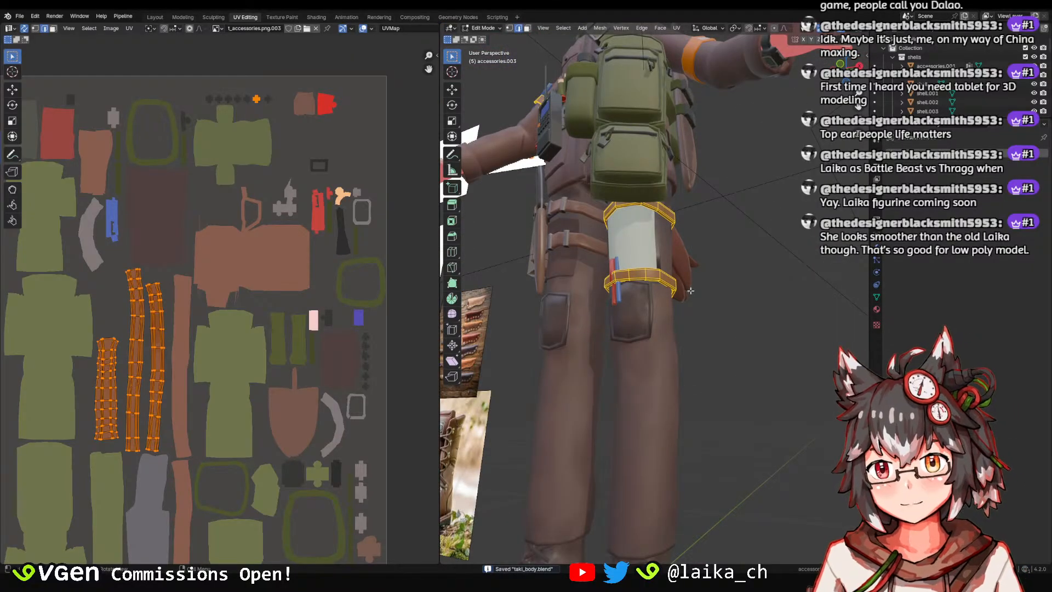
# Switch to texture painting the lower leg strap with the black brush colour.
pyautogui.click(750, 262)
pyautogui.moveTo(728, 241)
pyautogui.mouseDown(button='middle')
pyautogui.moveTo(698, 275)
pyautogui.moveTo(673, 263)
pyautogui.moveTo(686, 256)
pyautogui.moveTo(567, 263)
pyautogui.moveTo(634, 244)
pyautogui.mouseUp(button='middle')
pyautogui.click(282, 17)
pyautogui.scroll(2, 634, 244)
pyautogui.moveTo(570, 250); pyautogui.dragTo(639, 263, button='middle')
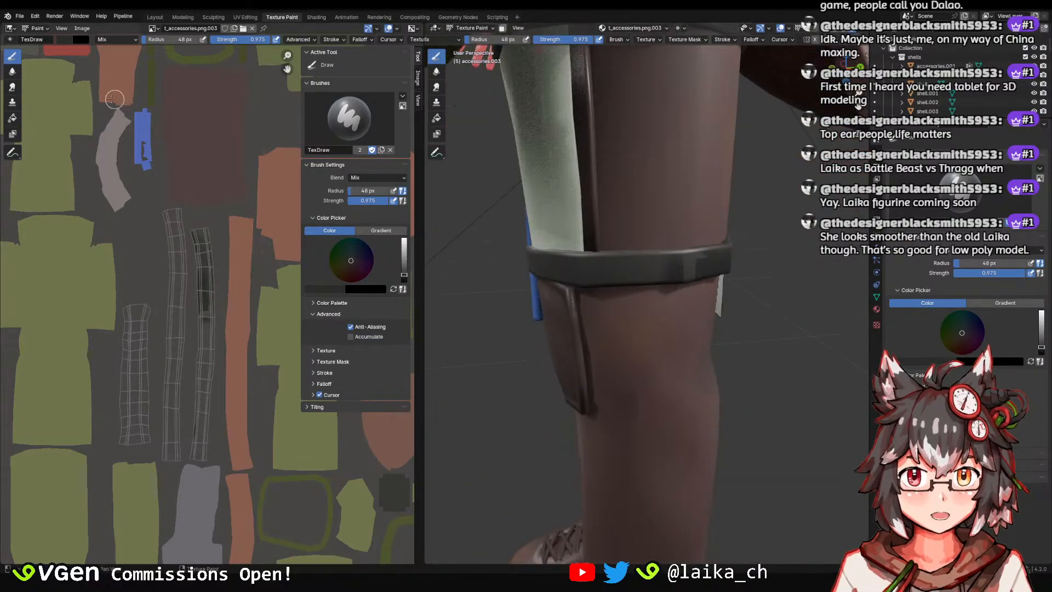
pyautogui.click(77, 40)
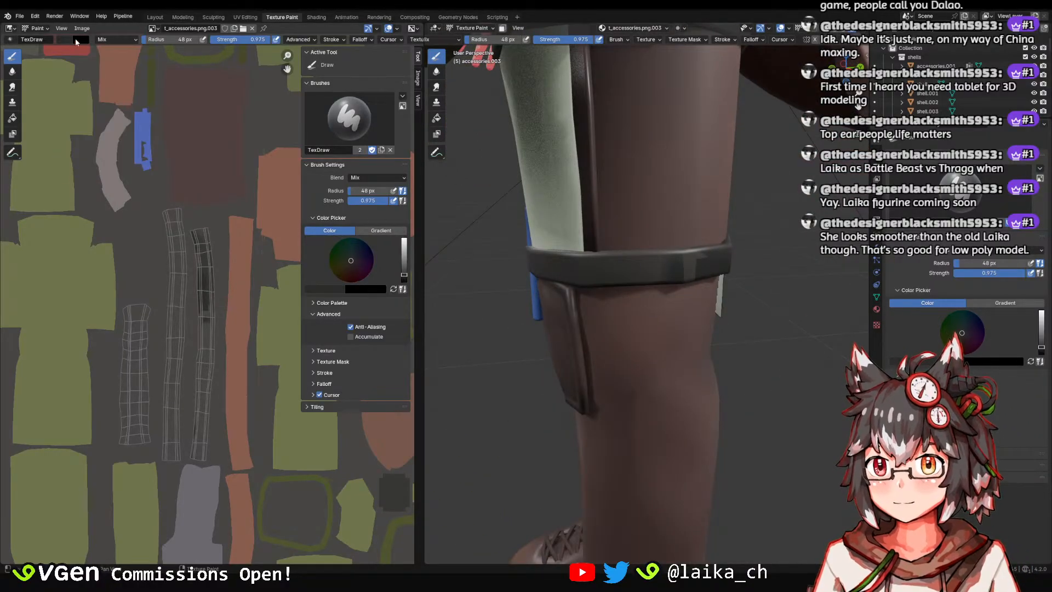
pyautogui.click(76, 39)
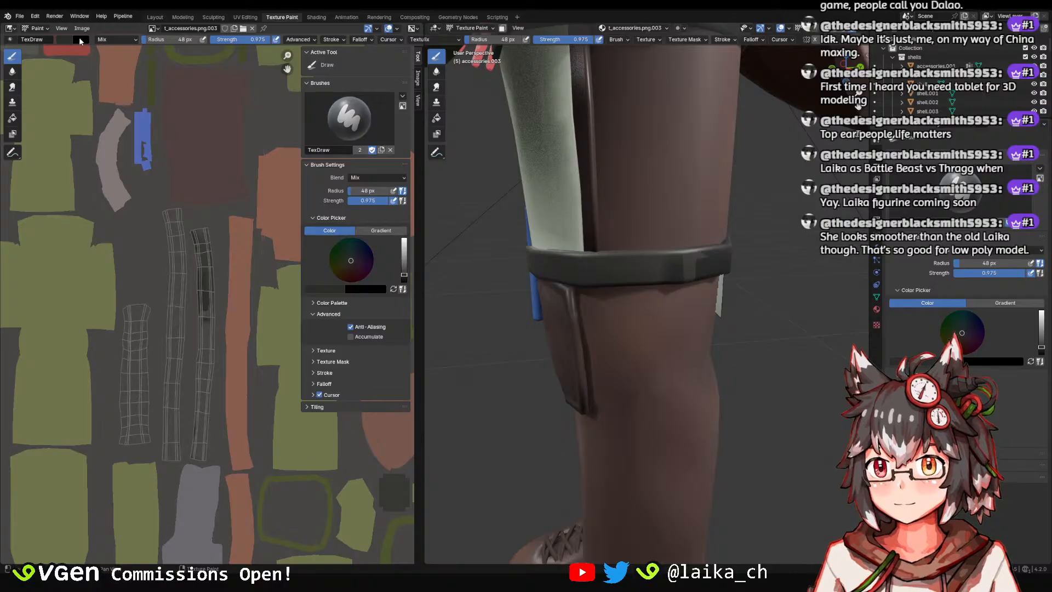
pyautogui.click(79, 38)
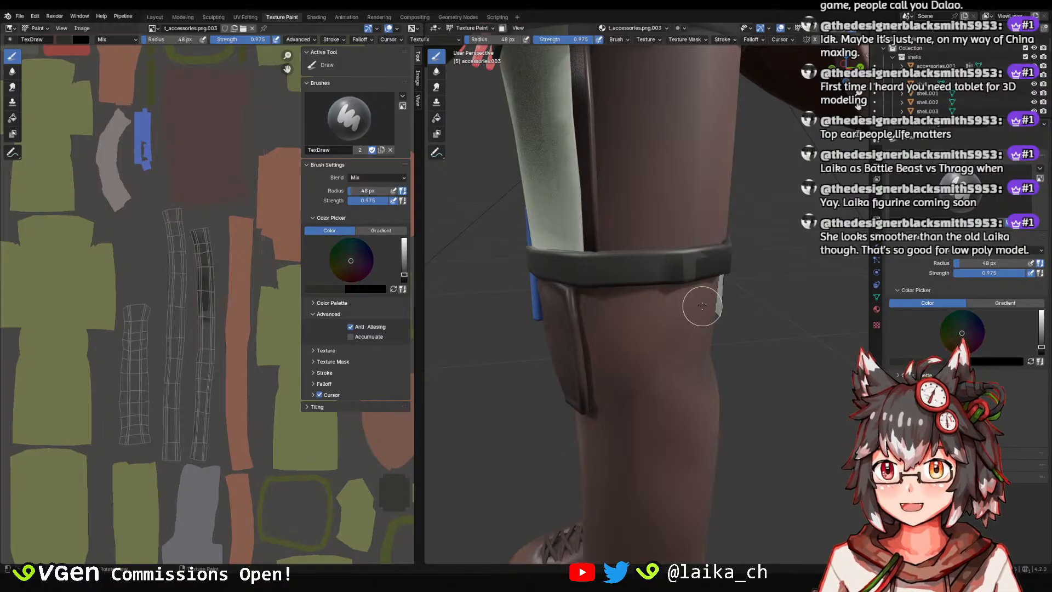
# Set the texture paint brush strength to 0.208 for the lower leg strap.
pyautogui.scroll(-5, 688, 263)
pyautogui.moveTo(629, 263); pyautogui.dragTo(685, 267, button='middle')
pyautogui.scroll(5, 685, 267)
pyautogui.scroll(-4, 758, 282)
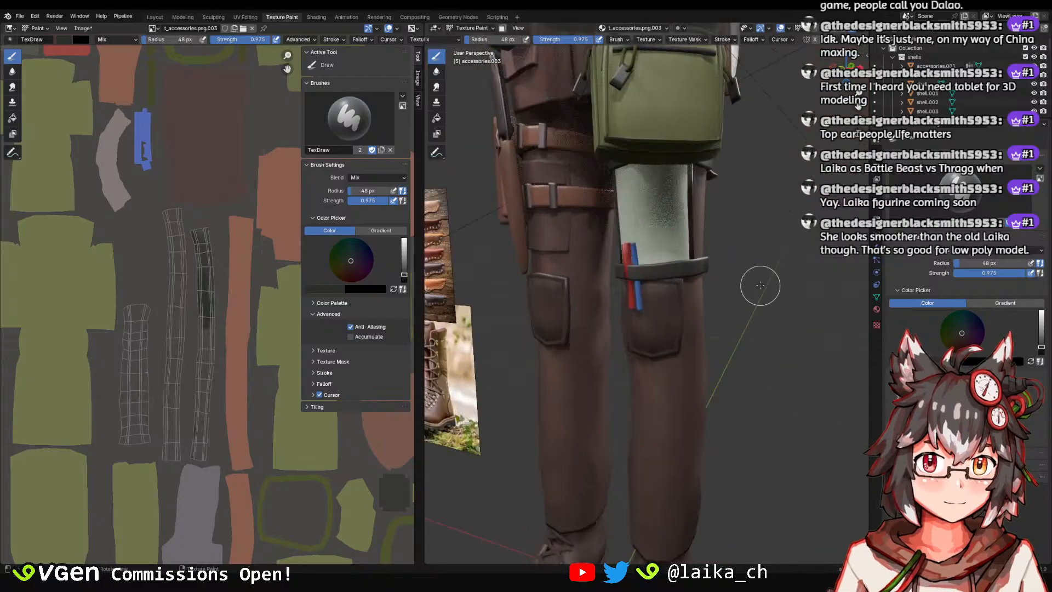
pyautogui.moveTo(758, 282); pyautogui.dragTo(680, 271, button='middle')
pyautogui.scroll(4, 663, 270)
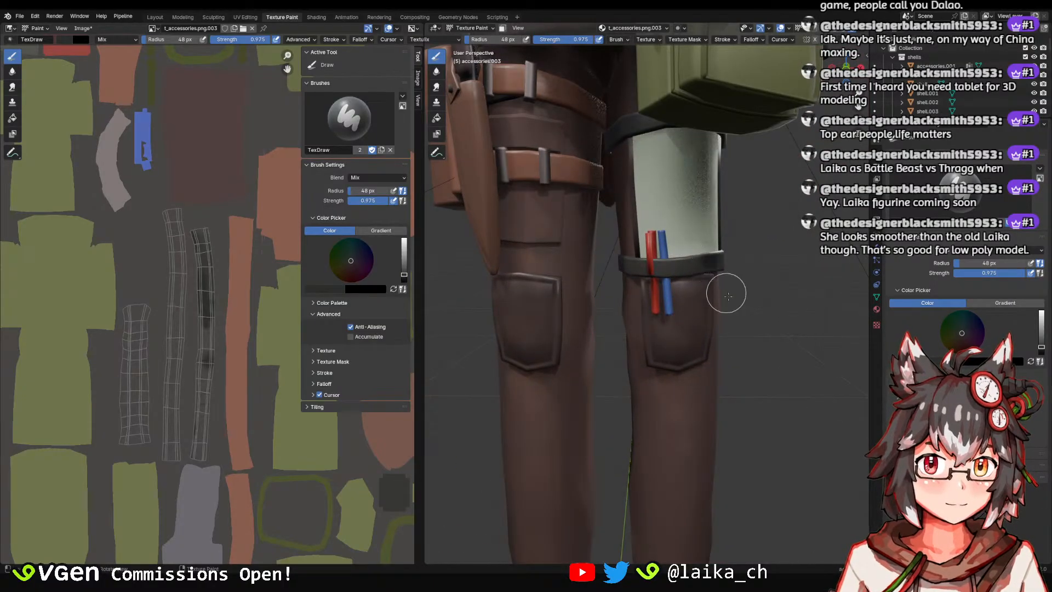
pyautogui.hotkey('shift', 'f')
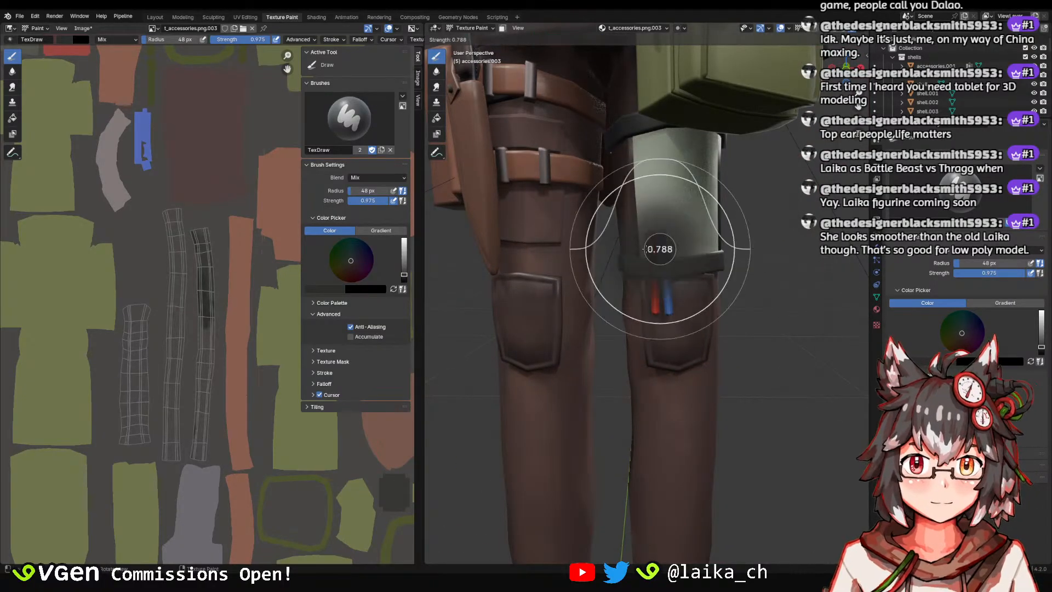
pyautogui.click(636, 257)
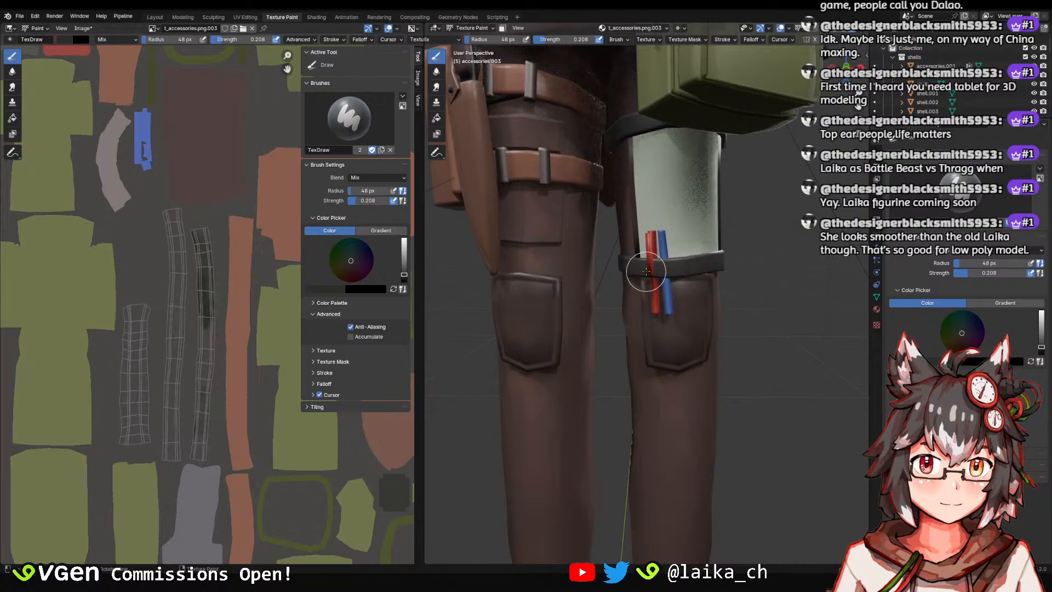
# Save the project and examine the whole painted character, including the back and the face.
pyautogui.scroll(-4, 645, 274)
pyautogui.keyDown('shift'); pyautogui.moveTo(633, 251); pyautogui.dragTo(679, 331, button='middle'); pyautogui.keyUp('shift')
pyautogui.moveTo(638, 217); pyautogui.dragTo(668, 137, button='middle')
pyautogui.scroll(-8, 668, 137)
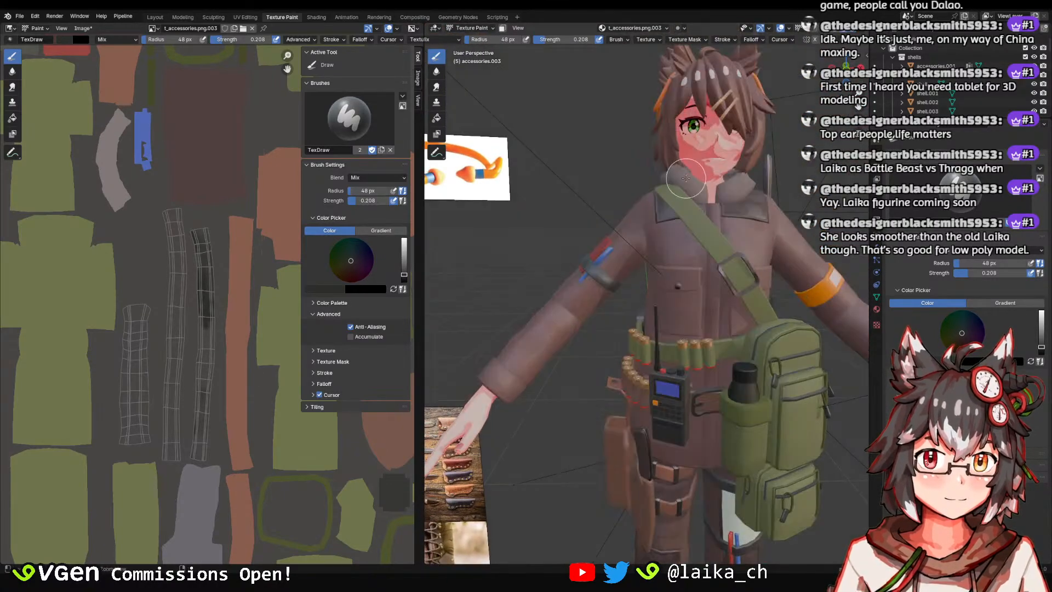
pyautogui.hotkey('ctrl', 's')
pyautogui.scroll(4, 708, 236)
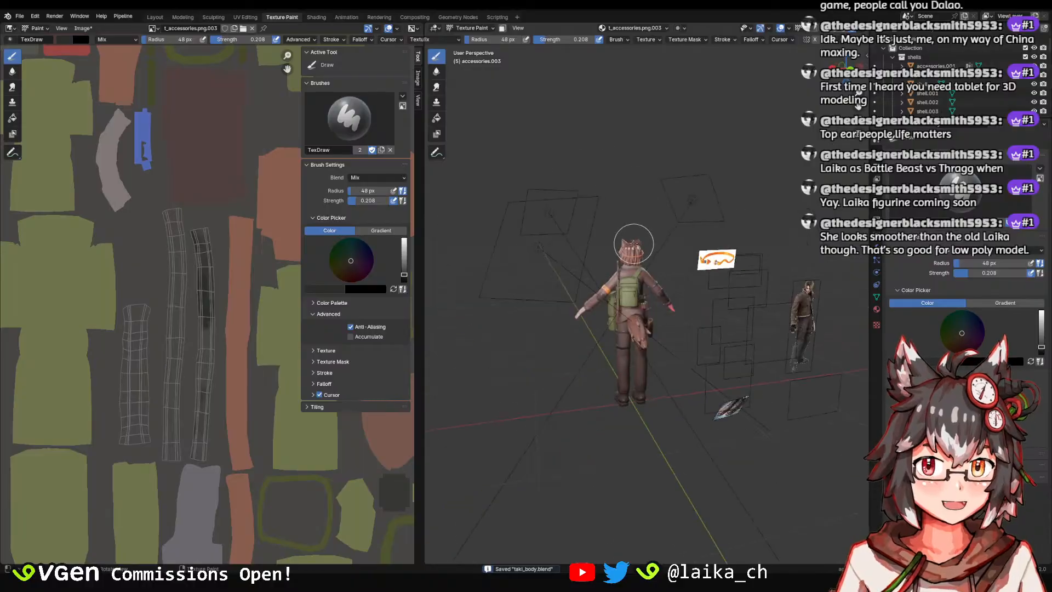
pyautogui.moveTo(708, 236); pyautogui.dragTo(686, 259, button='middle')
pyautogui.scroll(2, 687, 259)
pyautogui.scroll(5, 687, 258)
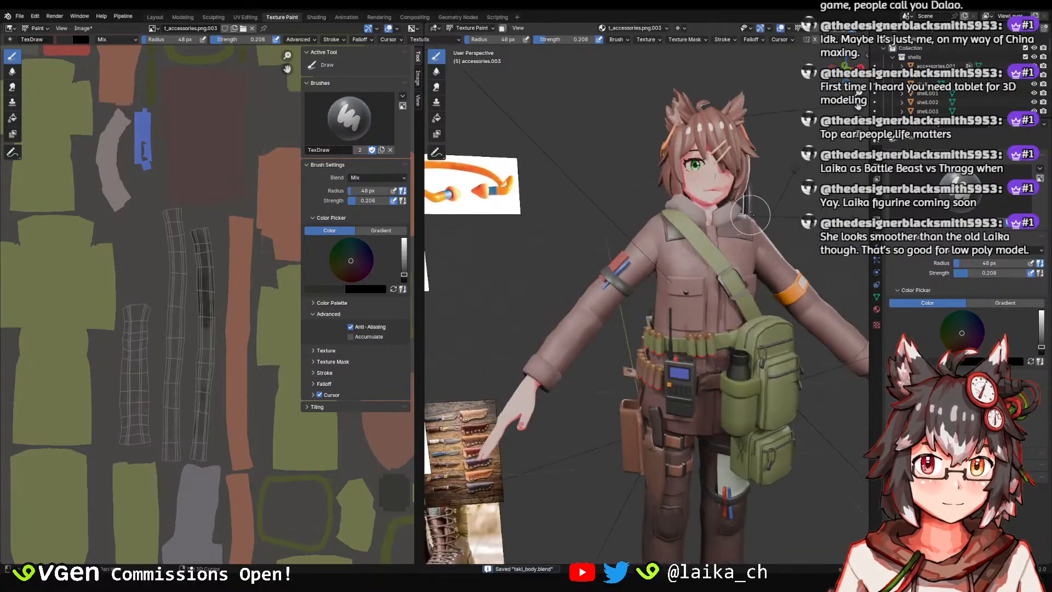
pyautogui.scroll(4, 681, 185)
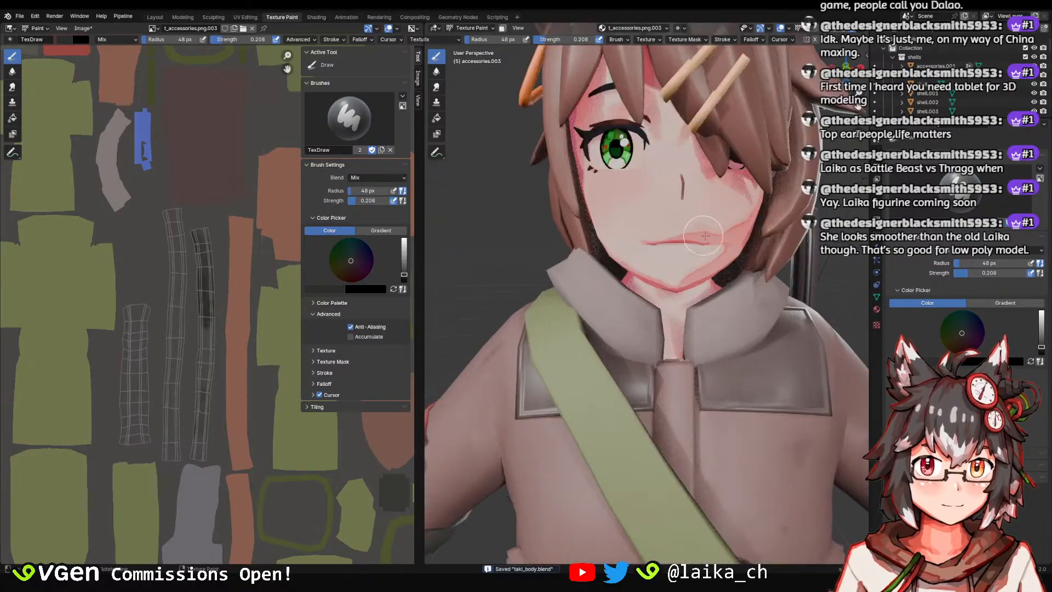
pyautogui.scroll(-8, 647, 275)
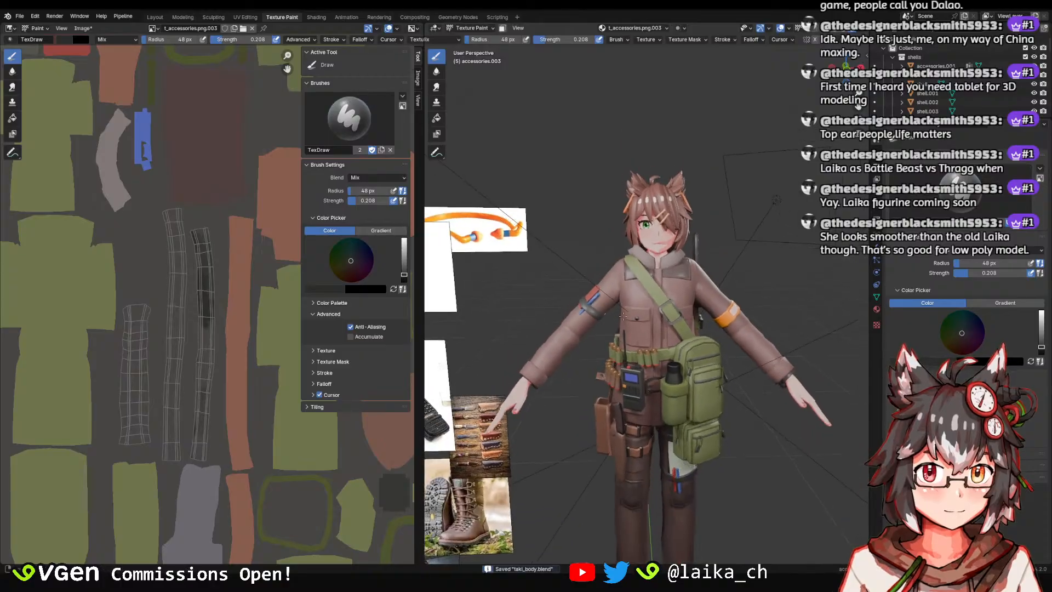
# Examine the dark strap and glow stick on the upper arm up close, from the front and behind.
pyautogui.scroll(1, 686, 263)
pyautogui.scroll(6, 687, 264)
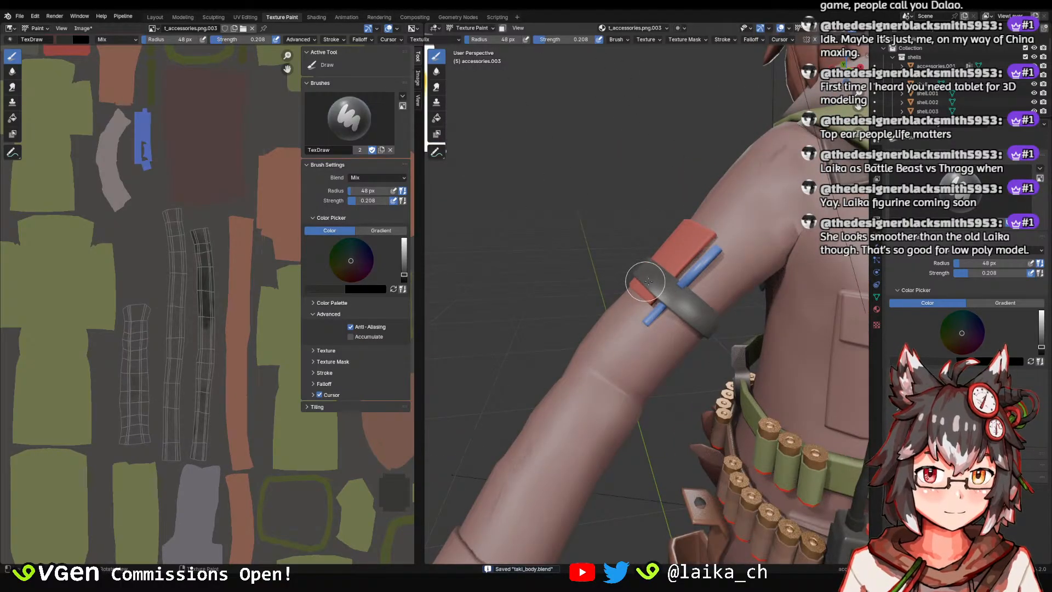
pyautogui.moveTo(696, 319); pyautogui.dragTo(799, 301, button='middle')
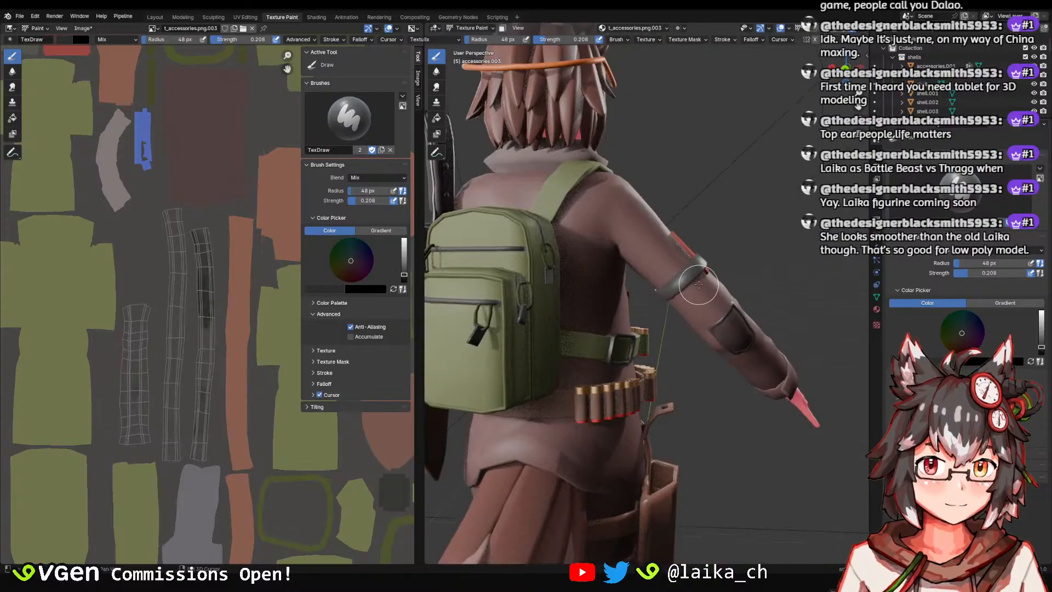
pyautogui.scroll(4, 634, 298)
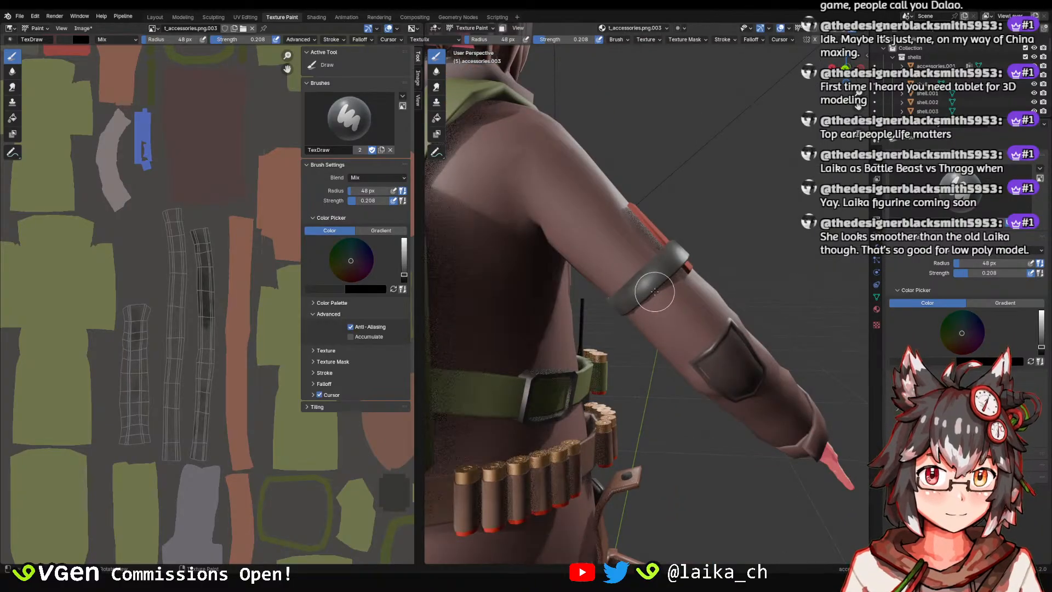
pyautogui.moveTo(663, 288); pyautogui.dragTo(689, 269, button='middle')
pyautogui.scroll(-4, 616, 295)
pyautogui.moveTo(652, 305); pyautogui.dragTo(718, 241, button='middle')
pyautogui.scroll(5, 665, 282)
pyautogui.scroll(-2, 665, 283)
pyautogui.scroll(-6, 650, 295)
pyautogui.scroll(2, 739, 239)
# Save the project and the accessories texture image, and return to the Layout workspace.
pyautogui.hotkey('ctrl', 's')
pyautogui.click(83, 28)
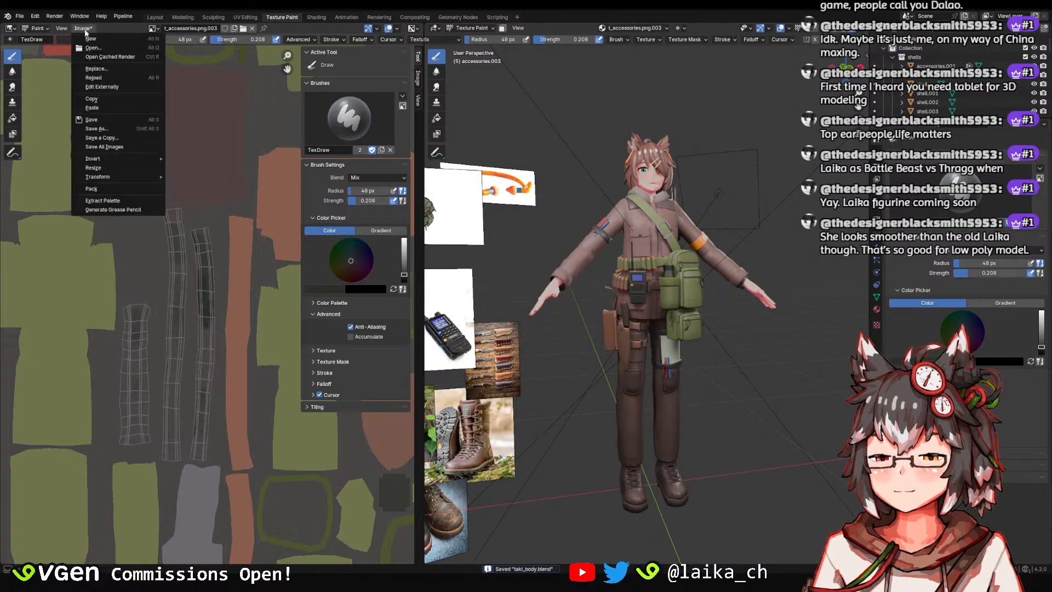
pyautogui.click(120, 121)
pyautogui.click(155, 17)
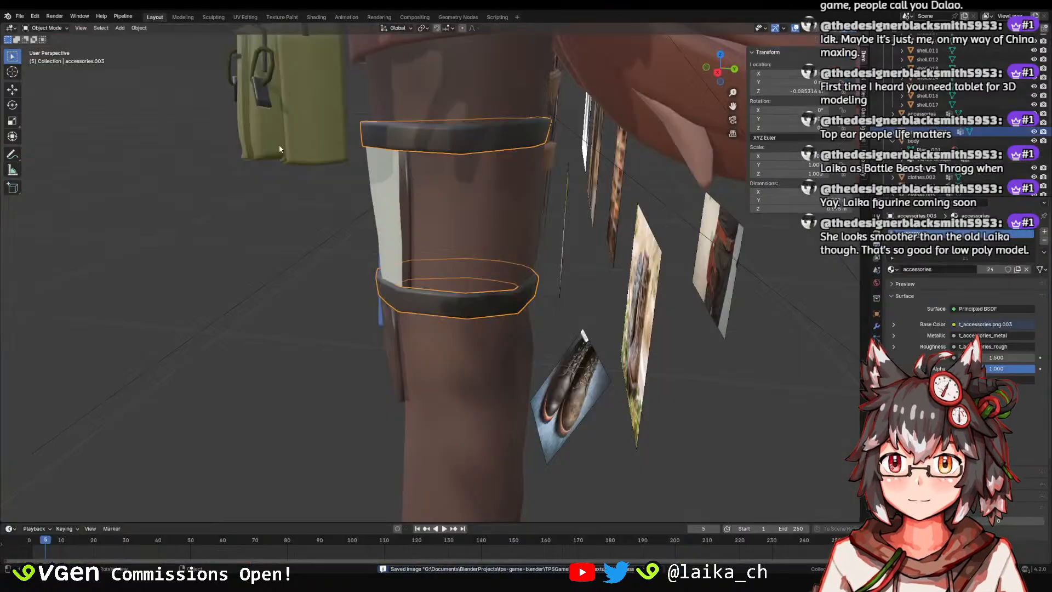
# Compare the leg straps in different viewport shading modes and save the project.
pyautogui.moveTo(607, 307); pyautogui.dragTo(680, 290, button='middle')
pyautogui.press('z')
pyautogui.press('z')
pyautogui.moveTo(517, 241)
pyautogui.mouseDown(button='middle')
pyautogui.moveTo(554, 256)
pyautogui.moveTo(527, 312)
pyautogui.mouseUp(button='middle')
pyautogui.scroll(-3, 537, 257)
pyautogui.hotkey('ctrl', 's')
# Examine the front of the legs and the thigh straps again with the viewport shading switched back and forth.
pyautogui.click(474, 302)
pyautogui.press('z')
pyautogui.moveTo(531, 254)
pyautogui.mouseDown(button='middle')
pyautogui.moveTo(480, 279)
pyautogui.moveTo(512, 296)
pyautogui.mouseUp(button='middle')
pyautogui.scroll(8, 482, 279)
pyautogui.scroll(-8, 484, 279)
pyautogui.press('z')
pyautogui.moveTo(459, 266)
pyautogui.mouseDown(button='middle')
pyautogui.moveTo(484, 274)
pyautogui.moveTo(574, 363)
pyautogui.moveTo(544, 242)
pyautogui.mouseUp(button='middle')
pyautogui.click(485, 270)
pyautogui.scroll(2, 545, 242)
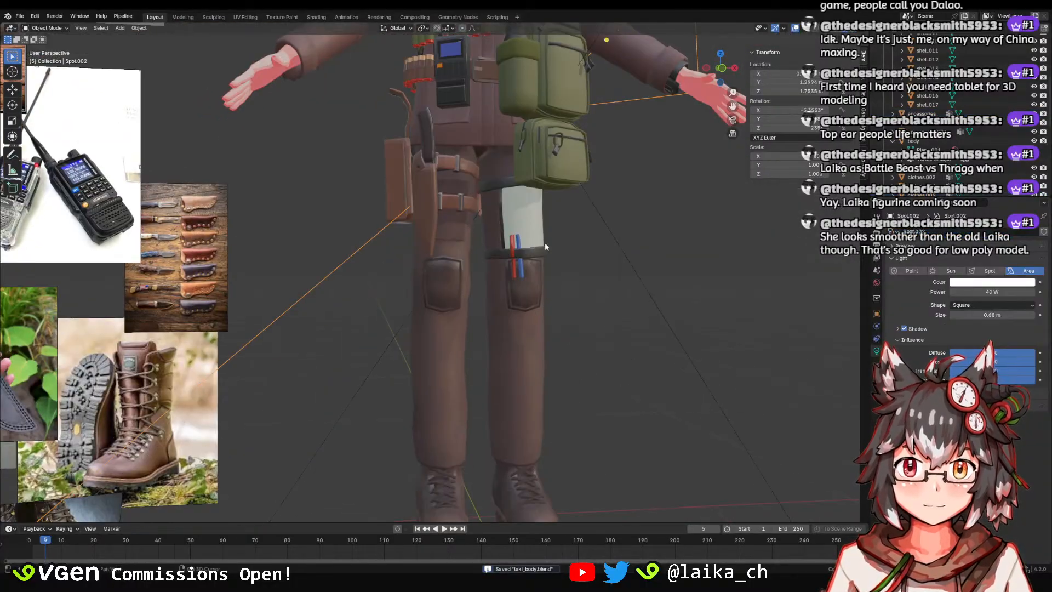
# Check which clothing objects cover the trousers, pockets and boots, save the project and clear the selection.
pyautogui.scroll(-5, 463, 304)
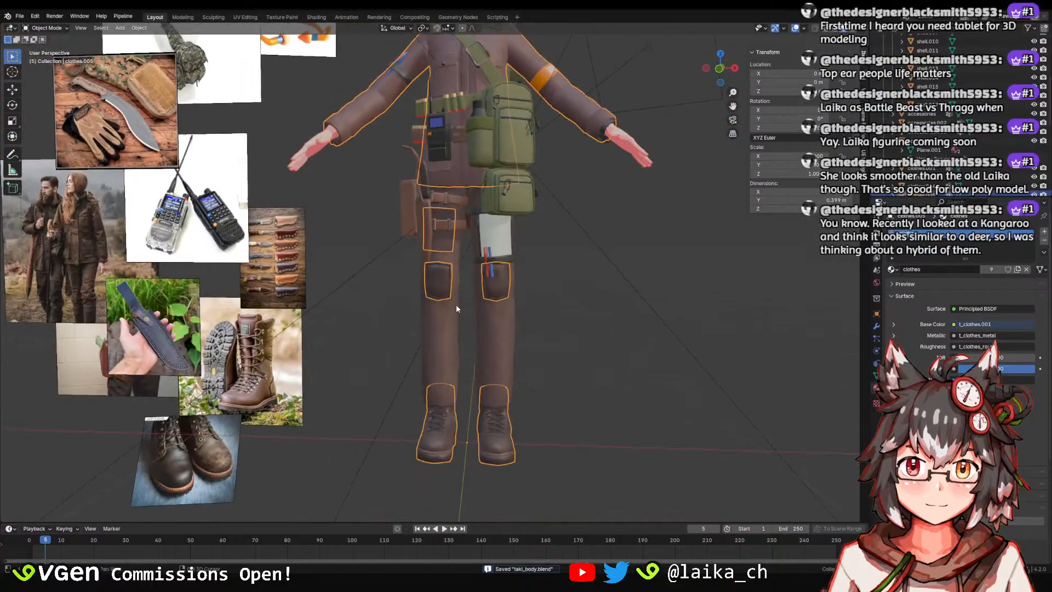
pyautogui.click(486, 359)
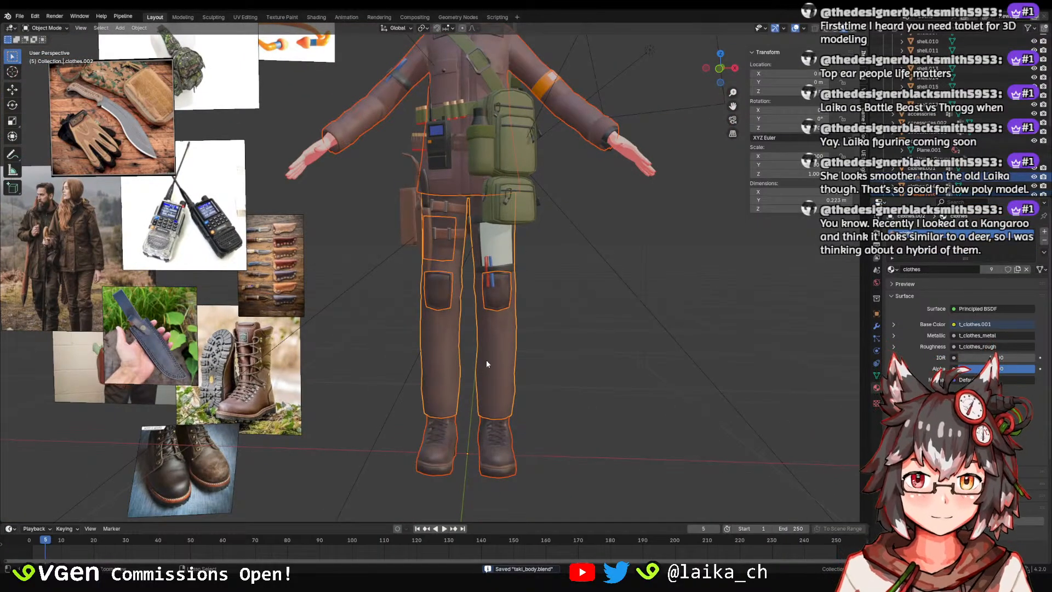
pyautogui.click(485, 359)
pyautogui.hotkey('ctrl', 's')
pyautogui.click(548, 323)
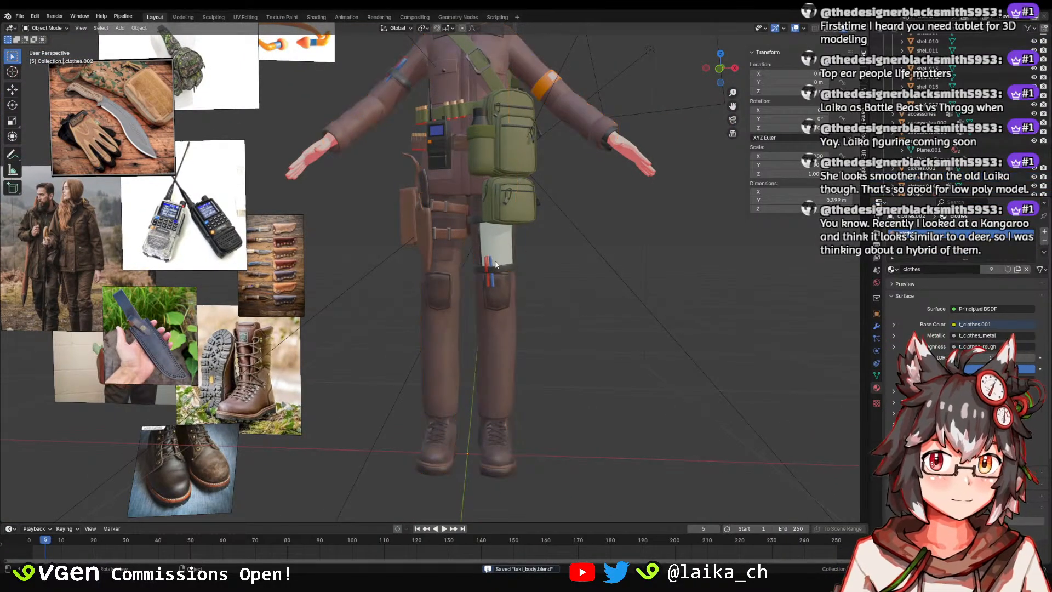
# Inspect the accessories around the map and knee pocket from the front and side, saving the project.
pyautogui.moveTo(562, 272); pyautogui.dragTo(505, 298, button='middle')
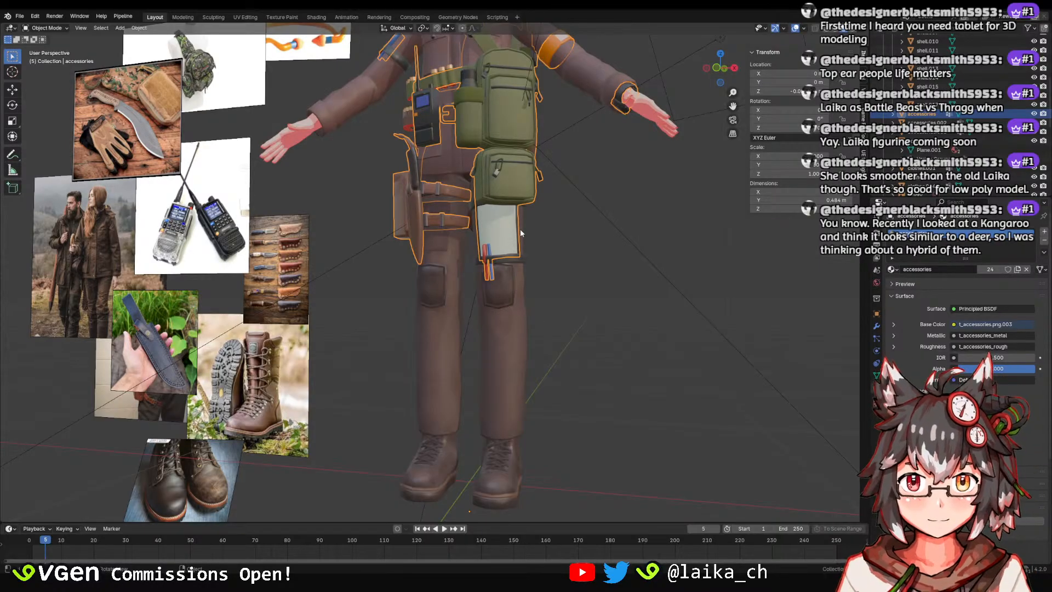
pyautogui.scroll(4, 521, 229)
pyautogui.hotkey('ctrl', 's')
pyautogui.click(525, 320)
pyautogui.scroll(2, 530, 274)
pyautogui.moveTo(549, 314); pyautogui.dragTo(529, 332, button='middle')
pyautogui.scroll(-2, 530, 332)
pyautogui.moveTo(570, 274); pyautogui.dragTo(504, 224, button='middle')
pyautogui.hotkey('ctrl', 's')
# Inspect the jacket sleeve, armband and shoulder bag from the character's side.
pyautogui.click(463, 164)
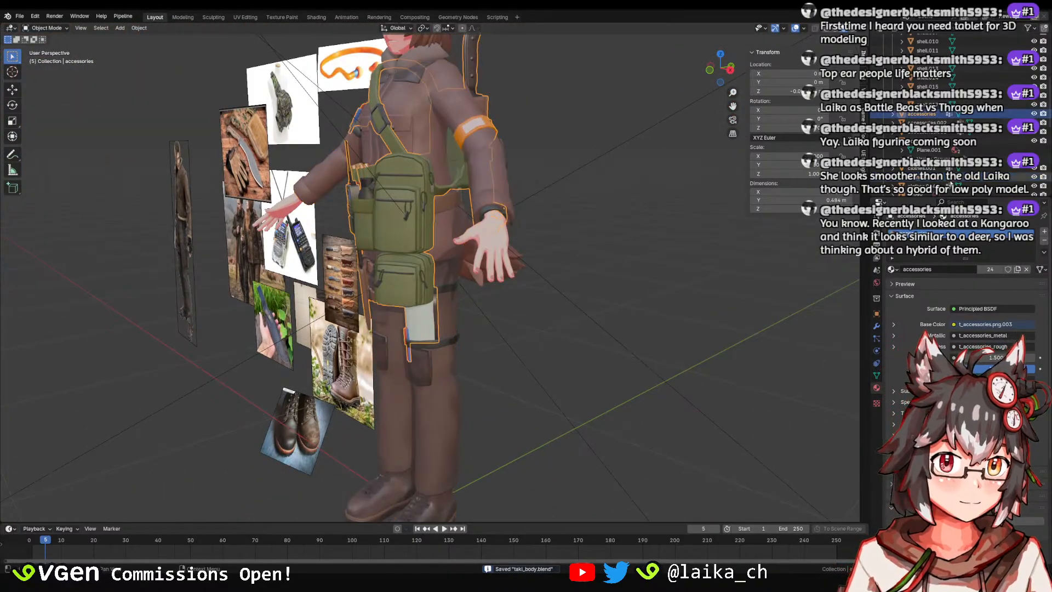
pyautogui.click(474, 127)
pyautogui.keyDown('ctrl'); pyautogui.moveTo(474, 127); pyautogui.dragTo(474, 154, button='middle'); pyautogui.keyUp('ctrl')
pyautogui.moveTo(475, 154); pyautogui.dragTo(475, 168, button='middle')
pyautogui.scroll(2, 475, 167)
pyautogui.click(482, 270)
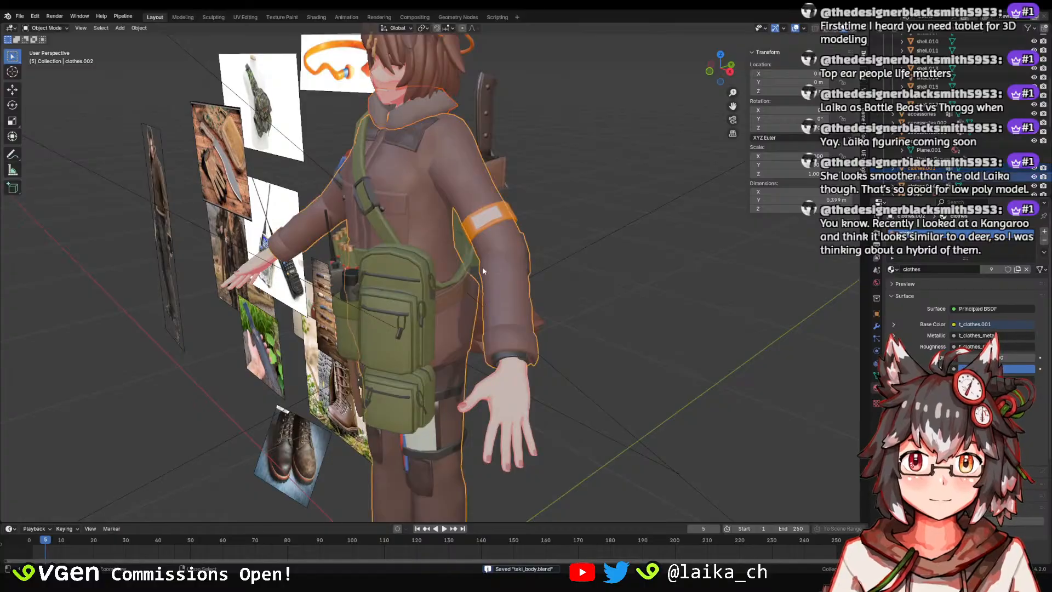
pyautogui.moveTo(565, 260); pyautogui.dragTo(553, 262, button='middle')
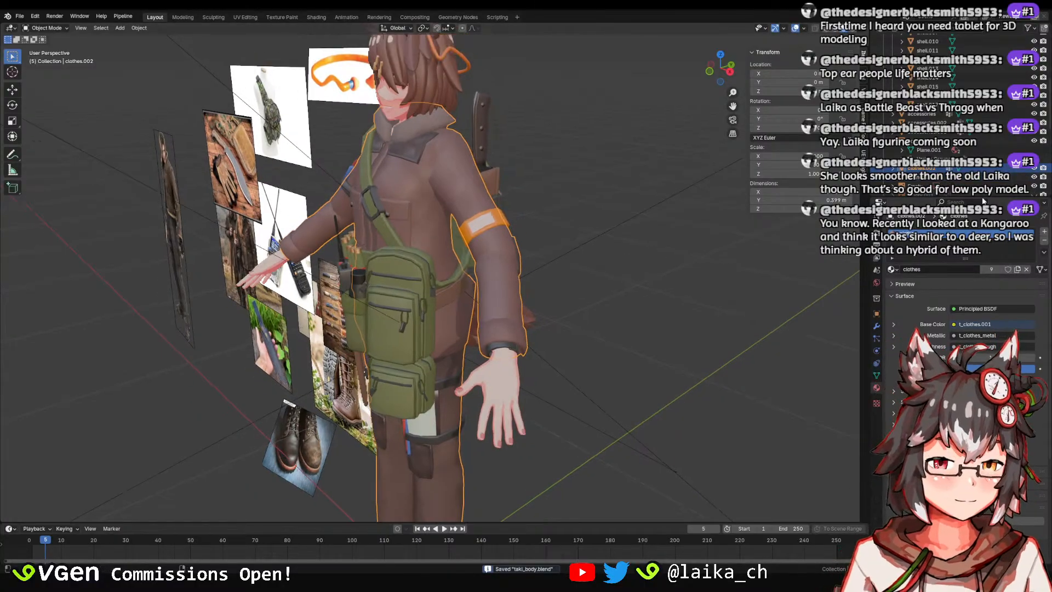
pyautogui.moveTo(482, 287); pyautogui.dragTo(429, 299, button='middle')
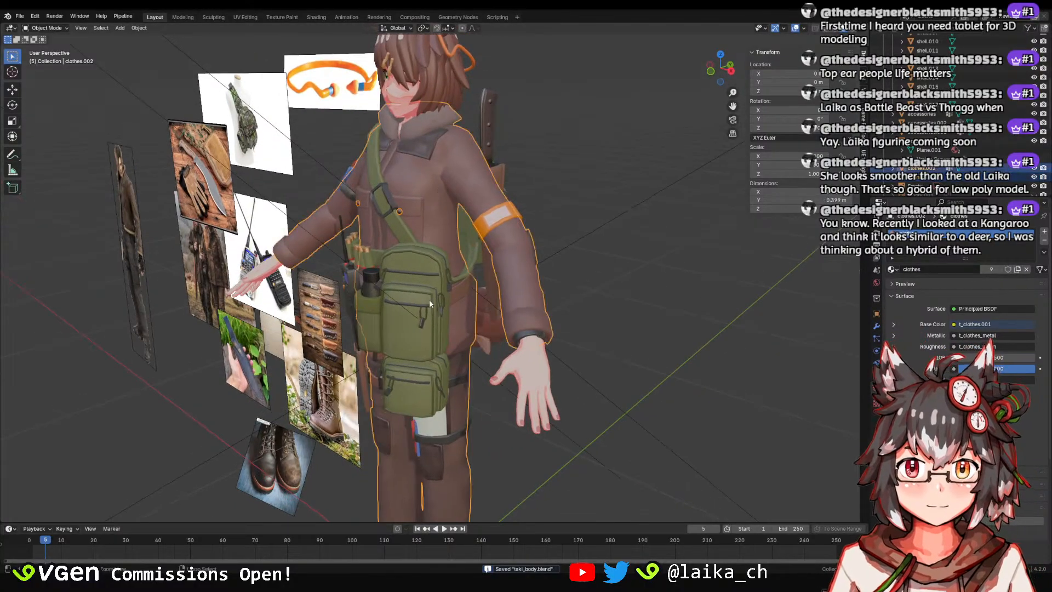
# Save the project and review the full outfit from the side and front, ending with nothing selected.
pyautogui.hotkey('ctrl', 's')
pyautogui.scroll(-1, 532, 275)
pyautogui.click(533, 275)
pyautogui.keyDown('shift'); pyautogui.moveTo(527, 363); pyautogui.dragTo(482, 332, button='middle'); pyautogui.keyUp('shift')
pyautogui.scroll(2, 556, 297)
pyautogui.keyDown('ctrl'); pyautogui.moveTo(482, 317); pyautogui.dragTo(480, 345, button='middle'); pyautogui.keyUp('ctrl')
pyautogui.click(465, 285)
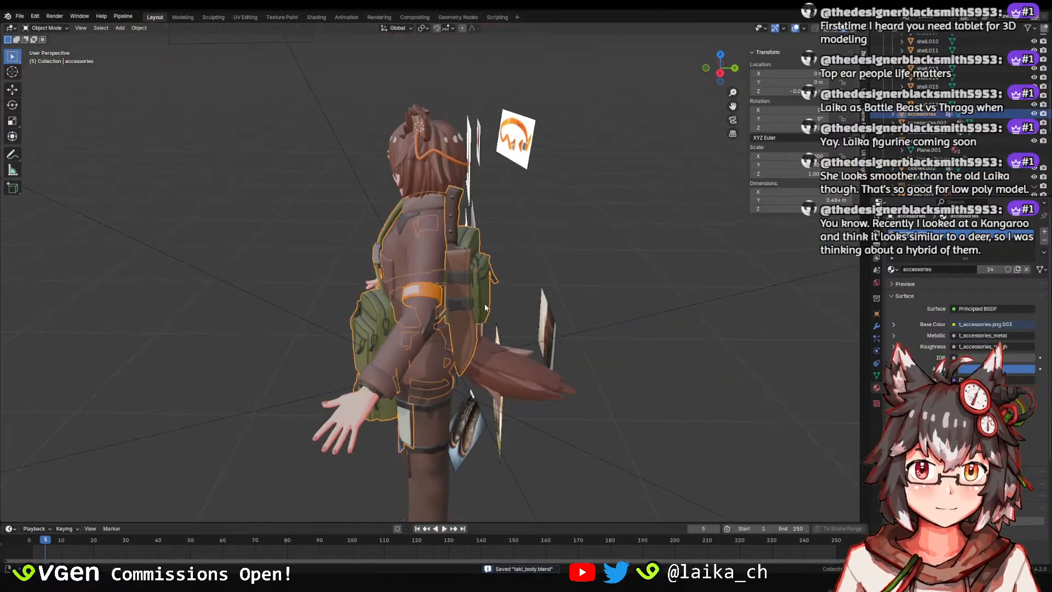
pyautogui.moveTo(547, 315); pyautogui.dragTo(569, 219, button='middle')
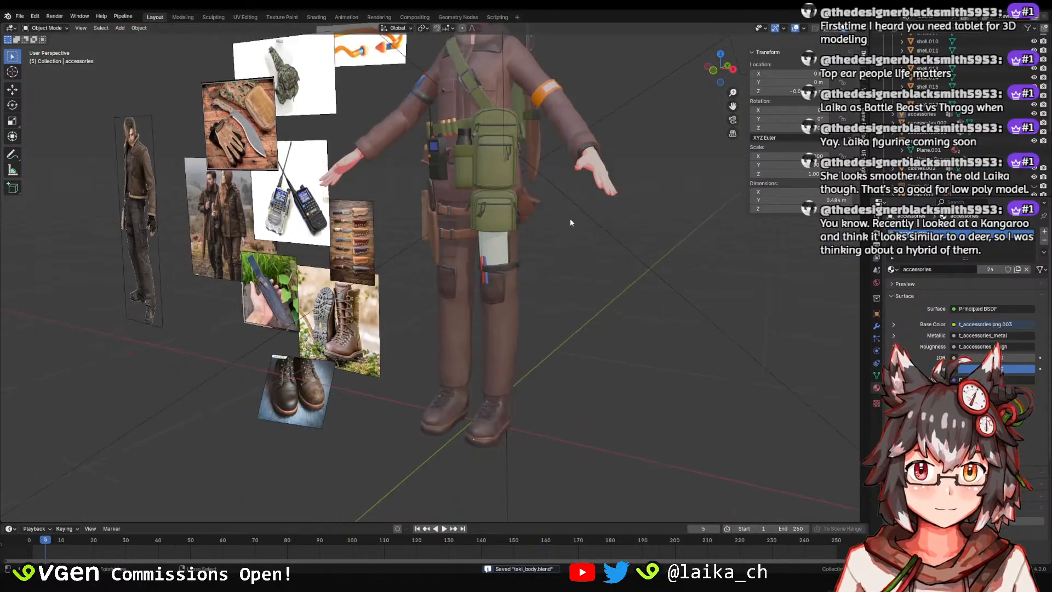
pyautogui.click(506, 317)
pyautogui.moveTo(633, 326); pyautogui.dragTo(609, 325, button='middle')
pyautogui.click(609, 325)
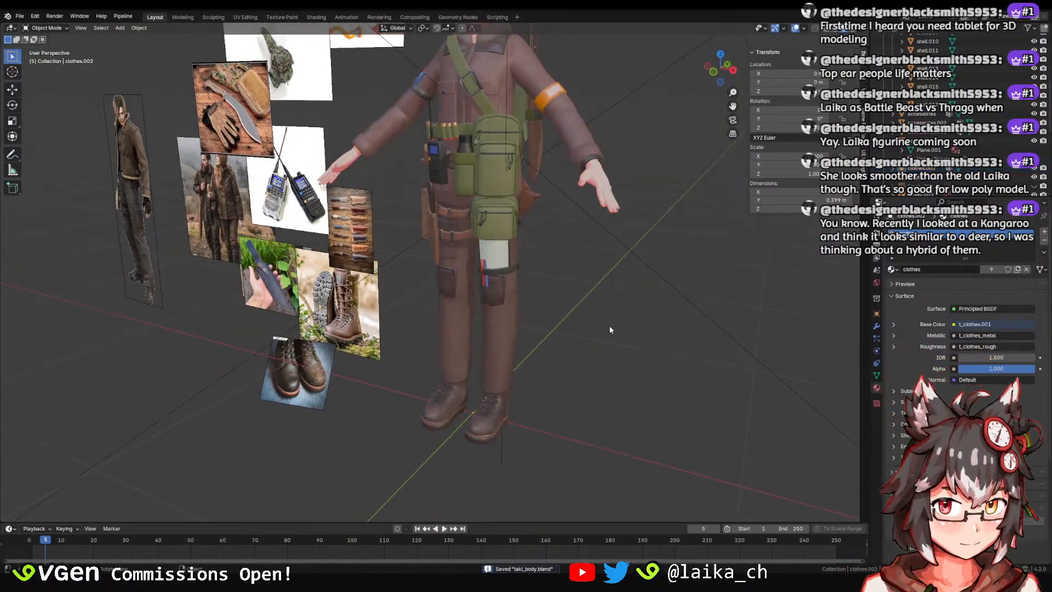
# Check the accessories mesh around the leg map and thigh bag, then save the project with nothing selected.
pyautogui.click(493, 274)
pyautogui.click(503, 257)
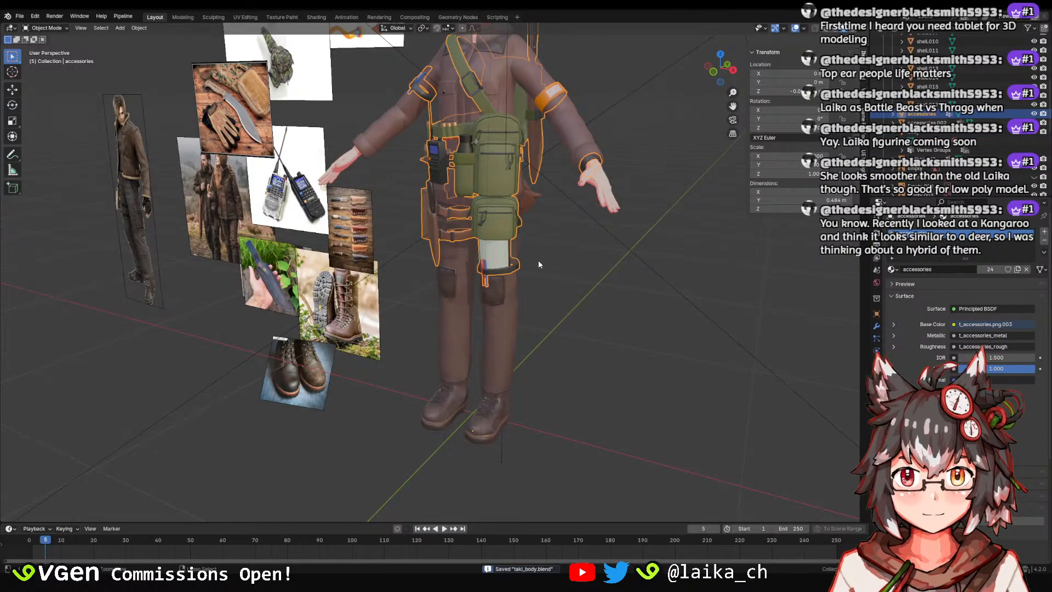
pyautogui.scroll(5, 538, 260)
pyautogui.press('Tab')
pyautogui.scroll(2, 455, 257)
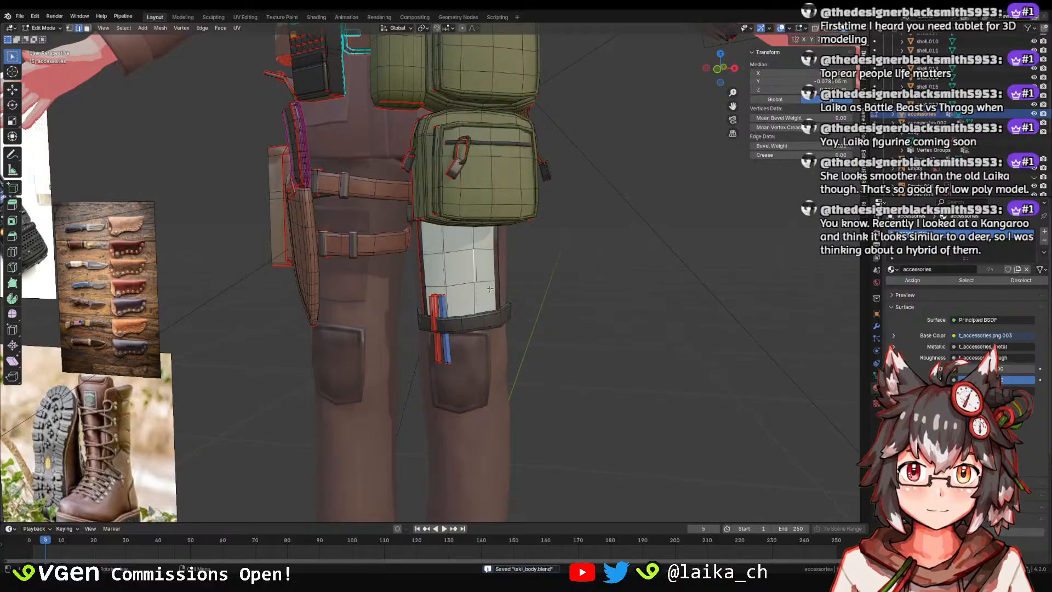
pyautogui.press('Tab')
pyautogui.moveTo(489, 288); pyautogui.dragTo(486, 261, button='middle')
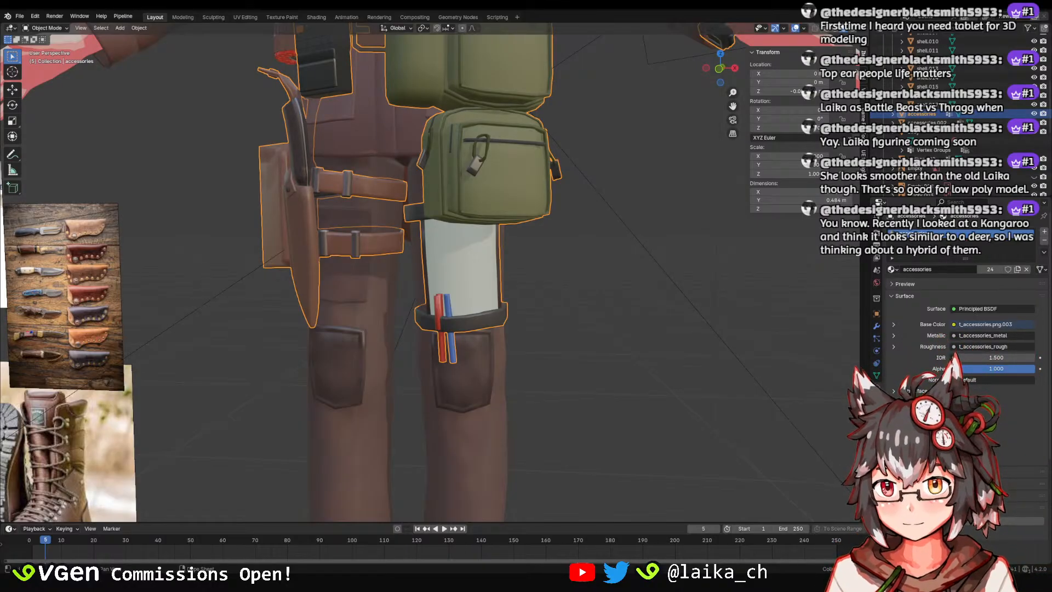
pyautogui.moveTo(531, 235); pyautogui.dragTo(529, 264, button='middle')
pyautogui.hotkey('ctrl', 's')
pyautogui.click(529, 264)
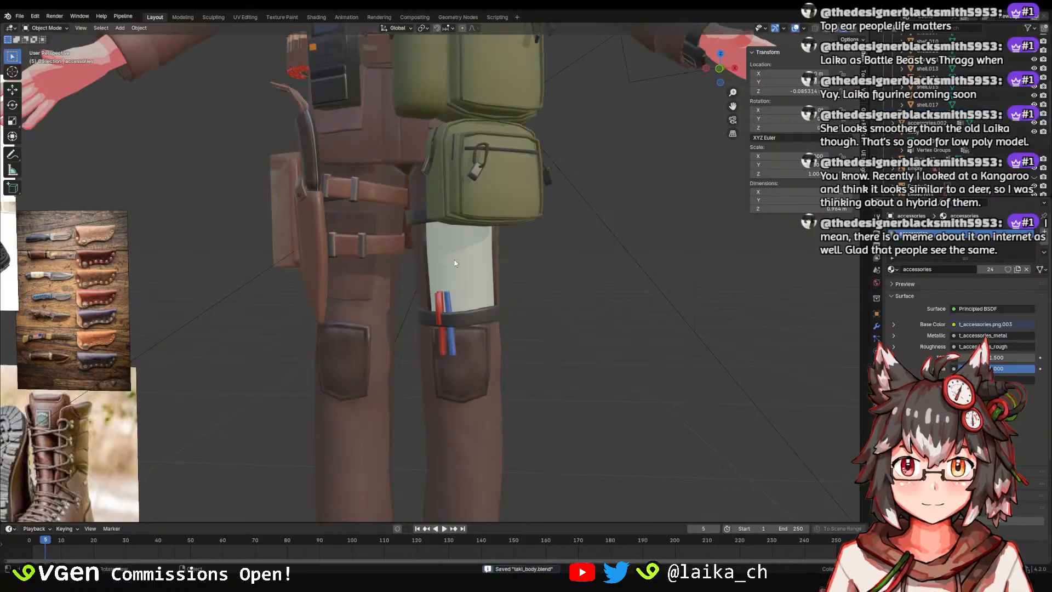
# Save the accessories texture image in the Texture Paint workspace and return to the Layout workspace.
pyautogui.click(455, 260)
pyautogui.click(568, 336)
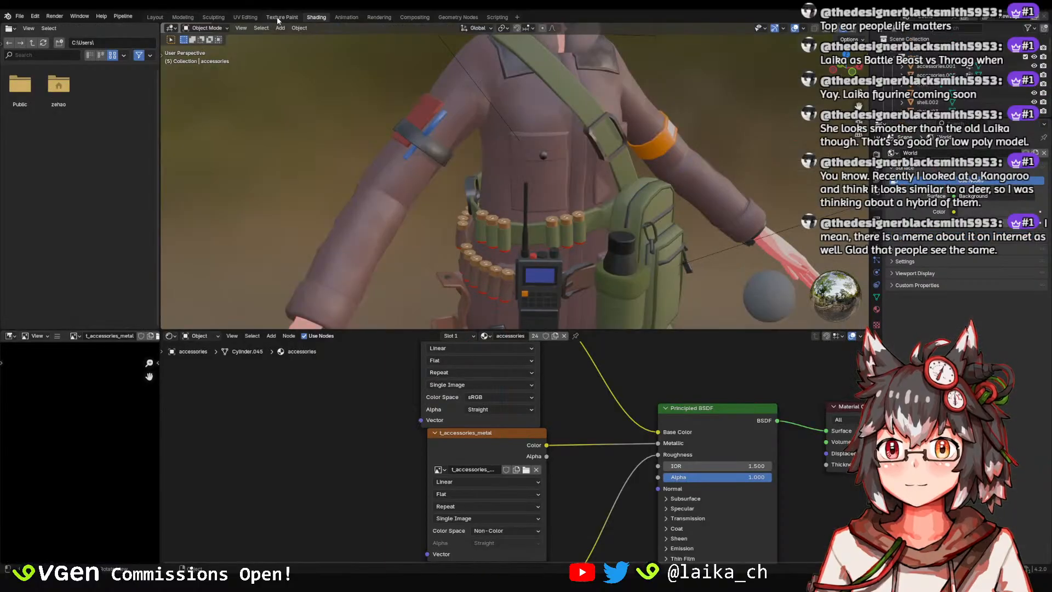
pyautogui.click(281, 19)
pyautogui.click(81, 28)
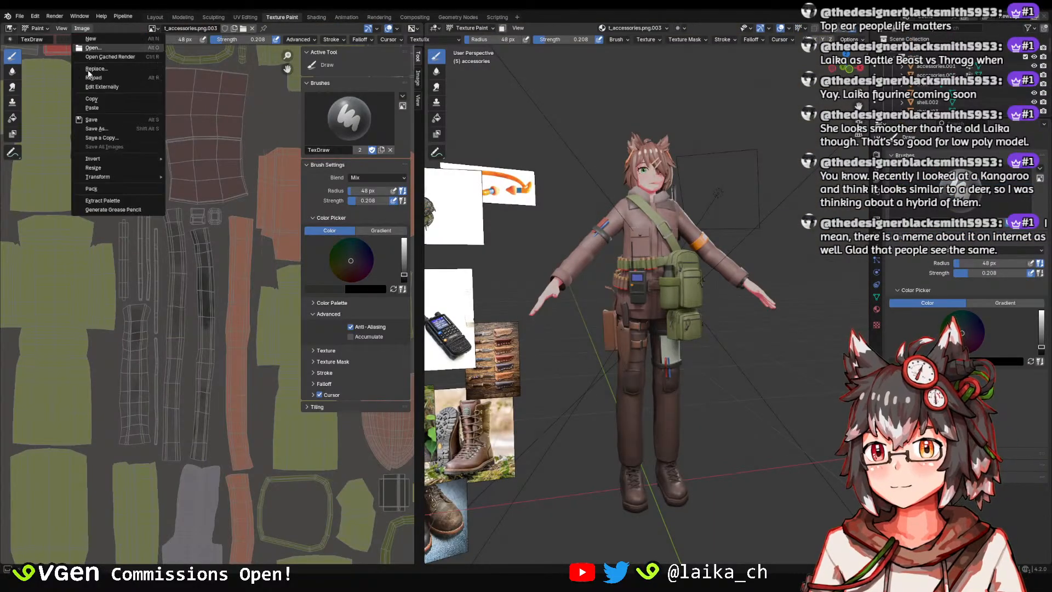
pyautogui.click(96, 131)
pyautogui.click(161, 19)
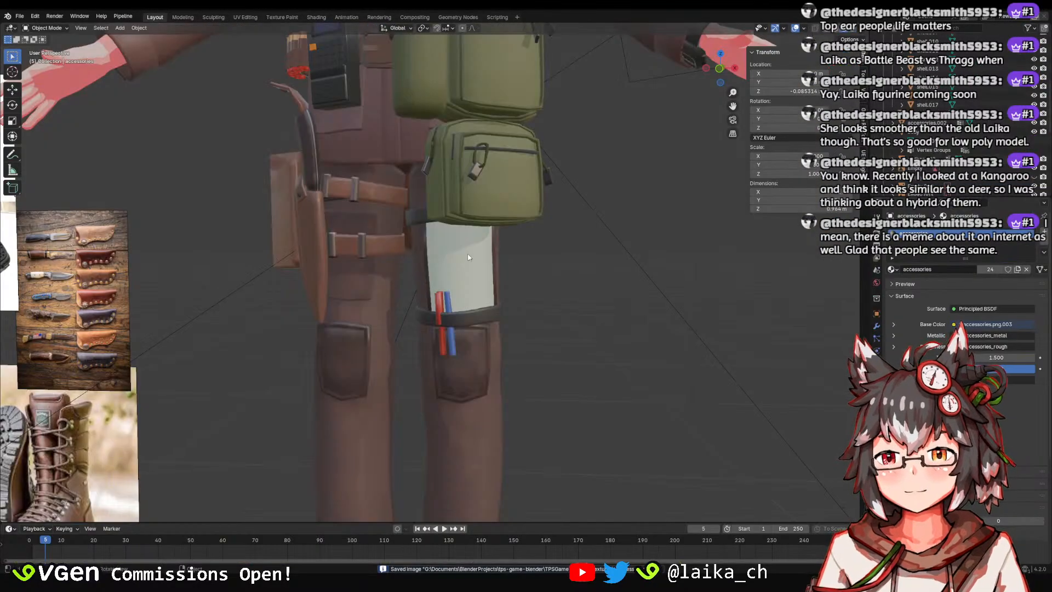
# Examine the blank map, coloured pens and leg straps from a distance and close up.
pyautogui.scroll(-3, 592, 248)
pyautogui.moveTo(592, 248); pyautogui.dragTo(600, 249, button='middle')
pyautogui.click(461, 282)
pyautogui.click(492, 317)
pyautogui.moveTo(491, 317); pyautogui.dragTo(566, 309, button='middle')
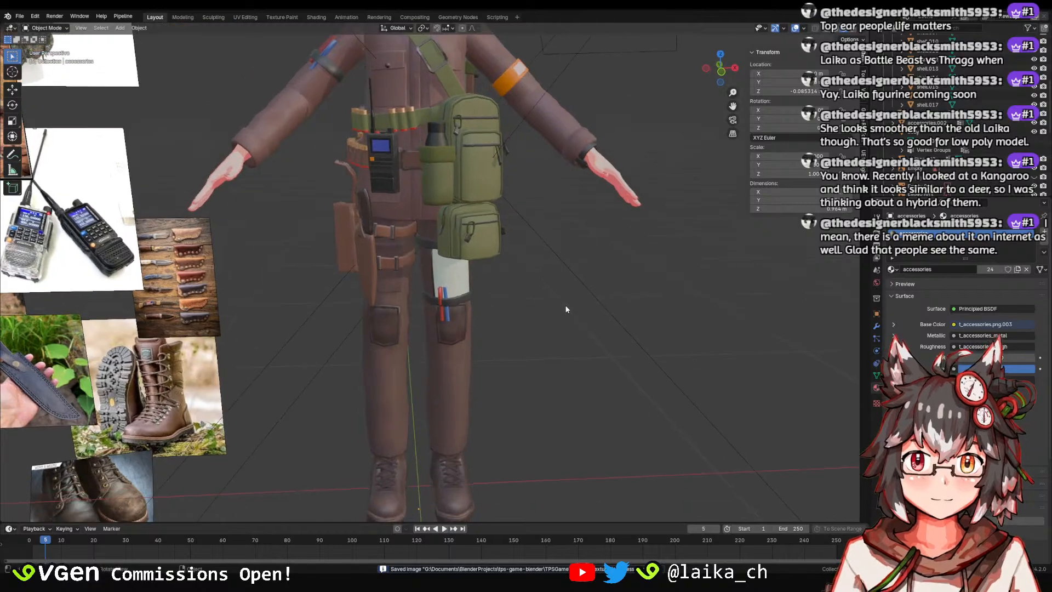
pyautogui.moveTo(511, 266); pyautogui.dragTo(209, 519, button='middle')
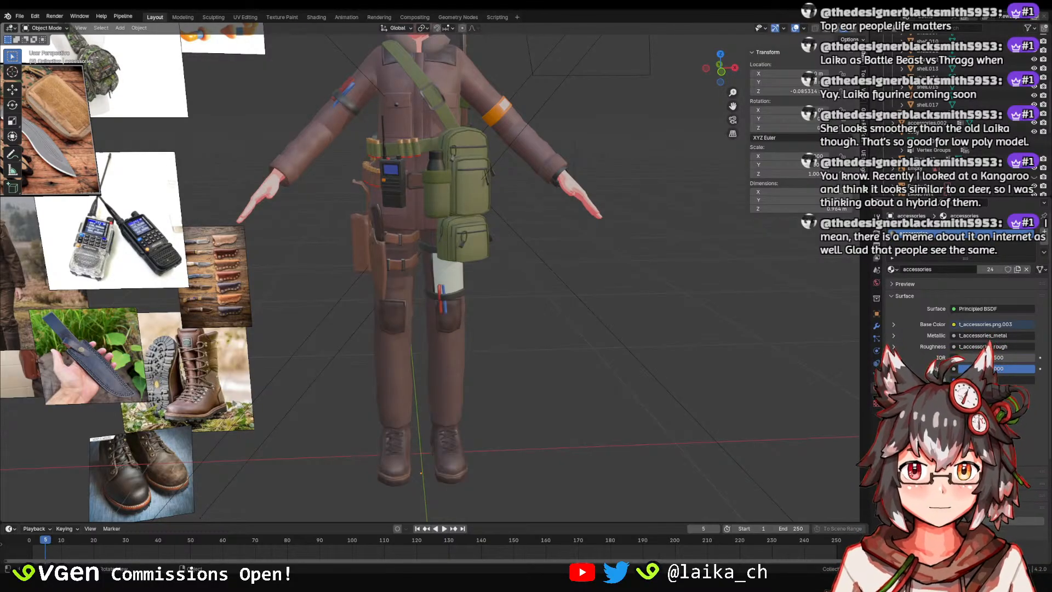
pyautogui.moveTo(470, 270)
pyautogui.mouseDown(button='middle')
pyautogui.moveTo(436, 269)
pyautogui.moveTo(460, 266)
pyautogui.mouseUp(button='middle')
pyautogui.scroll(5, 459, 261)
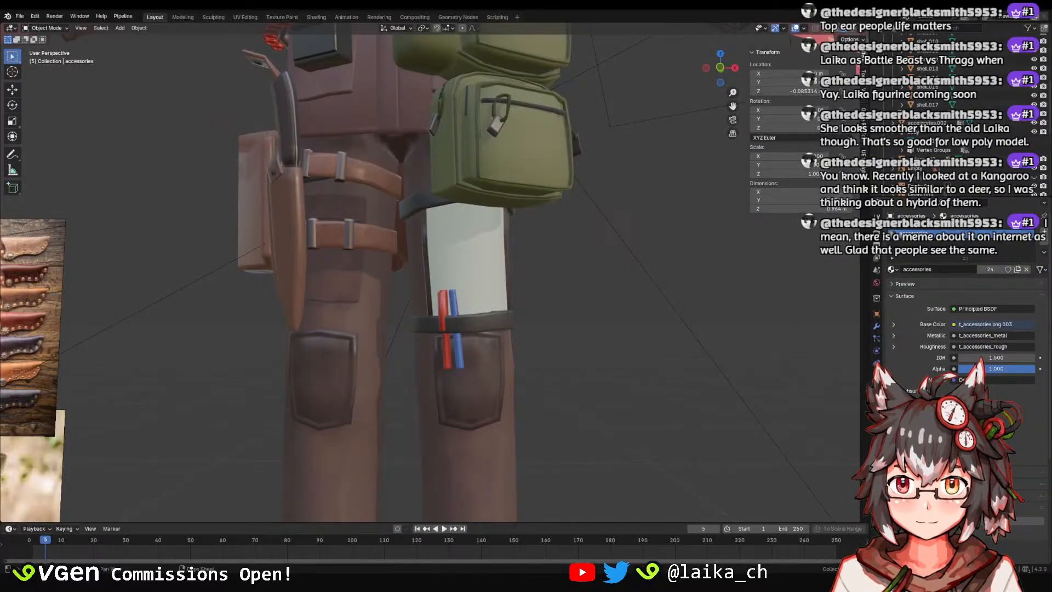
pyautogui.scroll(-3, 425, 284)
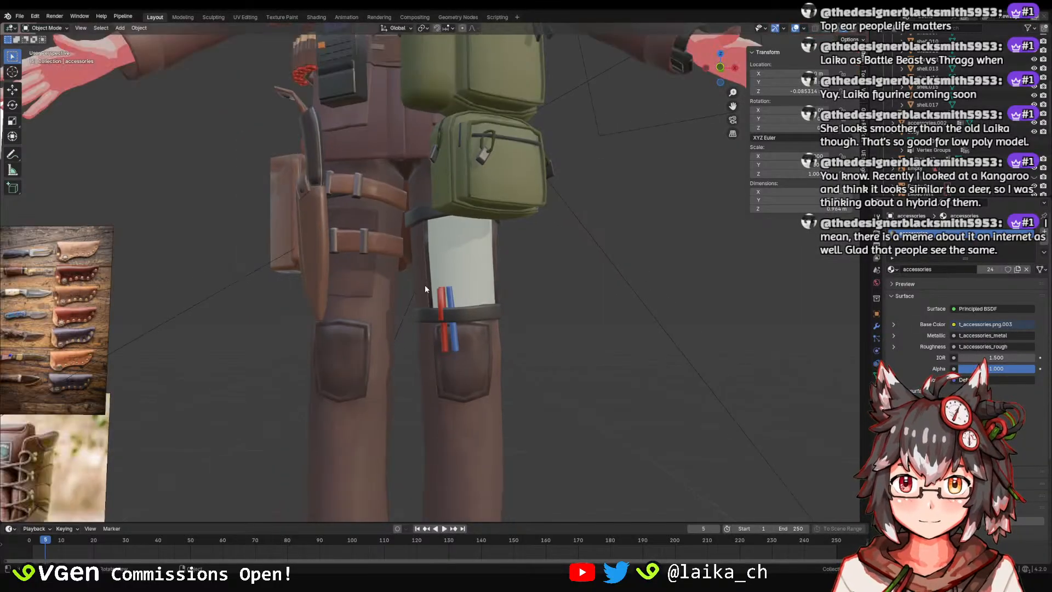
# Close the character project and save its pending changes.
pyautogui.moveTo(425, 284); pyautogui.dragTo(458, 275, button='middle')
pyautogui.click(458, 275)
pyautogui.click(543, 283)
pyautogui.click(1041, 4)
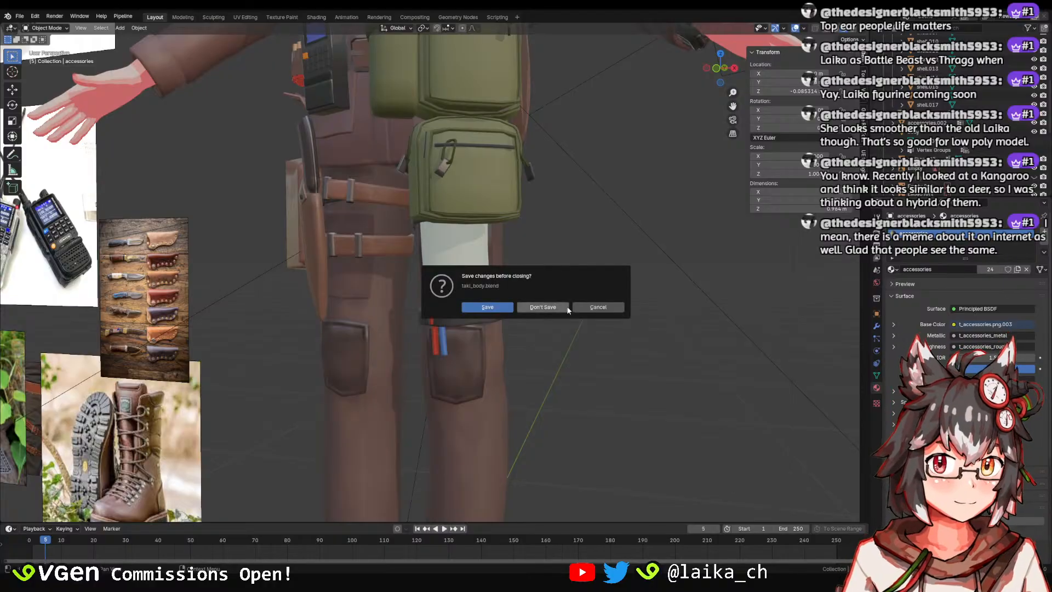
pyautogui.click(493, 310)
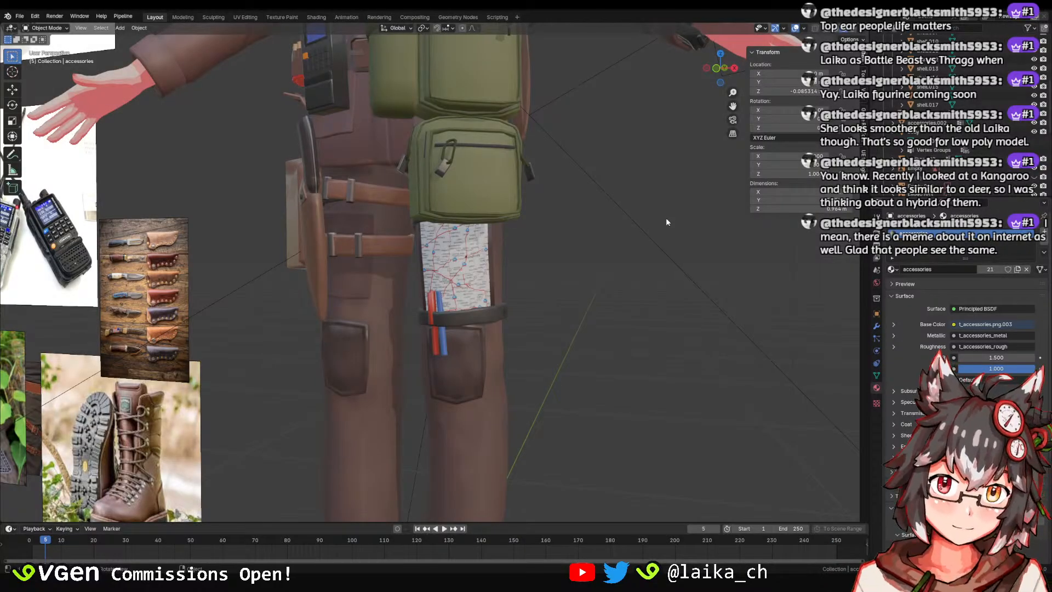
# Review the printed map on the leg with the surrounding outfit and save the project.
pyautogui.scroll(-5, 475, 211)
pyautogui.keyDown('ctrl'); pyautogui.moveTo(474, 210); pyautogui.dragTo(463, 279, button='middle'); pyautogui.keyUp('ctrl')
pyautogui.click(462, 280)
pyautogui.moveTo(575, 276); pyautogui.dragTo(500, 231, button='middle')
pyautogui.click(555, 280)
pyautogui.hotkey('ctrl', 's')
# Inspect the printed map, coloured pens and leg straps from several angles and distances.
pyautogui.keyDown('ctrl'); pyautogui.moveTo(500, 232); pyautogui.dragTo(518, 249, button='middle'); pyautogui.keyUp('ctrl')
pyautogui.keyDown('ctrl'); pyautogui.moveTo(515, 326); pyautogui.dragTo(483, 294, button='middle'); pyautogui.keyUp('ctrl')
pyautogui.moveTo(459, 239); pyautogui.dragTo(547, 373, button='middle')
pyautogui.moveTo(547, 372); pyautogui.dragTo(556, 317, button='middle')
pyautogui.click(455, 330)
pyautogui.click(532, 337)
pyautogui.scroll(-4, 595, 332)
pyautogui.scroll(-1, 581, 299)
pyautogui.scroll(1, 541, 292)
pyautogui.scroll(2, 543, 302)
# Save the project, undo the last change and close the file without saving again.
pyautogui.hotkey('ctrl', 's')
pyautogui.scroll(-1, 542, 309)
pyautogui.hotkey('ctrl', 'z')
pyautogui.click(546, 294)
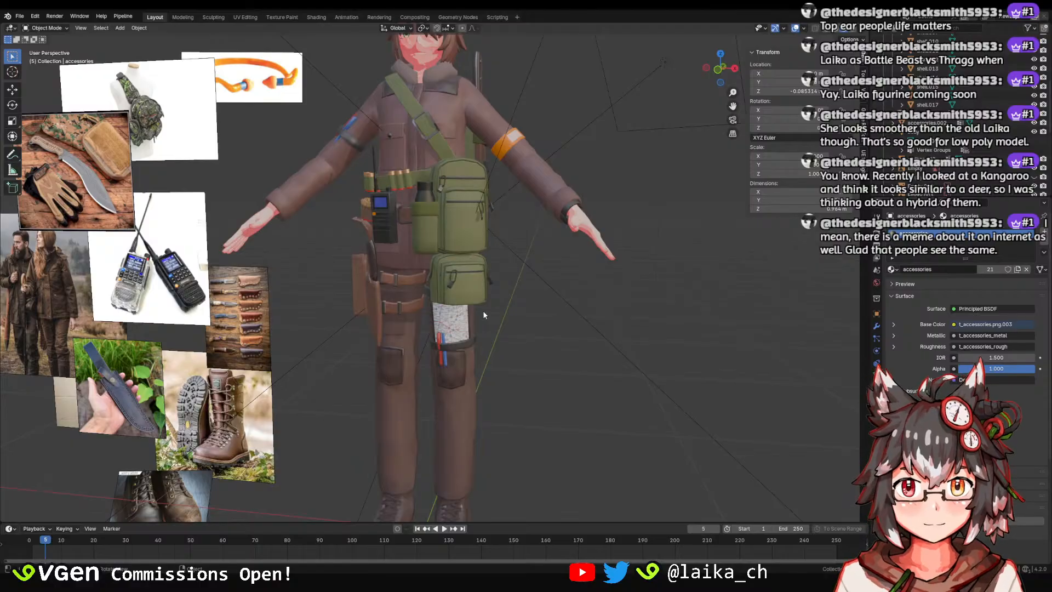
pyautogui.hotkey('ctrl', 'q')
pyautogui.click(550, 308)
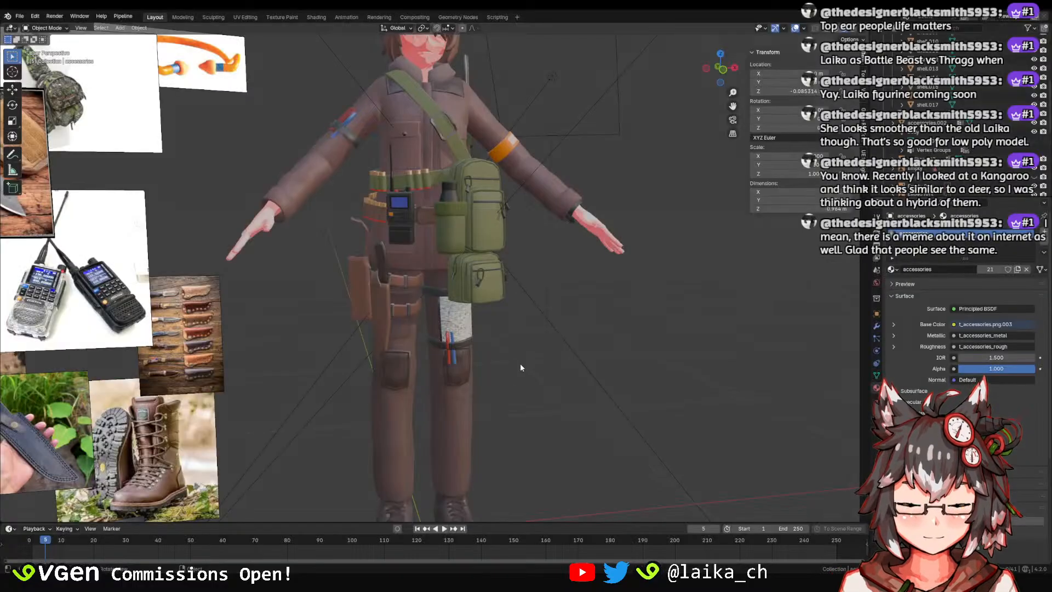
# Save the project and review the full outfit and its map from the front.
pyautogui.scroll(2, 488, 327)
pyautogui.click(488, 326)
pyautogui.moveTo(488, 327); pyautogui.dragTo(550, 324, button='middle')
pyautogui.hotkey('ctrl', 's')
pyautogui.scroll(-6, 549, 320)
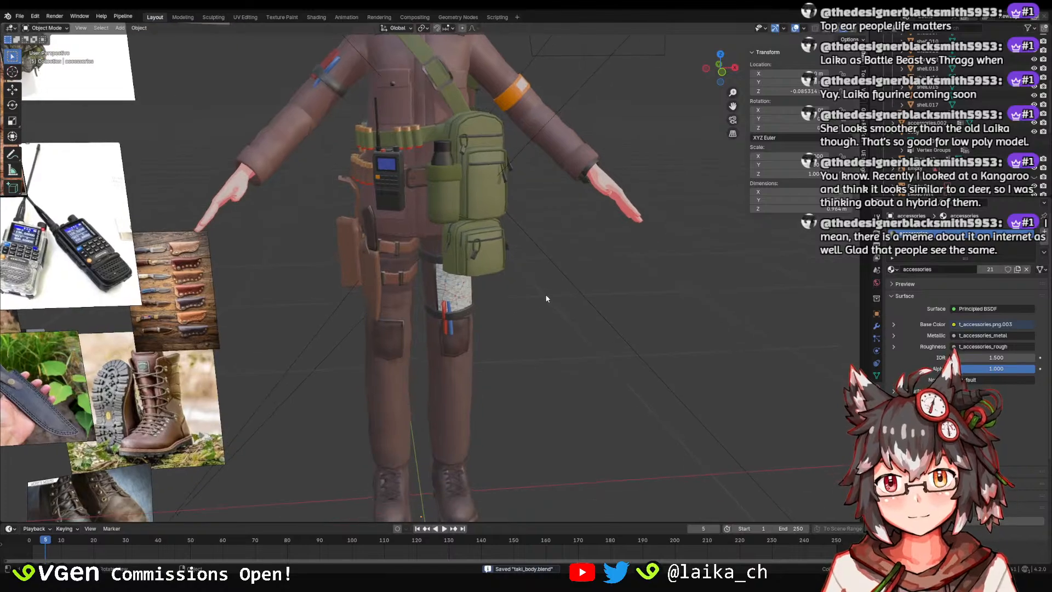
pyautogui.moveTo(453, 301); pyautogui.dragTo(444, 287, button='middle')
pyautogui.keyDown('shift'); pyautogui.moveTo(444, 287); pyautogui.dragTo(491, 335, button='middle'); pyautogui.keyUp('shift')
pyautogui.scroll(1, 534, 348)
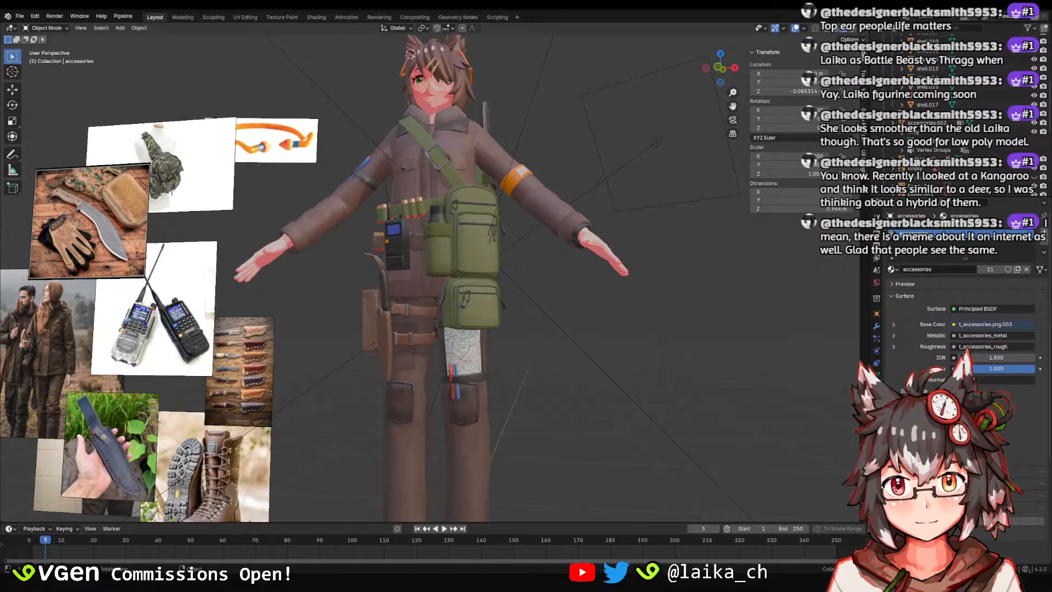
# Inspect the accessories around the leg map, save the project and clear the selection.
pyautogui.click(478, 366)
pyautogui.scroll(5, 525, 320)
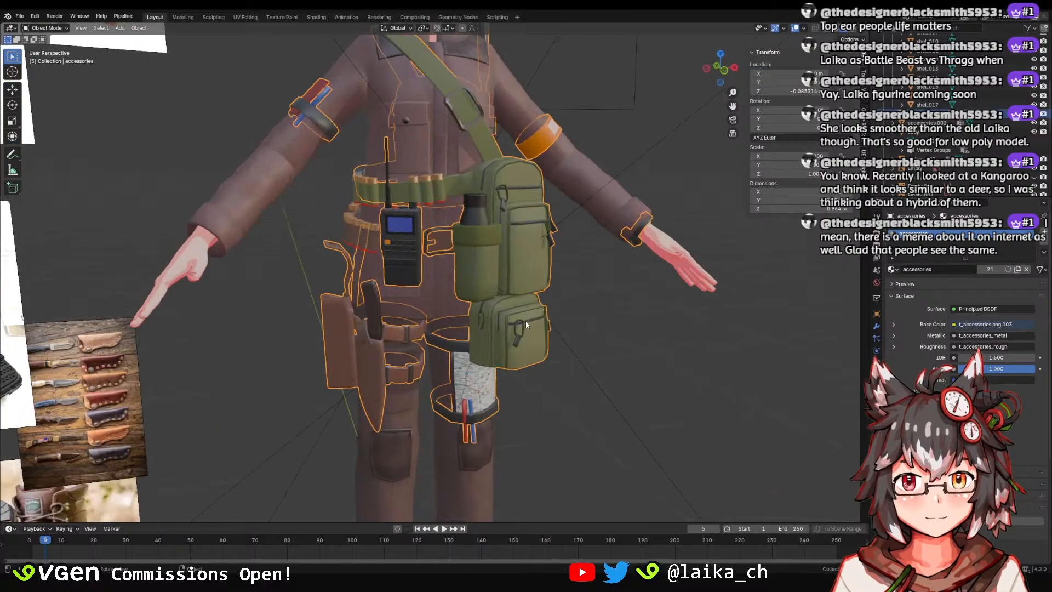
pyautogui.hotkey('ctrl', 's')
pyautogui.hotkey('alt', 'a')
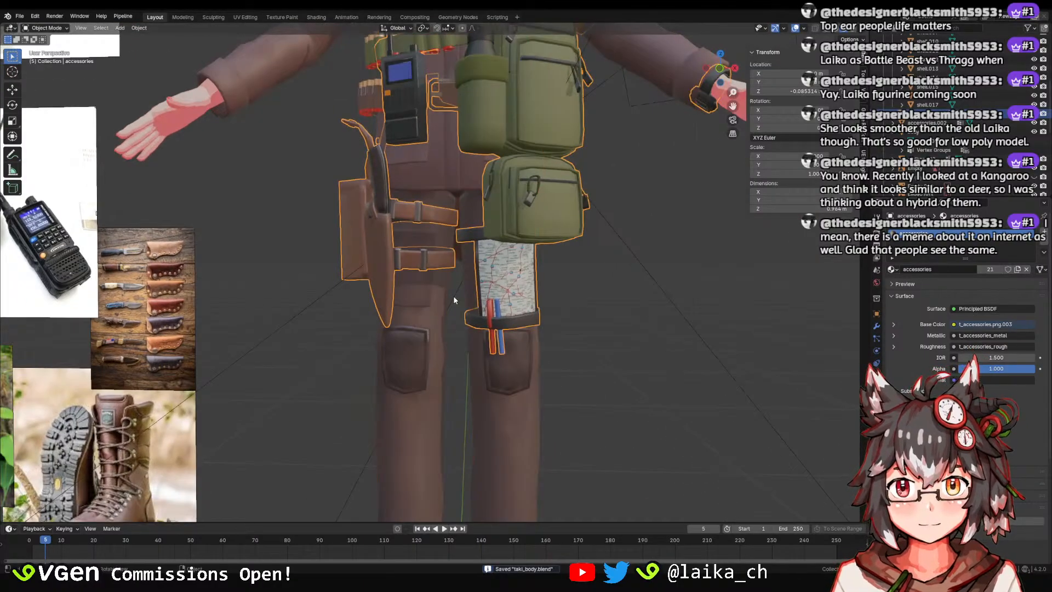
pyautogui.moveTo(452, 295); pyautogui.dragTo(344, 337, button='middle')
pyautogui.click(502, 305)
pyautogui.scroll(-5, 502, 305)
pyautogui.hotkey('ctrl', 's')
pyautogui.hotkey('alt', 'a')
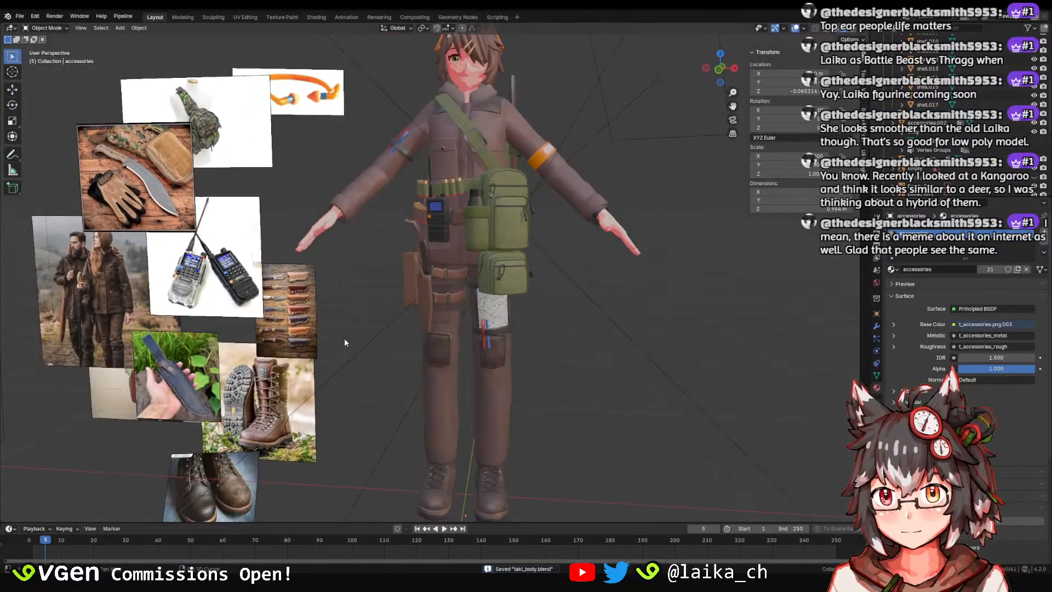
# Move the thigh holster reference photo out from behind the knife sheath photo and save the project.
pyautogui.scroll(2, 376, 283)
pyautogui.scroll(4, 328, 265)
pyautogui.click(328, 266)
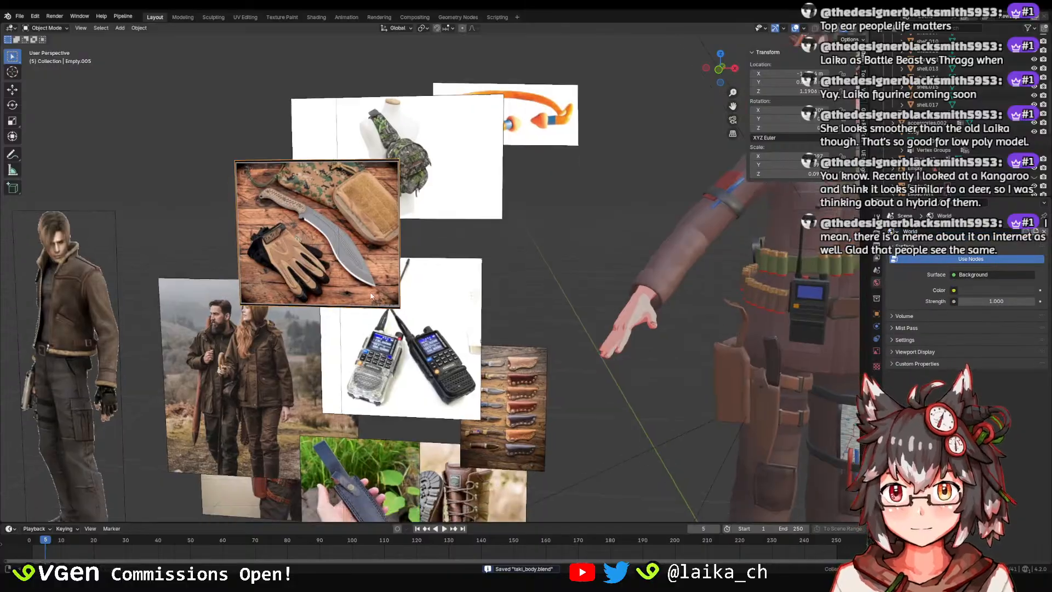
pyautogui.moveTo(328, 265); pyautogui.dragTo(299, 392, button='middle')
pyautogui.scroll(-1, 298, 392)
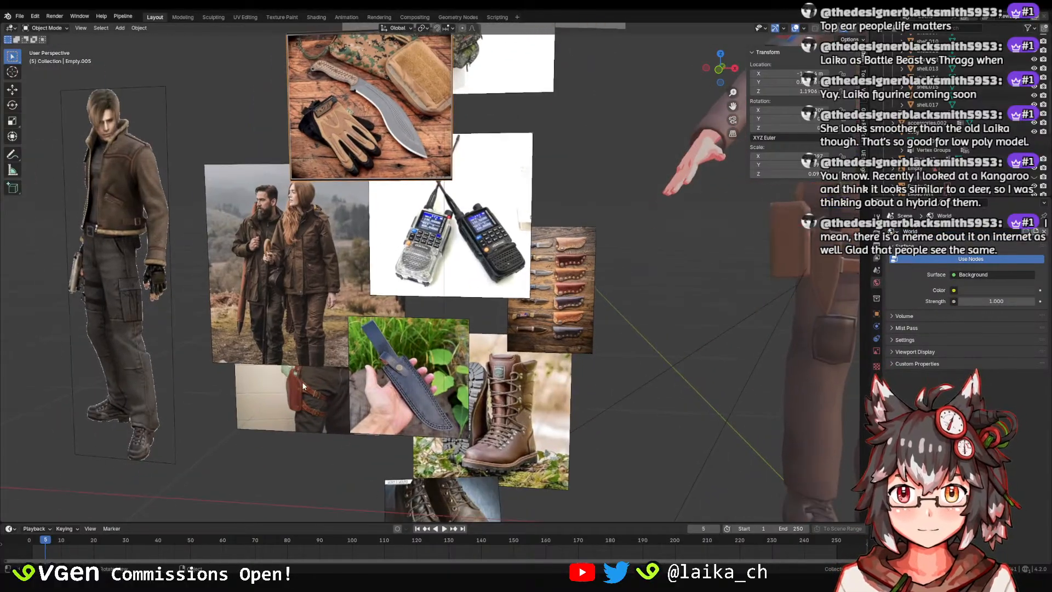
pyautogui.moveTo(299, 392); pyautogui.dragTo(291, 409)
pyautogui.scroll(-2, 471, 314)
pyautogui.hotkey('ctrl', 's')
# Check which objects hold the clothing and the leg gear, saving the project with the accessories selected.
pyautogui.click(639, 314)
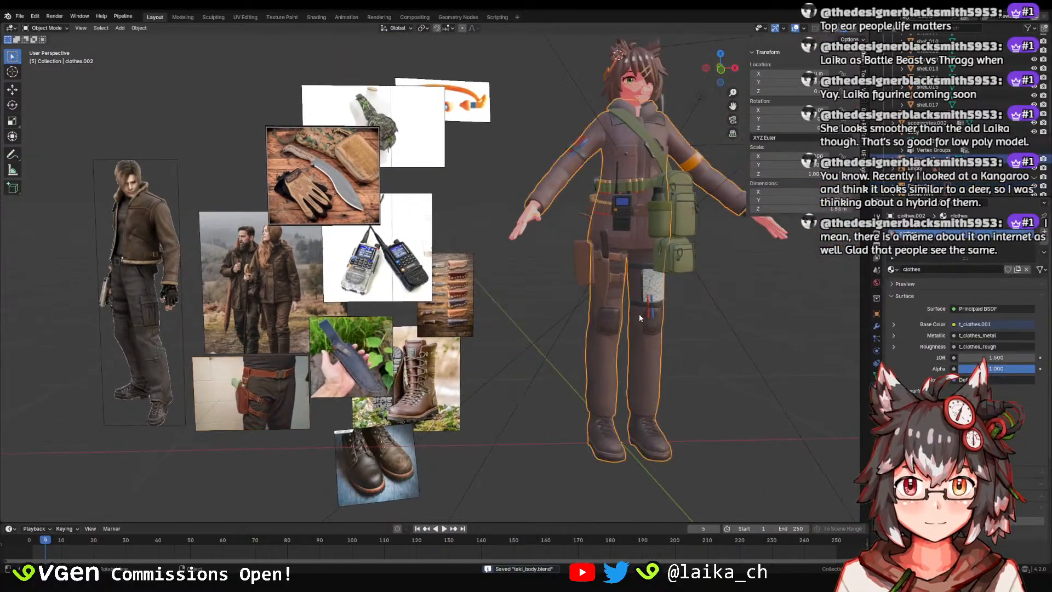
pyautogui.moveTo(577, 340); pyautogui.dragTo(495, 291, button='middle')
pyautogui.scroll(2, 444, 287)
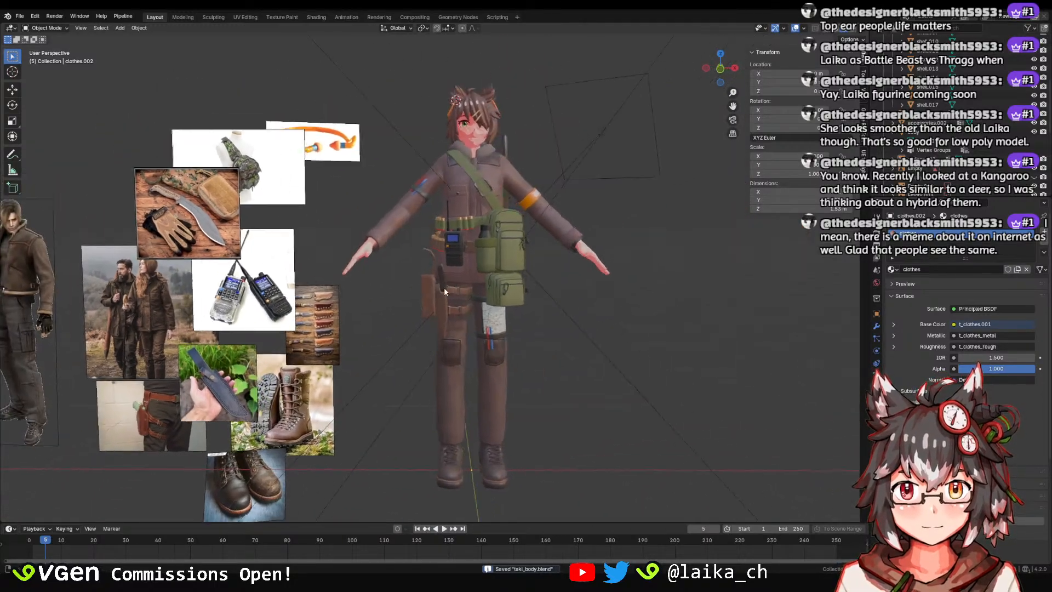
pyautogui.click(436, 255)
pyautogui.scroll(2, 432, 249)
pyautogui.click(448, 334)
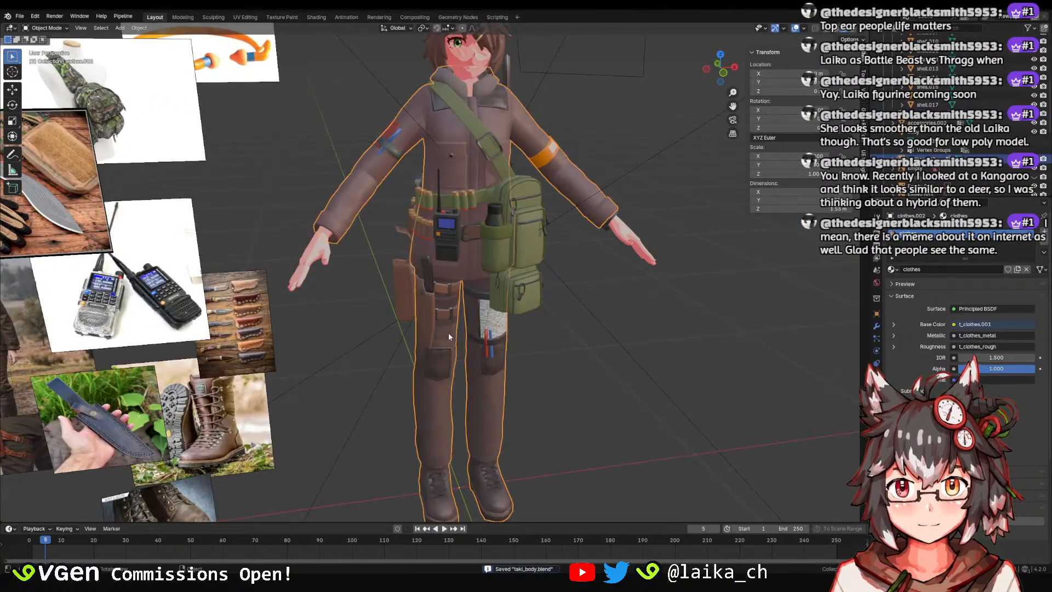
pyautogui.click(432, 330)
pyautogui.moveTo(432, 330); pyautogui.dragTo(550, 368, button='middle')
pyautogui.hotkey('ctrl', 's')
pyautogui.scroll(3, 526, 362)
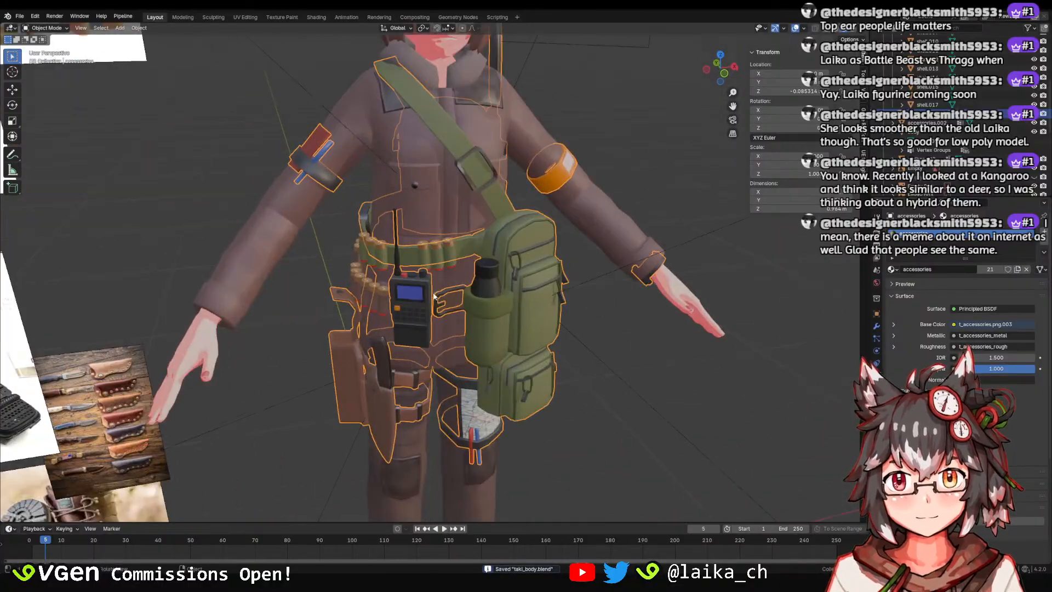
# Separate the thigh pouch, knife sheath and leg straps from the accessories mesh into their own object.
pyautogui.press('Tab')
pyautogui.press('Tab')
pyautogui.scroll(1, 416, 340)
pyautogui.moveTo(460, 341)
pyautogui.mouseDown(button='middle')
pyautogui.moveTo(423, 275)
pyautogui.moveTo(450, 335)
pyautogui.mouseUp(button='middle')
pyautogui.keyDown('shift'); pyautogui.moveTo(450, 334); pyautogui.dragTo(425, 335, button='middle'); pyautogui.keyUp('shift')
pyautogui.press('Tab')
pyautogui.keyDown('shift'); pyautogui.click(351, 309); pyautogui.keyUp('shift')
pyautogui.scroll(3, 438, 383)
pyautogui.keyDown('shift'); pyautogui.moveTo(425, 335); pyautogui.dragTo(424, 243, button='middle'); pyautogui.keyUp('shift')
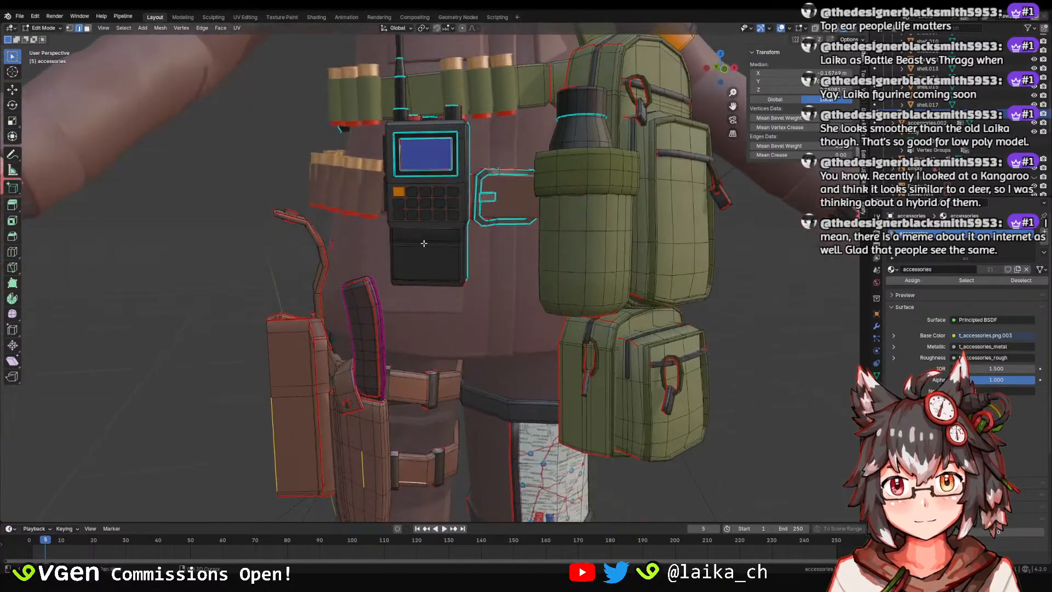
pyautogui.hotkey('ctrl', 'l')
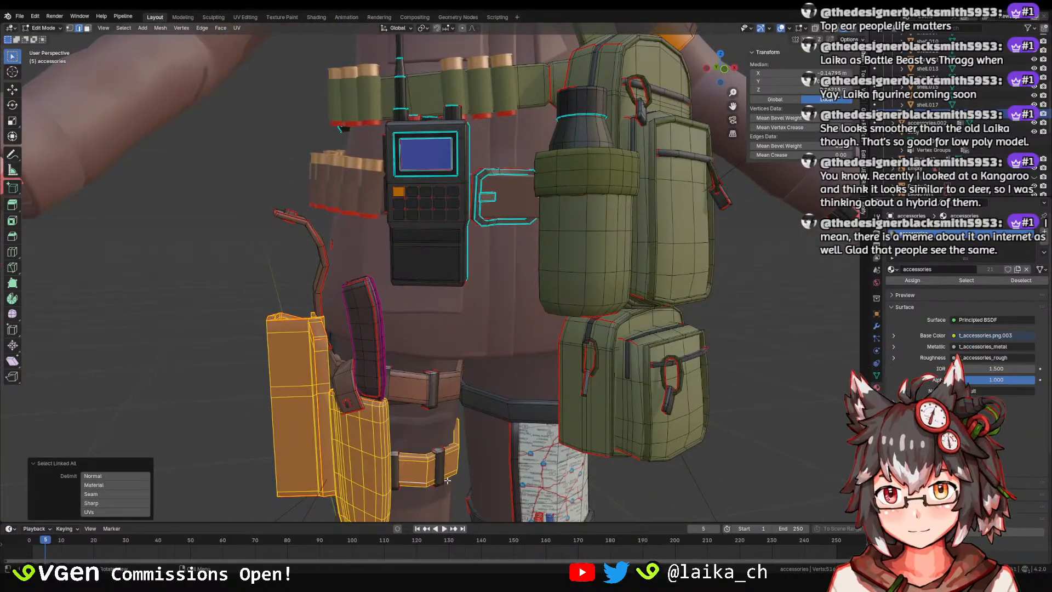
pyautogui.keyDown('shift'); pyautogui.click(355, 378); pyautogui.keyUp('shift')
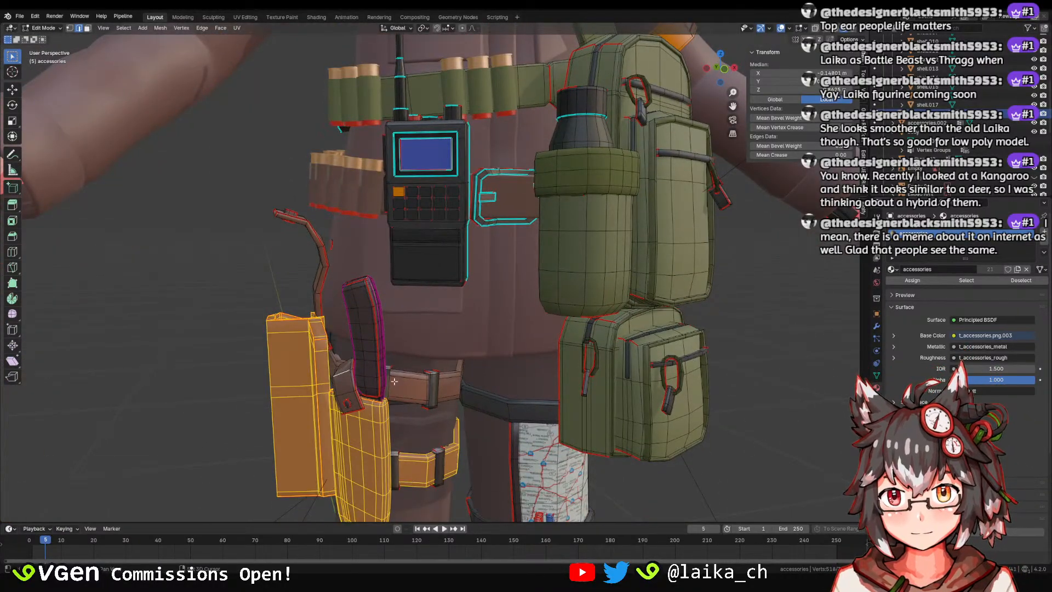
pyautogui.hotkey('ctrl', 'l')
pyautogui.press('p')
pyautogui.click(421, 405)
pyautogui.press('Tab')
pyautogui.scroll(-4, 406, 394)
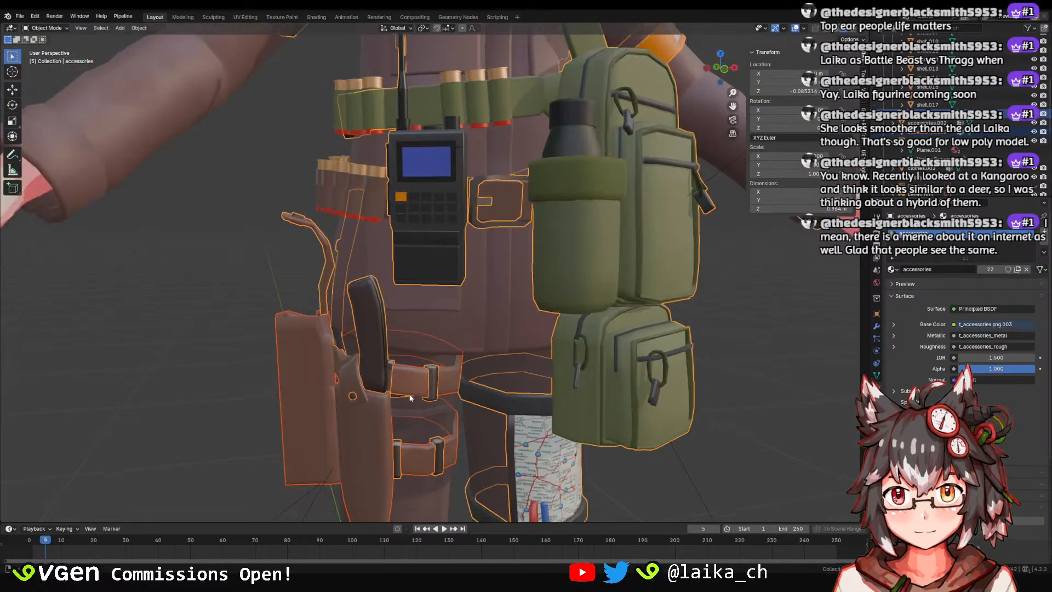
# Select the separated thigh gear, save the project and open it in the Texture Paint workspace.
pyautogui.click(418, 359)
pyautogui.hotkey('ctrl', 's')
pyautogui.scroll(-3, 430, 370)
pyautogui.moveTo(432, 372); pyautogui.dragTo(407, 302, button='middle')
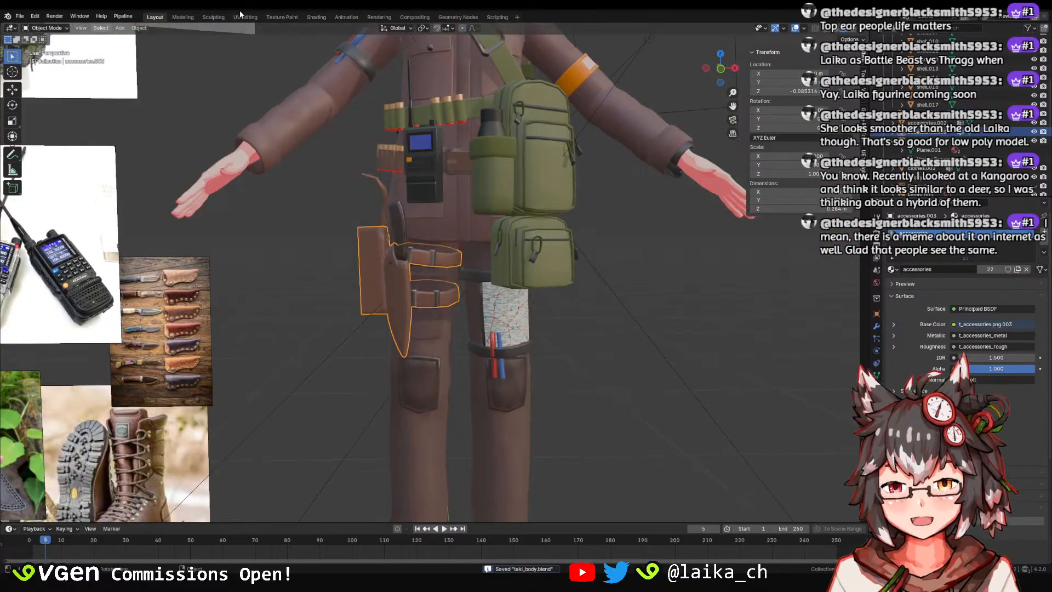
pyautogui.click(282, 17)
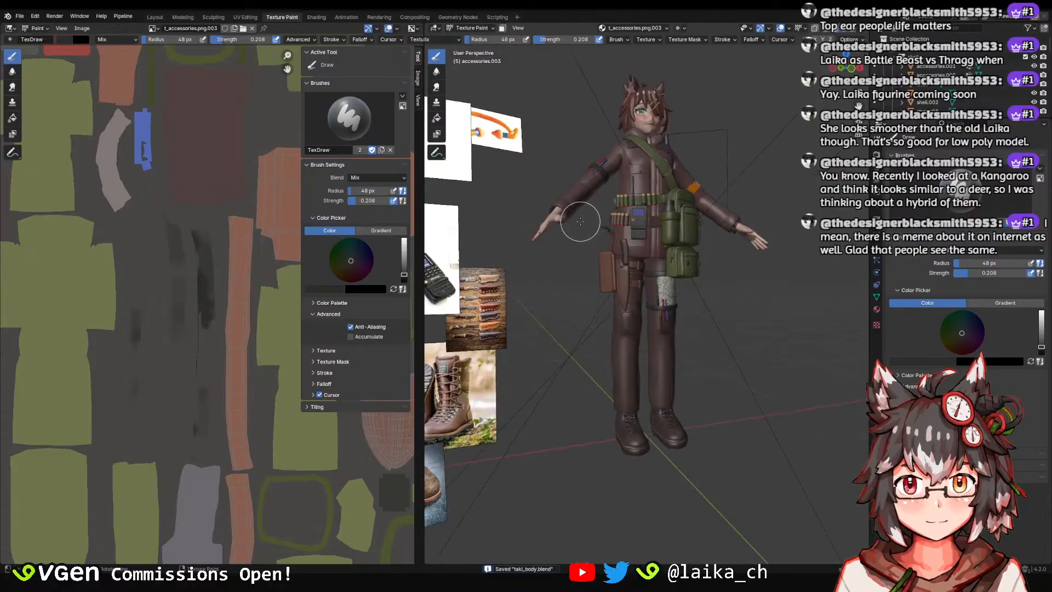
# Switch the painting viewport to shading with the scene lights and save the project.
pyautogui.moveTo(554, 356)
pyautogui.mouseDown(button='middle')
pyautogui.moveTo(607, 359)
pyautogui.moveTo(595, 459)
pyautogui.mouseUp(button='middle')
pyautogui.moveTo(588, 299)
pyautogui.mouseDown(button='middle')
pyautogui.moveTo(589, 69)
pyautogui.moveTo(586, 482)
pyautogui.mouseUp(button='middle')
pyautogui.press('z')
pyautogui.moveTo(576, 407)
pyautogui.mouseDown(button='middle')
pyautogui.moveTo(604, 272)
pyautogui.moveTo(640, 216)
pyautogui.mouseUp(button='middle')
pyautogui.click(666, 273)
pyautogui.scroll(-6, 641, 216)
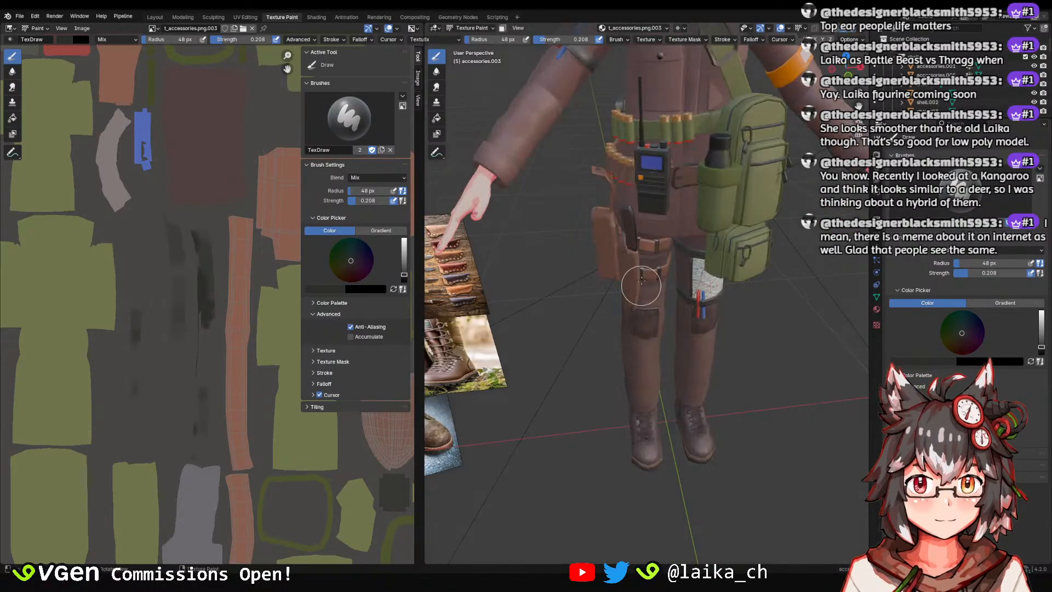
pyautogui.moveTo(618, 313)
pyautogui.mouseDown(button='middle')
pyautogui.moveTo(556, 281)
pyautogui.moveTo(657, 232)
pyautogui.mouseUp(button='middle')
pyautogui.hotkey('ctrl', 's')
pyautogui.press('z')
pyautogui.scroll(3, 659, 232)
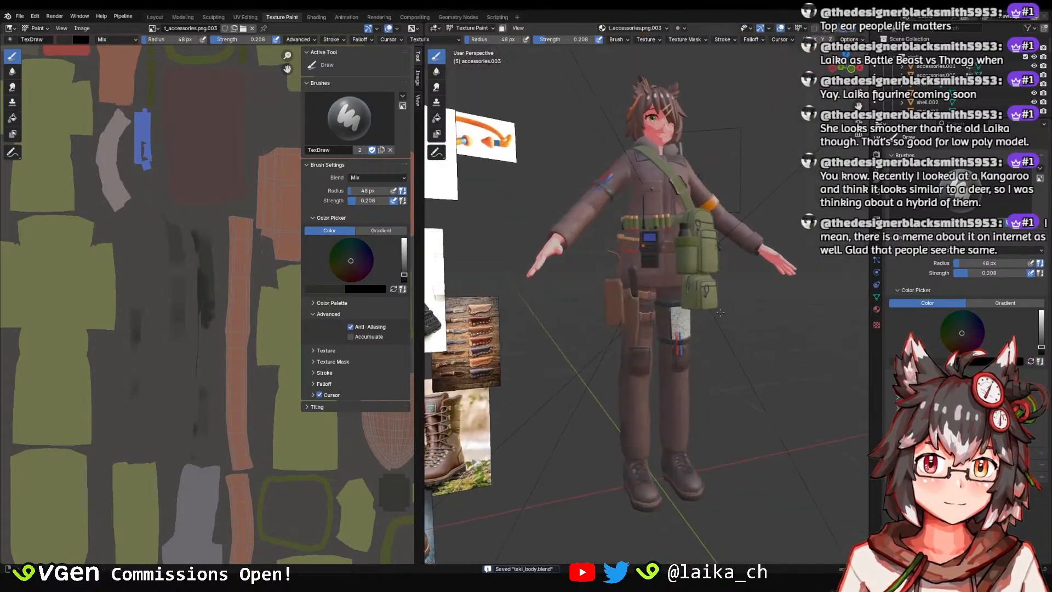
# Examine the whole accessories texture layout beside the outfit's thigh gear.
pyautogui.scroll(-4, 104, 258)
pyautogui.scroll(2, 104, 258)
pyautogui.moveTo(104, 258); pyautogui.dragTo(36, 240, button='middle')
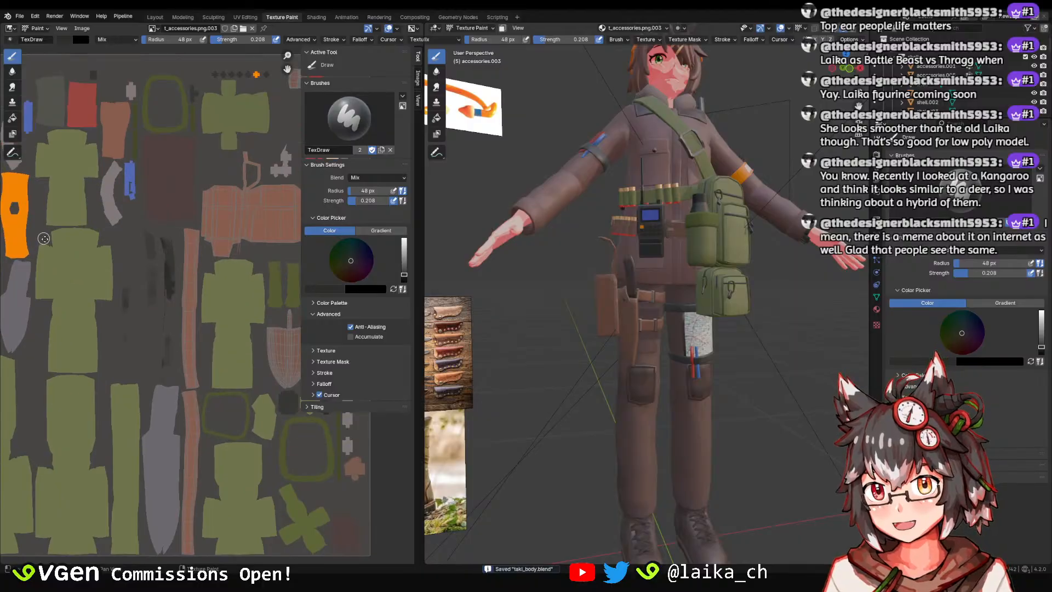
# Examine the whole accessories texture layout, including its orange piece, and the character's lower legs and boots up close.
pyautogui.moveTo(25, 122); pyautogui.dragTo(93, 210, button='middle')
pyautogui.scroll(-2, 93, 209)
pyautogui.moveTo(165, 164); pyautogui.dragTo(148, 155, button='middle')
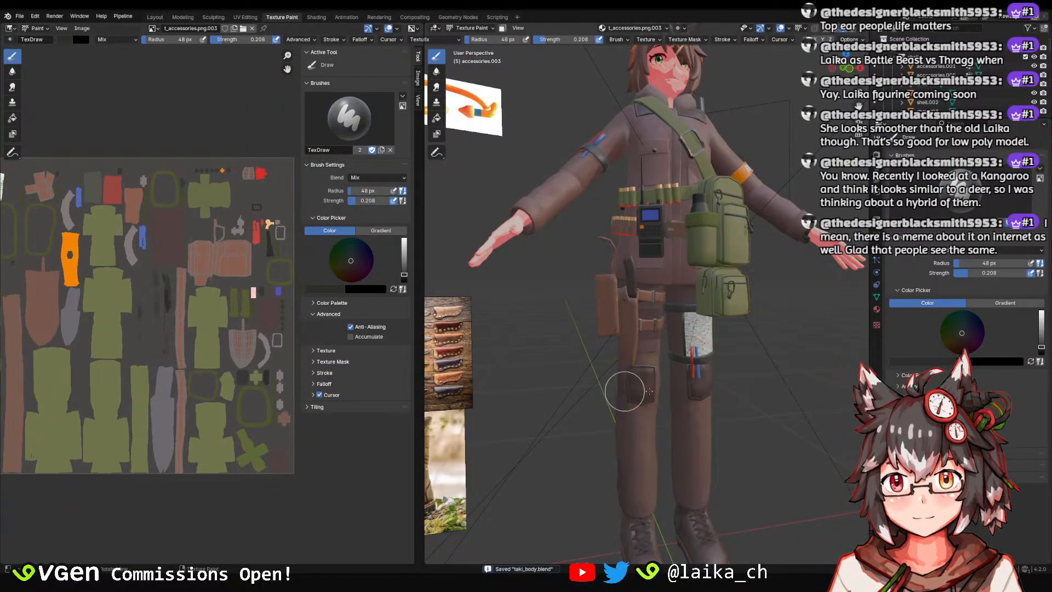
pyautogui.keyDown('shift'); pyautogui.moveTo(624, 392); pyautogui.dragTo(599, 356, button='middle'); pyautogui.keyUp('shift')
pyautogui.scroll(3, 645, 338)
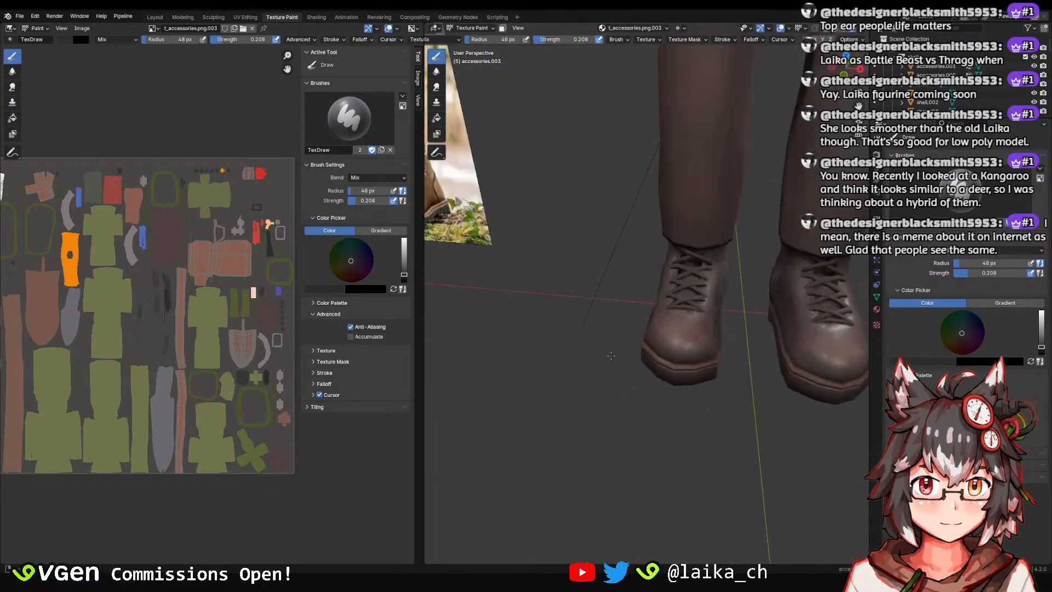
pyautogui.scroll(2, 653, 347)
pyautogui.scroll(-2, 653, 348)
# Save the project while reviewing the outfit from the full figure down to the belt, thigh gear and knee pockets.
pyautogui.hotkey('ctrl', 'z')
pyautogui.keyDown('ctrl'); pyautogui.moveTo(687, 240); pyautogui.dragTo(685, 410, button='middle'); pyautogui.keyUp('ctrl')
pyautogui.hotkey('ctrl', 's')
pyautogui.moveTo(674, 257); pyautogui.dragTo(712, 378, button='middle')
pyautogui.keyDown('ctrl'); pyautogui.moveTo(700, 338); pyautogui.dragTo(684, 306, button='middle'); pyautogui.keyUp('ctrl')
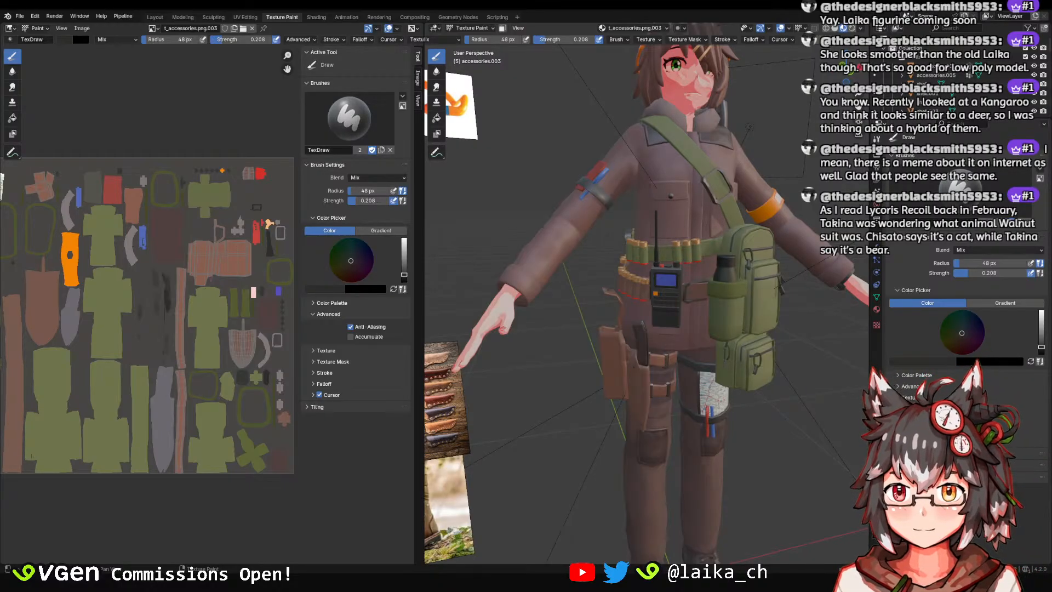
pyautogui.moveTo(561, 285); pyautogui.dragTo(603, 300, button='middle')
pyautogui.scroll(2, 603, 300)
pyautogui.keyDown('shift'); pyautogui.moveTo(611, 408); pyautogui.dragTo(571, 292, button='middle'); pyautogui.keyUp('shift')
pyautogui.hotkey('ctrl', 's')
pyautogui.moveTo(571, 327); pyautogui.dragTo(582, 306, button='middle')
pyautogui.moveTo(157, 252); pyautogui.dragTo(156, 266, button='middle')
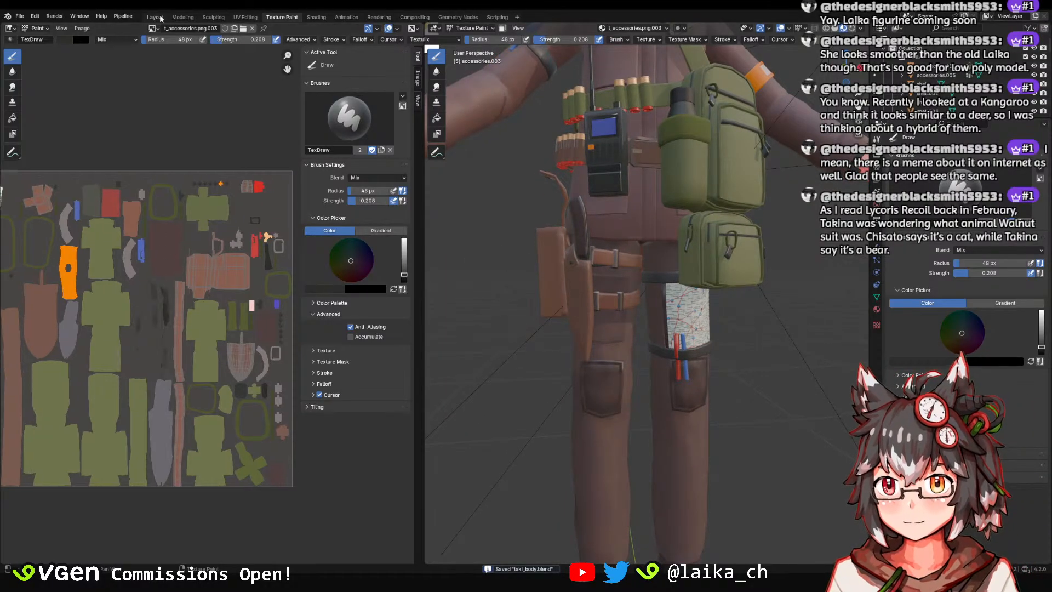
# Select the clothes mesh by its boots and reopen it for texture painting, framing the boot pieces in its texture layout.
pyautogui.click(156, 17)
pyautogui.keyDown('shift'); pyautogui.moveTo(507, 298); pyautogui.dragTo(381, 140, button='middle'); pyautogui.keyUp('shift')
pyautogui.click(406, 431)
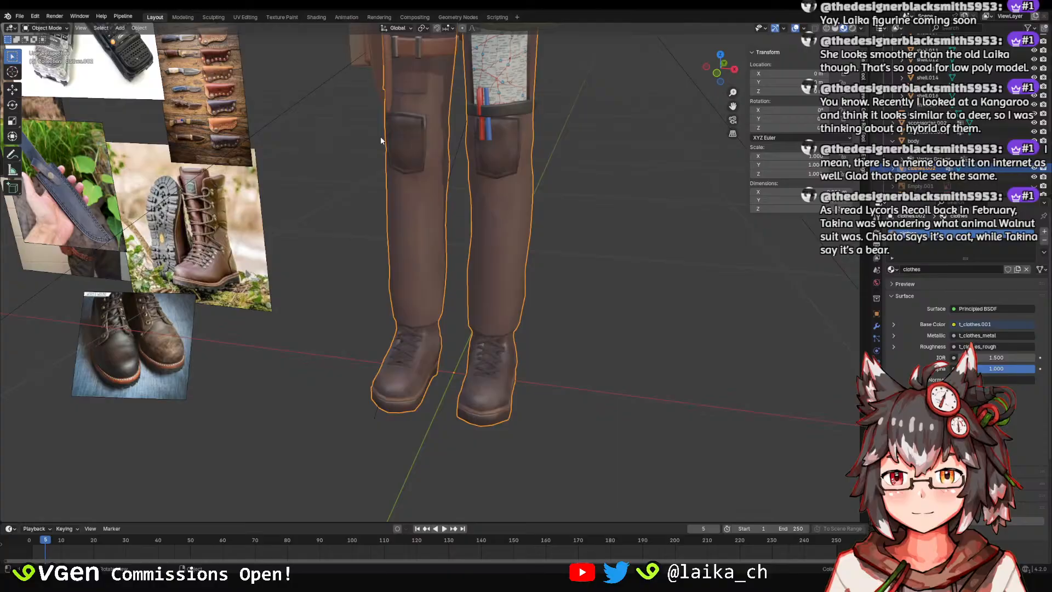
pyautogui.click(246, 18)
pyautogui.click(275, 18)
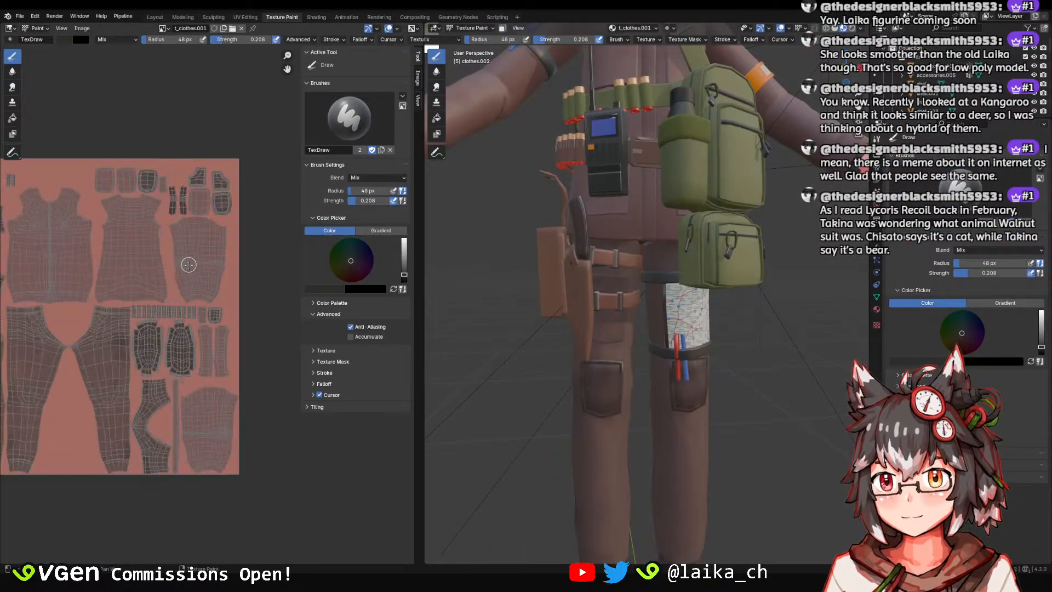
pyautogui.scroll(5, 183, 319)
pyautogui.moveTo(183, 319); pyautogui.dragTo(191, 304, button='middle')
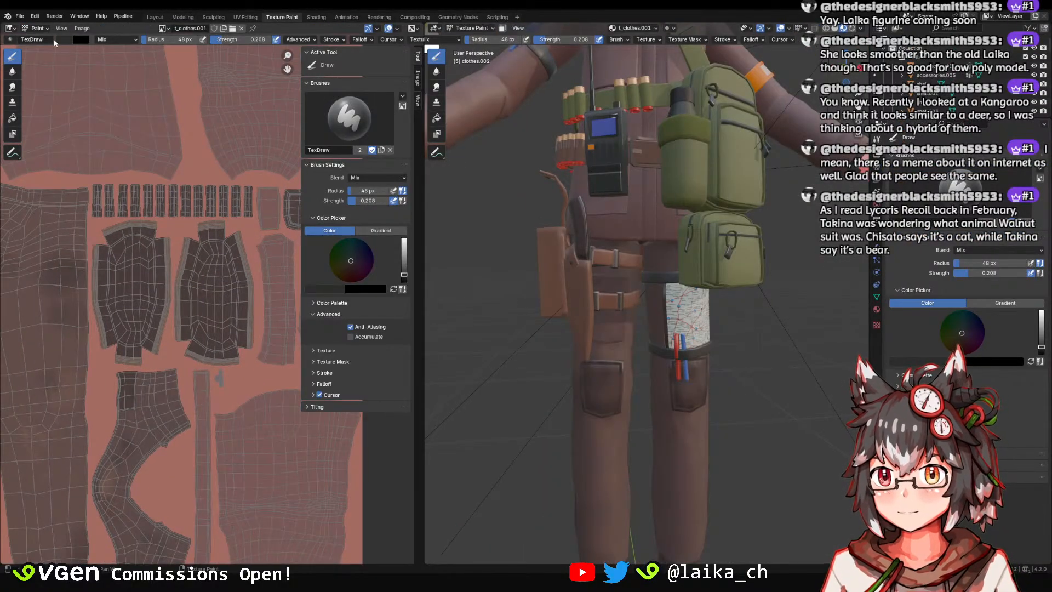
# Sample a dark brown from the curved strip on the clothes texture as the brush colour.
pyautogui.scroll(-4, 187, 253)
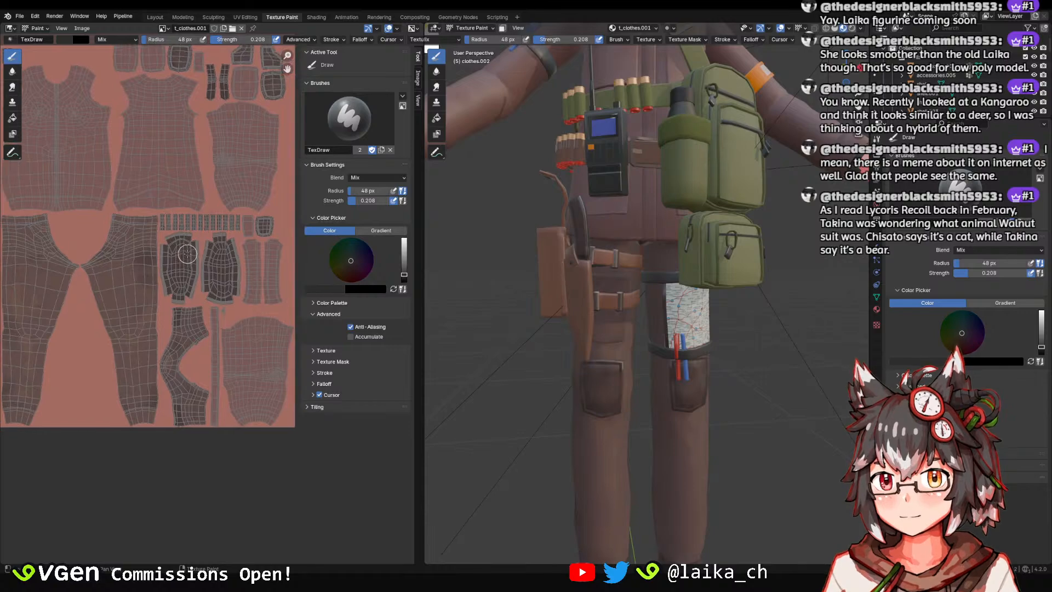
pyautogui.moveTo(187, 253); pyautogui.dragTo(224, 349, button='middle')
pyautogui.moveTo(195, 211); pyautogui.dragTo(313, 218, button='middle')
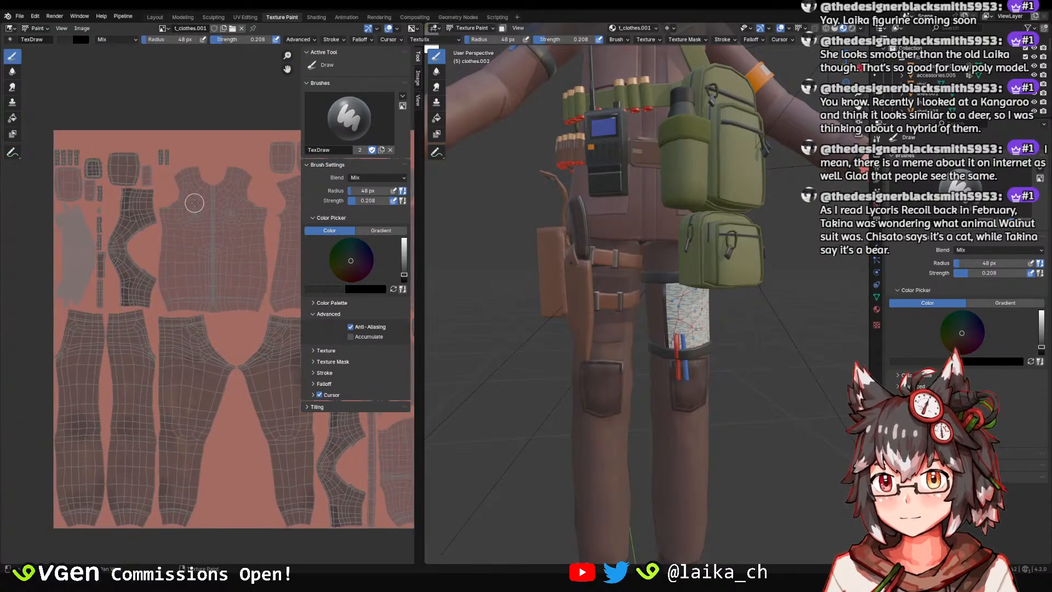
pyautogui.moveTo(149, 202); pyautogui.dragTo(129, 213, button='middle')
pyautogui.scroll(-1, 72, 211)
pyautogui.scroll(5, 79, 241)
pyautogui.moveTo(80, 241); pyautogui.dragTo(186, 213, button='middle')
pyautogui.scroll(1, 187, 213)
pyautogui.scroll(1, 186, 214)
pyautogui.moveTo(111, 81); pyautogui.dragTo(113, 89, button='middle')
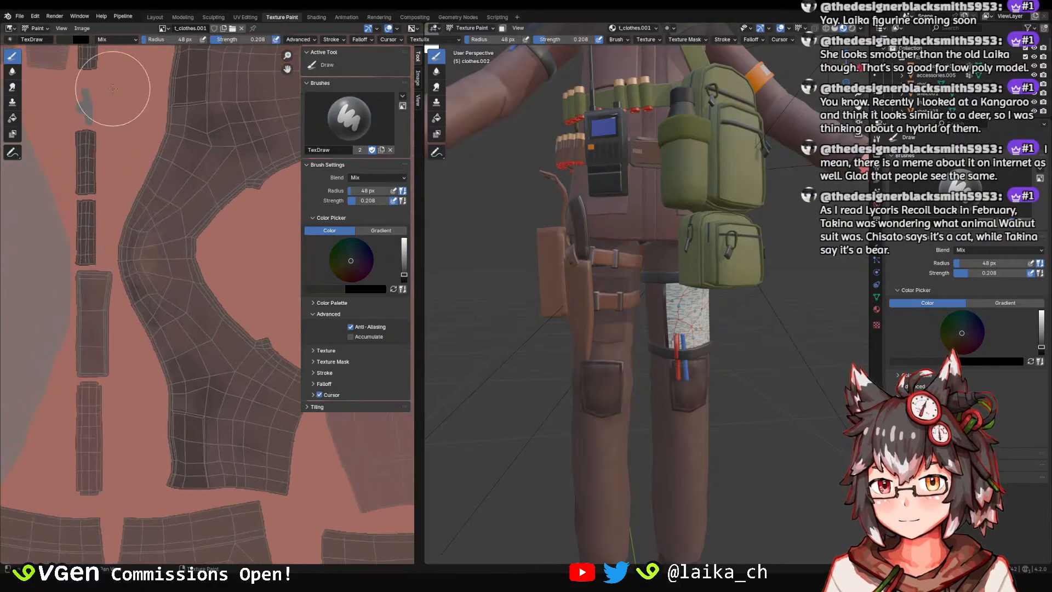
pyautogui.click(61, 40)
pyautogui.click(147, 150)
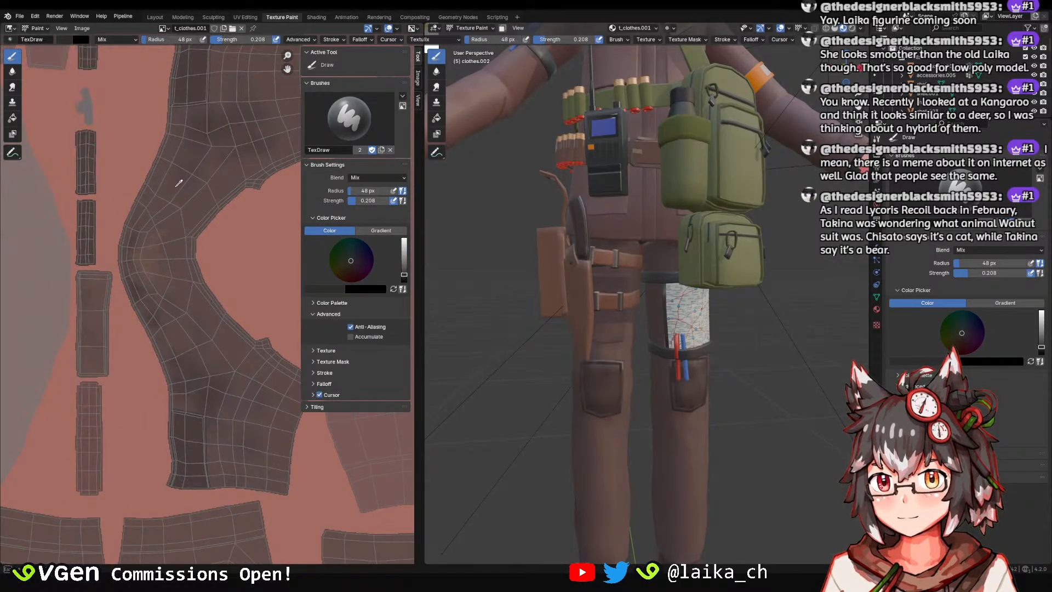
pyautogui.click(181, 206)
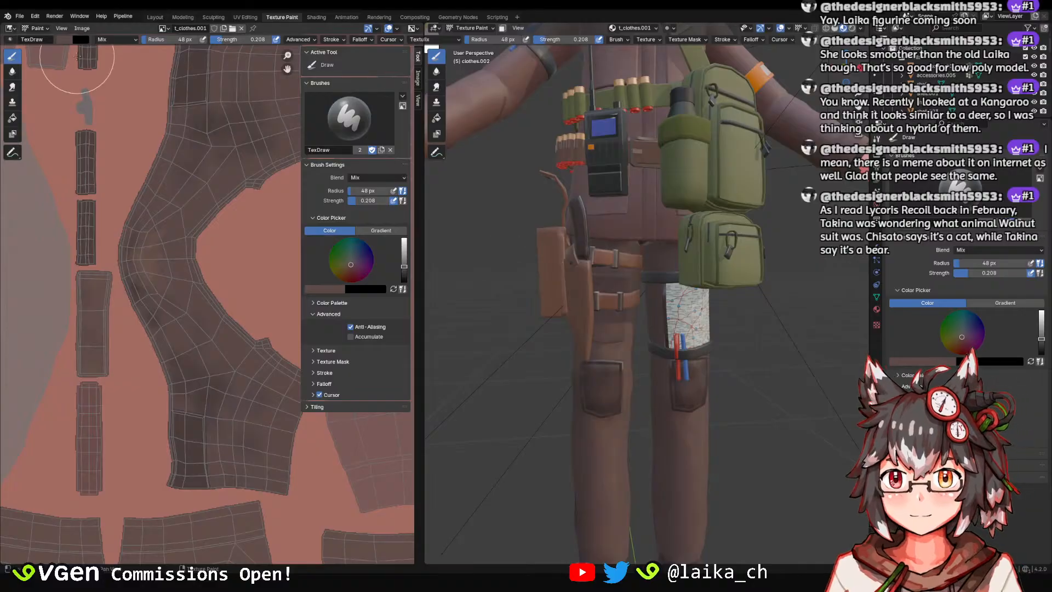
pyautogui.click(59, 38)
pyautogui.click(146, 150)
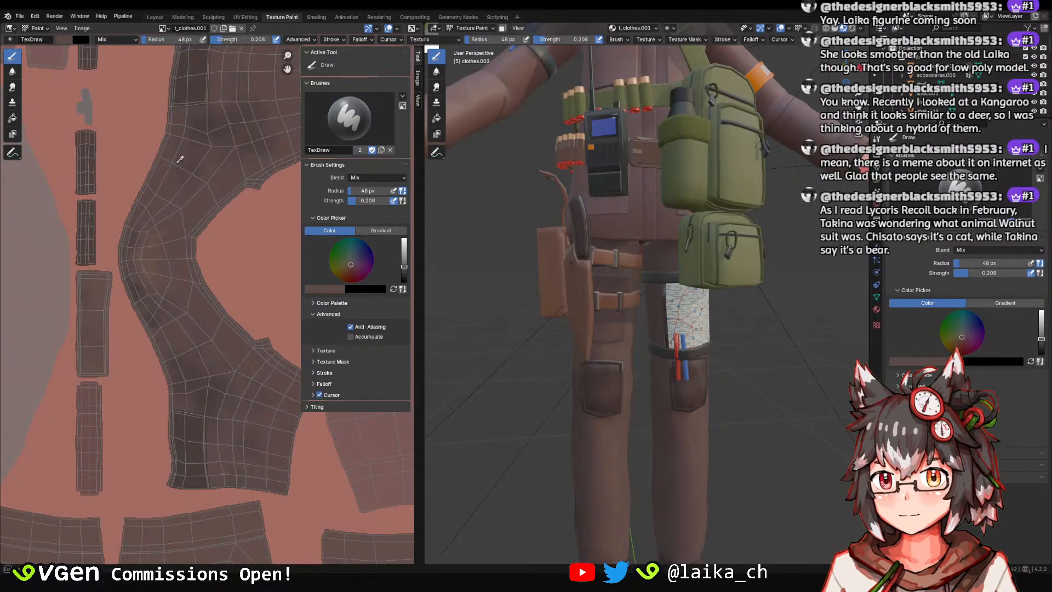
pyautogui.click(243, 172)
# Select the knife sheath with its thigh straps, save the file, and open the object for texture painting.
pyautogui.scroll(-1, 587, 251)
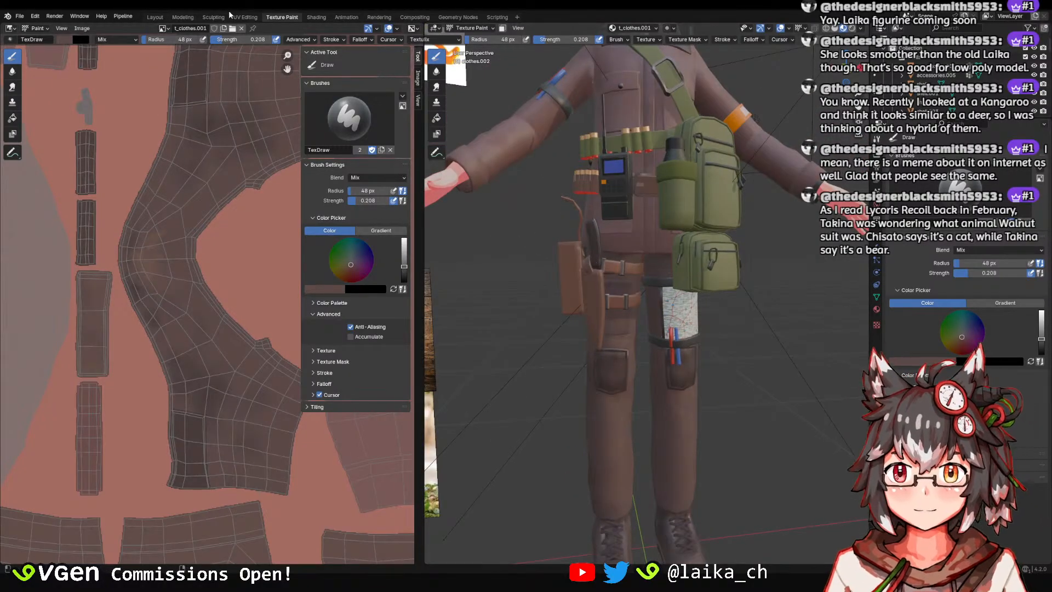
pyautogui.click(158, 17)
pyautogui.click(387, 106)
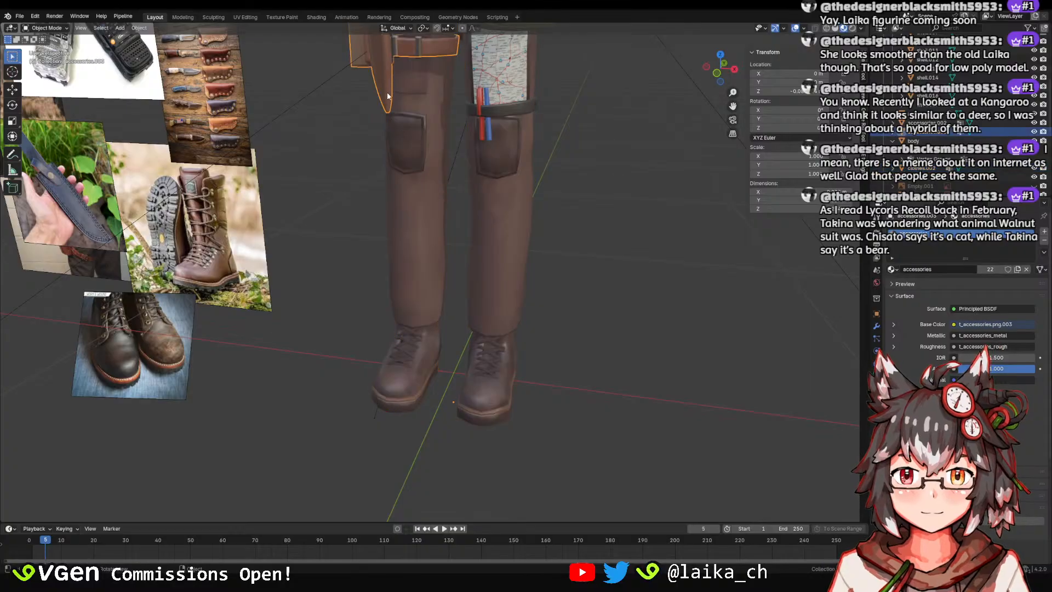
pyautogui.keyDown('shift'); pyautogui.moveTo(396, 113); pyautogui.dragTo(400, 224, button='middle'); pyautogui.keyUp('shift')
pyautogui.hotkey('ctrl', 's')
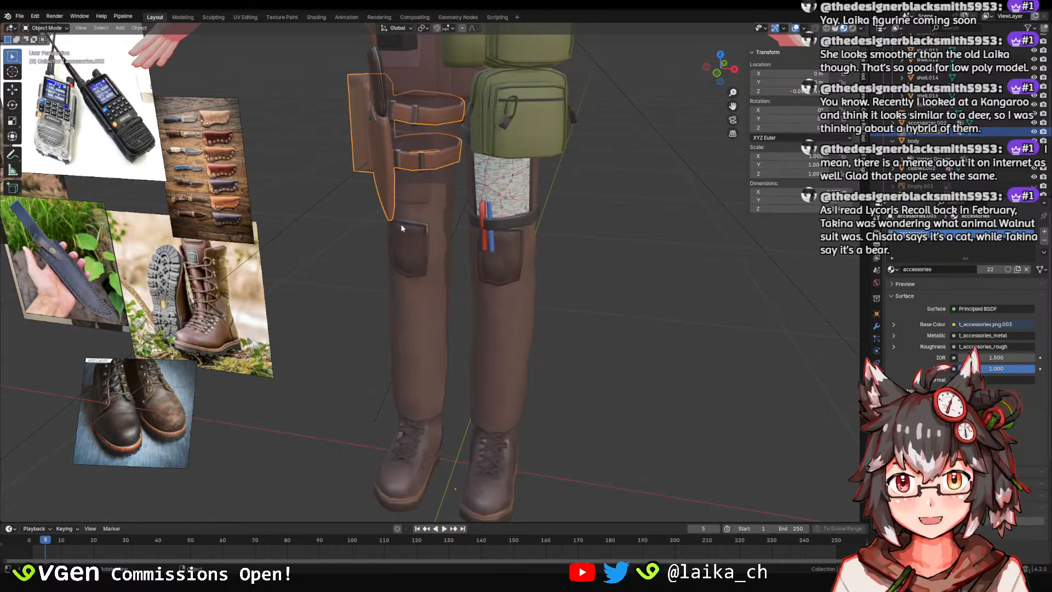
pyautogui.click(294, 18)
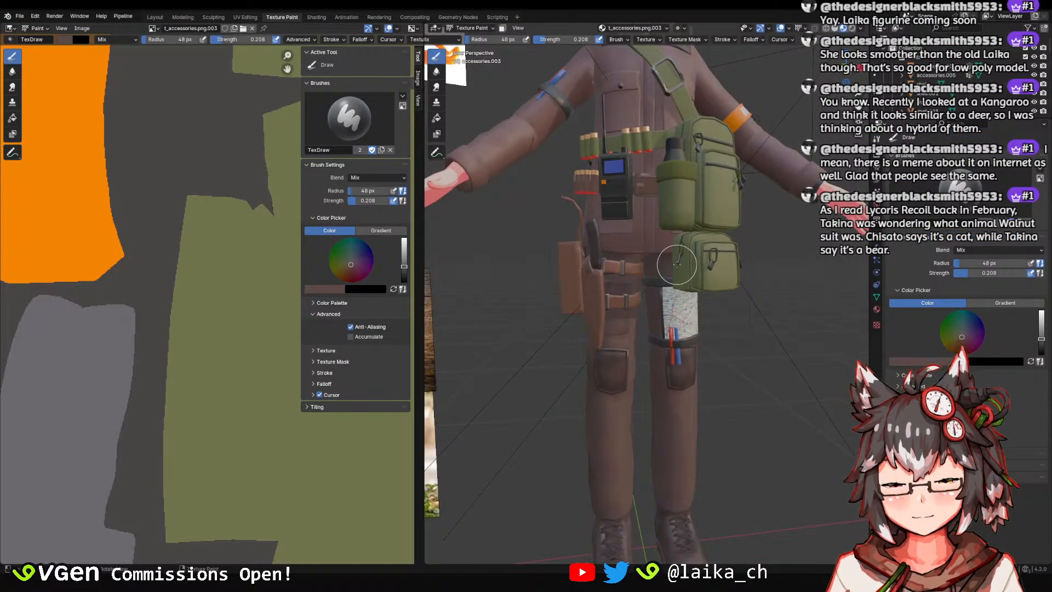
# Examine the leather pieces on the accessories texture and the matching sheath on the model.
pyautogui.moveTo(676, 265); pyautogui.dragTo(706, 282, button='middle')
pyautogui.keyDown('ctrl'); pyautogui.moveTo(211, 241); pyautogui.dragTo(197, 318, button='middle'); pyautogui.keyUp('ctrl')
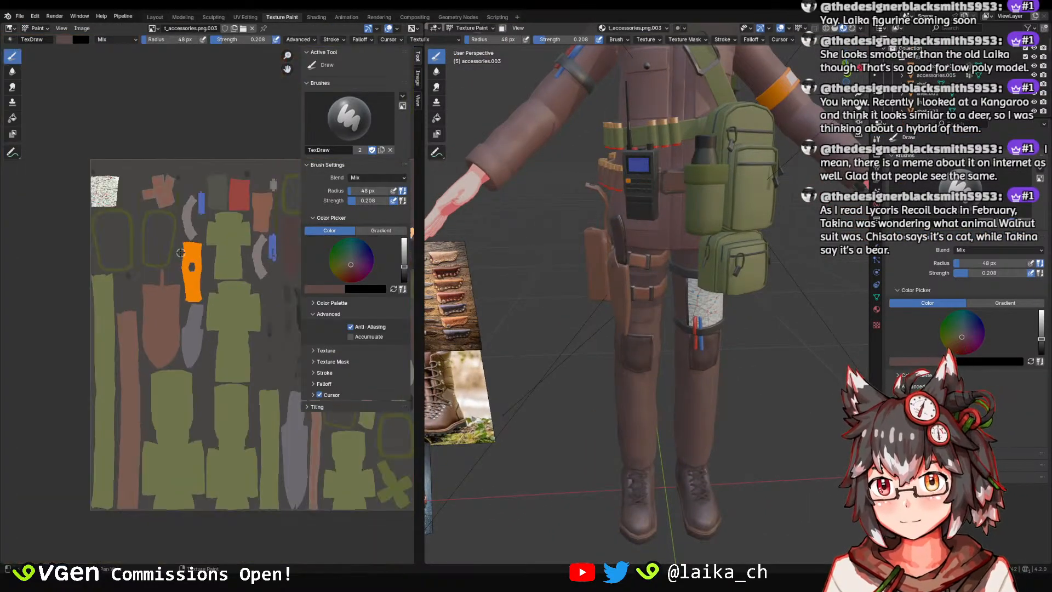
pyautogui.moveTo(228, 257); pyautogui.dragTo(174, 237, button='middle')
pyautogui.moveTo(281, 254); pyautogui.dragTo(164, 230, button='middle')
pyautogui.moveTo(594, 333); pyautogui.dragTo(652, 310, button='middle')
pyautogui.scroll(3, 652, 310)
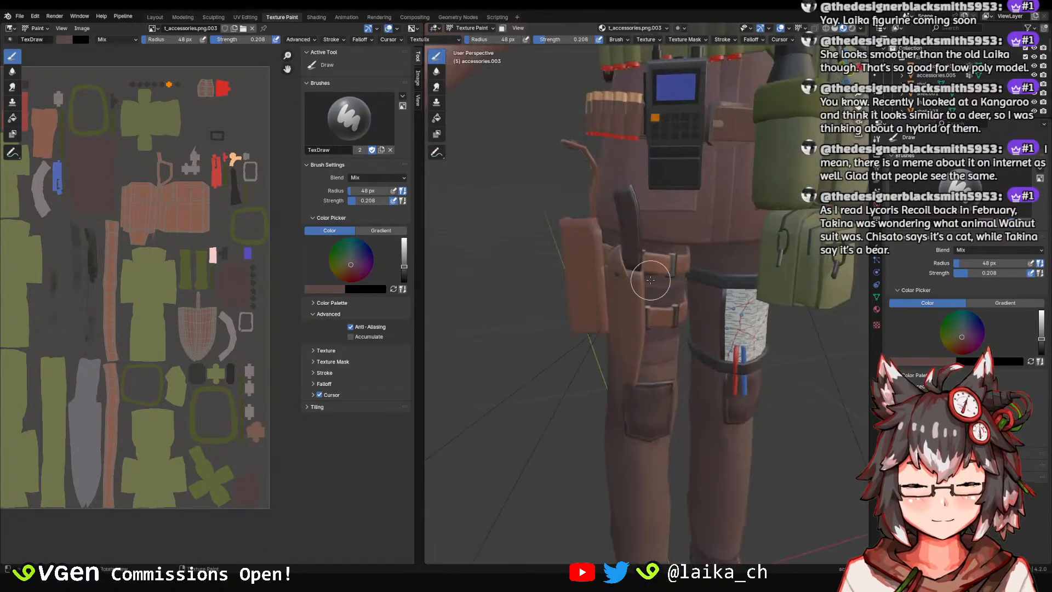
pyautogui.click(12, 118)
pyautogui.click(13, 58)
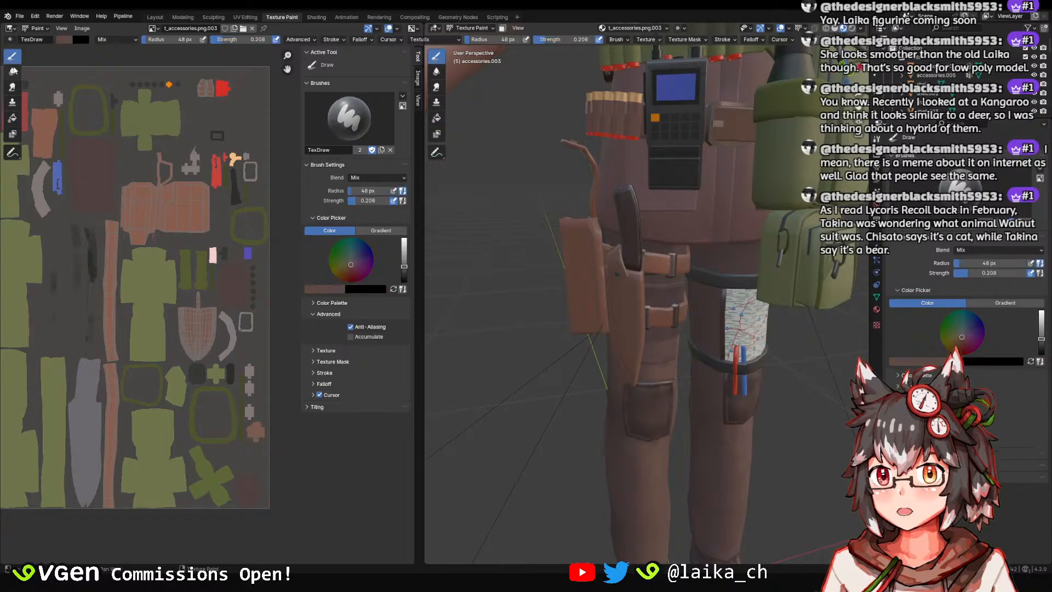
pyautogui.moveTo(131, 61); pyautogui.dragTo(148, 128, button='middle')
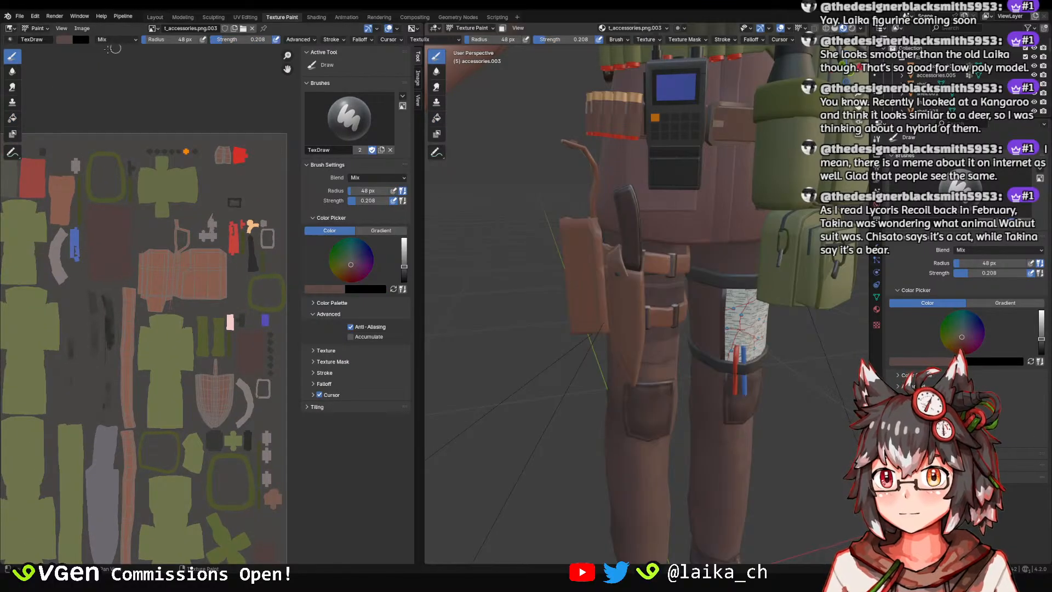
# Return to texture painting on the clothes object and sample the brown of the curved strip again.
pyautogui.click(152, 18)
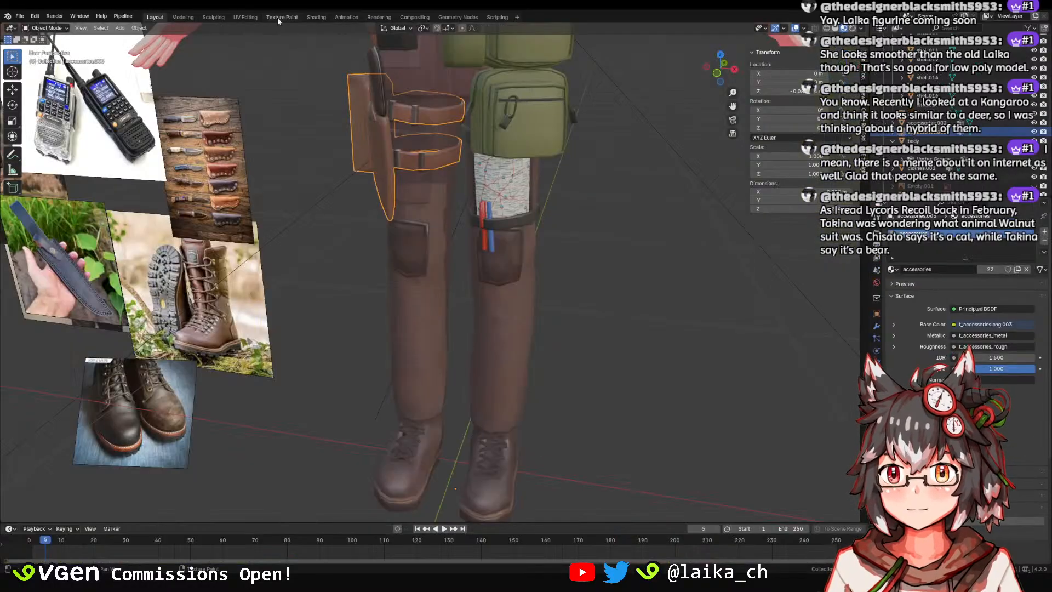
pyautogui.click(432, 461)
pyautogui.click(282, 17)
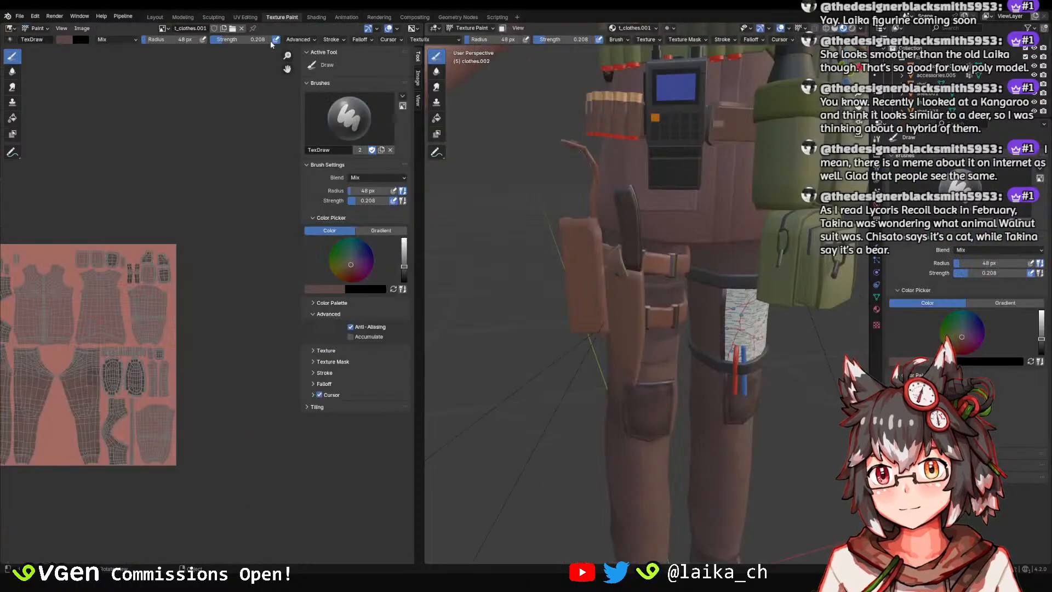
pyautogui.moveTo(54, 322); pyautogui.dragTo(200, 280, button='middle')
pyautogui.scroll(4, 225, 305)
pyautogui.scroll(2, 164, 290)
pyautogui.moveTo(82, 263); pyautogui.dragTo(186, 309, button='middle')
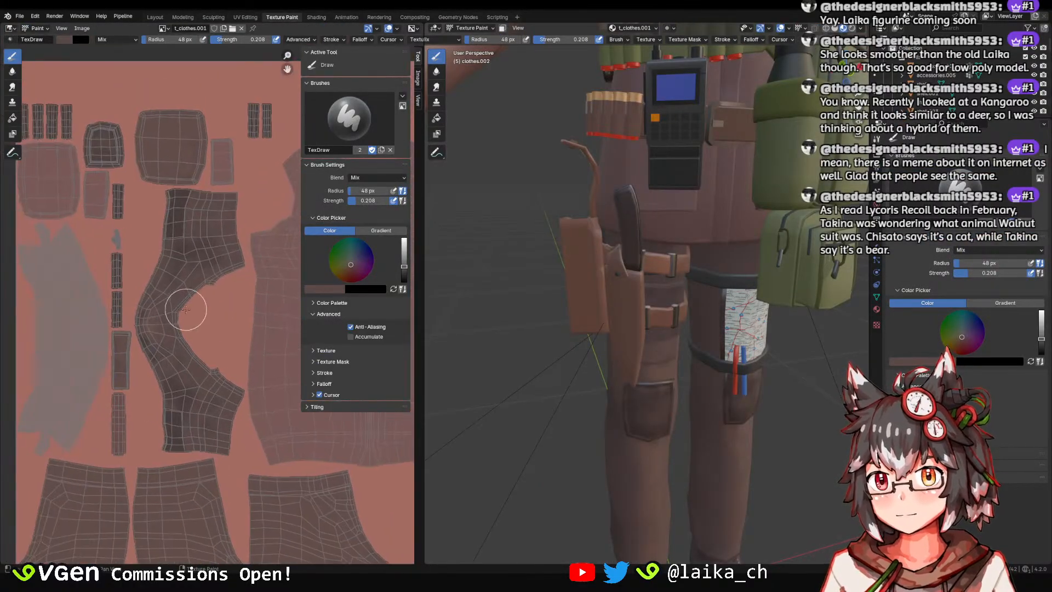
pyautogui.click(64, 39)
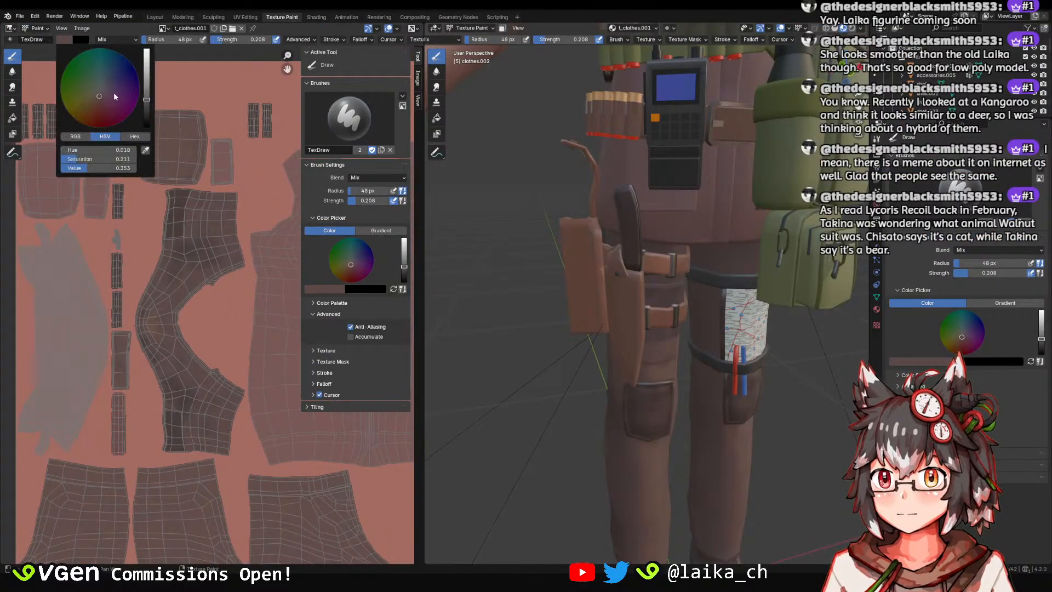
pyautogui.click(145, 150)
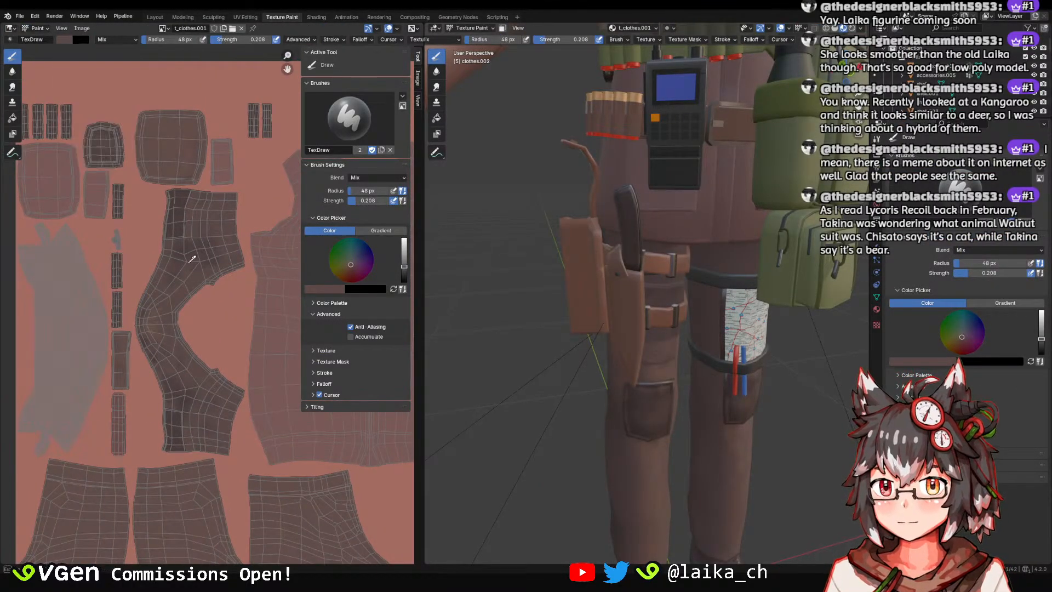
# Fill the knife sheath and its thigh straps with muted brown using the Fill tool, and save the file.
pyautogui.click(155, 17)
pyautogui.scroll(4, 478, 271)
pyautogui.scroll(-3, 411, 222)
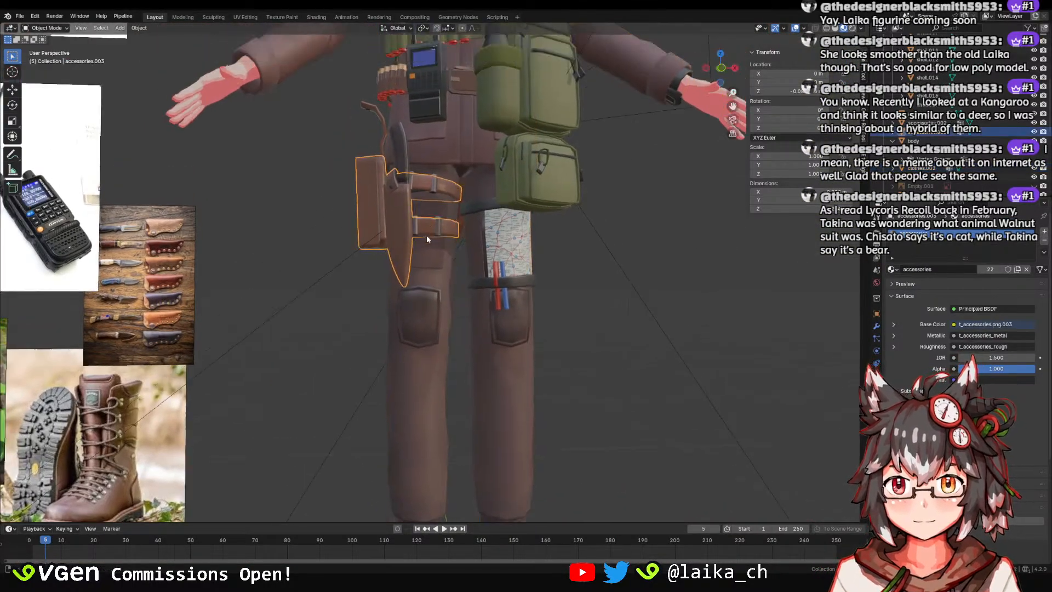
pyautogui.click(245, 17)
pyautogui.click(281, 17)
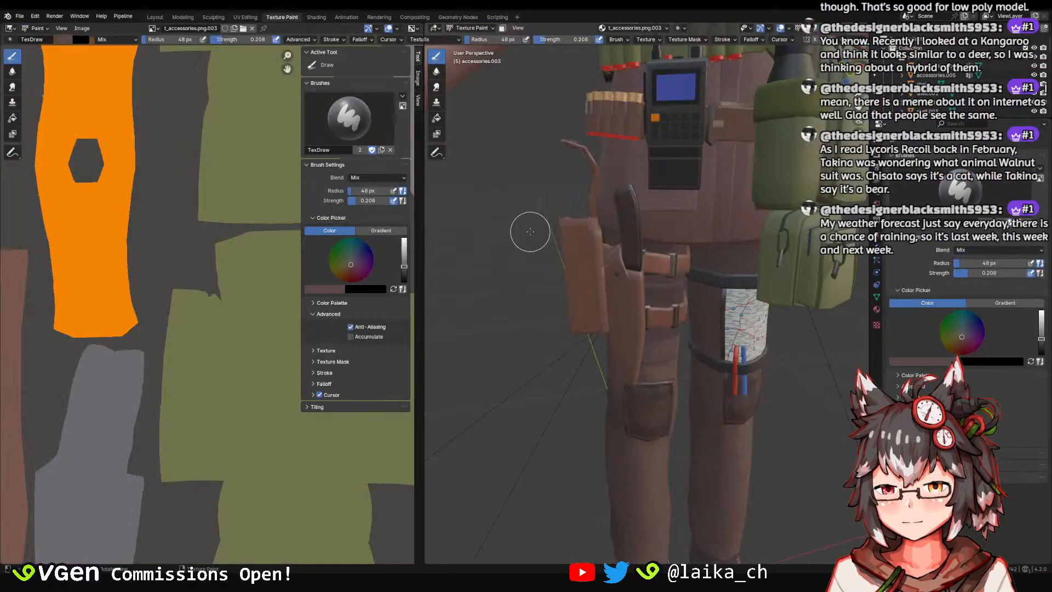
pyautogui.click(13, 118)
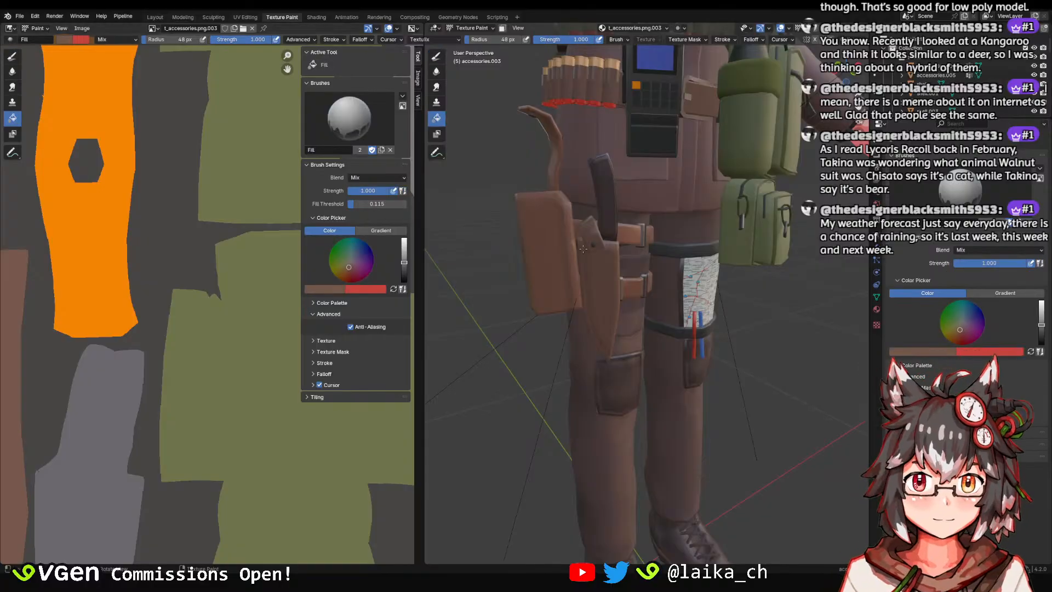
pyautogui.scroll(-5, 581, 257)
pyautogui.moveTo(581, 257); pyautogui.dragTo(624, 320, button='middle')
pyautogui.hotkey('ctrl', 's')
pyautogui.scroll(3, 632, 364)
pyautogui.scroll(4, 655, 312)
pyautogui.scroll(-5, 642, 315)
pyautogui.scroll(3, 623, 313)
pyautogui.scroll(-3, 624, 321)
# Open the accessories object with the green bags for texture painting and inspect the gear on the model.
pyautogui.click(155, 18)
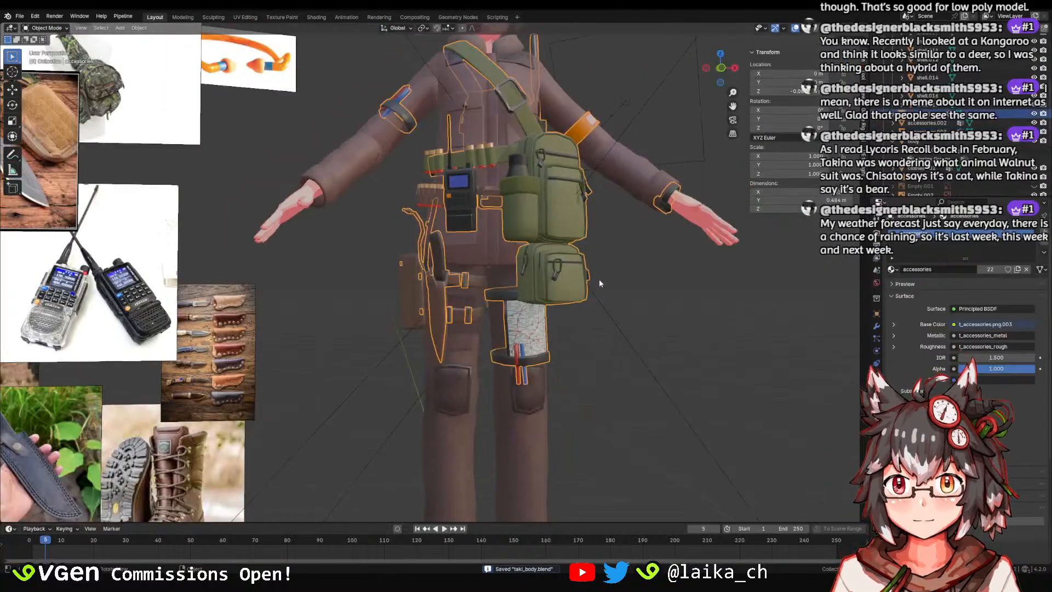
pyautogui.scroll(-5, 599, 278)
pyautogui.moveTo(557, 291); pyautogui.dragTo(549, 324, button='middle')
pyautogui.scroll(3, 537, 278)
pyautogui.click(539, 274)
pyautogui.click(548, 324)
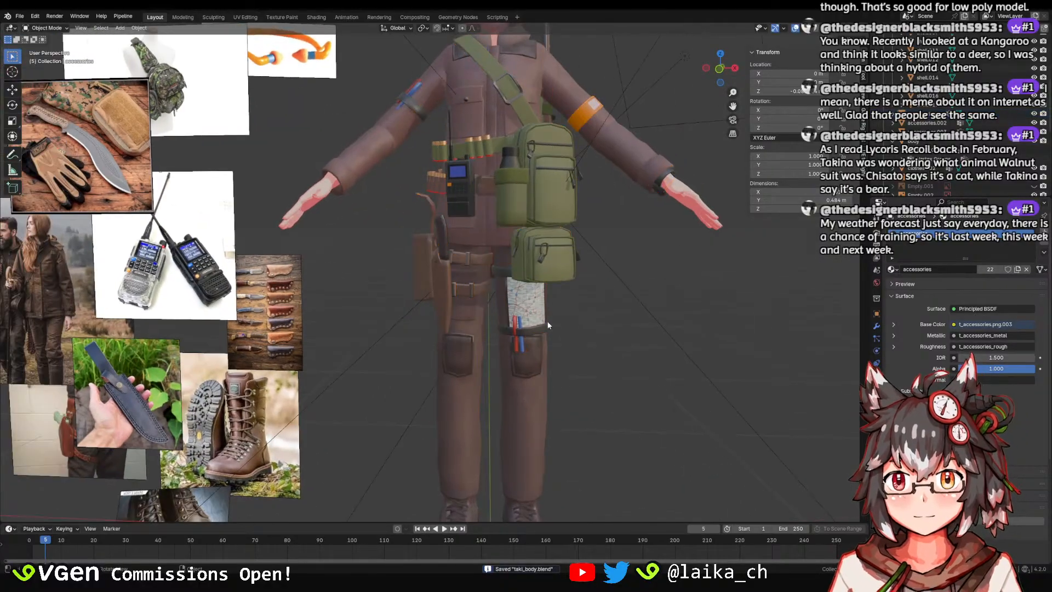
pyautogui.click(282, 18)
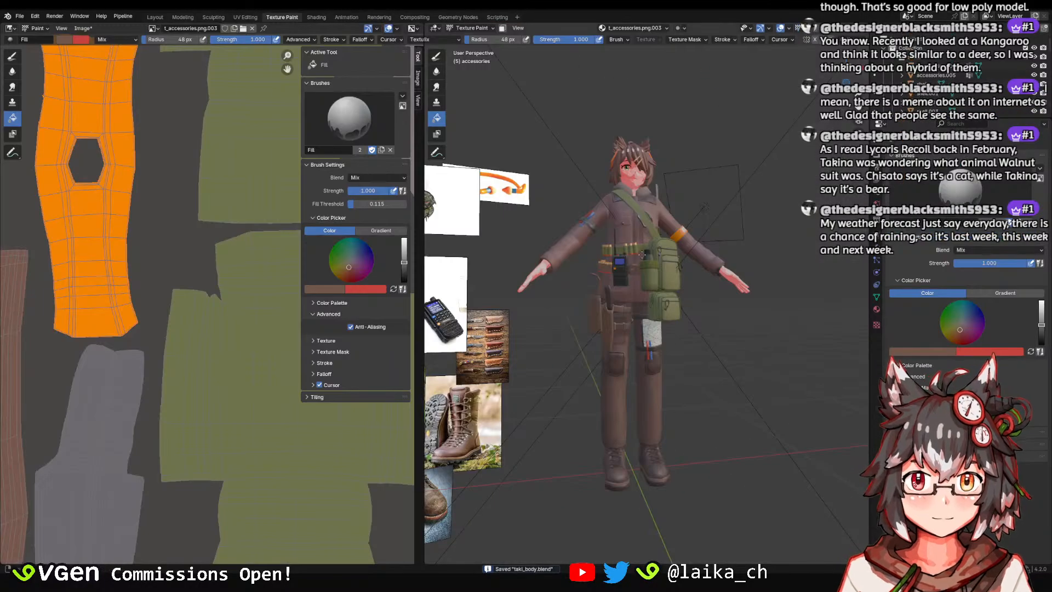
pyautogui.scroll(5, 642, 254)
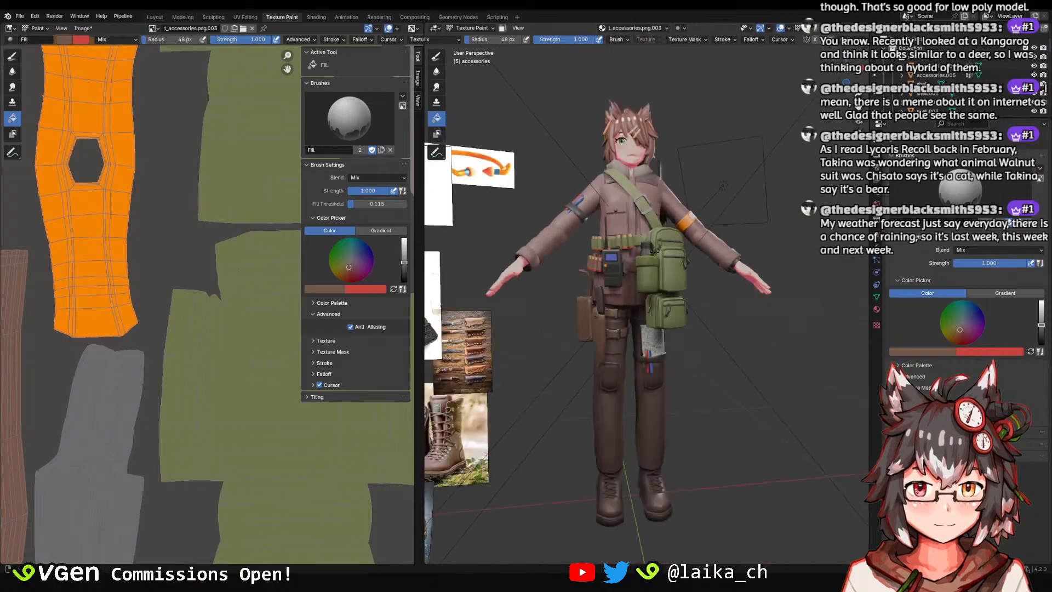
pyautogui.moveTo(653, 251); pyautogui.dragTo(689, 208, button='middle')
pyautogui.click(619, 358)
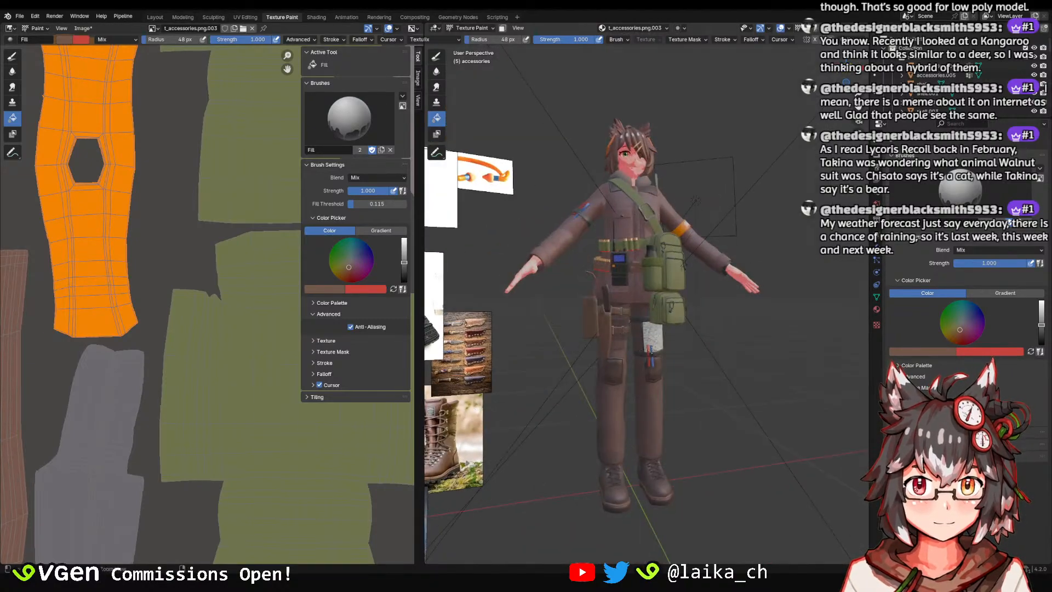
pyautogui.moveTo(619, 357)
pyautogui.mouseDown(button='middle')
pyautogui.moveTo(640, 363)
pyautogui.moveTo(640, 348)
pyautogui.mouseUp(button='middle')
pyautogui.keyDown('ctrl'); pyautogui.moveTo(640, 349); pyautogui.dragTo(642, 298, button='middle'); pyautogui.keyUp('ctrl')
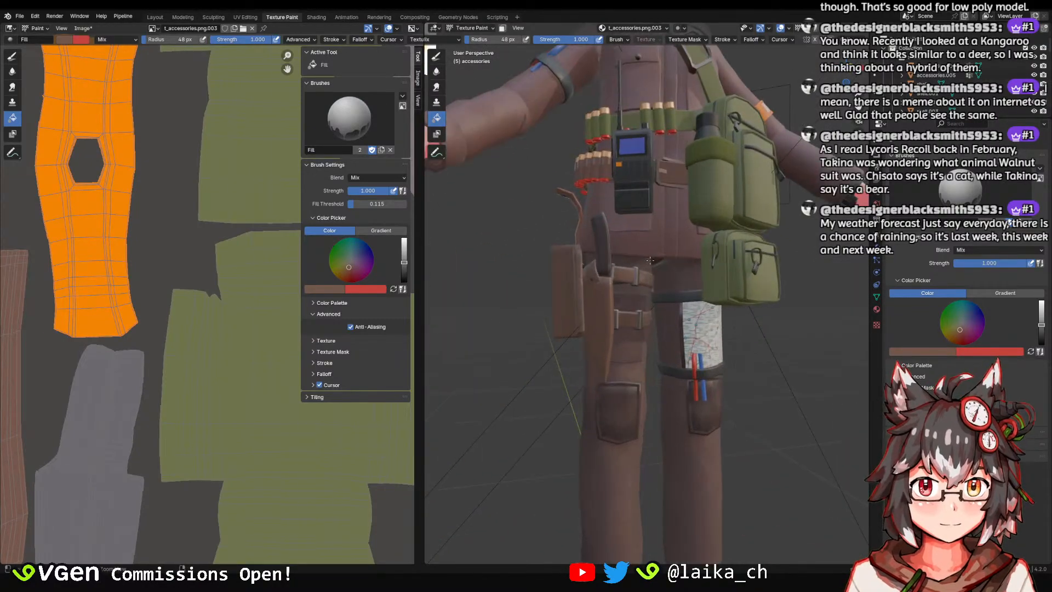
# Switch the model to Object Mode, clear the selection and save the file.
pyautogui.hotkey('ctrl', 'Tab')
pyautogui.keyDown('ctrl'); pyautogui.moveTo(652, 241); pyautogui.dragTo(657, 265, button='middle'); pyautogui.keyUp('ctrl')
pyautogui.click(659, 265)
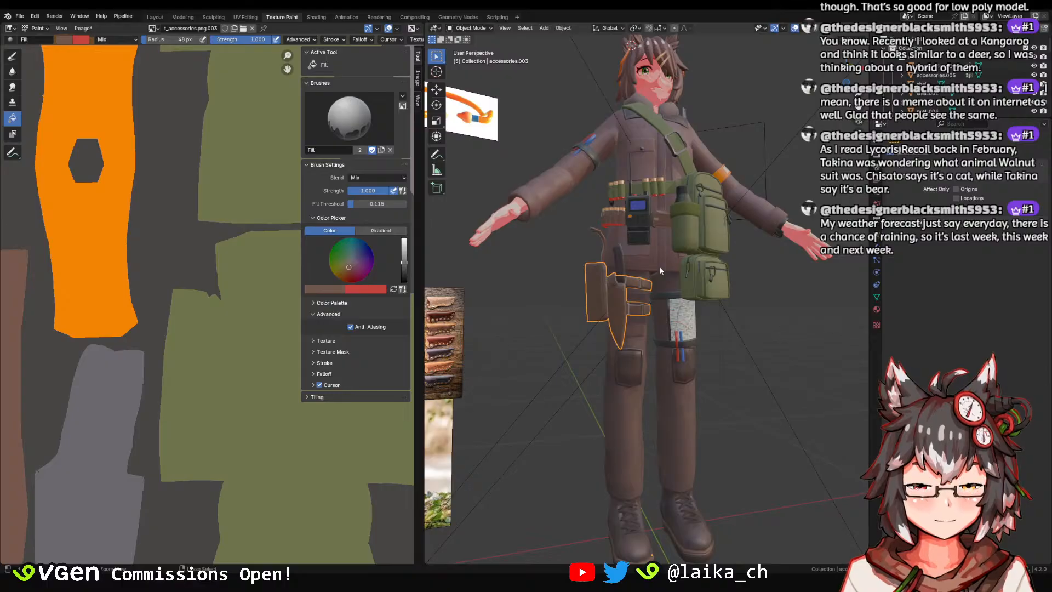
pyautogui.scroll(-3, 659, 265)
pyautogui.hotkey('alt', 'a')
pyautogui.scroll(-5, 208, 225)
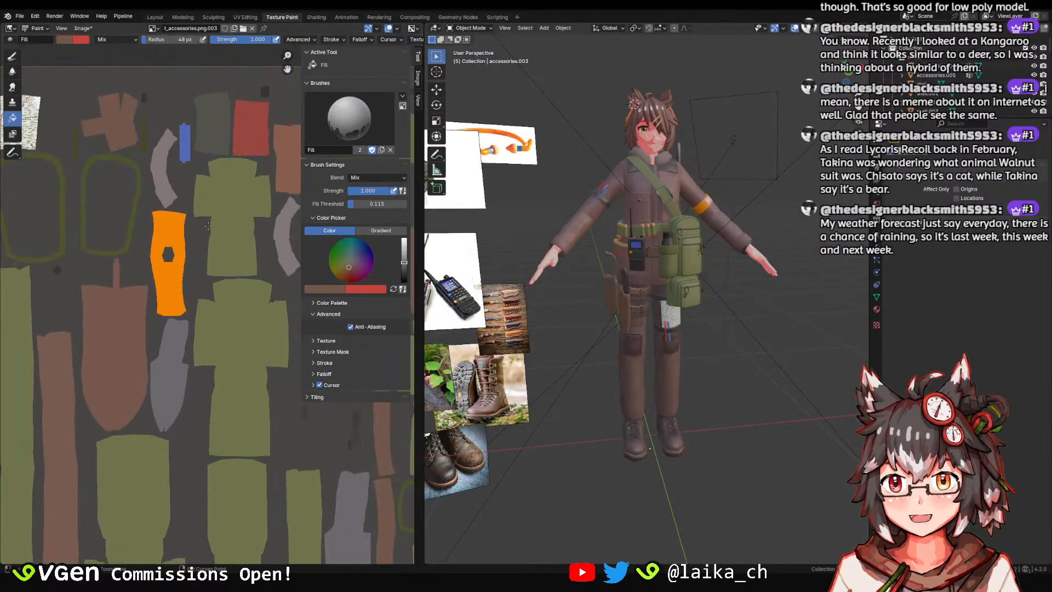
pyautogui.scroll(-2, 208, 225)
pyautogui.hotkey('ctrl', 's')
pyautogui.scroll(-1, 208, 225)
pyautogui.scroll(-1, 666, 313)
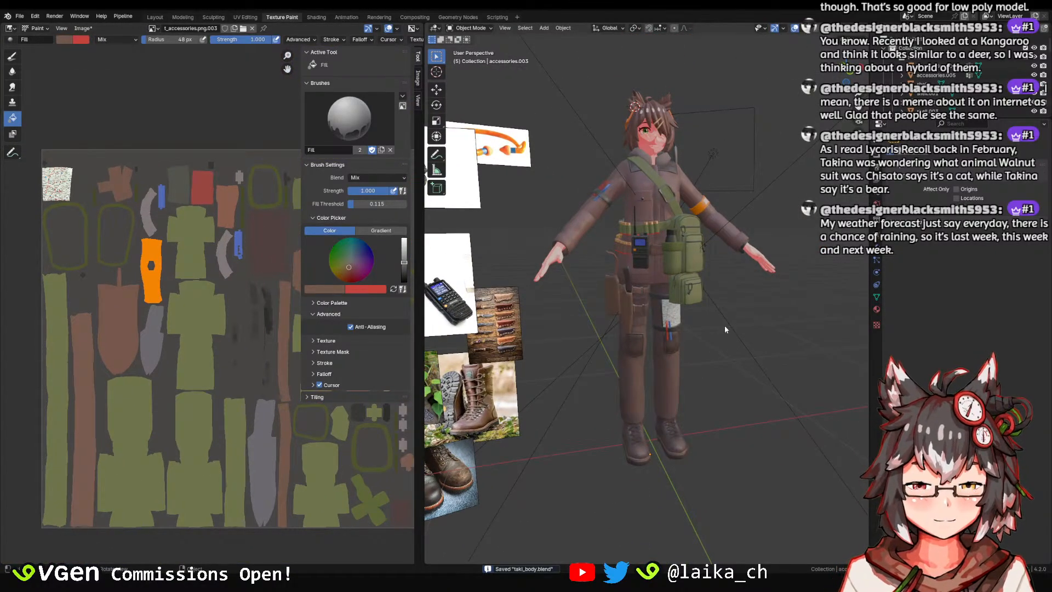
# Select the brown cartridge belt at the waist together with the knife sheath and its thigh straps.
pyautogui.scroll(3, 700, 315)
pyautogui.click(645, 320)
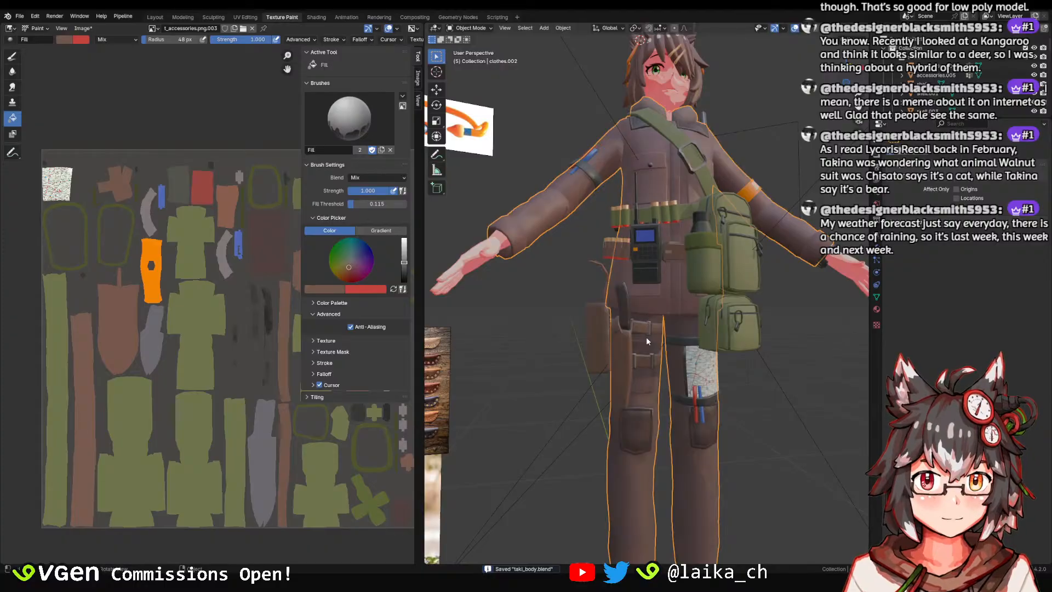
pyautogui.click(670, 255)
pyautogui.scroll(5, 662, 256)
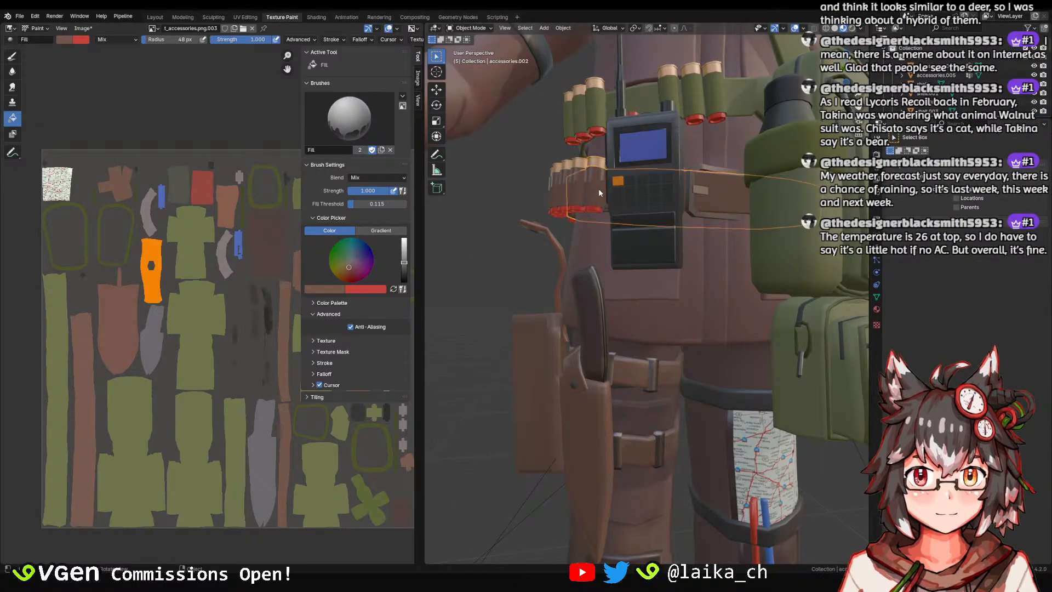
pyautogui.click(606, 184)
pyautogui.click(739, 199)
pyautogui.moveTo(738, 198); pyautogui.dragTo(716, 220, button='middle')
pyautogui.keyDown('shift'); pyautogui.click(628, 386); pyautogui.keyUp('shift')
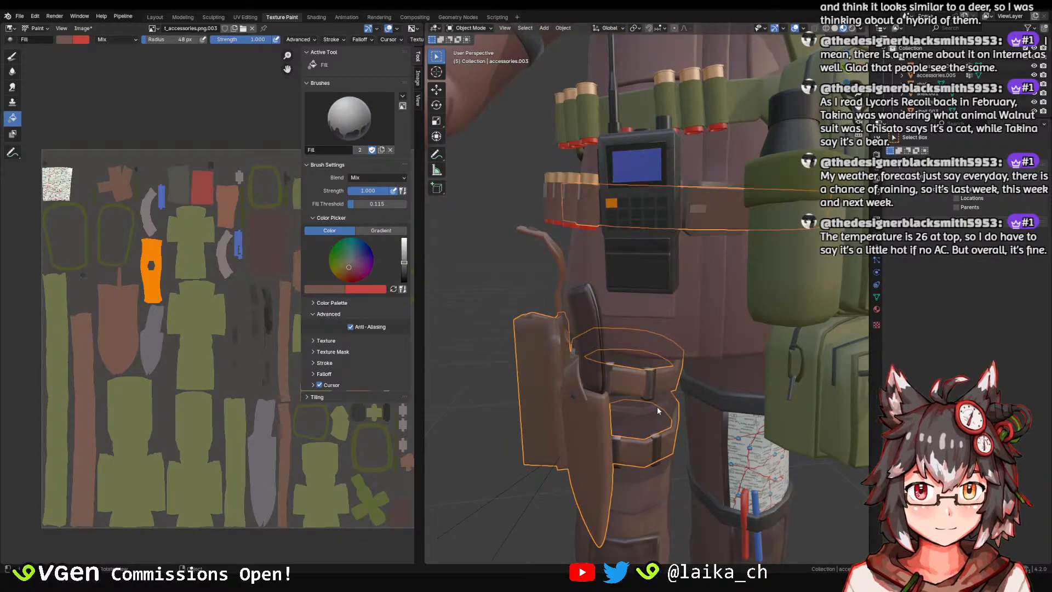
pyautogui.press('Tab')
pyautogui.scroll(-5, 655, 406)
pyautogui.press('Tab')
pyautogui.moveTo(654, 406); pyautogui.dragTo(681, 324, button='middle')
pyautogui.scroll(2, 681, 324)
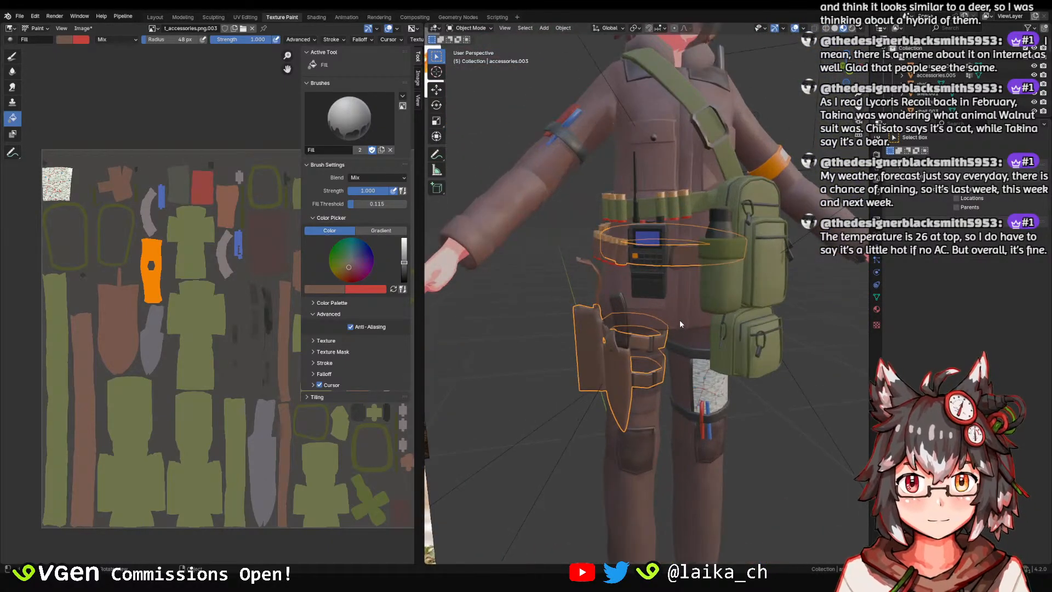
# Switch the selected belt and knife sheath object to Texture Paint mode, and save both the file and the accessories texture image.
pyautogui.click(469, 28)
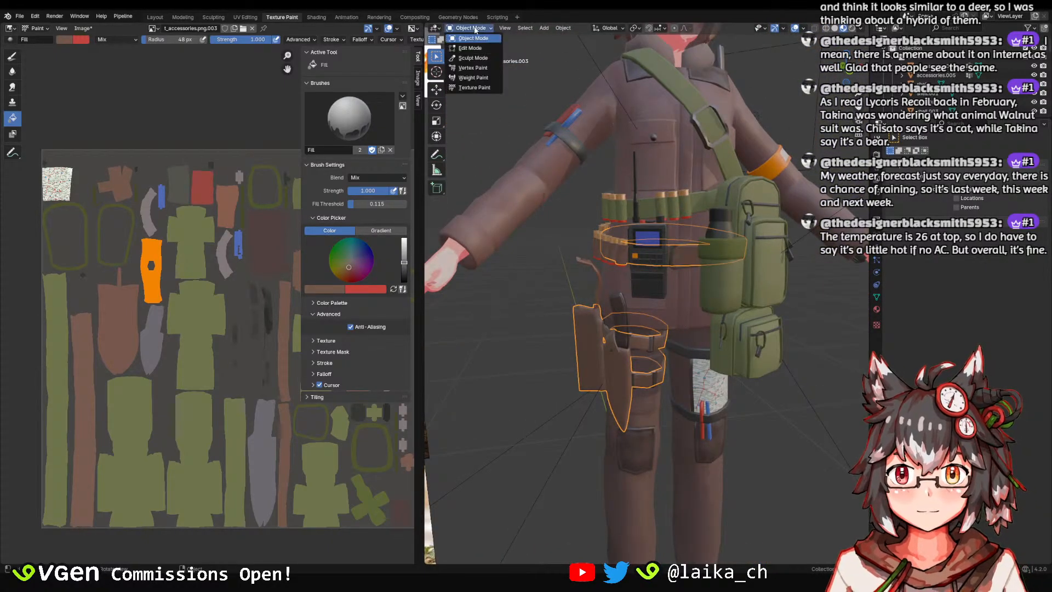
pyautogui.click(472, 82)
pyautogui.scroll(-4, 514, 140)
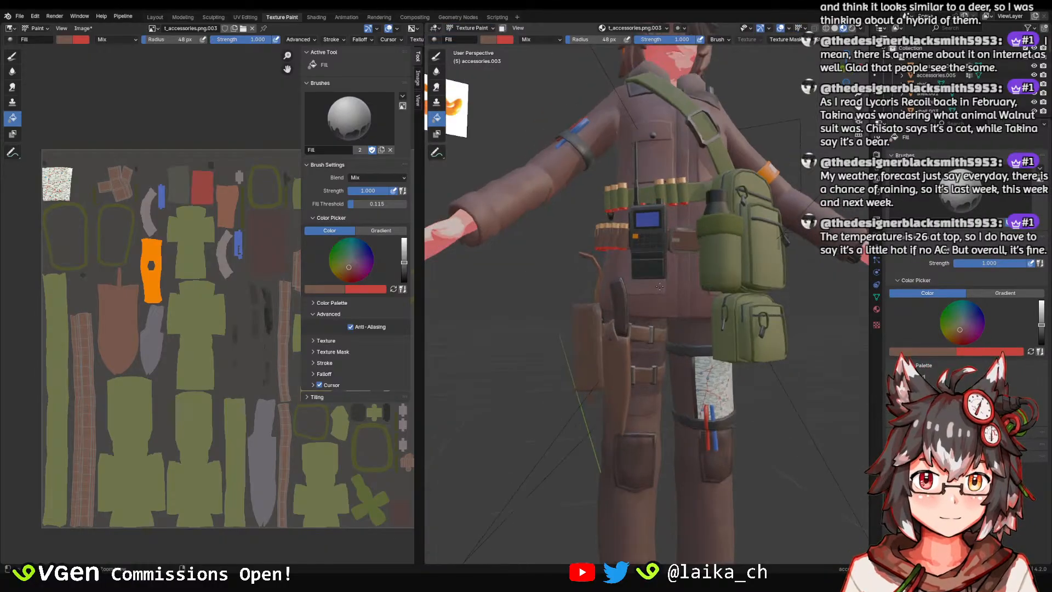
pyautogui.hotkey('ctrl', 's')
pyautogui.scroll(-1, 718, 301)
pyautogui.moveTo(718, 301); pyautogui.dragTo(678, 267, button='middle')
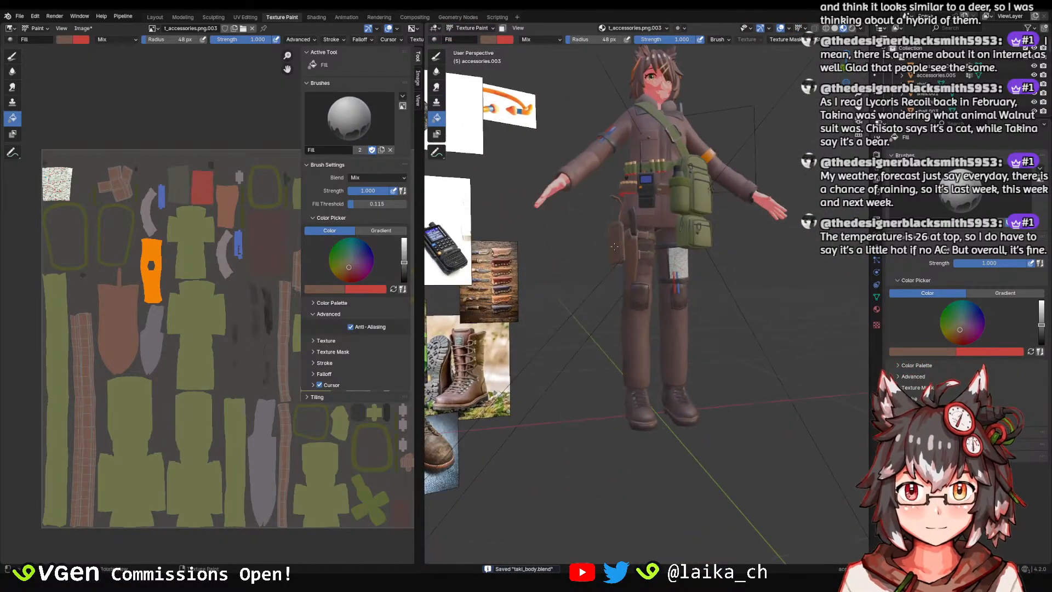
pyautogui.scroll(2, 678, 267)
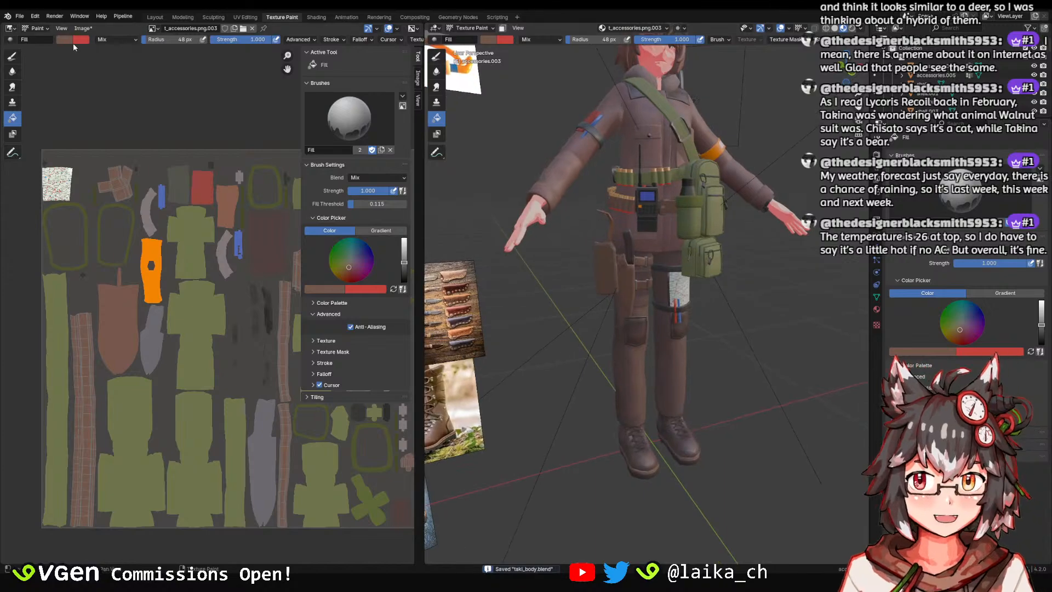
pyautogui.click(82, 28)
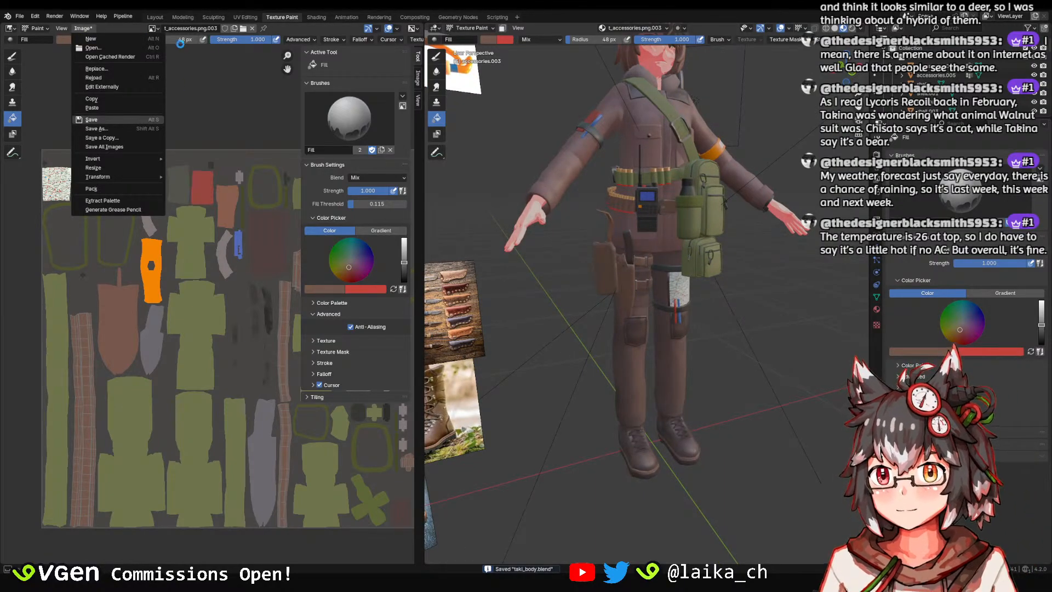
pyautogui.click(104, 122)
# Inspect the whole character beside its reference photos in the Layout workspace and save the file.
pyautogui.click(155, 17)
pyautogui.scroll(-1, 570, 280)
pyautogui.scroll(2, 561, 285)
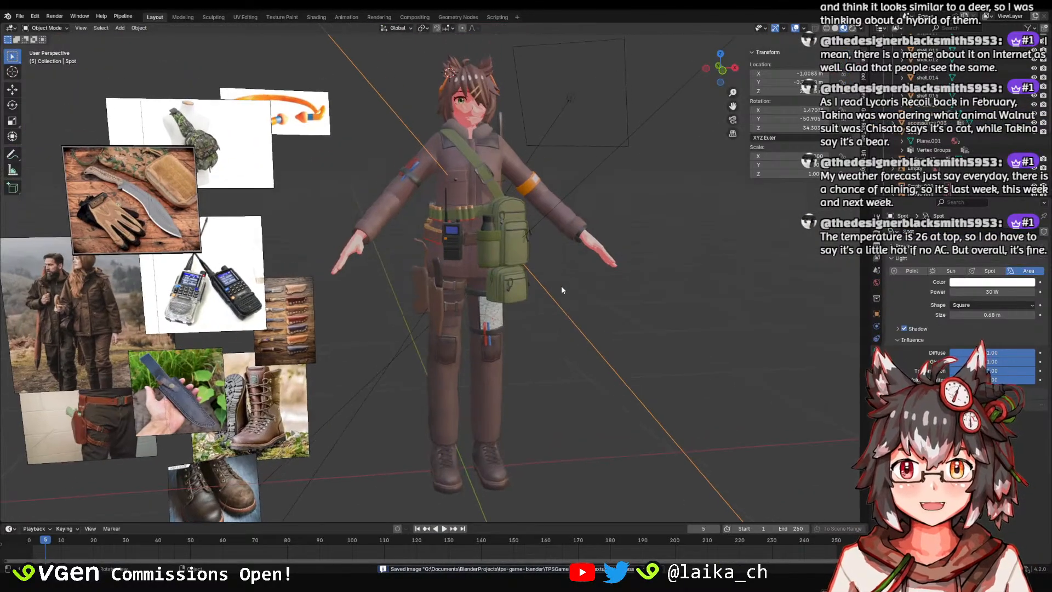
pyautogui.hotkey('ctrl', 's')
pyautogui.moveTo(555, 332)
pyautogui.mouseDown(button='middle')
pyautogui.moveTo(561, 303)
pyautogui.moveTo(638, 310)
pyautogui.moveTo(685, 293)
pyautogui.moveTo(557, 252)
pyautogui.moveTo(625, 255)
pyautogui.moveTo(645, 262)
pyautogui.moveTo(586, 290)
pyautogui.moveTo(492, 258)
pyautogui.moveTo(496, 234)
pyautogui.moveTo(566, 248)
pyautogui.moveTo(499, 239)
pyautogui.moveTo(482, 210)
pyautogui.moveTo(510, 269)
pyautogui.moveTo(547, 291)
pyautogui.mouseUp(button='middle')
pyautogui.scroll(-3, 585, 286)
pyautogui.scroll(4, 495, 251)
pyautogui.scroll(-3, 495, 225)
pyautogui.press('z')
pyautogui.click(412, 402)
pyautogui.scroll(-4, 455, 274)
pyautogui.hotkey('ctrl', 's')
pyautogui.scroll(2, 547, 291)
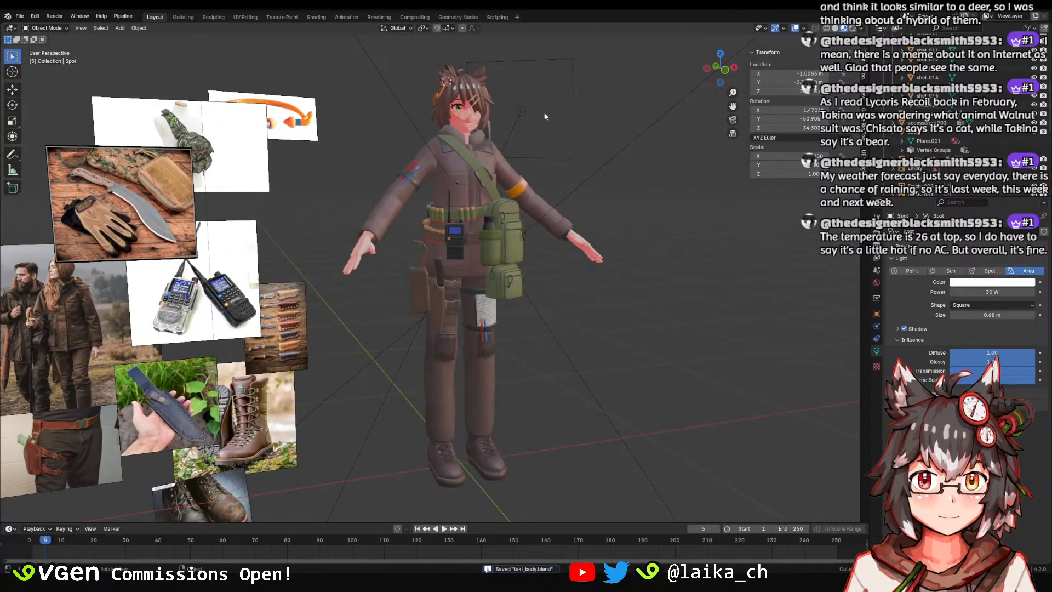
# Examine the outfit and gear from several distances, clear the selection and save the file.
pyautogui.click(524, 107)
pyautogui.moveTo(550, 74); pyautogui.dragTo(471, 230, button='middle')
pyautogui.scroll(-3, 508, 131)
pyautogui.scroll(3, 429, 289)
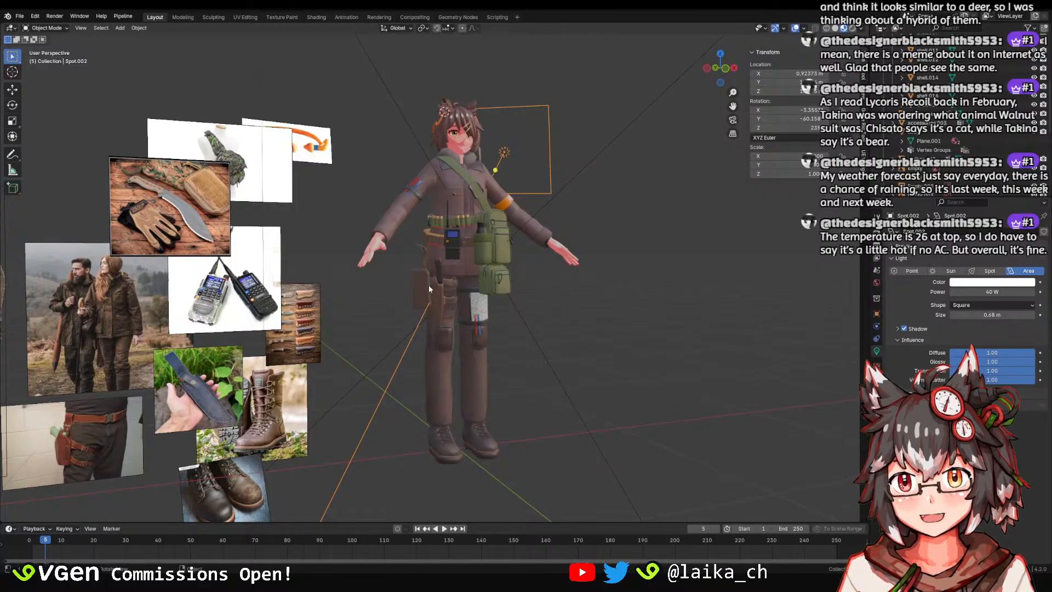
pyautogui.scroll(5, 392, 147)
pyautogui.click(529, 287)
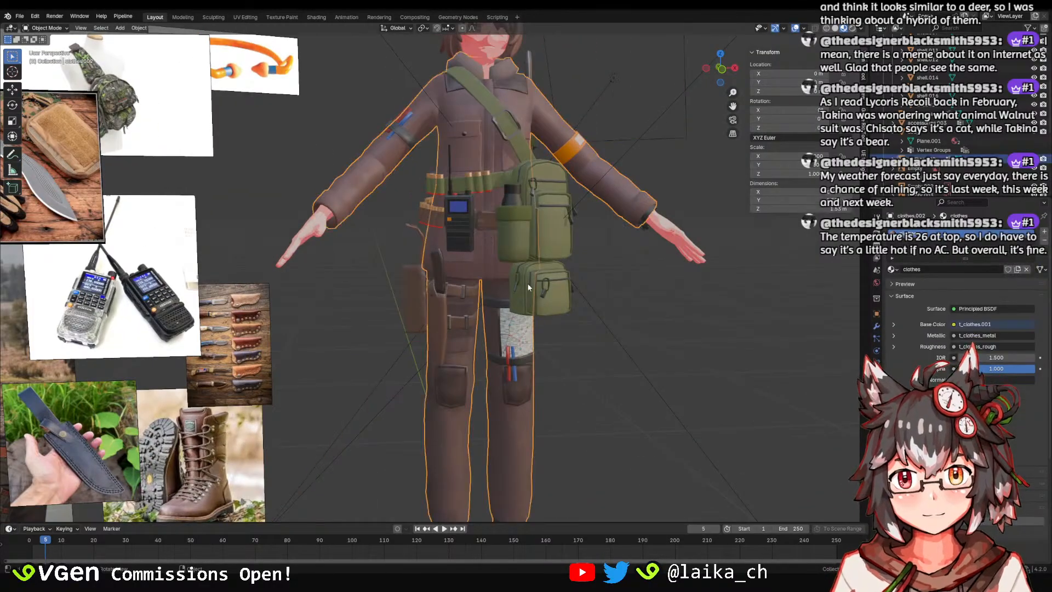
pyautogui.hotkey('alt', 'a')
pyautogui.keyDown('ctrl'); pyautogui.moveTo(537, 130); pyautogui.dragTo(497, 232, button='middle'); pyautogui.keyUp('ctrl')
pyautogui.hotkey('ctrl', 's')
pyautogui.keyDown('shift'); pyautogui.moveTo(433, 247); pyautogui.dragTo(414, 144, button='middle'); pyautogui.keyUp('shift')
pyautogui.keyDown('ctrl'); pyautogui.moveTo(451, 238); pyautogui.dragTo(449, 212, button='middle'); pyautogui.keyUp('ctrl')
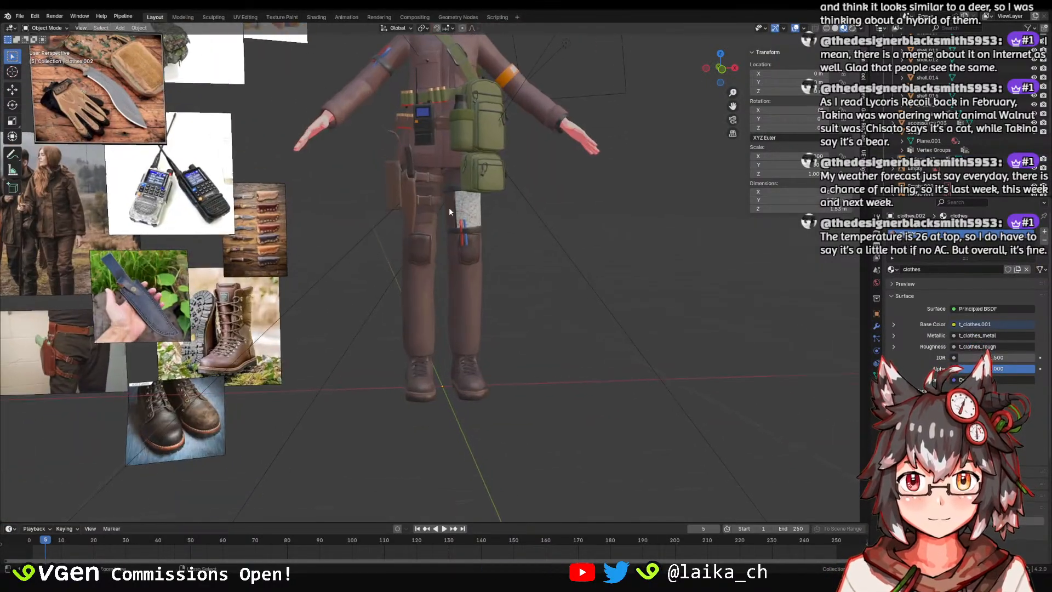
pyautogui.hotkey('ctrl', 's')
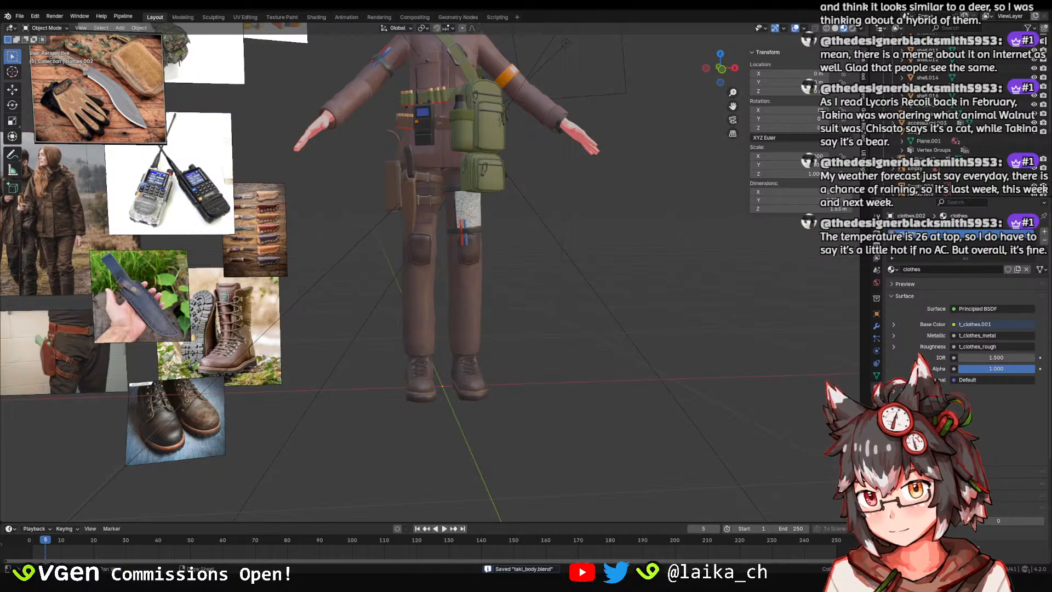
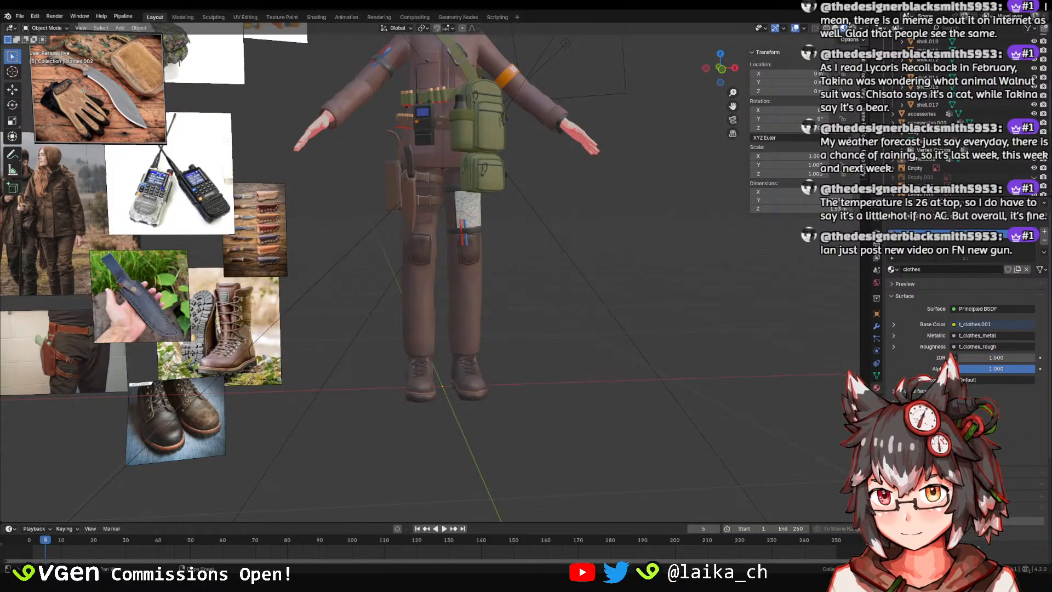
# Select the clothes object, save the file and inspect the trousers, thigh straps and boots up close.
pyautogui.scroll(5, 468, 247)
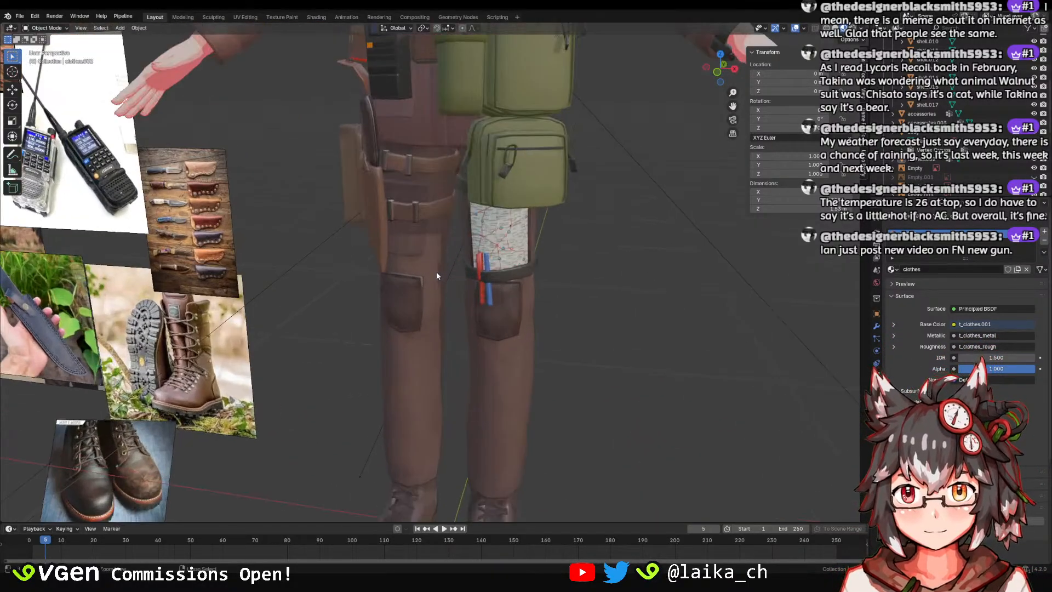
pyautogui.click(437, 276)
pyautogui.hotkey('ctrl', 's')
pyautogui.moveTo(437, 276)
pyautogui.mouseDown(button='middle')
pyautogui.moveTo(445, 259)
pyautogui.moveTo(492, 305)
pyautogui.mouseUp(button='middle')
pyautogui.press('z')
pyautogui.press('z')
pyautogui.moveTo(482, 258); pyautogui.dragTo(491, 277, button='middle')
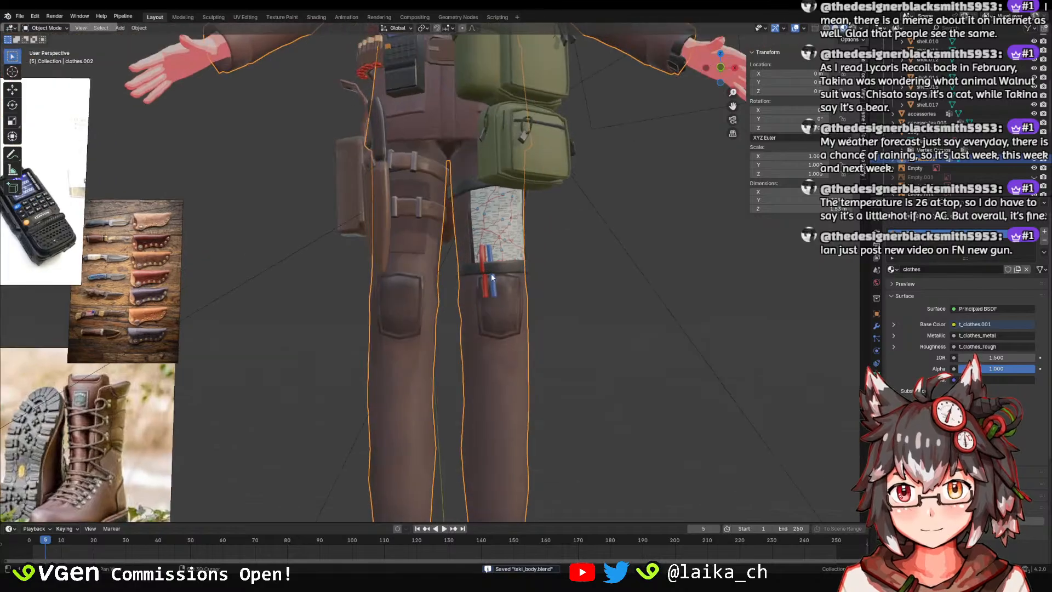
pyautogui.scroll(-5, 491, 277)
pyautogui.moveTo(564, 321); pyautogui.dragTo(459, 231, button='middle')
pyautogui.scroll(3, 458, 232)
pyautogui.click(509, 350)
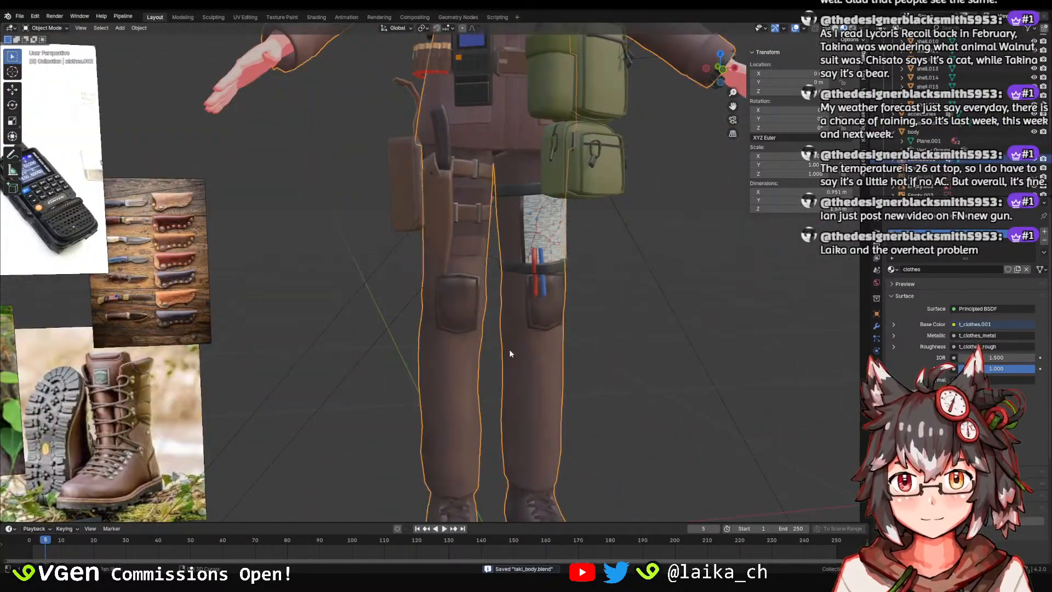
pyautogui.keyDown('shift'); pyautogui.moveTo(509, 350); pyautogui.dragTo(454, 286, button='middle'); pyautogui.keyUp('shift')
# Open the clothes object for texture painting and sample a darker brown from its texture as the brush color.
pyautogui.click(441, 180)
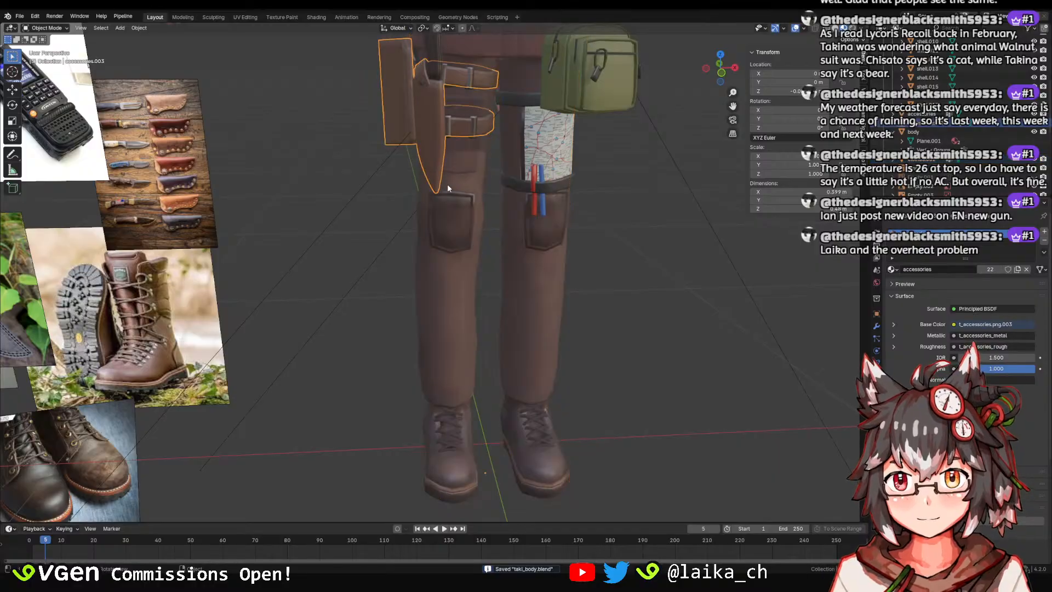
pyautogui.click(265, 16)
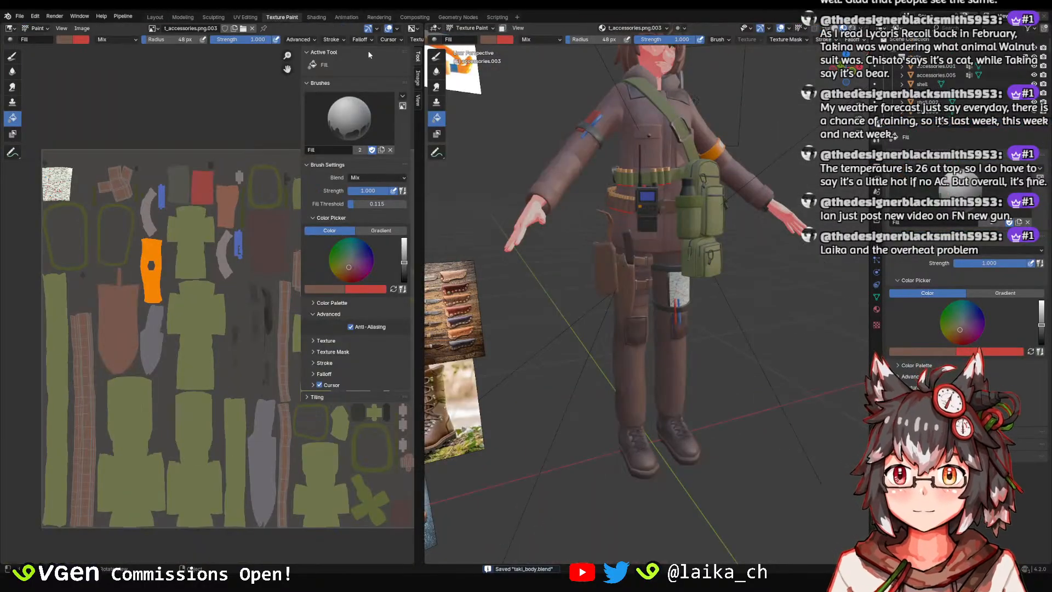
pyautogui.scroll(2, 552, 241)
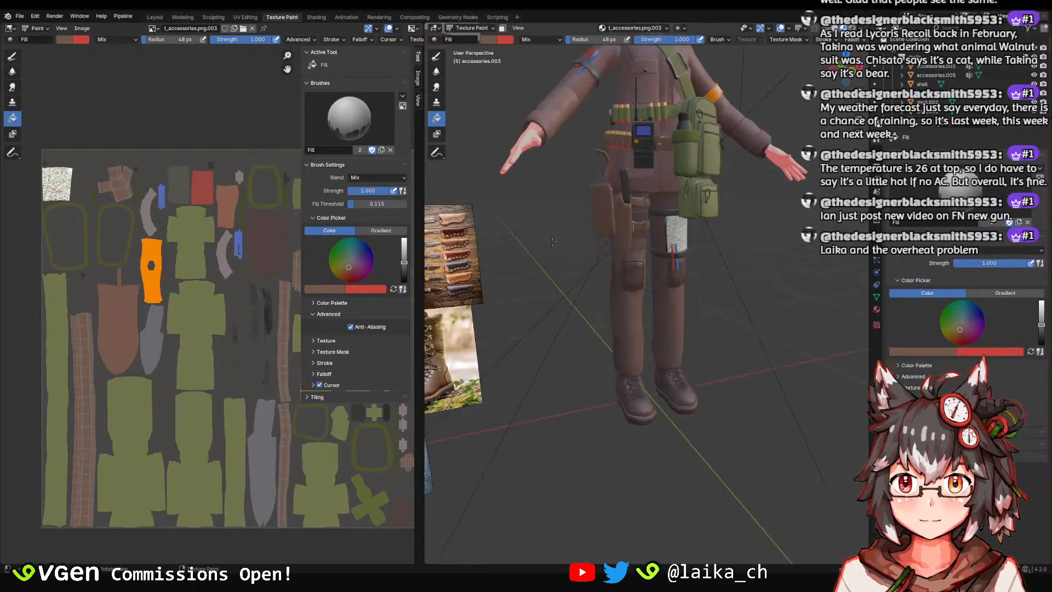
pyautogui.click(155, 17)
pyautogui.click(460, 488)
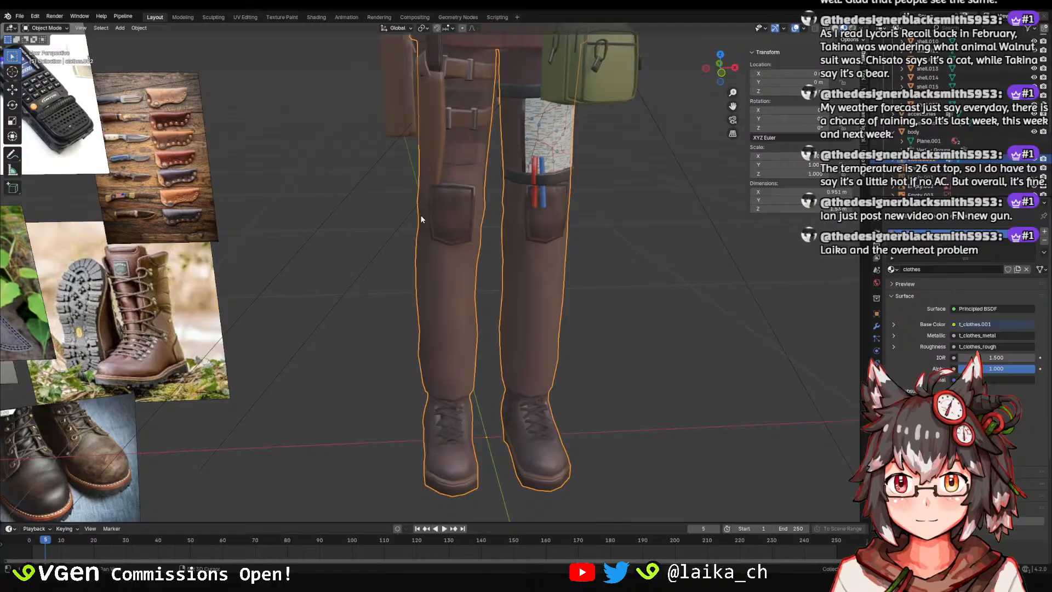
pyautogui.click(282, 17)
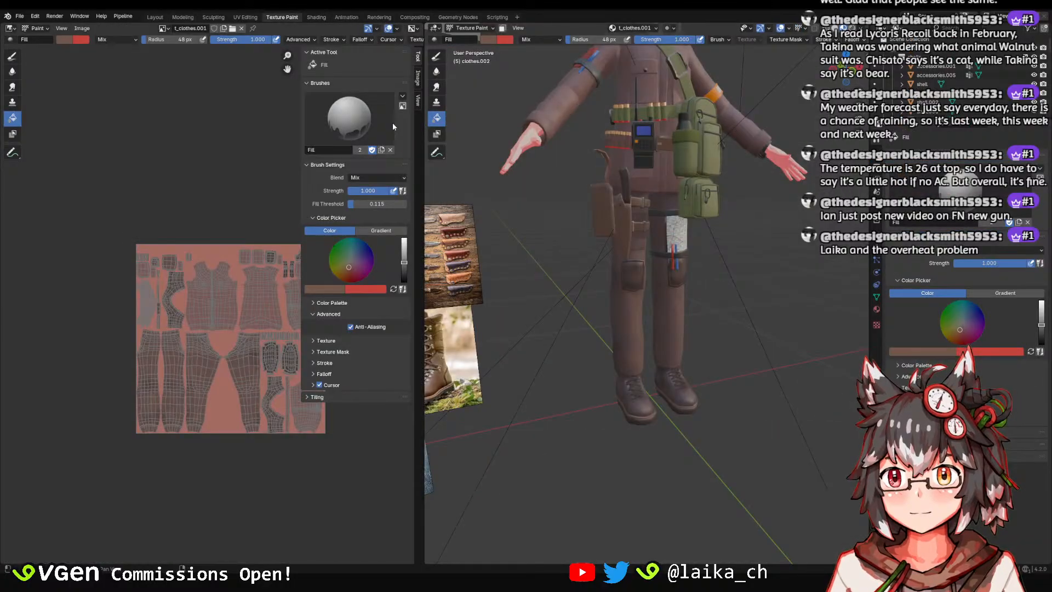
pyautogui.click(64, 39)
pyautogui.click(167, 296)
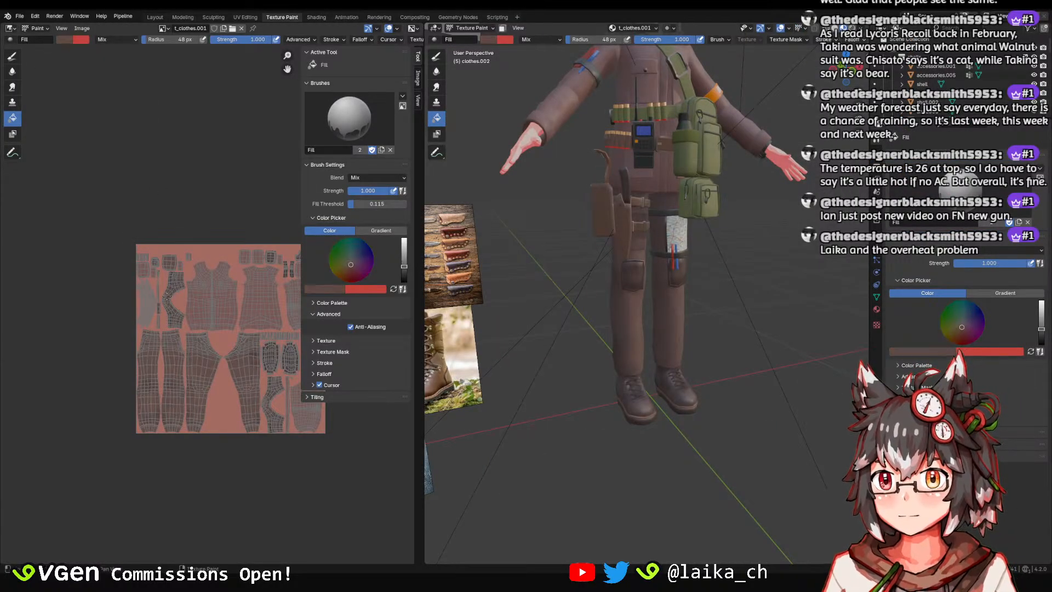
# Open the knife sheath and strap object for texture painting, fill it with the sampled darker brown and save the file.
pyautogui.click(155, 17)
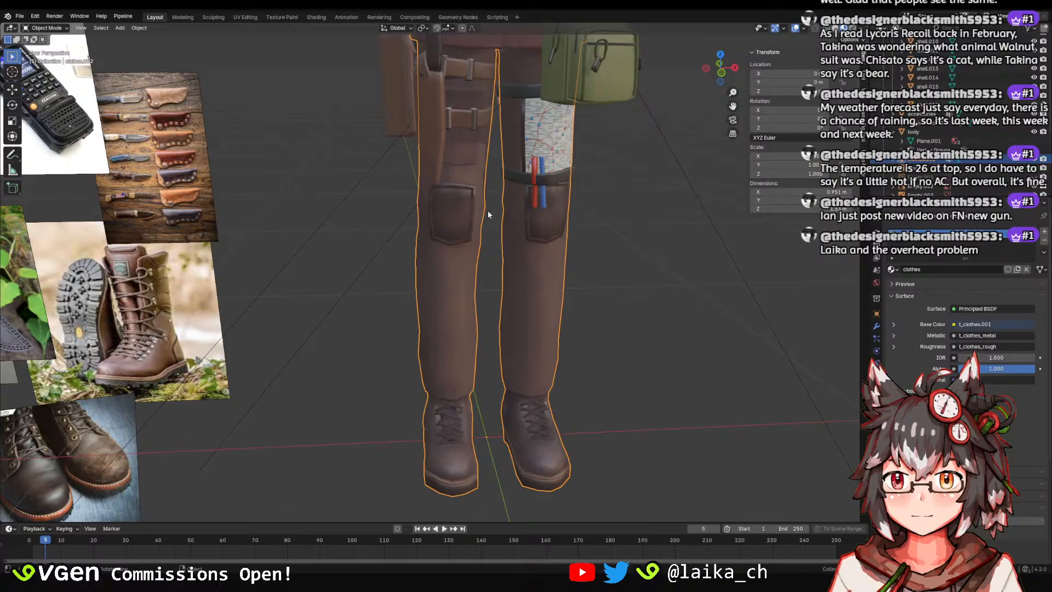
pyautogui.click(457, 117)
pyautogui.click(282, 17)
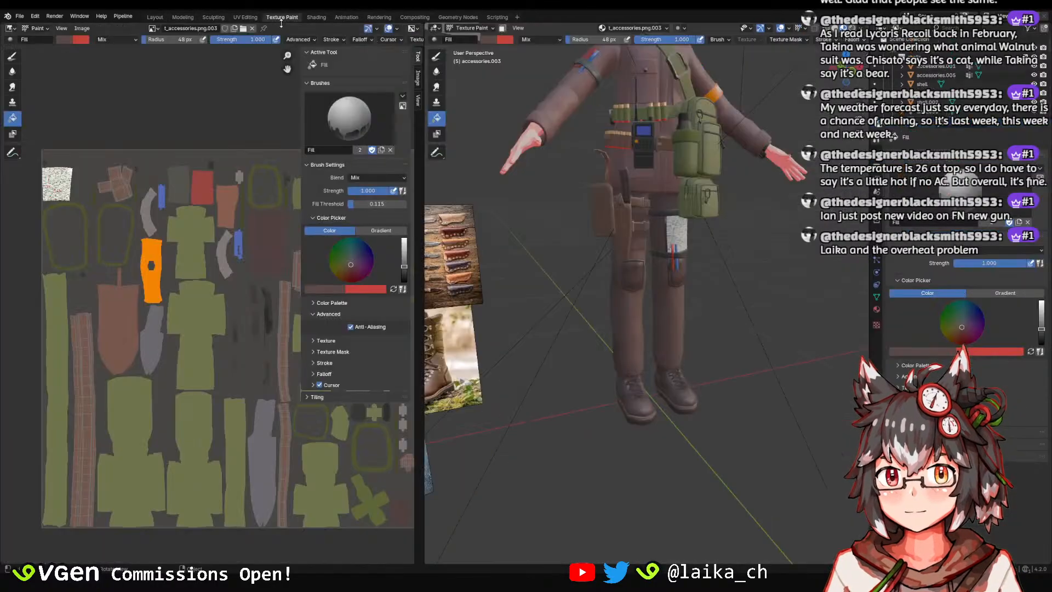
pyautogui.click(654, 179)
pyautogui.scroll(-3, 655, 179)
pyautogui.moveTo(655, 180); pyautogui.dragTo(673, 217, button='middle')
pyautogui.scroll(4, 678, 222)
pyautogui.scroll(-4, 678, 221)
pyautogui.hotkey('ctrl', 's')
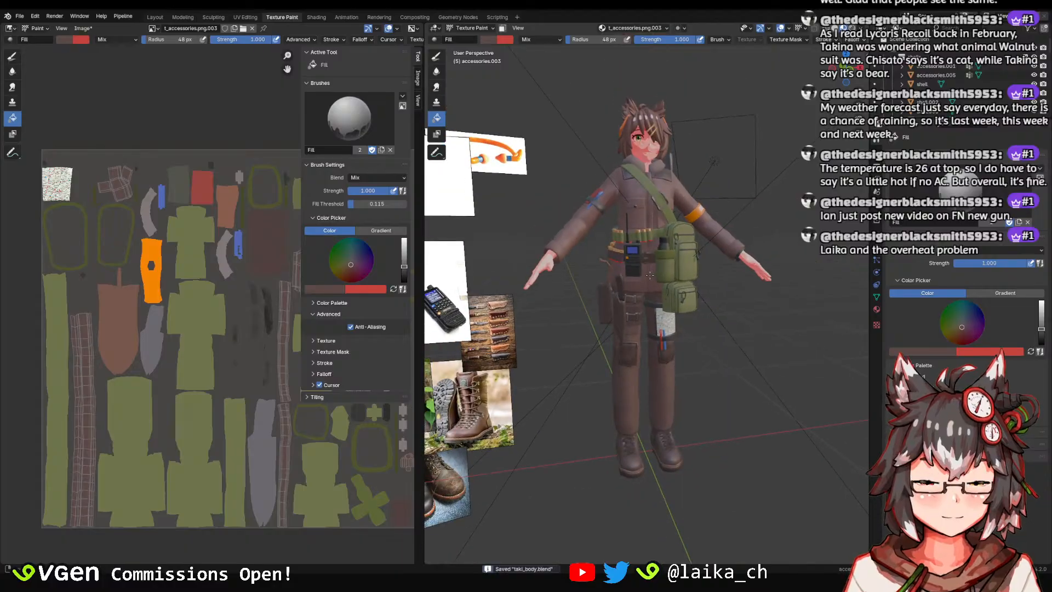
# Compare the recolored straps with the trousers, reopen the clothes texture and sample its brown as the brush color.
pyautogui.scroll(5, 632, 337)
pyautogui.scroll(2, 632, 337)
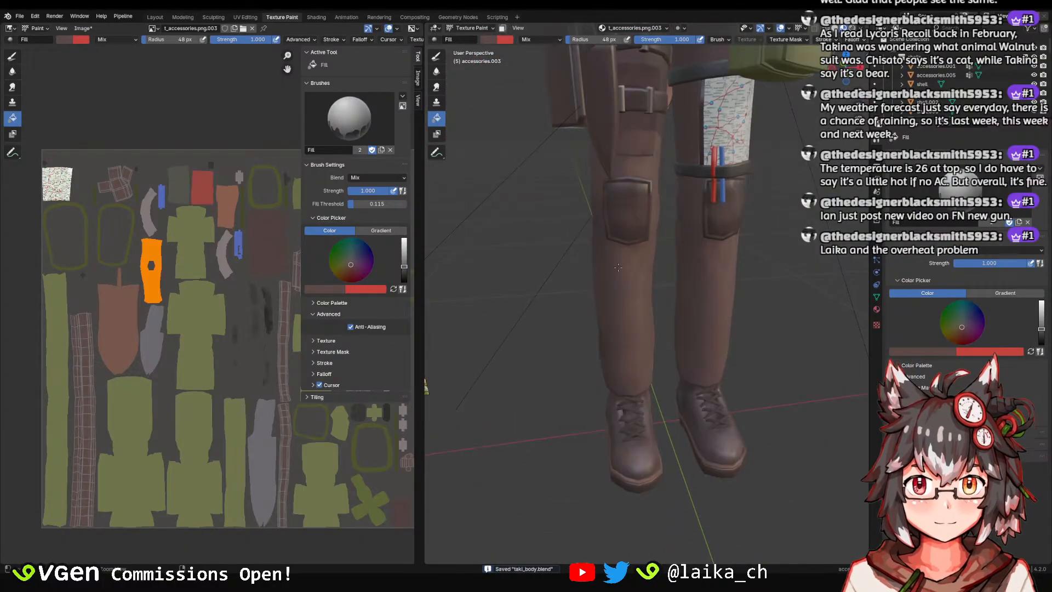
pyautogui.moveTo(632, 336); pyautogui.dragTo(649, 357, button='middle')
pyautogui.scroll(-1, 649, 357)
pyautogui.click(155, 17)
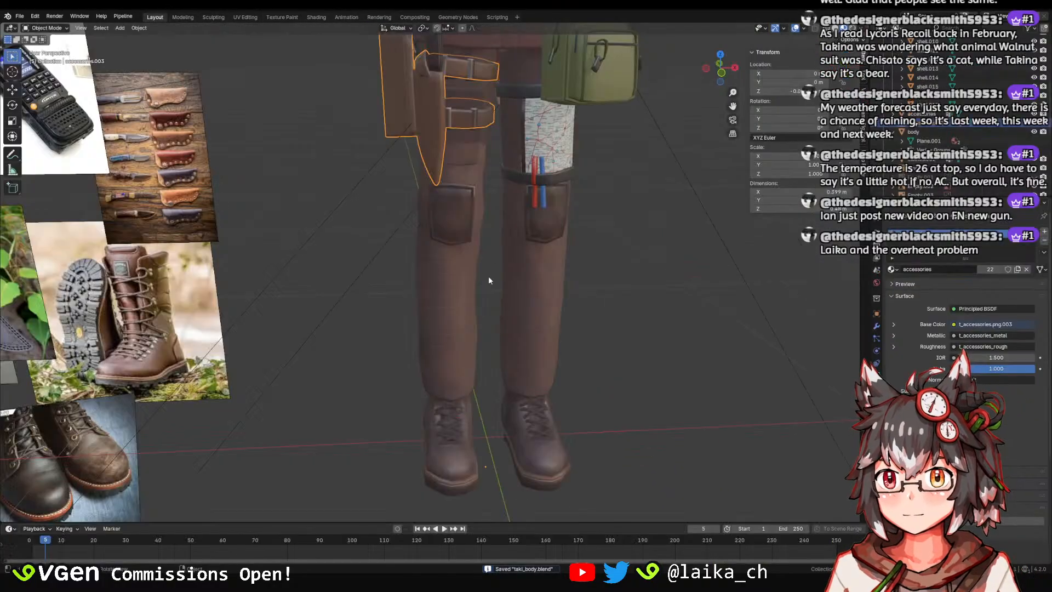
pyautogui.click(453, 353)
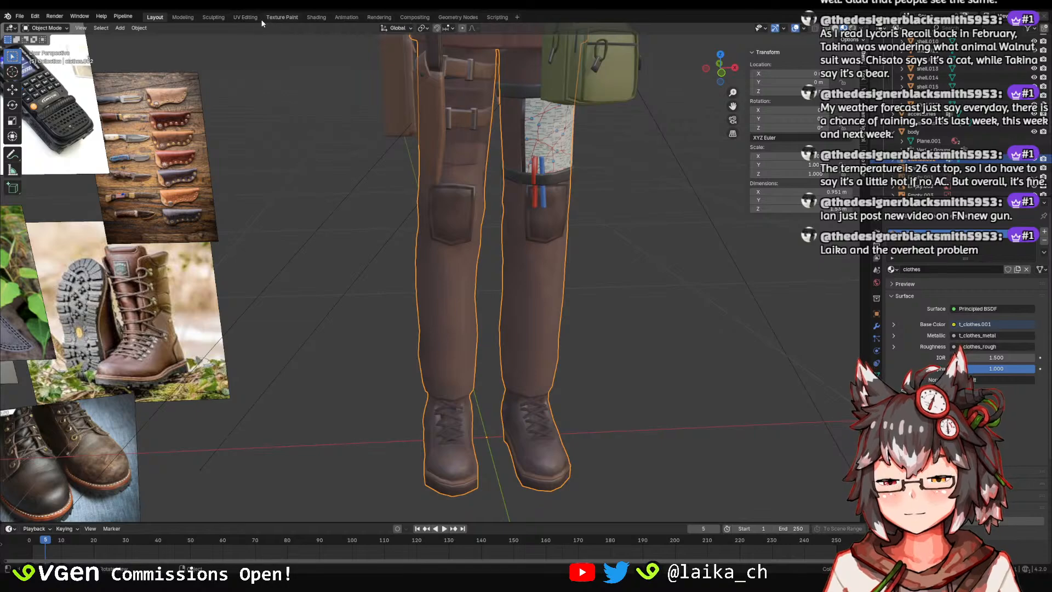
pyautogui.click(282, 17)
pyautogui.scroll(5, 170, 226)
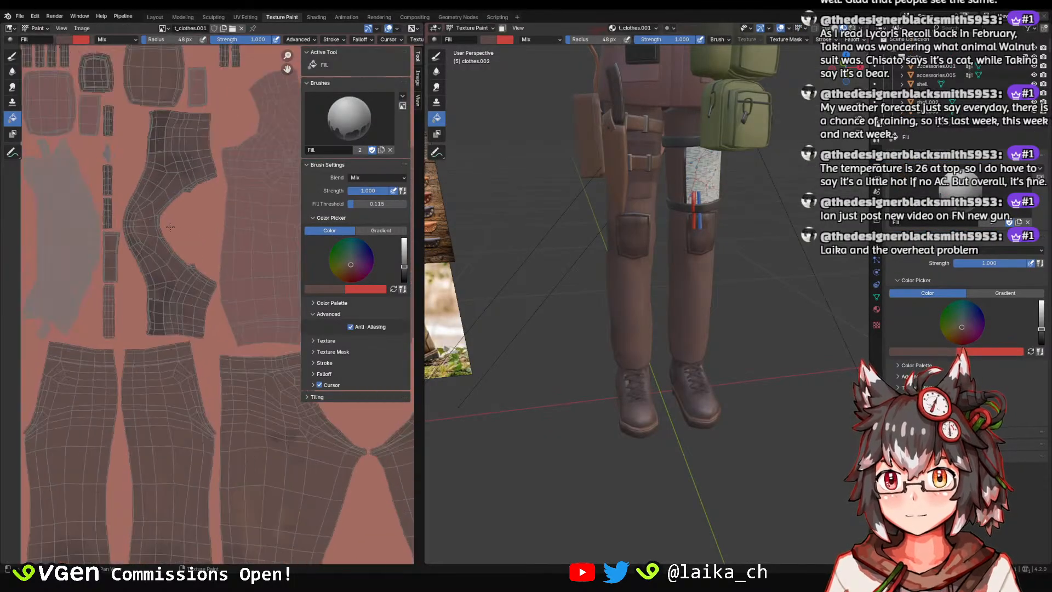
pyautogui.scroll(5, 171, 226)
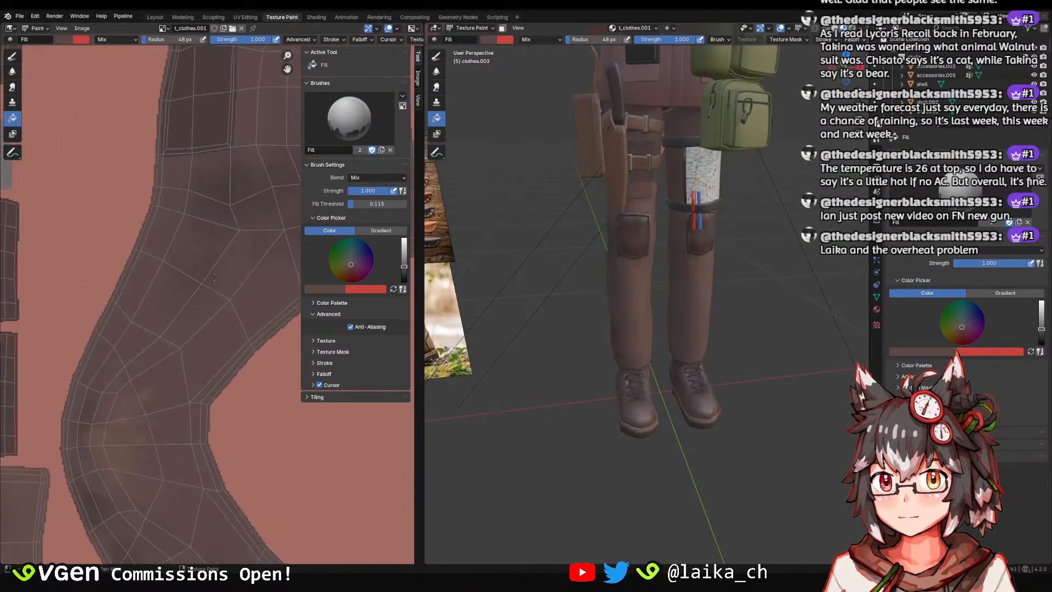
pyautogui.scroll(2, 214, 277)
pyautogui.click(81, 39)
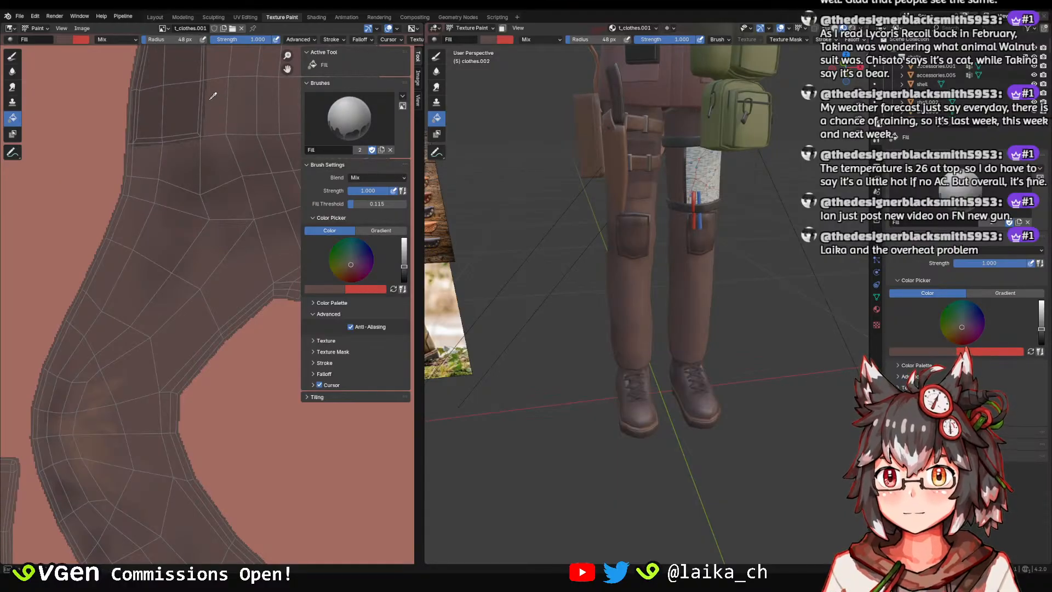
# Return to texture painting the knife sheath object, compare its brown with the full outfit and save the file.
pyautogui.click(155, 17)
pyautogui.click(457, 123)
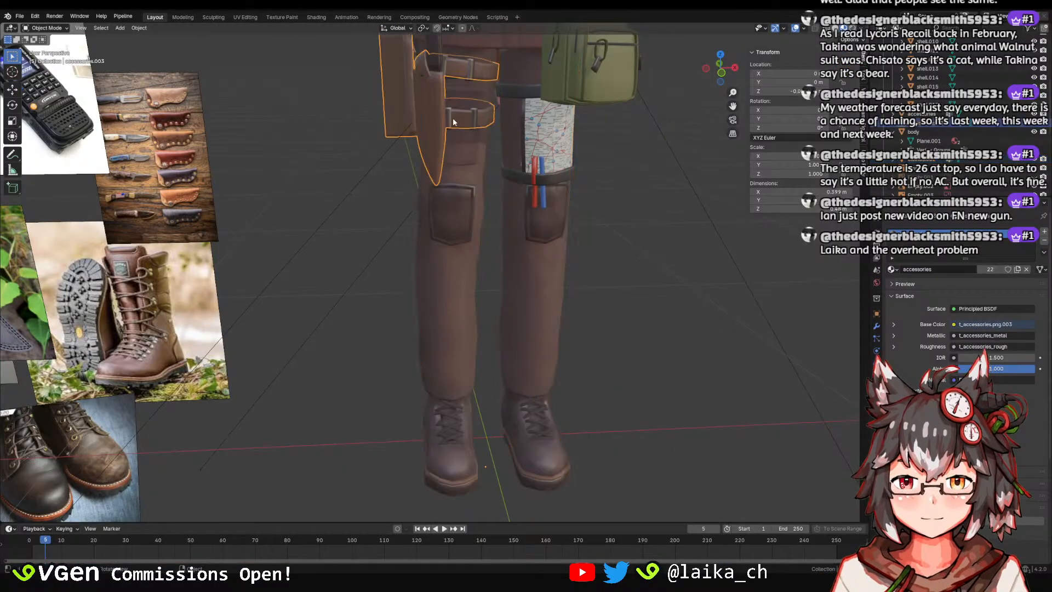
pyautogui.click(266, 17)
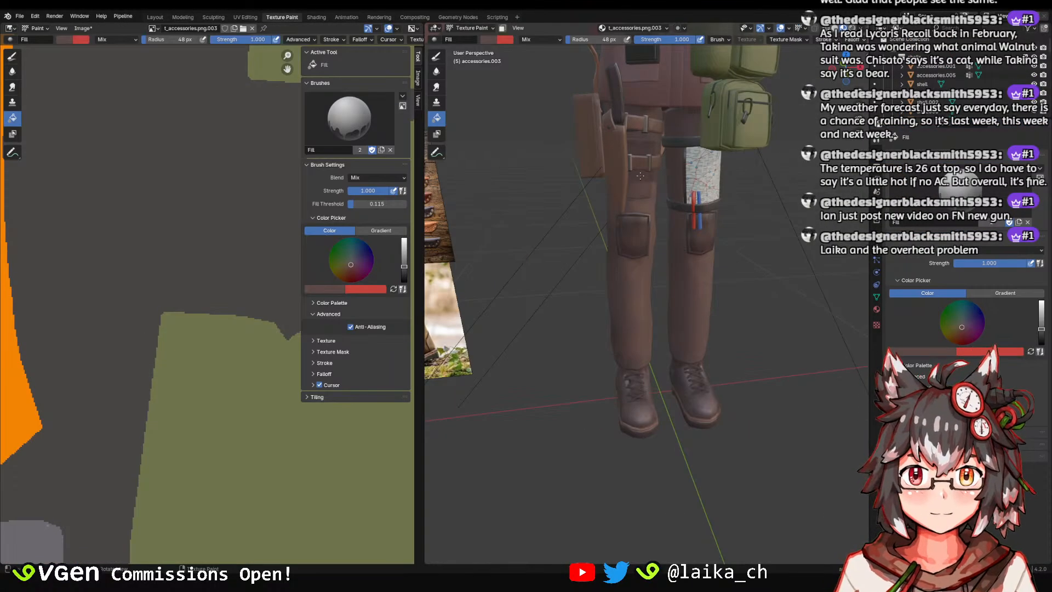
pyautogui.scroll(-8, 639, 176)
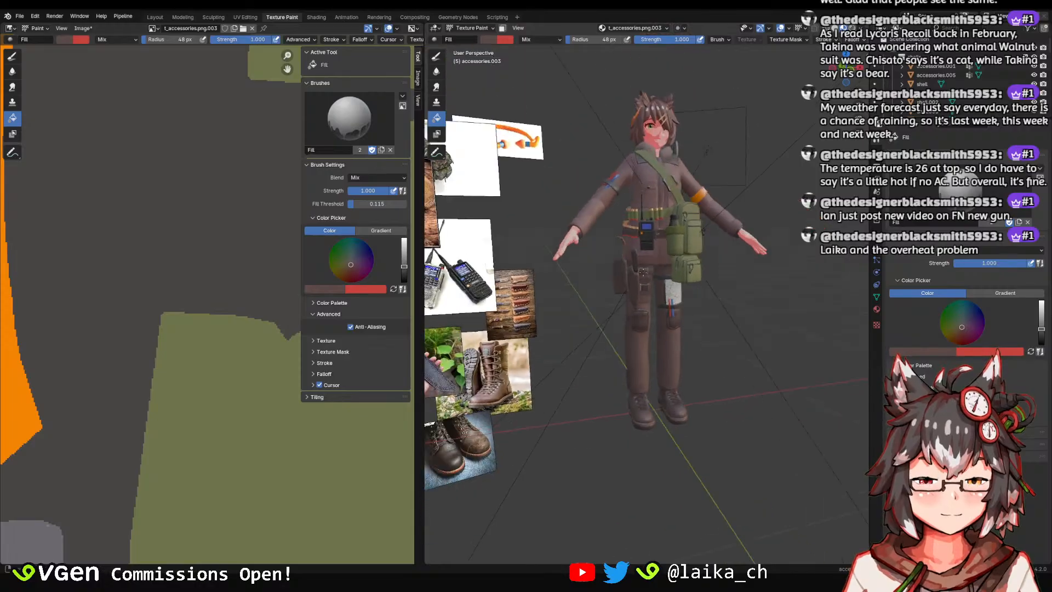
pyautogui.moveTo(643, 272); pyautogui.dragTo(616, 292, button='middle')
pyautogui.scroll(2, 623, 262)
pyautogui.hotkey('ctrl', 's')
pyautogui.scroll(2, 622, 262)
pyautogui.scroll(2, 616, 292)
pyautogui.moveTo(652, 252); pyautogui.dragTo(618, 284, button='middle')
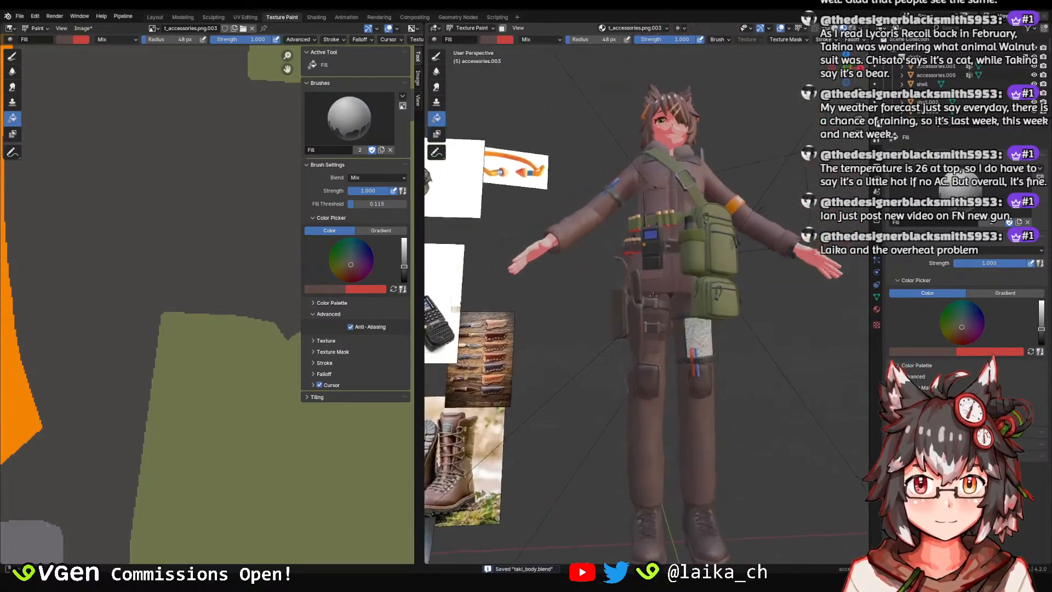
pyautogui.moveTo(653, 295); pyautogui.dragTo(695, 315, button='middle')
pyautogui.scroll(3, 635, 278)
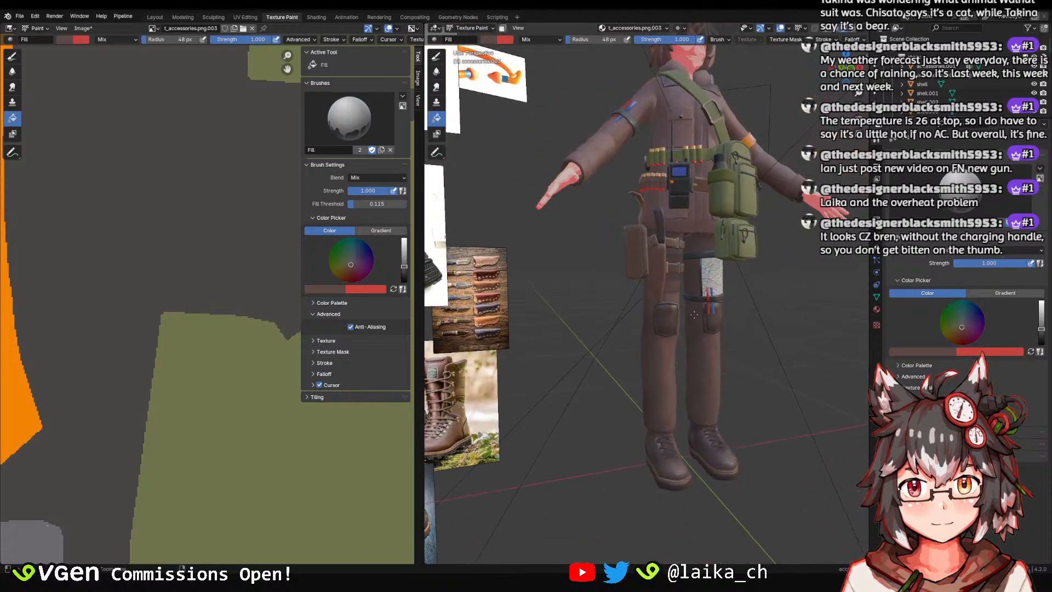
# Save the file and switch the viewport to rendered shading to view the whole character.
pyautogui.hotkey('ctrl', 's')
pyautogui.scroll(-4, 679, 307)
pyautogui.press('z')
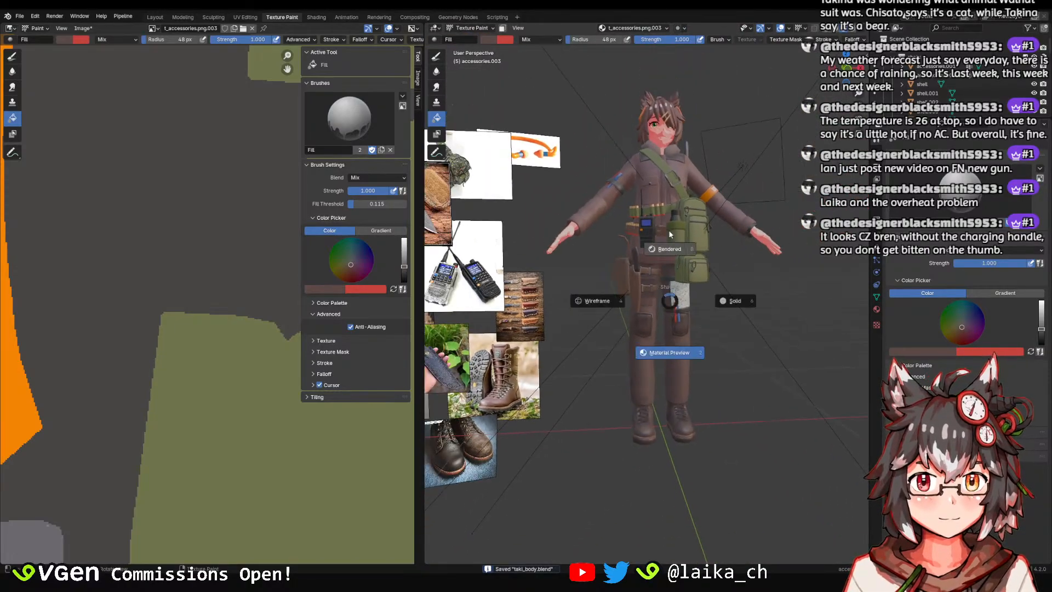
pyautogui.click(669, 235)
pyautogui.moveTo(669, 241)
pyautogui.mouseDown(button='middle')
pyautogui.moveTo(637, 337)
pyautogui.moveTo(699, 378)
pyautogui.moveTo(650, 321)
pyautogui.mouseUp(button='middle')
pyautogui.scroll(2, 637, 337)
pyautogui.hotkey('ctrl', 's')
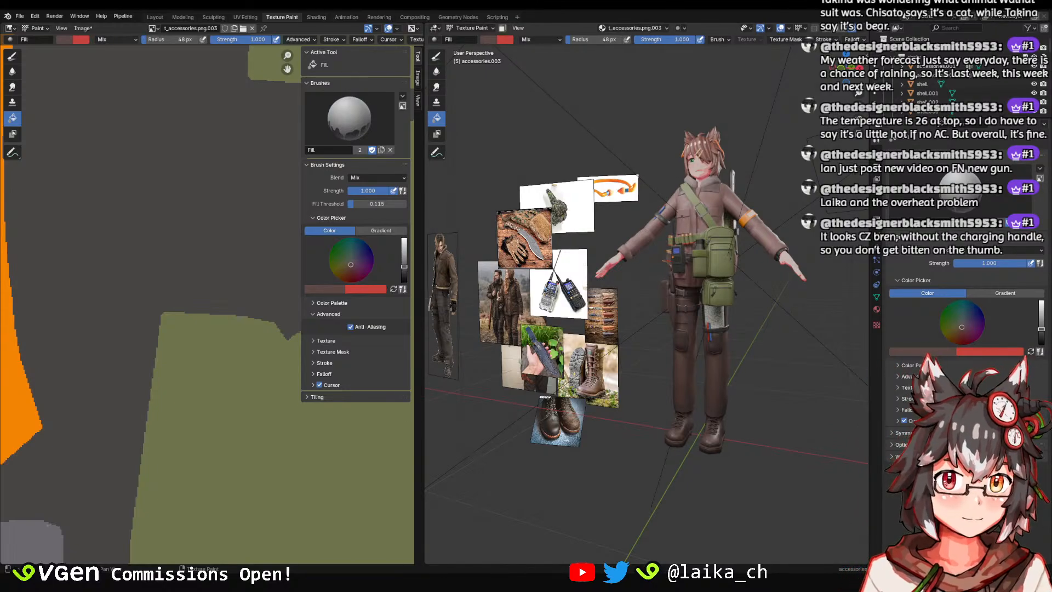
# Examine the browns of the sheath, pouch and leg straps against the clothes from several angles and distances.
pyautogui.moveTo(658, 303); pyautogui.dragTo(693, 302, button='middle')
pyautogui.scroll(4, 647, 304)
pyautogui.hotkey('ctrl', 's')
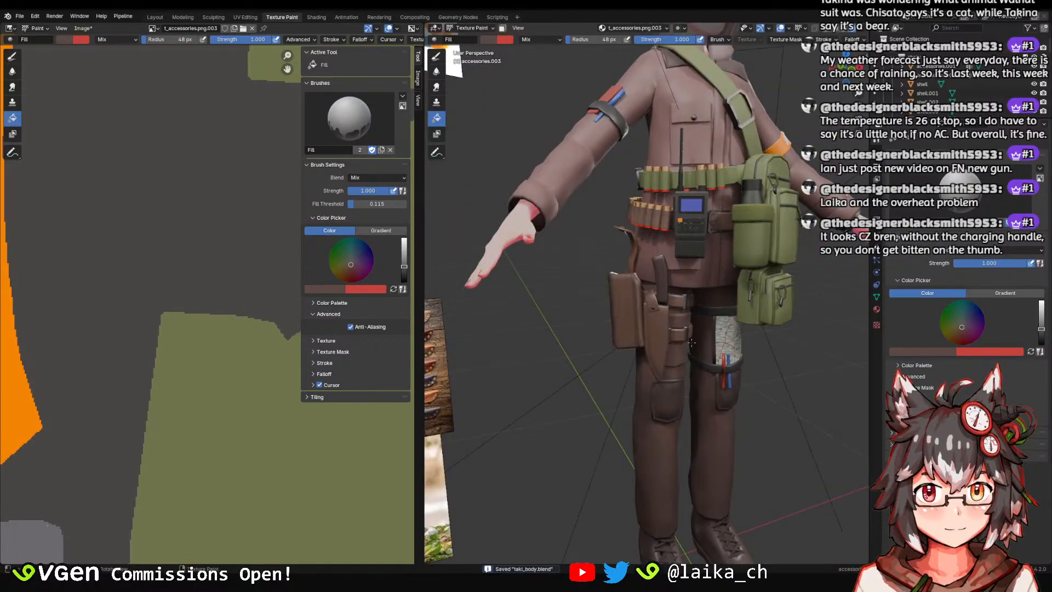
pyautogui.scroll(-5, 699, 344)
pyautogui.moveTo(695, 343); pyautogui.dragTo(663, 348, button='middle')
pyautogui.scroll(5, 664, 347)
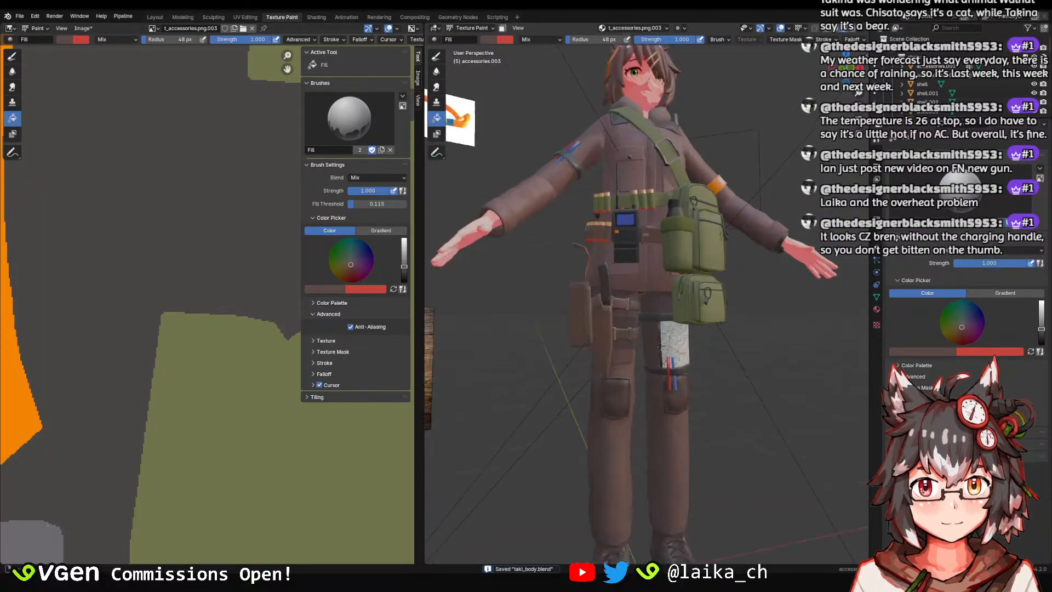
pyautogui.scroll(-5, 677, 345)
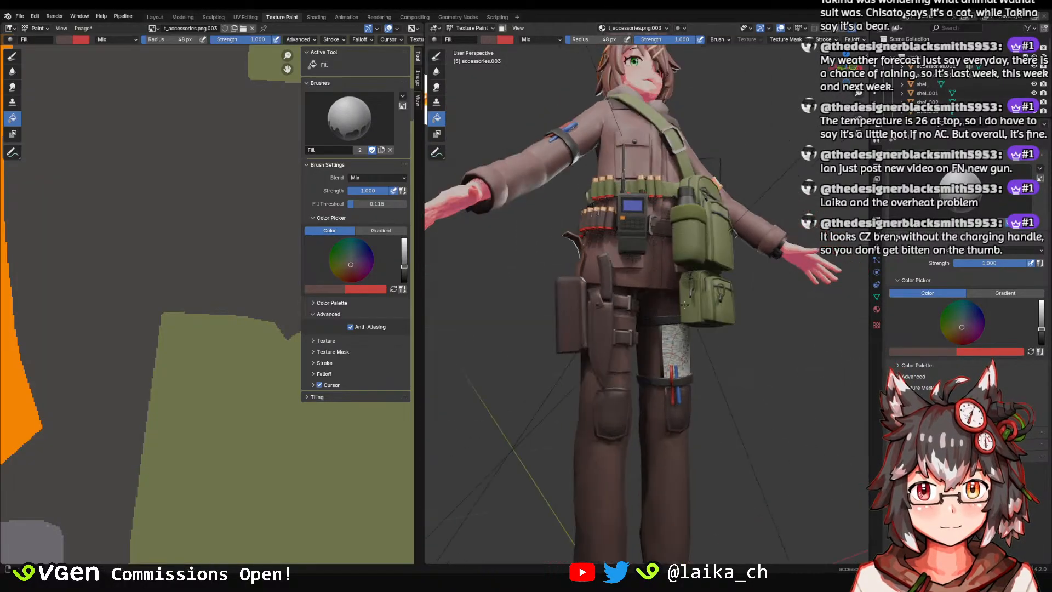
pyautogui.scroll(6, 617, 291)
pyautogui.moveTo(618, 291); pyautogui.dragTo(610, 269, button='middle')
pyautogui.scroll(-2, 610, 269)
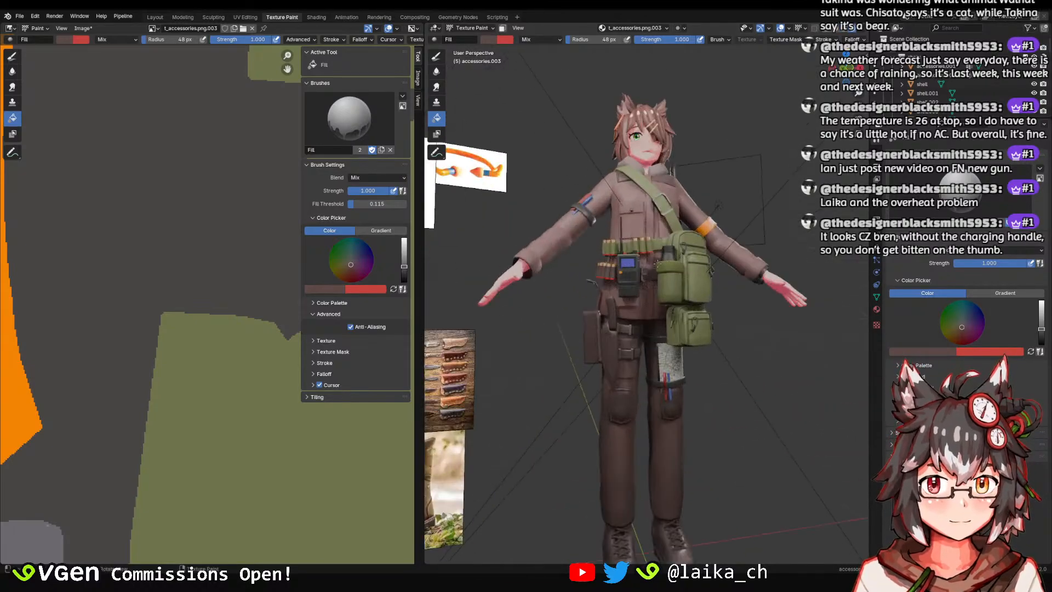
pyautogui.scroll(5, 629, 315)
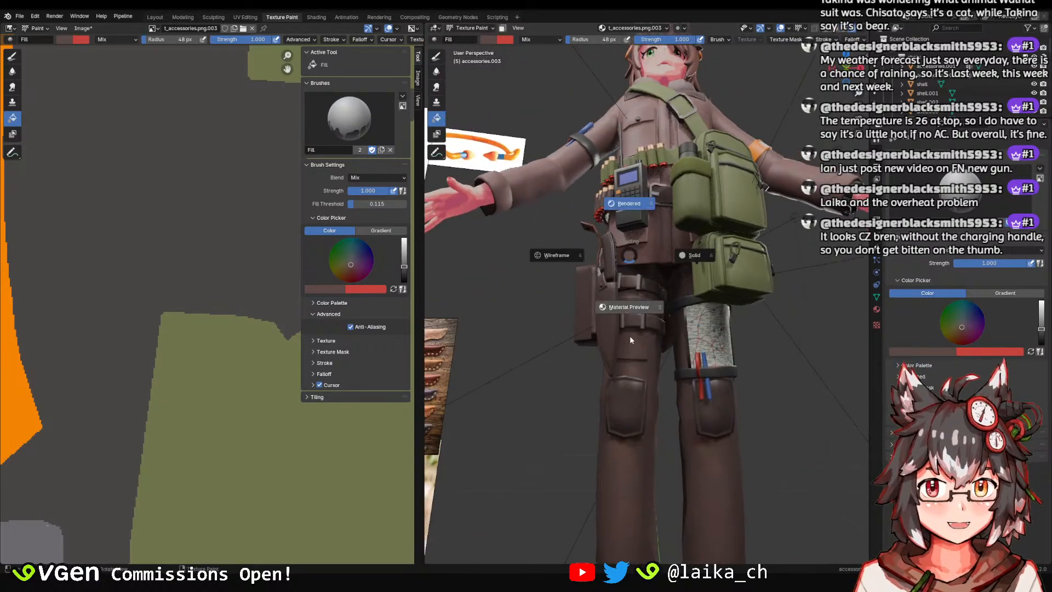
pyautogui.scroll(-5, 671, 255)
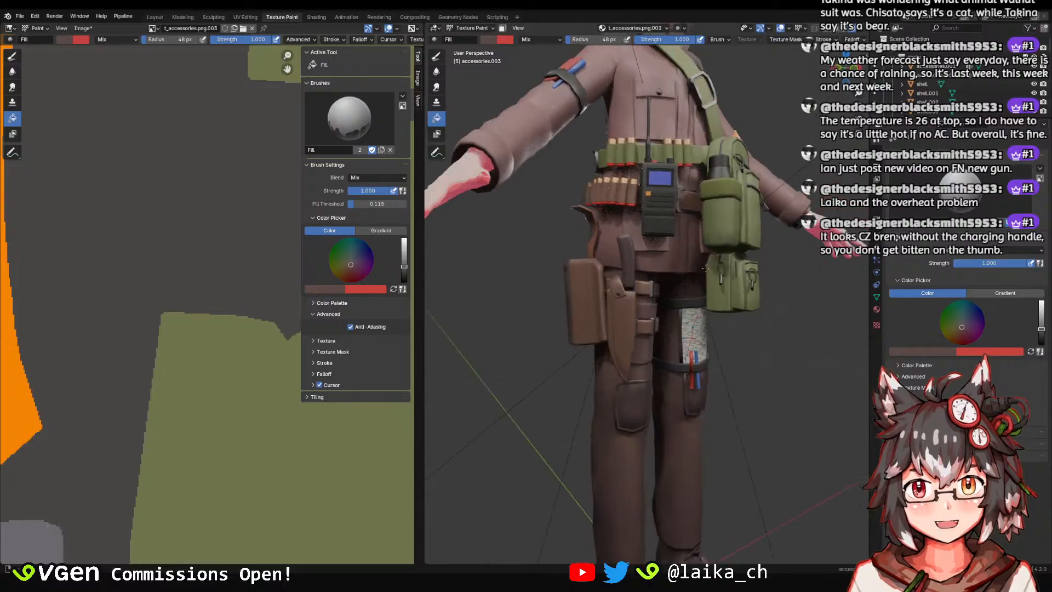
pyautogui.scroll(-1, 671, 289)
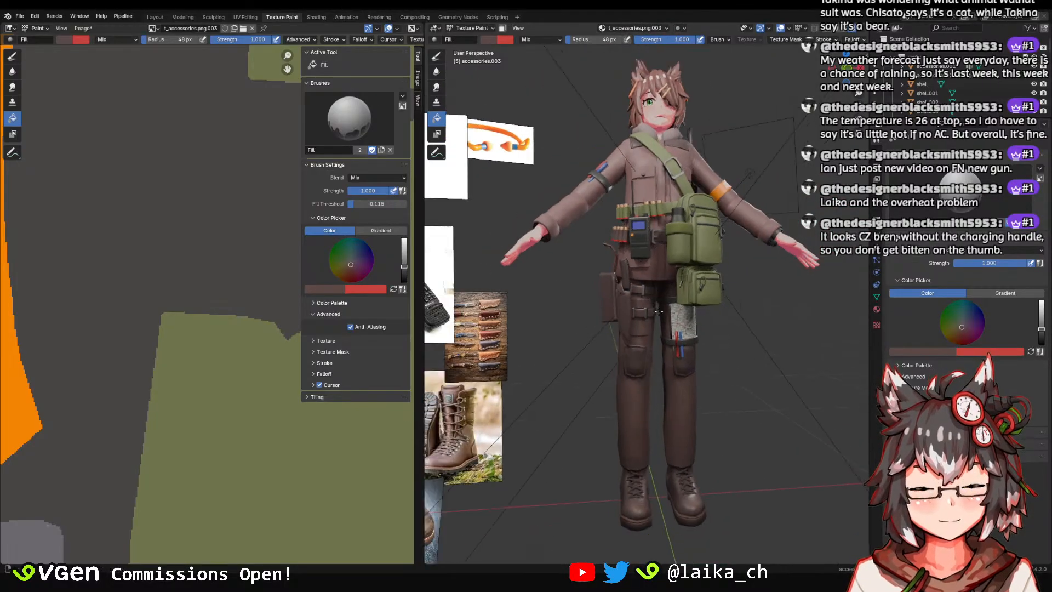
pyautogui.moveTo(670, 289)
pyautogui.mouseDown(button='middle')
pyautogui.moveTo(640, 284)
pyautogui.moveTo(664, 287)
pyautogui.moveTo(570, 302)
pyautogui.moveTo(637, 335)
pyautogui.moveTo(650, 299)
pyautogui.moveTo(717, 282)
pyautogui.moveTo(612, 300)
pyautogui.moveTo(690, 292)
pyautogui.mouseUp(button='middle')
pyautogui.scroll(2, 642, 285)
pyautogui.hotkey('ctrl', 's')
pyautogui.scroll(6, 691, 292)
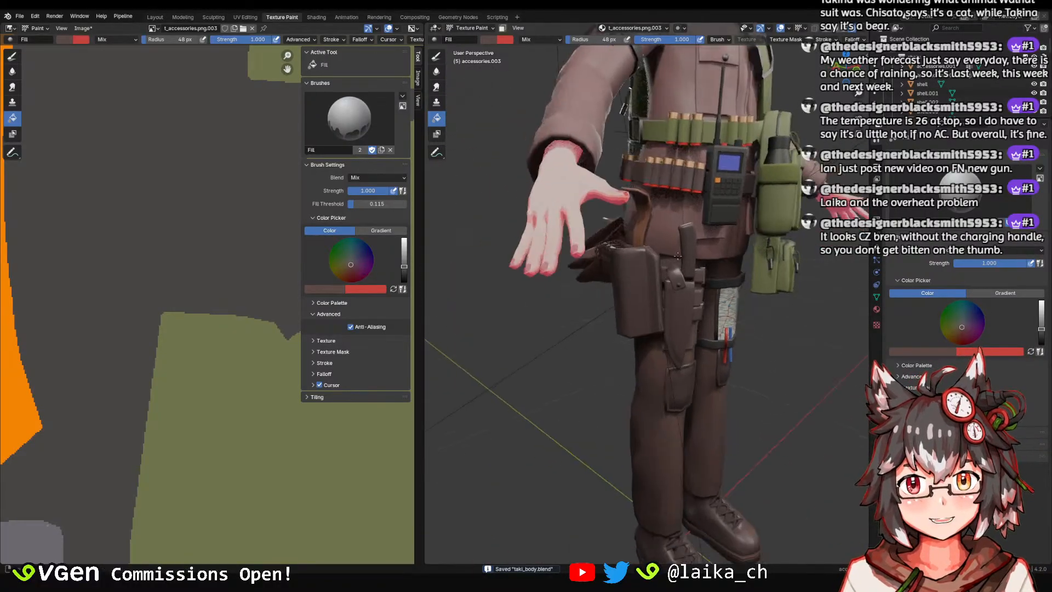
# In the Layout workspace, separate the curved leather strap above the side pouch from the accessories mesh into its own object.
pyautogui.click(156, 17)
pyautogui.moveTo(507, 280); pyautogui.dragTo(542, 299, button='middle')
pyautogui.keyDown('shift'); pyautogui.moveTo(456, 158); pyautogui.dragTo(481, 273, button='middle'); pyautogui.keyUp('shift')
pyautogui.scroll(4, 478, 246)
pyautogui.click(499, 195)
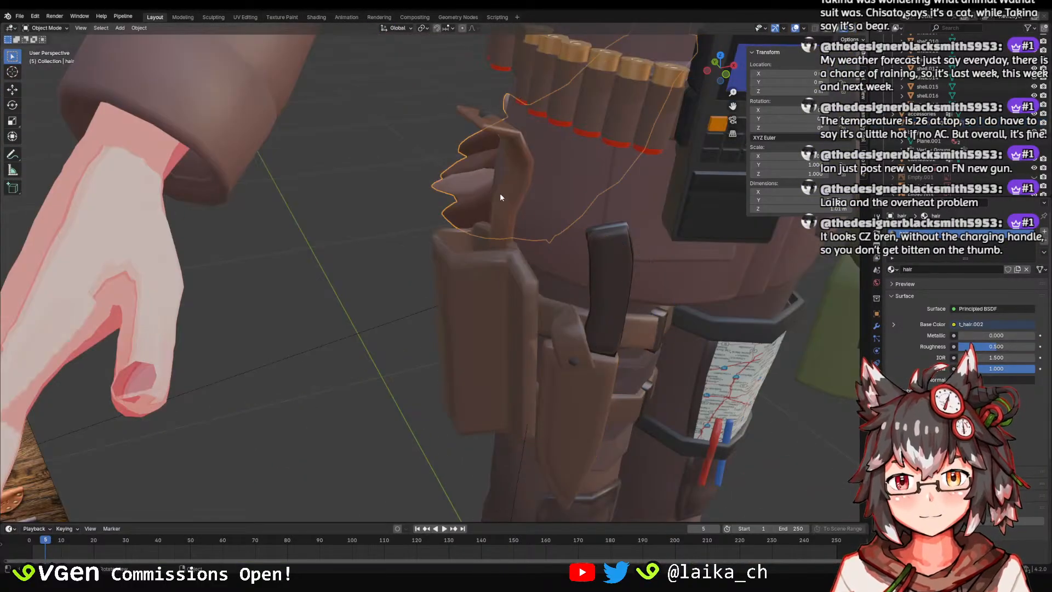
pyautogui.click(500, 197)
pyautogui.press('Tab')
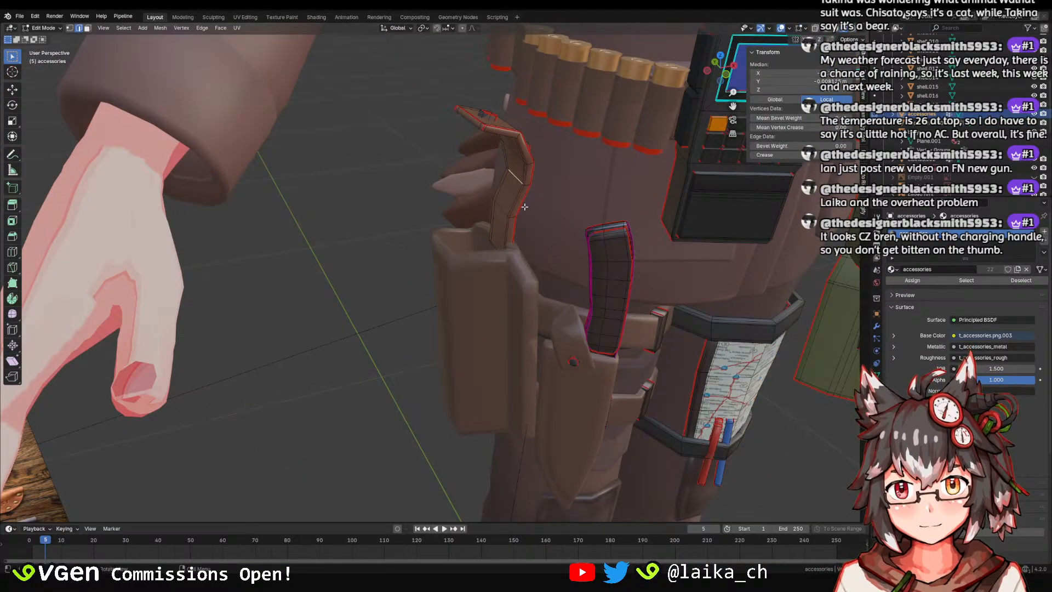
pyautogui.hotkey('ctrl', 'l')
pyautogui.press('p')
pyautogui.click(524, 207)
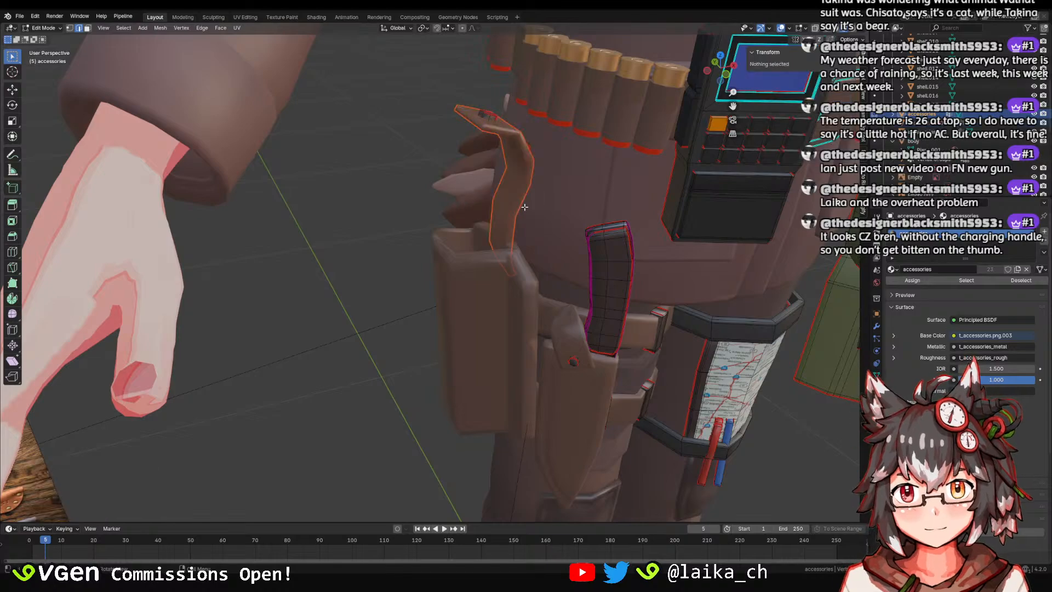
pyautogui.press('Tab')
# Join the separated curved strap to the knife sheath and pouch object and save the file.
pyautogui.click(508, 216)
pyautogui.keyDown('shift'); pyautogui.click(528, 348); pyautogui.keyUp('shift')
pyautogui.moveTo(528, 347); pyautogui.dragTo(495, 317, button='middle')
pyautogui.keyDown('shift'); pyautogui.moveTo(496, 318); pyautogui.dragTo(484, 238, button='middle'); pyautogui.keyUp('shift')
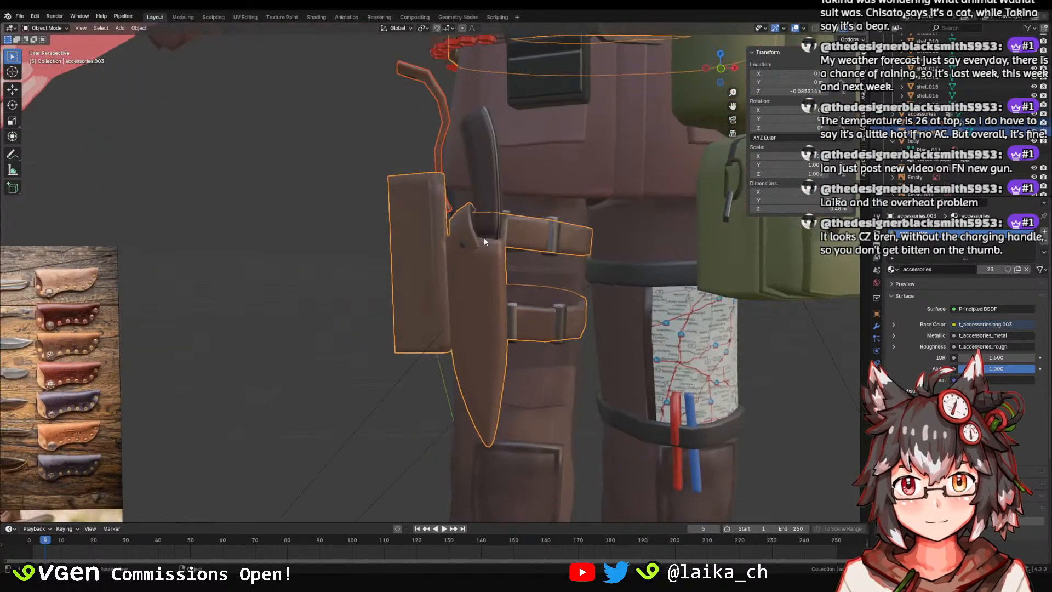
pyautogui.scroll(1, 480, 230)
pyautogui.scroll(2, 479, 230)
pyautogui.click(490, 190)
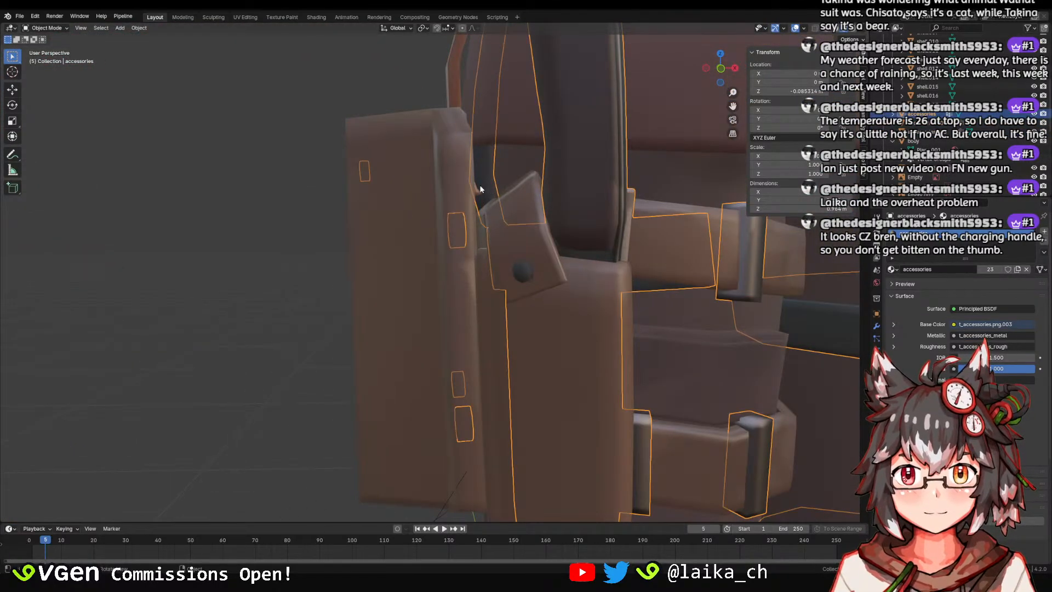
pyautogui.click(424, 220)
pyautogui.scroll(-4, 424, 221)
pyautogui.moveTo(422, 221)
pyautogui.mouseDown(button='middle')
pyautogui.moveTo(406, 204)
pyautogui.moveTo(423, 216)
pyautogui.mouseUp(button='middle')
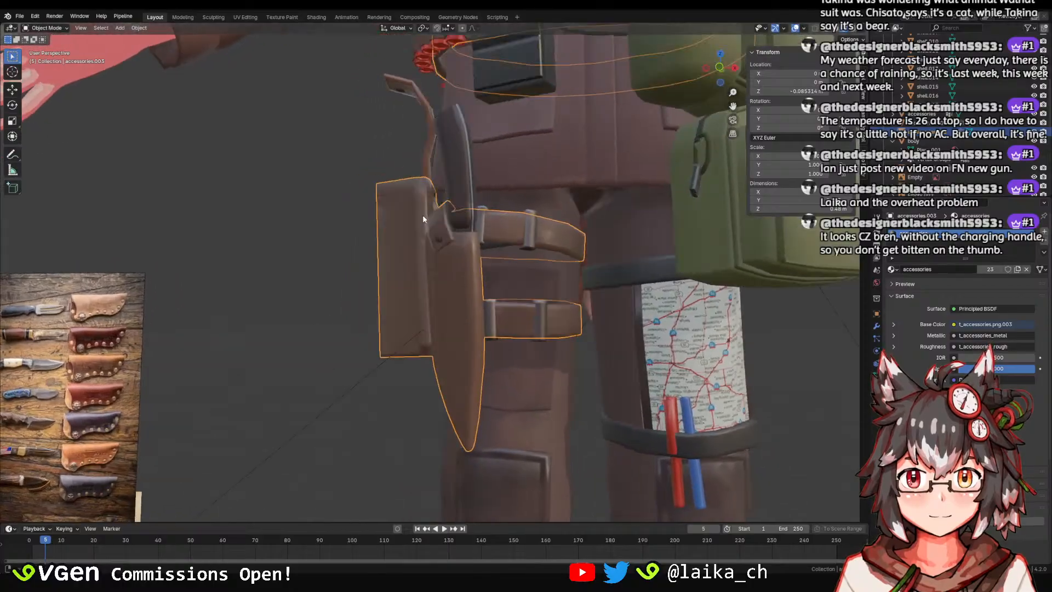
pyautogui.scroll(-5, 423, 219)
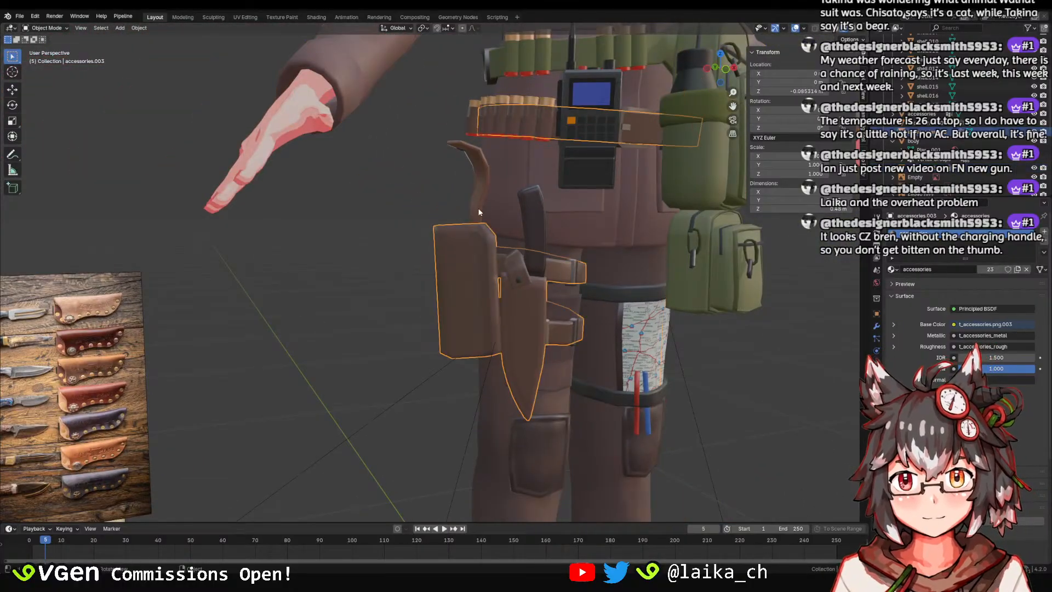
pyautogui.click(479, 212)
pyautogui.keyDown('shift'); pyautogui.click(511, 299); pyautogui.keyUp('shift')
pyautogui.hotkey('ctrl', 'j')
pyautogui.hotkey('ctrl', 's')
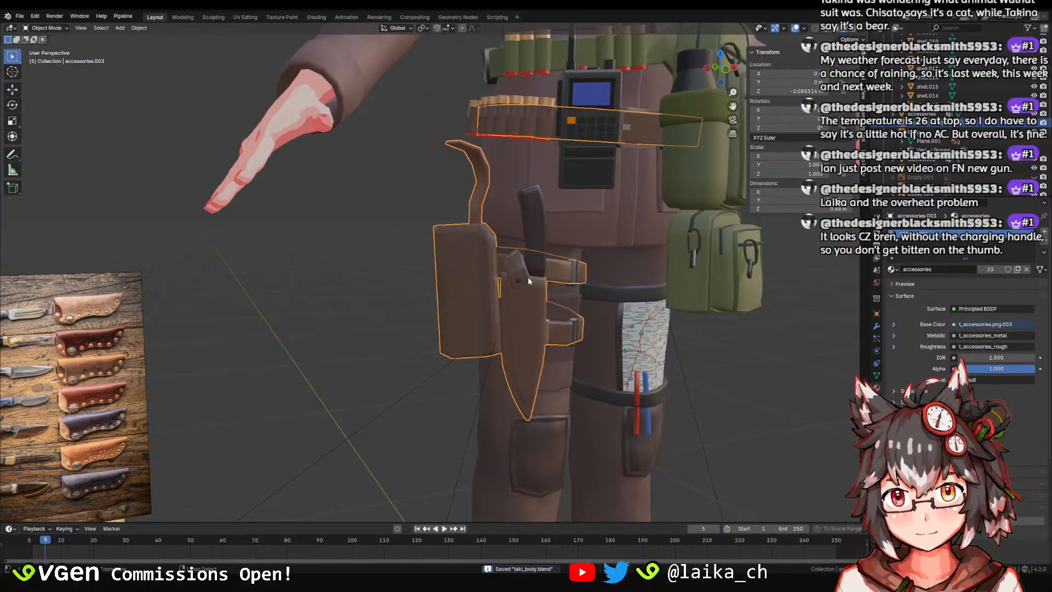
# Examine the joined strap, sheath and belt against the full outfit and the reference images.
pyautogui.scroll(-3, 573, 316)
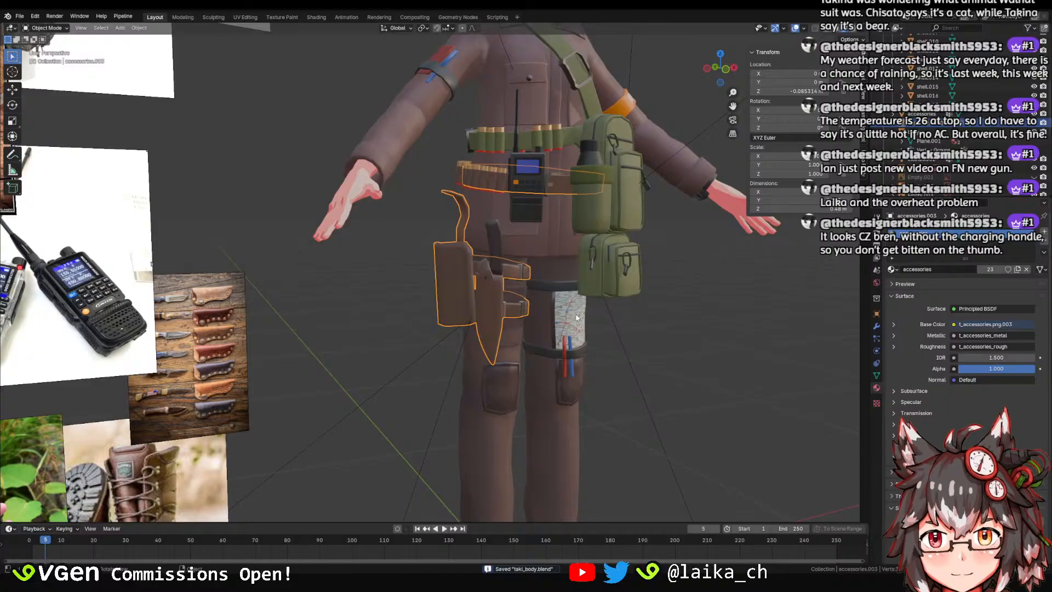
pyautogui.moveTo(573, 289); pyautogui.dragTo(567, 290, button='middle')
pyautogui.click(501, 331)
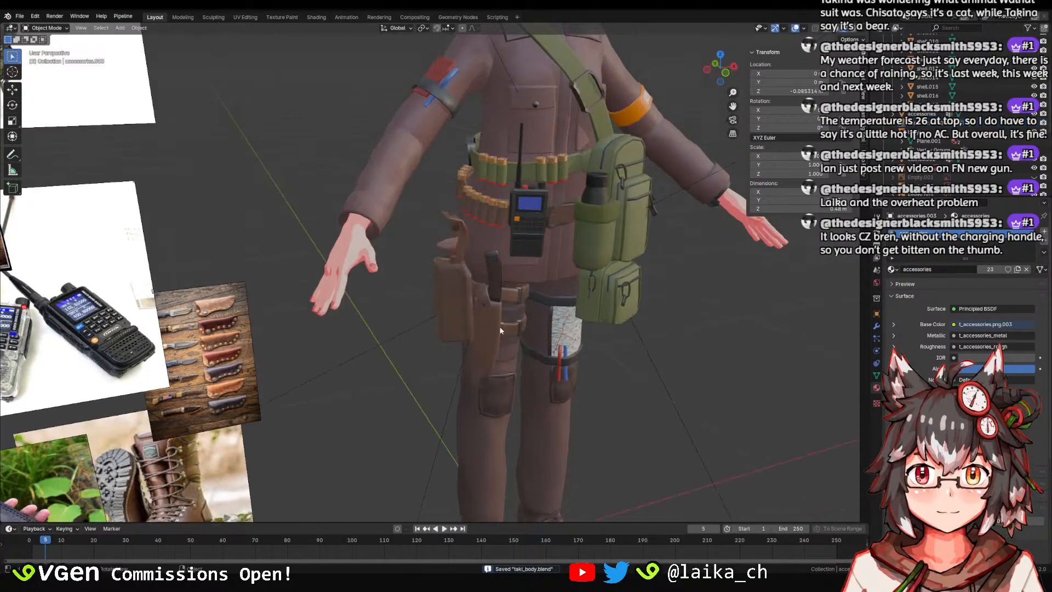
pyautogui.click(500, 331)
pyautogui.click(656, 373)
pyautogui.moveTo(735, 369); pyautogui.dragTo(619, 386, button='middle')
pyautogui.scroll(-5, 646, 361)
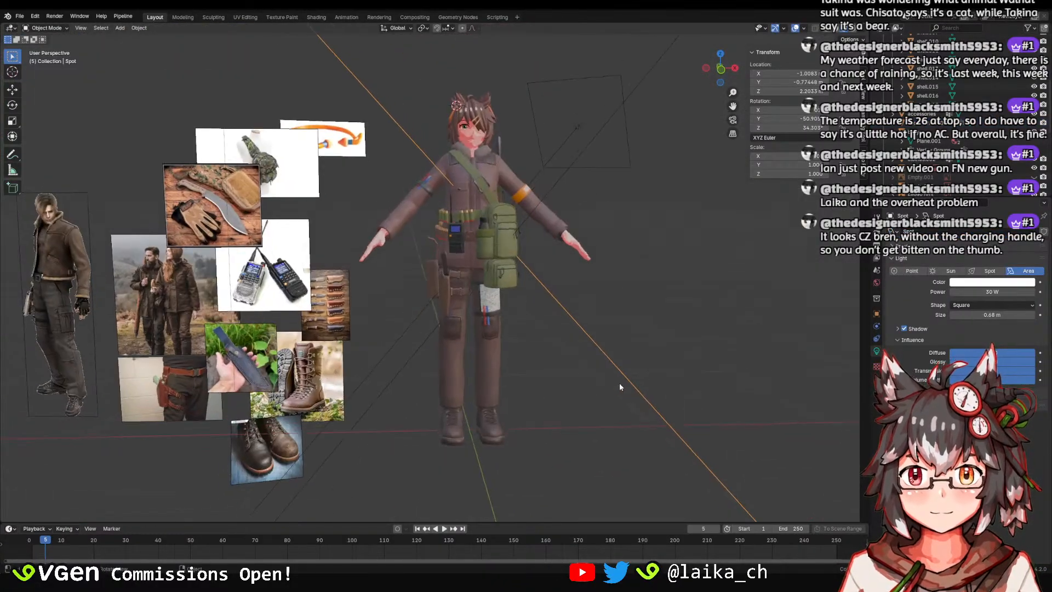
pyautogui.moveTo(522, 328); pyautogui.dragTo(478, 284, button='middle')
pyautogui.scroll(4, 561, 227)
pyautogui.scroll(-4, 471, 269)
pyautogui.scroll(4, 479, 285)
pyautogui.click(530, 290)
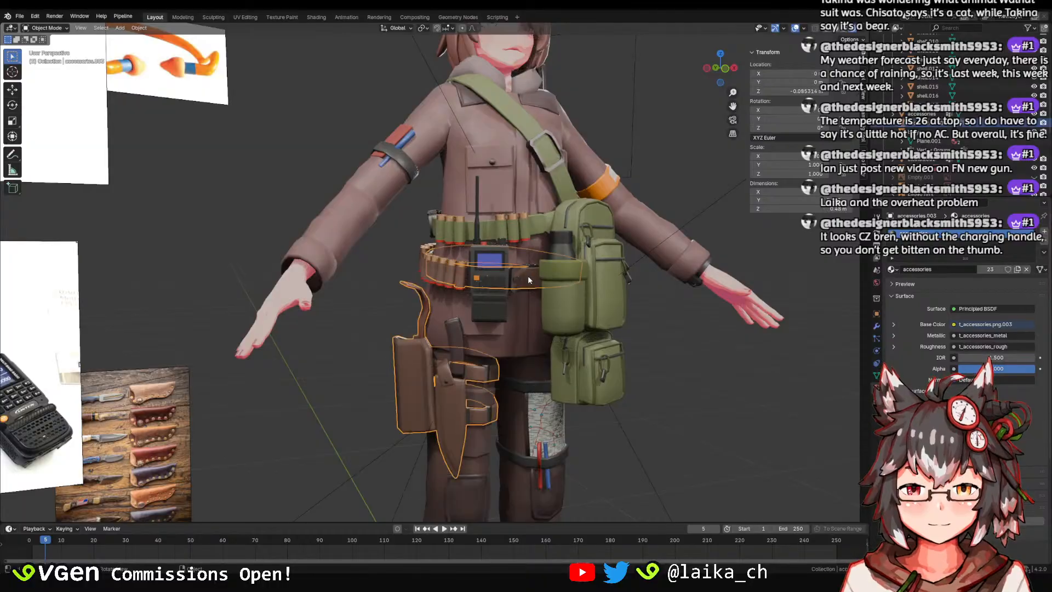
pyautogui.scroll(3, 525, 288)
pyautogui.scroll(-5, 518, 282)
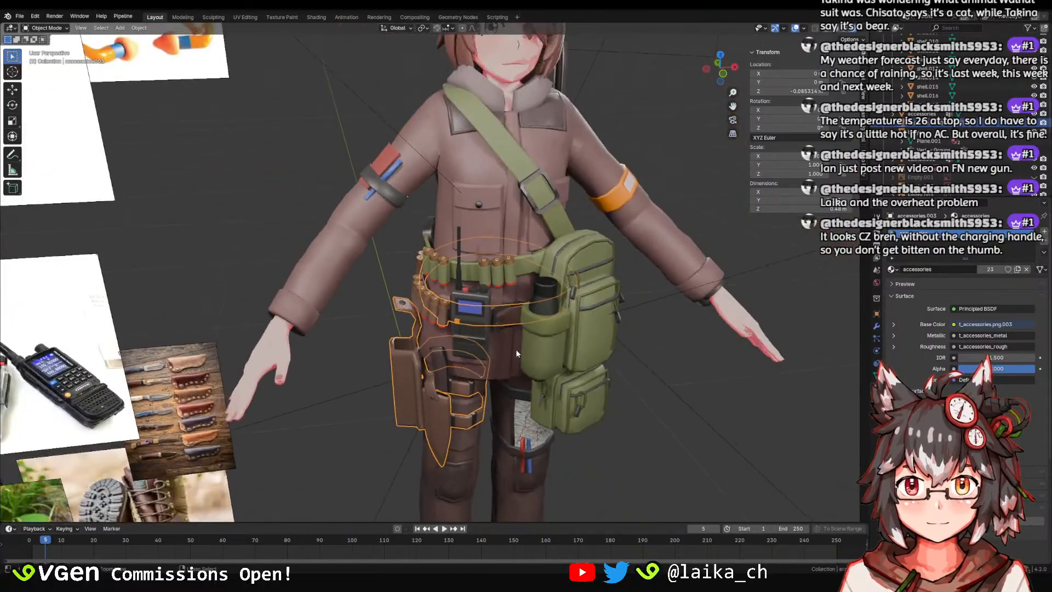
# Compare the full outfit in solid and textured shading from several angles and save the file.
pyautogui.hotkey('ctrl', 's')
pyautogui.press('z')
pyautogui.click(509, 431)
pyautogui.scroll(-3, 521, 322)
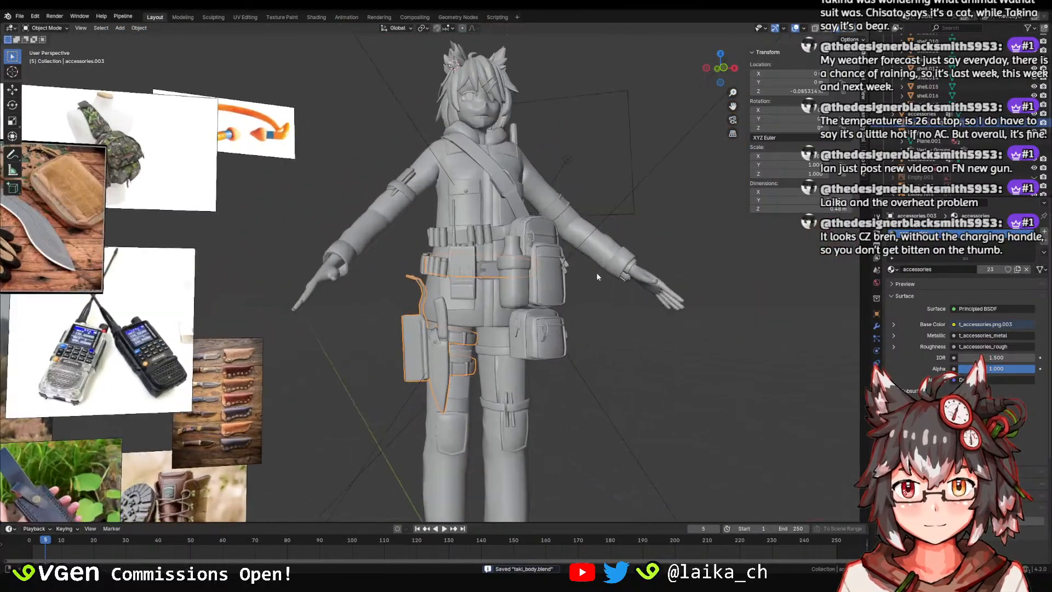
pyautogui.scroll(-2, 580, 273)
pyautogui.click(574, 318)
pyautogui.moveTo(574, 318); pyautogui.dragTo(596, 321, button='middle')
pyautogui.press('z')
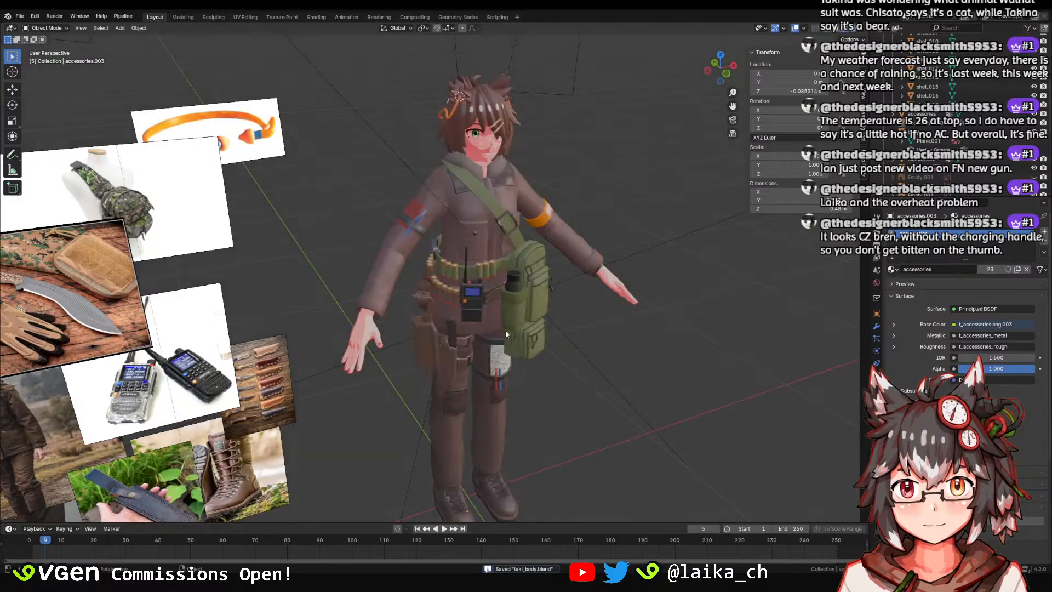
pyautogui.moveTo(505, 330)
pyautogui.mouseDown(button='middle')
pyautogui.moveTo(511, 297)
pyautogui.moveTo(486, 288)
pyautogui.mouseUp(button='middle')
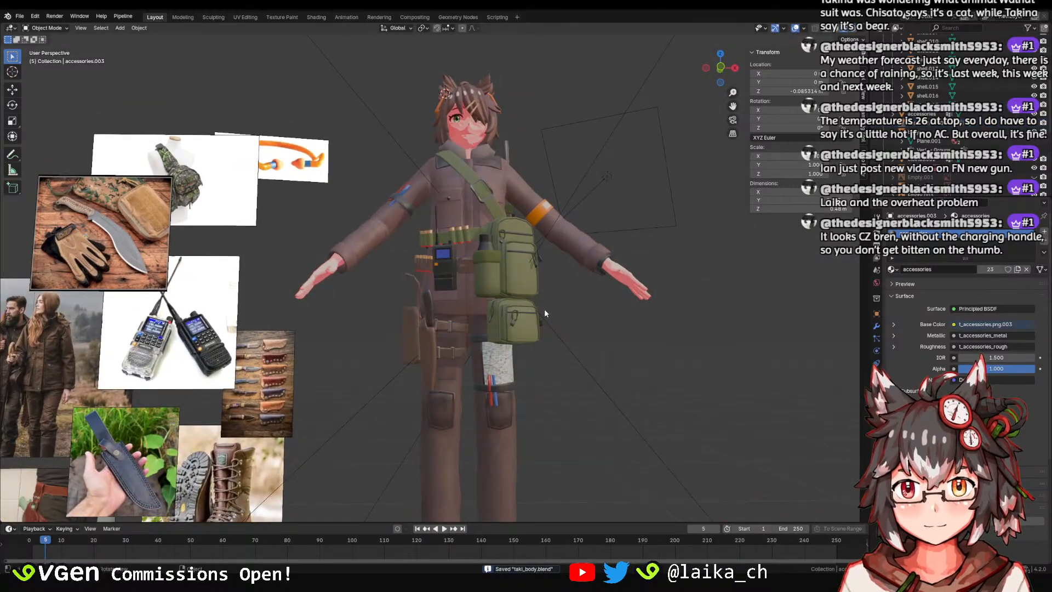
pyautogui.moveTo(544, 310); pyautogui.dragTo(538, 248, button='middle')
pyautogui.scroll(2, 567, 243)
pyautogui.scroll(7, 494, 324)
pyautogui.scroll(-4, 524, 213)
pyautogui.scroll(-5, 537, 226)
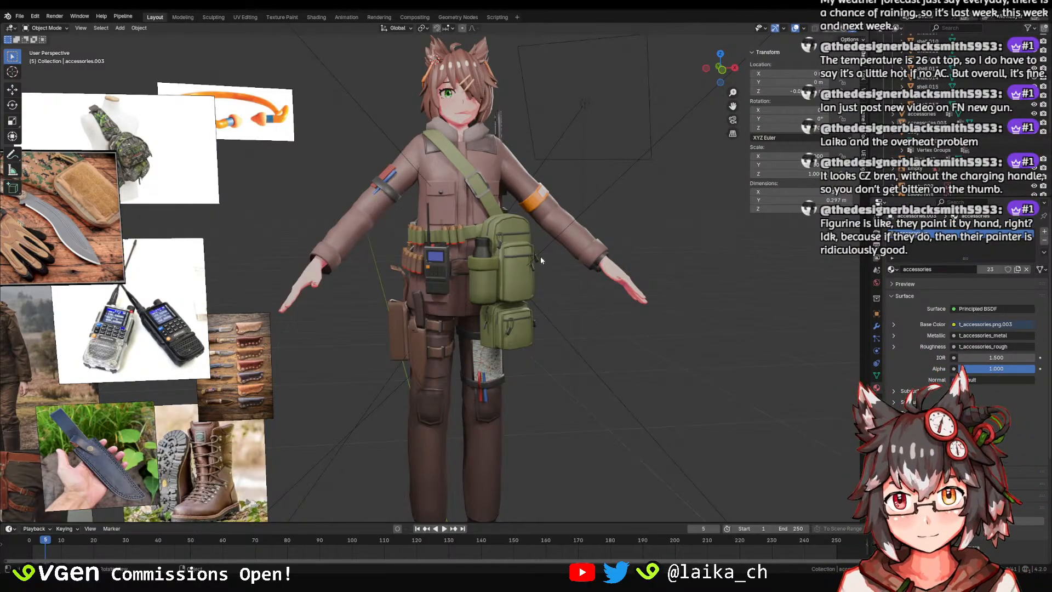
pyautogui.moveTo(540, 258); pyautogui.dragTo(474, 252, button='middle')
pyautogui.moveTo(473, 252)
pyautogui.keyDown('ctrl'); pyautogui.mouseDown(button='middle')
pyautogui.moveTo(495, 184)
pyautogui.moveTo(510, 279)
pyautogui.moveTo(479, 241)
pyautogui.moveTo(492, 219)
pyautogui.moveTo(478, 263)
pyautogui.mouseUp(button='middle'); pyautogui.keyUp('ctrl')
pyautogui.hotkey('ctrl', 's')
# Open the knife sheath object for texture painting, save the file and switch the viewport to material preview shading.
pyautogui.click(479, 263)
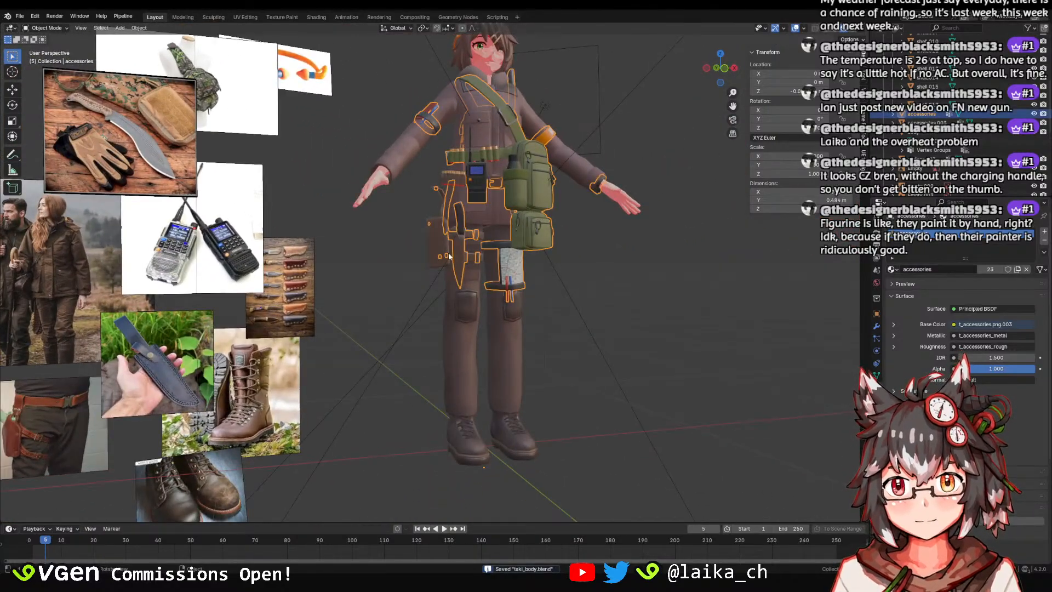
pyautogui.click(438, 243)
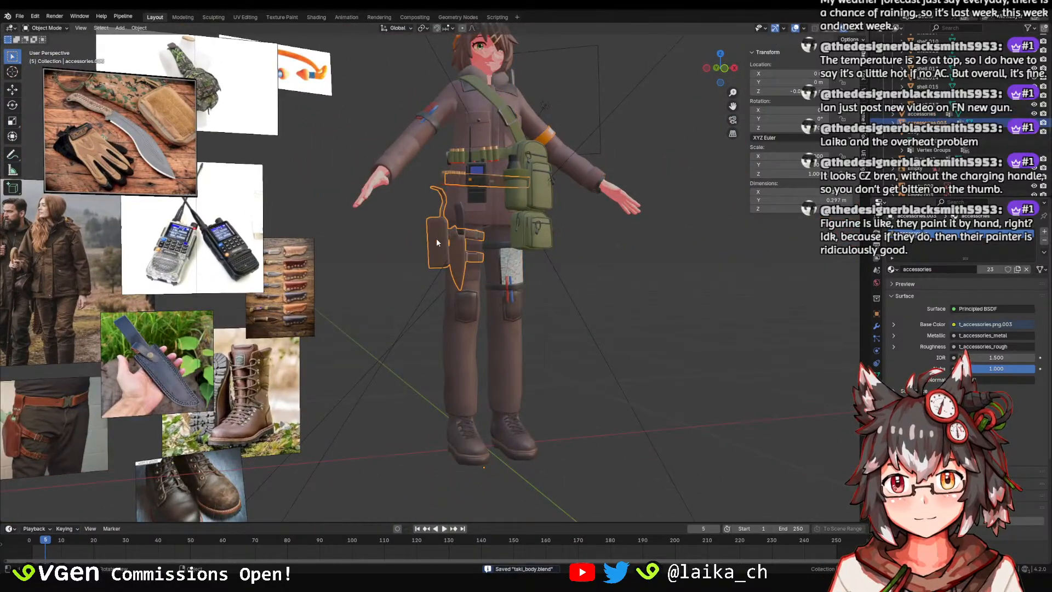
pyautogui.click(310, 17)
pyautogui.click(291, 17)
pyautogui.moveTo(646, 250)
pyautogui.mouseDown(button='middle')
pyautogui.moveTo(665, 241)
pyautogui.moveTo(685, 349)
pyautogui.moveTo(691, 258)
pyautogui.moveTo(679, 334)
pyautogui.moveTo(641, 279)
pyautogui.moveTo(649, 267)
pyautogui.moveTo(659, 296)
pyautogui.mouseUp(button='middle')
pyautogui.hotkey('ctrl', 's')
pyautogui.keyDown('ctrl'); pyautogui.moveTo(658, 296); pyautogui.dragTo(656, 219, button='middle'); pyautogui.keyUp('ctrl')
pyautogui.moveTo(625, 326)
pyautogui.mouseDown(button='middle')
pyautogui.moveTo(660, 332)
pyautogui.moveTo(664, 378)
pyautogui.moveTo(718, 379)
pyautogui.moveTo(639, 391)
pyautogui.moveTo(676, 384)
pyautogui.moveTo(680, 274)
pyautogui.moveTo(645, 262)
pyautogui.mouseUp(button='middle')
pyautogui.scroll(-2, 677, 391)
pyautogui.press('z')
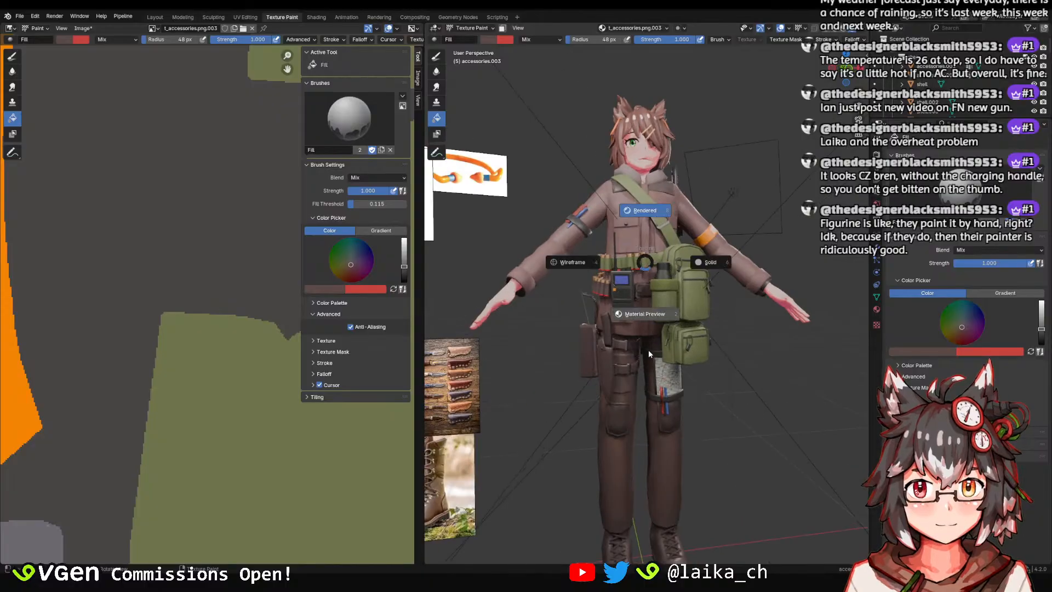
pyautogui.click(649, 353)
pyautogui.scroll(-3, 651, 349)
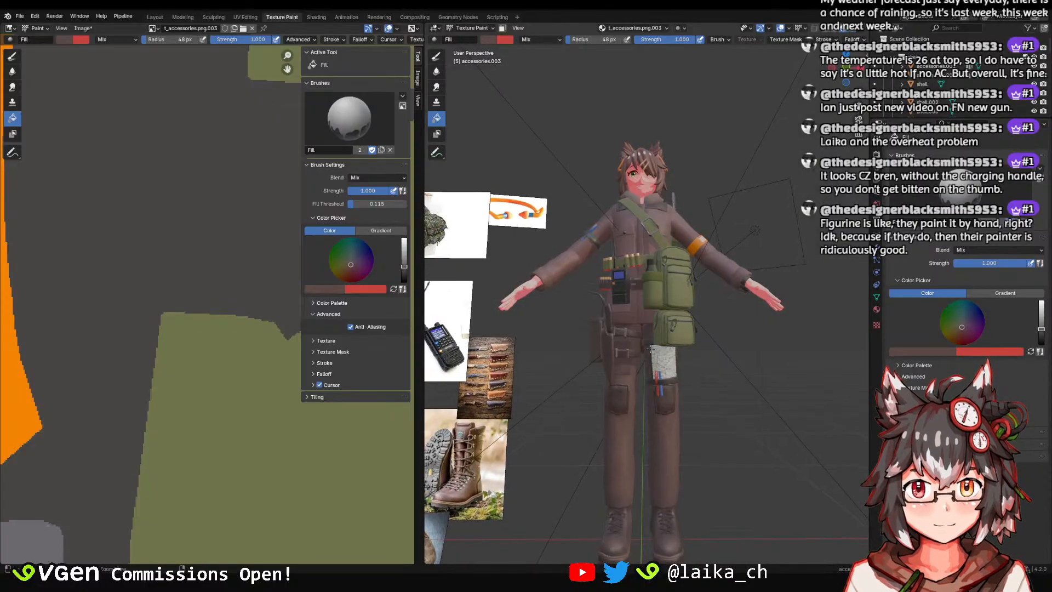
# Check the outfit's colors up close and from afar, saving the file and the accessories texture image.
pyautogui.hotkey('ctrl', 's')
pyautogui.moveTo(651, 348); pyautogui.dragTo(633, 263, button='middle')
pyautogui.scroll(4, 693, 359)
pyautogui.scroll(-4, 658, 339)
pyautogui.scroll(-2, 647, 336)
pyautogui.scroll(3, 631, 263)
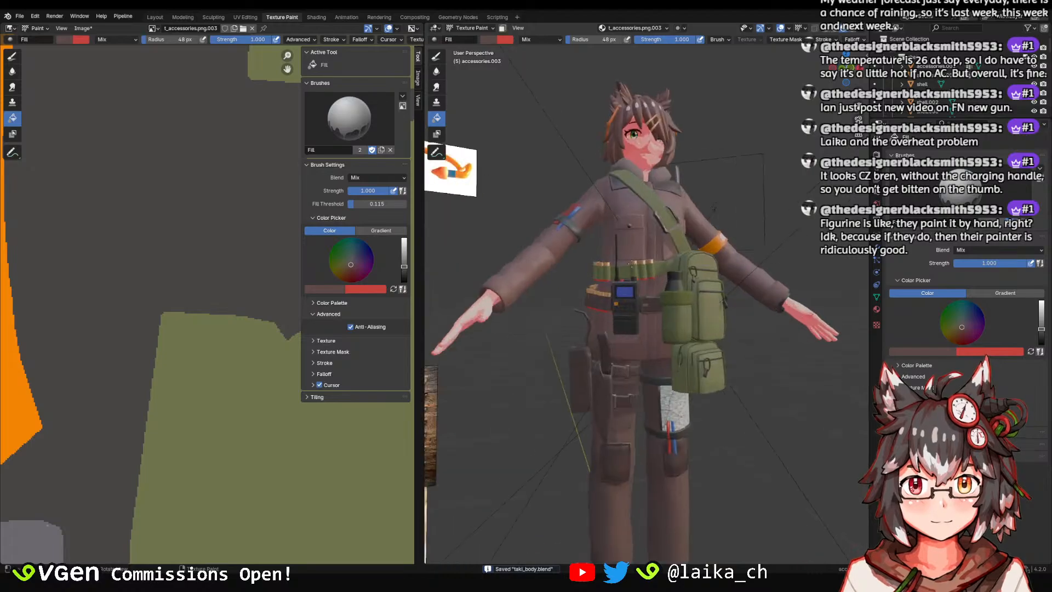
pyautogui.click(83, 28)
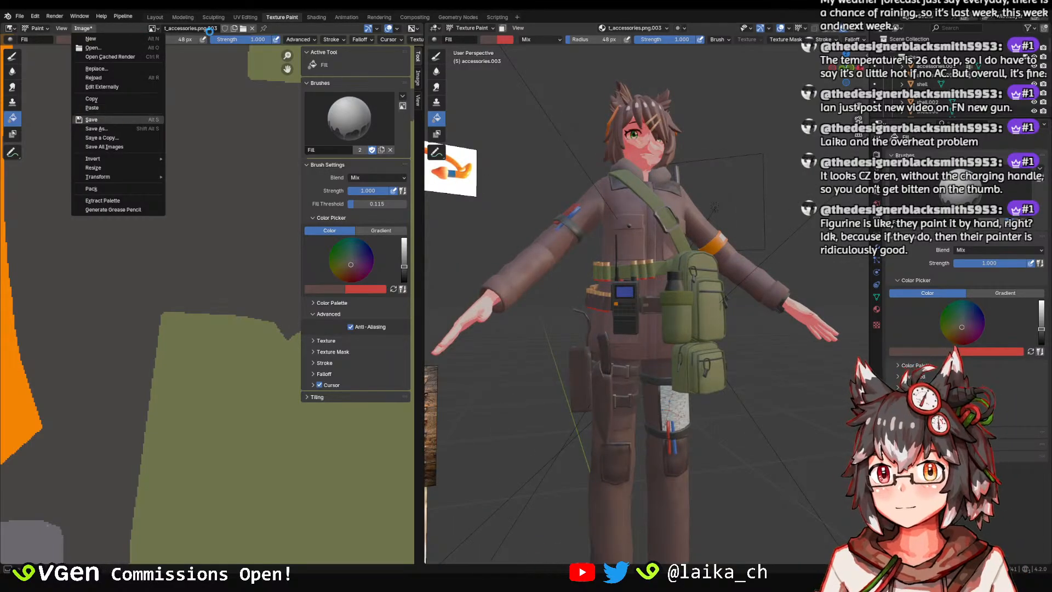
pyautogui.click(118, 105)
# Switch to the Layout workspace, save the file and select the knife sheath object.
pyautogui.click(155, 20)
pyautogui.scroll(1, 574, 328)
pyautogui.moveTo(574, 327)
pyautogui.mouseDown(button='middle')
pyautogui.moveTo(531, 310)
pyautogui.moveTo(518, 220)
pyautogui.moveTo(501, 296)
pyautogui.mouseUp(button='middle')
pyautogui.keyDown('ctrl'); pyautogui.moveTo(501, 296); pyautogui.dragTo(504, 323, button='middle'); pyautogui.keyUp('ctrl')
pyautogui.hotkey('ctrl', 's')
pyautogui.scroll(3, 504, 323)
pyautogui.click(476, 337)
pyautogui.scroll(4, 549, 313)
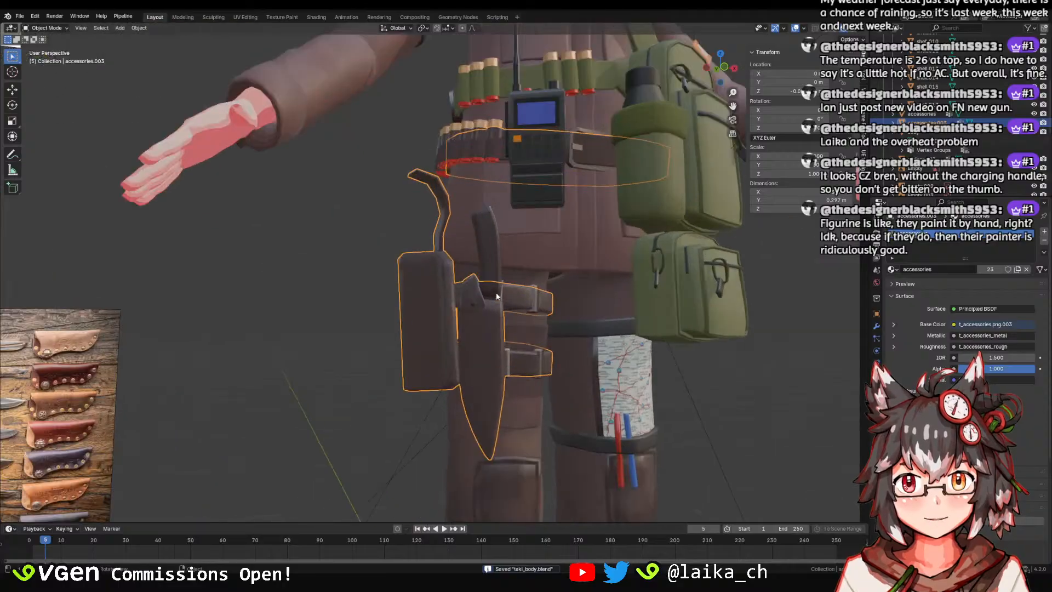
# Separate the thigh strap buckles and belt buckle from the accessories mesh into their own object and save the file.
pyautogui.press('Tab')
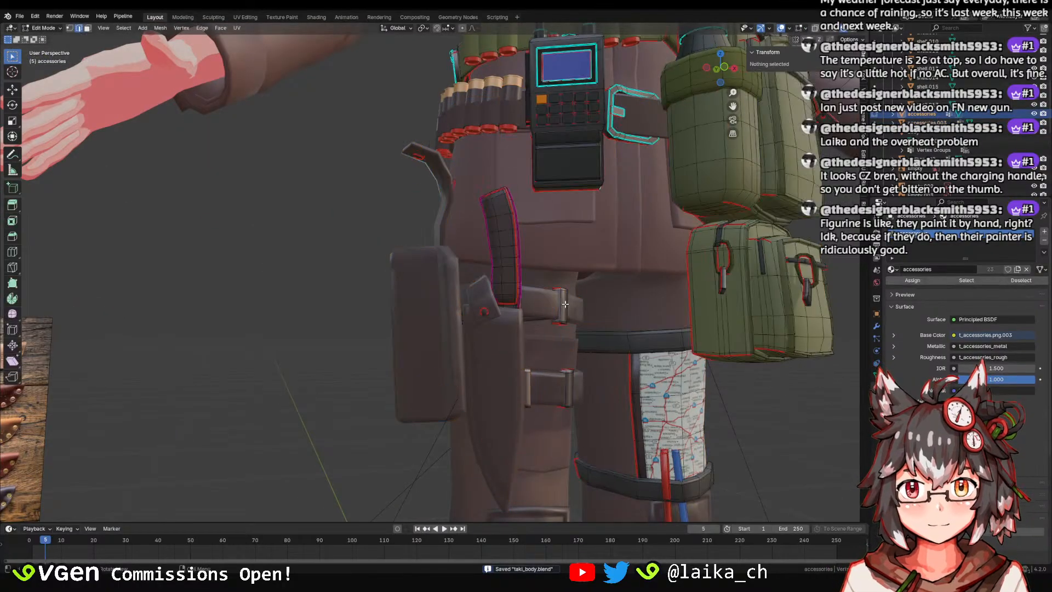
pyautogui.keyDown('shift'); pyautogui.click(570, 376); pyautogui.keyUp('shift')
pyautogui.moveTo(570, 376)
pyautogui.keyDown('shift'); pyautogui.mouseDown(button='middle')
pyautogui.moveTo(515, 355)
pyautogui.moveTo(549, 291)
pyautogui.mouseUp(button='middle'); pyautogui.keyUp('shift')
pyautogui.moveTo(549, 291); pyautogui.dragTo(512, 292, button='middle')
pyautogui.scroll(3, 512, 291)
pyautogui.scroll(2, 512, 291)
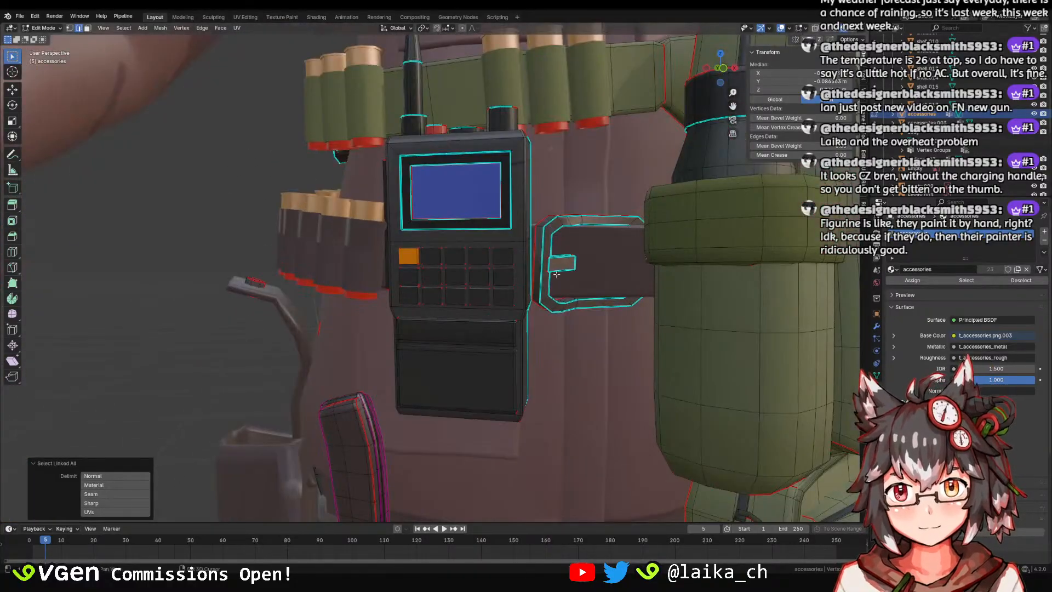
pyautogui.hotkey('ctrl', 'l')
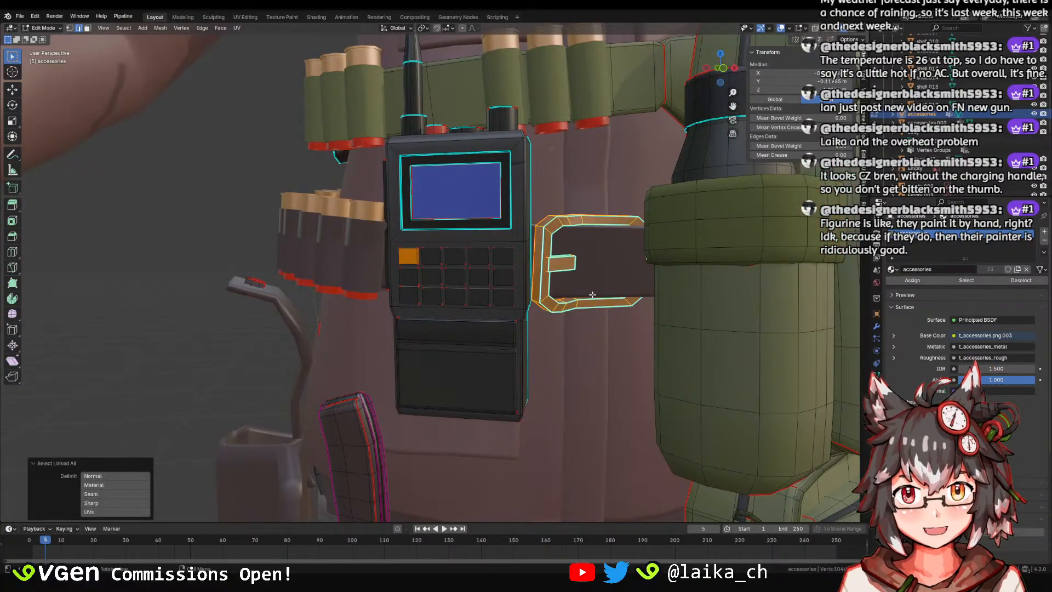
pyautogui.scroll(-3, 577, 282)
pyautogui.press('p')
pyautogui.click(576, 282)
pyautogui.press('Tab')
pyautogui.click(511, 292)
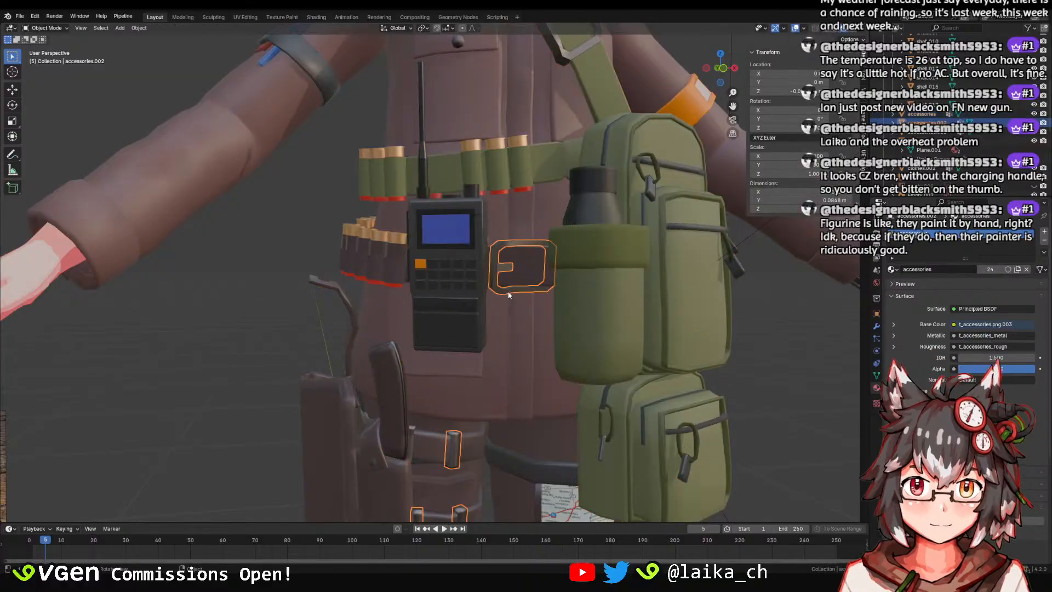
pyautogui.hotkey('ctrl', 's')
# Open the separated buckles for texture painting and sample a light grey fill color from the accessories texture.
pyautogui.scroll(-2, 471, 317)
pyautogui.click(283, 17)
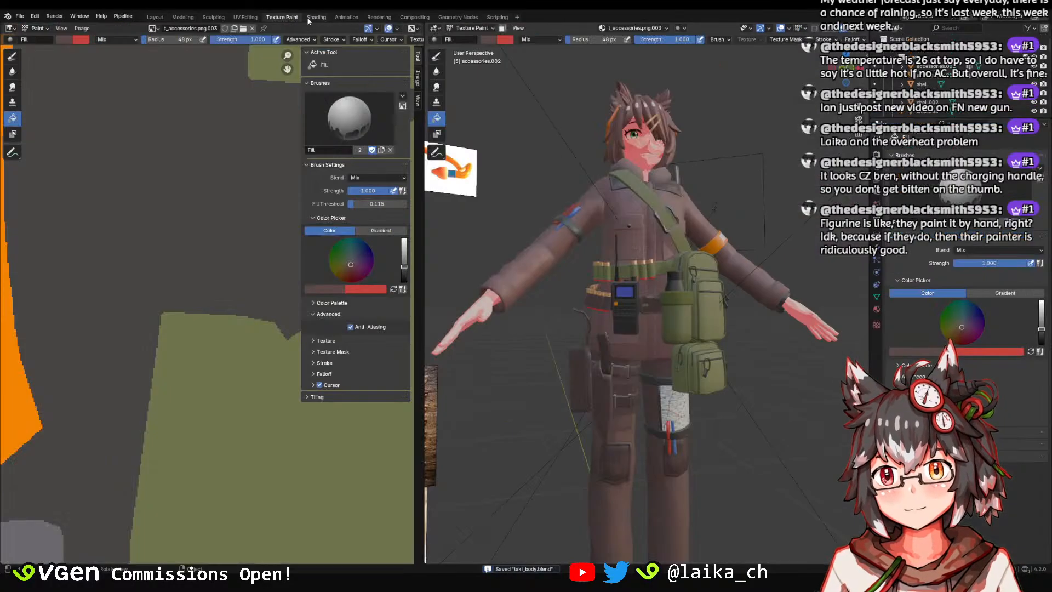
pyautogui.moveTo(507, 220)
pyautogui.mouseDown(button='middle')
pyautogui.moveTo(715, 245)
pyautogui.moveTo(542, 256)
pyautogui.mouseUp(button='middle')
pyautogui.scroll(-3, 541, 256)
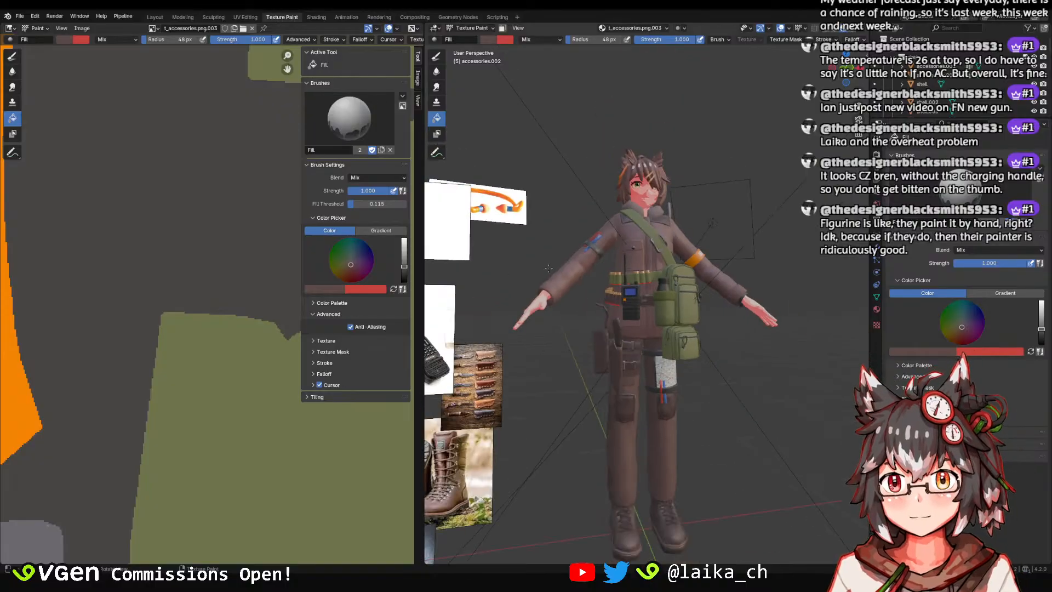
pyautogui.scroll(-5, 196, 248)
pyautogui.moveTo(196, 248); pyautogui.dragTo(164, 235, button='middle')
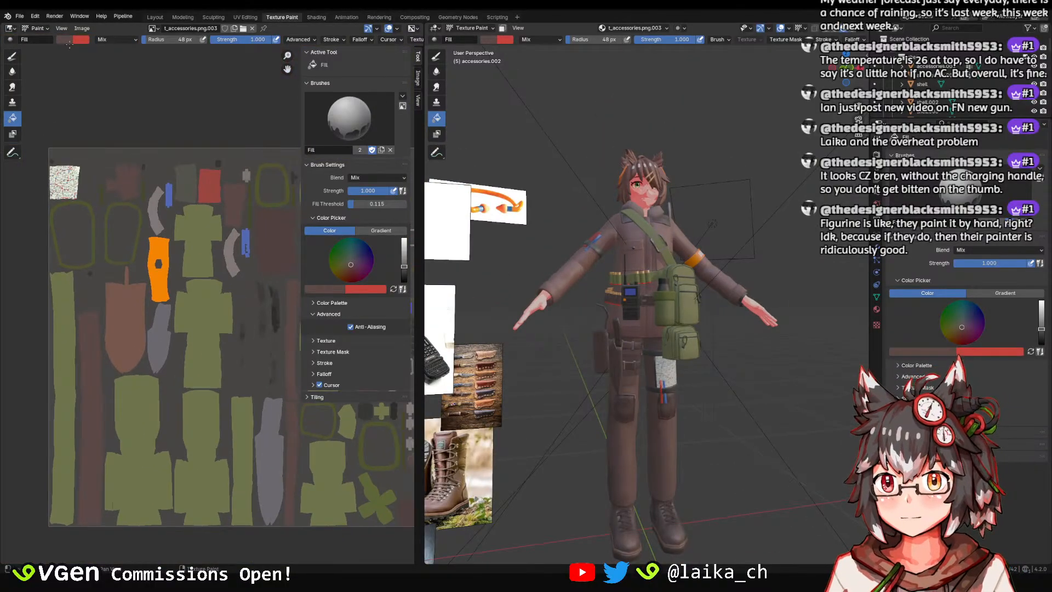
pyautogui.click(64, 41)
pyautogui.click(144, 167)
pyautogui.click(152, 172)
pyautogui.scroll(8, 661, 362)
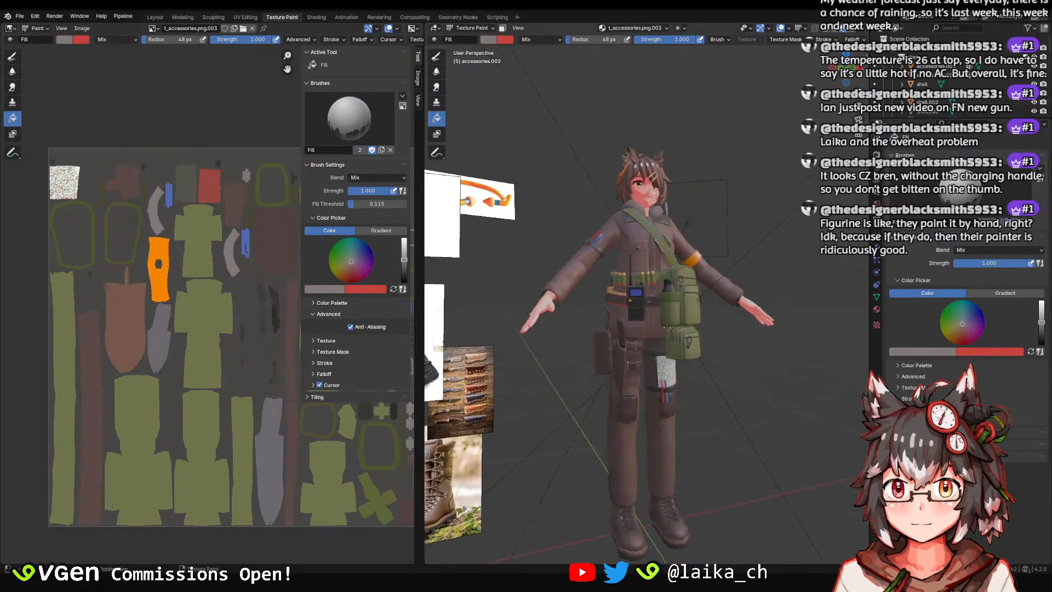
pyautogui.scroll(-2, 660, 375)
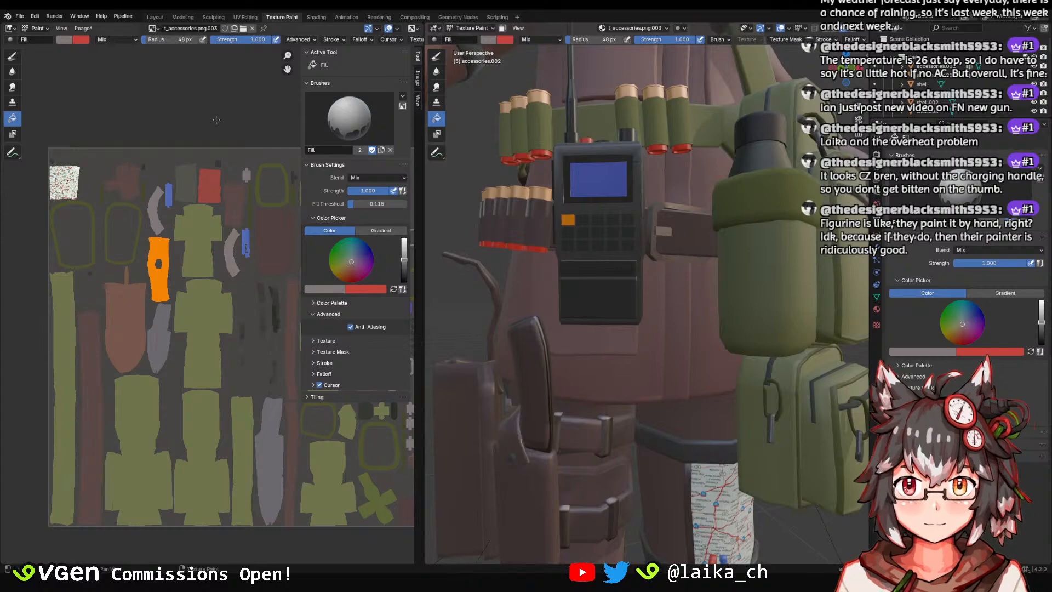
# Locate the buckles' UV islands on the accessories texture using the UV Editing workspace, then resume texture painting.
pyautogui.click(246, 17)
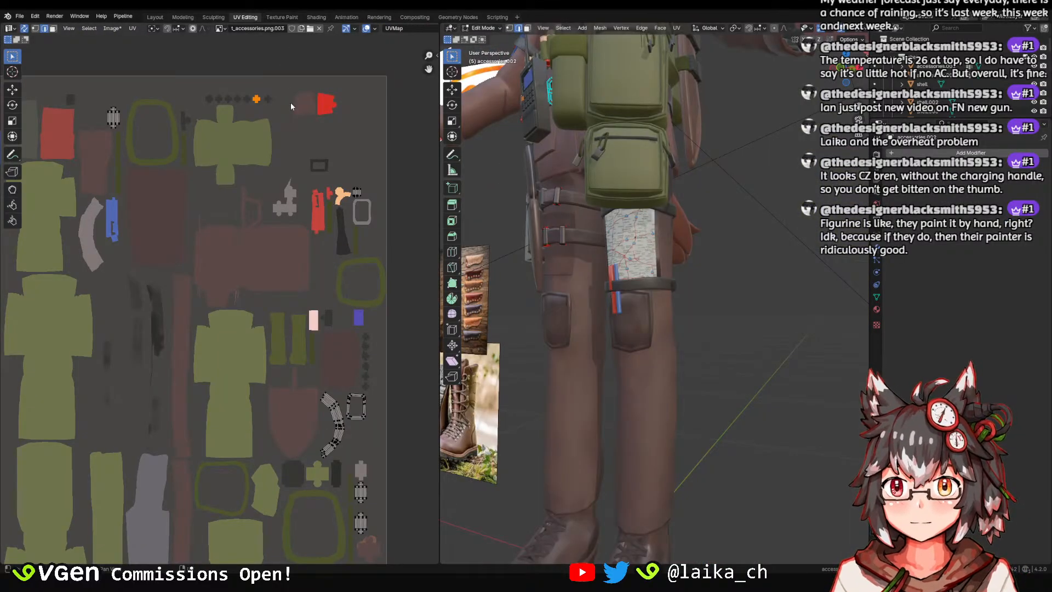
pyautogui.moveTo(266, 172); pyautogui.dragTo(264, 142, button='middle')
pyautogui.moveTo(255, 226); pyautogui.dragTo(169, 120, button='middle')
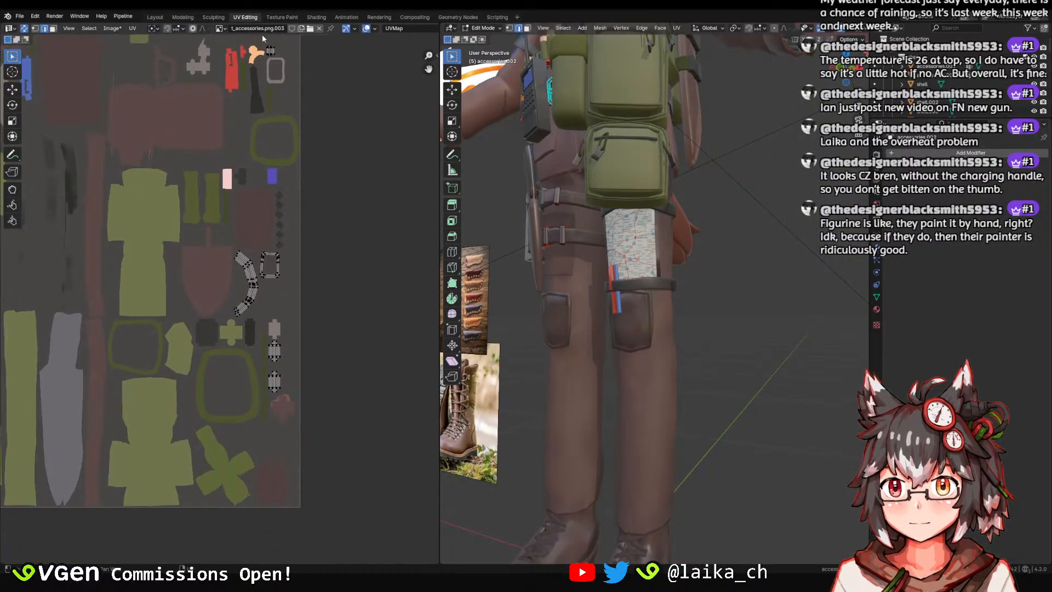
pyautogui.click(279, 17)
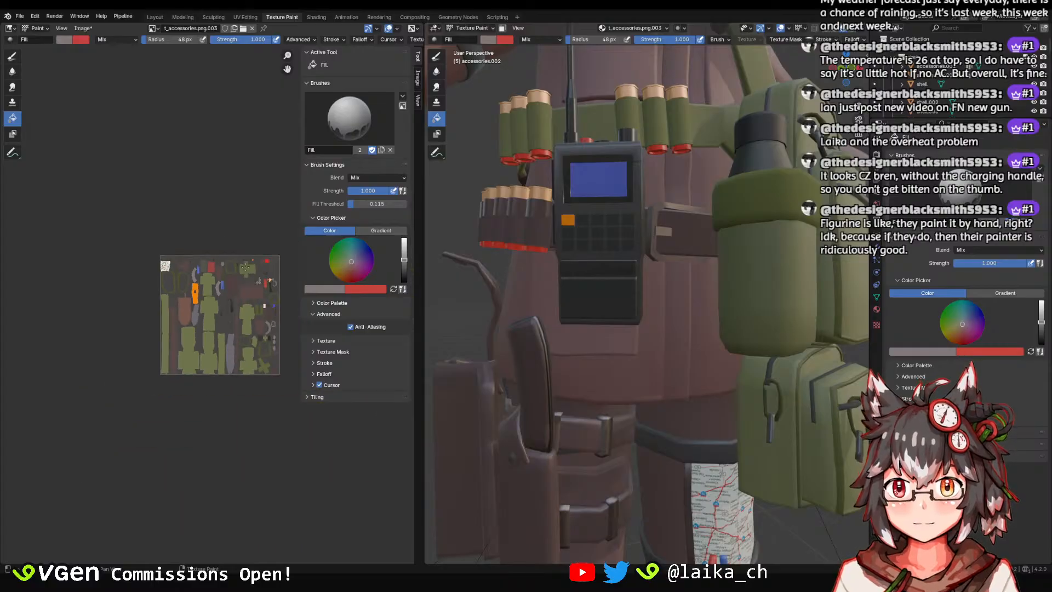
pyautogui.scroll(7, 232, 320)
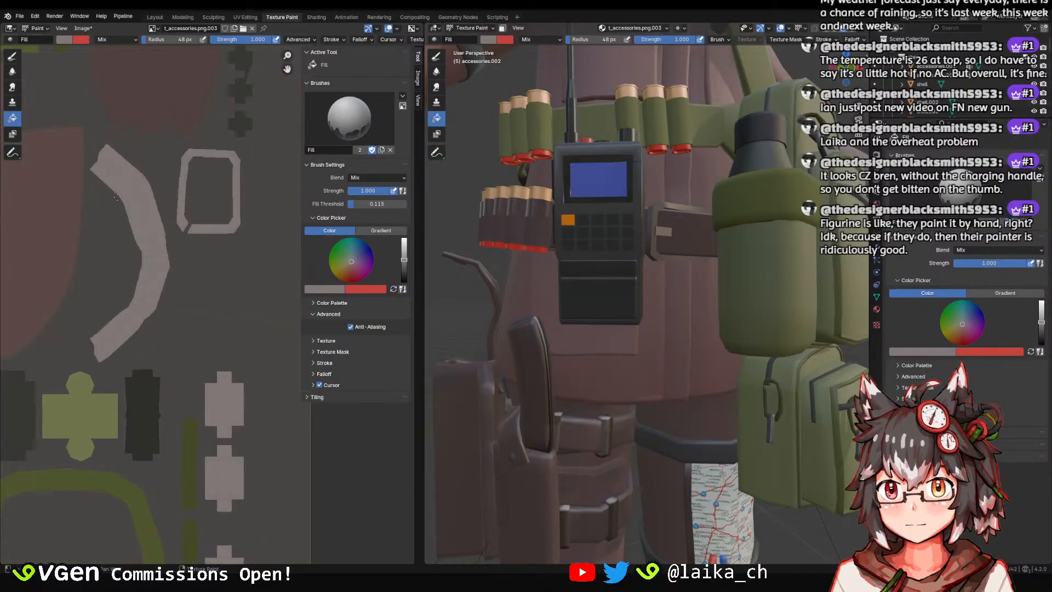
# Sample the buckles' grey from the texture, raise its brightness and fill the buckles with the lighter color.
pyautogui.click(64, 40)
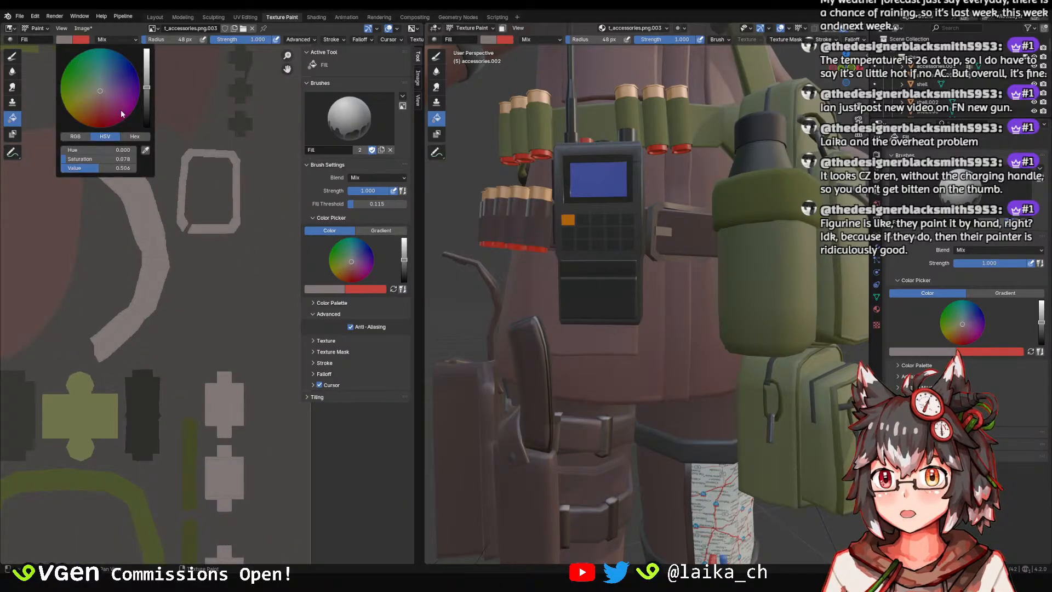
pyautogui.click(146, 151)
pyautogui.click(157, 248)
pyautogui.click(64, 40)
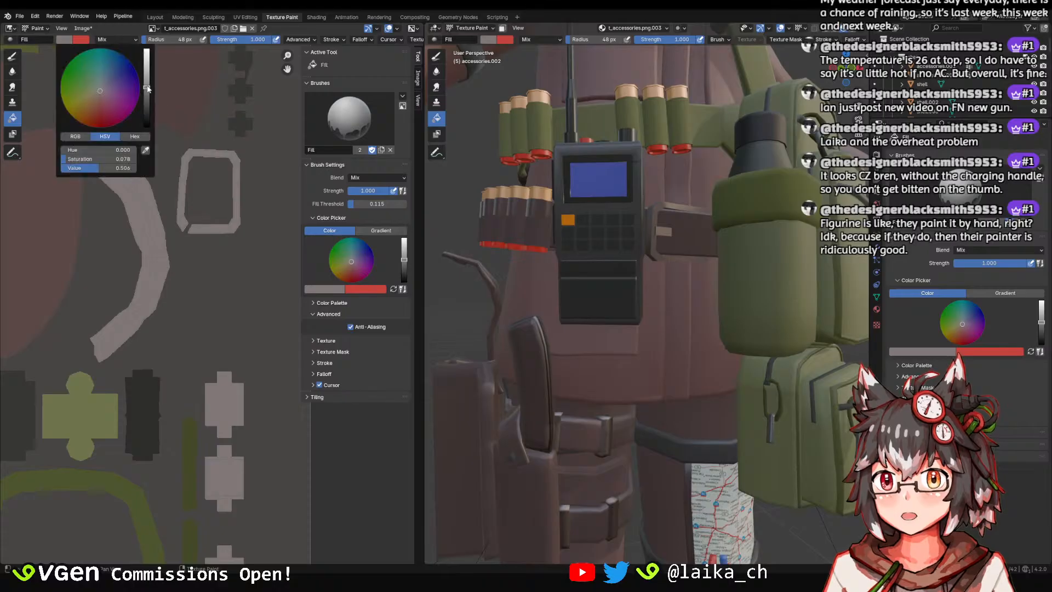
pyautogui.moveTo(148, 88); pyautogui.dragTo(147, 76)
pyautogui.click(644, 227)
# Check the lighter buckles on the full outfit, then save the file and the accessories texture image.
pyautogui.scroll(-5, 644, 227)
pyautogui.moveTo(644, 227); pyautogui.dragTo(629, 254, button='middle')
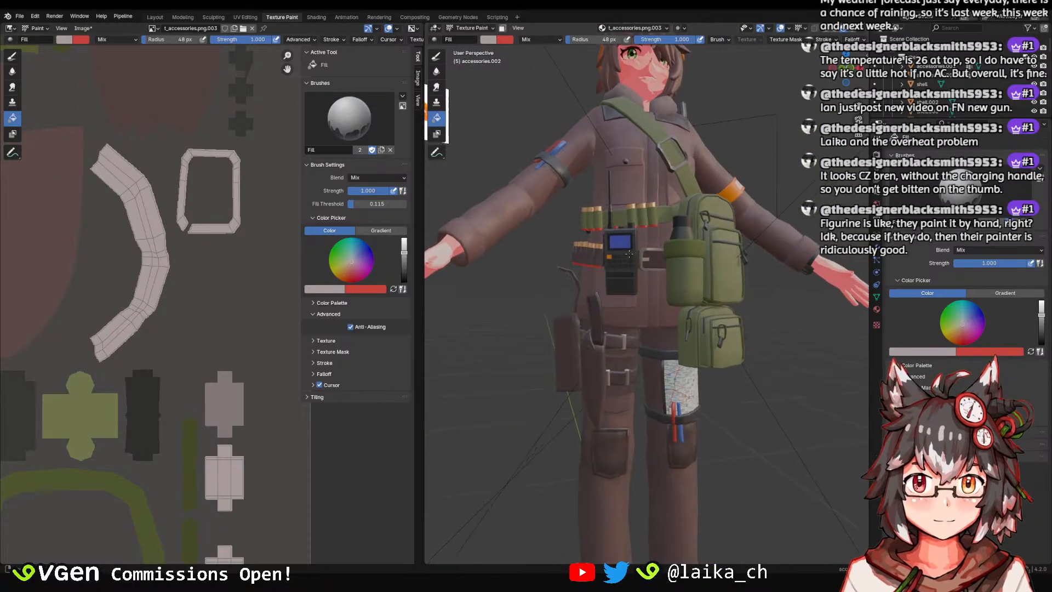
pyautogui.scroll(-5, 629, 254)
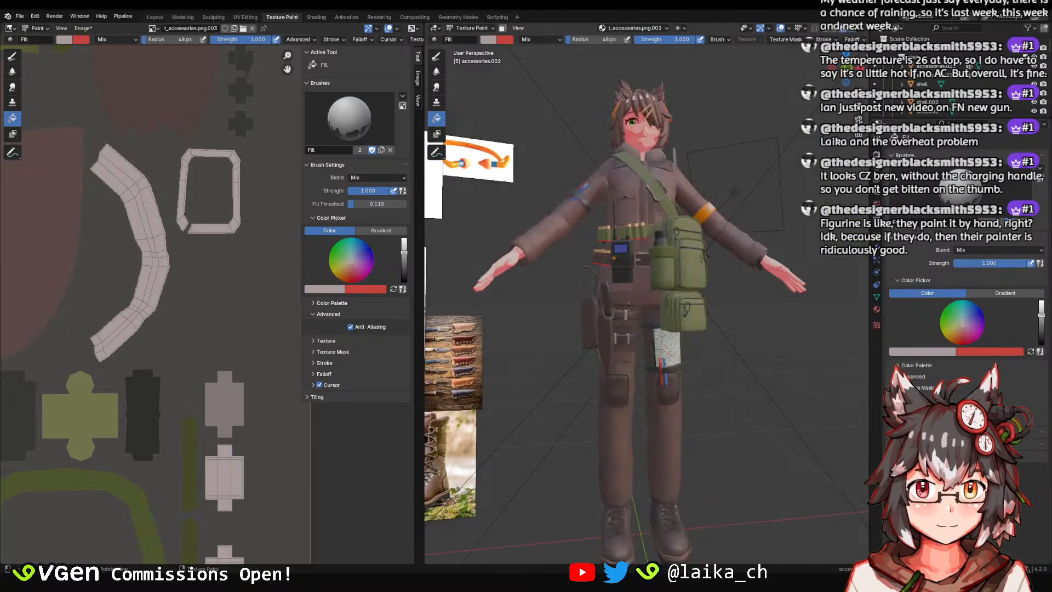
pyautogui.moveTo(628, 306); pyautogui.dragTo(650, 355, button='middle')
pyautogui.hotkey('ctrl', 's')
pyautogui.click(83, 28)
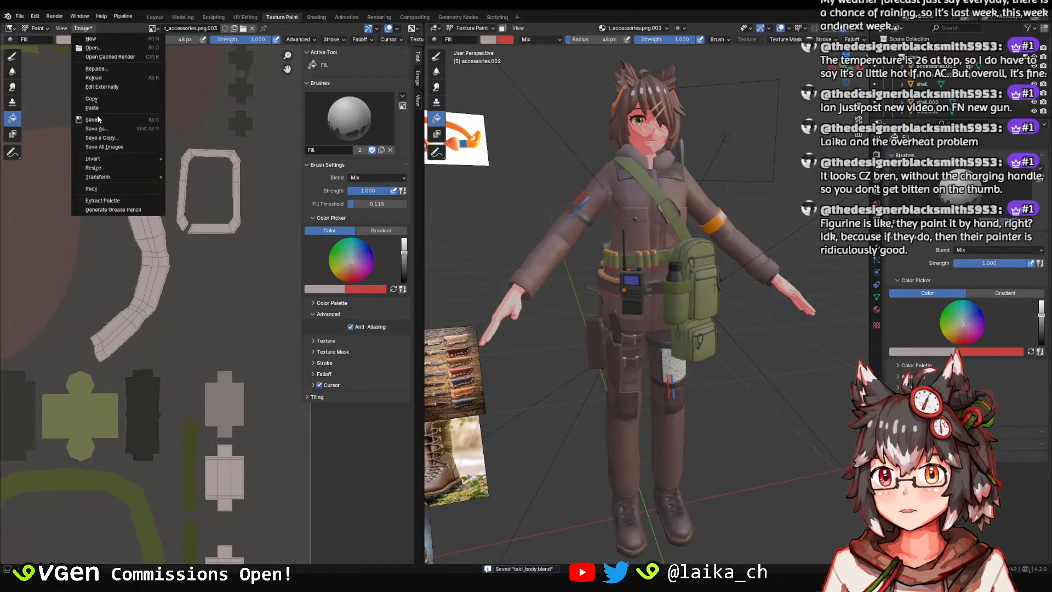
pyautogui.click(99, 113)
# Examine the outfit beside the reference images in the Layout workspace and save the file.
pyautogui.click(156, 17)
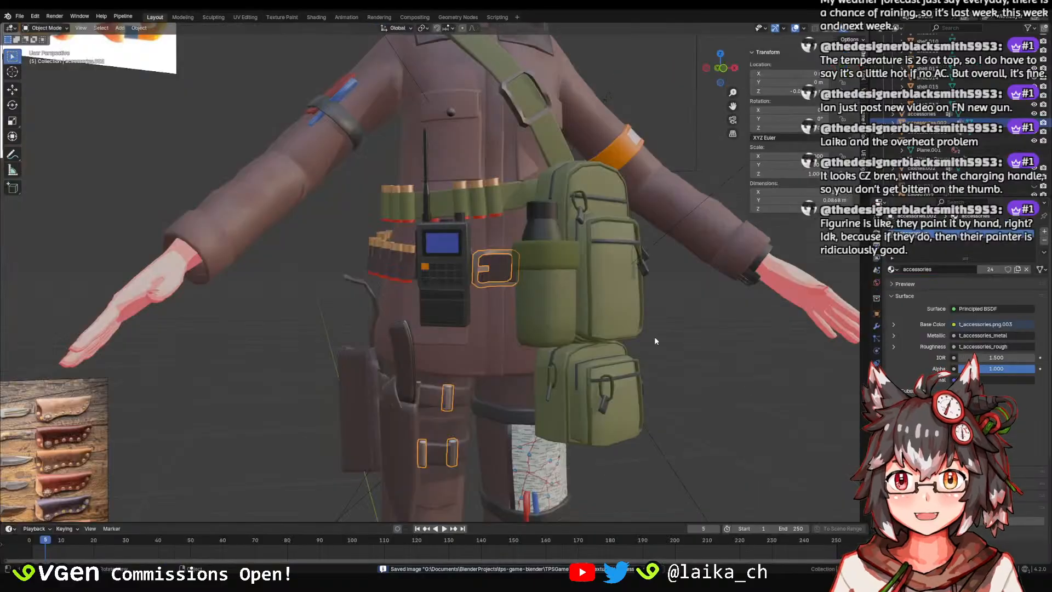
pyautogui.moveTo(654, 336); pyautogui.dragTo(612, 353, button='middle')
pyautogui.scroll(-2, 614, 329)
pyautogui.hotkey('ctrl', 's')
pyautogui.moveTo(616, 305); pyautogui.dragTo(602, 266, button='middle')
pyautogui.scroll(-2, 627, 302)
pyautogui.scroll(1, 642, 289)
pyautogui.scroll(-2, 454, 232)
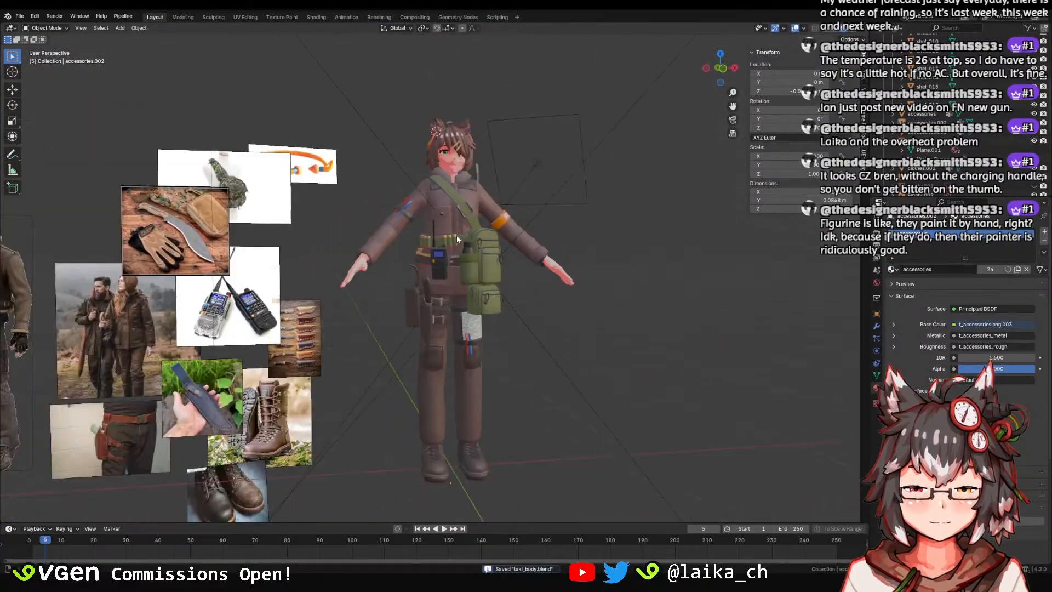
pyautogui.moveTo(529, 355); pyautogui.dragTo(522, 336, button='middle')
pyautogui.scroll(2, 487, 342)
pyautogui.scroll(2, 486, 345)
# Inspect which pieces belong to the leather object and which to the main accessories object, viewing the character from several sides.
pyautogui.click(435, 347)
pyautogui.scroll(4, 403, 360)
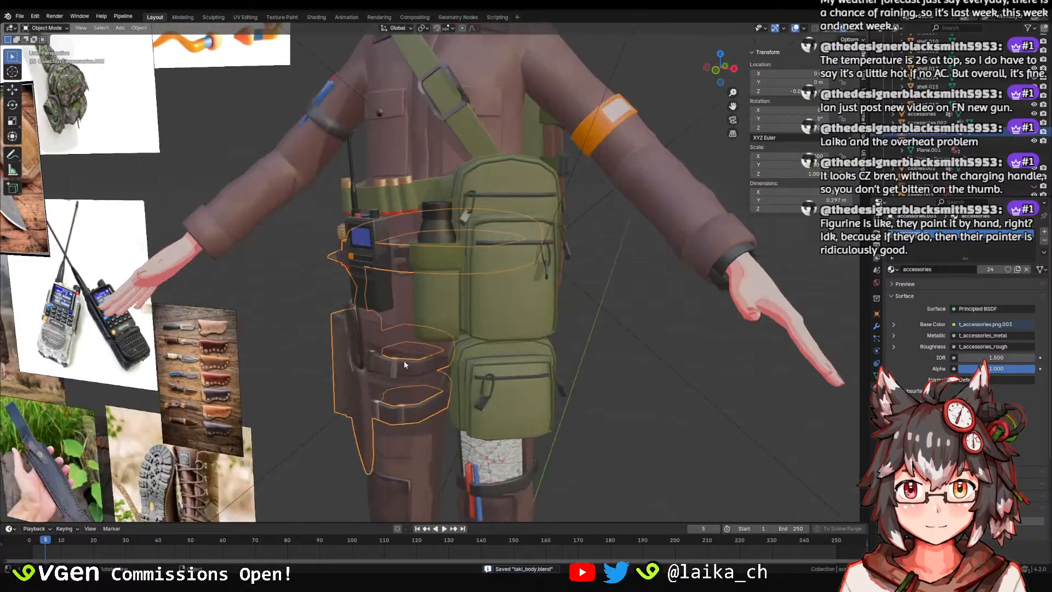
pyautogui.click(375, 361)
pyautogui.click(370, 360)
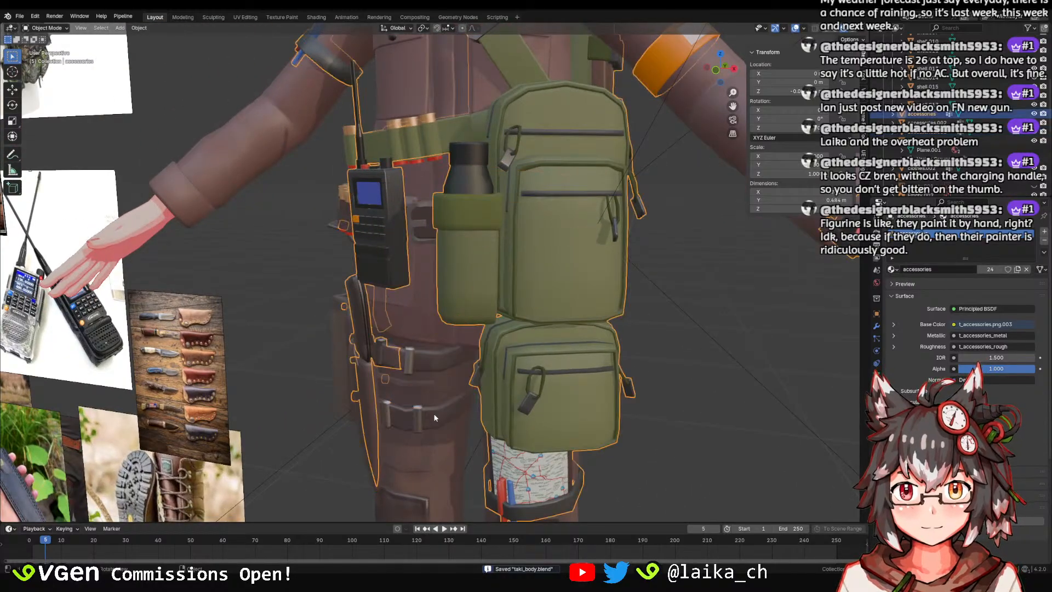
pyautogui.scroll(-4, 434, 415)
pyautogui.moveTo(578, 313); pyautogui.dragTo(548, 305, button='middle')
pyautogui.keyDown('shift'); pyautogui.moveTo(589, 137); pyautogui.dragTo(524, 216, button='middle'); pyautogui.keyUp('shift')
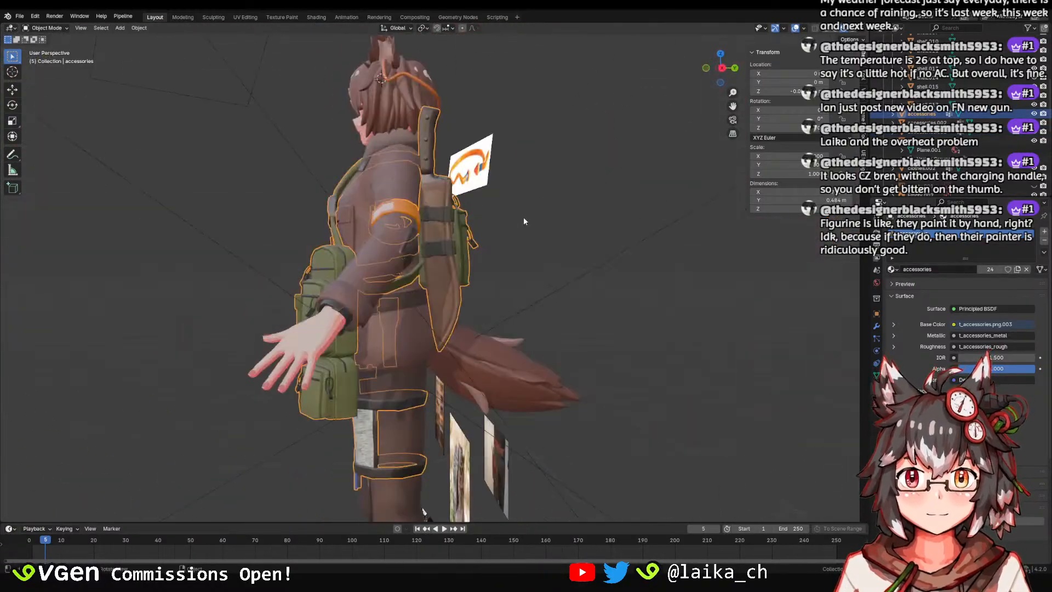
pyautogui.scroll(-2, 553, 247)
pyautogui.click(581, 274)
pyautogui.moveTo(474, 282); pyautogui.dragTo(575, 308, button='middle')
pyautogui.click(474, 300)
pyautogui.scroll(4, 509, 308)
pyautogui.click(497, 305)
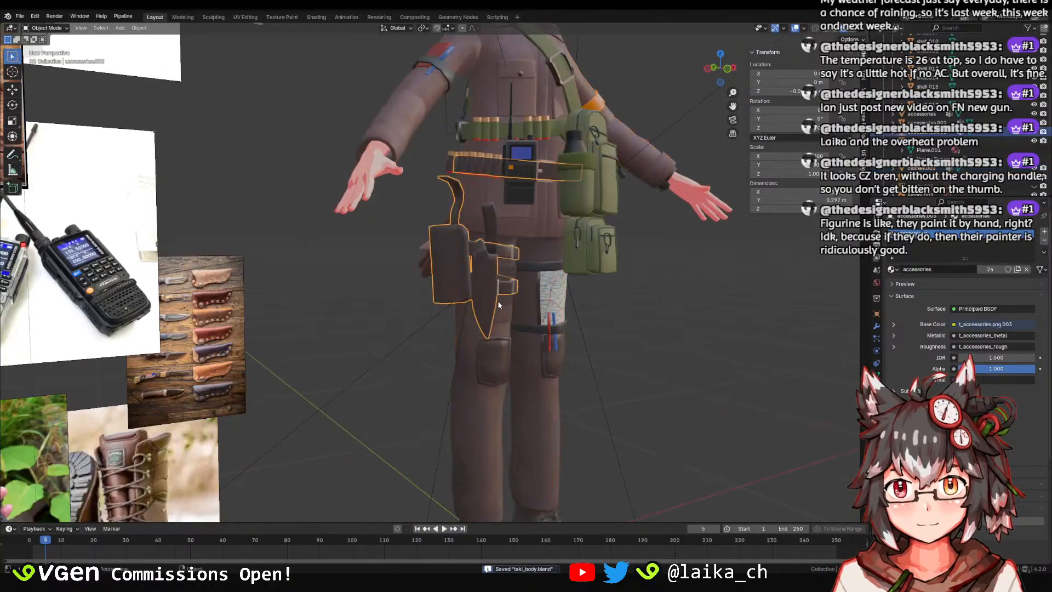
pyautogui.click(554, 309)
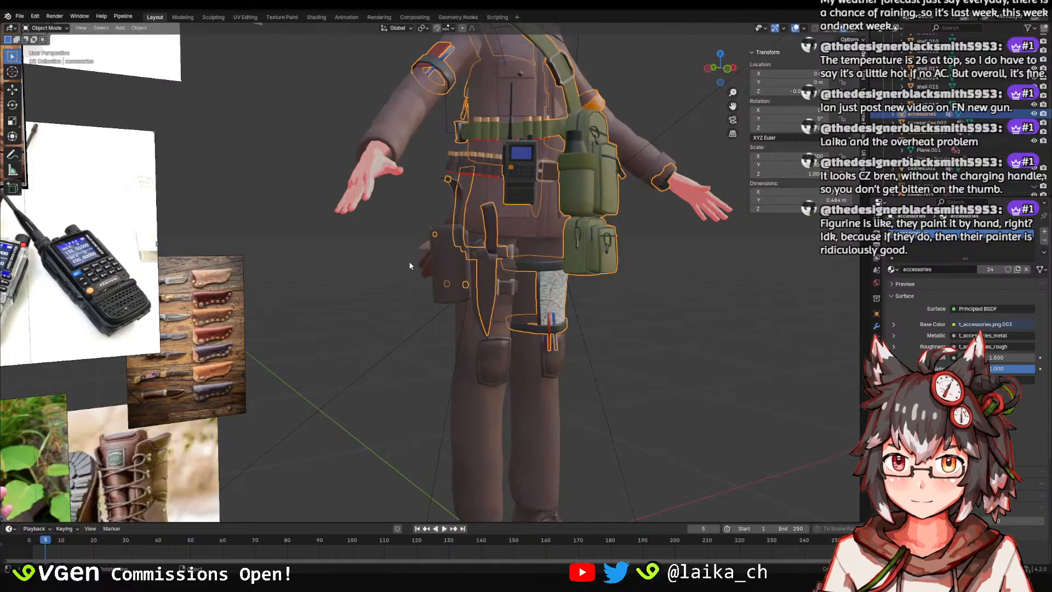
# Examine the leather sheath, pouch and straps on the legs from several angles and save the file.
pyautogui.scroll(-4, 471, 323)
pyautogui.moveTo(564, 370); pyautogui.dragTo(527, 373, button='middle')
pyautogui.click(512, 320)
pyautogui.scroll(5, 509, 314)
pyautogui.click(485, 289)
pyautogui.scroll(-3, 485, 290)
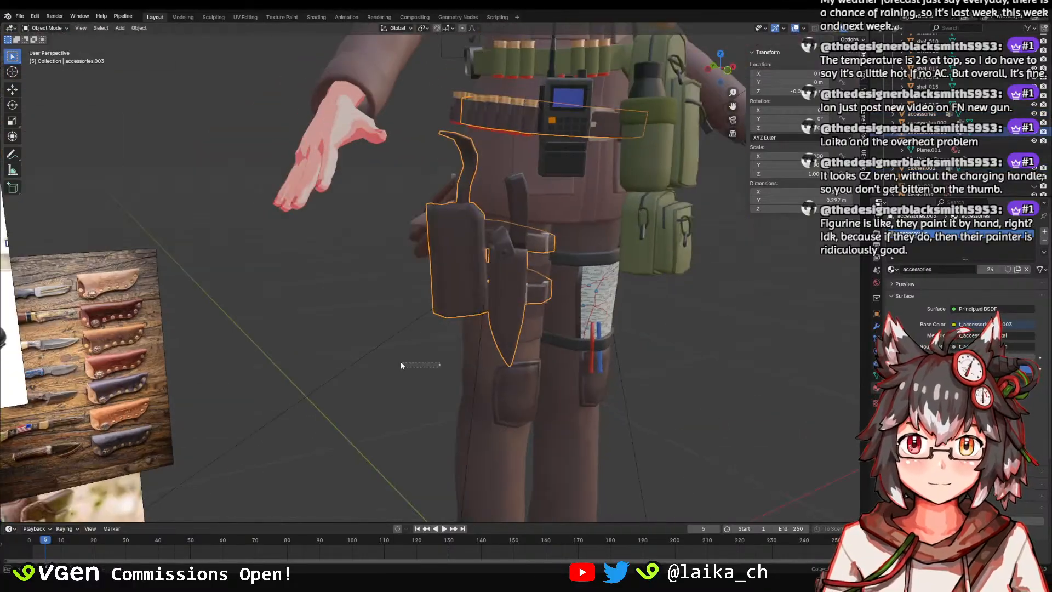
pyautogui.moveTo(400, 361); pyautogui.dragTo(482, 315, button='middle')
pyautogui.moveTo(477, 278); pyautogui.dragTo(403, 329, button='middle')
pyautogui.scroll(-1, 407, 281)
pyautogui.hotkey('ctrl', 's')
# Compare the character's leather pieces with the knife sheath reference image.
pyautogui.scroll(-1, 407, 281)
pyautogui.click(356, 335)
pyautogui.scroll(6, 350, 323)
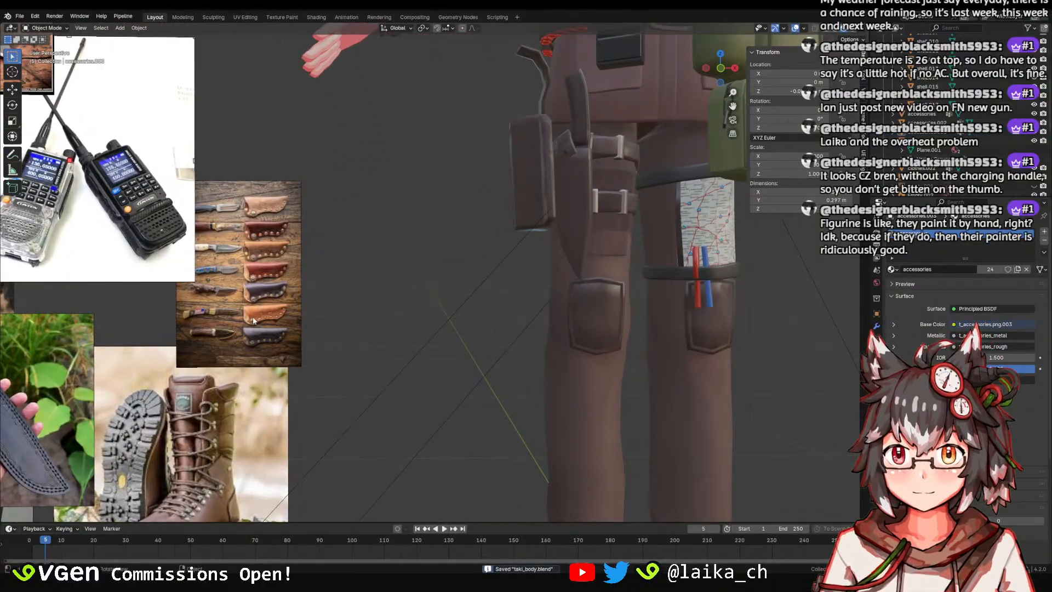
pyautogui.click(274, 336)
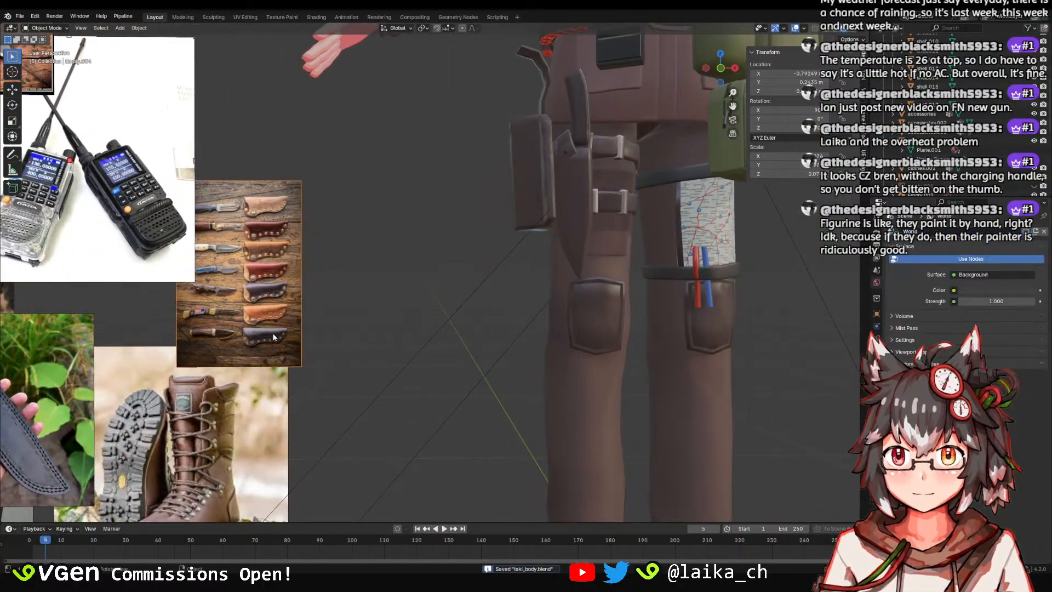
pyautogui.scroll(-6, 314, 366)
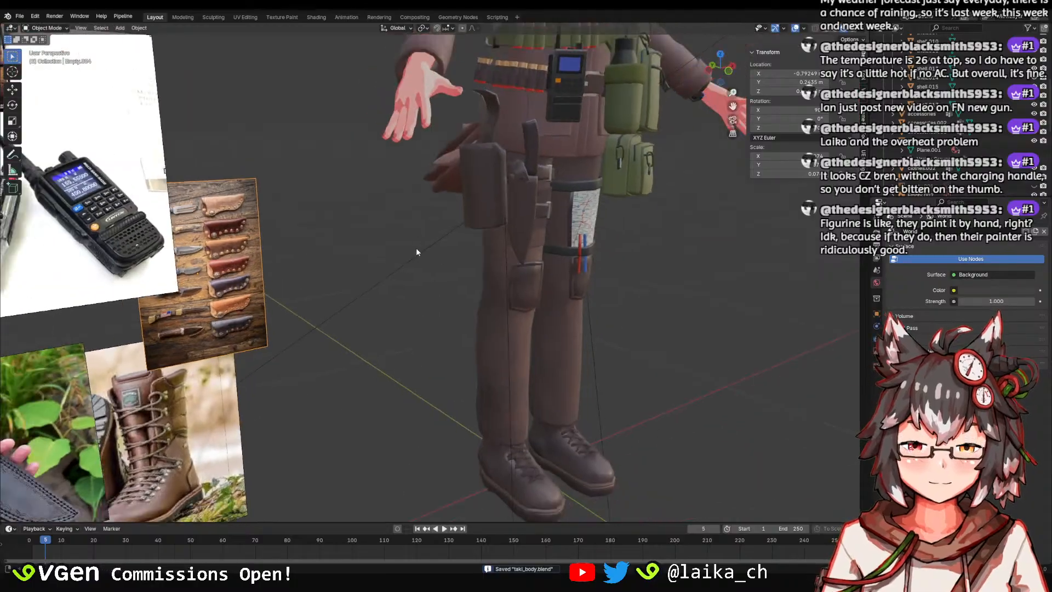
pyautogui.moveTo(416, 248); pyautogui.dragTo(455, 306, button='middle')
pyautogui.scroll(-1, 455, 304)
# Try rotating the area light above the reference images to change the lighting on the character.
pyautogui.click(289, 92)
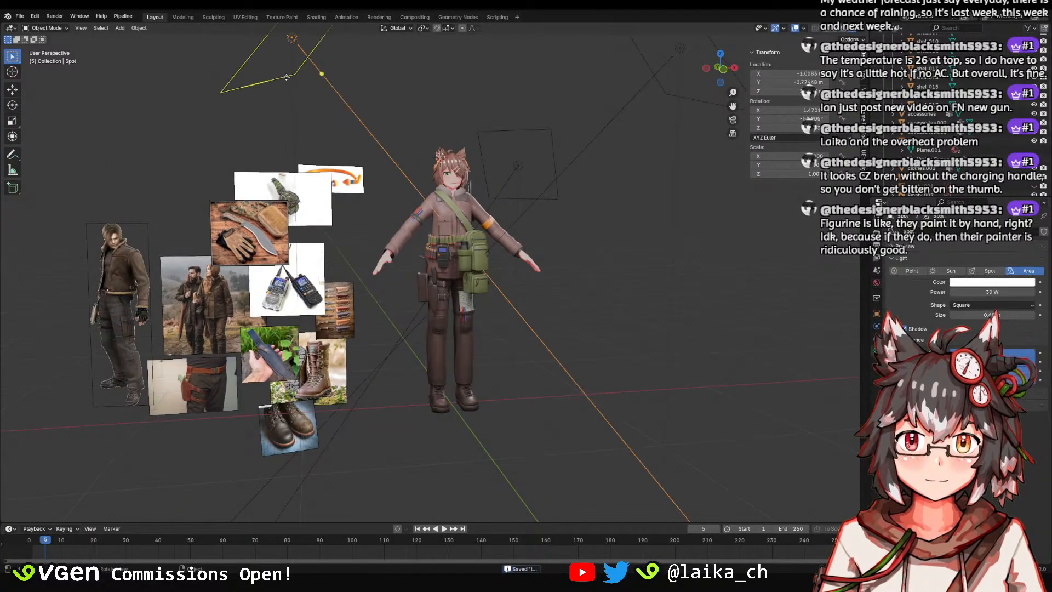
pyautogui.press('r')
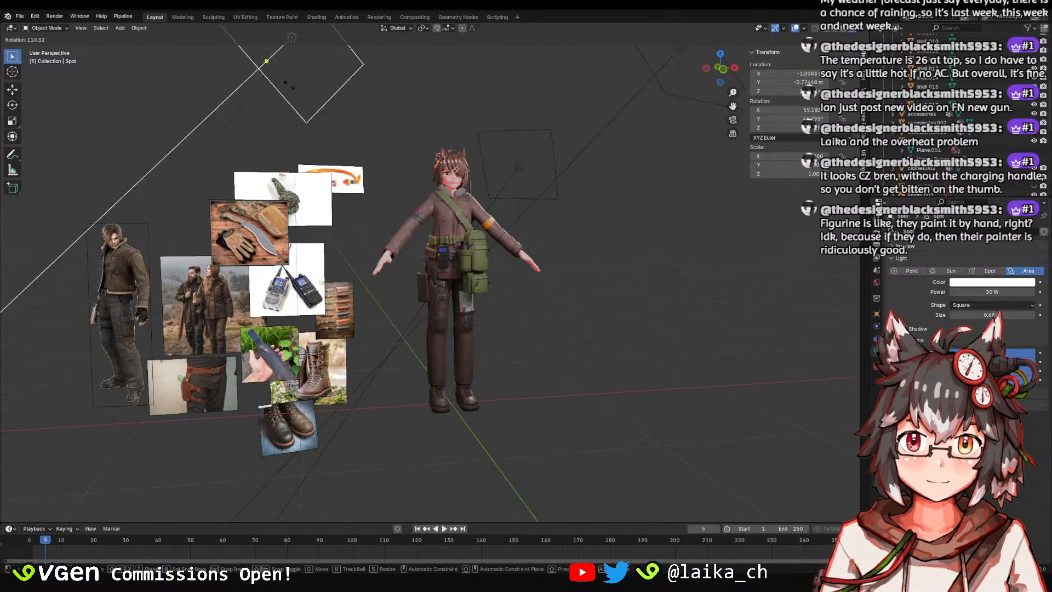
pyautogui.click(351, 222)
# Save the file and select the leather object with the sheath, pouch and thigh straps.
pyautogui.scroll(5, 422, 172)
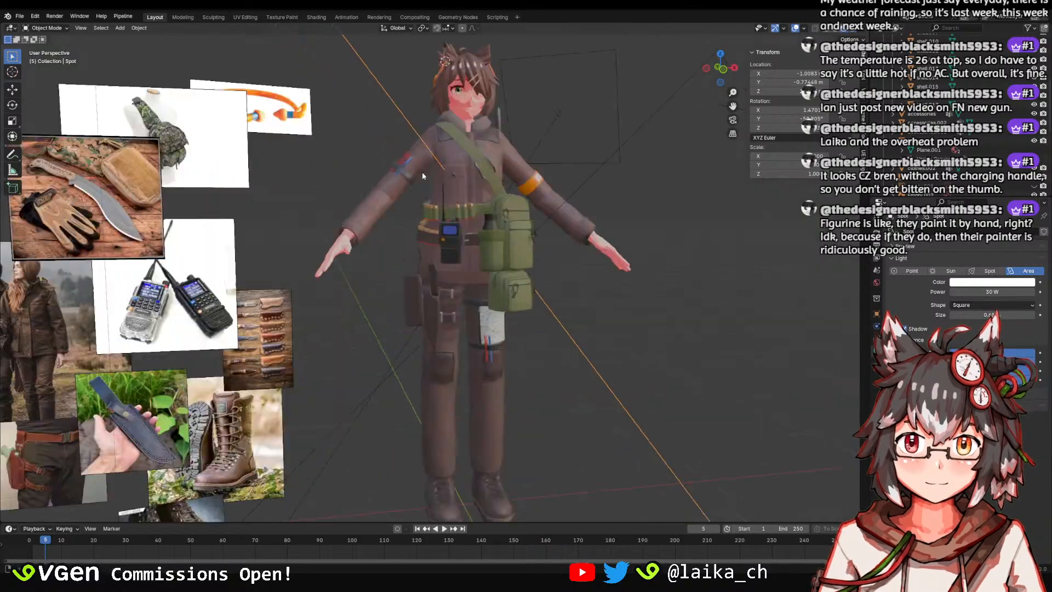
pyautogui.hotkey('ctrl', 's')
pyautogui.scroll(4, 420, 238)
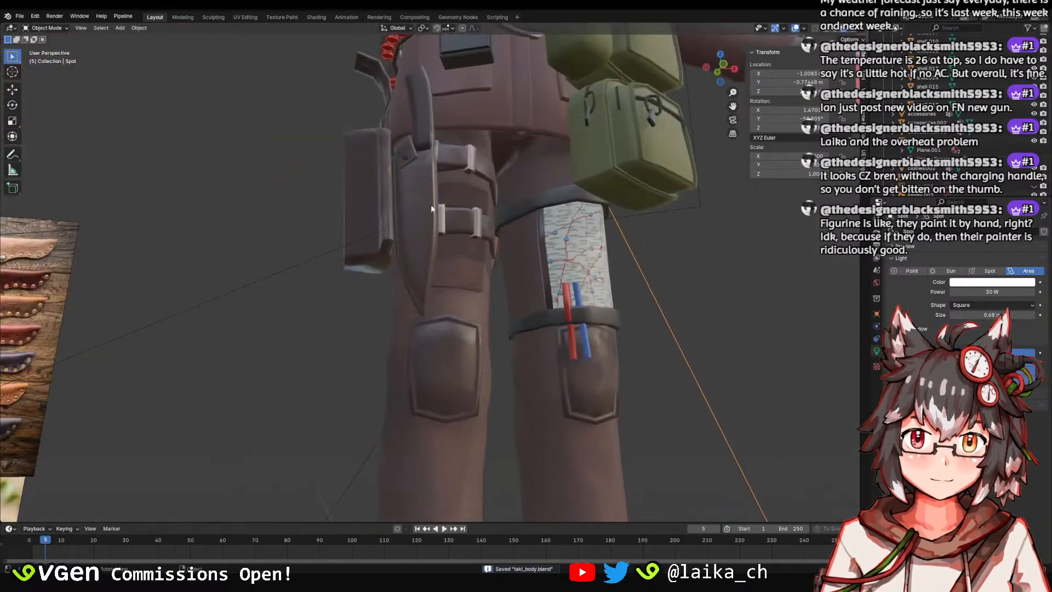
pyautogui.click(456, 289)
pyautogui.scroll(2, 371, 258)
pyautogui.scroll(-6, 371, 241)
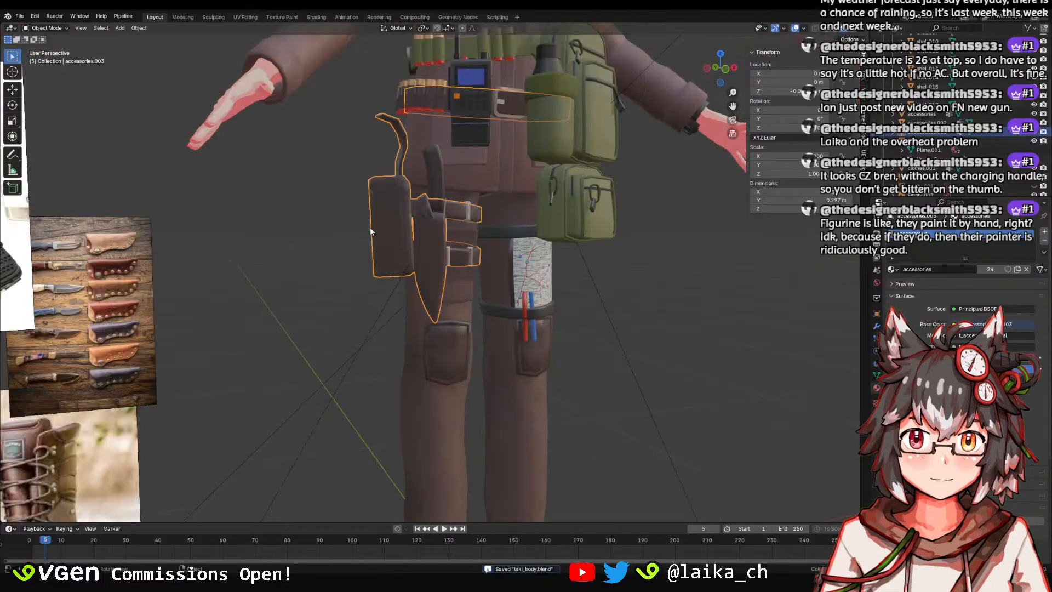
# Examine the leather sheath, pouch and thigh straps on the character and their pieces in the accessories texture.
pyautogui.click(326, 187)
pyautogui.click(401, 249)
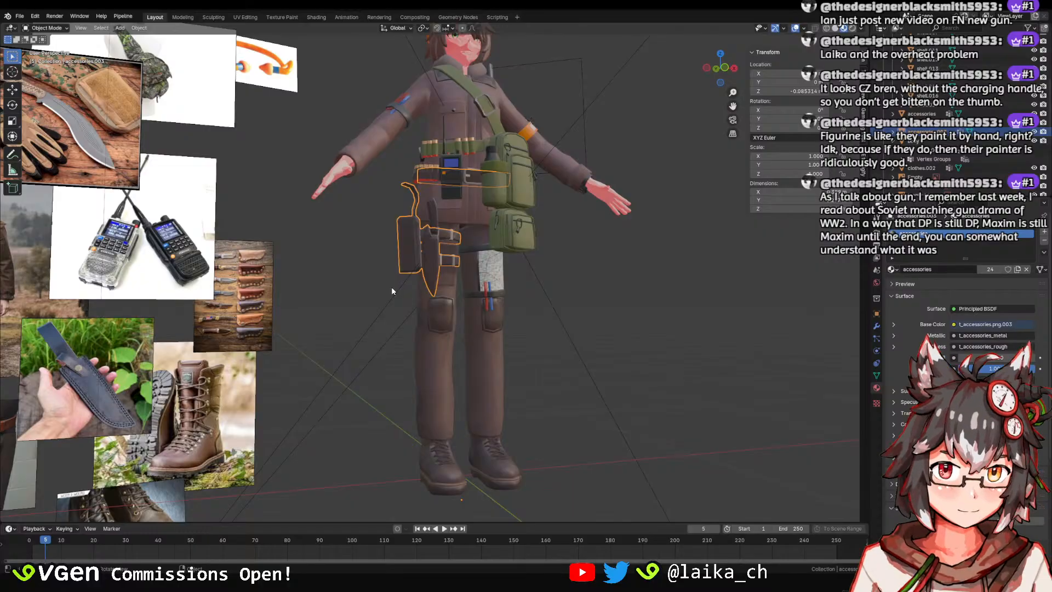
pyautogui.click(386, 241)
pyautogui.click(399, 234)
pyautogui.moveTo(399, 233); pyautogui.dragTo(448, 258, button='middle')
pyautogui.scroll(5, 433, 262)
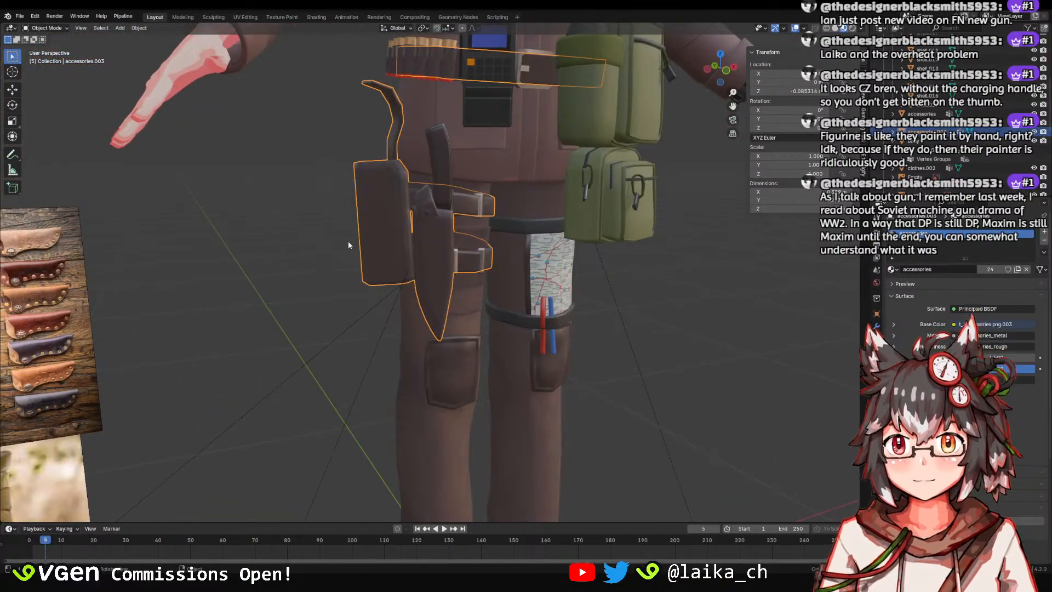
pyautogui.click(246, 17)
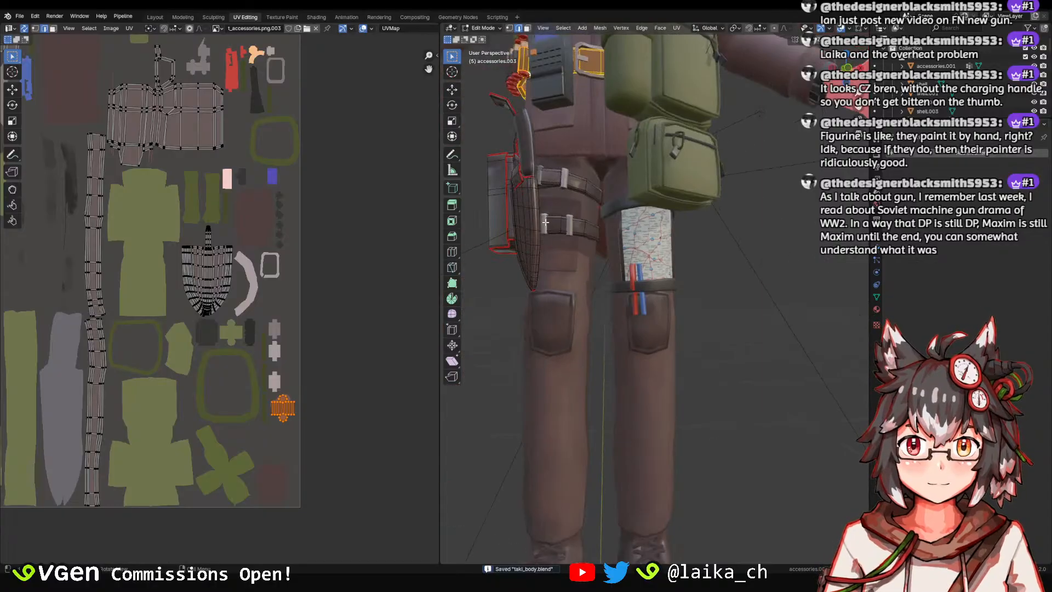
pyautogui.click(282, 17)
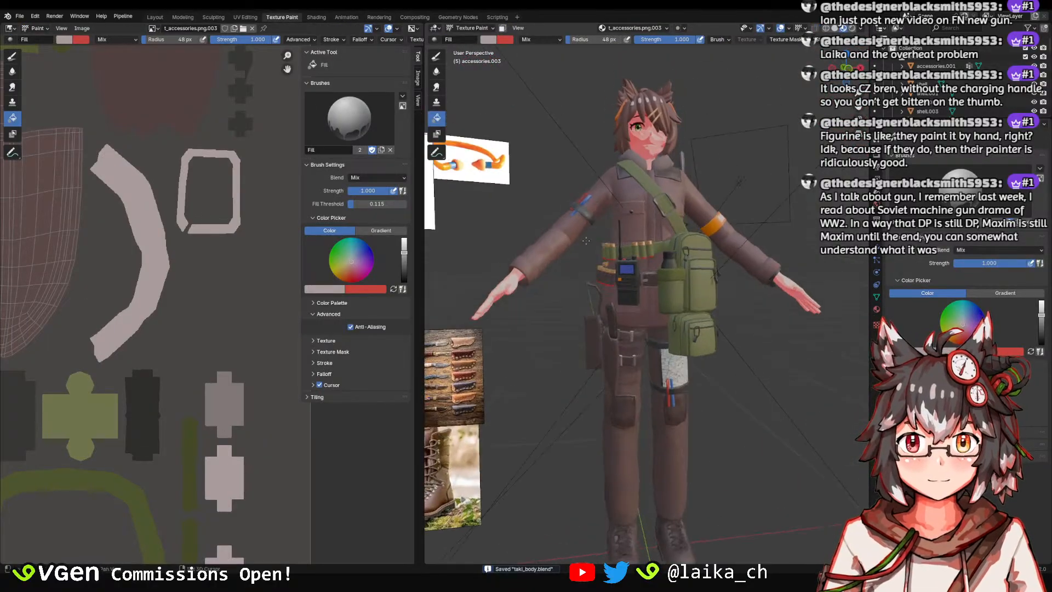
pyautogui.scroll(6, 546, 347)
pyautogui.moveTo(546, 346); pyautogui.dragTo(573, 295, button='middle')
pyautogui.scroll(-3, 575, 336)
pyautogui.scroll(-5, 183, 220)
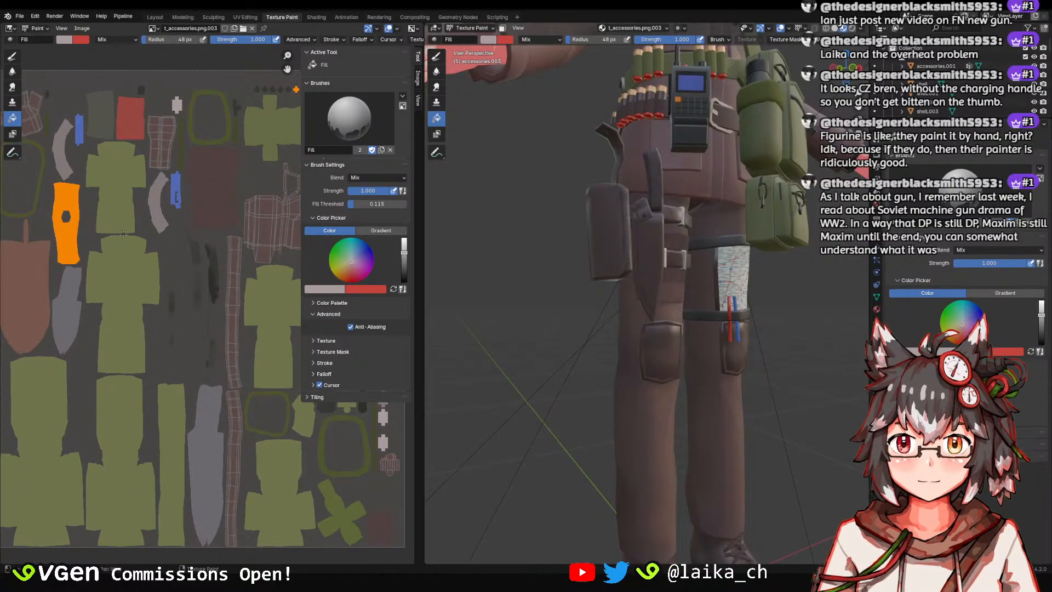
pyautogui.scroll(-2, 214, 252)
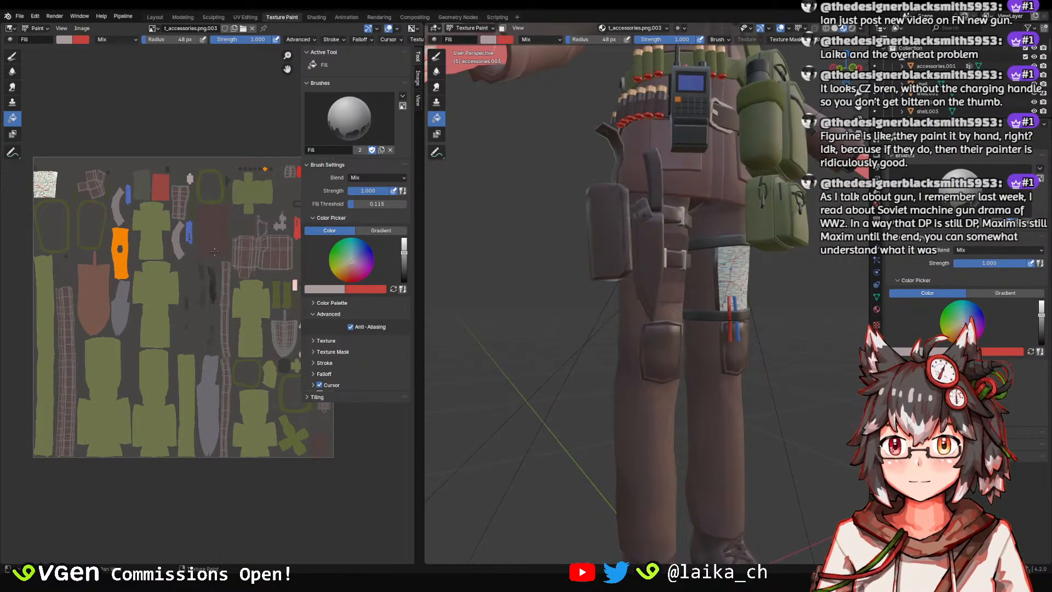
# Sample the dark brown of the boot pieces in the clothes texture as the brush colour.
pyautogui.click(155, 17)
pyautogui.keyDown('shift'); pyautogui.scroll(-5, 564, 315); pyautogui.keyUp('shift')
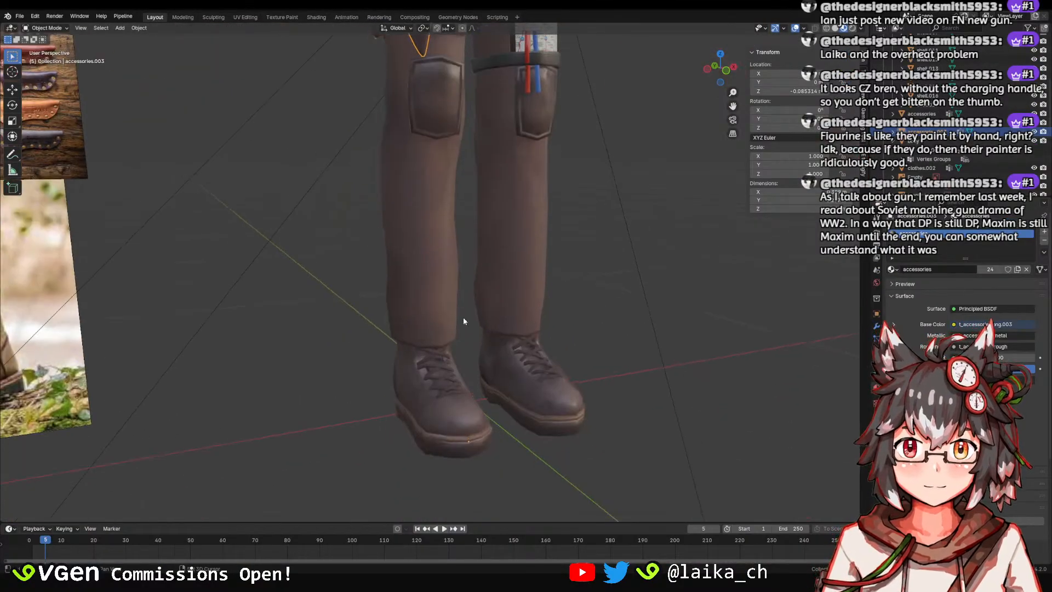
pyautogui.click(245, 17)
pyautogui.scroll(4, 120, 209)
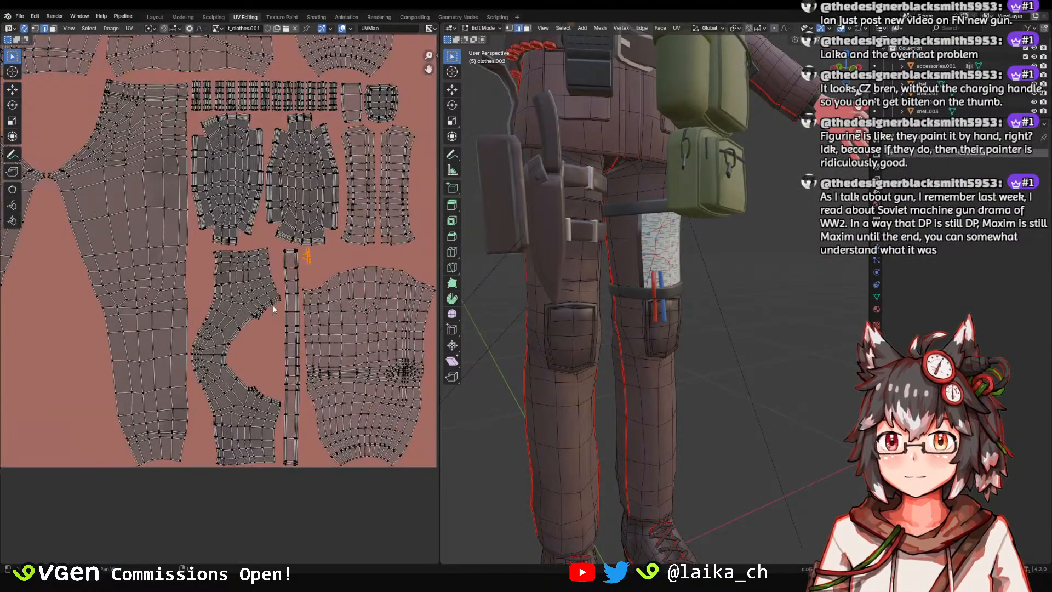
pyautogui.click(282, 16)
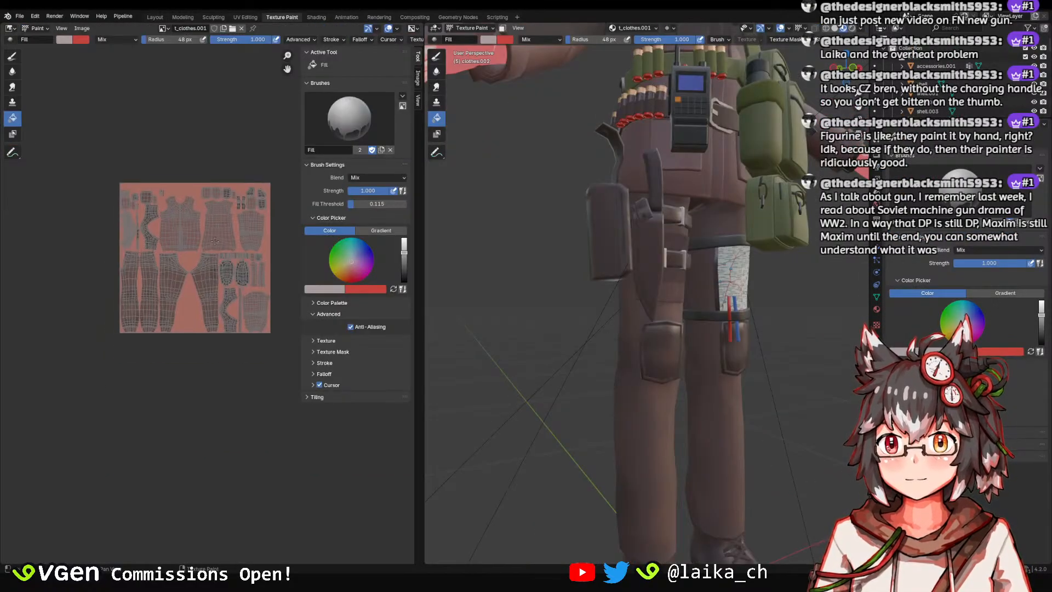
pyautogui.scroll(5, 182, 261)
pyautogui.moveTo(182, 262); pyautogui.dragTo(48, 61, button='middle')
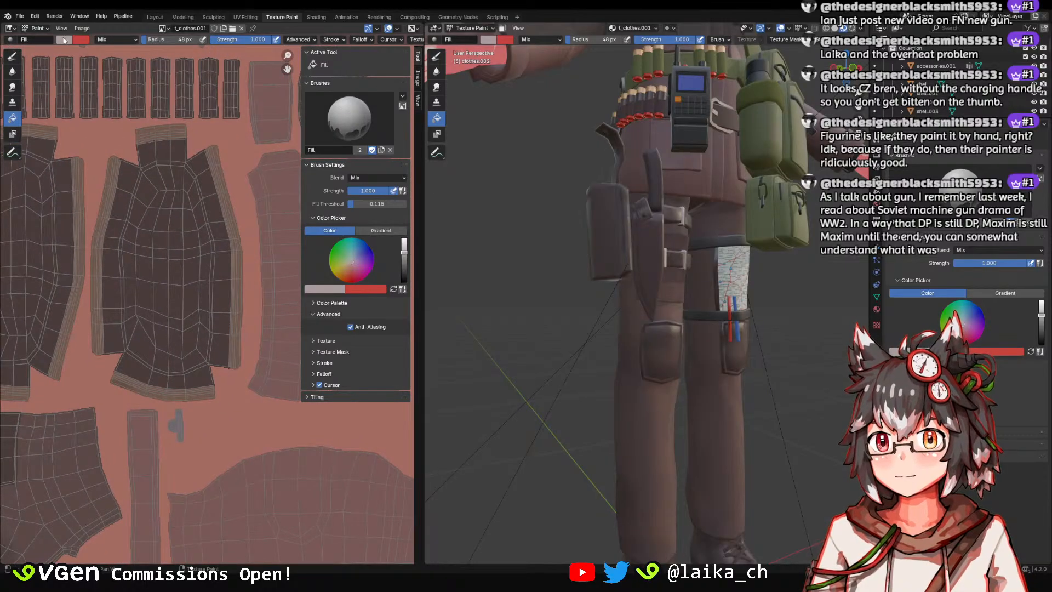
pyautogui.click(64, 39)
pyautogui.click(145, 149)
pyautogui.click(152, 190)
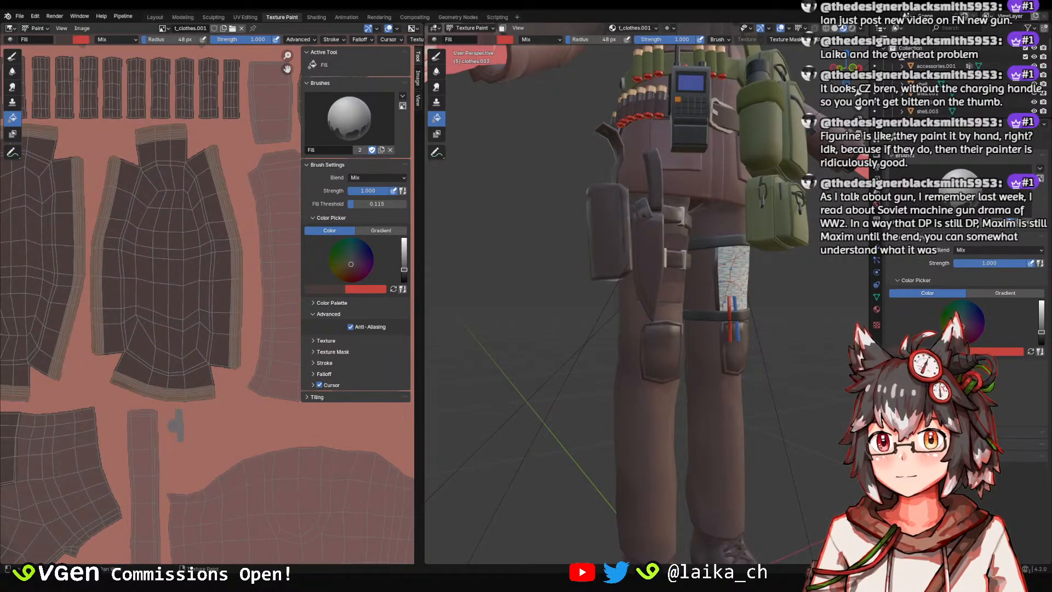
# Switch to the Draw brush, reselect the leather object with the sheath and straps, and save the file.
pyautogui.click(12, 56)
pyautogui.click(74, 39)
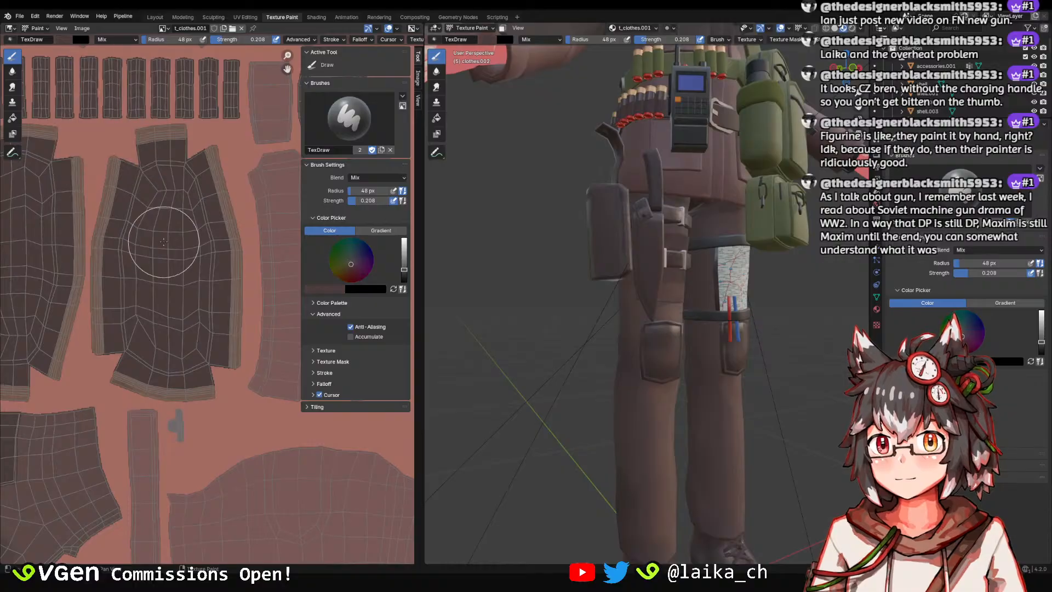
pyautogui.click(158, 20)
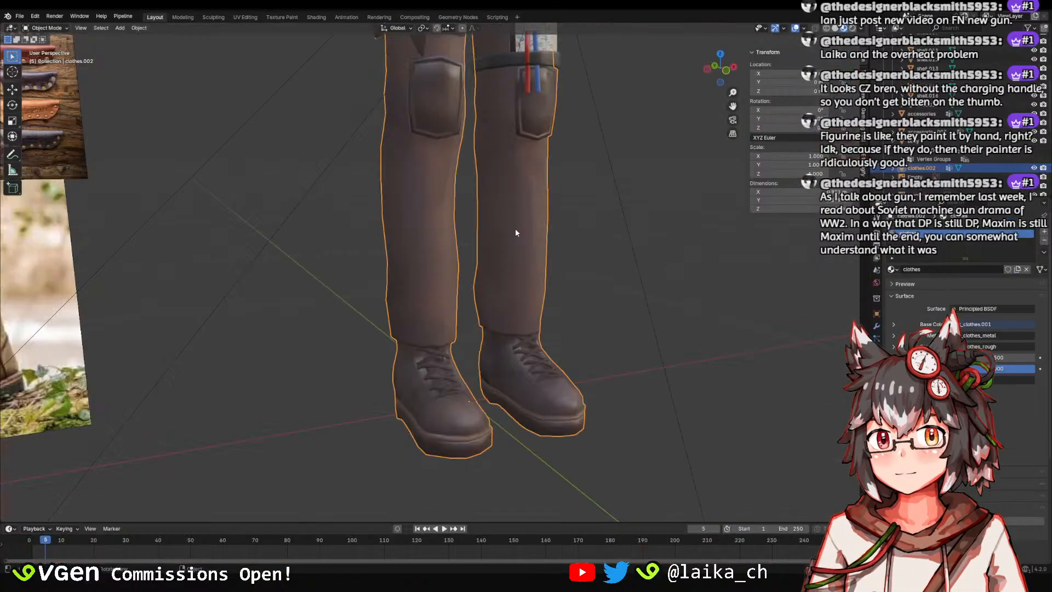
pyautogui.keyDown('shift'); pyautogui.moveTo(515, 230); pyautogui.dragTo(503, 325, button='middle'); pyautogui.keyUp('shift')
pyautogui.click(515, 199)
pyautogui.keyDown('shift'); pyautogui.moveTo(515, 200); pyautogui.dragTo(459, 305, button='middle'); pyautogui.keyUp('shift')
pyautogui.scroll(-4, 459, 306)
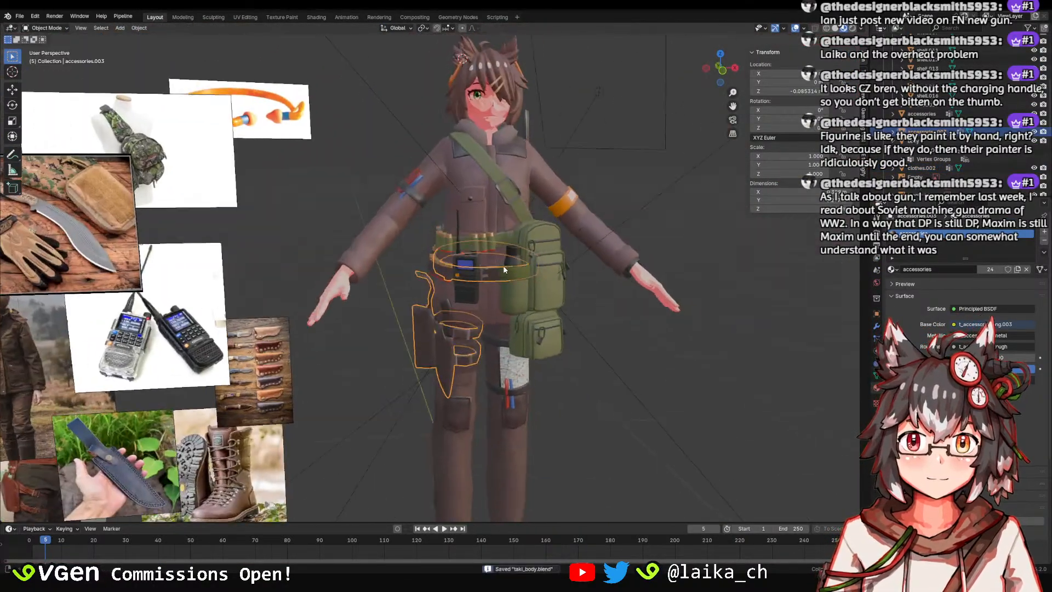
pyautogui.scroll(4, 450, 298)
pyautogui.hotkey('ctrl', 's')
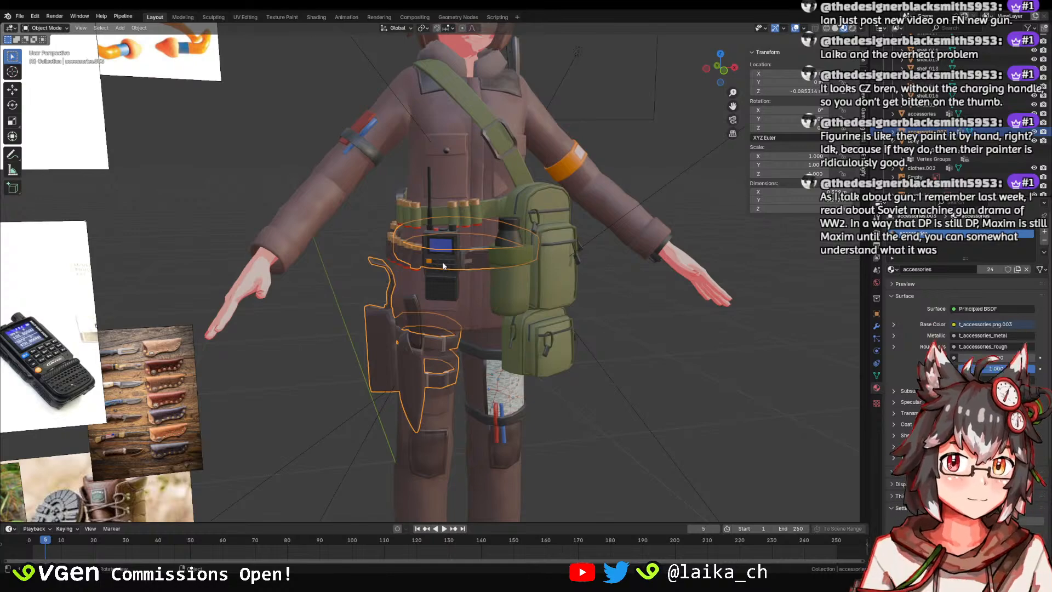
# Set the brush strength to 1.000 and paint a dark brown swatch in the empty area above the map in the accessories texture.
pyautogui.click(246, 17)
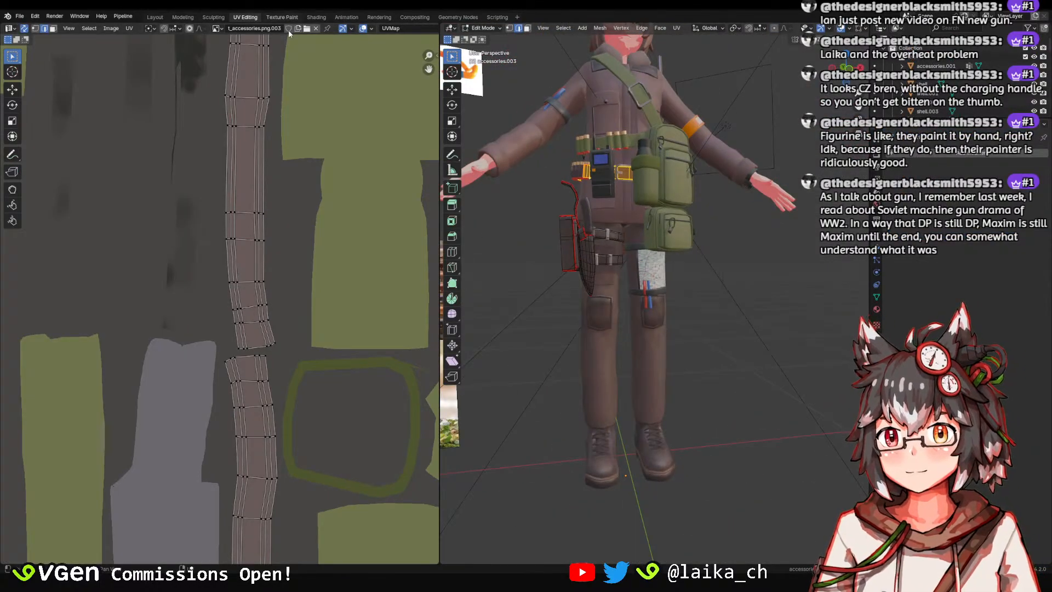
pyautogui.click(282, 17)
pyautogui.moveTo(554, 270); pyautogui.dragTo(566, 170, button='middle')
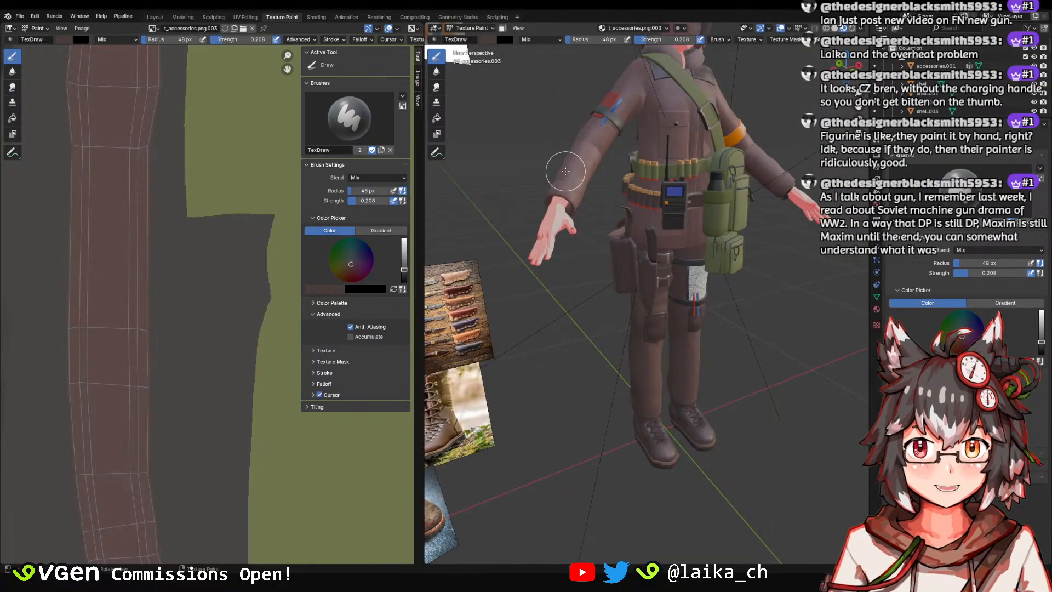
pyautogui.scroll(-5, 230, 204)
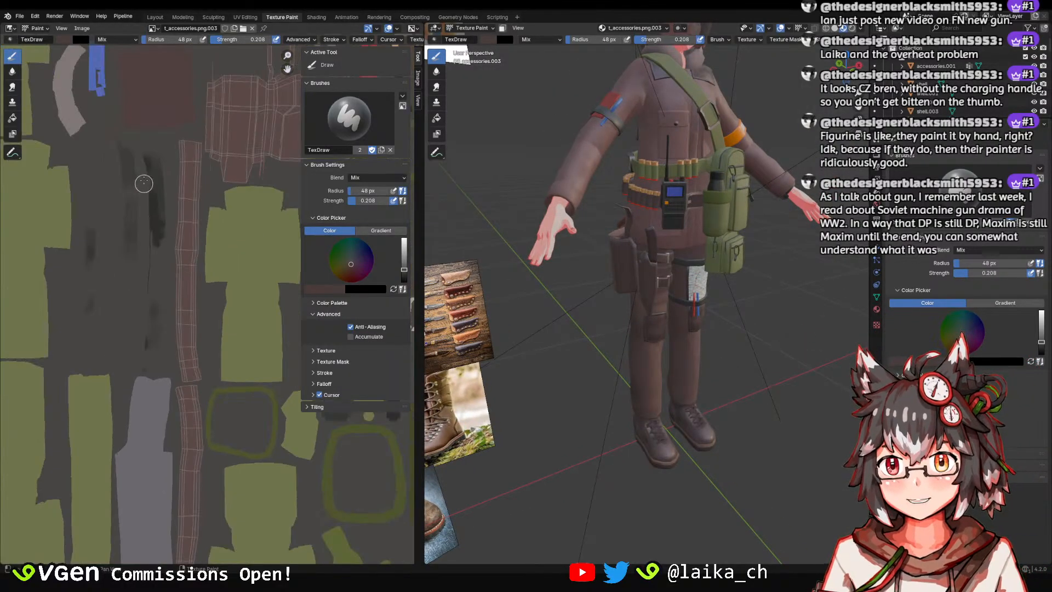
pyautogui.moveTo(143, 181); pyautogui.dragTo(208, 219, button='middle')
pyautogui.scroll(-2, 164, 213)
pyautogui.moveTo(141, 204); pyautogui.dragTo(284, 329, button='middle')
pyautogui.scroll(3, 190, 248)
pyautogui.scroll(-2, 285, 329)
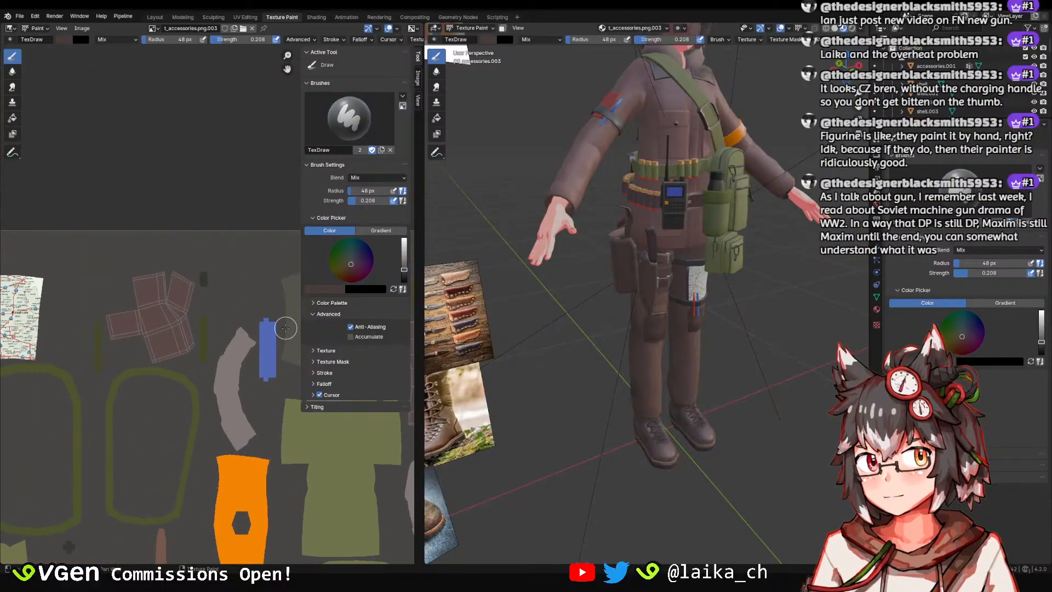
pyautogui.moveTo(98, 247); pyautogui.dragTo(230, 230, button='middle')
pyautogui.scroll(4, 208, 285)
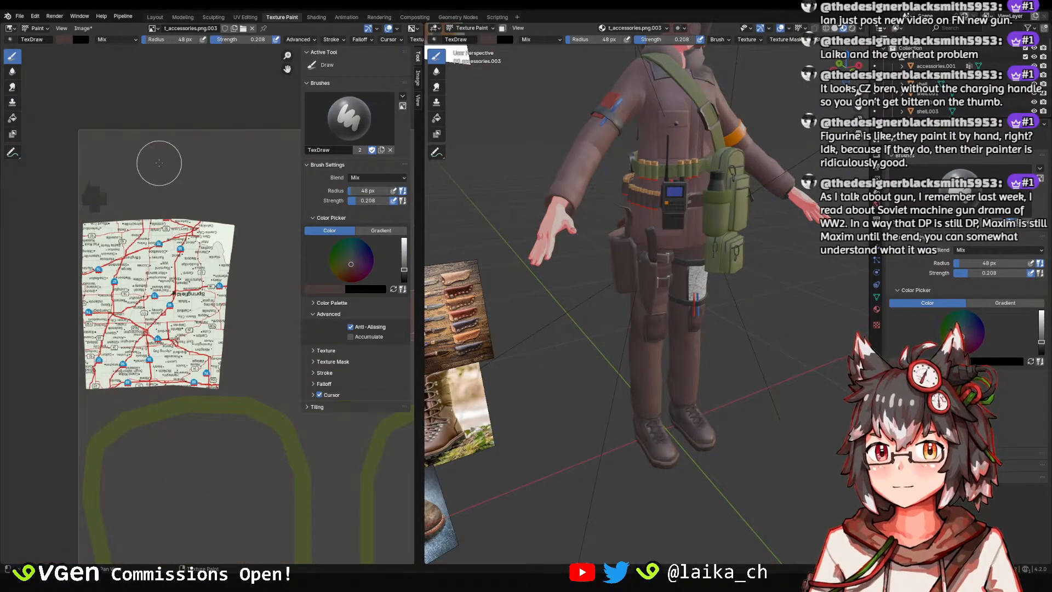
pyautogui.hotkey('shift', 'f')
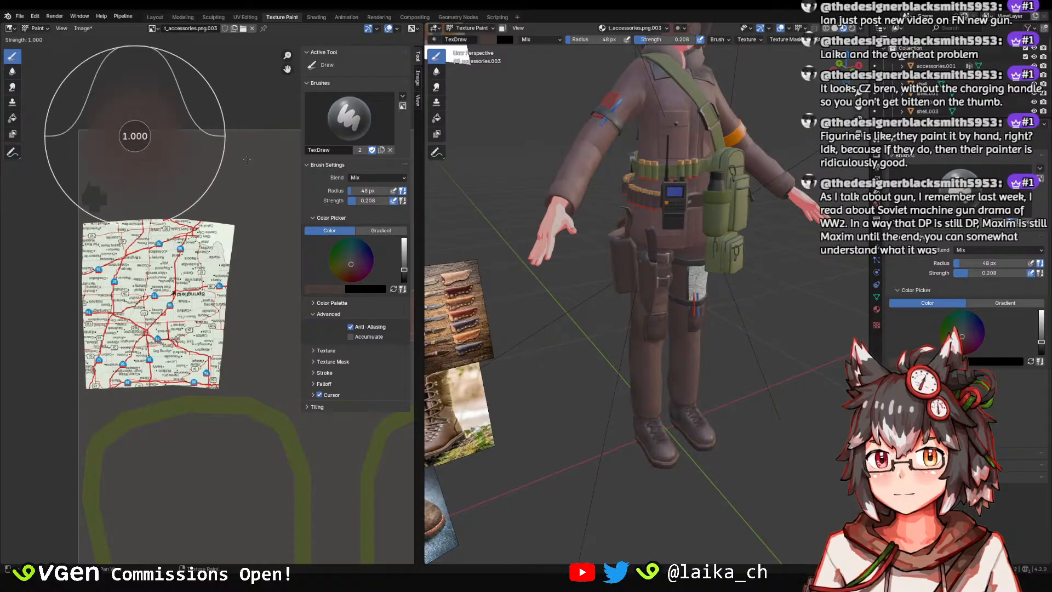
pyautogui.click(136, 136)
pyautogui.moveTo(224, 120); pyautogui.dragTo(188, 133, button='middle')
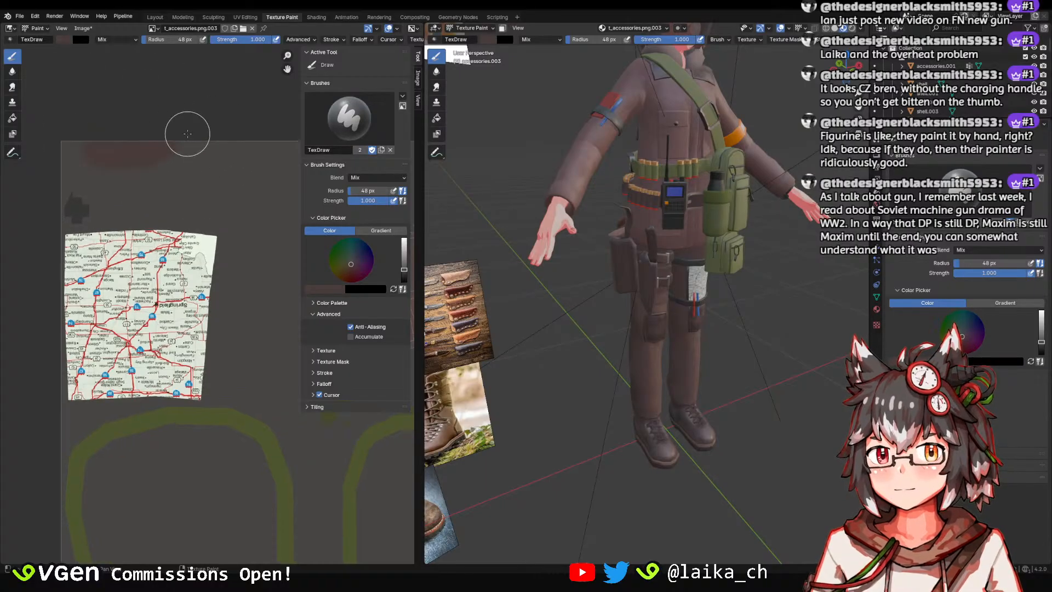
# Save the file and select the clothes object that includes the boots.
pyautogui.scroll(-4, 582, 245)
pyautogui.moveTo(602, 251); pyautogui.dragTo(582, 245, button='middle')
pyautogui.keyDown('shift'); pyautogui.moveTo(638, 327); pyautogui.dragTo(623, 275, button='middle'); pyautogui.keyUp('shift')
pyautogui.scroll(8, 626, 346)
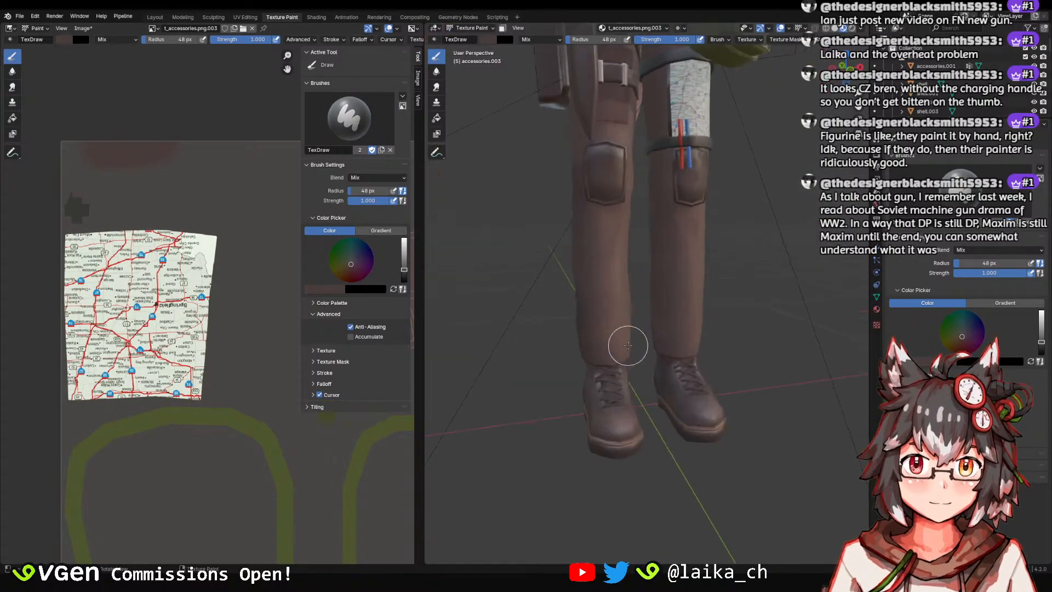
pyautogui.moveTo(620, 386)
pyautogui.keyDown('shift'); pyautogui.mouseDown(button='middle')
pyautogui.moveTo(613, 306)
pyautogui.moveTo(612, 357)
pyautogui.mouseUp(button='middle'); pyautogui.keyUp('shift')
pyautogui.click(155, 17)
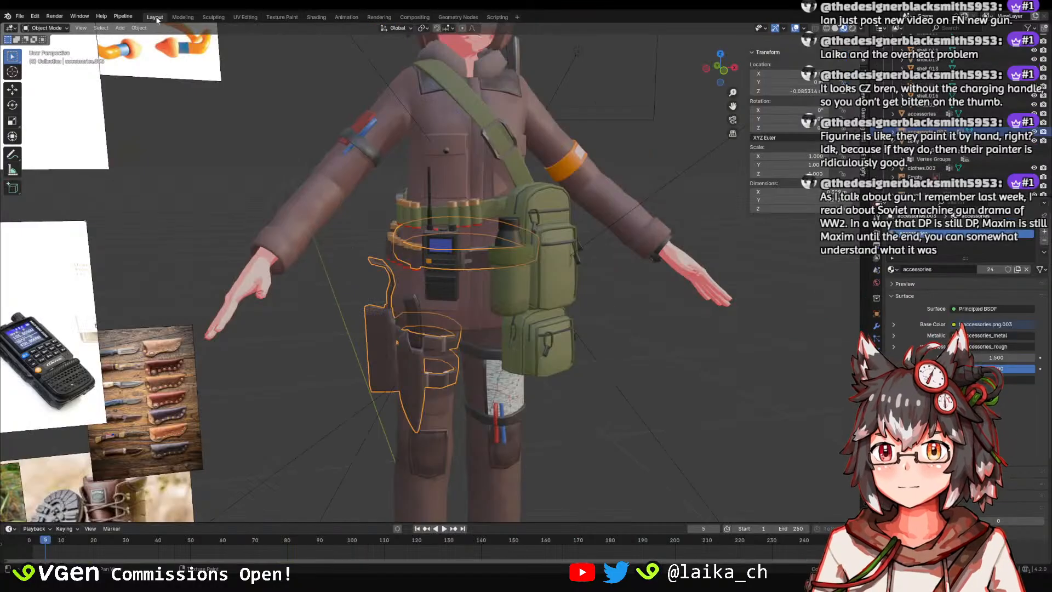
pyautogui.scroll(-5, 443, 321)
pyautogui.keyDown('shift'); pyautogui.moveTo(442, 473); pyautogui.dragTo(440, 387, button='middle'); pyautogui.keyUp('shift')
pyautogui.scroll(2, 439, 414)
pyautogui.hotkey('ctrl', 's')
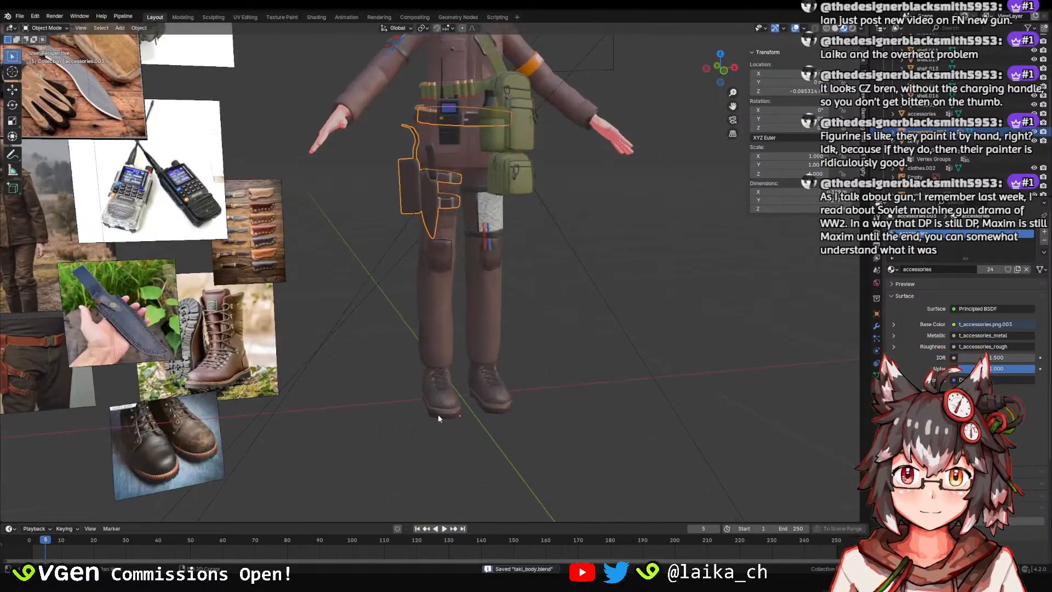
pyautogui.keyDown('shift'); pyautogui.moveTo(458, 474); pyautogui.dragTo(466, 402, button='middle'); pyautogui.keyUp('shift')
pyautogui.scroll(3, 466, 402)
pyautogui.click(457, 383)
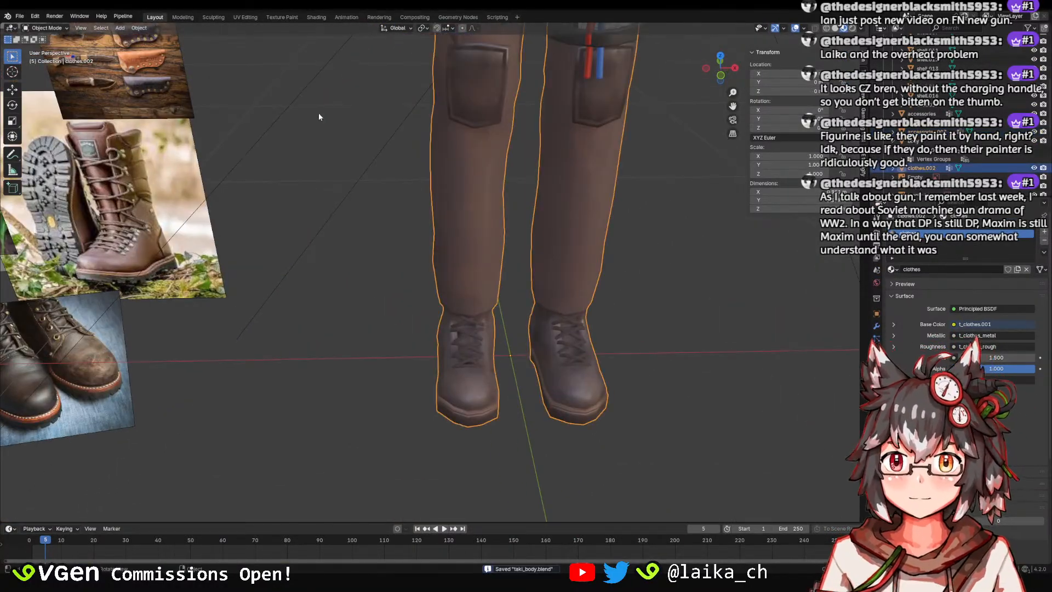
# Sample the lighter brown edging of the boot piece in the clothes texture as the brush colour.
pyautogui.click(282, 17)
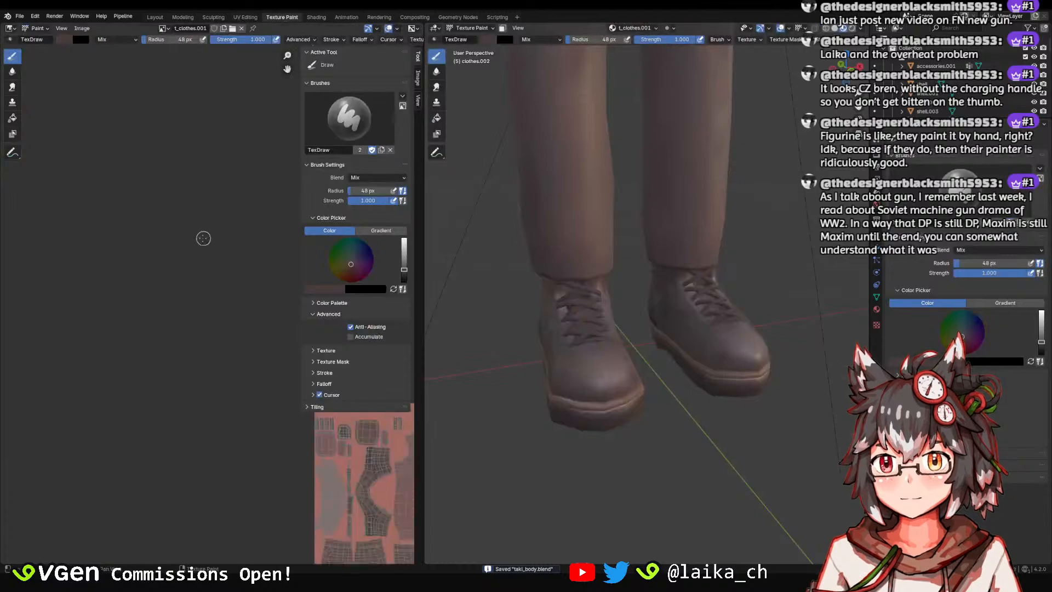
pyautogui.scroll(8, 224, 269)
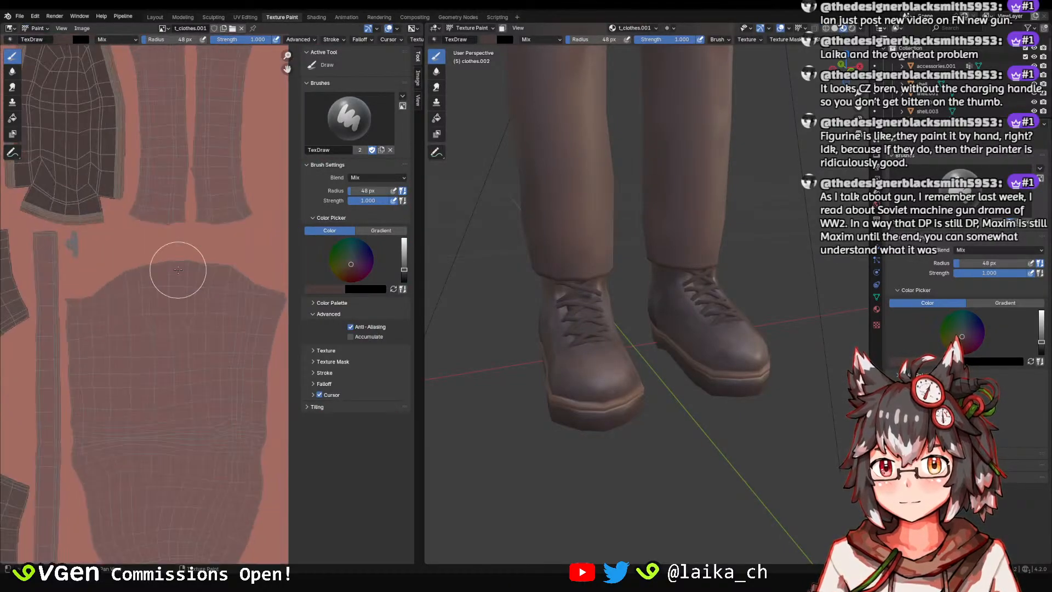
pyautogui.click(60, 40)
pyautogui.click(151, 155)
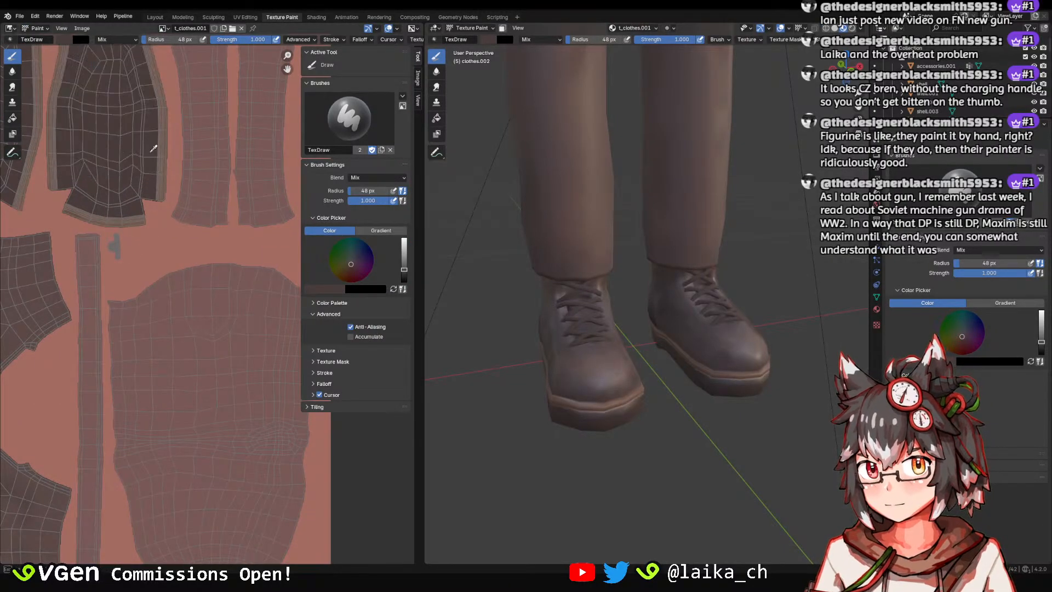
pyautogui.click(161, 156)
# Reselect the leather object and paint a lighter brown swatch beside the dark one above the map in the accessories texture.
pyautogui.click(155, 17)
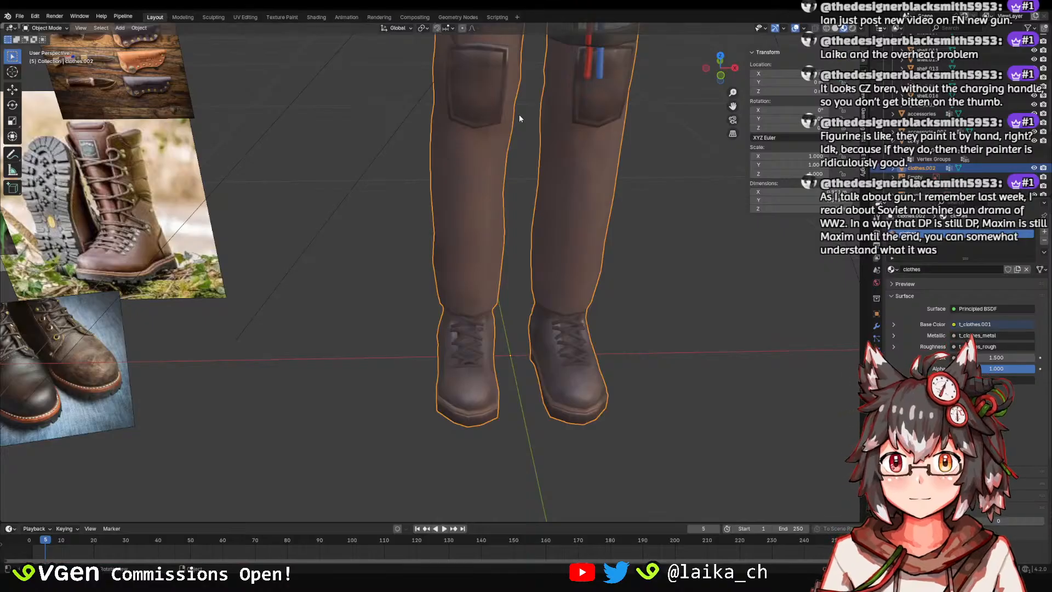
pyautogui.scroll(-4, 493, 104)
pyautogui.click(422, 142)
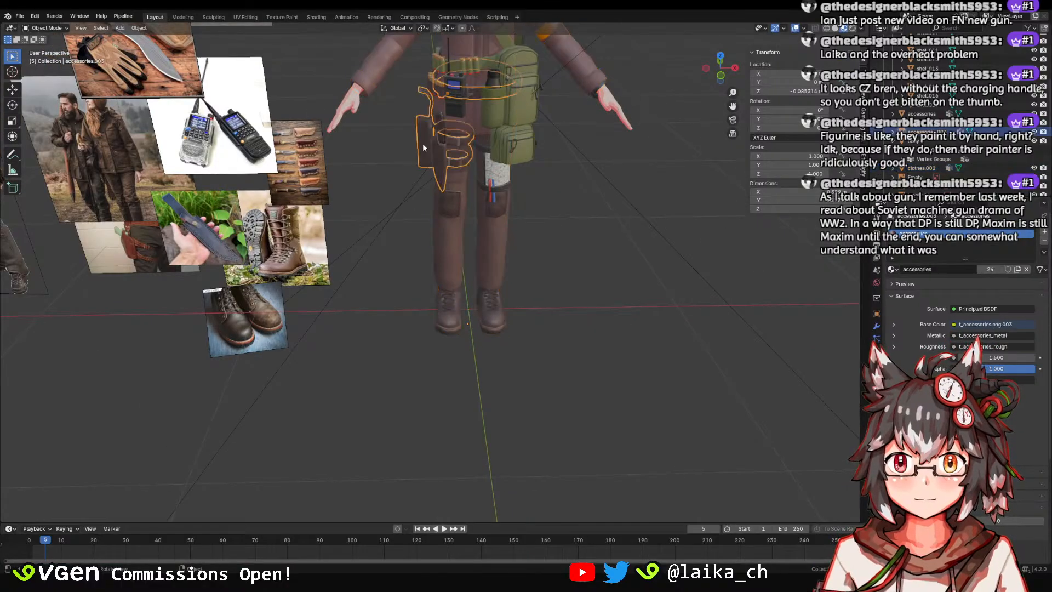
pyautogui.click(282, 17)
pyautogui.scroll(-2, 172, 175)
pyautogui.scroll(3, 123, 195)
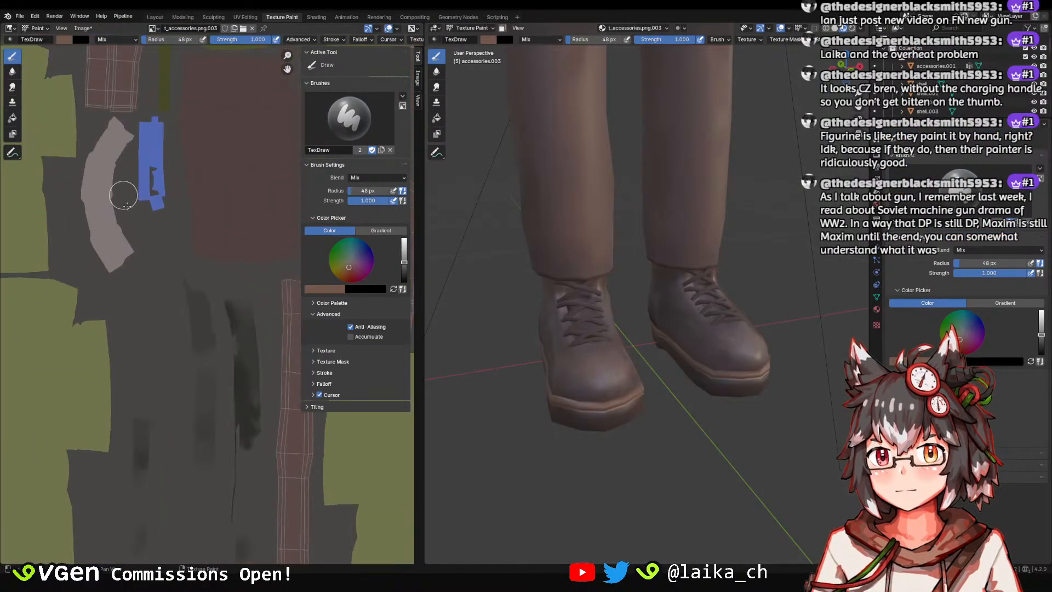
pyautogui.moveTo(126, 206); pyautogui.dragTo(171, 291, button='middle')
pyautogui.scroll(-1, 172, 291)
pyautogui.moveTo(126, 164); pyautogui.dragTo(155, 244, button='middle')
pyautogui.moveTo(71, 264); pyautogui.dragTo(173, 245, button='middle')
pyautogui.scroll(3, 221, 202)
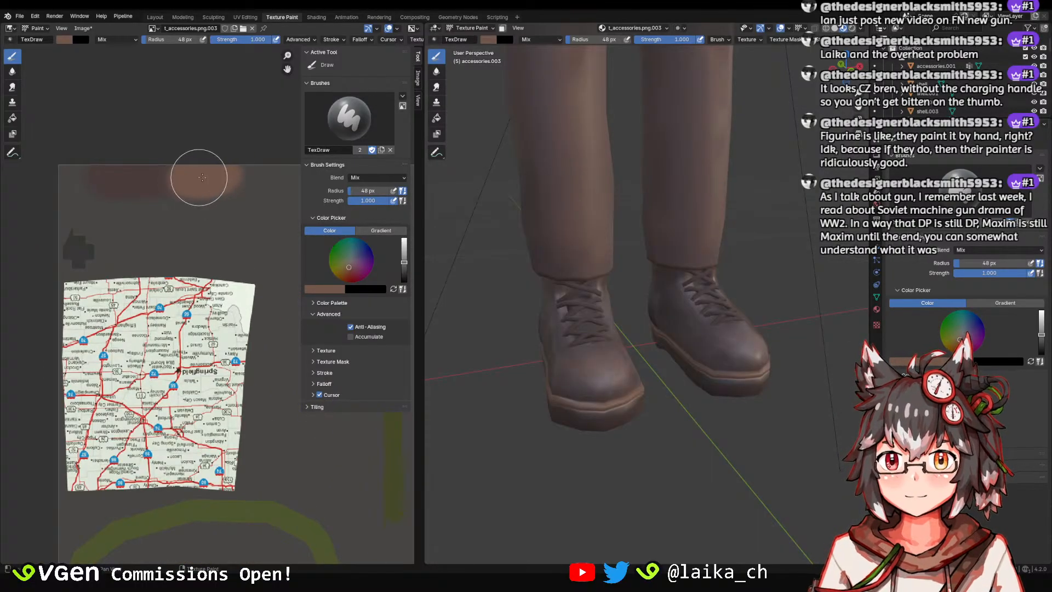
pyautogui.moveTo(203, 177); pyautogui.dragTo(200, 159)
# Sample the dark brown swatch in the accessories texture as the brush colour.
pyautogui.click(69, 40)
pyautogui.moveTo(149, 88); pyautogui.dragTo(149, 110)
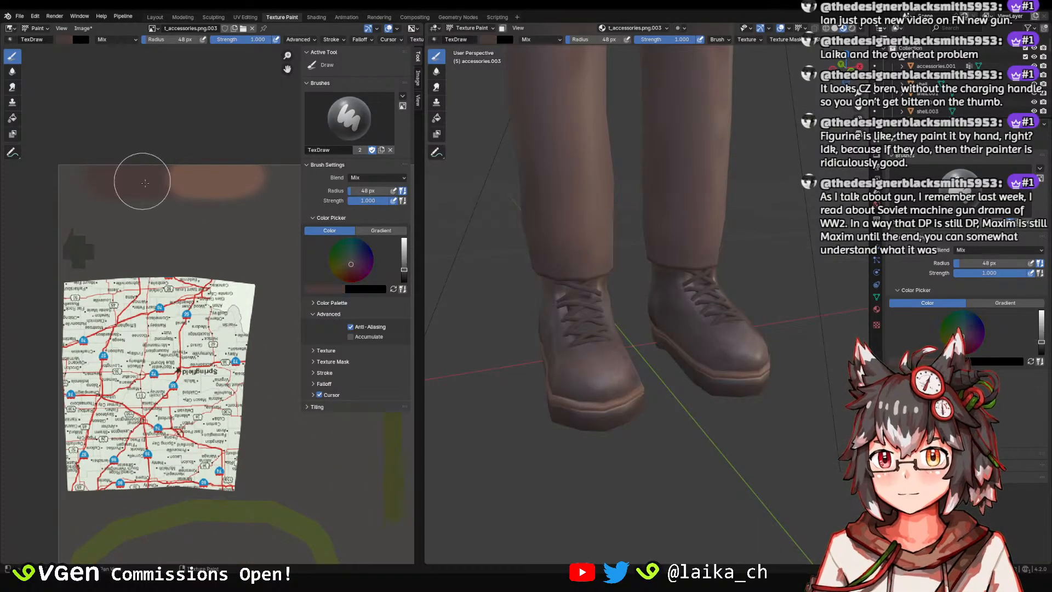
pyautogui.scroll(-2, 140, 181)
pyautogui.scroll(-3, 605, 270)
pyautogui.scroll(-2, 626, 354)
pyautogui.moveTo(626, 354); pyautogui.dragTo(665, 351, button='middle')
pyautogui.scroll(3, 619, 246)
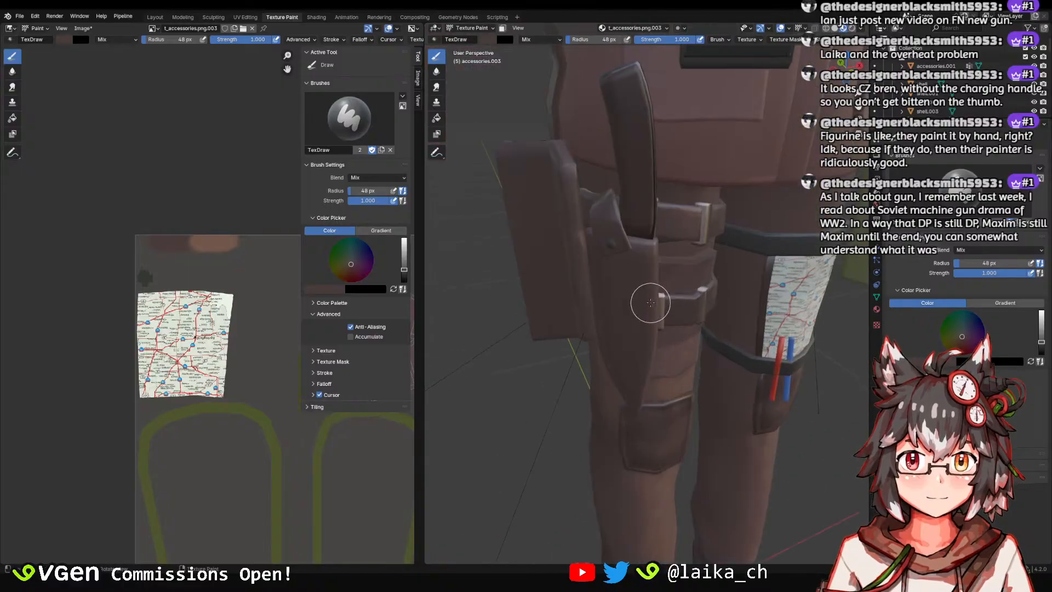
# Paint dark brown over the knife sheath, and set the brush to a 90 px radius and 0.180 strength.
pyautogui.moveTo(624, 311); pyautogui.dragTo(641, 375)
pyautogui.moveTo(640, 375)
pyautogui.mouseDown(button='middle')
pyautogui.moveTo(644, 309)
pyautogui.moveTo(665, 357)
pyautogui.moveTo(665, 321)
pyautogui.moveTo(648, 276)
pyautogui.moveTo(616, 300)
pyautogui.moveTo(622, 287)
pyautogui.mouseUp(button='middle')
pyautogui.press('f')
pyautogui.click(640, 286)
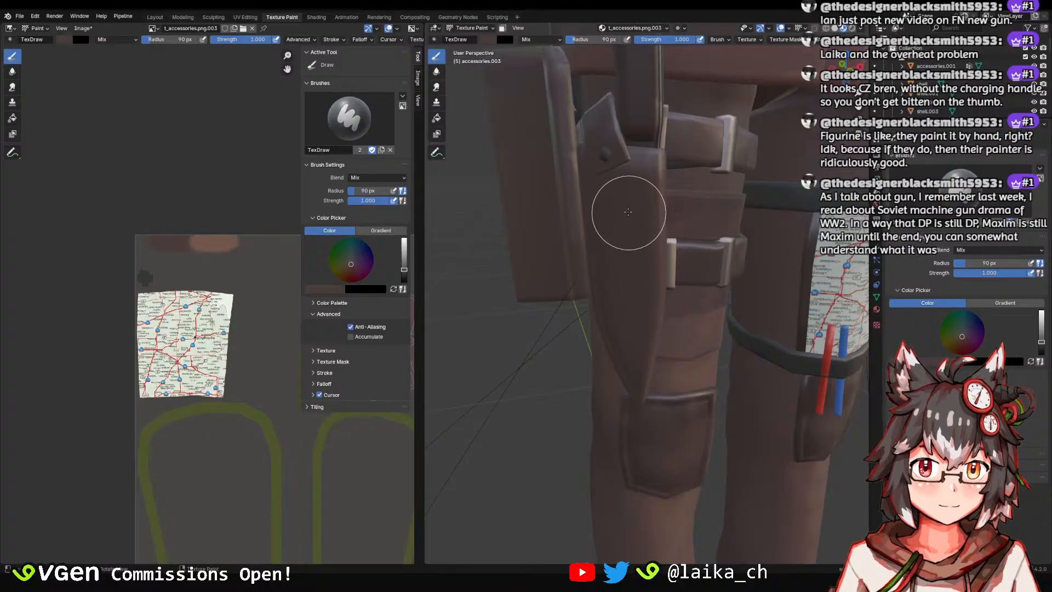
pyautogui.hotkey('shift', 'f')
pyautogui.click(610, 202)
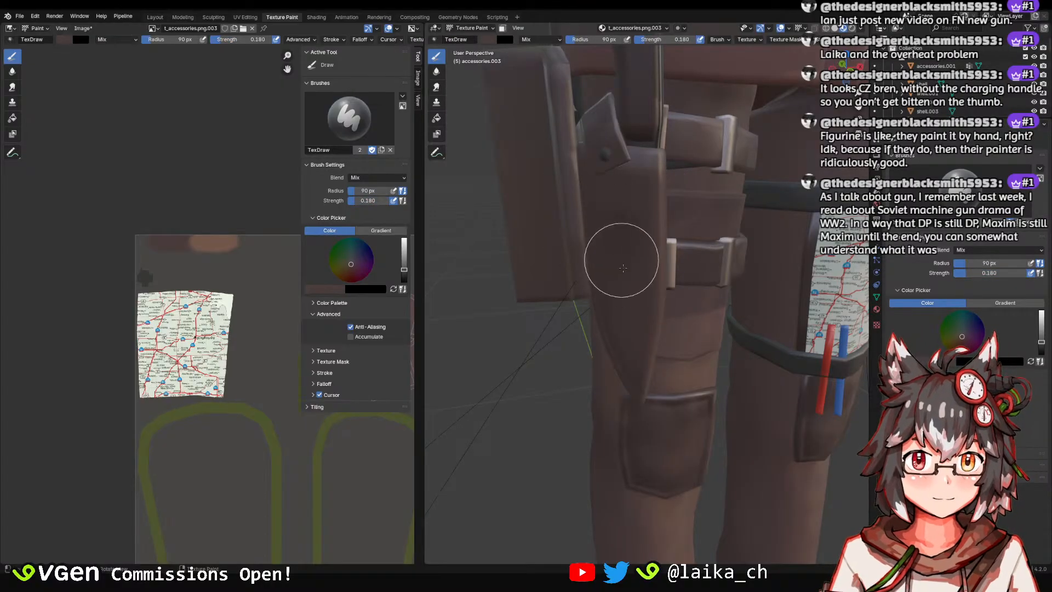
# Shade the knife sheath and the adjacent leather pouch softly in dark brown with a 55 px brush.
pyautogui.moveTo(623, 268); pyautogui.dragTo(667, 270, button='middle')
pyautogui.scroll(-3, 643, 286)
pyautogui.scroll(2, 652, 287)
pyautogui.press('f')
pyautogui.click(651, 285)
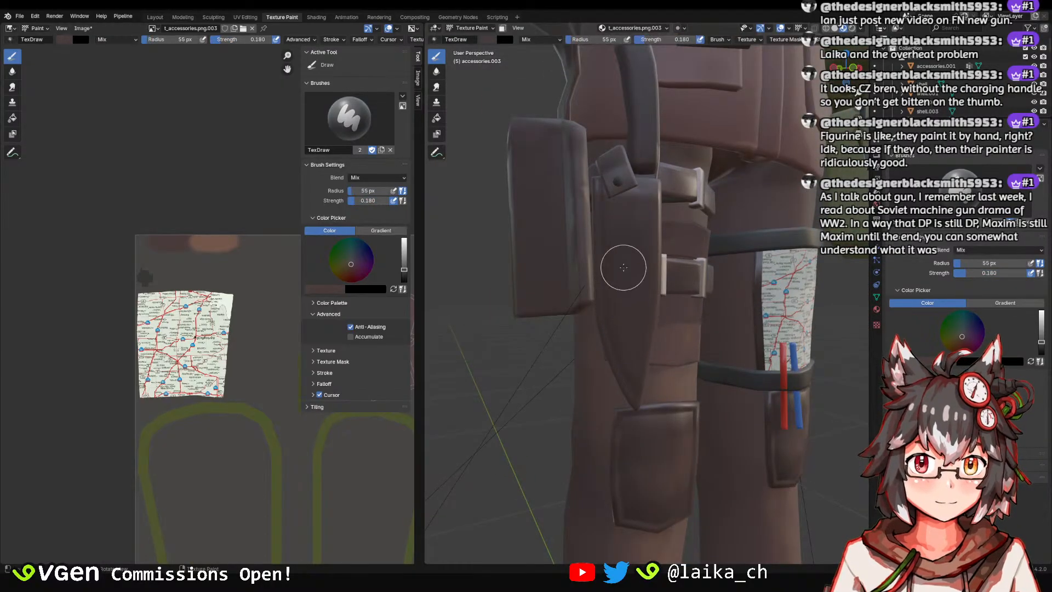
pyautogui.moveTo(638, 355); pyautogui.dragTo(606, 275, button='middle')
pyautogui.moveTo(615, 329); pyautogui.dragTo(624, 254, button='middle')
pyautogui.moveTo(599, 300); pyautogui.dragTo(615, 185, button='middle')
pyautogui.scroll(5, 614, 270)
pyautogui.scroll(-5, 614, 269)
pyautogui.moveTo(606, 421); pyautogui.dragTo(594, 258, button='middle')
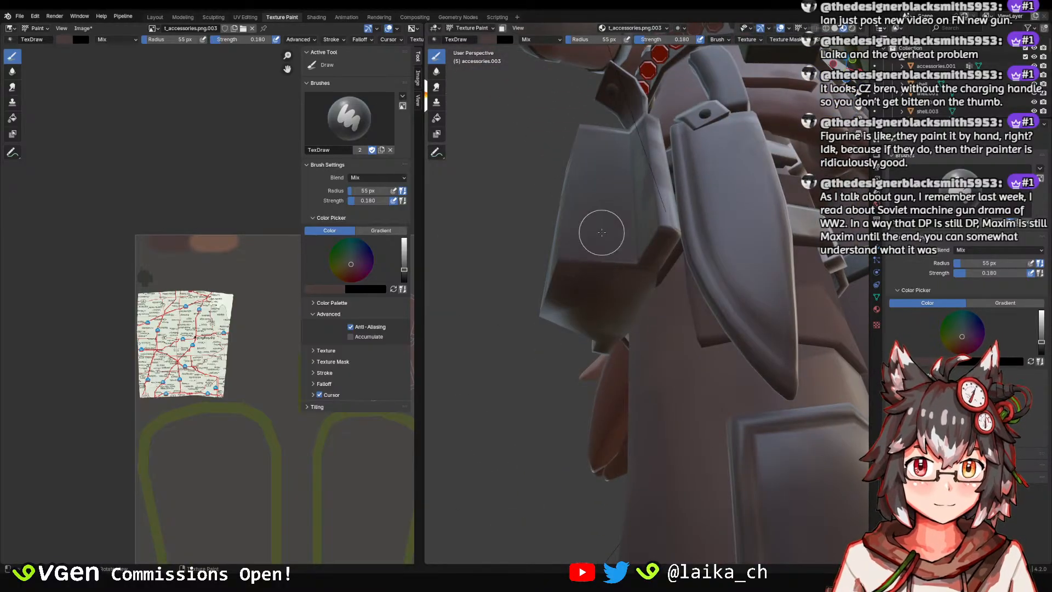
pyautogui.moveTo(579, 204); pyautogui.dragTo(683, 280, button='middle')
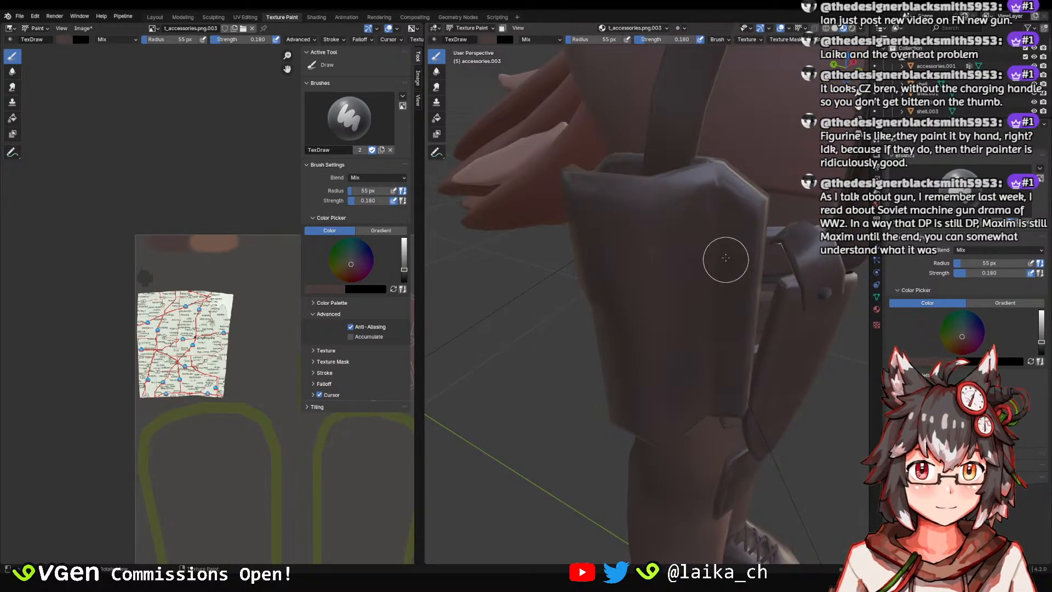
# Enlarge the brush to 89 px for the leather pouch's edges and check the leg straps and gear from the front.
pyautogui.moveTo(768, 251); pyautogui.dragTo(710, 226, button='middle')
pyautogui.press('f')
pyautogui.click(724, 227)
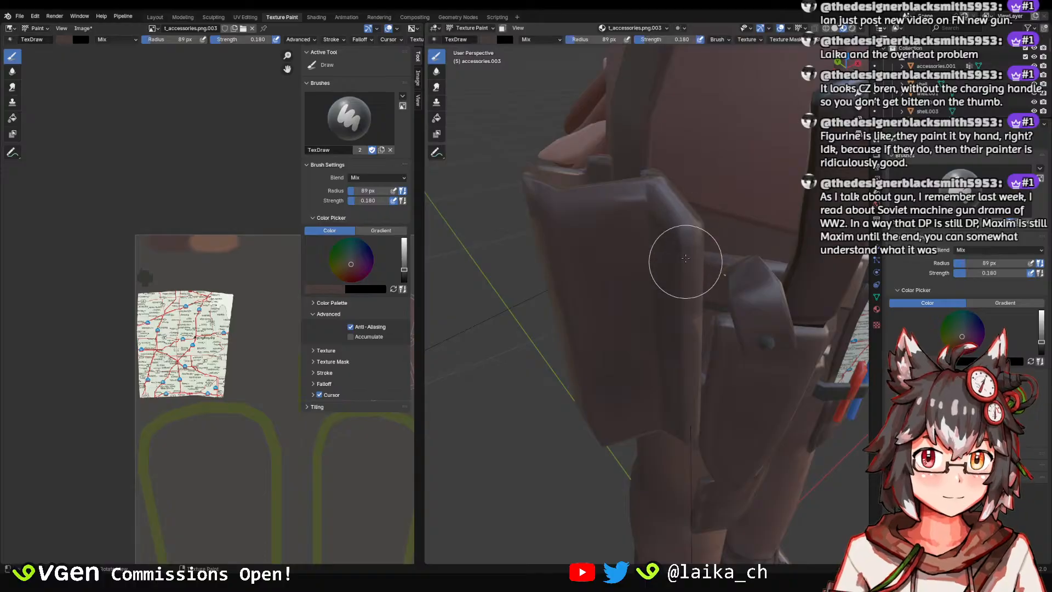
pyautogui.scroll(-6, 681, 296)
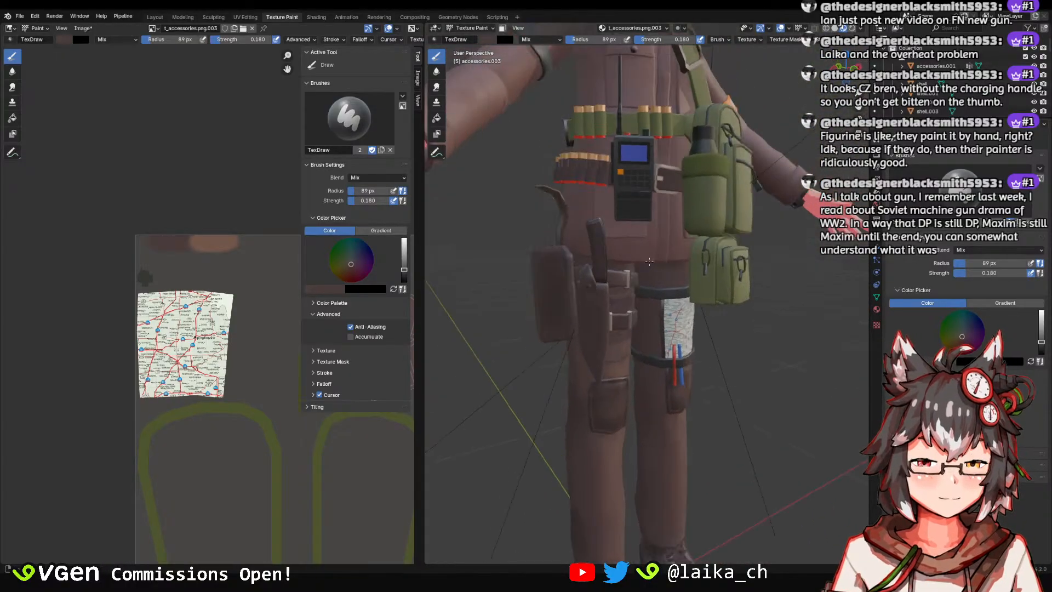
pyautogui.moveTo(649, 261); pyautogui.dragTo(679, 261, button='middle')
pyautogui.scroll(-2, 638, 269)
pyautogui.scroll(4, 559, 295)
pyautogui.moveTo(554, 296); pyautogui.dragTo(571, 286, button='middle')
pyautogui.scroll(2, 569, 280)
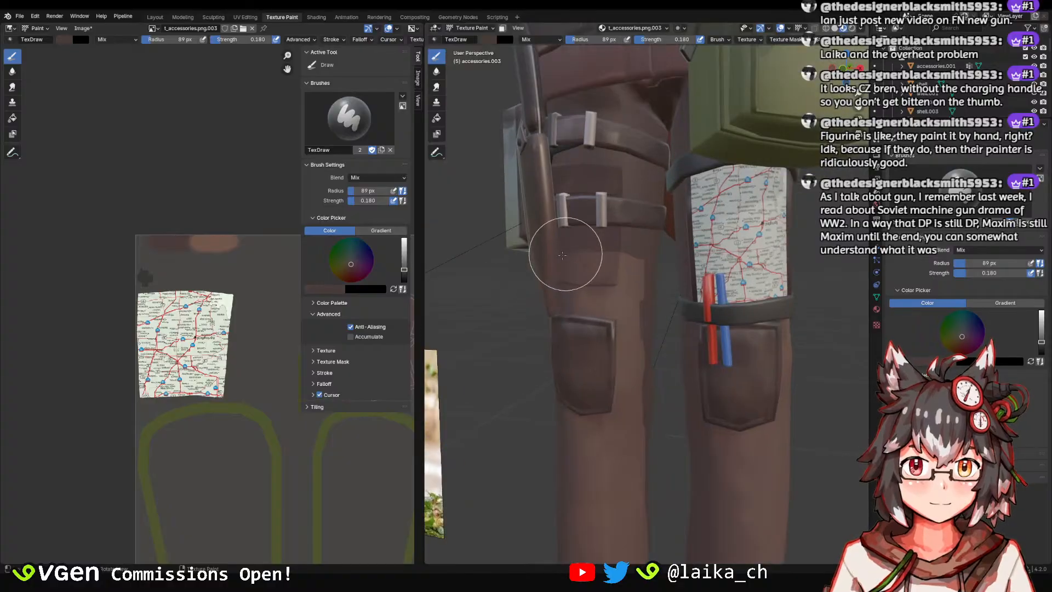
pyautogui.scroll(-6, 553, 327)
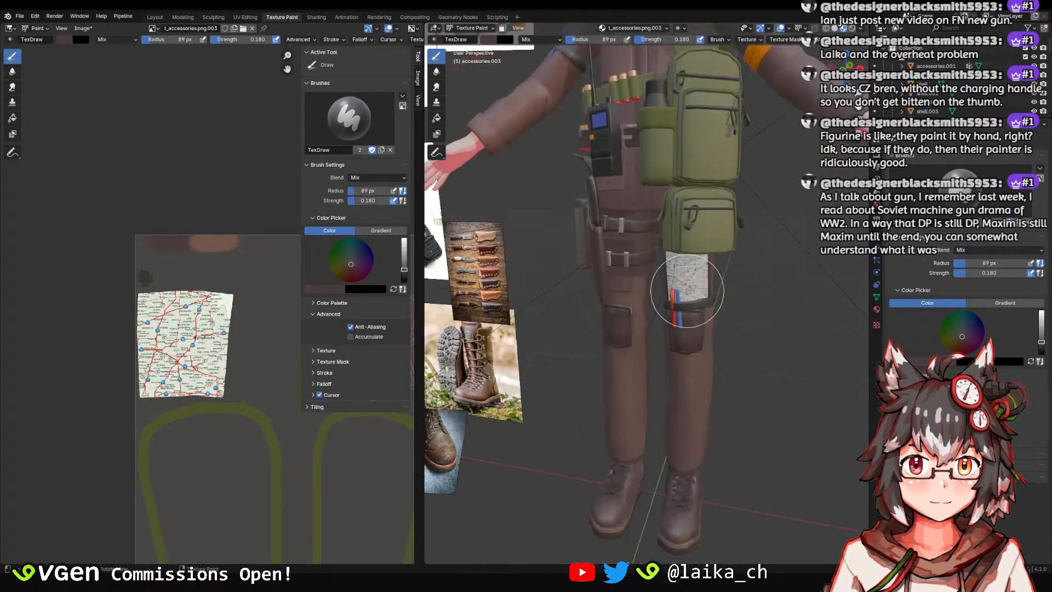
# Reduce the brush radius to 19 px for touching up the leather belt around the shotgun shells.
pyautogui.moveTo(784, 282)
pyautogui.mouseDown(button='middle')
pyautogui.moveTo(708, 276)
pyautogui.moveTo(681, 258)
pyautogui.moveTo(712, 279)
pyautogui.moveTo(728, 274)
pyautogui.moveTo(653, 293)
pyautogui.mouseUp(button='middle')
pyautogui.scroll(5, 713, 279)
pyautogui.press('f')
pyautogui.click(681, 285)
pyautogui.scroll(4, 652, 294)
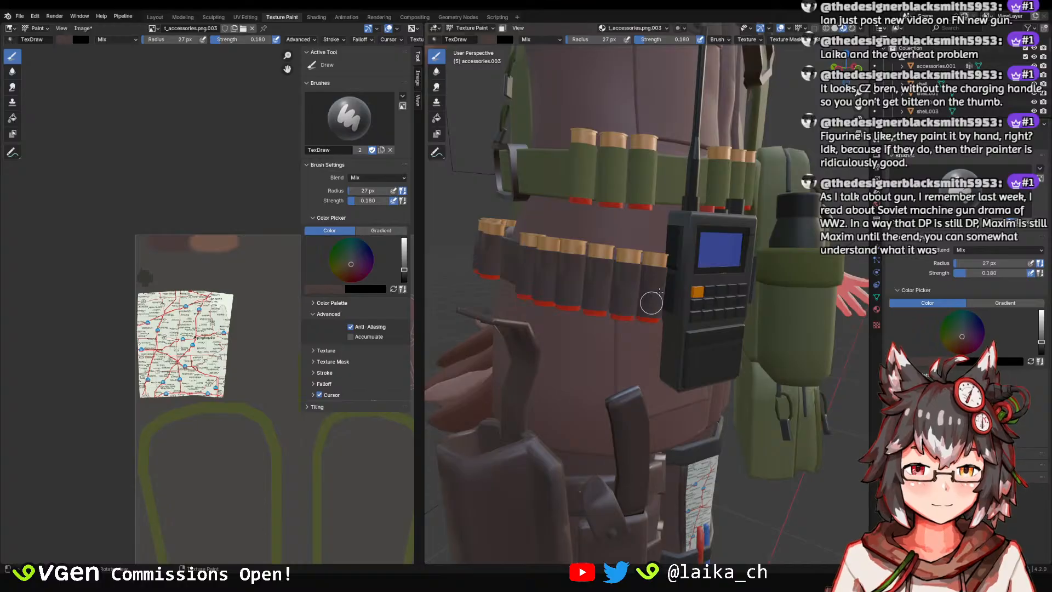
pyautogui.moveTo(646, 302)
pyautogui.mouseDown(button='middle')
pyautogui.moveTo(665, 252)
pyautogui.moveTo(605, 271)
pyautogui.mouseUp(button='middle')
pyautogui.press('f')
pyautogui.click(659, 263)
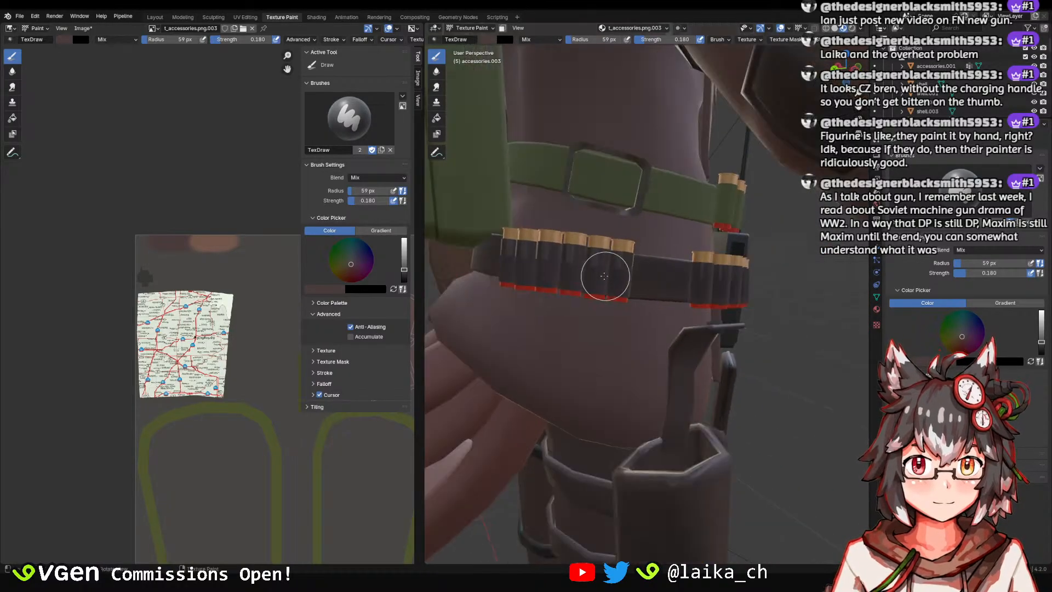
pyautogui.press('f')
pyautogui.click(605, 271)
pyautogui.press('f')
pyautogui.click(612, 287)
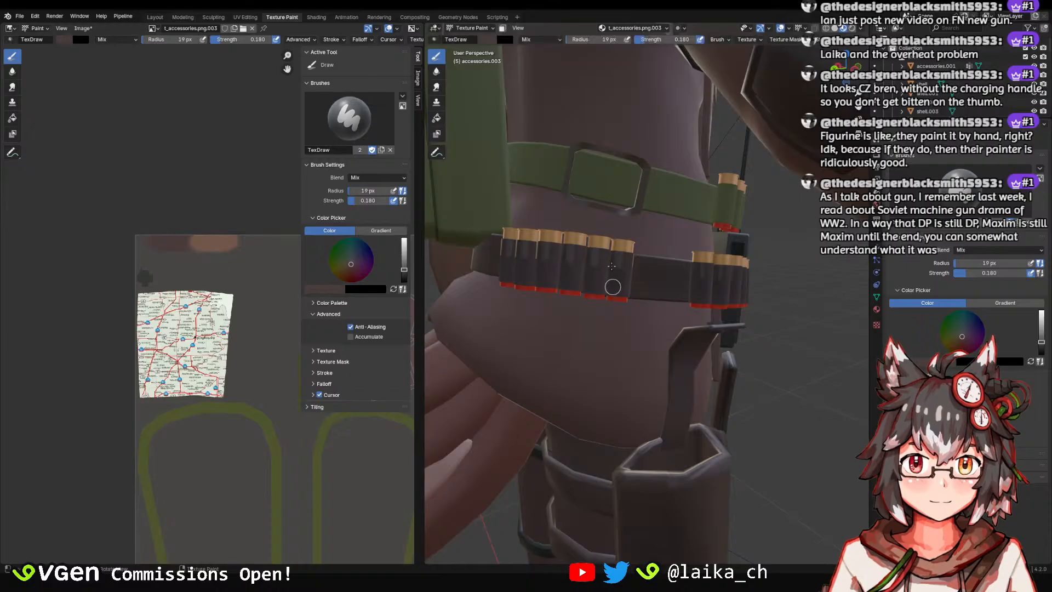
# Paint the far side of the leather waist belt dark brown with a 41 px brush at 0.959 strength.
pyautogui.moveTo(560, 276)
pyautogui.mouseDown(button='middle')
pyautogui.moveTo(562, 262)
pyautogui.moveTo(578, 282)
pyautogui.moveTo(606, 258)
pyautogui.moveTo(644, 248)
pyautogui.moveTo(662, 268)
pyautogui.moveTo(666, 241)
pyautogui.moveTo(690, 241)
pyautogui.mouseUp(button='middle')
pyautogui.press('f')
pyautogui.click(639, 267)
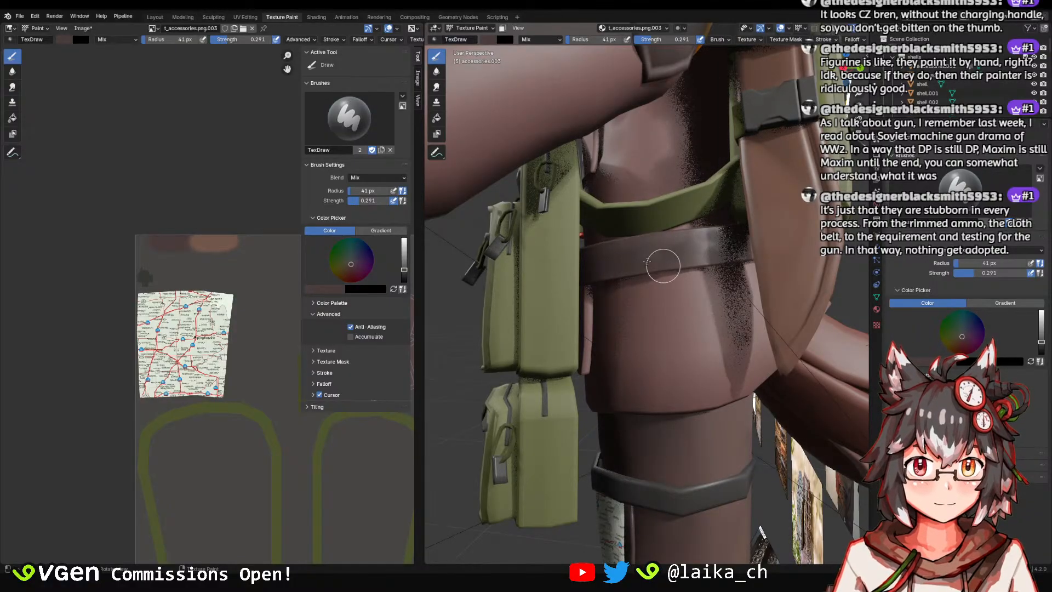
pyautogui.scroll(-3, 635, 282)
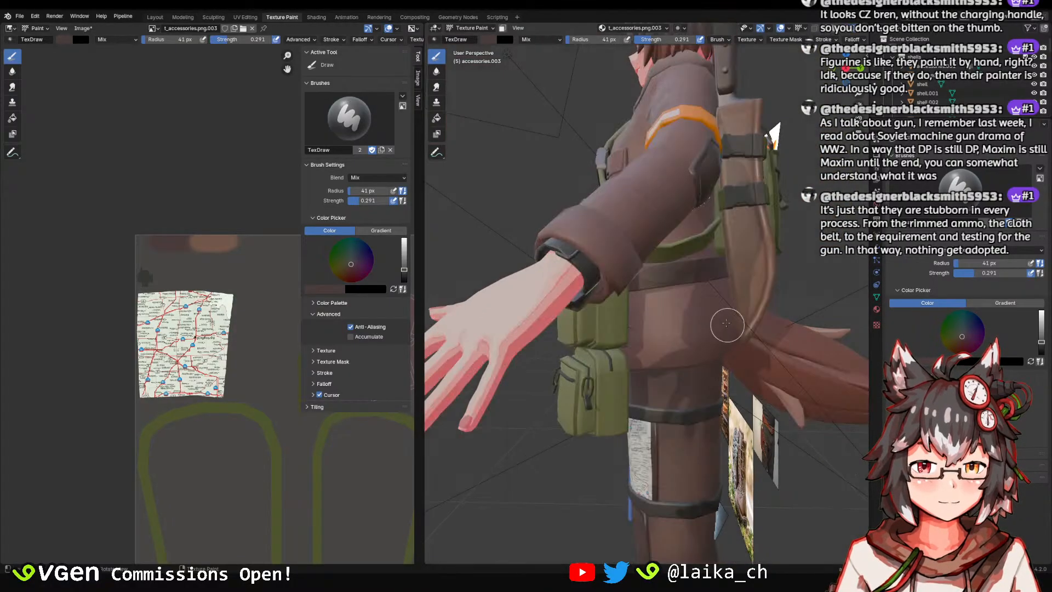
pyautogui.moveTo(722, 325); pyautogui.dragTo(701, 307, button='middle')
pyautogui.scroll(3, 635, 280)
pyautogui.hotkey('shift', 'f')
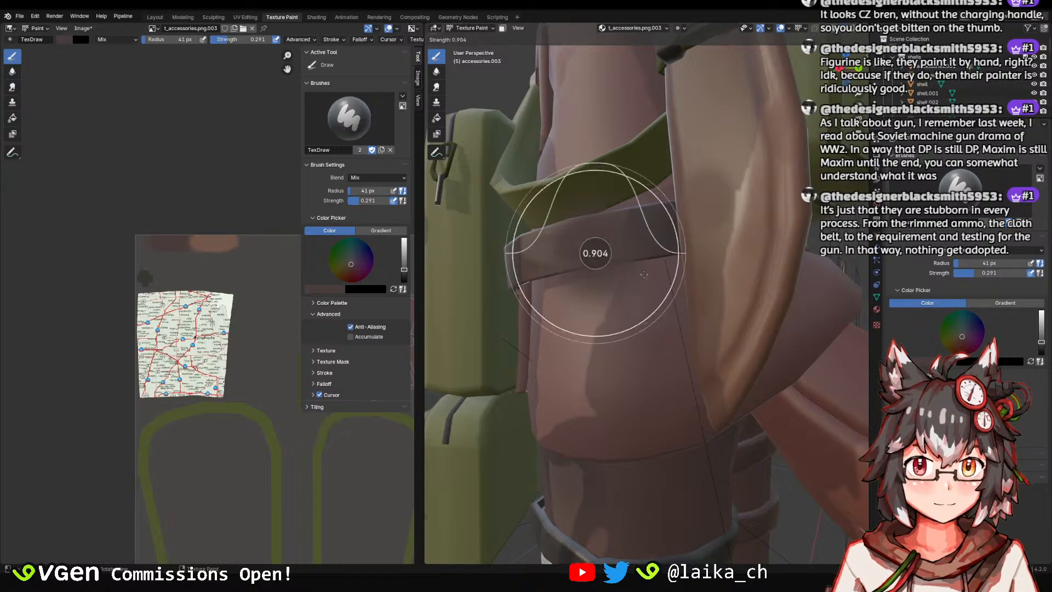
pyautogui.click(584, 239)
pyautogui.moveTo(590, 236); pyautogui.dragTo(687, 251, button='middle')
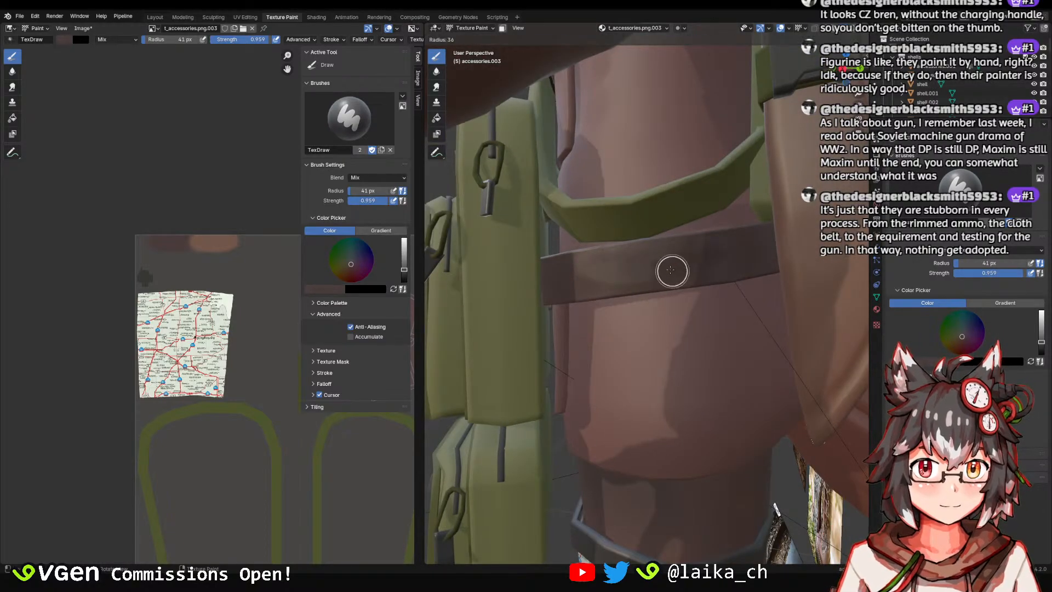
# Blend the waist belt's shading with the brush at 0.208 strength and save the file.
pyautogui.hotkey('shift', 'f')
pyautogui.click(616, 270)
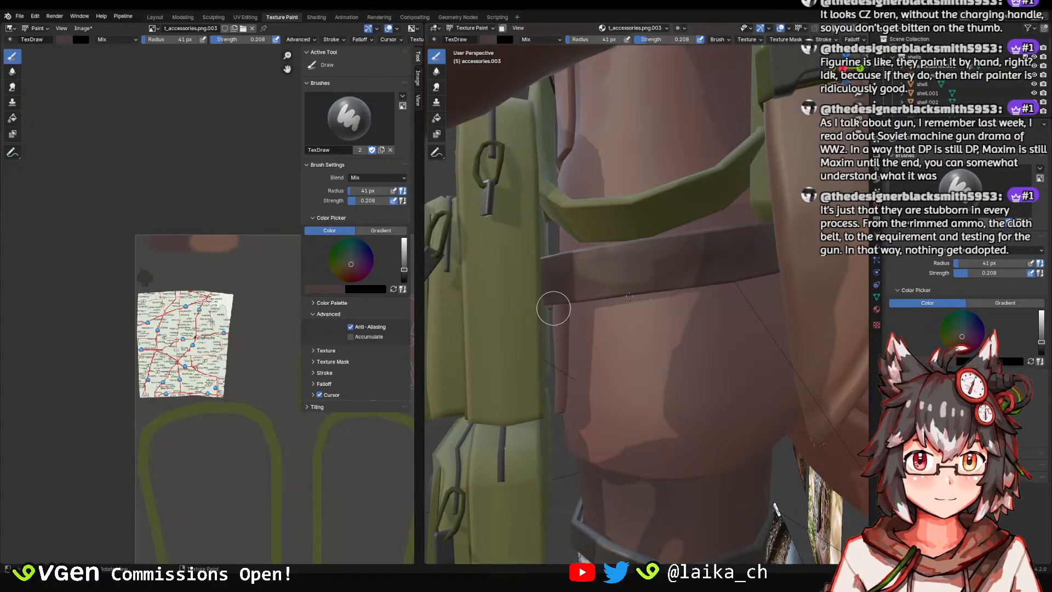
pyautogui.scroll(-10, 553, 308)
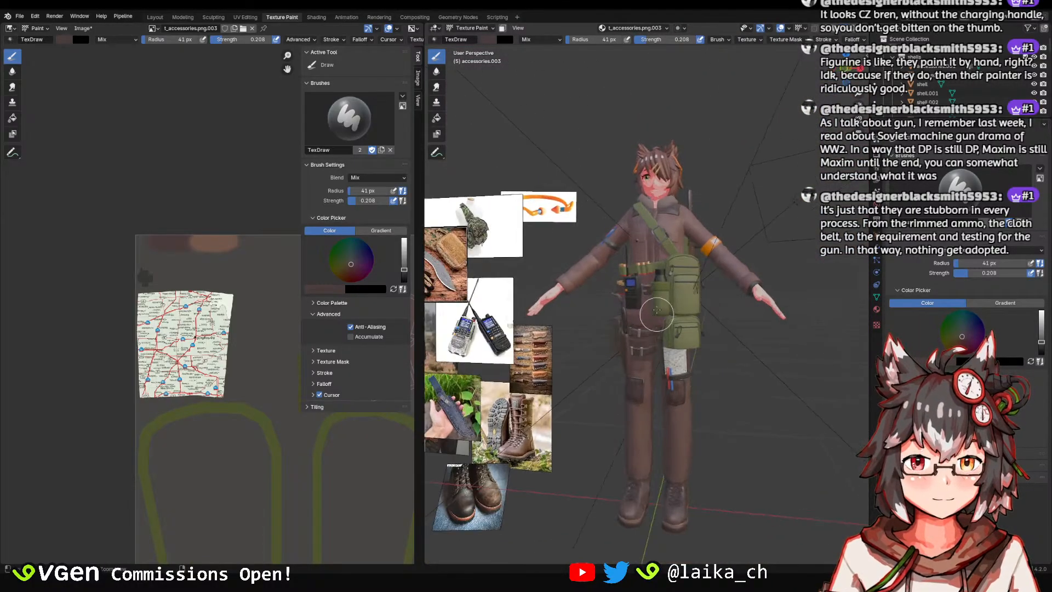
pyautogui.scroll(10, 656, 309)
pyautogui.hotkey('ctrl', 's')
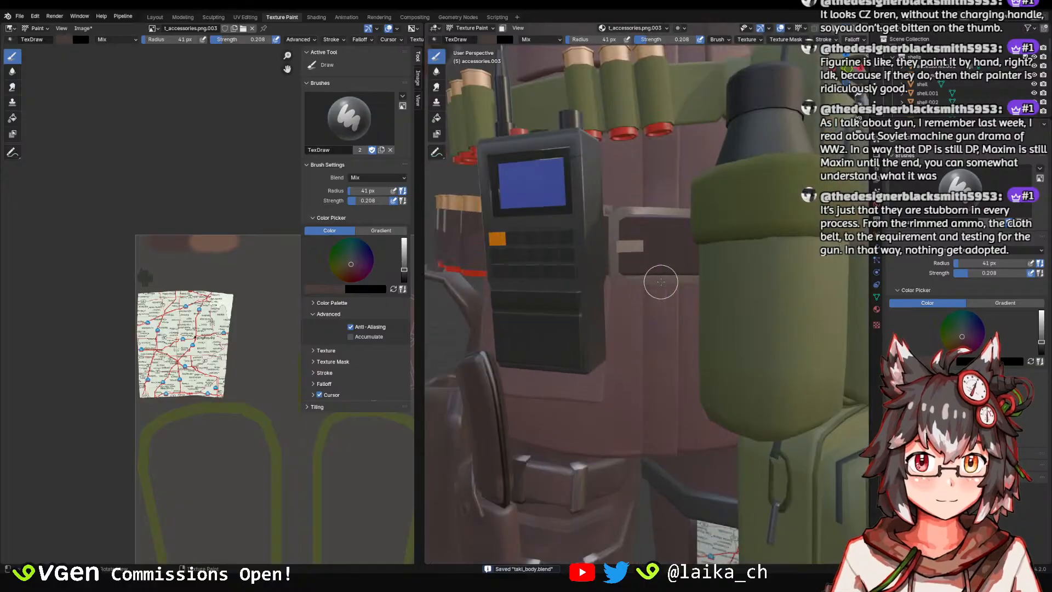
# Check the waist belt's buckle up close and save the accessories texture image.
pyautogui.scroll(-5, 661, 281)
pyautogui.scroll(8, 630, 236)
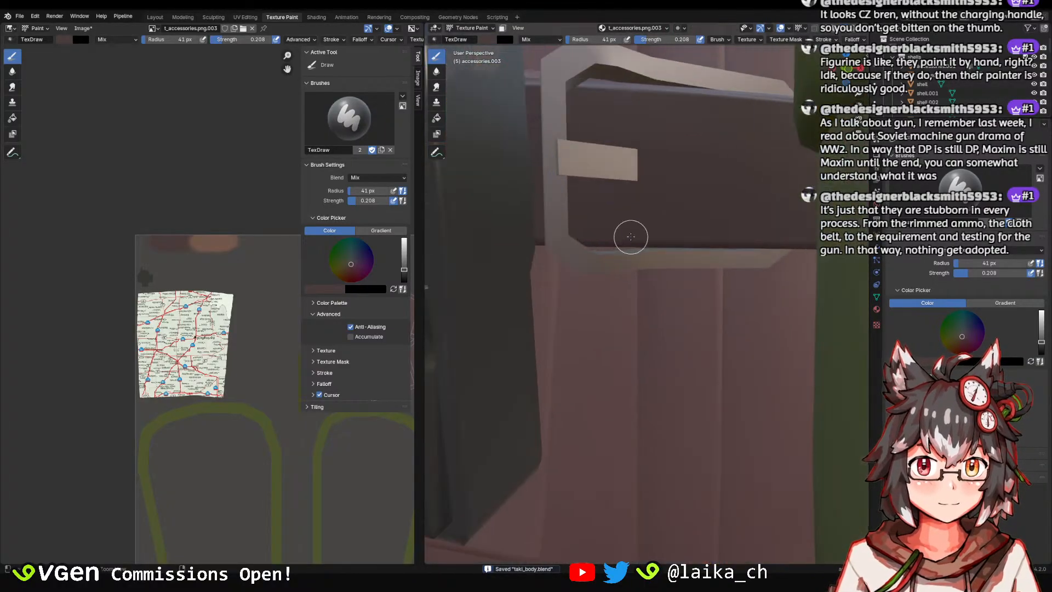
pyautogui.keyDown('ctrl'); pyautogui.moveTo(631, 237); pyautogui.dragTo(652, 300, button='middle'); pyautogui.keyUp('ctrl')
pyautogui.scroll(-6, 651, 281)
pyautogui.moveTo(653, 300); pyautogui.dragTo(704, 283, button='middle')
pyautogui.click(83, 27)
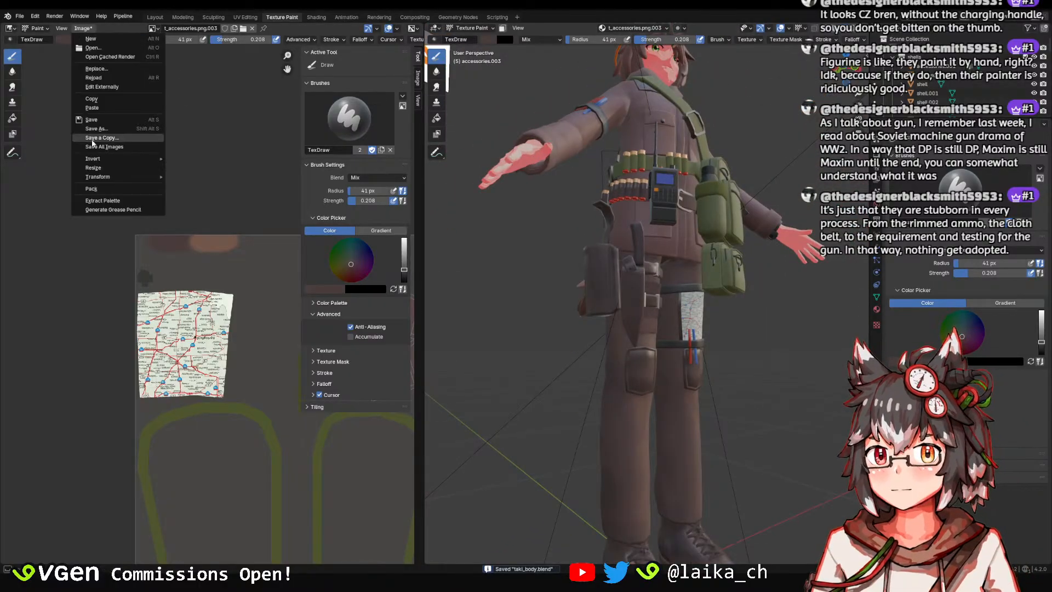
pyautogui.click(96, 121)
# Save the blend file and review the painted leather gear on the whole character.
pyautogui.moveTo(632, 237); pyautogui.dragTo(616, 398, button='middle')
pyautogui.hotkey('ctrl', 's')
pyautogui.scroll(5, 624, 245)
pyautogui.scroll(-4, 624, 244)
pyautogui.scroll(4, 618, 270)
pyautogui.scroll(-2, 642, 278)
pyautogui.scroll(-2, 642, 278)
pyautogui.hotkey('ctrl', 's')
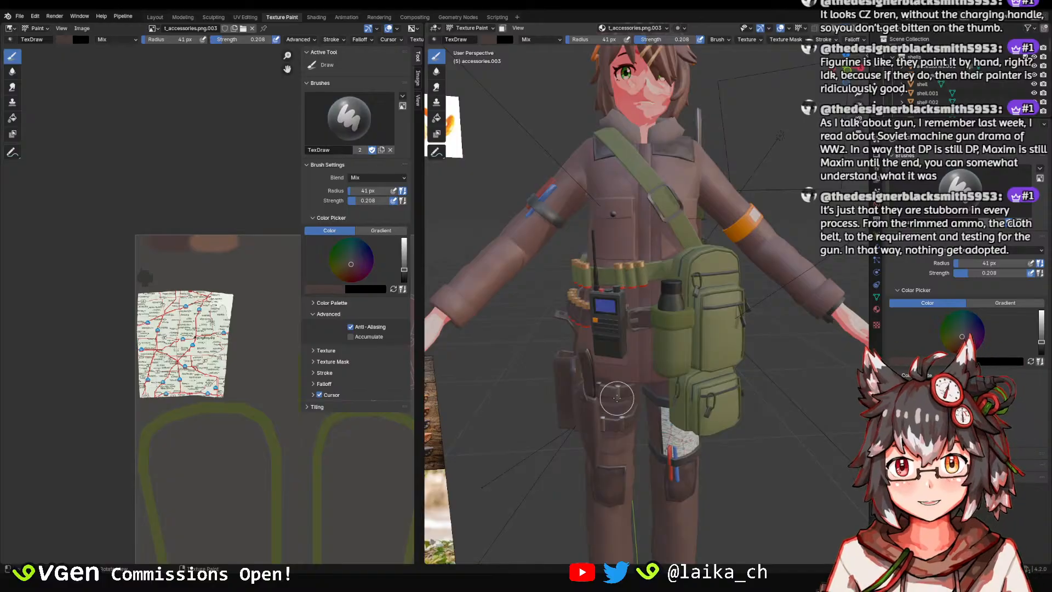
pyautogui.scroll(5, 617, 398)
pyautogui.hotkey('ctrl', 's')
pyautogui.scroll(2, 613, 252)
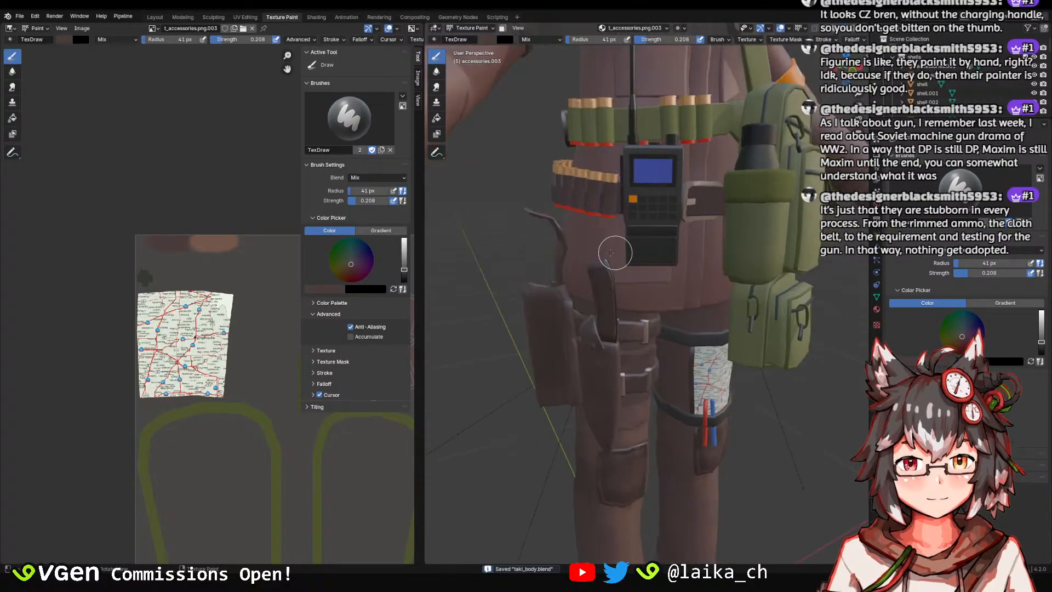
# Save the accessories texture image and the blend file, and switch to the Layout workspace.
pyautogui.click(81, 28)
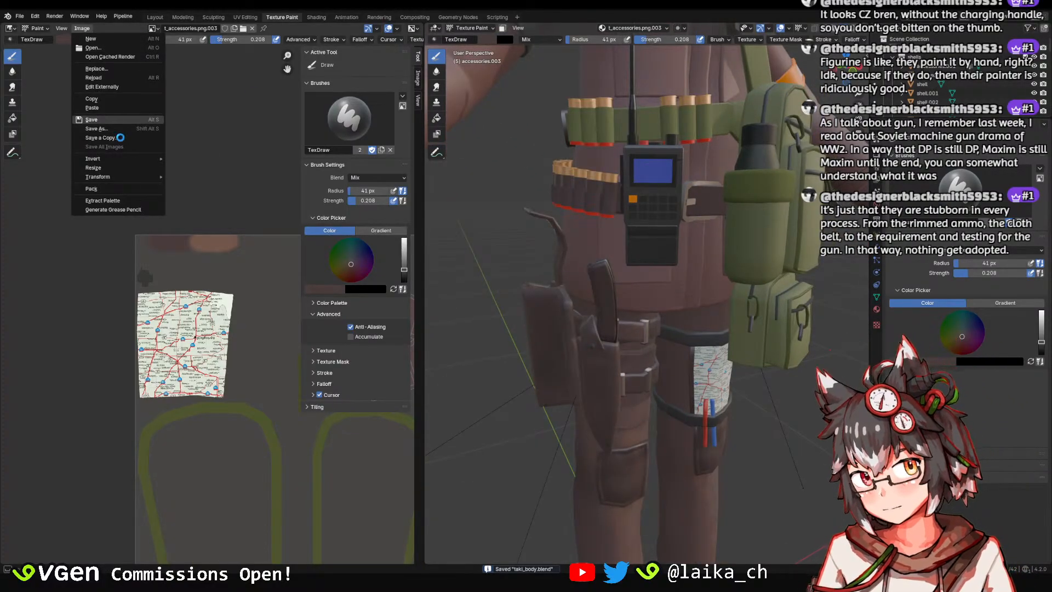
pyautogui.click(92, 119)
pyautogui.click(155, 17)
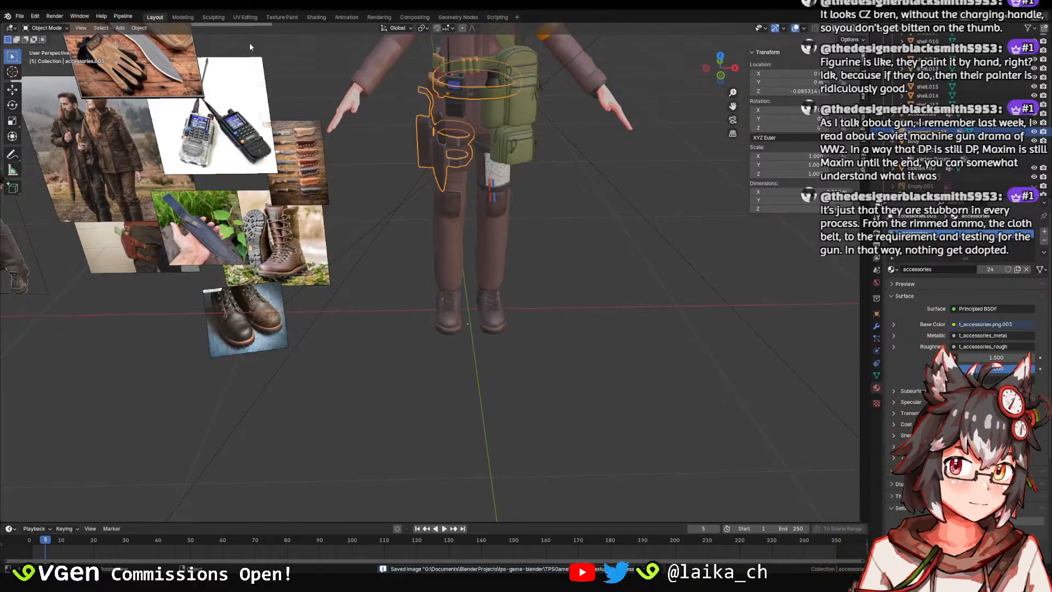
pyautogui.scroll(-4, 462, 226)
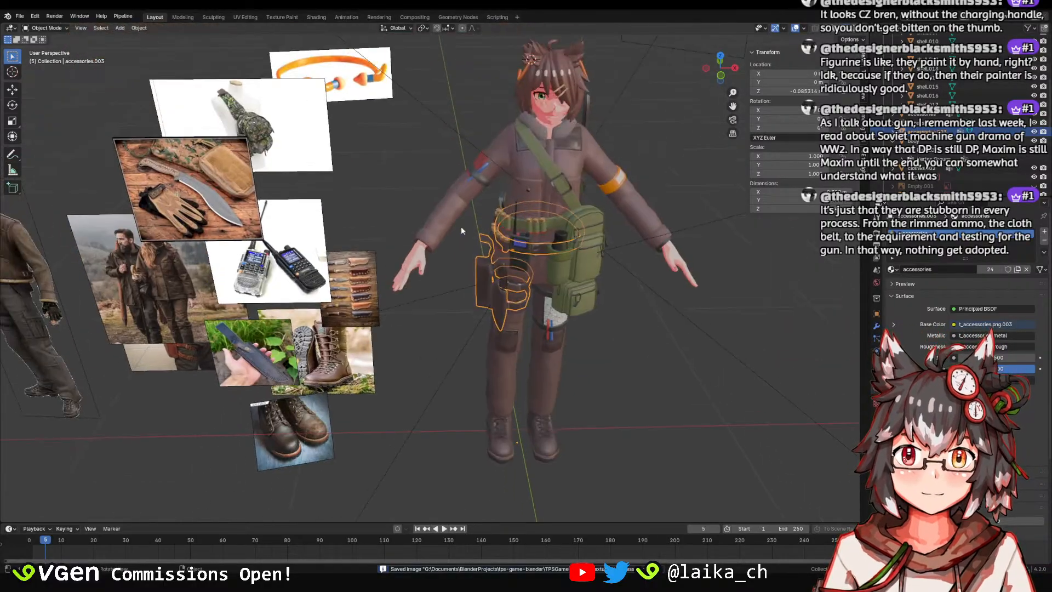
pyautogui.scroll(6, 461, 226)
pyautogui.moveTo(461, 226); pyautogui.dragTo(414, 308, button='middle')
pyautogui.hotkey('ctrl', 's')
# Examine which objects the knife, leather straps and trousers belong to by selecting them in turn.
pyautogui.click(492, 280)
pyautogui.scroll(-2, 492, 280)
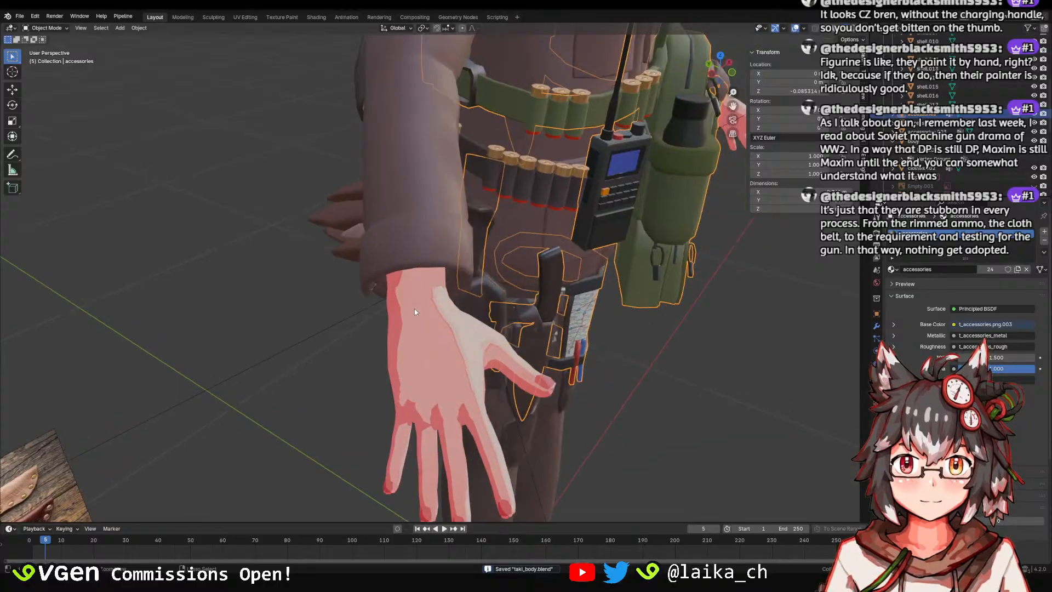
pyautogui.scroll(4, 414, 308)
pyautogui.moveTo(382, 226); pyautogui.dragTo(412, 256, button='middle')
pyautogui.scroll(-2, 459, 235)
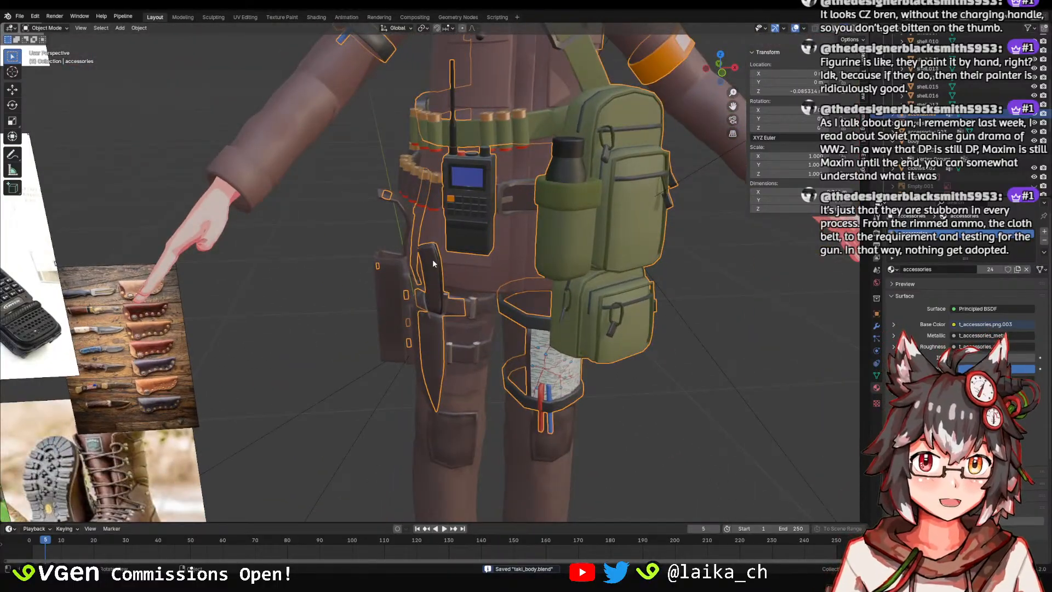
pyautogui.click(469, 357)
pyautogui.click(454, 306)
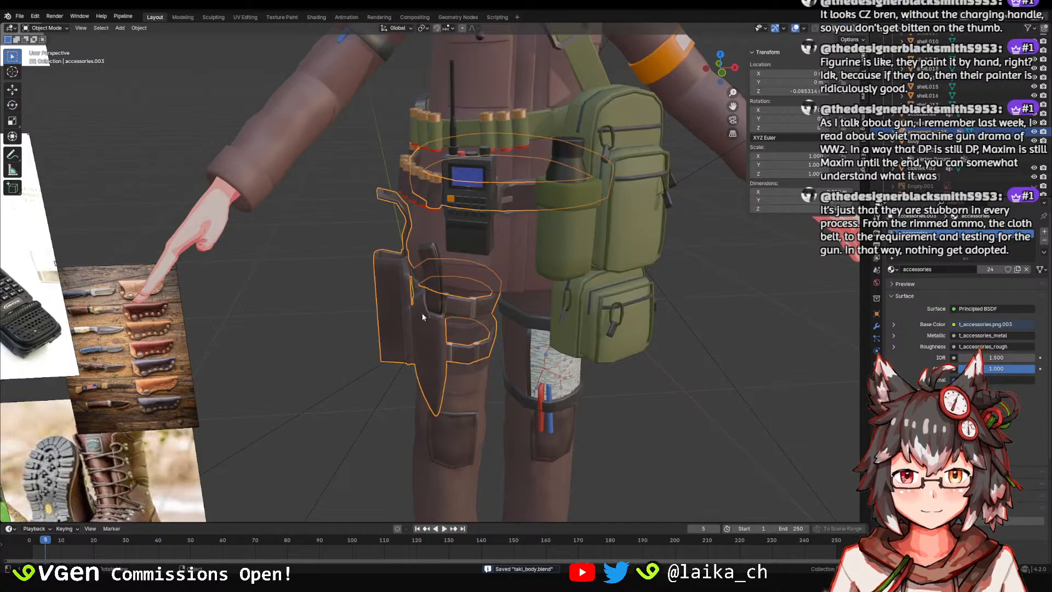
pyautogui.click(430, 300)
pyautogui.click(430, 300)
pyautogui.click(431, 304)
pyautogui.moveTo(431, 304); pyautogui.dragTo(451, 274, button='middle')
pyautogui.scroll(6, 428, 264)
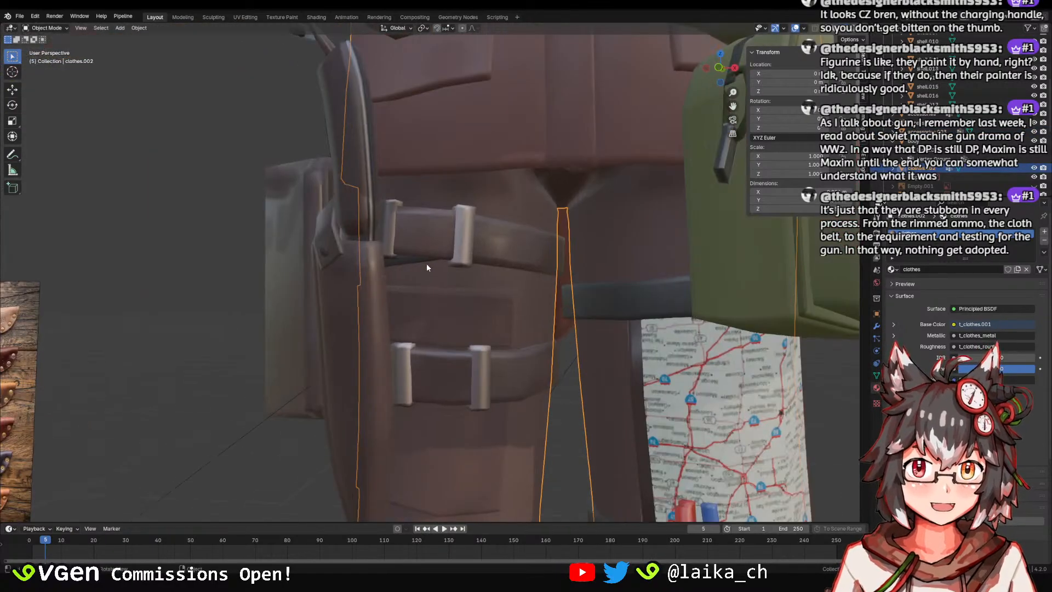
pyautogui.click(418, 259)
pyautogui.click(412, 263)
pyautogui.scroll(-6, 412, 263)
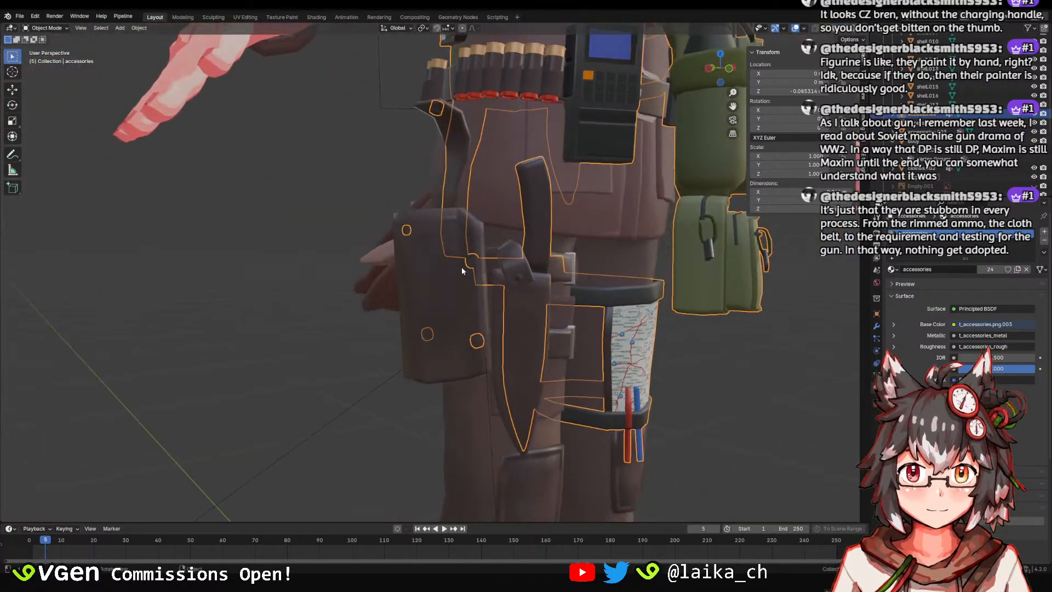
# Isolate the selected accessories object in local view, return to the full scene and clear the selection.
pyautogui.press('KP_Divide')
pyautogui.moveTo(455, 256); pyautogui.dragTo(401, 255, button='middle')
pyautogui.press('KP_Divide')
pyautogui.click(400, 334)
pyautogui.hotkey('alt', 'a')
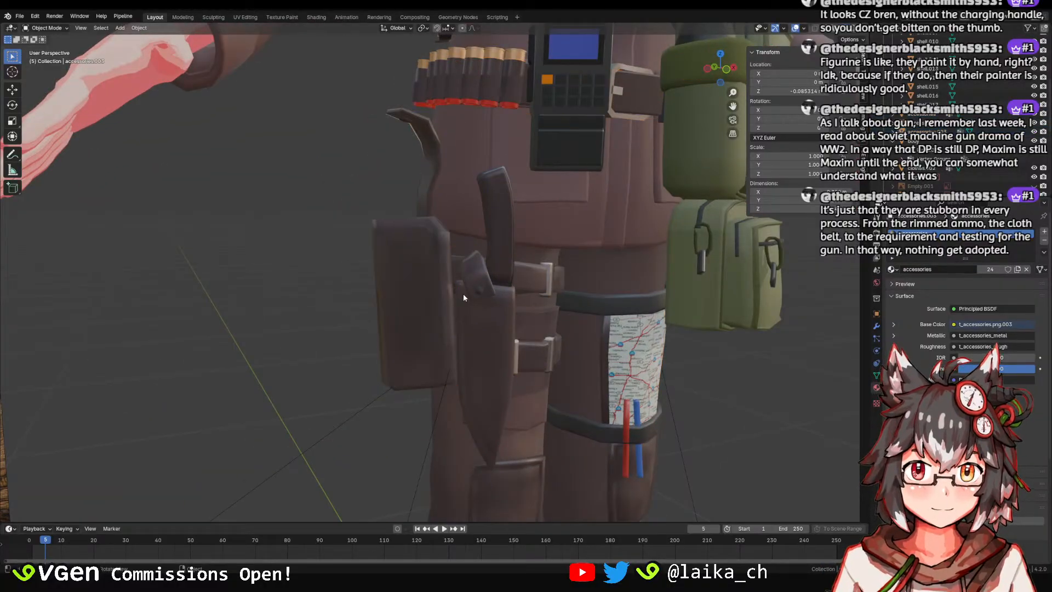
# Reselect the leather object with the sheath, pouch and thigh straps, and save the file.
pyautogui.moveTo(462, 293); pyautogui.dragTo(435, 283, button='middle')
pyautogui.click(436, 284)
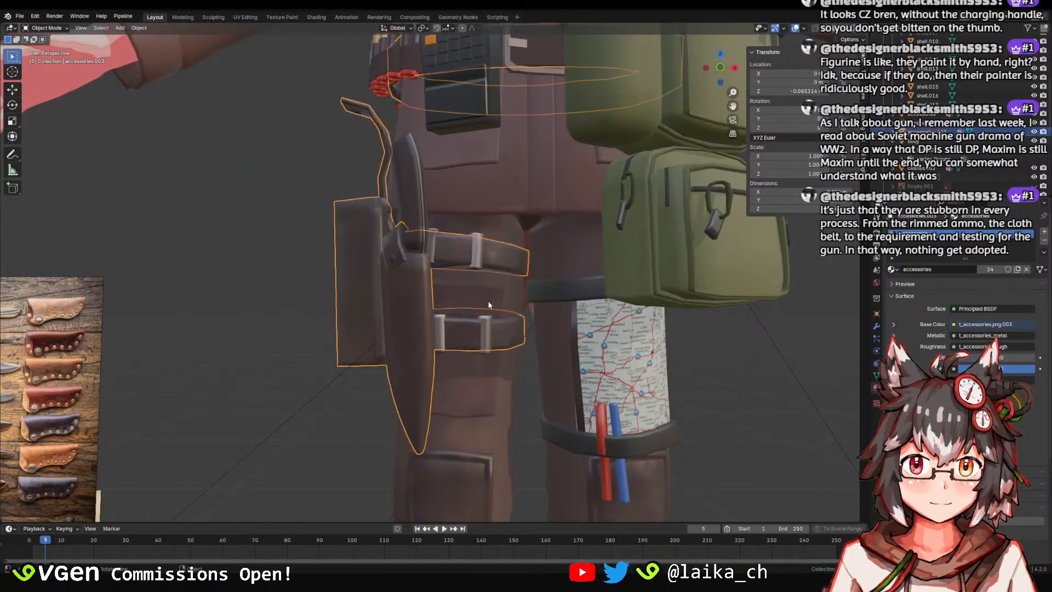
pyautogui.scroll(-4, 487, 350)
pyautogui.click(485, 373)
pyautogui.moveTo(485, 373); pyautogui.dragTo(478, 344, button='middle')
pyautogui.hotkey('alt', 'a')
pyautogui.moveTo(411, 336); pyautogui.dragTo(427, 315, button='middle')
pyautogui.click(430, 311)
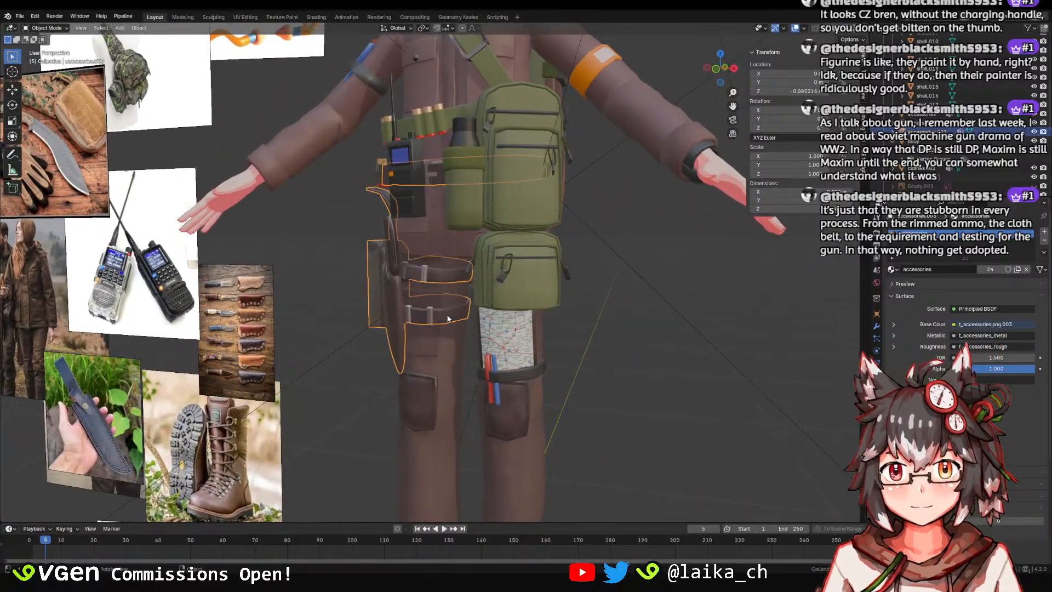
pyautogui.moveTo(439, 274); pyautogui.dragTo(443, 195, button='middle')
pyautogui.scroll(-1, 482, 253)
pyautogui.hotkey('ctrl', 's')
pyautogui.scroll(-2, 483, 253)
pyautogui.scroll(-2, 485, 266)
pyautogui.scroll(5, 443, 195)
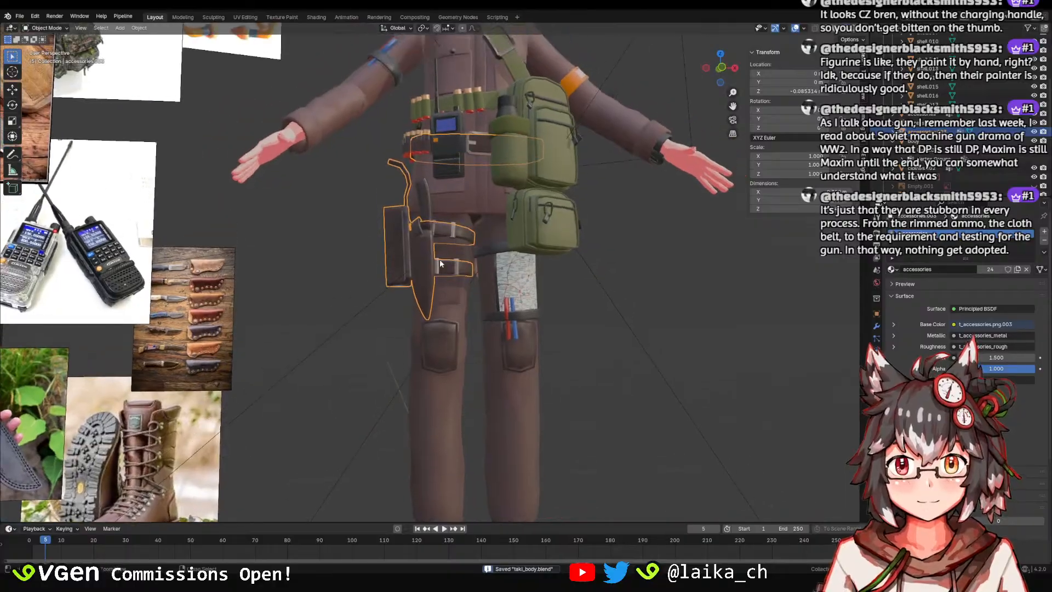
# Examine which objects the radio, knife and metal buckles belong to by selecting them in turn.
pyautogui.click(390, 232)
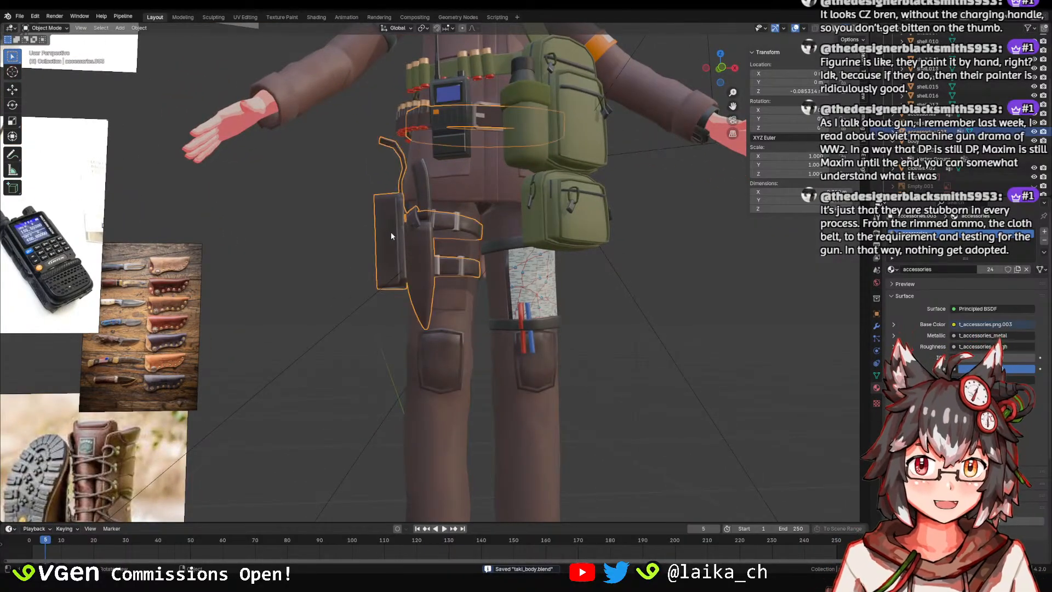
pyautogui.moveTo(390, 232); pyautogui.dragTo(433, 252, button='middle')
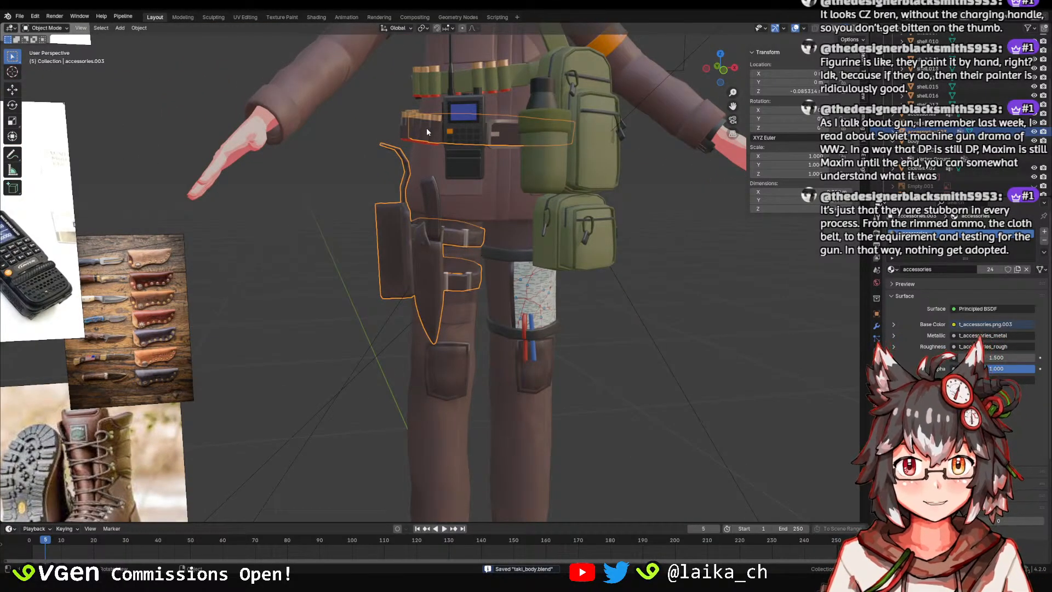
pyautogui.scroll(-2, 426, 131)
pyautogui.moveTo(426, 132); pyautogui.dragTo(442, 236, button='middle')
pyautogui.scroll(5, 439, 170)
pyautogui.click(449, 197)
pyautogui.scroll(2, 449, 241)
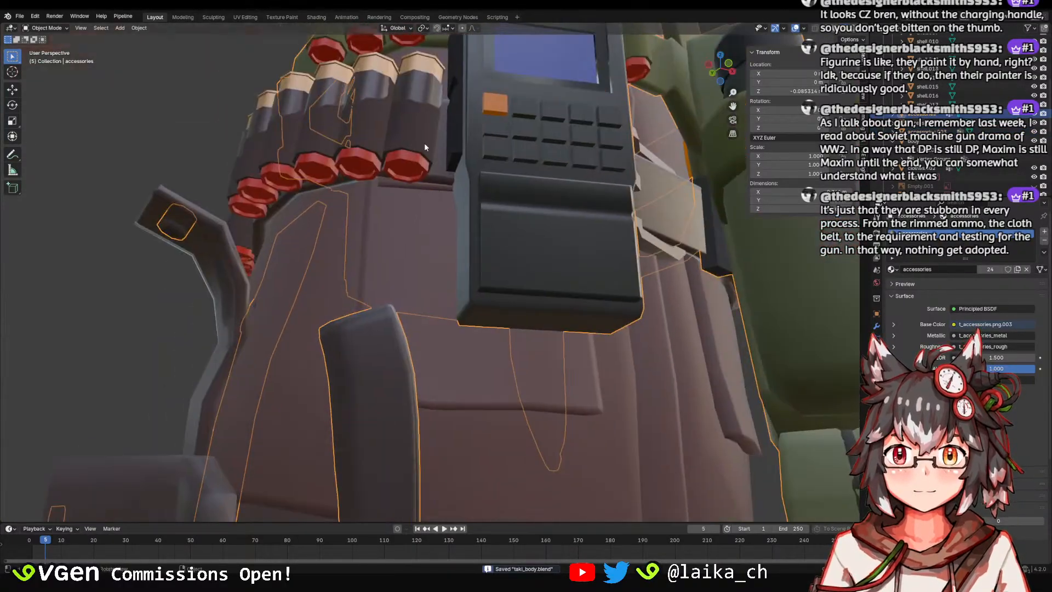
pyautogui.scroll(-2, 472, 262)
pyautogui.moveTo(362, 274); pyautogui.dragTo(343, 318, button='middle')
pyautogui.scroll(-3, 328, 325)
pyautogui.click(251, 340)
pyautogui.moveTo(251, 340); pyautogui.dragTo(340, 322, button='middle')
pyautogui.scroll(-2, 438, 290)
pyautogui.moveTo(510, 277); pyautogui.dragTo(368, 288, button='middle')
pyautogui.click(448, 294)
pyautogui.click(448, 294)
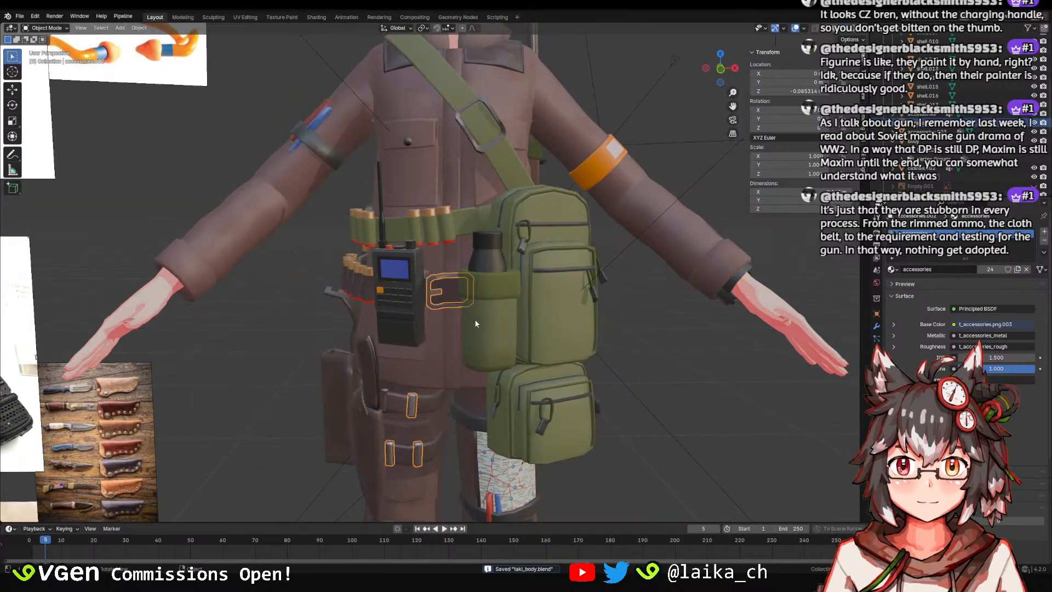
# Select the leather gear object on the hip and thigh again and save the blend file.
pyautogui.scroll(-1, 475, 318)
pyautogui.moveTo(474, 319); pyautogui.dragTo(462, 295, button='middle')
pyautogui.scroll(-1, 480, 321)
pyautogui.click(465, 292)
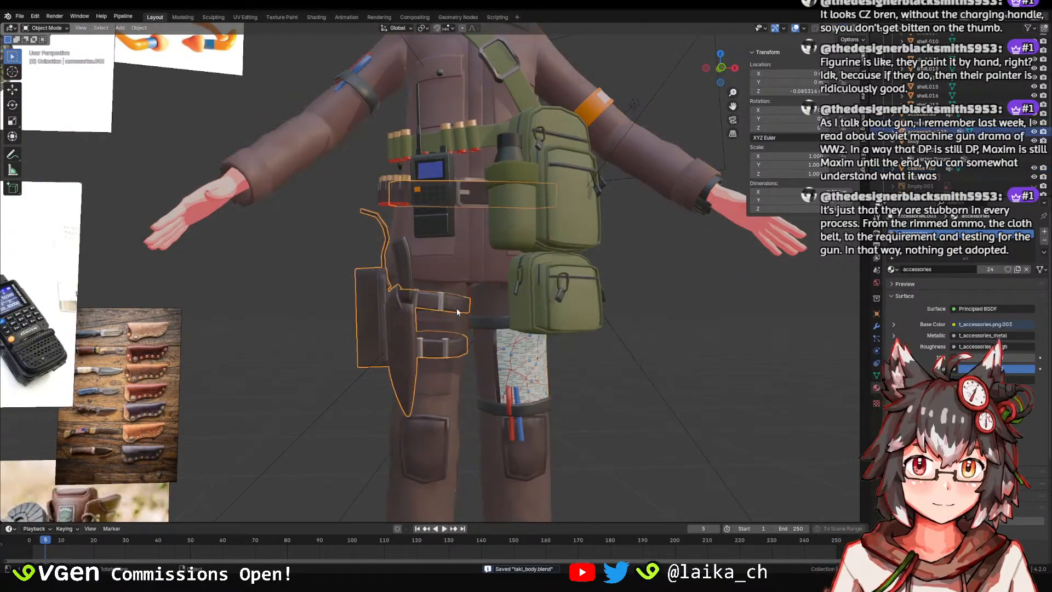
pyautogui.scroll(4, 458, 285)
pyautogui.scroll(-2, 441, 262)
pyautogui.moveTo(436, 240)
pyautogui.mouseDown(button='middle')
pyautogui.moveTo(461, 222)
pyautogui.moveTo(418, 179)
pyautogui.moveTo(425, 218)
pyautogui.moveTo(475, 217)
pyautogui.moveTo(460, 200)
pyautogui.moveTo(454, 242)
pyautogui.moveTo(443, 233)
pyautogui.mouseUp(button='middle')
pyautogui.hotkey('ctrl', 's')
pyautogui.scroll(-6, 443, 233)
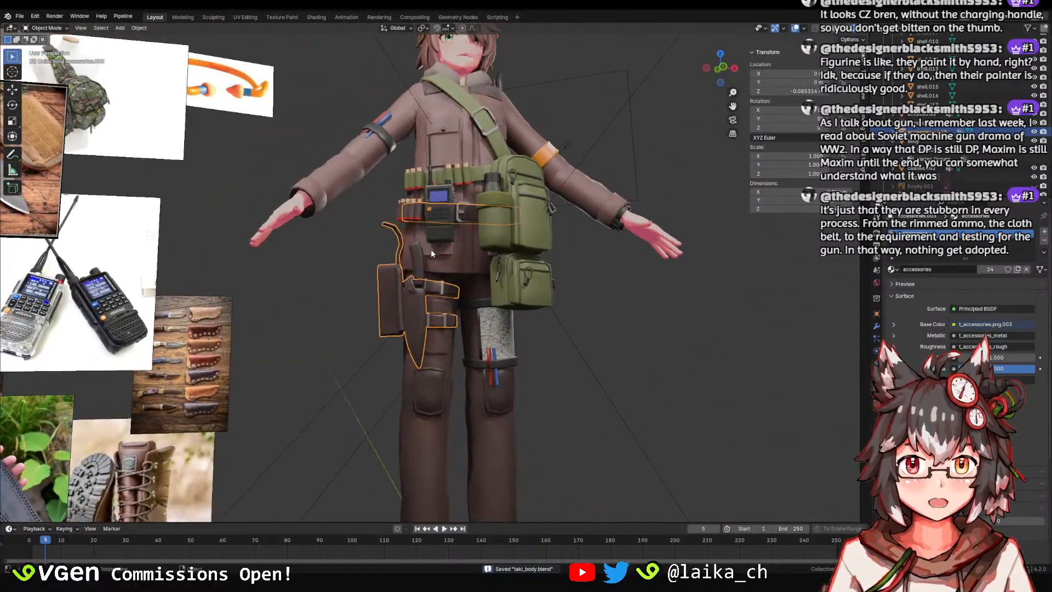
# Compare the leather gear in different viewport shading modes, keeping the leather object selected.
pyautogui.press('z')
pyautogui.click(482, 253)
pyautogui.moveTo(482, 253)
pyautogui.mouseDown(button='middle')
pyautogui.moveTo(520, 269)
pyautogui.moveTo(427, 292)
pyautogui.moveTo(433, 241)
pyautogui.mouseUp(button='middle')
pyautogui.scroll(-2, 548, 285)
pyautogui.click(562, 295)
pyautogui.click(441, 294)
pyautogui.press('z')
pyautogui.click(458, 322)
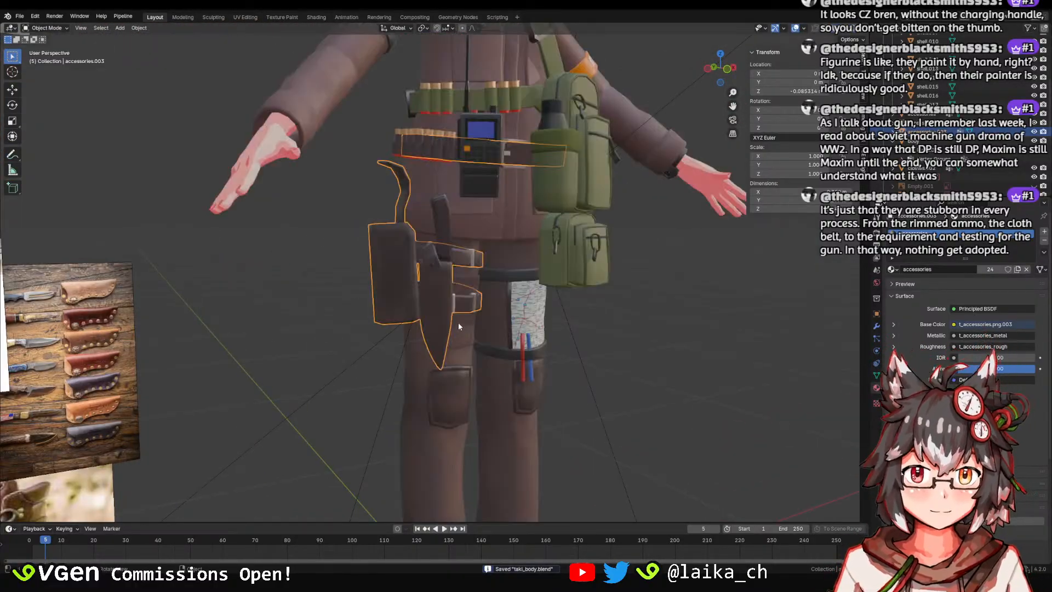
# Check the hip gear from several angles and save the blend file.
pyautogui.moveTo(458, 322); pyautogui.dragTo(430, 284, button='middle')
pyautogui.moveTo(431, 284)
pyautogui.keyDown('ctrl'); pyautogui.mouseDown(button='middle')
pyautogui.moveTo(438, 245)
pyautogui.moveTo(453, 253)
pyautogui.moveTo(411, 240)
pyautogui.mouseUp(button='middle'); pyautogui.keyUp('ctrl')
pyautogui.hotkey('ctrl', 's')
pyautogui.scroll(3, 433, 263)
pyautogui.scroll(-2, 445, 258)
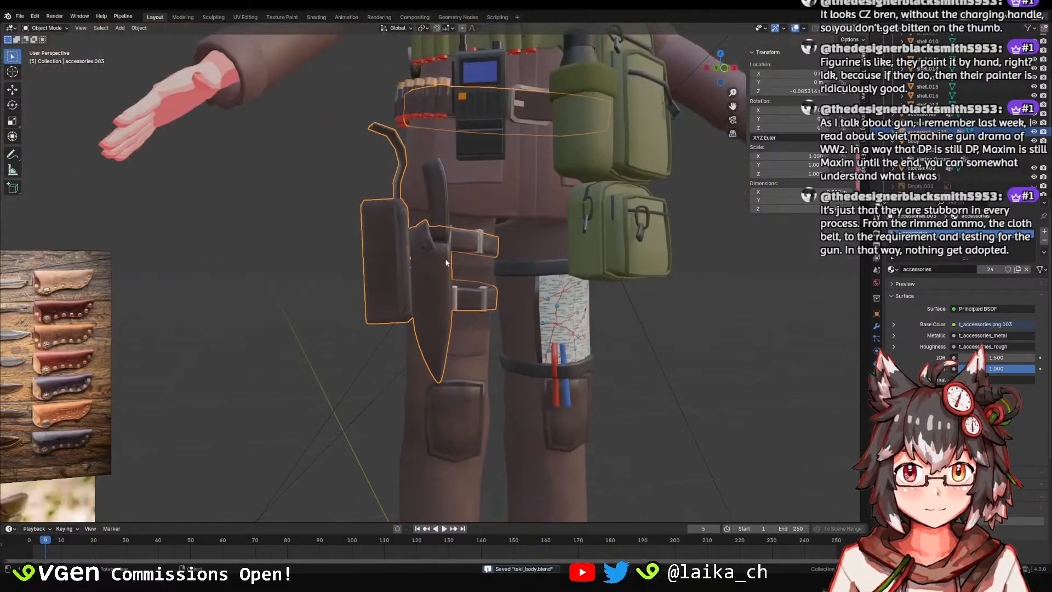
pyautogui.scroll(2, 358, 281)
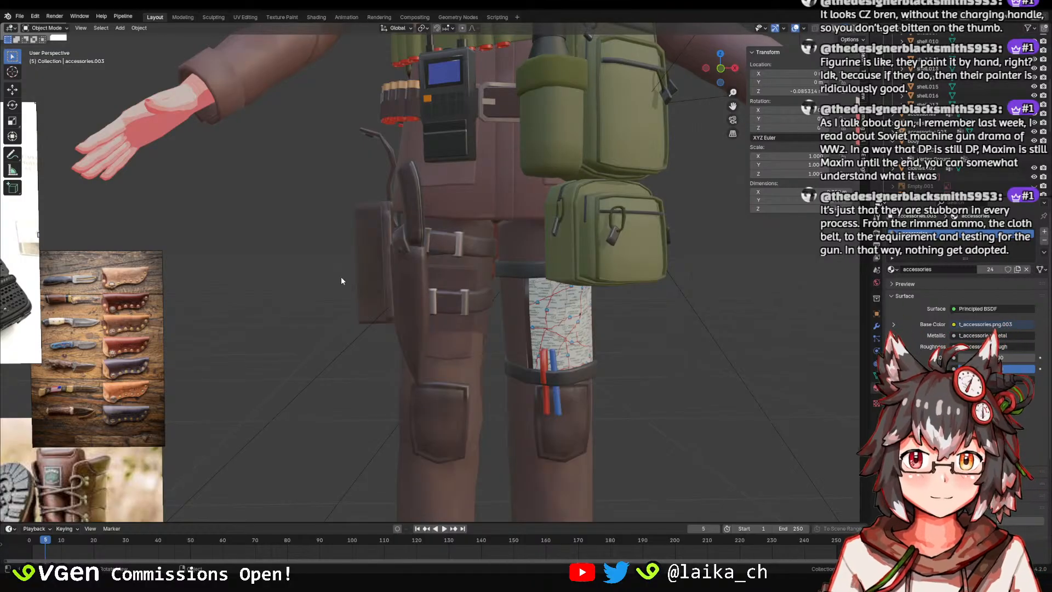
pyautogui.moveTo(337, 249); pyautogui.dragTo(433, 226, button='middle')
pyautogui.hotkey('ctrl', 's')
pyautogui.scroll(1, 356, 233)
pyautogui.scroll(2, 377, 256)
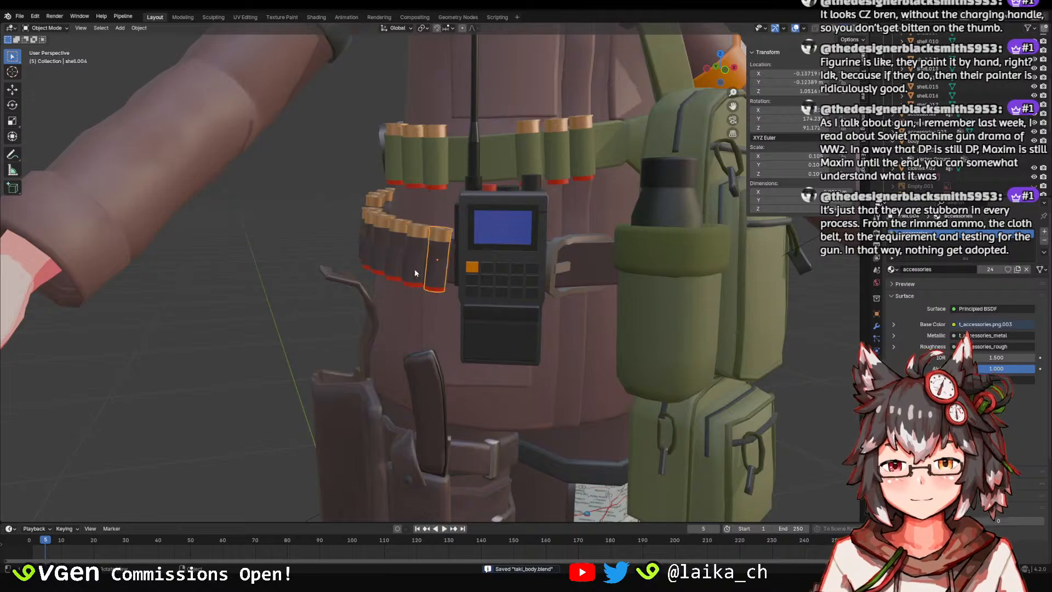
pyautogui.press('g')
pyautogui.scroll(5, 293, 208)
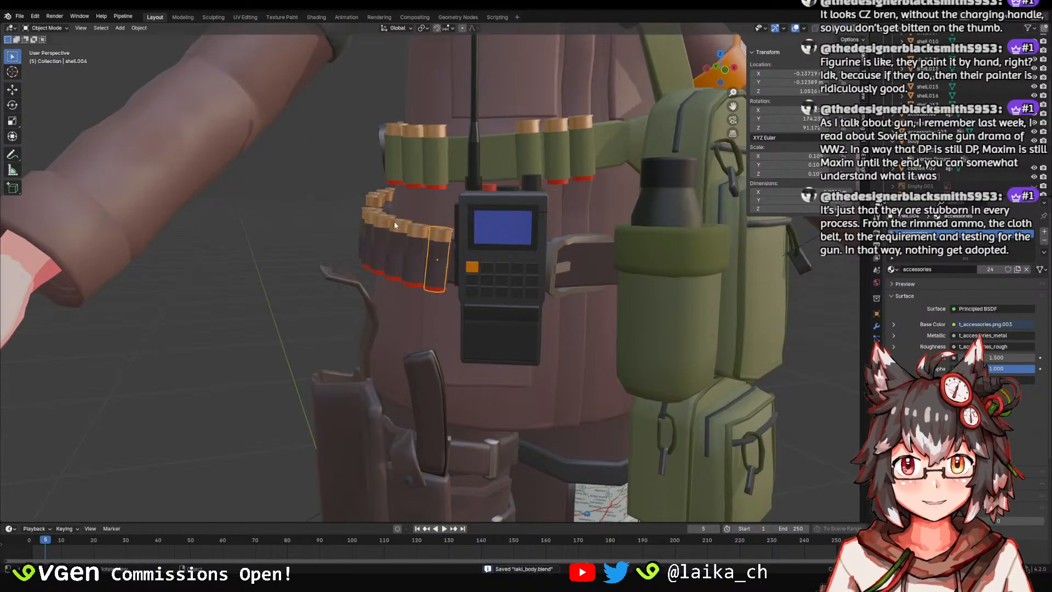
pyautogui.rightClick(294, 201)
# Select the leather object with the sheath and pouch and switch to the Texture Paint workspace.
pyautogui.moveTo(402, 211); pyautogui.dragTo(433, 182, button='middle')
pyautogui.scroll(-7, 432, 182)
pyautogui.moveTo(452, 230); pyautogui.dragTo(455, 269, button='middle')
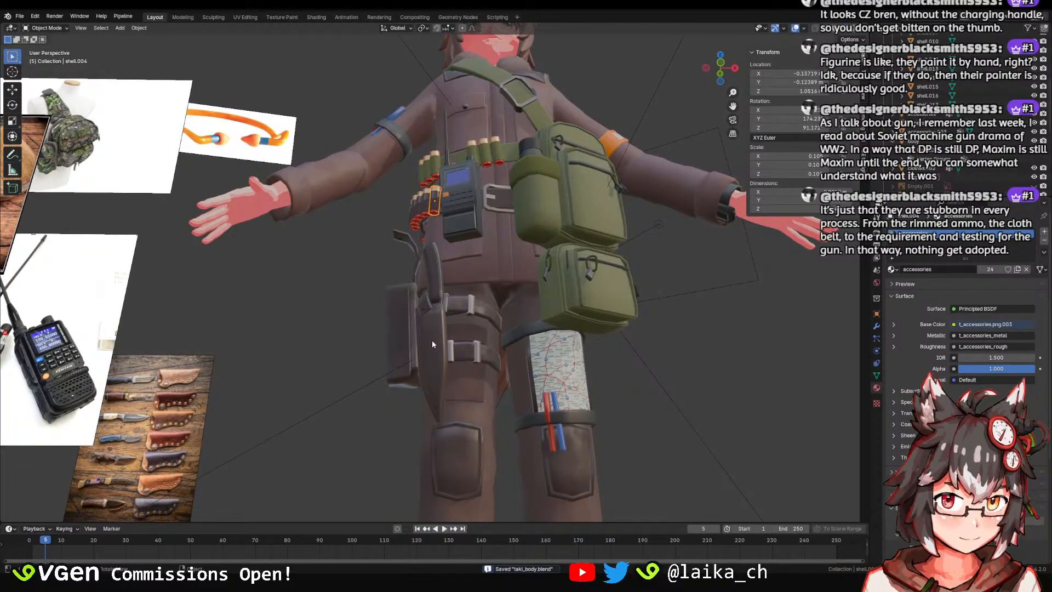
pyautogui.moveTo(412, 327)
pyautogui.mouseDown(button='middle')
pyautogui.moveTo(392, 339)
pyautogui.moveTo(429, 328)
pyautogui.mouseUp(button='middle')
pyautogui.click(428, 355)
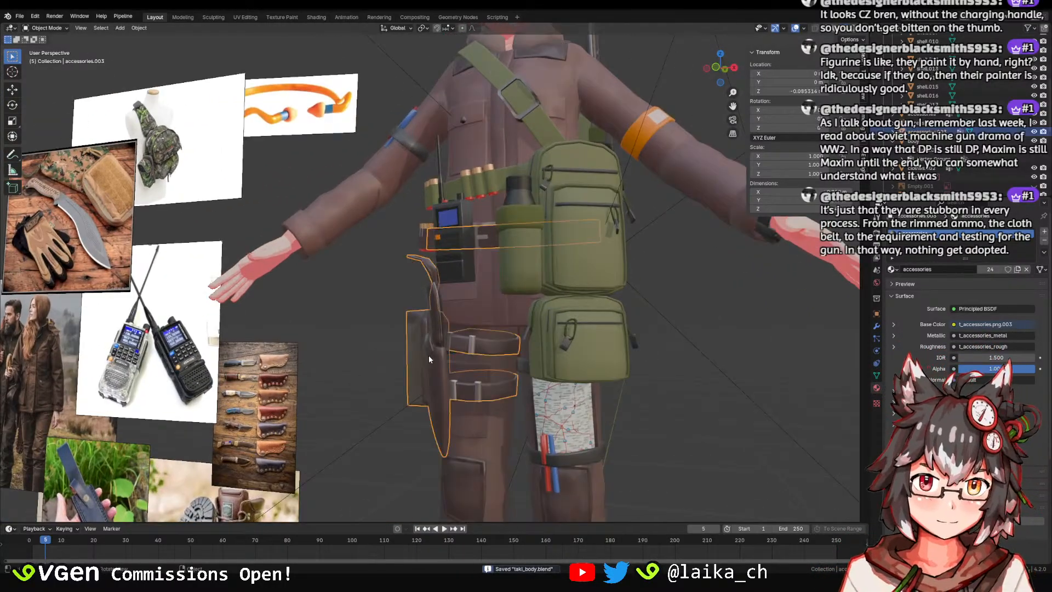
pyautogui.scroll(4, 450, 249)
pyautogui.click(285, 18)
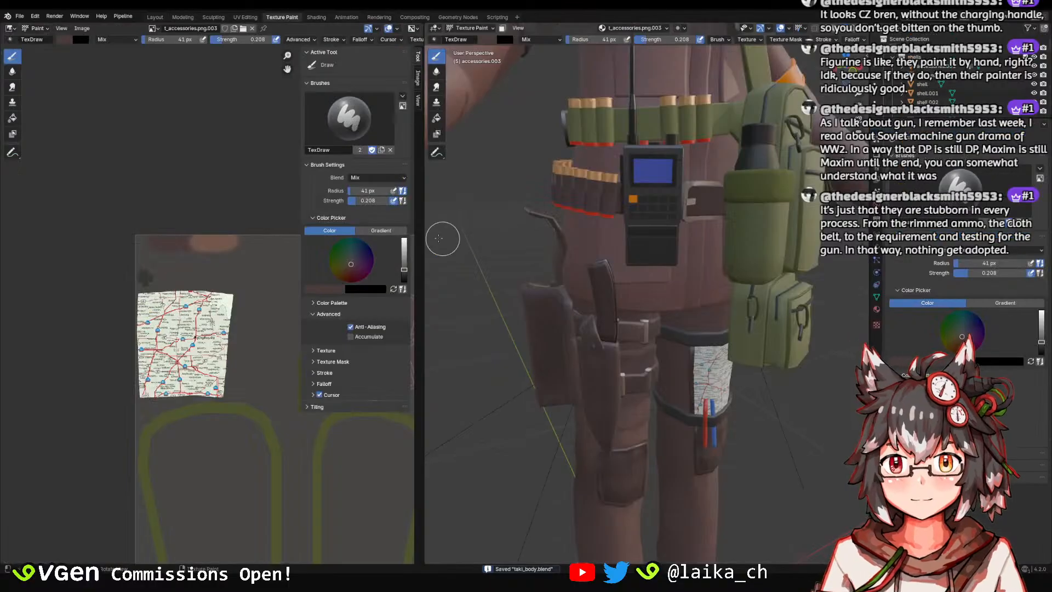
# Review the sheath, pouch and thigh straps beside the reference photos and save the blend file.
pyautogui.moveTo(465, 228); pyautogui.dragTo(486, 202, button='middle')
pyautogui.scroll(3, 493, 205)
pyautogui.keyDown('shift'); pyautogui.moveTo(521, 307); pyautogui.dragTo(584, 180, button='middle'); pyautogui.keyUp('shift')
pyautogui.moveTo(614, 235)
pyautogui.mouseDown(button='middle')
pyautogui.moveTo(587, 283)
pyautogui.moveTo(600, 274)
pyautogui.mouseUp(button='middle')
pyautogui.scroll(-5, 600, 274)
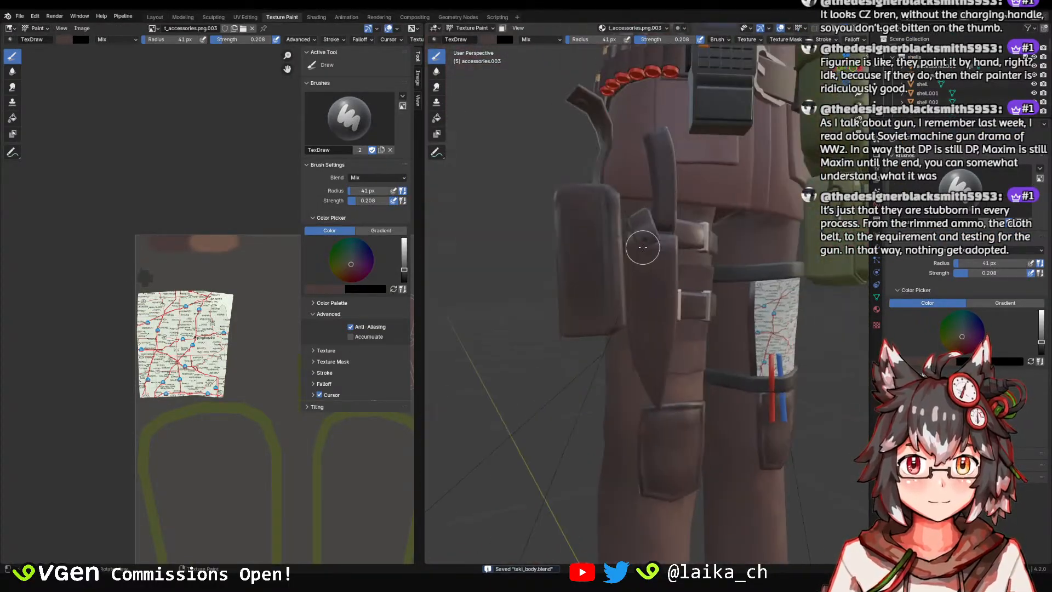
pyautogui.moveTo(511, 336); pyautogui.dragTo(608, 281, button='middle')
pyautogui.scroll(2, 578, 283)
pyautogui.scroll(-6, 578, 283)
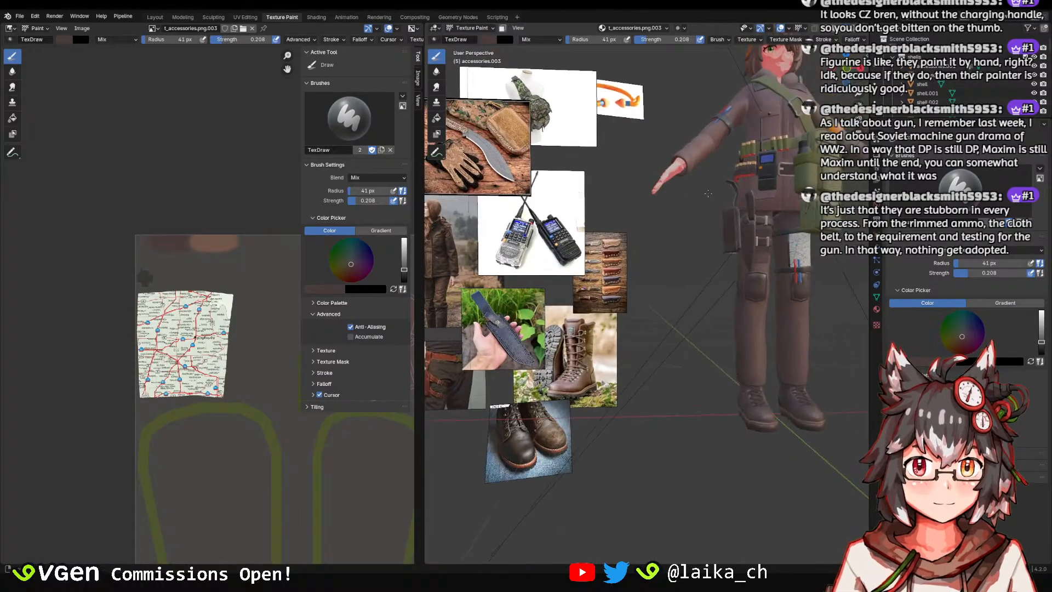
pyautogui.moveTo(740, 285)
pyautogui.keyDown('ctrl'); pyautogui.mouseDown(button='middle')
pyautogui.moveTo(742, 205)
pyautogui.moveTo(734, 296)
pyautogui.mouseUp(button='middle'); pyautogui.keyUp('ctrl')
pyautogui.hotkey('ctrl', 's')
pyautogui.keyDown('shift'); pyautogui.moveTo(767, 211); pyautogui.dragTo(570, 219, button='middle'); pyautogui.keyUp('shift')
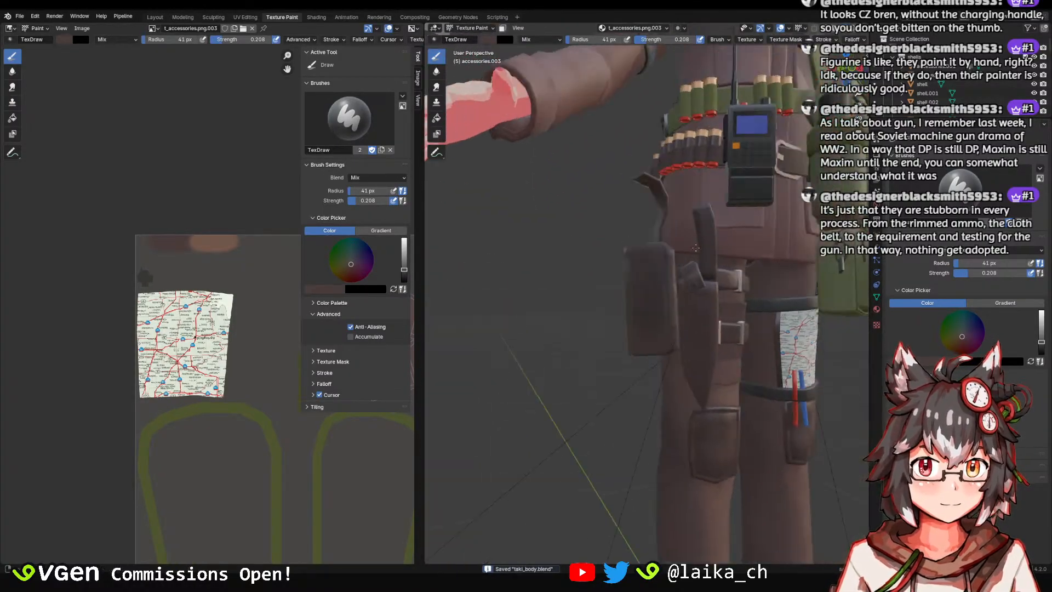
pyautogui.moveTo(712, 323); pyautogui.dragTo(639, 312, button='middle')
pyautogui.keyDown('shift'); pyautogui.moveTo(639, 313); pyautogui.dragTo(598, 266, button='middle'); pyautogui.keyUp('shift')
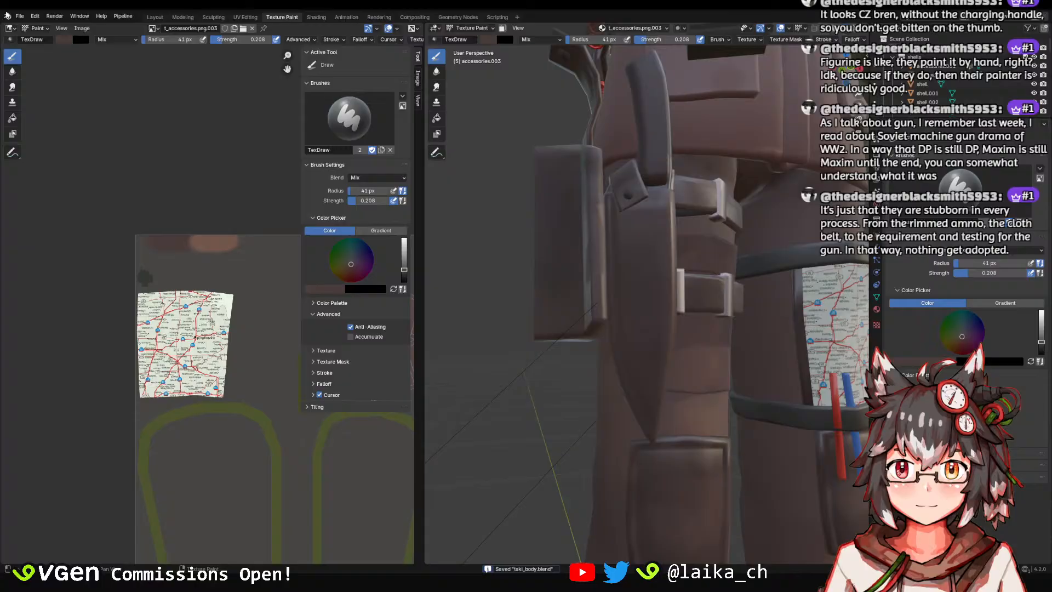
# Change the brush colour to a lighter brown and paint it along the knife sheath's front edge.
pyautogui.click(64, 41)
pyautogui.click(150, 154)
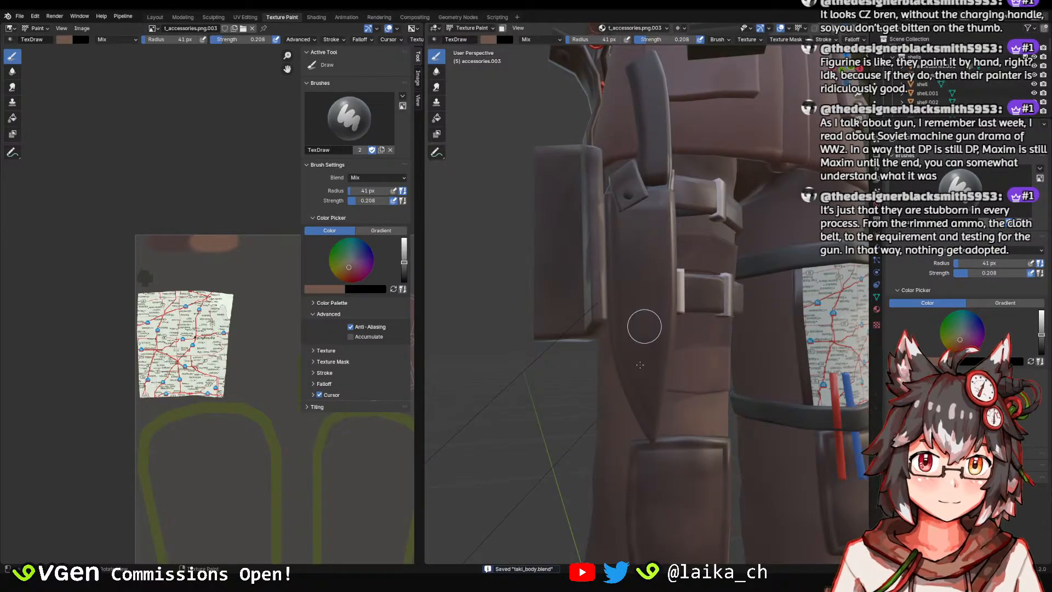
pyautogui.moveTo(640, 365)
pyautogui.mouseDown(button='middle')
pyautogui.moveTo(639, 297)
pyautogui.moveTo(630, 307)
pyautogui.moveTo(592, 263)
pyautogui.moveTo(709, 270)
pyautogui.moveTo(666, 171)
pyautogui.mouseUp(button='middle')
pyautogui.scroll(-3, 619, 293)
pyautogui.scroll(3, 657, 225)
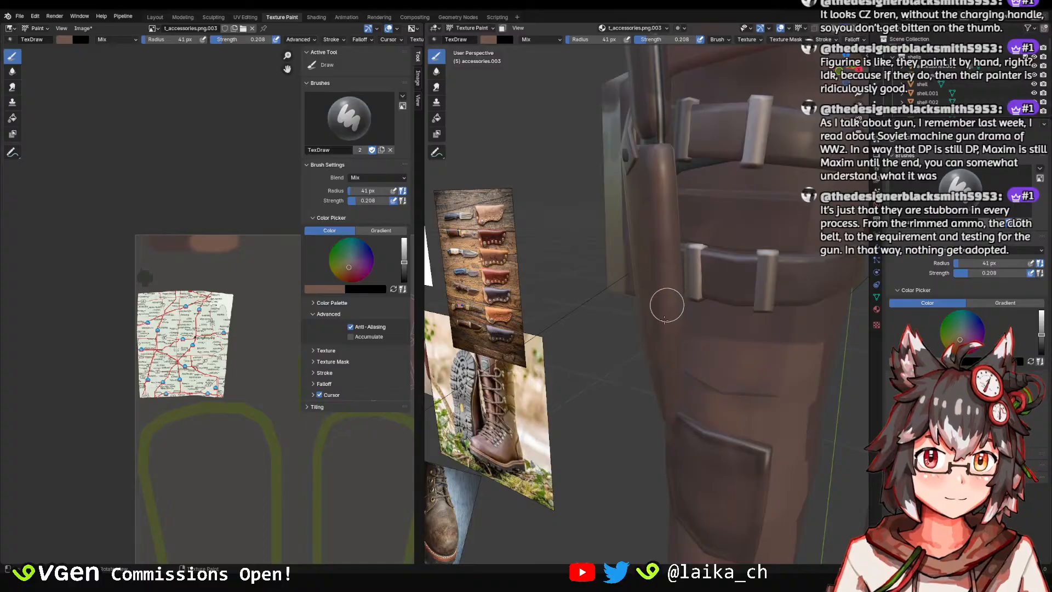
# Set the brush to a 30 px radius and 0.180 strength and brush lighter brown onto the sheath.
pyautogui.moveTo(666, 305)
pyautogui.mouseDown(button='middle')
pyautogui.moveTo(699, 317)
pyautogui.moveTo(644, 289)
pyautogui.moveTo(621, 165)
pyautogui.mouseUp(button='middle')
pyautogui.press('f')
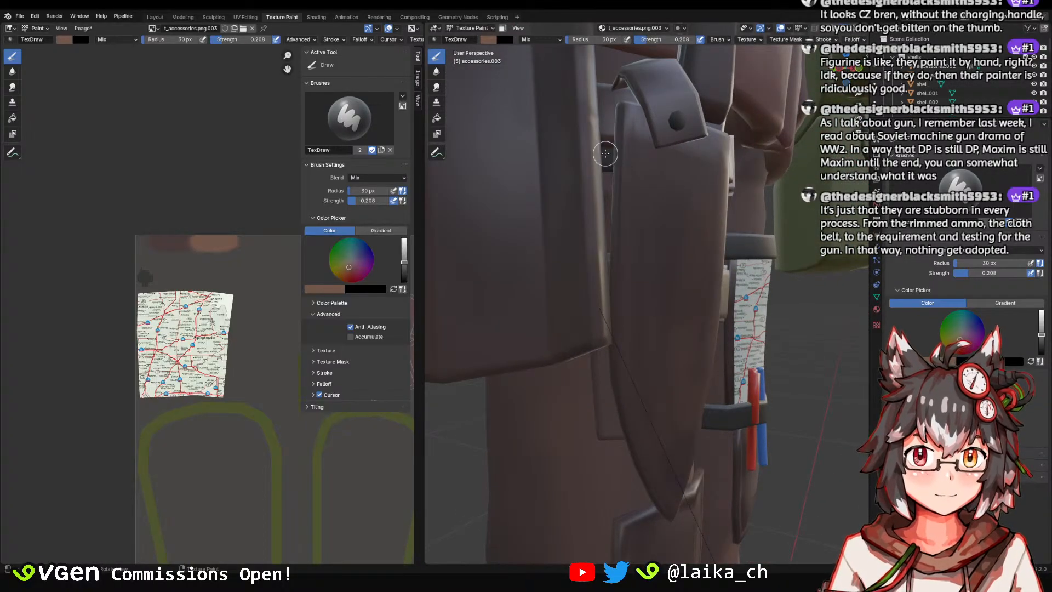
pyautogui.hotkey('shift', 'f')
pyautogui.click(599, 174)
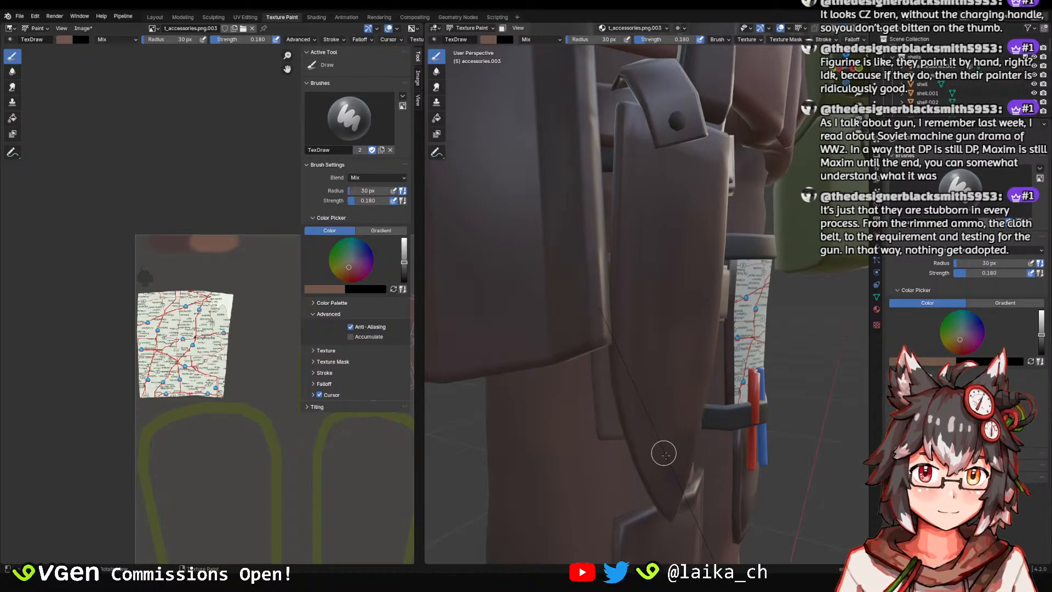
pyautogui.moveTo(663, 453); pyautogui.dragTo(635, 250, button='middle')
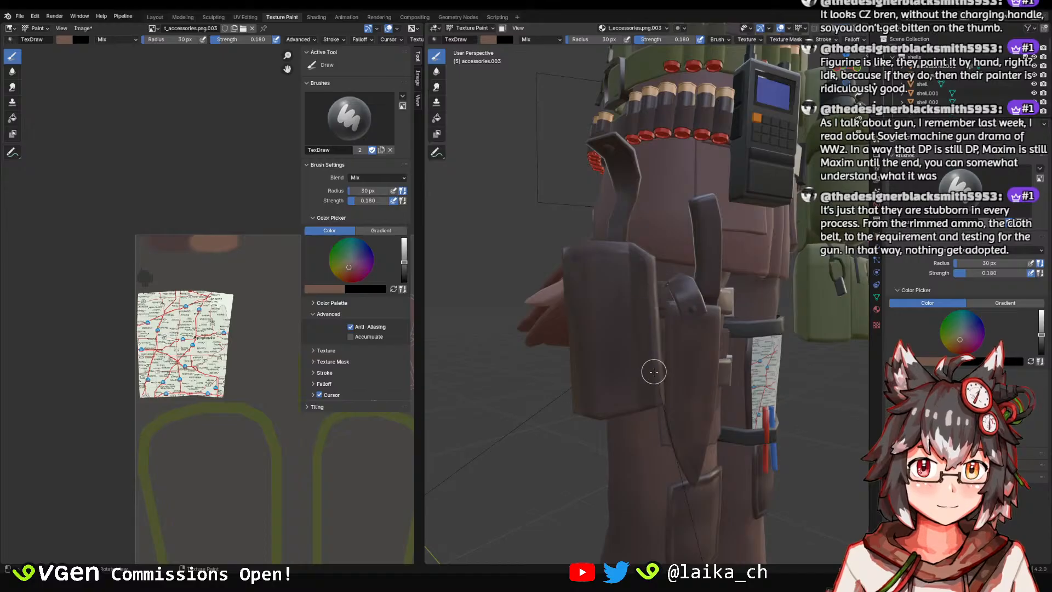
pyautogui.moveTo(673, 391); pyautogui.dragTo(700, 291, button='middle')
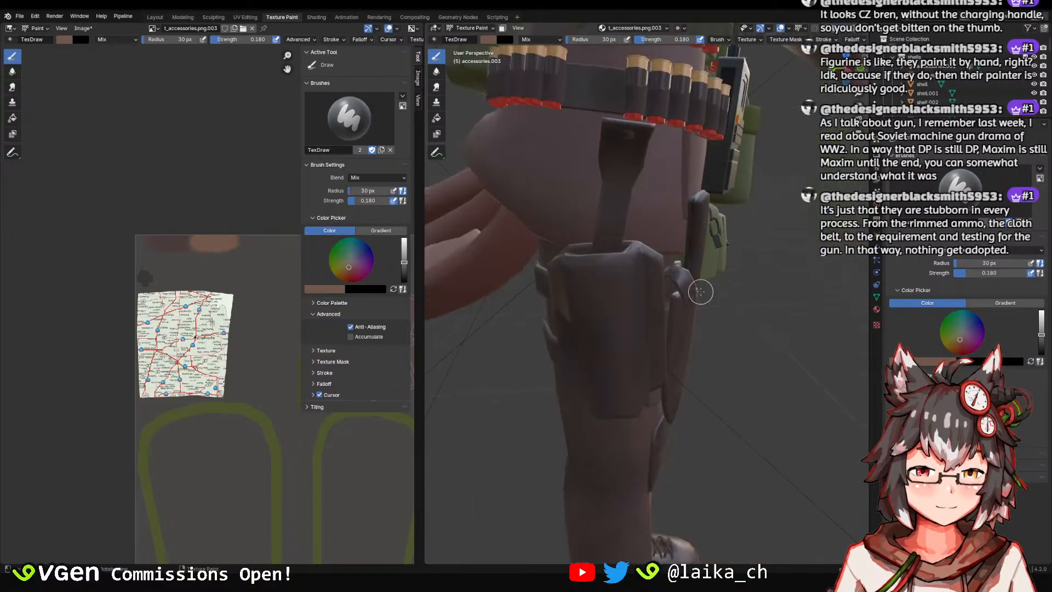
# Lighten the hip pouch's rim and inner face, raising the brush to 53 px radius and 0.263 strength.
pyautogui.scroll(5, 655, 301)
pyautogui.scroll(-4, 601, 317)
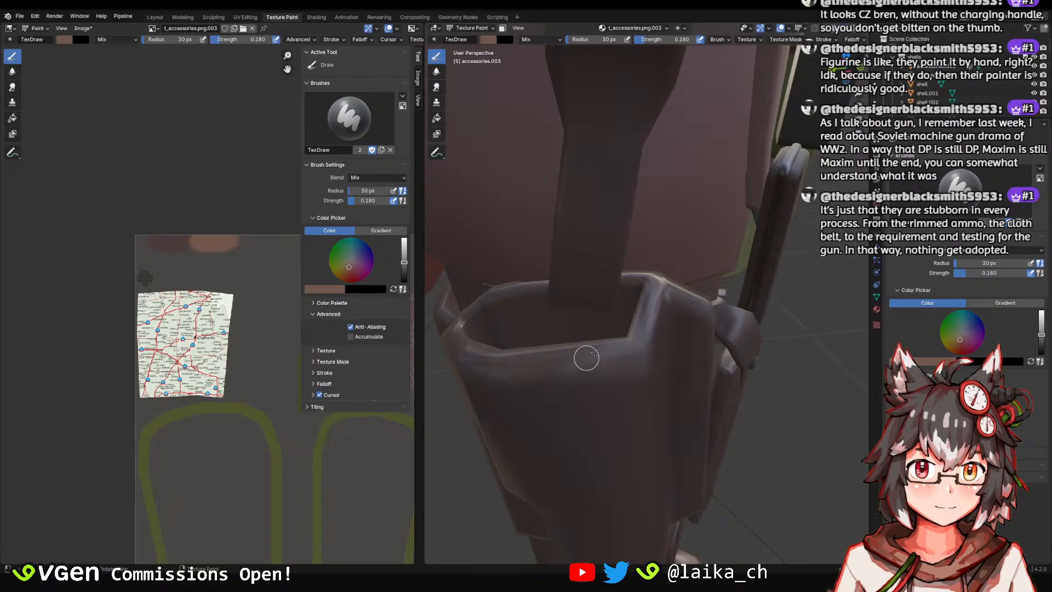
pyautogui.moveTo(586, 357); pyautogui.dragTo(570, 342, button='middle')
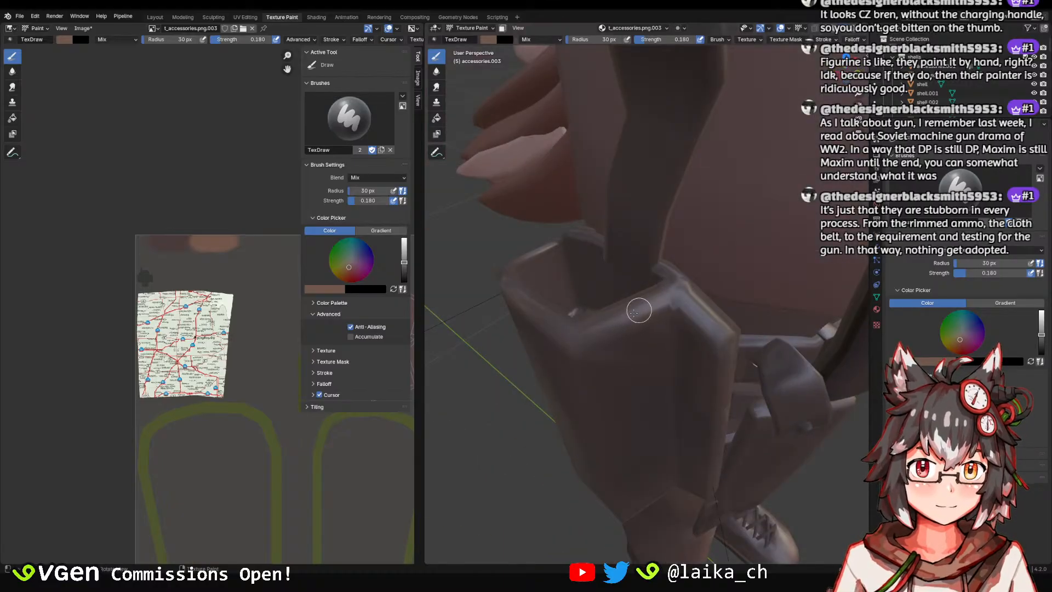
pyautogui.moveTo(639, 311)
pyautogui.mouseDown(button='middle')
pyautogui.moveTo(698, 301)
pyautogui.moveTo(700, 286)
pyautogui.mouseUp(button='middle')
pyautogui.hotkey('shift', 'f')
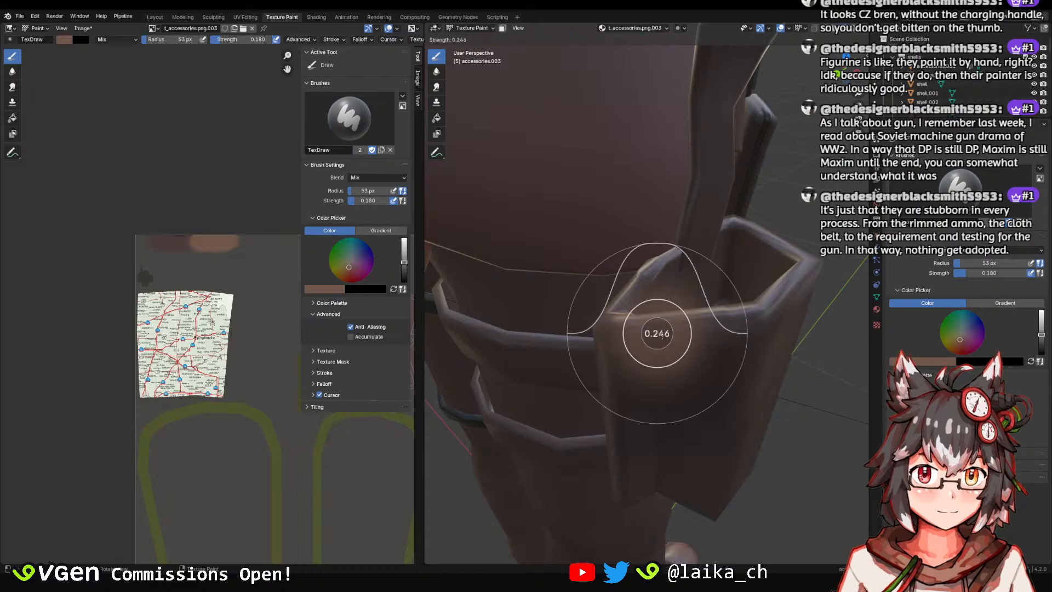
pyautogui.click(682, 329)
pyautogui.moveTo(708, 318)
pyautogui.mouseDown(button='middle')
pyautogui.moveTo(623, 265)
pyautogui.moveTo(715, 290)
pyautogui.moveTo(664, 291)
pyautogui.moveTo(667, 357)
pyautogui.moveTo(693, 284)
pyautogui.moveTo(673, 312)
pyautogui.moveTo(639, 297)
pyautogui.moveTo(681, 340)
pyautogui.moveTo(669, 347)
pyautogui.moveTo(651, 277)
pyautogui.moveTo(772, 308)
pyautogui.moveTo(716, 284)
pyautogui.moveTo(652, 288)
pyautogui.moveTo(711, 310)
pyautogui.mouseUp(button='middle')
# Save the blend file and review the repainted leather gear on the full character.
pyautogui.scroll(-3, 736, 274)
pyautogui.scroll(-2, 655, 293)
pyautogui.scroll(-2, 711, 310)
pyautogui.hotkey('ctrl', 's')
pyautogui.click(680, 186)
pyautogui.scroll(4, 681, 189)
pyautogui.moveTo(680, 219)
pyautogui.mouseDown(button='middle')
pyautogui.moveTo(705, 256)
pyautogui.moveTo(704, 225)
pyautogui.moveTo(681, 286)
pyautogui.moveTo(672, 285)
pyautogui.mouseUp(button='middle')
pyautogui.scroll(-2, 705, 225)
pyautogui.scroll(-3, 672, 285)
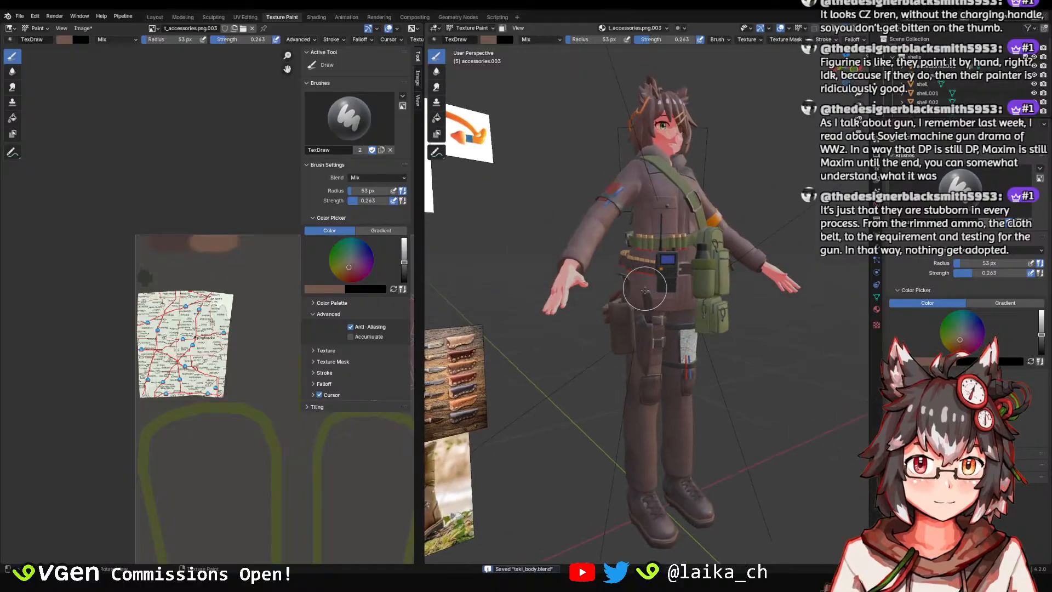
pyautogui.scroll(-4, 641, 290)
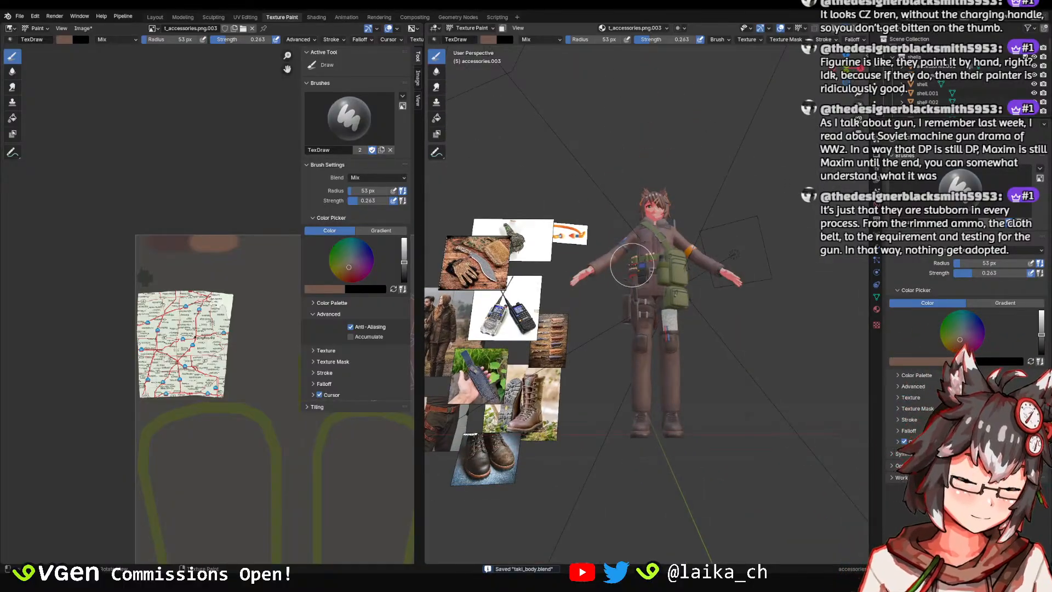
pyautogui.scroll(4, 632, 266)
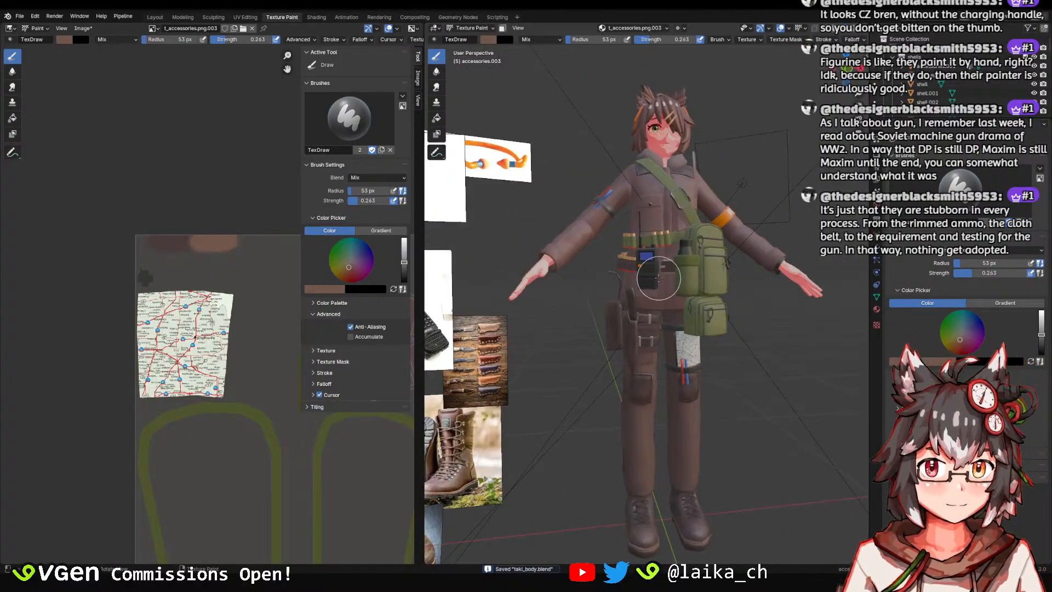
pyautogui.scroll(4, 659, 277)
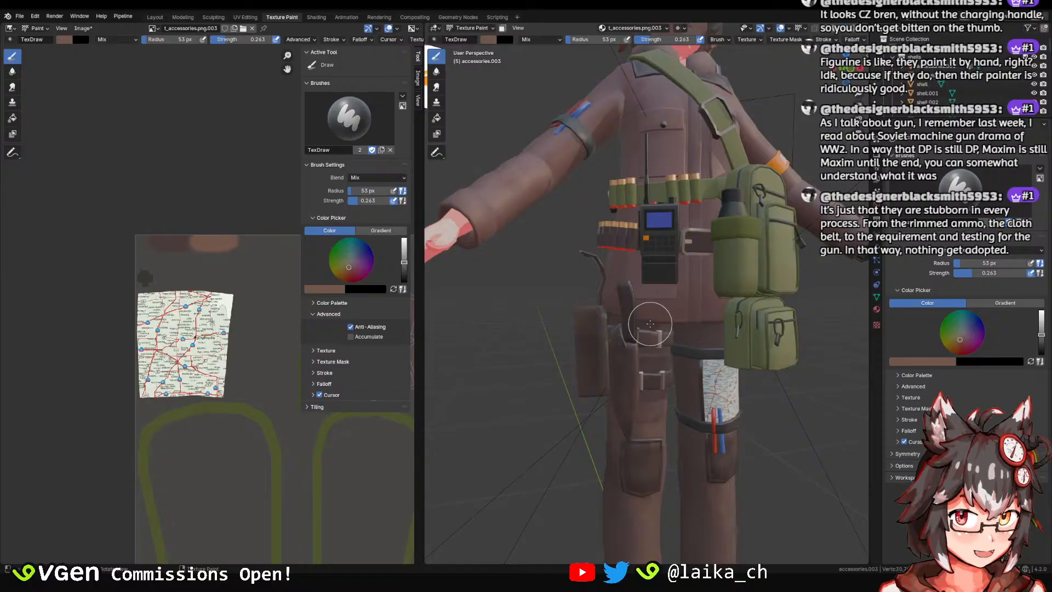
# Inspect the hip pouch's underside and rim up close and save the blend file.
pyautogui.scroll(-3, 650, 324)
pyautogui.moveTo(650, 324); pyautogui.dragTo(618, 296, button='middle')
pyautogui.scroll(5, 618, 296)
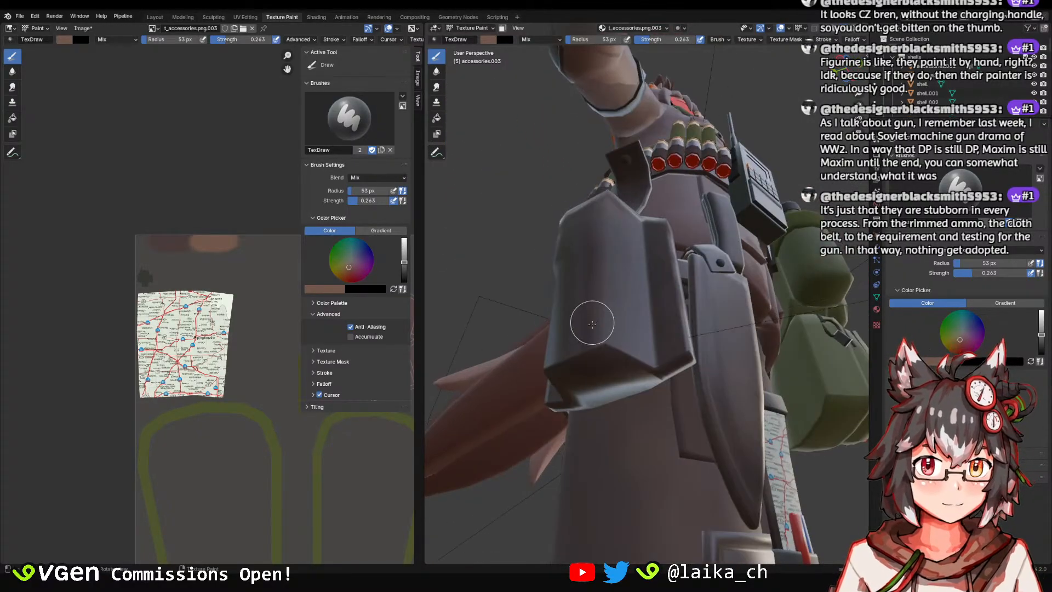
pyautogui.moveTo(612, 354); pyautogui.dragTo(651, 347, button='middle')
pyautogui.hotkey('ctrl', 's')
pyautogui.scroll(2, 647, 328)
pyautogui.scroll(2, 600, 420)
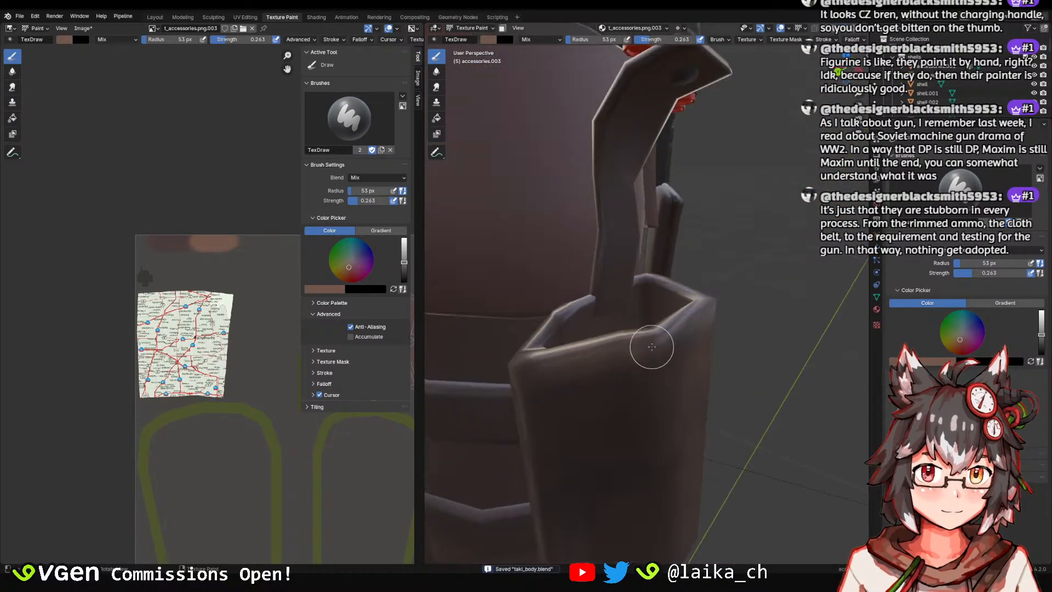
# Set the brush radius to 25 px and brush lighter brown along the upper edges of the thigh straps.
pyautogui.moveTo(549, 390); pyautogui.dragTo(638, 335, button='middle')
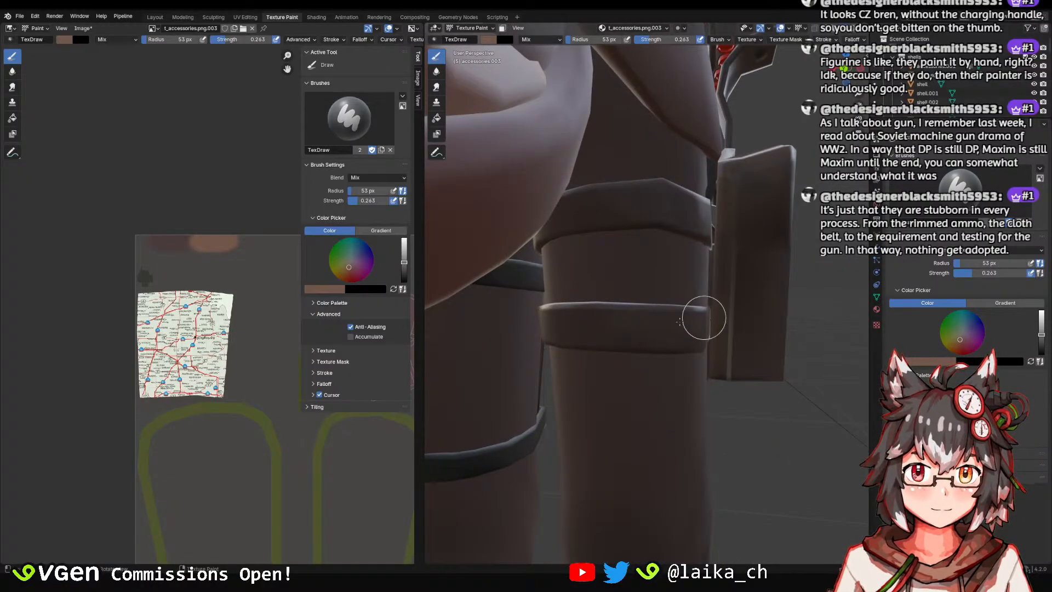
pyautogui.moveTo(719, 313)
pyautogui.mouseDown(button='middle')
pyautogui.moveTo(659, 307)
pyautogui.moveTo(596, 380)
pyautogui.mouseUp(button='middle')
pyautogui.press('f')
pyautogui.click(594, 380)
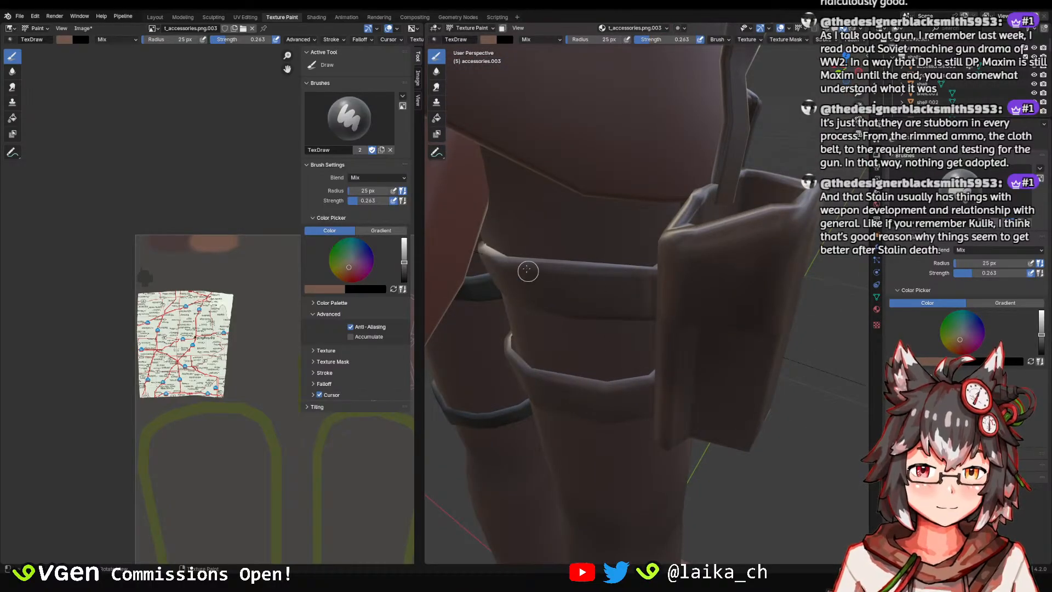
pyautogui.scroll(-4, 636, 273)
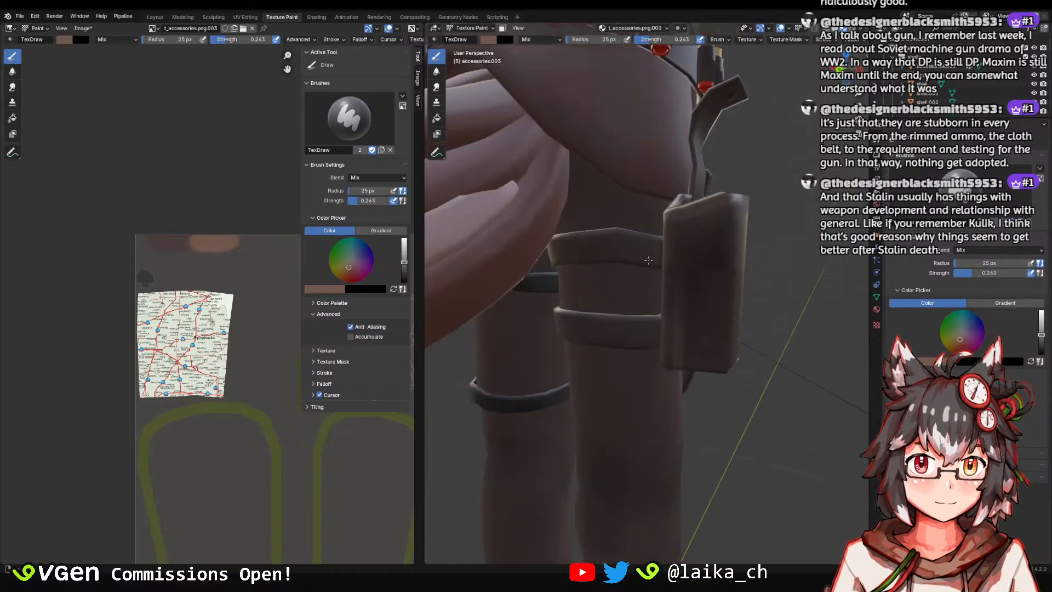
# Enlarge the brush radius to 48 px and brush lighter brown onto the hip pouch's tall closure strap.
pyautogui.moveTo(636, 272); pyautogui.dragTo(690, 284, button='middle')
pyautogui.scroll(5, 691, 284)
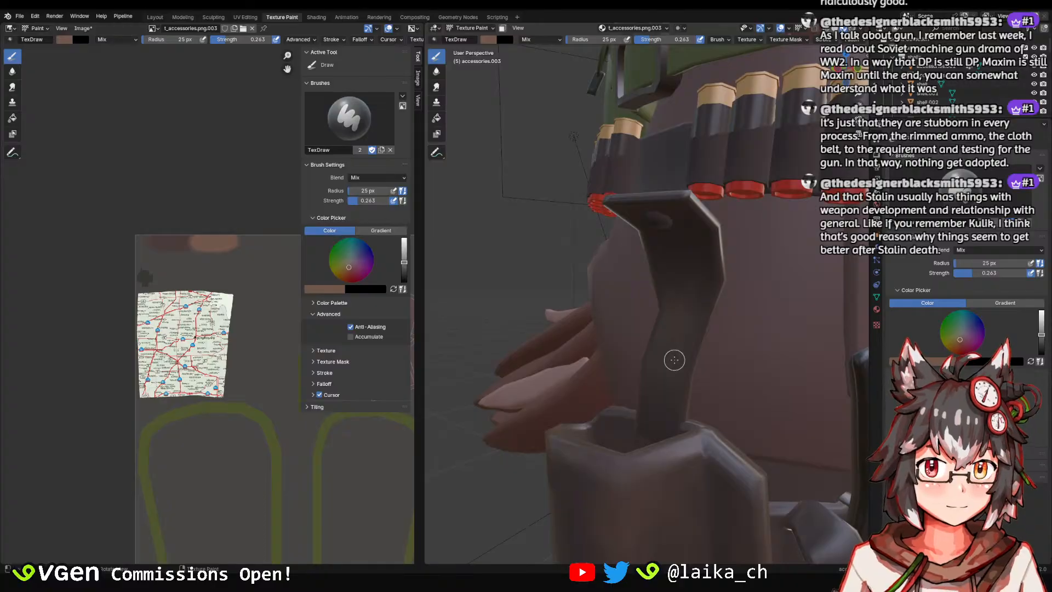
pyautogui.press(']')
pyautogui.press(']')
pyautogui.press(']')
pyautogui.press(']')
pyautogui.press(']')
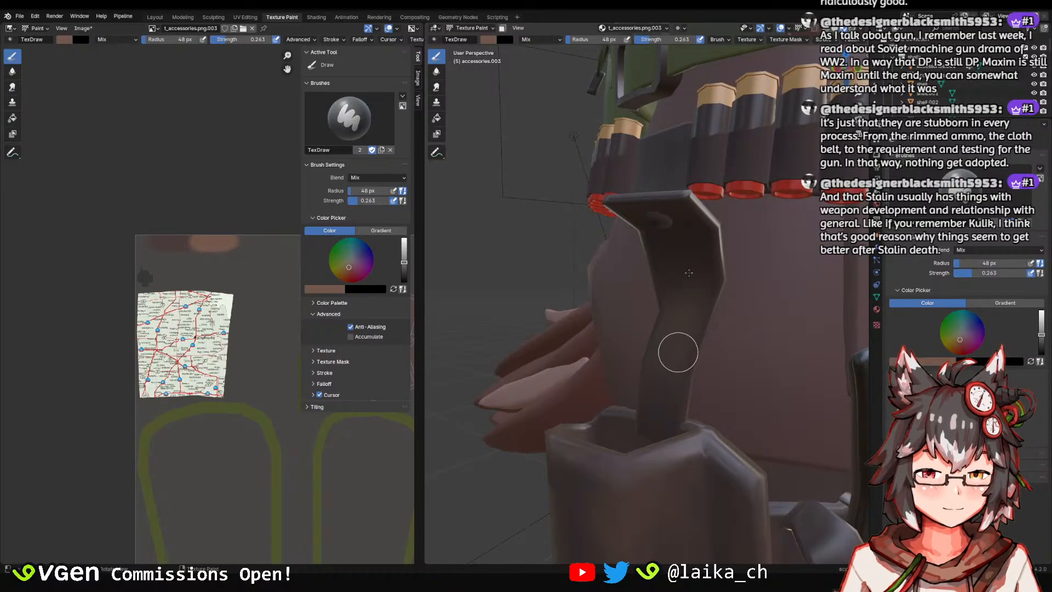
pyautogui.moveTo(688, 387); pyautogui.dragTo(654, 295, button='middle')
pyautogui.scroll(-4, 751, 356)
pyautogui.scroll(6, 654, 295)
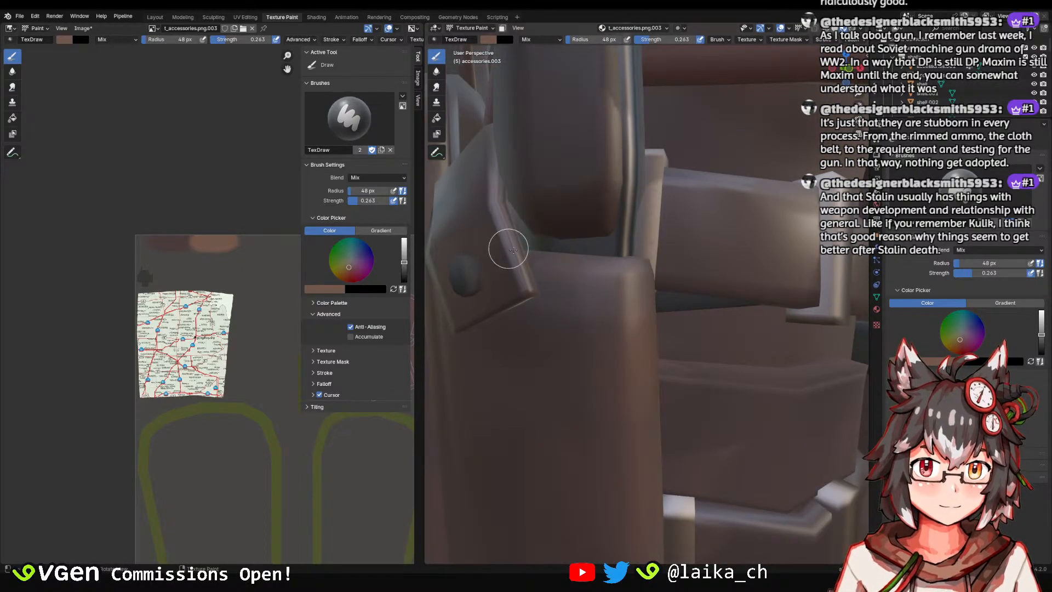
# Lighten the plain section of the waist belt at the hip, reducing the brush radius to 32 px.
pyautogui.scroll(-8, 513, 251)
pyautogui.moveTo(723, 345); pyautogui.dragTo(584, 285, button='middle')
pyautogui.scroll(3, 662, 329)
pyautogui.scroll(-3, 748, 374)
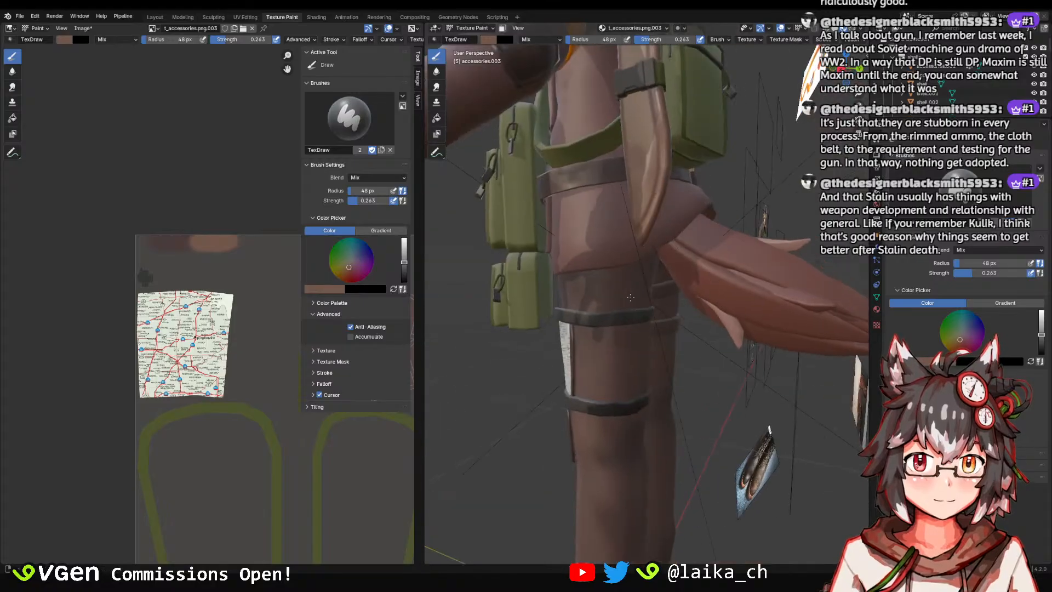
pyautogui.keyDown('shift'); pyautogui.moveTo(591, 220); pyautogui.dragTo(591, 300, button='middle'); pyautogui.keyUp('shift')
pyautogui.scroll(4, 591, 300)
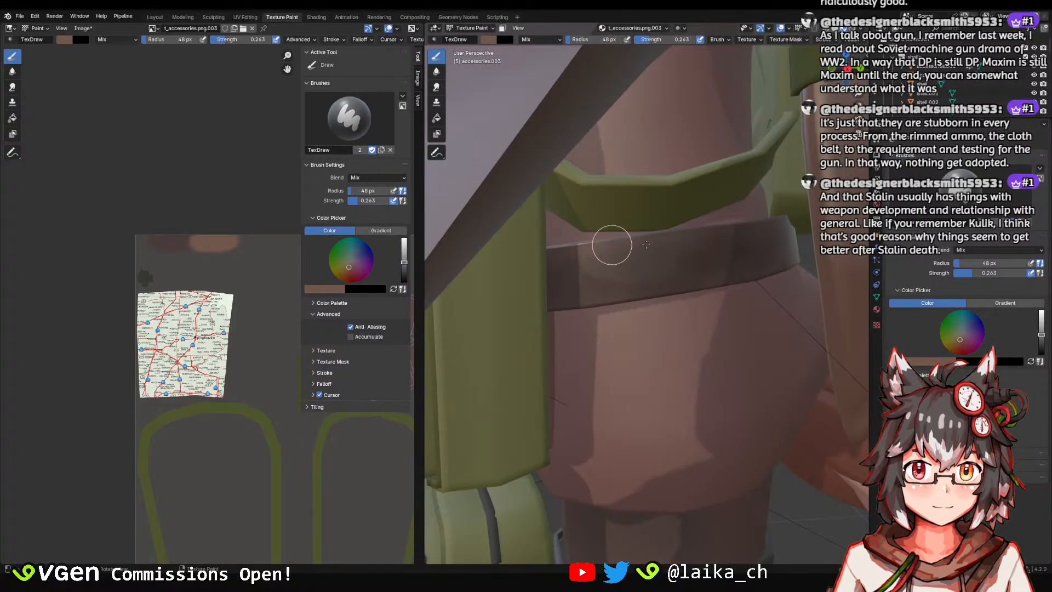
pyautogui.press('[')
pyautogui.press('[')
pyautogui.press('[')
pyautogui.press('[')
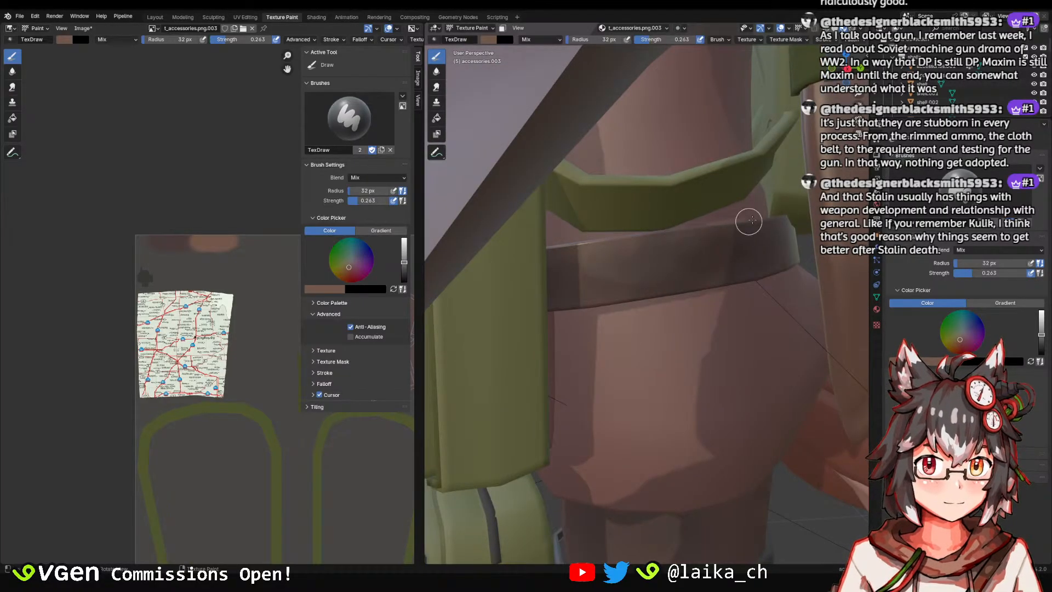
# Touch up the waist belt around the radio and shotgun shells, enlarging the brush radius to 54 px.
pyautogui.scroll(-6, 749, 221)
pyautogui.moveTo(586, 241); pyautogui.dragTo(706, 253, button='middle')
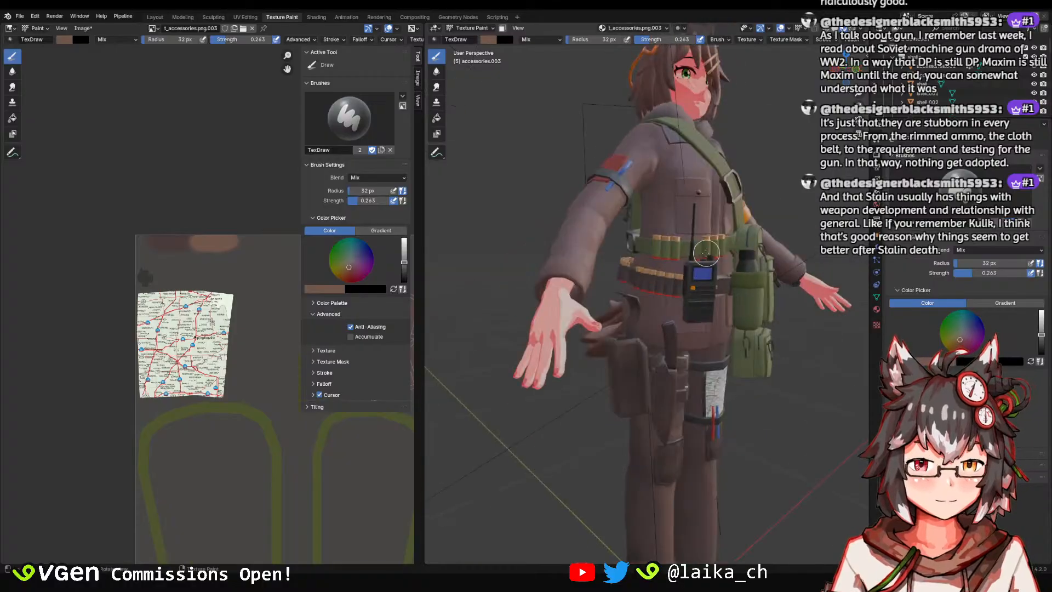
pyautogui.scroll(8, 706, 252)
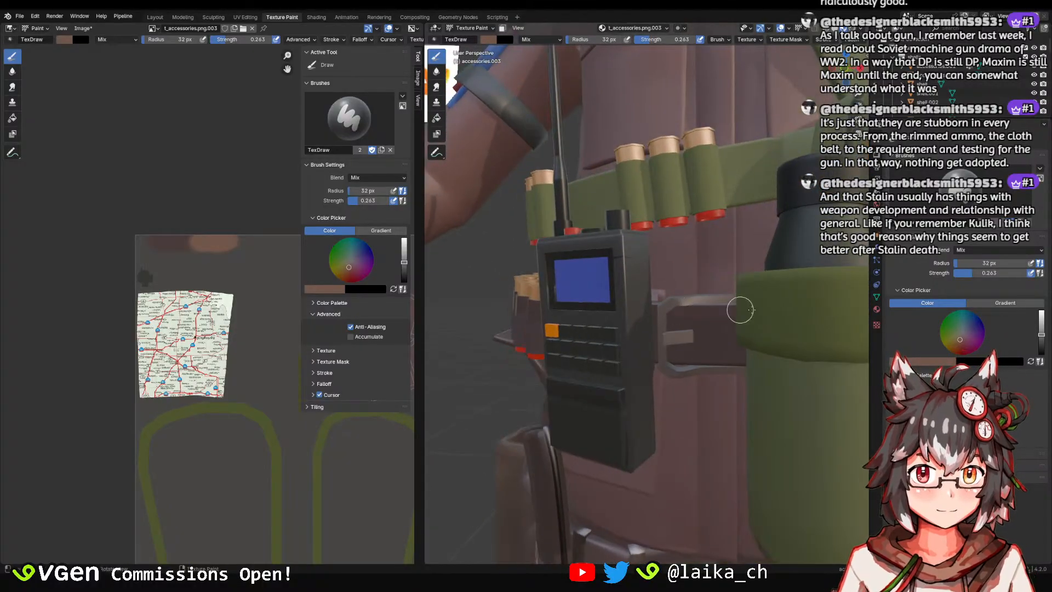
pyautogui.moveTo(744, 313); pyautogui.dragTo(677, 313, button='middle')
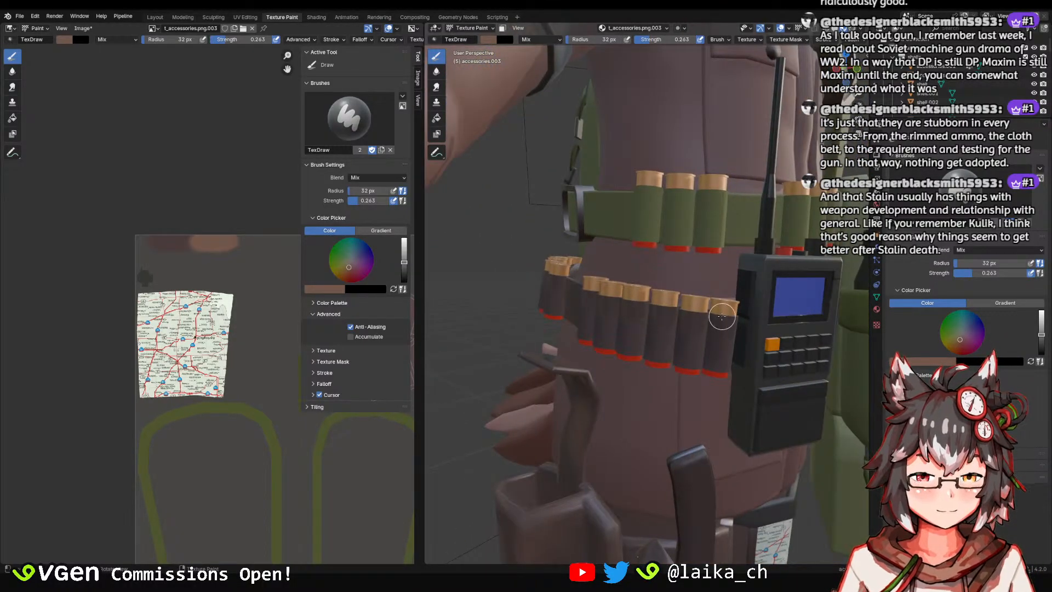
pyautogui.moveTo(763, 343); pyautogui.dragTo(756, 340, button='middle')
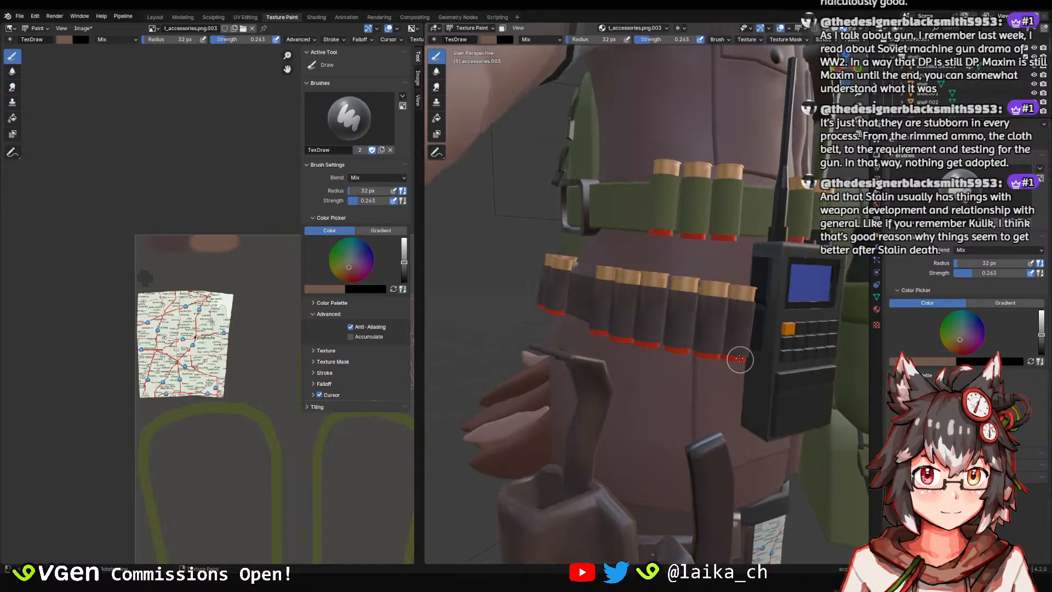
pyautogui.scroll(4, 684, 351)
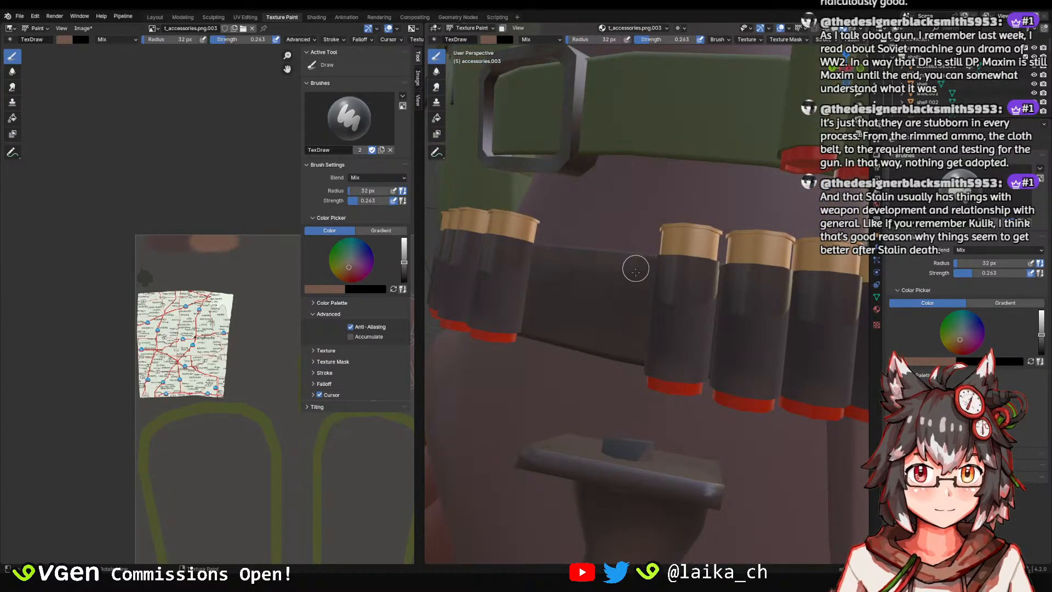
pyautogui.scroll(-8, 670, 296)
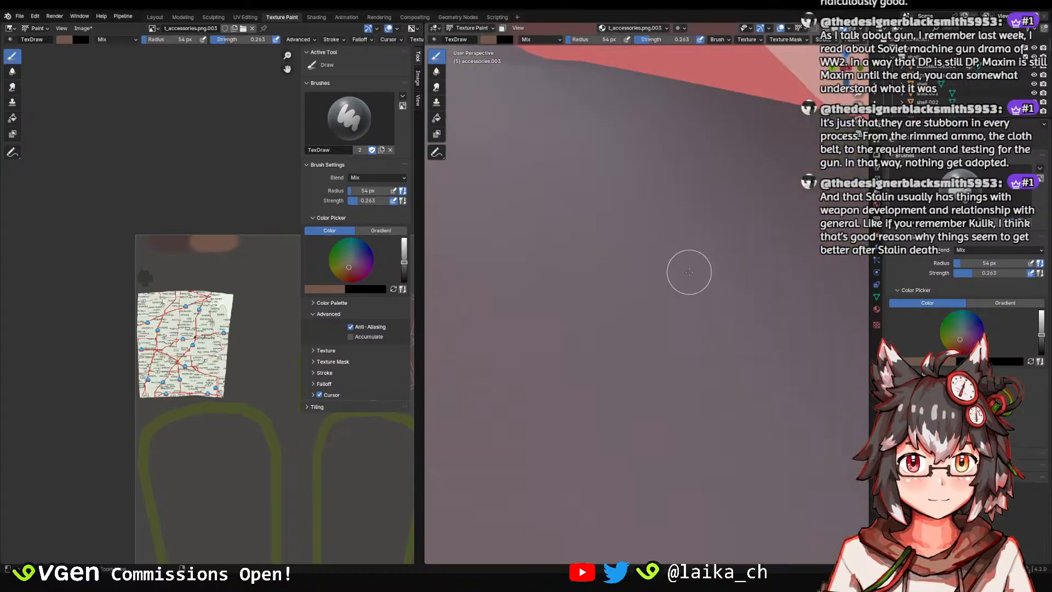
pyautogui.scroll(-3, 669, 409)
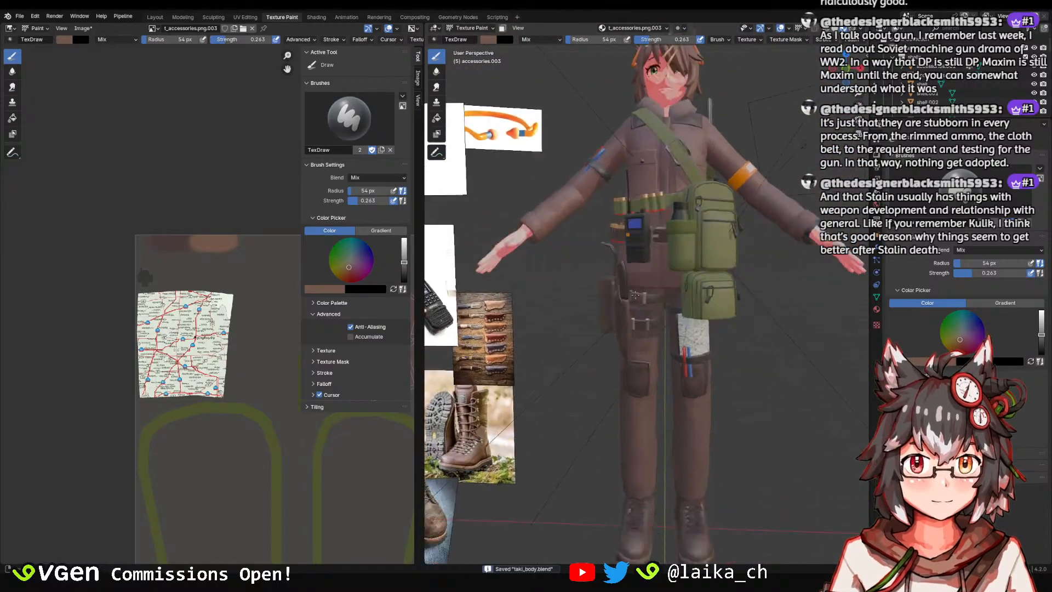
# Save the blend file and the painted accessories texture image.
pyautogui.hotkey('ctrl', 's')
pyautogui.click(84, 29)
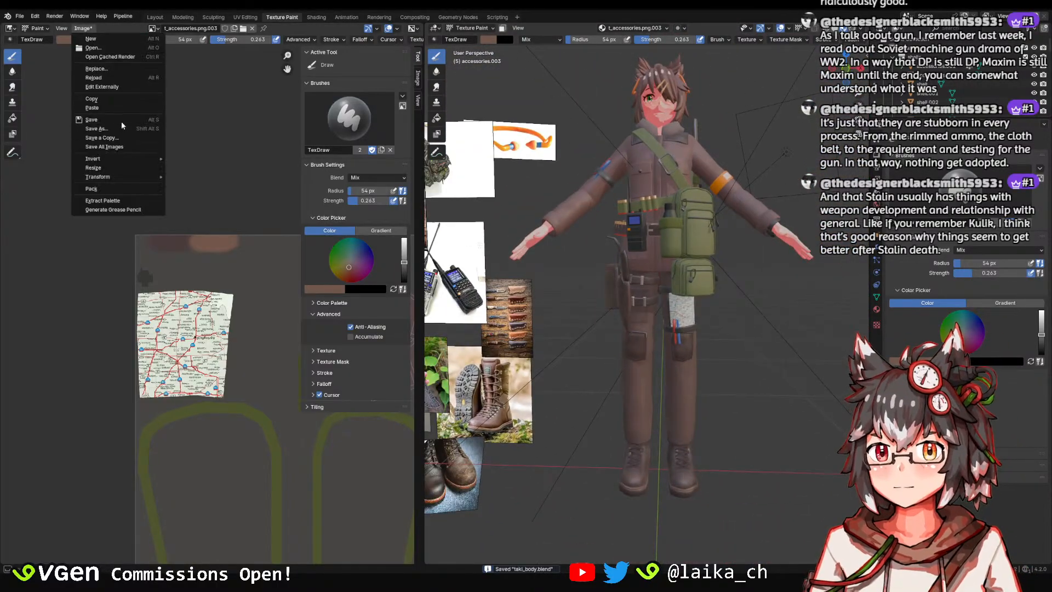
pyautogui.click(93, 123)
pyautogui.moveTo(581, 235)
pyautogui.mouseDown(button='middle')
pyautogui.moveTo(614, 240)
pyautogui.moveTo(637, 298)
pyautogui.moveTo(637, 228)
pyautogui.moveTo(652, 269)
pyautogui.moveTo(635, 246)
pyautogui.moveTo(640, 173)
pyautogui.moveTo(658, 307)
pyautogui.moveTo(641, 275)
pyautogui.mouseUp(button='middle')
pyautogui.hotkey('ctrl', 's')
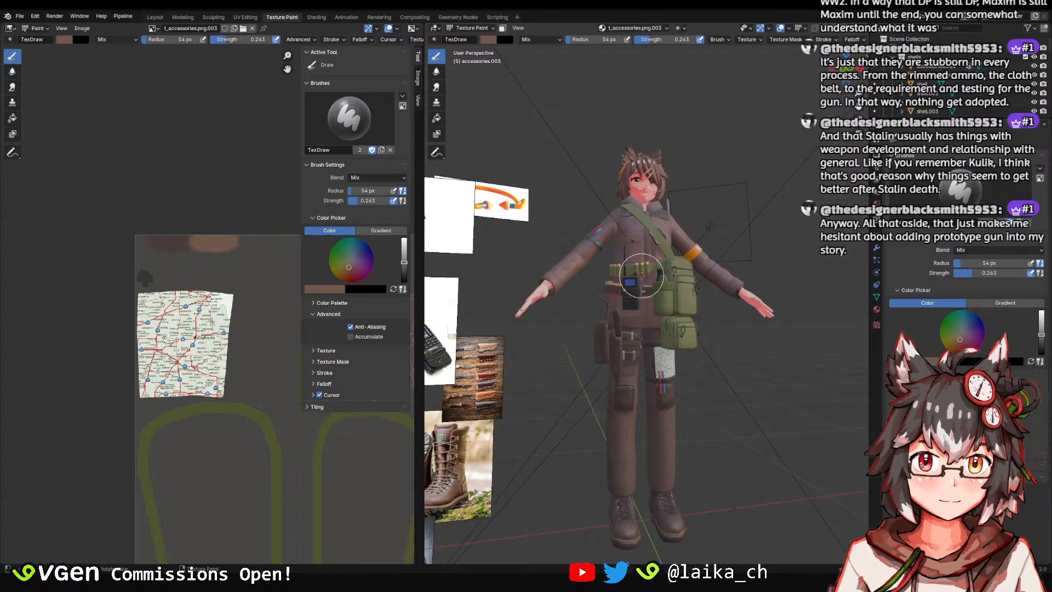
# Save the blend file and brush lighter brown onto the waist belt beside its metal buckle.
pyautogui.scroll(10, 636, 274)
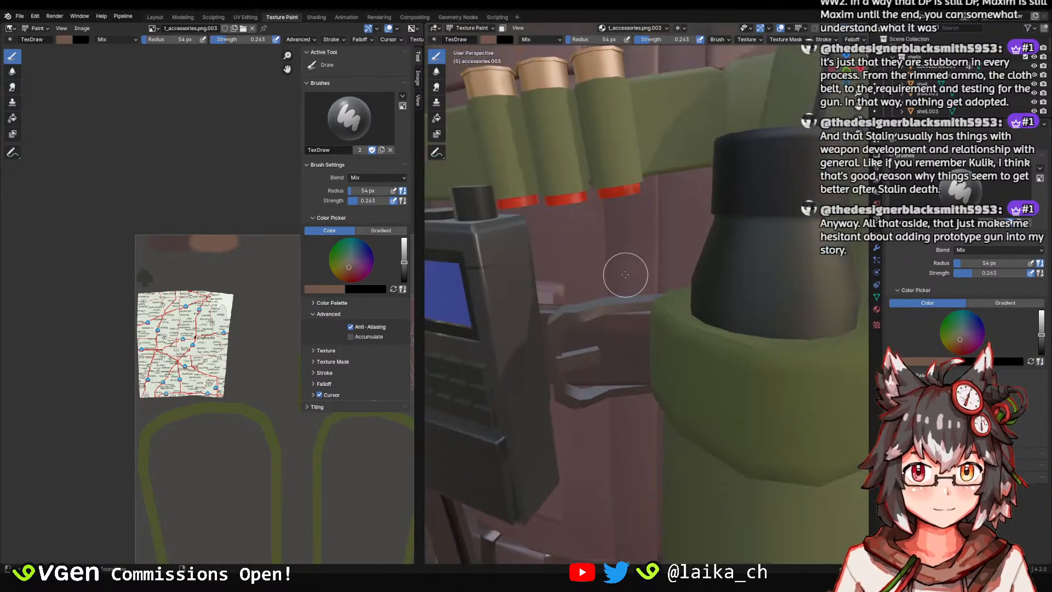
pyautogui.hotkey('ctrl', 's')
pyautogui.moveTo(625, 275); pyautogui.dragTo(623, 303, button='middle')
pyautogui.scroll(7, 626, 305)
pyautogui.moveTo(695, 317); pyautogui.dragTo(722, 310)
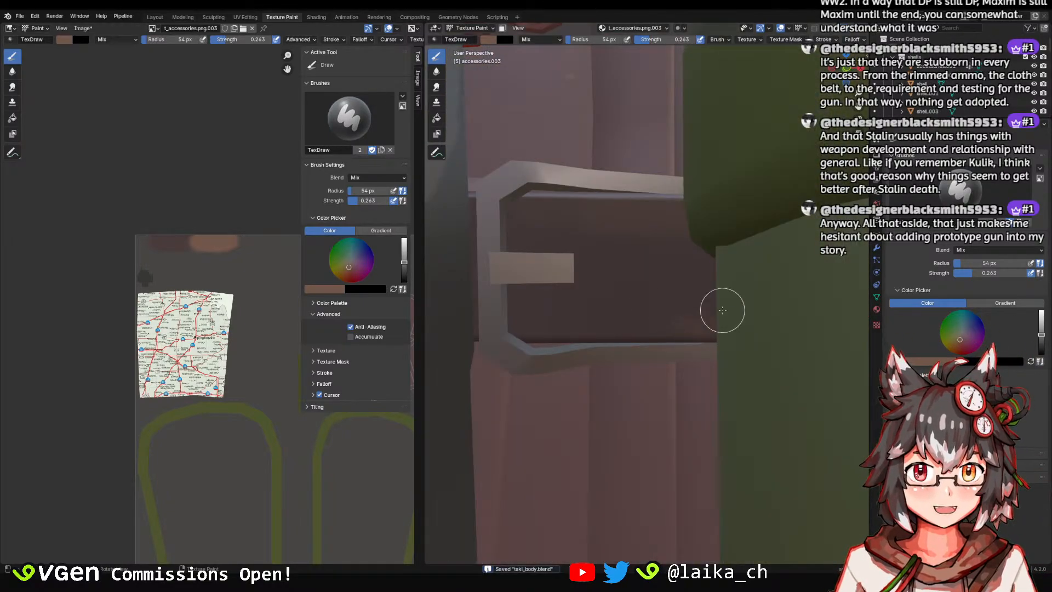
# Inspect the shotgun shells and the bare belt section between them, and save the blend file.
pyautogui.scroll(-9, 722, 310)
pyautogui.moveTo(760, 287); pyautogui.dragTo(810, 268, button='middle')
pyautogui.scroll(7, 679, 284)
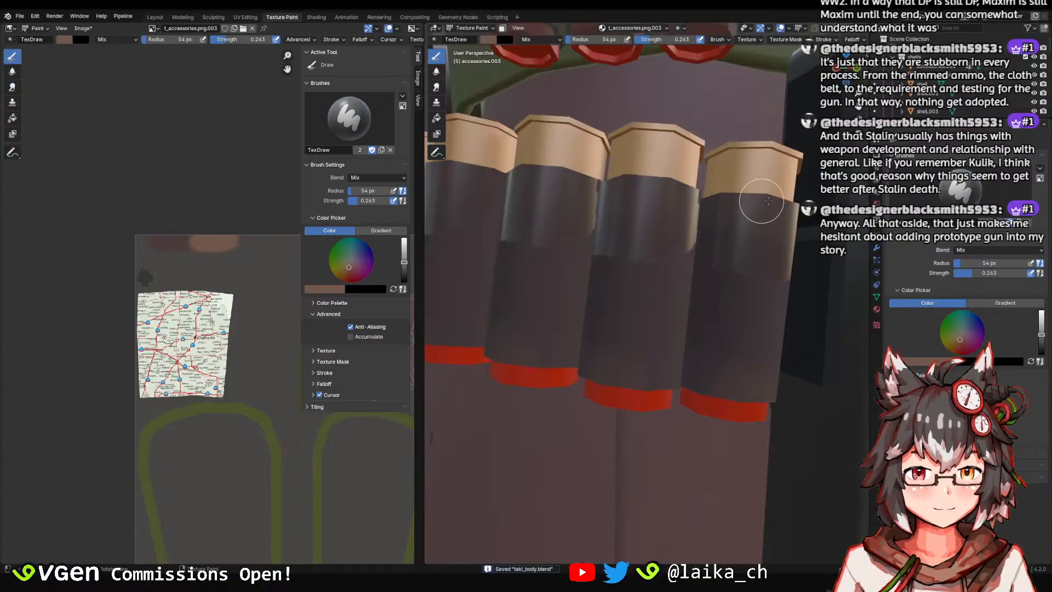
pyautogui.scroll(-8, 761, 198)
pyautogui.moveTo(708, 237); pyautogui.dragTo(659, 255, button='middle')
pyautogui.scroll(5, 652, 274)
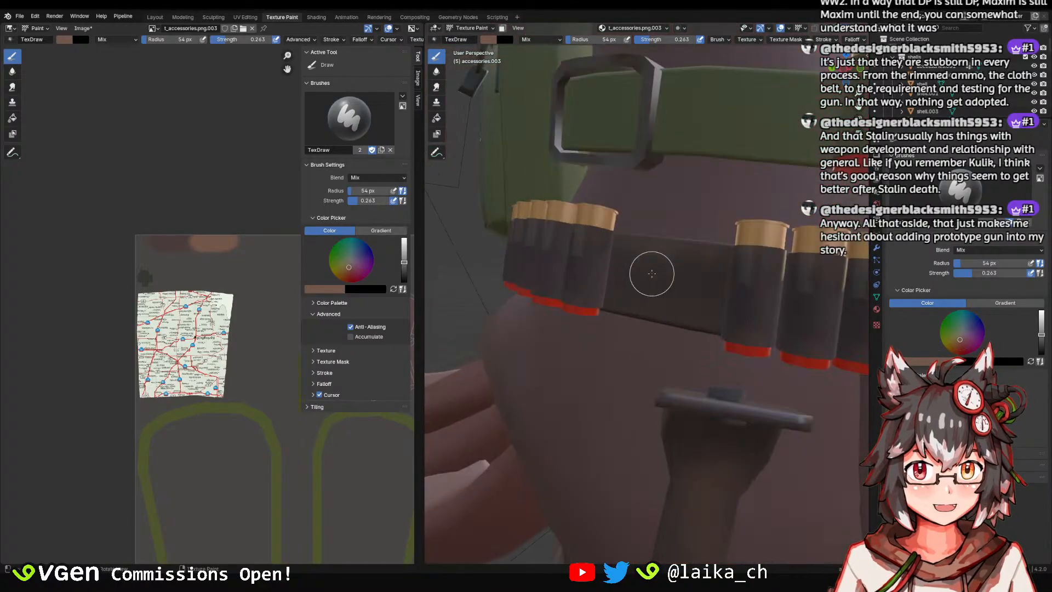
pyautogui.scroll(-3, 678, 325)
pyautogui.moveTo(721, 307); pyautogui.dragTo(657, 294, button='middle')
pyautogui.scroll(-5, 653, 294)
pyautogui.hotkey('ctrl', 's')
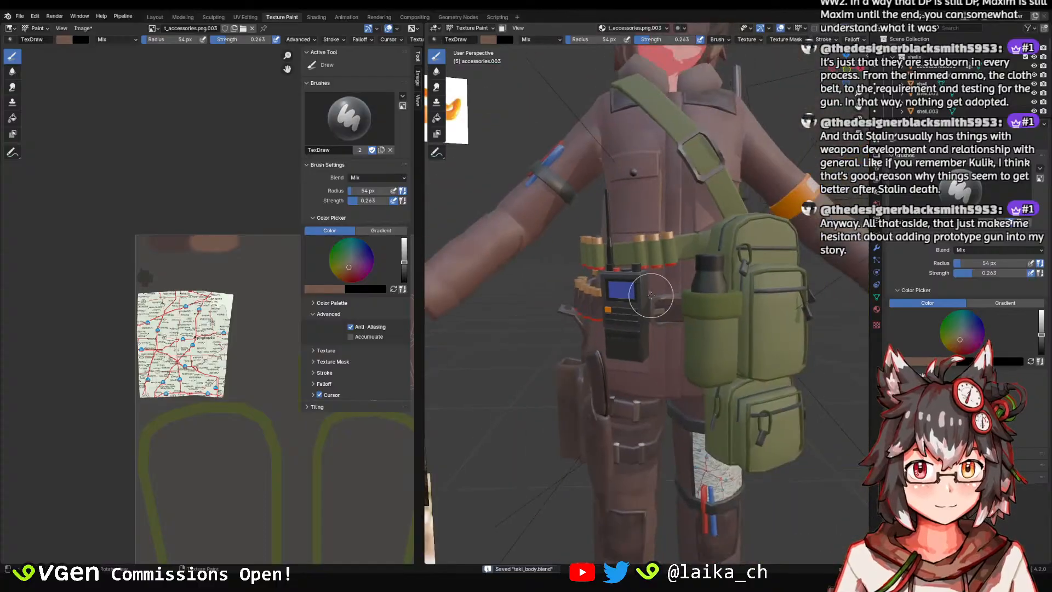
# Check the knife sheath up close, save the blend file and set the brush radius to 14 px.
pyautogui.keyDown('shift'); pyautogui.moveTo(646, 389); pyautogui.dragTo(661, 230, button='middle'); pyautogui.keyUp('shift')
pyautogui.scroll(3, 626, 235)
pyautogui.scroll(3, 559, 167)
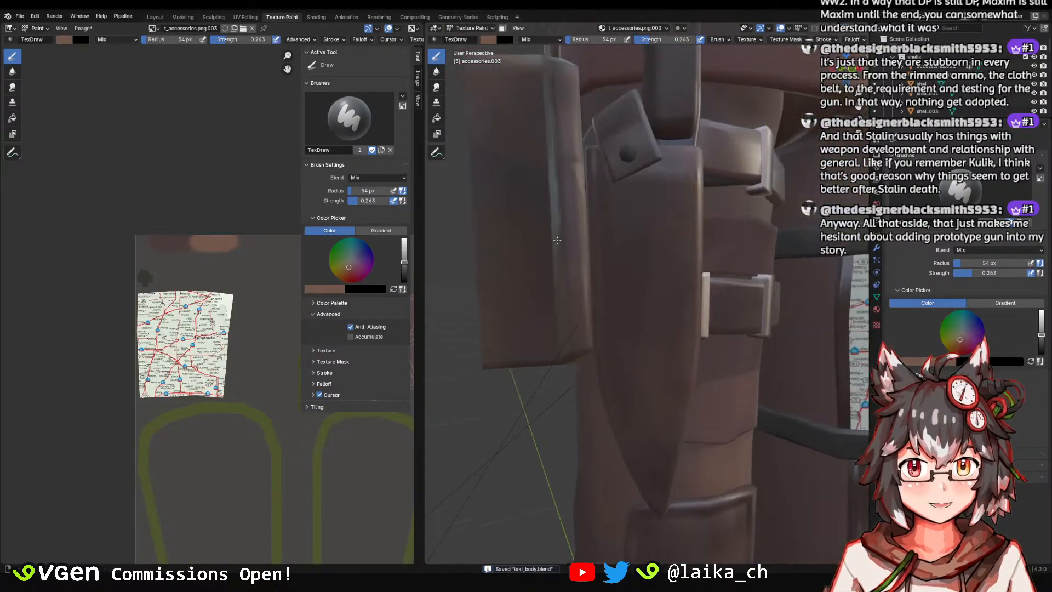
pyautogui.keyDown('shift'); pyautogui.moveTo(550, 165); pyautogui.dragTo(662, 331, button='middle'); pyautogui.keyUp('shift')
pyautogui.moveTo(594, 285); pyautogui.dragTo(648, 356, button='middle')
pyautogui.scroll(2, 696, 266)
pyautogui.moveTo(647, 307); pyautogui.dragTo(680, 230, button='middle')
pyautogui.moveTo(685, 170)
pyautogui.keyDown('ctrl'); pyautogui.mouseDown(button='middle')
pyautogui.moveTo(691, 194)
pyautogui.moveTo(666, 211)
pyautogui.moveTo(641, 263)
pyautogui.moveTo(608, 274)
pyautogui.moveTo(625, 251)
pyautogui.moveTo(665, 323)
pyautogui.moveTo(646, 252)
pyautogui.moveTo(634, 301)
pyautogui.moveTo(639, 357)
pyautogui.moveTo(648, 203)
pyautogui.mouseUp(button='middle'); pyautogui.keyUp('ctrl')
pyautogui.hotkey('ctrl', 's')
pyautogui.scroll(3, 634, 264)
pyautogui.press('f')
pyautogui.click(647, 271)
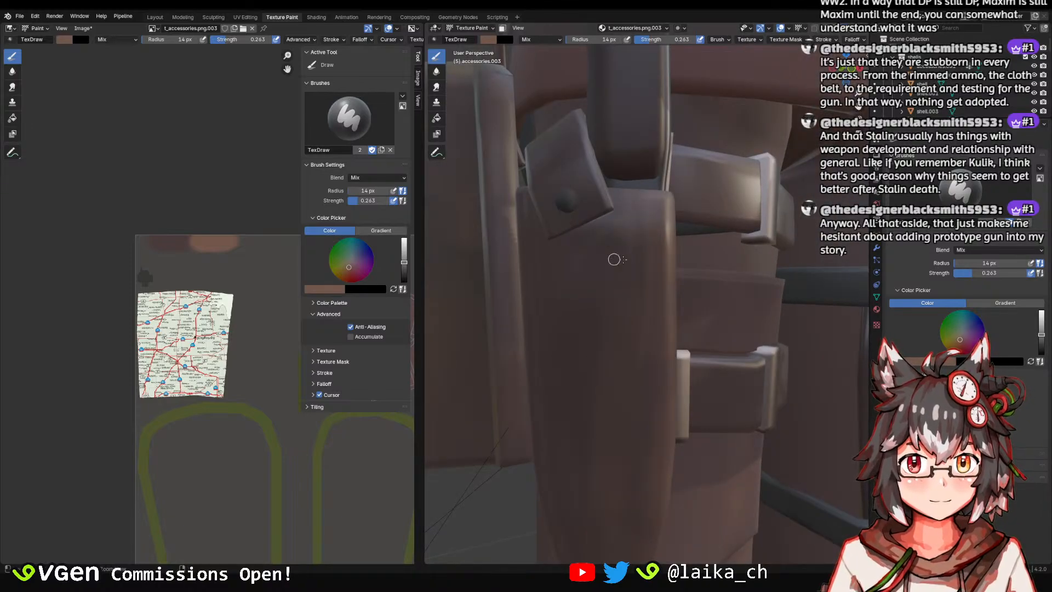
# Examine the hip pouch's faces, rim and edge highlights from several angles.
pyautogui.moveTo(639, 400); pyautogui.dragTo(492, 322, button='middle')
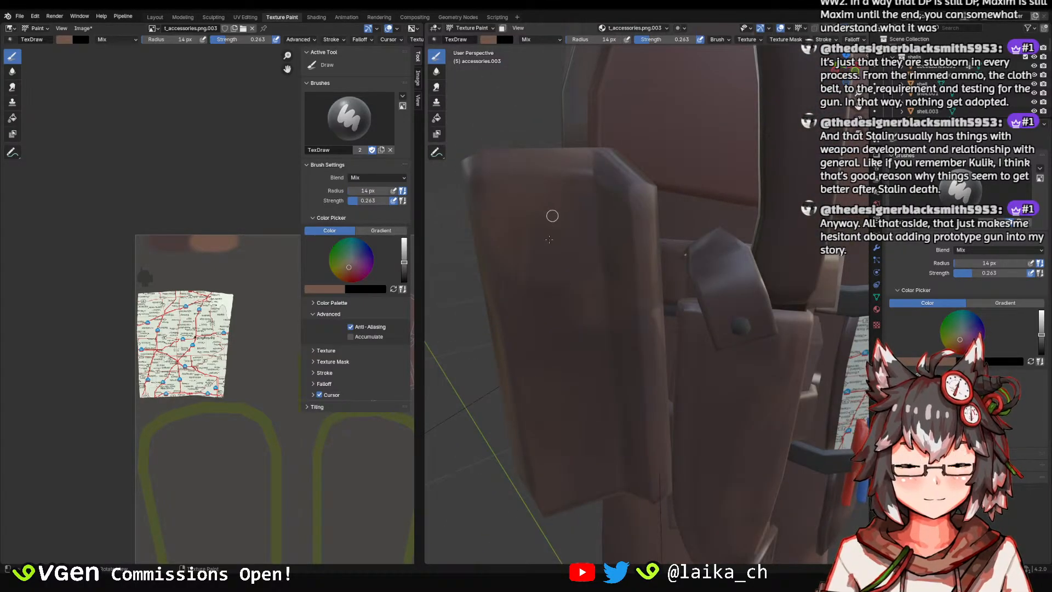
pyautogui.moveTo(552, 216); pyautogui.dragTo(673, 213, button='middle')
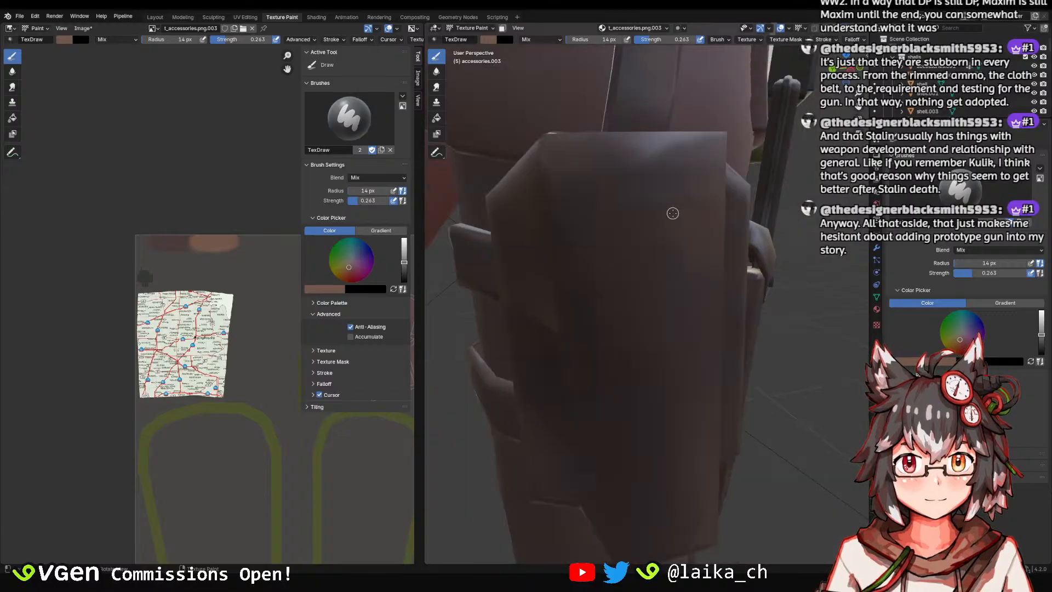
pyautogui.scroll(-3, 624, 317)
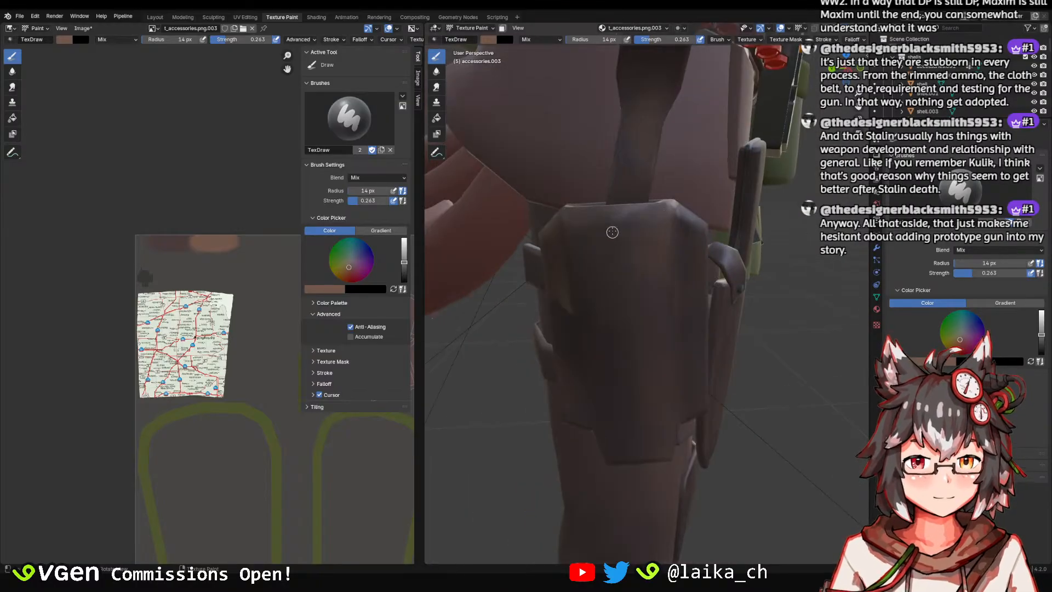
pyautogui.moveTo(695, 255); pyautogui.dragTo(593, 219, button='middle')
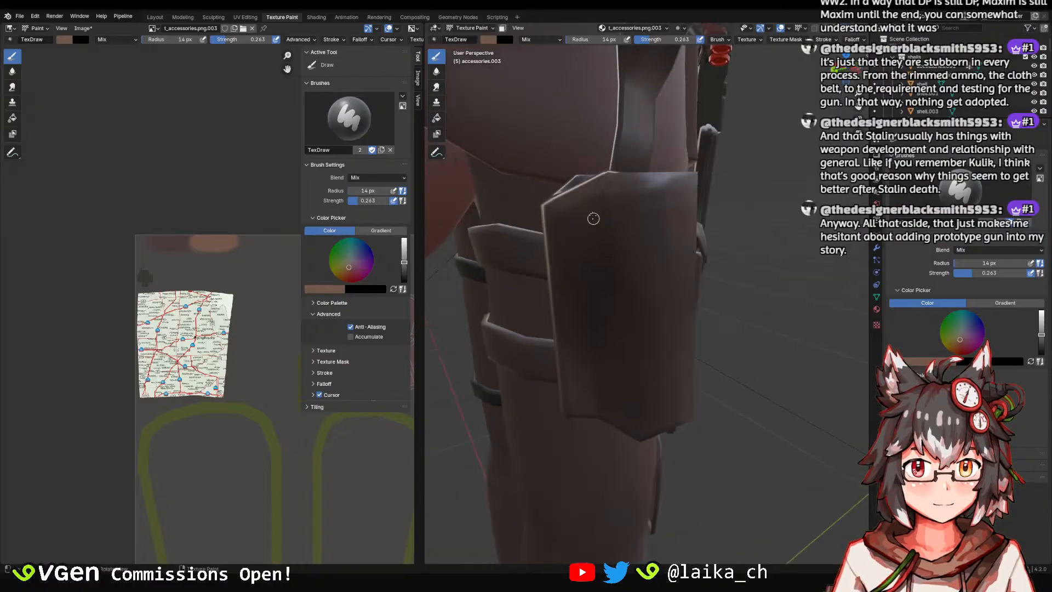
pyautogui.moveTo(607, 277); pyautogui.dragTo(582, 221, button='middle')
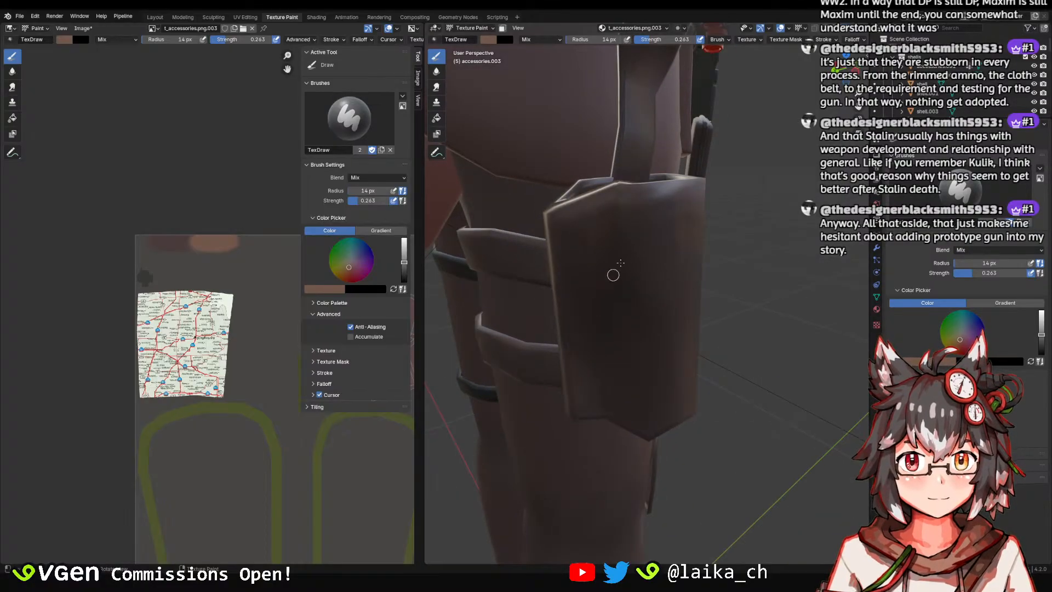
pyautogui.moveTo(613, 275); pyautogui.dragTo(609, 196, button='middle')
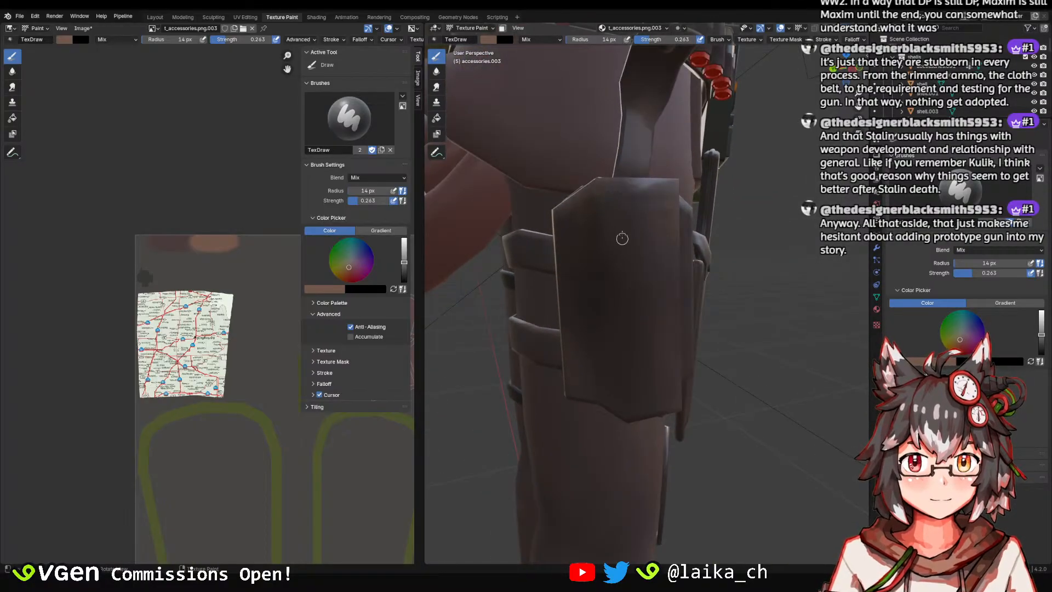
pyautogui.moveTo(622, 239); pyautogui.dragTo(584, 229, button='middle')
pyautogui.scroll(-4, 630, 248)
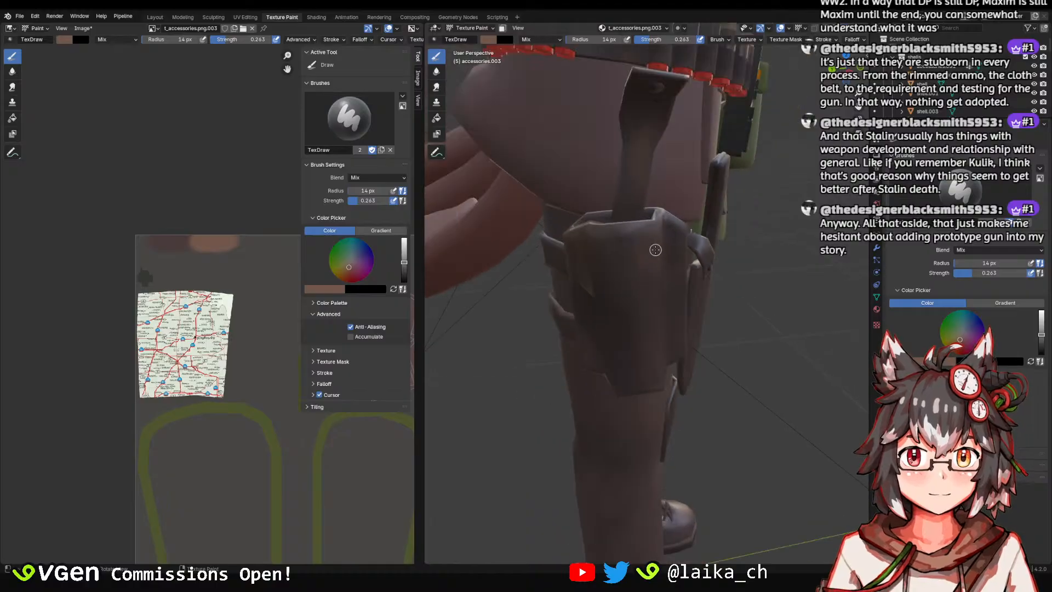
# Set the brush radius to 7 px for close work on the back section of the waist belt.
pyautogui.moveTo(655, 249); pyautogui.dragTo(665, 383, button='middle')
pyautogui.scroll(5, 656, 272)
pyautogui.moveTo(718, 263); pyautogui.dragTo(671, 291, button='middle')
pyautogui.keyDown('shift'); pyautogui.moveTo(641, 83); pyautogui.dragTo(575, 181, button='middle'); pyautogui.keyUp('shift')
pyautogui.scroll(-3, 604, 141)
pyautogui.scroll(4, 543, 191)
pyautogui.scroll(-2, 564, 216)
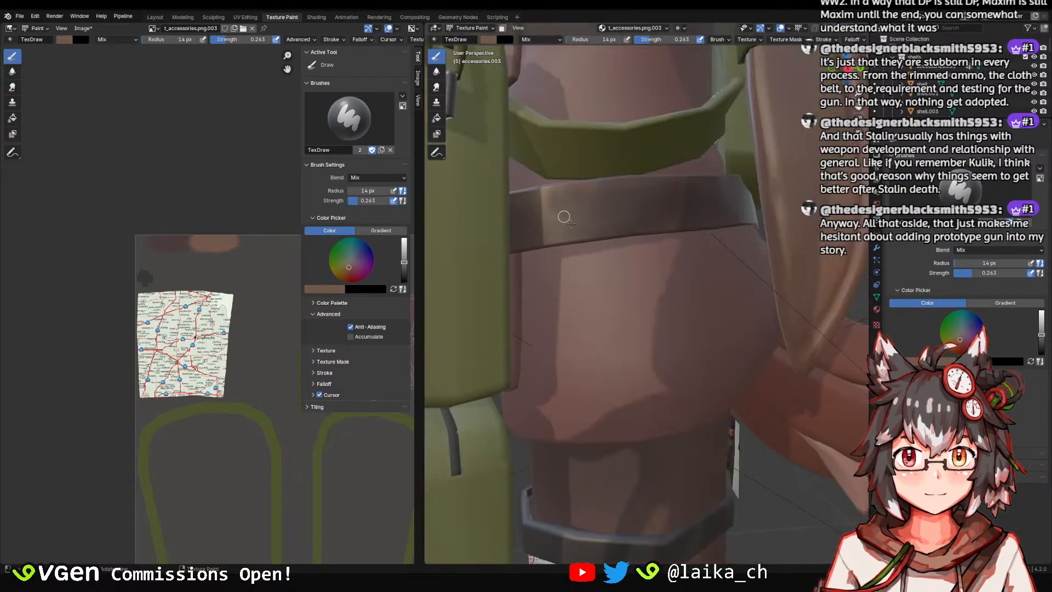
pyautogui.moveTo(638, 215); pyautogui.dragTo(616, 233, button='middle')
pyautogui.scroll(2, 597, 232)
pyautogui.press('f')
pyautogui.click(573, 232)
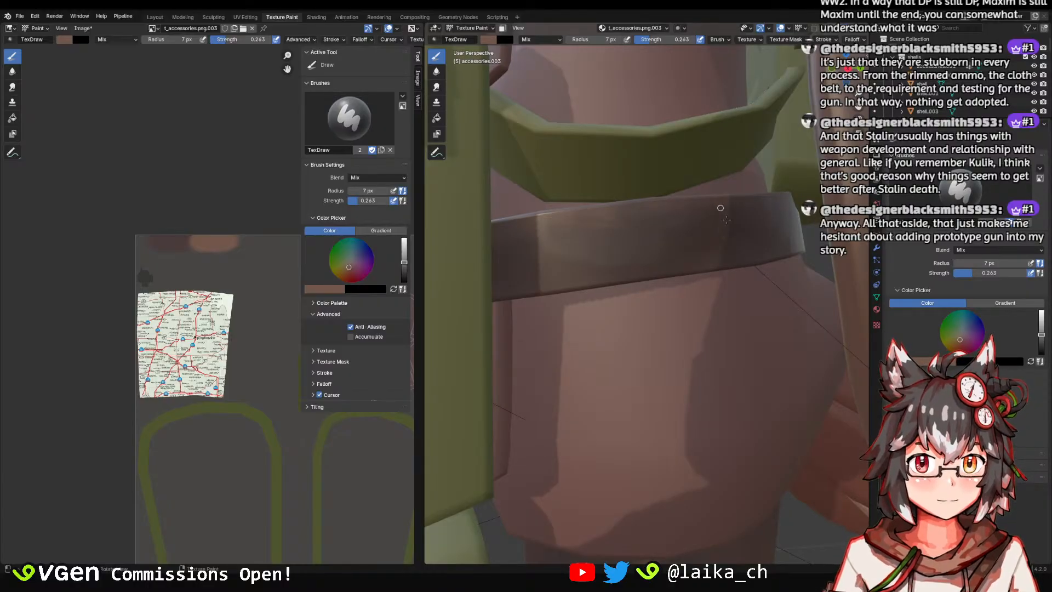
# Inspect the waist belt, its metal buckle and the shotgun shells, and save the blend file.
pyautogui.scroll(-3, 730, 212)
pyautogui.moveTo(767, 244); pyautogui.dragTo(739, 250, button='middle')
pyautogui.scroll(3, 661, 263)
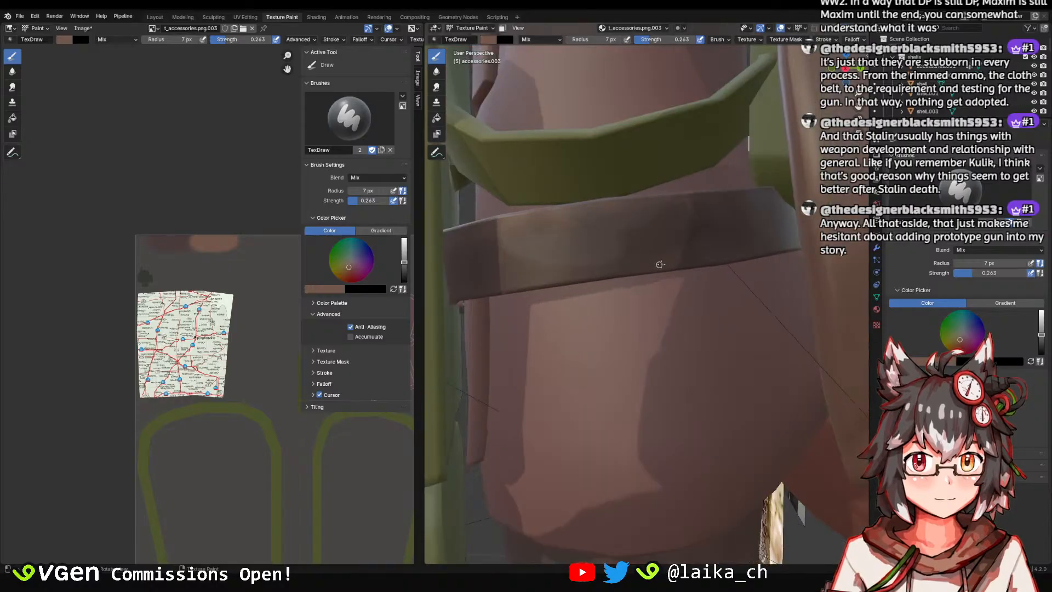
pyautogui.scroll(-3, 726, 247)
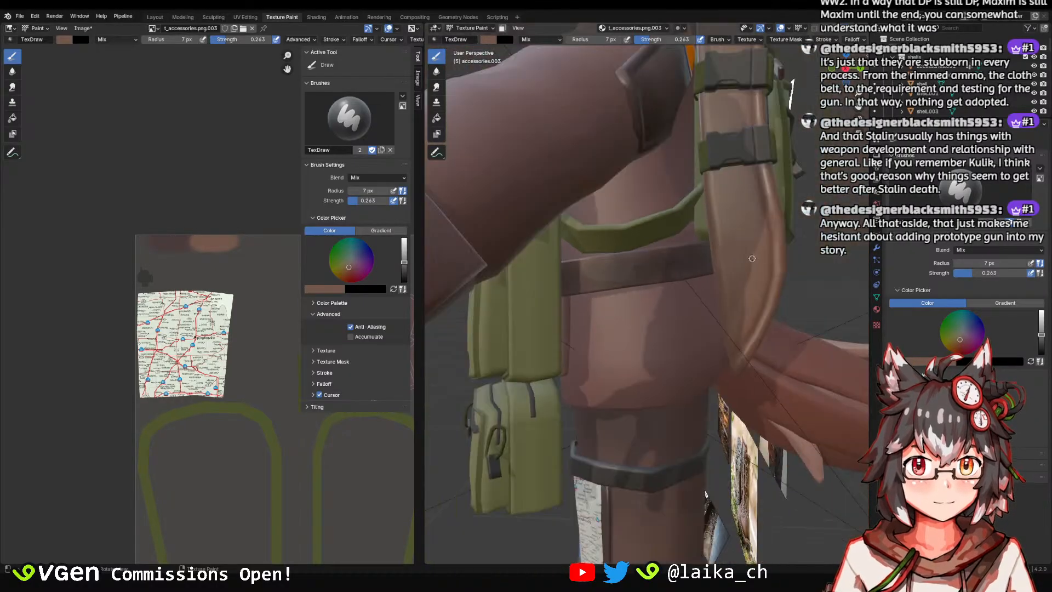
pyautogui.moveTo(719, 280); pyautogui.dragTo(609, 273, button='middle')
pyautogui.scroll(8, 646, 247)
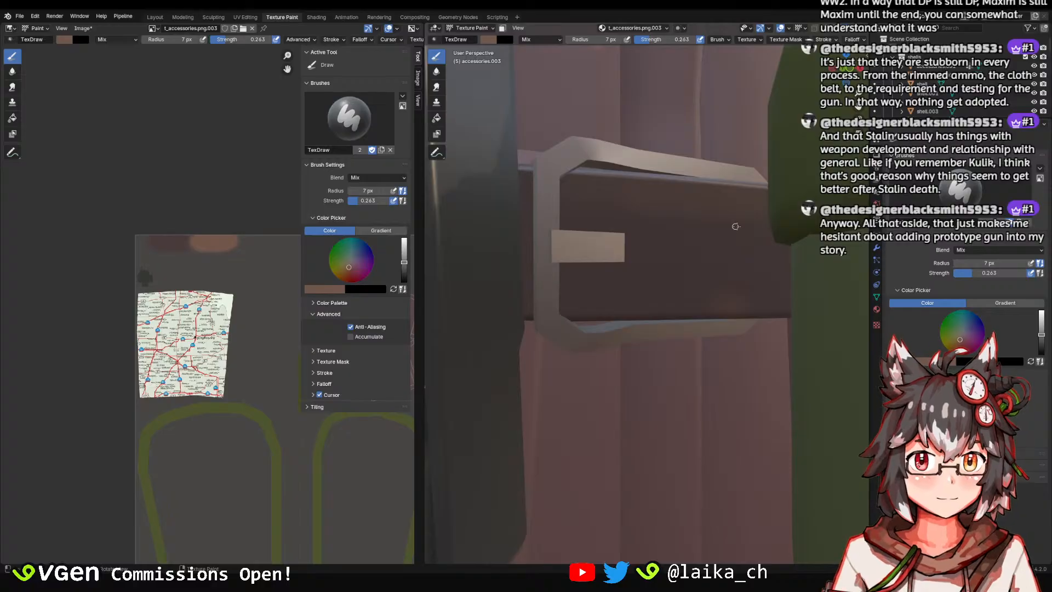
pyautogui.scroll(-4, 725, 281)
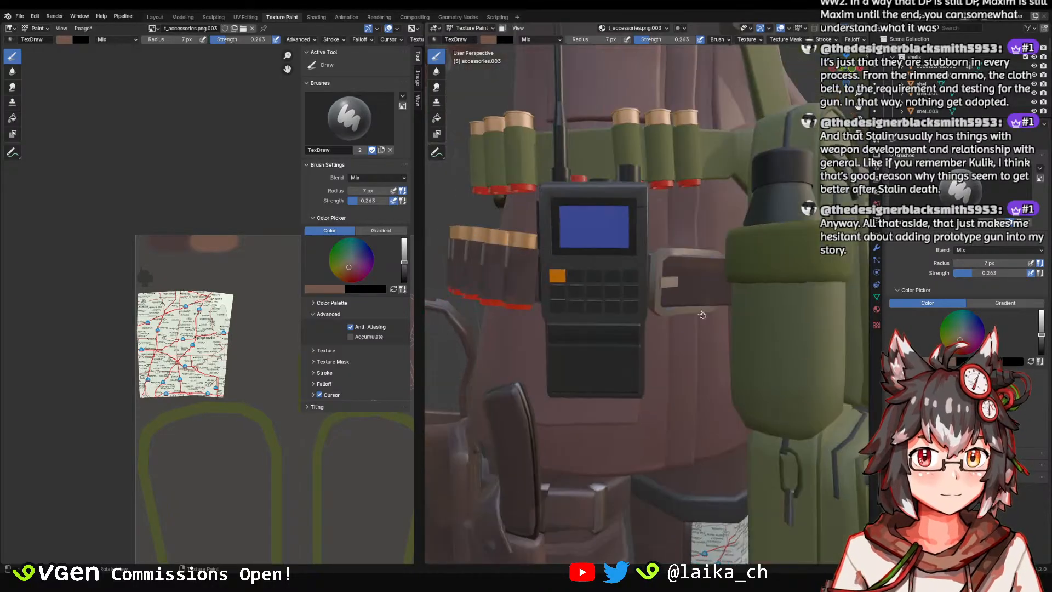
pyautogui.scroll(4, 685, 249)
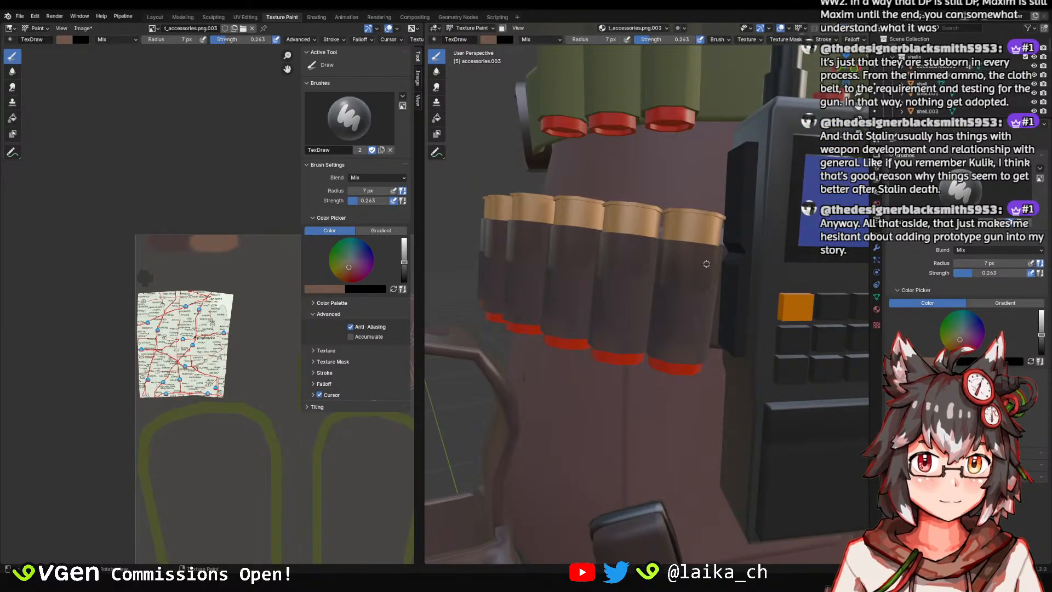
pyautogui.scroll(-4, 721, 280)
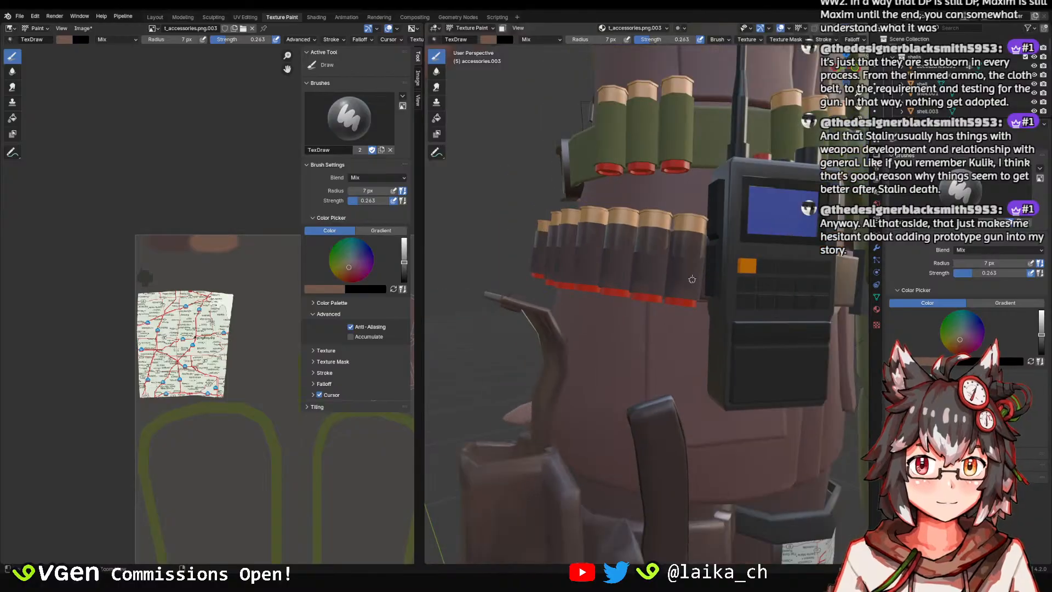
pyautogui.scroll(-4, 692, 280)
pyautogui.moveTo(677, 331); pyautogui.dragTo(695, 375, button='middle')
pyautogui.hotkey('ctrl', 's')
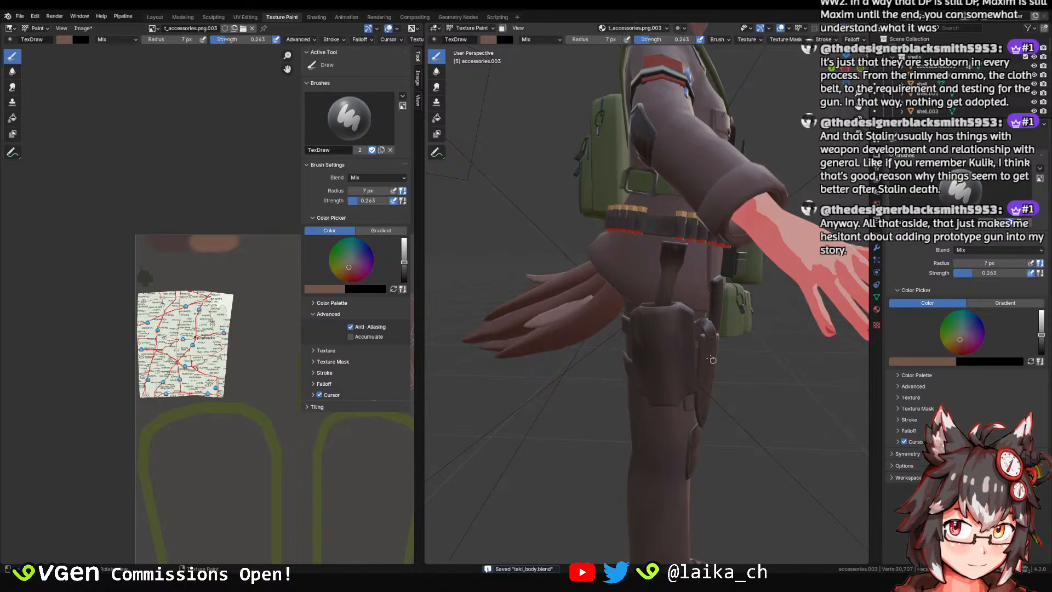
# Brush brown over the knife sheath's retaining strap around its snap with a 47 px brush radius.
pyautogui.scroll(-4, 709, 359)
pyautogui.moveTo(710, 358); pyautogui.dragTo(608, 340, button='middle')
pyautogui.scroll(4, 655, 348)
pyautogui.scroll(3, 658, 273)
pyautogui.keyDown('shift'); pyautogui.moveTo(647, 373); pyautogui.dragTo(677, 290, button='middle'); pyautogui.keyUp('shift')
pyautogui.scroll(2, 635, 241)
pyautogui.keyDown('shift'); pyautogui.moveTo(611, 201); pyautogui.dragTo(595, 241, button='middle'); pyautogui.keyUp('shift')
pyautogui.press('f')
pyautogui.click(593, 203)
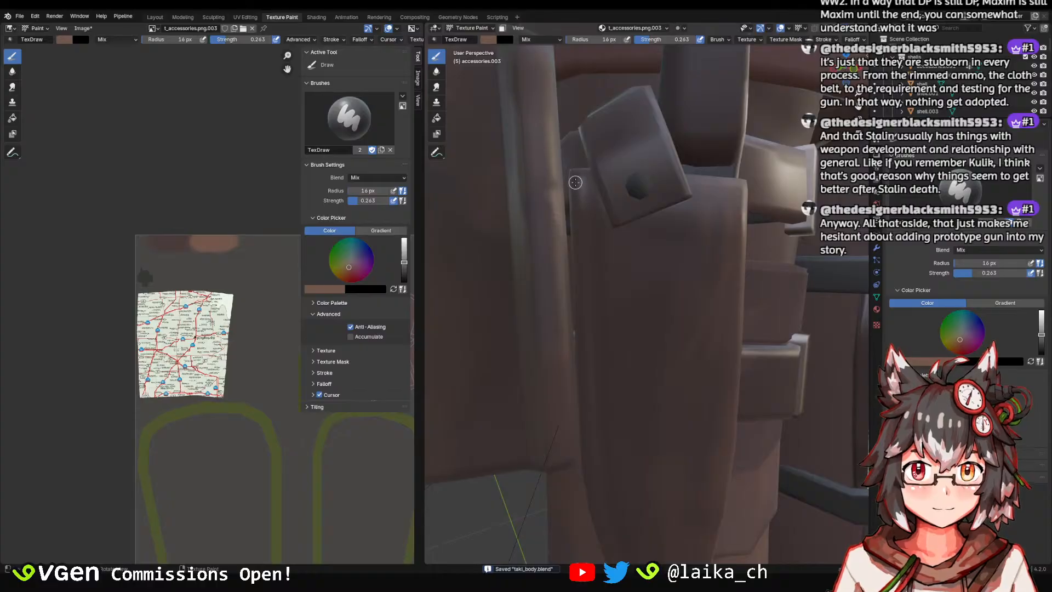
pyautogui.keyDown('shift'); pyautogui.moveTo(627, 189); pyautogui.dragTo(638, 259, button='middle'); pyautogui.keyUp('shift')
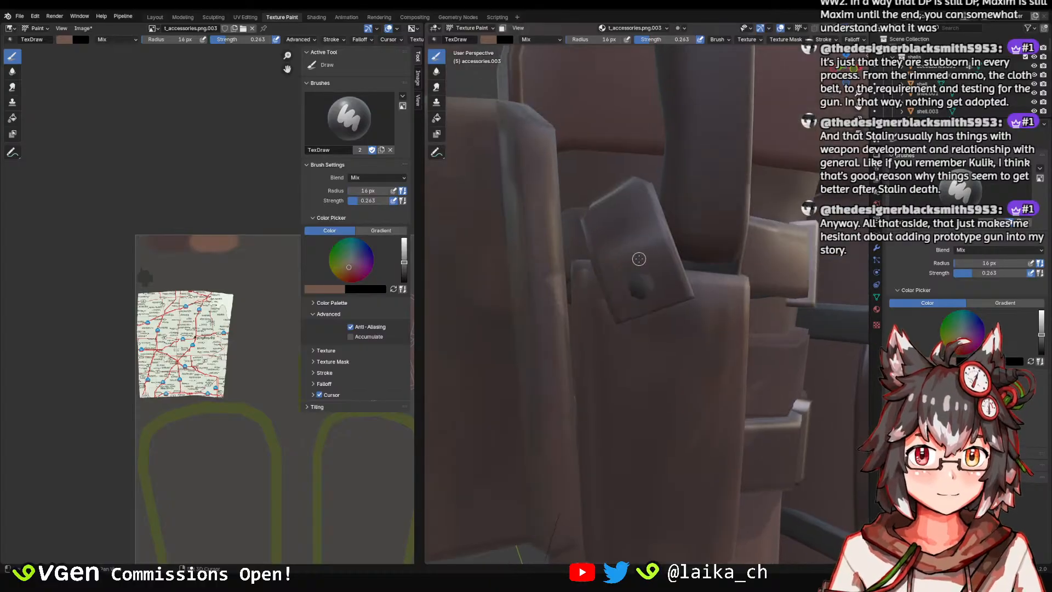
pyautogui.press('f')
pyautogui.click(628, 238)
pyautogui.moveTo(633, 259); pyautogui.dragTo(667, 275)
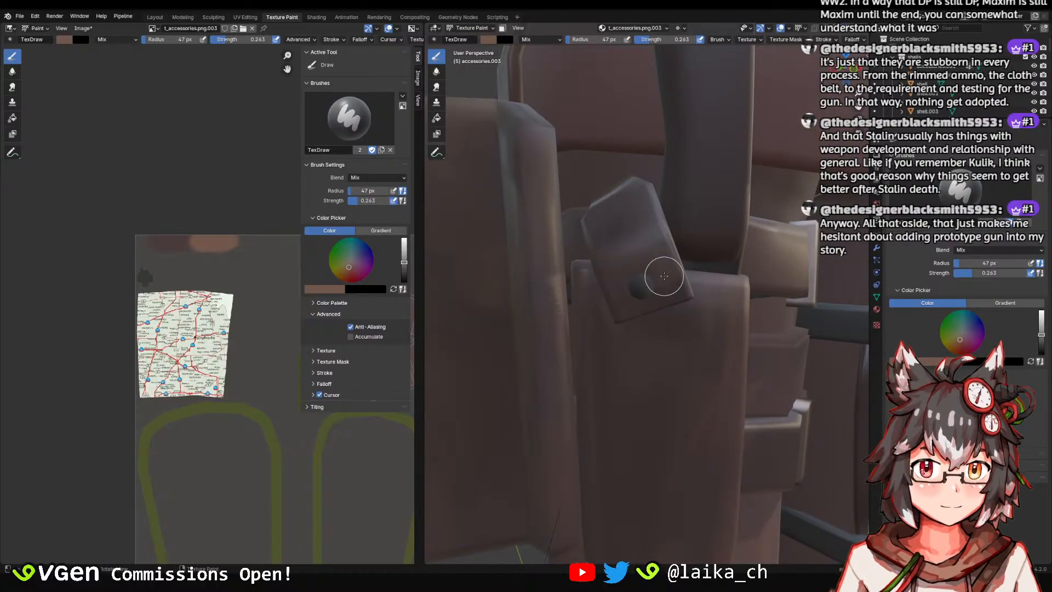
# Set the brush radius to 9 px for detail work on the knife sheath.
pyautogui.scroll(-4, 670, 282)
pyautogui.keyDown('ctrl'); pyautogui.moveTo(684, 266); pyautogui.dragTo(633, 227, button='middle'); pyautogui.keyUp('ctrl')
pyautogui.press('f')
pyautogui.click(634, 233)
pyautogui.moveTo(626, 302); pyautogui.dragTo(630, 293, button='middle')
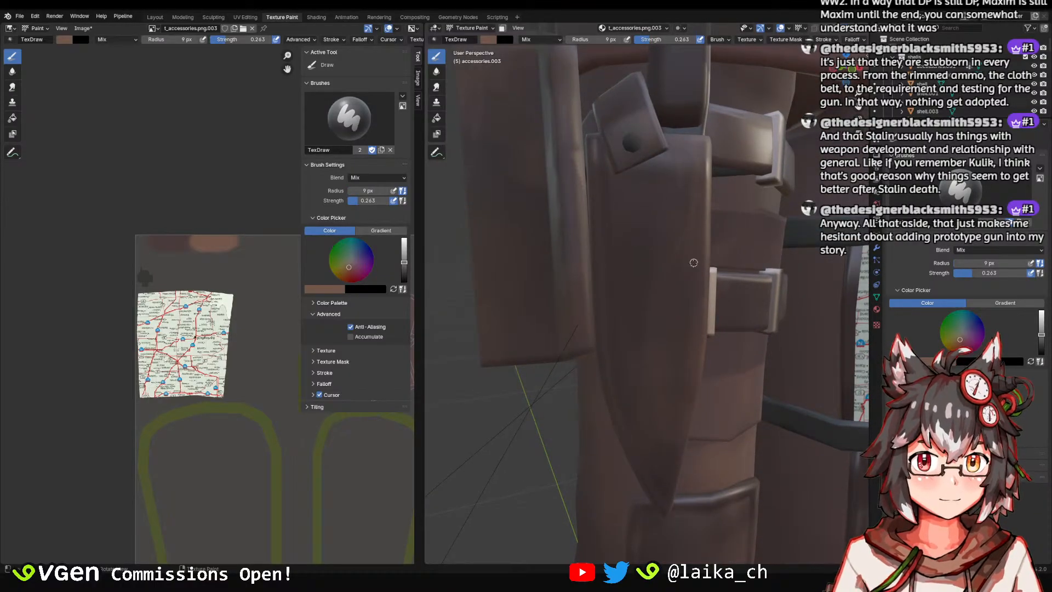
# Check the thigh straps and their metal loops up close, and save the blend file.
pyautogui.moveTo(693, 262); pyautogui.dragTo(678, 264, button='middle')
pyautogui.moveTo(679, 189); pyautogui.dragTo(670, 216, button='middle')
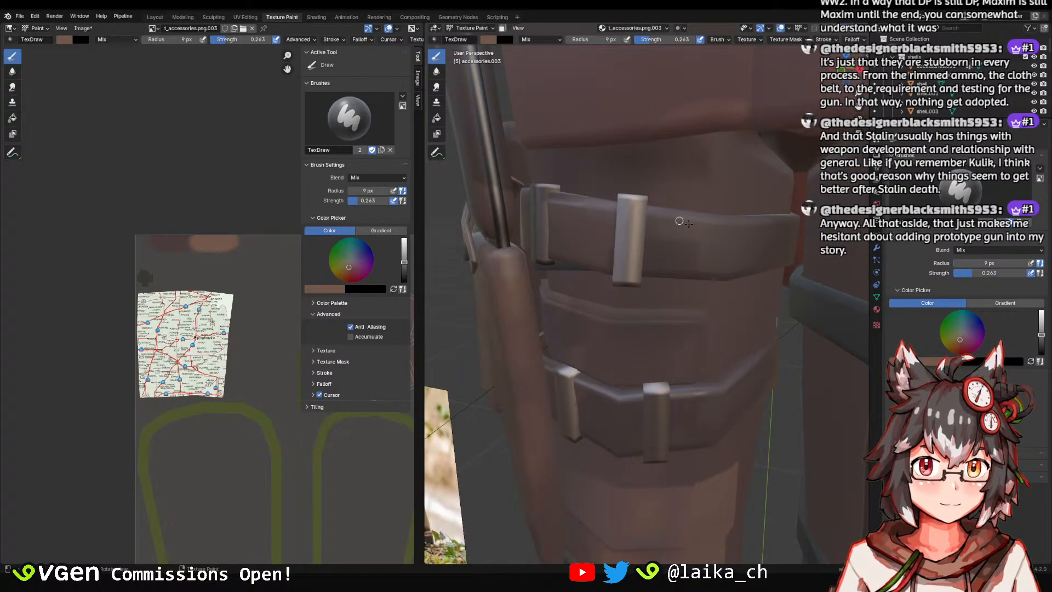
pyautogui.moveTo(662, 324); pyautogui.dragTo(725, 297, button='middle')
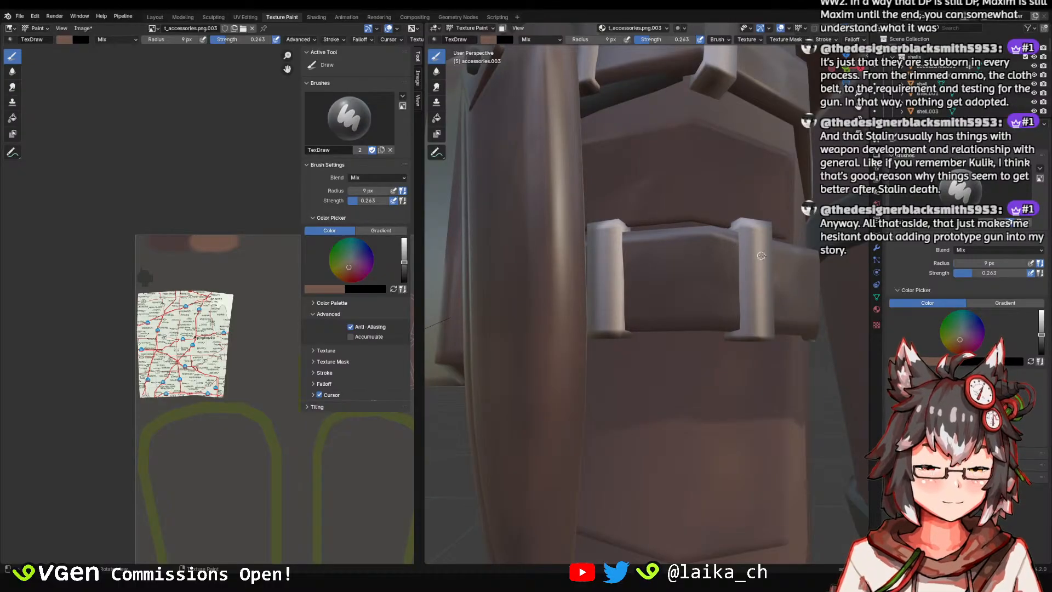
pyautogui.scroll(-10, 762, 255)
pyautogui.hotkey('ctrl', 's')
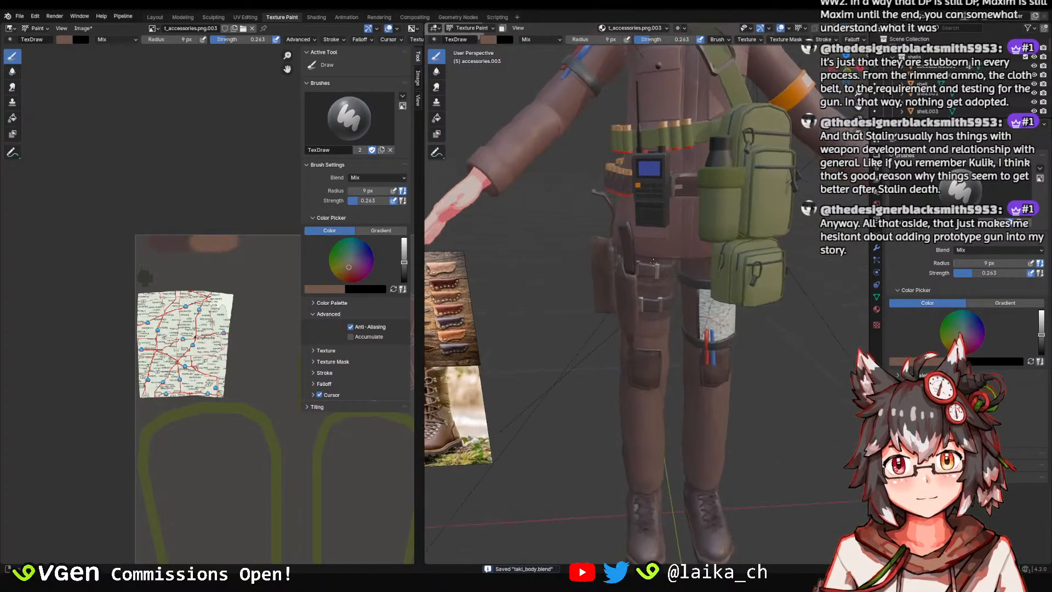
# Examine the full character from the front to judge the painted accessories.
pyautogui.scroll(-4, 653, 261)
pyautogui.moveTo(653, 262)
pyautogui.mouseDown(button='middle')
pyautogui.moveTo(644, 281)
pyautogui.moveTo(614, 255)
pyautogui.mouseUp(button='middle')
pyautogui.scroll(3, 643, 281)
pyautogui.press('z')
pyautogui.scroll(-5, 639, 214)
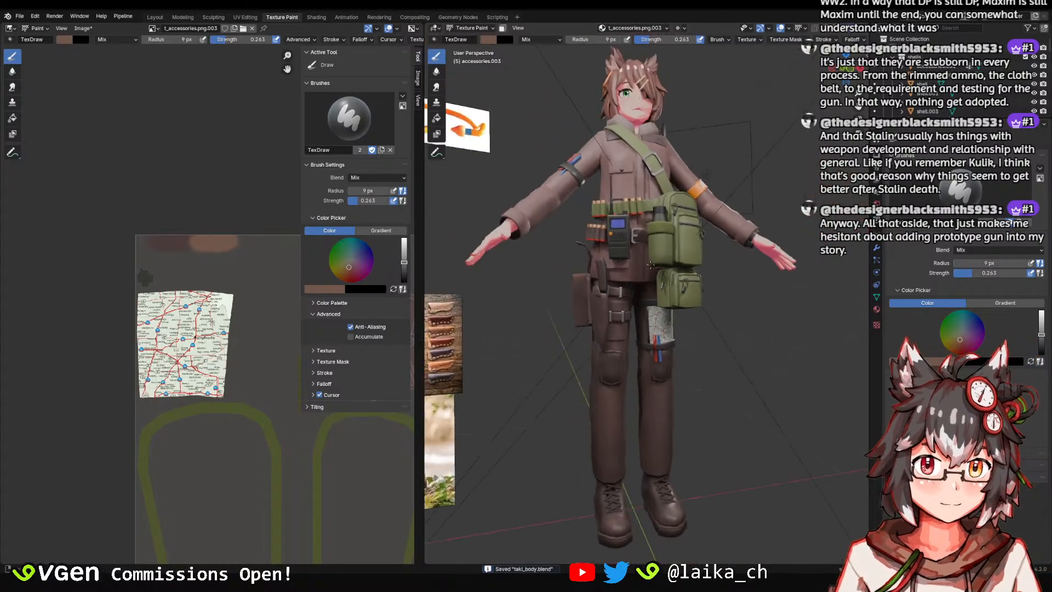
pyautogui.moveTo(639, 214); pyautogui.dragTo(630, 244, button='middle')
pyautogui.scroll(-2, 630, 244)
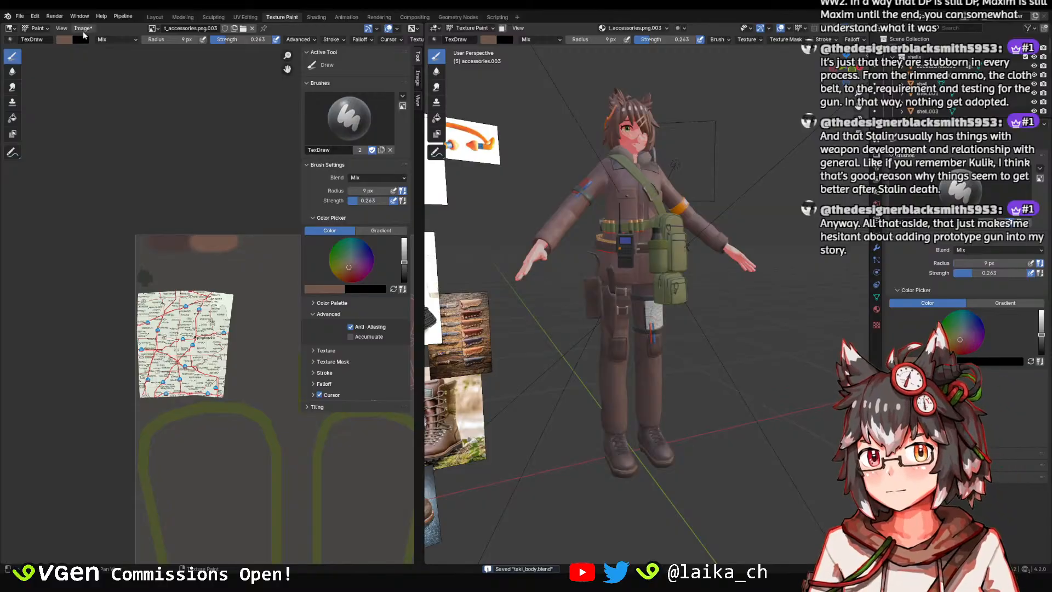
# Save the painted accessories colour texture image, and save the blend file.
pyautogui.click(82, 28)
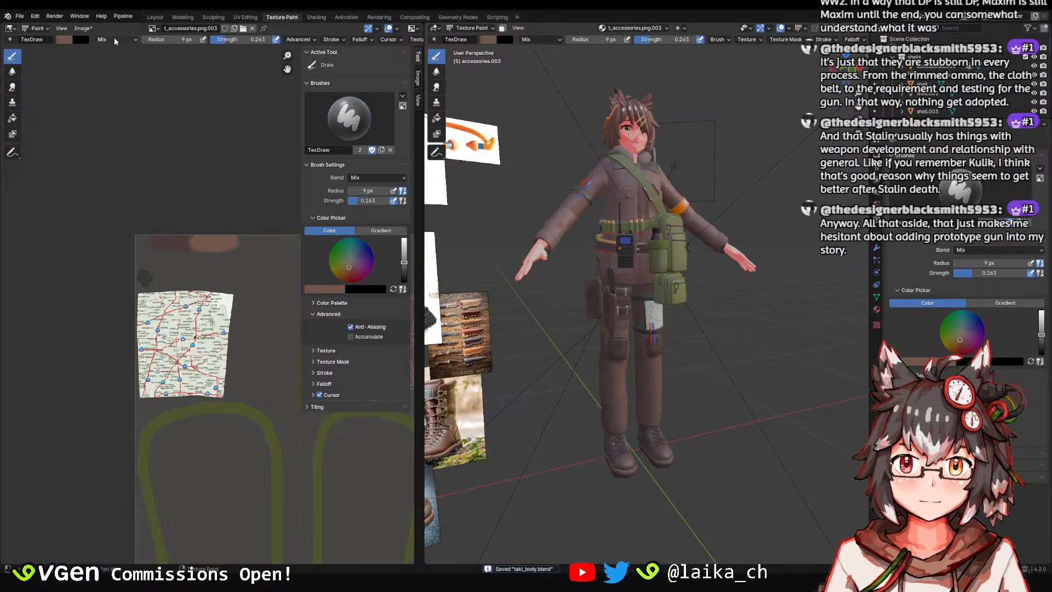
pyautogui.click(82, 29)
pyautogui.click(91, 119)
pyautogui.moveTo(603, 274); pyautogui.dragTo(638, 202, button='middle')
pyautogui.scroll(2, 616, 278)
pyautogui.hotkey('ctrl', 's')
# Make t_accessories_rough the active paint texture for the hip pouch.
pyautogui.scroll(4, 647, 289)
pyautogui.moveTo(638, 203); pyautogui.dragTo(630, 257, button='middle')
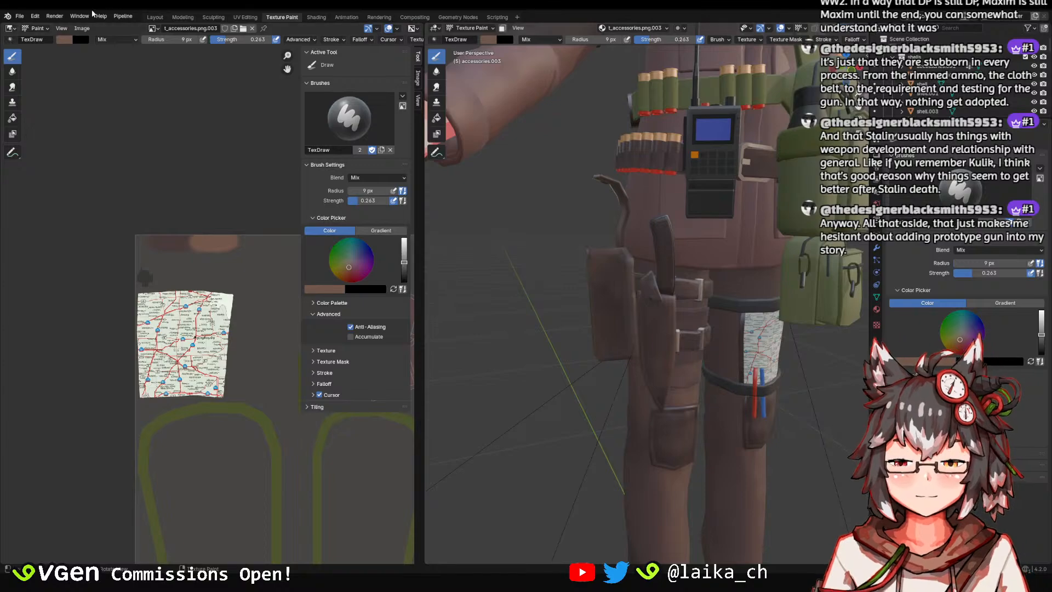
pyautogui.click(630, 28)
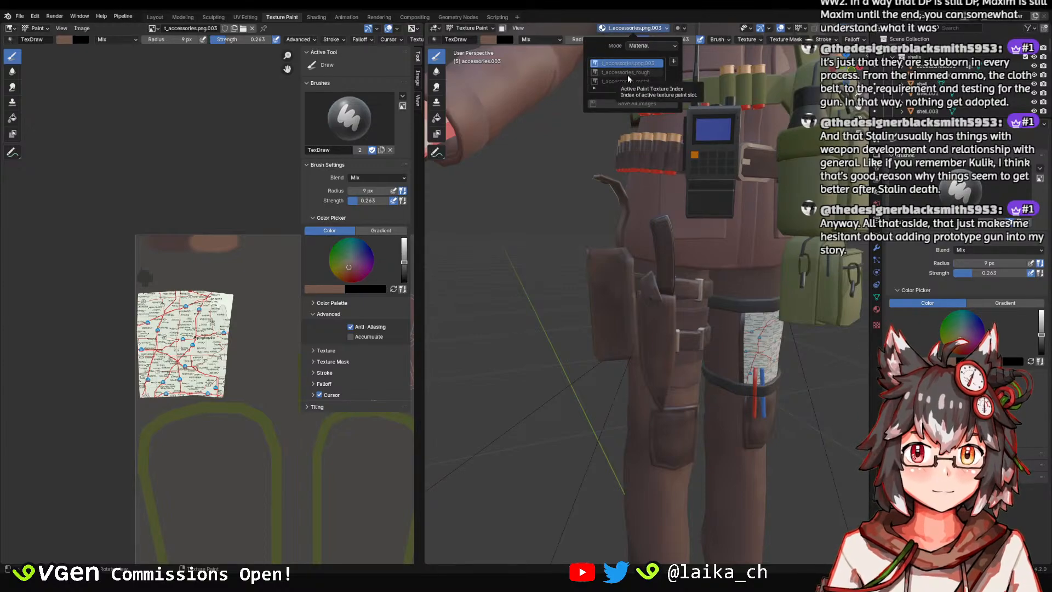
pyautogui.click(628, 73)
pyautogui.scroll(8, 632, 217)
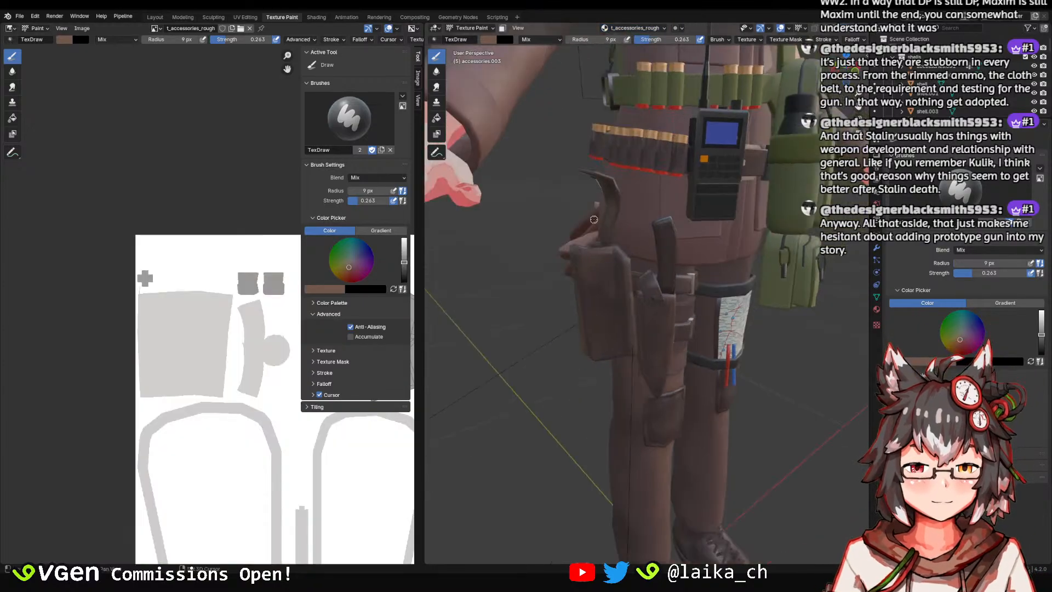
pyautogui.moveTo(641, 275); pyautogui.dragTo(523, 326, button='middle')
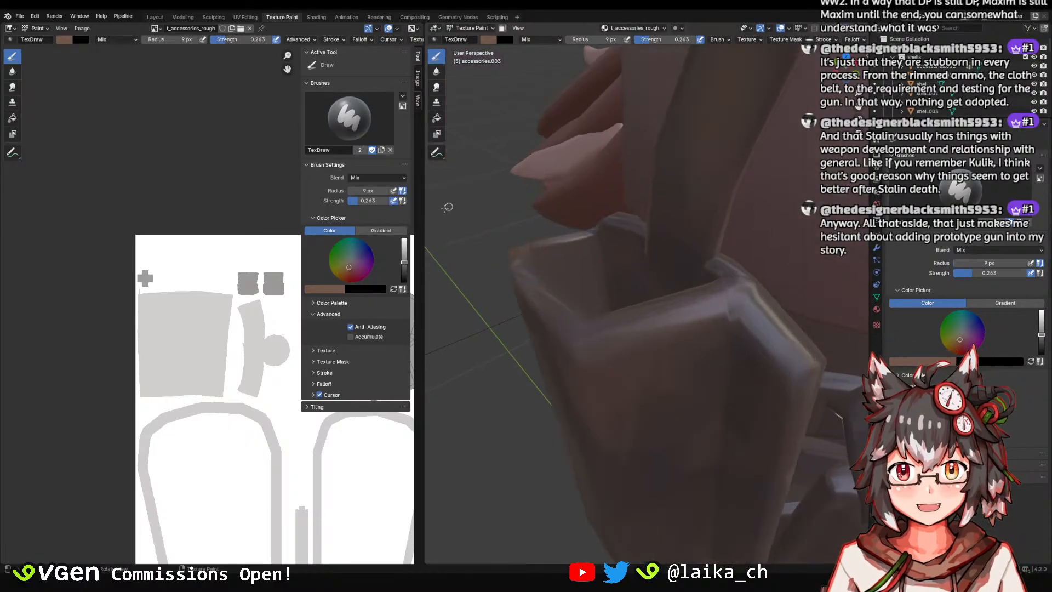
pyautogui.scroll(-2, 163, 159)
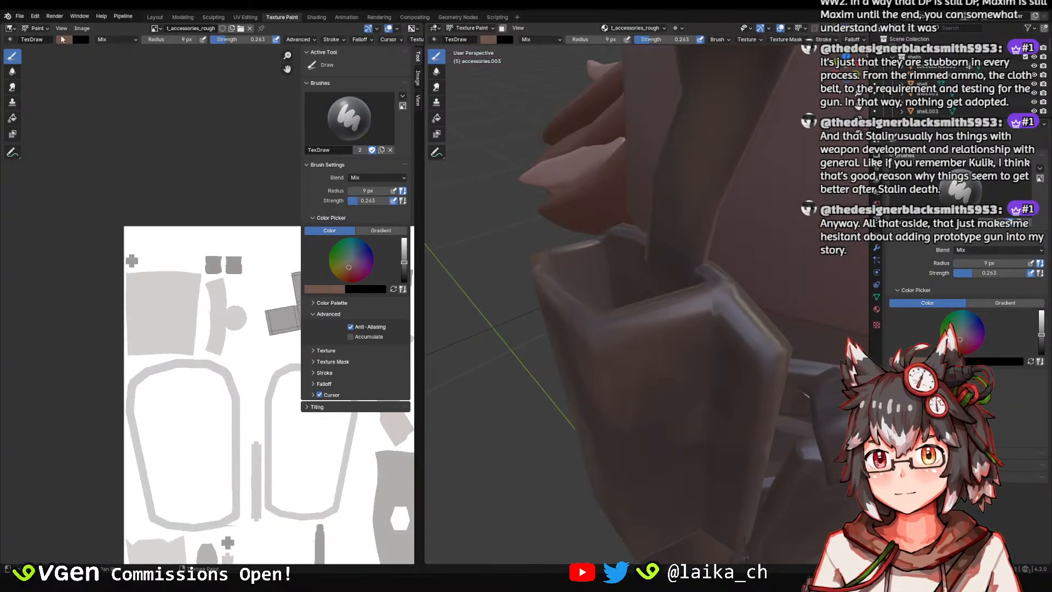
# Sample the white background of the roughness texture as the brush colour.
pyautogui.click(64, 40)
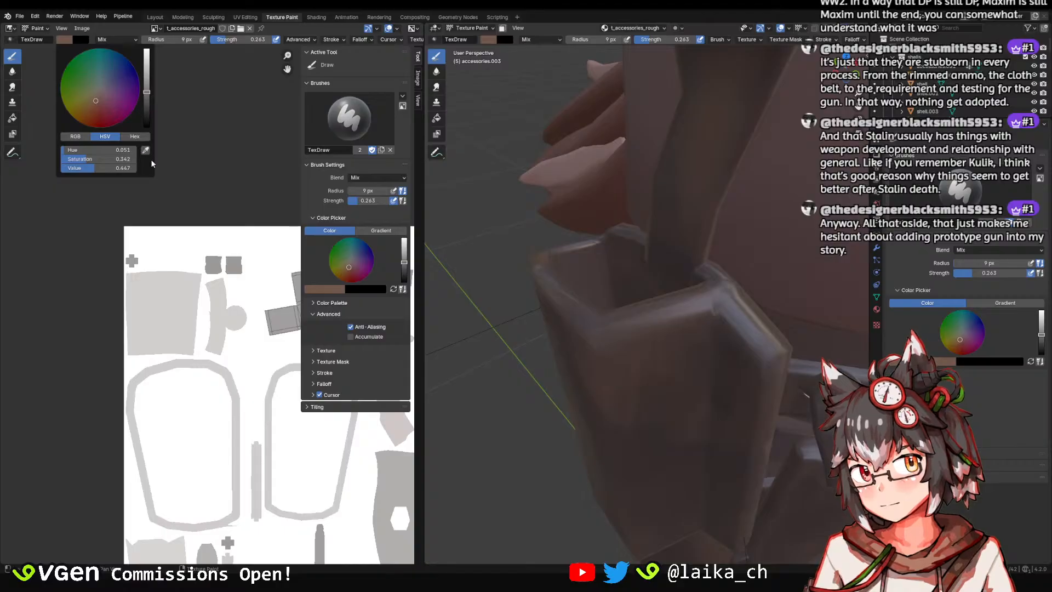
pyautogui.click(66, 41)
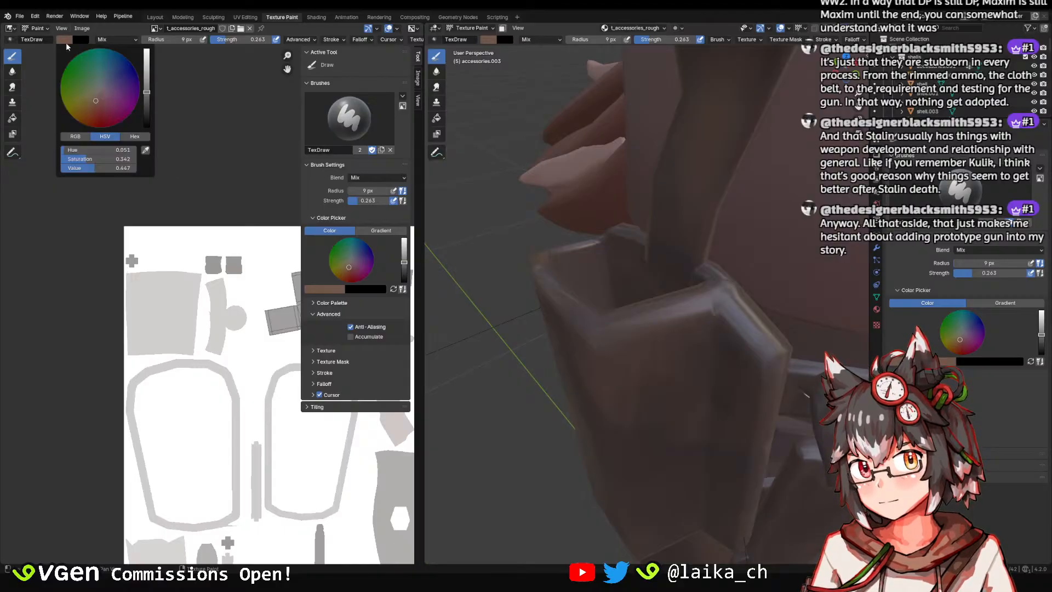
pyautogui.click(145, 150)
pyautogui.click(166, 237)
# Brush white roughness over the hip pouch's rim with a 47 px brush radius.
pyautogui.press('f')
pyautogui.click(680, 319)
pyautogui.moveTo(688, 320); pyautogui.dragTo(672, 297)
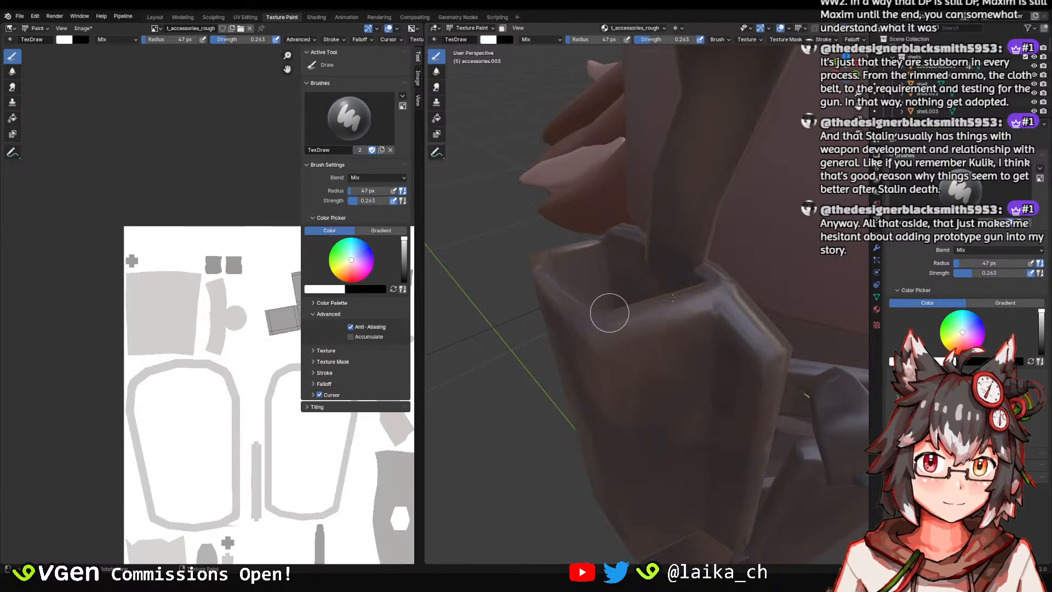
pyautogui.moveTo(697, 298); pyautogui.dragTo(712, 299, button='middle')
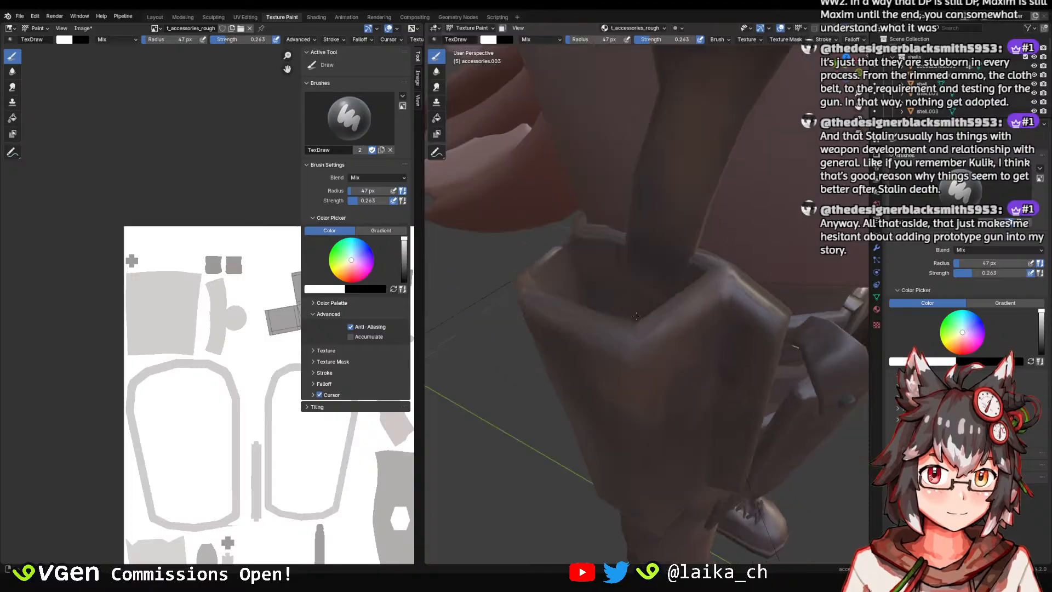
pyautogui.moveTo(636, 315)
pyautogui.mouseDown(button='middle')
pyautogui.moveTo(692, 305)
pyautogui.moveTo(728, 345)
pyautogui.mouseUp(button='middle')
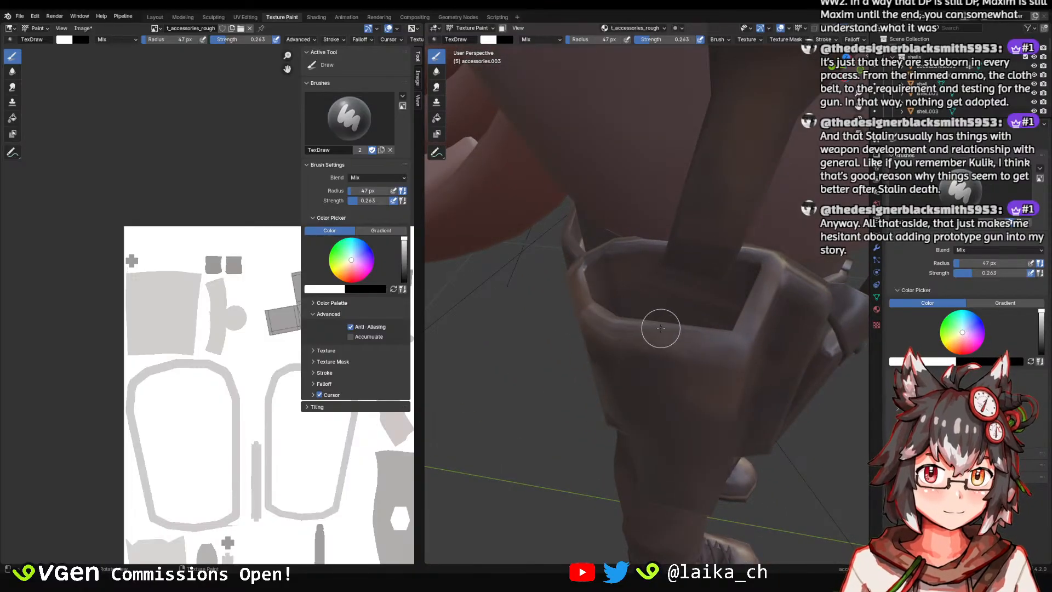
pyautogui.moveTo(592, 303); pyautogui.dragTo(547, 287, button='middle')
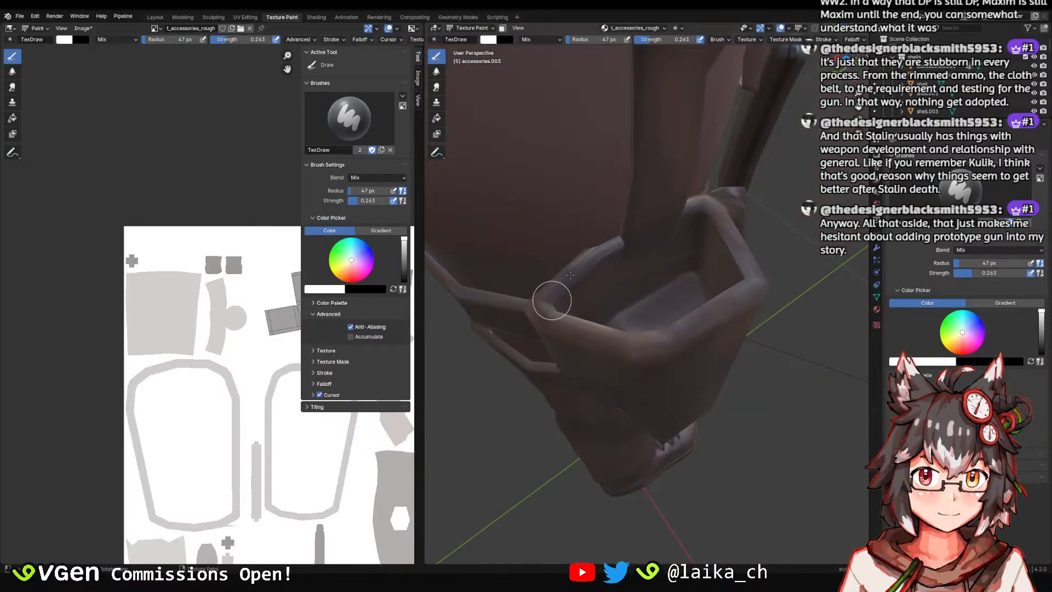
pyautogui.moveTo(630, 324)
pyautogui.mouseDown(button='middle')
pyautogui.moveTo(595, 306)
pyautogui.moveTo(641, 244)
pyautogui.moveTo(688, 141)
pyautogui.mouseUp(button='middle')
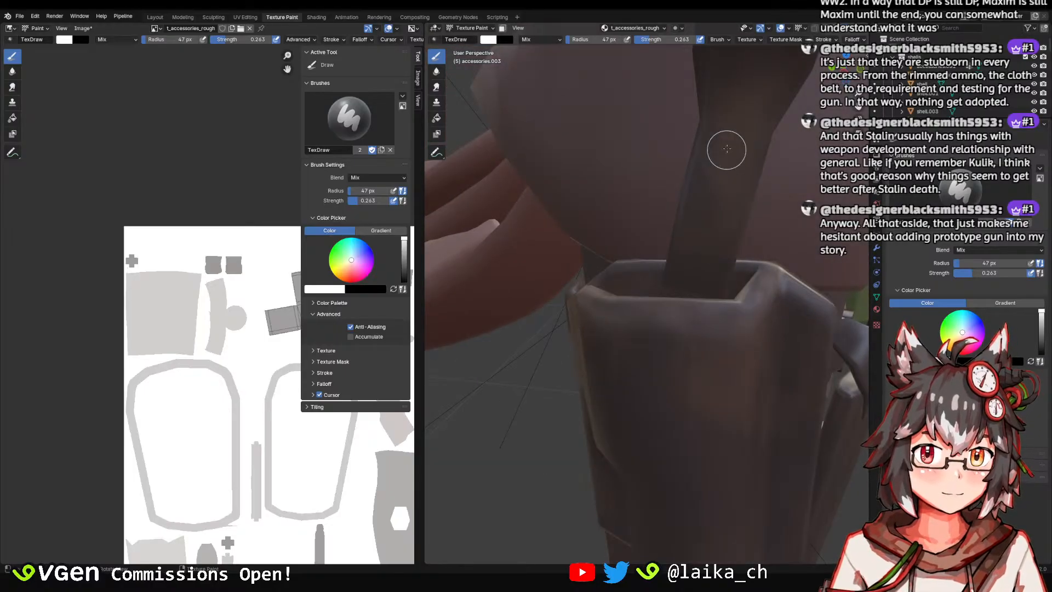
# Examine the surface shine of the hip pouch, knife sheath, belt shells and radio.
pyautogui.hotkey('shift', 'f')
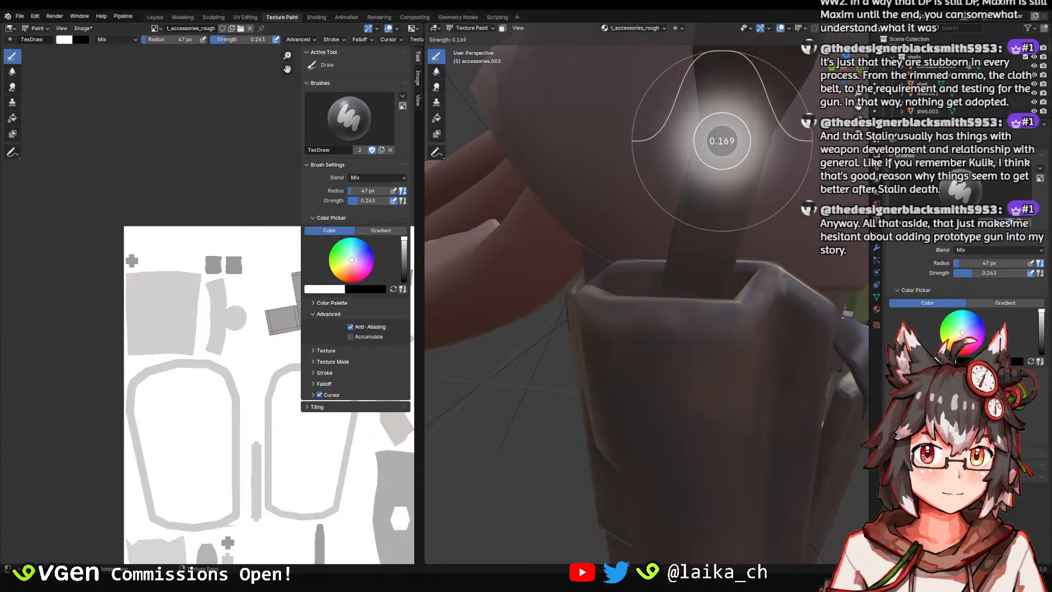
pyautogui.press('Escape')
pyautogui.moveTo(728, 199)
pyautogui.mouseDown(button='middle')
pyautogui.moveTo(763, 164)
pyautogui.moveTo(721, 143)
pyautogui.moveTo(721, 220)
pyautogui.moveTo(676, 247)
pyautogui.moveTo(648, 183)
pyautogui.mouseUp(button='middle')
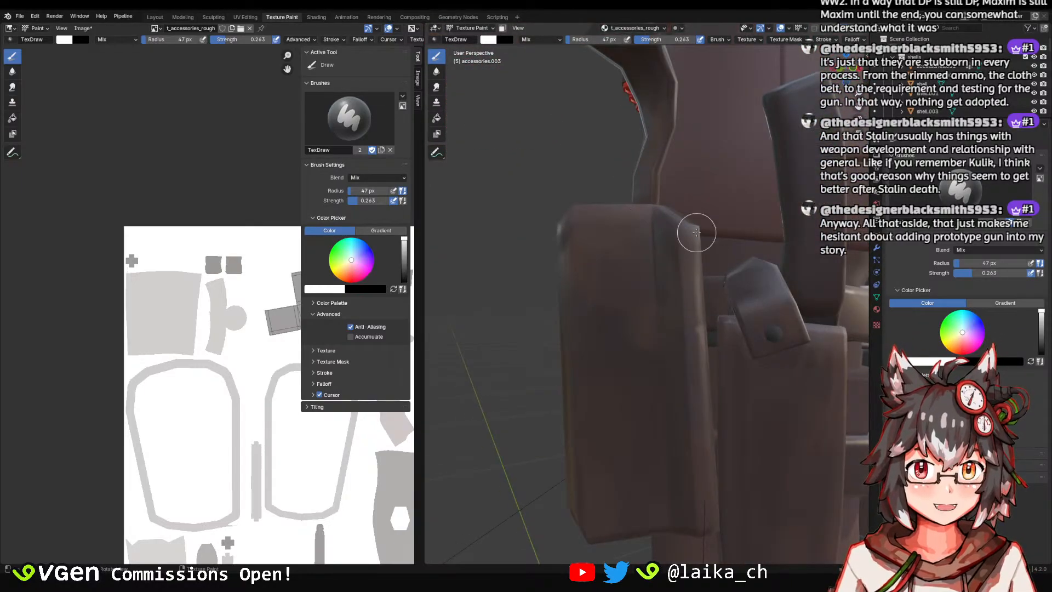
pyautogui.moveTo(692, 305); pyautogui.dragTo(669, 211, button='middle')
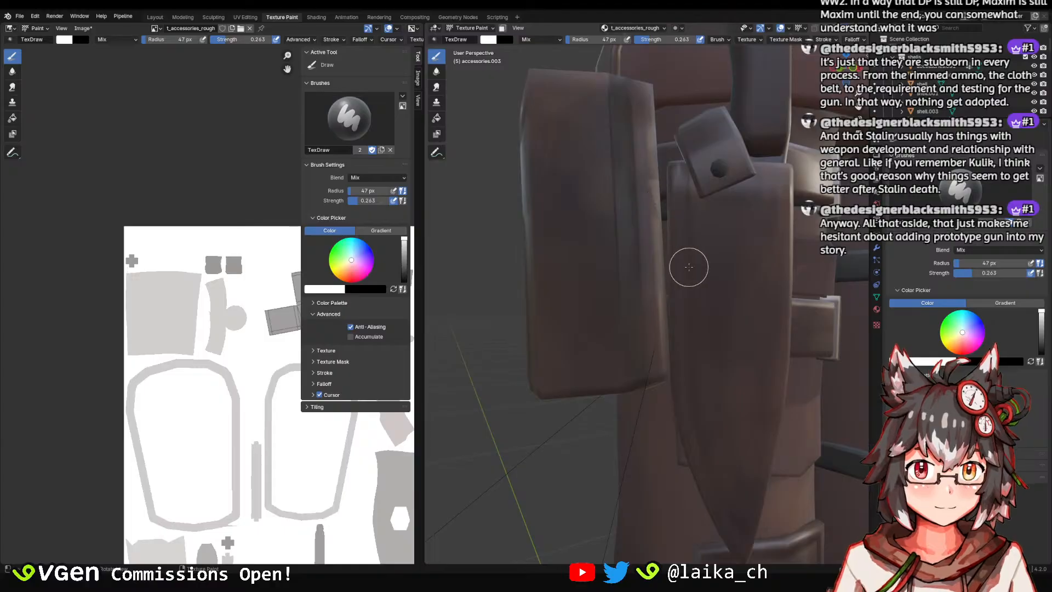
pyautogui.moveTo(688, 267)
pyautogui.mouseDown(button='middle')
pyautogui.moveTo(634, 297)
pyautogui.moveTo(606, 291)
pyautogui.moveTo(615, 282)
pyautogui.moveTo(575, 263)
pyautogui.mouseUp(button='middle')
pyautogui.scroll(-3, 649, 289)
pyautogui.scroll(-3, 648, 235)
pyautogui.moveTo(648, 235); pyautogui.dragTo(576, 224, button='middle')
pyautogui.scroll(6, 639, 236)
pyautogui.scroll(-4, 703, 242)
pyautogui.scroll(2, 597, 227)
pyautogui.scroll(1, 553, 222)
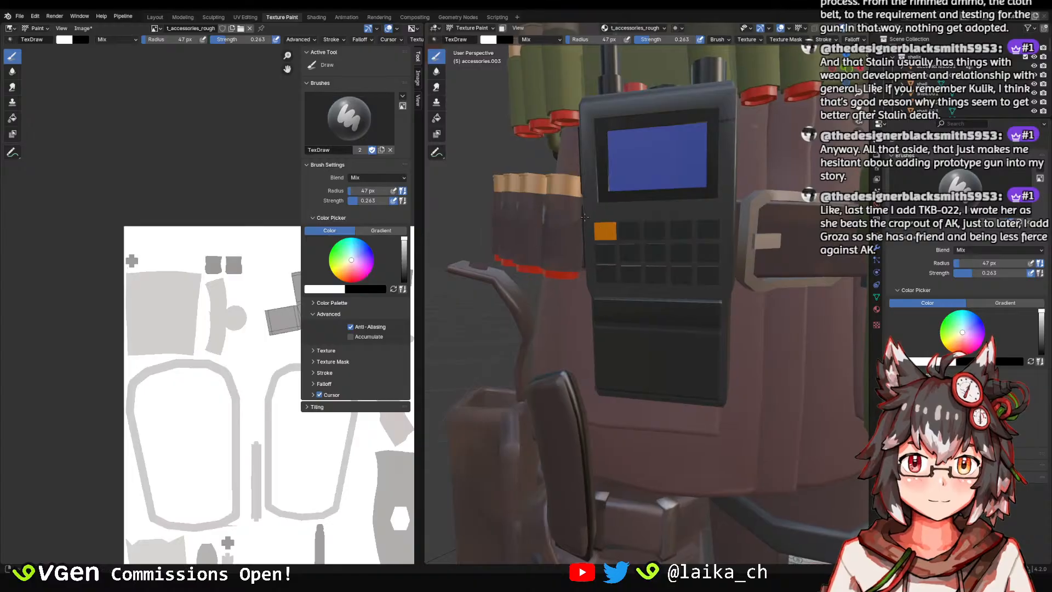
# Set the brush colour to black for painting on the roughness texture.
pyautogui.moveTo(542, 223); pyautogui.dragTo(621, 204, button='middle')
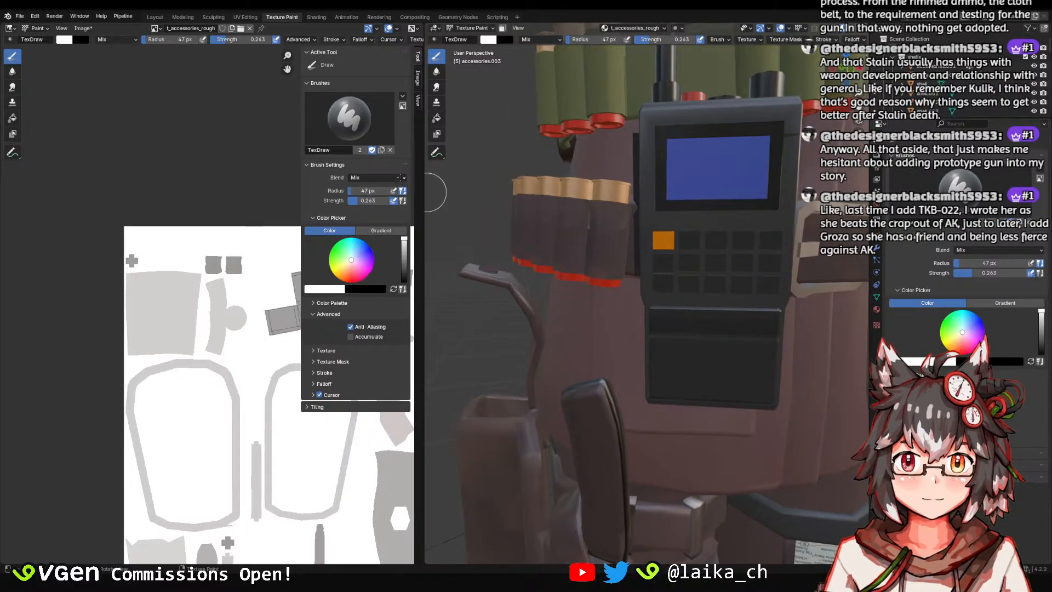
pyautogui.click(61, 39)
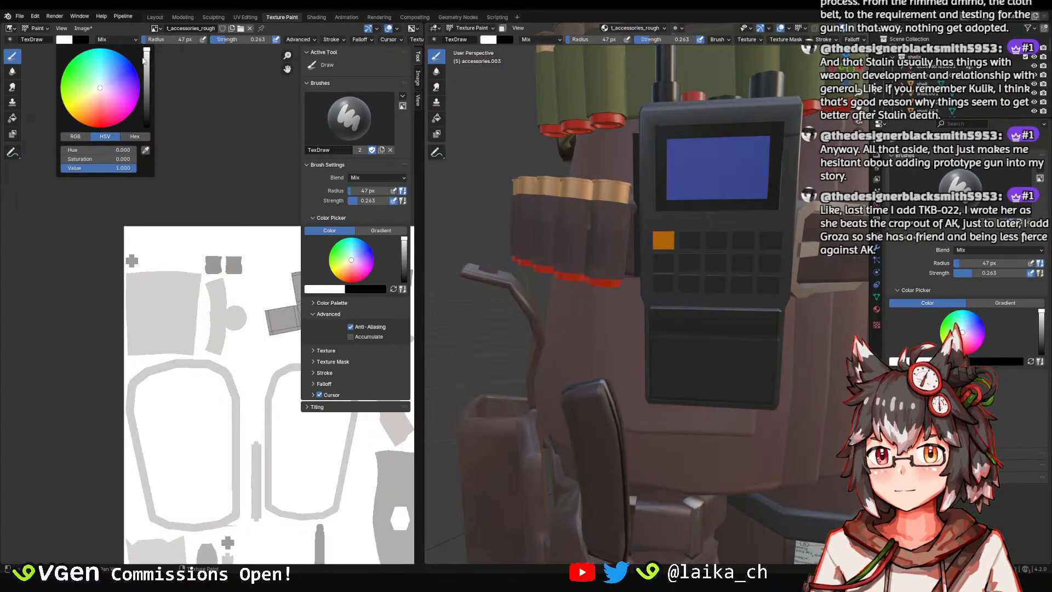
pyautogui.moveTo(151, 63); pyautogui.dragTo(148, 129)
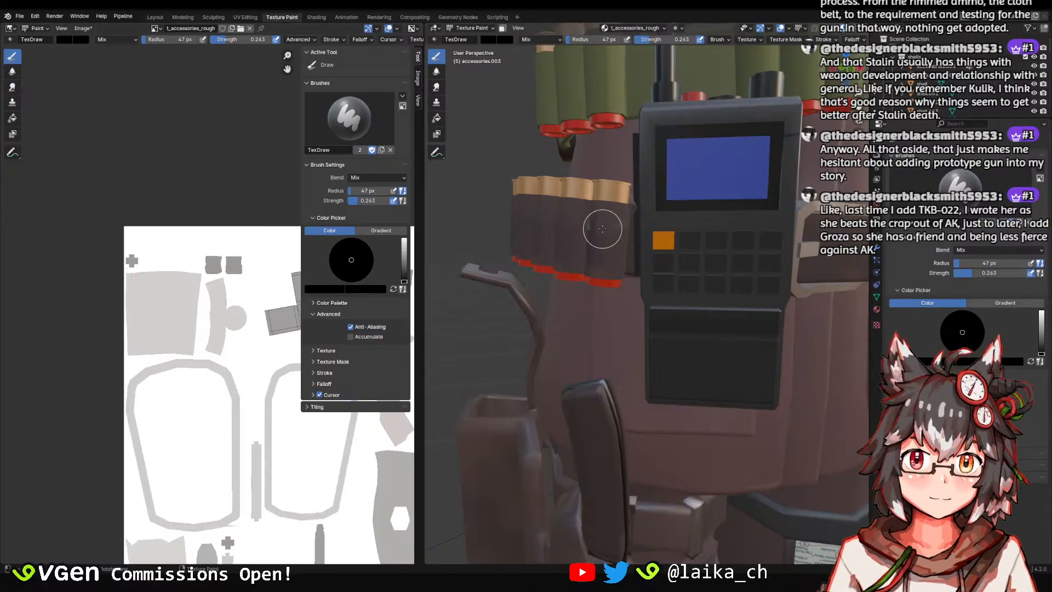
# Examine the surface shine of the knife sheath, thigh straps and hip pouch from low angles.
pyautogui.scroll(-6, 650, 228)
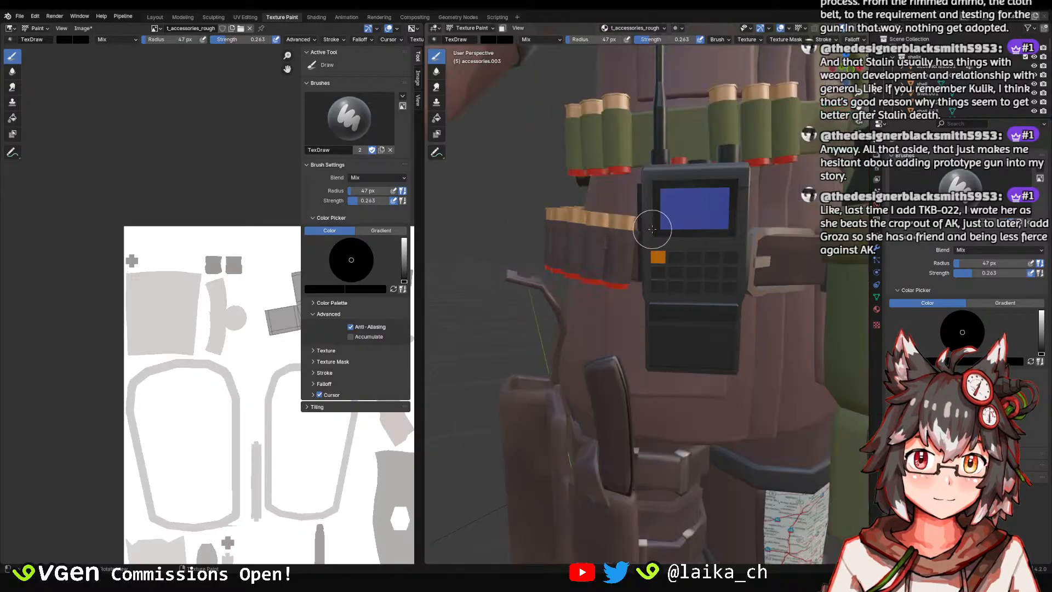
pyautogui.moveTo(715, 224); pyautogui.dragTo(666, 151, button='middle')
pyautogui.scroll(-2, 692, 237)
pyautogui.scroll(3, 685, 303)
pyautogui.scroll(3, 660, 251)
pyautogui.moveTo(660, 251); pyautogui.dragTo(657, 276, button='middle')
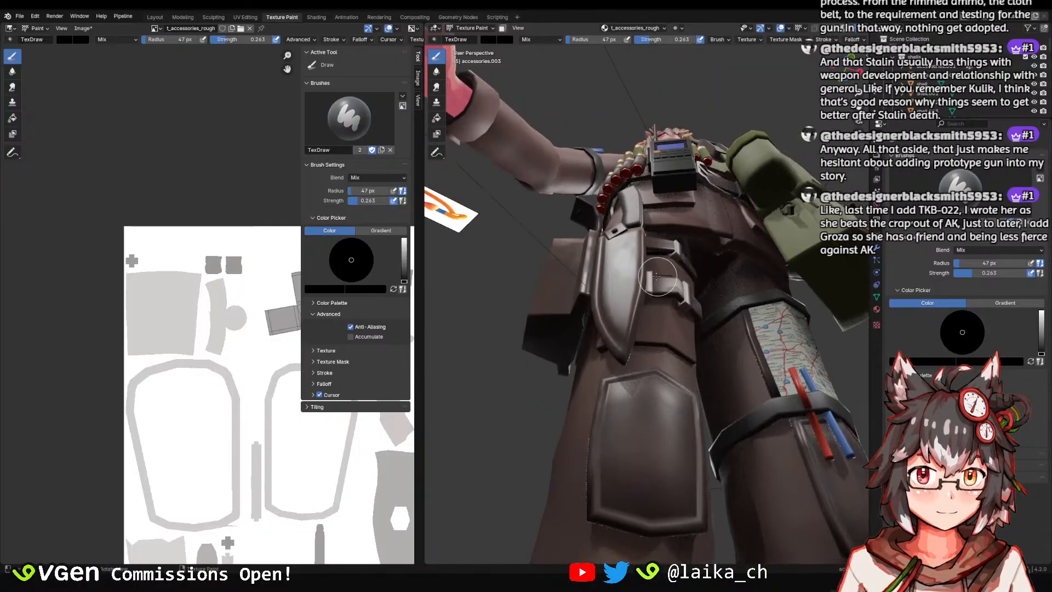
pyautogui.scroll(-8, 657, 334)
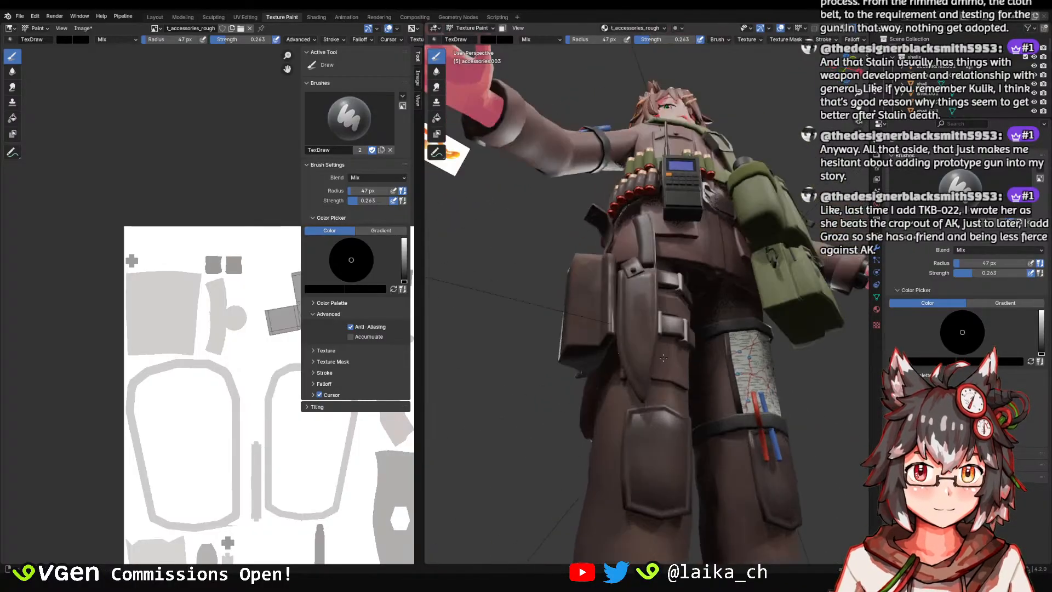
pyautogui.scroll(7, 678, 302)
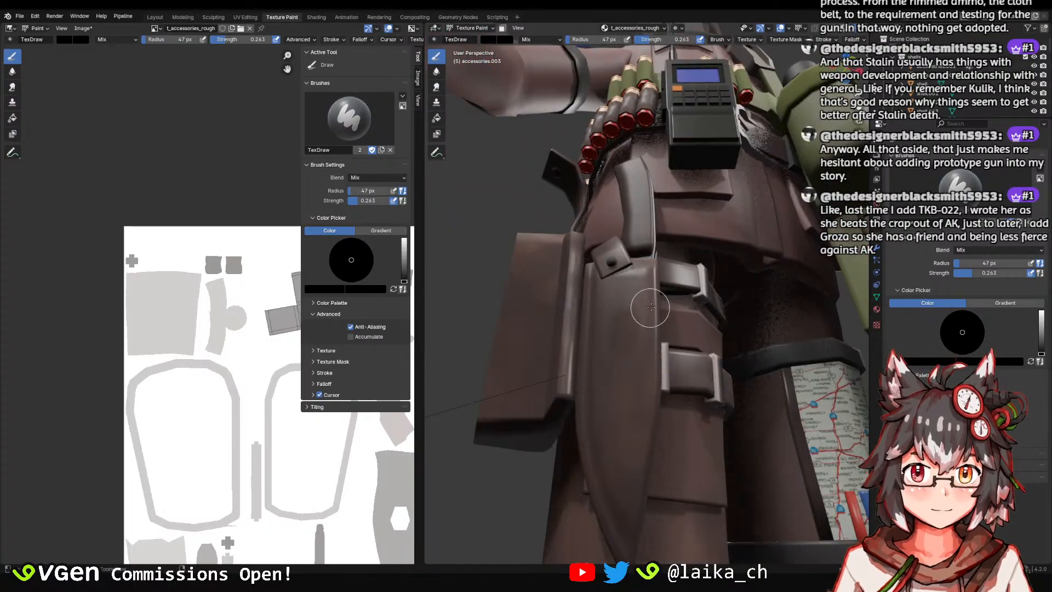
# Set the brush strength to 0.108 and the brush radius to 15 px.
pyautogui.hotkey('shift', 'f')
pyautogui.click(629, 300)
pyautogui.moveTo(629, 300); pyautogui.dragTo(628, 273, button='middle')
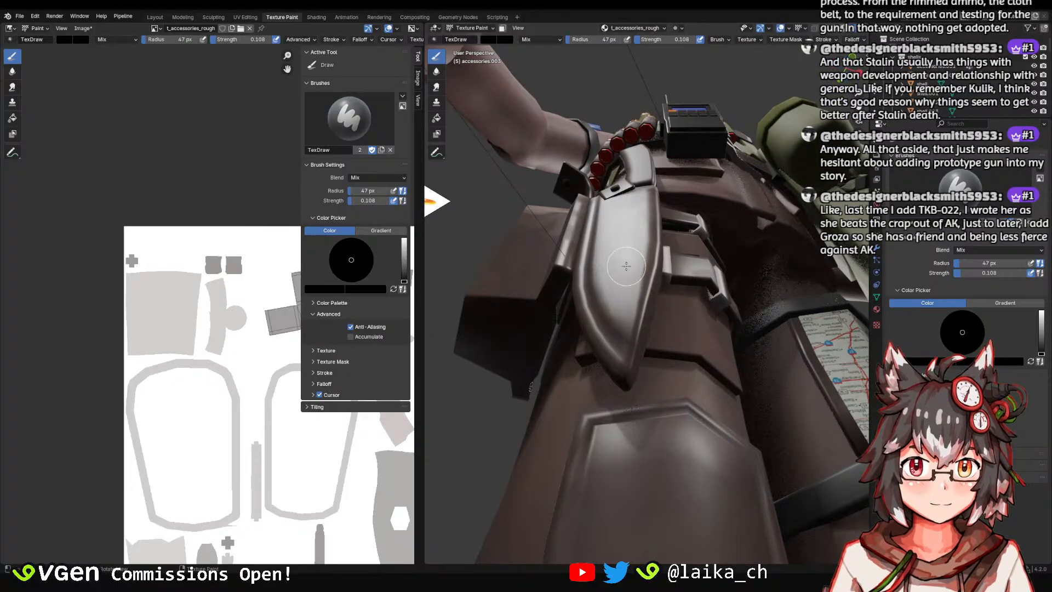
pyautogui.scroll(-4, 663, 315)
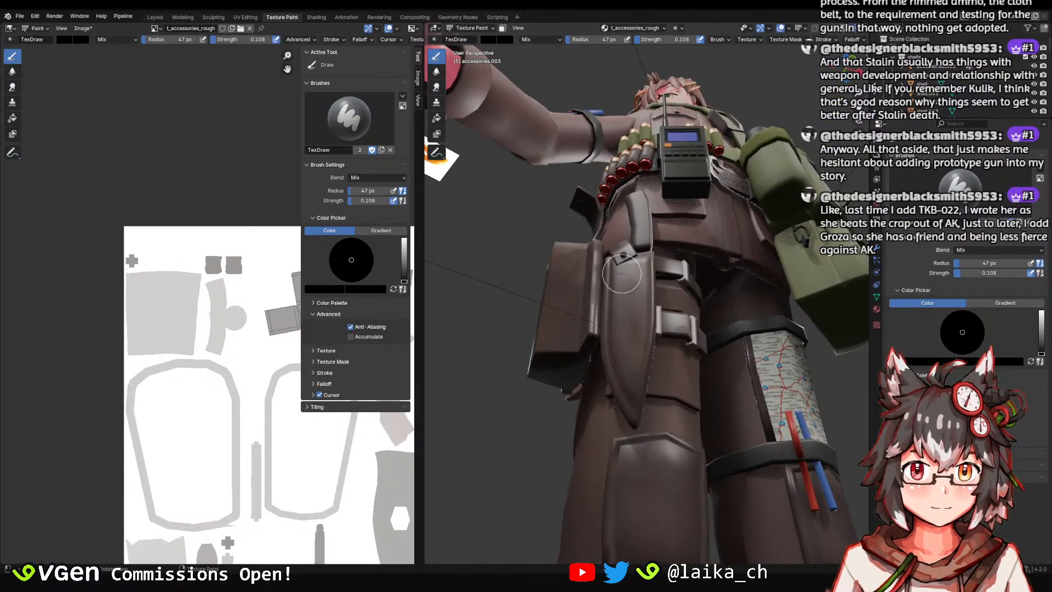
pyautogui.scroll(-2, 624, 315)
pyautogui.scroll(5, 636, 329)
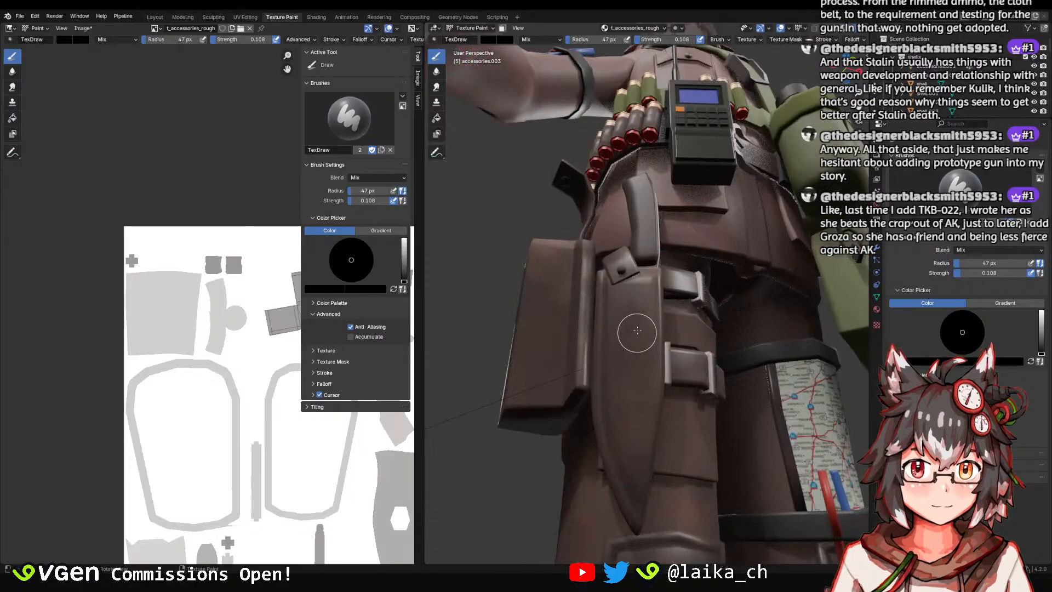
pyautogui.hotkey('shift', 'f')
pyautogui.press('Escape')
pyautogui.press('f')
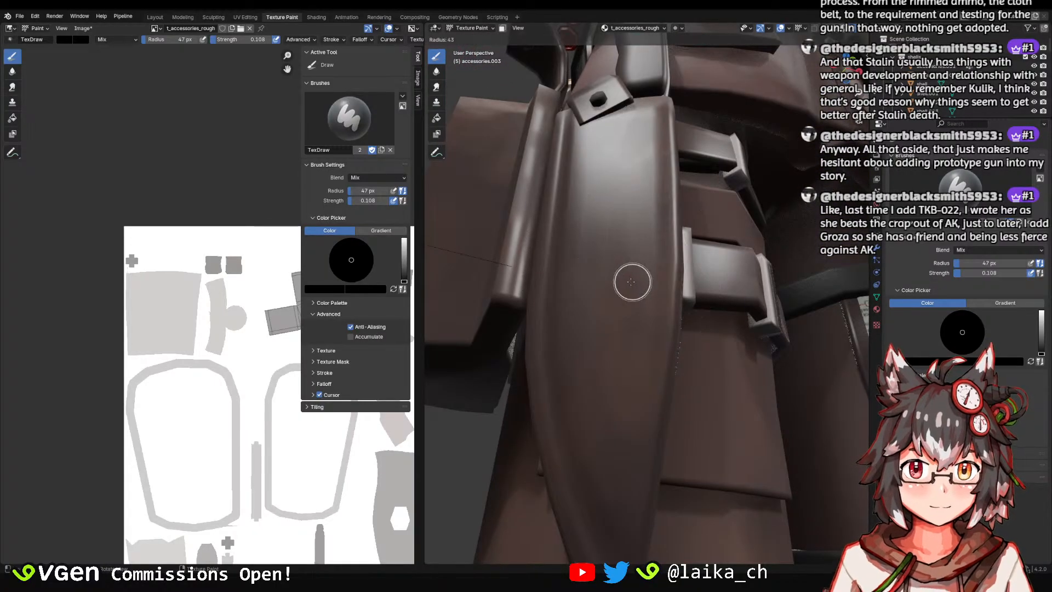
pyautogui.click(619, 281)
# Save the blend file and the t_accessories_rough texture image.
pyautogui.scroll(-3, 642, 232)
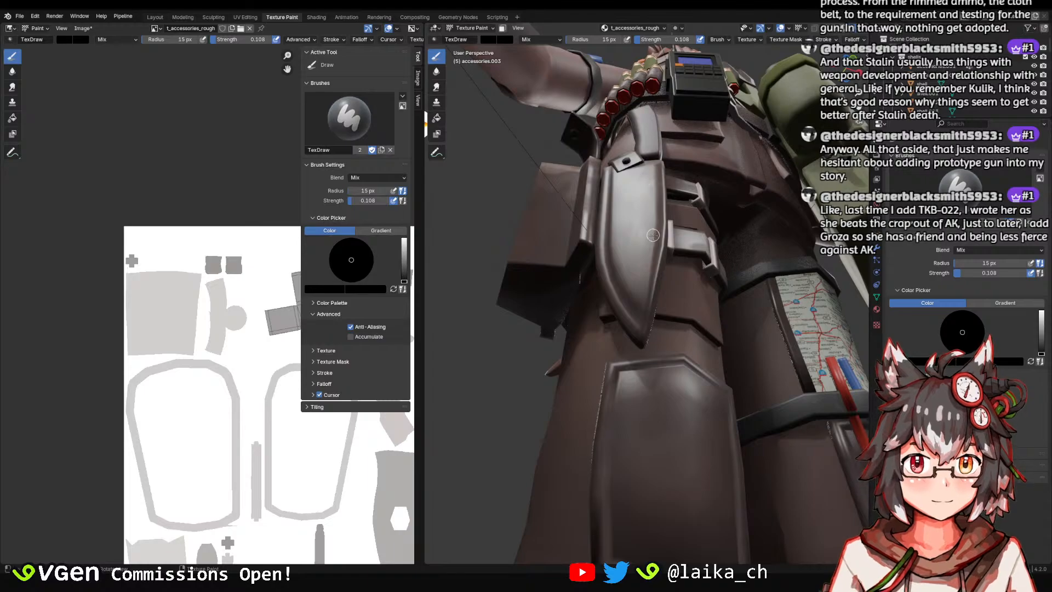
pyautogui.scroll(-8, 653, 235)
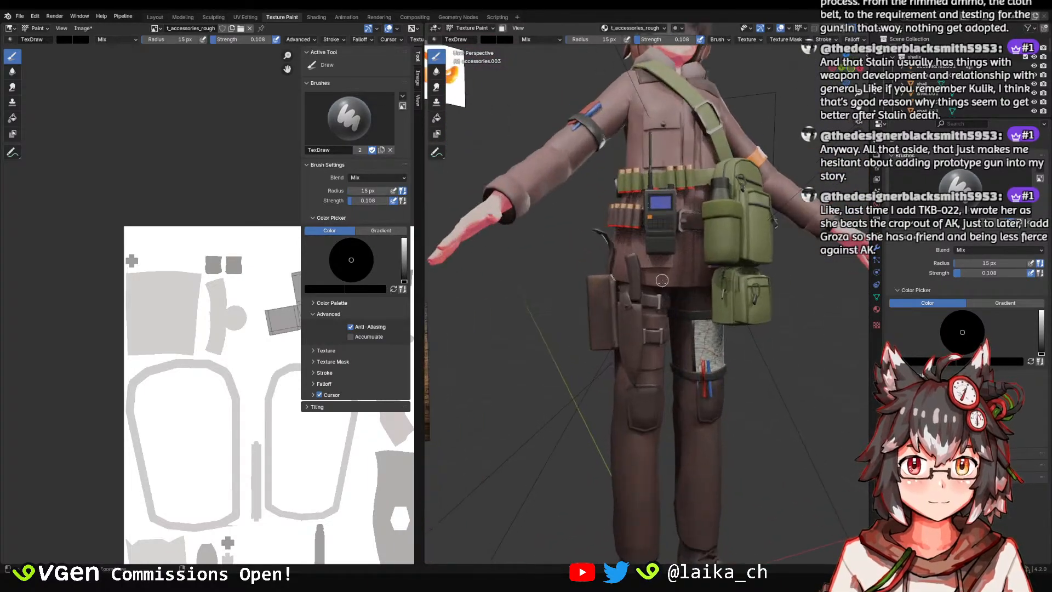
pyautogui.hotkey('ctrl', 's')
pyautogui.scroll(-2, 661, 280)
pyautogui.moveTo(662, 281); pyautogui.dragTo(635, 288, button='middle')
pyautogui.scroll(2, 652, 258)
pyautogui.keyDown('shift'); pyautogui.moveTo(660, 230); pyautogui.dragTo(647, 284, button='middle'); pyautogui.keyUp('shift')
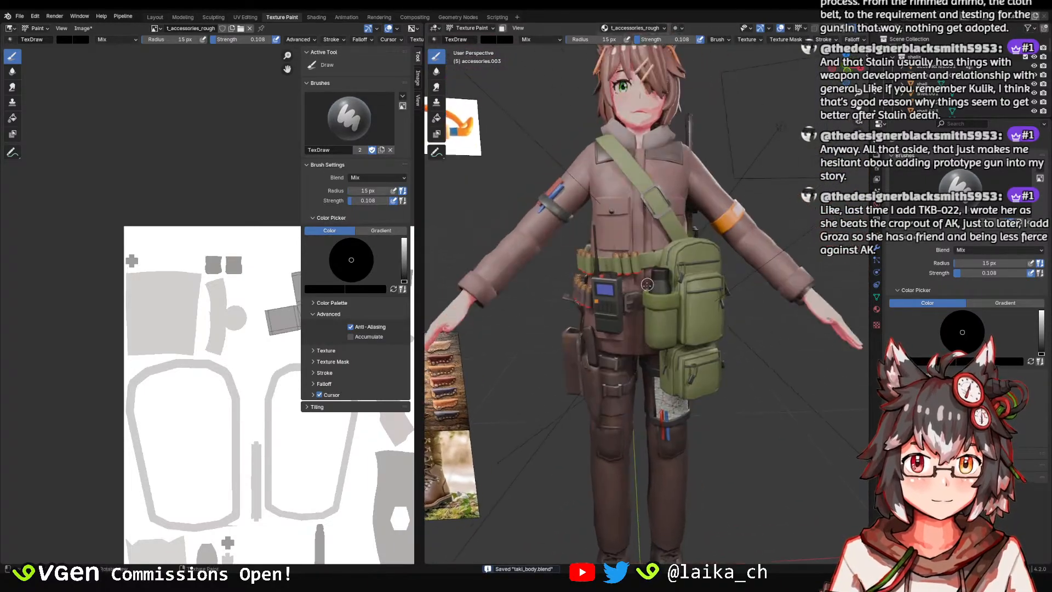
pyautogui.scroll(-1, 647, 285)
pyautogui.click(83, 29)
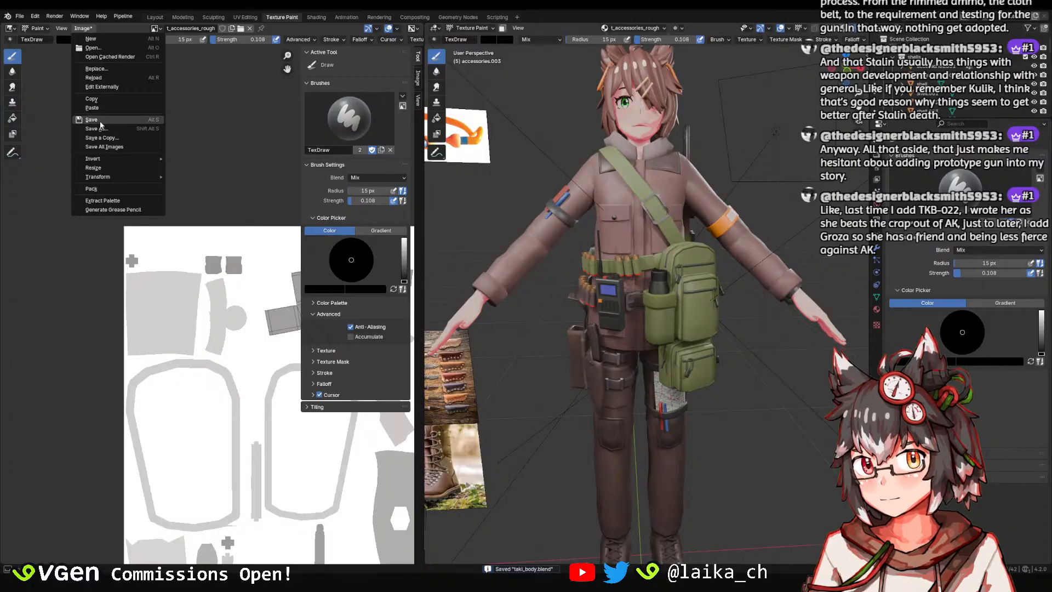
pyautogui.click(100, 121)
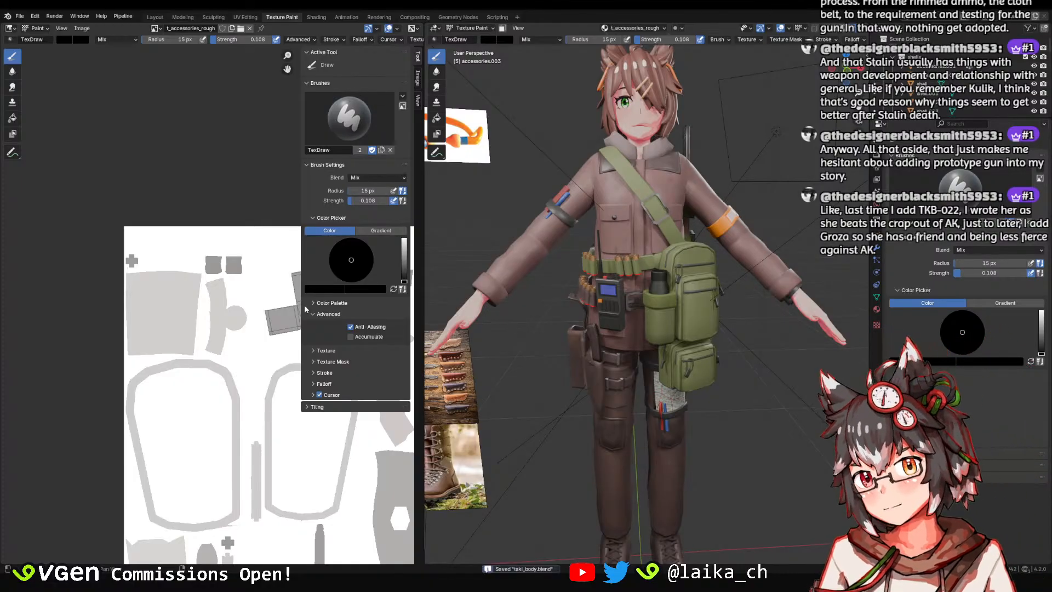
pyautogui.hotkey('ctrl', 's')
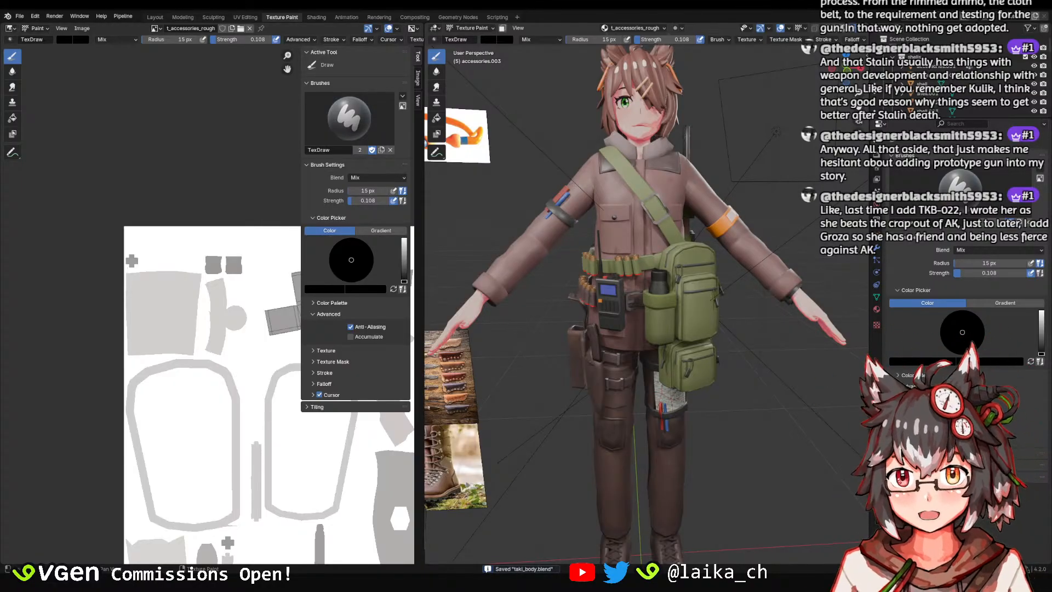
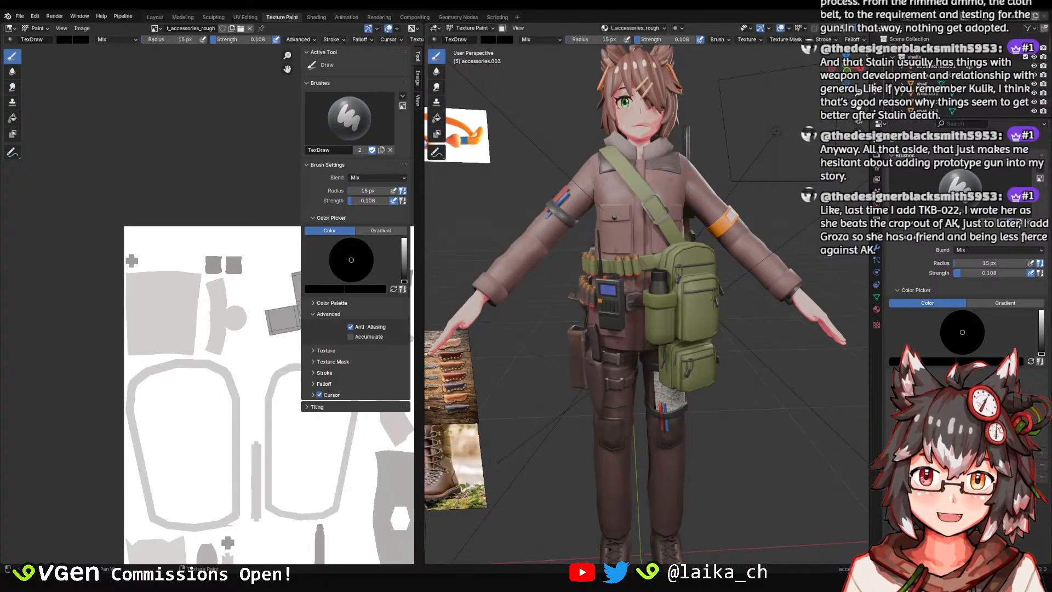
pyautogui.hotkey('ctrl', 's')
# Examine the shine of the radio, belt shells, buckle and green packs from several angles, saving the file along the way.
pyautogui.scroll(6, 559, 285)
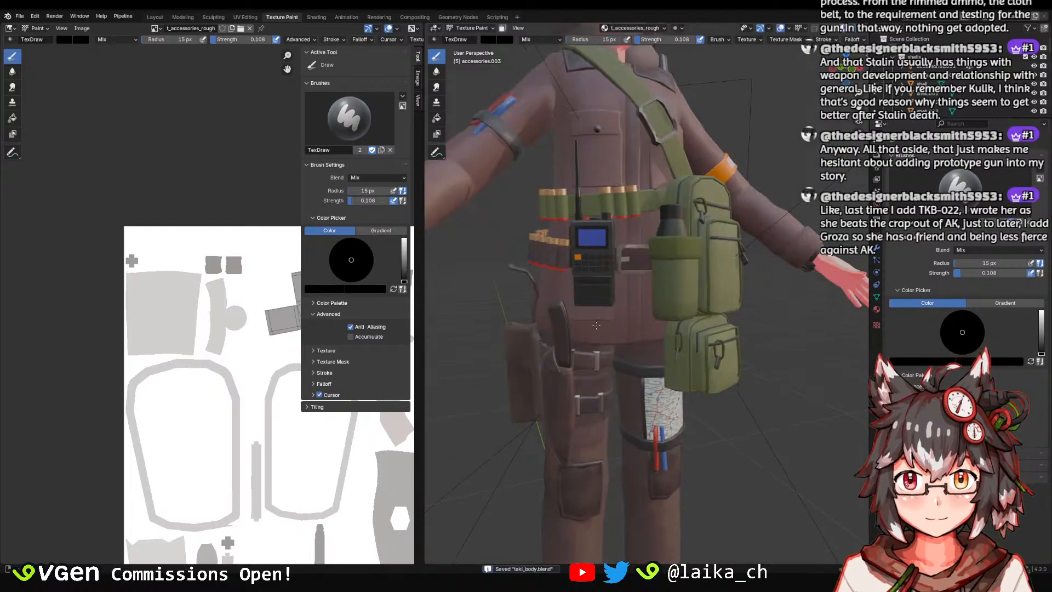
pyautogui.moveTo(586, 298)
pyautogui.mouseDown(button='middle')
pyautogui.moveTo(651, 273)
pyautogui.moveTo(645, 292)
pyautogui.moveTo(660, 298)
pyautogui.moveTo(649, 301)
pyautogui.moveTo(647, 212)
pyautogui.moveTo(630, 197)
pyautogui.moveTo(628, 171)
pyautogui.moveTo(650, 143)
pyautogui.moveTo(632, 265)
pyautogui.moveTo(650, 232)
pyautogui.moveTo(634, 155)
pyautogui.moveTo(642, 219)
pyautogui.moveTo(638, 169)
pyautogui.mouseUp(button='middle')
pyautogui.scroll(2, 643, 296)
pyautogui.scroll(2, 647, 212)
pyautogui.scroll(-4, 632, 265)
pyautogui.moveTo(648, 273); pyautogui.dragTo(630, 292, button='middle')
pyautogui.hotkey('ctrl', 's')
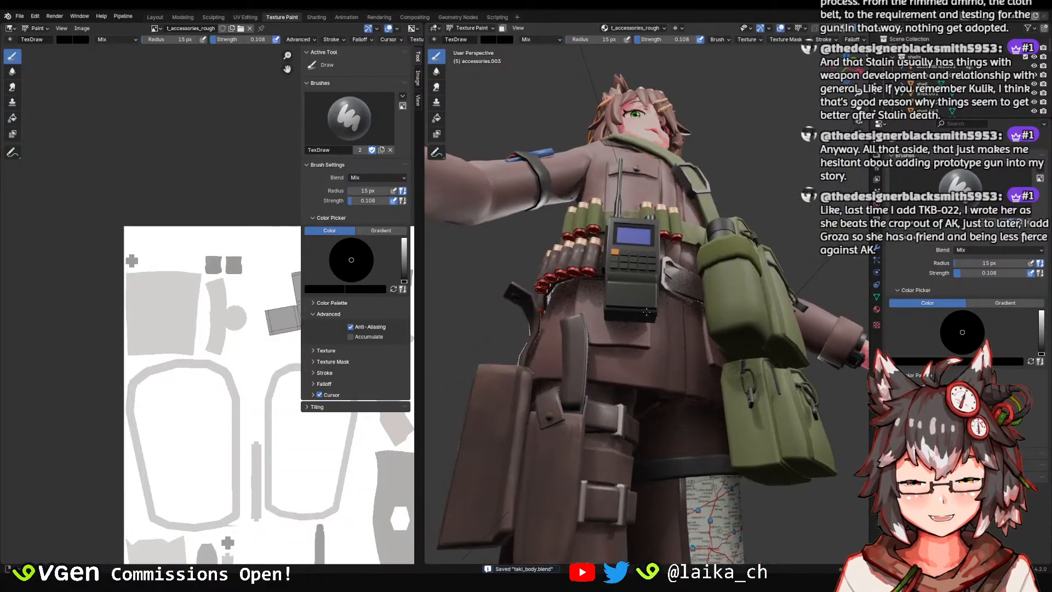
pyautogui.scroll(8, 658, 314)
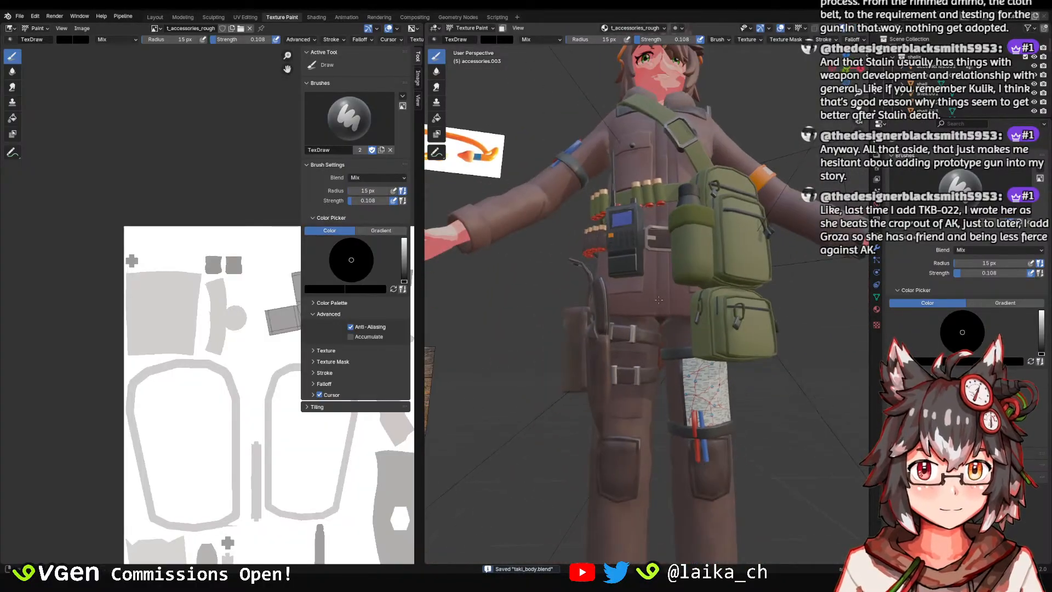
pyautogui.scroll(-5, 641, 252)
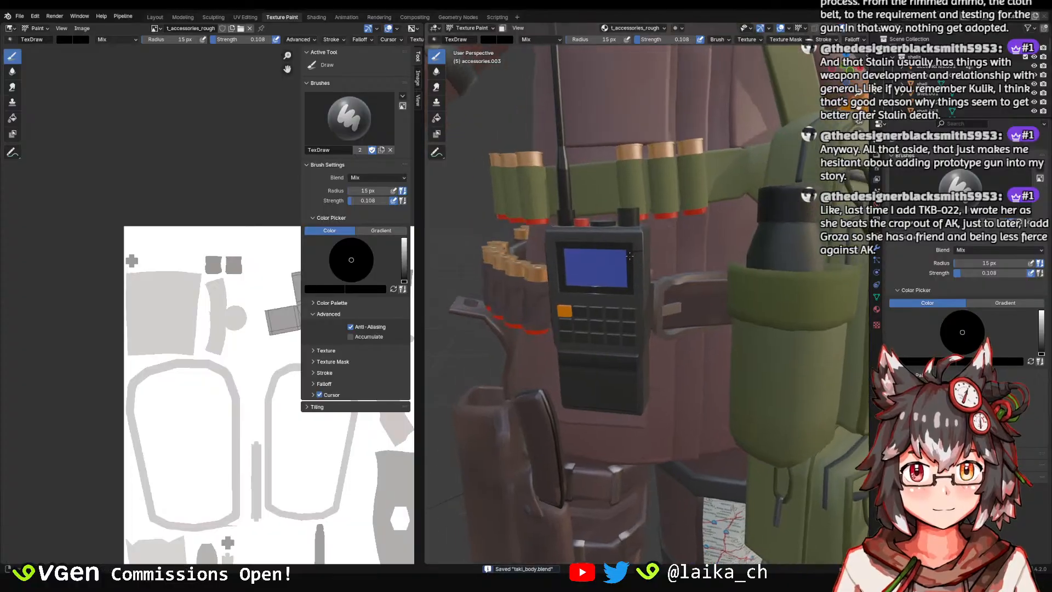
pyautogui.scroll(-2, 645, 245)
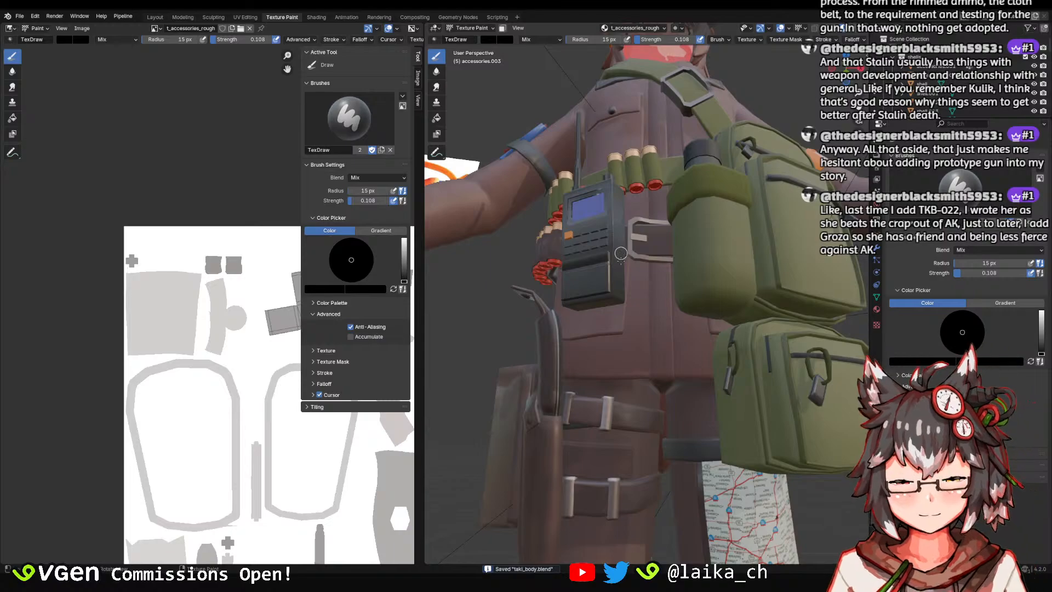
pyautogui.moveTo(621, 254); pyautogui.dragTo(592, 310, button='middle')
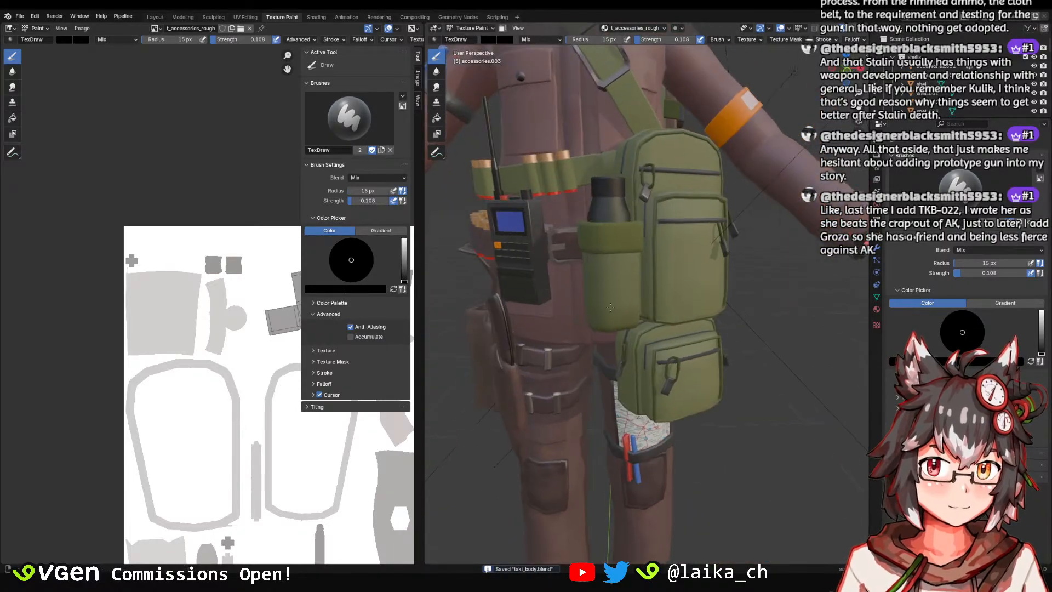
# Inspect the clothes and accessories in the Layout workspace, selecting the objects around the belt and knife sheath, and save the file.
pyautogui.click(155, 17)
pyautogui.click(611, 220)
pyautogui.keyDown('shift'); pyautogui.moveTo(610, 221); pyautogui.dragTo(593, 338, button='middle'); pyautogui.keyUp('shift')
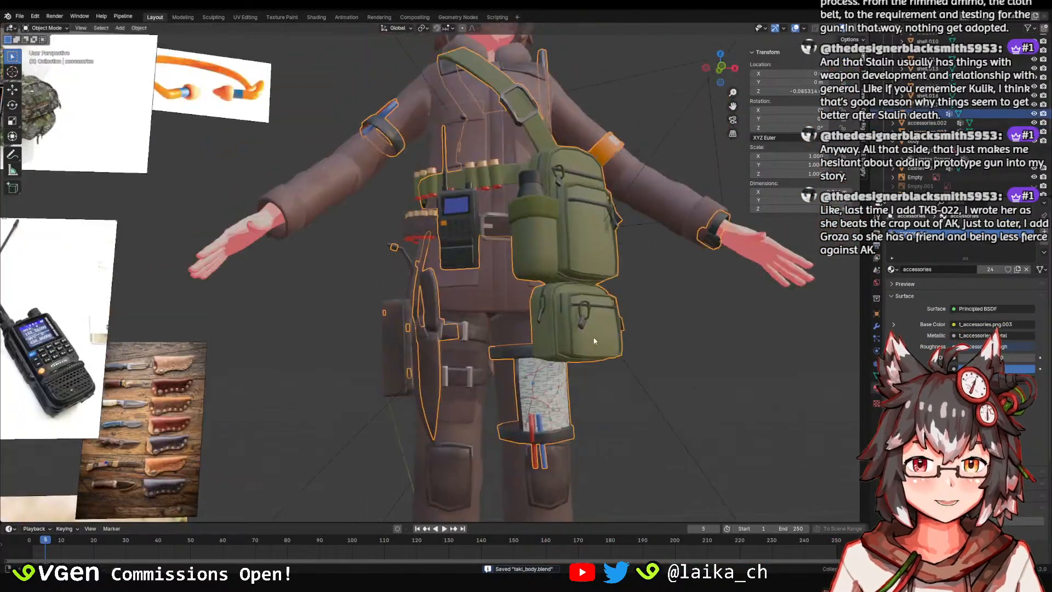
pyautogui.scroll(2, 576, 286)
pyautogui.moveTo(575, 287); pyautogui.dragTo(556, 328, button='middle')
pyautogui.click(513, 321)
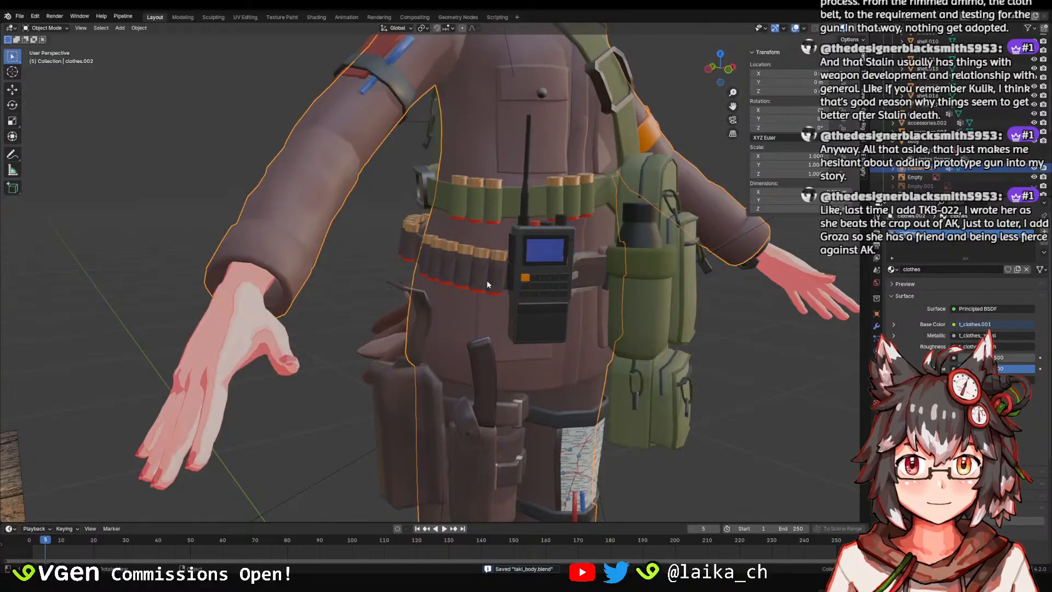
pyautogui.click(487, 281)
pyautogui.moveTo(486, 280); pyautogui.dragTo(478, 415, button='middle')
pyautogui.click(490, 324)
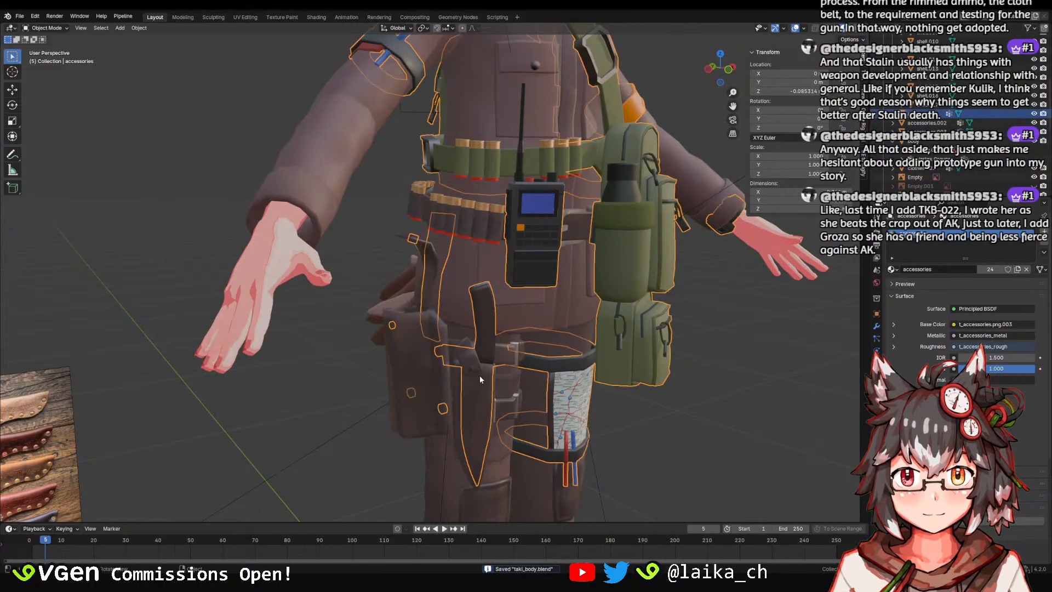
pyautogui.click(478, 376)
pyautogui.click(487, 333)
pyautogui.click(484, 380)
pyautogui.moveTo(518, 331); pyautogui.dragTo(437, 282, button='middle')
pyautogui.hotkey('ctrl', 's')
# Return to the Texture Paint workspace and set the brush colour to white.
pyautogui.click(282, 17)
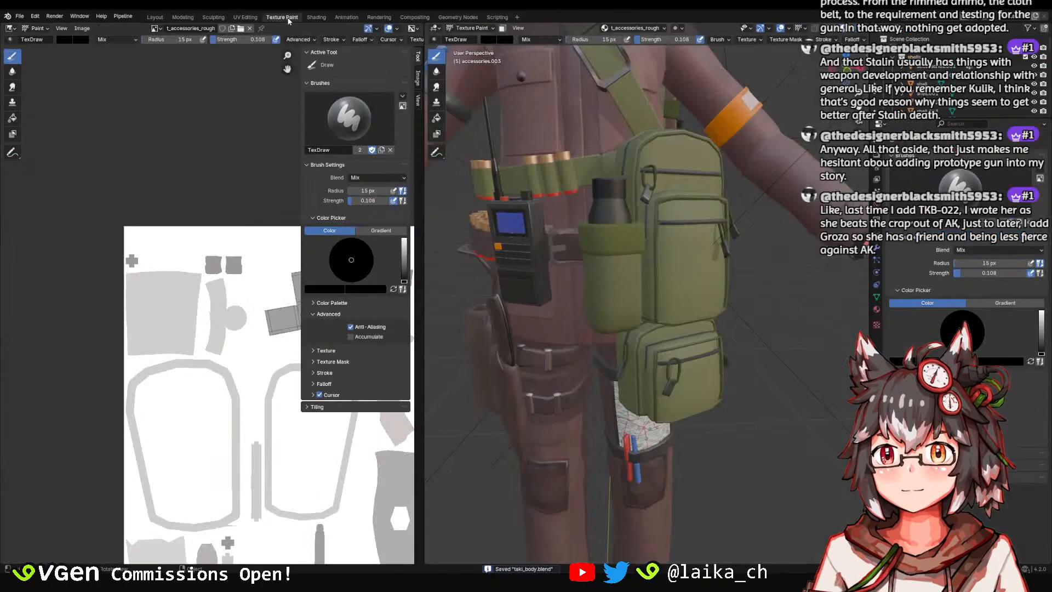
pyautogui.moveTo(602, 230)
pyautogui.mouseDown(button='middle')
pyautogui.moveTo(625, 176)
pyautogui.moveTo(652, 254)
pyautogui.moveTo(635, 267)
pyautogui.mouseUp(button='middle')
pyautogui.rightClick(635, 267)
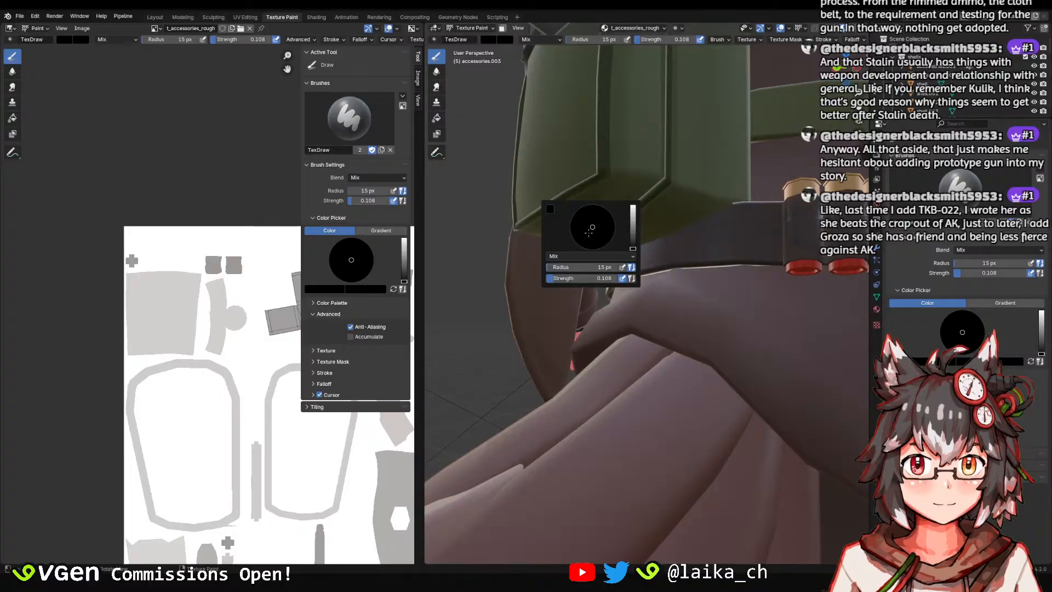
pyautogui.rightClick(210, 205)
pyautogui.moveTo(208, 185); pyautogui.dragTo(208, 144)
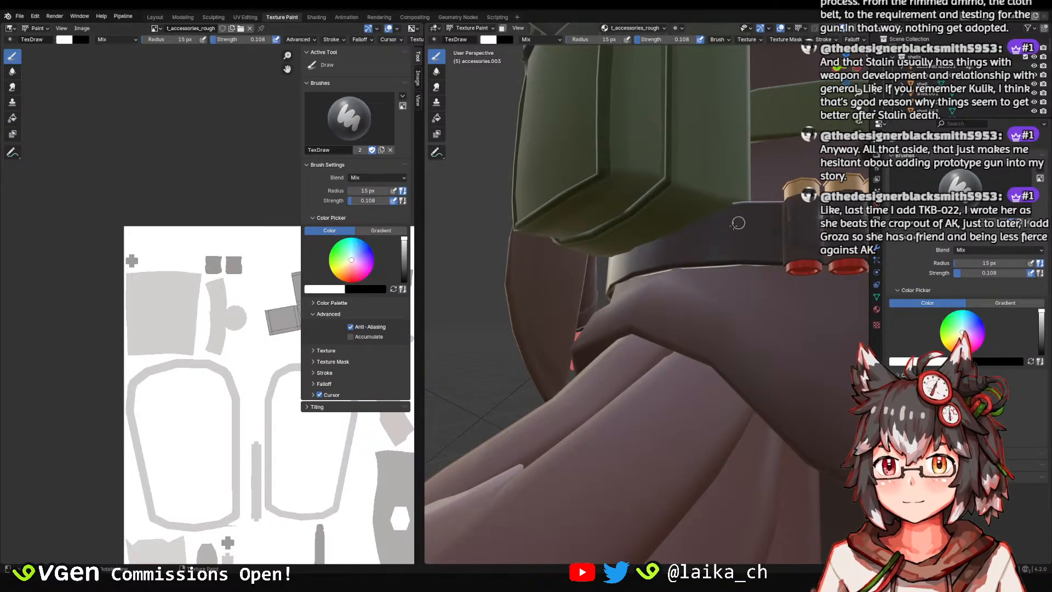
# Brush white roughness onto the belt below the green pack with a 56 px brush radius.
pyautogui.moveTo(738, 223); pyautogui.dragTo(754, 214, button='middle')
pyautogui.press('f')
pyautogui.click(624, 238)
pyautogui.moveTo(615, 271); pyautogui.dragTo(642, 259)
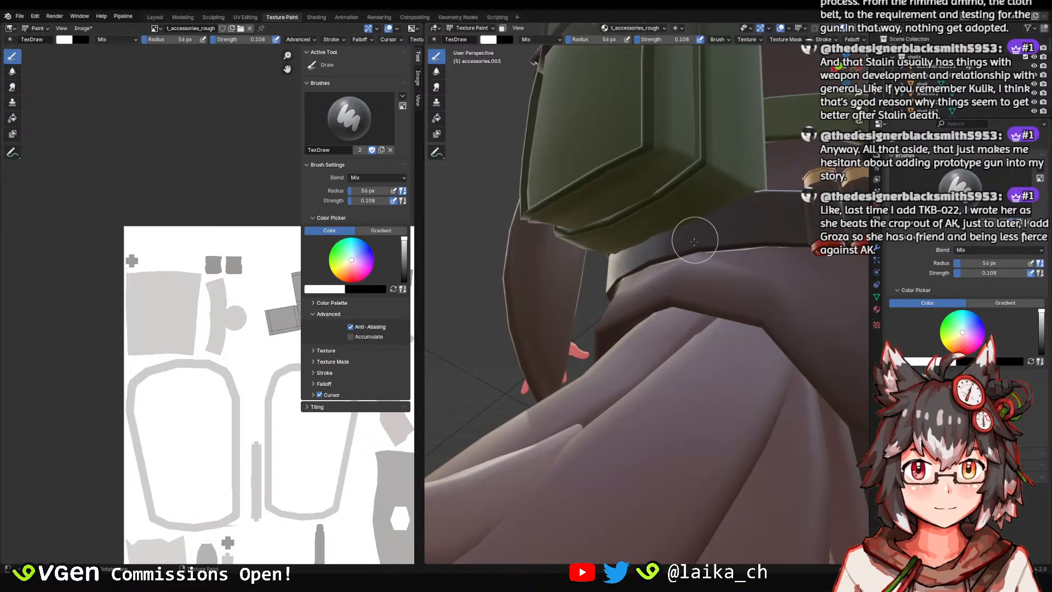
# Set the brush radius to 7 px and its strength to 0.047 for finer roughness painting on the belt.
pyautogui.moveTo(696, 234)
pyautogui.mouseDown(button='middle')
pyautogui.moveTo(655, 252)
pyautogui.moveTo(630, 284)
pyautogui.mouseUp(button='middle')
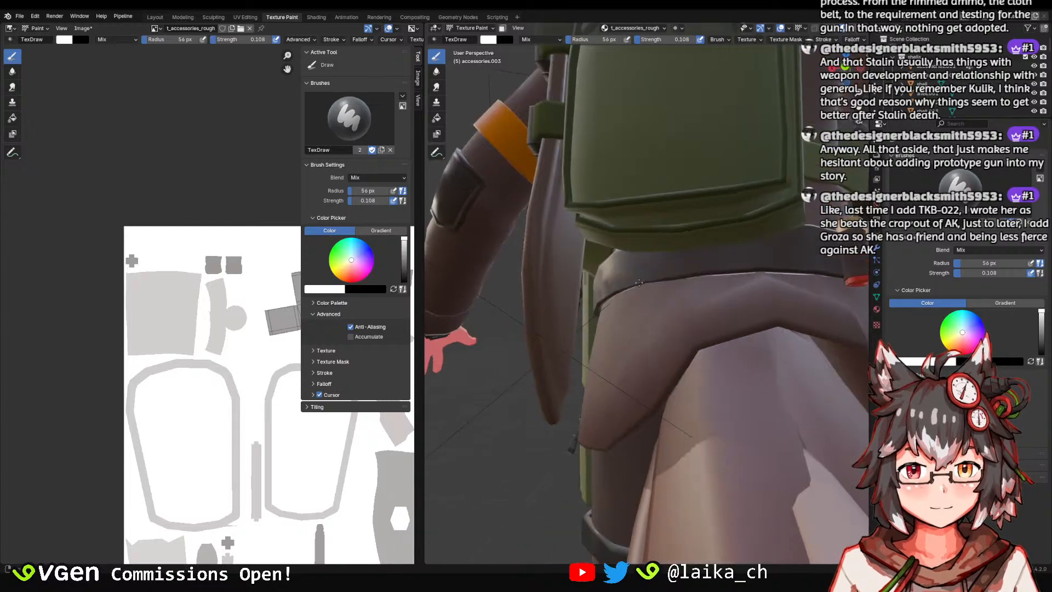
pyautogui.press('f')
pyautogui.click(606, 277)
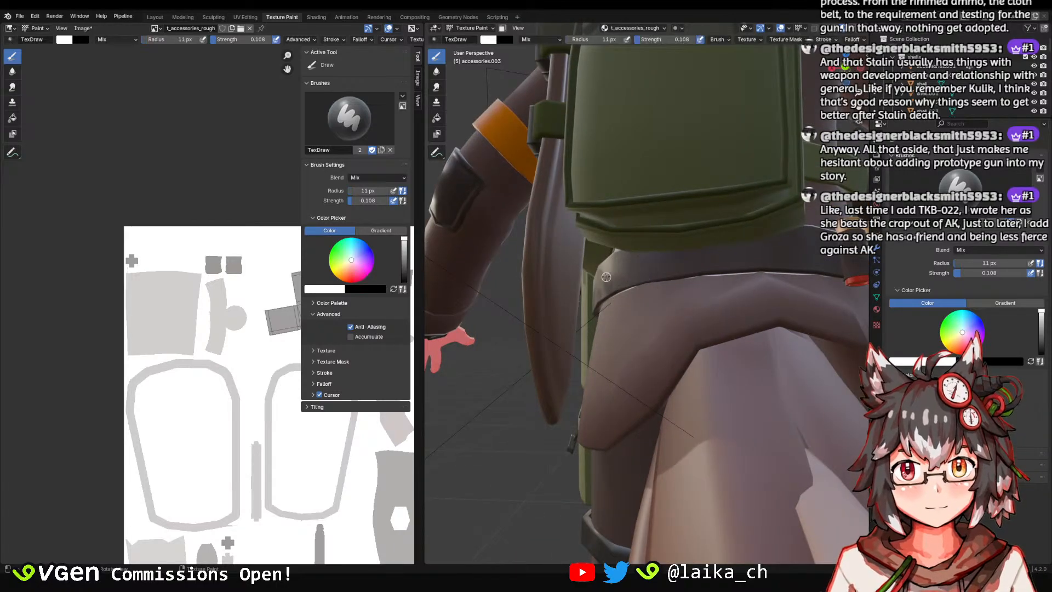
pyautogui.press('f')
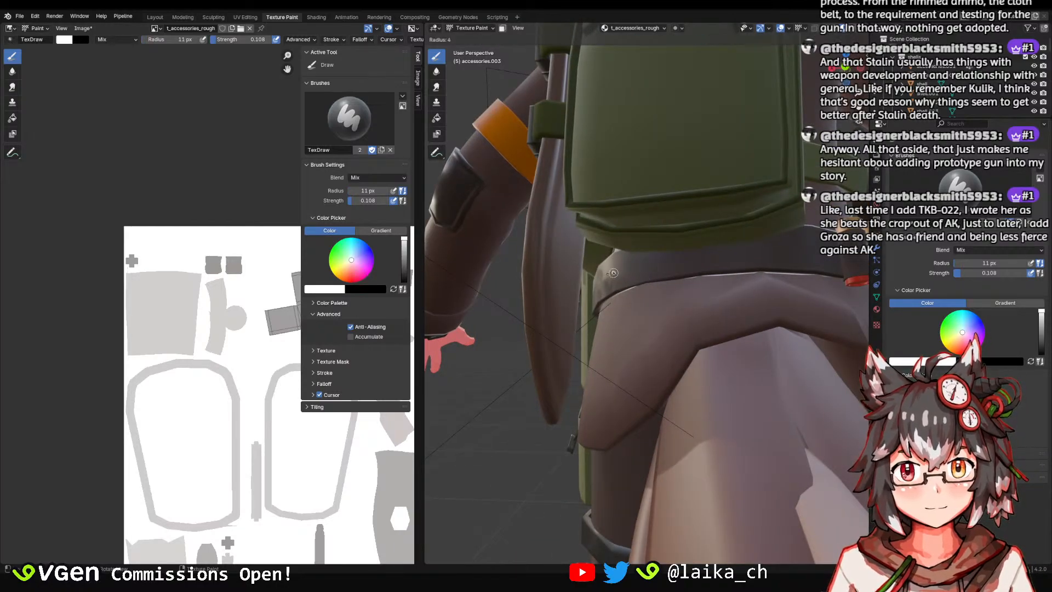
pyautogui.click(630, 283)
pyautogui.hotkey('shift', 'f')
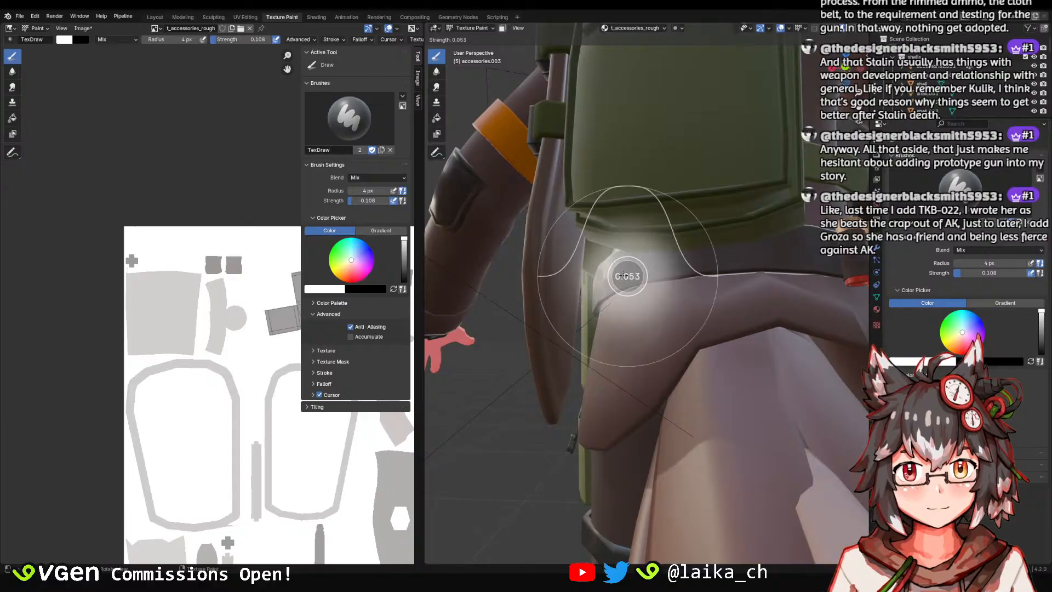
pyautogui.click(624, 274)
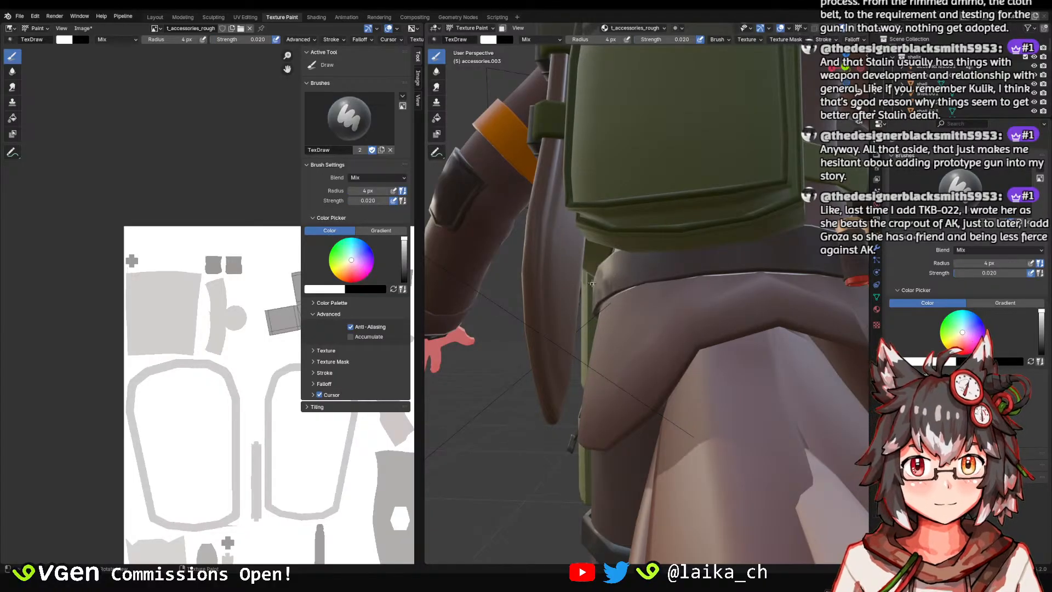
pyautogui.moveTo(599, 283)
pyautogui.mouseDown(button='middle')
pyautogui.moveTo(668, 272)
pyautogui.moveTo(562, 261)
pyautogui.moveTo(579, 266)
pyautogui.moveTo(568, 270)
pyautogui.mouseUp(button='middle')
pyautogui.hotkey('shift', 'f')
pyautogui.click(578, 267)
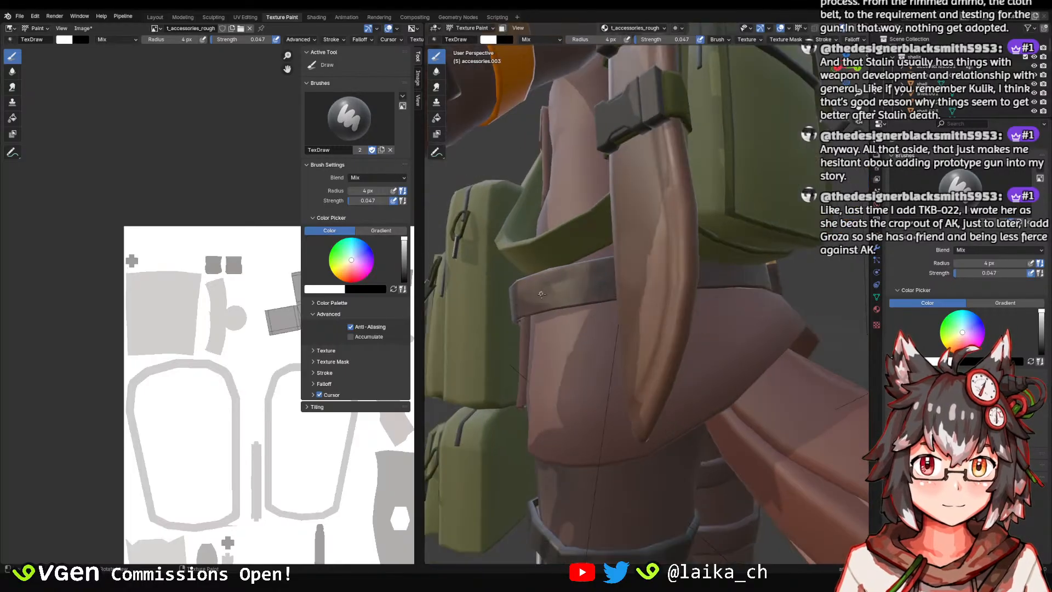
pyautogui.press('f')
pyautogui.click(569, 271)
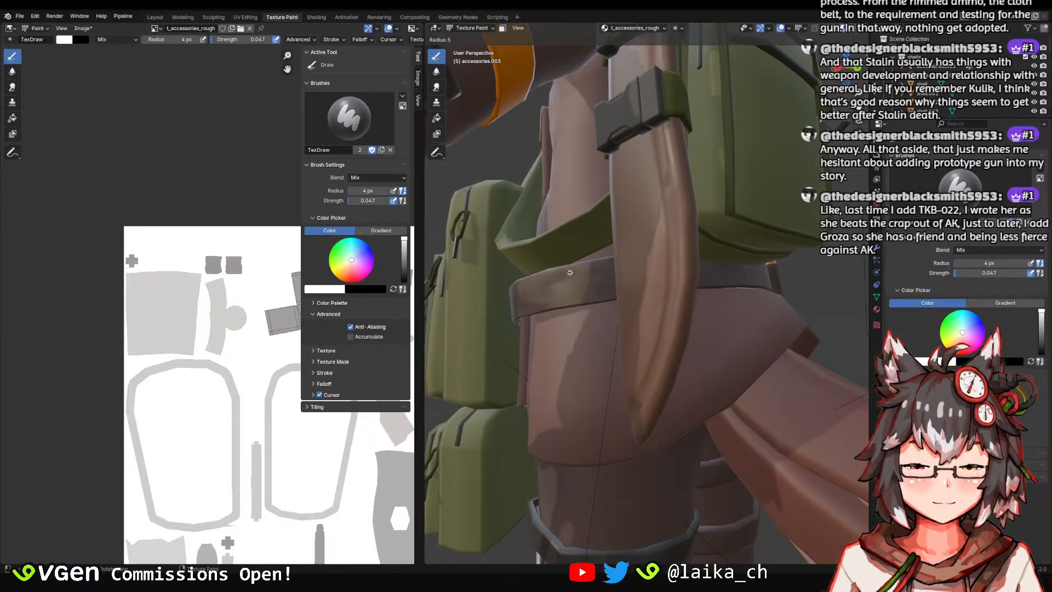
# Check the whole character from the front and save the accessories roughness image.
pyautogui.scroll(-10, 648, 277)
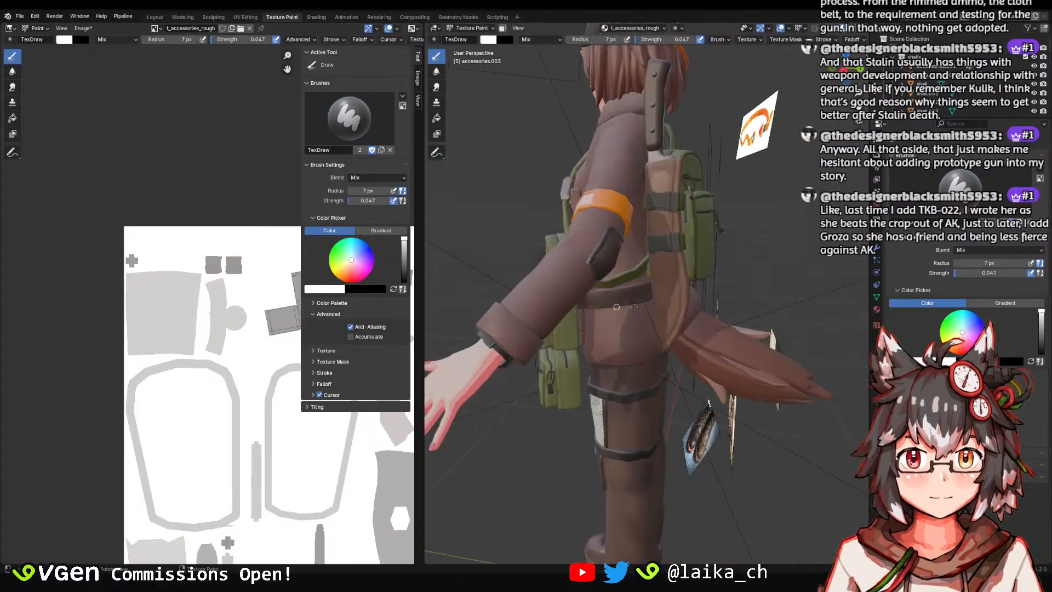
pyautogui.moveTo(647, 308); pyautogui.dragTo(674, 304, button='middle')
pyautogui.click(83, 28)
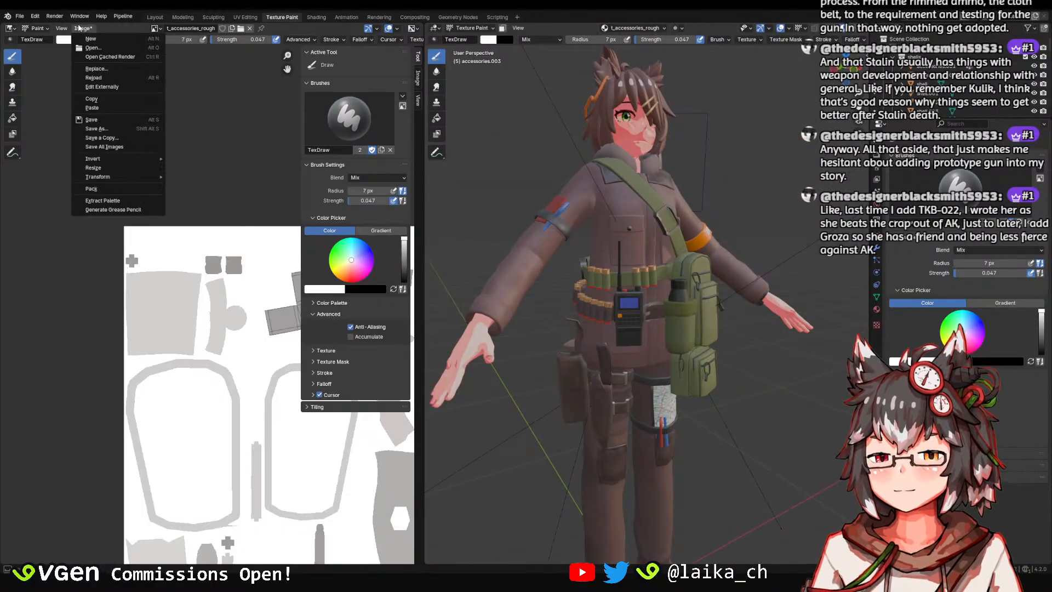
pyautogui.click(124, 120)
# Switch to the Layout workspace, inspect the belt and lower shell row from back and front, and save the file.
pyautogui.click(156, 18)
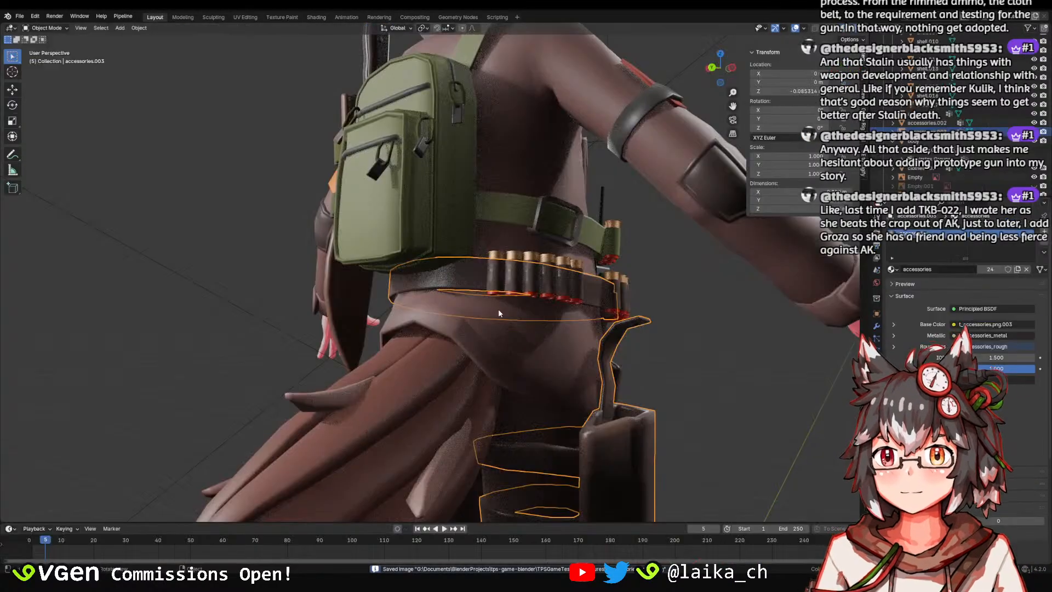
pyautogui.click(499, 309)
pyautogui.scroll(-4, 526, 320)
pyautogui.moveTo(534, 321); pyautogui.dragTo(475, 240, button='middle')
pyautogui.scroll(5, 498, 343)
pyautogui.click(471, 358)
pyautogui.scroll(-4, 471, 358)
pyautogui.hotkey('ctrl', 's')
pyautogui.scroll(5, 475, 240)
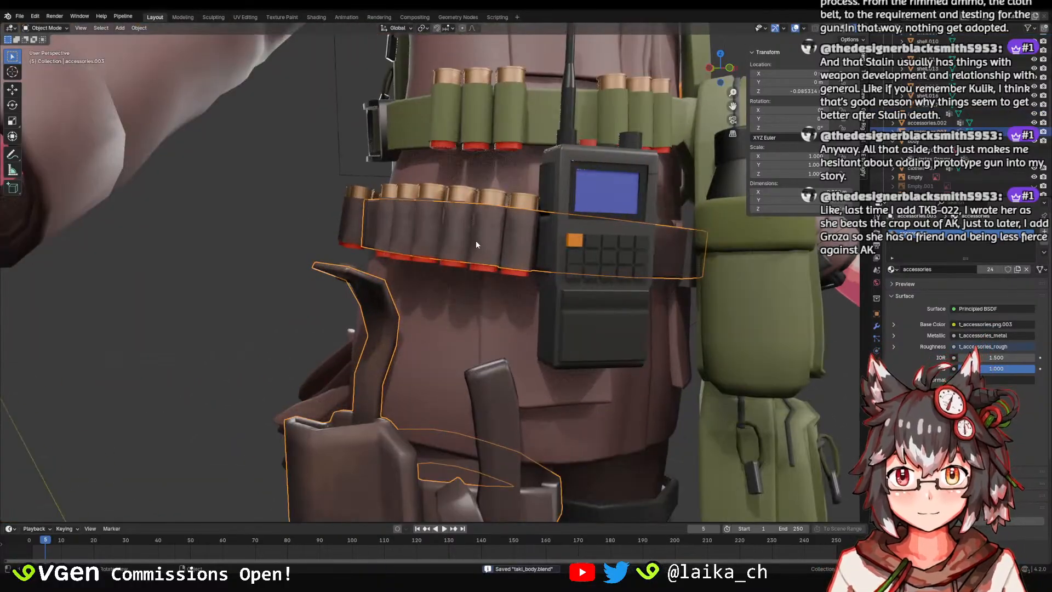
# Separate the leather shell loop nearest the radio on the lower belt from the accessories mesh into its own object.
pyautogui.keyDown('shift'); pyautogui.click(476, 241); pyautogui.keyUp('shift')
pyautogui.hotkey('ctrl', 'z')
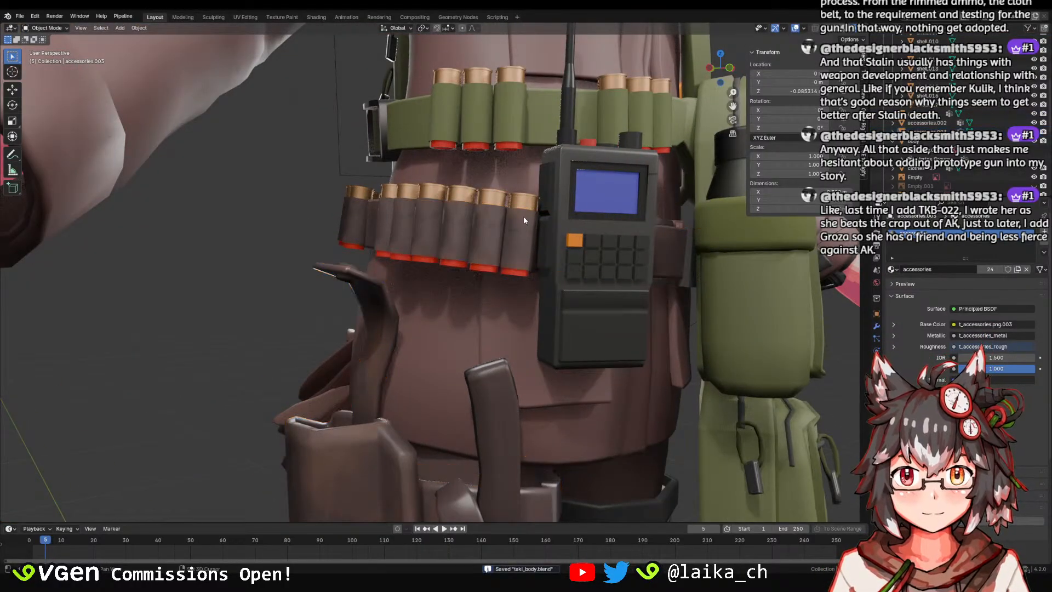
pyautogui.keyDown('shift'); pyautogui.click(521, 227); pyautogui.keyUp('shift')
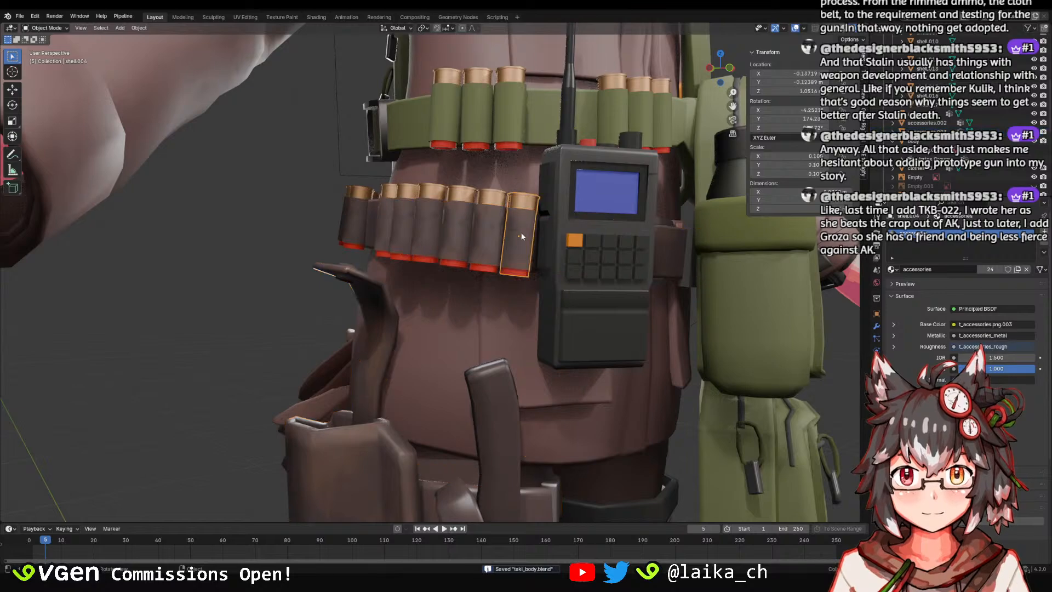
pyautogui.keyDown('shift'); pyautogui.click(521, 236); pyautogui.keyUp('shift')
pyautogui.press('Tab')
pyautogui.hotkey('ctrl', 'l')
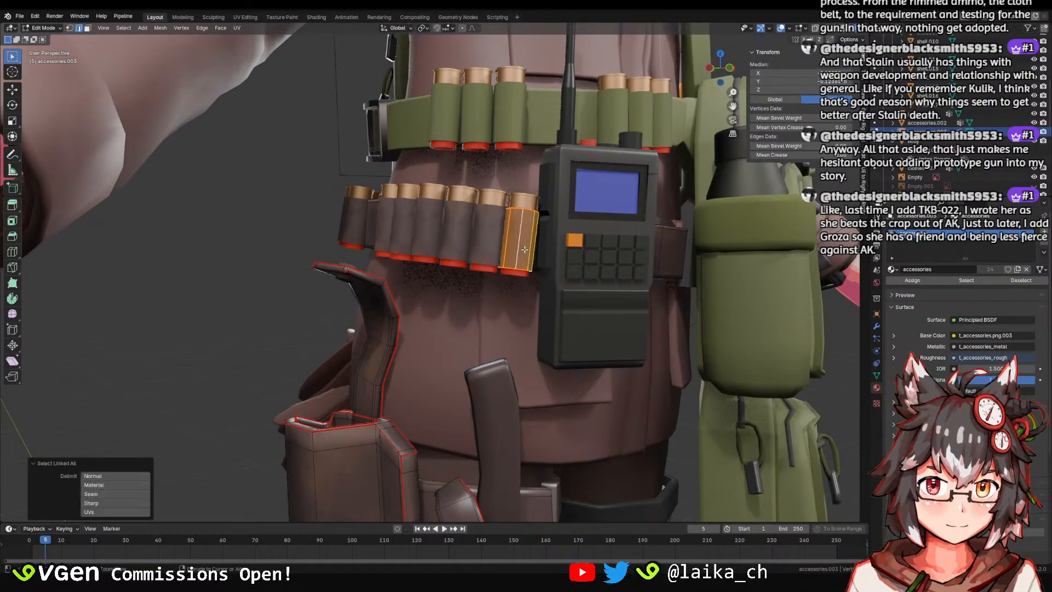
pyautogui.press('p')
pyautogui.click(524, 248)
pyautogui.press('Tab')
# Select the separated leather loop together with the shell inside it and save the file.
pyautogui.click(526, 246)
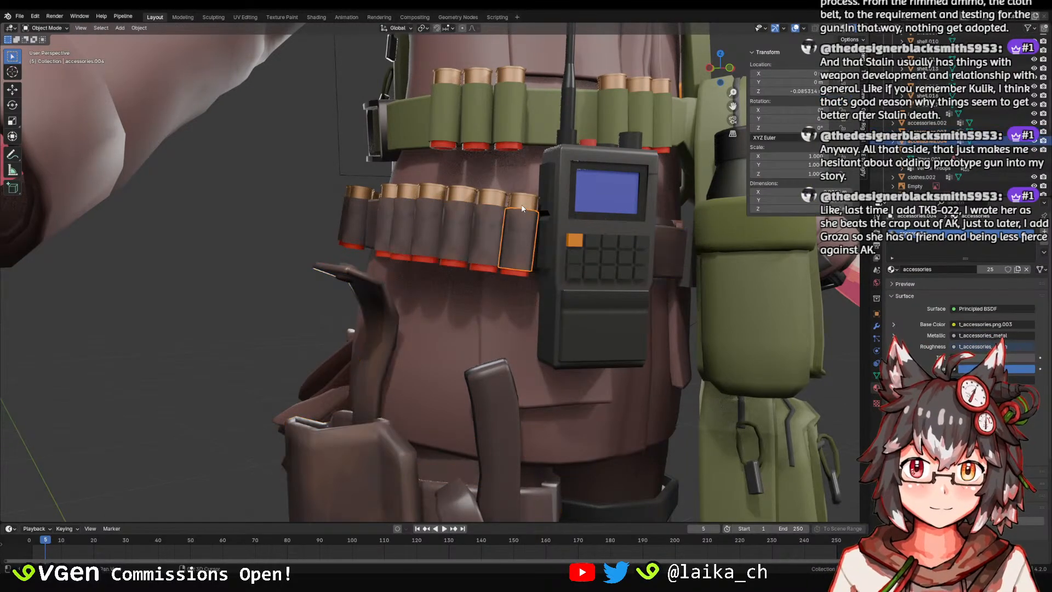
pyautogui.click(510, 227)
pyautogui.click(521, 213)
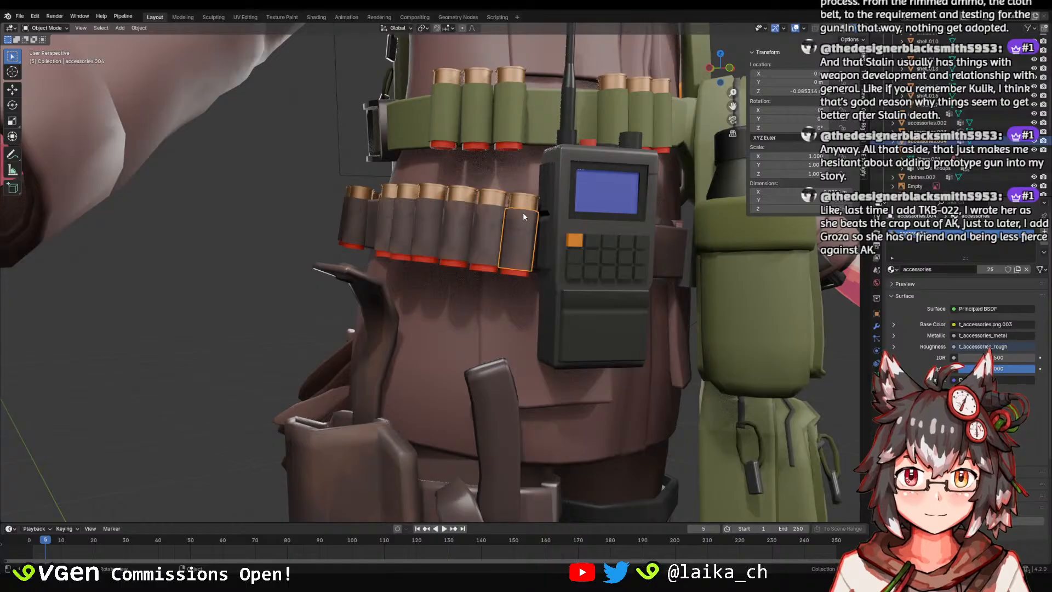
pyautogui.keyDown('shift'); pyautogui.click(527, 204); pyautogui.keyUp('shift')
pyautogui.hotkey('ctrl', 's')
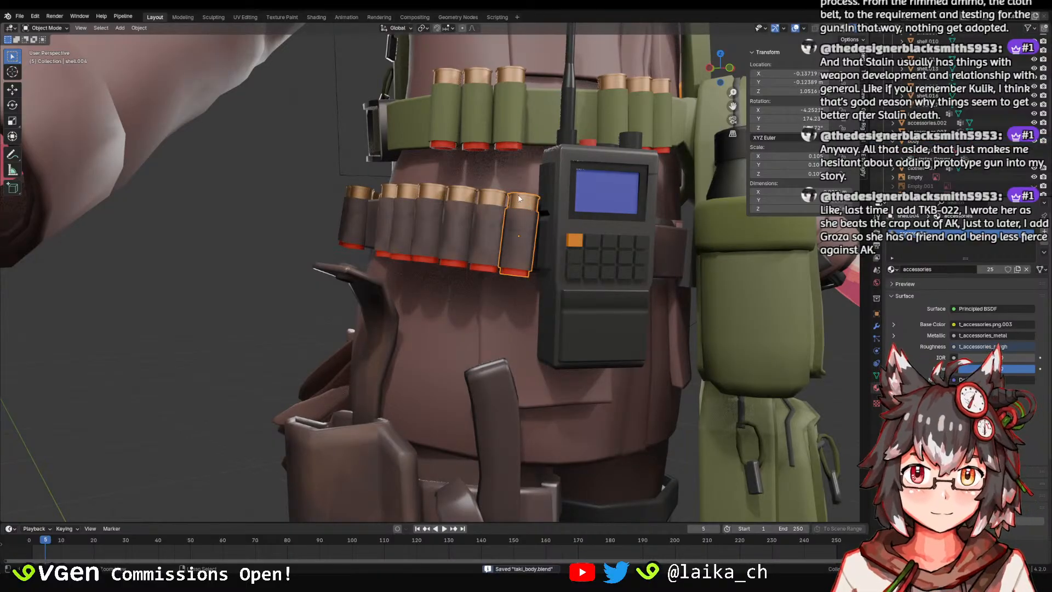
# Examine the belt, thigh pouch and knife sheath from the front, selecting the leather accessories object.
pyautogui.scroll(-6, 486, 244)
pyautogui.click(572, 321)
pyautogui.moveTo(572, 320); pyautogui.dragTo(512, 261, button='middle')
pyautogui.press('z')
pyautogui.click(509, 313)
pyautogui.moveTo(507, 323)
pyautogui.mouseDown(button='middle')
pyautogui.moveTo(485, 307)
pyautogui.moveTo(545, 349)
pyautogui.moveTo(500, 302)
pyautogui.mouseUp(button='middle')
pyautogui.scroll(2, 484, 307)
pyautogui.click(537, 262)
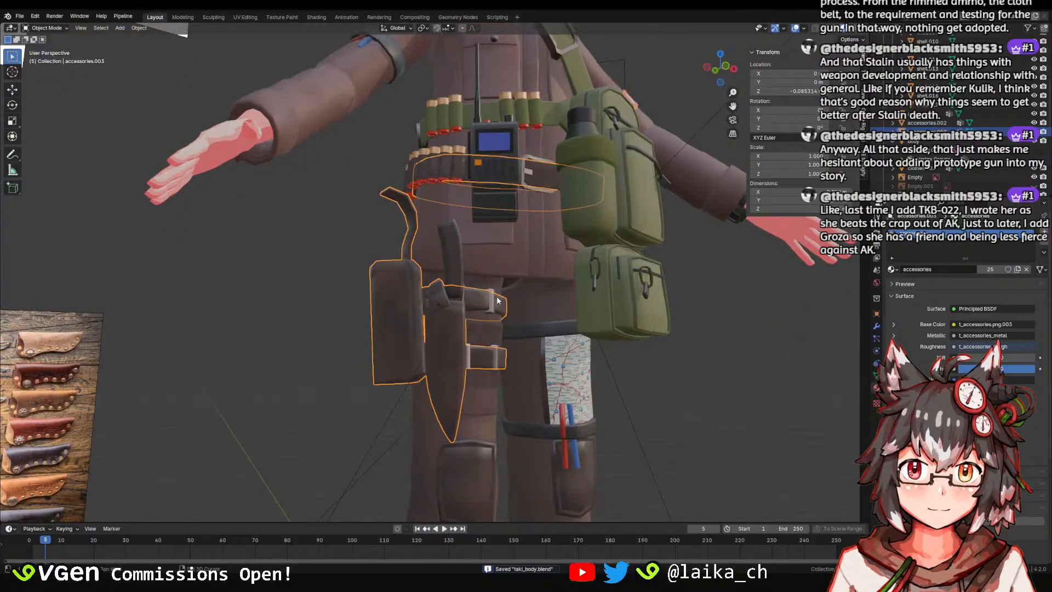
# Select the metal buckles on the thigh straps and belt, and save the file.
pyautogui.click(495, 302)
pyautogui.scroll(5, 494, 302)
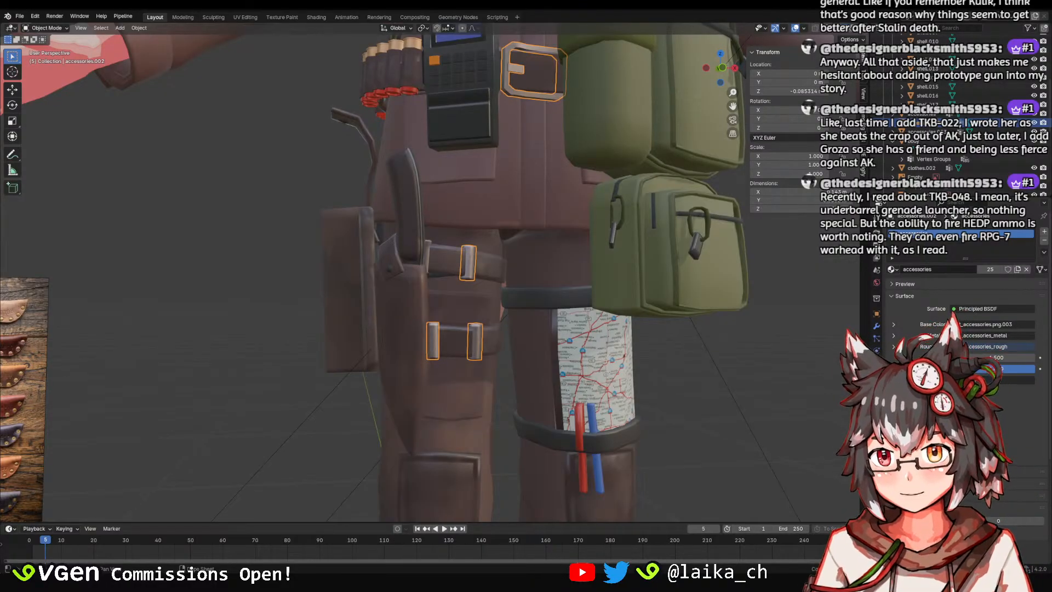
pyautogui.scroll(-4, 591, 232)
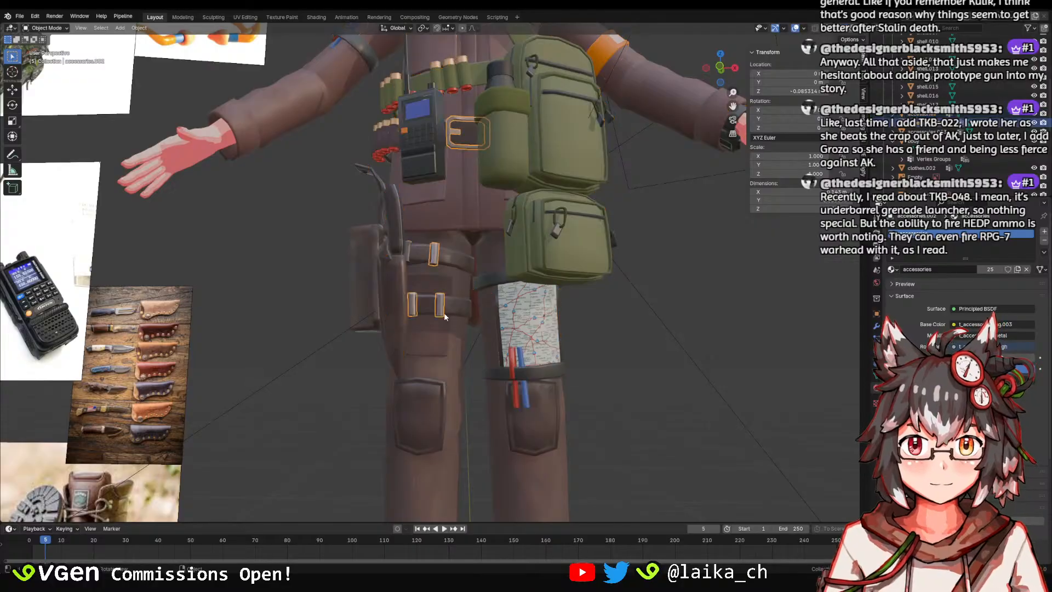
pyautogui.moveTo(475, 301); pyautogui.dragTo(478, 333, button='middle')
pyautogui.keyDown('shift'); pyautogui.moveTo(416, 343); pyautogui.dragTo(478, 286, button='middle'); pyautogui.keyUp('shift')
pyautogui.scroll(3, 423, 291)
pyautogui.hotkey('ctrl', 's')
# Reselect the thigh-strap buckles and switch to the Texture Paint workspace.
pyautogui.moveTo(548, 285); pyautogui.dragTo(481, 268, button='middle')
pyautogui.scroll(2, 476, 296)
pyautogui.keyDown('shift'); pyautogui.moveTo(475, 330); pyautogui.dragTo(482, 306, button='middle'); pyautogui.keyUp('shift')
pyautogui.hotkey('alt', 'a')
pyautogui.click(436, 298)
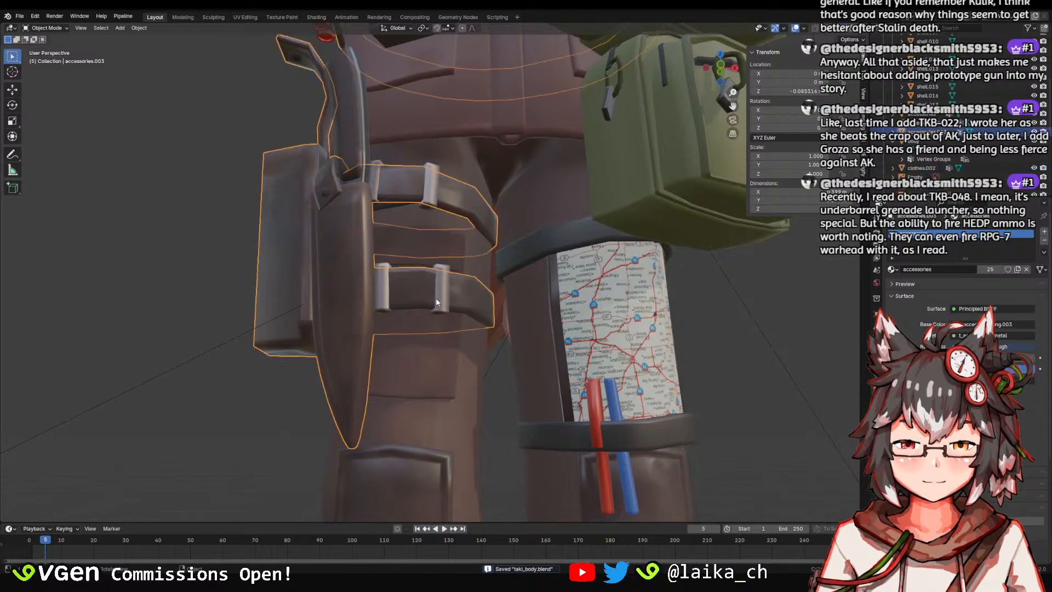
pyautogui.click(283, 17)
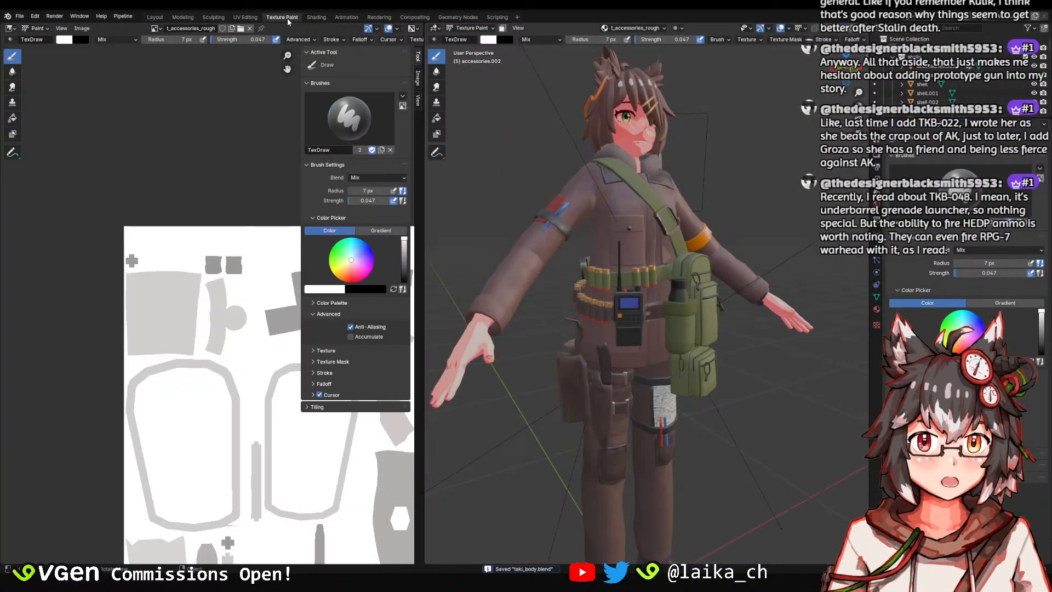
# Set the brush colour to light grey and paint the lower thigh strap's buckle on the t_accessories_rough texture.
pyautogui.moveTo(628, 344); pyautogui.dragTo(636, 293, button='middle')
pyautogui.keyDown('shift'); pyautogui.moveTo(636, 307); pyautogui.dragTo(638, 235, button='middle'); pyautogui.keyUp('shift')
pyautogui.scroll(6, 638, 263)
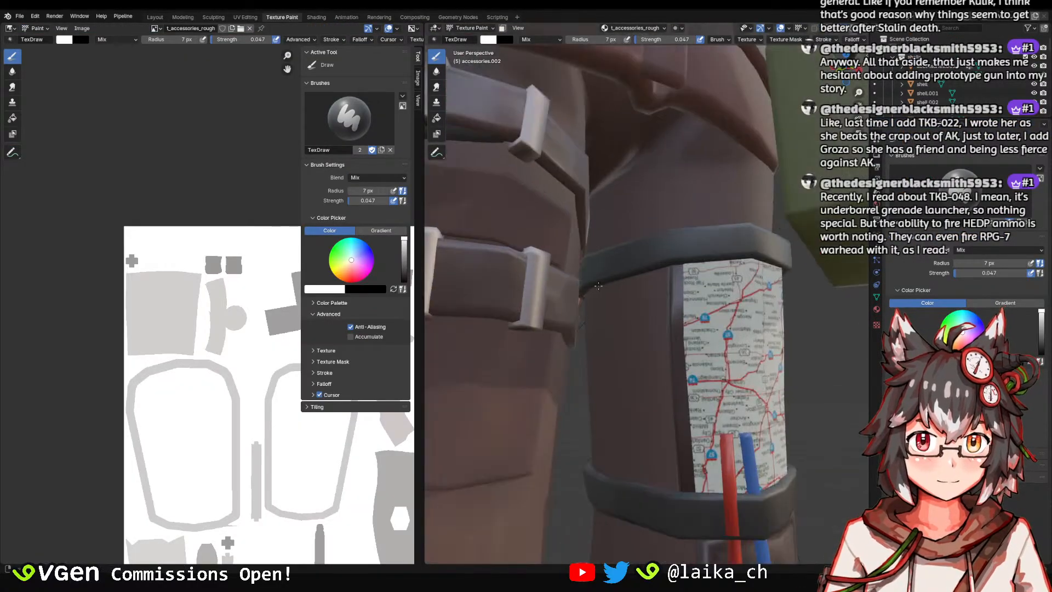
pyautogui.moveTo(548, 263); pyautogui.dragTo(613, 258, button='middle')
pyautogui.moveTo(548, 258)
pyautogui.keyDown('shift'); pyautogui.mouseDown(button='middle')
pyautogui.moveTo(667, 283)
pyautogui.moveTo(634, 256)
pyautogui.moveTo(702, 299)
pyautogui.mouseUp(button='middle'); pyautogui.keyUp('shift')
pyautogui.rightClick(701, 299)
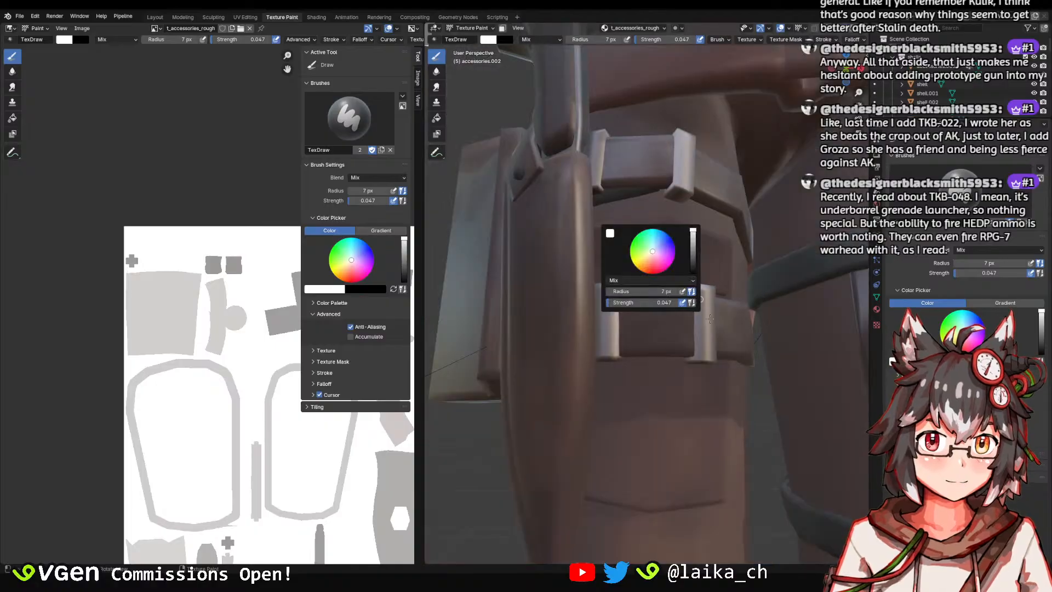
pyautogui.moveTo(693, 238)
pyautogui.mouseDown()
pyautogui.moveTo(694, 255)
pyautogui.moveTo(697, 237)
pyautogui.mouseUp()
pyautogui.moveTo(706, 307); pyautogui.dragTo(709, 337)
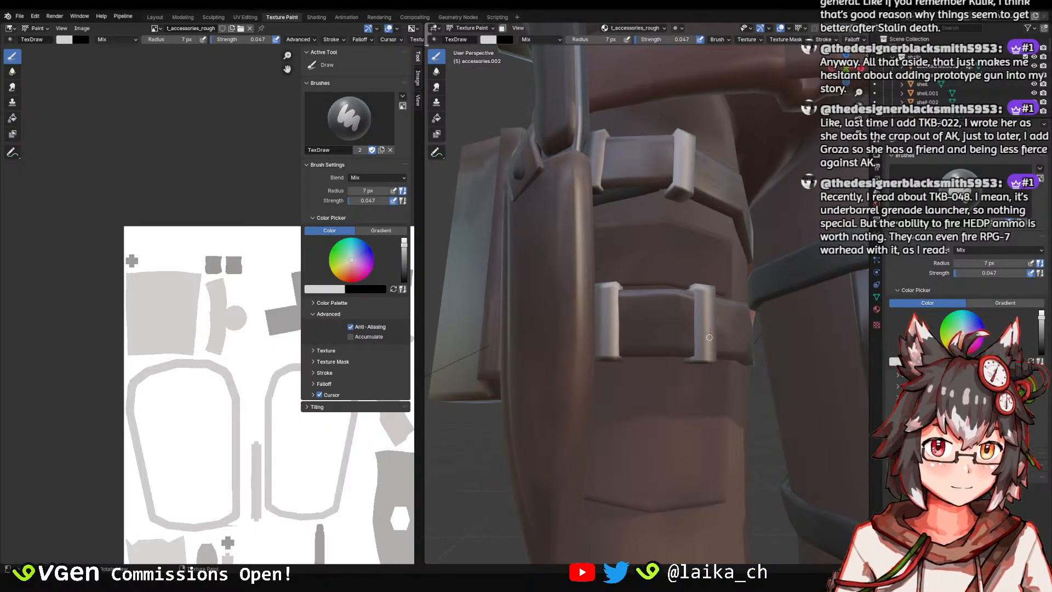
# Enlarge the brush radius to 50 px and paint another roughness stroke over the lower strap's buckle.
pyautogui.moveTo(713, 294); pyautogui.dragTo(682, 285, button='middle')
pyautogui.press('f')
pyautogui.click(700, 284)
pyautogui.moveTo(687, 282); pyautogui.dragTo(641, 267)
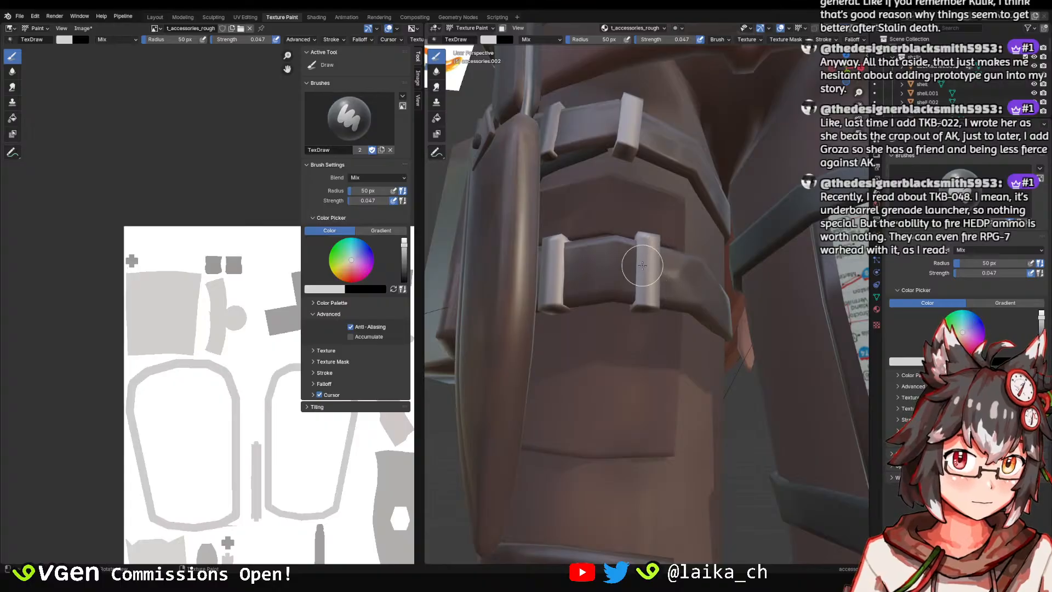
# Raise the brush strength to 0.180 and work over the roughness of the strap and belt buckles.
pyautogui.moveTo(641, 269)
pyautogui.mouseDown(button='middle')
pyautogui.moveTo(692, 239)
pyautogui.moveTo(653, 265)
pyautogui.mouseUp(button='middle')
pyautogui.rightClick(653, 265)
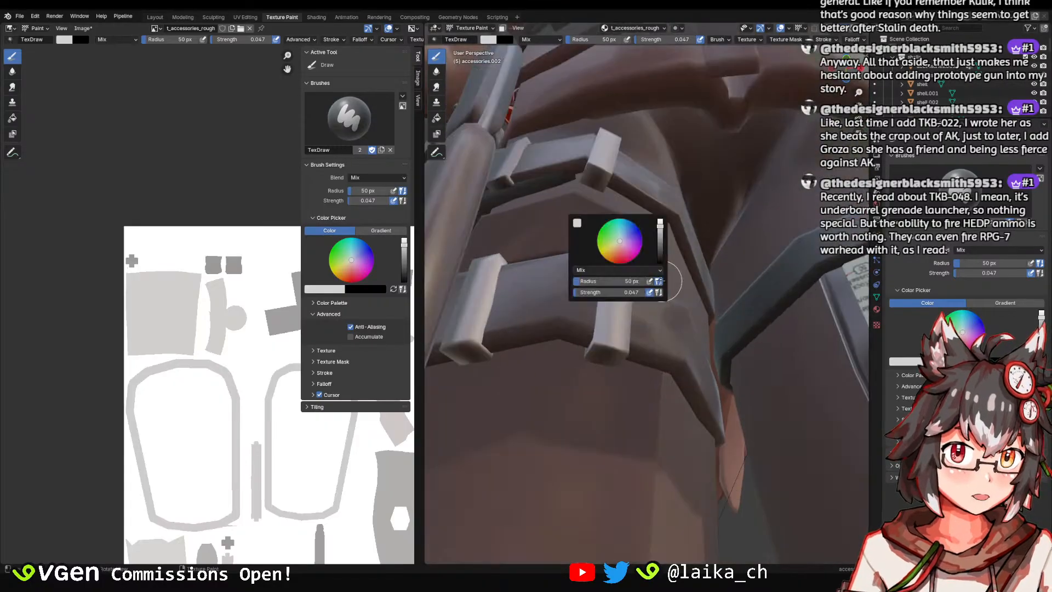
pyautogui.hotkey('shift', 'f')
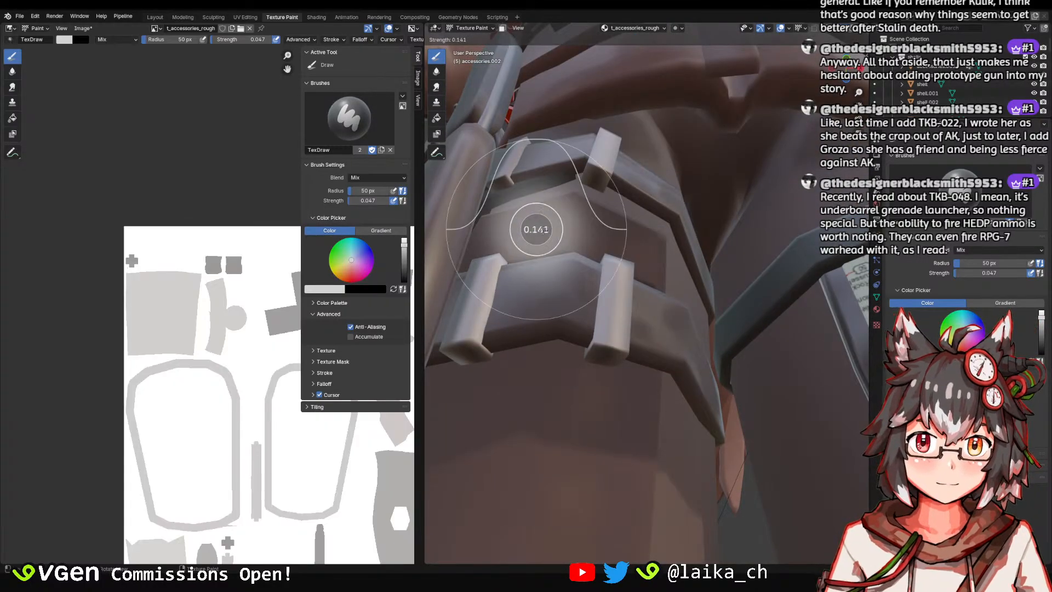
pyautogui.click(543, 231)
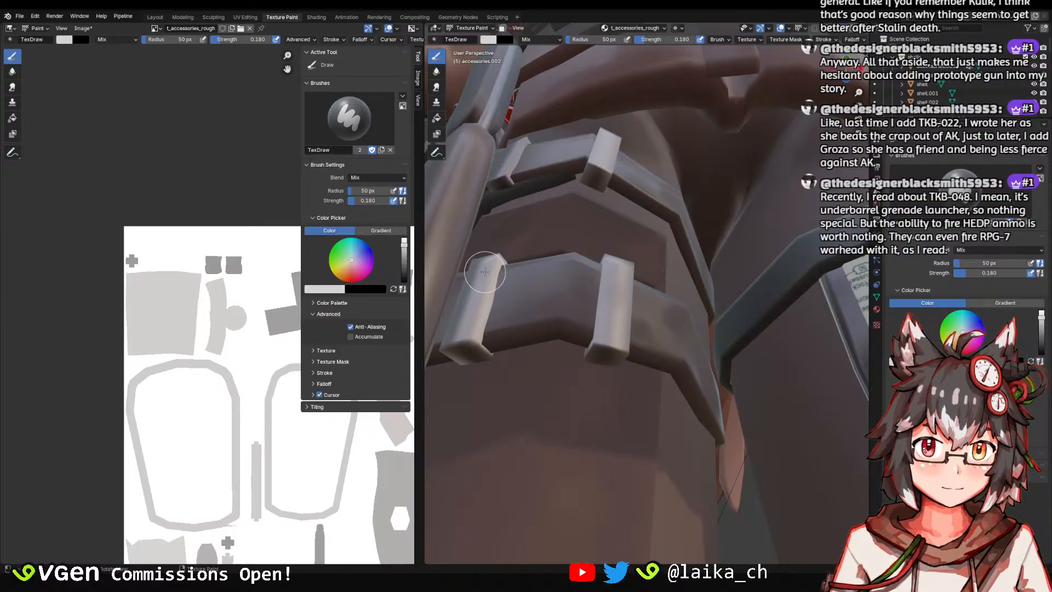
pyautogui.moveTo(525, 306)
pyautogui.mouseDown(button='middle')
pyautogui.moveTo(581, 207)
pyautogui.moveTo(606, 300)
pyautogui.mouseUp(button='middle')
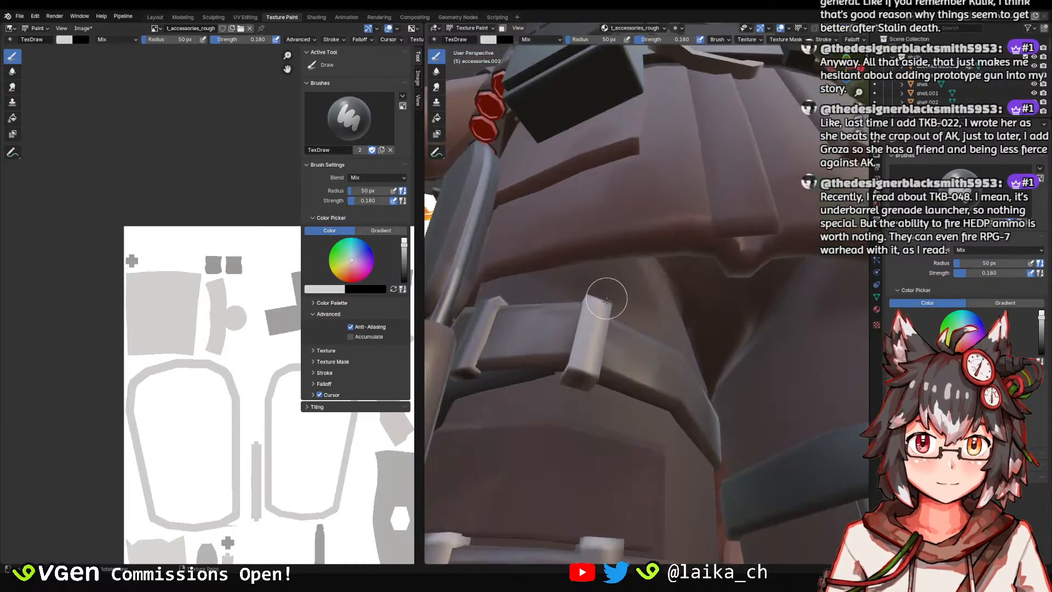
pyautogui.moveTo(563, 345)
pyautogui.mouseDown(button='middle')
pyautogui.moveTo(587, 357)
pyautogui.moveTo(668, 276)
pyautogui.moveTo(620, 281)
pyautogui.moveTo(616, 309)
pyautogui.mouseUp(button='middle')
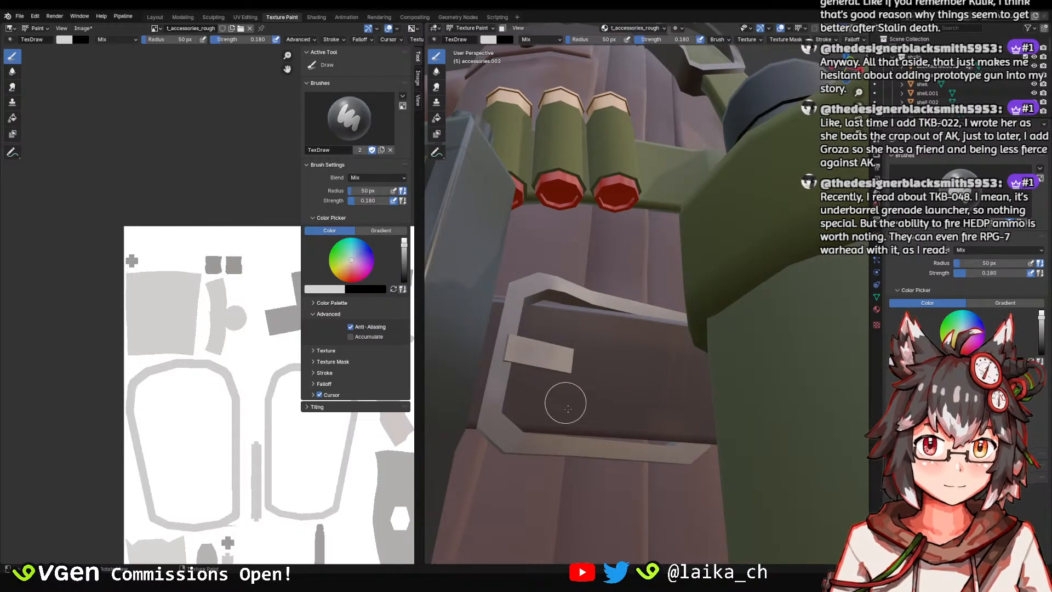
# Save the painted t_accessories_rough texture image.
pyautogui.moveTo(639, 388)
pyautogui.mouseDown(button='middle')
pyautogui.moveTo(685, 275)
pyautogui.moveTo(676, 329)
pyautogui.mouseUp(button='middle')
pyautogui.scroll(-5, 671, 327)
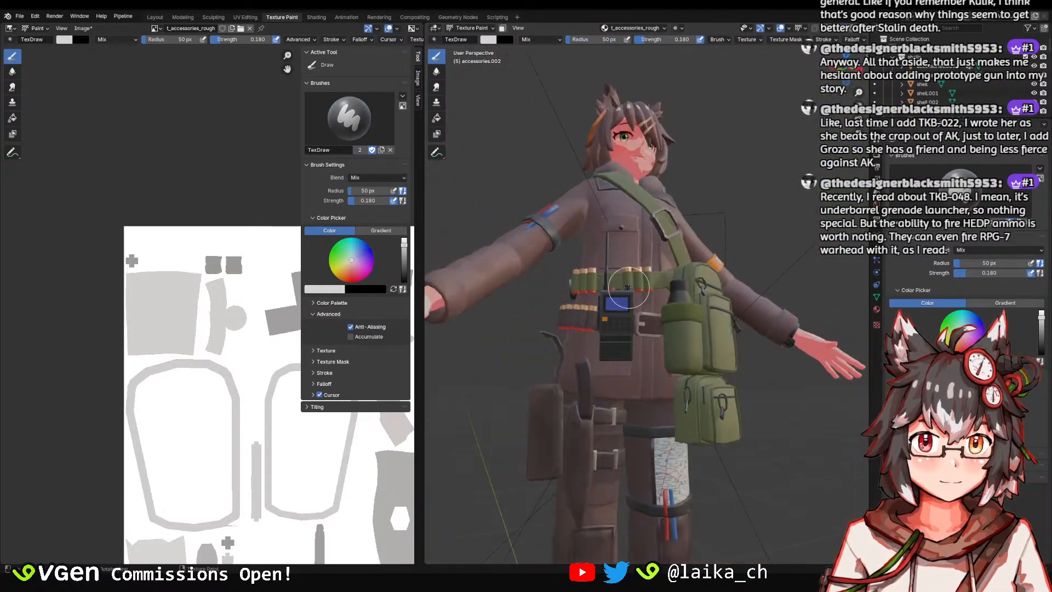
pyautogui.click(82, 28)
pyautogui.click(93, 122)
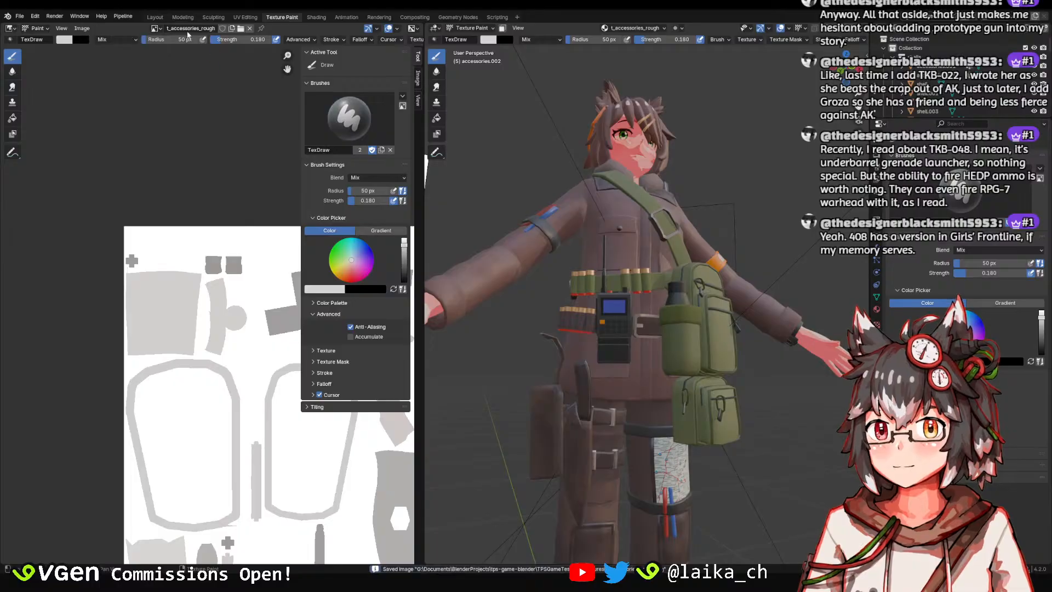
# Return to the Layout workspace and save the Blender file.
pyautogui.click(155, 17)
pyautogui.click(291, 171)
pyautogui.scroll(-8, 290, 171)
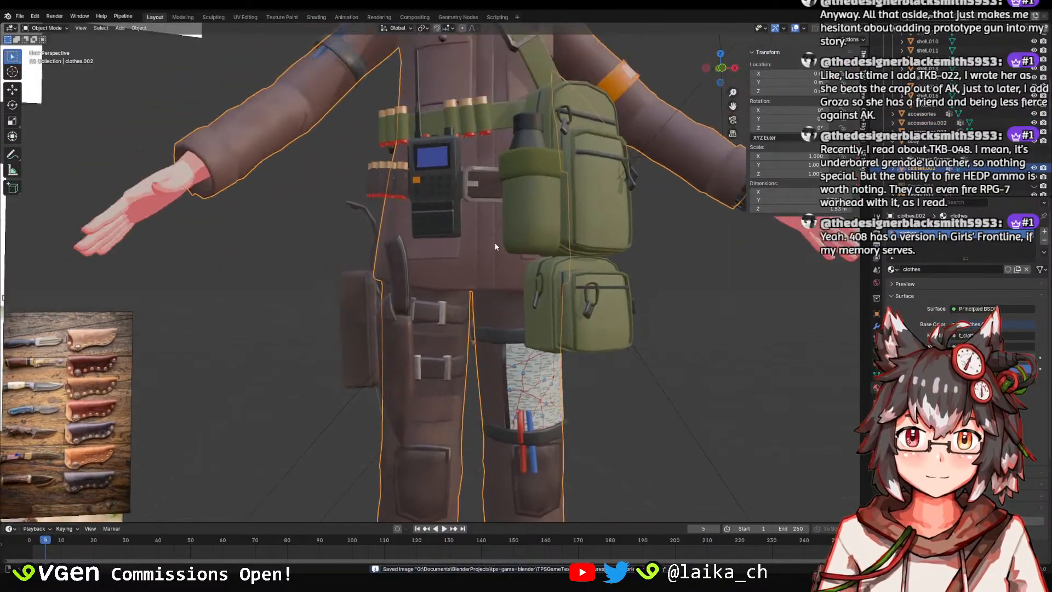
pyautogui.hotkey('ctrl', 's')
# Examine the belt gear, thigh holster, bags and clothes by selecting each part of the outfit in turn.
pyautogui.scroll(5, 548, 274)
pyautogui.click(497, 297)
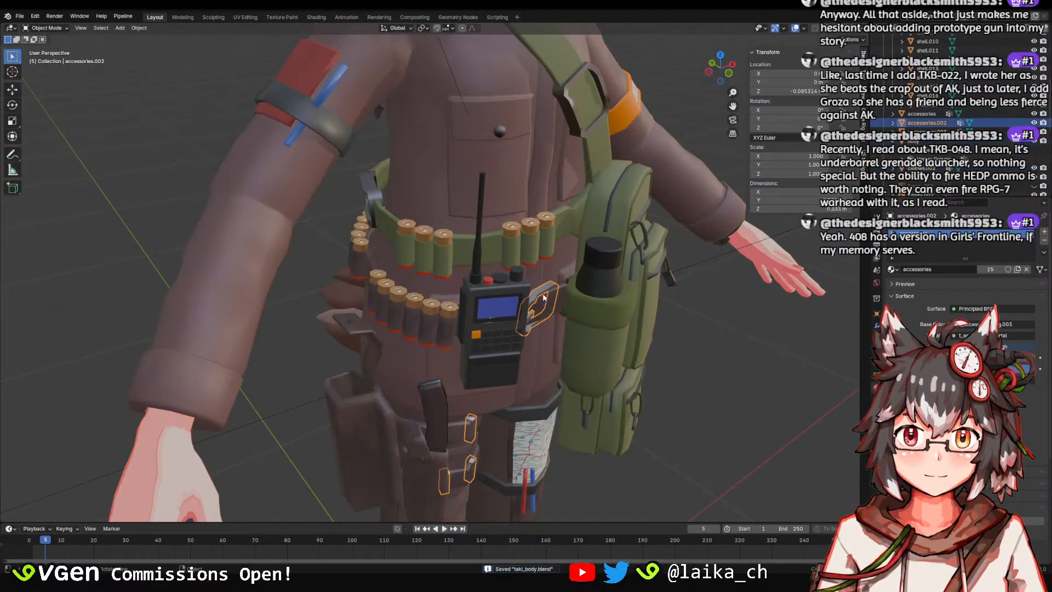
pyautogui.click(384, 426)
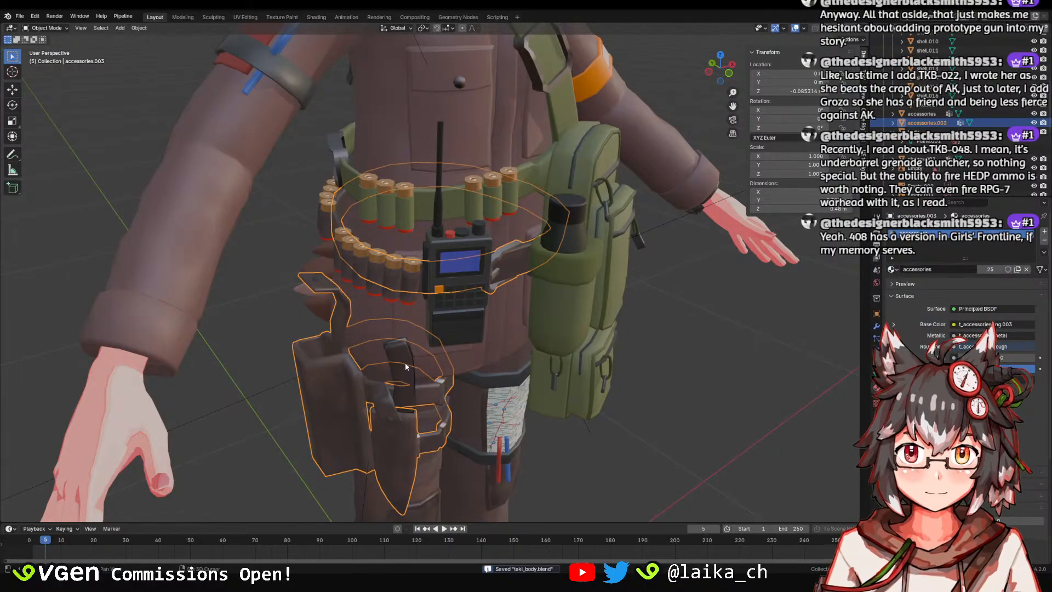
pyautogui.click(420, 389)
pyautogui.click(420, 386)
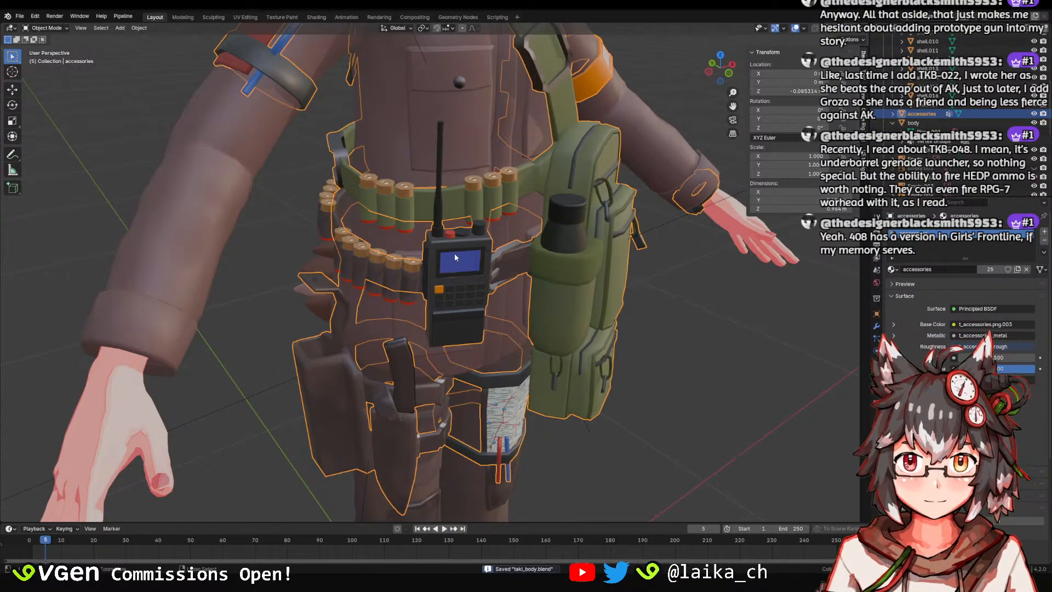
pyautogui.scroll(-2, 454, 252)
pyautogui.scroll(-3, 430, 240)
pyautogui.moveTo(445, 267)
pyautogui.mouseDown(button='middle')
pyautogui.moveTo(430, 240)
pyautogui.moveTo(459, 232)
pyautogui.moveTo(479, 299)
pyautogui.moveTo(456, 279)
pyautogui.mouseUp(button='middle')
pyautogui.click(414, 222)
pyautogui.scroll(3, 475, 280)
pyautogui.scroll(1, 474, 279)
pyautogui.moveTo(602, 241); pyautogui.dragTo(584, 263, button='middle')
pyautogui.scroll(1, 584, 262)
pyautogui.scroll(-4, 575, 263)
pyautogui.click(489, 295)
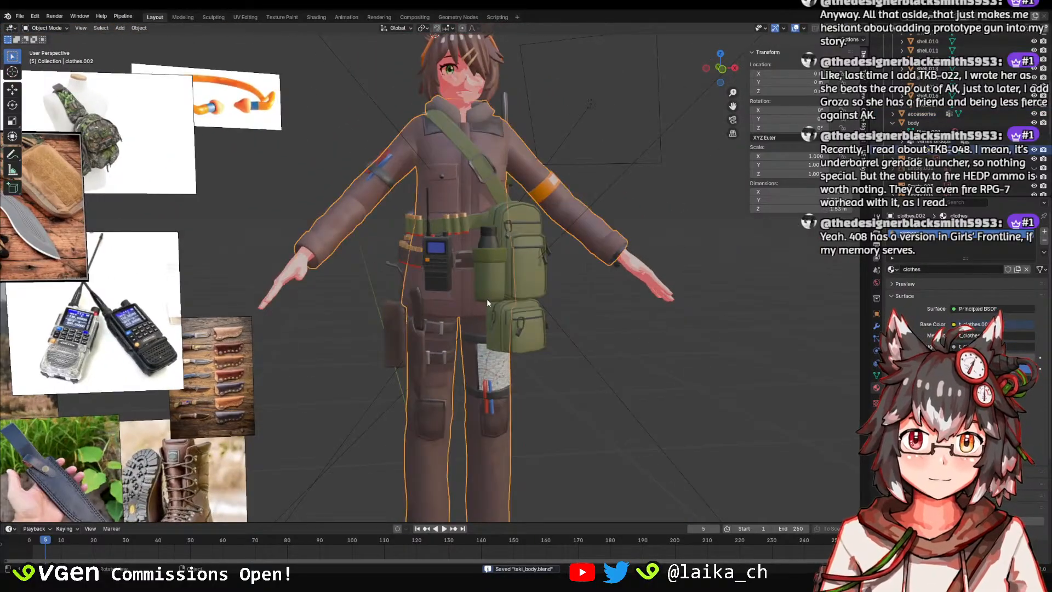
pyautogui.keyDown('shift'); pyautogui.moveTo(474, 299); pyautogui.dragTo(447, 331, button='middle'); pyautogui.keyUp('shift')
pyautogui.moveTo(446, 331); pyautogui.dragTo(460, 333, button='middle')
pyautogui.scroll(-1, 471, 335)
pyautogui.click(554, 347)
pyautogui.click(511, 365)
pyautogui.click(512, 365)
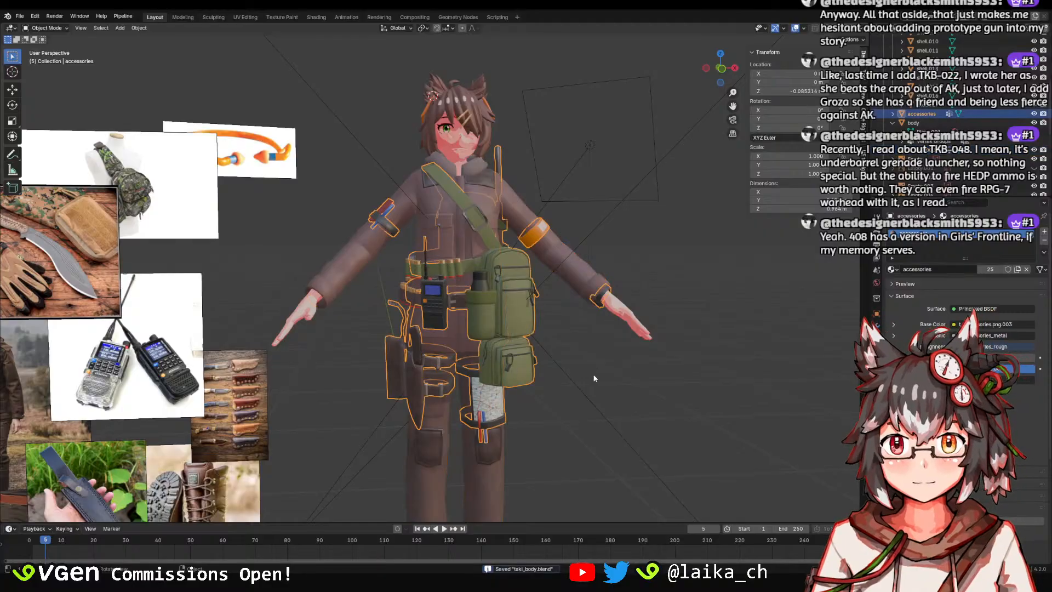
# Select the main accessories object and save the file.
pyautogui.click(589, 378)
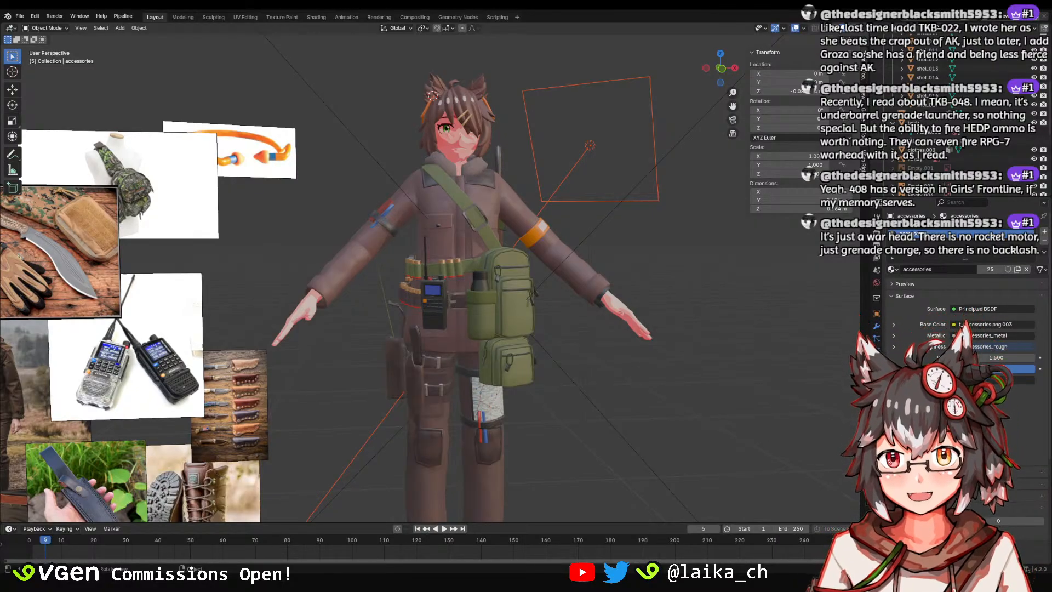
pyautogui.scroll(-3, 452, 285)
pyautogui.moveTo(485, 256); pyautogui.dragTo(462, 252, button='middle')
pyautogui.scroll(4, 469, 269)
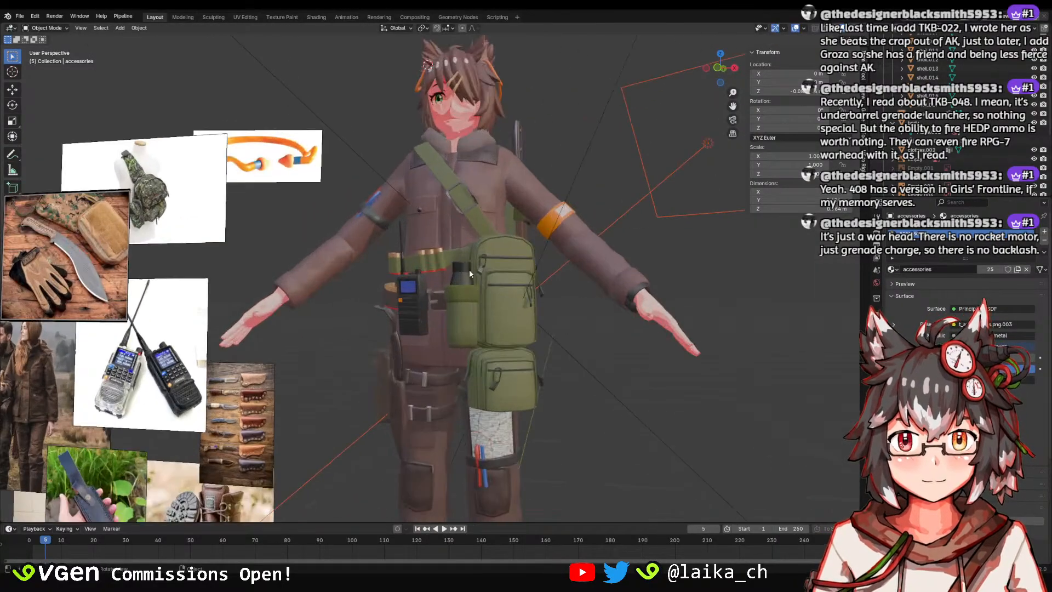
pyautogui.click(469, 268)
pyautogui.click(582, 338)
pyautogui.click(485, 310)
pyautogui.scroll(5, 482, 312)
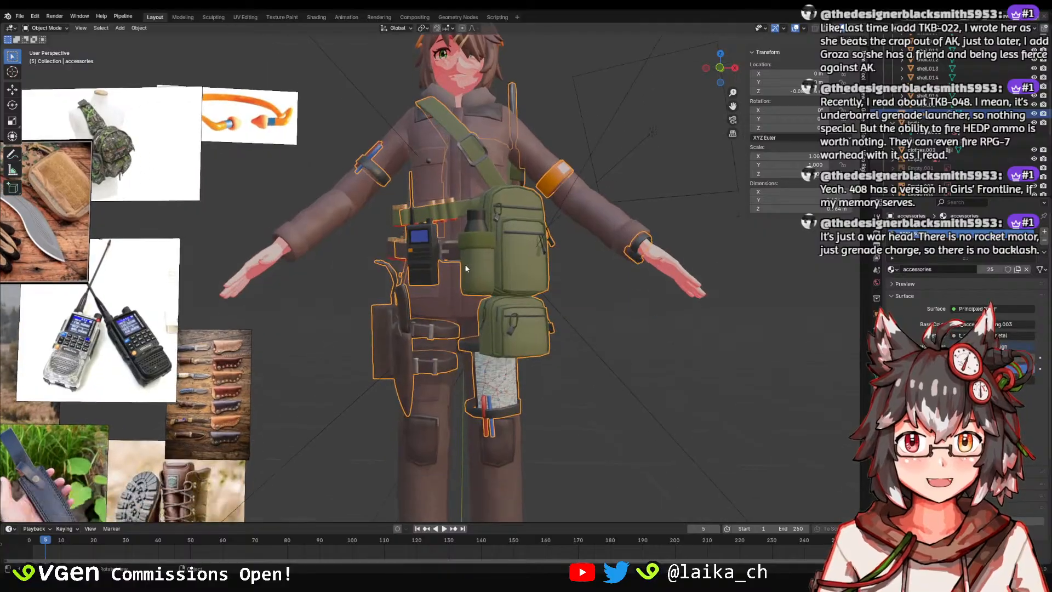
pyautogui.hotkey('ctrl', 's')
# Examine the full character beside the reference images from several angles.
pyautogui.scroll(-6, 452, 235)
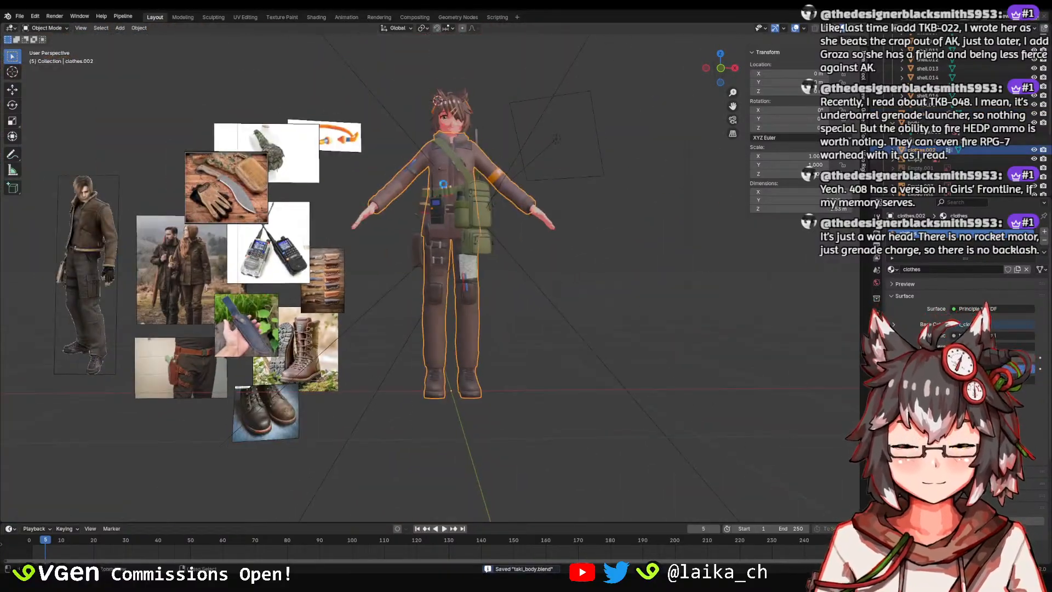
pyautogui.moveTo(471, 329); pyautogui.dragTo(498, 384, button='middle')
pyautogui.click(498, 385)
pyautogui.scroll(1, 550, 278)
pyautogui.moveTo(504, 296); pyautogui.dragTo(518, 269, button='middle')
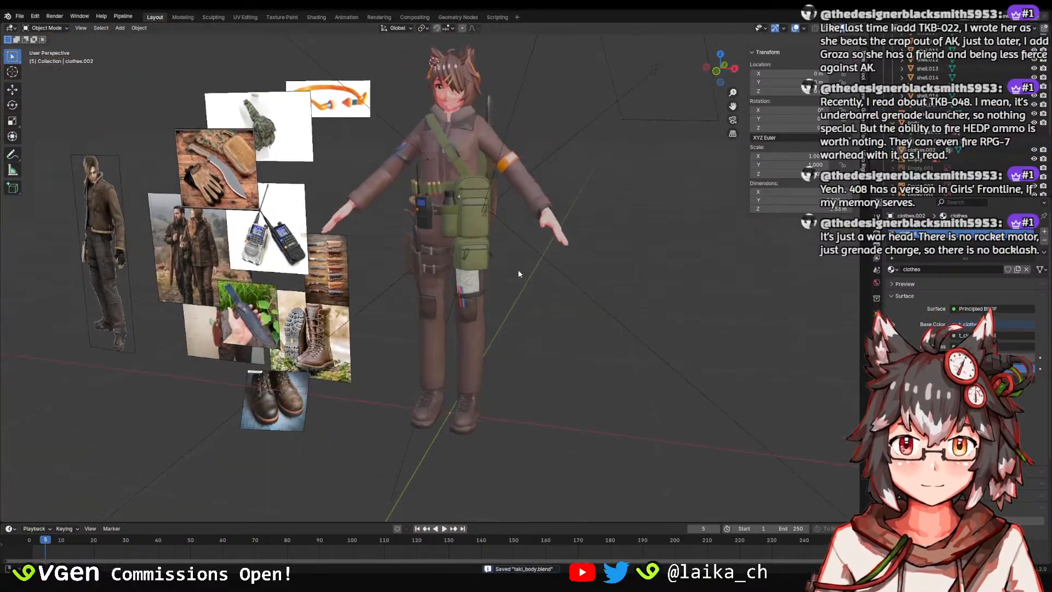
pyautogui.scroll(1, 471, 295)
pyautogui.moveTo(449, 308); pyautogui.dragTo(451, 268, button='middle')
pyautogui.scroll(2, 452, 267)
# Enter Edit Mode on the clothes object and select the jacket's linked geometry, including the chest pockets and front placket.
pyautogui.click(454, 268)
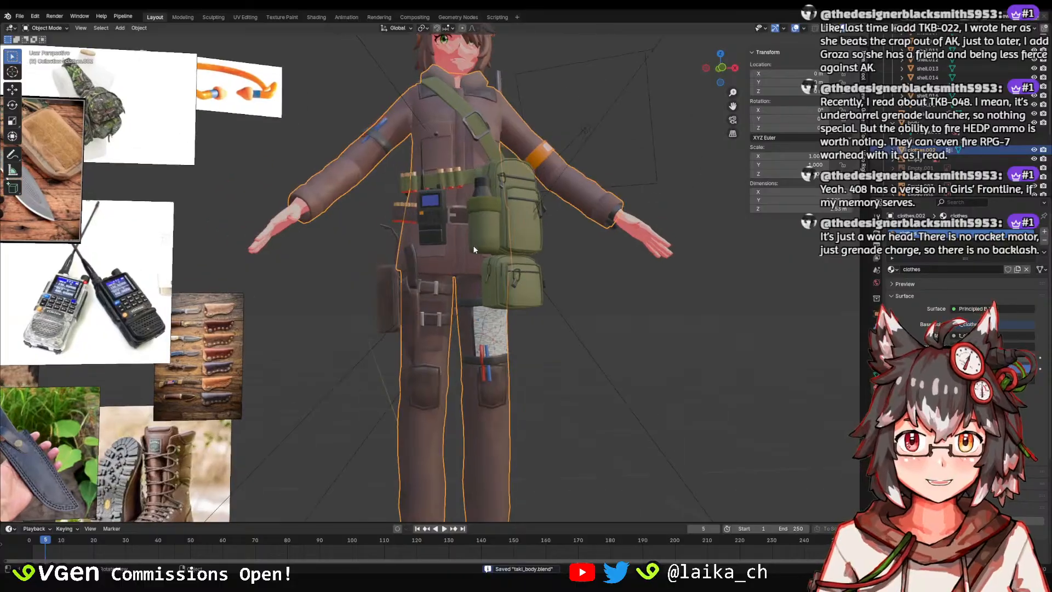
pyautogui.scroll(3, 460, 269)
pyautogui.press('Tab')
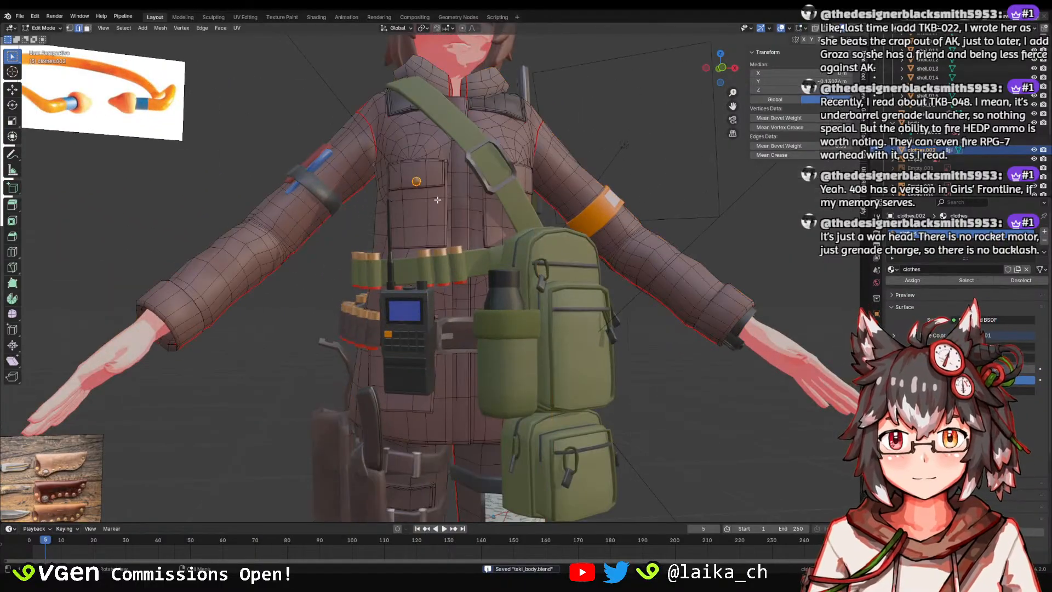
pyautogui.scroll(-3, 510, 170)
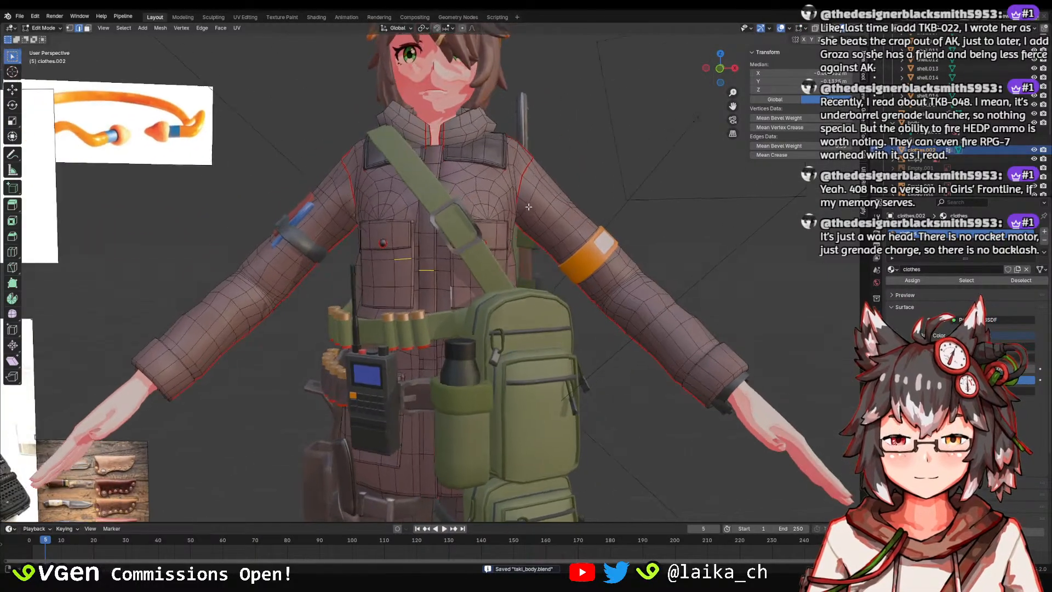
pyautogui.hotkey('ctrl', 'l')
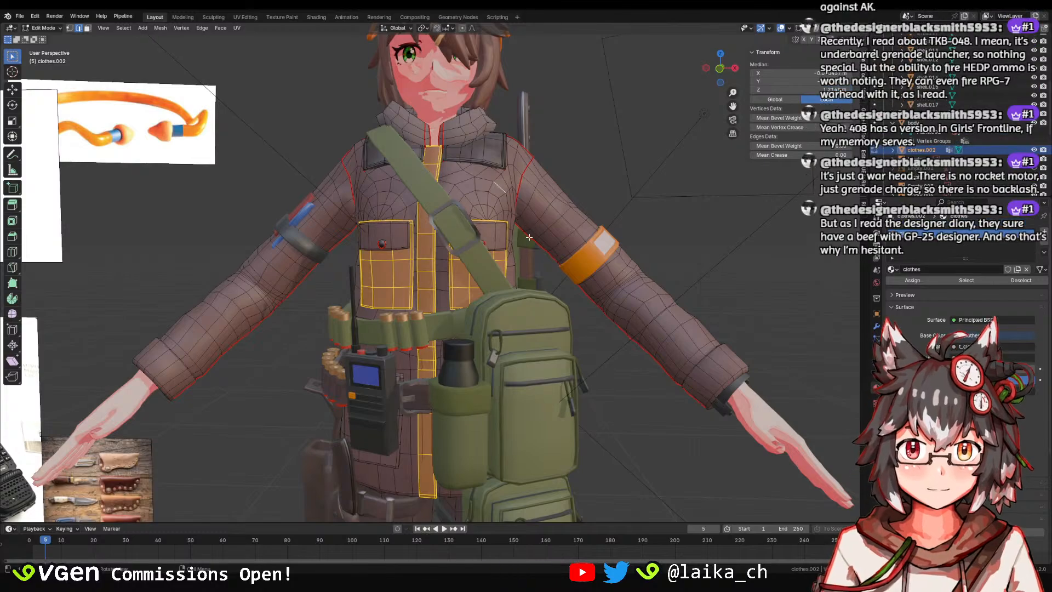
pyautogui.hotkey('ctrl', 'l')
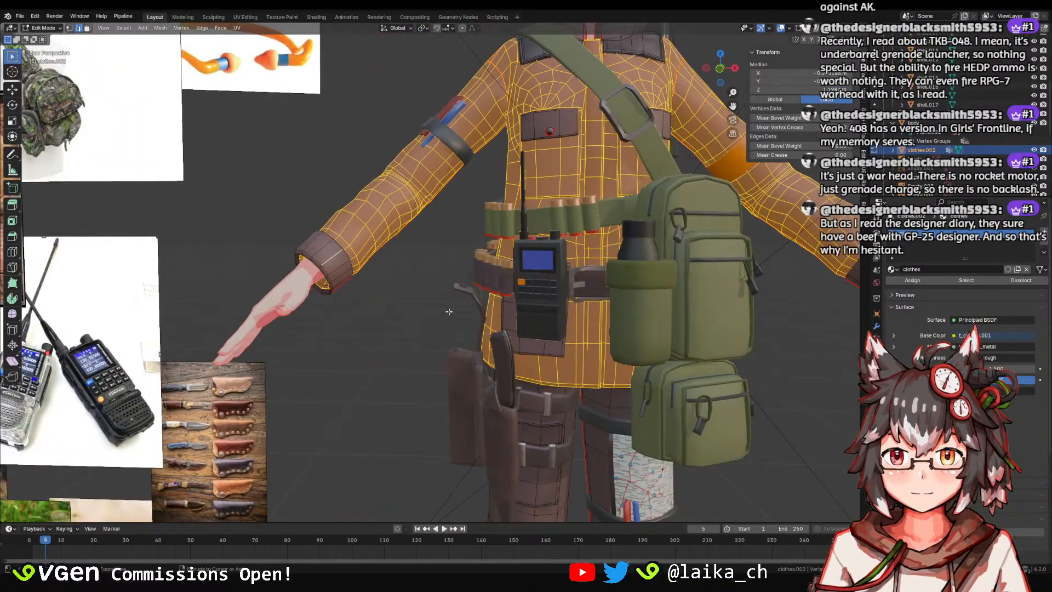
pyautogui.hotkey('ctrl', 'l')
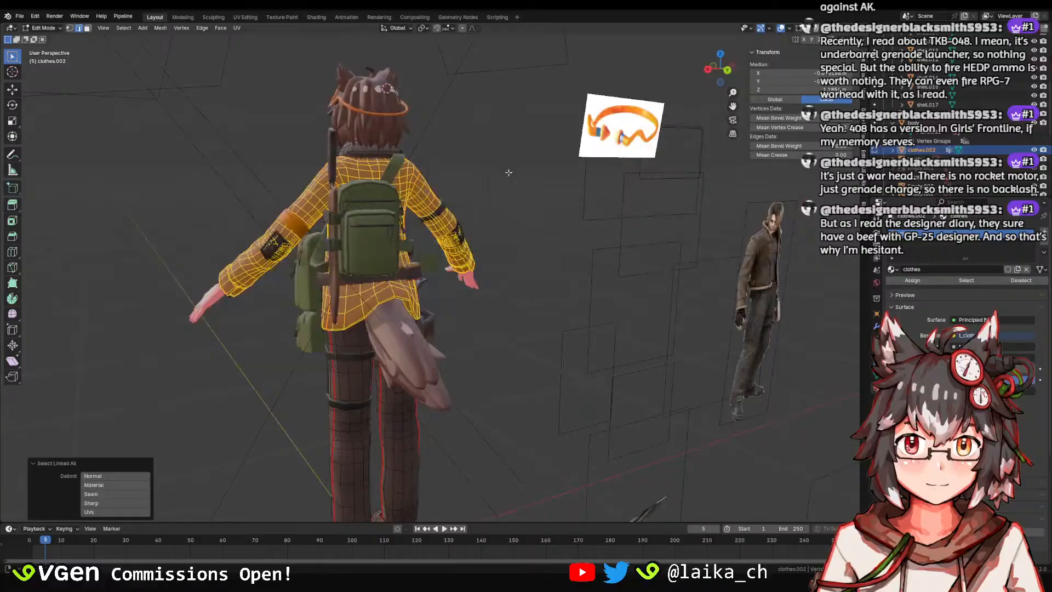
# Add the chest pocket flaps to the selection, separate the jacket into its own object and return to Object Mode.
pyautogui.moveTo(508, 172); pyautogui.dragTo(383, 186, button='middle')
pyautogui.moveTo(561, 183); pyautogui.dragTo(521, 181, button='middle')
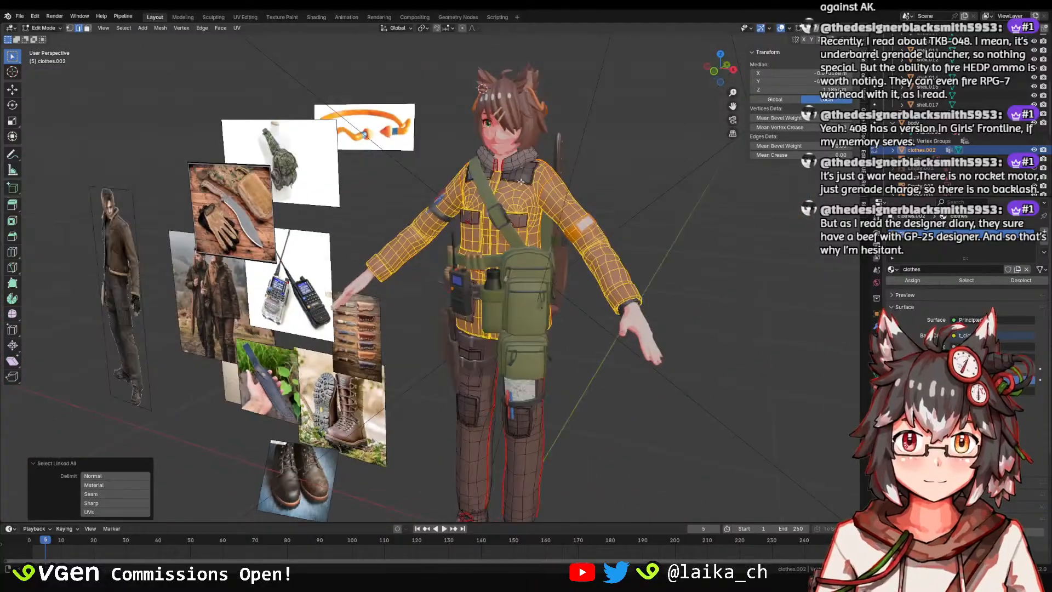
pyautogui.keyDown('shift'); pyautogui.click(520, 216); pyautogui.keyUp('shift')
pyautogui.keyDown('shift'); pyautogui.click(480, 212); pyautogui.keyUp('shift')
pyautogui.hotkey('ctrl', 'l')
pyautogui.press('p')
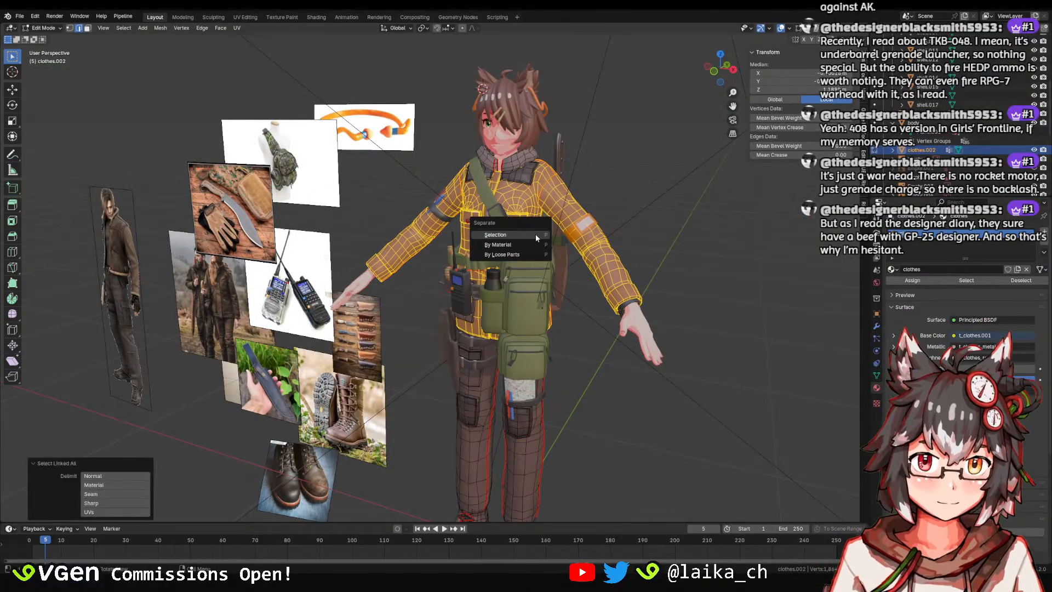
pyautogui.click(534, 234)
pyautogui.press('Tab')
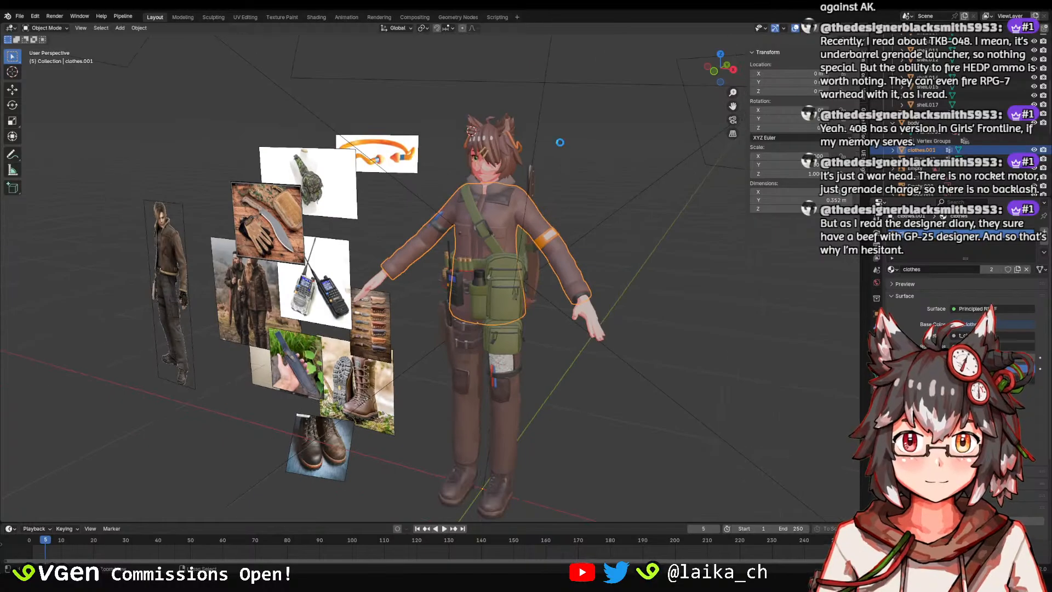
# Select the separated jacket object and save the file.
pyautogui.click(510, 273)
pyautogui.moveTo(510, 273)
pyautogui.mouseDown(button='middle')
pyautogui.moveTo(518, 221)
pyautogui.moveTo(466, 275)
pyautogui.moveTo(490, 249)
pyautogui.moveTo(508, 267)
pyautogui.moveTo(474, 267)
pyautogui.moveTo(526, 285)
pyautogui.mouseUp(button='middle')
pyautogui.hotkey('ctrl', 's')
pyautogui.scroll(-1, 474, 267)
pyautogui.click(564, 320)
pyautogui.scroll(2, 563, 323)
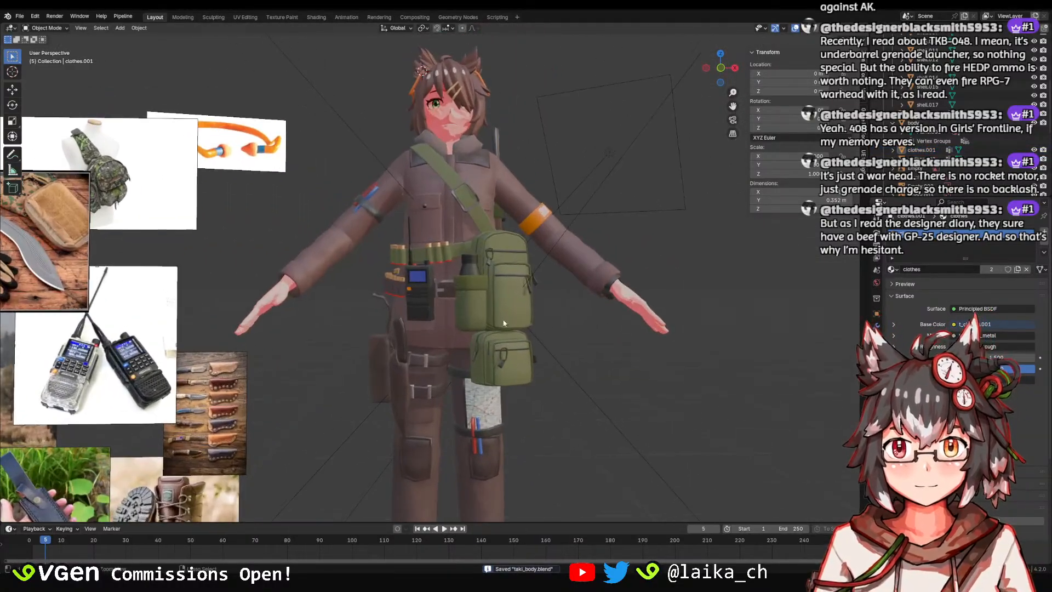
# Examine the separated jacket together with the bags, belt and straps from several angles.
pyautogui.moveTo(602, 378); pyautogui.dragTo(521, 385, button='middle')
pyautogui.click(511, 260)
pyautogui.moveTo(510, 260); pyautogui.dragTo(526, 295, button='middle')
pyautogui.press('KP_Divide')
pyautogui.press('KP_Divide')
pyautogui.click(534, 363)
pyautogui.moveTo(533, 362); pyautogui.dragTo(553, 355, button='middle')
pyautogui.keyDown('shift'); pyautogui.moveTo(480, 289); pyautogui.dragTo(473, 311, button='middle'); pyautogui.keyUp('shift')
pyautogui.scroll(1, 474, 311)
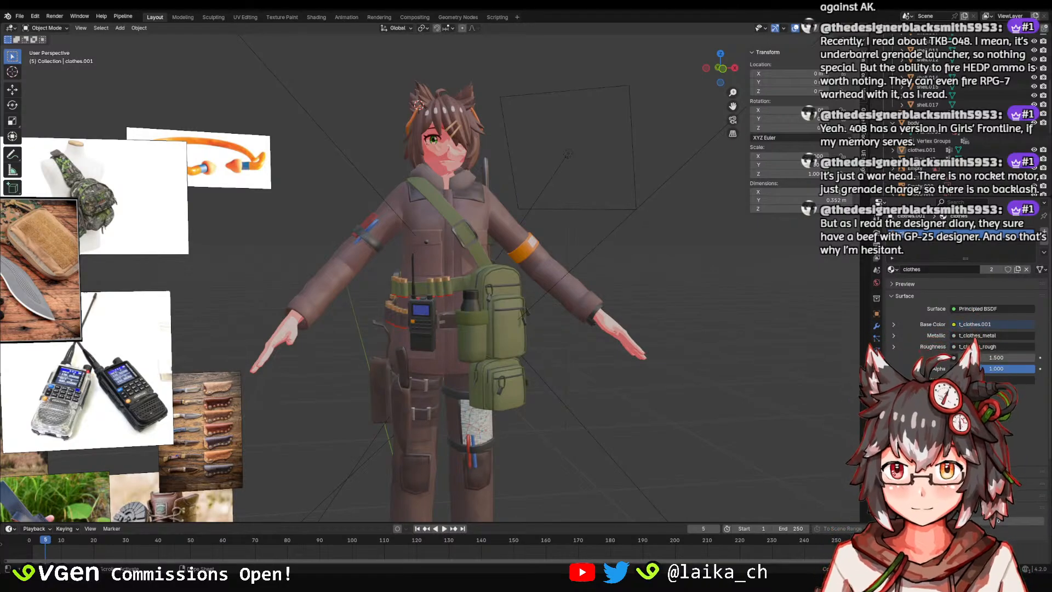
pyautogui.click(510, 308)
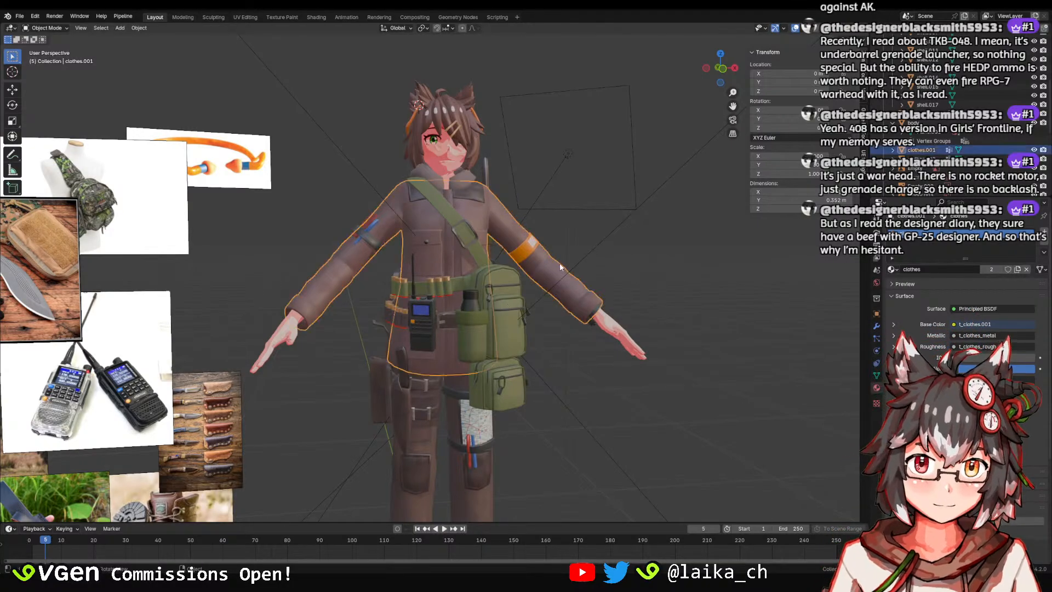
pyautogui.moveTo(510, 308); pyautogui.dragTo(544, 272, button='middle')
pyautogui.moveTo(506, 236); pyautogui.dragTo(488, 191, button='middle')
# Separate the linked geometry of the knife sheath from the accessories into its own object, return to Object Mode and save the file.
pyautogui.click(461, 261)
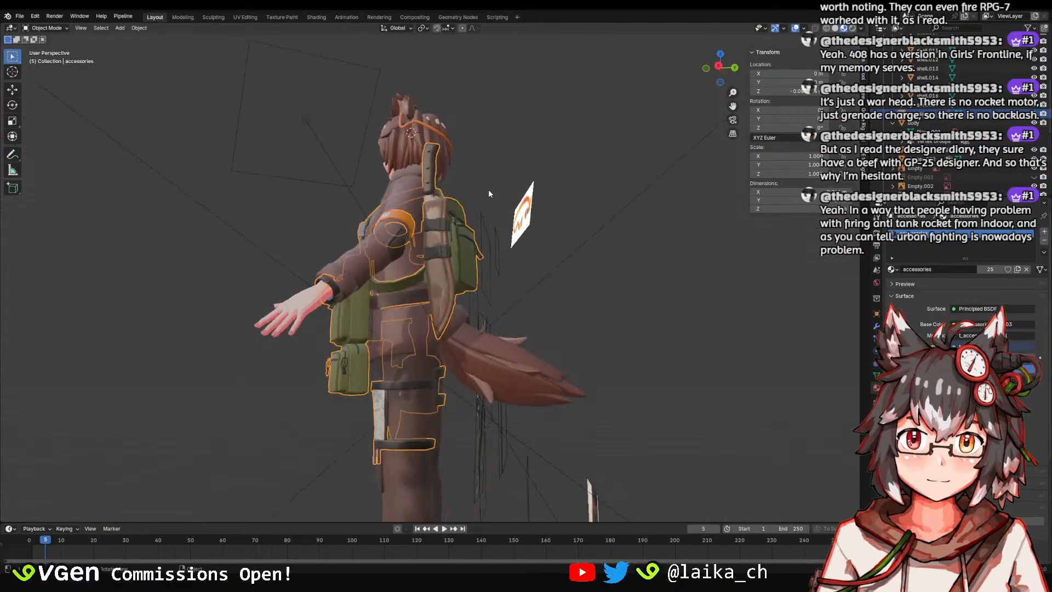
pyautogui.scroll(3, 490, 193)
pyautogui.click(516, 230)
pyautogui.scroll(-3, 516, 230)
pyautogui.moveTo(516, 231); pyautogui.dragTo(458, 371, button='middle')
pyautogui.click(434, 291)
pyautogui.press('Tab')
pyautogui.press('l')
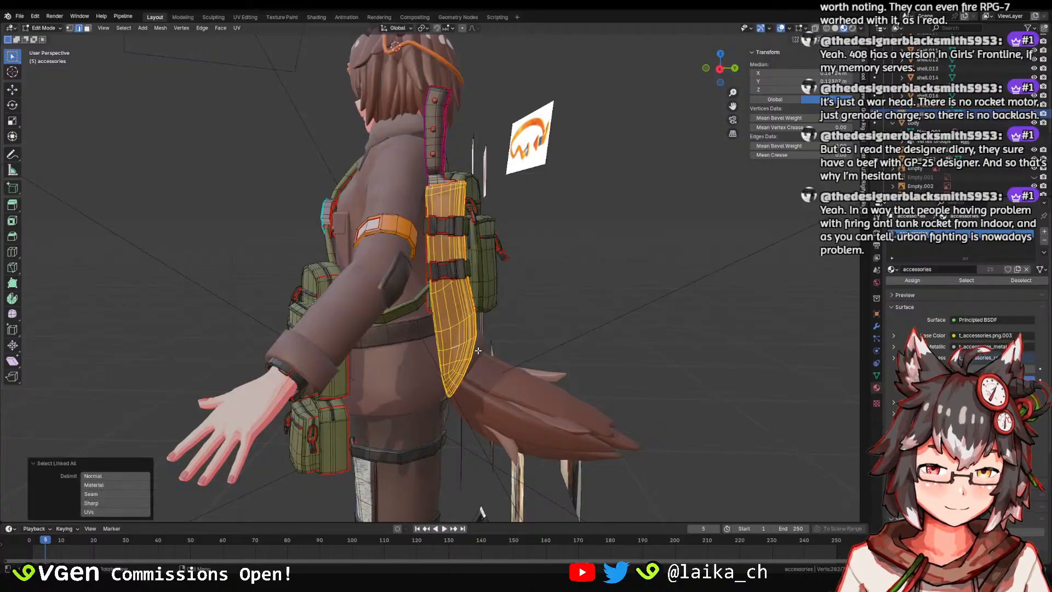
pyautogui.press('p')
pyautogui.click(478, 349)
pyautogui.press('Tab')
pyautogui.scroll(-5, 597, 282)
pyautogui.moveTo(597, 281); pyautogui.dragTo(528, 284, button='middle')
pyautogui.hotkey('ctrl', 's')
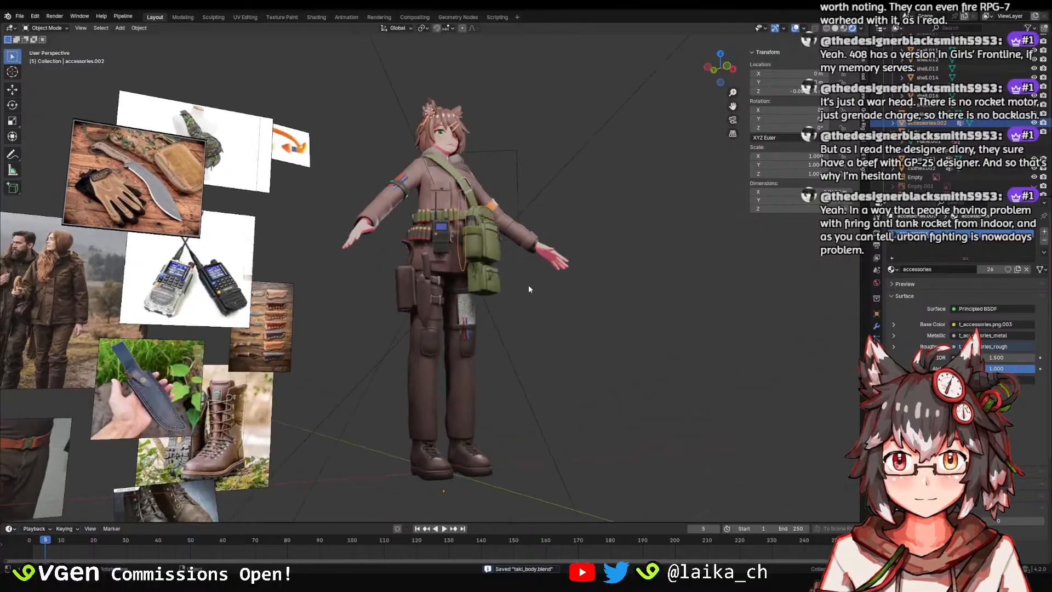
# Examine the separated sheath against the jacket and backpack, and save the file.
pyautogui.moveTo(525, 363); pyautogui.dragTo(468, 311, button='middle')
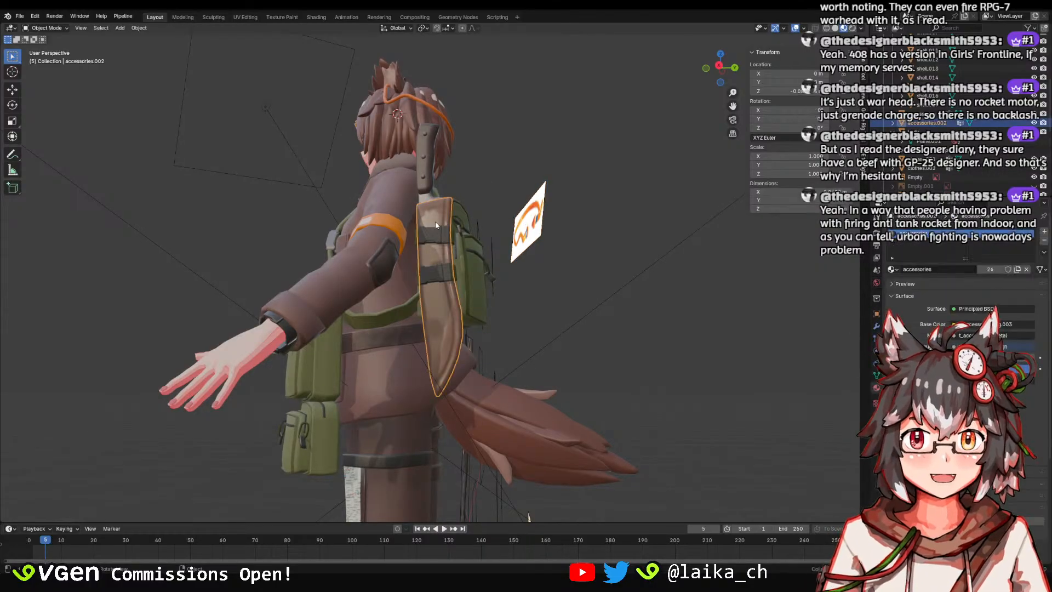
pyautogui.click(447, 201)
pyautogui.click(448, 206)
pyautogui.moveTo(447, 206); pyautogui.dragTo(455, 269, button='middle')
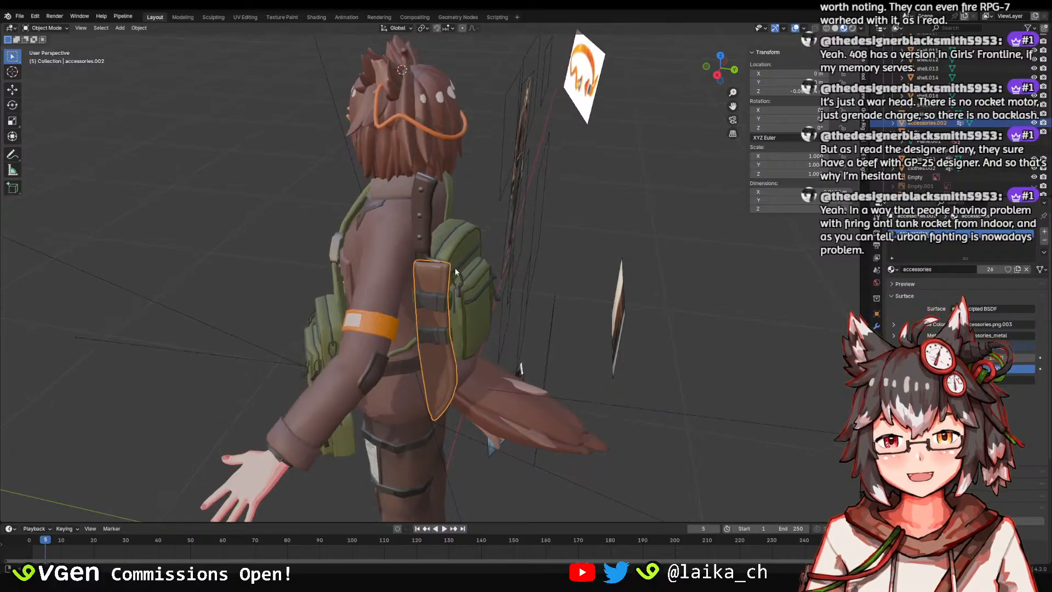
pyautogui.scroll(2, 455, 269)
pyautogui.hotkey('ctrl', 's')
pyautogui.click(517, 254)
pyautogui.click(444, 274)
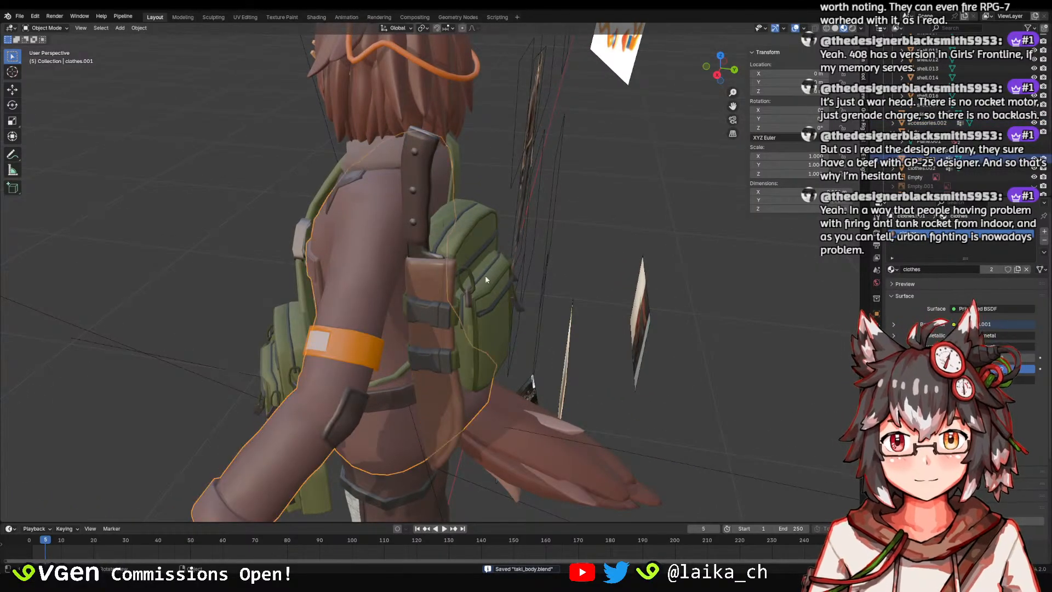
pyautogui.click(423, 273)
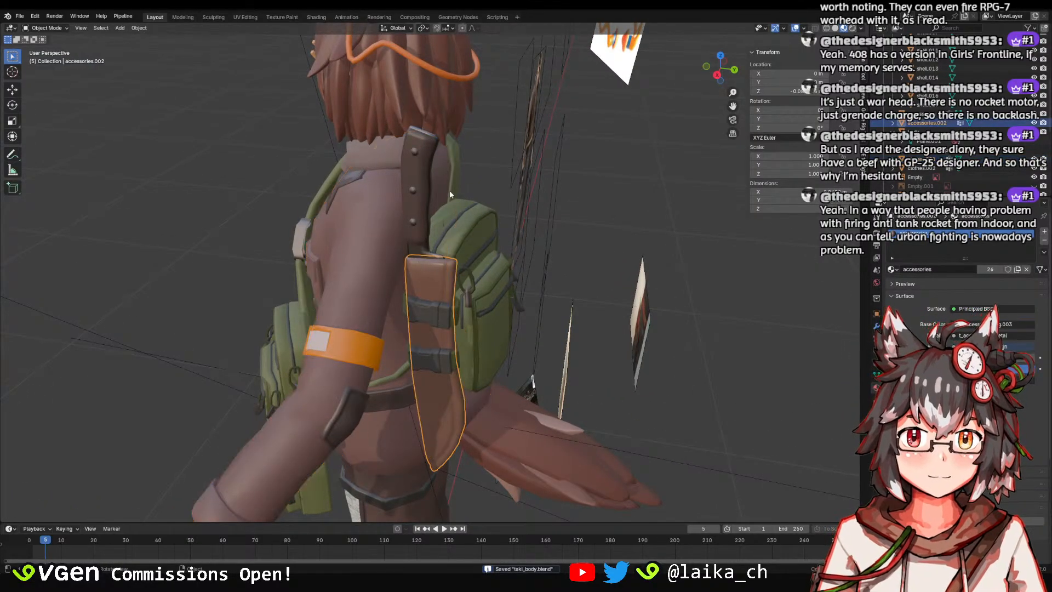
# Inspect the mesh on top of the backpack in Edit Mode, return to Object Mode and save the file.
pyautogui.click(452, 201)
pyautogui.moveTo(453, 192); pyautogui.dragTo(437, 189, button='middle')
pyautogui.scroll(4, 438, 189)
pyautogui.scroll(-1, 437, 181)
pyautogui.press('Tab')
pyautogui.scroll(3, 440, 221)
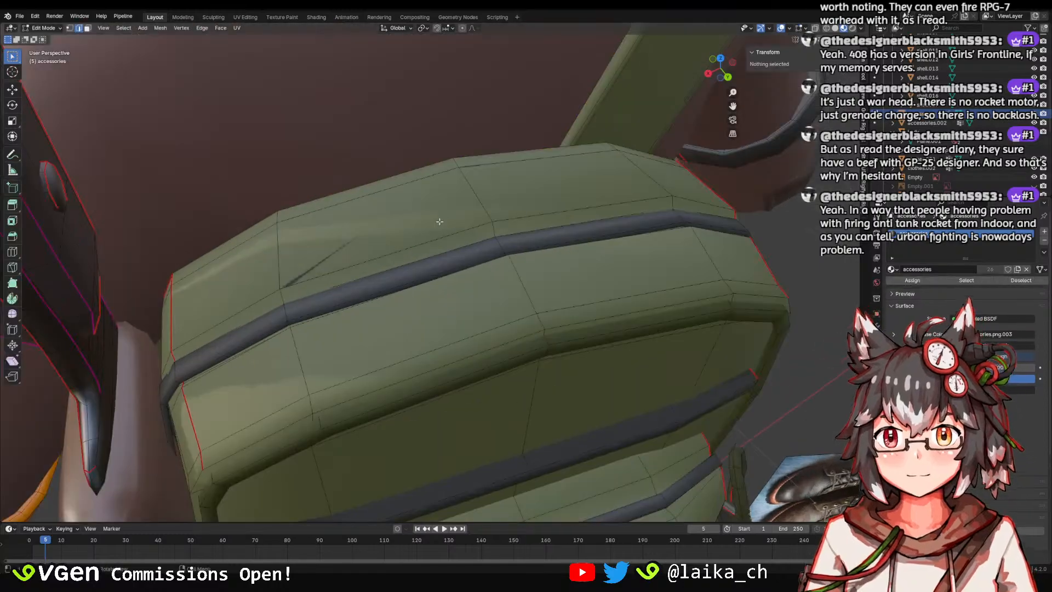
pyautogui.press('Tab')
pyautogui.scroll(-5, 421, 186)
pyautogui.moveTo(422, 207); pyautogui.dragTo(476, 182, button='middle')
pyautogui.hotkey('ctrl', 's')
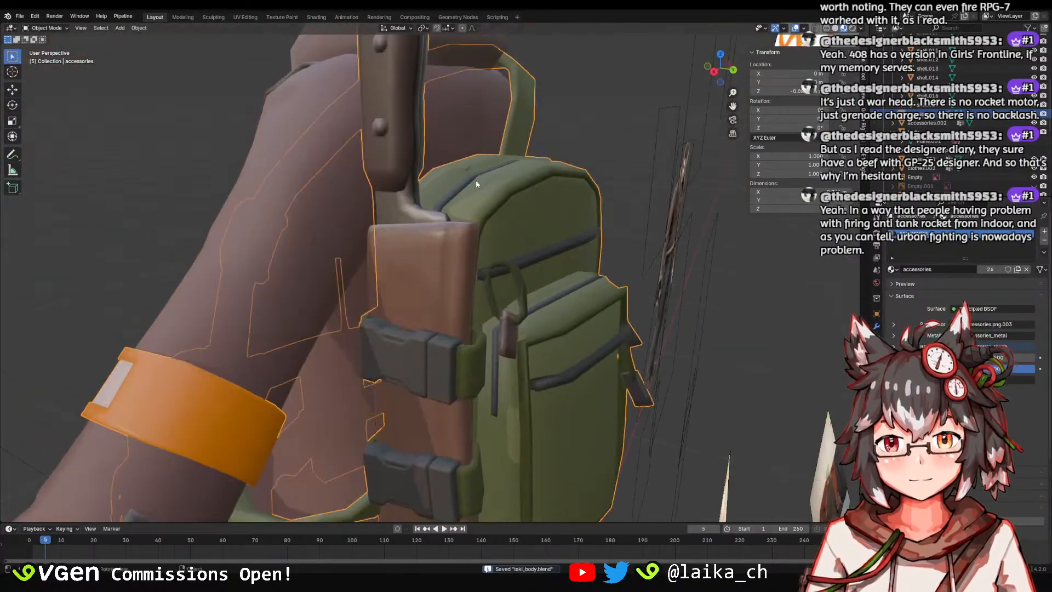
# Examine the outfit from a distance and the sheath and its straps up close, and save the file.
pyautogui.scroll(-5, 483, 123)
pyautogui.moveTo(586, 201)
pyautogui.mouseDown(button='middle')
pyautogui.moveTo(570, 173)
pyautogui.moveTo(493, 246)
pyautogui.moveTo(423, 235)
pyautogui.moveTo(492, 175)
pyautogui.moveTo(483, 182)
pyautogui.moveTo(455, 163)
pyautogui.moveTo(523, 197)
pyautogui.moveTo(512, 237)
pyautogui.moveTo(489, 249)
pyautogui.moveTo(425, 198)
pyautogui.moveTo(432, 217)
pyautogui.moveTo(415, 229)
pyautogui.moveTo(418, 262)
pyautogui.moveTo(404, 244)
pyautogui.moveTo(412, 261)
pyautogui.moveTo(446, 243)
pyautogui.moveTo(402, 218)
pyautogui.moveTo(449, 217)
pyautogui.moveTo(411, 244)
pyautogui.moveTo(402, 222)
pyautogui.moveTo(446, 242)
pyautogui.mouseUp(button='middle')
pyautogui.click(439, 297)
pyautogui.click(488, 249)
pyautogui.click(438, 258)
pyautogui.scroll(1, 416, 225)
pyautogui.click(585, 228)
pyautogui.click(367, 251)
pyautogui.click(656, 250)
pyautogui.hotkey('ctrl', 's')
pyautogui.scroll(3, 409, 234)
pyautogui.scroll(2, 436, 220)
pyautogui.scroll(-3, 418, 245)
pyautogui.scroll(3, 457, 238)
pyautogui.scroll(-2, 456, 237)
# Select the knife sheath object, switch to the Texture Paint workspace and save the file.
pyautogui.click(445, 242)
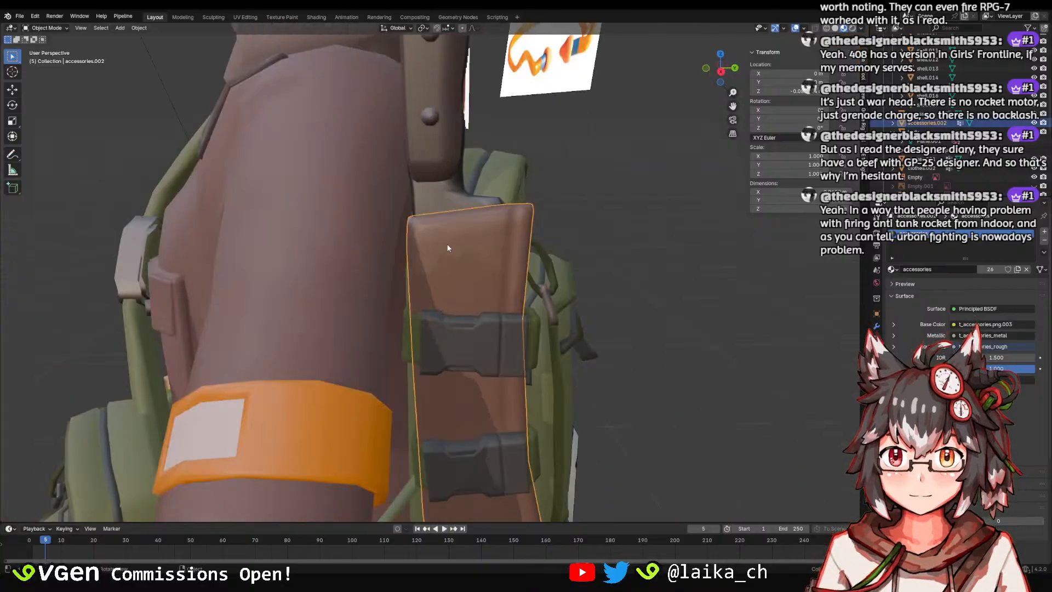
pyautogui.scroll(-3, 446, 242)
pyautogui.click(237, 17)
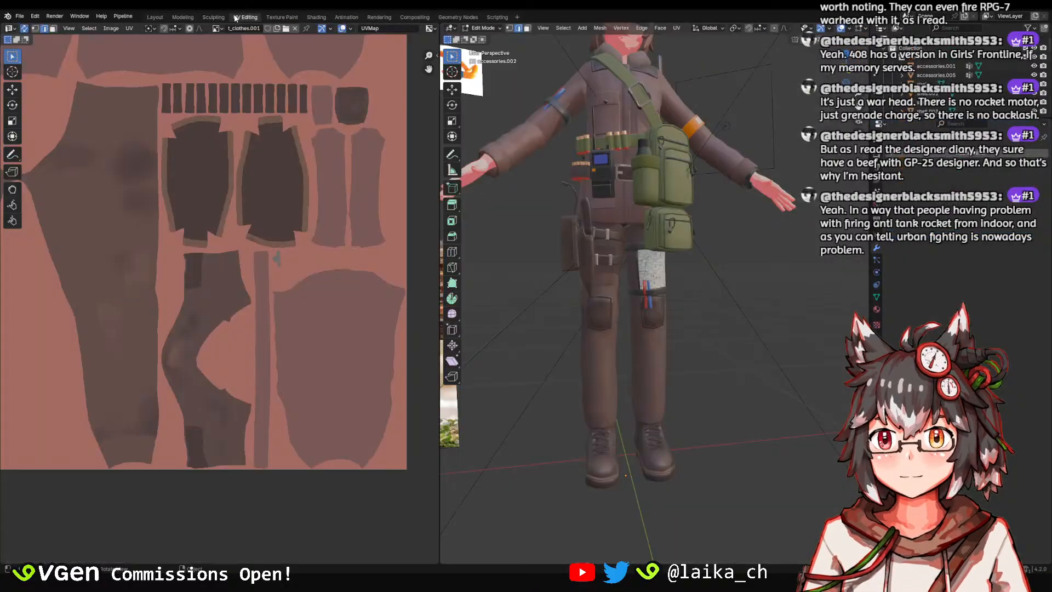
pyautogui.click(282, 16)
pyautogui.moveTo(605, 208); pyautogui.dragTo(714, 193, button='middle')
pyautogui.hotkey('ctrl', 's')
pyautogui.scroll(2, 714, 193)
pyautogui.moveTo(567, 229)
pyautogui.mouseDown(button='middle')
pyautogui.moveTo(660, 232)
pyautogui.moveTo(673, 203)
pyautogui.moveTo(613, 235)
pyautogui.moveTo(575, 231)
pyautogui.moveTo(583, 219)
pyautogui.mouseUp(button='middle')
pyautogui.scroll(2, 577, 231)
pyautogui.scroll(-3, 213, 304)
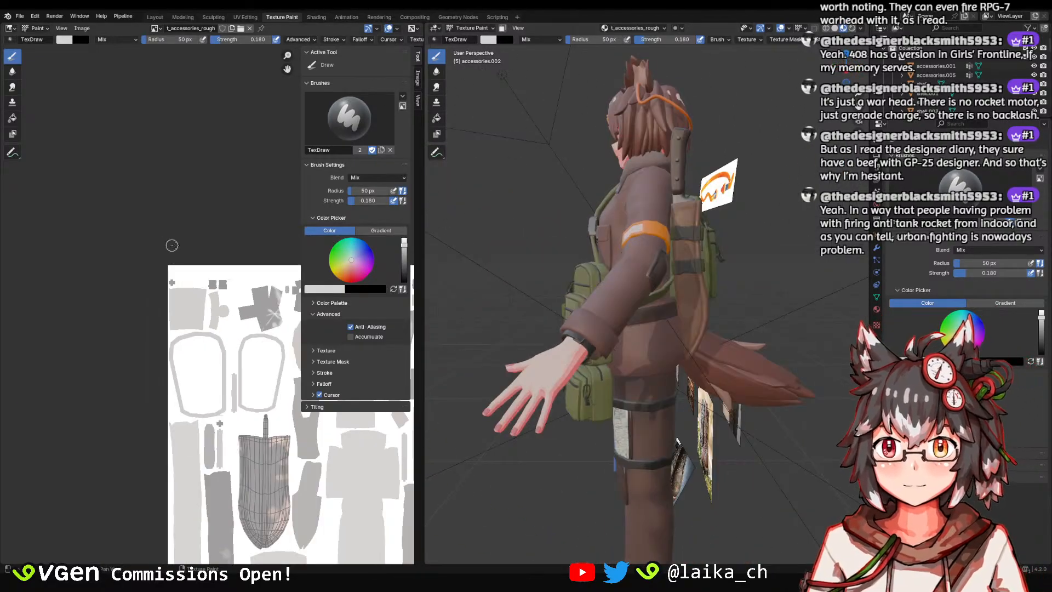
# Choose t_accessories.png.003 as the texture to paint and sample a dark brown from it as the brush color.
pyautogui.click(641, 29)
pyautogui.click(625, 69)
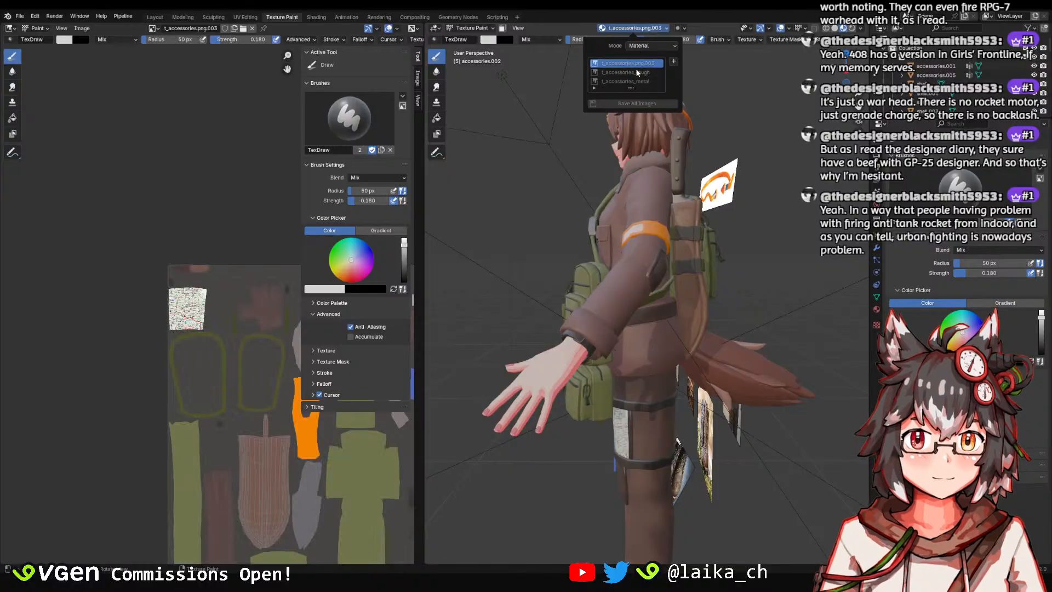
pyautogui.scroll(-2, 157, 196)
pyautogui.click(61, 40)
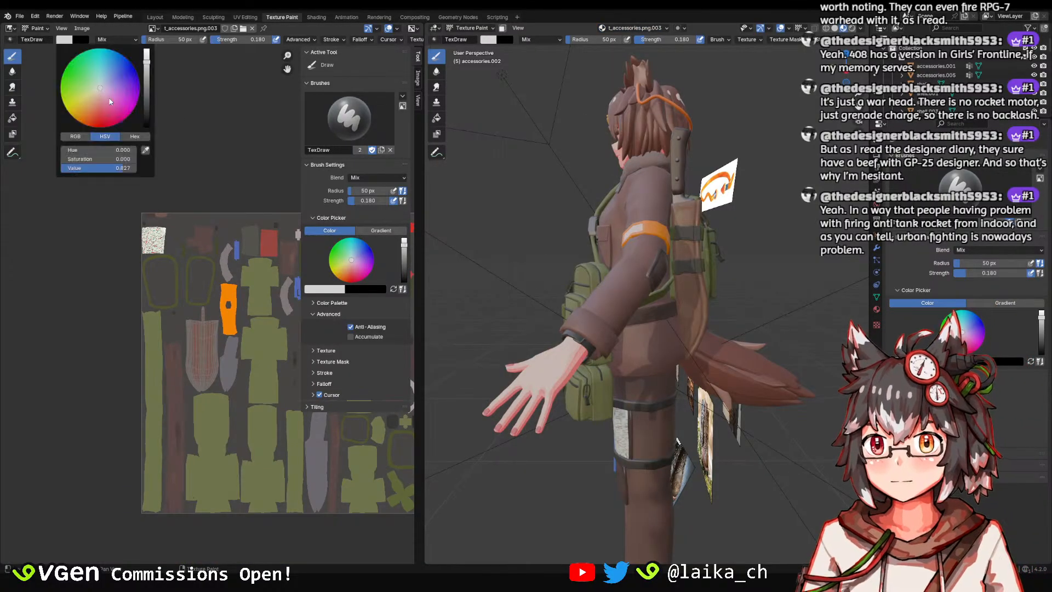
pyautogui.click(146, 150)
pyautogui.click(153, 213)
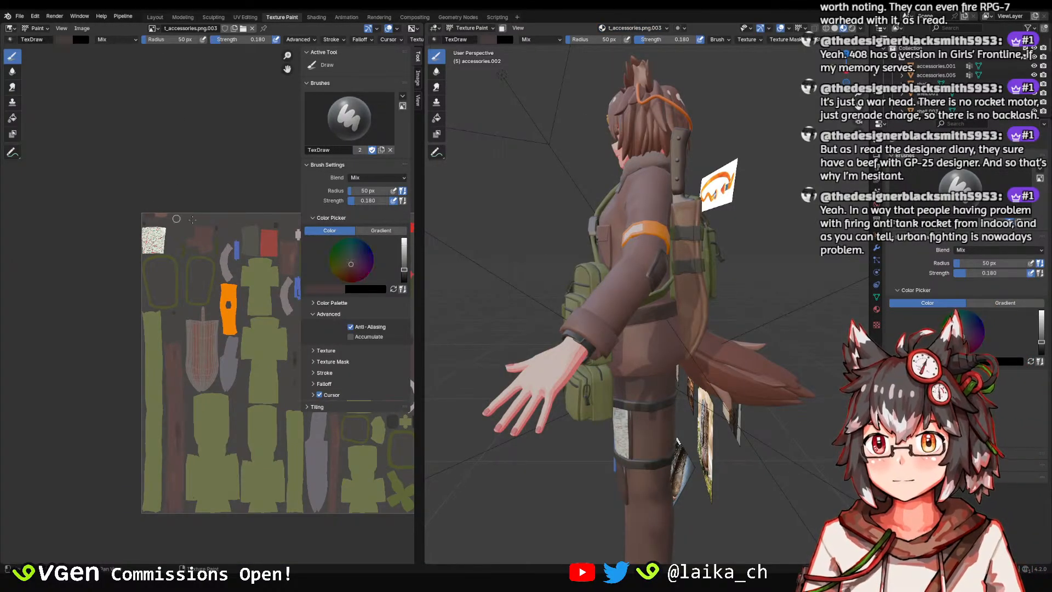
# Shade the sheath below its straps in dark brown with a 93 px brush at 0.180 strength, undoing the unwanted stroke.
pyautogui.scroll(3, 693, 181)
pyautogui.moveTo(693, 181); pyautogui.dragTo(609, 233, button='middle')
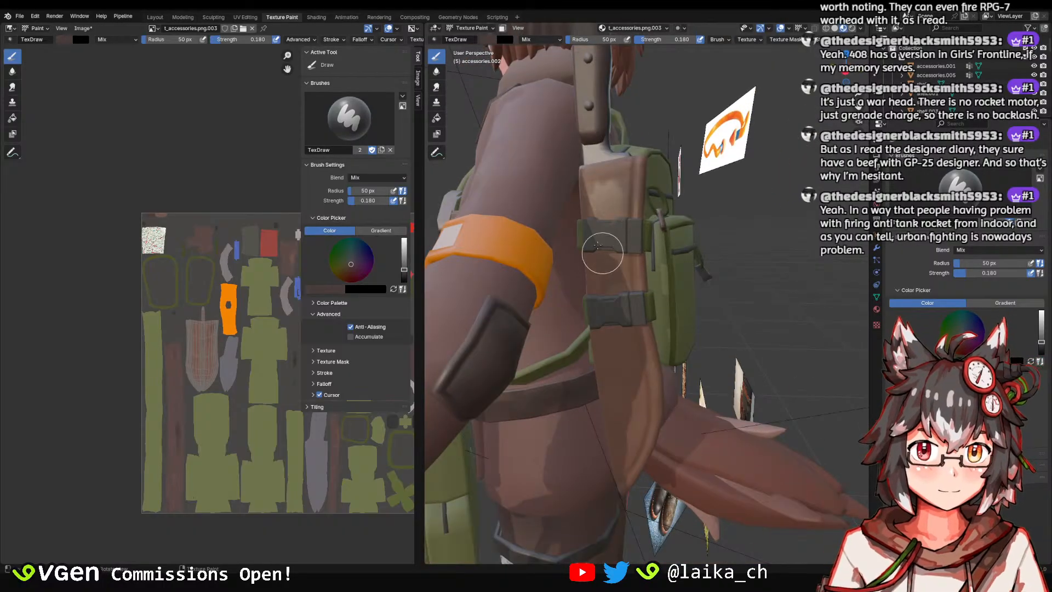
pyautogui.moveTo(616, 351); pyautogui.dragTo(607, 255, button='middle')
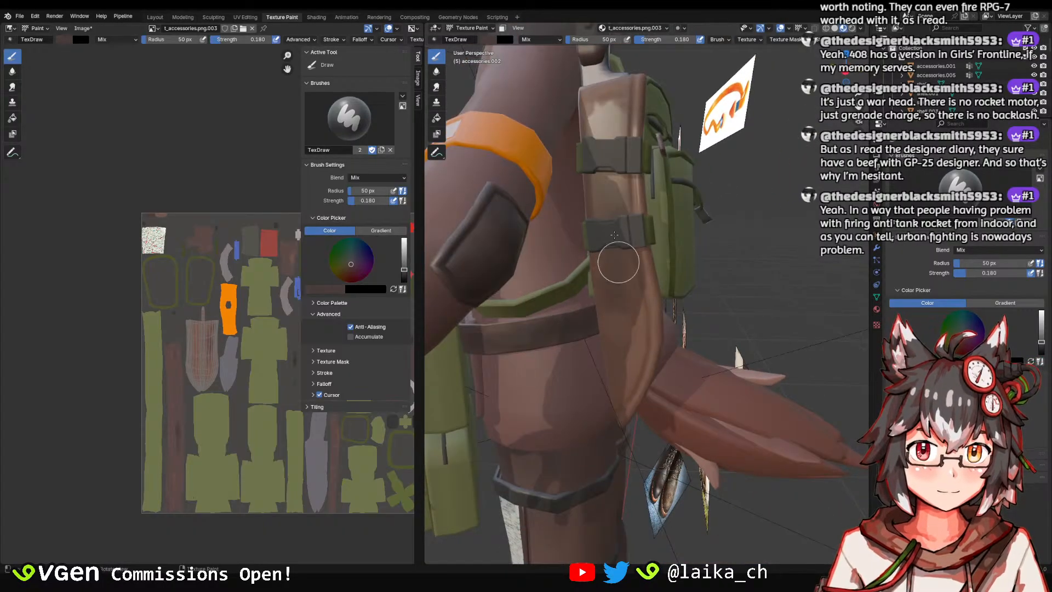
pyautogui.hotkey('ctrl', 'z')
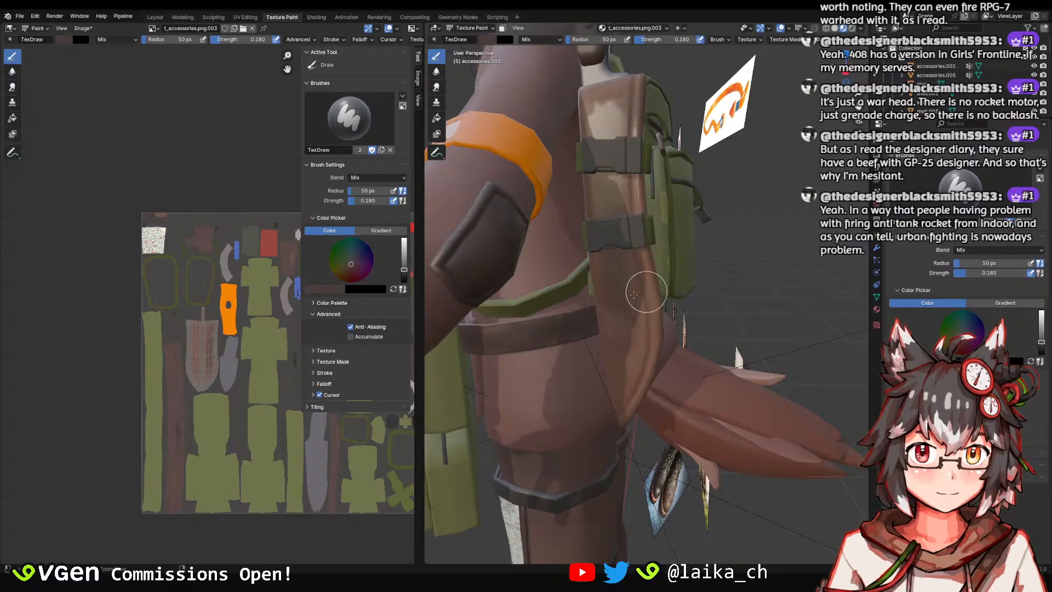
pyautogui.press('f')
pyautogui.click(637, 277)
pyautogui.moveTo(629, 277)
pyautogui.mouseDown()
pyautogui.moveTo(620, 352)
pyautogui.moveTo(644, 318)
pyautogui.moveTo(617, 315)
pyautogui.moveTo(655, 293)
pyautogui.moveTo(642, 262)
pyautogui.mouseUp()
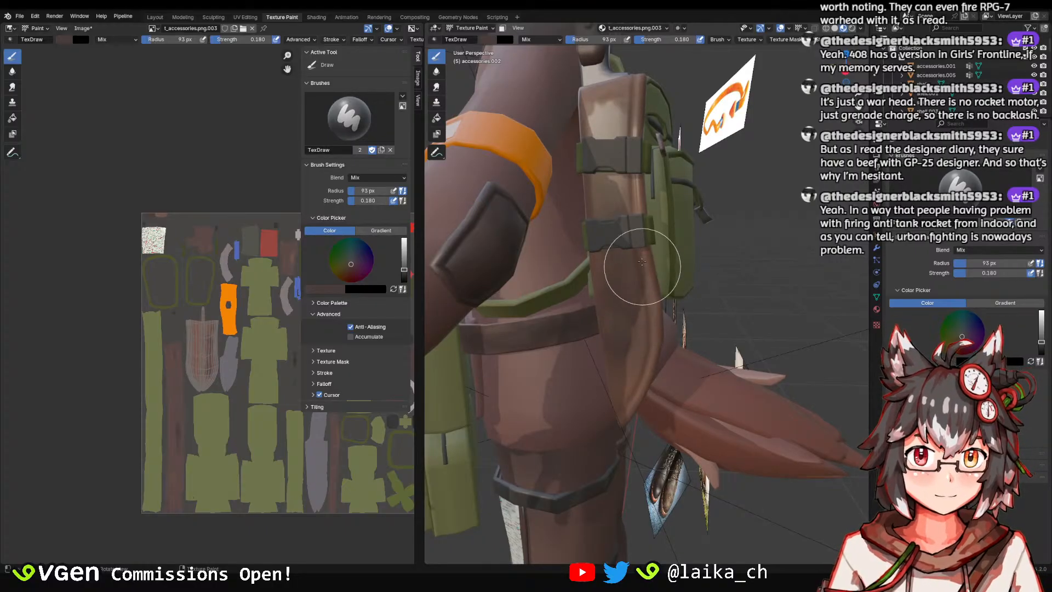
# Examine the sheath's shading from the side, from below and from behind the character.
pyautogui.scroll(-5, 643, 231)
pyautogui.scroll(2, 623, 215)
pyautogui.moveTo(624, 216); pyautogui.dragTo(688, 246, button='middle')
pyautogui.scroll(2, 593, 235)
pyautogui.scroll(-4, 653, 237)
pyautogui.scroll(4, 677, 251)
pyautogui.scroll(-3, 677, 253)
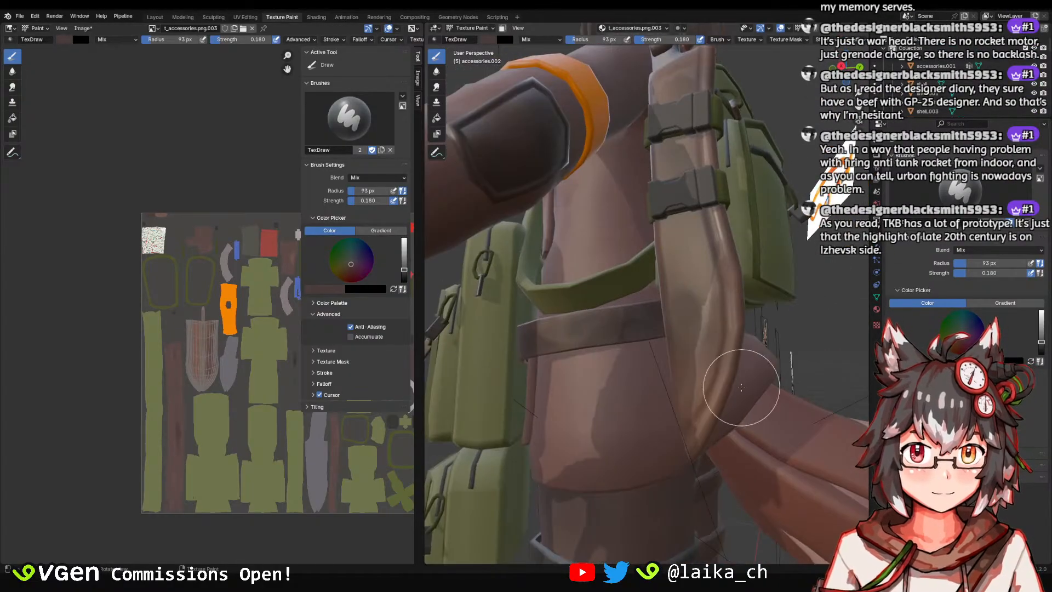
pyautogui.moveTo(681, 403); pyautogui.dragTo(679, 387, button='middle')
pyautogui.scroll(2, 566, 321)
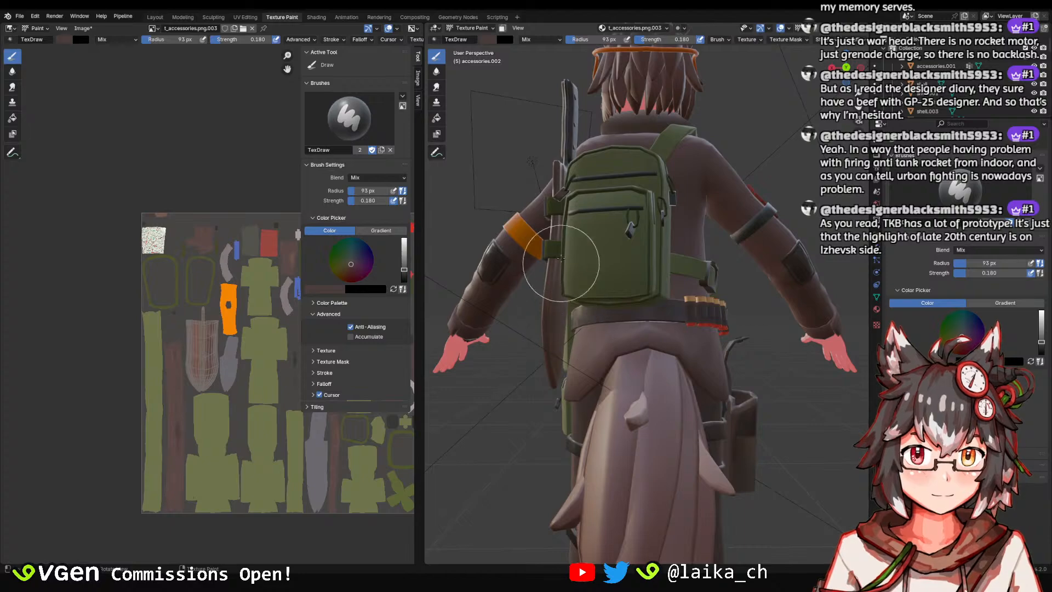
pyautogui.moveTo(560, 300)
pyautogui.mouseDown(button='middle')
pyautogui.moveTo(553, 249)
pyautogui.moveTo(751, 246)
pyautogui.moveTo(672, 278)
pyautogui.moveTo(685, 258)
pyautogui.moveTo(619, 179)
pyautogui.moveTo(612, 223)
pyautogui.mouseUp(button='middle')
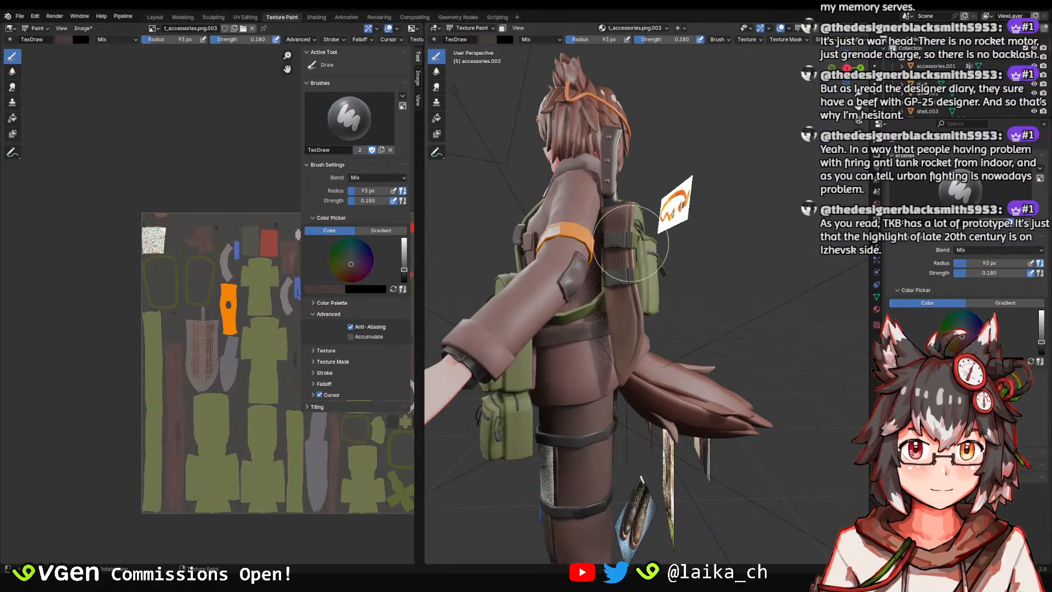
pyautogui.moveTo(623, 353)
pyautogui.mouseDown(button='middle')
pyautogui.moveTo(774, 317)
pyautogui.moveTo(740, 223)
pyautogui.moveTo(597, 285)
pyautogui.moveTo(630, 302)
pyautogui.moveTo(680, 299)
pyautogui.moveTo(662, 246)
pyautogui.mouseUp(button='middle')
# Set the brush radius to 63 px and save both the accessories texture image and the scene file.
pyautogui.scroll(4, 616, 289)
pyautogui.scroll(-1, 598, 307)
pyautogui.press('f')
pyautogui.click(701, 291)
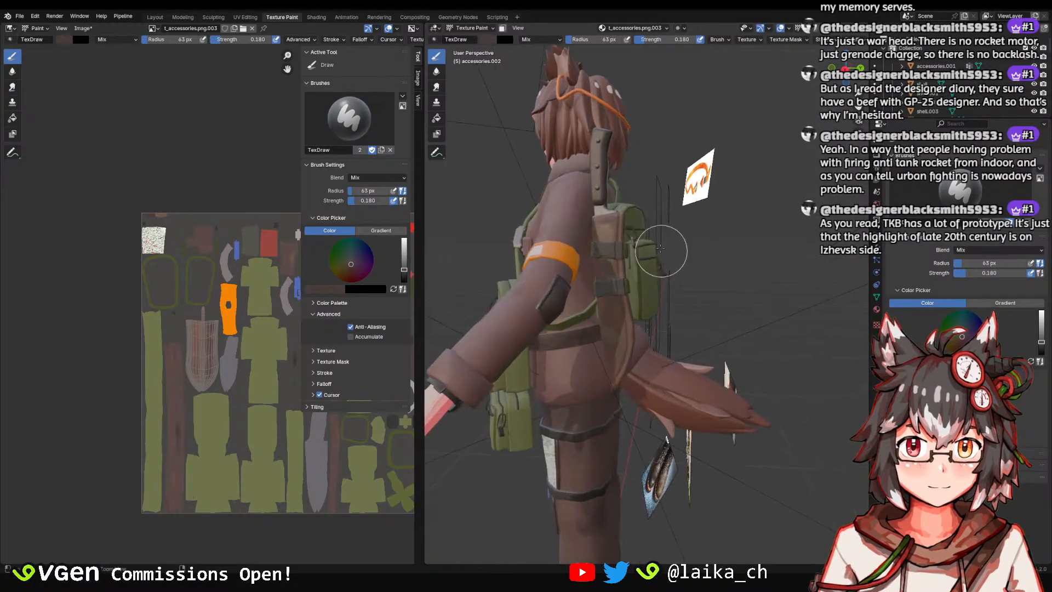
pyautogui.hotkey('ctrl', 's')
pyautogui.click(83, 28)
pyautogui.click(94, 119)
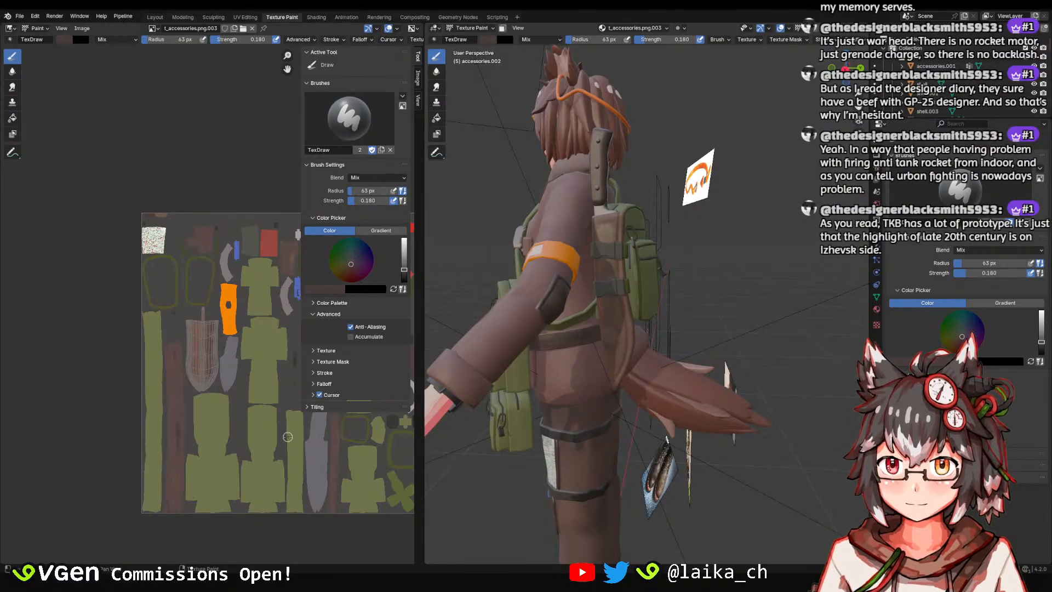
pyautogui.scroll(-4, 562, 258)
pyautogui.moveTo(562, 258); pyautogui.dragTo(636, 216, button='middle')
pyautogui.scroll(6, 633, 211)
pyautogui.hotkey('ctrl', 's')
pyautogui.scroll(-4, 623, 220)
pyautogui.scroll(4, 623, 231)
# Sample a lighter brown from the accessories texture and highlight the sheath's upper edge with a 25 px brush.
pyautogui.click(62, 40)
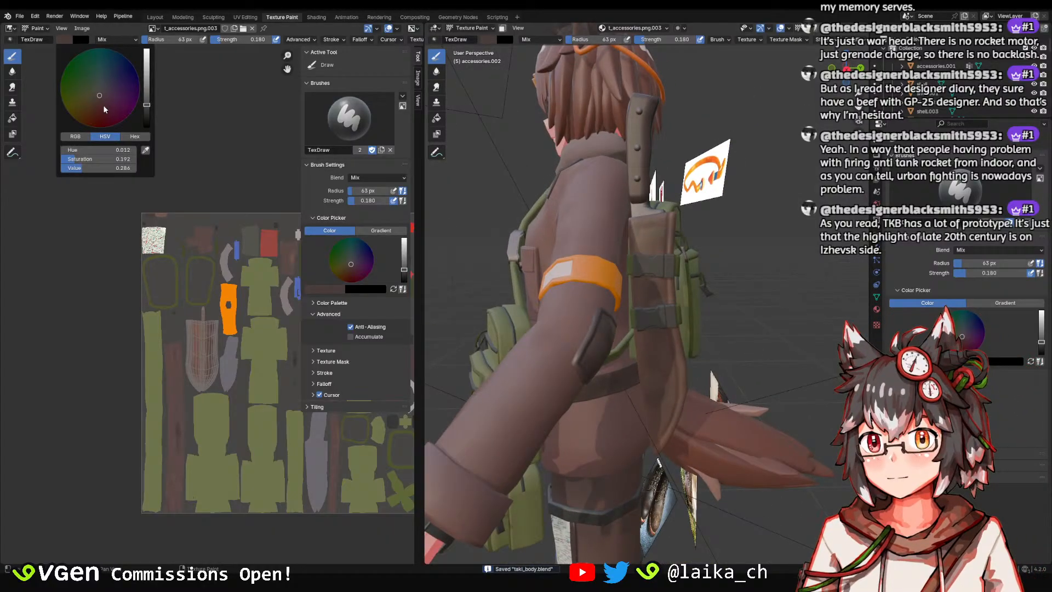
pyautogui.click(148, 150)
pyautogui.click(158, 215)
pyautogui.moveTo(657, 192)
pyautogui.mouseDown(button='middle')
pyautogui.moveTo(648, 230)
pyautogui.moveTo(623, 236)
pyautogui.moveTo(651, 252)
pyautogui.mouseUp(button='middle')
pyautogui.scroll(5, 654, 252)
pyautogui.press('f')
pyautogui.click(645, 252)
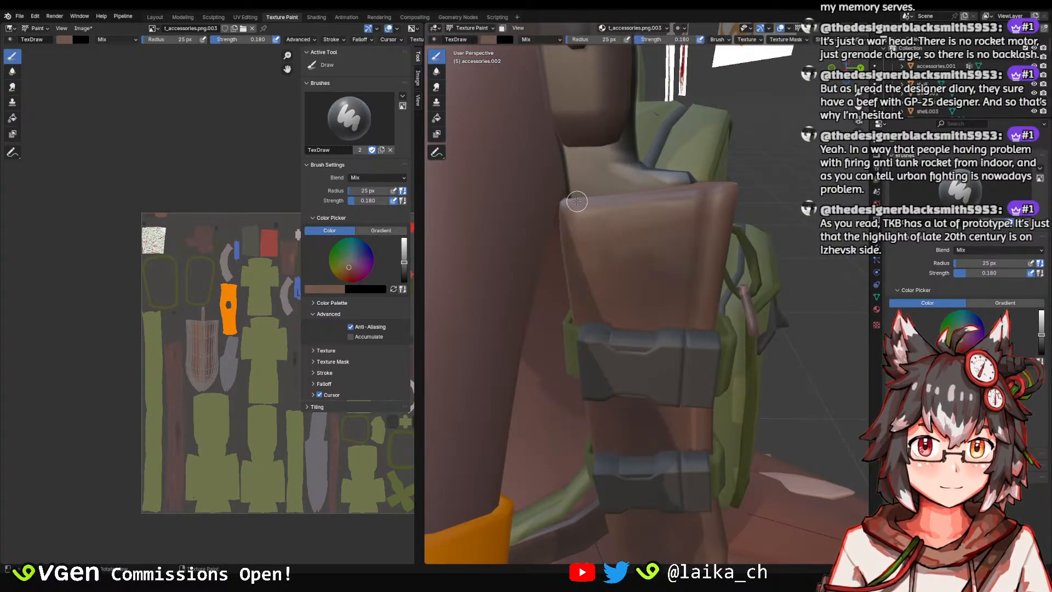
# Soften the highlight around the sheath's opening with a 41 px brush.
pyautogui.press('f')
pyautogui.click(656, 227)
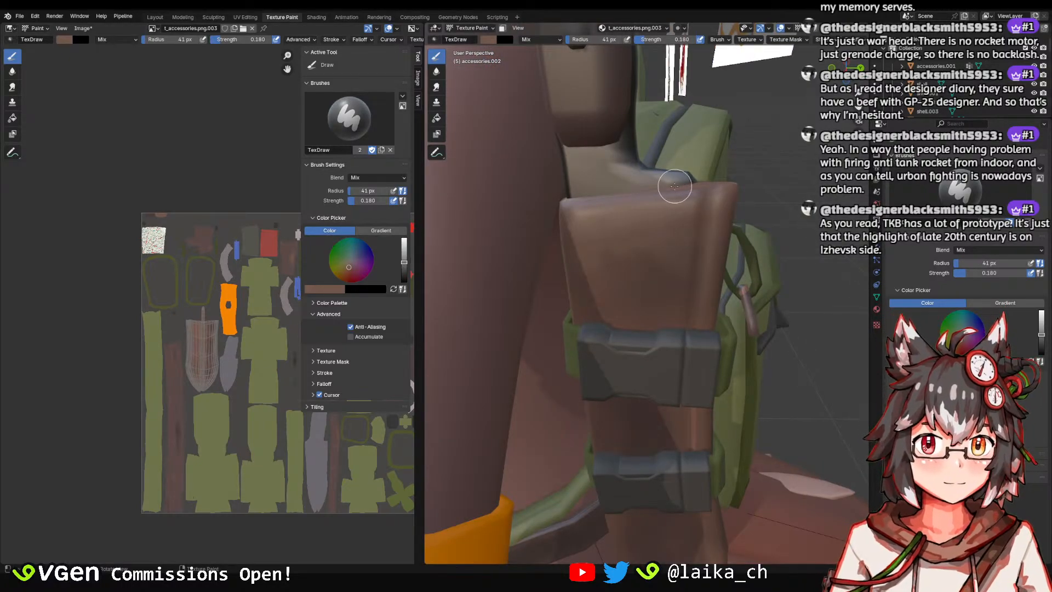
pyautogui.moveTo(675, 186); pyautogui.dragTo(658, 296, button='middle')
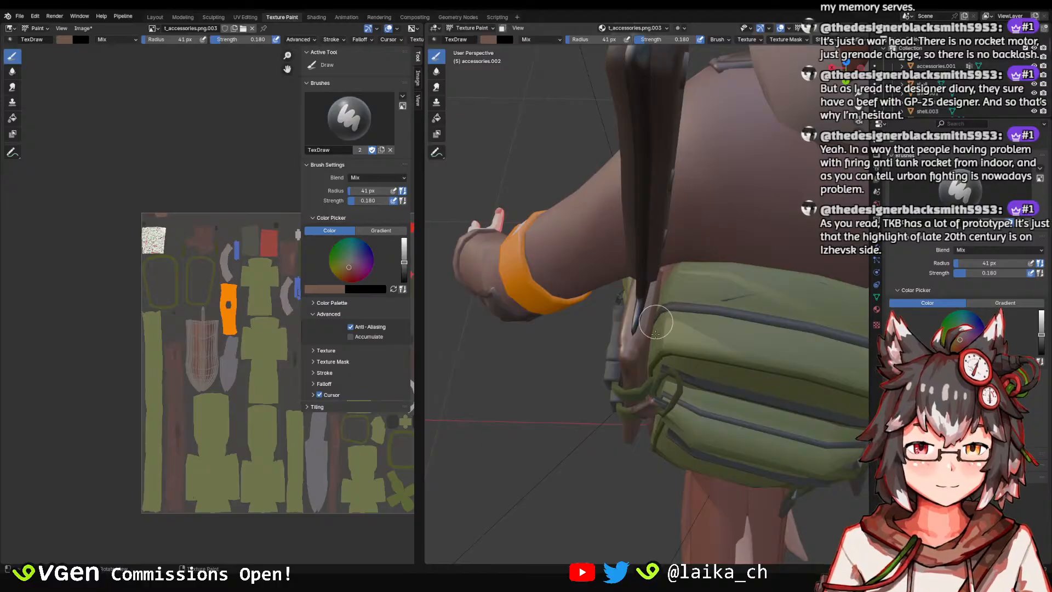
pyautogui.moveTo(655, 334)
pyautogui.mouseDown(button='middle')
pyautogui.moveTo(592, 227)
pyautogui.moveTo(646, 241)
pyautogui.moveTo(755, 199)
pyautogui.moveTo(703, 179)
pyautogui.moveTo(732, 201)
pyautogui.moveTo(696, 181)
pyautogui.moveTo(603, 232)
pyautogui.moveTo(582, 192)
pyautogui.mouseUp(button='middle')
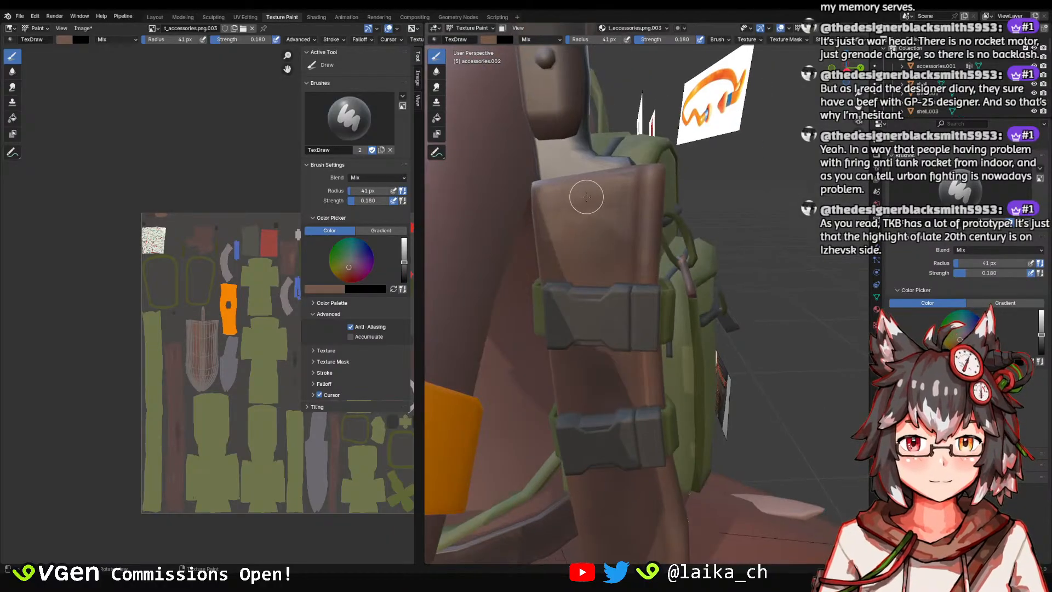
# Highlight the sheath's edges with a 15 px brush and its lower length with a 66 px brush, and check the whole sheath.
pyautogui.press('f')
pyautogui.click(575, 199)
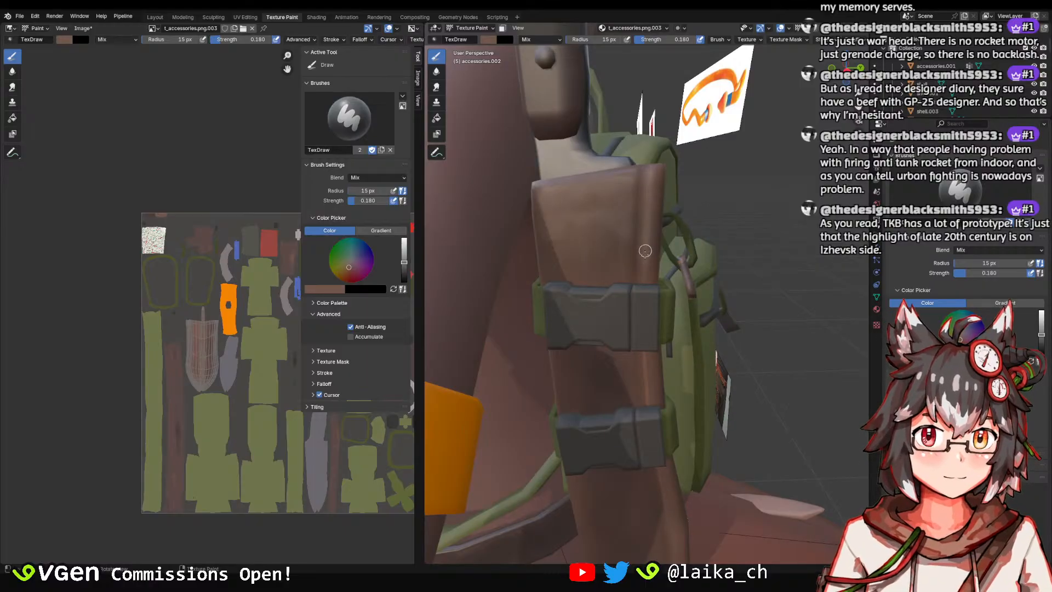
pyautogui.moveTo(645, 251); pyautogui.dragTo(642, 331, button='middle')
pyautogui.scroll(5, 663, 304)
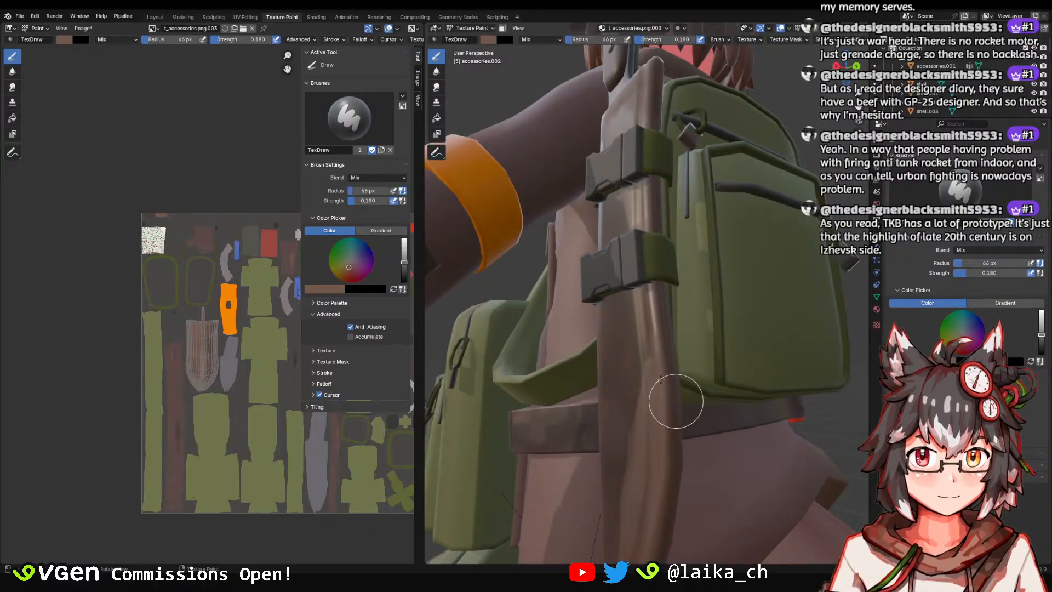
pyautogui.scroll(-5, 651, 428)
pyautogui.moveTo(652, 428); pyautogui.dragTo(618, 272, button='middle')
pyautogui.scroll(5, 655, 312)
pyautogui.scroll(-3, 683, 305)
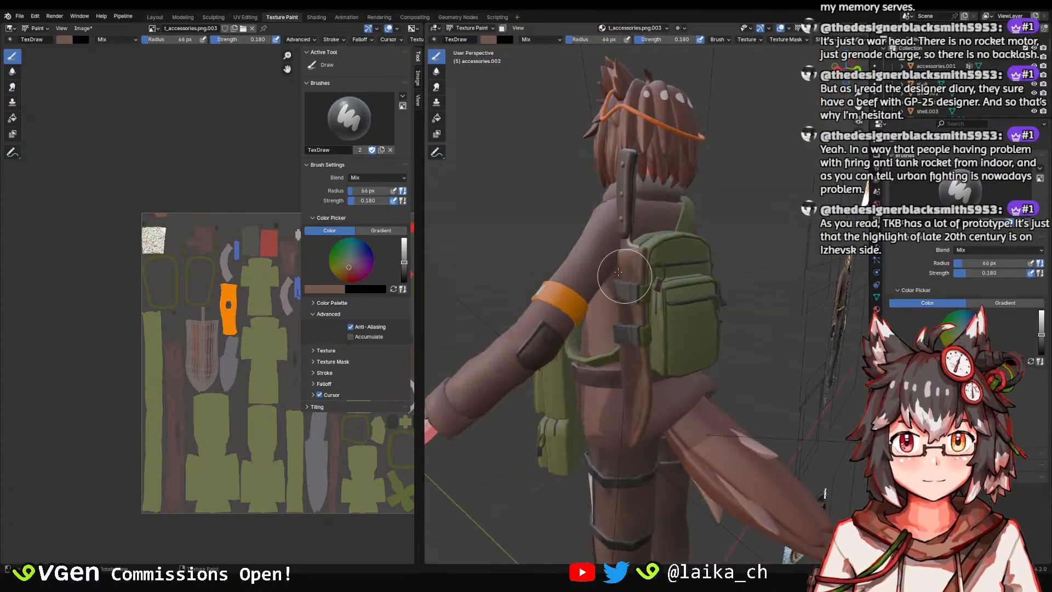
# Save the accessories colour texture and make t_accessories_rough the active paint texture.
pyautogui.click(81, 28)
pyautogui.click(94, 130)
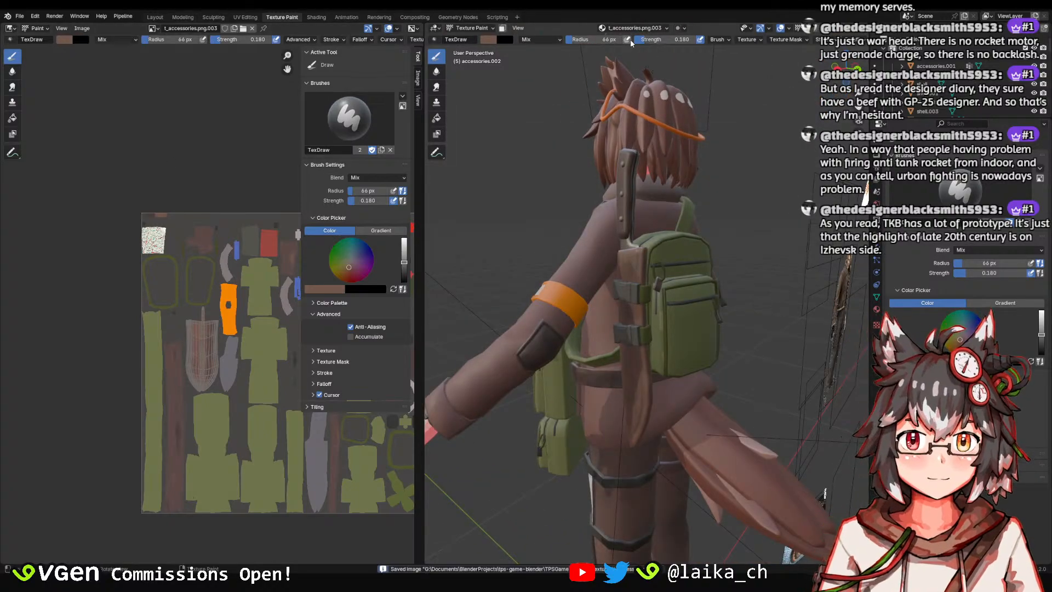
pyautogui.click(633, 28)
pyautogui.click(631, 73)
pyautogui.moveTo(603, 314); pyautogui.dragTo(665, 312, button='middle')
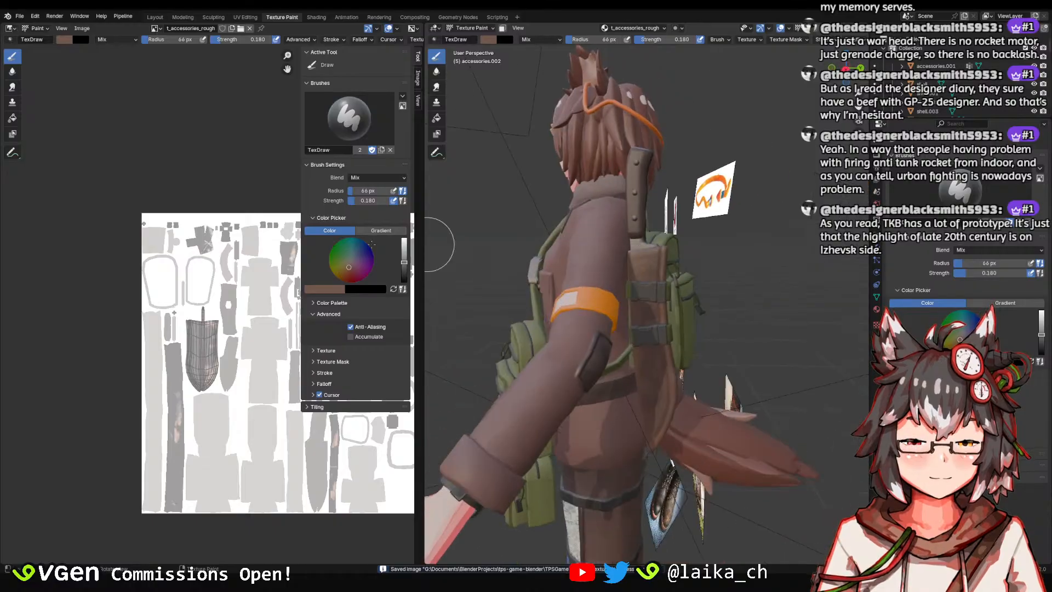
# Sample white from the roughness texture as the brush colour and touch up the roughness around the sheath's opening.
pyautogui.scroll(2, 213, 306)
pyautogui.click(65, 41)
pyautogui.click(144, 152)
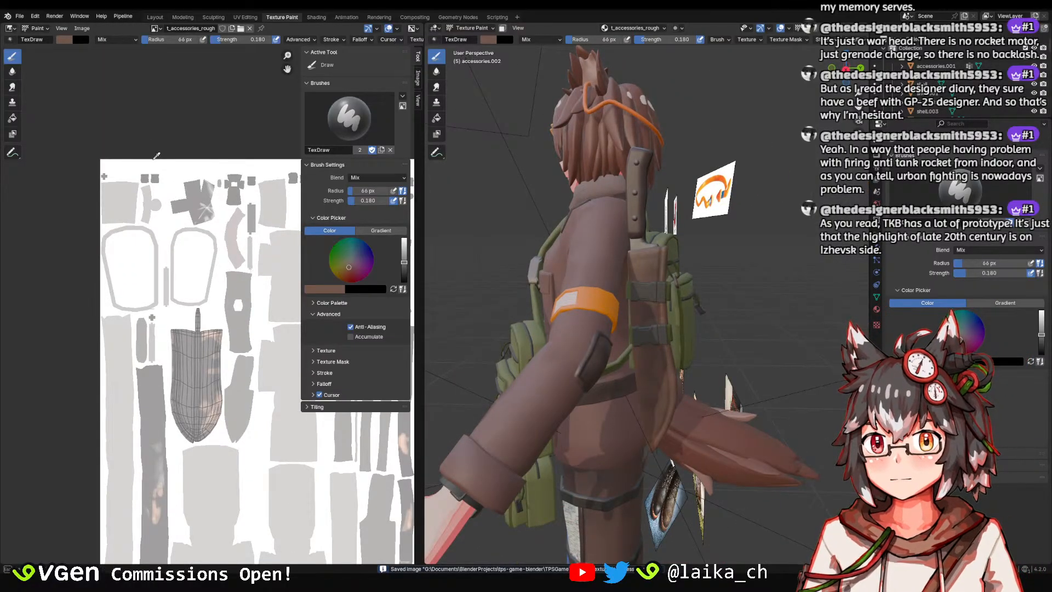
pyautogui.click(171, 163)
pyautogui.moveTo(622, 189)
pyautogui.mouseDown(button='middle')
pyautogui.moveTo(637, 198)
pyautogui.moveTo(620, 259)
pyautogui.moveTo(686, 237)
pyautogui.moveTo(553, 241)
pyautogui.moveTo(585, 294)
pyautogui.mouseUp(button='middle')
pyautogui.scroll(5, 638, 197)
pyautogui.scroll(-4, 554, 241)
pyautogui.scroll(5, 554, 241)
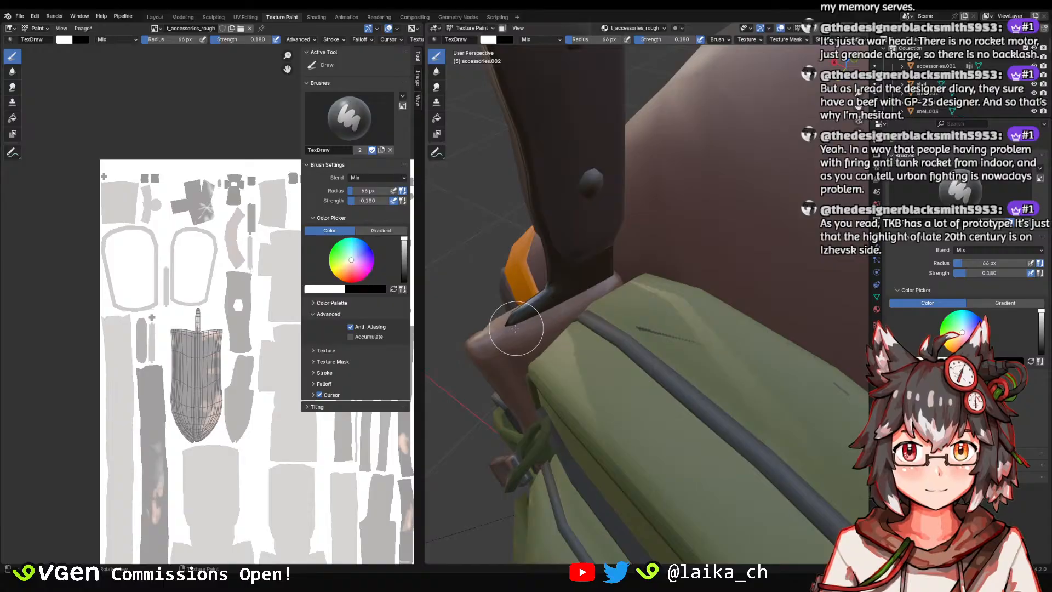
# Check the sheath from several sides, save the roughness texture and make t_accessories.png.003 the active paint texture again.
pyautogui.scroll(-5, 597, 314)
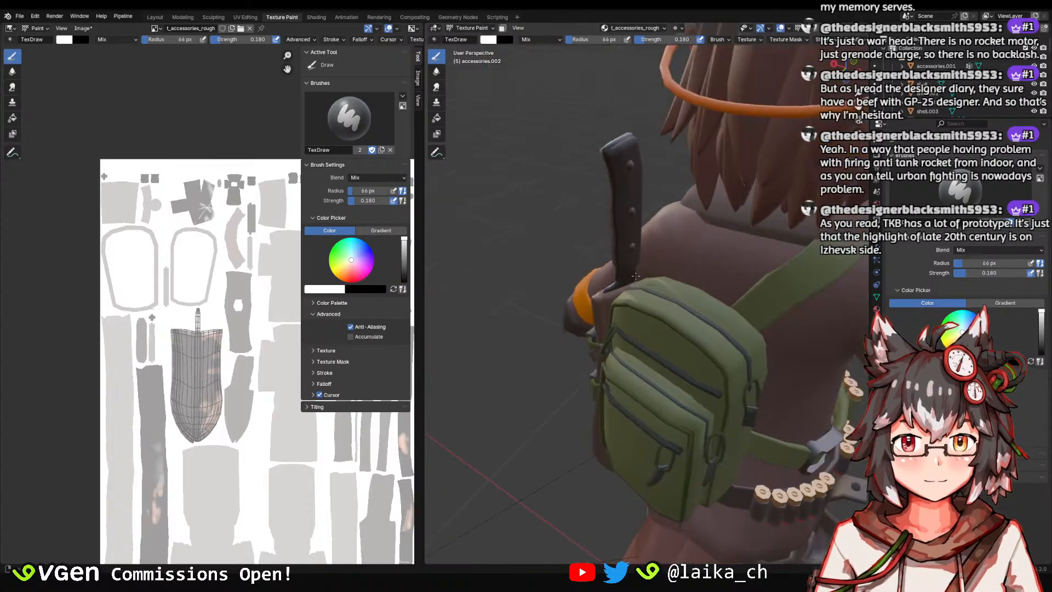
pyautogui.moveTo(630, 296); pyautogui.dragTo(721, 244, button='middle')
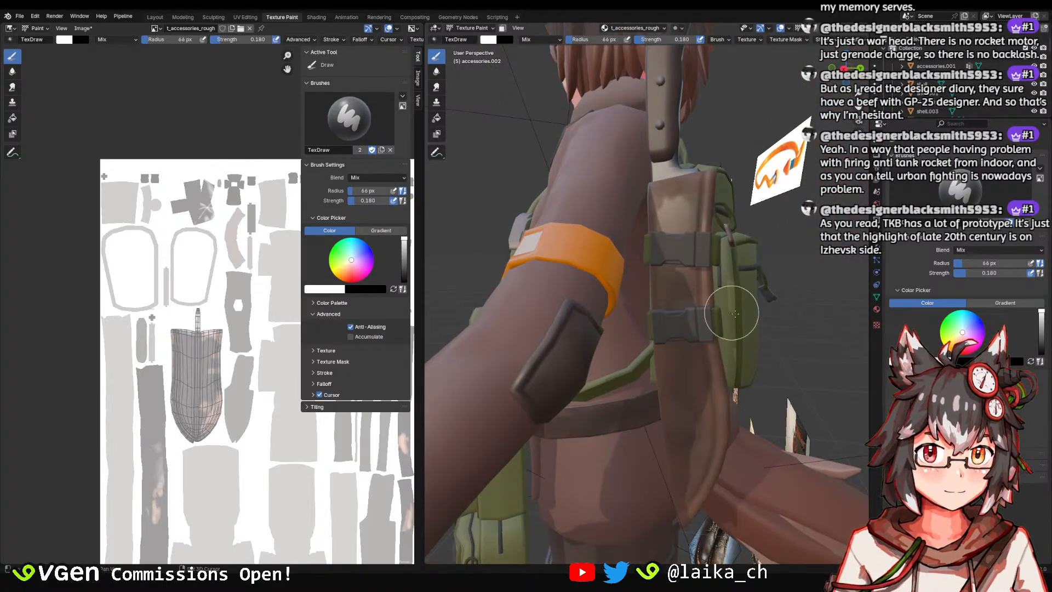
pyautogui.moveTo(735, 313); pyautogui.dragTo(657, 175, button='middle')
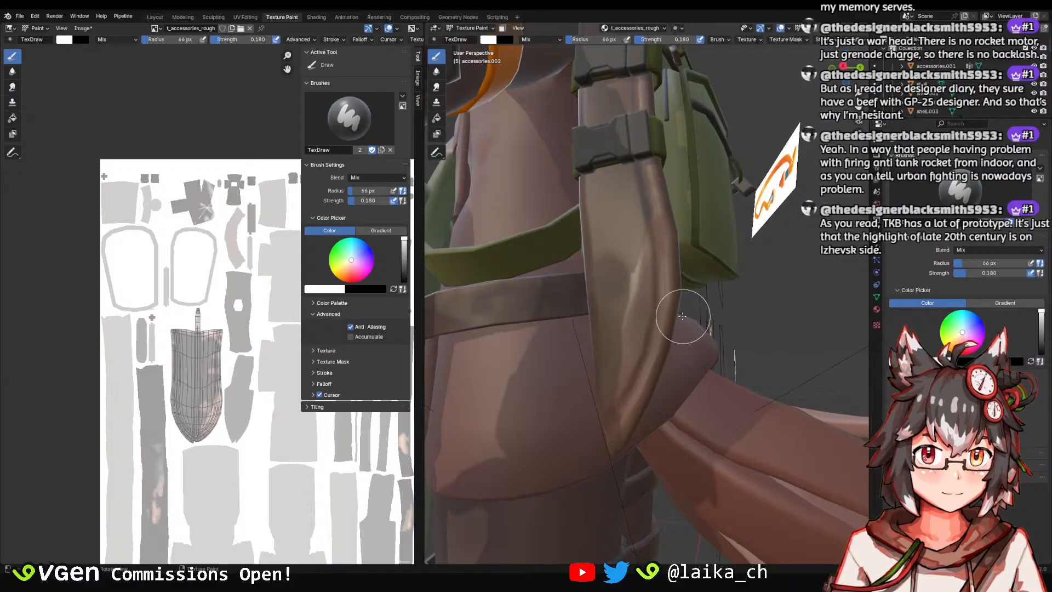
pyautogui.scroll(-4, 682, 316)
pyautogui.moveTo(682, 316); pyautogui.dragTo(674, 209, button='middle')
pyautogui.click(83, 28)
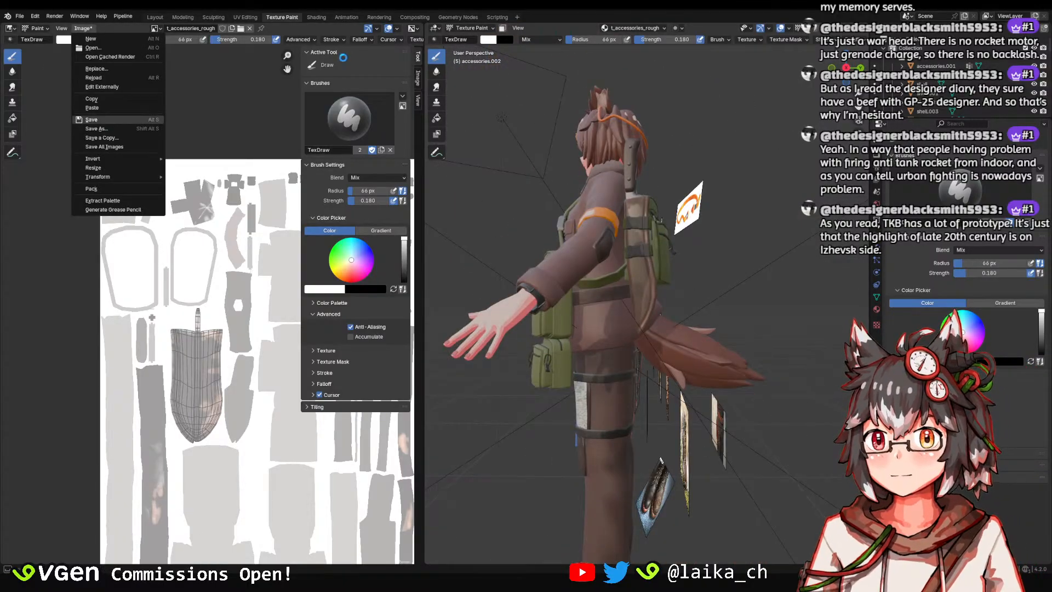
pyautogui.click(635, 28)
pyautogui.click(642, 64)
pyautogui.moveTo(593, 172); pyautogui.dragTo(661, 176, button='middle')
# Return to the Layout workspace and save the scene file.
pyautogui.click(158, 18)
pyautogui.click(517, 181)
pyautogui.moveTo(517, 181); pyautogui.dragTo(459, 208, button='middle')
pyautogui.scroll(2, 459, 208)
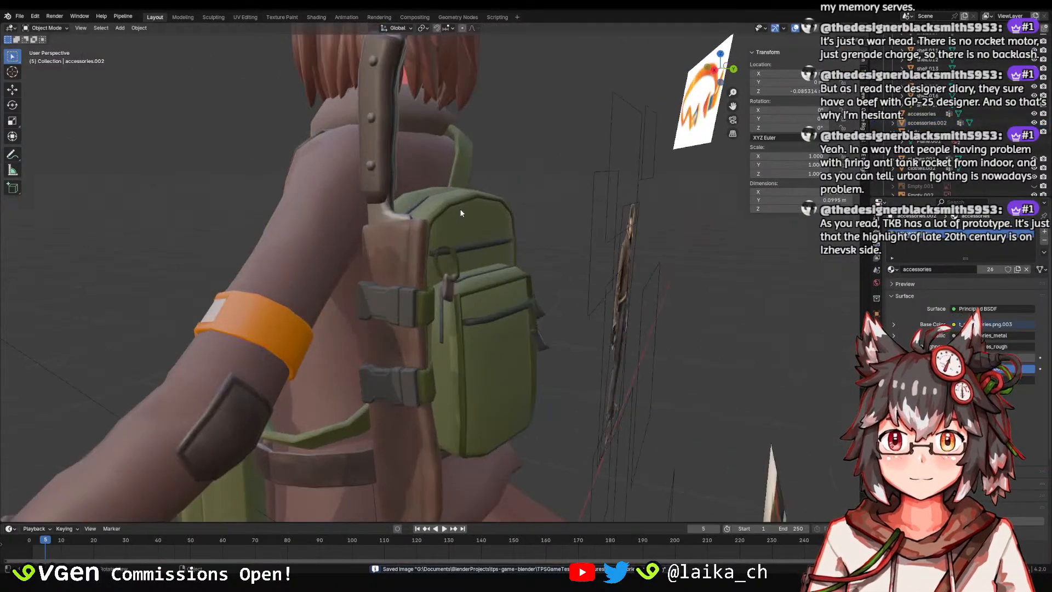
pyautogui.hotkey('ctrl', 's')
# Join the separated knife sheath back into the main accessories object and clear the selection.
pyautogui.click(395, 234)
pyautogui.click(389, 222)
pyautogui.keyDown('shift'); pyautogui.click(390, 226); pyautogui.keyUp('shift')
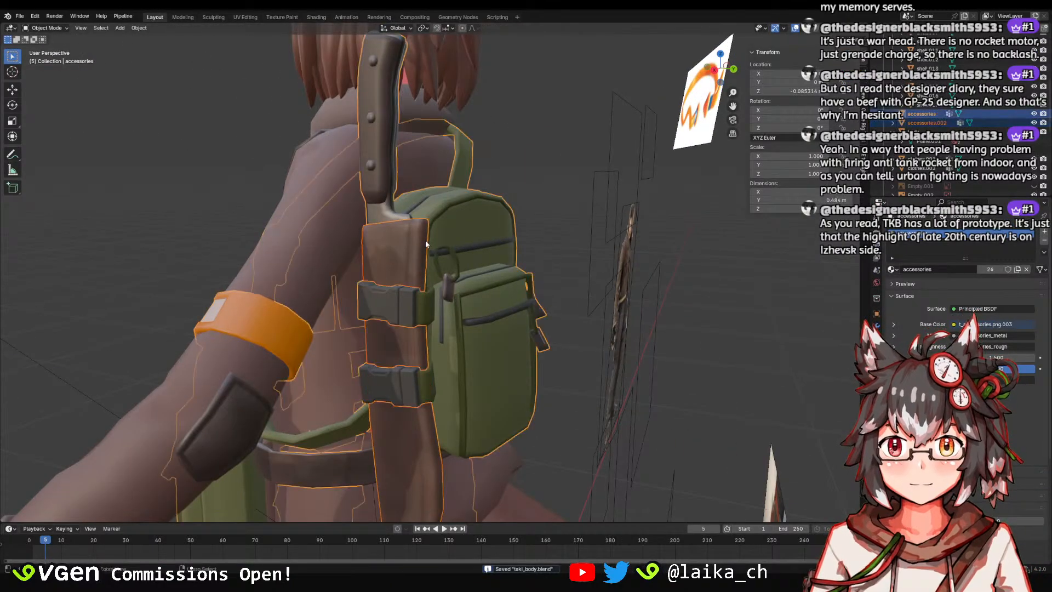
pyautogui.scroll(-6, 425, 240)
pyautogui.moveTo(425, 240); pyautogui.dragTo(494, 299, button='middle')
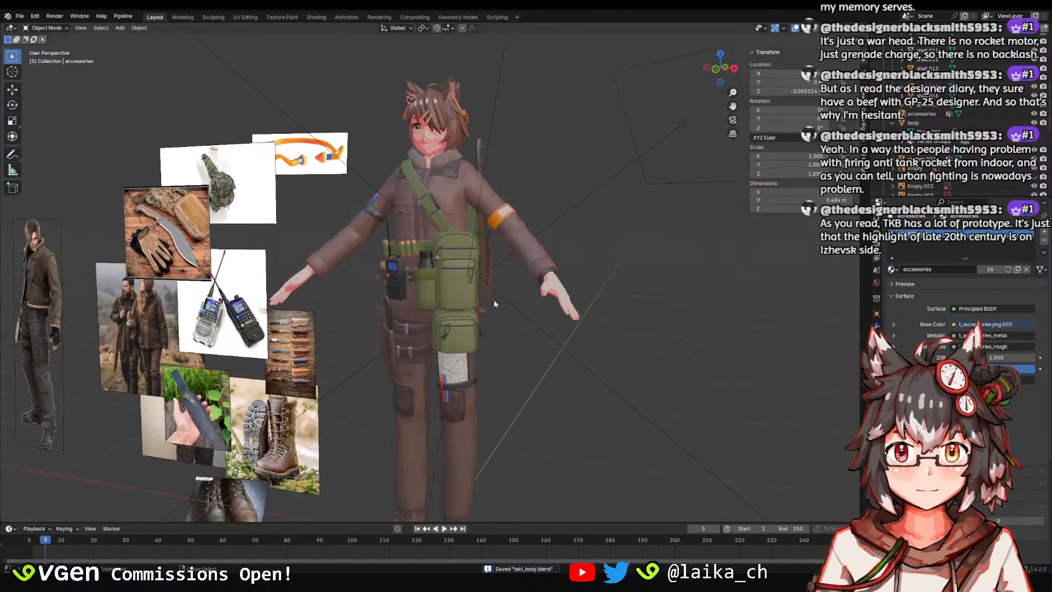
pyautogui.scroll(4, 472, 276)
pyautogui.scroll(4, 471, 276)
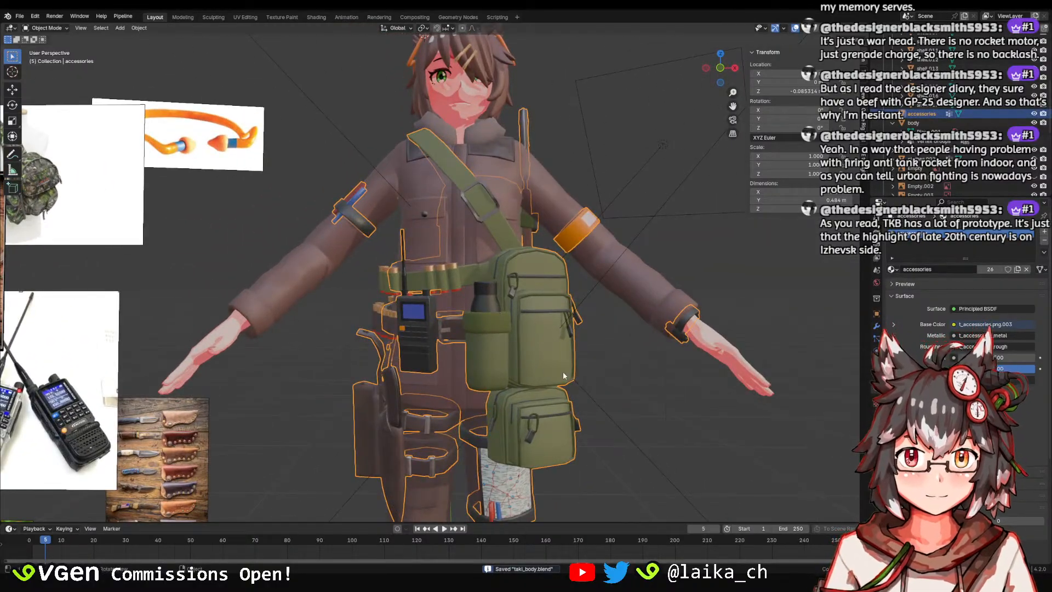
pyautogui.hotkey('alt', 'a')
# Separate the linked mesh of the ammo shell beside the radio into its own object.
pyautogui.click(443, 278)
pyautogui.click(444, 278)
pyautogui.moveTo(448, 298); pyautogui.dragTo(465, 334, button='middle')
pyautogui.scroll(4, 521, 258)
pyautogui.click(507, 314)
pyautogui.press('Tab')
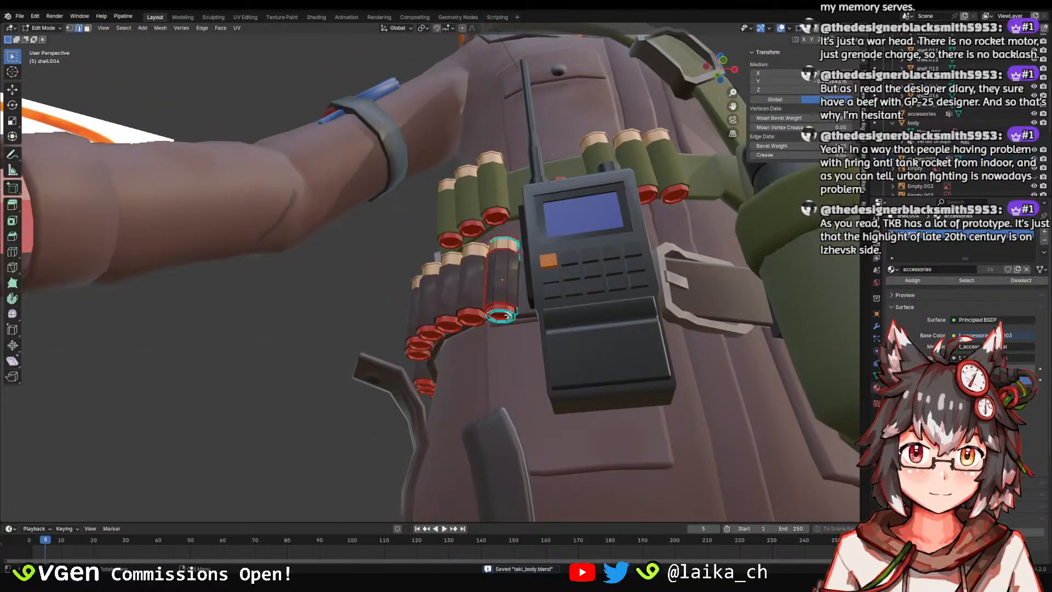
pyautogui.hotkey('ctrl', 'l')
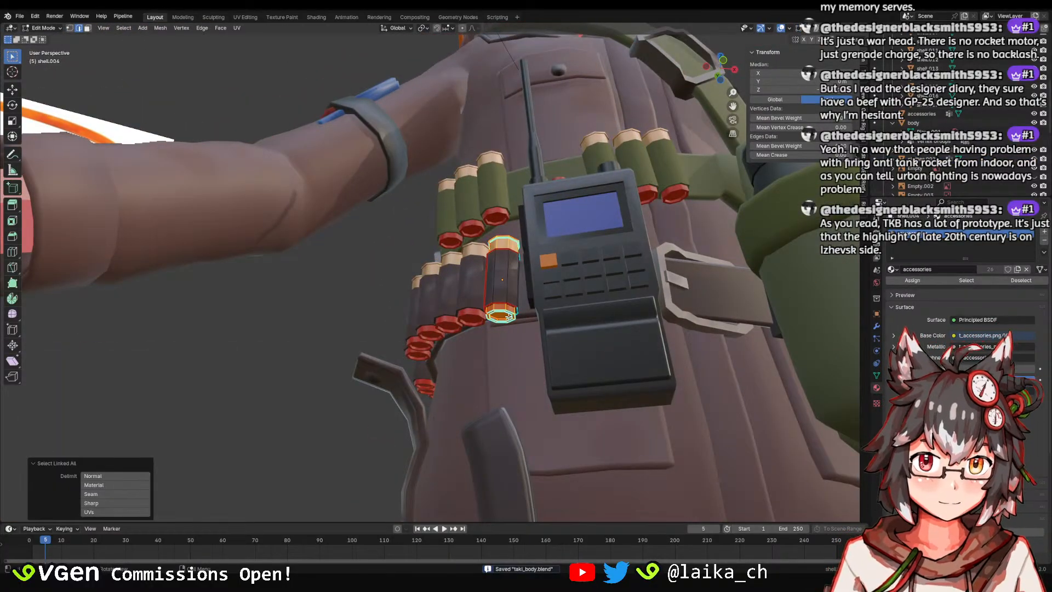
pyautogui.press('p')
pyautogui.click(508, 314)
pyautogui.press('Tab')
pyautogui.moveTo(534, 343); pyautogui.dragTo(522, 283, button='middle')
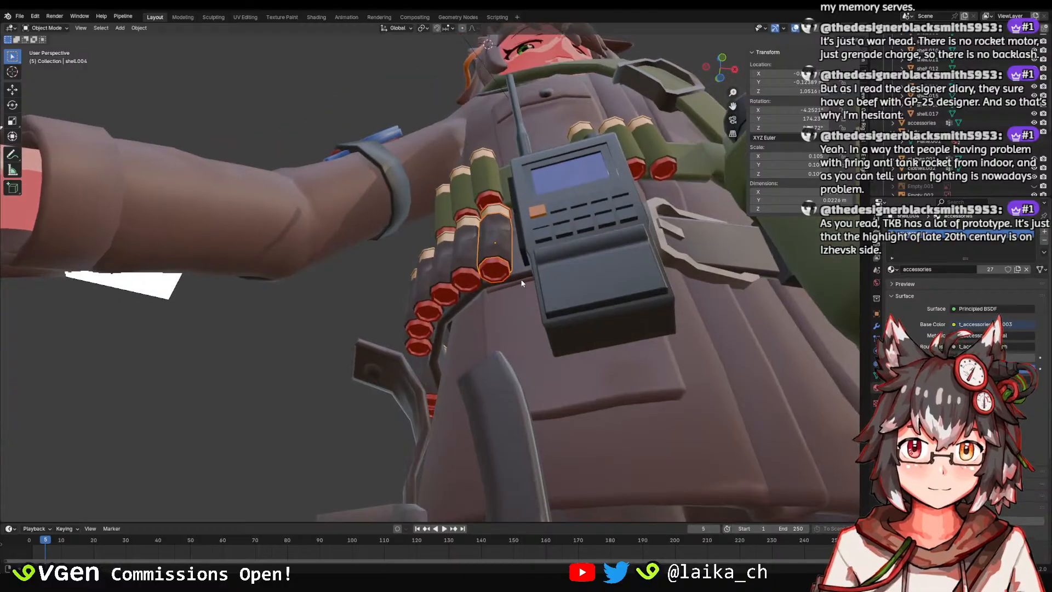
# Save the scene file with the shell beside the radio selected and switch to the Texture Paint workspace.
pyautogui.scroll(2, 520, 285)
pyautogui.click(520, 305)
pyautogui.scroll(1, 512, 331)
pyautogui.hotkey('ctrl', 's')
pyautogui.moveTo(511, 333); pyautogui.dragTo(468, 269, button='middle')
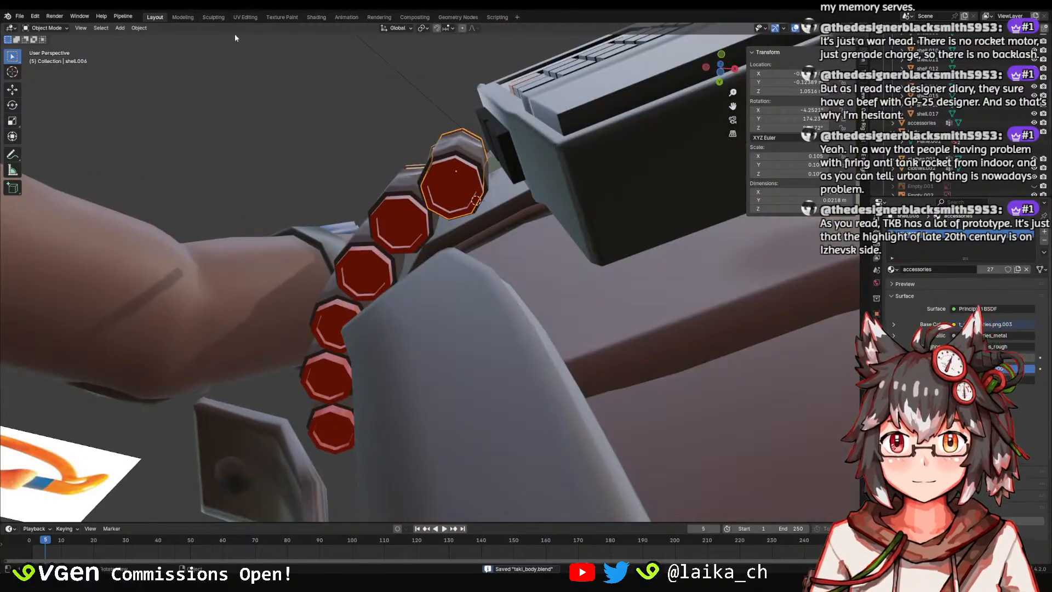
pyautogui.click(250, 18)
pyautogui.click(280, 18)
# Sample the muted red from the accessories texture as the brush colour for the shell bases.
pyautogui.moveTo(575, 308)
pyautogui.mouseDown(button='middle')
pyautogui.moveTo(564, 269)
pyautogui.moveTo(579, 252)
pyautogui.mouseUp(button='middle')
pyautogui.scroll(8, 646, 269)
pyautogui.moveTo(701, 274); pyautogui.dragTo(642, 154, button='middle')
pyautogui.scroll(-3, 659, 193)
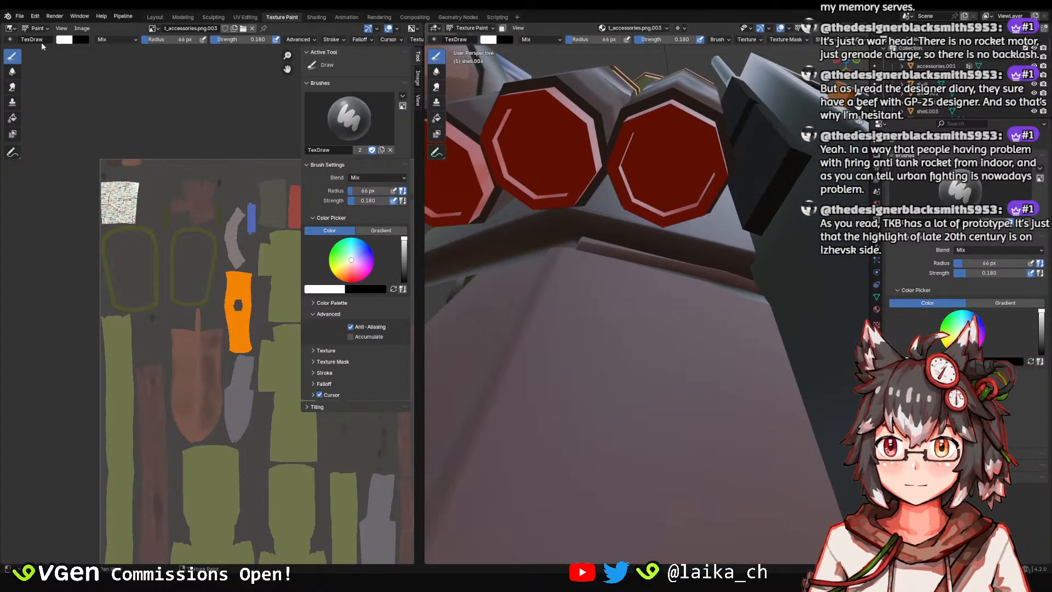
pyautogui.scroll(-3, 210, 258)
pyautogui.scroll(5, 210, 258)
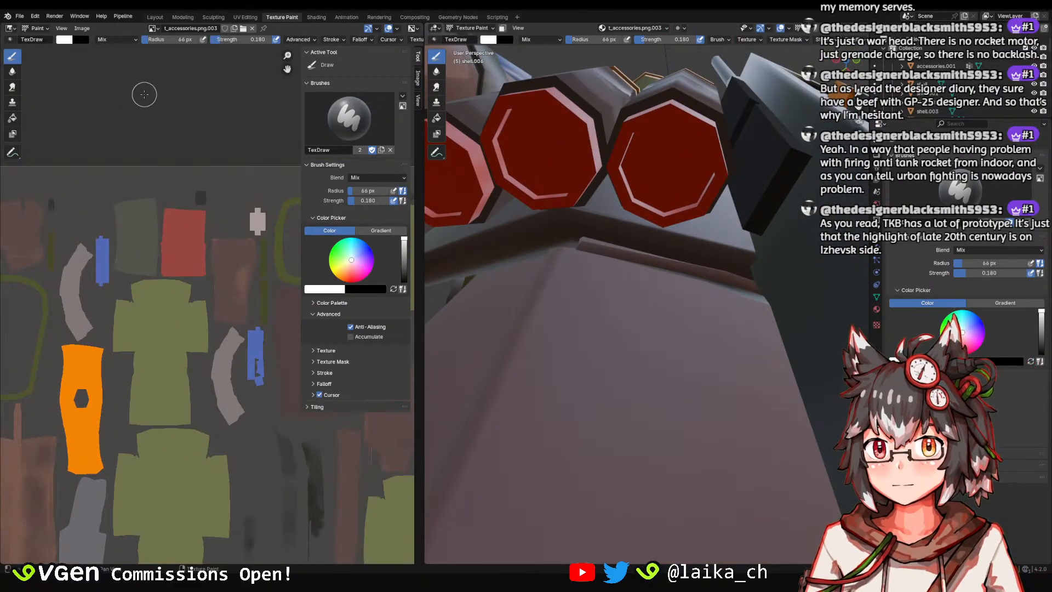
pyautogui.click(69, 43)
pyautogui.click(150, 154)
pyautogui.click(171, 225)
# Shade the centre of the shell's round base with the sampled red, using a 66 px brush at 0.180 strength.
pyautogui.scroll(-3, 159, 236)
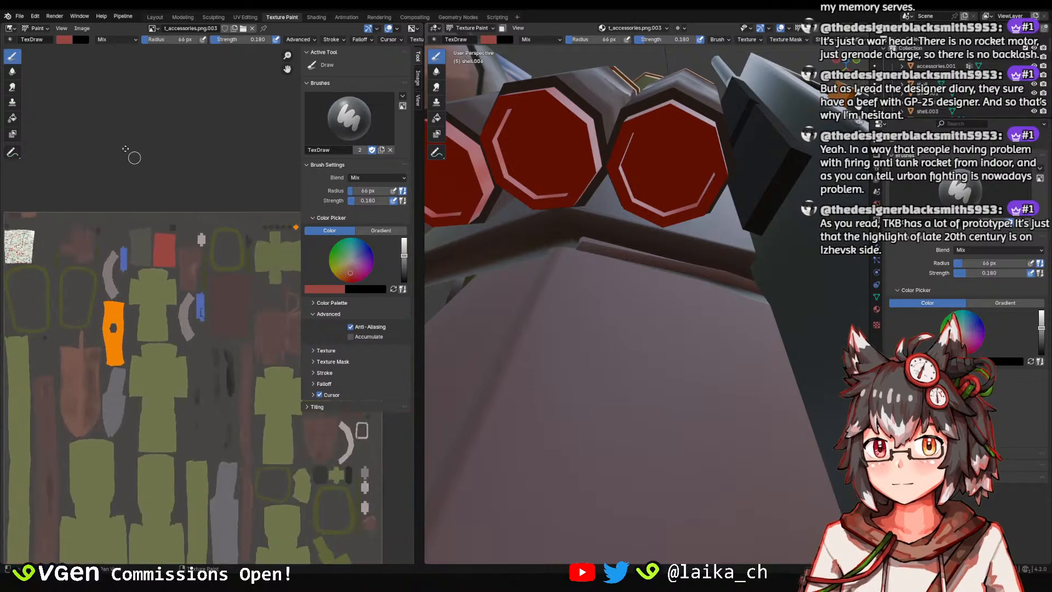
pyautogui.scroll(-1, 208, 324)
pyautogui.moveTo(208, 324); pyautogui.dragTo(161, 268, button='middle')
pyautogui.scroll(5, 162, 268)
pyautogui.moveTo(101, 211); pyautogui.dragTo(152, 223, button='middle')
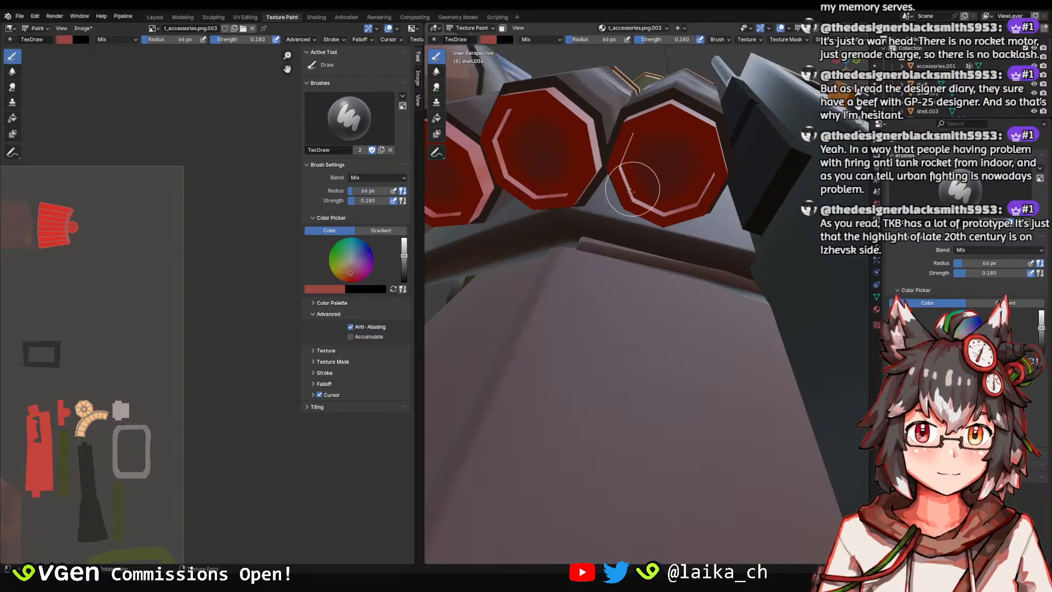
# Set the brush radius to 10 px and strength to 0.666, and fill the shell's round base on the texture.
pyautogui.scroll(-8, 598, 173)
pyautogui.moveTo(92, 240); pyautogui.dragTo(134, 242, button='middle')
pyautogui.scroll(4, 102, 203)
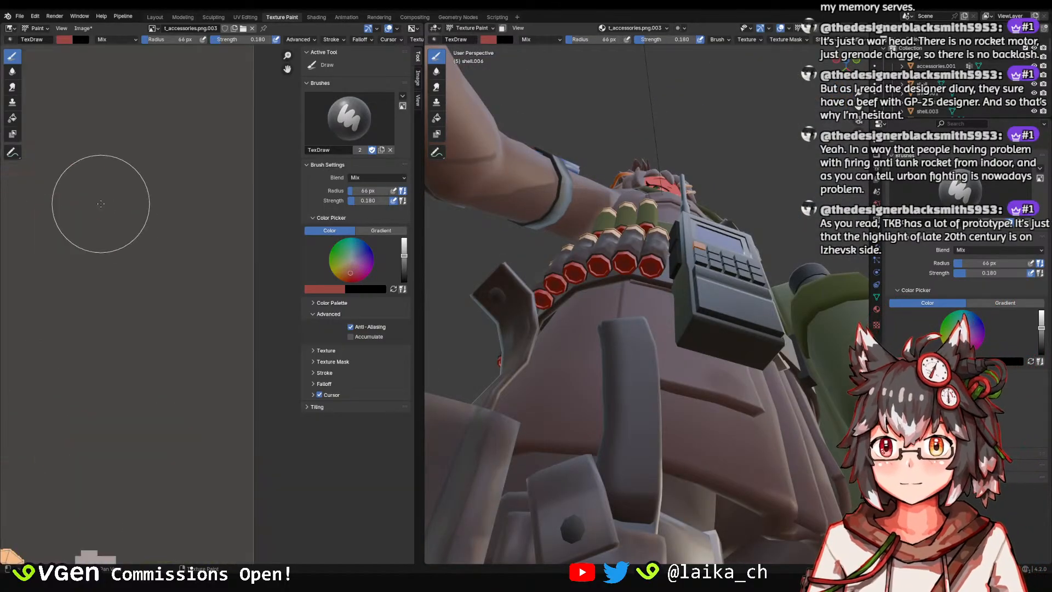
pyautogui.moveTo(60, 189); pyautogui.dragTo(138, 210, button='middle')
pyautogui.scroll(6, 134, 203)
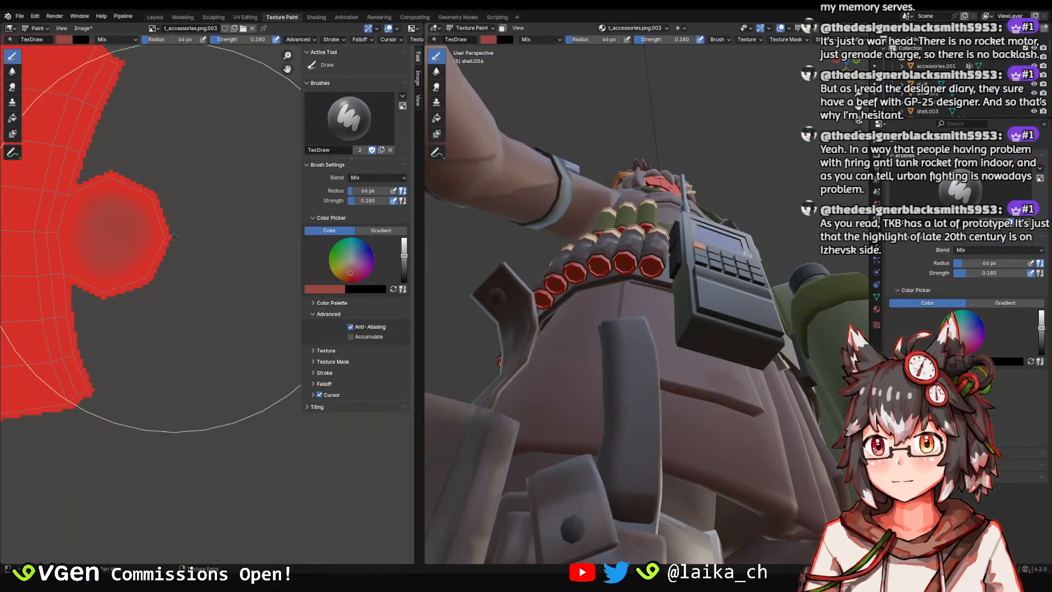
pyautogui.press('f')
pyautogui.click(67, 245)
pyautogui.hotkey('shift', 'f')
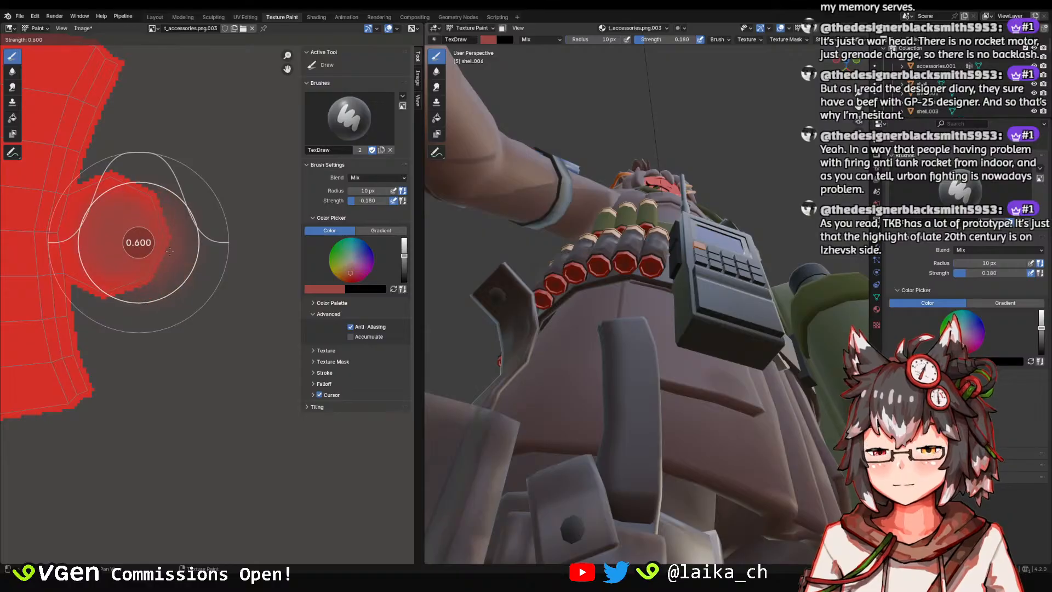
pyautogui.click(158, 240)
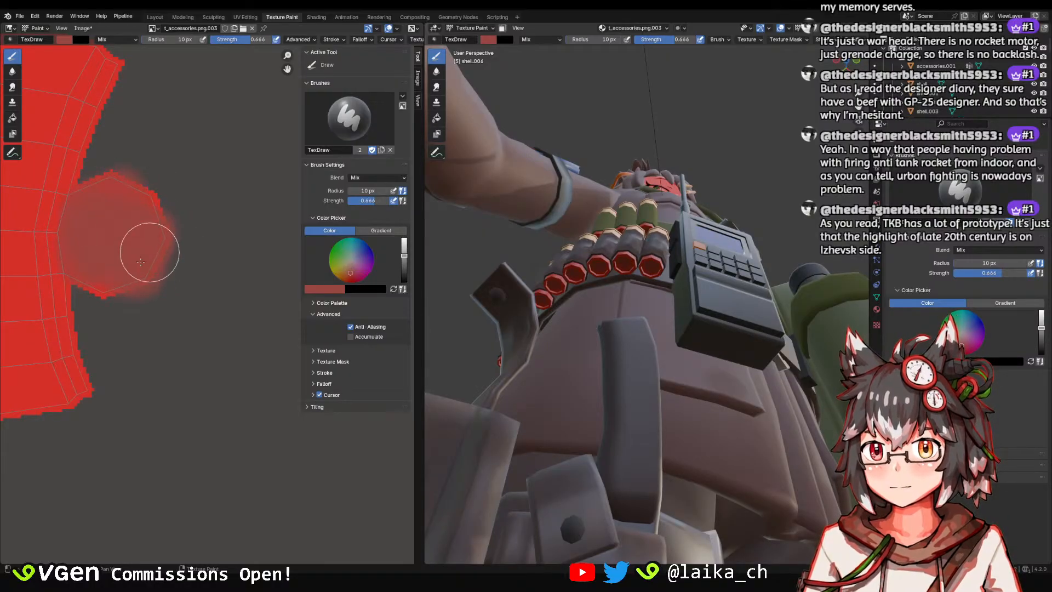
pyautogui.scroll(6, 653, 242)
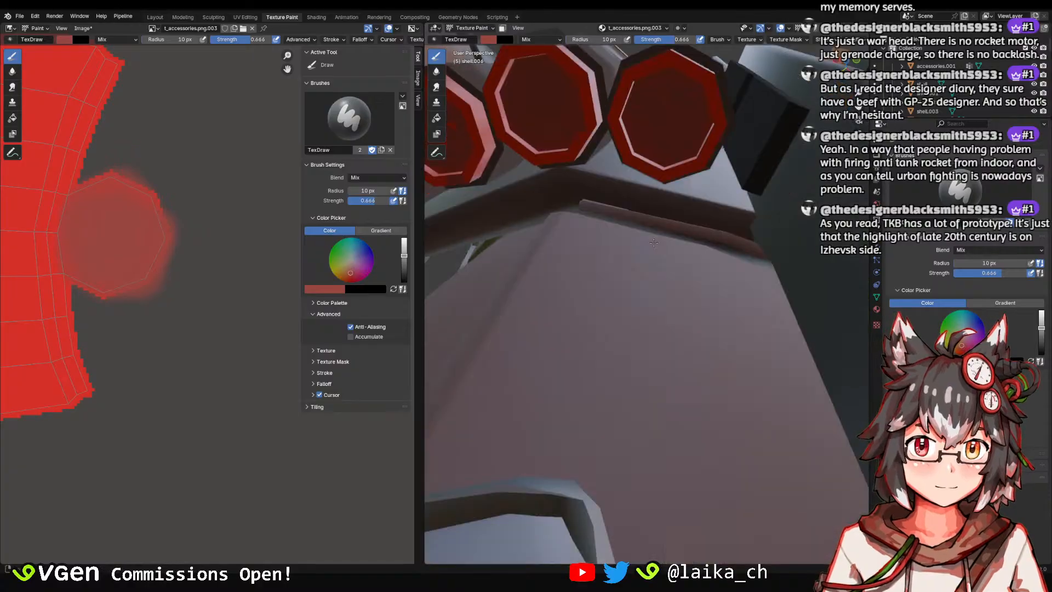
# Set the brush radius to 57 px and dab the sampled red onto the shell's lower rim.
pyautogui.scroll(-8, 653, 242)
pyautogui.moveTo(654, 242); pyautogui.dragTo(680, 235, button='middle')
pyautogui.scroll(6, 708, 233)
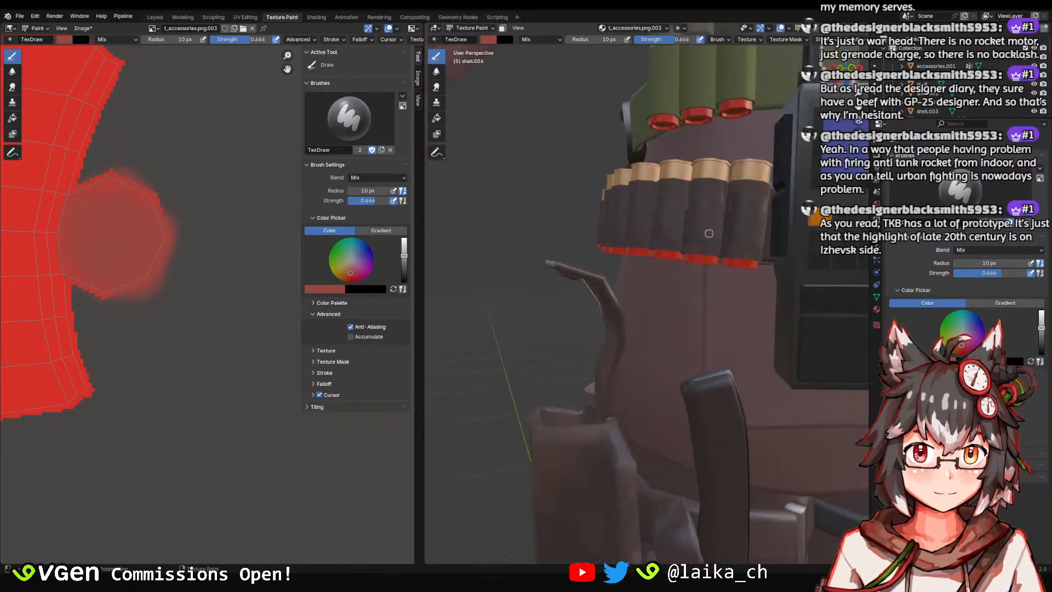
pyautogui.scroll(6, 708, 234)
pyautogui.press('f')
pyautogui.click(764, 307)
pyautogui.keyDown('shift'); pyautogui.moveTo(816, 289); pyautogui.dragTo(732, 293, button='middle'); pyautogui.keyUp('shift')
pyautogui.moveTo(732, 335); pyautogui.dragTo(734, 340)
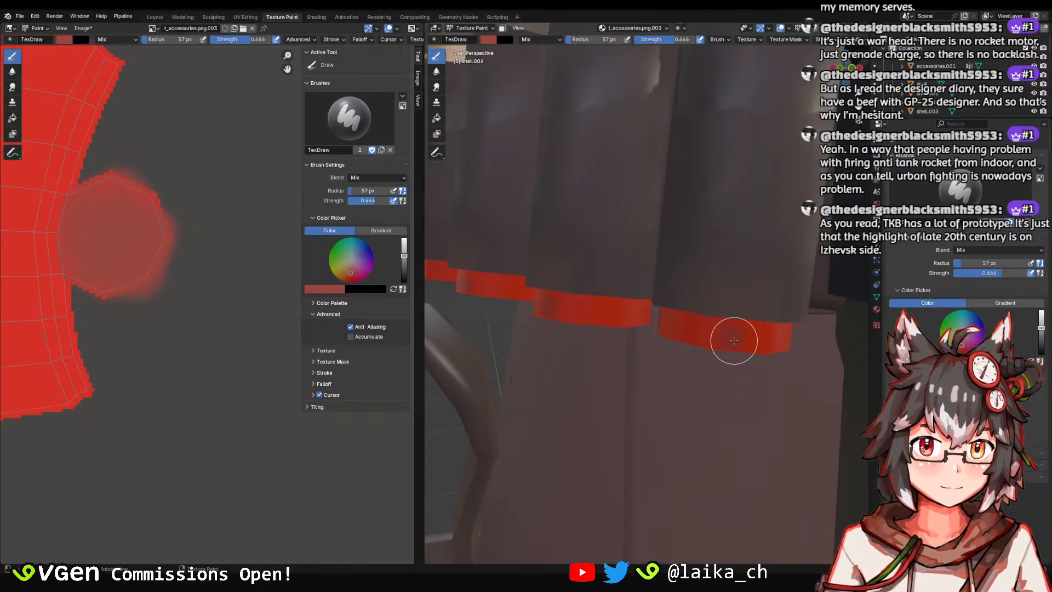
# Set the brush strength to 0.141 and radius to 124 px, and check the shells on the whole outfit.
pyautogui.hotkey('shift', 'f')
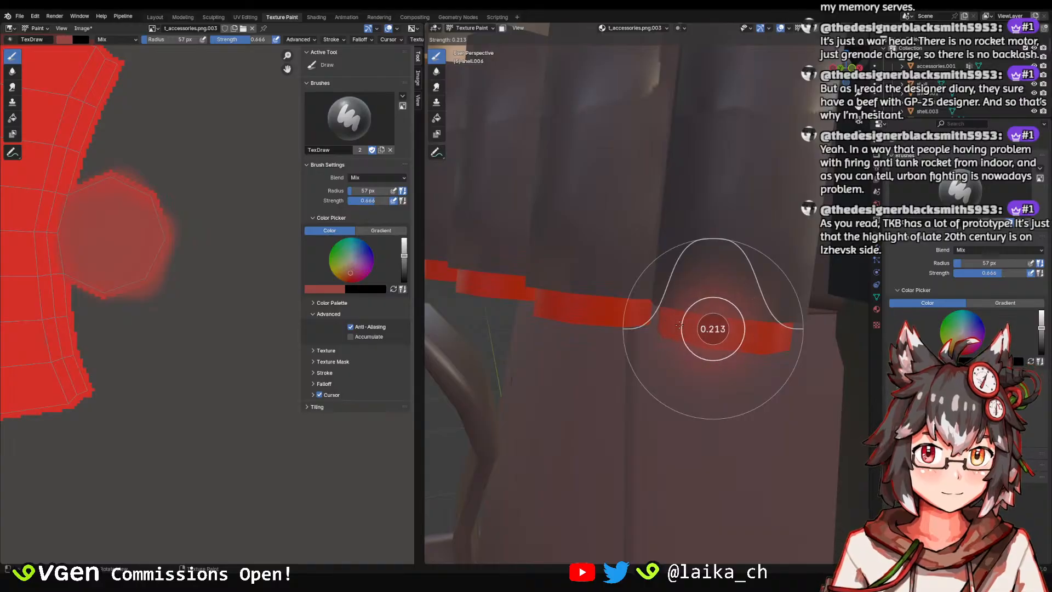
pyautogui.click(685, 326)
pyautogui.press('f')
pyautogui.click(726, 330)
pyautogui.scroll(-7, 766, 330)
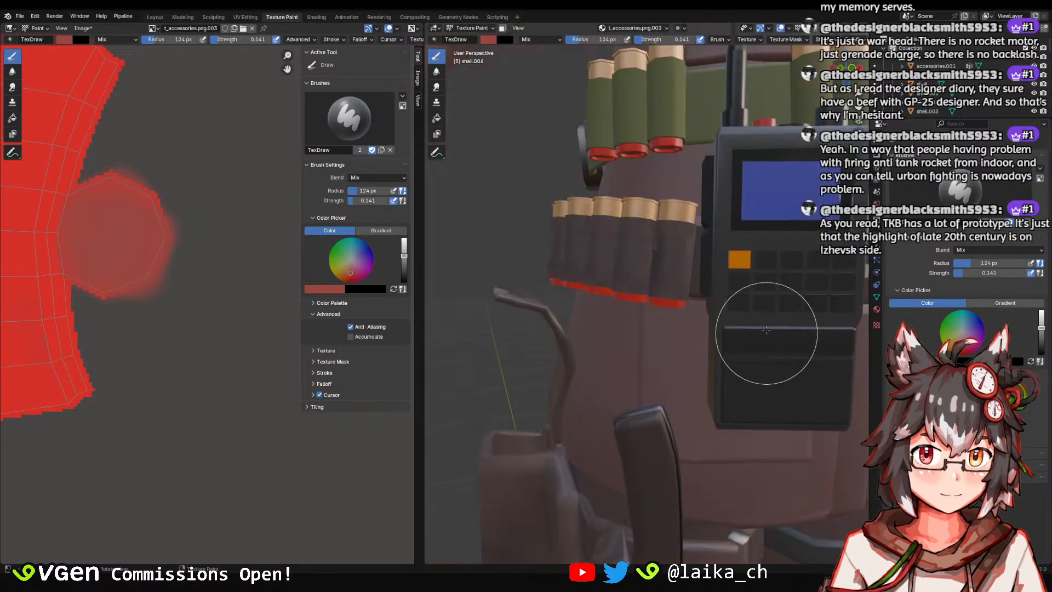
pyautogui.scroll(-10, 765, 330)
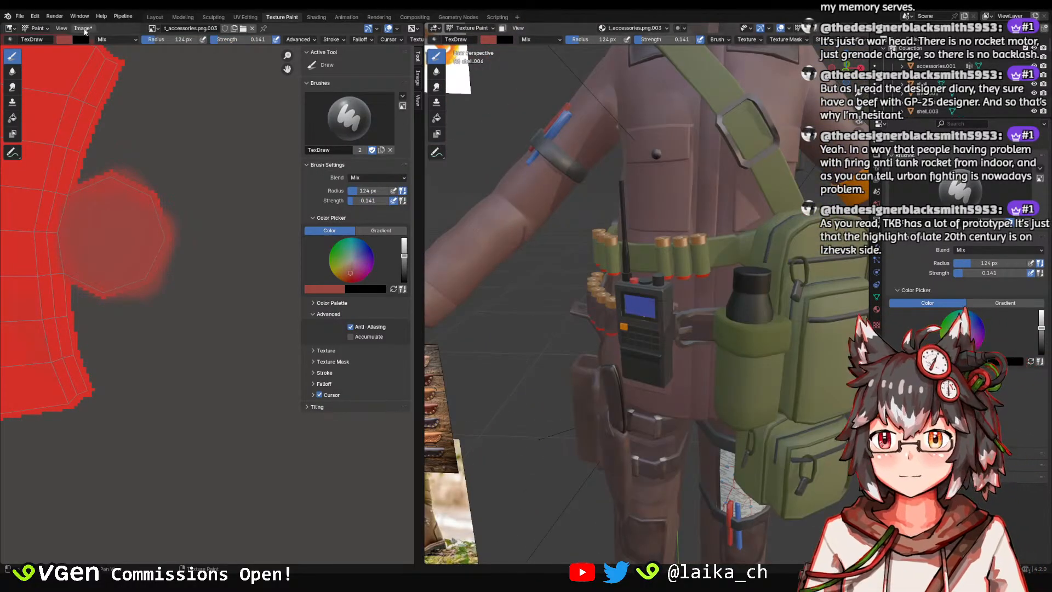
# Paste the map picture from the clipboard as a new image, and view it and the whole character.
pyautogui.click(85, 30)
pyautogui.click(107, 103)
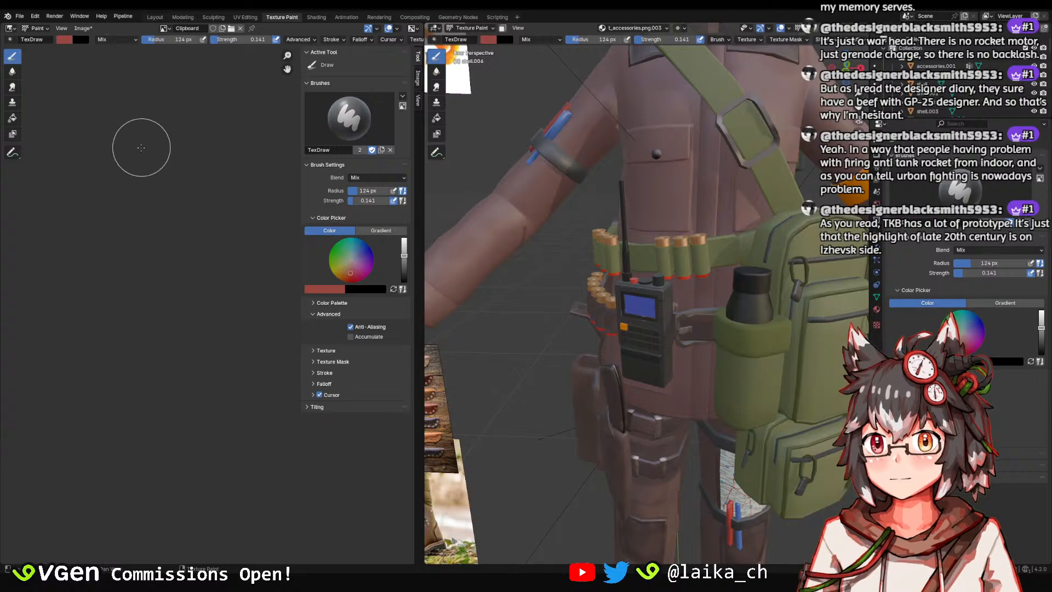
pyautogui.scroll(-6, 142, 148)
pyautogui.moveTo(157, 333); pyautogui.dragTo(207, 164, button='middle')
pyautogui.scroll(5, 198, 214)
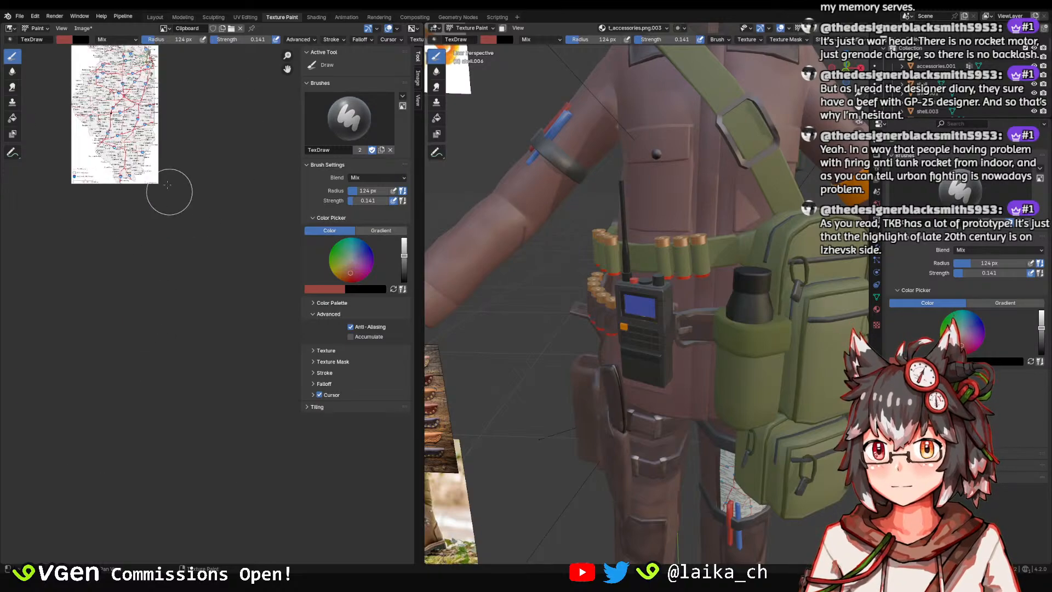
pyautogui.scroll(4, 167, 185)
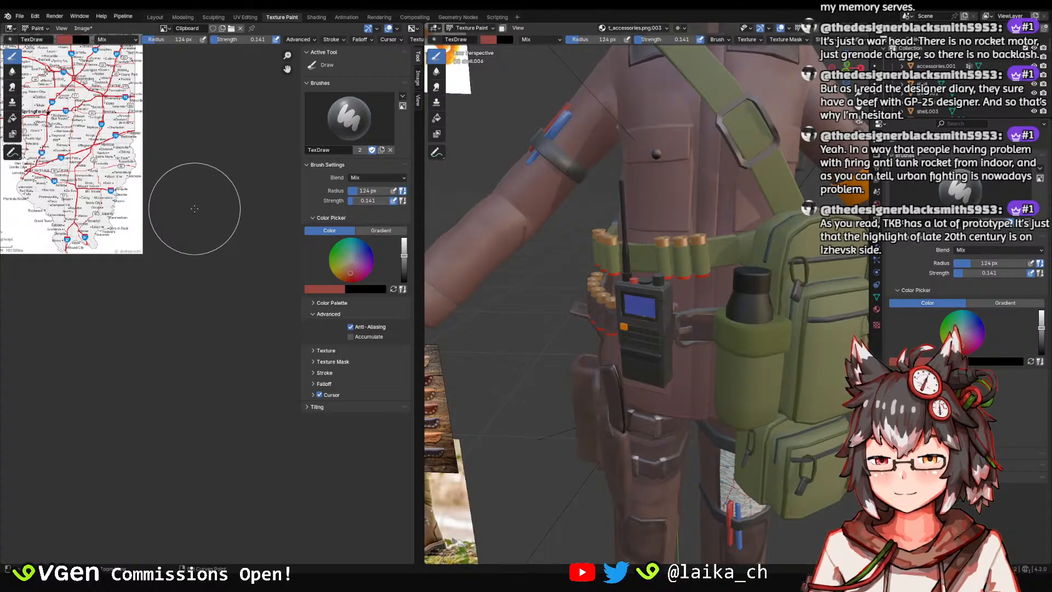
pyautogui.moveTo(155, 112); pyautogui.dragTo(163, 137, button='middle')
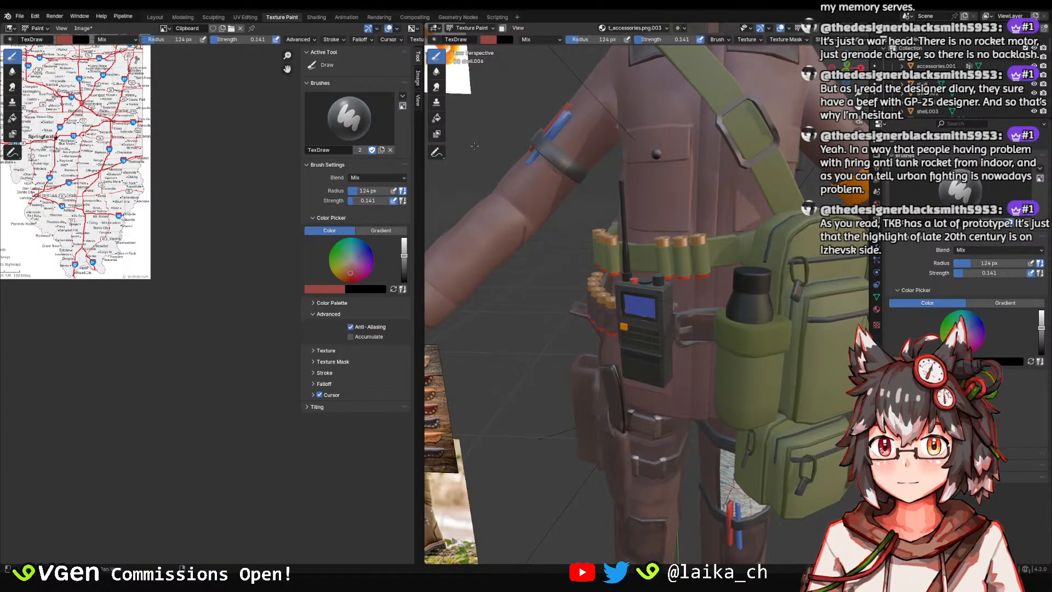
pyautogui.scroll(-4, 647, 166)
pyautogui.moveTo(646, 166); pyautogui.dragTo(667, 130, button='middle')
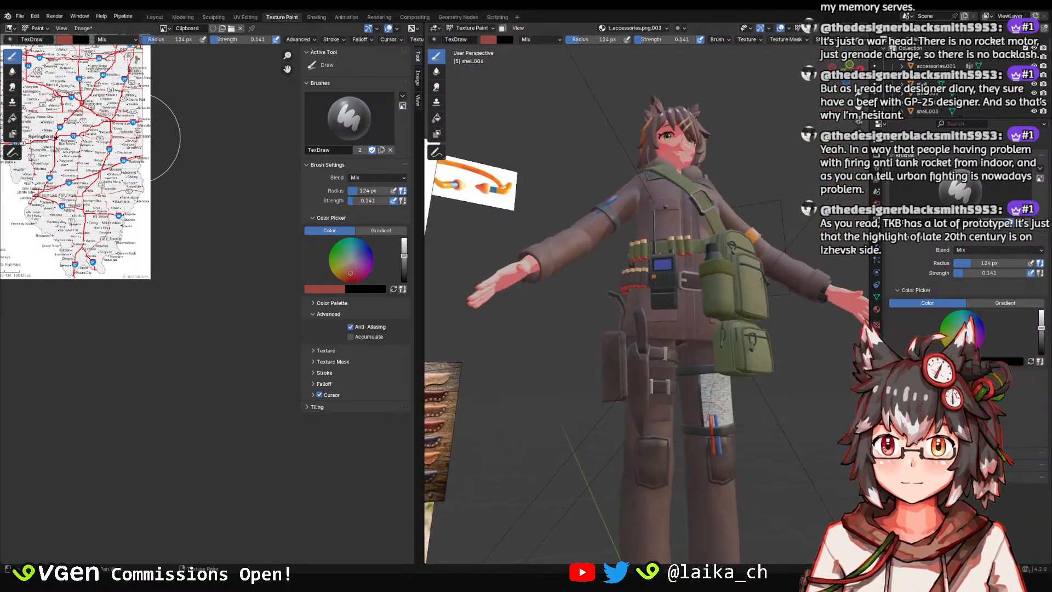
# Show the t_accessories.png.003 texture in the image editor and save it.
pyautogui.scroll(-3, 140, 130)
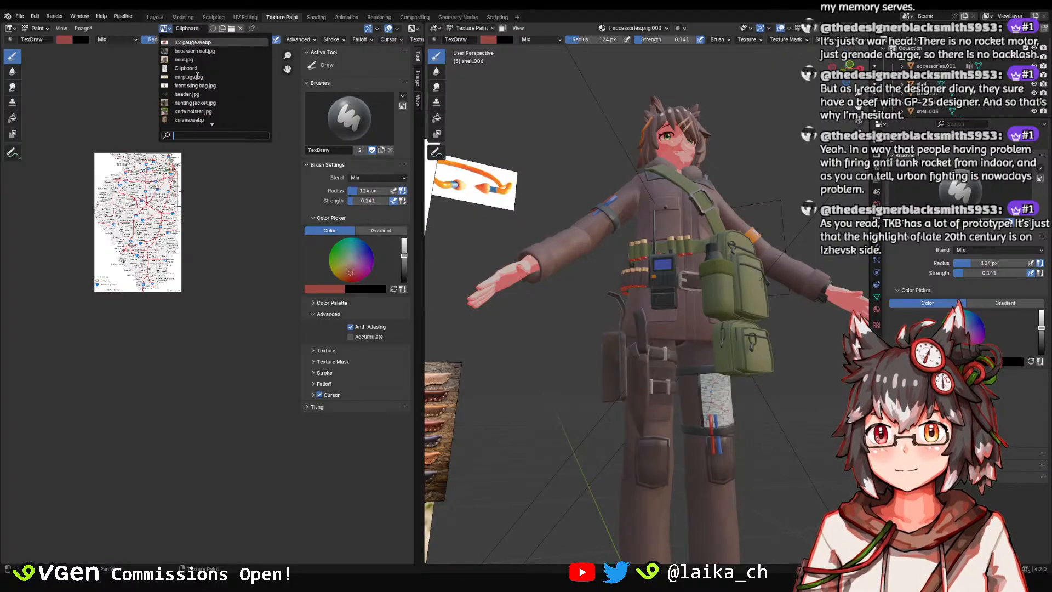
pyautogui.scroll(-5, 196, 59)
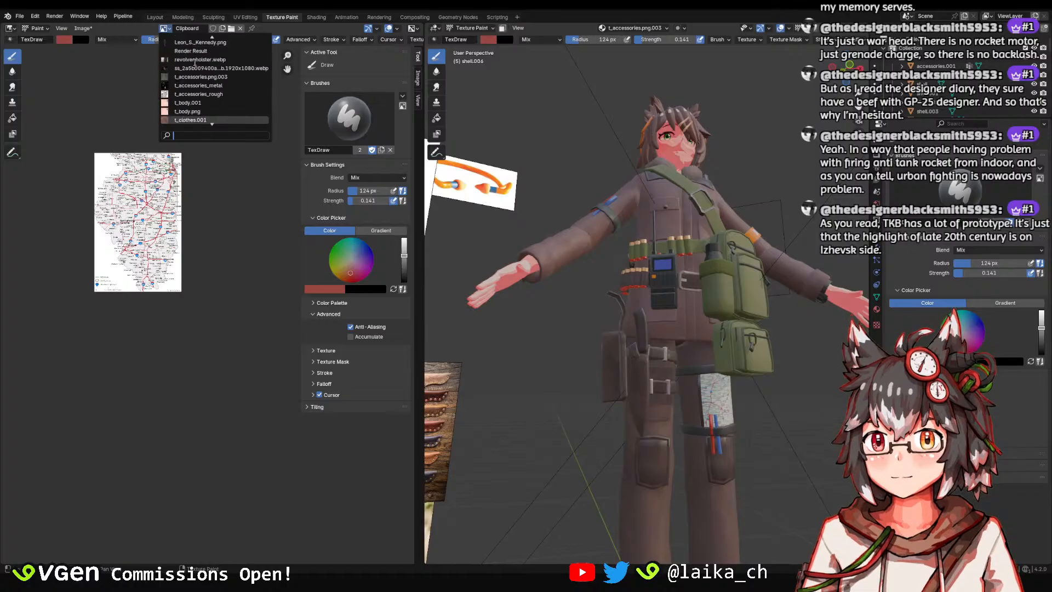
pyautogui.click(639, 28)
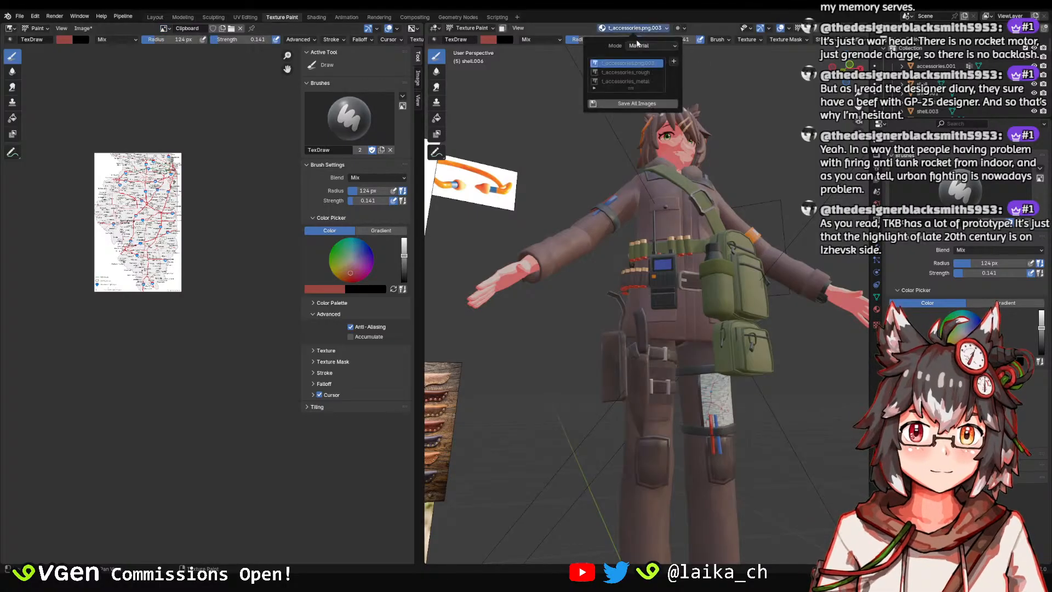
pyautogui.click(634, 68)
pyautogui.scroll(-3, 145, 214)
pyautogui.scroll(2, 146, 214)
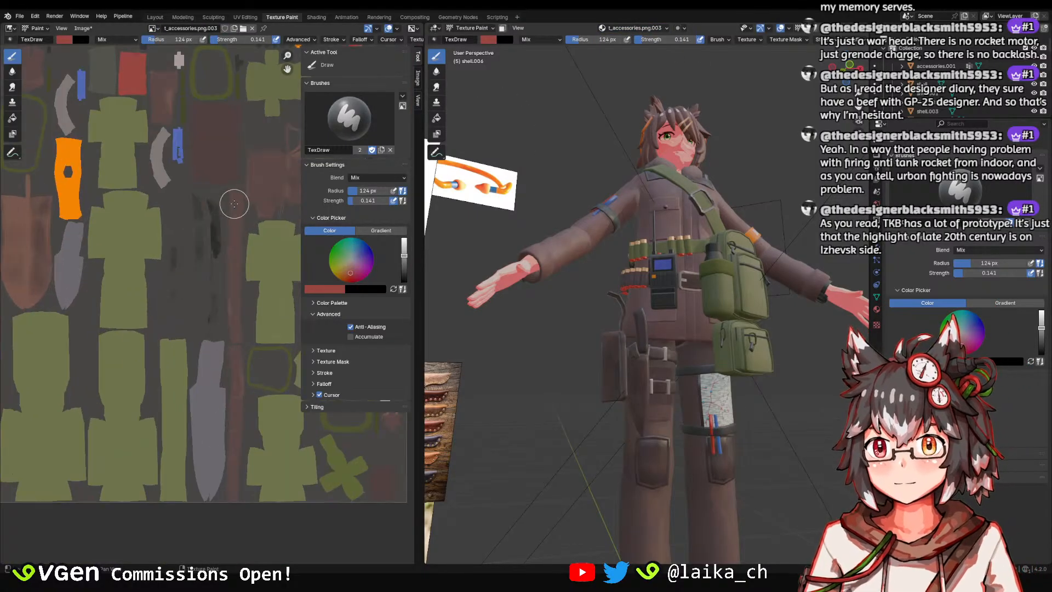
pyautogui.moveTo(526, 241); pyautogui.dragTo(548, 244, button='middle')
pyautogui.click(83, 28)
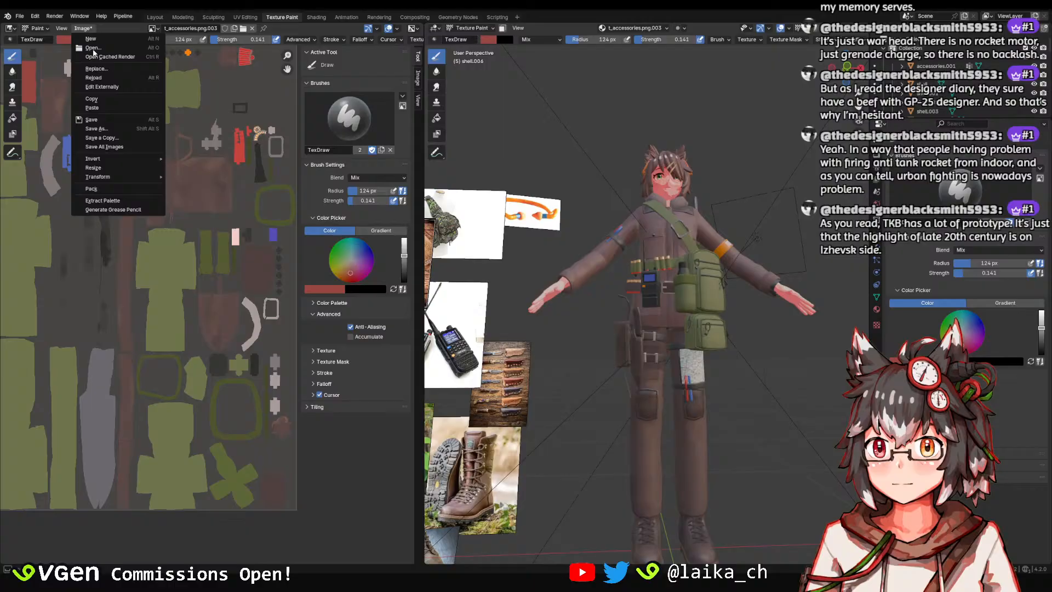
pyautogui.click(91, 120)
# Save the project file and inspect the ammo shells on both belts from several angles.
pyautogui.scroll(5, 648, 232)
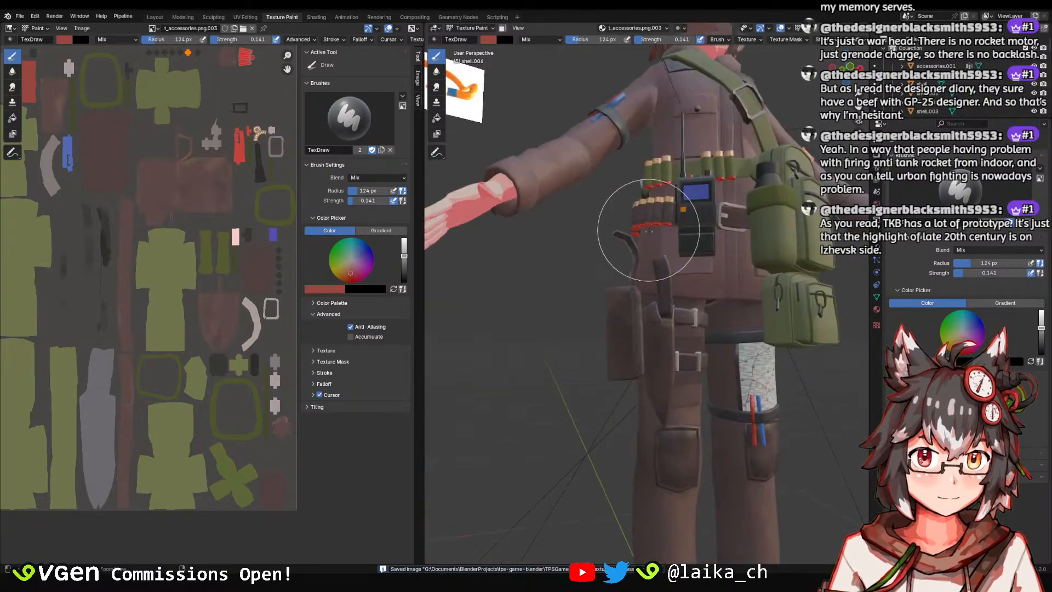
pyautogui.scroll(-3, 660, 200)
pyautogui.scroll(4, 586, 188)
pyautogui.moveTo(587, 188); pyautogui.dragTo(718, 207, button='middle')
pyautogui.scroll(-2, 718, 208)
pyautogui.scroll(5, 637, 238)
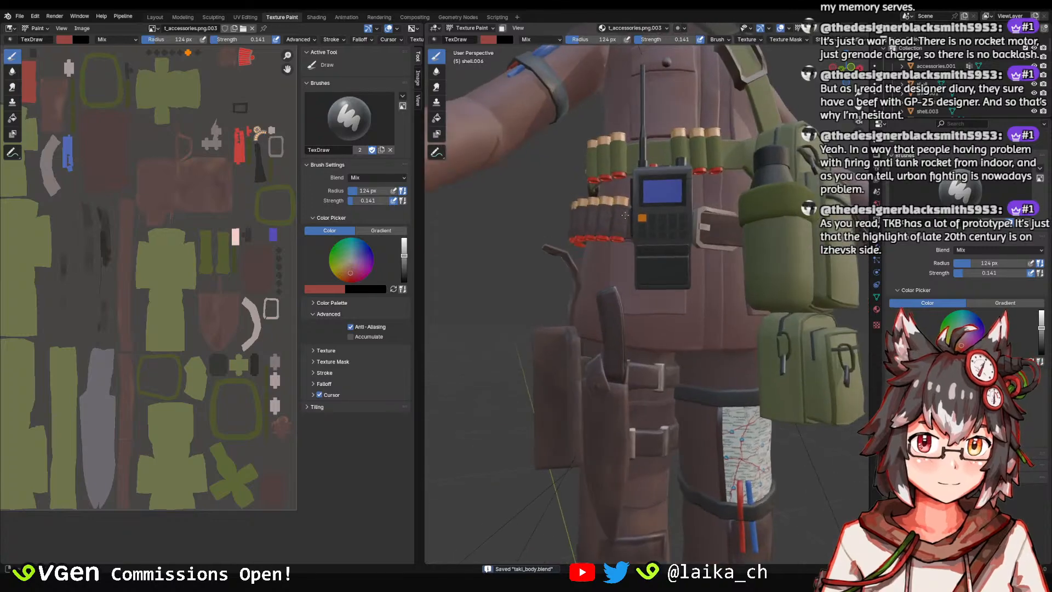
pyautogui.scroll(-2, 637, 239)
pyautogui.moveTo(637, 239); pyautogui.dragTo(622, 263, button='middle')
pyautogui.scroll(5, 623, 263)
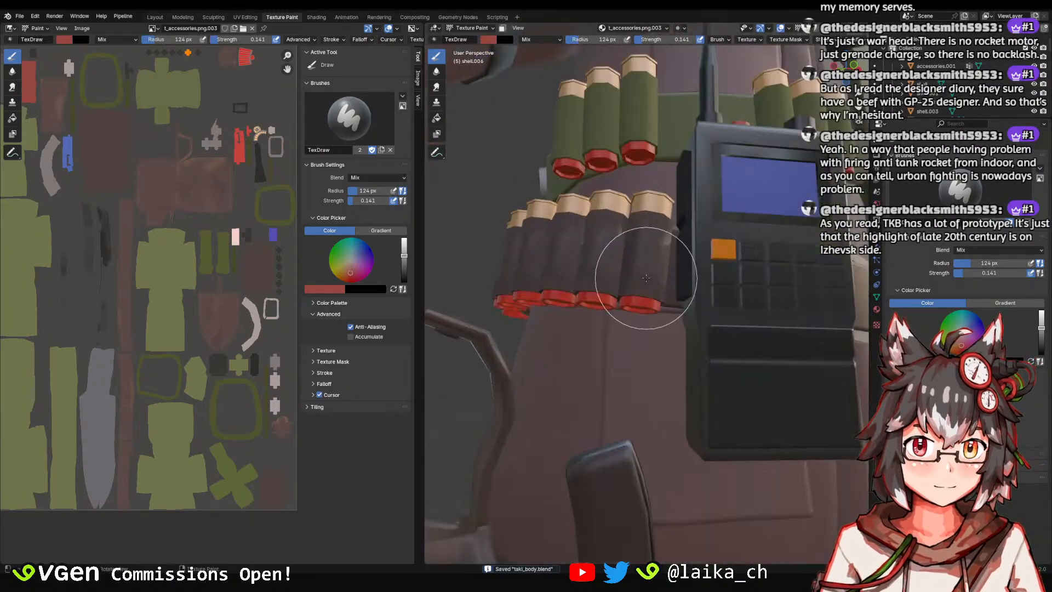
pyautogui.scroll(-1, 622, 207)
pyautogui.moveTo(623, 206); pyautogui.dragTo(645, 253, button='middle')
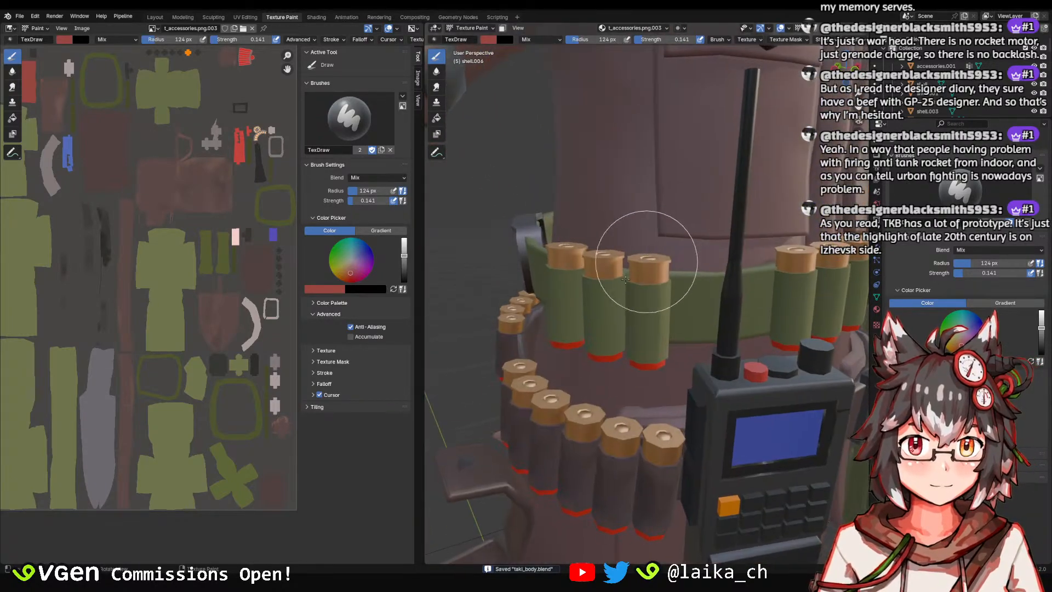
pyautogui.scroll(3, 544, 311)
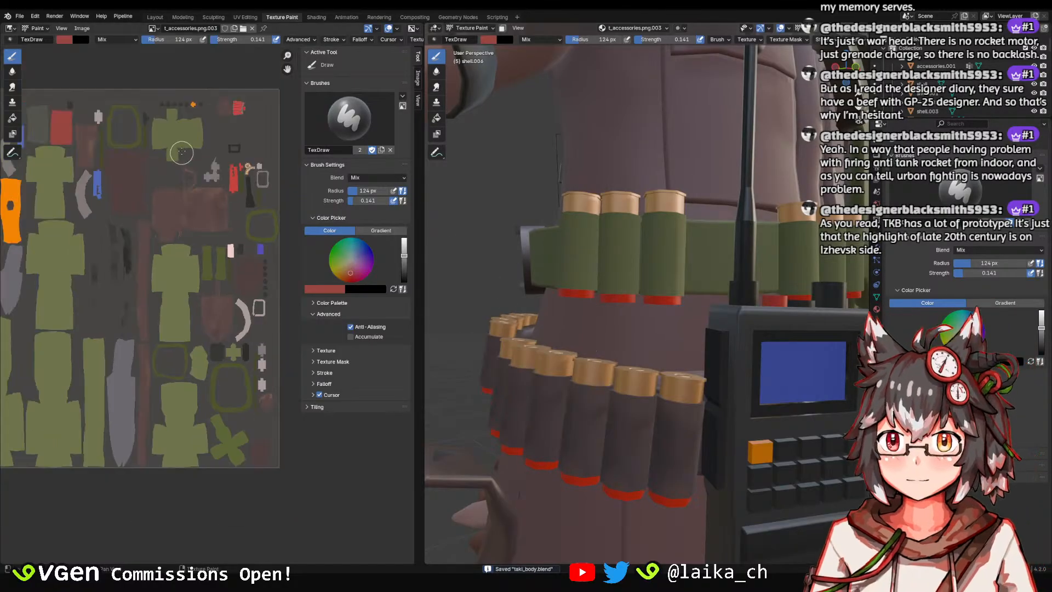
# Make t_accessories_rough the active texture for painting on the shells.
pyautogui.click(635, 27)
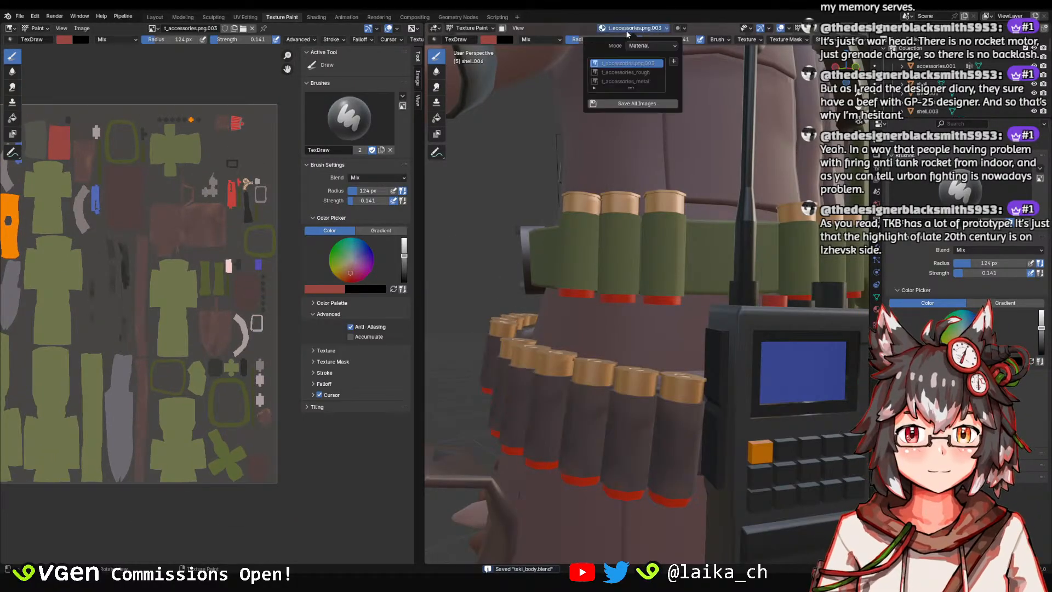
pyautogui.click(633, 73)
pyautogui.moveTo(630, 164); pyautogui.dragTo(652, 172, button='middle')
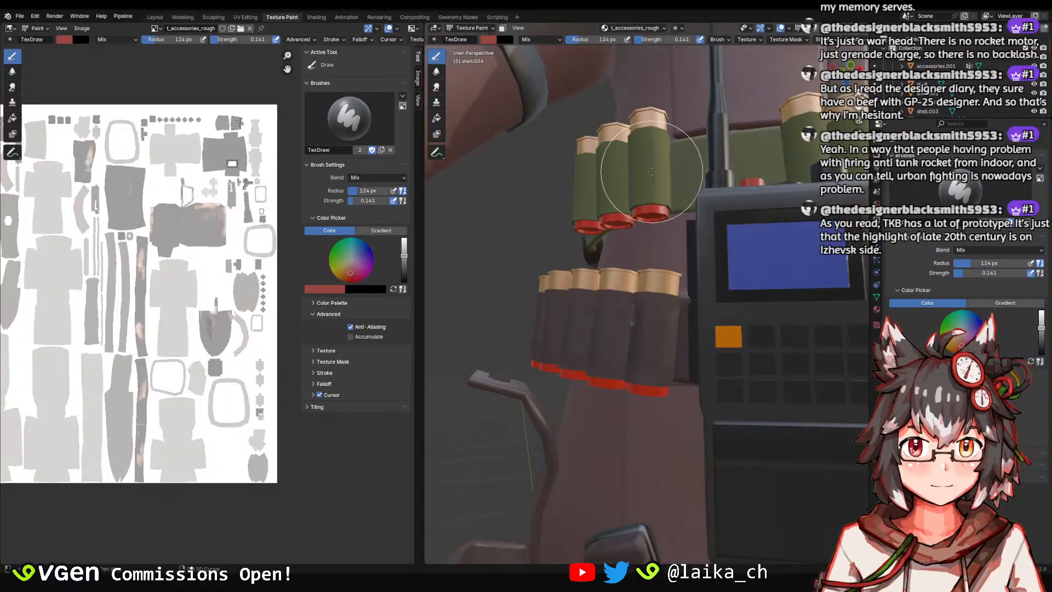
pyautogui.scroll(6, 651, 171)
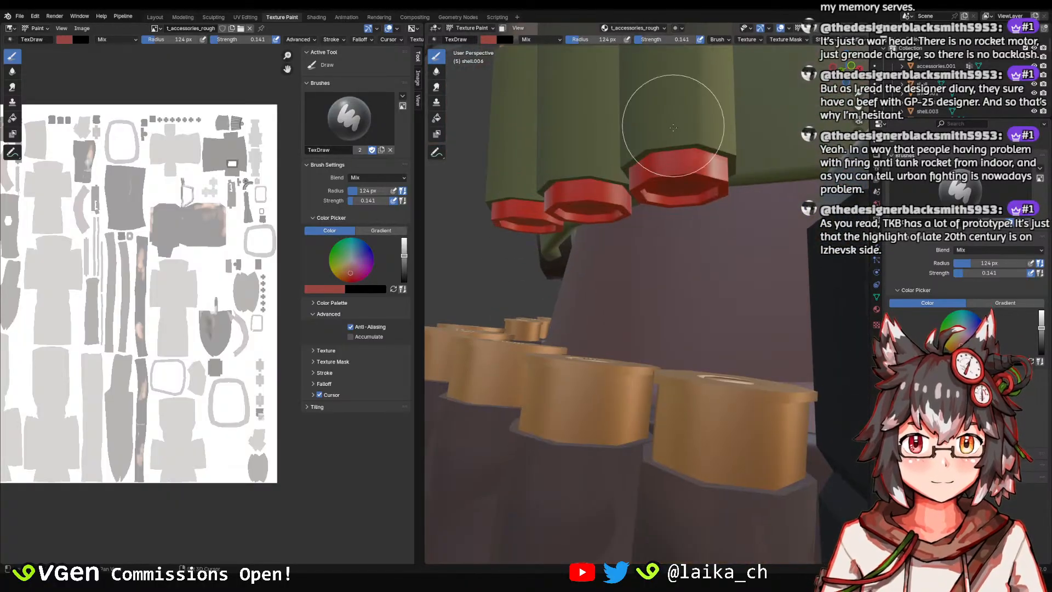
pyautogui.moveTo(673, 127); pyautogui.dragTo(691, 189, button='middle')
pyautogui.moveTo(84, 82); pyautogui.dragTo(88, 103, button='middle')
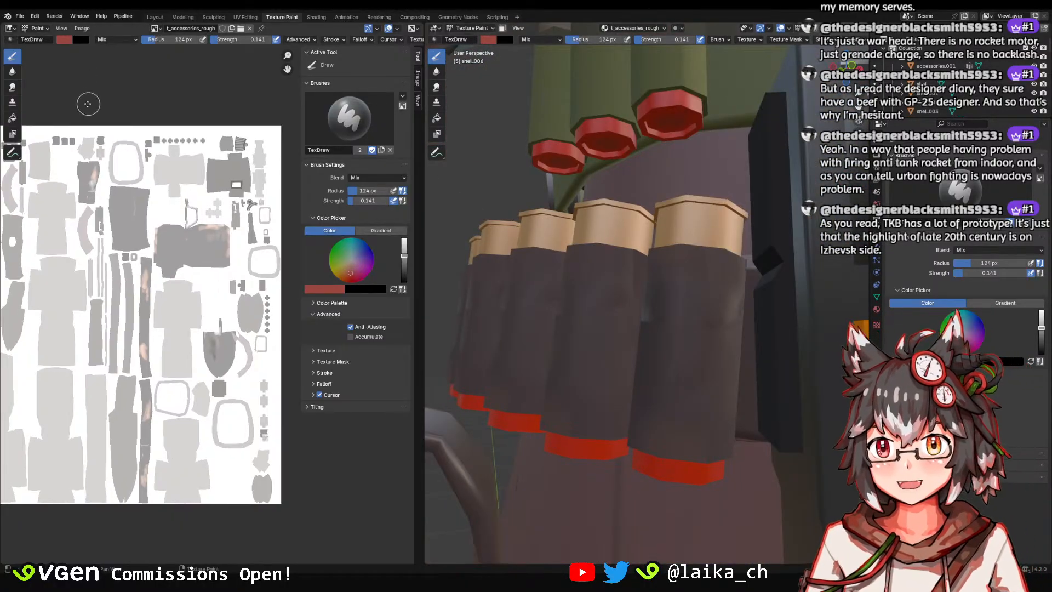
# Set the brush to white with a 37 px radius and dab it on the shell's brass cap.
pyautogui.click(63, 40)
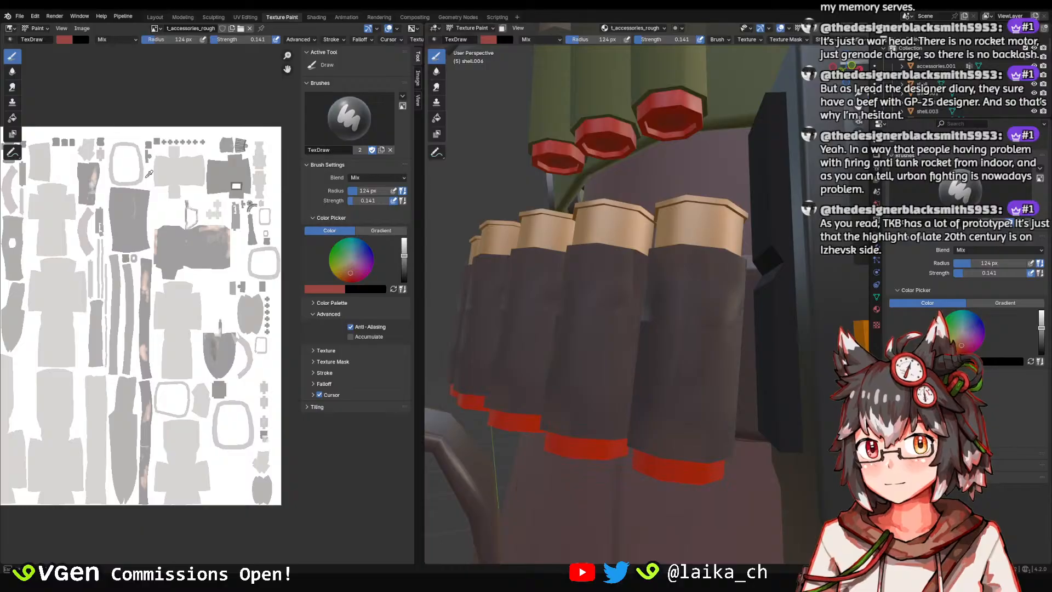
pyautogui.press('f')
pyautogui.click(680, 215)
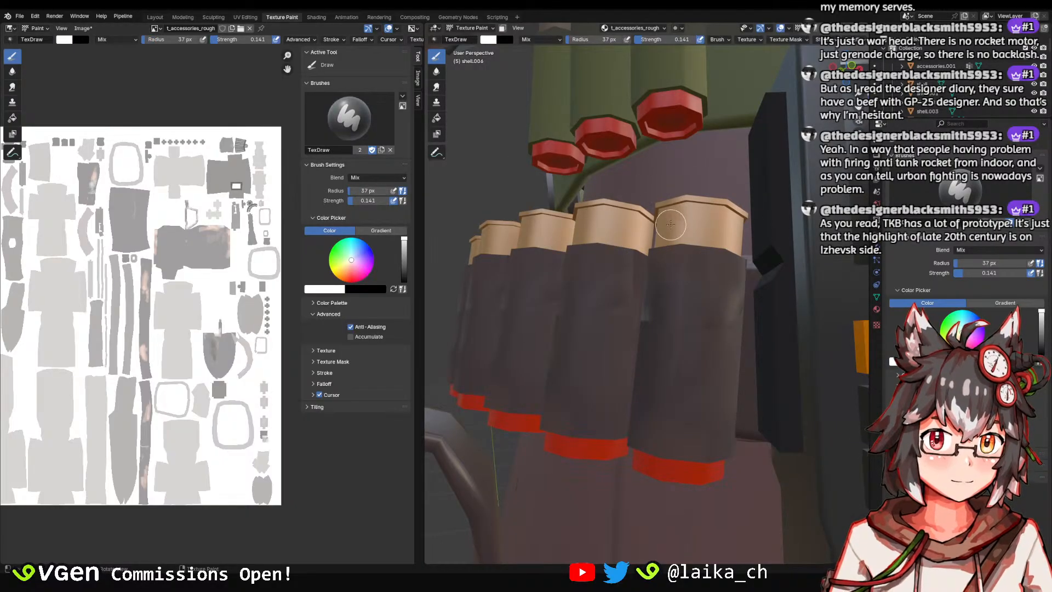
pyautogui.moveTo(718, 250); pyautogui.dragTo(704, 251, button='middle')
pyautogui.scroll(-5, 704, 250)
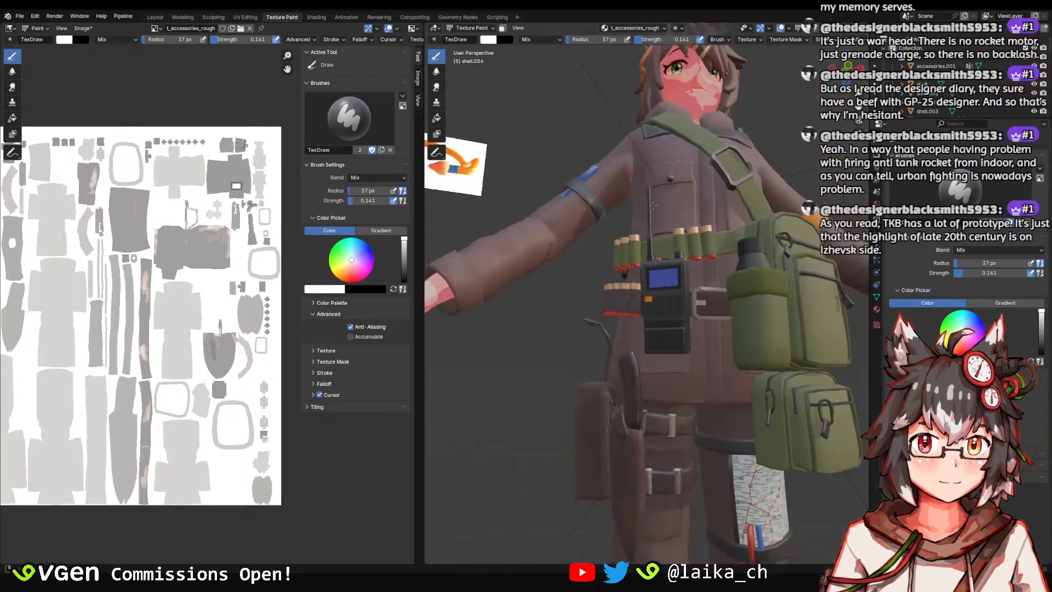
# Save the roughness texture and dab white on the top of the brass cap nearest the radio.
pyautogui.click(81, 29)
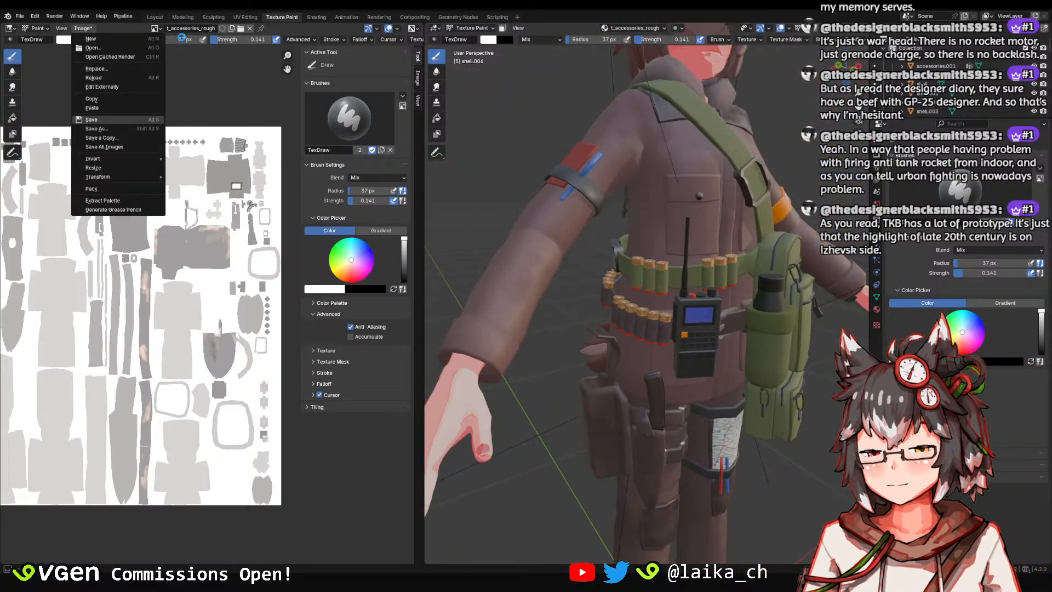
pyautogui.click(92, 120)
pyautogui.scroll(8, 647, 299)
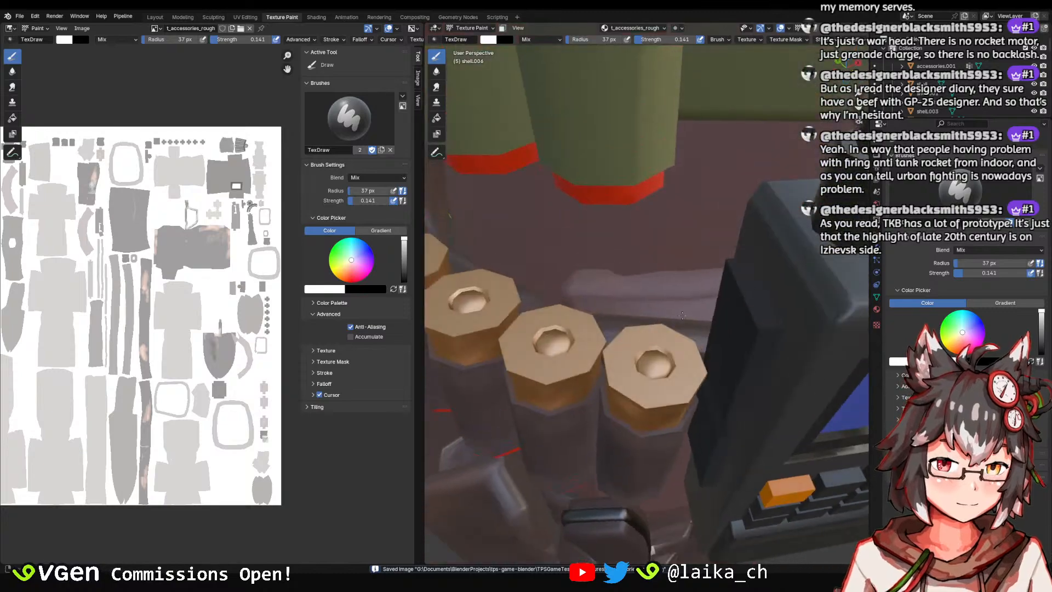
pyautogui.scroll(4, 682, 315)
pyautogui.click(673, 324)
pyautogui.scroll(-4, 658, 329)
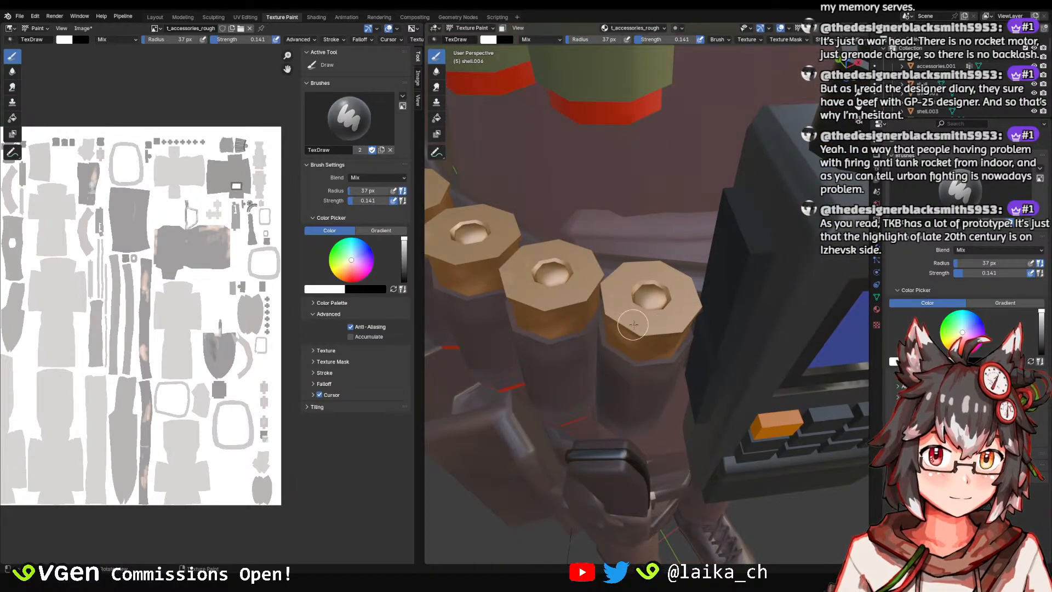
pyautogui.scroll(-10, 685, 320)
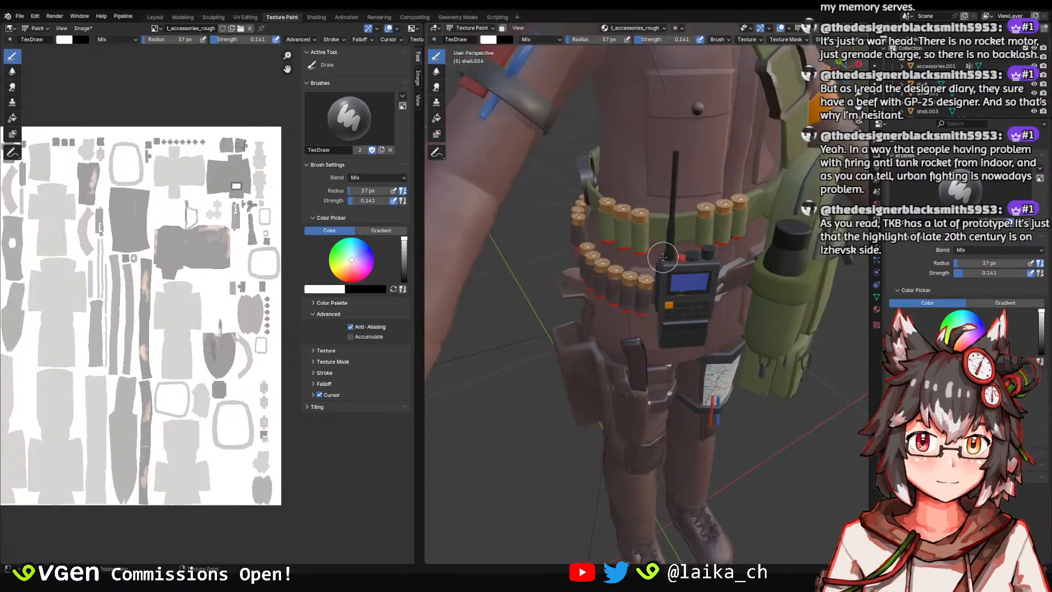
# Sample a mid grey as the brush color and paint it over the shell's brass cap.
pyautogui.keyDown('ctrl'); pyautogui.moveTo(664, 230); pyautogui.dragTo(623, 252, button='middle'); pyautogui.keyUp('ctrl')
pyautogui.scroll(-4, 641, 273)
pyautogui.scroll(8, 633, 268)
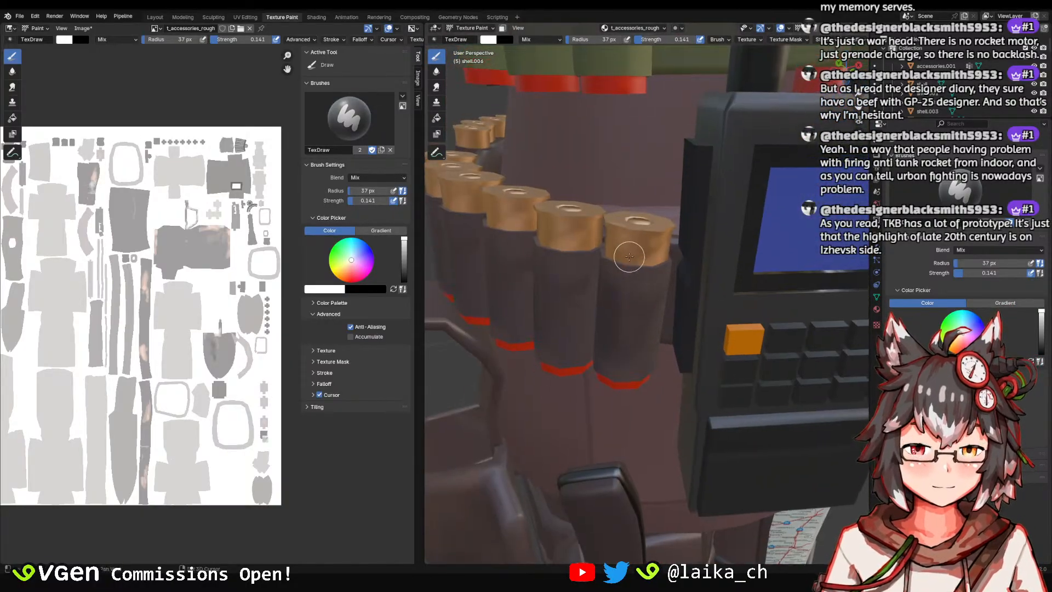
pyautogui.scroll(2, 628, 255)
pyautogui.click(60, 40)
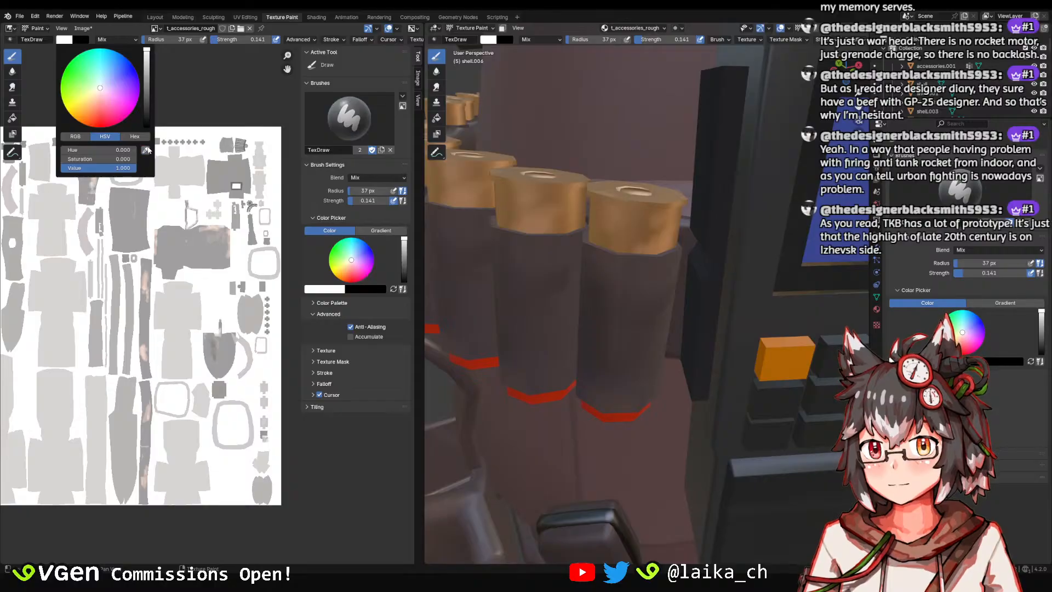
pyautogui.click(146, 150)
pyautogui.click(70, 43)
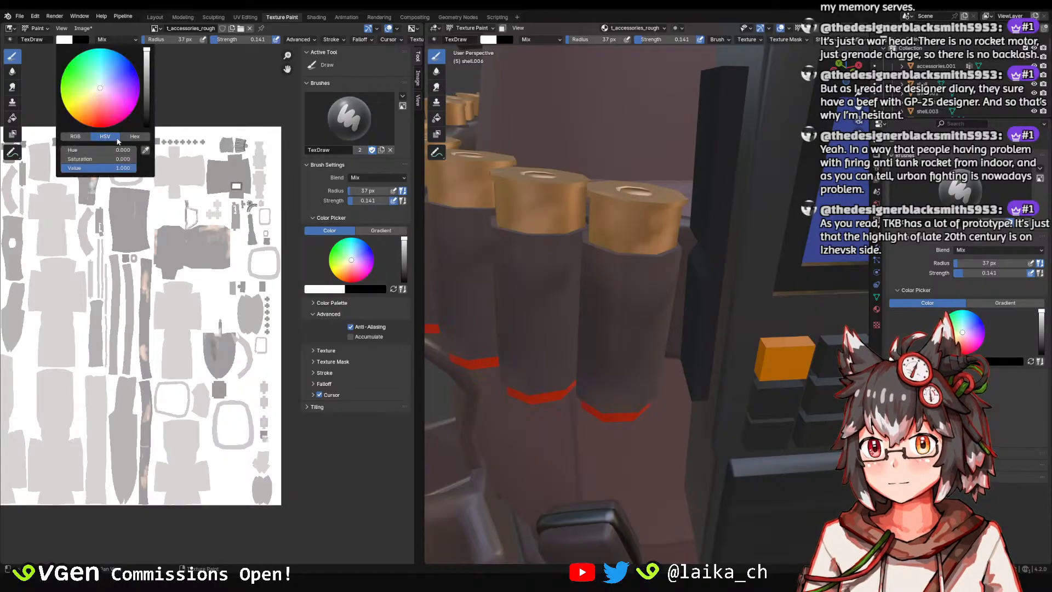
pyautogui.click(146, 151)
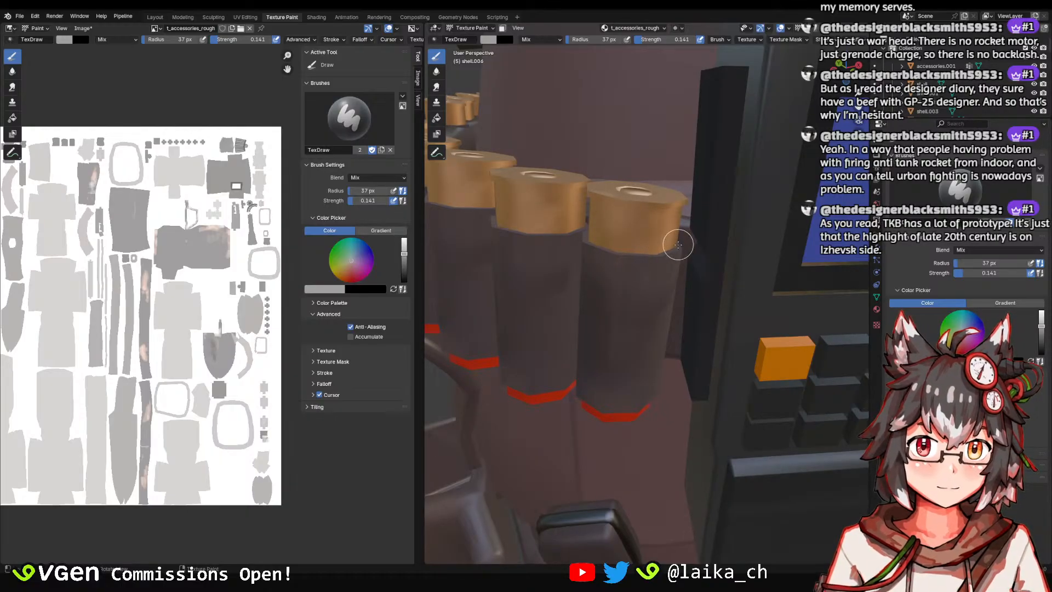
pyautogui.scroll(-8, 678, 245)
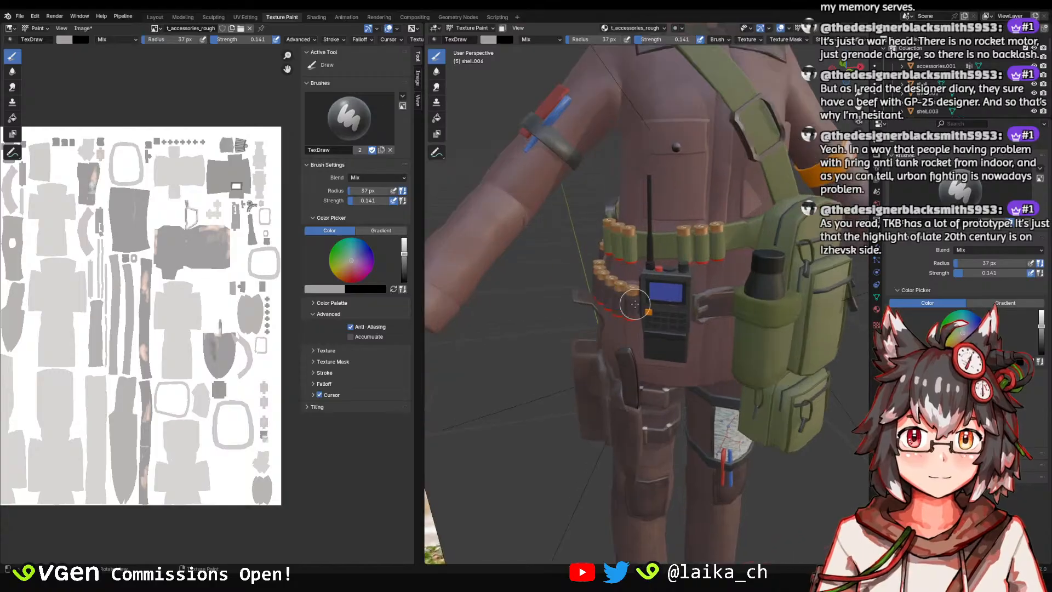
# Pick a light grey with saturation 0.033 and value 0.793, and brush it over the shell's curved strip on the roughness texture.
pyautogui.scroll(8, 635, 304)
pyautogui.moveTo(592, 294); pyautogui.dragTo(631, 270, button='middle')
pyautogui.scroll(7, 631, 270)
pyautogui.scroll(-4, 631, 270)
pyautogui.moveTo(215, 215); pyautogui.dragTo(284, 206, button='middle')
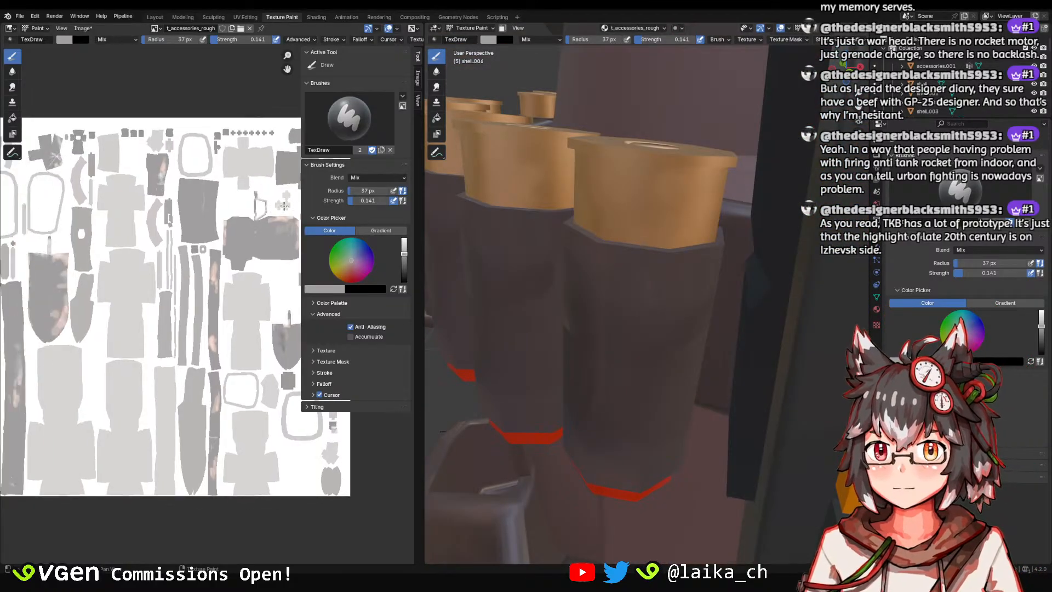
pyautogui.scroll(6, 166, 264)
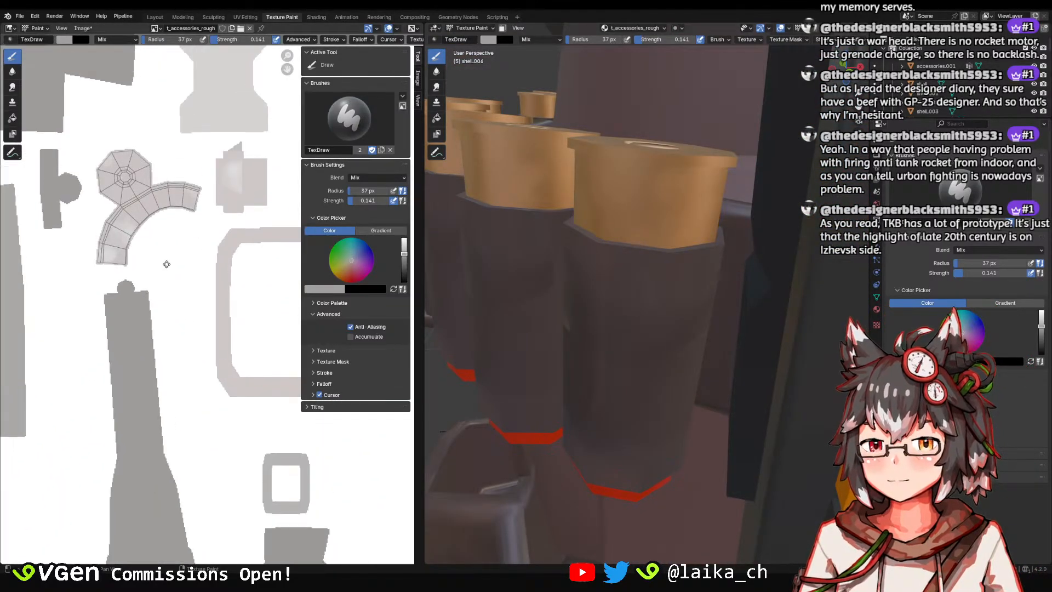
pyautogui.moveTo(166, 265); pyautogui.dragTo(167, 275, button='middle')
pyautogui.click(60, 42)
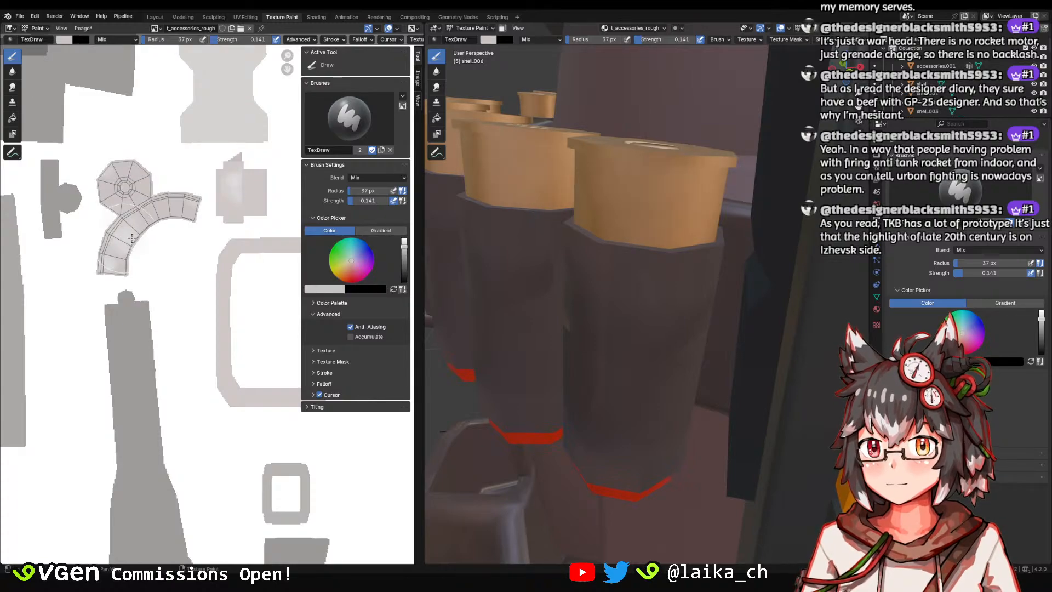
pyautogui.scroll(-7, 567, 178)
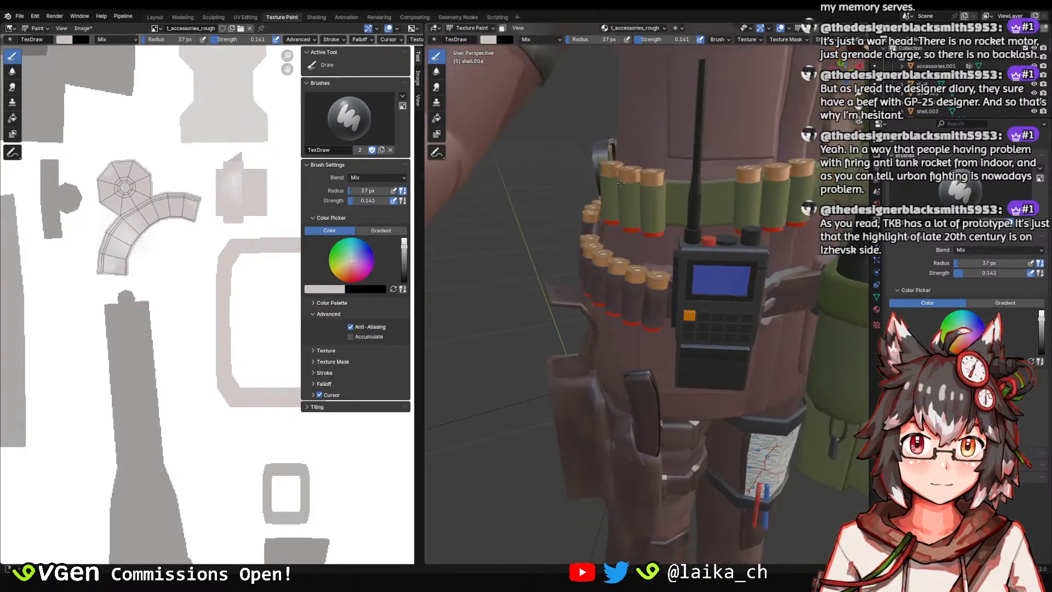
pyautogui.moveTo(571, 175); pyautogui.dragTo(617, 194, button='middle')
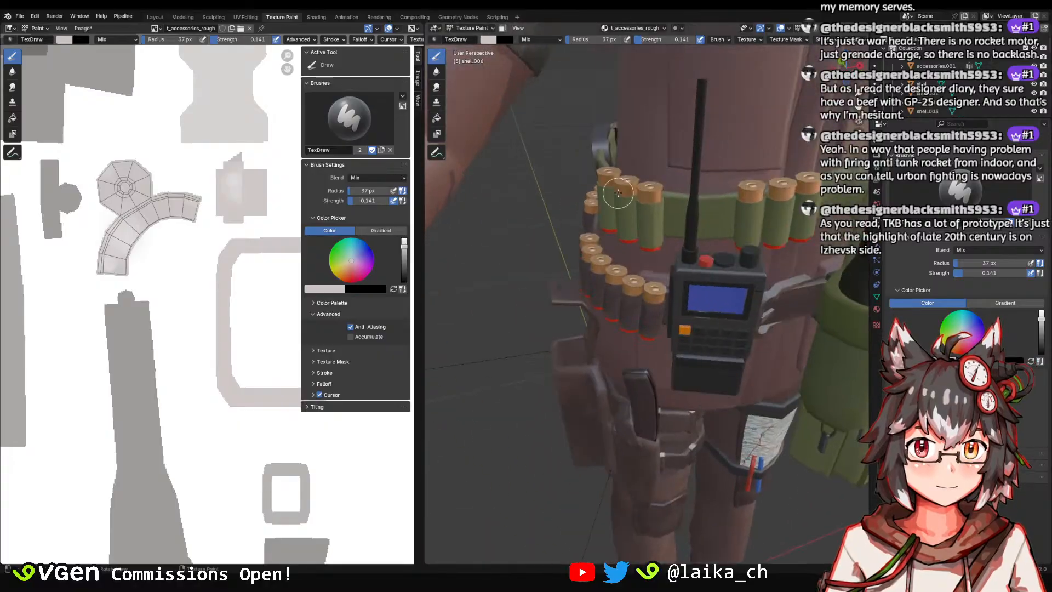
pyautogui.scroll(5, 617, 194)
# Sample a grey with saturation 0.021 and value 0.622 as the brush color and save the t_accessories_rough texture.
pyautogui.moveTo(99, 101); pyautogui.dragTo(109, 116, button='middle')
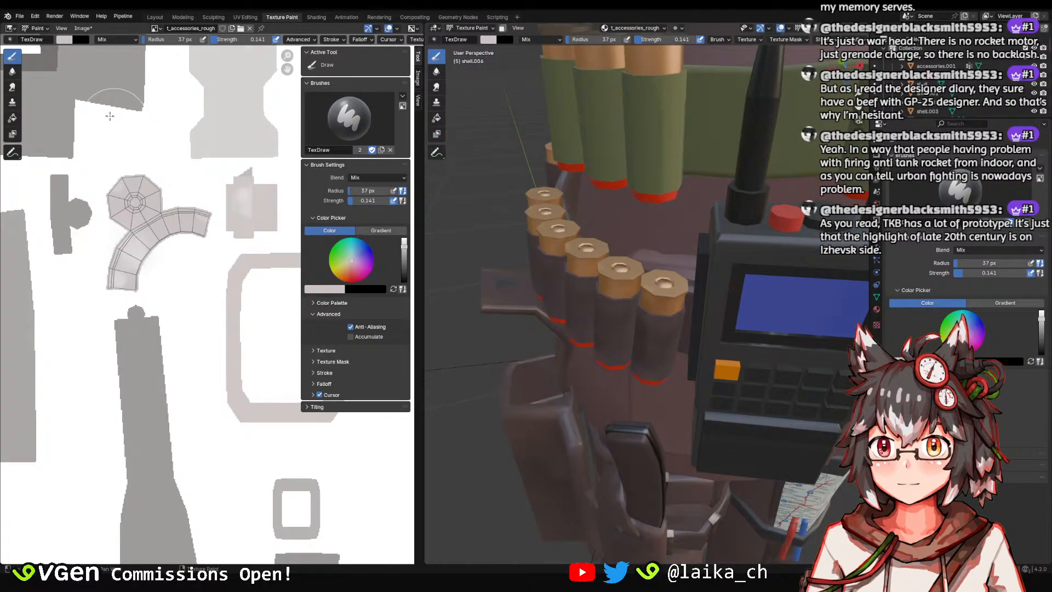
pyautogui.click(65, 40)
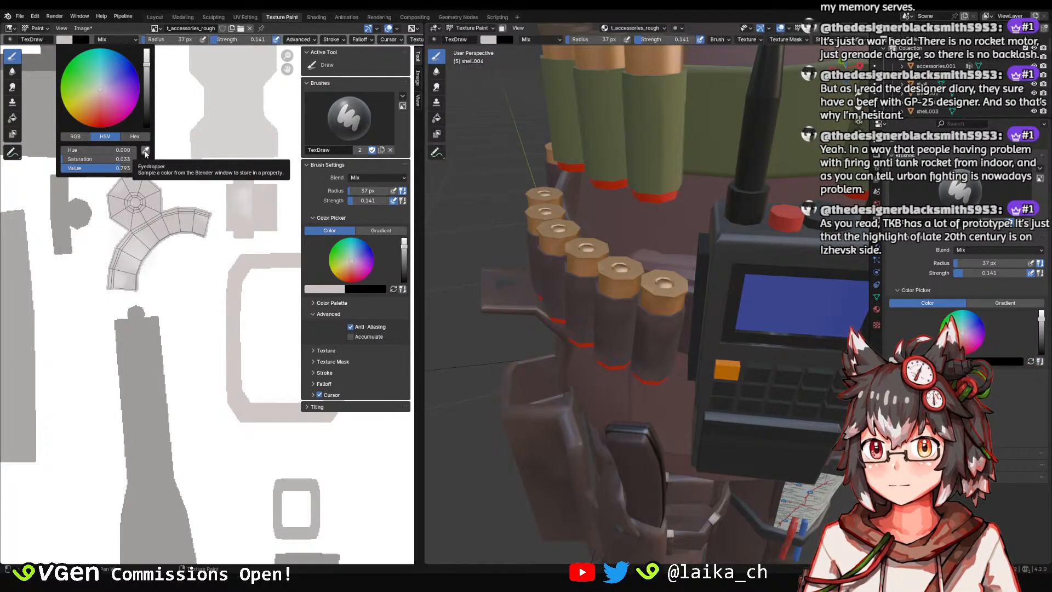
pyautogui.click(145, 151)
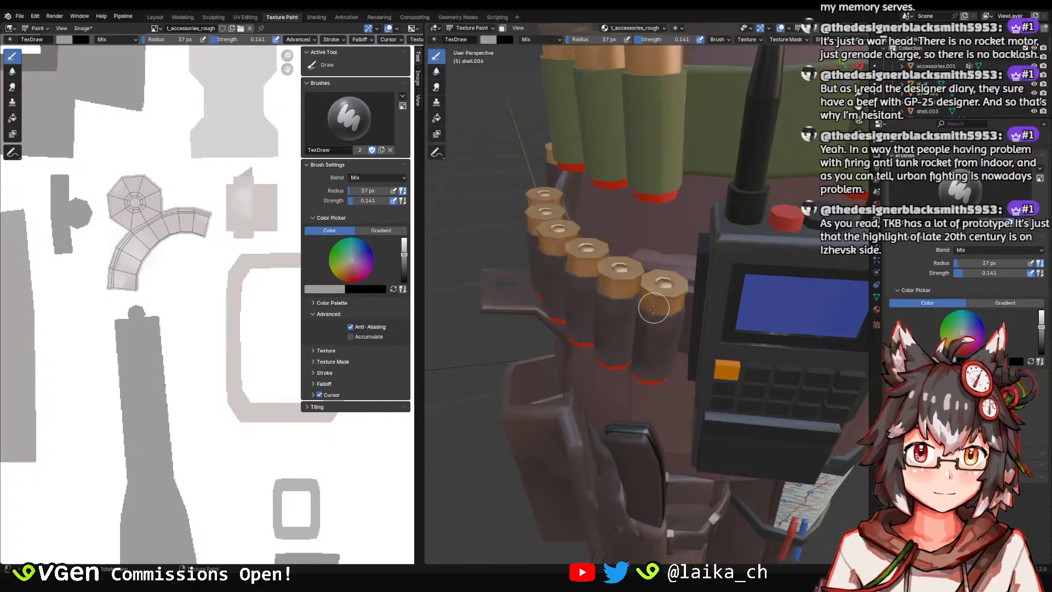
pyautogui.scroll(5, 674, 247)
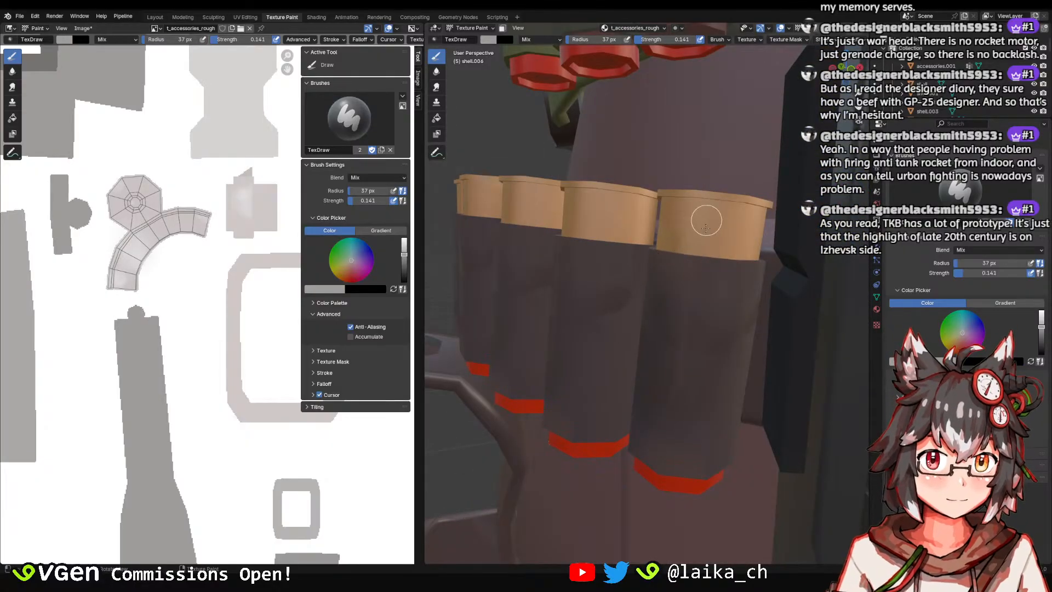
pyautogui.moveTo(691, 248); pyautogui.dragTo(657, 277, button='middle')
pyautogui.scroll(-8, 674, 370)
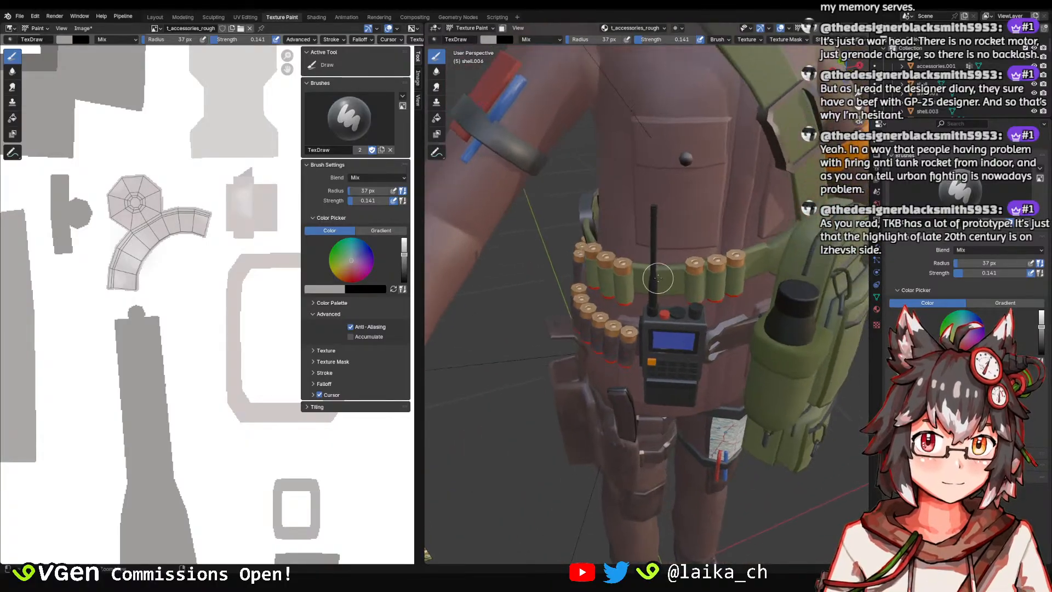
pyautogui.scroll(-1, 657, 277)
pyautogui.click(83, 28)
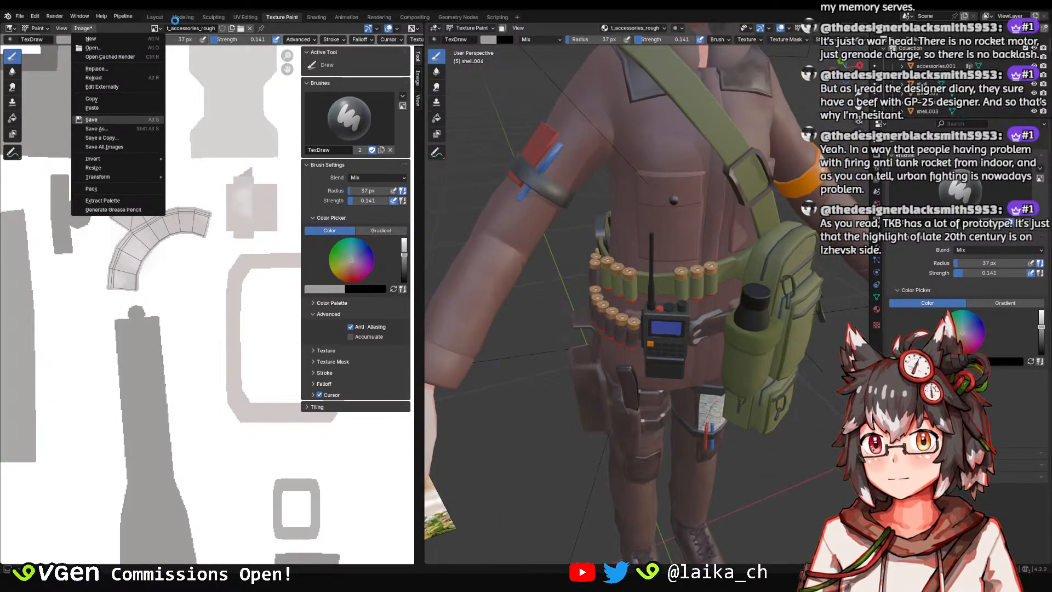
# Return to the Layout workspace, select the ammo shell nearest the radio and save the blend file.
pyautogui.click(155, 17)
pyautogui.scroll(-5, 482, 271)
pyautogui.click(426, 287)
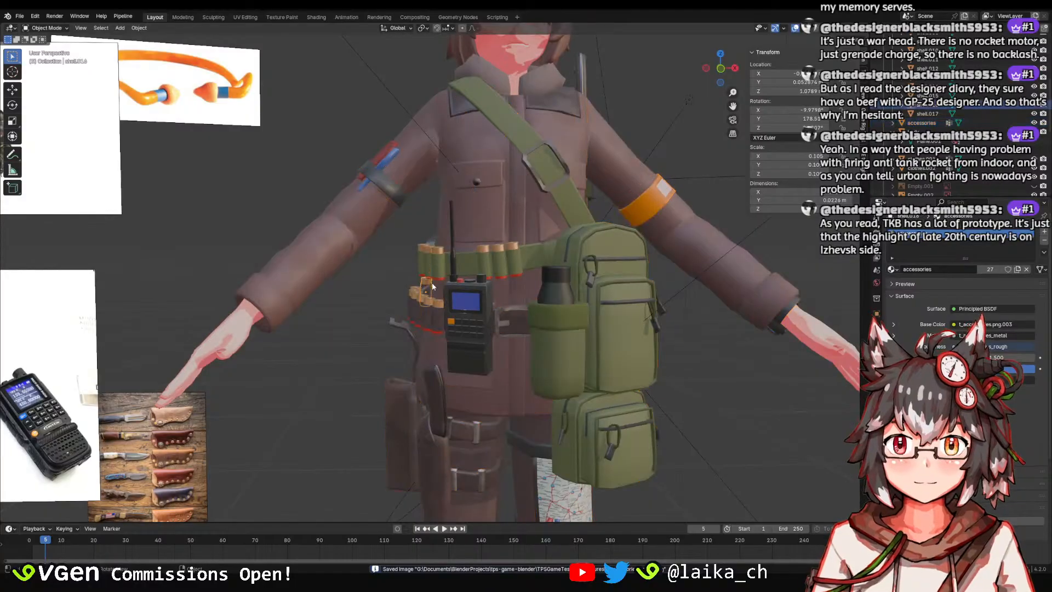
pyautogui.moveTo(431, 287); pyautogui.dragTo(498, 283, button='middle')
pyautogui.scroll(3, 497, 283)
pyautogui.click(475, 315)
pyautogui.click(477, 340)
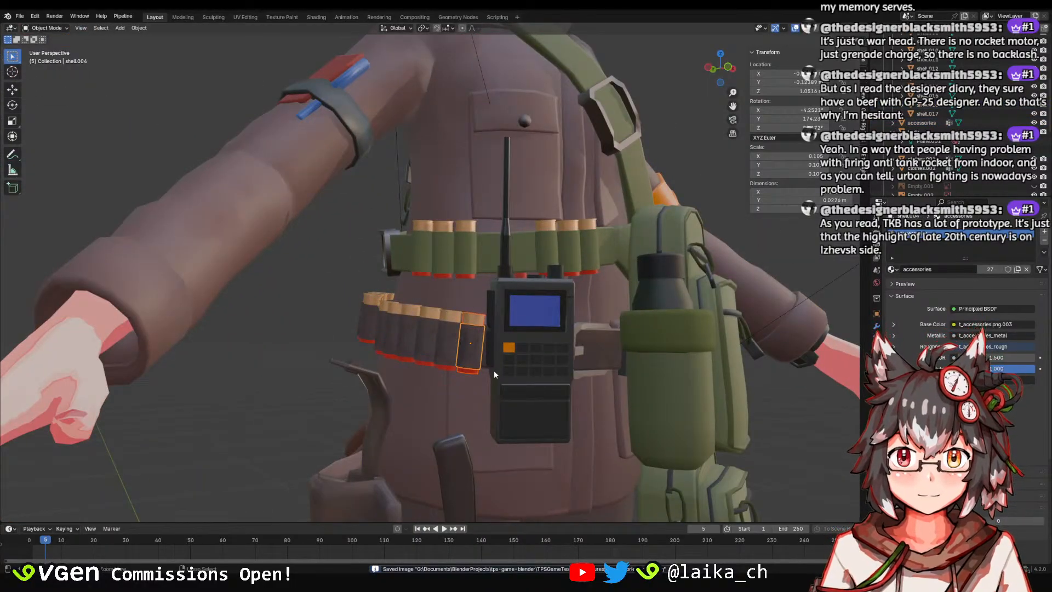
pyautogui.hotkey('ctrl', 's')
# Examine the character's outfit and accessories from head to boots.
pyautogui.scroll(-4, 334, 313)
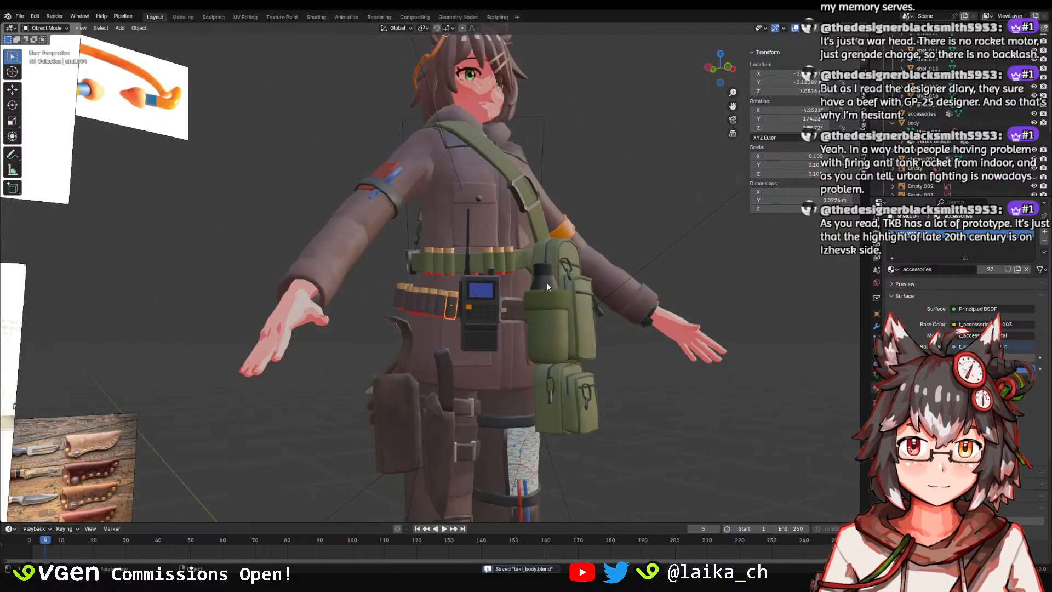
pyautogui.moveTo(547, 283); pyautogui.dragTo(503, 279, button='middle')
pyautogui.click(513, 193)
pyautogui.keyDown('shift'); pyautogui.moveTo(500, 196); pyautogui.dragTo(508, 272, button='middle'); pyautogui.keyUp('shift')
pyautogui.moveTo(530, 328); pyautogui.dragTo(510, 342, button='middle')
pyautogui.keyDown('ctrl'); pyautogui.moveTo(517, 372); pyautogui.dragTo(518, 343, button='middle'); pyautogui.keyUp('ctrl')
pyautogui.click(531, 384)
pyautogui.keyDown('shift'); pyautogui.moveTo(531, 384); pyautogui.dragTo(516, 274, button='middle'); pyautogui.keyUp('shift')
pyautogui.keyDown('ctrl'); pyautogui.moveTo(515, 274); pyautogui.dragTo(513, 336, button='middle'); pyautogui.keyUp('ctrl')
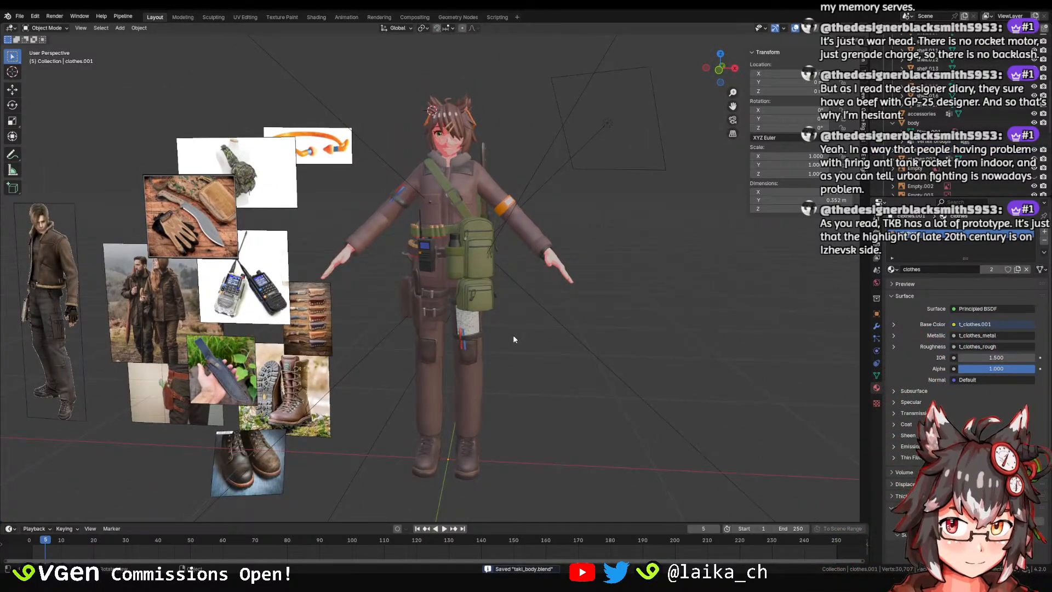
# Select the character's jacket and save the blend file.
pyautogui.click(485, 174)
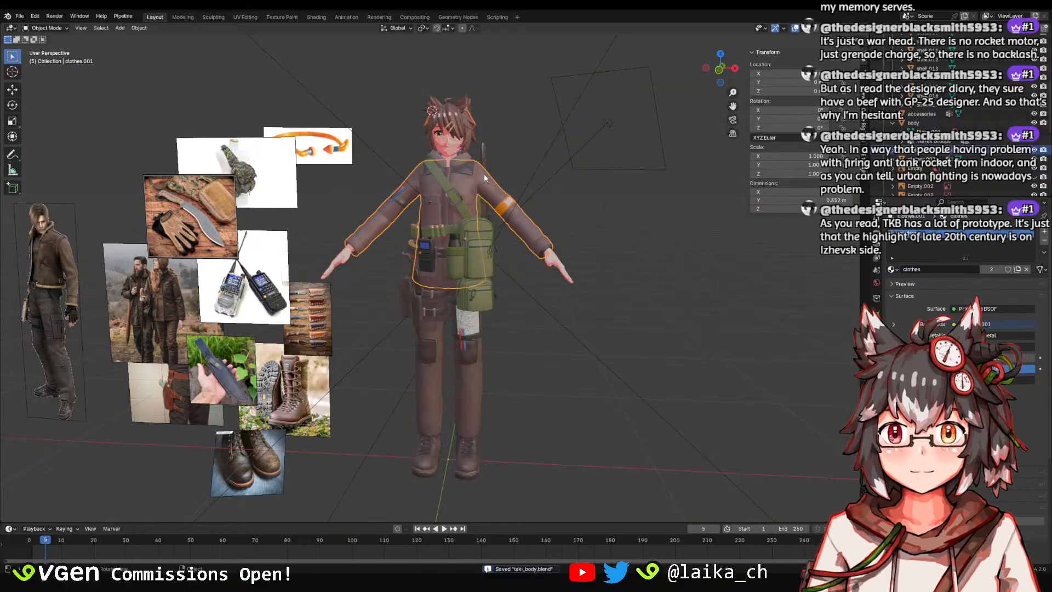
pyautogui.moveTo(485, 173); pyautogui.dragTo(551, 250, button='middle')
pyautogui.hotkey('ctrl', 's')
# Inspect the sleeve, armband and ammo shells from the character's side, and save the blend file.
pyautogui.click(512, 241)
pyautogui.click(454, 237)
pyautogui.moveTo(454, 237); pyautogui.dragTo(512, 212, button='middle')
pyautogui.click(460, 266)
pyautogui.click(460, 266)
pyautogui.click(513, 213)
pyautogui.scroll(8, 495, 222)
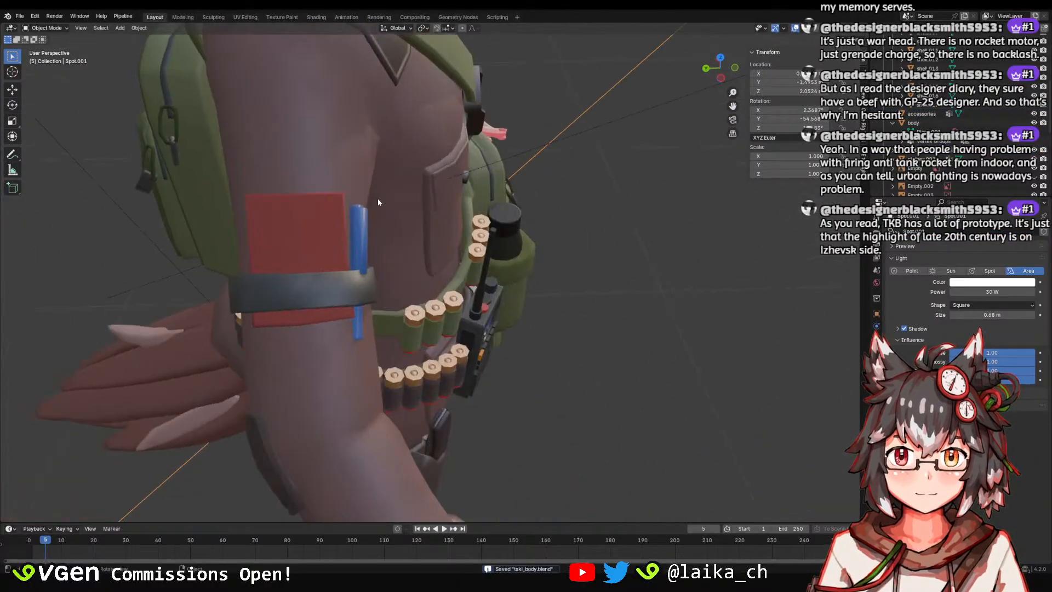
pyautogui.scroll(-6, 266, 306)
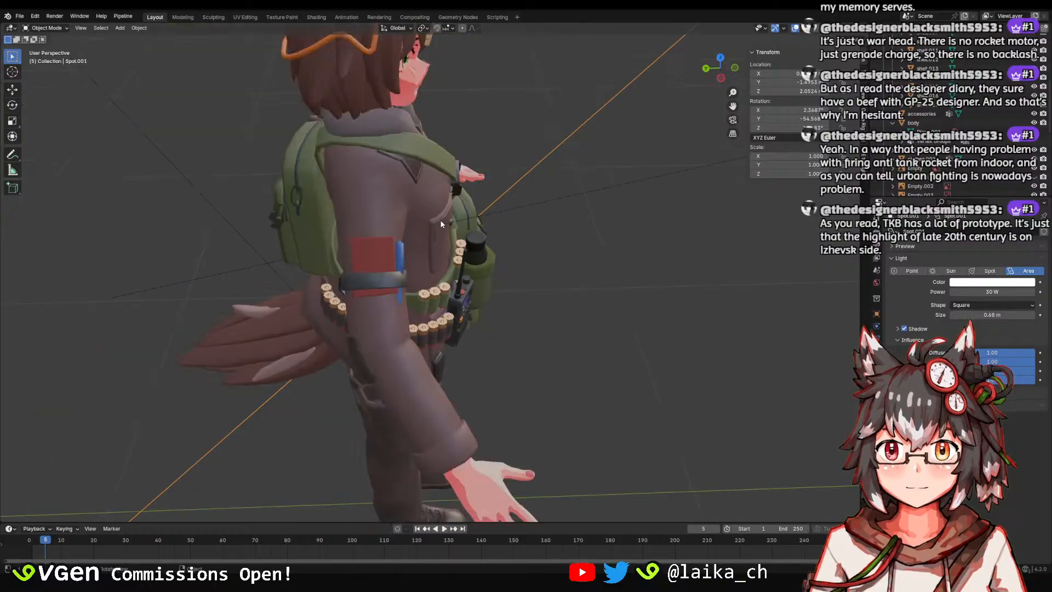
pyautogui.moveTo(482, 217); pyautogui.dragTo(365, 172, button='middle')
pyautogui.scroll(-2, 501, 192)
pyautogui.hotkey('ctrl', 's')
# Examine the jacket and gear from the front, down to the radio at the belt.
pyautogui.click(501, 192)
pyautogui.moveTo(501, 192); pyautogui.dragTo(612, 219, button='middle')
pyautogui.scroll(-1, 506, 213)
pyautogui.click(505, 250)
pyautogui.click(502, 234)
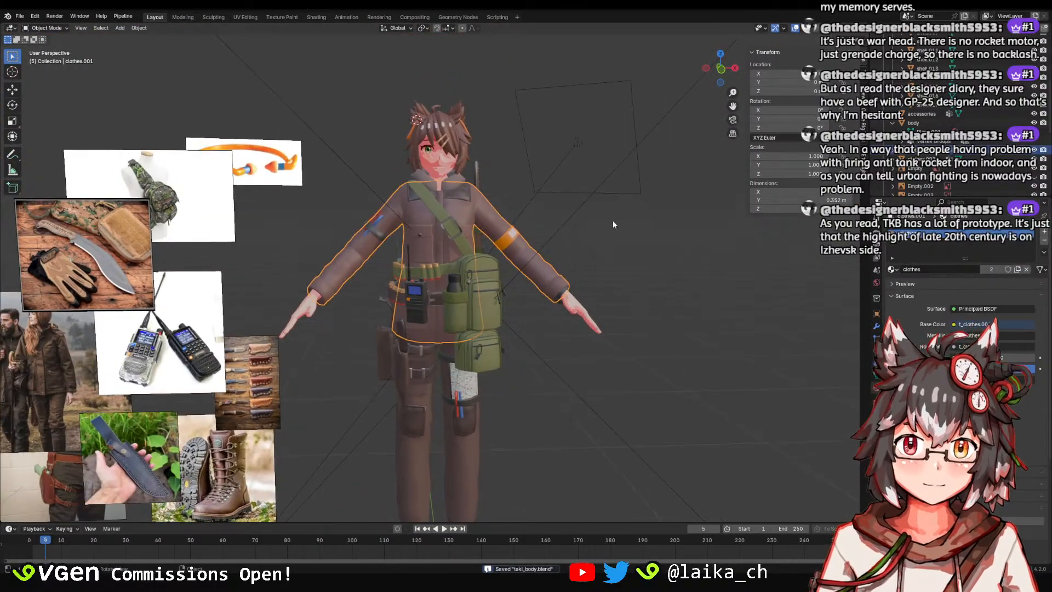
pyautogui.scroll(-3, 559, 274)
pyautogui.keyDown('shift'); pyautogui.moveTo(537, 257); pyautogui.dragTo(542, 228, button='middle'); pyautogui.keyUp('shift')
pyautogui.scroll(3, 541, 224)
pyautogui.moveTo(532, 192)
pyautogui.mouseDown(button='middle')
pyautogui.moveTo(511, 170)
pyautogui.moveTo(516, 191)
pyautogui.mouseUp(button='middle')
pyautogui.scroll(3, 493, 198)
# Separate the radio body from the accessories mesh into its own object and select it.
pyautogui.press('z')
pyautogui.click(407, 301)
pyautogui.scroll(2, 439, 223)
pyautogui.moveTo(407, 302)
pyautogui.mouseDown(button='middle')
pyautogui.moveTo(439, 222)
pyautogui.moveTo(452, 271)
pyautogui.moveTo(451, 205)
pyautogui.mouseUp(button='middle')
pyautogui.click(453, 271)
pyautogui.press('Tab')
pyautogui.scroll(3, 455, 211)
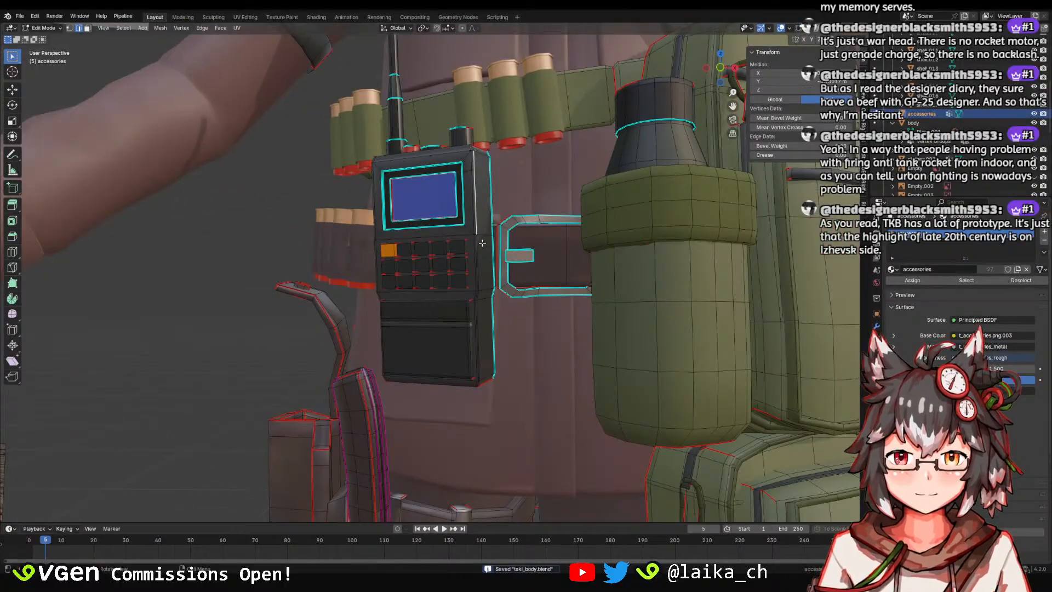
pyautogui.hotkey('ctrl', 'l')
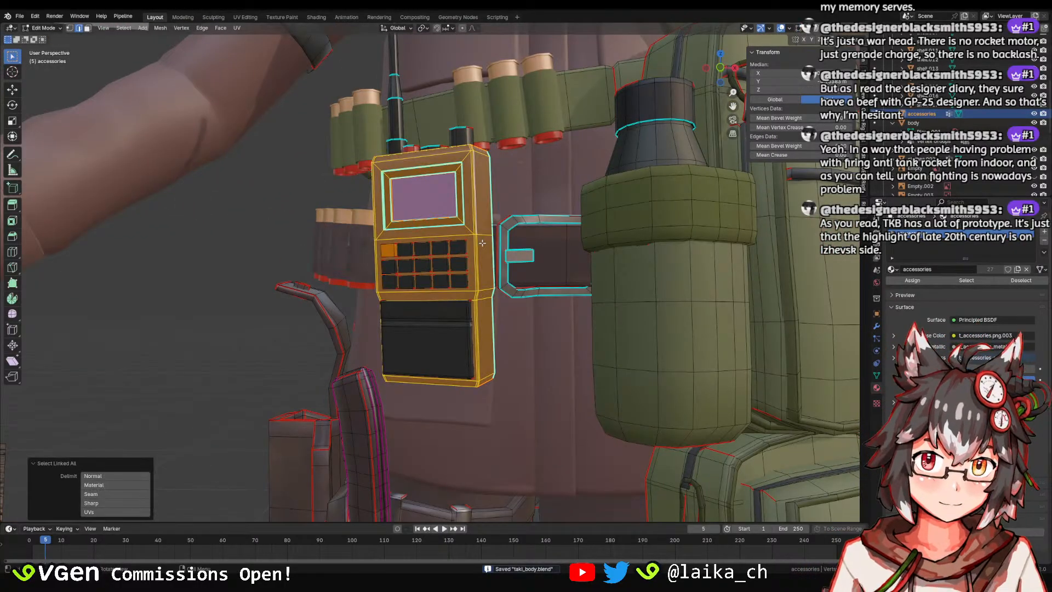
pyautogui.press('p')
pyautogui.click(486, 207)
pyautogui.press('Tab')
pyautogui.click(482, 214)
pyautogui.moveTo(482, 215); pyautogui.dragTo(503, 197, button='middle')
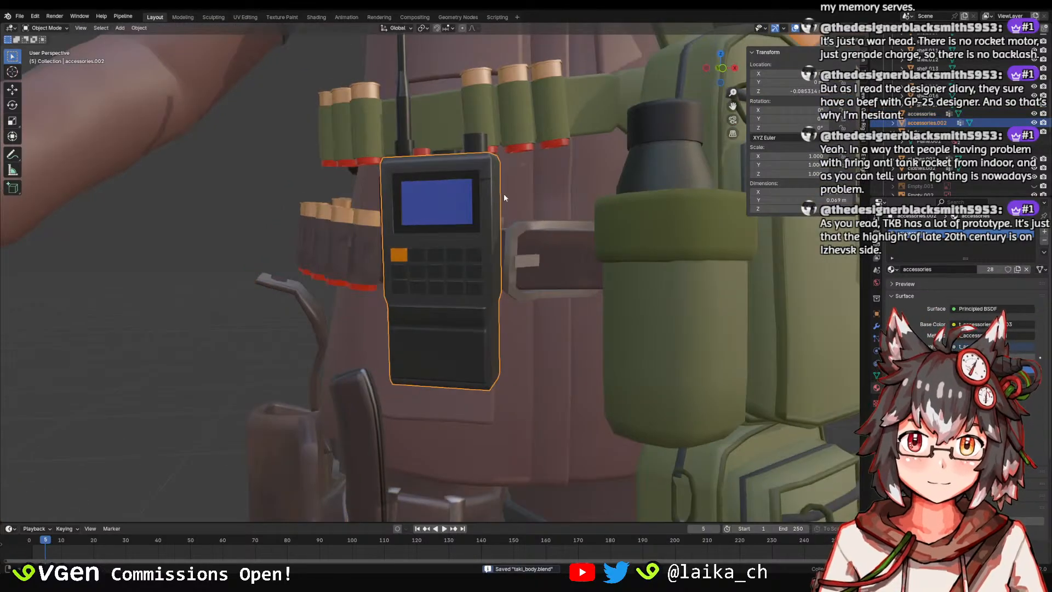
# Show the radio in the Texture Paint workspace and make the t_accessories.png.003 texture the paint canvas.
pyautogui.click(282, 18)
pyautogui.click(316, 17)
pyautogui.click(282, 17)
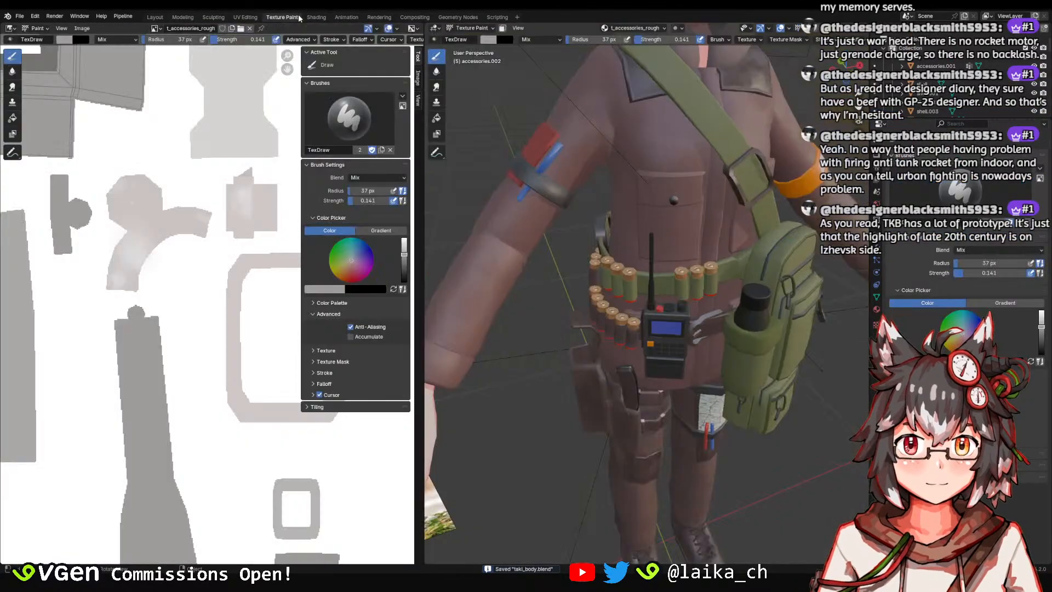
pyautogui.moveTo(665, 283); pyautogui.dragTo(686, 279, button='middle')
pyautogui.scroll(8, 674, 268)
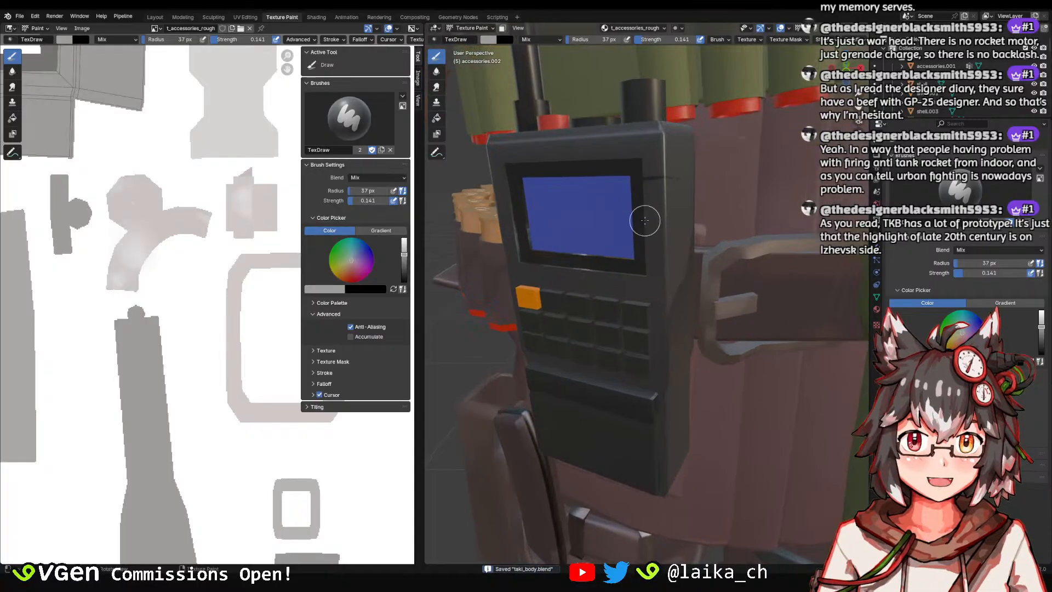
pyautogui.moveTo(646, 218); pyautogui.dragTo(619, 202, button='middle')
pyautogui.scroll(2, 608, 202)
pyautogui.scroll(-3, 181, 192)
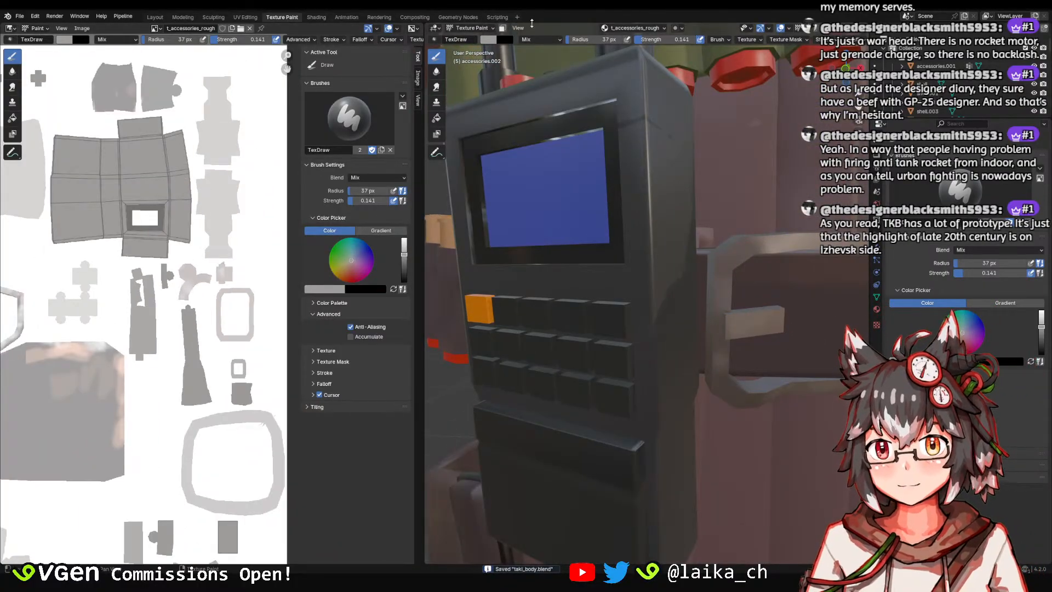
pyautogui.click(635, 28)
pyautogui.click(627, 64)
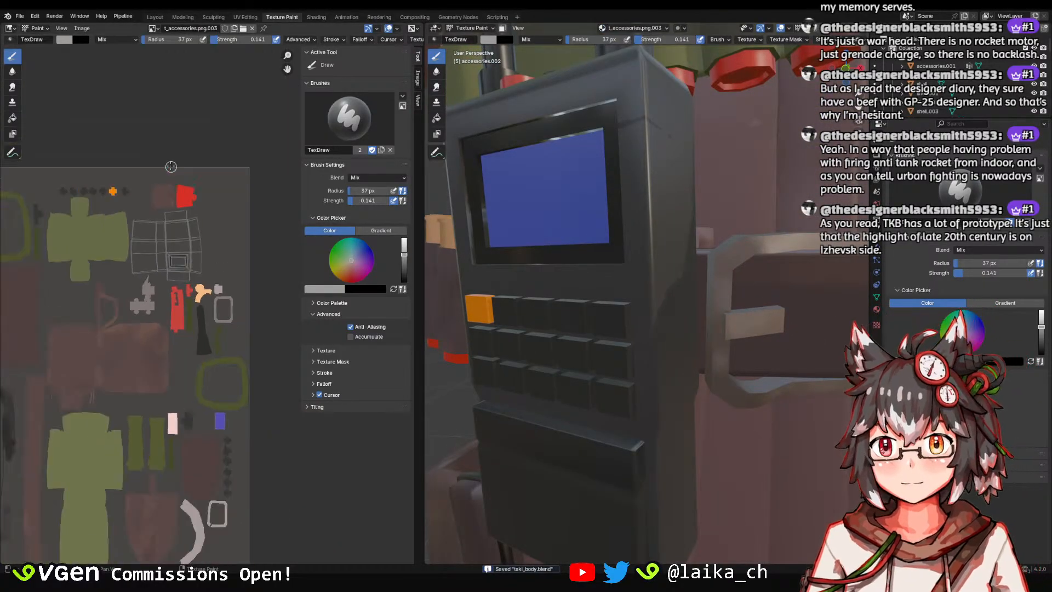
# Set the brush to a near-black color with a 15 px radius and strength 0.567.
pyautogui.scroll(2, 184, 232)
pyautogui.click(69, 40)
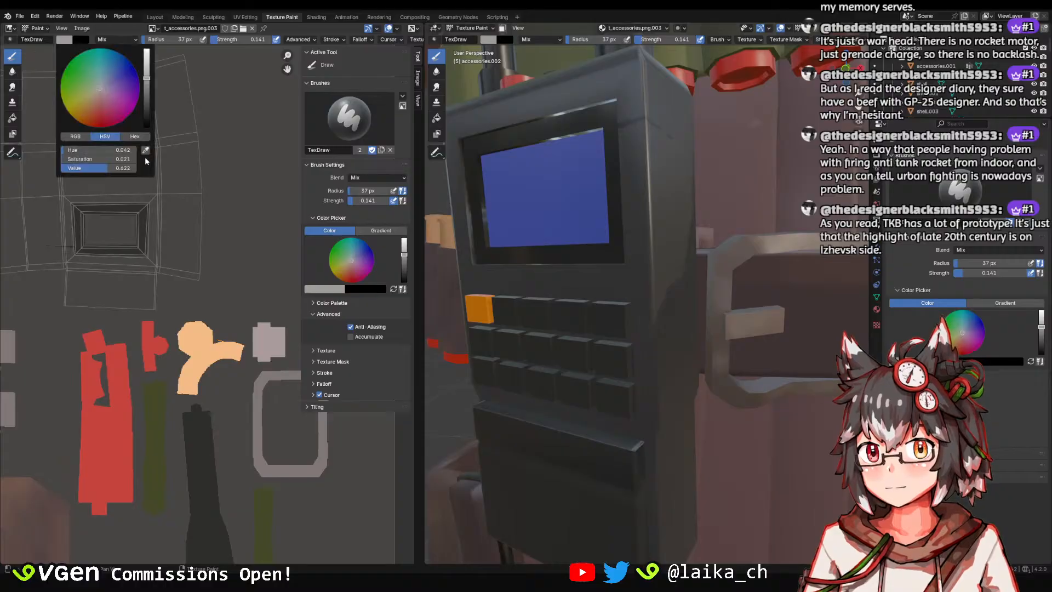
pyautogui.click(146, 162)
pyautogui.press('f')
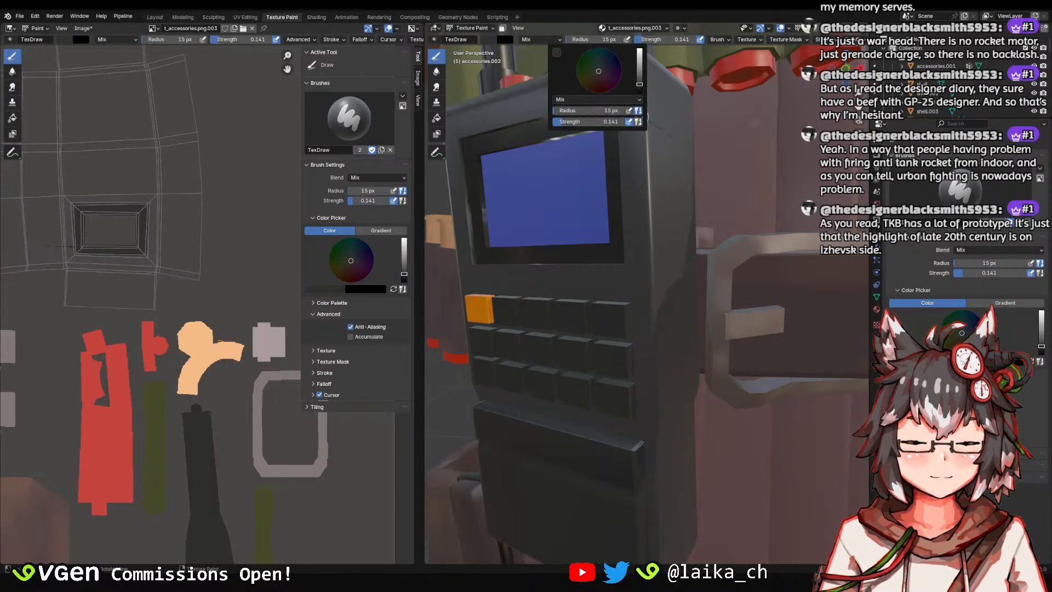
pyautogui.hotkey('shift', 'f')
pyautogui.click(636, 83)
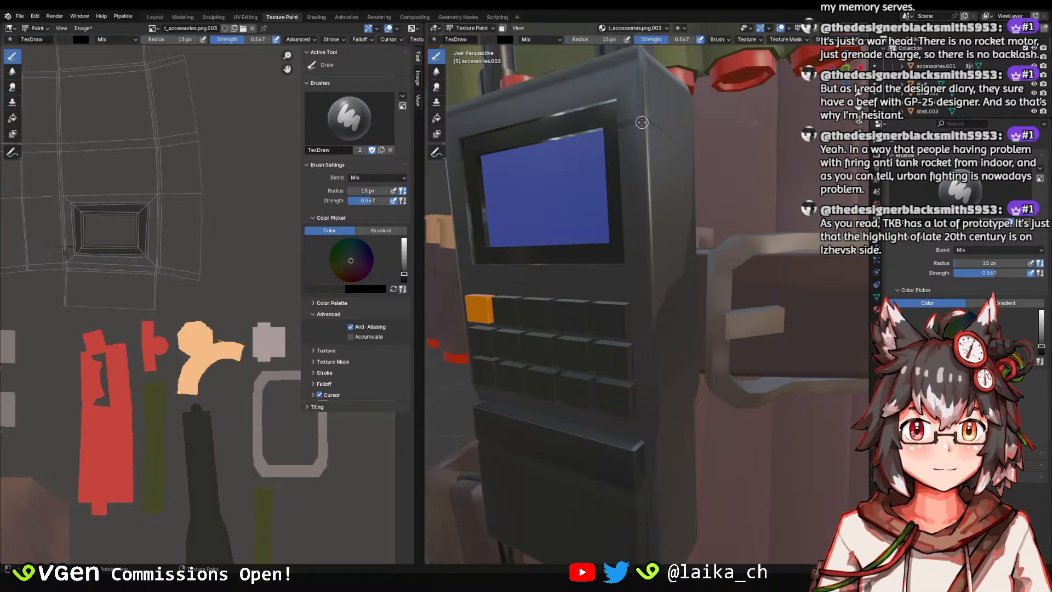
# Enlarge the brush to a 116 px radius and darken the radio's top around the large knob.
pyautogui.scroll(-3, 641, 122)
pyautogui.moveTo(654, 204); pyautogui.dragTo(653, 234, button='middle')
pyautogui.scroll(3, 653, 233)
pyautogui.moveTo(657, 147)
pyautogui.keyDown('shift'); pyautogui.mouseDown(button='middle')
pyautogui.moveTo(652, 194)
pyautogui.moveTo(571, 248)
pyautogui.moveTo(587, 276)
pyautogui.mouseUp(button='middle'); pyautogui.keyUp('shift')
pyautogui.press('f')
pyautogui.click(626, 294)
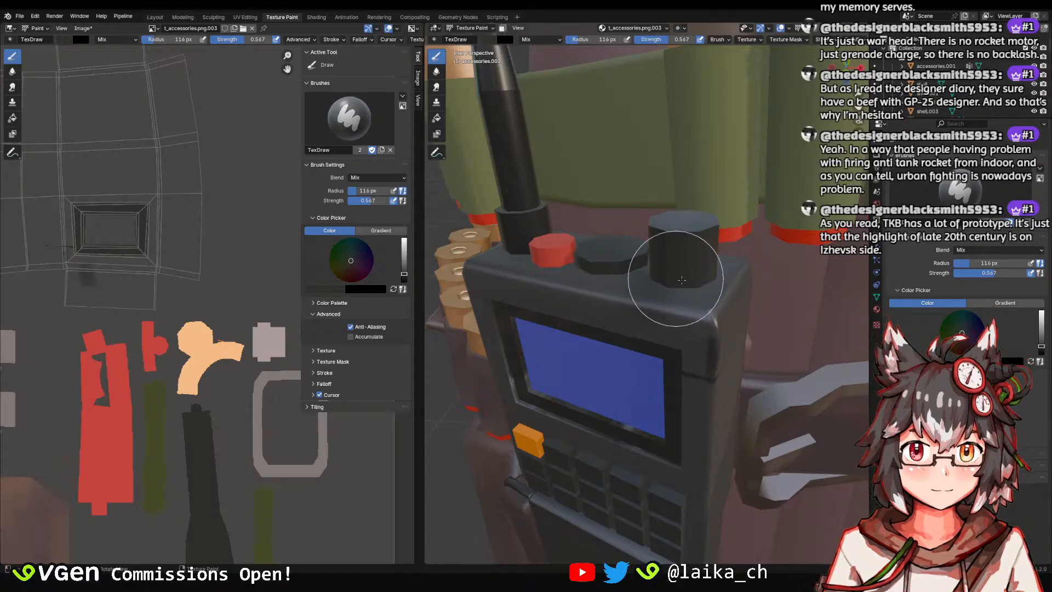
pyautogui.moveTo(681, 280); pyautogui.dragTo(707, 290)
# Brush the dark shade over the radio's bottom edge and lower side.
pyautogui.scroll(-4, 718, 294)
pyautogui.scroll(2, 667, 239)
pyautogui.moveTo(718, 293)
pyautogui.mouseDown(button='middle')
pyautogui.moveTo(666, 240)
pyautogui.moveTo(664, 222)
pyautogui.mouseUp(button='middle')
pyautogui.moveTo(637, 366); pyautogui.dragTo(646, 396)
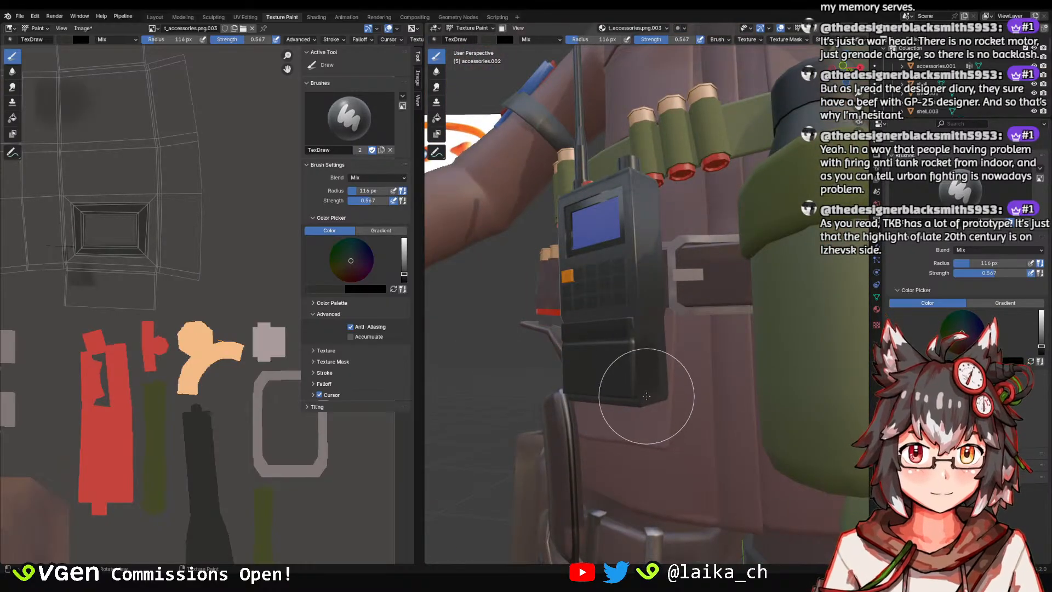
pyautogui.moveTo(689, 331); pyautogui.dragTo(689, 322, button='middle')
pyautogui.moveTo(657, 399); pyautogui.dragTo(672, 394)
pyautogui.moveTo(717, 346)
pyautogui.mouseDown(button='middle')
pyautogui.moveTo(727, 310)
pyautogui.moveTo(673, 283)
pyautogui.mouseUp(button='middle')
pyautogui.moveTo(675, 307); pyautogui.dragTo(681, 322)
# Reduce the brush radius to 28 px and inspect the radio's screen frame, keypad and overall look.
pyautogui.scroll(-4, 695, 320)
pyautogui.moveTo(695, 320)
pyautogui.mouseDown(button='middle')
pyautogui.moveTo(714, 360)
pyautogui.moveTo(683, 282)
pyautogui.mouseUp(button='middle')
pyautogui.scroll(7, 652, 274)
pyautogui.press('f')
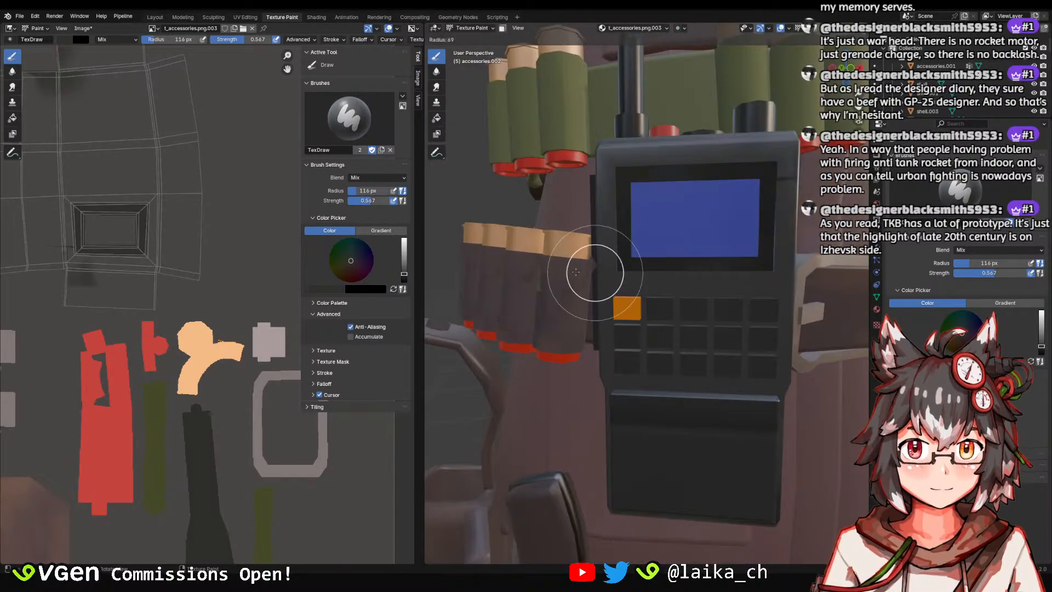
pyautogui.click(581, 272)
pyautogui.scroll(3, 596, 257)
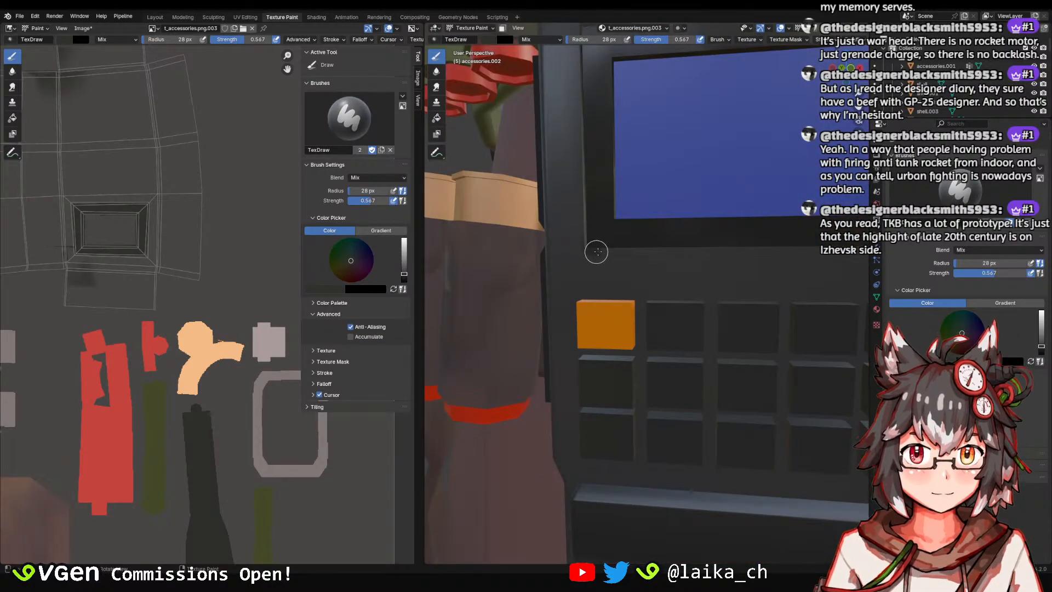
pyautogui.scroll(-6, 678, 244)
pyautogui.scroll(-8, 720, 258)
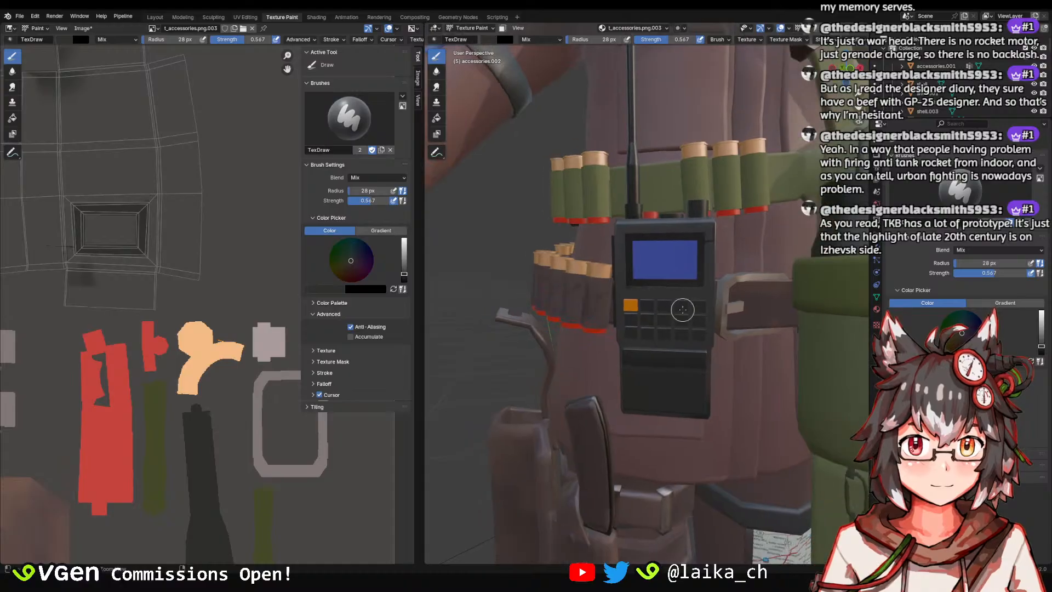
pyautogui.scroll(-3, 663, 259)
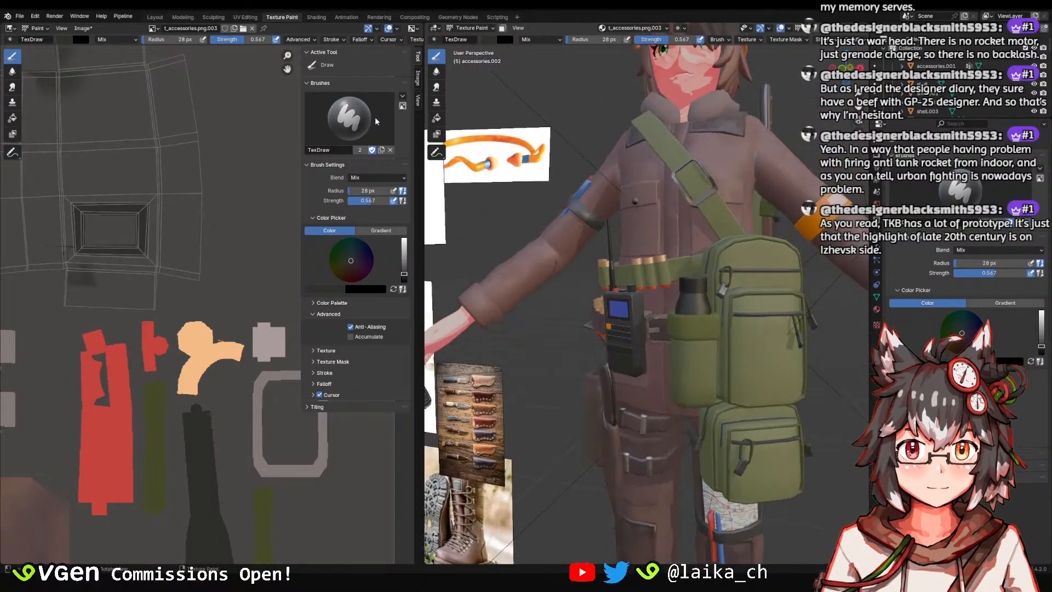
# Save the t_accessories.png.003 texture and the blend file.
pyautogui.click(83, 28)
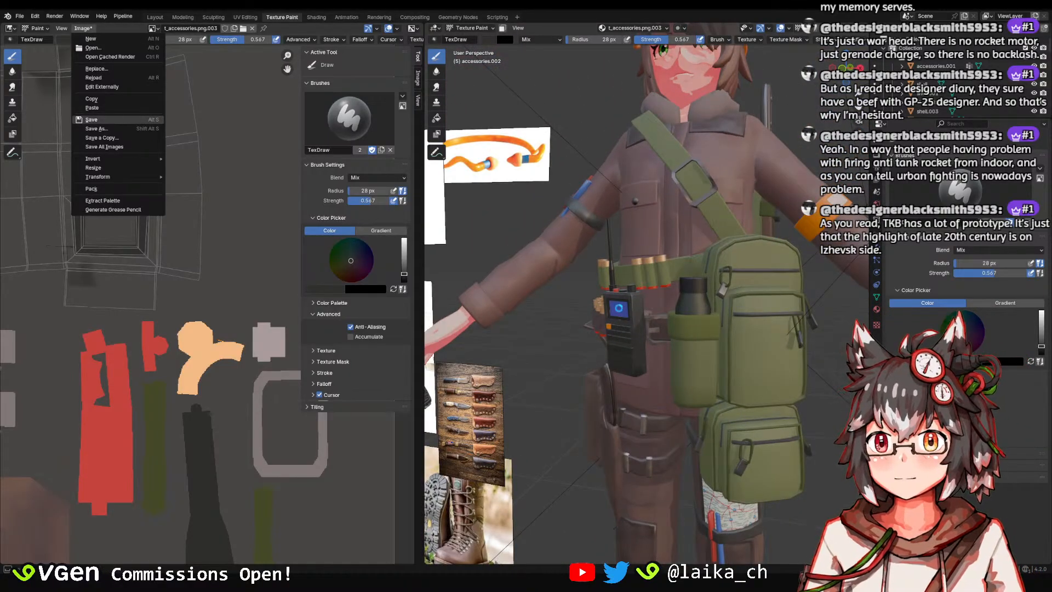
pyautogui.click(112, 119)
pyautogui.scroll(10, 642, 220)
pyautogui.keyDown('ctrl'); pyautogui.moveTo(642, 221); pyautogui.dragTo(509, 34, button='middle'); pyautogui.keyUp('ctrl')
pyautogui.hotkey('ctrl', 's')
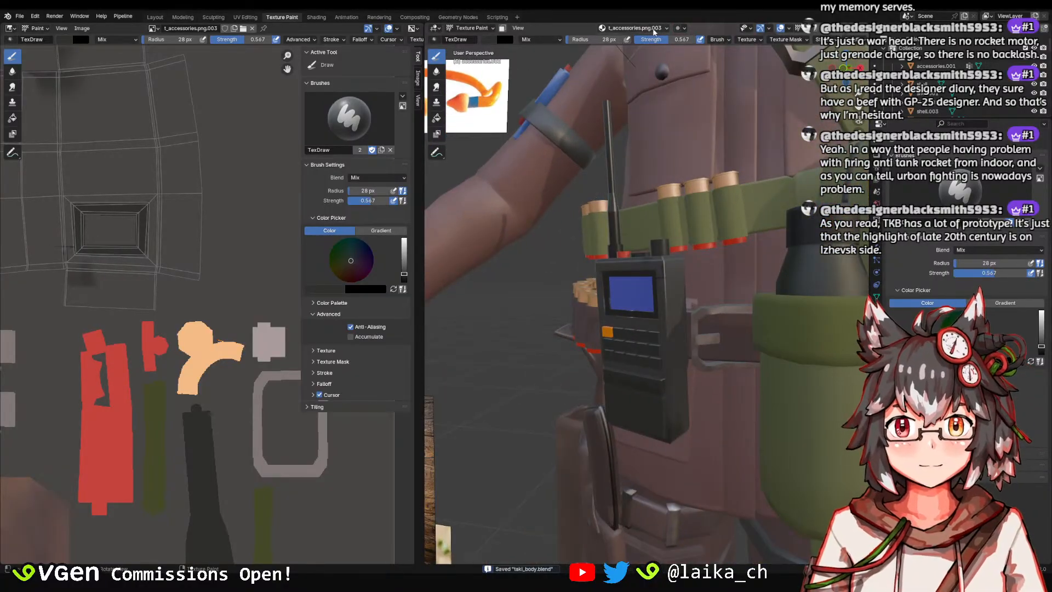
# Switch the paint canvas to the t_accessories_rough texture and bring the radio's UV islands into view.
pyautogui.click(602, 28)
pyautogui.click(639, 71)
pyautogui.moveTo(111, 80); pyautogui.dragTo(108, 121, button='middle')
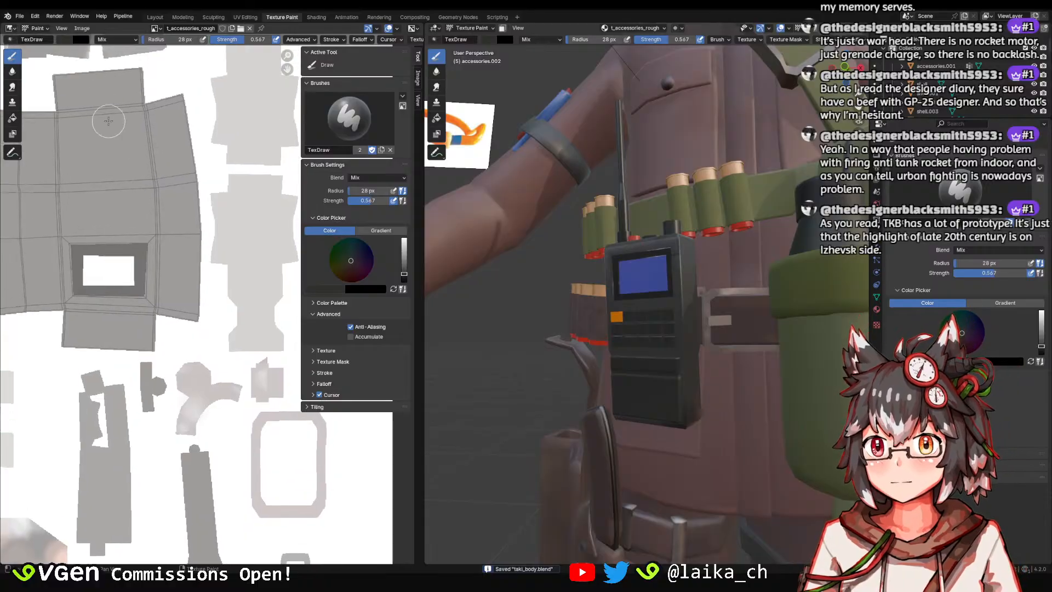
# Sample white from the t_accessories_rough texture and set the brush to 42 px radius and 0.230 strength.
pyautogui.click(71, 39)
pyautogui.click(145, 151)
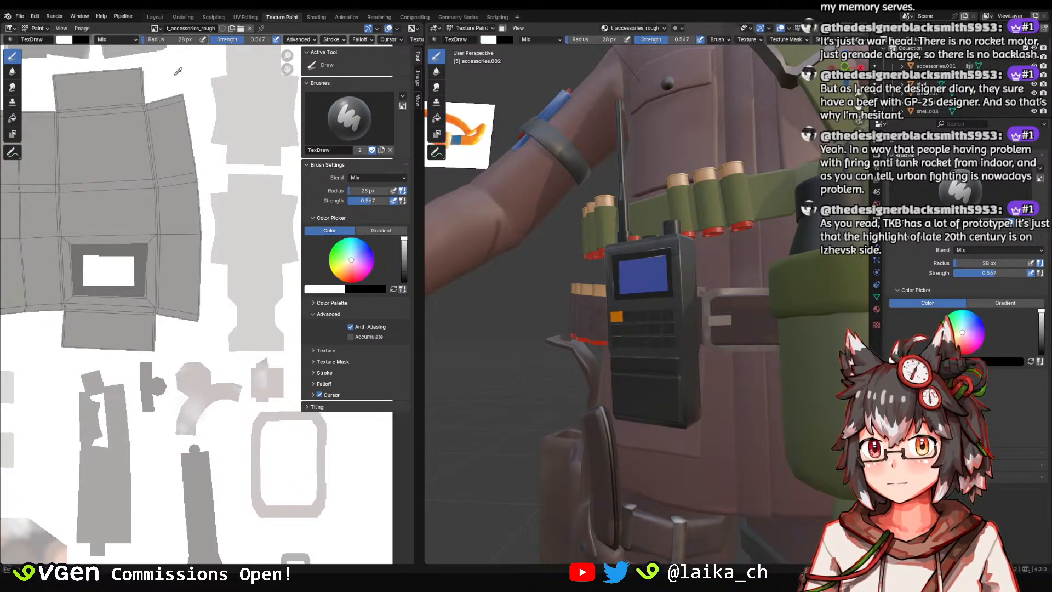
pyautogui.press('f')
pyautogui.click(602, 220)
pyautogui.hotkey('shift', 'f')
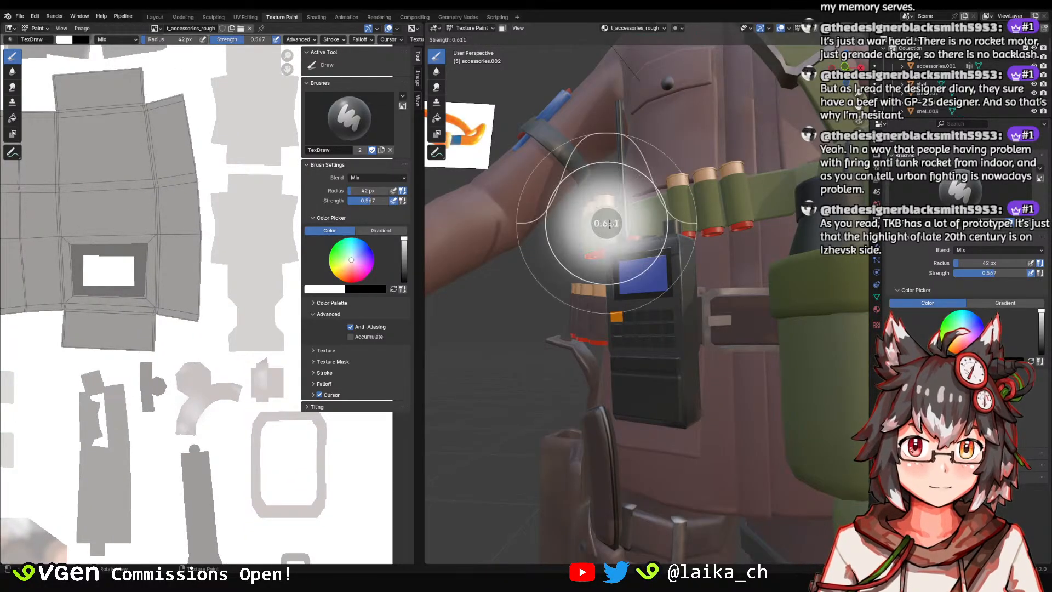
pyautogui.click(591, 220)
pyautogui.scroll(5, 703, 192)
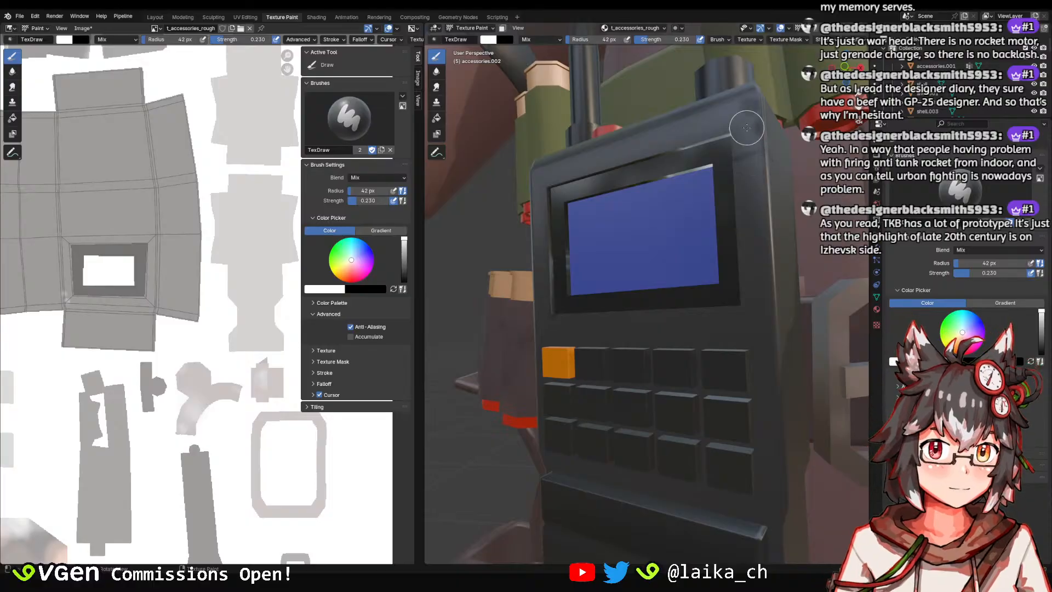
# Lower the brush strength to 0.053, set the radius to 141 px and softly whiten the radio's upper edges.
pyautogui.hotkey('shift', 'f')
pyautogui.click(685, 192)
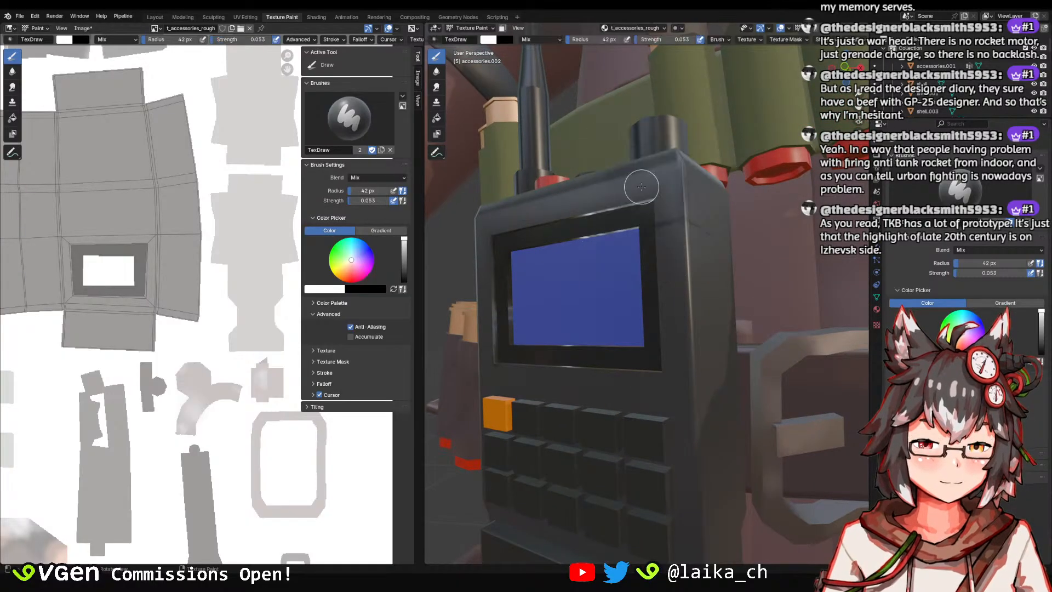
pyautogui.press('f')
pyautogui.click(687, 193)
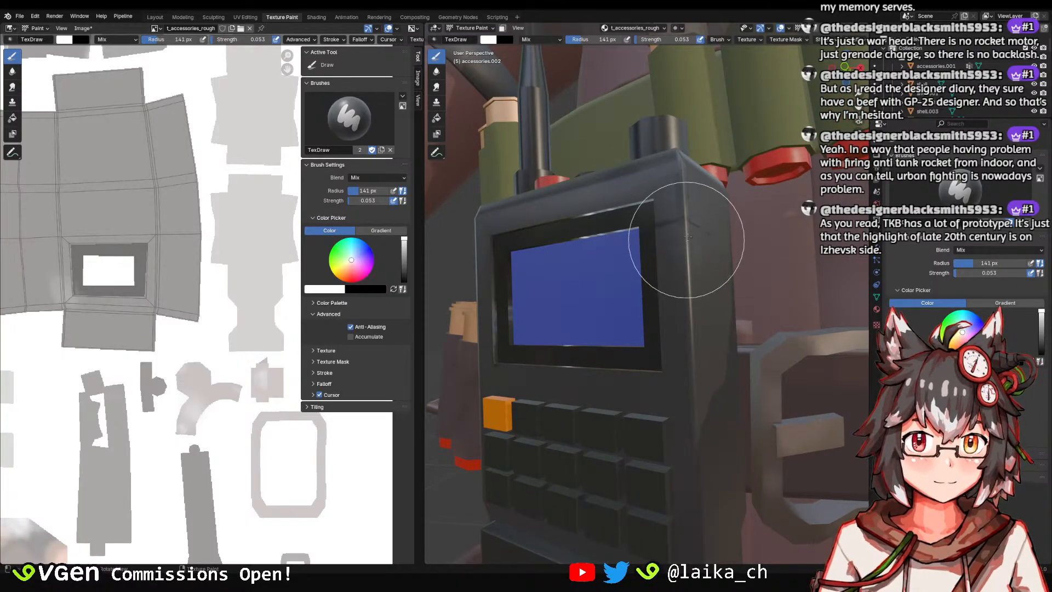
pyautogui.scroll(-4, 686, 240)
pyautogui.moveTo(576, 244); pyautogui.dragTo(597, 248, button='middle')
pyautogui.scroll(3, 596, 248)
pyautogui.scroll(3, 570, 249)
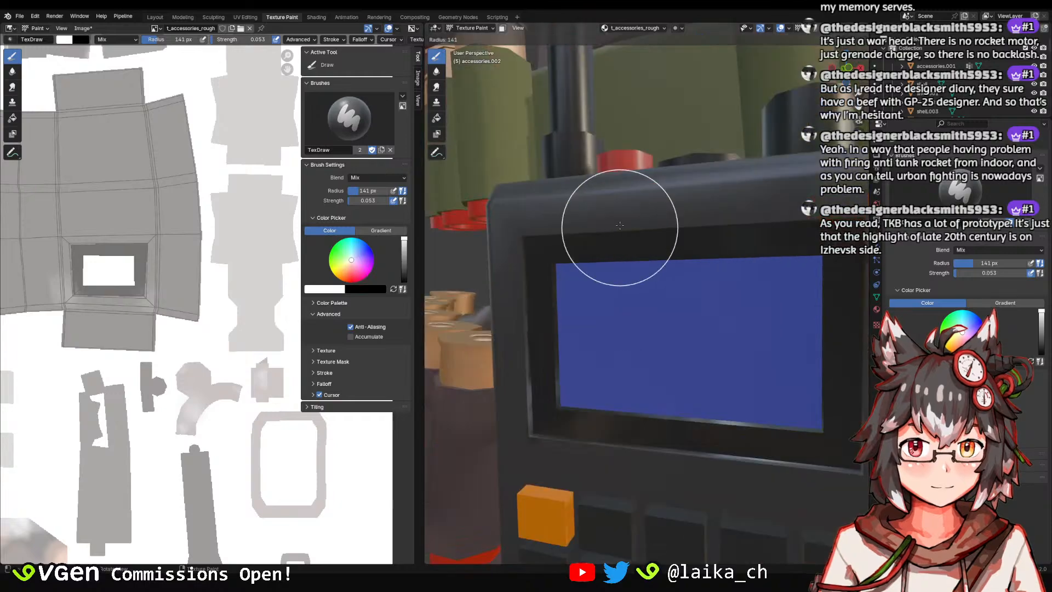
# Reduce the brush radius to 74 px and lighten the roughness around the radio's screen and keypad.
pyautogui.press('[')
pyautogui.press('[')
pyautogui.press('[')
pyautogui.press('[')
pyautogui.press('[')
pyautogui.press('[')
pyautogui.moveTo(689, 213); pyautogui.dragTo(554, 132, button='middle')
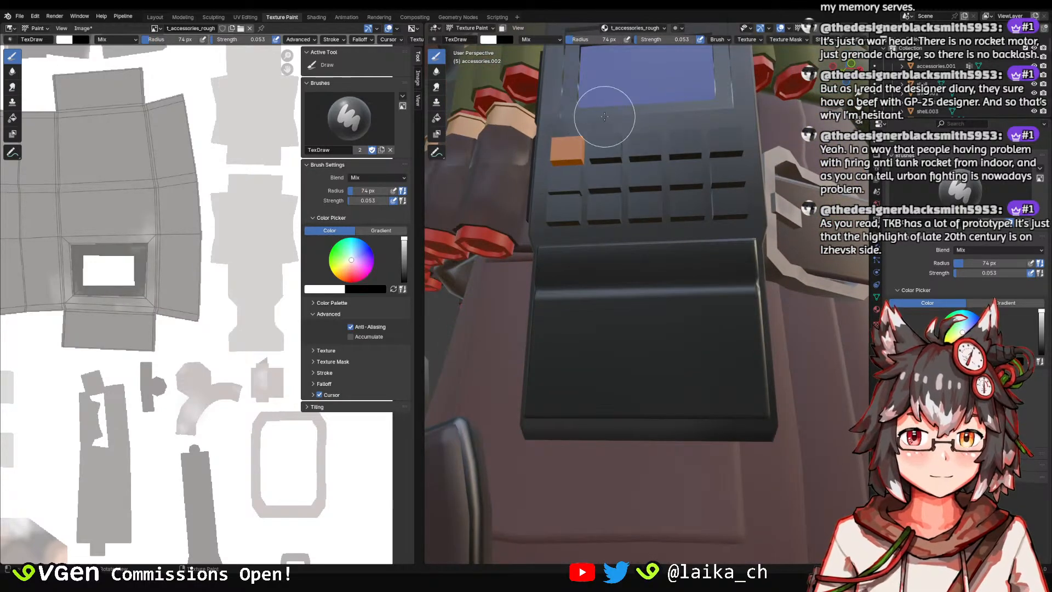
pyautogui.moveTo(681, 106); pyautogui.dragTo(722, 130, button='middle')
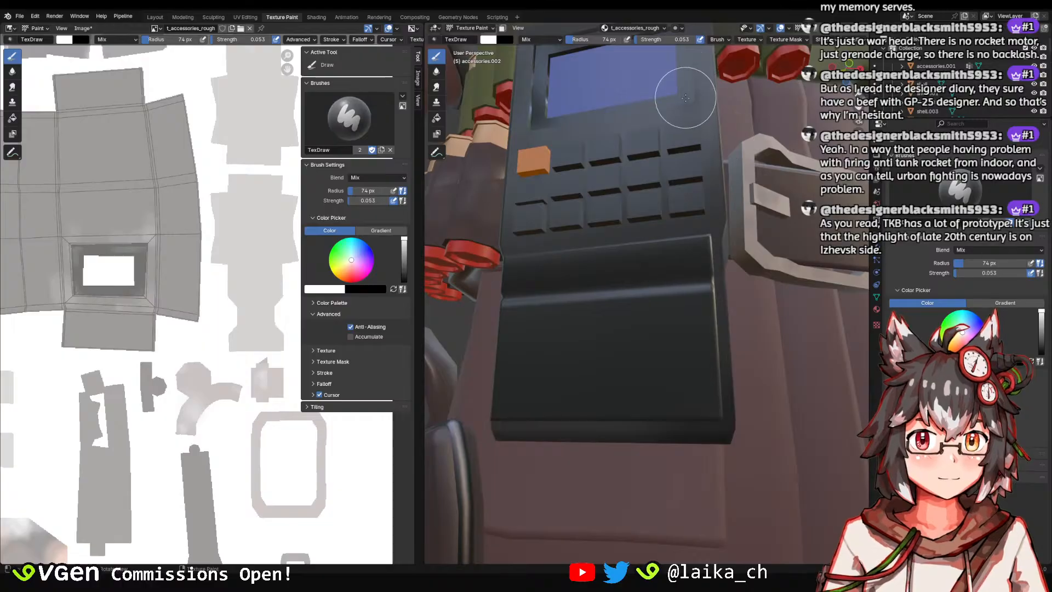
# Check the radio's roughness on the whole character and save the t_accessories_rough texture.
pyautogui.scroll(-3, 707, 164)
pyautogui.moveTo(705, 191); pyautogui.dragTo(654, 250, button='middle')
pyautogui.scroll(-4, 649, 214)
pyautogui.scroll(-4, 654, 254)
pyautogui.scroll(-3, 653, 254)
pyautogui.scroll(-3, 159, 193)
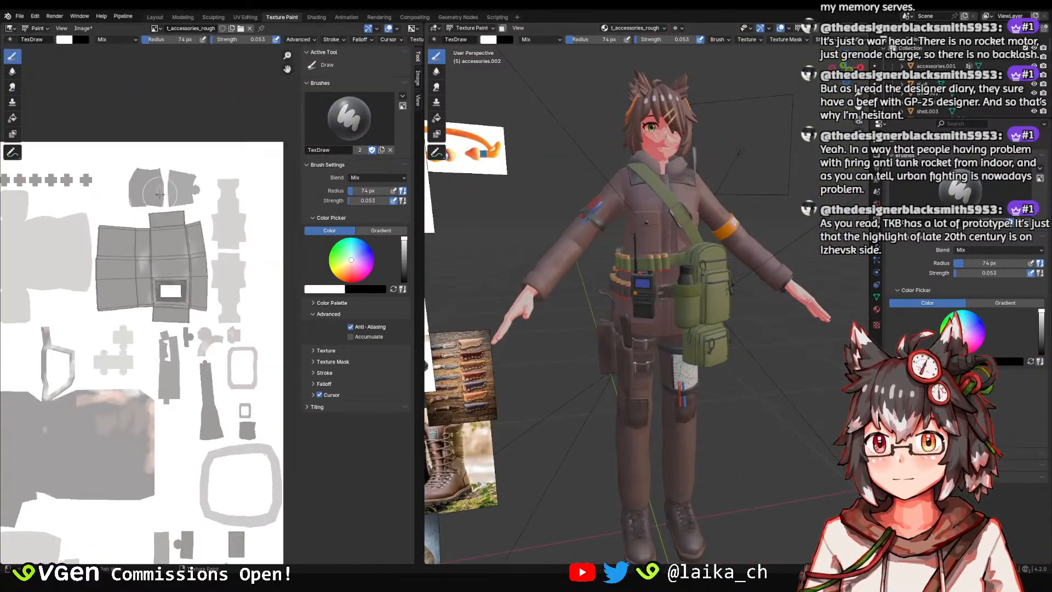
pyautogui.click(82, 28)
pyautogui.click(114, 117)
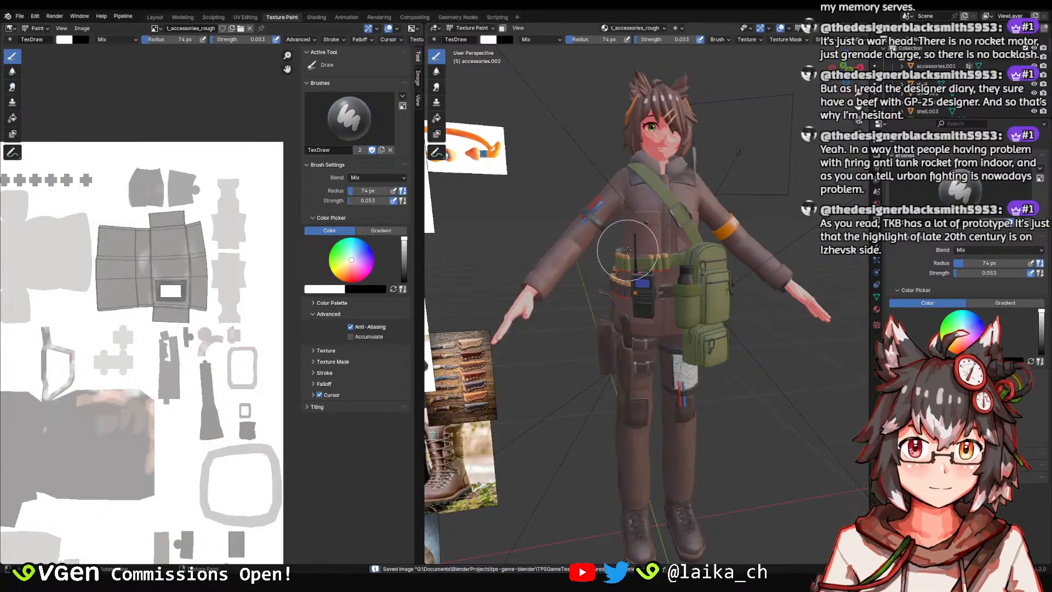
# Brush white lightly along the radio's long side face and toward its bottom edge on the roughness texture.
pyautogui.moveTo(630, 159)
pyautogui.mouseDown(button='middle')
pyautogui.moveTo(635, 177)
pyautogui.moveTo(622, 172)
pyautogui.moveTo(638, 150)
pyautogui.moveTo(639, 178)
pyautogui.mouseUp(button='middle')
pyautogui.scroll(5, 636, 179)
pyautogui.scroll(4, 639, 181)
pyautogui.moveTo(642, 189); pyautogui.dragTo(652, 201)
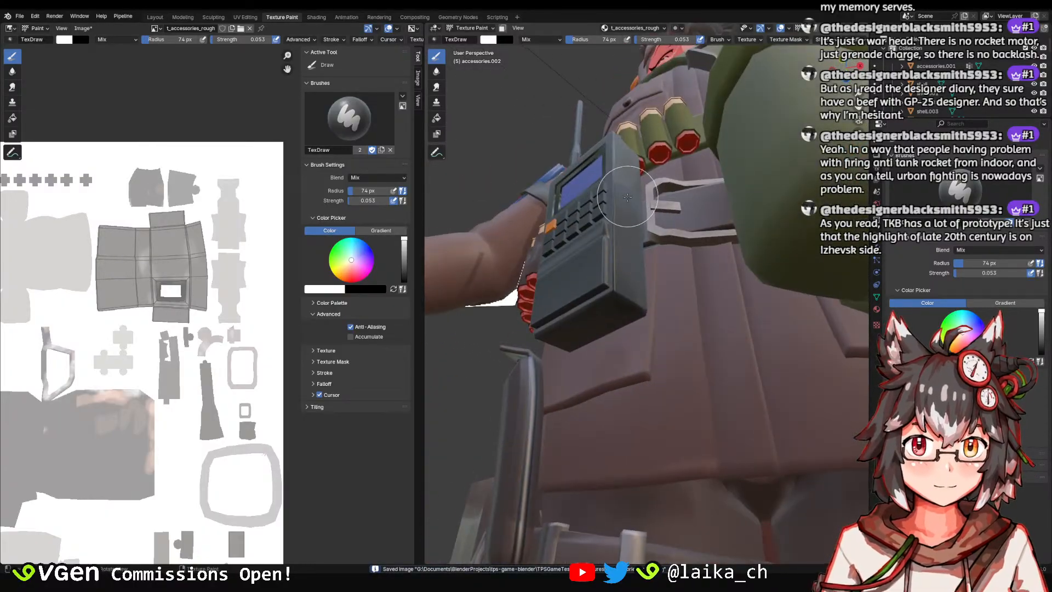
pyautogui.moveTo(650, 189)
pyautogui.mouseDown(button='middle')
pyautogui.moveTo(626, 206)
pyautogui.moveTo(581, 152)
pyautogui.moveTo(626, 217)
pyautogui.moveTo(581, 237)
pyautogui.moveTo(622, 212)
pyautogui.moveTo(609, 179)
pyautogui.mouseUp(button='middle')
pyautogui.scroll(-3, 587, 166)
pyautogui.scroll(2, 629, 221)
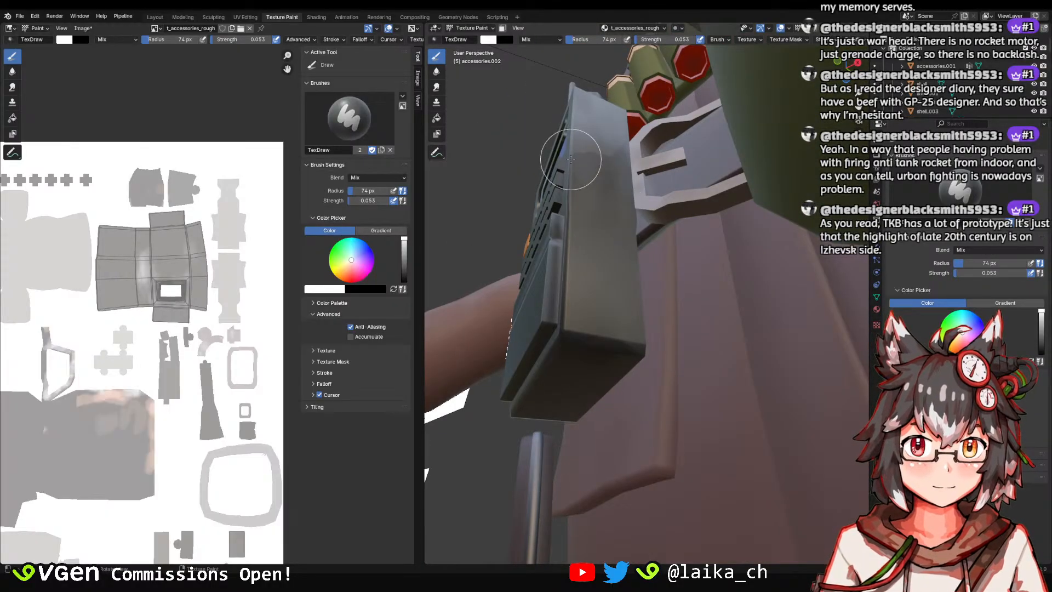
pyautogui.moveTo(607, 237); pyautogui.dragTo(597, 139, button='middle')
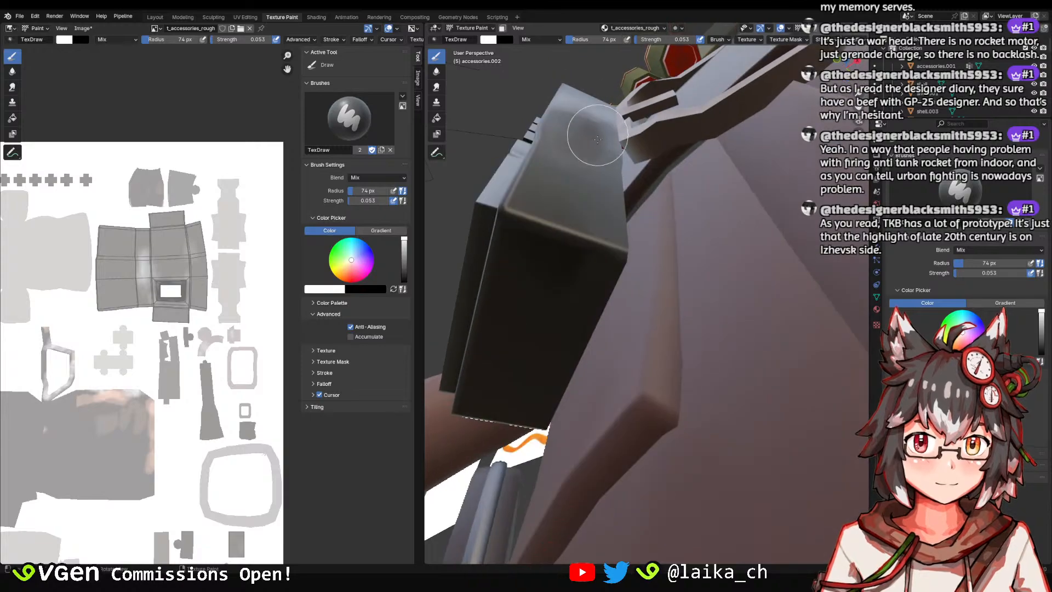
pyautogui.moveTo(579, 197); pyautogui.dragTo(623, 176, button='middle')
pyautogui.scroll(-4, 602, 348)
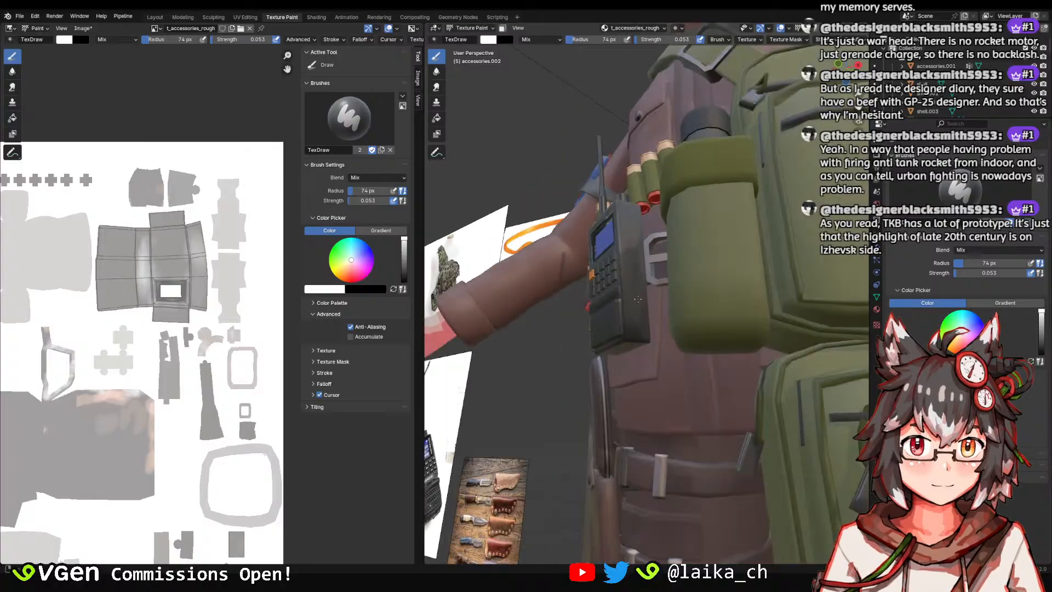
# Save all modified images and the blend file.
pyautogui.click(84, 28)
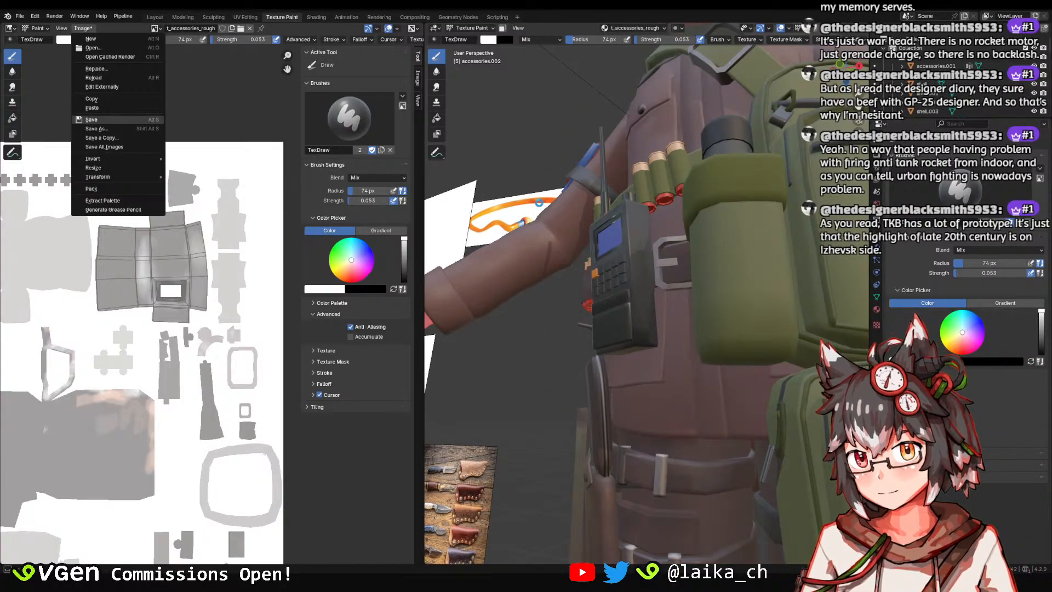
pyautogui.click(125, 146)
pyautogui.scroll(-6, 669, 249)
pyautogui.hotkey('ctrl', 's')
pyautogui.scroll(-4, 669, 249)
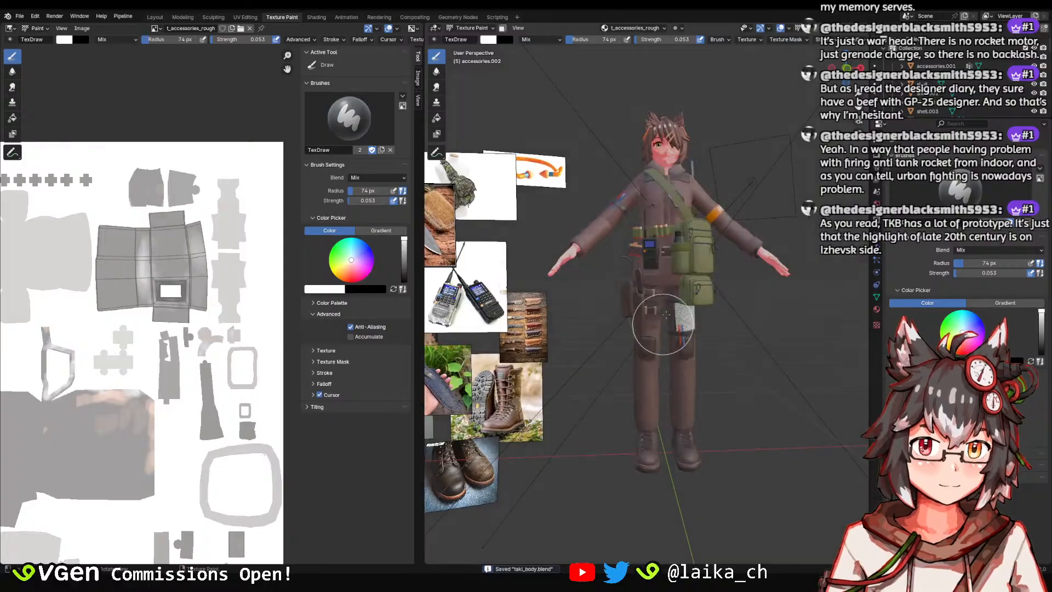
# Review the radio against the full outfit from several angles and save the blend file again.
pyautogui.scroll(8, 643, 230)
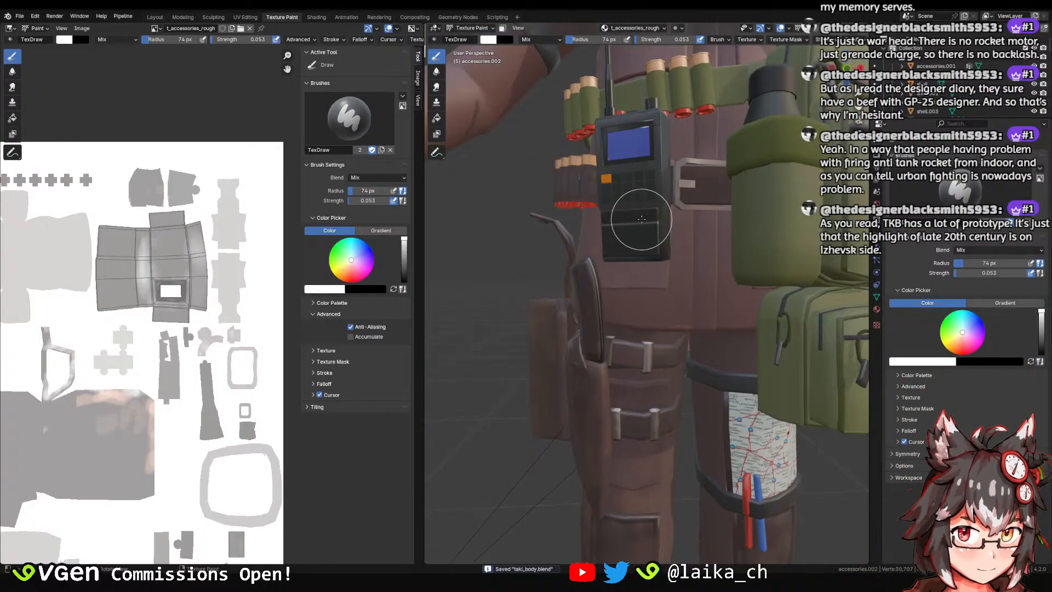
pyautogui.moveTo(680, 219)
pyautogui.mouseDown(button='middle')
pyautogui.moveTo(660, 167)
pyautogui.moveTo(659, 187)
pyautogui.moveTo(723, 246)
pyautogui.mouseUp(button='middle')
pyautogui.scroll(-5, 661, 167)
pyautogui.scroll(-1, 708, 163)
pyautogui.moveTo(707, 164)
pyautogui.mouseDown(button='middle')
pyautogui.moveTo(643, 178)
pyautogui.moveTo(668, 175)
pyautogui.mouseUp(button='middle')
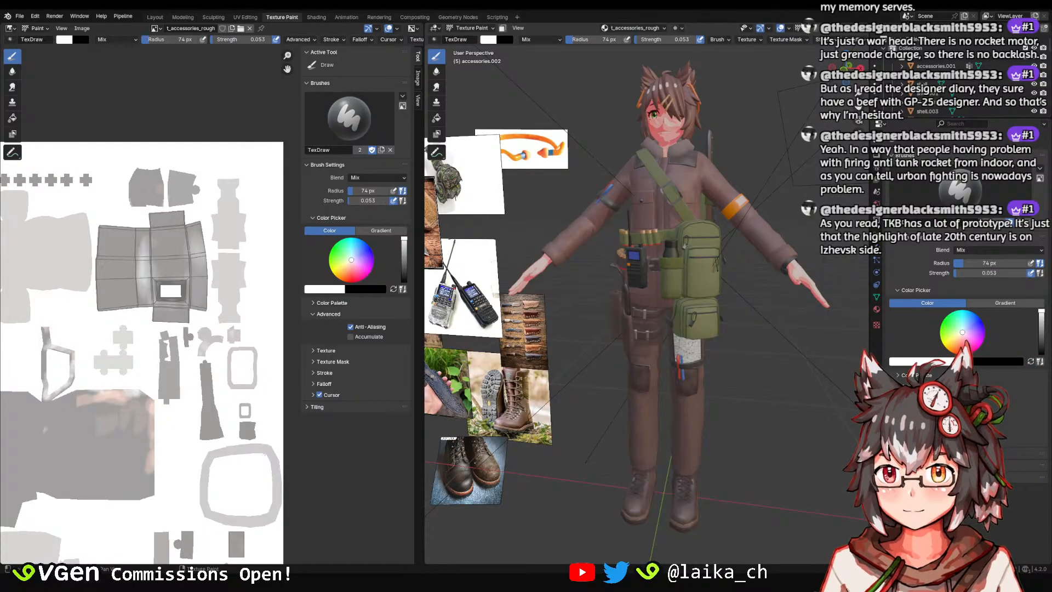
pyautogui.scroll(6, 648, 218)
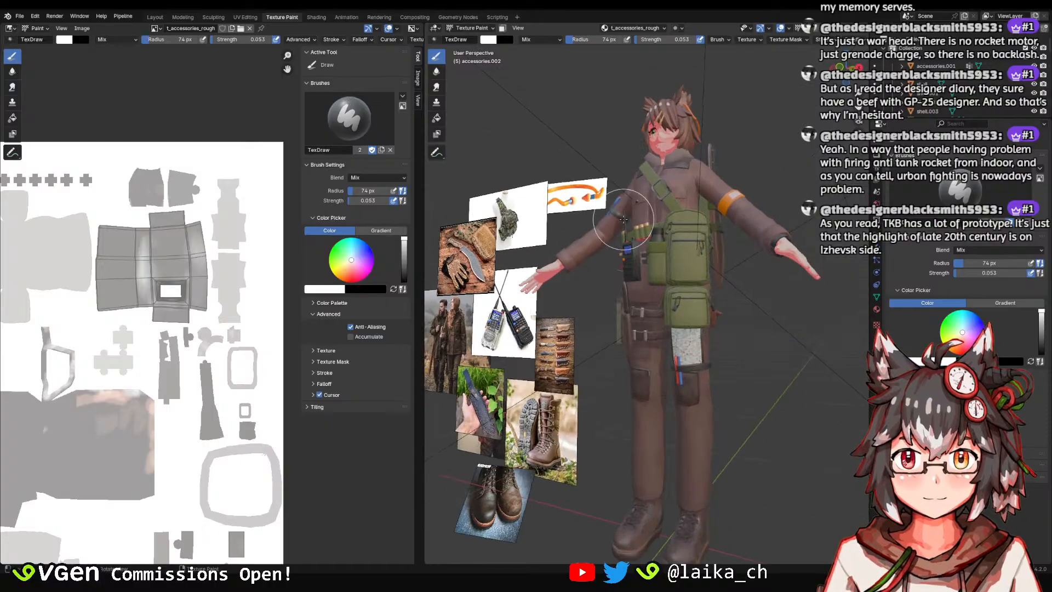
pyautogui.scroll(3, 648, 219)
pyautogui.hotkey('ctrl', 's')
# Switch the paint canvas to t_accessories.png.003 and sample the grey of the metal buckle's UV island.
pyautogui.scroll(3, 655, 228)
pyautogui.keyDown('shift'); pyautogui.moveTo(652, 175); pyautogui.dragTo(644, 221, button='middle'); pyautogui.keyUp('shift')
pyautogui.moveTo(647, 181); pyautogui.dragTo(638, 243)
pyautogui.moveTo(637, 243)
pyautogui.mouseDown(button='middle')
pyautogui.moveTo(647, 194)
pyautogui.moveTo(663, 252)
pyautogui.mouseUp(button='middle')
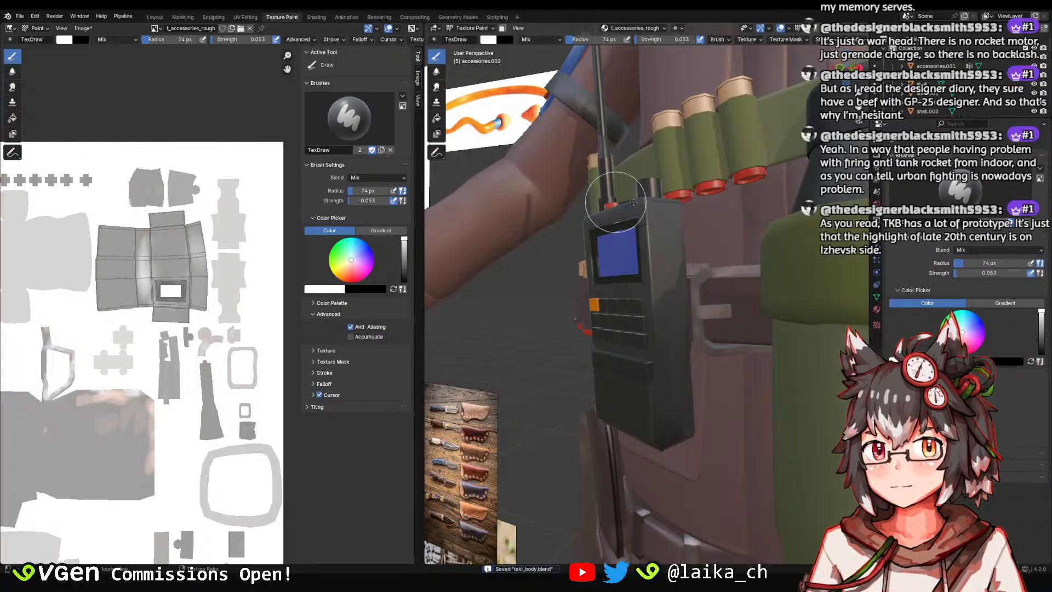
pyautogui.click(634, 28)
pyautogui.click(632, 63)
pyautogui.moveTo(619, 189); pyautogui.dragTo(646, 164, button='middle')
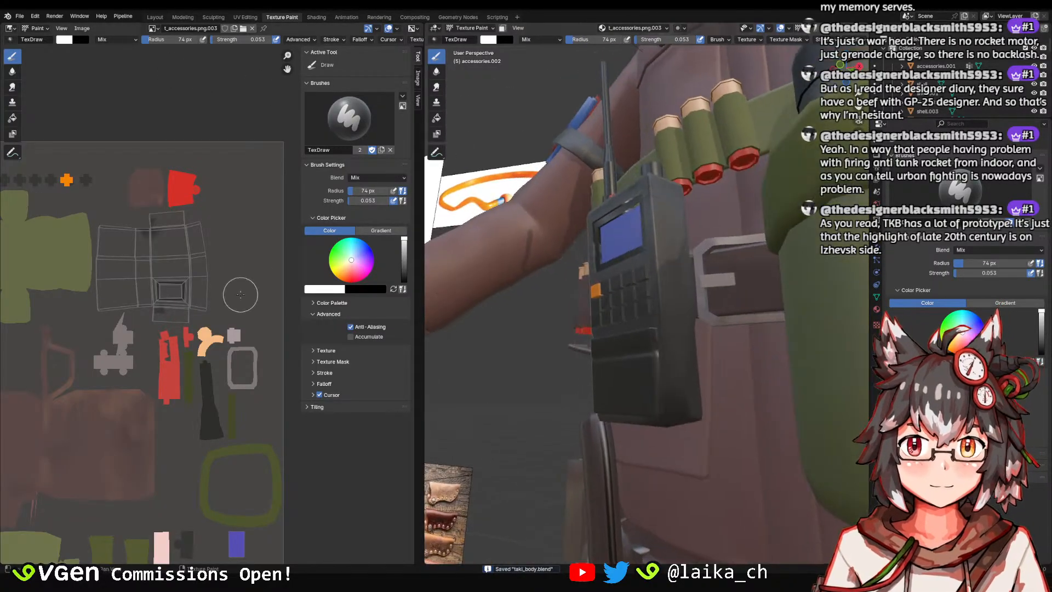
pyautogui.moveTo(199, 241); pyautogui.dragTo(208, 227, button='middle')
pyautogui.click(64, 40)
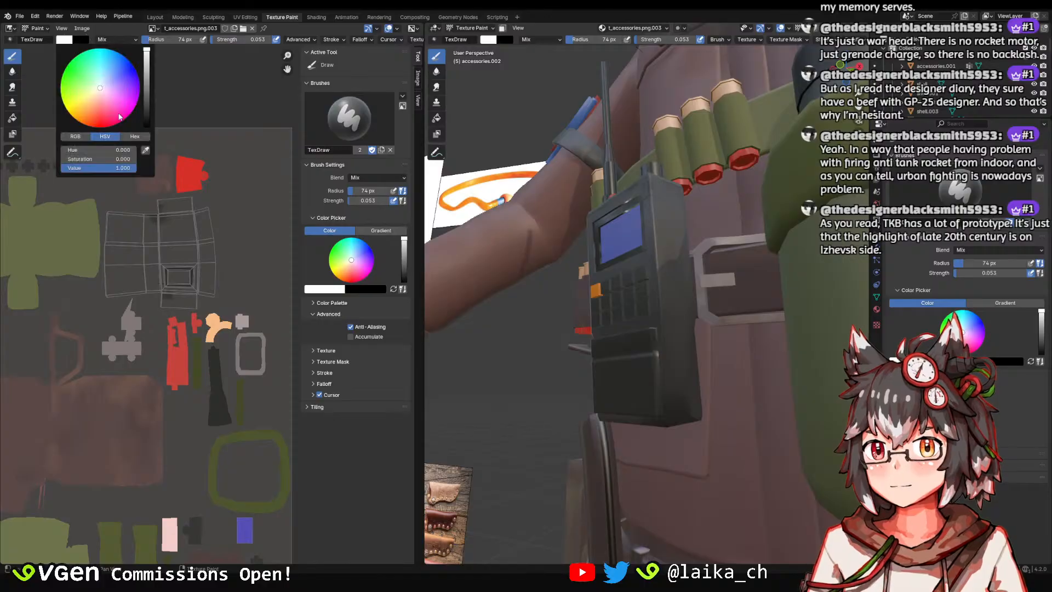
pyautogui.click(146, 150)
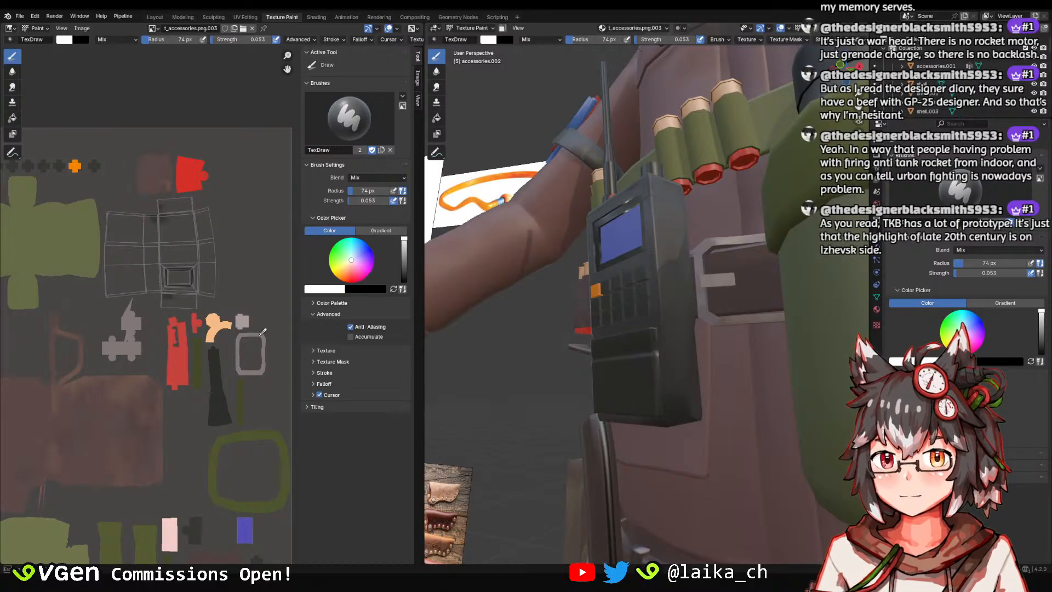
pyautogui.click(260, 335)
# Brush the sampled grey softly over the radio's long side face beside the belt buckle.
pyautogui.moveTo(665, 177); pyautogui.dragTo(646, 181, button='middle')
pyautogui.scroll(3, 652, 174)
pyautogui.moveTo(655, 170); pyautogui.dragTo(657, 207)
pyautogui.moveTo(659, 211)
pyautogui.mouseDown(button='middle')
pyautogui.moveTo(663, 227)
pyautogui.moveTo(612, 186)
pyautogui.moveTo(630, 206)
pyautogui.moveTo(637, 198)
pyautogui.mouseUp(button='middle')
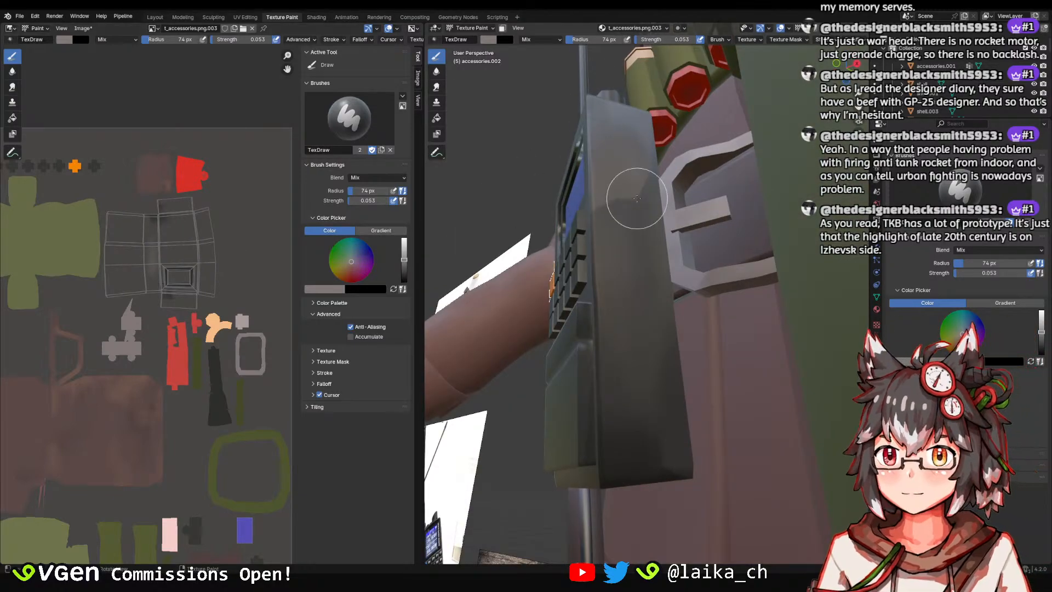
pyautogui.moveTo(634, 287)
pyautogui.mouseDown(button='middle')
pyautogui.moveTo(690, 155)
pyautogui.moveTo(708, 176)
pyautogui.moveTo(679, 216)
pyautogui.mouseUp(button='middle')
pyautogui.scroll(3, 675, 230)
# Set the brush radius to 19 px and work the grey along the radio's front edge.
pyautogui.press('f')
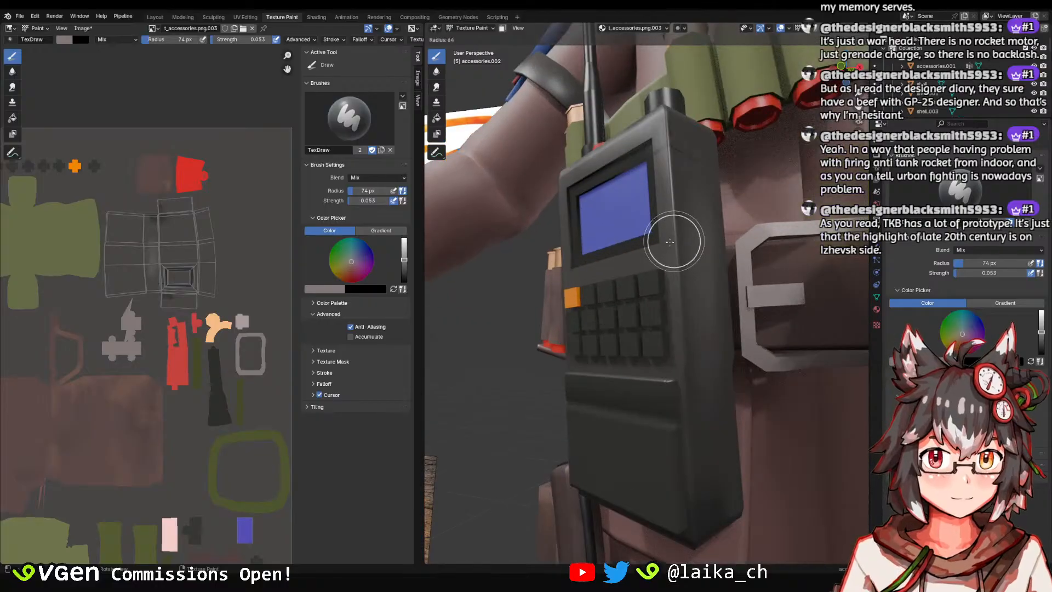
pyautogui.click(671, 242)
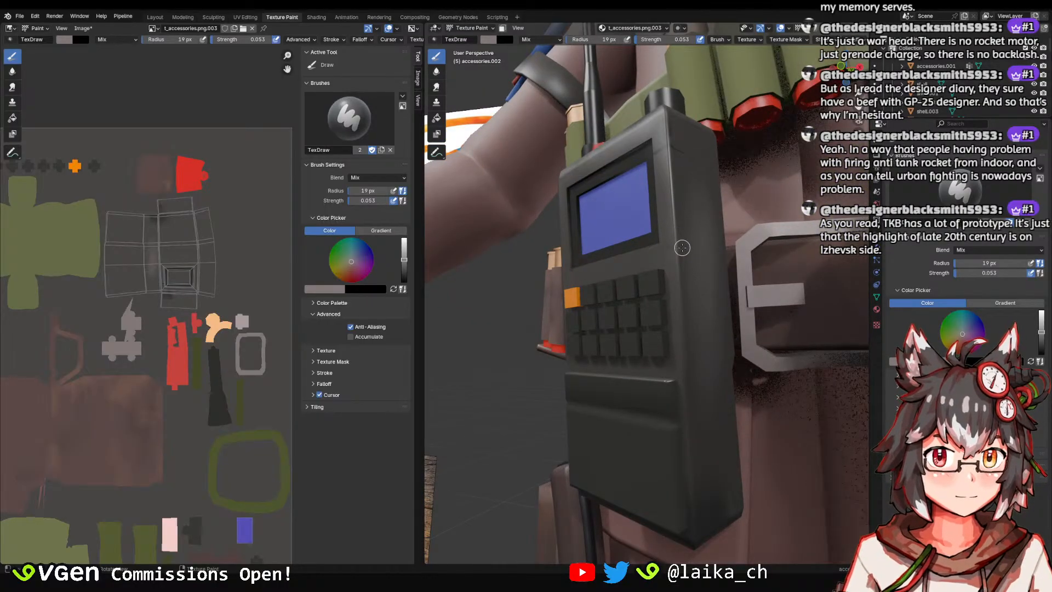
pyautogui.scroll(-3, 683, 263)
pyautogui.moveTo(682, 211)
pyautogui.mouseDown(button='middle')
pyautogui.moveTo(657, 307)
pyautogui.moveTo(726, 277)
pyautogui.moveTo(691, 244)
pyautogui.mouseUp(button='middle')
pyautogui.scroll(3, 673, 257)
pyautogui.scroll(-3, 682, 329)
pyautogui.scroll(5, 691, 244)
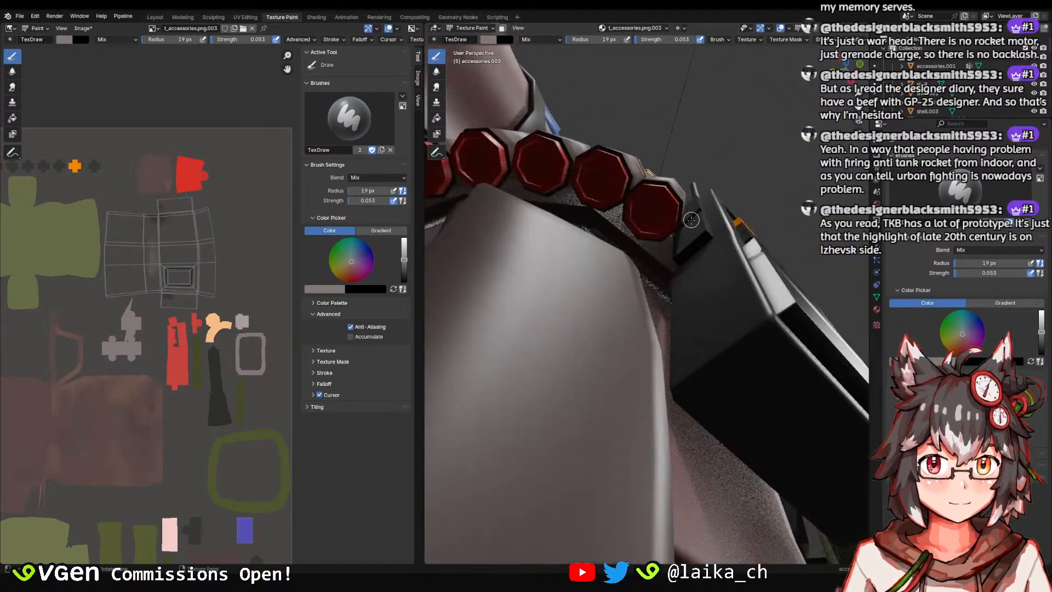
# Set the brush radius to 70 px, brush grey over the radio's shell-side face and check the whole radio.
pyautogui.press('f')
pyautogui.click(709, 356)
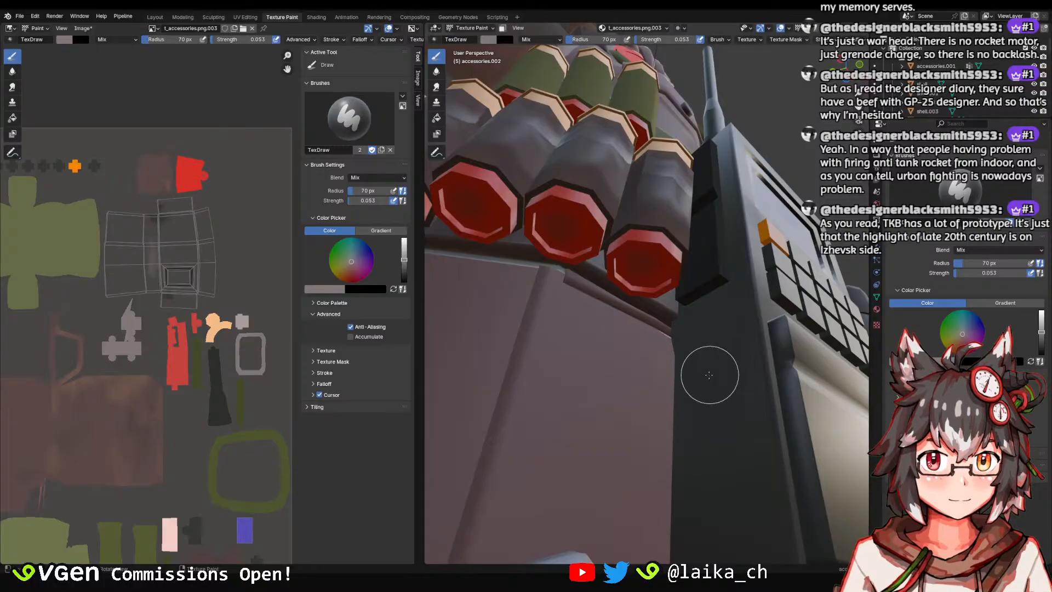
pyautogui.moveTo(712, 397); pyautogui.dragTo(727, 394, button='middle')
pyautogui.scroll(-3, 652, 319)
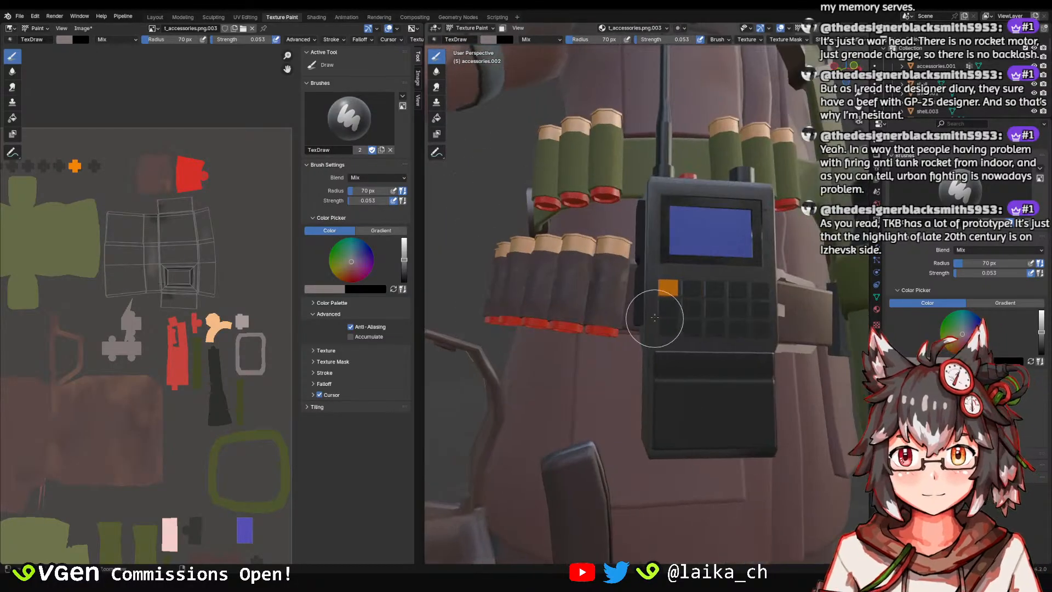
pyautogui.moveTo(653, 319); pyautogui.dragTo(664, 331, button='middle')
pyautogui.scroll(-4, 664, 332)
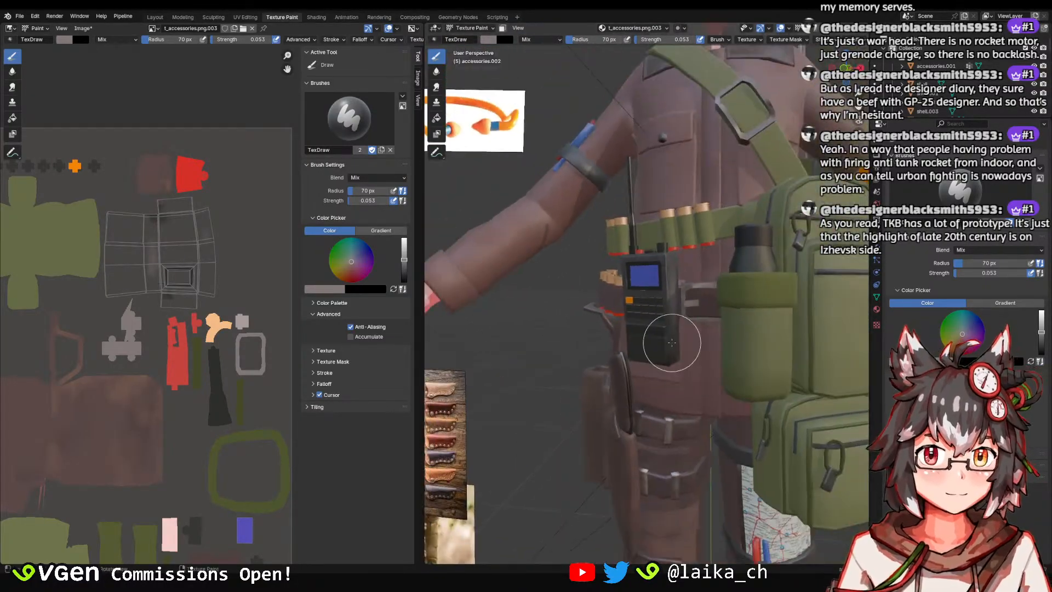
pyautogui.scroll(6, 674, 329)
pyautogui.moveTo(658, 284); pyautogui.dragTo(603, 154, button='middle')
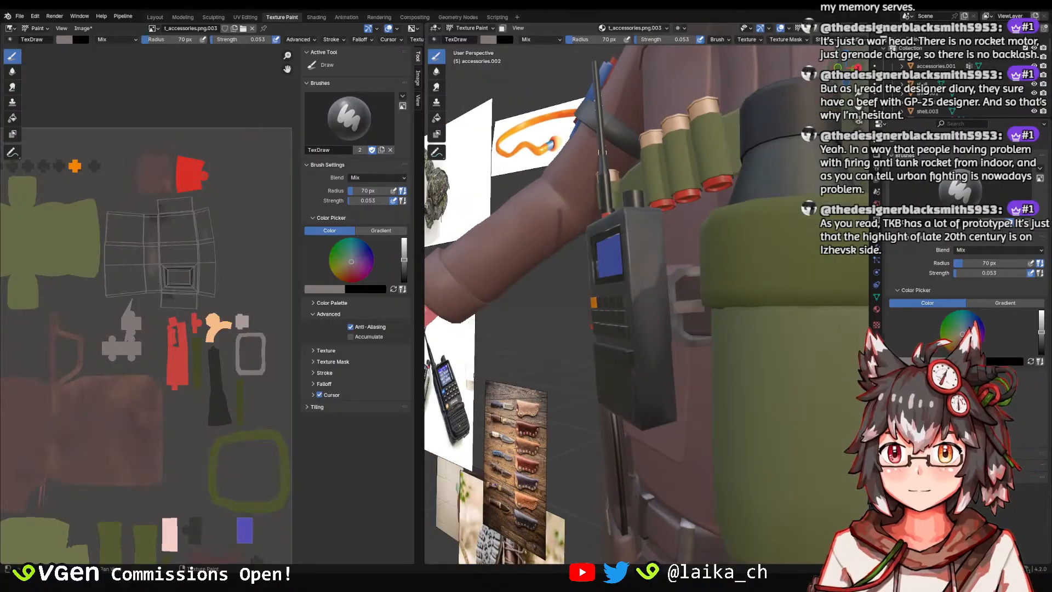
# Sample the dark shade from the radio's UV island and blend it over the radio's long side face.
pyautogui.click(65, 39)
pyautogui.click(147, 152)
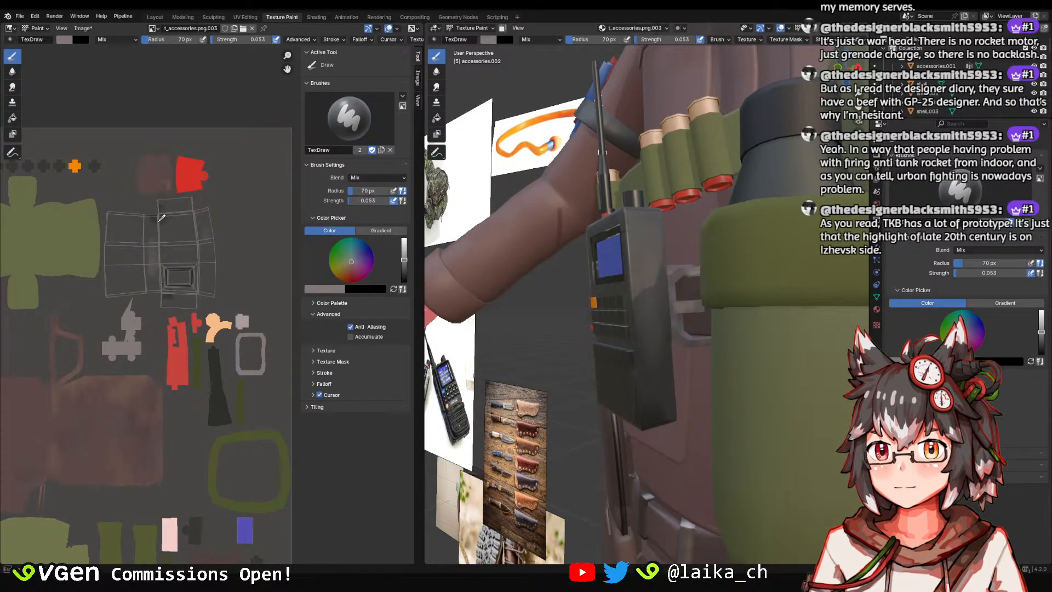
pyautogui.click(159, 220)
pyautogui.scroll(4, 652, 296)
pyautogui.moveTo(676, 298); pyautogui.dragTo(632, 263, button='middle')
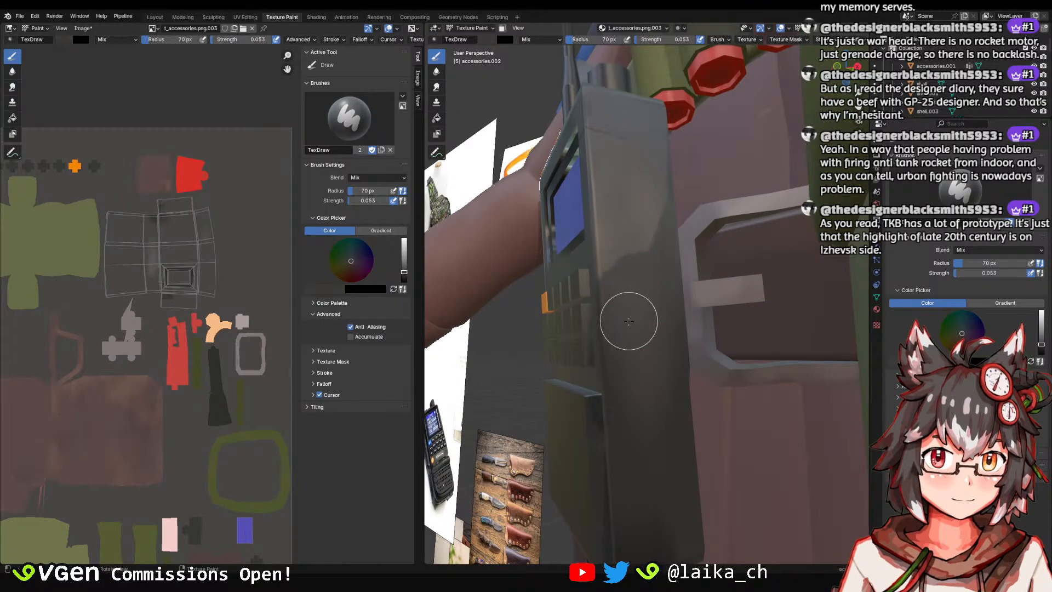
pyautogui.moveTo(634, 375); pyautogui.dragTo(657, 295, button='middle')
pyautogui.scroll(3, 159, 246)
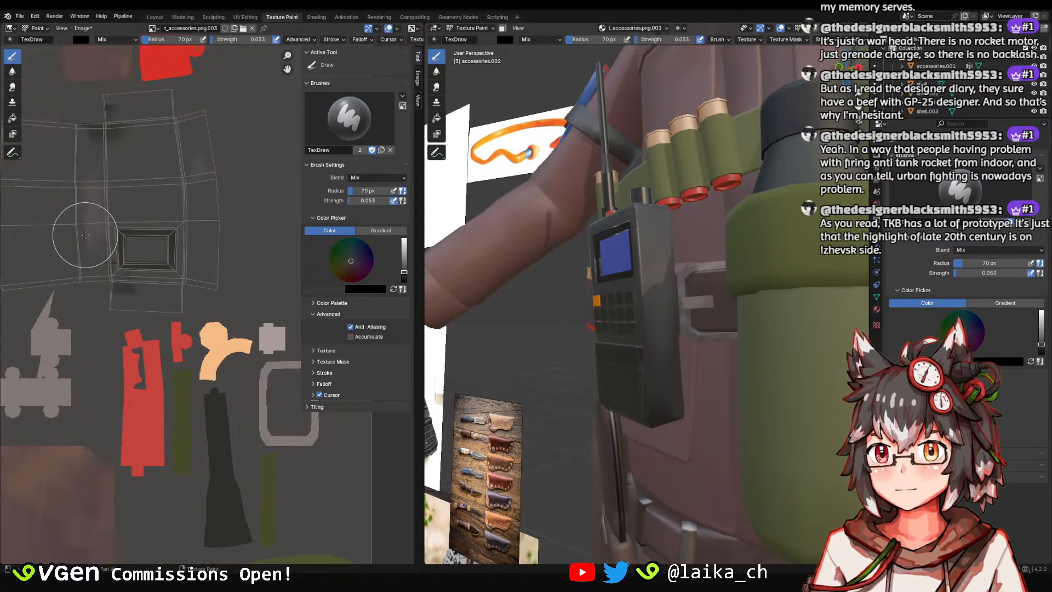
pyautogui.scroll(-3, 82, 231)
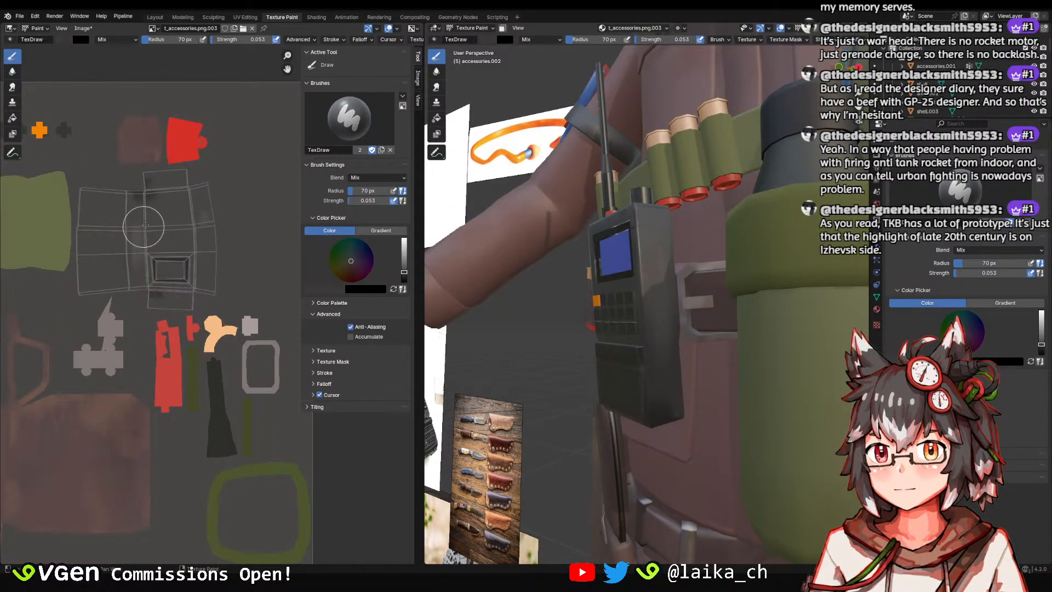
# Save the accessories texture image and the blend file.
pyautogui.scroll(-3, 143, 225)
pyautogui.click(83, 28)
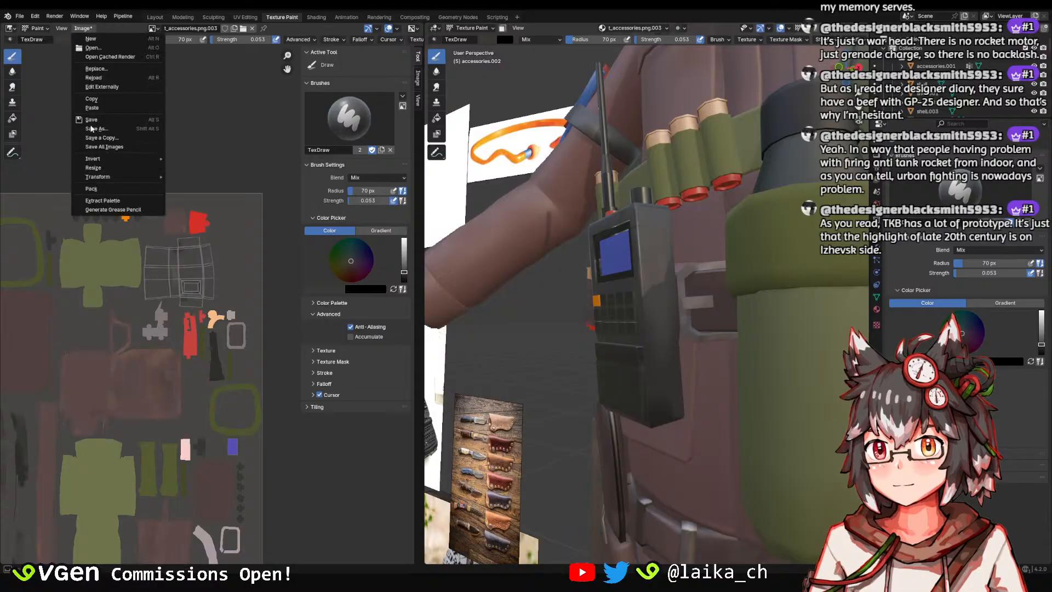
pyautogui.click(103, 124)
pyautogui.moveTo(553, 197); pyautogui.dragTo(587, 186, button='middle')
pyautogui.scroll(-6, 588, 186)
pyautogui.hotkey('ctrl', 's')
pyautogui.moveTo(666, 282); pyautogui.dragTo(650, 287, button='middle')
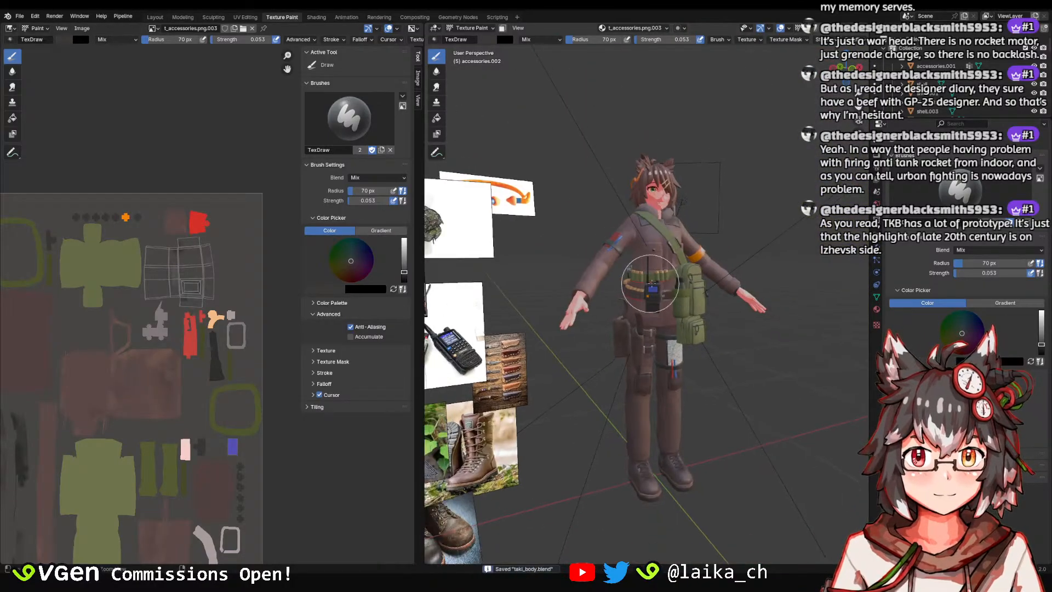
# Check the character's outfit from the front and save the blend file again.
pyautogui.scroll(1, 652, 263)
pyautogui.moveTo(655, 244); pyautogui.dragTo(628, 254, button='middle')
pyautogui.scroll(2, 629, 254)
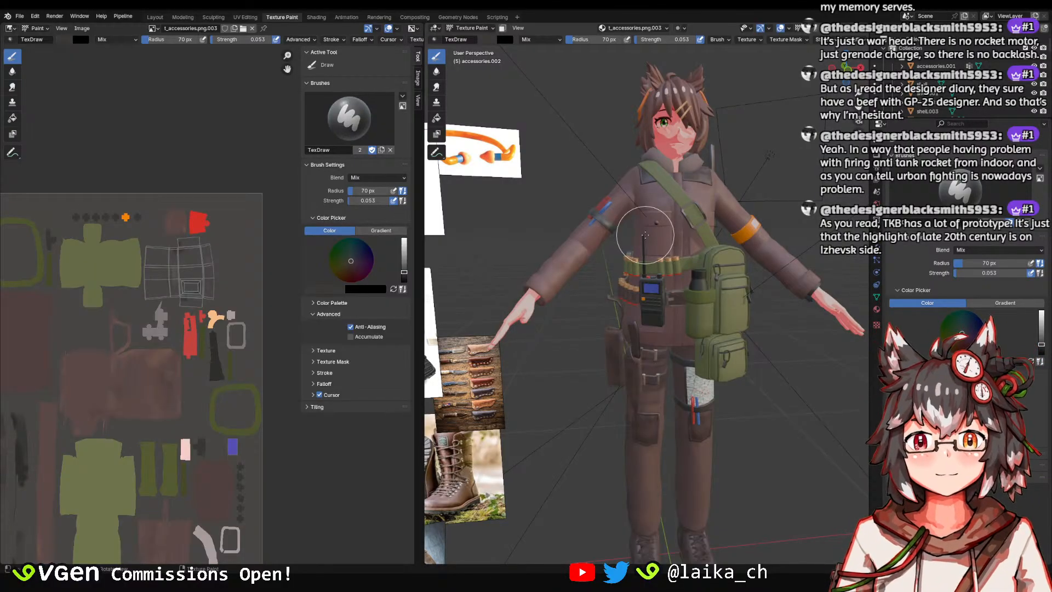
pyautogui.moveTo(681, 240); pyautogui.dragTo(635, 252, button='middle')
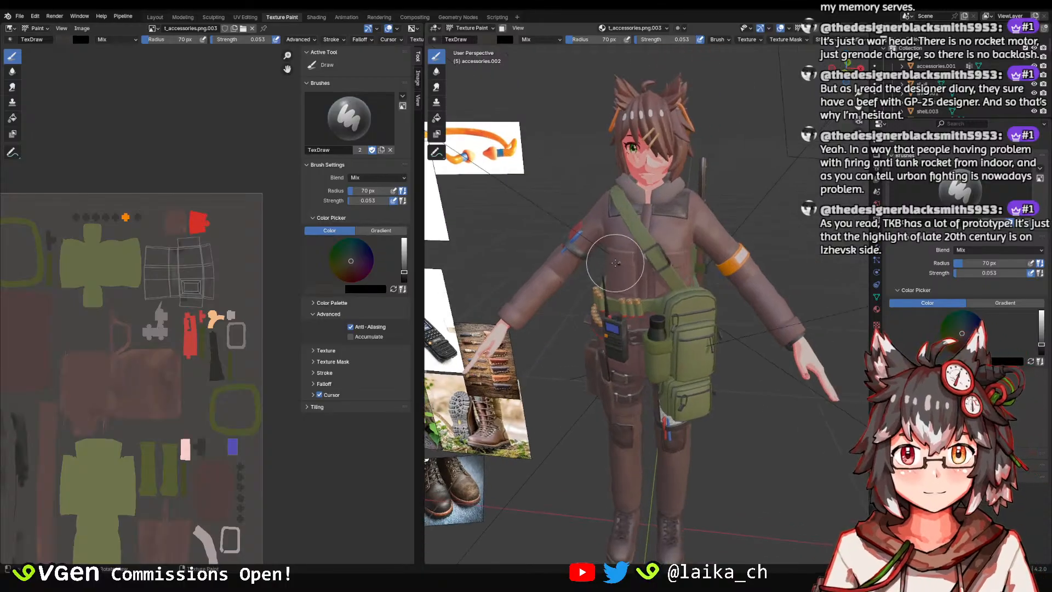
pyautogui.scroll(3, 635, 252)
pyautogui.hotkey('ctrl', 's')
pyautogui.moveTo(569, 247); pyautogui.dragTo(605, 241, button='middle')
pyautogui.scroll(-2, 604, 240)
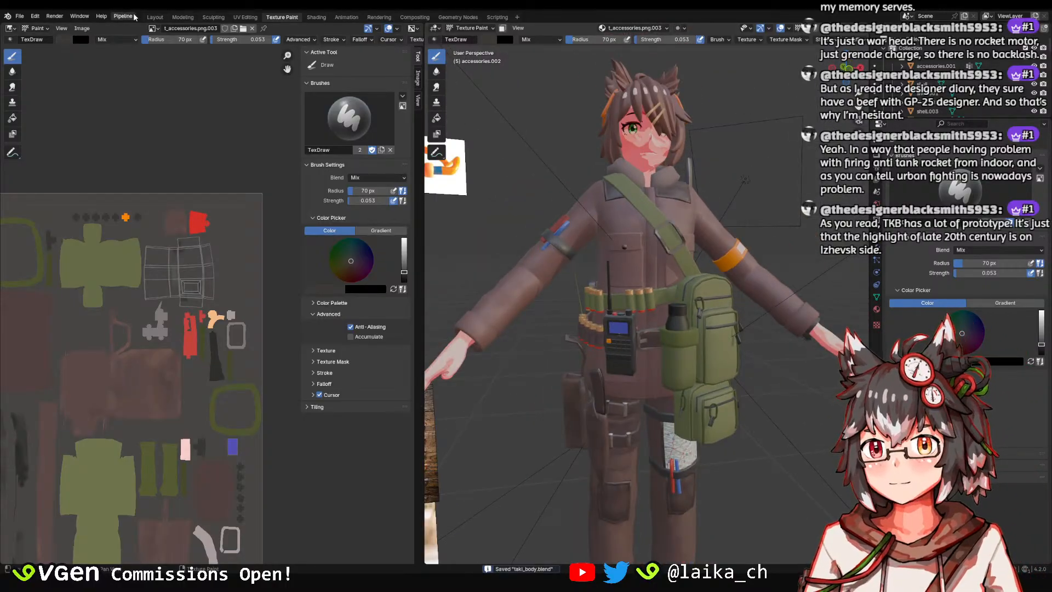
# In the Layout workspace, join the radio object accessories.002 into the accessories object and save the file.
pyautogui.click(155, 17)
pyautogui.scroll(-5, 530, 260)
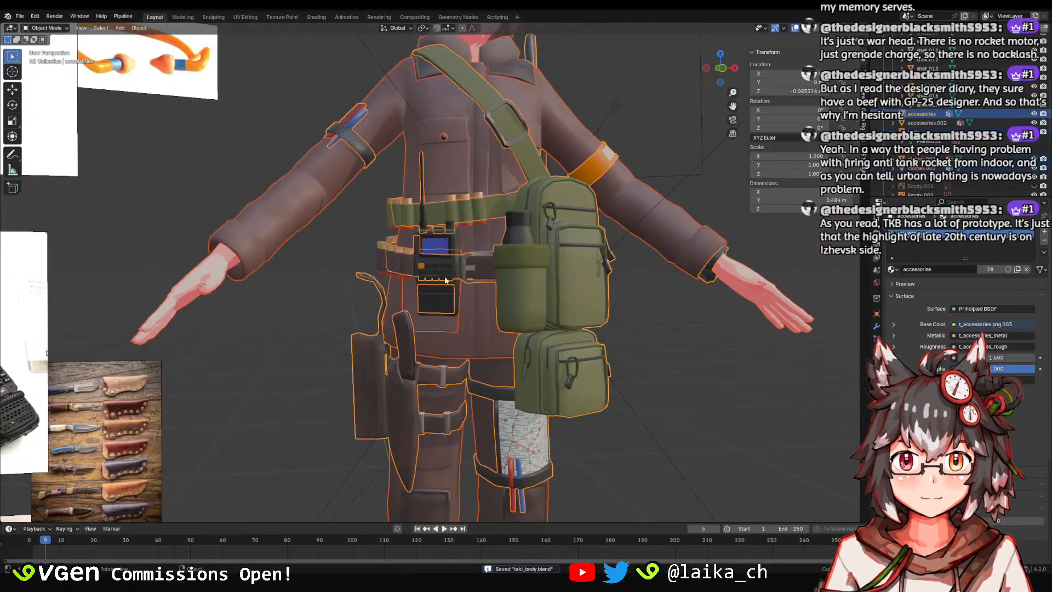
pyautogui.click(447, 258)
pyautogui.scroll(3, 447, 258)
pyautogui.keyDown('shift'); pyautogui.click(449, 259); pyautogui.keyUp('shift')
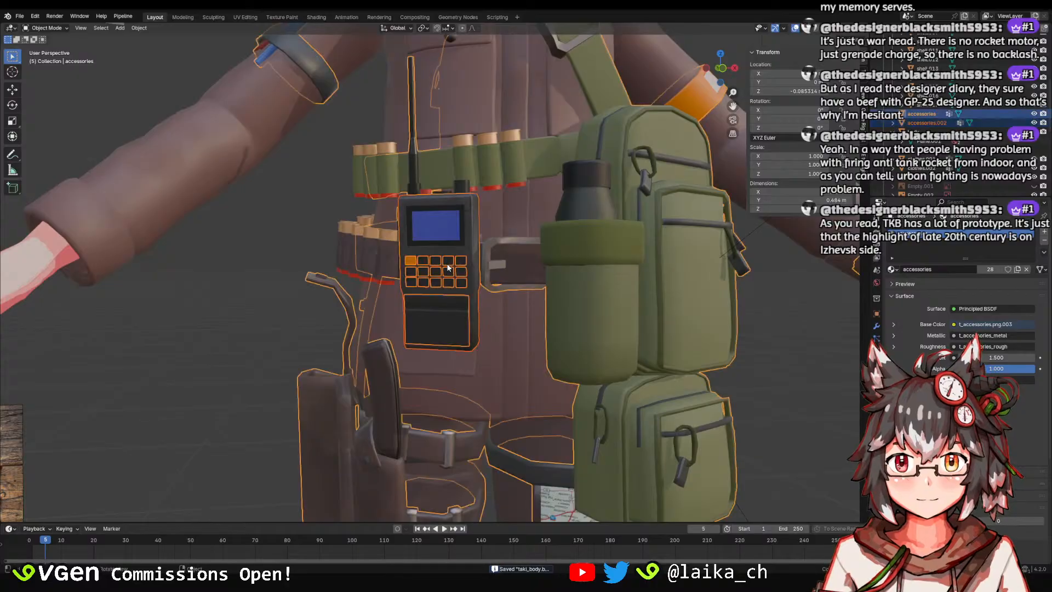
pyautogui.hotkey('ctrl', 'j')
pyautogui.hotkey('ctrl', 's')
# Select the jacket and the joined accessories to check them on the character, and save the blend file.
pyautogui.scroll(-5, 470, 269)
pyautogui.click(594, 235)
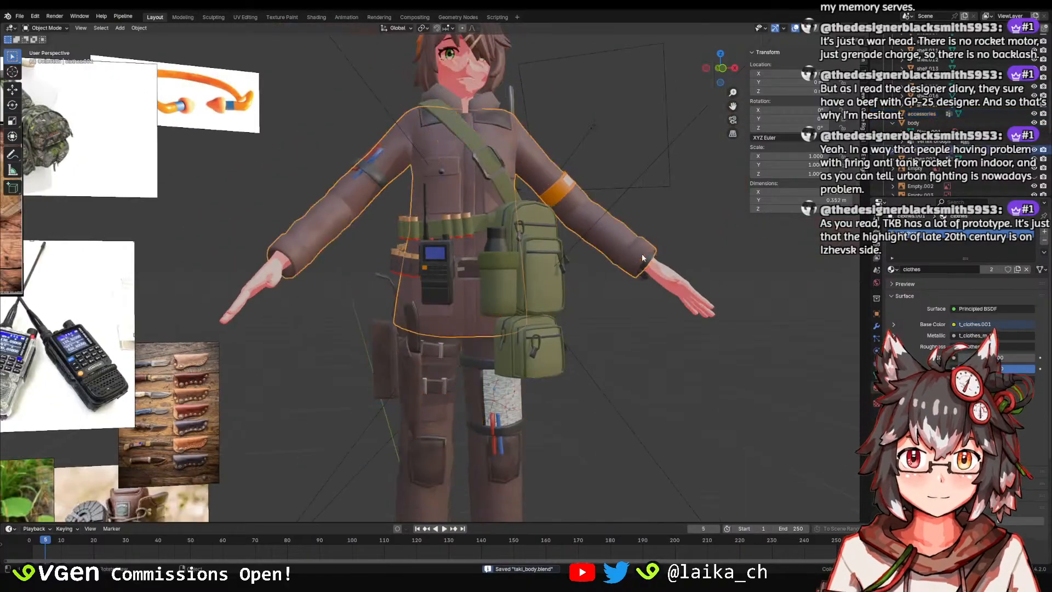
pyautogui.moveTo(619, 258); pyautogui.dragTo(546, 288, button='middle')
pyautogui.scroll(-2, 666, 382)
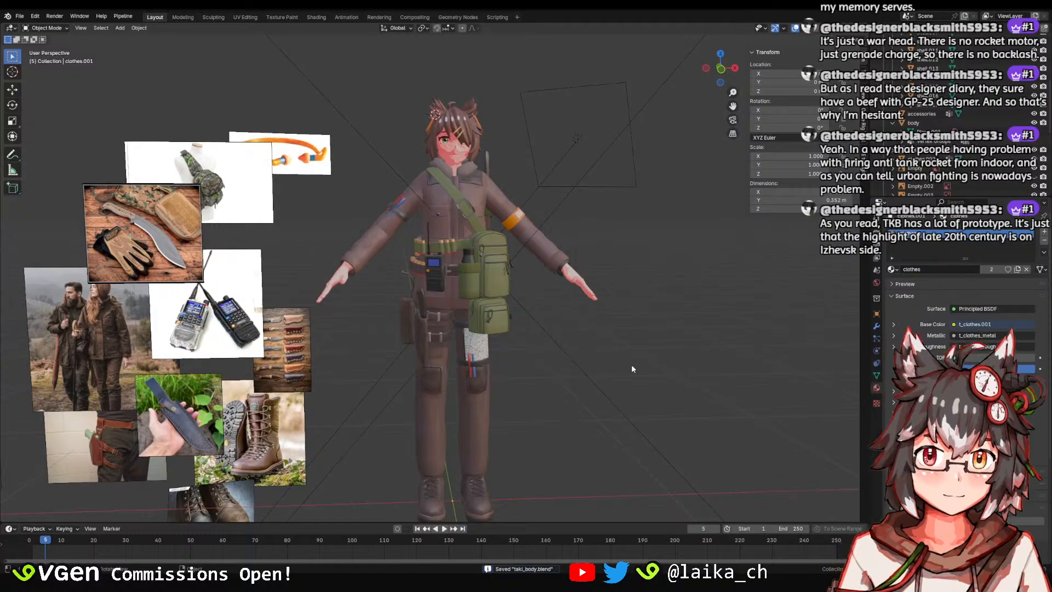
pyautogui.scroll(2, 478, 227)
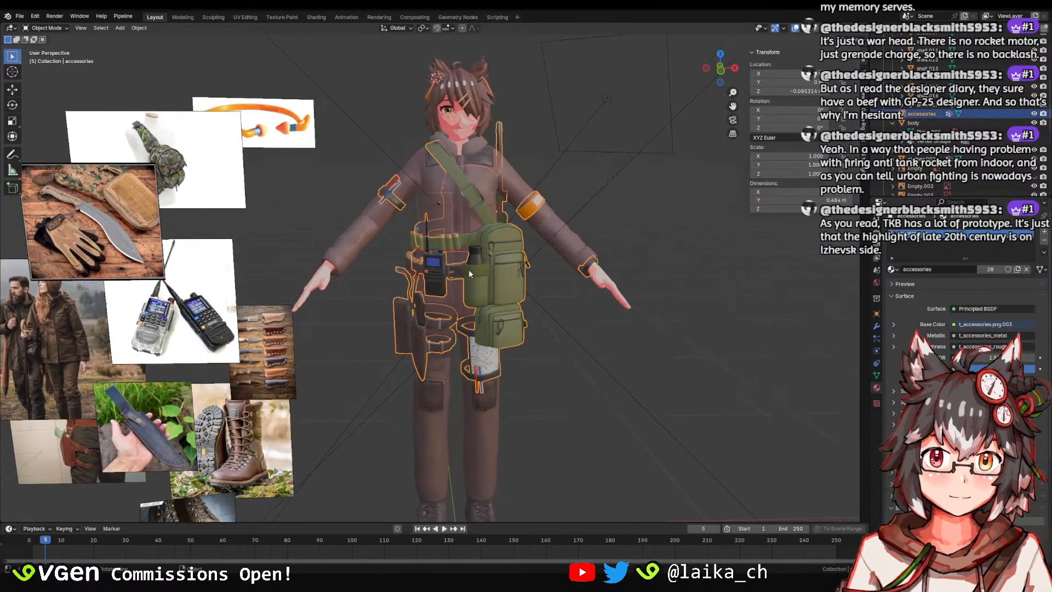
pyautogui.click(478, 227)
pyautogui.scroll(1, 478, 227)
pyautogui.click(478, 227)
pyautogui.scroll(2, 439, 281)
pyautogui.hotkey('ctrl', 's')
# Examine the character's jacket, bag, belt gear and radio from the side, front and an angle.
pyautogui.keyDown('shift'); pyautogui.moveTo(433, 245); pyautogui.dragTo(647, 294, button='middle'); pyautogui.keyUp('shift')
pyautogui.click(439, 281)
pyautogui.hotkey('alt', 'a')
pyautogui.click(452, 254)
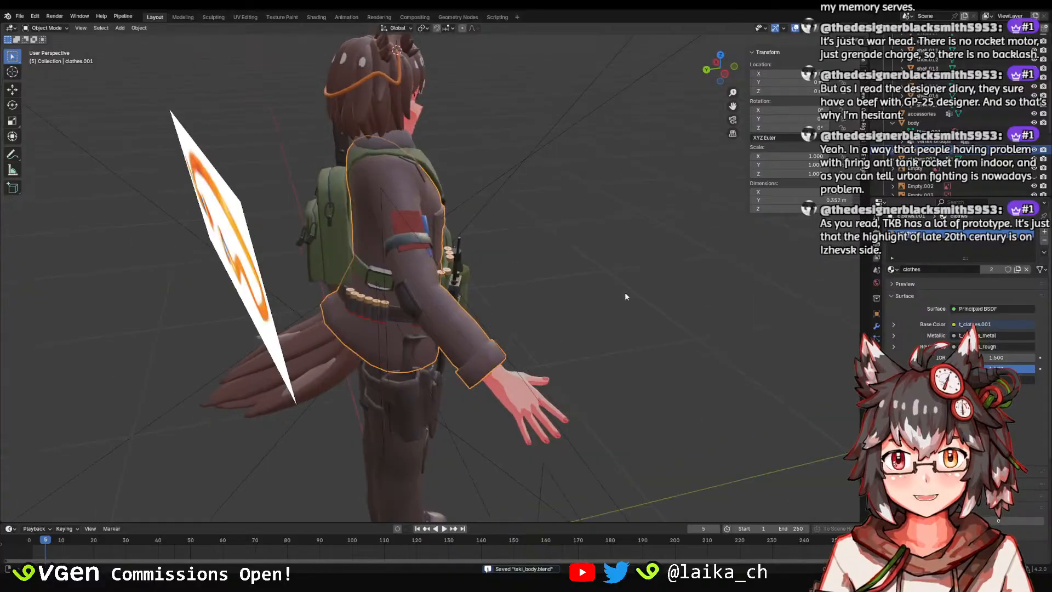
pyautogui.moveTo(483, 277); pyautogui.dragTo(582, 246, button='middle')
pyautogui.scroll(5, 582, 245)
pyautogui.moveTo(471, 211); pyautogui.dragTo(249, 160, button='middle')
pyautogui.scroll(-4, 427, 165)
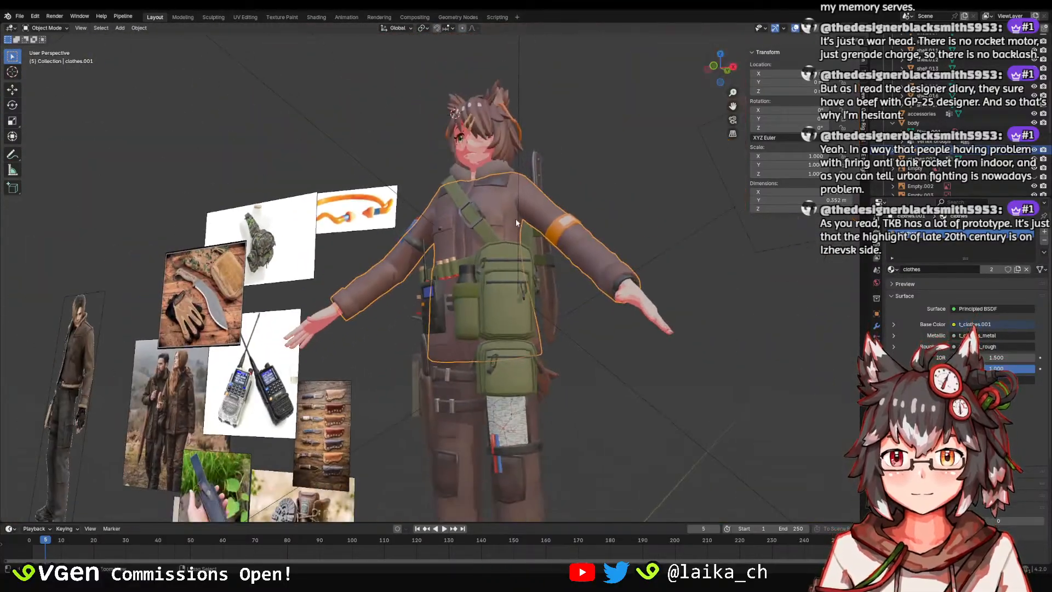
pyautogui.scroll(-2, 560, 270)
pyautogui.moveTo(504, 241); pyautogui.dragTo(590, 275, button='middle')
pyautogui.click(590, 275)
pyautogui.click(542, 274)
pyautogui.moveTo(699, 312); pyautogui.dragTo(620, 294, button='middle')
pyautogui.click(619, 294)
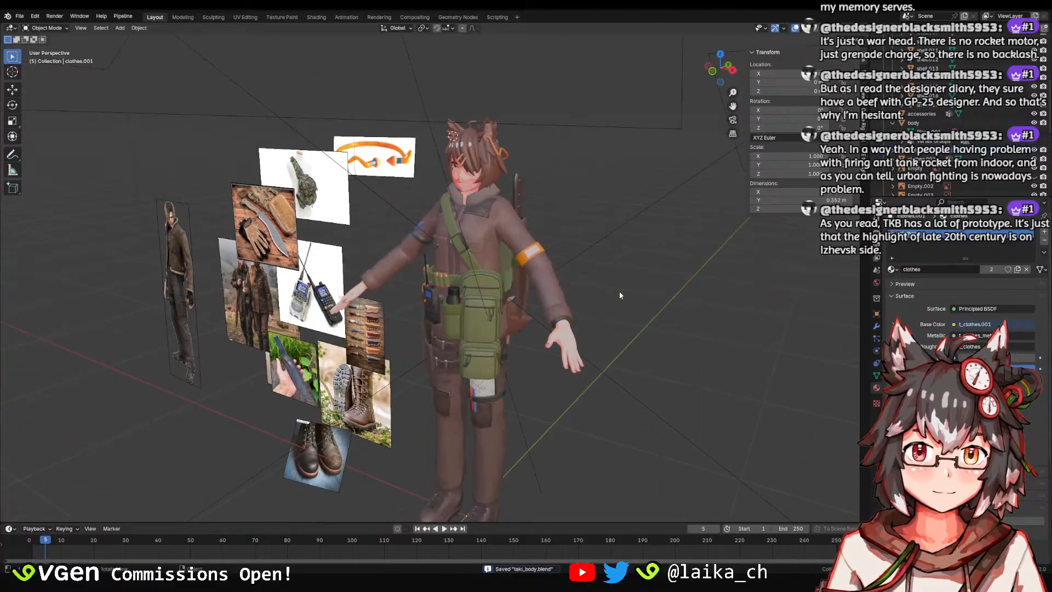
pyautogui.click(496, 296)
pyautogui.moveTo(554, 288); pyautogui.dragTo(622, 279, button='middle')
pyautogui.click(559, 279)
pyautogui.click(643, 279)
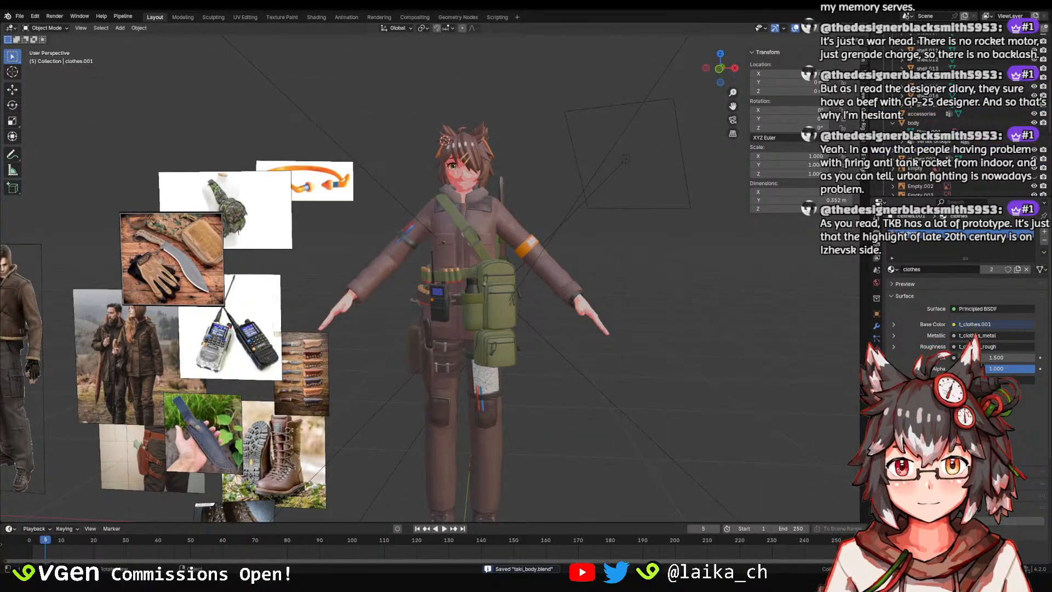
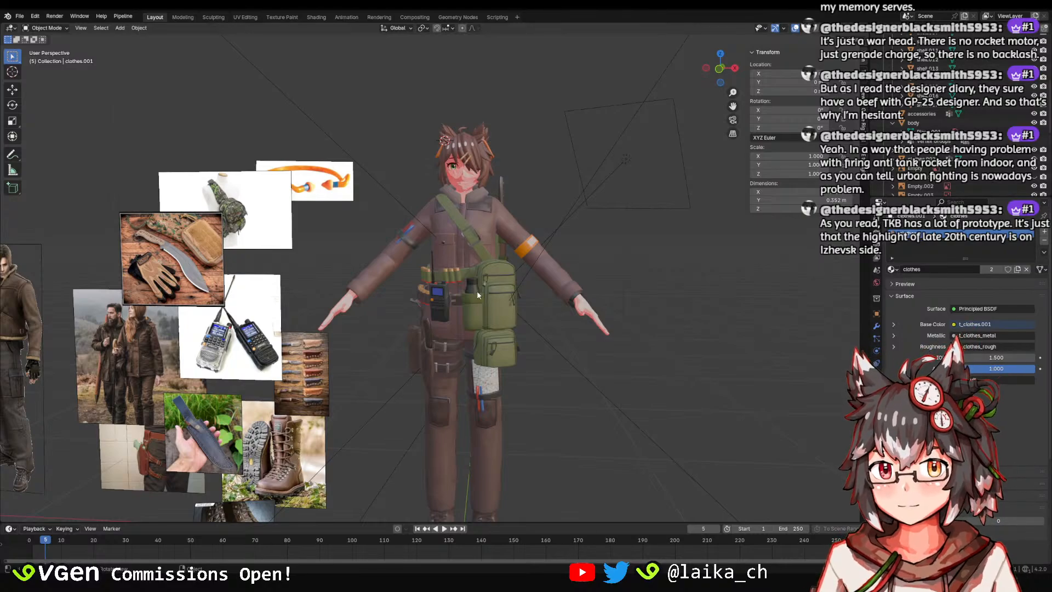
# Select the jacket object clothes.001, check its sleeve and front, and save the blend file.
pyautogui.moveTo(477, 295); pyautogui.dragTo(476, 249, button='middle')
pyautogui.scroll(3, 475, 249)
pyautogui.click(564, 248)
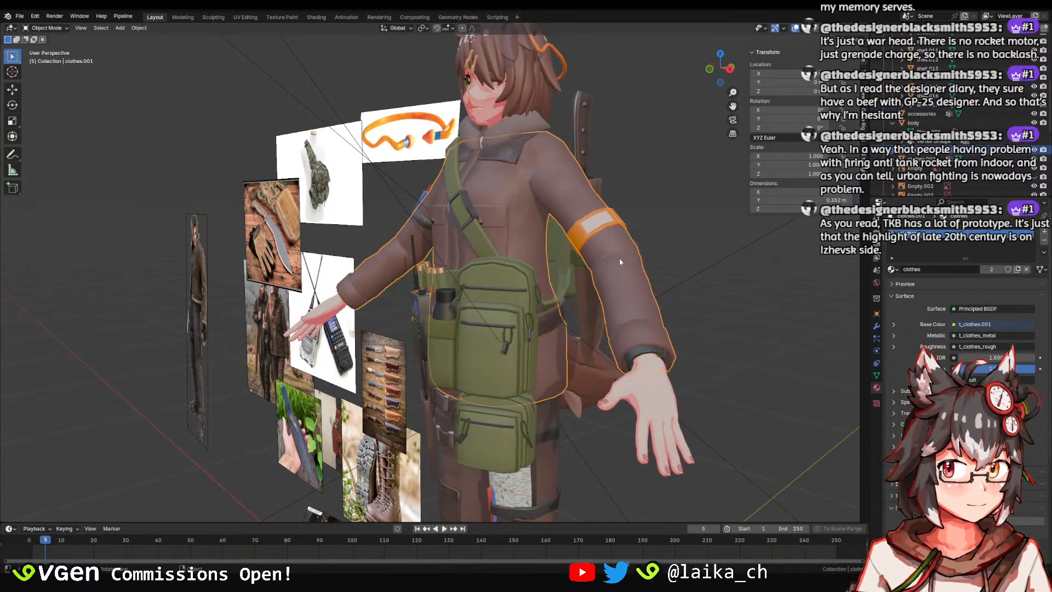
pyautogui.moveTo(619, 258); pyautogui.dragTo(460, 240, button='middle')
pyautogui.hotkey('ctrl', 's')
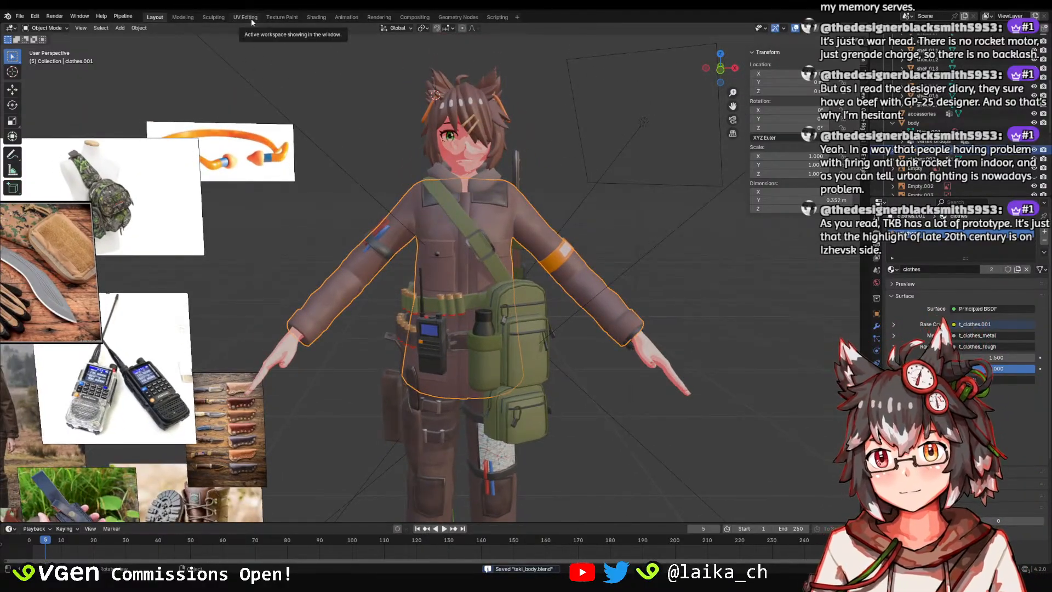
# Open the jacket in the Texture Paint workspace and sample the dark brown from the trouser island of t_clothes.001.
pyautogui.click(271, 18)
pyautogui.moveTo(561, 241); pyautogui.dragTo(526, 258, button='middle')
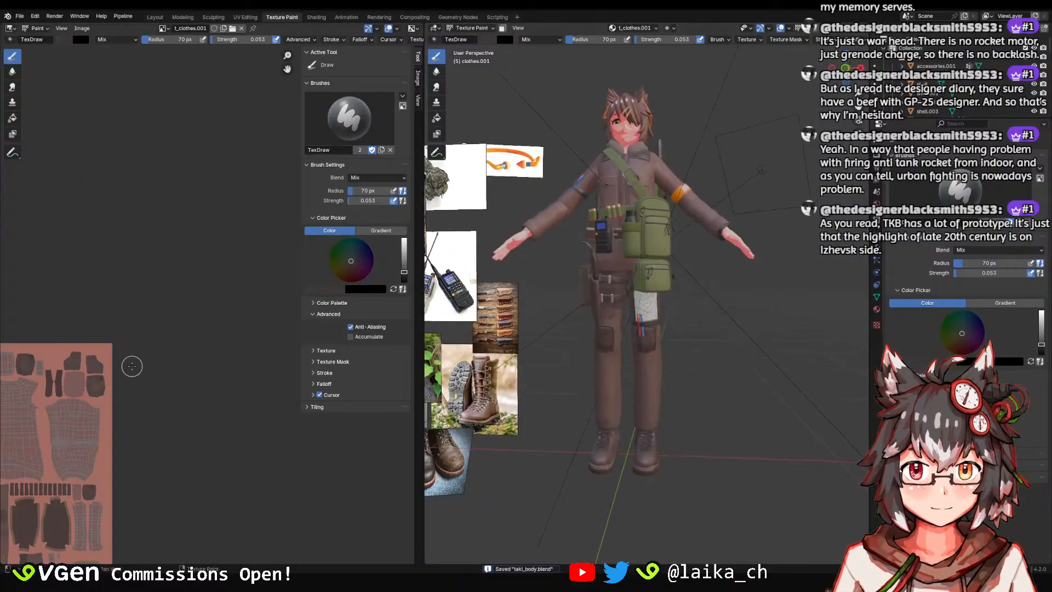
pyautogui.scroll(4, 137, 356)
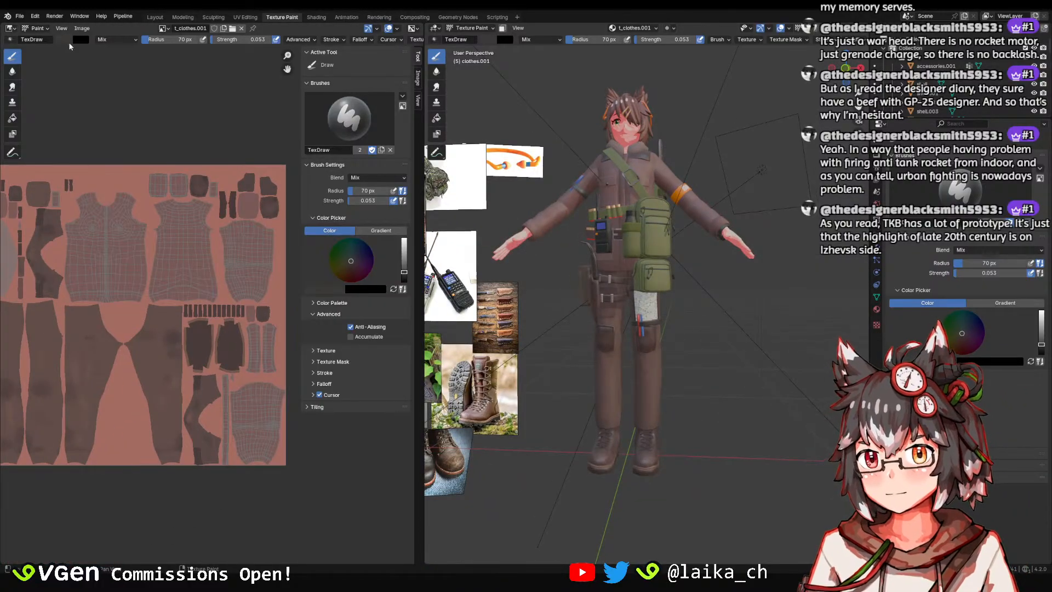
pyautogui.click(80, 40)
pyautogui.click(144, 152)
pyautogui.click(175, 333)
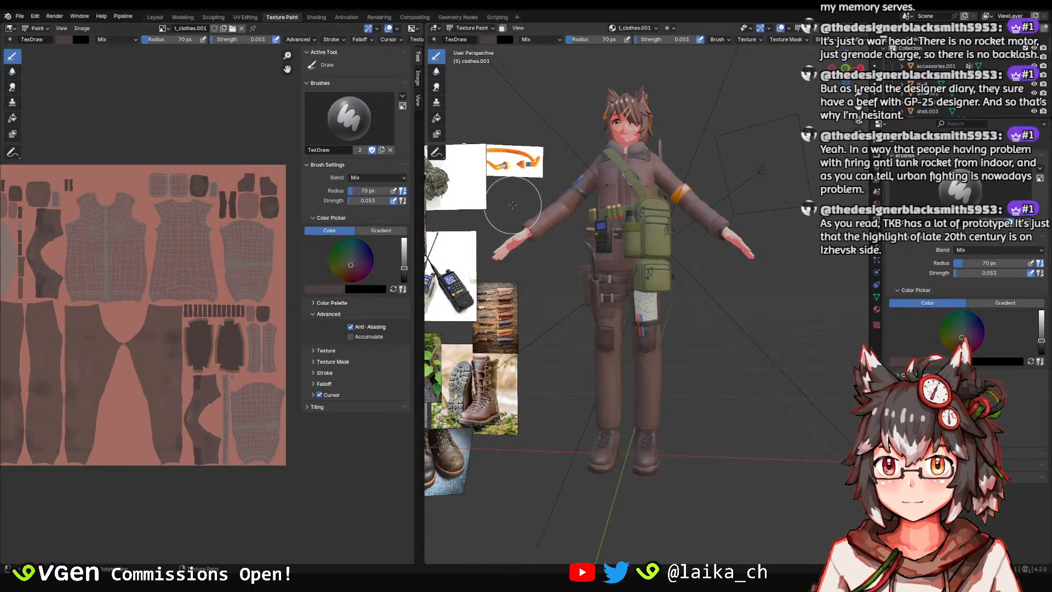
# Set the brush strength to 0.081 for painting the jacket area around the radio and belt.
pyautogui.scroll(4, 603, 274)
pyautogui.rightClick(601, 274)
pyautogui.scroll(5, 602, 277)
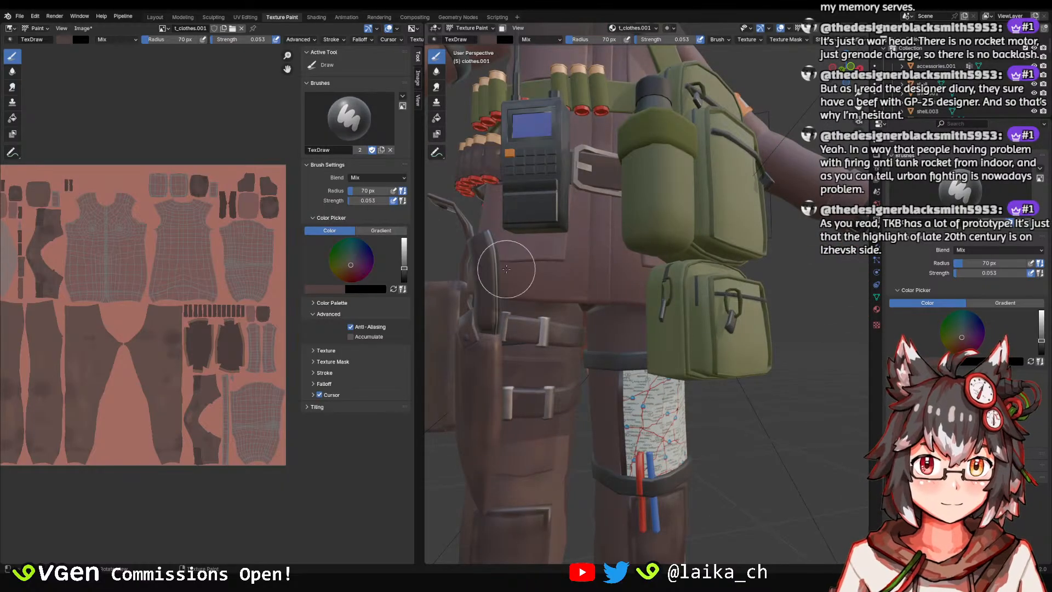
pyautogui.scroll(-2, 507, 269)
pyautogui.scroll(5, 152, 199)
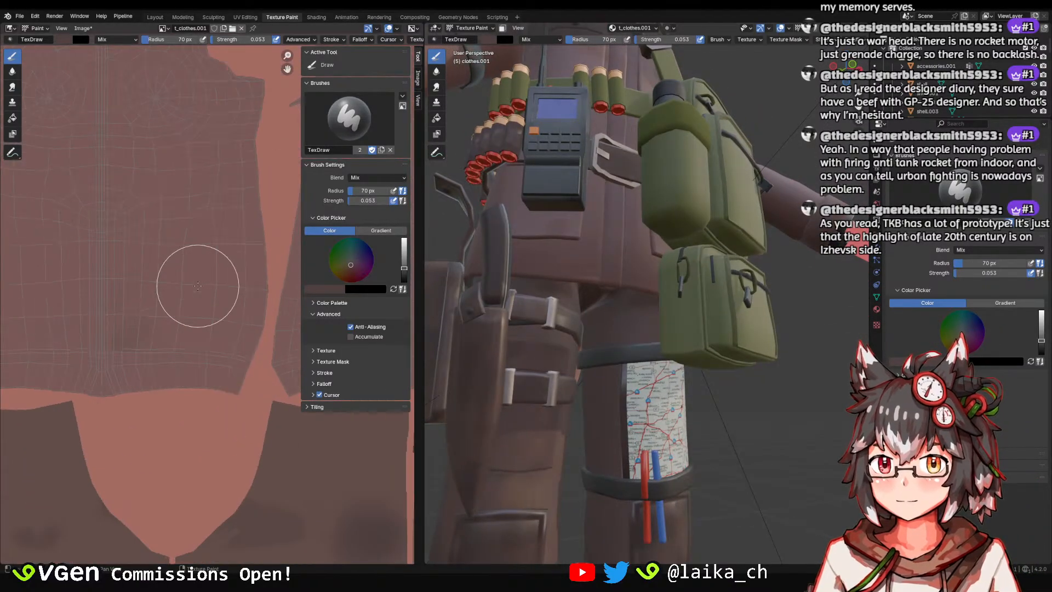
pyautogui.scroll(-2, 510, 236)
pyautogui.hotkey('shift', 'f')
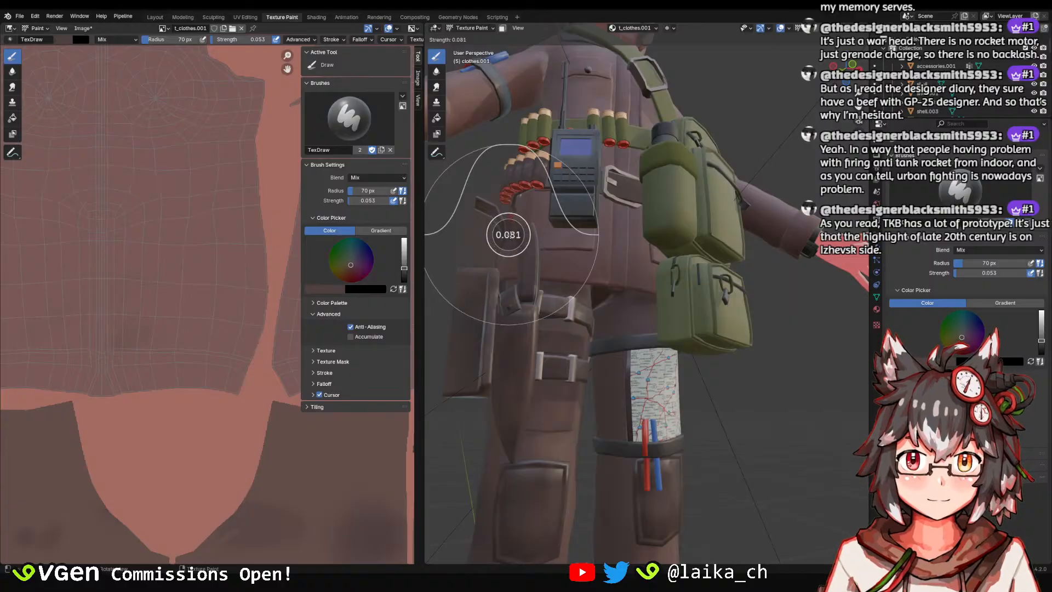
pyautogui.press('Return')
# Examine the jacket fabric below the shell loops and radio from the side and front.
pyautogui.moveTo(552, 267); pyautogui.dragTo(575, 284, button='middle')
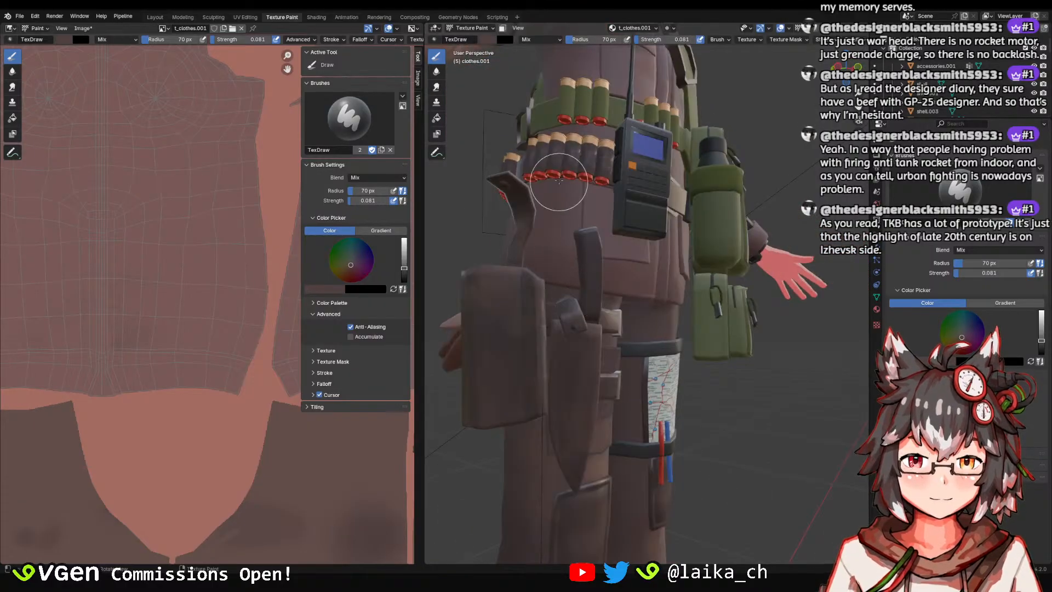
pyautogui.scroll(-2, 621, 203)
pyautogui.scroll(-2, 186, 258)
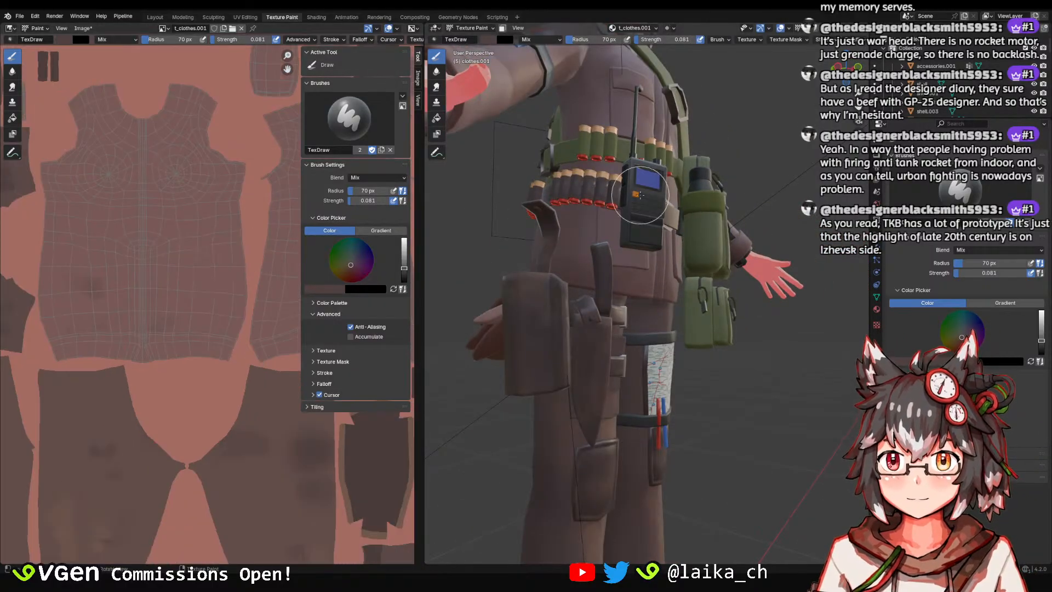
pyautogui.moveTo(640, 196); pyautogui.dragTo(580, 219, button='middle')
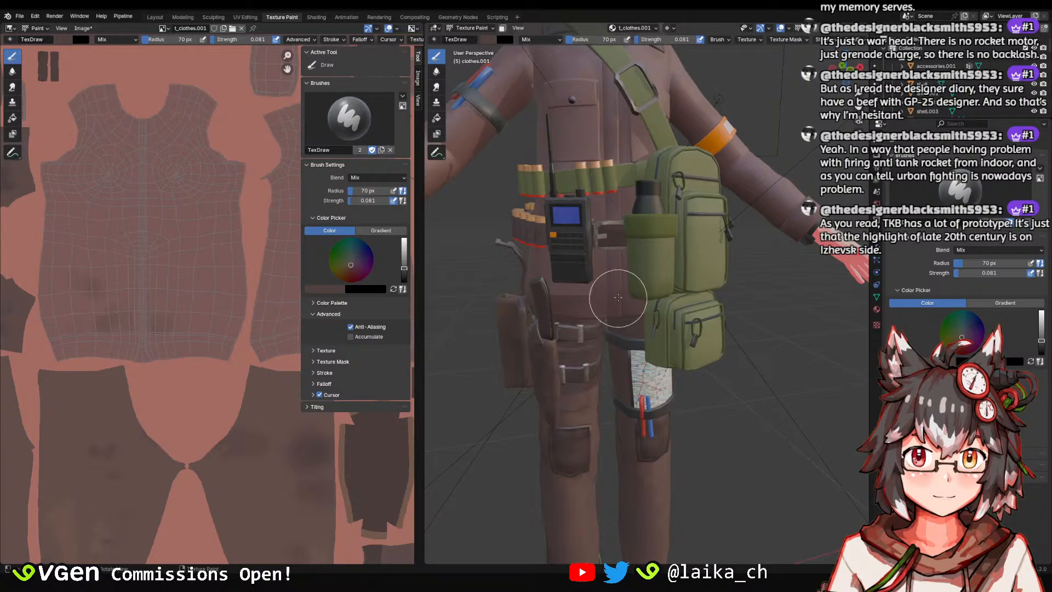
pyautogui.moveTo(618, 298); pyautogui.dragTo(657, 218, button='middle')
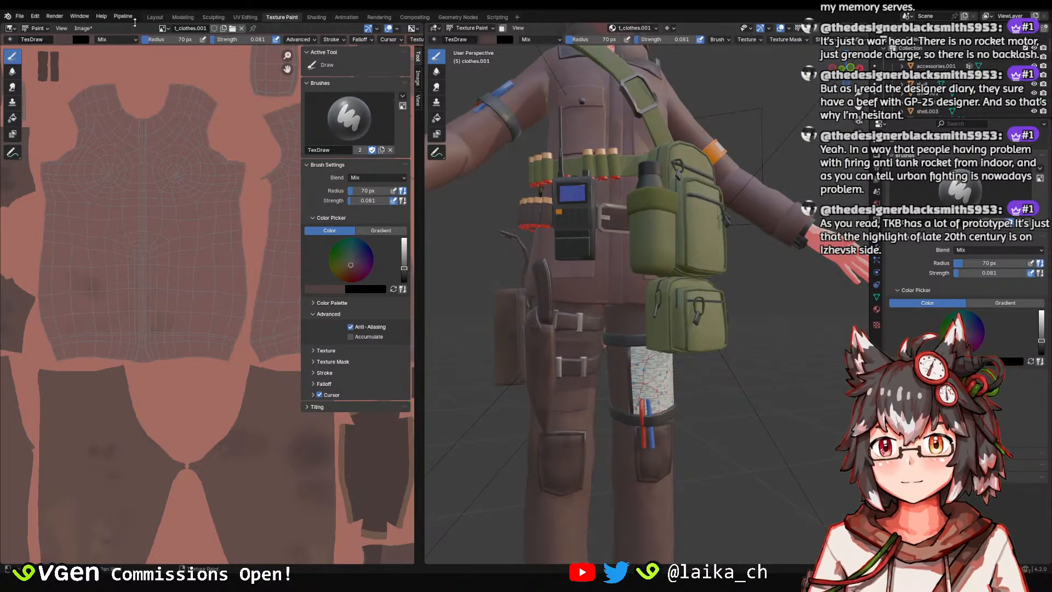
# Return to the Layout workspace and select the trousers and jacket objects around the radio for checking.
pyautogui.click(154, 17)
pyautogui.click(439, 379)
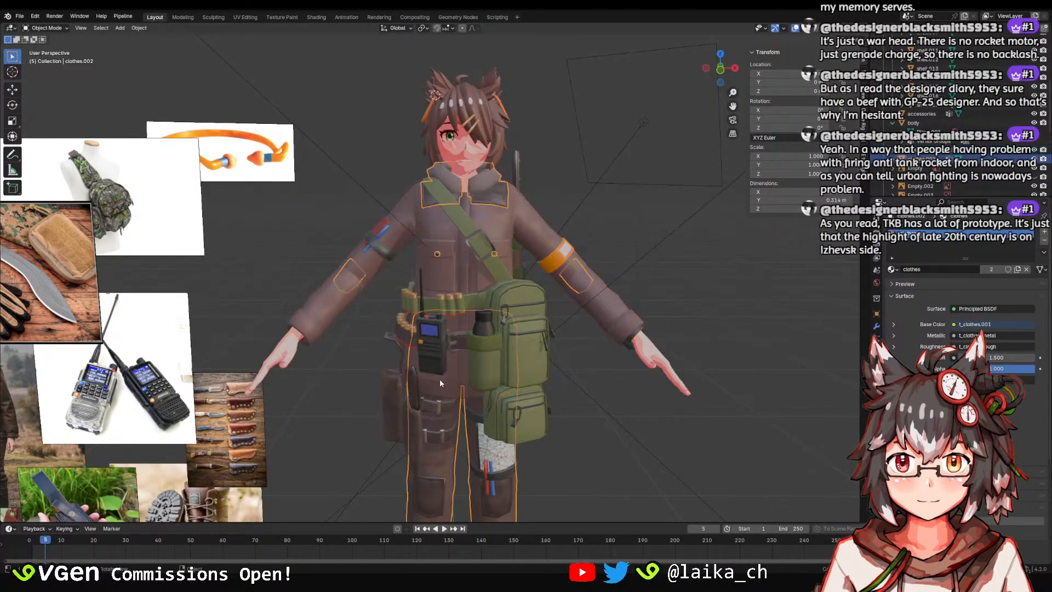
pyautogui.click(439, 379)
pyautogui.click(439, 379)
pyautogui.scroll(3, 433, 366)
pyautogui.keyDown('shift'); pyautogui.moveTo(419, 363); pyautogui.dragTo(503, 251, button='middle'); pyautogui.keyUp('shift')
pyautogui.click(502, 257)
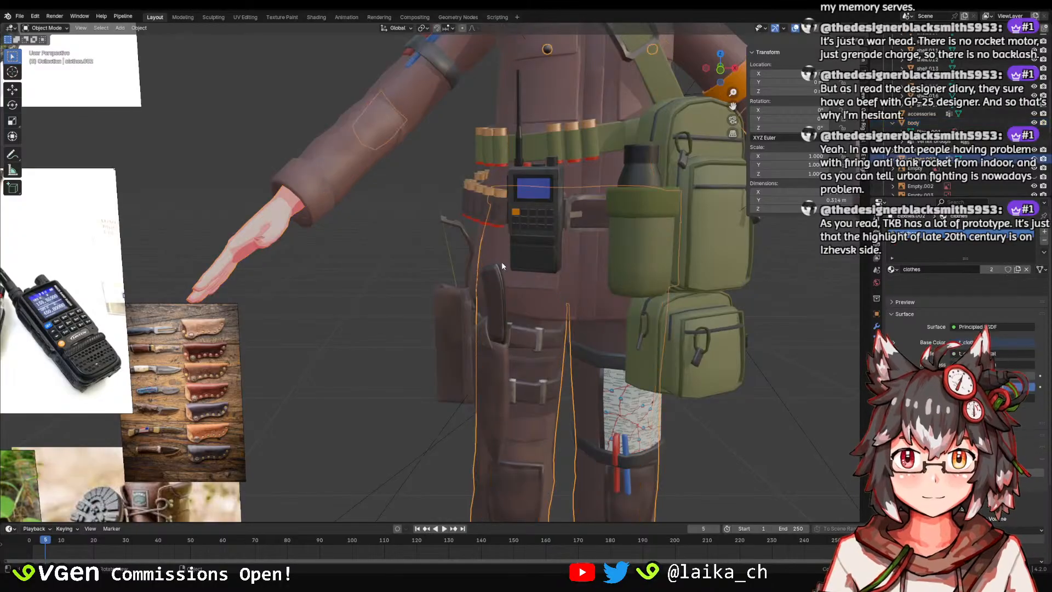
pyautogui.click(493, 245)
# Examine the meshes of the jacket and of clothes.002 around the radio and lower pocket in Edit Mode.
pyautogui.press('Tab')
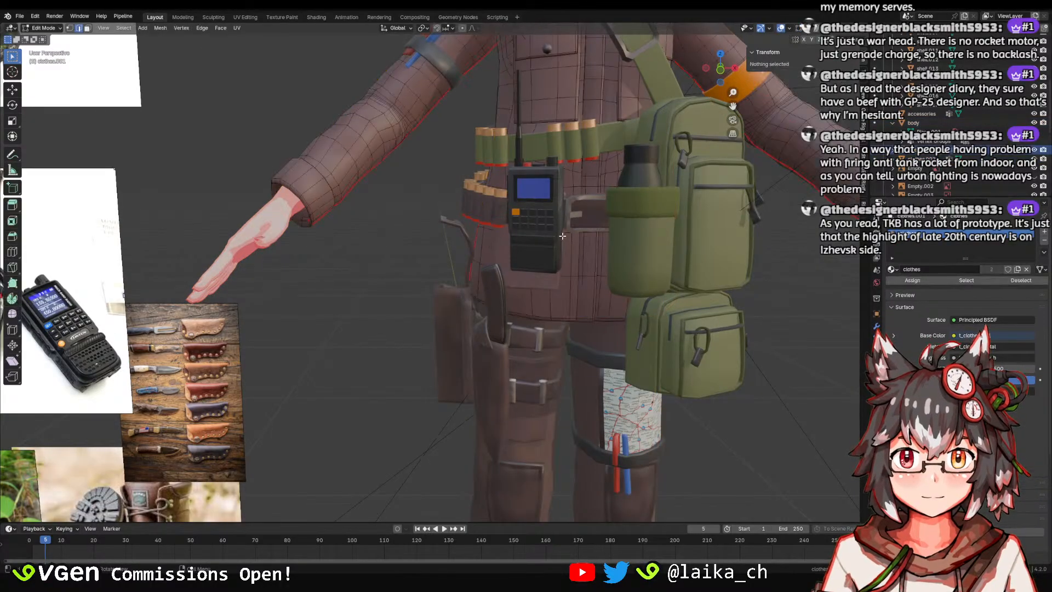
pyautogui.moveTo(492, 245); pyautogui.dragTo(498, 234, button='middle')
pyautogui.press('a')
pyautogui.press('Tab')
pyautogui.click(505, 246)
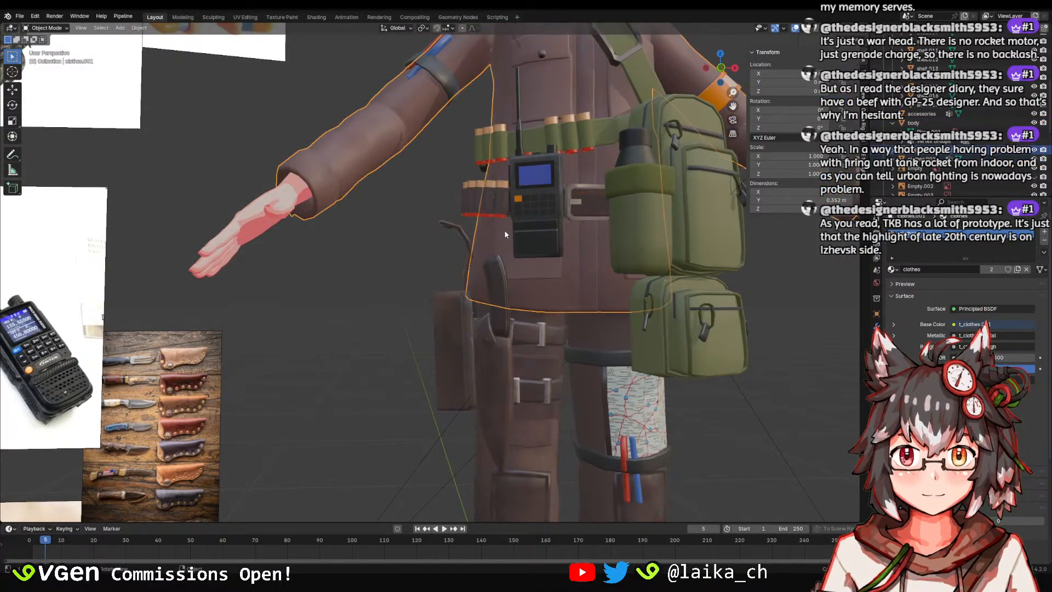
pyautogui.press('Tab')
pyautogui.moveTo(504, 238); pyautogui.dragTo(673, 223, button='middle')
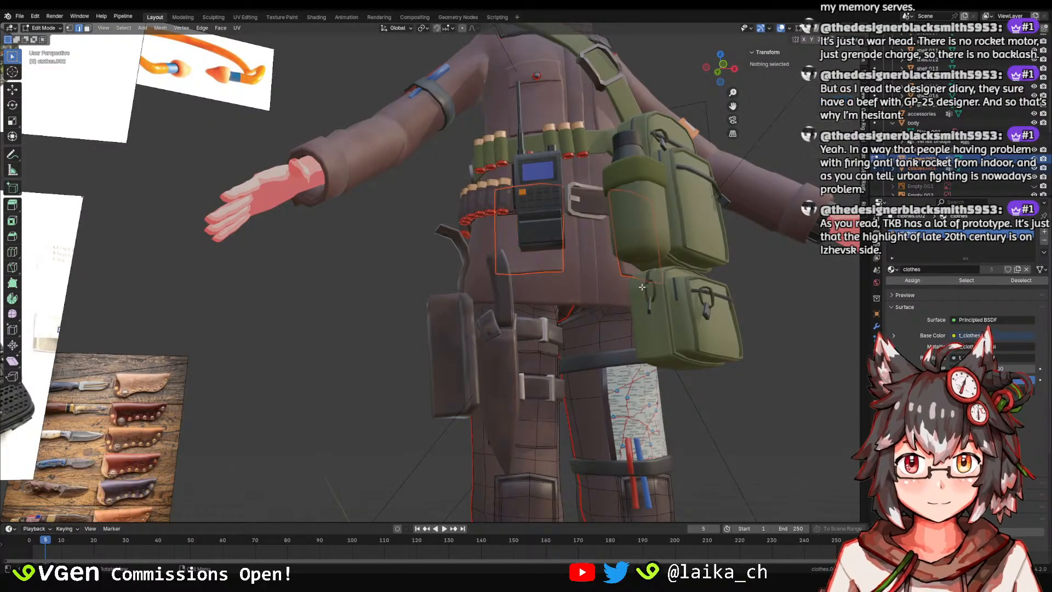
# Reselect the jacket in Object Mode, save the blend file and reopen it in the Texture Paint workspace.
pyautogui.press('Tab')
pyautogui.click(547, 294)
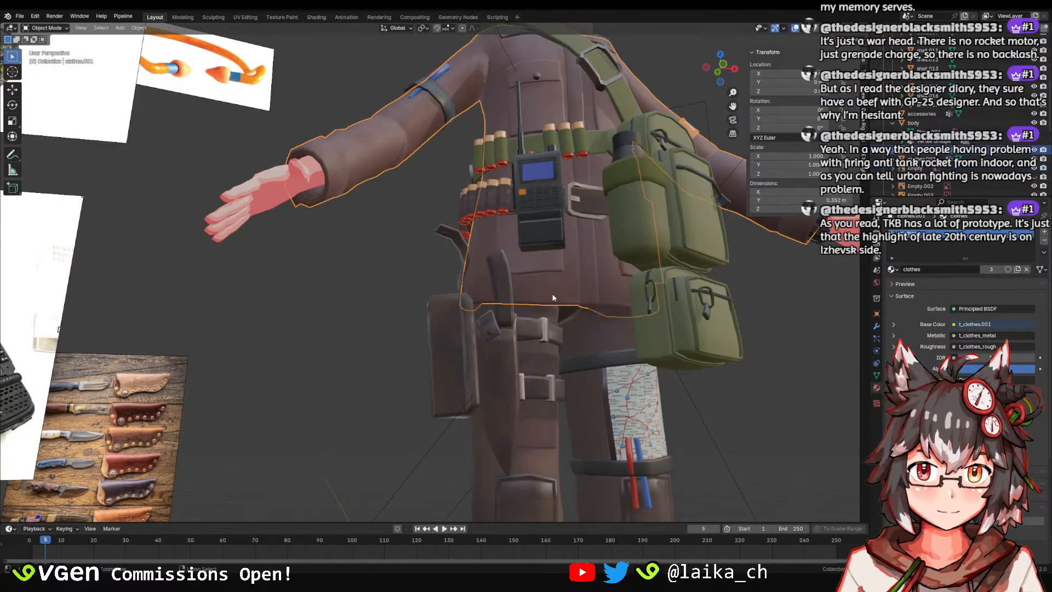
pyautogui.hotkey('ctrl', 's')
pyautogui.click(296, 17)
pyautogui.scroll(4, 519, 275)
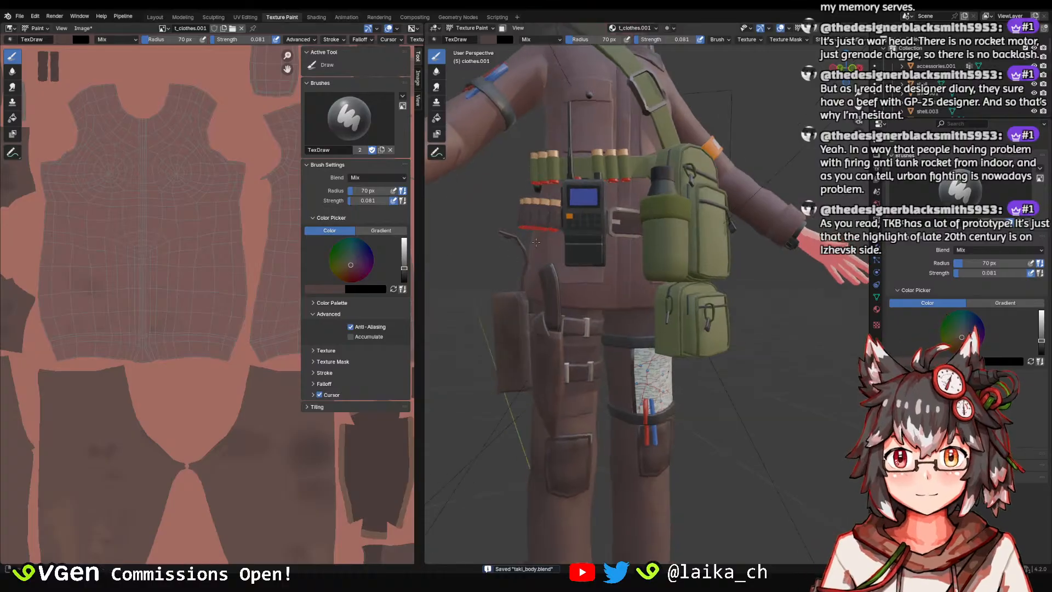
pyautogui.scroll(-4, 577, 294)
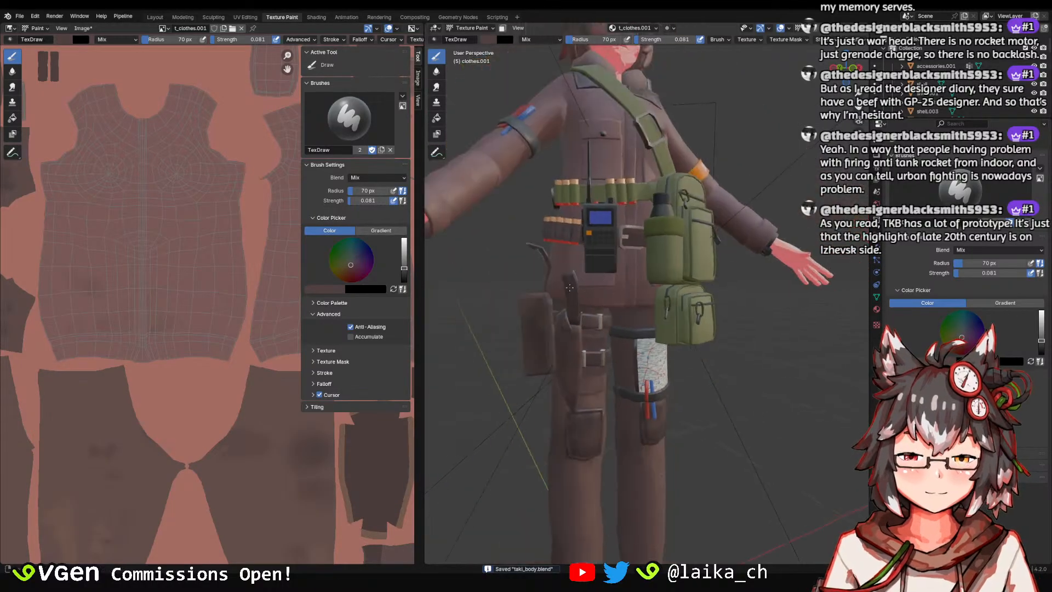
# Examine the jacket, shell belt and legs from behind and below, and save the blend file.
pyautogui.moveTo(548, 282)
pyautogui.mouseDown(button='middle')
pyautogui.moveTo(624, 267)
pyautogui.moveTo(700, 270)
pyautogui.moveTo(639, 277)
pyautogui.mouseUp(button='middle')
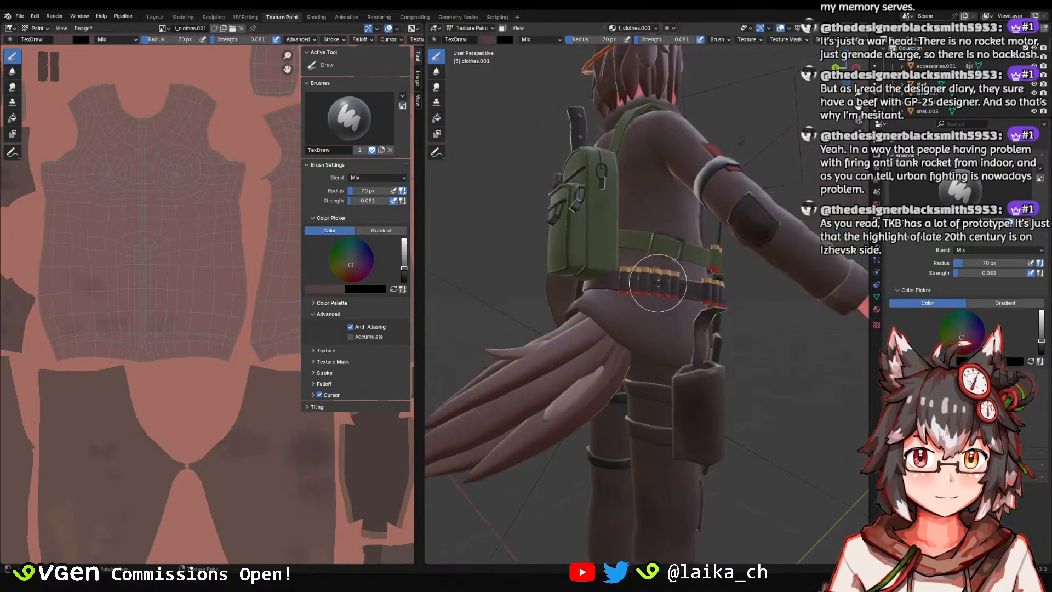
pyautogui.scroll(3, 615, 296)
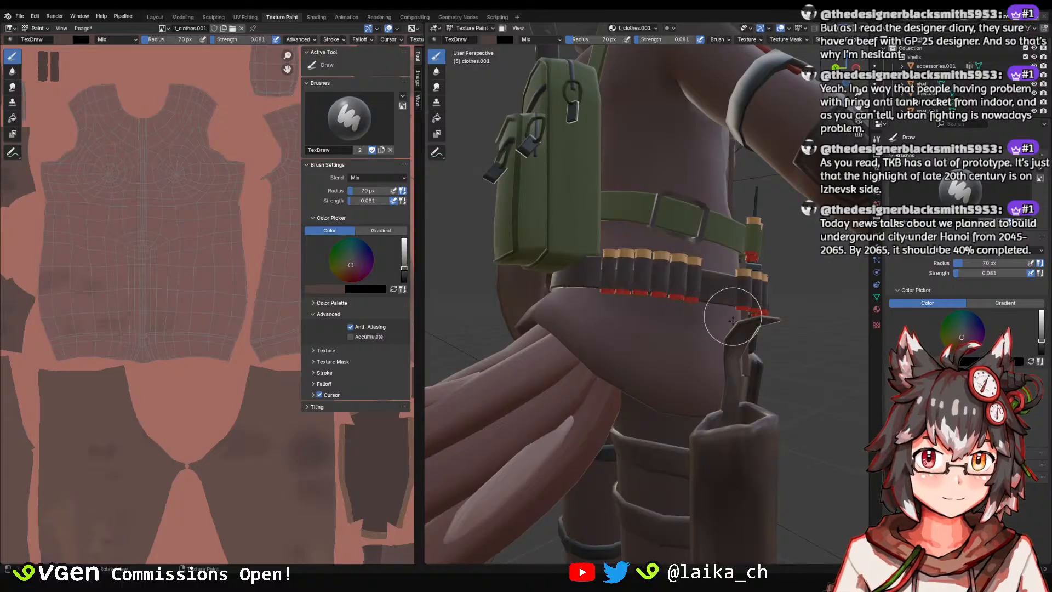
pyautogui.scroll(-5, 737, 314)
pyautogui.moveTo(753, 305)
pyautogui.mouseDown(button='middle')
pyautogui.moveTo(645, 277)
pyautogui.moveTo(733, 241)
pyautogui.moveTo(639, 291)
pyautogui.moveTo(526, 296)
pyautogui.moveTo(687, 307)
pyautogui.mouseUp(button='middle')
pyautogui.scroll(3, 732, 242)
pyautogui.moveTo(586, 378); pyautogui.dragTo(731, 268, button='middle')
pyautogui.scroll(-2, 728, 300)
pyautogui.scroll(3, 736, 265)
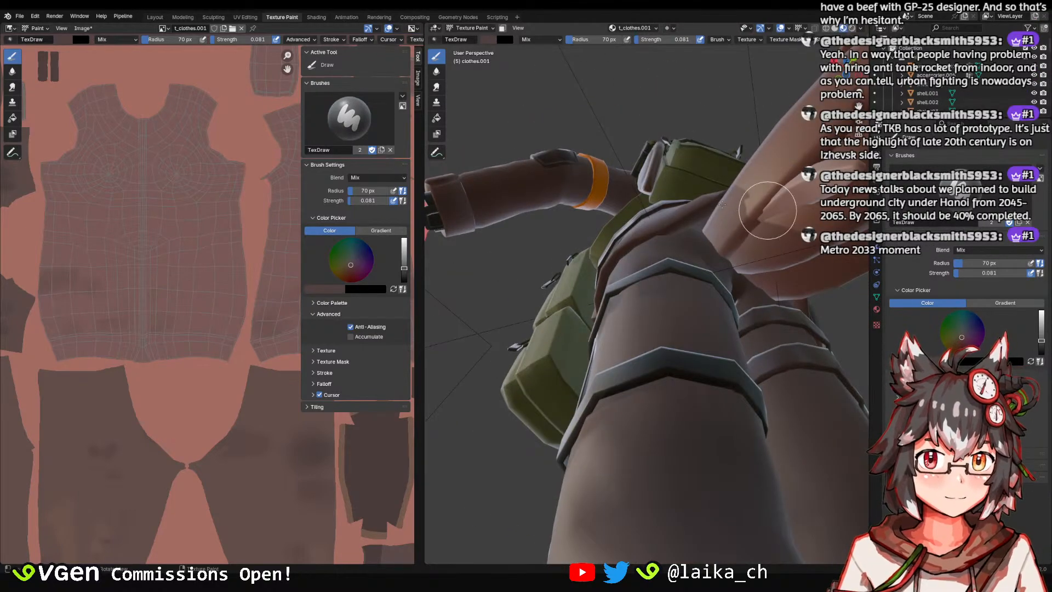
pyautogui.scroll(-3, 722, 209)
pyautogui.moveTo(722, 208); pyautogui.dragTo(718, 323, button='middle')
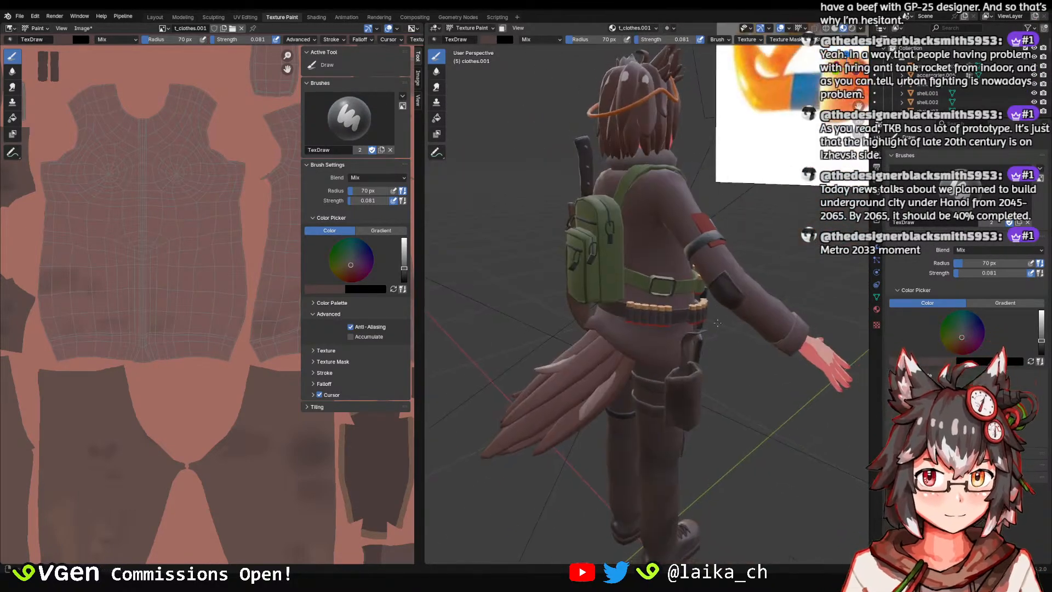
pyautogui.hotkey('ctrl', 's')
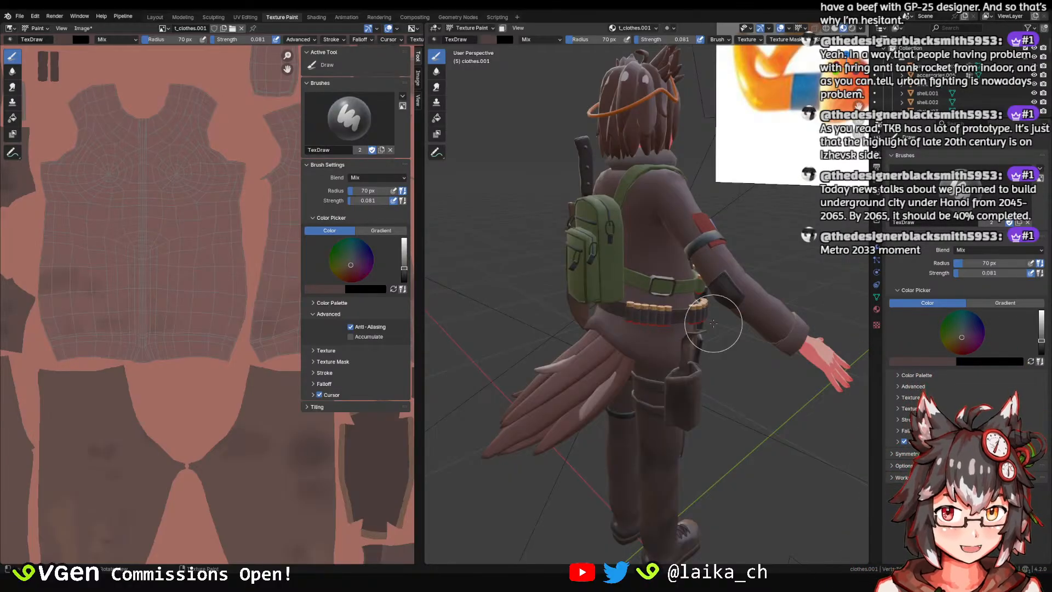
# Inspect the jacket's chest, collar and shoulder strap from the front and save the blend file.
pyautogui.moveTo(708, 314); pyautogui.dragTo(599, 300, button='middle')
pyautogui.scroll(3, 582, 236)
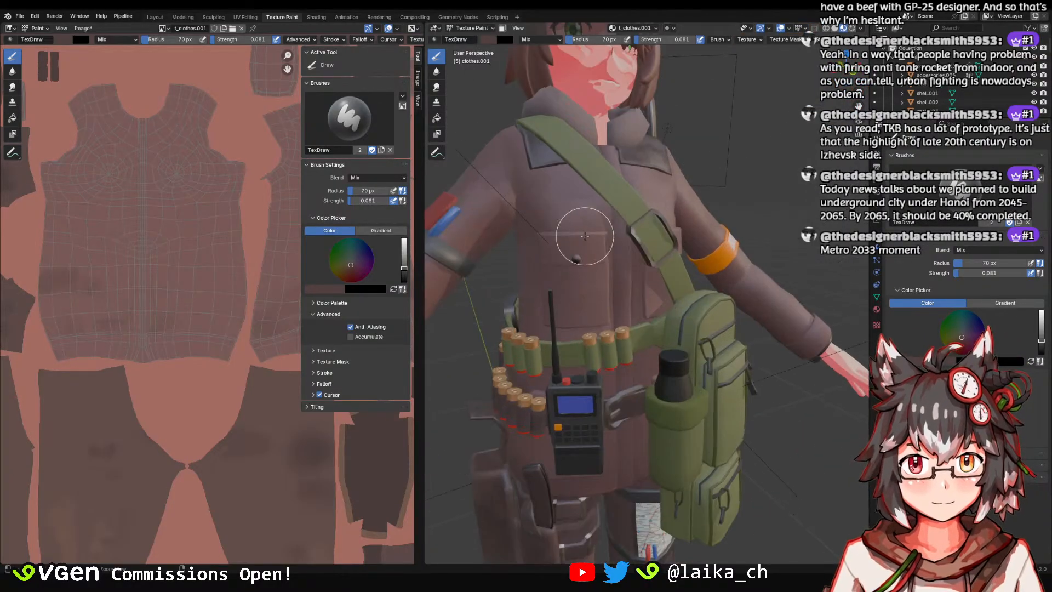
pyautogui.hotkey('ctrl', 's')
pyautogui.moveTo(580, 235); pyautogui.dragTo(540, 233, button='middle')
pyautogui.scroll(2, 540, 219)
pyautogui.moveTo(540, 164)
pyautogui.keyDown('shift'); pyautogui.mouseDown(button='middle')
pyautogui.moveTo(551, 253)
pyautogui.moveTo(629, 287)
pyautogui.moveTo(608, 269)
pyautogui.moveTo(611, 290)
pyautogui.mouseUp(button='middle'); pyautogui.keyUp('shift')
pyautogui.scroll(-3, 629, 287)
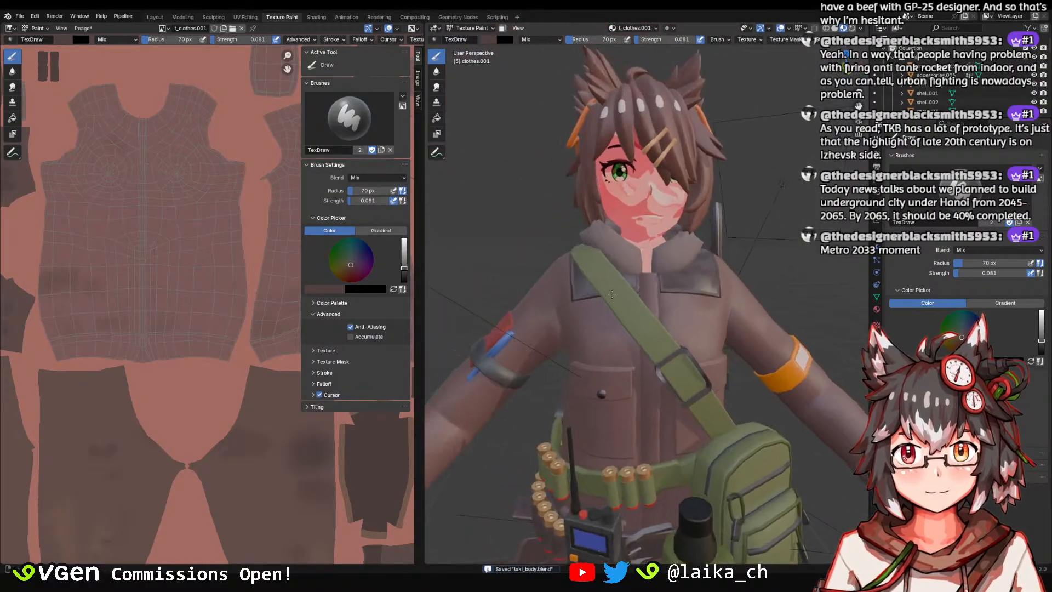
# Check the jacket's shoulders and sides close up from several angles and save the blend file again.
pyautogui.scroll(1, 611, 294)
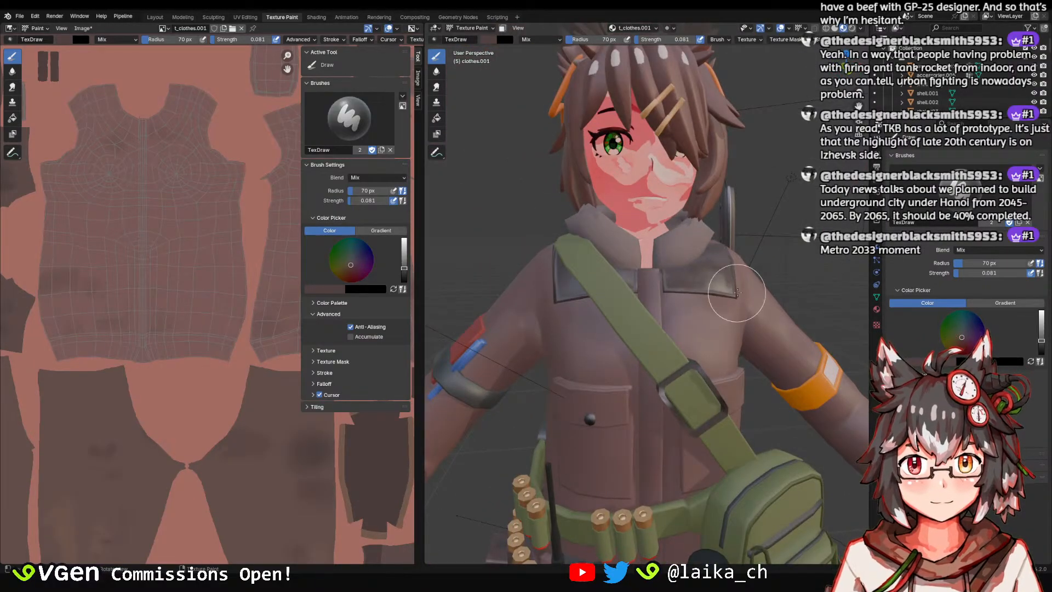
pyautogui.scroll(-3, 736, 293)
pyautogui.moveTo(737, 293); pyautogui.dragTo(624, 286, button='middle')
pyautogui.scroll(3, 664, 266)
pyautogui.scroll(2, 679, 270)
pyautogui.scroll(-3, 694, 268)
pyautogui.scroll(2, 625, 286)
pyautogui.moveTo(761, 299); pyautogui.dragTo(669, 223, button='middle')
pyautogui.hotkey('ctrl', 's')
# Examine both jacket sleeves from the armbands down to the cuffs and save the blend file.
pyautogui.scroll(3, 597, 274)
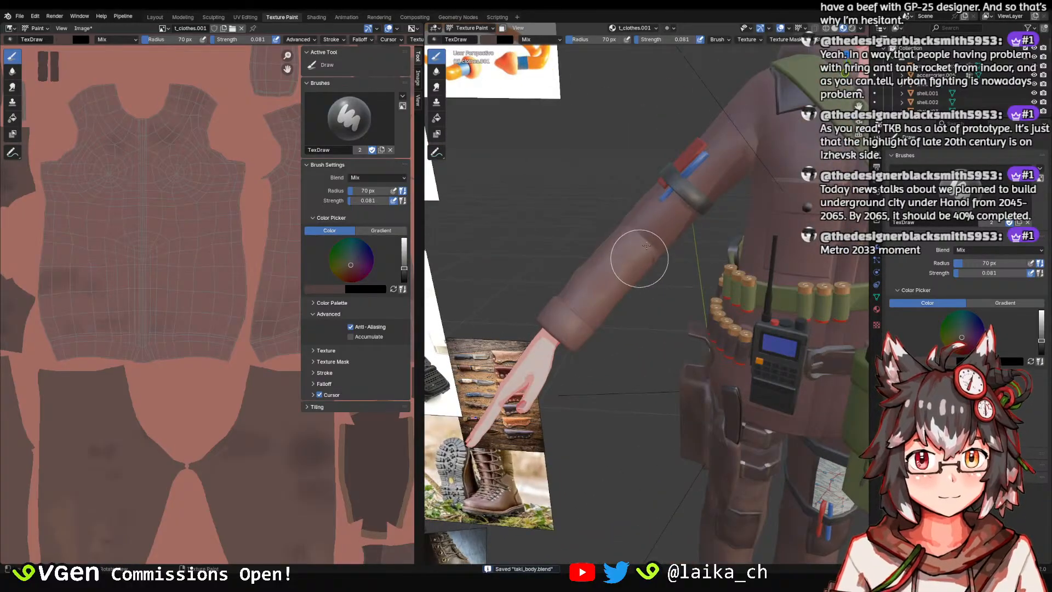
pyautogui.scroll(-3, 639, 242)
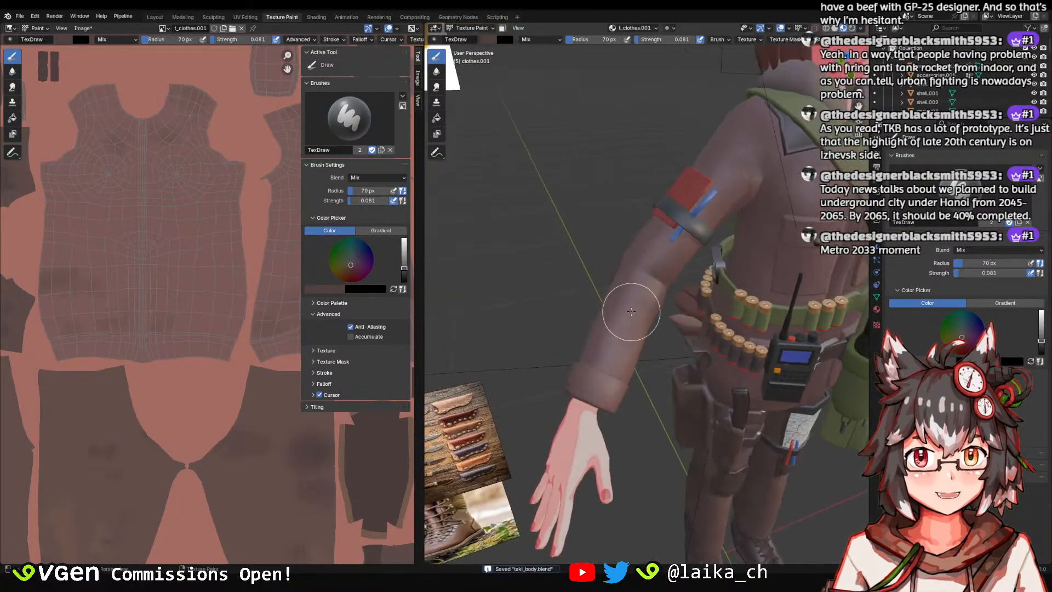
pyautogui.scroll(4, 670, 299)
pyautogui.moveTo(670, 298); pyautogui.dragTo(729, 239, button='middle')
pyautogui.scroll(3, 697, 303)
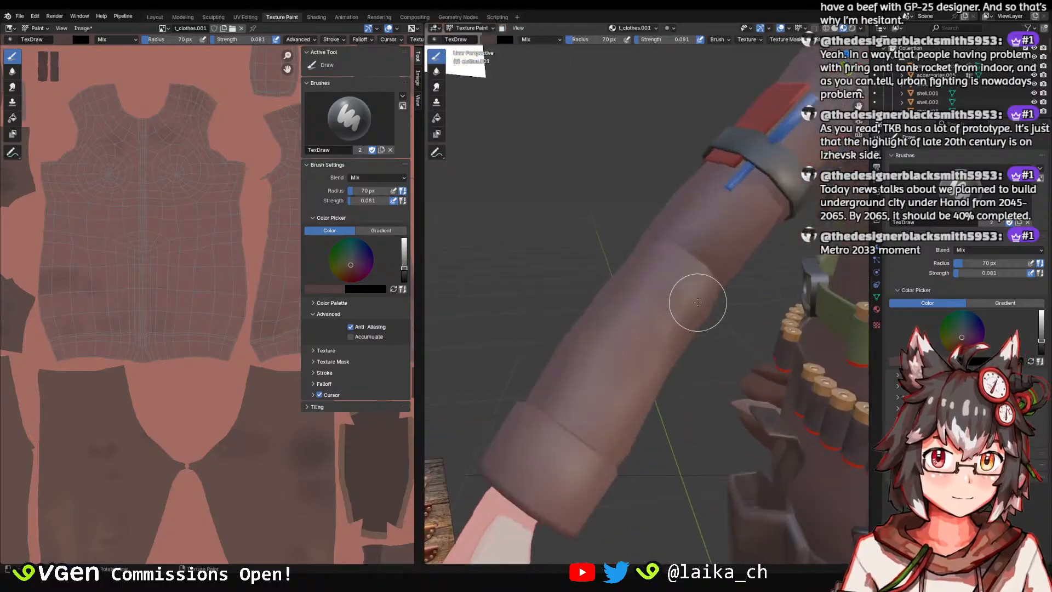
pyautogui.moveTo(698, 303); pyautogui.dragTo(608, 307, button='middle')
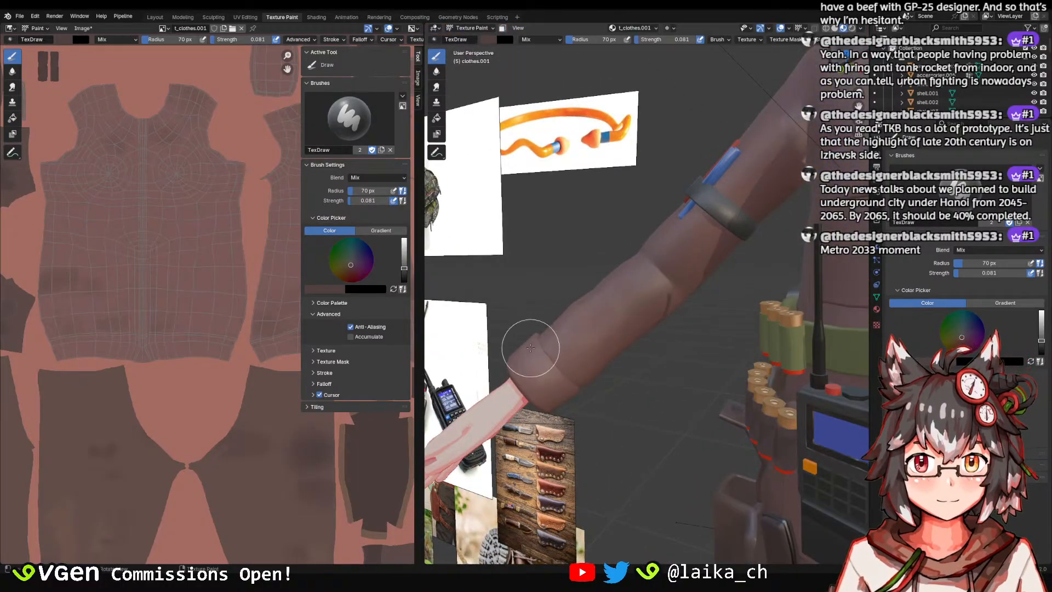
pyautogui.scroll(-4, 582, 347)
pyautogui.moveTo(582, 347); pyautogui.dragTo(645, 285, button='middle')
pyautogui.scroll(2, 645, 286)
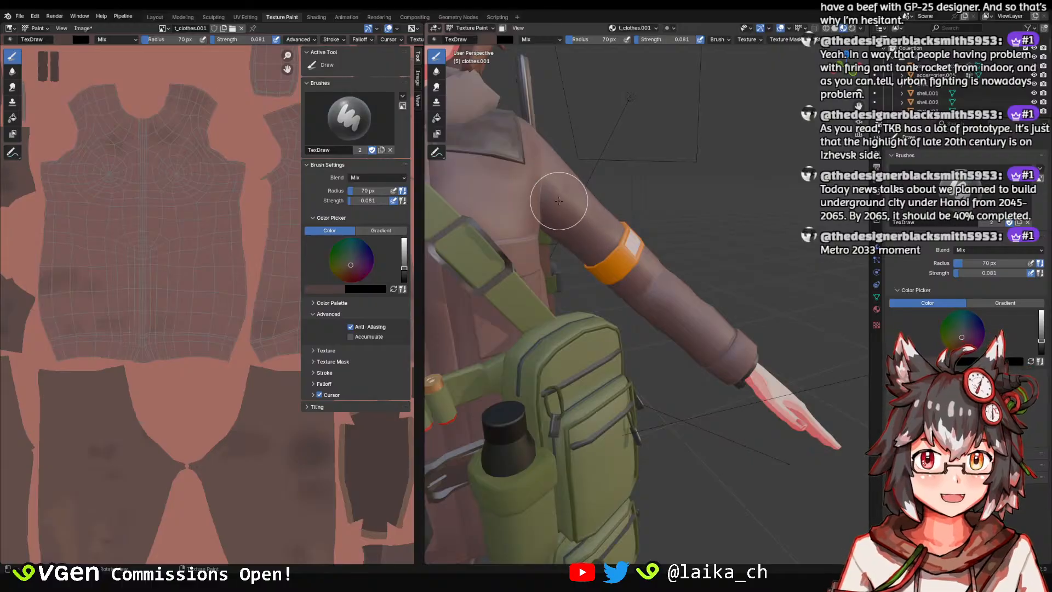
pyautogui.scroll(4, 671, 329)
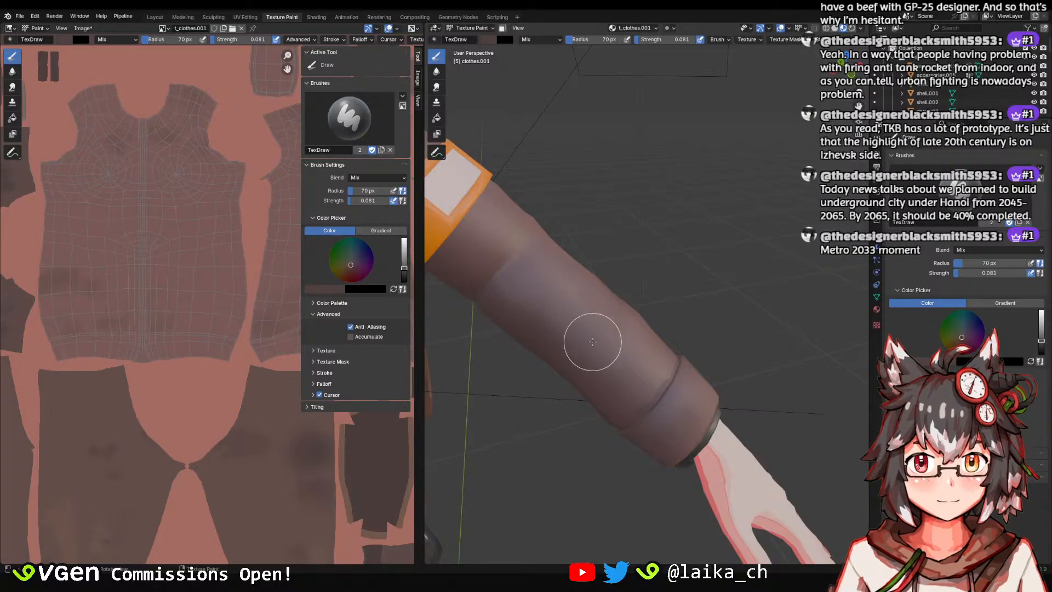
pyautogui.scroll(-6, 591, 333)
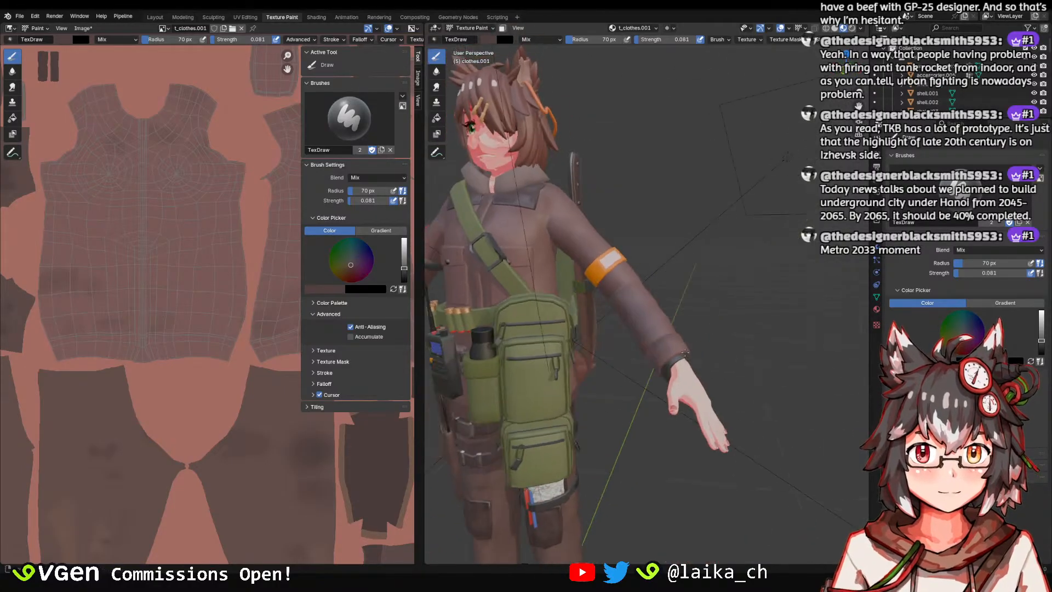
pyautogui.hotkey('ctrl', 's')
# Examine the jacket's front around the chest pocket, strap buckle and radio, up close and at full-body distance.
pyautogui.moveTo(611, 327); pyautogui.dragTo(703, 346, button='middle')
pyautogui.scroll(4, 745, 298)
pyautogui.scroll(-3, 638, 343)
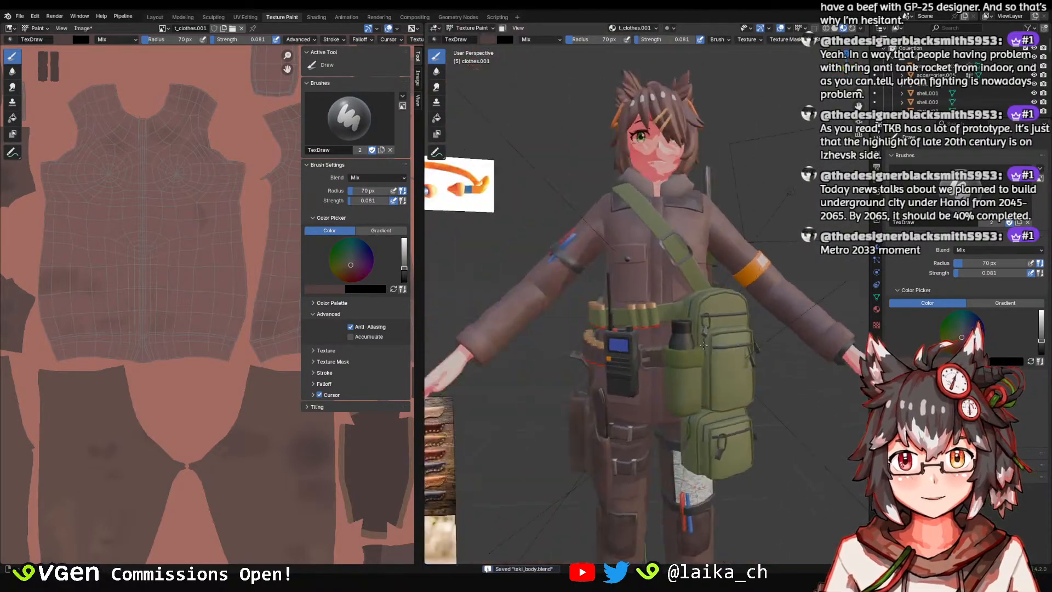
pyautogui.scroll(4, 703, 345)
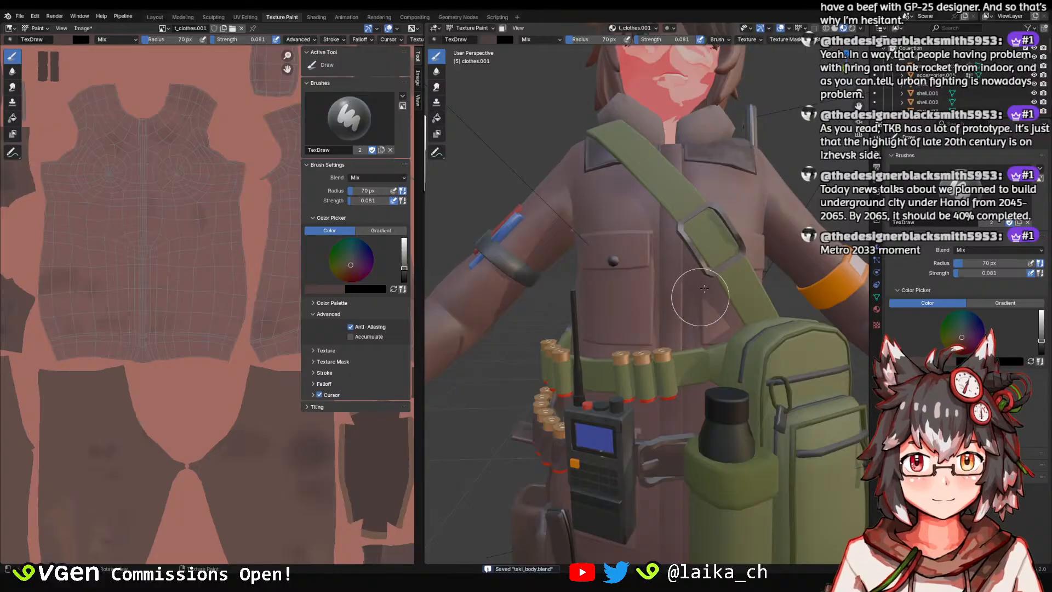
pyautogui.moveTo(704, 289); pyautogui.dragTo(730, 314, button='middle')
pyautogui.scroll(-5, 639, 326)
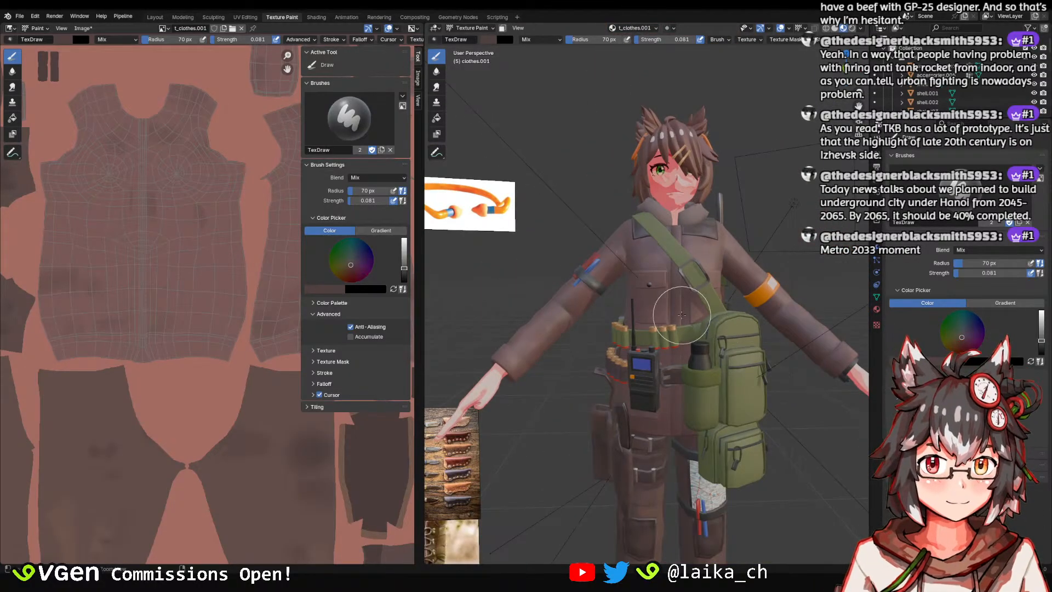
pyautogui.scroll(3, 681, 315)
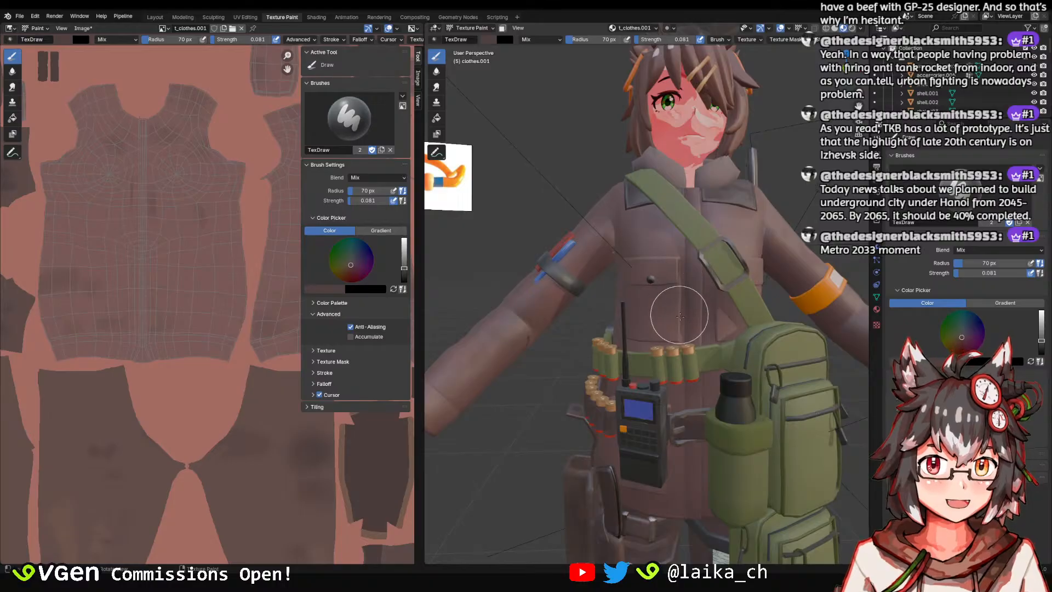
pyautogui.scroll(-2, 680, 316)
pyautogui.moveTo(709, 344); pyautogui.dragTo(749, 334, button='middle')
pyautogui.scroll(4, 686, 241)
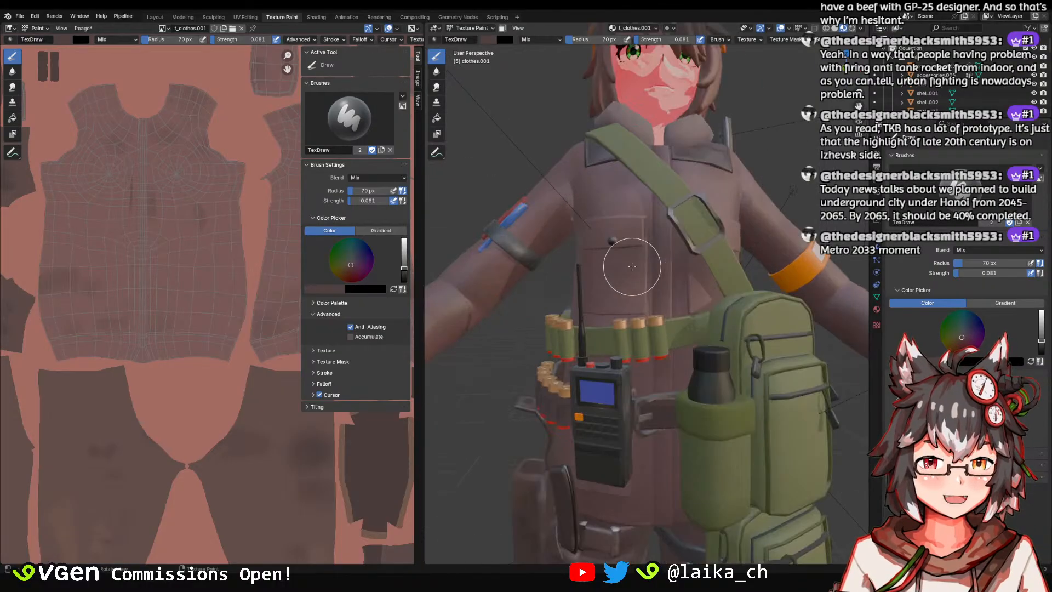
pyautogui.moveTo(685, 244); pyautogui.dragTo(682, 353, button='middle')
pyautogui.scroll(-4, 658, 301)
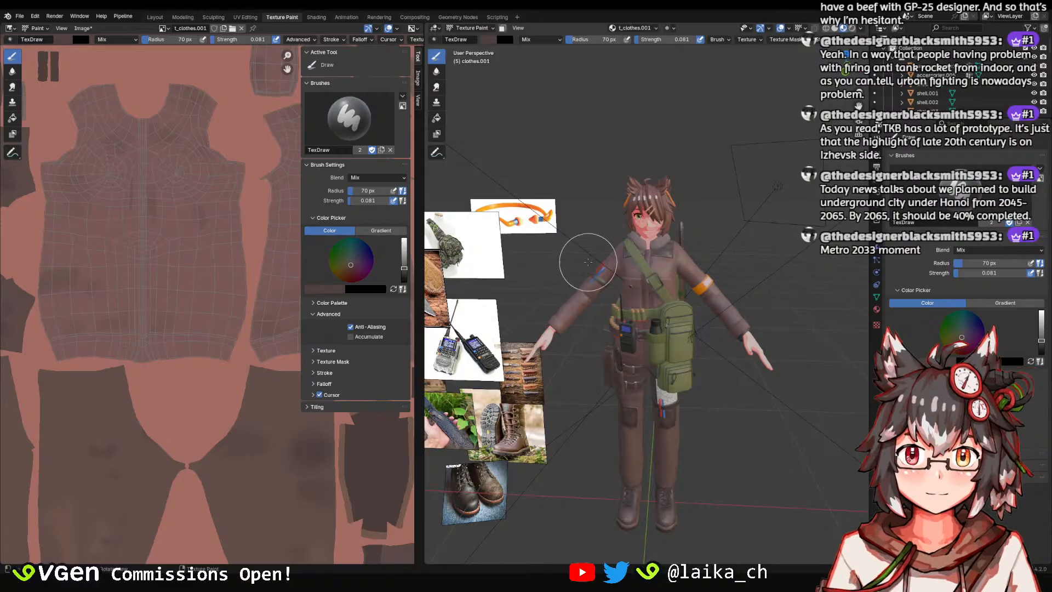
# Save the t_clothes.001 texture image and the blend file.
pyautogui.click(92, 29)
pyautogui.click(115, 123)
pyautogui.moveTo(609, 306); pyautogui.dragTo(634, 289, button='middle')
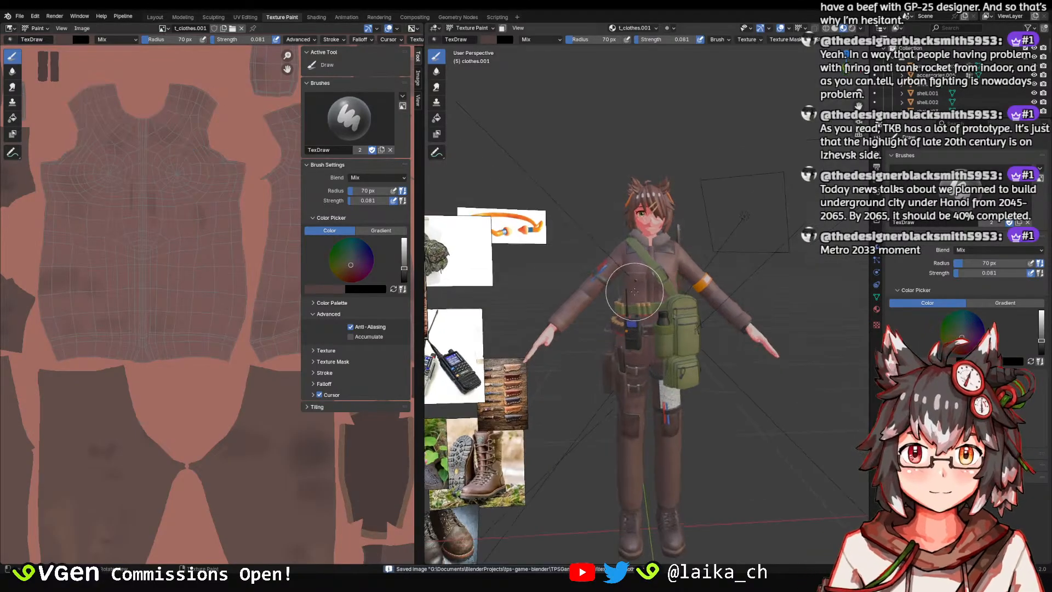
pyautogui.keyDown('shift'); pyautogui.moveTo(659, 362); pyautogui.dragTo(701, 273, button='middle'); pyautogui.keyUp('shift')
pyautogui.hotkey('ctrl', 's')
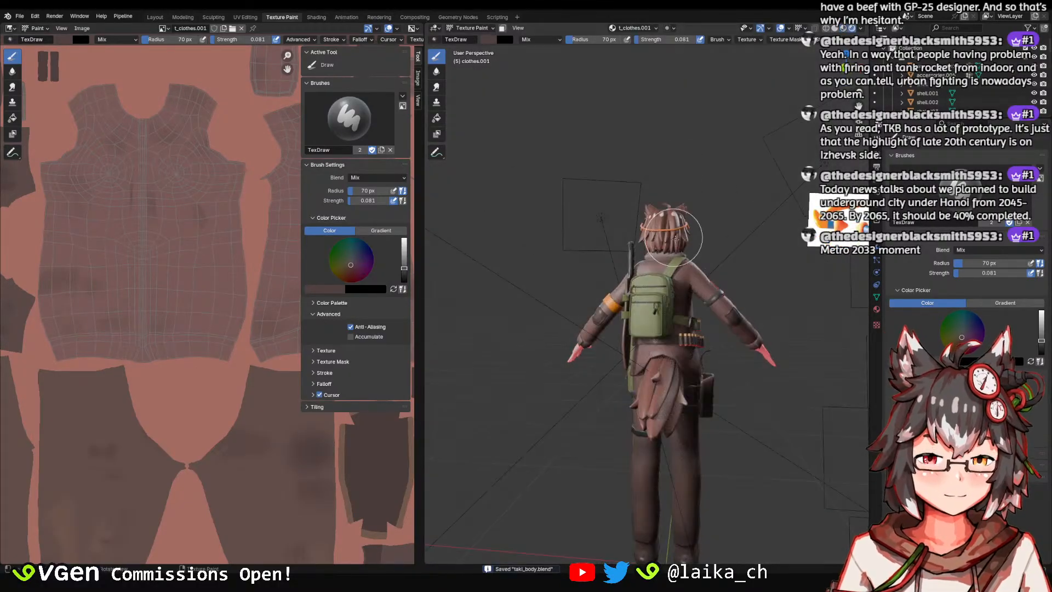
# Paint a soft dark stroke on the jacket's upper back beside the sheathed knife and check the shoulder around it.
pyautogui.scroll(3, 673, 237)
pyautogui.moveTo(673, 238)
pyautogui.mouseDown(button='middle')
pyautogui.moveTo(704, 246)
pyautogui.moveTo(675, 279)
pyautogui.mouseUp(button='middle')
pyautogui.scroll(6, 674, 287)
pyautogui.moveTo(657, 308); pyautogui.dragTo(647, 324)
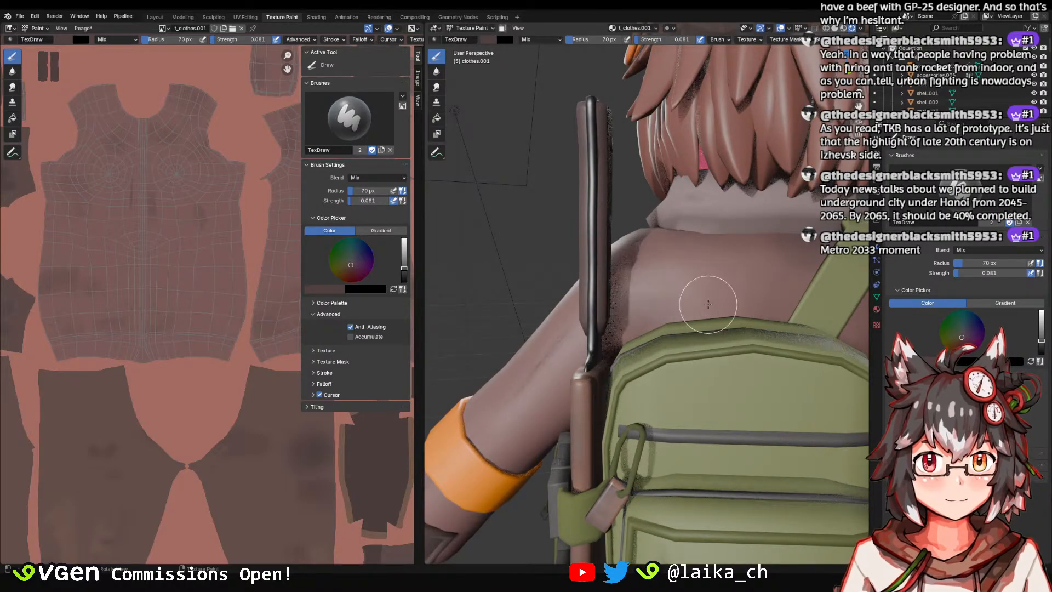
pyautogui.moveTo(693, 241)
pyautogui.mouseDown(button='middle')
pyautogui.moveTo(616, 315)
pyautogui.moveTo(648, 293)
pyautogui.mouseUp(button='middle')
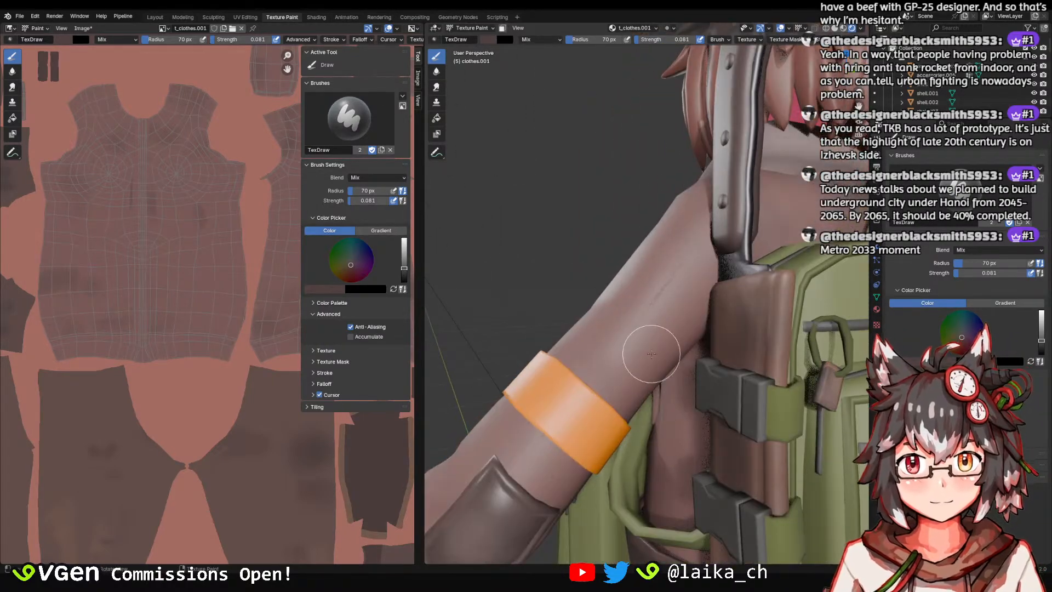
pyautogui.scroll(-4, 652, 354)
pyautogui.moveTo(608, 235); pyautogui.dragTo(672, 261, button='middle')
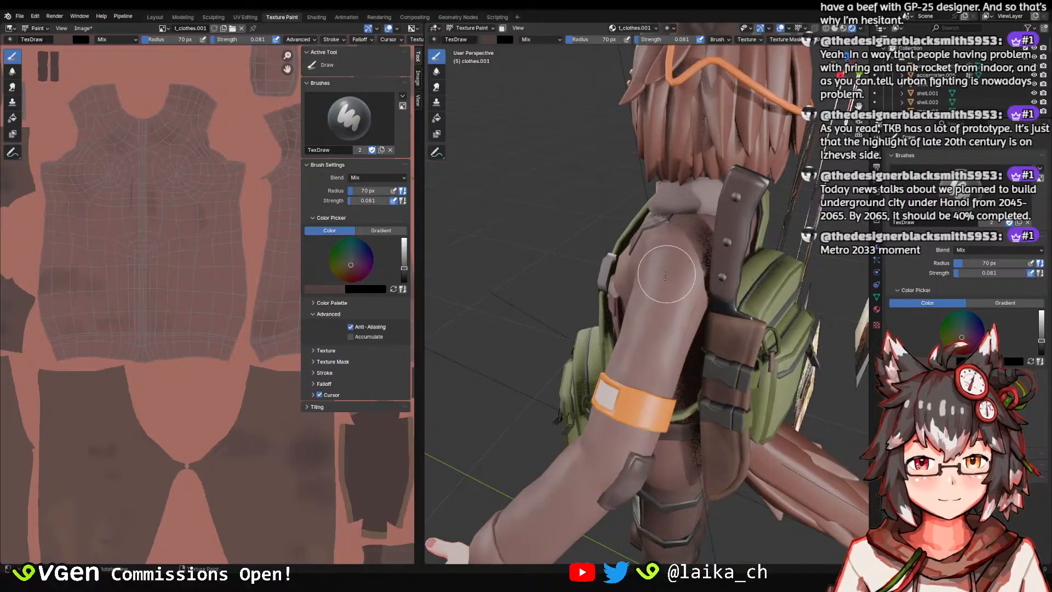
# Set the brush strength to 0.114, check the upper sleeves and back on both sides, and save the blend file.
pyautogui.hotkey('shift', 'f')
pyautogui.click(664, 278)
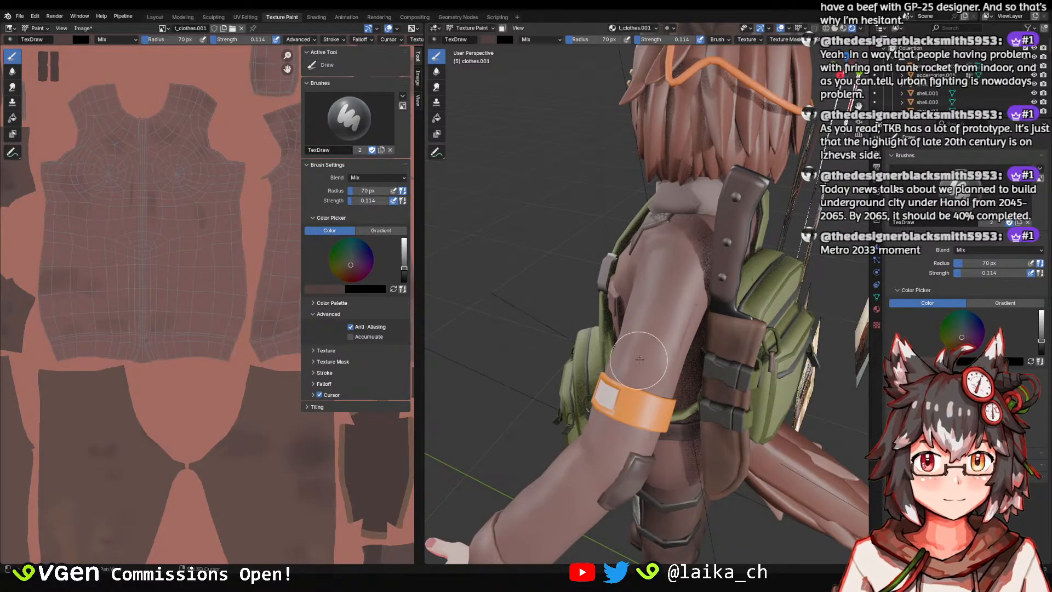
pyautogui.moveTo(640, 359); pyautogui.dragTo(677, 293, button='middle')
pyautogui.moveTo(648, 349); pyautogui.dragTo(630, 301, button='middle')
pyautogui.scroll(-5, 613, 390)
pyautogui.scroll(6, 612, 304)
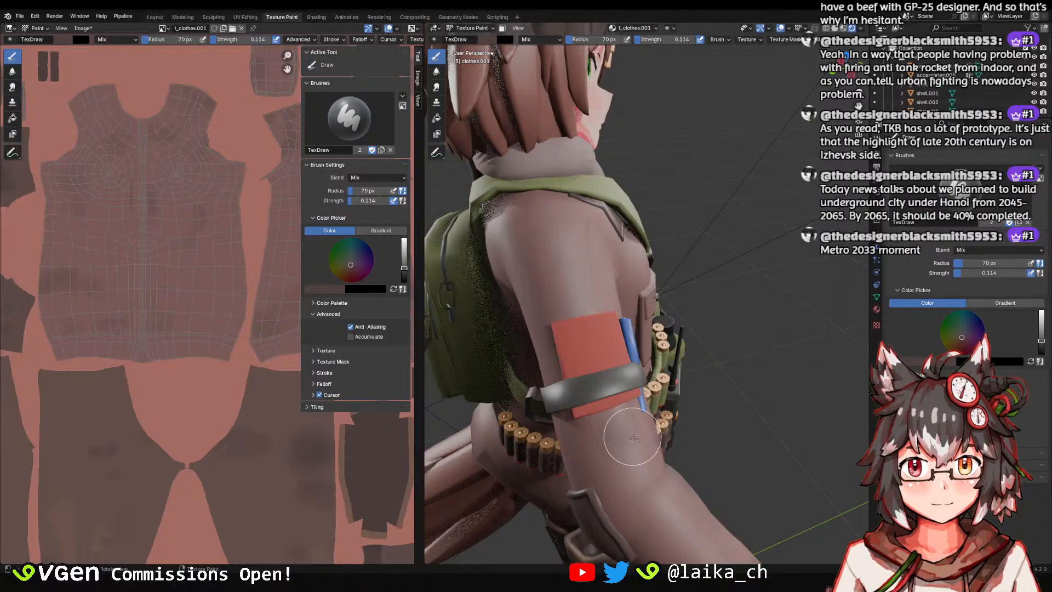
pyautogui.scroll(-6, 646, 428)
pyautogui.moveTo(690, 392); pyautogui.dragTo(641, 388, button='middle')
pyautogui.scroll(1, 639, 361)
pyautogui.moveTo(635, 307)
pyautogui.mouseDown(button='middle')
pyautogui.moveTo(702, 292)
pyautogui.moveTo(643, 352)
pyautogui.moveTo(597, 313)
pyautogui.moveTo(639, 293)
pyautogui.mouseUp(button='middle')
pyautogui.hotkey('ctrl', 's')
# Examine the jacket's front along the belt and its side below the orange armband.
pyautogui.scroll(4, 664, 278)
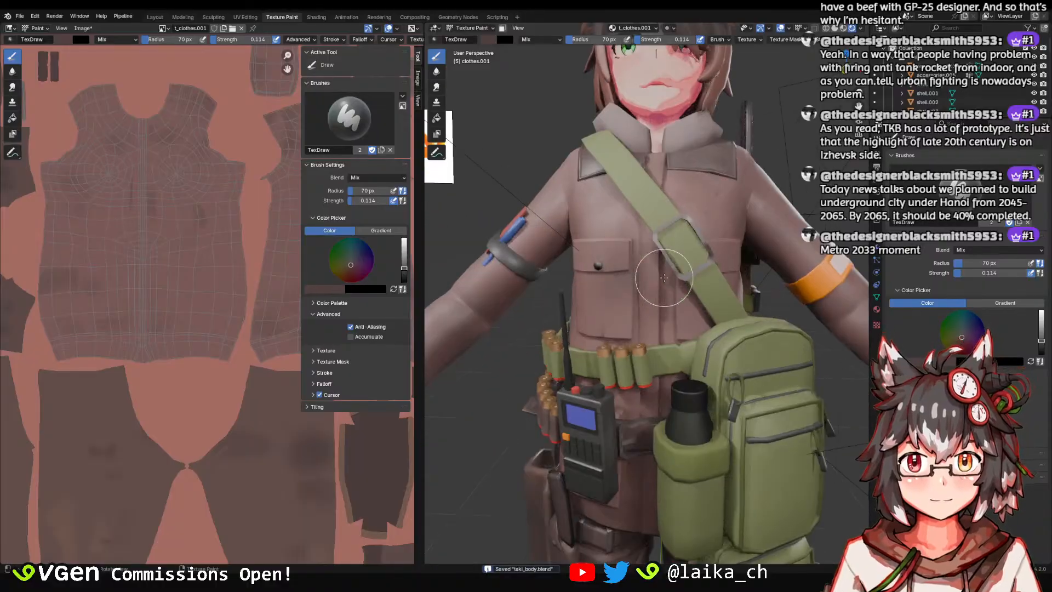
pyautogui.scroll(3, 635, 342)
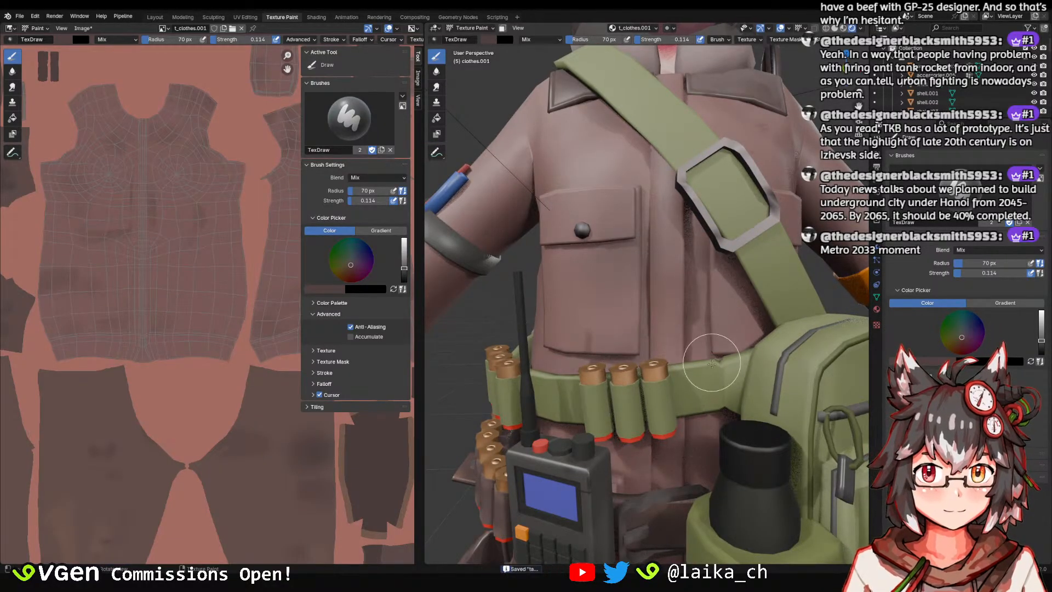
pyautogui.scroll(-6, 712, 363)
pyautogui.moveTo(712, 351); pyautogui.dragTo(638, 308, button='middle')
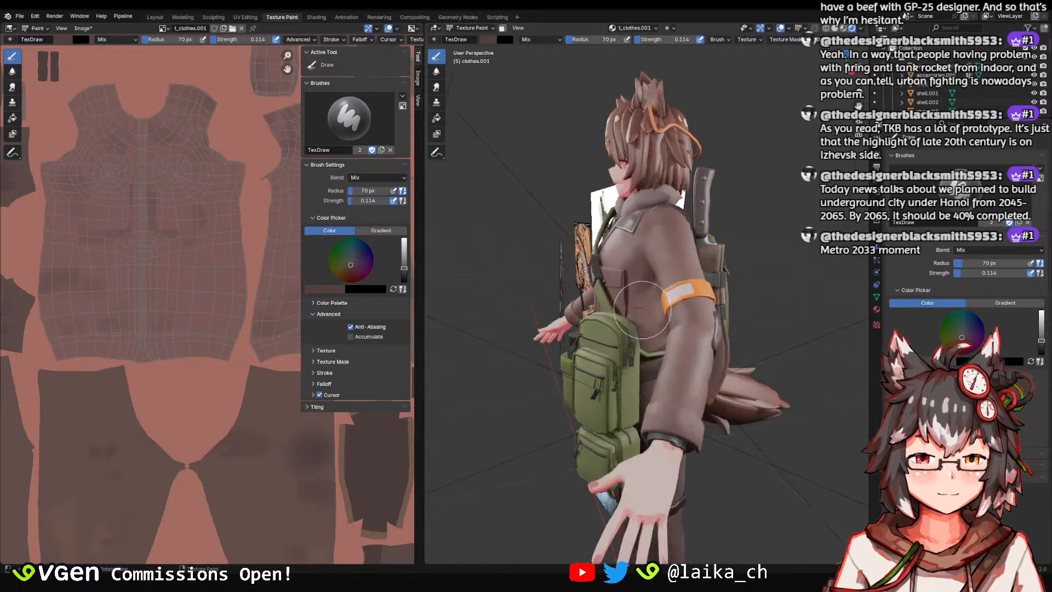
pyautogui.scroll(4, 643, 296)
pyautogui.scroll(-4, 618, 351)
pyautogui.moveTo(618, 351); pyautogui.dragTo(524, 373, button='middle')
pyautogui.scroll(-3, 664, 333)
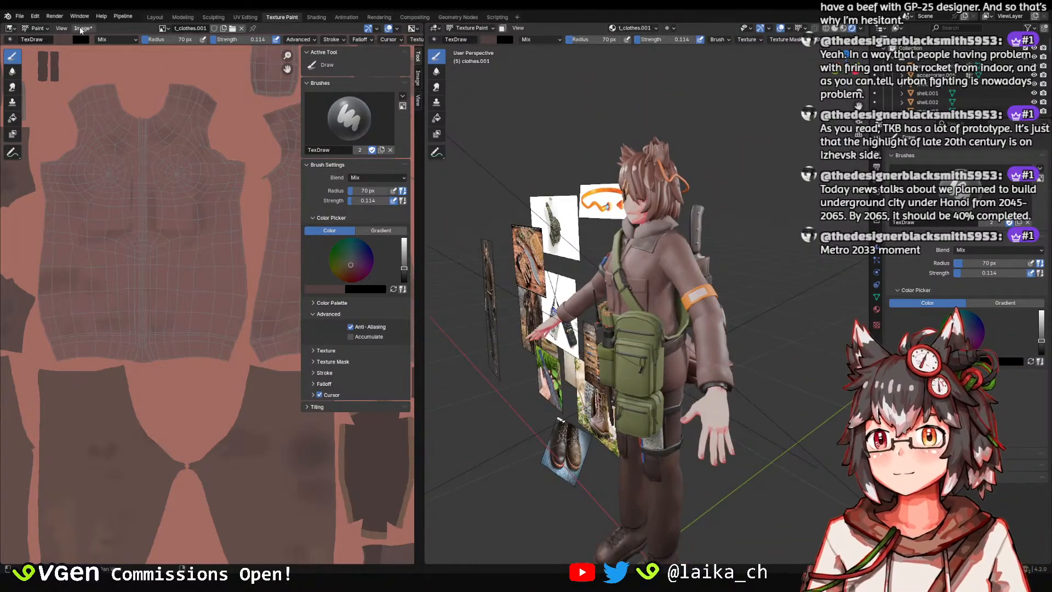
# Save the t_clothes.001 texture image and the blend file, and review the whole character from the front.
pyautogui.click(81, 29)
pyautogui.click(117, 122)
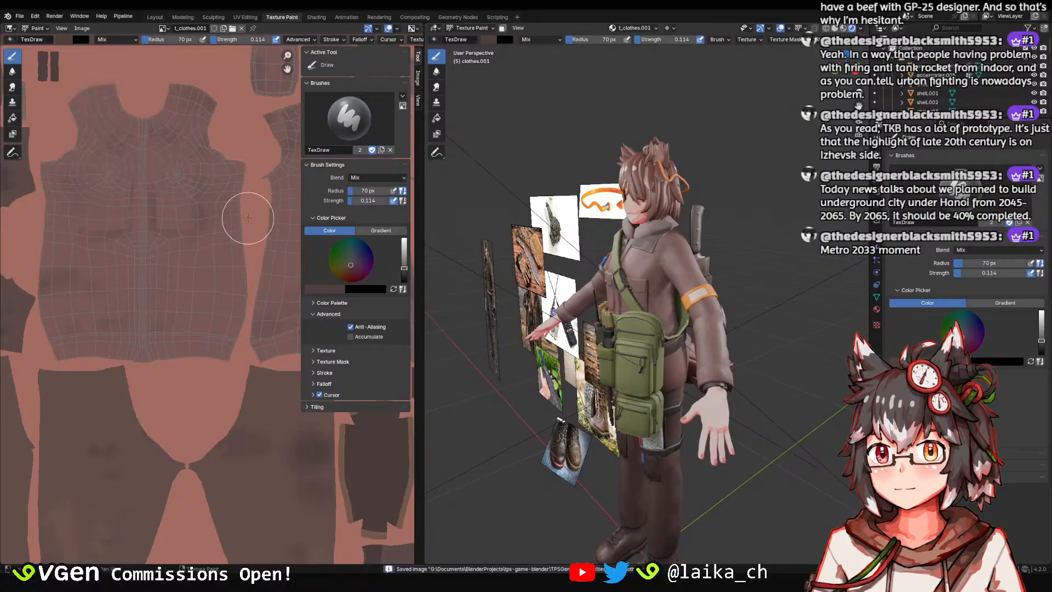
pyautogui.hotkey('ctrl', 's')
pyautogui.moveTo(630, 295); pyautogui.dragTo(732, 340, button='middle')
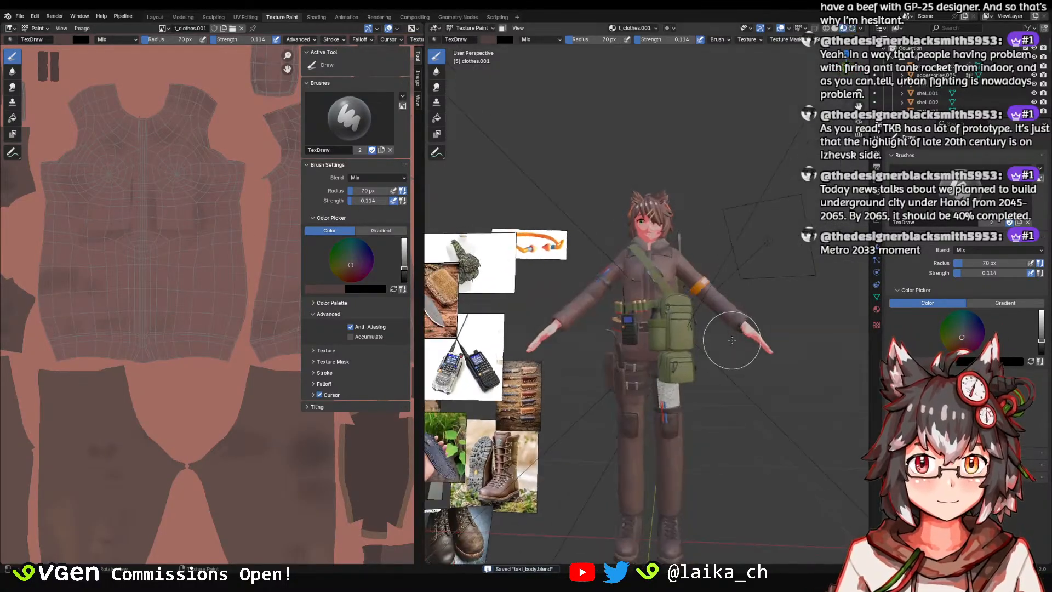
pyautogui.scroll(2, 732, 340)
pyautogui.moveTo(716, 298); pyautogui.dragTo(690, 286, button='middle')
pyautogui.moveTo(715, 278)
pyautogui.mouseDown(button='middle')
pyautogui.moveTo(705, 271)
pyautogui.moveTo(751, 265)
pyautogui.moveTo(712, 270)
pyautogui.mouseUp(button='middle')
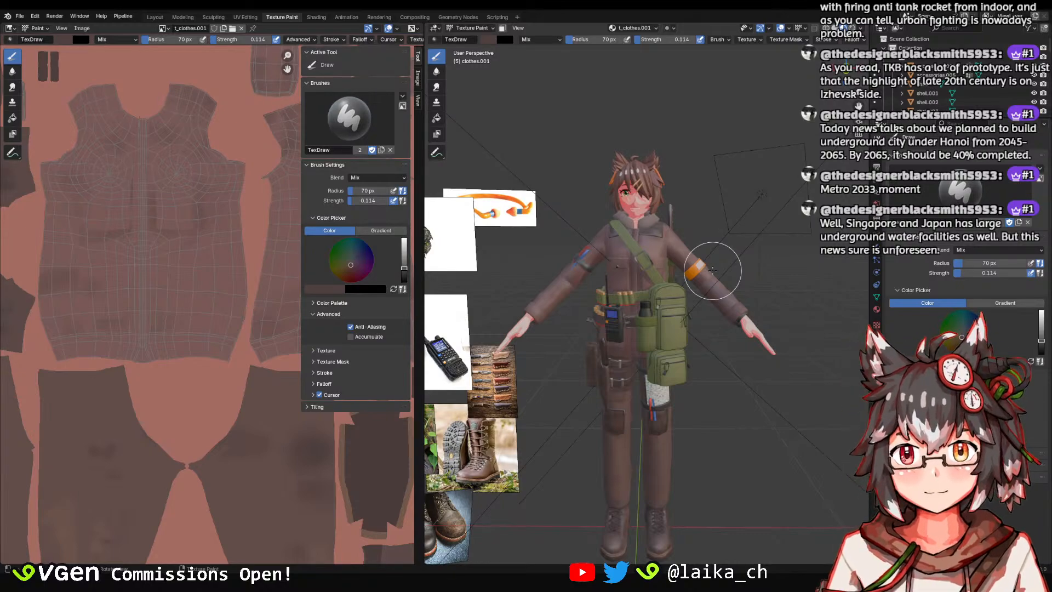
# Save the blend file and review the jacket and gear up close from the front.
pyautogui.moveTo(702, 258); pyautogui.dragTo(660, 230, button='middle')
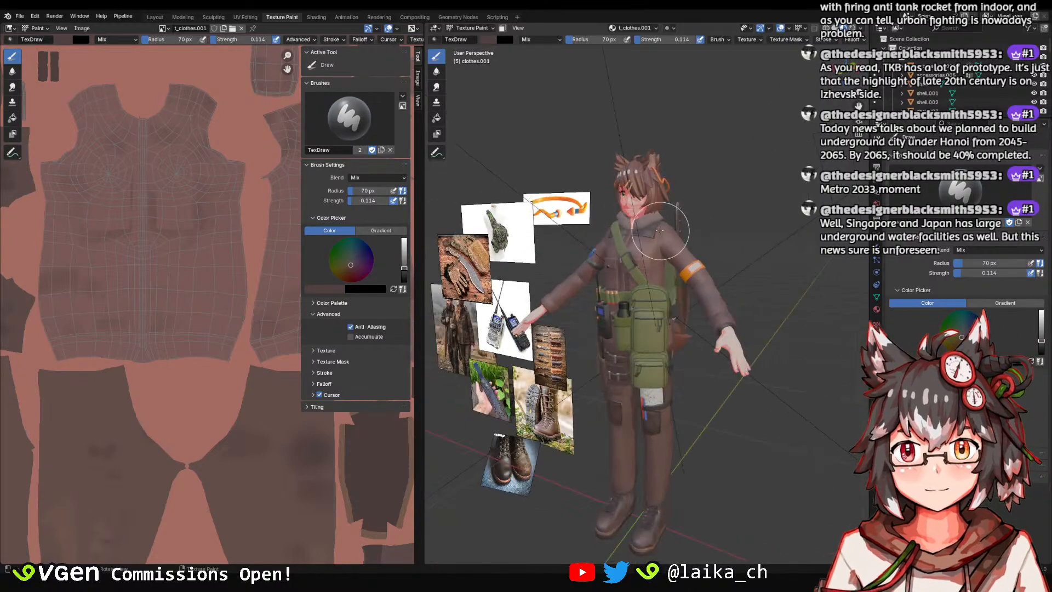
pyautogui.scroll(5, 660, 231)
pyautogui.hotkey('ctrl', 's')
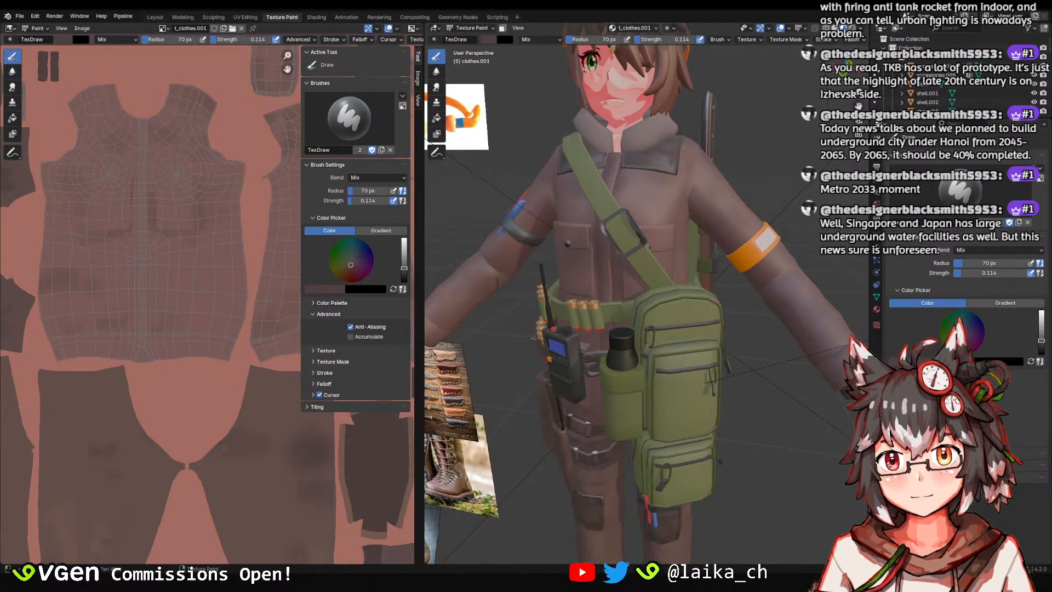
pyautogui.scroll(-2, 556, 270)
pyautogui.moveTo(556, 270)
pyautogui.mouseDown(button='middle')
pyautogui.moveTo(667, 253)
pyautogui.moveTo(639, 294)
pyautogui.mouseUp(button='middle')
pyautogui.scroll(2, 576, 261)
pyautogui.hotkey('ctrl', 's')
pyautogui.scroll(-1, 620, 270)
pyautogui.scroll(2, 621, 270)
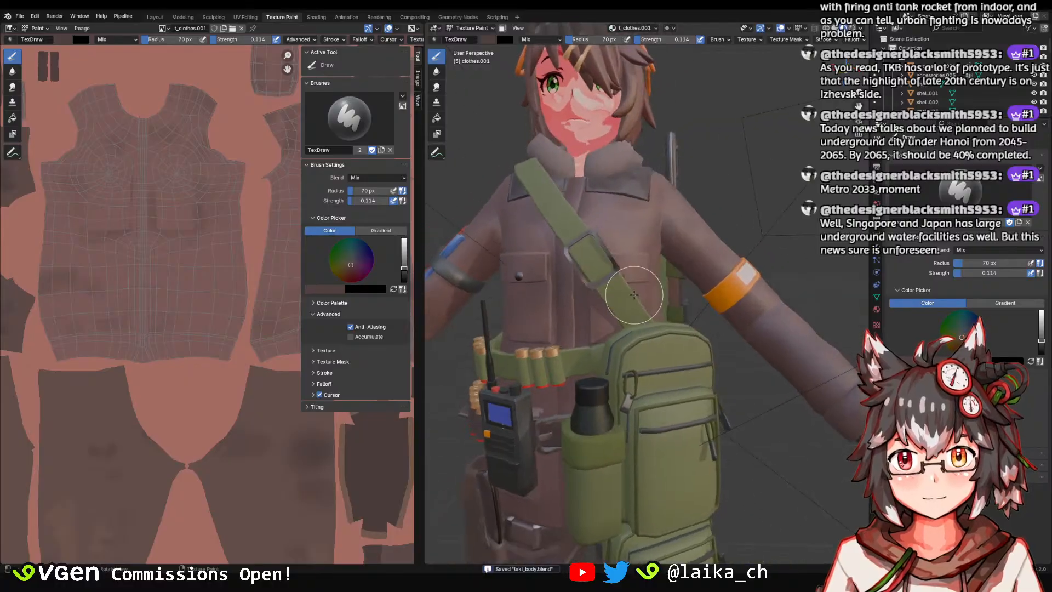
# Check the jacket's chest beside the green bag and its side under the arm, and save the blend file.
pyautogui.scroll(3, 637, 296)
pyautogui.moveTo(636, 297)
pyautogui.mouseDown()
pyautogui.moveTo(631, 273)
pyautogui.moveTo(625, 306)
pyautogui.mouseUp()
pyautogui.scroll(-2, 625, 307)
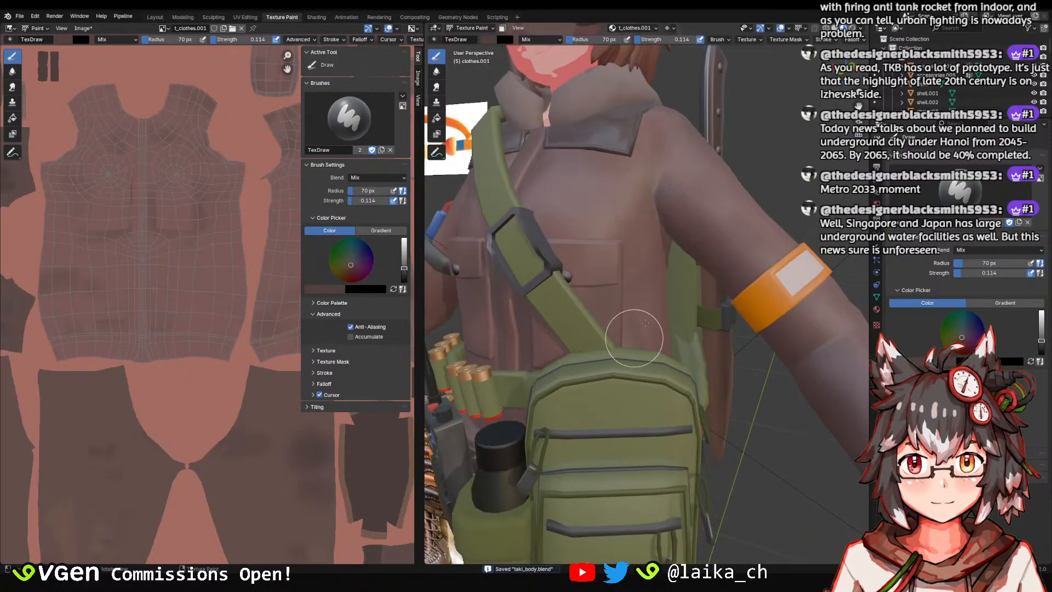
pyautogui.moveTo(625, 307); pyautogui.dragTo(613, 374, button='middle')
pyautogui.scroll(-1, 613, 374)
pyautogui.moveTo(767, 312); pyautogui.dragTo(564, 348, button='middle')
pyautogui.scroll(2, 674, 303)
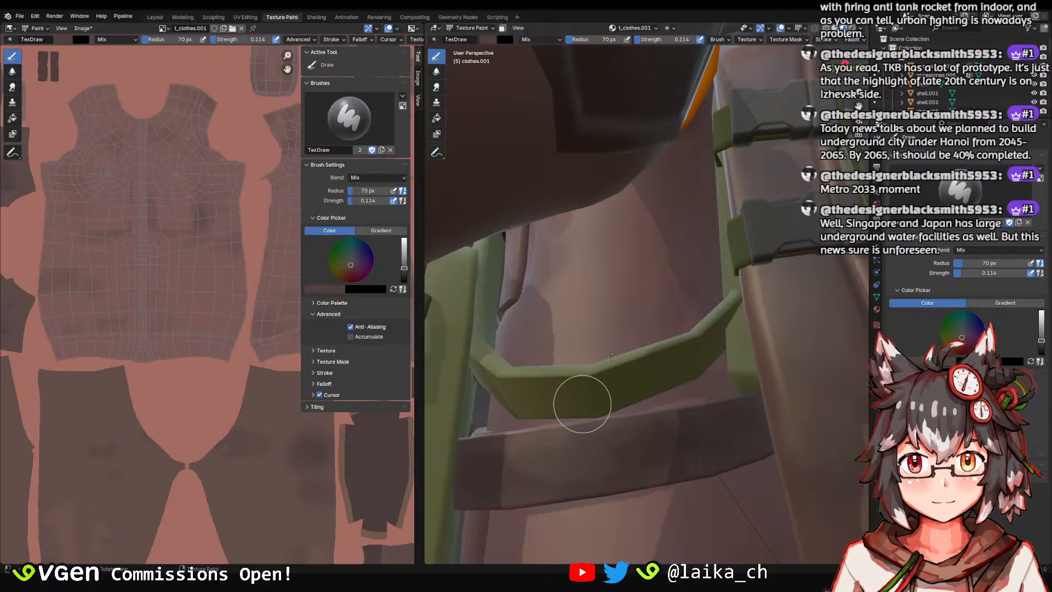
pyautogui.scroll(-3, 686, 407)
pyautogui.moveTo(686, 407); pyautogui.dragTo(737, 350, button='middle')
pyautogui.hotkey('ctrl', 's')
# Set the brush strength to 0.163 for shading the jacket's shoulder beside the dark collar flap.
pyautogui.scroll(-2, 706, 358)
pyautogui.scroll(2, 666, 323)
pyautogui.keyDown('shift'); pyautogui.moveTo(668, 242); pyautogui.dragTo(629, 305, button='middle'); pyautogui.keyUp('shift')
pyautogui.scroll(1, 674, 314)
pyautogui.scroll(3, 693, 309)
pyautogui.scroll(3, 629, 305)
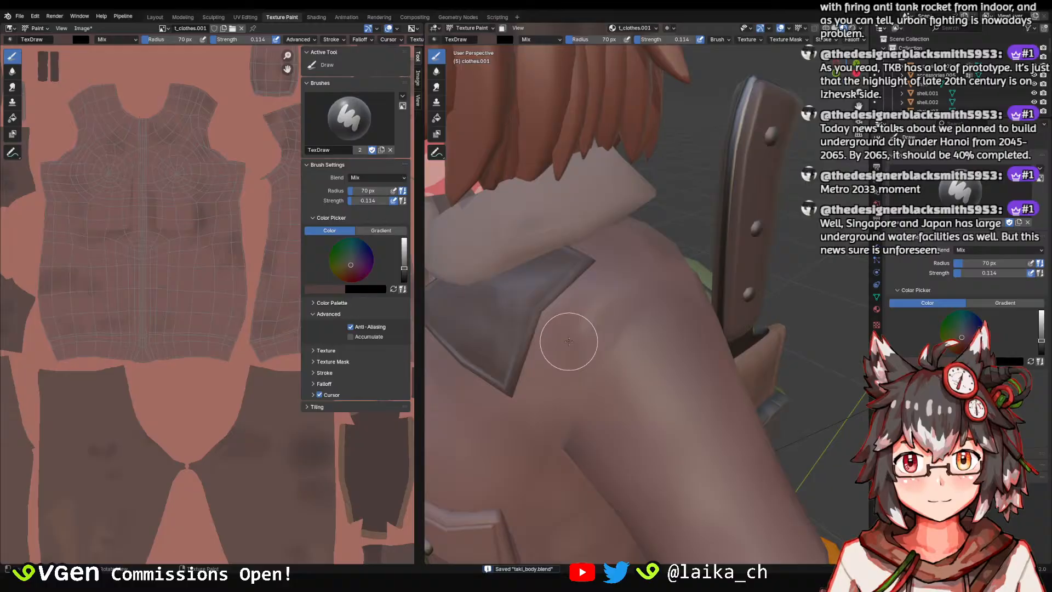
pyautogui.press('f')
pyautogui.rightClick(608, 358)
pyautogui.hotkey('shift', 'f')
pyautogui.click(600, 361)
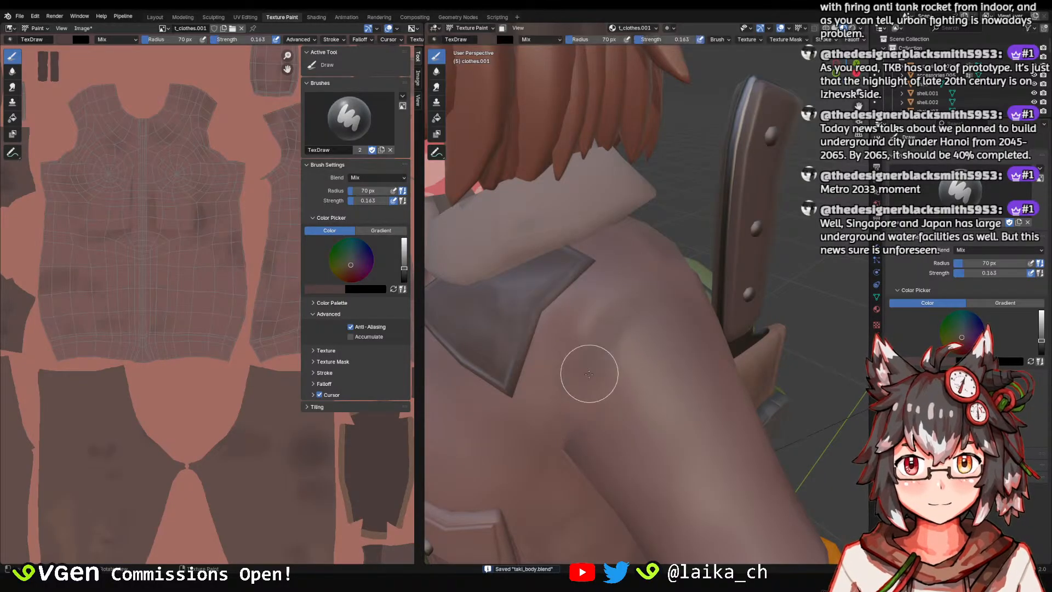
# Check the shoulder above the orange armband from the side and review the jacket's front.
pyautogui.scroll(-5, 628, 314)
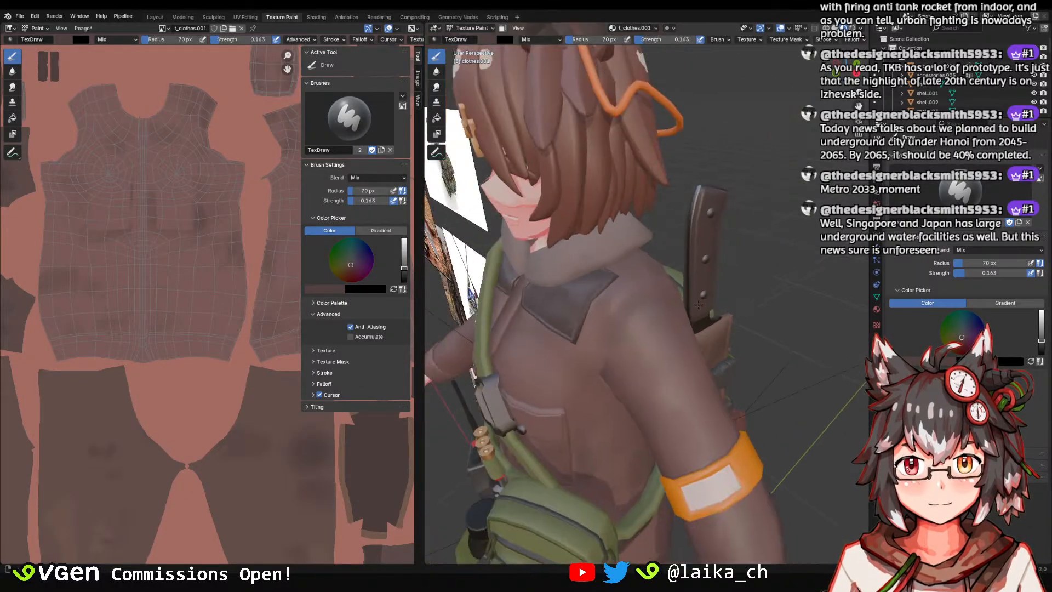
pyautogui.moveTo(691, 305); pyautogui.dragTo(822, 307, button='middle')
pyautogui.scroll(3, 566, 281)
pyautogui.moveTo(566, 282); pyautogui.dragTo(591, 394, button='middle')
pyautogui.scroll(-3, 634, 420)
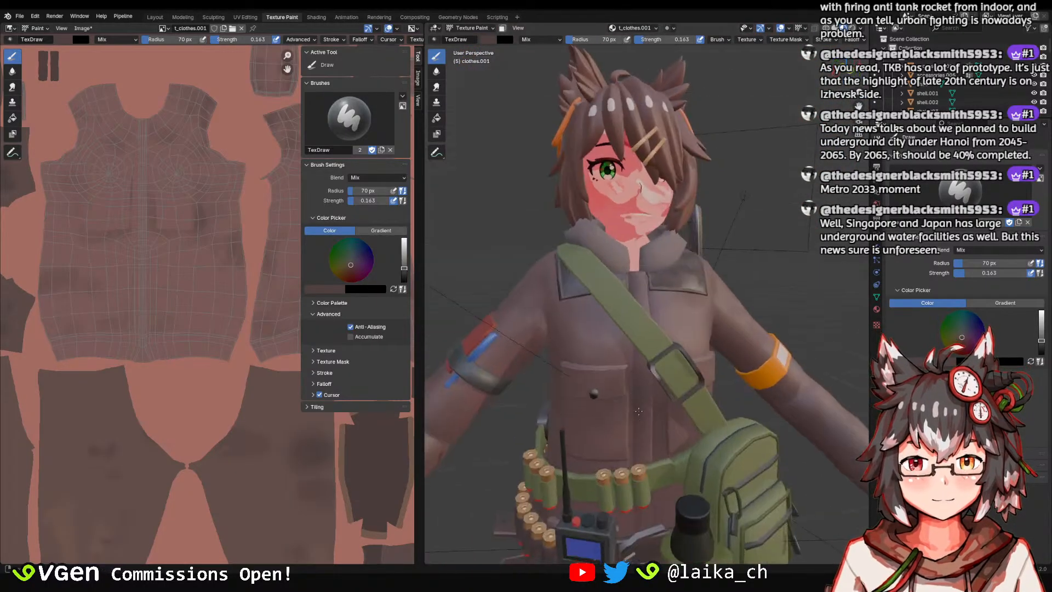
pyautogui.scroll(-3, 714, 285)
pyautogui.scroll(3, 653, 225)
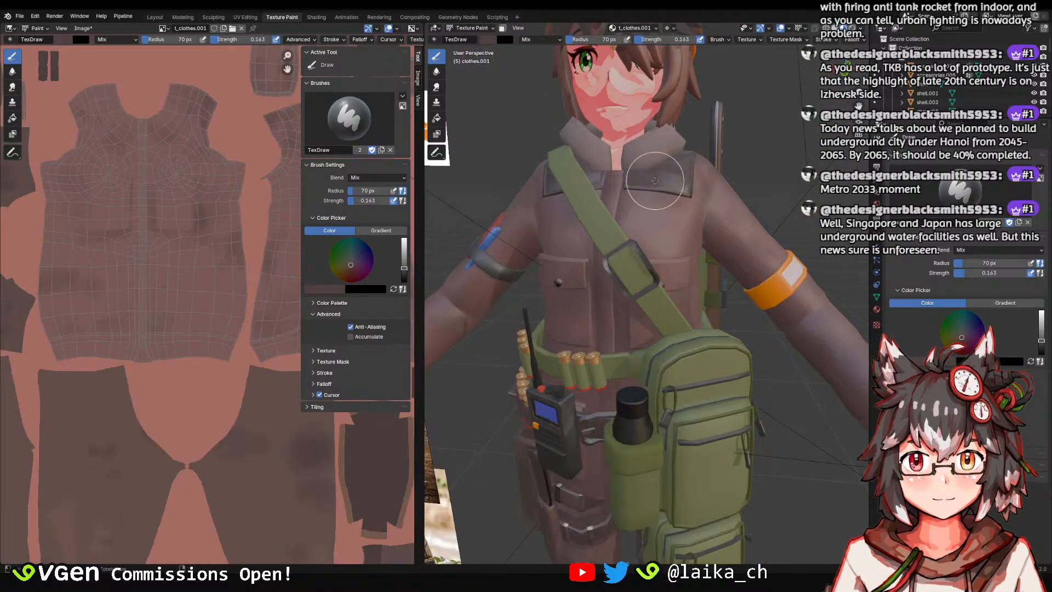
# Save the blend file and the t_clothes.001 texture image.
pyautogui.moveTo(655, 180)
pyautogui.keyDown('ctrl'); pyautogui.mouseDown(button='middle')
pyautogui.moveTo(670, 251)
pyautogui.moveTo(559, 230)
pyautogui.moveTo(685, 287)
pyautogui.moveTo(657, 345)
pyautogui.moveTo(723, 171)
pyautogui.moveTo(761, 177)
pyautogui.moveTo(734, 316)
pyautogui.moveTo(731, 255)
pyautogui.moveTo(709, 264)
pyautogui.moveTo(704, 246)
pyautogui.moveTo(705, 279)
pyautogui.moveTo(706, 255)
pyautogui.moveTo(724, 263)
pyautogui.moveTo(702, 286)
pyautogui.mouseUp(button='middle'); pyautogui.keyUp('ctrl')
pyautogui.hotkey('ctrl', 's')
pyautogui.scroll(5, 702, 287)
pyautogui.click(82, 28)
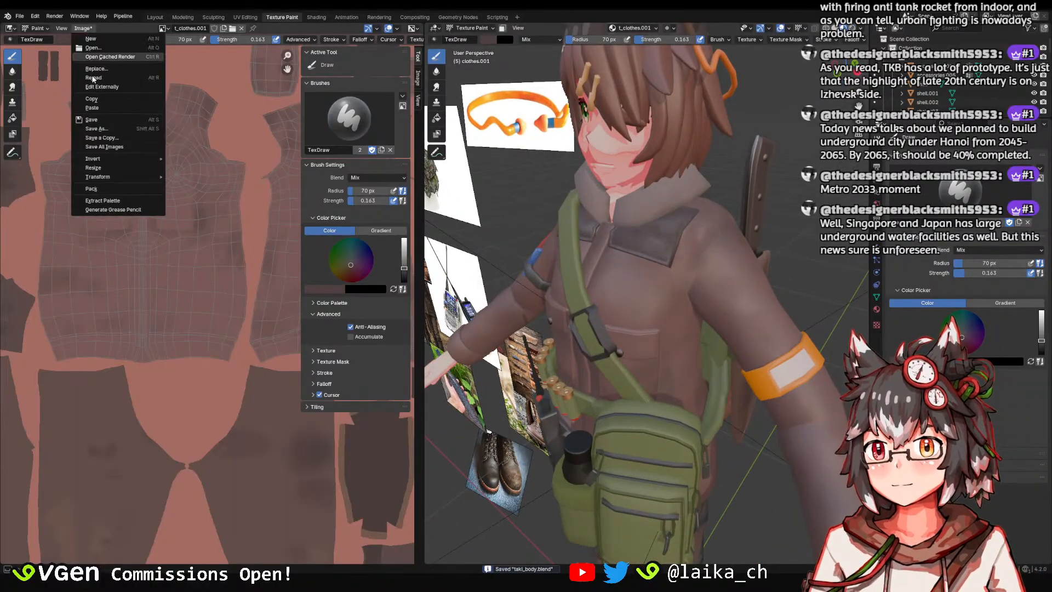
pyautogui.click(91, 125)
# Review the whole character from the side and front, and save the blend file.
pyautogui.moveTo(614, 236); pyautogui.dragTo(680, 297, button='middle')
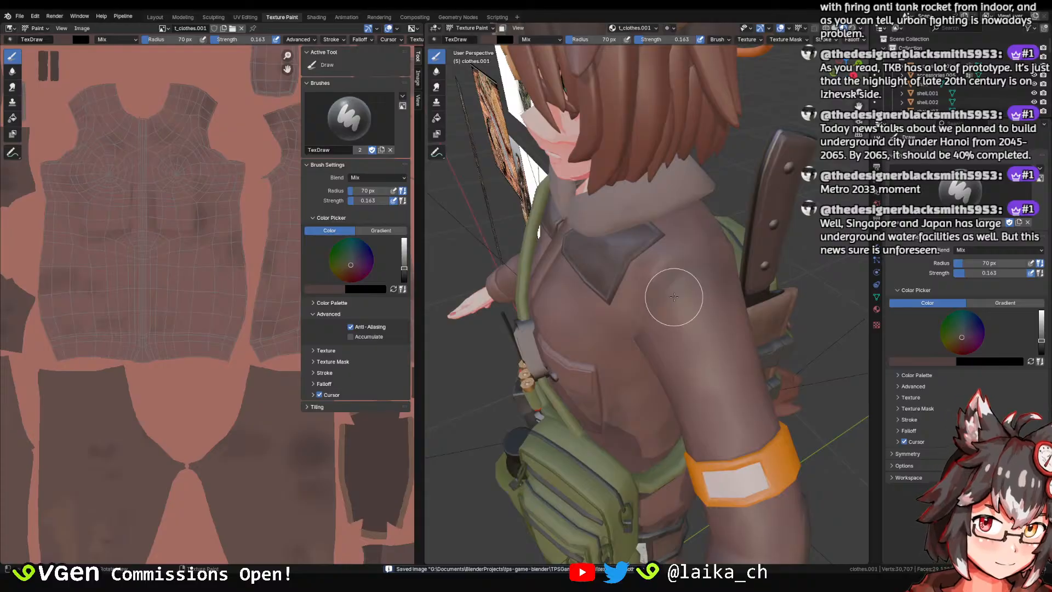
pyautogui.scroll(-6, 673, 296)
pyautogui.moveTo(673, 297)
pyautogui.mouseDown(button='middle')
pyautogui.moveTo(639, 269)
pyautogui.moveTo(671, 260)
pyautogui.mouseUp(button='middle')
pyautogui.scroll(1, 674, 260)
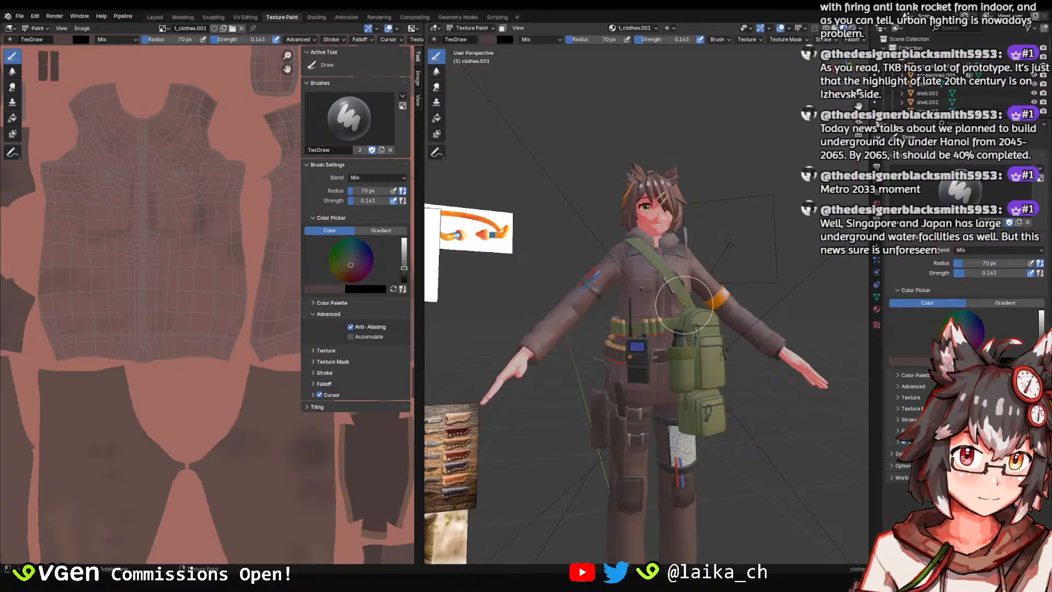
pyautogui.moveTo(670, 268); pyautogui.dragTo(638, 296, button='middle')
pyautogui.scroll(4, 643, 309)
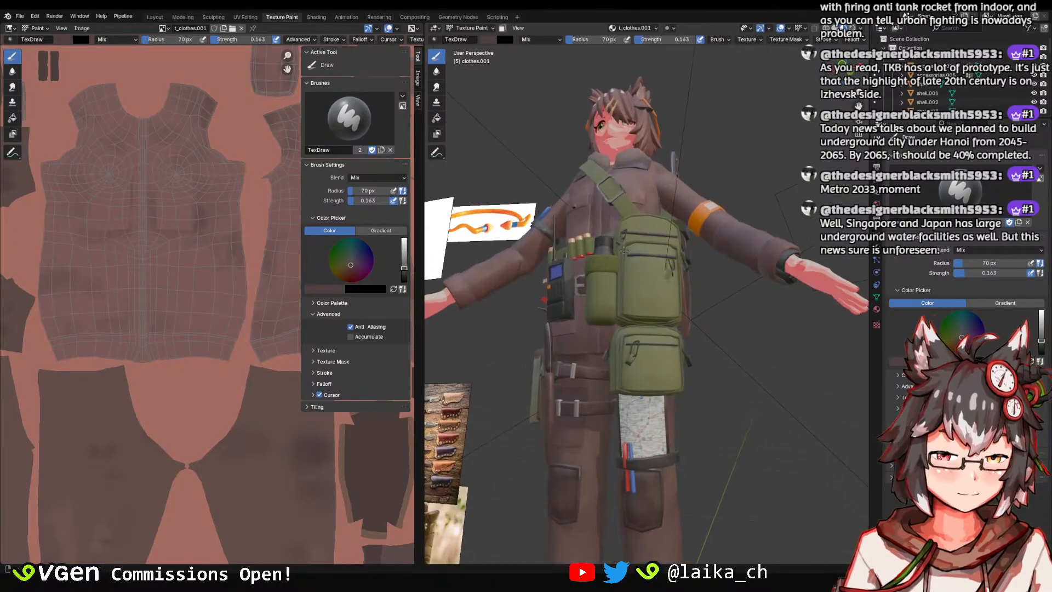
pyautogui.hotkey('ctrl', 's')
# Sample the salmon background beside the jacket's UV islands in the t_clothes.001 texture as the brush colour.
pyautogui.moveTo(639, 286); pyautogui.dragTo(575, 286, button='middle')
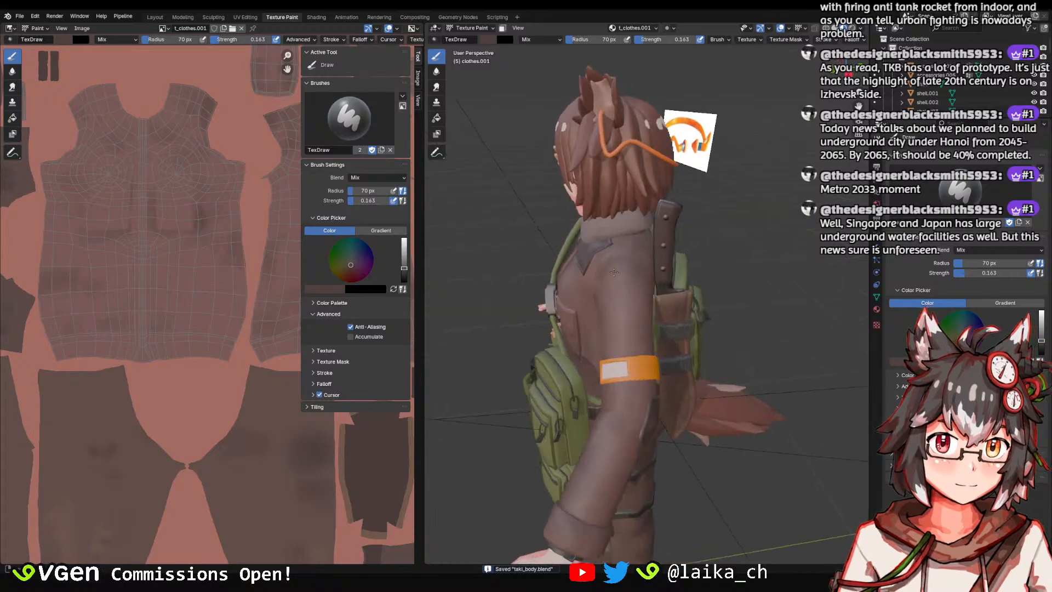
pyautogui.scroll(2, 633, 284)
pyautogui.keyDown('shift'); pyautogui.moveTo(592, 219); pyautogui.dragTo(663, 296, button='middle'); pyautogui.keyUp('shift')
pyautogui.scroll(-3, 211, 254)
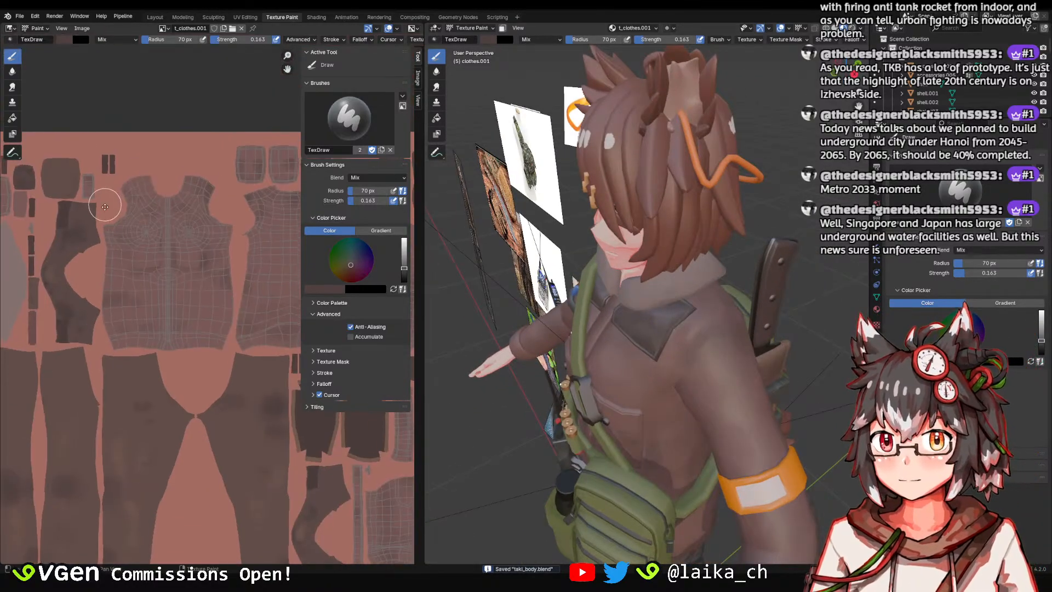
pyautogui.scroll(-2, 134, 156)
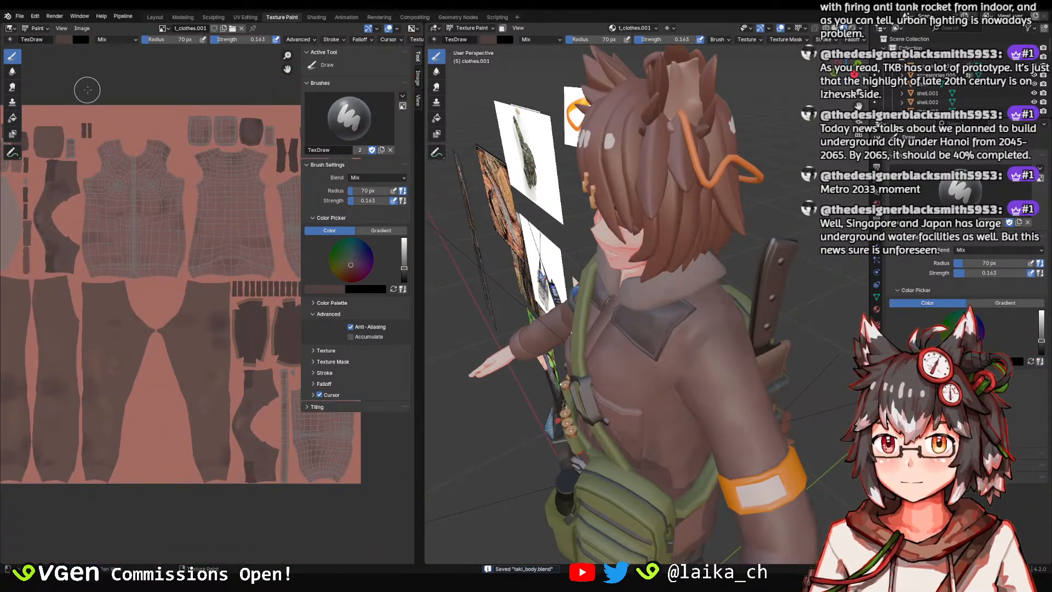
pyautogui.click(65, 39)
pyautogui.click(144, 151)
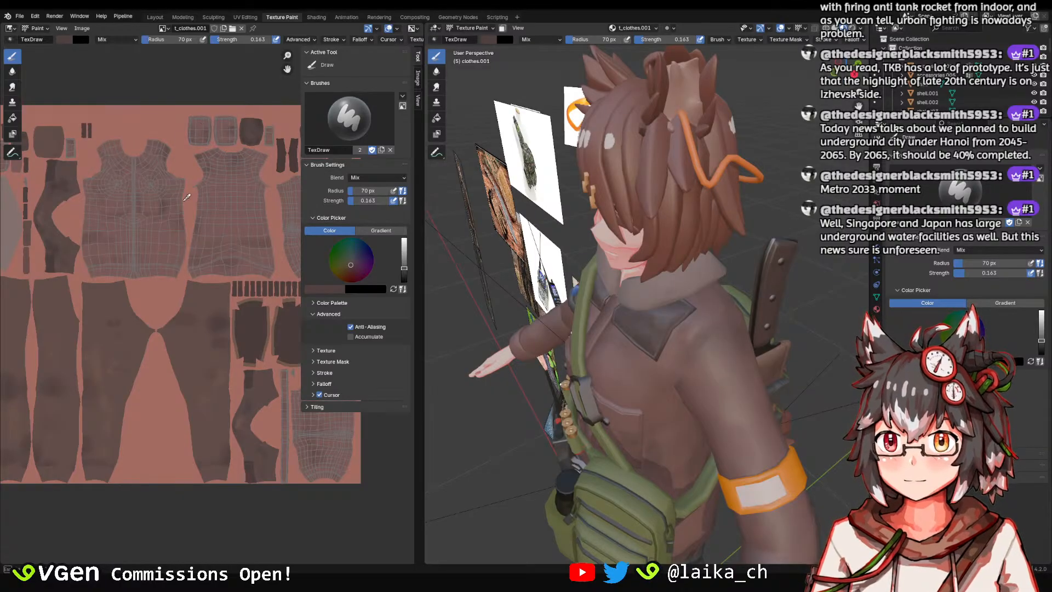
pyautogui.click(206, 127)
# Reduce the brush radius to 18 px for tinting the top of the shoulder beside the sheathed knife.
pyautogui.moveTo(591, 329); pyautogui.dragTo(603, 334, button='middle')
pyautogui.scroll(4, 673, 341)
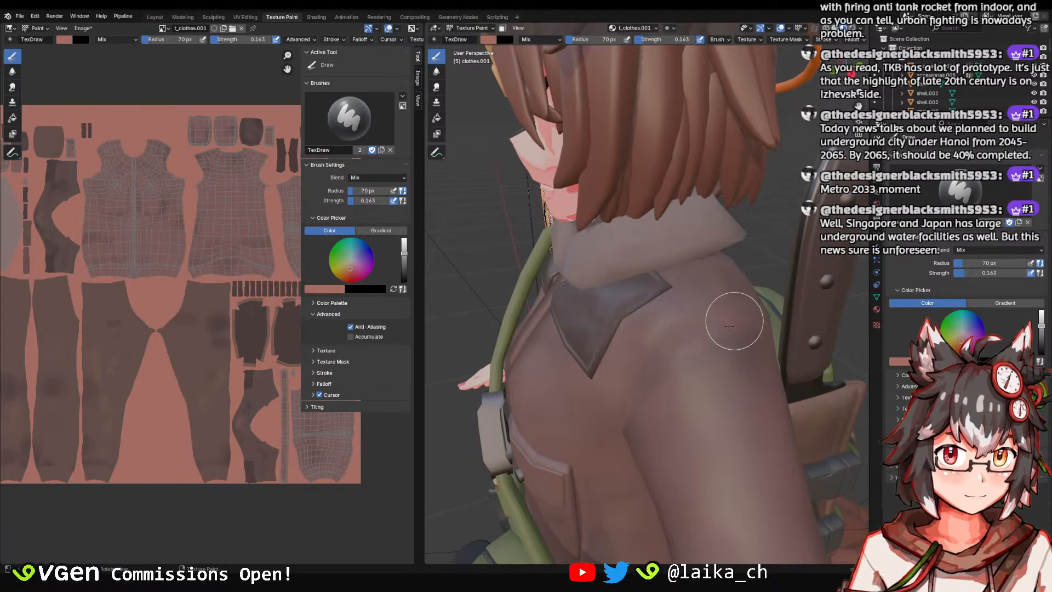
pyautogui.moveTo(742, 364)
pyautogui.mouseDown(button='middle')
pyautogui.moveTo(634, 383)
pyautogui.moveTo(652, 272)
pyautogui.mouseUp(button='middle')
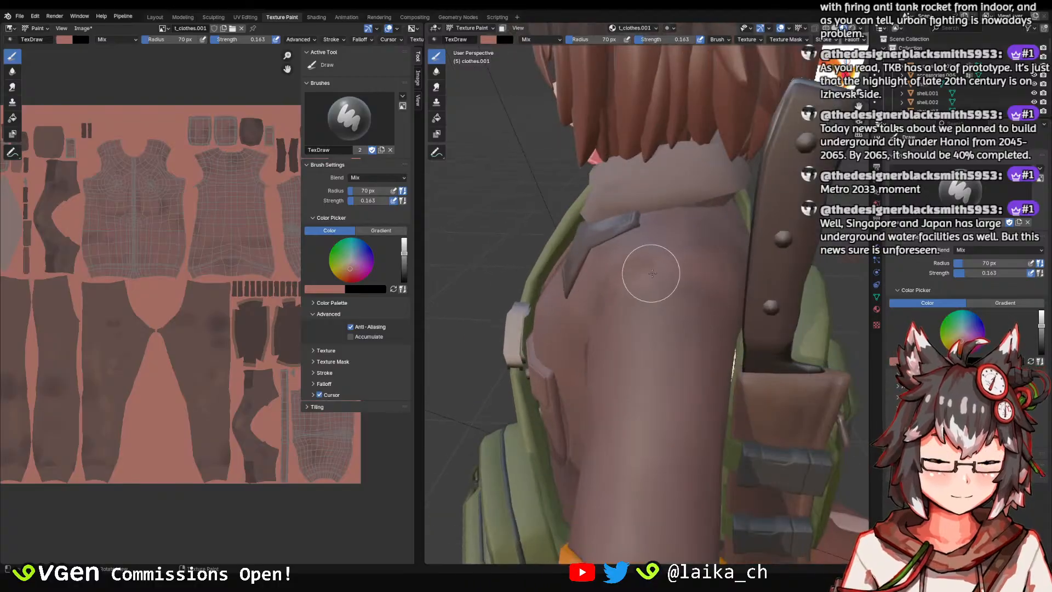
pyautogui.press('f')
pyautogui.click(674, 273)
pyautogui.press('f')
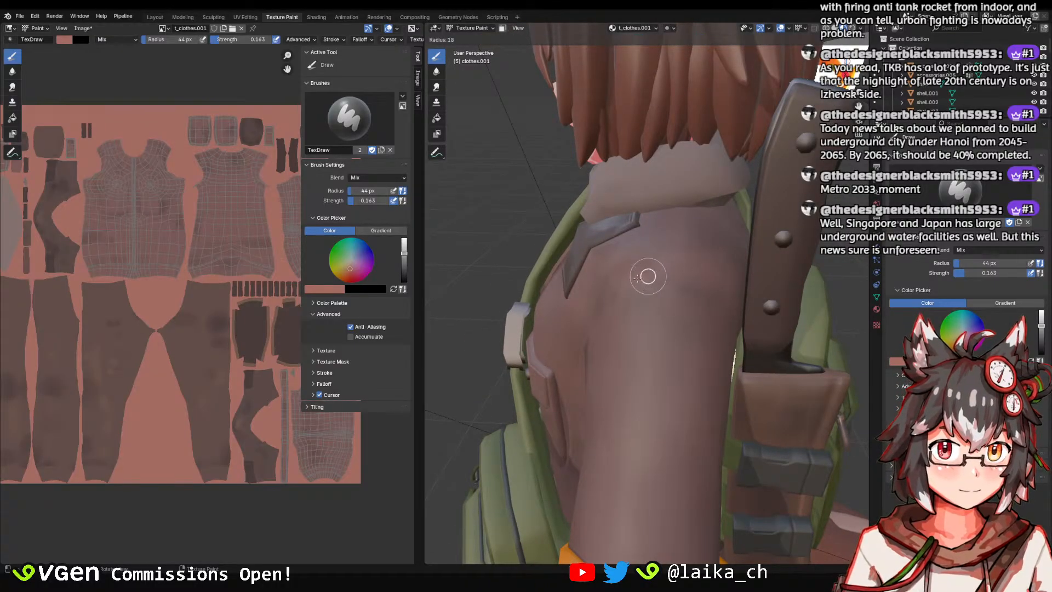
pyautogui.click(616, 290)
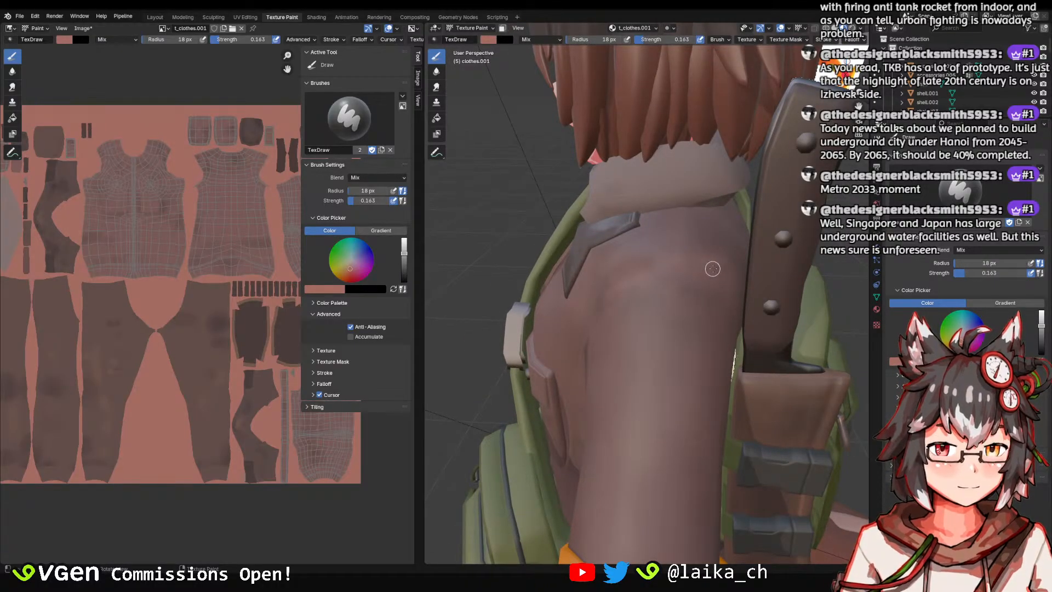
# Tint the shoulder top salmon with a 64 px brush and set the brush strength to 0.070.
pyautogui.press('f')
pyautogui.click(678, 274)
pyautogui.hotkey('shift', 'f')
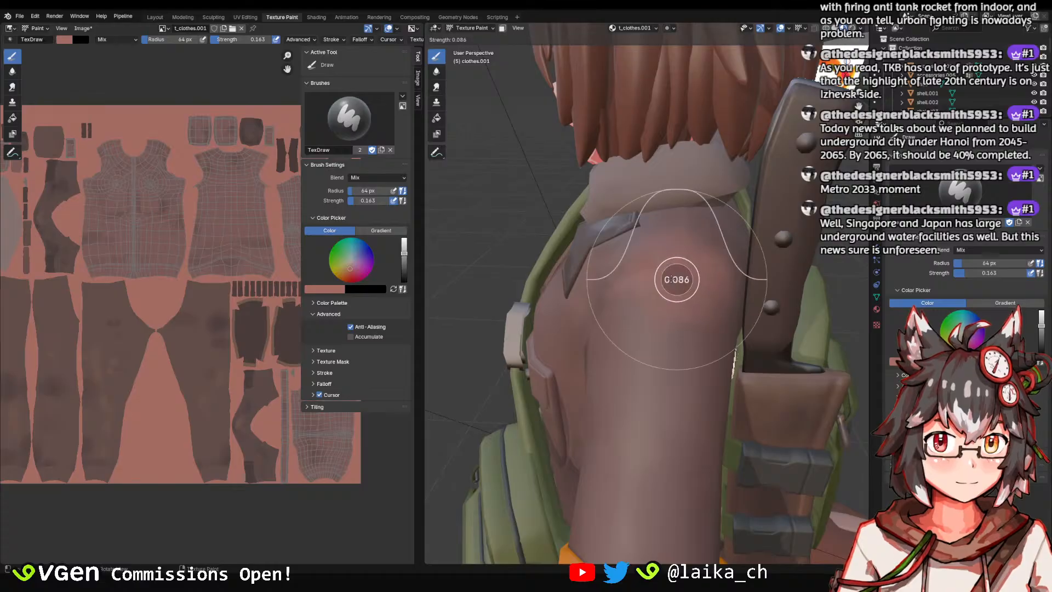
pyautogui.click(672, 285)
pyautogui.scroll(-5, 662, 383)
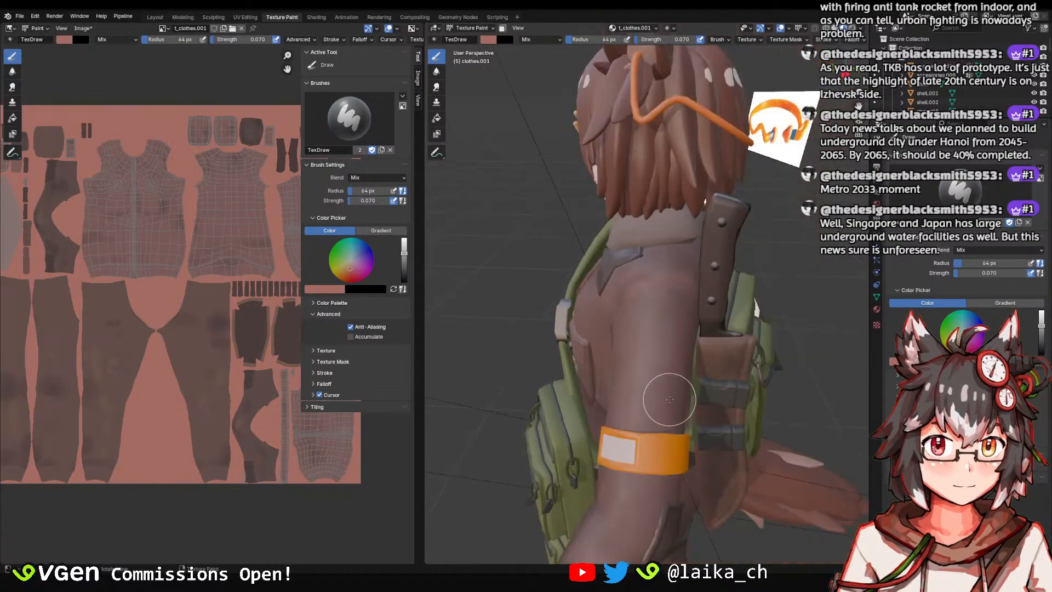
# Tint the upper sleeve above the orange armband with soft salmon strokes and set the brush radius to 44 px.
pyautogui.moveTo(670, 397); pyautogui.dragTo(658, 338)
pyautogui.moveTo(657, 384)
pyautogui.mouseDown(button='middle')
pyautogui.moveTo(612, 368)
pyautogui.moveTo(618, 342)
pyautogui.mouseUp(button='middle')
pyautogui.scroll(2, 622, 329)
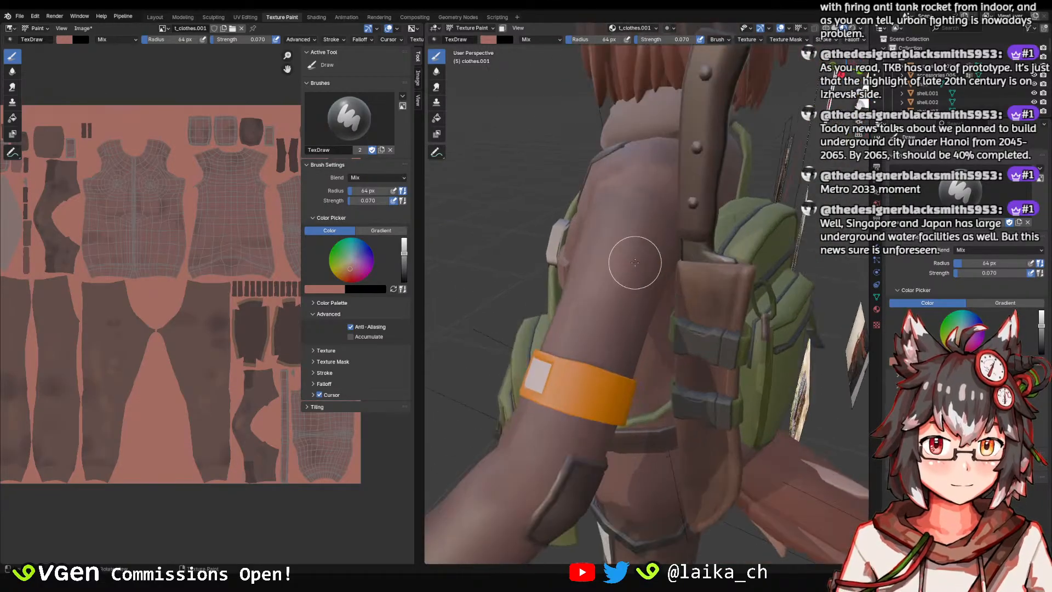
pyautogui.press('f')
pyautogui.click(631, 236)
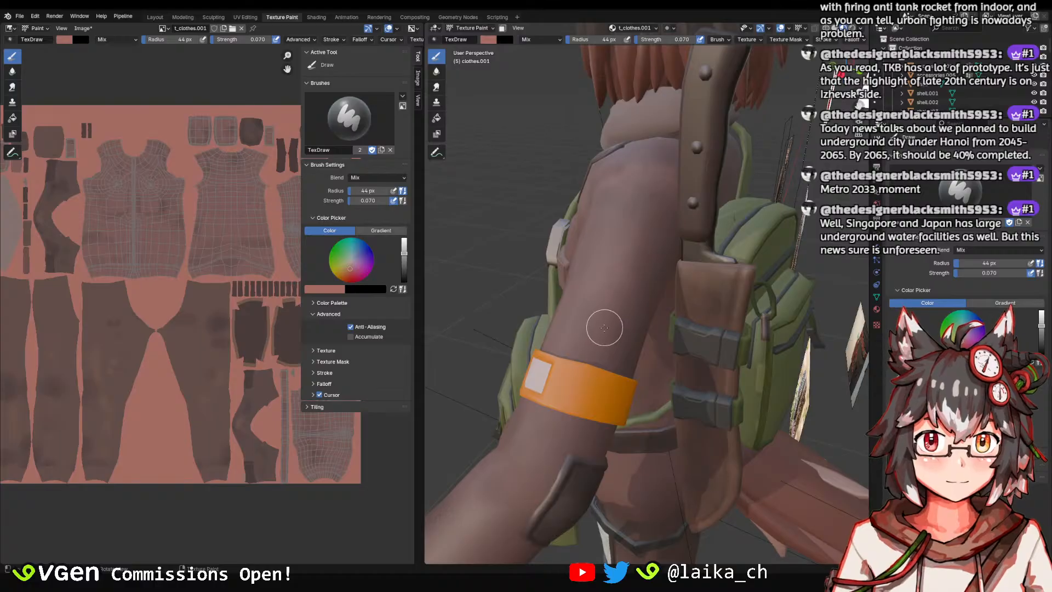
# Review the tinted sleeve on the whole character from the front, and save the blend file.
pyautogui.scroll(-5, 604, 327)
pyautogui.moveTo(634, 315); pyautogui.dragTo(743, 259, button='middle')
pyautogui.scroll(2, 600, 312)
pyautogui.scroll(-2, 743, 260)
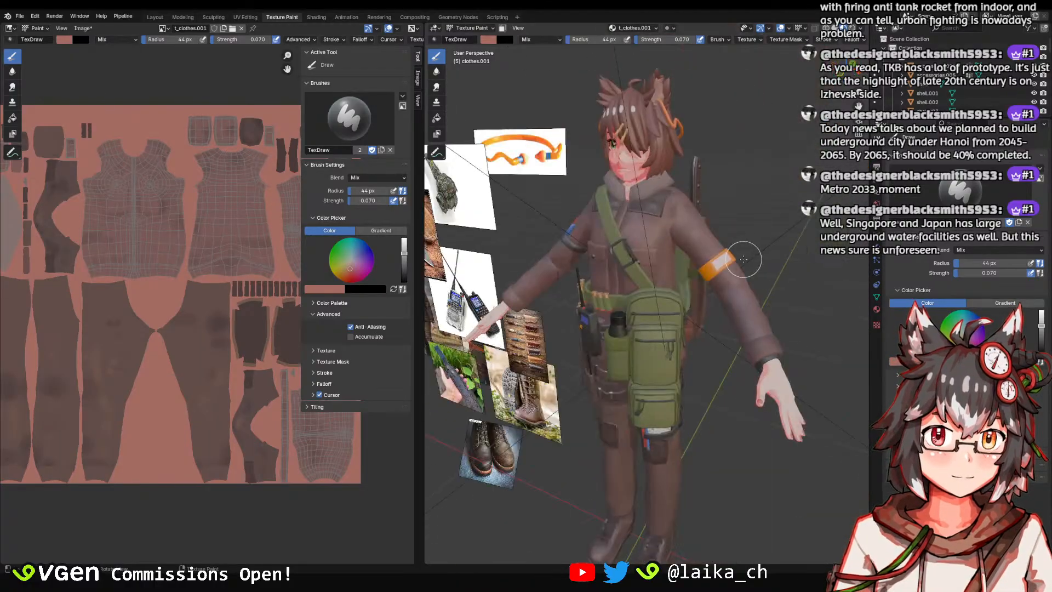
pyautogui.moveTo(687, 201); pyautogui.dragTo(597, 298, button='middle')
pyautogui.scroll(2, 662, 187)
pyautogui.scroll(-4, 630, 256)
pyautogui.hotkey('ctrl', 's')
# Tint the other shoulder below the green strap with soft salmon strokes, using brush radii of 20 and 64 px.
pyautogui.scroll(4, 661, 238)
pyautogui.scroll(6, 661, 239)
pyautogui.scroll(-3, 542, 318)
pyautogui.scroll(4, 611, 292)
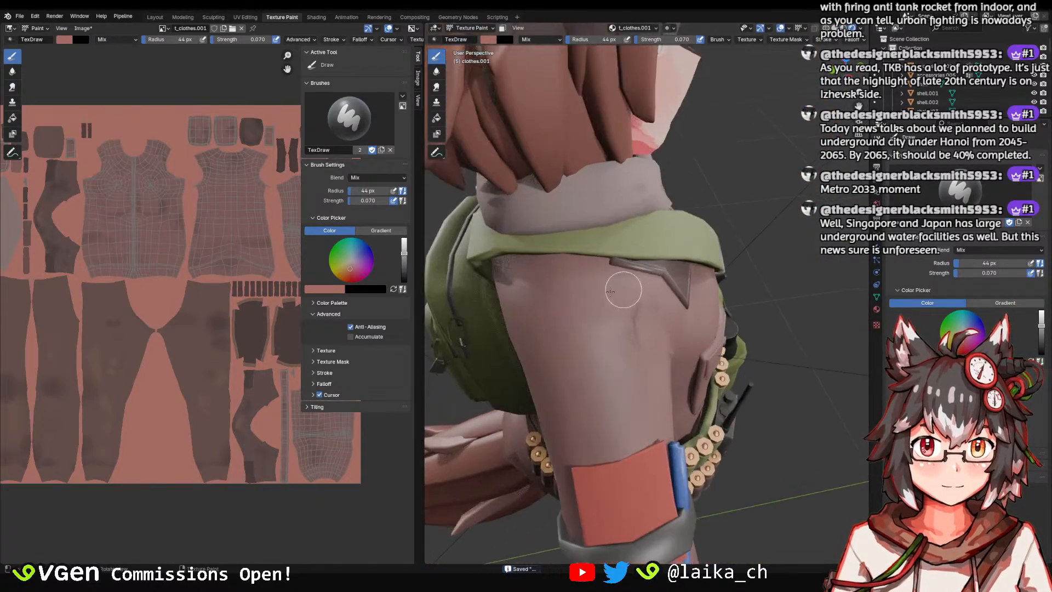
pyautogui.scroll(2, 611, 292)
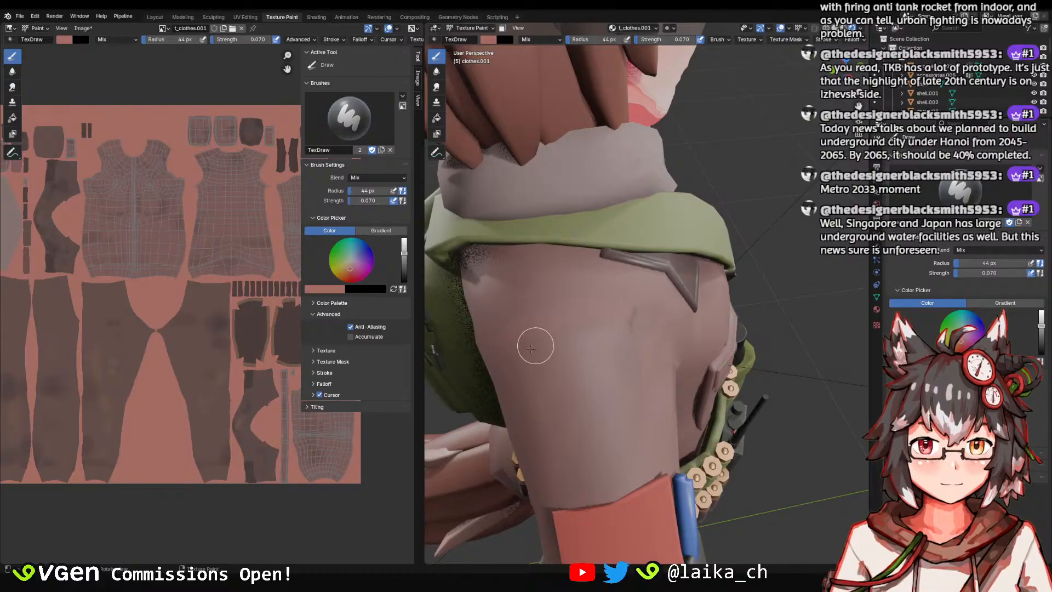
pyautogui.press('f')
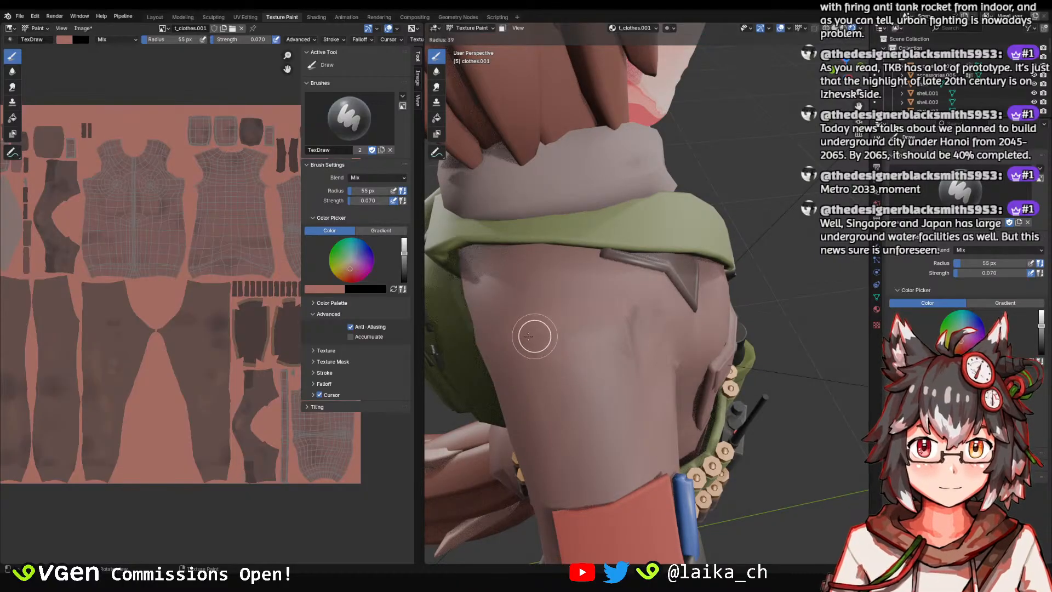
pyautogui.click(543, 336)
pyautogui.moveTo(617, 308); pyautogui.dragTo(636, 310)
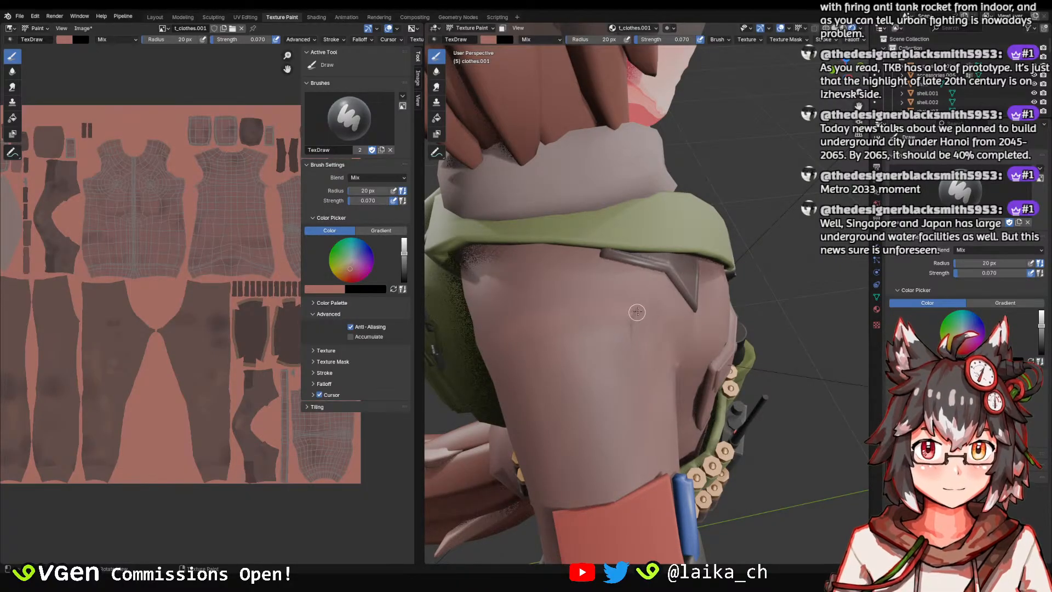
pyautogui.press('f')
pyautogui.click(595, 293)
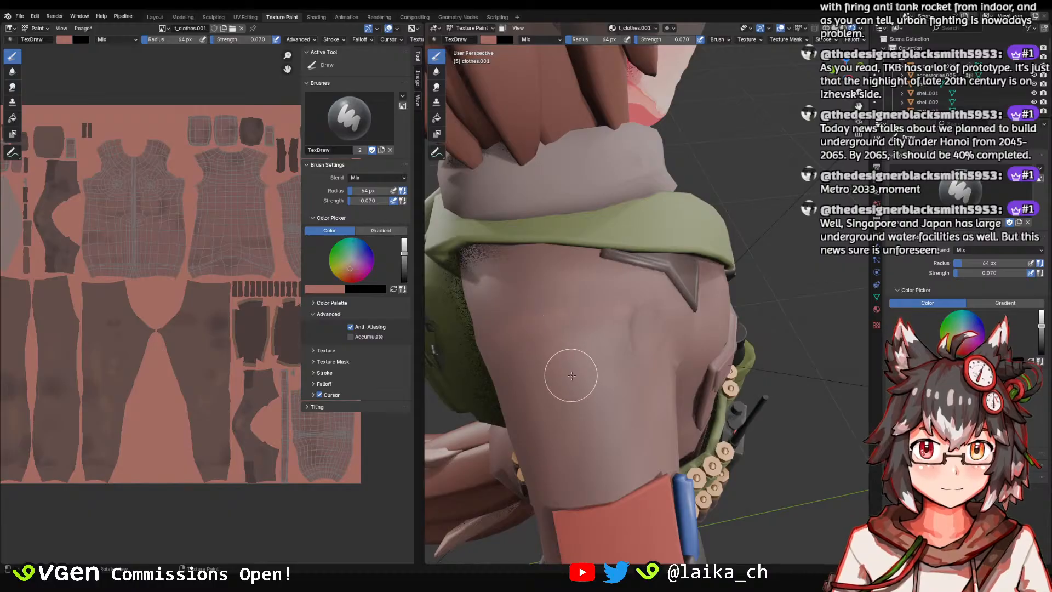
# Set the brush radius to 57 px, inspect the lower sleeve and its cuff, and review the character from the front.
pyautogui.moveTo(563, 462)
pyautogui.mouseDown(button='middle')
pyautogui.moveTo(570, 228)
pyautogui.moveTo(654, 347)
pyautogui.moveTo(621, 332)
pyautogui.moveTo(615, 235)
pyautogui.mouseUp(button='middle')
pyautogui.moveTo(647, 356)
pyautogui.mouseDown(button='middle')
pyautogui.moveTo(658, 364)
pyautogui.moveTo(630, 354)
pyautogui.mouseUp(button='middle')
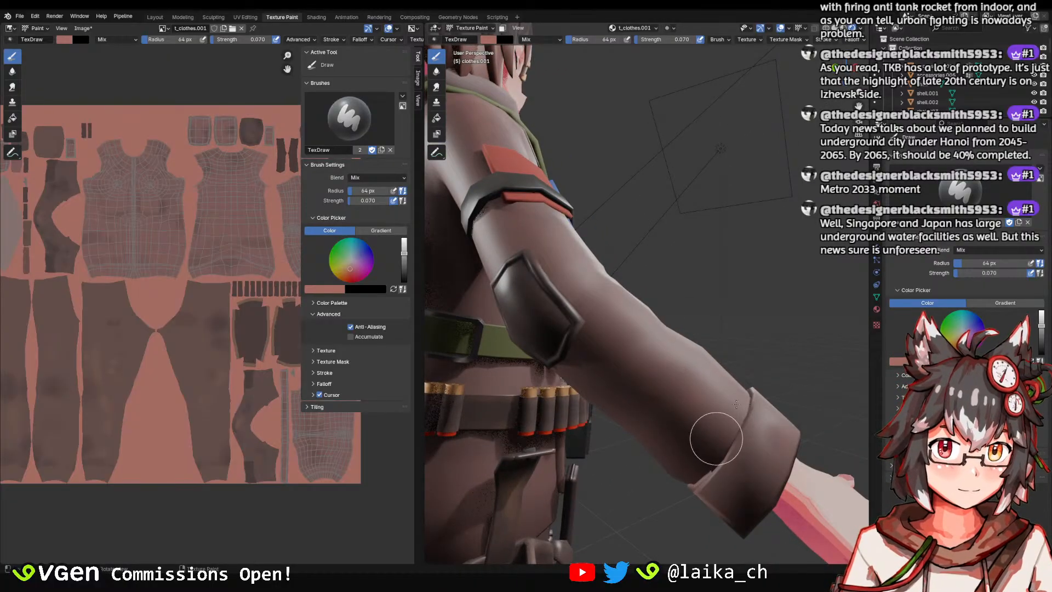
pyautogui.moveTo(718, 435)
pyautogui.mouseDown(button='middle')
pyautogui.moveTo(738, 427)
pyautogui.moveTo(521, 422)
pyautogui.moveTo(575, 413)
pyautogui.moveTo(688, 348)
pyautogui.moveTo(688, 369)
pyautogui.moveTo(642, 326)
pyautogui.mouseUp(button='middle')
pyautogui.press('[')
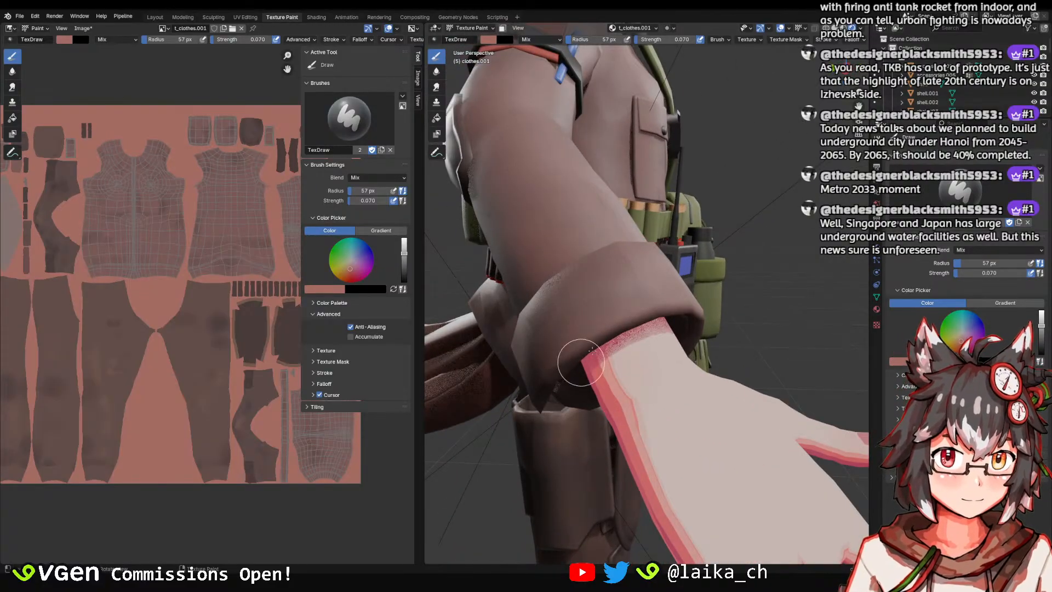
pyautogui.moveTo(580, 363); pyautogui.dragTo(565, 208, button='middle')
pyautogui.moveTo(574, 263); pyautogui.dragTo(650, 329, button='middle')
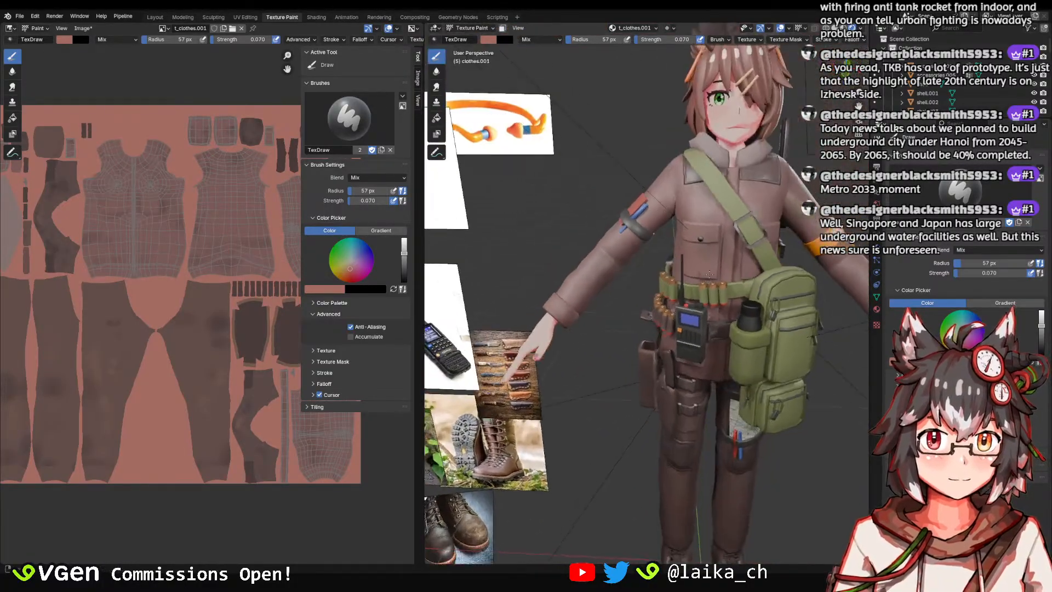
# Save the blend file and set the brush radius to 13 px for the shoulder above the red armband.
pyautogui.keyDown('shift'); pyautogui.moveTo(712, 274); pyautogui.dragTo(638, 324, button='middle'); pyautogui.keyUp('shift')
pyautogui.hotkey('ctrl', 's')
pyautogui.keyDown('ctrl'); pyautogui.moveTo(548, 307); pyautogui.dragTo(548, 270, button='middle'); pyautogui.keyUp('ctrl')
pyautogui.moveTo(631, 314); pyautogui.dragTo(646, 311, button='middle')
pyautogui.scroll(2, 646, 310)
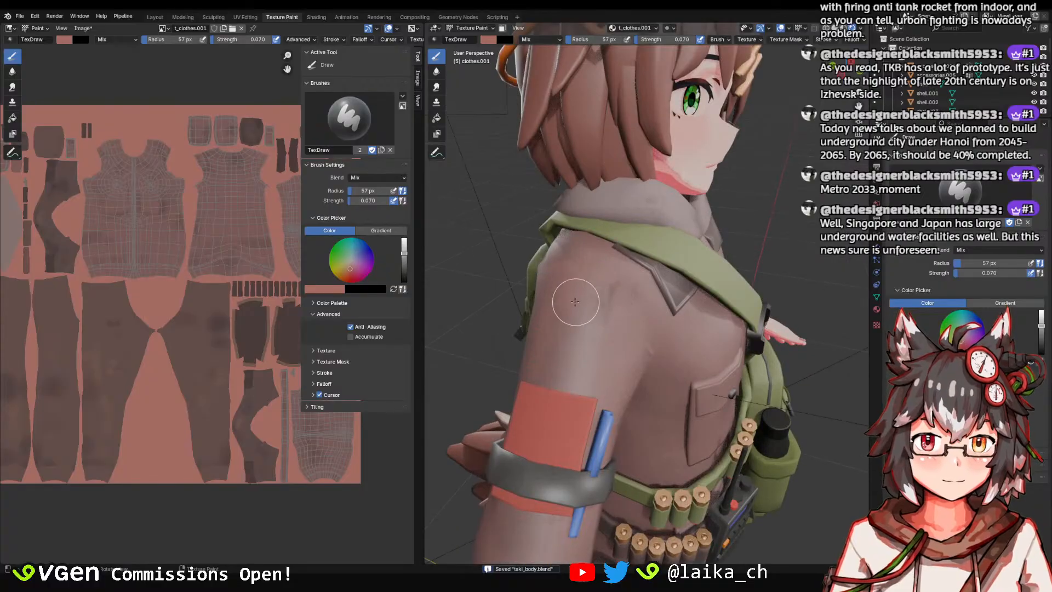
pyautogui.press('f')
pyautogui.click(548, 305)
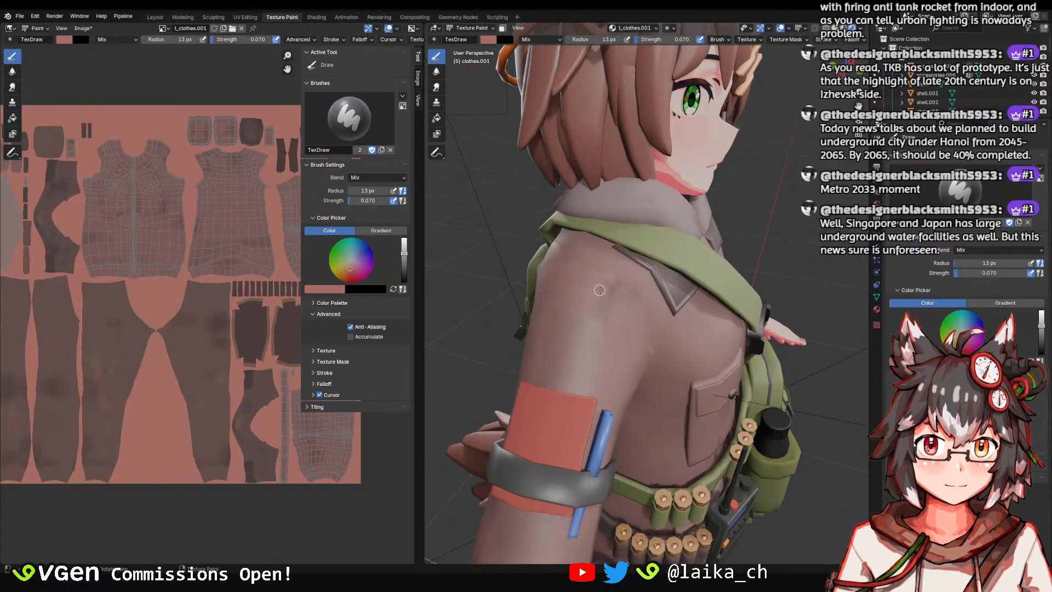
# Review the whole character from the front, and save both the blend file and the clothes texture image.
pyautogui.moveTo(599, 369); pyautogui.dragTo(510, 358, button='middle')
pyautogui.scroll(-7, 635, 351)
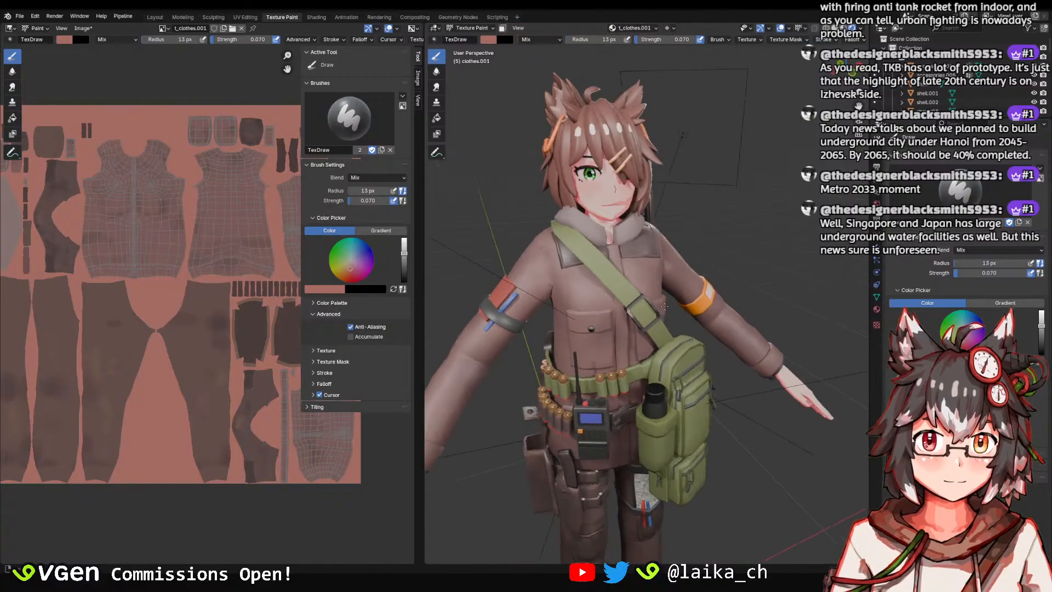
pyautogui.moveTo(635, 351); pyautogui.dragTo(629, 352, button='middle')
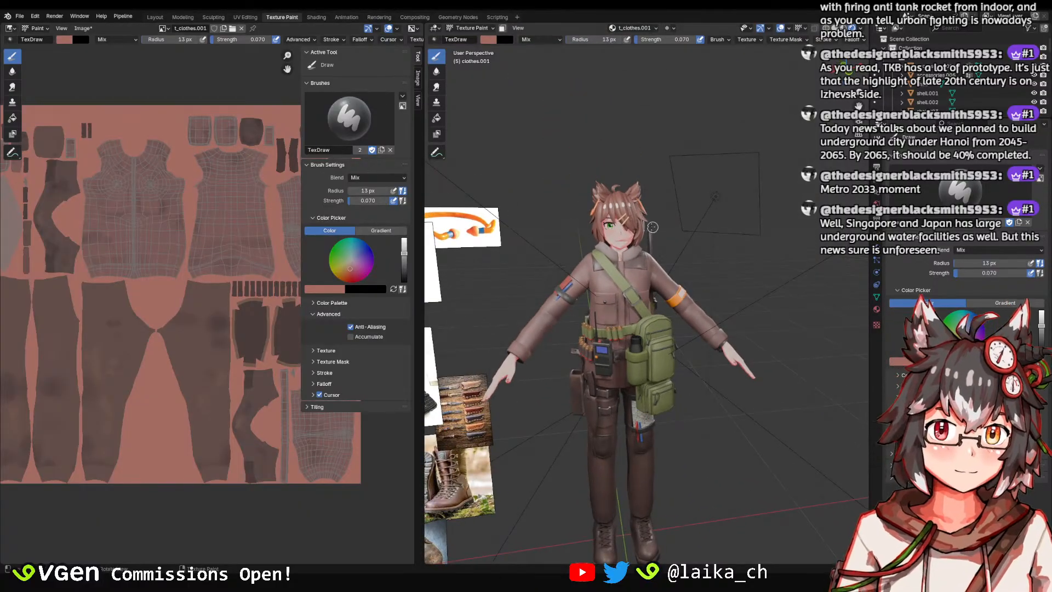
pyautogui.moveTo(653, 227); pyautogui.dragTo(588, 229, button='middle')
pyautogui.hotkey('ctrl', 's')
pyautogui.scroll(2, 548, 231)
pyautogui.moveTo(523, 230); pyautogui.dragTo(498, 231, button='middle')
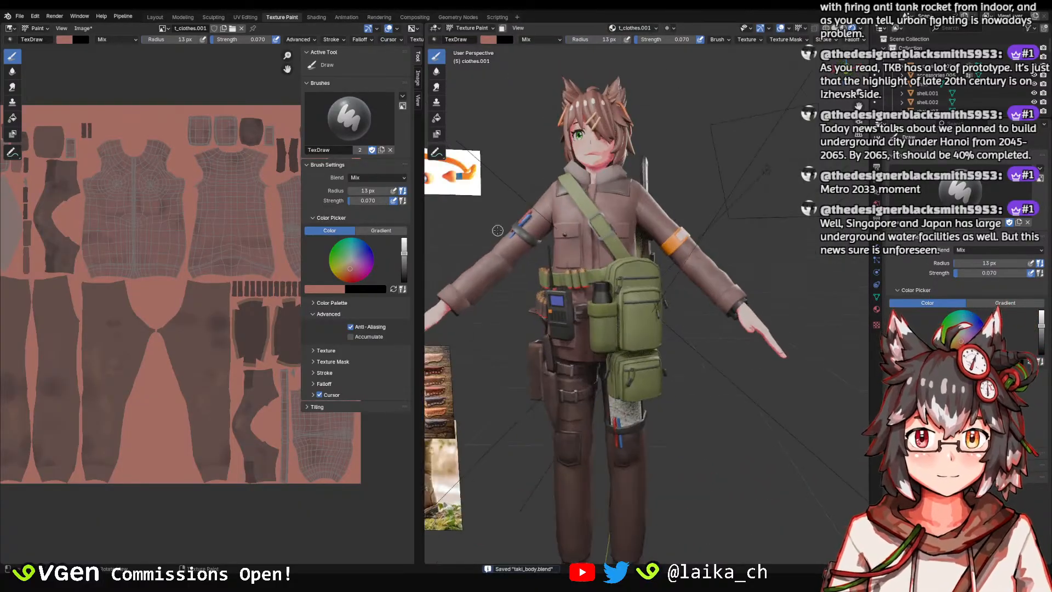
pyautogui.click(82, 28)
pyautogui.click(122, 123)
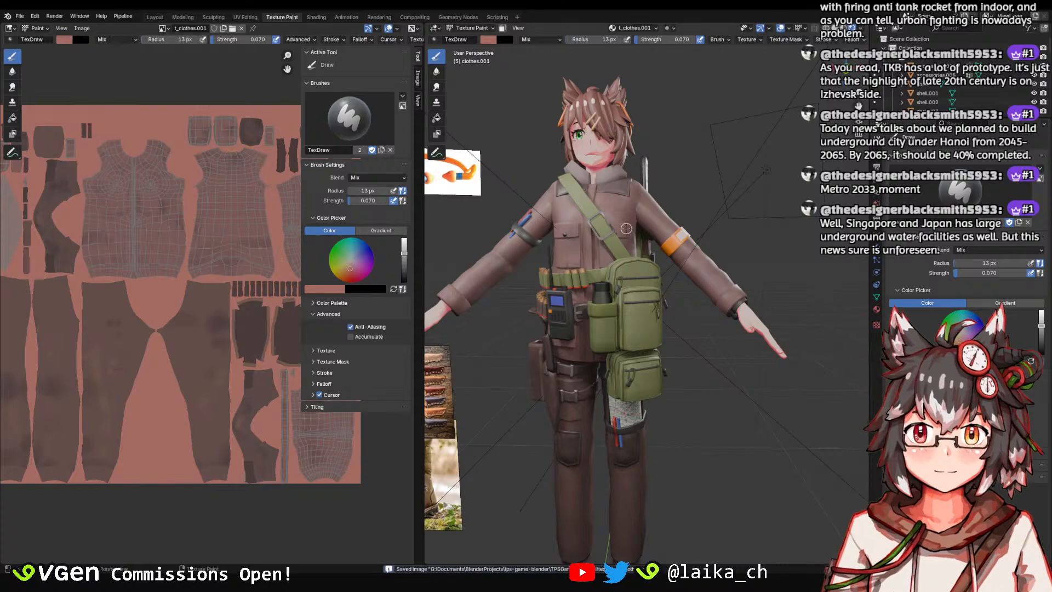
# Change the viewport shading, check the jacket on the orange armband side, and save the blend file.
pyautogui.scroll(-1, 624, 219)
pyautogui.moveTo(661, 257)
pyautogui.mouseDown(button='middle')
pyautogui.moveTo(688, 304)
pyautogui.moveTo(698, 275)
pyautogui.mouseUp(button='middle')
pyautogui.press('z')
pyautogui.click(698, 275)
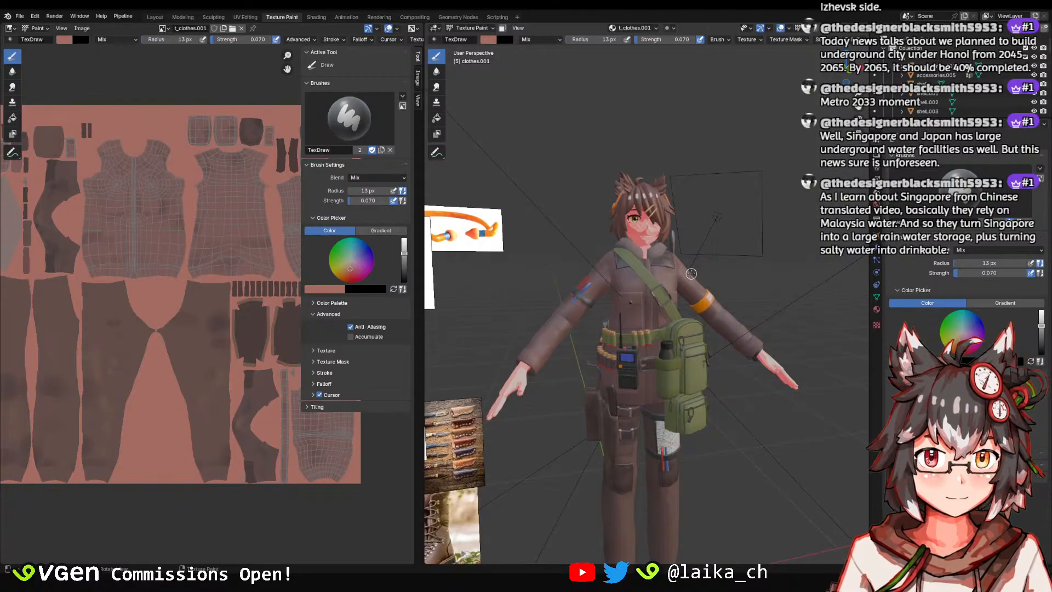
pyautogui.moveTo(701, 272); pyautogui.dragTo(597, 353, button='middle')
pyautogui.hotkey('ctrl', 's')
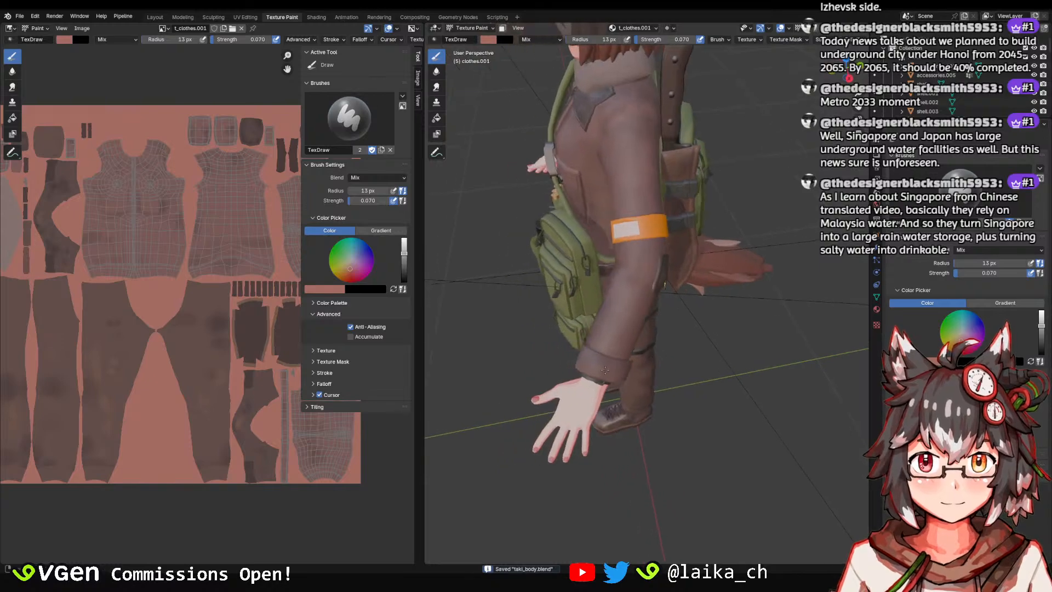
# Set the brush radius to 33 px for the lower sleeve between the orange armband and the cuff.
pyautogui.scroll(1, 596, 353)
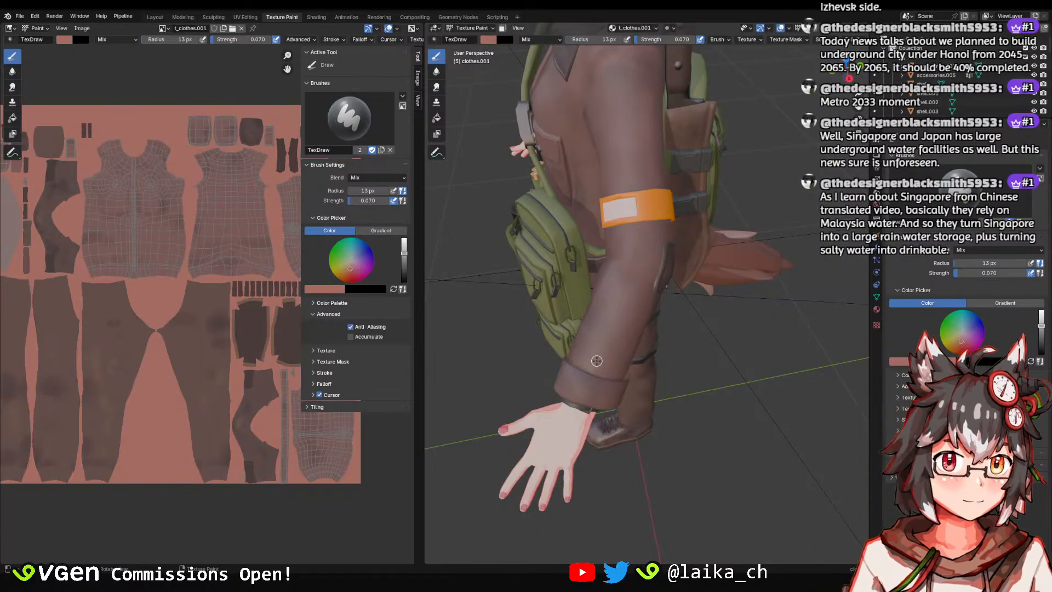
pyautogui.moveTo(722, 289); pyautogui.dragTo(624, 276, button='middle')
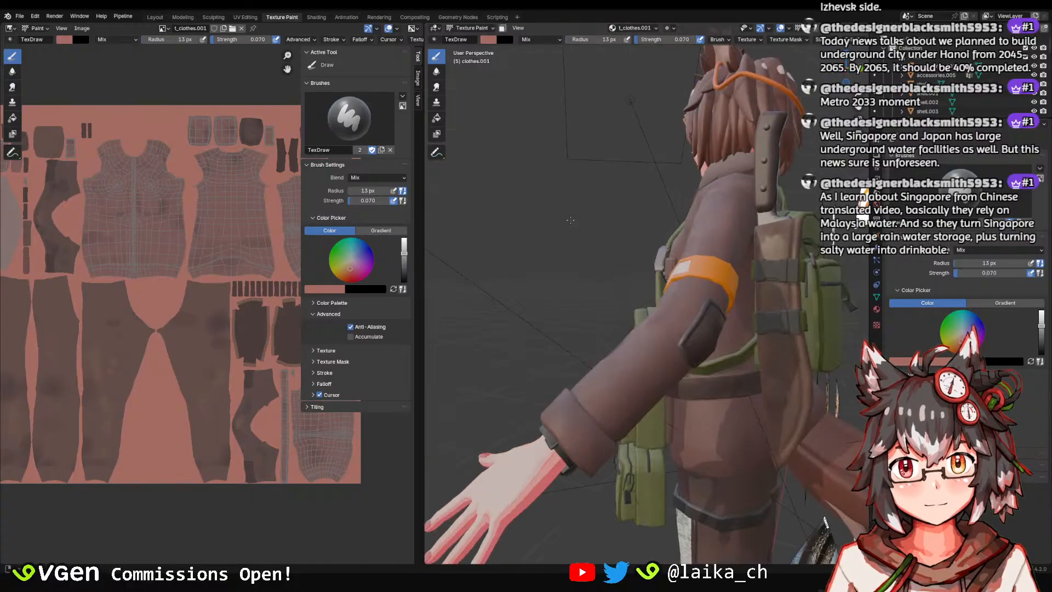
pyautogui.scroll(3, 692, 304)
pyautogui.keyDown('shift'); pyautogui.moveTo(637, 394); pyautogui.dragTo(671, 304, button='middle'); pyautogui.keyUp('shift')
pyautogui.scroll(-2, 661, 285)
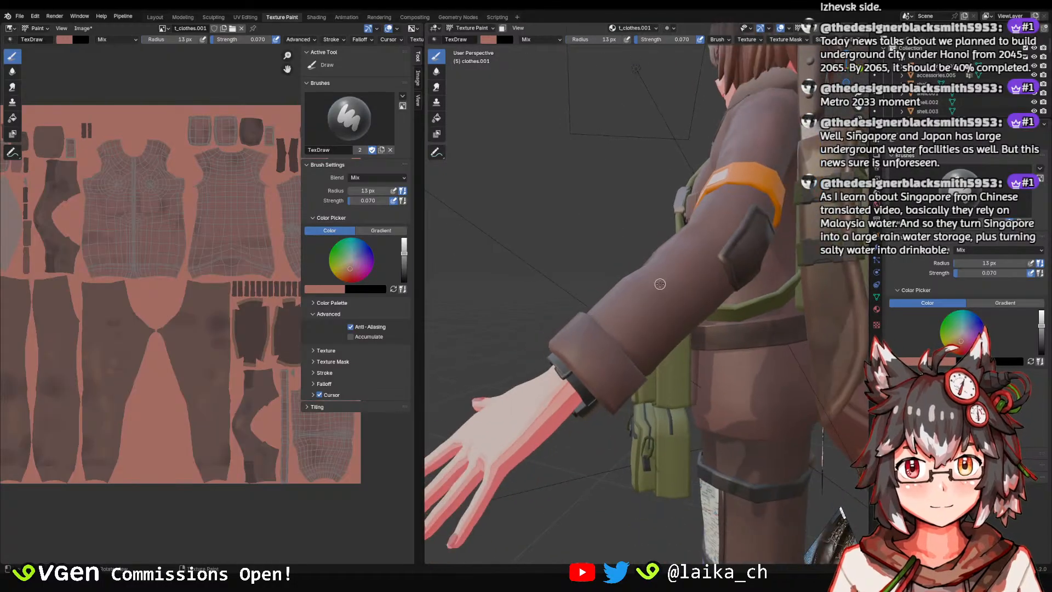
pyautogui.press('f')
pyautogui.click(677, 289)
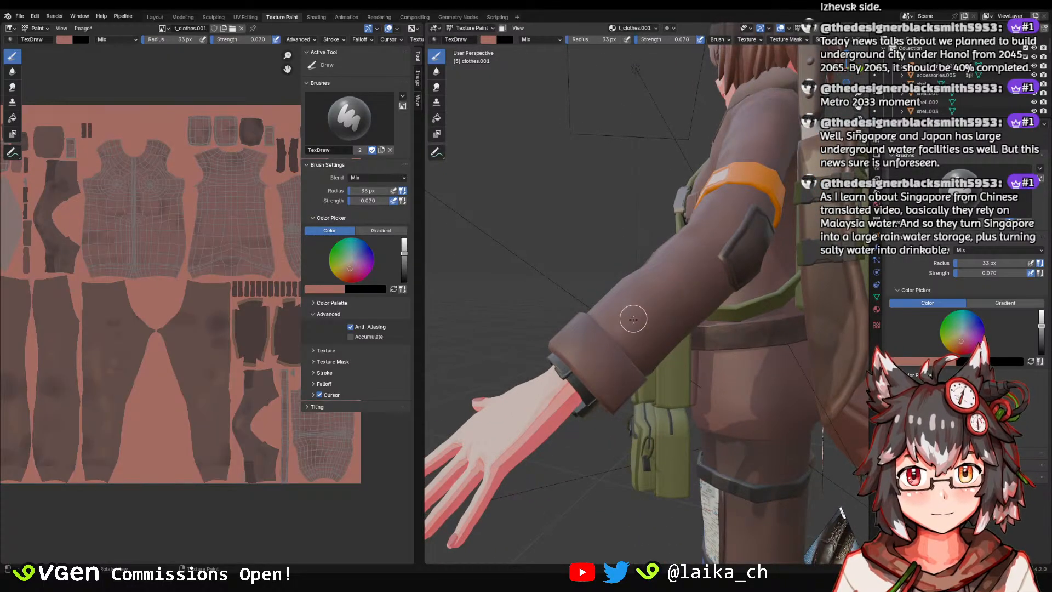
# Examine the shading of the lower sleeve and cuff below the orange armband from several sides.
pyautogui.scroll(-3, 691, 286)
pyautogui.moveTo(691, 286)
pyautogui.mouseDown(button='middle')
pyautogui.moveTo(651, 294)
pyautogui.moveTo(708, 285)
pyautogui.moveTo(674, 282)
pyautogui.mouseUp(button='middle')
pyautogui.scroll(3, 672, 285)
pyautogui.moveTo(580, 345); pyautogui.dragTo(629, 338, button='middle')
pyautogui.moveTo(726, 306); pyautogui.dragTo(629, 284, button='middle')
pyautogui.scroll(2, 629, 290)
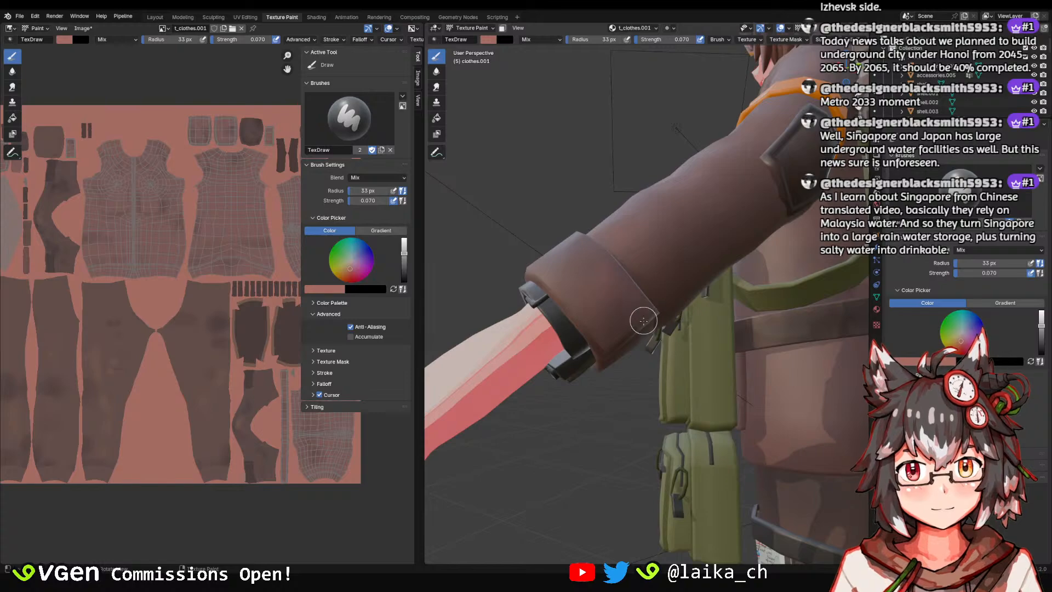
pyautogui.scroll(-4, 643, 320)
pyautogui.moveTo(591, 274); pyautogui.dragTo(628, 249, button='middle')
pyautogui.scroll(3, 648, 214)
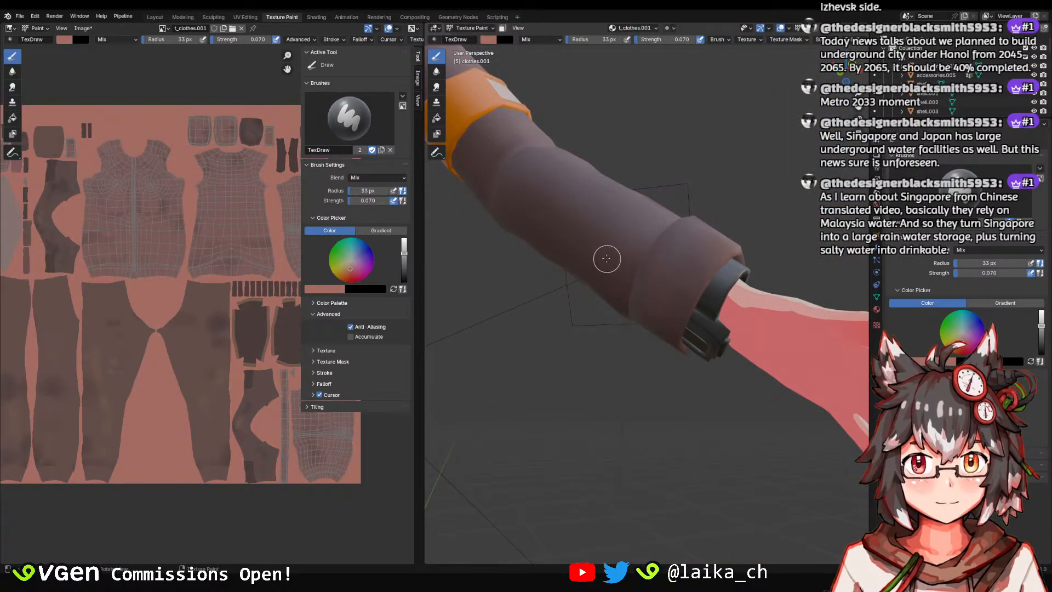
pyautogui.scroll(-3, 621, 233)
# Examine both sleeves, the elbow patches and the jacket's back from behind.
pyautogui.moveTo(621, 234)
pyautogui.mouseDown(button='middle')
pyautogui.moveTo(634, 188)
pyautogui.moveTo(683, 242)
pyautogui.moveTo(677, 285)
pyautogui.moveTo(607, 275)
pyautogui.moveTo(657, 249)
pyautogui.moveTo(695, 251)
pyautogui.moveTo(644, 300)
pyautogui.moveTo(610, 364)
pyautogui.mouseUp(button='middle')
pyautogui.scroll(3, 607, 276)
pyautogui.scroll(-4, 623, 249)
pyautogui.scroll(3, 695, 251)
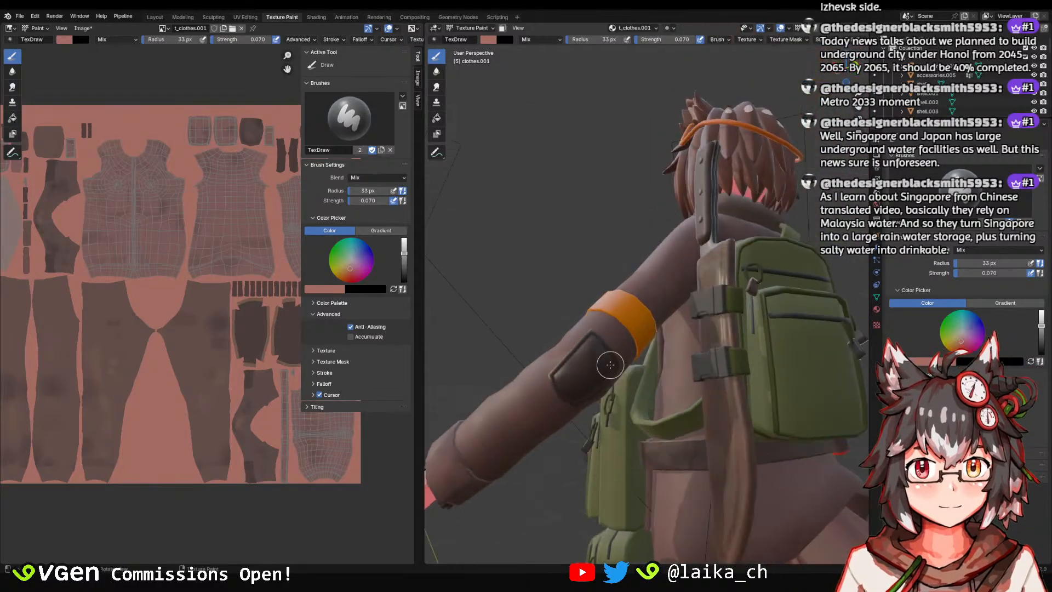
pyautogui.scroll(-4, 607, 331)
pyautogui.moveTo(712, 307); pyautogui.dragTo(588, 300, button='middle')
pyautogui.scroll(4, 650, 268)
pyautogui.moveTo(644, 353); pyautogui.dragTo(668, 297, button='middle')
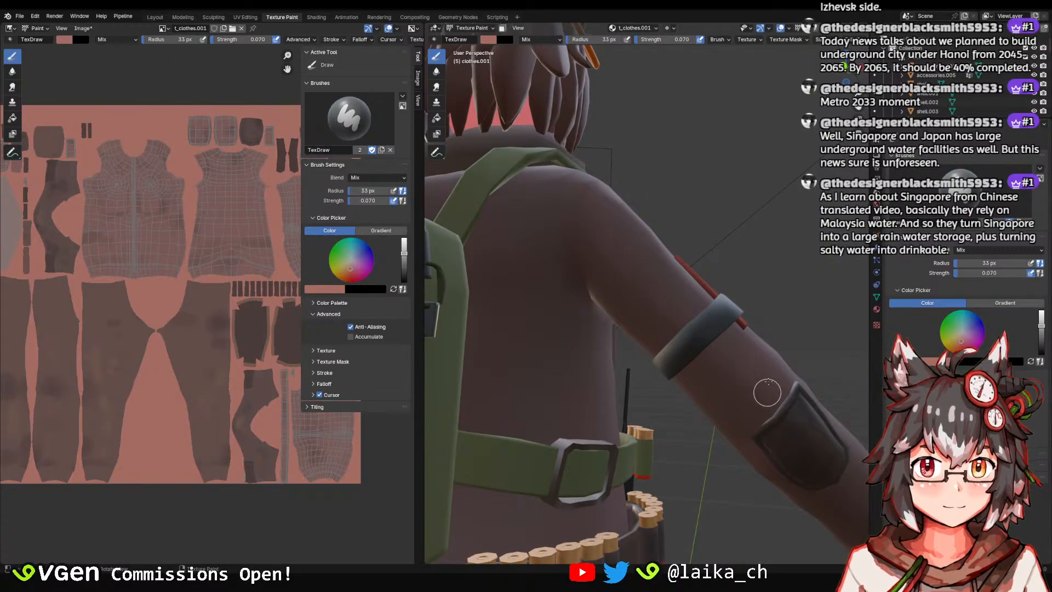
pyautogui.moveTo(767, 393); pyautogui.dragTo(654, 340, button='middle')
pyautogui.scroll(-4, 711, 372)
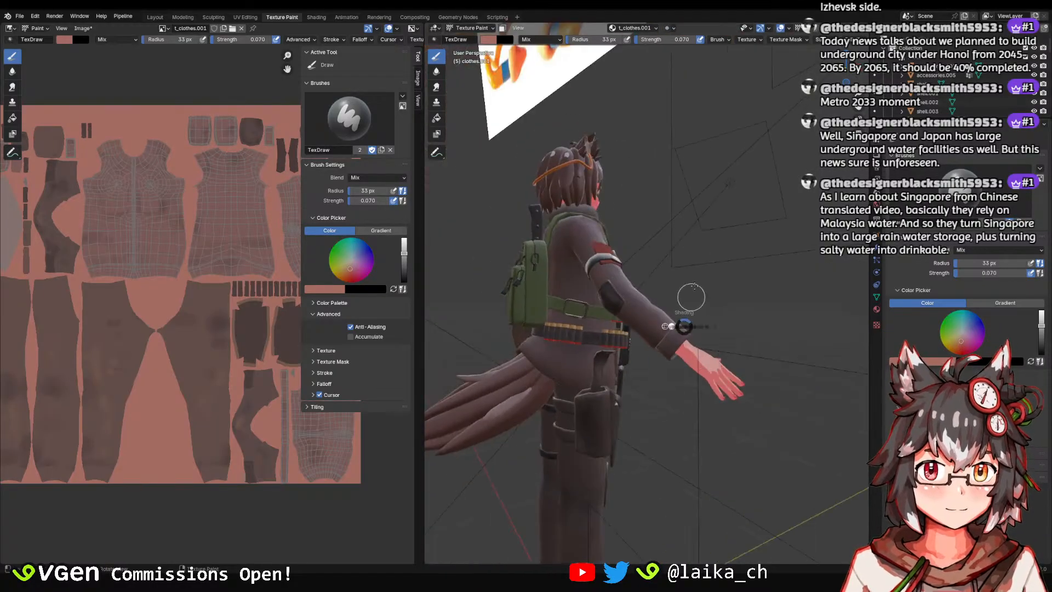
# Change the viewport shading and set the brush radius to 20 px for the back of the sleeve above the orange armband.
pyautogui.moveTo(684, 305); pyautogui.dragTo(794, 307, button='middle')
pyautogui.scroll(9, 659, 298)
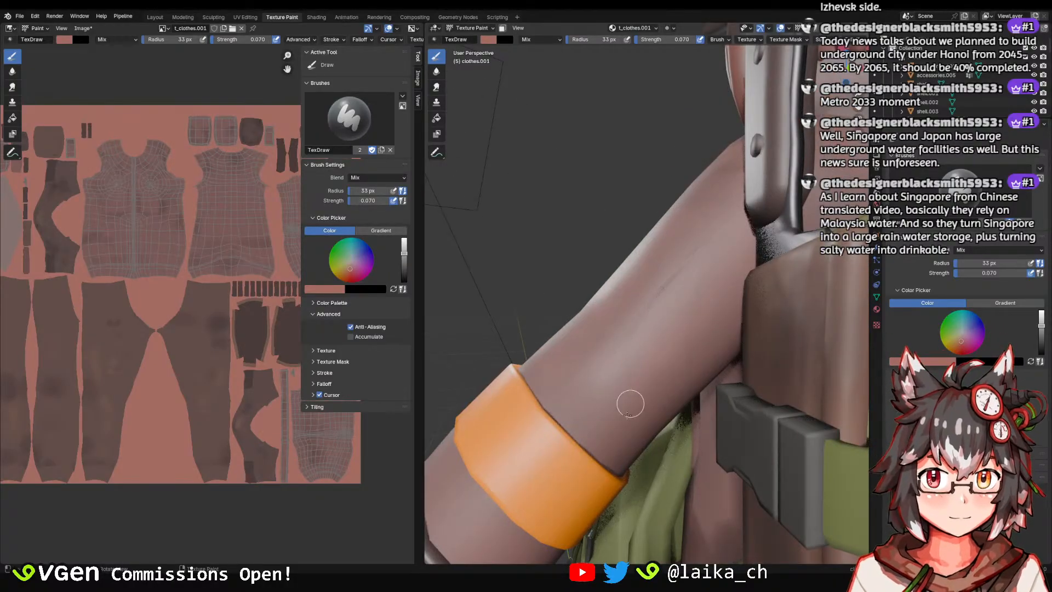
pyautogui.scroll(-4, 596, 404)
pyautogui.scroll(5, 598, 384)
pyautogui.moveTo(599, 383); pyautogui.dragTo(602, 349, button='middle')
pyautogui.click(601, 350)
pyautogui.scroll(5, 657, 367)
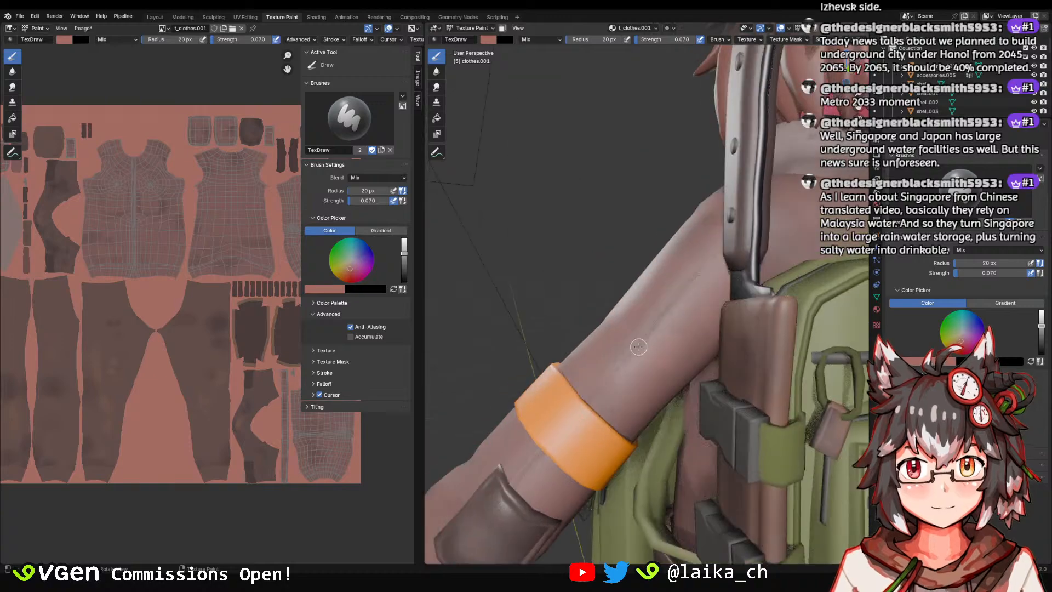
# Set the brush radius to 13 px and its strength to 0.125 for the upper sleeve above the orange armband.
pyautogui.press('f')
pyautogui.click(670, 371)
pyautogui.hotkey('shift', 'f')
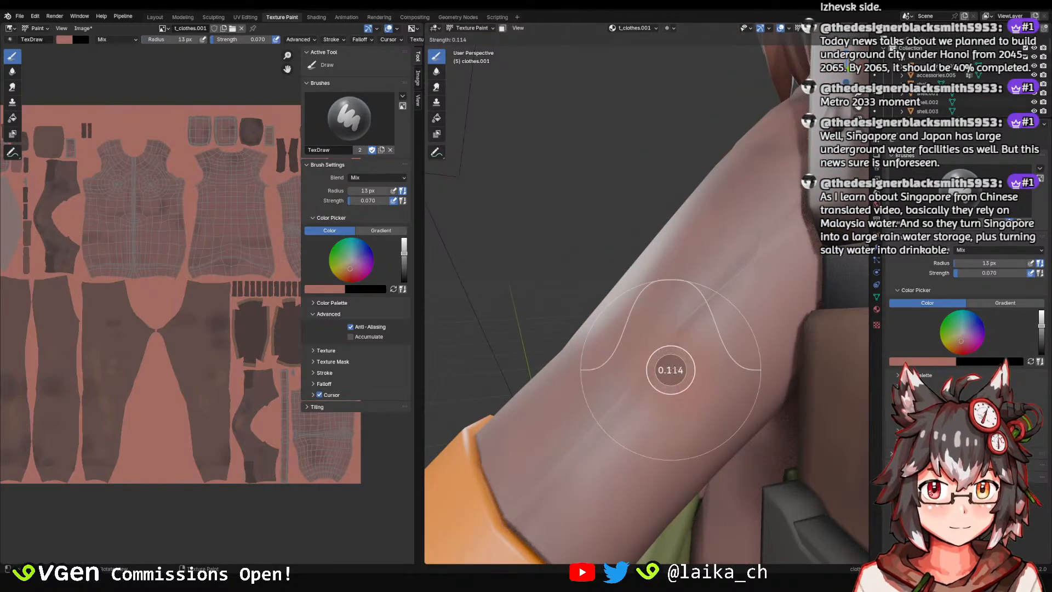
pyautogui.click(705, 381)
pyautogui.scroll(-5, 712, 366)
pyautogui.moveTo(679, 323); pyautogui.dragTo(647, 293, button='middle')
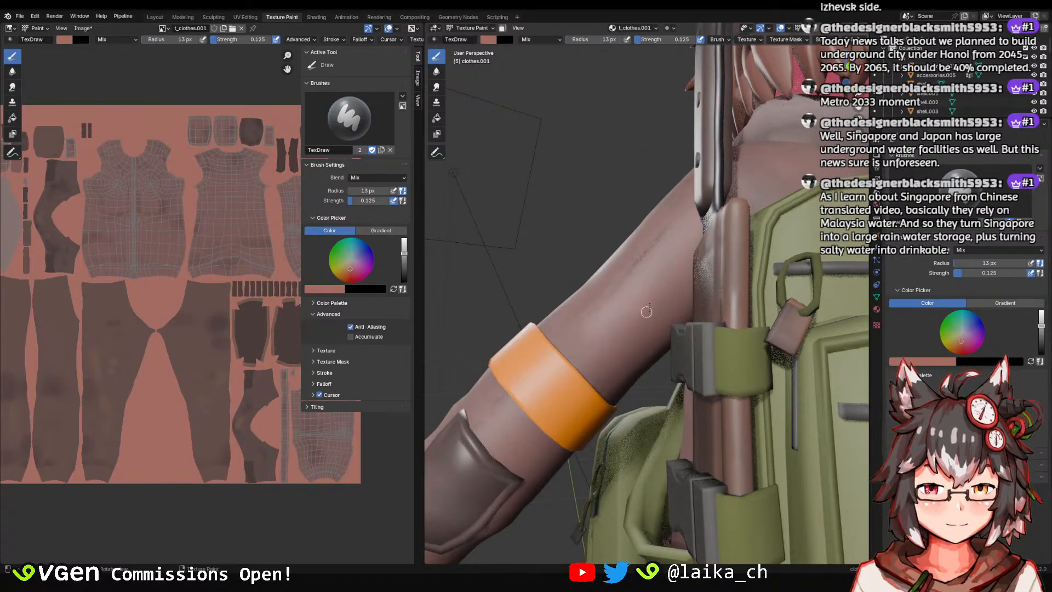
# Check the upper sleeve from behind and set the brush radius to 42 px for the sleeve below the elbow patch.
pyautogui.scroll(-5, 699, 261)
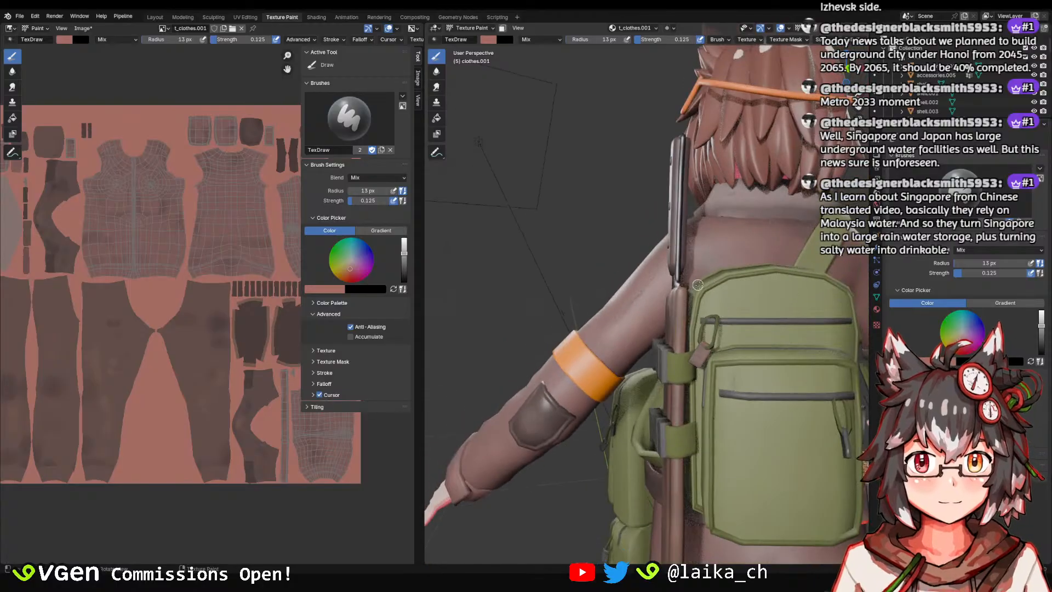
pyautogui.moveTo(700, 261); pyautogui.dragTo(670, 272, button='middle')
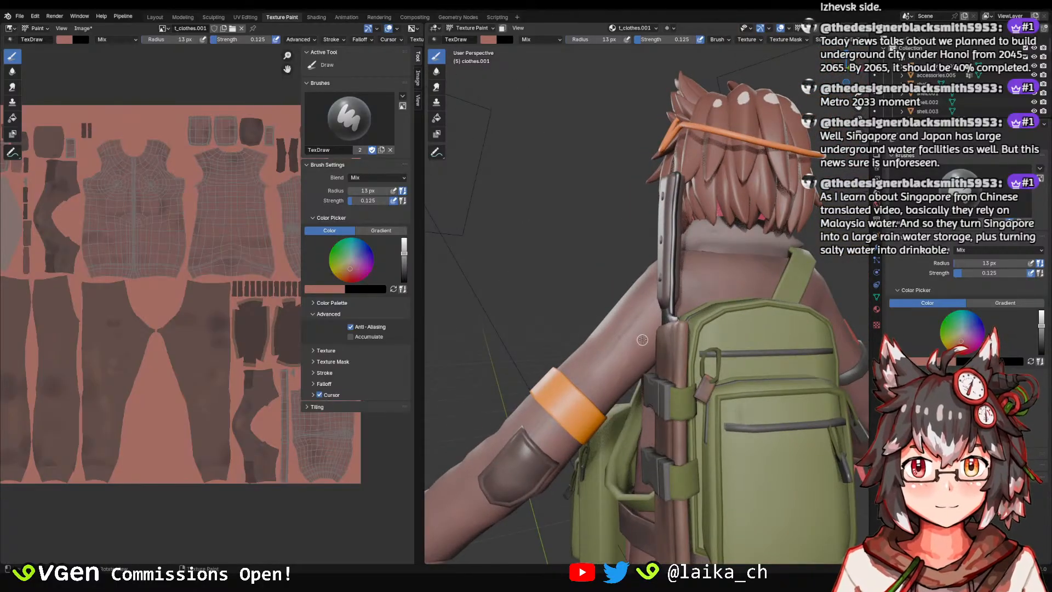
pyautogui.moveTo(651, 353); pyautogui.dragTo(547, 361, button='middle')
pyautogui.scroll(4, 469, 369)
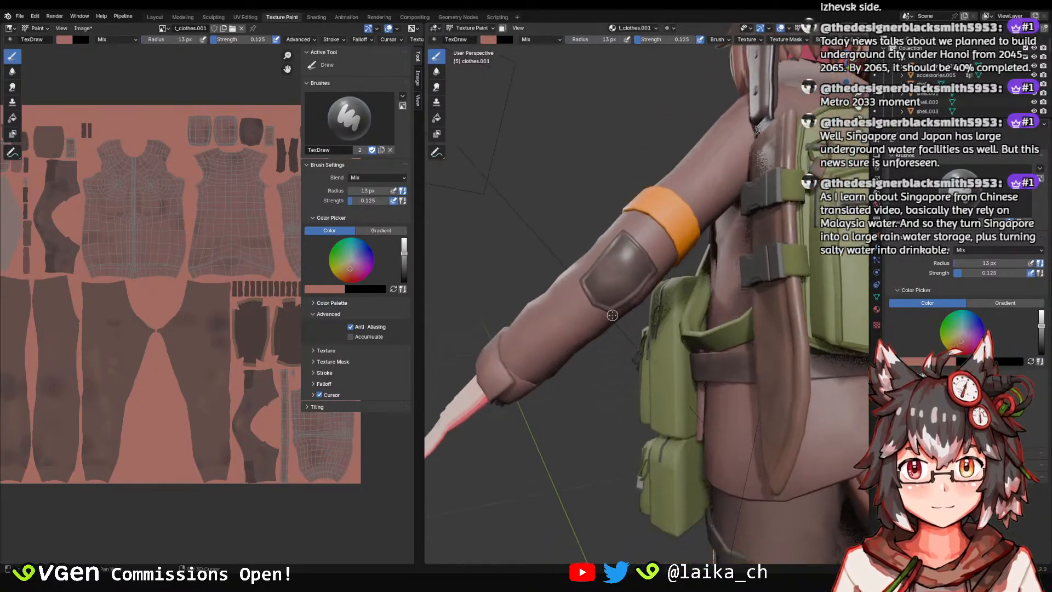
pyautogui.moveTo(468, 370); pyautogui.dragTo(575, 300, button='middle')
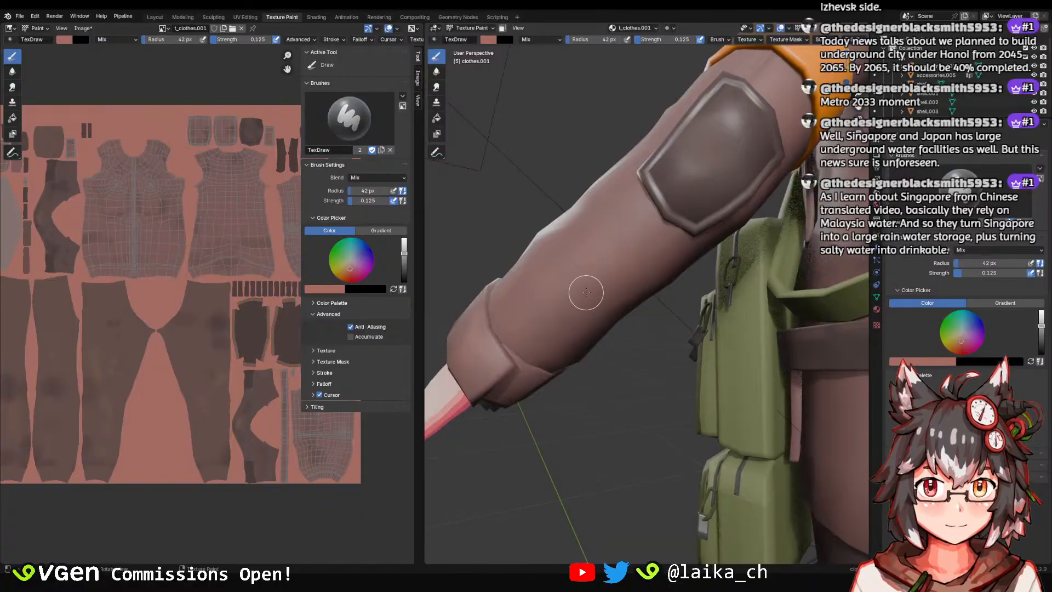
# Review the whole character from behind and save the blend file.
pyautogui.scroll(-6, 654, 250)
pyautogui.moveTo(654, 250); pyautogui.dragTo(526, 307, button='middle')
pyautogui.scroll(-2, 685, 315)
pyautogui.moveTo(685, 315)
pyautogui.mouseDown(button='middle')
pyautogui.moveTo(737, 330)
pyautogui.moveTo(674, 320)
pyautogui.mouseUp(button='middle')
pyautogui.hotkey('ctrl', 's')
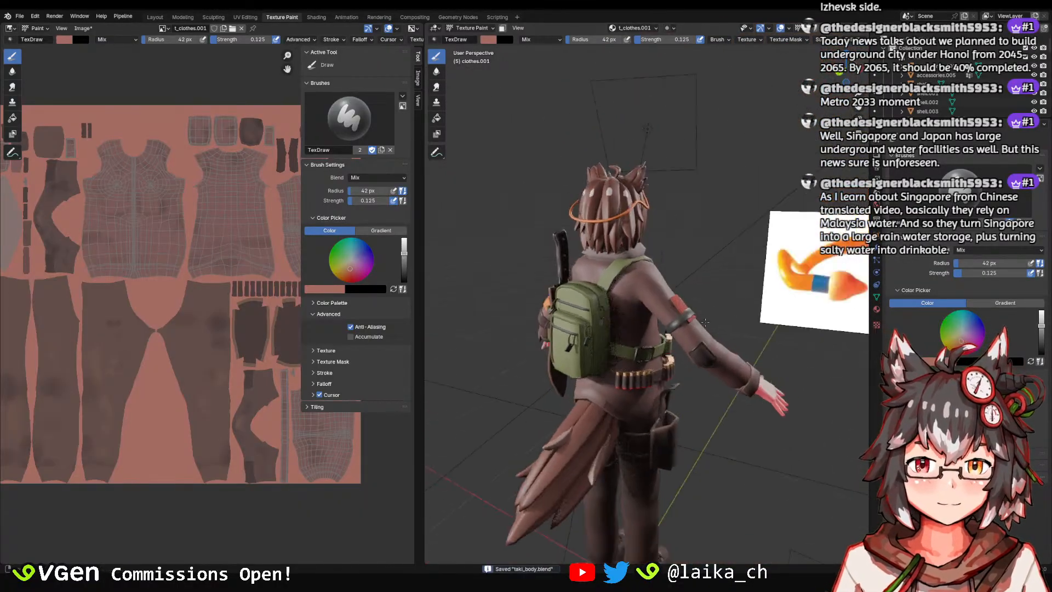
# Tint the jacket's upper back between the collar and the backpack with a soft salmon stroke.
pyautogui.scroll(7, 602, 291)
pyautogui.moveTo(548, 274); pyautogui.dragTo(579, 279, button='middle')
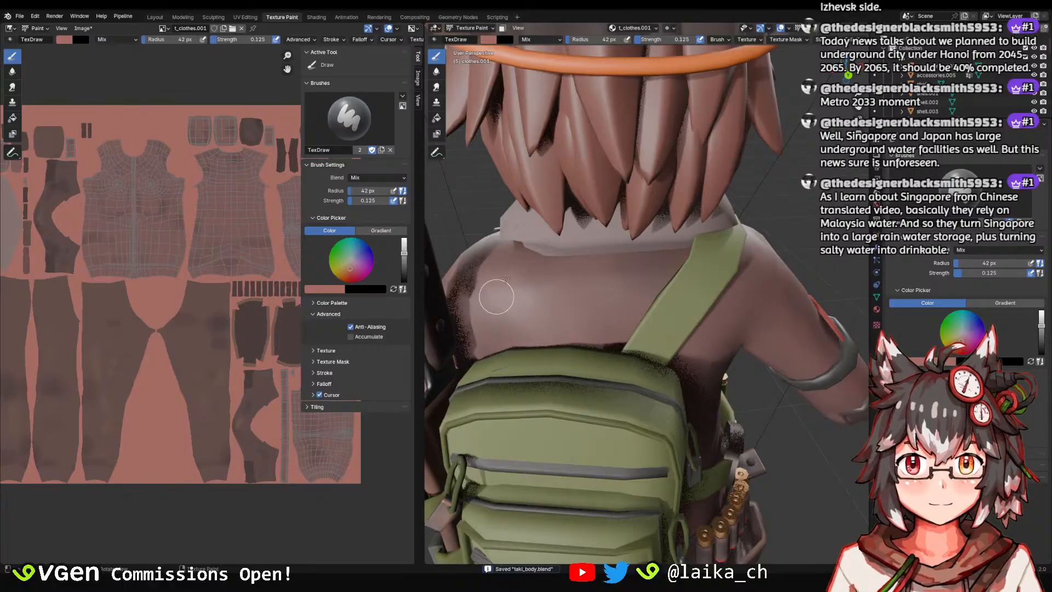
pyautogui.moveTo(552, 295); pyautogui.dragTo(629, 282)
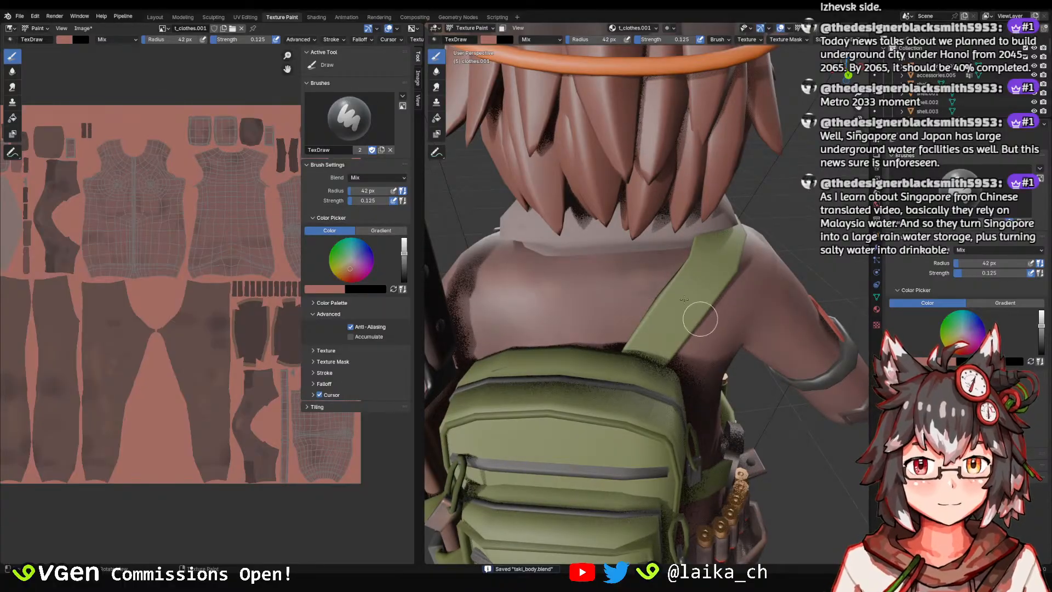
# Save the blend file and the updated clothes texture image, checking the outfit from the front.
pyautogui.scroll(-5, 777, 259)
pyautogui.moveTo(777, 260); pyautogui.dragTo(670, 305, button='middle')
pyautogui.hotkey('ctrl', 's')
pyautogui.click(82, 28)
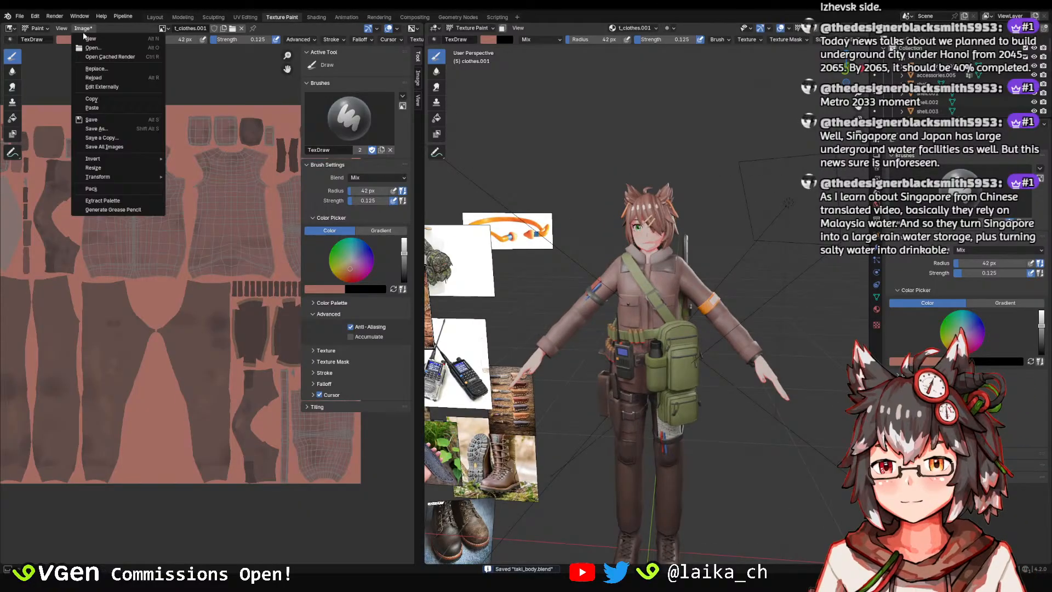
pyautogui.click(104, 127)
pyautogui.moveTo(668, 241); pyautogui.dragTo(693, 229, button='middle')
pyautogui.scroll(3, 693, 228)
pyautogui.hotkey('ctrl', 's')
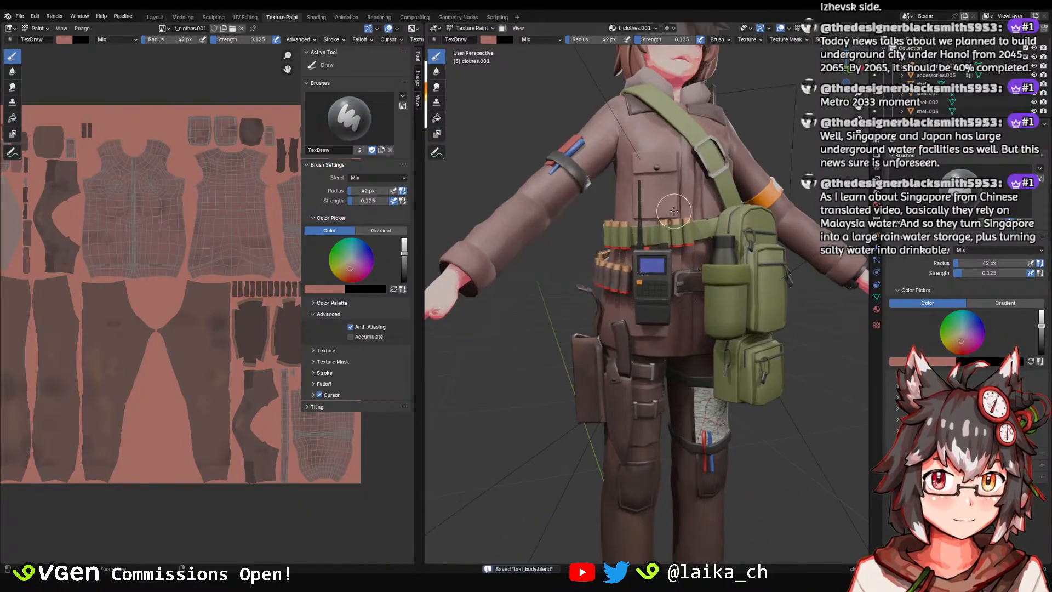
# Review the finished jacket on the character from the front and save the blend file again.
pyautogui.scroll(-2, 674, 212)
pyautogui.moveTo(699, 291); pyautogui.dragTo(647, 249, button='middle')
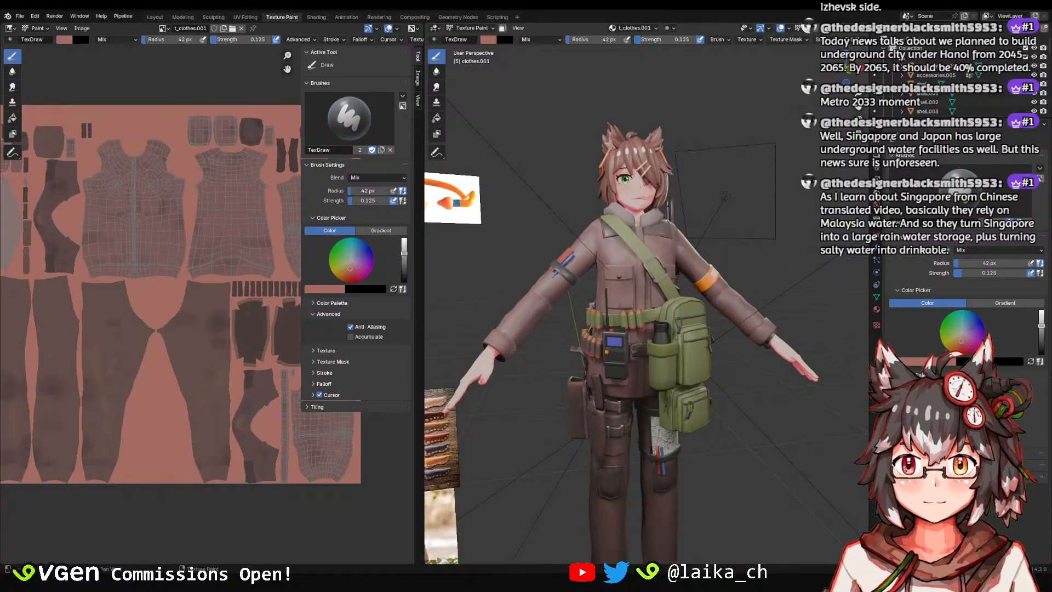
pyautogui.moveTo(608, 263); pyautogui.dragTo(708, 350, button='middle')
pyautogui.scroll(2, 646, 247)
pyautogui.hotkey('ctrl', 's')
pyautogui.scroll(2, 690, 209)
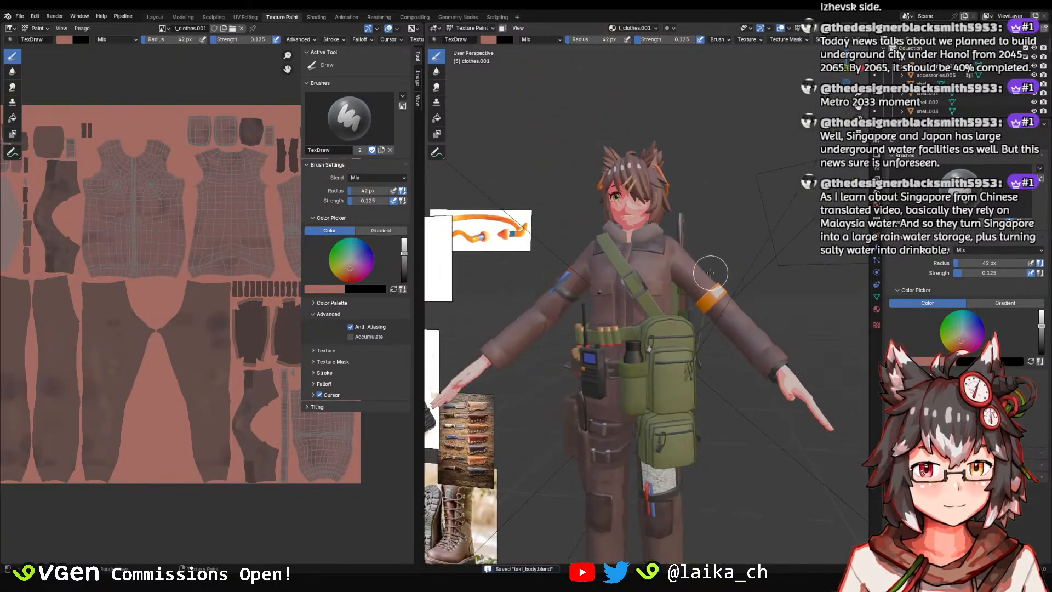
# Examine the whole outfit from the front, from below and from the orange armband side.
pyautogui.moveTo(711, 274); pyautogui.dragTo(603, 278, button='middle')
pyautogui.keyDown('ctrl'); pyautogui.moveTo(711, 339); pyautogui.dragTo(711, 274, button='middle'); pyautogui.keyUp('ctrl')
pyautogui.keyDown('ctrl'); pyautogui.moveTo(711, 313); pyautogui.dragTo(702, 291, button='middle'); pyautogui.keyUp('ctrl')
pyautogui.keyDown('ctrl'); pyautogui.moveTo(703, 334); pyautogui.dragTo(724, 315, button='middle'); pyautogui.keyUp('ctrl')
pyautogui.moveTo(630, 296); pyautogui.dragTo(673, 161, button='middle')
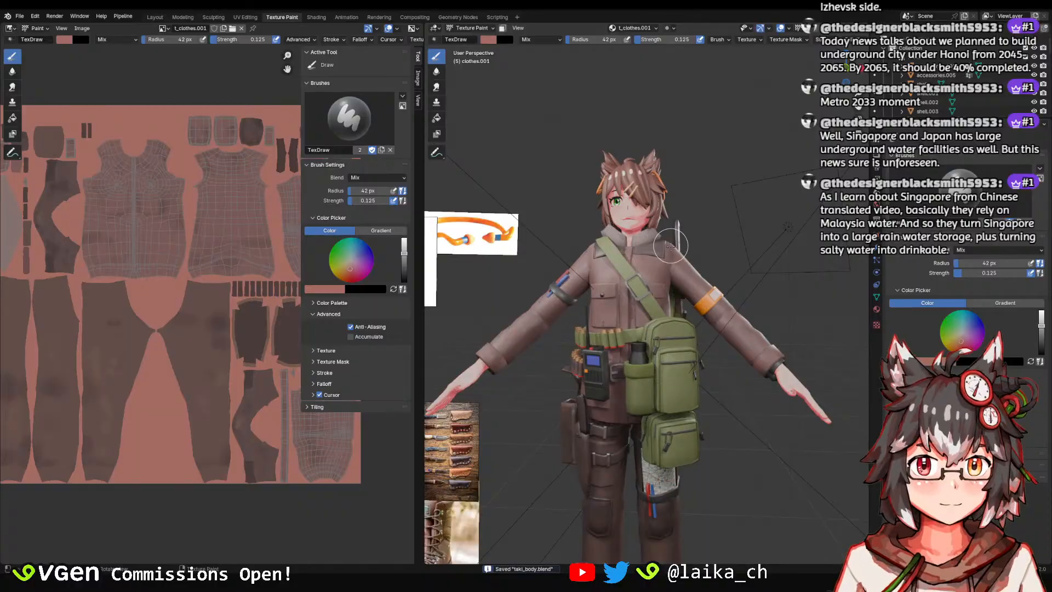
pyautogui.moveTo(671, 246); pyautogui.dragTo(700, 326, button='middle')
pyautogui.moveTo(699, 280); pyautogui.dragTo(688, 160, button='middle')
pyautogui.keyDown('ctrl'); pyautogui.moveTo(665, 291); pyautogui.dragTo(647, 327, button='middle'); pyautogui.keyUp('ctrl')
pyautogui.scroll(-4, 647, 327)
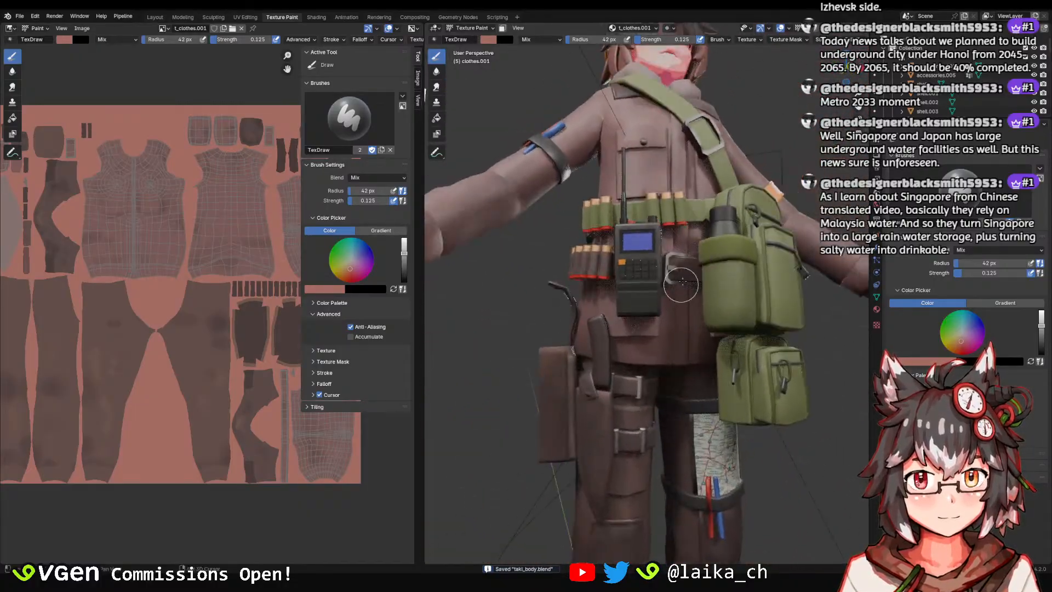
pyautogui.moveTo(701, 238); pyautogui.dragTo(619, 252, button='middle')
pyautogui.keyDown('ctrl'); pyautogui.moveTo(630, 263); pyautogui.dragTo(605, 308, button='middle'); pyautogui.keyUp('ctrl')
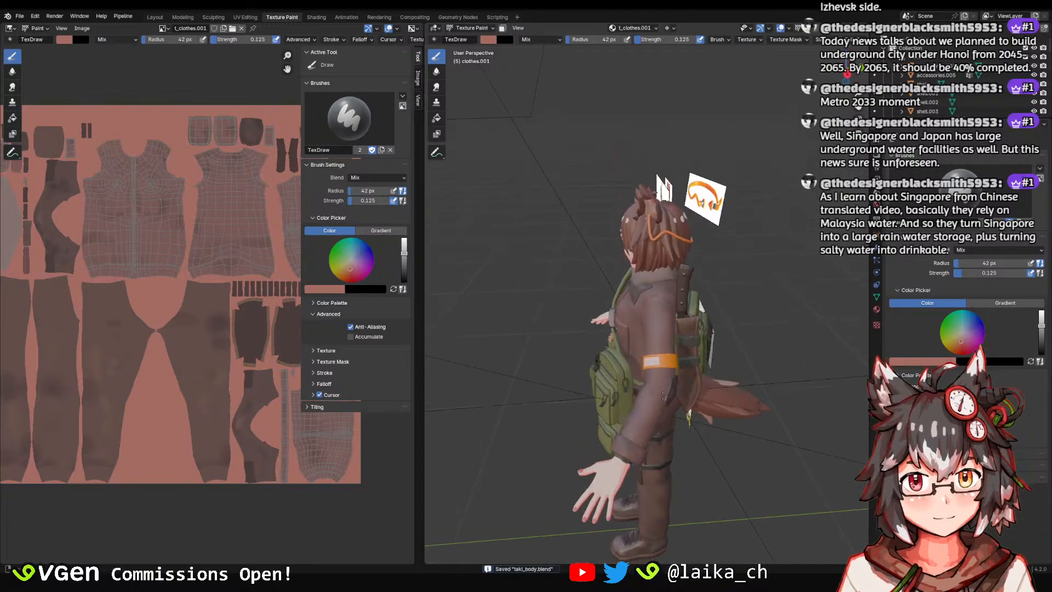
# Save the blend file and softly tint the jacket's upper back just below the collar with a 15 px brush.
pyautogui.moveTo(671, 378)
pyautogui.keyDown('ctrl'); pyautogui.mouseDown(button='middle')
pyautogui.moveTo(676, 333)
pyautogui.moveTo(650, 327)
pyautogui.moveTo(813, 313)
pyautogui.moveTo(794, 285)
pyautogui.moveTo(671, 304)
pyautogui.moveTo(658, 262)
pyautogui.moveTo(700, 278)
pyautogui.moveTo(630, 256)
pyautogui.moveTo(664, 296)
pyautogui.moveTo(646, 277)
pyautogui.moveTo(630, 296)
pyautogui.mouseUp(button='middle'); pyautogui.keyUp('ctrl')
pyautogui.hotkey('ctrl', 's')
pyautogui.scroll(7, 622, 307)
pyautogui.press('f')
pyautogui.click(602, 291)
pyautogui.moveTo(602, 291); pyautogui.dragTo(575, 264)
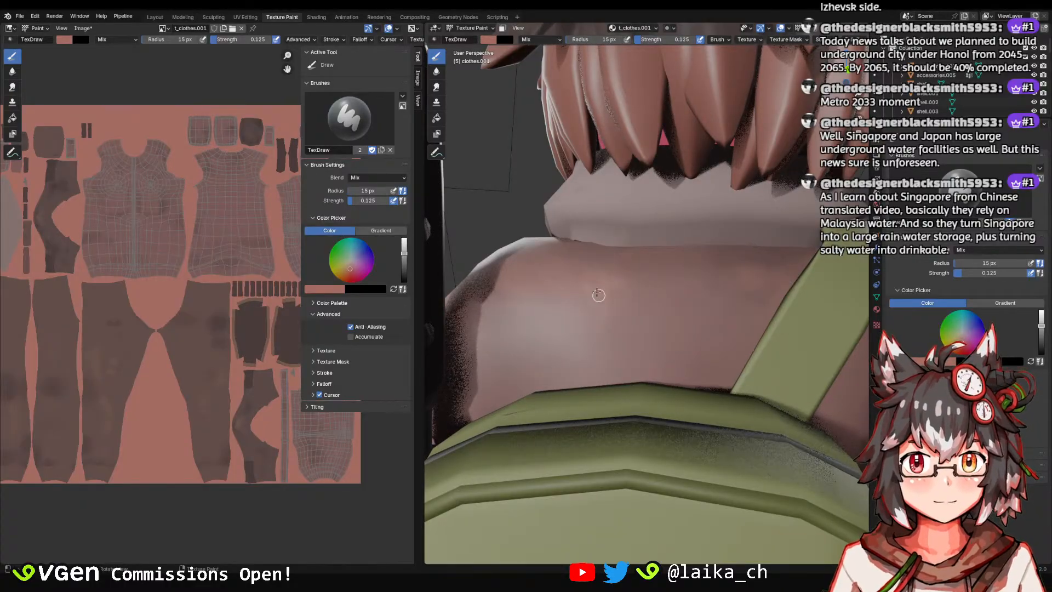
# Enlarge the brush to 39 px and tint the jacket's upper back beside the green backpack strap.
pyautogui.press('f')
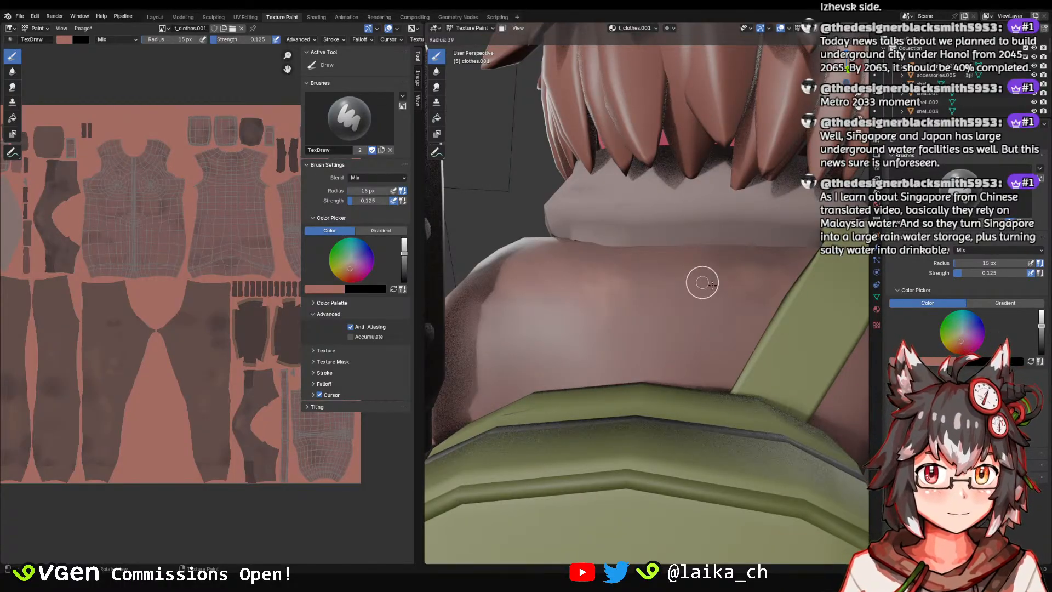
pyautogui.click(718, 282)
pyautogui.moveTo(753, 277)
pyautogui.mouseDown()
pyautogui.moveTo(782, 295)
pyautogui.moveTo(772, 310)
pyautogui.mouseUp()
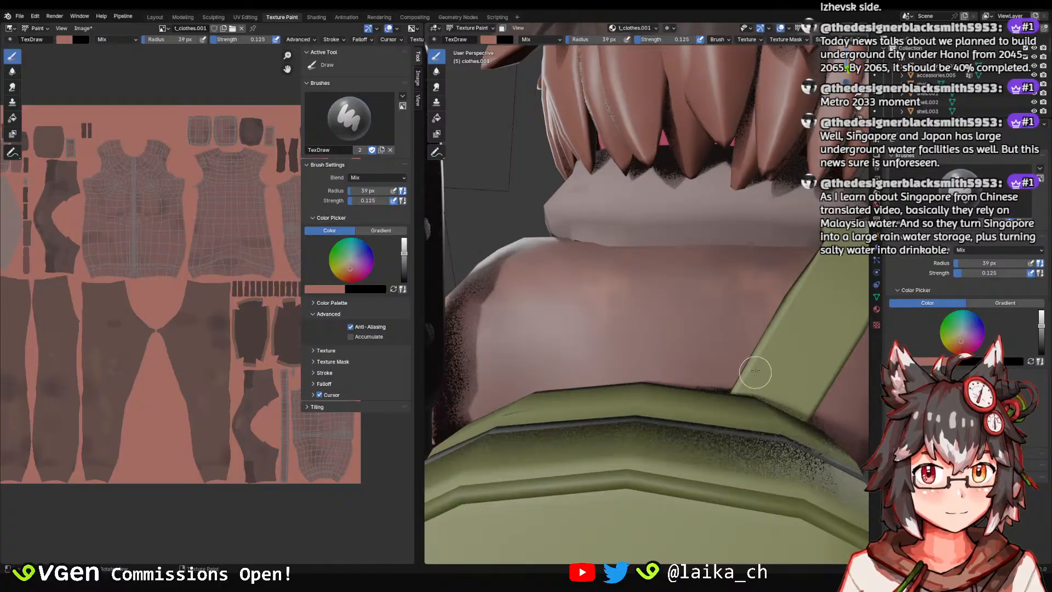
# Examine the jacket's back, rear hem around the tail and armband side, ending with the whole outfit from the front.
pyautogui.scroll(-5, 766, 312)
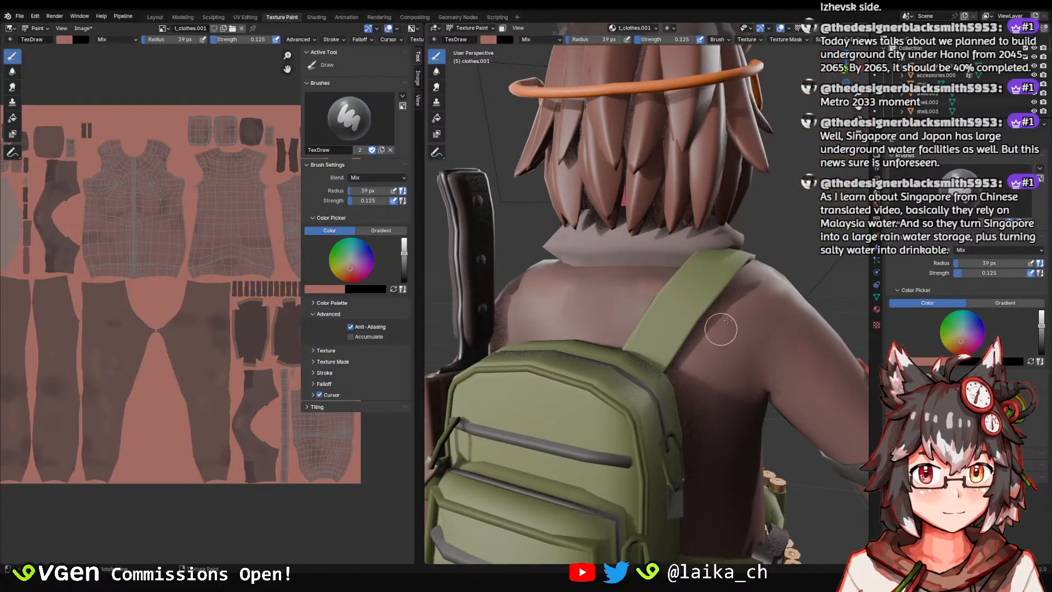
pyautogui.moveTo(752, 298); pyautogui.dragTo(701, 294, button='middle')
pyautogui.keyDown('shift'); pyautogui.moveTo(713, 324); pyautogui.dragTo(681, 294, button='middle'); pyautogui.keyUp('shift')
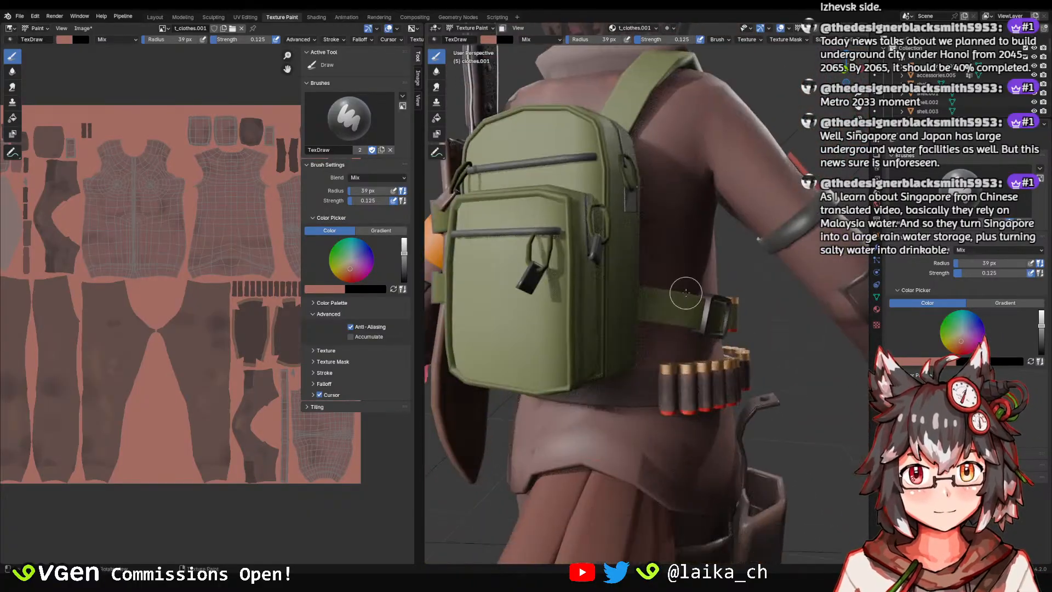
pyautogui.scroll(3, 602, 304)
pyautogui.moveTo(608, 271); pyautogui.dragTo(645, 308, button='middle')
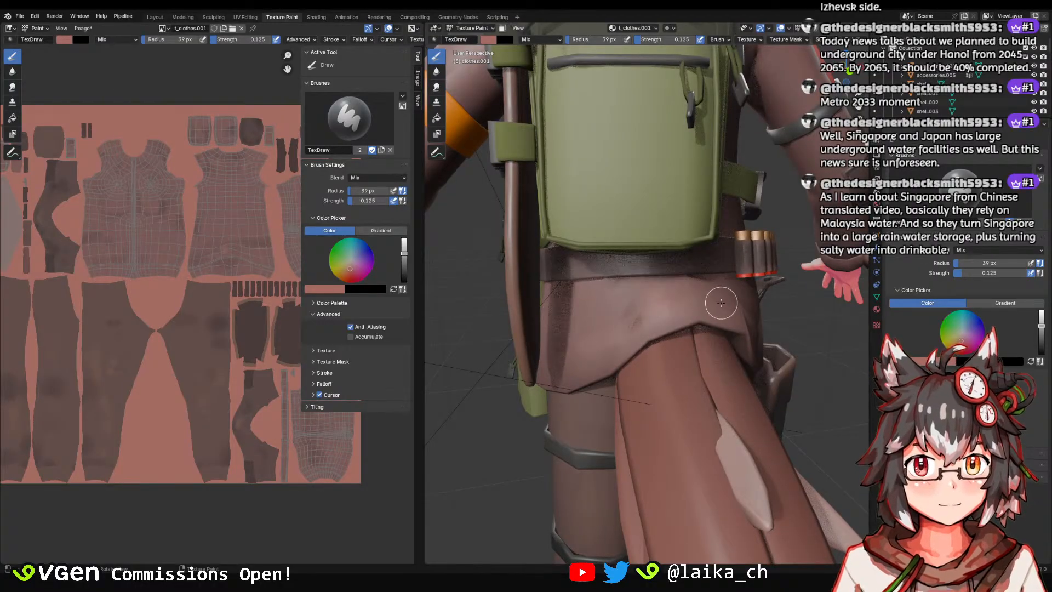
pyautogui.press('KP_4')
pyautogui.press('KP_4')
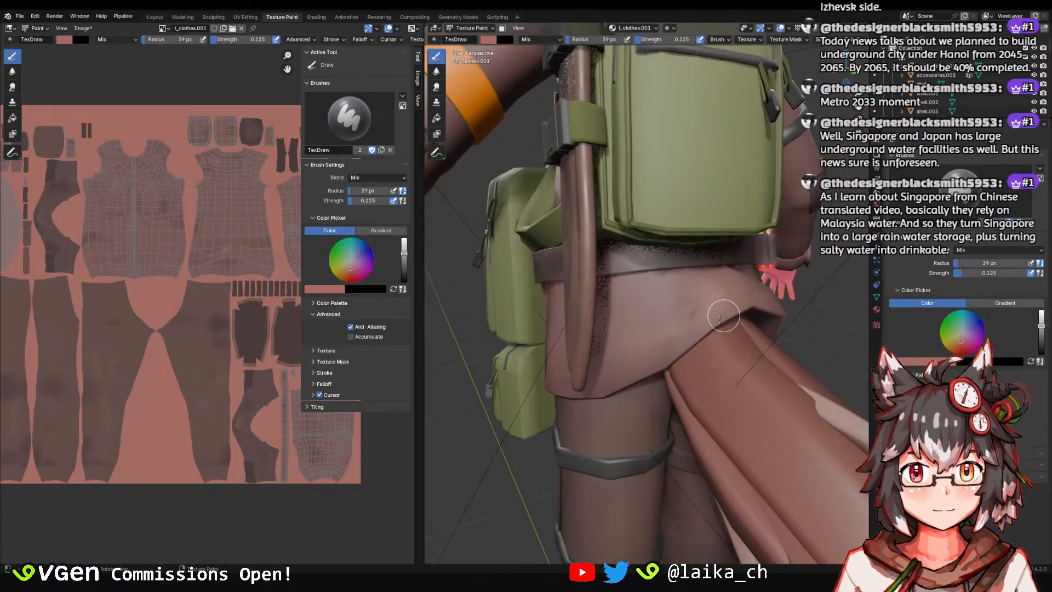
pyautogui.scroll(-6, 710, 333)
pyautogui.press('KP_4')
pyautogui.press('KP_4')
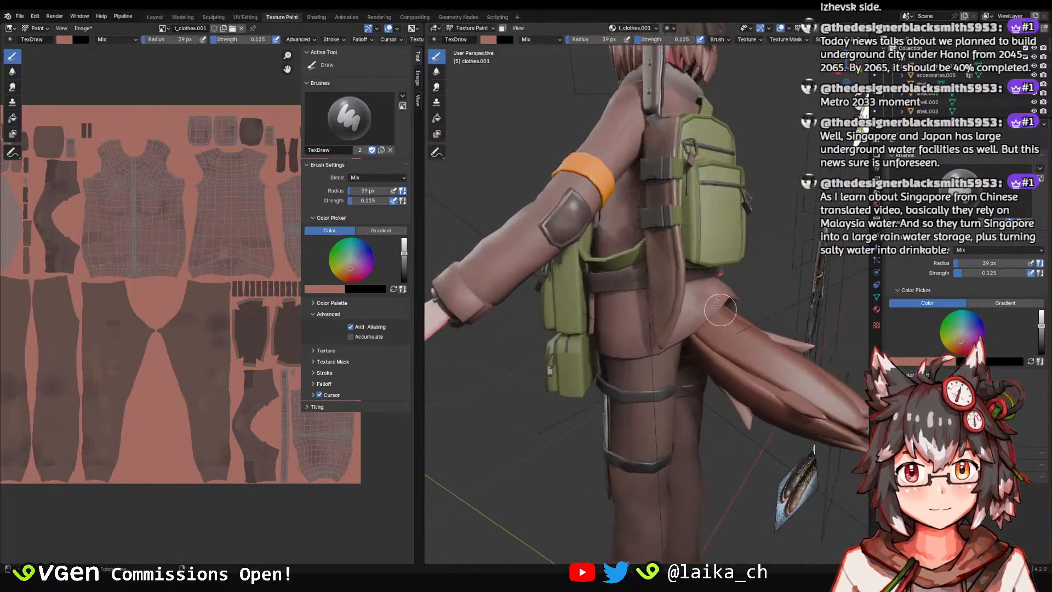
pyautogui.moveTo(740, 292); pyautogui.dragTo(159, 41, button='middle')
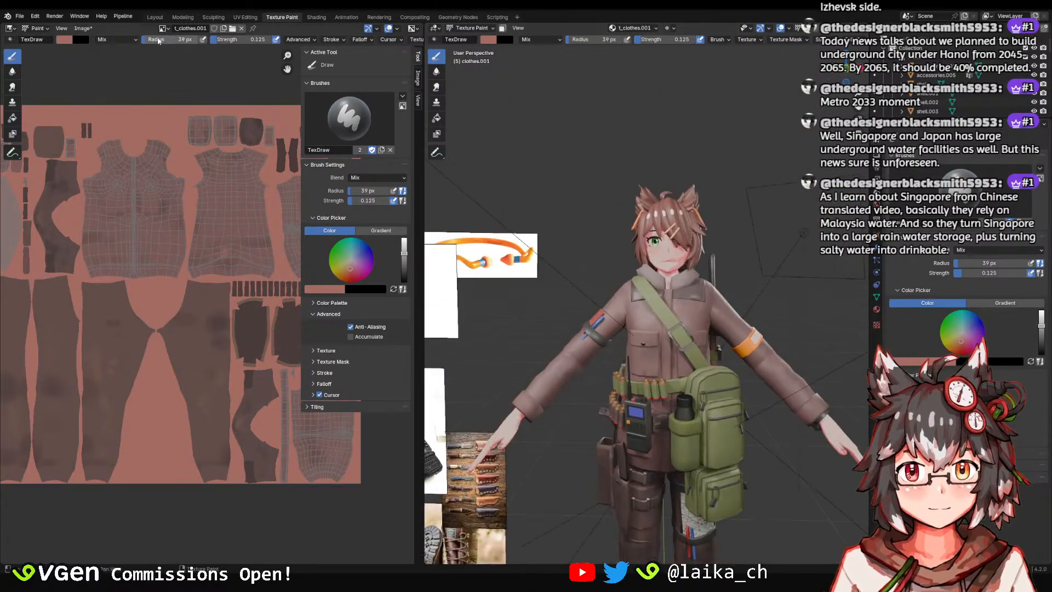
# Save the updated clothes texture image and switch to the Layout workspace to view the outfit.
pyautogui.click(83, 28)
pyautogui.click(90, 119)
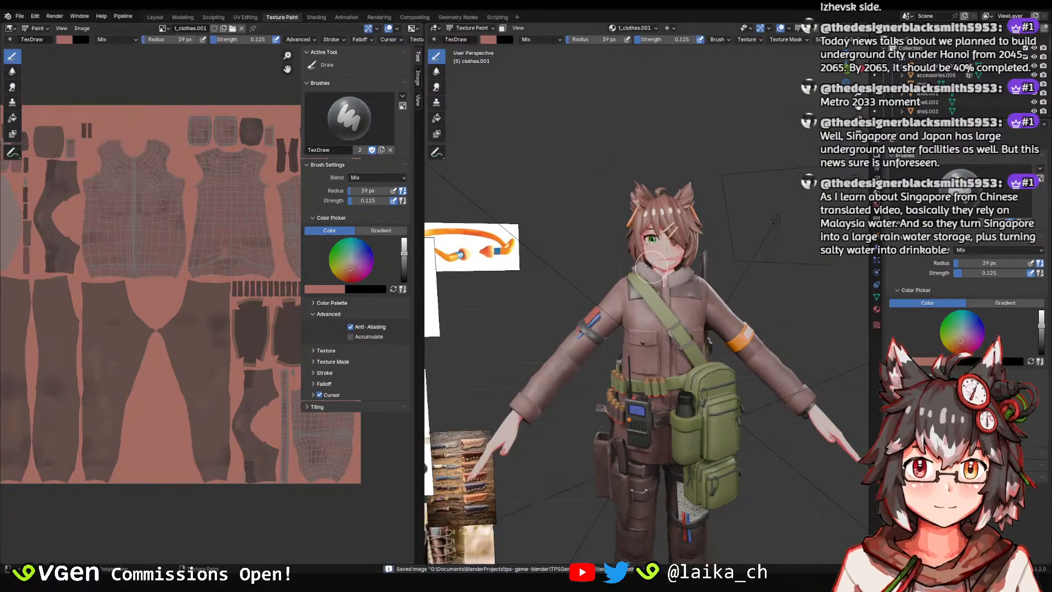
pyautogui.moveTo(603, 257); pyautogui.dragTo(639, 262, button='middle')
pyautogui.scroll(4, 639, 262)
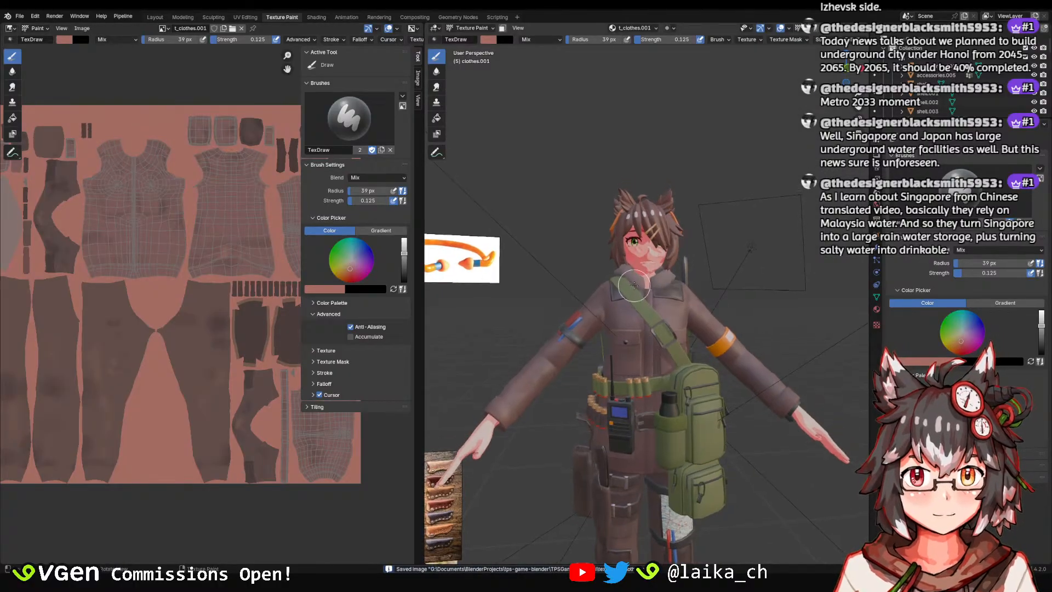
pyautogui.click(157, 18)
pyautogui.scroll(-3, 540, 267)
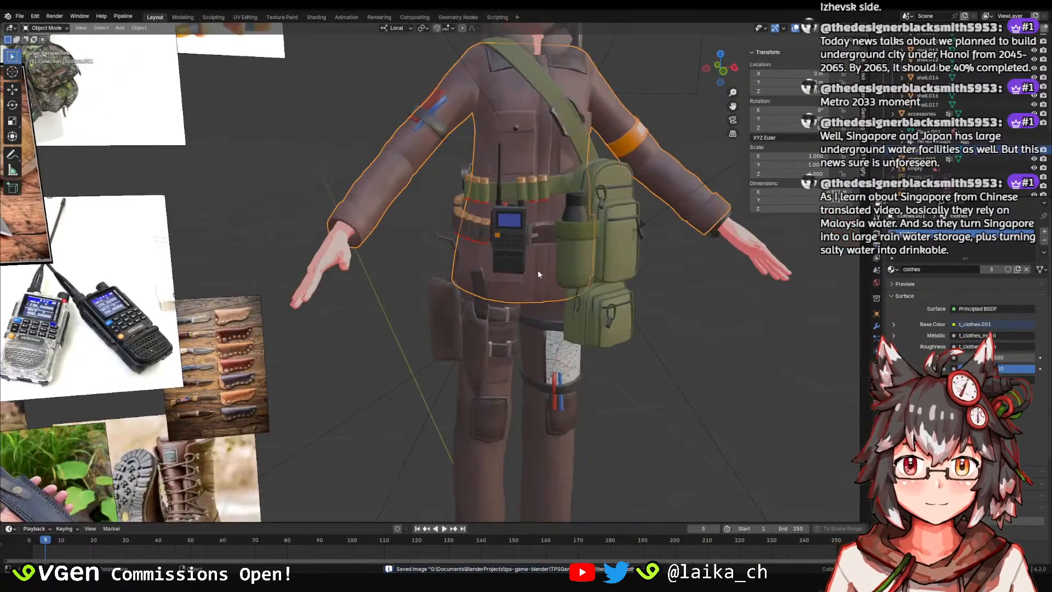
# Save the project file and inspect the painted jacket on the character in the Texture Paint workspace.
pyautogui.keyDown('shift'); pyautogui.moveTo(537, 270); pyautogui.dragTo(563, 313, button='middle'); pyautogui.keyUp('shift')
pyautogui.hotkey('ctrl', 's')
pyautogui.click(329, 18)
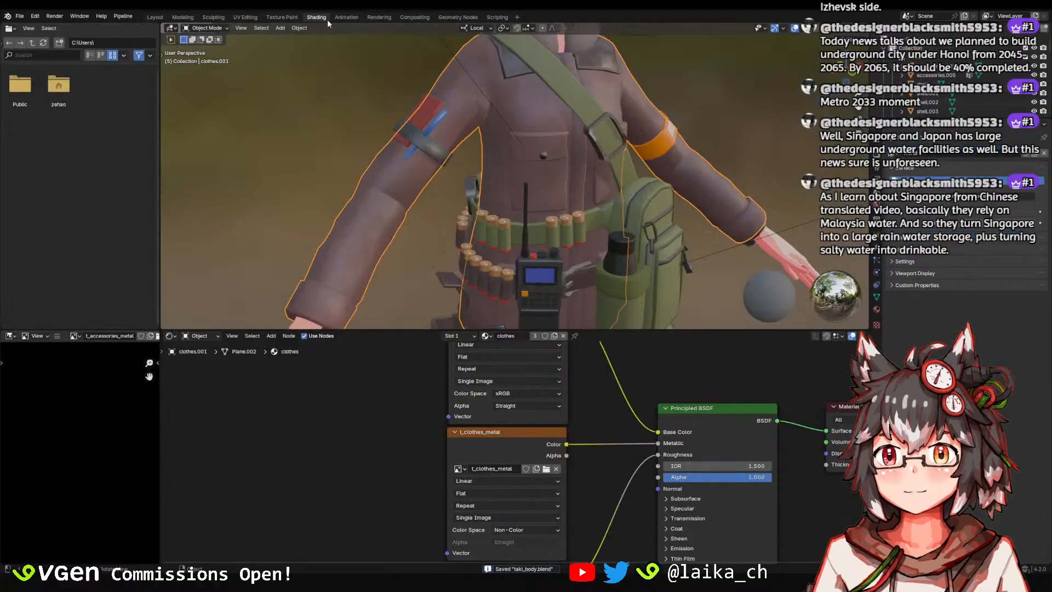
pyautogui.click(345, 17)
pyautogui.click(283, 17)
pyautogui.moveTo(578, 313)
pyautogui.mouseDown(button='middle')
pyautogui.moveTo(685, 307)
pyautogui.moveTo(569, 269)
pyautogui.moveTo(589, 274)
pyautogui.mouseUp(button='middle')
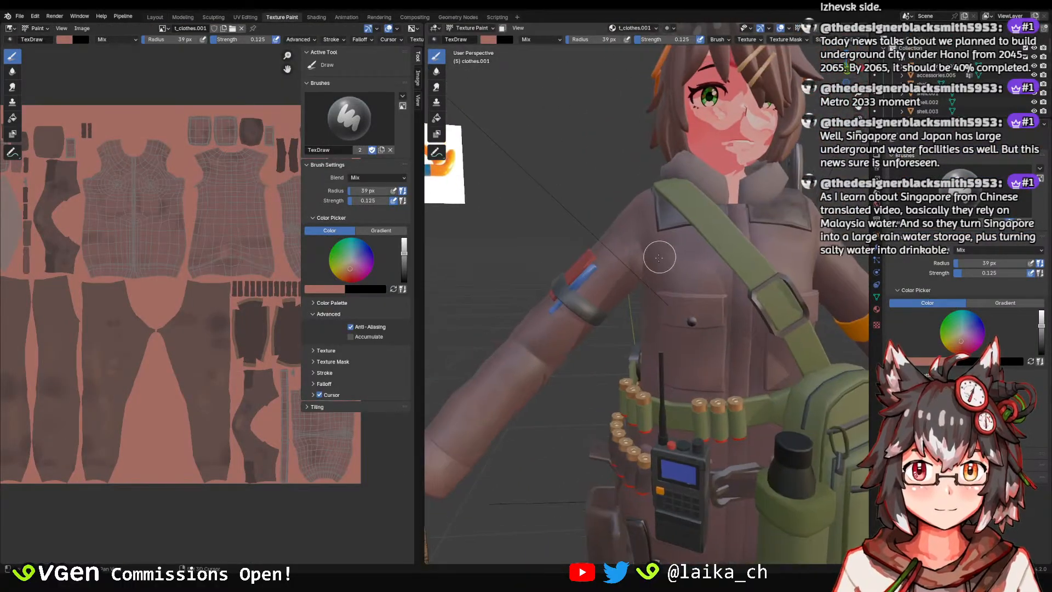
pyautogui.moveTo(662, 254); pyautogui.dragTo(736, 258, button='middle')
pyautogui.scroll(2, 626, 178)
pyautogui.moveTo(542, 307)
pyautogui.keyDown('shift'); pyautogui.mouseDown(button='middle')
pyautogui.moveTo(626, 179)
pyautogui.moveTo(689, 258)
pyautogui.moveTo(676, 259)
pyautogui.mouseUp(button='middle'); pyautogui.keyUp('shift')
pyautogui.scroll(2, 689, 258)
pyautogui.hotkey('ctrl', 's')
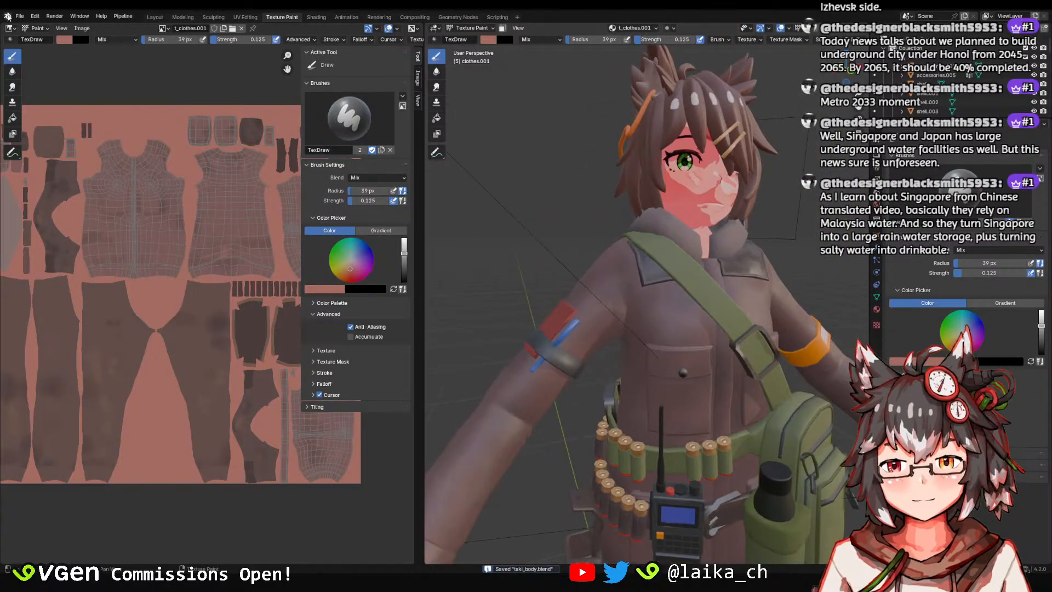
# Return to the Layout workspace and examine the collar, chest patches, jacket and accessories up close.
pyautogui.click(154, 20)
pyautogui.moveTo(657, 148); pyautogui.dragTo(578, 229, button='middle')
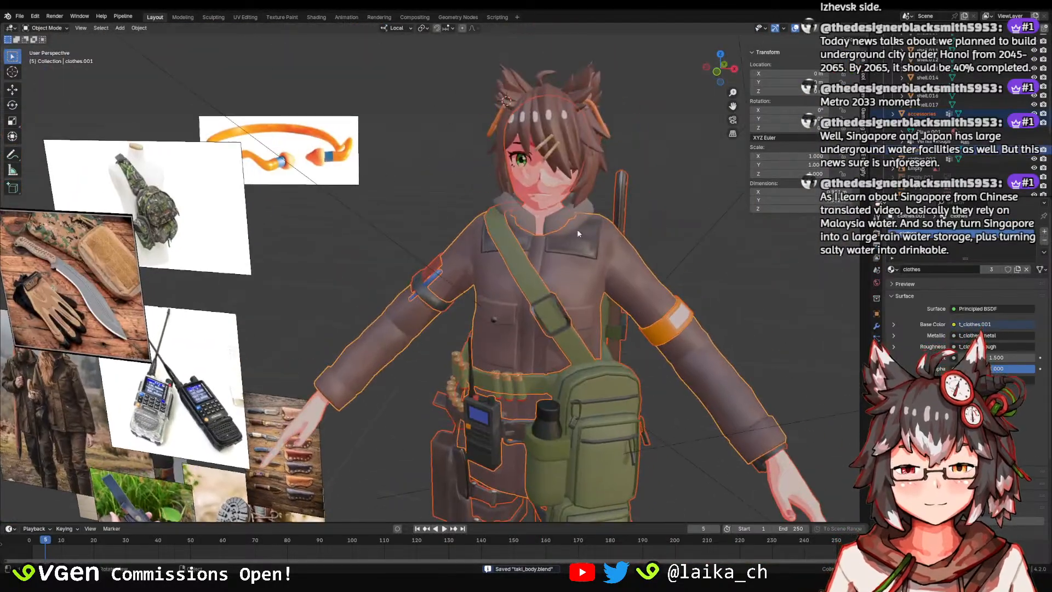
pyautogui.click(576, 220)
pyautogui.scroll(4, 576, 219)
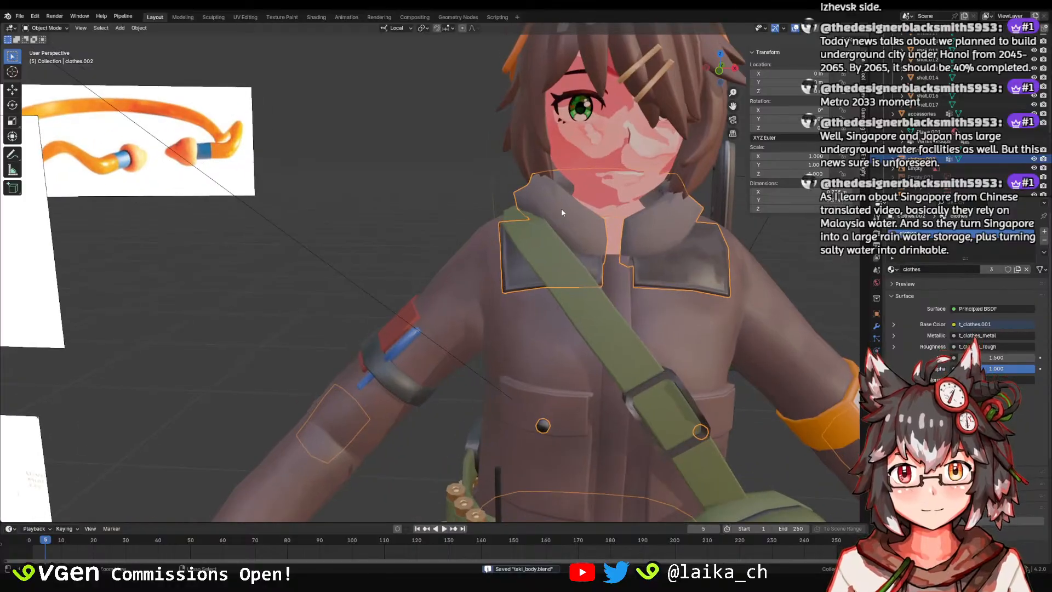
pyautogui.scroll(2, 561, 208)
pyautogui.click(616, 274)
pyautogui.scroll(-4, 657, 269)
pyautogui.click(558, 273)
pyautogui.moveTo(587, 274); pyautogui.dragTo(542, 287, button='middle')
pyautogui.click(499, 289)
pyautogui.scroll(2, 500, 289)
pyautogui.moveTo(570, 235)
pyautogui.mouseDown(button='middle')
pyautogui.moveTo(552, 277)
pyautogui.moveTo(459, 241)
pyautogui.moveTo(389, 236)
pyautogui.moveTo(561, 238)
pyautogui.mouseUp(button='middle')
pyautogui.scroll(4, 561, 238)
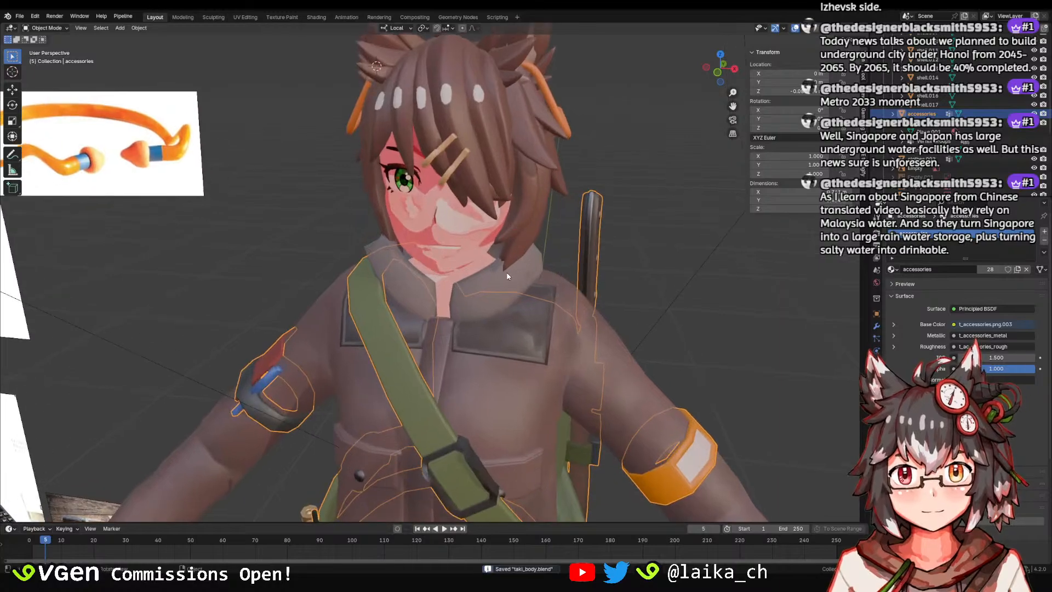
# Separate the jacket's collar from the chest patches and buttons mesh into its own object.
pyautogui.click(554, 250)
pyautogui.press('Tab')
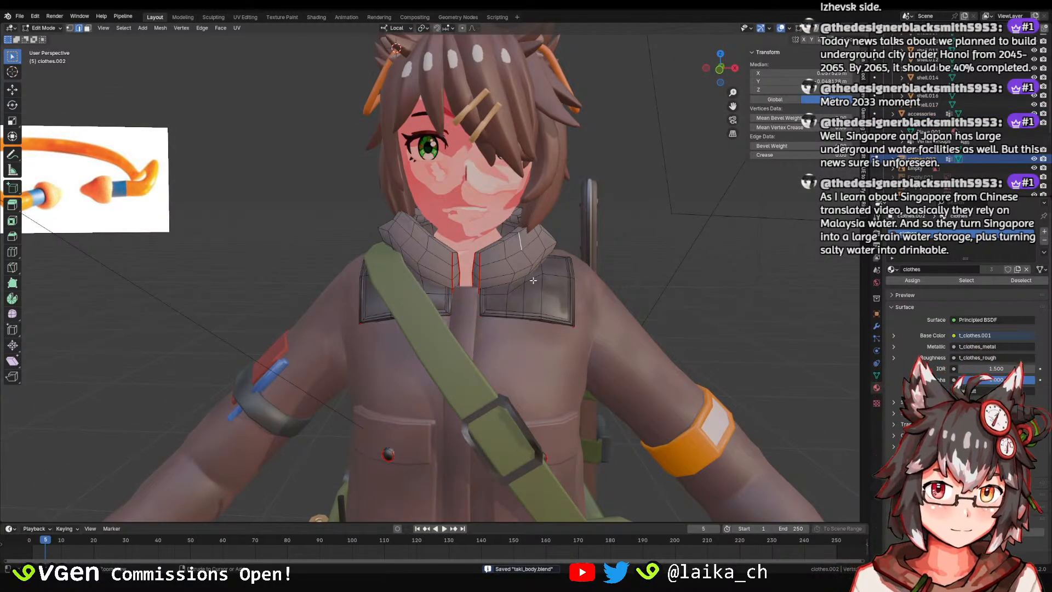
pyautogui.press('p')
pyautogui.click(532, 278)
pyautogui.press('Tab')
pyautogui.click(531, 270)
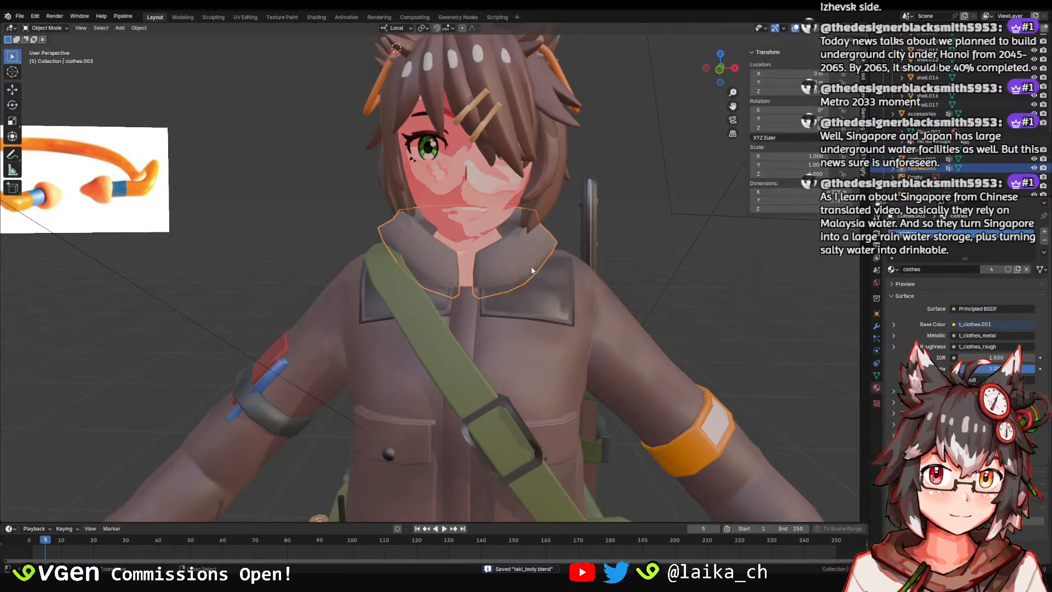
# Examine the whole character, the lighting on it and the separated collar around the face.
pyautogui.scroll(-7, 526, 264)
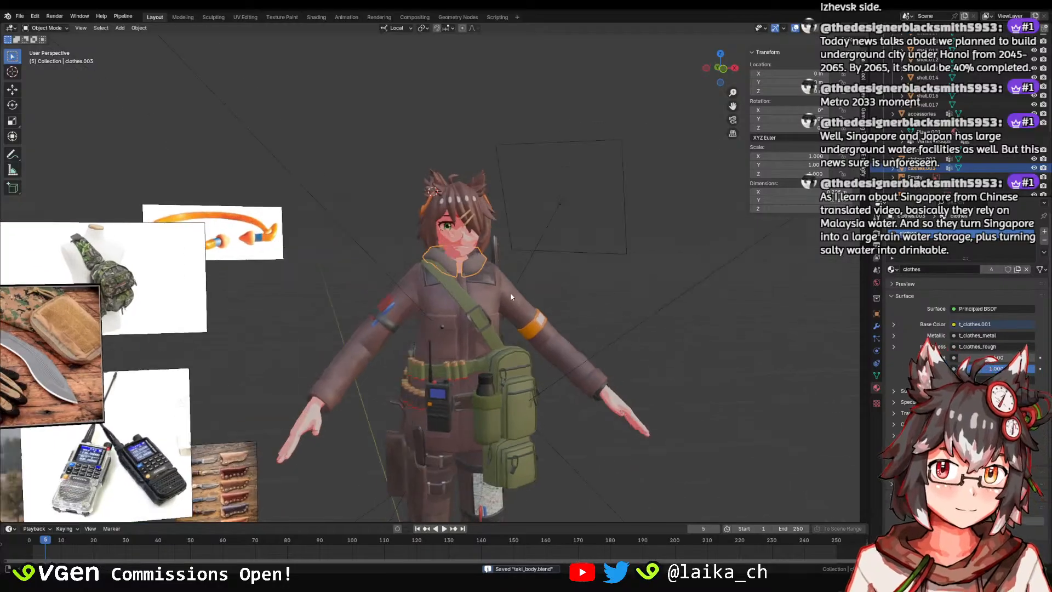
pyautogui.click(590, 388)
pyautogui.moveTo(590, 388); pyautogui.dragTo(498, 322, button='middle')
pyautogui.scroll(2, 493, 282)
pyautogui.scroll(4, 491, 277)
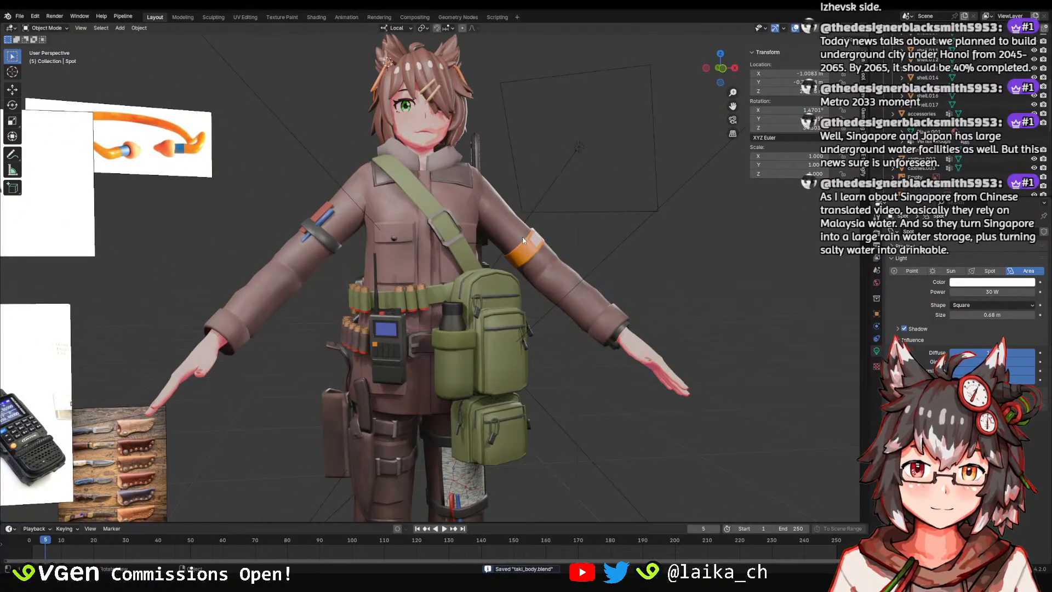
pyautogui.keyDown('shift'); pyautogui.moveTo(485, 206); pyautogui.dragTo(538, 255, button='middle'); pyautogui.keyUp('shift')
pyautogui.scroll(3, 534, 252)
pyautogui.keyDown('shift'); pyautogui.moveTo(492, 134); pyautogui.dragTo(511, 282, button='middle'); pyautogui.keyUp('shift')
pyautogui.click(578, 263)
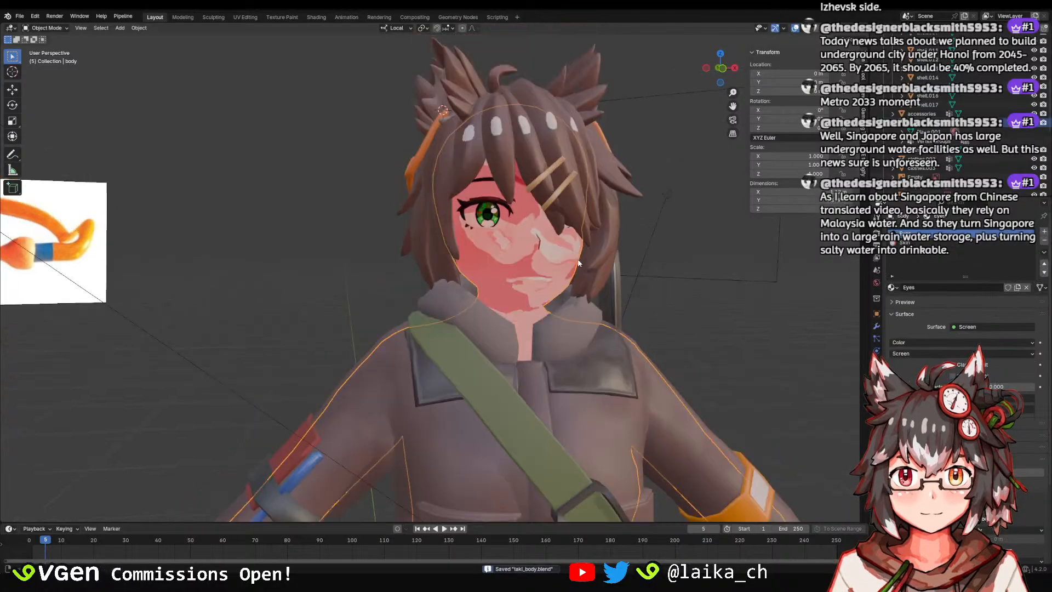
pyautogui.click(564, 297)
pyautogui.keyDown('shift'); pyautogui.moveTo(578, 263); pyautogui.dragTo(526, 265, button='middle'); pyautogui.keyUp('shift')
pyautogui.click(553, 305)
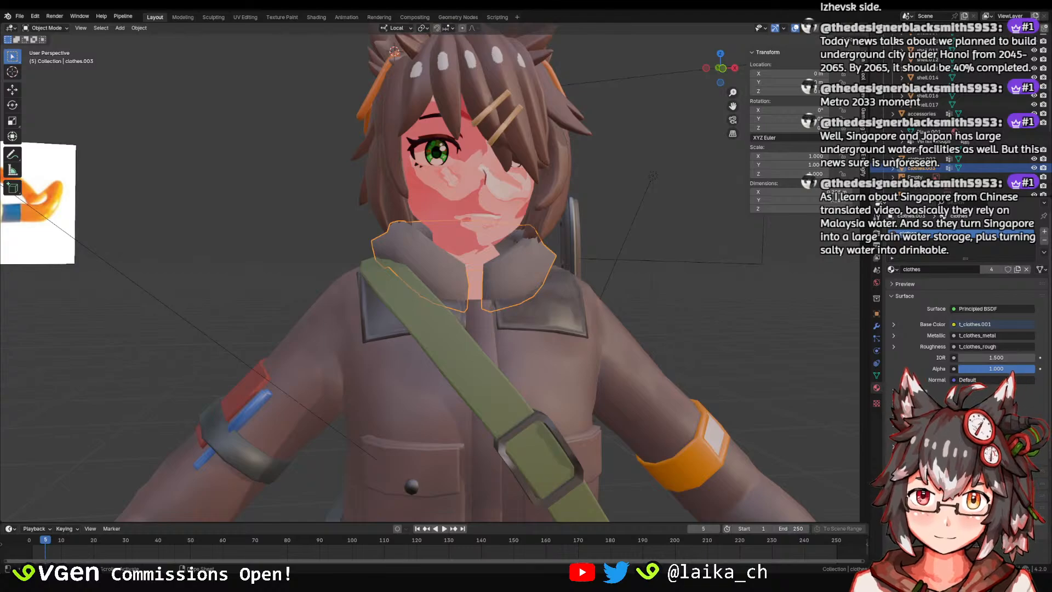
# Save the project file and check the outfit's upper body up close.
pyautogui.scroll(-6, 402, 344)
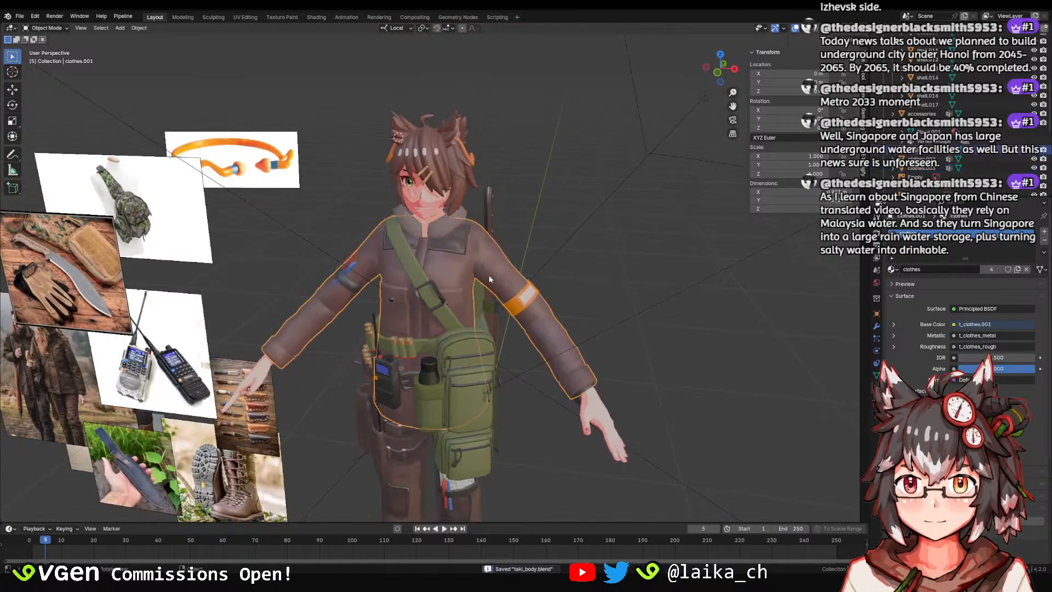
pyautogui.click(512, 182)
pyautogui.hotkey('ctrl', 's')
pyautogui.moveTo(579, 344); pyautogui.dragTo(510, 323, button='middle')
pyautogui.click(516, 329)
pyautogui.scroll(5, 471, 278)
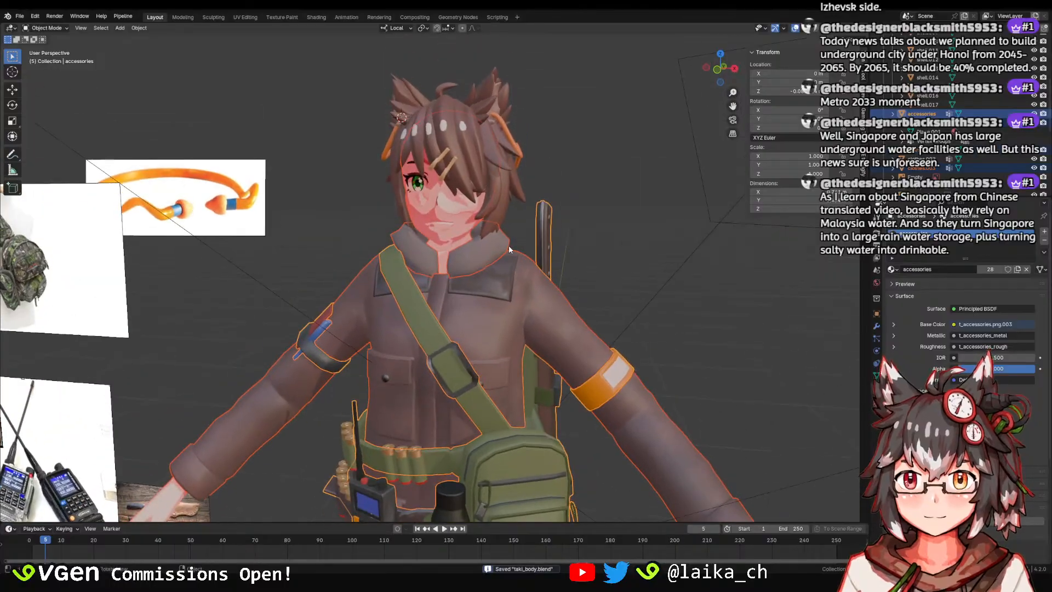
# Bring the collar into Texture Paint and sample the dark brown from the clothes texture with a 74 px brush radius.
pyautogui.click(473, 252)
pyautogui.click(282, 17)
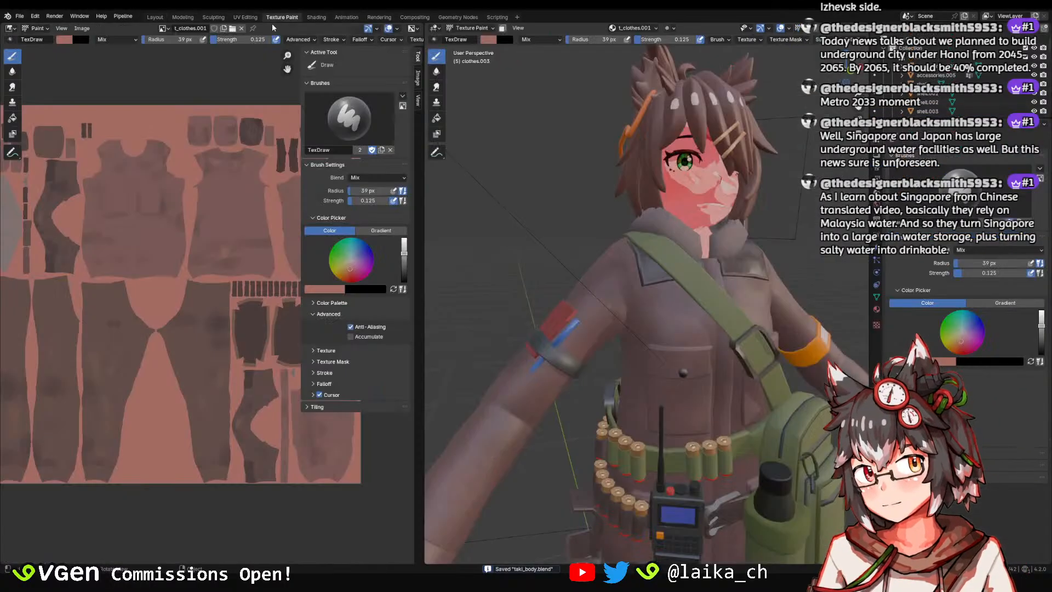
pyautogui.scroll(4, 641, 274)
pyautogui.moveTo(262, 203); pyautogui.dragTo(314, 213, button='middle')
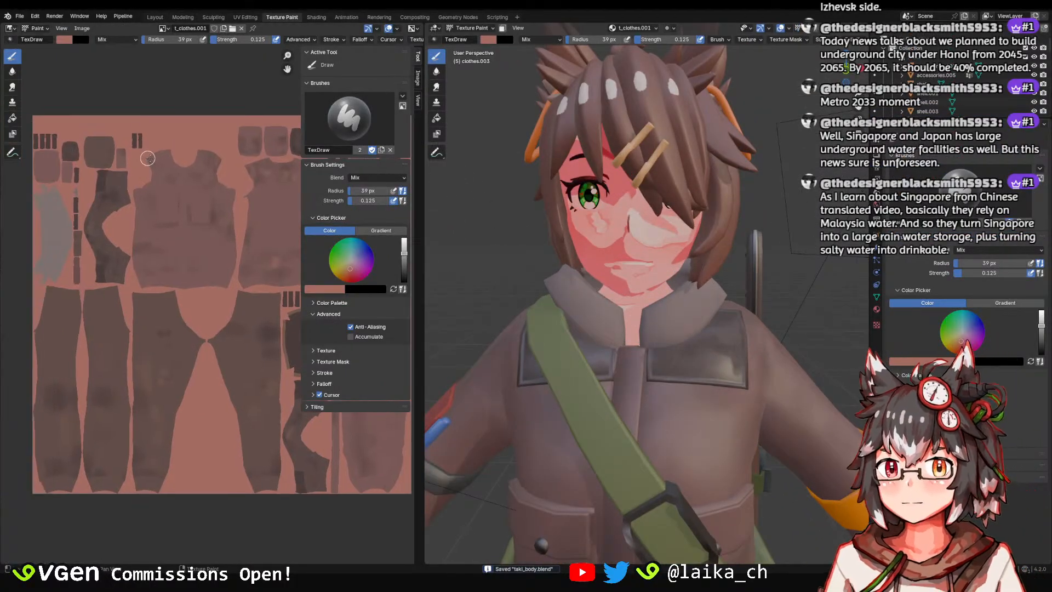
pyautogui.click(64, 40)
pyautogui.click(146, 151)
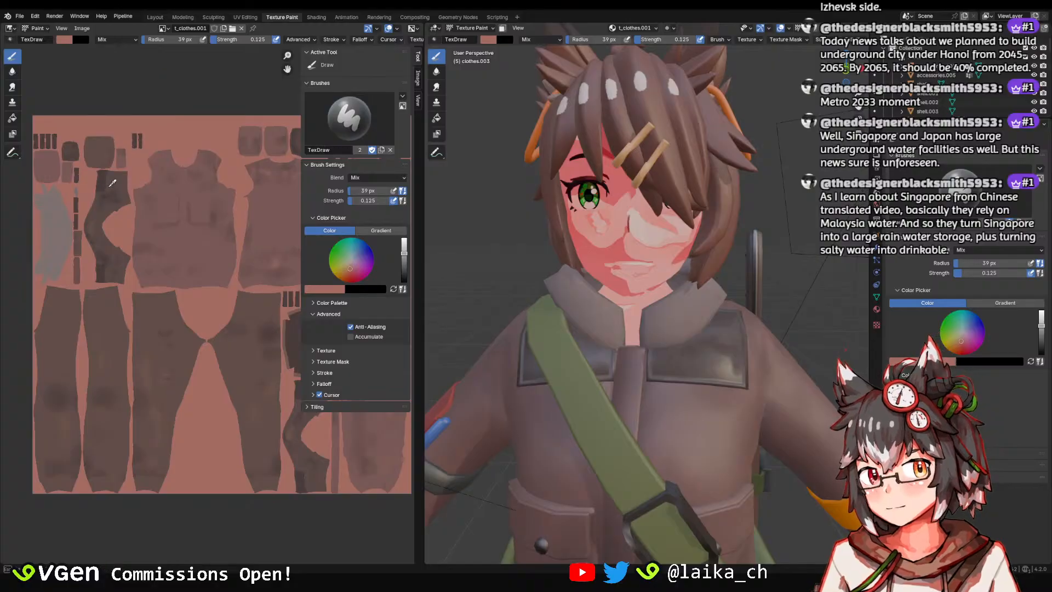
pyautogui.click(116, 175)
pyautogui.press('f')
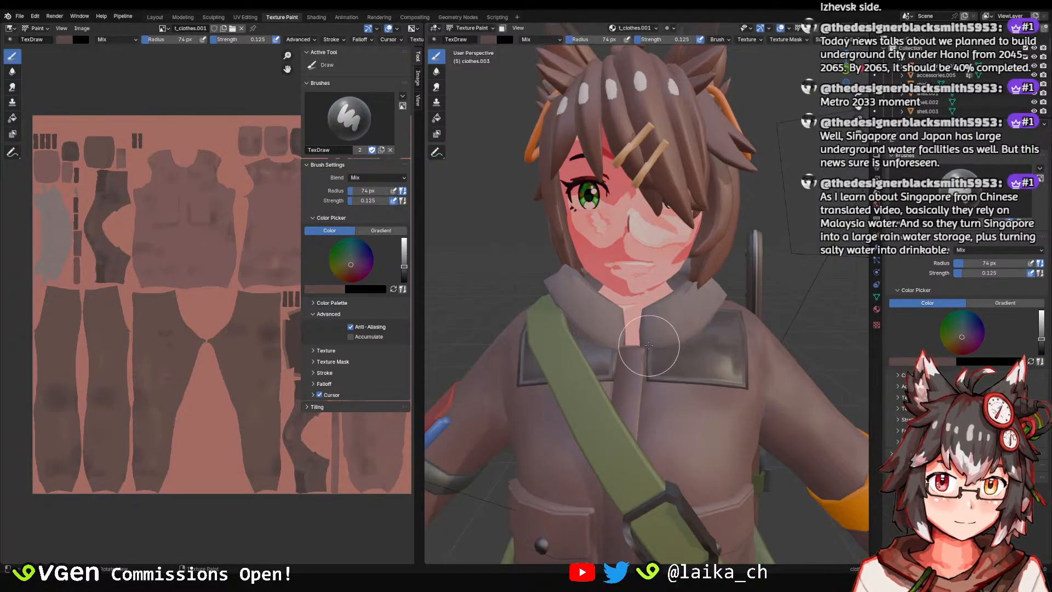
# Shade the grey collar with soft dark brown all around, using brush radii of 25 px and 68 px.
pyautogui.press('f')
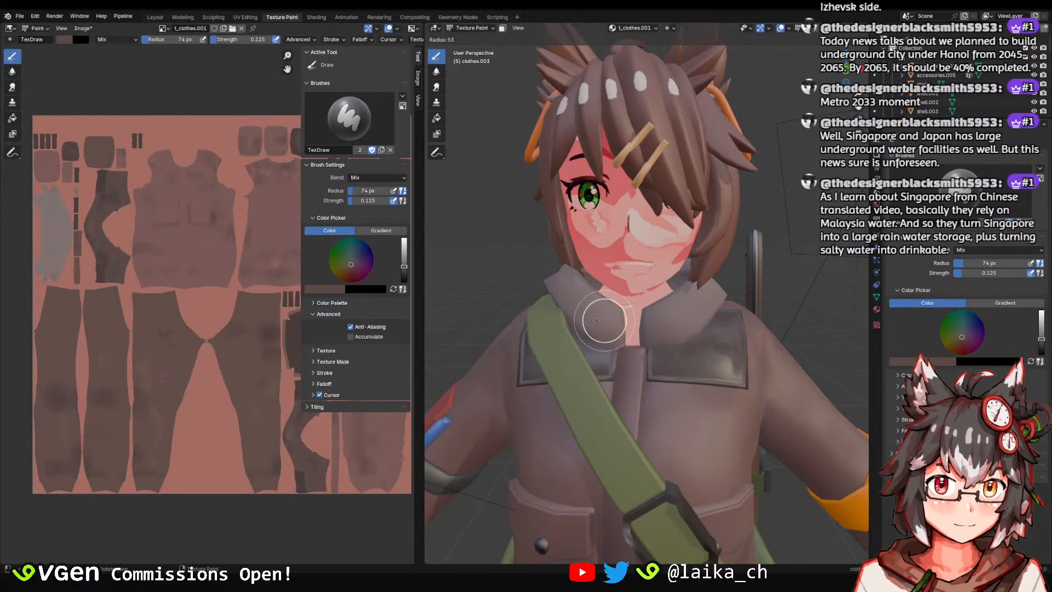
pyautogui.click(614, 320)
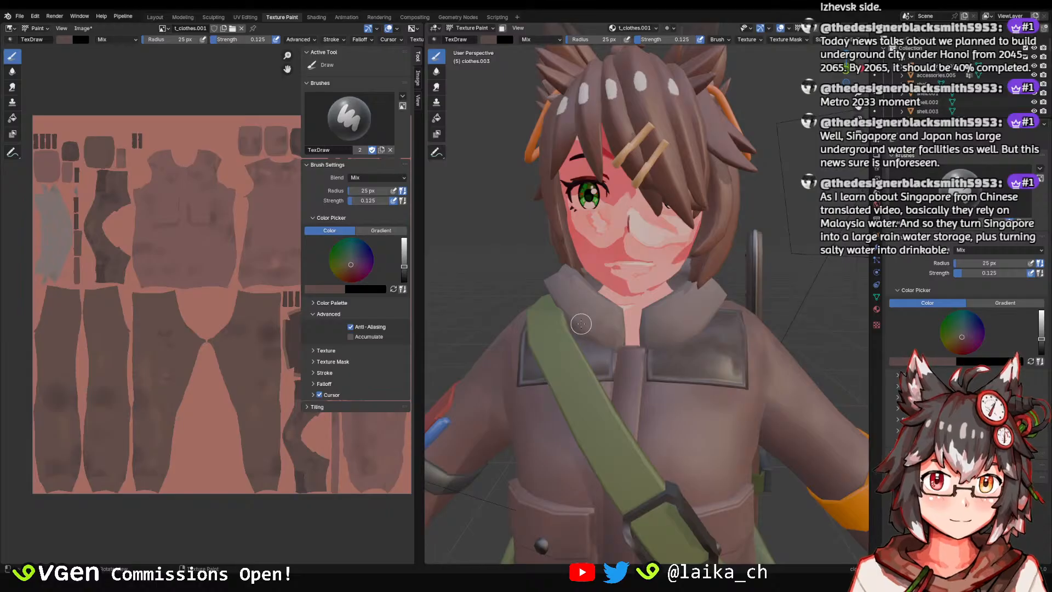
pyautogui.press('f')
pyautogui.click(596, 287)
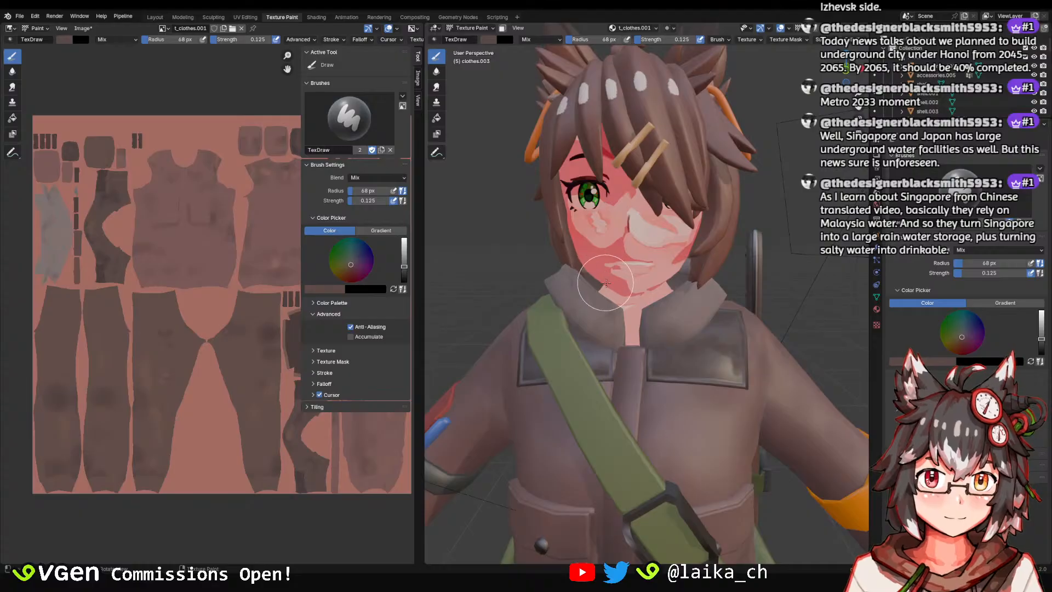
pyautogui.moveTo(674, 284); pyautogui.dragTo(558, 320, button='middle')
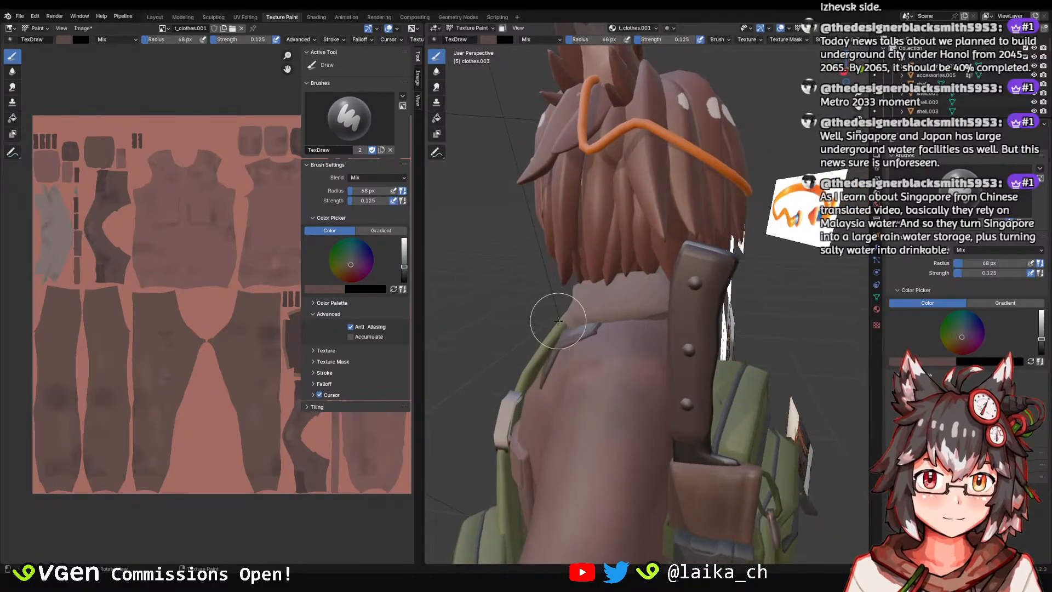
pyautogui.moveTo(670, 304); pyautogui.dragTo(612, 329, button='middle')
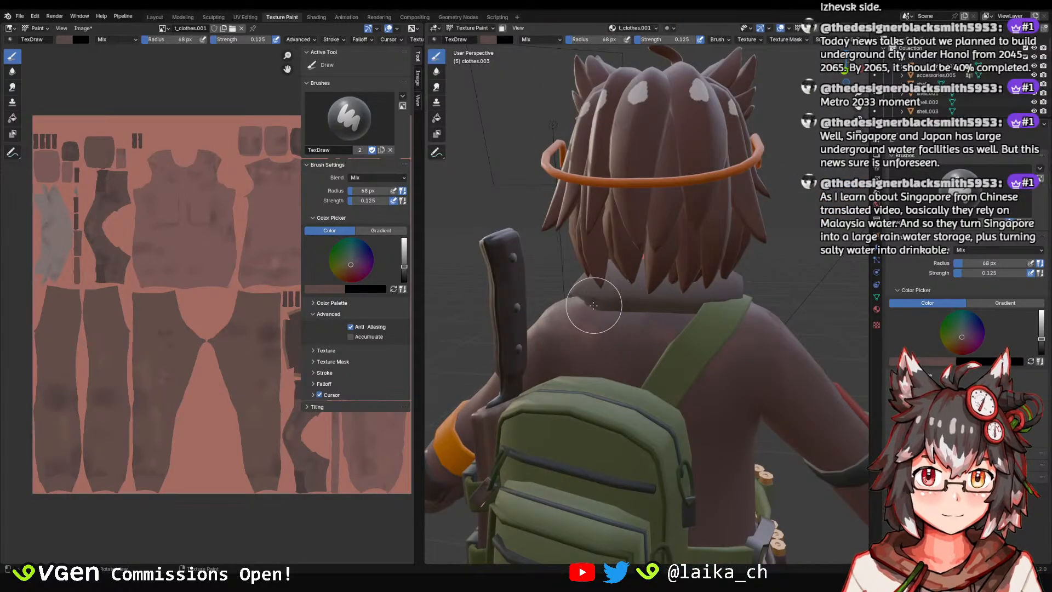
pyautogui.moveTo(699, 301)
pyautogui.mouseDown(button='middle')
pyautogui.moveTo(622, 310)
pyautogui.moveTo(614, 303)
pyautogui.moveTo(638, 312)
pyautogui.moveTo(593, 273)
pyautogui.mouseUp(button='middle')
pyautogui.moveTo(679, 298); pyautogui.dragTo(665, 291, button='middle')
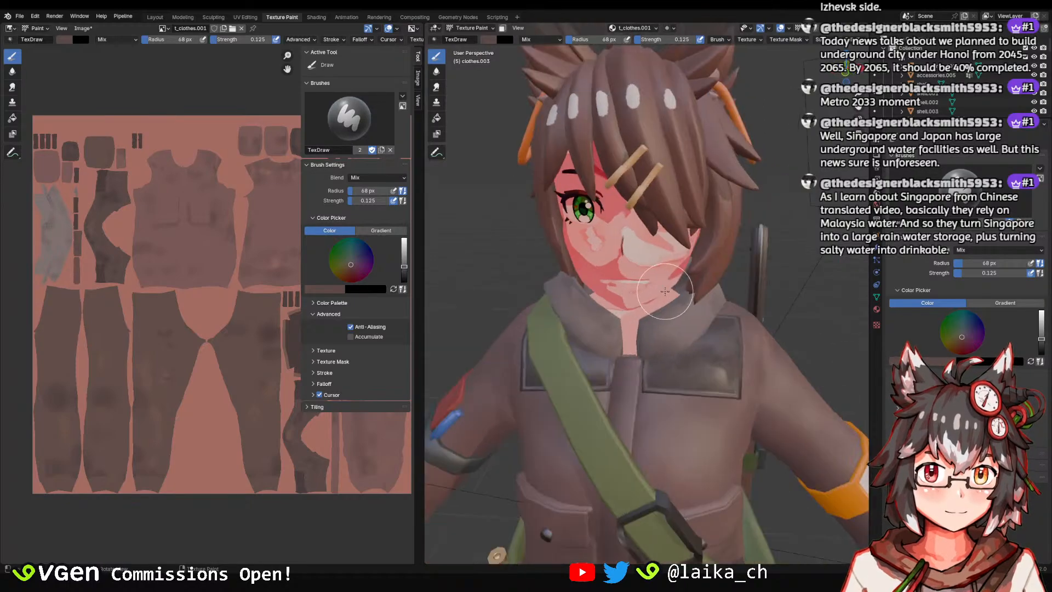
pyautogui.moveTo(725, 280); pyautogui.dragTo(613, 300, button='middle')
pyautogui.scroll(-5, 606, 338)
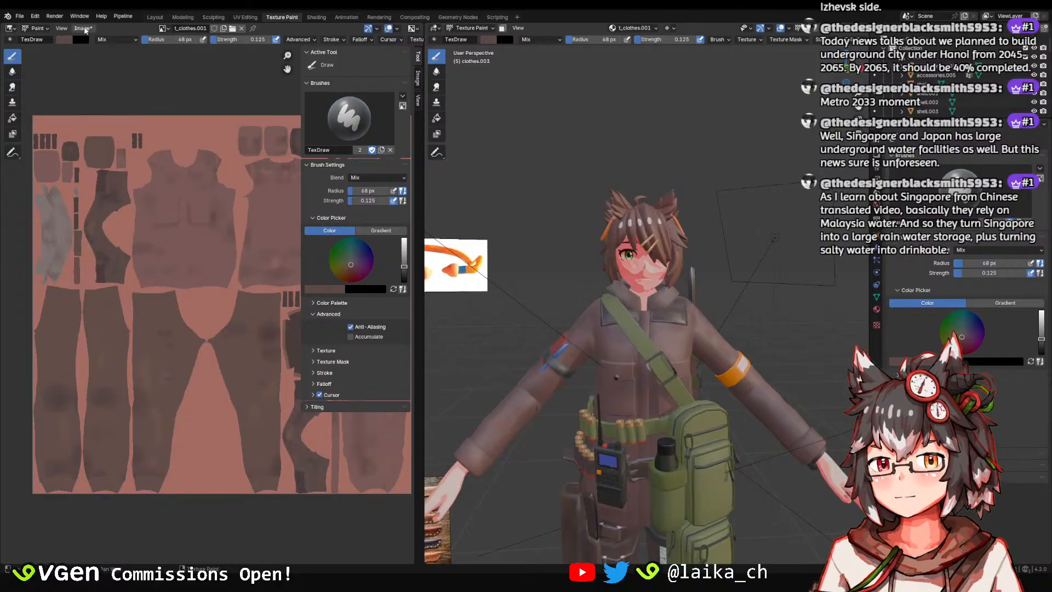
# Save the painted clothes texture image, return to the Layout workspace and save the project file.
pyautogui.click(85, 30)
pyautogui.click(103, 118)
pyautogui.click(155, 17)
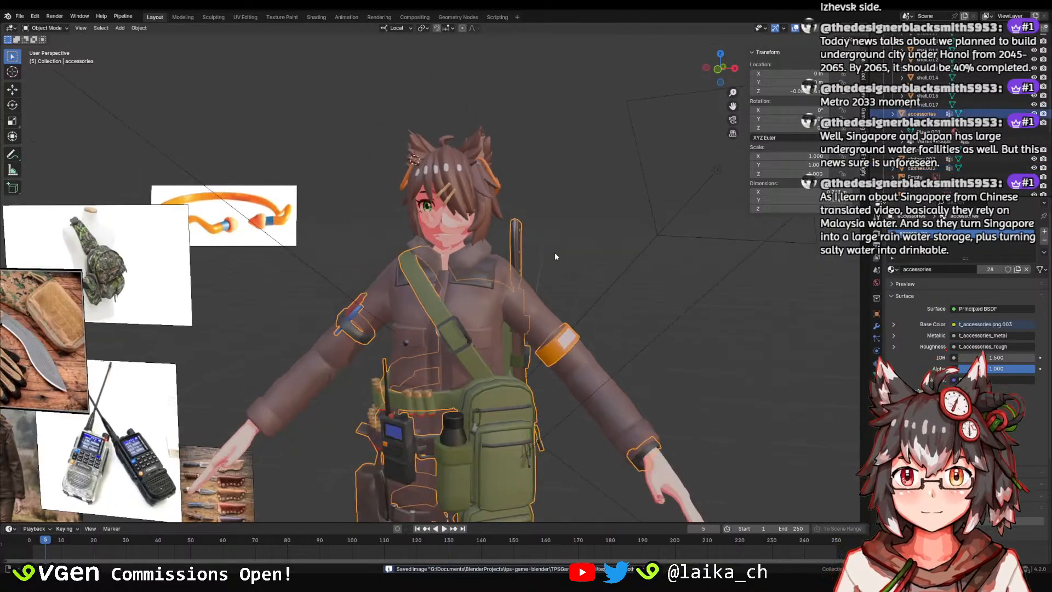
pyautogui.moveTo(555, 256); pyautogui.dragTo(527, 258, button='middle')
pyautogui.scroll(1, 515, 250)
pyautogui.hotkey('ctrl', 's')
# Check the shaded collar against the jacket from the front, both close up and with the full outfit.
pyautogui.click(518, 250)
pyautogui.click(548, 282)
pyautogui.click(638, 316)
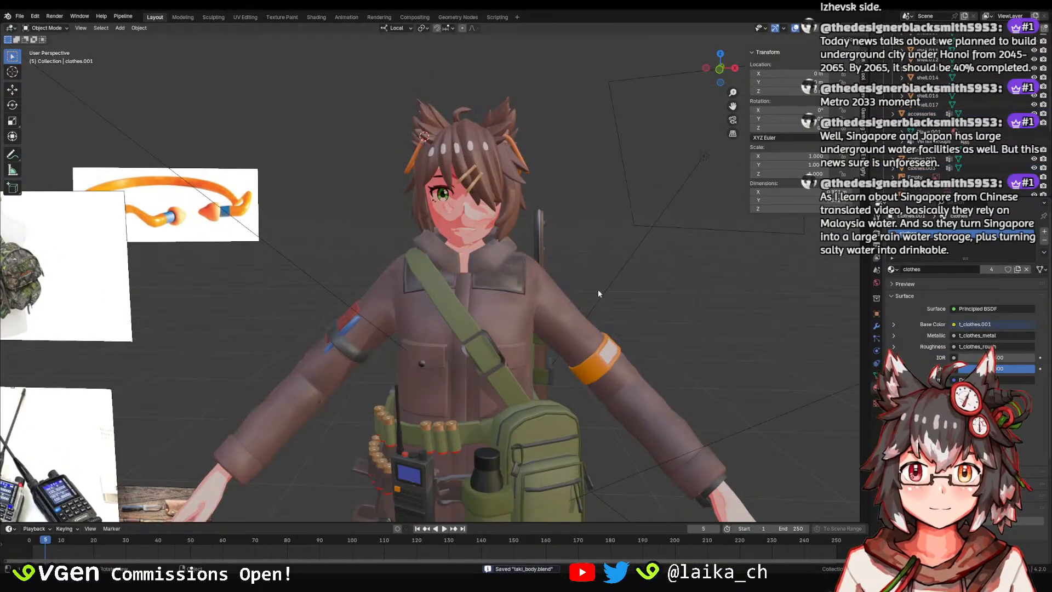
pyautogui.click(494, 254)
pyautogui.click(514, 344)
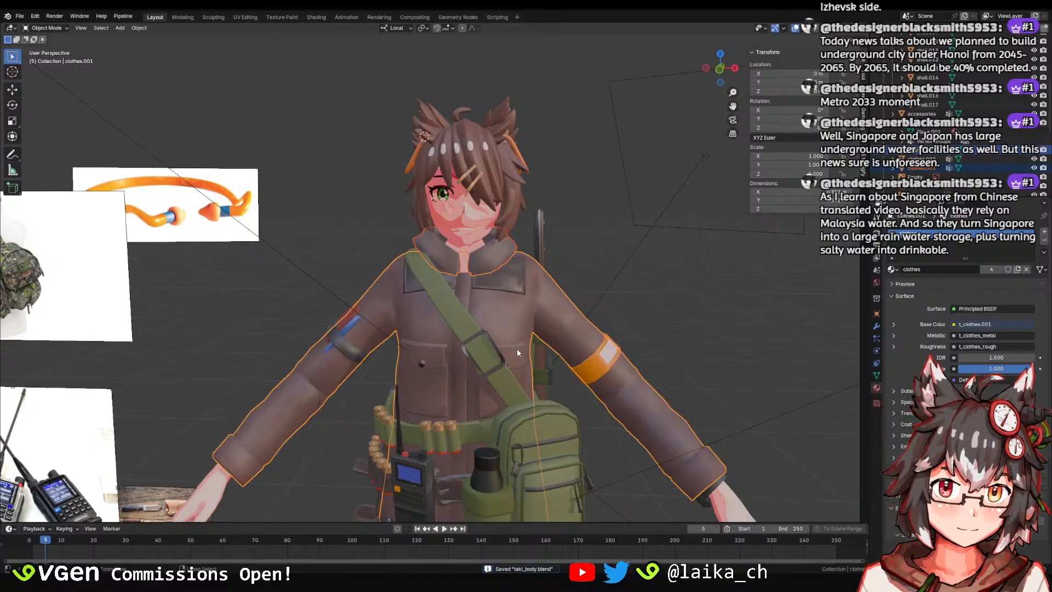
pyautogui.scroll(-3, 533, 232)
pyautogui.click(597, 225)
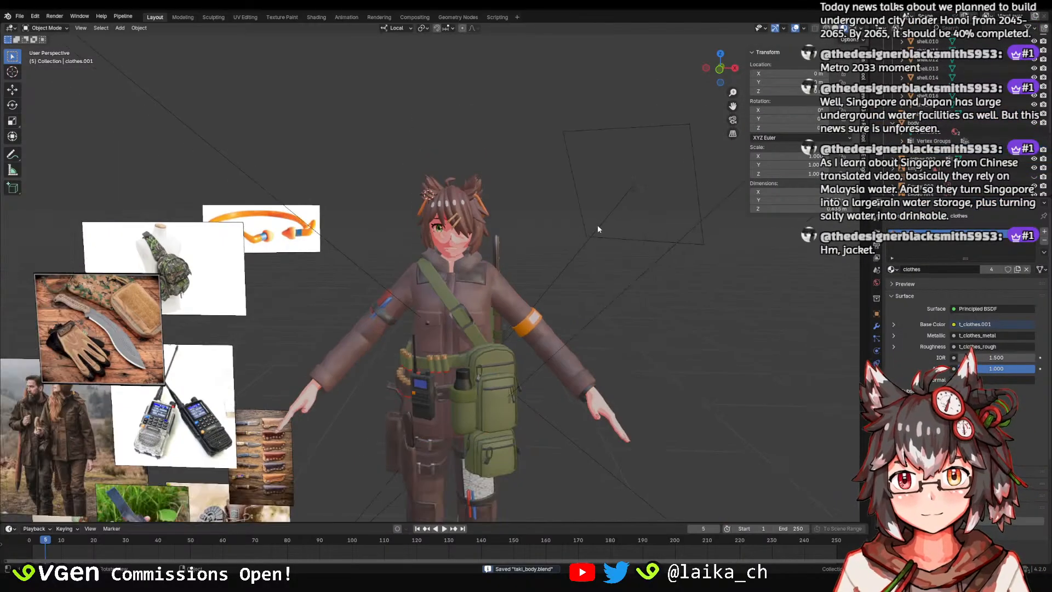
# Examine the full outfit and its accessories from several angles and distances.
pyautogui.moveTo(597, 224); pyautogui.dragTo(497, 252, button='middle')
pyautogui.scroll(4, 514, 194)
pyautogui.click(514, 194)
pyautogui.scroll(3, 497, 252)
pyautogui.click(616, 247)
pyautogui.scroll(-4, 566, 248)
pyautogui.moveTo(617, 247); pyautogui.dragTo(539, 164, button='middle')
pyautogui.scroll(-1, 539, 165)
pyautogui.moveTo(468, 298); pyautogui.dragTo(525, 305, button='middle')
pyautogui.click(525, 305)
pyautogui.click(510, 263)
pyautogui.scroll(2, 513, 282)
pyautogui.moveTo(511, 258); pyautogui.dragTo(402, 278, button='middle')
pyautogui.click(649, 380)
pyautogui.scroll(1, 402, 278)
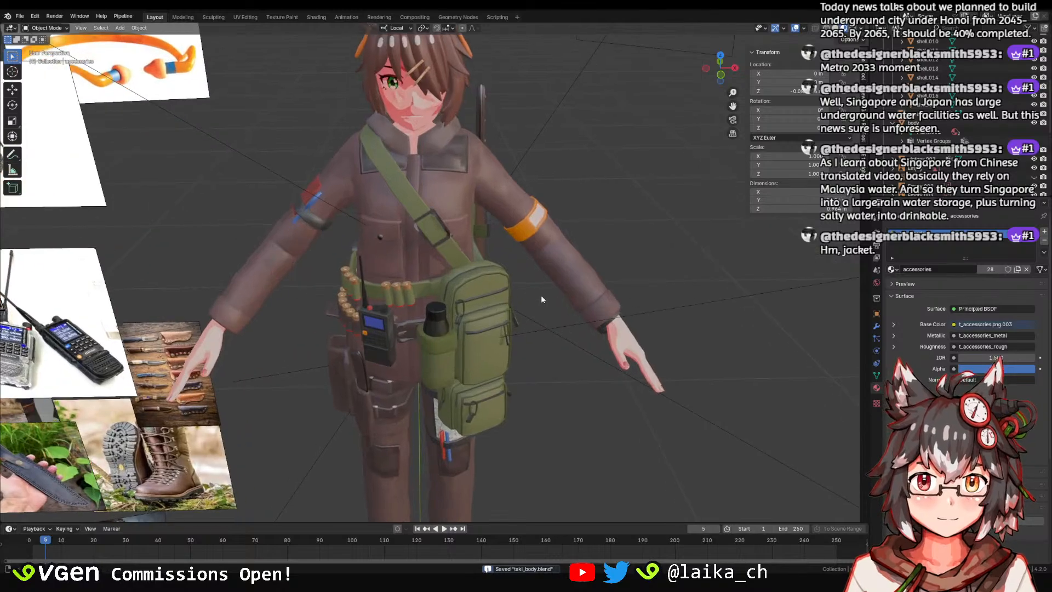
# Separate the white rectangular patch on the orange armband from the accessories mesh into its own object.
pyautogui.moveTo(541, 299); pyautogui.dragTo(461, 237, button='middle')
pyautogui.scroll(2, 461, 237)
pyautogui.click(509, 267)
pyautogui.scroll(2, 464, 279)
pyautogui.moveTo(509, 268); pyautogui.dragTo(473, 309, button='middle')
pyautogui.press('Tab')
pyautogui.click(424, 342)
pyautogui.press('3')
pyautogui.click(421, 342)
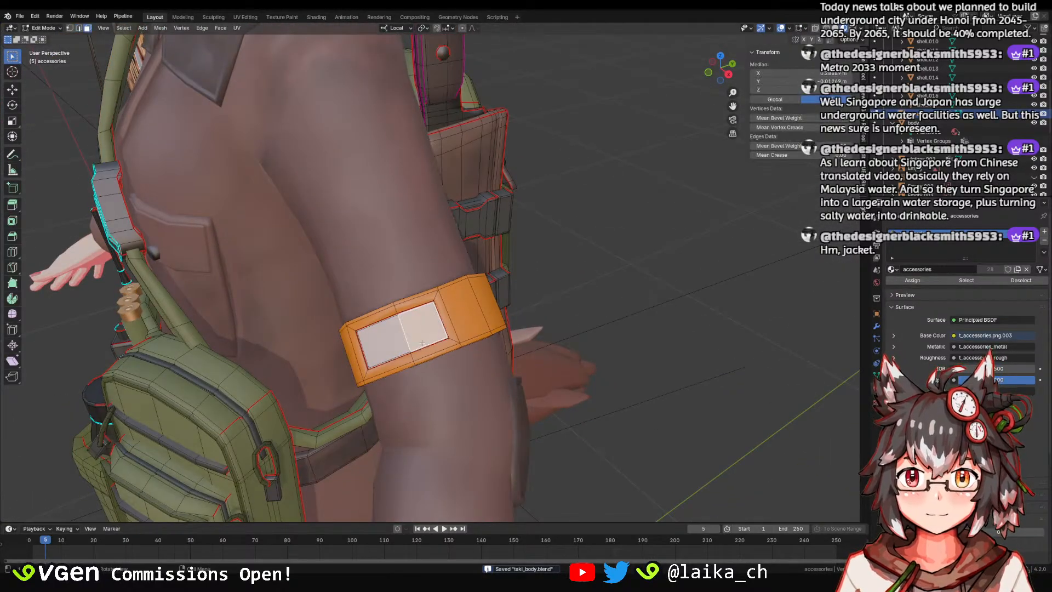
pyautogui.moveTo(422, 343); pyautogui.dragTo(455, 288, button='middle')
pyautogui.scroll(1, 455, 288)
pyautogui.press('p')
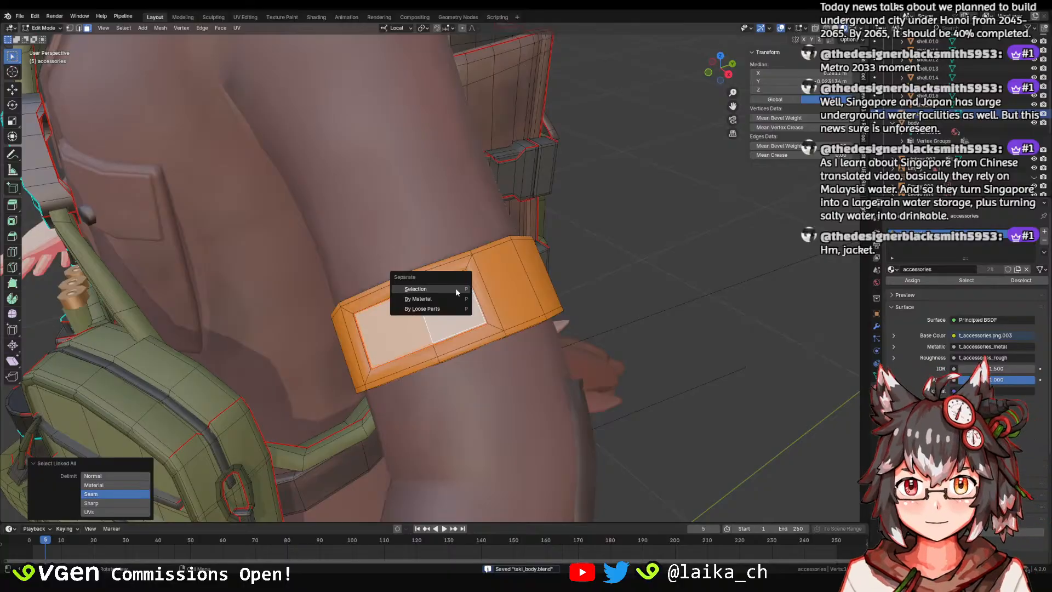
pyautogui.click(455, 287)
pyautogui.press('Tab')
# Save the project file and locate the armband patch on the accessories texture in the Texture Paint workspace.
pyautogui.scroll(-5, 400, 145)
pyautogui.hotkey('ctrl', 's')
pyautogui.click(282, 17)
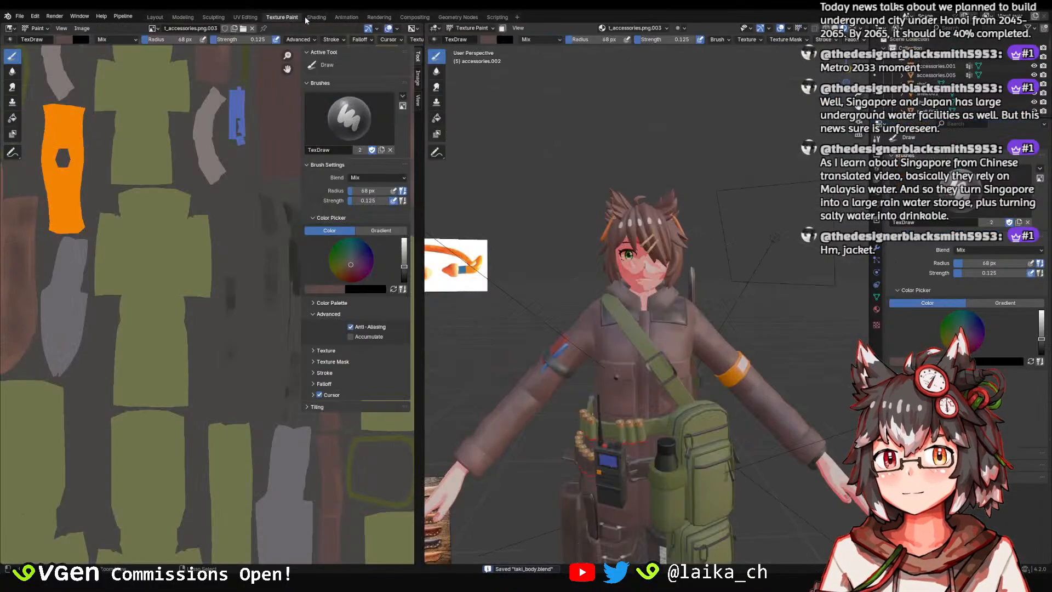
pyautogui.click(316, 17)
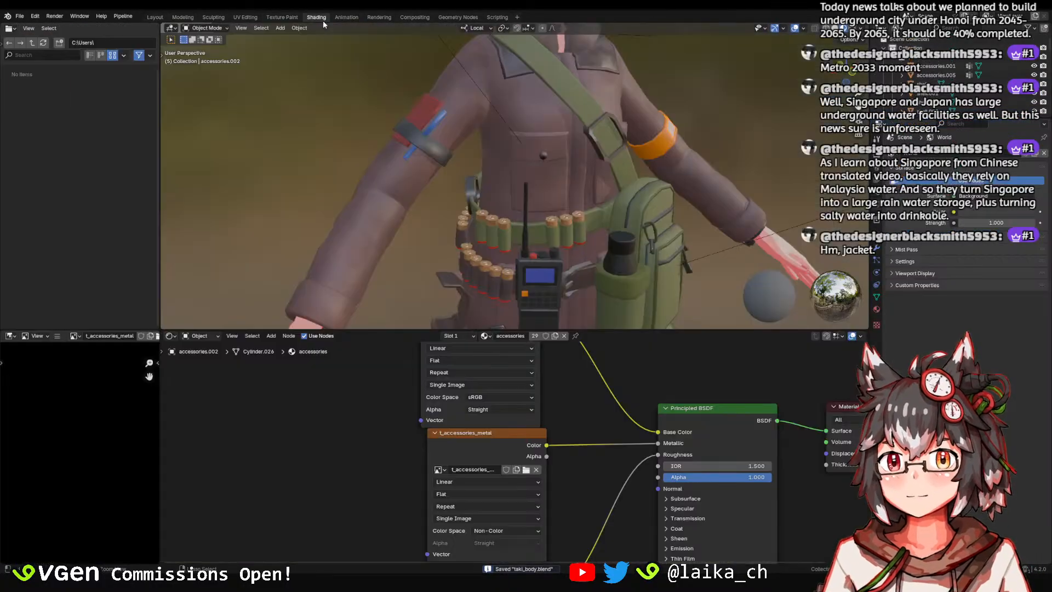
pyautogui.click(274, 18)
pyautogui.moveTo(285, 229); pyautogui.dragTo(179, 193, button='middle')
pyautogui.scroll(3, 223, 187)
pyautogui.moveTo(217, 244)
pyautogui.mouseDown(button='middle')
pyautogui.moveTo(223, 187)
pyautogui.moveTo(217, 232)
pyautogui.mouseUp(button='middle')
pyautogui.scroll(4, 233, 229)
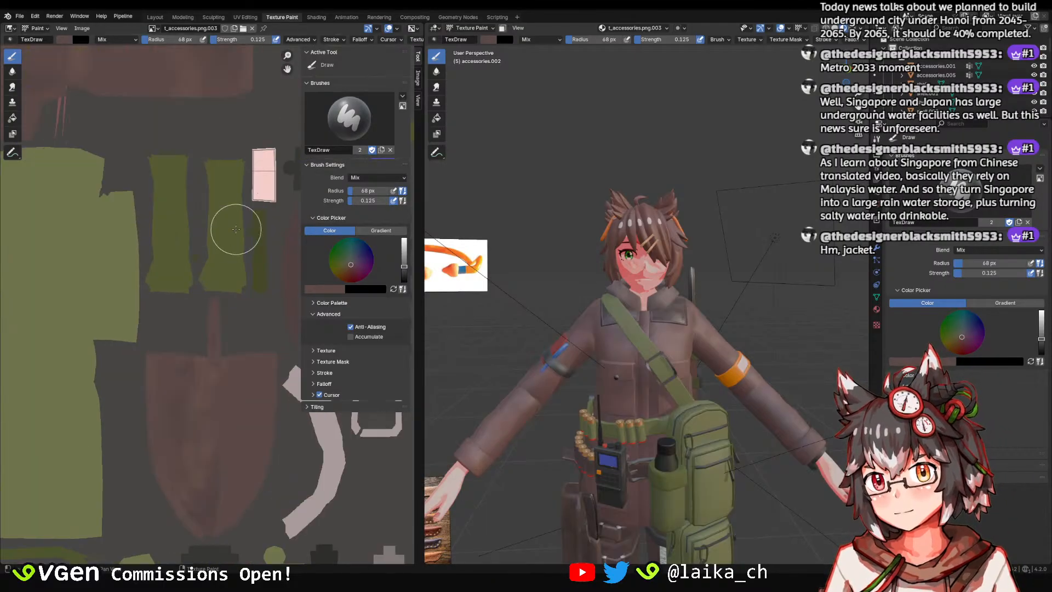
# Inspect the armband patch up close on the accessories texture and save the project.
pyautogui.moveTo(235, 173); pyautogui.dragTo(181, 228, button='middle')
pyautogui.scroll(5, 181, 227)
pyautogui.scroll(-2, 222, 192)
pyautogui.moveTo(198, 181); pyautogui.dragTo(189, 252, button='middle')
pyautogui.scroll(3, 185, 236)
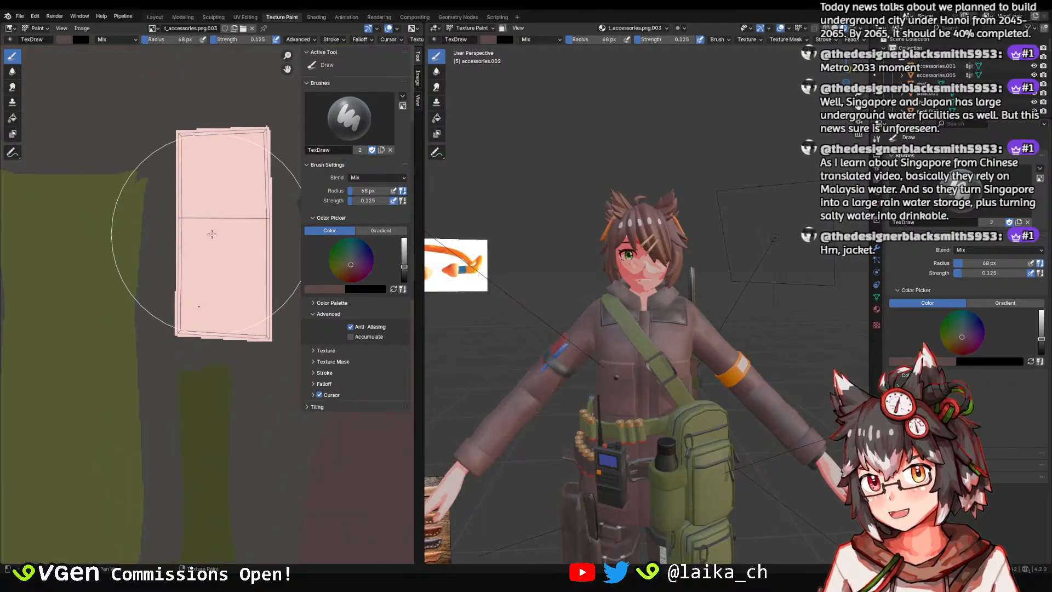
pyautogui.scroll(-2, 210, 258)
pyautogui.scroll(2, 205, 216)
pyautogui.scroll(1, 211, 295)
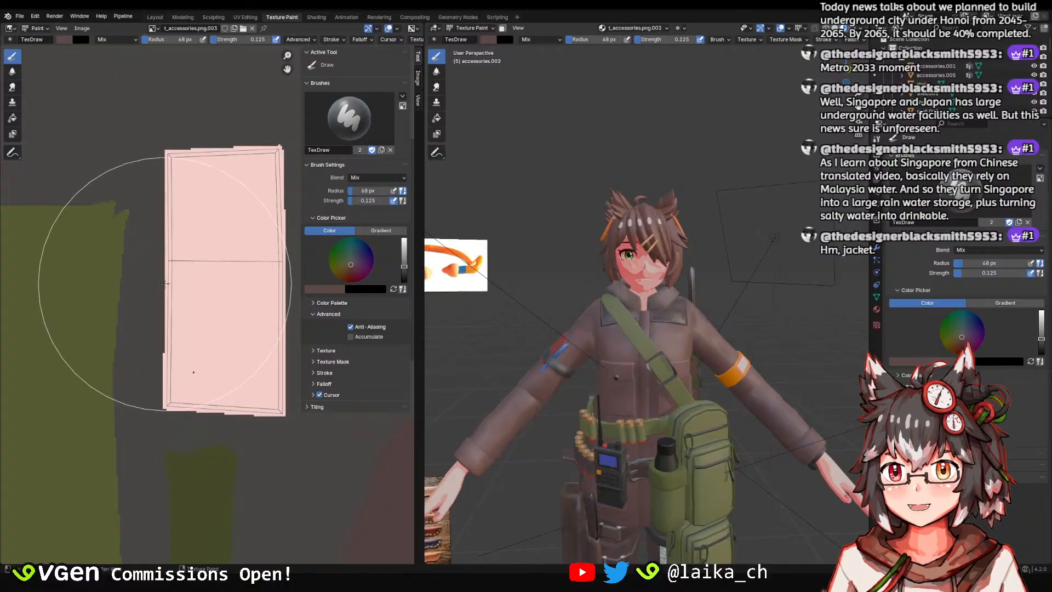
pyautogui.hotkey('ctrl', 's')
pyautogui.scroll(-8, 126, 208)
pyautogui.scroll(-6, 134, 188)
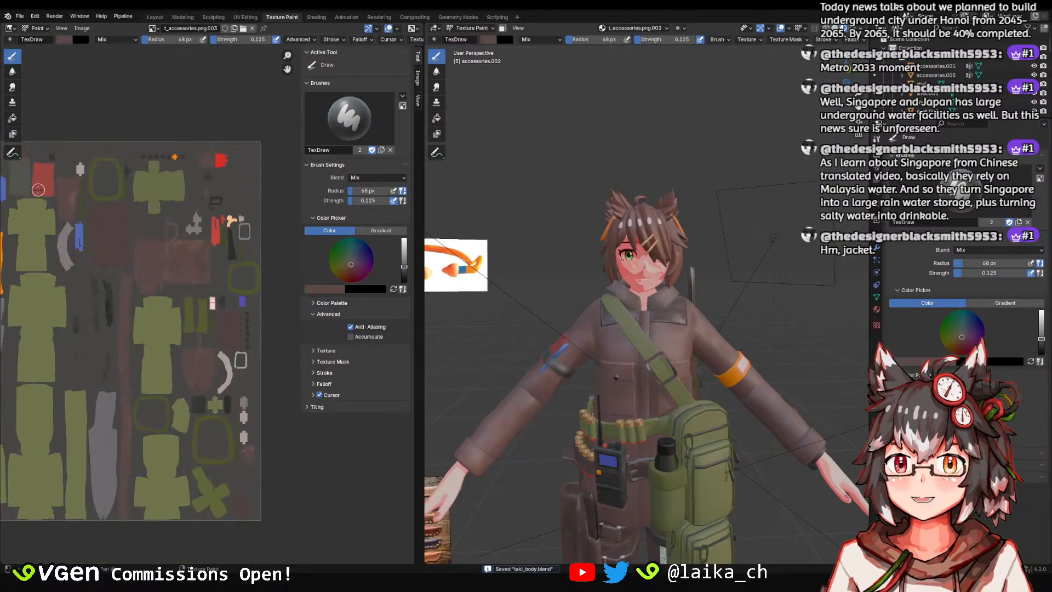
# Join the white armband patch back into the accessories mesh in the Layout workspace and enter Edit Mode.
pyautogui.click(155, 17)
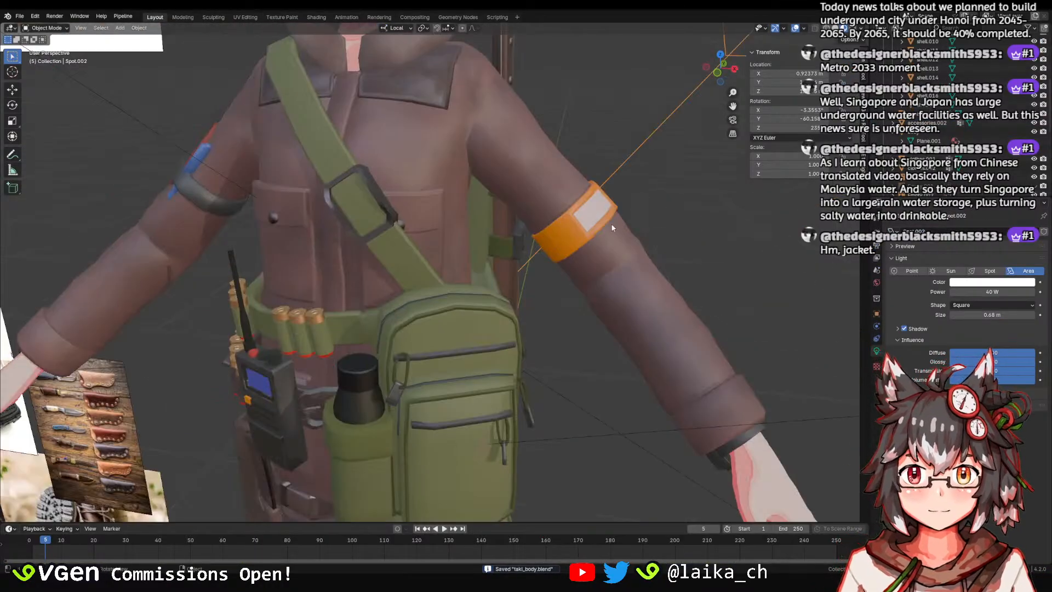
pyautogui.scroll(2, 611, 267)
pyautogui.scroll(4, 611, 272)
pyautogui.click(541, 286)
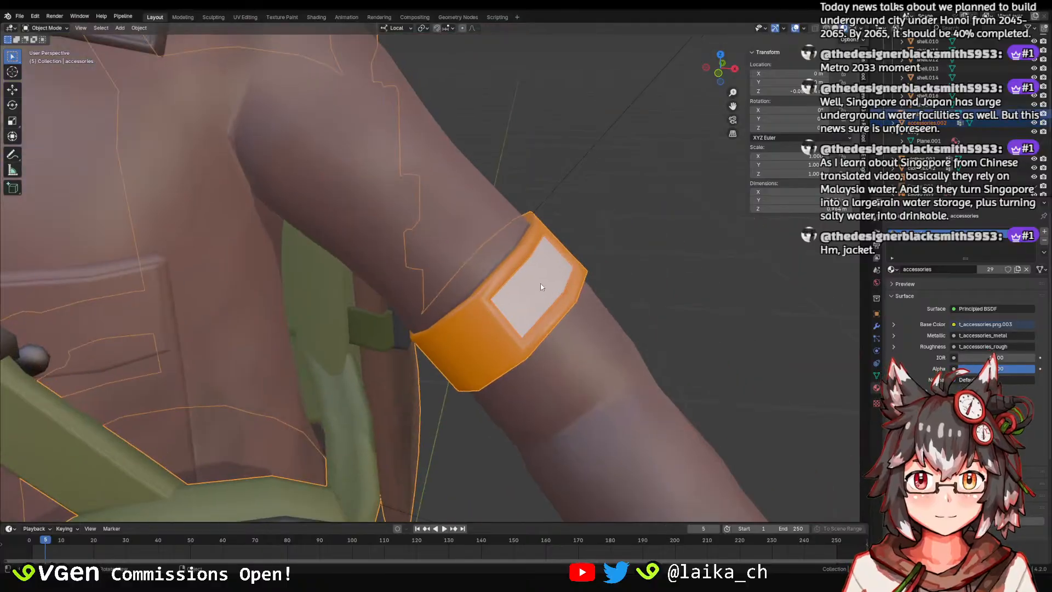
pyautogui.press('Tab')
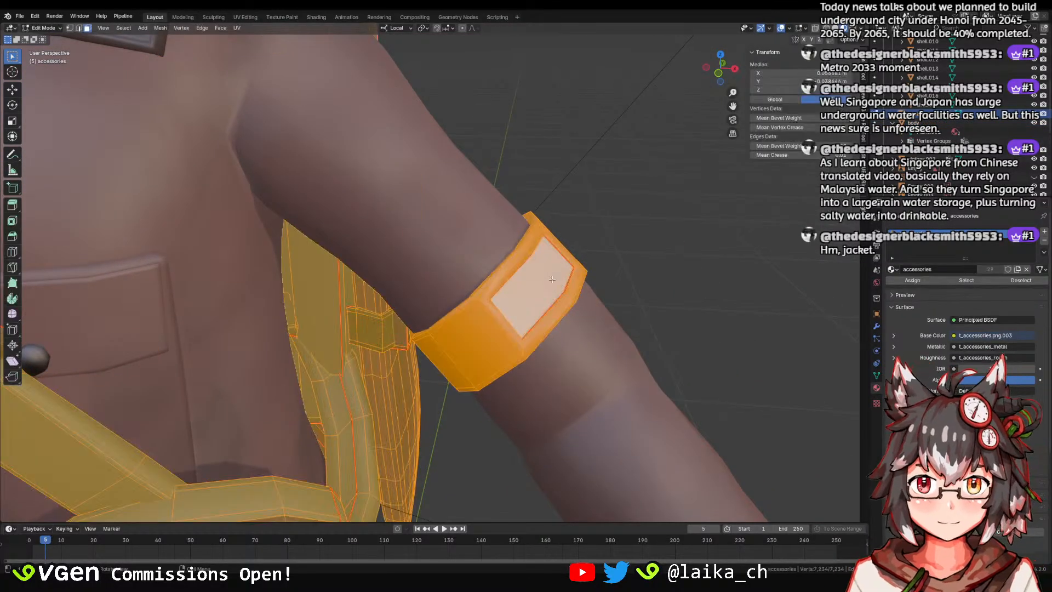
# Select all linked geometry of the orange armband, merge its vertices by distance, and save the project.
pyautogui.click(537, 301)
pyautogui.hotkey('shift', 'z')
pyautogui.press('1')
pyautogui.hotkey('ctrl', 'l')
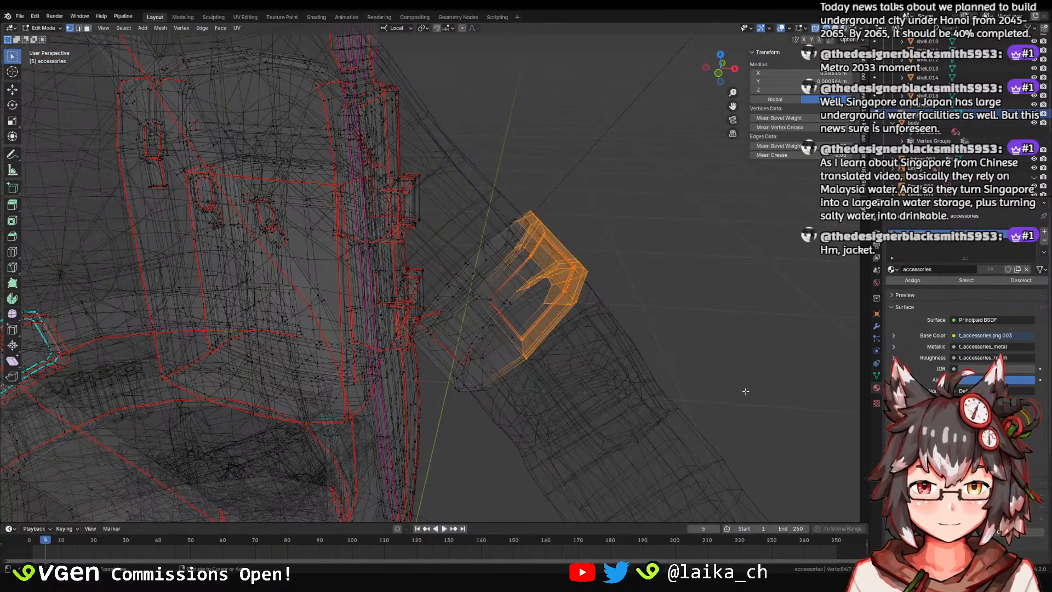
pyautogui.press('m')
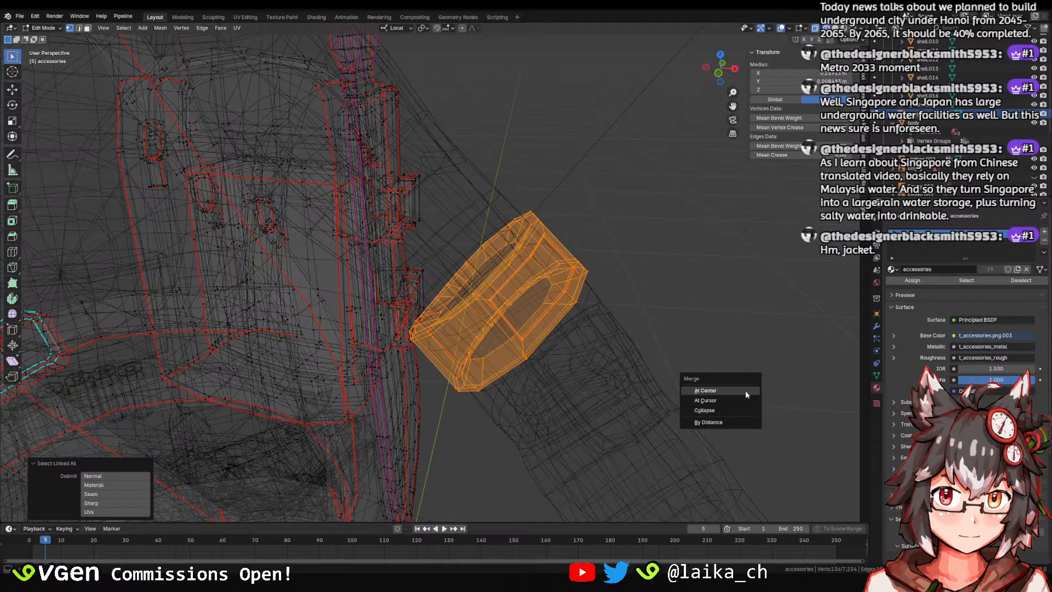
pyautogui.click(736, 421)
pyautogui.hotkey('alt', 'a')
pyautogui.scroll(-4, 544, 391)
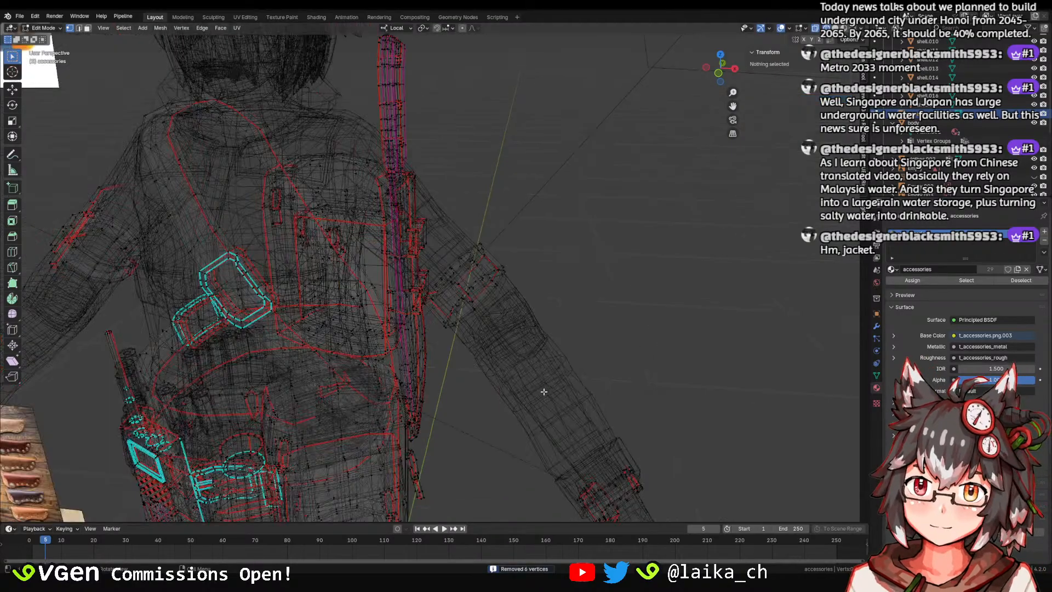
pyautogui.hotkey('shift', 'z')
pyautogui.hotkey('ctrl', 's')
pyautogui.press('Tab')
# Examine the outfit and its accessories from the front and sides at several distances.
pyautogui.scroll(-5, 547, 279)
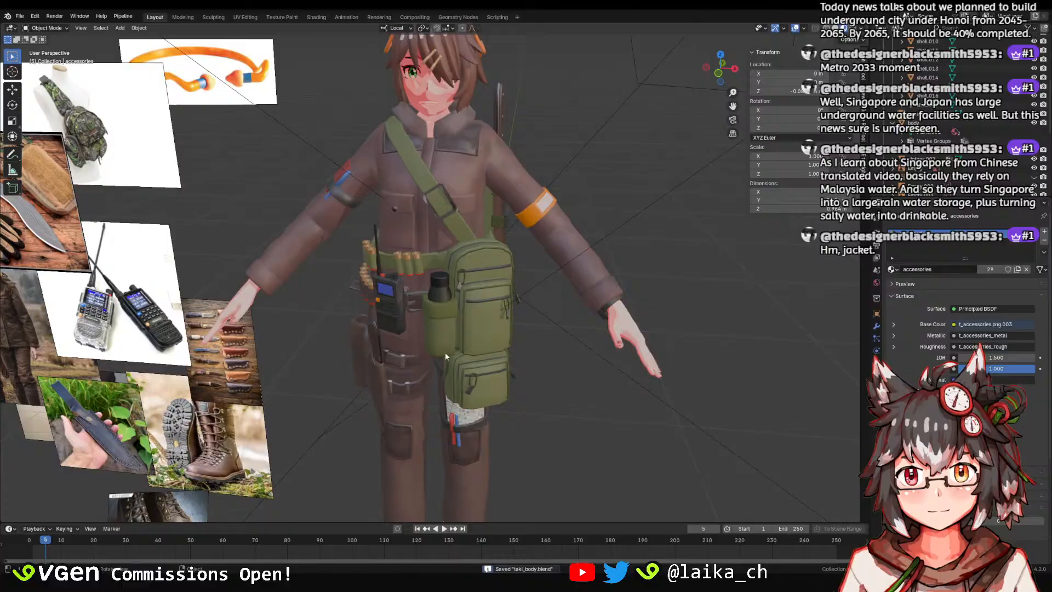
pyautogui.click(445, 353)
pyautogui.moveTo(445, 352); pyautogui.dragTo(577, 334, button='middle')
pyautogui.click(535, 315)
pyautogui.moveTo(487, 281); pyautogui.dragTo(539, 300, button='middle')
pyautogui.moveTo(469, 281); pyautogui.dragTo(615, 234, button='middle')
pyautogui.click(615, 234)
pyautogui.moveTo(491, 249); pyautogui.dragTo(484, 256, button='middle')
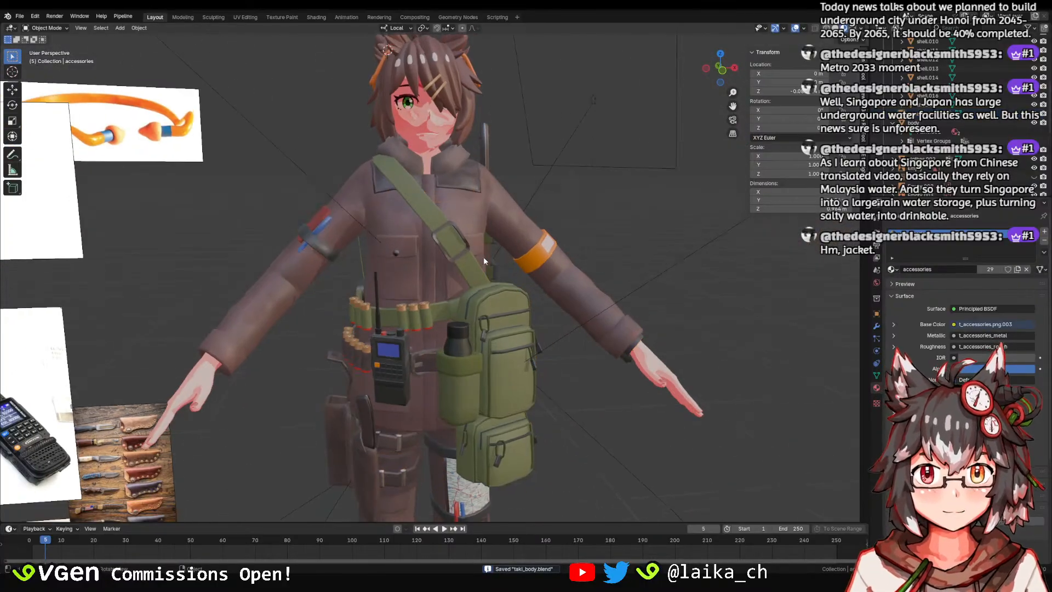
pyautogui.click(484, 257)
pyautogui.keyDown('shift'); pyautogui.moveTo(536, 311); pyautogui.dragTo(550, 264, button='middle'); pyautogui.keyUp('shift')
pyautogui.scroll(-1, 550, 274)
pyautogui.click(547, 379)
pyautogui.click(543, 378)
pyautogui.click(680, 356)
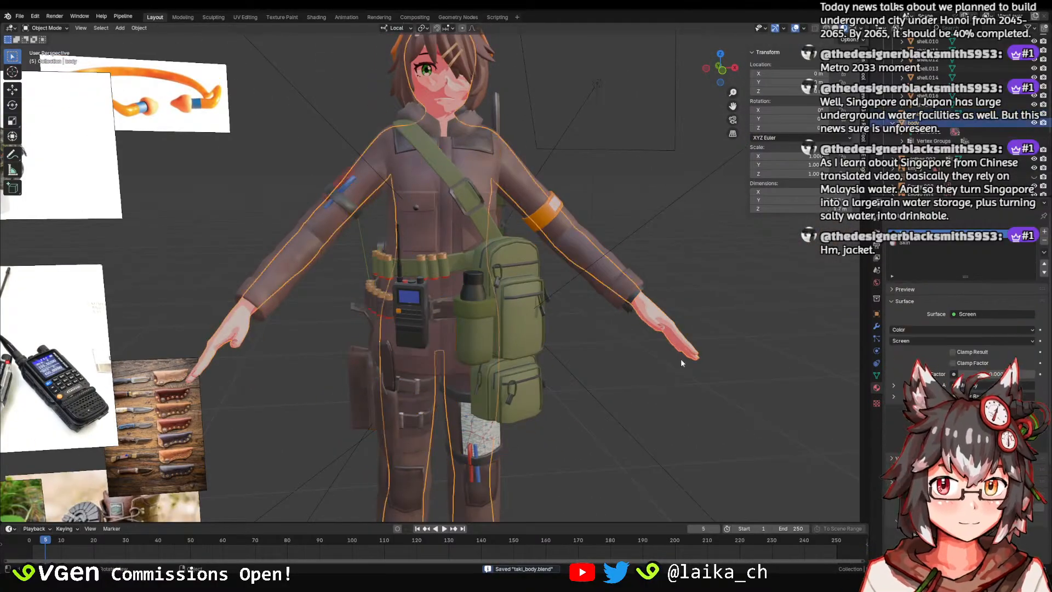
pyautogui.click(564, 357)
pyautogui.click(436, 319)
pyautogui.click(549, 329)
pyautogui.scroll(-1, 500, 348)
pyautogui.scroll(-1, 500, 348)
pyautogui.keyDown('shift'); pyautogui.moveTo(498, 307); pyautogui.dragTo(489, 230, button='middle'); pyautogui.keyUp('shift')
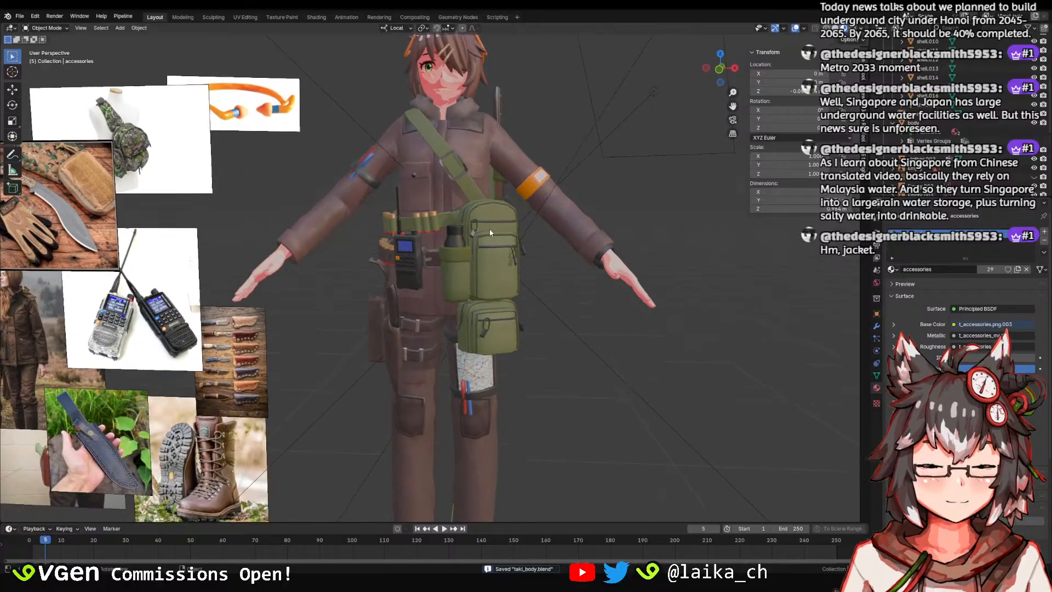
pyautogui.scroll(-2, 489, 230)
pyautogui.moveTo(485, 274); pyautogui.dragTo(504, 294, button='middle')
# Preview the full character in Rendered shading and return to Material Preview.
pyautogui.press('z')
pyautogui.click(499, 156)
pyautogui.moveTo(499, 186)
pyautogui.mouseDown(button='middle')
pyautogui.moveTo(515, 235)
pyautogui.moveTo(480, 219)
pyautogui.mouseUp(button='middle')
pyautogui.press('z')
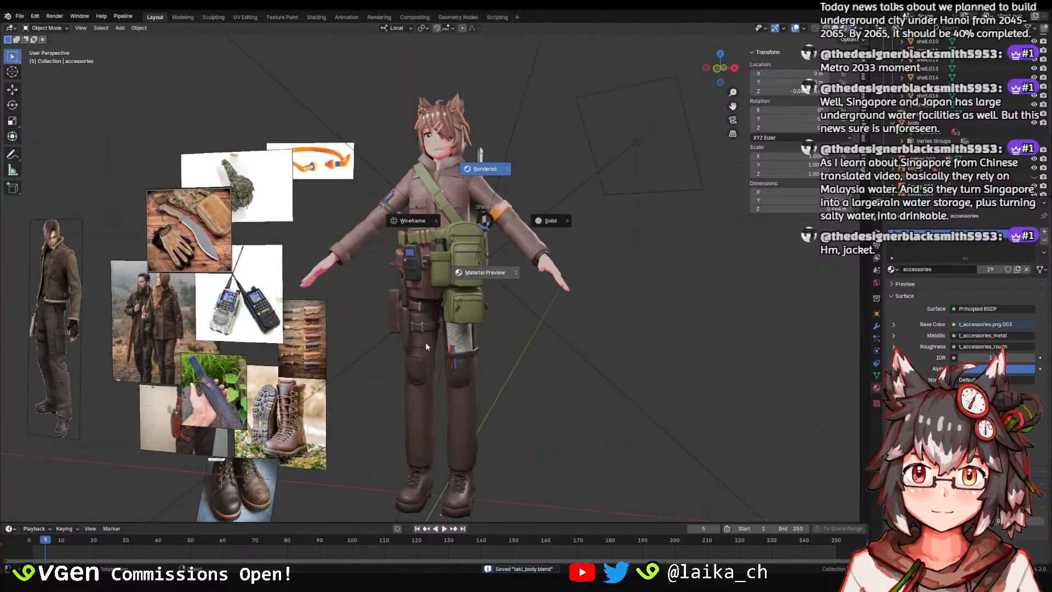
pyautogui.click(481, 270)
pyautogui.moveTo(480, 279)
pyautogui.mouseDown(button='middle')
pyautogui.moveTo(483, 359)
pyautogui.moveTo(454, 298)
pyautogui.moveTo(555, 297)
pyautogui.moveTo(405, 287)
pyautogui.moveTo(427, 301)
pyautogui.moveTo(495, 295)
pyautogui.mouseUp(button='middle')
# Examine the jacket, bag and orange armband from the front and the side.
pyautogui.scroll(2, 454, 297)
pyautogui.click(490, 292)
pyautogui.scroll(3, 495, 295)
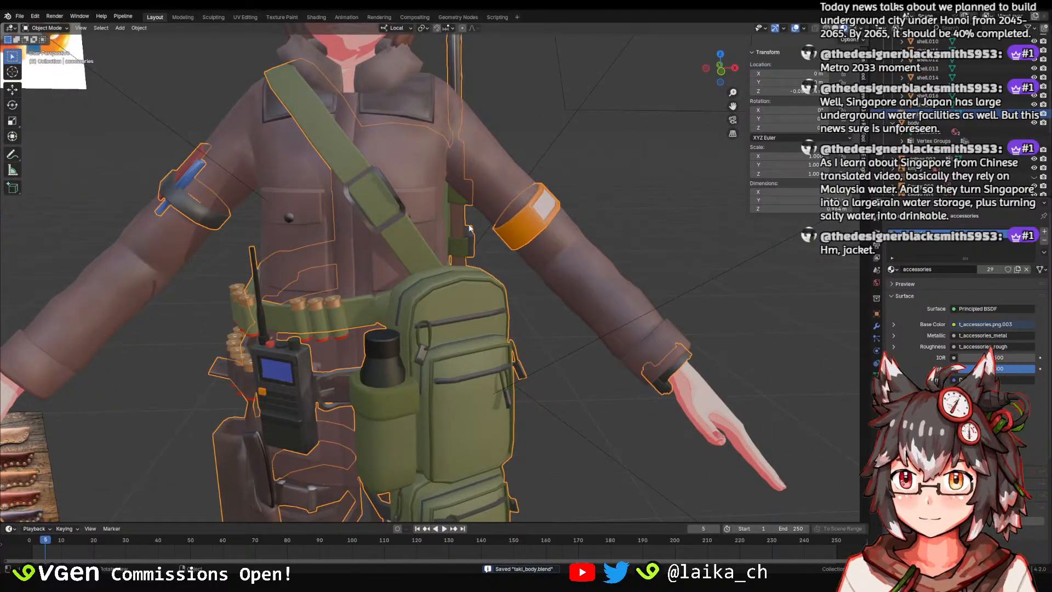
pyautogui.moveTo(470, 228)
pyautogui.mouseDown(button='middle')
pyautogui.moveTo(568, 208)
pyautogui.moveTo(602, 258)
pyautogui.moveTo(484, 239)
pyautogui.moveTo(478, 218)
pyautogui.mouseUp(button='middle')
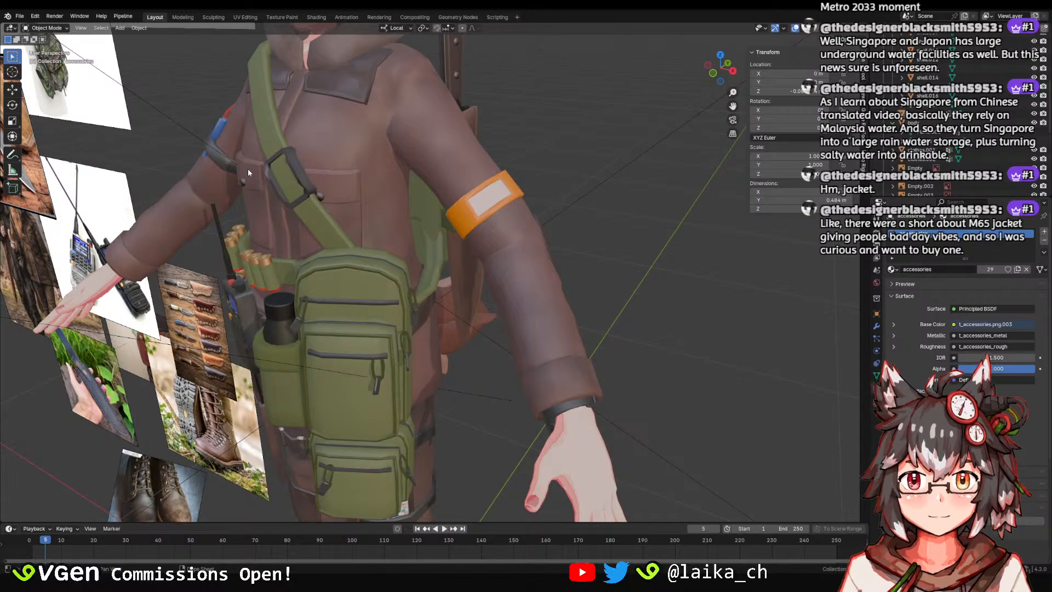
pyautogui.moveTo(544, 256); pyautogui.dragTo(608, 233, button='middle')
pyautogui.scroll(-2, 486, 197)
pyautogui.moveTo(487, 201); pyautogui.dragTo(580, 280, button='middle')
# Save the project and quit Blender, saving the modified image along with the file.
pyautogui.hotkey('ctrl', 's')
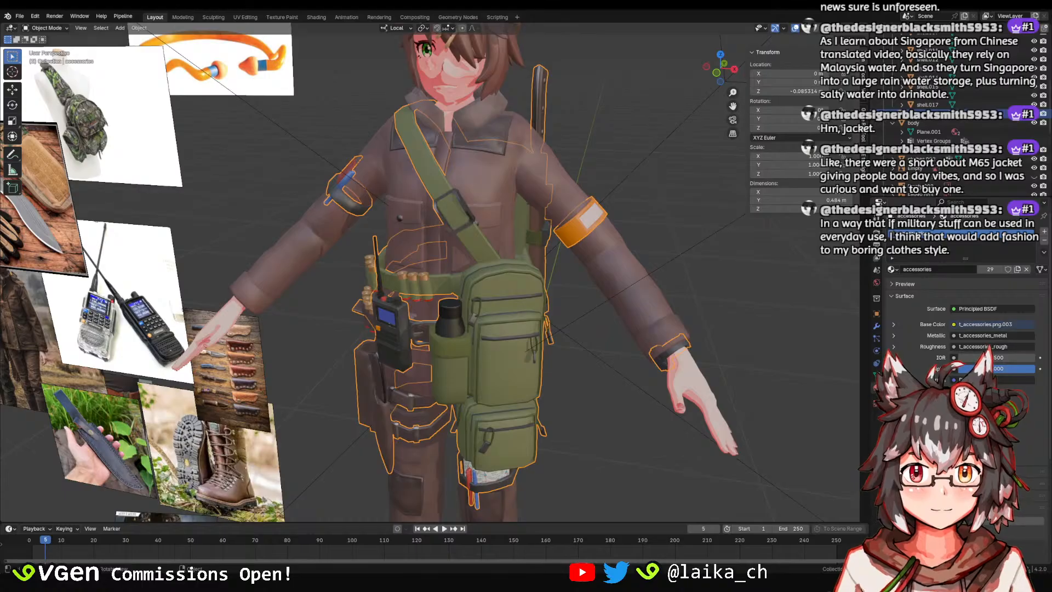
pyautogui.click(629, 232)
pyautogui.click(675, 183)
pyautogui.hotkey('ctrl', 'q')
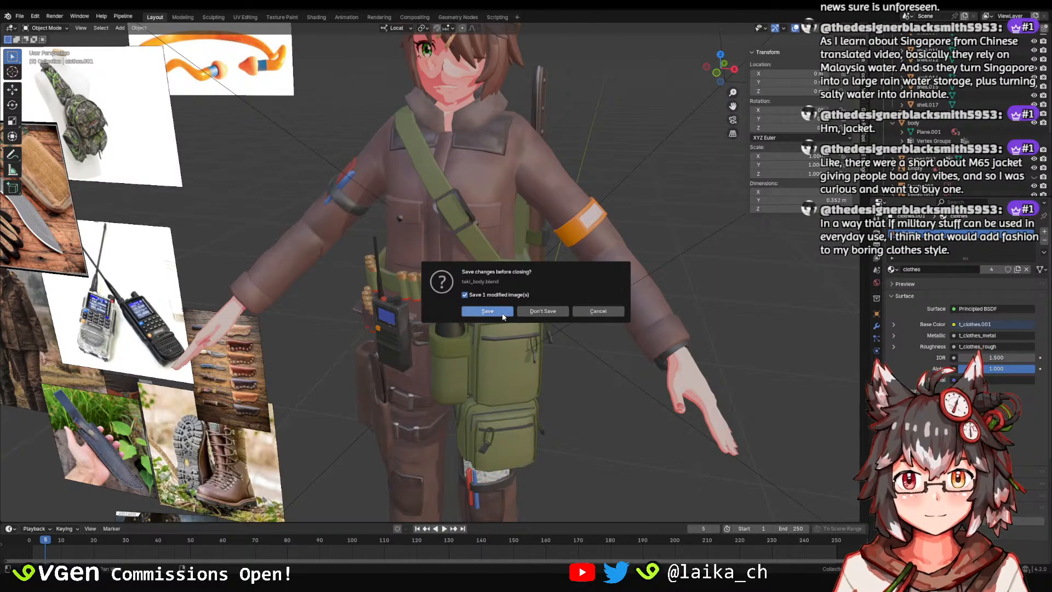
pyautogui.click(487, 311)
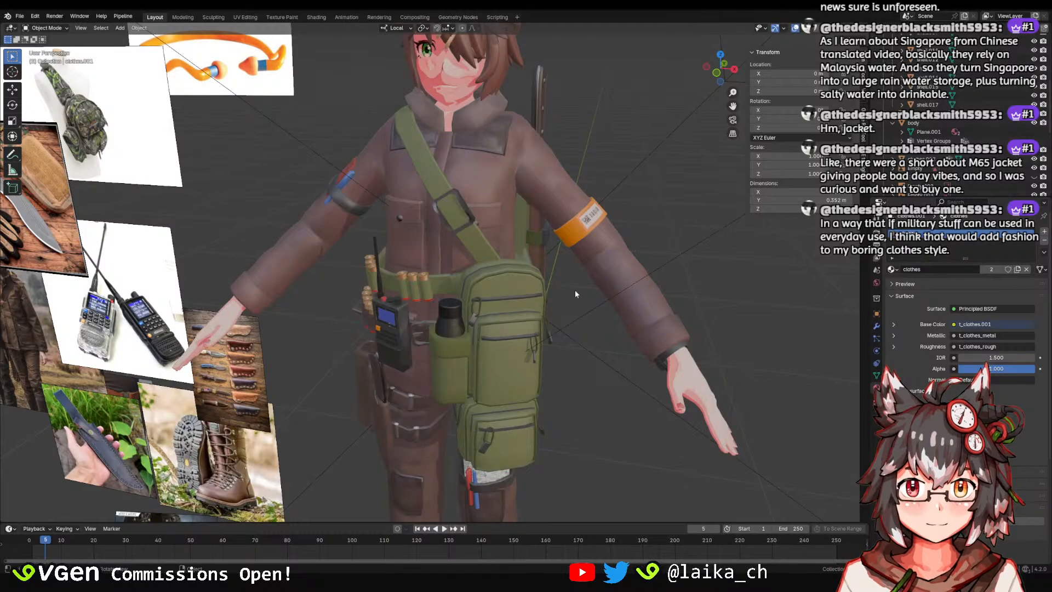
# Inspect the barcode label on the orange armband and save the project.
pyautogui.moveTo(574, 290); pyautogui.dragTo(570, 226, button='middle')
pyautogui.scroll(6, 570, 226)
pyautogui.click(569, 351)
pyautogui.keyDown('shift'); pyautogui.moveTo(570, 351); pyautogui.dragTo(543, 224, button='middle'); pyautogui.keyUp('shift')
pyautogui.click(606, 290)
pyautogui.scroll(-4, 632, 311)
pyautogui.scroll(-2, 612, 292)
pyautogui.hotkey('ctrl', 's')
# Examine the armband's QR code and barcode from several angles, both close up and with the surrounding outfit.
pyautogui.click(592, 286)
pyautogui.moveTo(405, 253); pyautogui.dragTo(465, 258, button='middle')
pyautogui.scroll(-2, 453, 273)
pyautogui.click(523, 336)
pyautogui.moveTo(526, 323); pyautogui.dragTo(430, 309, button='middle')
pyautogui.click(526, 317)
pyautogui.scroll(4, 656, 369)
pyautogui.scroll(2, 581, 352)
pyautogui.moveTo(602, 351); pyautogui.dragTo(569, 313, button='middle')
pyautogui.scroll(2, 565, 292)
pyautogui.scroll(4, 465, 310)
pyautogui.scroll(-3, 477, 319)
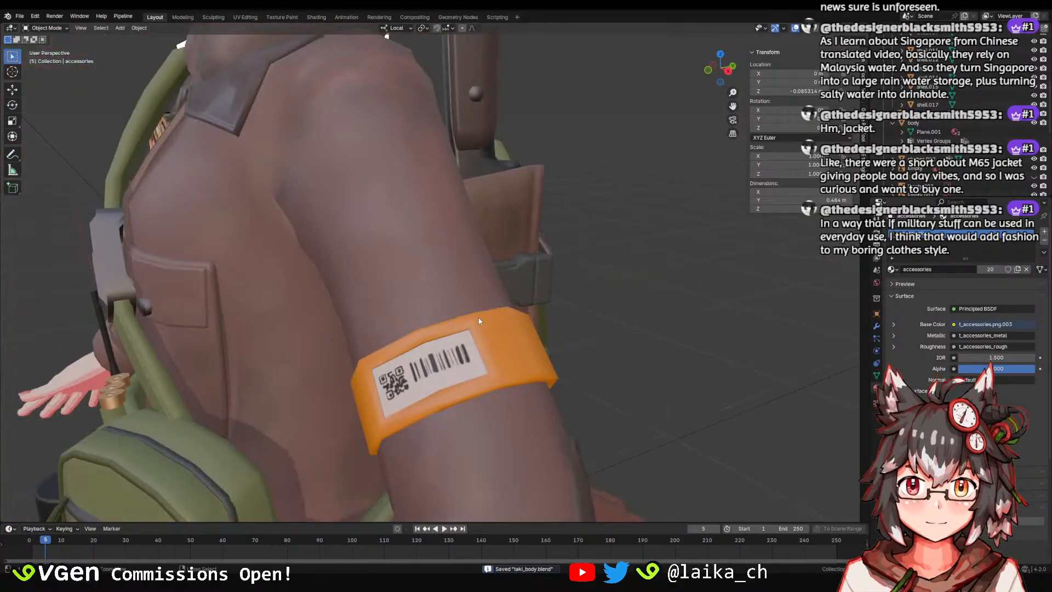
pyautogui.scroll(-5, 479, 321)
pyautogui.moveTo(472, 383); pyautogui.dragTo(542, 285, button='middle')
pyautogui.scroll(-2, 630, 320)
pyautogui.click(550, 348)
pyautogui.scroll(3, 543, 318)
pyautogui.click(543, 317)
pyautogui.scroll(4, 542, 285)
# Quit Blender and answer the closing dialog.
pyautogui.click(685, 308)
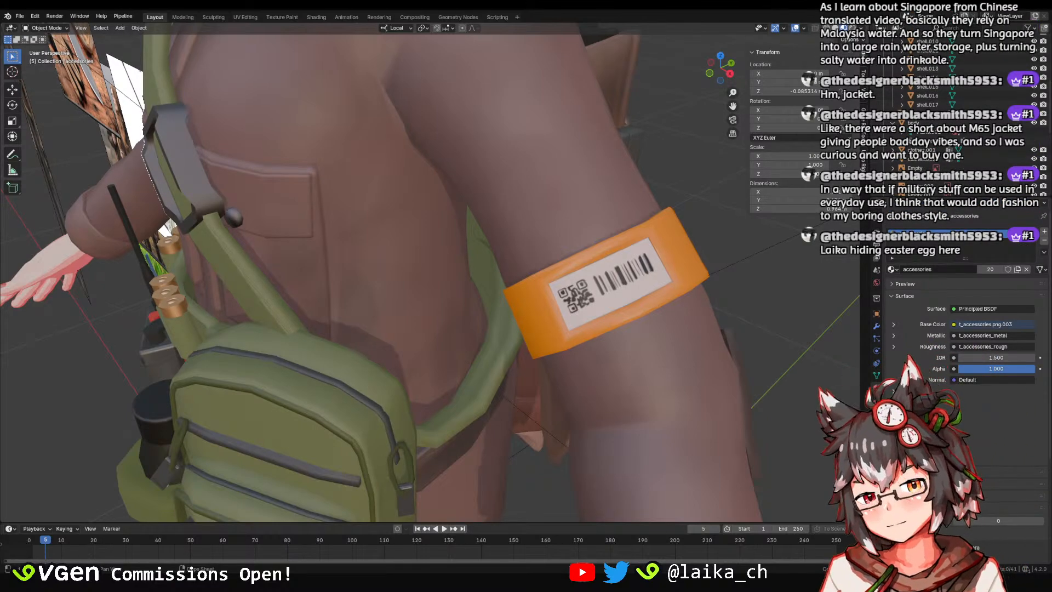
pyautogui.hotkey('ctrl', 'q')
pyautogui.click(530, 307)
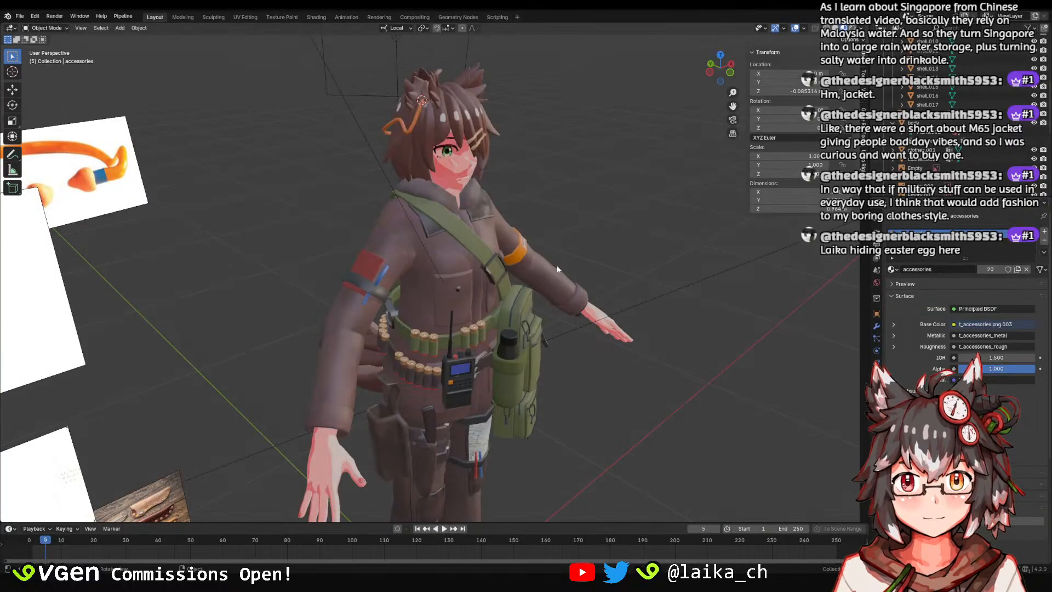
# Review the character's upper body and both arms from several angles and save the project.
pyautogui.scroll(5, 495, 280)
pyautogui.moveTo(557, 265); pyautogui.dragTo(464, 311, button='middle')
pyautogui.click(463, 311)
pyautogui.moveTo(608, 331); pyautogui.dragTo(678, 286, button='middle')
pyautogui.scroll(-3, 663, 308)
pyautogui.click(663, 305)
pyautogui.scroll(-1, 677, 286)
pyautogui.keyDown('shift'); pyautogui.moveTo(539, 223); pyautogui.dragTo(619, 257, button='middle'); pyautogui.keyUp('shift')
pyautogui.scroll(-1, 458, 251)
pyautogui.hotkey('ctrl', 's')
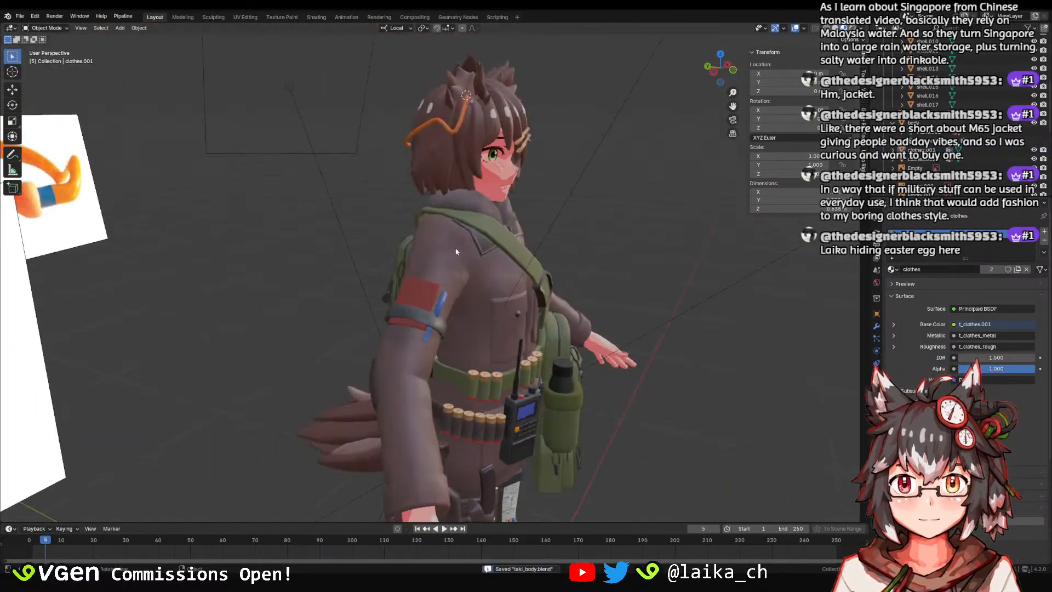
# Frame the red card under the dark armband on the character's right arm and save the project.
pyautogui.scroll(2, 429, 284)
pyautogui.click(485, 279)
pyautogui.moveTo(485, 279); pyautogui.dragTo(439, 276, button='middle')
pyautogui.keyDown('shift'); pyautogui.moveTo(323, 252); pyautogui.dragTo(493, 274, button='middle'); pyautogui.keyUp('shift')
pyautogui.click(421, 245)
pyautogui.keyDown('ctrl'); pyautogui.moveTo(493, 285); pyautogui.dragTo(465, 290, button='middle'); pyautogui.keyUp('ctrl')
pyautogui.hotkey('ctrl', 's')
pyautogui.keyDown('ctrl'); pyautogui.moveTo(466, 291); pyautogui.dragTo(466, 239, button='middle'); pyautogui.keyUp('ctrl')
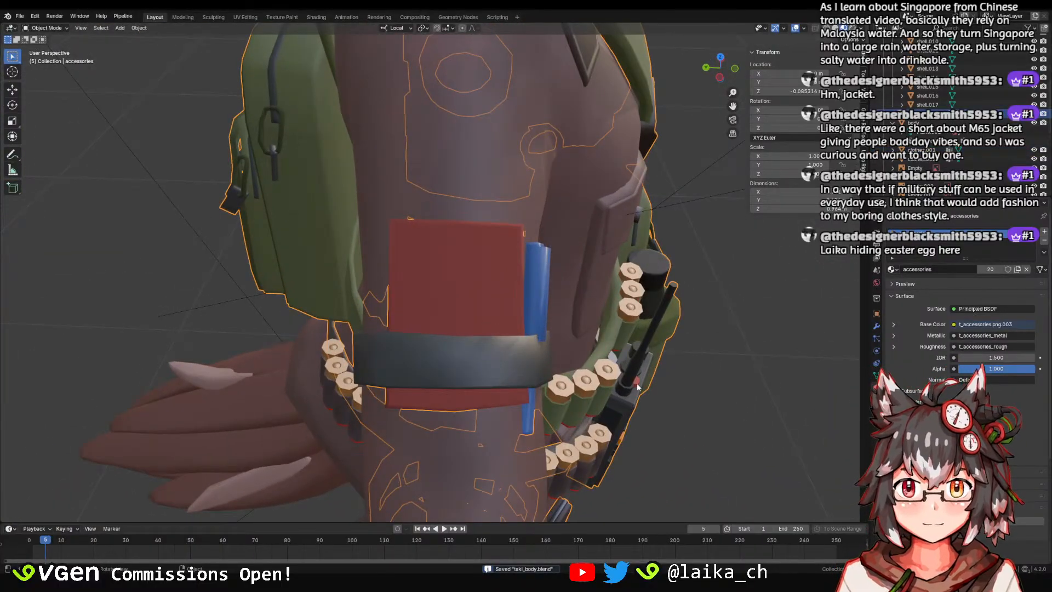
# Examine the red card, blue pen and dark armband from several angles, including their mesh in Edit Mode.
pyautogui.moveTo(682, 438); pyautogui.dragTo(391, 221, button='middle')
pyautogui.keyDown('shift'); pyautogui.moveTo(391, 220); pyautogui.dragTo(420, 238, button='middle'); pyautogui.keyUp('shift')
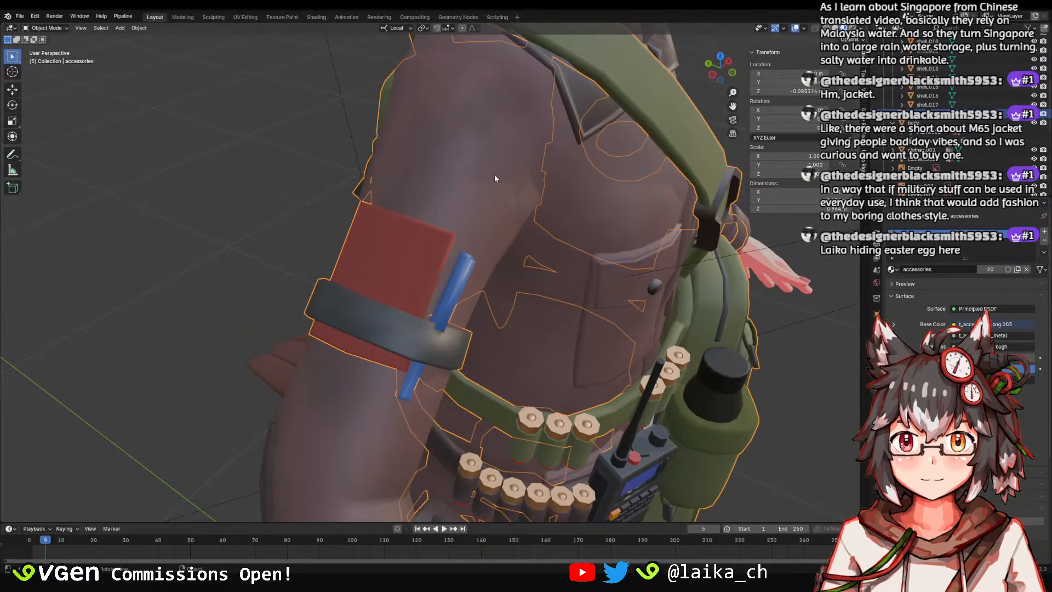
pyautogui.moveTo(493, 175); pyautogui.dragTo(317, 22, button='middle')
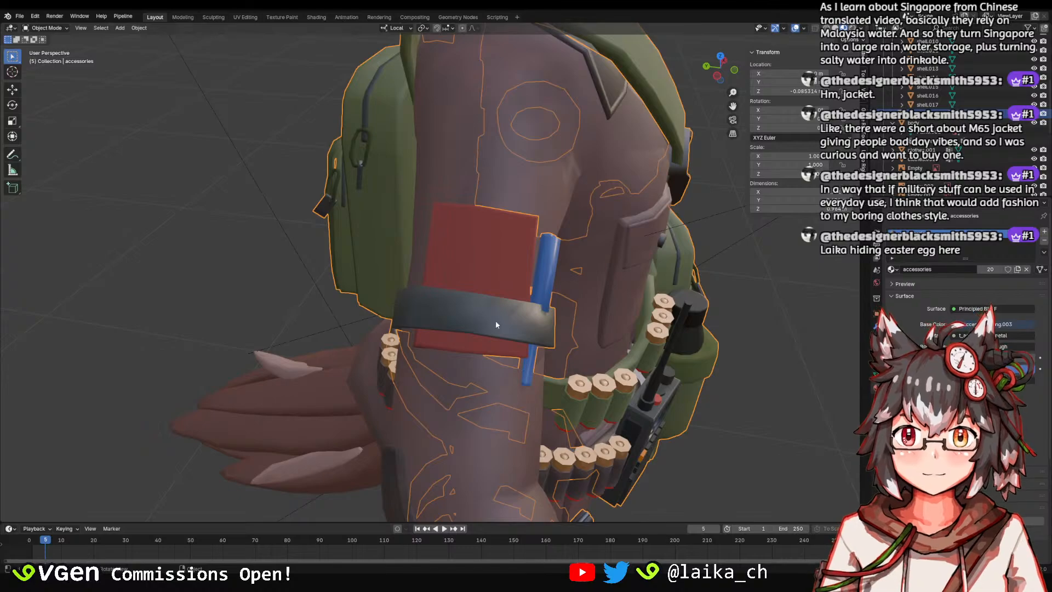
pyautogui.moveTo(495, 320); pyautogui.dragTo(458, 235, button='middle')
pyautogui.press('Tab')
pyautogui.moveTo(496, 280); pyautogui.dragTo(469, 243, button='middle')
pyautogui.scroll(5, 469, 243)
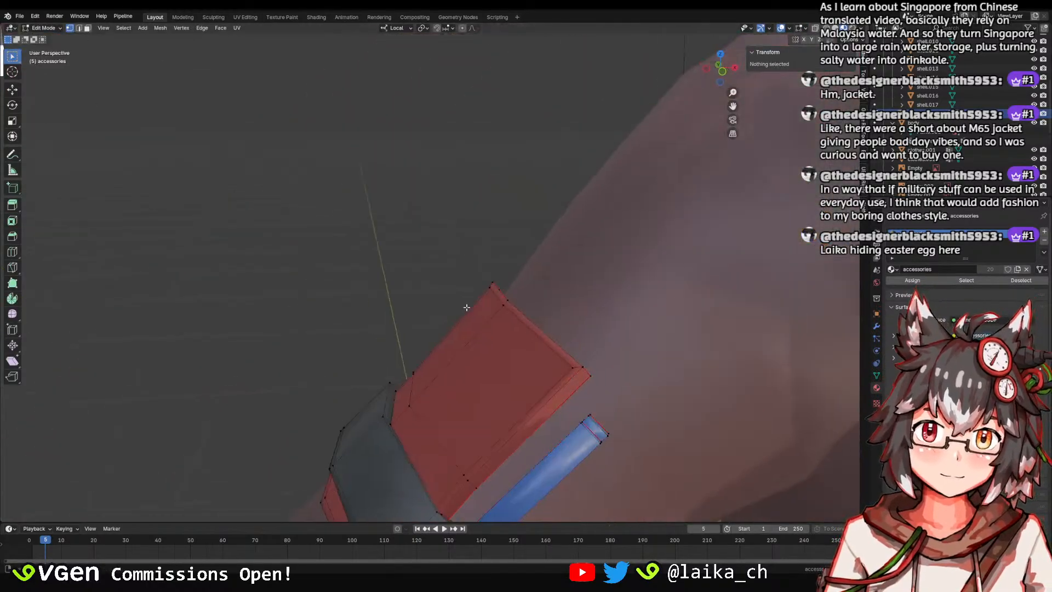
pyautogui.press('Tab')
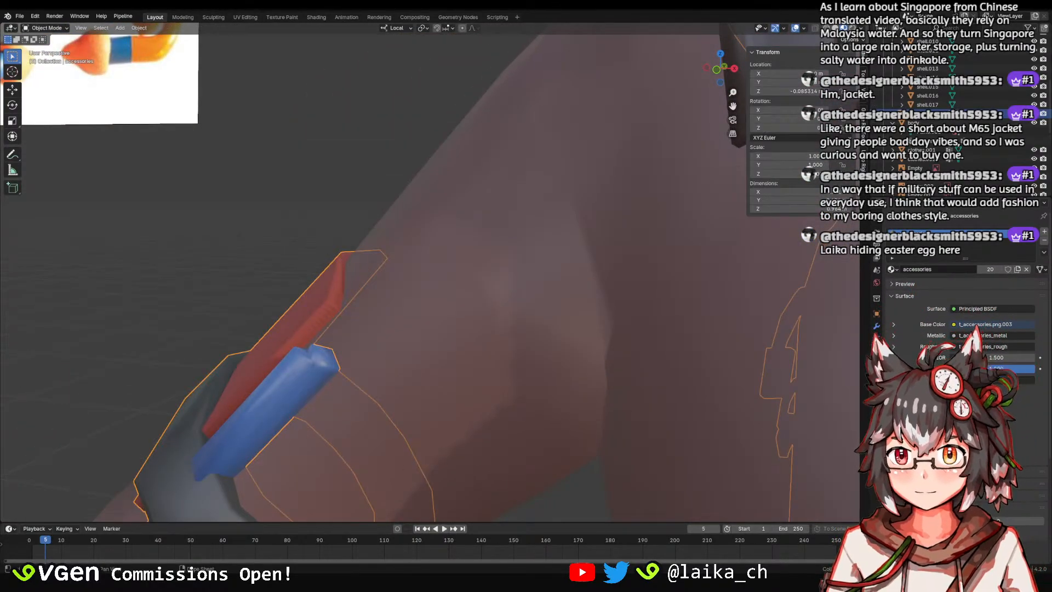
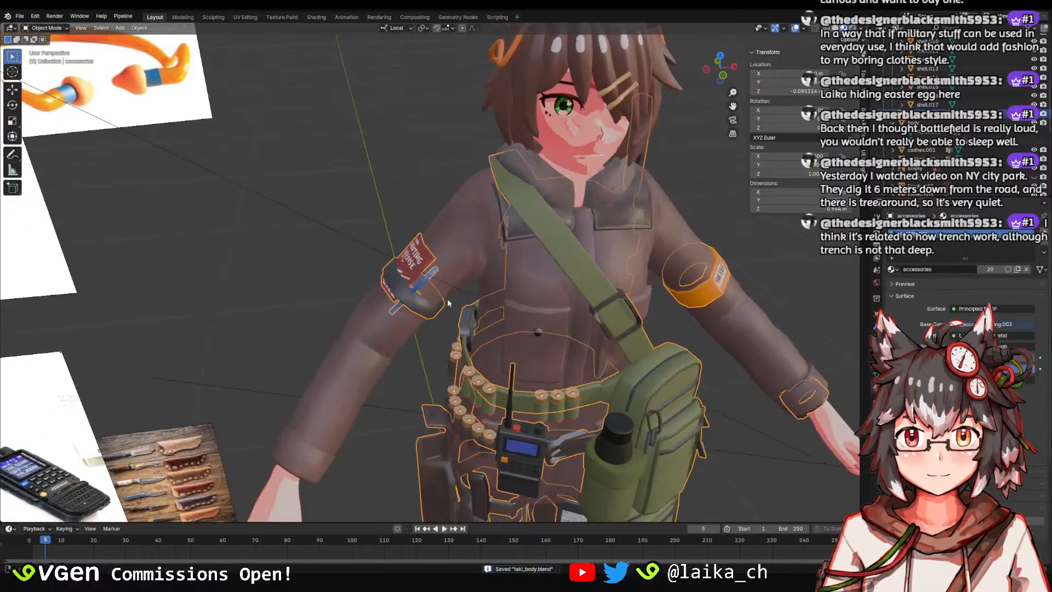
# Inspect the "HUNTING LICENSE" lettering on the red card, both close up and against the whole arm.
pyautogui.scroll(6, 551, 241)
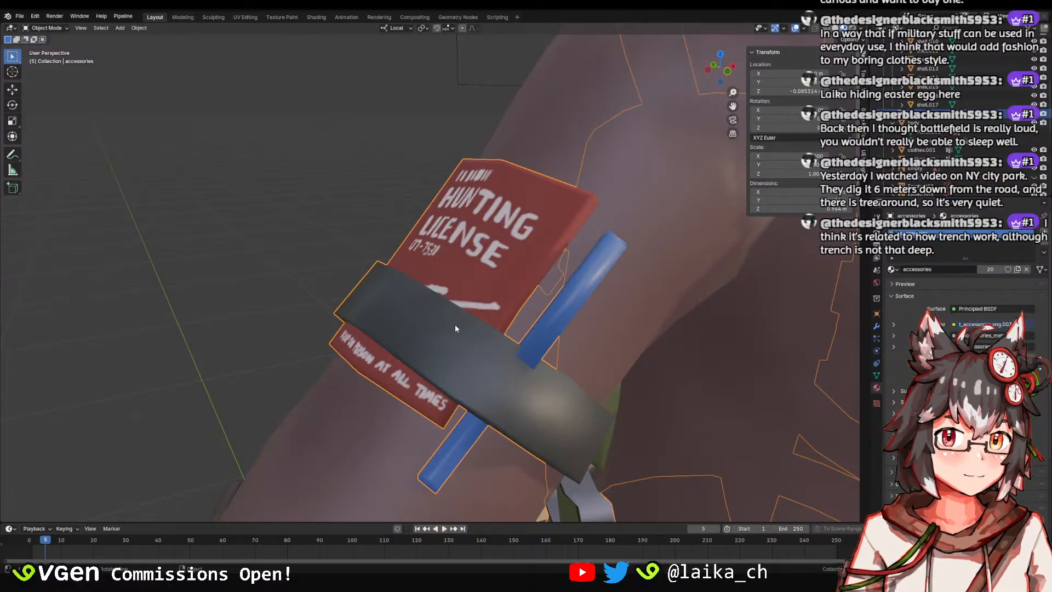
pyautogui.hotkey('alt', 'Tab')
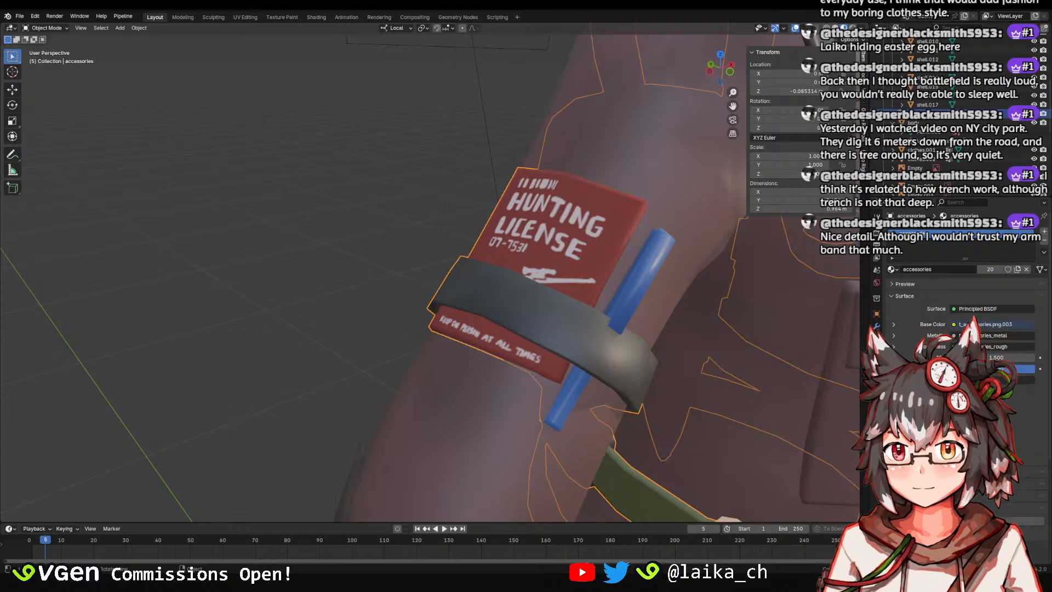
pyautogui.scroll(-2, 589, 288)
pyautogui.moveTo(589, 288); pyautogui.dragTo(493, 307, button='middle')
pyautogui.click(428, 329)
pyautogui.scroll(-3, 367, 311)
pyautogui.moveTo(367, 311); pyautogui.dragTo(462, 255, button='middle')
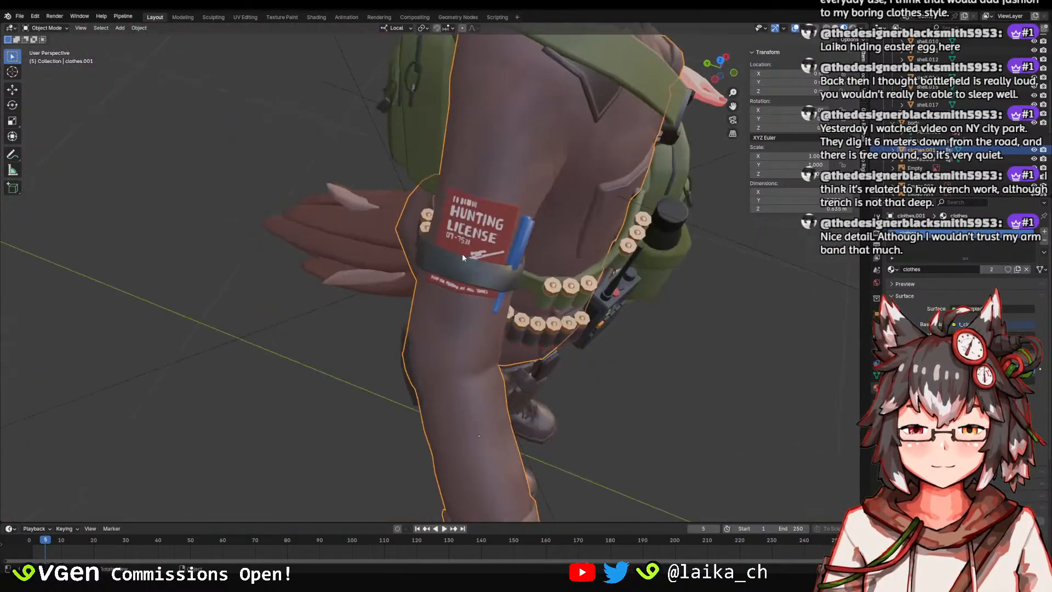
# Save the project and review the full outfit with the lettered card and barcode armband.
pyautogui.scroll(-5, 463, 257)
pyautogui.hotkey('ctrl', 's')
pyautogui.moveTo(515, 295); pyautogui.dragTo(466, 244, button='middle')
pyautogui.hotkey('alt', 'a')
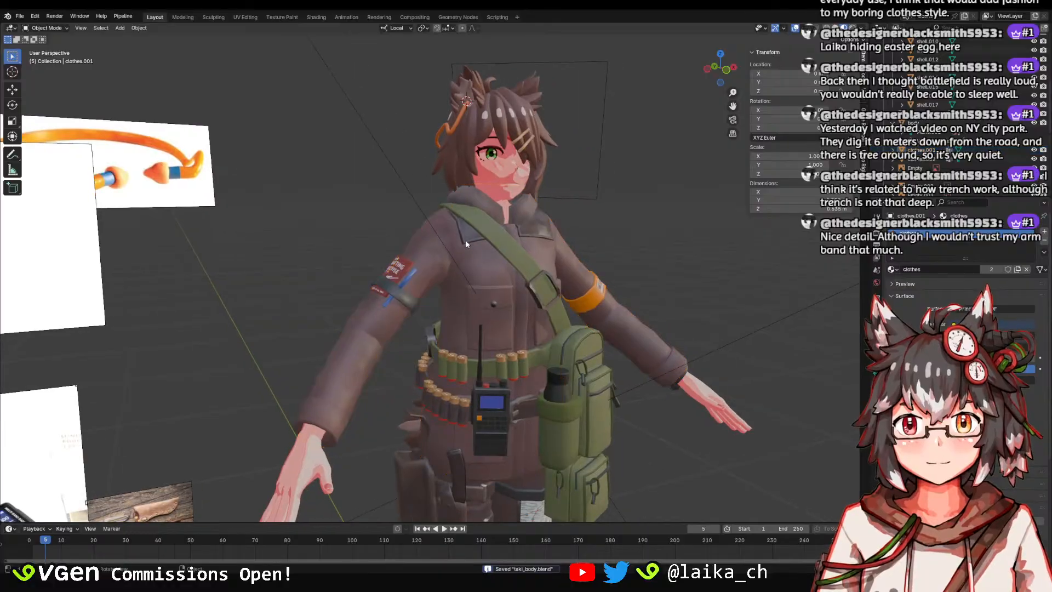
pyautogui.scroll(-4, 466, 243)
pyautogui.click(515, 340)
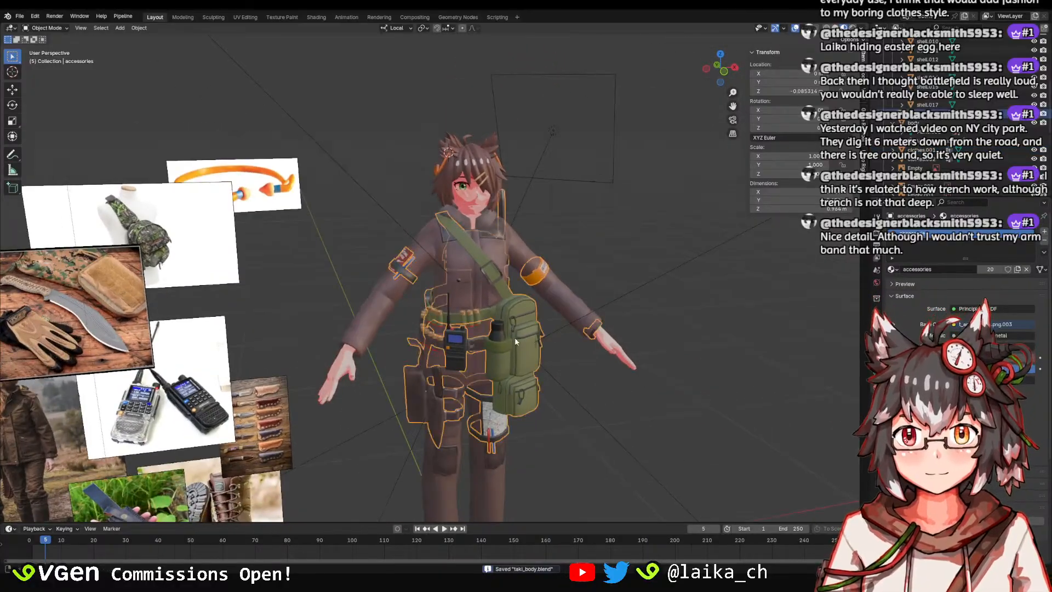
pyautogui.moveTo(515, 337); pyautogui.dragTo(490, 314, button='middle')
pyautogui.scroll(4, 450, 354)
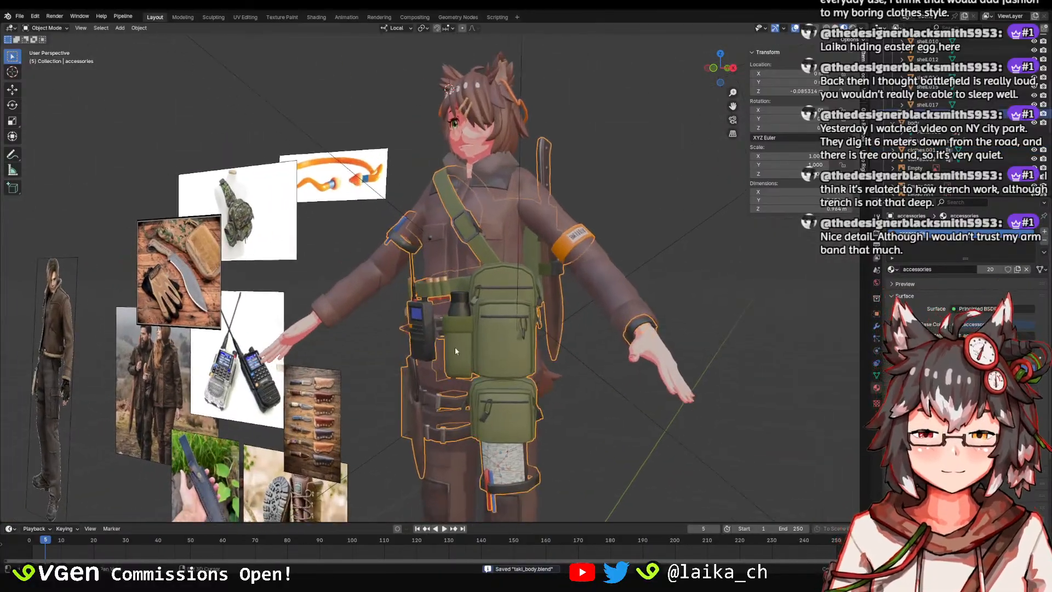
# Review the outfit's front with the chest strap, backpack and belt gear, and quit Blender.
pyautogui.keyDown('shift'); pyautogui.moveTo(455, 349); pyautogui.dragTo(383, 260, button='middle'); pyautogui.keyUp('shift')
pyautogui.moveTo(384, 260); pyautogui.dragTo(415, 277, button='middle')
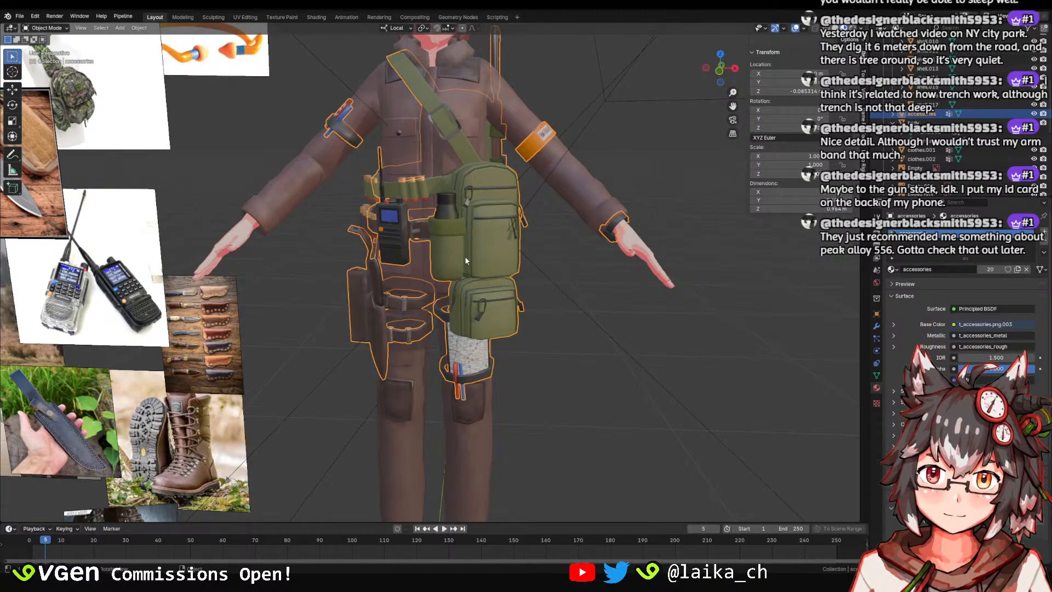
pyautogui.hotkey('ctrl', 'q')
pyautogui.click(555, 302)
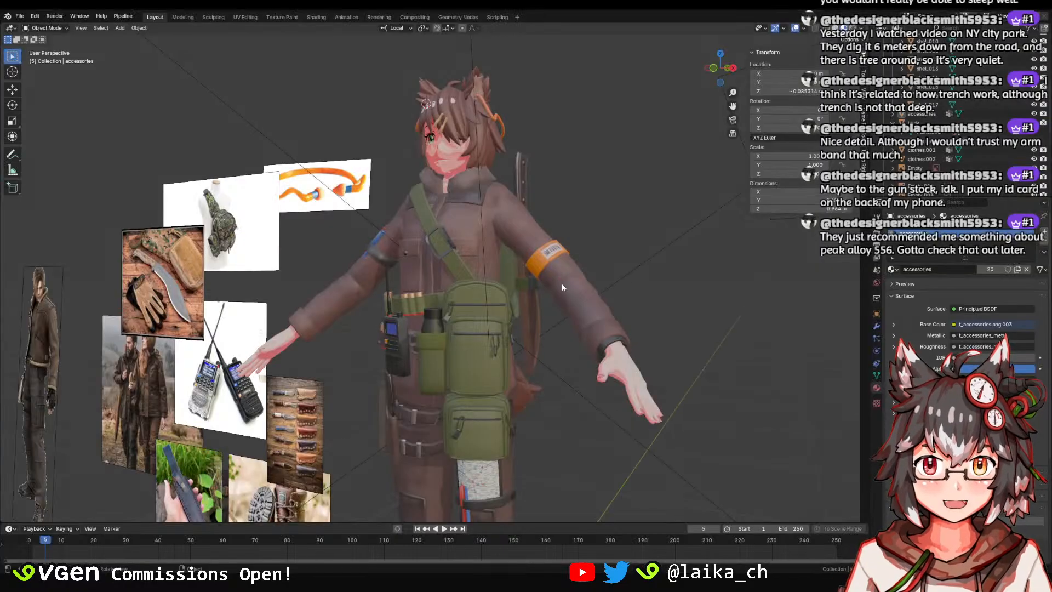
# Save the project and check the barcode armband, chest strap and backpack up close and from afar.
pyautogui.click(569, 394)
pyautogui.moveTo(530, 373); pyautogui.dragTo(602, 292, button='middle')
pyautogui.scroll(7, 514, 293)
pyautogui.scroll(-8, 577, 207)
pyautogui.hotkey('ctrl', 's')
pyautogui.scroll(8, 503, 177)
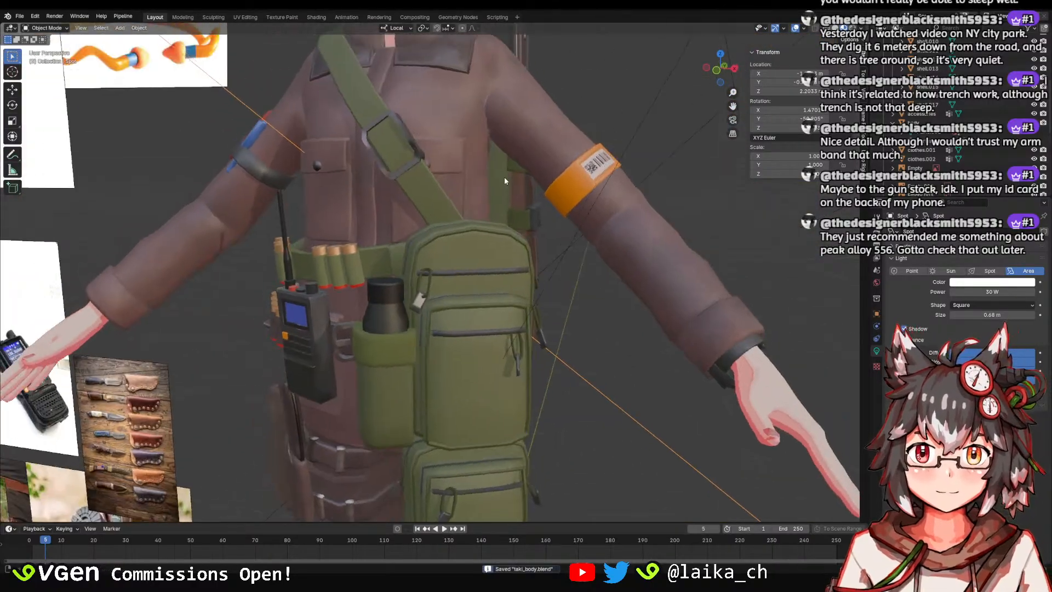
# Select the accessories, inspect the strap buckle and the backpack's fabric up close, and quit Blender.
pyautogui.scroll(-7, 464, 220)
pyautogui.click(491, 229)
pyautogui.scroll(6, 491, 229)
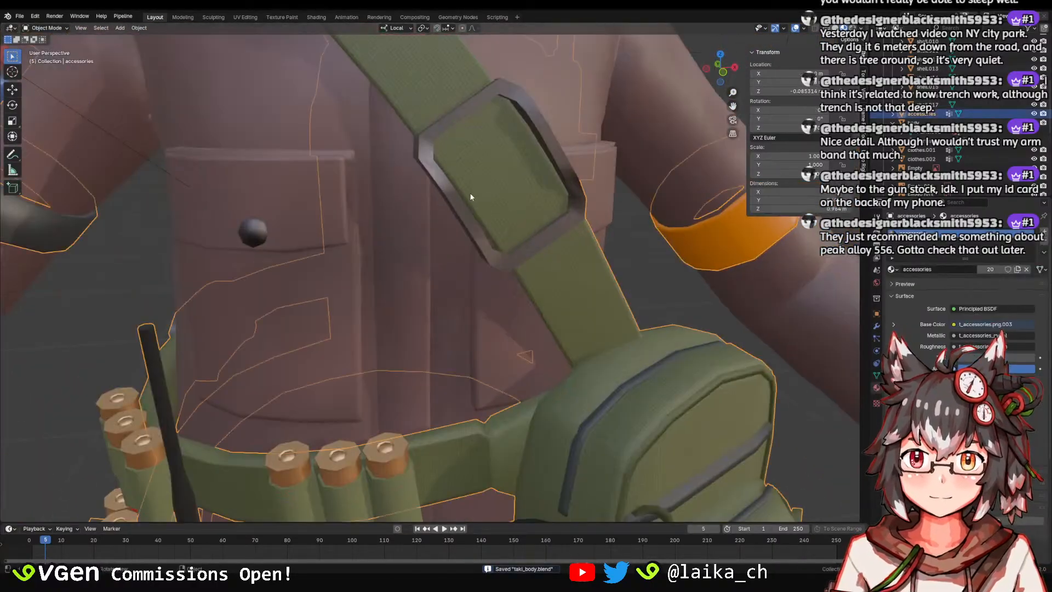
pyautogui.scroll(-6, 504, 208)
pyautogui.scroll(8, 468, 210)
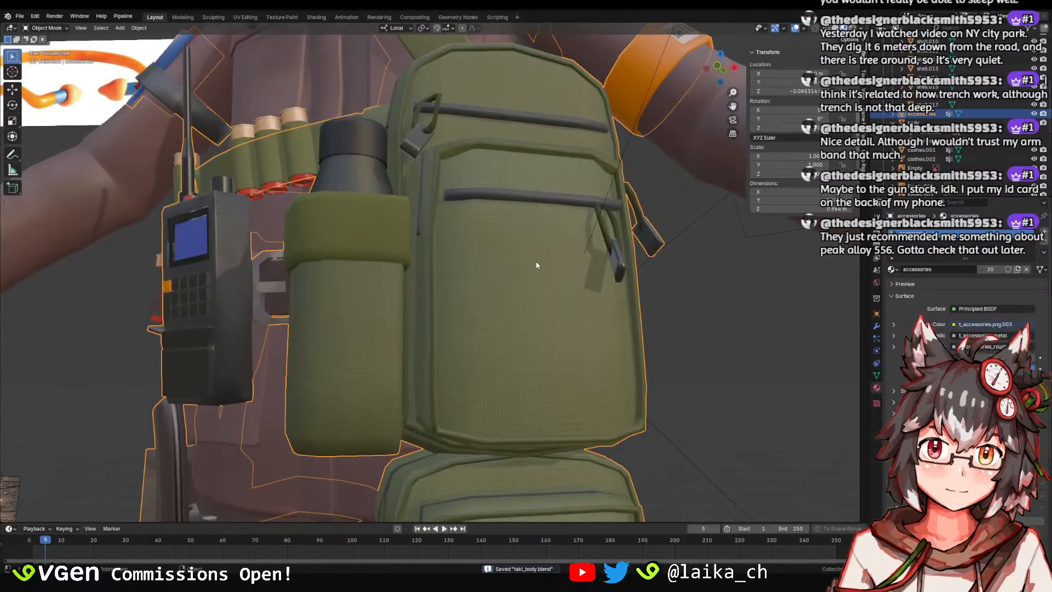
pyautogui.scroll(-4, 549, 364)
pyautogui.scroll(2, 504, 251)
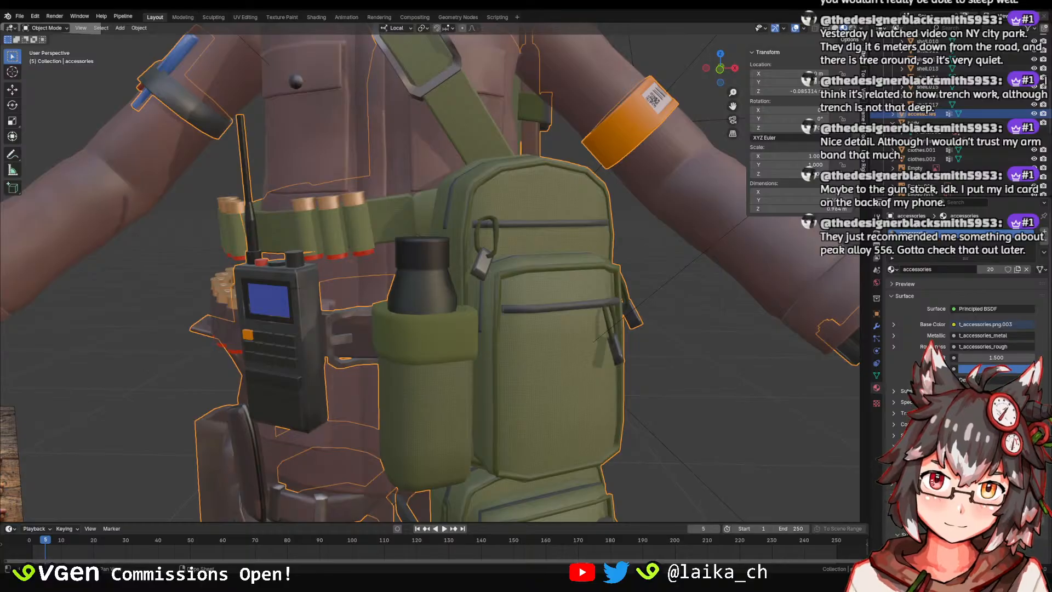
pyautogui.hotkey('ctrl', 'q')
pyautogui.click(542, 306)
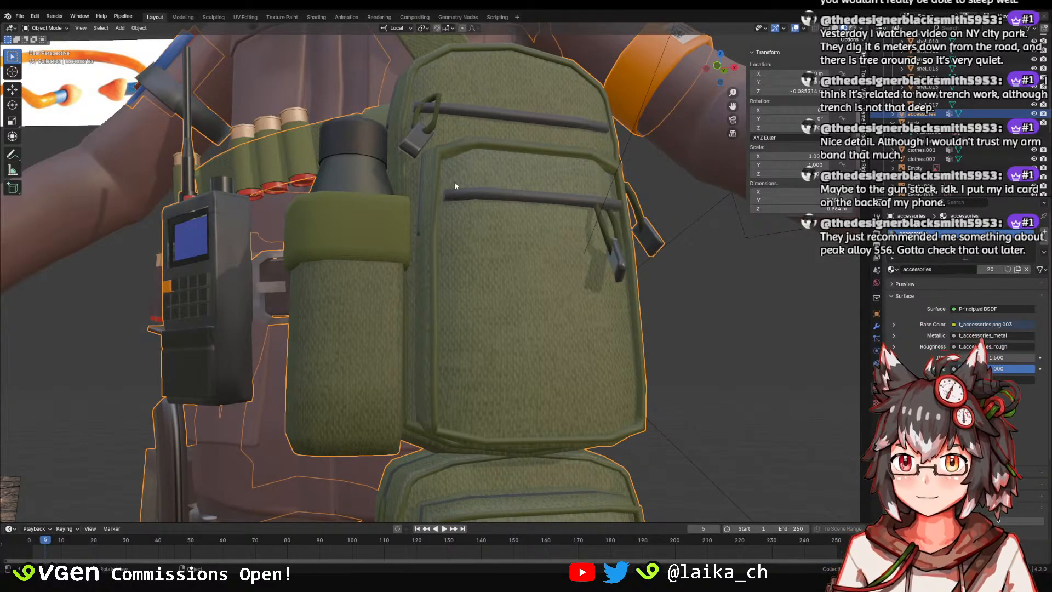
# Examine the fabric weave on the backpack and chest strap and the armbands from several distances.
pyautogui.scroll(-10, 460, 182)
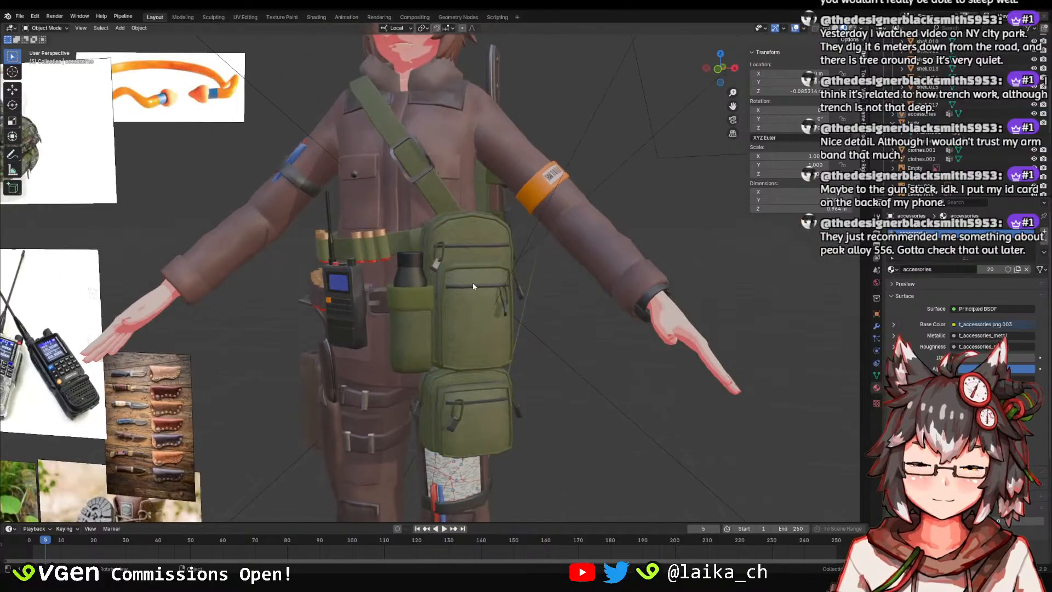
pyautogui.scroll(10, 428, 190)
pyautogui.scroll(-4, 428, 190)
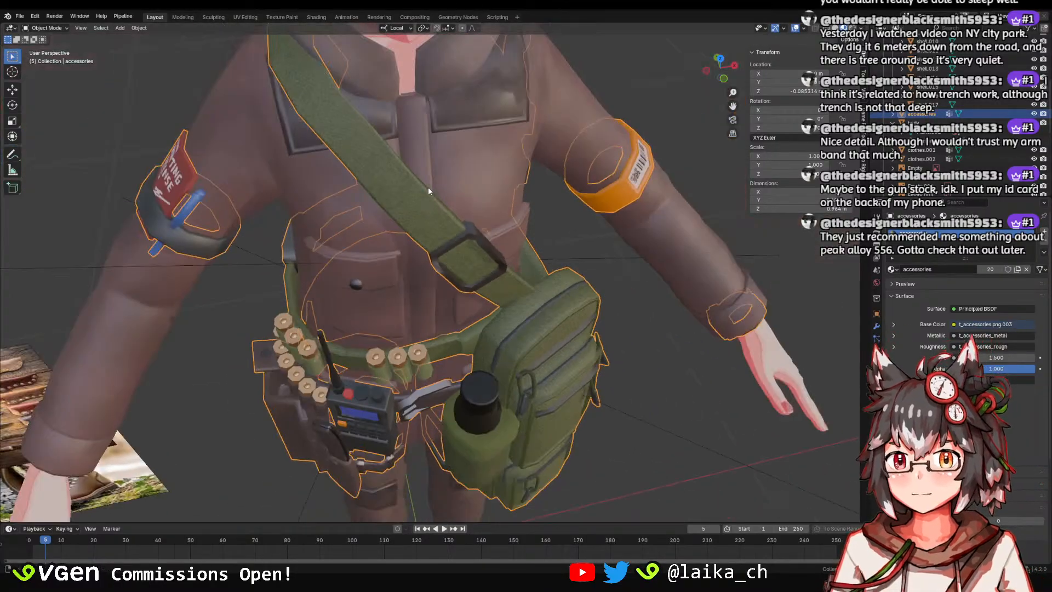
pyautogui.scroll(4, 541, 248)
pyautogui.moveTo(428, 191); pyautogui.dragTo(444, 229, button='middle')
pyautogui.scroll(4, 493, 231)
pyautogui.scroll(-3, 492, 231)
pyautogui.moveTo(523, 265); pyautogui.dragTo(508, 303, button='middle')
pyautogui.scroll(-2, 472, 226)
# Compare the backpack, bottle pouch and belt gear from the front against the rest of the outfit.
pyautogui.click(505, 304)
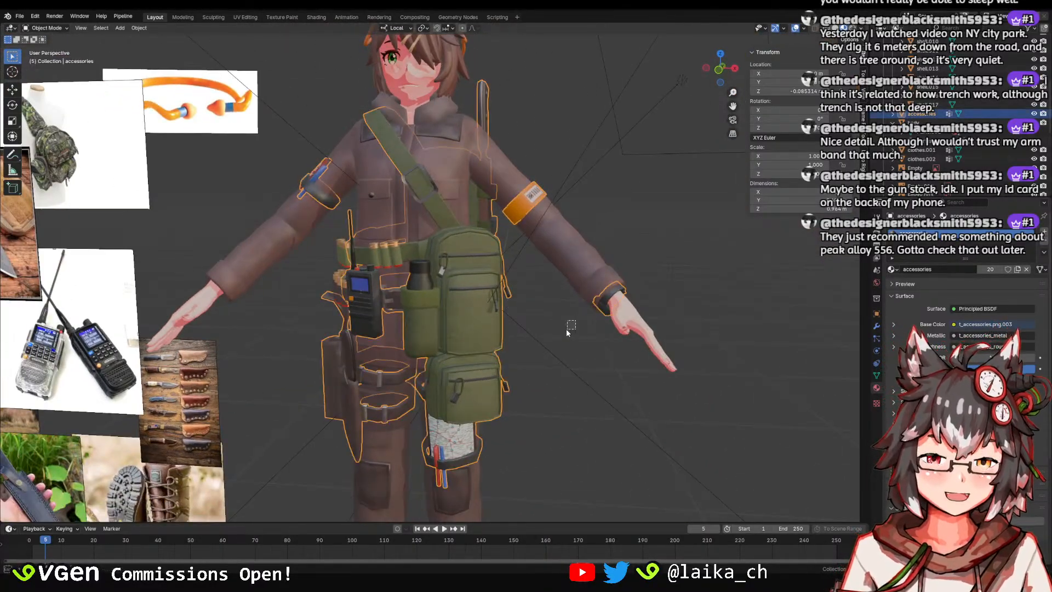
pyautogui.click(566, 328)
pyautogui.moveTo(566, 329); pyautogui.dragTo(475, 357, button='middle')
pyautogui.click(393, 342)
pyautogui.moveTo(392, 342); pyautogui.dragTo(477, 256, button='middle')
pyautogui.scroll(3, 478, 256)
pyautogui.scroll(2, 476, 244)
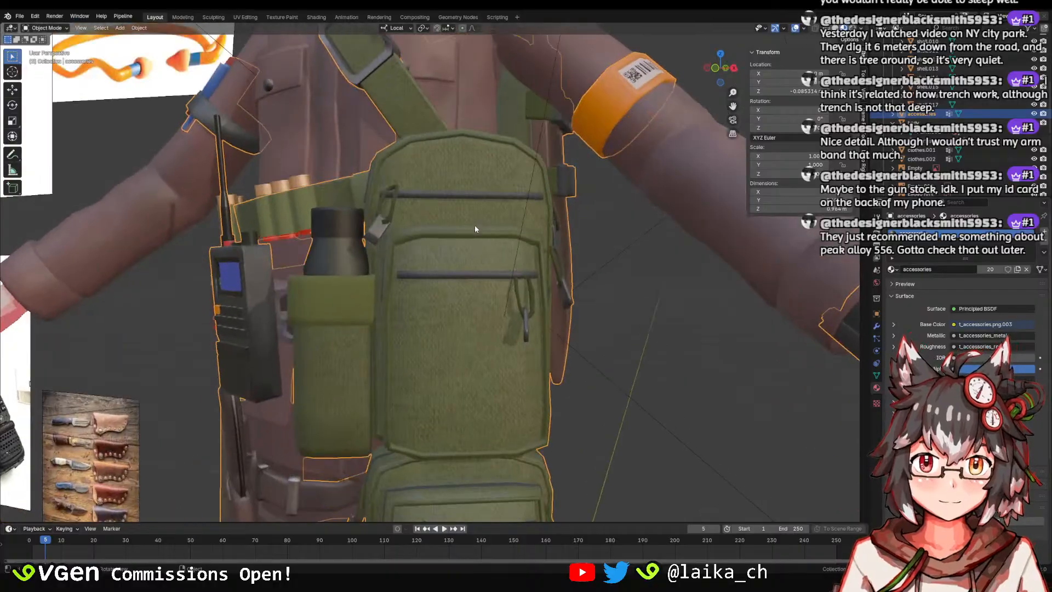
pyautogui.scroll(-3, 704, 340)
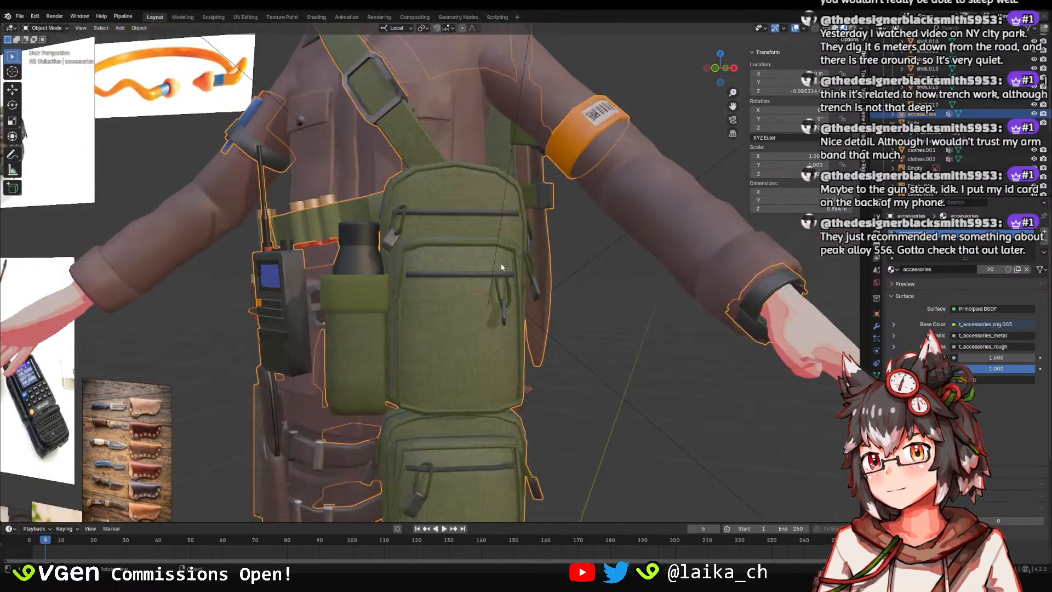
pyautogui.moveTo(500, 266); pyautogui.dragTo(434, 186, button='middle')
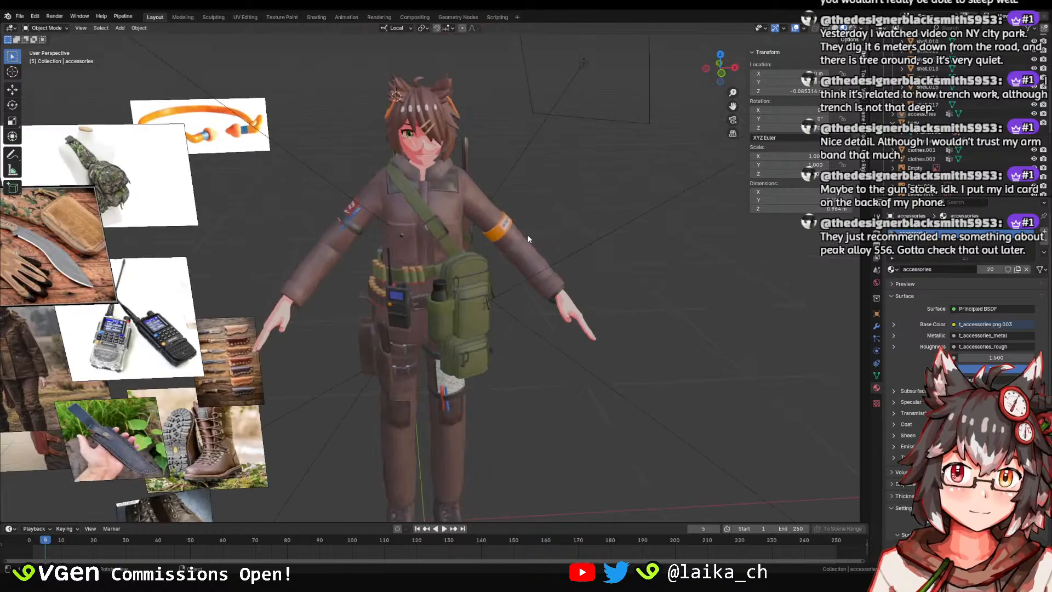
# Save the project and change the viewport shading to check the backpack and pouches.
pyautogui.hotkey('ctrl', 's')
pyautogui.scroll(-6, 462, 182)
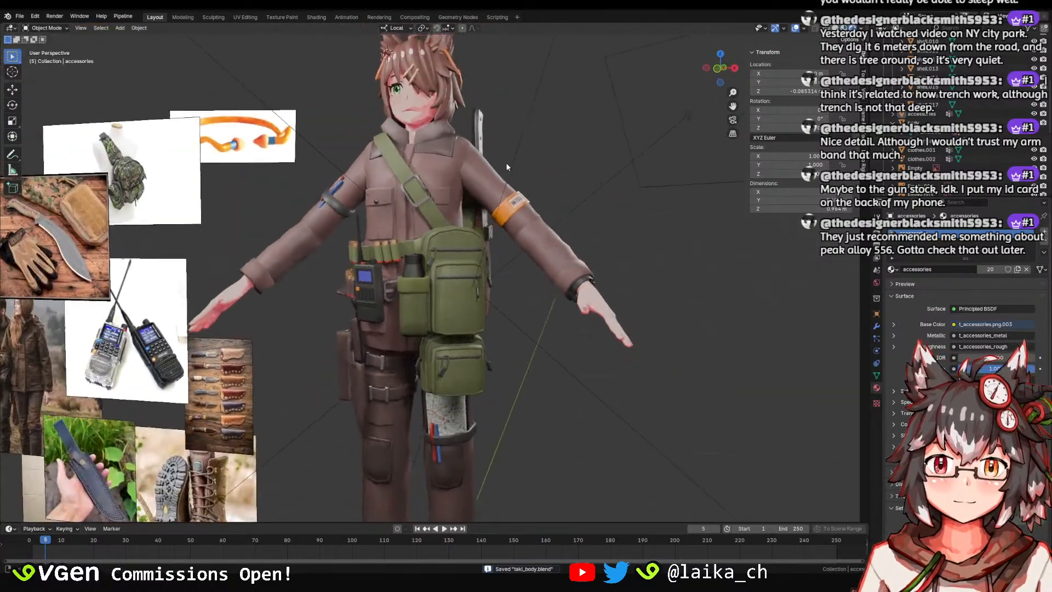
pyautogui.press('z')
pyautogui.click(529, 327)
pyautogui.moveTo(501, 168); pyautogui.dragTo(491, 164, button='middle')
pyautogui.scroll(5, 496, 261)
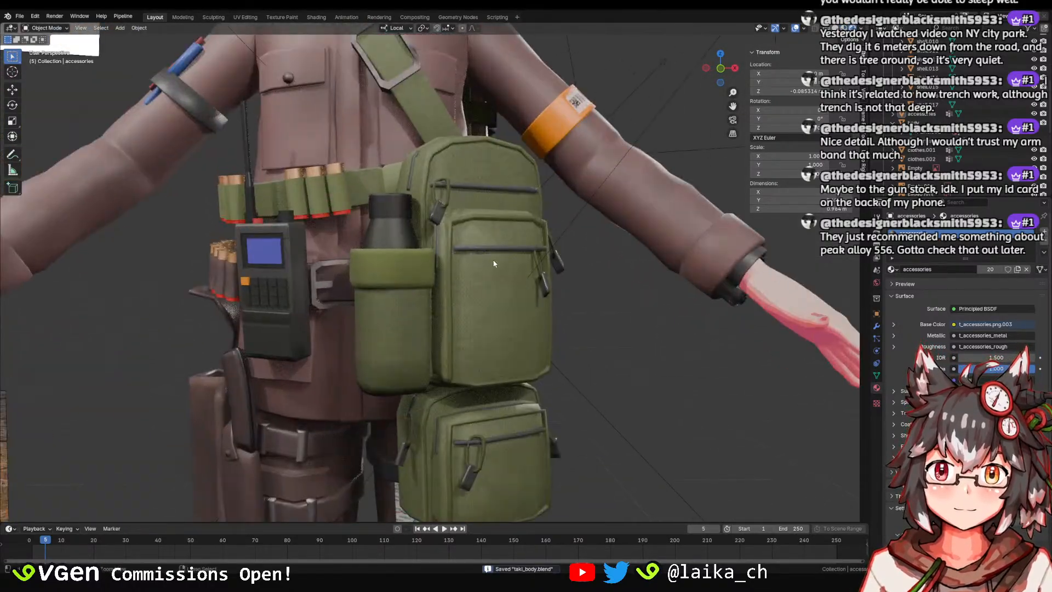
# Inspect the bottle pouch, radio and backpack fabric from a raised angle, and quit Blender.
pyautogui.scroll(-2, 495, 261)
pyautogui.moveTo(495, 261)
pyautogui.mouseDown(button='middle')
pyautogui.moveTo(472, 202)
pyautogui.moveTo(436, 198)
pyautogui.moveTo(483, 223)
pyautogui.moveTo(497, 280)
pyautogui.moveTo(489, 328)
pyautogui.moveTo(486, 264)
pyautogui.moveTo(501, 344)
pyautogui.moveTo(484, 317)
pyautogui.mouseUp(button='middle')
pyautogui.click(484, 223)
pyautogui.click(603, 283)
pyautogui.click(492, 242)
pyautogui.scroll(1, 484, 316)
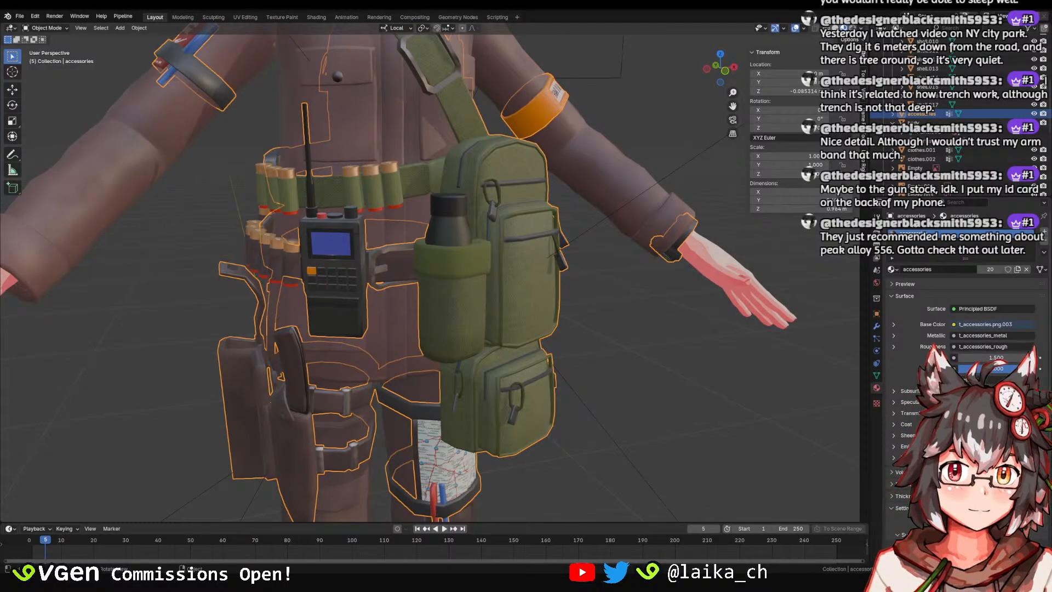
pyautogui.hotkey('ctrl', 'q')
pyautogui.click(541, 304)
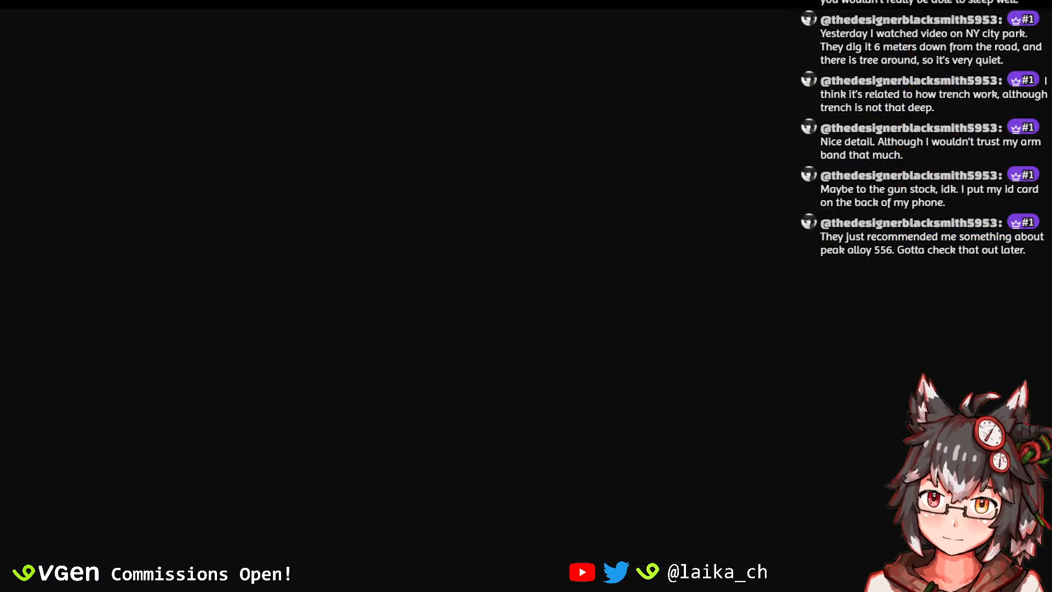
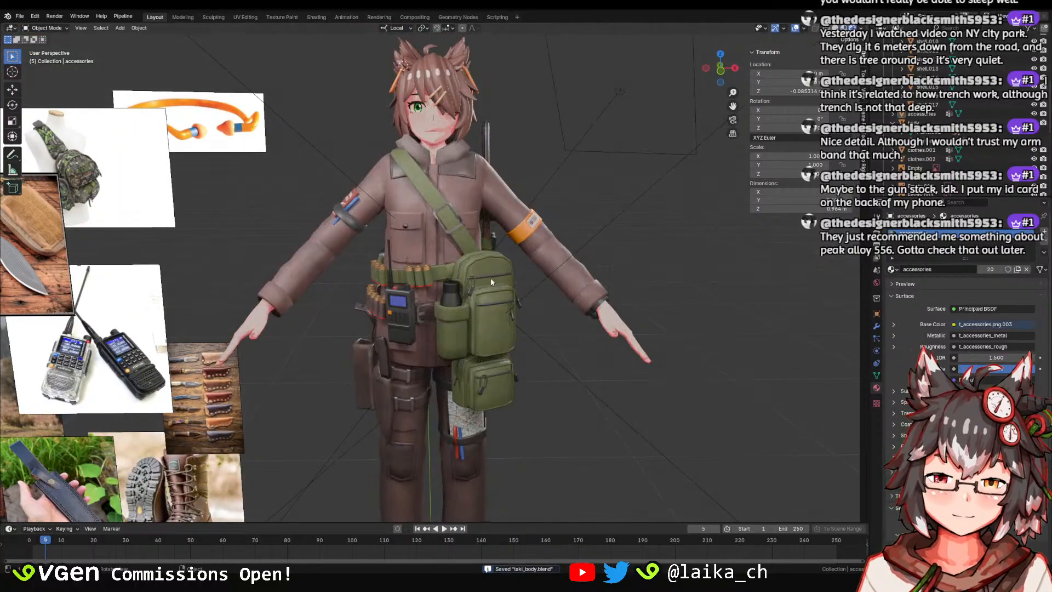
# Save the project and review the character's whole outfit beside the reference images.
pyautogui.scroll(-3, 493, 263)
pyautogui.moveTo(497, 245)
pyautogui.mouseDown(button='middle')
pyautogui.moveTo(535, 271)
pyautogui.moveTo(538, 298)
pyautogui.moveTo(544, 258)
pyautogui.moveTo(520, 265)
pyautogui.moveTo(580, 347)
pyautogui.moveTo(563, 326)
pyautogui.moveTo(591, 303)
pyautogui.moveTo(535, 248)
pyautogui.moveTo(573, 247)
pyautogui.moveTo(503, 256)
pyautogui.moveTo(487, 244)
pyautogui.mouseUp(button='middle')
pyautogui.press('x')
pyautogui.hotkey('ctrl', 's')
pyautogui.scroll(3, 554, 247)
pyautogui.scroll(-2, 488, 243)
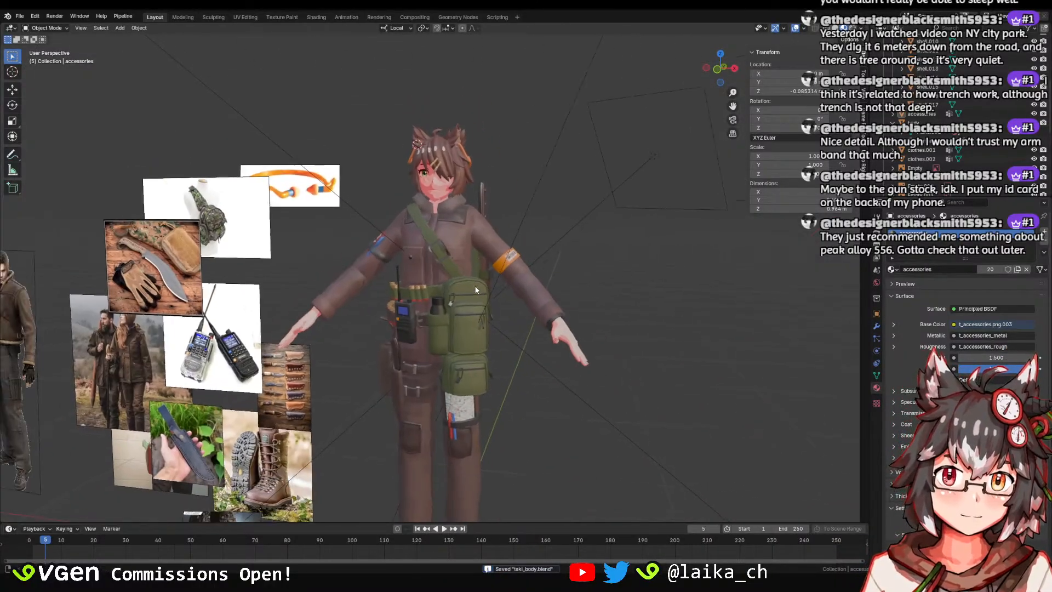
pyautogui.click(521, 284)
pyautogui.click(596, 295)
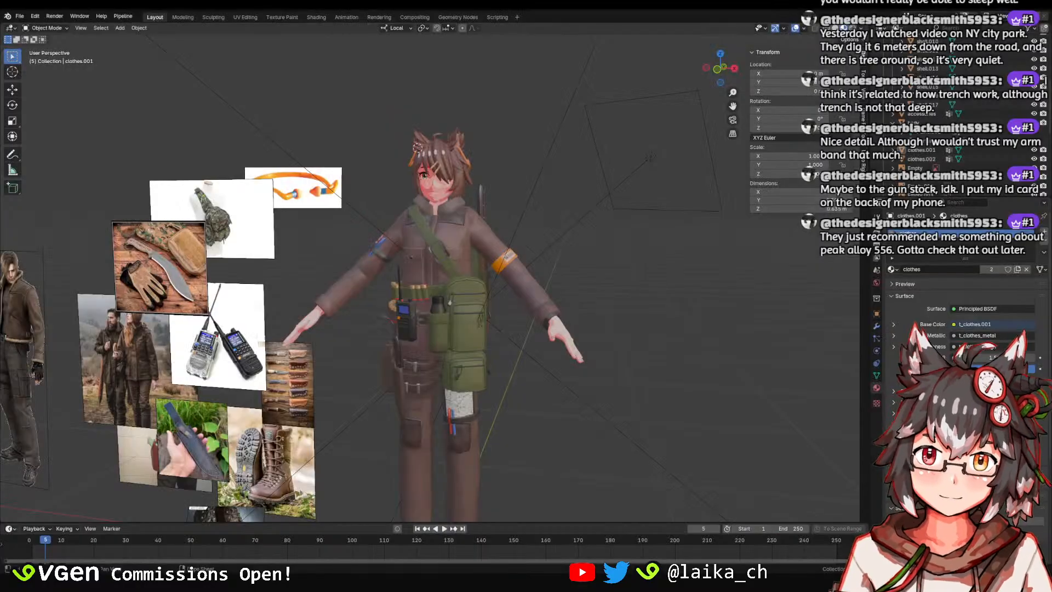
# Save the project again and check the backpack, belt gear and orange armband at closer range.
pyautogui.scroll(5, 474, 312)
pyautogui.hotkey('ctrl', 's')
pyautogui.scroll(3, 457, 280)
pyautogui.moveTo(456, 278); pyautogui.dragTo(398, 397, button='middle')
pyautogui.hotkey('ctrl', 's')
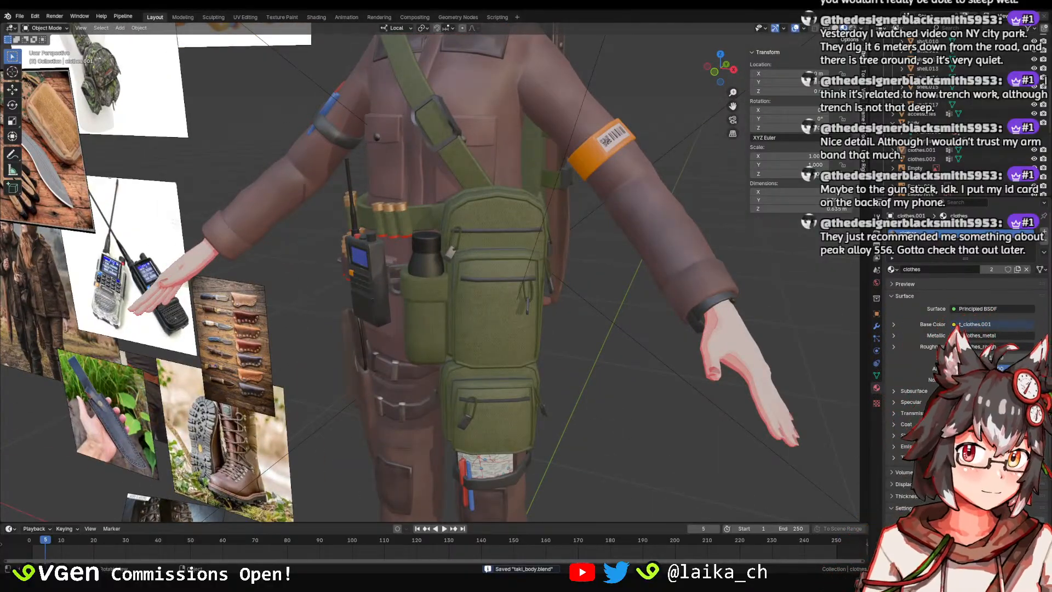
# Select the accessories object and inspect the backpack's mesh in Edit Mode.
pyautogui.moveTo(526, 263); pyautogui.dragTo(584, 285, button='middle')
pyautogui.click(553, 216)
pyautogui.scroll(4, 575, 315)
pyautogui.press('Tab')
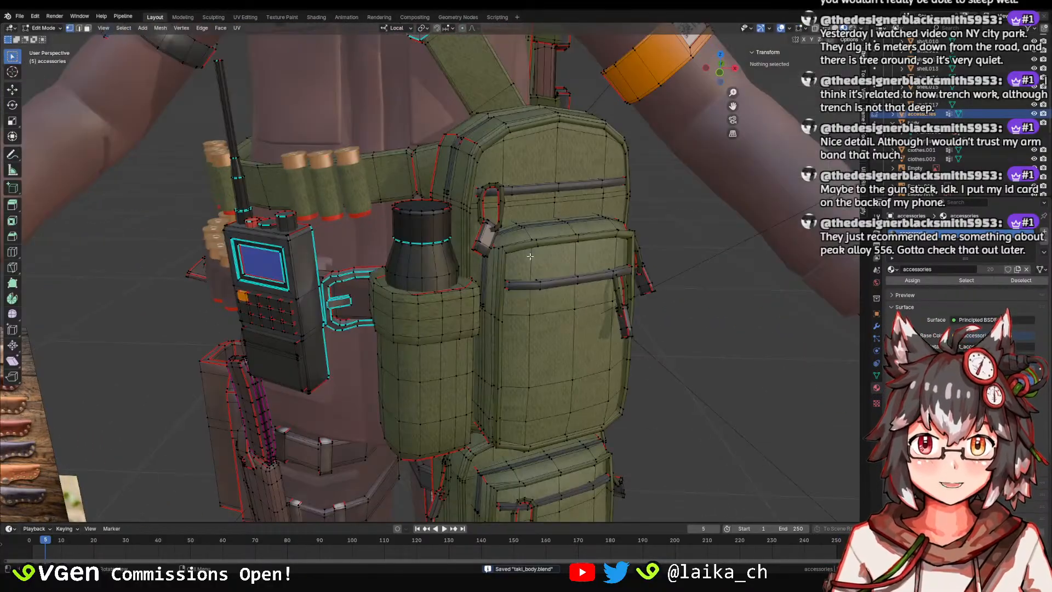
pyautogui.press('Tab')
pyautogui.scroll(-6, 530, 256)
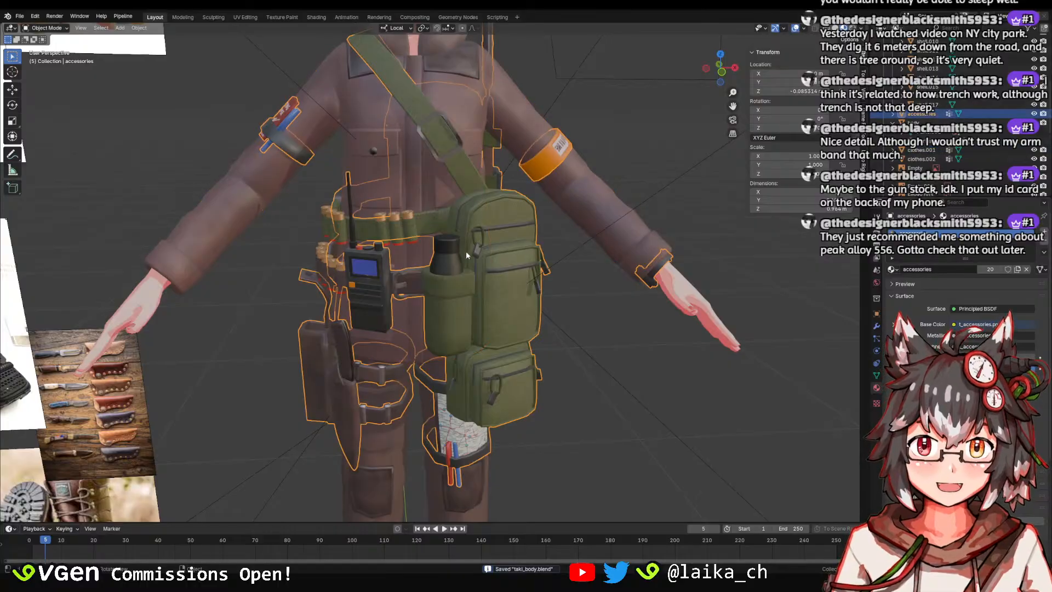
# Separate the black bottle in the backpack's side pouch into its own object and select it.
pyautogui.scroll(5, 471, 263)
pyautogui.press('Tab')
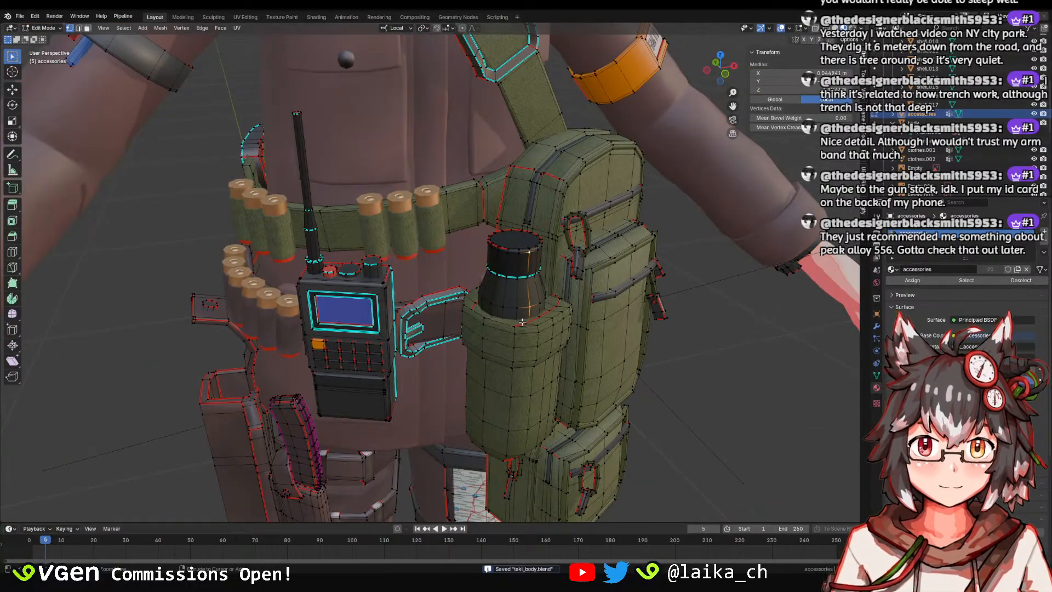
pyautogui.hotkey('ctrl', 'l')
pyautogui.press('p')
pyautogui.click(522, 321)
pyautogui.press('Tab')
pyautogui.click(525, 299)
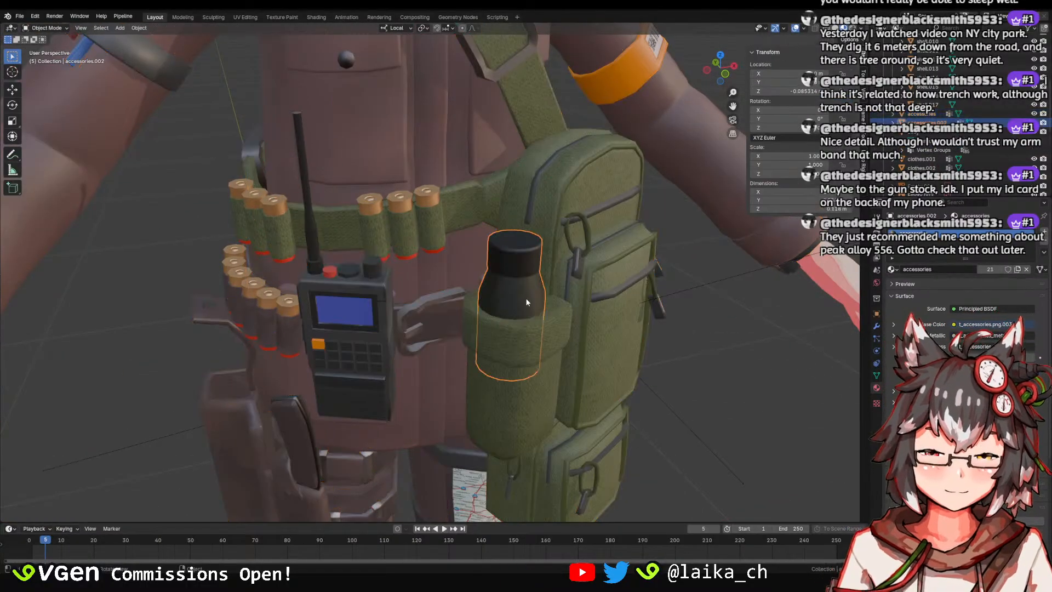
# Save the project and bring up the separated bottle for texture painting.
pyautogui.moveTo(526, 299); pyautogui.dragTo(545, 301, button='middle')
pyautogui.hotkey('ctrl', 's')
pyautogui.click(280, 17)
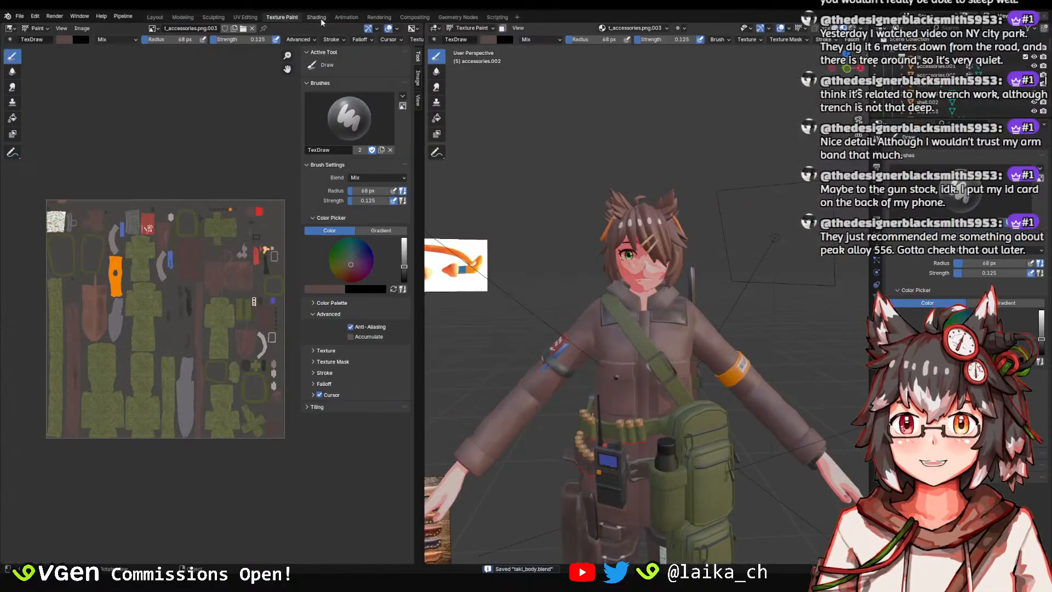
pyautogui.scroll(6, 634, 307)
pyautogui.scroll(5, 635, 271)
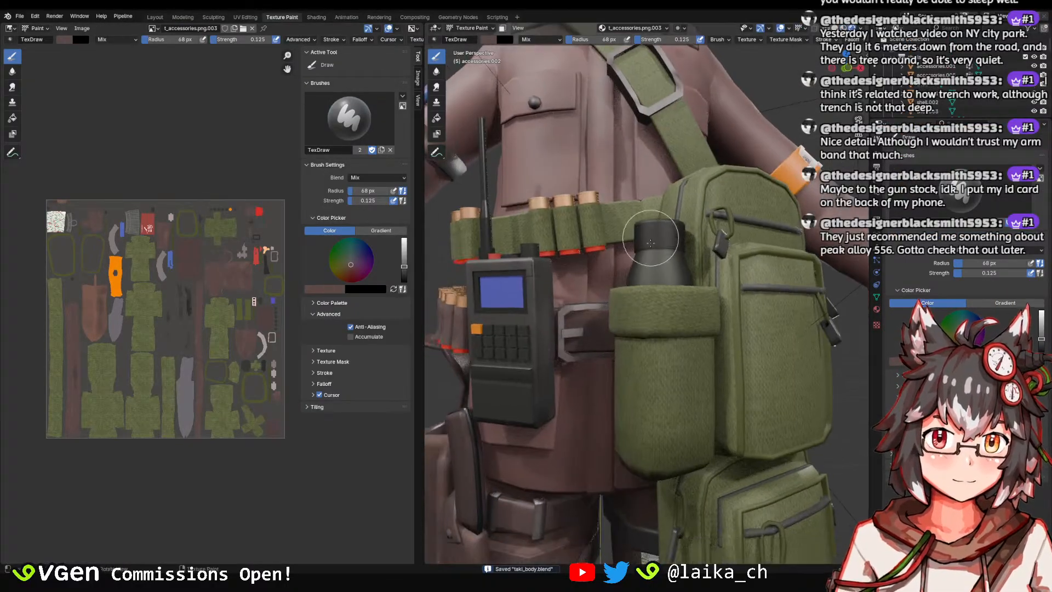
pyautogui.moveTo(676, 270)
pyautogui.mouseDown(button='middle')
pyautogui.moveTo(641, 234)
pyautogui.moveTo(625, 284)
pyautogui.mouseUp(button='middle')
# Make t_accessories_rough the active paint texture and set the brush color to white.
pyautogui.click(627, 31)
pyautogui.click(628, 75)
pyautogui.scroll(-4, 658, 261)
pyautogui.rightClick(625, 285)
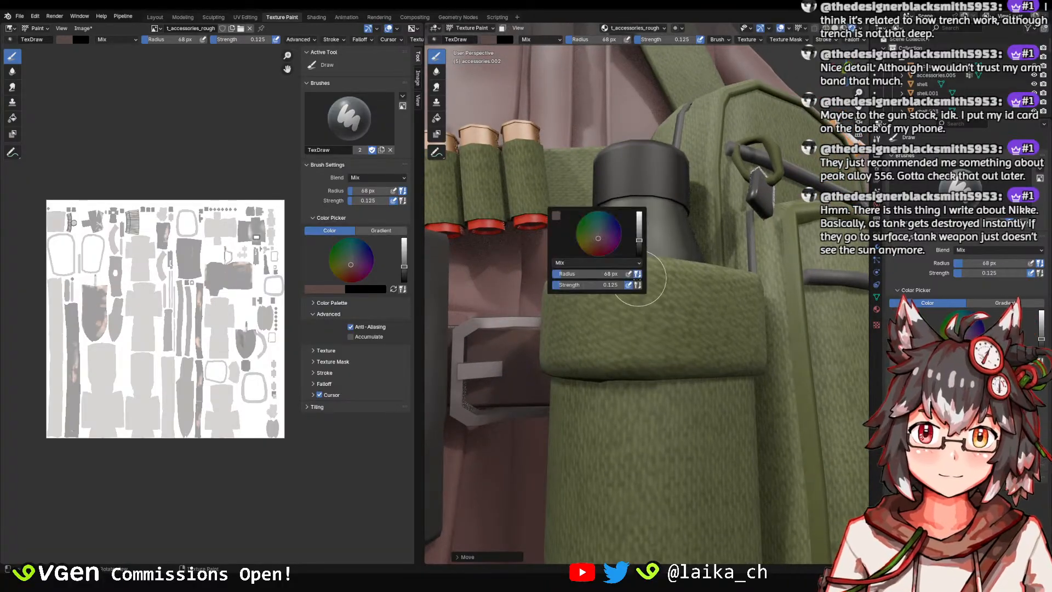
pyautogui.rightClick(598, 242)
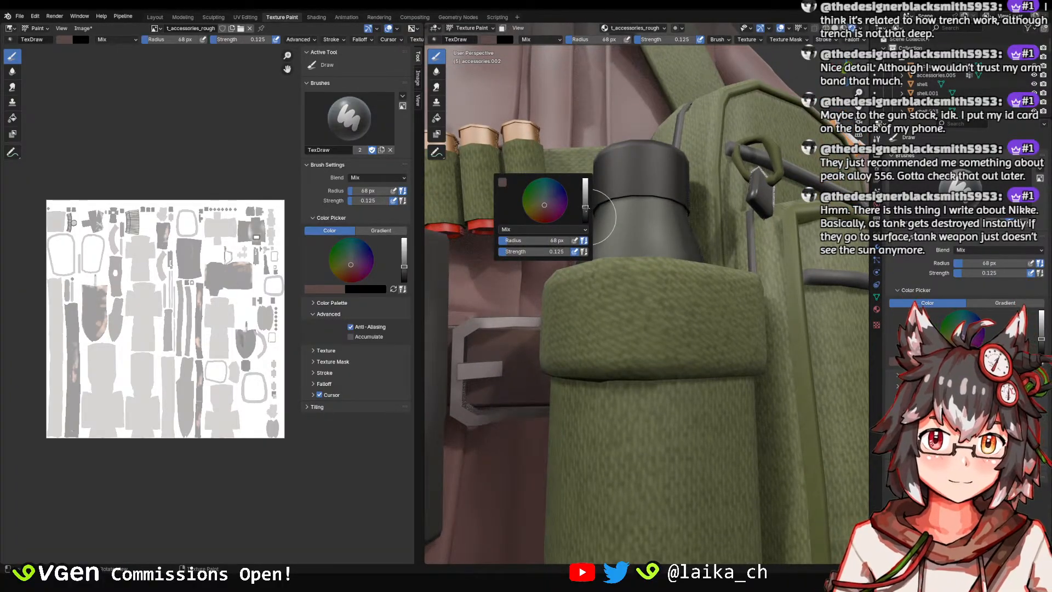
pyautogui.moveTo(585, 207); pyautogui.dragTo(585, 180)
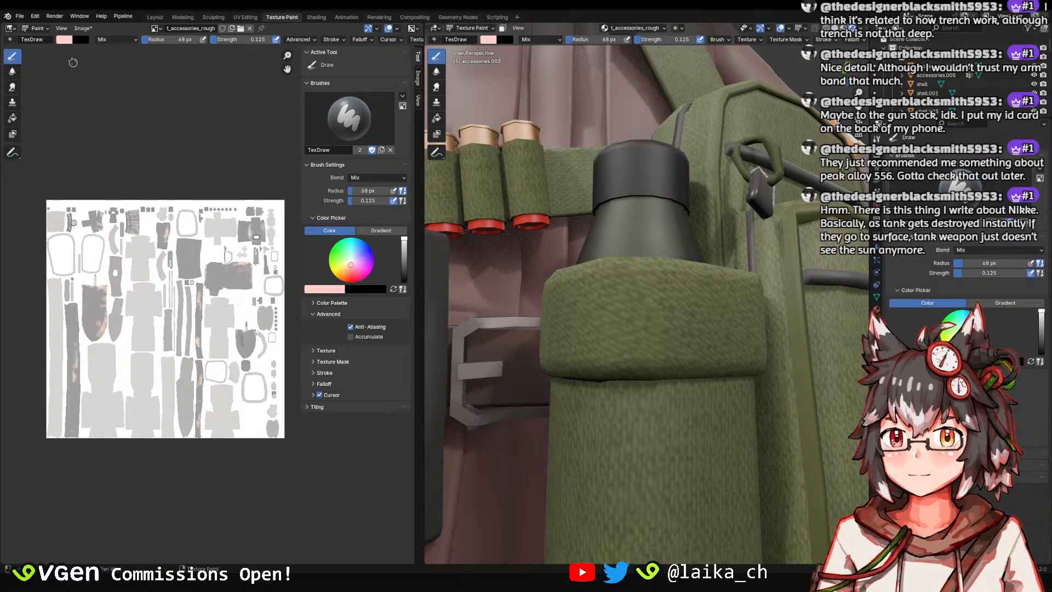
pyautogui.rightClick(99, 97)
pyautogui.click(146, 153)
pyautogui.click(178, 204)
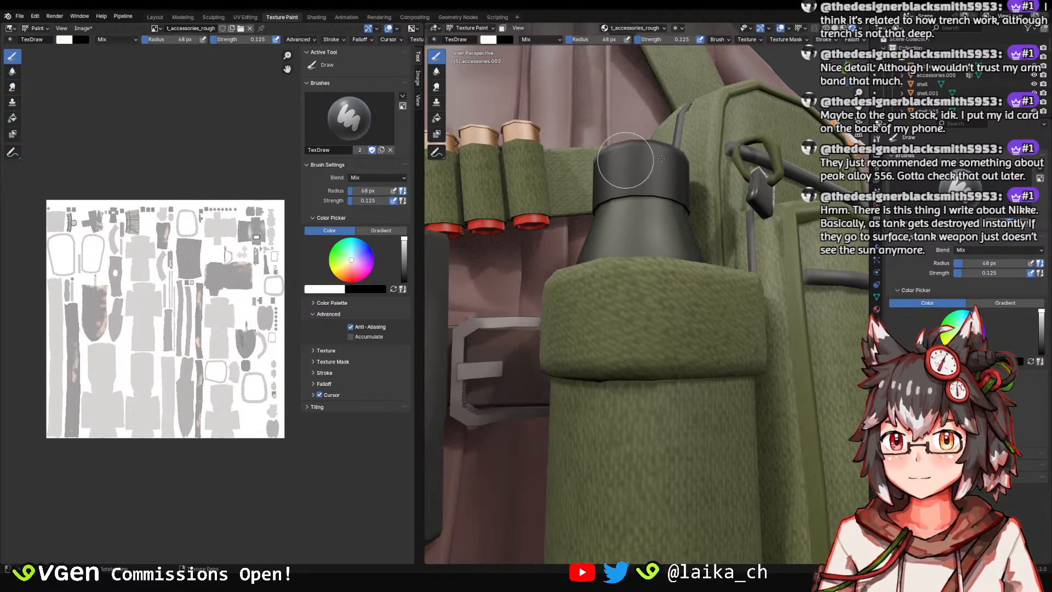
# Check the bottle's surface, make t_accessories.png.003 the active paint texture and look over its layout in the image editor.
pyautogui.moveTo(652, 219)
pyautogui.mouseDown(button='middle')
pyautogui.moveTo(669, 207)
pyautogui.moveTo(567, 330)
pyautogui.mouseUp(button='middle')
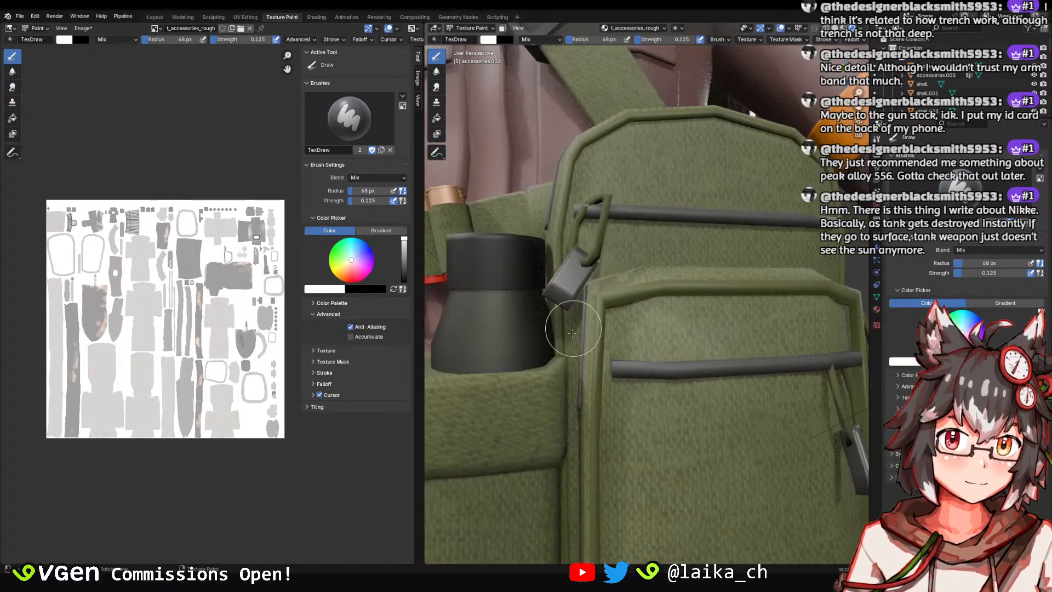
pyautogui.moveTo(504, 251); pyautogui.dragTo(699, 296, button='middle')
pyautogui.scroll(-4, 674, 347)
pyautogui.scroll(6, 694, 278)
pyautogui.scroll(-3, 694, 278)
pyautogui.click(635, 28)
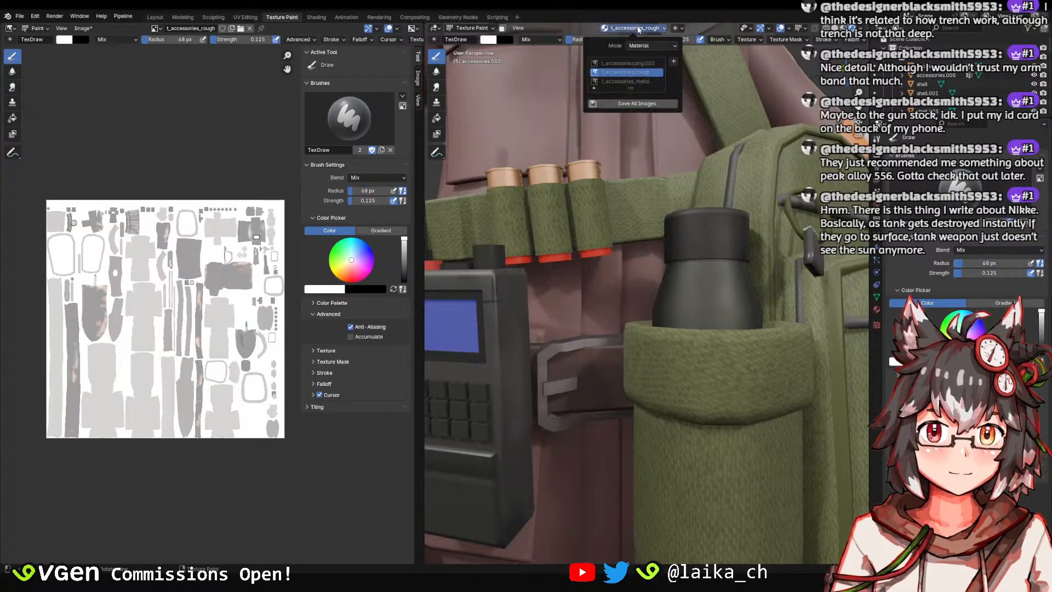
pyautogui.click(629, 63)
pyautogui.scroll(6, 205, 262)
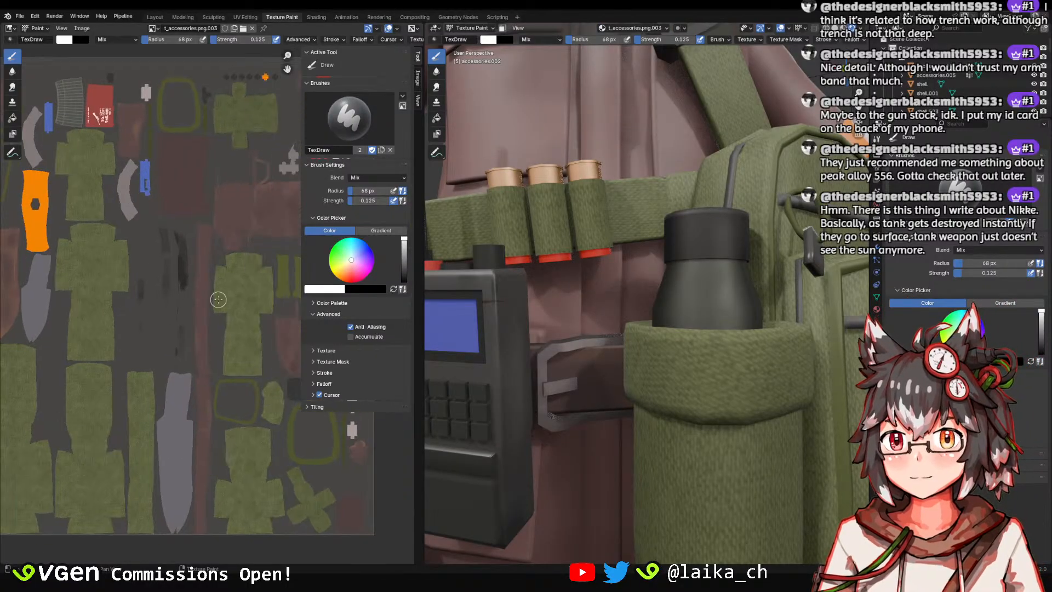
pyautogui.moveTo(205, 261); pyautogui.dragTo(189, 302, button='middle')
pyautogui.scroll(3, 231, 300)
pyautogui.scroll(-2, 242, 300)
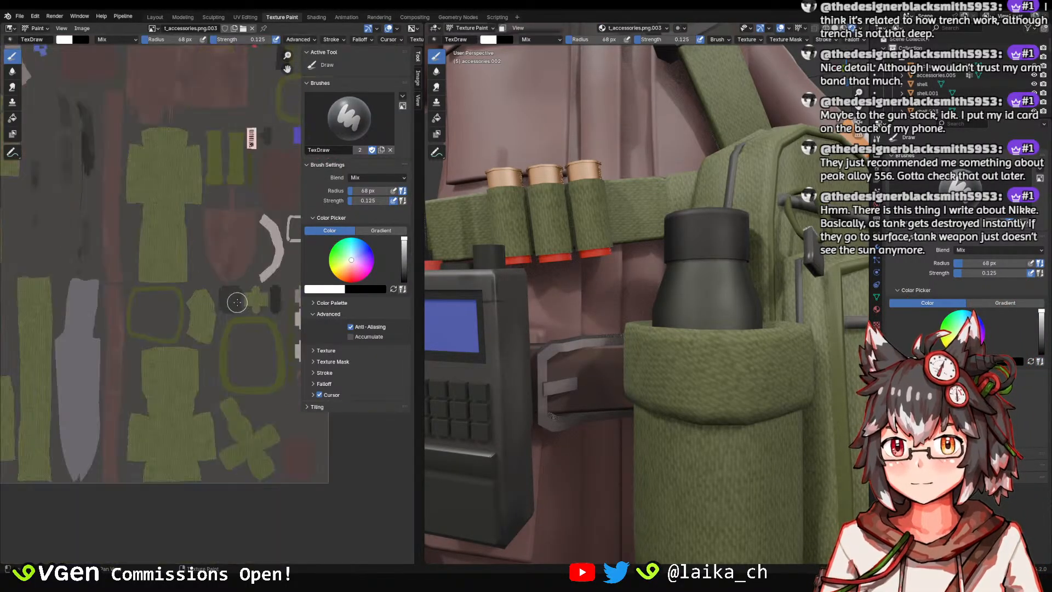
# Locate the bottle's UV island in the accessories texture and sample the light grey of the nearby curved strap piece as brush color.
pyautogui.scroll(-1, 244, 290)
pyautogui.moveTo(240, 235); pyautogui.dragTo(194, 388, button='middle')
pyautogui.moveTo(51, 263); pyautogui.dragTo(141, 253, button='middle')
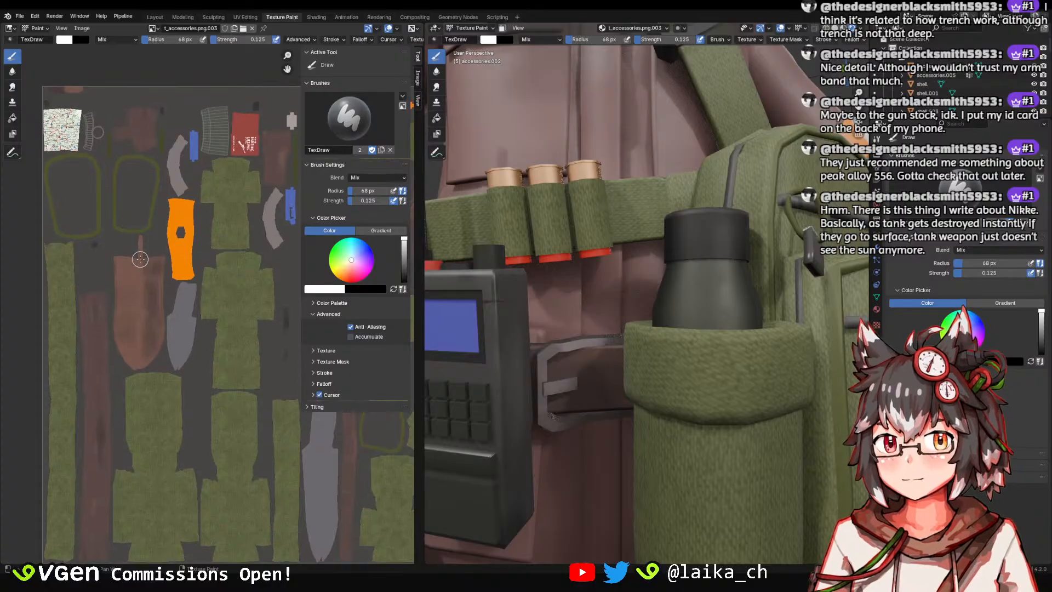
pyautogui.moveTo(91, 115); pyautogui.dragTo(52, 256, button='middle')
pyautogui.scroll(4, 174, 222)
pyautogui.scroll(1, 155, 246)
pyautogui.scroll(-2, 155, 246)
pyautogui.moveTo(207, 221)
pyautogui.mouseDown(button='middle')
pyautogui.moveTo(192, 223)
pyautogui.moveTo(208, 233)
pyautogui.mouseUp(button='middle')
pyautogui.scroll(2, 192, 223)
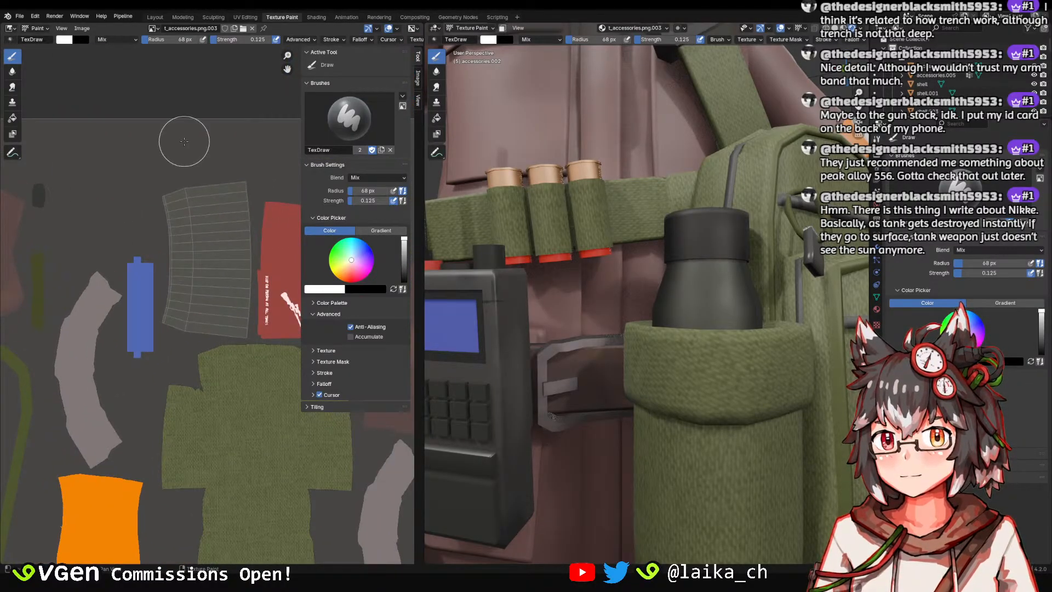
pyautogui.click(66, 40)
pyautogui.click(146, 152)
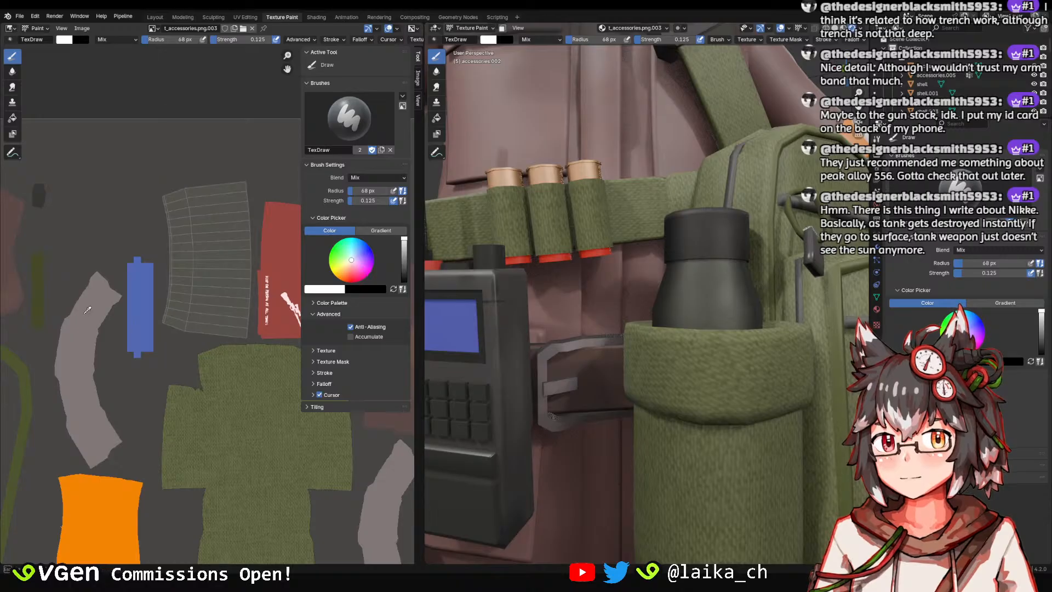
pyautogui.click(93, 307)
# Set the brush radius to 50 px for painting the bottle in the backpack's side pouch.
pyautogui.press('f')
pyautogui.click(704, 247)
pyautogui.scroll(5, 683, 302)
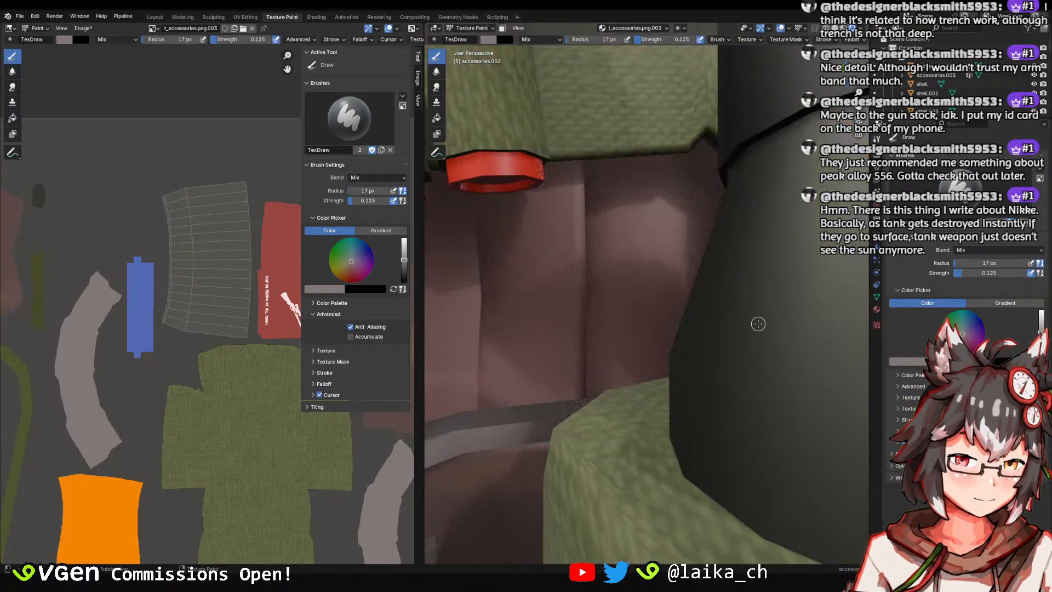
pyautogui.scroll(-6, 759, 324)
pyautogui.moveTo(758, 324); pyautogui.dragTo(673, 312, button='middle')
pyautogui.scroll(5, 630, 313)
pyautogui.press('f')
pyautogui.click(643, 324)
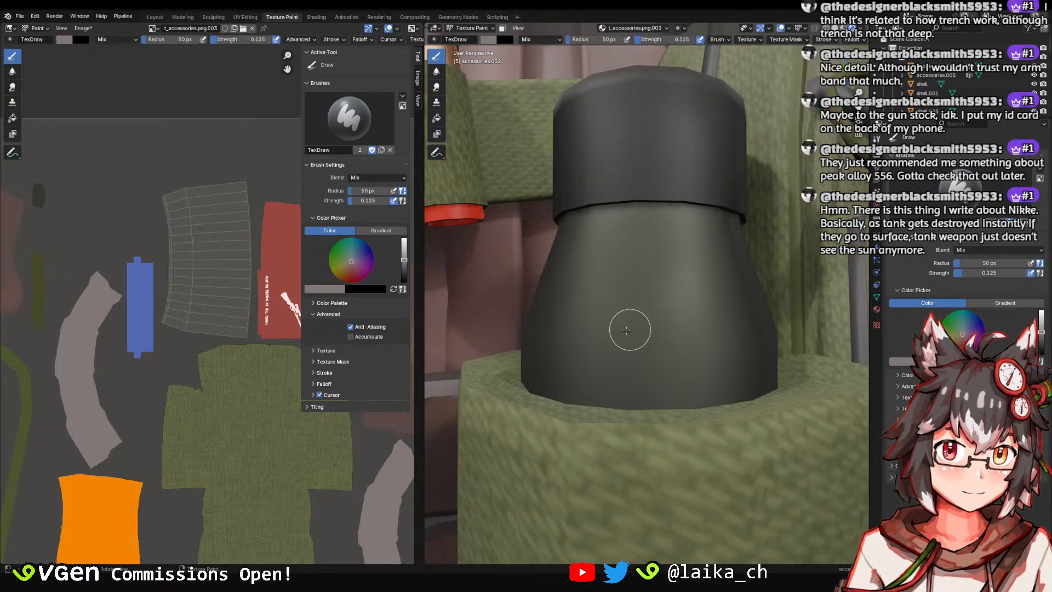
# Paint a soft light grey highlight along the upper rim of the bottle cap.
pyautogui.scroll(-4, 728, 329)
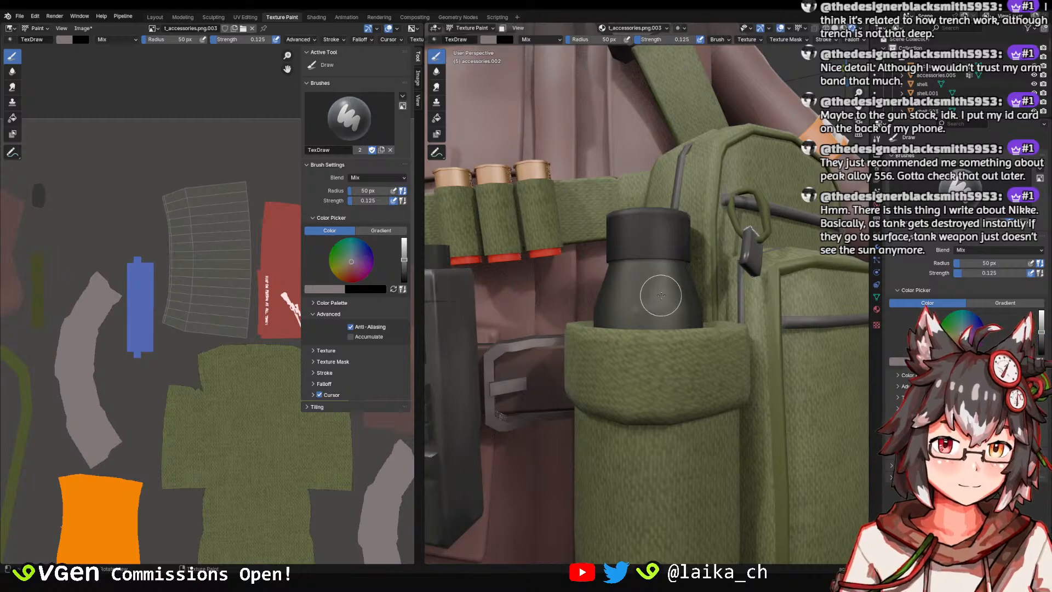
pyautogui.scroll(-6, 723, 339)
pyautogui.scroll(8, 734, 355)
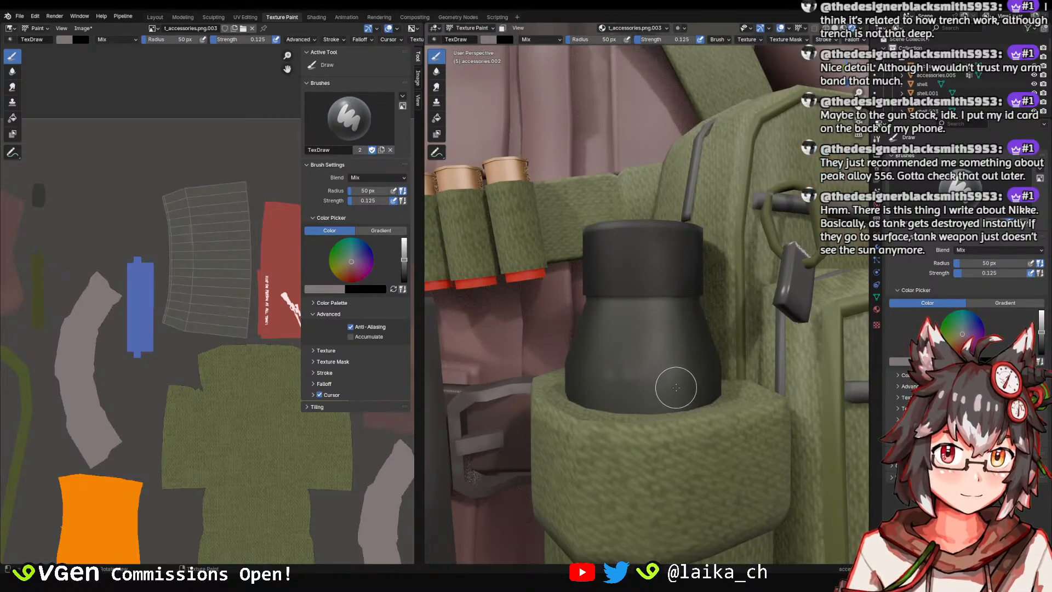
pyautogui.scroll(-4, 664, 387)
pyautogui.scroll(7, 694, 290)
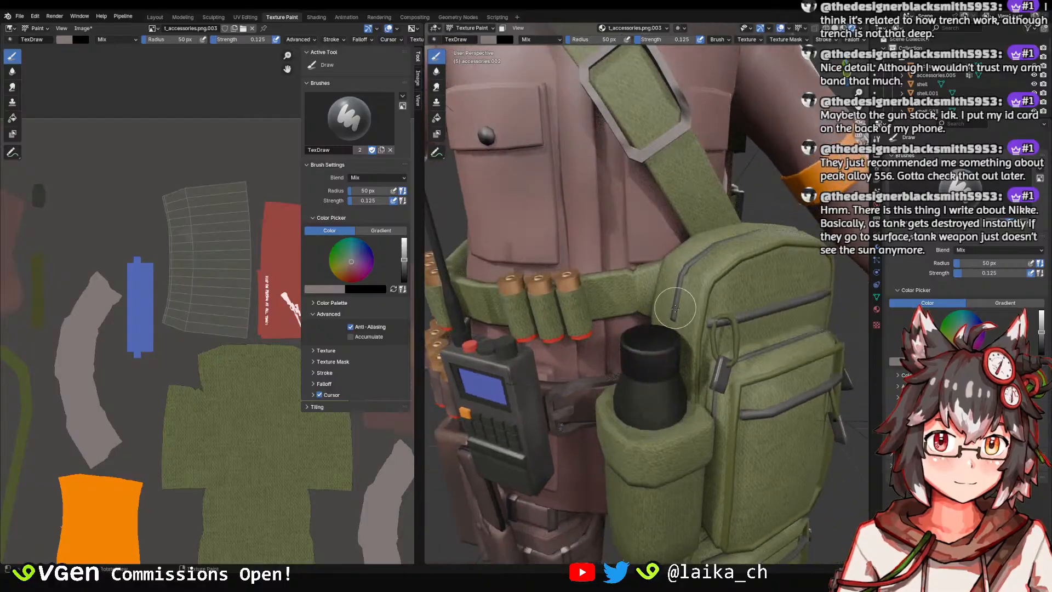
pyautogui.moveTo(608, 412); pyautogui.dragTo(754, 415)
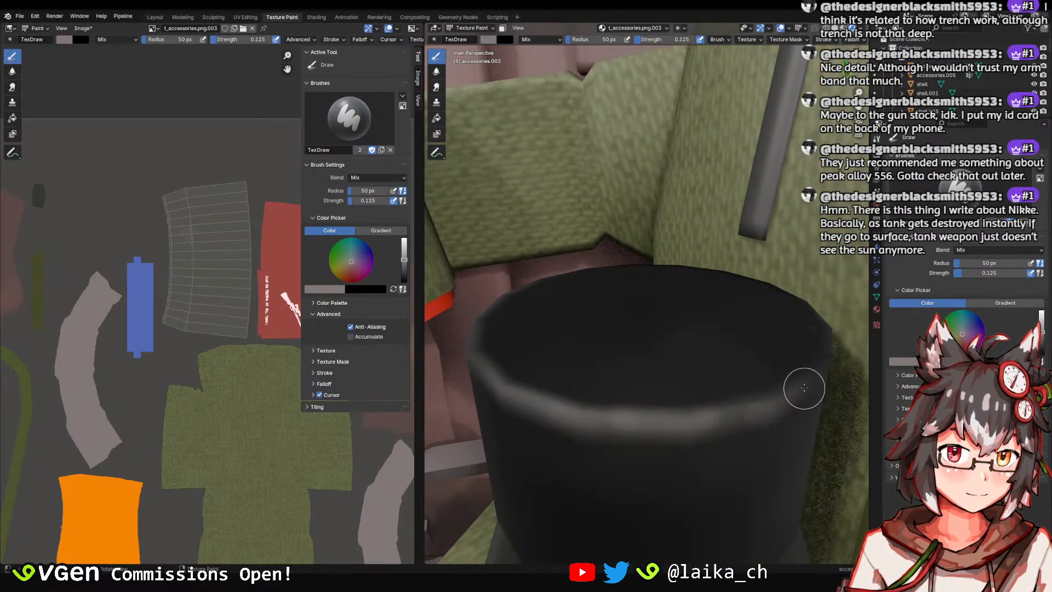
# Save the painted accessories texture image, return to the Layout workspace and save the project.
pyautogui.scroll(-5, 804, 388)
pyautogui.scroll(-3, 737, 272)
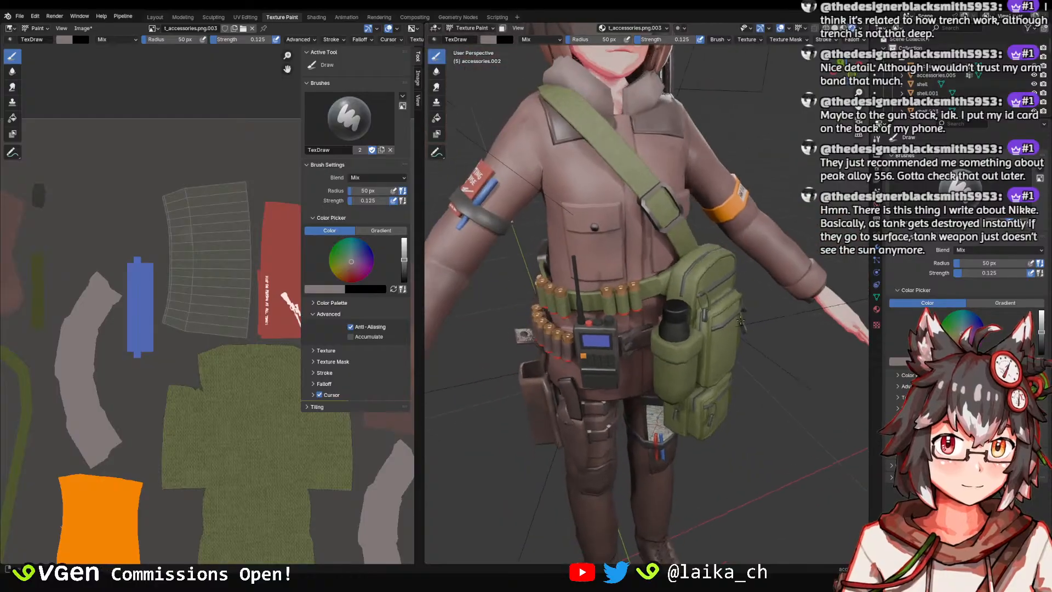
pyautogui.click(83, 28)
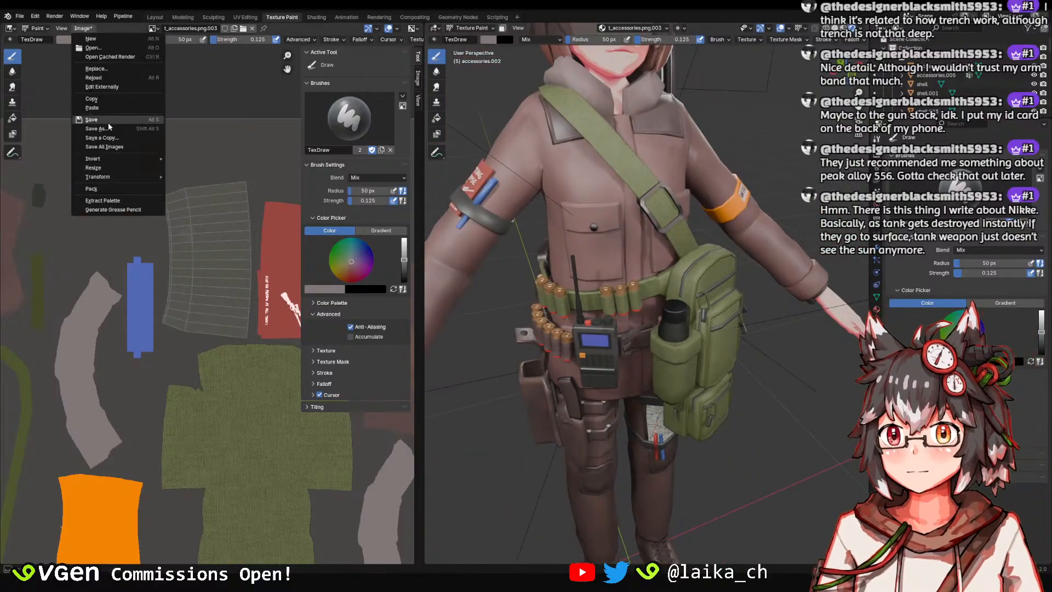
pyautogui.click(154, 17)
pyautogui.scroll(-3, 606, 301)
pyautogui.scroll(2, 606, 300)
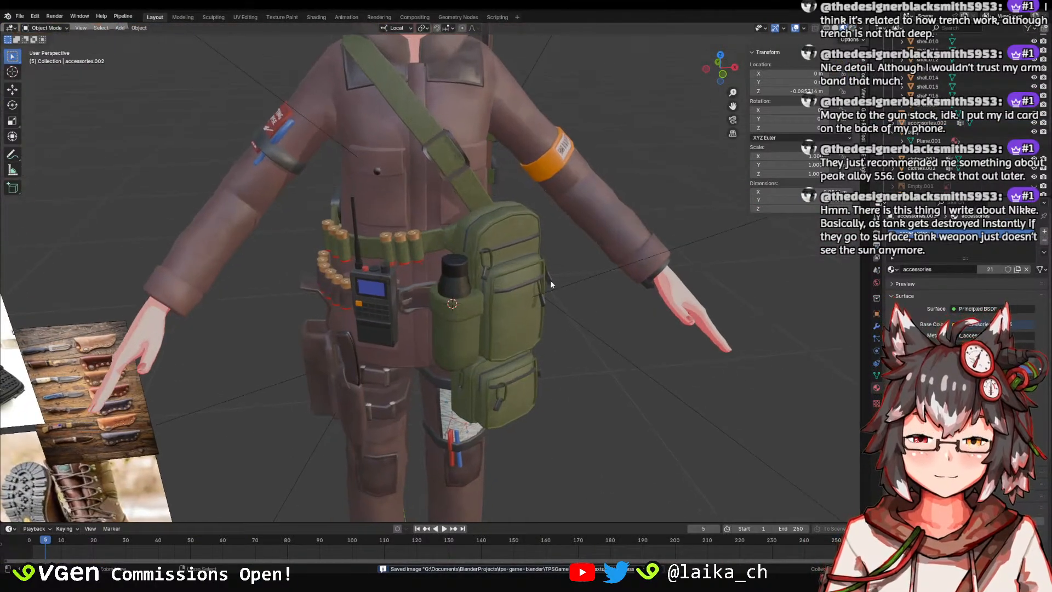
pyautogui.hotkey('ctrl', 's')
# Look over the character's outfit and accessories from the front and save the project again.
pyautogui.scroll(-2, 500, 215)
pyautogui.click(535, 282)
pyautogui.click(505, 326)
pyautogui.click(546, 339)
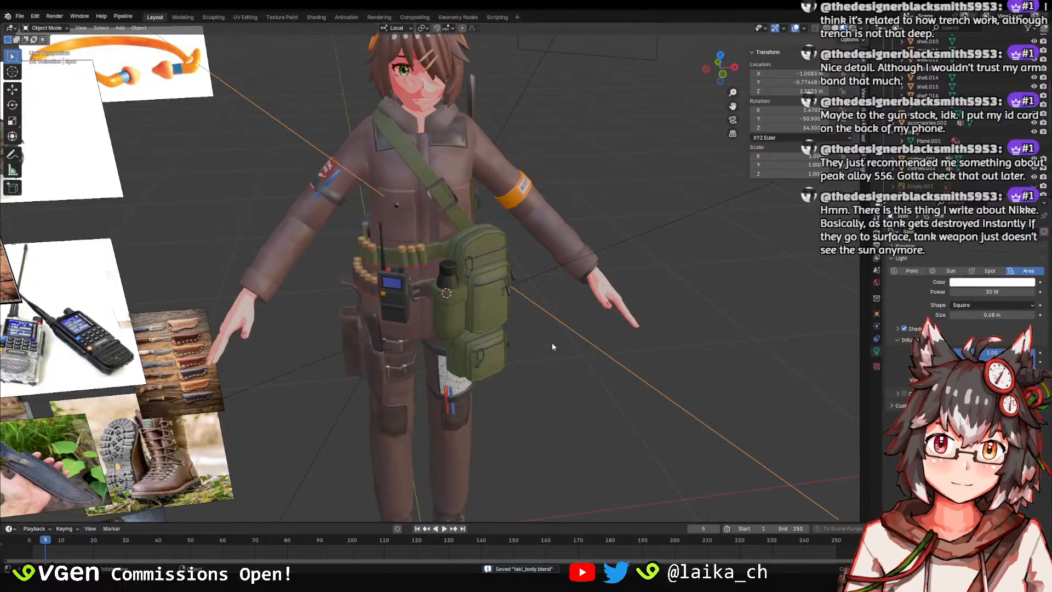
pyautogui.moveTo(551, 343); pyautogui.dragTo(553, 313, button='middle')
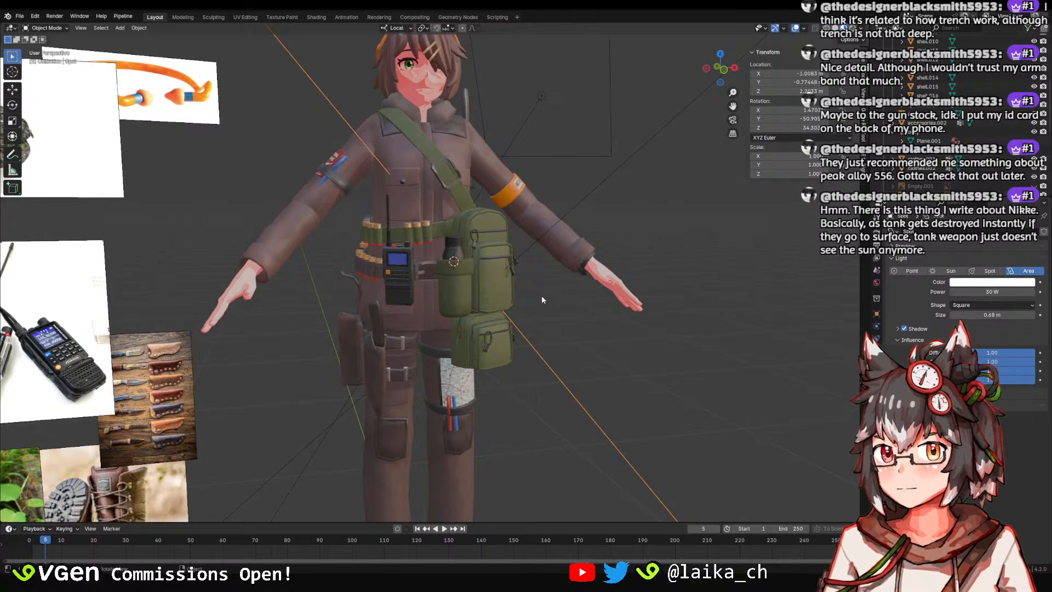
pyautogui.click(468, 255)
pyautogui.scroll(-2, 562, 302)
pyautogui.scroll(3, 517, 316)
pyautogui.moveTo(564, 305)
pyautogui.mouseDown(button='middle')
pyautogui.moveTo(516, 316)
pyautogui.moveTo(568, 296)
pyautogui.mouseUp(button='middle')
pyautogui.click(534, 322)
pyautogui.hotkey('ctrl', 's')
# Open the accessories mesh for editing and select the linked green fabric parts of the backpack, bottle pouch and lower pouch.
pyautogui.click(500, 291)
pyautogui.press('Tab')
pyautogui.click(493, 283)
pyautogui.scroll(2, 470, 223)
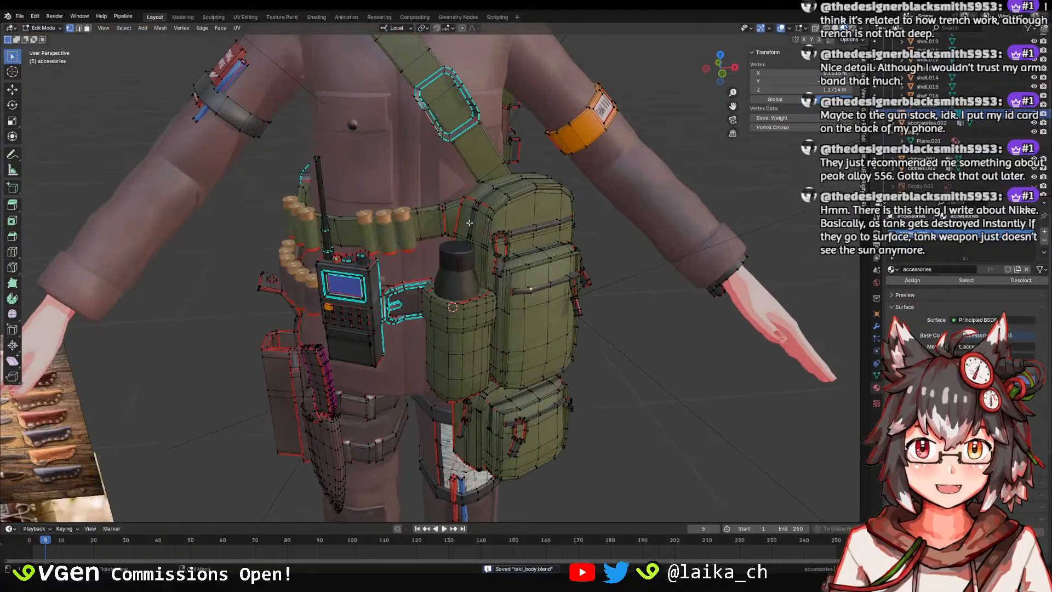
pyautogui.moveTo(470, 223); pyautogui.dragTo(502, 261, button='middle')
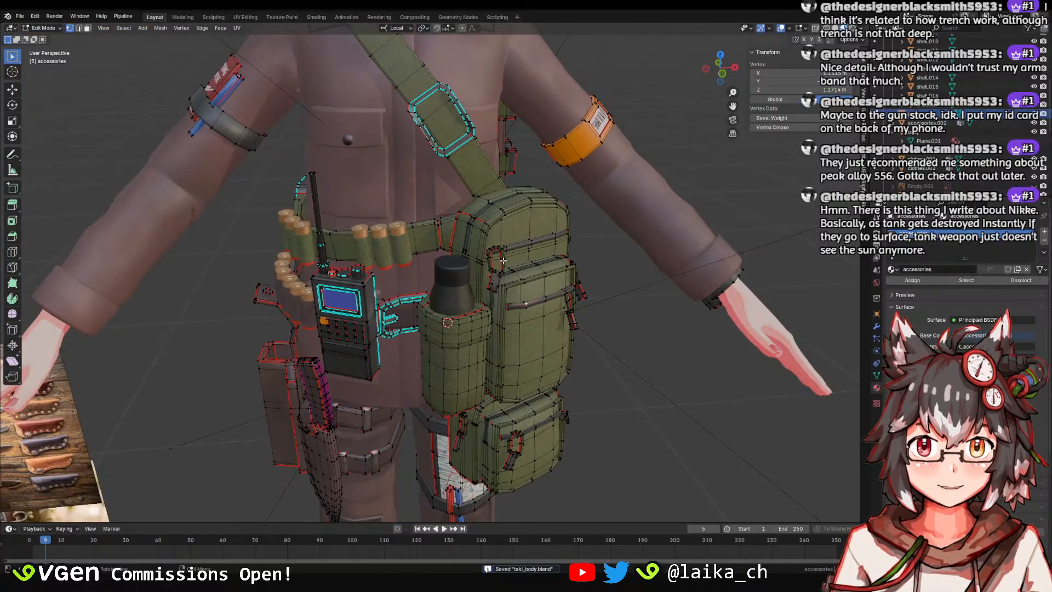
pyautogui.keyDown('shift'); pyautogui.click(530, 218); pyautogui.keyUp('shift')
pyautogui.keyDown('shift'); pyautogui.moveTo(480, 366); pyautogui.dragTo(476, 325, button='middle'); pyautogui.keyUp('shift')
pyautogui.keyDown('shift'); pyautogui.click(475, 324); pyautogui.keyUp('shift')
pyautogui.keyDown('shift'); pyautogui.click(467, 300); pyautogui.keyUp('shift')
pyautogui.keyDown('shift'); pyautogui.moveTo(505, 380); pyautogui.dragTo(485, 285, button='middle'); pyautogui.keyUp('shift')
pyautogui.keyDown('shift'); pyautogui.click(461, 323); pyautogui.keyUp('shift')
pyautogui.scroll(4, 486, 263)
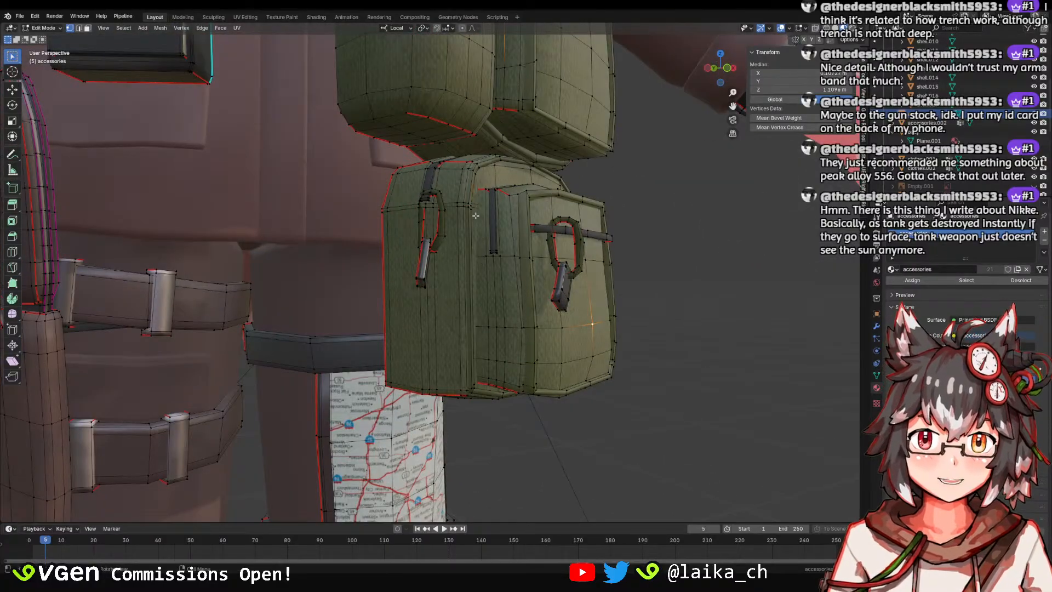
pyautogui.moveTo(454, 206); pyautogui.dragTo(495, 218, button='middle')
pyautogui.hotkey('ctrl', 'l')
# Extend the selection to the linked shoulder strap, belt and rear backpack fabric parts.
pyautogui.scroll(-6, 454, 221)
pyautogui.keyDown('shift'); pyautogui.moveTo(495, 218); pyautogui.dragTo(525, 245, button='middle'); pyautogui.keyUp('shift')
pyautogui.scroll(3, 526, 245)
pyautogui.keyDown('shift'); pyautogui.click(573, 233); pyautogui.keyUp('shift')
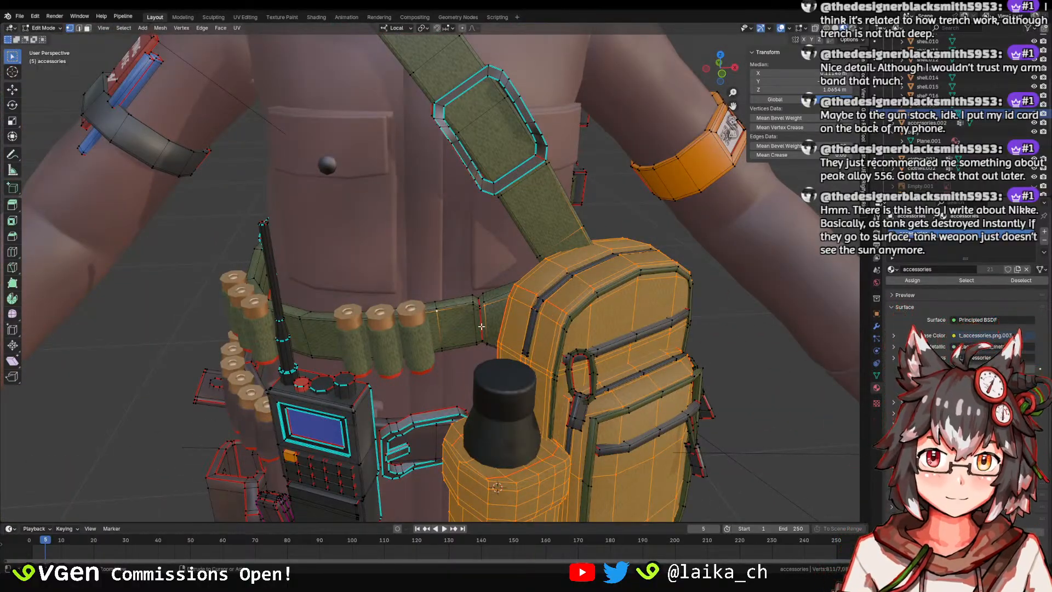
pyautogui.hotkey('ctrl', 'l')
pyautogui.scroll(-5, 443, 312)
pyautogui.moveTo(442, 312); pyautogui.dragTo(474, 324, button='middle')
pyautogui.scroll(4, 488, 320)
pyautogui.keyDown('shift'); pyautogui.click(488, 277); pyautogui.keyUp('shift')
pyautogui.keyDown('shift'); pyautogui.moveTo(525, 362); pyautogui.dragTo(493, 276, button='middle'); pyautogui.keyUp('shift')
pyautogui.keyDown('shift'); pyautogui.click(479, 340); pyautogui.keyUp('shift')
pyautogui.hotkey('ctrl', 'l')
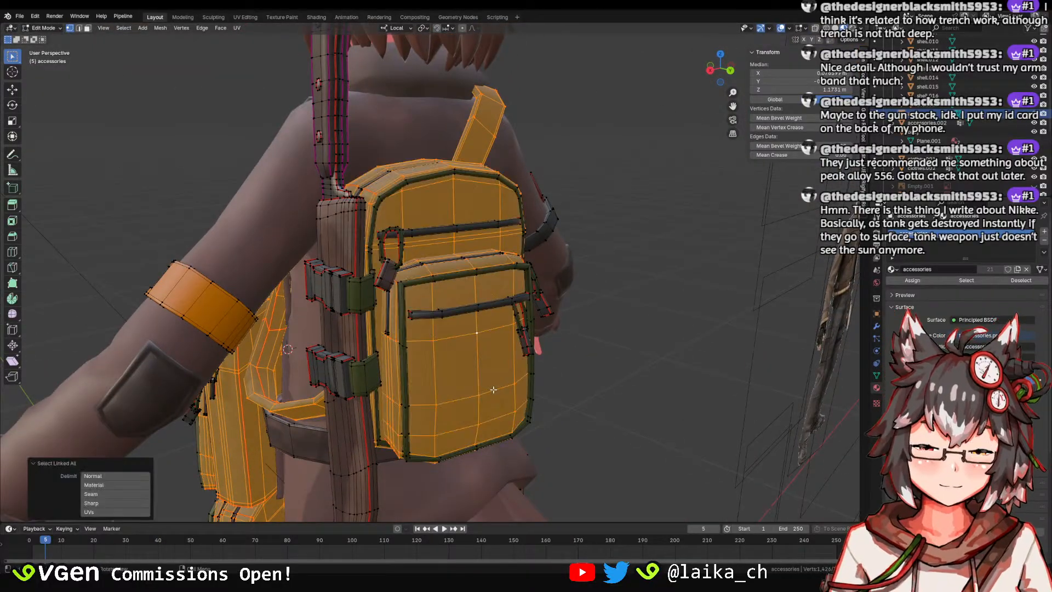
# Separate the selected green fabric parts into their own object, select that object and save the project.
pyautogui.scroll(-4, 515, 356)
pyautogui.press('p')
pyautogui.click(541, 284)
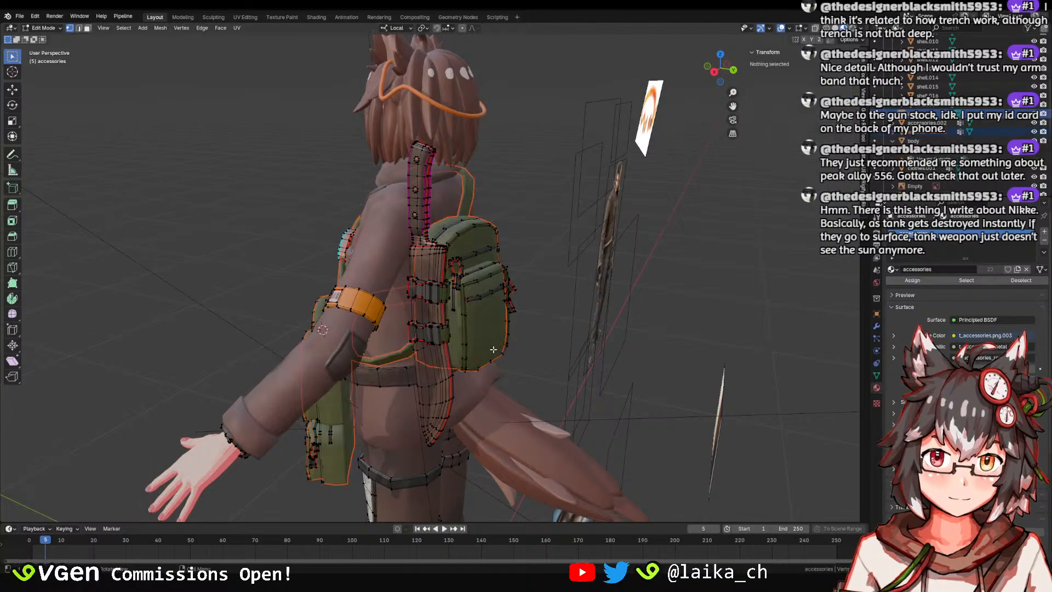
pyautogui.press('Tab')
pyautogui.click(490, 331)
pyautogui.hotkey('ctrl', 's')
# Check the separated backpack fabric on the full character, reselect the backpack object and save the project.
pyautogui.scroll(-2, 542, 280)
pyautogui.moveTo(552, 281); pyautogui.dragTo(461, 335, button='middle')
pyautogui.scroll(3, 461, 336)
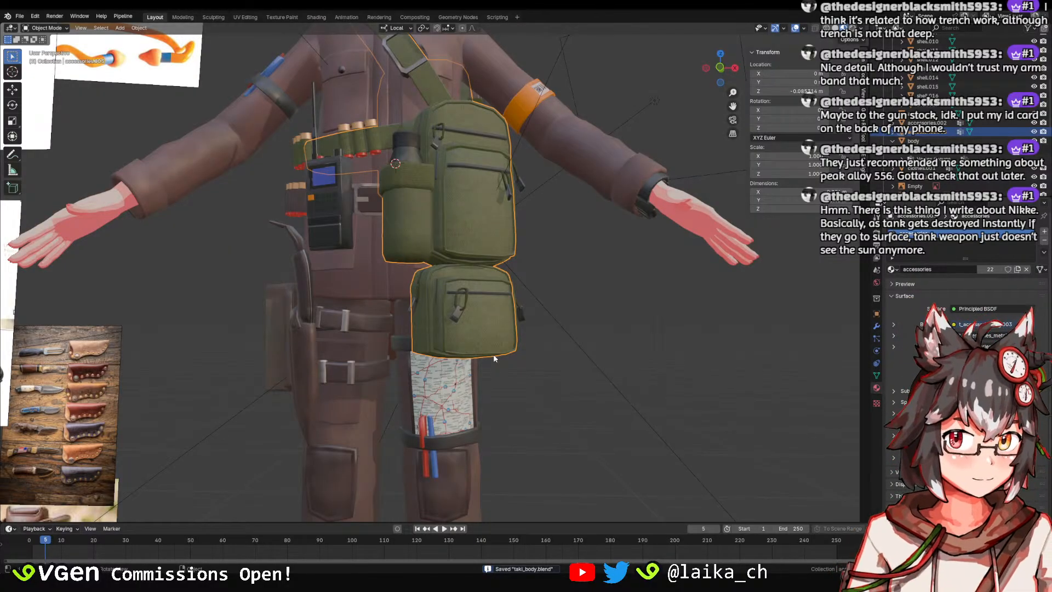
pyautogui.scroll(-5, 409, 311)
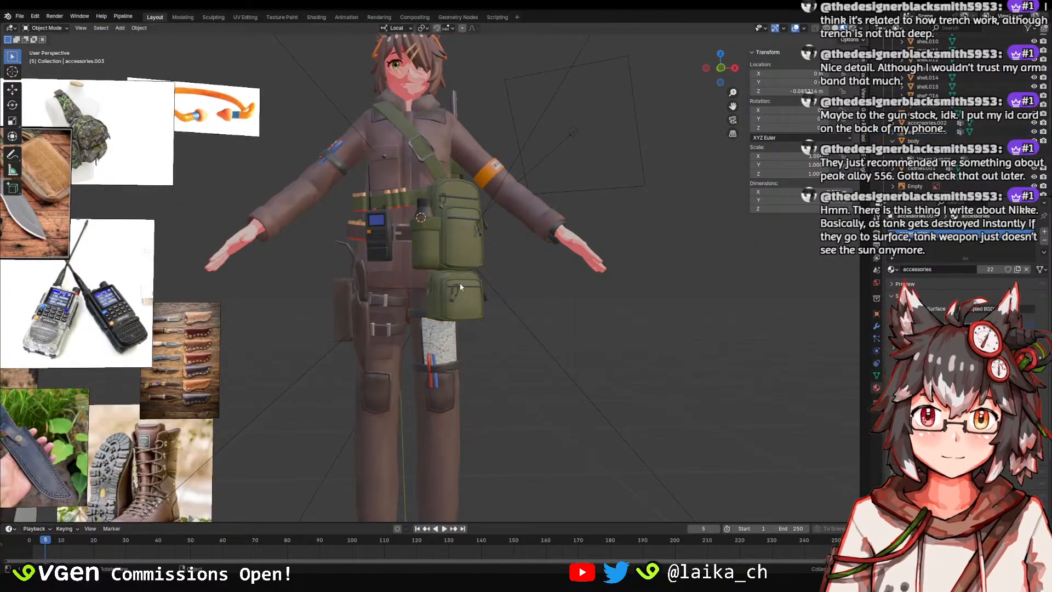
pyautogui.scroll(-2, 467, 303)
pyautogui.moveTo(467, 302); pyautogui.dragTo(480, 269, button='middle')
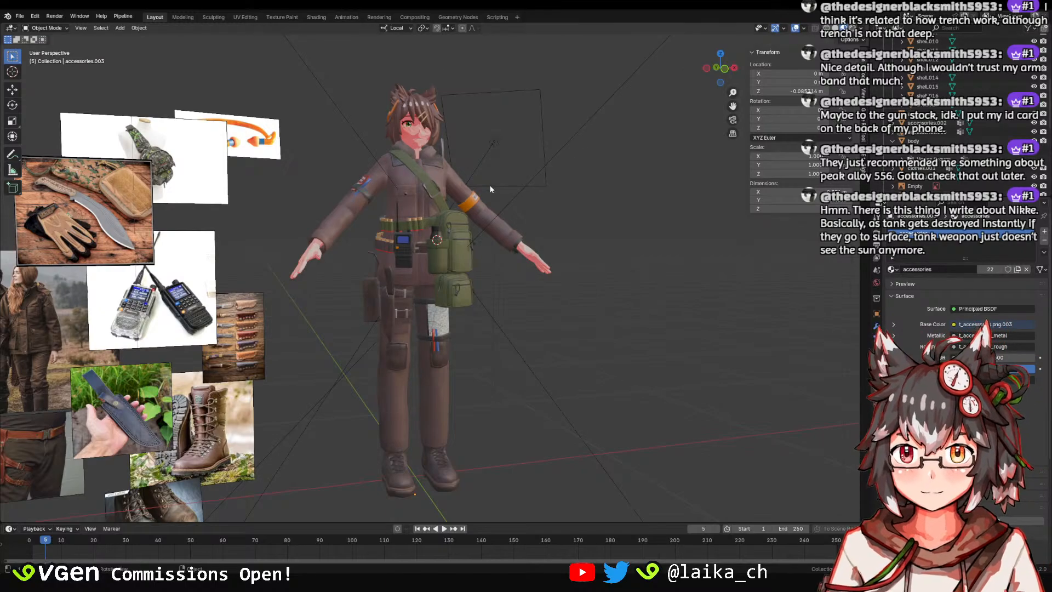
pyautogui.scroll(2, 491, 189)
pyautogui.click(484, 257)
pyautogui.scroll(4, 494, 265)
pyautogui.hotkey('ctrl', 's')
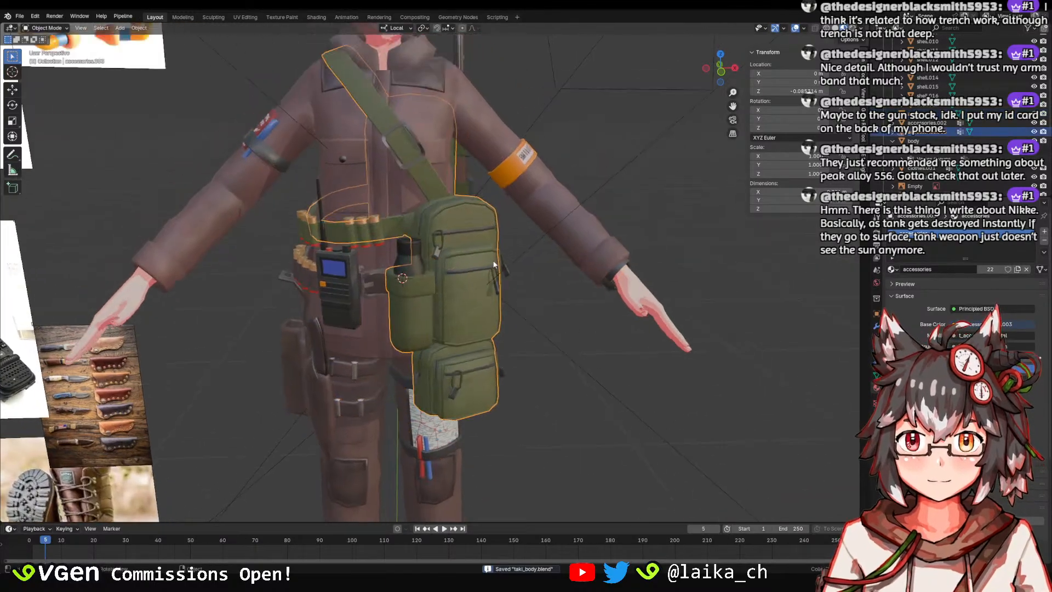
# Check the backpack object in isolation and bring it up for texture painting.
pyautogui.moveTo(493, 264)
pyautogui.mouseDown(button='middle')
pyautogui.moveTo(519, 212)
pyautogui.moveTo(412, 217)
pyautogui.moveTo(659, 267)
pyautogui.moveTo(264, 18)
pyautogui.mouseUp(button='middle')
pyautogui.press('KP_Divide')
pyautogui.press('KP_Divide')
pyautogui.click(282, 17)
pyautogui.moveTo(630, 273)
pyautogui.mouseDown(button='middle')
pyautogui.moveTo(653, 252)
pyautogui.moveTo(639, 352)
pyautogui.moveTo(643, 270)
pyautogui.moveTo(630, 308)
pyautogui.mouseUp(button='middle')
pyautogui.scroll(-3, 169, 267)
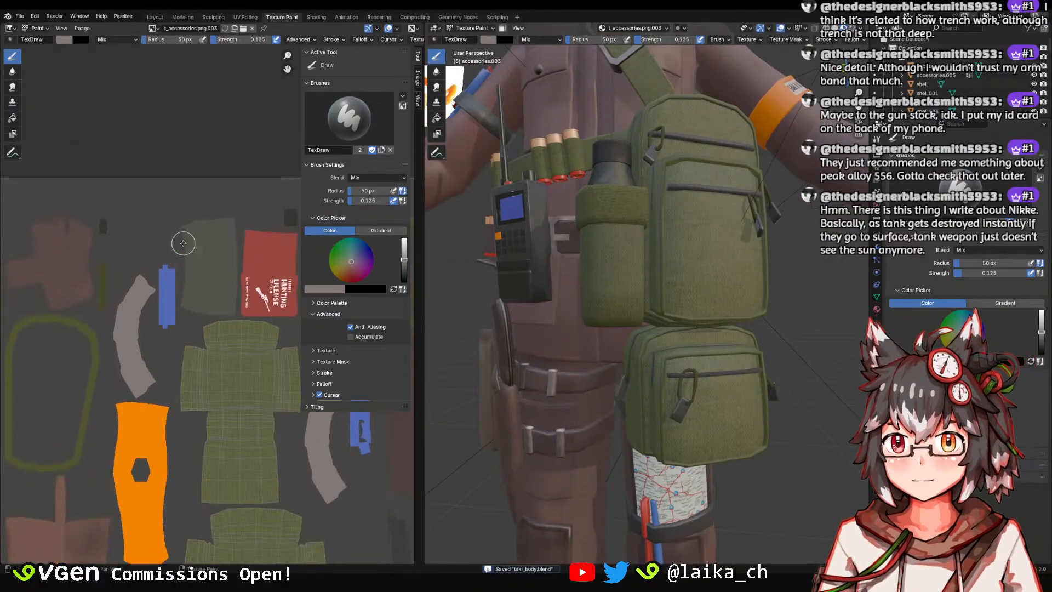
# Sample a dark color from the texture, use a brush radius of 123 px and shade the backpack's lower fabric areas.
pyautogui.click(64, 40)
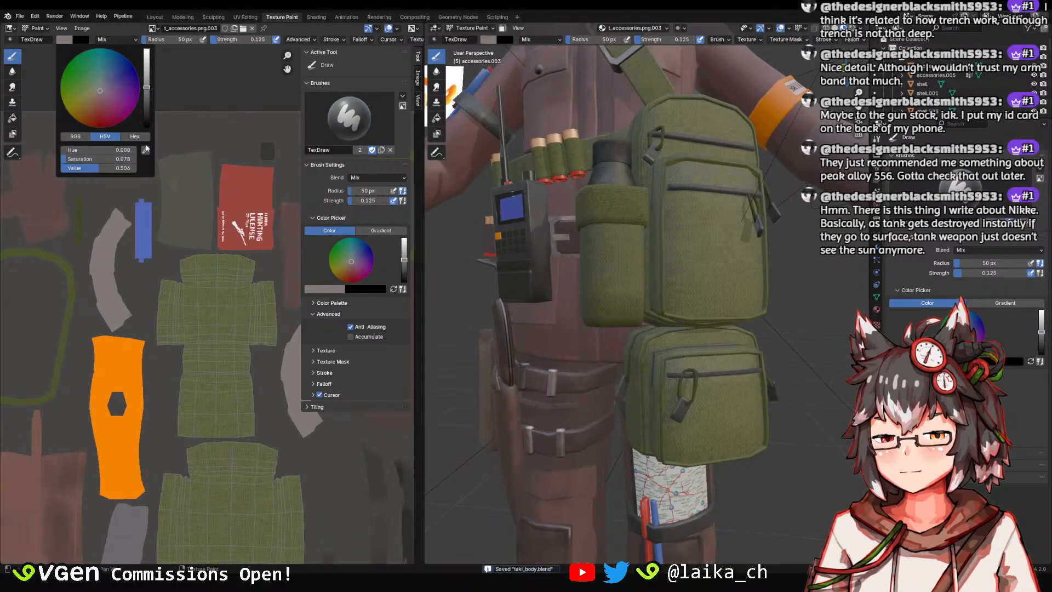
pyautogui.click(145, 149)
pyautogui.click(96, 212)
pyautogui.moveTo(581, 236); pyautogui.dragTo(609, 229, button='middle')
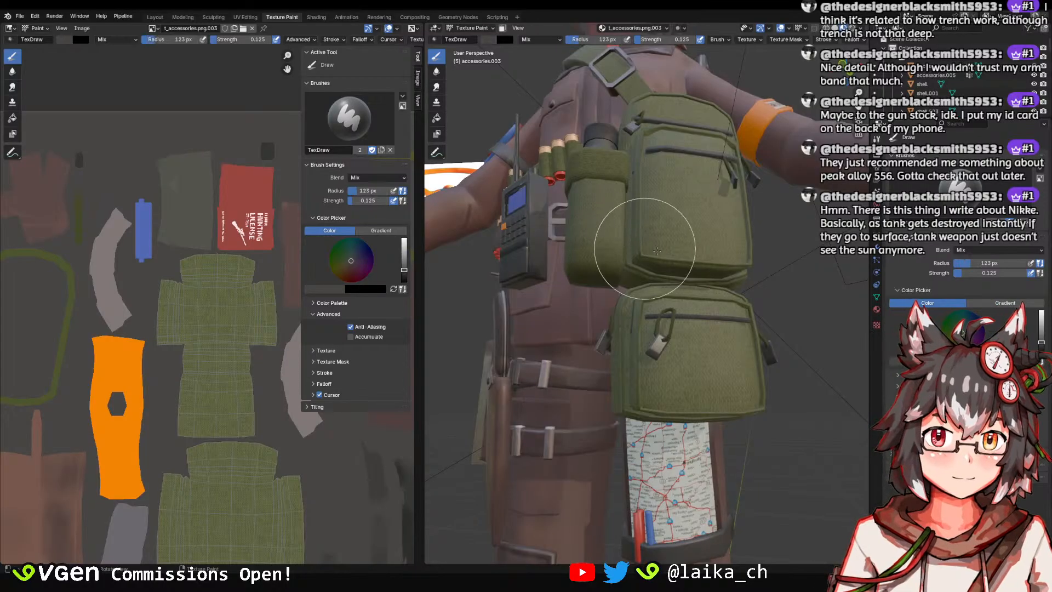
pyautogui.moveTo(701, 256); pyautogui.dragTo(667, 310, button='middle')
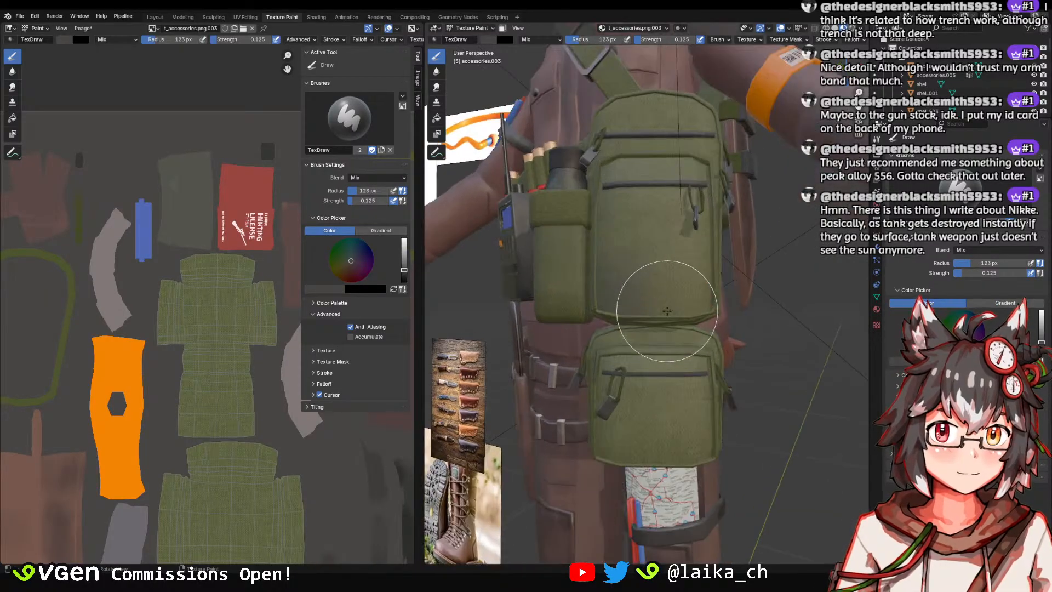
pyautogui.scroll(3, 659, 272)
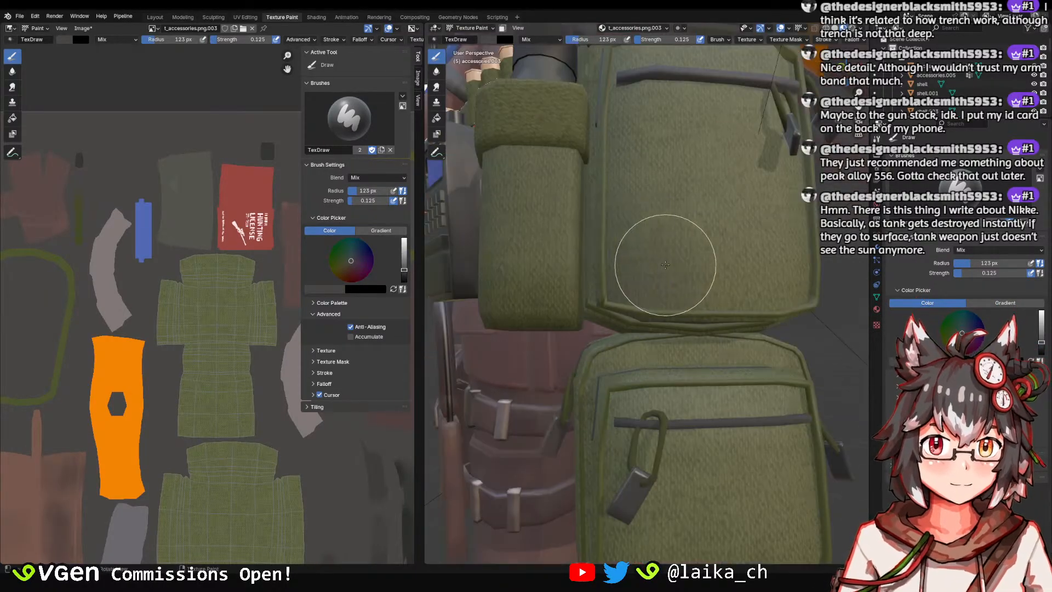
pyautogui.moveTo(463, 231); pyautogui.dragTo(575, 236, button='middle')
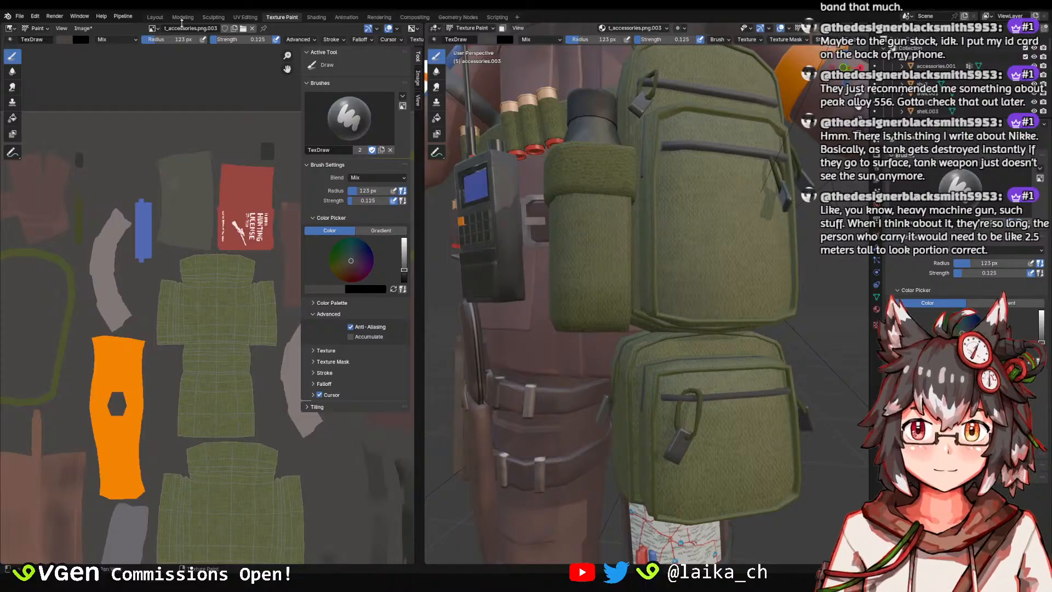
# Open the remaining accessories mesh for editing and select the linked green piping around the backpack's panels.
pyautogui.click(155, 17)
pyautogui.click(502, 284)
pyautogui.press('Tab')
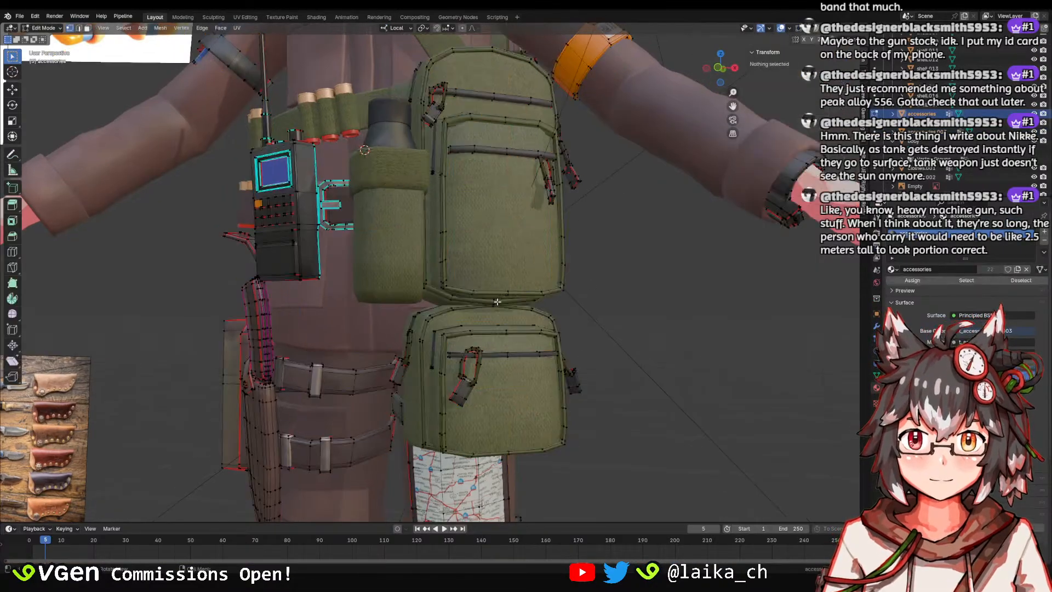
pyautogui.scroll(3, 496, 302)
pyautogui.click(502, 306)
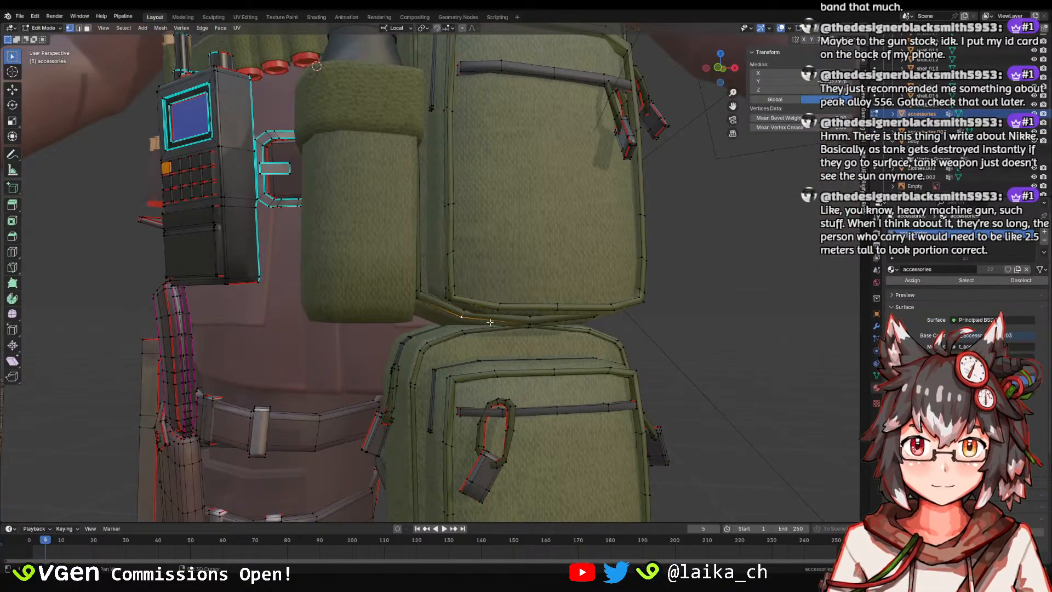
pyautogui.keyDown('shift'); pyautogui.moveTo(490, 323); pyautogui.dragTo(530, 257, button='middle'); pyautogui.keyUp('shift')
pyautogui.hotkey('ctrl', 'l')
pyautogui.scroll(-5, 476, 288)
pyautogui.scroll(4, 484, 231)
pyautogui.hotkey('ctrl', 'l')
# Separate the selected piping from the accessories and join it to the backpack fabric object.
pyautogui.press('p')
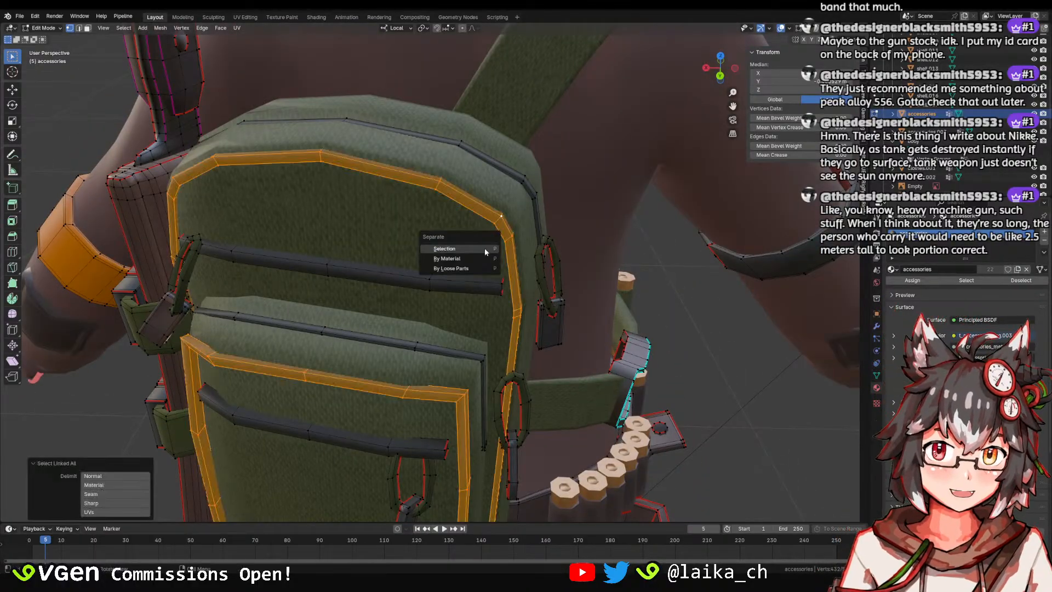
pyautogui.click(484, 249)
pyautogui.press('Tab')
pyautogui.click(459, 293)
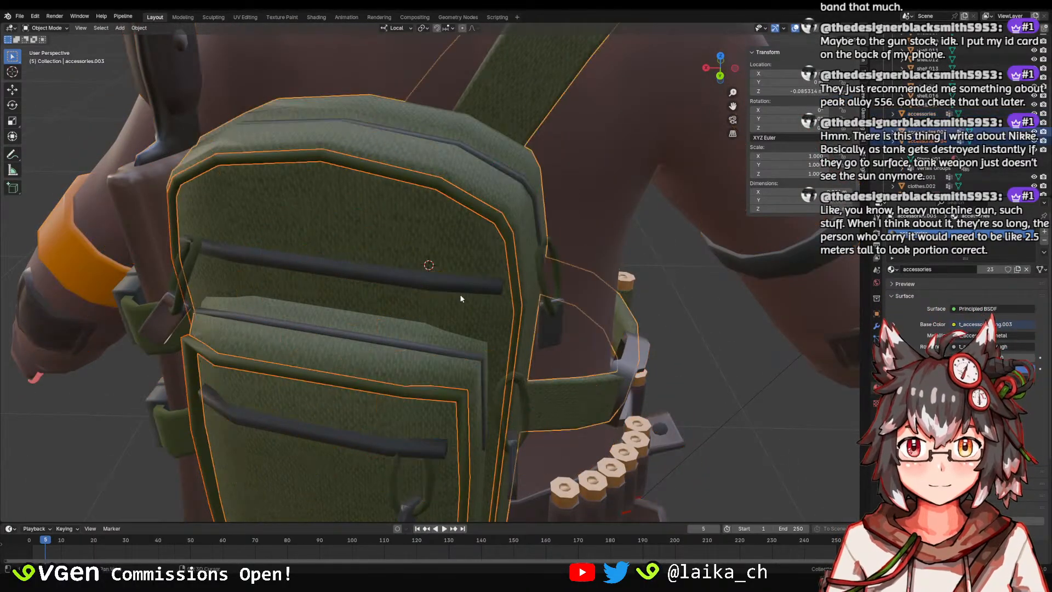
pyautogui.hotkey('ctrl', 'j')
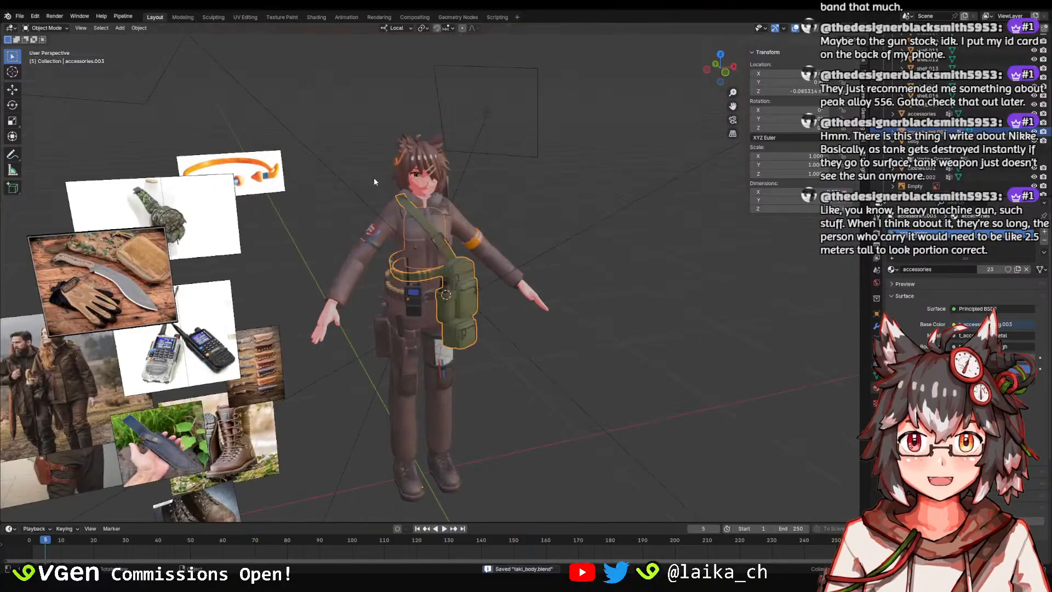
# Examine the green backpack and pouch fabric on the character from close up and at full-body distance.
pyautogui.scroll(6, 547, 363)
pyautogui.scroll(-5, 519, 230)
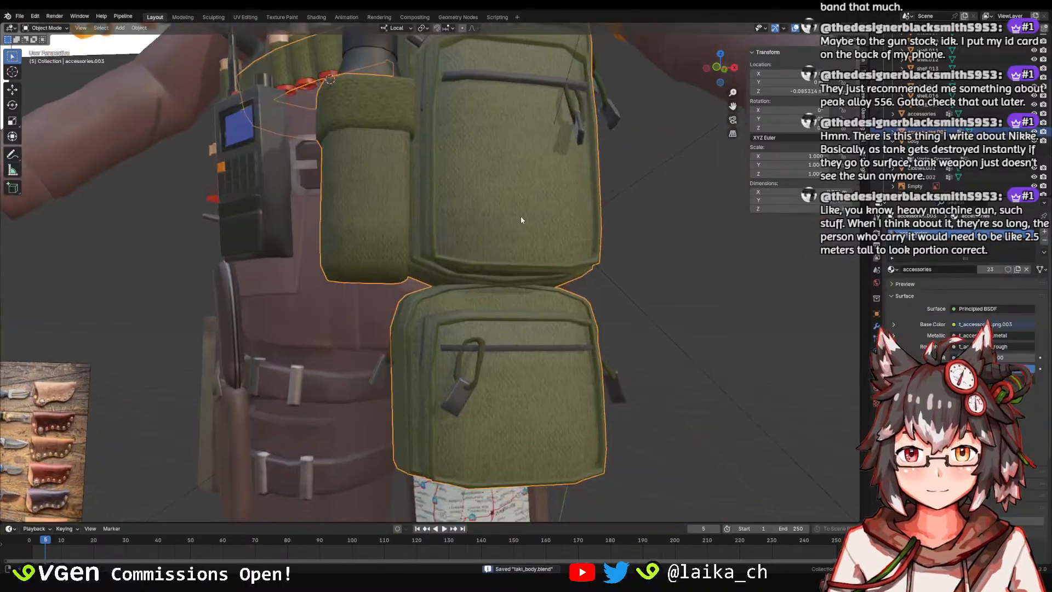
pyautogui.click(502, 327)
pyautogui.scroll(-6, 624, 343)
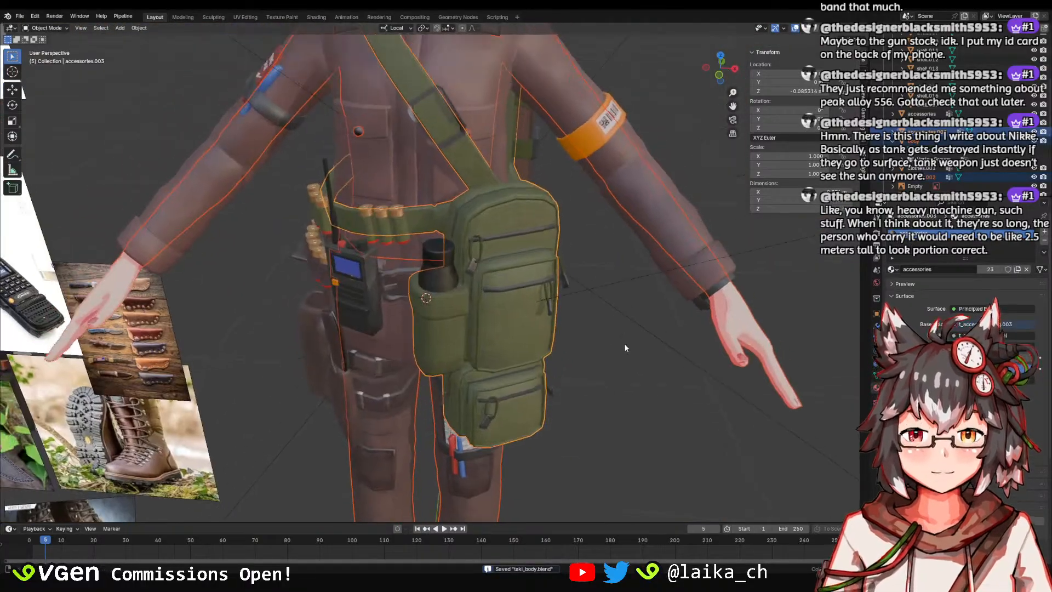
pyautogui.scroll(2, 544, 299)
pyautogui.click(544, 299)
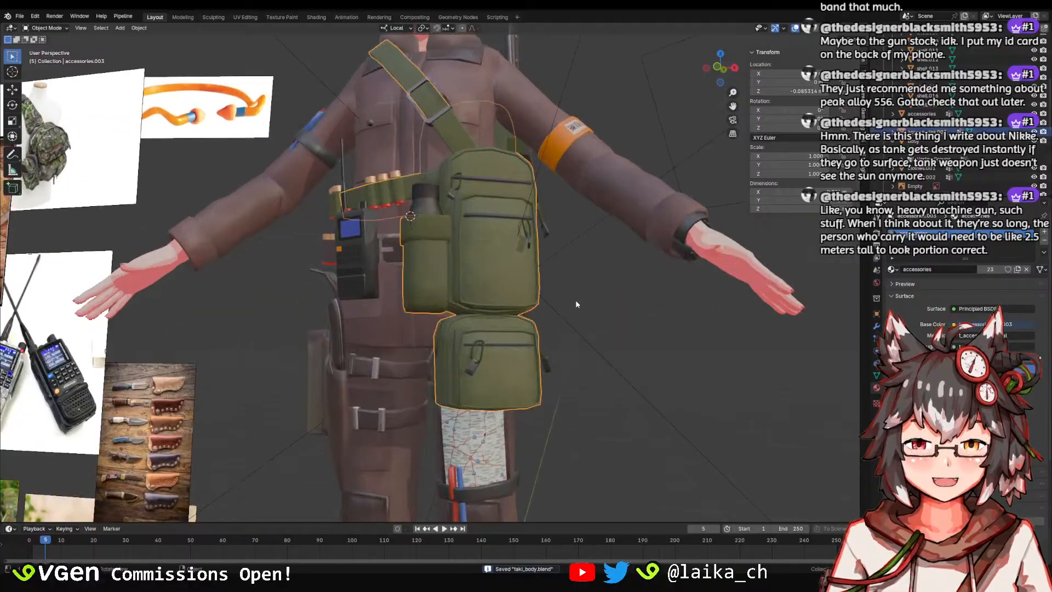
pyautogui.moveTo(575, 303); pyautogui.dragTo(600, 354, button='middle')
pyautogui.click(601, 353)
pyautogui.scroll(-4, 606, 338)
pyautogui.moveTo(606, 339); pyautogui.dragTo(513, 273)
pyautogui.click(502, 282)
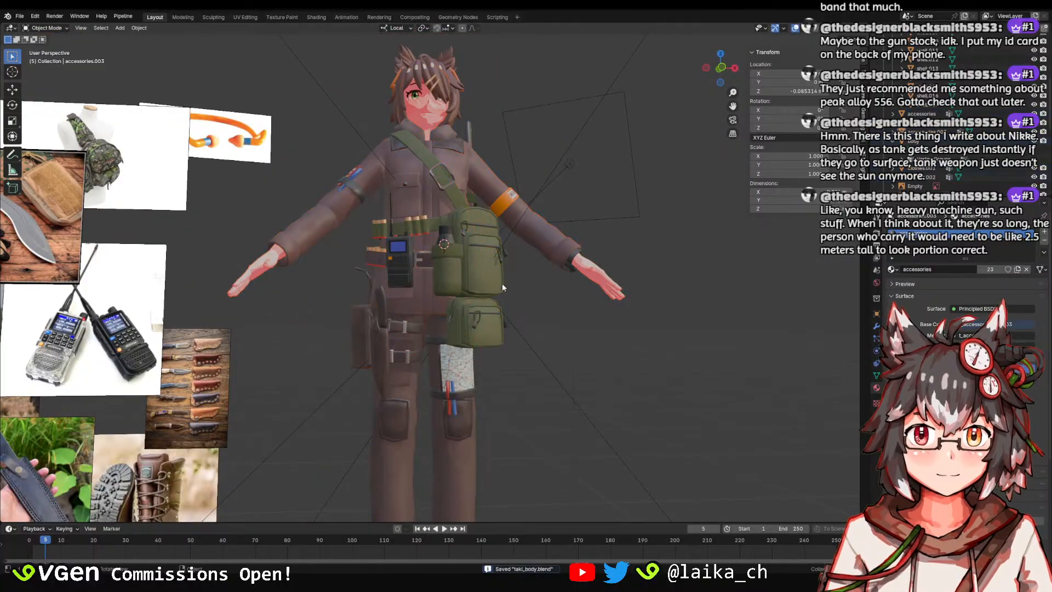
# Check the backpack fabric object in isolation, and return to the full scene.
pyautogui.moveTo(502, 283); pyautogui.dragTo(394, 272, button='middle')
pyautogui.press('KP_Divide')
pyautogui.click(573, 267)
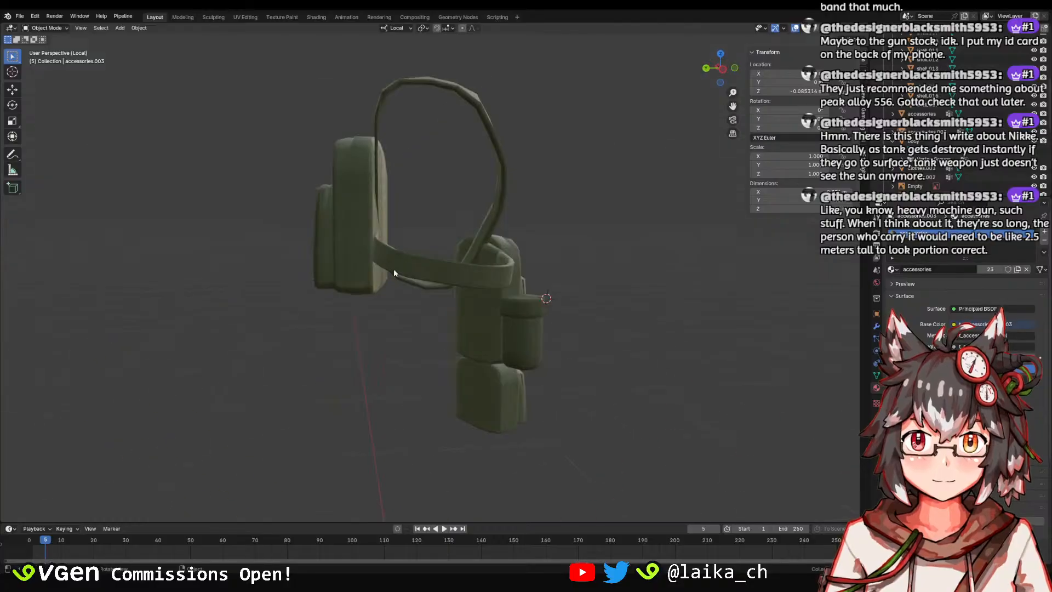
pyautogui.press('KP_Divide')
pyautogui.click(541, 314)
pyautogui.moveTo(499, 313); pyautogui.dragTo(540, 402, button='middle')
pyautogui.click(561, 381)
# Save the file and bring the whole character and the surrounding area lights into view.
pyautogui.click(511, 285)
pyautogui.moveTo(514, 282)
pyautogui.mouseDown(button='middle')
pyautogui.moveTo(528, 260)
pyautogui.moveTo(524, 224)
pyautogui.moveTo(501, 219)
pyautogui.moveTo(488, 251)
pyautogui.moveTo(482, 205)
pyautogui.moveTo(475, 284)
pyautogui.moveTo(418, 253)
pyautogui.moveTo(485, 213)
pyautogui.moveTo(567, 235)
pyautogui.mouseUp(button='middle')
pyautogui.scroll(-1, 523, 223)
pyautogui.scroll(3, 524, 223)
pyautogui.hotkey('ctrl', 's')
pyautogui.scroll(-2, 485, 212)
pyautogui.scroll(-2, 485, 213)
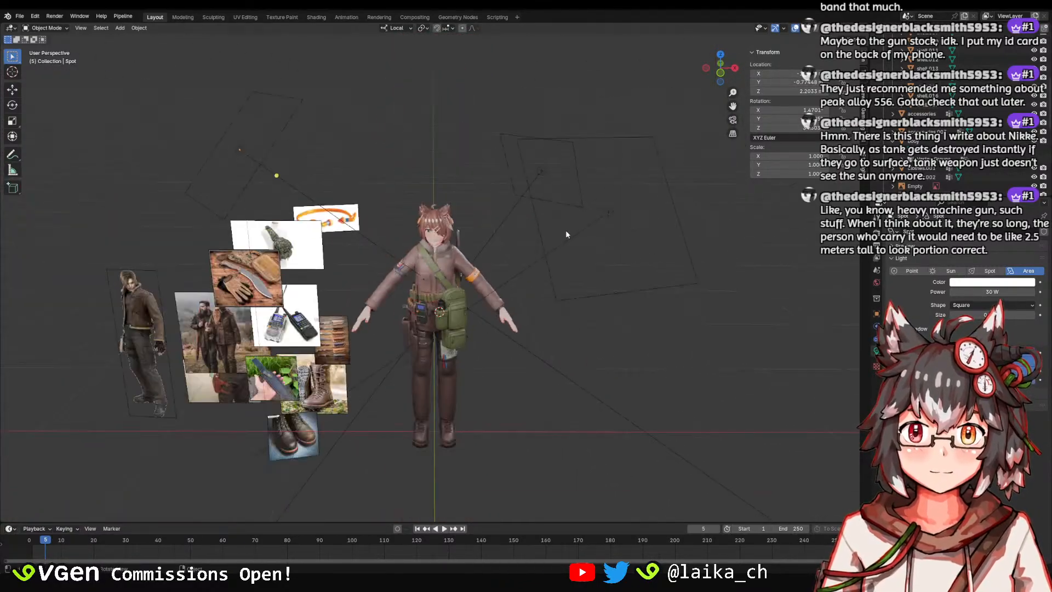
# Rotate the area light on the character's backpack side about its X axis so its panel stands more upright.
pyautogui.press('r')
pyautogui.press('z')
pyautogui.press('z')
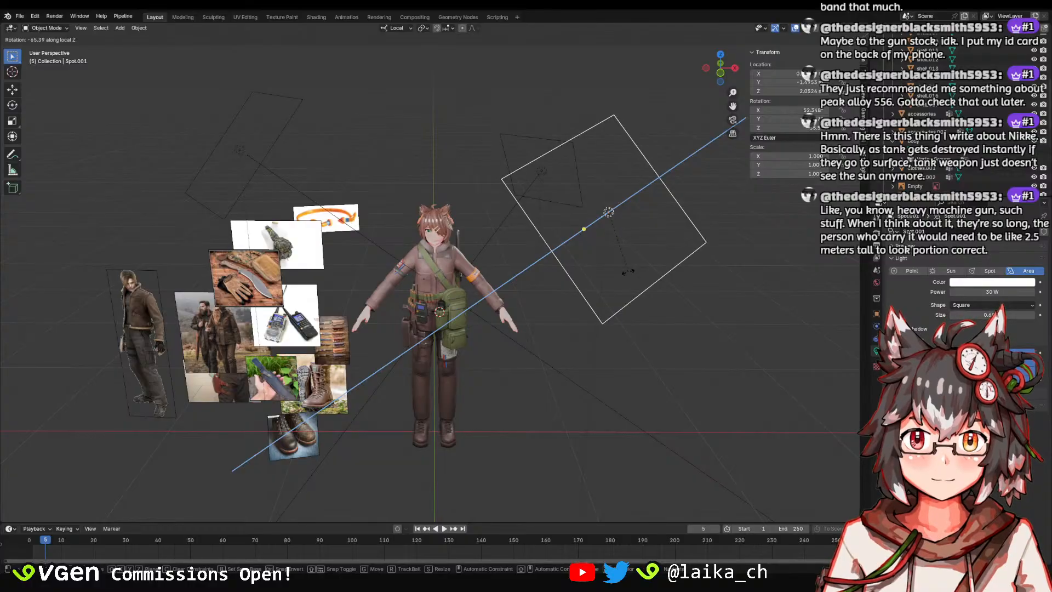
pyautogui.press('z')
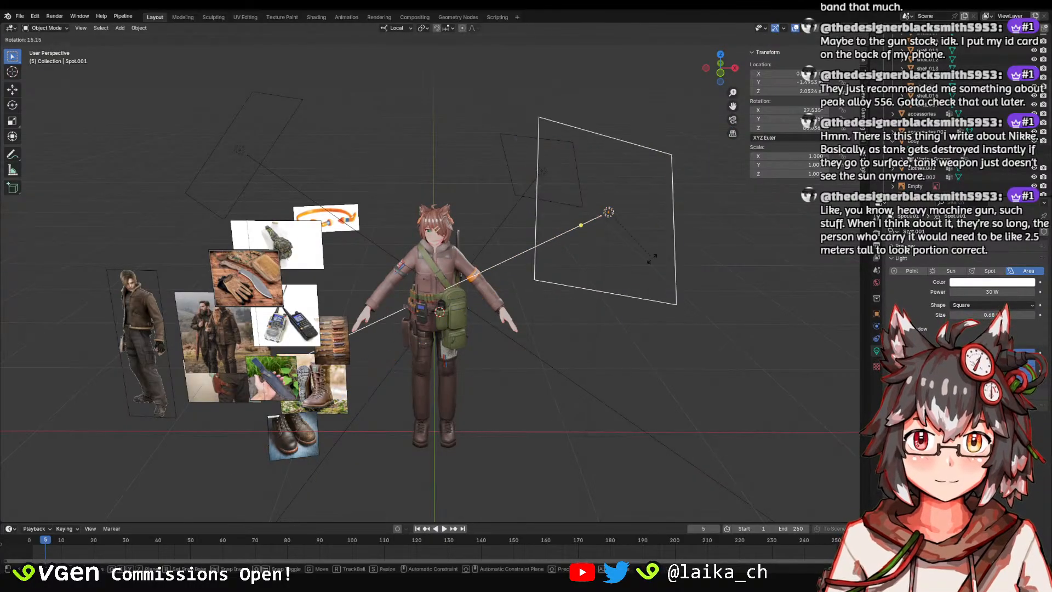
pyautogui.press('y')
pyautogui.press('x')
pyautogui.click(647, 244)
pyautogui.moveTo(647, 244); pyautogui.dragTo(701, 239, button='middle')
pyautogui.press('r')
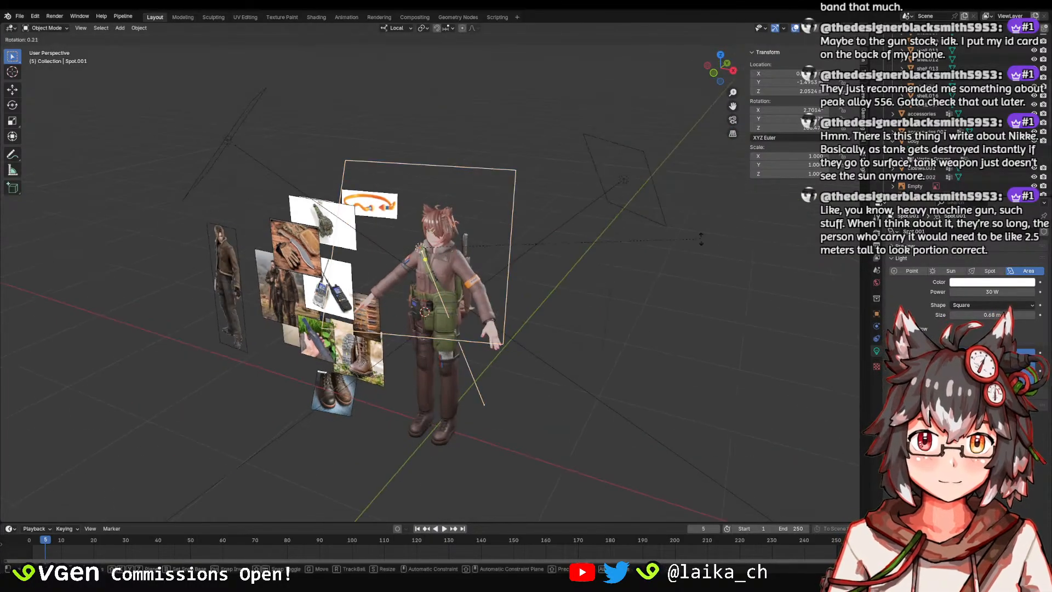
pyautogui.press('z')
pyautogui.rightClick(622, 264)
pyautogui.click(445, 224)
pyautogui.press('r')
pyautogui.press('z')
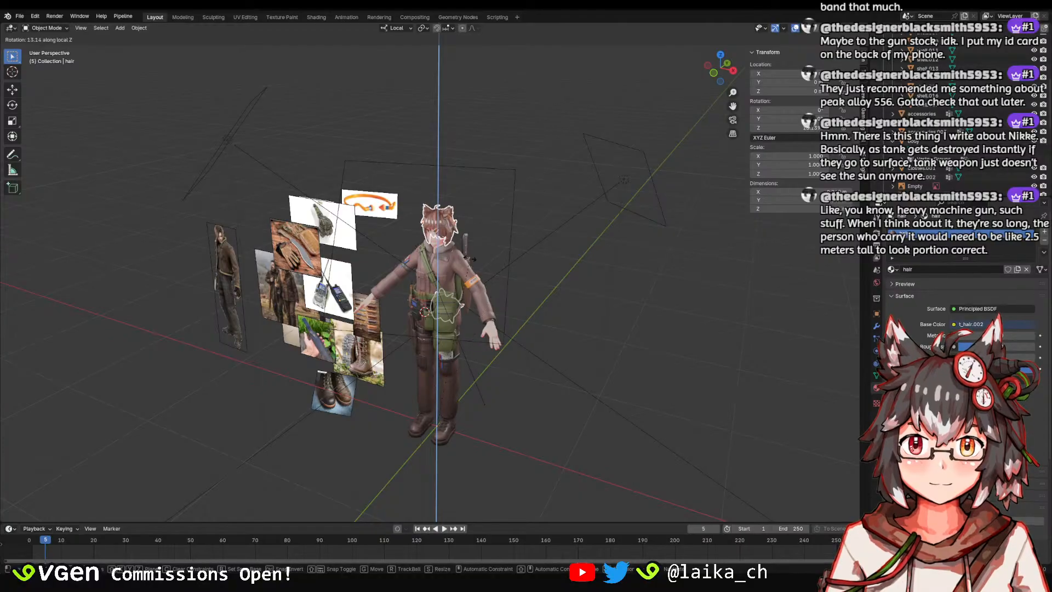
pyautogui.rightClick(470, 259)
pyautogui.click(393, 195)
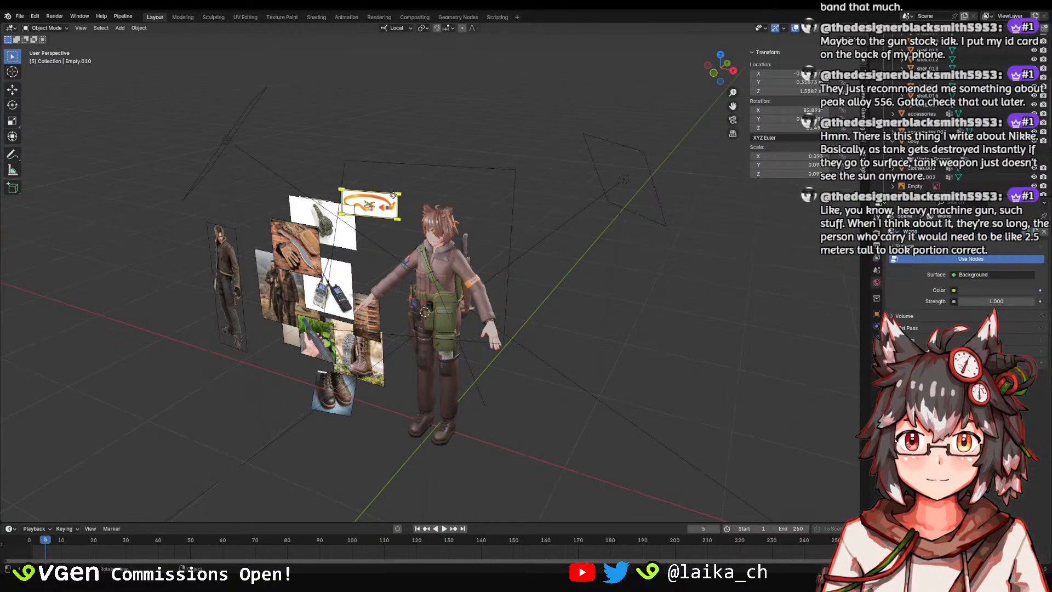
pyautogui.press('r')
pyautogui.press('z')
pyautogui.rightClick(351, 171)
# Set the transform orientation to Global.
pyautogui.moveTo(350, 175); pyautogui.dragTo(388, 193, button='middle')
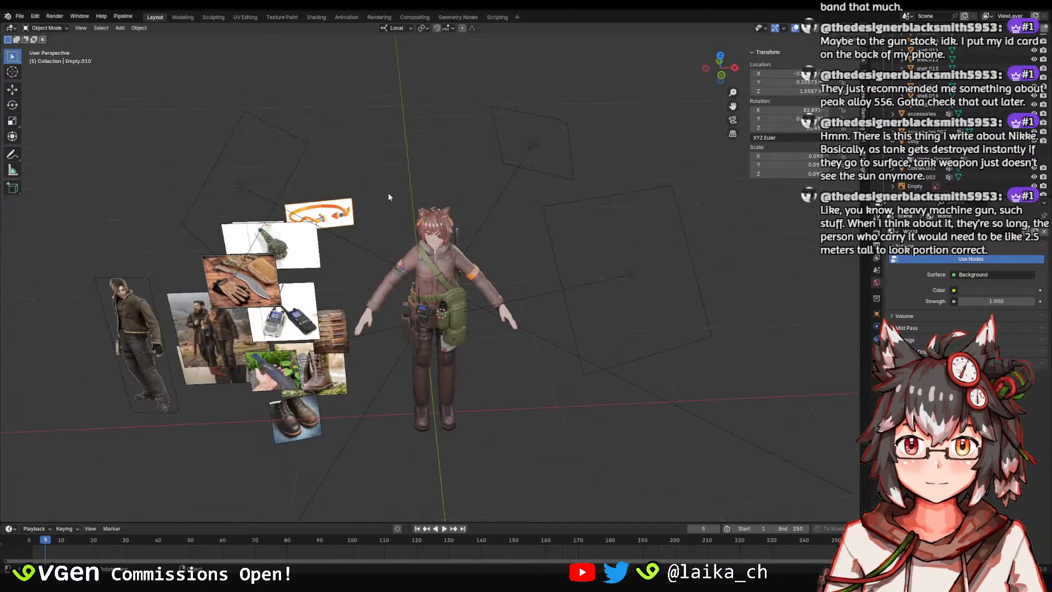
pyautogui.click(438, 220)
pyautogui.click(572, 145)
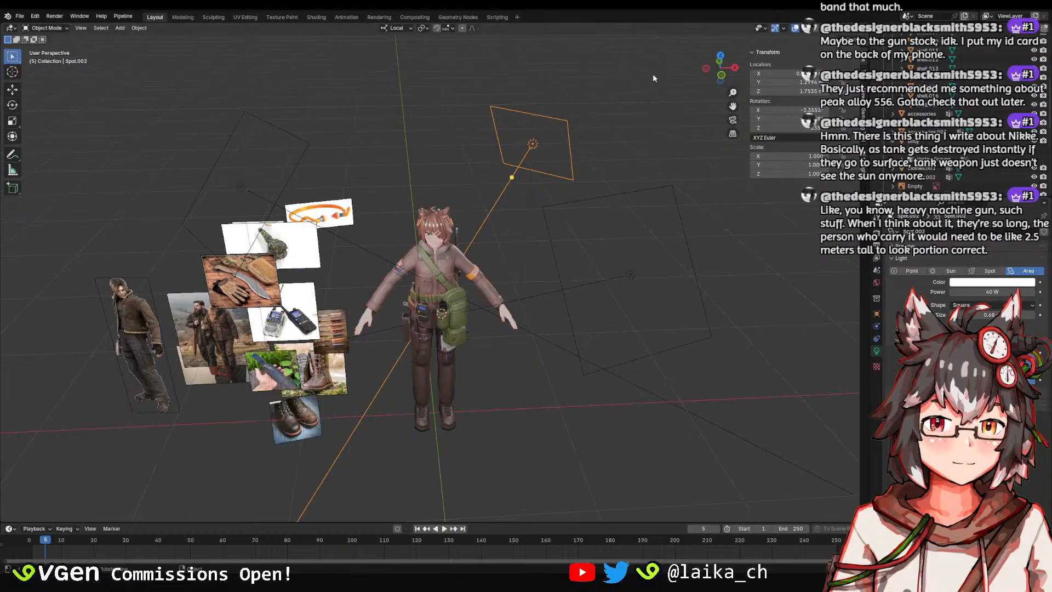
pyautogui.click(598, 119)
pyautogui.moveTo(470, 74); pyautogui.dragTo(445, 63, button='middle')
pyautogui.click(397, 28)
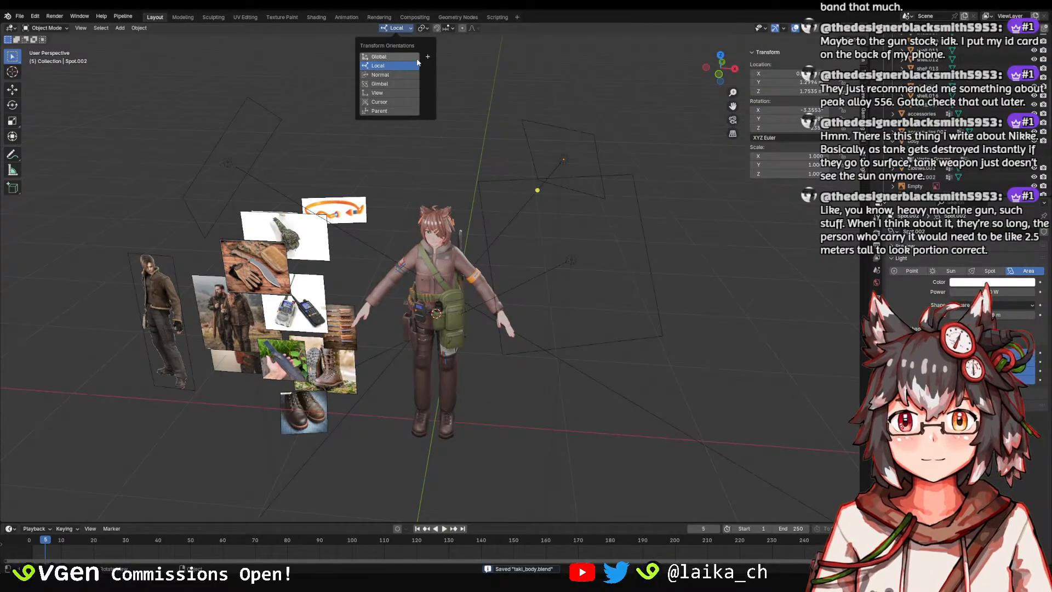
pyautogui.click(392, 55)
# Rotate the area light on the backpack side around the global Z axis to face the character and fine-tune its angle.
pyautogui.click(465, 173)
pyautogui.moveTo(465, 174); pyautogui.dragTo(654, 192, button='middle')
pyautogui.press('r')
pyautogui.press('z')
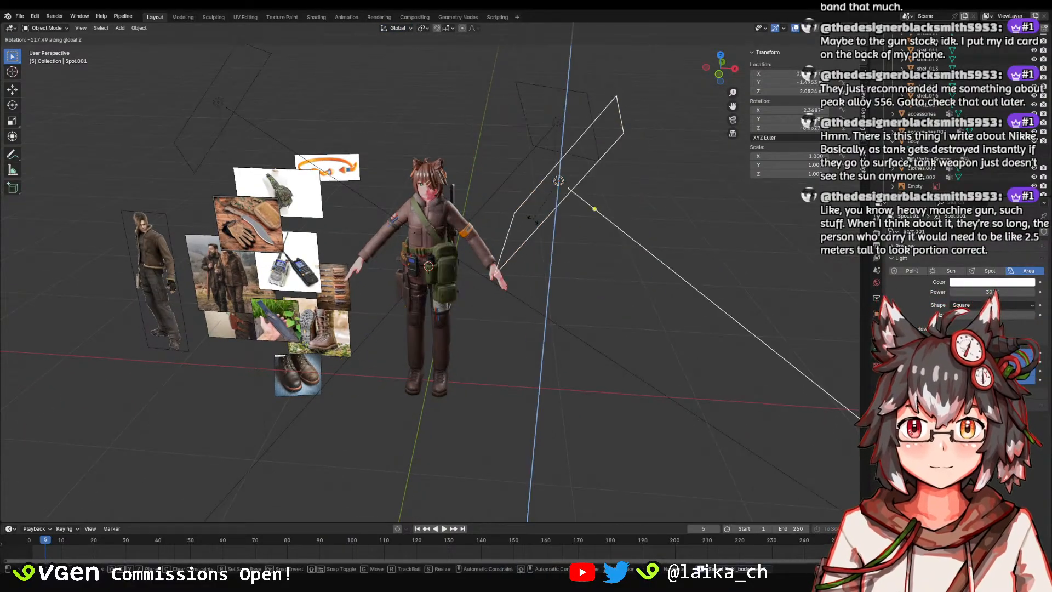
pyautogui.click(548, 196)
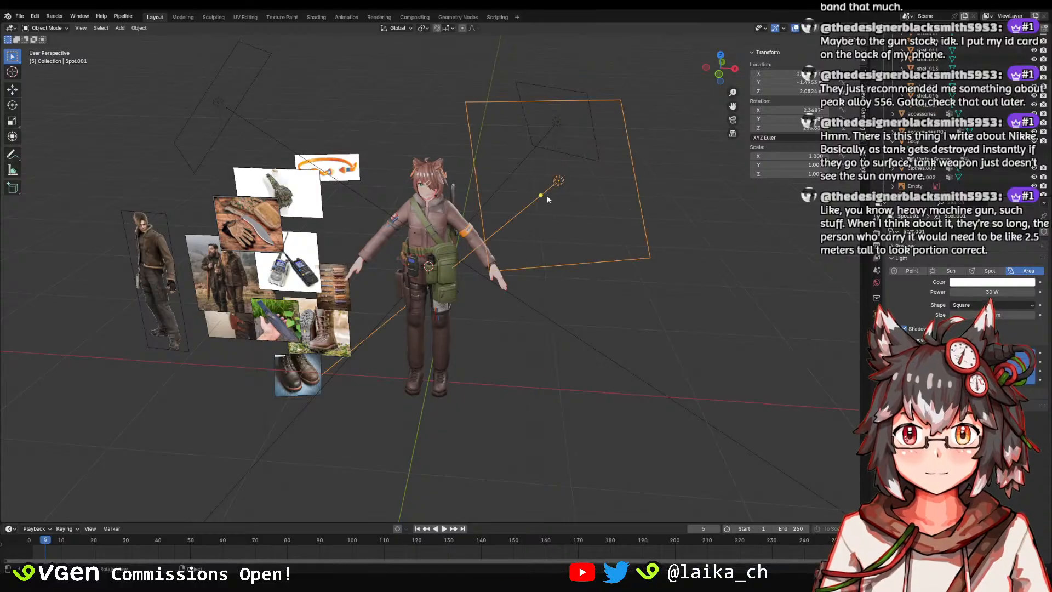
pyautogui.moveTo(547, 195); pyautogui.dragTo(555, 151, button='middle')
pyautogui.press('r')
pyautogui.click(583, 148)
# Try to shift the area light near the reference images along a global axis and rotate it.
pyautogui.click(317, 112)
pyautogui.moveTo(362, 120); pyautogui.dragTo(407, 163, button='middle')
pyautogui.press('g')
pyautogui.press('y')
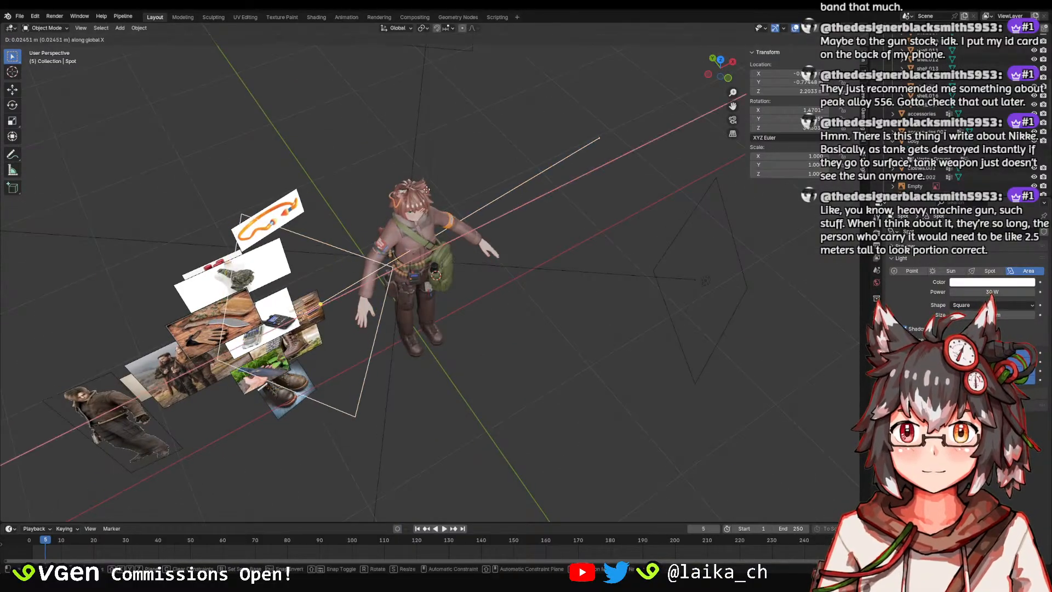
pyautogui.click(548, 175)
pyautogui.press('r')
pyautogui.click(548, 176)
# Undo the last move and rotation of the area light near the reference images.
pyautogui.moveTo(548, 176); pyautogui.dragTo(491, 114, button='middle')
pyautogui.scroll(2, 492, 114)
pyautogui.scroll(3, 507, 157)
pyautogui.hotkey('ctrl', 'z')
pyautogui.hotkey('ctrl', 'z')
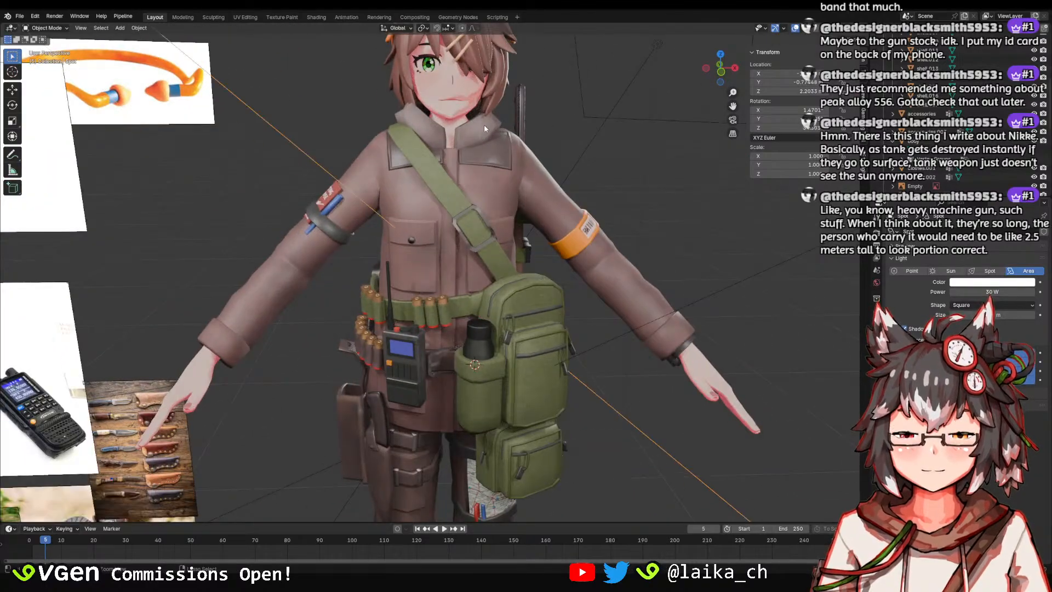
# Save the file and inspect how the adjusted lighting falls on the character's backpack and outfit.
pyautogui.scroll(-3, 484, 126)
pyautogui.hotkey('ctrl', 's')
pyautogui.moveTo(486, 180); pyautogui.dragTo(528, 181, button='middle')
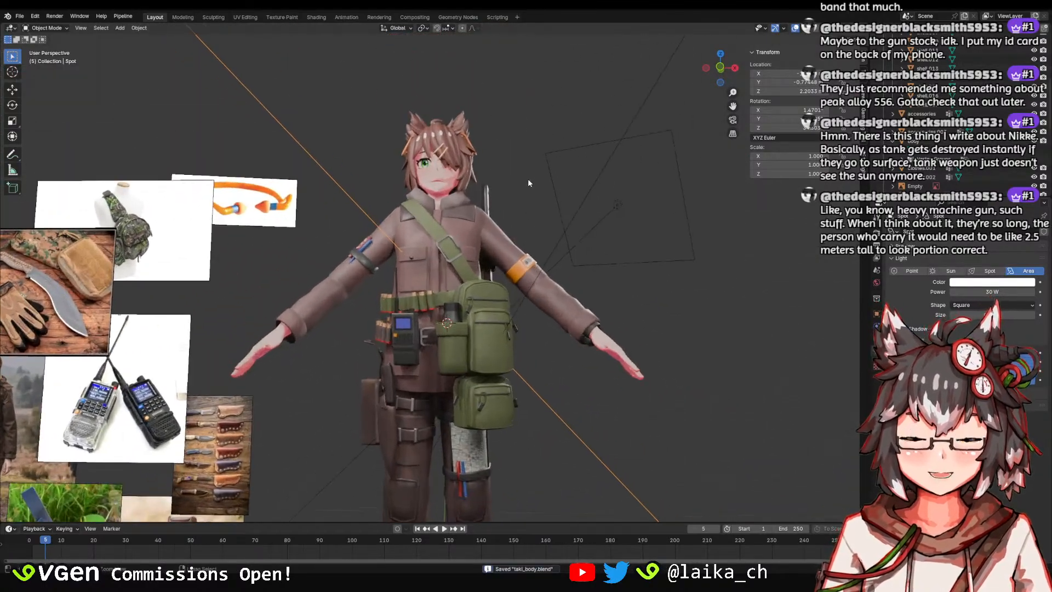
pyautogui.scroll(-1, 685, 312)
pyautogui.scroll(5, 561, 258)
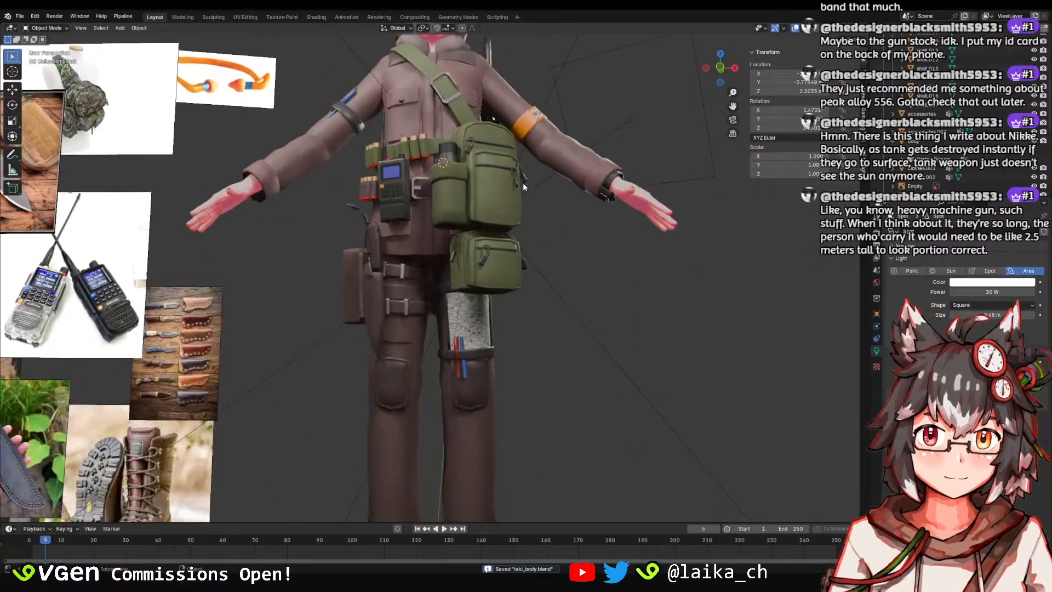
pyautogui.click(582, 308)
pyautogui.scroll(-4, 657, 284)
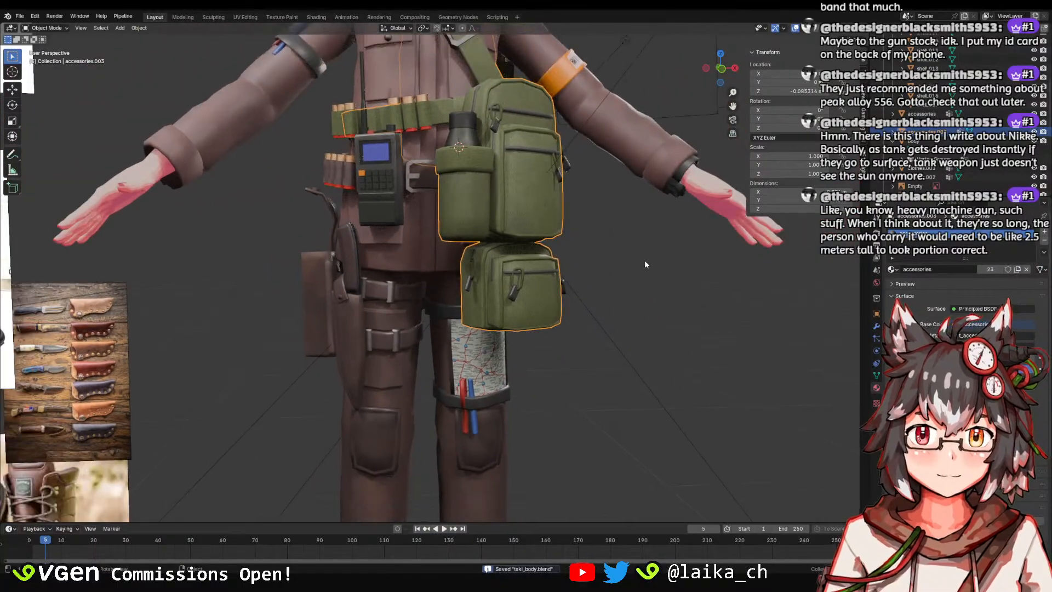
pyautogui.click(646, 260)
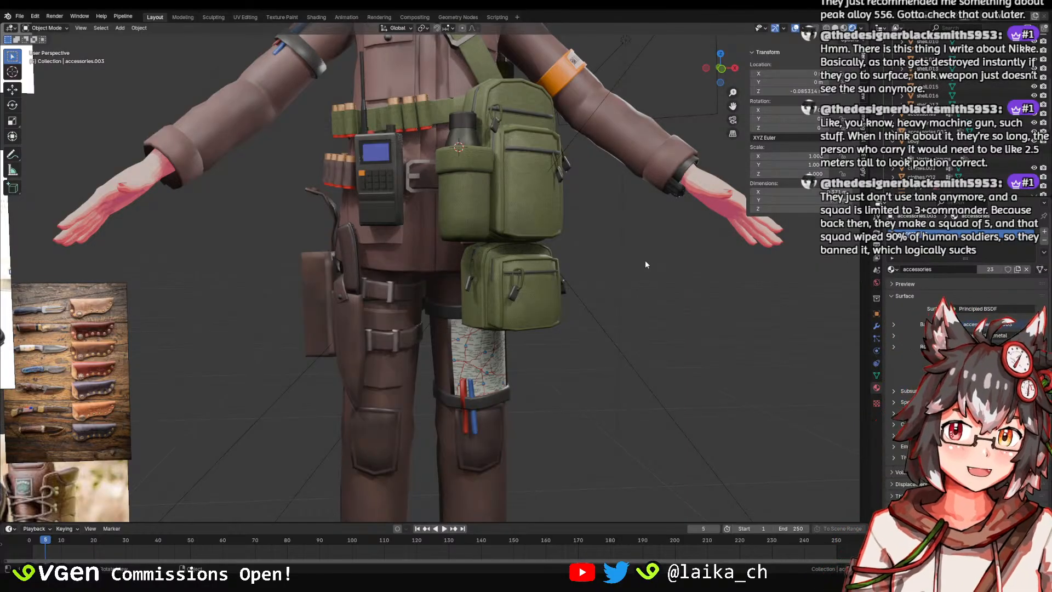
pyautogui.scroll(3, 645, 261)
pyautogui.click(596, 300)
pyautogui.scroll(-3, 593, 354)
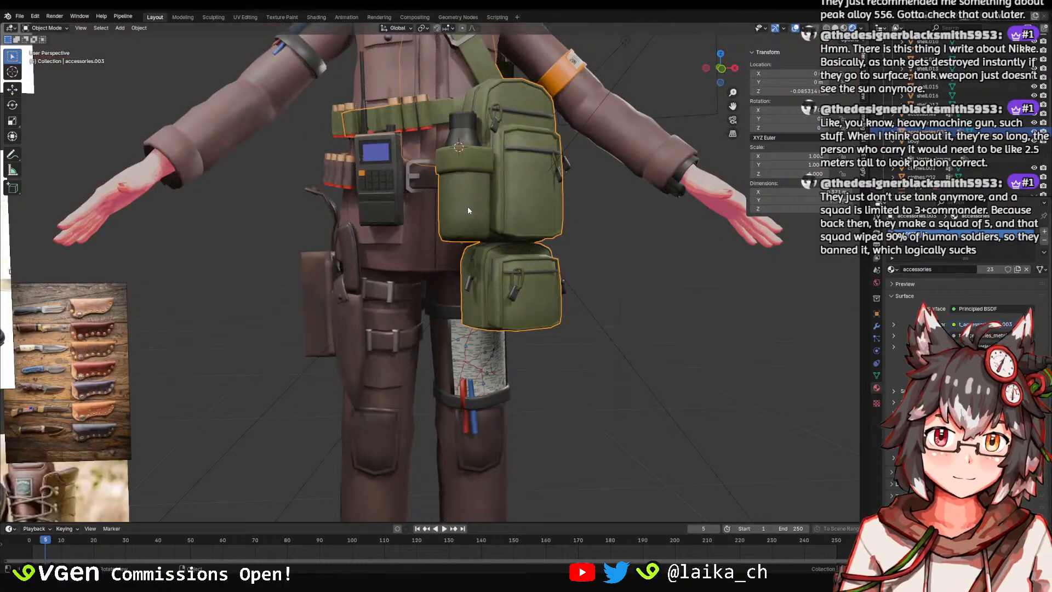
# Save the file again and inspect the shell belt, bottle and backpack fabric up close.
pyautogui.scroll(6, 471, 204)
pyautogui.hotkey('ctrl', 's')
pyautogui.click(432, 216)
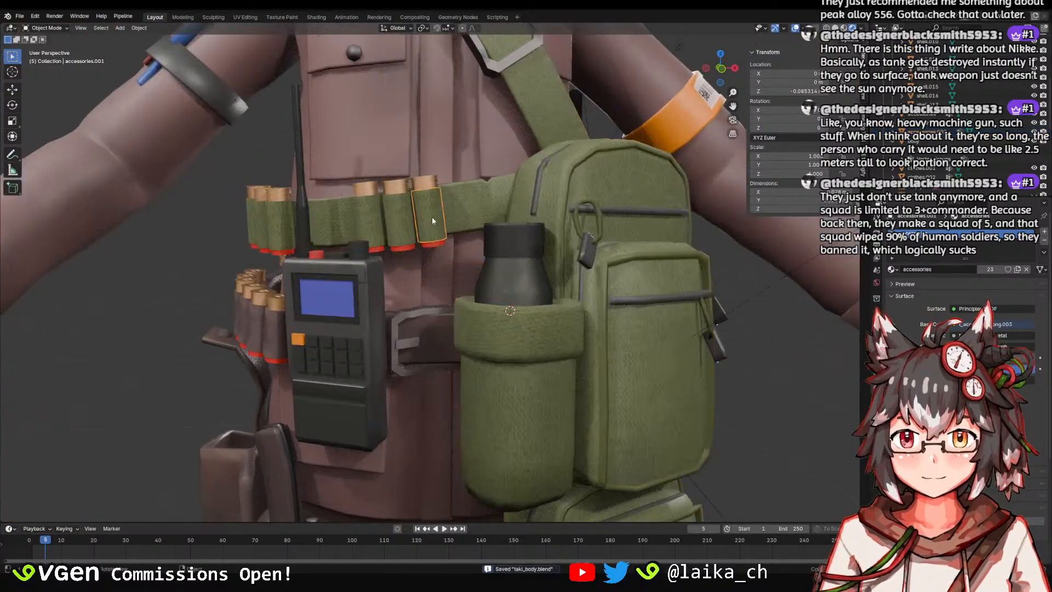
pyautogui.scroll(3, 439, 231)
pyautogui.click(470, 282)
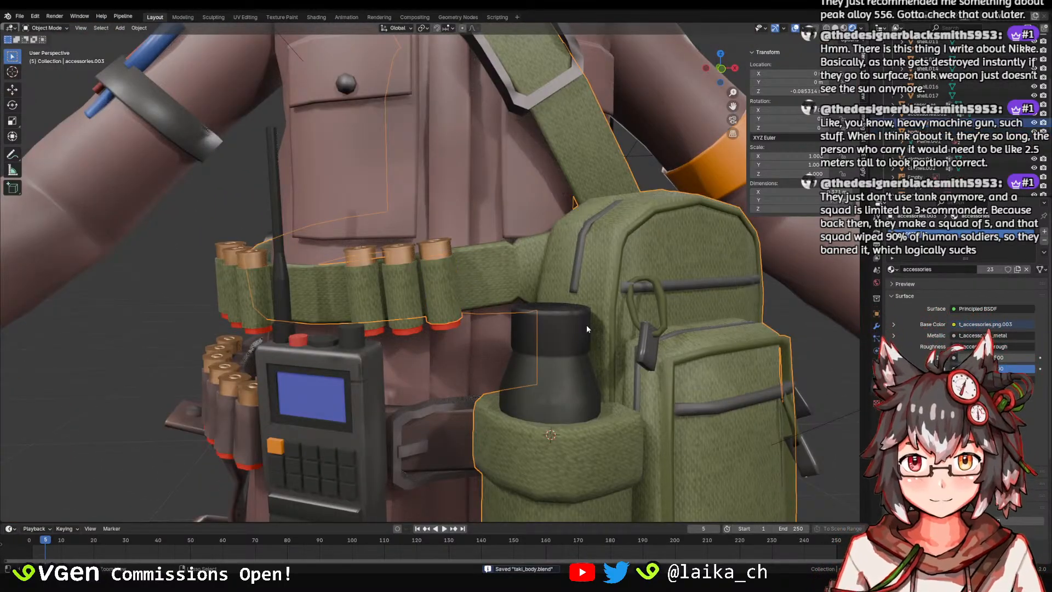
pyautogui.scroll(-4, 587, 325)
pyautogui.scroll(-4, 527, 294)
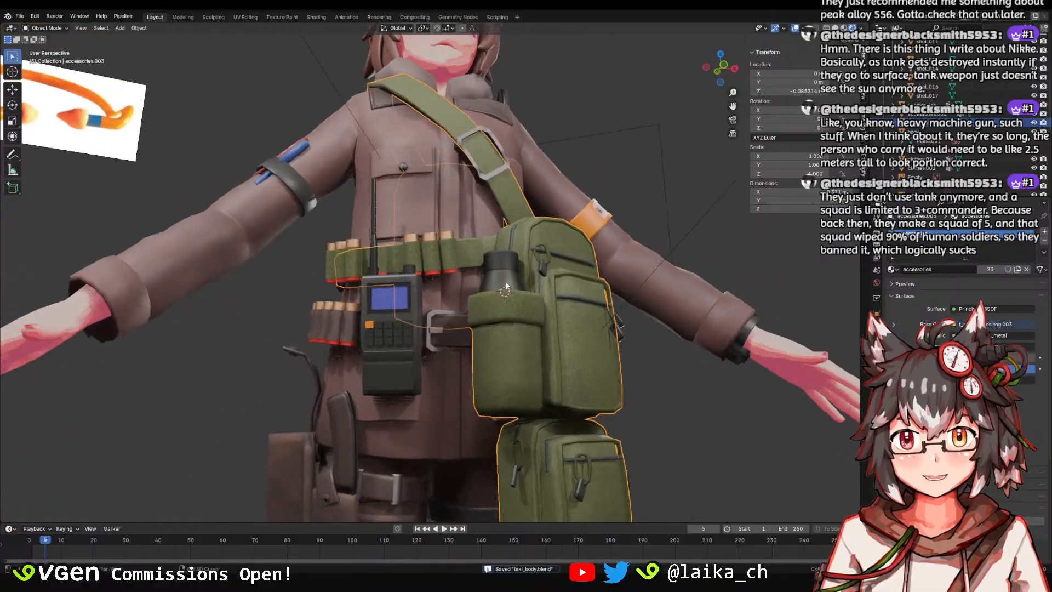
# Compare the backpack fabric object in isolation and within the full scene, and save the file.
pyautogui.press('KP_Divide')
pyautogui.press('KP_Divide')
pyautogui.press('KP_Divide')
pyautogui.press('KP_Divide')
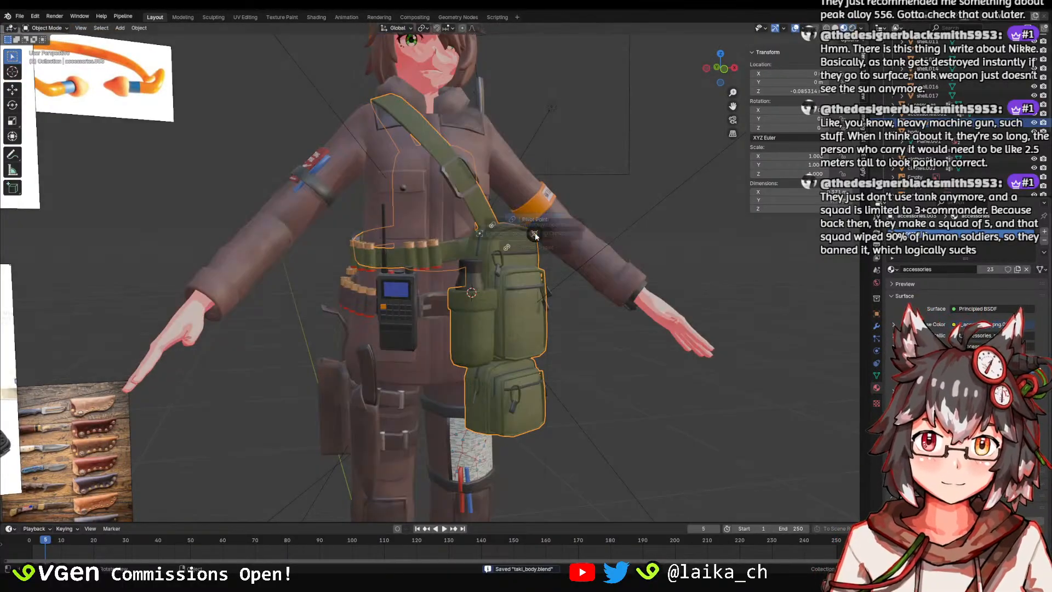
pyautogui.press('KP_Divide')
pyautogui.press('KP_Divide')
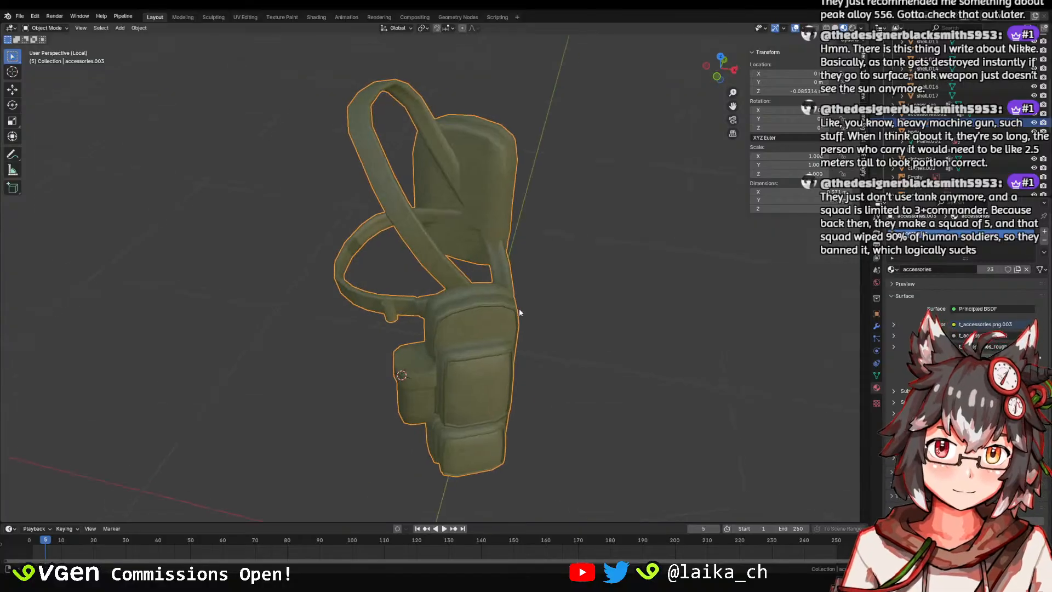
pyautogui.hotkey('ctrl', 's')
# Bring the selected backpack fabric object up for texture painting, framed on its front pockets.
pyautogui.click(588, 309)
pyautogui.click(445, 297)
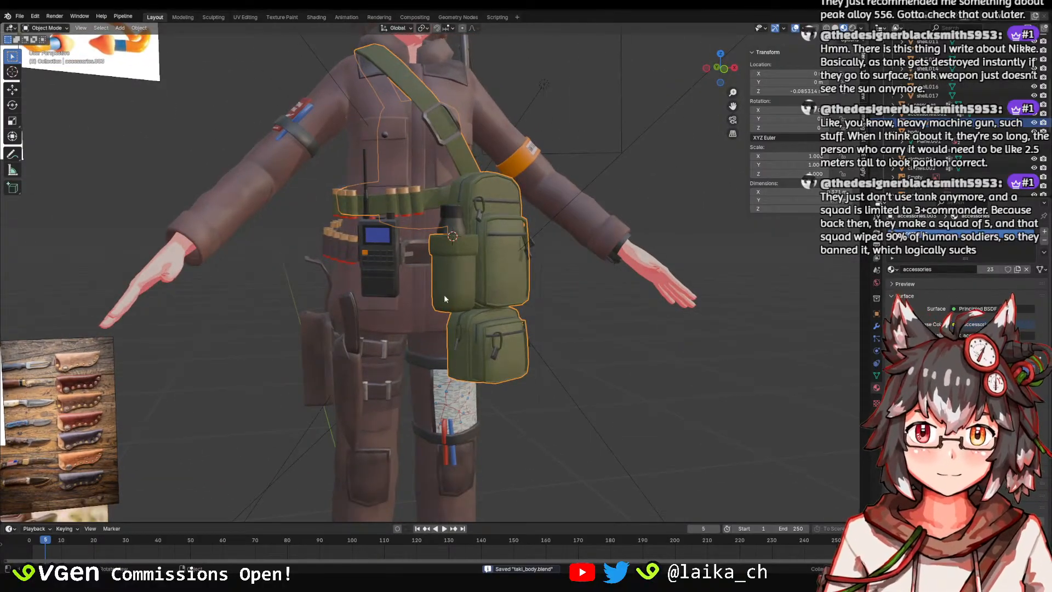
pyautogui.scroll(2, 571, 277)
pyautogui.keyDown('shift'); pyautogui.moveTo(602, 313); pyautogui.dragTo(515, 280, button='middle'); pyautogui.keyUp('shift')
pyautogui.click(546, 285)
pyautogui.click(427, 114)
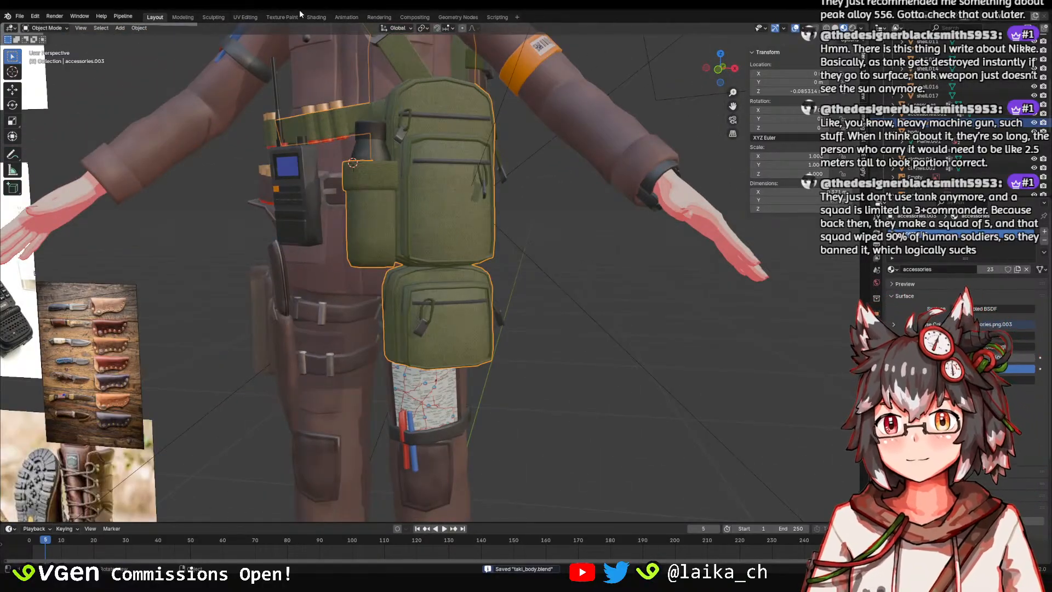
pyautogui.click(282, 17)
pyautogui.moveTo(657, 294); pyautogui.dragTo(614, 278, button='middle')
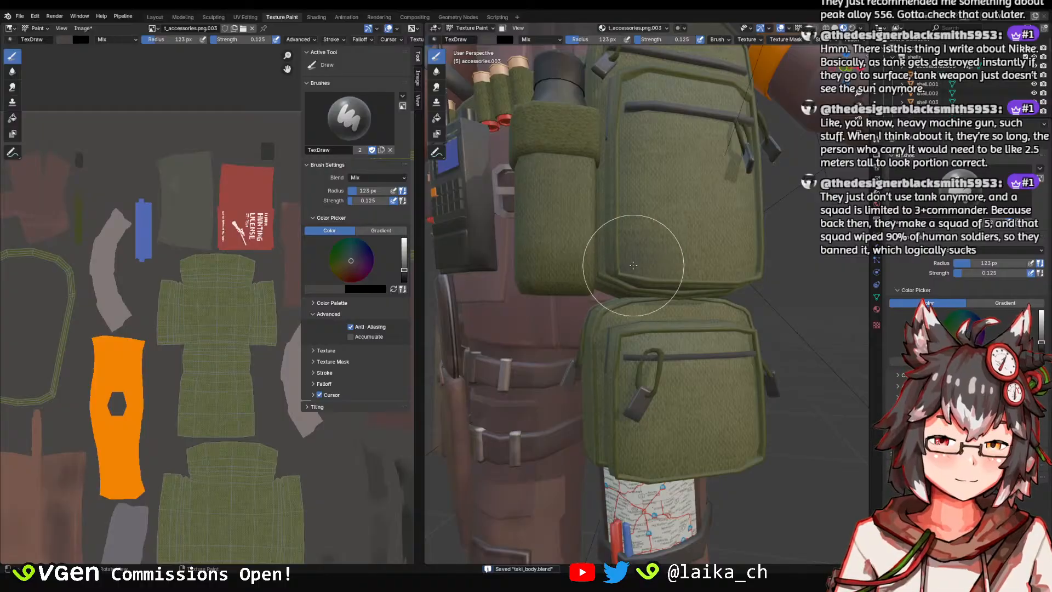
# Shade the backpack's front pockets and bottle pouch with the dark color, using a 123 px brush at strength 0.125.
pyautogui.rightClick(648, 239)
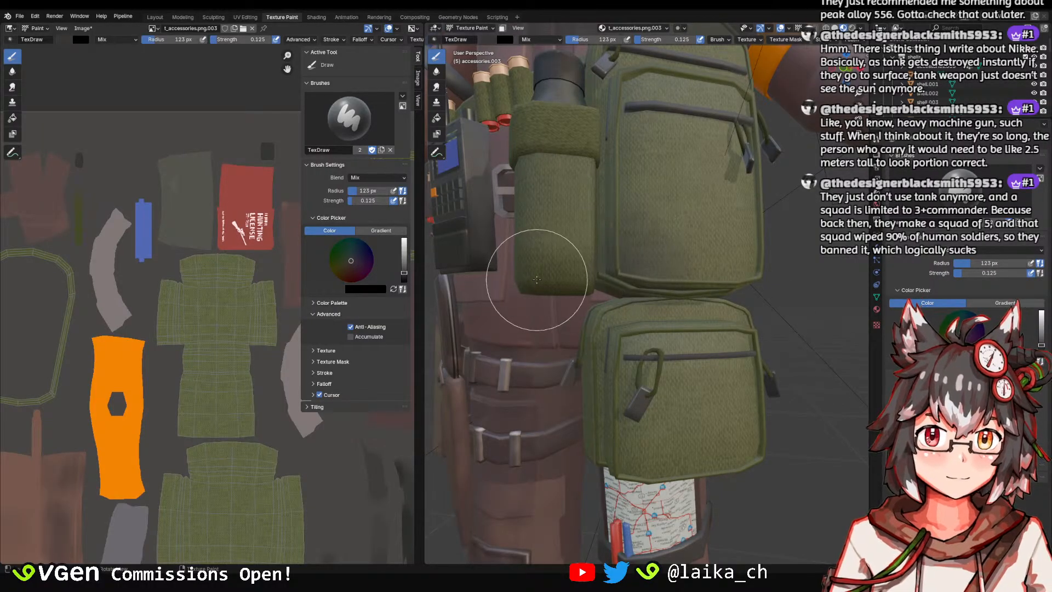
pyautogui.moveTo(569, 225)
pyautogui.mouseDown(button='middle')
pyautogui.moveTo(690, 250)
pyautogui.moveTo(639, 280)
pyautogui.moveTo(613, 263)
pyautogui.moveTo(564, 258)
pyautogui.mouseUp(button='middle')
pyautogui.scroll(-3, 668, 272)
pyautogui.scroll(3, 579, 245)
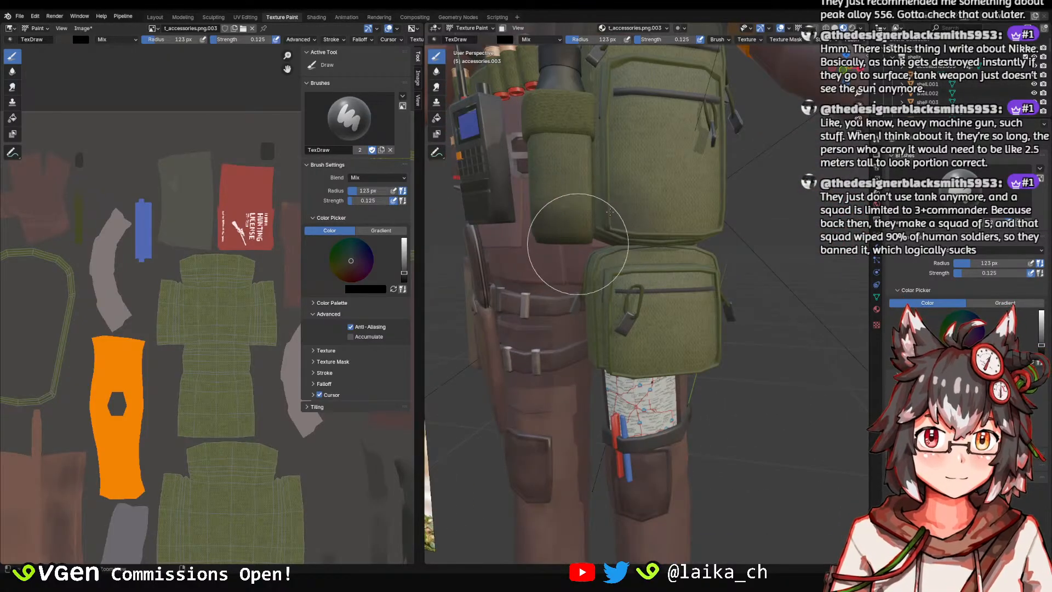
pyautogui.moveTo(637, 239)
pyautogui.mouseDown(button='middle')
pyautogui.moveTo(622, 217)
pyautogui.moveTo(583, 212)
pyautogui.moveTo(617, 245)
pyautogui.moveTo(617, 198)
pyautogui.mouseUp(button='middle')
pyautogui.scroll(2, 611, 195)
pyautogui.scroll(-3, 585, 195)
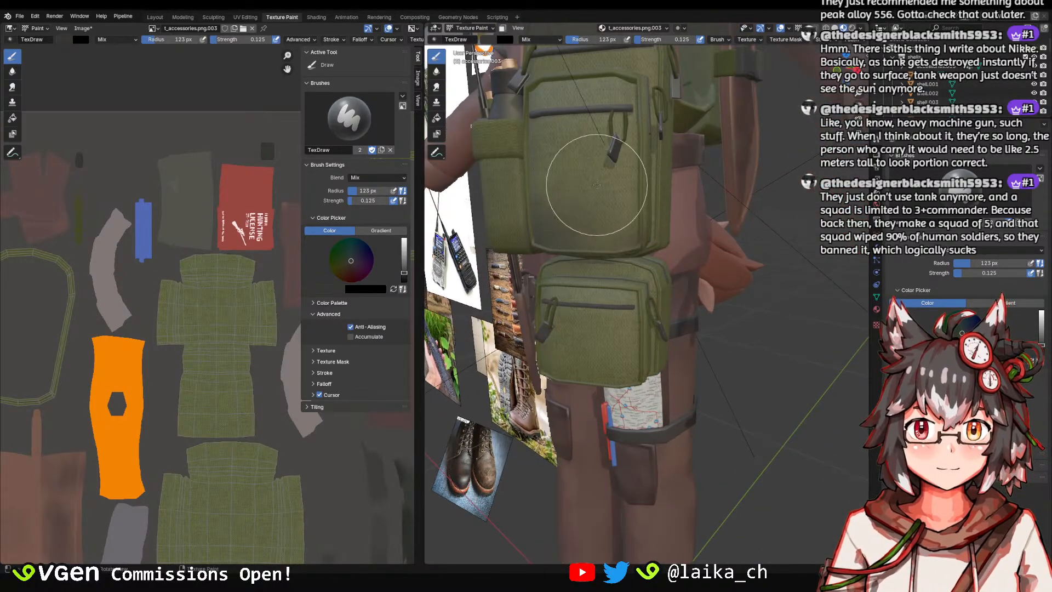
# Lower the brush strength to 0.097 for softer dark shading around the backpack and its bottle pouch.
pyautogui.hotkey('shift', 'f')
pyautogui.click(596, 185)
pyautogui.hotkey('shift', 'f')
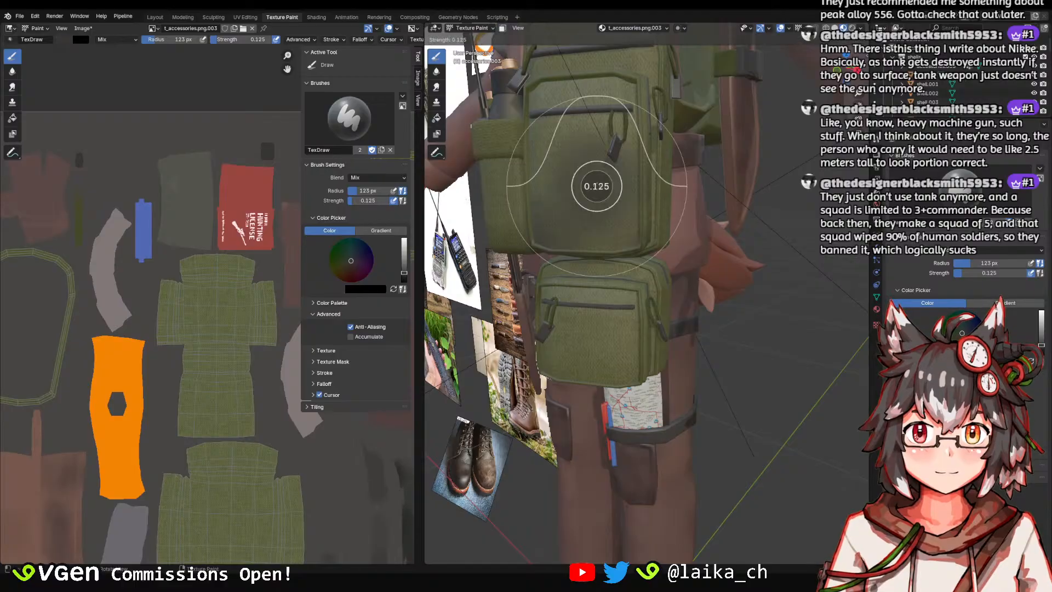
pyautogui.click(595, 187)
pyautogui.keyDown('ctrl'); pyautogui.moveTo(625, 185); pyautogui.dragTo(619, 299, button='middle'); pyautogui.keyUp('ctrl')
pyautogui.keyDown('ctrl'); pyautogui.moveTo(623, 381); pyautogui.dragTo(680, 279, button='middle'); pyautogui.keyUp('ctrl')
pyautogui.moveTo(576, 235); pyautogui.dragTo(665, 235, button='middle')
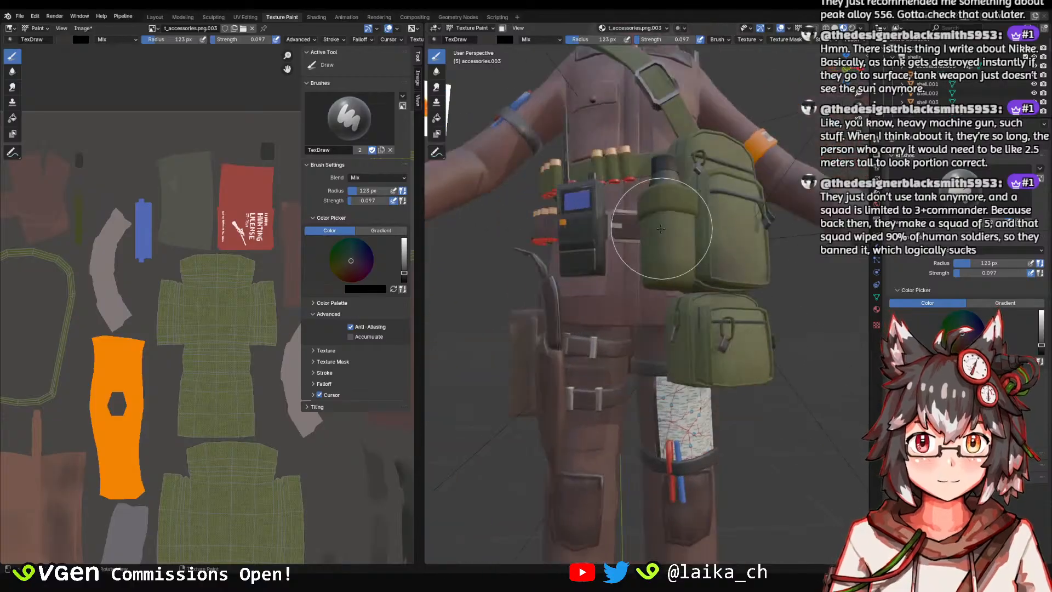
pyautogui.keyDown('ctrl'); pyautogui.moveTo(677, 288); pyautogui.dragTo(681, 256, button='middle'); pyautogui.keyUp('ctrl')
pyautogui.moveTo(714, 193); pyautogui.dragTo(660, 217, button='middle')
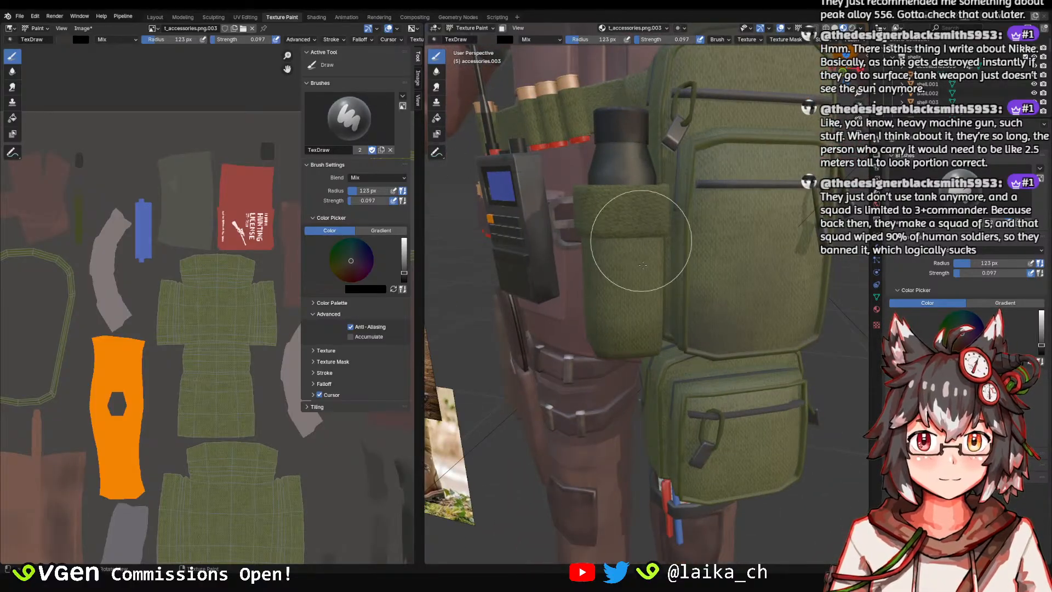
# Reduce the brush radius to 92 px for the dark shading of the backpack's lower pouch.
pyautogui.scroll(-5, 638, 266)
pyautogui.scroll(-2, 653, 265)
pyautogui.moveTo(626, 263)
pyautogui.mouseDown(button='middle')
pyautogui.moveTo(652, 265)
pyautogui.moveTo(679, 189)
pyautogui.mouseUp(button='middle')
pyautogui.scroll(3, 662, 264)
pyautogui.press('f')
pyautogui.click(678, 309)
pyautogui.moveTo(756, 275); pyautogui.dragTo(723, 275, button='middle')
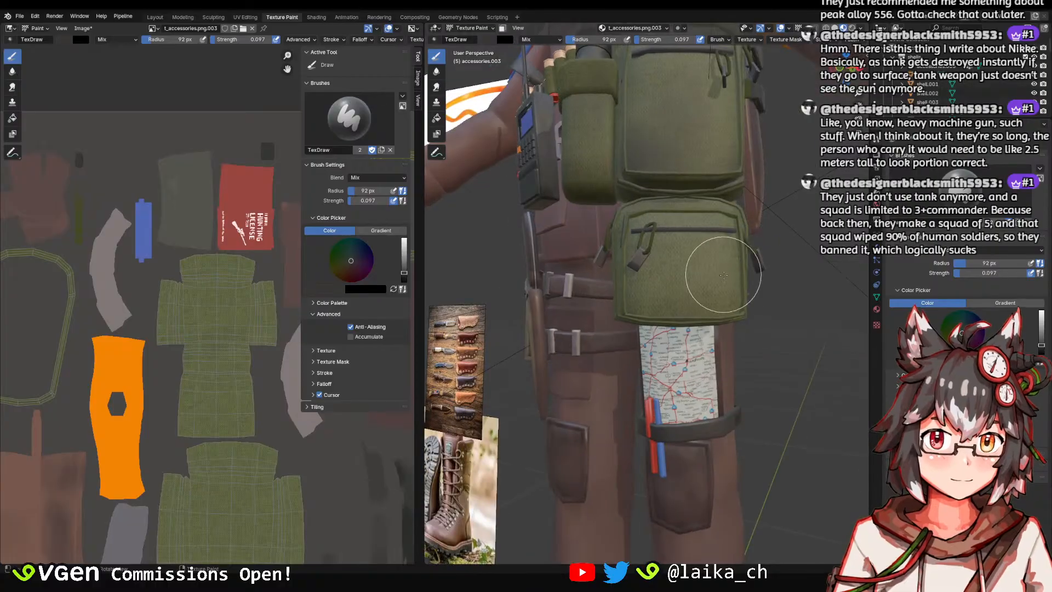
pyautogui.moveTo(723, 222); pyautogui.dragTo(673, 246, button='middle')
pyautogui.moveTo(674, 354); pyautogui.dragTo(644, 283, button='middle')
# Examine the green fabric of the shoulder strap and buckle across the chest, shoulder and back.
pyautogui.scroll(-3, 673, 227)
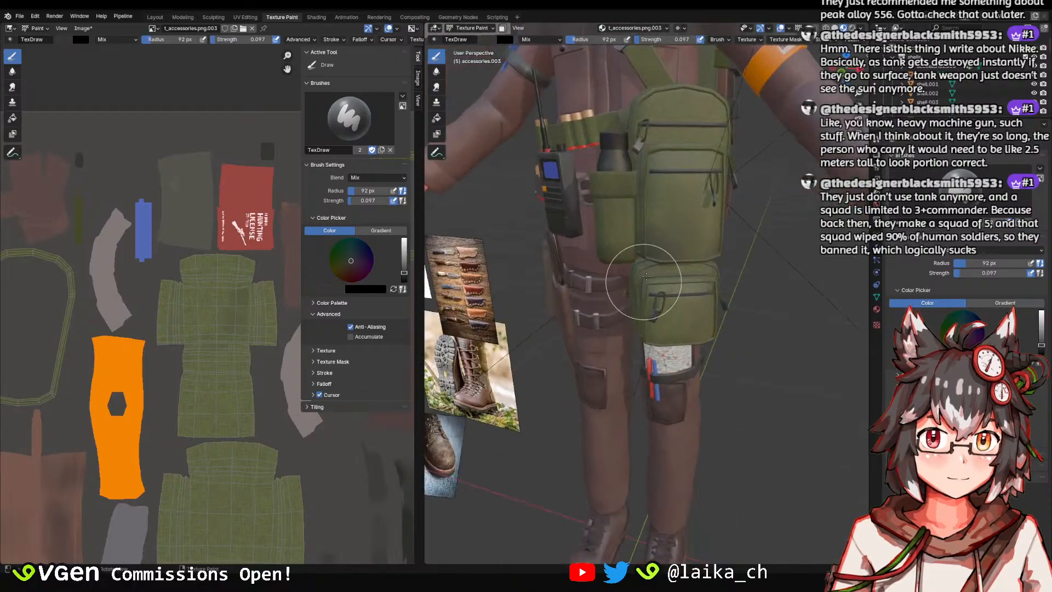
pyautogui.keyDown('shift'); pyautogui.moveTo(644, 235); pyautogui.dragTo(713, 339, button='middle'); pyautogui.keyUp('shift')
pyautogui.scroll(3, 693, 235)
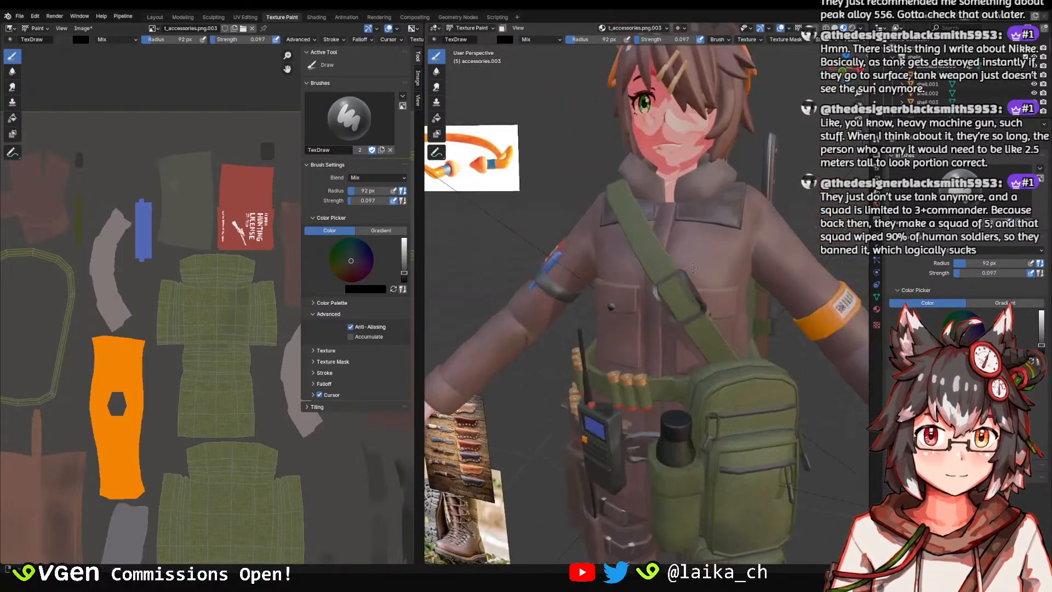
pyautogui.scroll(3, 679, 219)
pyautogui.moveTo(663, 187); pyautogui.dragTo(628, 231, button='middle')
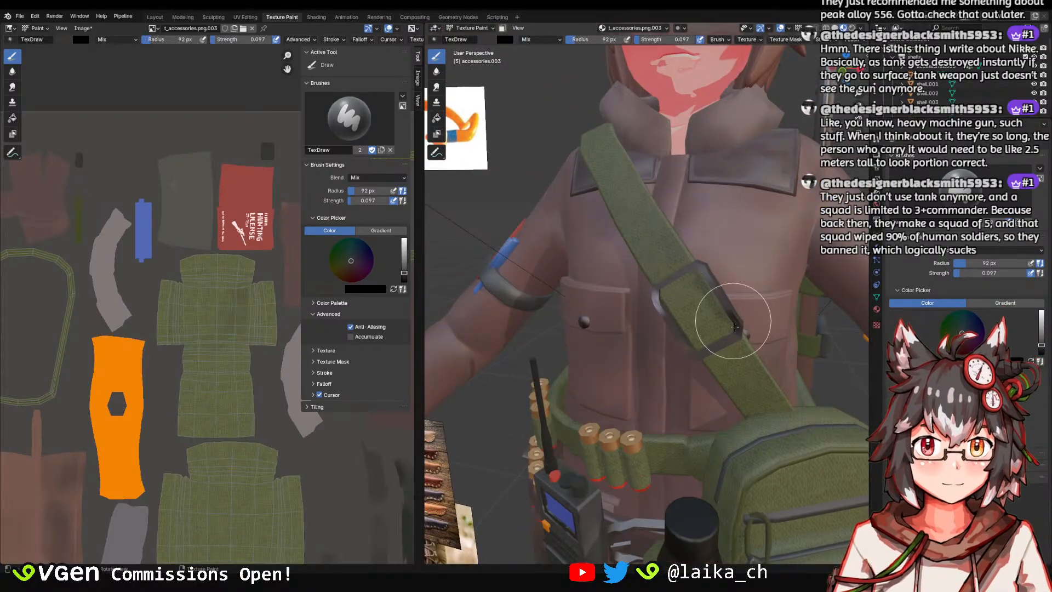
pyautogui.scroll(-2, 735, 327)
pyautogui.keyDown('shift'); pyautogui.moveTo(731, 317); pyautogui.dragTo(726, 356, button='middle'); pyautogui.keyUp('shift')
pyautogui.moveTo(630, 220); pyautogui.dragTo(701, 247, button='middle')
pyautogui.scroll(2, 696, 245)
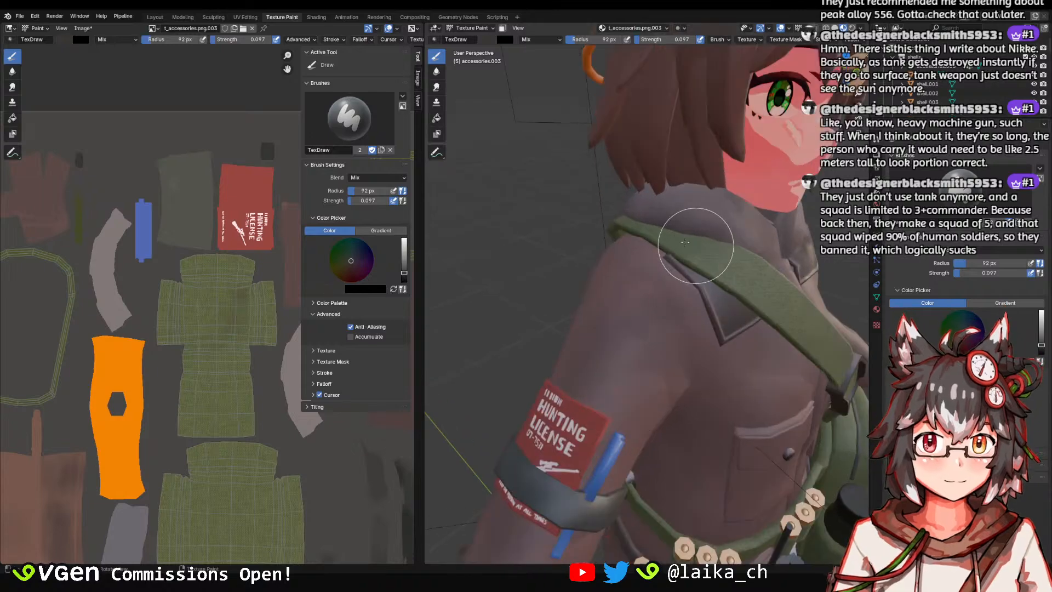
pyautogui.scroll(-3, 753, 299)
pyautogui.moveTo(752, 298); pyautogui.dragTo(707, 203, button='middle')
pyautogui.scroll(3, 671, 210)
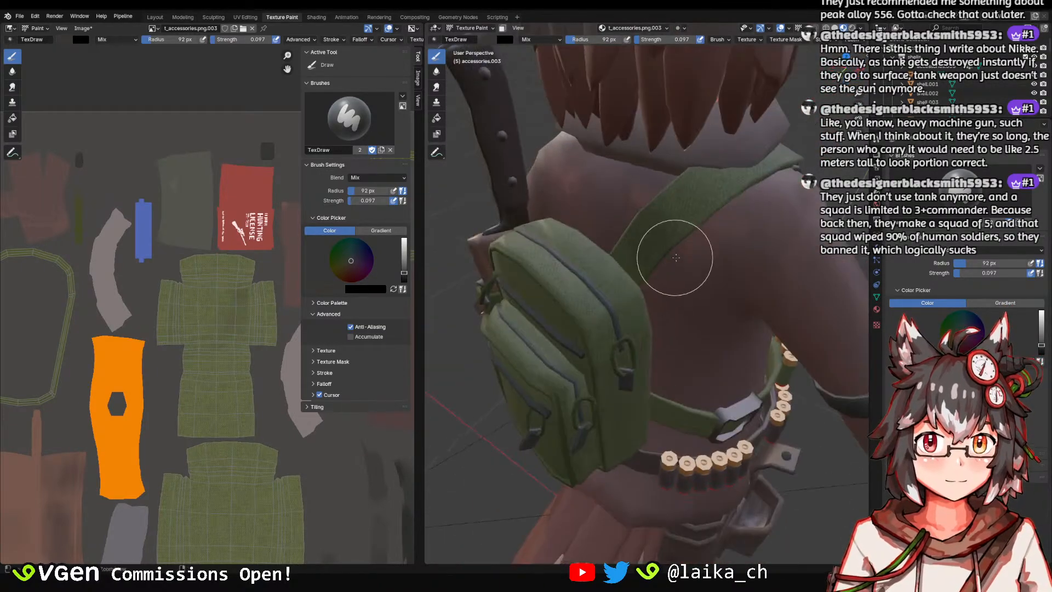
# Shade the lower part of the rear pack's front pocket with the dark color, using a 120 px brush.
pyautogui.moveTo(636, 311); pyautogui.dragTo(654, 289, button='middle')
pyautogui.press('f')
pyautogui.click(666, 290)
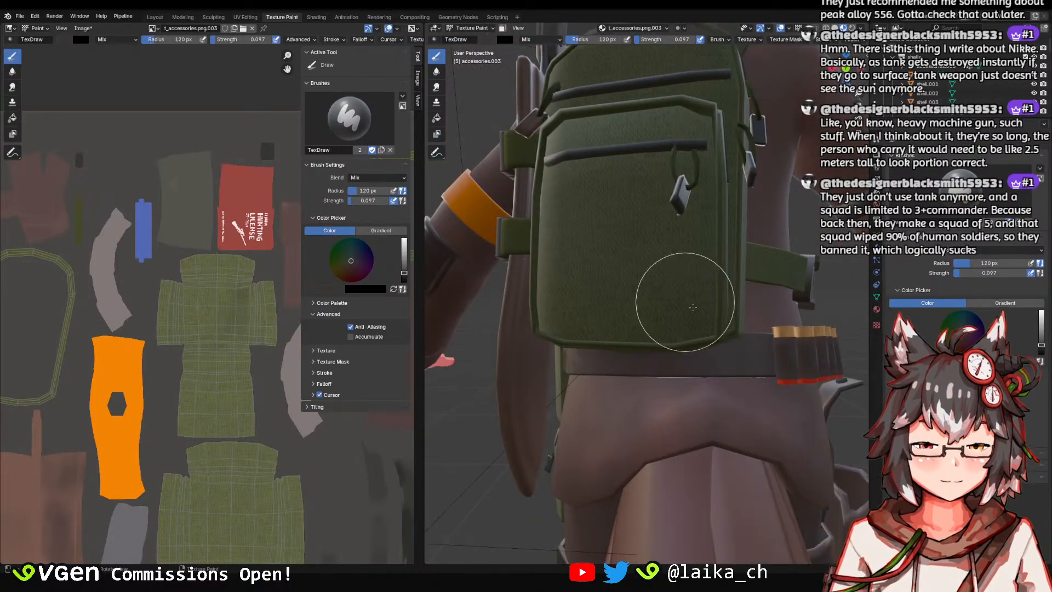
pyautogui.moveTo(686, 312)
pyautogui.mouseDown()
pyautogui.moveTo(671, 329)
pyautogui.moveTo(559, 291)
pyautogui.mouseUp()
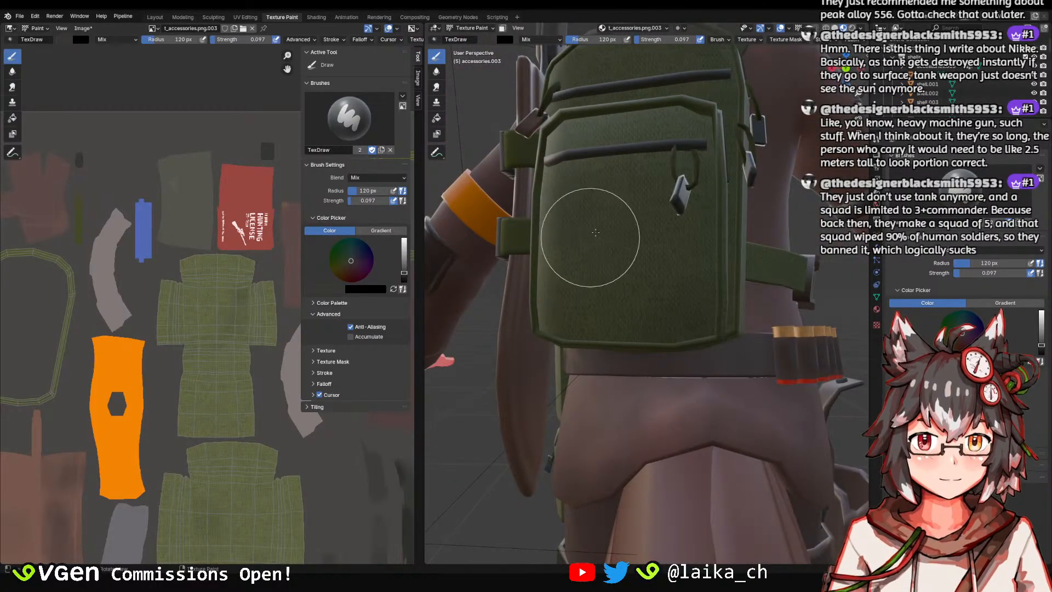
# Work on the green shell belt behind the radio with the dark color, reducing the brush radius to 85 px and finally 50 px.
pyautogui.moveTo(605, 302); pyautogui.dragTo(637, 235, button='middle')
pyautogui.moveTo(585, 270)
pyautogui.mouseDown(button='middle')
pyautogui.moveTo(729, 277)
pyautogui.moveTo(621, 283)
pyautogui.mouseUp(button='middle')
pyautogui.scroll(3, 728, 277)
pyautogui.press('f')
pyautogui.click(716, 278)
pyautogui.scroll(-4, 702, 268)
pyautogui.scroll(4, 660, 282)
pyautogui.keyDown('shift'); pyautogui.moveTo(621, 283); pyautogui.dragTo(600, 331, button='middle'); pyautogui.keyUp('shift')
pyautogui.moveTo(600, 331); pyautogui.dragTo(549, 335, button='middle')
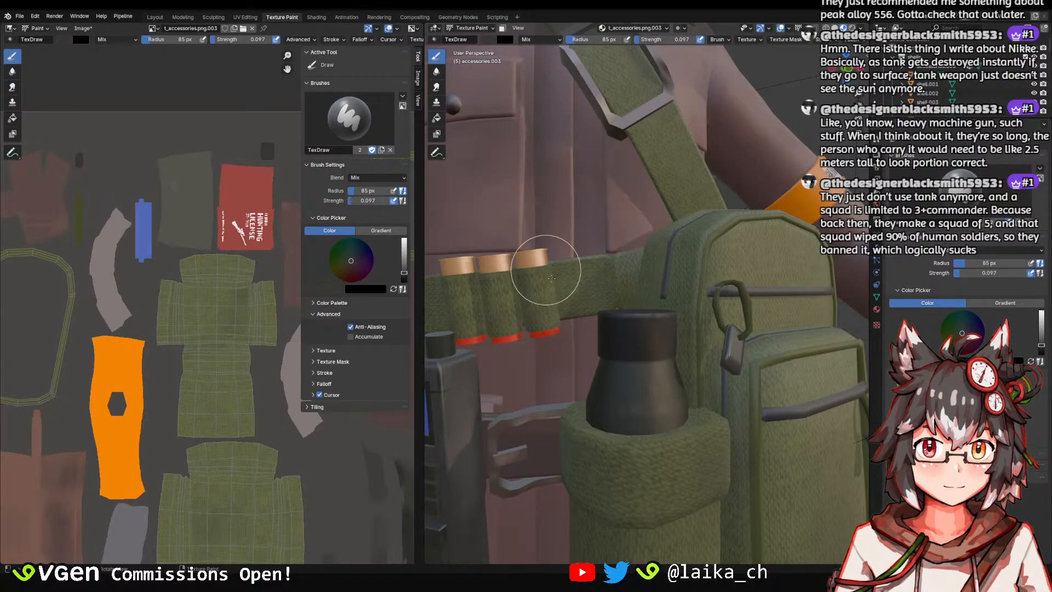
pyautogui.scroll(3, 660, 262)
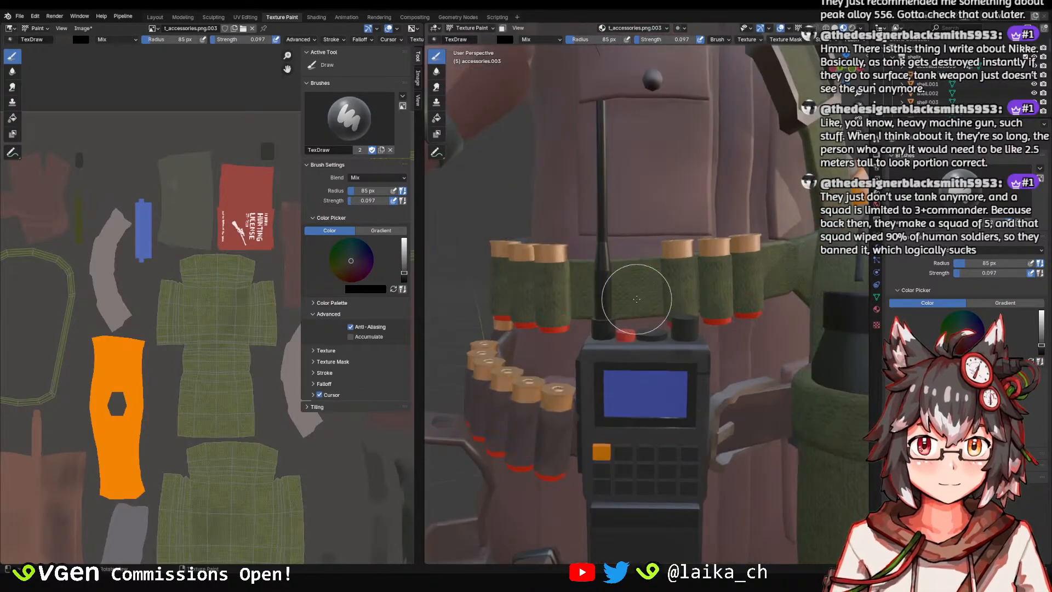
pyautogui.press('f')
pyautogui.click(582, 300)
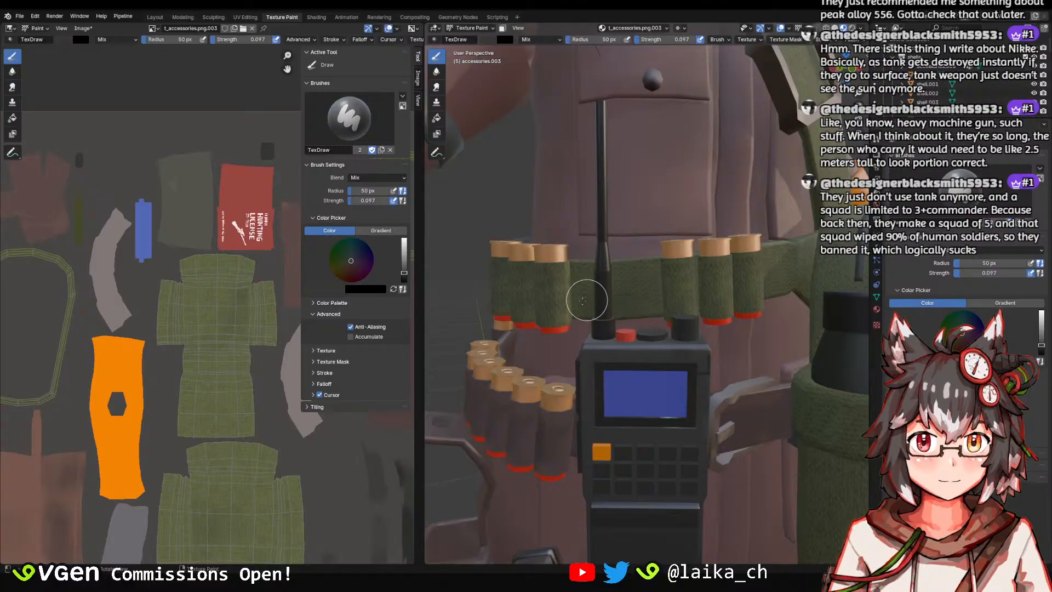
# Save the painted accessories texture image, then return to the Layout workspace and save the file.
pyautogui.scroll(-8, 614, 316)
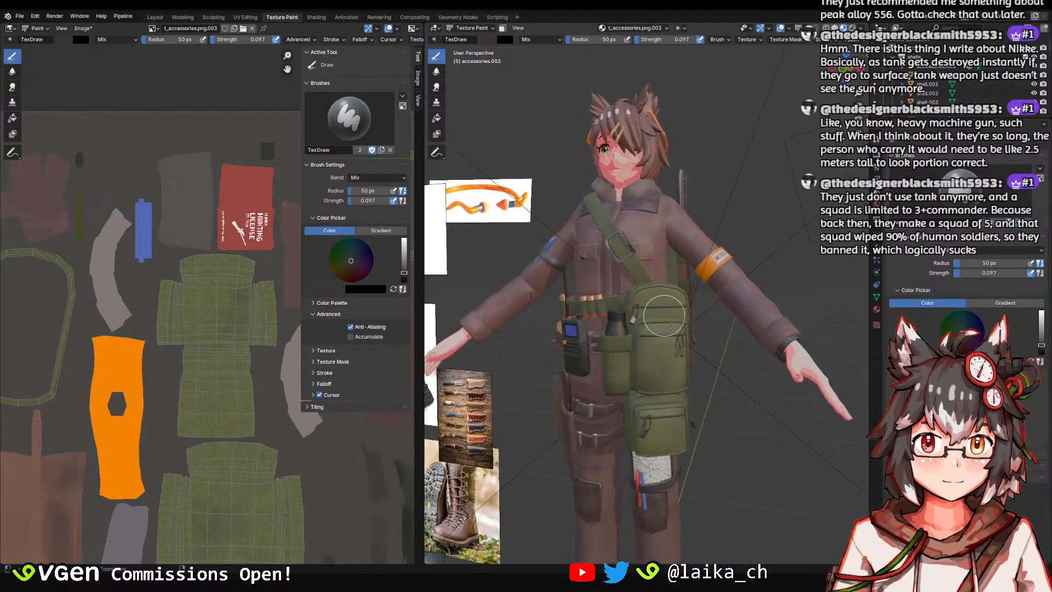
pyautogui.scroll(5, 630, 388)
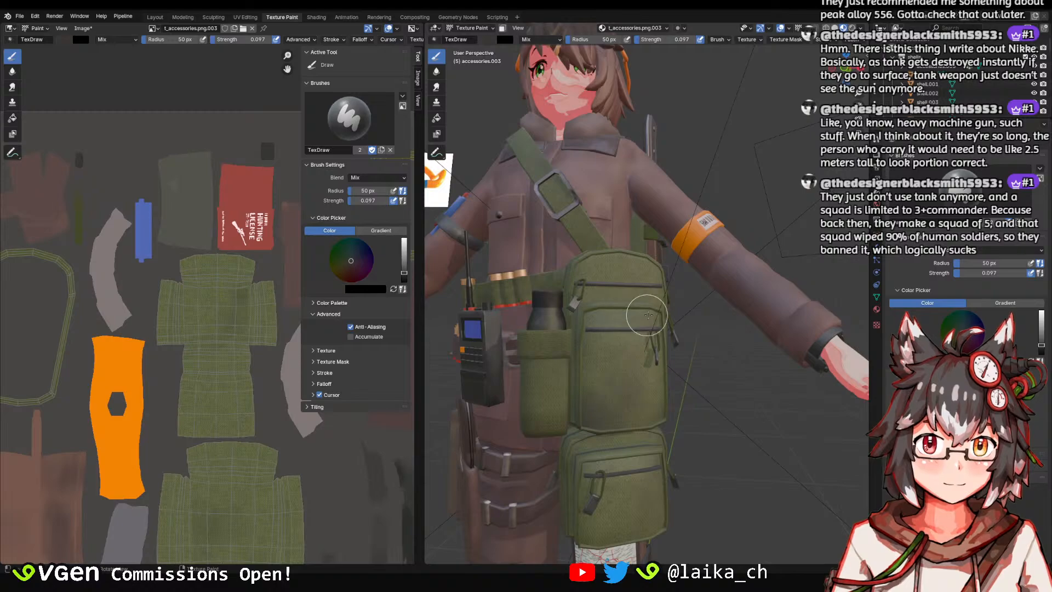
pyautogui.scroll(-6, 645, 284)
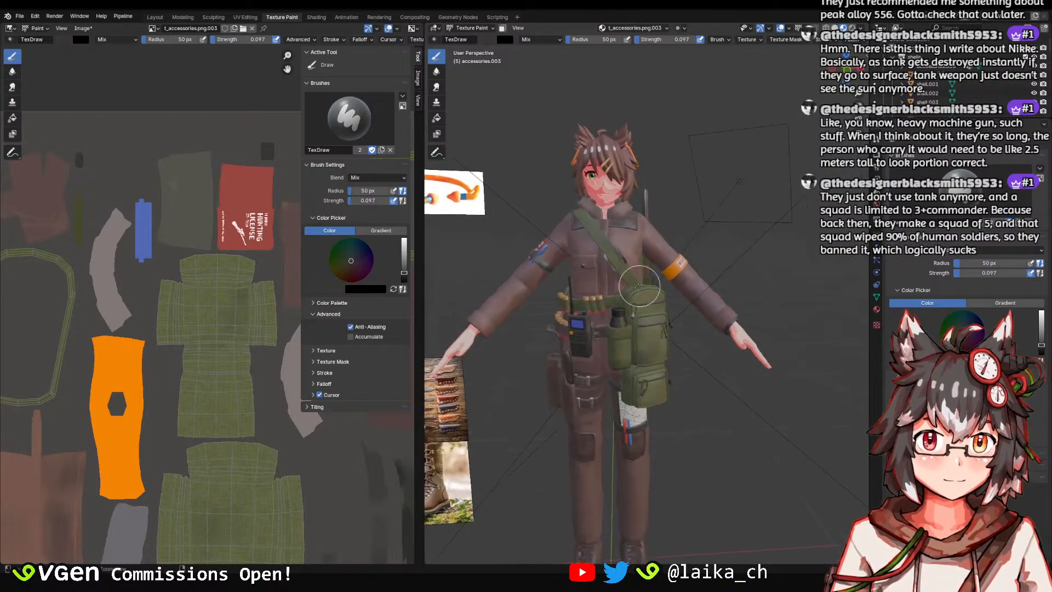
pyautogui.click(82, 27)
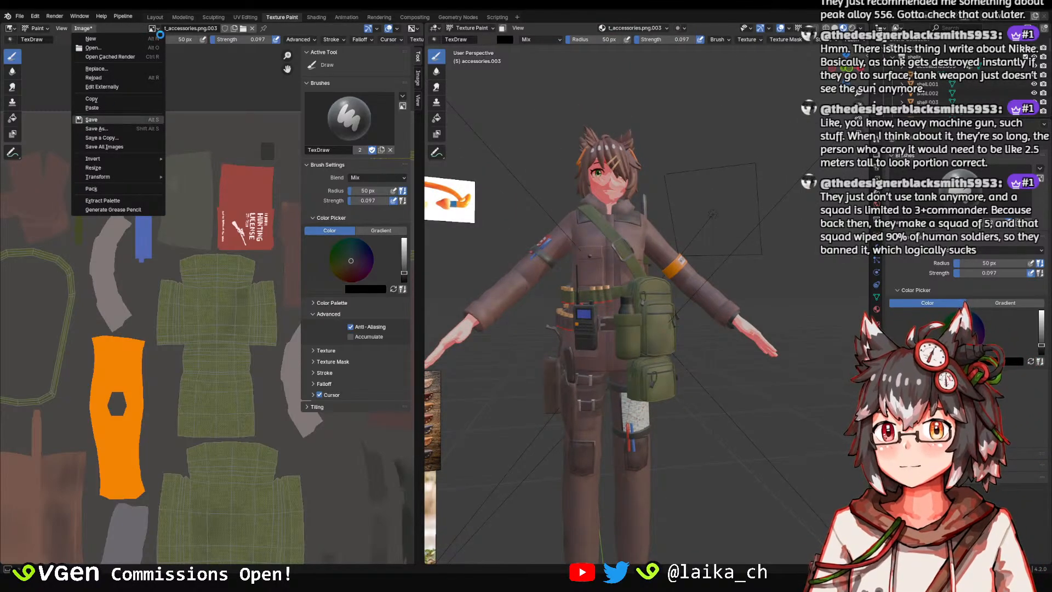
pyautogui.click(93, 123)
pyautogui.click(155, 17)
pyautogui.scroll(-8, 499, 280)
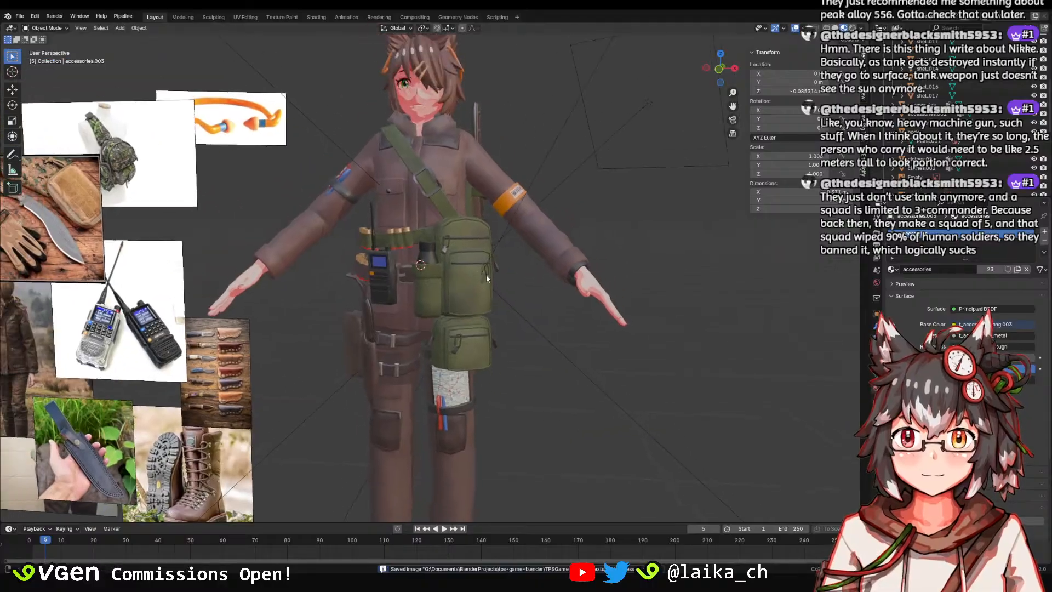
pyautogui.hotkey('ctrl', 's')
# Select the backpack fabric object on the full character and save the file again.
pyautogui.moveTo(510, 299); pyautogui.dragTo(525, 315, button='middle')
pyautogui.click(464, 311)
pyautogui.click(530, 333)
pyautogui.click(525, 315)
pyautogui.scroll(2, 525, 315)
pyautogui.click(488, 288)
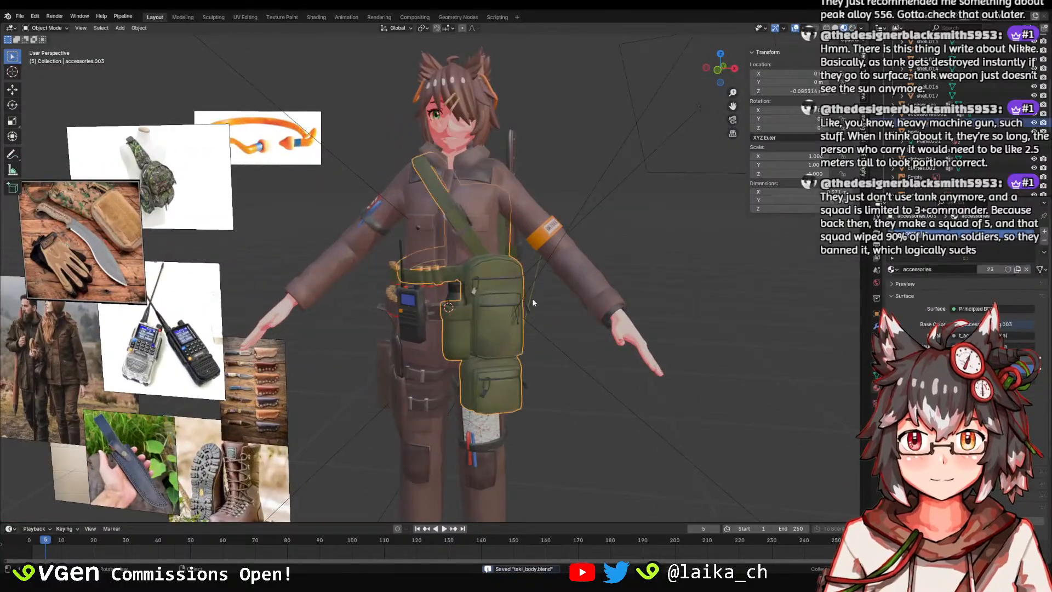
pyautogui.scroll(1, 580, 283)
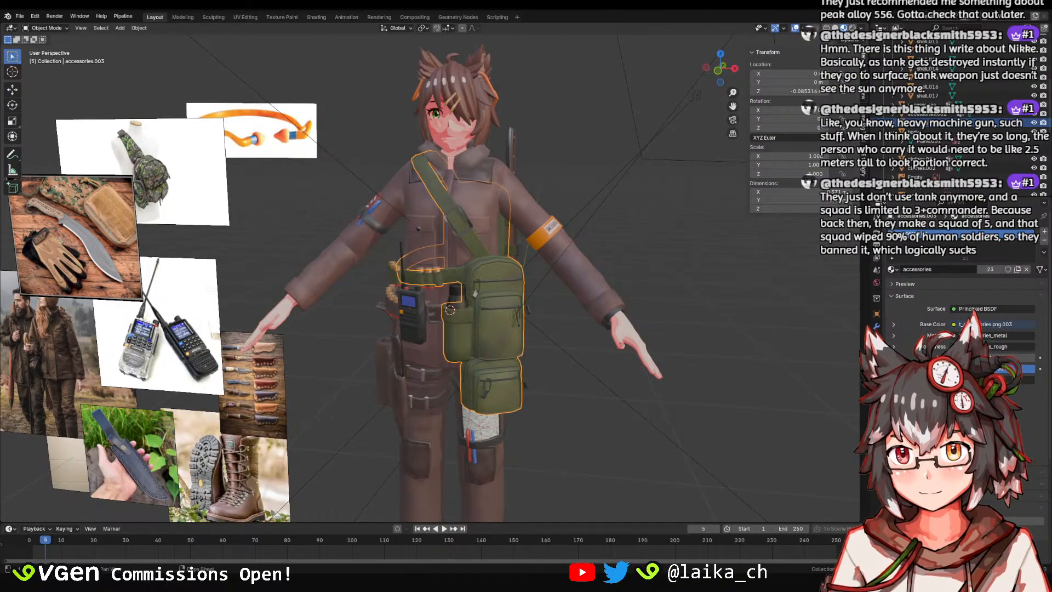
pyautogui.scroll(4, 547, 311)
pyautogui.hotkey('ctrl', 's')
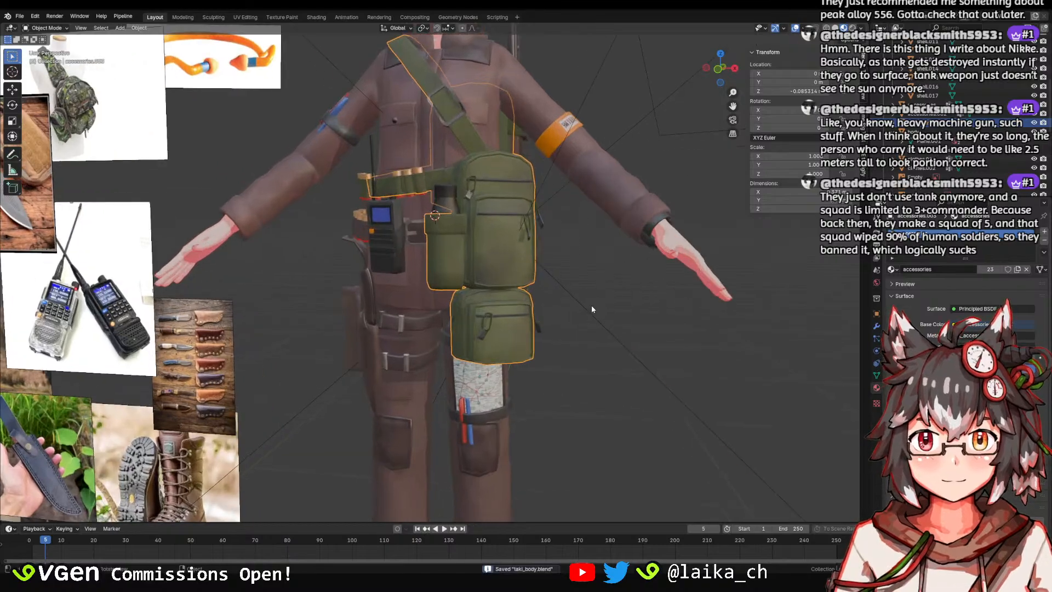
pyautogui.click(591, 305)
pyautogui.click(489, 278)
pyautogui.moveTo(488, 278); pyautogui.dragTo(471, 279, button='middle')
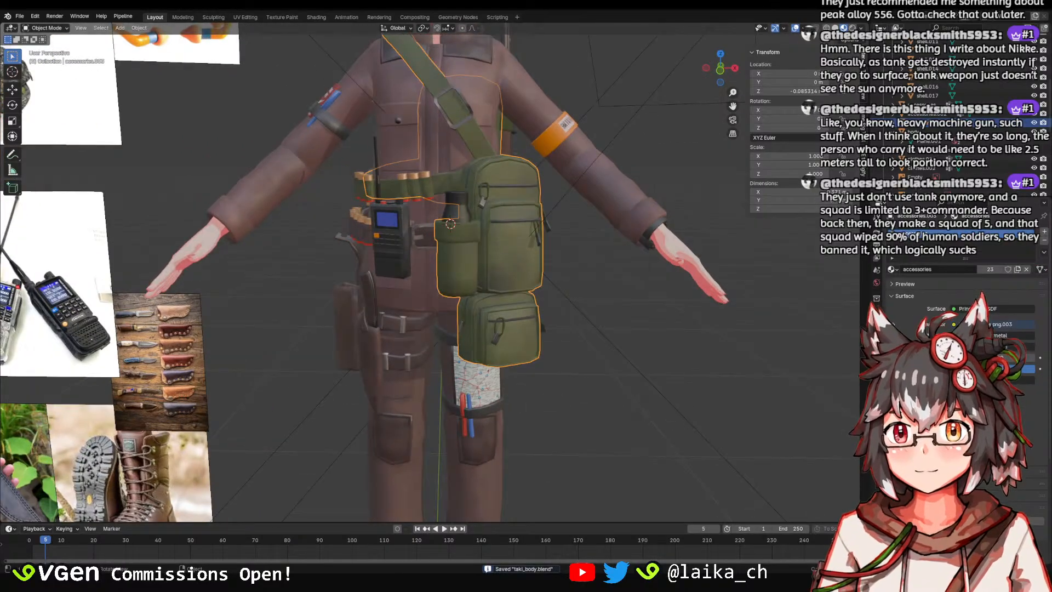
# Check the backpack fabric's UV layout and return to texture painting.
pyautogui.click(245, 17)
pyautogui.scroll(5, 630, 215)
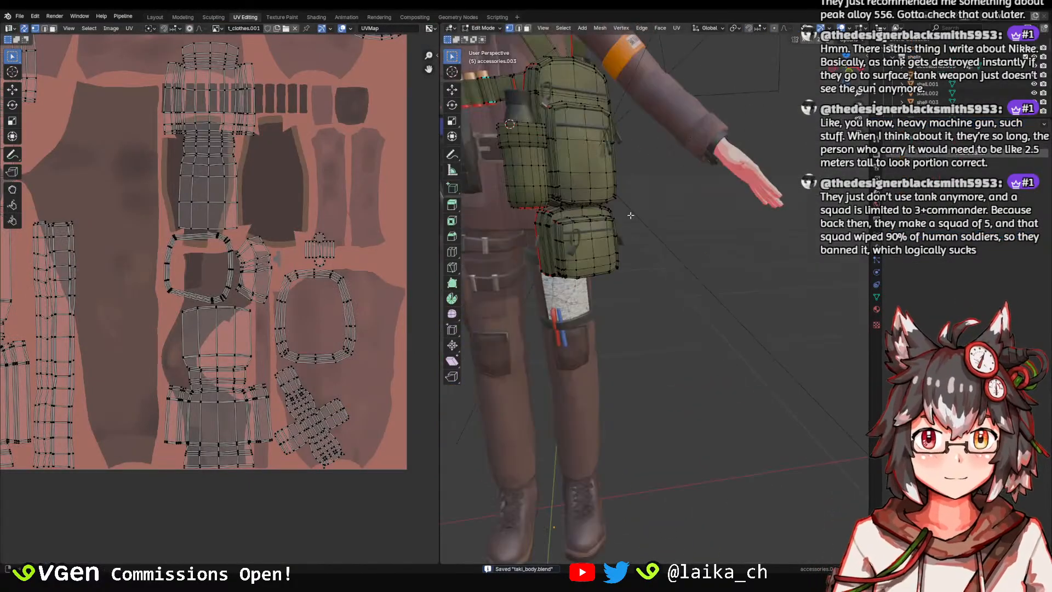
pyautogui.scroll(-5, 631, 215)
pyautogui.click(282, 17)
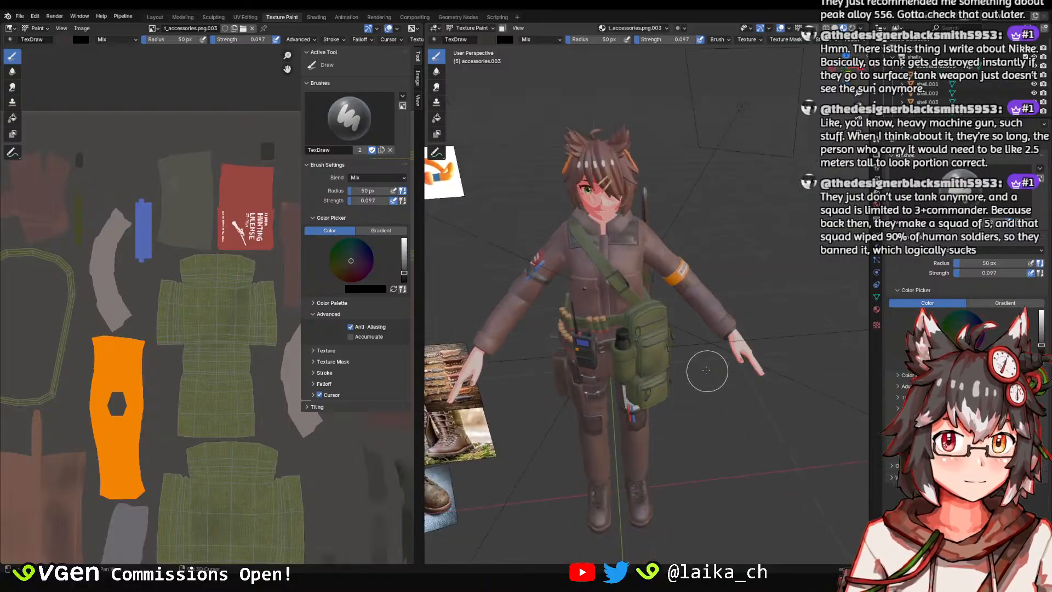
# Save the file and sample the green fabric color from the backpack's texture as the brush color.
pyautogui.scroll(5, 707, 370)
pyautogui.hotkey('ctrl', 's')
pyautogui.moveTo(160, 260); pyautogui.dragTo(146, 215, button='middle')
pyautogui.click(80, 39)
pyautogui.click(146, 152)
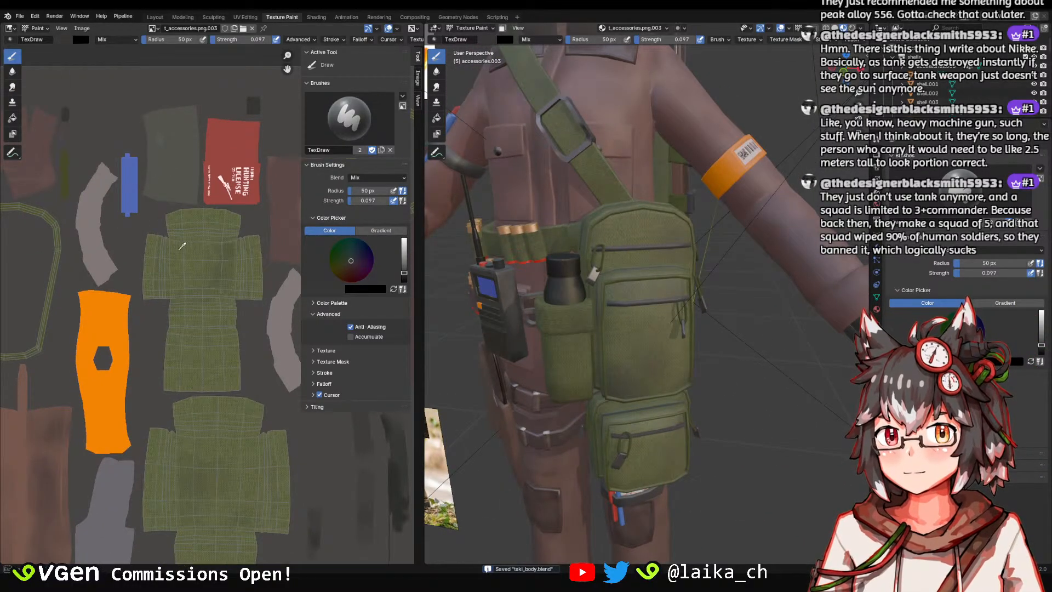
pyautogui.click(183, 244)
# Lighten the sampled green for the backpack's top panel and raise the brush strength to 0.147.
pyautogui.click(64, 39)
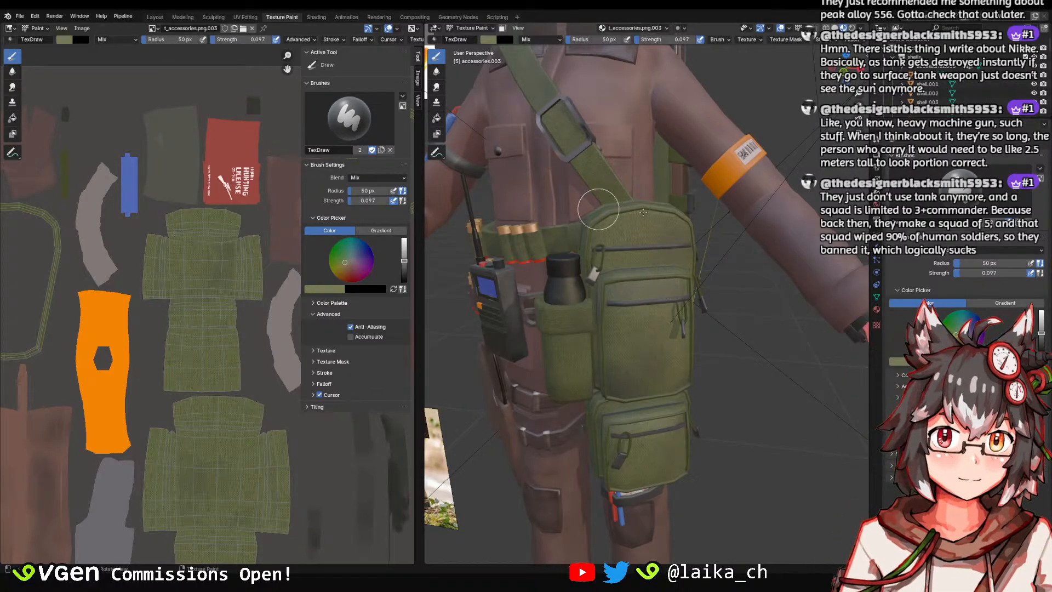
pyautogui.scroll(2, 648, 220)
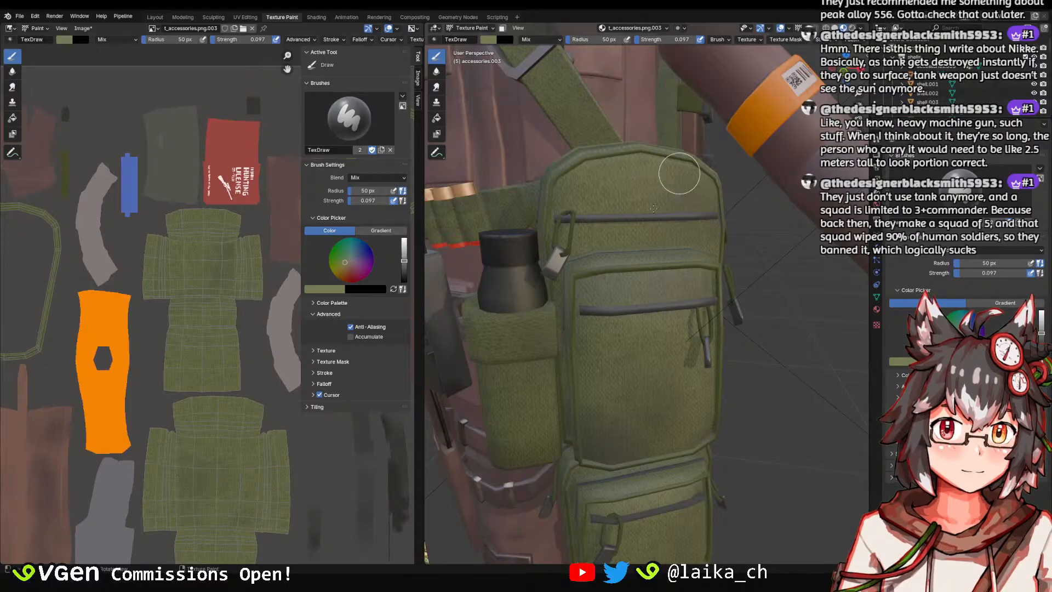
pyautogui.scroll(-2, 679, 173)
pyautogui.click(67, 40)
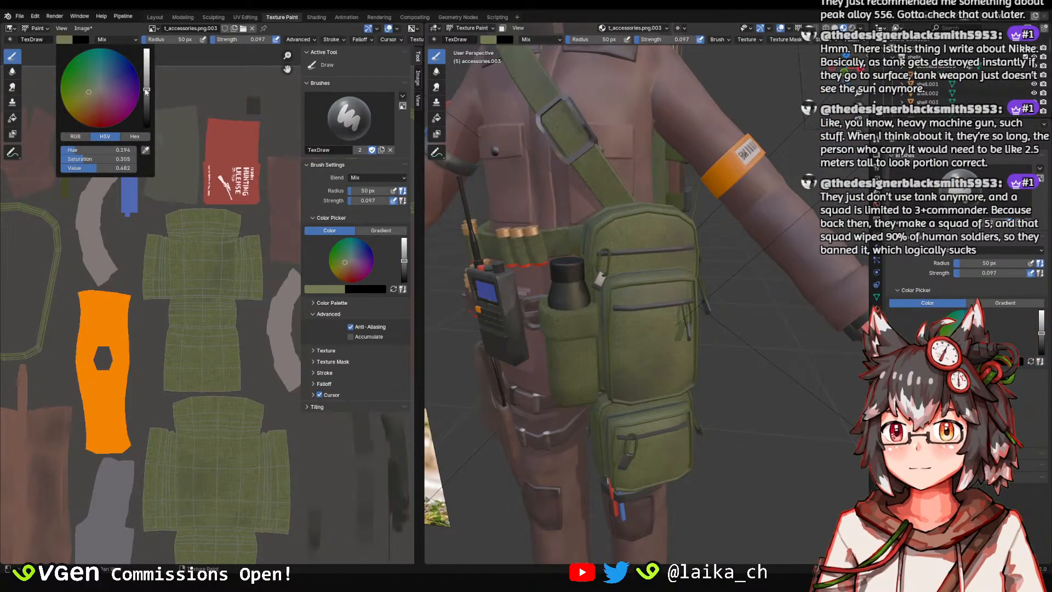
pyautogui.scroll(2, 712, 201)
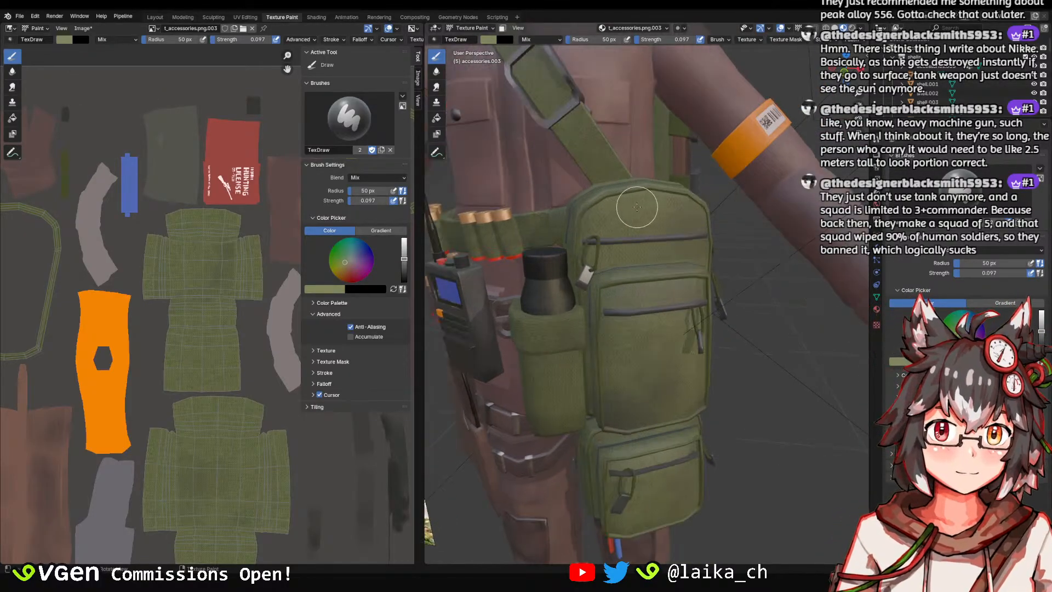
pyautogui.scroll(3, 640, 205)
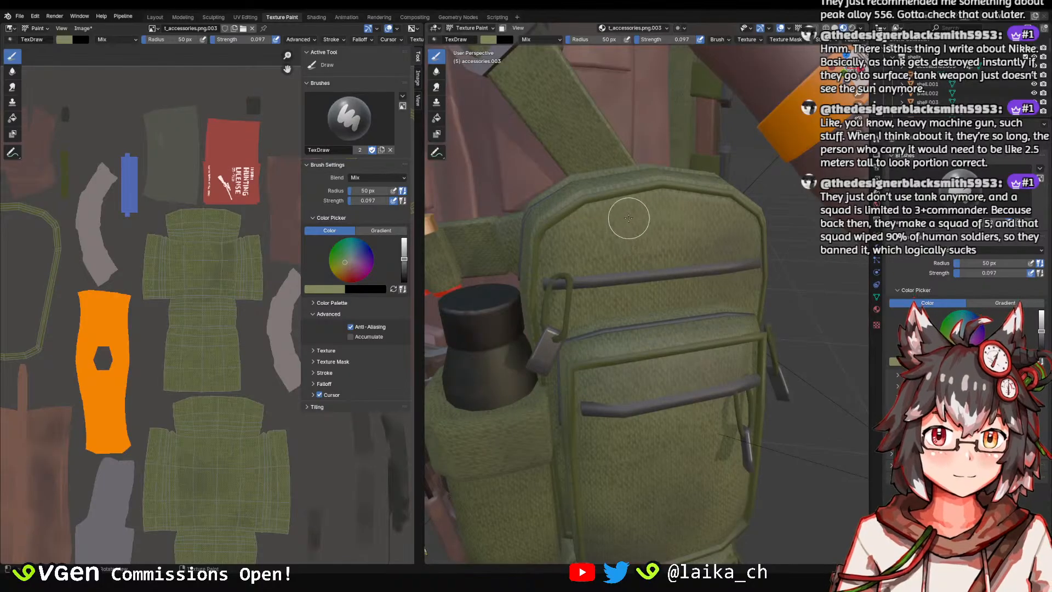
pyautogui.hotkey('shift', 'f')
pyautogui.click(631, 217)
pyautogui.scroll(-5, 634, 204)
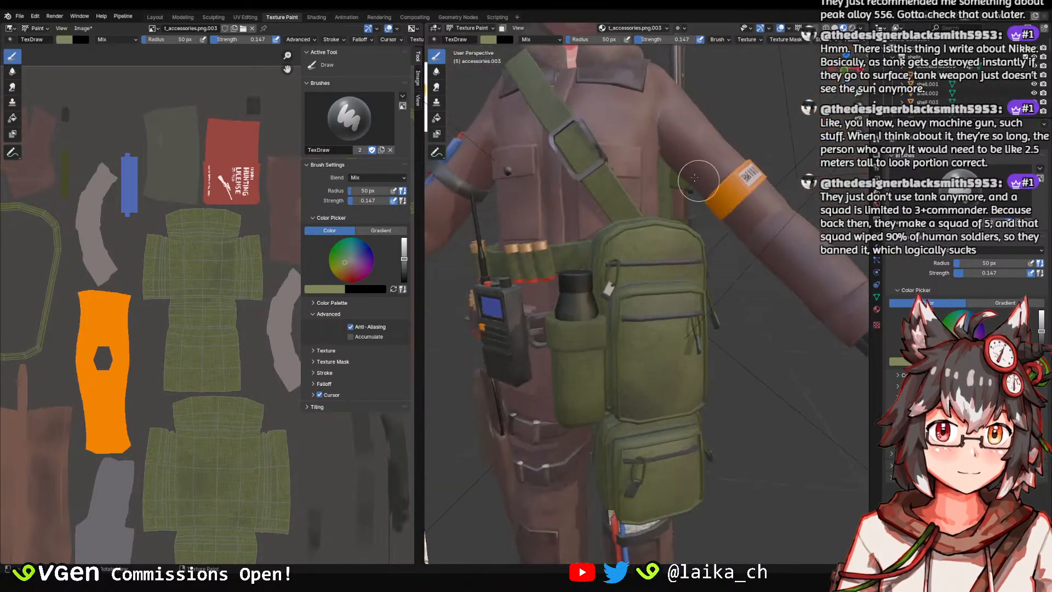
# Set the green brush color's saturation to 0.241 and value to 0.544.
pyautogui.moveTo(675, 159); pyautogui.dragTo(688, 198, button='middle')
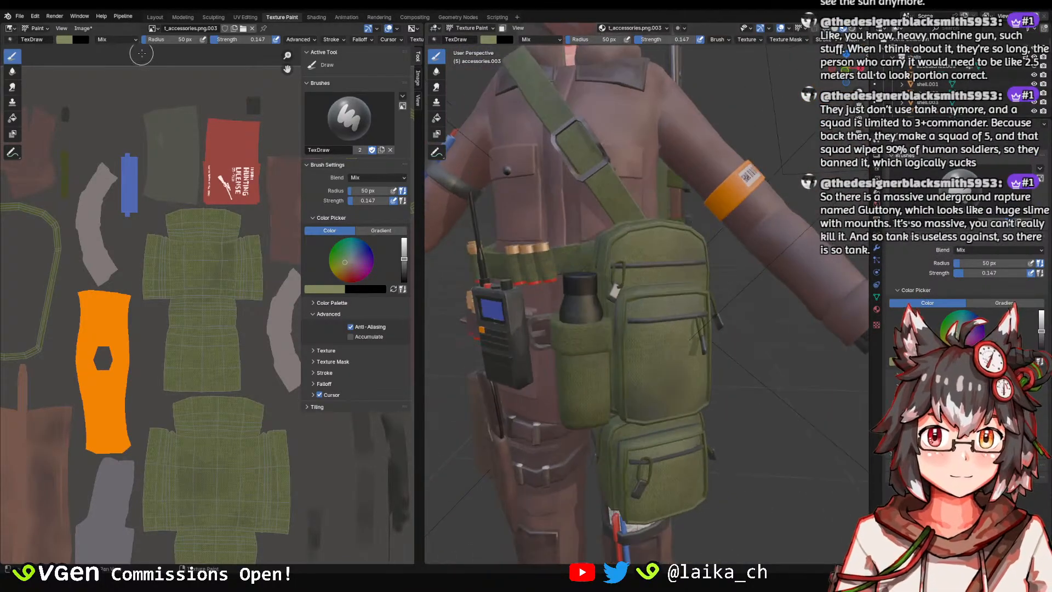
pyautogui.click(68, 40)
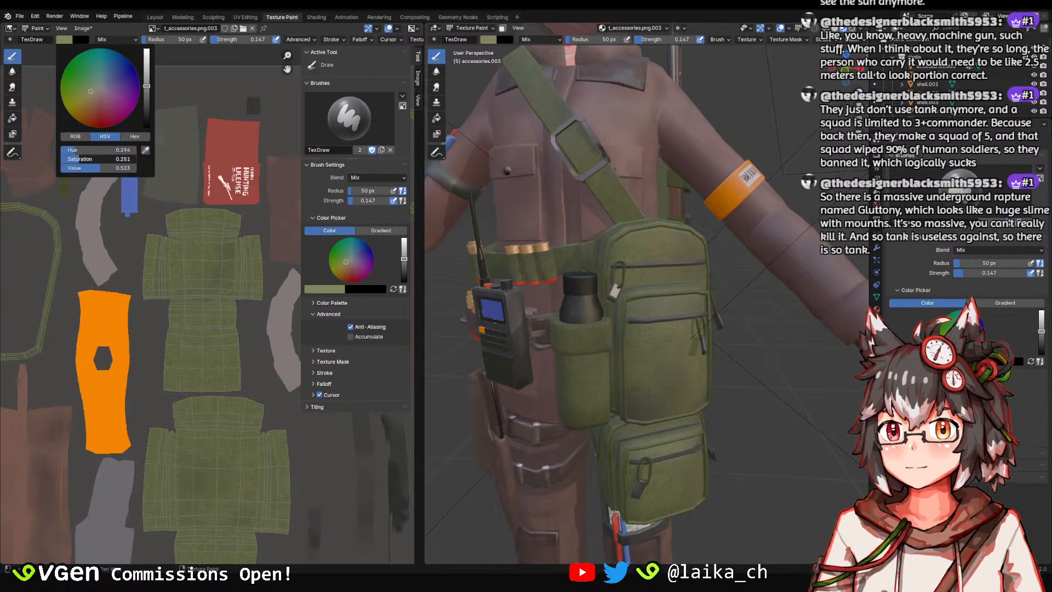
pyautogui.doubleClick(81, 159)
pyautogui.press('Return')
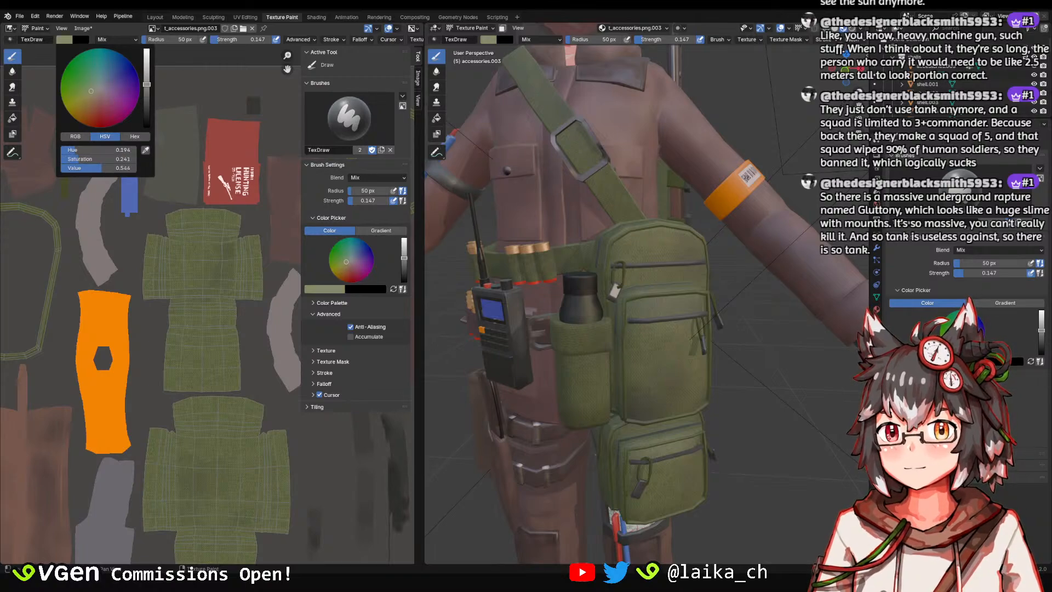
# Paint light green highlights on the front of the large hip bag, setting the brush radius to 34 px.
pyautogui.moveTo(676, 248)
pyautogui.mouseDown(button='middle')
pyautogui.moveTo(688, 257)
pyautogui.moveTo(680, 262)
pyautogui.mouseUp(button='middle')
pyautogui.keyDown('shift'); pyautogui.moveTo(679, 262); pyautogui.dragTo(698, 198, button='middle'); pyautogui.keyUp('shift')
pyautogui.press('f')
pyautogui.click(688, 198)
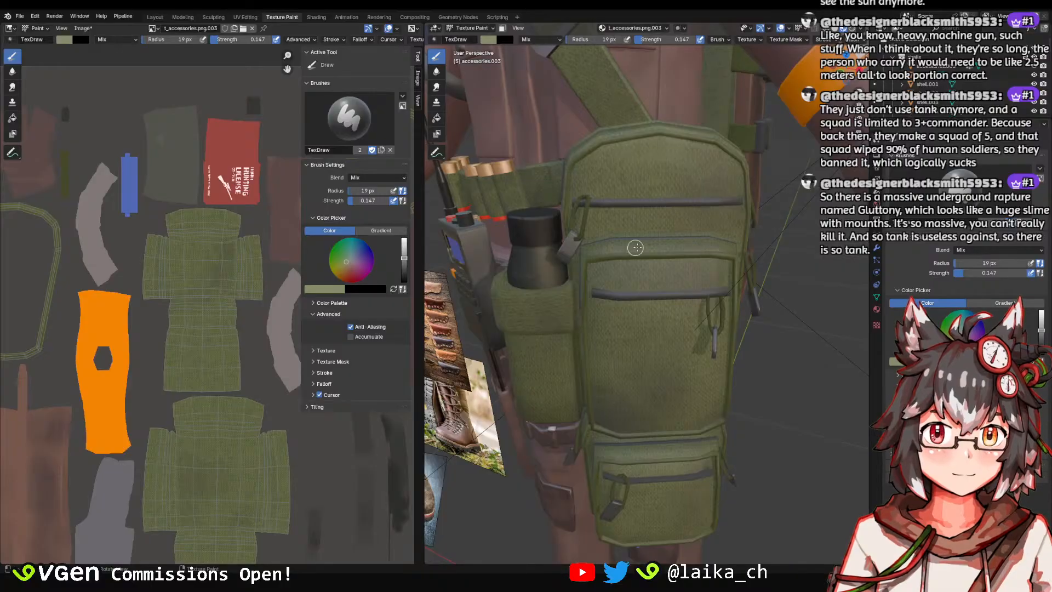
pyautogui.moveTo(635, 248); pyautogui.dragTo(596, 275, button='middle')
pyautogui.press('f')
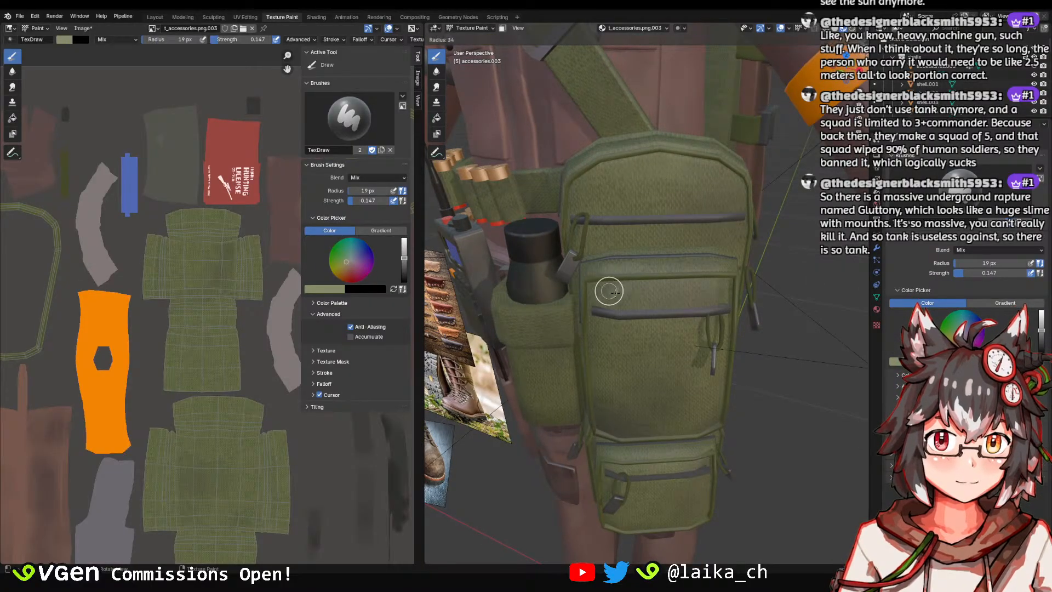
pyautogui.click(602, 293)
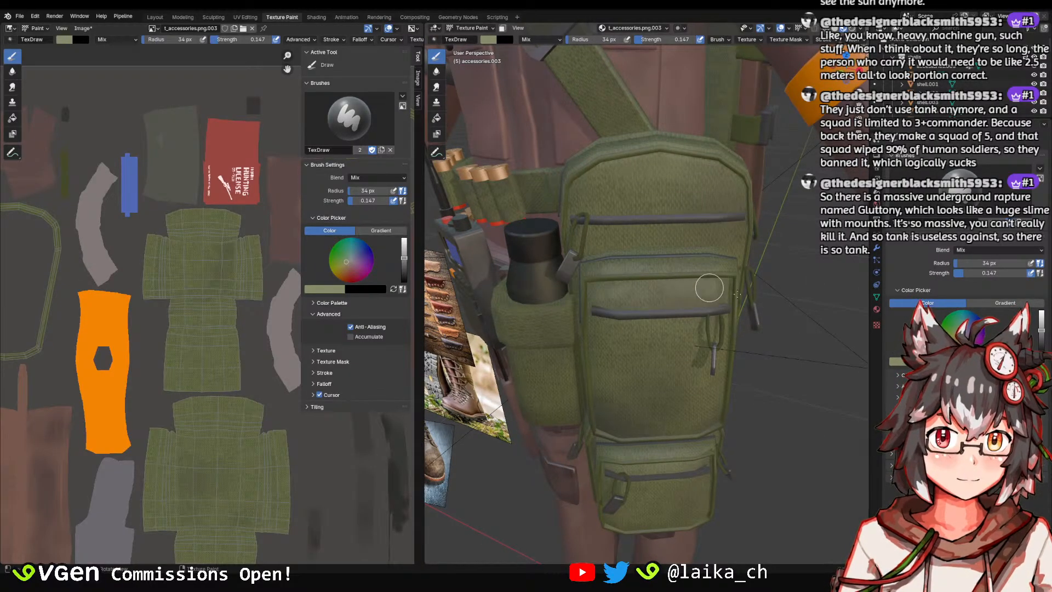
# Brush light green highlights onto the small lower pouch above the map.
pyautogui.scroll(-5, 737, 294)
pyautogui.moveTo(737, 294); pyautogui.dragTo(725, 274, button='middle')
pyautogui.keyDown('shift'); pyautogui.moveTo(674, 311); pyautogui.dragTo(667, 279, button='middle'); pyautogui.keyUp('shift')
pyautogui.scroll(2, 667, 279)
pyautogui.keyDown('shift'); pyautogui.moveTo(663, 342); pyautogui.dragTo(660, 296, button='middle'); pyautogui.keyUp('shift')
pyautogui.scroll(1, 661, 311)
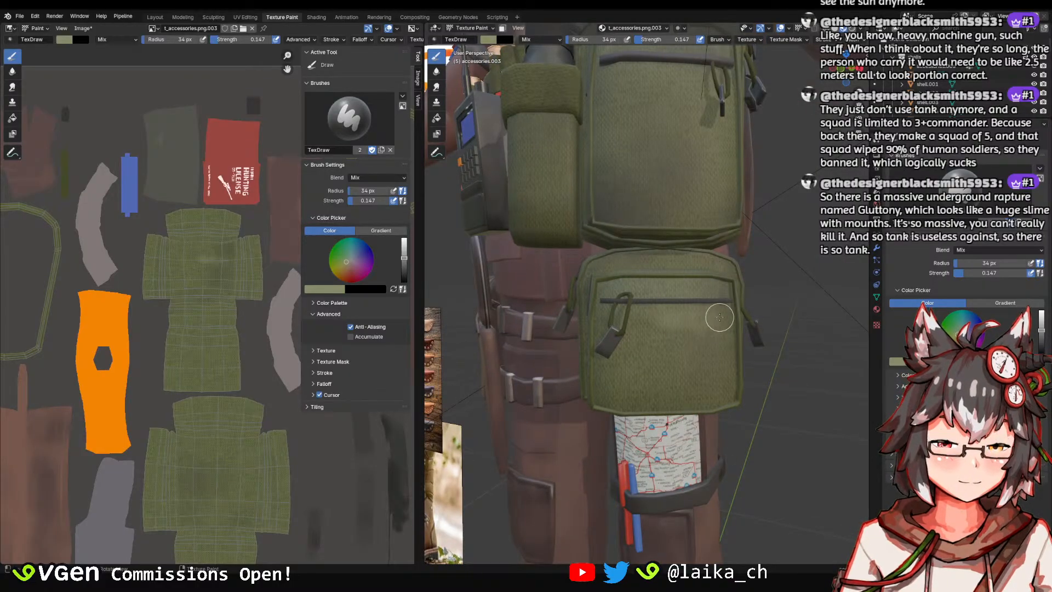
pyautogui.moveTo(720, 316); pyautogui.dragTo(623, 270, button='middle')
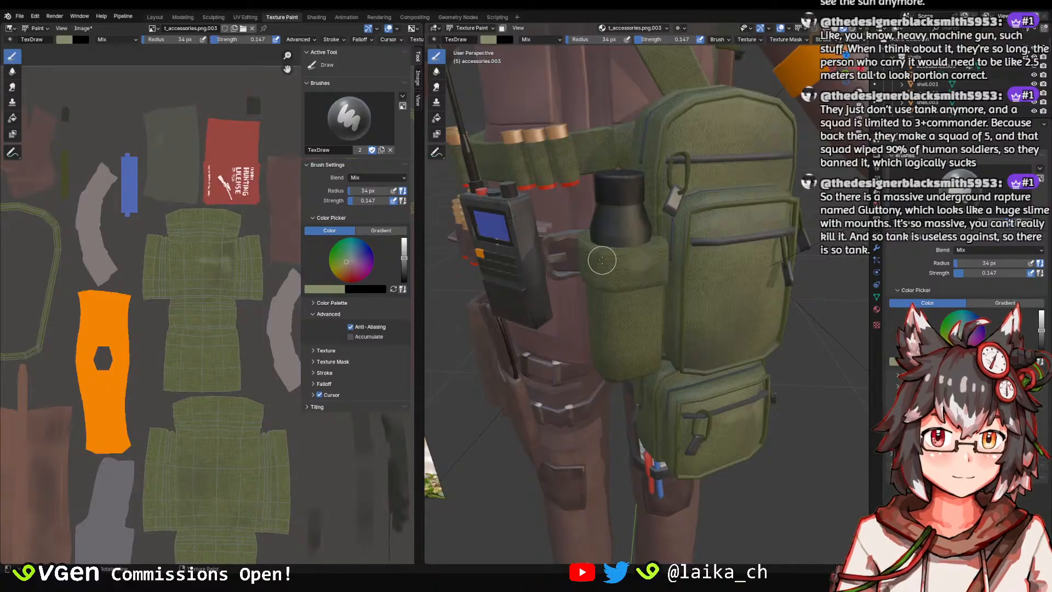
# Touch up the green fabric of the bottle holder beside the hip bag.
pyautogui.scroll(2, 697, 255)
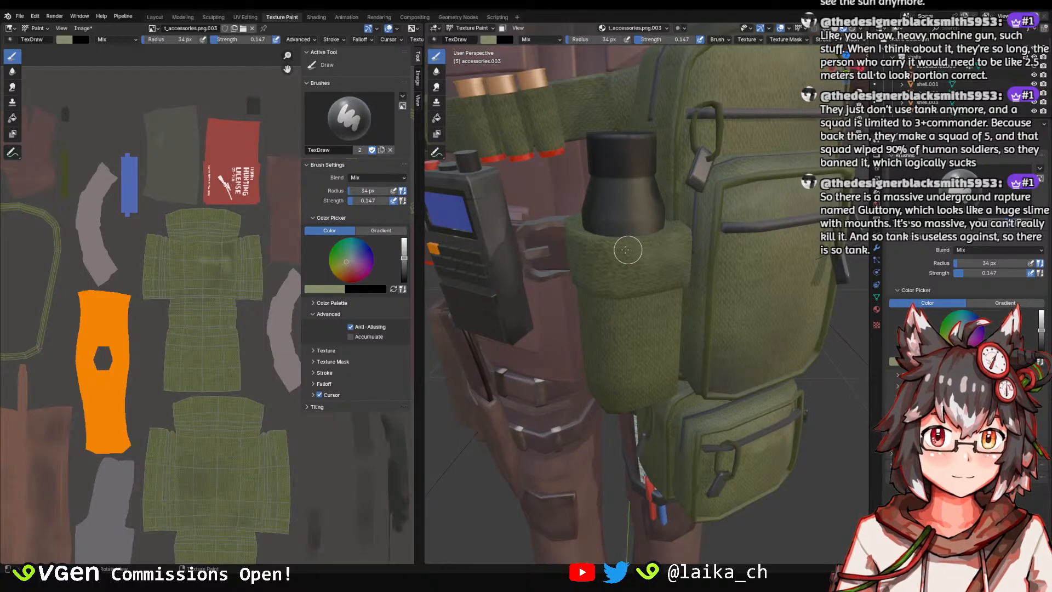
pyautogui.moveTo(635, 241); pyautogui.dragTo(619, 252, button='middle')
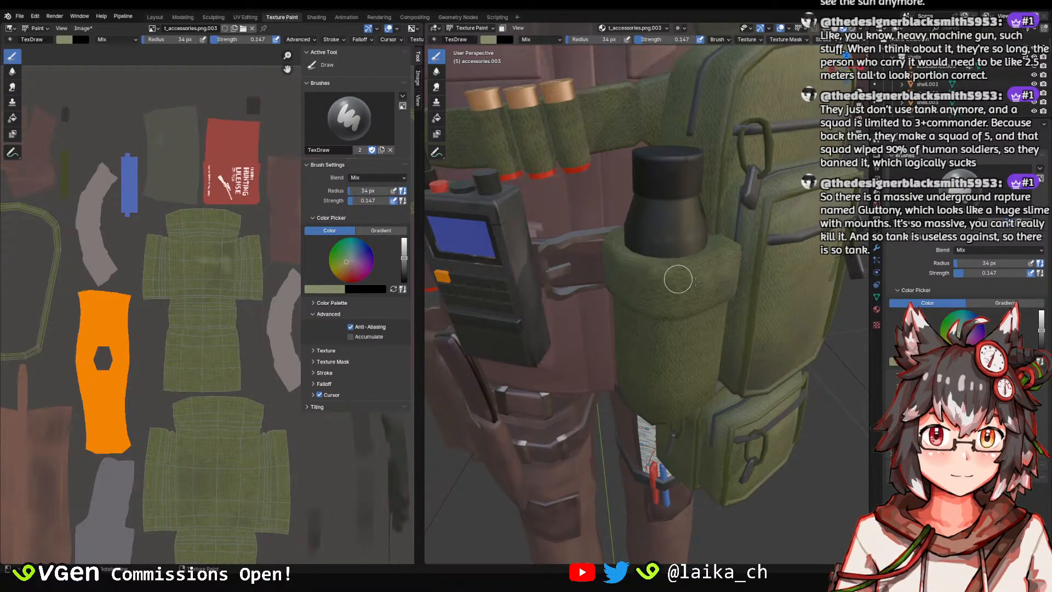
pyautogui.scroll(-5, 678, 281)
pyautogui.scroll(-2, 748, 242)
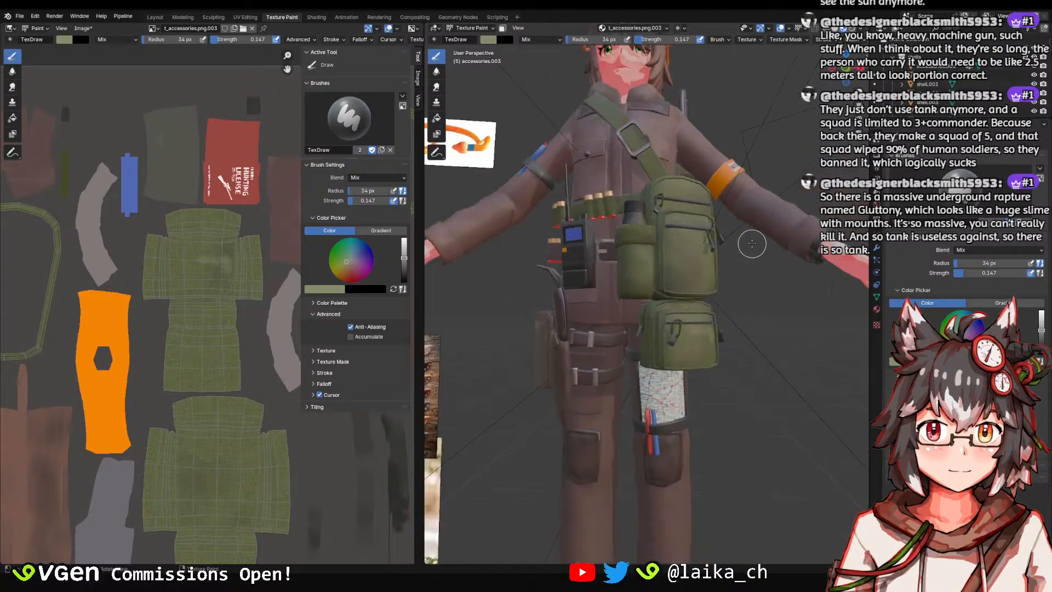
# Lighten the diagonal shoulder strap across the chest down to its buckle and along the waist strap.
pyautogui.moveTo(751, 242); pyautogui.dragTo(630, 183, button='middle')
pyautogui.keyDown('shift'); pyautogui.moveTo(629, 183); pyautogui.dragTo(647, 284, button='middle'); pyautogui.keyUp('shift')
pyautogui.keyDown('ctrl'); pyautogui.moveTo(648, 285); pyautogui.dragTo(603, 219, button='middle'); pyautogui.keyUp('ctrl')
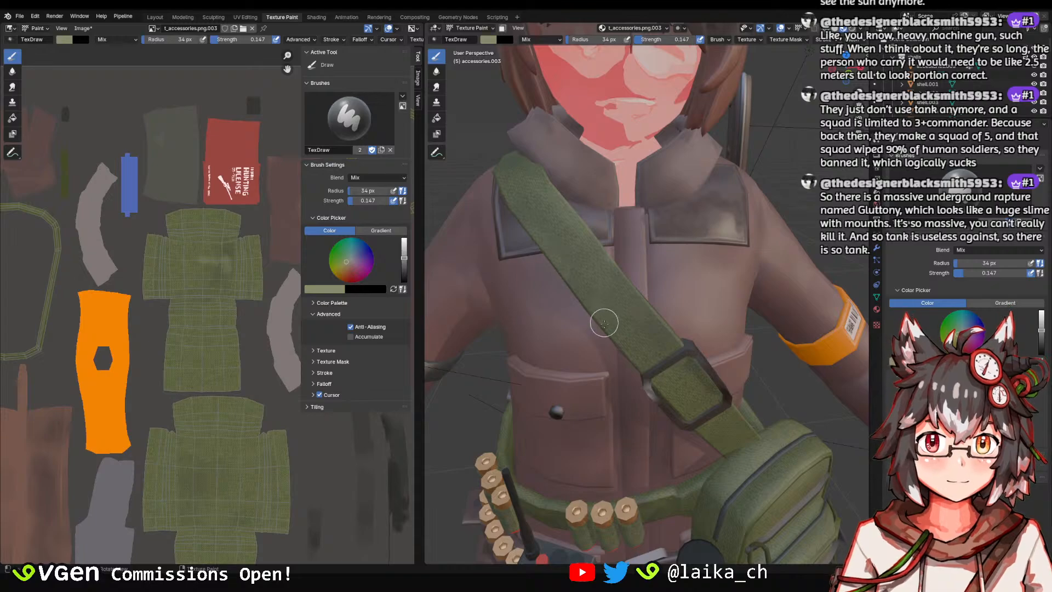
pyautogui.keyDown('shift'); pyautogui.moveTo(682, 330); pyautogui.dragTo(625, 206, button='middle'); pyautogui.keyUp('shift')
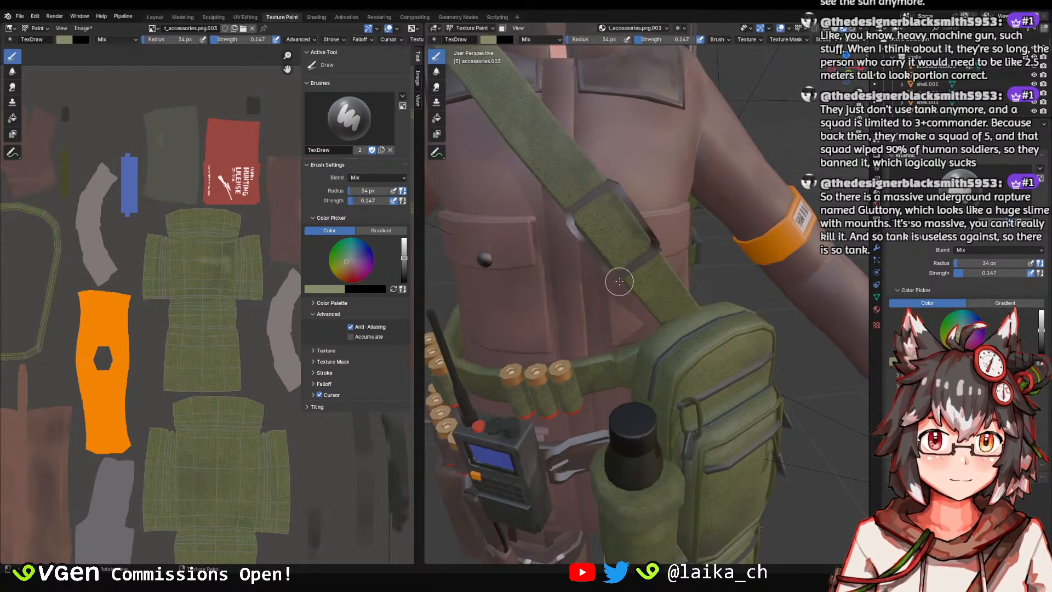
pyautogui.moveTo(619, 281)
pyautogui.keyDown('ctrl'); pyautogui.mouseDown(button='middle')
pyautogui.moveTo(709, 206)
pyautogui.moveTo(651, 190)
pyautogui.moveTo(707, 239)
pyautogui.moveTo(640, 219)
pyautogui.moveTo(661, 271)
pyautogui.moveTo(653, 298)
pyautogui.mouseUp(button='middle'); pyautogui.keyUp('ctrl')
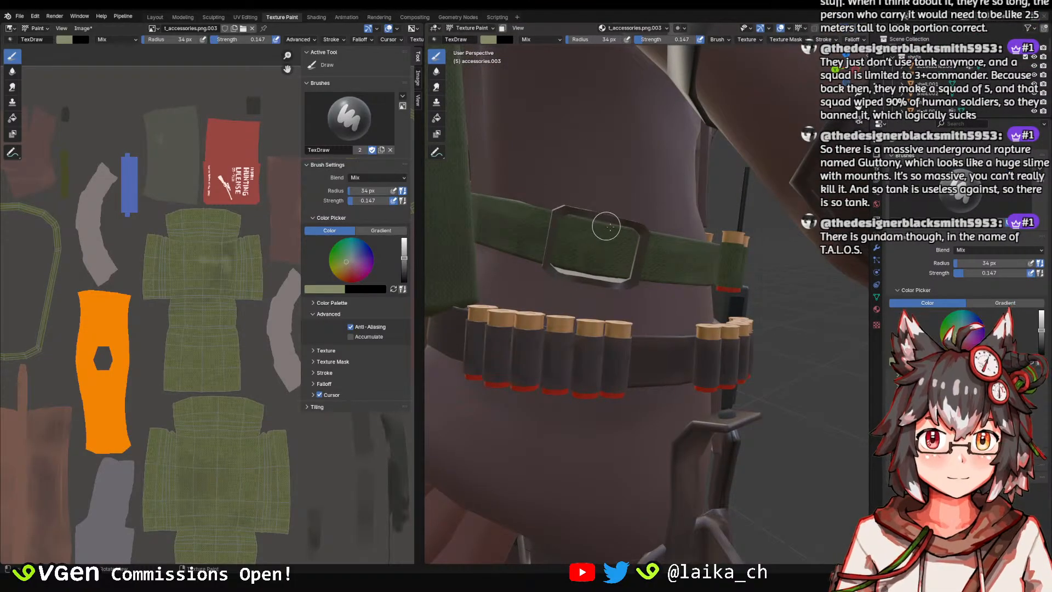
# Highlight the upper panel of the bag on the character's back with a 46 px brush.
pyautogui.scroll(-6, 606, 226)
pyautogui.press('z')
pyautogui.moveTo(608, 227); pyautogui.dragTo(700, 298, button='middle')
pyautogui.press('z')
pyautogui.click(700, 246)
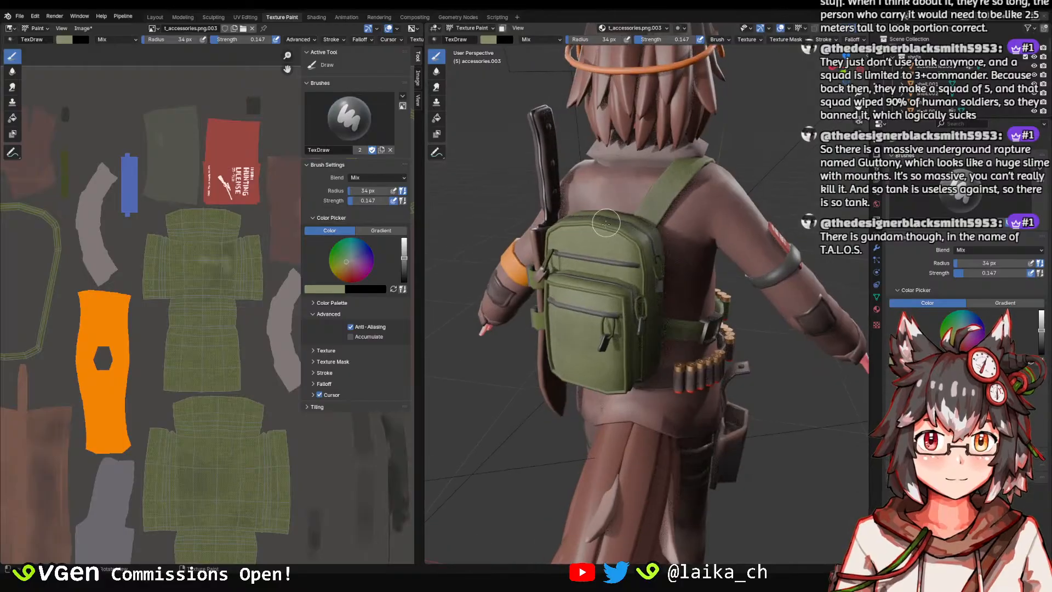
pyautogui.moveTo(606, 223); pyautogui.dragTo(630, 230, button='middle')
pyautogui.scroll(4, 608, 230)
pyautogui.moveTo(558, 233); pyautogui.dragTo(598, 235, button='middle')
pyautogui.press('f')
pyautogui.click(603, 235)
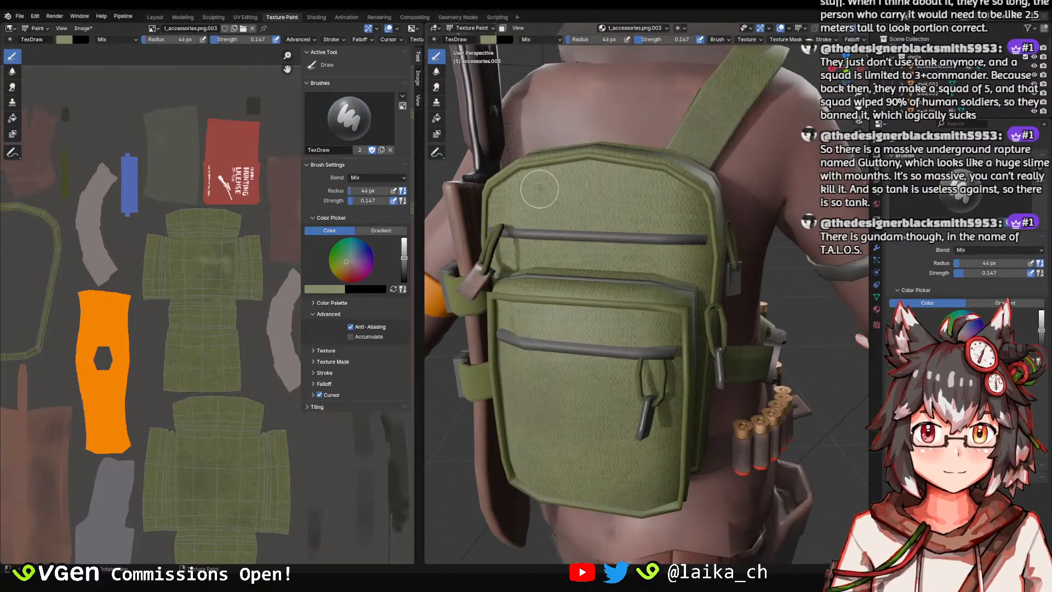
pyautogui.moveTo(548, 183); pyautogui.dragTo(600, 177, button='middle')
pyautogui.scroll(-2, 648, 189)
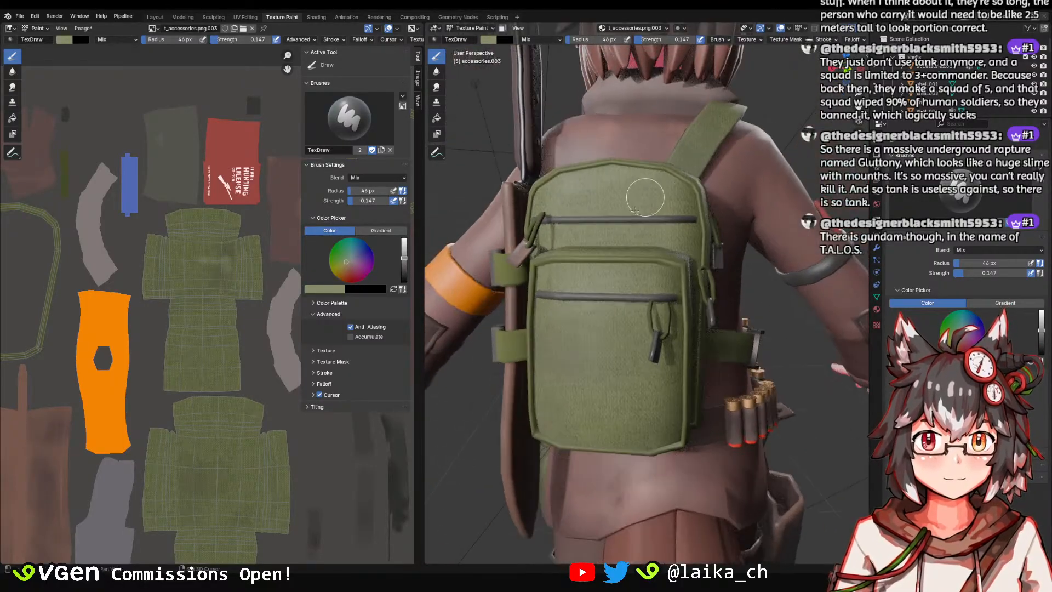
# Reduce the brush radius to 24 px and lighten the top face of the back bag.
pyautogui.moveTo(572, 250); pyautogui.dragTo(582, 231, button='middle')
pyautogui.moveTo(681, 238); pyautogui.dragTo(602, 248, button='middle')
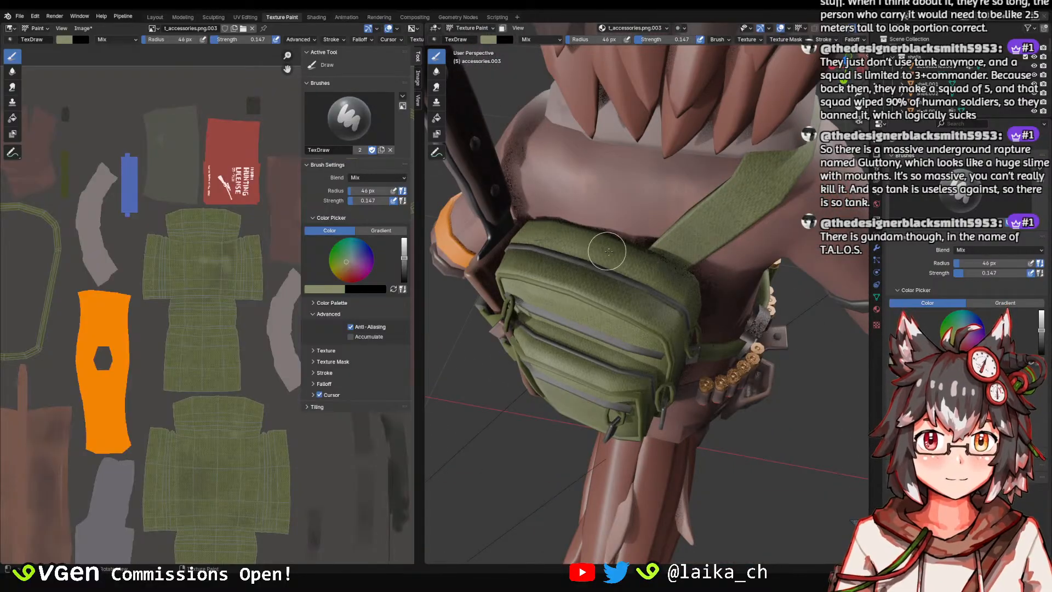
pyautogui.press('f')
pyautogui.click(577, 242)
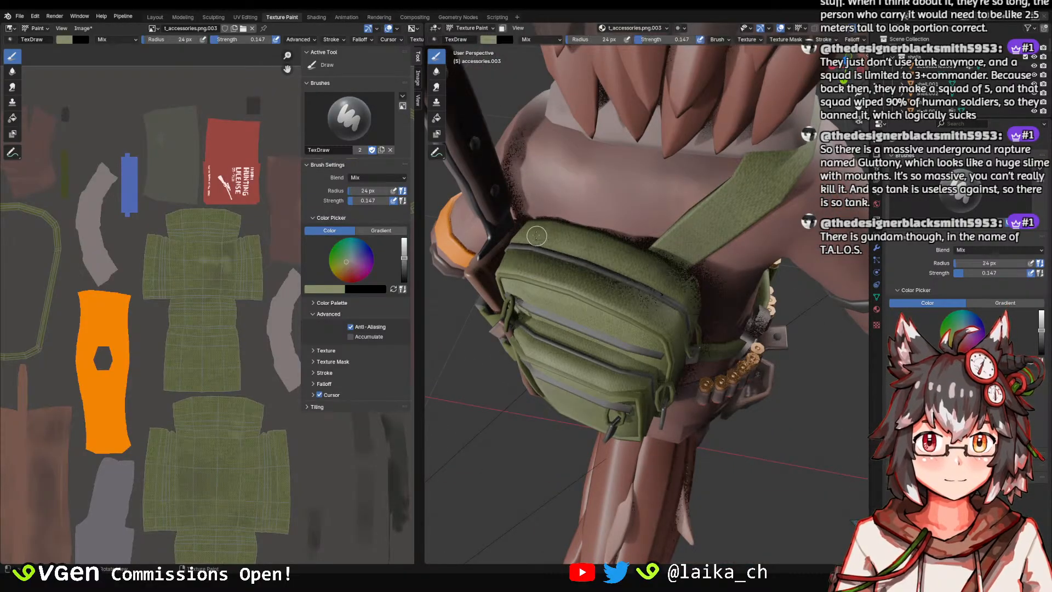
# Enlarge the brush radius to 62 px and brush the highlight color over the back bag's lower front pocket.
pyautogui.moveTo(577, 241)
pyautogui.mouseDown(button='middle')
pyautogui.moveTo(663, 201)
pyautogui.moveTo(665, 230)
pyautogui.mouseUp(button='middle')
pyautogui.moveTo(665, 230); pyautogui.dragTo(704, 219, button='middle')
pyautogui.keyDown('ctrl'); pyautogui.moveTo(668, 350); pyautogui.dragTo(649, 287, button='middle'); pyautogui.keyUp('ctrl')
pyautogui.press('f')
pyautogui.click(647, 285)
pyautogui.press('f')
pyautogui.click(633, 295)
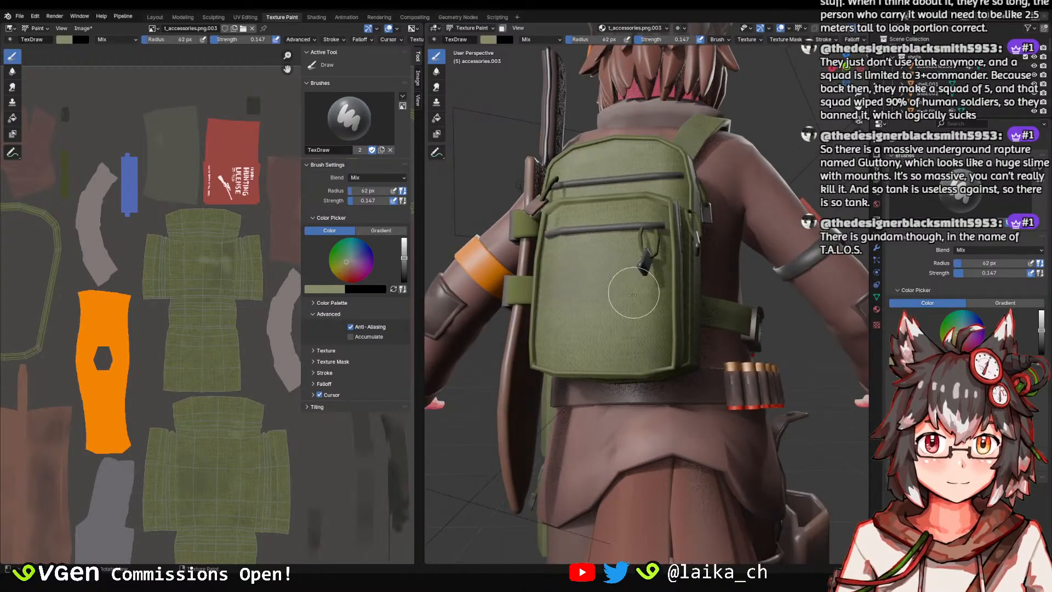
# Examine the painted highlights on the back bag and the hip pouches from behind and from the front.
pyautogui.scroll(-5, 631, 309)
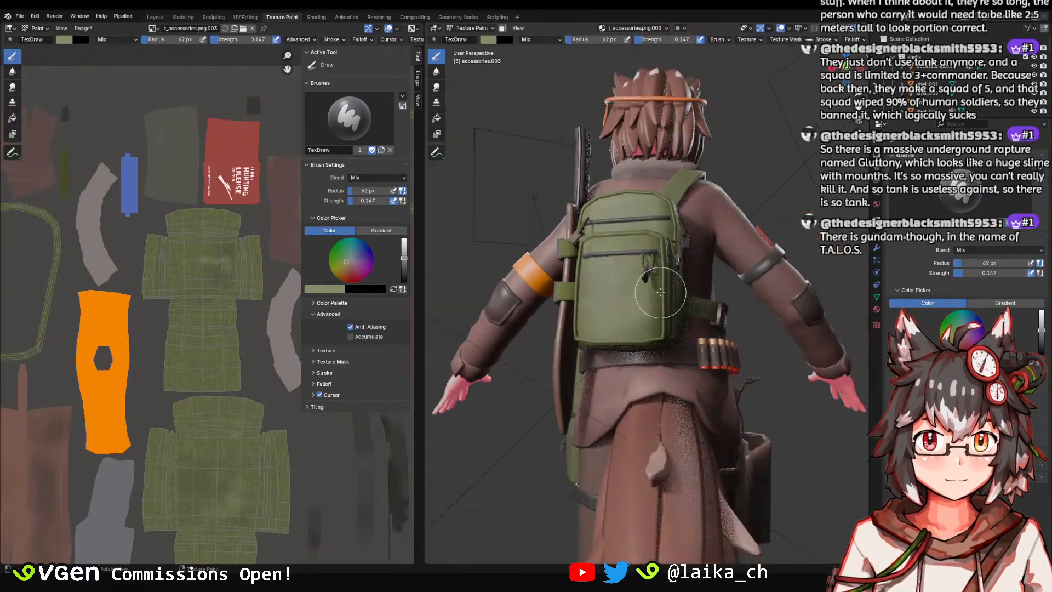
pyautogui.moveTo(699, 295)
pyautogui.mouseDown(button='middle')
pyautogui.moveTo(670, 271)
pyautogui.moveTo(725, 265)
pyautogui.mouseUp(button='middle')
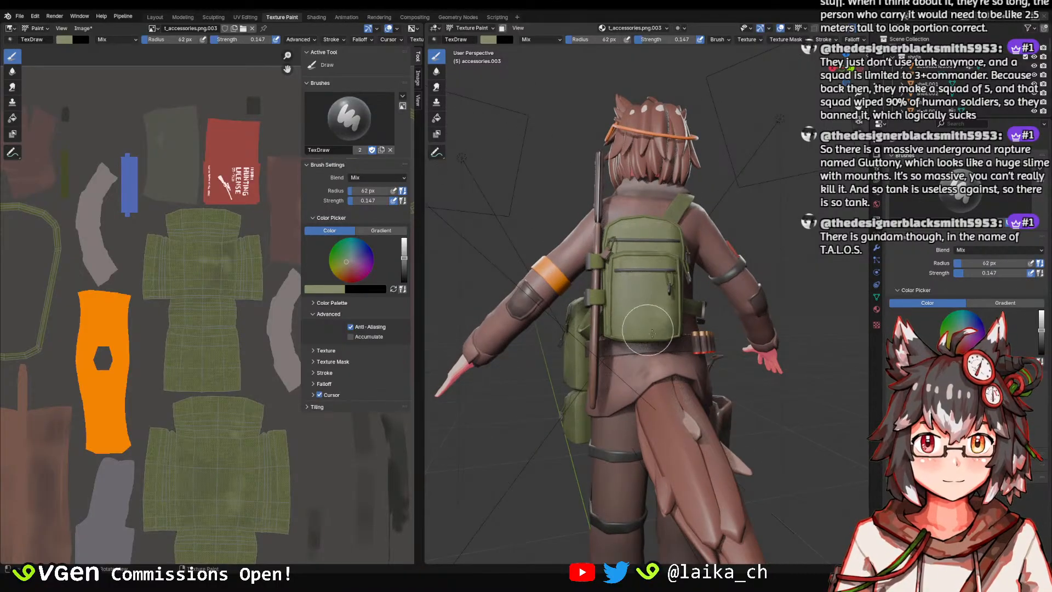
pyautogui.moveTo(652, 331); pyautogui.dragTo(689, 204, button='middle')
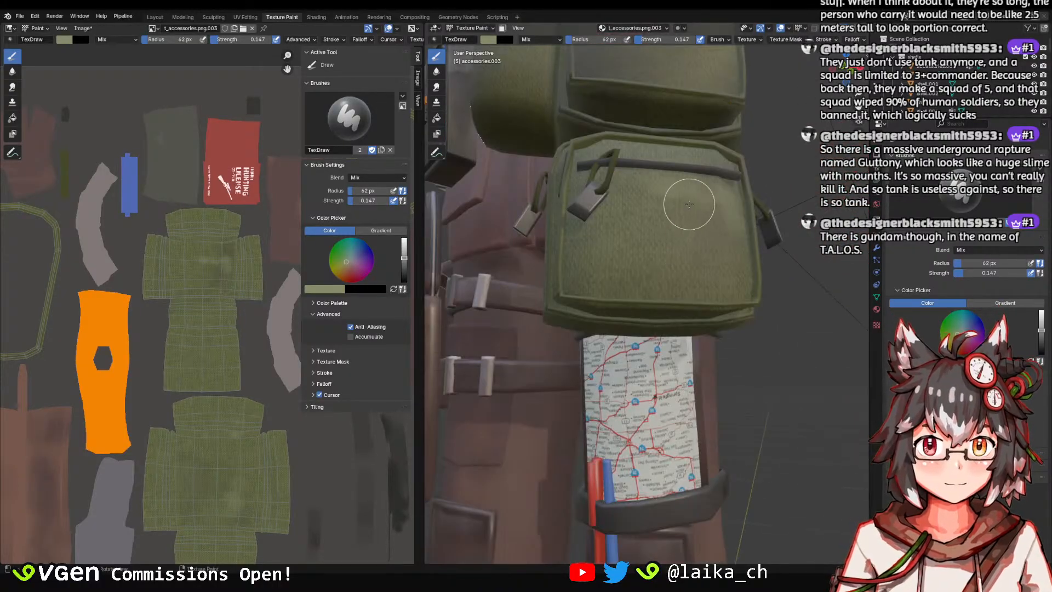
pyautogui.scroll(-6, 712, 208)
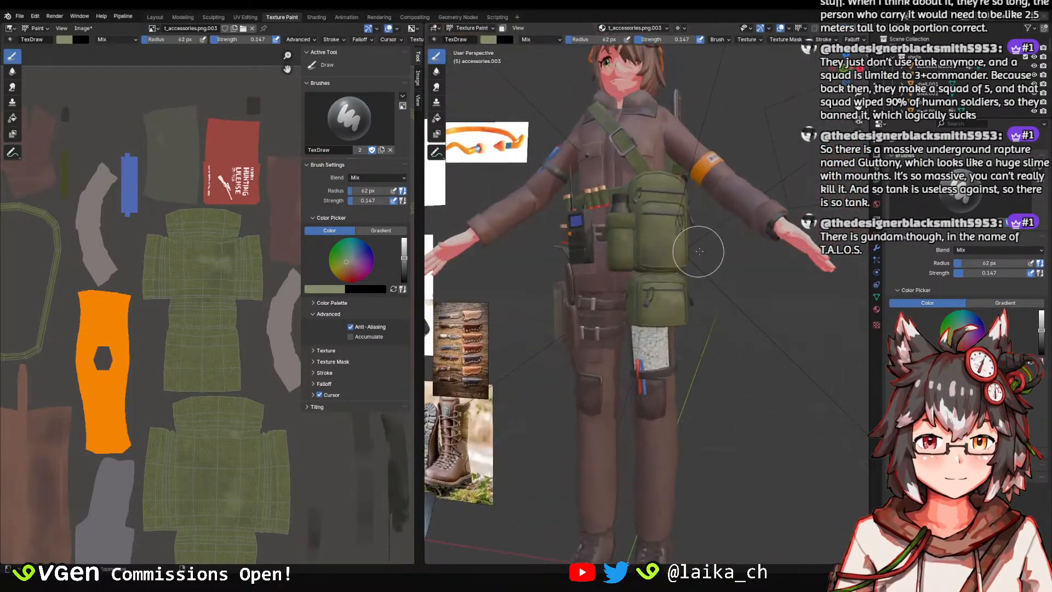
pyautogui.keyDown('ctrl'); pyautogui.moveTo(691, 204); pyautogui.dragTo(697, 235, button='middle'); pyautogui.keyUp('ctrl')
pyautogui.moveTo(698, 235); pyautogui.dragTo(678, 257, button='middle')
pyautogui.keyDown('shift'); pyautogui.moveTo(678, 256); pyautogui.dragTo(655, 220, button='middle'); pyautogui.keyUp('shift')
pyautogui.scroll(6, 654, 219)
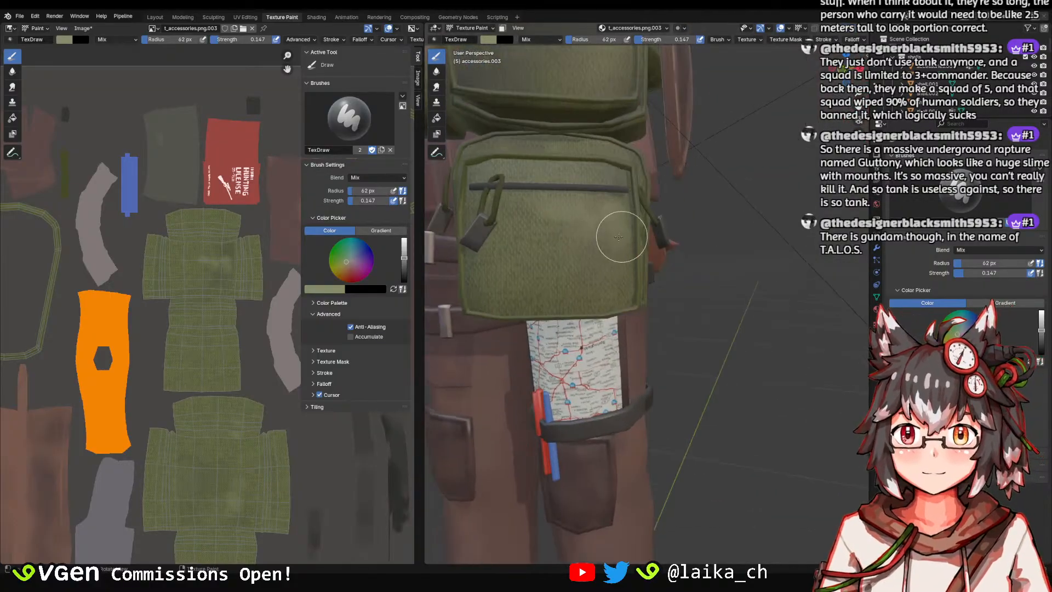
# Sample a green from the bag's fabric in the texture image as the brush color.
pyautogui.click(69, 40)
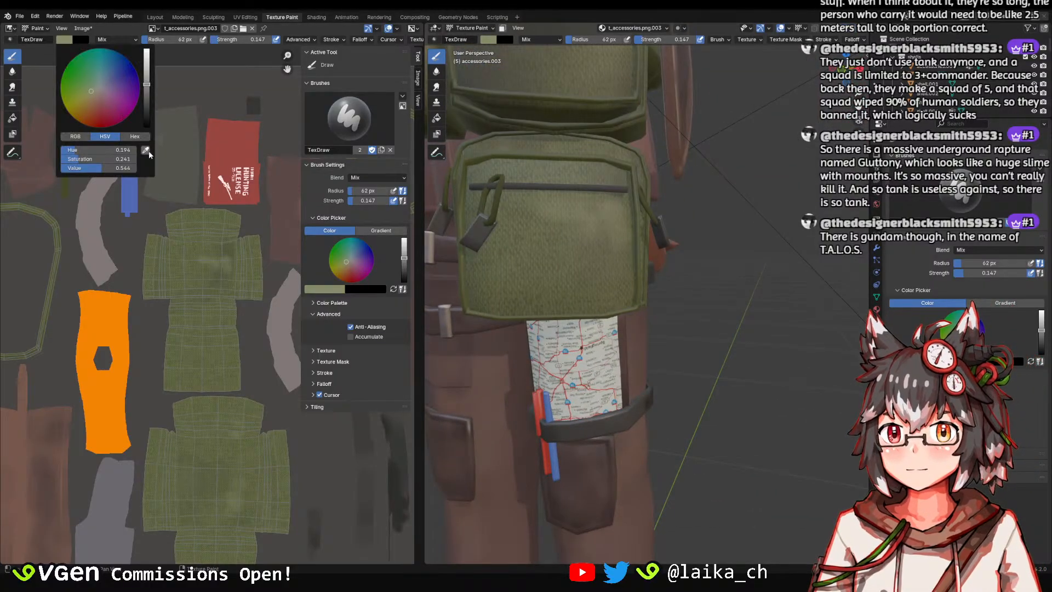
pyautogui.click(148, 154)
pyautogui.click(214, 266)
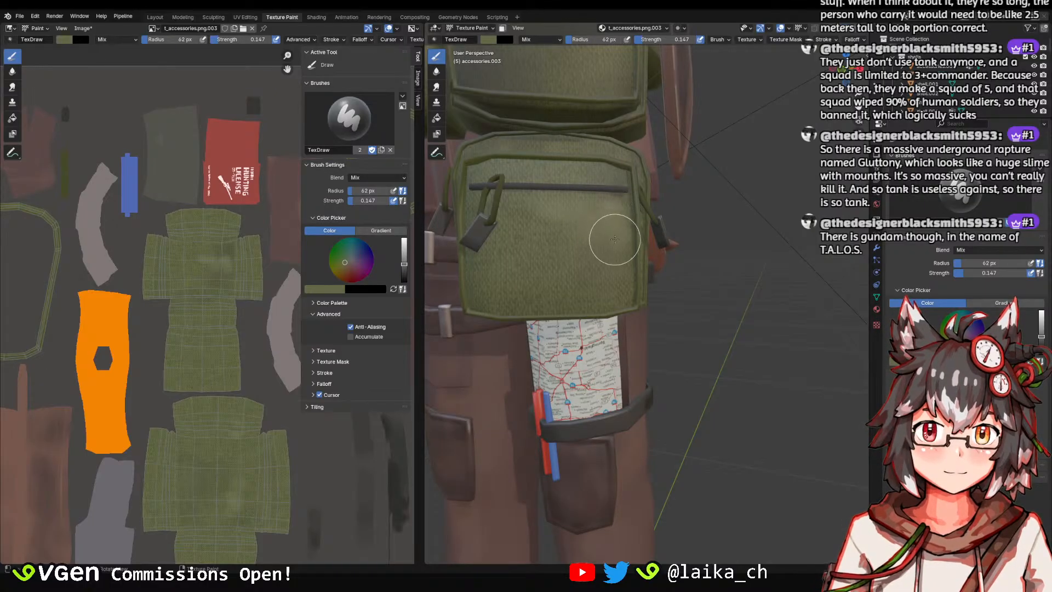
# Review the whole character in rendered shading and return to Material Preview.
pyautogui.scroll(-7, 614, 240)
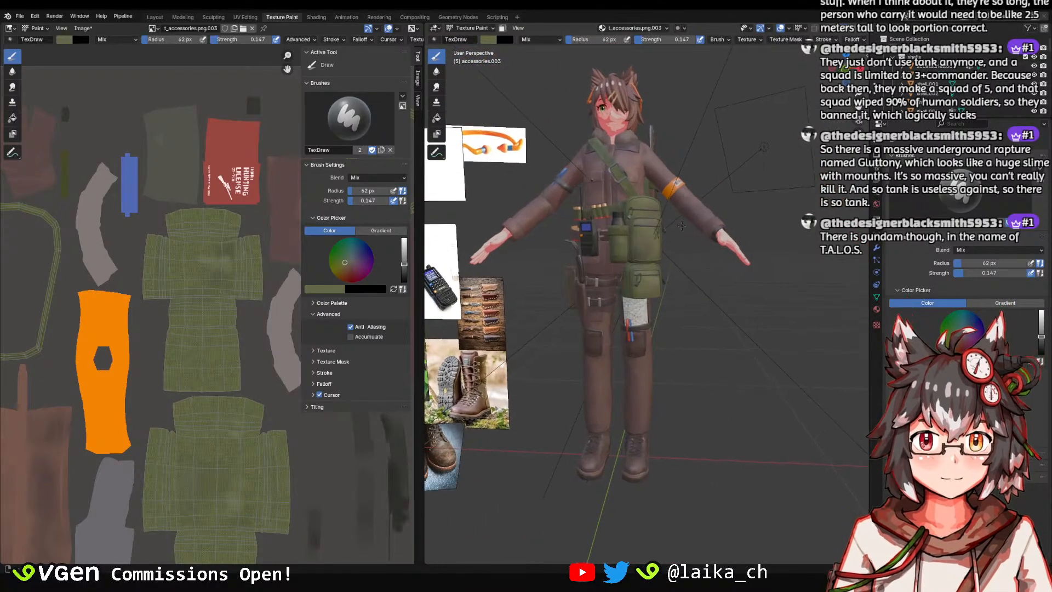
pyautogui.scroll(2, 681, 225)
pyautogui.press('z')
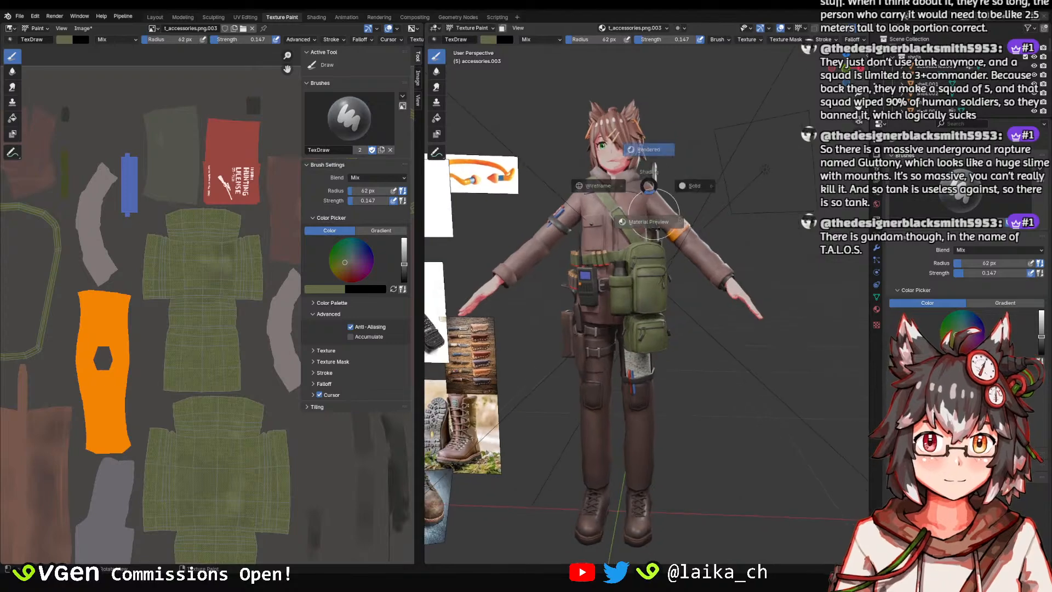
pyautogui.click(656, 227)
pyautogui.moveTo(466, 164); pyautogui.dragTo(493, 173, button='middle')
pyautogui.scroll(1, 493, 173)
pyautogui.moveTo(434, 207); pyautogui.dragTo(297, 182, button='middle')
# Sample the dark grey texture background as the brush color and shade the shoulder strap around its buckle with a 51 px brush.
pyautogui.click(65, 39)
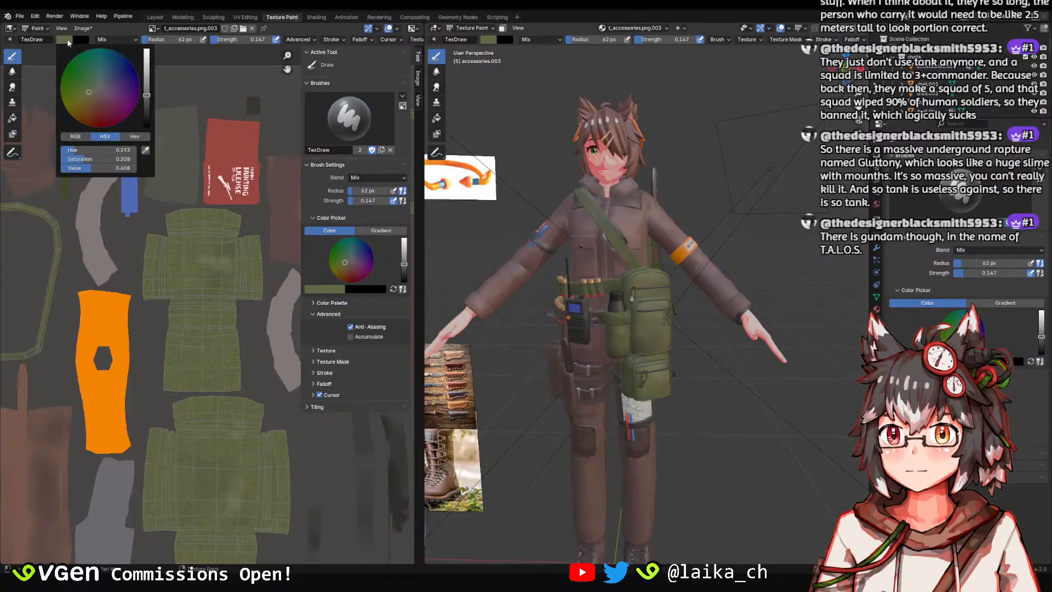
pyautogui.click(146, 149)
pyautogui.click(152, 219)
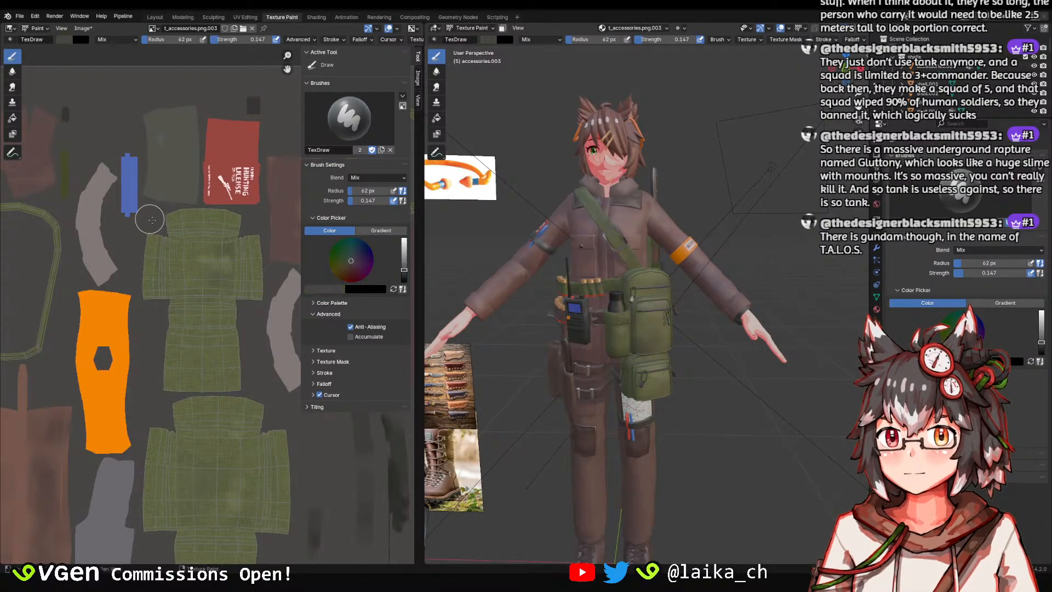
pyautogui.scroll(10, 583, 225)
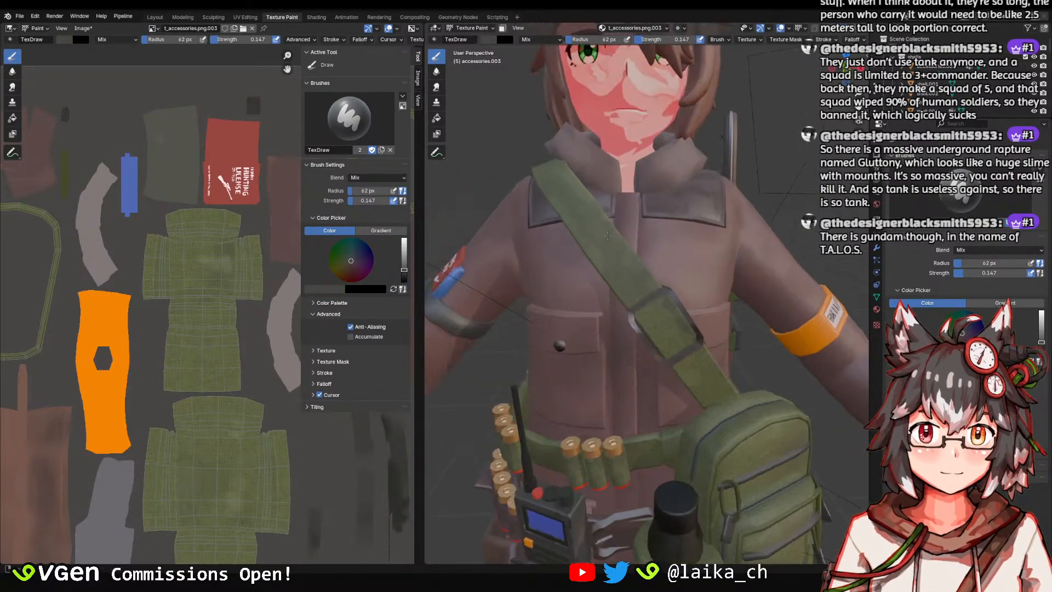
pyautogui.press('f')
pyautogui.click(581, 241)
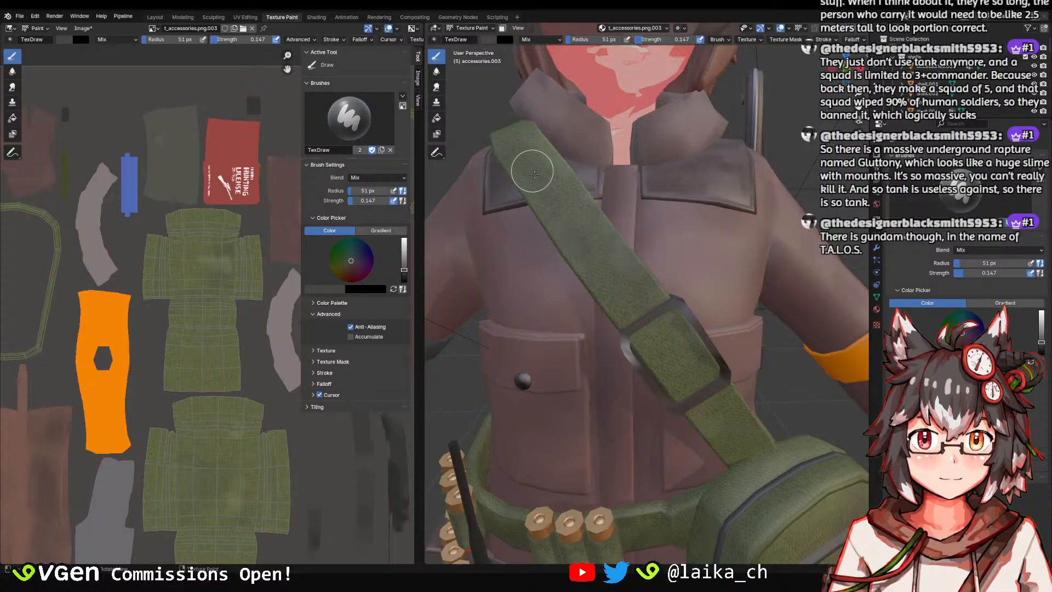
pyautogui.scroll(-2, 594, 245)
pyautogui.moveTo(692, 313); pyautogui.dragTo(716, 320, button='middle')
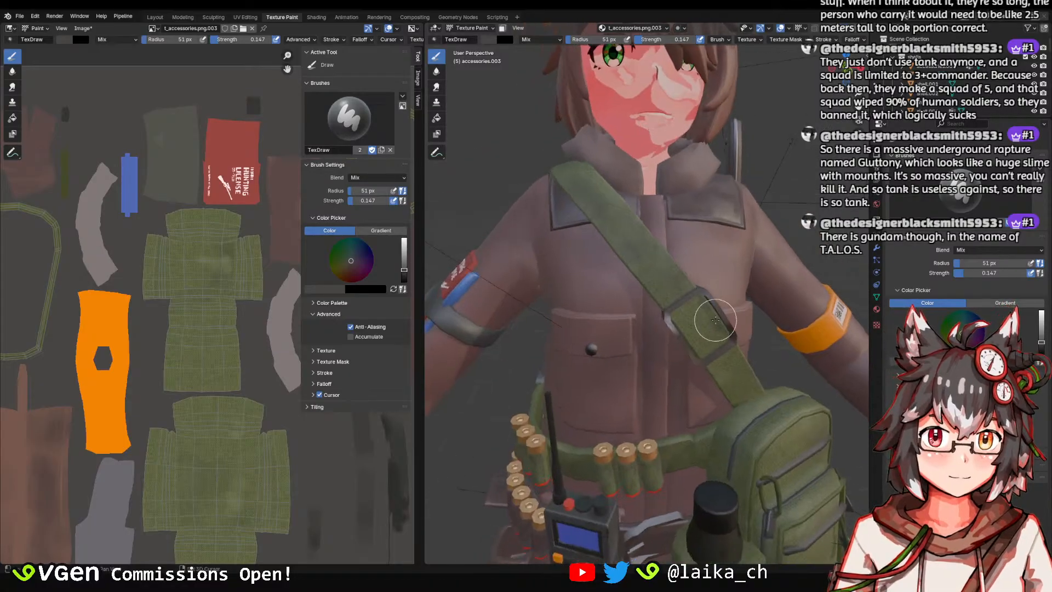
pyautogui.scroll(4, 652, 220)
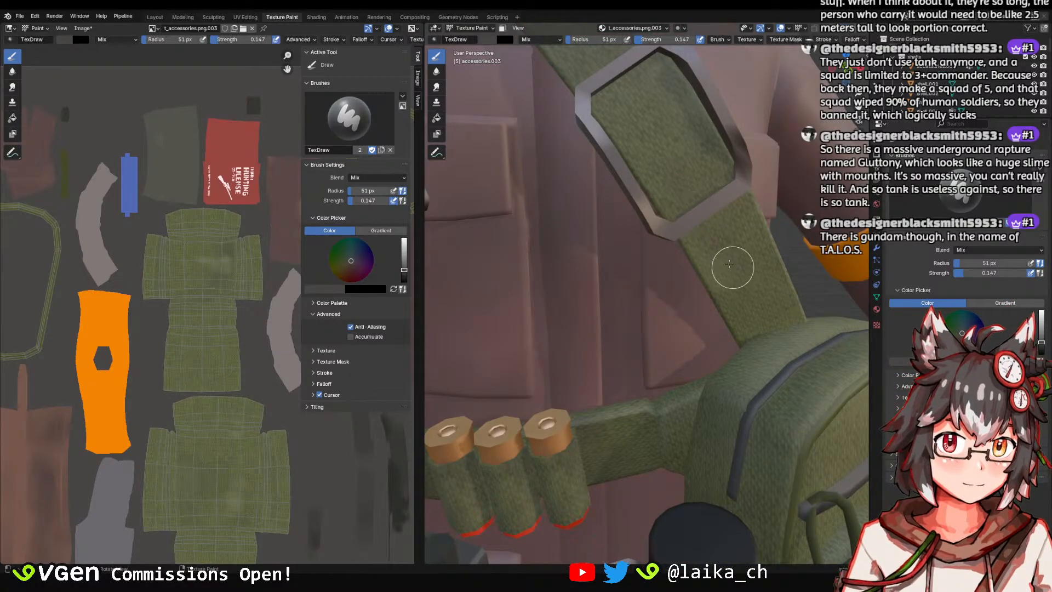
# Inspect the strap shading and the bags from the side, back and front of the character.
pyautogui.scroll(-7, 759, 274)
pyautogui.moveTo(734, 228); pyautogui.dragTo(742, 204, button='middle')
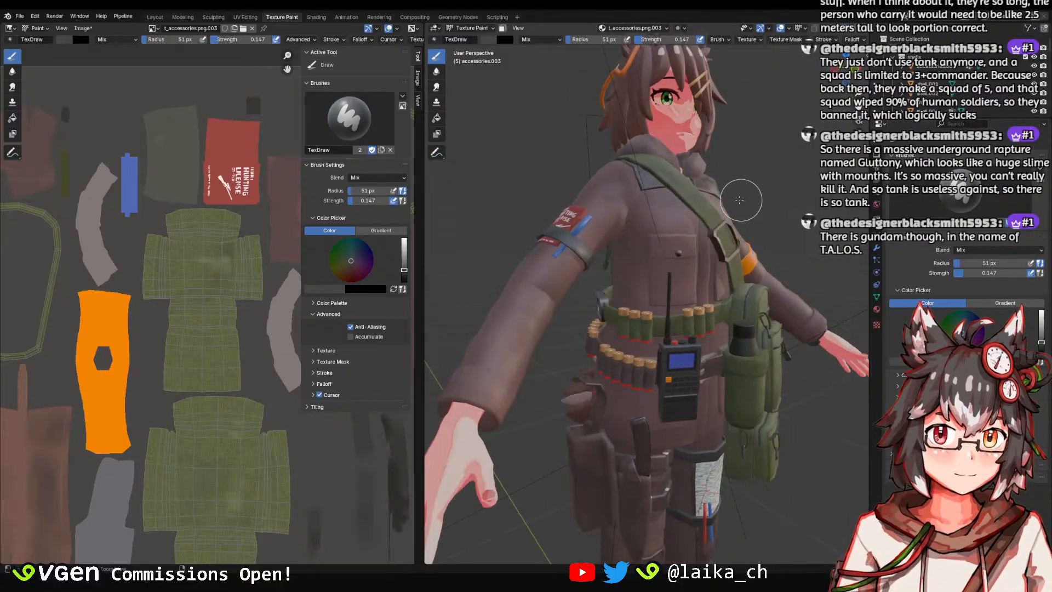
pyautogui.scroll(-3, 738, 200)
pyautogui.scroll(4, 707, 211)
pyautogui.moveTo(658, 205); pyautogui.dragTo(749, 201, button='middle')
pyautogui.scroll(3, 750, 200)
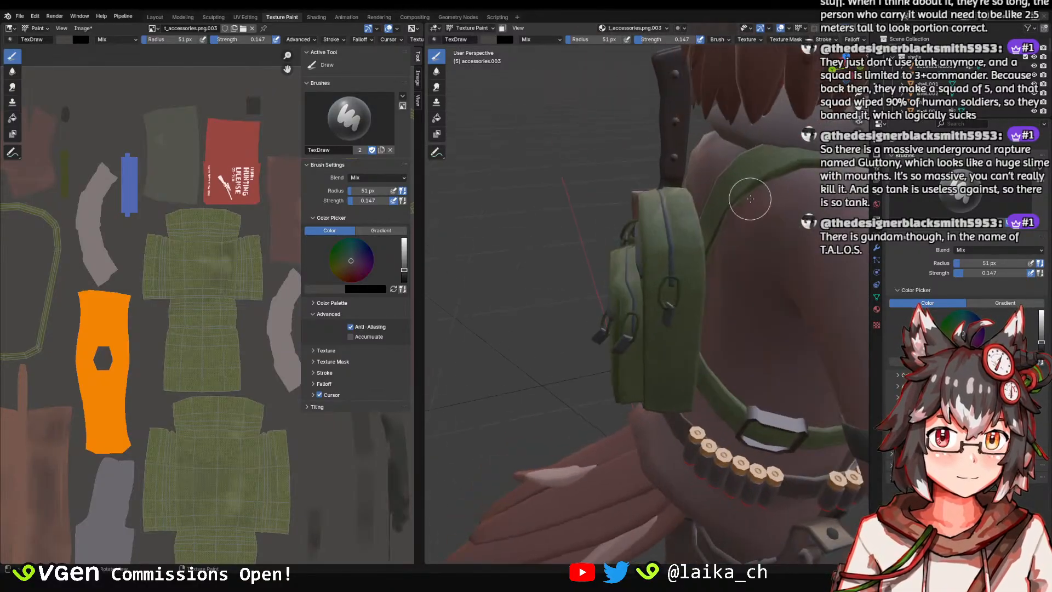
pyautogui.scroll(-3, 815, 152)
pyautogui.scroll(-6, 581, 130)
pyautogui.moveTo(815, 153); pyautogui.dragTo(702, 304, button='middle')
pyautogui.scroll(2, 701, 304)
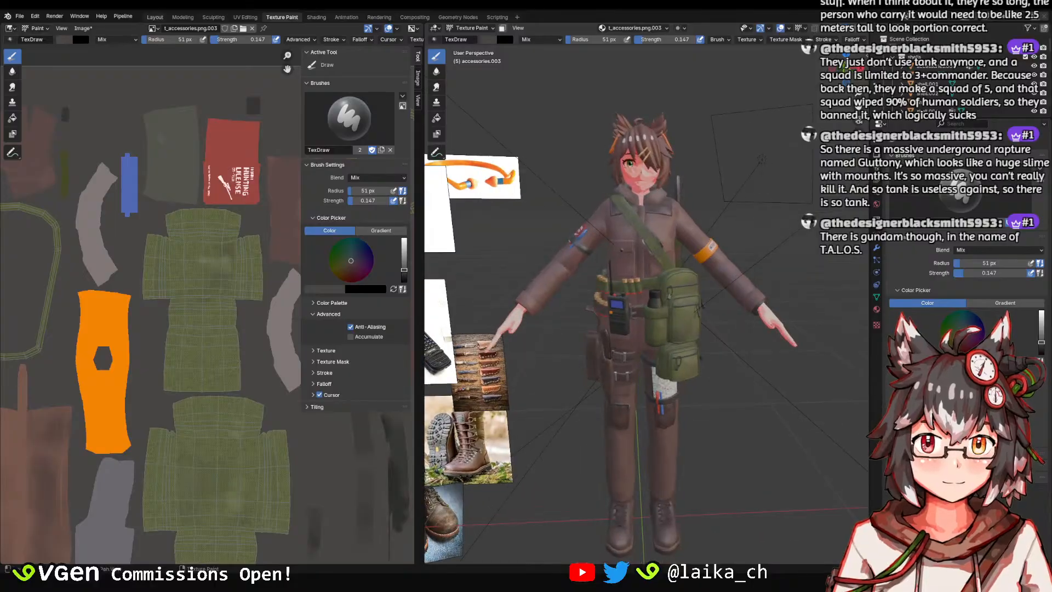
# Save the accessories texture image and the project file.
pyautogui.click(74, 28)
pyautogui.click(104, 127)
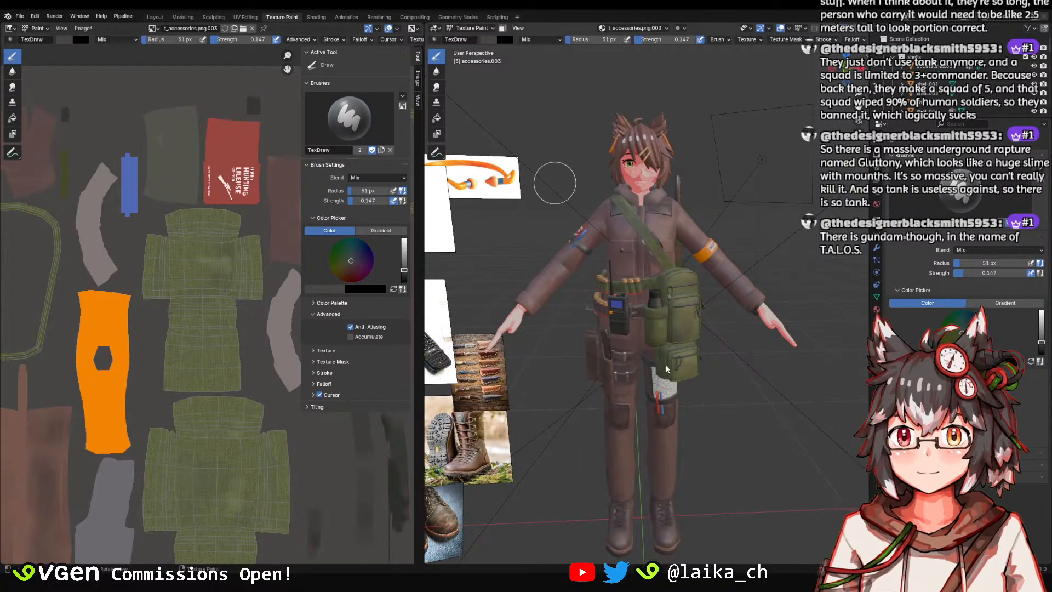
pyautogui.click(82, 28)
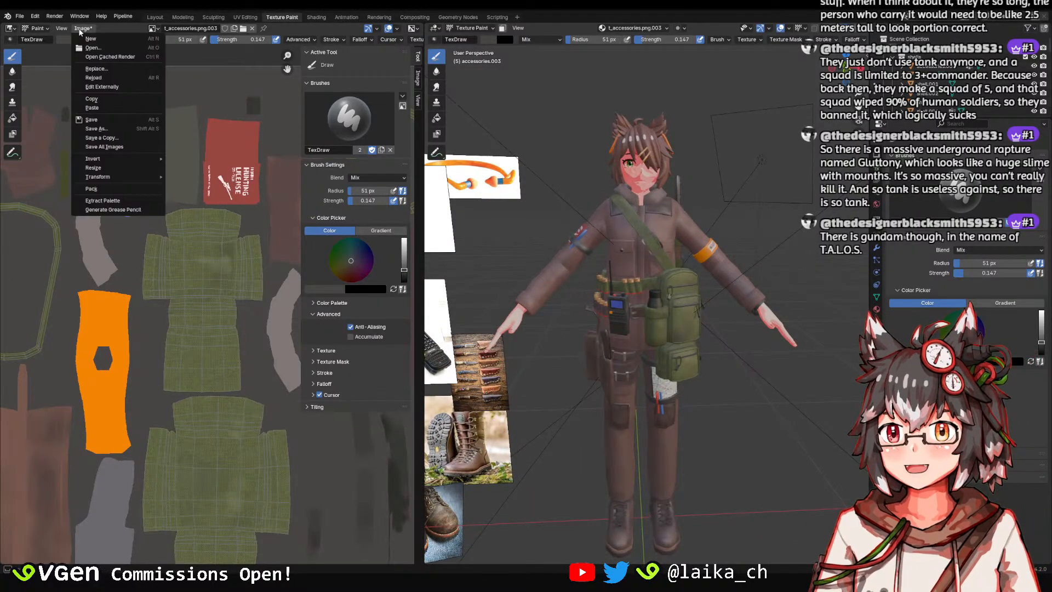
pyautogui.click(110, 130)
pyautogui.moveTo(663, 222)
pyautogui.mouseDown(button='middle')
pyautogui.moveTo(675, 230)
pyautogui.moveTo(676, 283)
pyautogui.moveTo(665, 253)
pyautogui.mouseUp(button='middle')
pyautogui.hotkey('ctrl', 's')
# Inspect the painted bags, strap and shell belt on the whole character from several front angles, checking the viewport shading.
pyautogui.press('z')
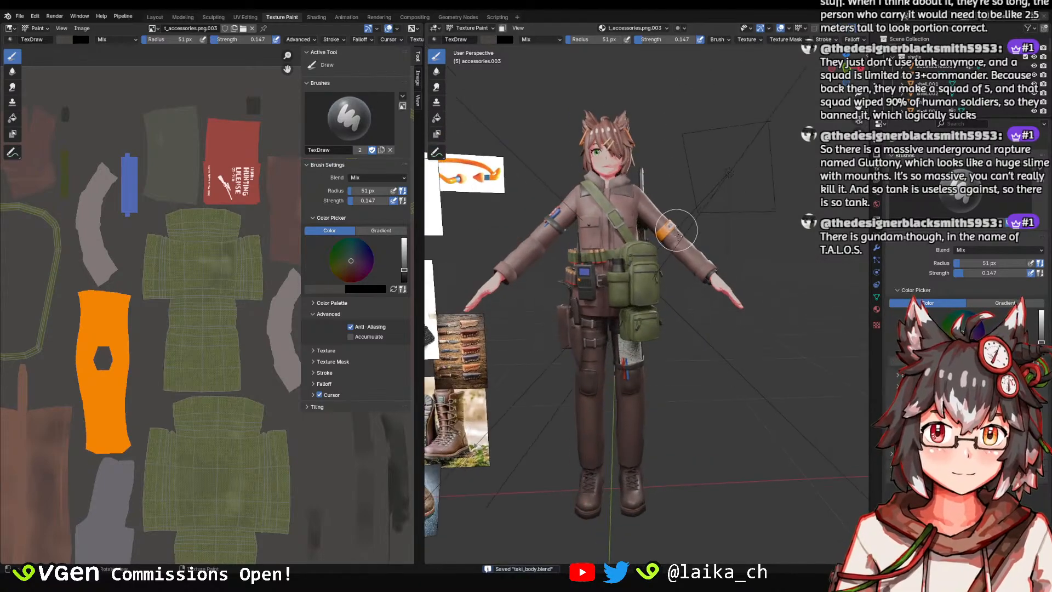
pyautogui.scroll(6, 669, 160)
pyautogui.scroll(-6, 667, 202)
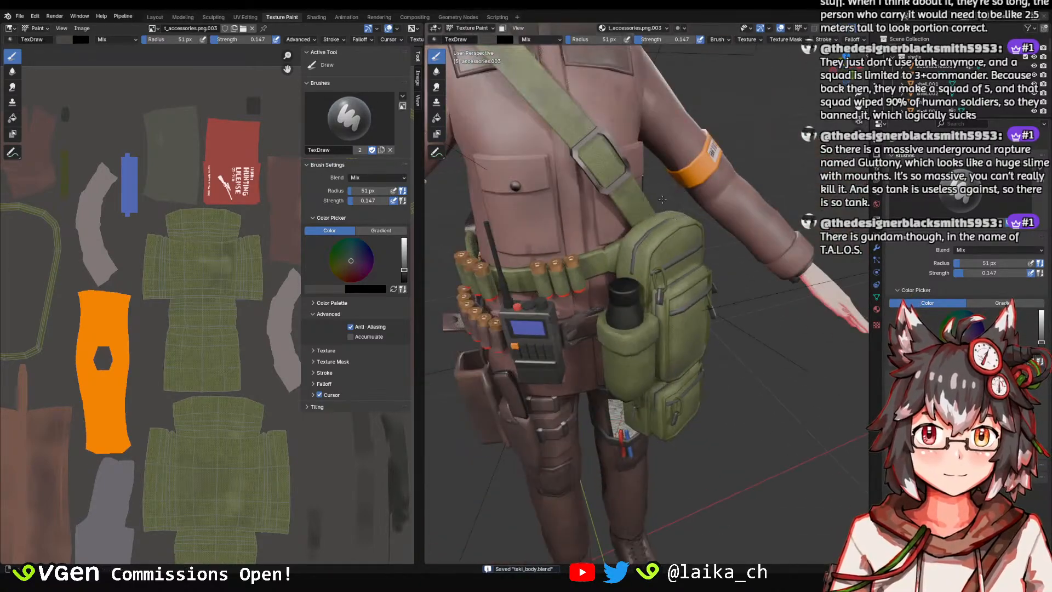
pyautogui.moveTo(651, 252)
pyautogui.mouseDown(button='middle')
pyautogui.moveTo(542, 249)
pyautogui.moveTo(476, 269)
pyautogui.moveTo(436, 261)
pyautogui.moveTo(590, 232)
pyautogui.moveTo(627, 253)
pyautogui.moveTo(652, 241)
pyautogui.mouseUp(button='middle')
pyautogui.scroll(4, 627, 255)
pyautogui.scroll(-3, 647, 231)
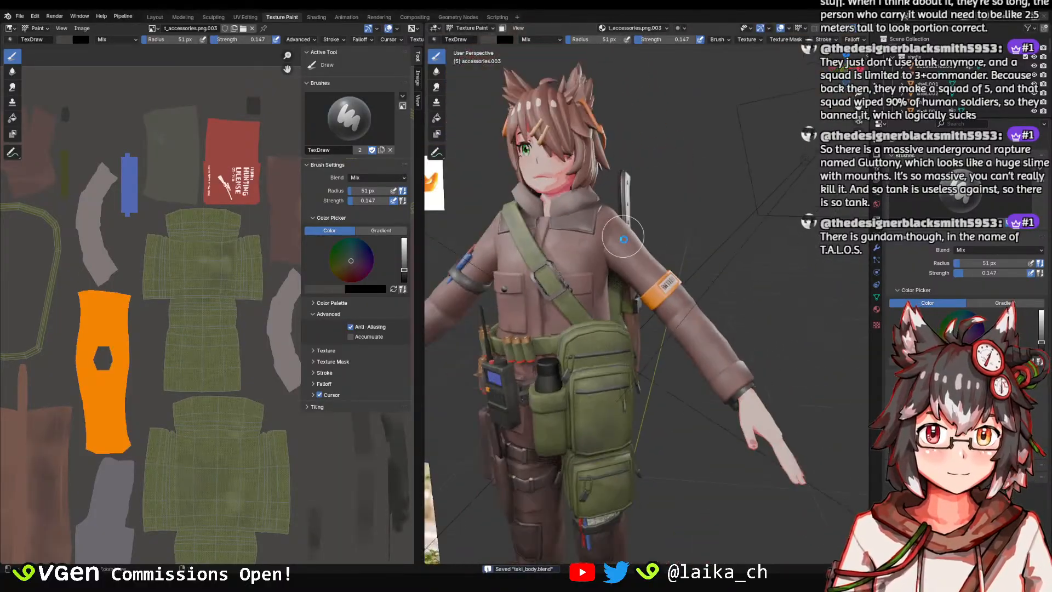
pyautogui.moveTo(607, 193); pyautogui.dragTo(647, 187, button='middle')
pyautogui.moveTo(715, 271); pyautogui.dragTo(708, 218, button='middle')
pyautogui.scroll(5, 652, 205)
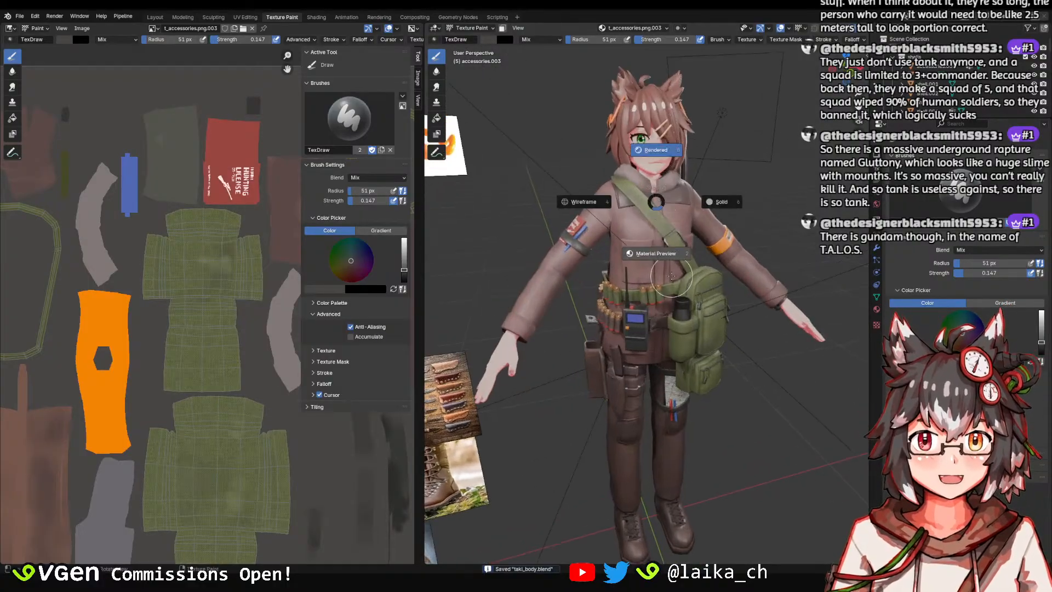
pyautogui.press('z')
pyautogui.moveTo(624, 201)
pyautogui.mouseDown(button='middle')
pyautogui.moveTo(676, 223)
pyautogui.moveTo(640, 269)
pyautogui.moveTo(592, 286)
pyautogui.moveTo(654, 180)
pyautogui.mouseUp(button='middle')
pyautogui.scroll(5, 676, 223)
pyautogui.scroll(-8, 667, 258)
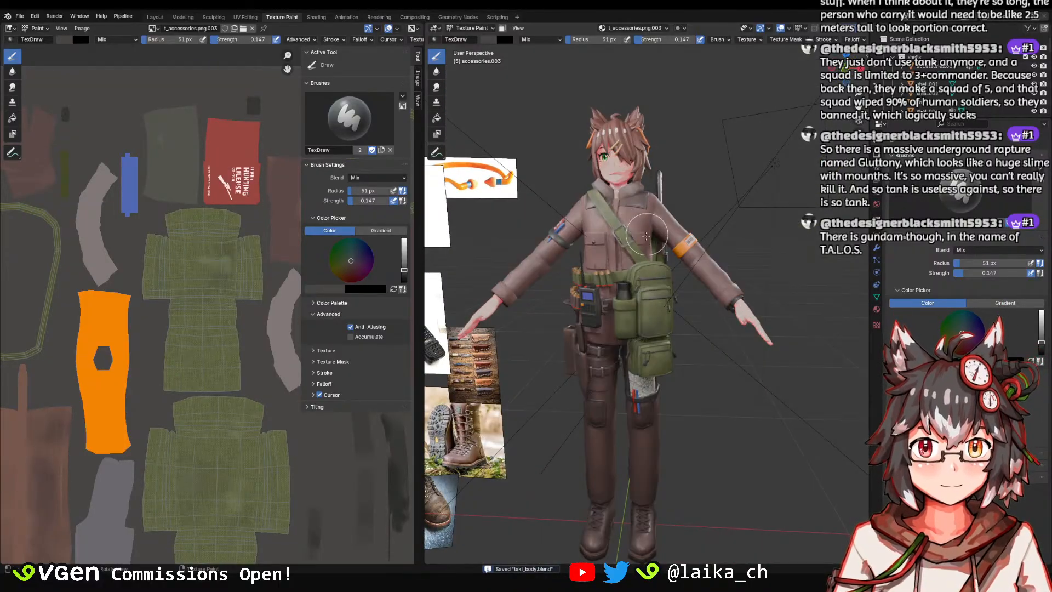
# Examine the jacket, strap buckle and orange armband up close under different viewport shading.
pyautogui.scroll(5, 636, 257)
pyautogui.scroll(4, 636, 256)
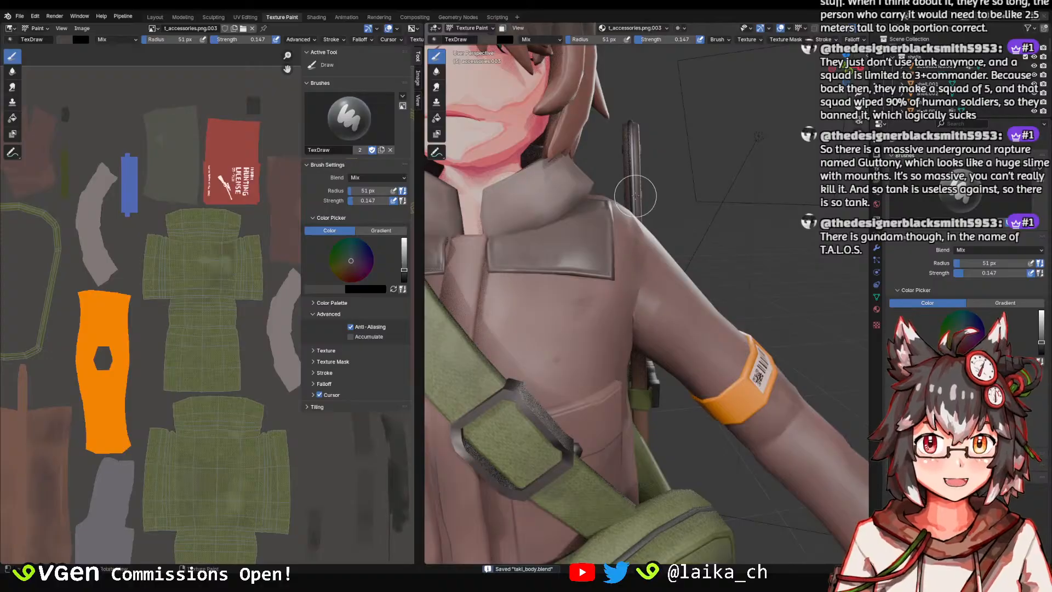
pyautogui.moveTo(636, 196); pyautogui.dragTo(564, 307, button='middle')
pyautogui.moveTo(570, 364); pyautogui.dragTo(585, 234, button='middle')
pyautogui.press('z')
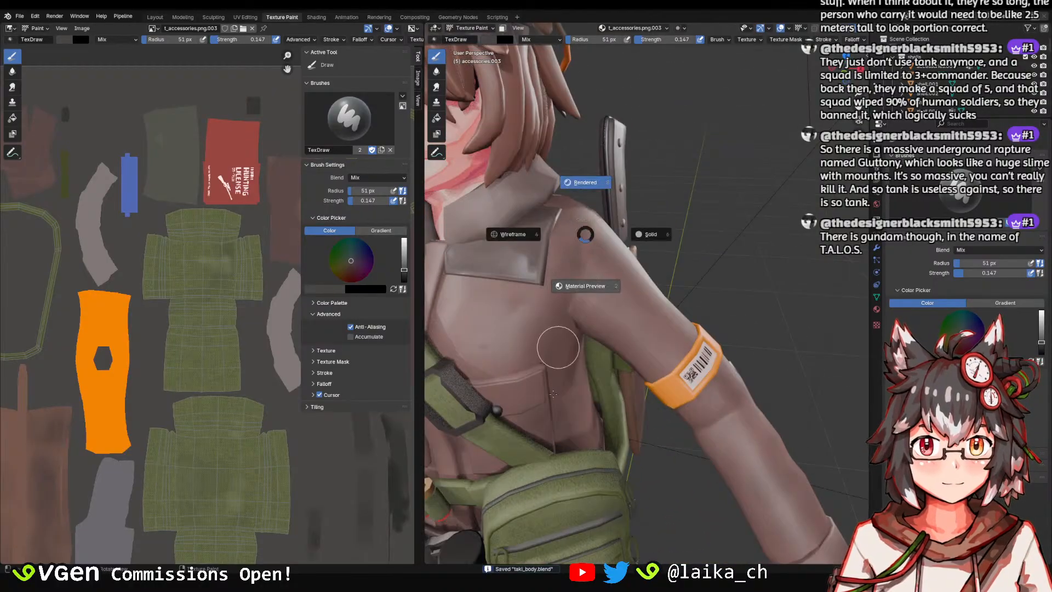
pyautogui.press('Escape')
pyautogui.scroll(-8, 553, 394)
pyautogui.moveTo(553, 394); pyautogui.dragTo(603, 340, button='middle')
pyautogui.scroll(8, 626, 321)
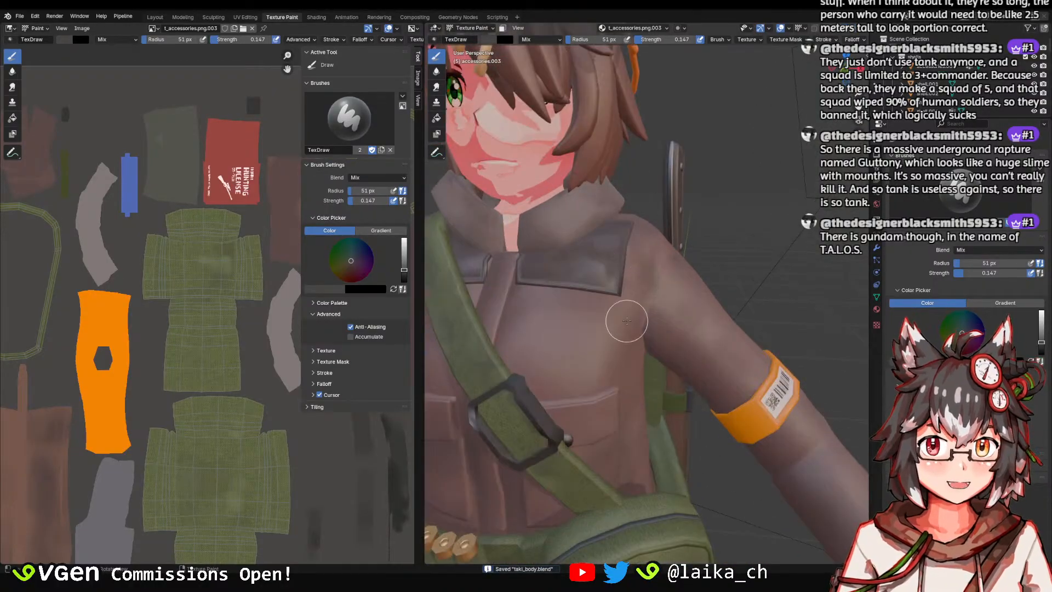
pyautogui.scroll(-6, 677, 249)
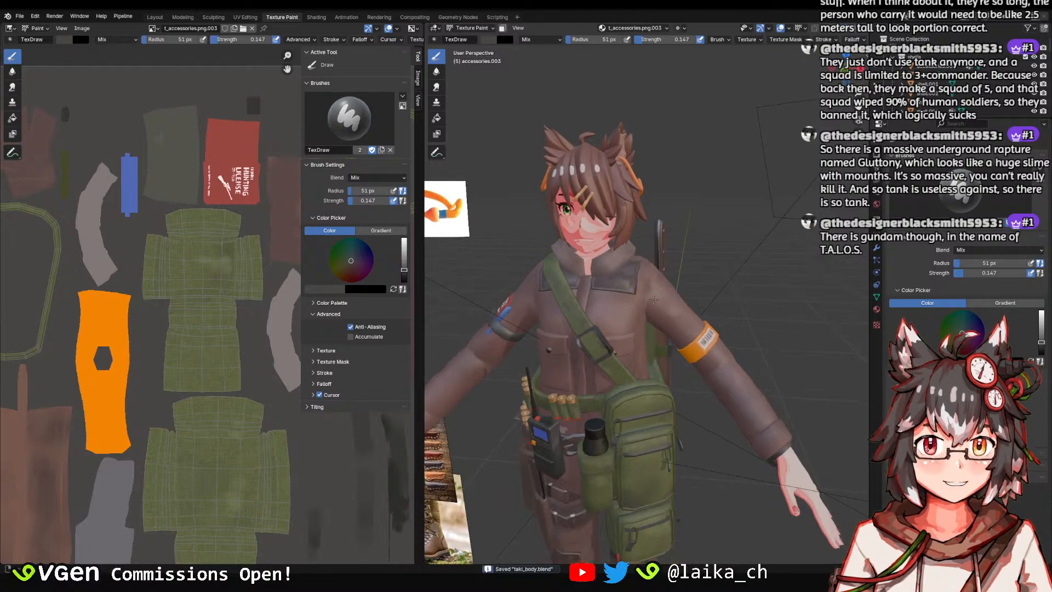
pyautogui.moveTo(666, 277); pyautogui.dragTo(747, 197, button='middle')
pyautogui.scroll(-3, 700, 222)
pyautogui.scroll(6, 700, 222)
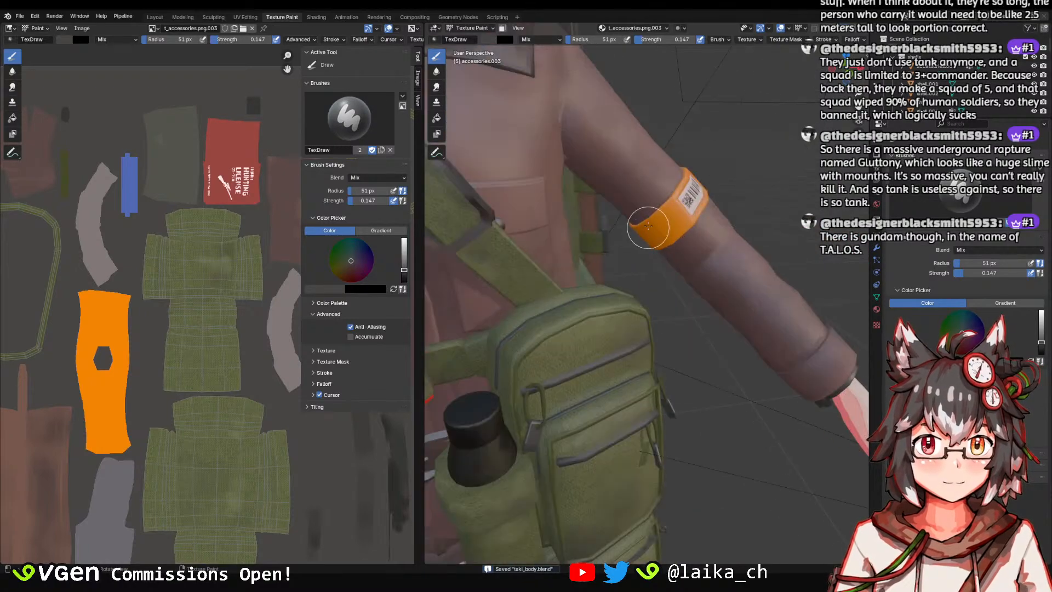
# Separate the orange armband from the accessories mesh into its own object in the Layout workspace.
pyautogui.click(159, 19)
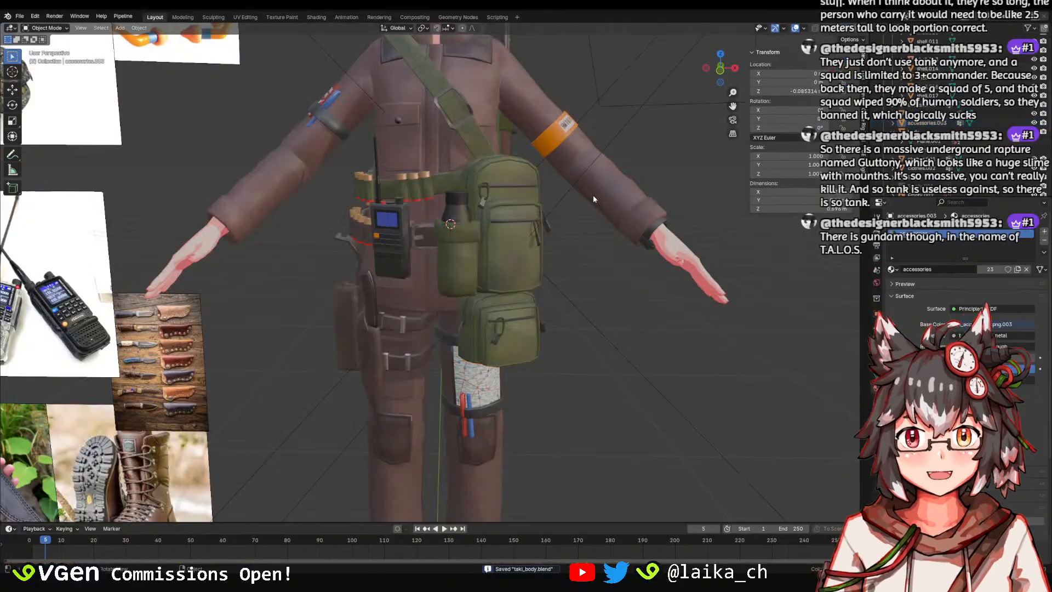
pyautogui.click(593, 195)
pyautogui.scroll(6, 570, 190)
pyautogui.press('Tab')
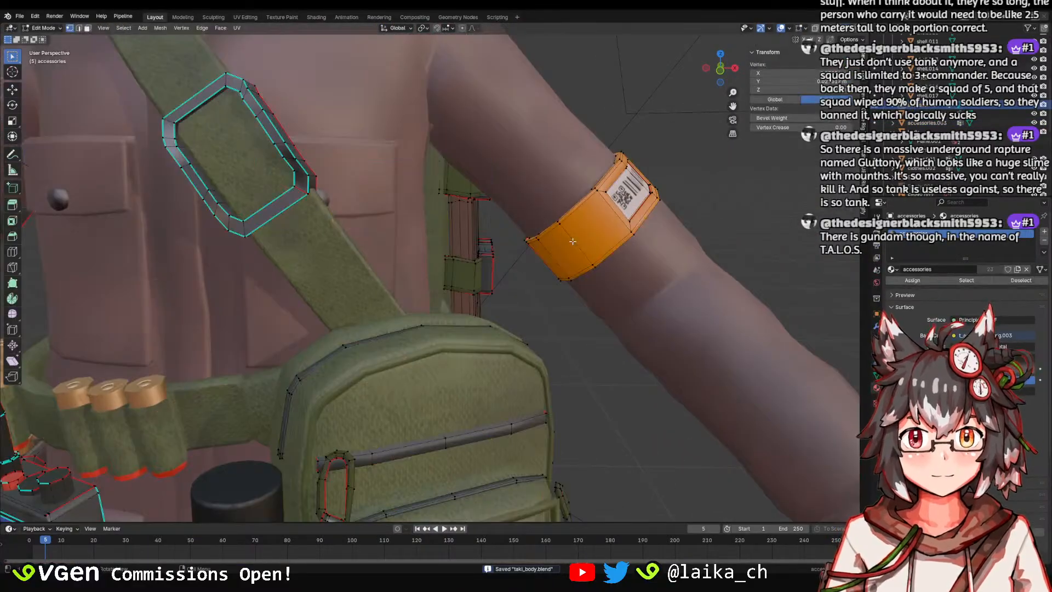
pyautogui.hotkey('ctrl', 'l')
pyautogui.press('p')
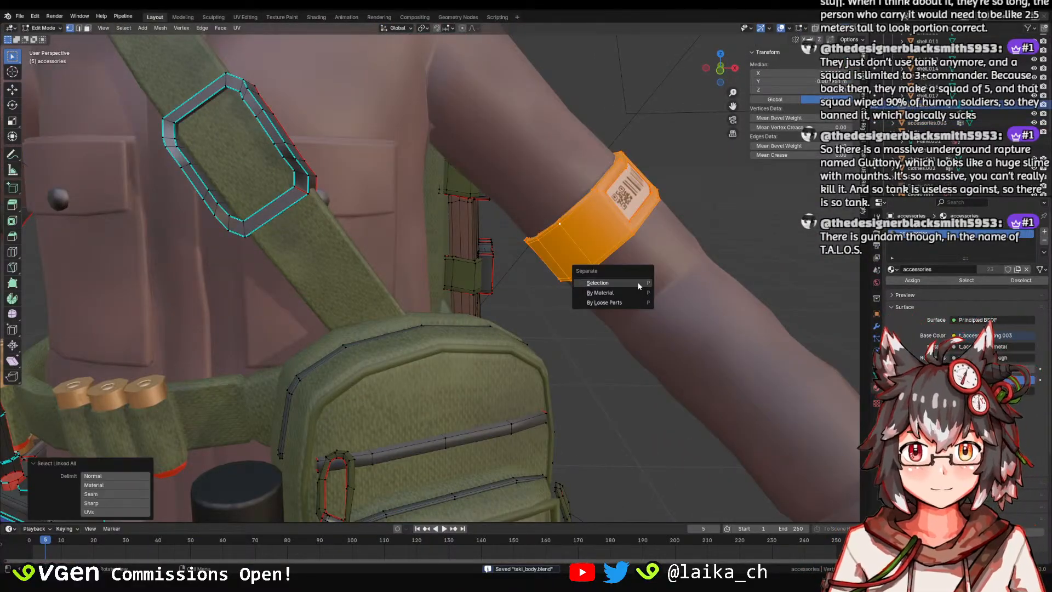
pyautogui.click(639, 285)
pyautogui.press('Tab')
pyautogui.click(577, 227)
# Save the project file and select the separated orange armband on the sleeve.
pyautogui.scroll(-5, 608, 299)
pyautogui.moveTo(613, 310); pyautogui.dragTo(475, 313, button='middle')
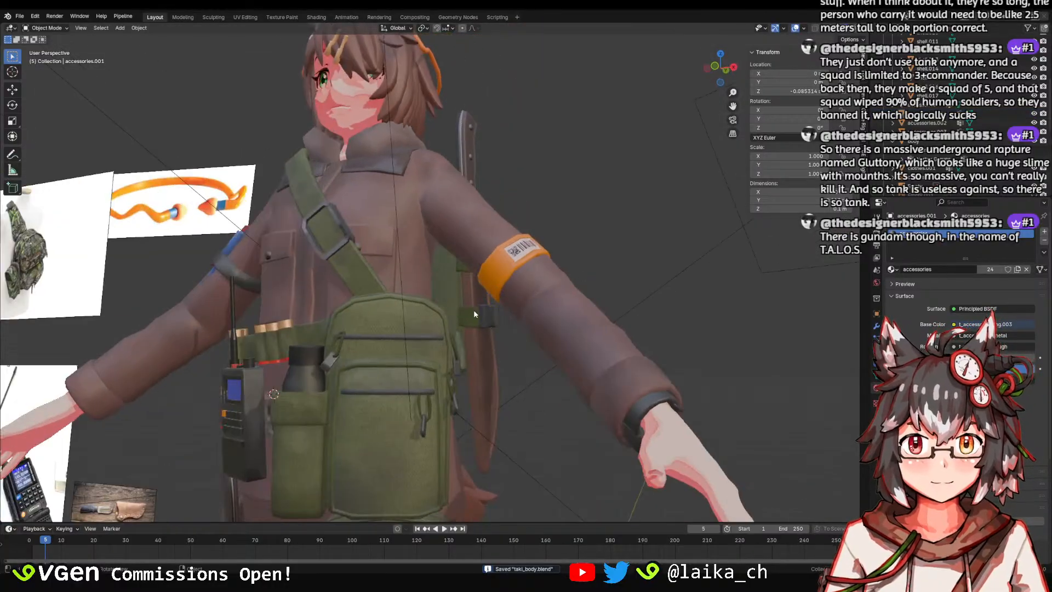
pyautogui.click(459, 296)
pyautogui.click(443, 300)
pyautogui.click(520, 213)
pyautogui.scroll(-1, 521, 212)
pyautogui.moveTo(521, 212); pyautogui.dragTo(518, 356, button='middle')
pyautogui.hotkey('ctrl', 's')
pyautogui.click(529, 269)
pyautogui.keyDown('shift'); pyautogui.moveTo(509, 318); pyautogui.dragTo(482, 216, button='middle'); pyautogui.keyUp('shift')
pyautogui.click(558, 323)
pyautogui.click(540, 229)
pyautogui.moveTo(482, 241)
pyautogui.mouseDown(button='middle')
pyautogui.moveTo(487, 294)
pyautogui.moveTo(468, 230)
pyautogui.mouseUp(button='middle')
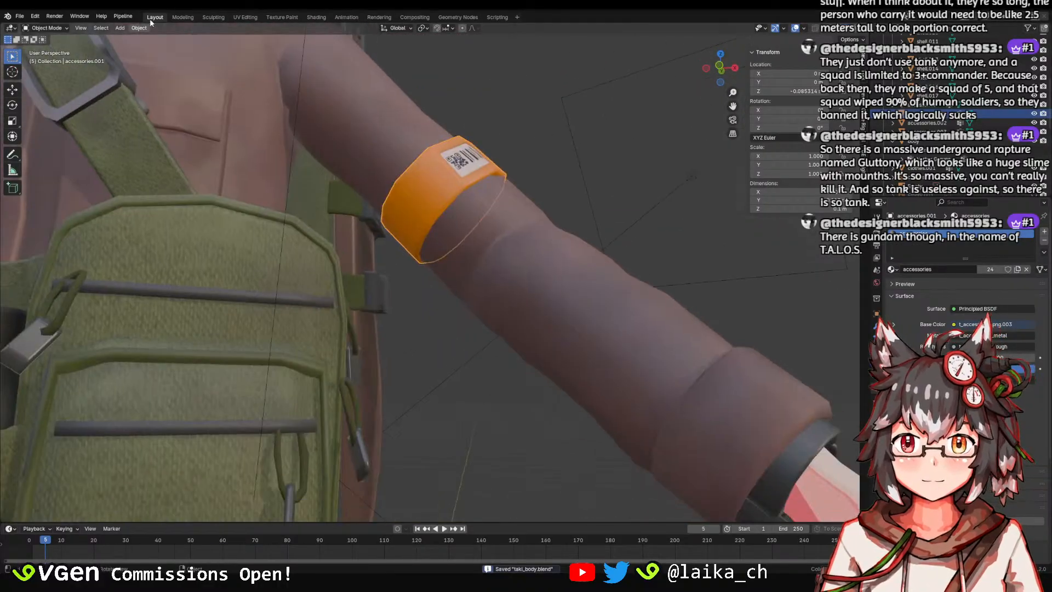
# Switch to texture painting on the armband, resize the brush and paint dark shading along the armband's lower part.
pyautogui.click(245, 17)
pyautogui.click(281, 17)
pyautogui.scroll(-5, 630, 247)
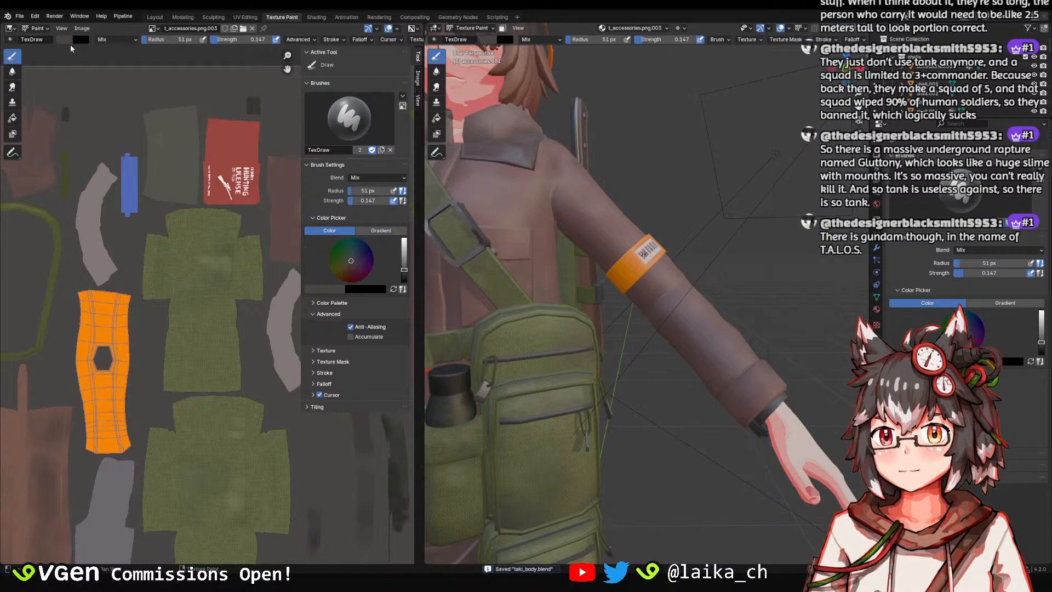
pyautogui.press('f')
pyautogui.click(667, 248)
pyautogui.moveTo(629, 264); pyautogui.dragTo(631, 300)
pyautogui.moveTo(632, 300)
pyautogui.mouseDown(button='middle')
pyautogui.moveTo(639, 230)
pyautogui.moveTo(650, 254)
pyautogui.mouseUp(button='middle')
pyautogui.scroll(3, 633, 239)
pyautogui.scroll(-3, 636, 247)
# Soften the shading brush to a 75 px radius and 0.075 strength and check the orange armband from several angles.
pyautogui.press('f')
pyautogui.click(609, 252)
pyautogui.rightClick(610, 252)
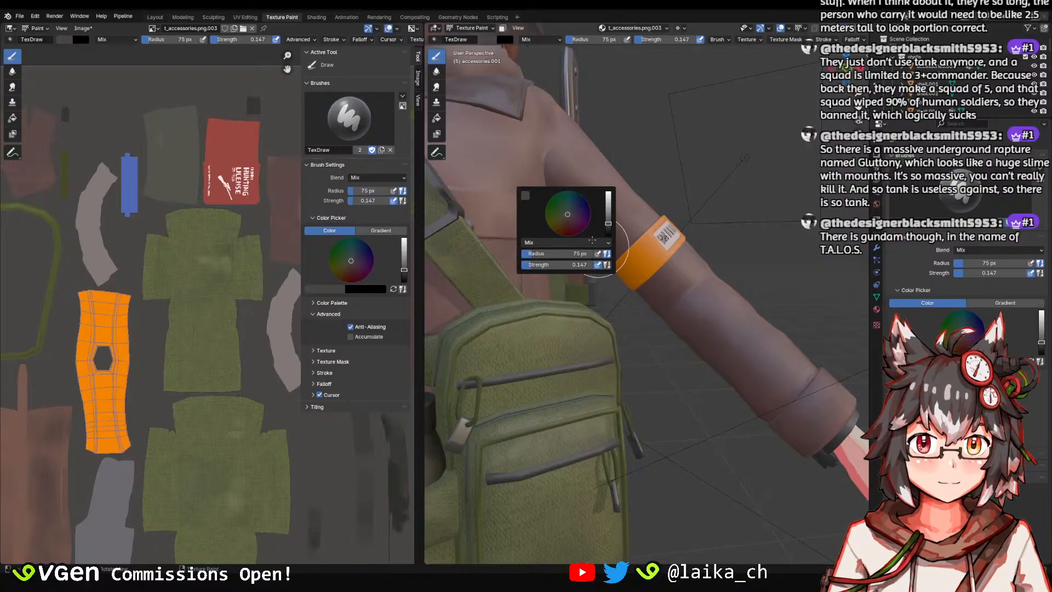
pyautogui.hotkey('shift', 'f')
pyautogui.click(713, 210)
pyautogui.scroll(2, 688, 282)
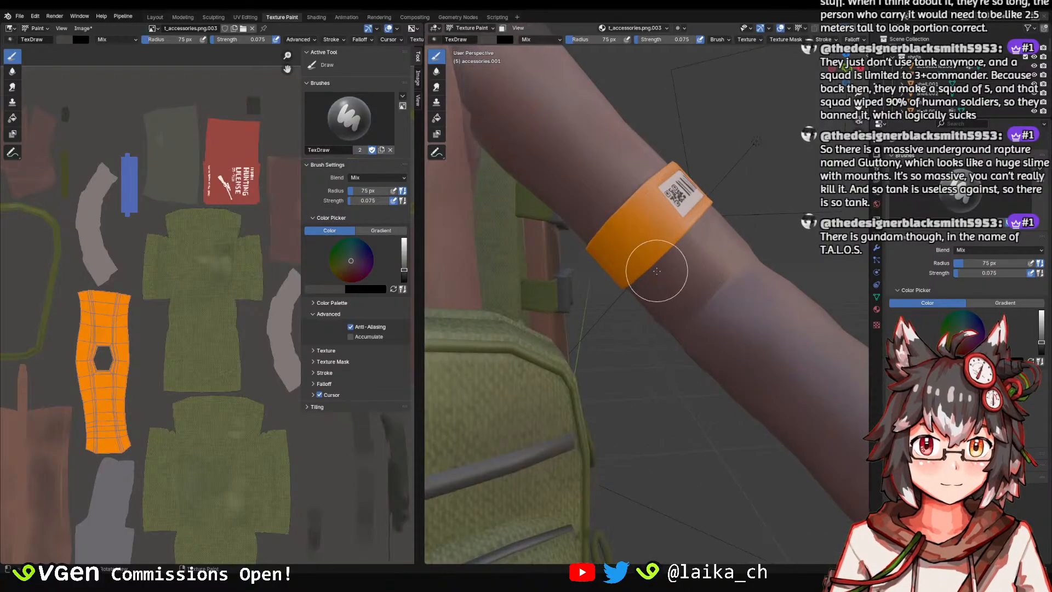
pyautogui.scroll(-1, 648, 252)
pyautogui.scroll(2, 644, 247)
pyautogui.scroll(-2, 683, 303)
pyautogui.moveTo(683, 303)
pyautogui.mouseDown(button='middle')
pyautogui.moveTo(639, 233)
pyautogui.moveTo(579, 207)
pyautogui.moveTo(569, 256)
pyautogui.moveTo(605, 217)
pyautogui.moveTo(718, 245)
pyautogui.mouseUp(button='middle')
pyautogui.scroll(-1, 613, 214)
pyautogui.scroll(1, 605, 217)
pyautogui.scroll(-2, 620, 249)
pyautogui.scroll(-1, 652, 271)
pyautogui.moveTo(620, 248); pyautogui.dragTo(691, 239, button='middle')
pyautogui.scroll(2, 691, 239)
# Save the modified accessories texture image, return to the Layout workspace and save the project file.
pyautogui.click(82, 39)
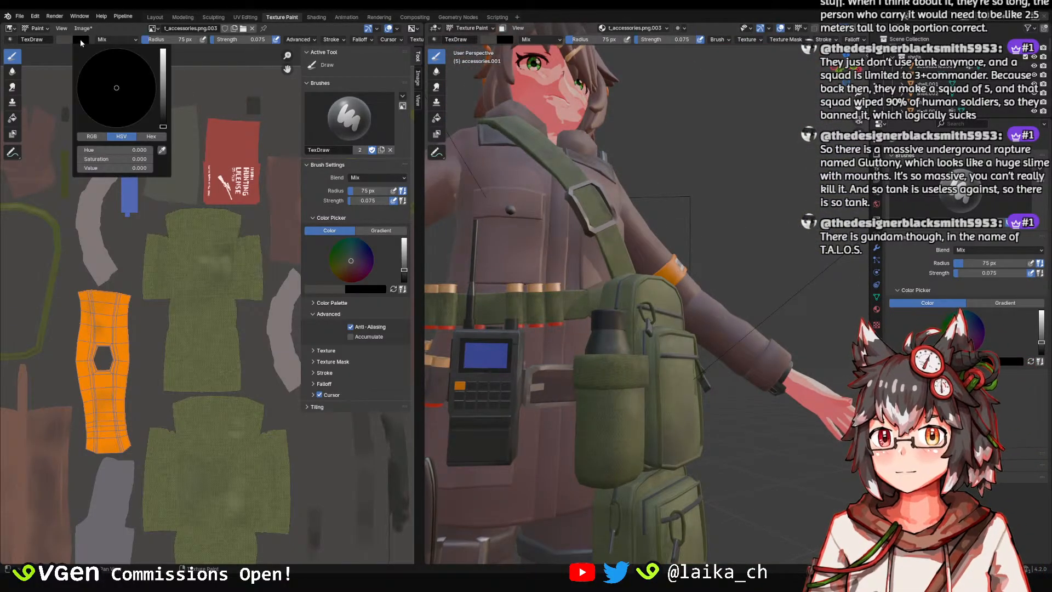
pyautogui.click(83, 28)
pyautogui.click(105, 119)
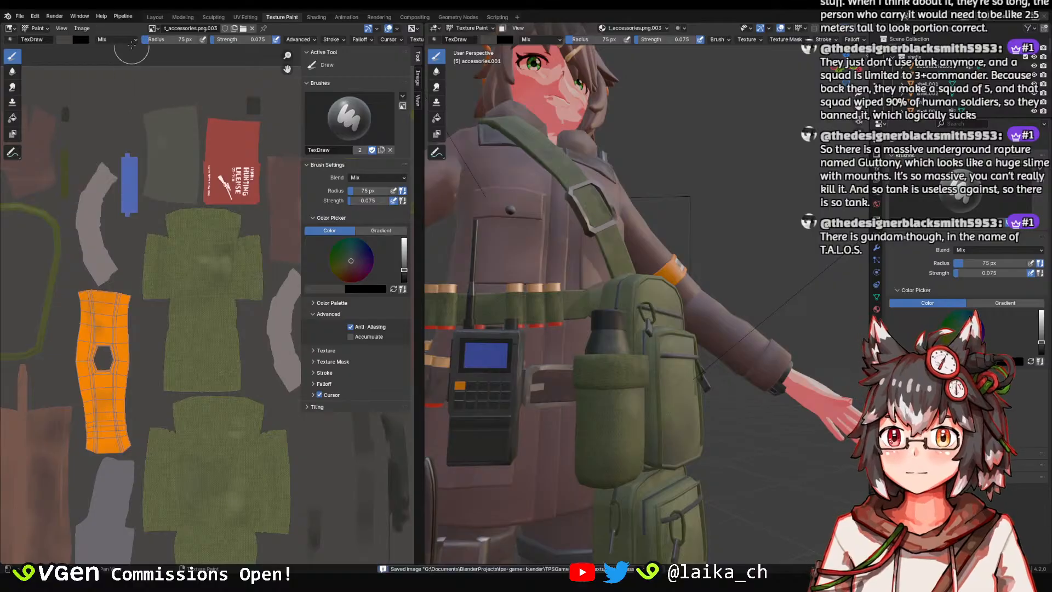
pyautogui.click(155, 17)
pyautogui.scroll(-6, 561, 205)
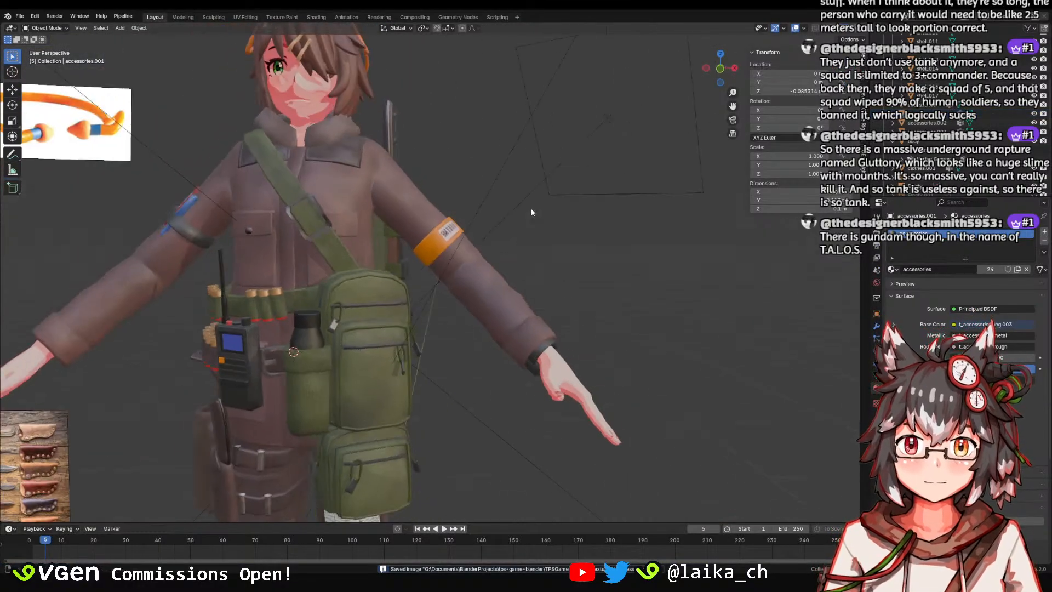
pyautogui.moveTo(540, 250); pyautogui.dragTo(578, 268, button='middle')
pyautogui.hotkey('ctrl', 's')
# Examine the shells on the belt, the bag and the jacket from closer and farther views.
pyautogui.scroll(2, 486, 221)
pyautogui.scroll(2, 487, 209)
pyautogui.scroll(2, 487, 209)
pyautogui.scroll(2, 541, 223)
pyautogui.scroll(-1, 581, 213)
pyautogui.scroll(-2, 574, 251)
pyautogui.scroll(4, 575, 285)
pyautogui.click(611, 306)
pyautogui.scroll(4, 610, 304)
pyautogui.press('Tab')
pyautogui.press('Tab')
pyautogui.scroll(-8, 607, 222)
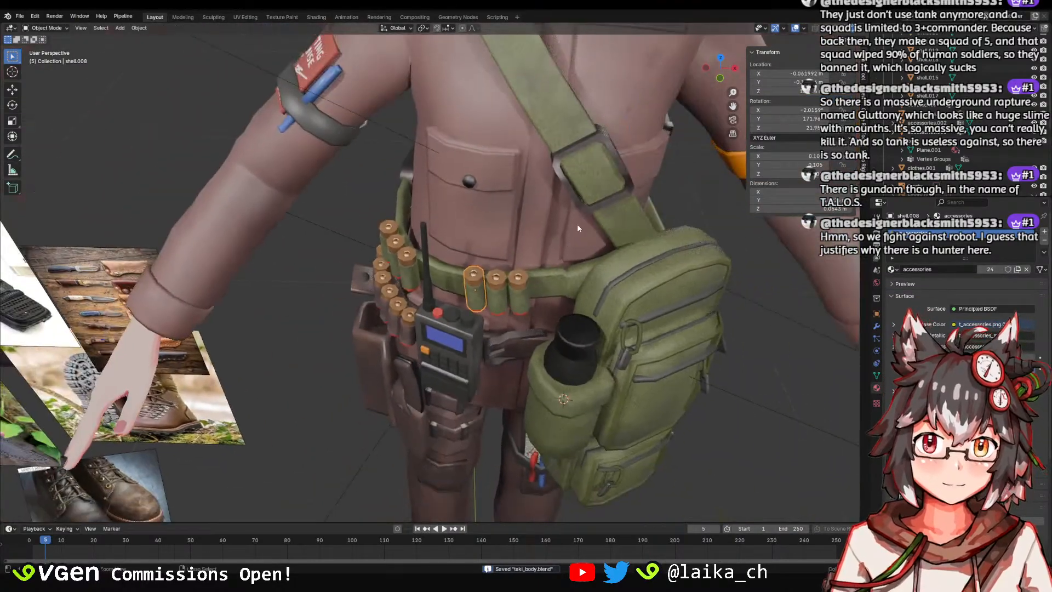
pyautogui.moveTo(528, 183); pyautogui.dragTo(514, 212, button='middle')
pyautogui.scroll(-1, 515, 212)
pyautogui.moveTo(414, 154); pyautogui.dragTo(350, 235, button='middle')
pyautogui.click(472, 236)
pyautogui.moveTo(617, 301); pyautogui.dragTo(606, 308, button='middle')
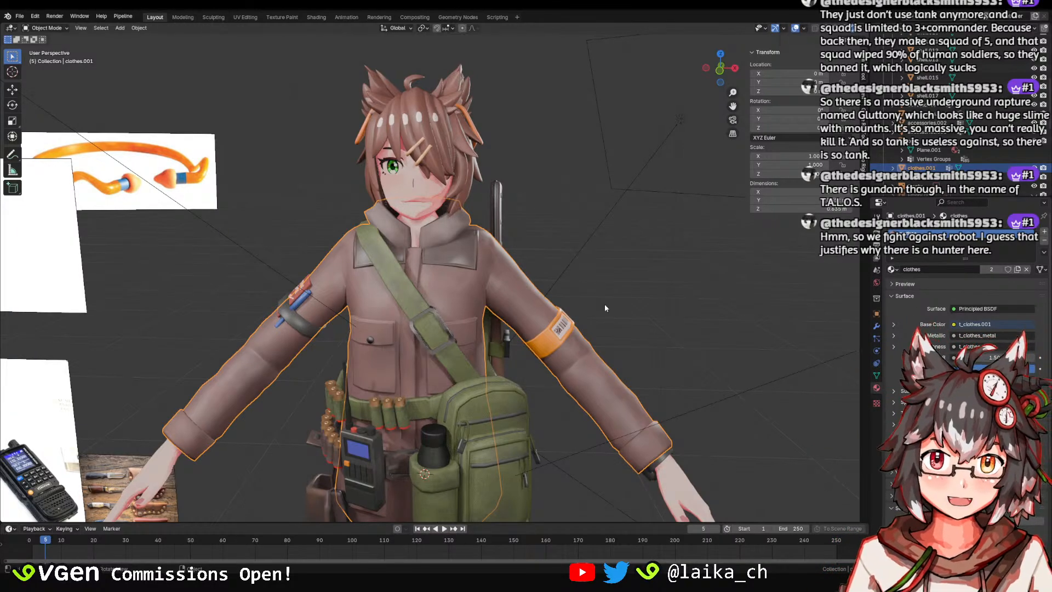
# Try to join the orange armband with the jacket.
pyautogui.click(569, 328)
pyautogui.click(568, 328)
pyautogui.click(569, 327)
pyautogui.keyDown('shift'); pyautogui.moveTo(550, 285); pyautogui.dragTo(471, 215, button='middle'); pyautogui.keyUp('shift')
pyautogui.hotkey('ctrl', 's')
pyautogui.keyDown('shift'); pyautogui.click(547, 355); pyautogui.keyUp('shift')
pyautogui.hotkey('ctrl', 'j')
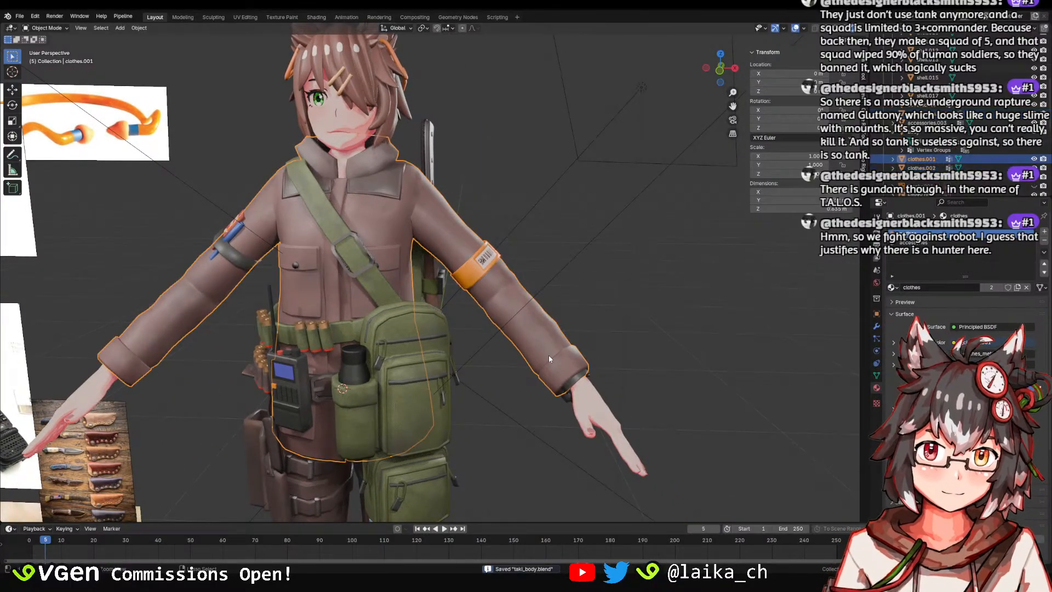
pyautogui.keyDown('shift'); pyautogui.moveTo(539, 283); pyautogui.dragTo(548, 212, button='middle'); pyautogui.keyUp('shift')
pyautogui.scroll(-1, 521, 306)
pyautogui.keyDown('shift'); pyautogui.moveTo(459, 304); pyautogui.dragTo(503, 244, button='middle'); pyautogui.keyUp('shift')
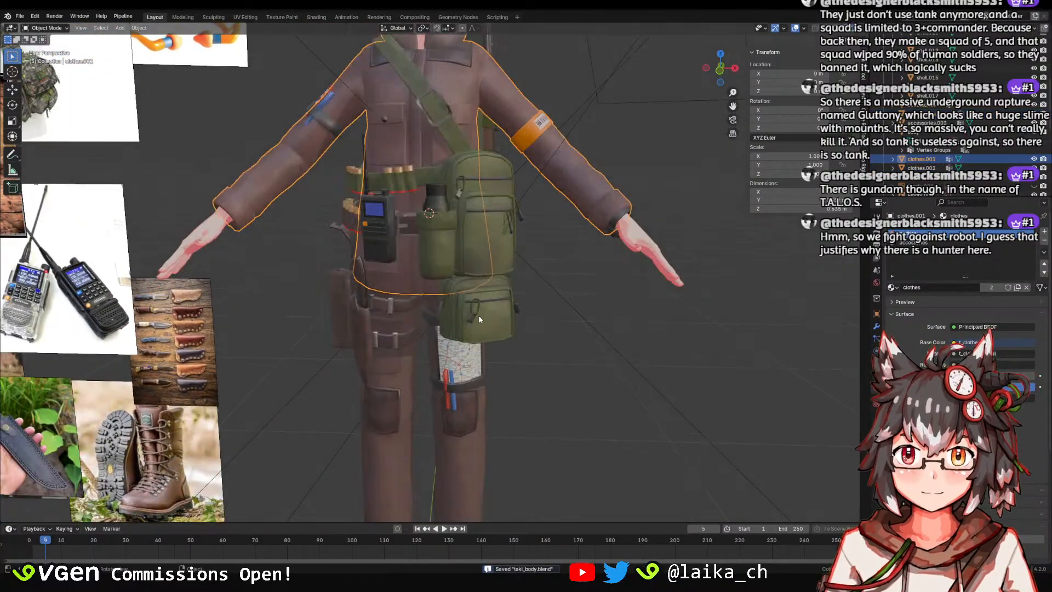
pyautogui.scroll(-1, 480, 323)
pyautogui.keyDown('shift'); pyautogui.moveTo(493, 348); pyautogui.dragTo(536, 377, button='middle'); pyautogui.keyUp('shift')
pyautogui.click(537, 377)
pyautogui.scroll(-1, 509, 286)
pyautogui.keyDown('shift'); pyautogui.moveTo(476, 285); pyautogui.dragTo(487, 325, button='middle'); pyautogui.keyUp('shift')
pyautogui.click(464, 321)
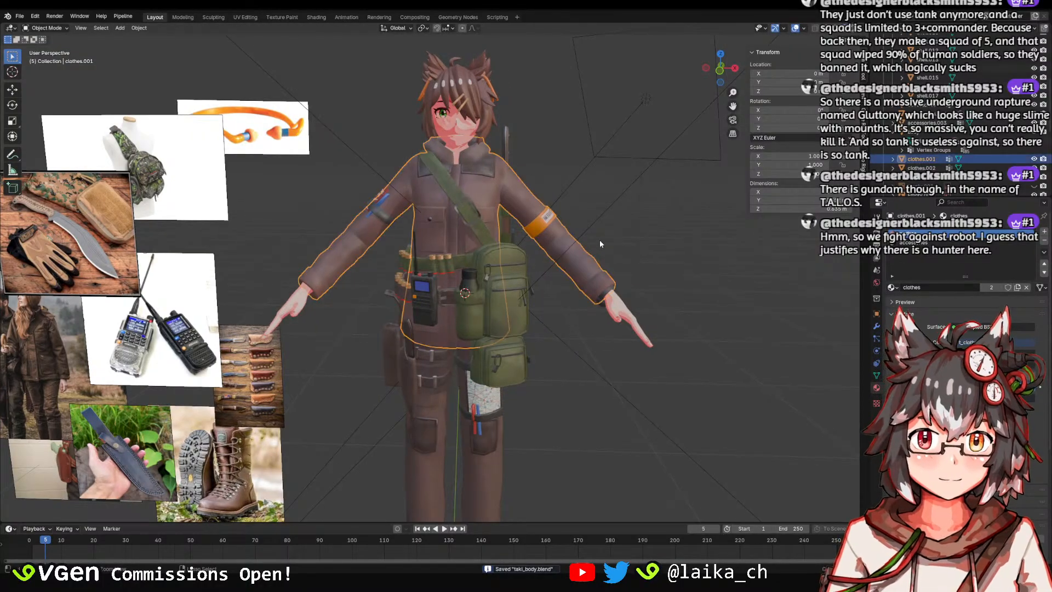
# Join the orange armband with the green bag object and save the project file.
pyautogui.scroll(4, 563, 246)
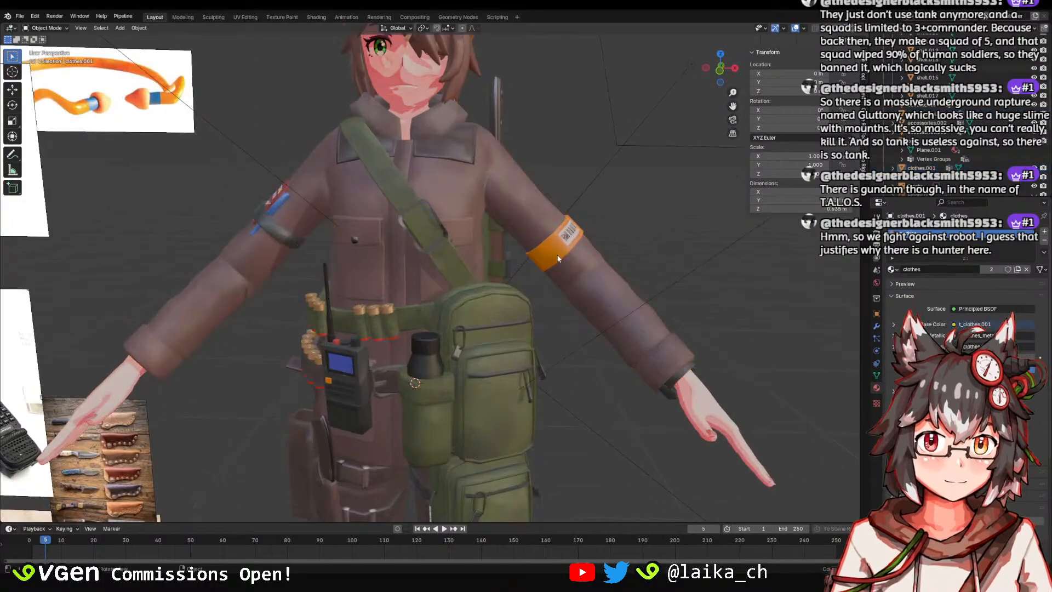
pyautogui.click(549, 252)
pyautogui.keyDown('shift'); pyautogui.moveTo(549, 252); pyautogui.dragTo(537, 252, button='middle'); pyautogui.keyUp('shift')
pyautogui.keyDown('shift'); pyautogui.click(515, 373); pyautogui.keyUp('shift')
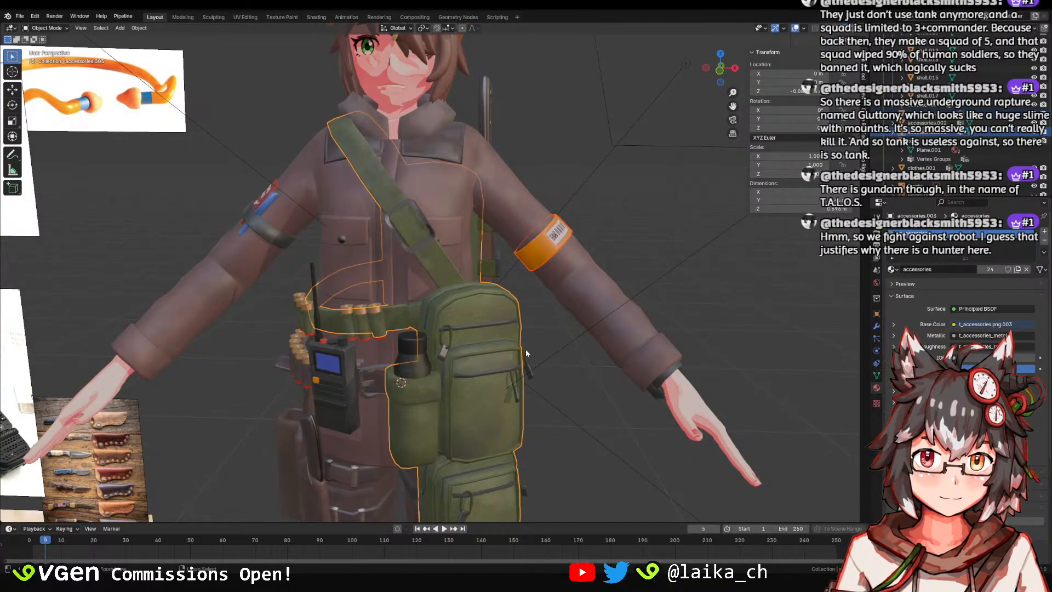
pyautogui.hotkey('ctrl', 'j')
pyautogui.hotkey('ctrl', 's')
# Join the green bag object and the water bottle into the main accessories object and save the project file.
pyautogui.keyDown('shift'); pyautogui.moveTo(570, 268); pyautogui.dragTo(602, 186, button='middle'); pyautogui.keyUp('shift')
pyautogui.click(480, 273)
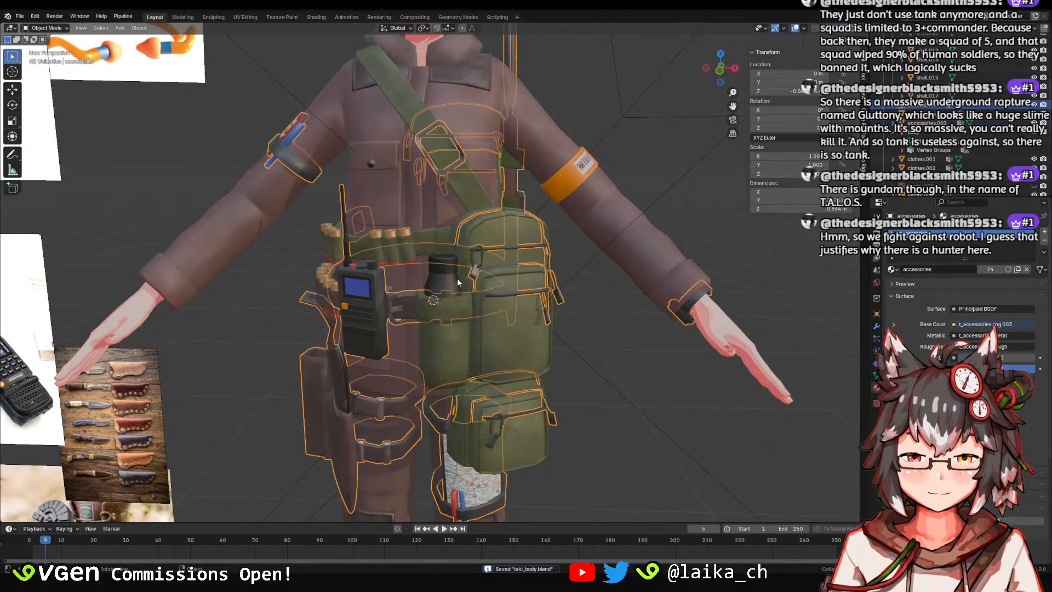
pyautogui.click(504, 291)
pyautogui.keyDown('shift'); pyautogui.click(536, 292); pyautogui.keyUp('shift')
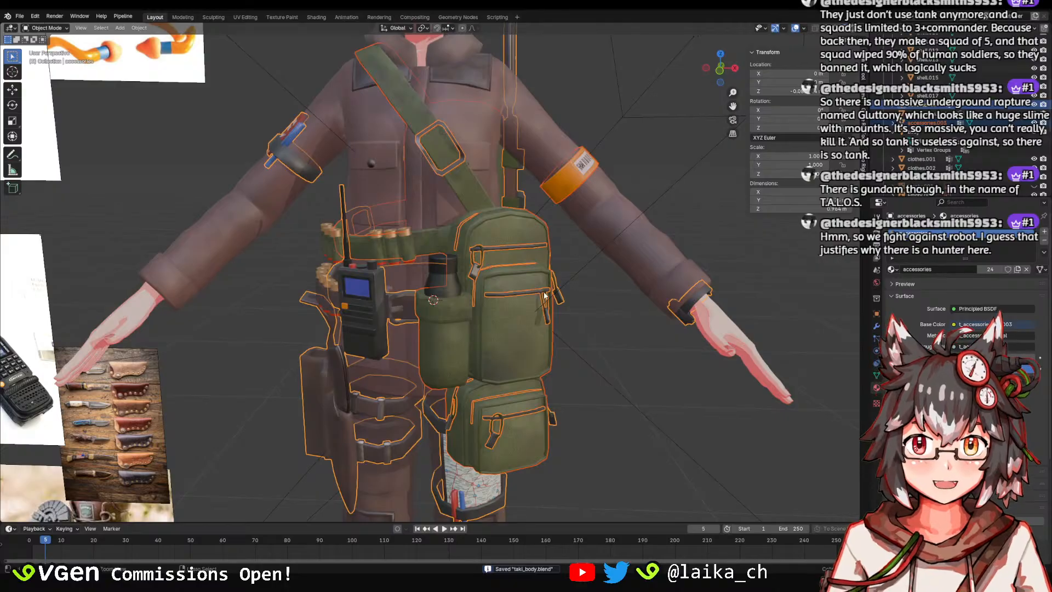
pyautogui.hotkey('ctrl', 'j')
pyautogui.keyDown('shift'); pyautogui.moveTo(526, 246); pyautogui.dragTo(561, 213, button='middle'); pyautogui.keyUp('shift')
pyautogui.click(478, 247)
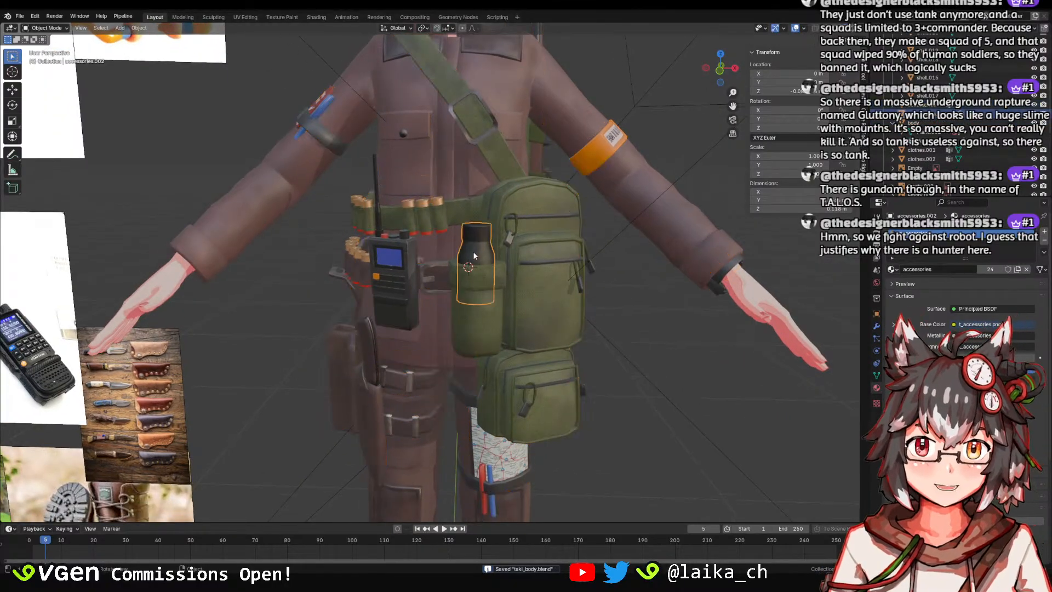
pyautogui.keyDown('shift'); pyautogui.click(540, 328); pyautogui.keyUp('shift')
pyautogui.hotkey('ctrl', 's')
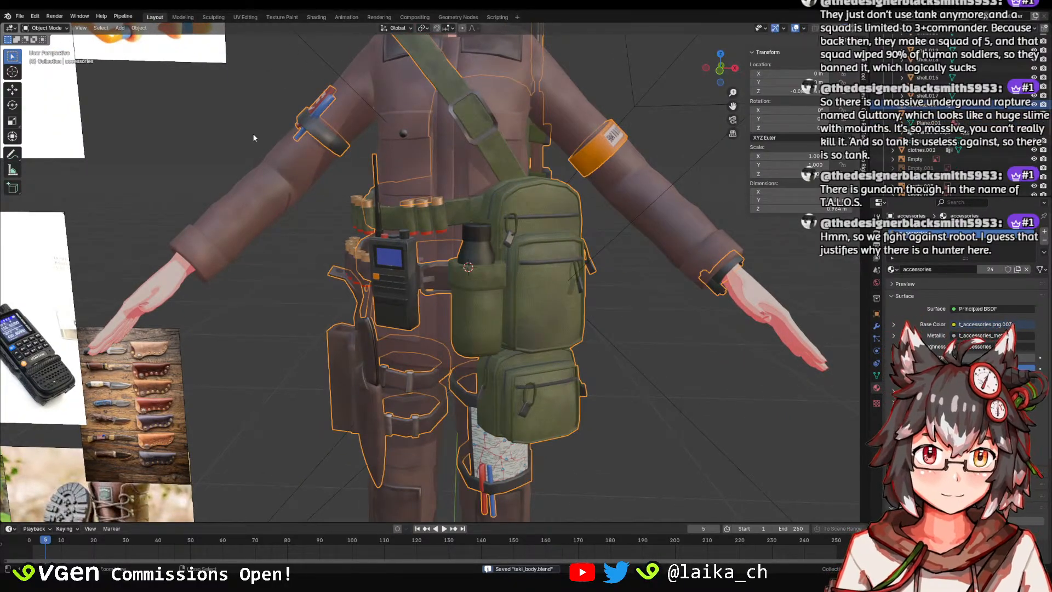
# Select the jacket and open it for texture painting.
pyautogui.scroll(-2, 351, 151)
pyautogui.keyDown('shift'); pyautogui.moveTo(438, 150); pyautogui.dragTo(430, 227, button='middle'); pyautogui.keyUp('shift')
pyautogui.click(564, 220)
pyautogui.click(985, 150)
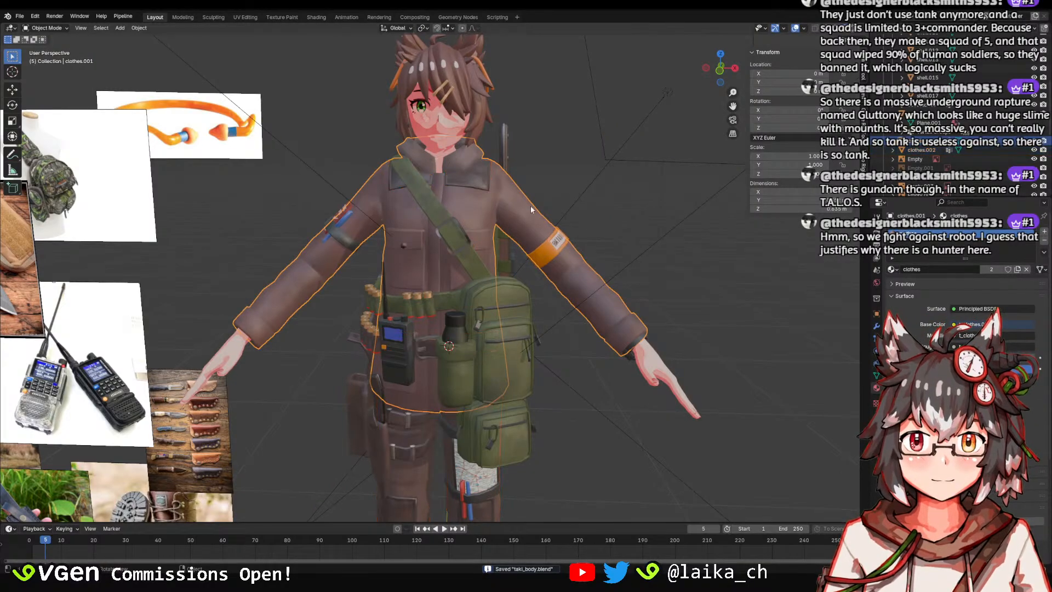
pyautogui.moveTo(530, 205); pyautogui.dragTo(505, 239, button='middle')
pyautogui.scroll(5, 498, 281)
pyautogui.moveTo(498, 281); pyautogui.dragTo(449, 323, button='middle')
pyautogui.click(283, 17)
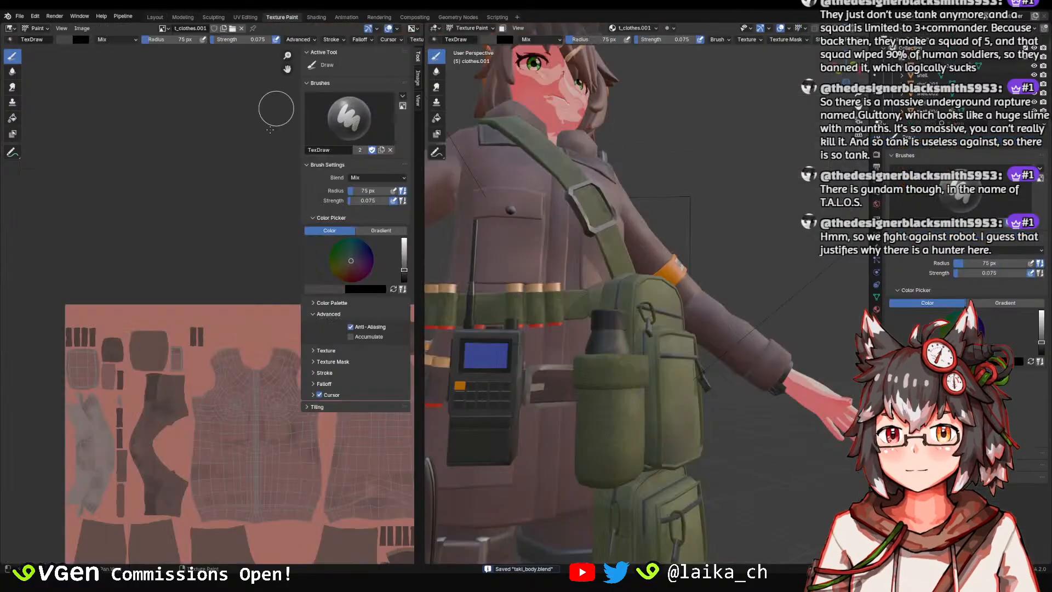
# Sample the dark brown of the jacket texture as the brush colour for the back of the shoulder.
pyautogui.moveTo(575, 236)
pyautogui.mouseDown(button='middle')
pyautogui.moveTo(596, 214)
pyautogui.moveTo(645, 317)
pyautogui.moveTo(617, 326)
pyautogui.moveTo(626, 294)
pyautogui.mouseUp(button='middle')
pyautogui.scroll(4, 596, 215)
pyautogui.scroll(-3, 596, 214)
pyautogui.scroll(5, 617, 327)
pyautogui.moveTo(168, 247); pyautogui.dragTo(166, 131, button='middle')
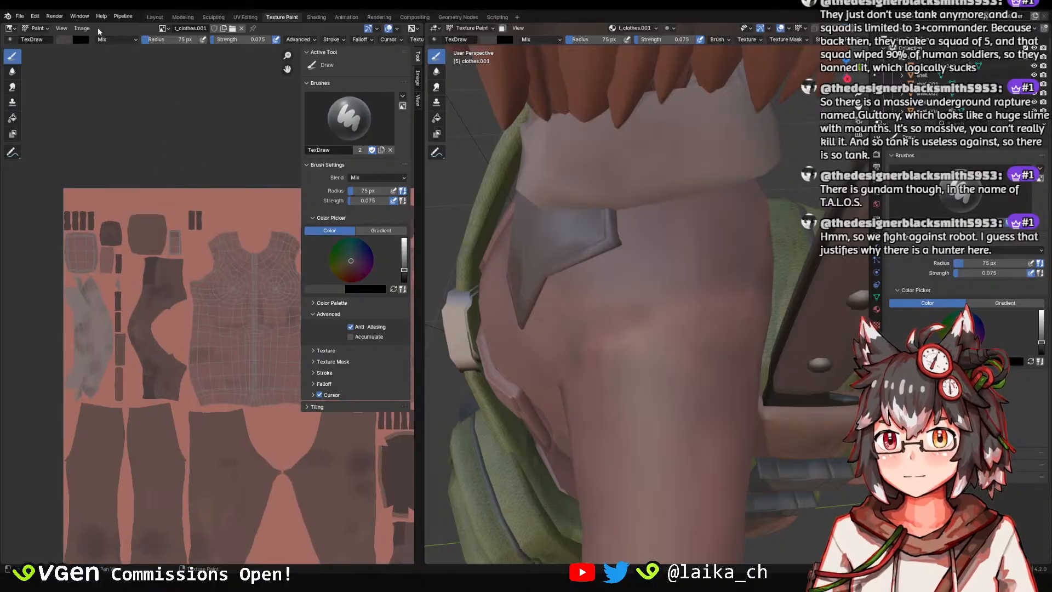
pyautogui.click(61, 40)
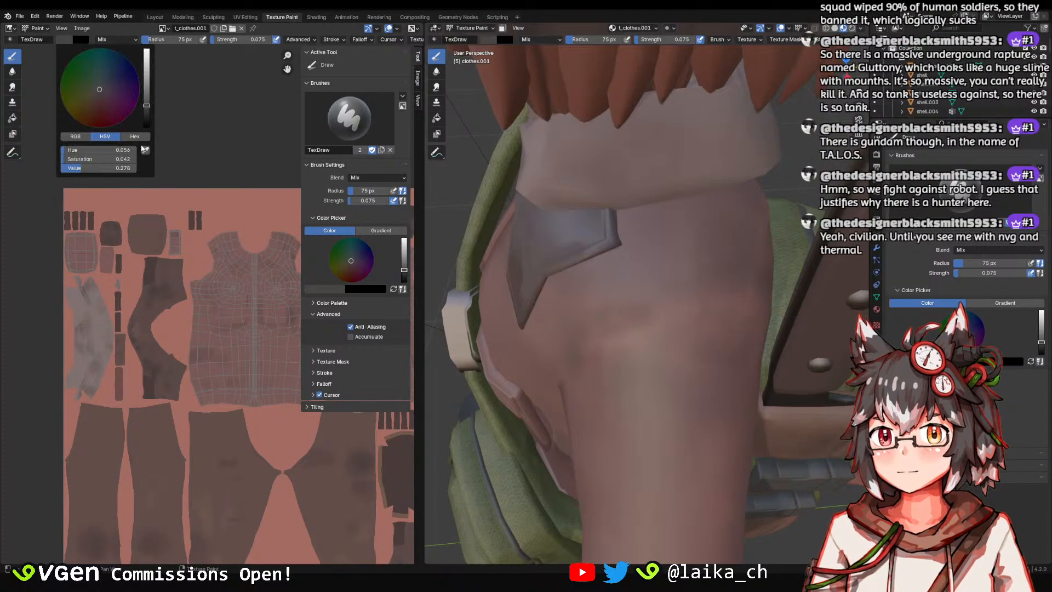
pyautogui.click(164, 267)
# Blend brown over the shoulder seam behind the collar patch, with brush strength 0.169 and a radius between 14 and 32 px.
pyautogui.press('[')
pyautogui.press('[')
pyautogui.press('[')
pyautogui.press('[')
pyautogui.press('[')
pyautogui.press('[')
pyautogui.press('[')
pyautogui.press('[')
pyautogui.press('[')
pyautogui.press('[')
pyautogui.press('[')
pyautogui.press('[')
pyautogui.press('[')
pyautogui.press('[')
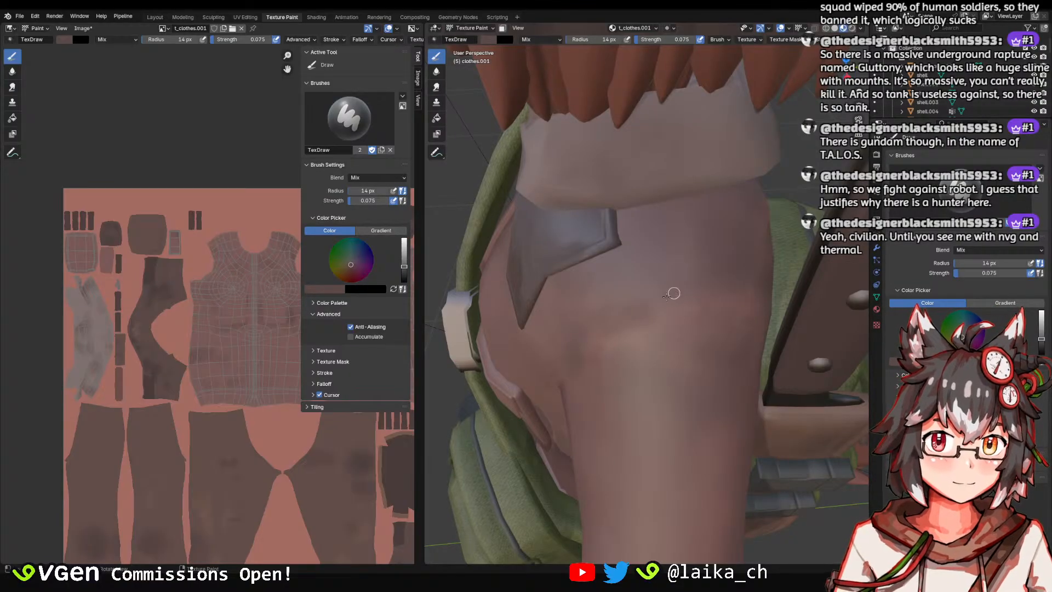
pyautogui.hotkey('shift', 'f')
pyautogui.click(639, 305)
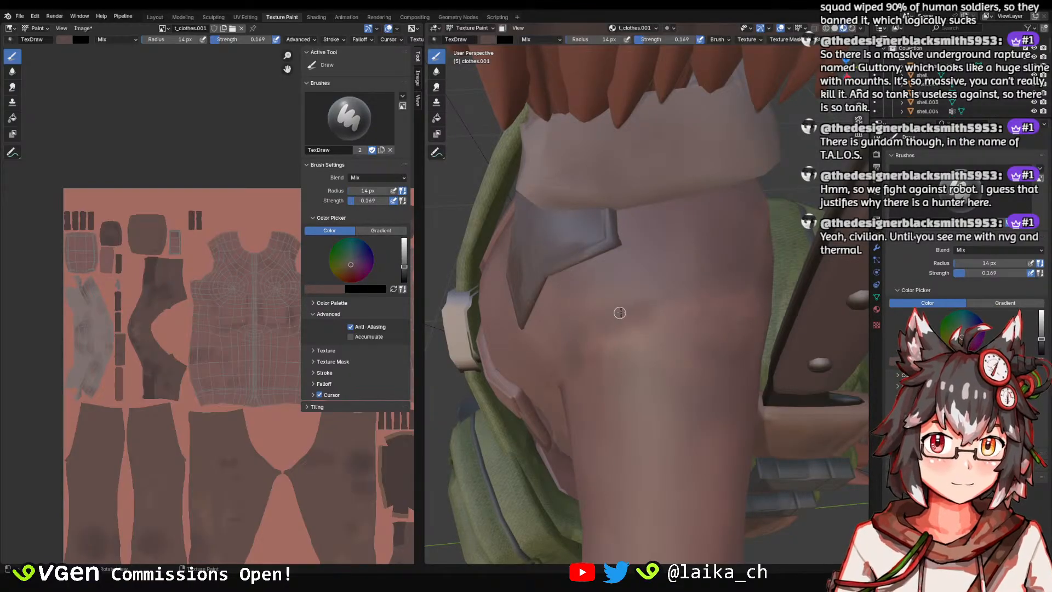
pyautogui.press('f')
pyautogui.click(623, 308)
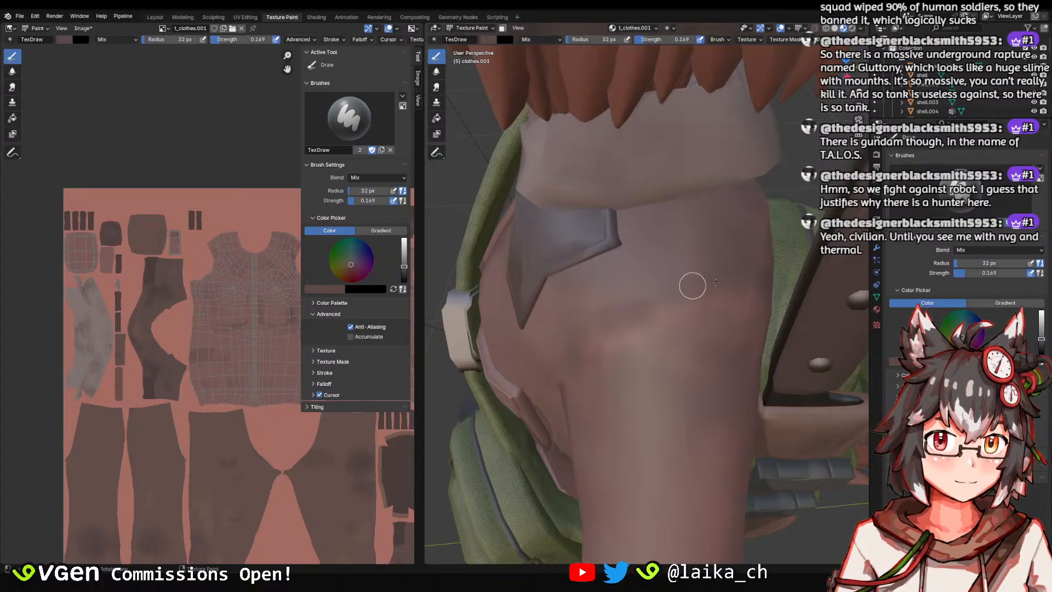
# Display the model in rendered shading and bring the opposite shoulder of the jacket into view.
pyautogui.moveTo(748, 283)
pyautogui.mouseDown(button='middle')
pyautogui.moveTo(723, 257)
pyautogui.moveTo(676, 300)
pyautogui.moveTo(601, 339)
pyautogui.moveTo(714, 296)
pyautogui.mouseUp(button='middle')
pyautogui.scroll(-3, 714, 295)
pyautogui.moveTo(677, 237)
pyautogui.mouseDown(button='middle')
pyautogui.moveTo(676, 272)
pyautogui.moveTo(605, 321)
pyautogui.moveTo(636, 277)
pyautogui.moveTo(685, 312)
pyautogui.moveTo(601, 337)
pyautogui.moveTo(603, 359)
pyautogui.moveTo(679, 280)
pyautogui.moveTo(648, 305)
pyautogui.moveTo(662, 312)
pyautogui.moveTo(668, 303)
pyautogui.mouseUp(button='middle')
pyautogui.scroll(3, 623, 277)
pyautogui.press('z')
pyautogui.click(663, 227)
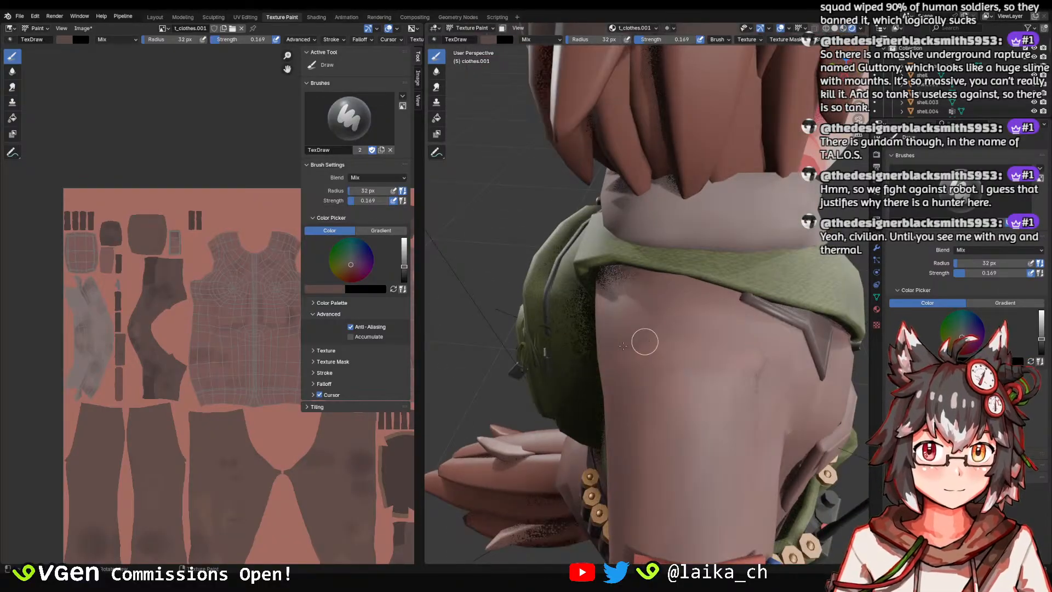
# Blend brown over the shoulder above the hunting license armband with a 43 px brush and save the project file.
pyautogui.moveTo(765, 348); pyautogui.dragTo(642, 369, button='middle')
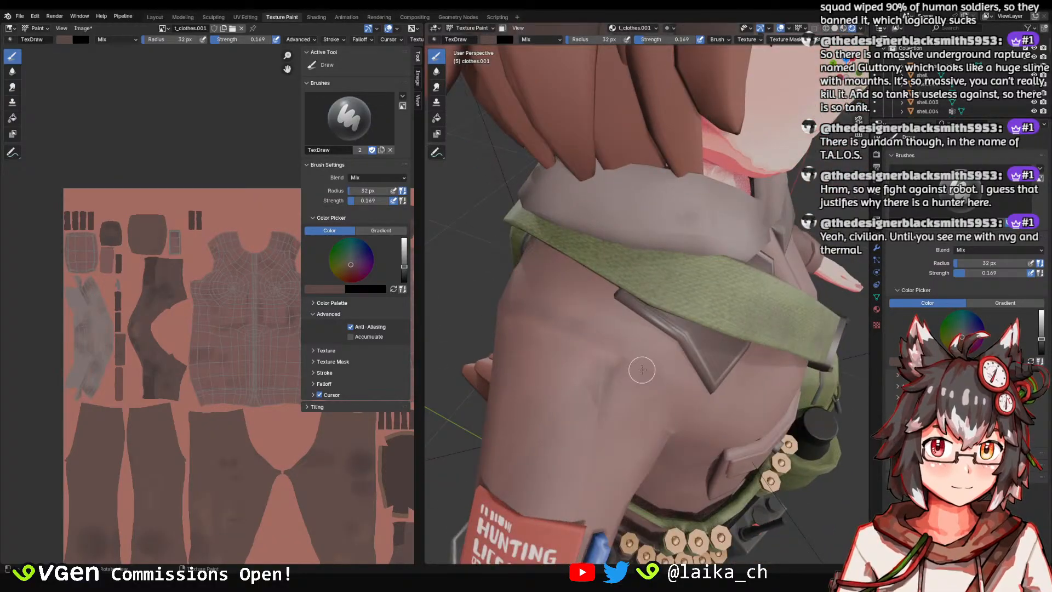
pyautogui.press('f')
pyautogui.click(543, 304)
pyautogui.scroll(-5, 614, 301)
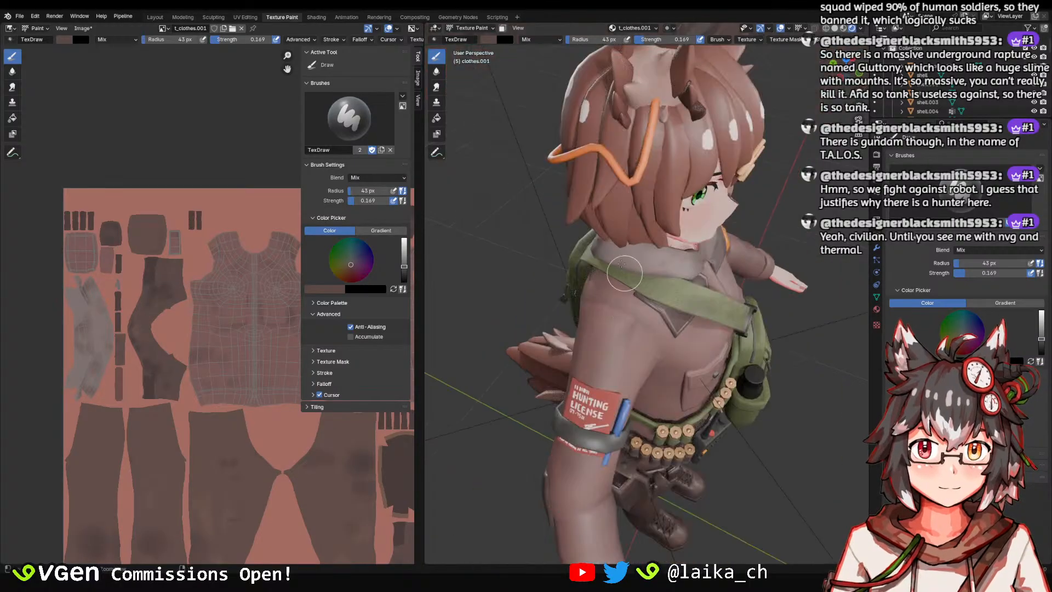
pyautogui.moveTo(767, 263); pyautogui.dragTo(576, 280, button='middle')
pyautogui.scroll(4, 692, 225)
pyautogui.scroll(4, 549, 290)
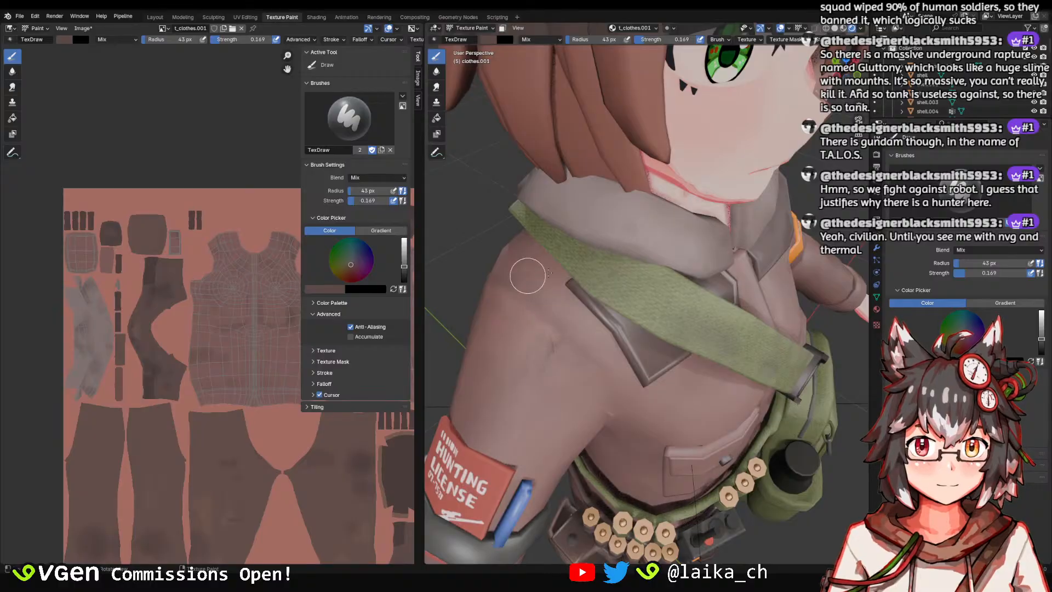
pyautogui.scroll(-8, 575, 304)
pyautogui.hotkey('ctrl', 's')
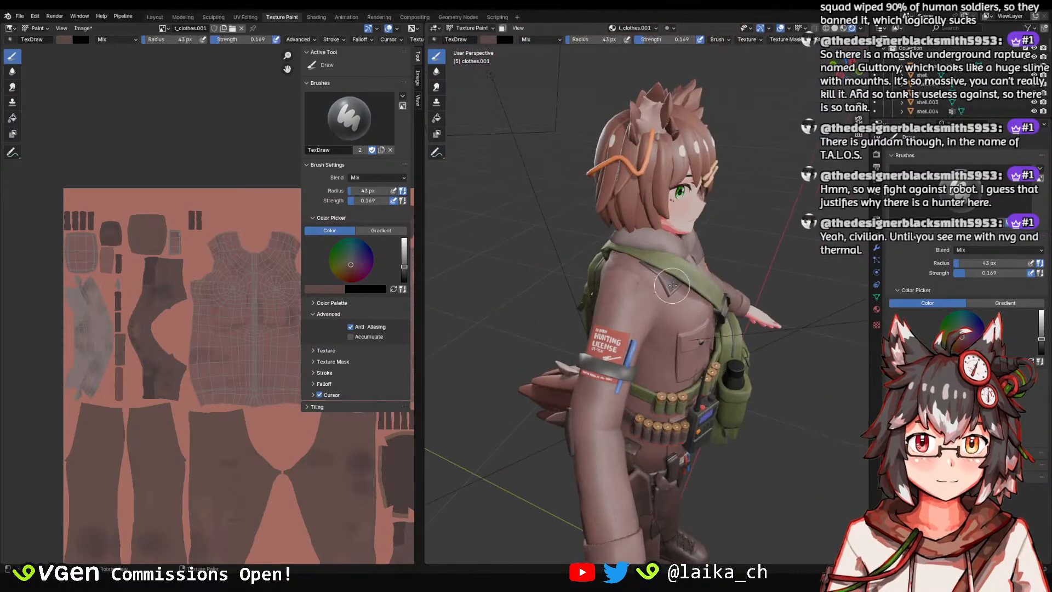
# Sample the reddish base colour of the texture and touch up the shoulder above the hunting license armband.
pyautogui.moveTo(778, 274); pyautogui.dragTo(613, 259, button='middle')
pyautogui.scroll(5, 596, 253)
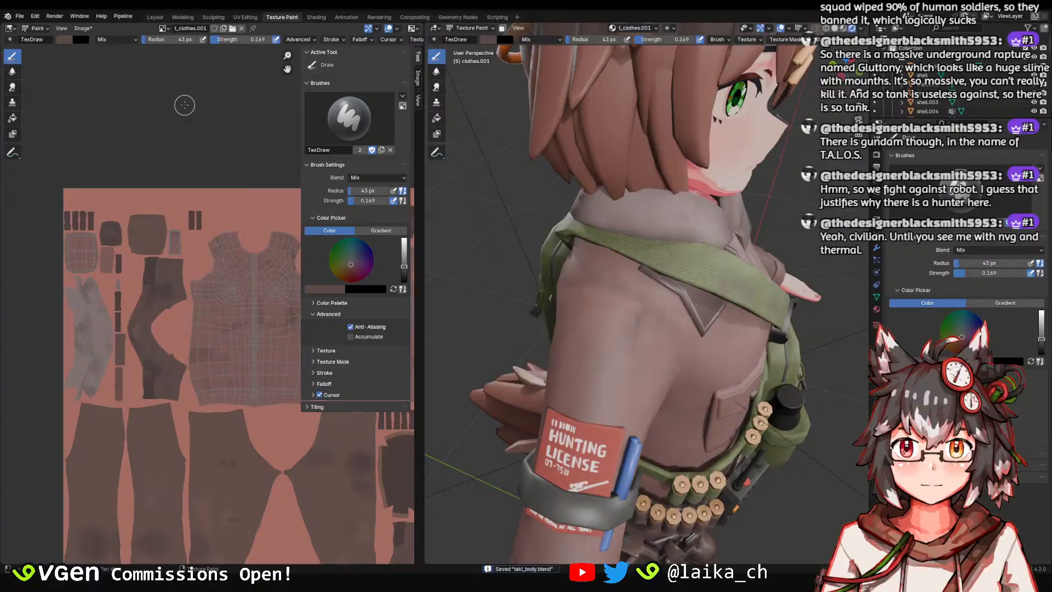
pyautogui.click(61, 40)
pyautogui.click(146, 148)
pyautogui.click(176, 198)
pyautogui.scroll(3, 553, 290)
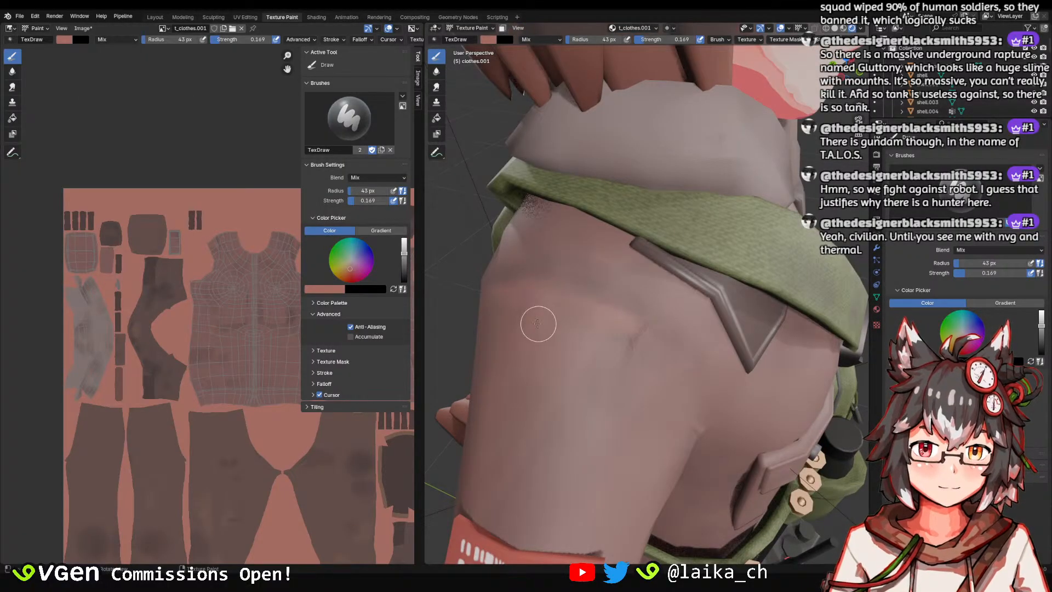
pyautogui.scroll(-8, 608, 293)
pyautogui.moveTo(608, 294); pyautogui.dragTo(684, 203, button='middle')
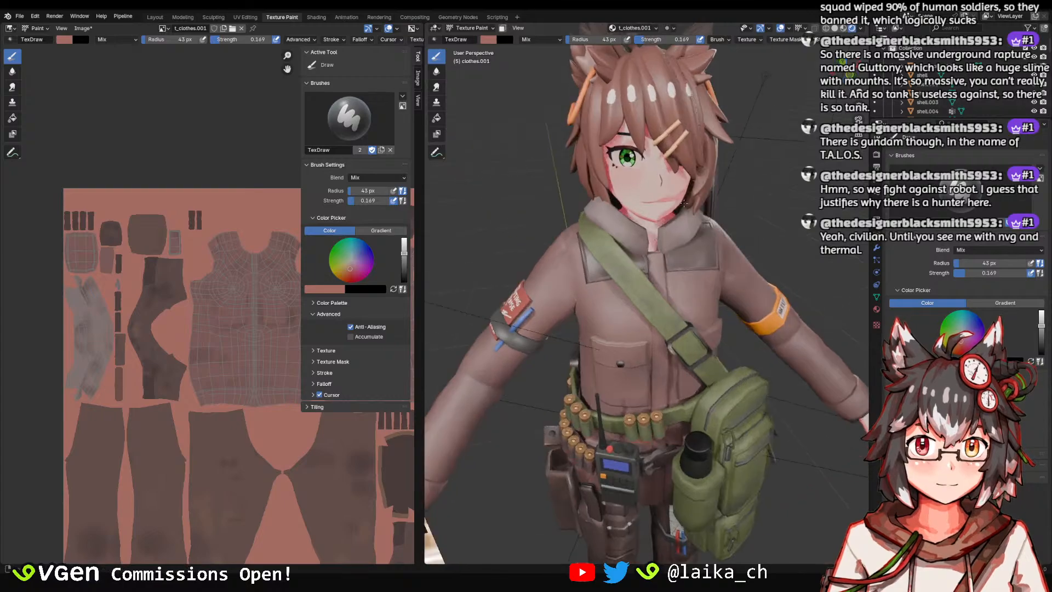
# Soften the jacket's shoulder shading with a 91 px brush at strength 0.064.
pyautogui.scroll(6, 736, 298)
pyautogui.moveTo(705, 304)
pyautogui.mouseDown(button='middle')
pyautogui.moveTo(669, 326)
pyautogui.moveTo(719, 329)
pyautogui.moveTo(684, 318)
pyautogui.moveTo(693, 307)
pyautogui.moveTo(616, 306)
pyautogui.mouseUp(button='middle')
pyautogui.scroll(4, 664, 319)
pyautogui.press('f')
pyautogui.click(701, 349)
pyautogui.hotkey('shift', 'f')
pyautogui.click(681, 348)
pyautogui.scroll(-3, 670, 326)
pyautogui.scroll(2, 664, 329)
pyautogui.scroll(-3, 719, 330)
pyautogui.scroll(2, 685, 318)
pyautogui.scroll(3, 662, 311)
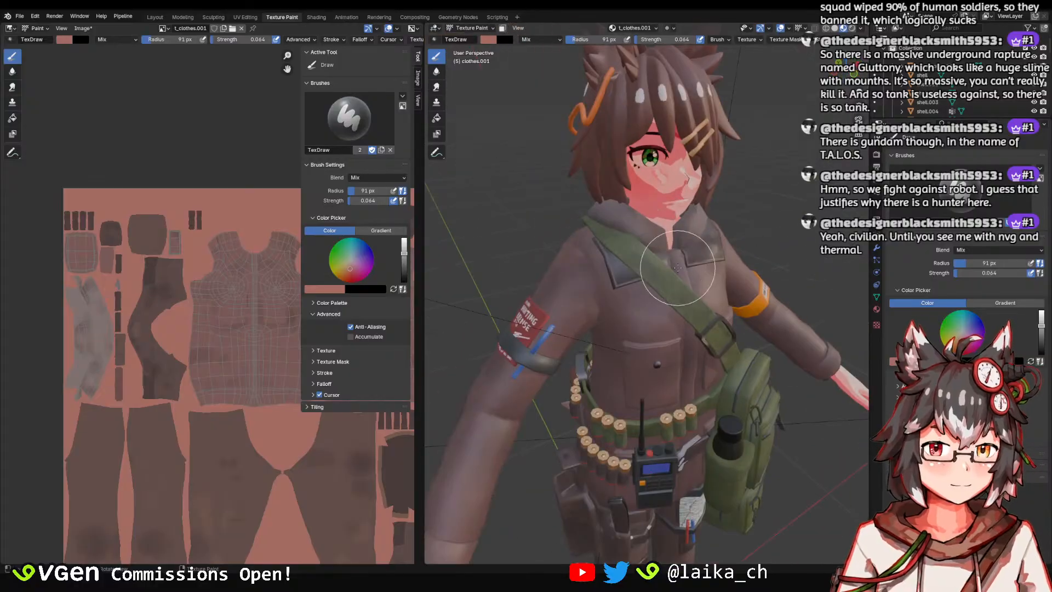
pyautogui.scroll(-4, 629, 251)
# Save the painted jacket colour image and make t_clothes_rough the active paint texture.
pyautogui.click(82, 28)
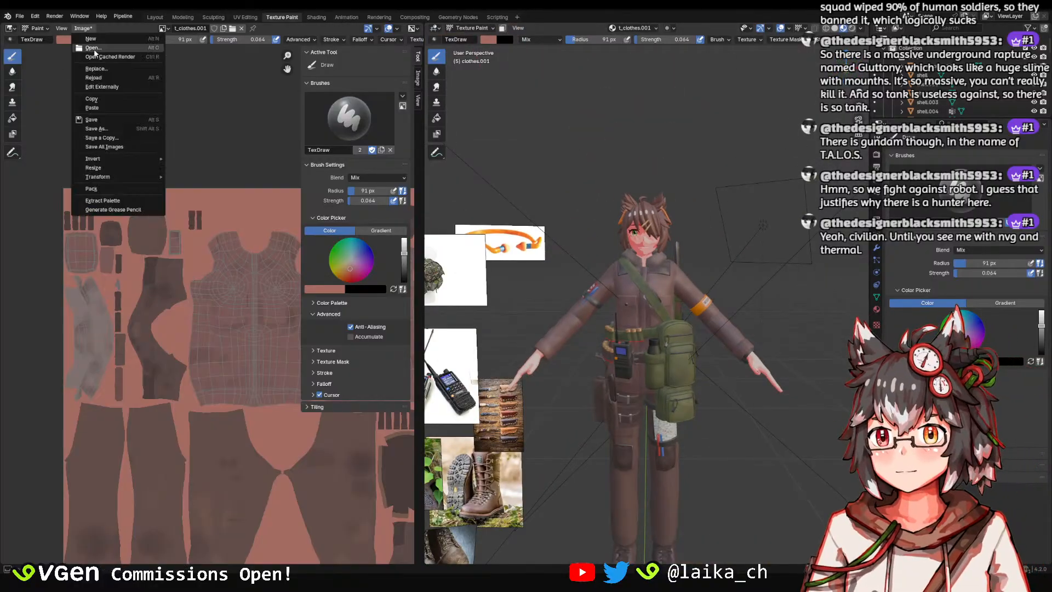
pyautogui.click(114, 117)
pyautogui.click(638, 28)
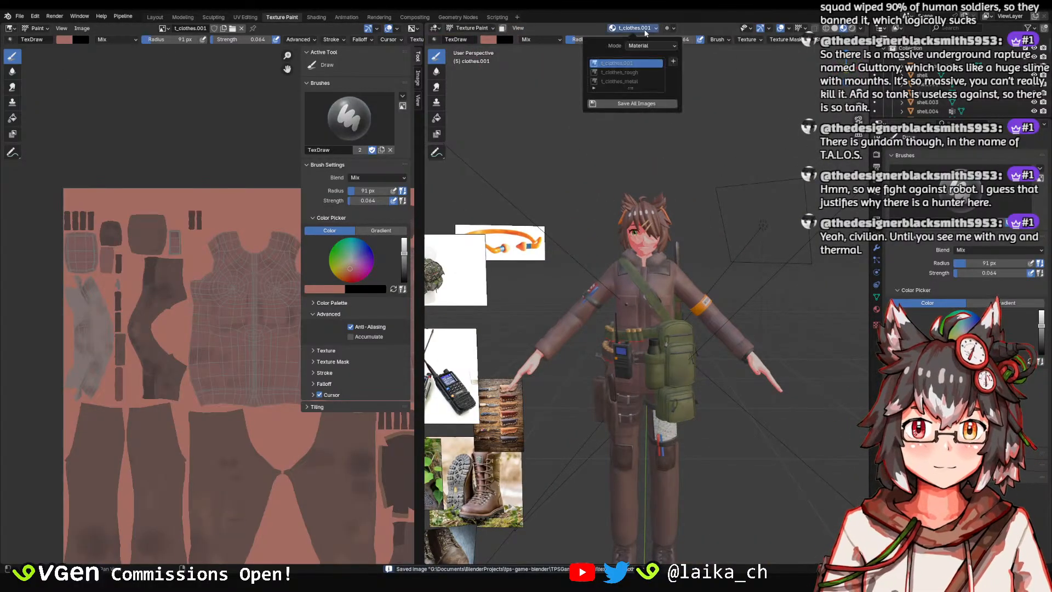
pyautogui.click(630, 73)
# Sample white from the roughness texture and set the brush radius to 55 px for the back of the shoulder.
pyautogui.scroll(5, 705, 218)
pyautogui.moveTo(705, 217); pyautogui.dragTo(623, 281, button='middle')
pyautogui.scroll(5, 623, 280)
pyautogui.click(64, 40)
pyautogui.click(146, 149)
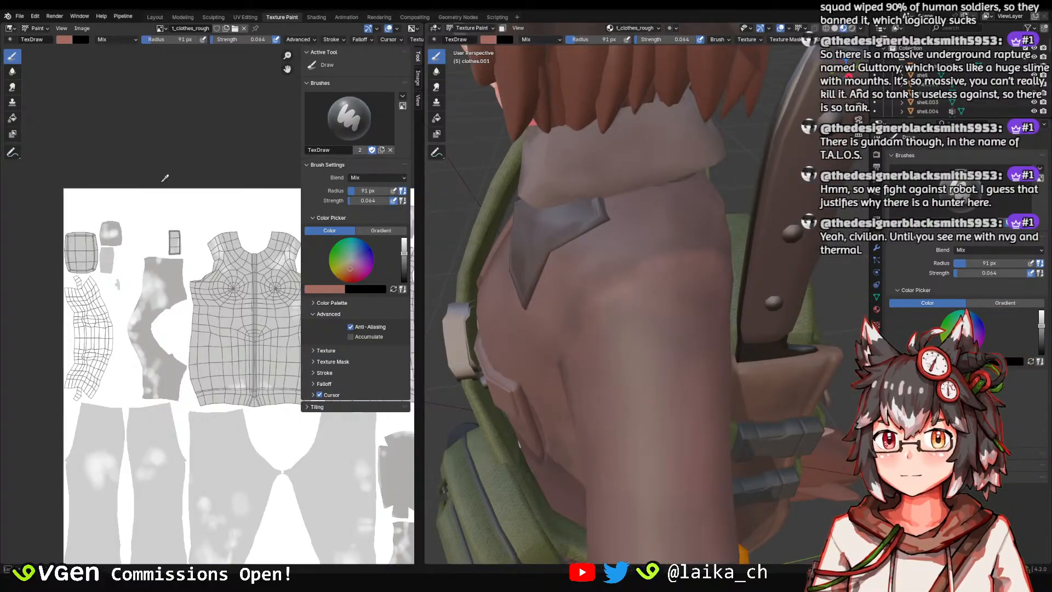
pyautogui.click(173, 202)
pyautogui.press('f')
pyautogui.click(628, 290)
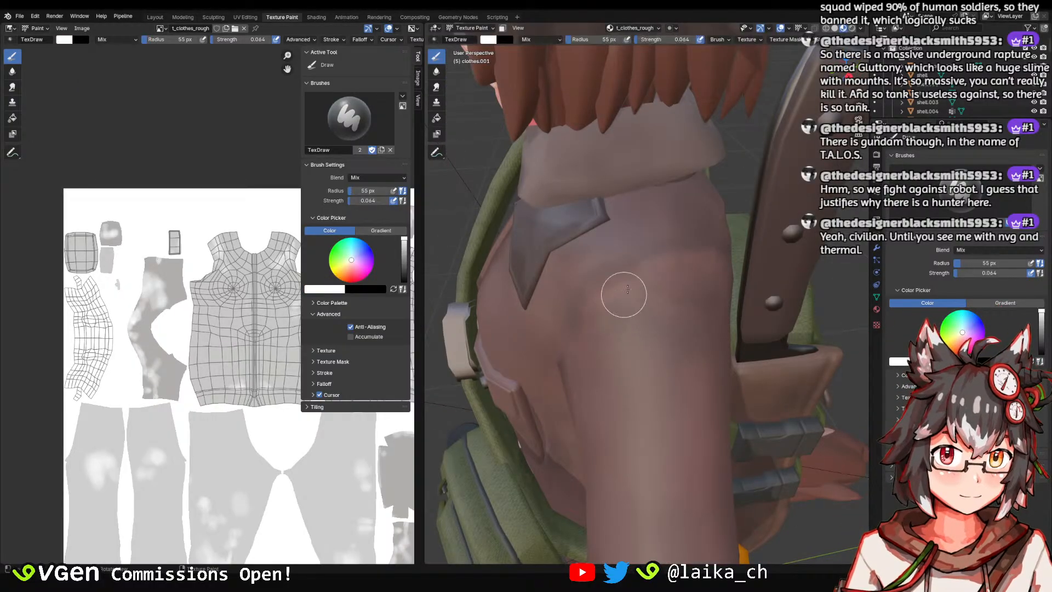
# Touch up the roughness on both jacket shoulders with a 38 px white brush.
pyautogui.moveTo(619, 290)
pyautogui.mouseDown(button='middle')
pyautogui.moveTo(646, 294)
pyautogui.moveTo(700, 222)
pyautogui.moveTo(636, 289)
pyautogui.mouseUp(button='middle')
pyautogui.press('f')
pyautogui.click(586, 296)
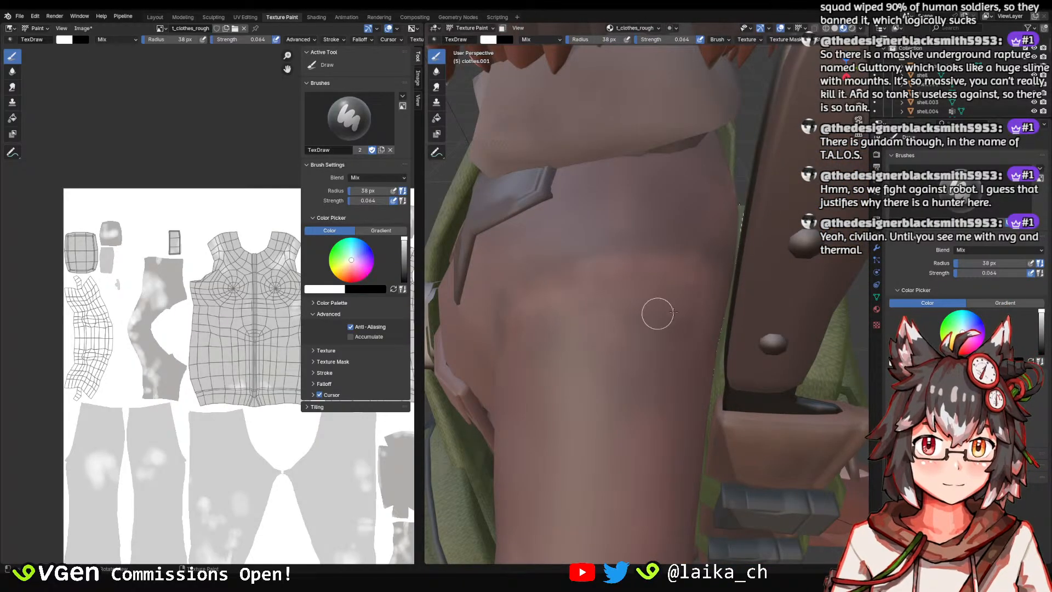
pyautogui.moveTo(657, 314); pyautogui.dragTo(627, 249, button='middle')
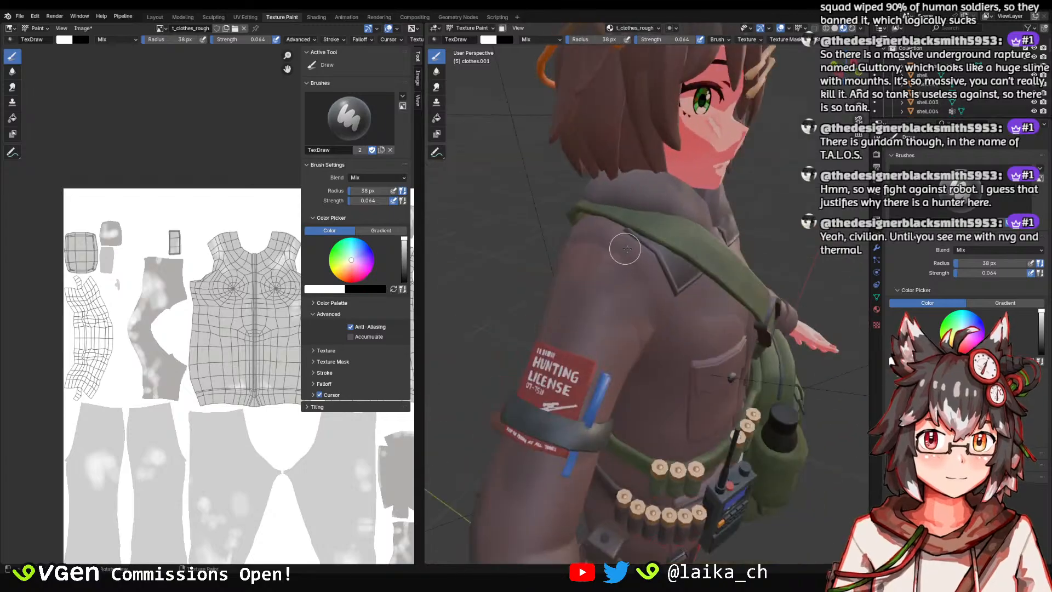
pyautogui.scroll(4, 627, 249)
pyautogui.moveTo(557, 235); pyautogui.dragTo(669, 263, button='middle')
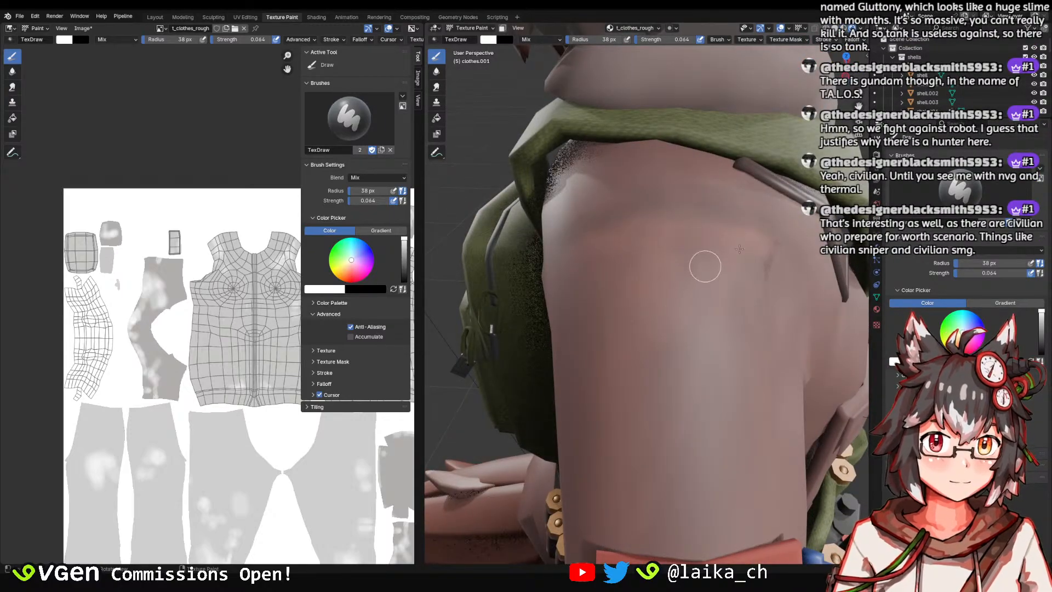
# Save the project file and the painted roughness image.
pyautogui.keyDown('ctrl'); pyautogui.moveTo(739, 289); pyautogui.dragTo(682, 263, button='middle'); pyautogui.keyUp('ctrl')
pyautogui.keyDown('ctrl'); pyautogui.moveTo(687, 203); pyautogui.dragTo(606, 231, button='middle'); pyautogui.keyUp('ctrl')
pyautogui.keyDown('ctrl'); pyautogui.moveTo(604, 169); pyautogui.dragTo(789, 220, button='middle'); pyautogui.keyUp('ctrl')
pyautogui.hotkey('ctrl', 's')
pyautogui.moveTo(592, 263); pyautogui.dragTo(559, 290, button='middle')
pyautogui.keyDown('ctrl'); pyautogui.moveTo(576, 247); pyautogui.dragTo(556, 276, button='middle'); pyautogui.keyUp('ctrl')
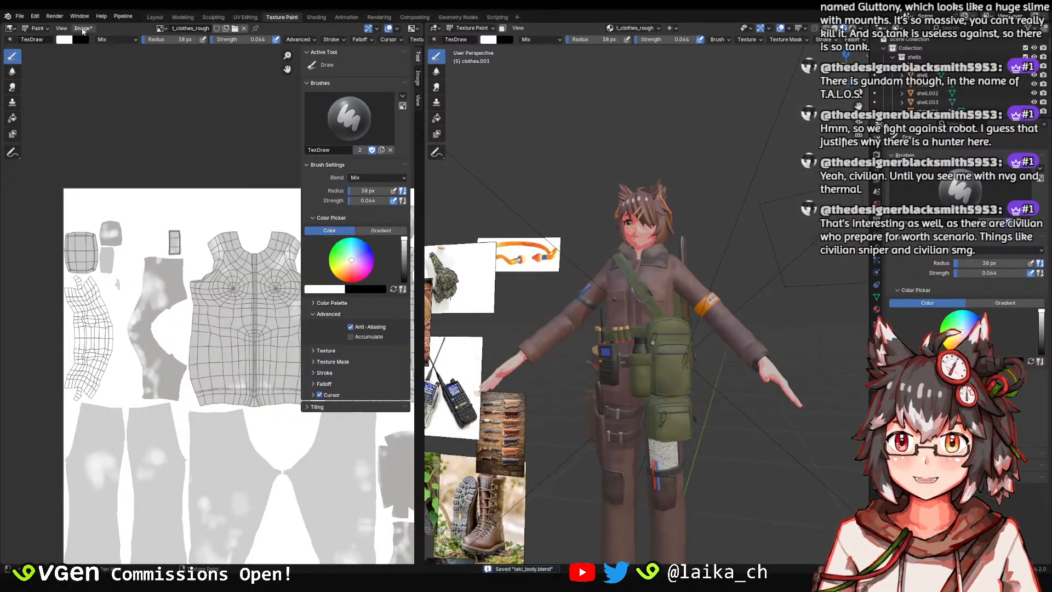
pyautogui.click(82, 28)
pyautogui.click(104, 124)
# Return to the Layout workspace, deselect the jacket, save the project file and display the scene in rendered shading.
pyautogui.click(155, 17)
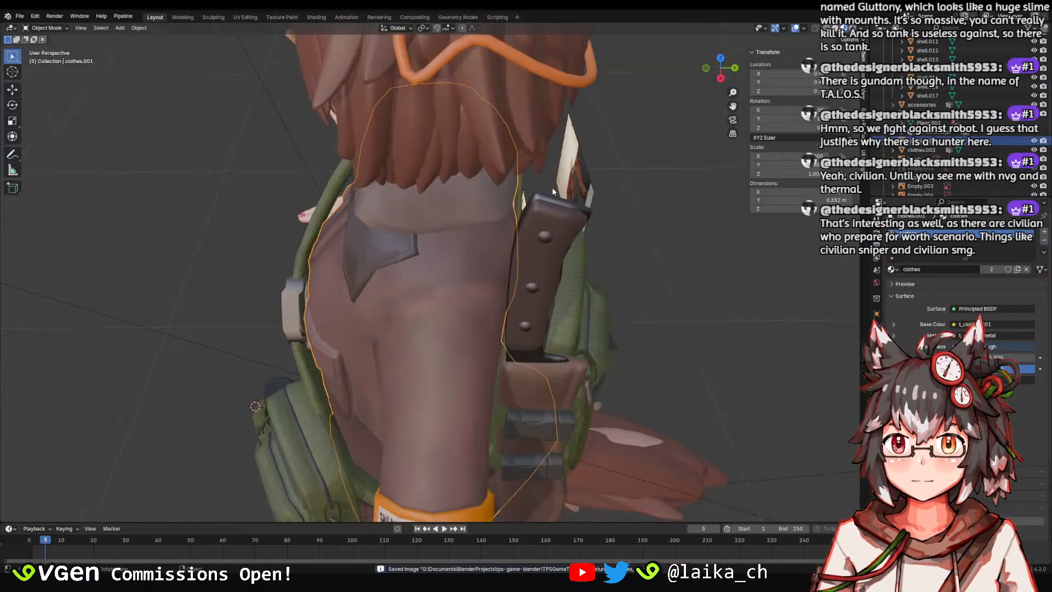
pyautogui.keyDown('ctrl'); pyautogui.moveTo(553, 189); pyautogui.dragTo(602, 294, button='middle'); pyautogui.keyUp('ctrl')
pyautogui.click(559, 234)
pyautogui.moveTo(509, 252); pyautogui.dragTo(563, 178, button='middle')
pyautogui.moveTo(563, 178)
pyautogui.keyDown('ctrl'); pyautogui.mouseDown(button='middle')
pyautogui.moveTo(556, 248)
pyautogui.moveTo(538, 242)
pyautogui.moveTo(549, 230)
pyautogui.mouseUp(button='middle'); pyautogui.keyUp('ctrl')
pyautogui.hotkey('ctrl', 's')
pyautogui.press('z')
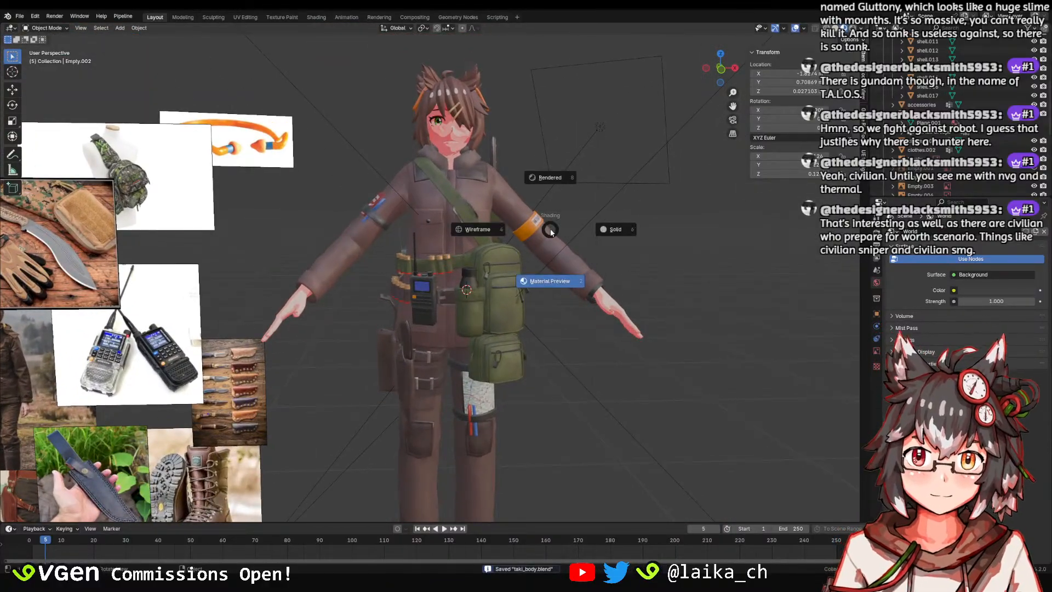
pyautogui.click(553, 186)
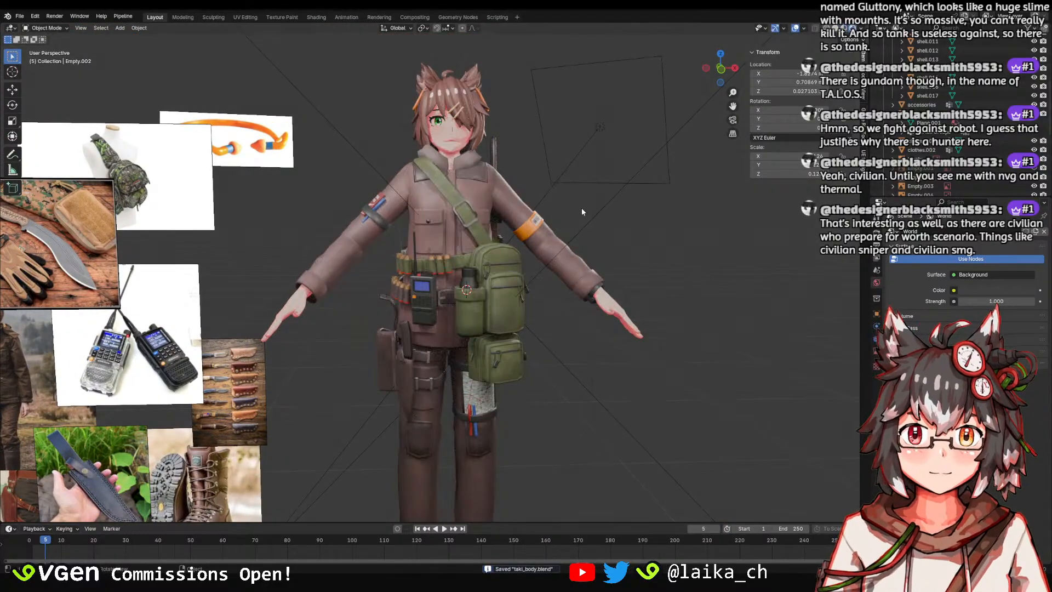
# Check the rendered character from the front and save the project file again.
pyautogui.keyDown('ctrl'); pyautogui.moveTo(581, 208); pyautogui.dragTo(576, 238, button='middle'); pyautogui.keyUp('ctrl')
pyautogui.moveTo(576, 239)
pyautogui.mouseDown(button='middle')
pyautogui.moveTo(557, 219)
pyautogui.moveTo(547, 236)
pyautogui.mouseUp(button='middle')
pyautogui.moveTo(548, 236)
pyautogui.keyDown('ctrl'); pyautogui.mouseDown(button='middle')
pyautogui.moveTo(542, 203)
pyautogui.moveTo(527, 234)
pyautogui.moveTo(541, 196)
pyautogui.moveTo(278, 242)
pyautogui.moveTo(333, 225)
pyautogui.moveTo(557, 224)
pyautogui.moveTo(561, 244)
pyautogui.mouseUp(button='middle'); pyautogui.keyUp('ctrl')
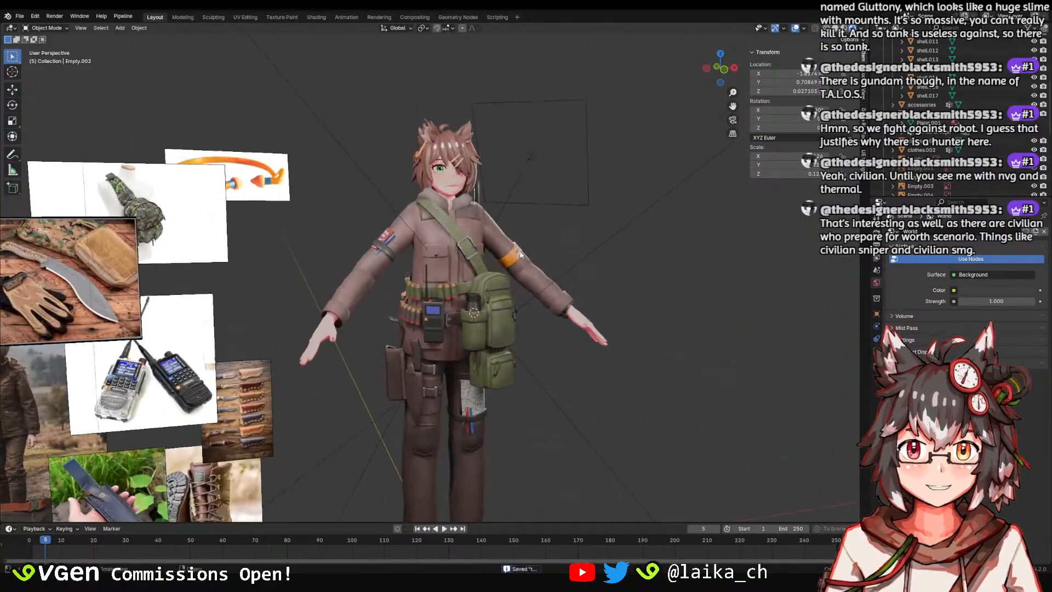
pyautogui.hotkey('ctrl', 's')
pyautogui.scroll(1, 591, 368)
pyautogui.press('z')
pyautogui.click(570, 418)
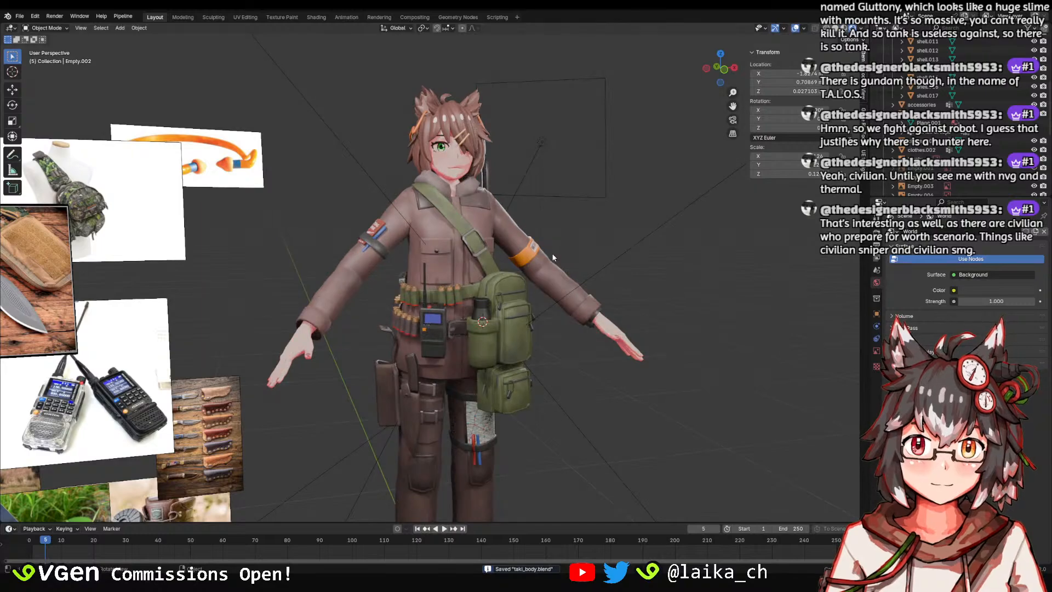
# Select the three area lights around the character and set the light power to 40 W.
pyautogui.scroll(-2, 548, 328)
pyautogui.moveTo(547, 329); pyautogui.dragTo(529, 244, button='middle')
pyautogui.click(521, 182)
pyautogui.moveTo(515, 183); pyautogui.dragTo(244, 120, button='middle')
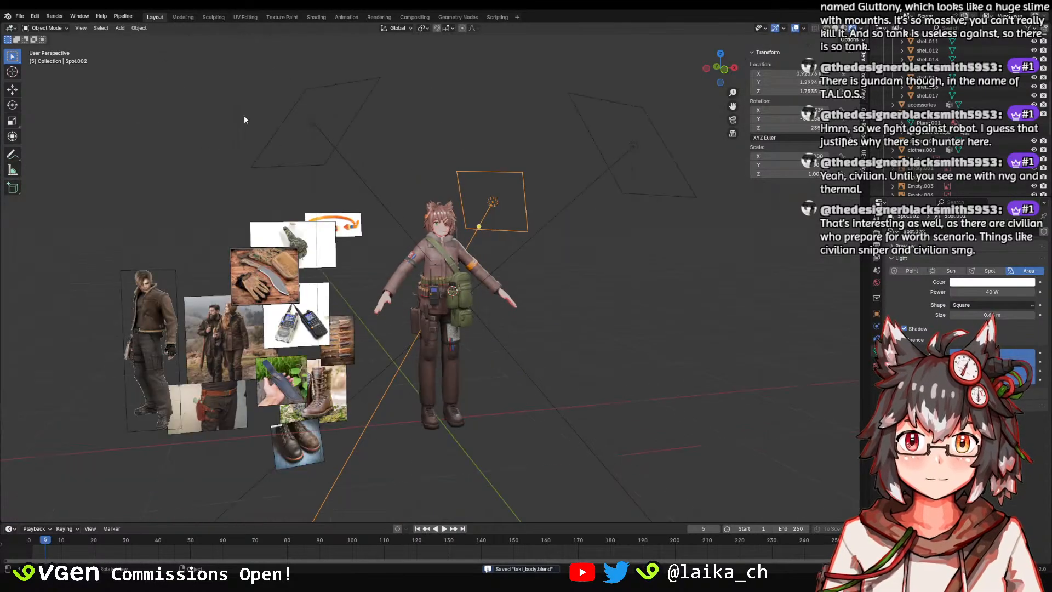
pyautogui.keyDown('shift'); pyautogui.click(316, 124); pyautogui.keyUp('shift')
pyautogui.keyDown('shift'); pyautogui.click(637, 146); pyautogui.keyUp('shift')
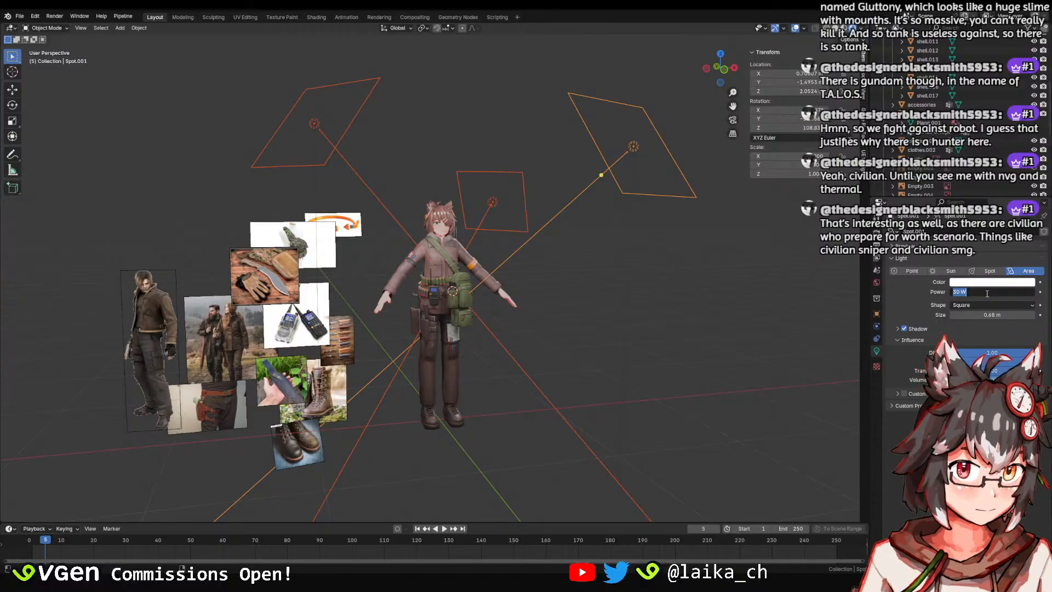
pyautogui.click(986, 294)
pyautogui.write('4')
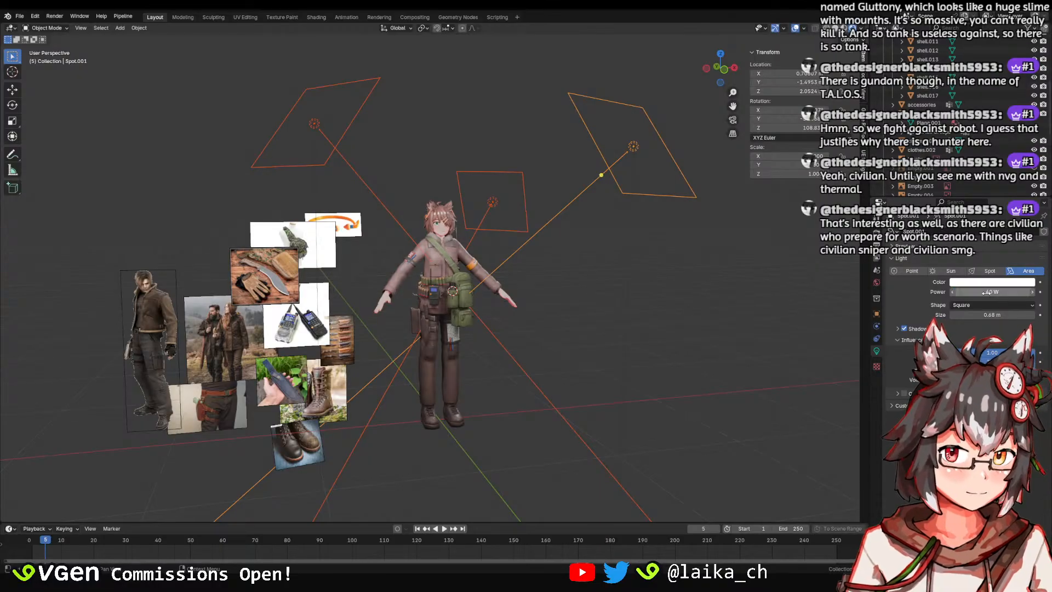
pyautogui.write('0')
pyautogui.press('Return')
# Examine how the 40 W lighting falls on the character from closer and farther views.
pyautogui.moveTo(493, 247); pyautogui.dragTo(556, 224, button='middle')
pyautogui.scroll(4, 492, 215)
pyautogui.scroll(-3, 491, 216)
pyautogui.click(625, 149)
pyautogui.click(566, 118)
pyautogui.moveTo(249, 143); pyautogui.dragTo(452, 169, button='middle')
pyautogui.scroll(4, 515, 238)
pyautogui.scroll(4, 548, 222)
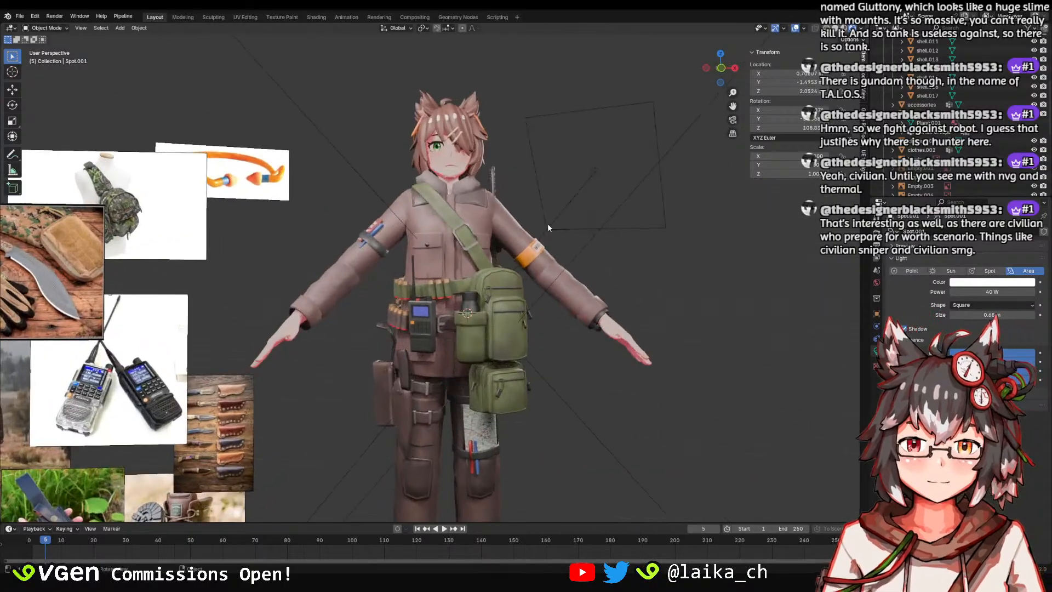
pyautogui.click(527, 254)
pyautogui.click(526, 254)
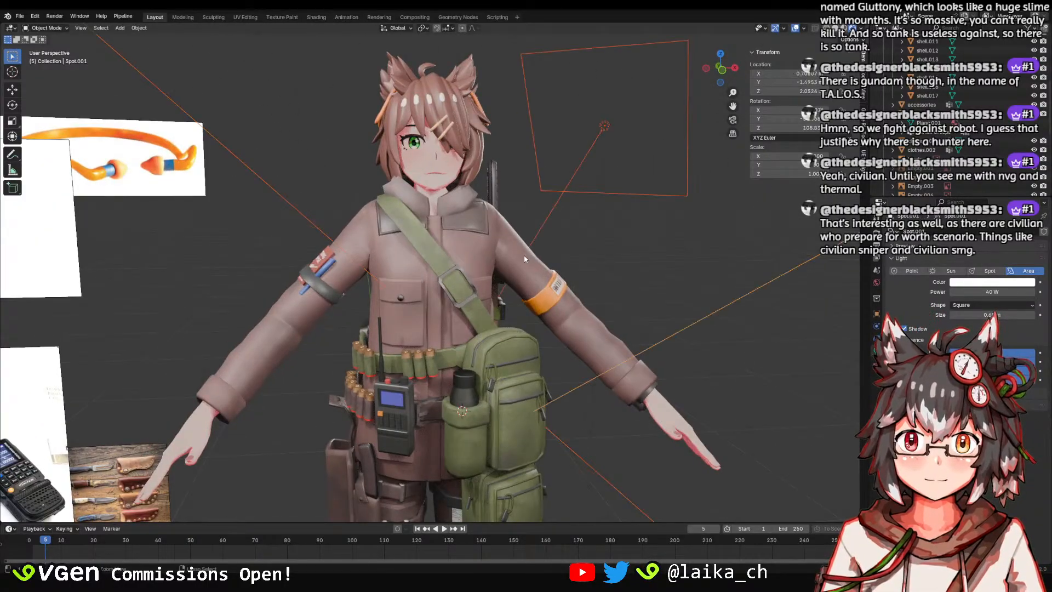
pyautogui.scroll(-3, 490, 206)
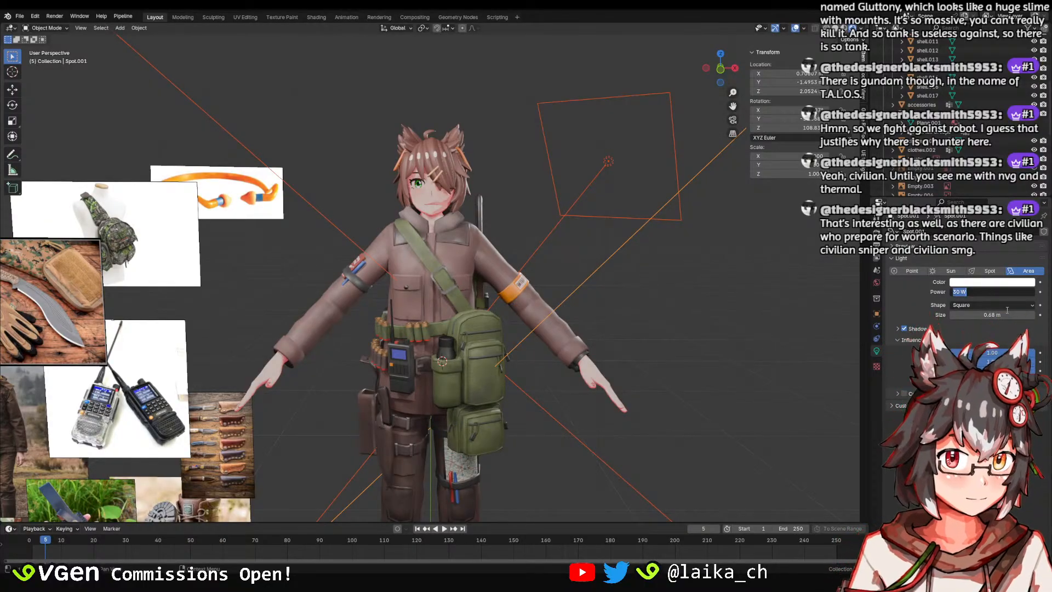
# Set the power of the selected area lights to 35 W, deselect them and save the project file.
pyautogui.press('Return')
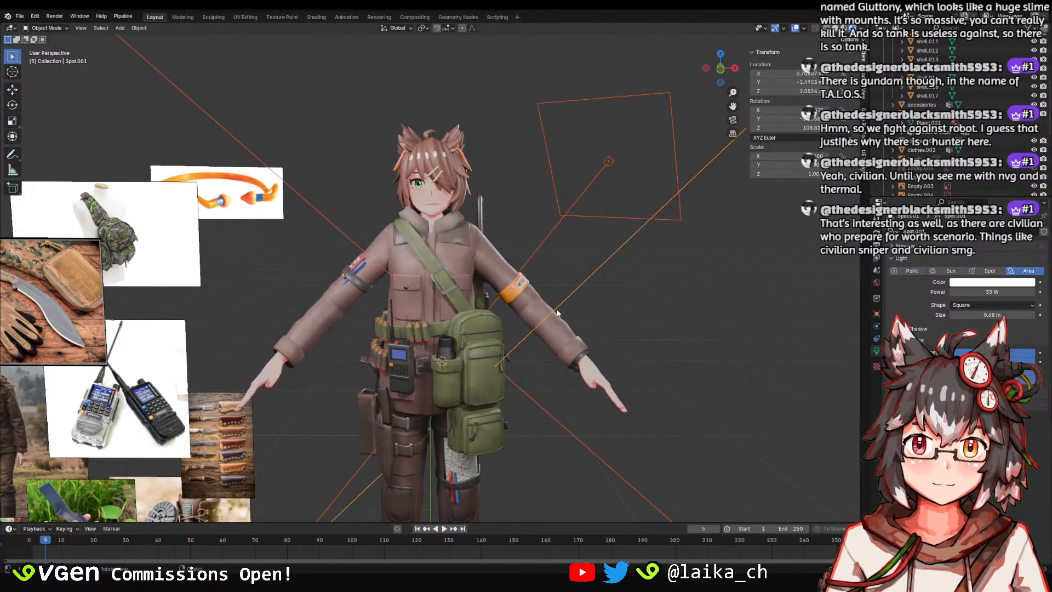
pyautogui.moveTo(558, 313)
pyautogui.mouseDown(button='middle')
pyautogui.moveTo(629, 286)
pyautogui.moveTo(617, 248)
pyautogui.moveTo(606, 295)
pyautogui.moveTo(616, 333)
pyautogui.moveTo(458, 327)
pyautogui.moveTo(616, 304)
pyautogui.moveTo(565, 332)
pyautogui.mouseUp(button='middle')
pyautogui.click(616, 333)
pyautogui.hotkey('ctrl', 's')
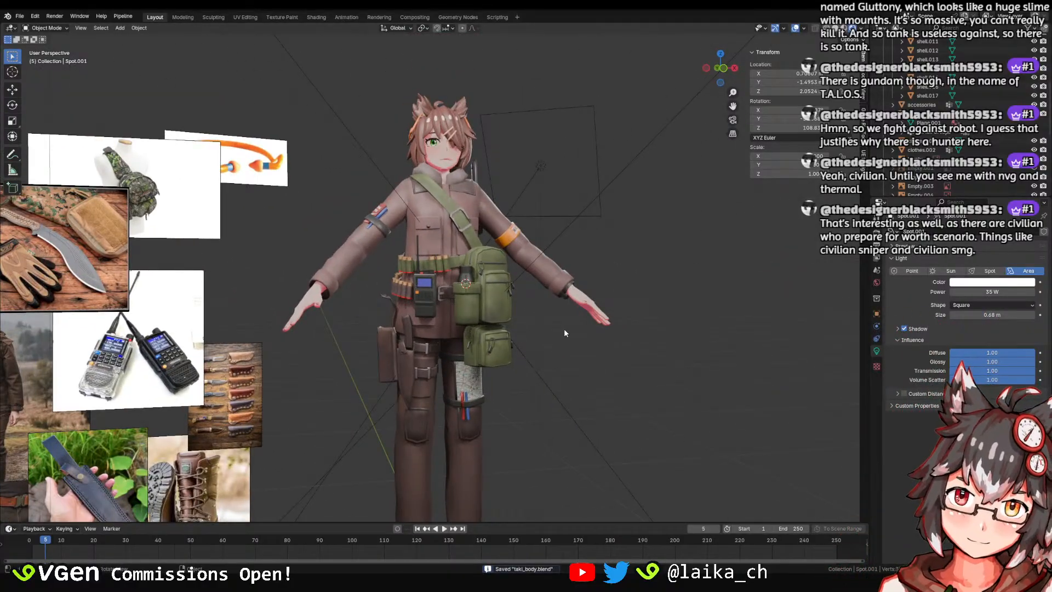
# Examine the jacket and the accessories under the 35 W lighting from closer and farther front views.
pyautogui.click(422, 283)
pyautogui.scroll(6, 403, 310)
pyautogui.scroll(-3, 402, 309)
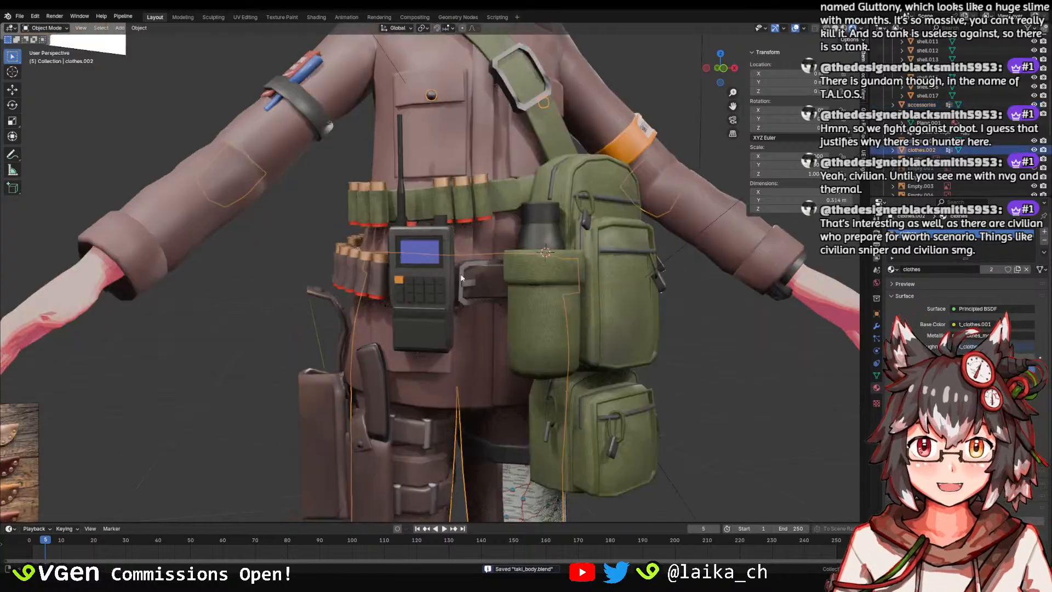
pyautogui.scroll(4, 455, 245)
pyautogui.scroll(-2, 466, 226)
pyautogui.scroll(-6, 466, 227)
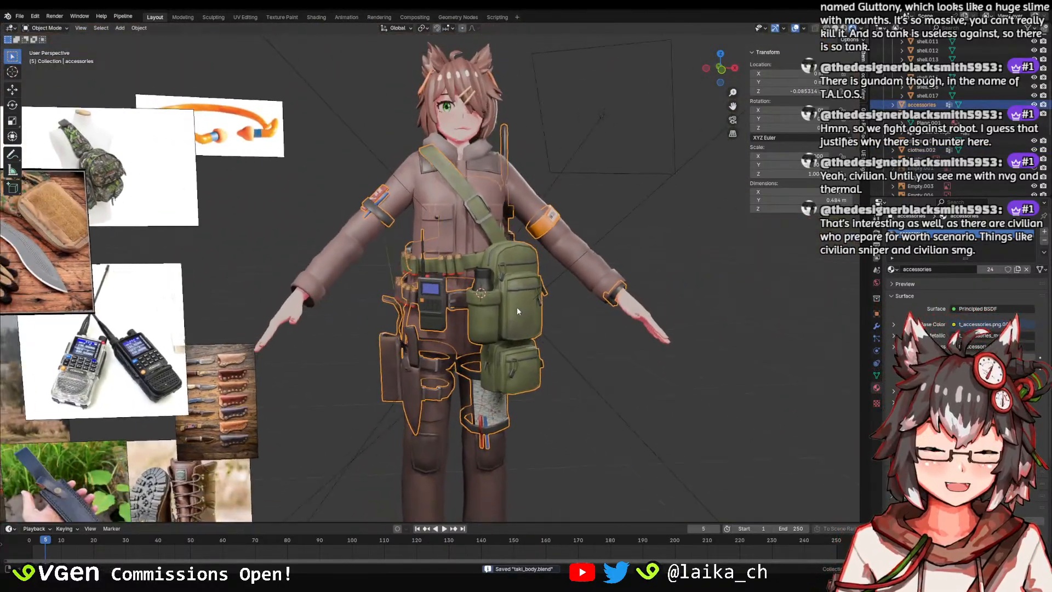
pyautogui.moveTo(517, 308); pyautogui.dragTo(514, 305, button='middle')
pyautogui.keyDown('shift'); pyautogui.moveTo(513, 305); pyautogui.dragTo(505, 285, button='middle'); pyautogui.keyUp('shift')
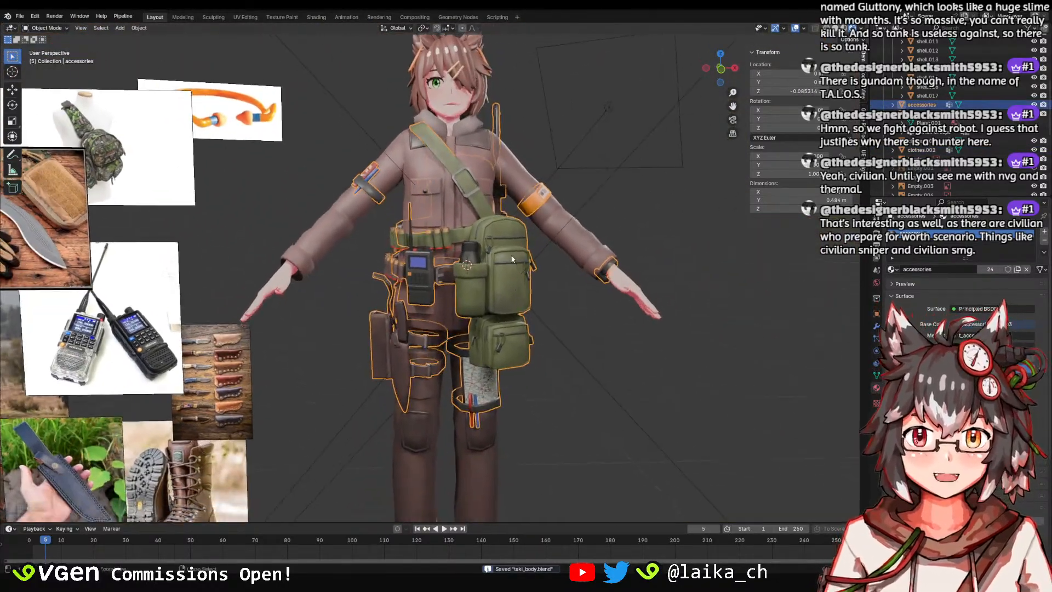
pyautogui.scroll(-1, 510, 288)
pyautogui.click(524, 352)
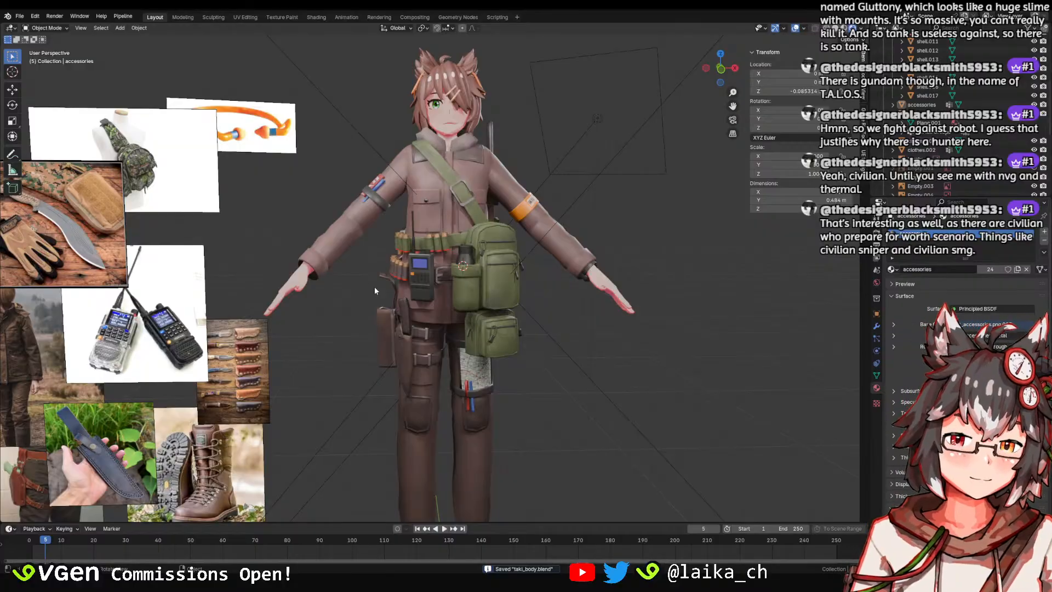
pyautogui.click(421, 259)
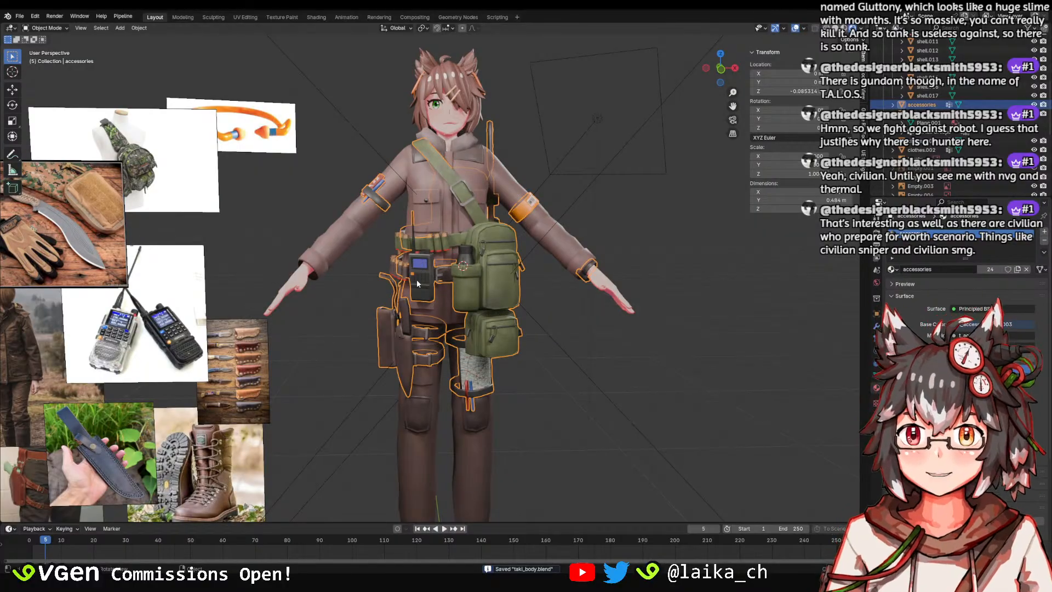
pyautogui.click(544, 283)
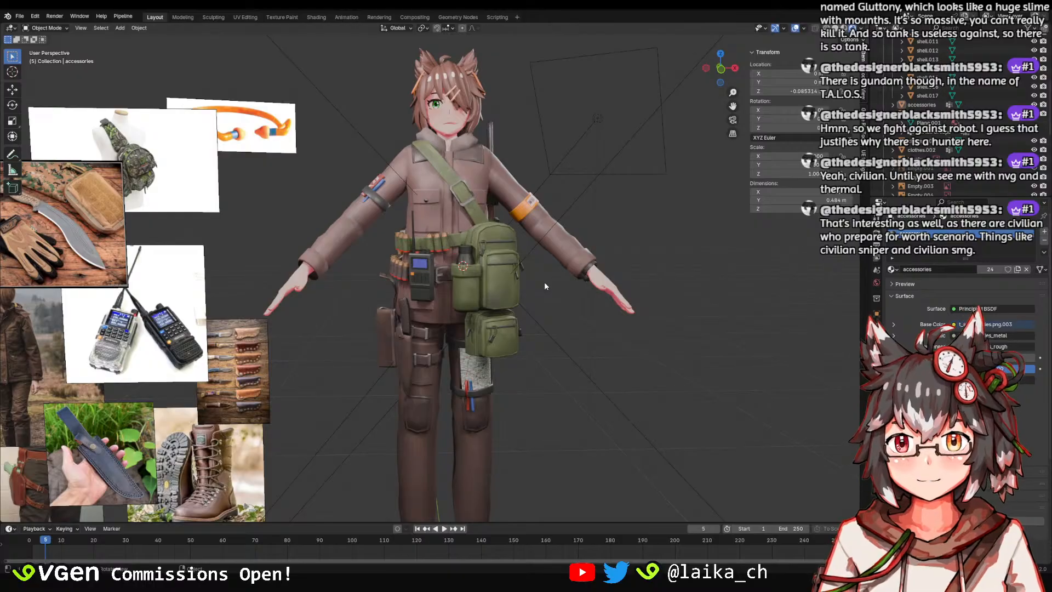
# Examine the placement of the rear and front-left area lights around the character from above, then save the project file.
pyautogui.click(539, 188)
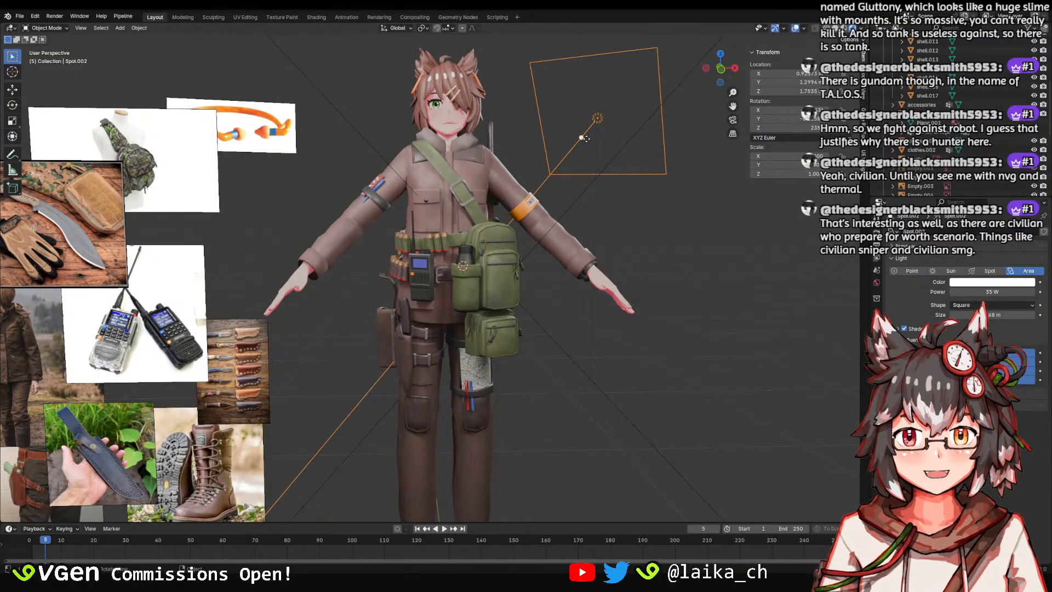
pyautogui.scroll(-3, 576, 157)
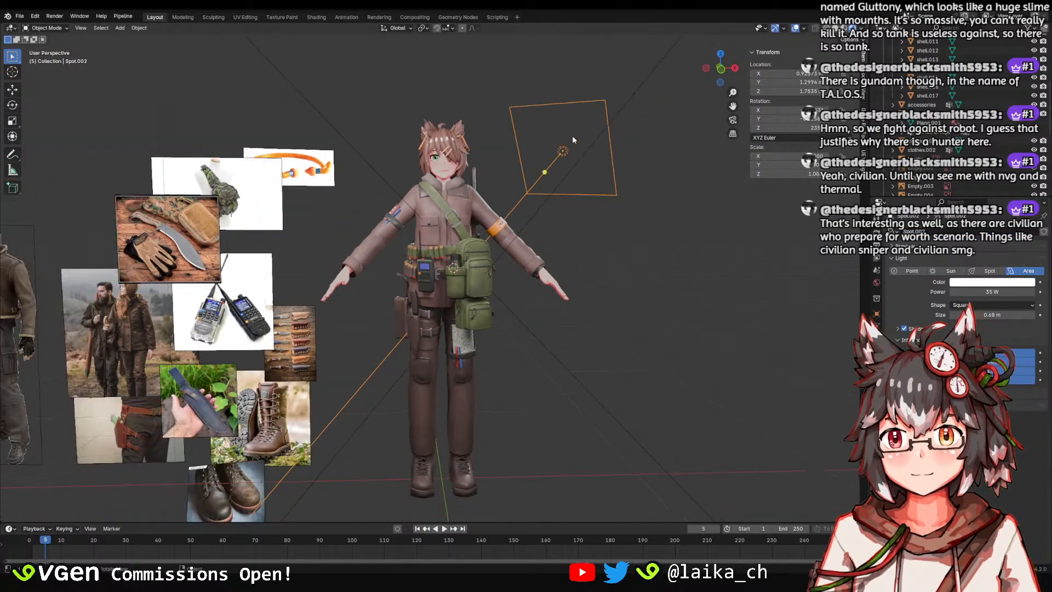
pyautogui.moveTo(572, 136); pyautogui.dragTo(574, 271, button='middle')
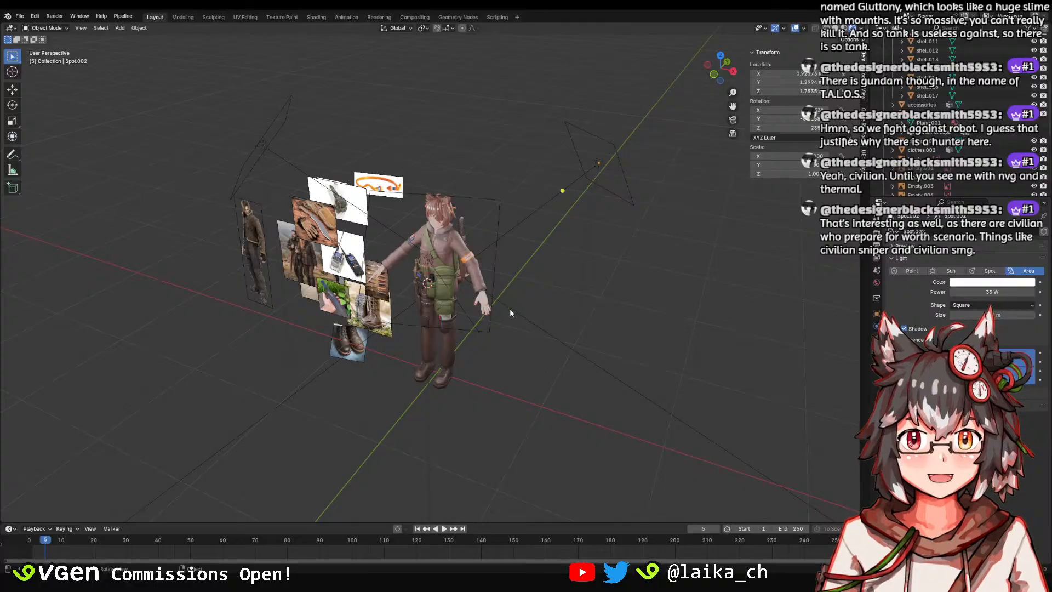
pyautogui.moveTo(498, 321); pyautogui.dragTo(540, 321, button='middle')
pyautogui.click(579, 328)
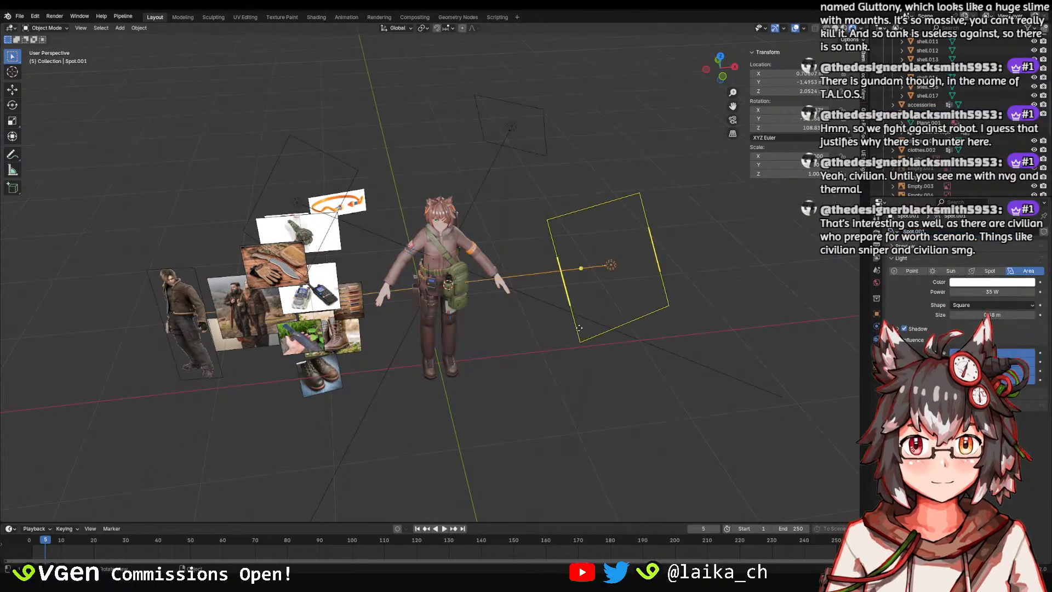
pyautogui.moveTo(632, 250); pyautogui.dragTo(539, 222, button='middle')
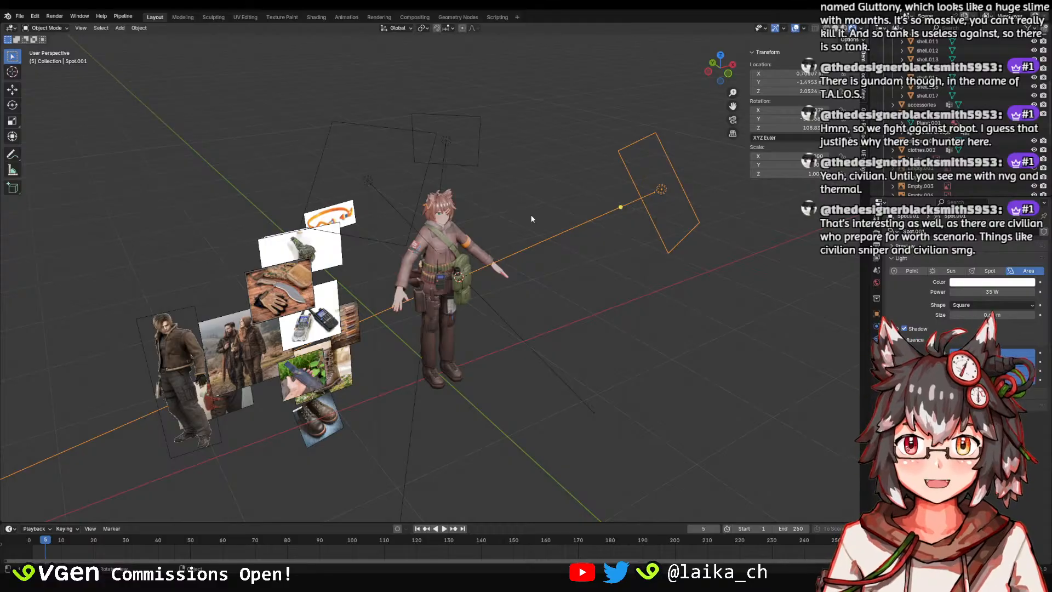
pyautogui.moveTo(501, 218); pyautogui.dragTo(474, 198, button='middle')
pyautogui.keyDown('ctrl'); pyautogui.moveTo(529, 159); pyautogui.dragTo(470, 222, button='middle'); pyautogui.keyUp('ctrl')
pyautogui.hotkey('ctrl', 's')
# Examine the front-right area light and the reference images beside the character from a level front view.
pyautogui.scroll(1, 501, 205)
pyautogui.click(500, 205)
pyautogui.scroll(-4, 499, 205)
pyautogui.click(341, 220)
pyautogui.click(332, 244)
pyautogui.click(337, 254)
pyautogui.moveTo(337, 283); pyautogui.dragTo(346, 249, button='middle')
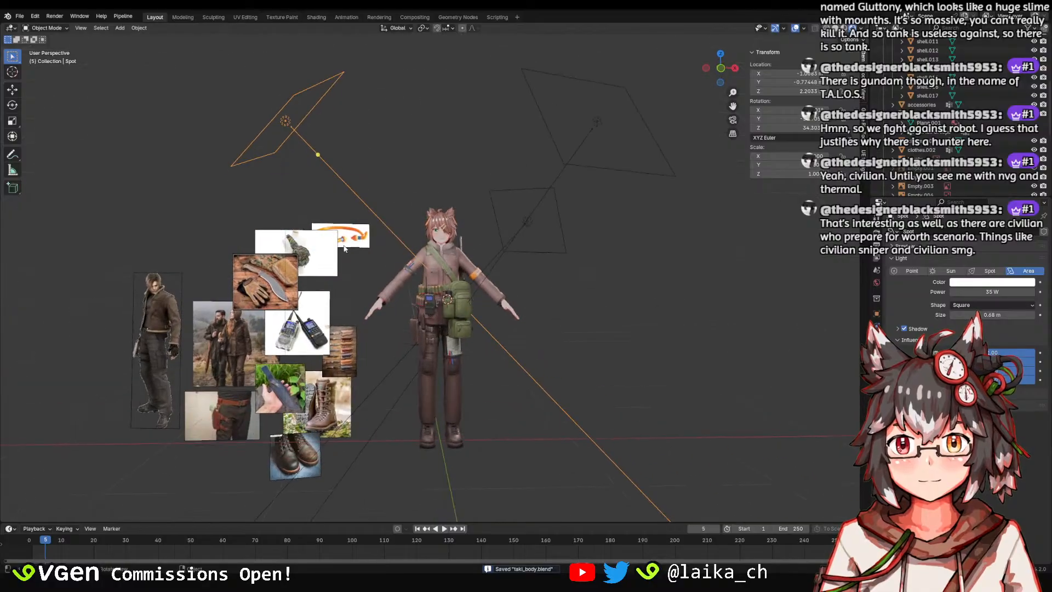
pyautogui.click(334, 256)
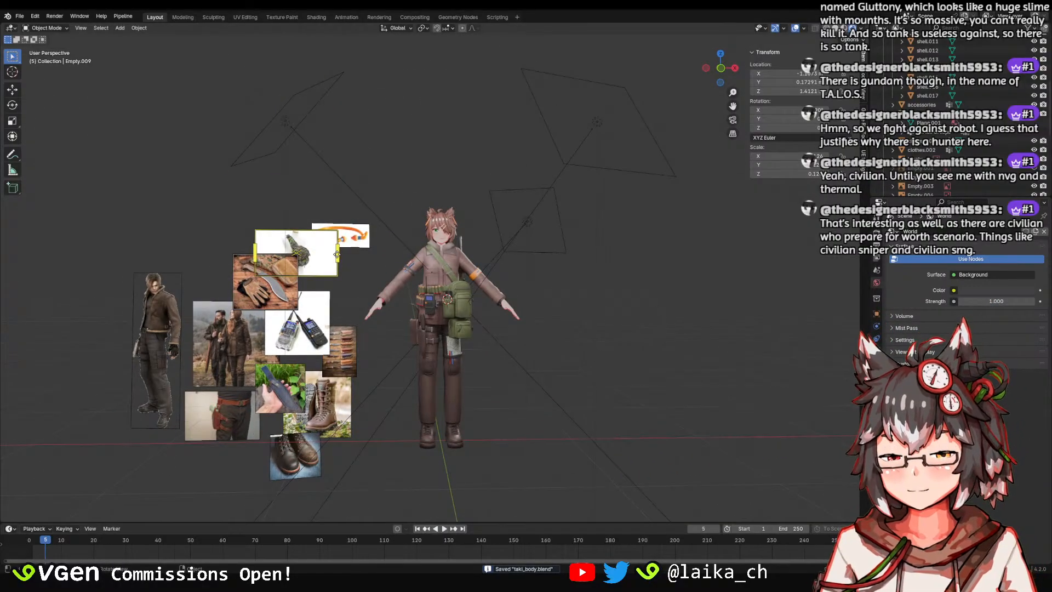
# Rotate the area light at the character's front right and save the project file.
pyautogui.click(315, 146)
pyautogui.moveTo(315, 145); pyautogui.dragTo(523, 261, button='middle')
pyautogui.press('r')
pyautogui.click(478, 192)
pyautogui.hotkey('ctrl', 's')
# Try to rotate the area light at the character's front left to a different aim.
pyautogui.click(519, 236)
pyautogui.scroll(-1, 524, 262)
pyautogui.press('r')
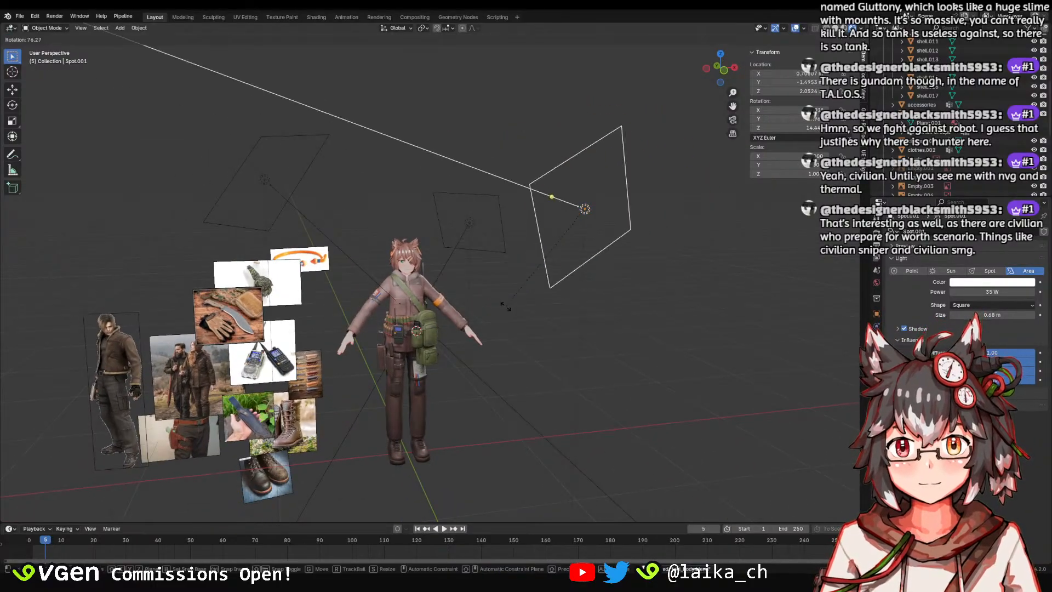
pyautogui.click(504, 307)
pyautogui.moveTo(504, 307); pyautogui.dragTo(645, 285, button='middle')
pyautogui.scroll(-2, 645, 285)
pyautogui.press('r')
pyautogui.rightClick(515, 297)
pyautogui.moveTo(515, 297); pyautogui.dragTo(468, 176, button='middle')
# Save the project file, select the area light behind the character and check the character closer from the front.
pyautogui.hotkey('ctrl', 's')
pyautogui.scroll(3, 581, 266)
pyautogui.click(449, 239)
pyautogui.scroll(1, 484, 240)
pyautogui.click(469, 189)
pyautogui.hotkey('ctrl', 's')
pyautogui.scroll(1, 531, 261)
pyautogui.scroll(3, 508, 280)
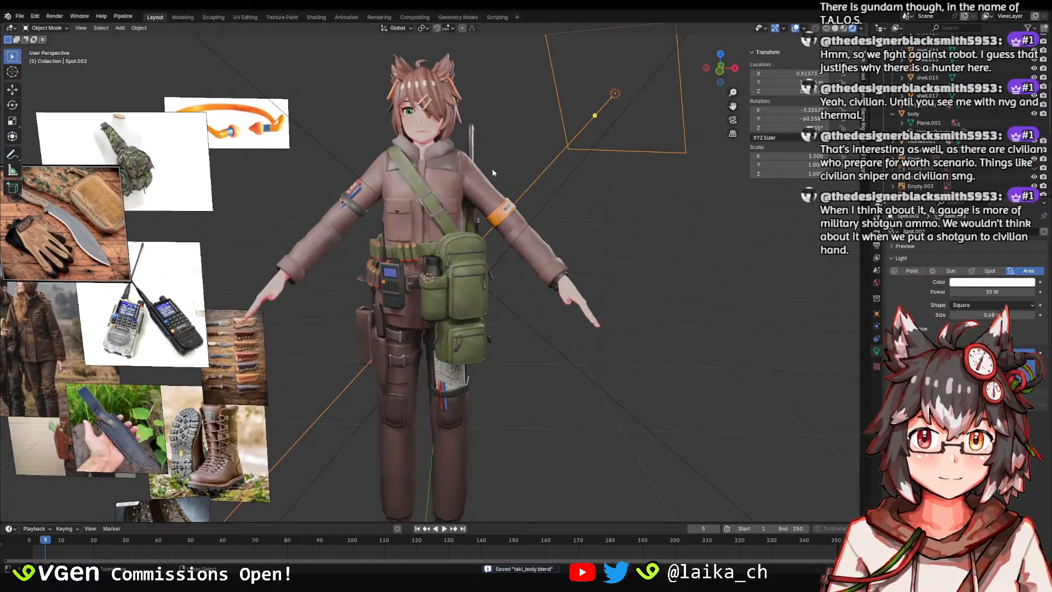
# Examine the character and the selected accessories from above and from the side under the current lighting.
pyautogui.click(625, 228)
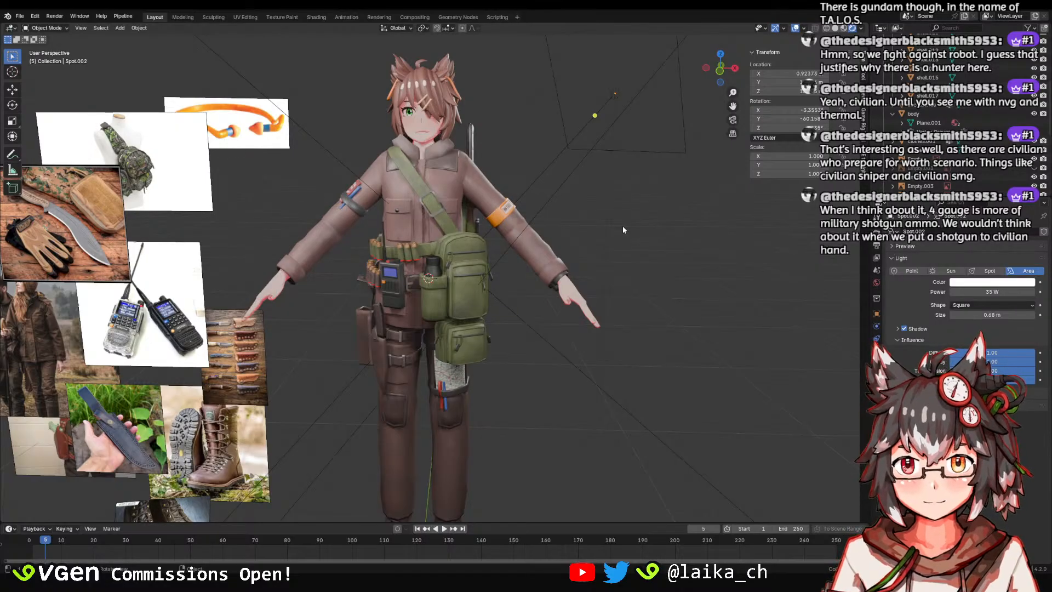
pyautogui.click(610, 183)
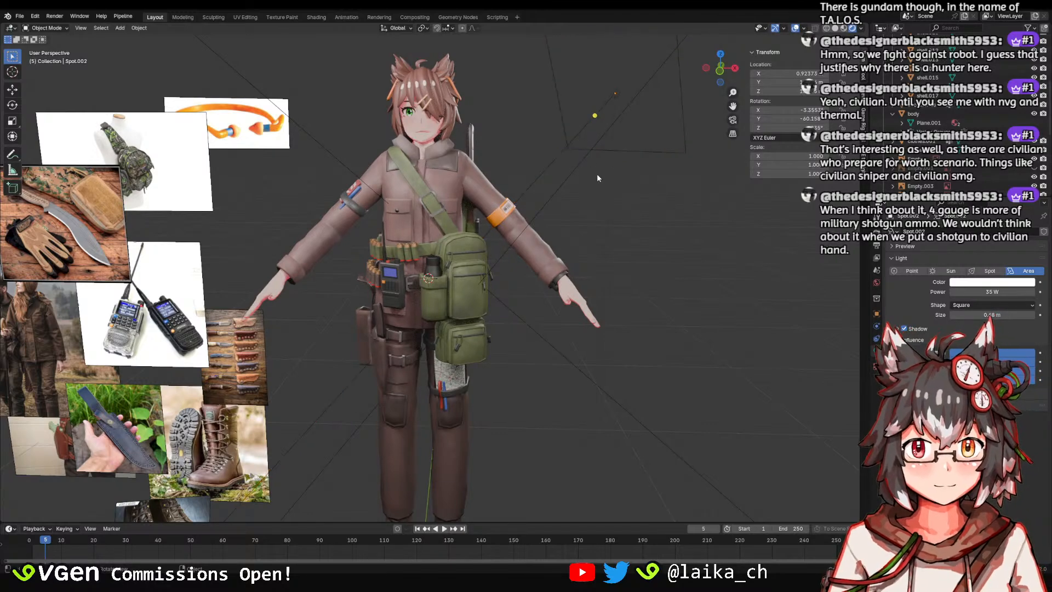
pyautogui.click(616, 228)
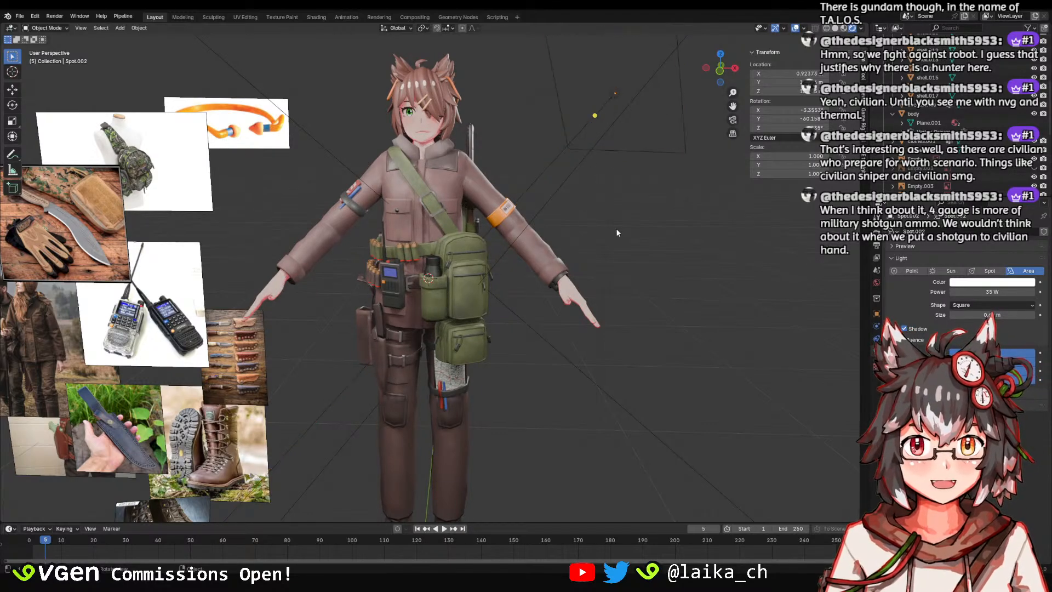
pyautogui.moveTo(548, 171); pyautogui.dragTo(511, 173, button='middle')
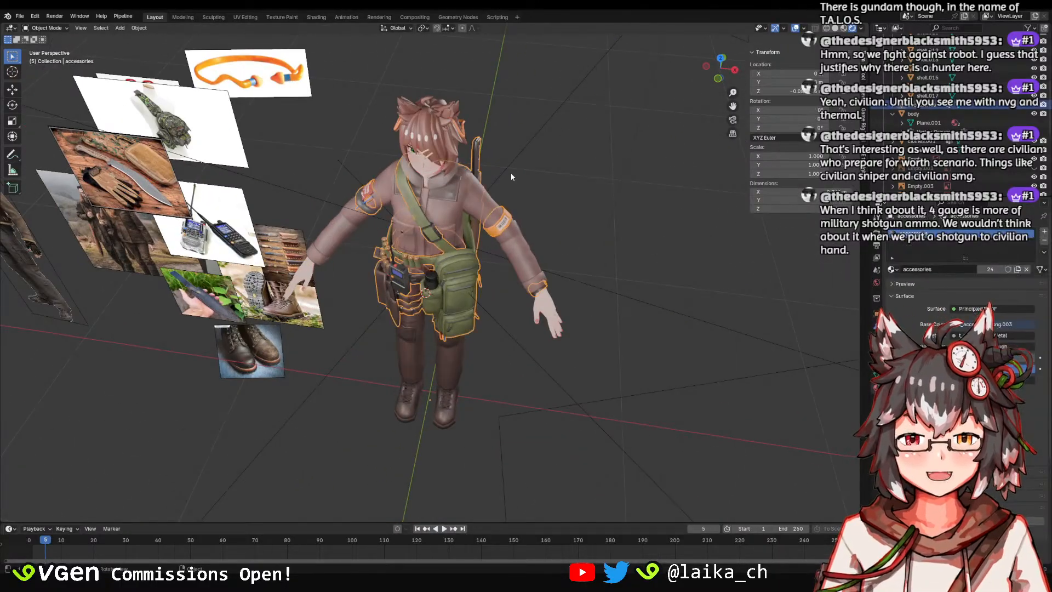
pyautogui.moveTo(610, 289); pyautogui.dragTo(622, 249, button='middle')
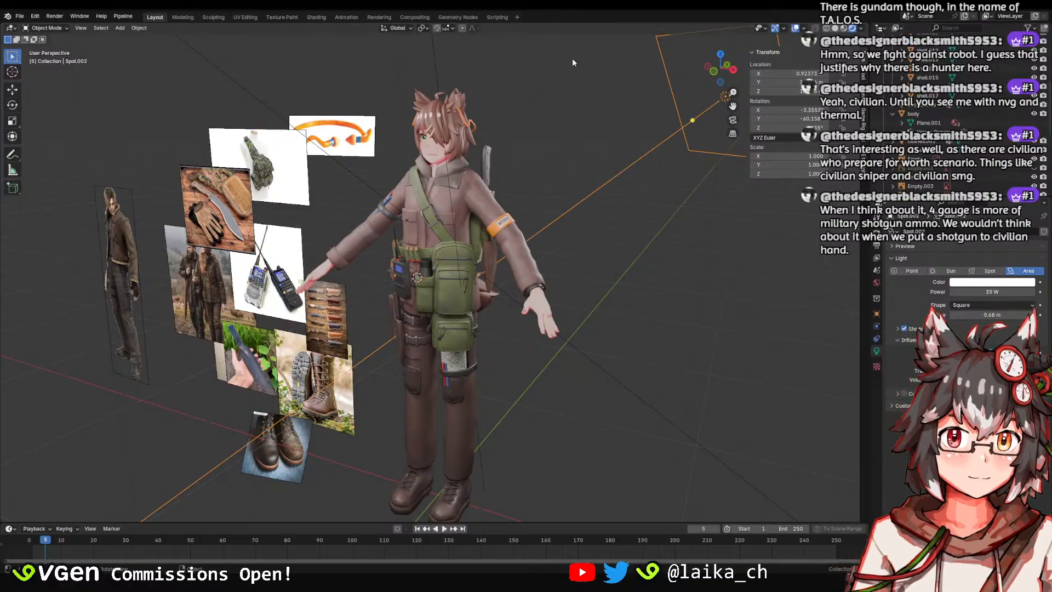
pyautogui.click(543, 141)
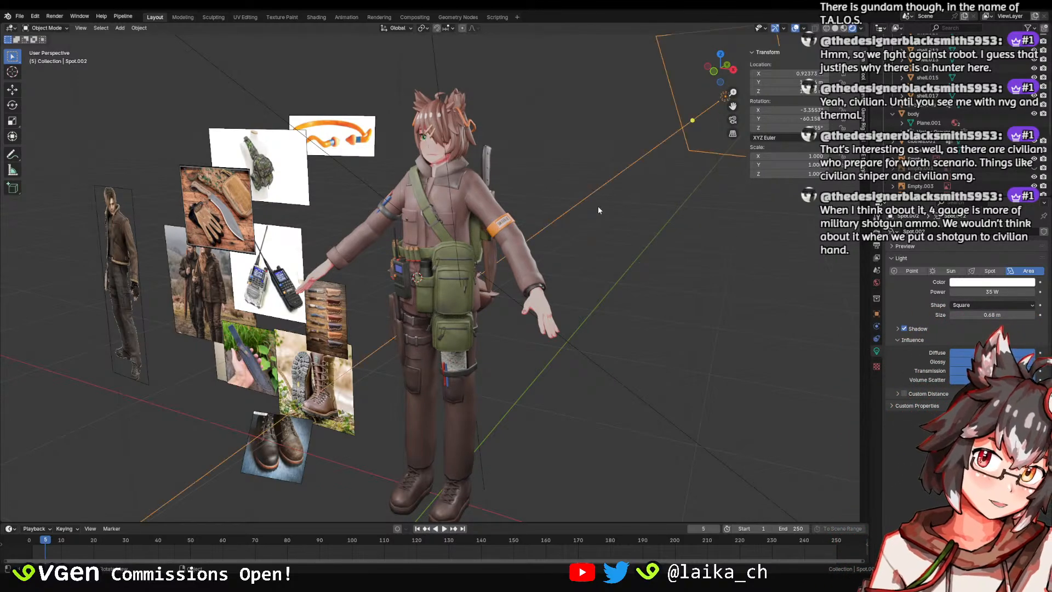
# Save the project file, view the scene in a maximized viewport, and restore the normal workspace layout.
pyautogui.hotkey('ctrl', 's')
pyautogui.hotkey('ctrl', 'space')
pyautogui.scroll(-5, 684, 199)
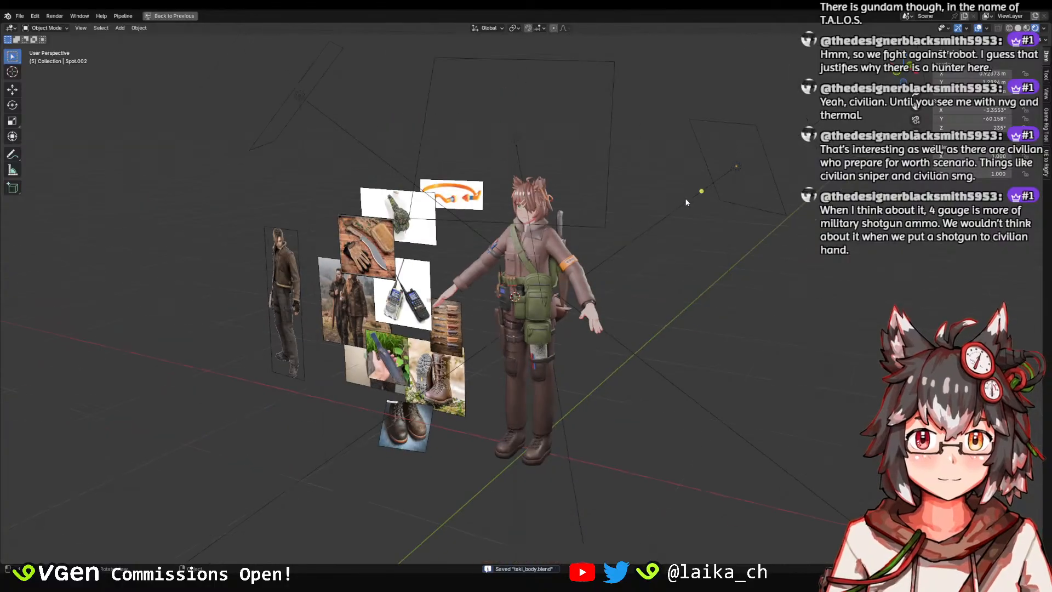
pyautogui.hotkey('ctrl', 'space')
pyautogui.moveTo(586, 212); pyautogui.dragTo(551, 226, button='middle')
pyautogui.scroll(5, 551, 226)
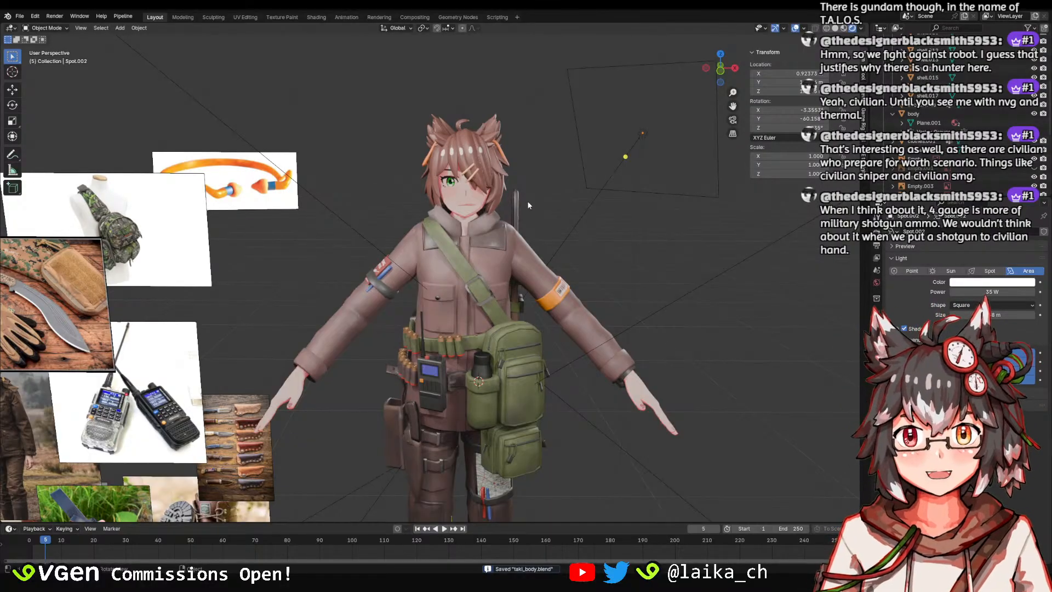
# Inspect how the light falls on the accessories and the jacket from front and side, saving the project file again.
pyautogui.click(520, 208)
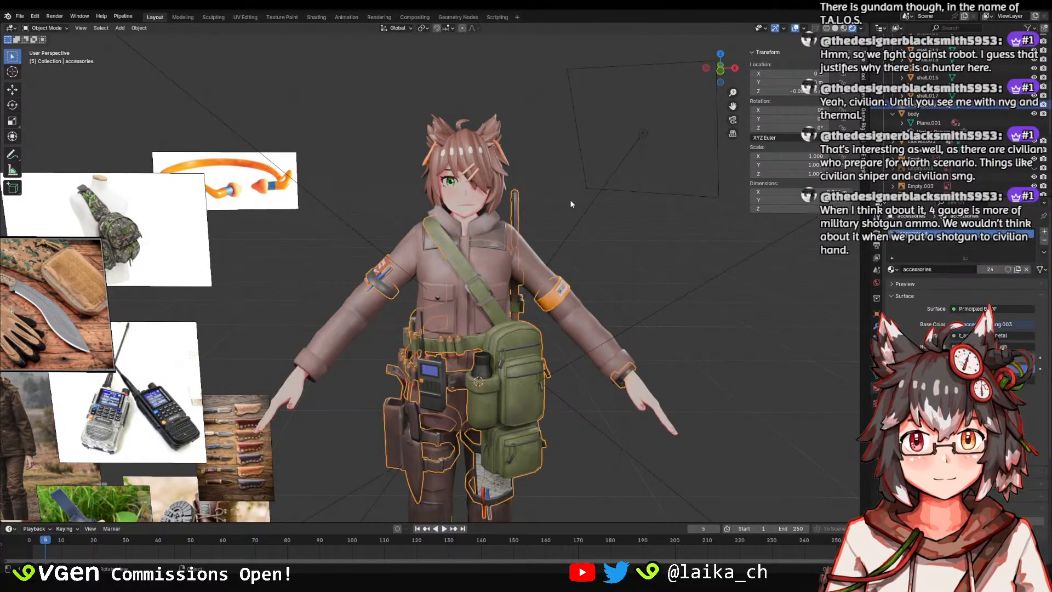
pyautogui.moveTo(521, 209); pyautogui.dragTo(497, 231, button='middle')
pyautogui.hotkey('ctrl', 's')
pyautogui.click(418, 232)
pyautogui.click(652, 212)
pyautogui.scroll(-3, 548, 219)
pyautogui.scroll(5, 498, 231)
pyautogui.click(506, 218)
pyautogui.click(570, 229)
pyautogui.scroll(-3, 569, 229)
pyautogui.moveTo(570, 232); pyautogui.dragTo(534, 252, button='middle')
pyautogui.hotkey('ctrl', 's')
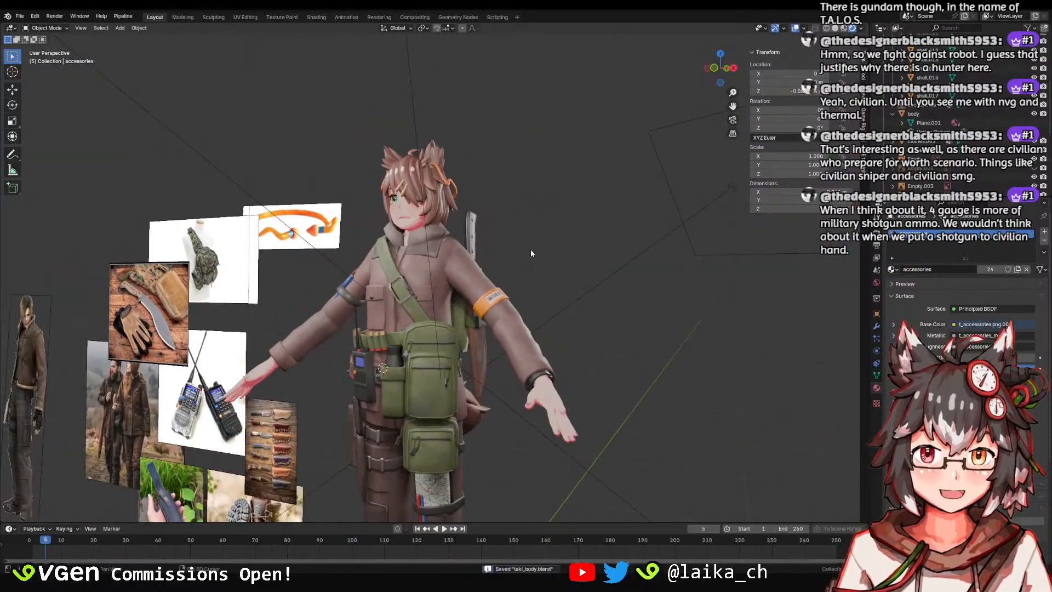
# Check the full character from the side and front, select the rear area light and save the project file.
pyautogui.scroll(-2, 531, 249)
pyautogui.moveTo(564, 211); pyautogui.dragTo(599, 268, button='middle')
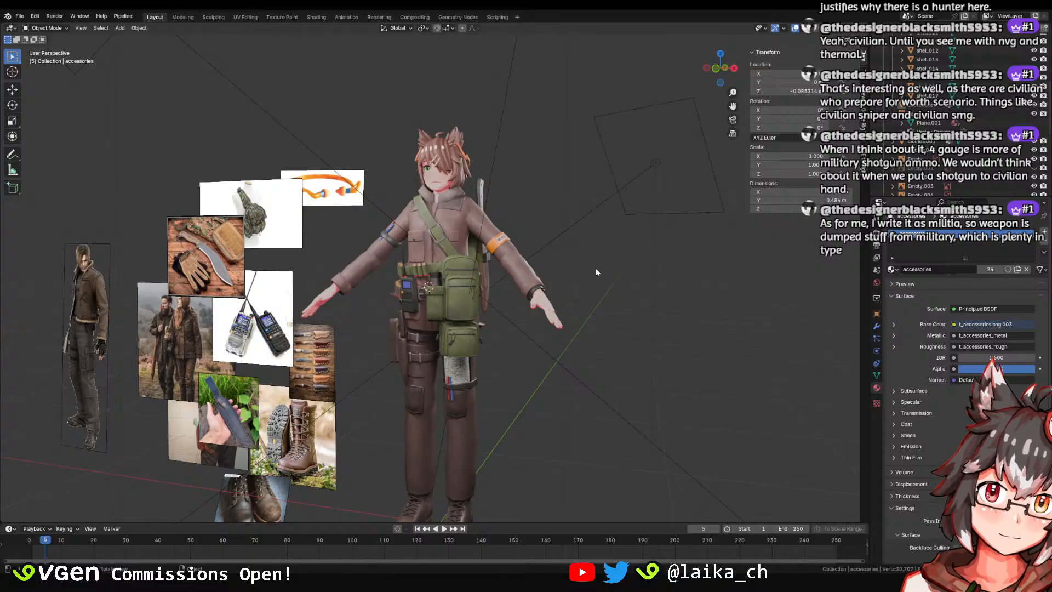
pyautogui.click(595, 216)
pyautogui.click(624, 227)
pyautogui.moveTo(589, 251); pyautogui.dragTo(597, 272, button='middle')
pyautogui.hotkey('ctrl', 's')
# Examine the shoulder bag and jacket up close, then the whole character with the rear area light selected.
pyautogui.scroll(4, 584, 246)
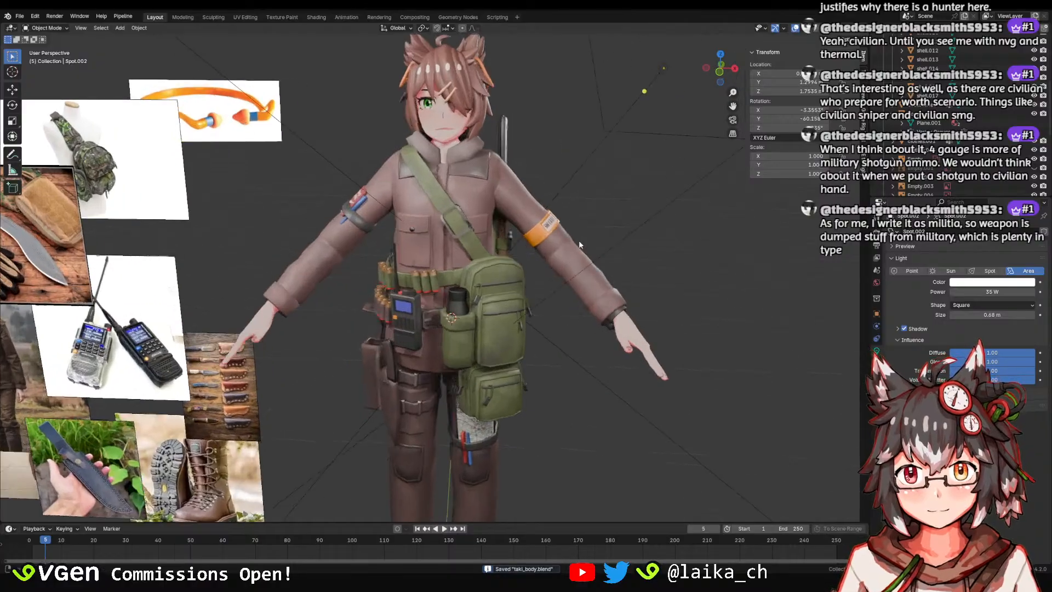
pyautogui.scroll(6, 527, 290)
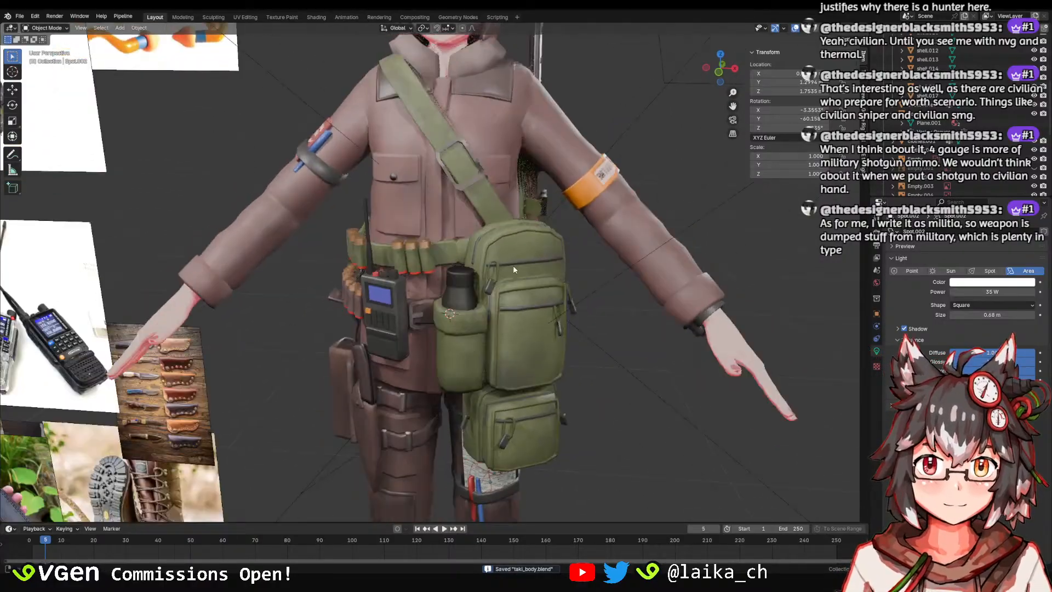
pyautogui.moveTo(512, 265); pyautogui.dragTo(543, 214, button='middle')
pyautogui.scroll(-5, 430, 278)
pyautogui.click(555, 210)
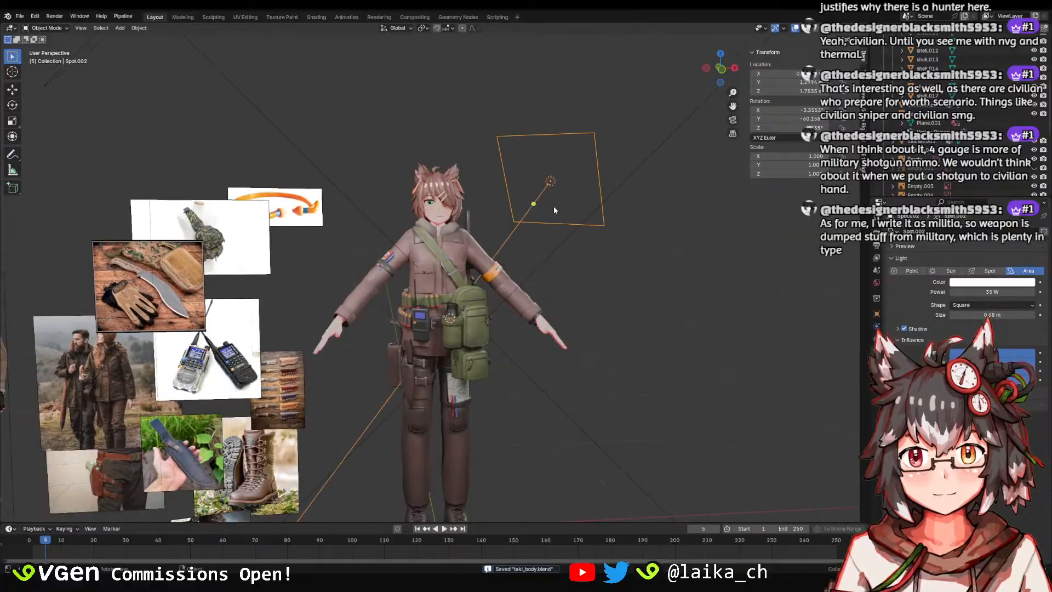
pyautogui.click(604, 279)
pyautogui.scroll(4, 534, 355)
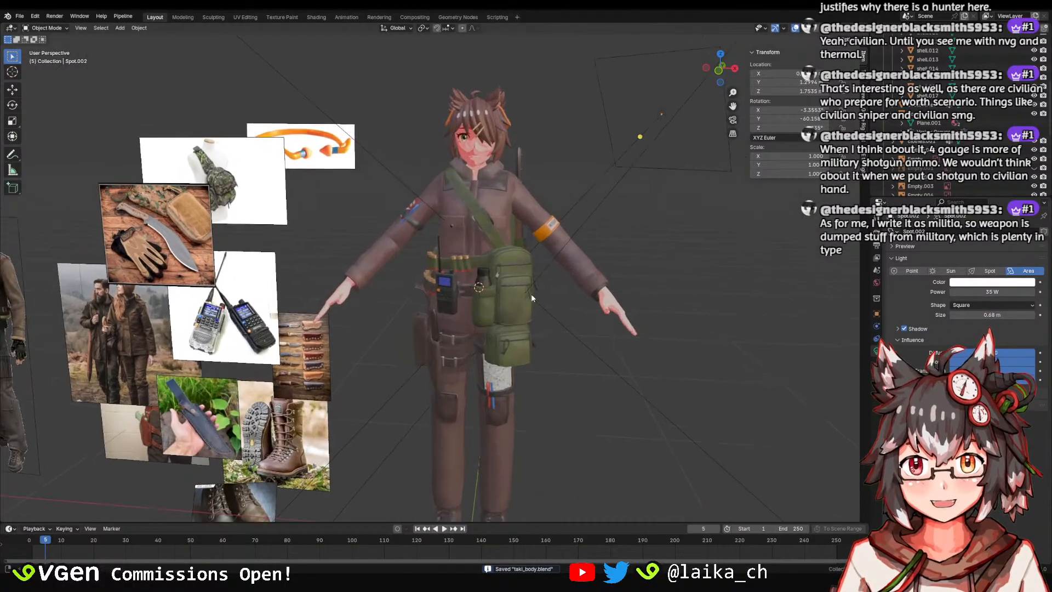
# Compare the shading on the character from slightly different front angles and select the accessories for closer inspection.
pyautogui.moveTo(531, 298); pyautogui.dragTo(492, 302, button='middle')
pyautogui.scroll(2, 553, 272)
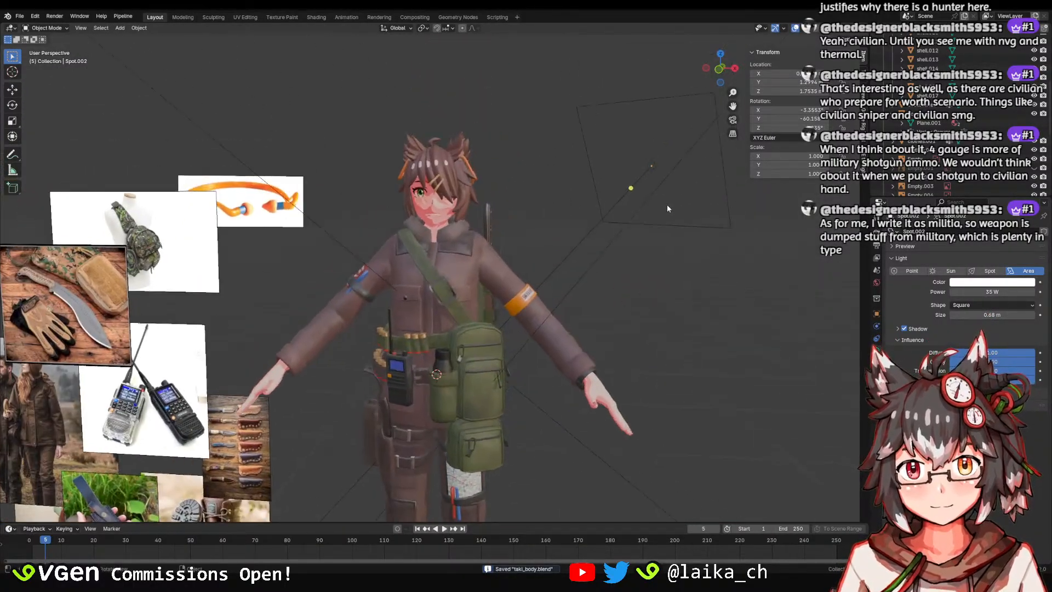
pyautogui.click(660, 223)
pyautogui.moveTo(665, 274); pyautogui.dragTo(567, 248, button='middle')
pyautogui.scroll(-1, 630, 258)
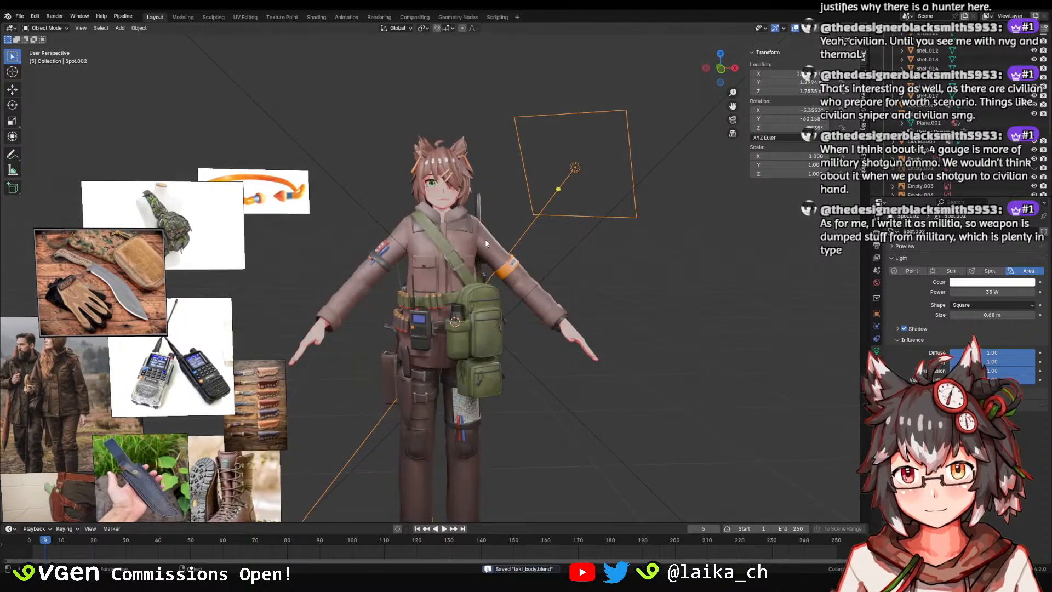
pyautogui.scroll(4, 511, 274)
pyautogui.click(455, 259)
pyautogui.scroll(2, 454, 258)
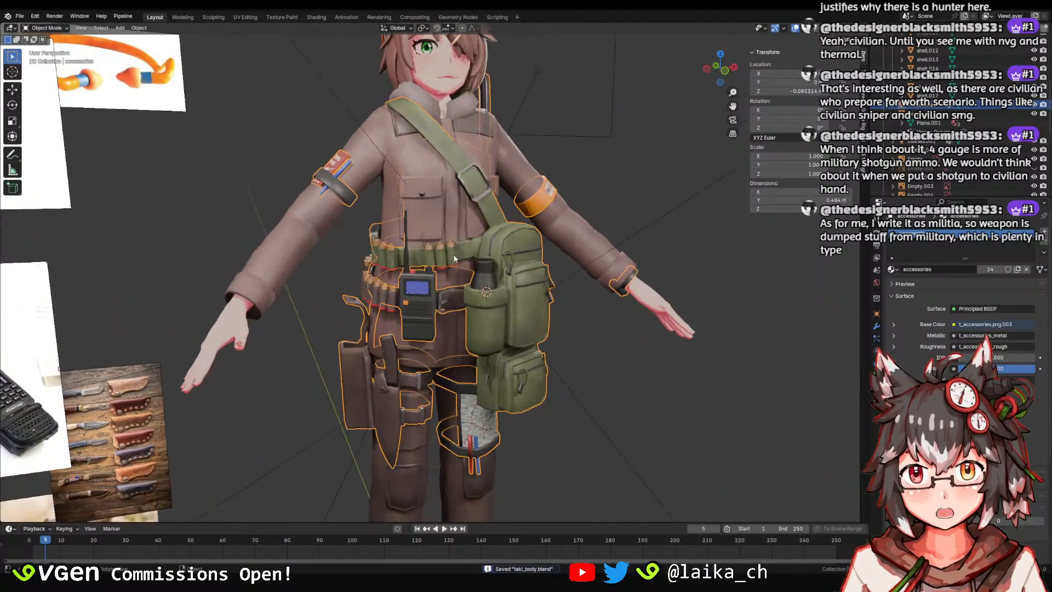
# Check the bag, belt gear and jacket from several front and side angles, clear the selection and save the project file.
pyautogui.moveTo(537, 324); pyautogui.dragTo(568, 262, button='middle')
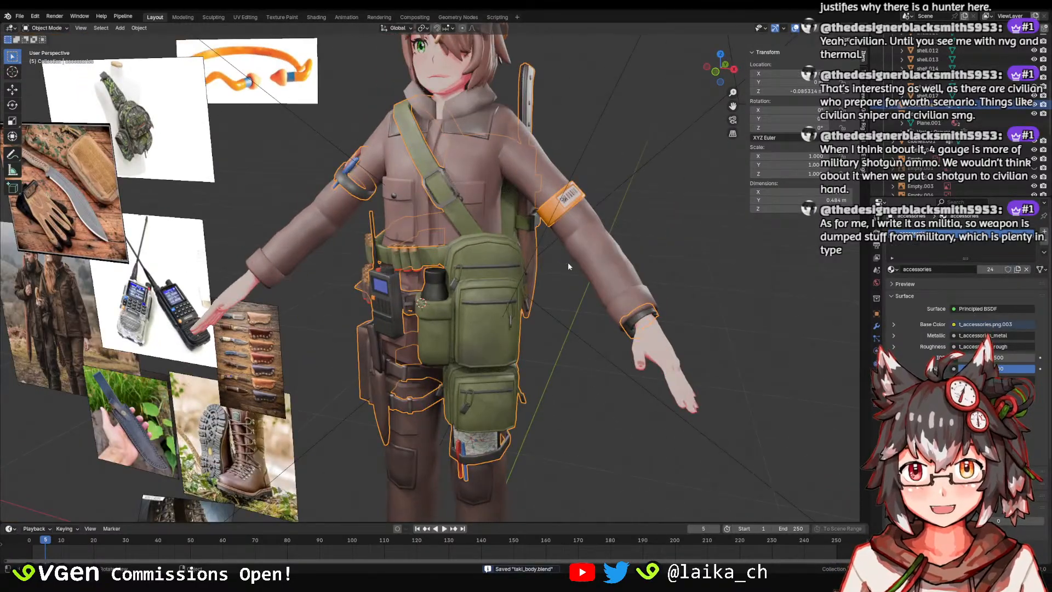
pyautogui.click(580, 360)
pyautogui.click(501, 330)
pyautogui.moveTo(575, 351); pyautogui.dragTo(500, 369, button='middle')
pyautogui.click(646, 343)
pyautogui.moveTo(650, 343); pyautogui.dragTo(493, 285, button='middle')
pyautogui.click(486, 350)
pyautogui.moveTo(608, 350); pyautogui.dragTo(493, 378, button='middle')
pyautogui.click(580, 389)
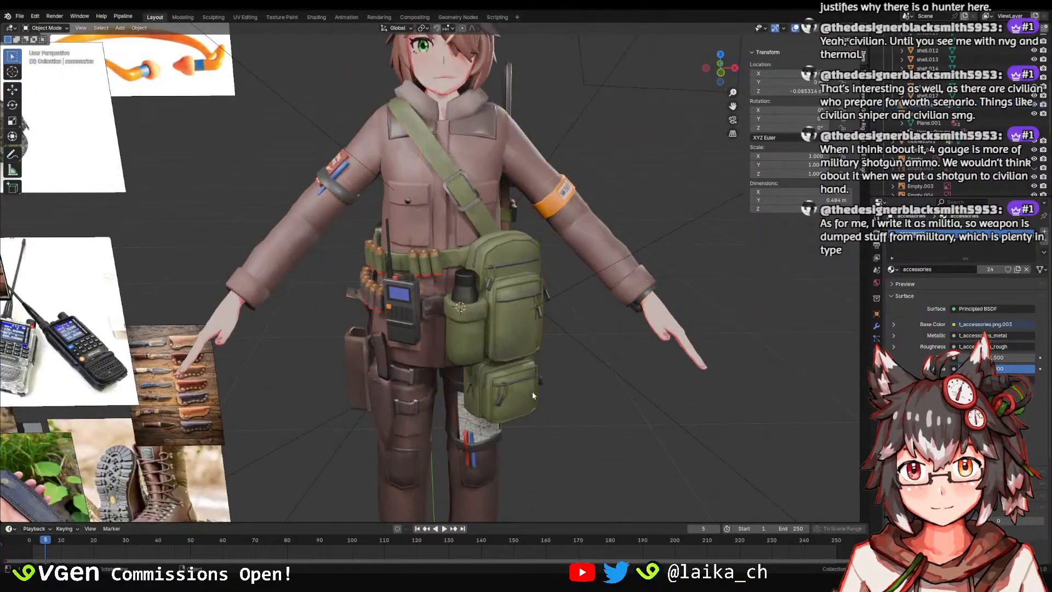
pyautogui.scroll(-3, 532, 391)
pyautogui.hotkey('ctrl', 's')
# Inspect the jacket and the accessories up close around the waist, selecting the clothes and the accessories in turn.
pyautogui.scroll(4, 500, 294)
pyautogui.click(442, 342)
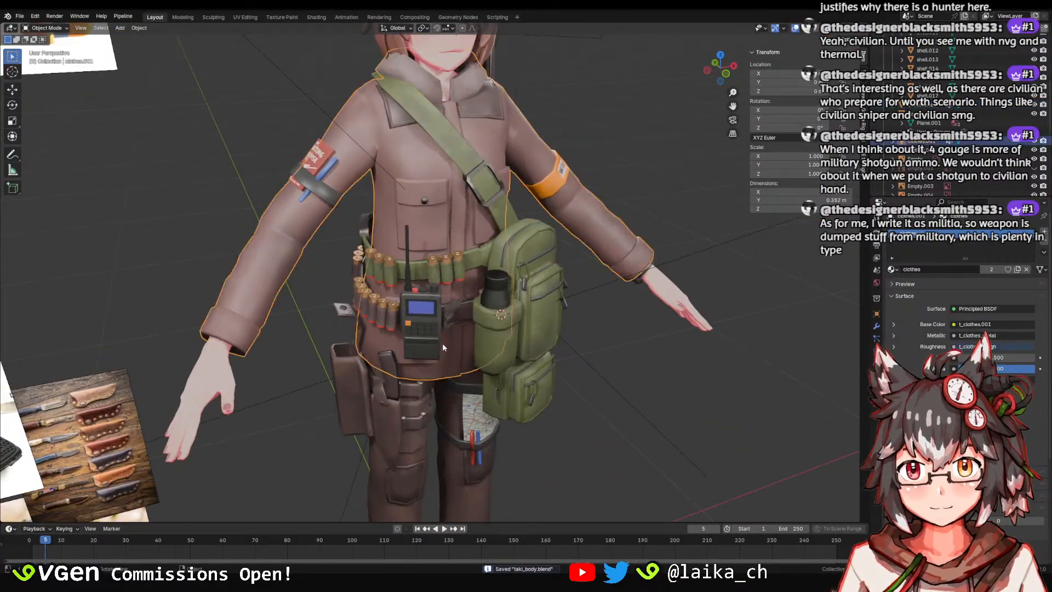
pyautogui.scroll(-2, 442, 343)
pyautogui.moveTo(442, 343); pyautogui.dragTo(431, 310, button='middle')
pyautogui.scroll(1, 420, 324)
pyautogui.scroll(4, 438, 315)
pyautogui.click(504, 346)
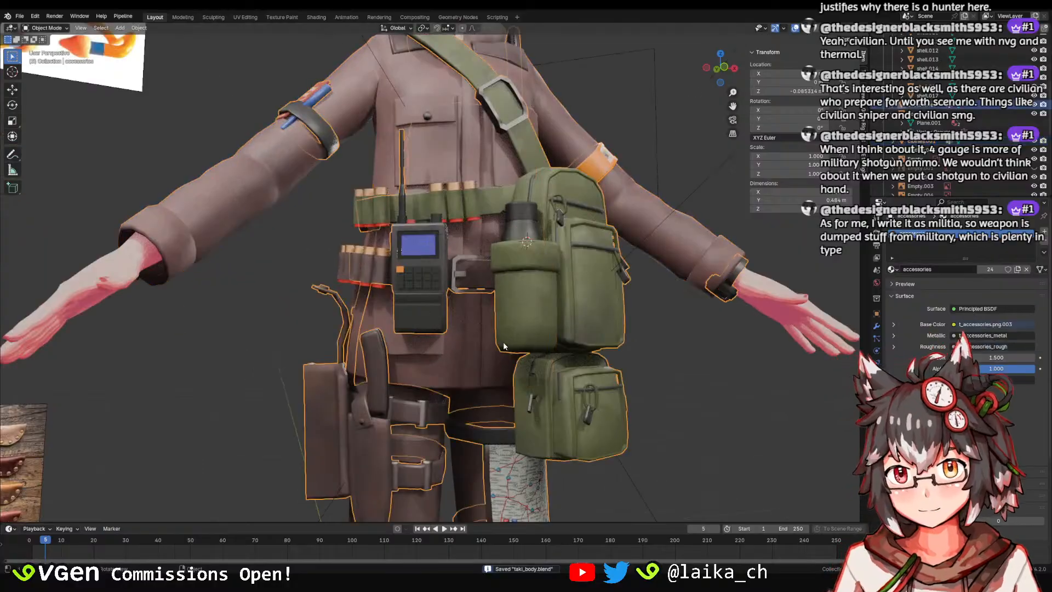
# Deselect the accessories with the full character in view and save the project file again.
pyautogui.scroll(-3, 496, 337)
pyautogui.moveTo(488, 327); pyautogui.dragTo(487, 348, button='middle')
pyautogui.scroll(-1, 486, 329)
pyautogui.moveTo(486, 257)
pyautogui.mouseDown(button='middle')
pyautogui.moveTo(480, 286)
pyautogui.moveTo(594, 227)
pyautogui.moveTo(523, 284)
pyautogui.moveTo(584, 287)
pyautogui.moveTo(508, 319)
pyautogui.moveTo(565, 325)
pyautogui.moveTo(534, 337)
pyautogui.moveTo(514, 367)
pyautogui.moveTo(560, 356)
pyautogui.mouseUp(button='middle')
pyautogui.click(550, 247)
pyautogui.hotkey('ctrl', 's')
# Bring up the viewport shading choices and check the whole textured character from the front, down to the boots.
pyautogui.press('z')
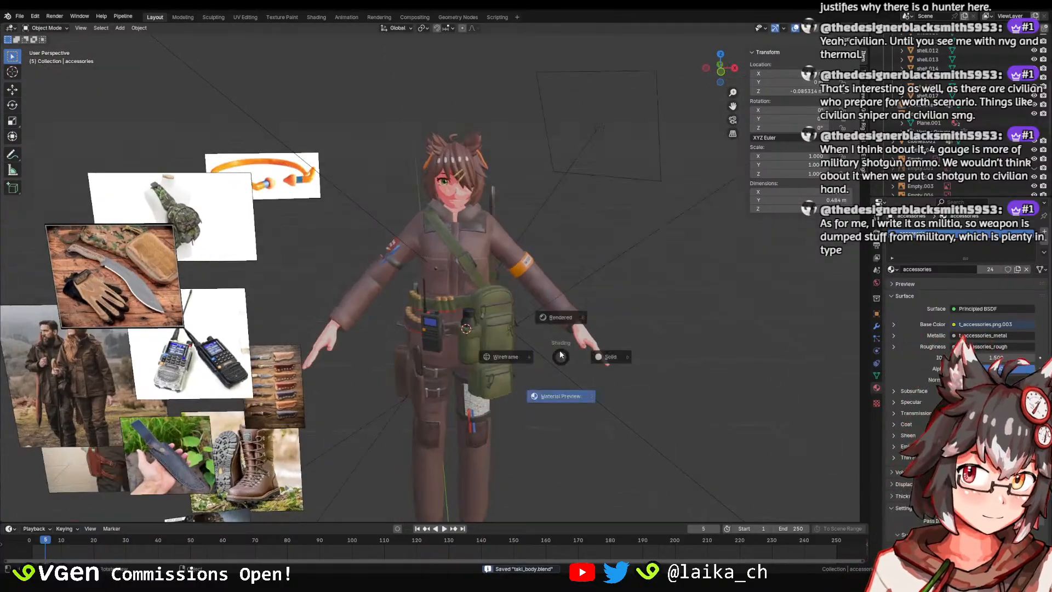
pyautogui.click(607, 351)
pyautogui.keyDown('shift'); pyautogui.moveTo(603, 324); pyautogui.dragTo(596, 297, button='middle'); pyautogui.keyUp('shift')
pyautogui.scroll(-1, 632, 329)
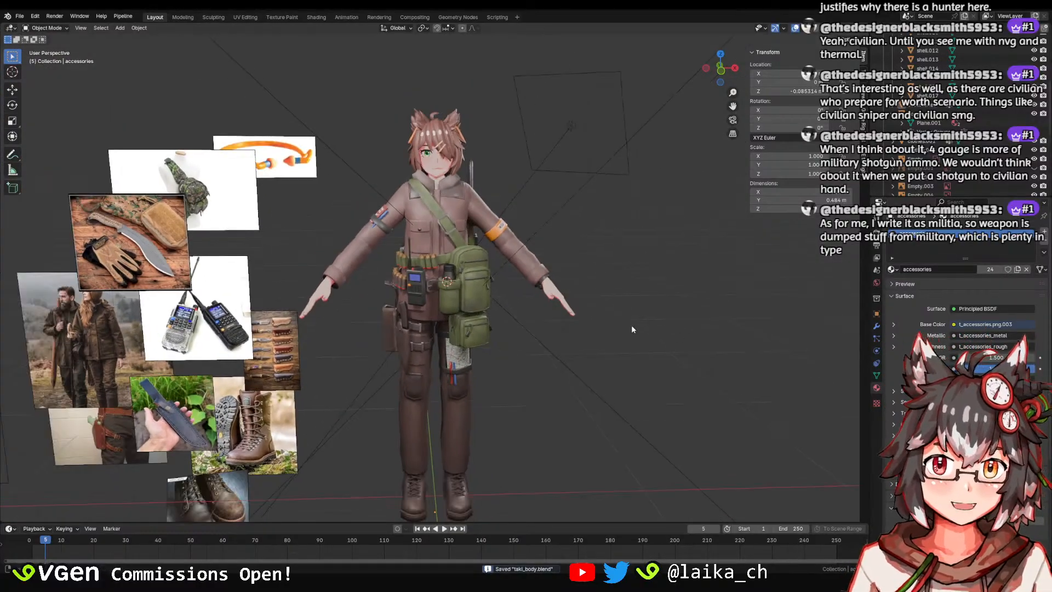
pyautogui.moveTo(632, 330); pyautogui.dragTo(623, 309, button='middle')
pyautogui.moveTo(500, 180); pyautogui.dragTo(501, 283, button='middle')
pyautogui.scroll(2, 502, 283)
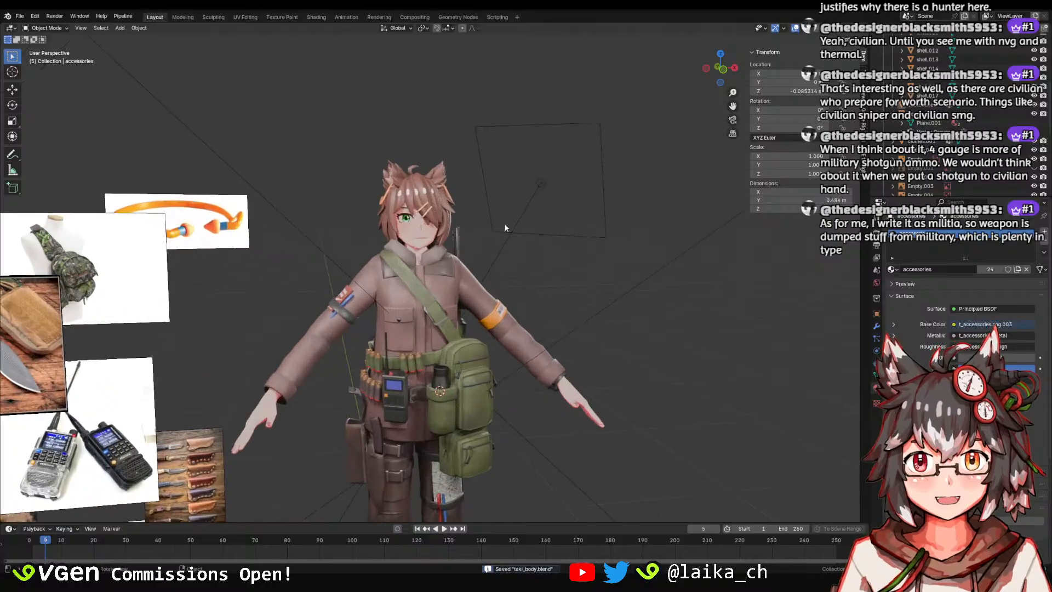
# Examine the character's upper body up close, then compare the overall outfit from slightly different front angles.
pyautogui.scroll(6, 495, 295)
pyautogui.keyDown('shift'); pyautogui.moveTo(505, 228); pyautogui.dragTo(503, 192, button='middle'); pyautogui.keyUp('shift')
pyautogui.scroll(-5, 476, 335)
pyautogui.scroll(-1, 476, 335)
pyautogui.scroll(-2, 592, 336)
pyautogui.moveTo(591, 335); pyautogui.dragTo(549, 316, button='middle')
pyautogui.keyDown('shift'); pyautogui.moveTo(549, 315); pyautogui.dragTo(538, 283, button='middle'); pyautogui.keyUp('shift')
pyautogui.scroll(1, 538, 269)
pyautogui.scroll(1, 538, 238)
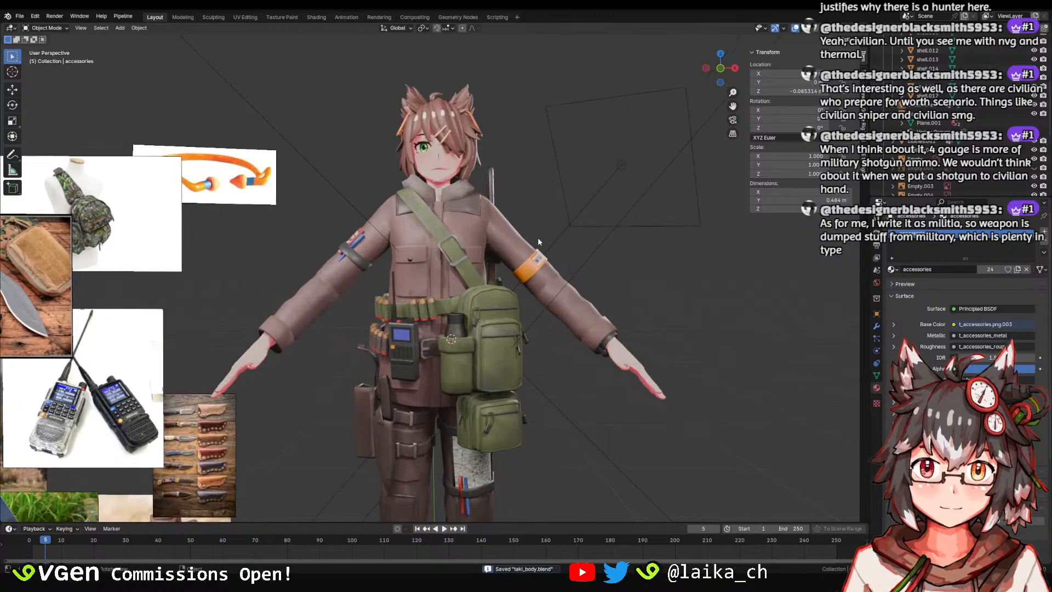
pyautogui.keyDown('shift'); pyautogui.moveTo(538, 238); pyautogui.dragTo(523, 254, button='middle'); pyautogui.keyUp('shift')
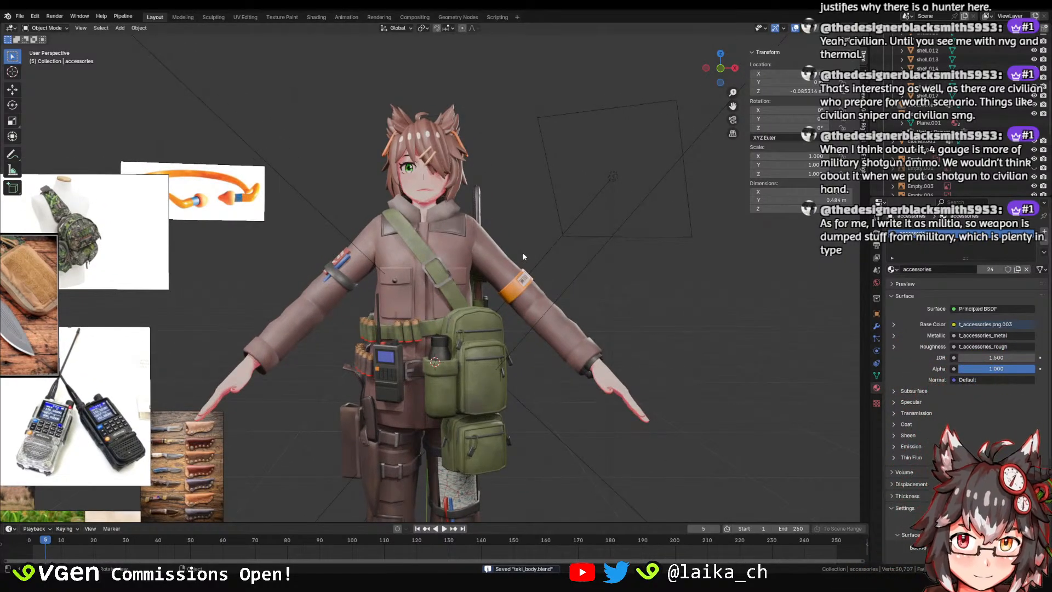